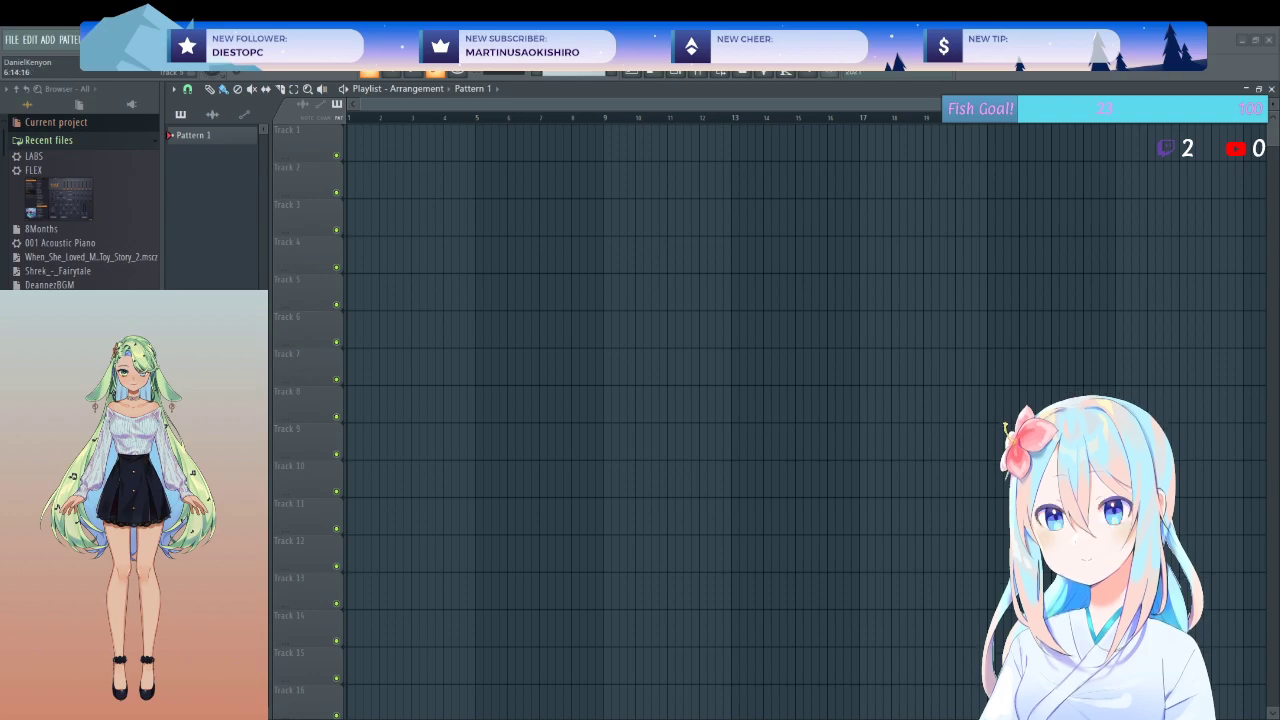
- Load LABS as the instrument on Track 1, raising its second slider to about a quarter and its large dial to about halfway
left_click_drag(40, 170, 303, 140)
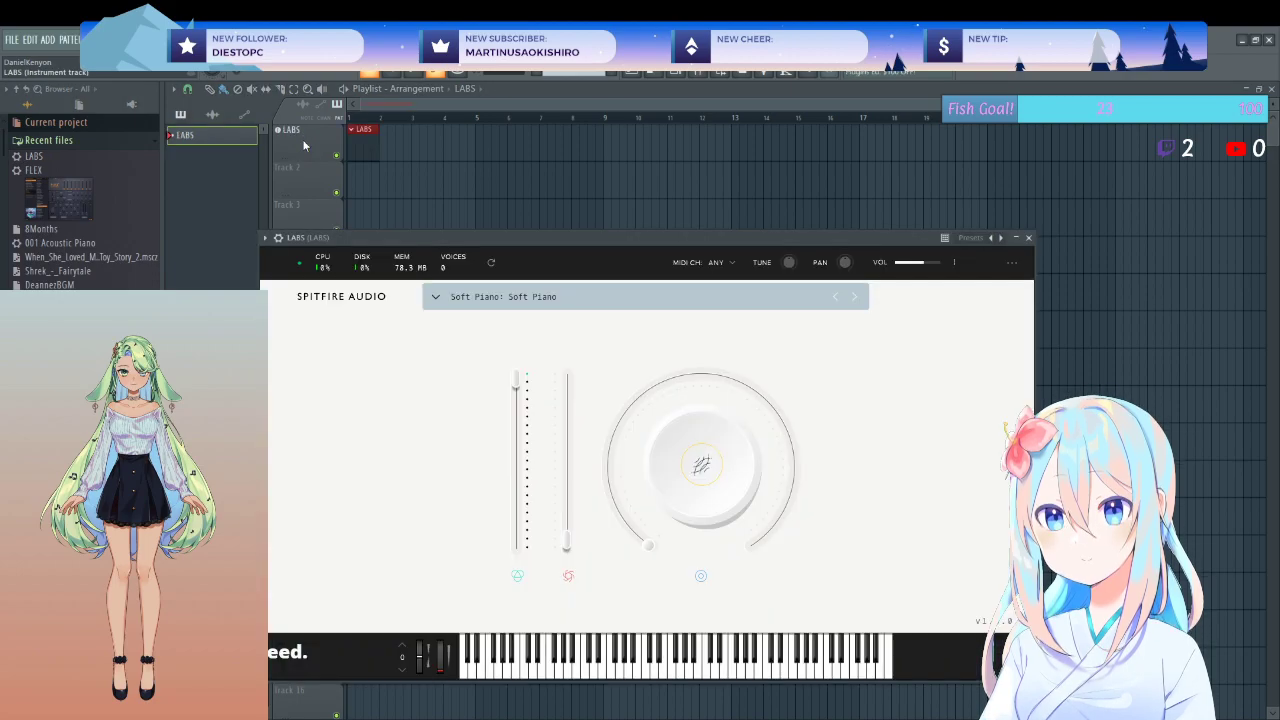
left_click_drag(567, 544, 700, 324)
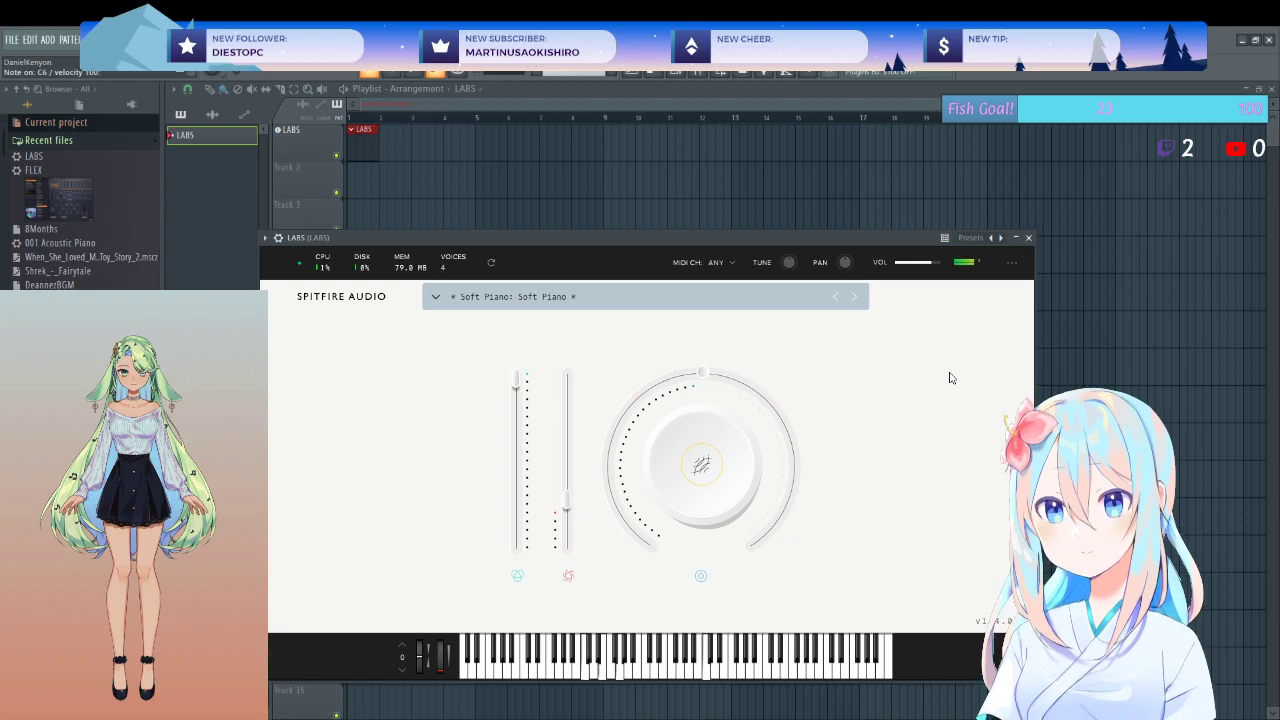
- Audition the Soft Piano sound by playing several notes and chords, and close the instrument window
key("q")
key("w")
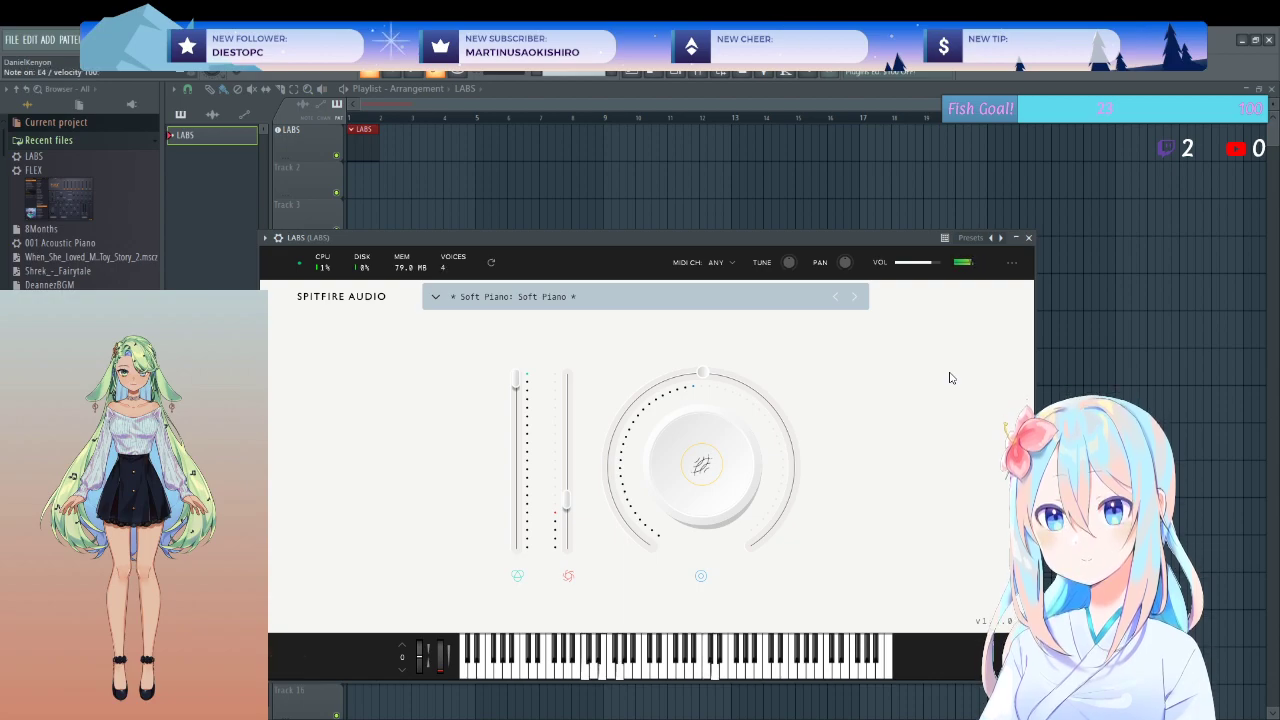
key("q")
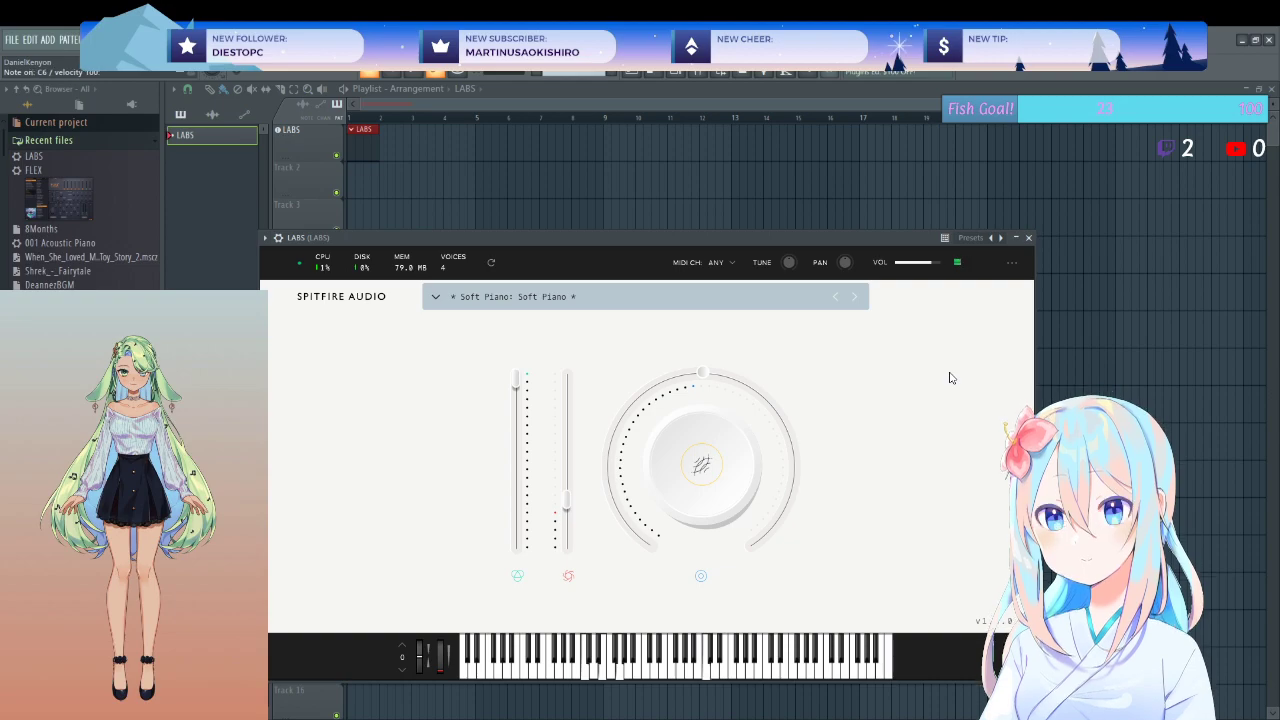
key("c")
key("c")
key("e")
key("w")
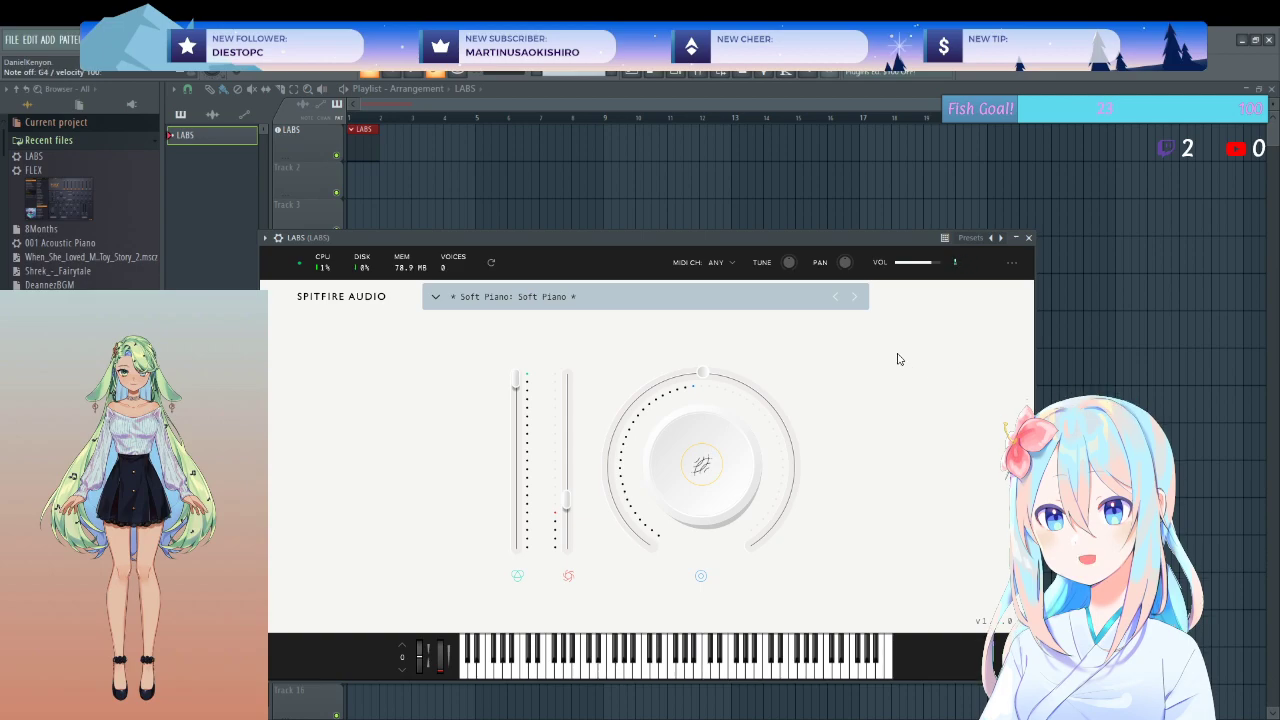
left_click(1029, 240)
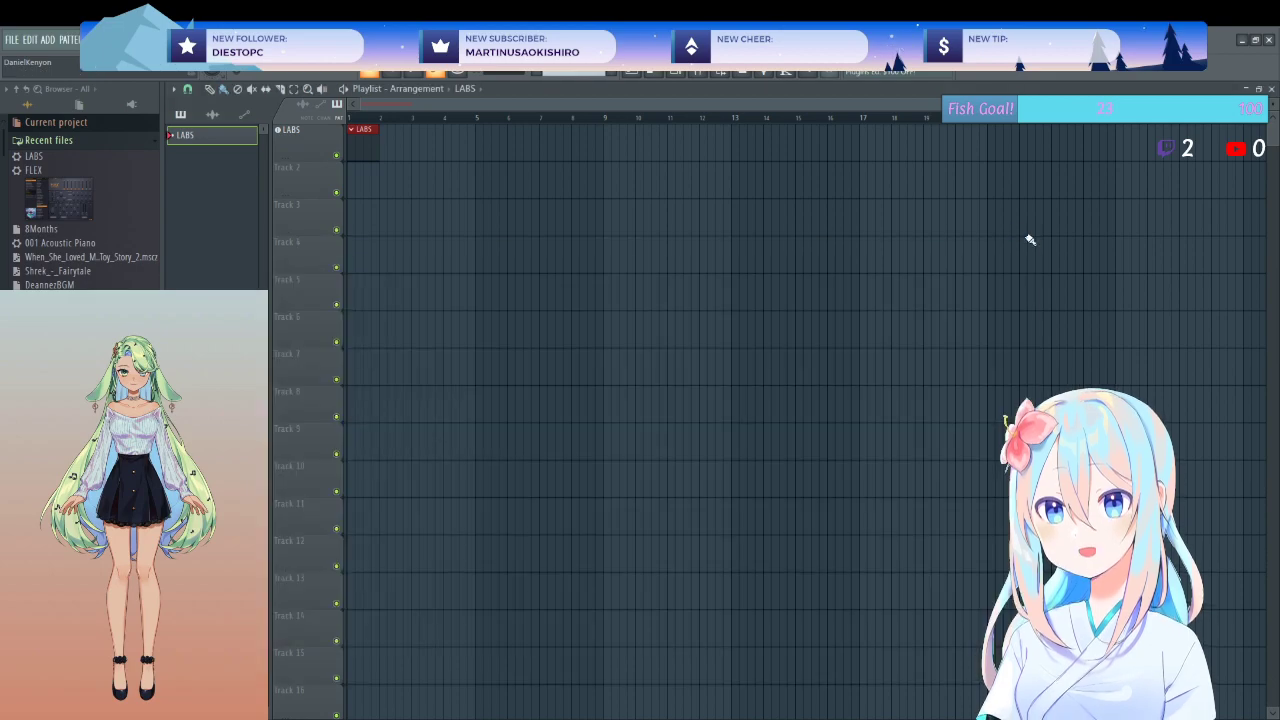
- Open the LABS pattern in the piano roll and fill bar 1 with F5 followed by two A5–C6 pairs, checking by playback
double_click(367, 143)
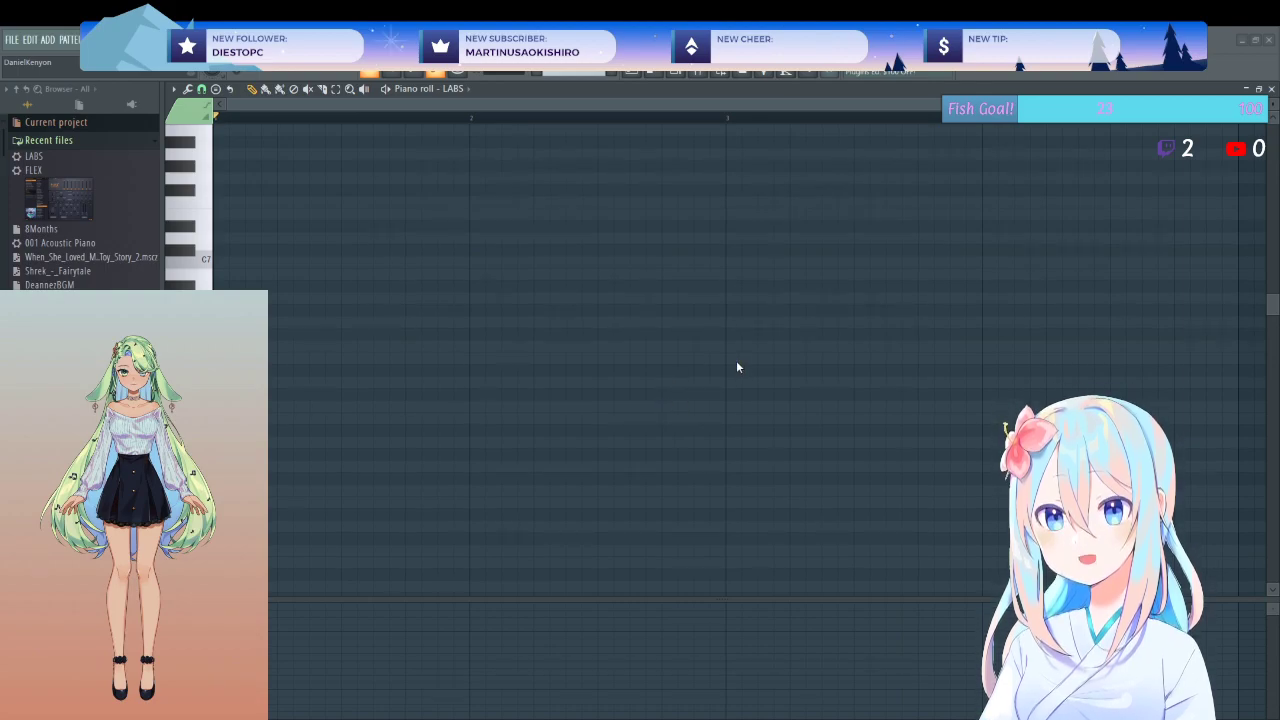
scroll(671, 414, "down", 1)
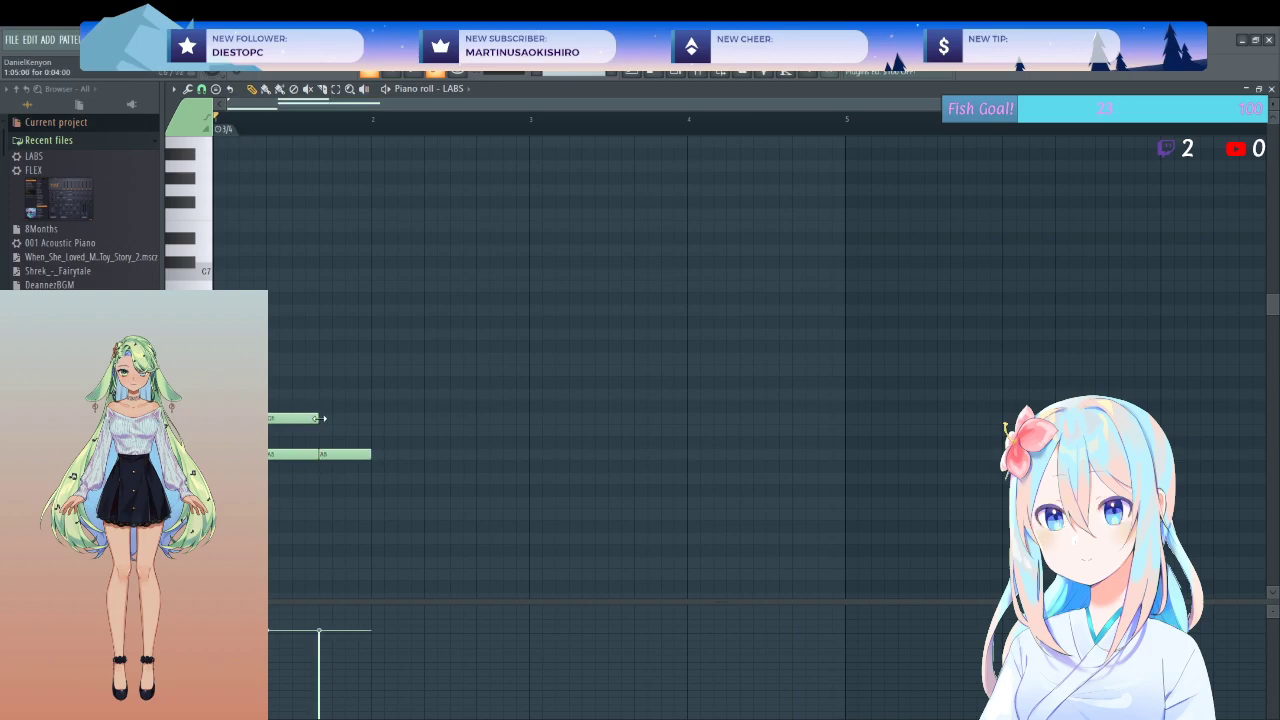
key("space")
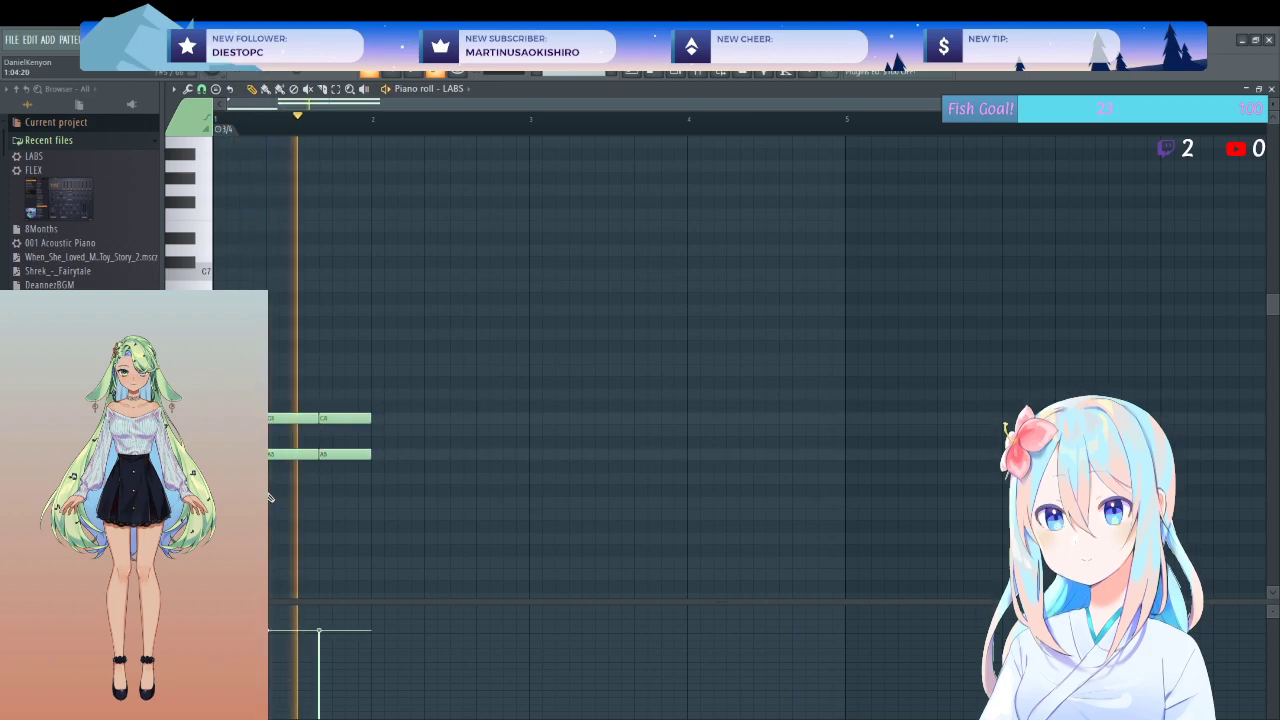
key("space")
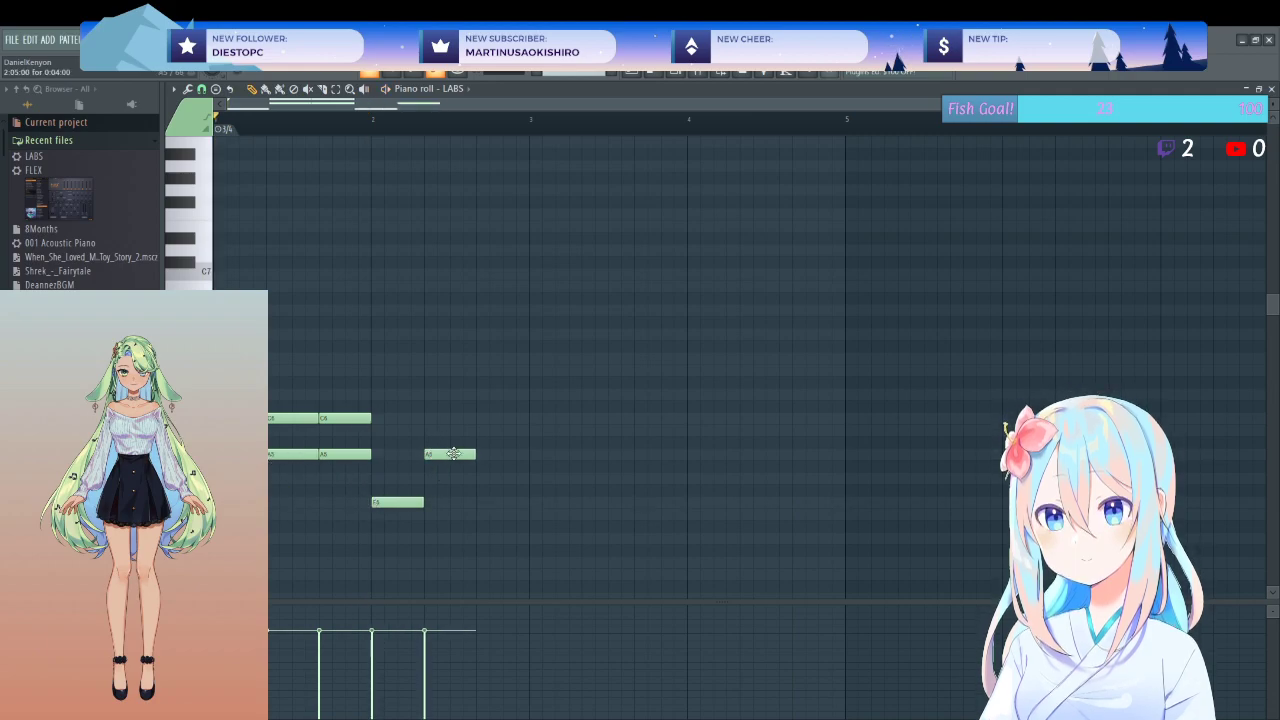
- Repeat the figure of F5 followed by A5–C6 pairs in bars 2 and 3, checking it by playback
left_click(426, 421)
key("space")
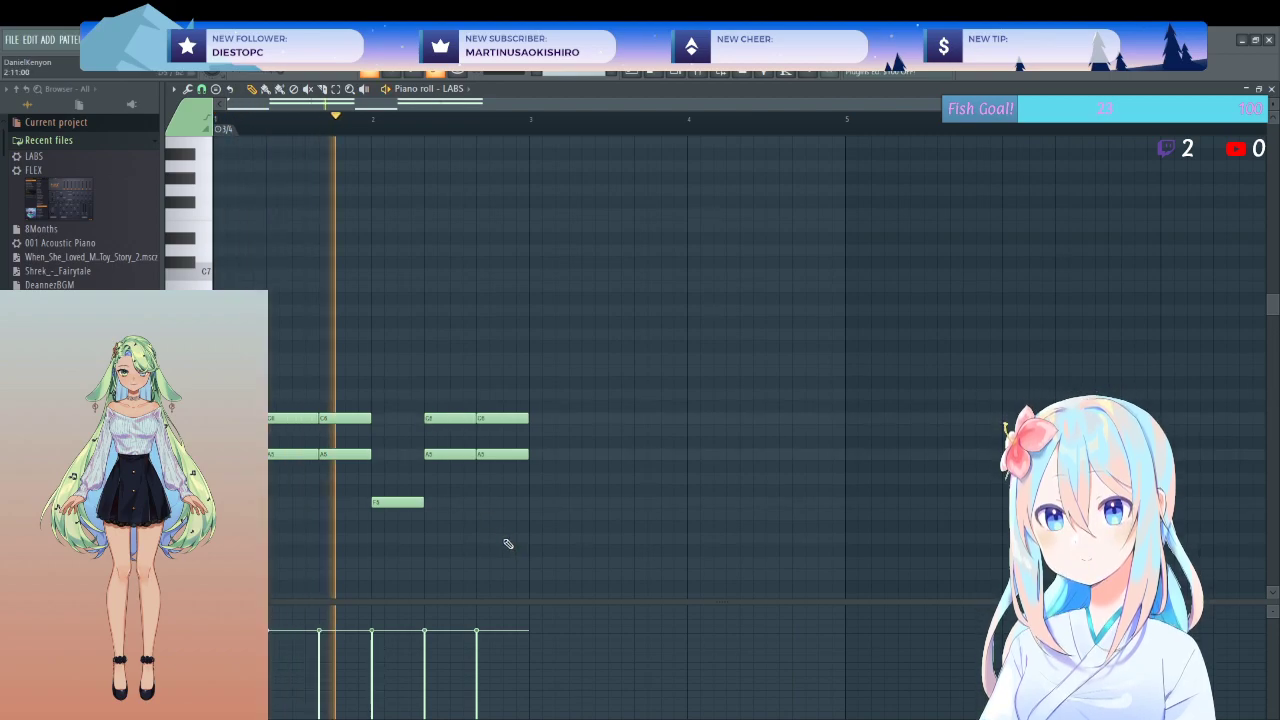
key("space")
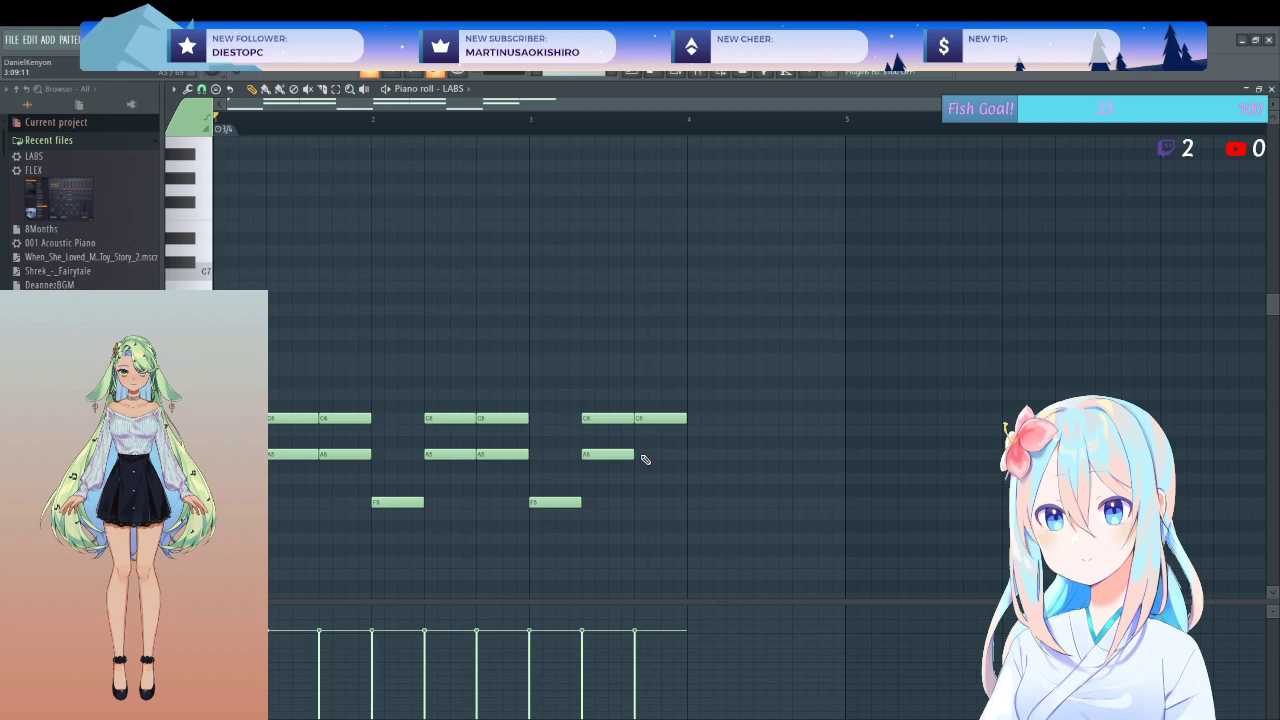
- Try raising the bar 3 chord notes to B5 and D6 and play the pattern back
left_click_drag(669, 378, 643, 451)
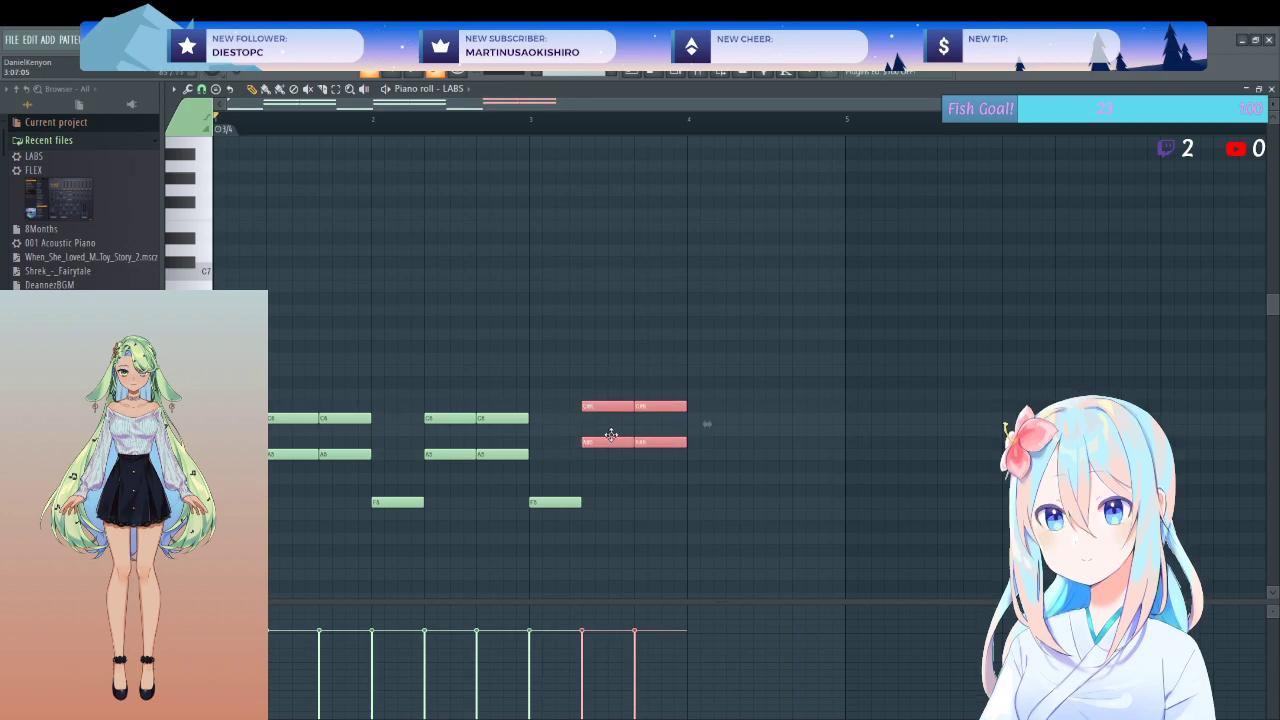
left_click(598, 433)
key("space")
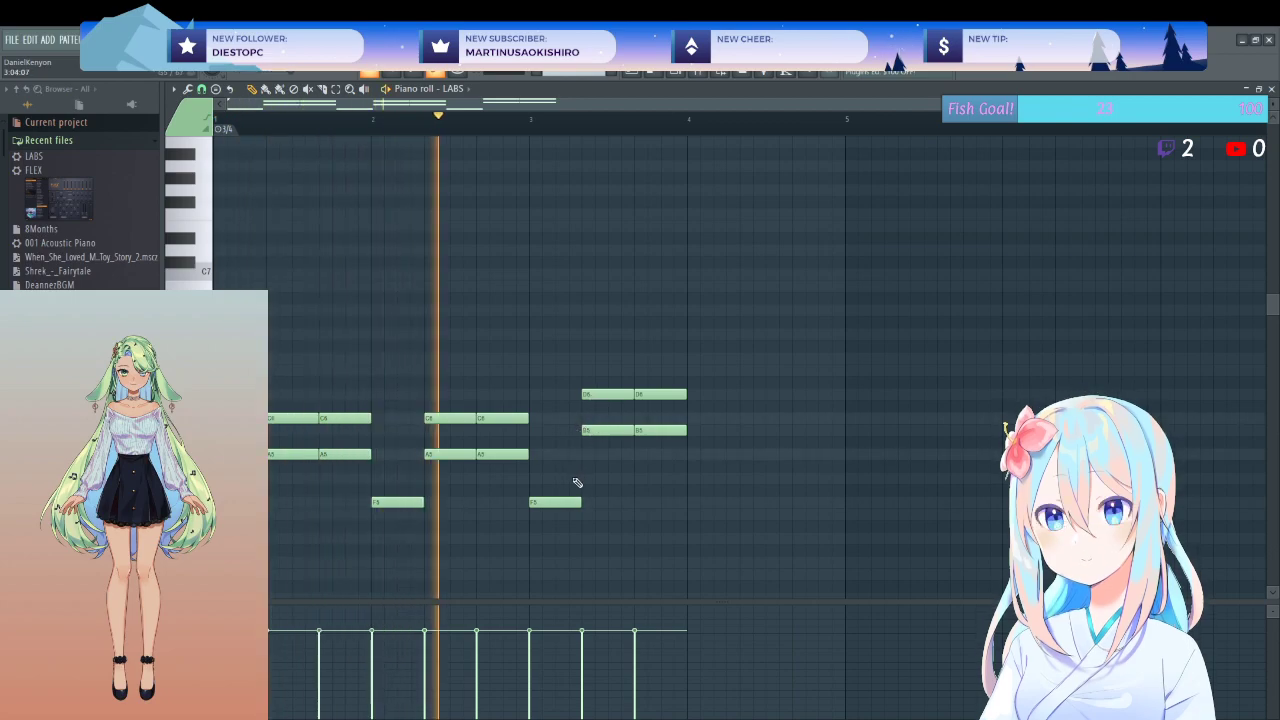
key("space")
- Lower the bar 3 chord notes to C#6 and A5, and fill bar 4 with F5 followed by two A5–C6 pairs
left_click(640, 395)
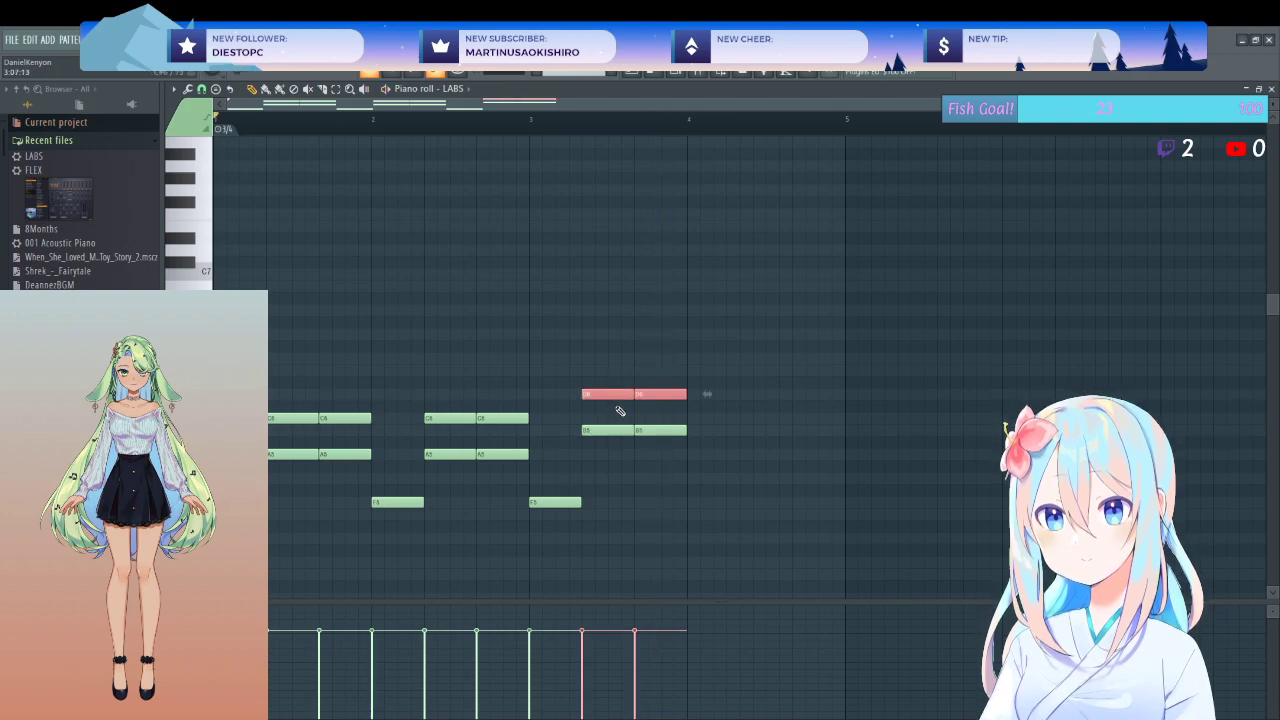
left_click_drag(643, 354, 663, 453)
left_click(607, 458)
left_click(666, 440)
key("space")
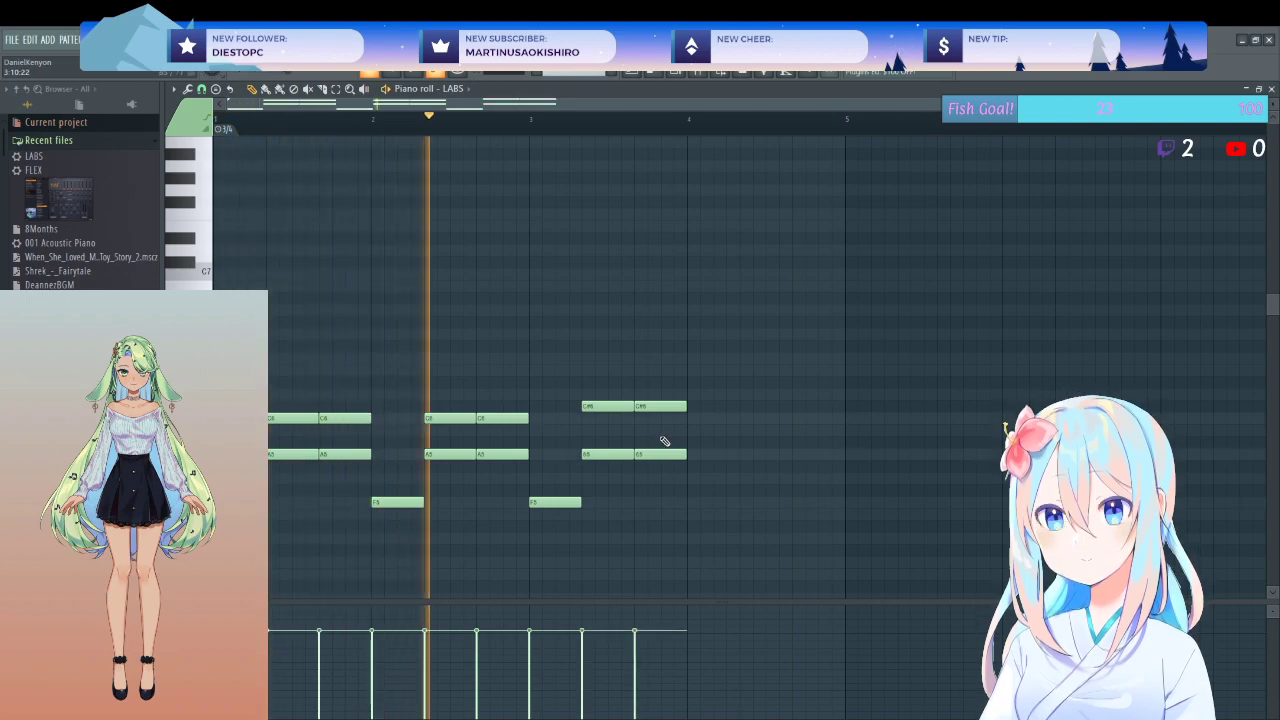
key("space")
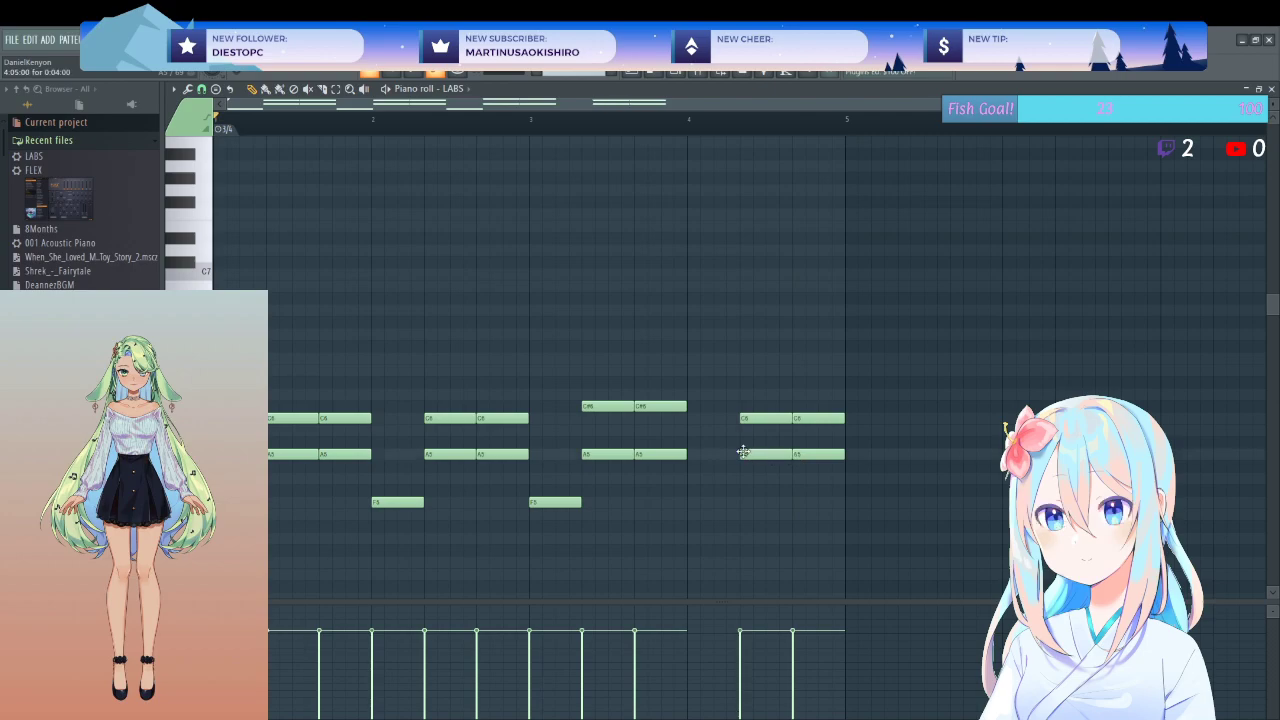
key("space")
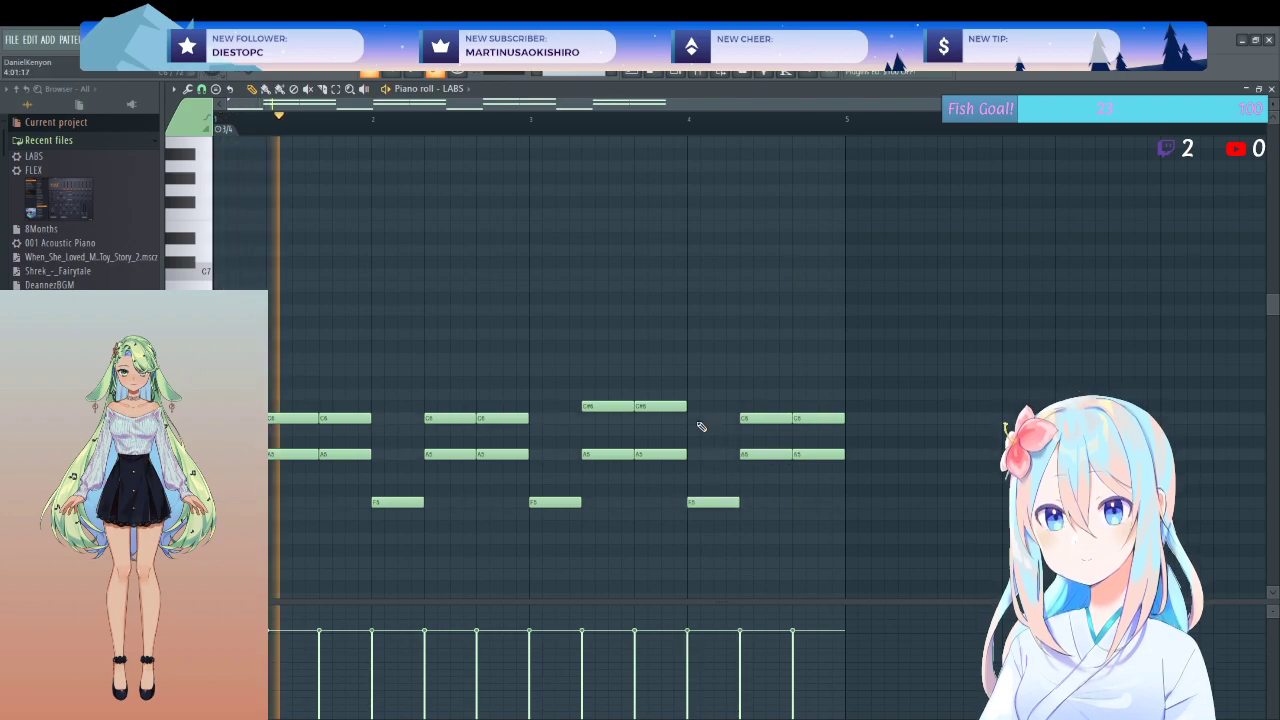
- Add a bass line of one-bar notes below the chords: F3, E3, F3 and F#3 across bars 1 to 4
scroll(608, 431, "down", 4)
scroll(608, 431, "down", 4)
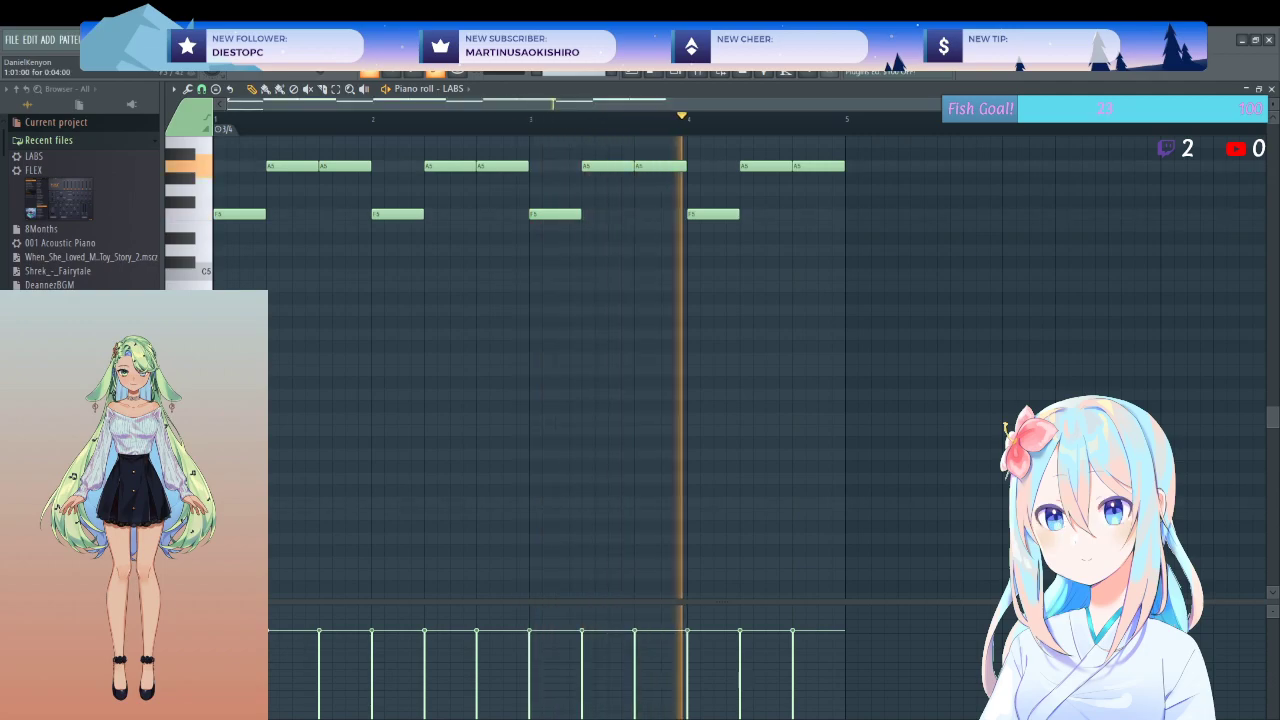
left_click(272, 502)
left_click_drag(272, 507, 379, 499)
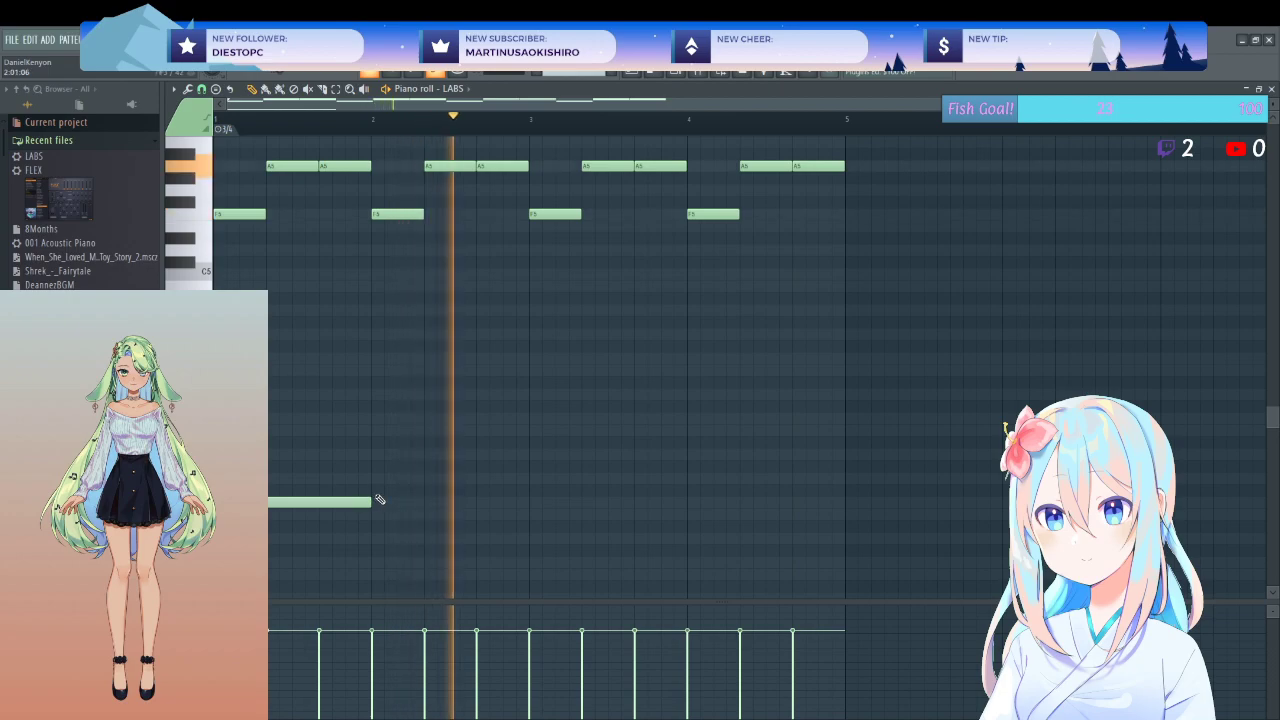
left_click(382, 514)
left_click(530, 502)
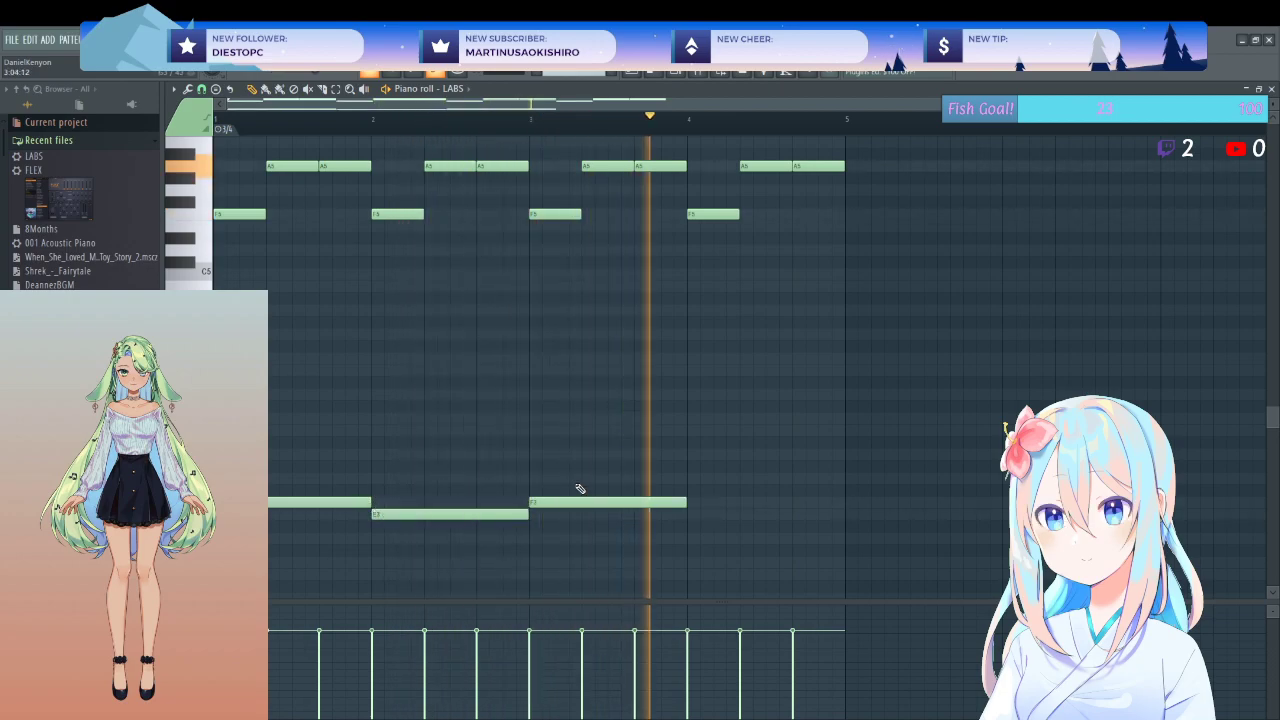
left_click(695, 490)
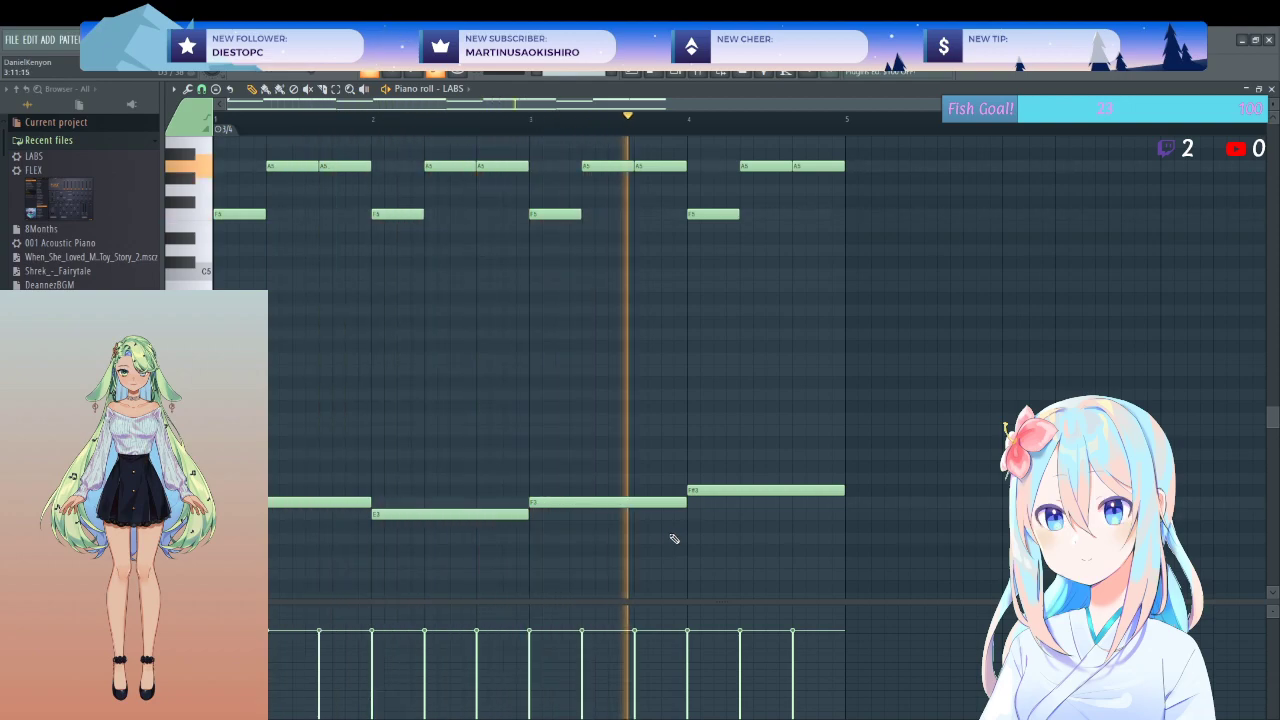
- Raise the bar 4 bass note to G3 and play the pattern back
key("space")
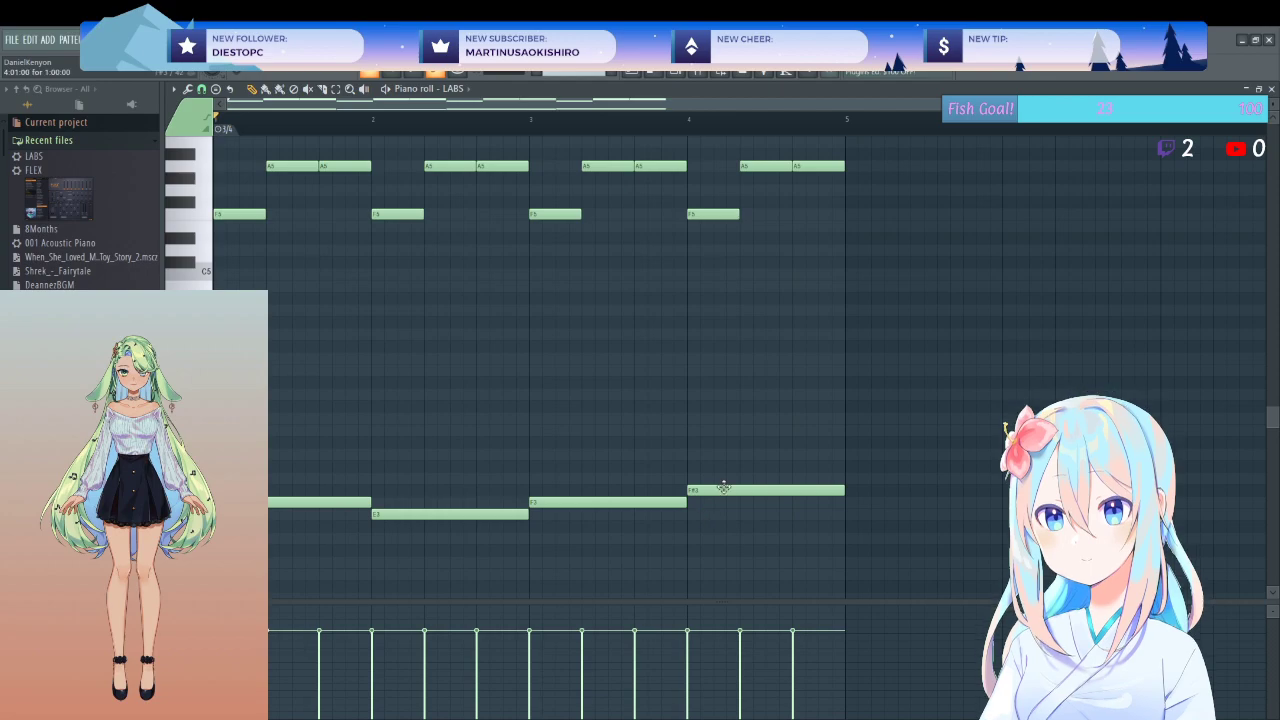
left_click_drag(722, 490, 721, 479)
key("space")
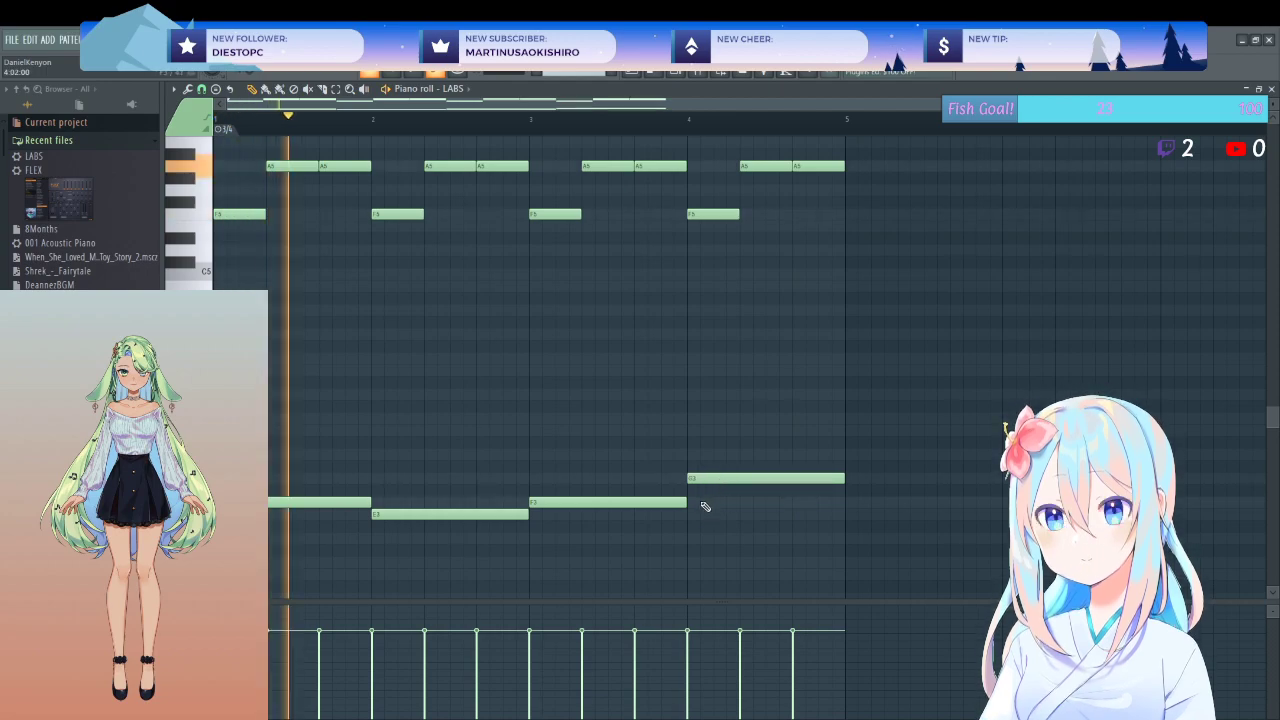
scroll(670, 506, "up", 2)
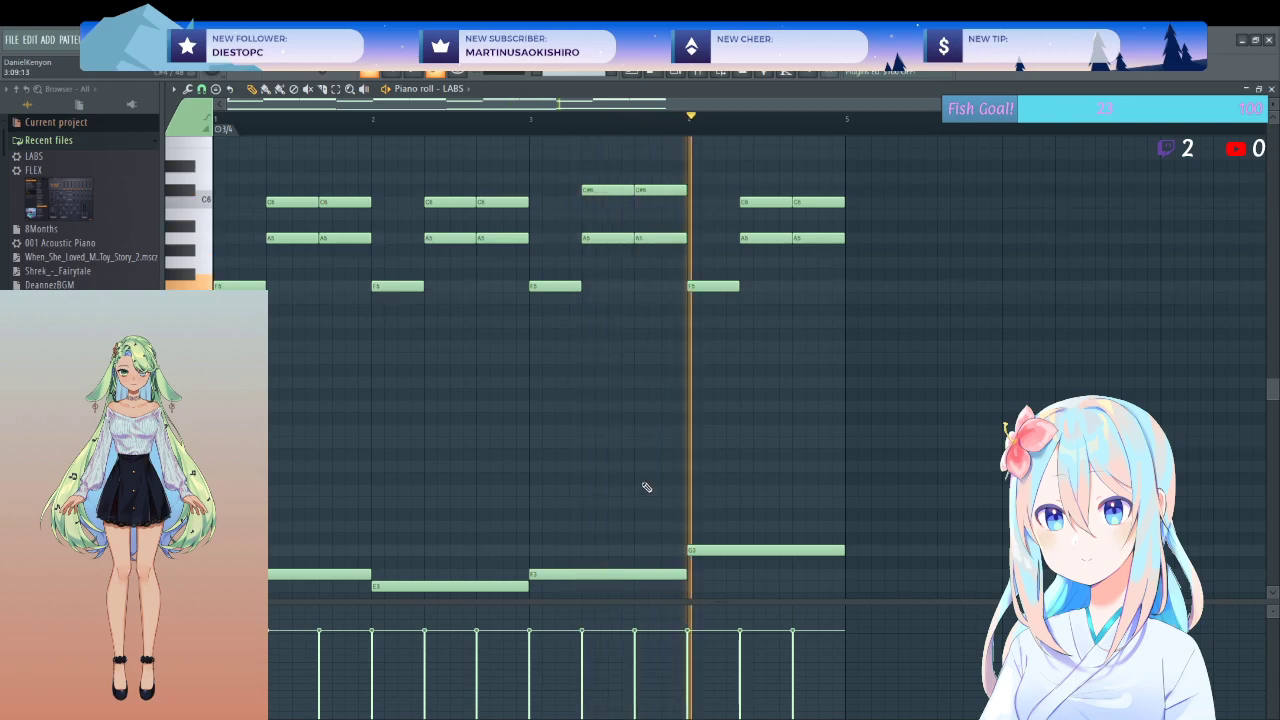
key("space")
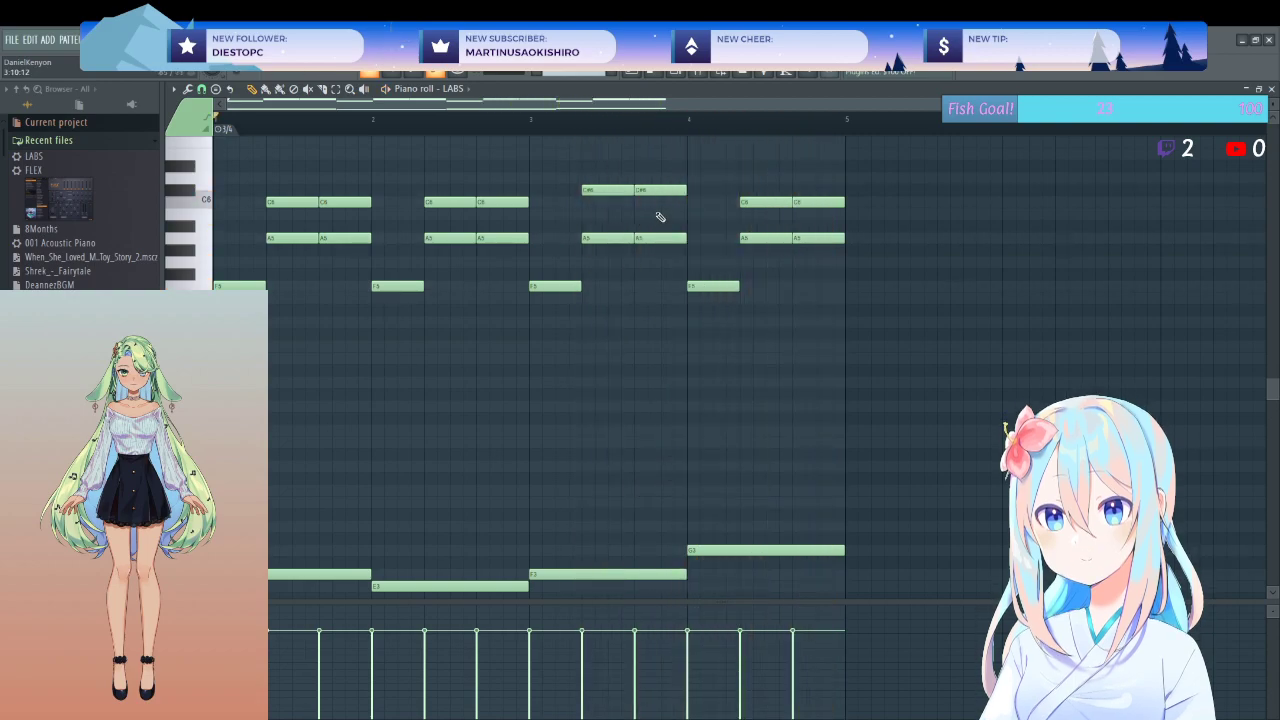
- Change the two upper chord notes in bar 4 to D6 and C#6 and play the pattern back
left_click_drag(765, 162, 806, 212)
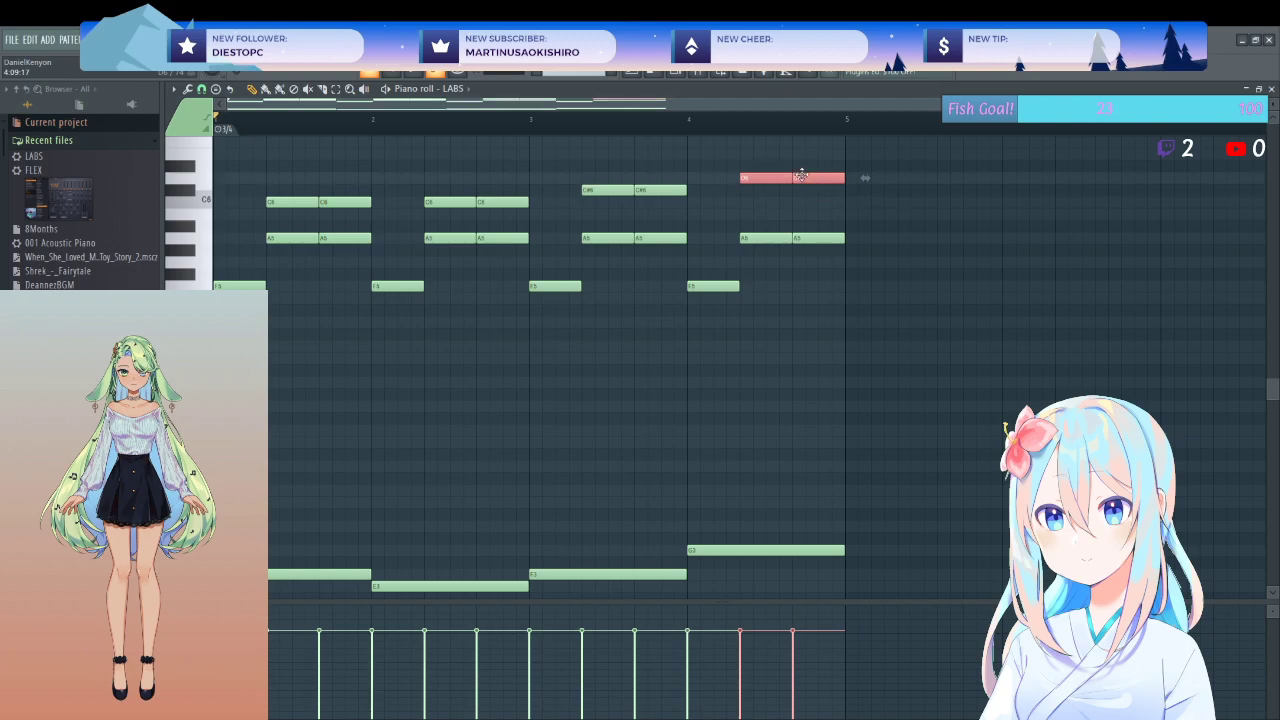
left_click(801, 193)
key("space")
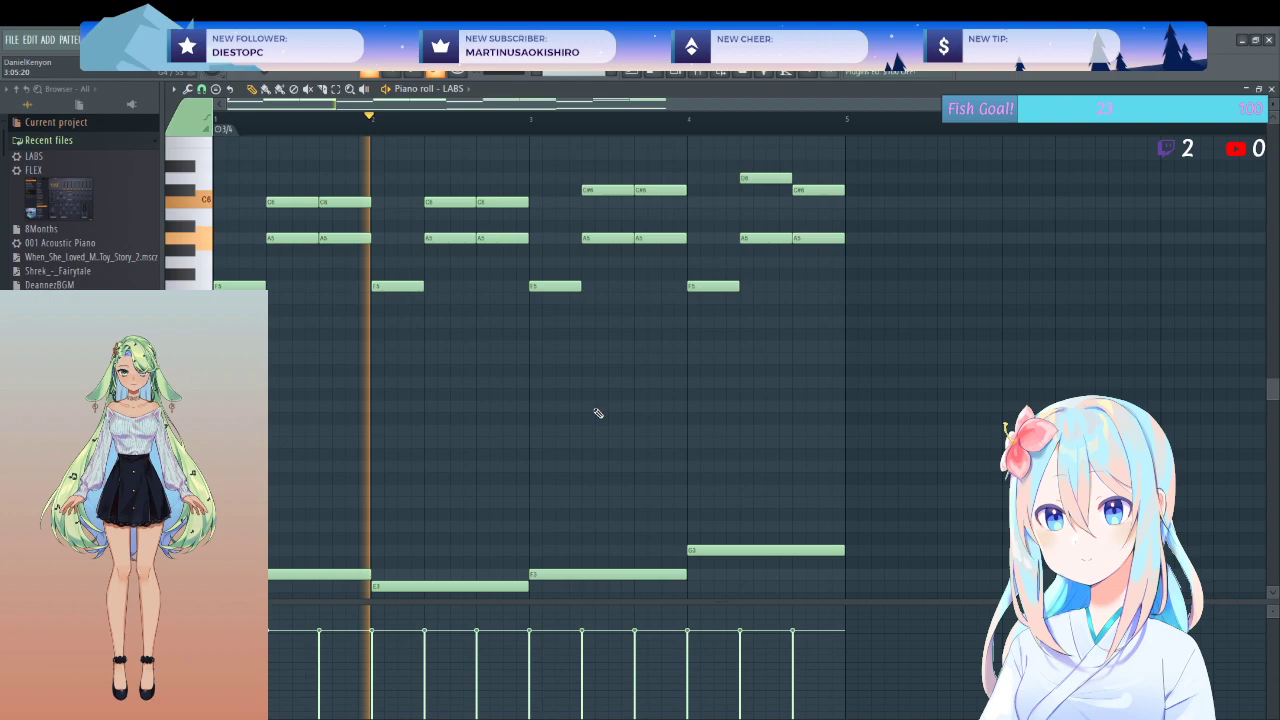
- Select all notes and transpose the whole pattern down two semitones, so its first melody note is D#5
scroll(500, 500, "down", 3)
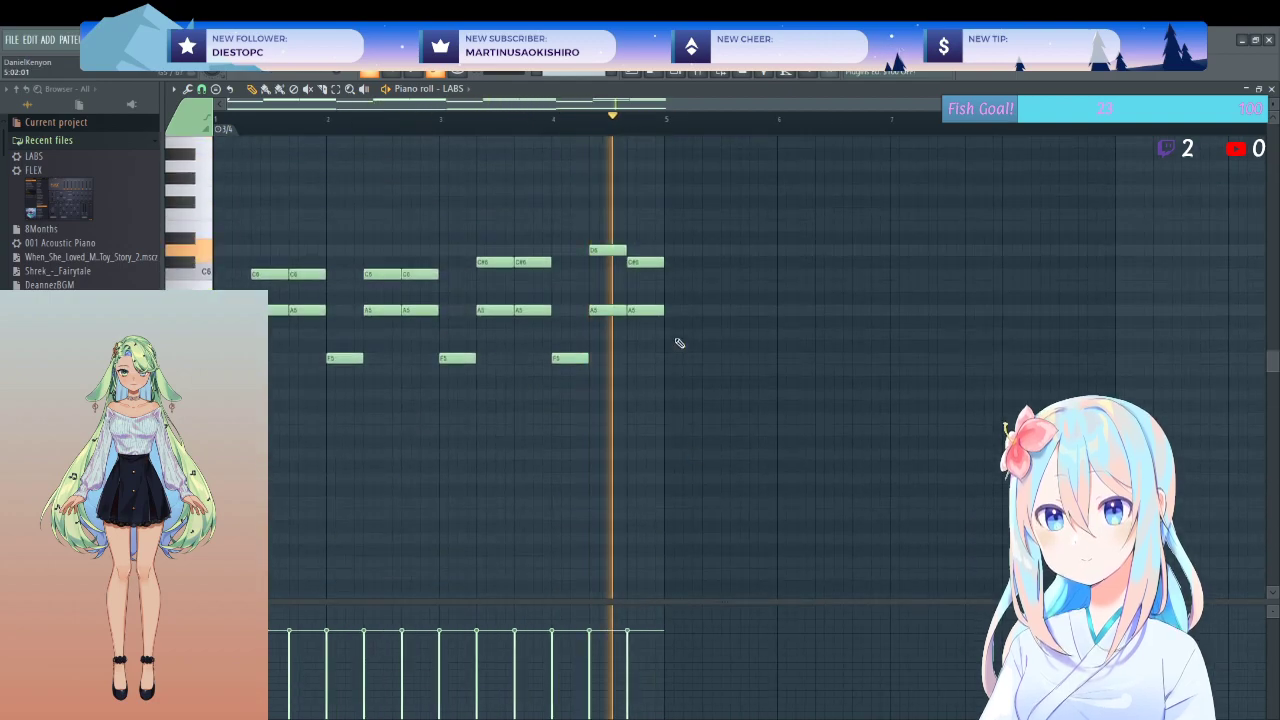
key("ctrl+a")
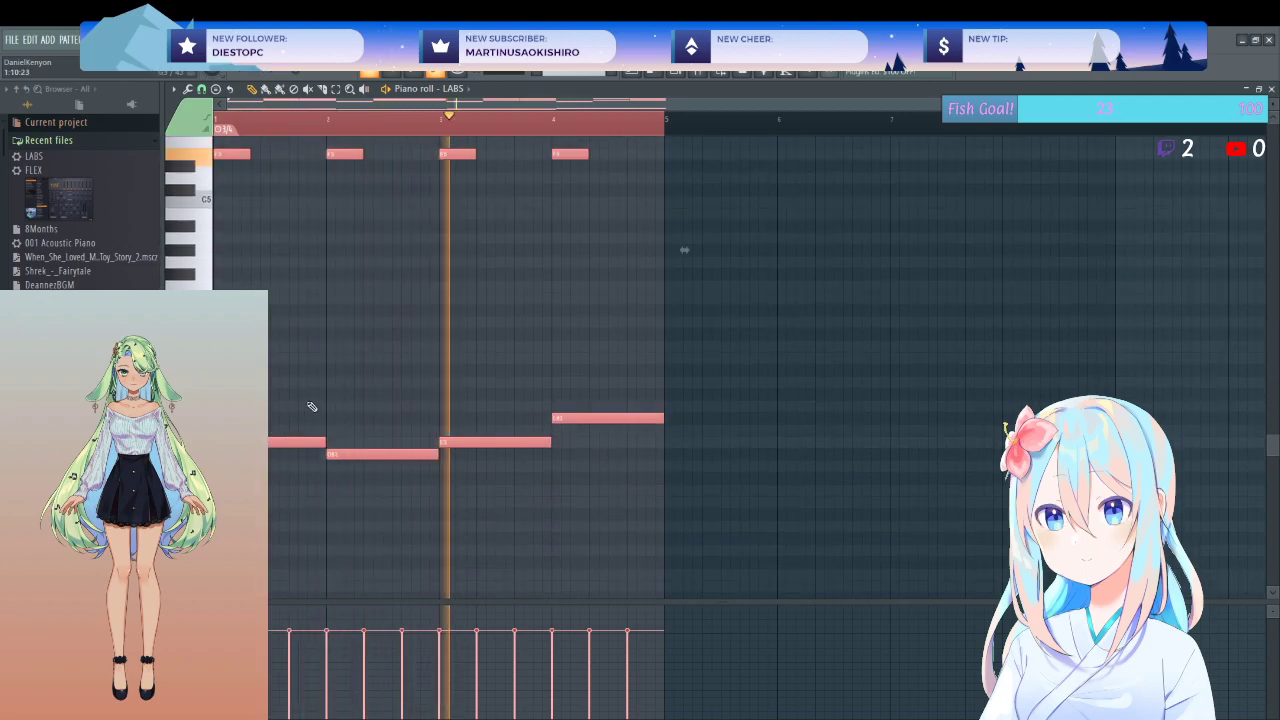
scroll(310, 406, "up", 3)
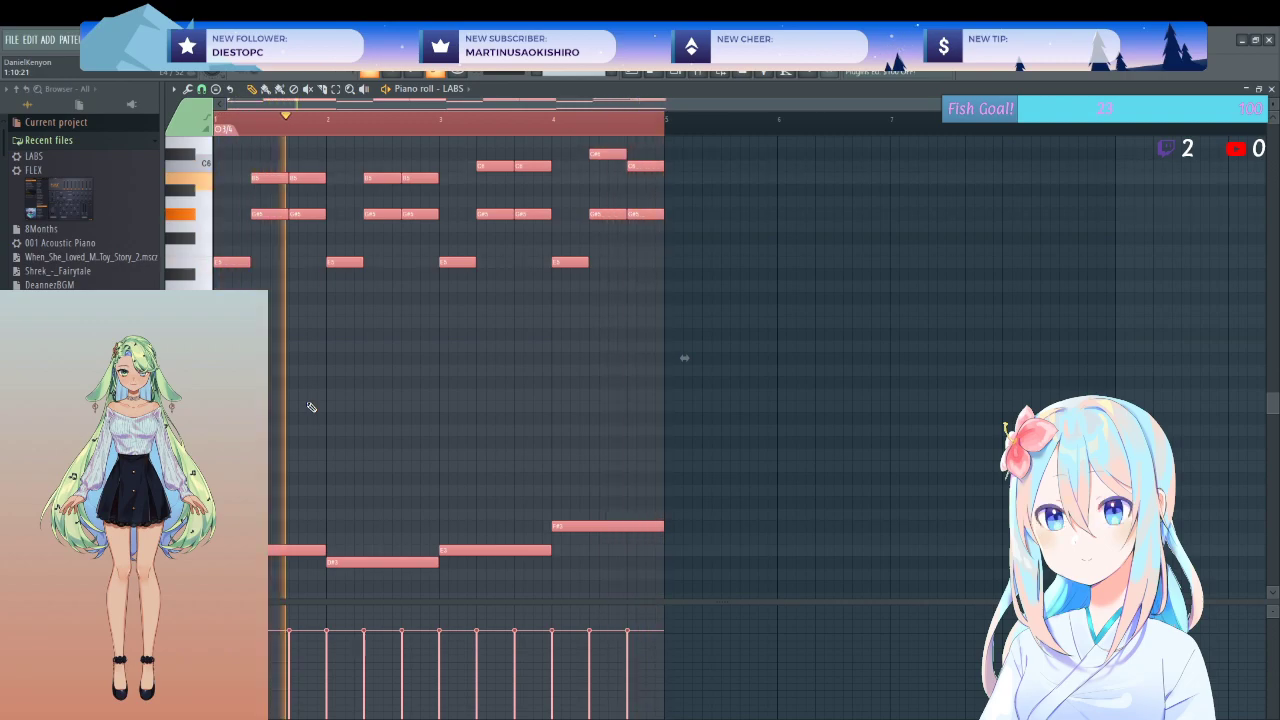
scroll(310, 406, "down", 2)
scroll(280, 451, "up", 1)
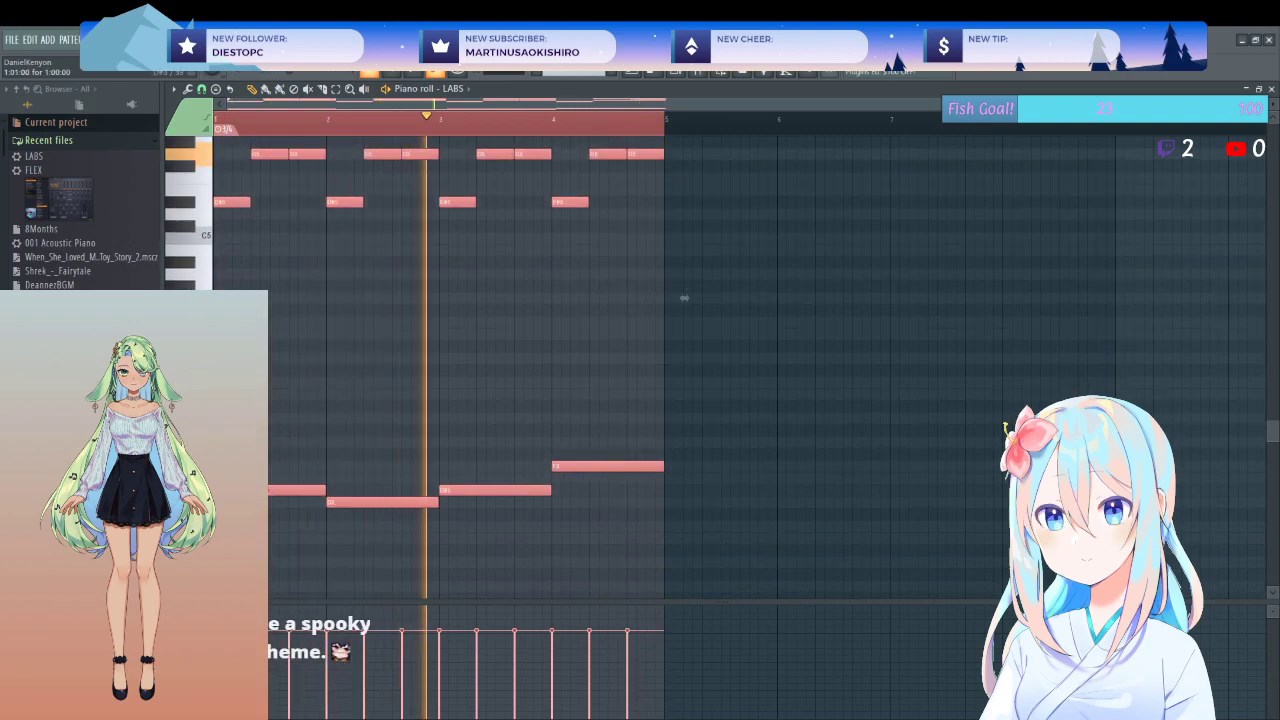
- Transpose the whole selected pattern up four semitones, so its first melody note is G5
scroll(275, 440, "up", 3)
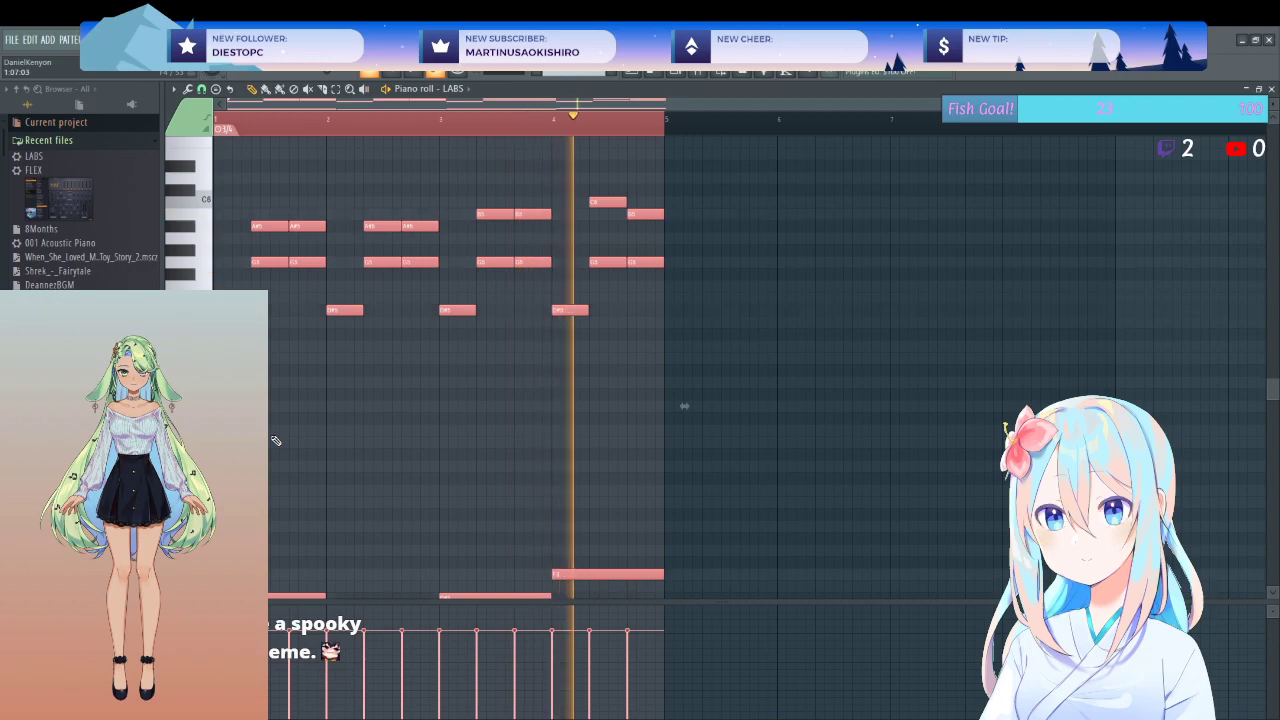
scroll(272, 443, "up", 3)
scroll(270, 460, "down", 5)
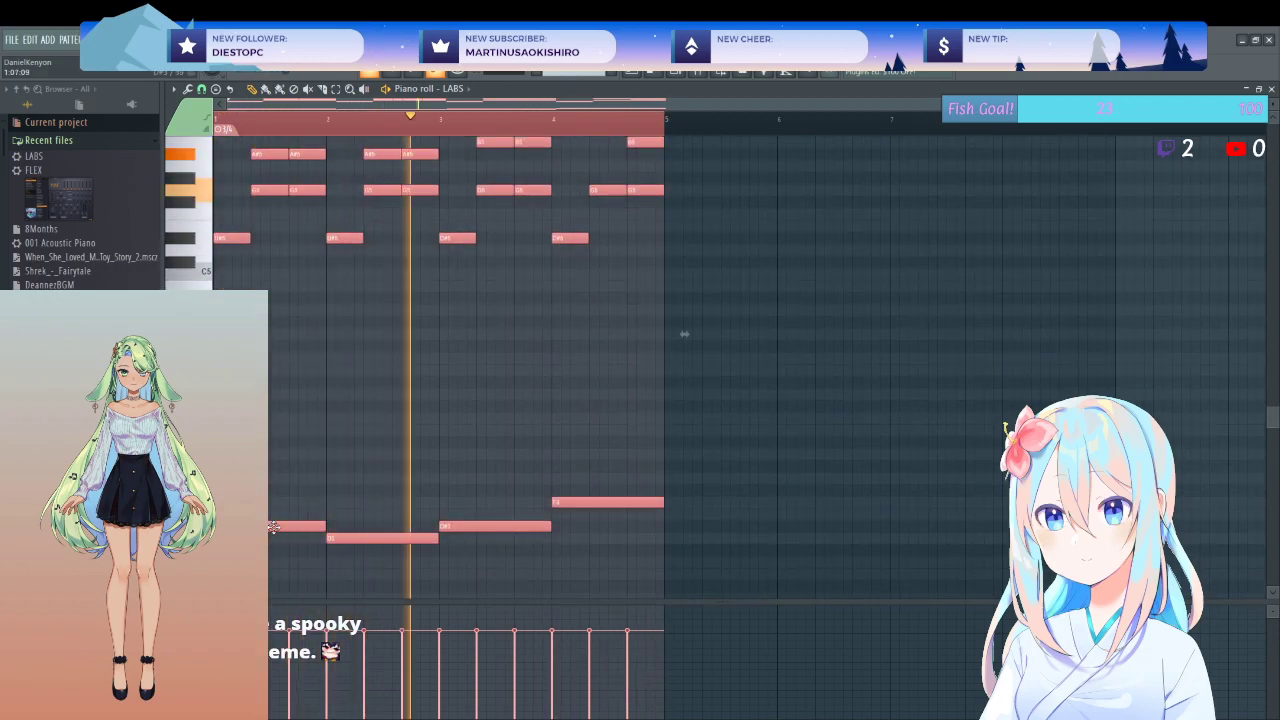
scroll(273, 527, "down", 2)
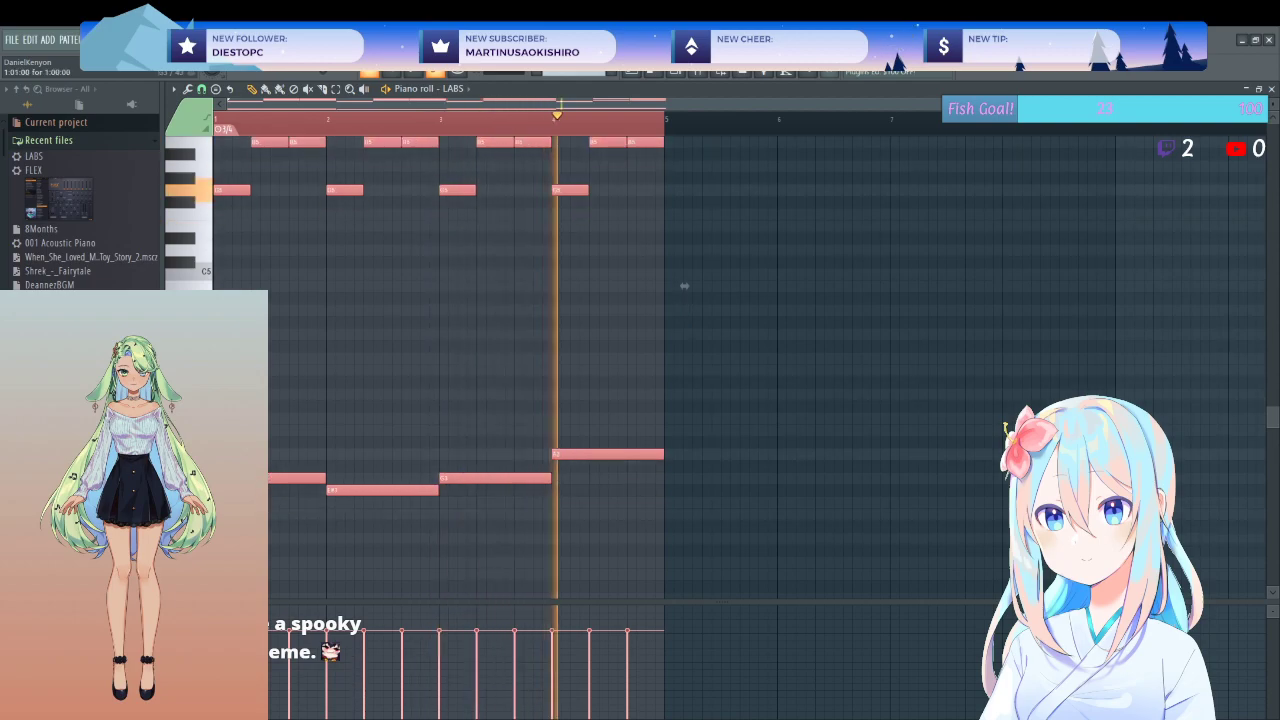
- Transpose the whole selected pattern down two semitones, so its first melody note is F5, and clear the selection
scroll(682, 320, "up", 2)
scroll(681, 325, "down", 2)
scroll(683, 330, "up", 4)
scroll(684, 368, "up", 1)
scroll(684, 360, "down", 2)
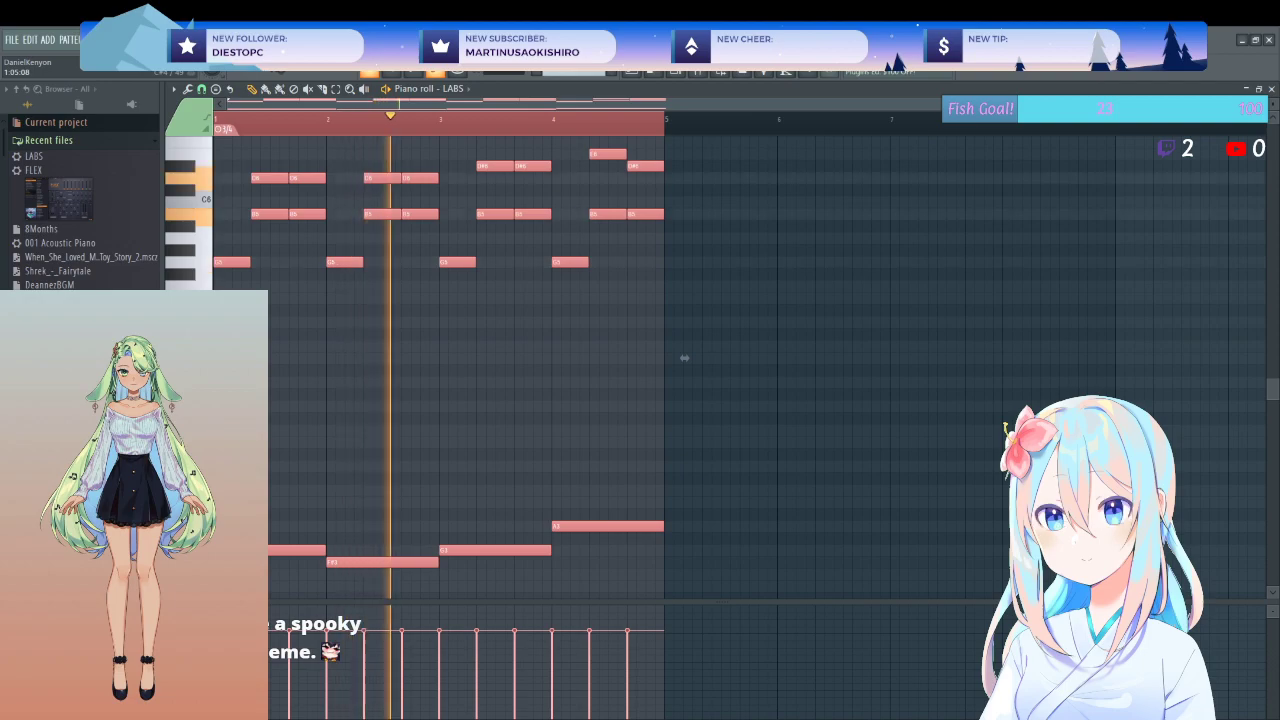
scroll(684, 320, "down", 3)
scroll(684, 390, "up", 5)
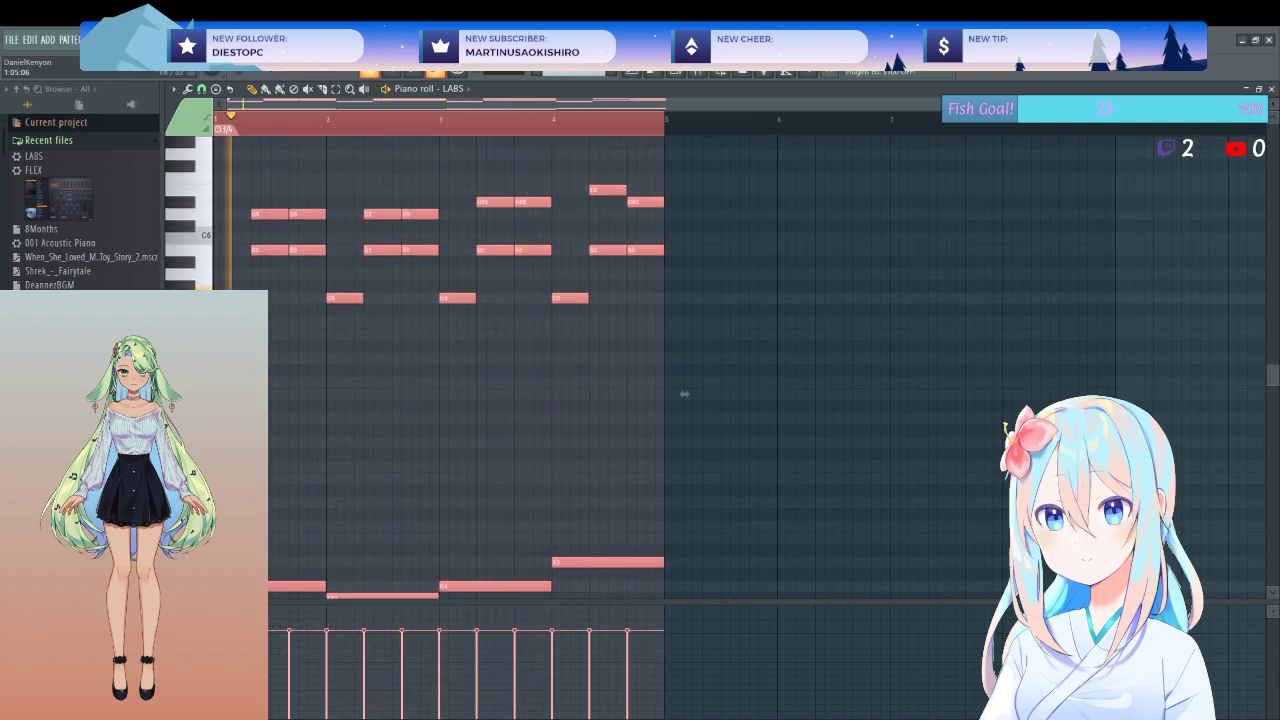
scroll(684, 393, "down", 3)
scroll(684, 300, "up", 1)
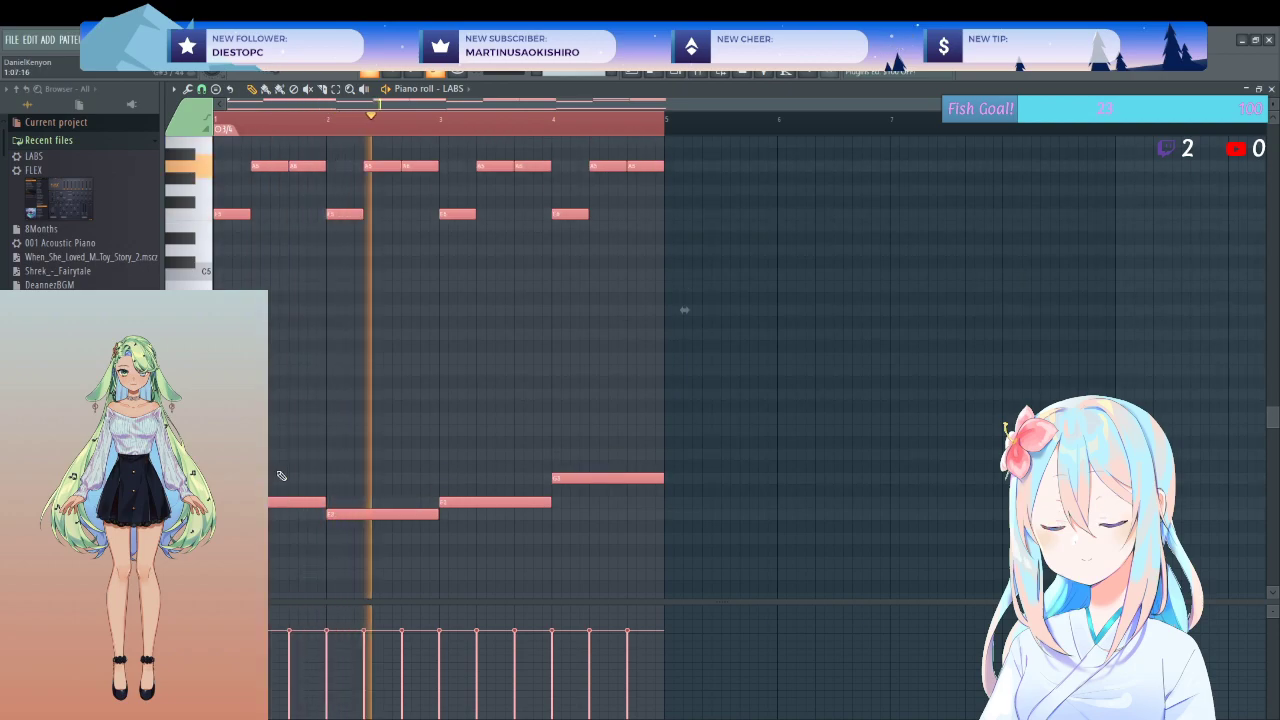
key("ctrl+d")
- Add an inner voice of C4, A3 and C#4 notes between the bass line and the chords across the four bars
scroll(286, 457, "up", 1)
scroll(286, 457, "up", 3)
scroll(286, 457, "down", 3)
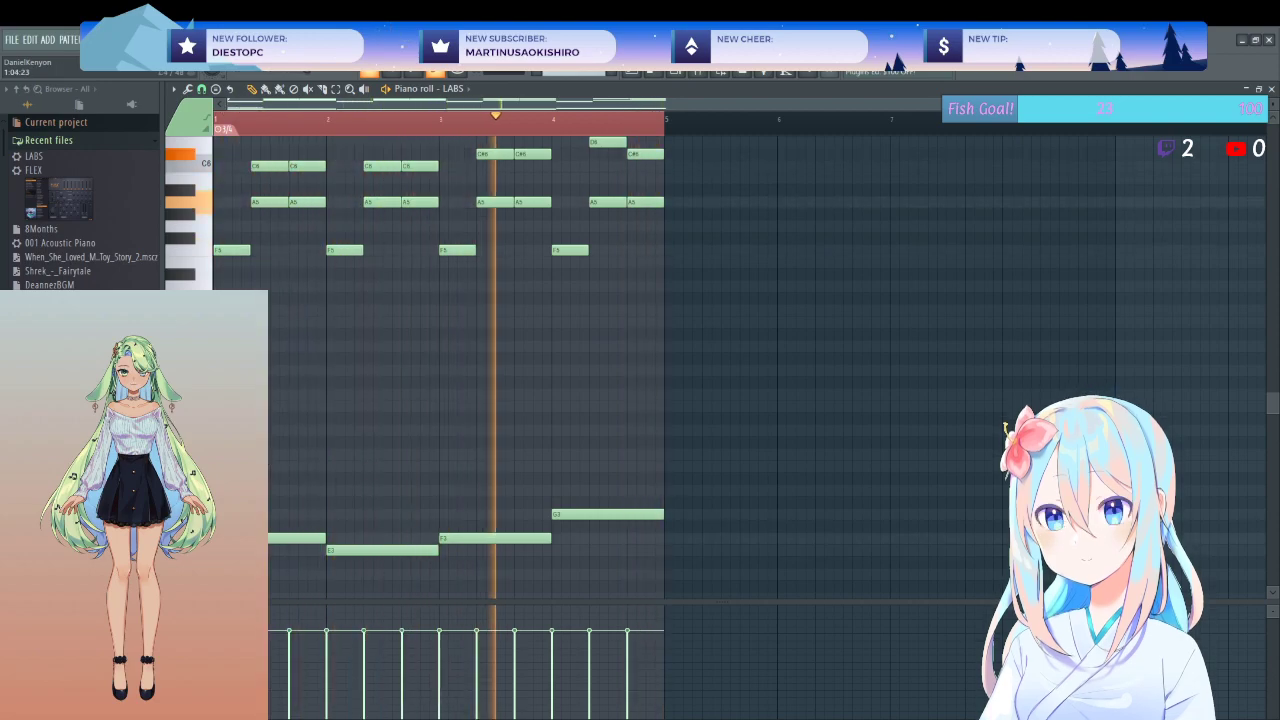
left_click(265, 454)
left_click(295, 489)
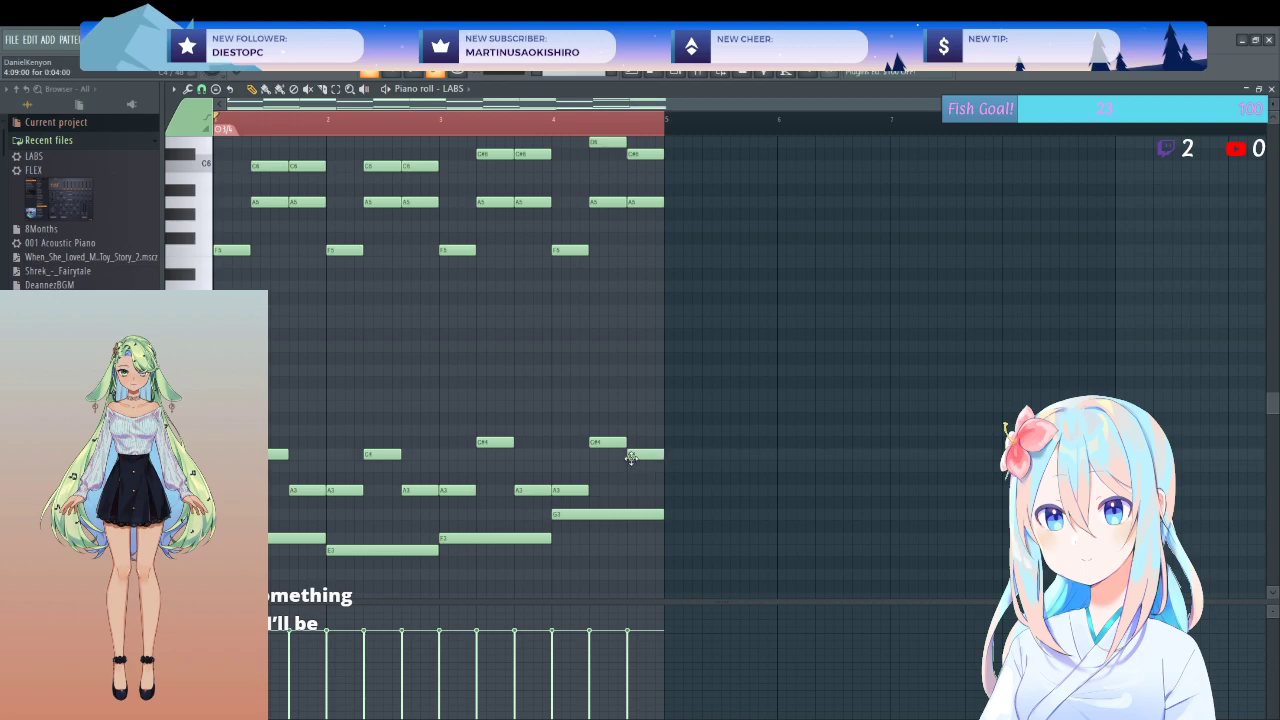
key("space")
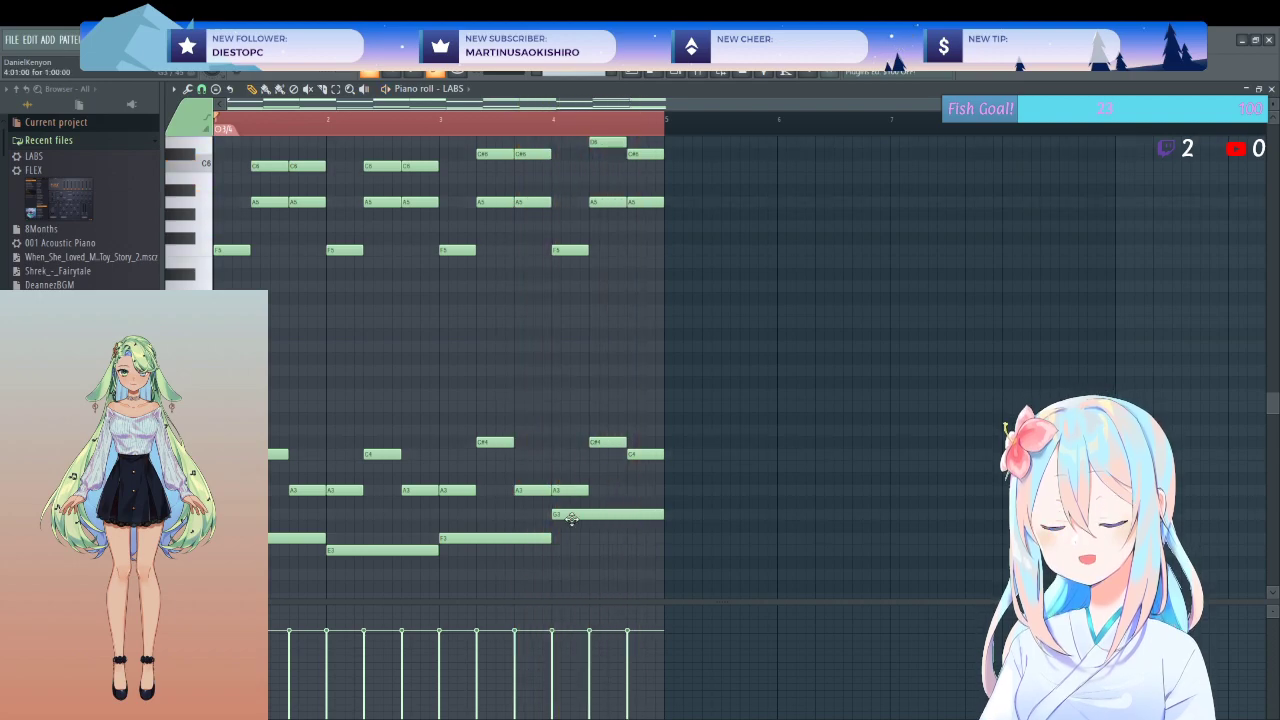
- Lower the bar 4 bass note to F3 and play the pattern back
key("space")
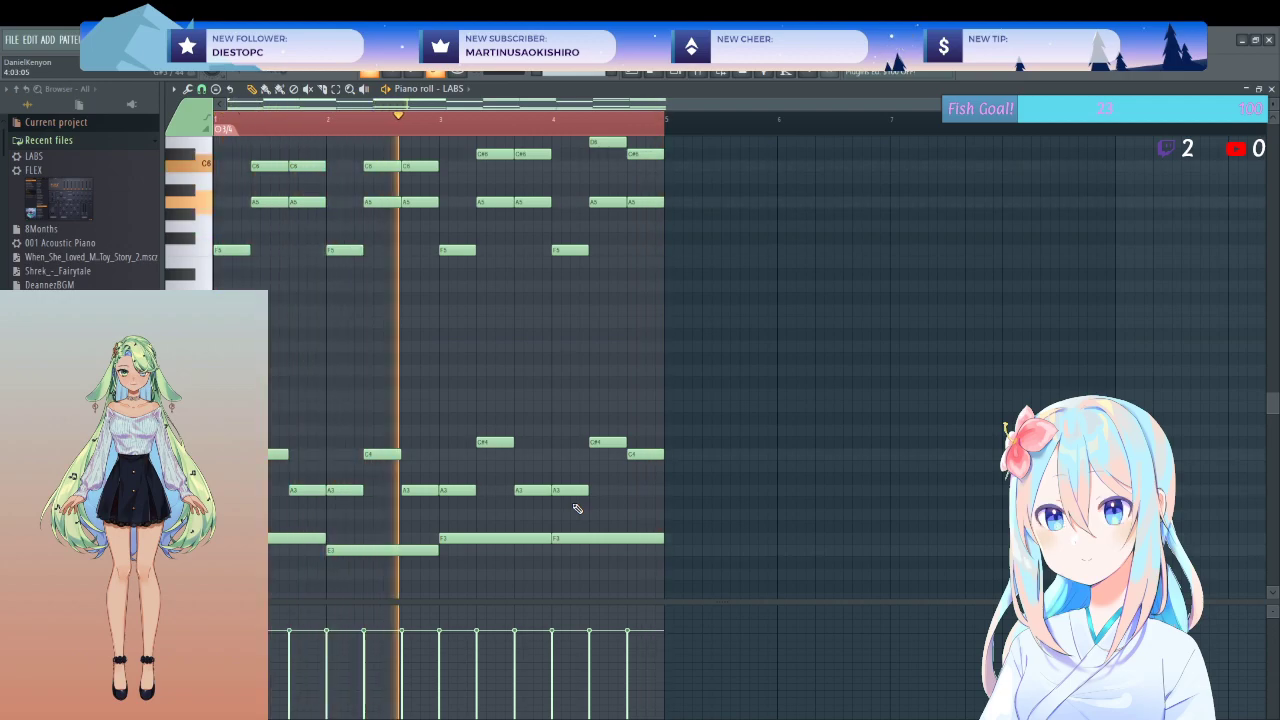
scroll(530, 500, "up", 3)
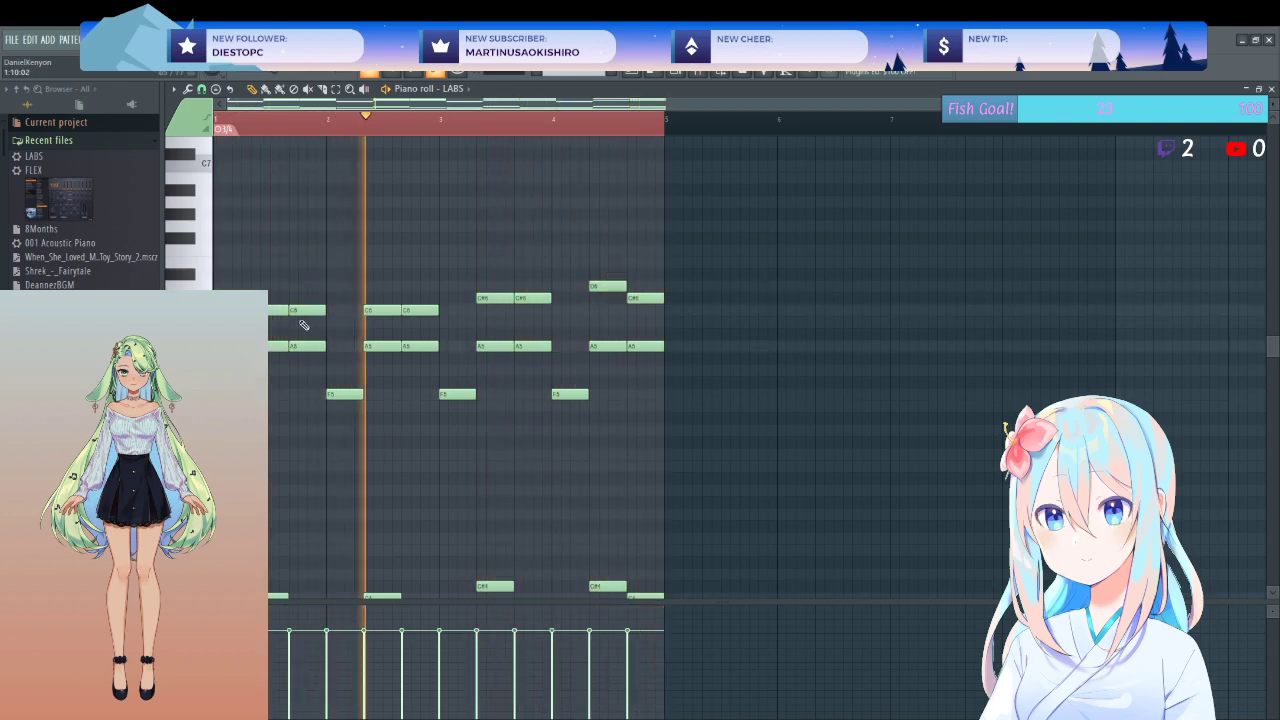
scroll(308, 372, "down", 2)
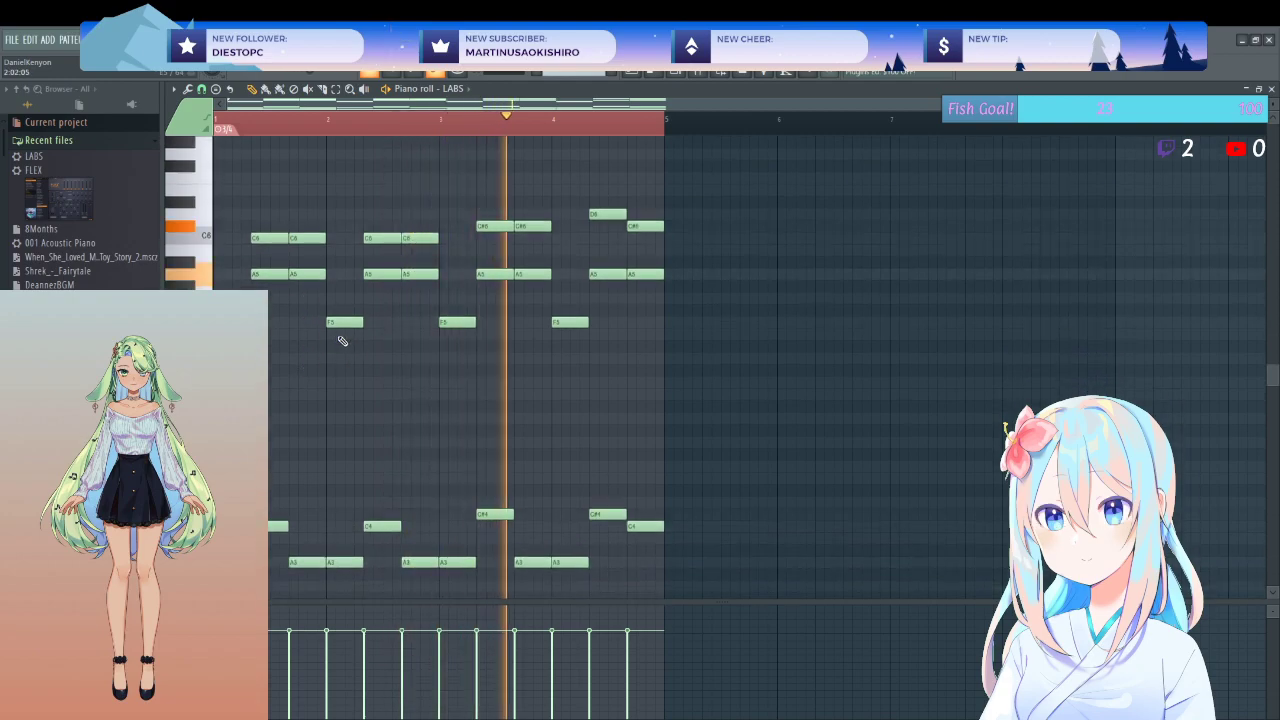
- Try moving all the upper melody and chord notes down one octave
left_click_drag(696, 178, 242, 345)
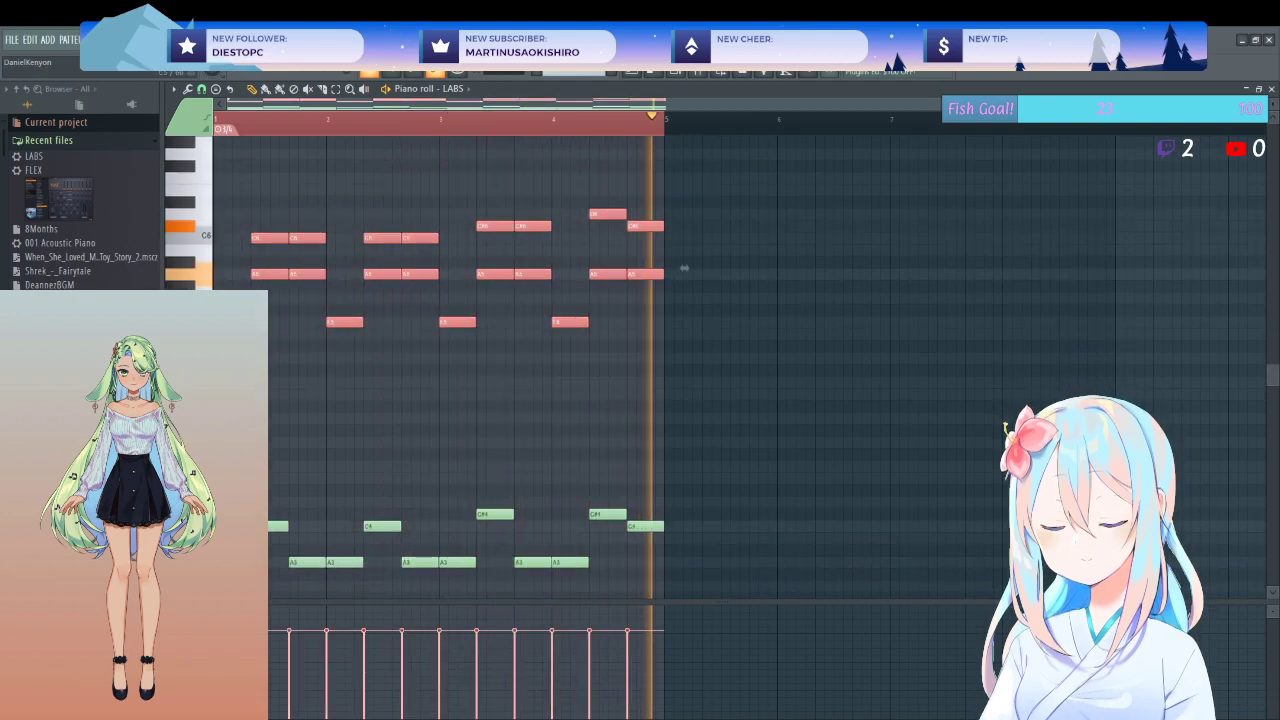
key("ctrl+Down")
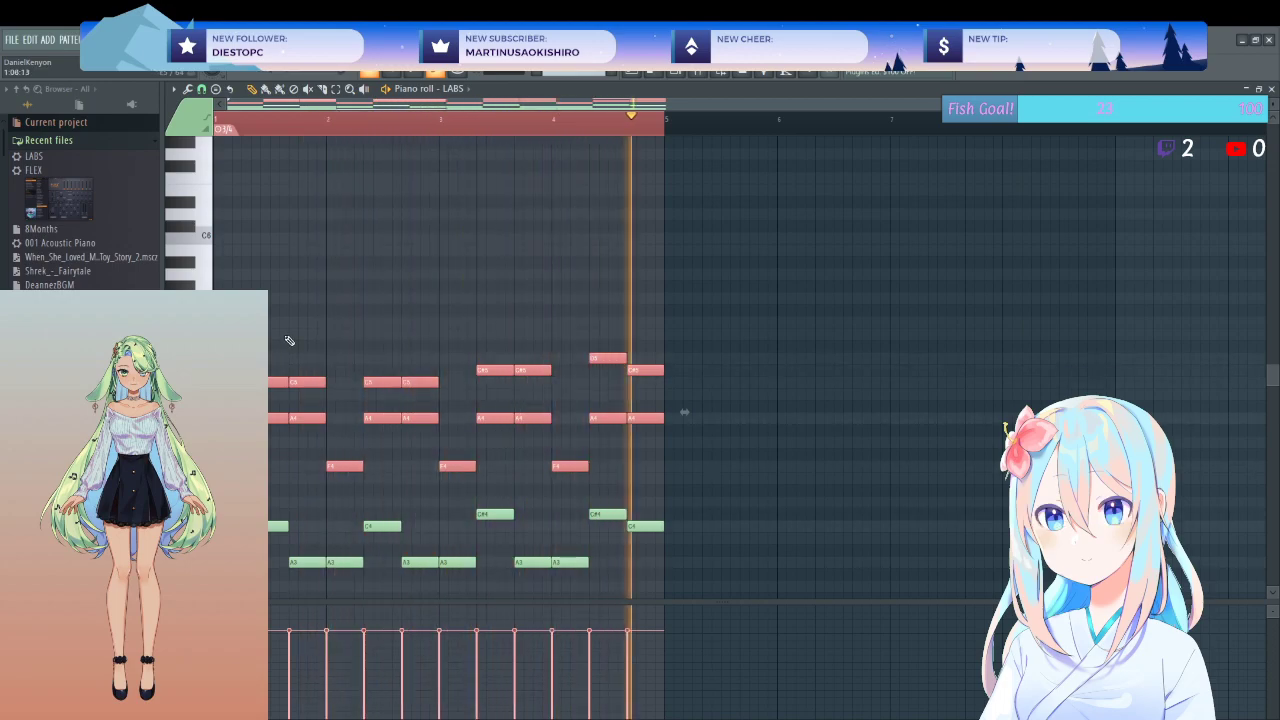
key("ctrl+Up")
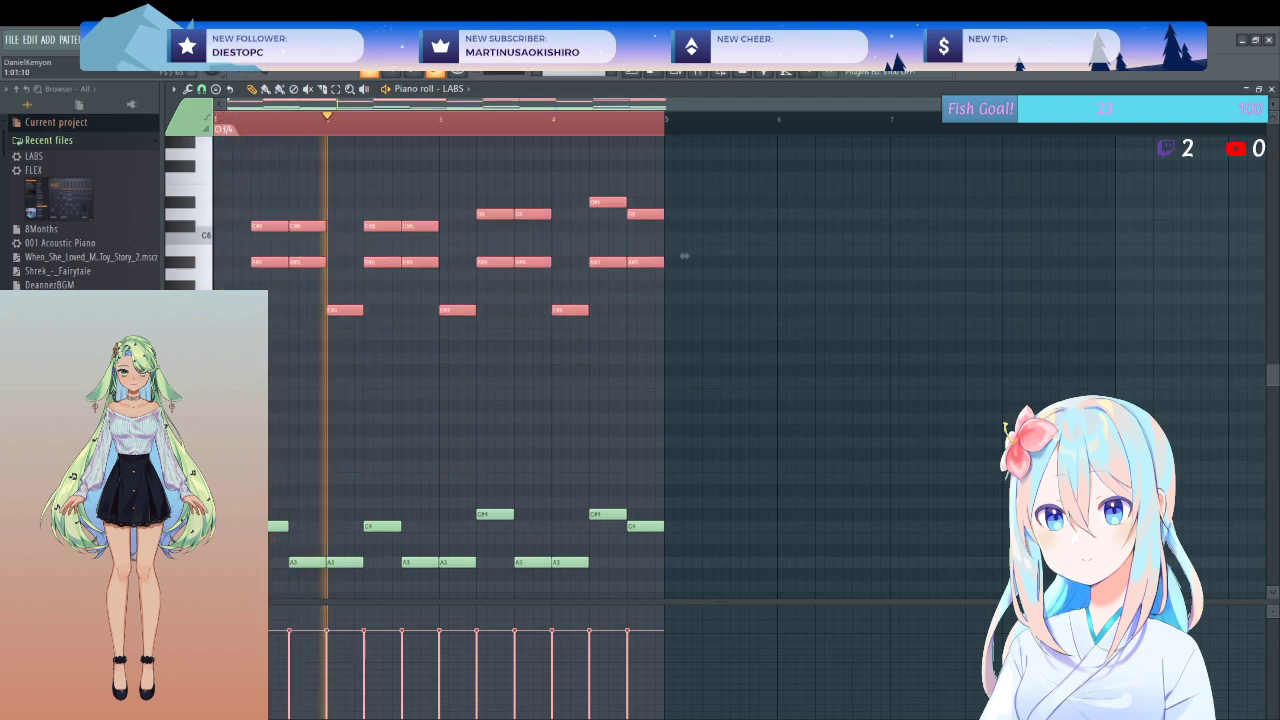
key("ctrl+d")
- Lower the two top chord notes in bar 4 to C#6 and C6 and play the pattern back
scroll(466, 368, "down", 4)
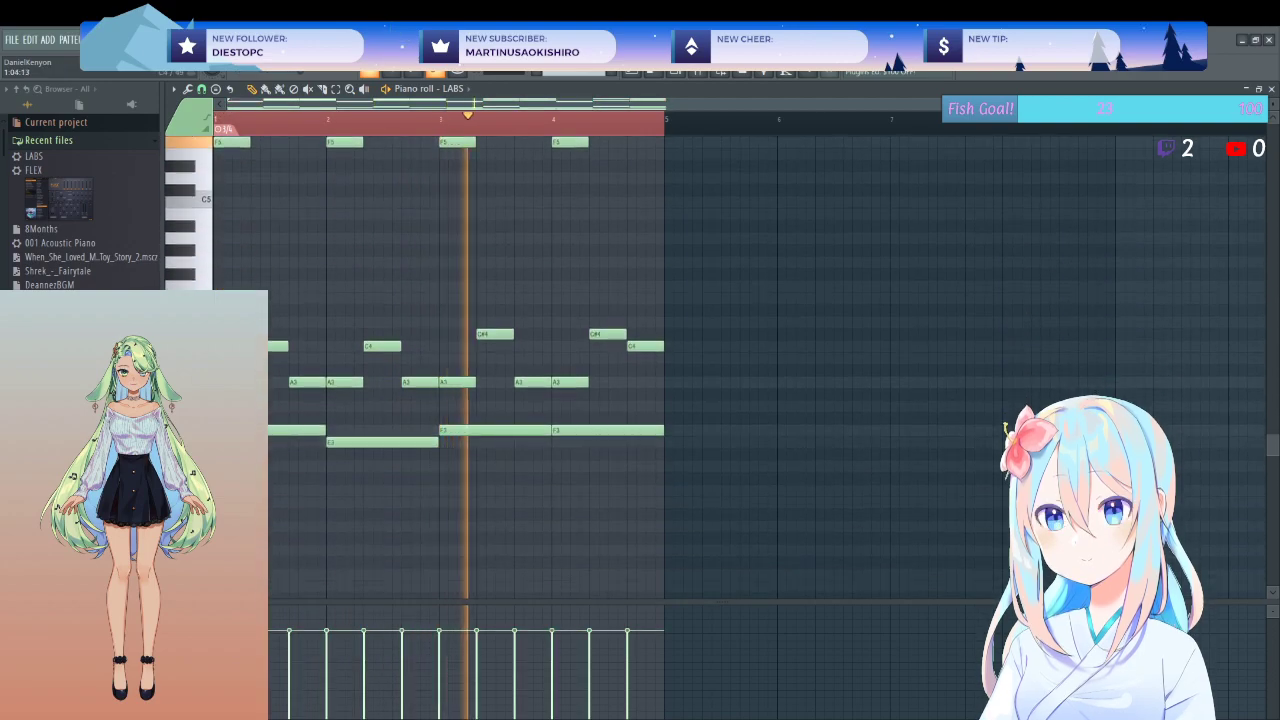
scroll(466, 368, "up", 2)
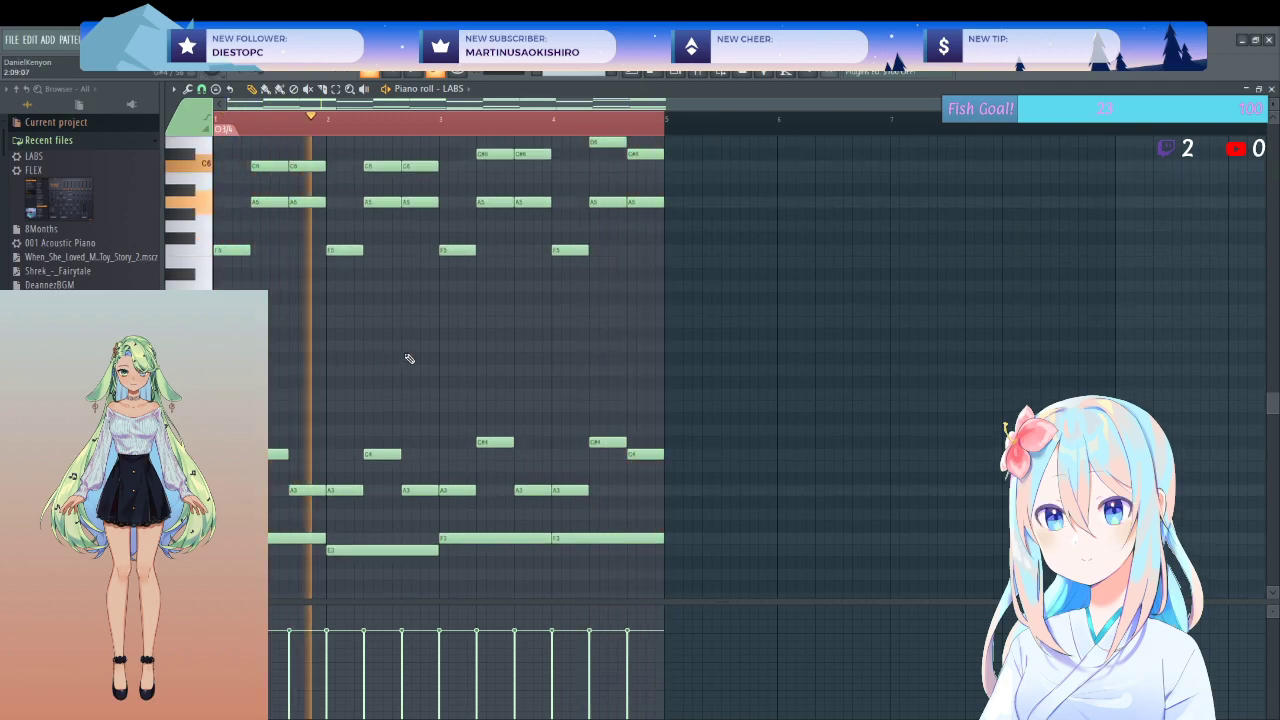
scroll(531, 360, "up", 3)
left_click(606, 249, "ctrl")
left_click(637, 261, "ctrl")
key("Down")
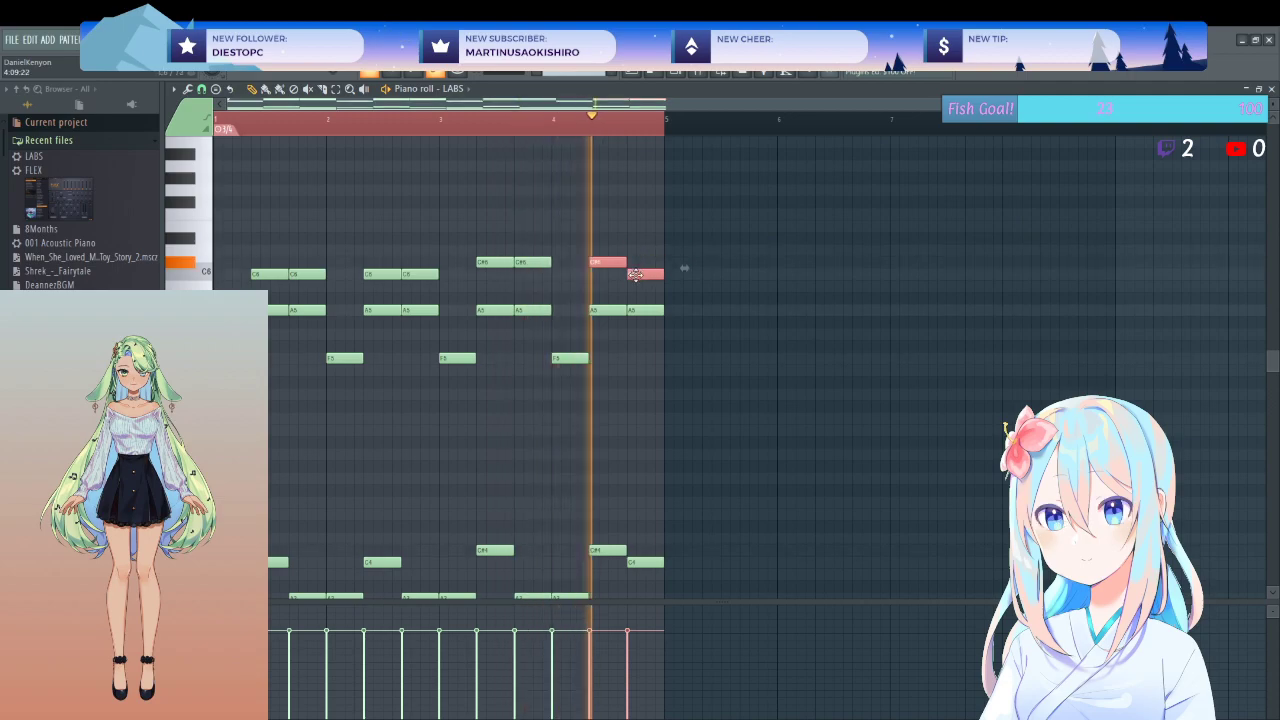
left_click(556, 236, "ctrl")
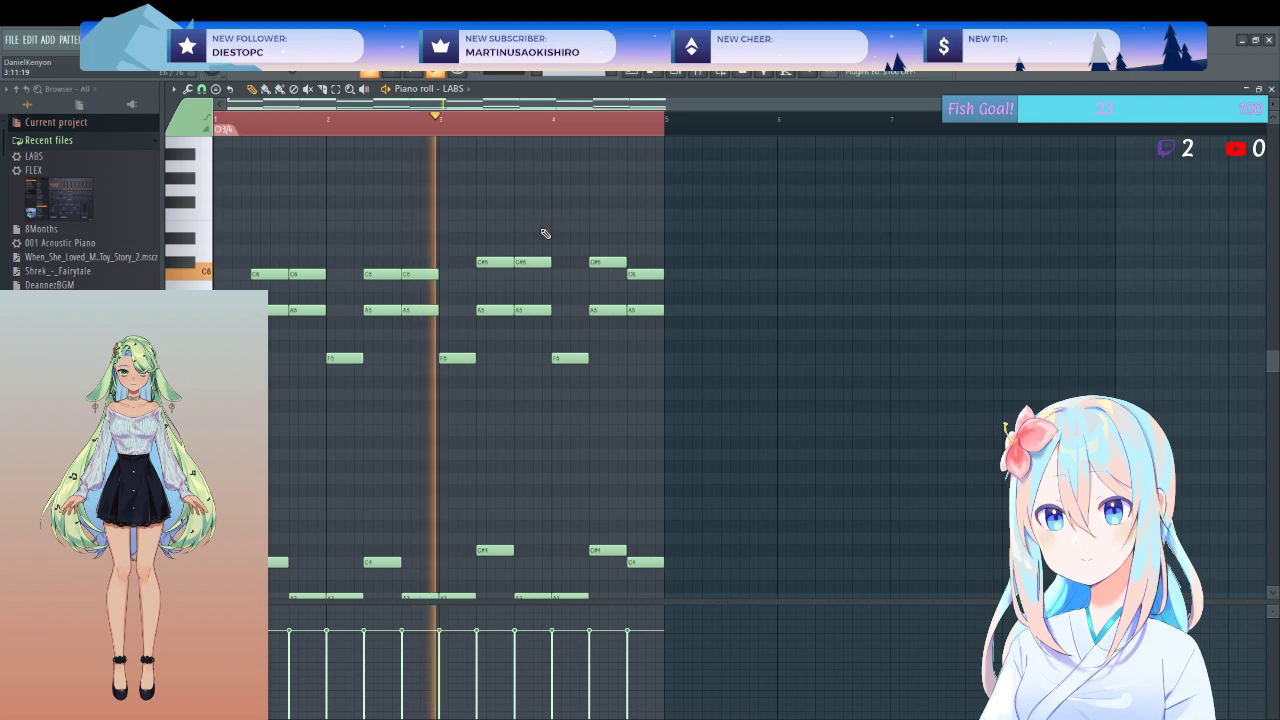
scroll(545, 233, "down", 2)
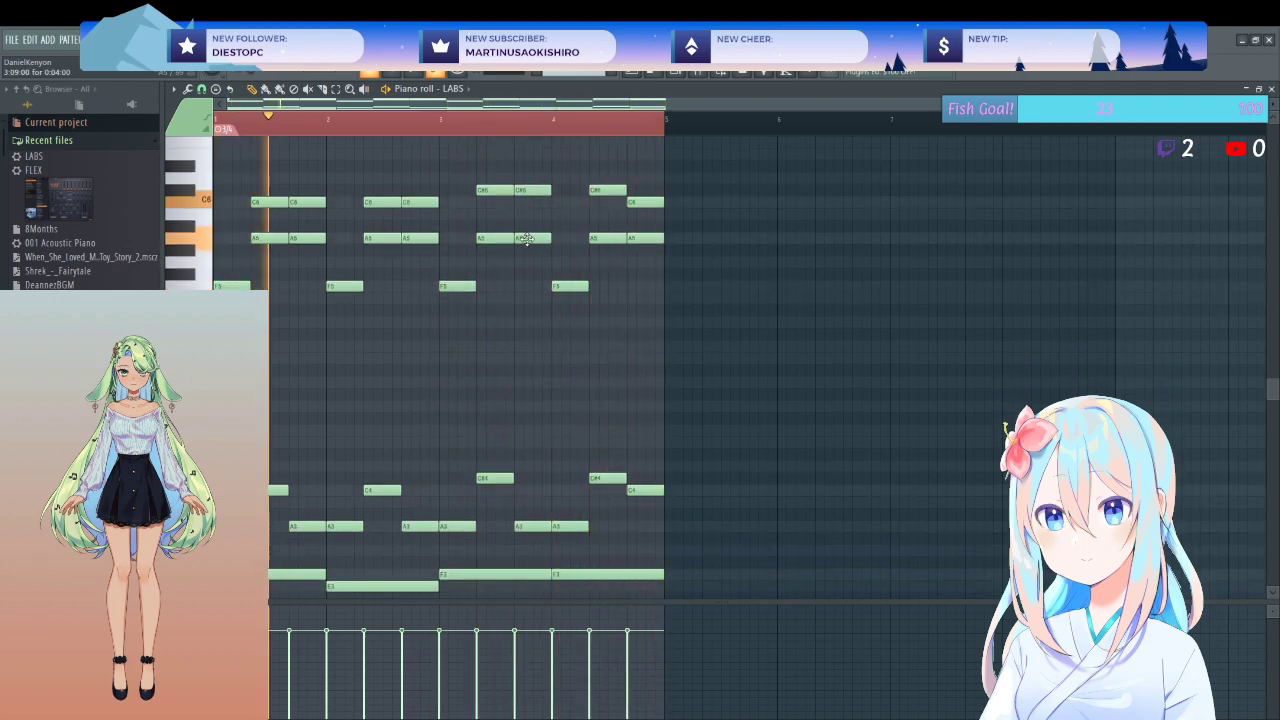
key("space")
scroll(549, 155, "up", 4)
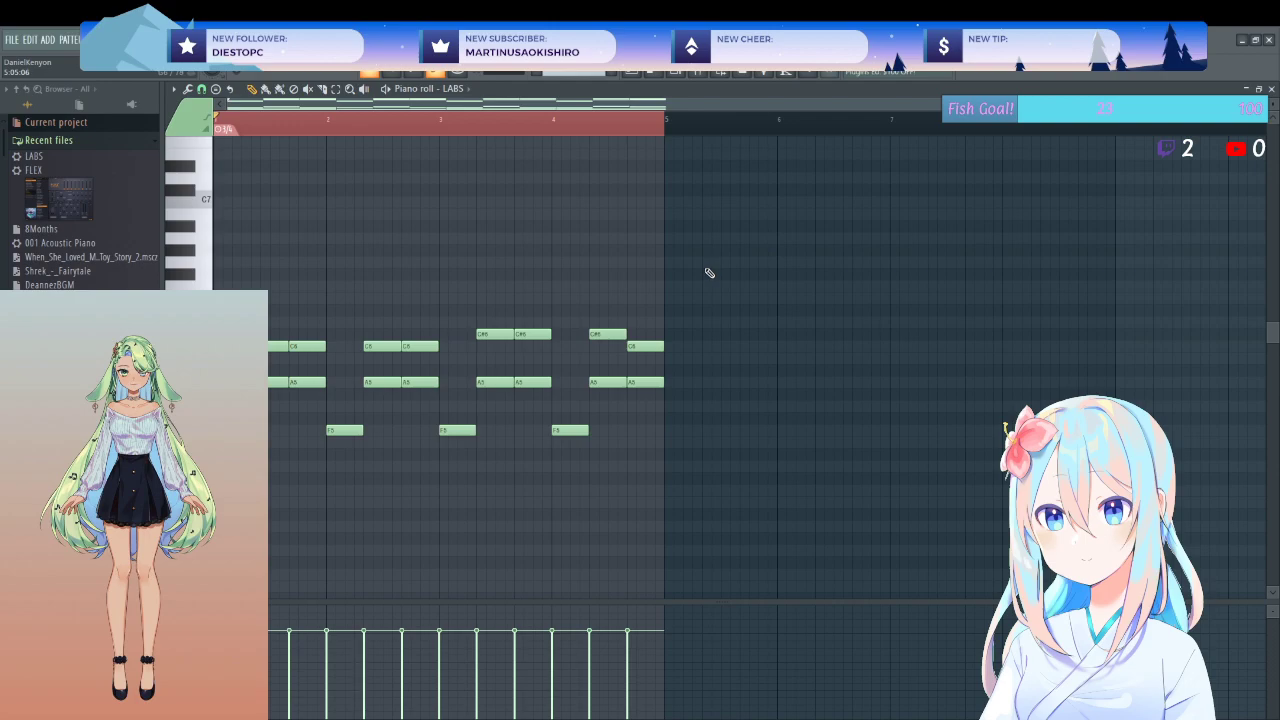
- Close the piano roll and duplicate the LABS clip in the playlist to make three consecutive clips, lengthening the last one
key("ctrl+a")
key("ctrl+d")
left_click(1271, 88)
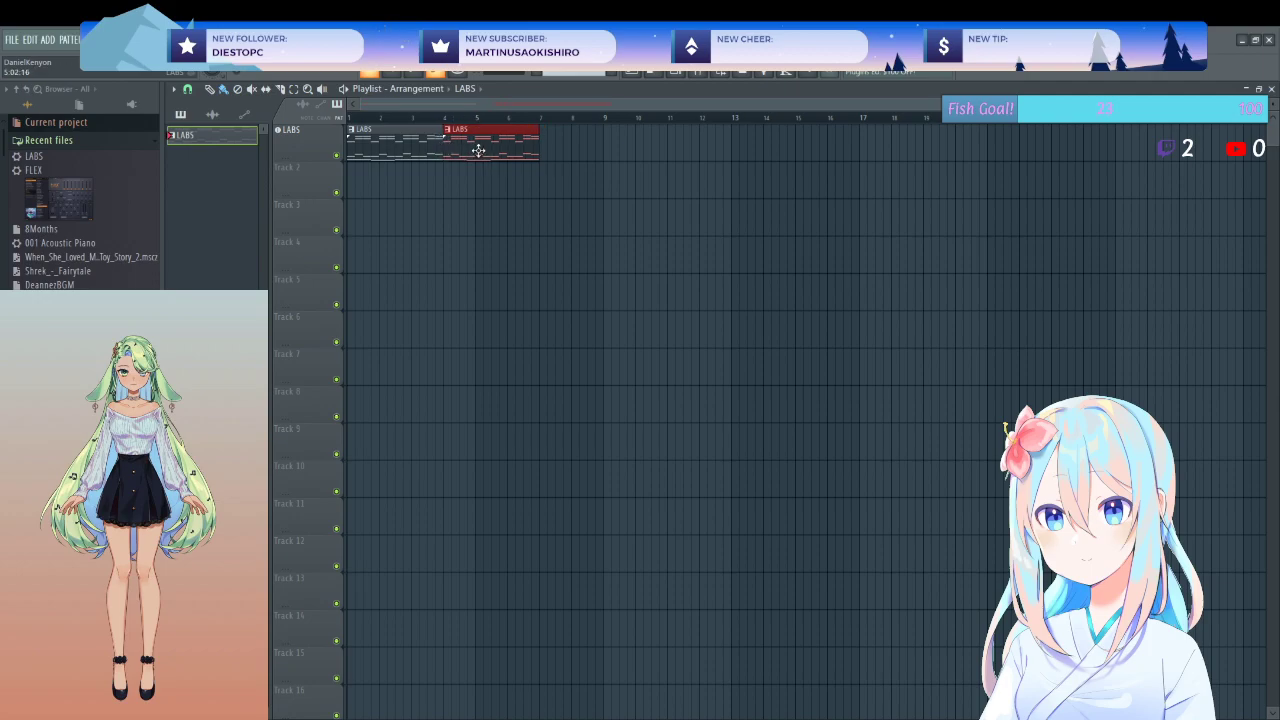
key("ctrl+d")
scroll(465, 177, "up", 3)
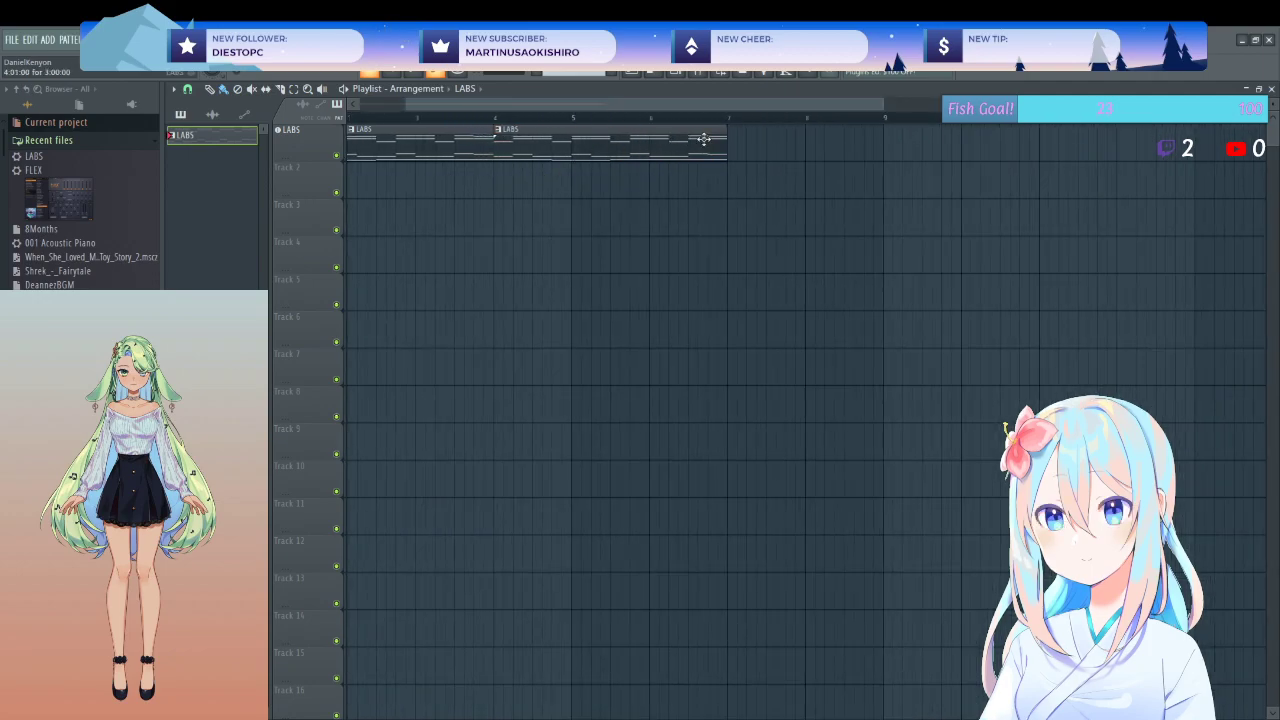
left_click(740, 145)
key("ctrl+d")
scroll(745, 220, "down", 3)
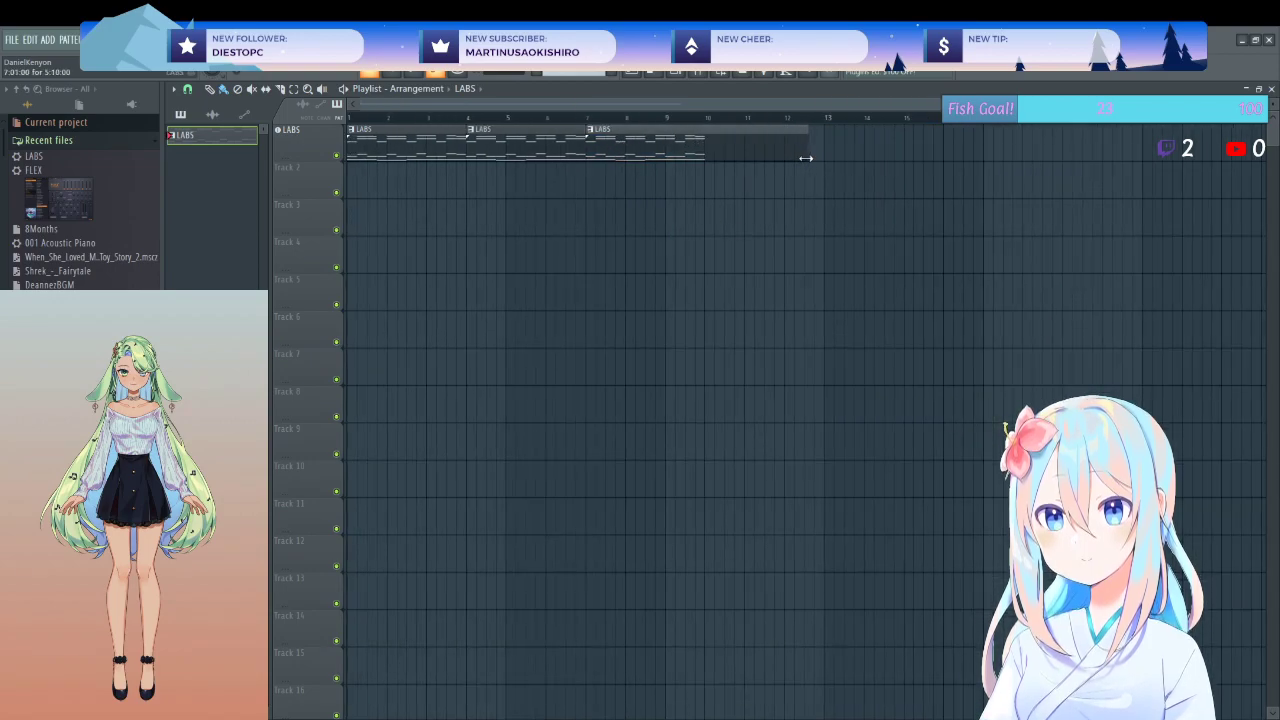
- Reopen the LABS pattern in the piano roll and duplicate its four bars of notes into bars 5 to 8
double_click(806, 156)
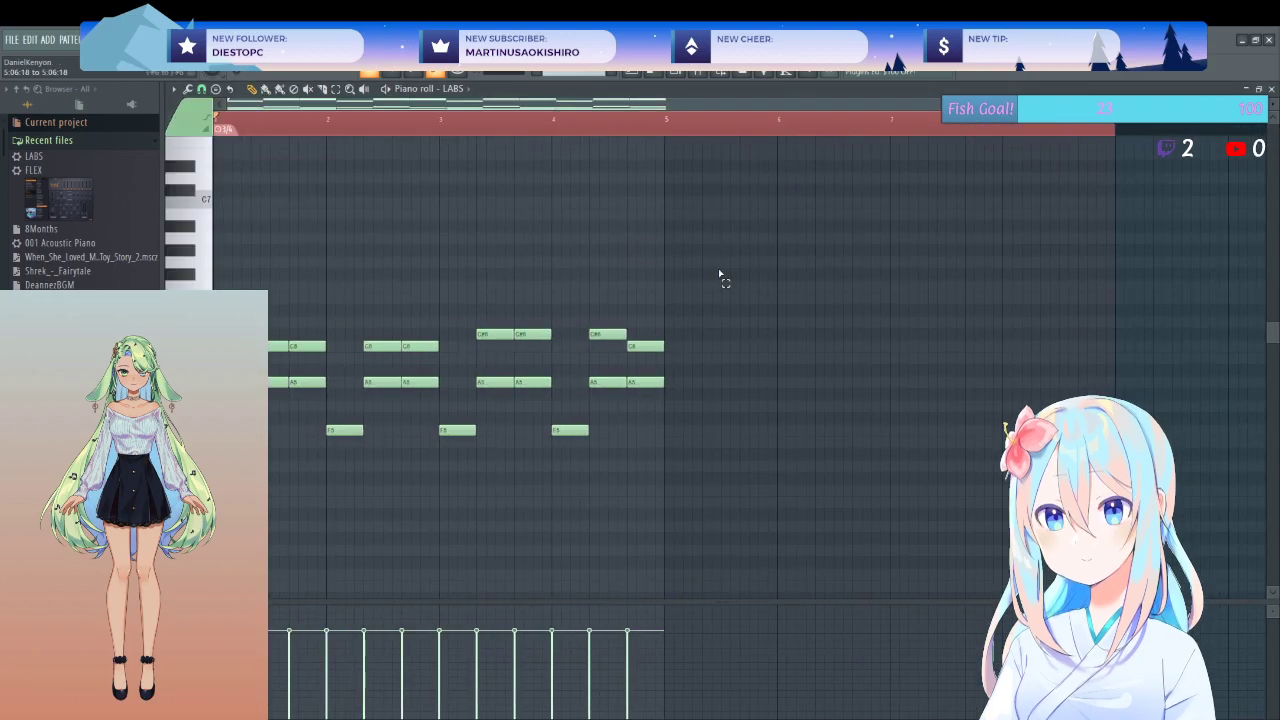
left_click_drag(719, 276, 309, 543)
scroll(680, 463, "down", 3)
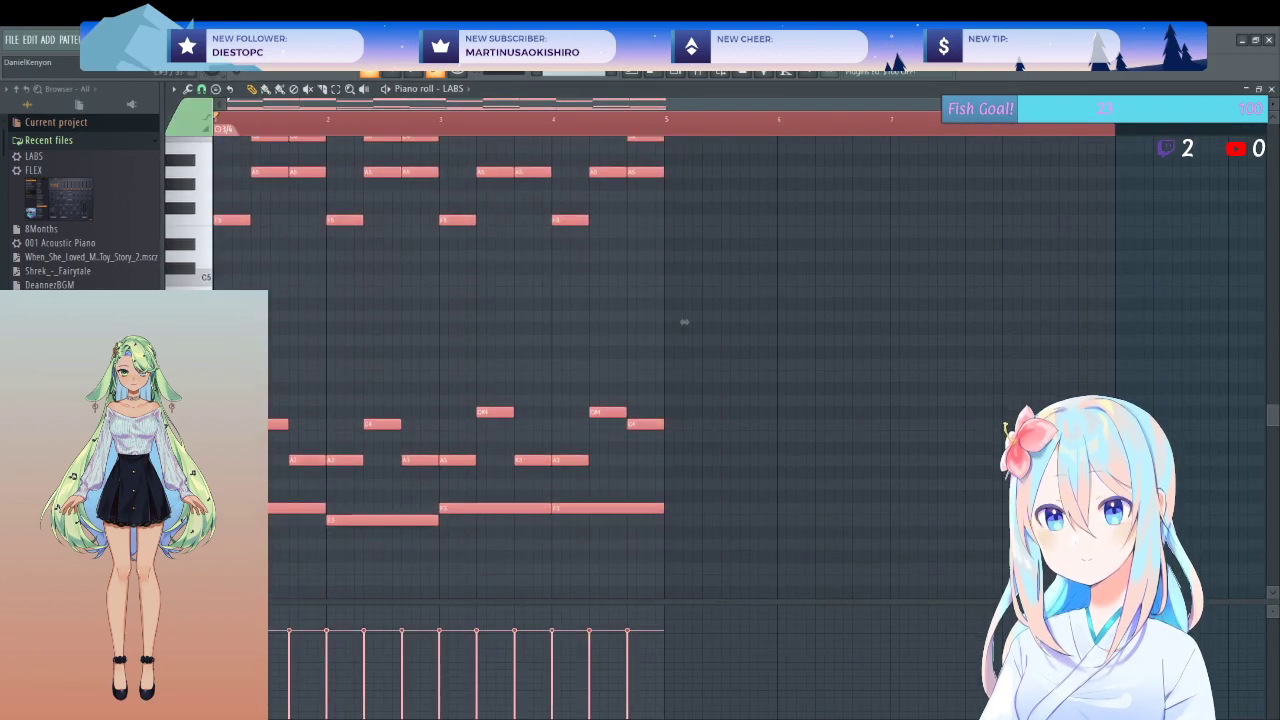
left_click_drag(684, 321, 693, 322)
key("ctrl+z")
key("ctrl+b")
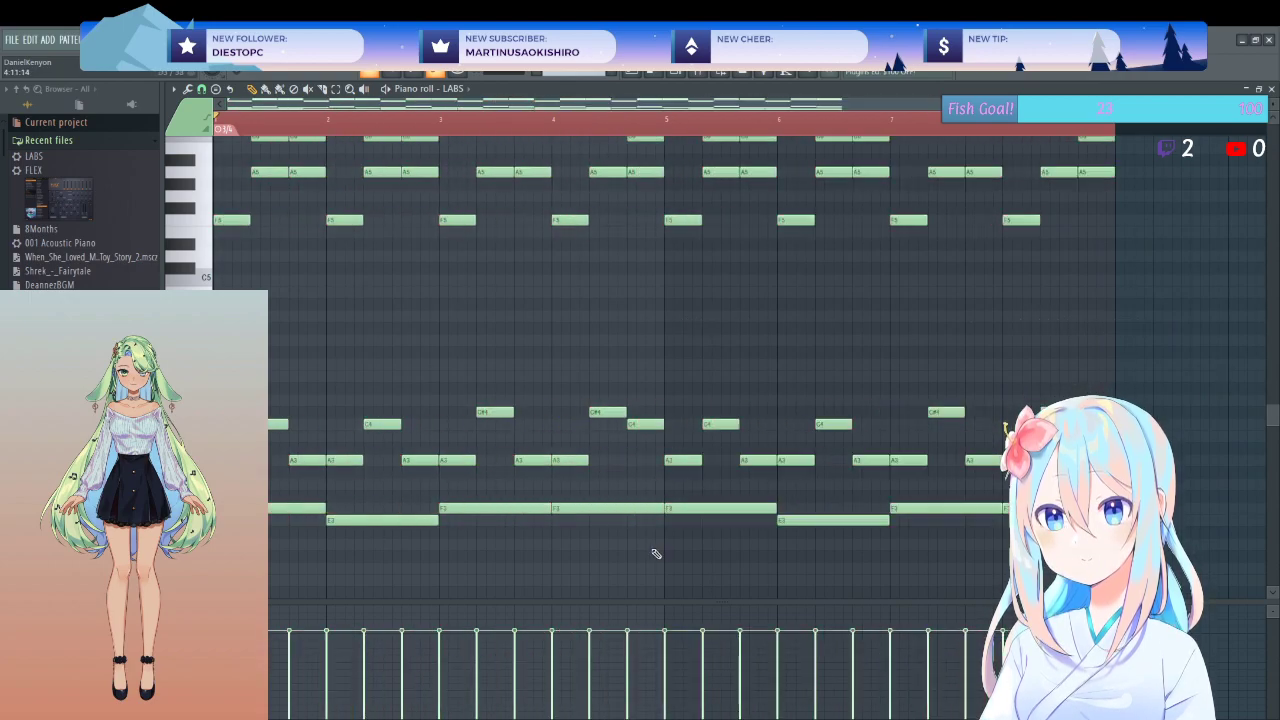
key("ctrl+d")
- Draw a rising melody of short F6, G6, B6 and D7 notes above the chords in bar 5 and play it back
scroll(386, 551, "down", 3)
scroll(623, 514, "up", 3)
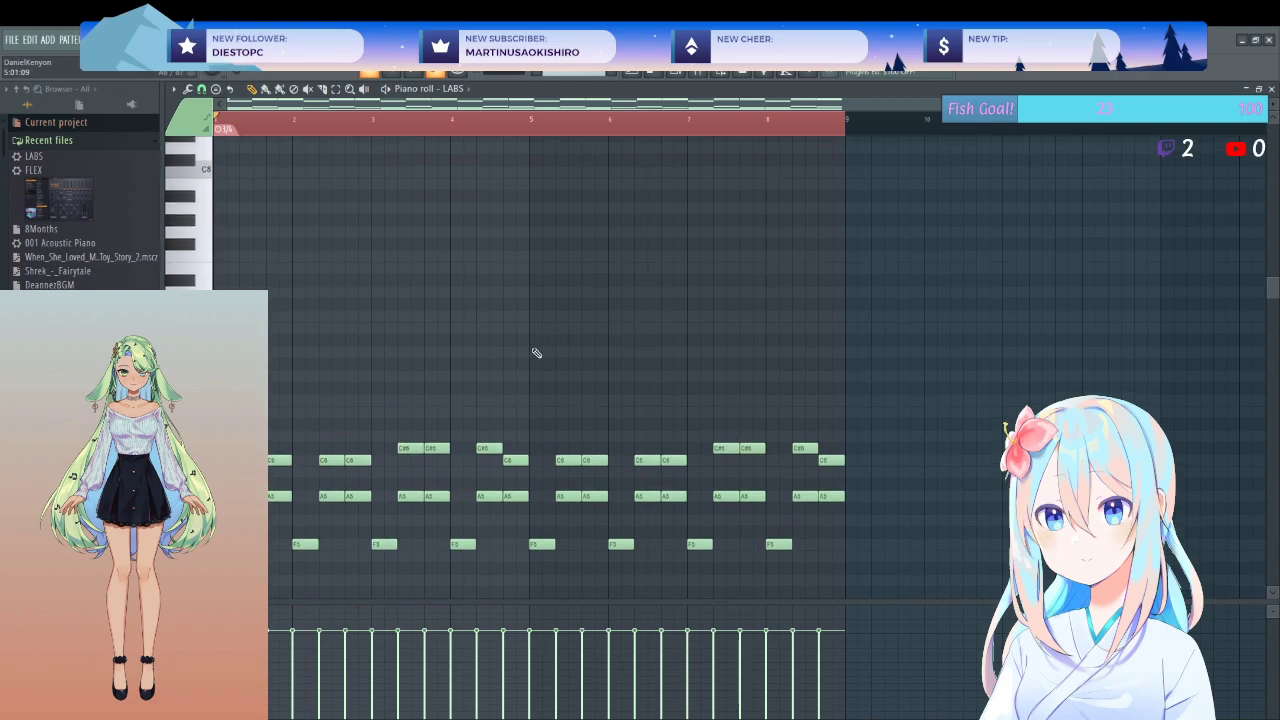
left_click(533, 256)
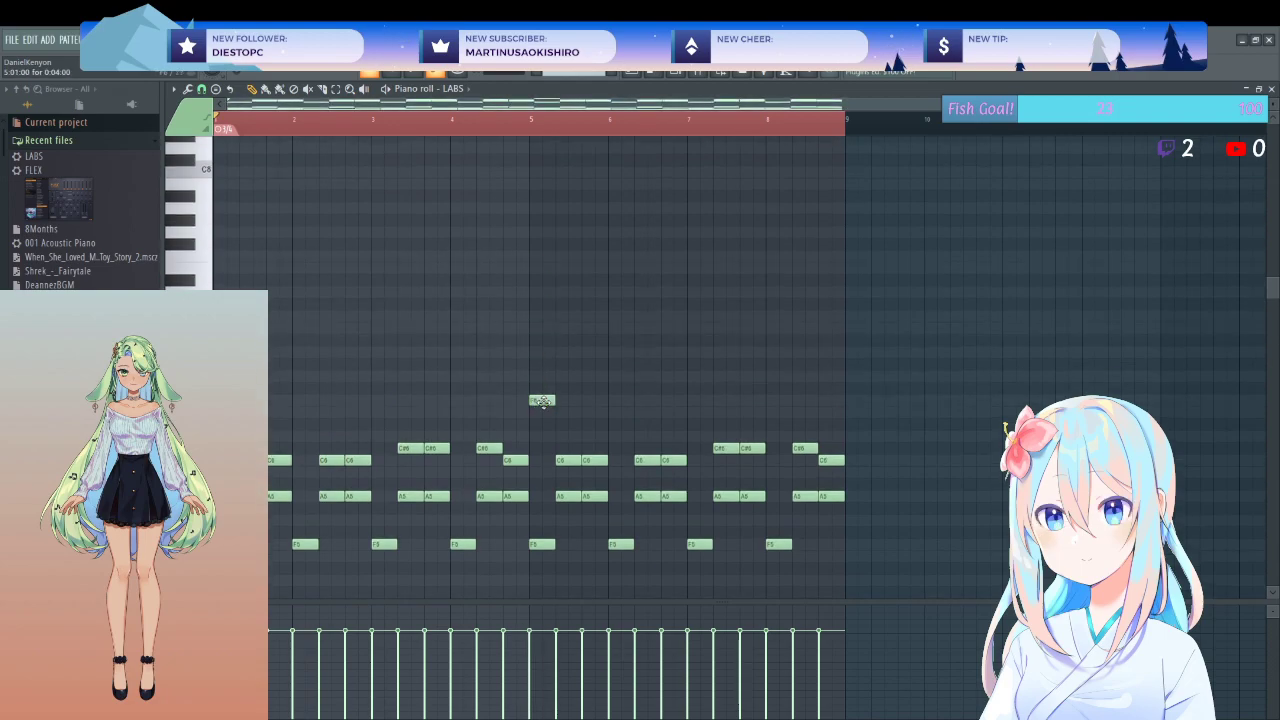
scroll(537, 400, "up", 4)
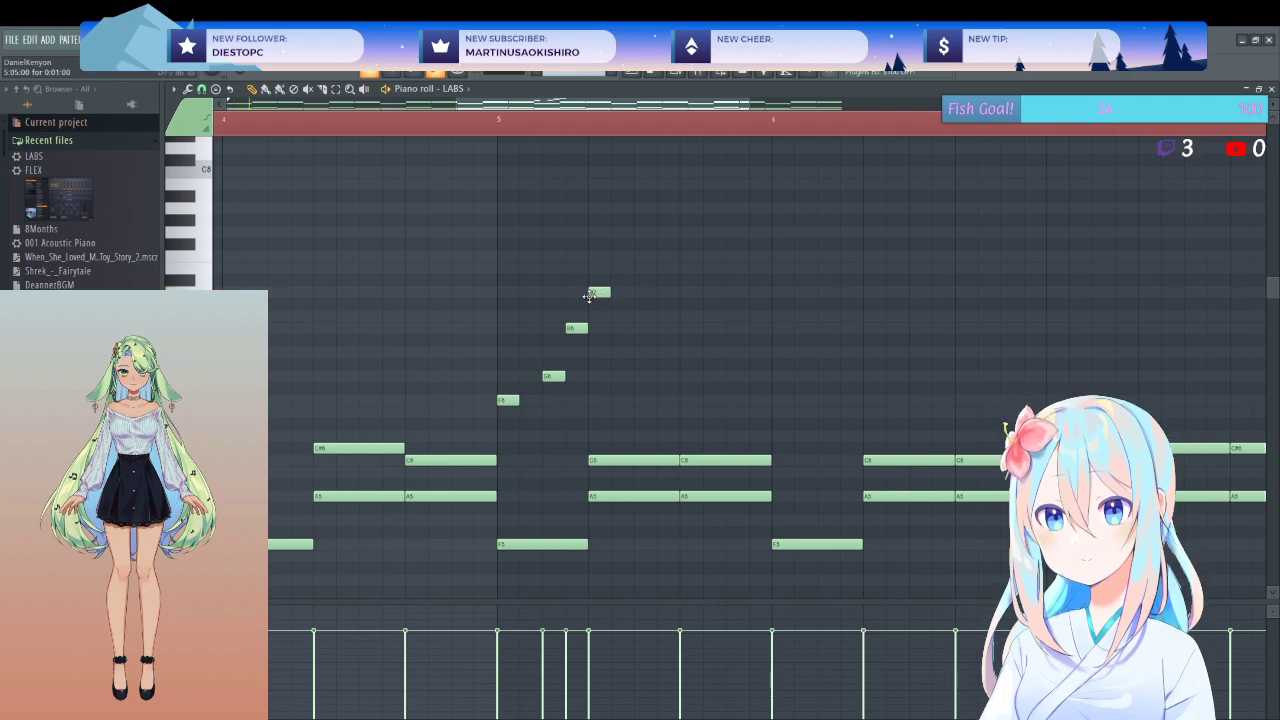
left_click(498, 120)
key("space")
key("space")
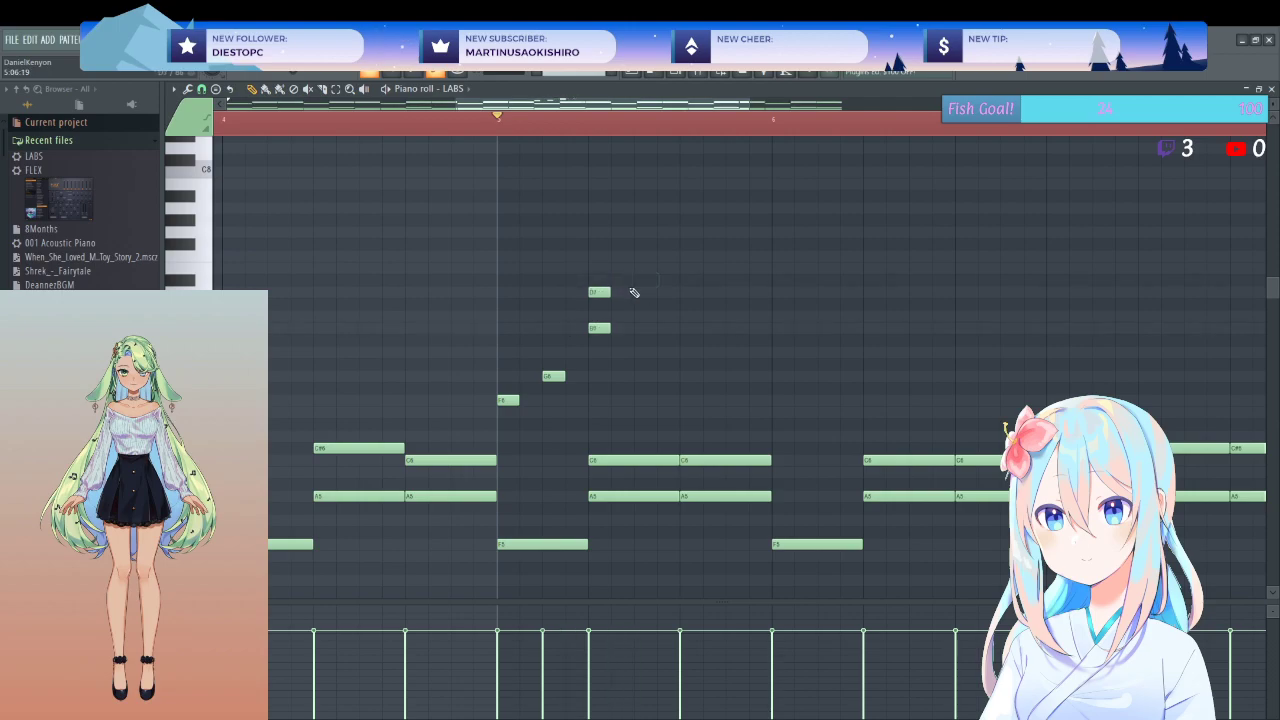
- Space out and lengthen the bar 5 melody notes F6, G6, B6 and D7 to run end to end through the bar, checking by playback
key("space")
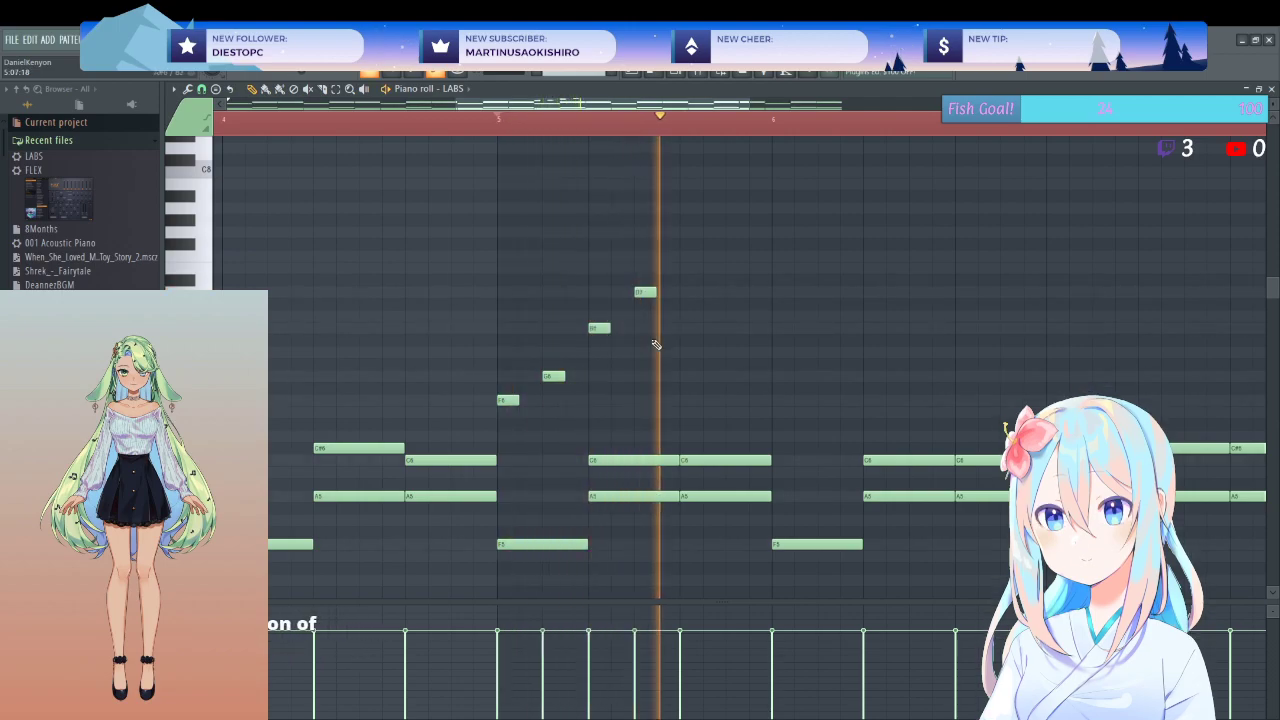
key("space")
left_click_drag(686, 251, 541, 400)
left_click(590, 393)
key("space")
key("space")
left_click_drag(671, 251, 600, 368)
left_click(685, 310)
key("space")
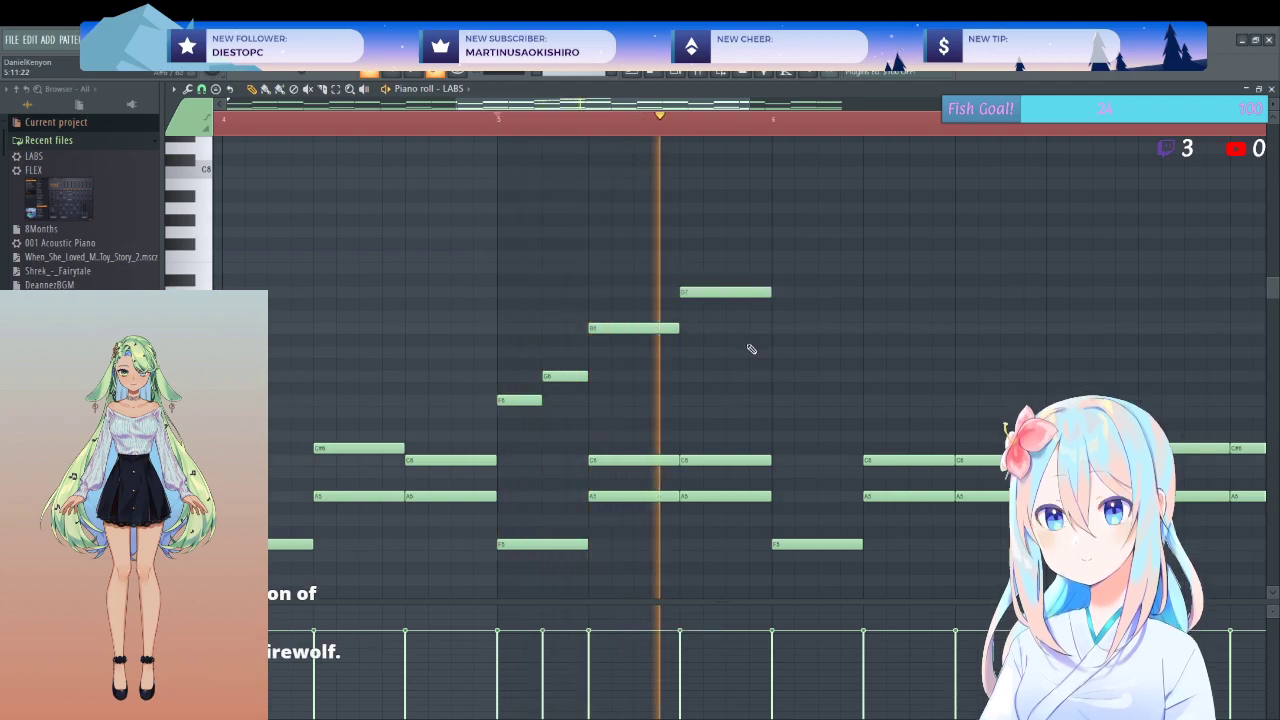
key("space")
- Delete the long B6 and D7 notes and rework the bar 5 melody as separate F6, G6, A6 and D7 notes
right_click(730, 292)
right_click(635, 328)
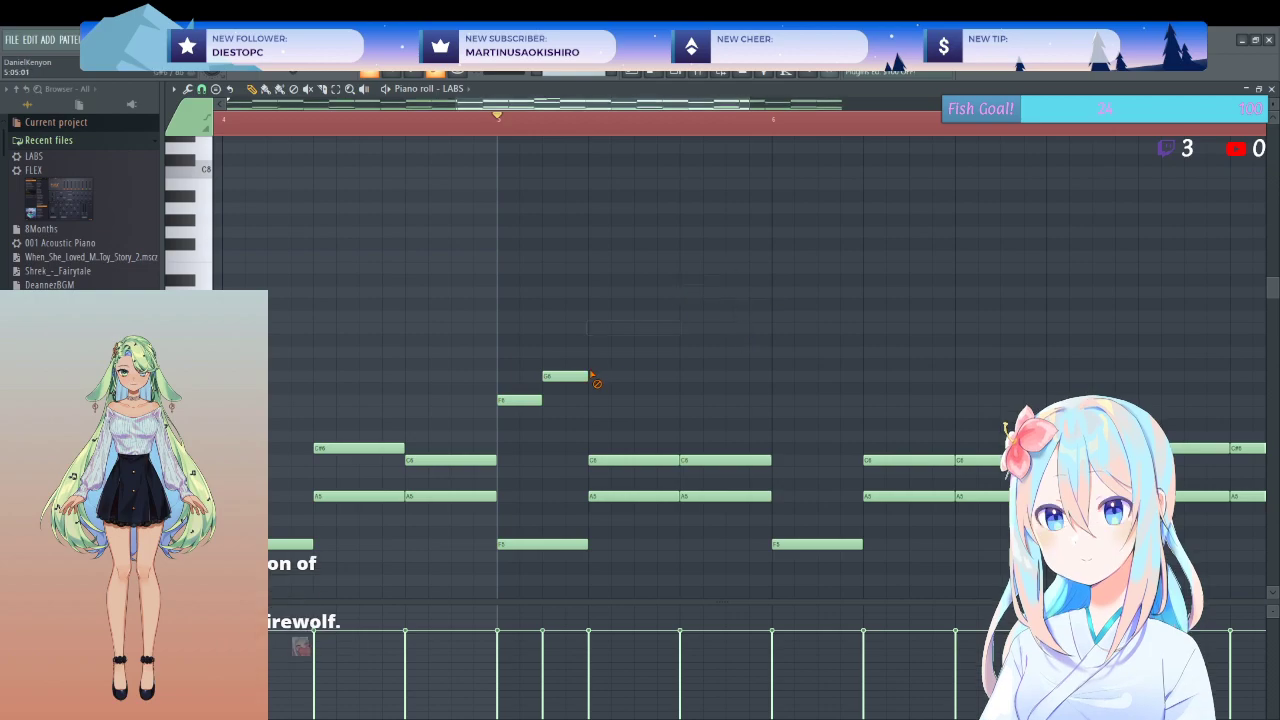
left_click(517, 401)
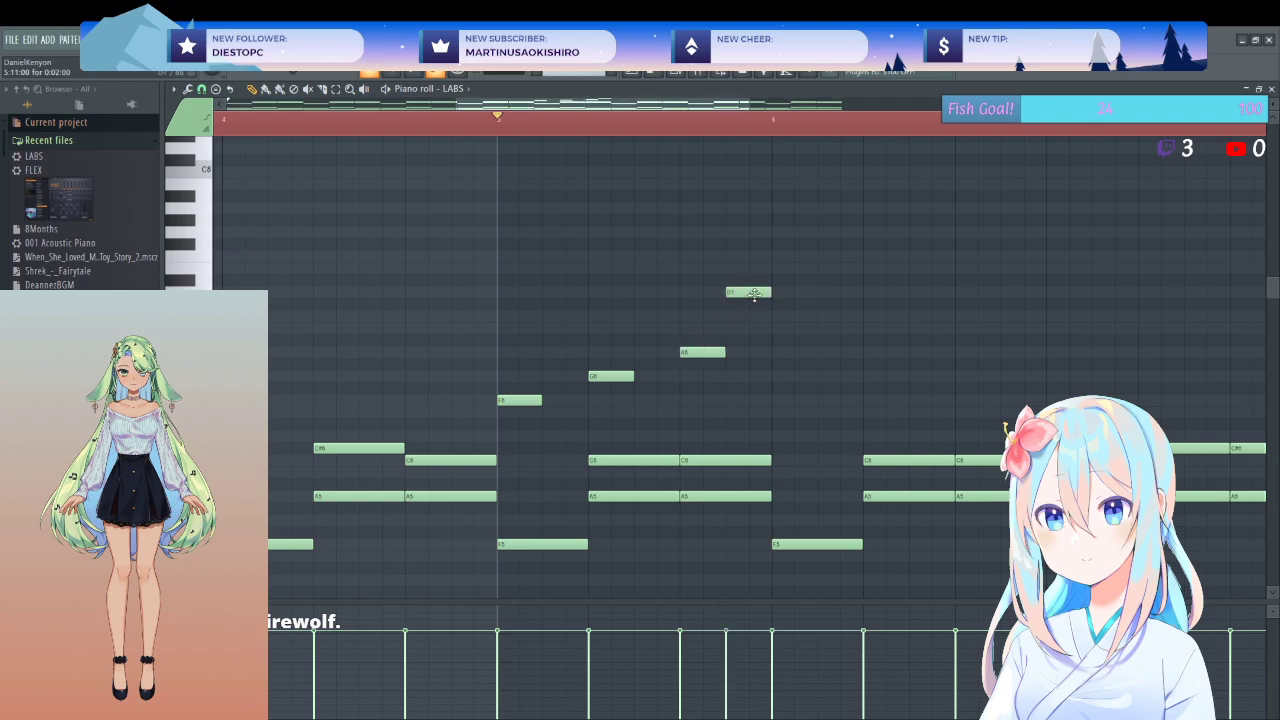
- Play from bar 5 and continue the melody with B6, A6, G6 and E6 in bar 6, and F6 and C#7 in bar 7
key("space")
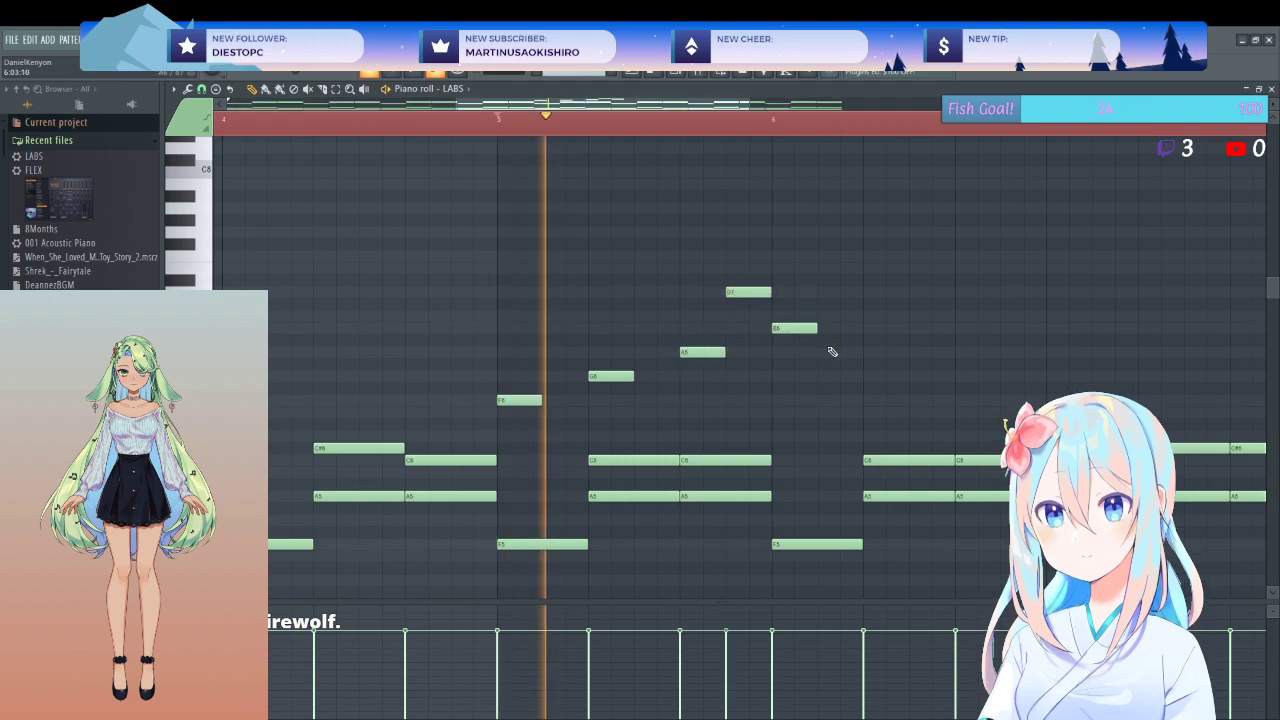
key("space")
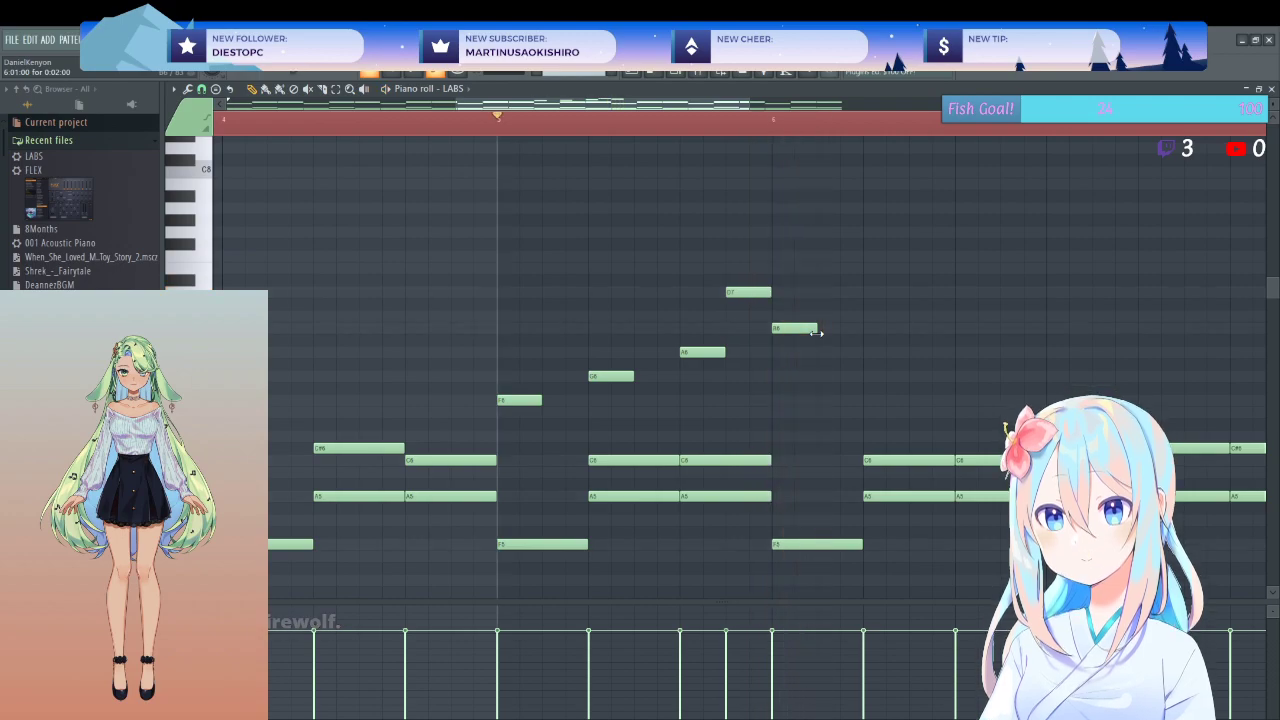
left_click(843, 353)
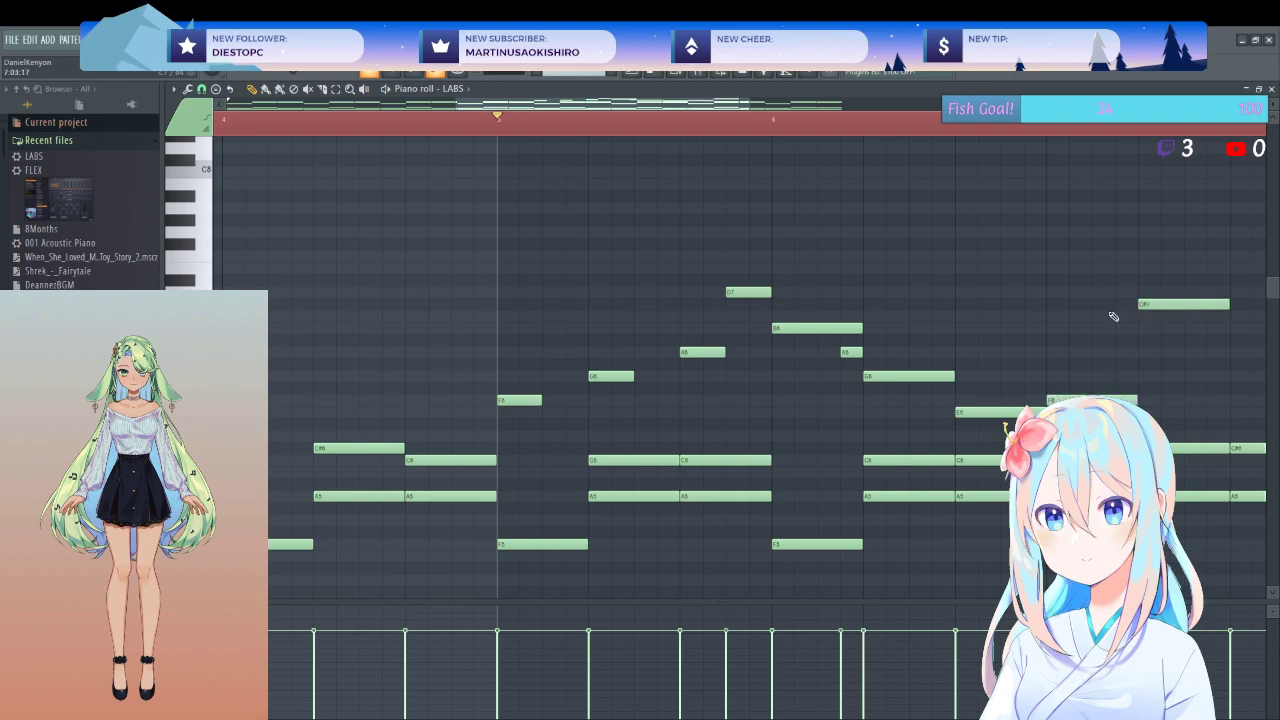
- Extend the C#7 melody note to the end of bar 7, hold C7 through bar 8 and play it back
scroll(1113, 316, "right", 3)
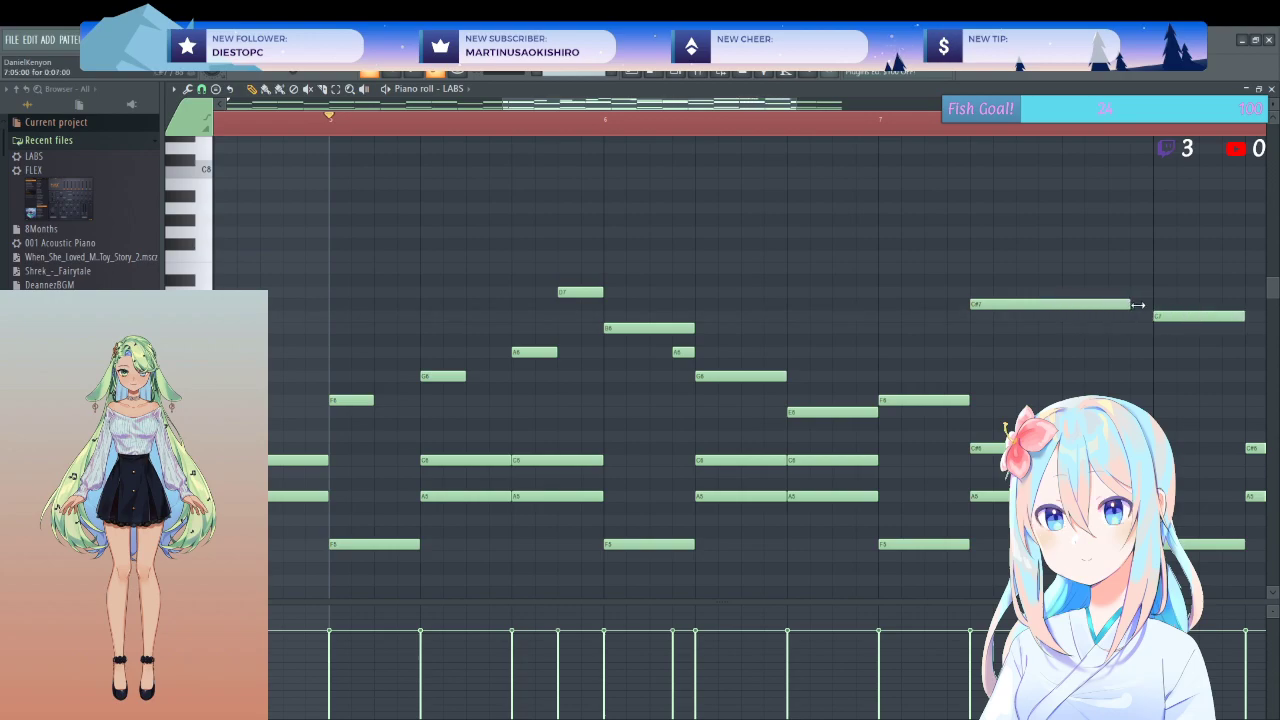
scroll(1069, 333, "down", 3)
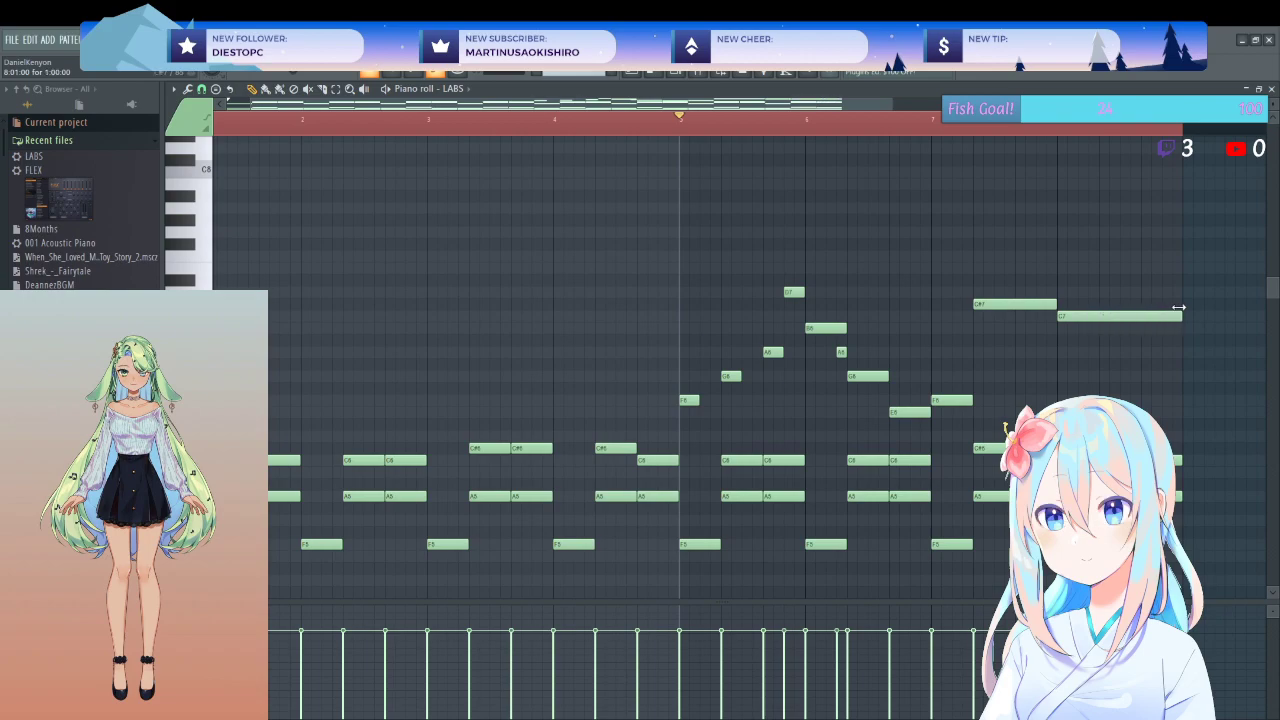
key("space")
scroll(930, 295, "up", 4)
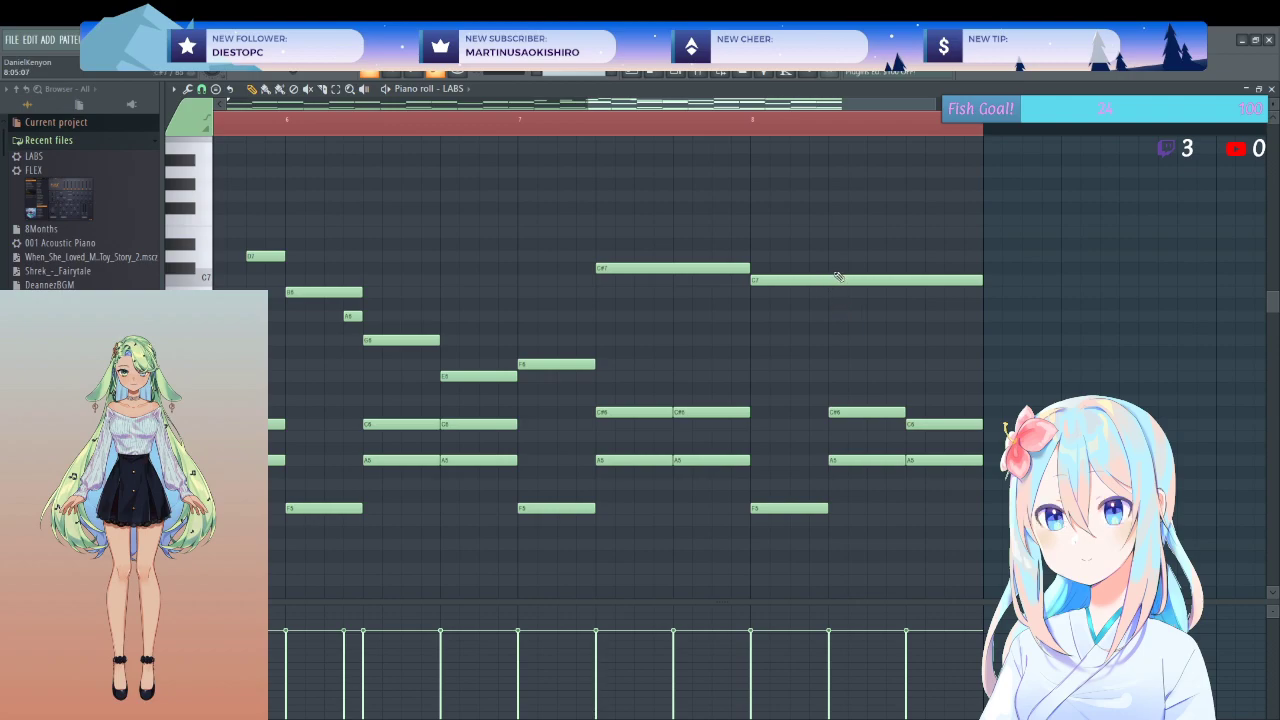
- Try C#7 and G6 as extra melody notes over the last two beats of bar 8, auditioning and removing each
left_click(858, 268)
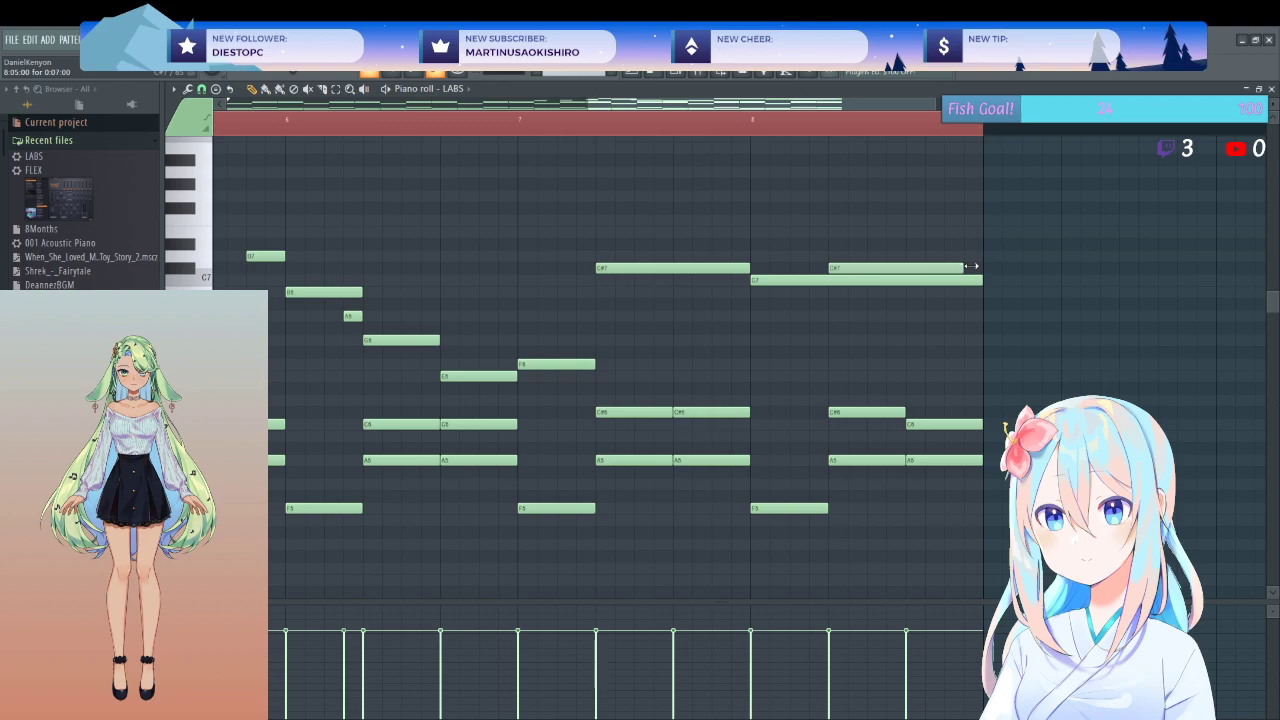
scroll(914, 334, "down", 4)
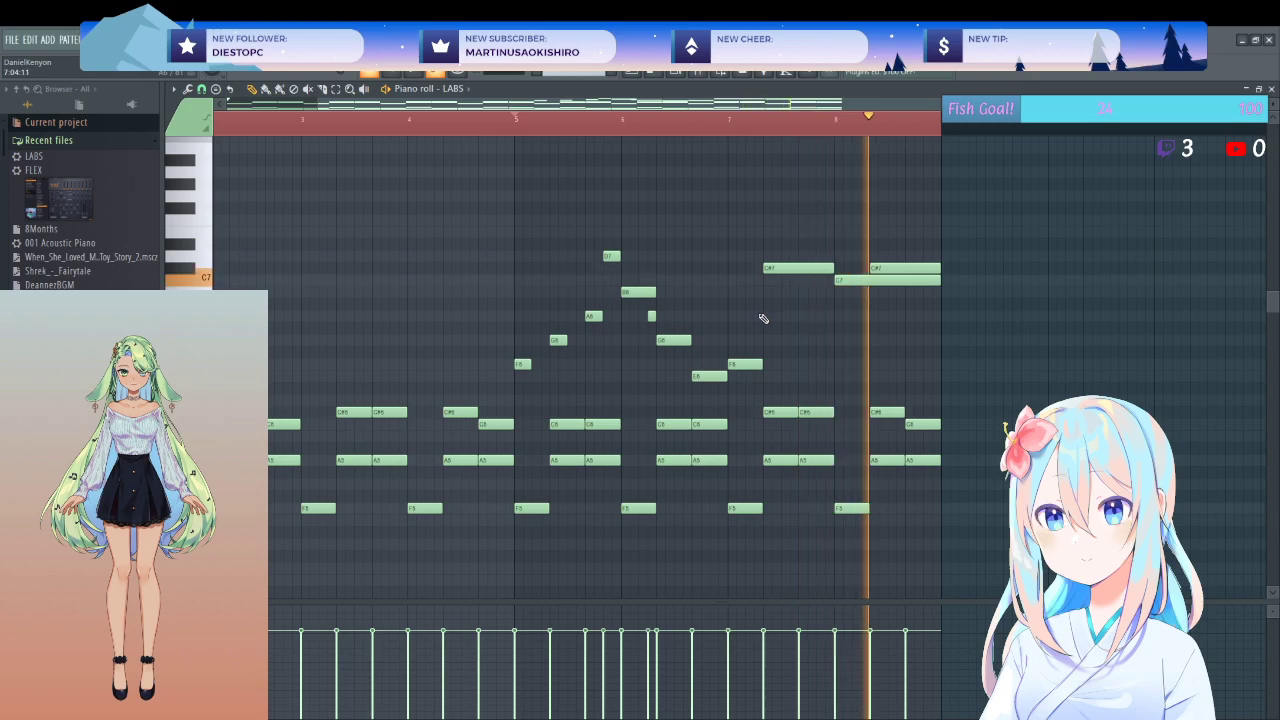
key("space")
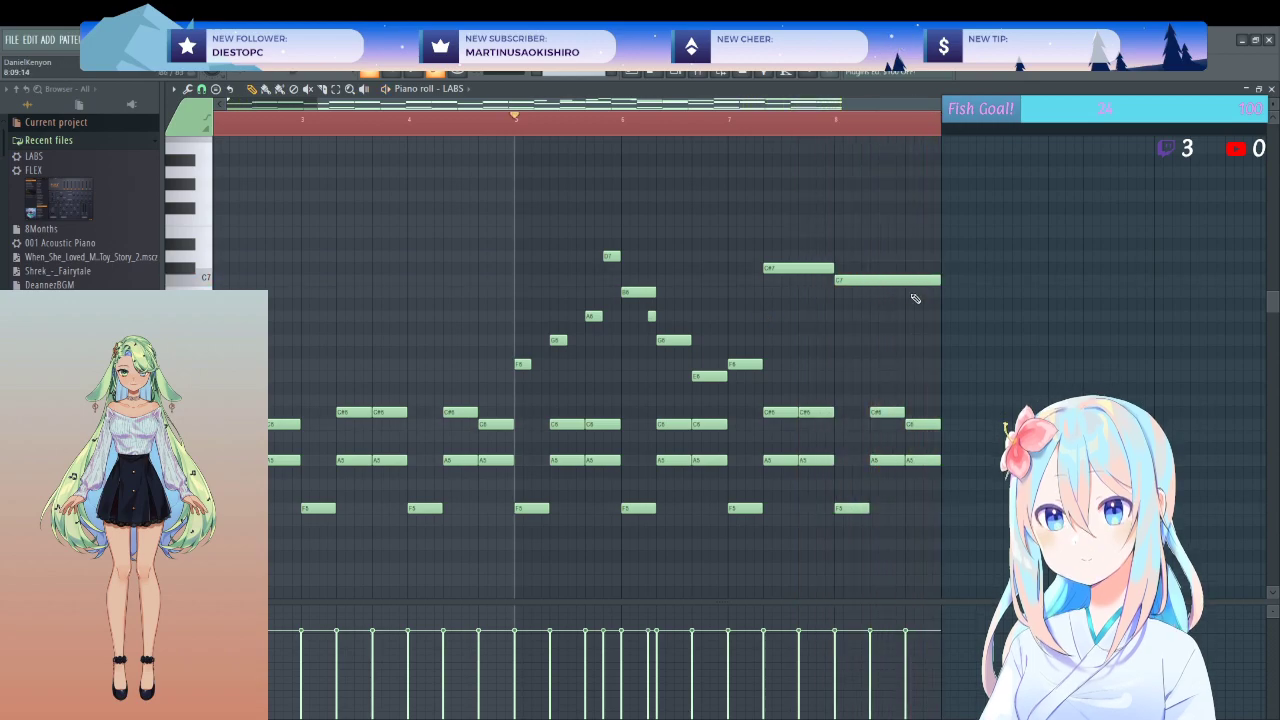
key("space")
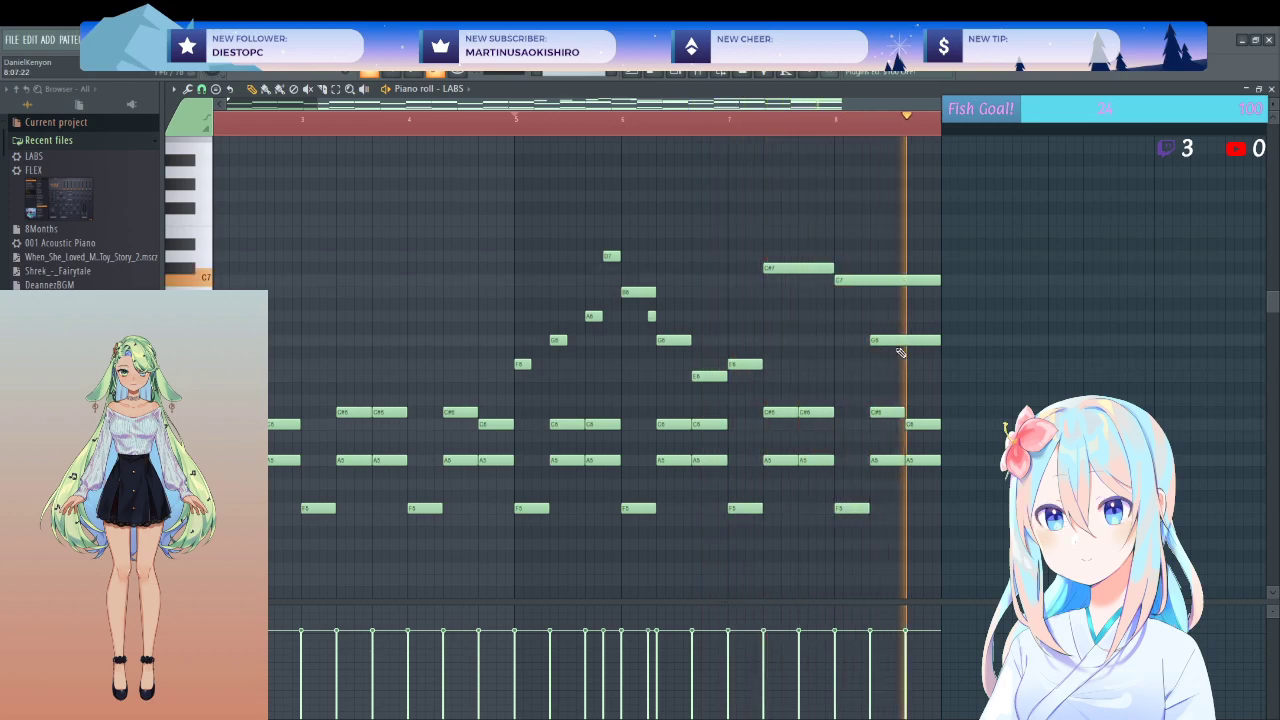
right_click(898, 344)
key("space")
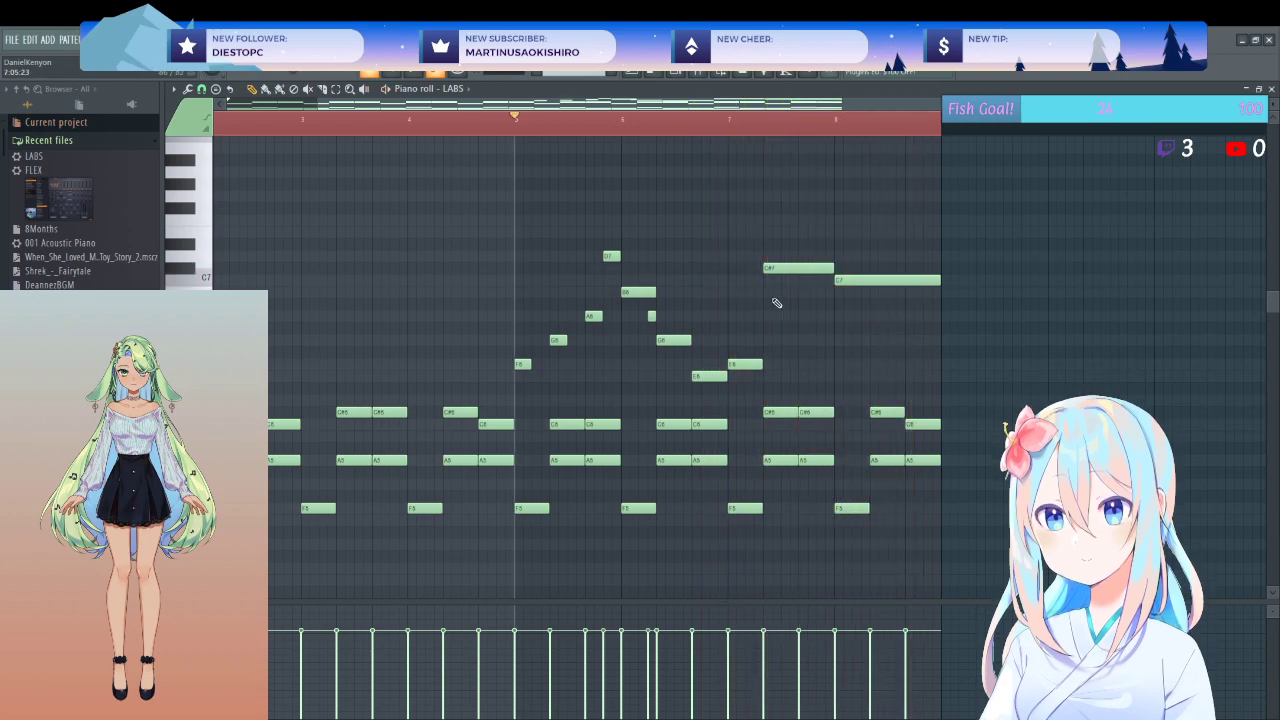
- Delete the entire melody above the chords in bars 5 to 8
left_click_drag(915, 228, 630, 385)
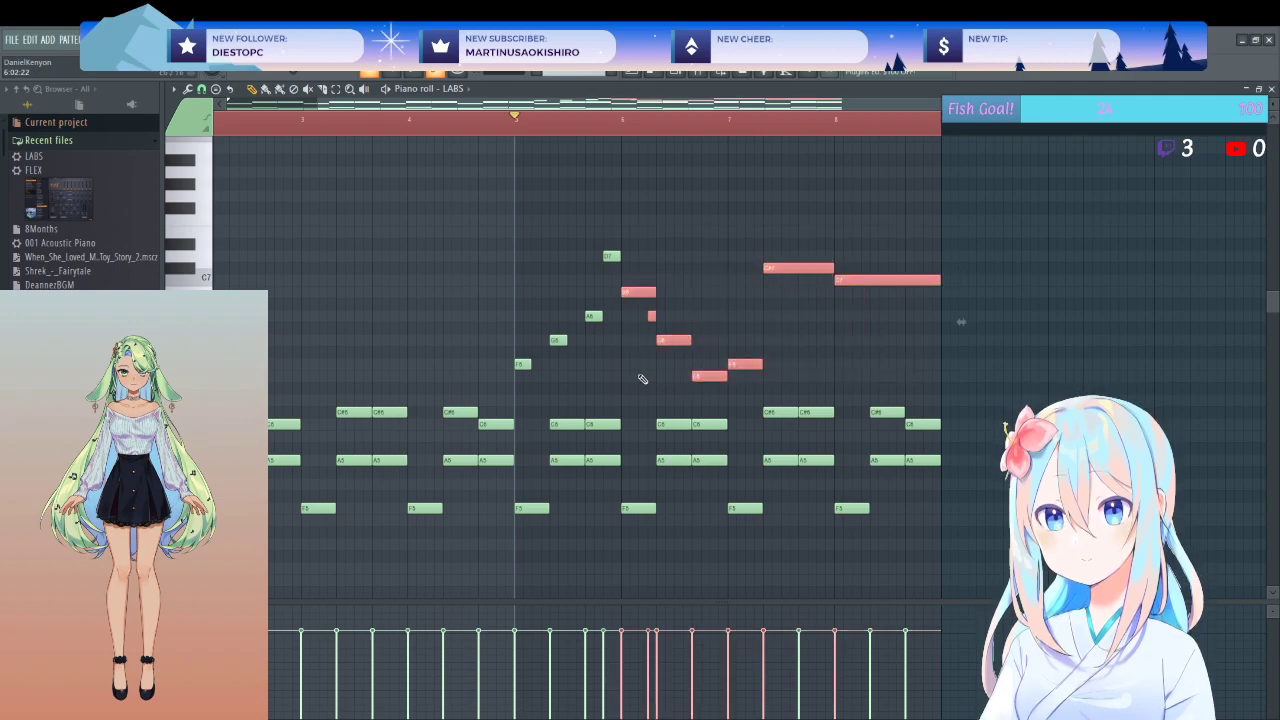
key("Delete")
scroll(645, 360, "up", 3)
left_click_drag(650, 240, 455, 398)
key("Delete")
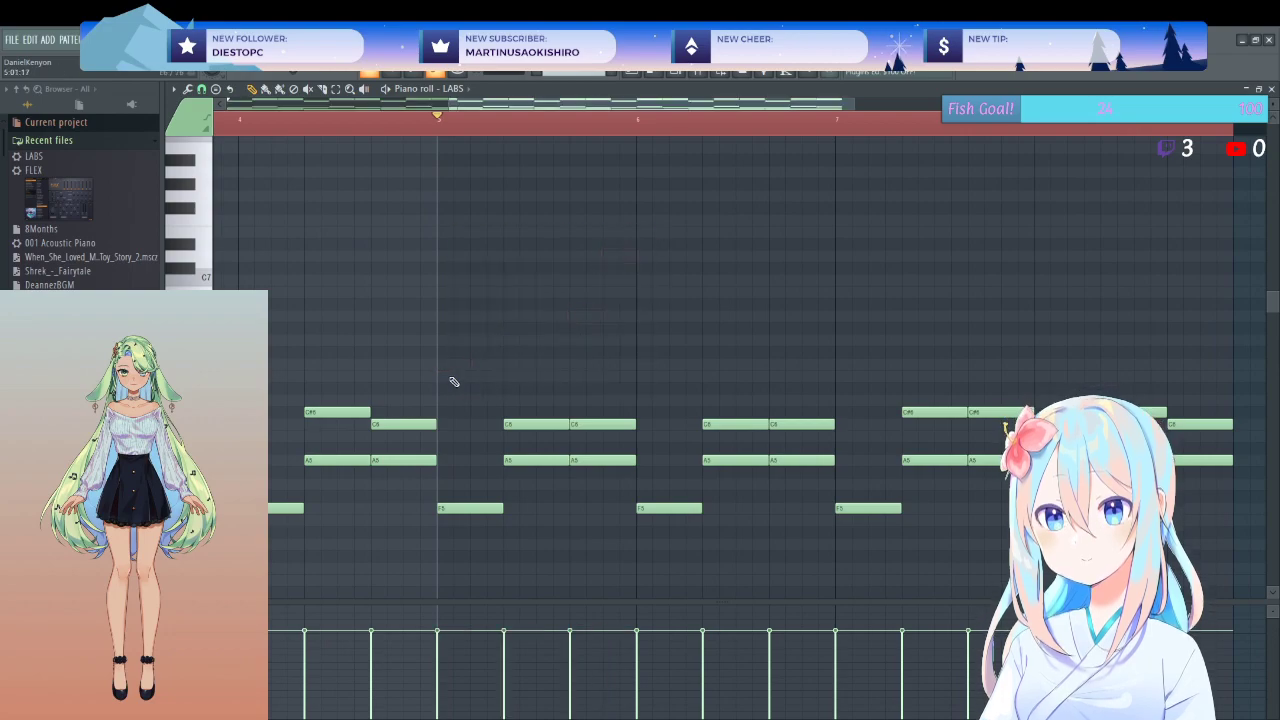
- Draw a slower melody: E6 and G6 in bar 5, A6 and G6 in bar 6, E6 and F6 in bar 7, G6 through bar 8
left_click(443, 377)
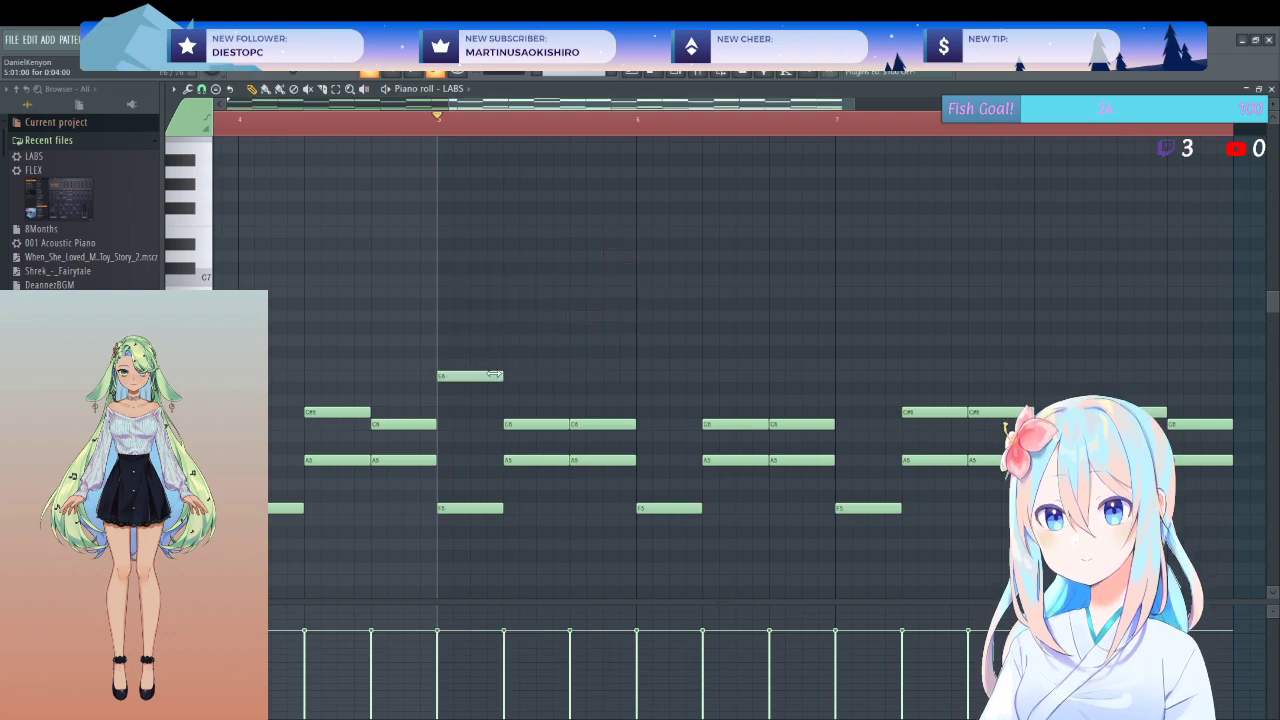
left_click(541, 341)
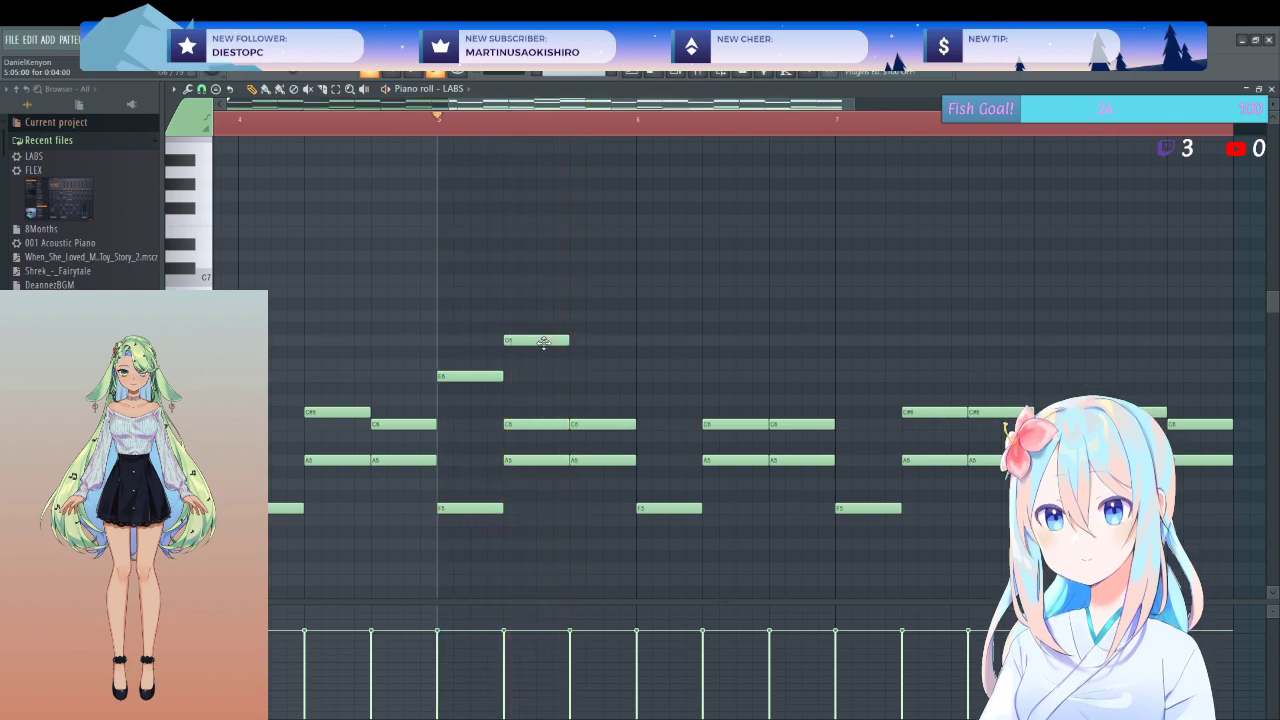
left_click_drag(507, 375, 569, 376)
key("space")
left_click(693, 316)
key("space")
left_click(805, 341)
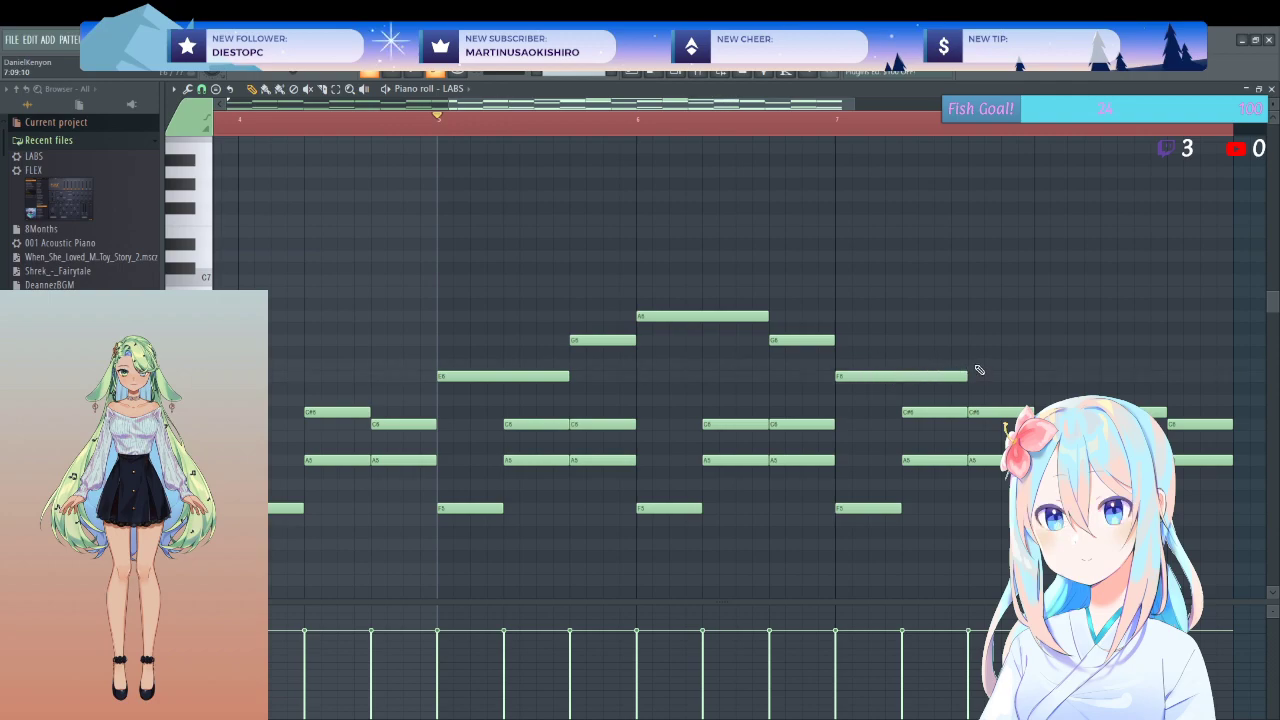
left_click(997, 364)
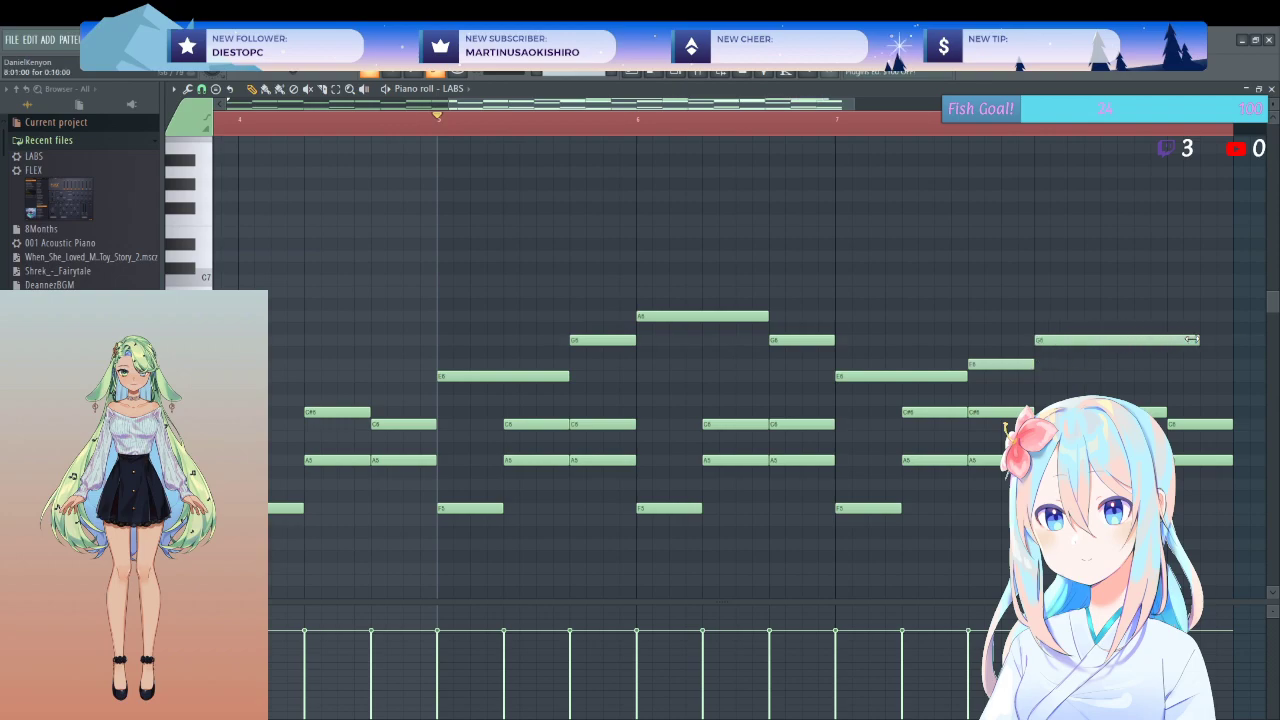
- Raise the last melody note of bar 7 to A6 and the bar 8 note to B6, checking each by playback
key("space")
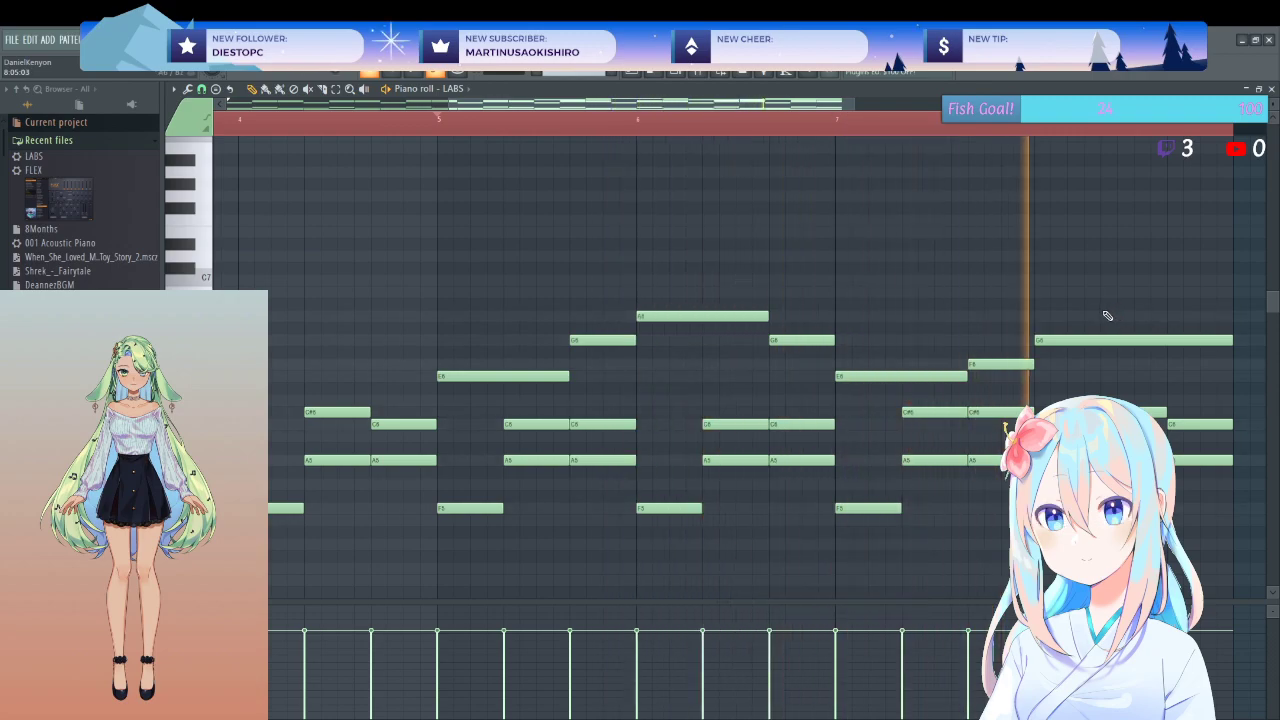
key("space")
left_click_drag(991, 347, 998, 311)
key("space")
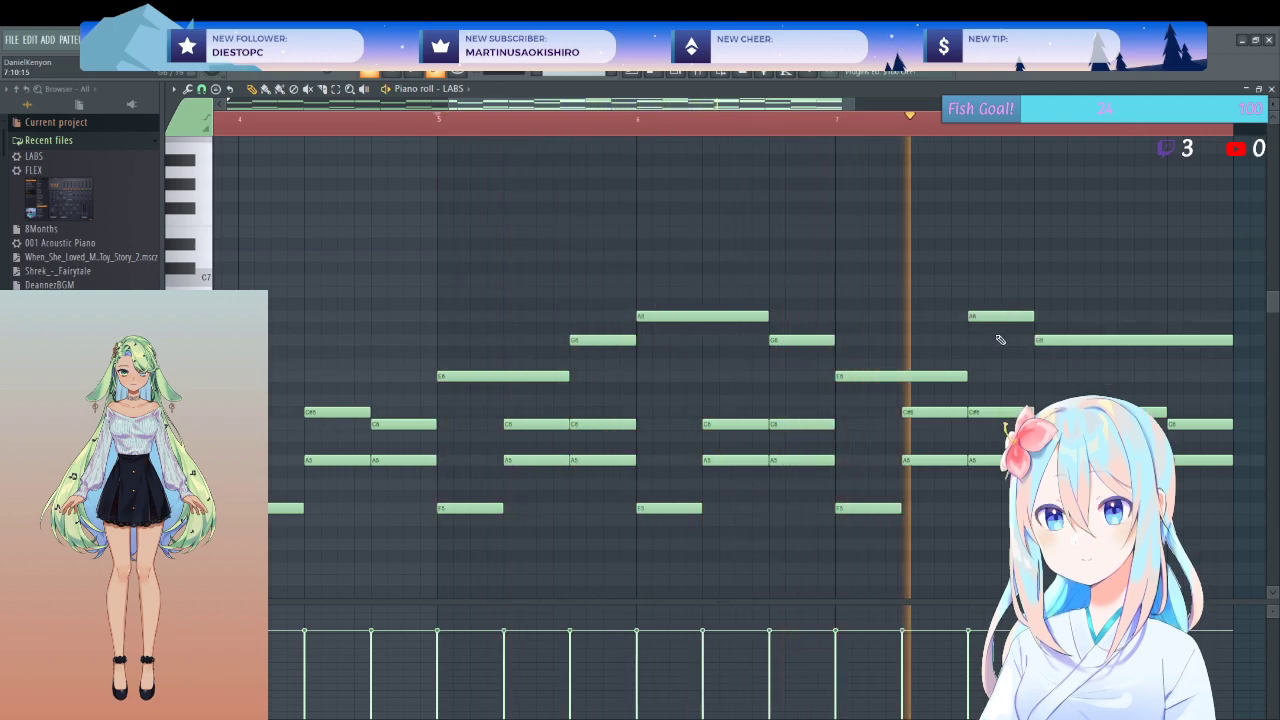
key("space")
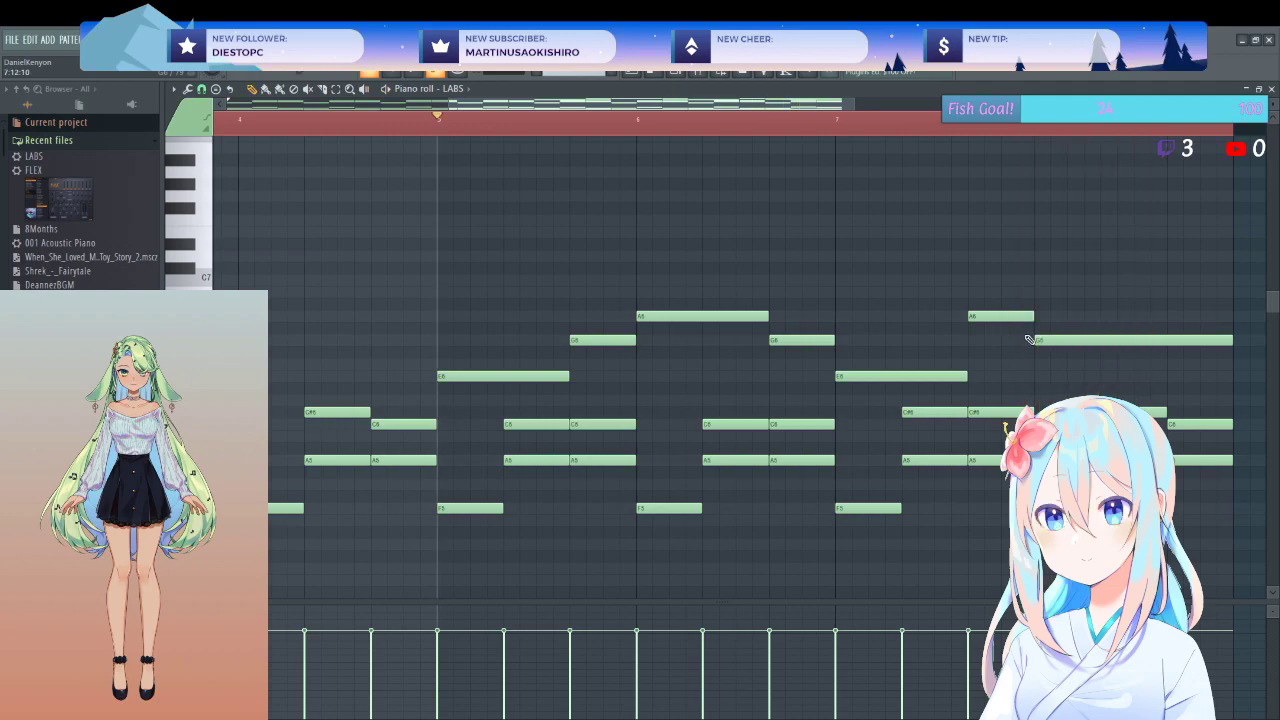
left_click_drag(1060, 335, 1062, 288)
key("space")
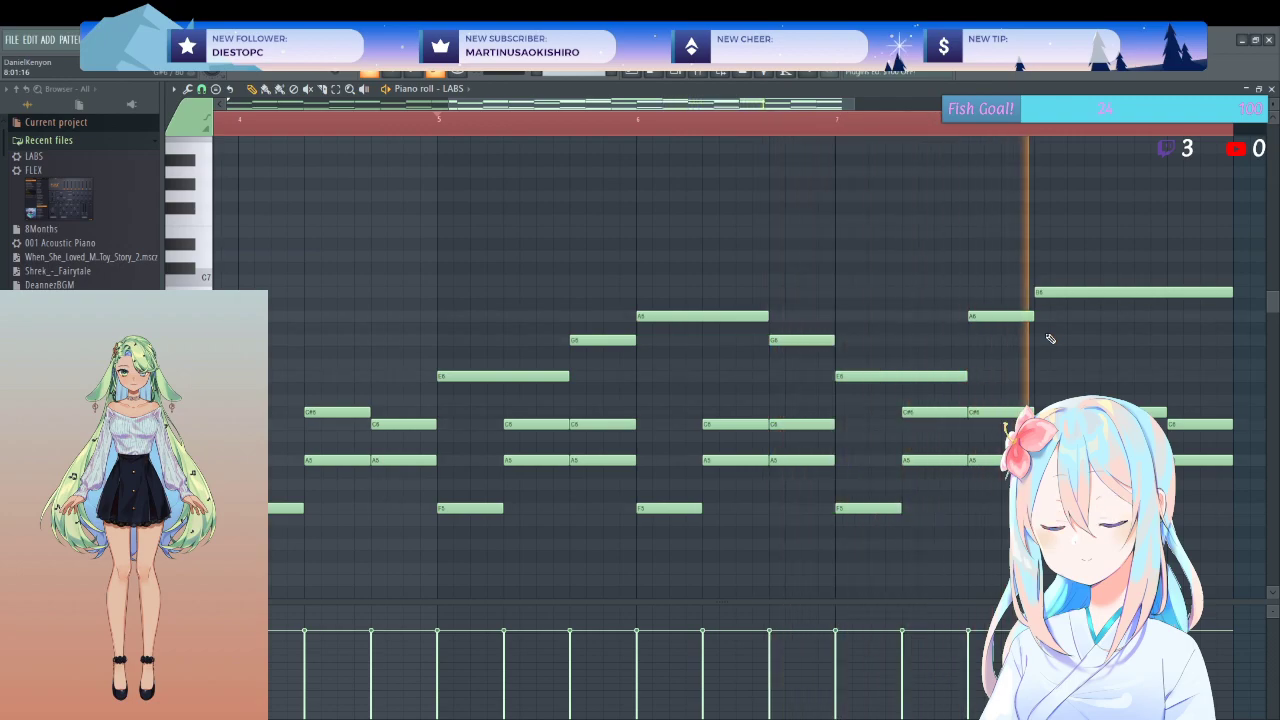
key("space")
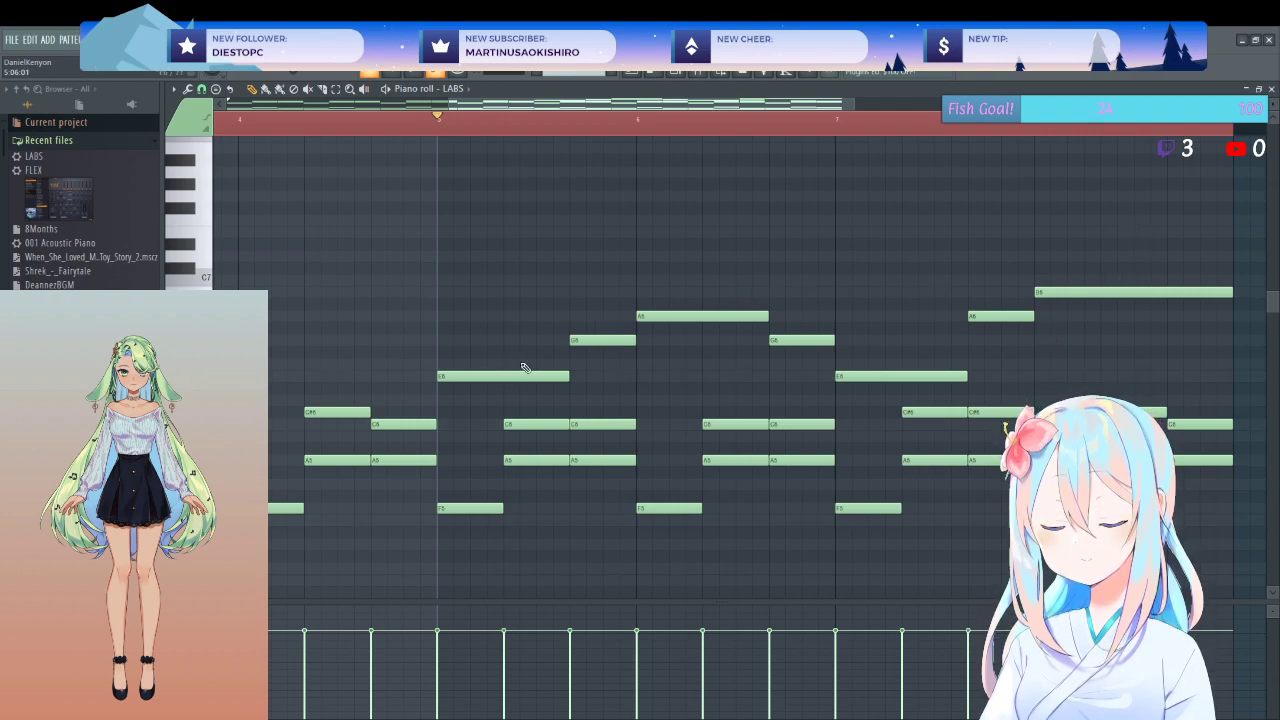
- Replace the whole melody, starting with G6 held through bar 5, then a one-beat A6 and a two-beat B6 in bar 6
left_click_drag(538, 216, 1086, 383)
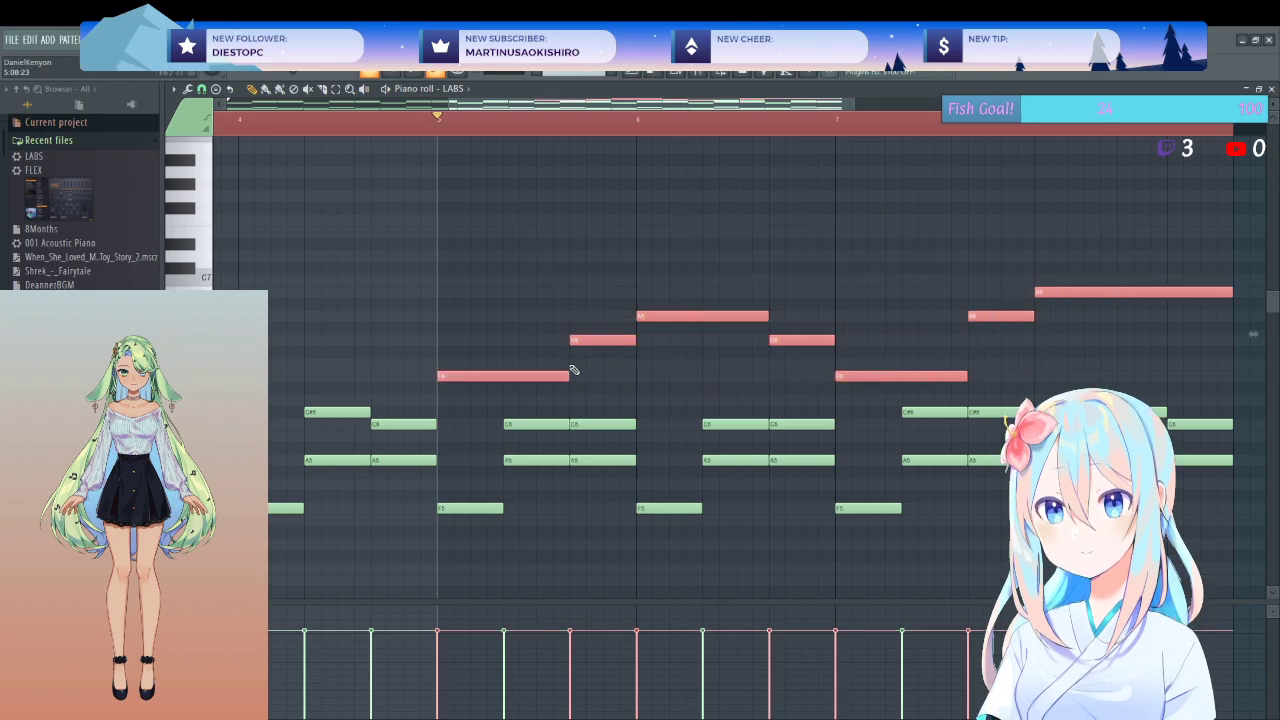
key("Delete")
left_click(443, 342)
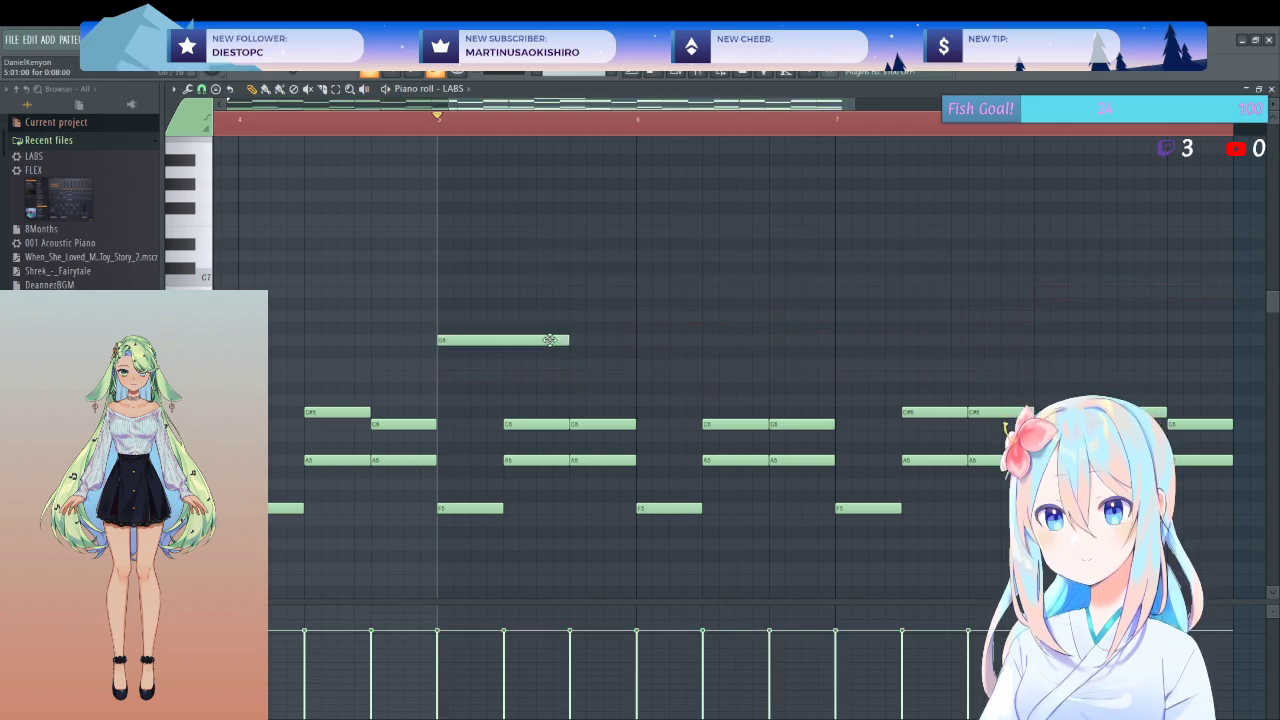
left_click(645, 316)
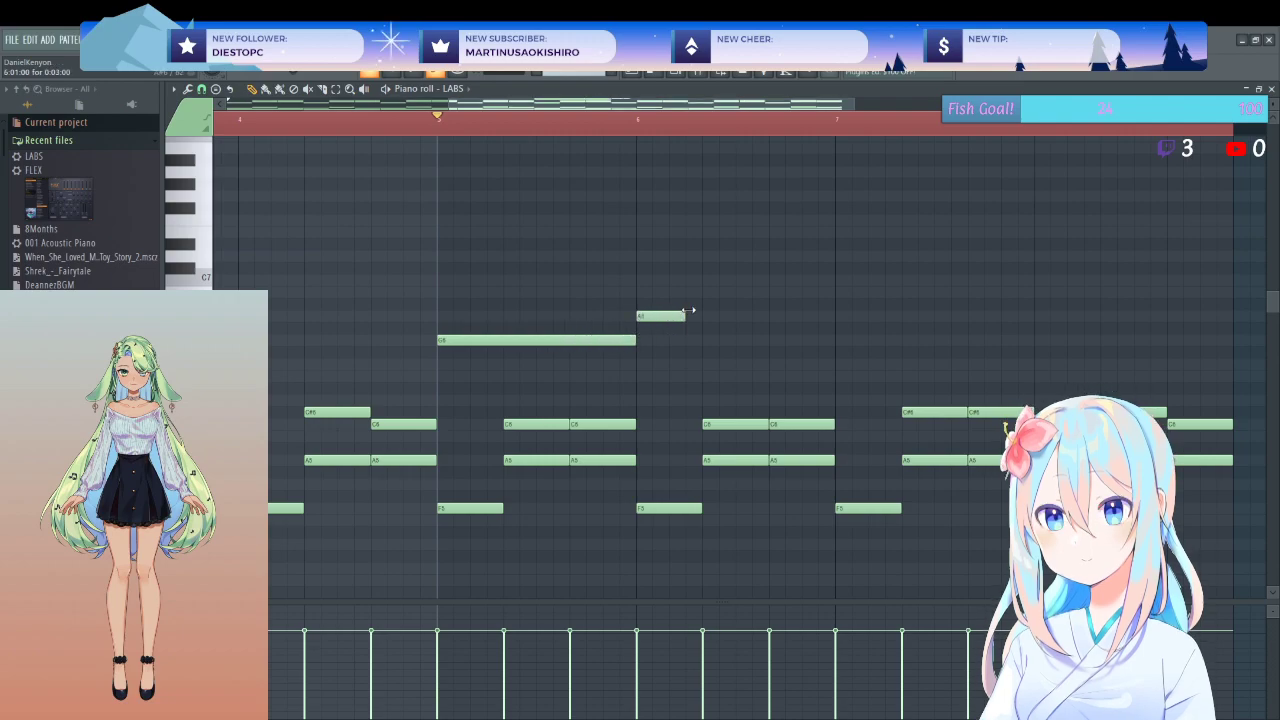
left_click(708, 291)
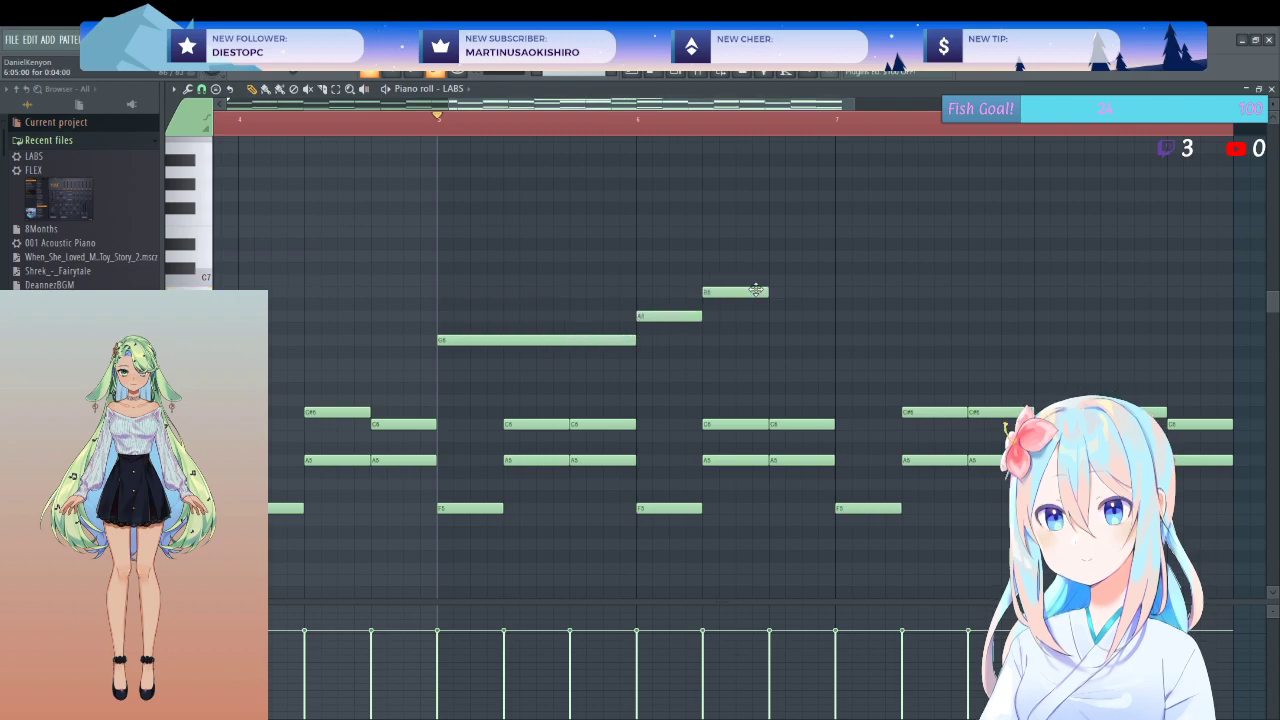
left_click_drag(768, 290, 824, 291)
- Continue the melody with a two-beat E7 and one-beat D7 in bar 7 and C7 held through bar 8, and play it back
left_click(837, 231)
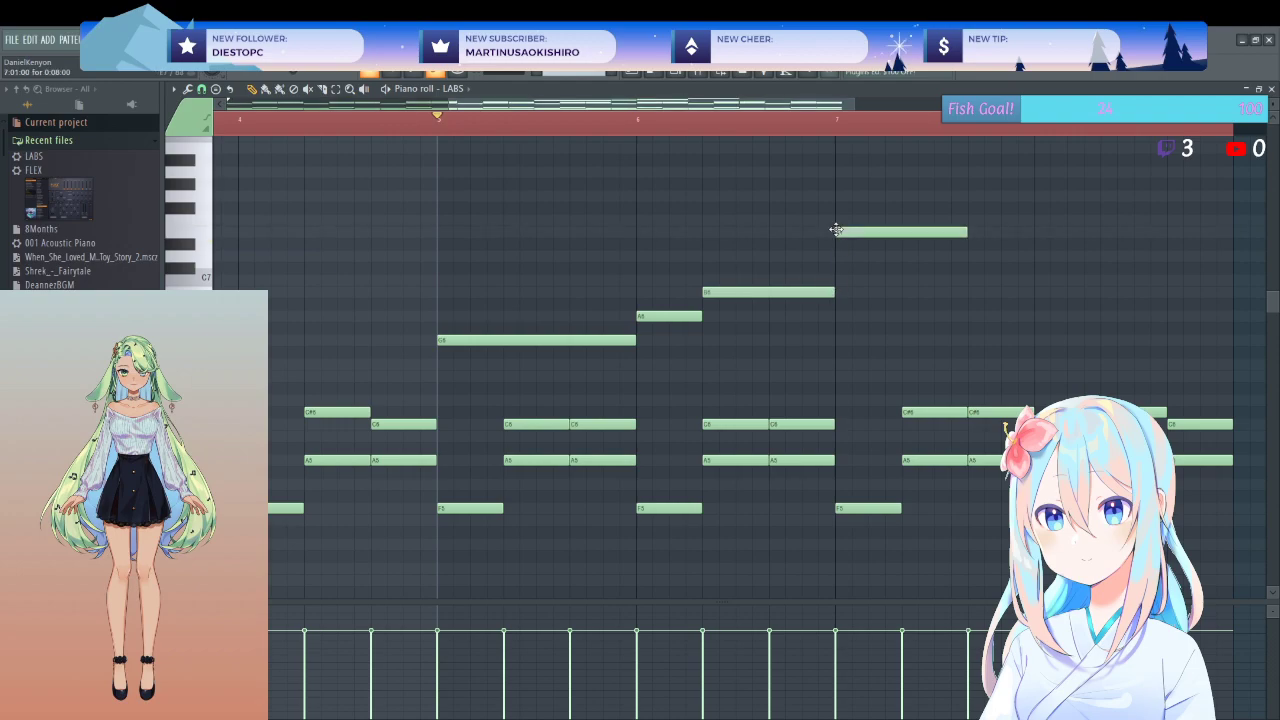
left_click(970, 255)
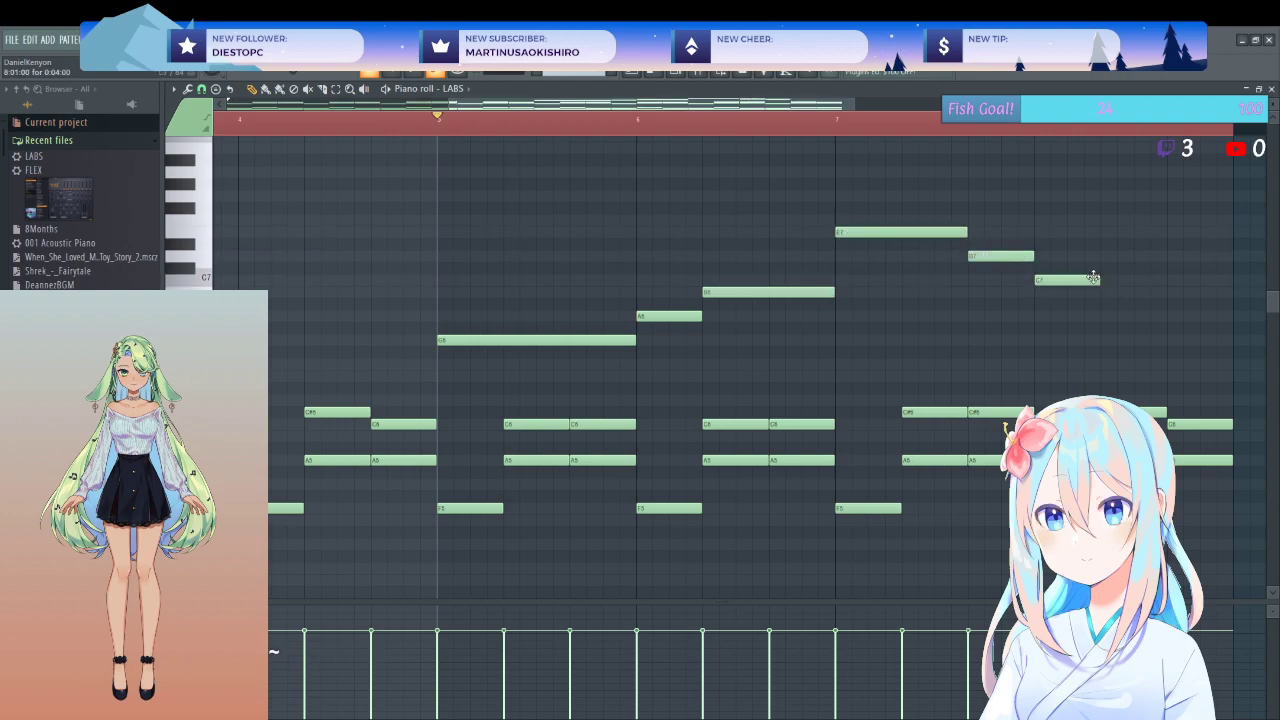
left_click_drag(1099, 279, 1222, 276)
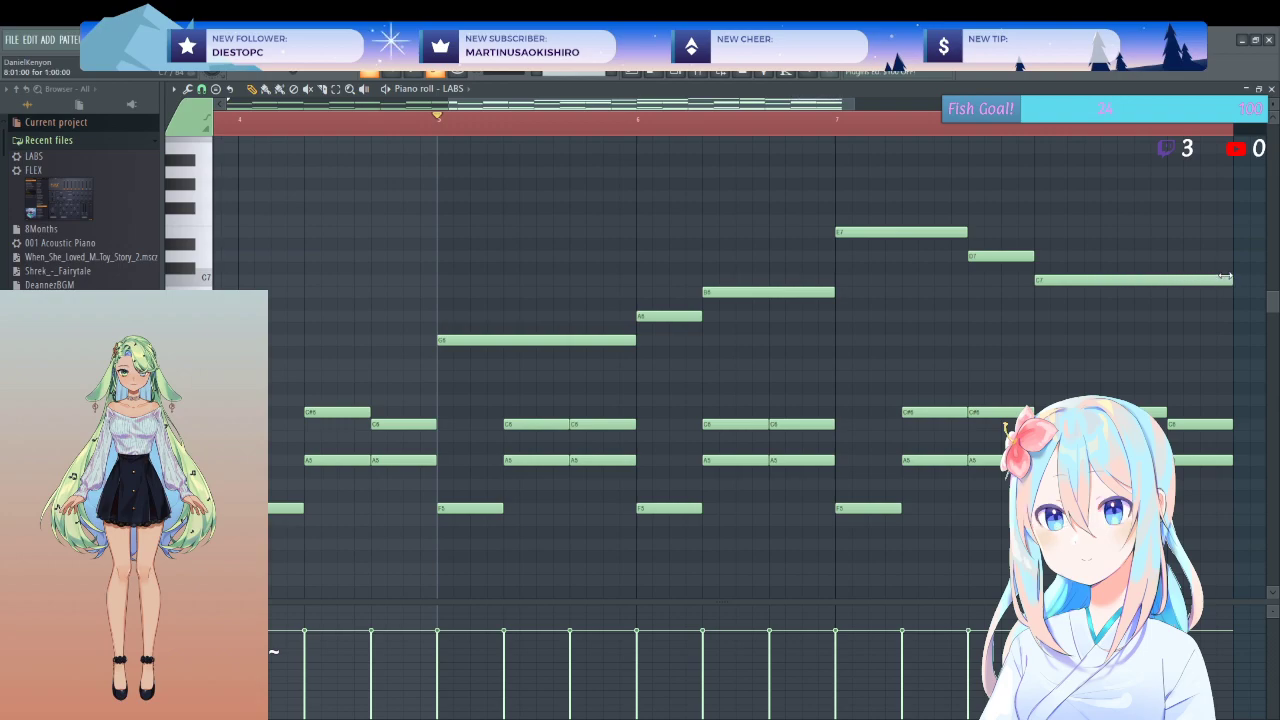
key("space")
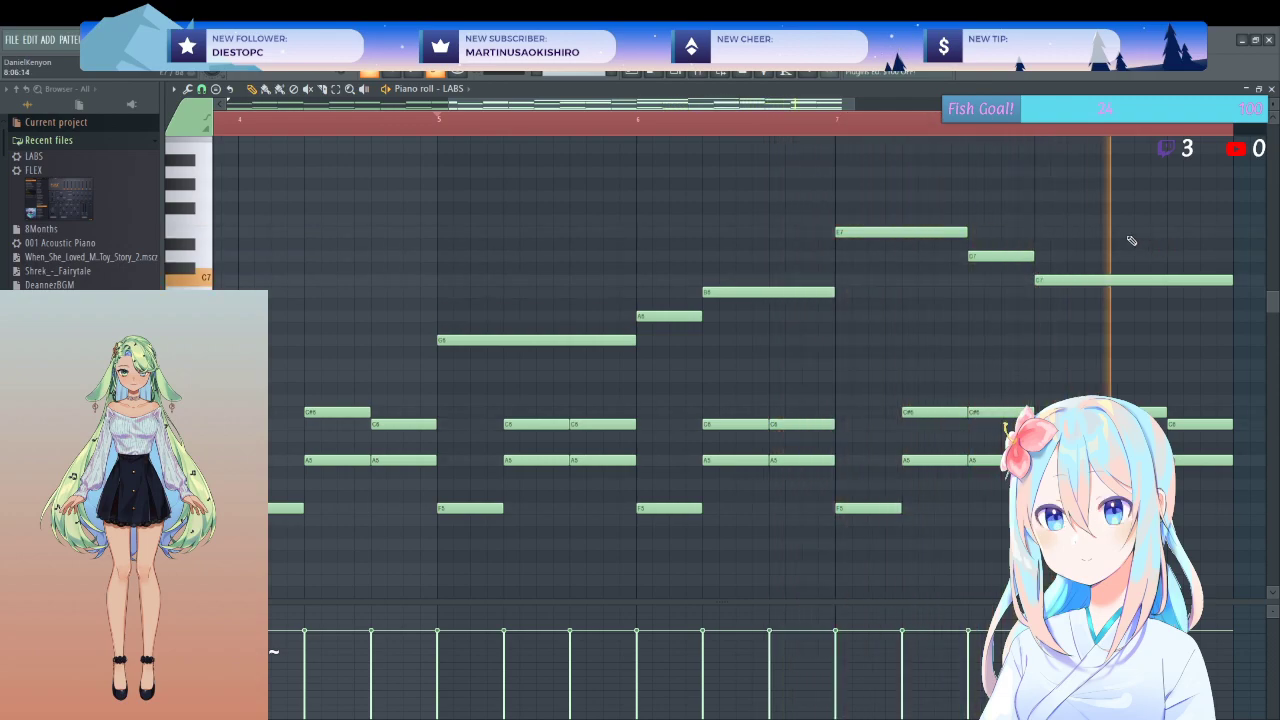
key("space")
- Lower the upper chords in bars 7 and 8 two semitones to B5, A#5 and G5, and play the section back
scroll(908, 380, "down", 3)
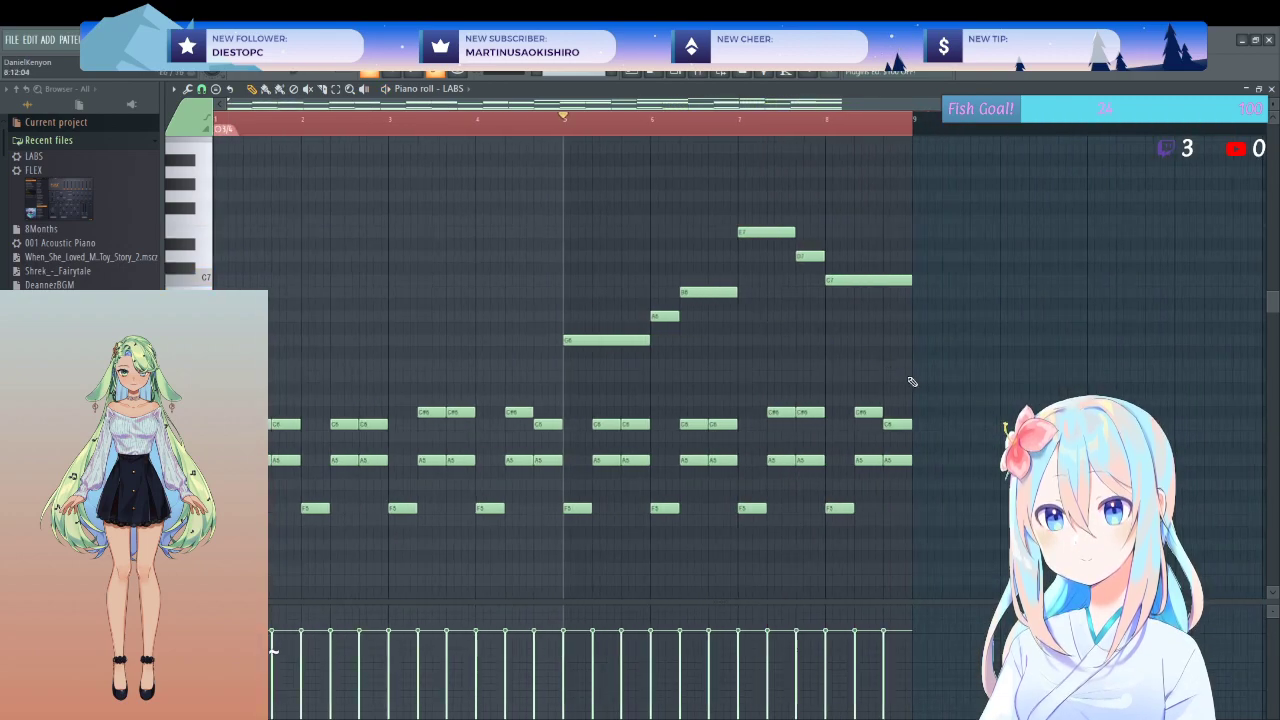
left_click_drag(648, 370, 727, 431)
left_click_drag(650, 352, 716, 484)
left_click_drag(788, 384, 885, 494)
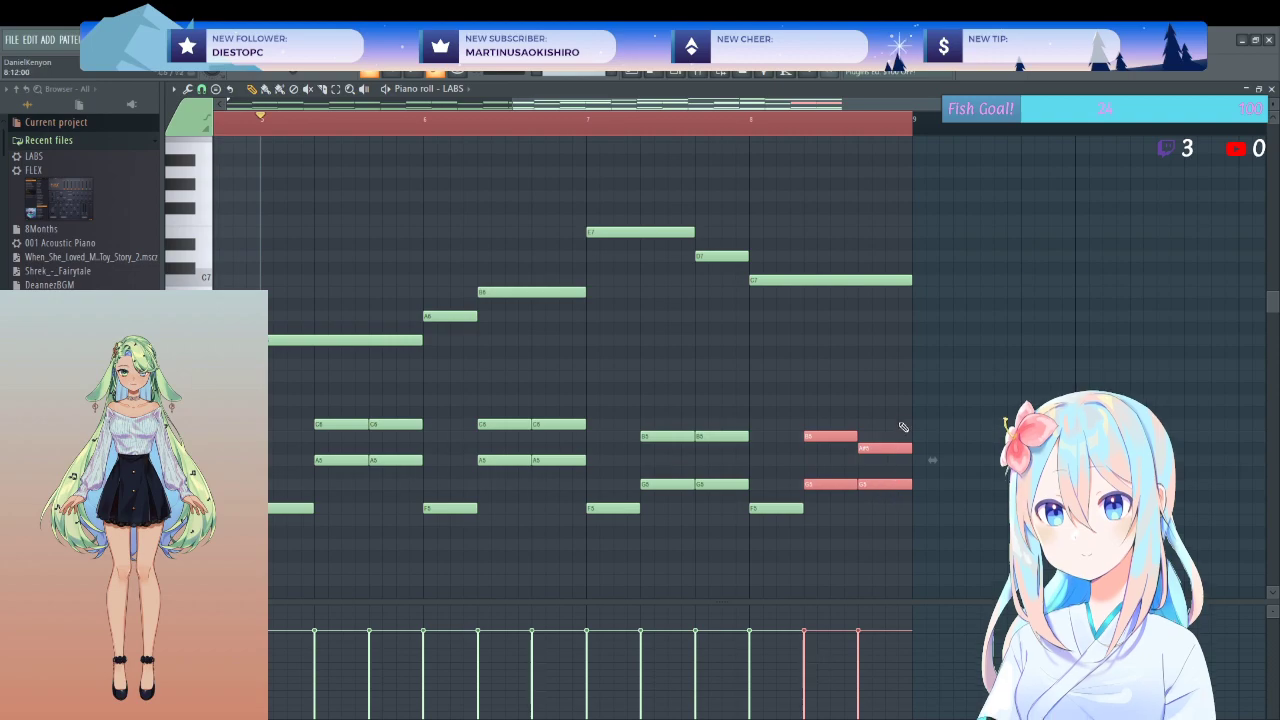
left_click(904, 402)
key("space")
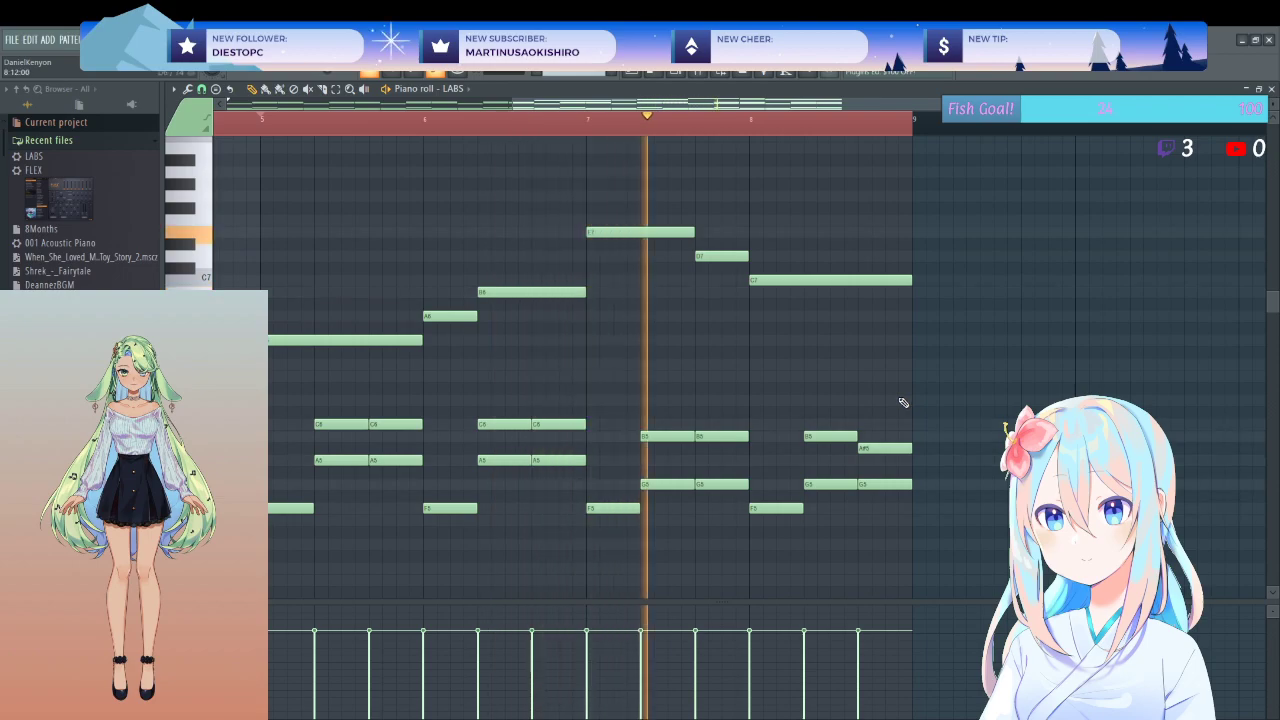
key("space")
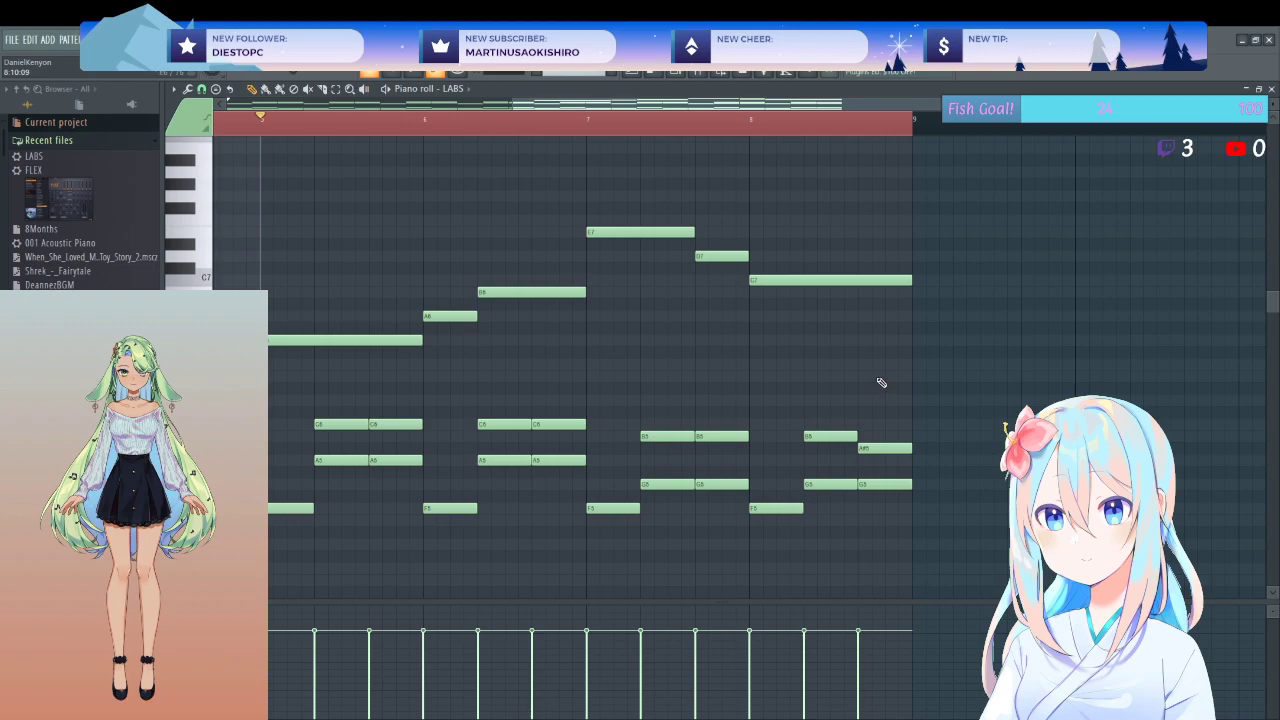
- Lower the C#4 and C4 notes in bars 7 and 8 two semitones to B3 and A#3, and play the section back
scroll(881, 383, "down", 2)
scroll(876, 380, "down", 5)
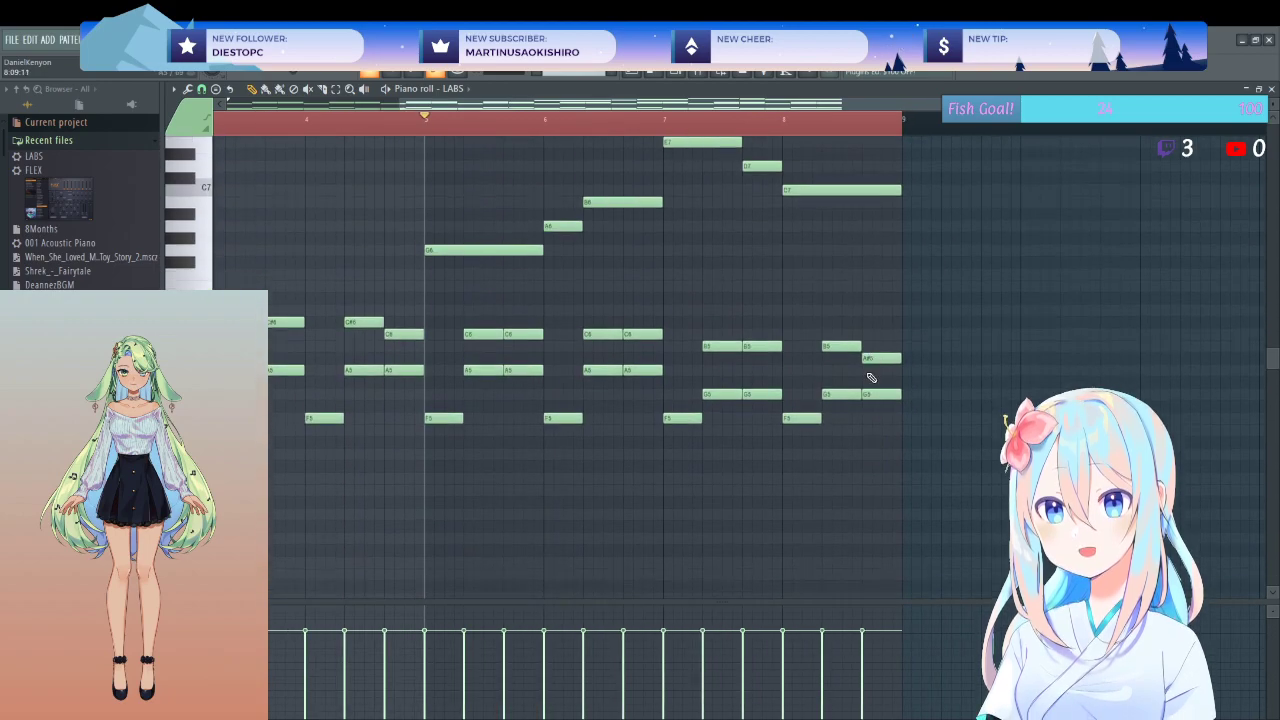
left_click_drag(808, 395, 878, 478)
key("Down")
key("Down")
key("ctrl+d")
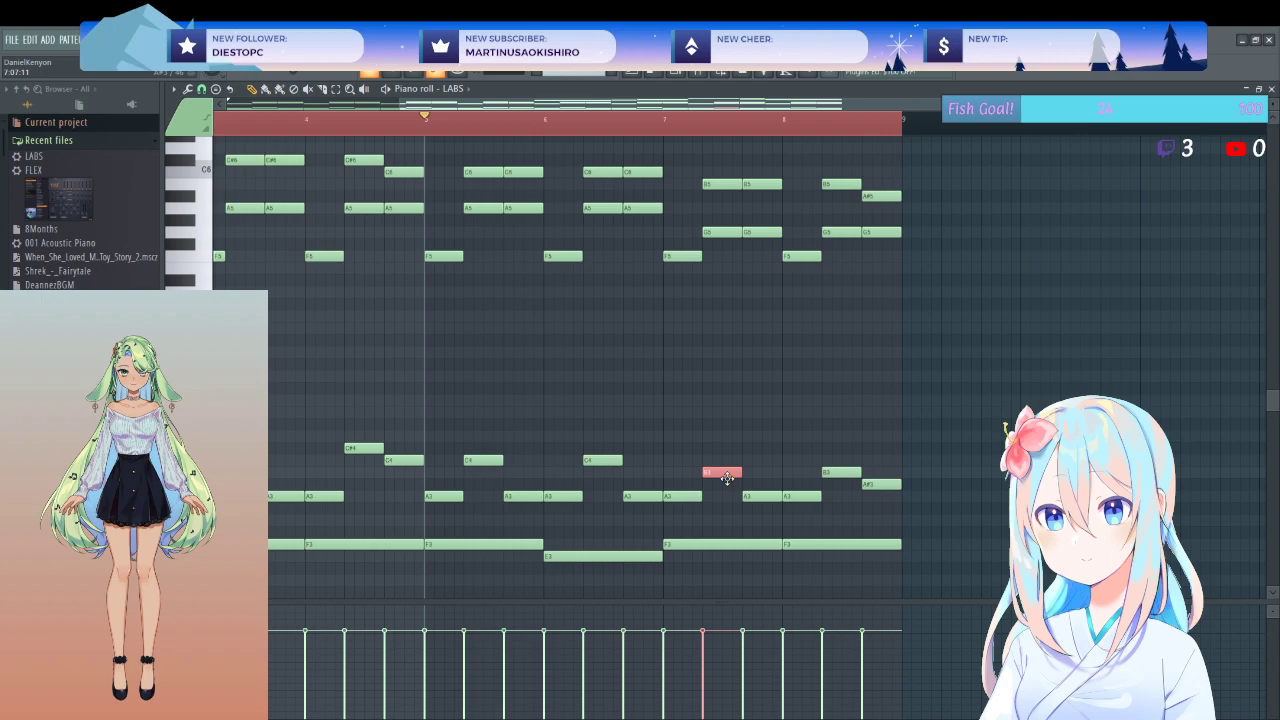
key("space")
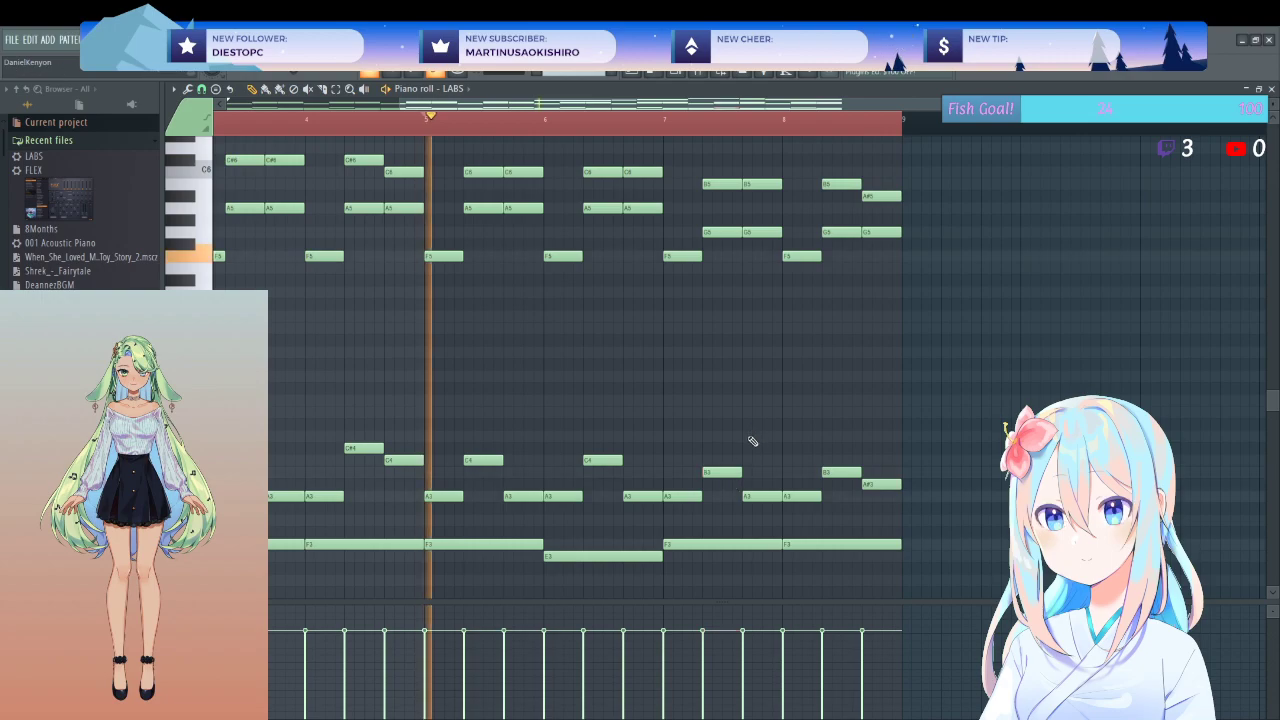
scroll(753, 437, "up", 3)
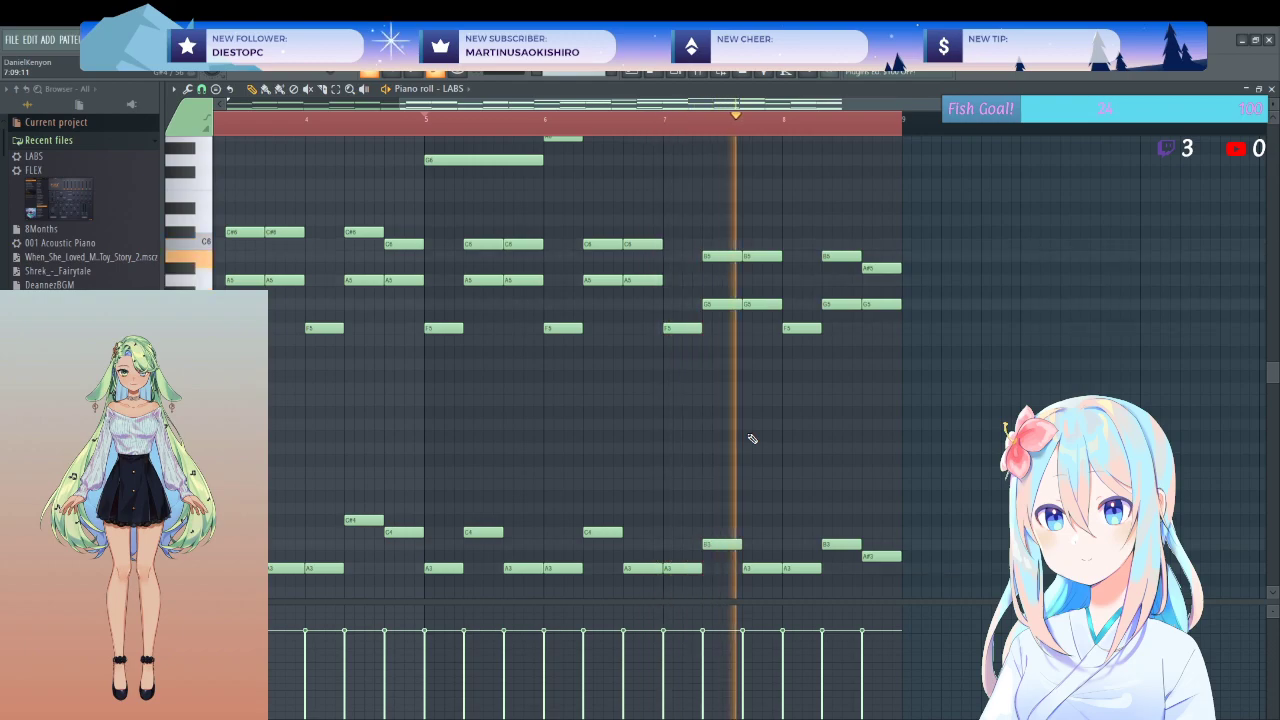
- Delete all the chord and bass notes beneath the melody in bars 5 to 8 and play the piece back
scroll(752, 437, "up", 3)
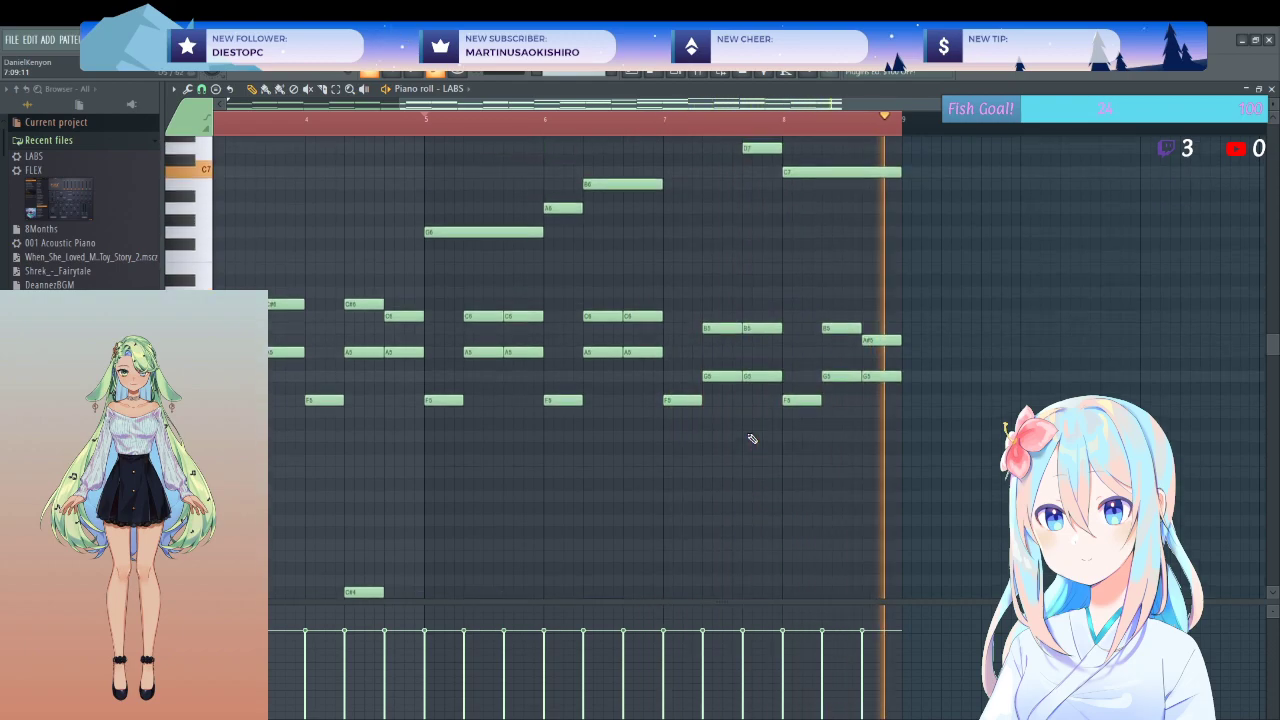
scroll(751, 437, "up", 7)
scroll(762, 391, "down", 12)
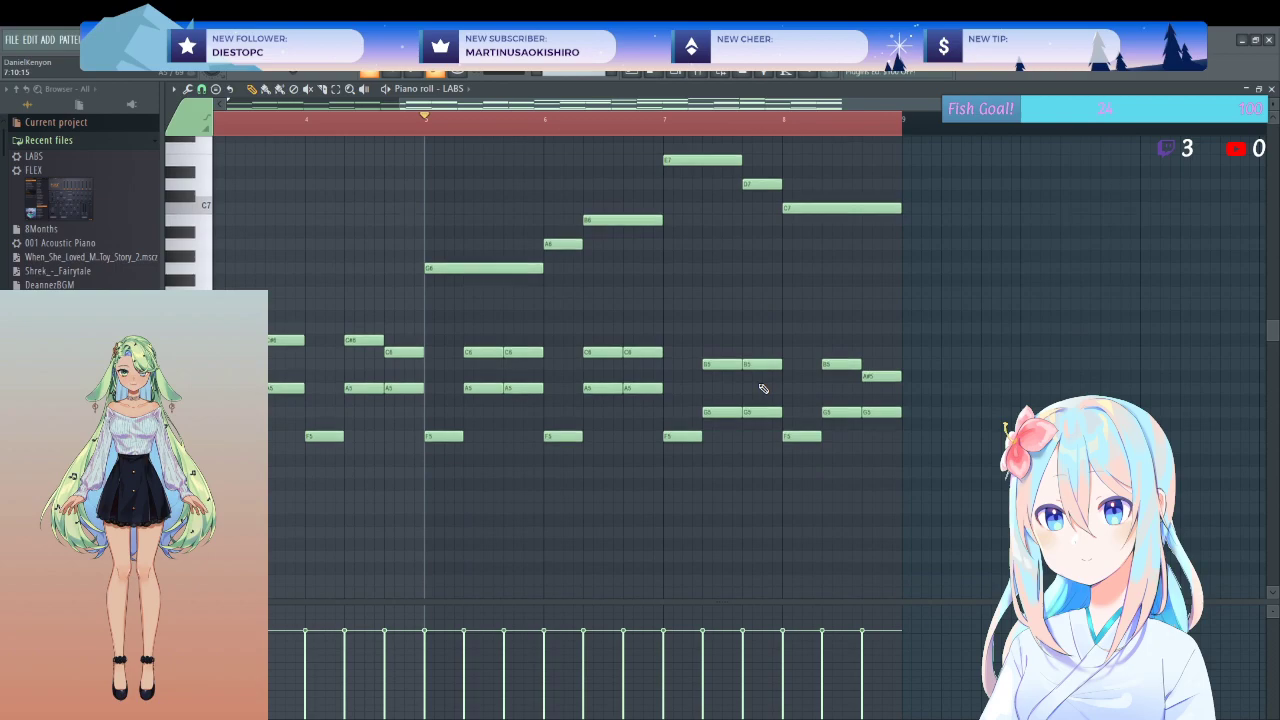
scroll(803, 398, "down", 3, "ctrl")
scroll(806, 402, "up", 5)
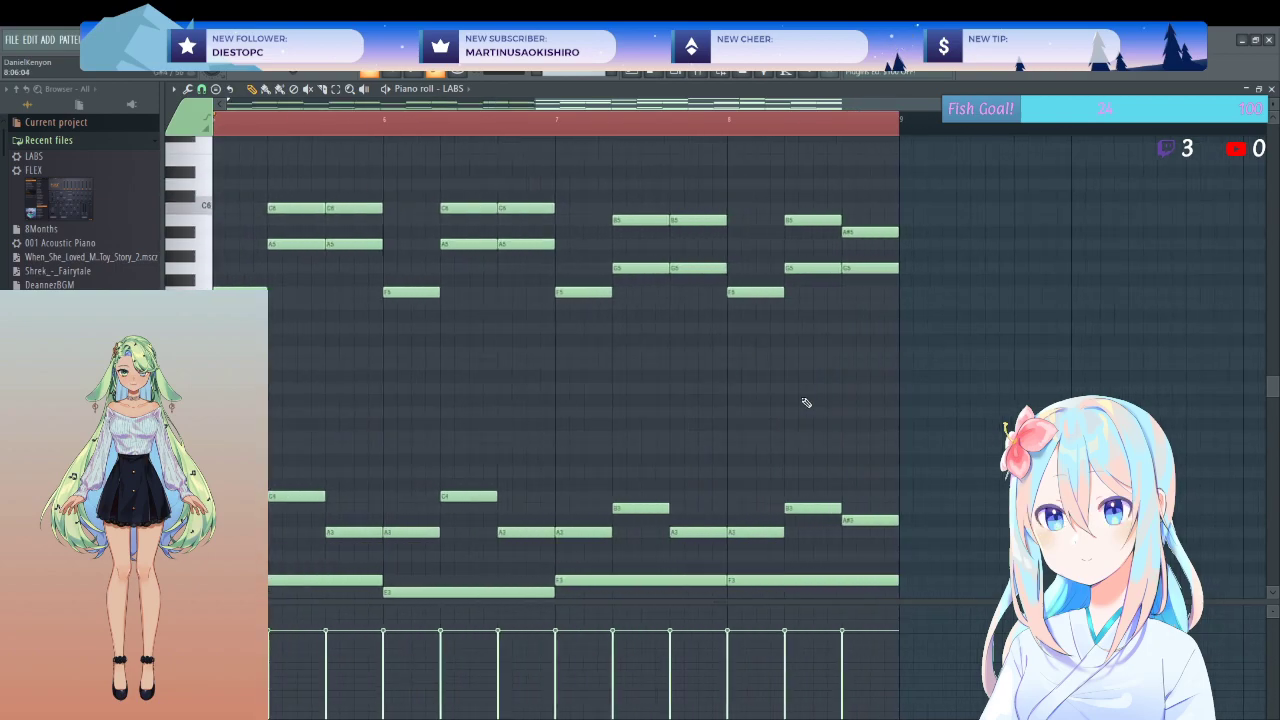
left_click_drag(858, 288, 552, 540)
scroll(565, 515, "down", 4)
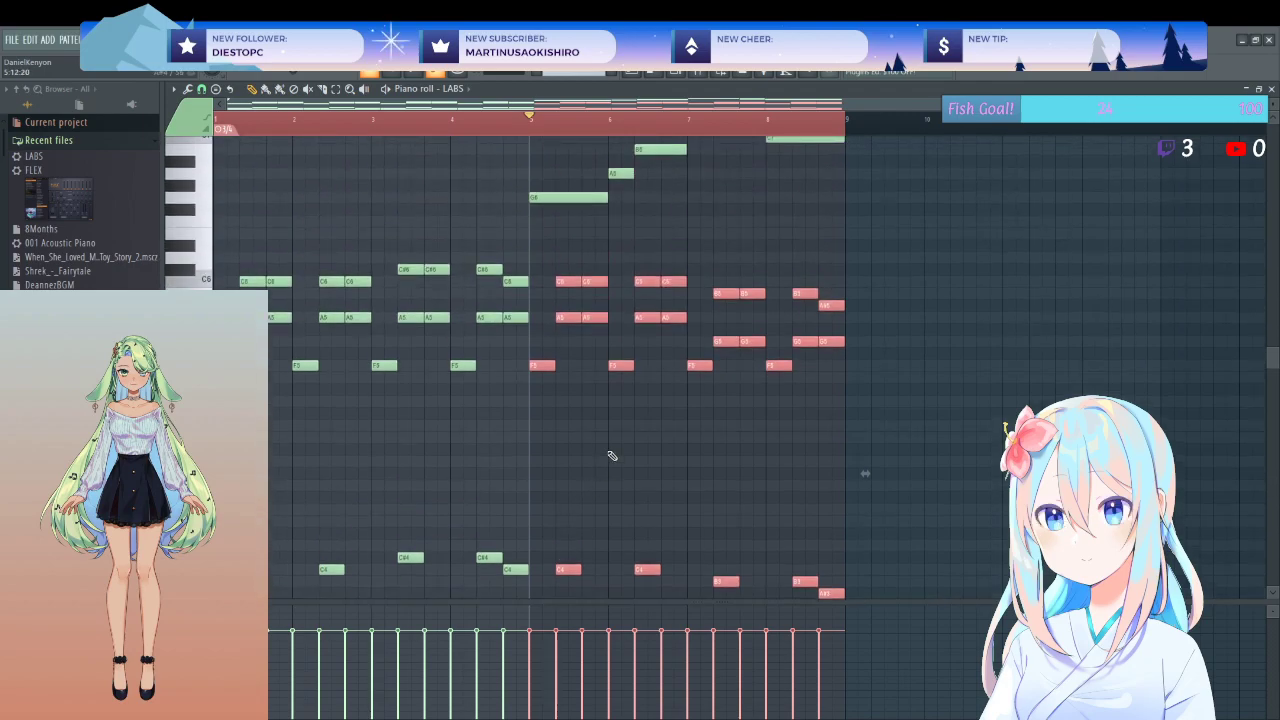
key("Delete")
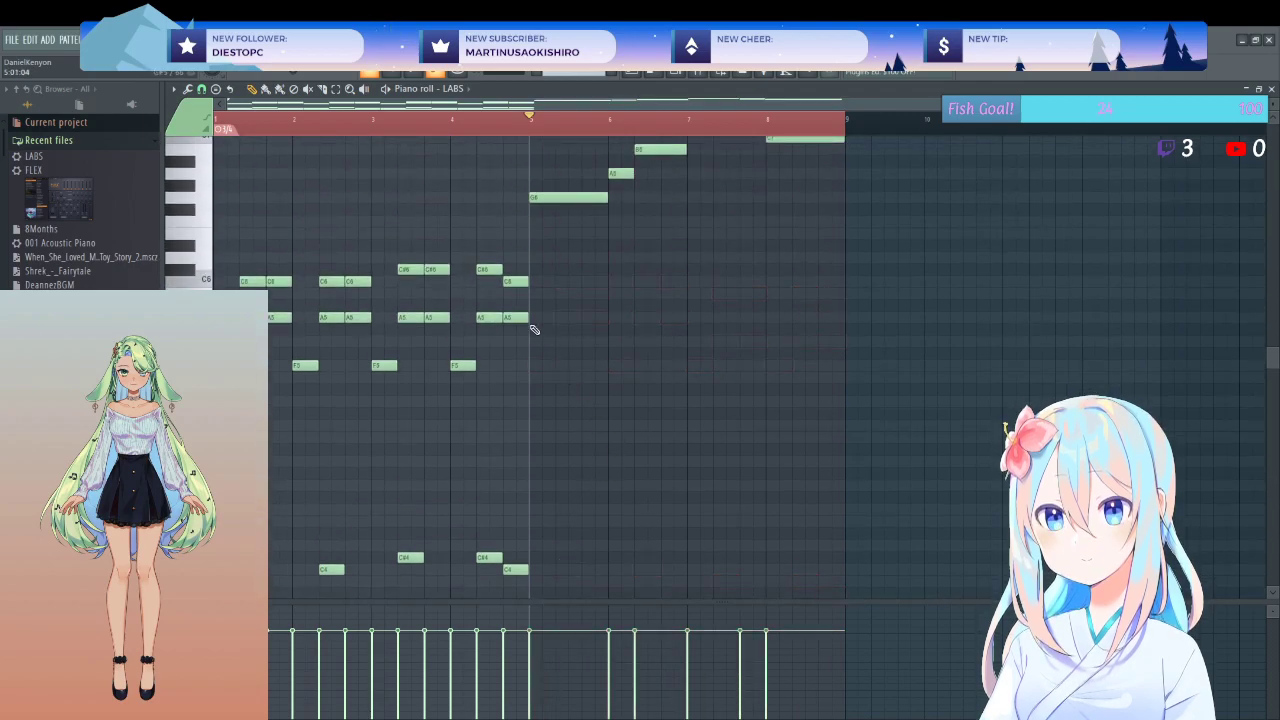
key("space")
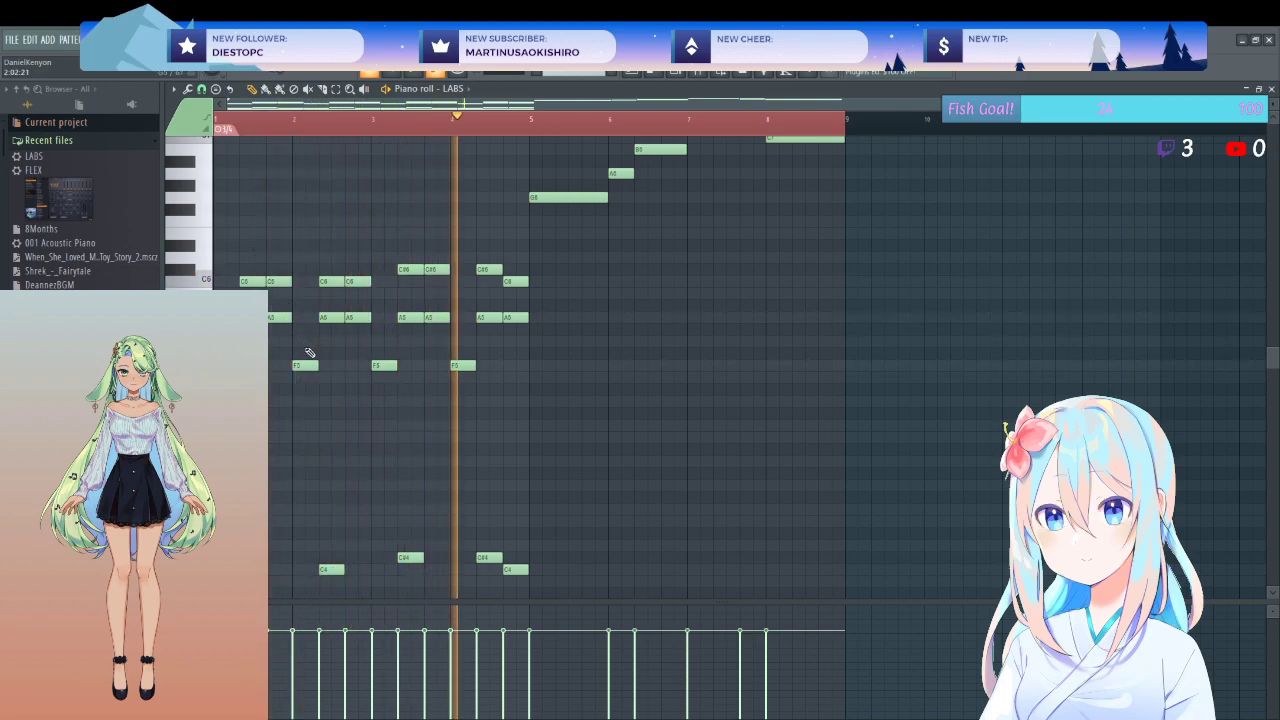
key("space")
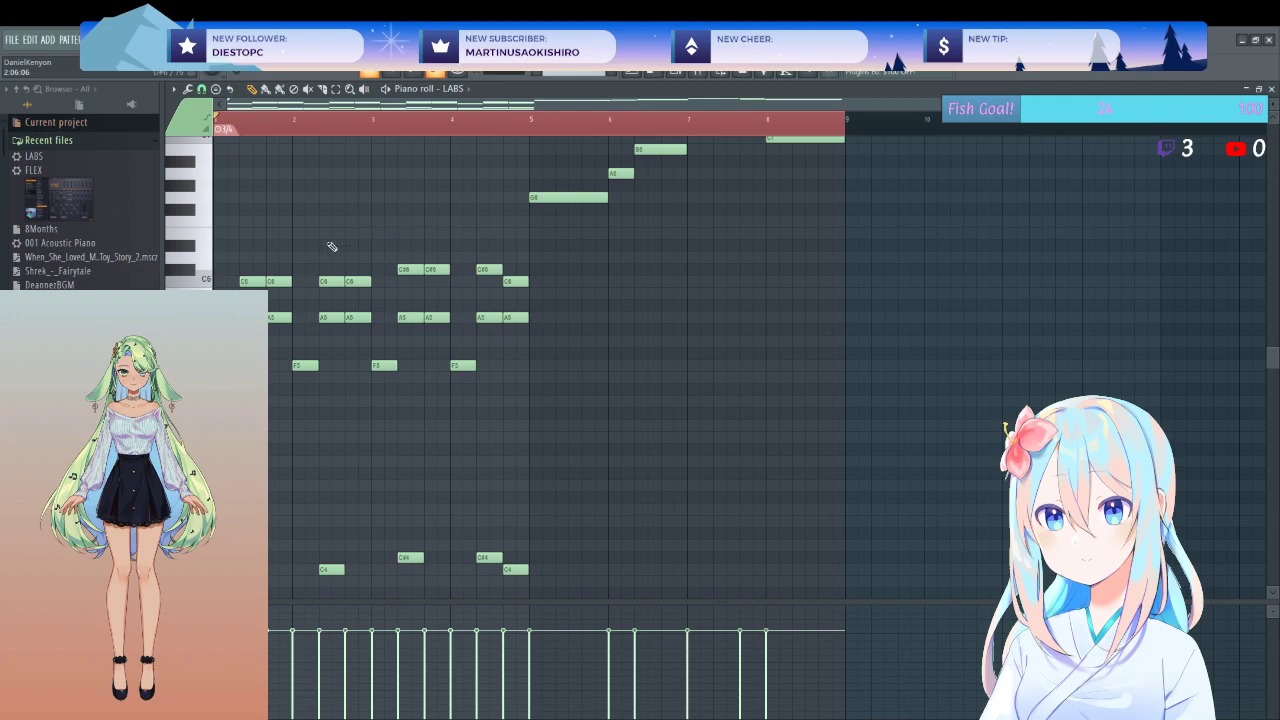
- Place the playback position at bar 5 and delete the whole melody in bars 5 to 8
scroll(457, 346, "up", 5)
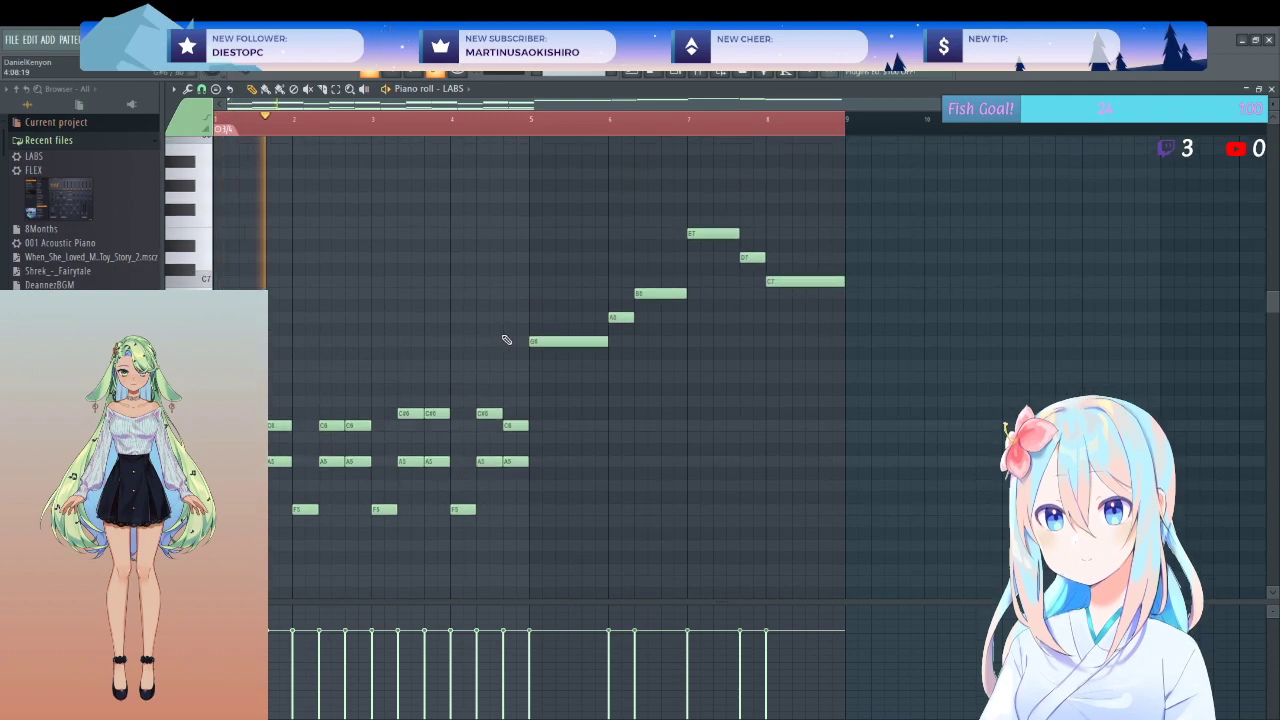
left_click(531, 124)
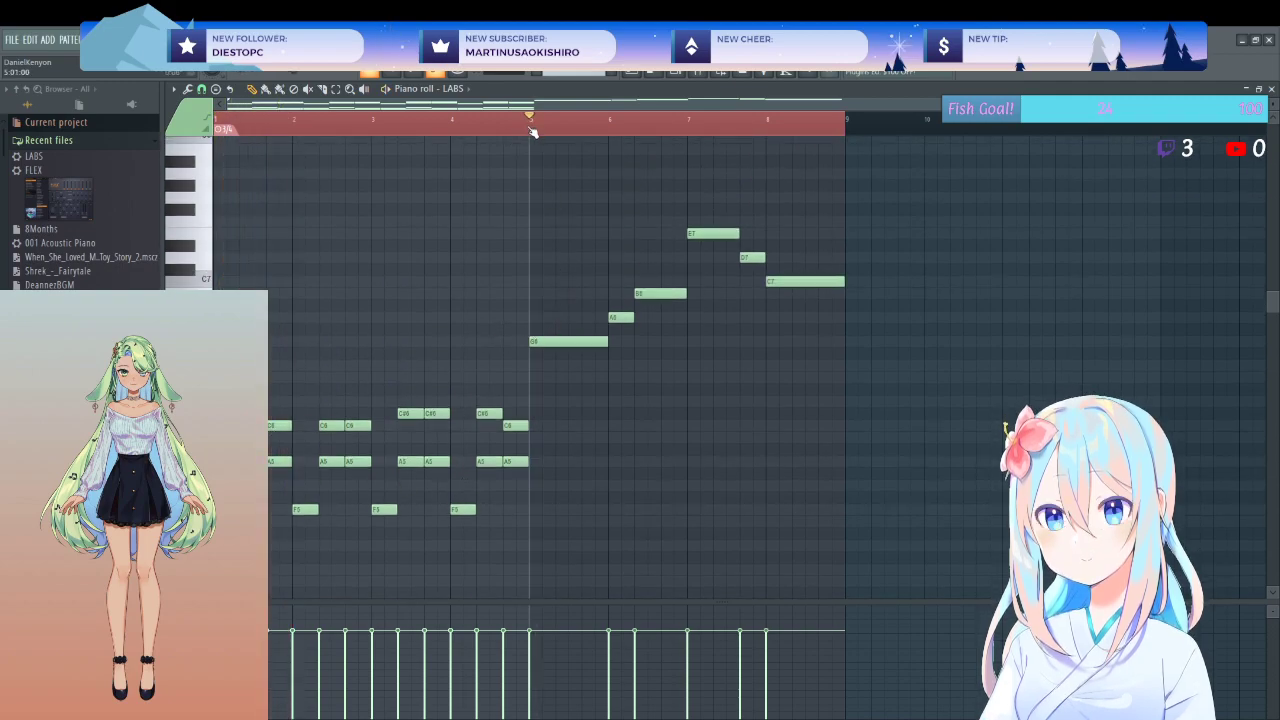
left_click_drag(840, 203, 556, 432)
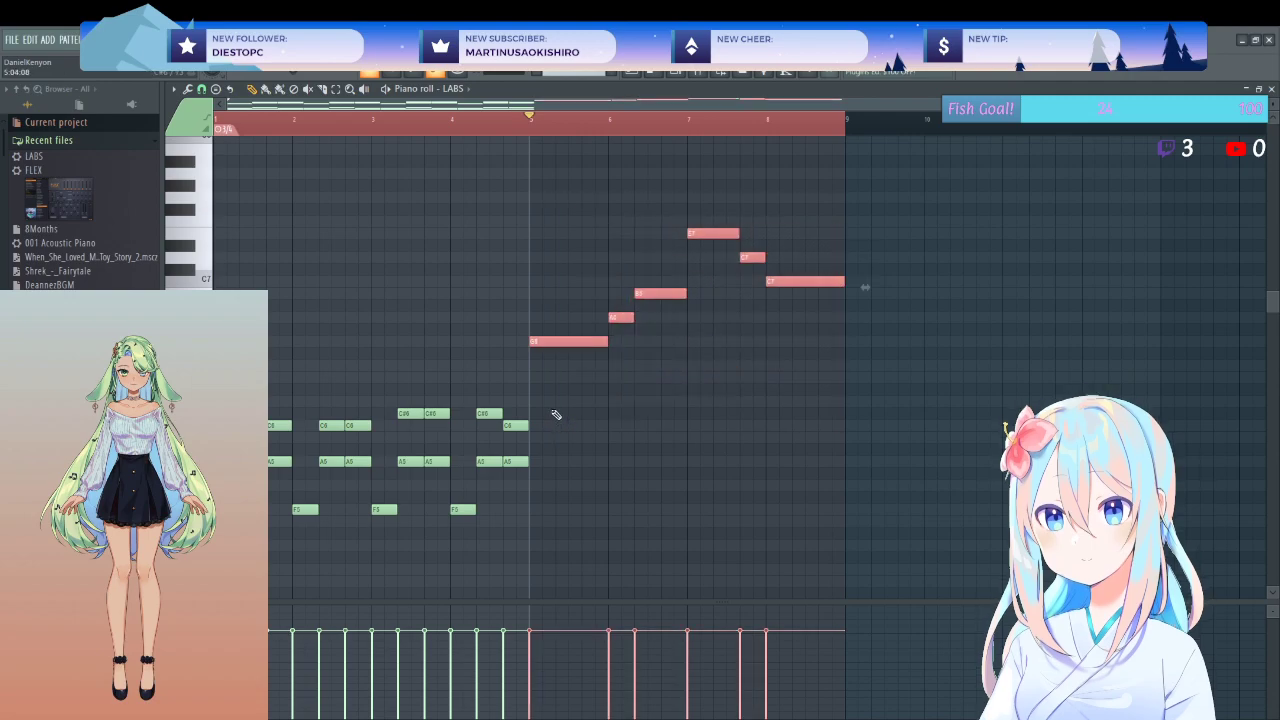
key("Delete")
- Write a new melody with F6 held through bar 5, one-beat G6, F6 and E6 in bar 6, and F6 held through bar 7
left_click(537, 366)
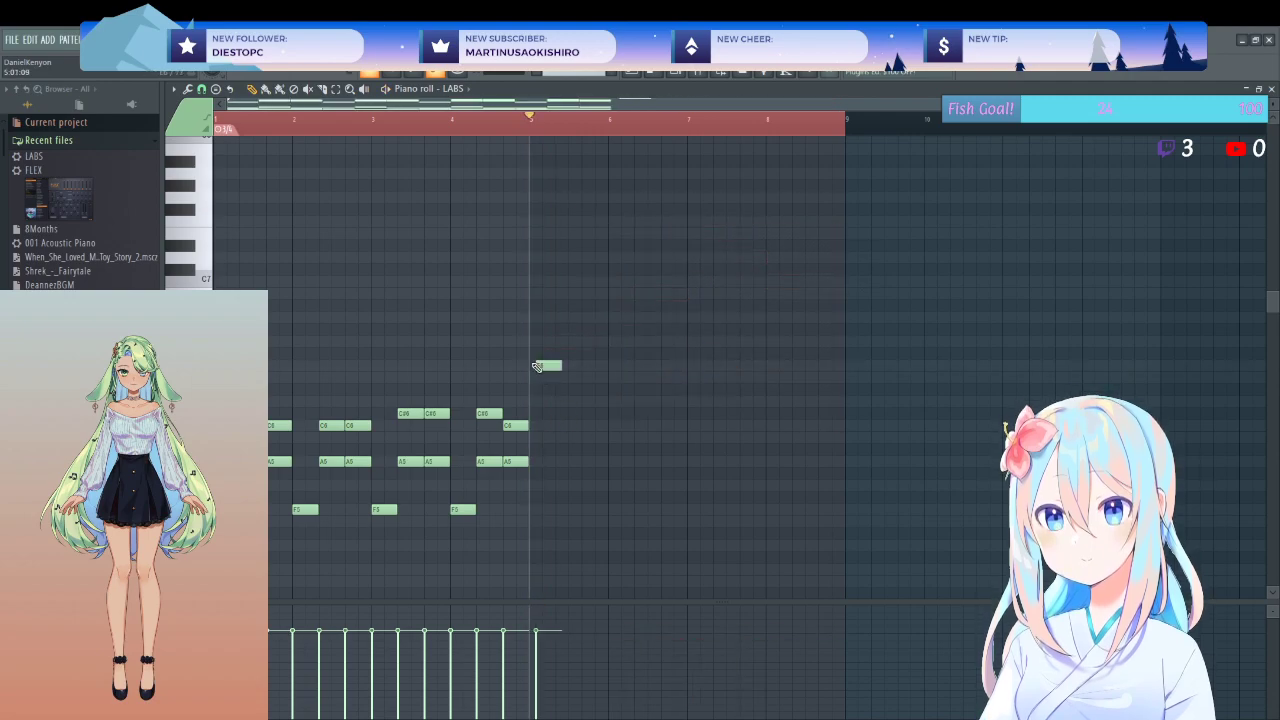
left_click_drag(545, 361, 620, 344)
left_click(642, 366)
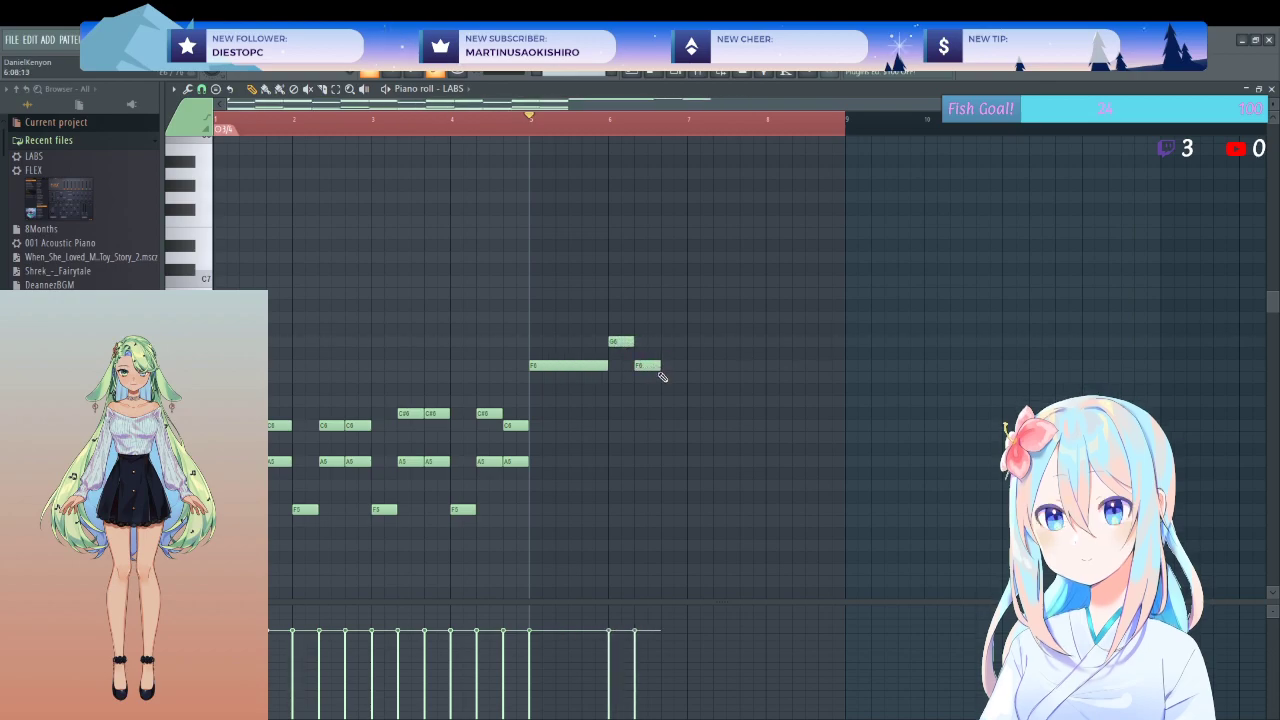
left_click(672, 377)
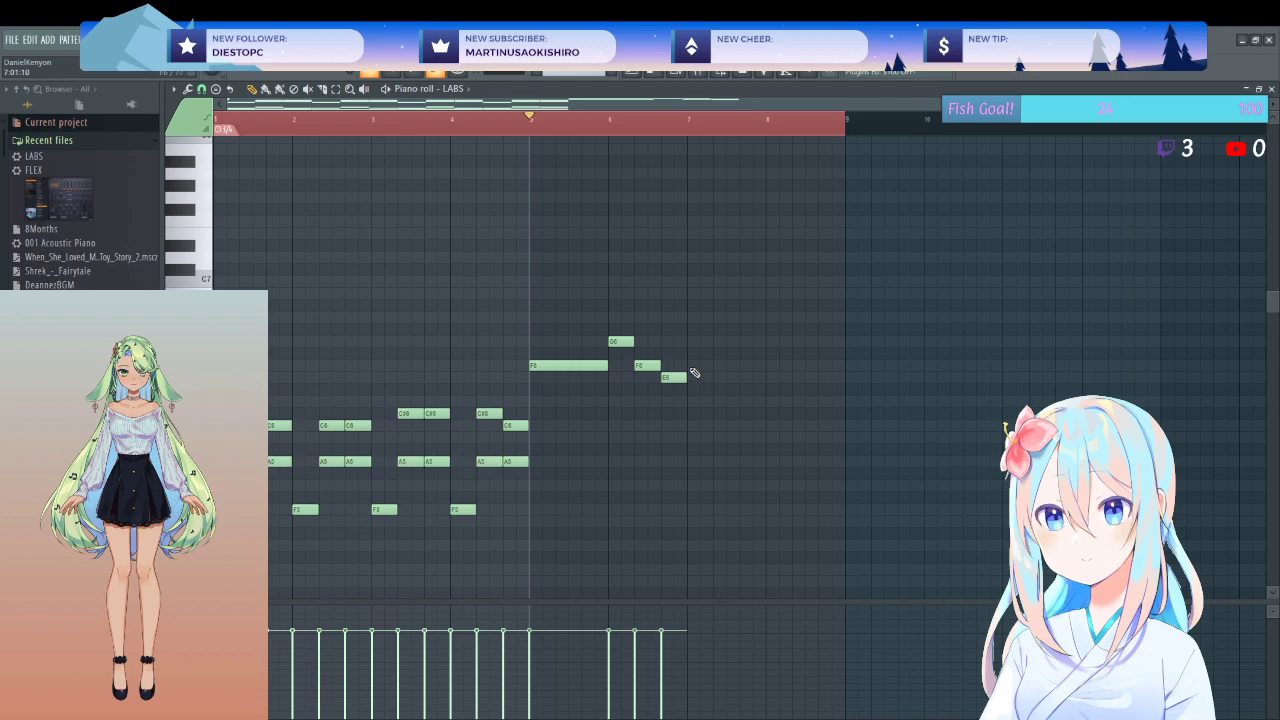
left_click(698, 366)
left_click_drag(713, 366, 766, 366)
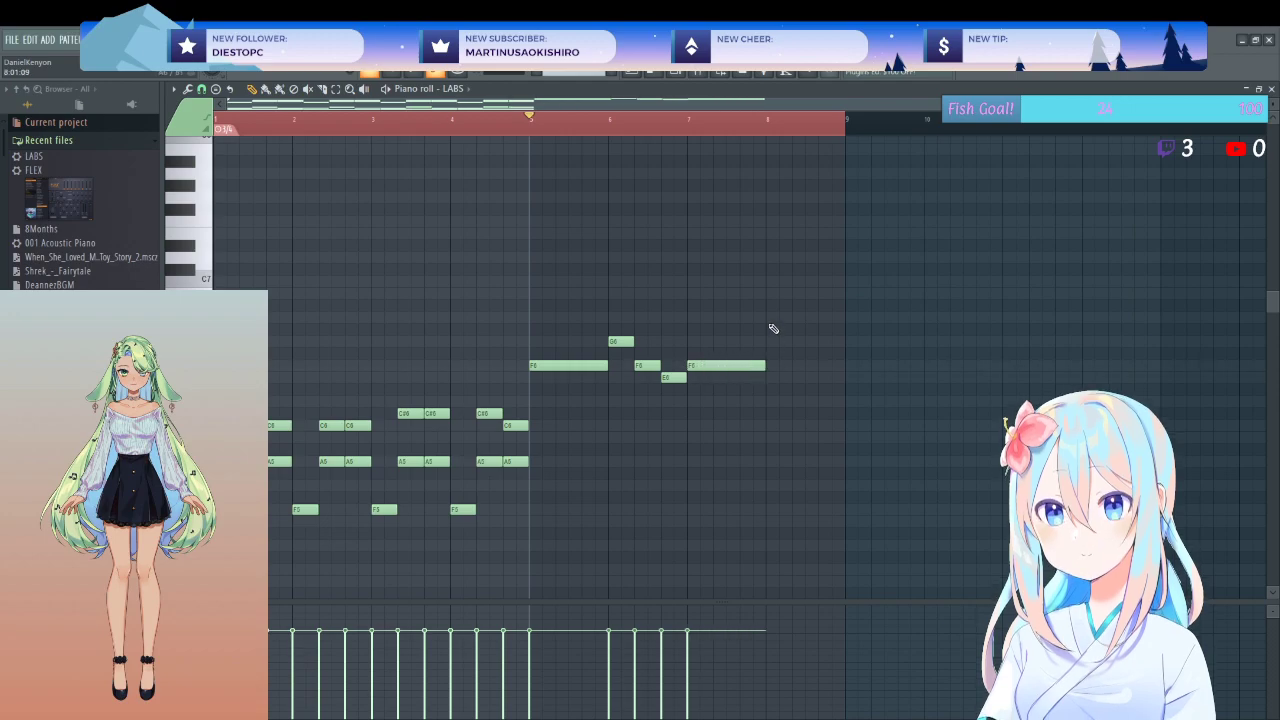
- Fill bar 8 with a quick run of quarter-beat A6, G6, F6, E6, F6 and G6 ending on a held A6, and play it back
left_click(775, 341)
left_click(781, 365)
left_click(790, 377)
left_click(796, 365)
left_click(802, 341)
left_click(808, 317)
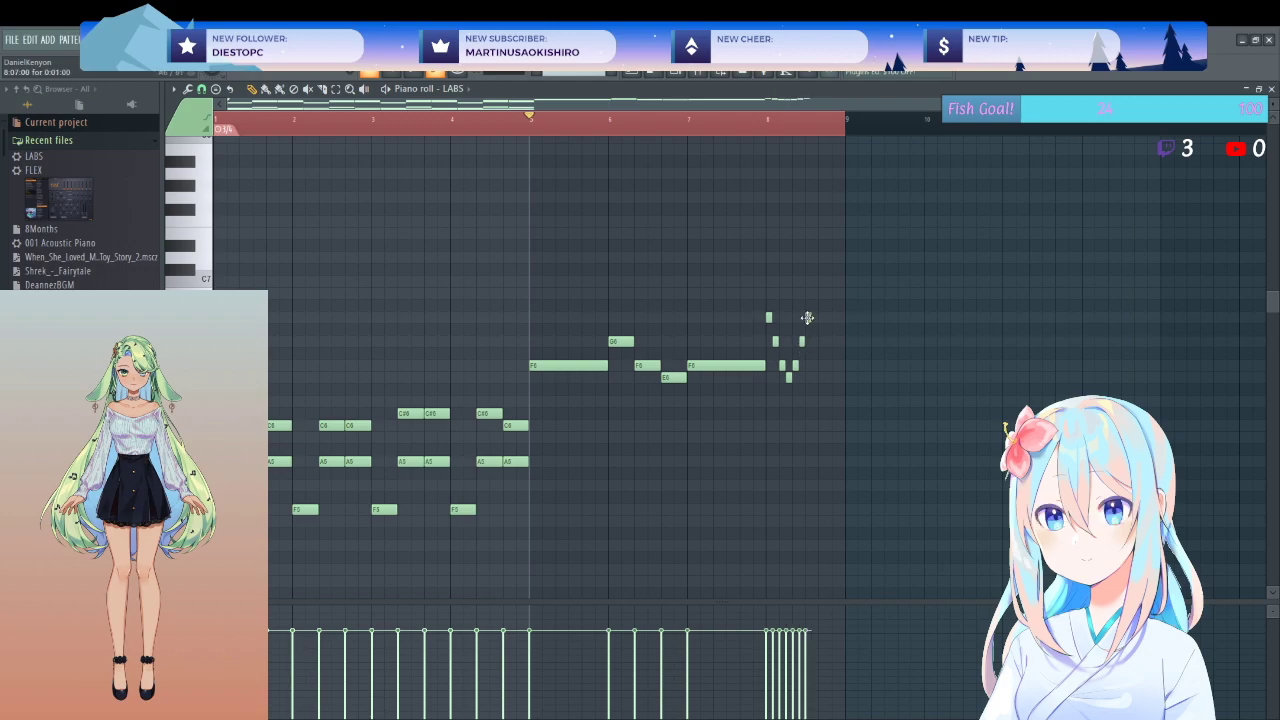
left_click_drag(838, 316, 845, 316)
key("space")
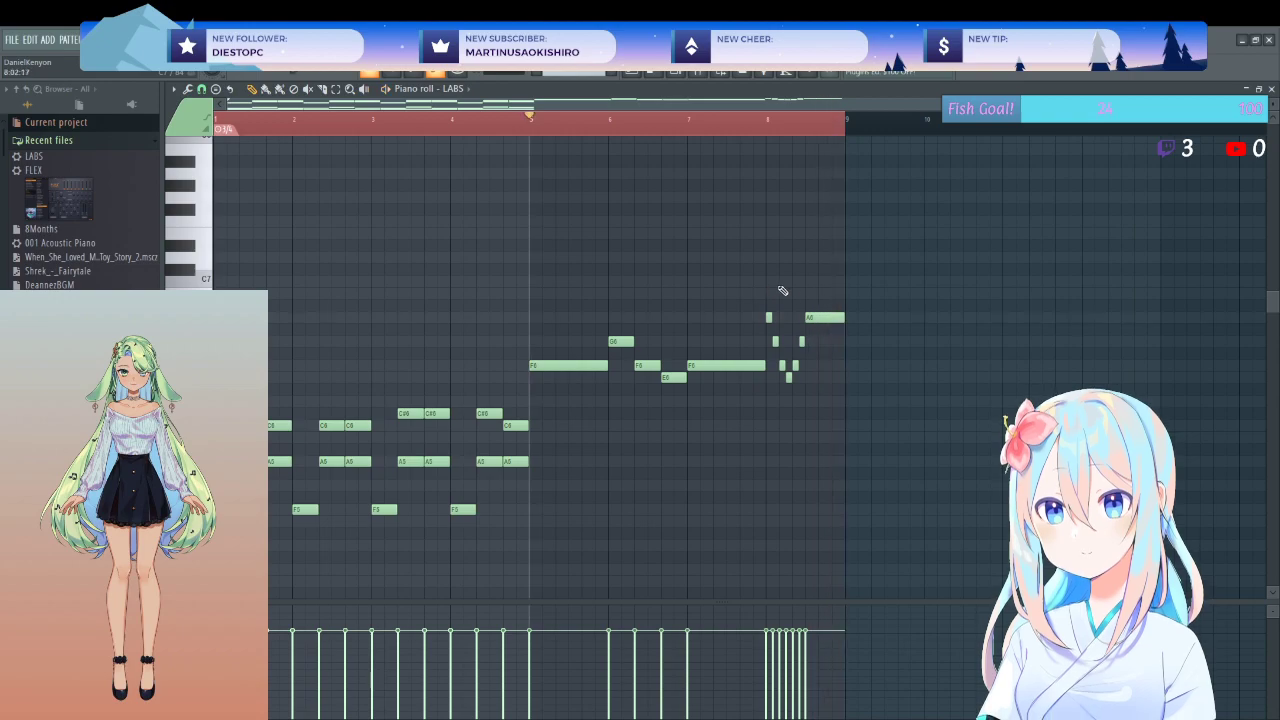
key("space")
- Shorten the held A6 in bar 8 to half a beat and follow it with a one-beat G6 filling the bar
scroll(771, 315, "up", 2)
scroll(758, 306, "up", 2)
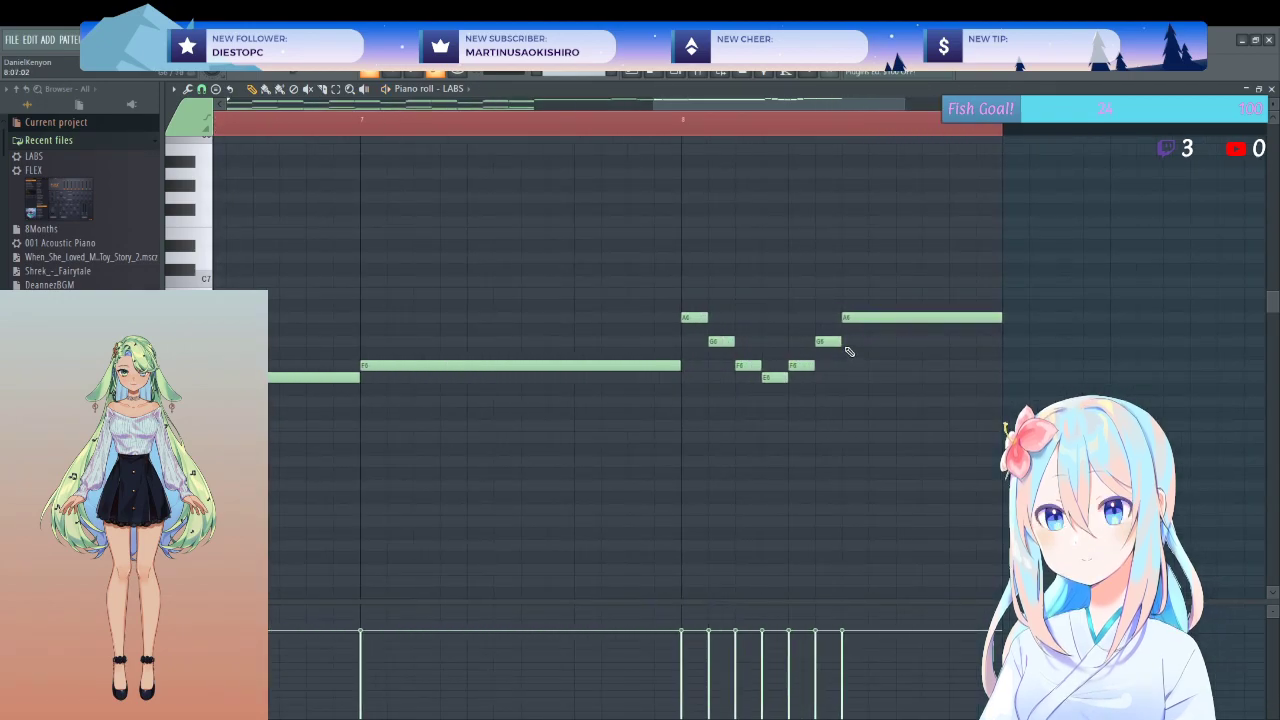
left_click(895, 342)
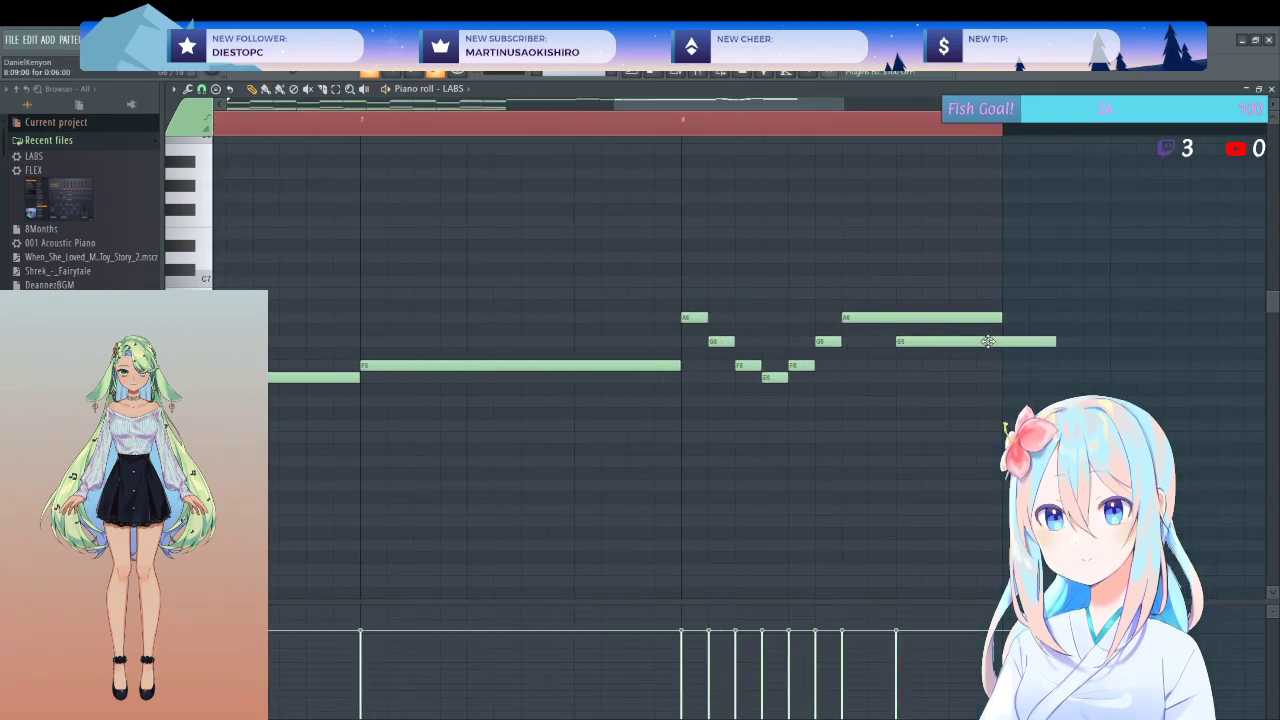
left_click_drag(1052, 341, 1001, 341)
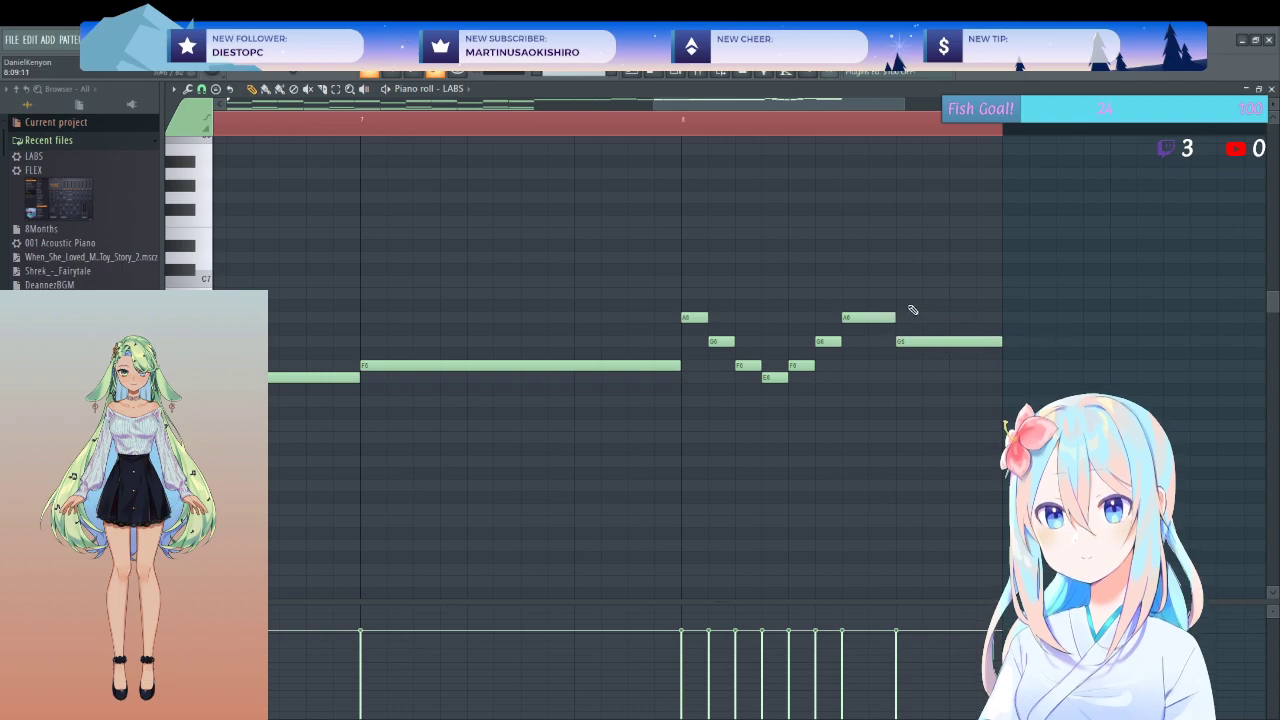
scroll(919, 327, "down", 2)
scroll(826, 339, "up", 3)
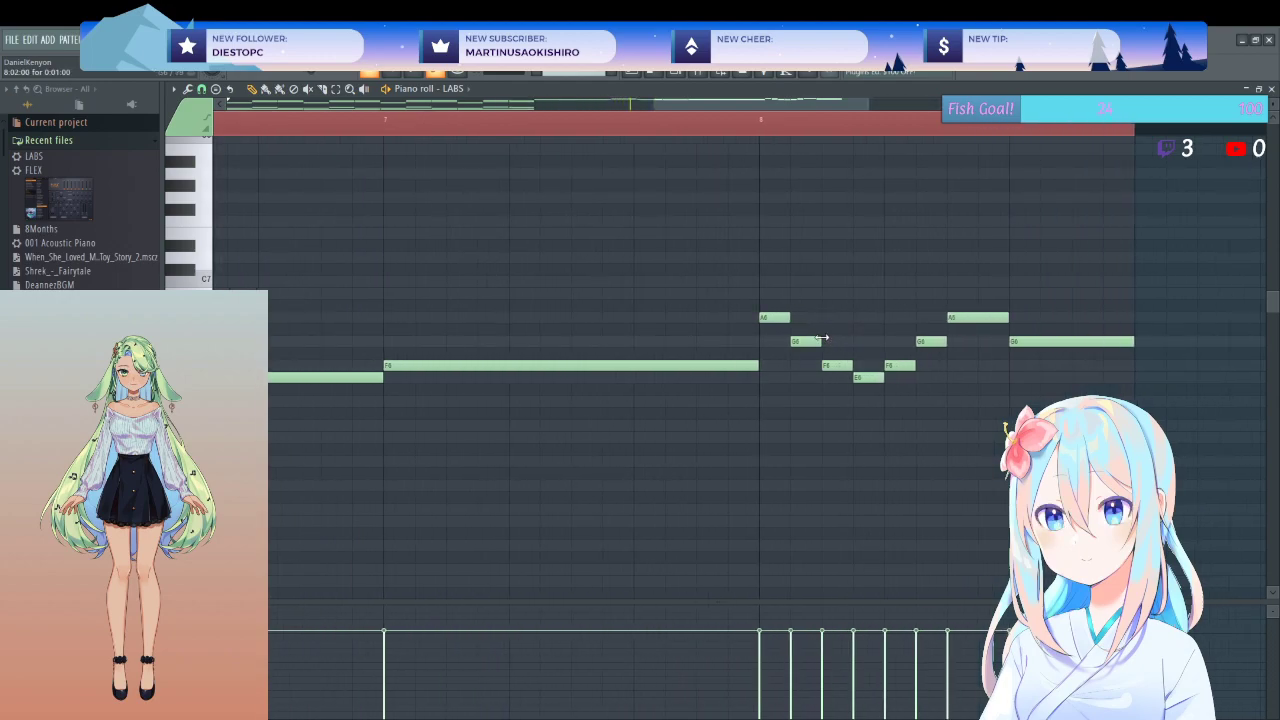
- Lower the second to fifth notes of the bar 8 run to F6, D6, B5 and E6, and play the melody back
left_click_drag(805, 341, 827, 410)
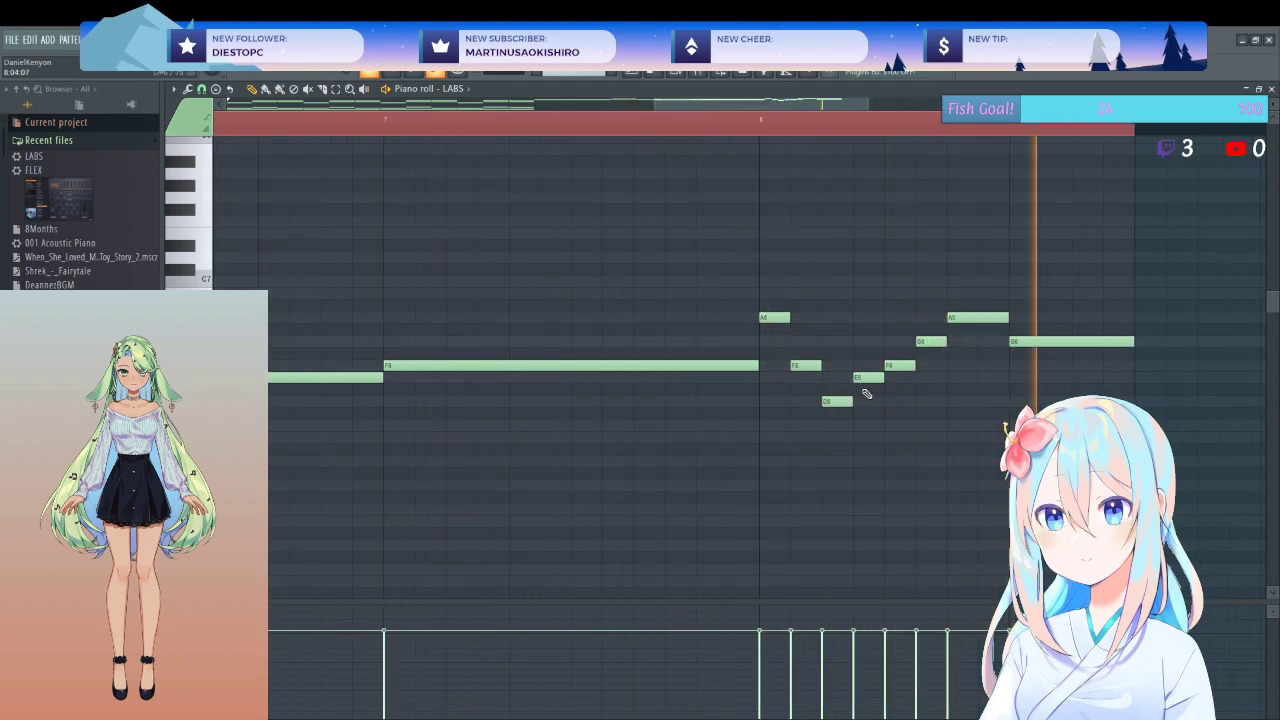
left_click_drag(866, 378, 865, 438)
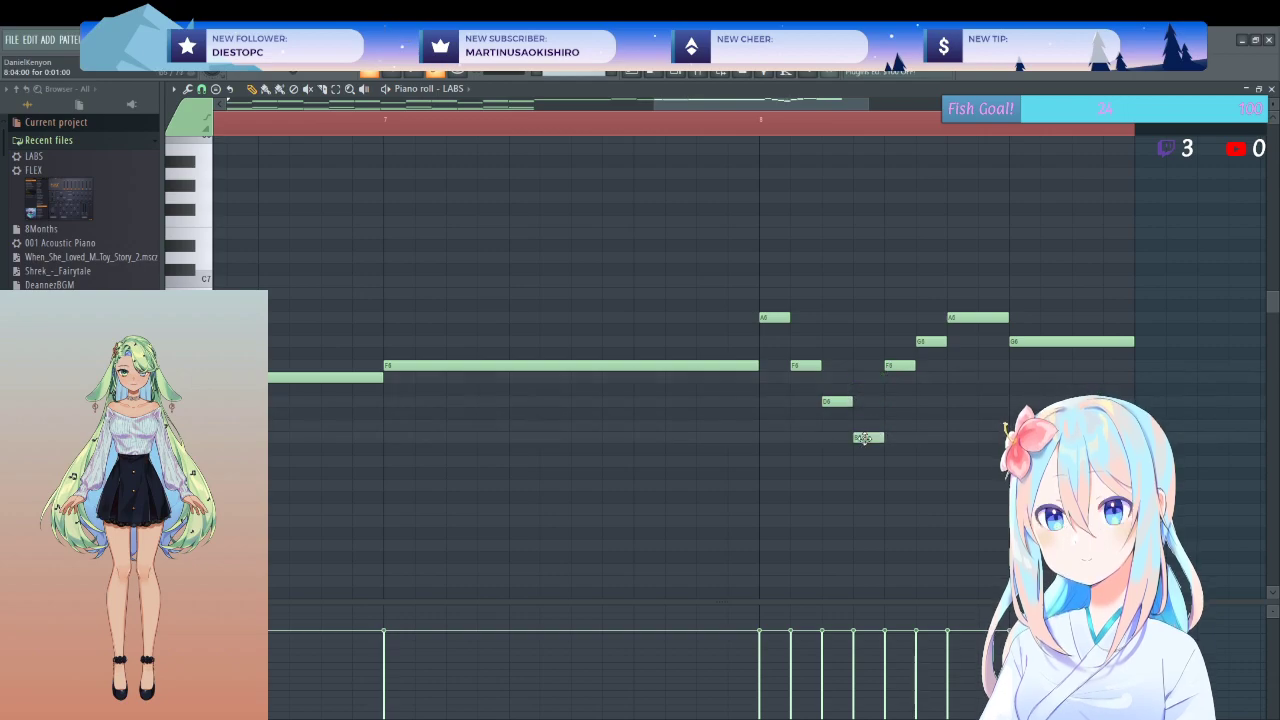
left_click_drag(887, 377, 888, 379)
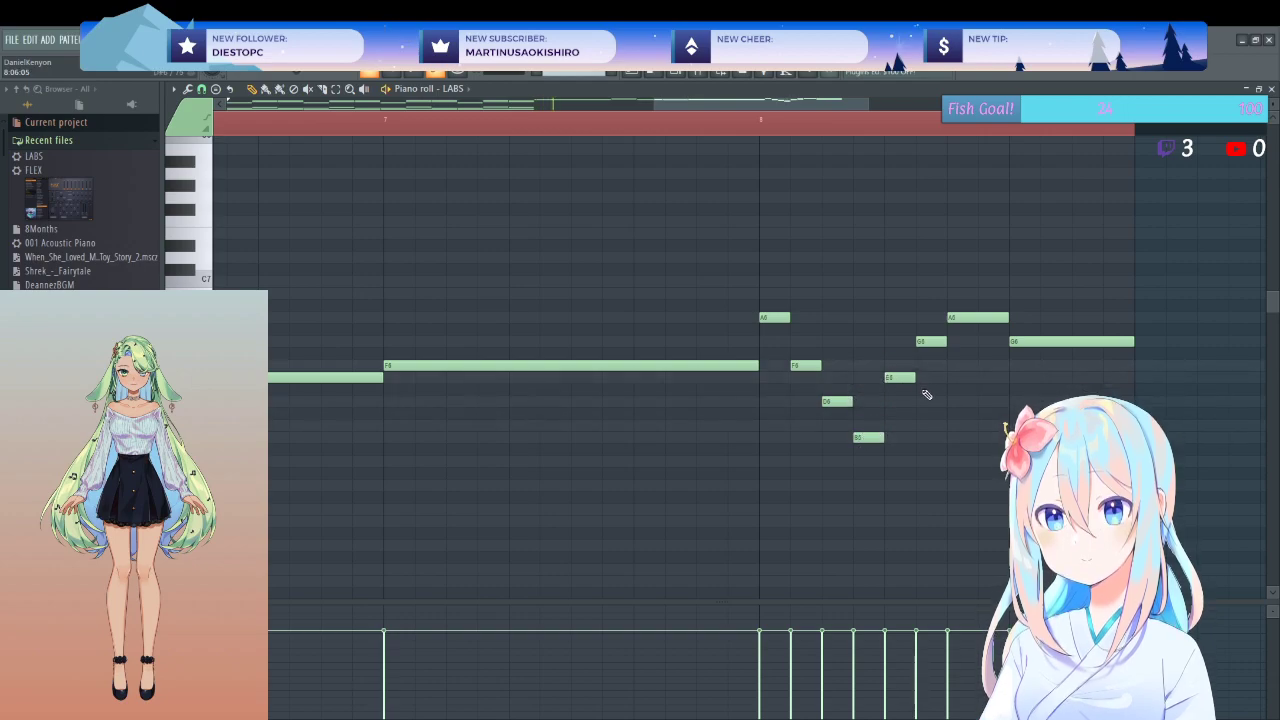
key("space")
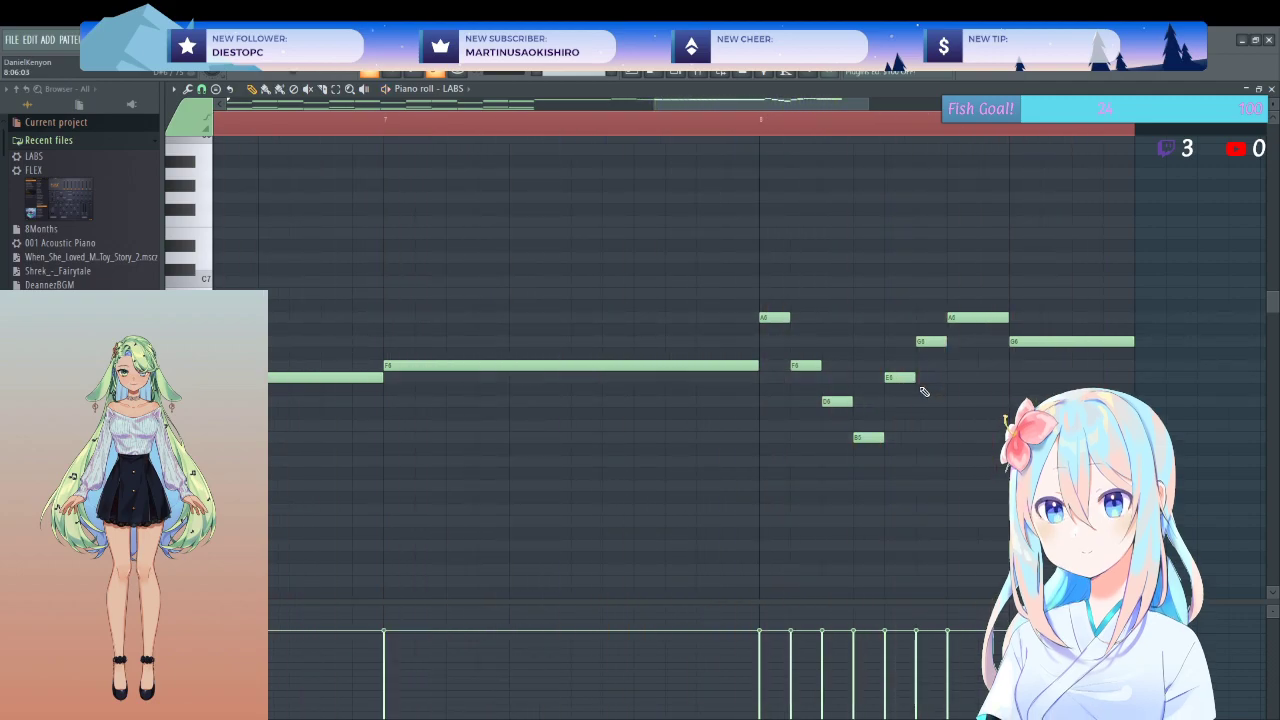
- Replace the bar 8 run with half-beat G6, A6 and C7 and an F6 filling the rest of the bar, and play it back
left_click_drag(1055, 290, 791, 451)
key("Delete")
left_click_drag(768, 341, 823, 342)
left_click(836, 317)
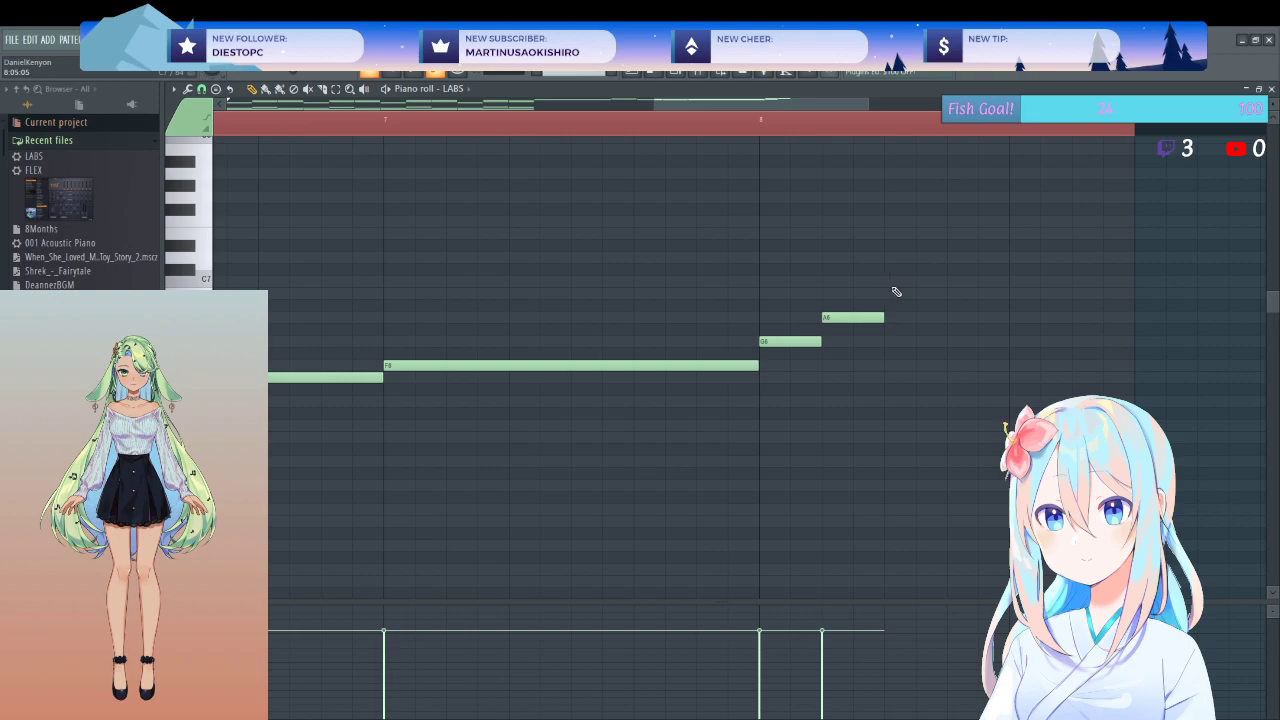
left_click(892, 282)
left_click(955, 293)
left_click_drag(988, 294, 1136, 366)
left_click(1036, 363)
right_click(1080, 368)
scroll(943, 408, "down", 3)
key("space")
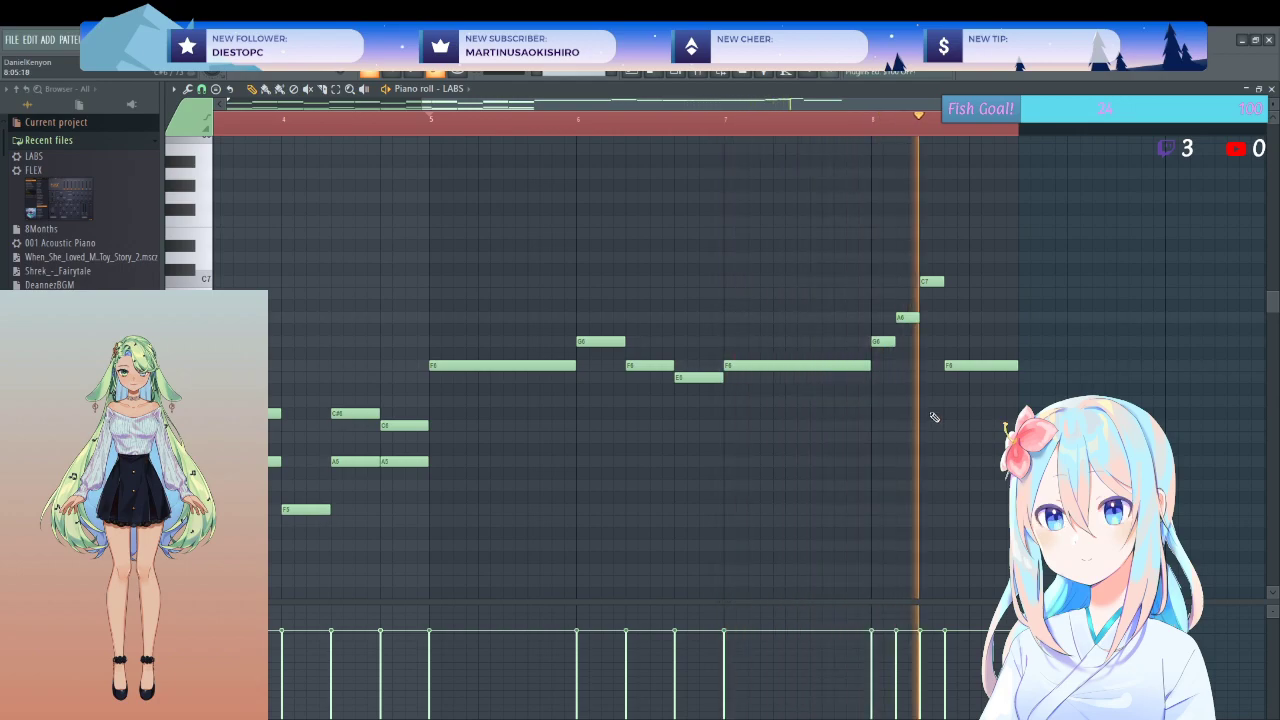
key("space")
- Extend the melody into bar 9 with a one-beat F#6 and a two-beat G6, and play it back
scroll(929, 385, "down", 3)
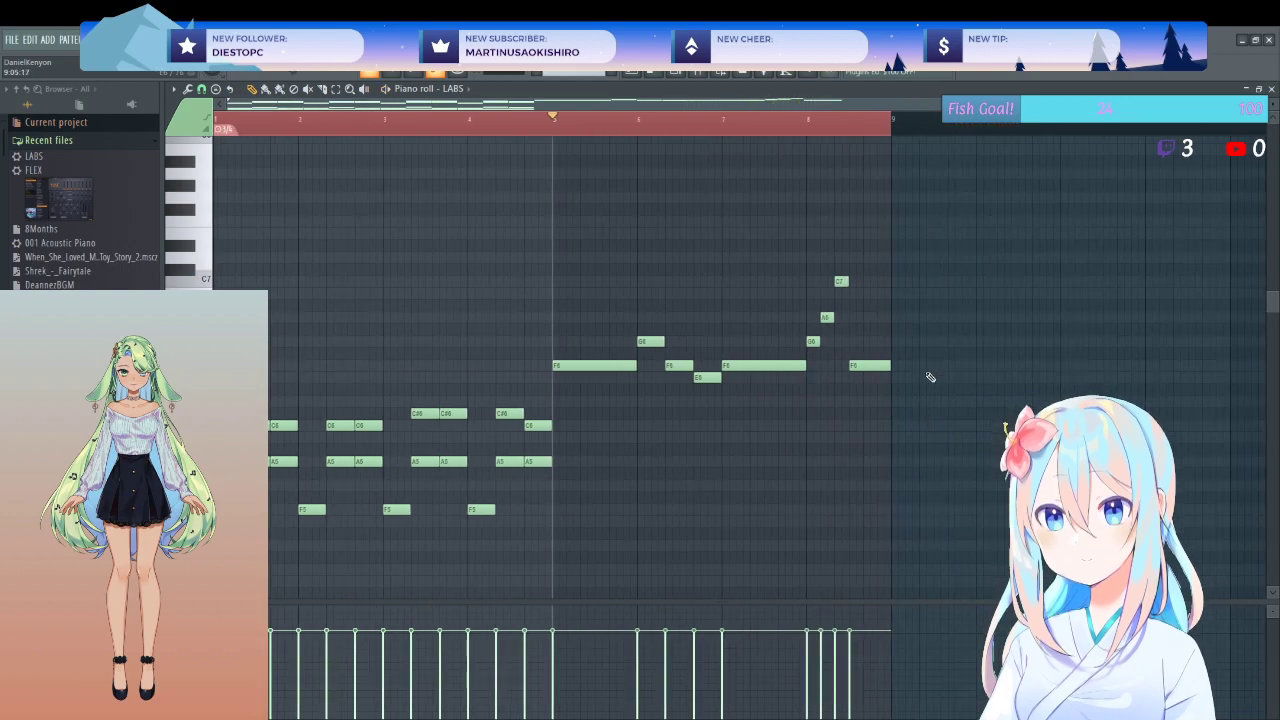
scroll(929, 381, "up", 3)
left_click(866, 353)
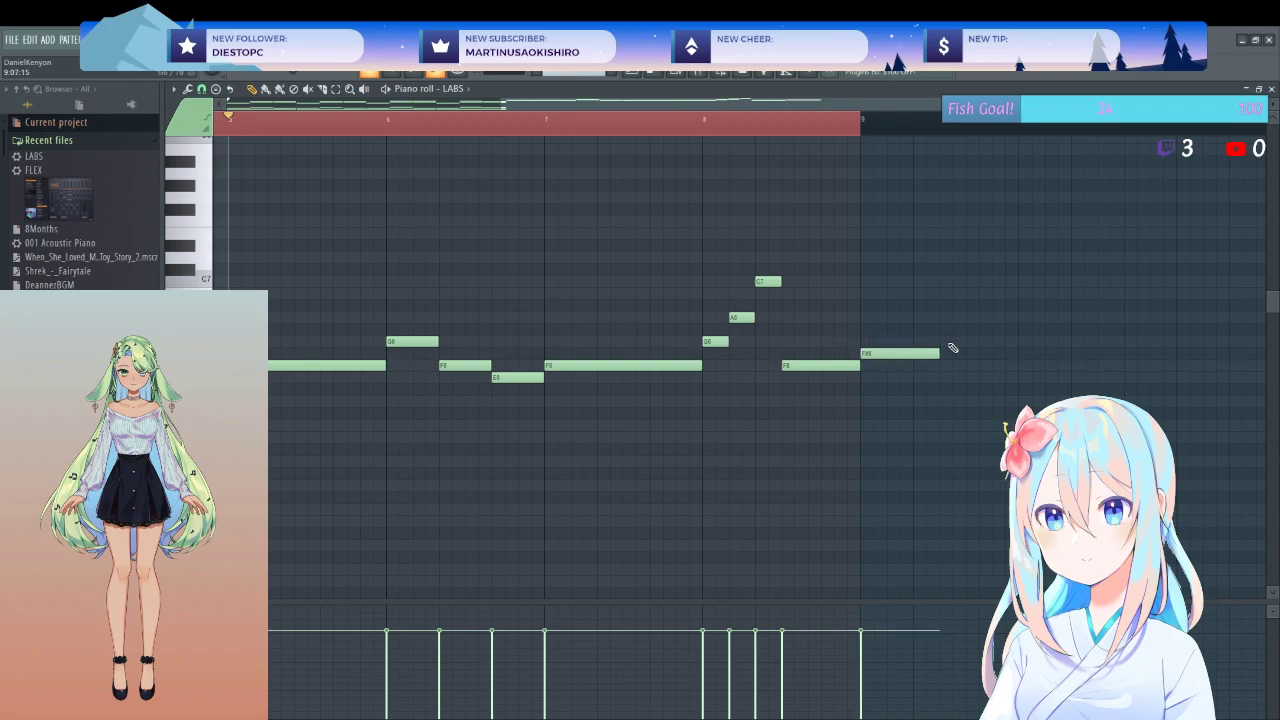
left_click(943, 341)
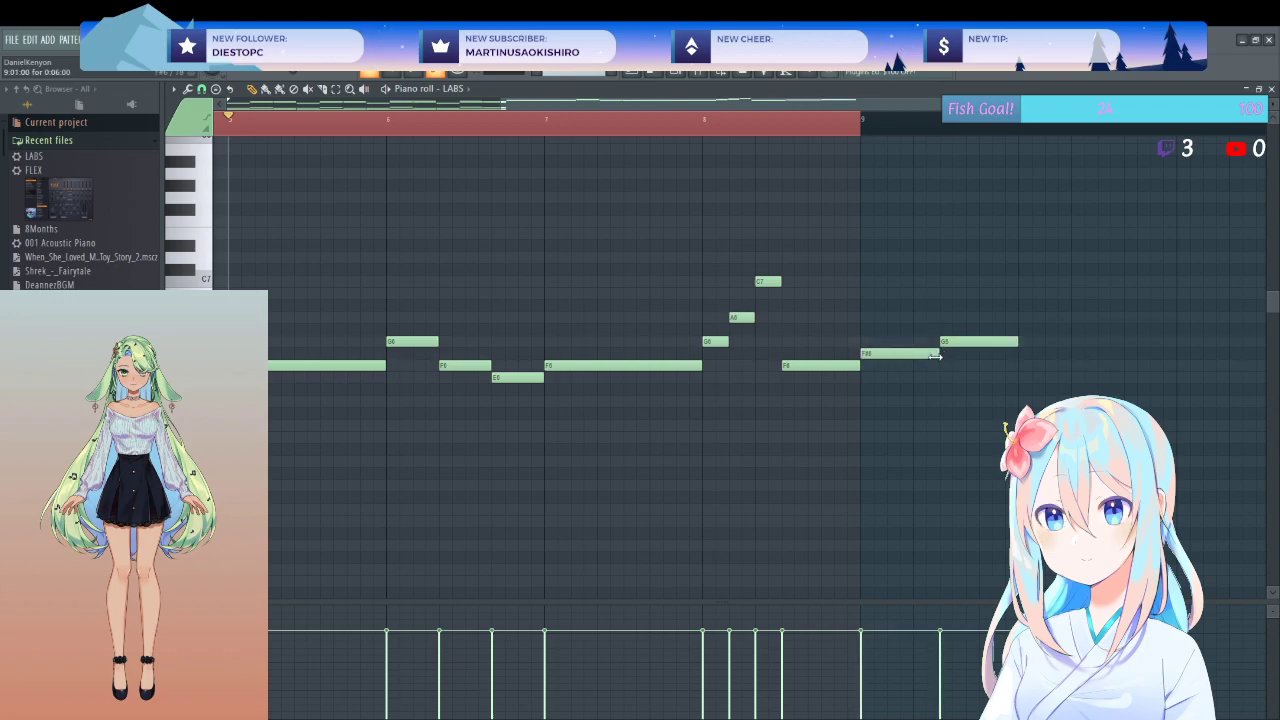
left_click_drag(955, 342, 1018, 342)
key("space")
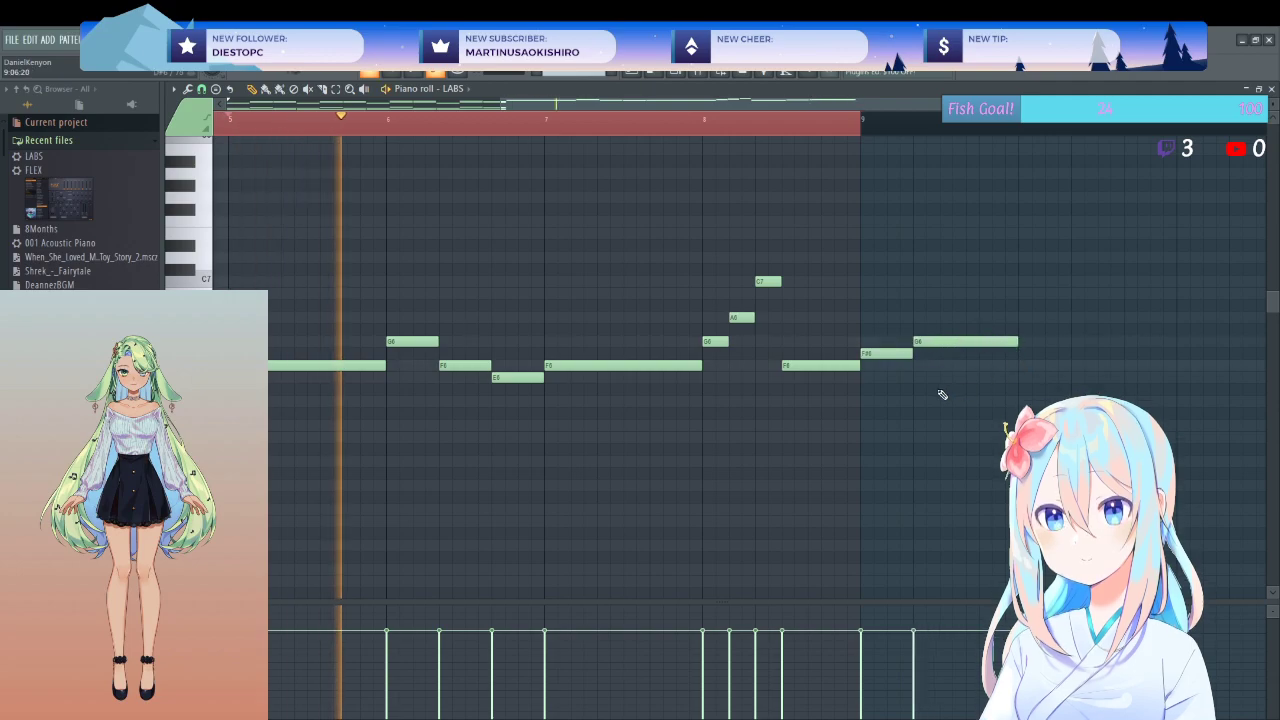
- Clear the time selection over bars 1 to 8 and play the melody back from bar 5 without it
scroll(912, 388, "down", 2)
scroll(870, 376, "up", 2)
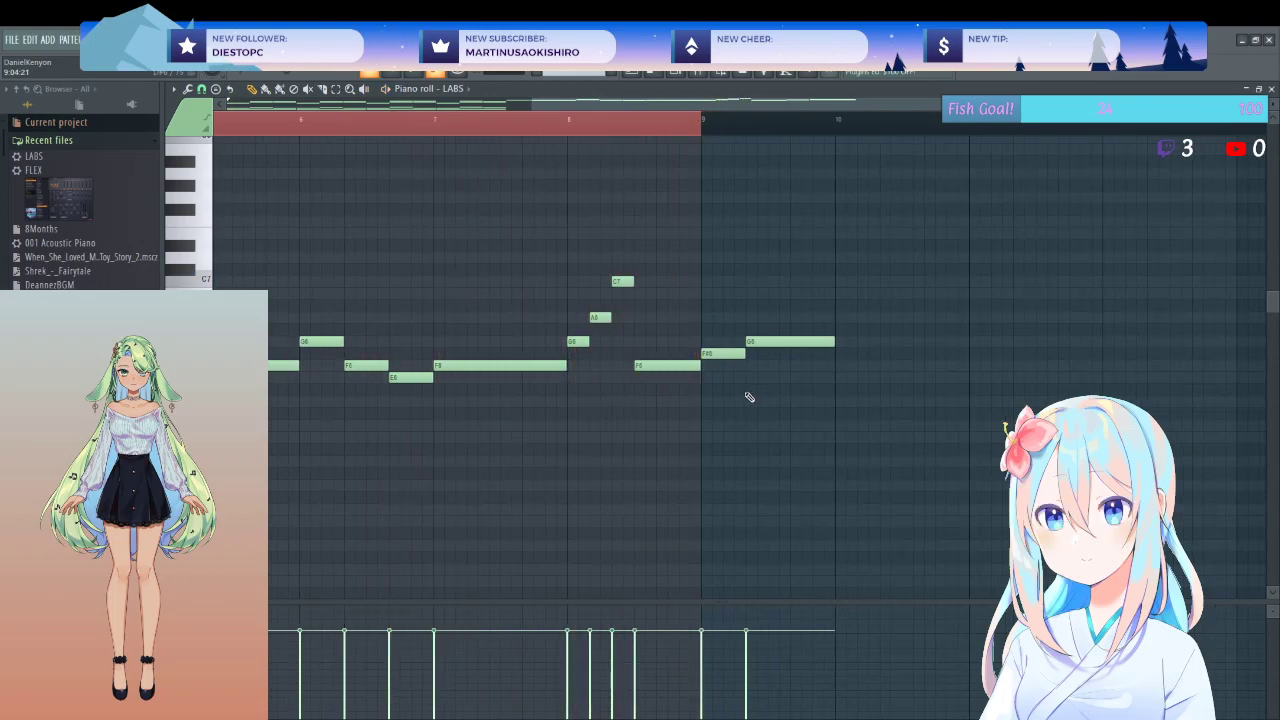
scroll(755, 380, "down", 2)
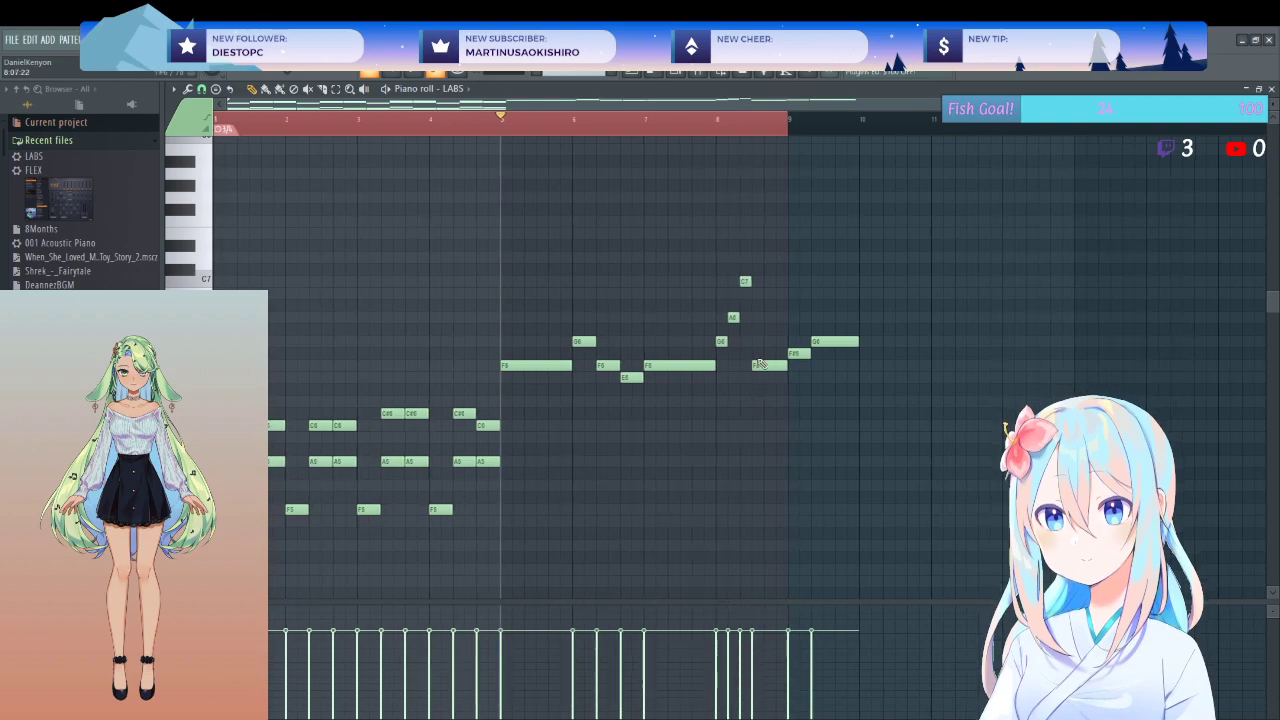
left_click(790, 133)
key("space")
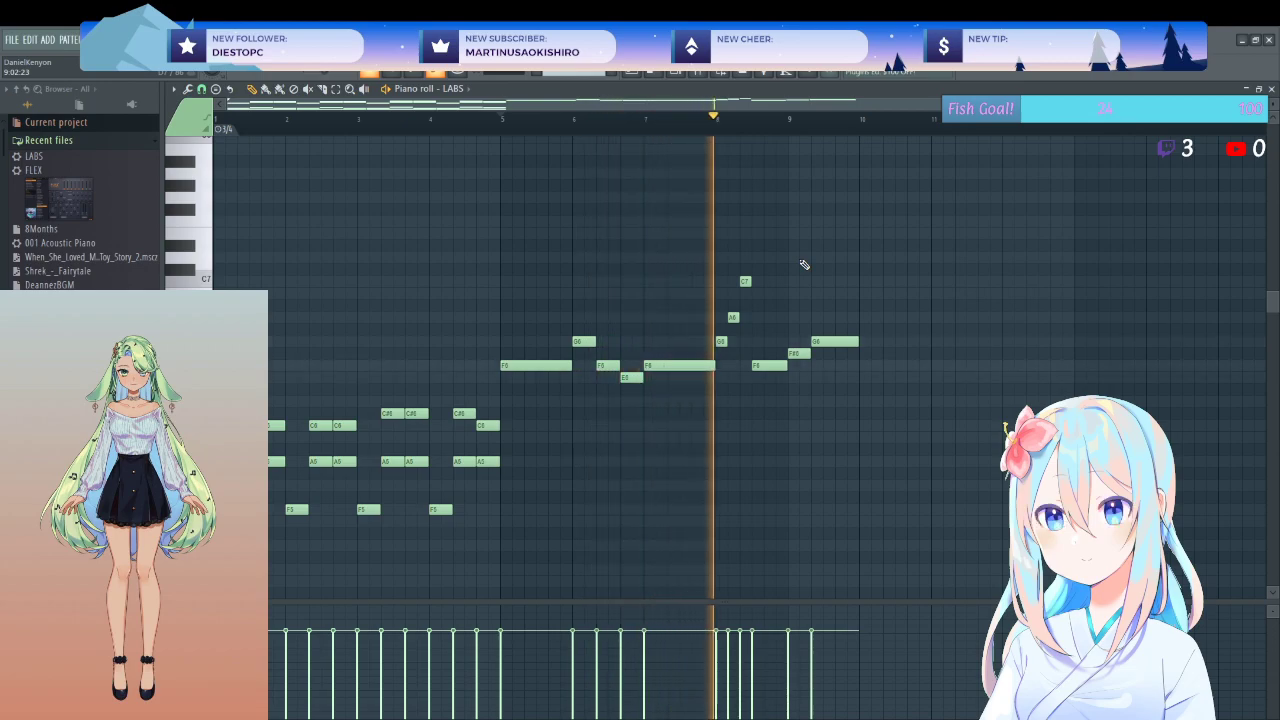
key("space")
scroll(790, 338, "down", 5)
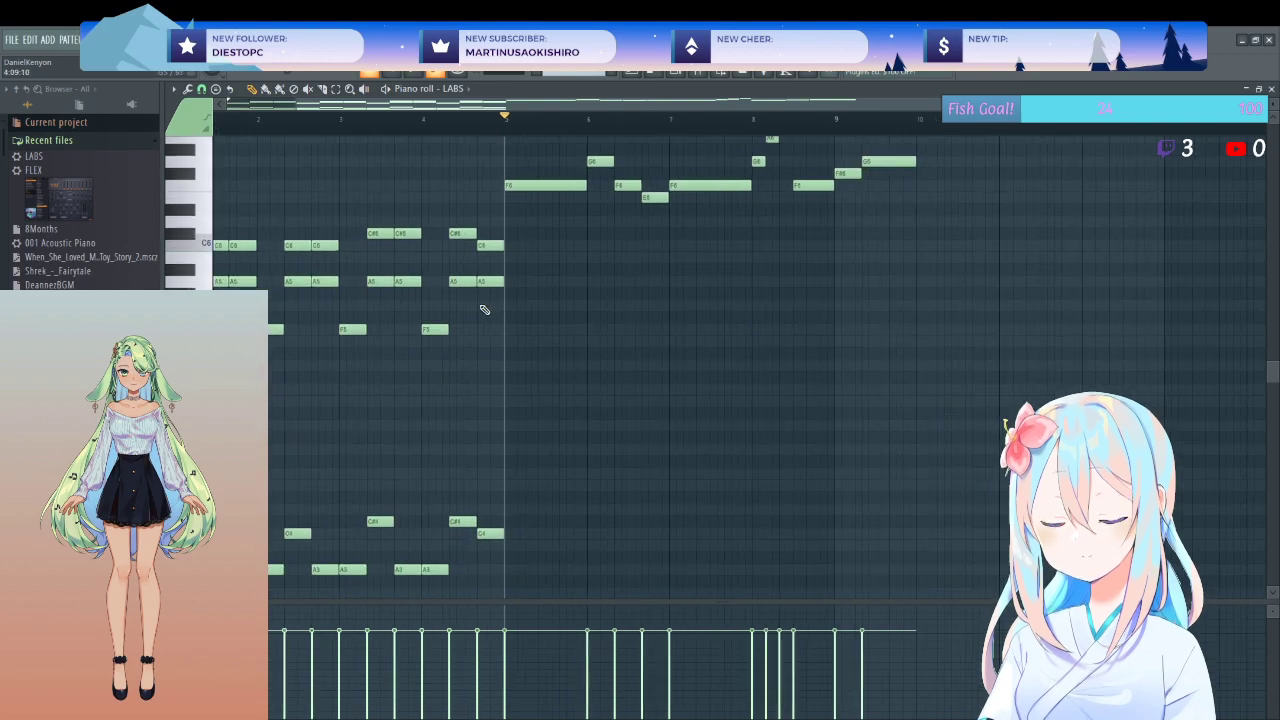
scroll(504, 457, "down", 5)
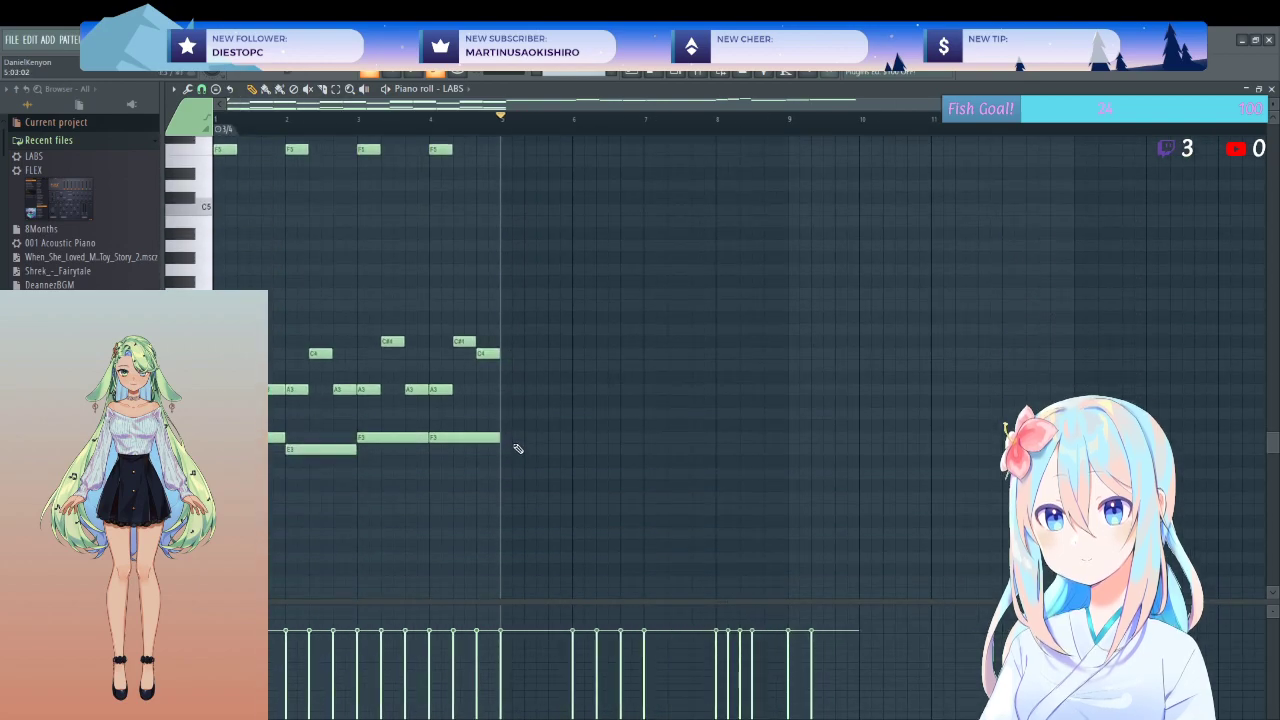
- Add a one-bar bass note in each of bars 5 to 8: F3, F3, E3 and F3
left_click(512, 440)
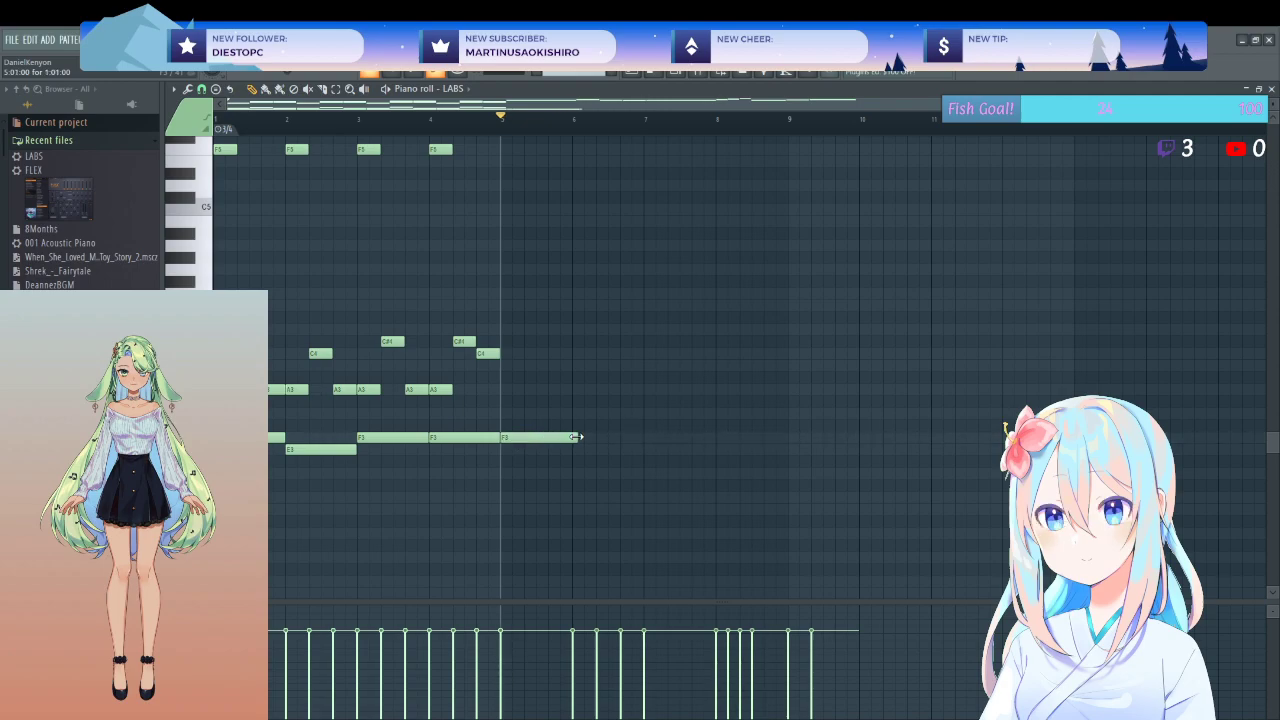
left_click(581, 441)
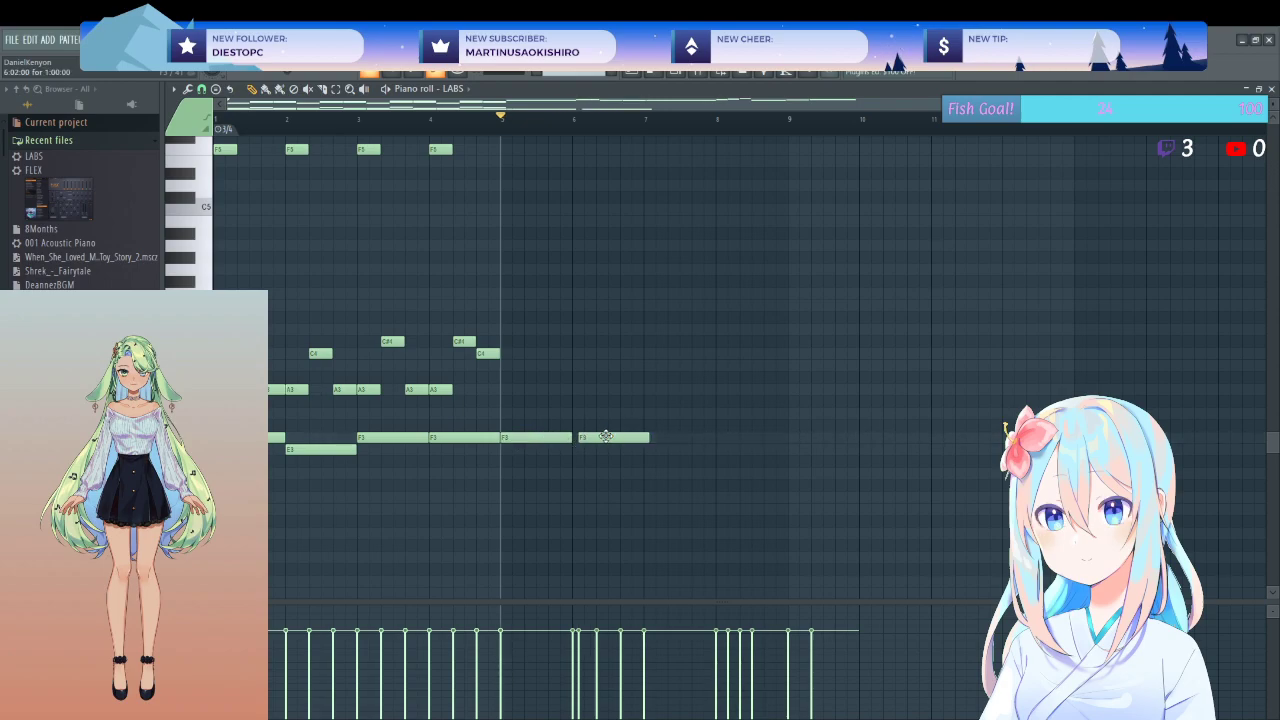
left_click(647, 449)
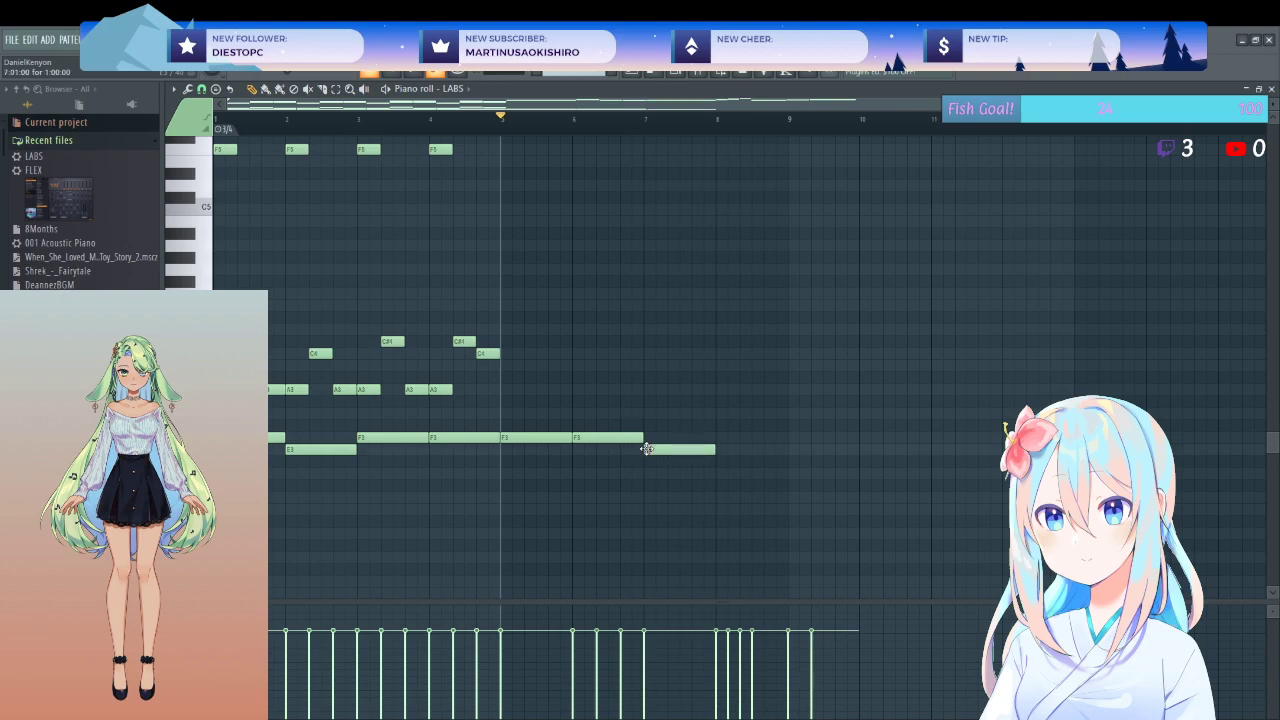
left_click(720, 441)
- Add one-beat A3, C4 and A3 notes above the bass in both bar 5 and bar 6
scroll(666, 443, "up", 3)
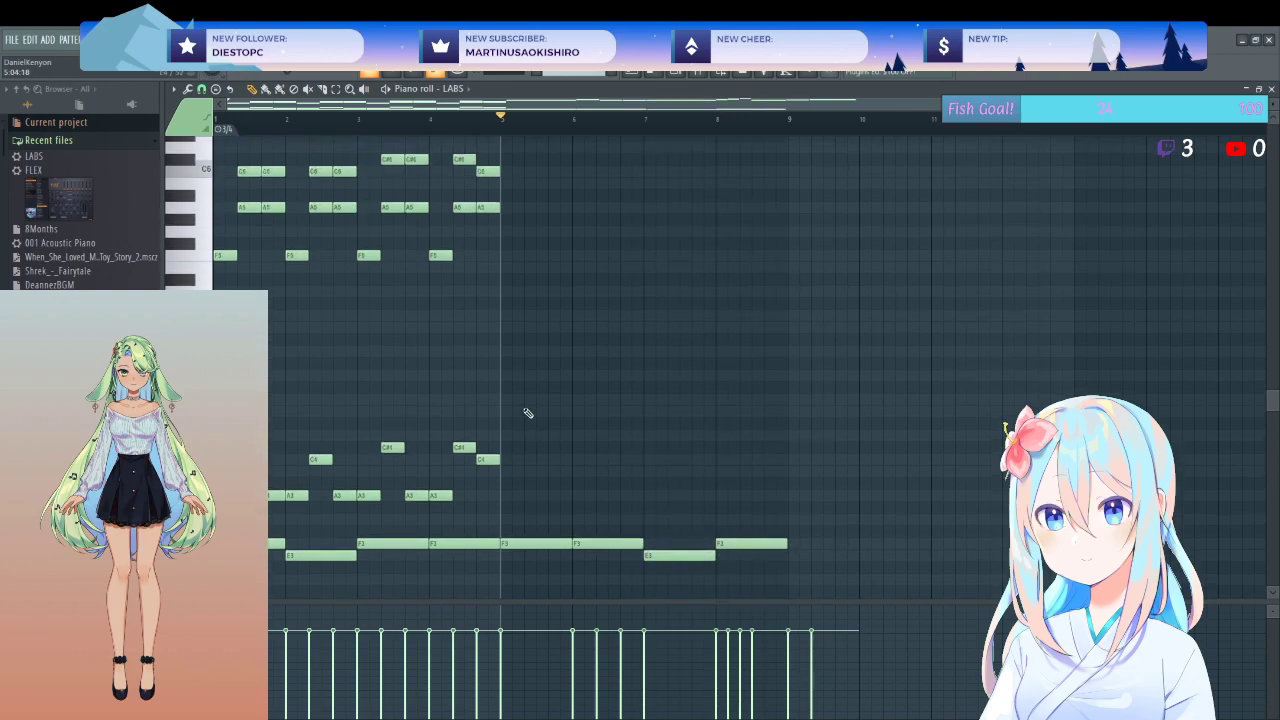
left_click(510, 498)
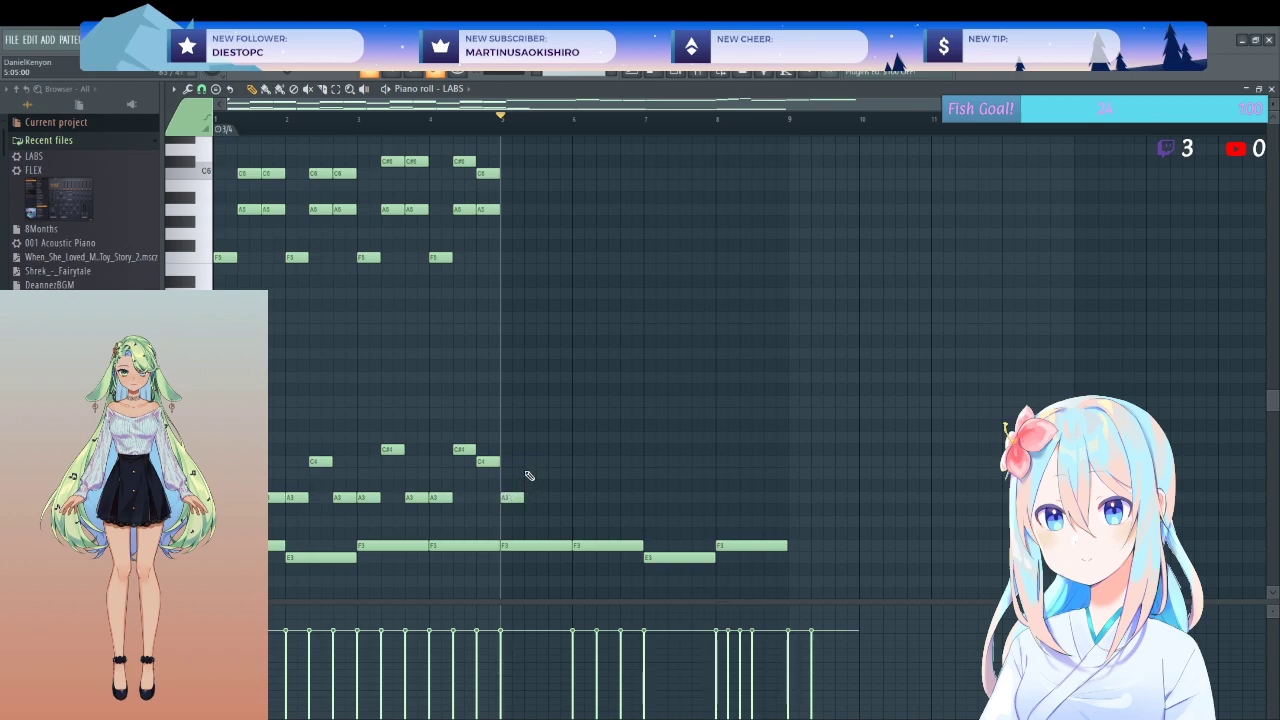
left_click(528, 462)
left_click(552, 497)
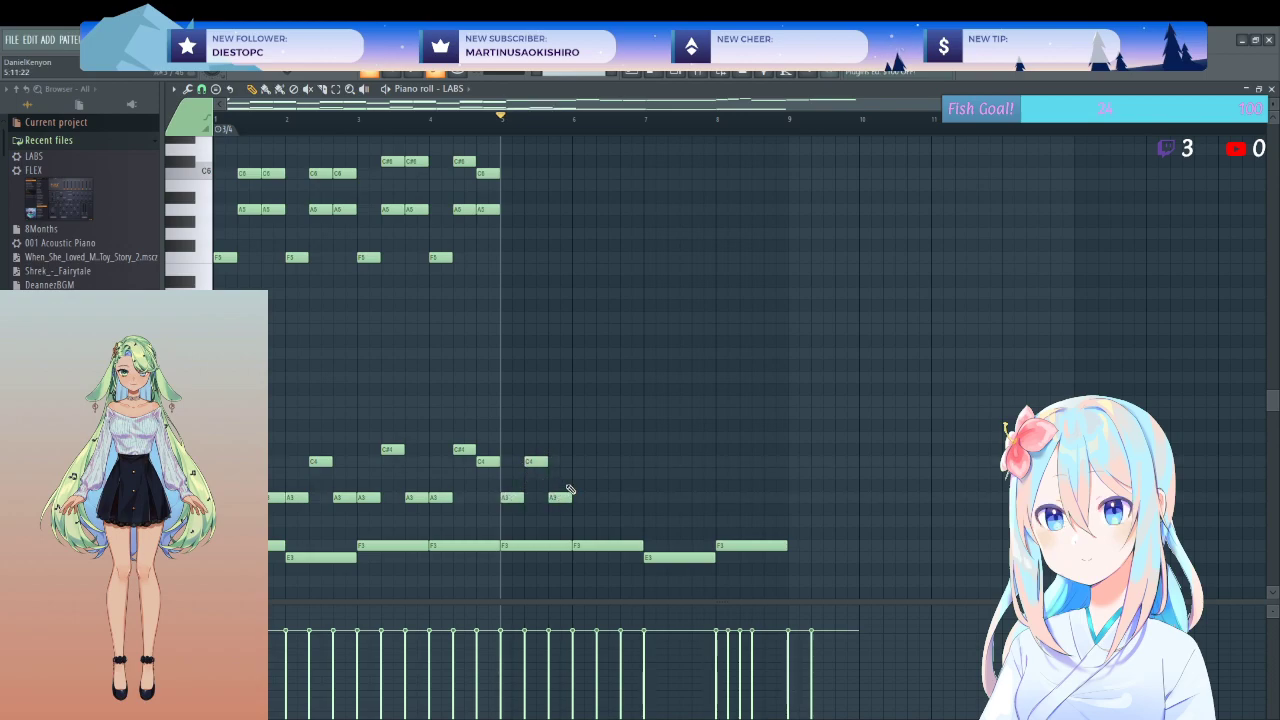
left_click(580, 497)
left_click(621, 496)
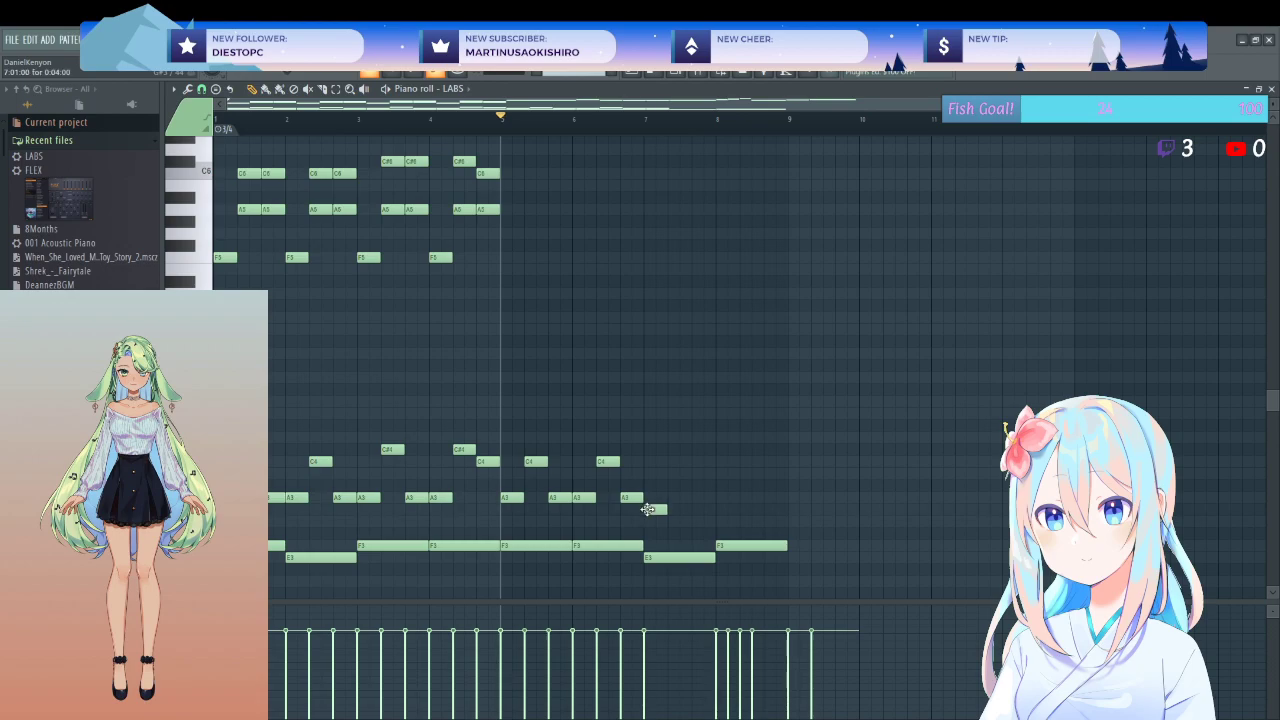
- Continue the one-beat pattern with G#3, B3, G#3 in bar 7 and A3, C4, A3 in bar 8, and play it back
left_click(670, 473)
left_click(694, 509)
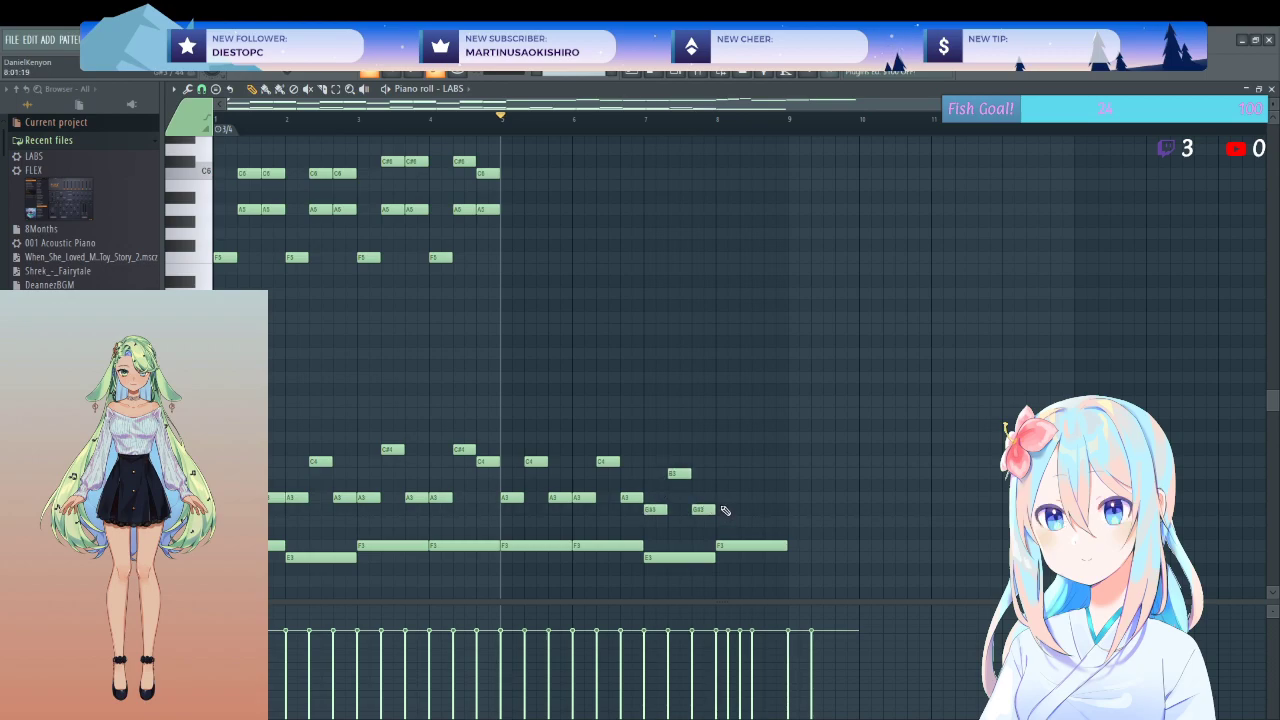
left_click(718, 497)
left_click(742, 461)
left_click(768, 497)
key("space")
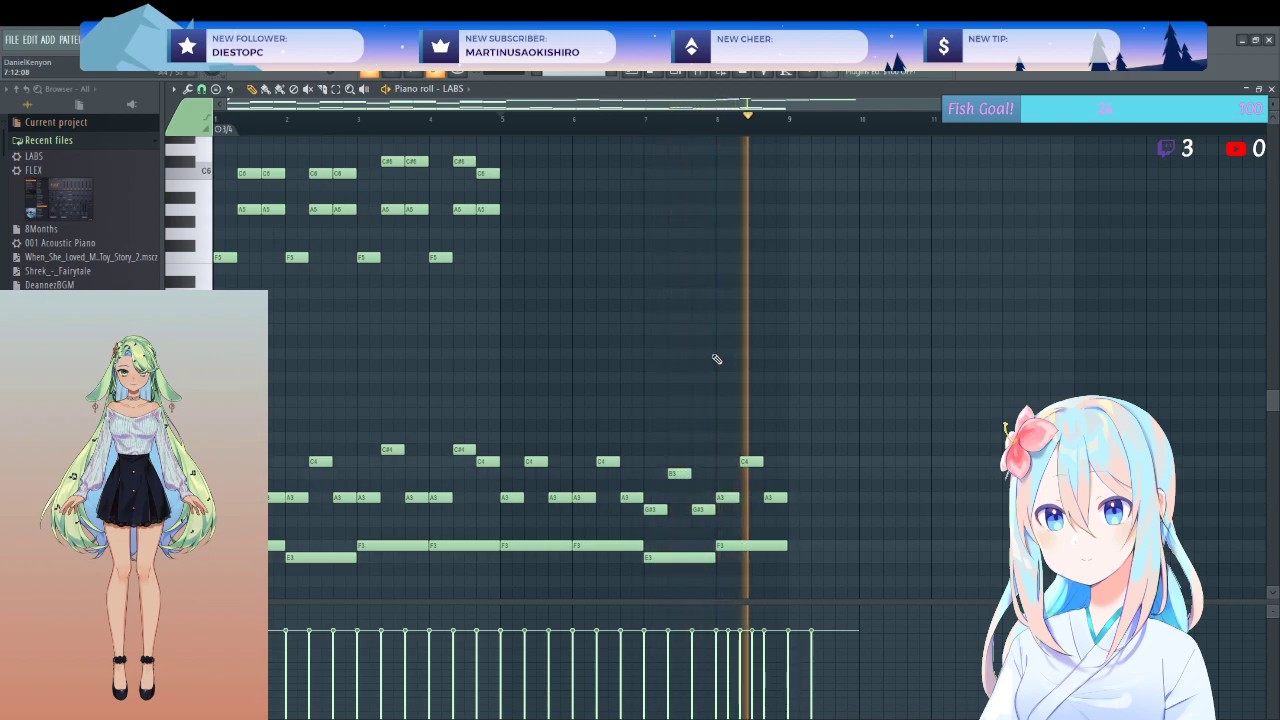
key("space")
- Add one-bar A4 and C5 notes in bars 5 and 6 beneath the melody, and play them back
scroll(583, 369, "up", 3)
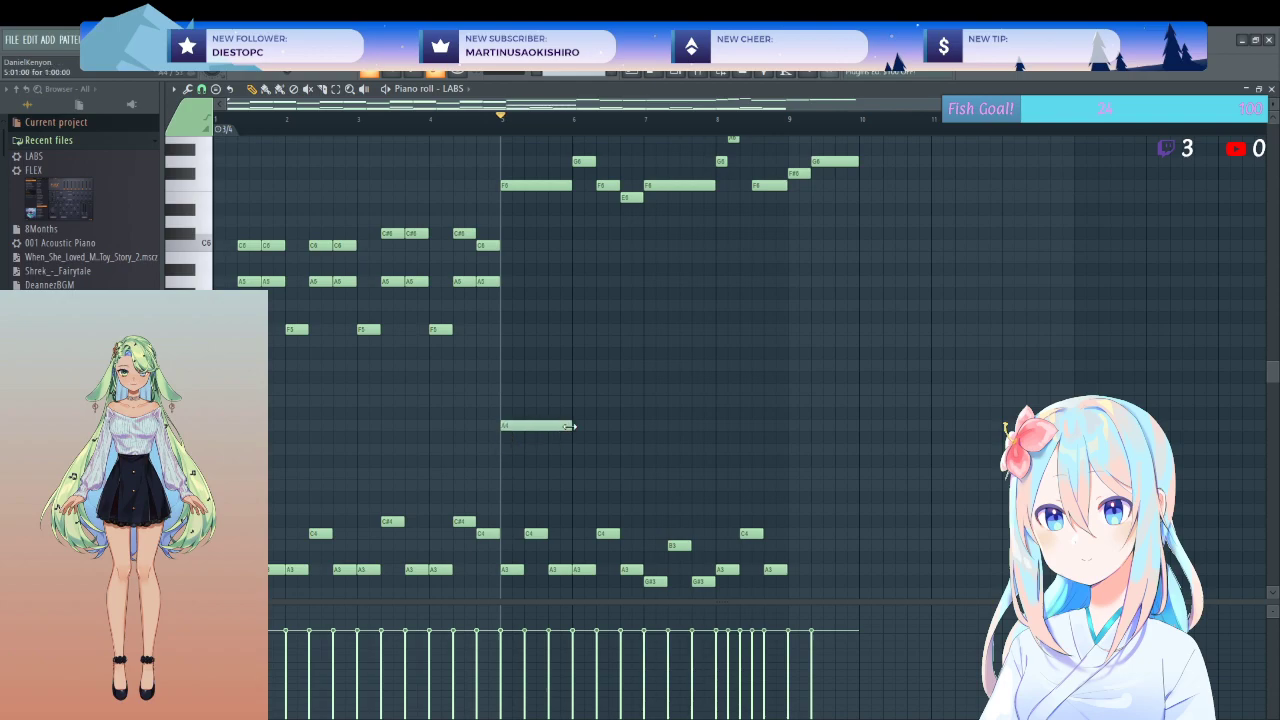
left_click(505, 390)
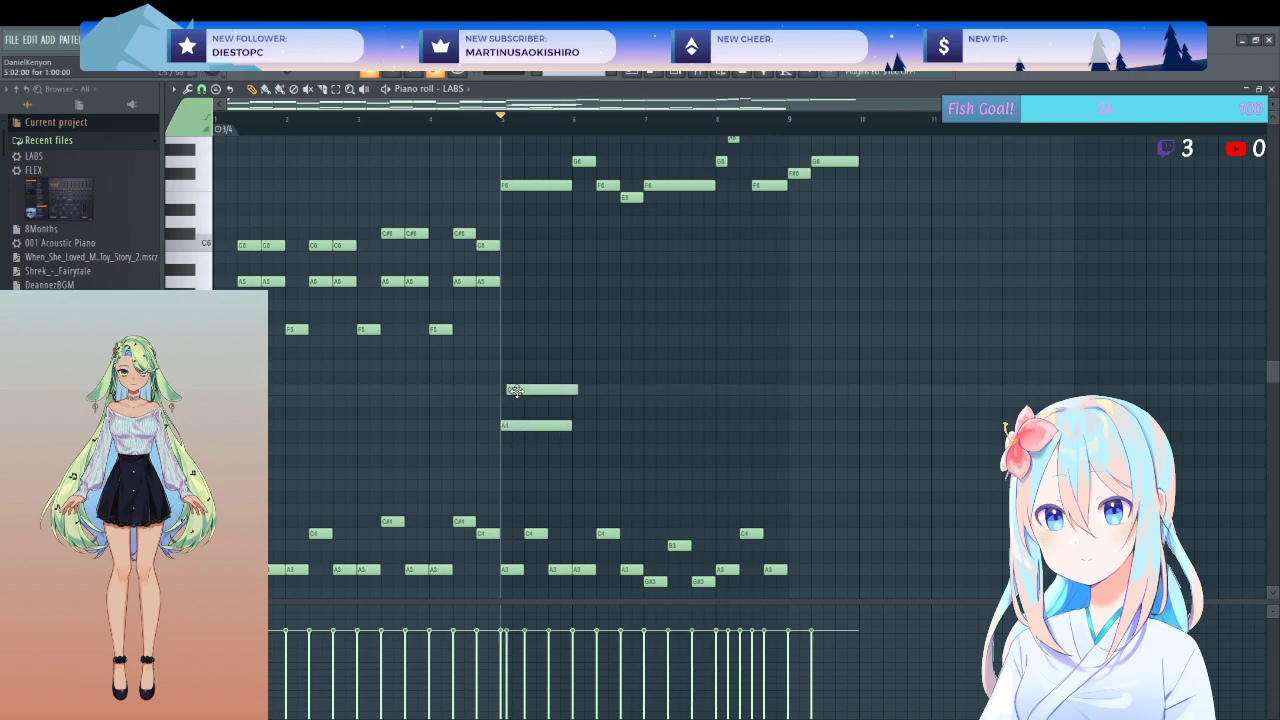
key("space")
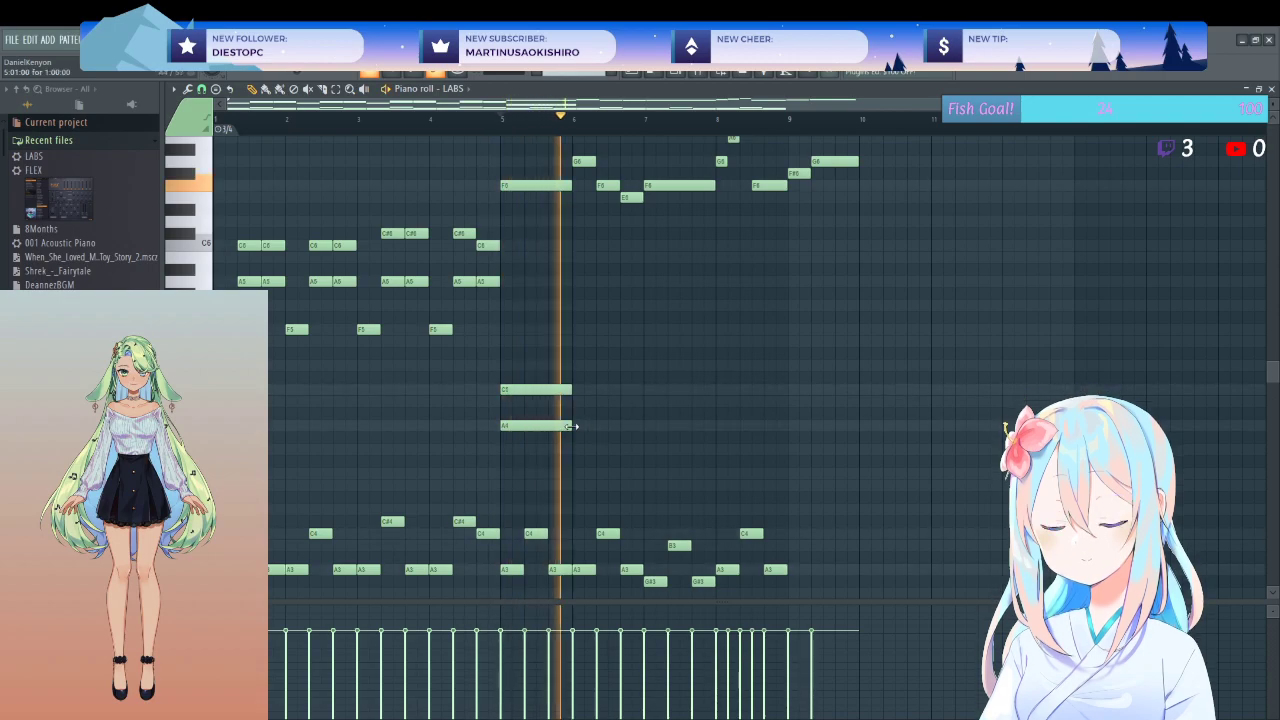
key("space")
left_click(577, 427)
left_click_drag(590, 424, 585, 424)
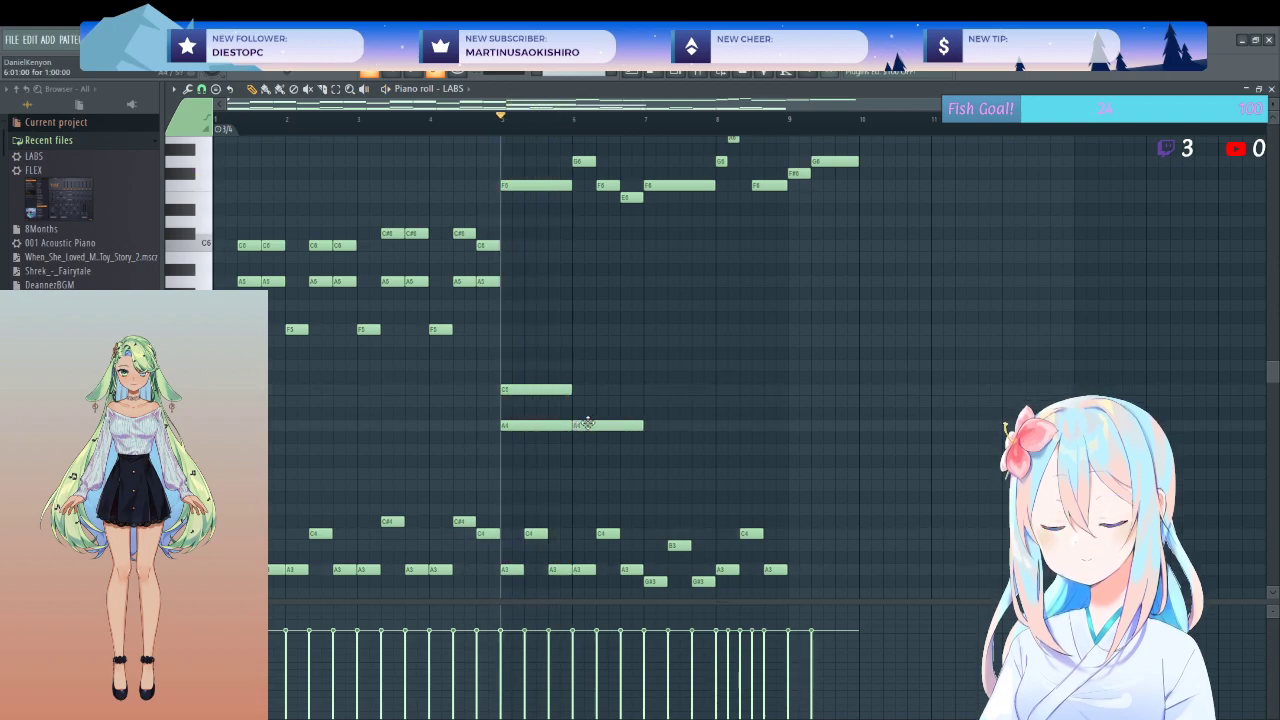
left_click(577, 391)
key("space")
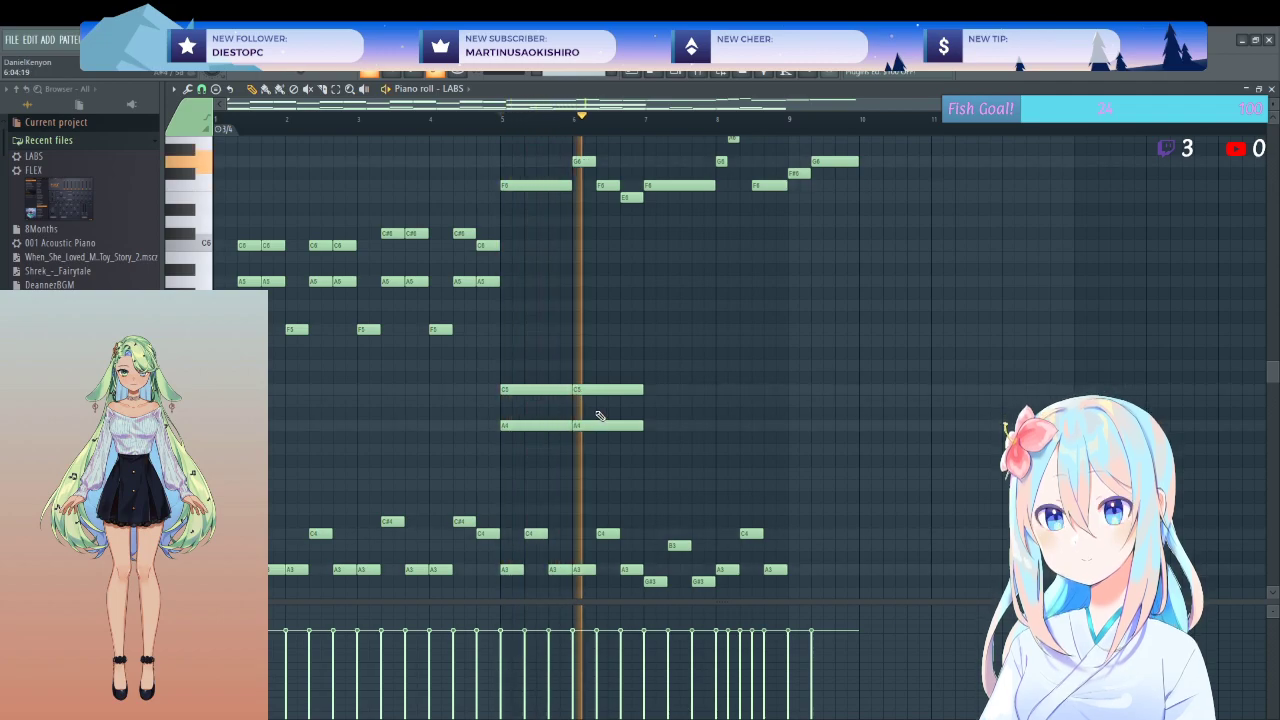
key("space")
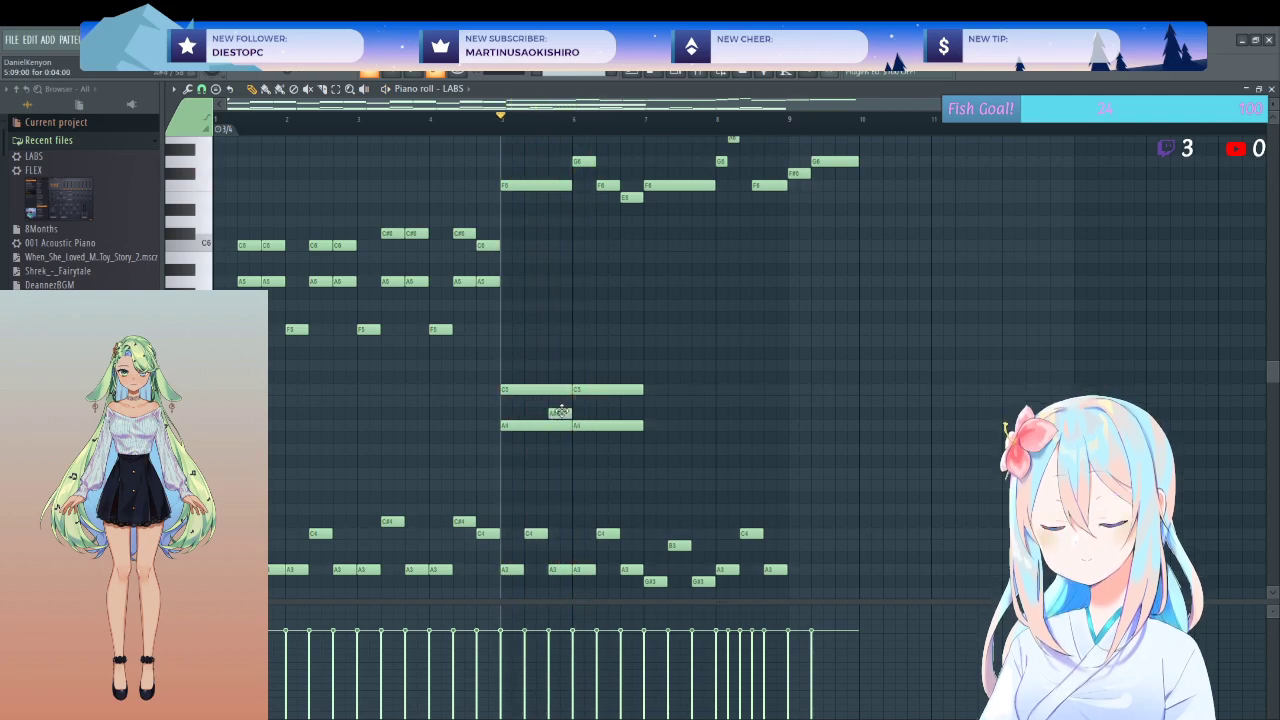
- Try a one-beat note on the last beat of bar 5 at G4 and at F4, playing each back
key("space")
key("space")
left_click(558, 447)
key("space")
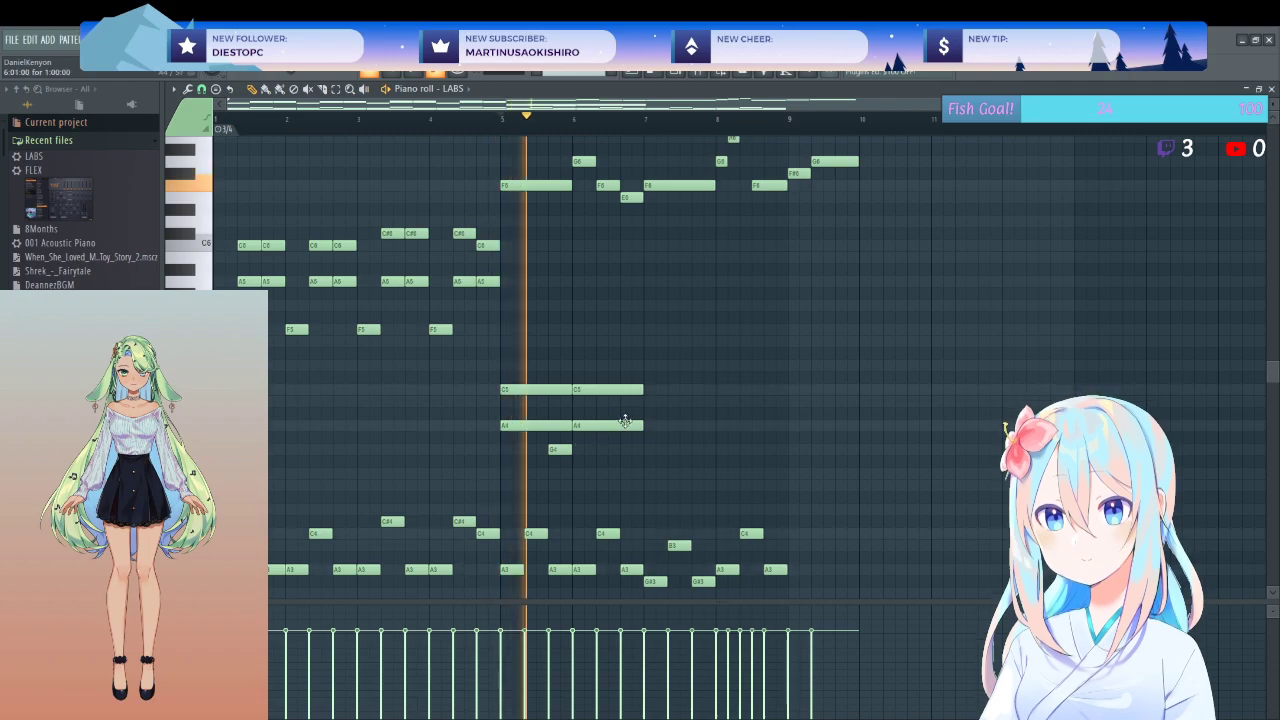
key("space")
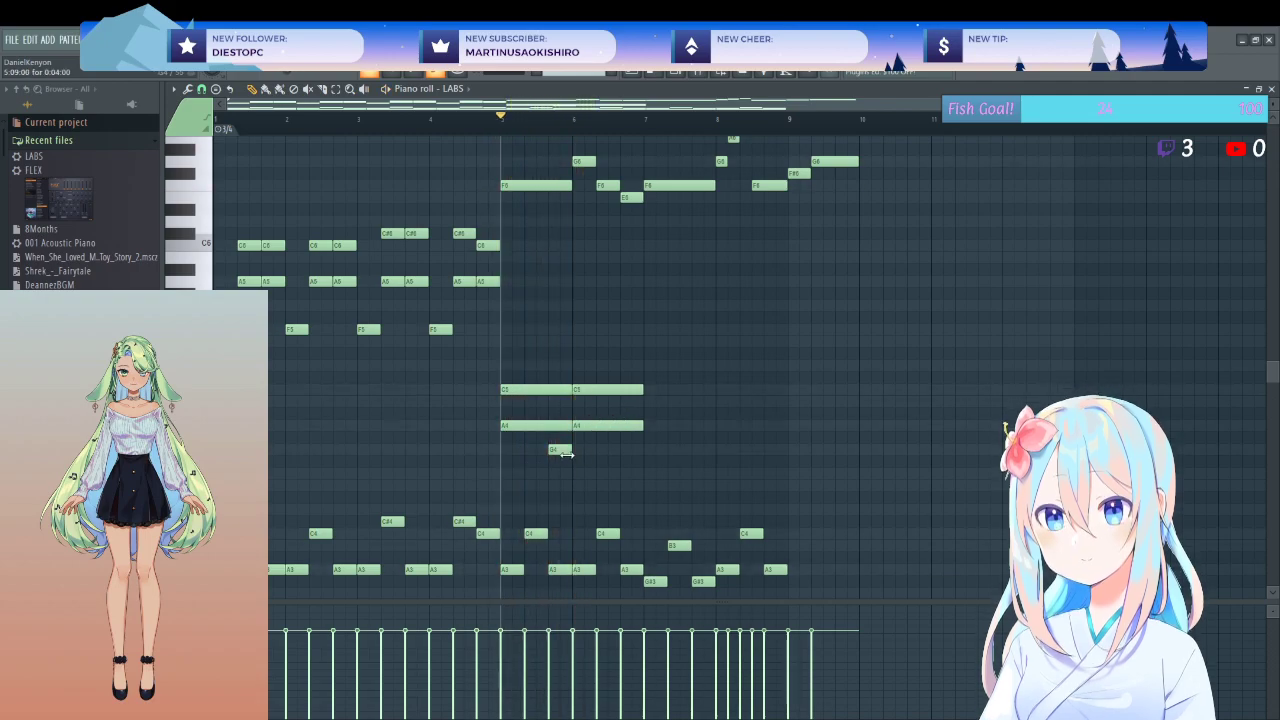
left_click_drag(557, 452, 558, 475)
key("space")
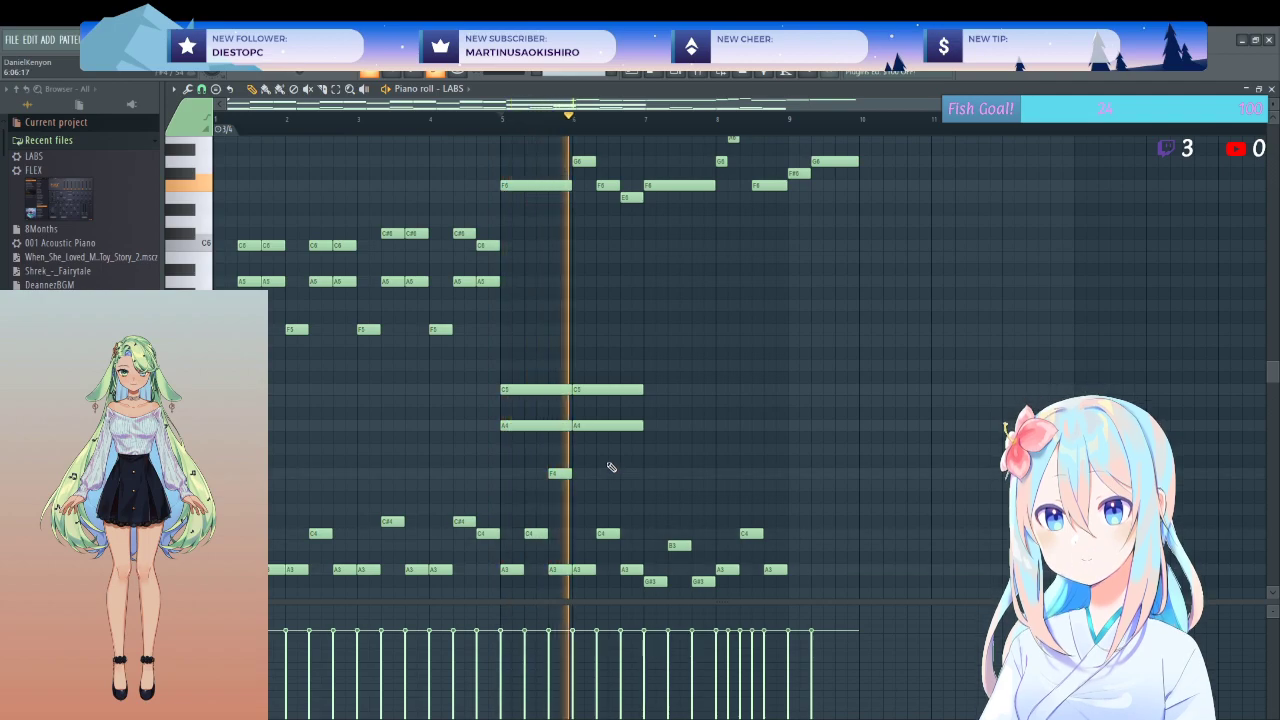
key("space")
- Raise the last-beat note of bar 5 to F5, complete the chords and last-beat notes through bar 8, and play them back
left_click_drag(563, 474, 561, 341)
key("space")
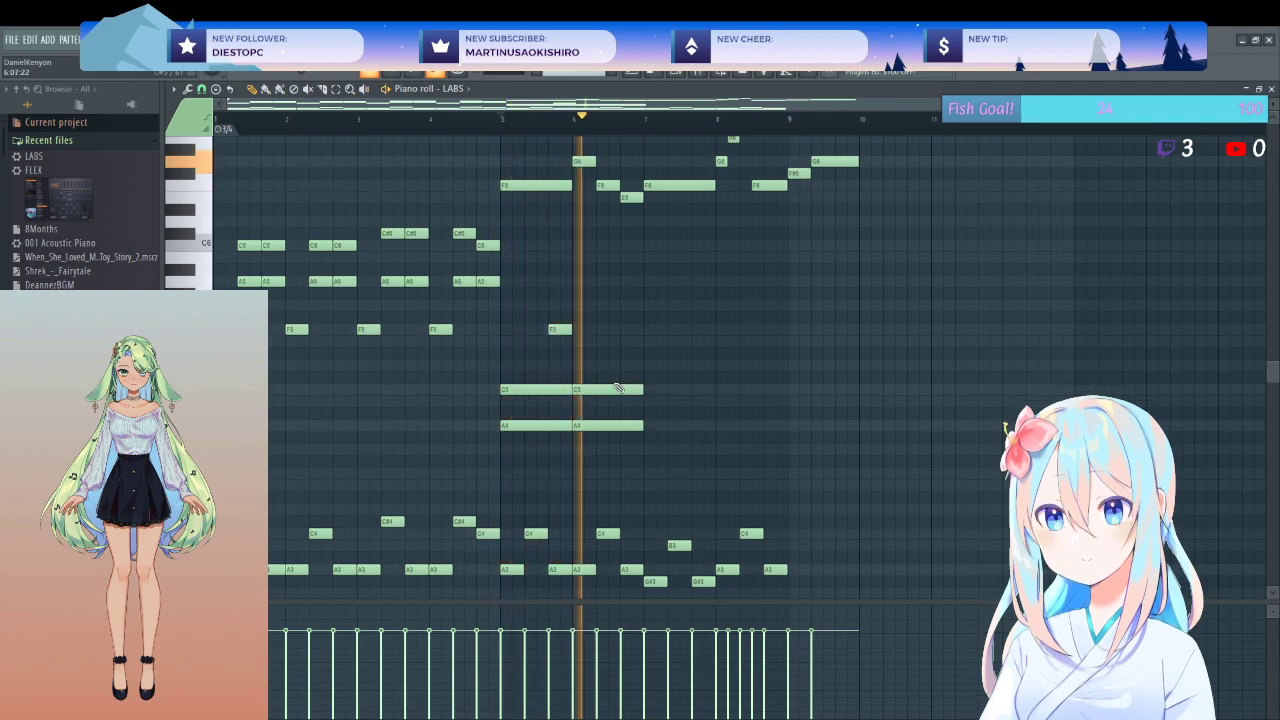
key("space")
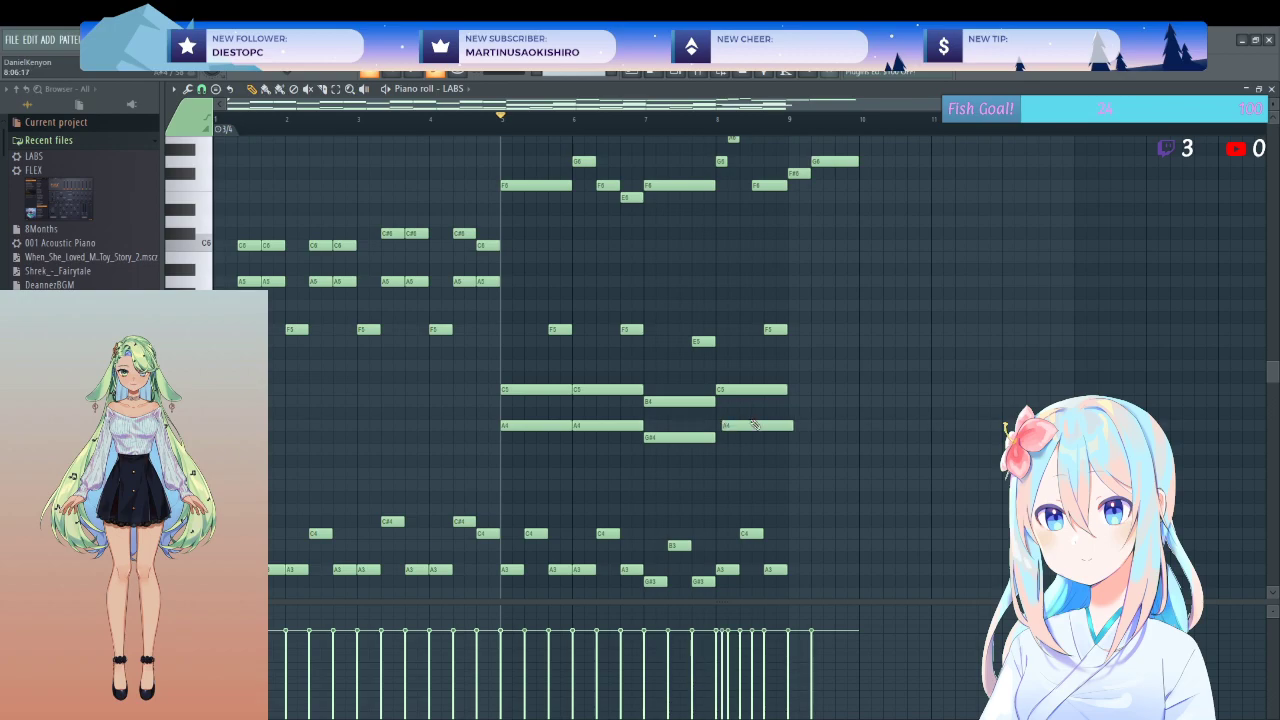
key("space")
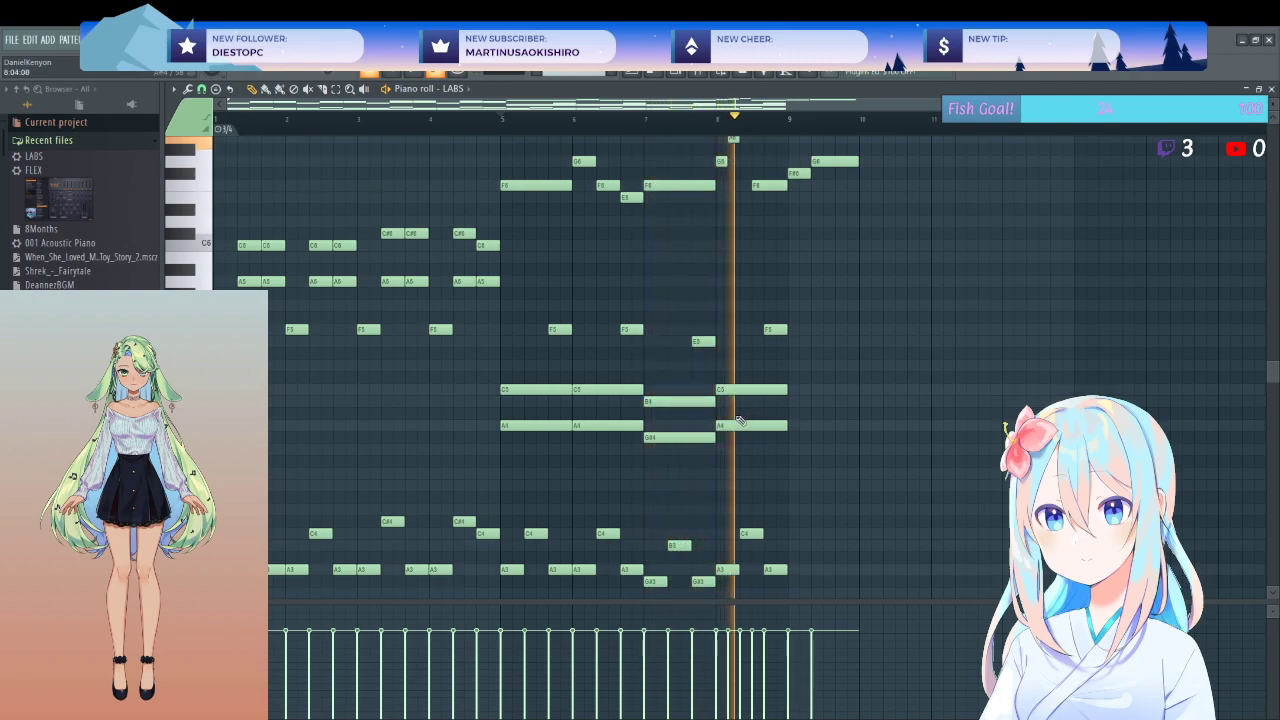
key("space")
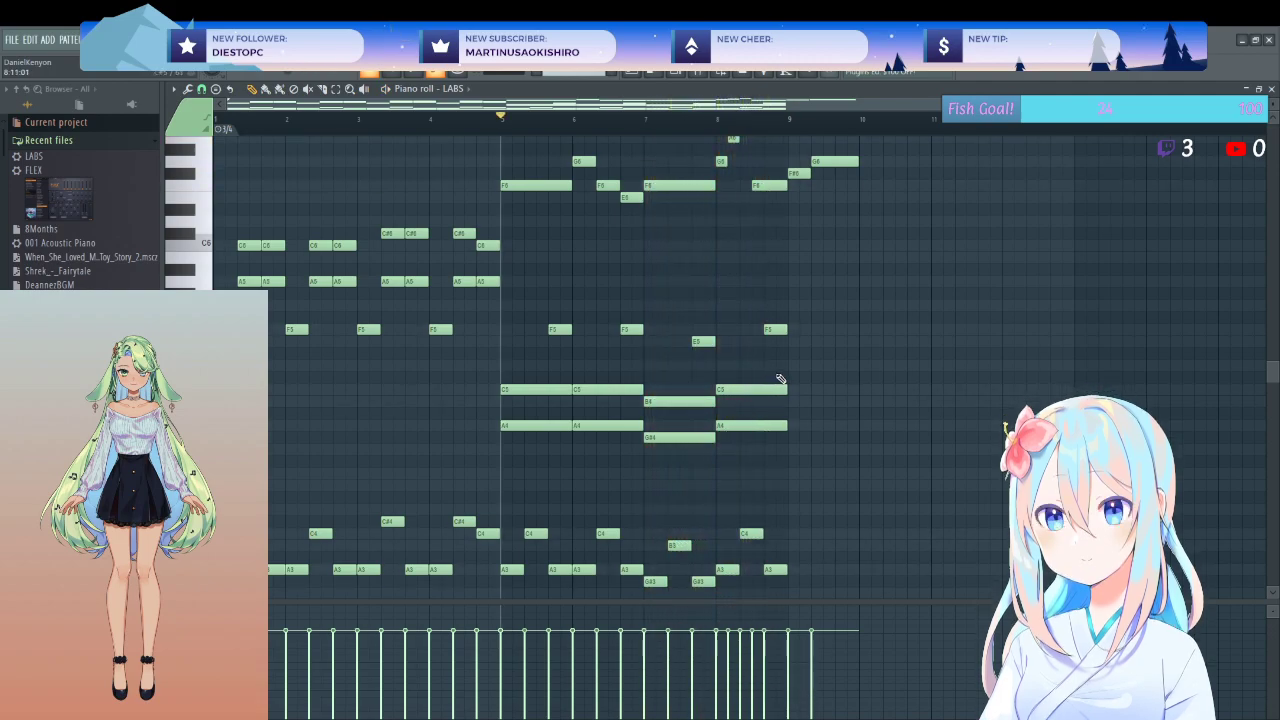
- Copy the middle-register chords and last-beat notes of bars 5 to 8 into bars 9 to 12, and clear the selection
left_click_drag(782, 276, 530, 445)
left_click_drag(751, 428, 1005, 428)
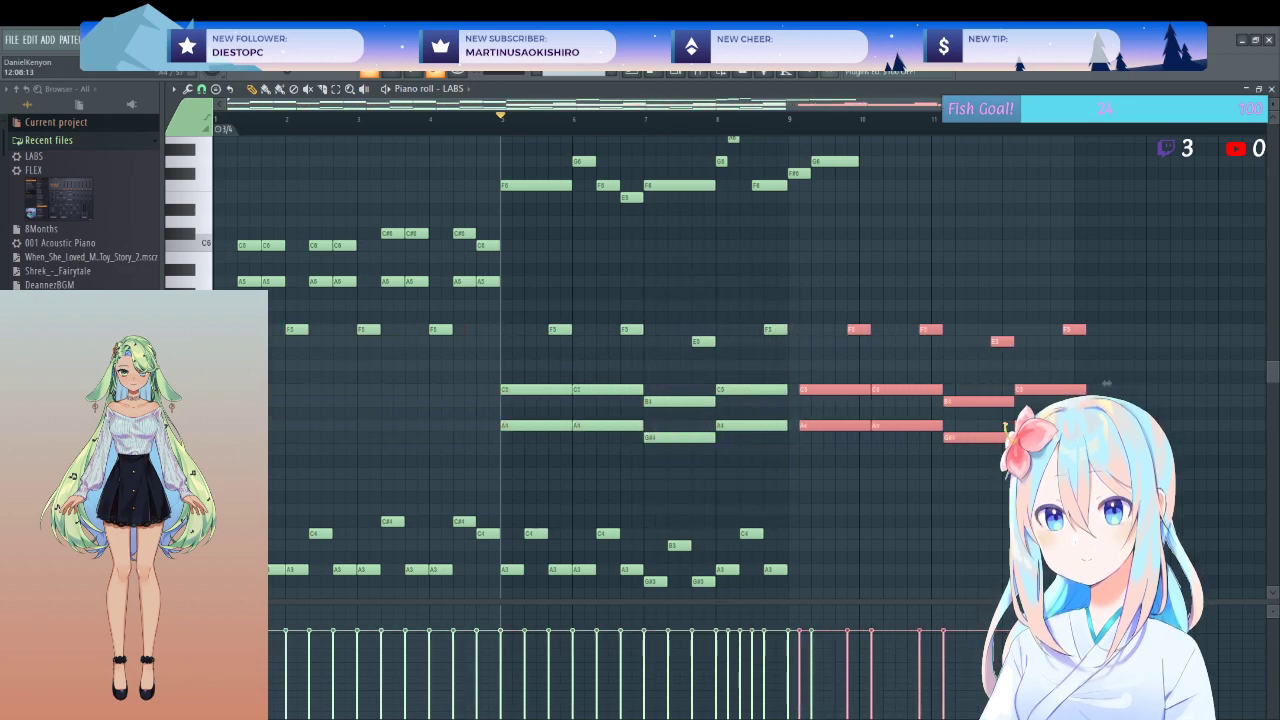
key("ctrl+d")
- Lower the G#4 chord note in bar 7 to G4 and both G#3 notes below it to G3, and play back
scroll(650, 420, "down", 1)
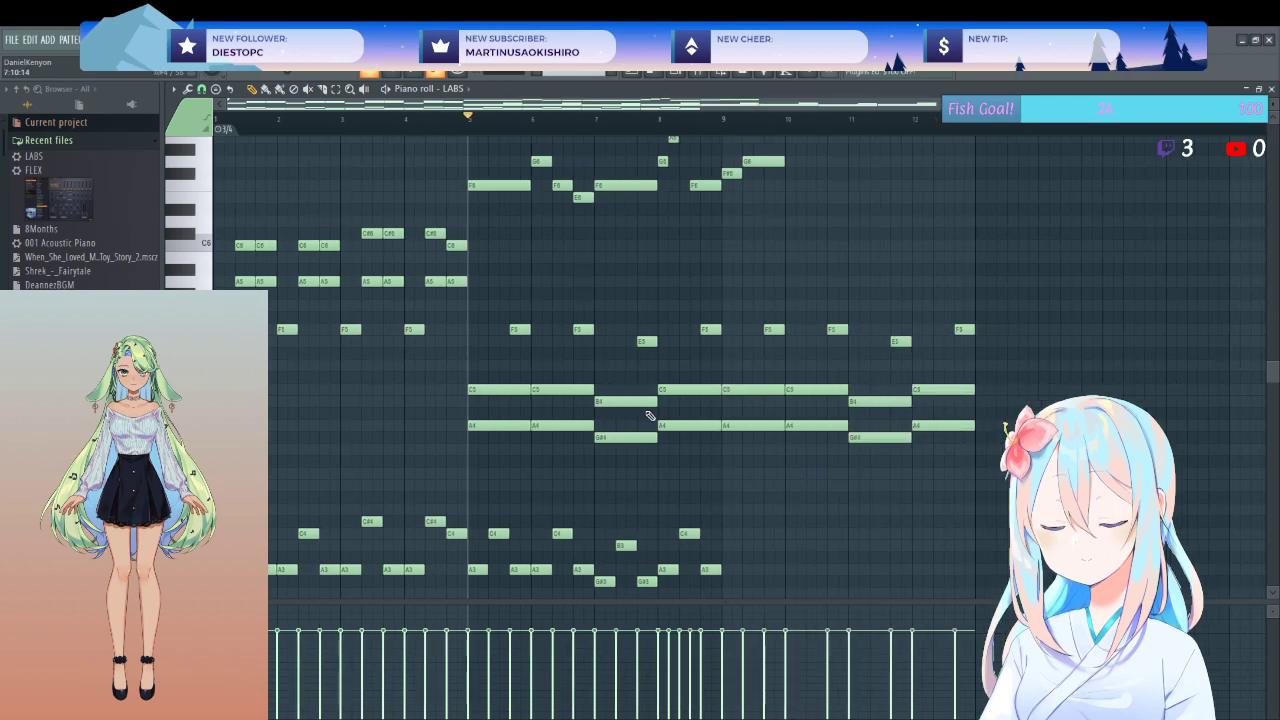
scroll(650, 415, "down", 3)
scroll(650, 415, "up", 2)
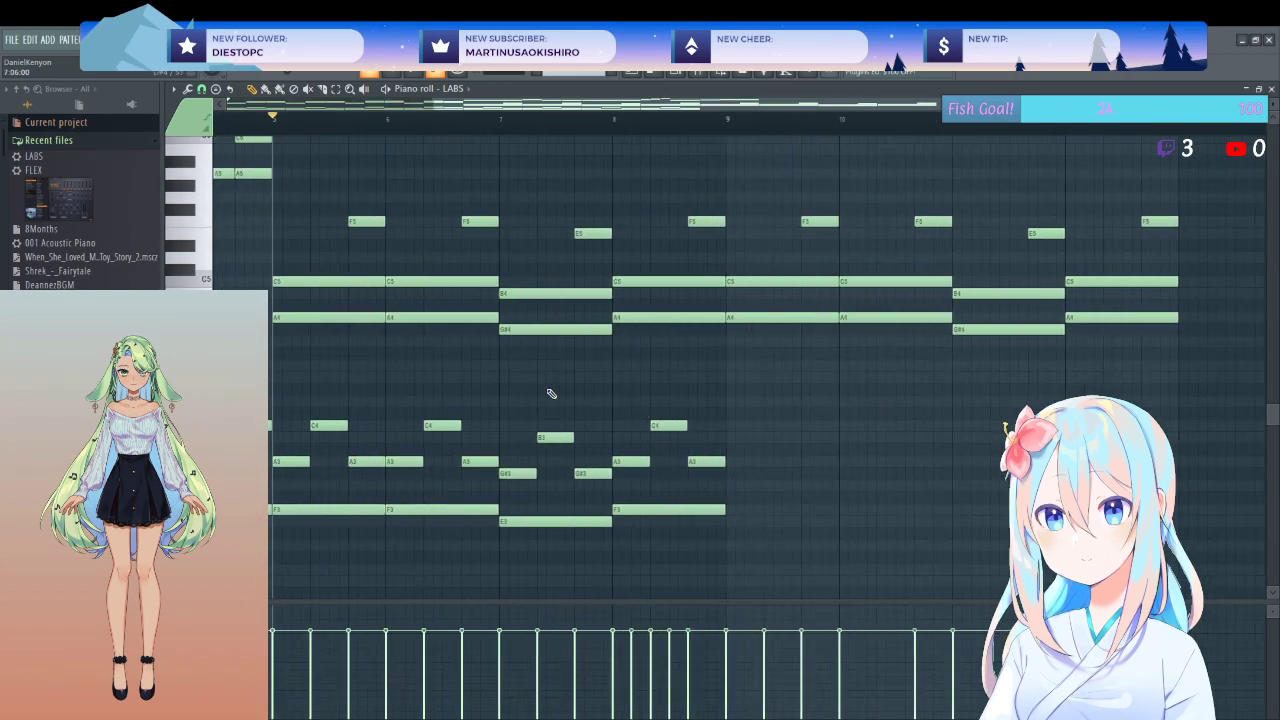
scroll(557, 395, "down", 2)
scroll(575, 405, "up", 3)
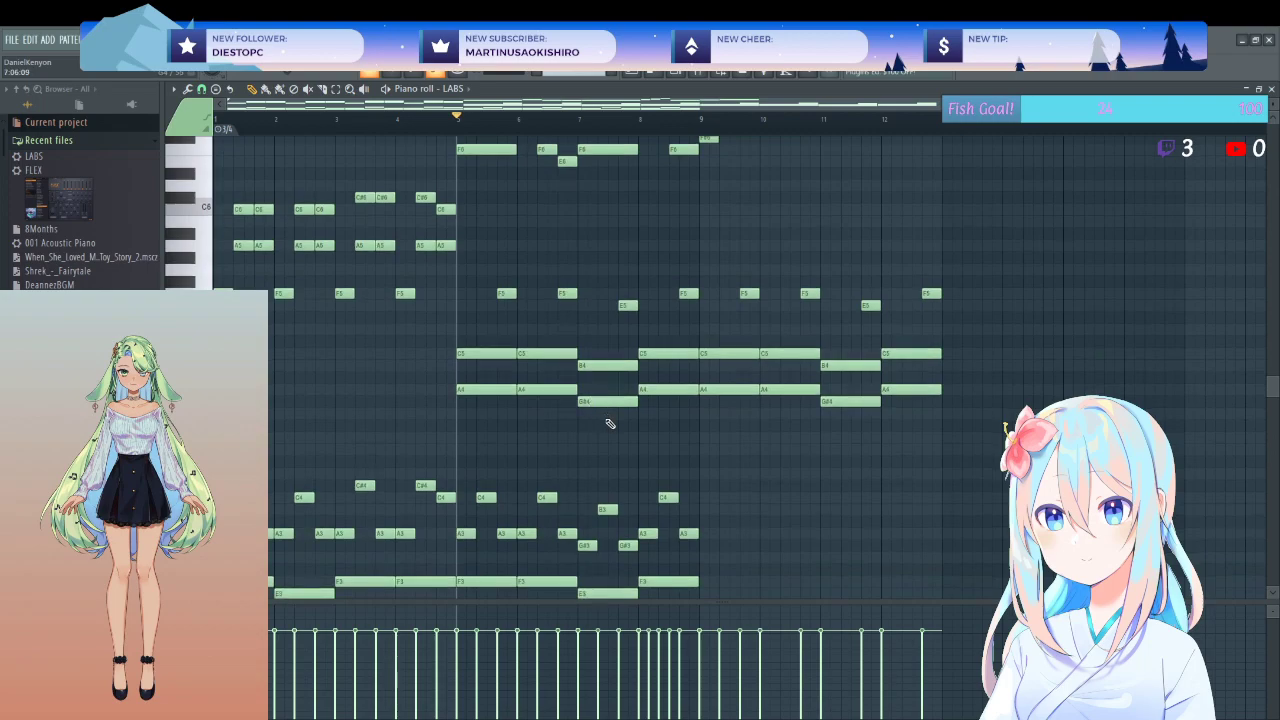
left_click(608, 545)
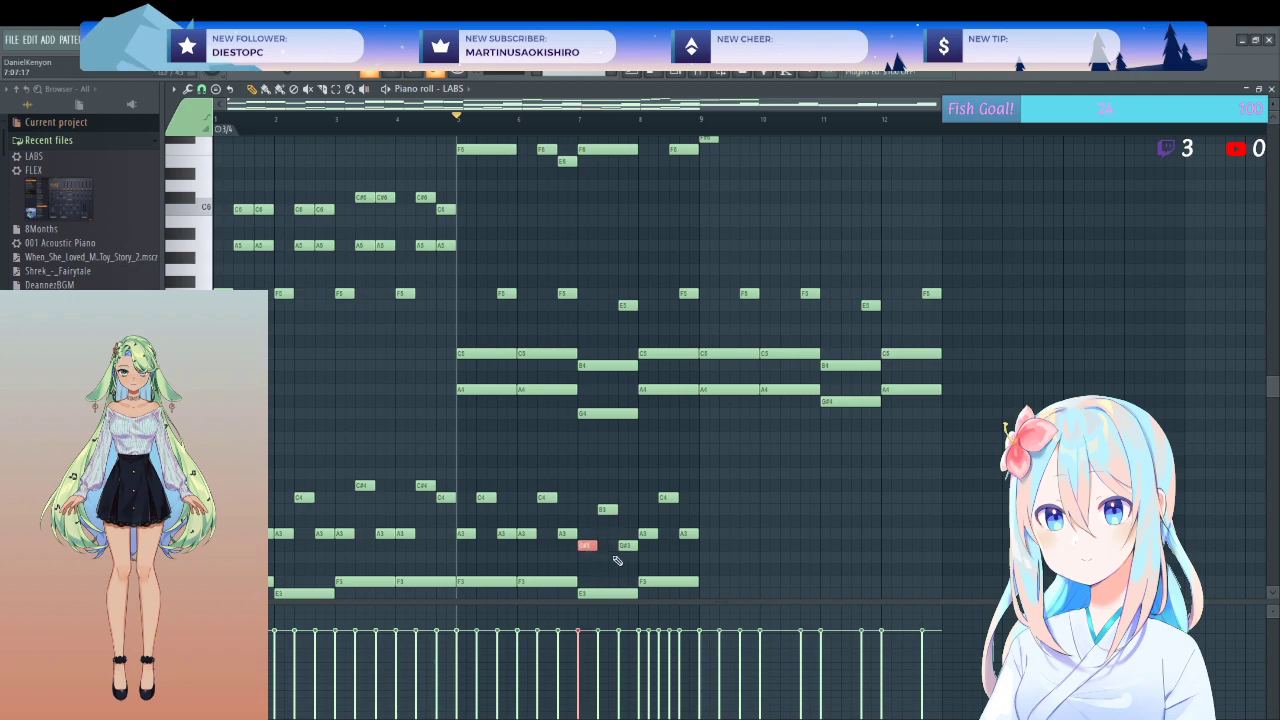
left_click_drag(585, 545, 585, 557)
left_click(600, 541)
key("space")
scroll(620, 535, "up", 3)
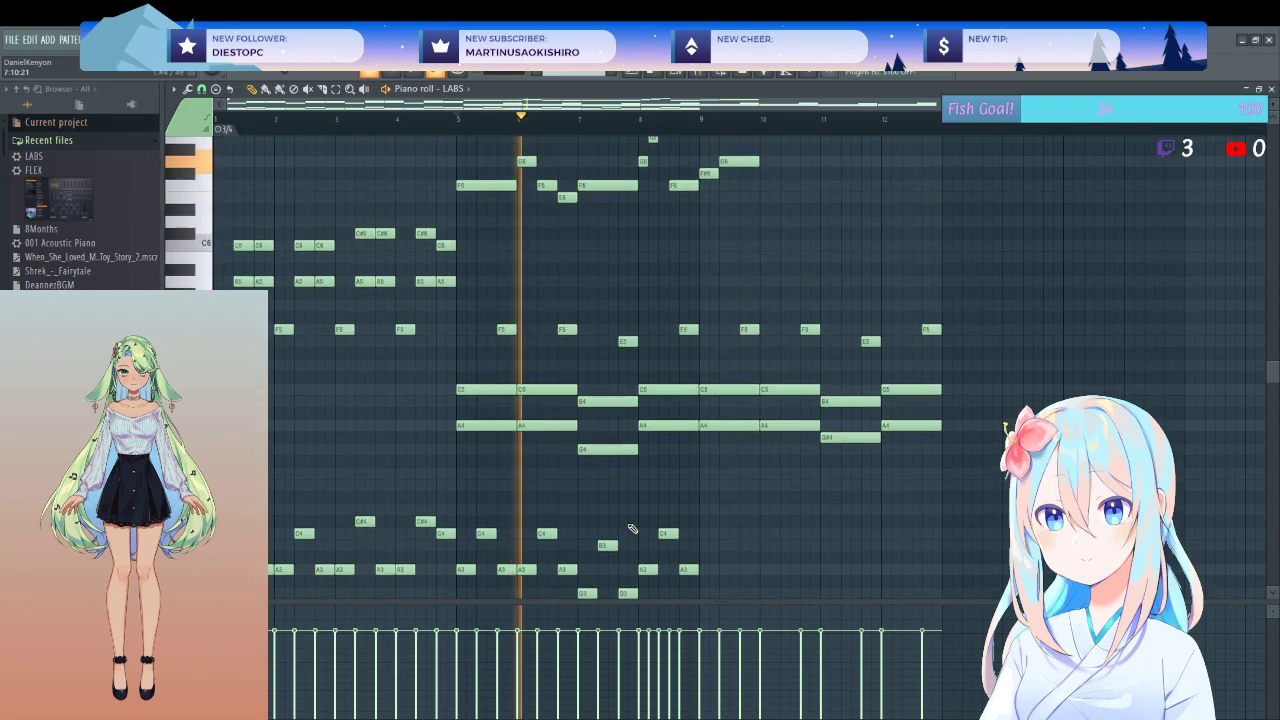
scroll(640, 490, "down", 3)
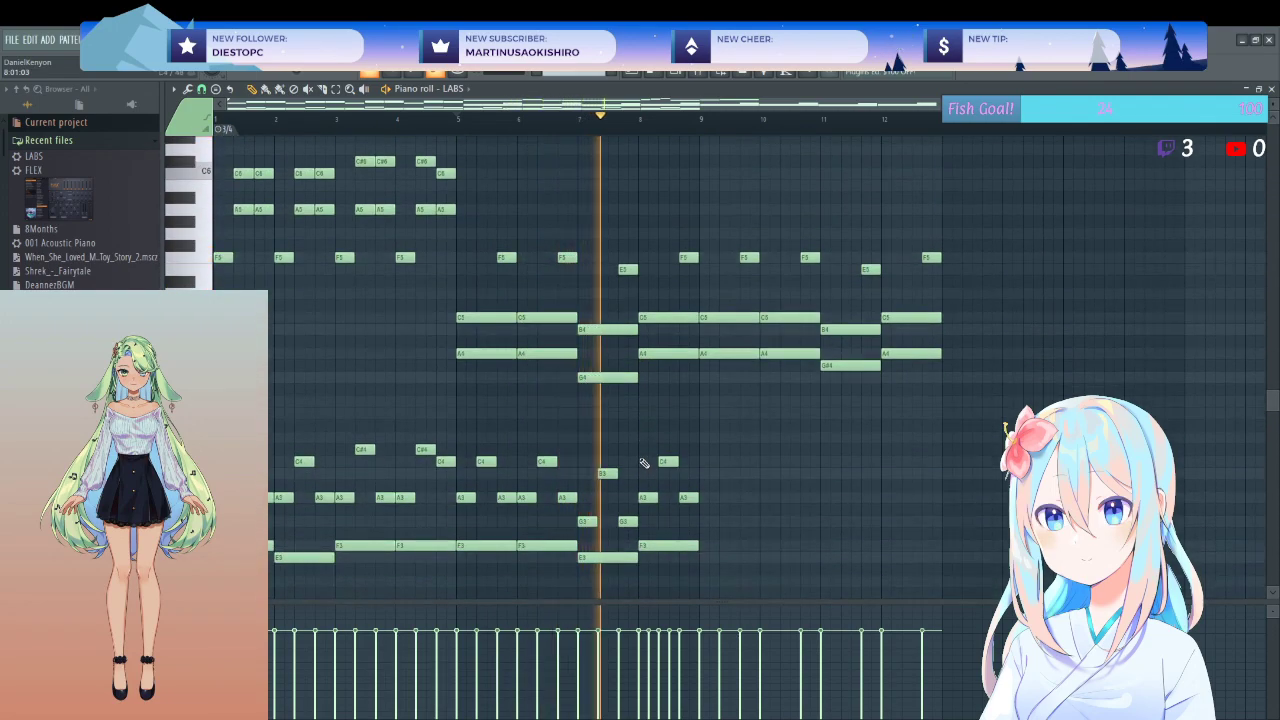
scroll(642, 458, "up", 3)
scroll(634, 449, "down", 3)
key("space")
- Copy the bass and one-beat accompaniment notes of bars 5 to 8 into bars 9 to 12, clear the selection, and start playback
scroll(742, 480, "up", 3)
scroll(737, 451, "down", 3)
left_click_drag(737, 445, 465, 587)
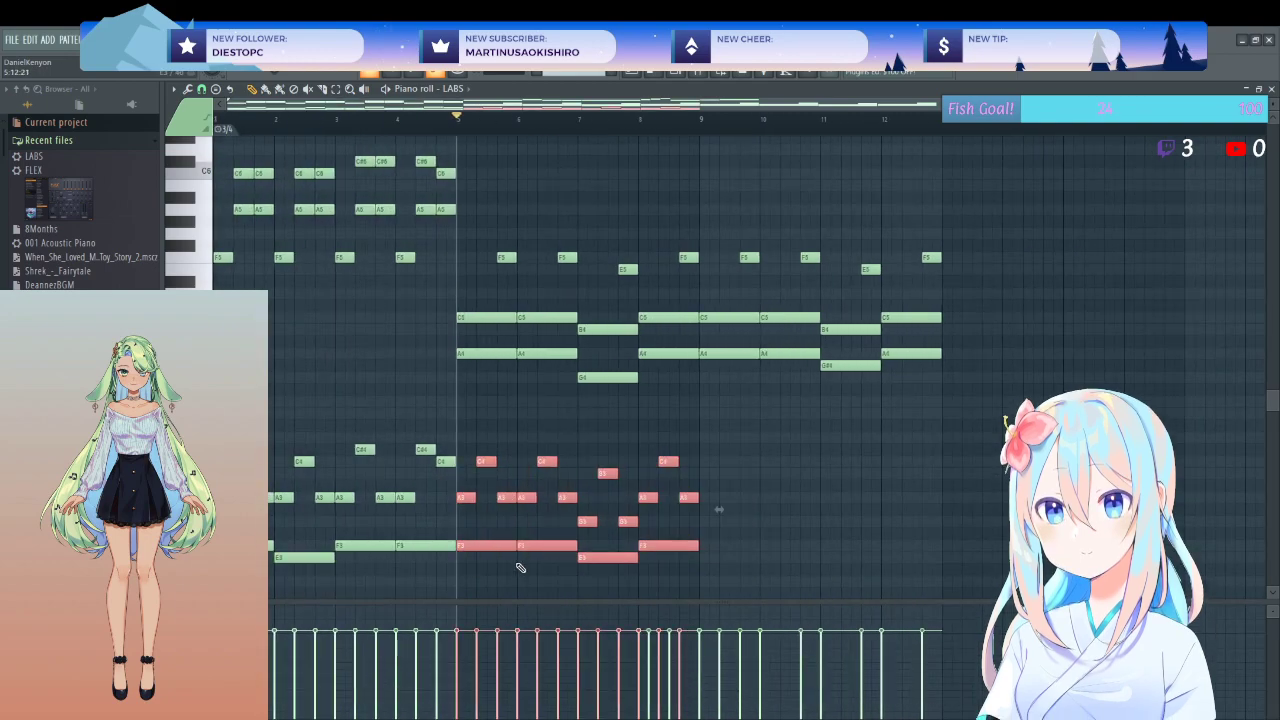
left_click_drag(660, 556, 903, 548)
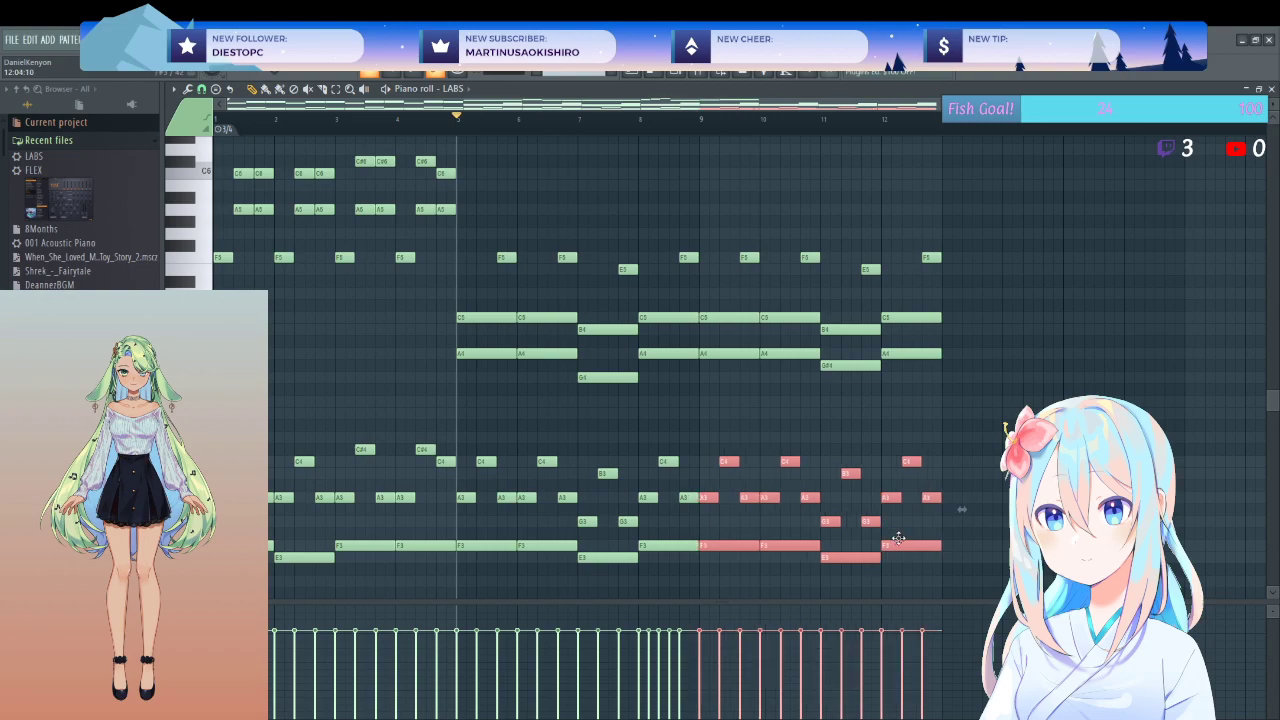
left_click(971, 517)
key("space")
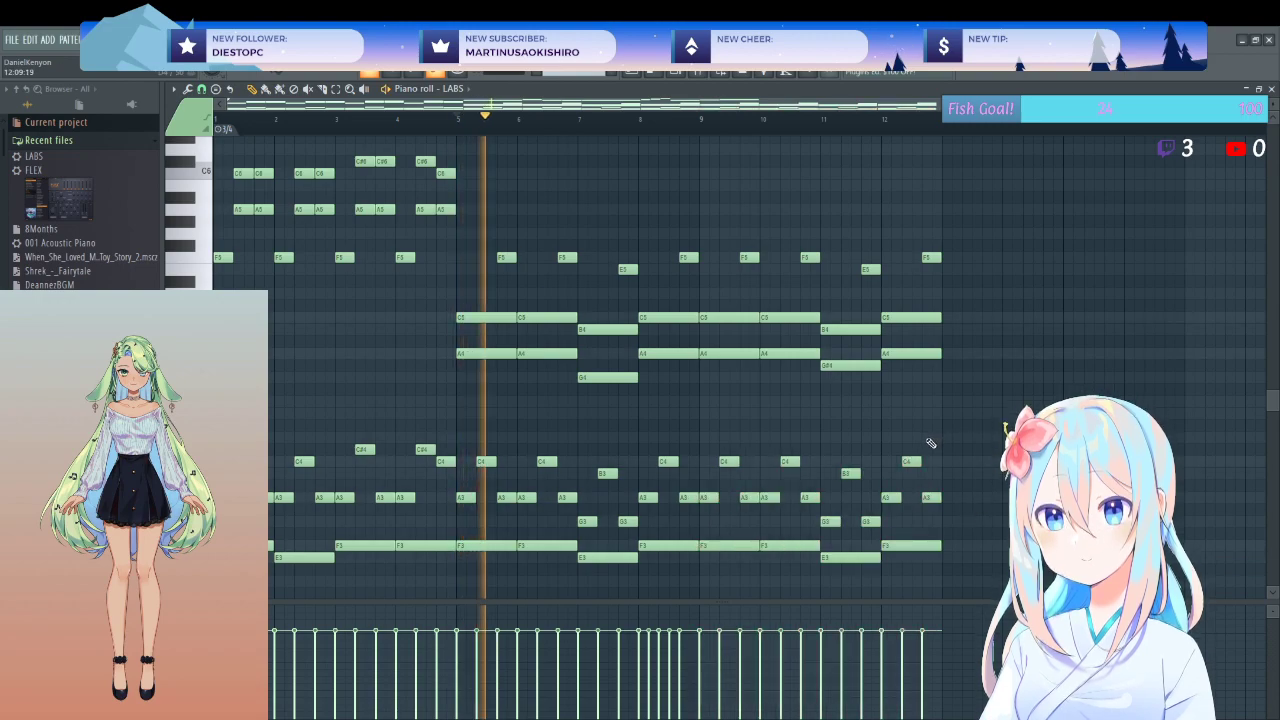
- Split the C5 chord notes in bars 5 and 6 and the B4 chord note in bar 7 into two equal half-bar notes each
scroll(928, 441, "up", 1)
scroll(728, 443, "up", 2)
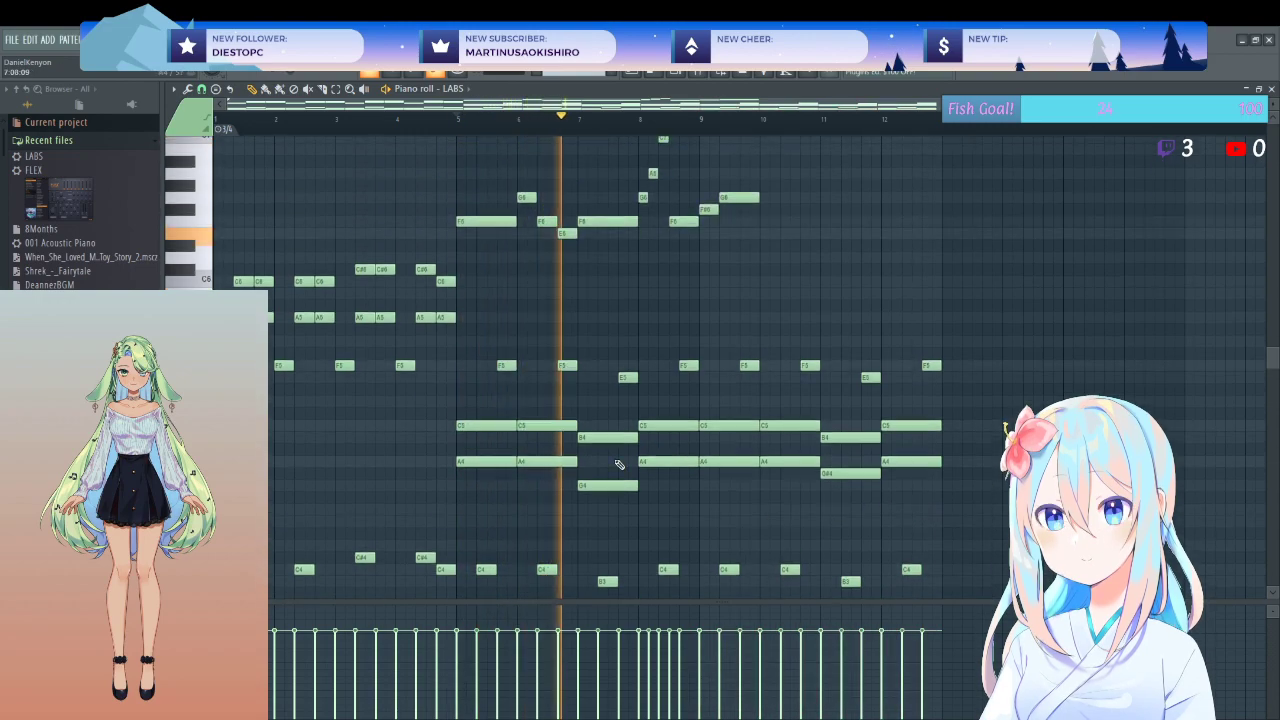
scroll(528, 491, "up", 2, "ctrl")
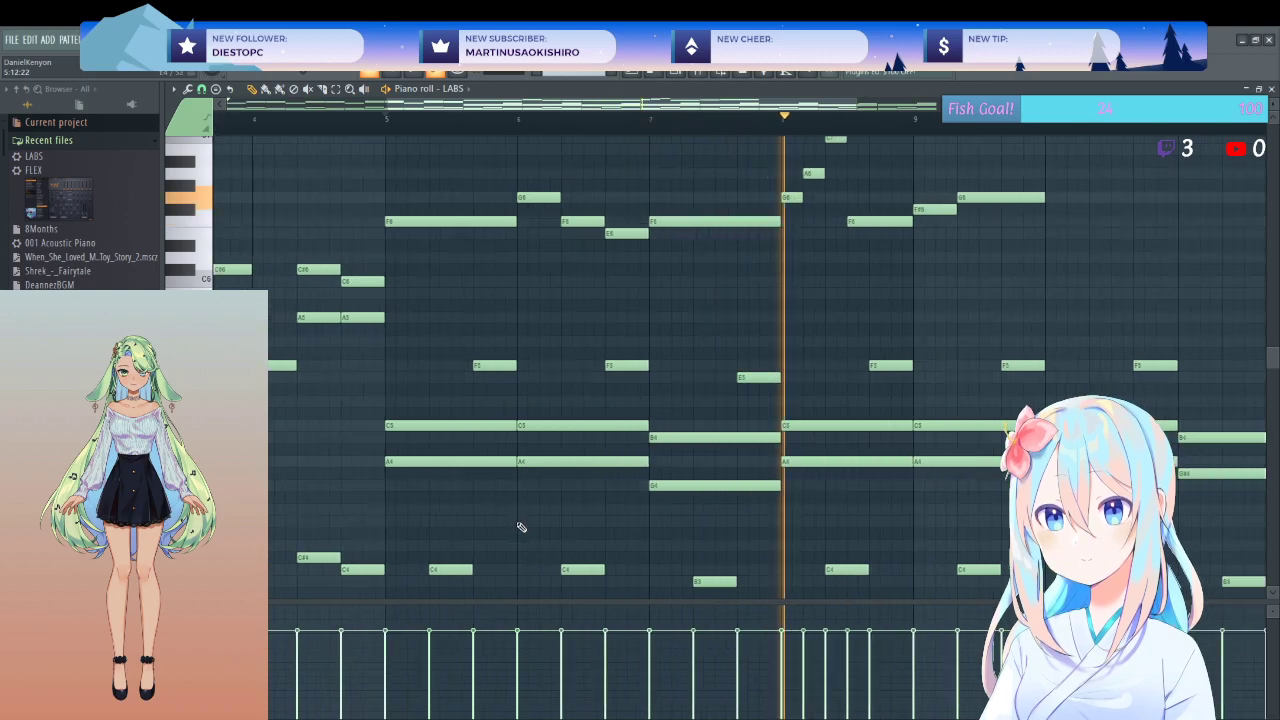
left_click_drag(454, 391, 582, 426)
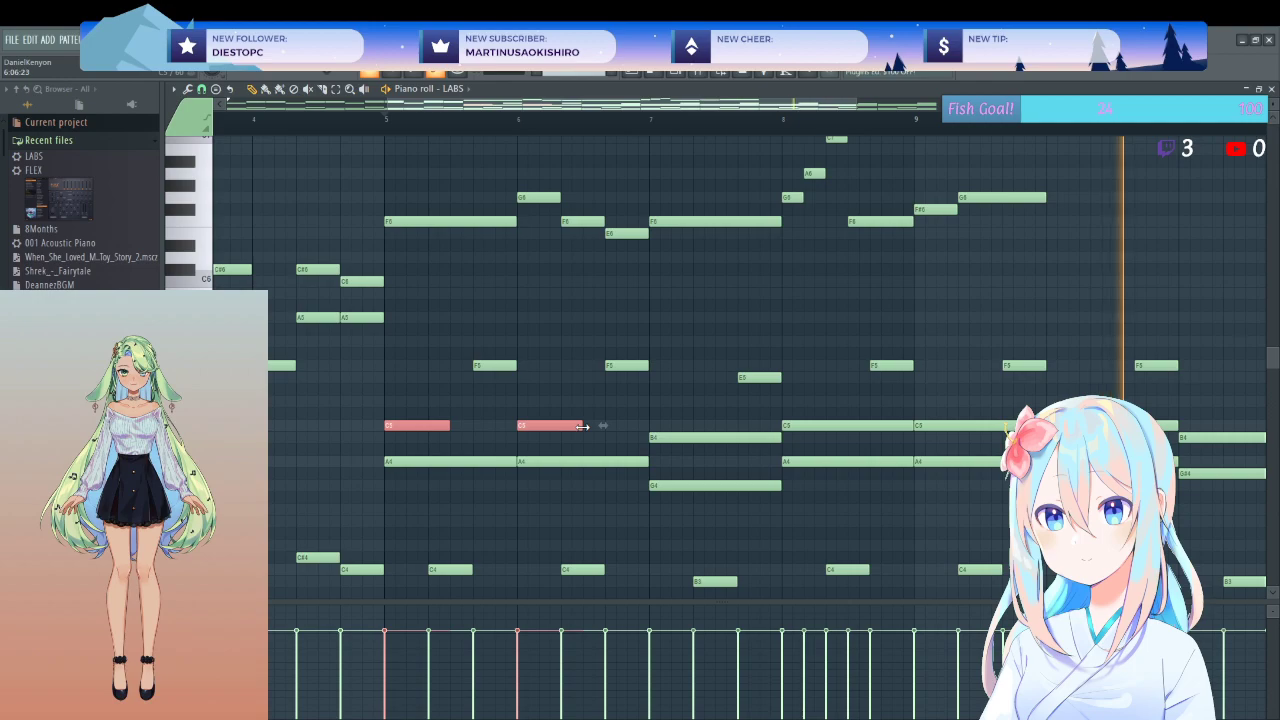
left_click(590, 414)
left_click(459, 427)
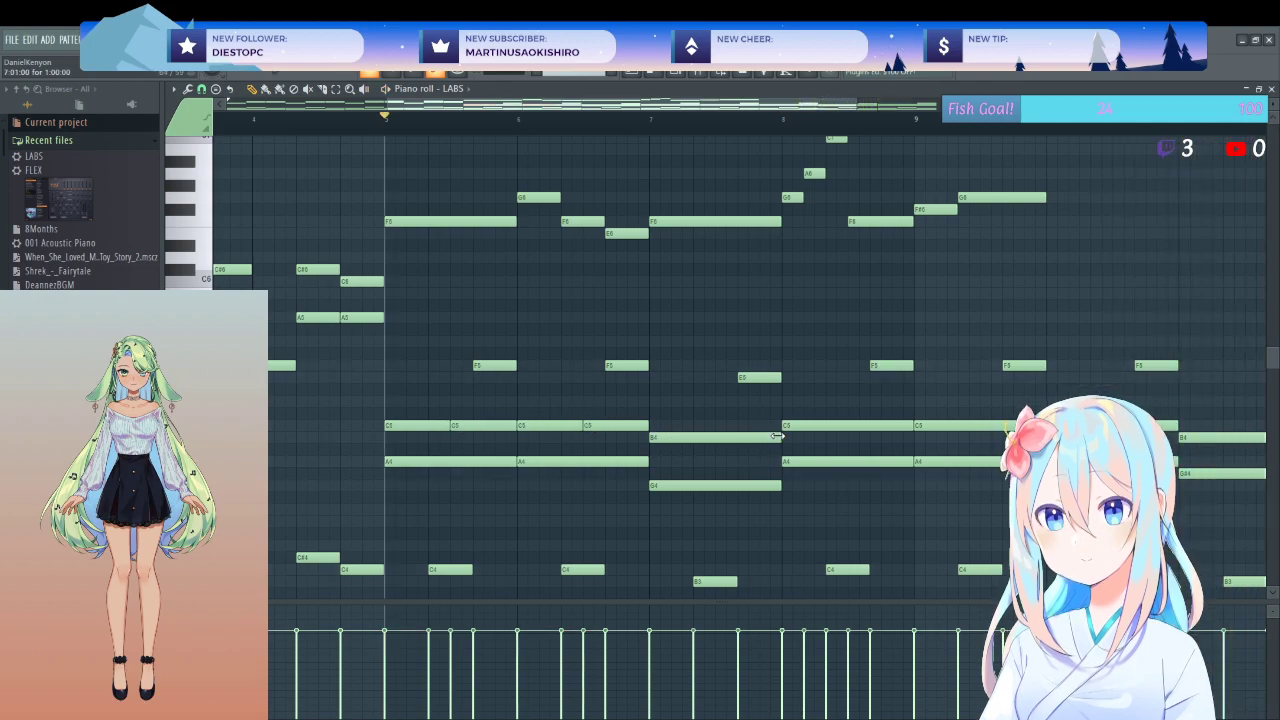
left_click(720, 438)
- Split the C5 and B4 chord notes of bars 8 to 12 into two equal half-bar notes each, checking with playback
left_click_drag(1005, 420, 909, 427)
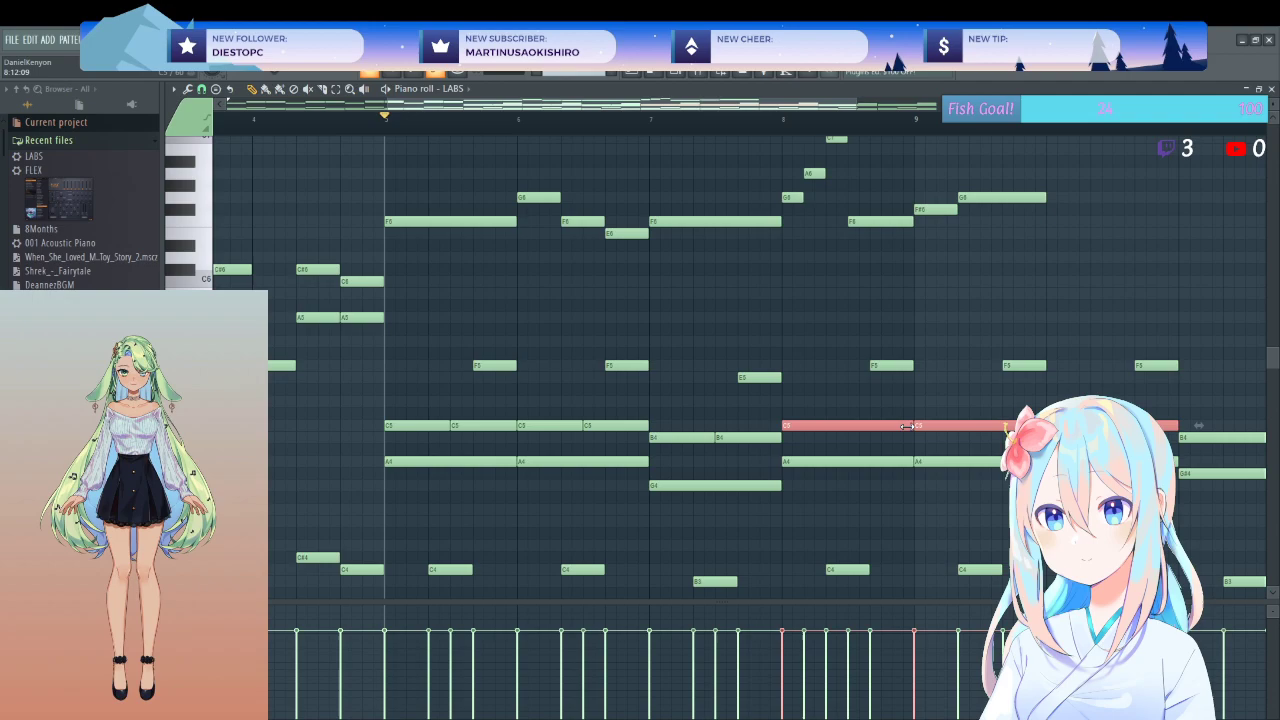
left_click(856, 431)
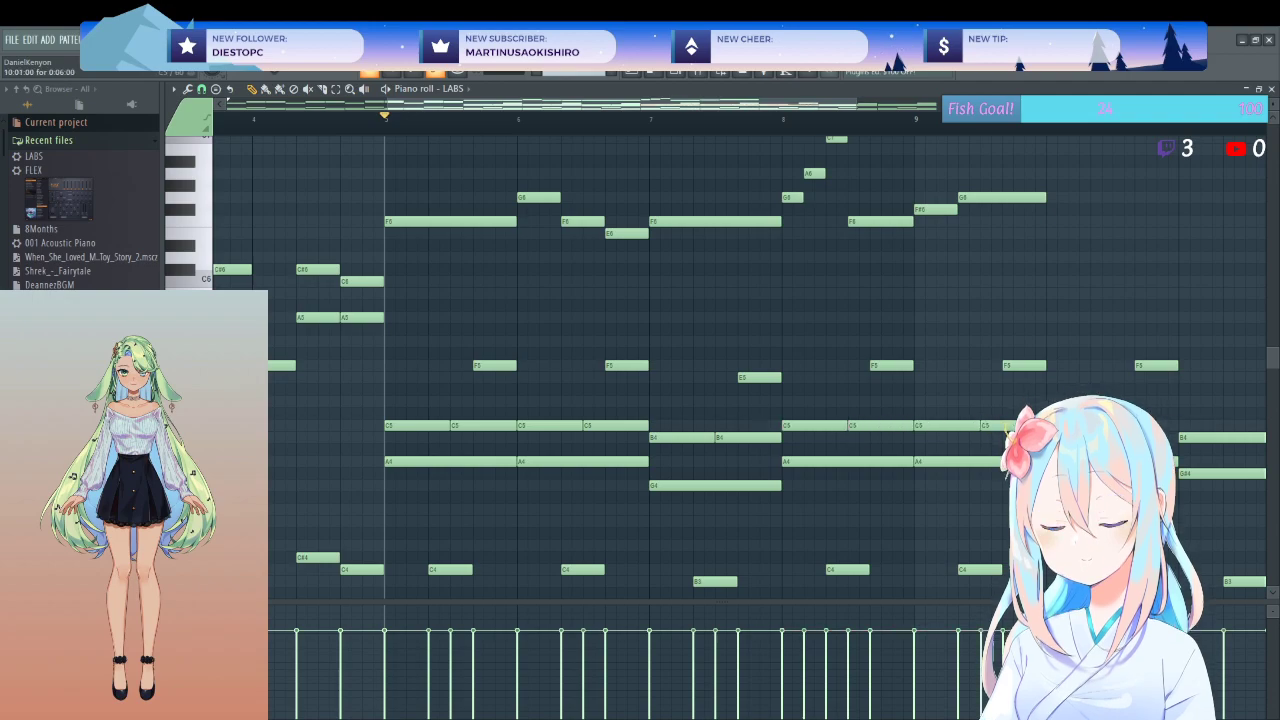
key("space")
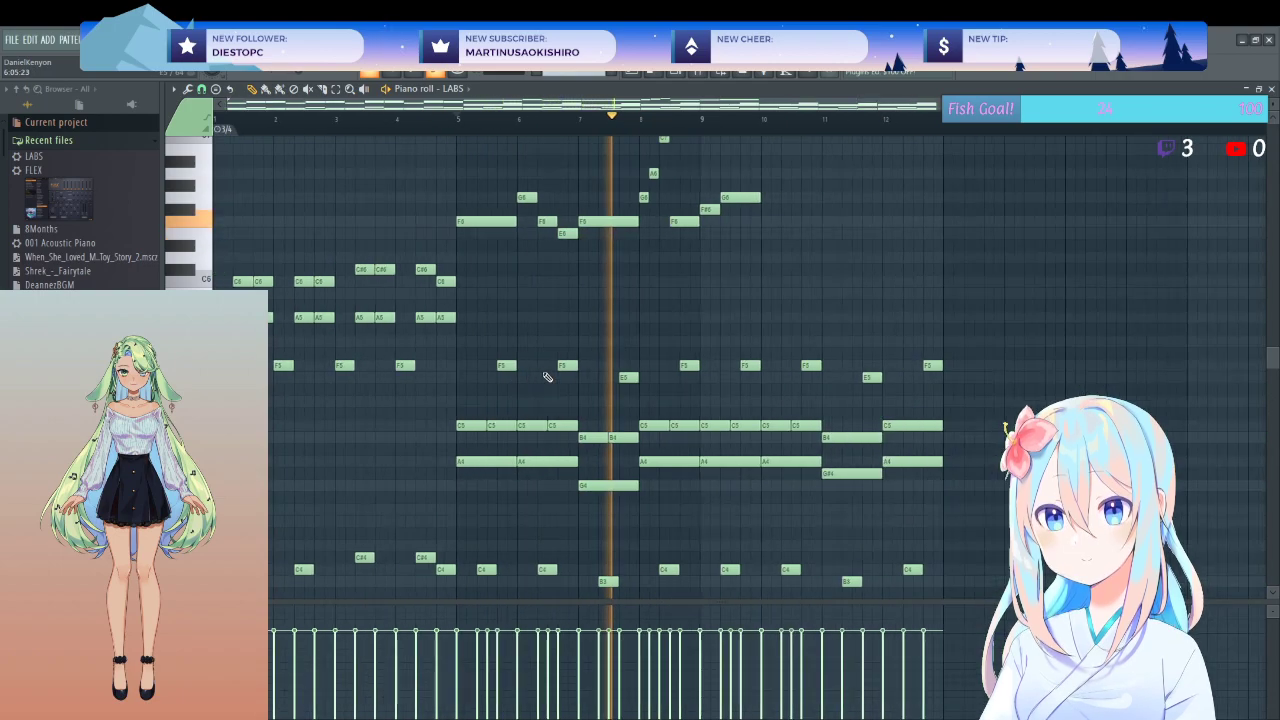
left_click_drag(920, 384, 797, 442)
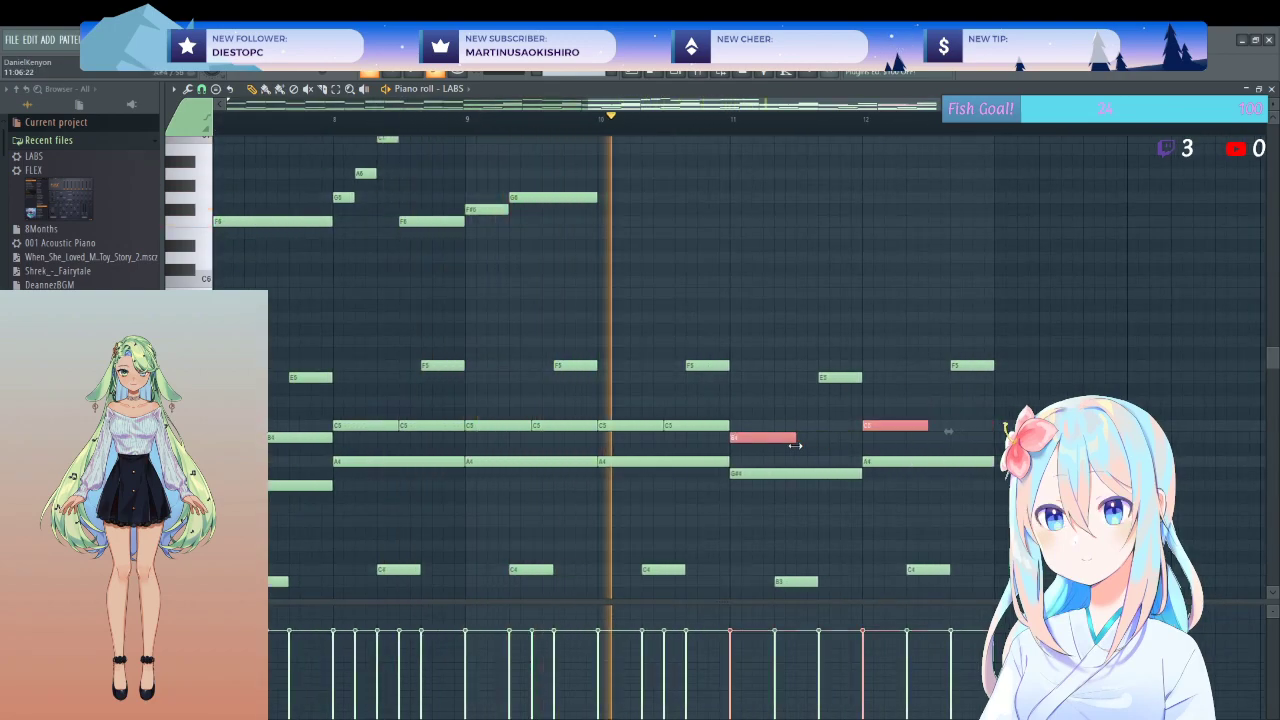
left_click(805, 438)
left_click(962, 424)
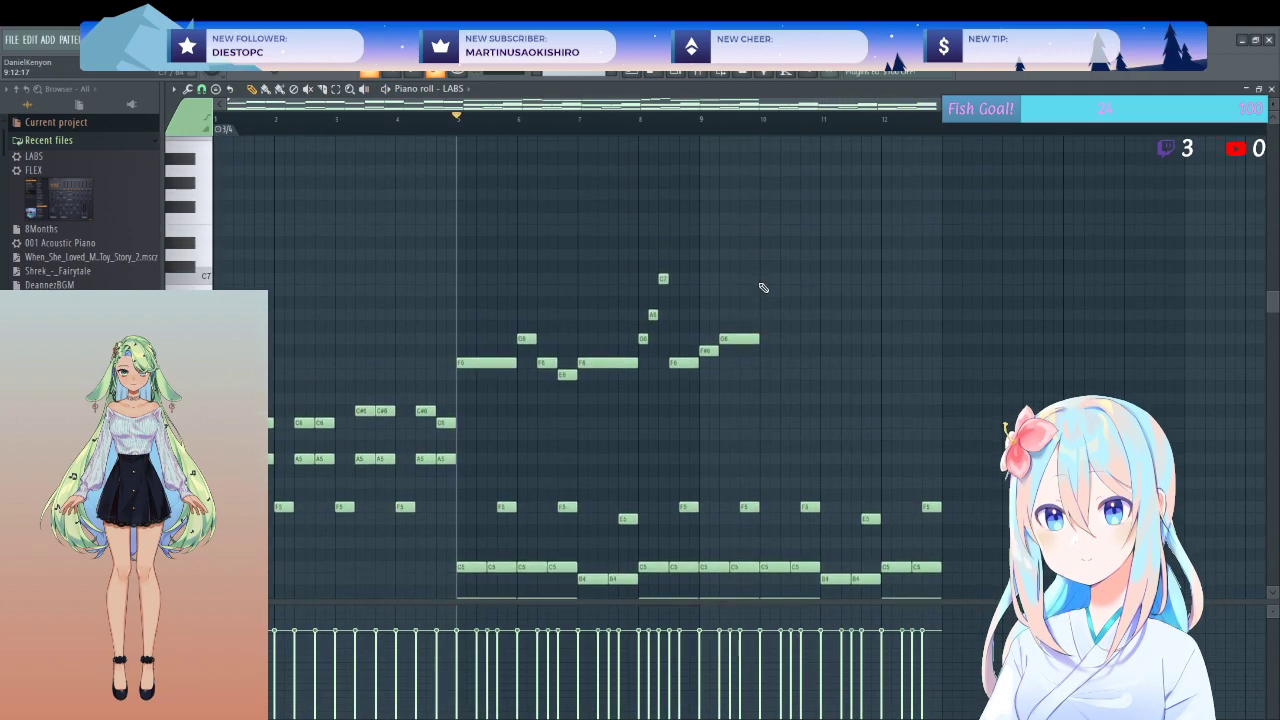
- Fill bar 10 of the melody with a trill of short alternating C7 and B6 notes
scroll(742, 275, "up", 2)
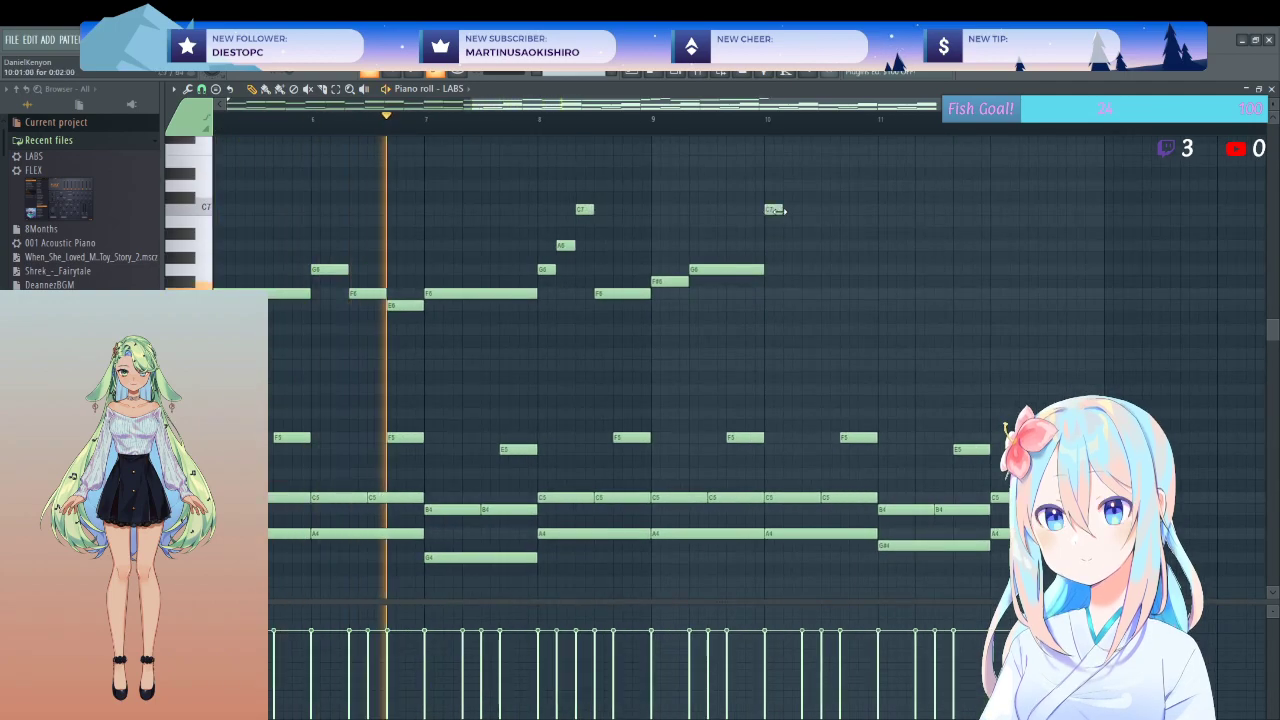
left_click(768, 209)
left_click(778, 221)
left_click(787, 209)
left_click(797, 221)
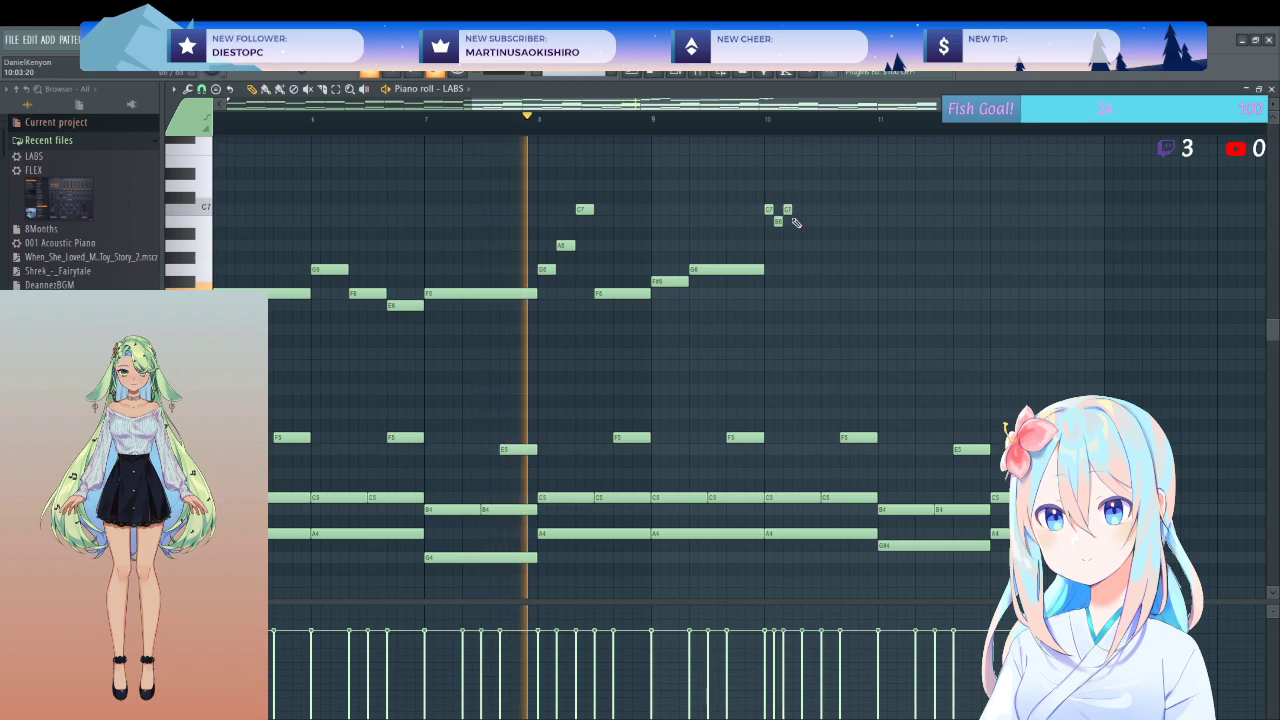
left_click(806, 209)
left_click(815, 221)
left_click(825, 209)
left_click(835, 221)
left_click(844, 209)
key("space")
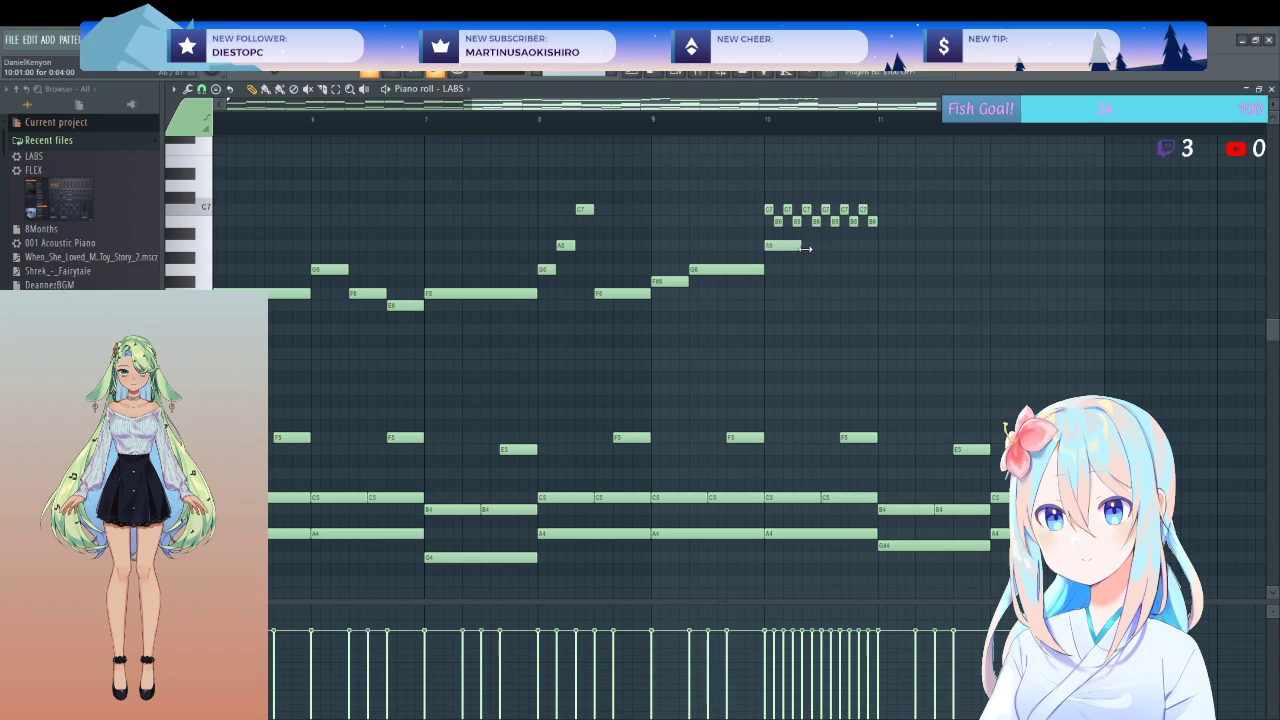
- Add E7 and D7 notes above the bar 10 trill, a held C7 in bar 11 and a held B6 in bar 12, checking with playback
scroll(793, 300, "up", 3)
left_click_drag(785, 387, 771, 319)
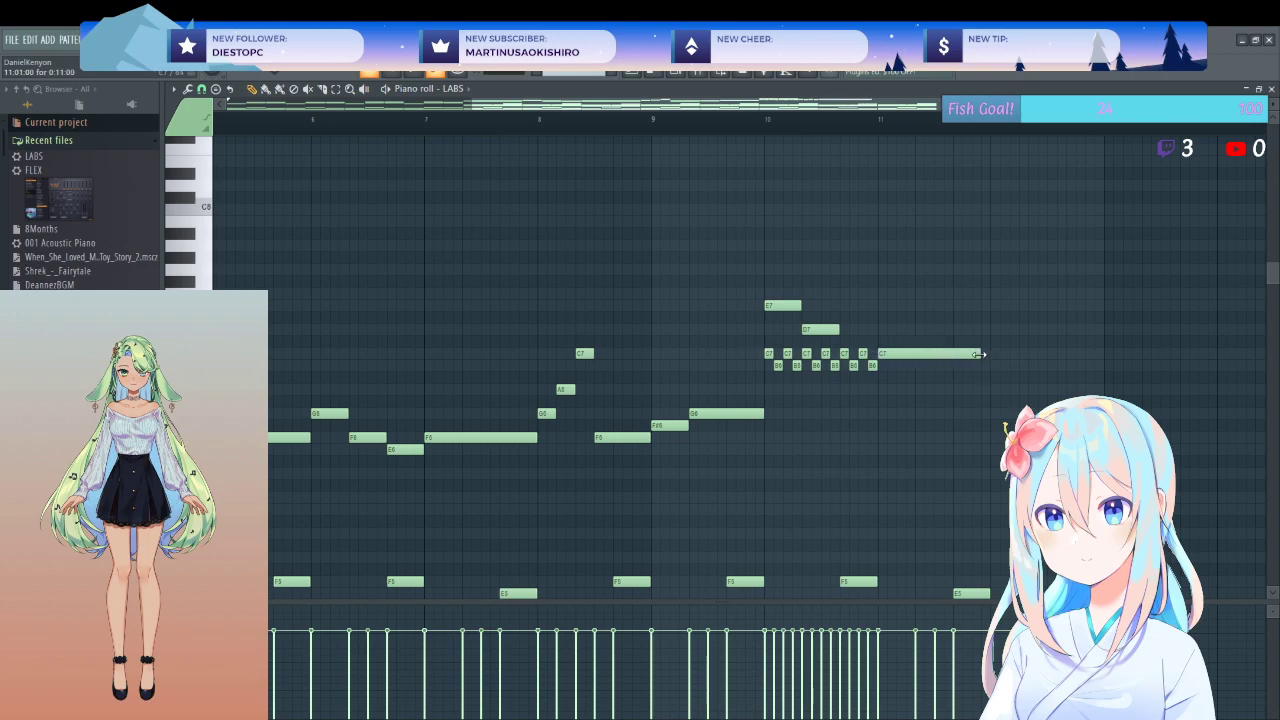
scroll(863, 394, "up", 2)
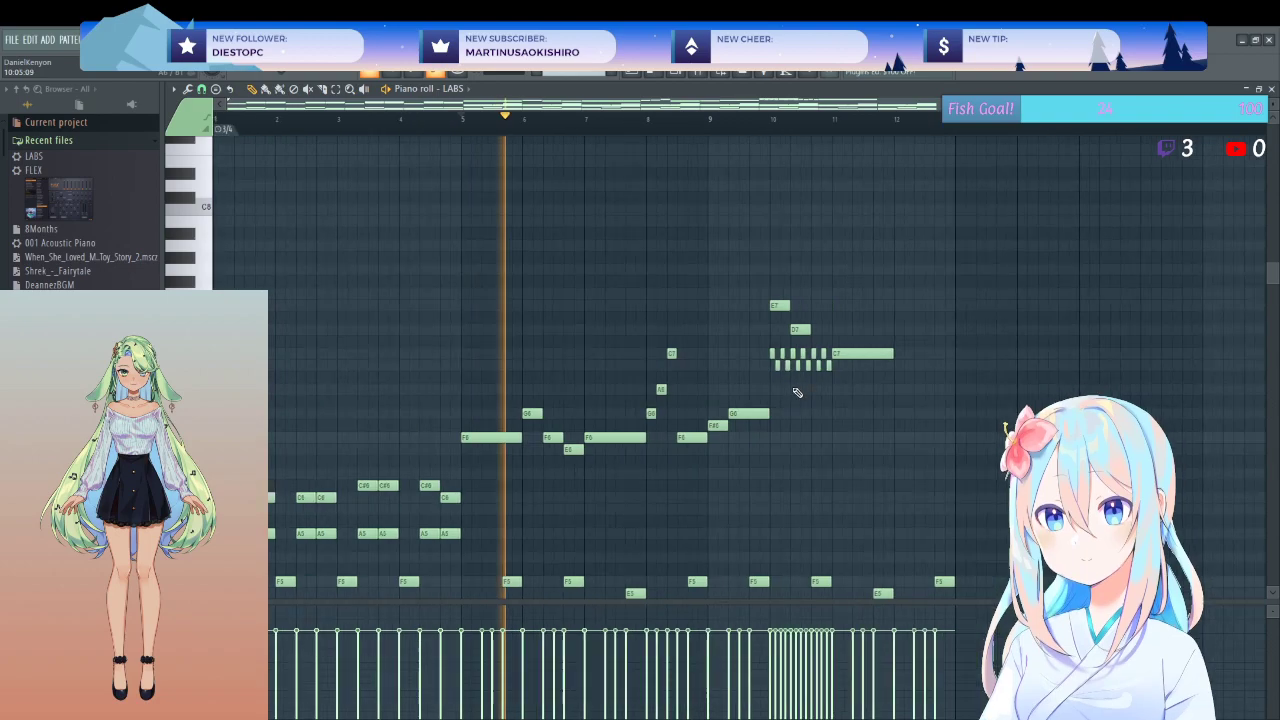
scroll(619, 402, "right", 2)
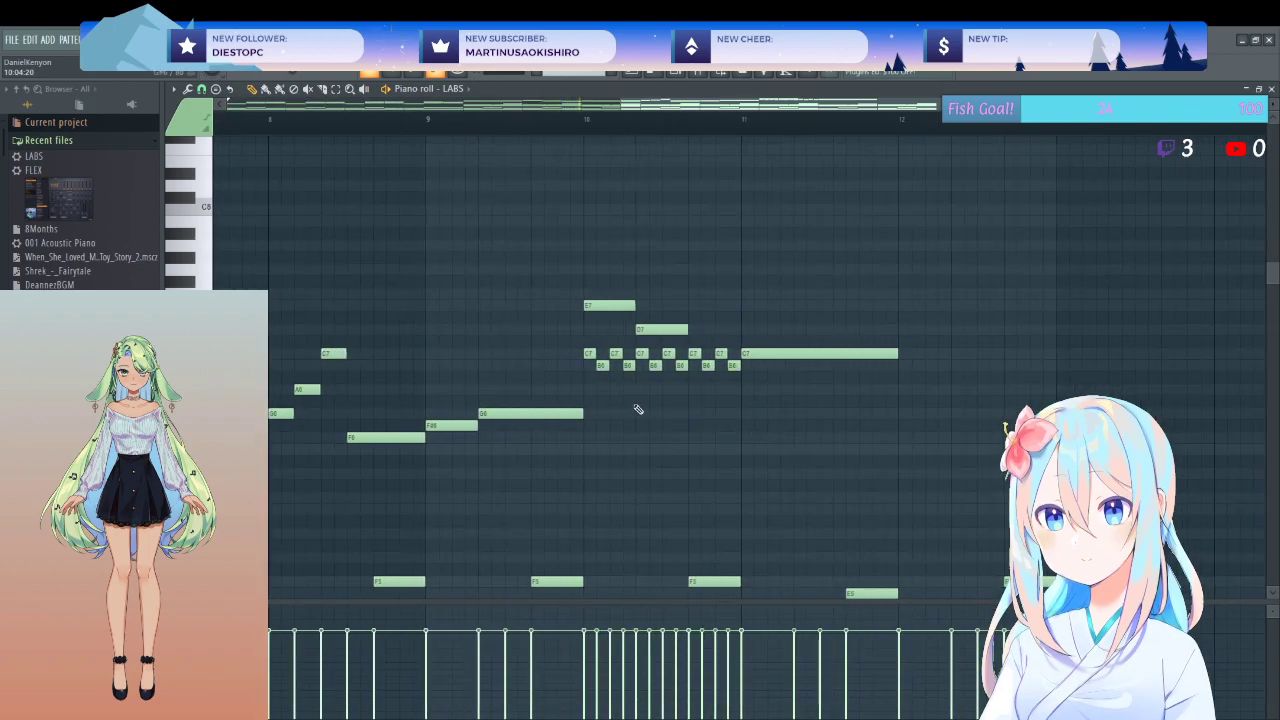
scroll(611, 343, "down", 3)
key("space")
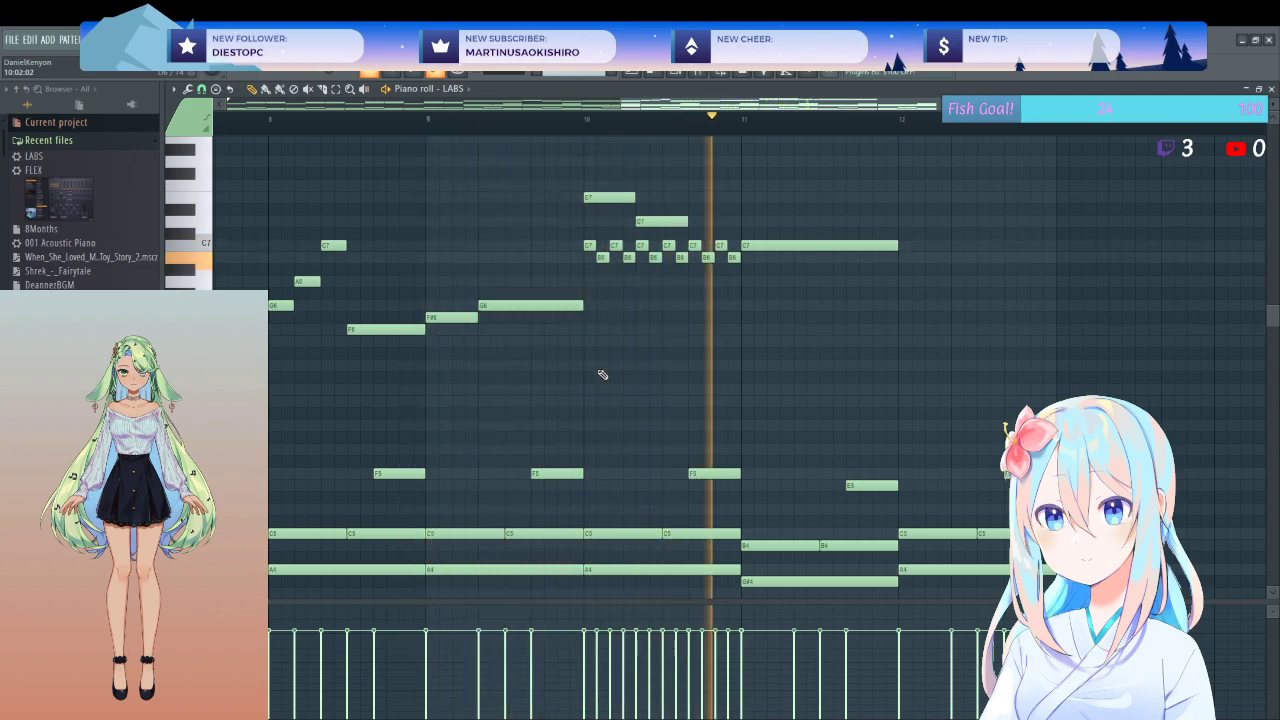
key("space")
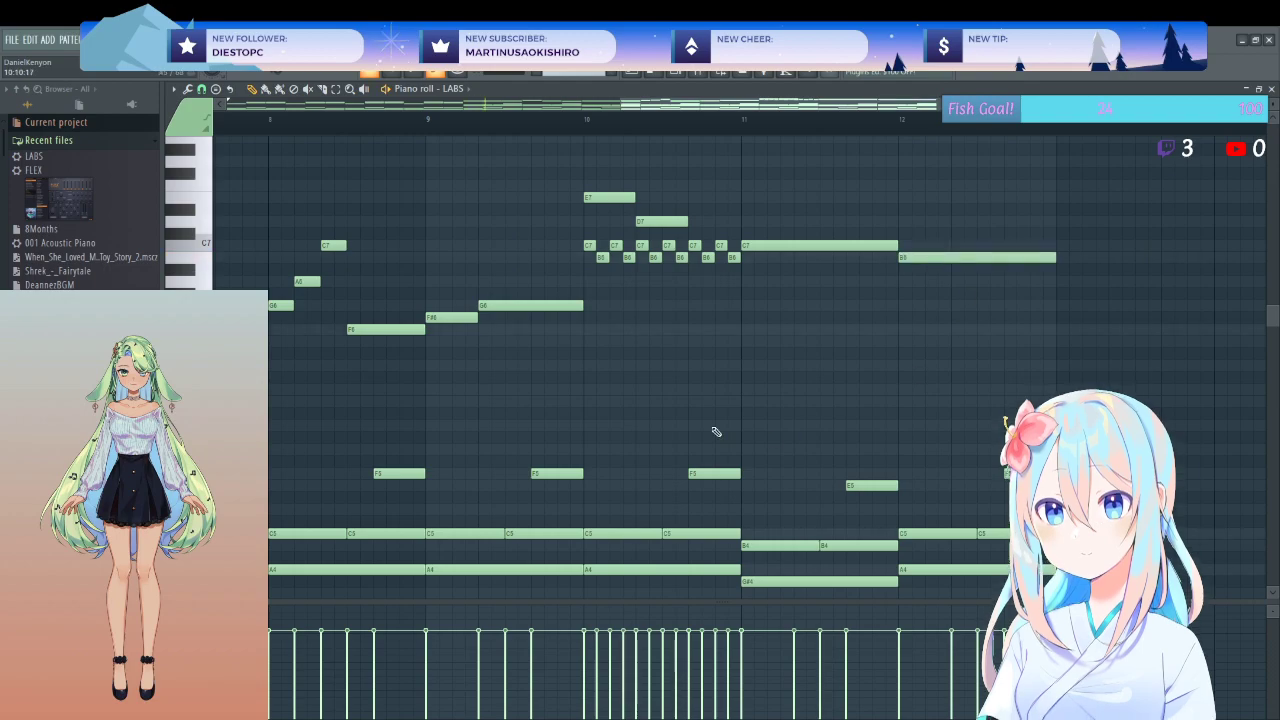
- Replace the E7 and D7 above the trill with E6, D6 and C6 below it, add held D6 notes in bars 11 and 12, and play back
scroll(709, 409, "down", 3)
key("space")
scroll(760, 380, "down", 2)
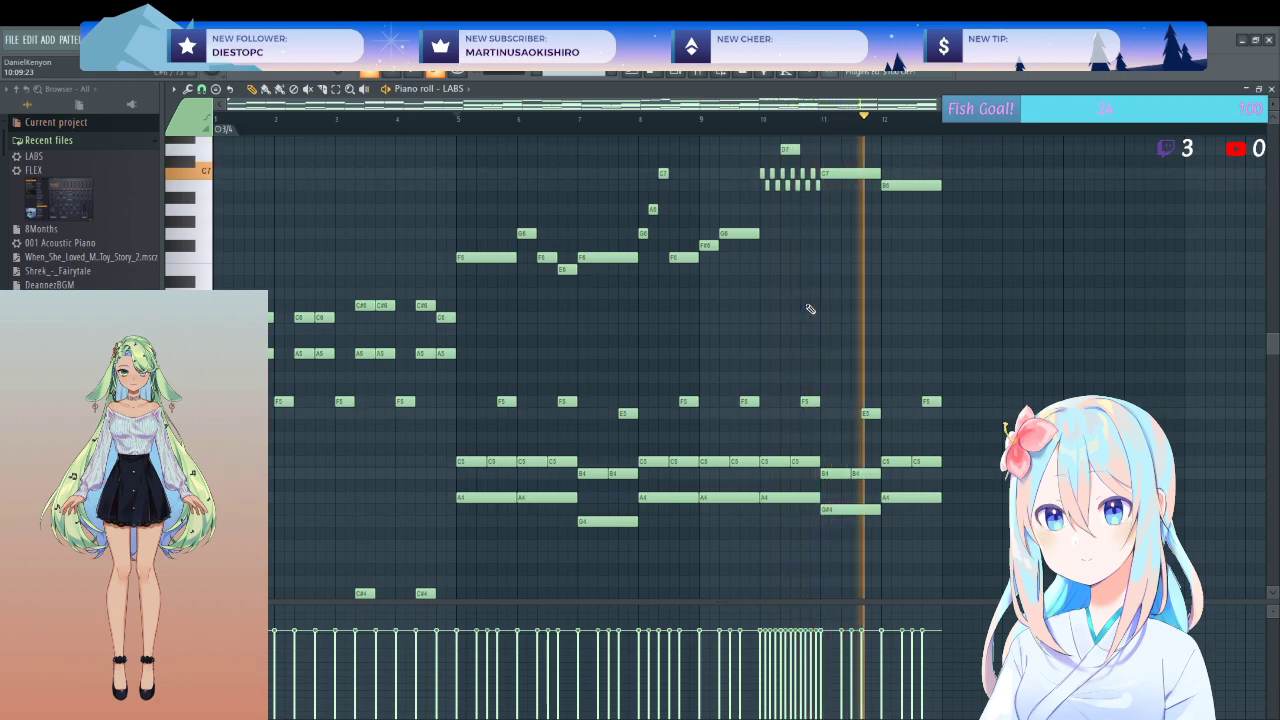
key("space")
scroll(807, 291, "up", 3)
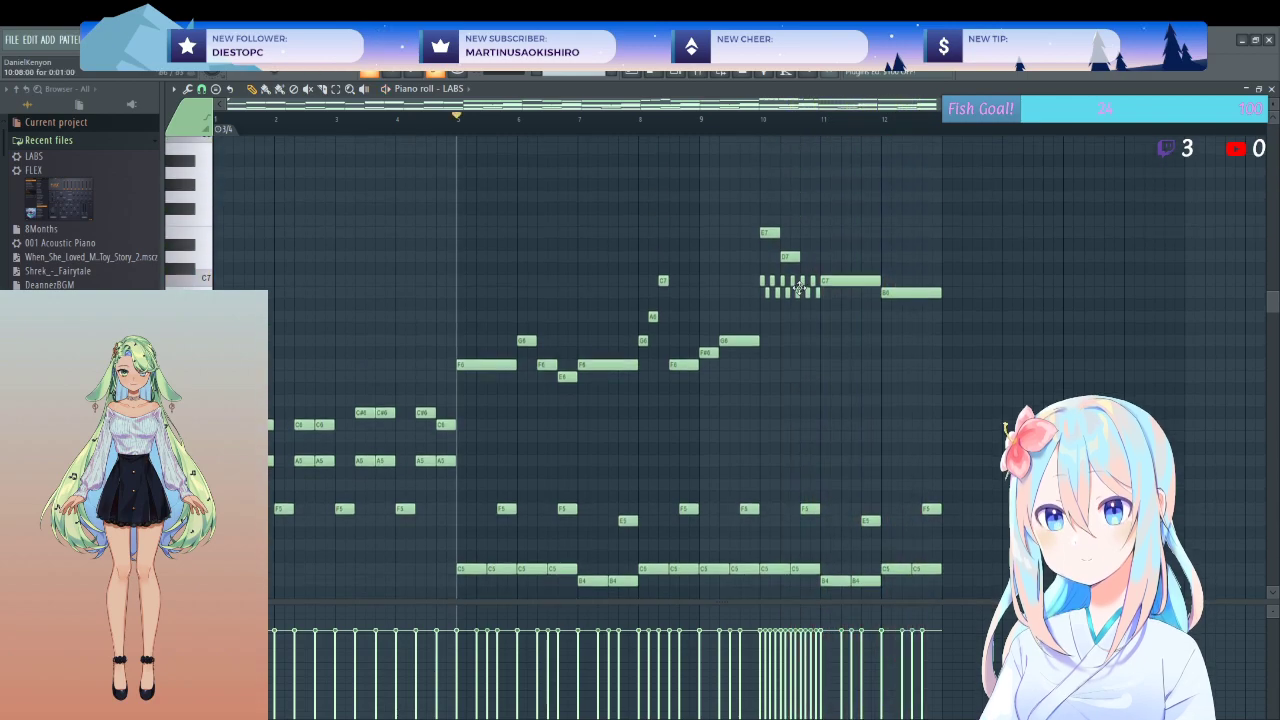
left_click(794, 269)
left_click_drag(794, 269, 795, 366)
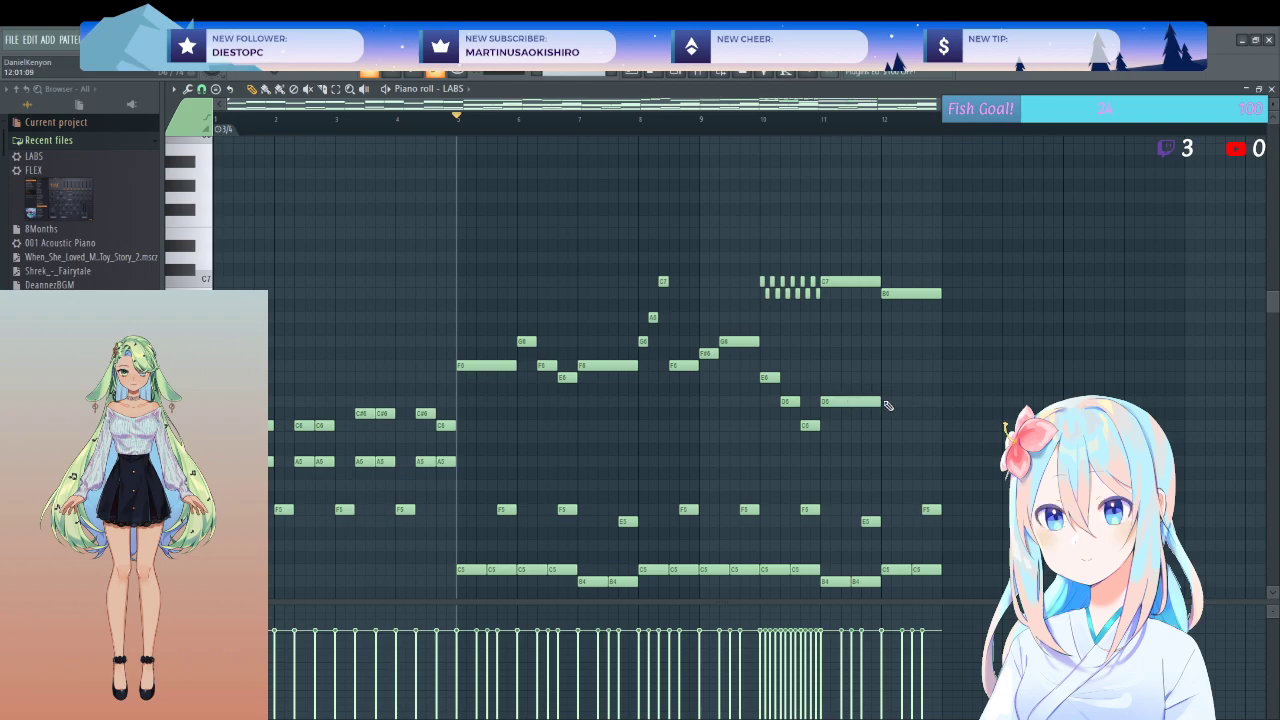
key("space")
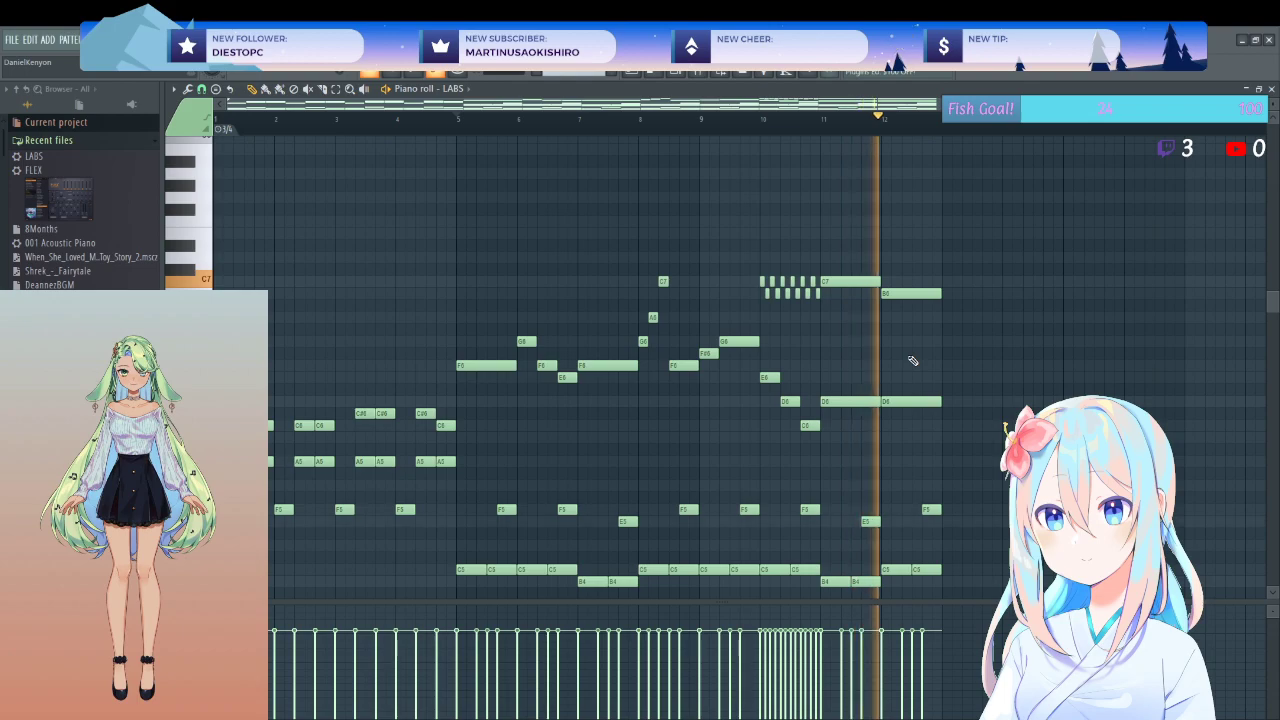
key("space")
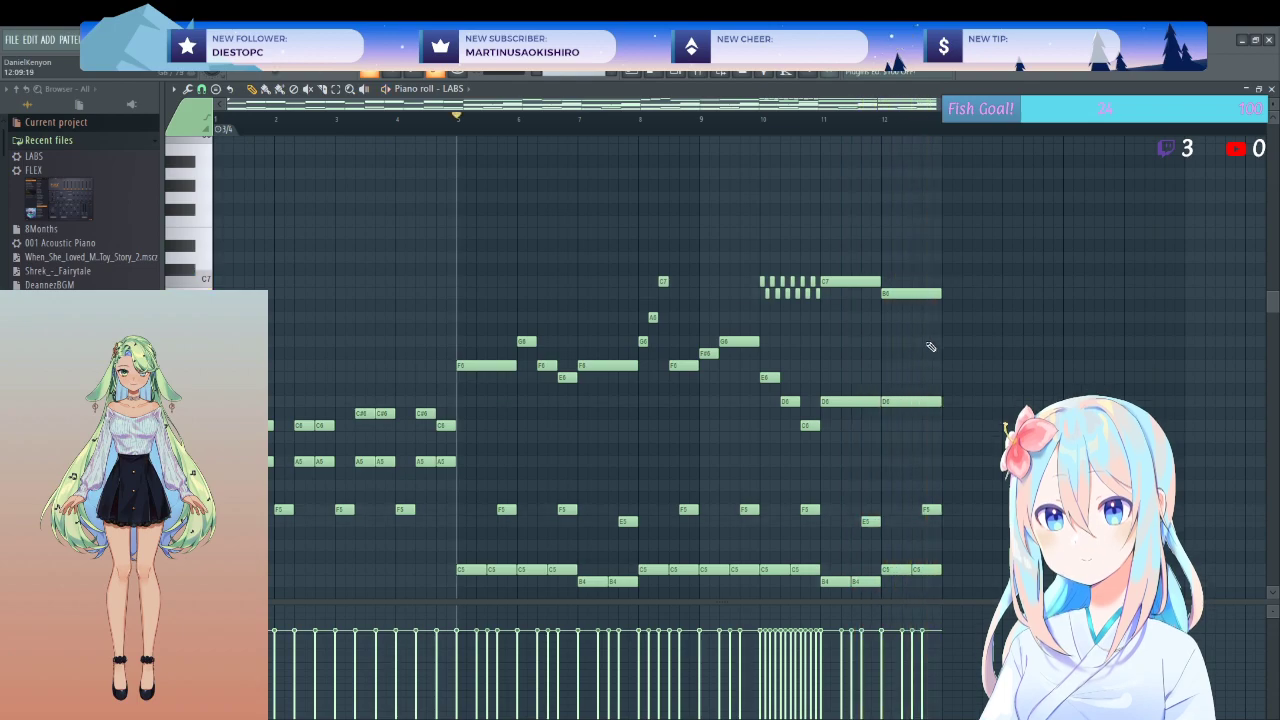
- Shorten all C7 and B6 trill notes in bar 10 to a length of 0:00:18
scroll(802, 315, "up", 2, "ctrl")
scroll(802, 315, "up", 4, "ctrl")
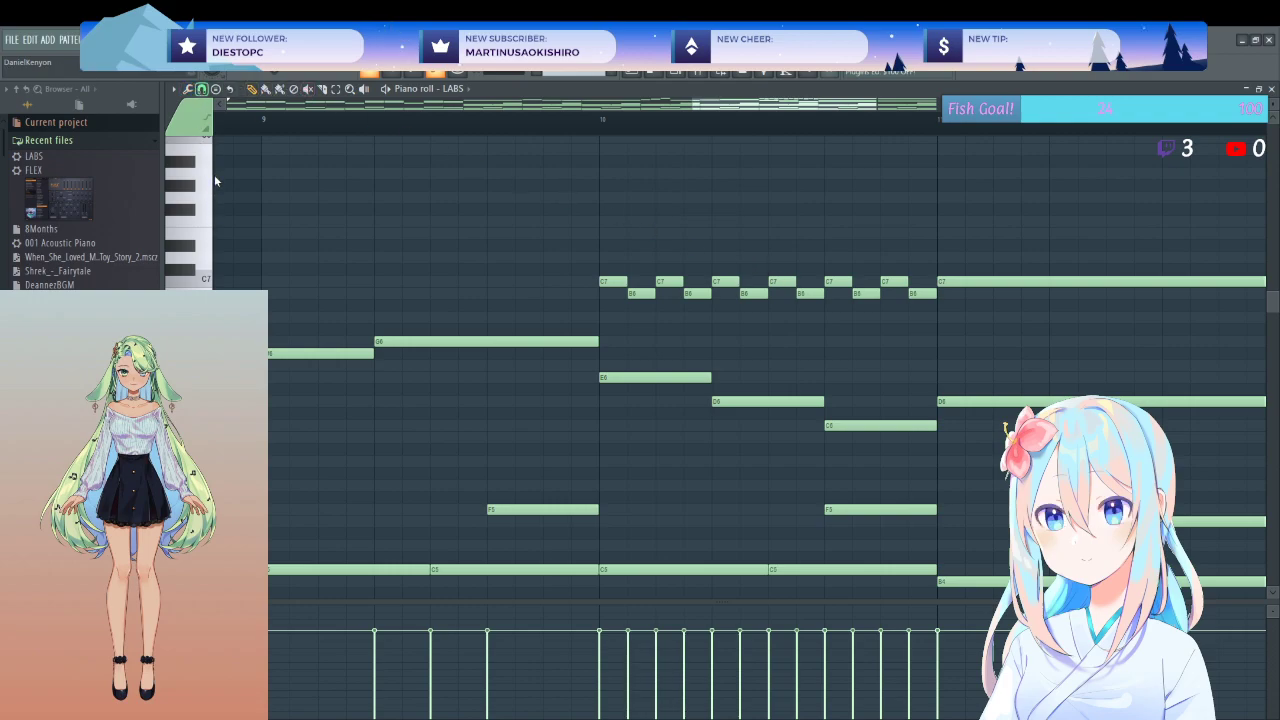
left_click_drag(919, 258, 598, 330, "ctrl")
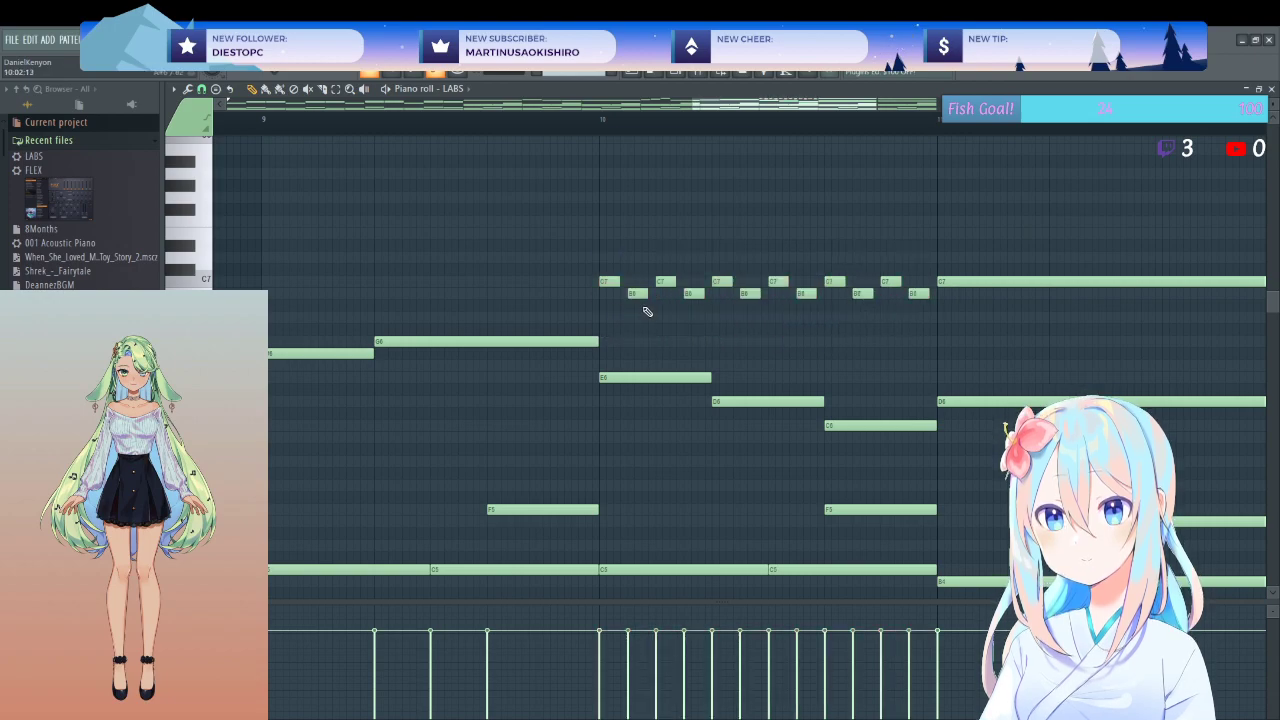
- Close the gaps between the shortened trill notes, add more alternating C7 and B6 notes until bar 10 is full, and play back
left_click_drag(910, 255, 627, 345, "ctrl")
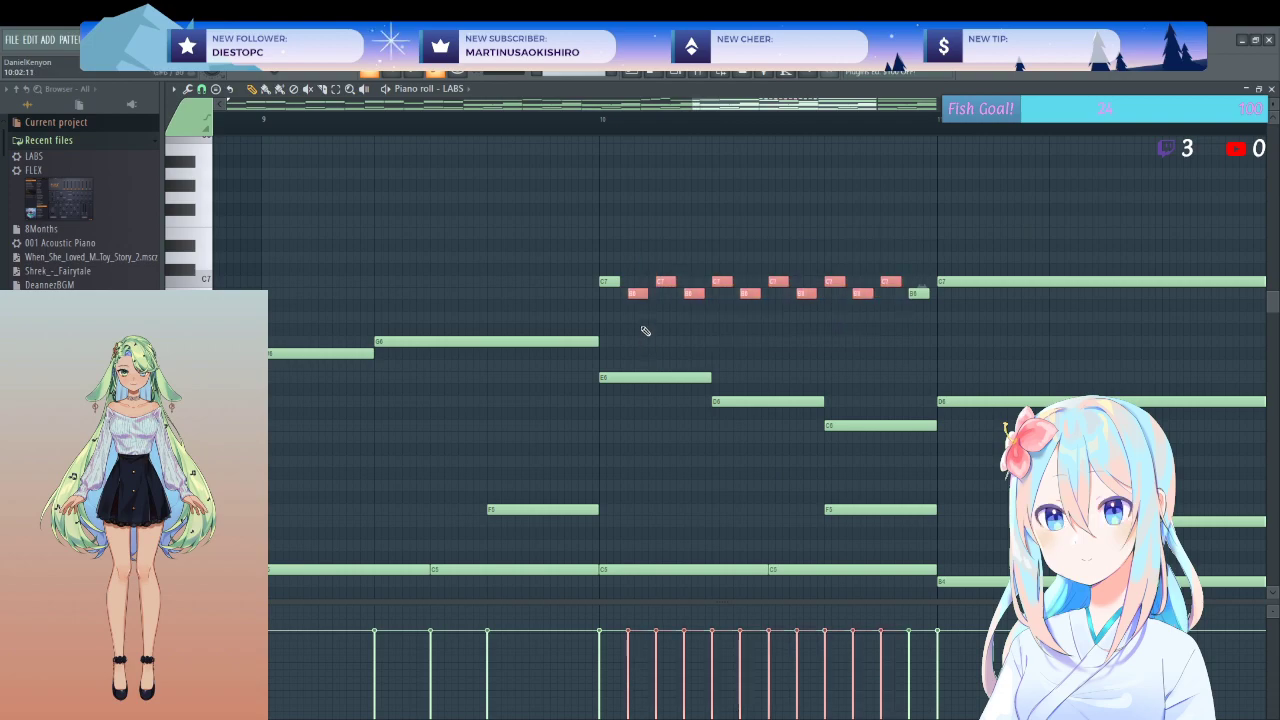
left_click_drag(637, 293, 630, 293)
left_click(886, 302)
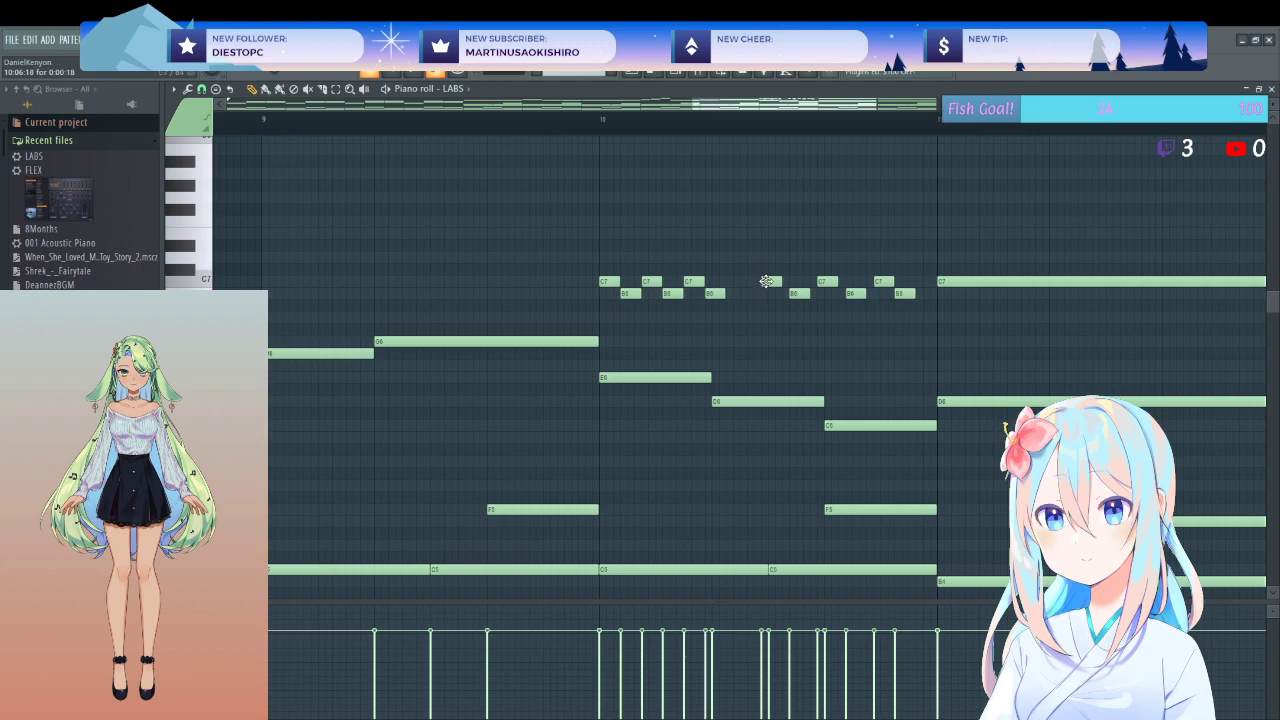
mouse_move(739, 291)
left_mouse_down()
mouse_move(790, 293)
mouse_move(758, 292)
left_mouse_up()
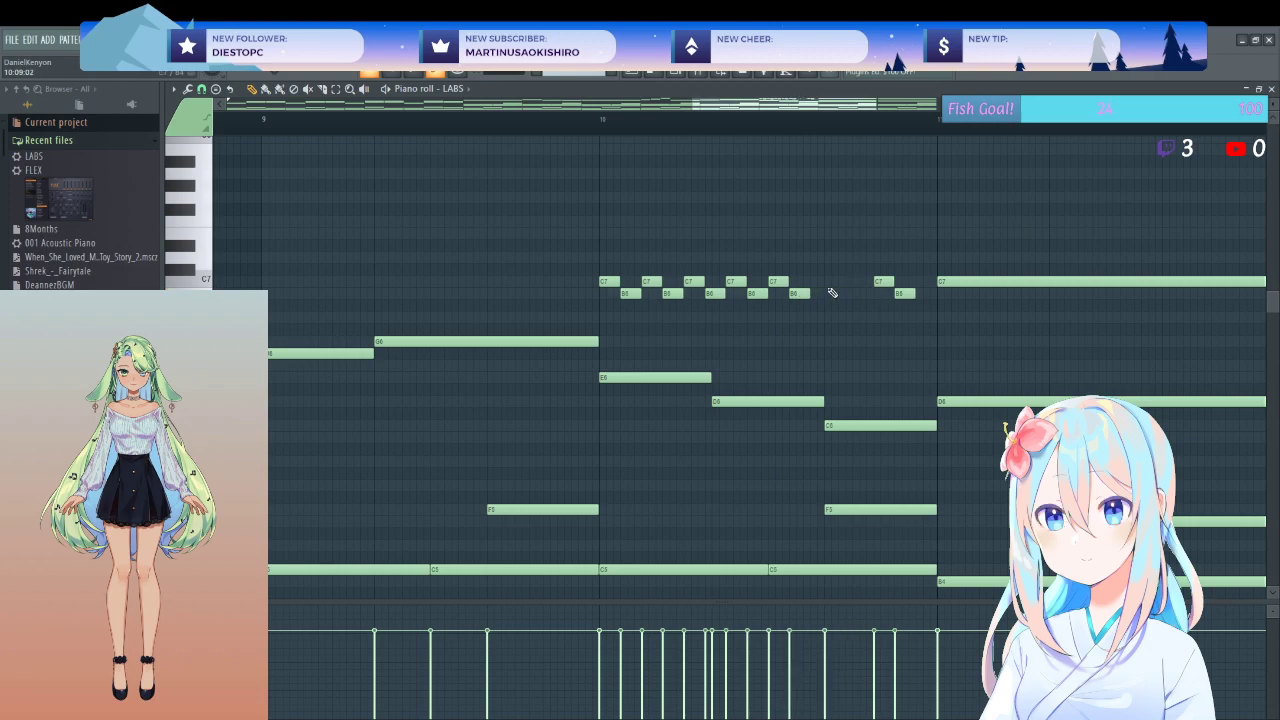
left_click_drag(874, 282, 820, 284)
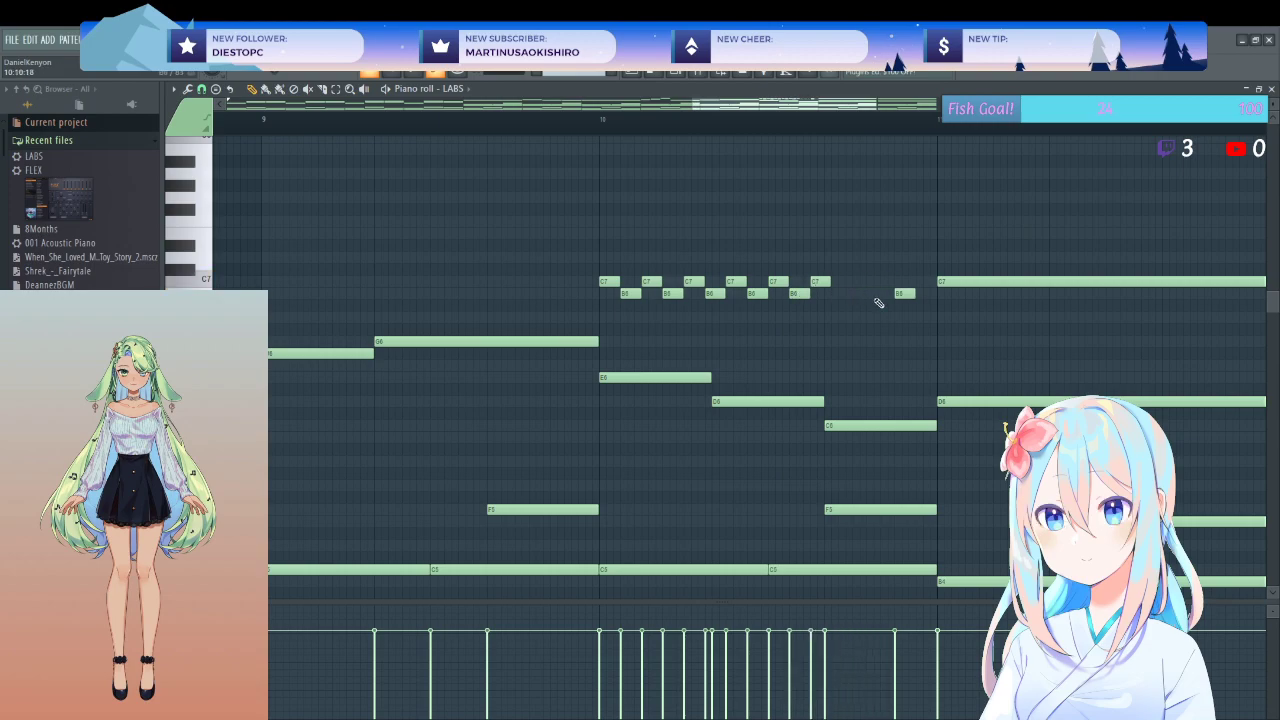
left_click(856, 284)
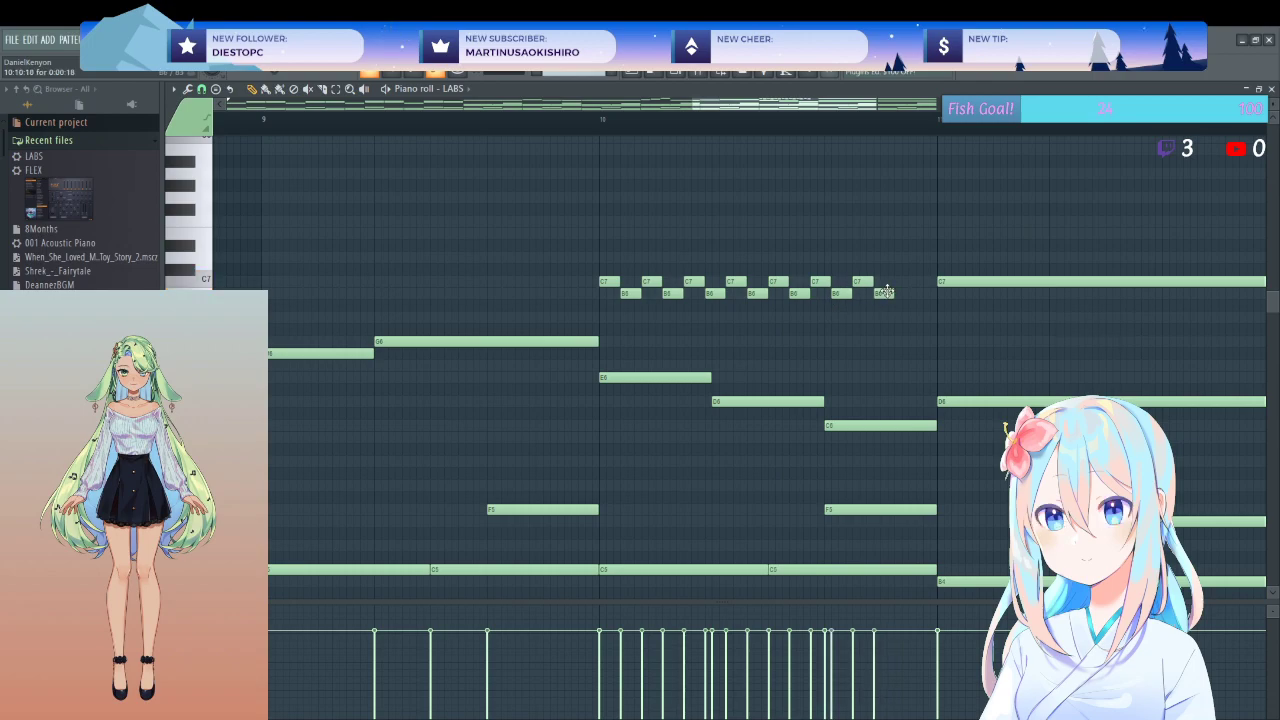
left_click(917, 295)
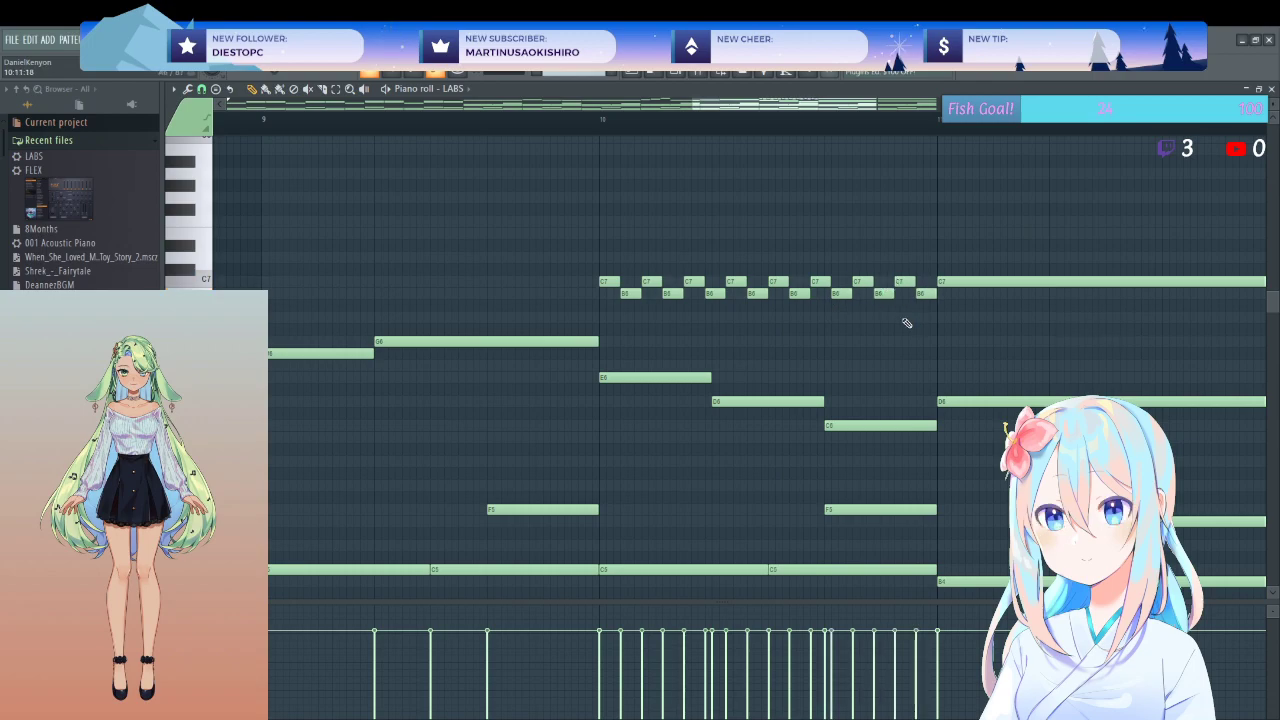
scroll(775, 330, "down", 3)
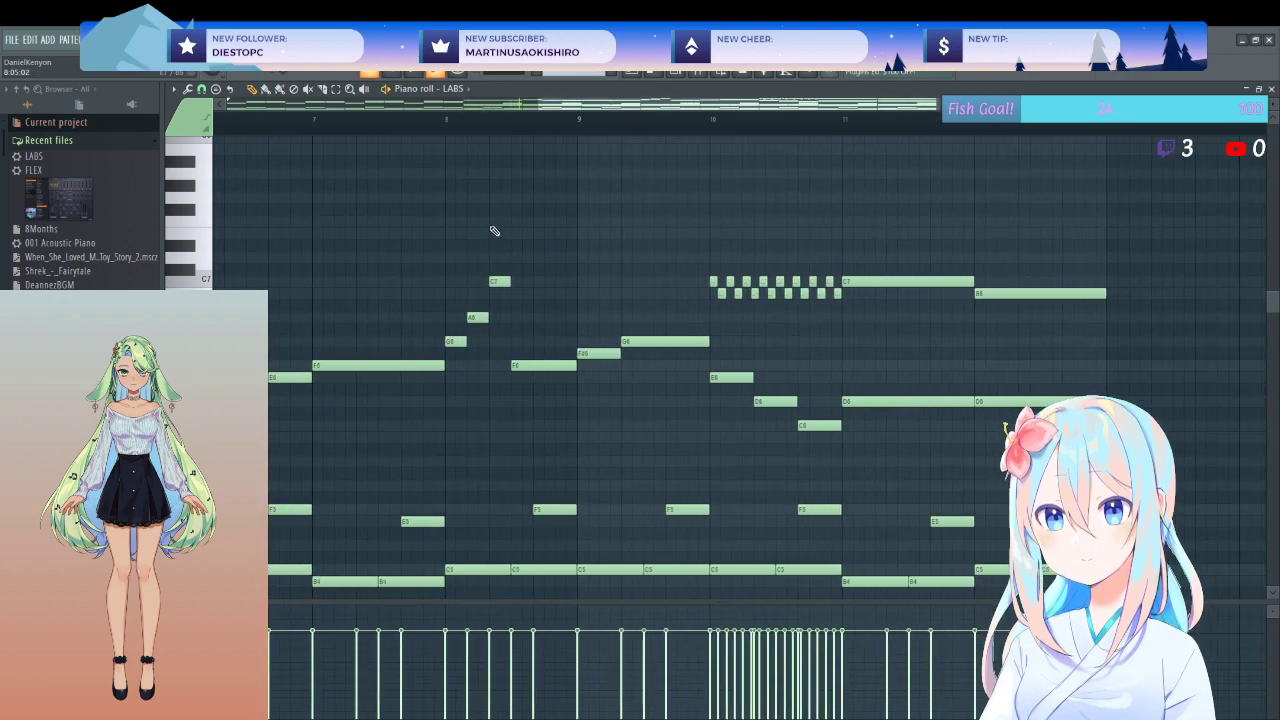
key("space")
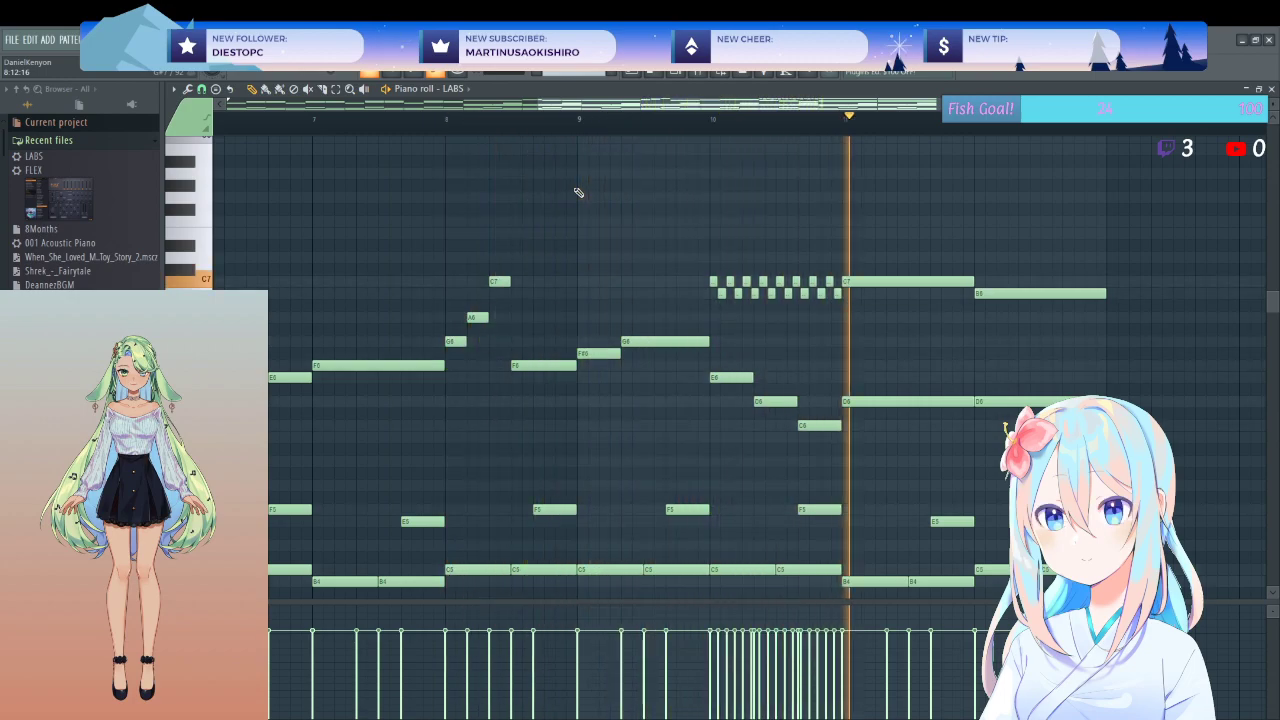
key("space")
- Select only the trill notes in bar 10 and shape their velocities into a ramp rising from soft to loud
left_click_drag(831, 237, 747, 332)
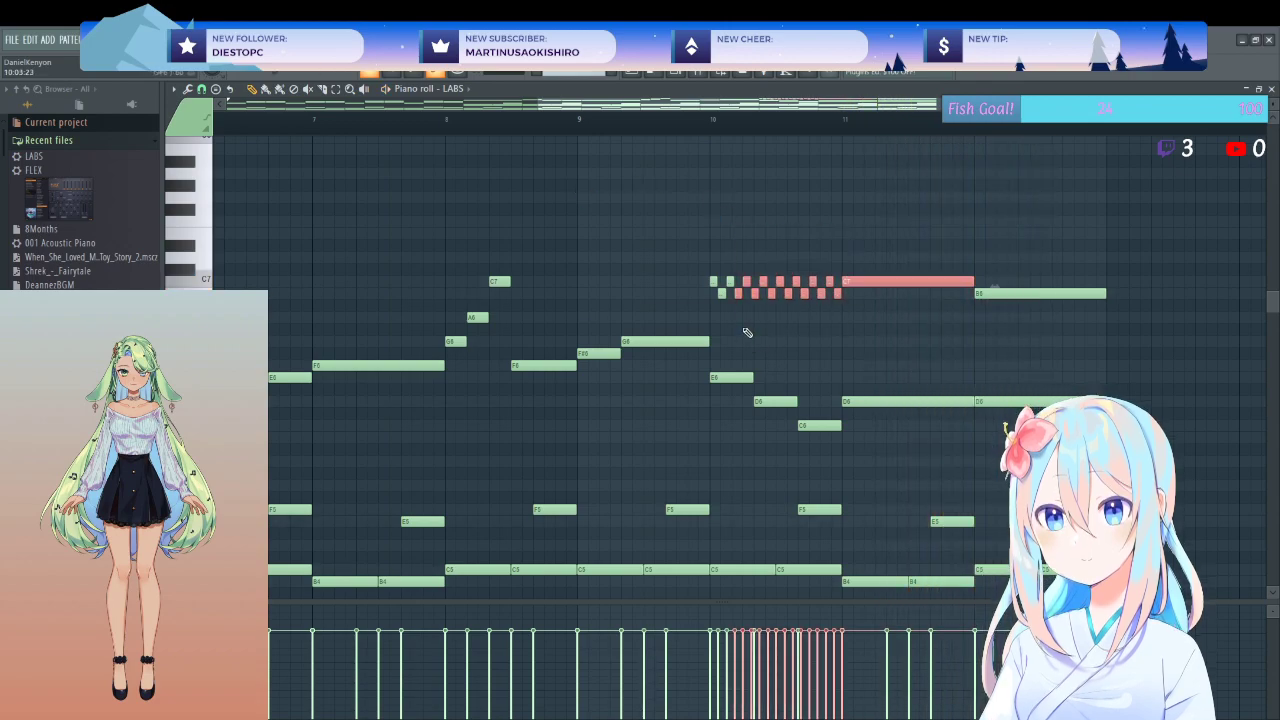
left_click_drag(838, 242, 708, 342)
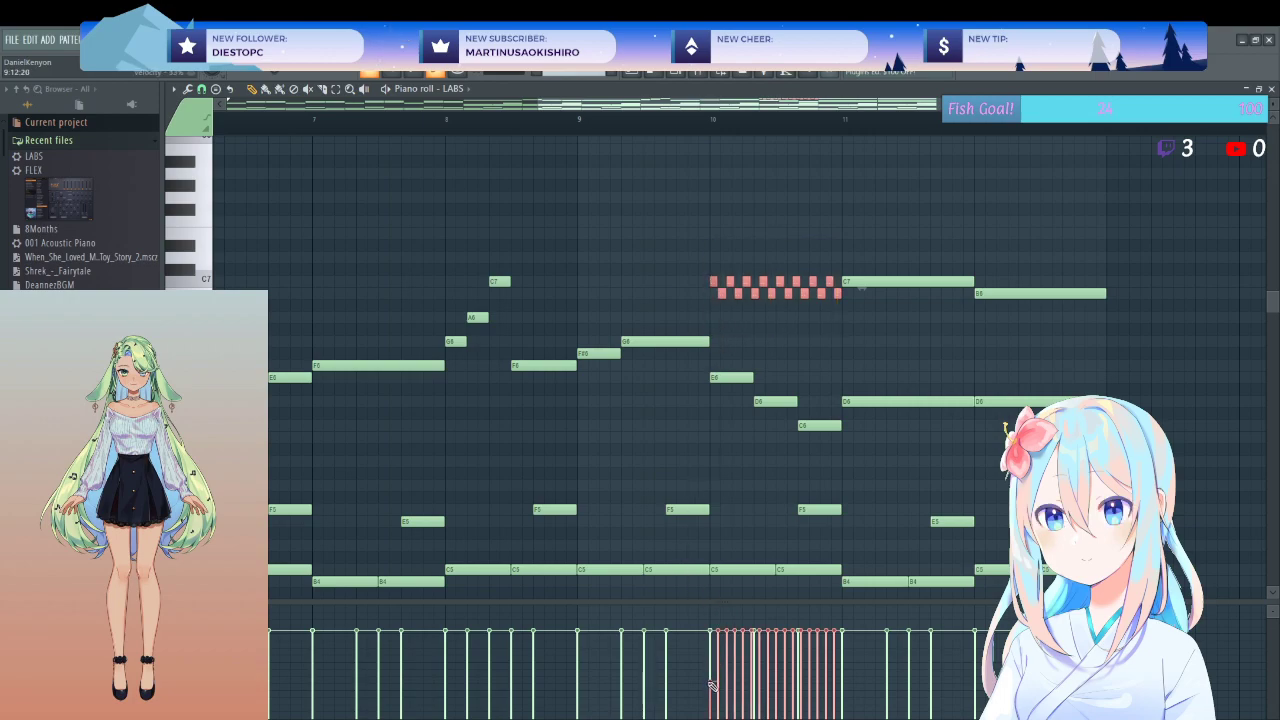
left_click_drag(735, 682, 814, 648)
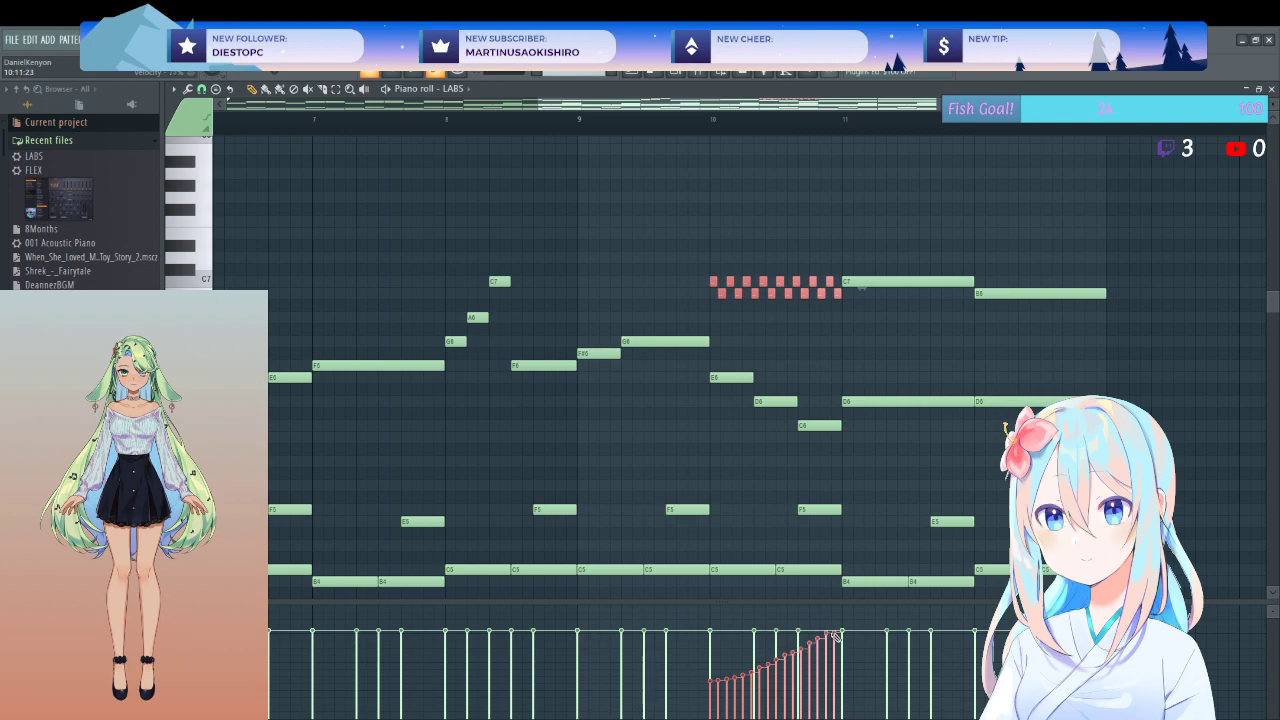
- Deselect the trill notes and play back the passage to hear the crescendo in bar 10
left_click(849, 457)
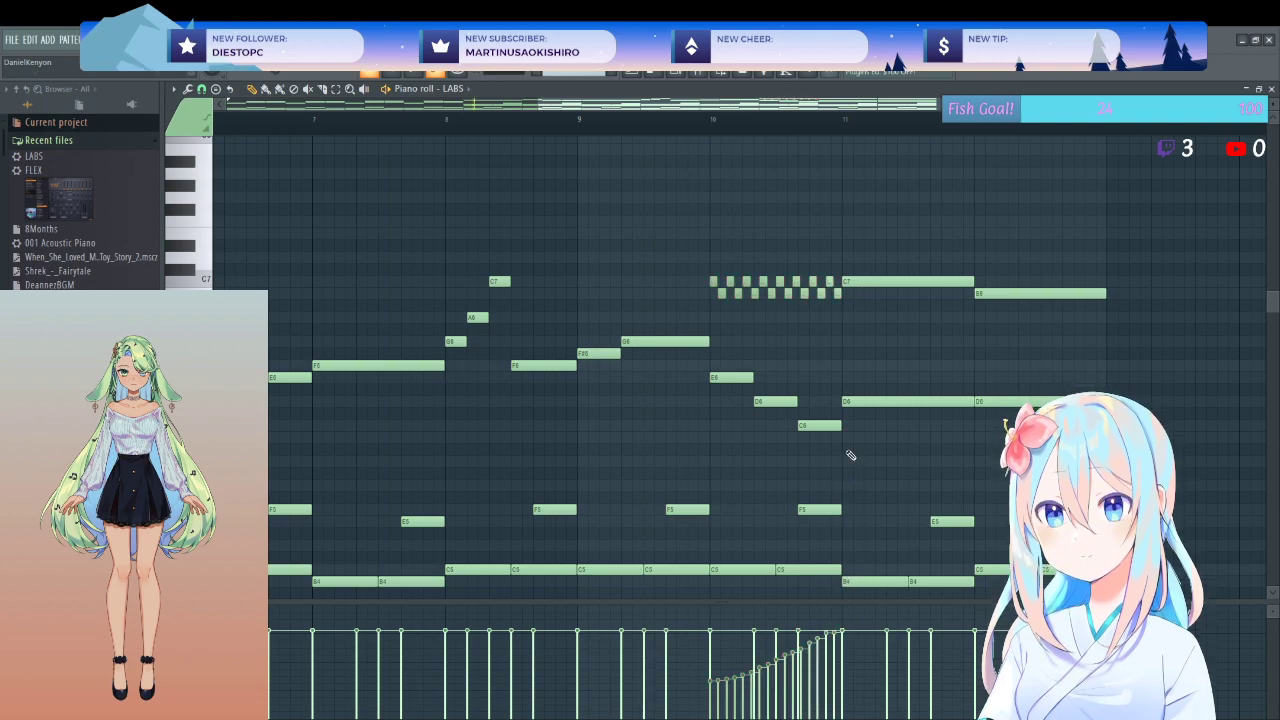
key("space")
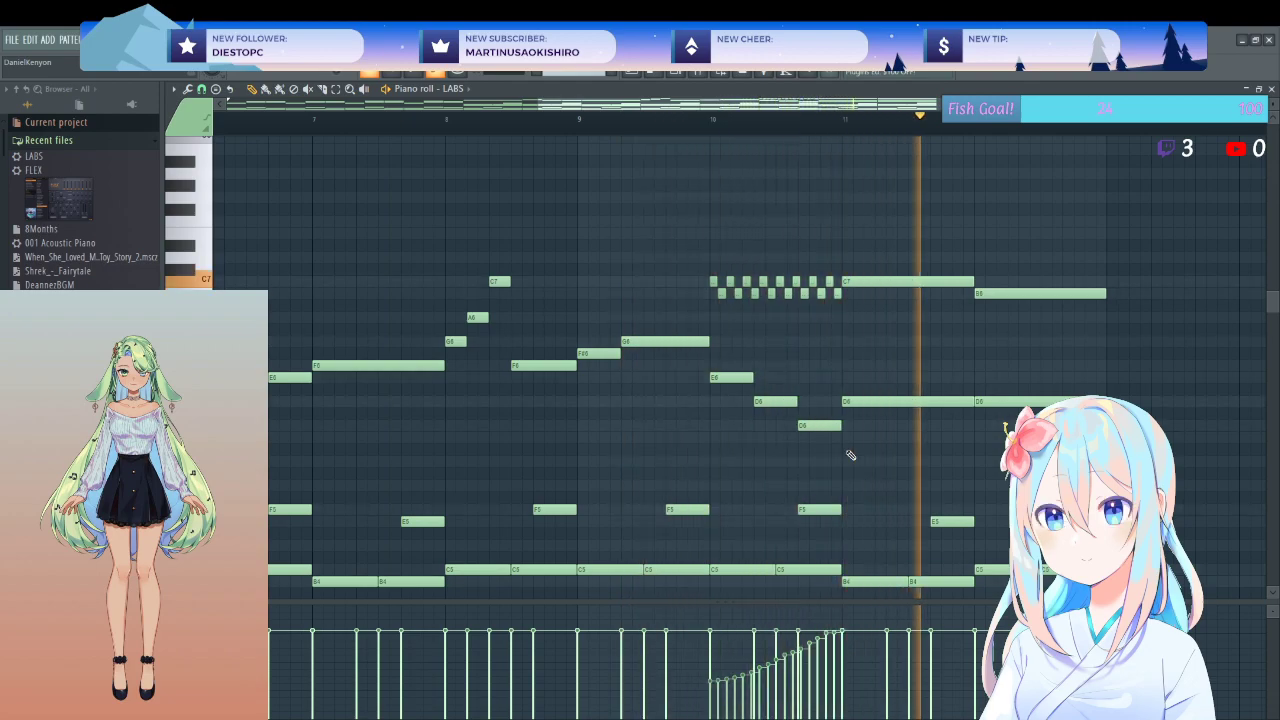
key("space")
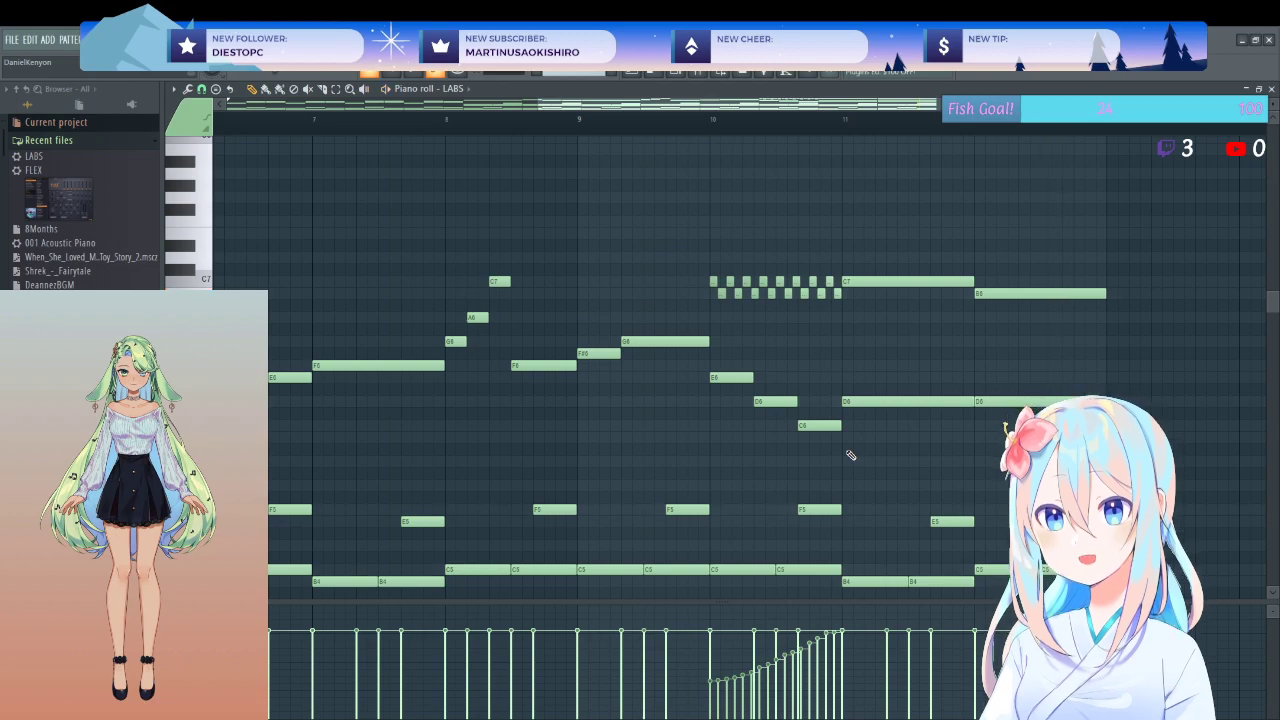
- Select the moving A3, C4, B3 and G3 accompaniment notes in bars 5 to 12, lower their velocities slightly, and play back
scroll(882, 383, "down", 3)
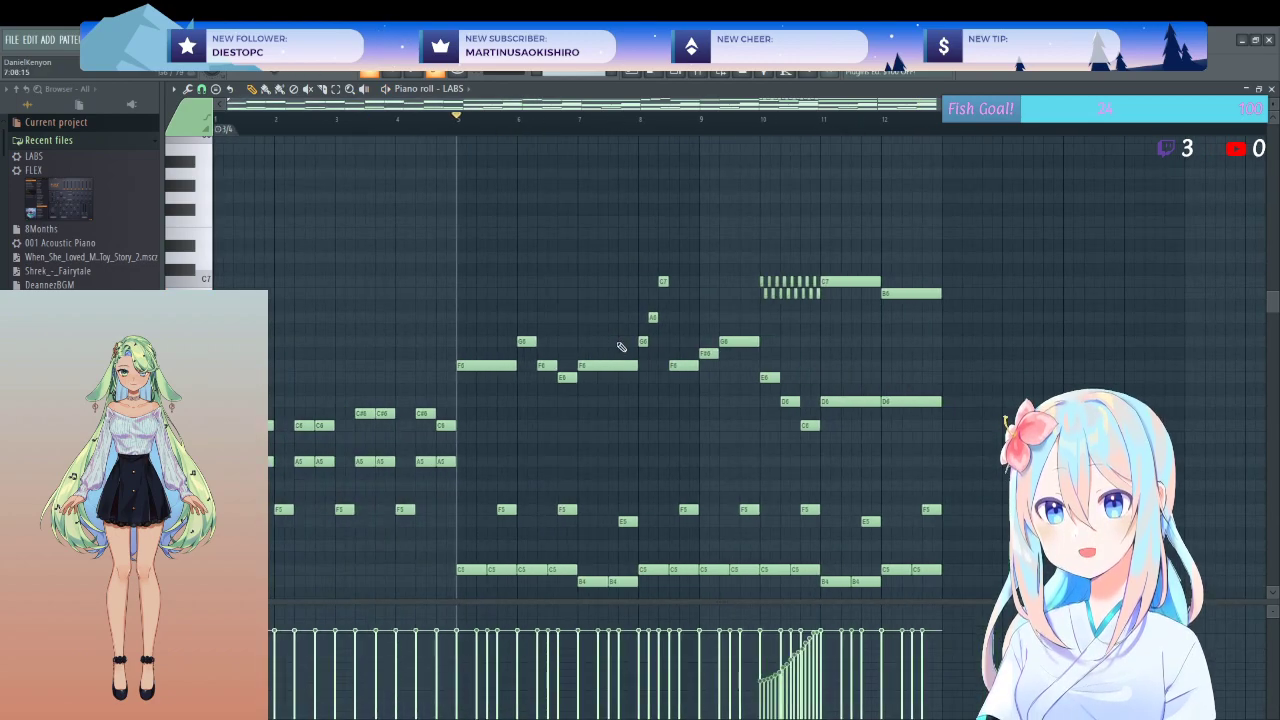
scroll(968, 377, "down", 8)
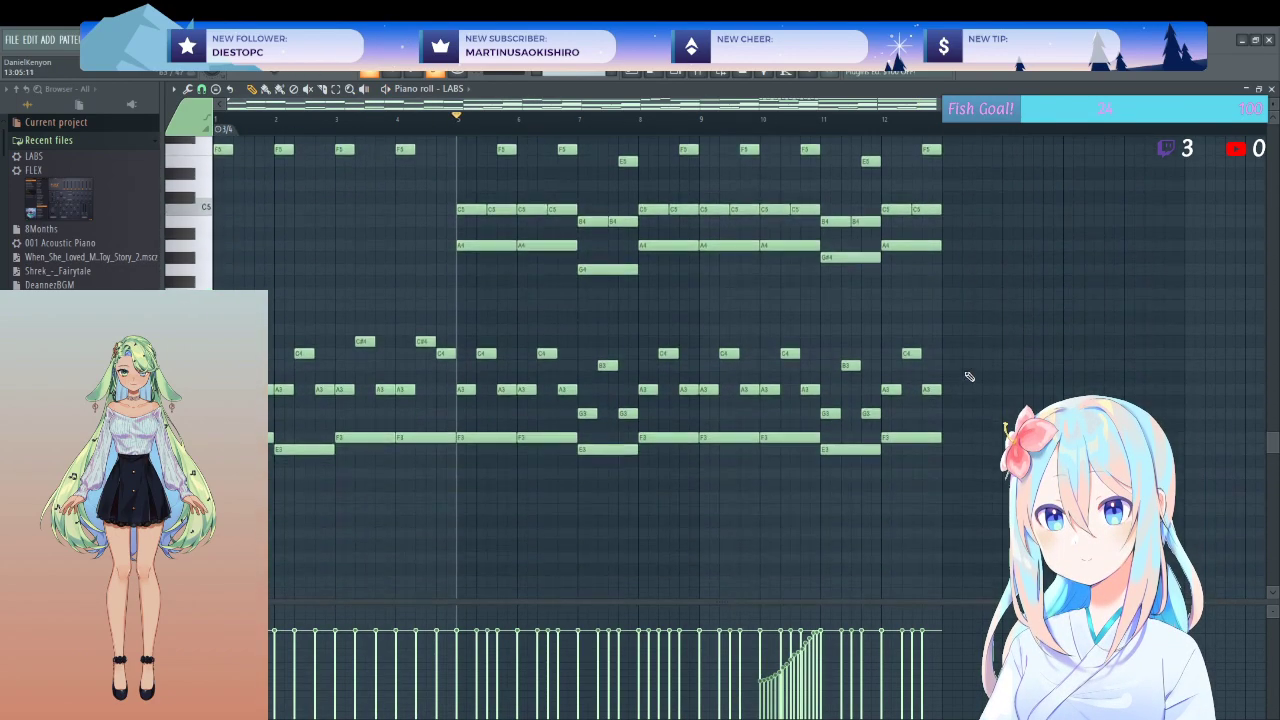
scroll(968, 375, "down", 1)
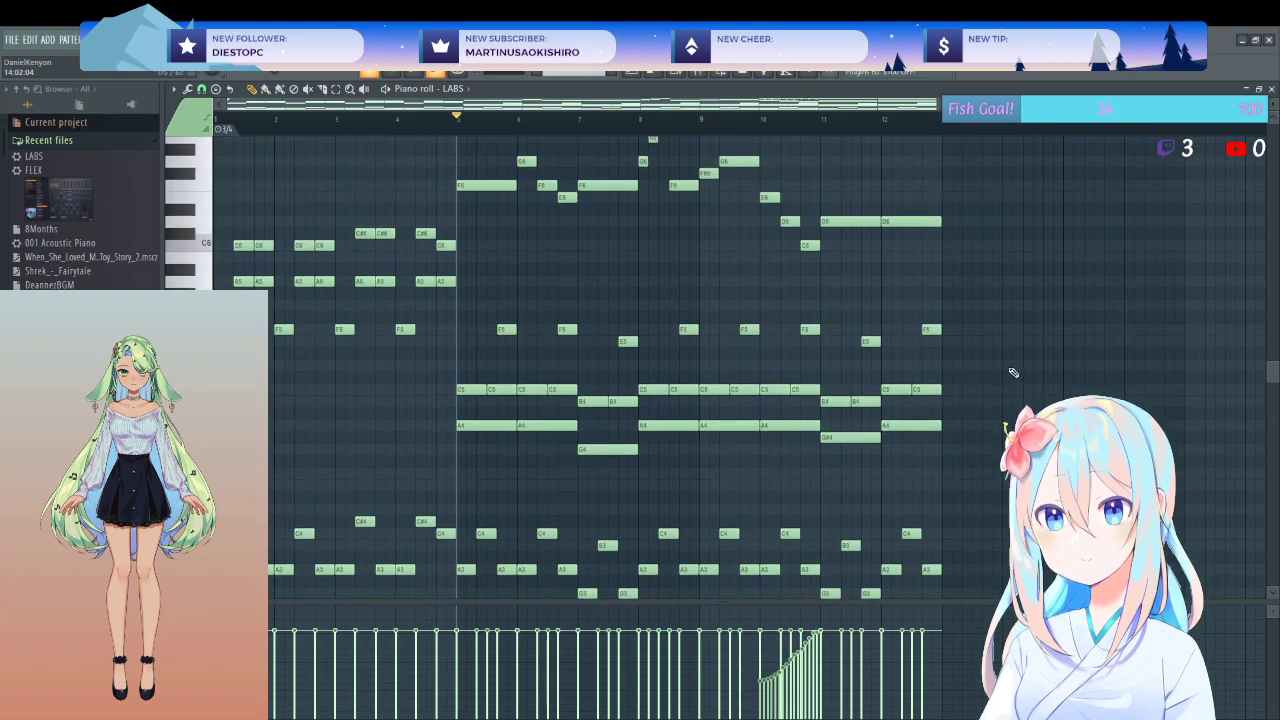
left_click_drag(969, 373, 476, 491)
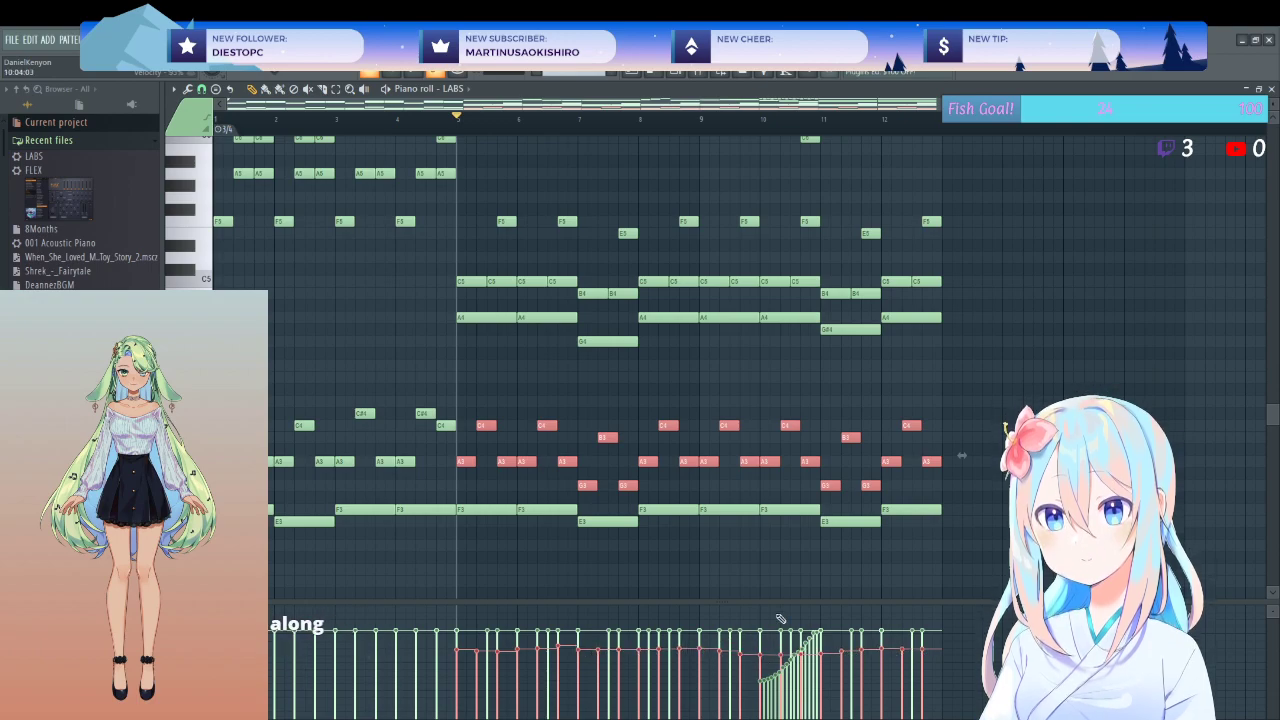
left_click(1006, 528)
key("space")
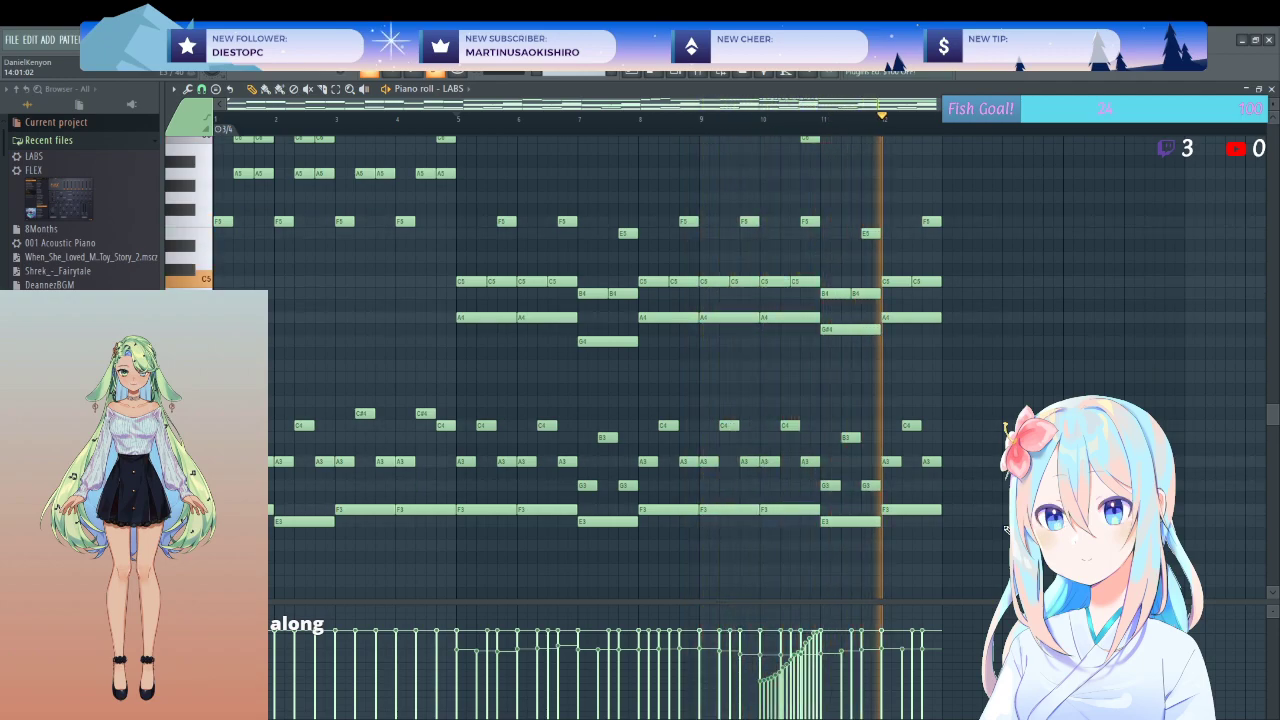
- Add held harmony notes B5, C6, D6, C6 and B5 under the melody in bars 5 to 9, one per bar, and play back
scroll(990, 495, "up", 3)
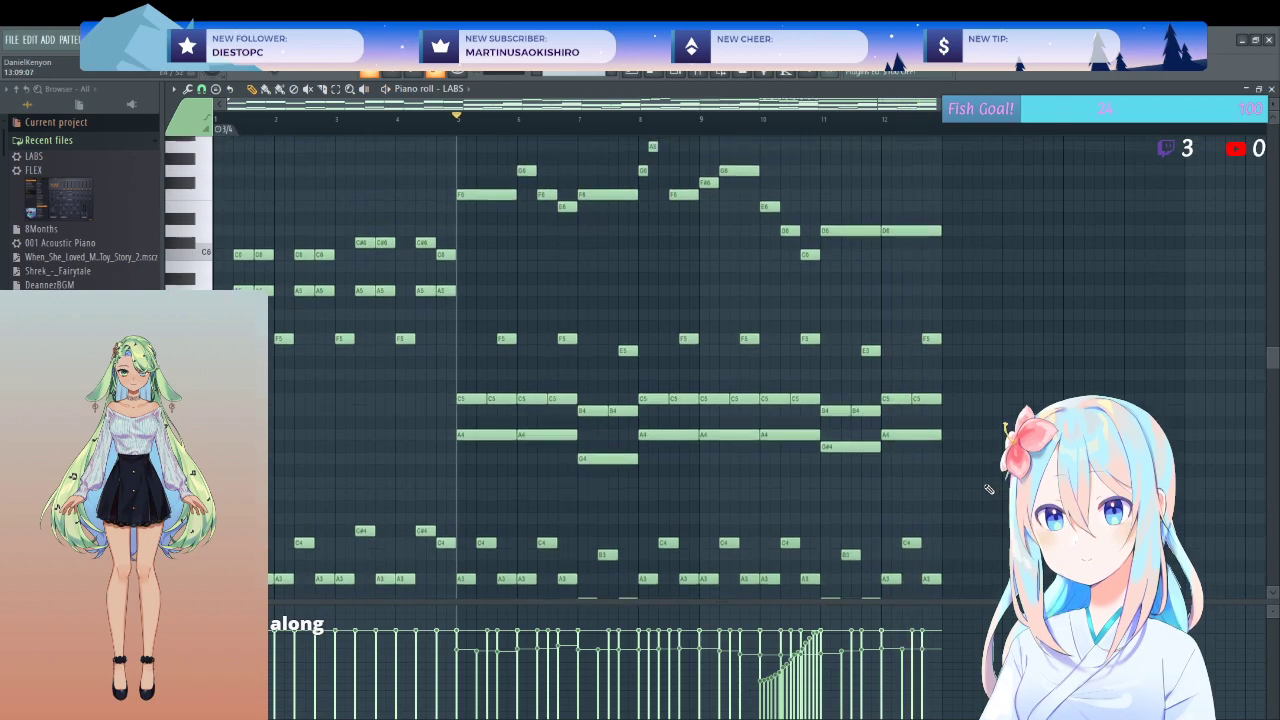
scroll(988, 489, "up", 3)
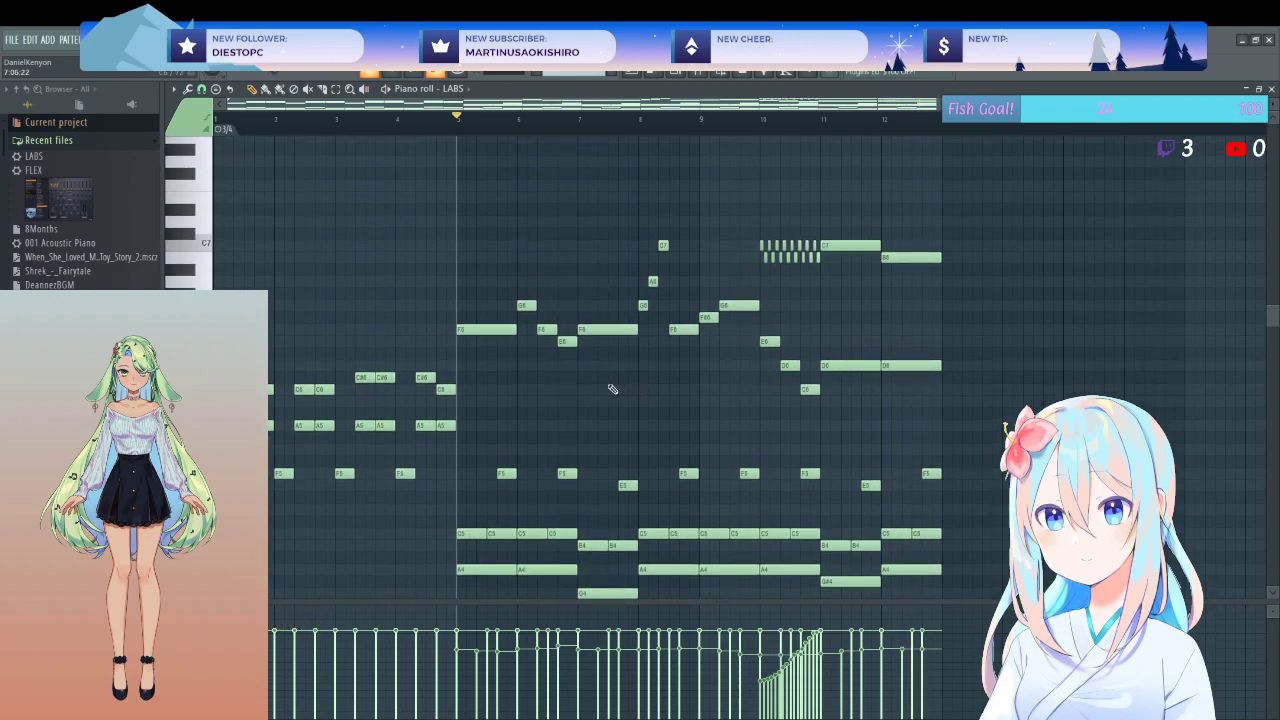
left_click(479, 401)
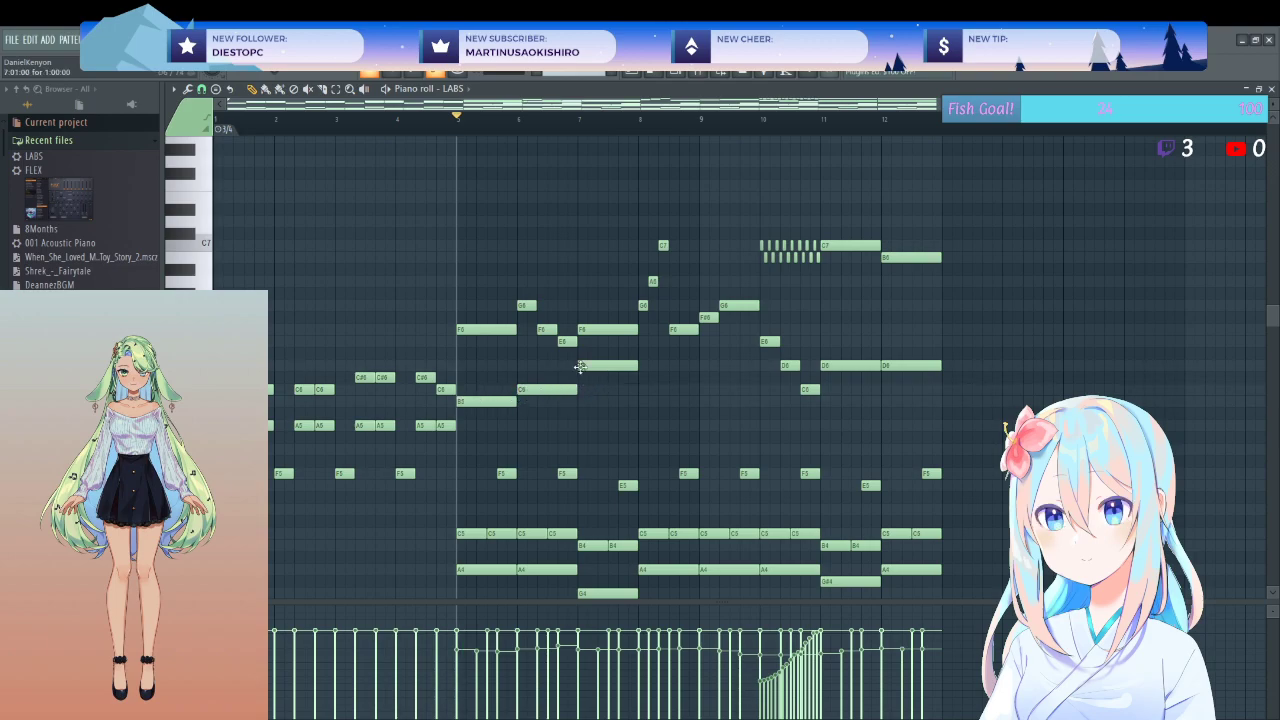
left_click(706, 403)
key("space")
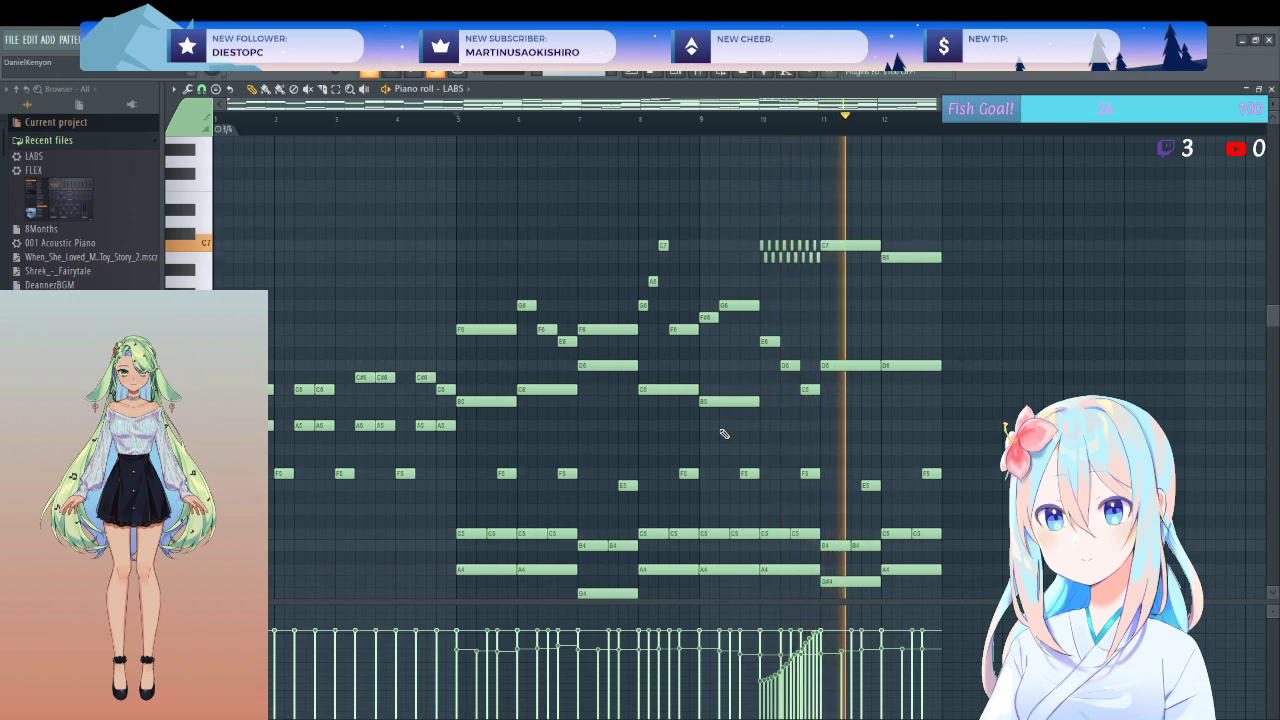
key("space")
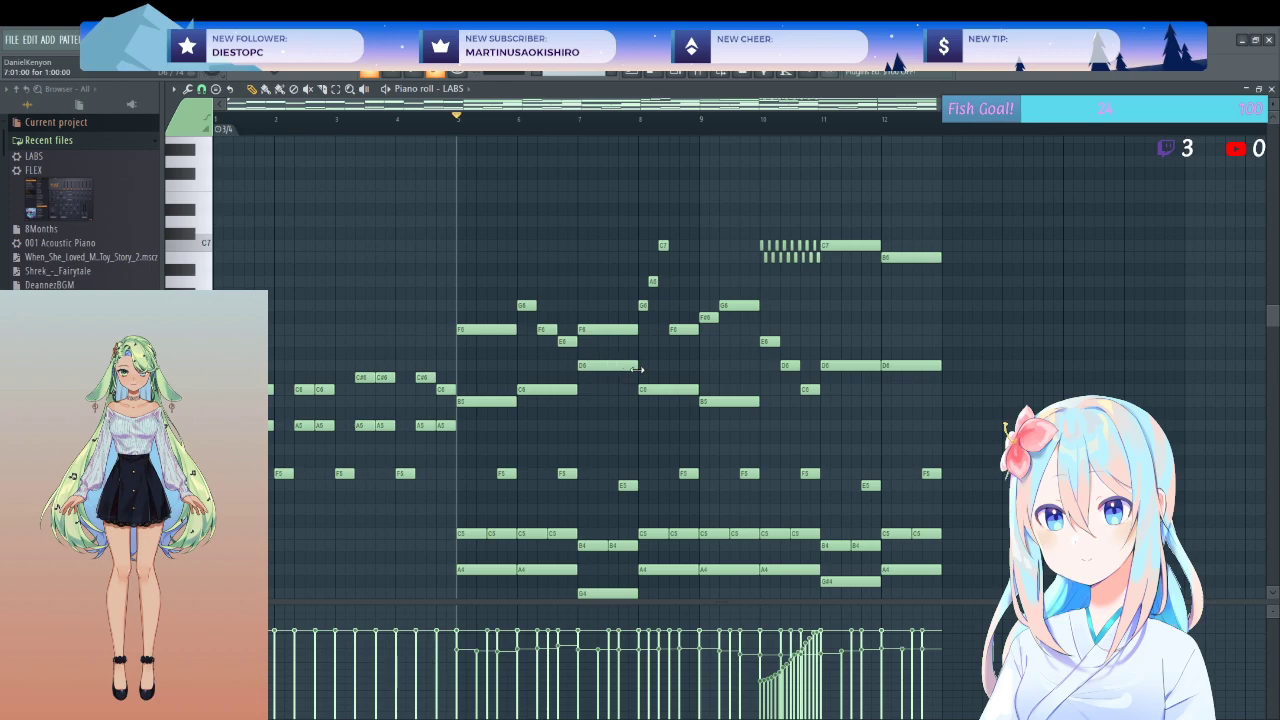
- Shorten the held D6 in bar 7, fill the end of the bar with a short B5, and play back
left_click(627, 401)
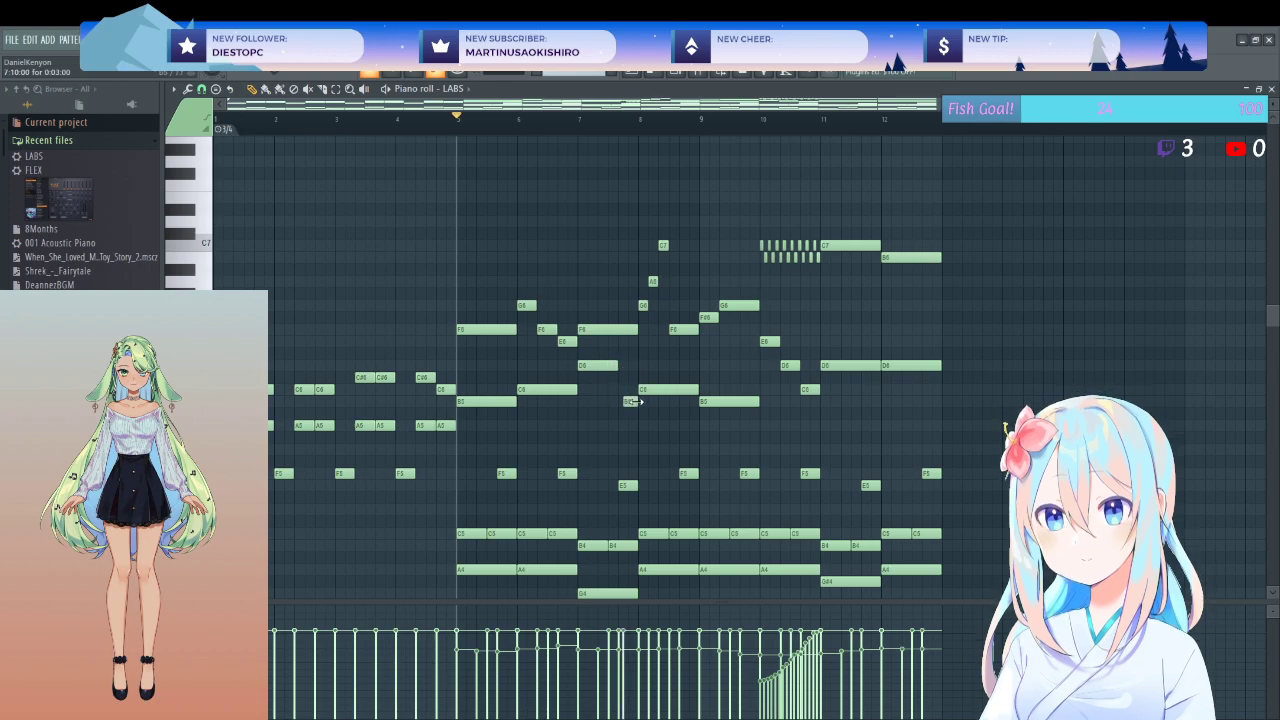
left_click_drag(636, 401, 625, 401)
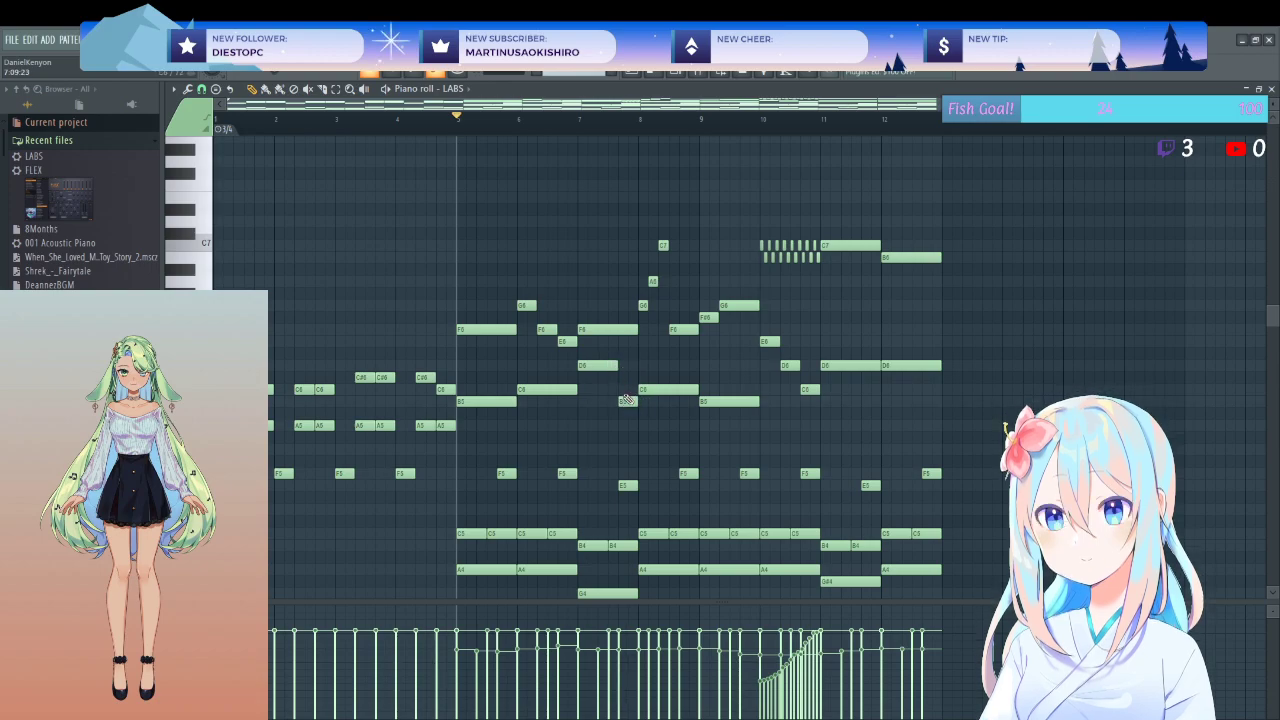
key("space")
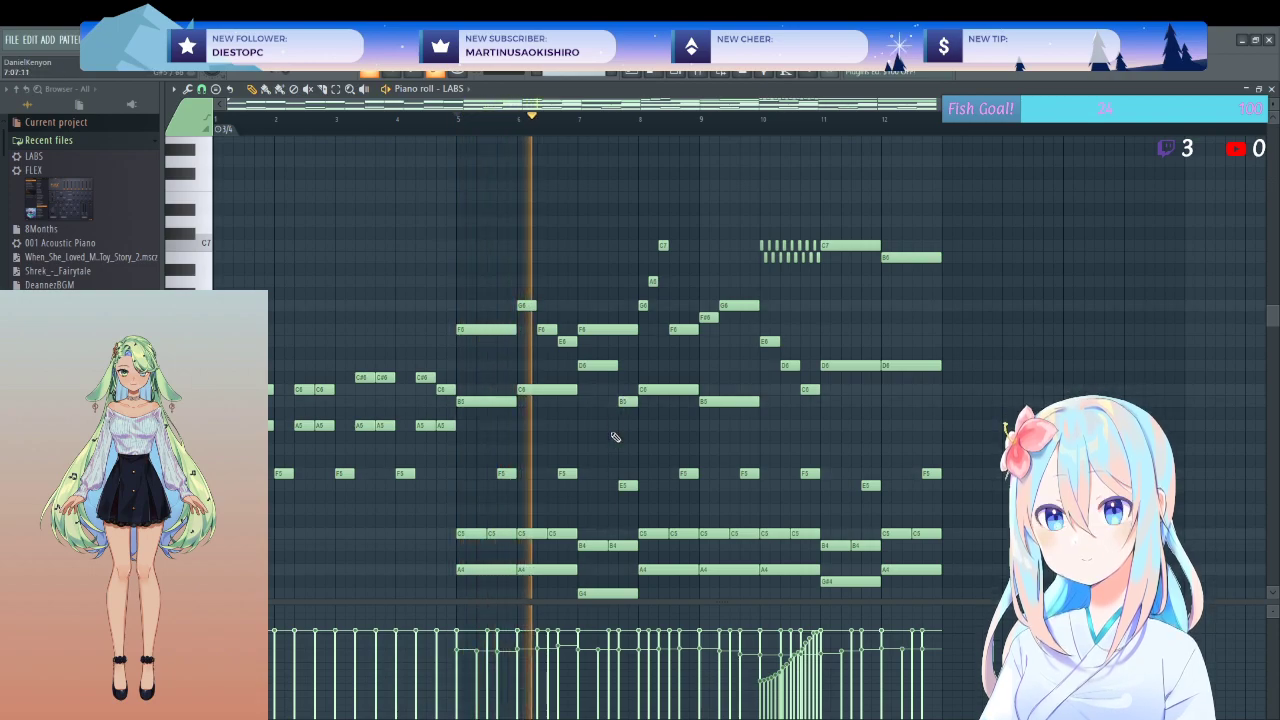
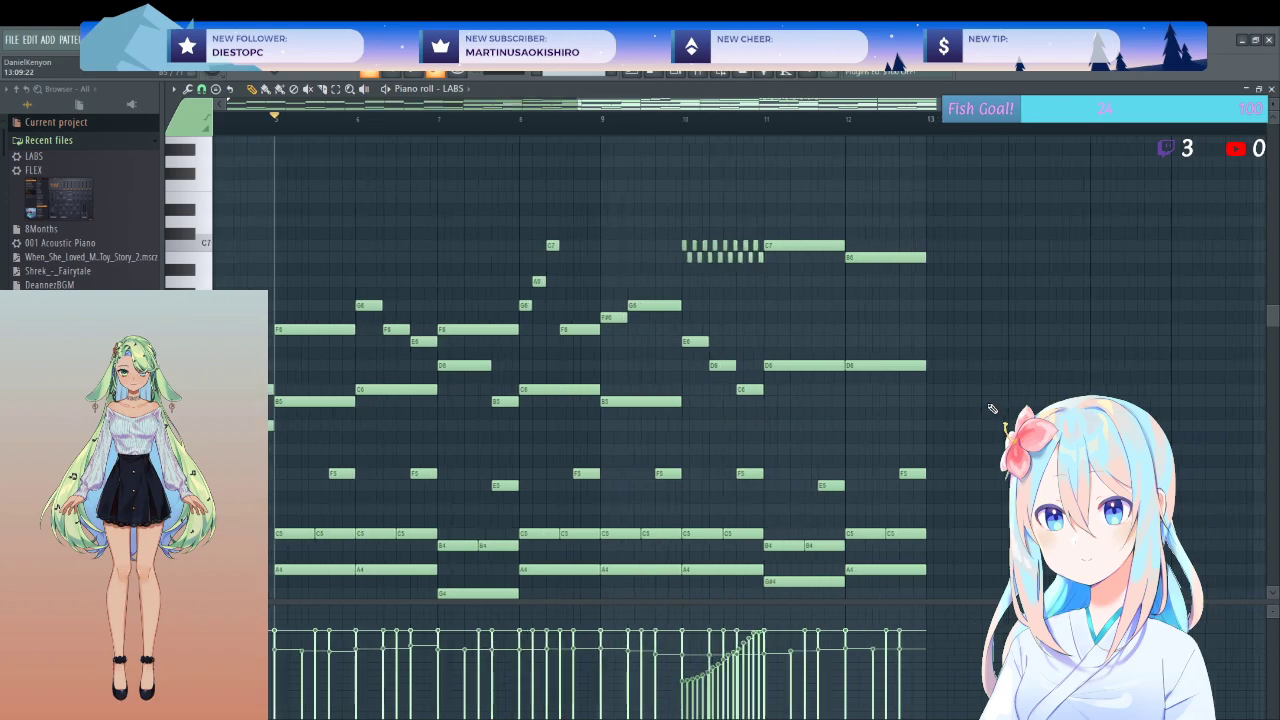
- Add a run of very short notes F6, G6, A6, C7, E7, G7, B7 and A7 from the start of bar 13
scroll(950, 380, "up", 2)
scroll(948, 377, "up", 3)
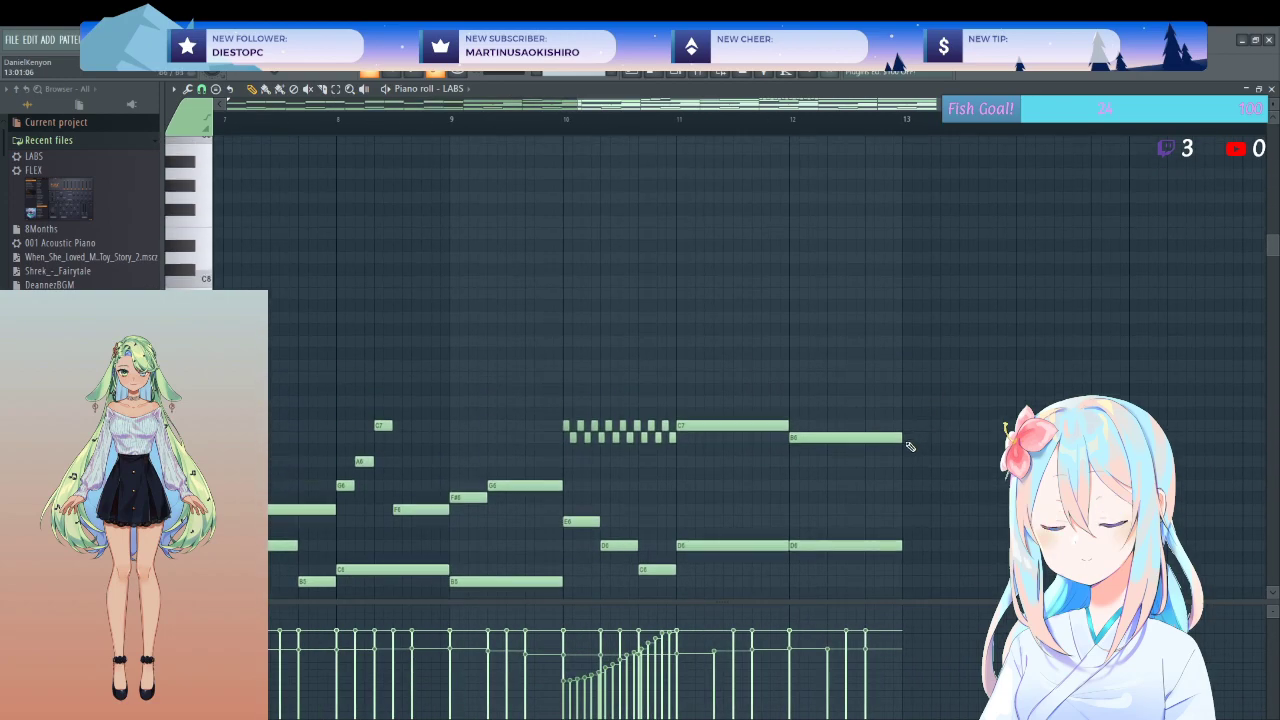
scroll(943, 466, "up", 4)
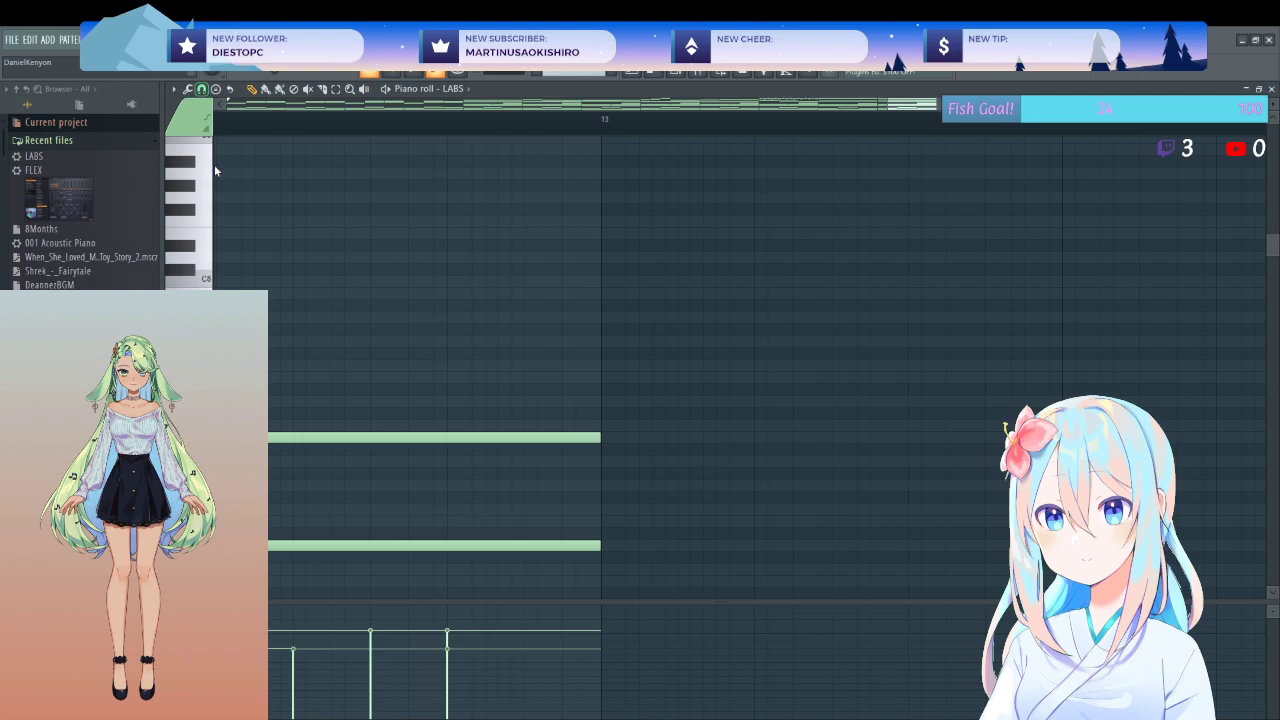
left_click(605, 508)
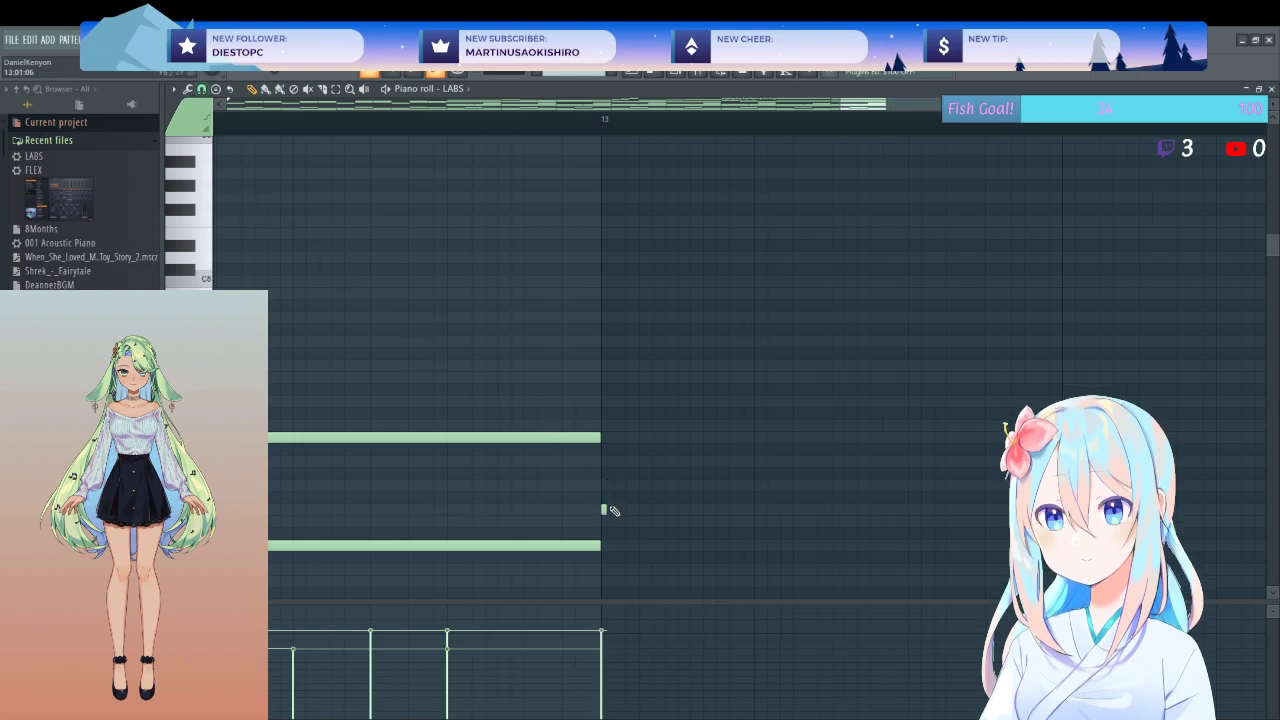
scroll(615, 509, "up", 1)
scroll(594, 540, "up", 2)
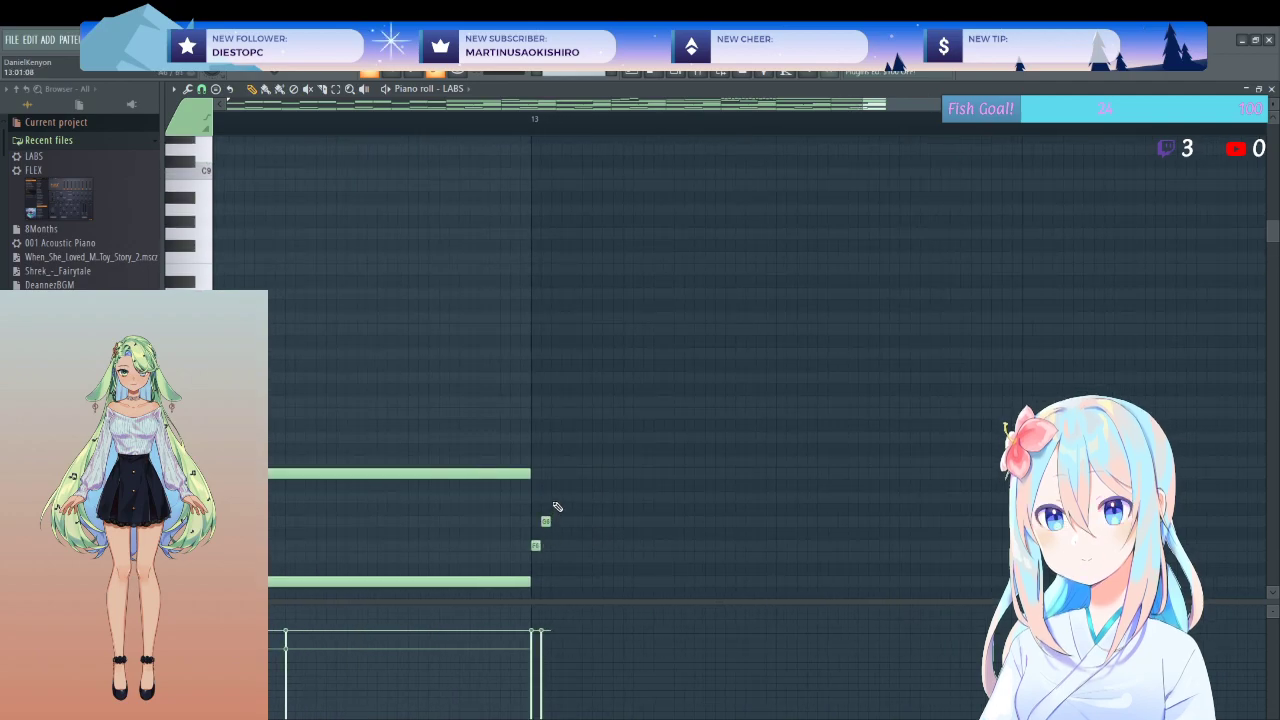
left_click(576, 411)
left_click(587, 378)
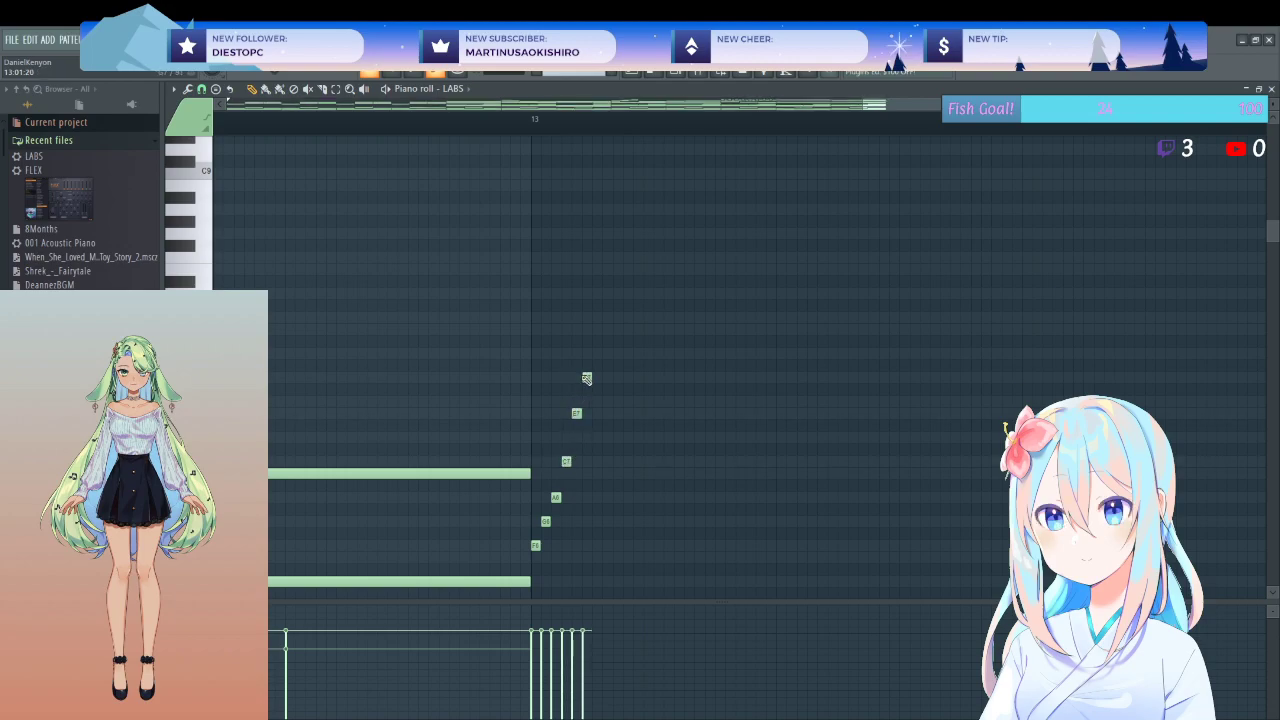
left_click(595, 330)
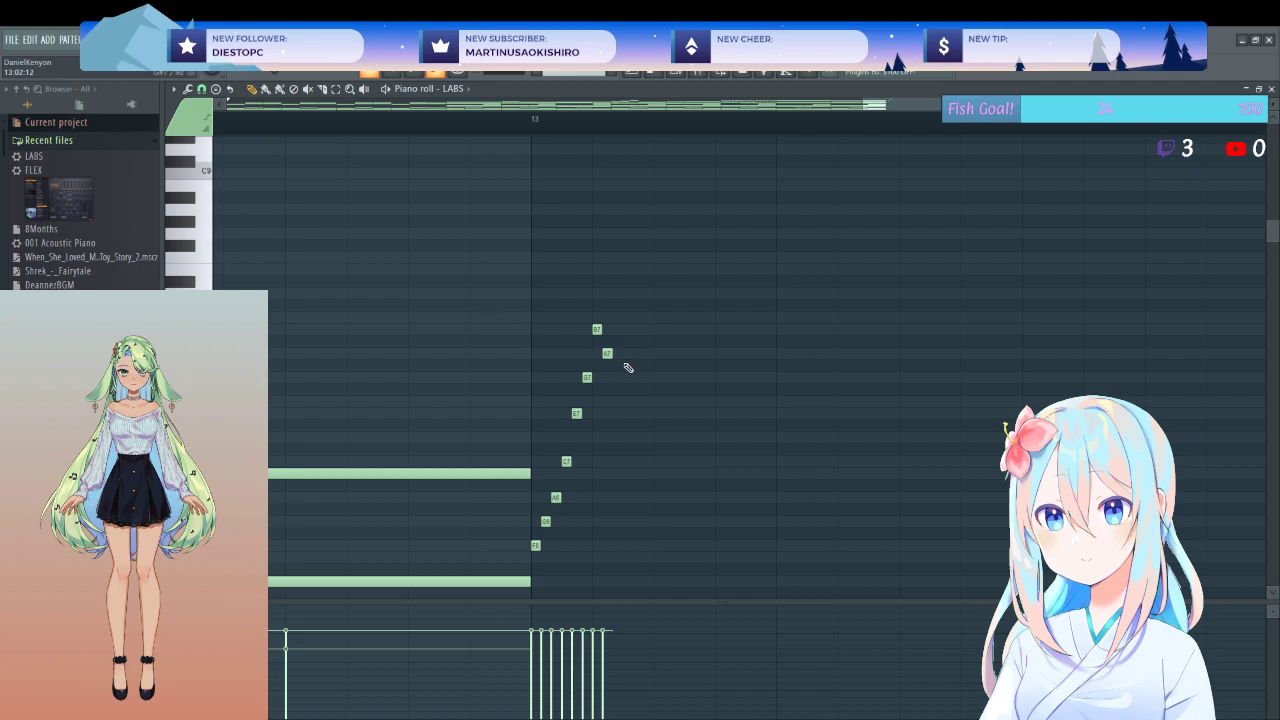
- Add an F7 of length 0:00:12 leading into a G7 of length 0:02:00 after the run, and play back from bar 10
left_click_drag(598, 378, 661, 378)
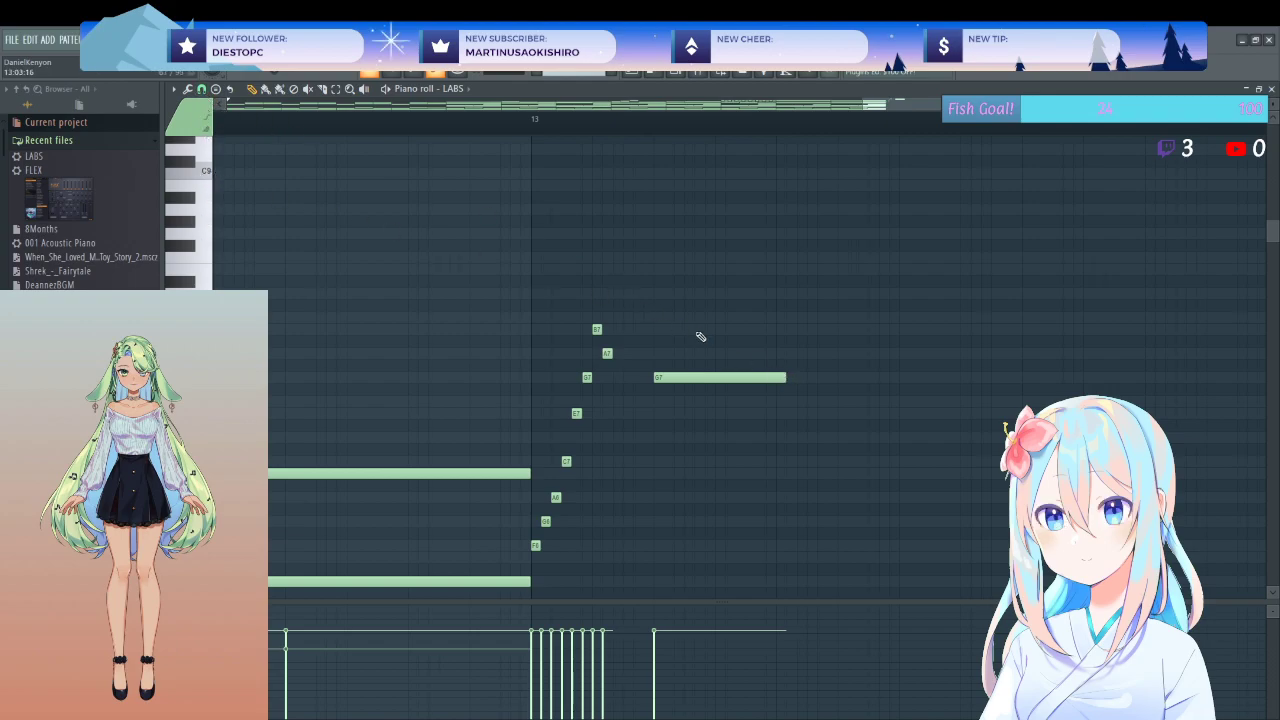
left_click_drag(786, 374, 782, 374)
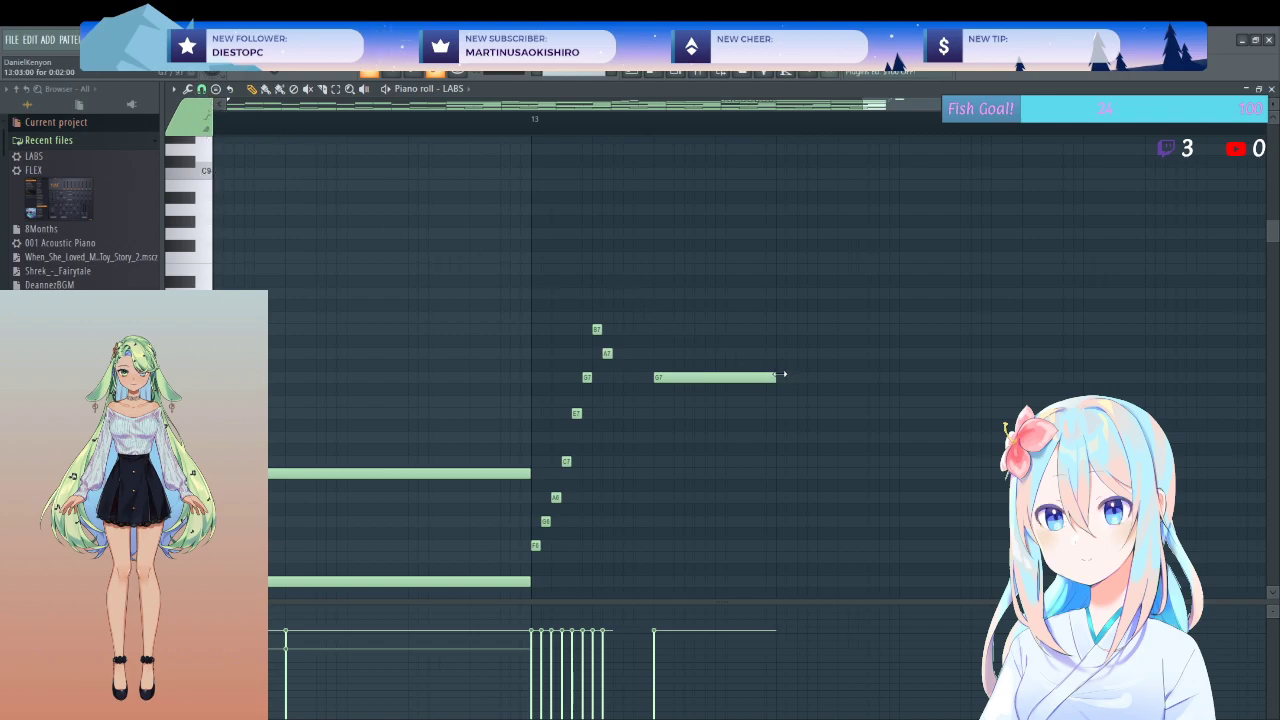
left_click(619, 401)
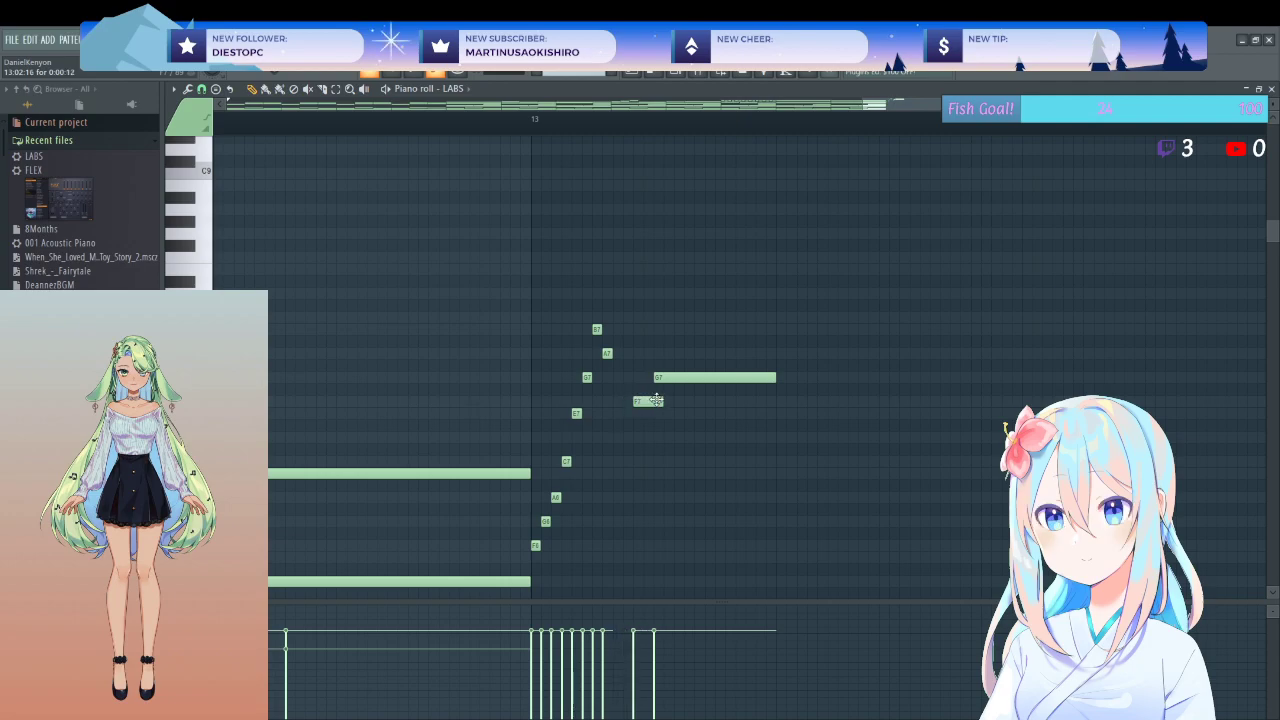
left_click_drag(655, 400, 645, 401)
scroll(640, 395, "down", 3)
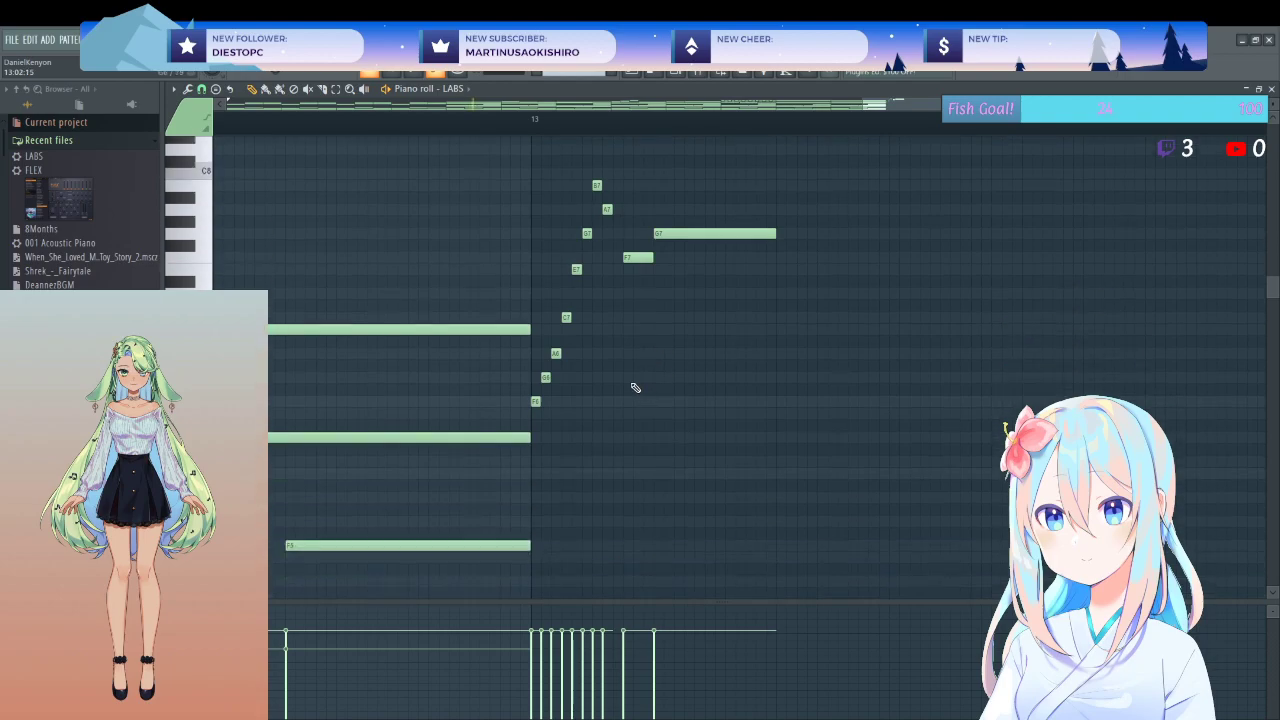
scroll(638, 390, "down", 5)
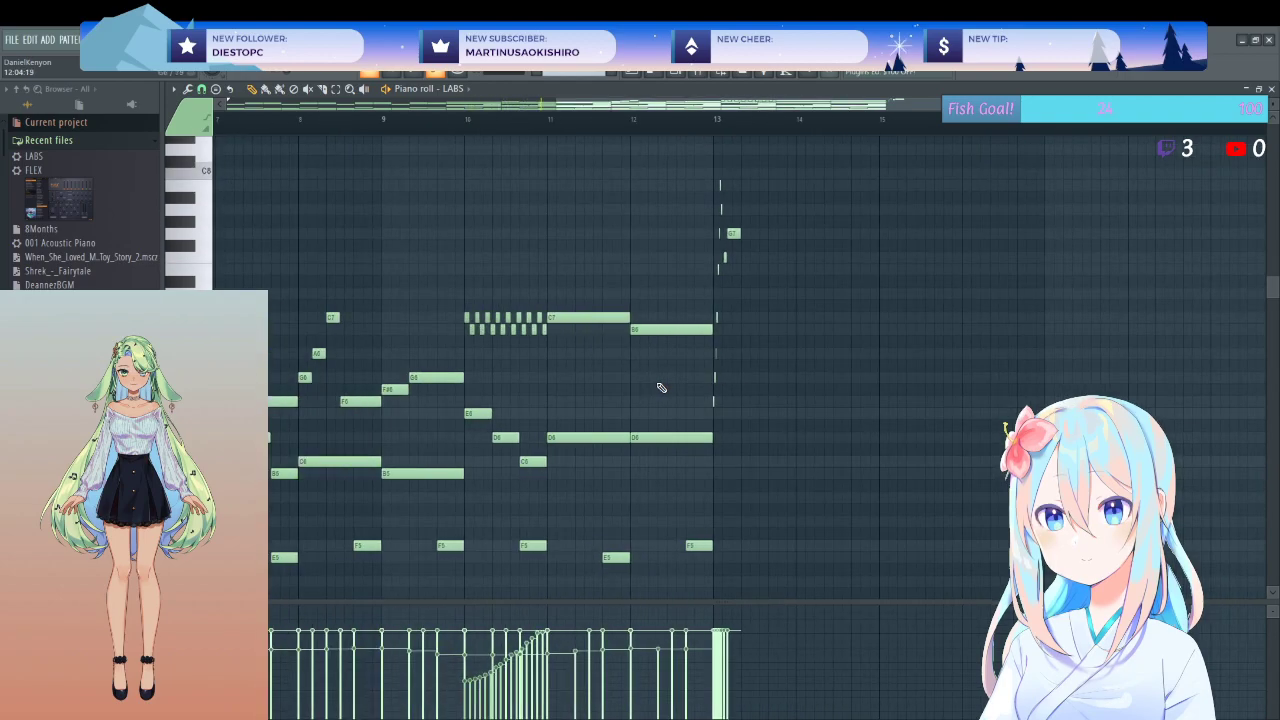
left_click(468, 128)
key("space")
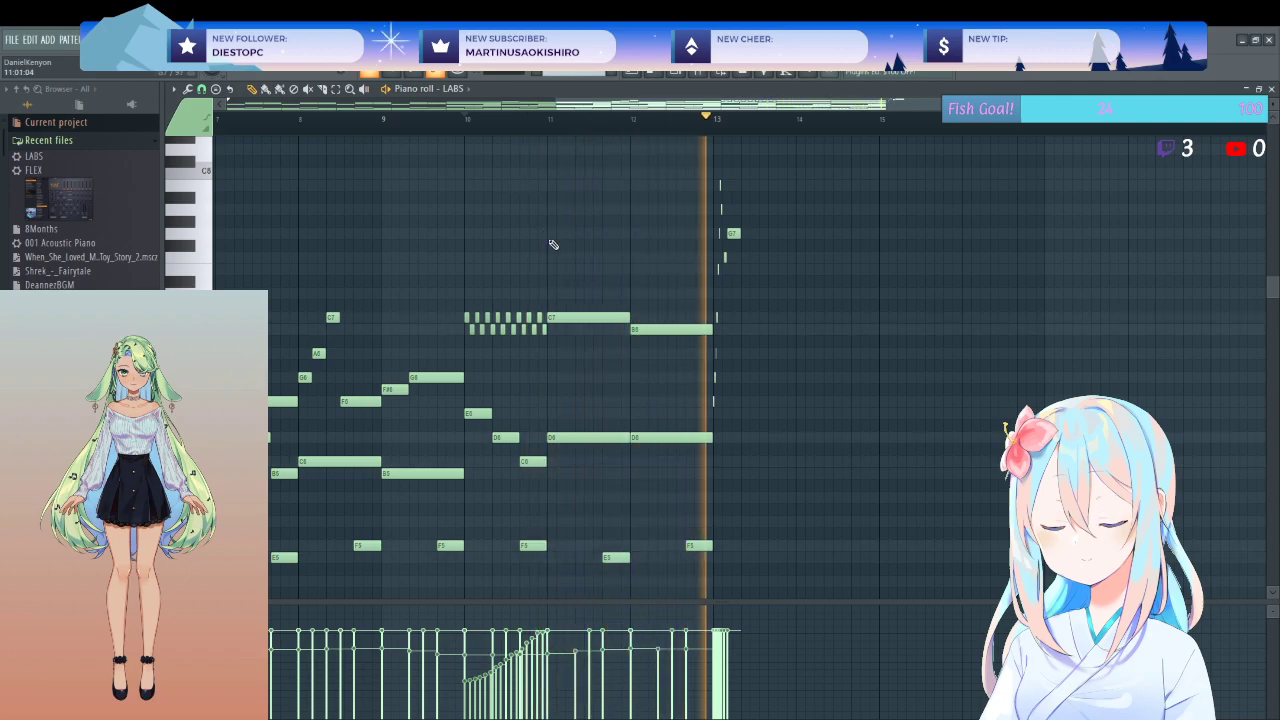
key("space")
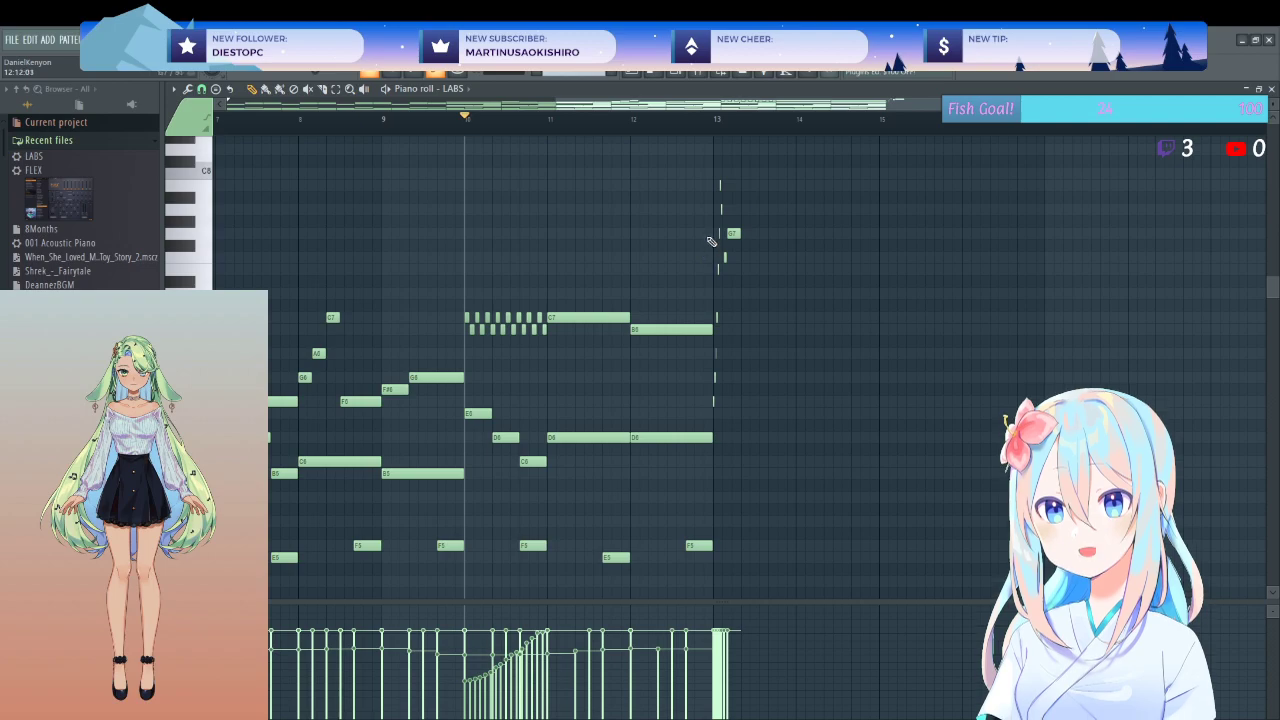
- Delete the whole run of short notes and the F7 and G7 from bar 13
scroll(900, 245, "up", 4)
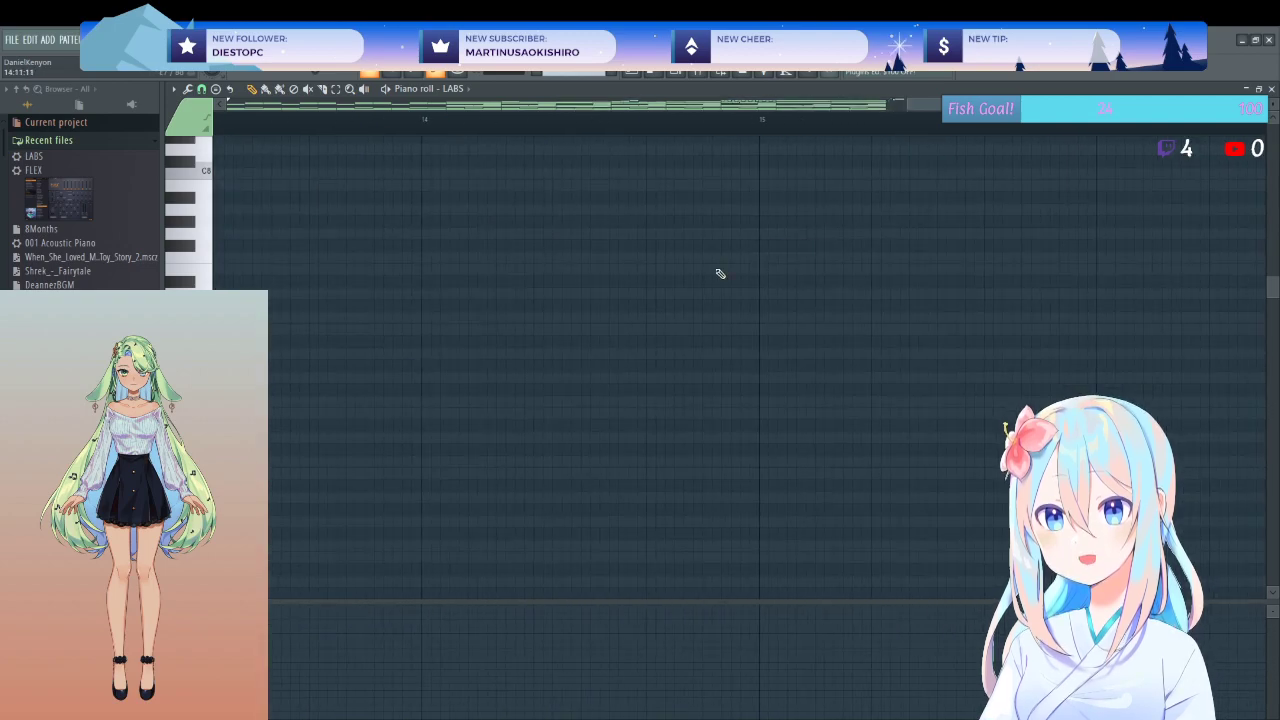
scroll(525, 235, "up", 4)
right_click(575, 185)
right_click(565, 233)
right_click(544, 317)
right_click(536, 352)
right_click(524, 377)
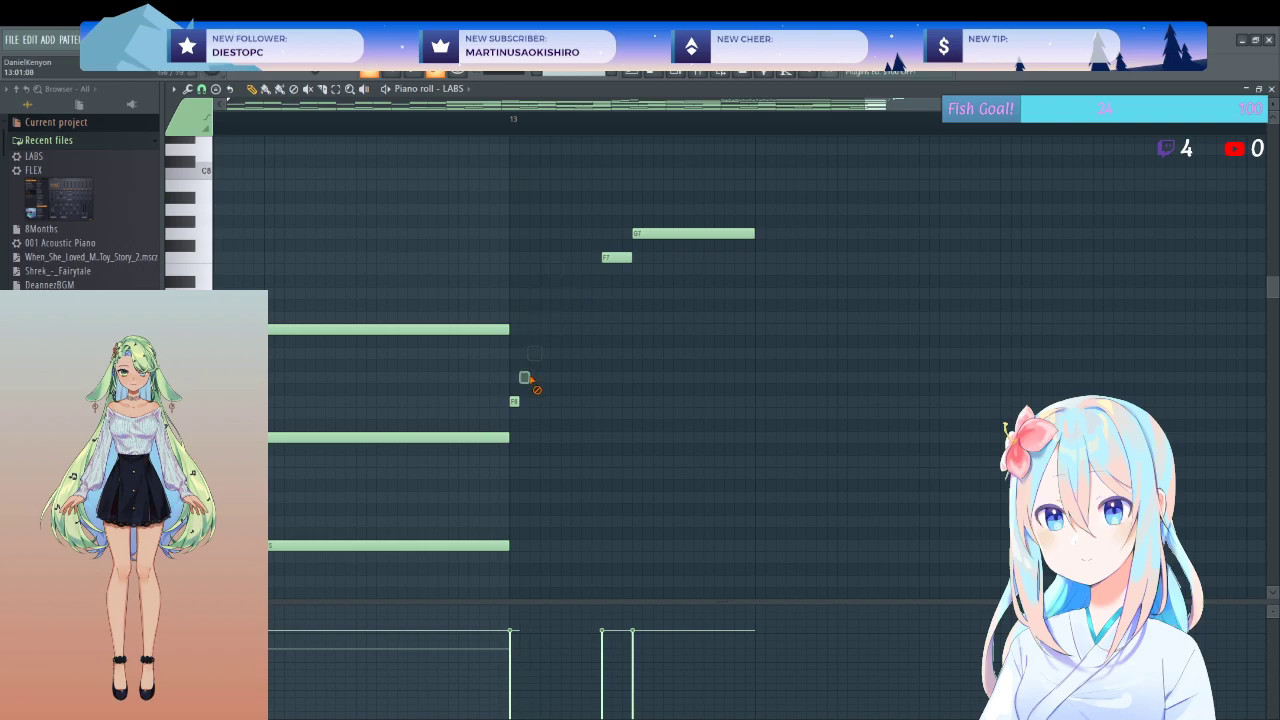
right_click(614, 258)
right_click(650, 233)
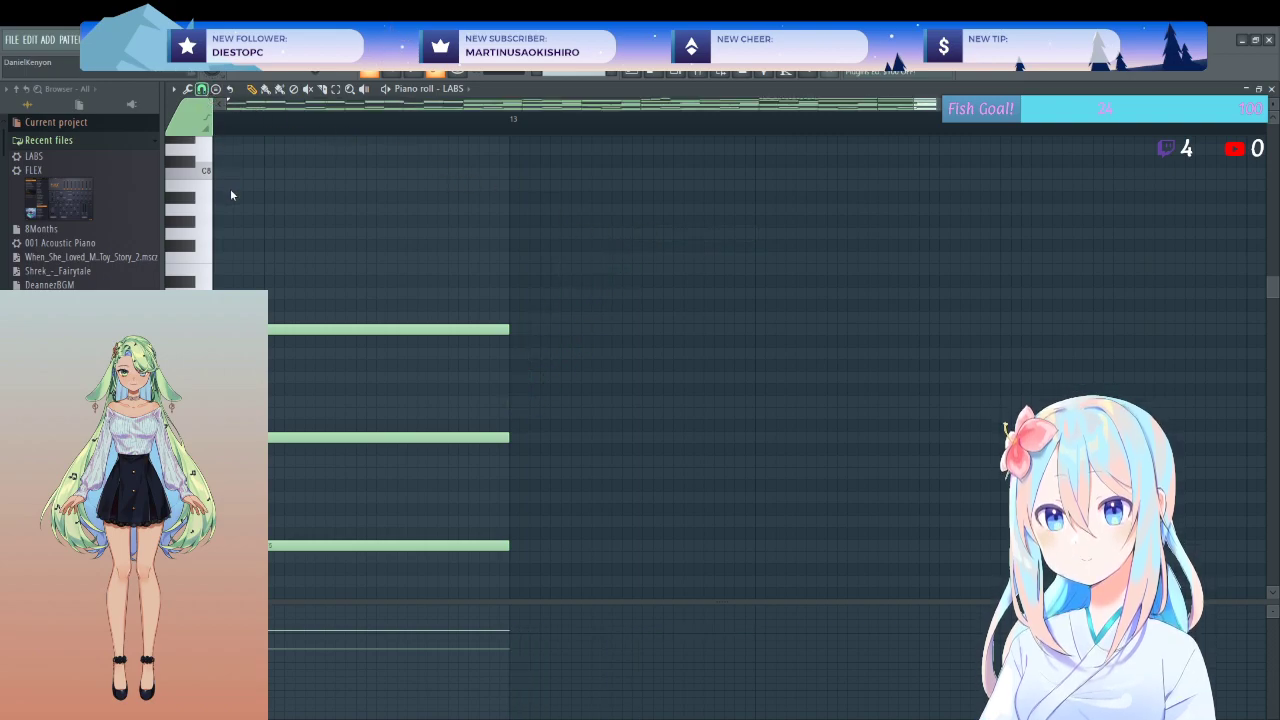
- Add a run of very short notes E6, G6, B6, E7 and A7 from bar 13, ending on a longer G7, and play back from bar 10
left_click(530, 353)
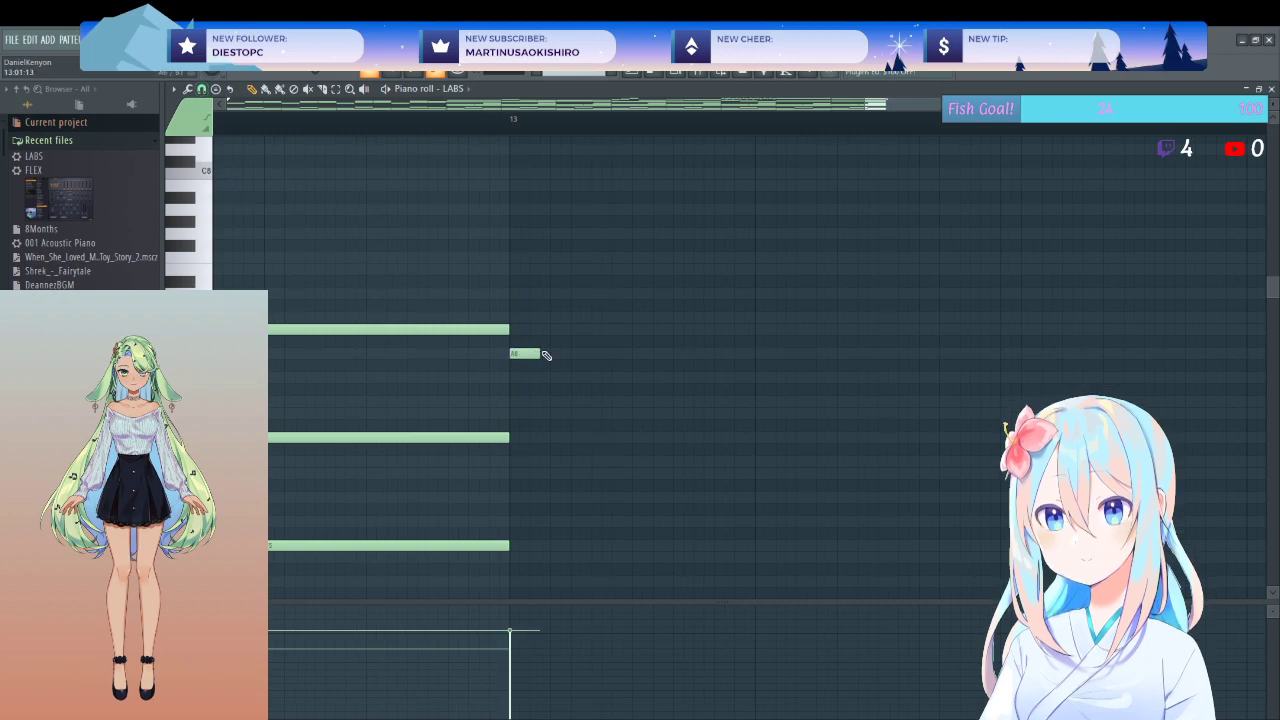
left_click_drag(538, 353, 528, 353)
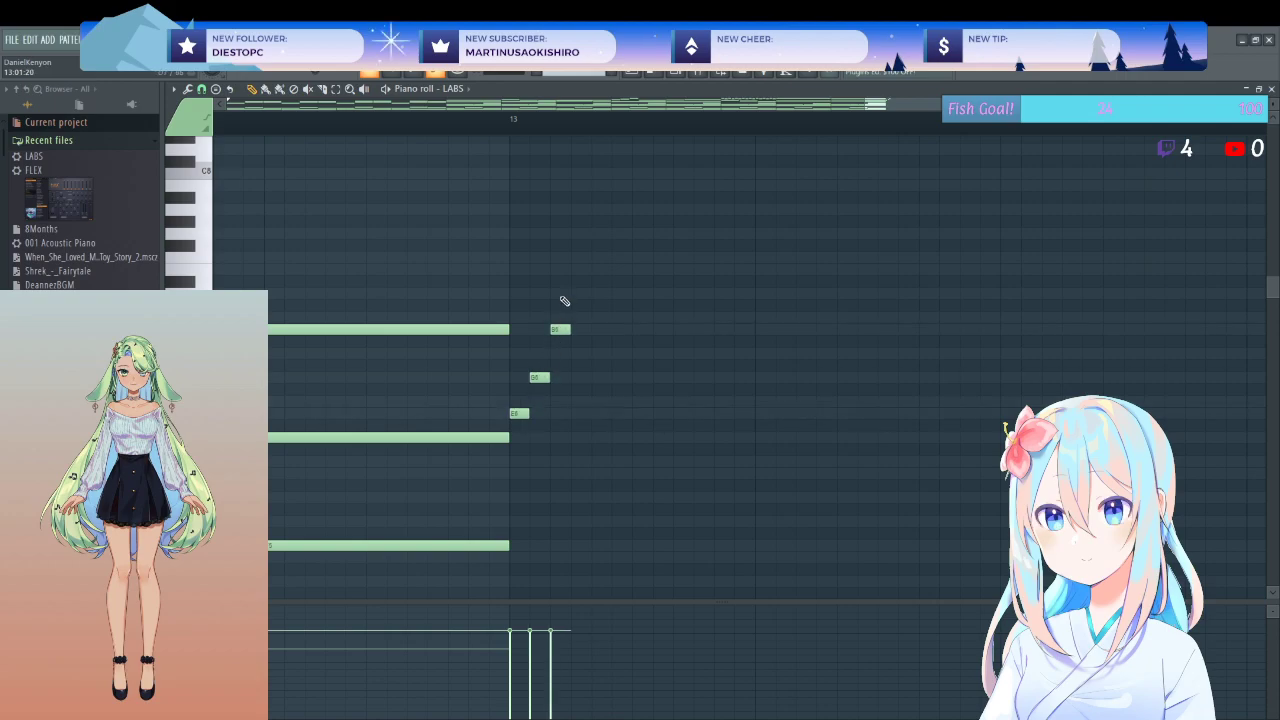
left_click(580, 269)
left_click(601, 209)
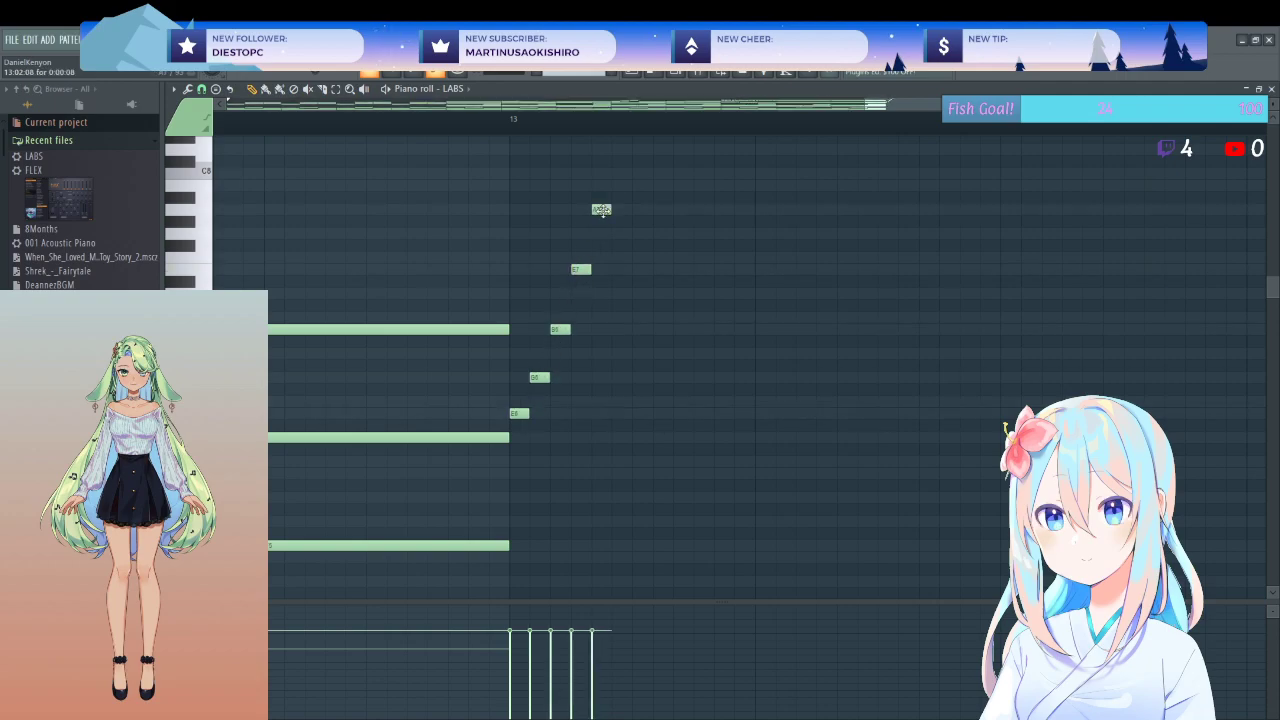
left_click(621, 233)
left_click_drag(731, 222, 757, 225)
scroll(691, 325, "down", 3, "ctrl")
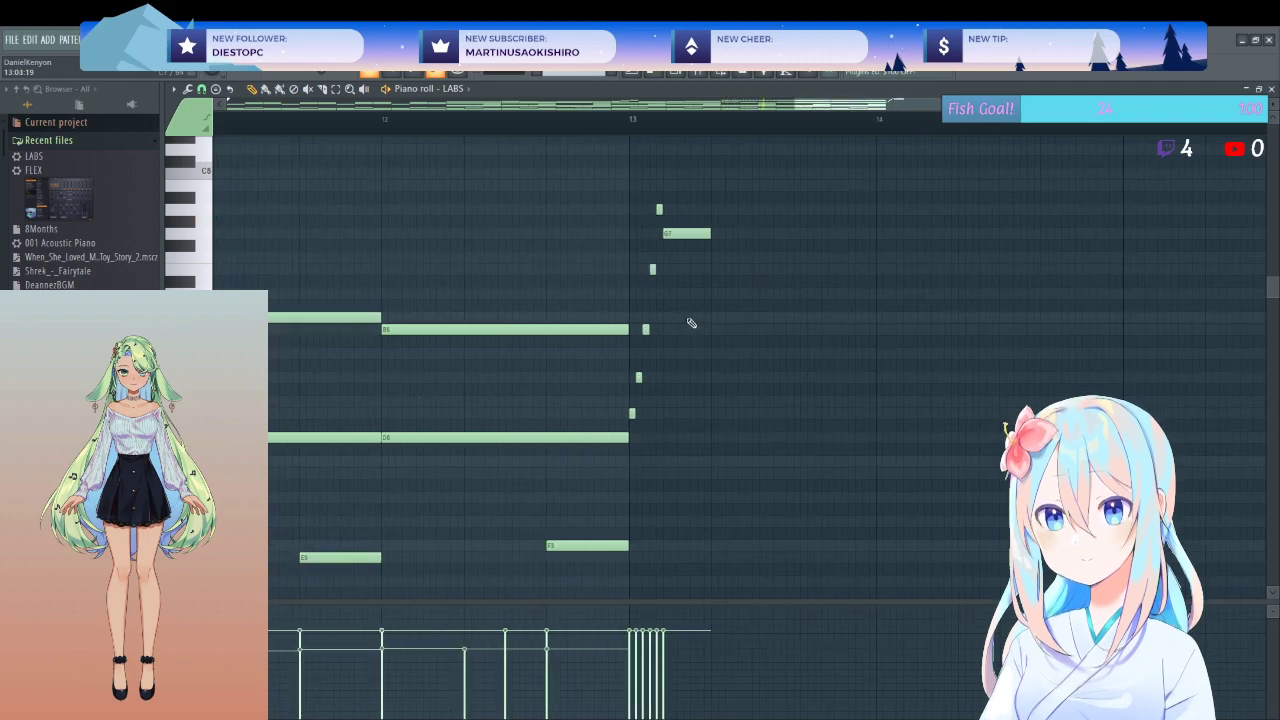
scroll(691, 323, "down", 3, "ctrl")
key("space")
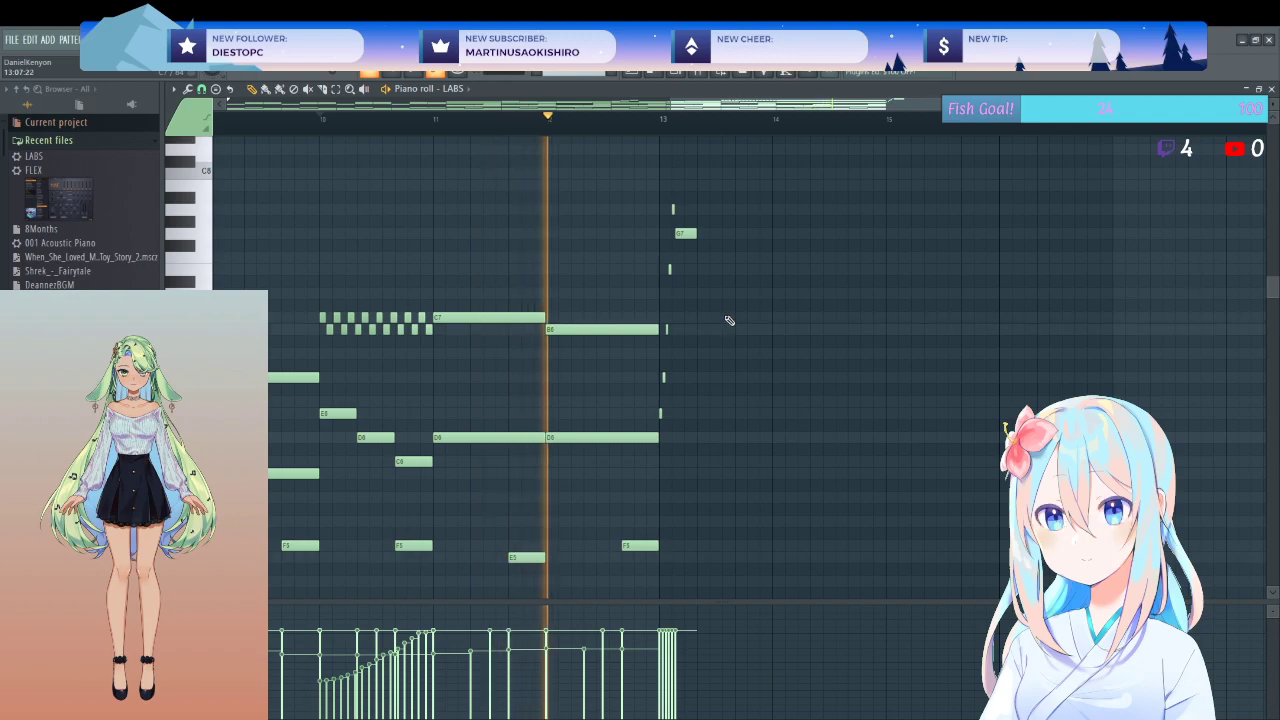
key("space")
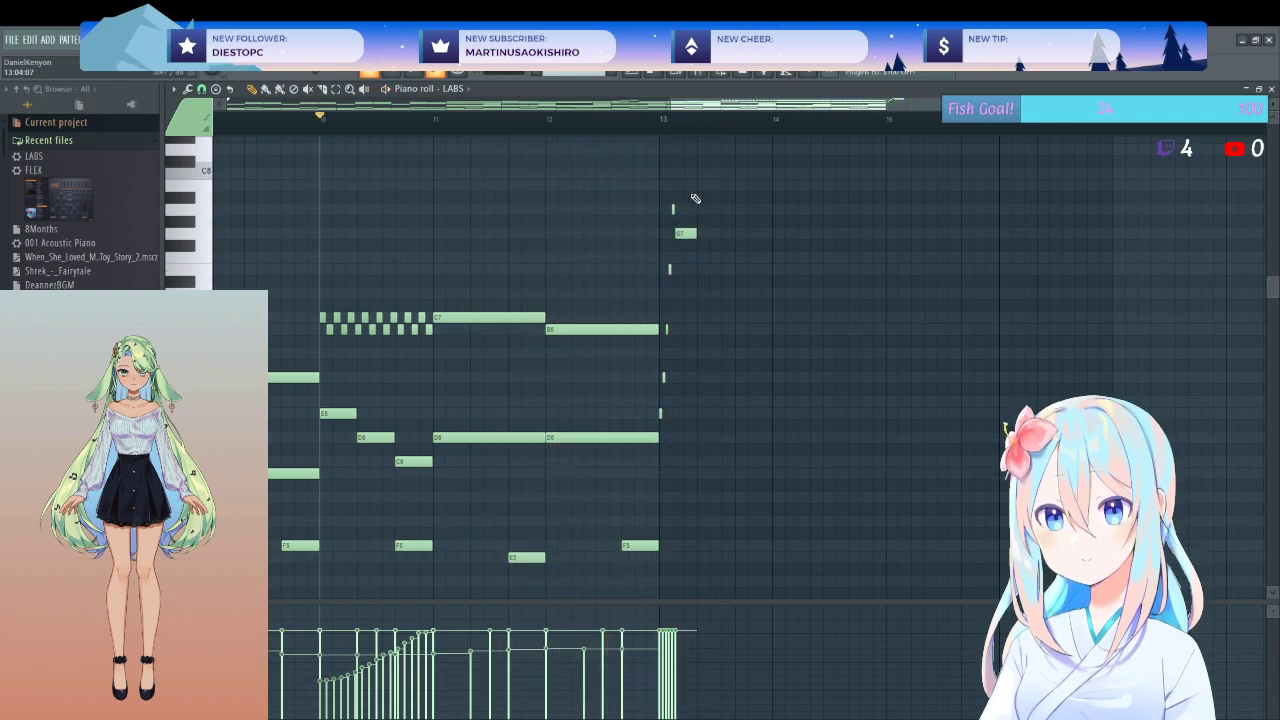
- Delete the five very short run notes at the start of bar 13, keeping only the longer G7
scroll(706, 219, "up", 3, "ctrl")
scroll(648, 220, "up", 2, "ctrl")
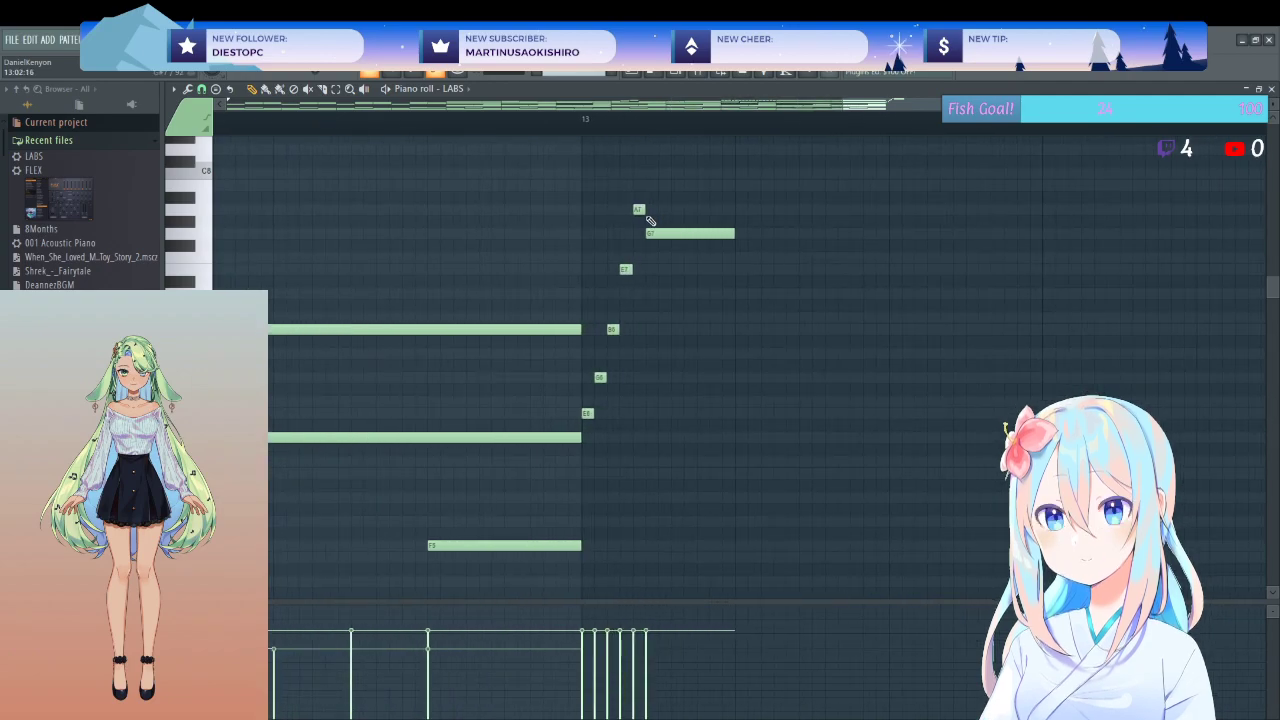
right_click(636, 209)
right_click(612, 329)
right_click(600, 377)
right_click(587, 413)
- Add a very short run C8, E8, F8, A8 and C9 from the start of bar 13, landing on a longer G8 above the G7
scroll(603, 351, "up", 3)
left_click(589, 329)
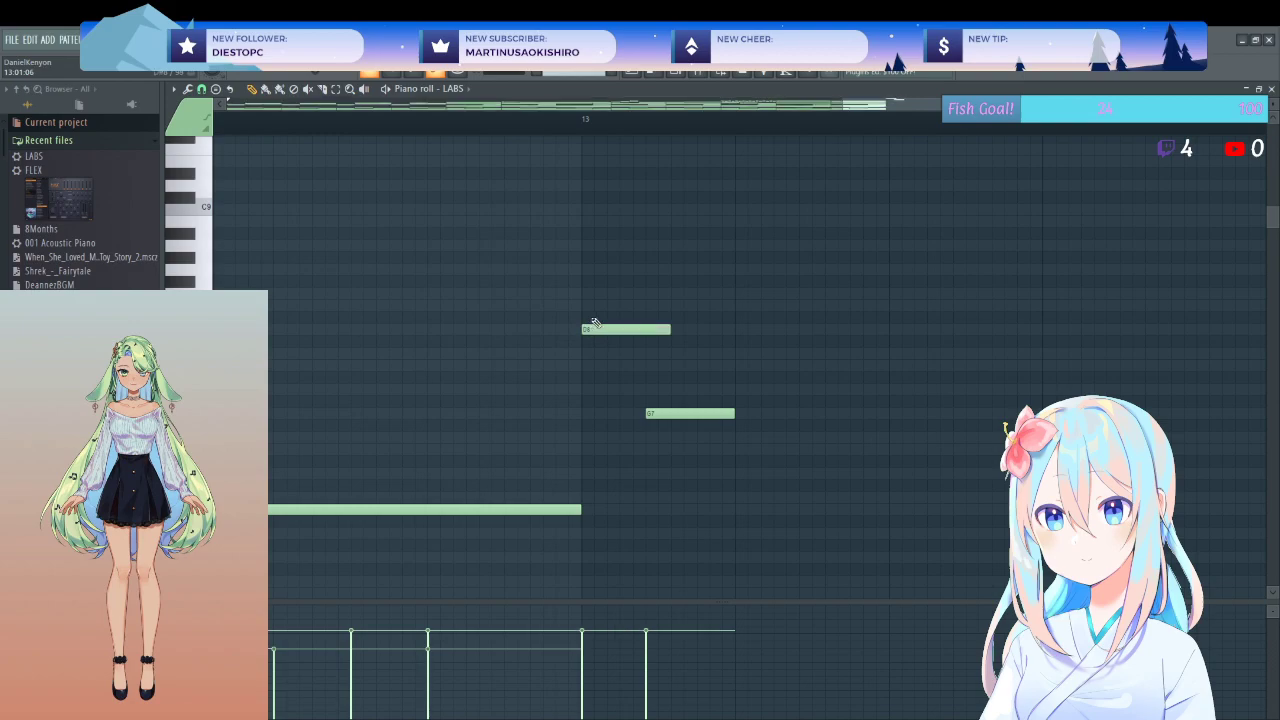
right_click(663, 329)
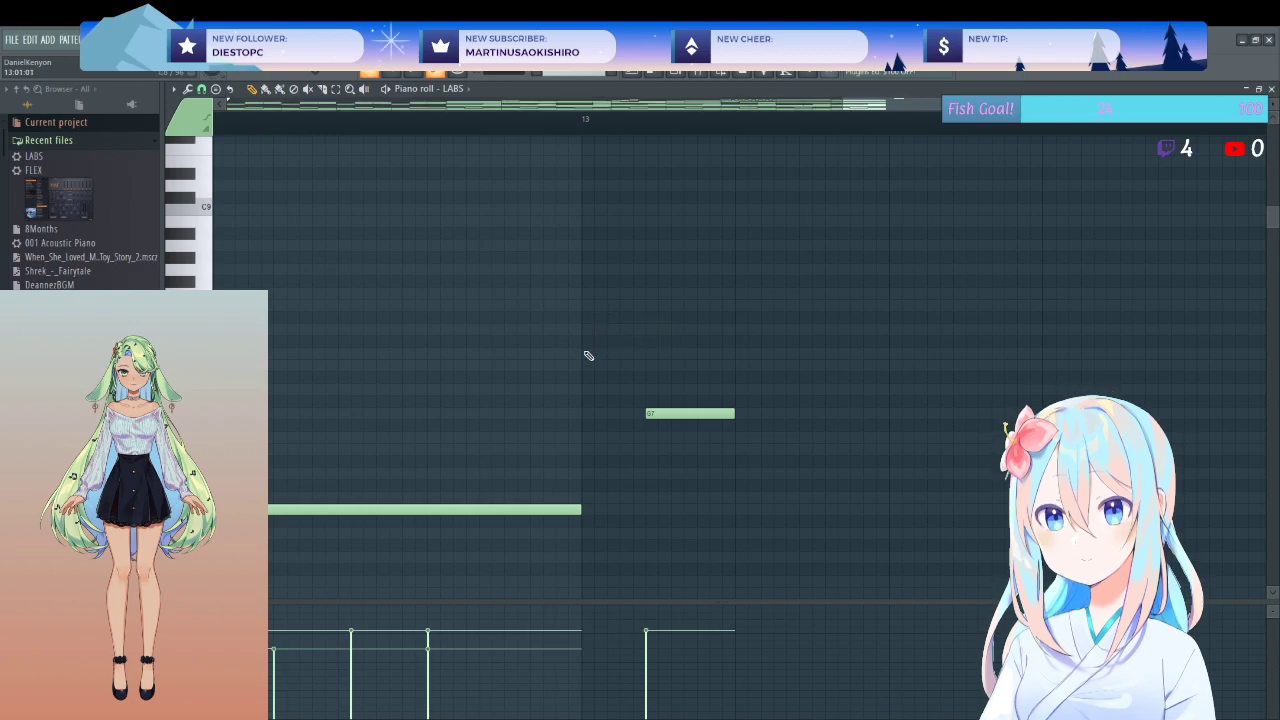
left_click(589, 353)
left_click(599, 305)
left_click(624, 245)
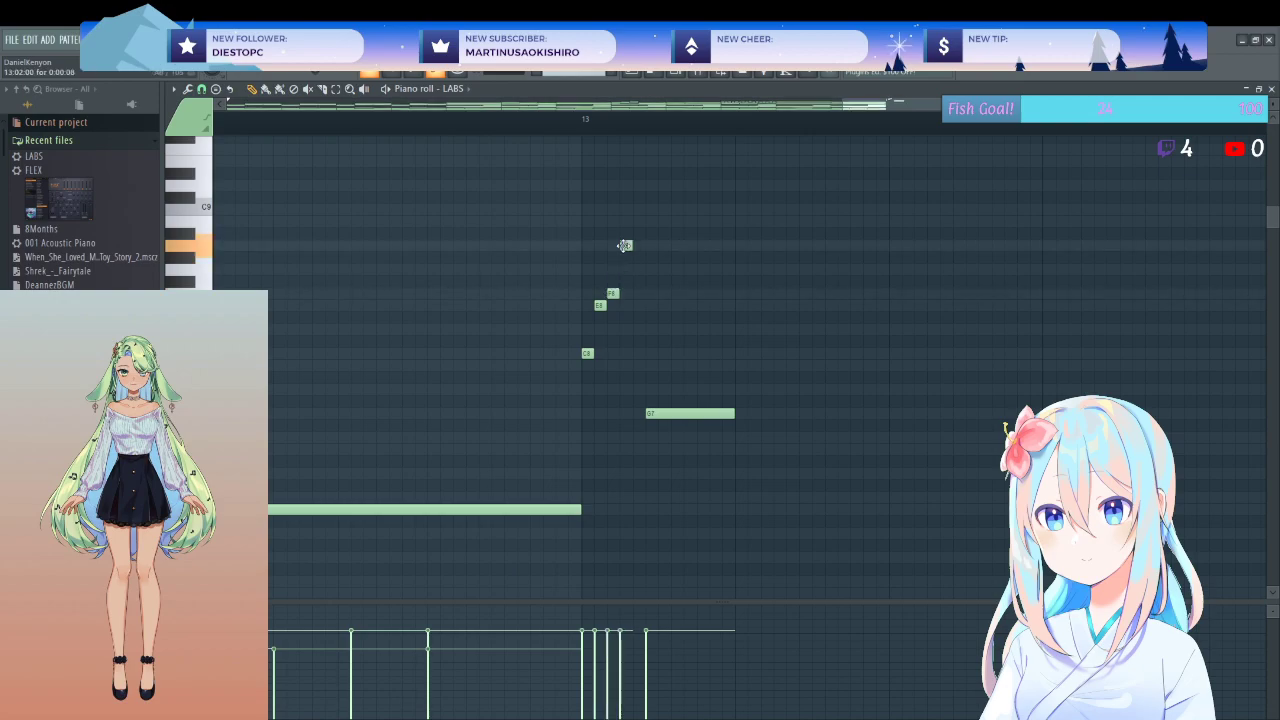
left_click(634, 211)
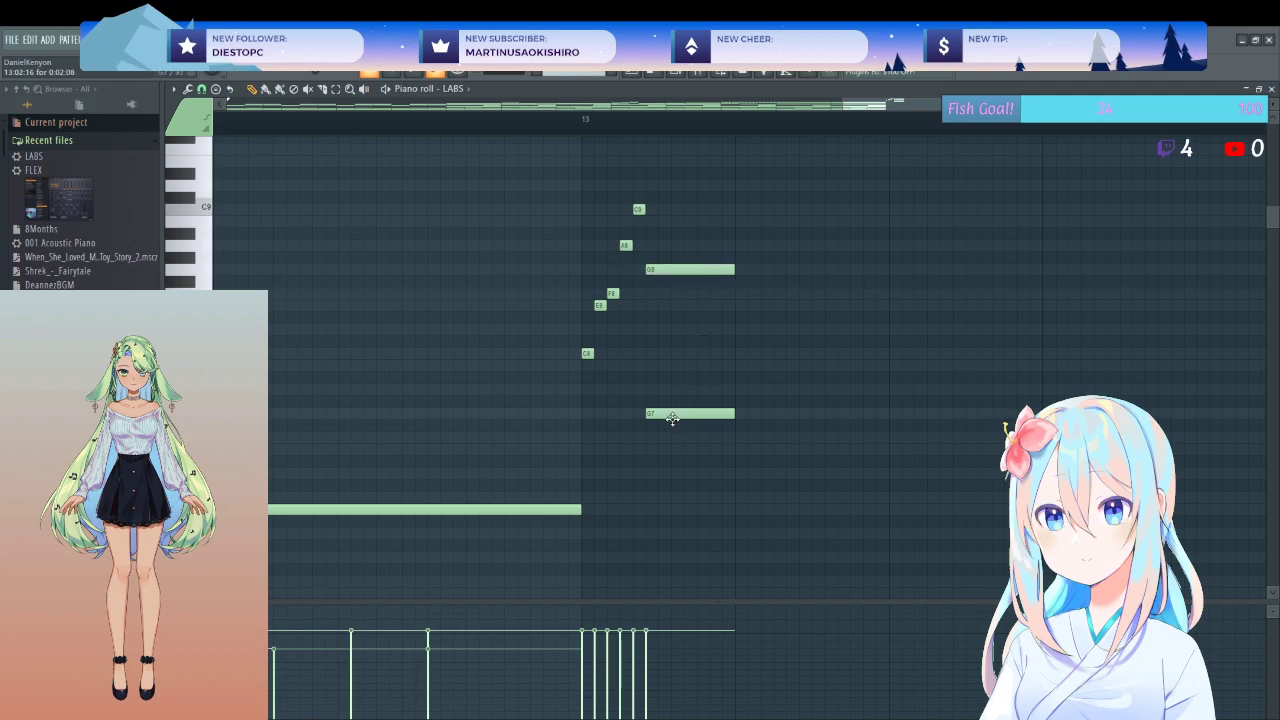
mouse_move(672, 418)
left_mouse_down()
mouse_move(671, 430)
mouse_move(675, 412)
left_mouse_up()
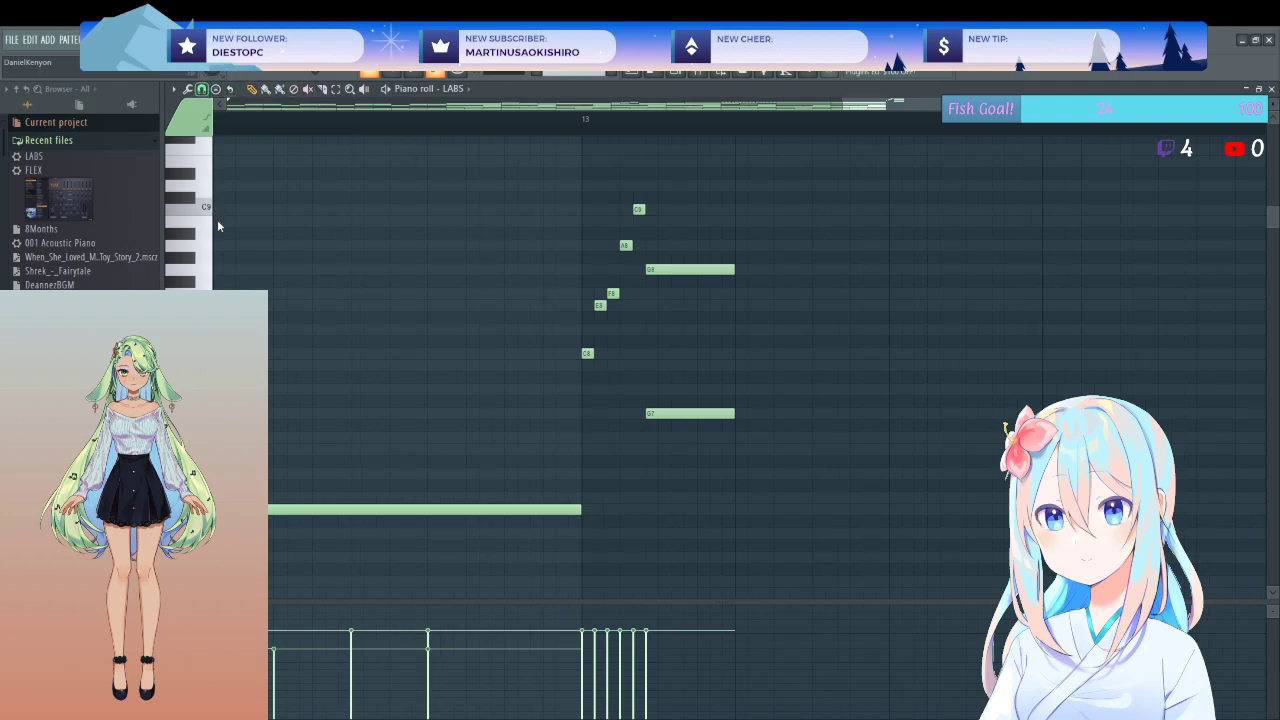
- Continue the melody after the G7 with F7, E7 and C7, a longer D7 from bar 14 and a closing C7, and play back
scroll(476, 352, "down", 3)
scroll(486, 346, "down", 1, "ctrl")
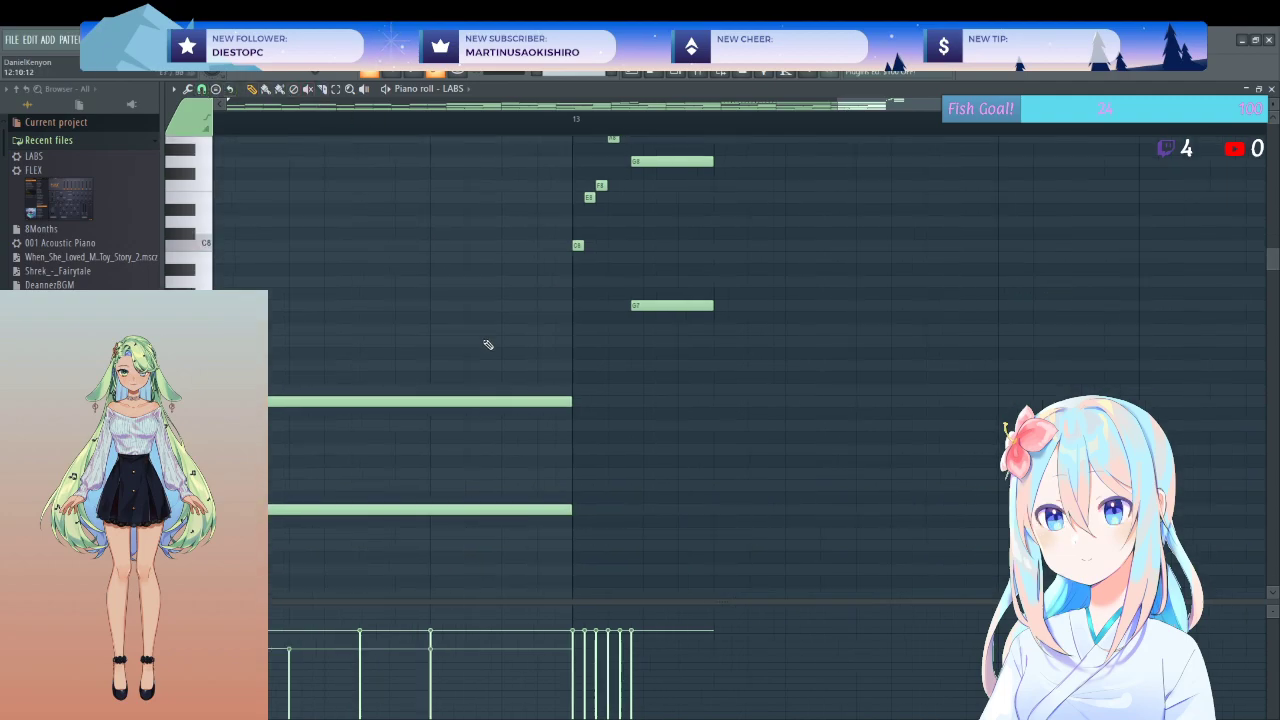
left_click(670, 331)
mouse_move(730, 328)
left_mouse_down()
mouse_move(681, 329)
mouse_move(718, 329)
left_mouse_up()
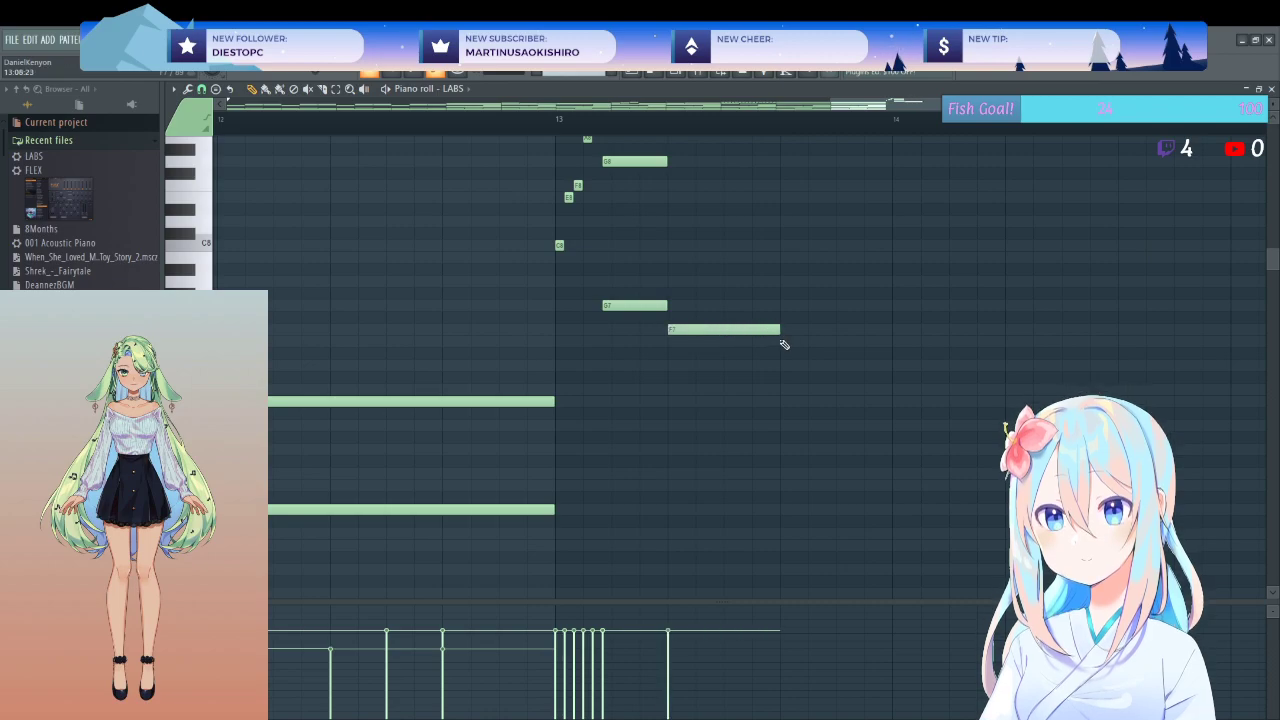
left_click(840, 388)
left_click(897, 365)
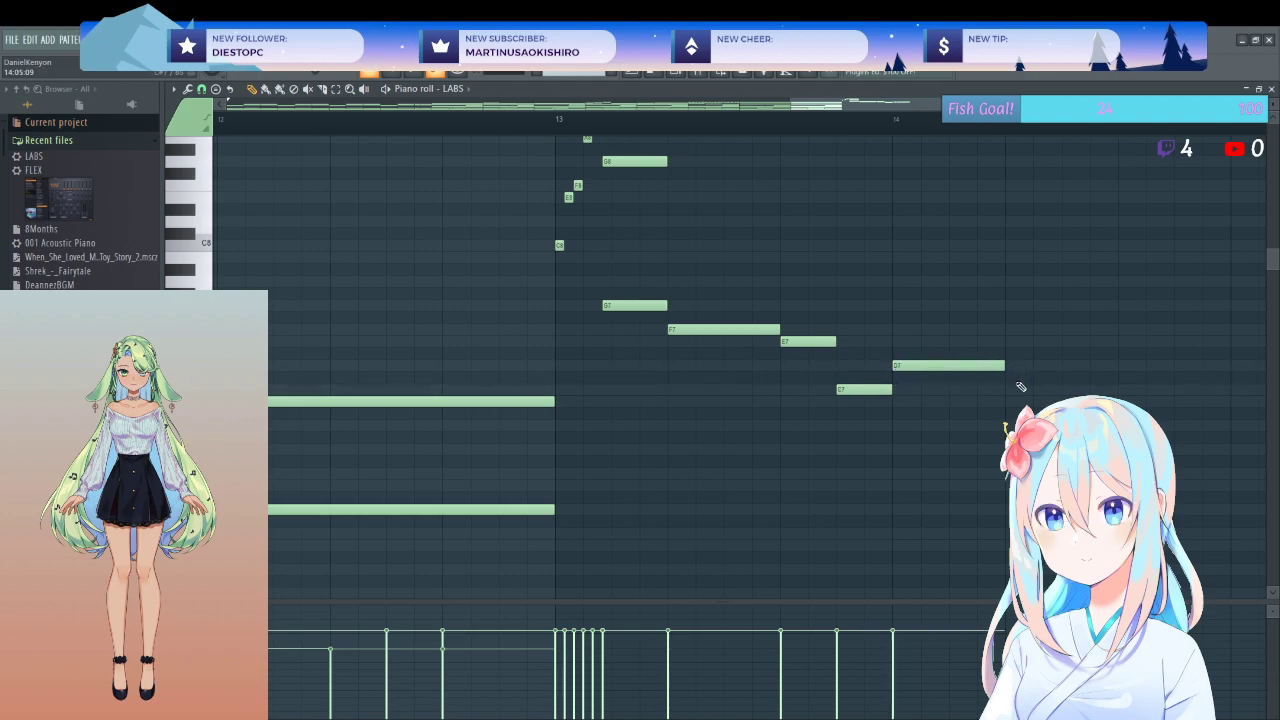
left_click(1124, 389)
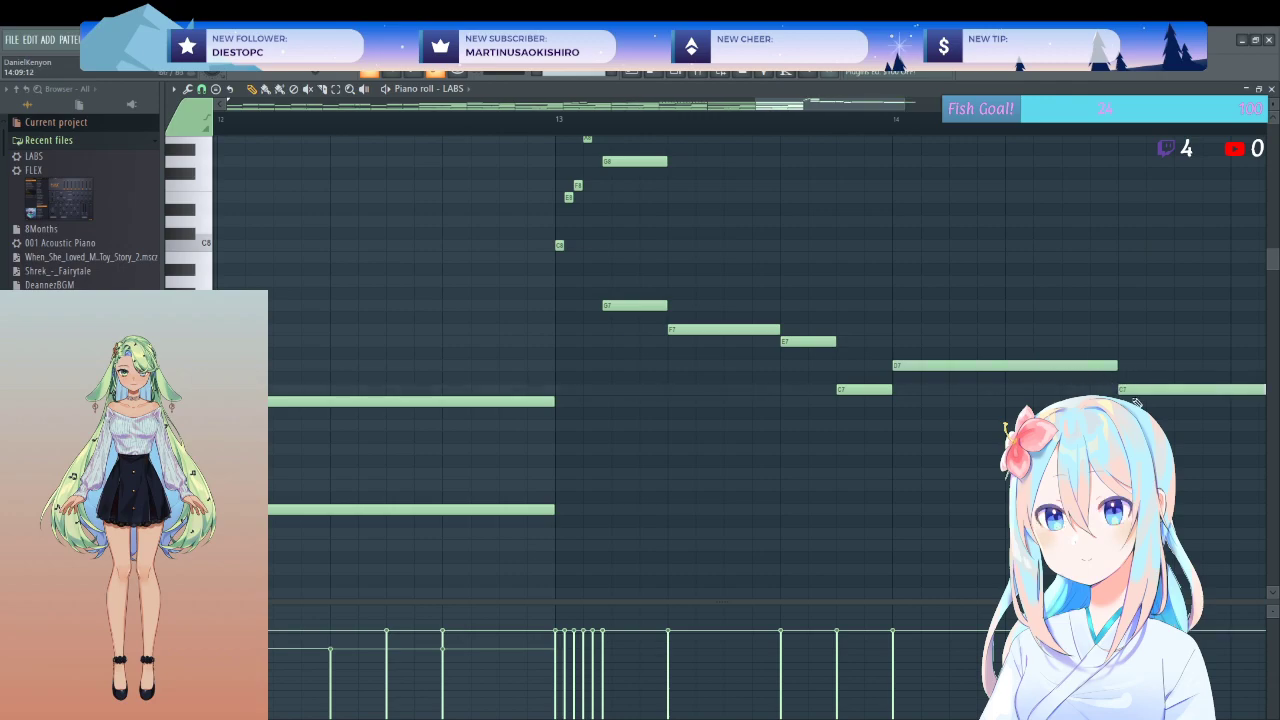
scroll(1081, 392, "down", 3)
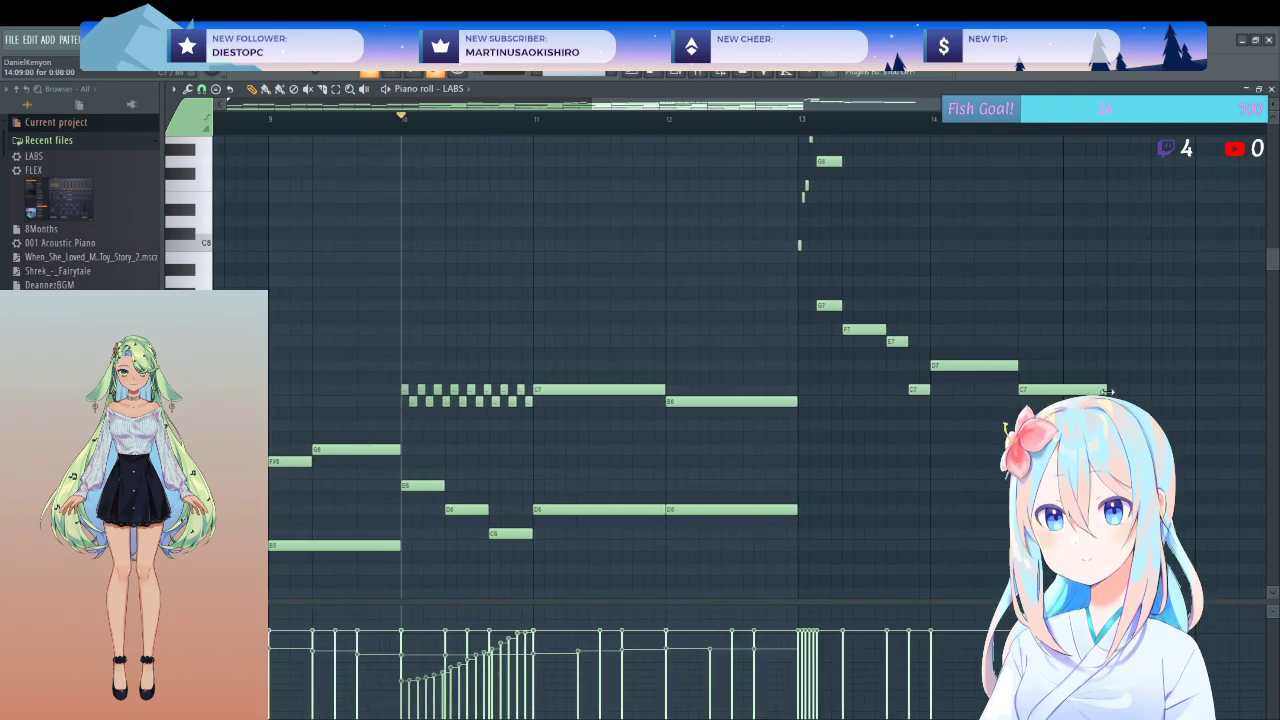
key("space")
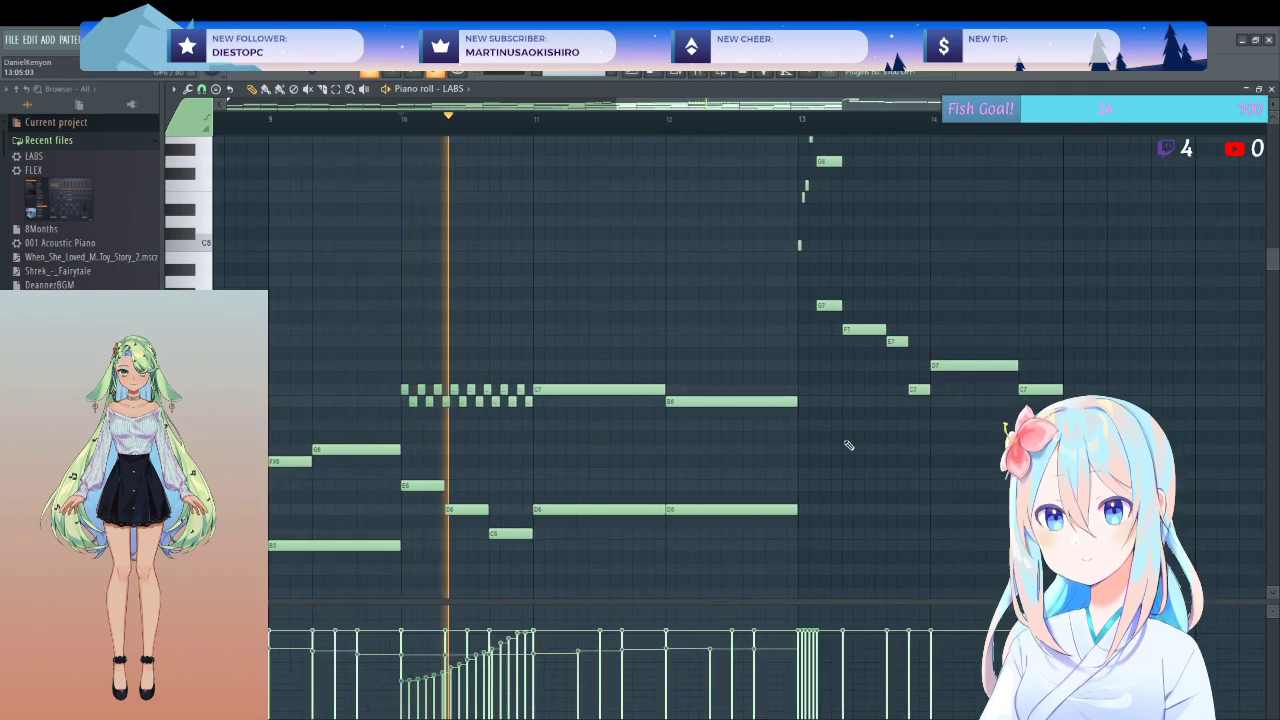
scroll(800, 420, "up", 2)
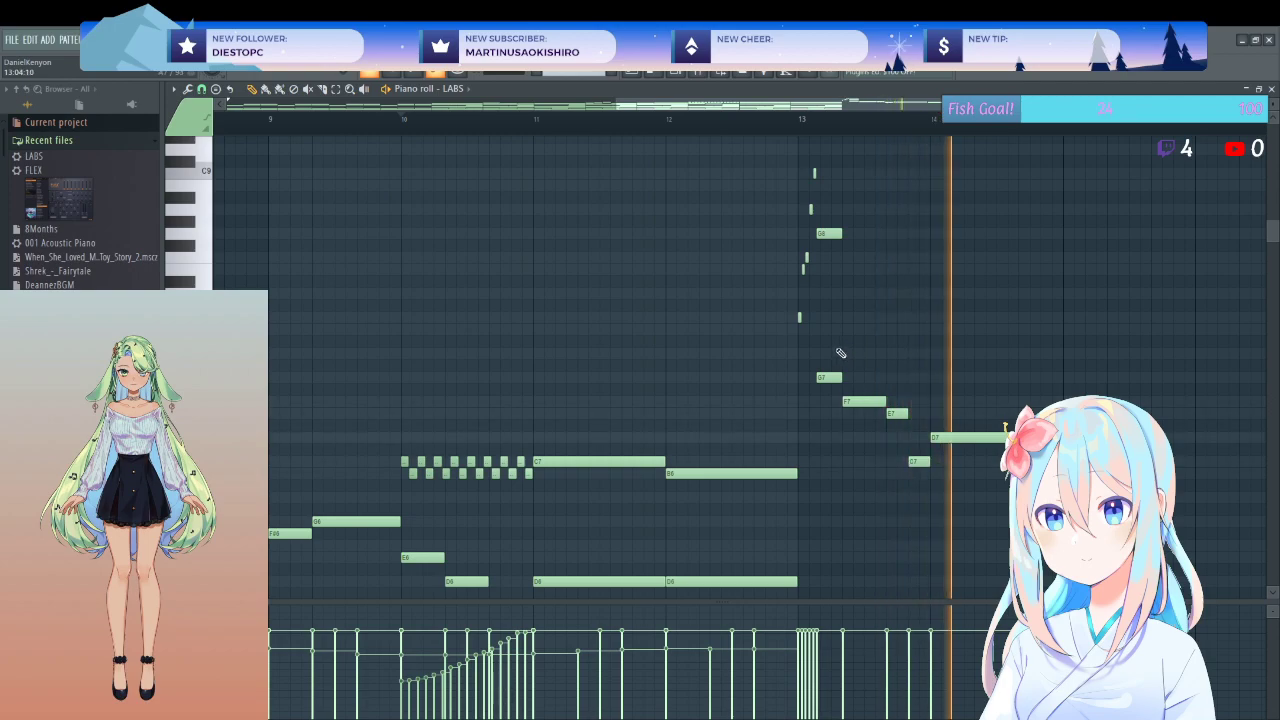
- Stretch the G7 from the start of bar 13 up to the F7, and delete the G8 above it
key("space")
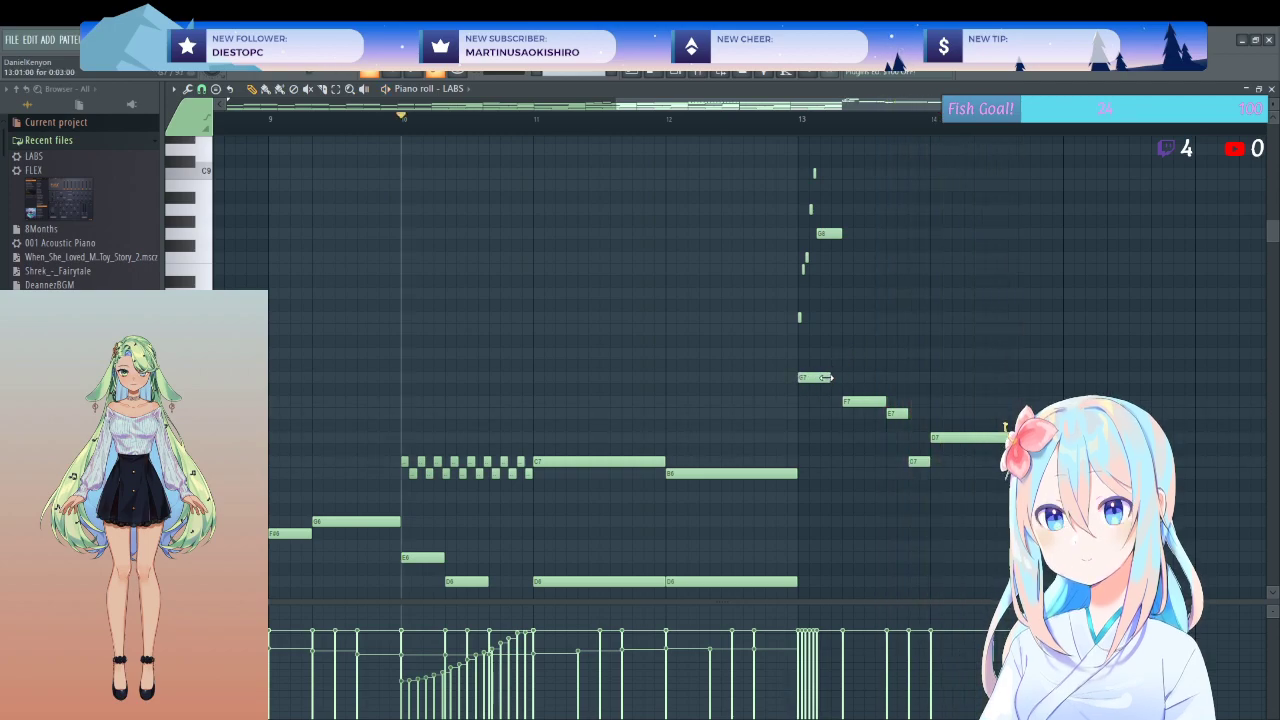
key("space")
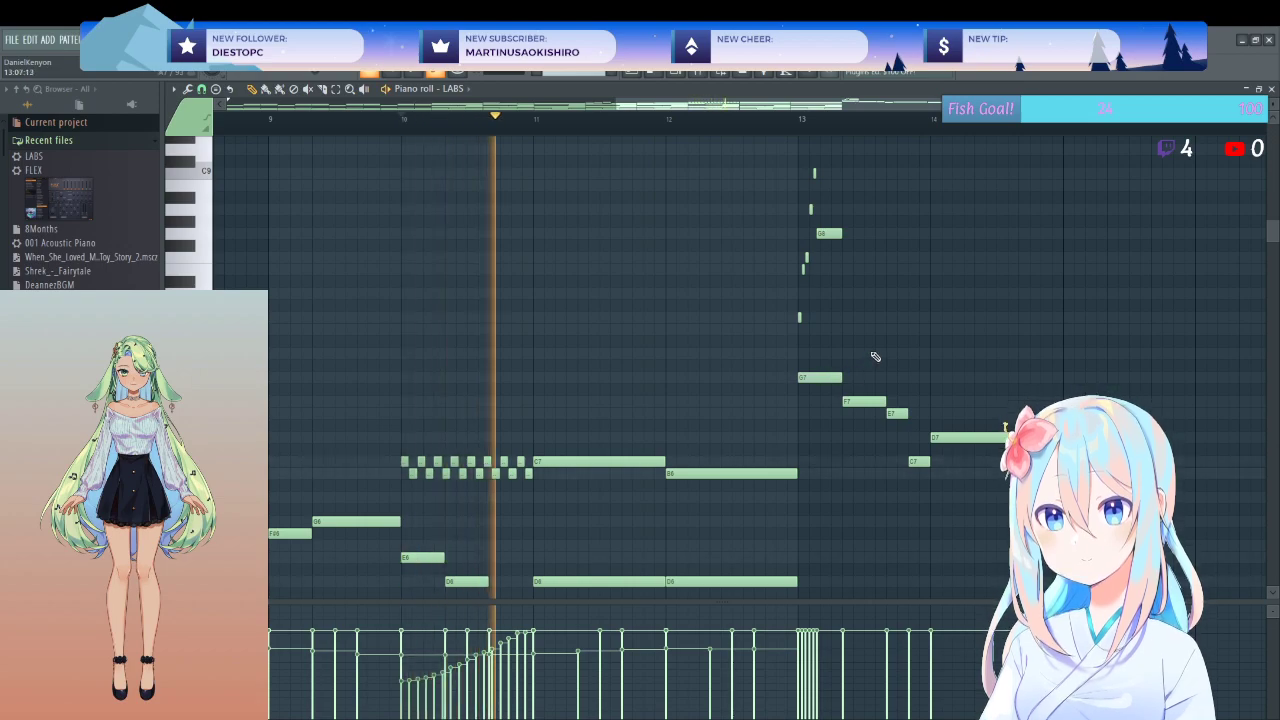
right_click(830, 236)
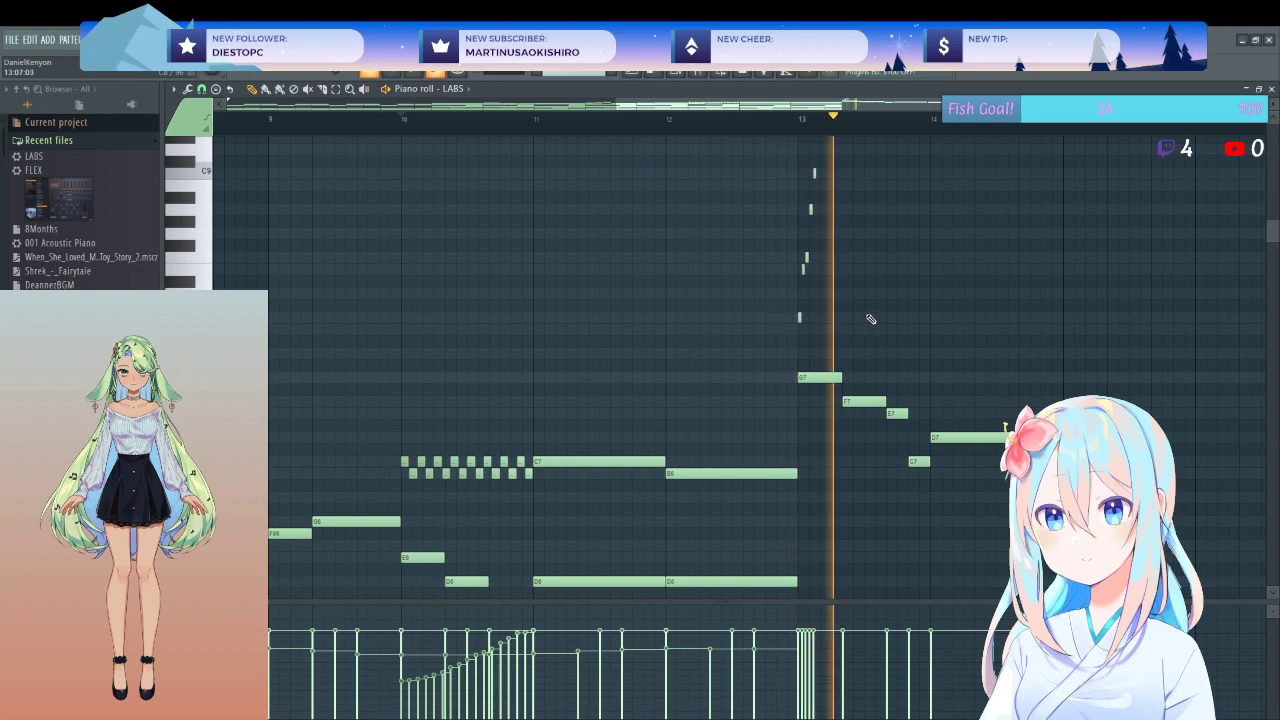
key("space")
- Lower the run notes after C8 in bar 13 to D8, E8, F8 and G#8, and play back
left_click_drag(805, 248, 804, 297)
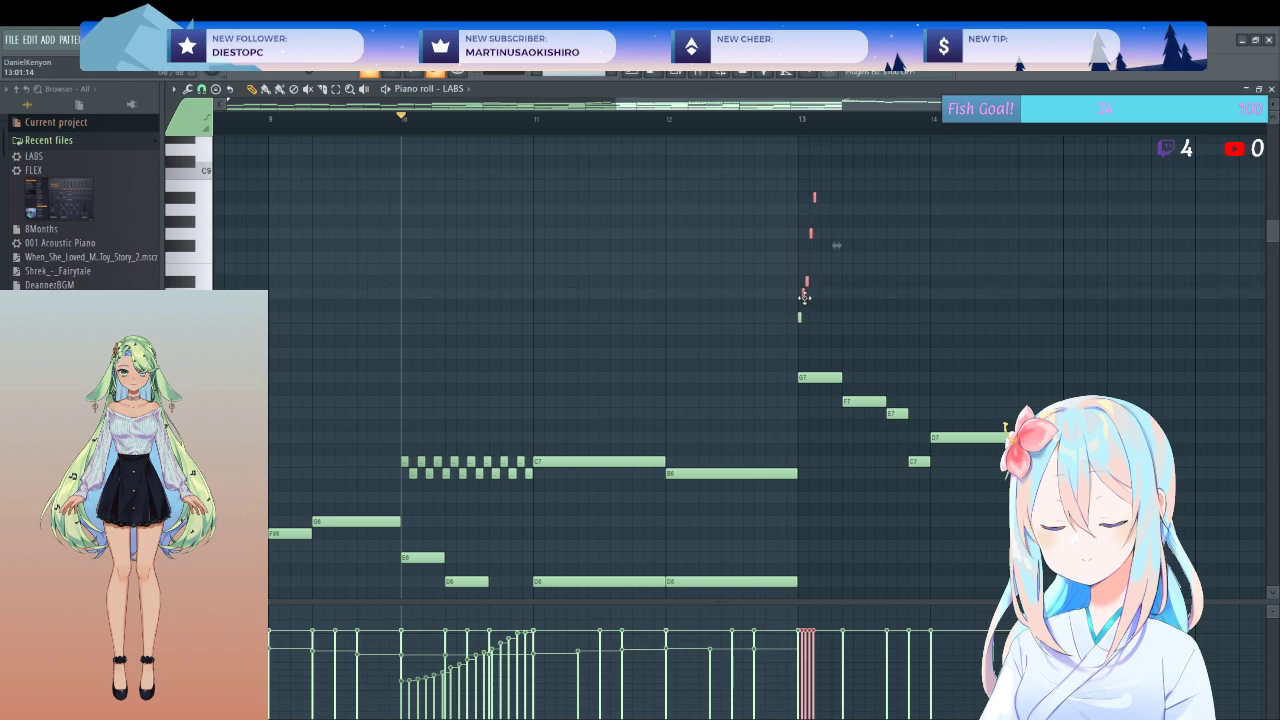
left_click_drag(836, 181, 814, 232)
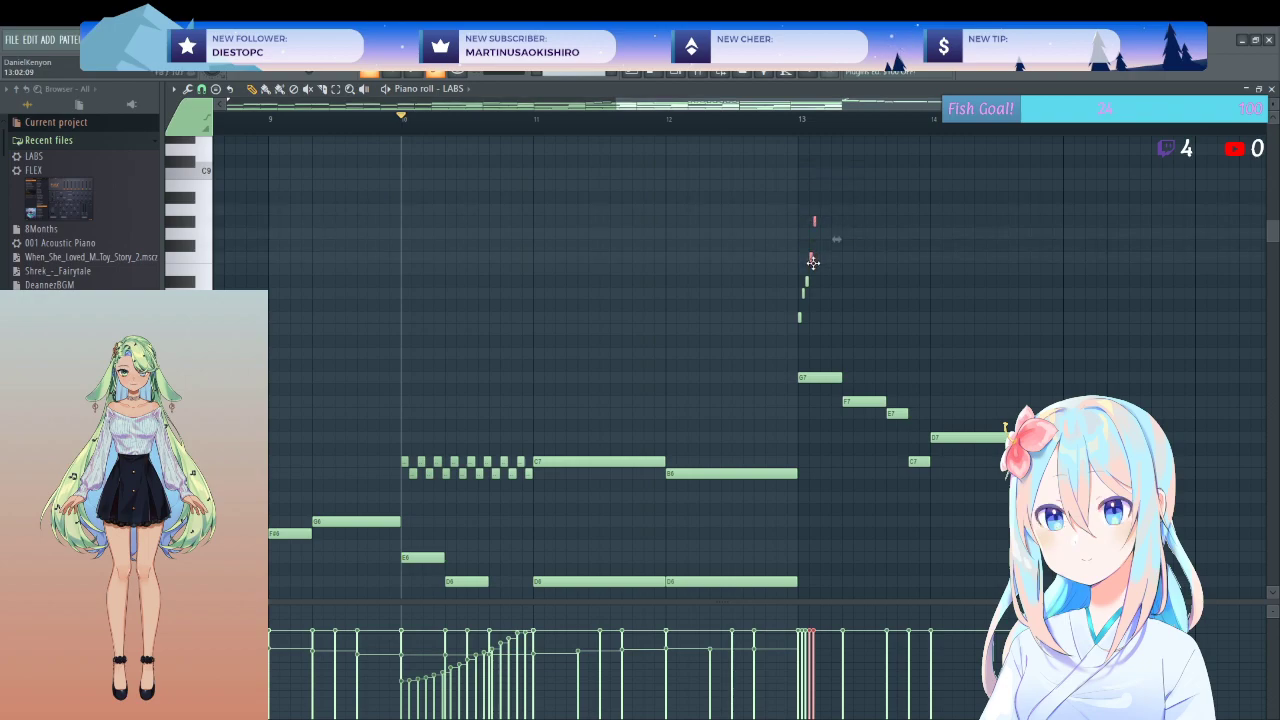
left_click(813, 261)
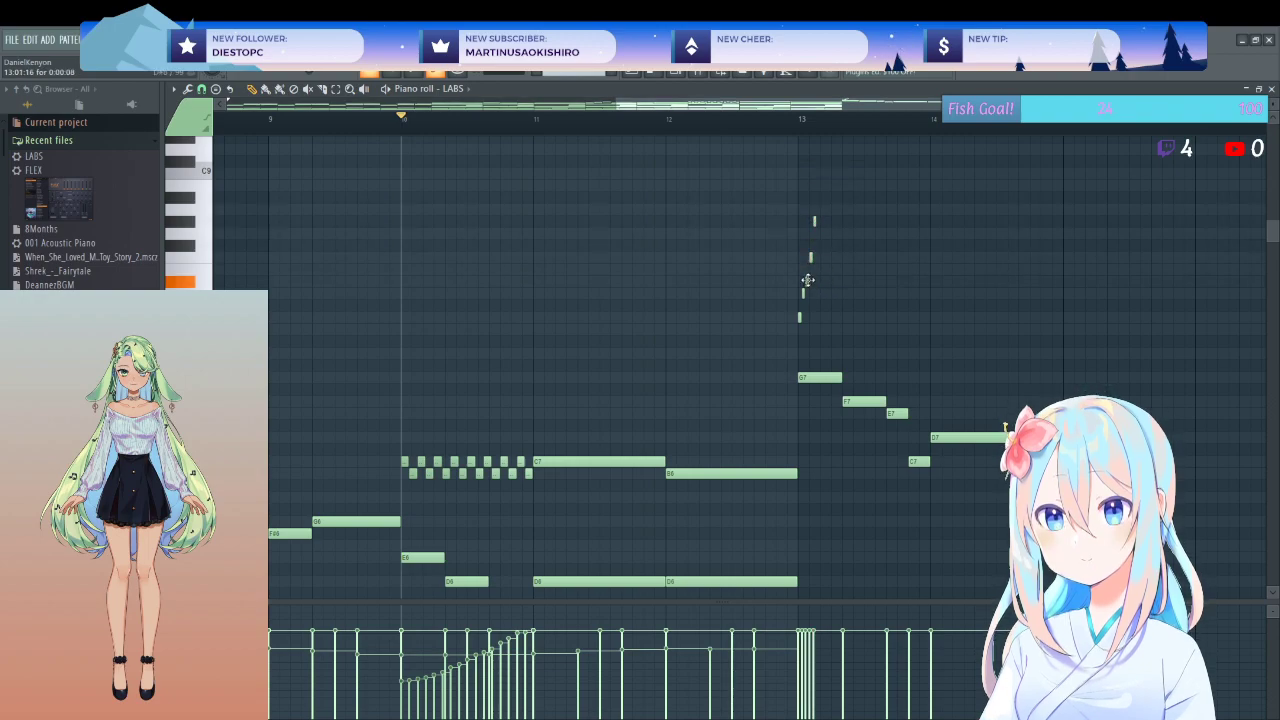
key("space")
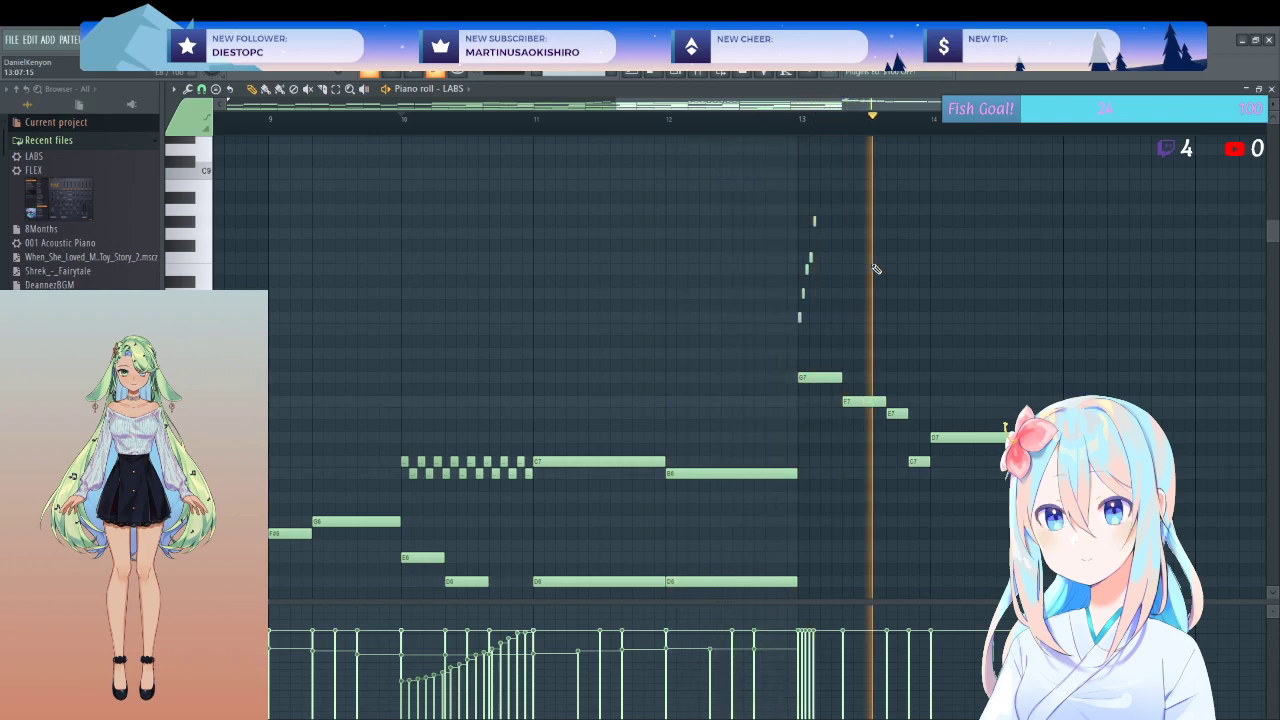
key("space")
- Delete all the very short run notes above the G7 at the start of bar 13
right_click(802, 292)
right_click(799, 317)
right_click(814, 220)
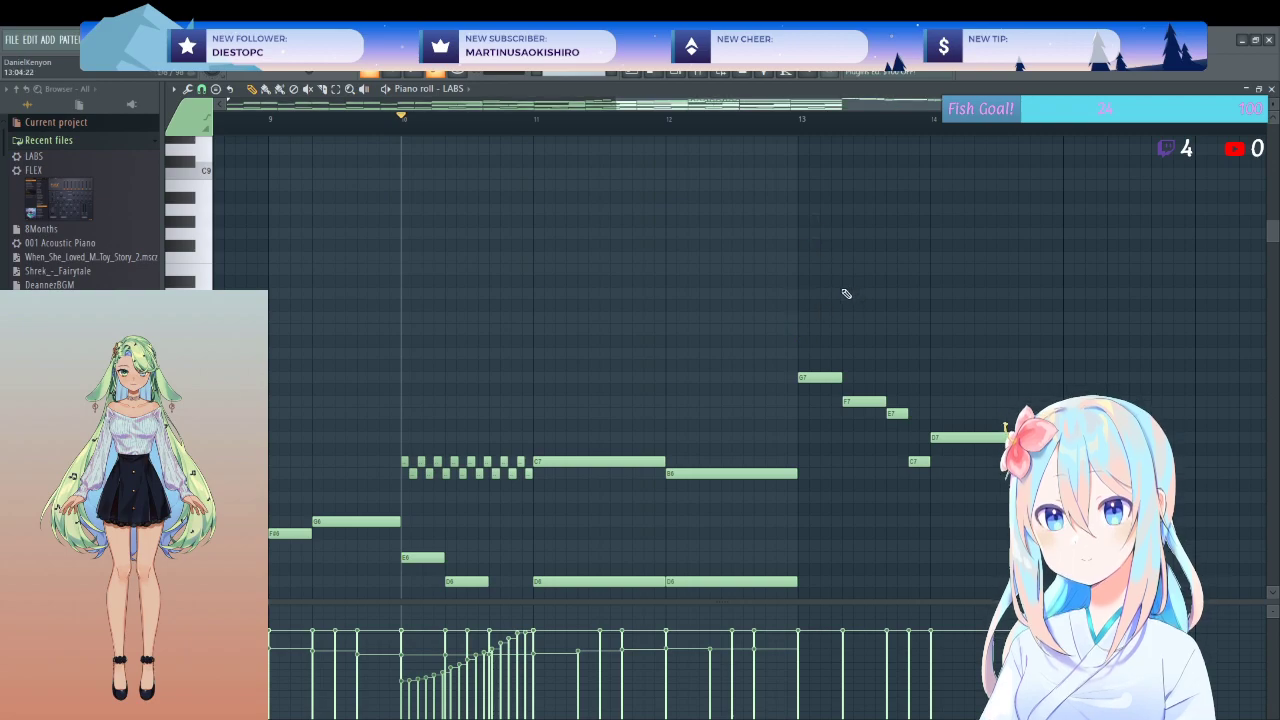
- Stack a D8, F8, A8 and C9 chord at the start of bar 13, replace the C9 with A7, and play back from there
left_click(801, 292)
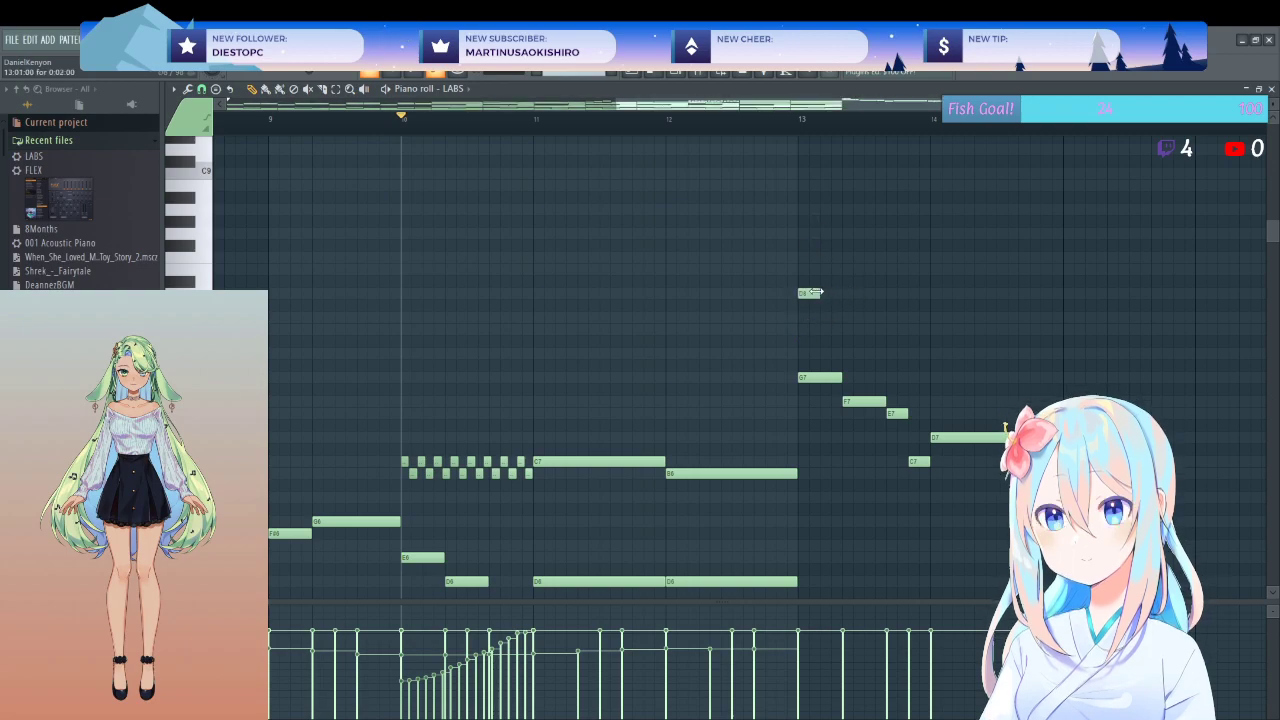
left_click(803, 257)
left_click(802, 209)
left_click(801, 174)
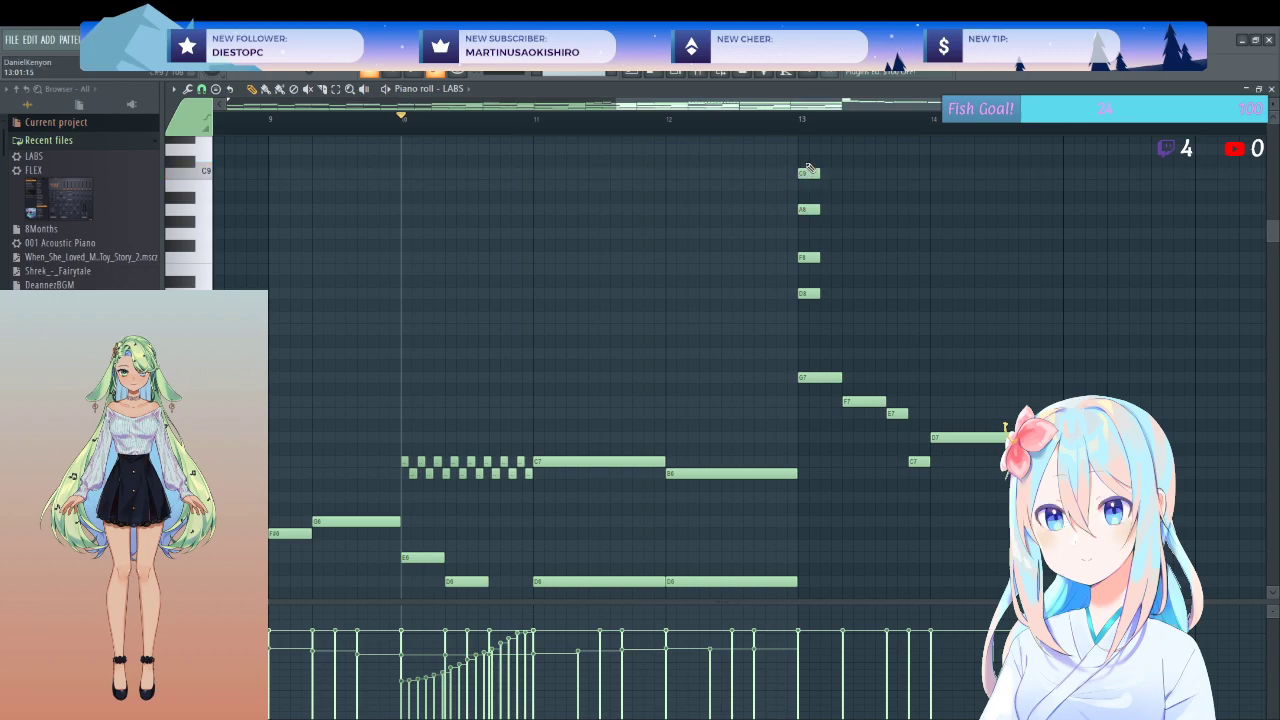
left_click(803, 132)
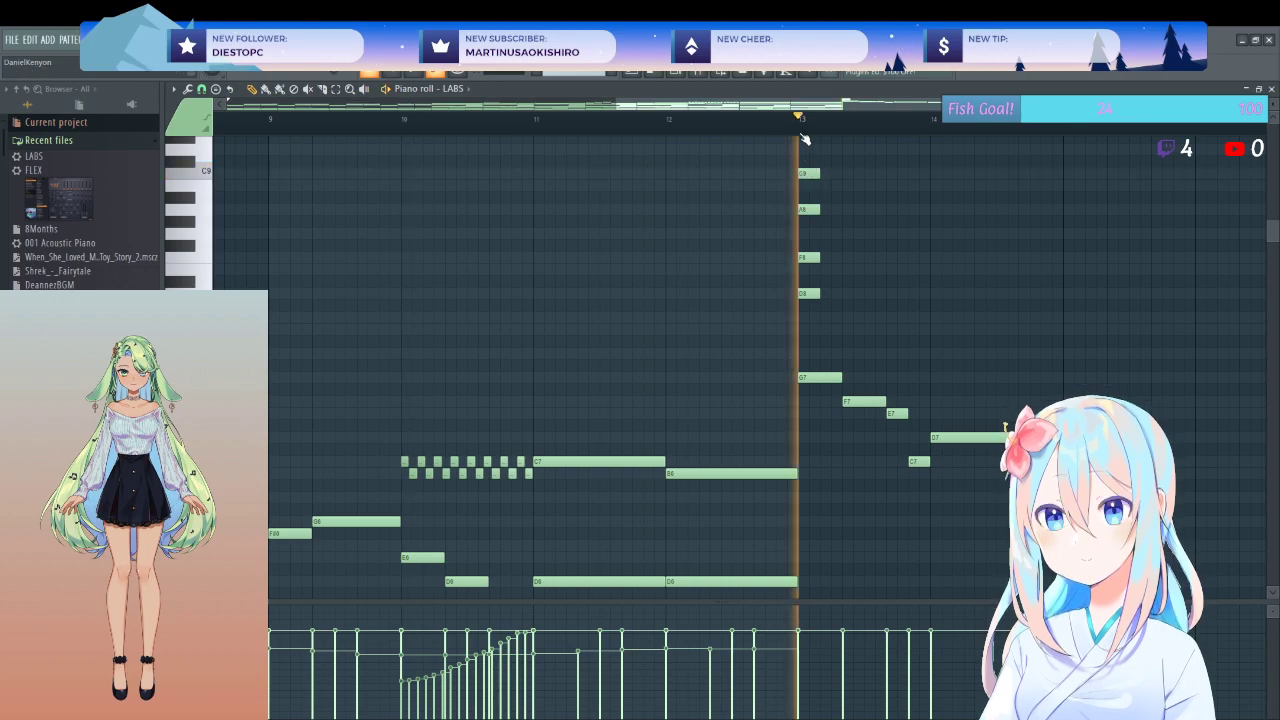
left_click_drag(812, 184, 804, 352)
key("space")
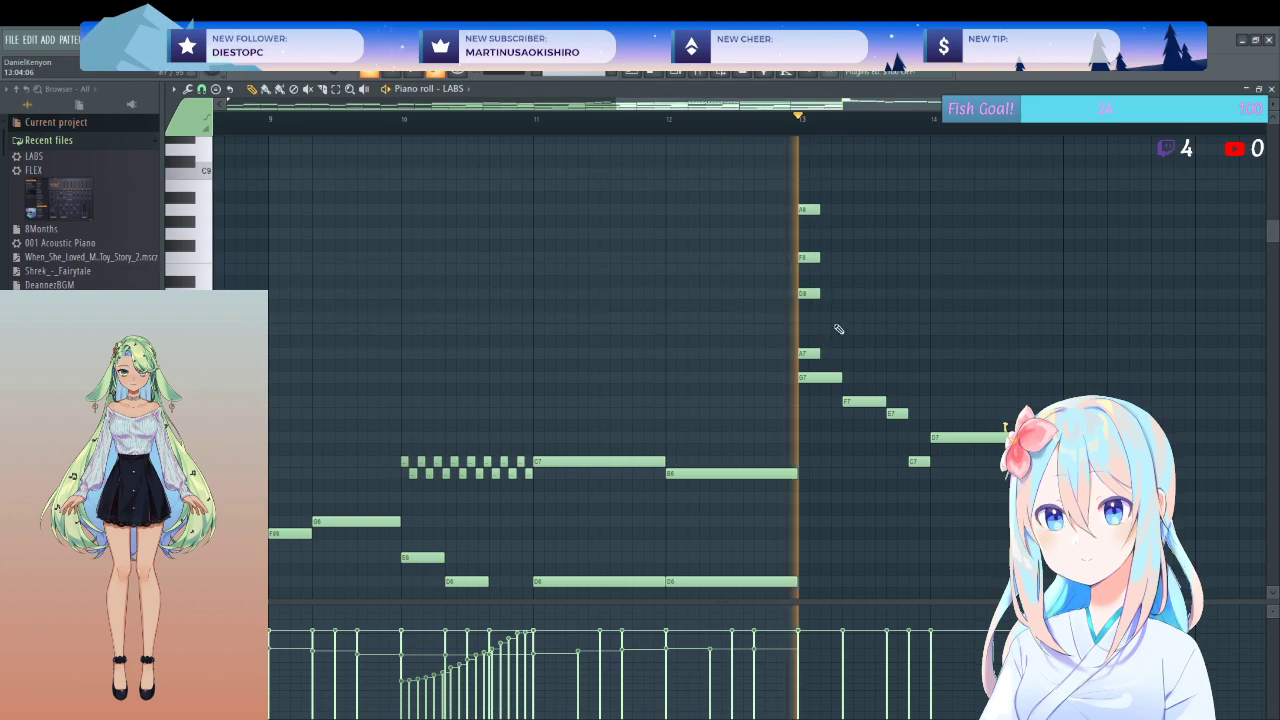
key("space")
- Strum the four-note chord from A7 to A8 in bar 13 with the chord strums creator, lengthen its notes, and play back
left_click_drag(799, 181, 805, 362)
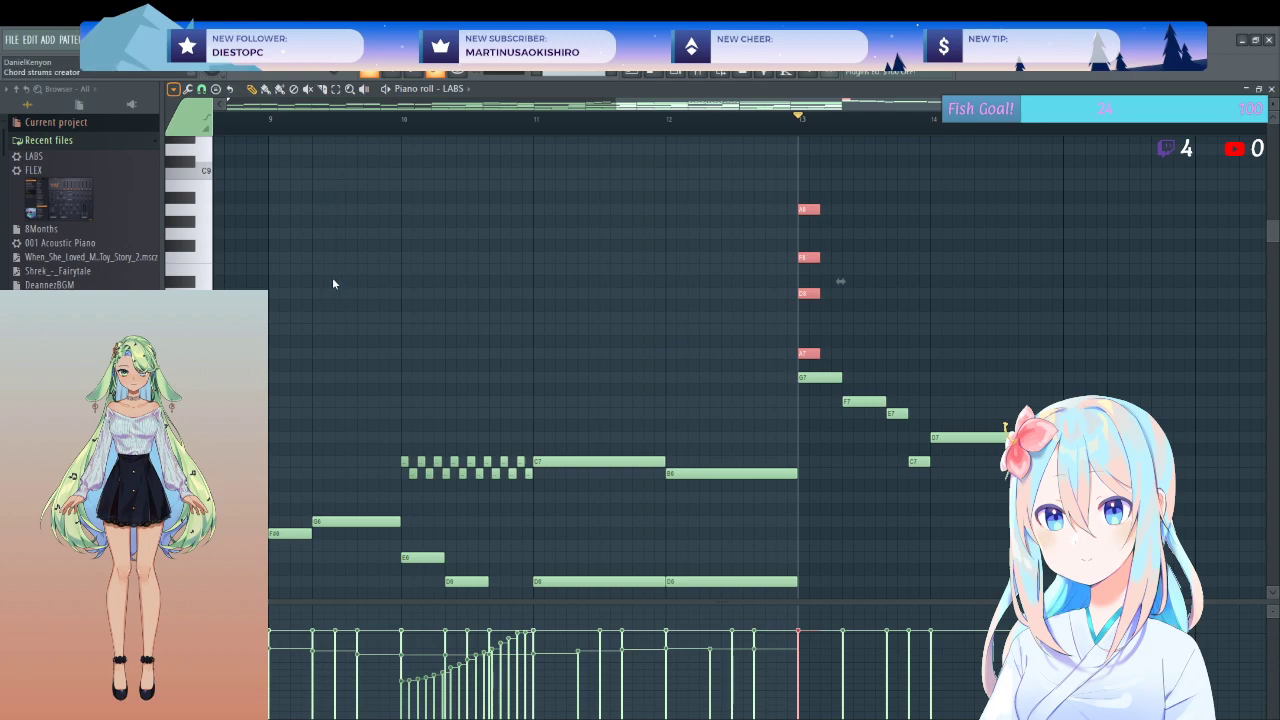
key("space")
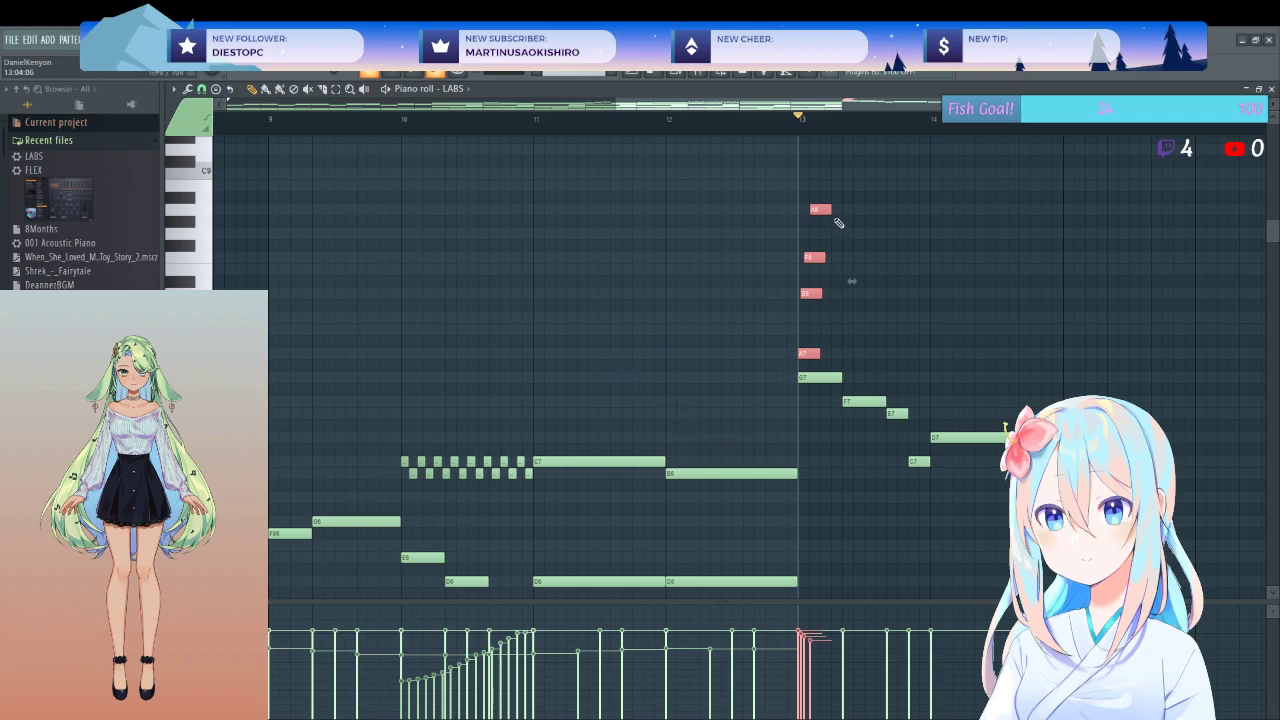
left_click_drag(830, 211, 876, 211)
left_click(923, 223)
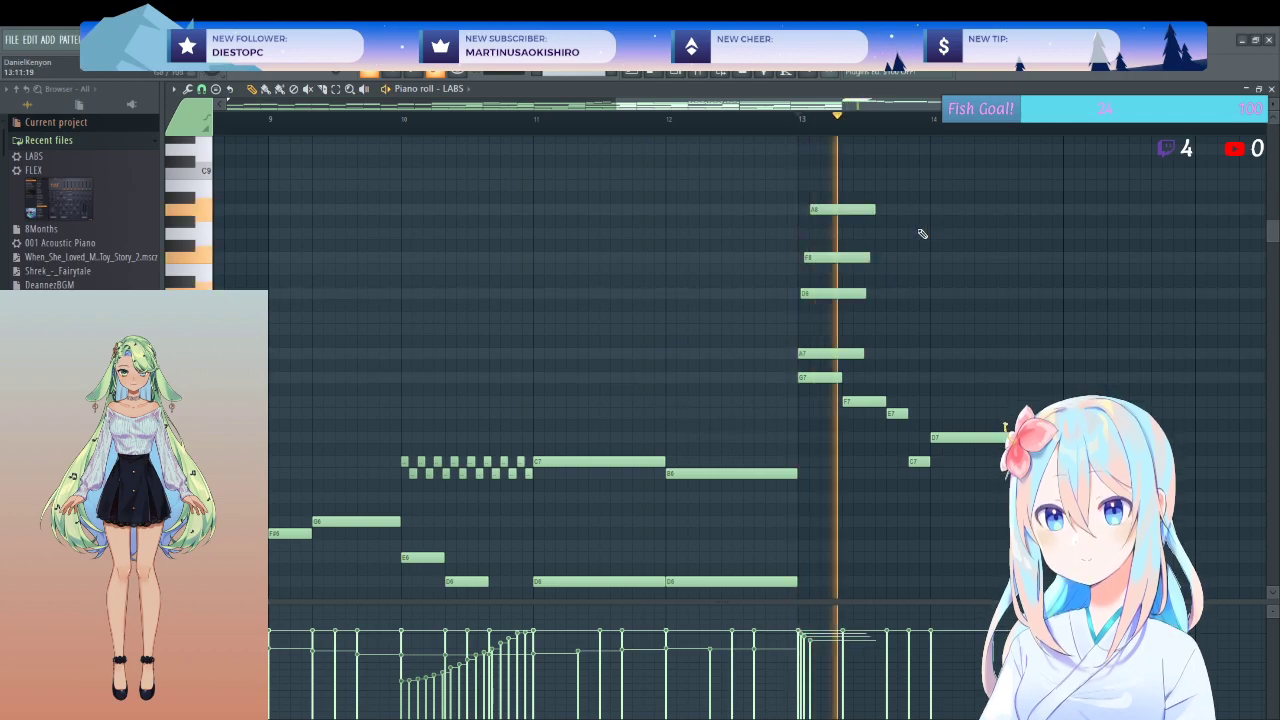
key("space")
- Transpose the strummed bar 13 chord down to D6, G6, A#6 and D7, and play back from bar 13
left_click_drag(852, 170, 818, 590)
left_click(877, 532)
key("space")
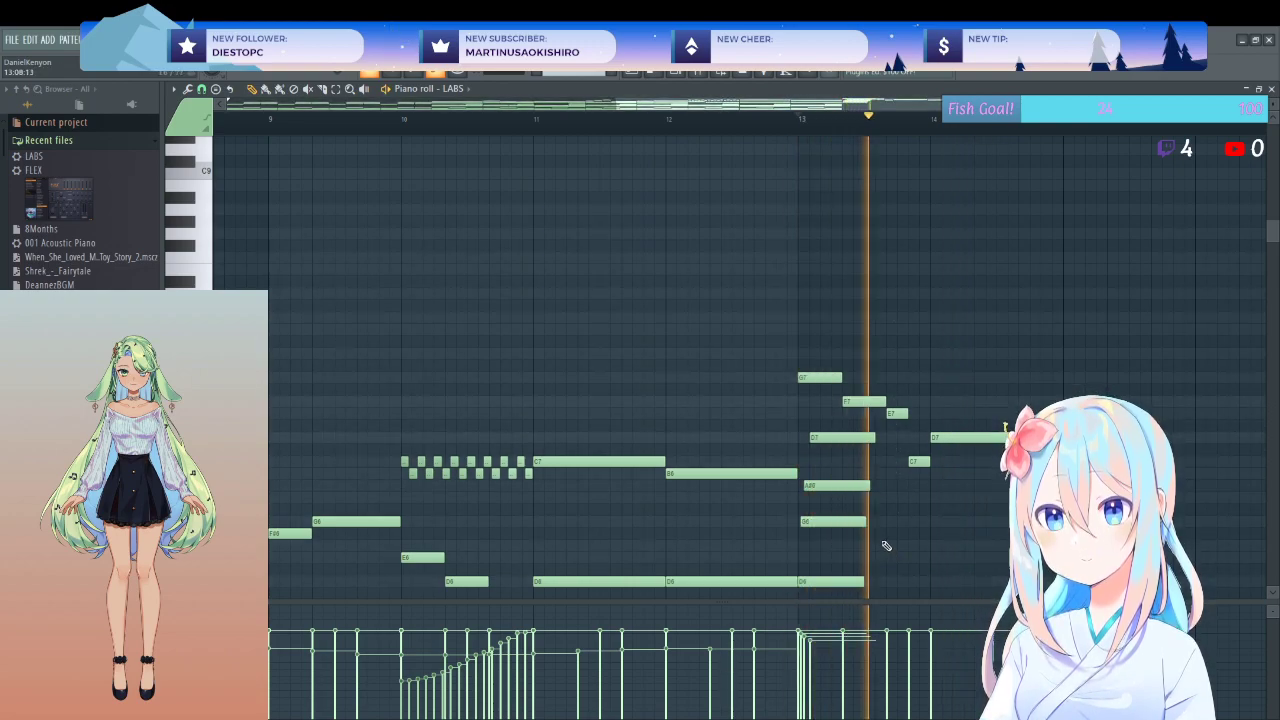
- Raise the A#6 note of the strummed bar 13 chord to B6 and play back from bar 13
scroll(877, 532, "down", 3)
key("space")
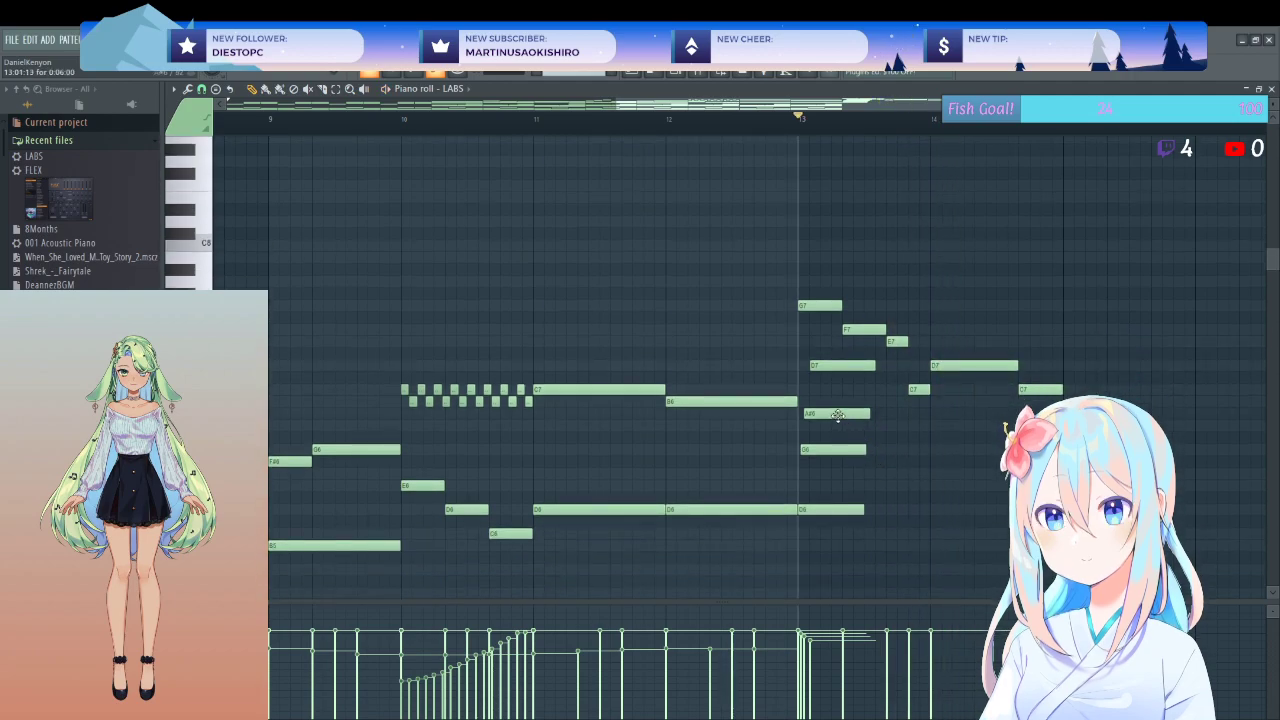
key("space")
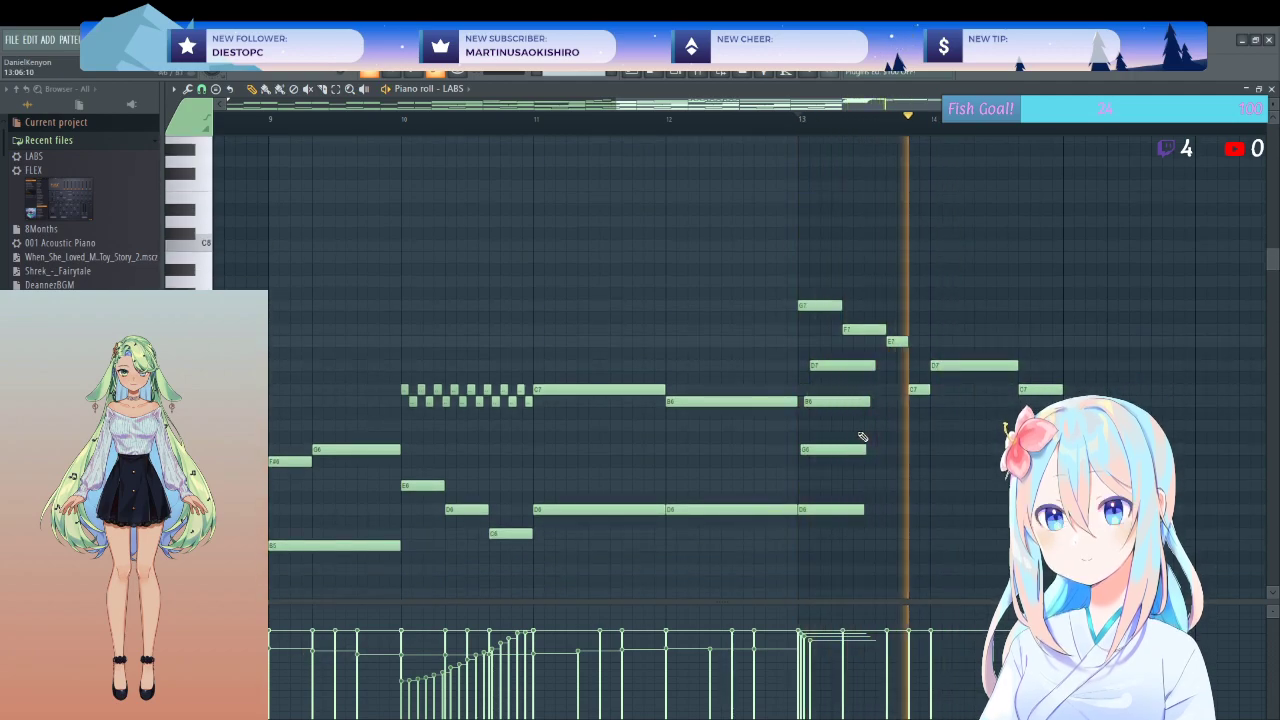
key("space")
scroll(904, 420, "down", 1)
scroll(904, 420, "down", 4)
key("space")
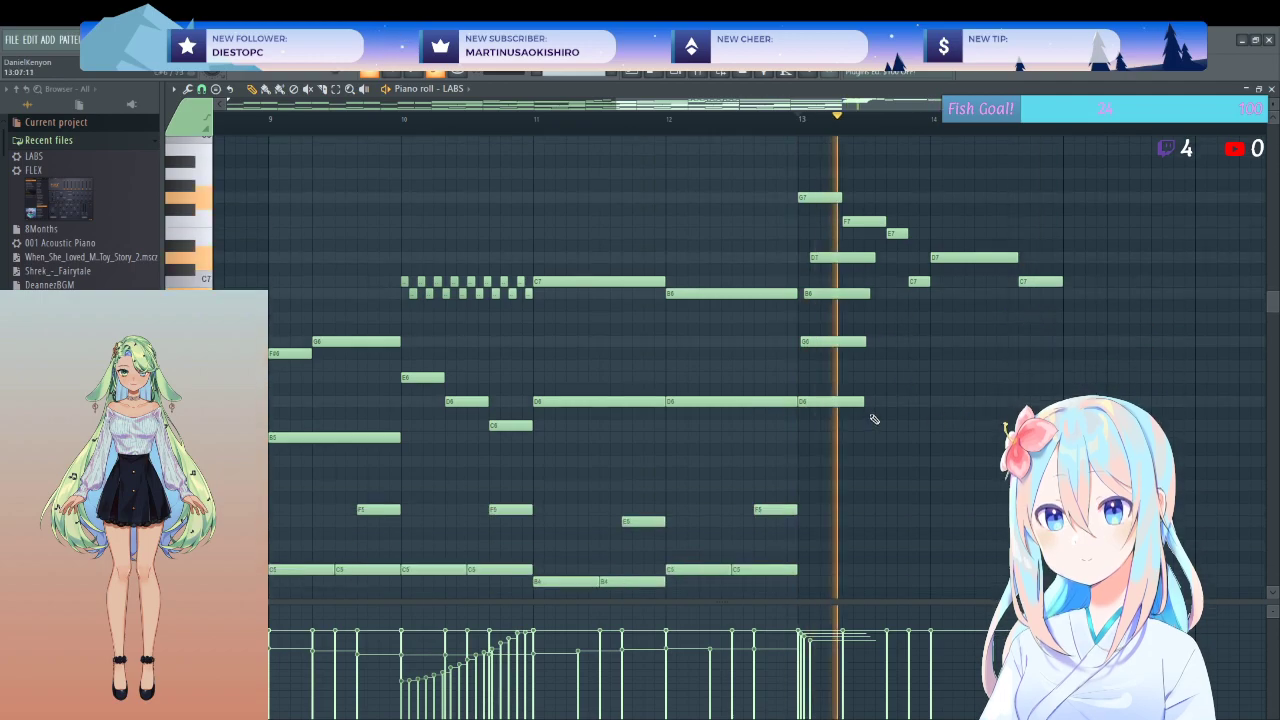
key("space")
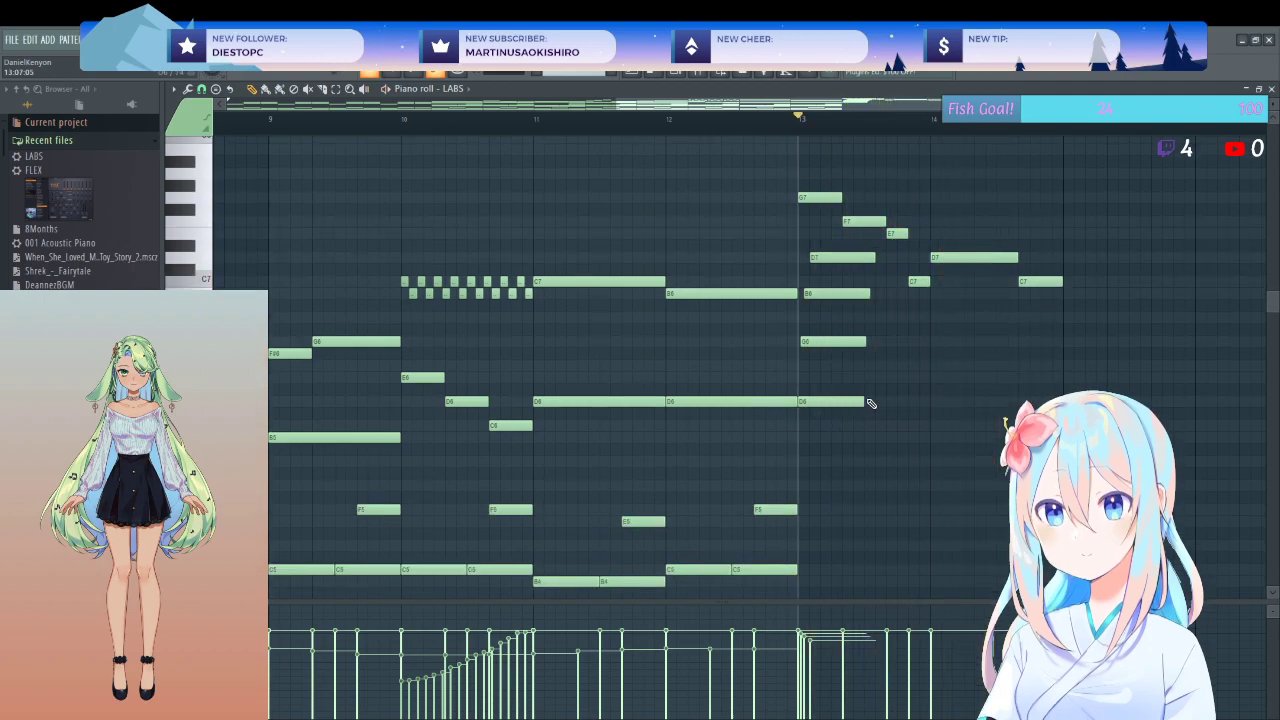
- Move the upper three notes of the bar 13 chord to E6, A6 and C7, and play back from bar 13
left_click_drag(846, 232, 835, 368)
key("space")
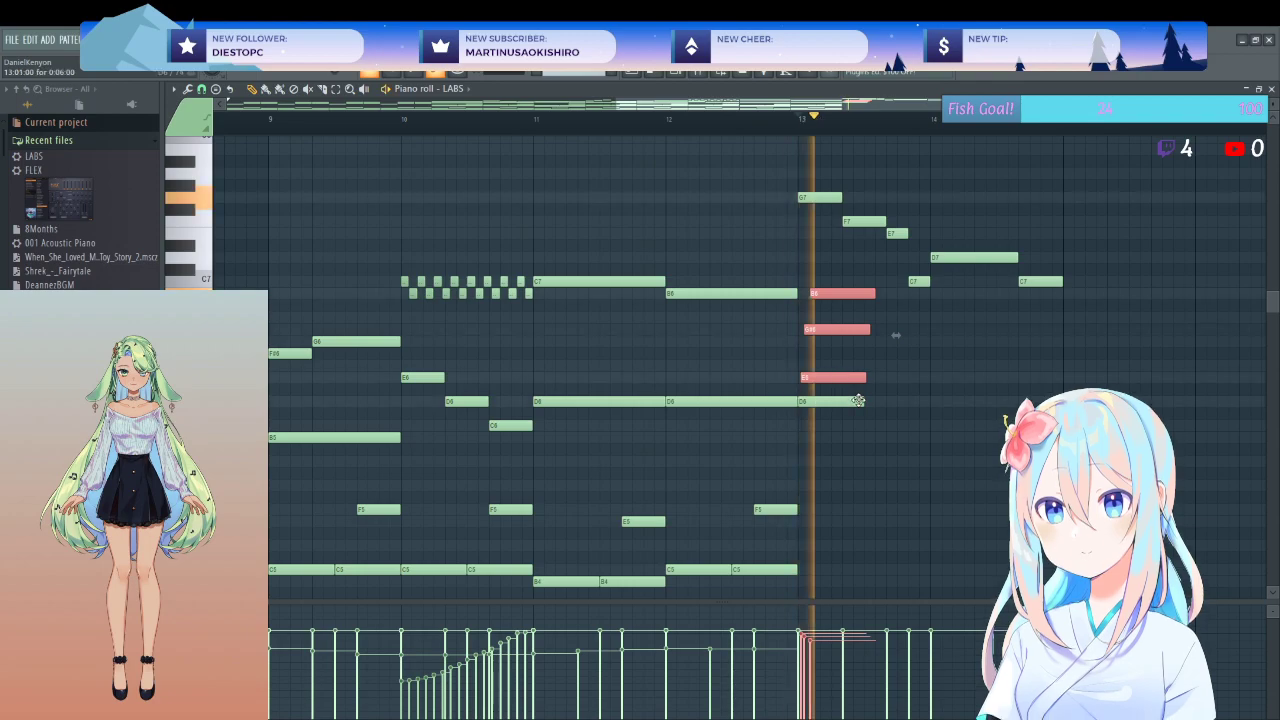
left_click(829, 331)
key("space")
left_click_drag(829, 331, 838, 272)
key("space")
key("space")
key("space")
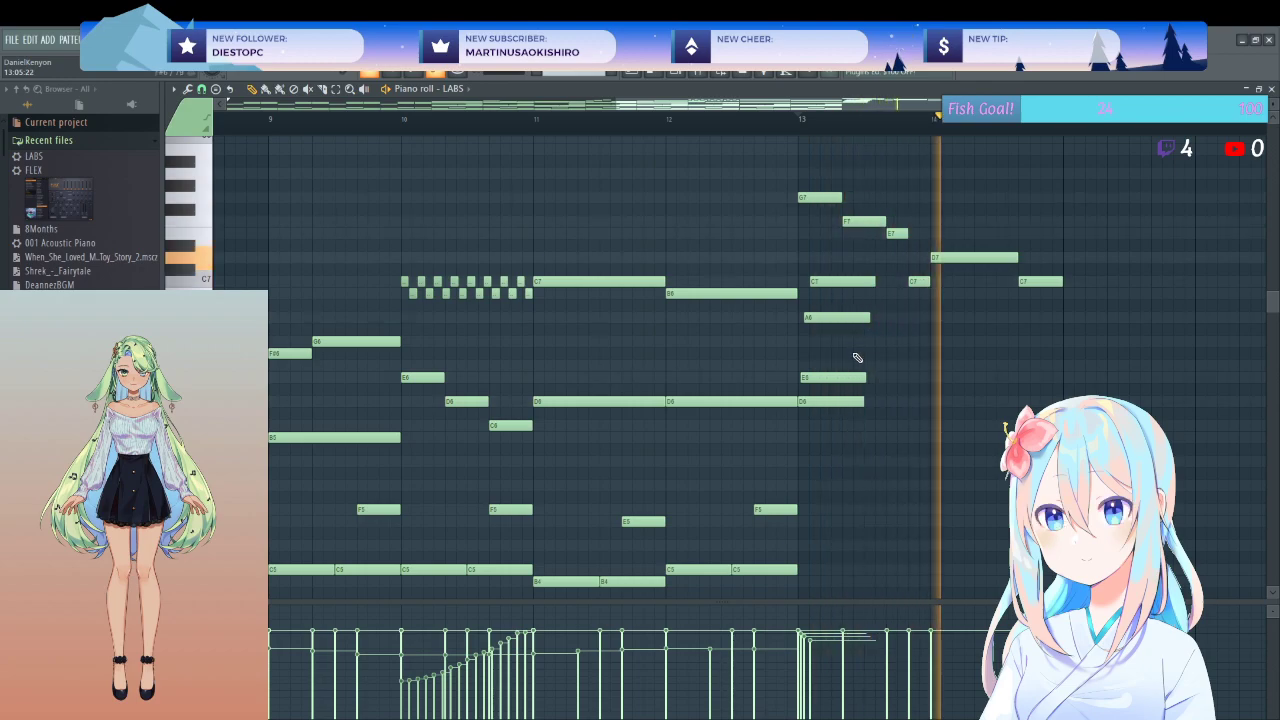
key("space")
- Lengthen all four notes of the strummed bar 13 chord to just past the start of bar 14 and play back
left_click_drag(806, 268, 929, 401)
left_click(930, 432)
key("space")
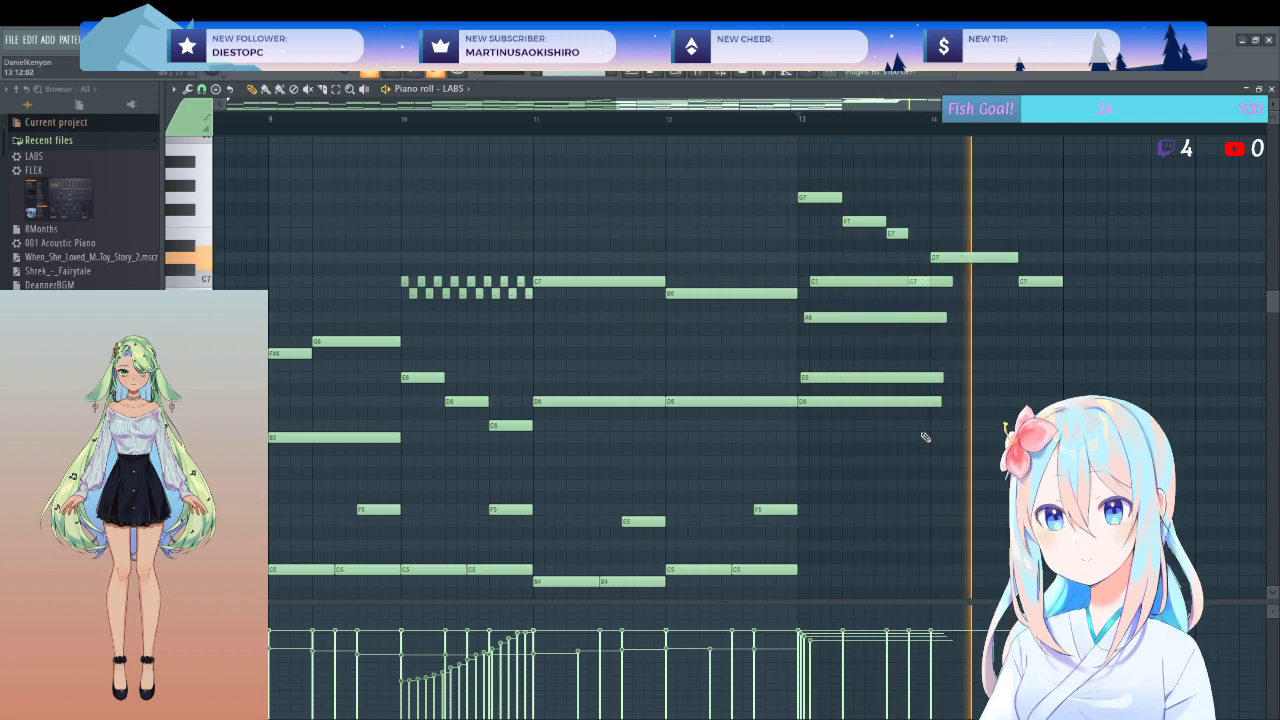
key("space")
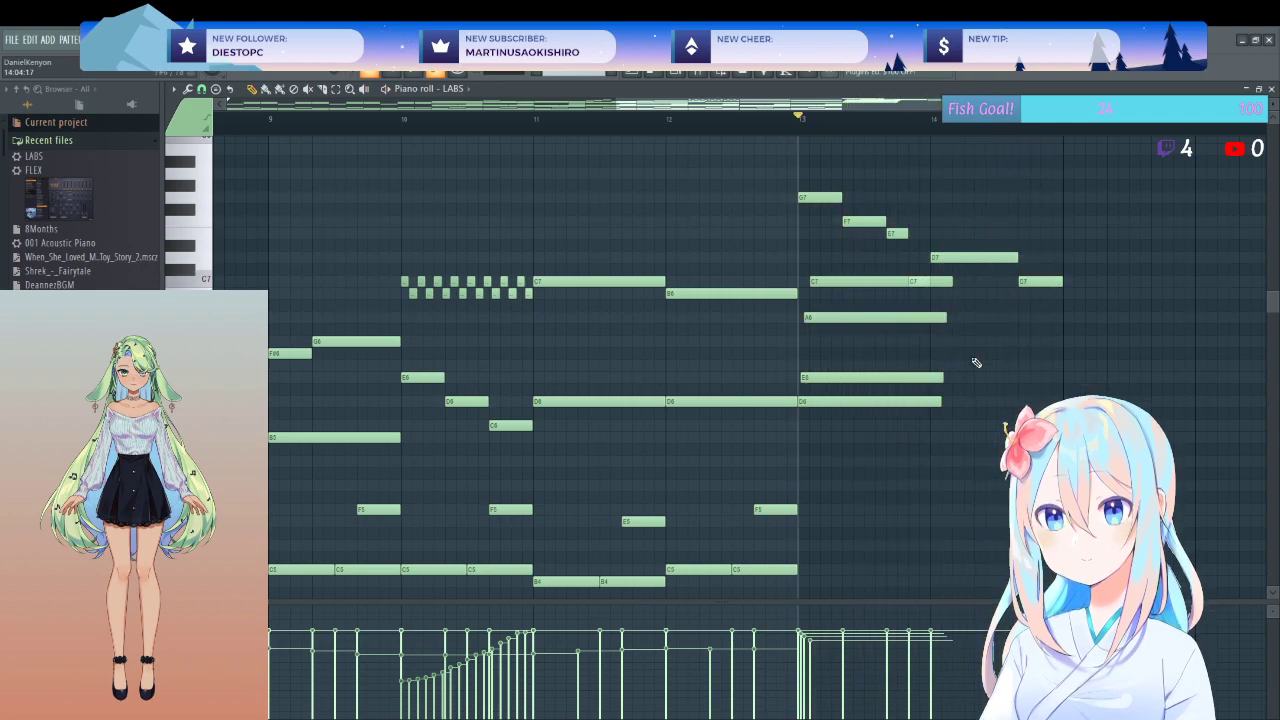
- Stack one-bar C7, E6, C6, G5 and D5 notes at the start of bar 15 and play back from bar 13
left_click(1068, 281)
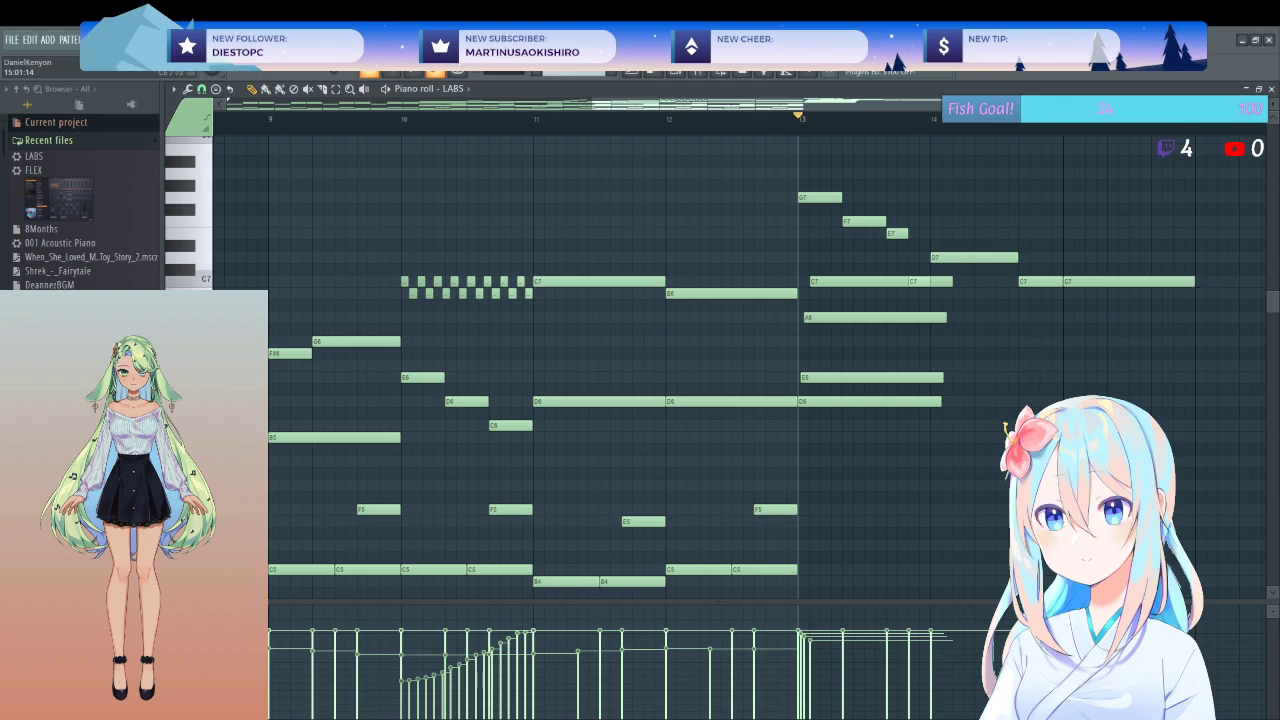
left_click(1067, 378)
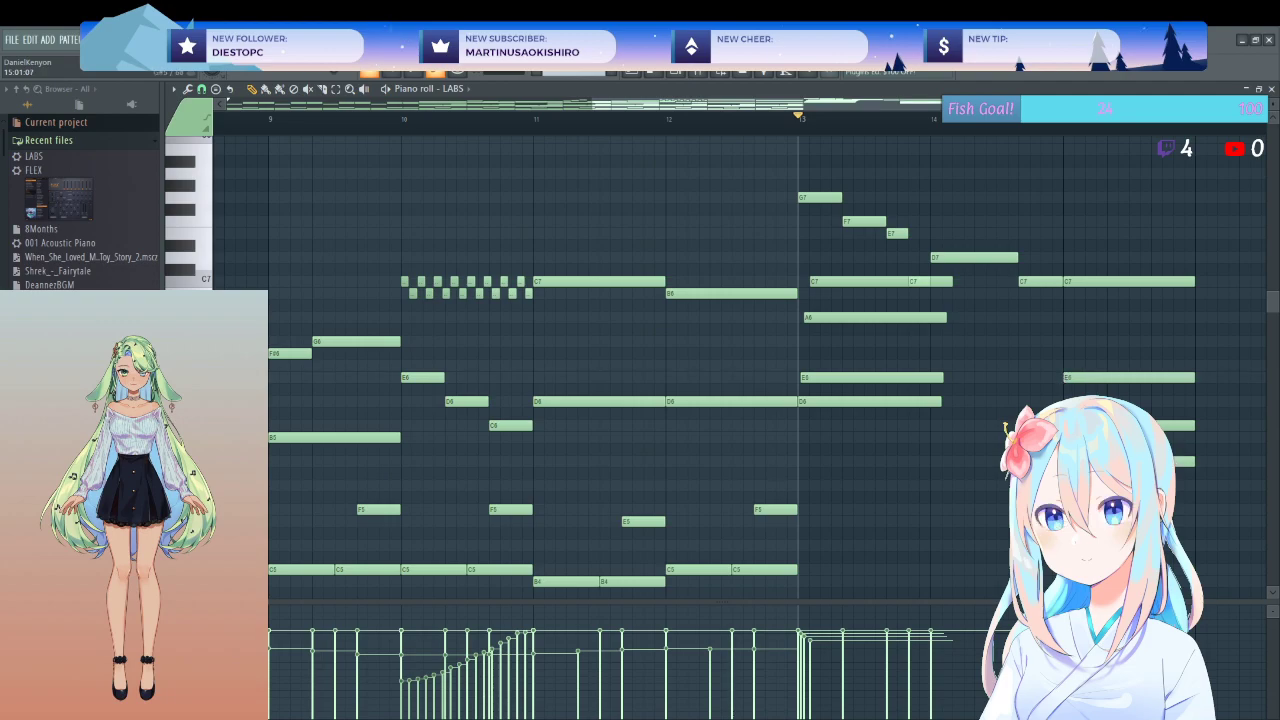
left_click(1067, 545)
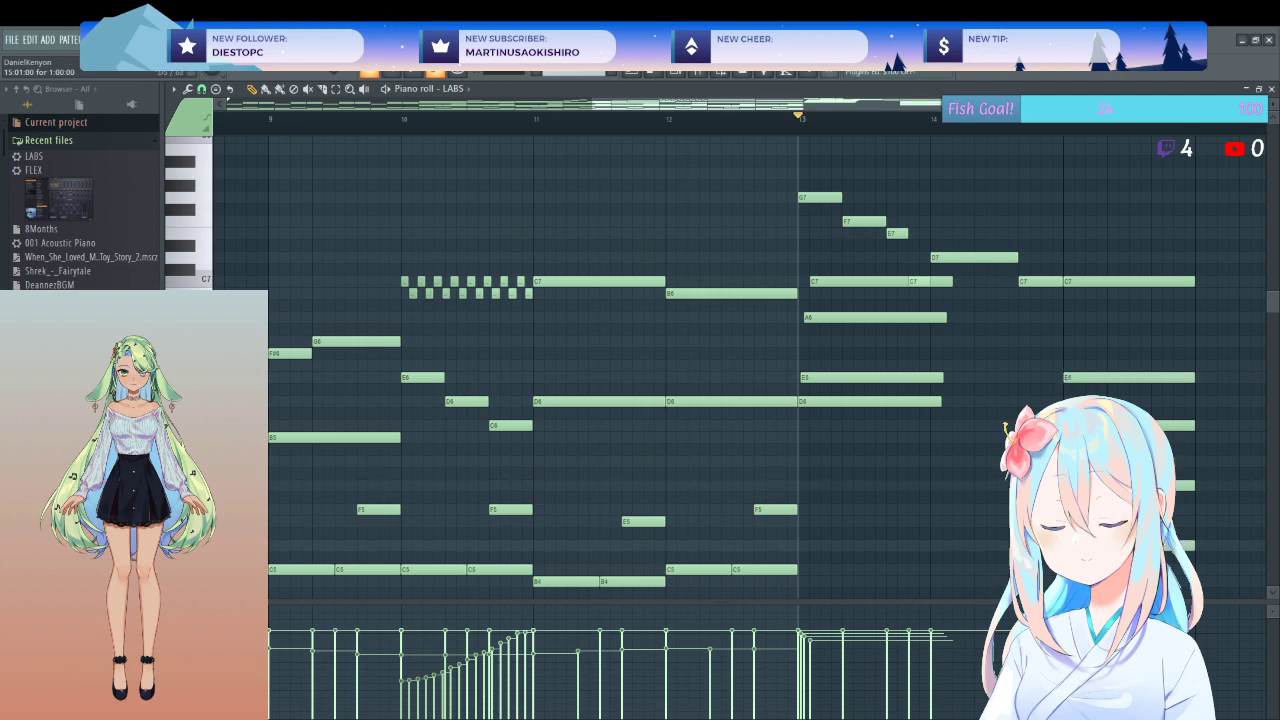
key("space")
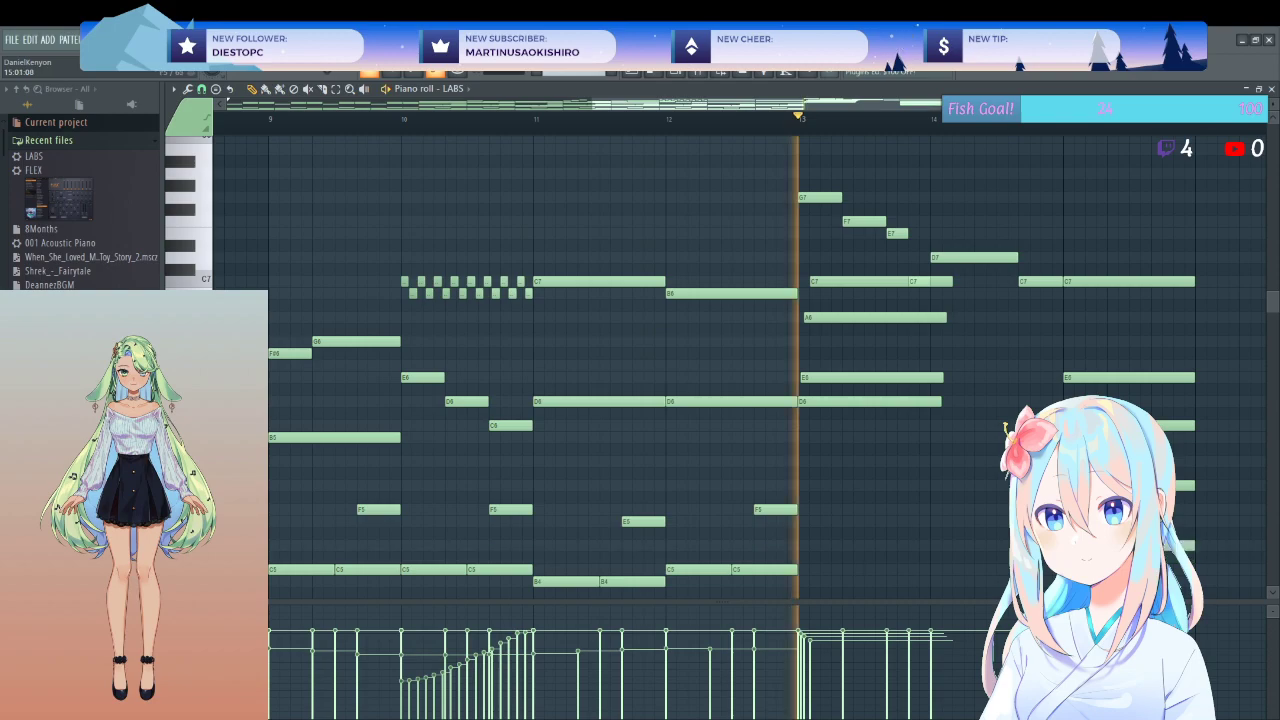
scroll(942, 458, "down", 3)
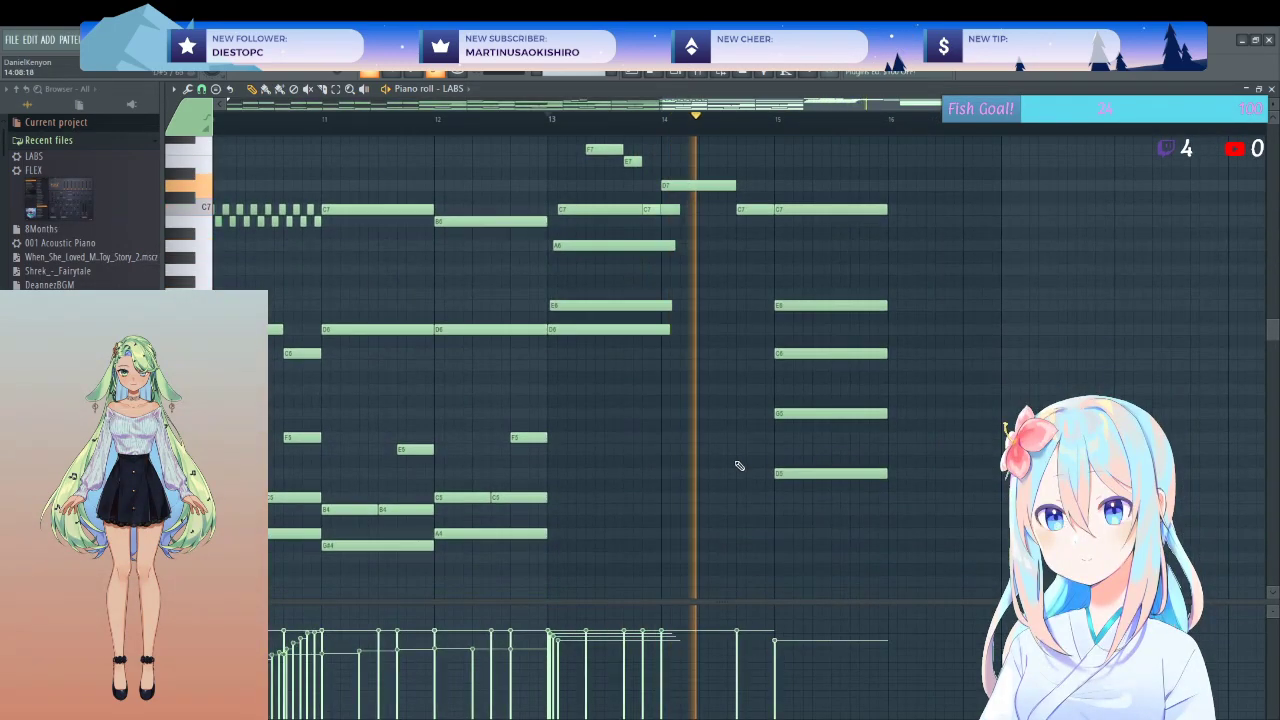
key("space")
- Strum the four bar 15 chord notes from D5 to E6 with the chord strums creator, play back, and deselect them
left_click_drag(832, 266, 818, 496)
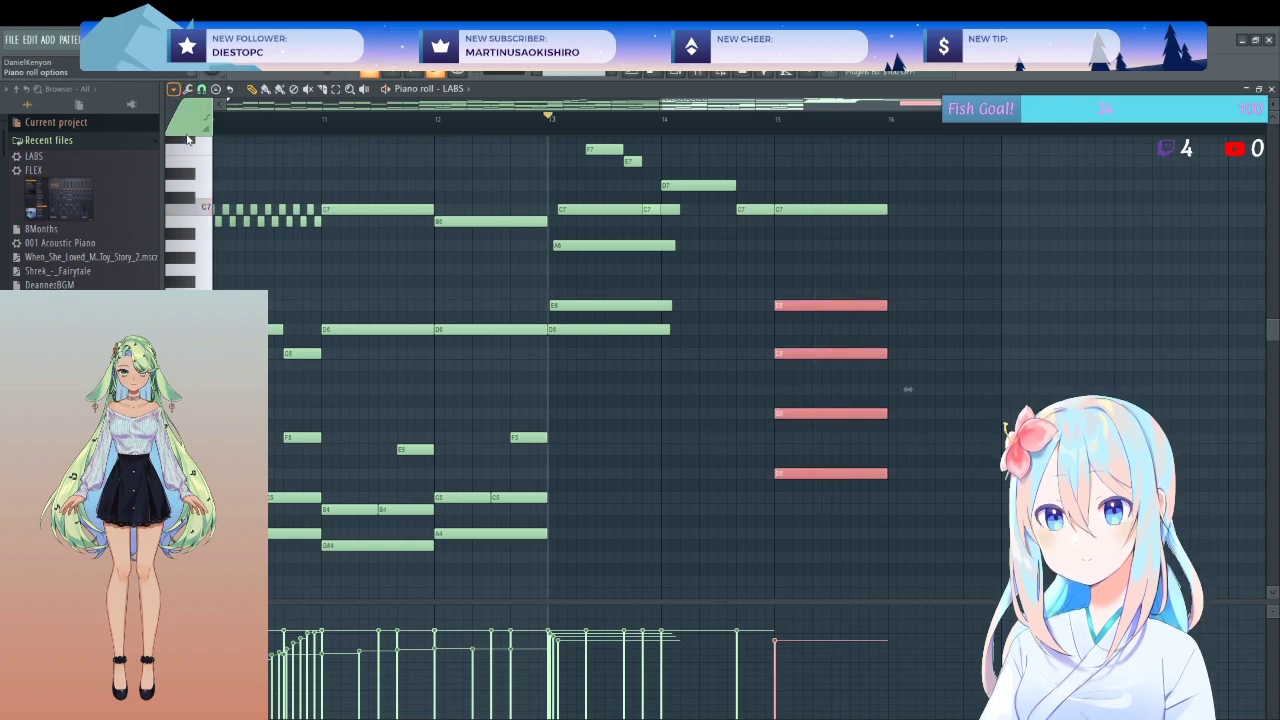
left_click(350, 280)
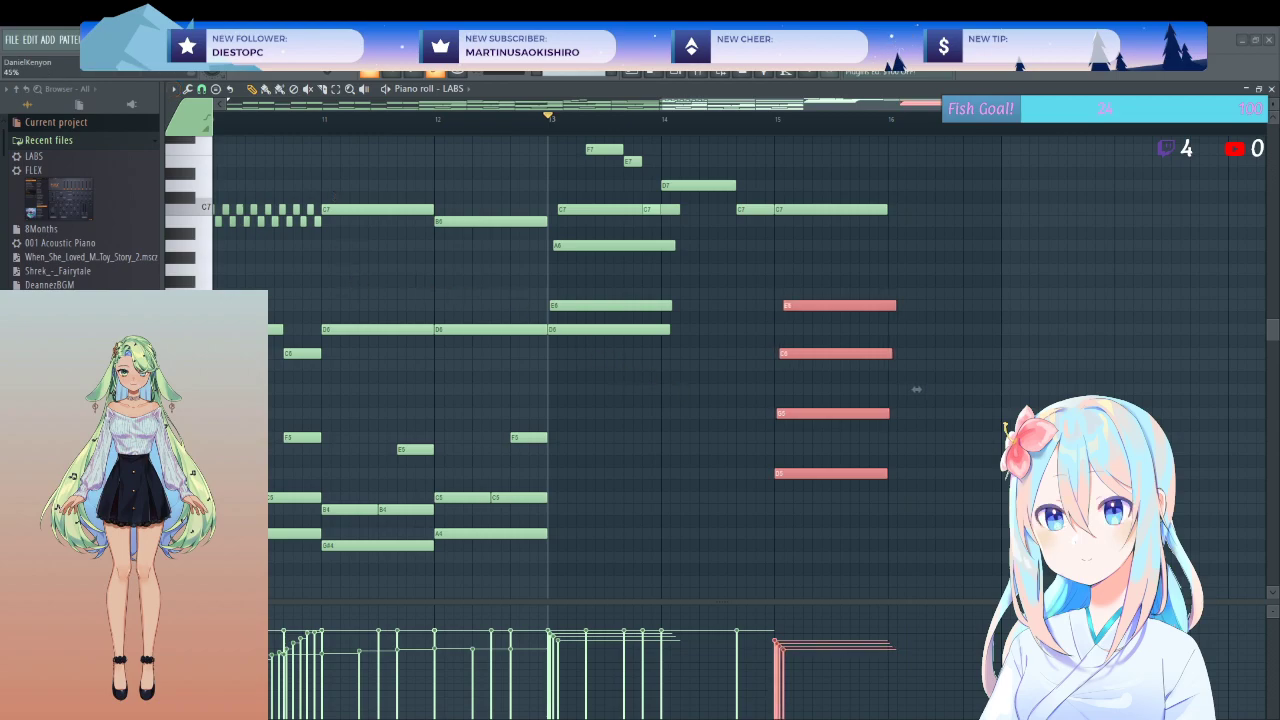
key("space")
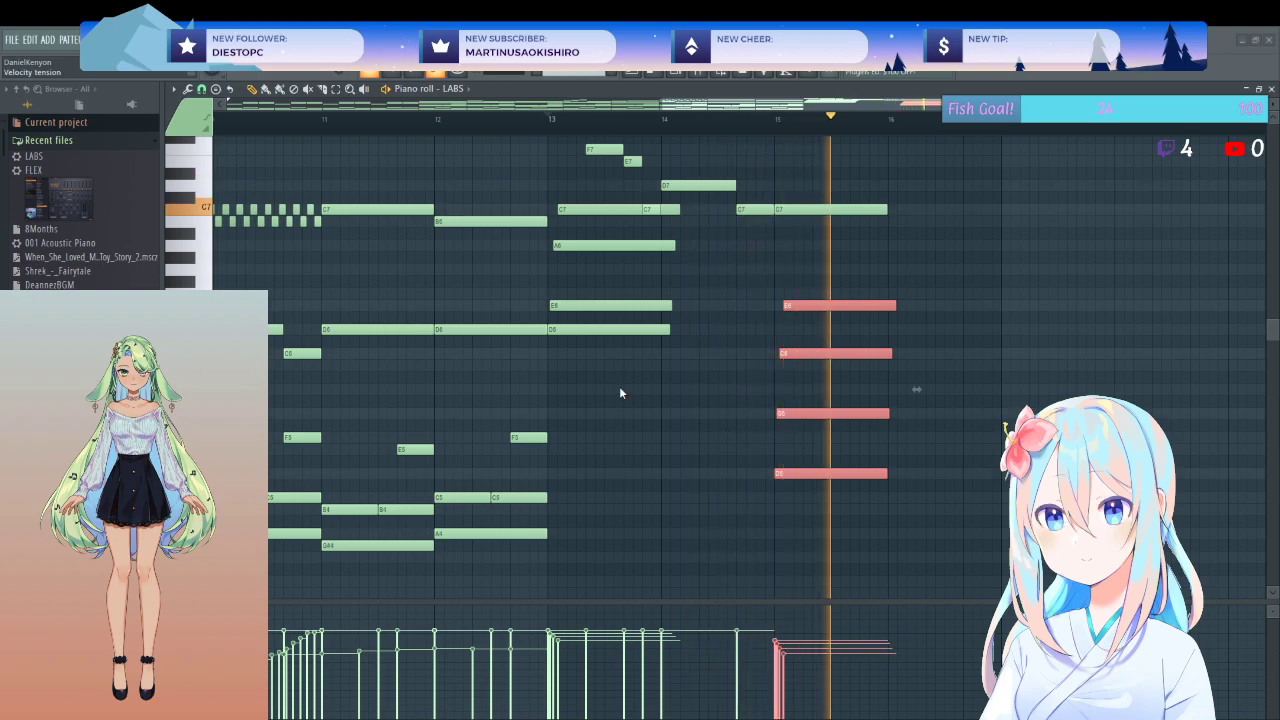
key("space")
left_click(706, 378)
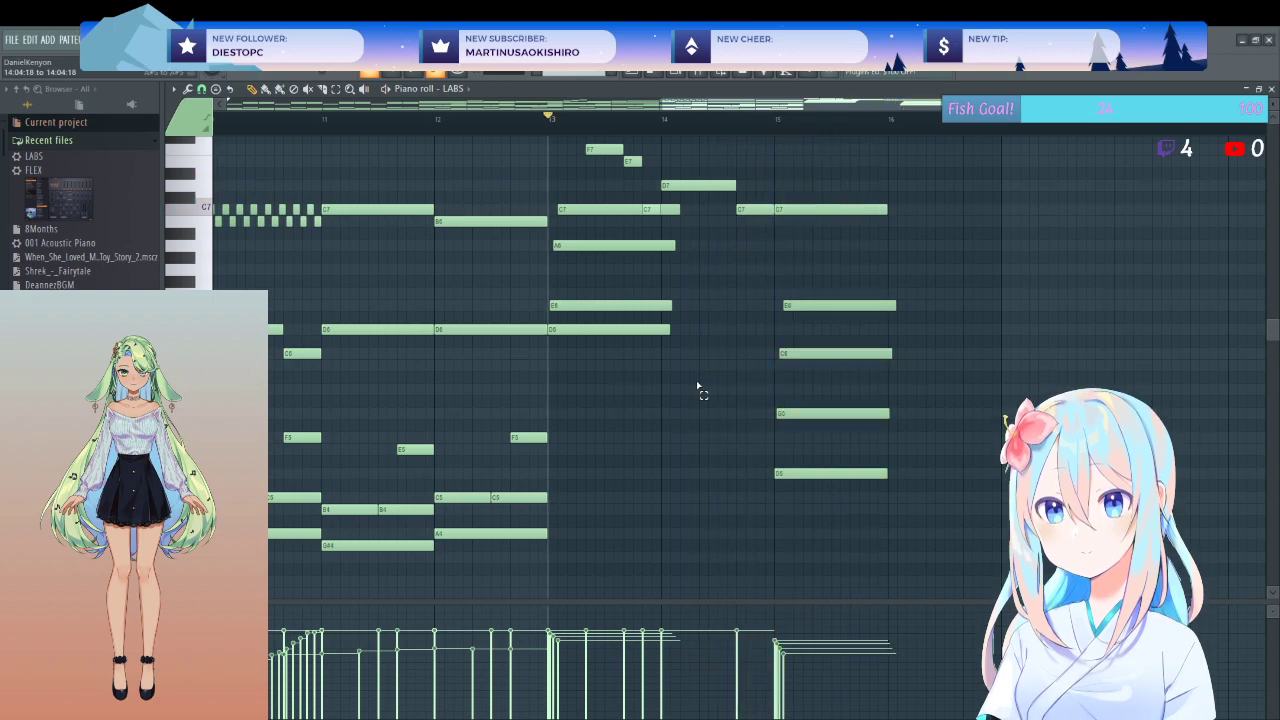
- Add A4, C5 and F5 accompaniment notes in bar 13 and B4, C5, F5 and B5 notes in bar 14, and play back
left_click(565, 533)
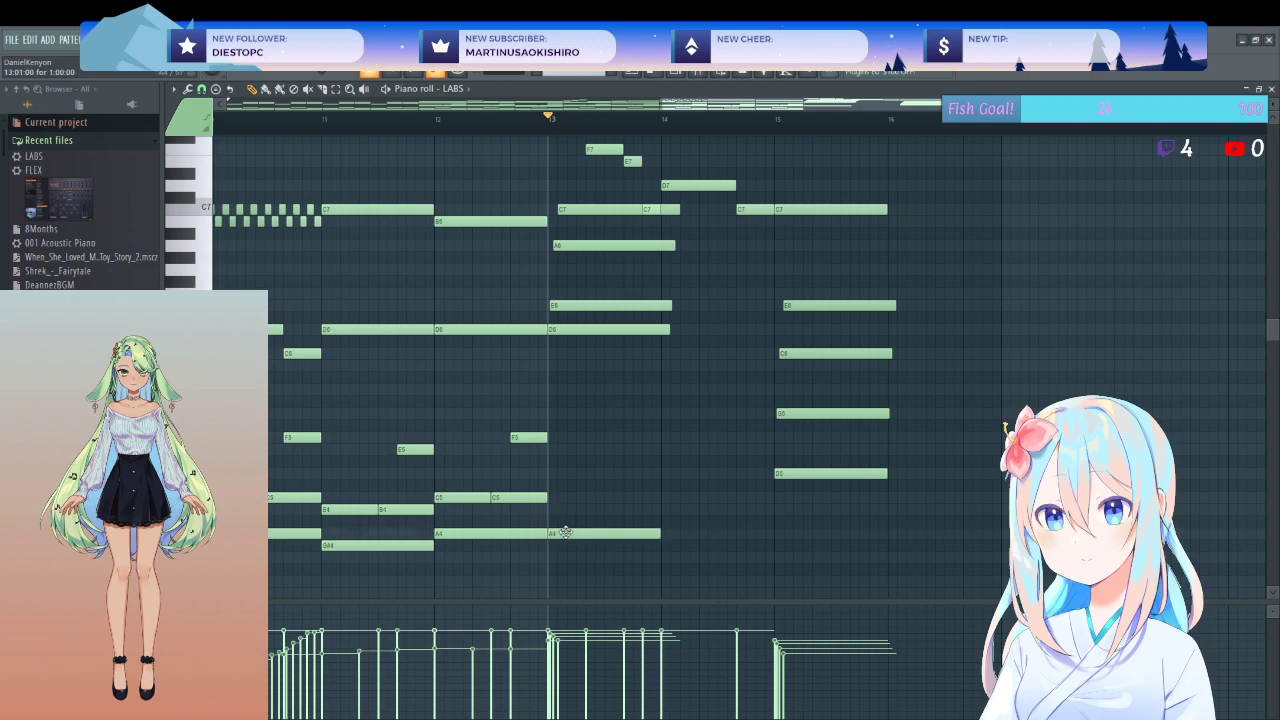
left_click(668, 521)
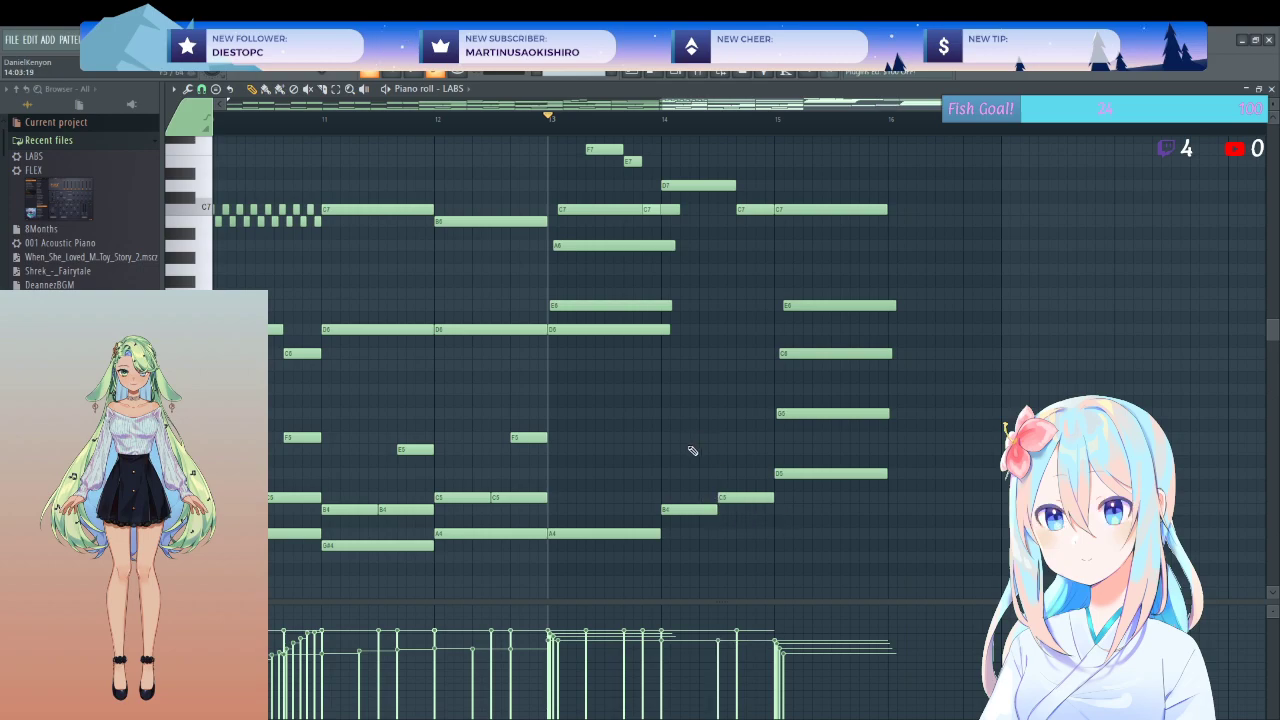
scroll(692, 451, "left", 4)
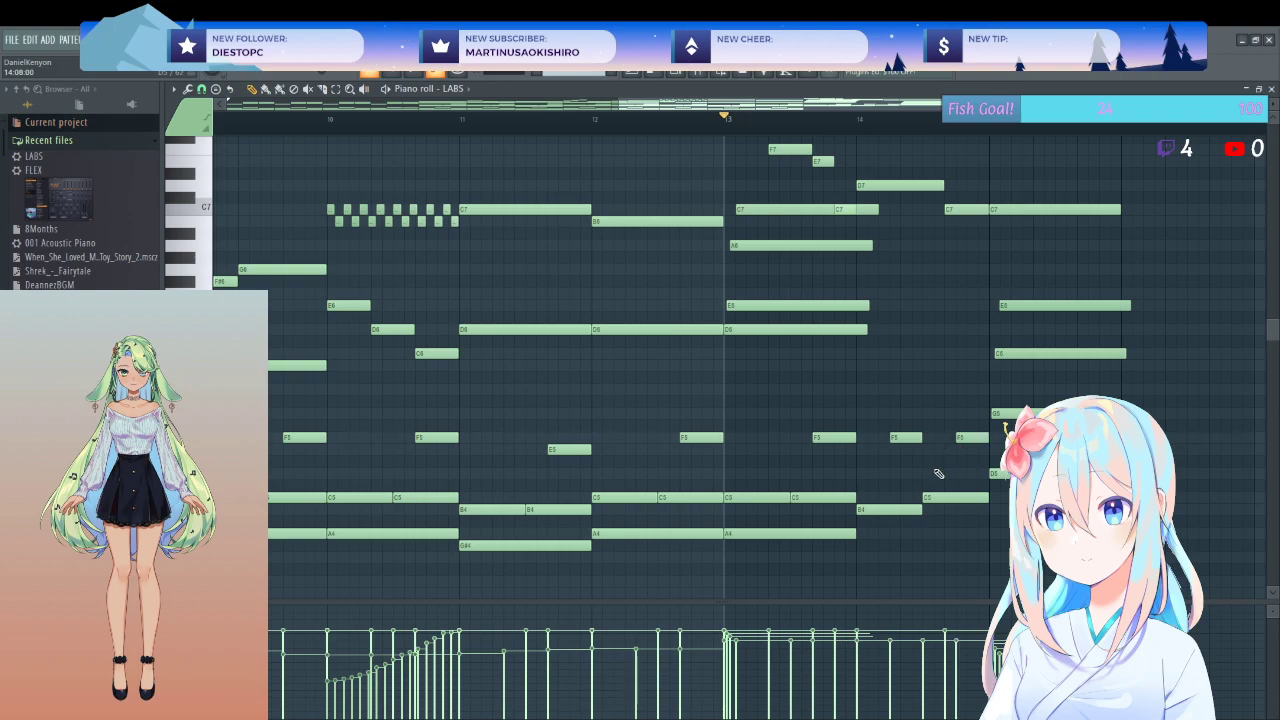
key("space")
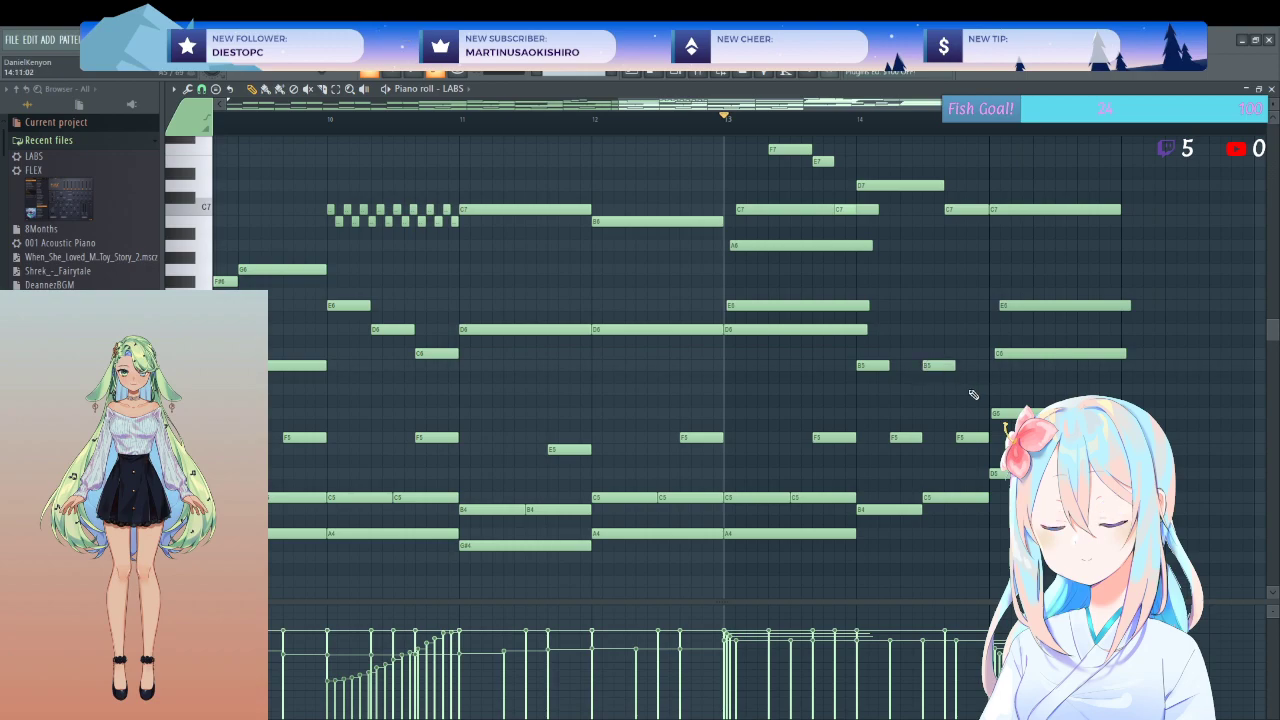
key("space")
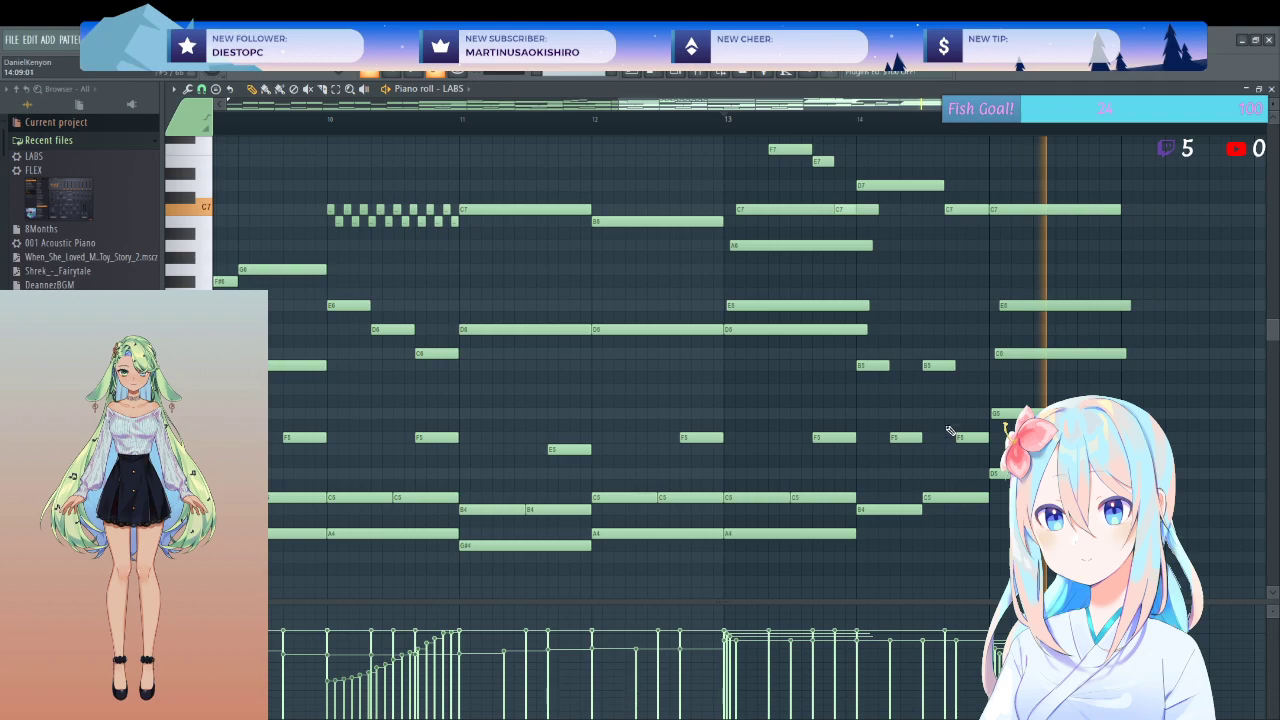
- Raise the two short B5 notes in bar 14 to C6 and play back from bar 13
left_click_drag(943, 337, 876, 344)
left_click(886, 337)
key("space")
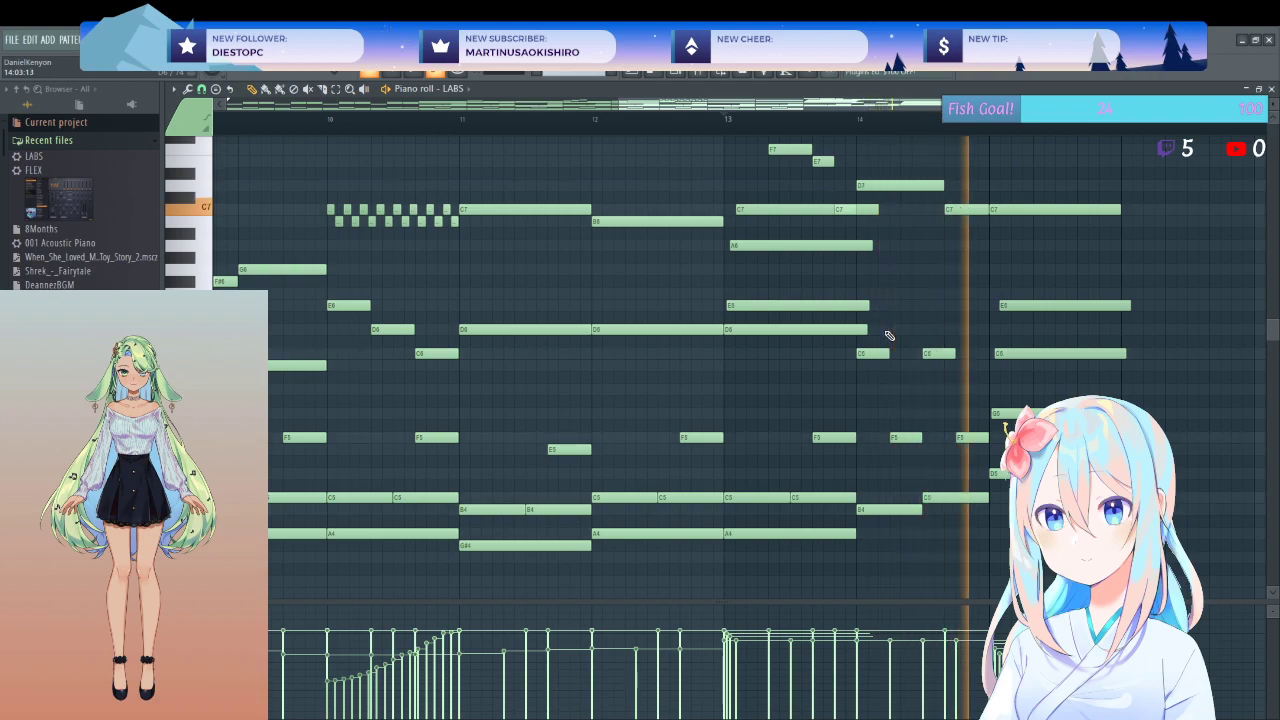
key("space")
- Place the two C6 notes of bar 14 on E6, extend each to half a bar, and play back from bar 13
left_click_drag(931, 334, 878, 374)
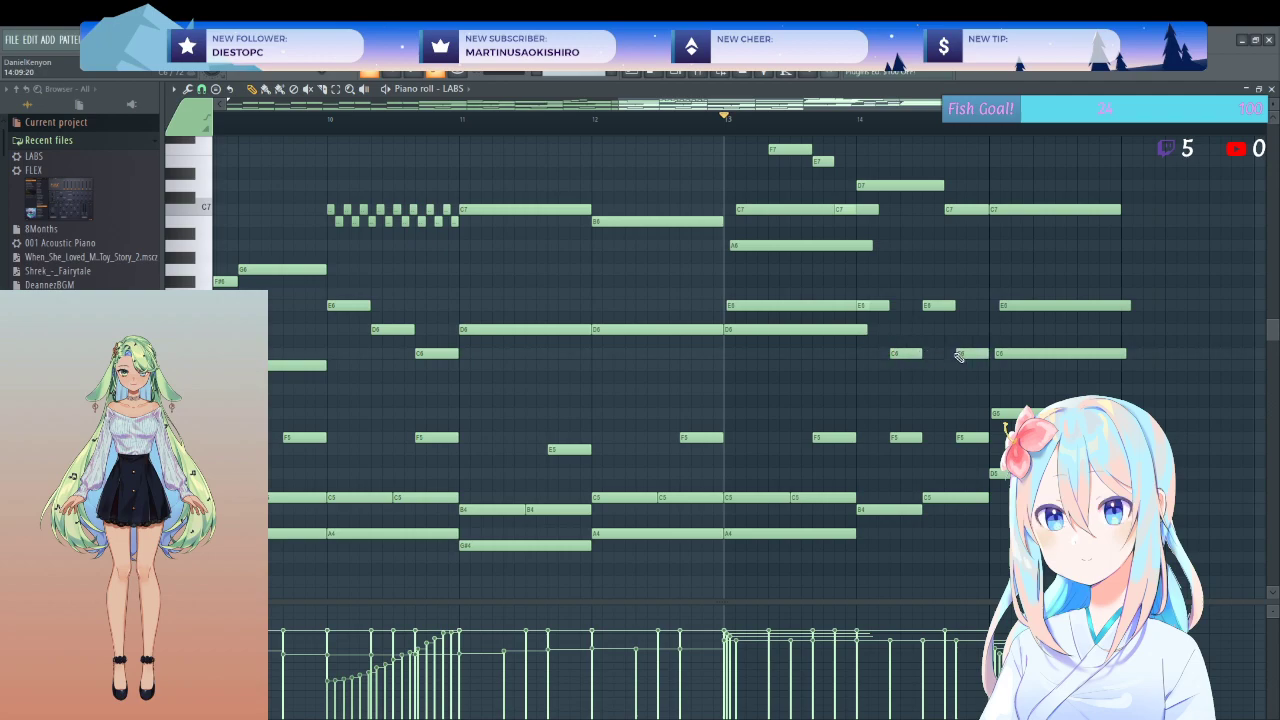
key("space")
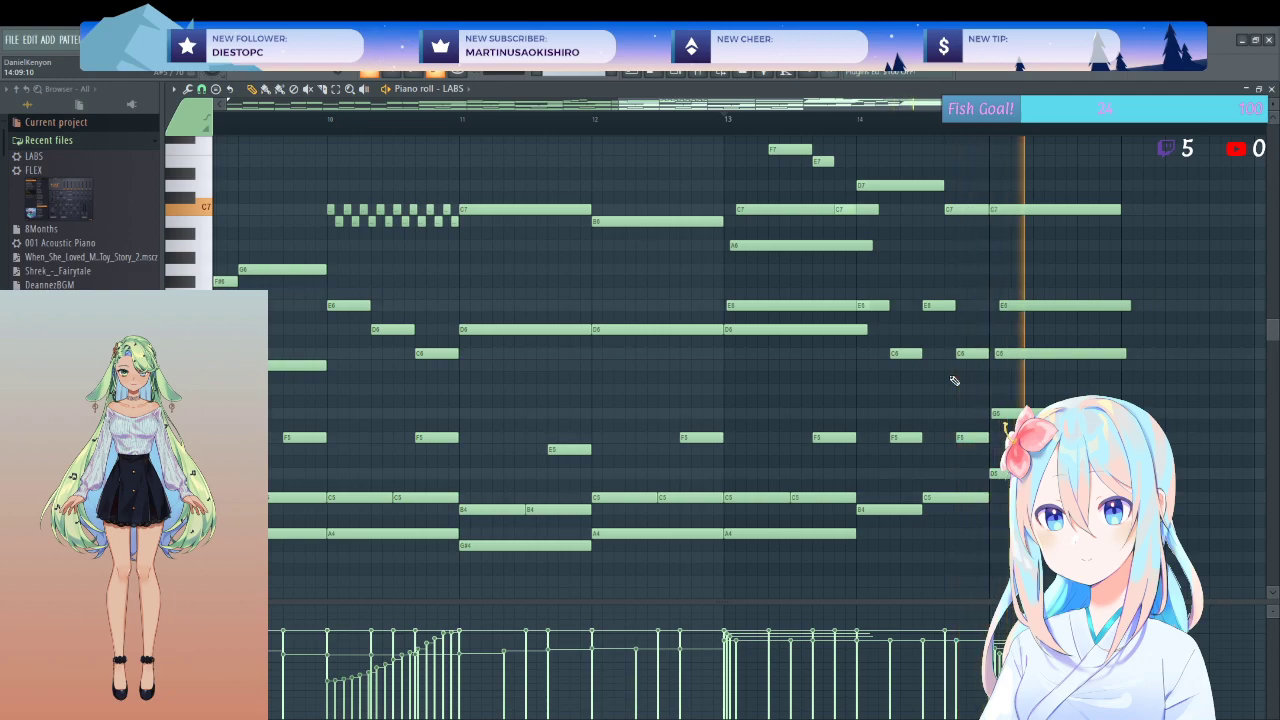
right_click(957, 354)
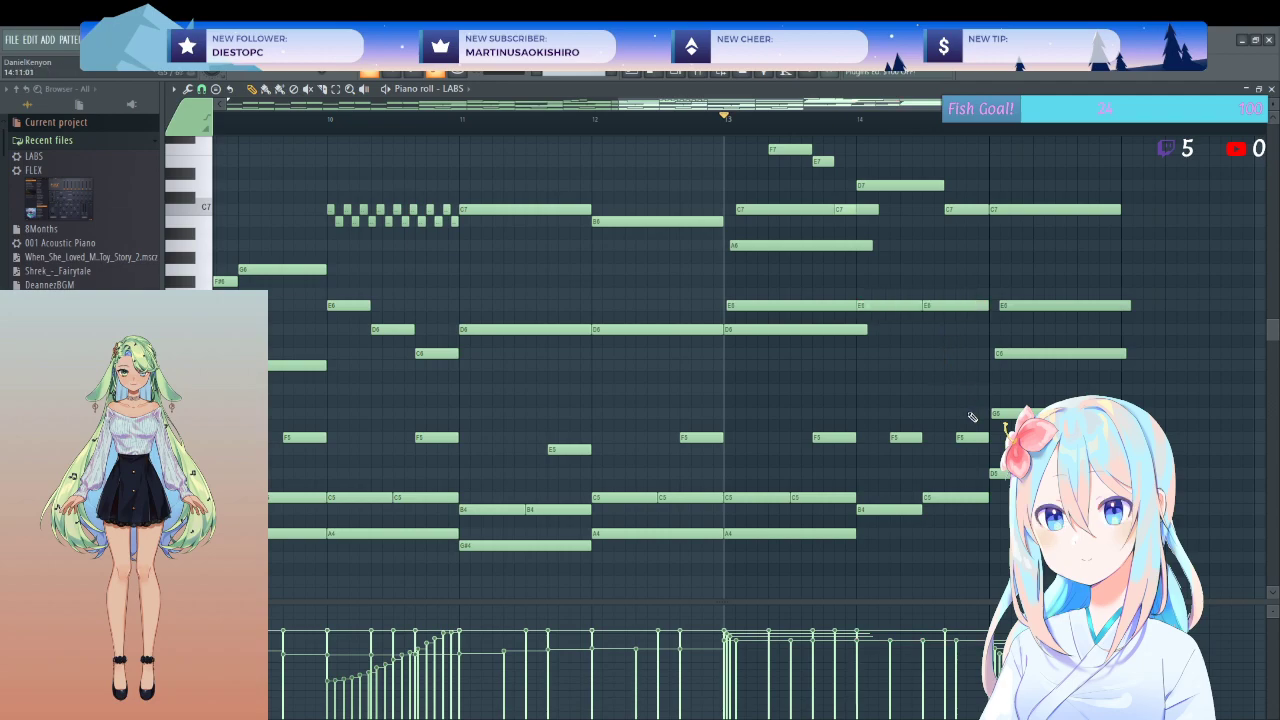
key("space")
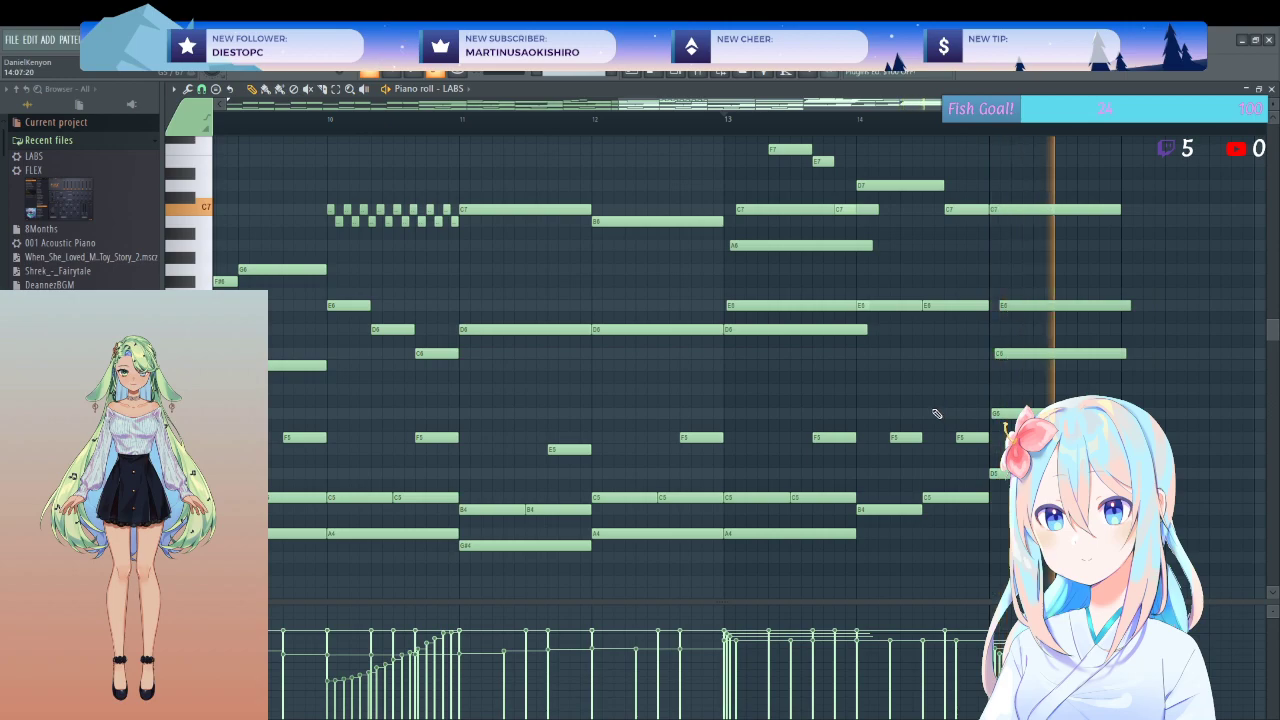
- Play the whole piece back from bar 3 through the chord in bar 15
scroll(937, 413, "down", 3)
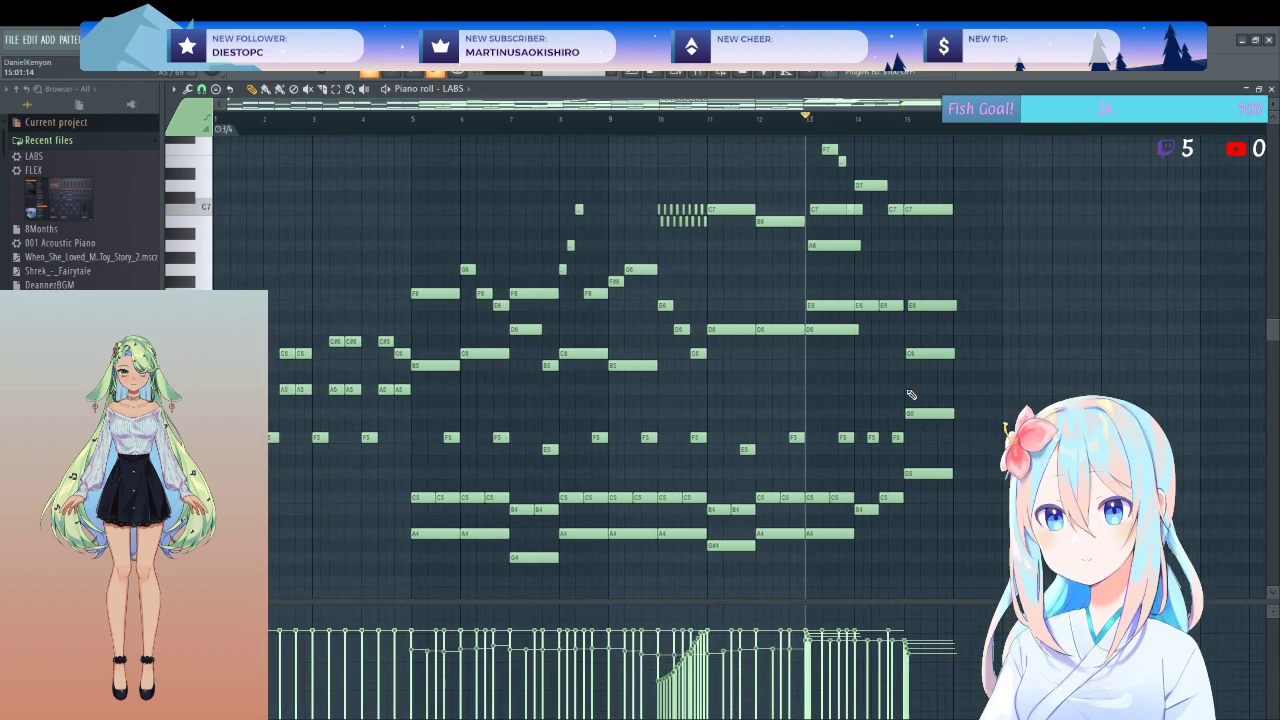
scroll(673, 326, "up", 4)
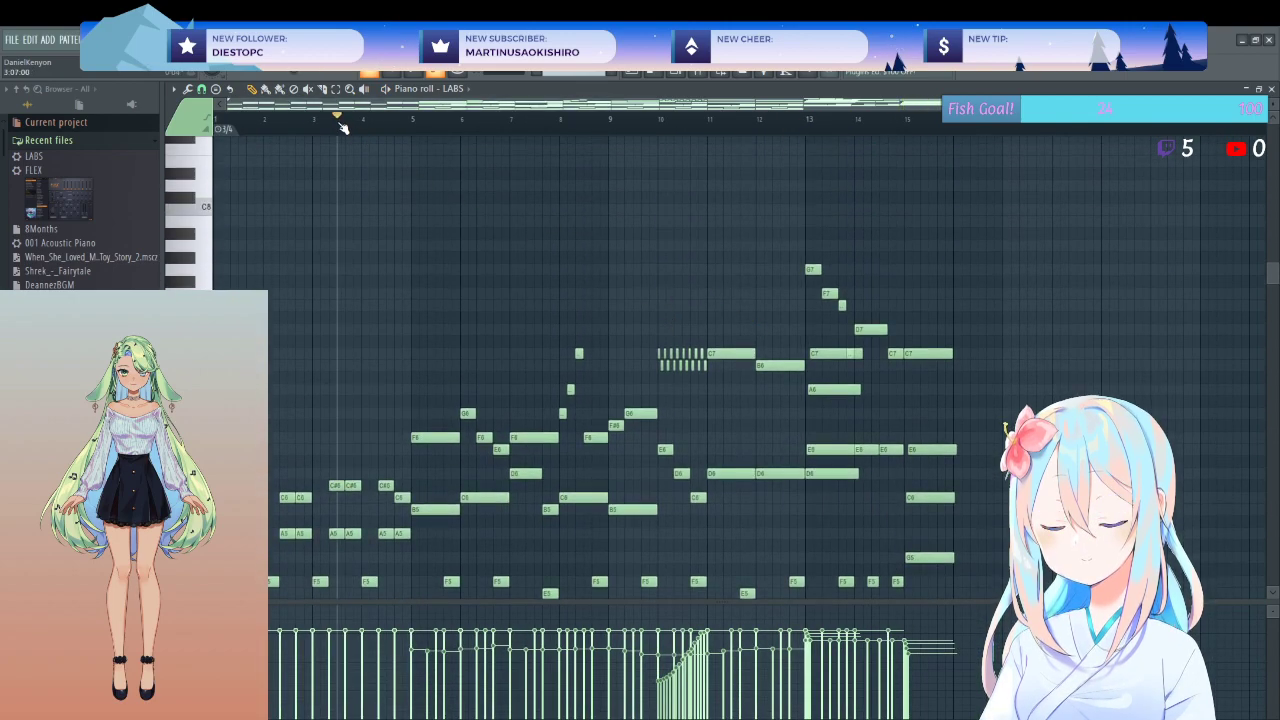
scroll(423, 336, "down", 3)
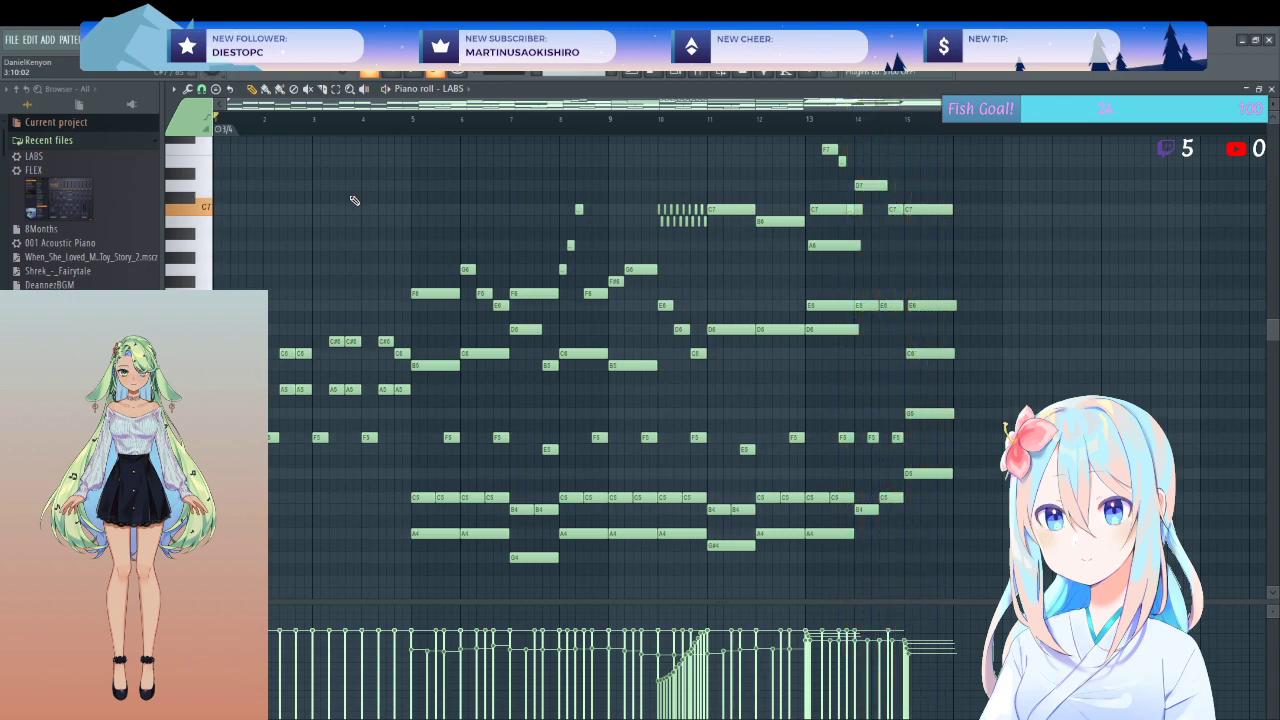
- Double the length of the rising G6, A6 and C7 run so it fills bar 8, and play the passage back
scroll(504, 245, "up", 5)
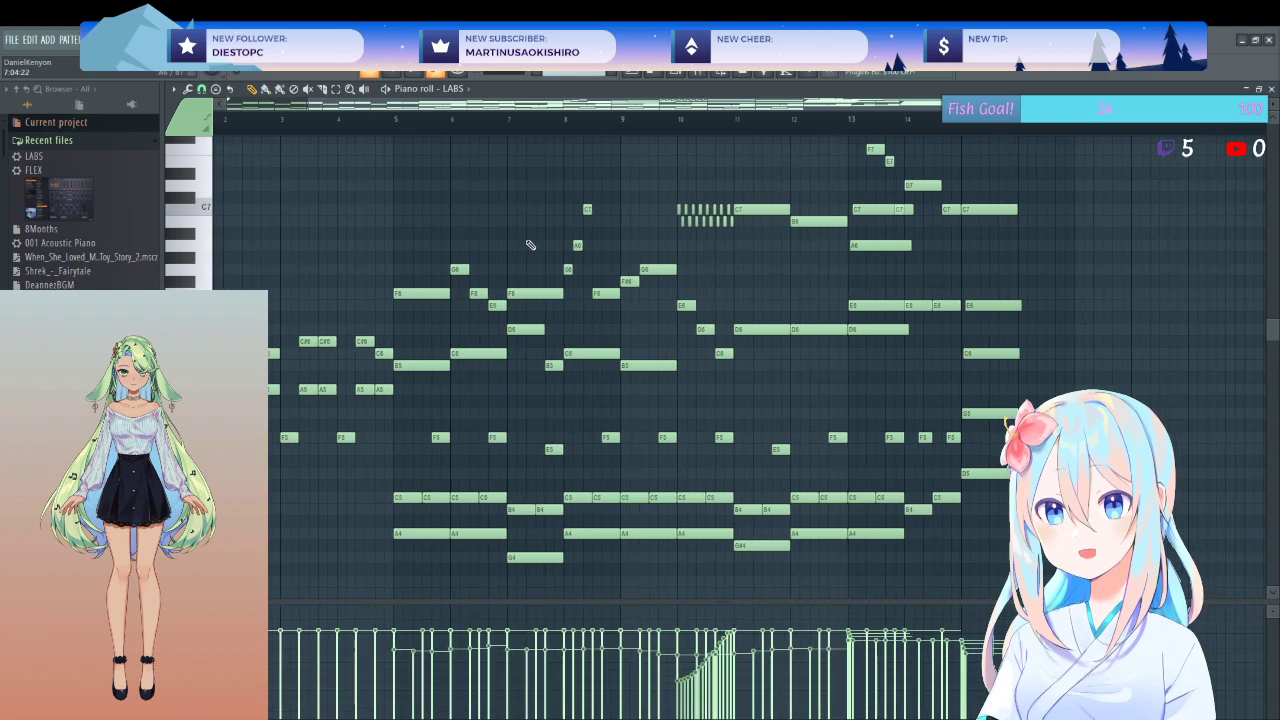
left_click_drag(768, 182, 702, 270)
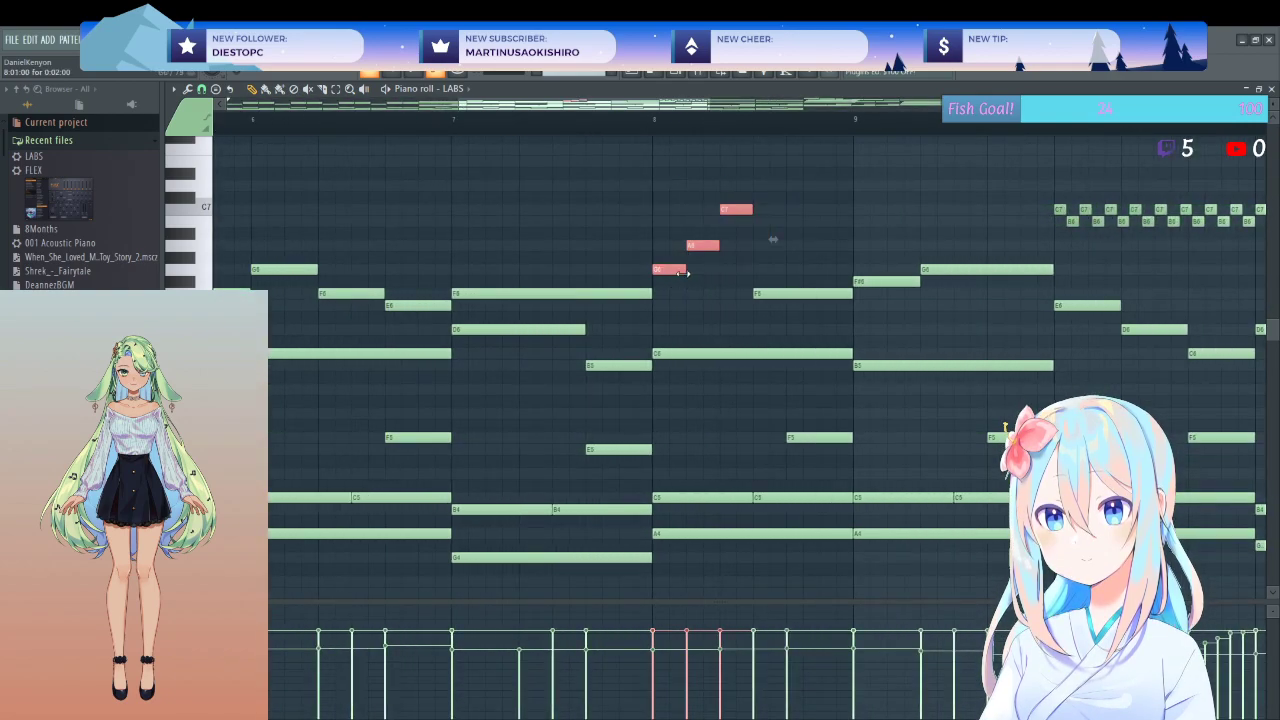
left_click_drag(777, 166, 719, 269)
left_click(744, 267)
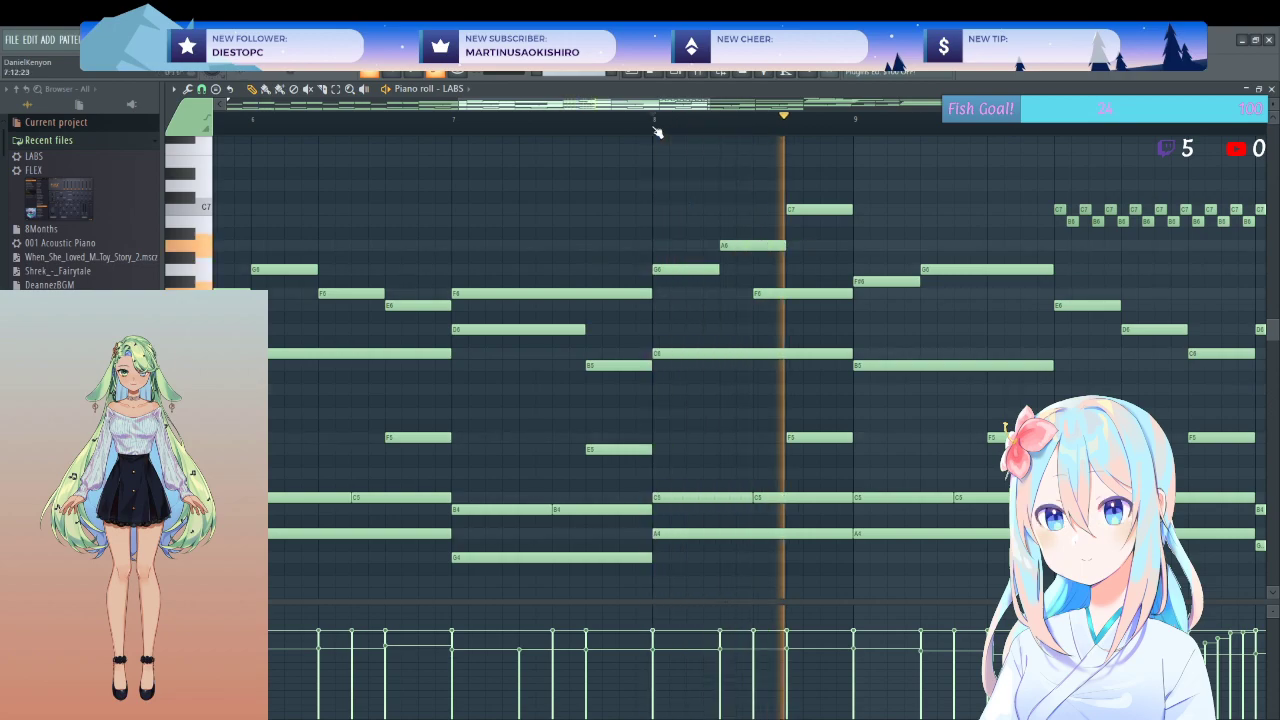
scroll(666, 214, "down", 2)
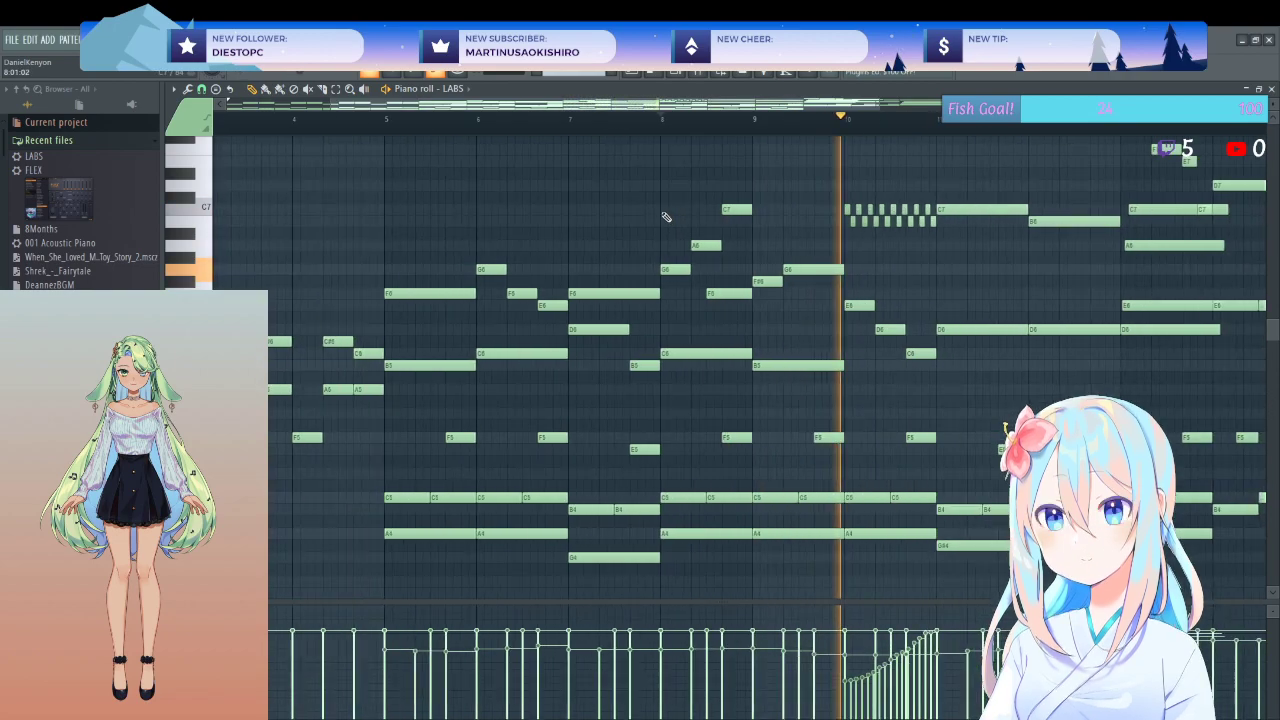
scroll(620, 211, "down", 2)
left_click(448, 121)
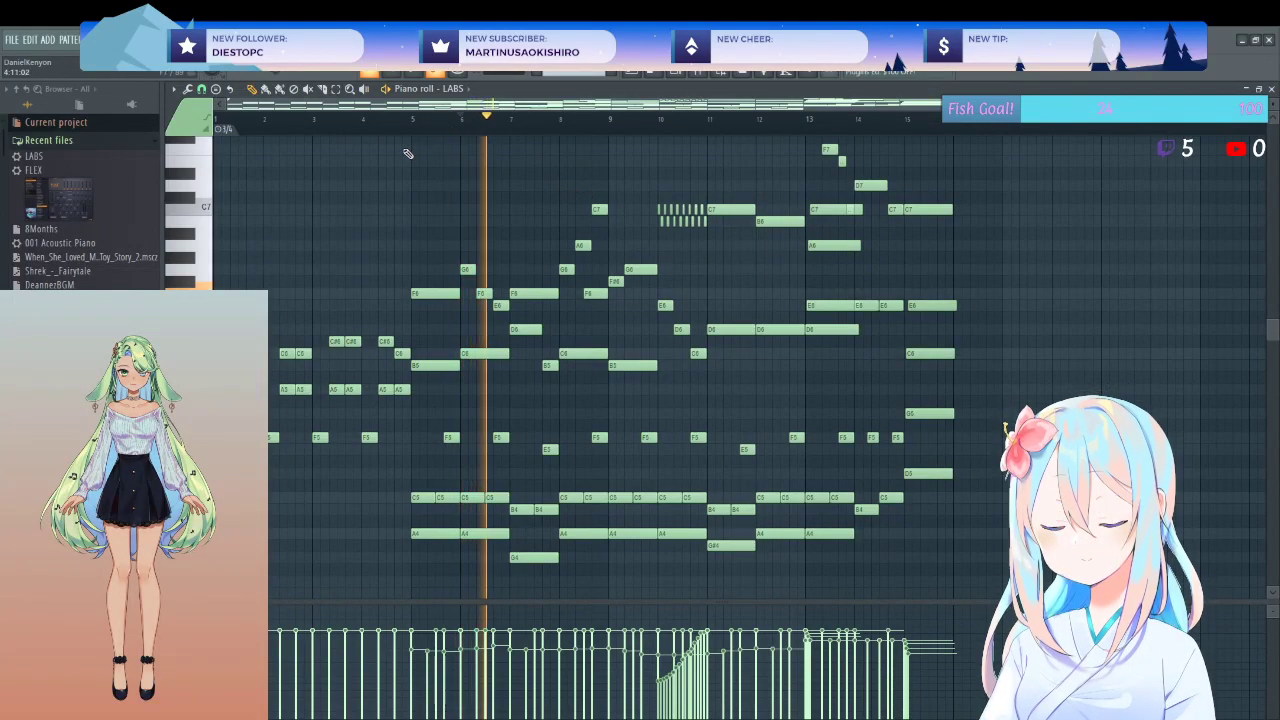
- Play the piece back through bar 11, and replay it from the start through bar 4
scroll(397, 185, "up", 1)
scroll(397, 185, "up", 2)
left_click_drag(625, 329, 629, 350)
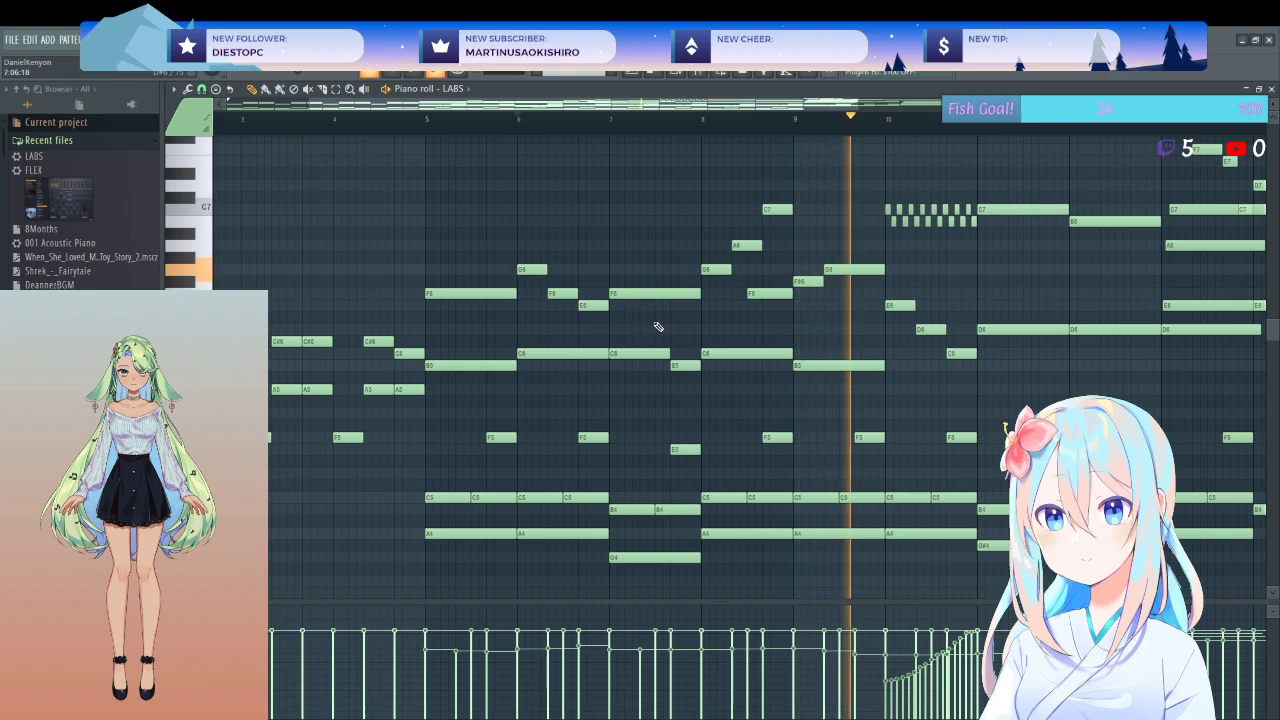
scroll(418, 385, "down", 3)
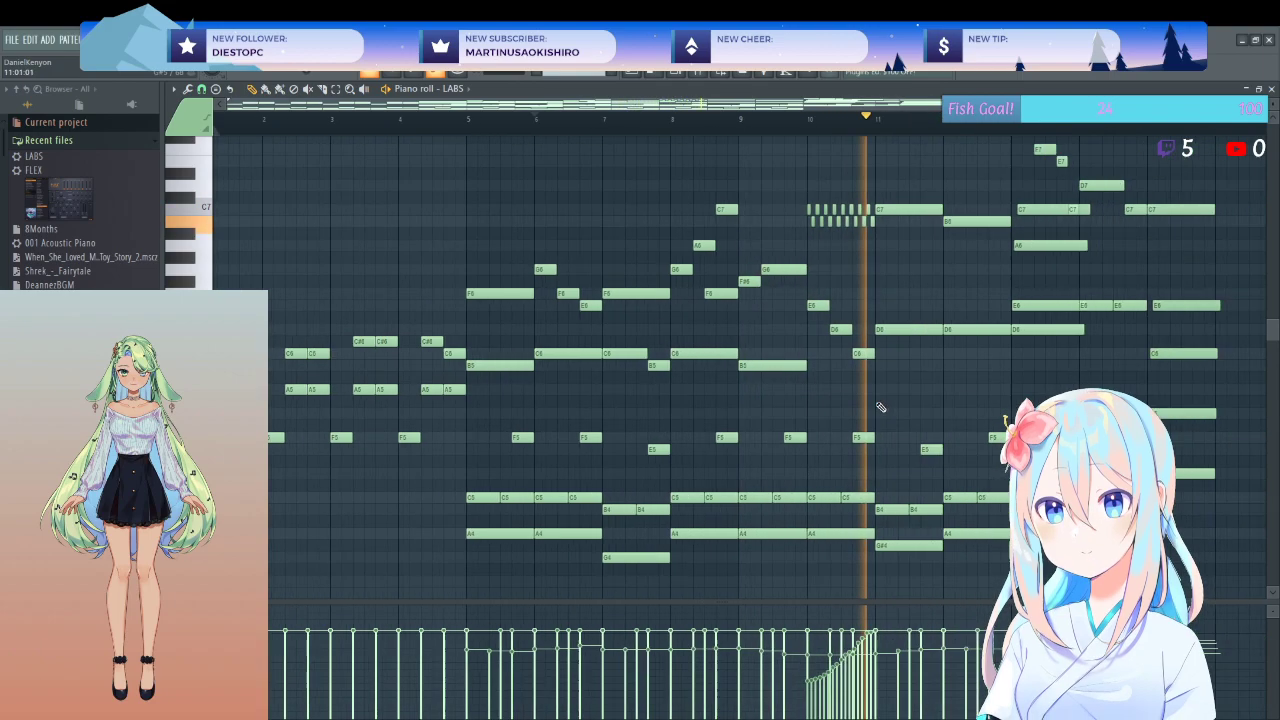
scroll(549, 397, "up", 4)
scroll(599, 400, "down", 4)
scroll(590, 396, "down", 3)
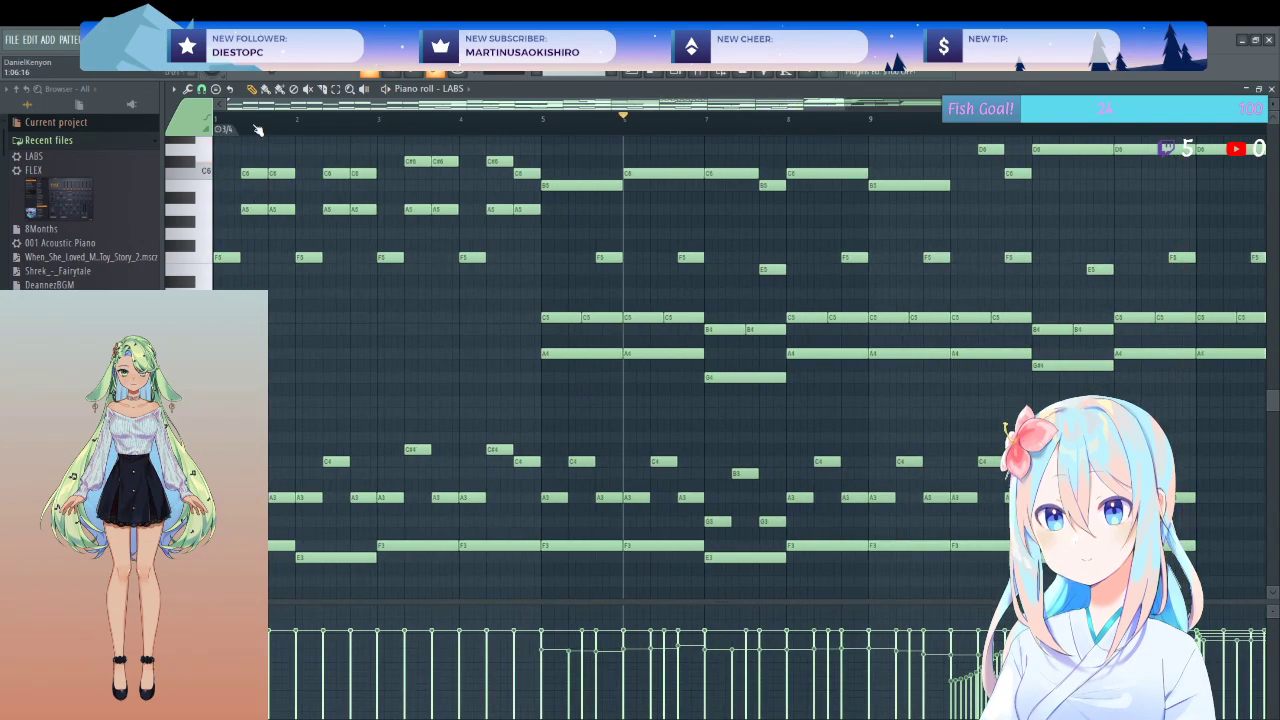
key("space")
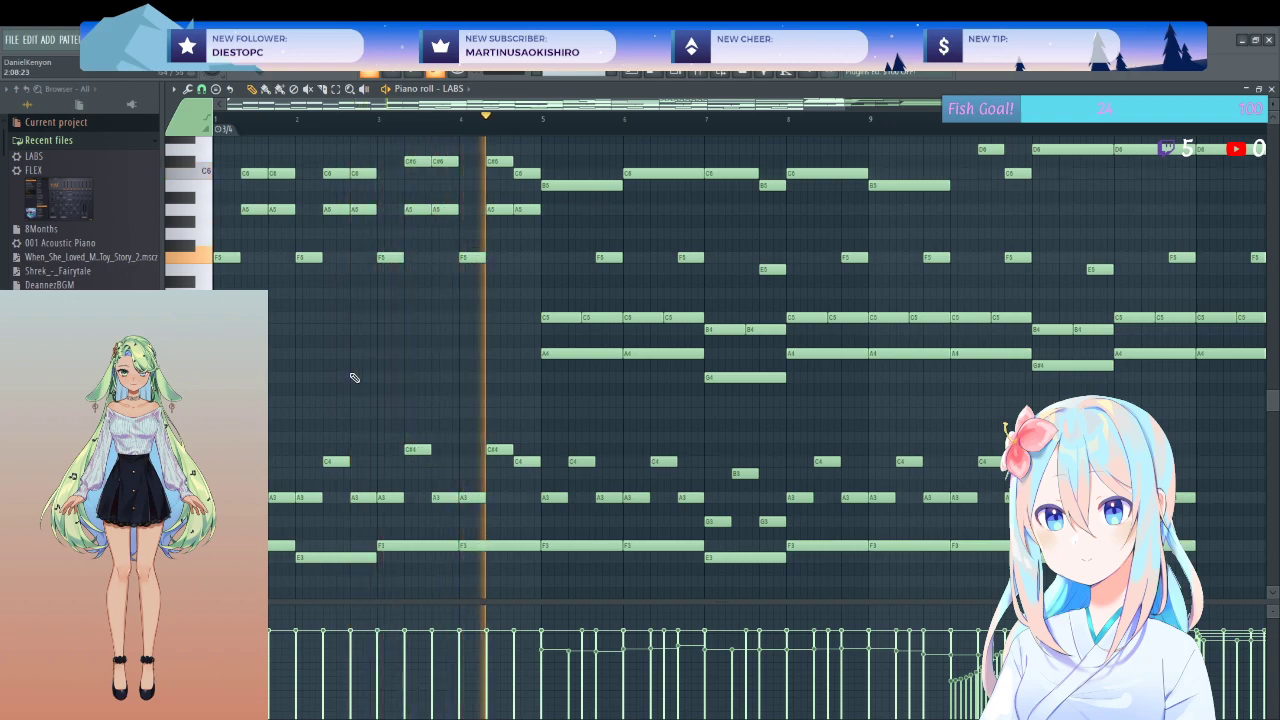
key("space")
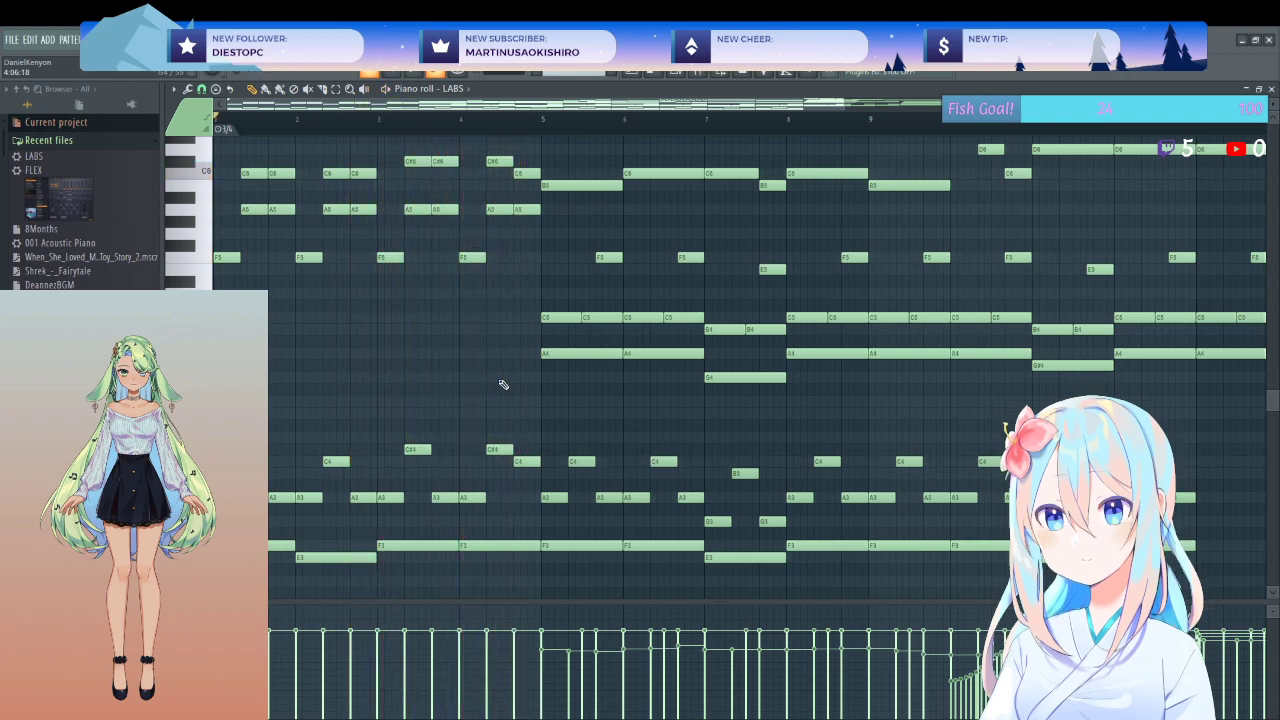
- Add a short rising run of F4, G4, A4 and B4 at the end of bar 4 and play it back
scroll(503, 385, "up", 5)
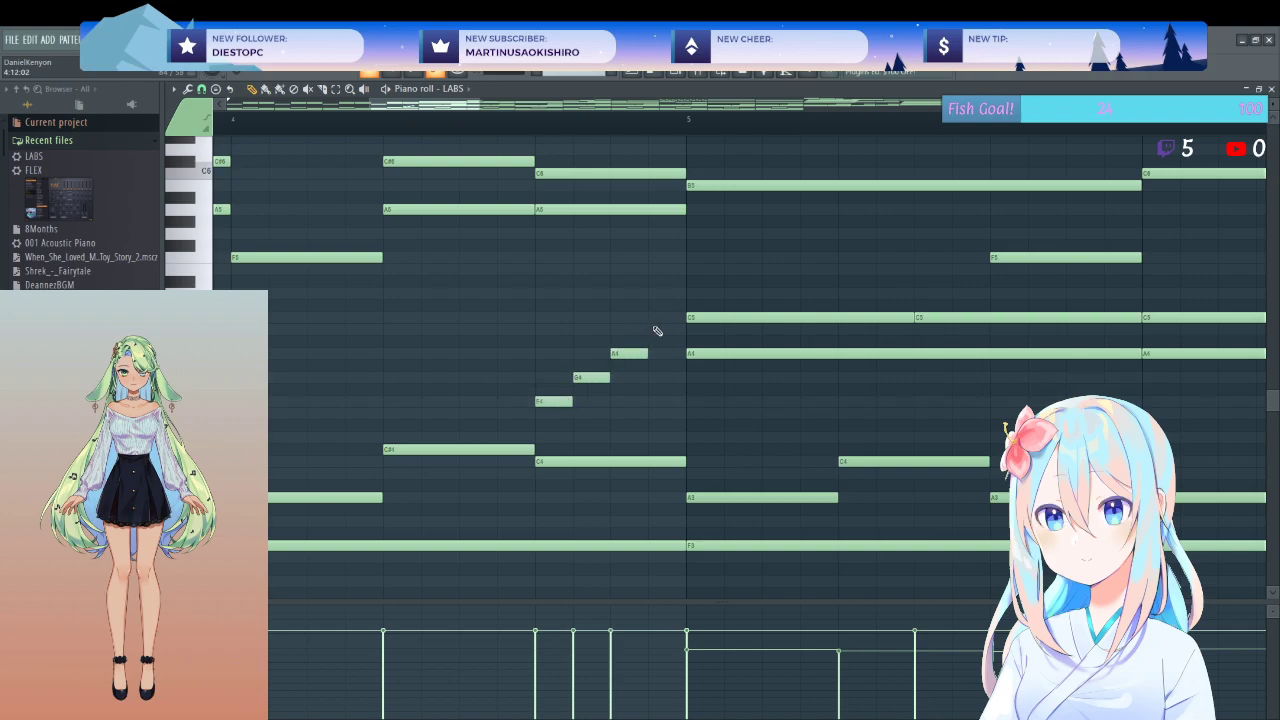
scroll(625, 313, "down", 8)
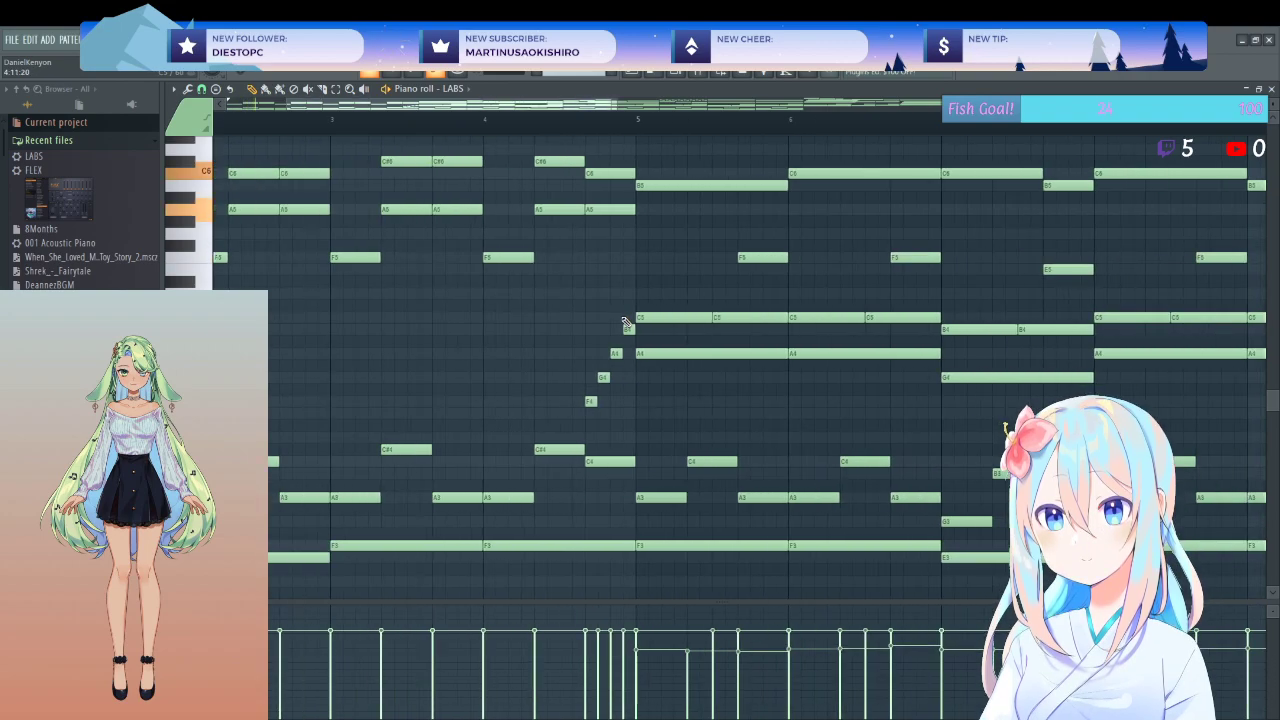
scroll(491, 312, "up", 3)
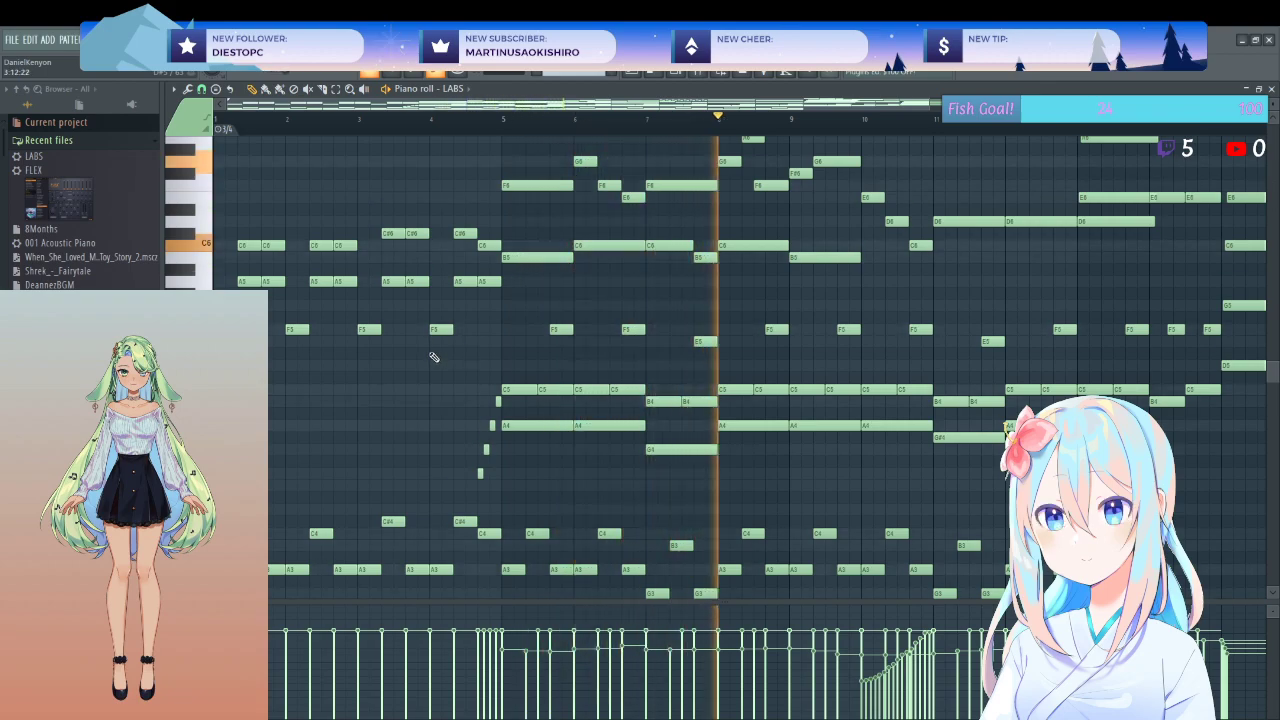
scroll(404, 433, "up", 3)
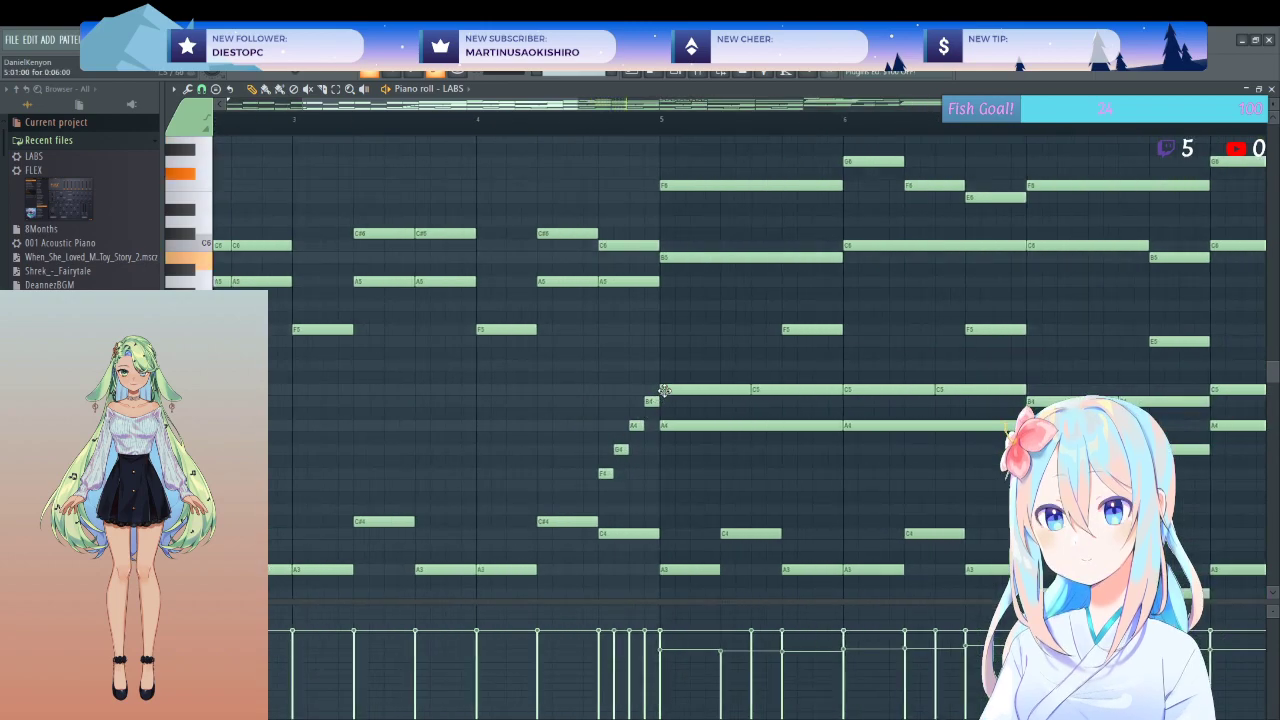
- Spread the run's F4, G4 and A4 evenly across bar 4, remove its B4, and play the piece back
left_click_drag(498, 475, 483, 474)
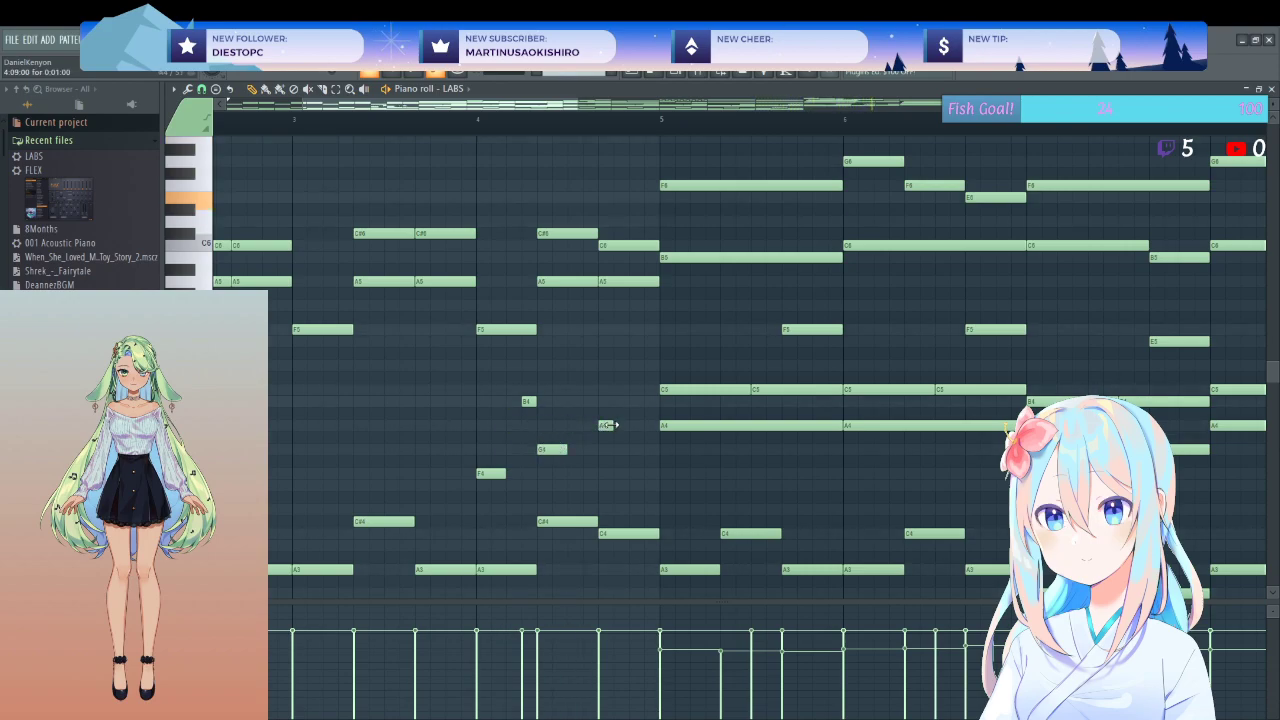
scroll(528, 408, "down", 5)
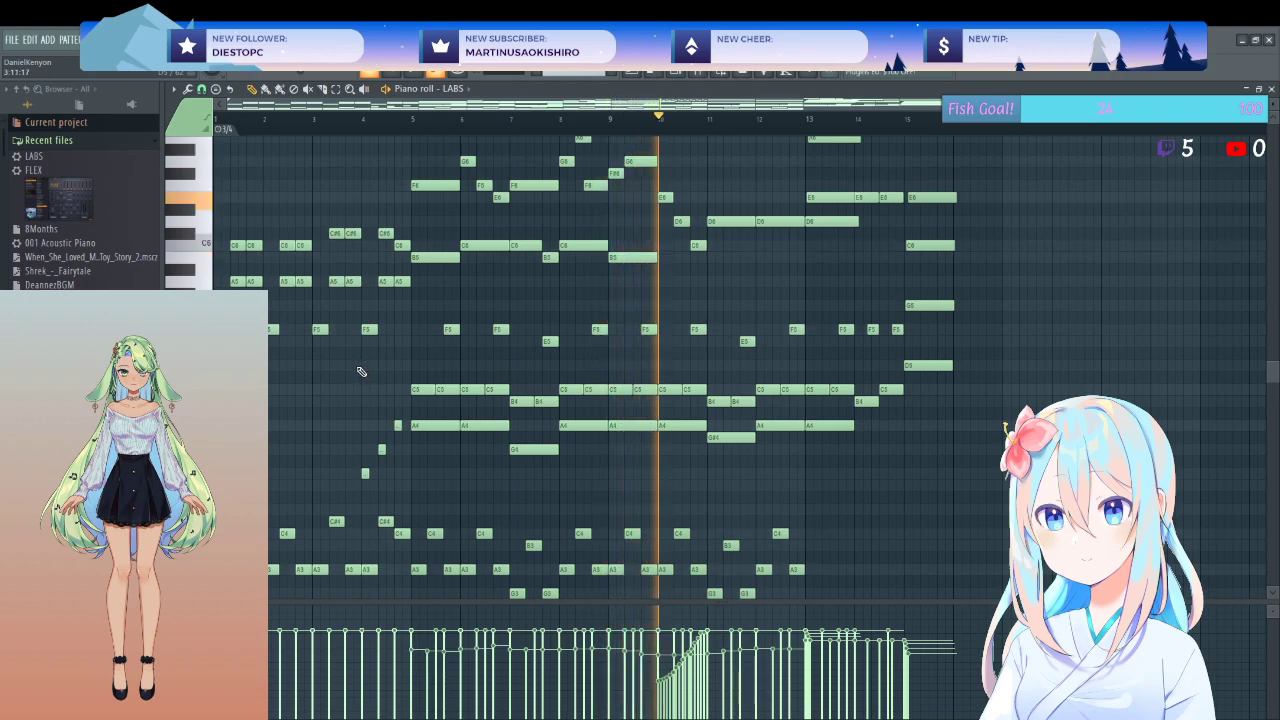
key("space")
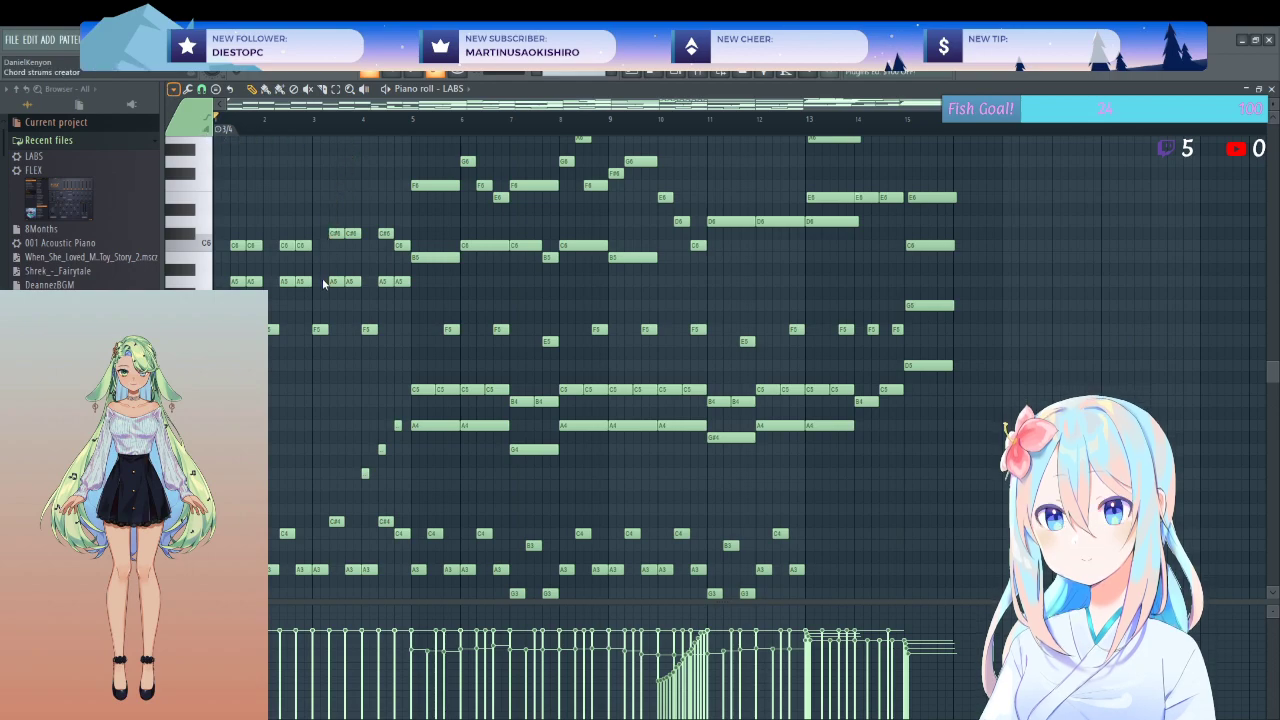
- Try strumming the chords and randomizing the note levels across the piece, and undo the change
scroll(323, 285, "up", 3)
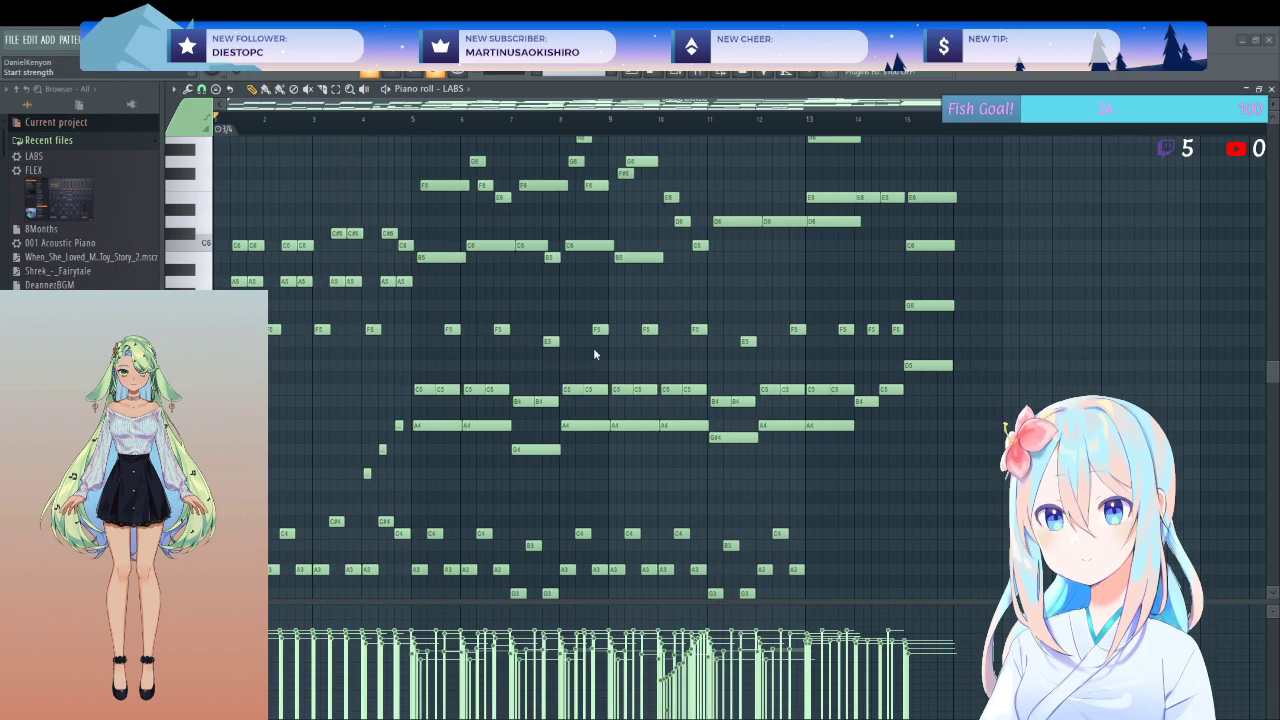
scroll(323, 285, "down", 2)
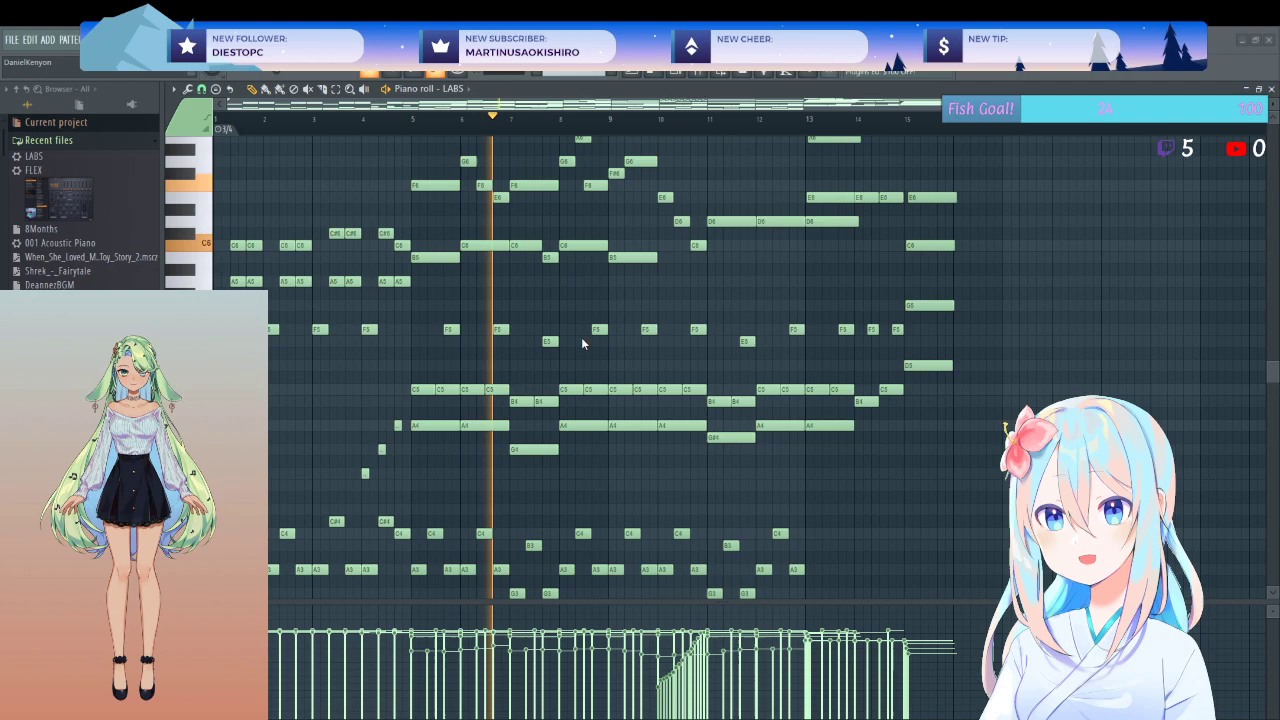
key("space")
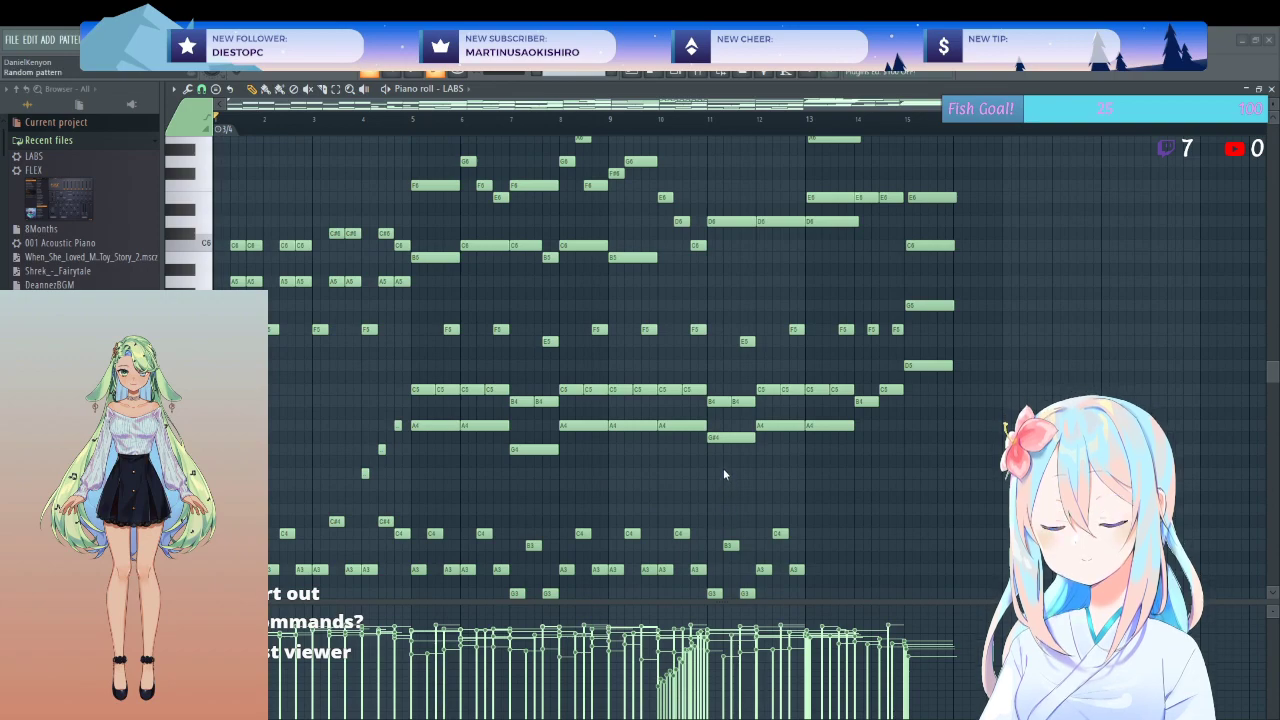
key("ctrl+z")
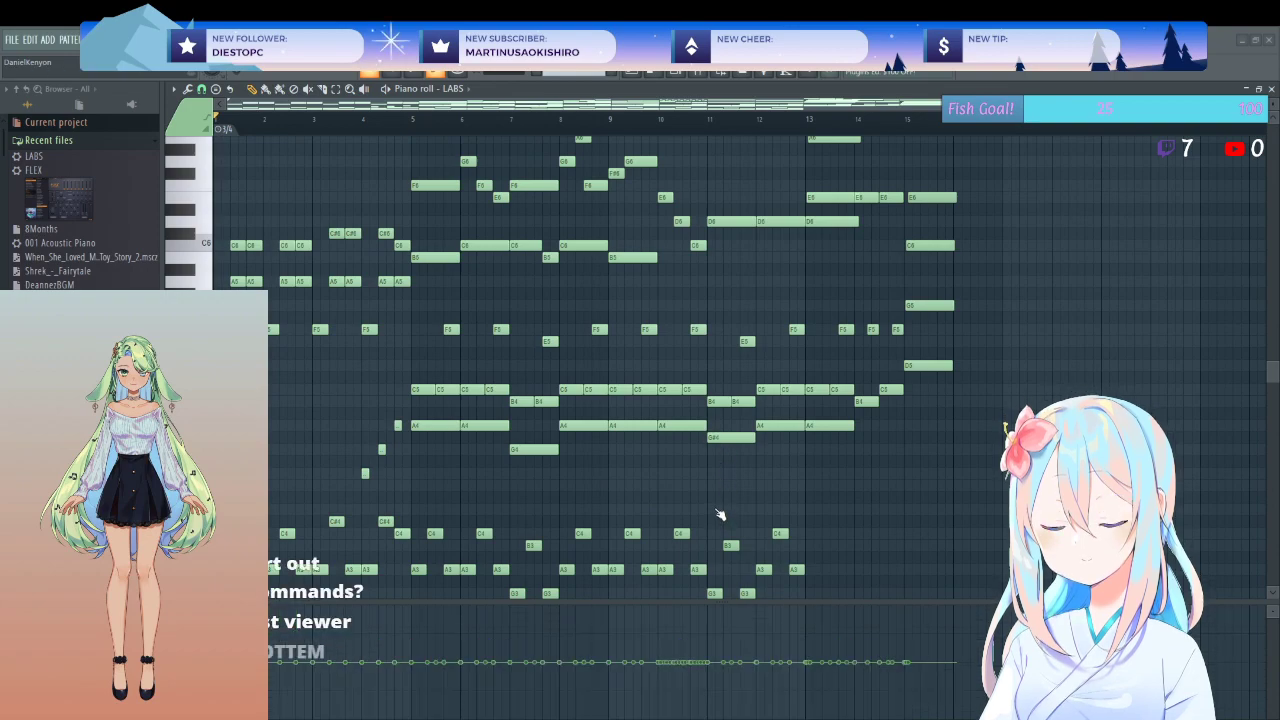
- Play the whole piece back through the closing chord in bar 15
key("space")
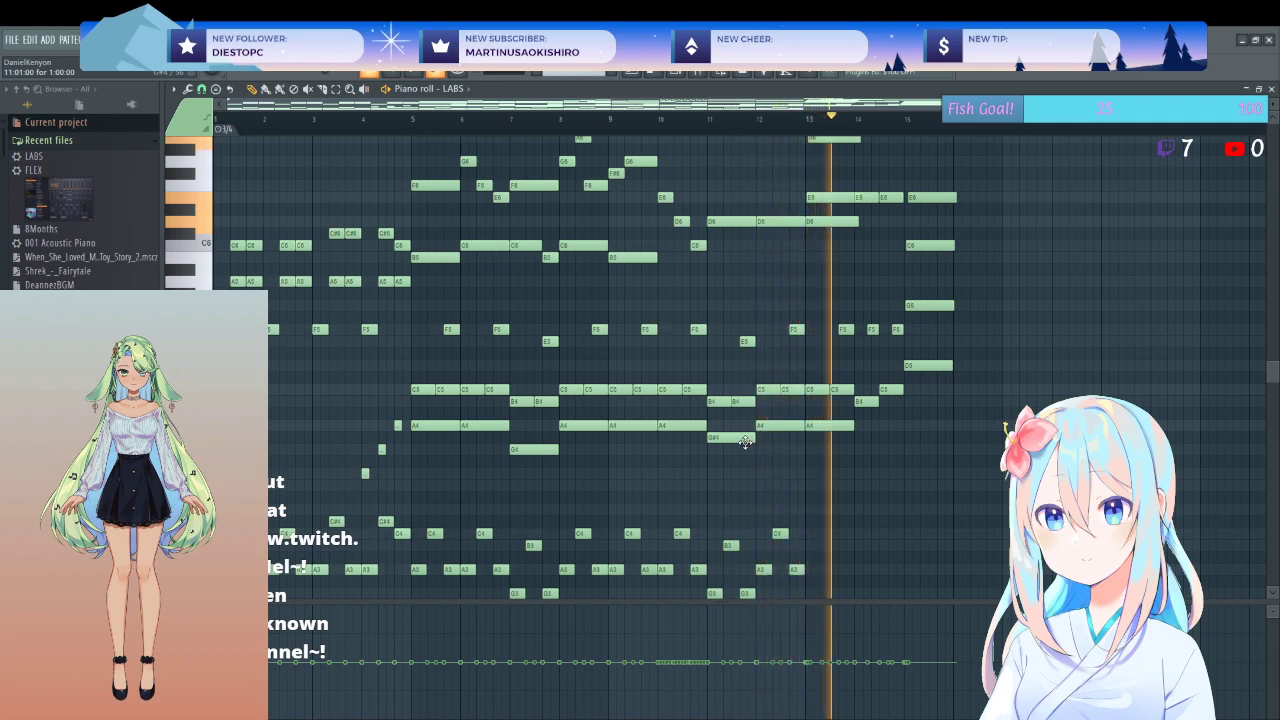
scroll(900, 488, "up", 3)
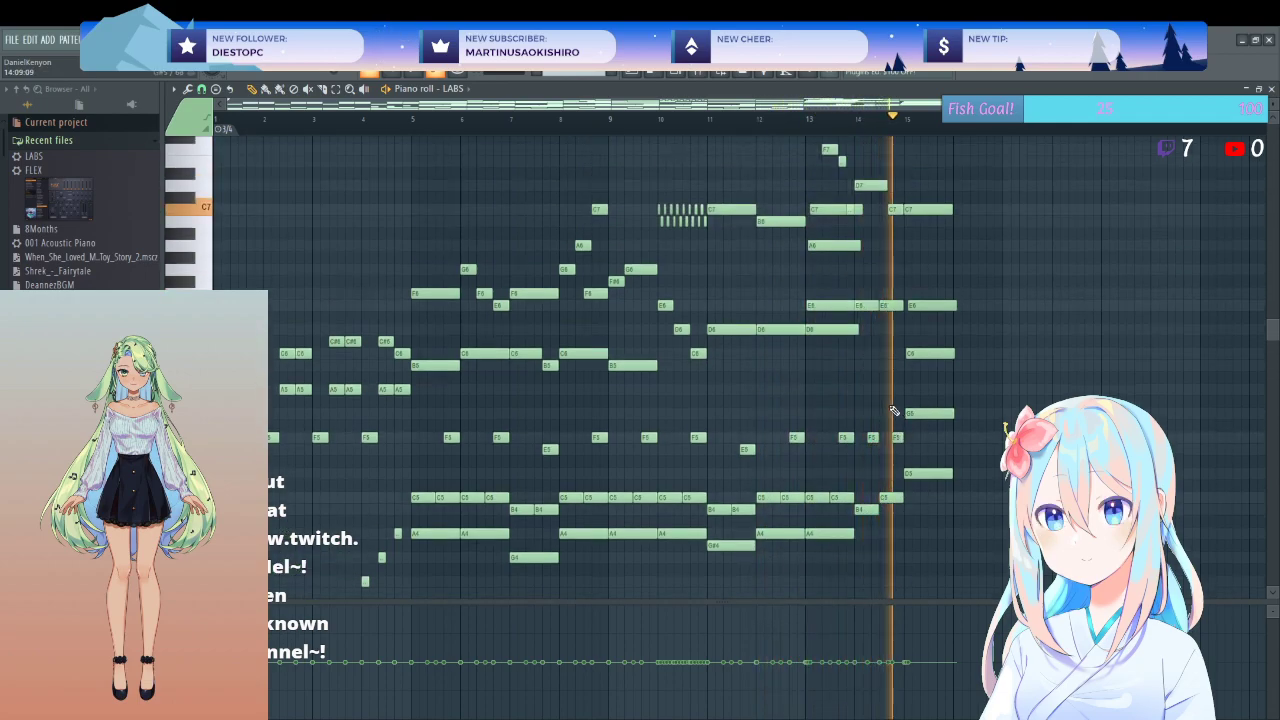
key("space")
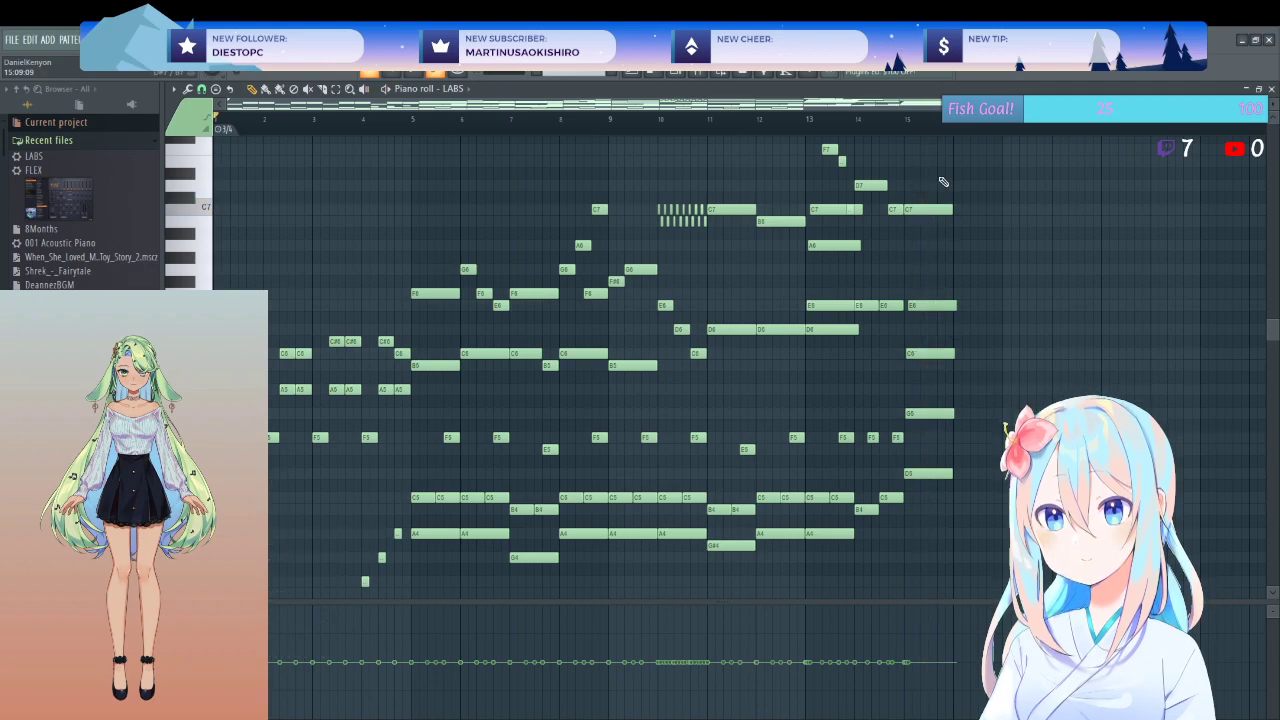
- Delay the C7 of the bar 15 chord by about half a beat and play back from bar 15
scroll(975, 300, "up", 5)
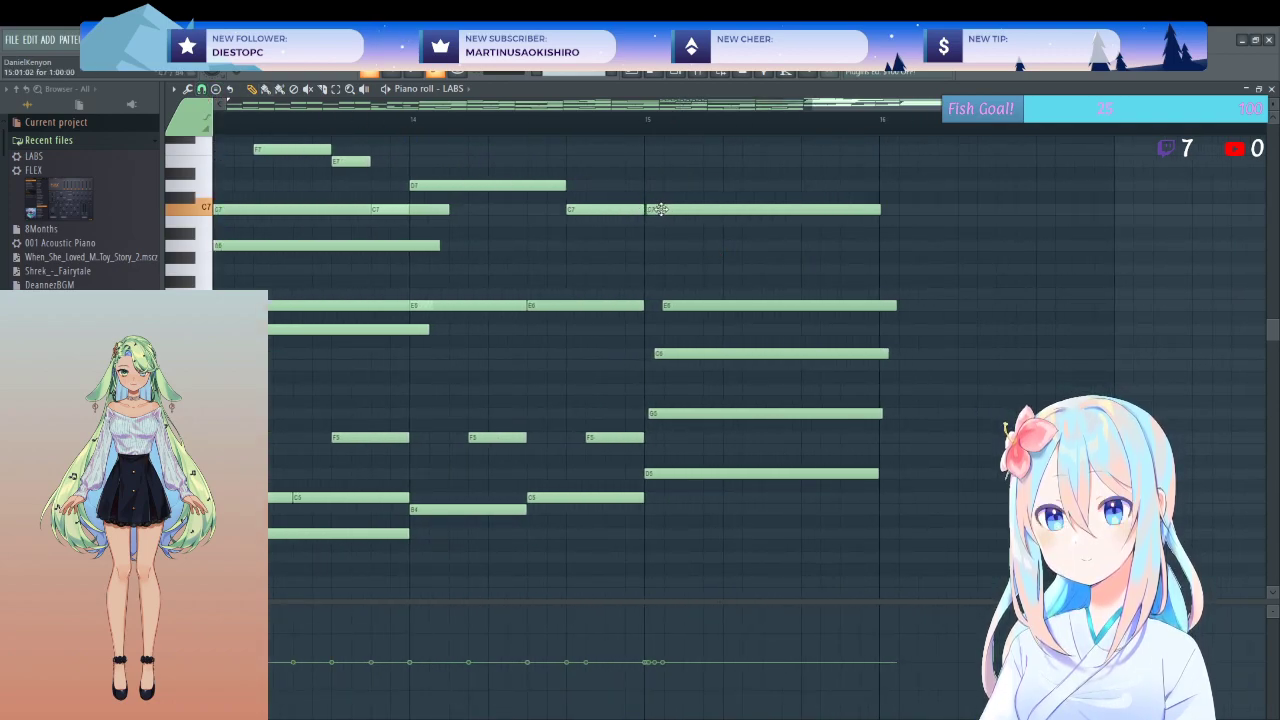
left_click(647, 123)
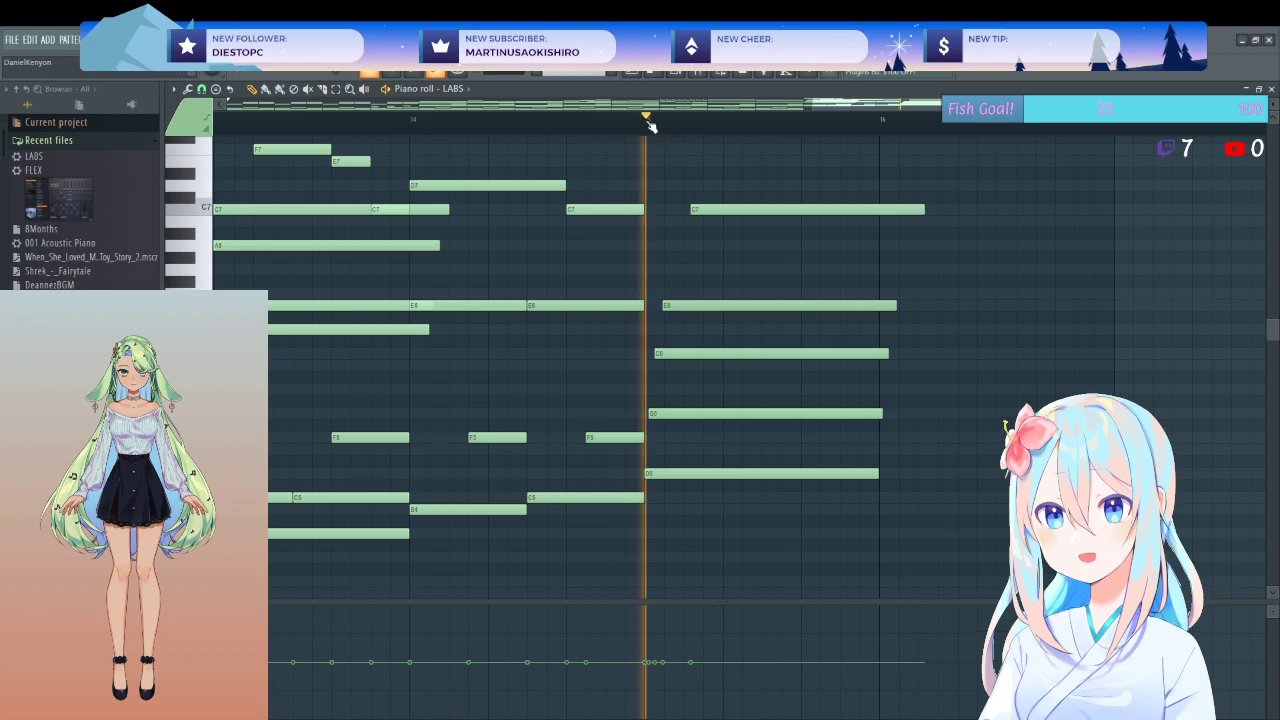
key("space")
left_click_drag(726, 209, 722, 208)
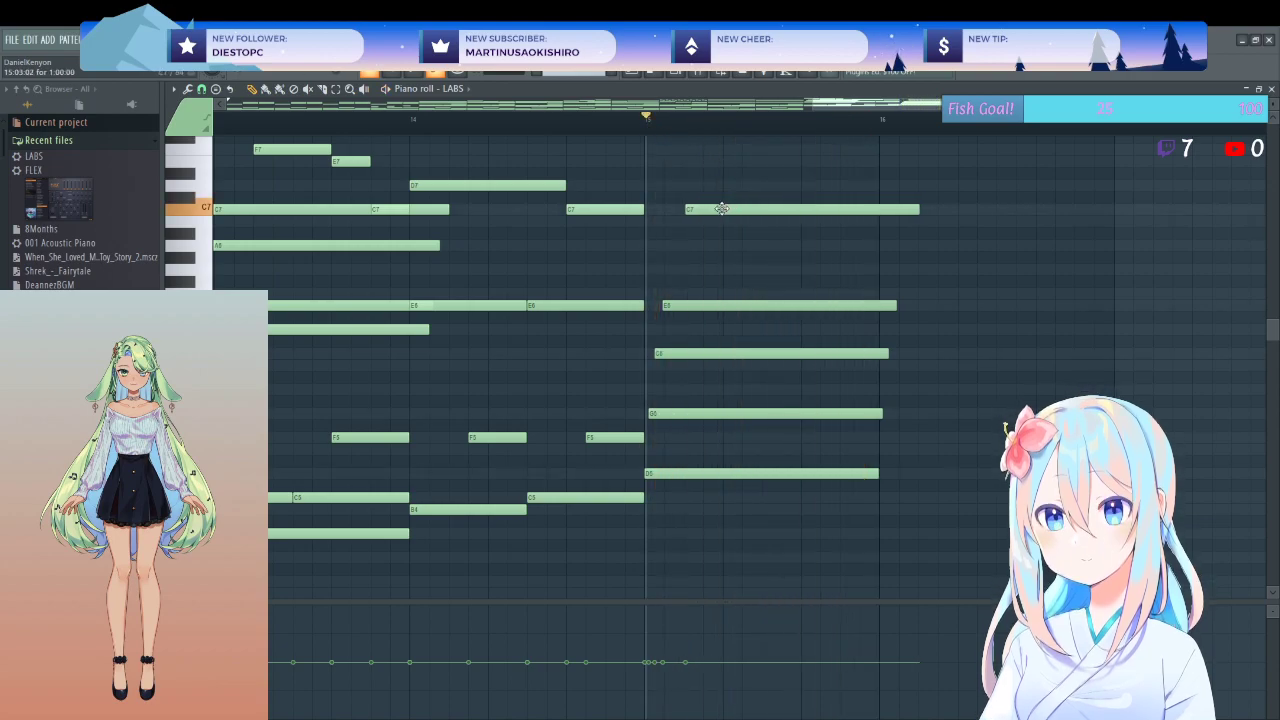
key("space")
key("space")
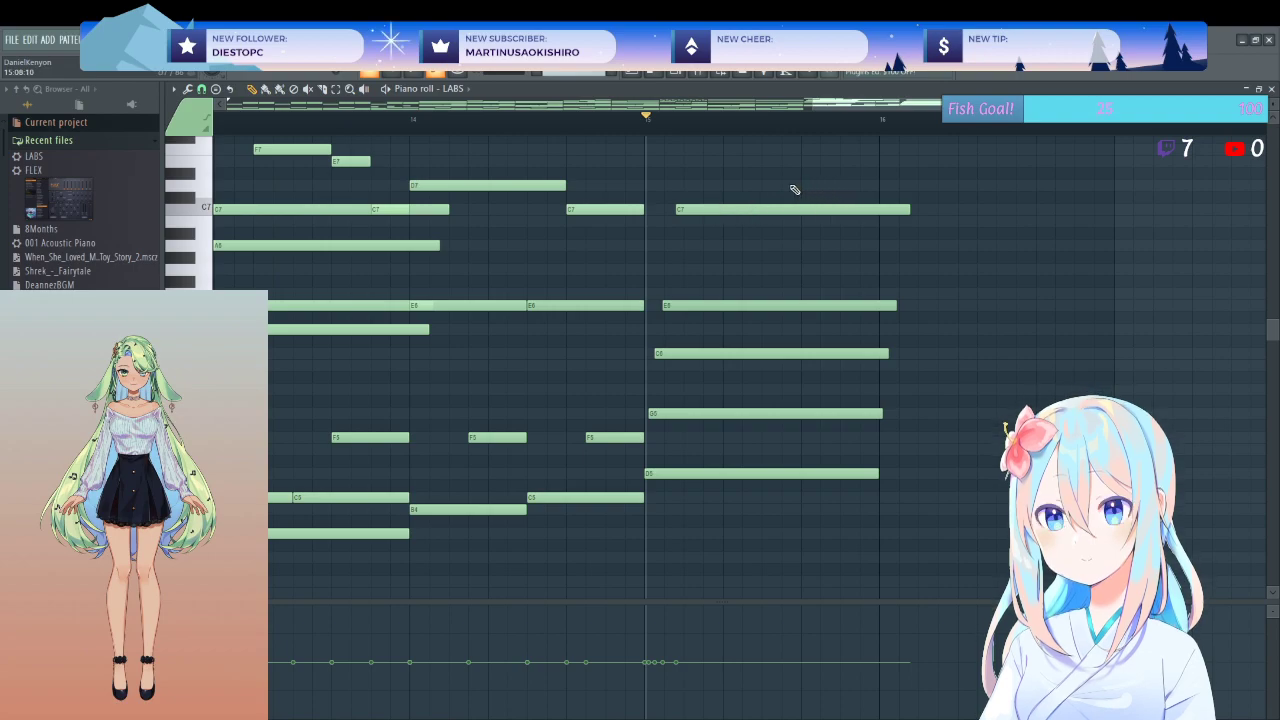
- Add a one-bar E7 starting halfway through bar 15 and play back from bar 15
left_click(773, 185)
right_click(810, 185)
left_click(766, 161)
key("space")
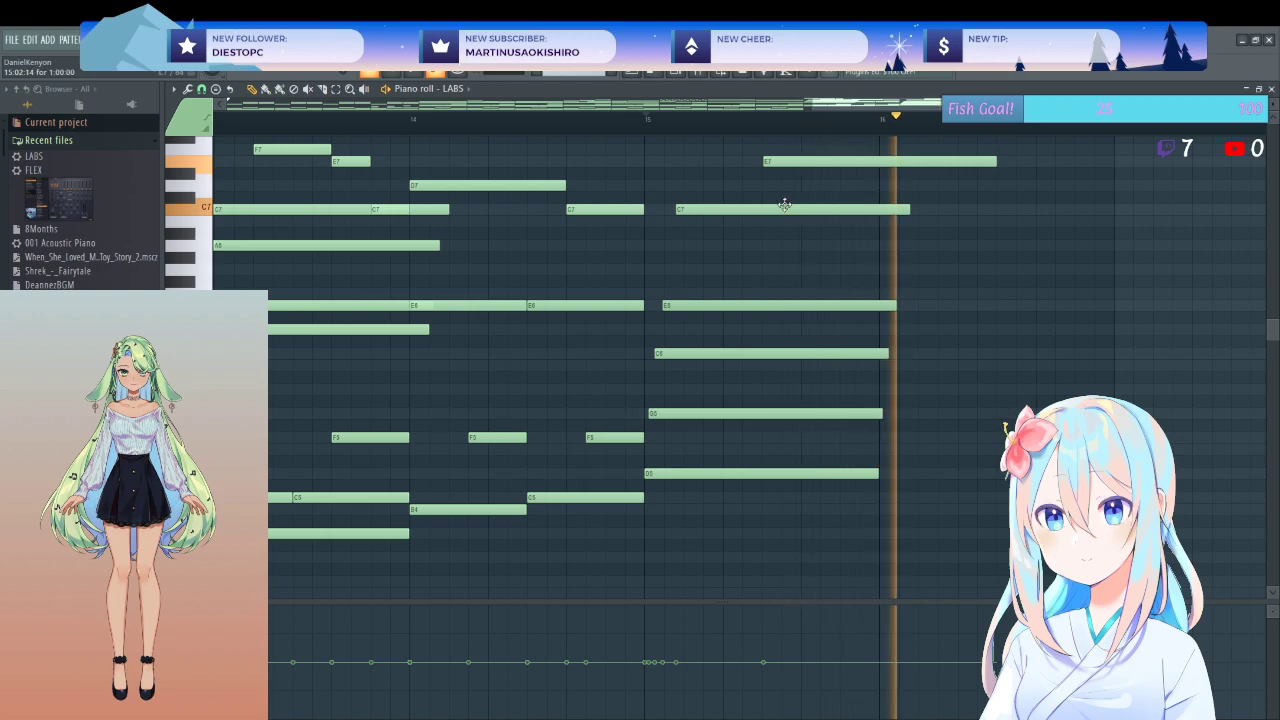
key("space")
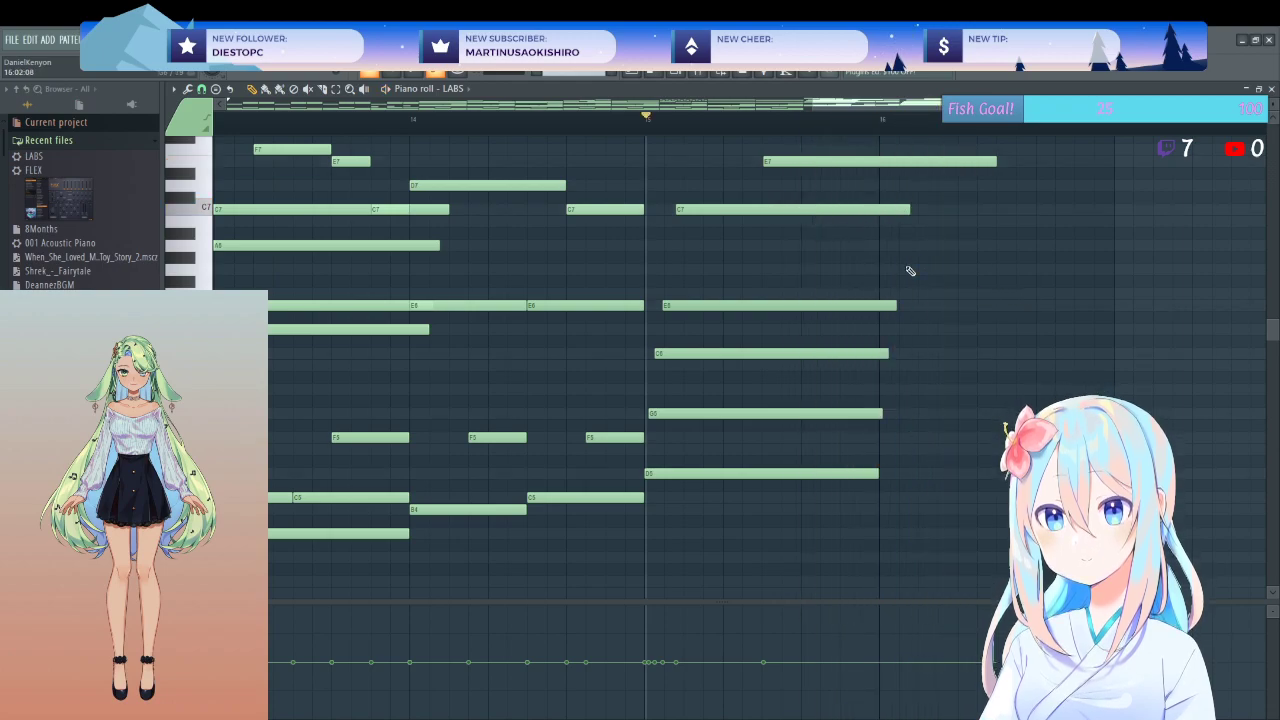
- Shift the C7 of bar 15 slightly later still and play the chord back
scroll(926, 274, "down", 8)
scroll(779, 260, "up", 5)
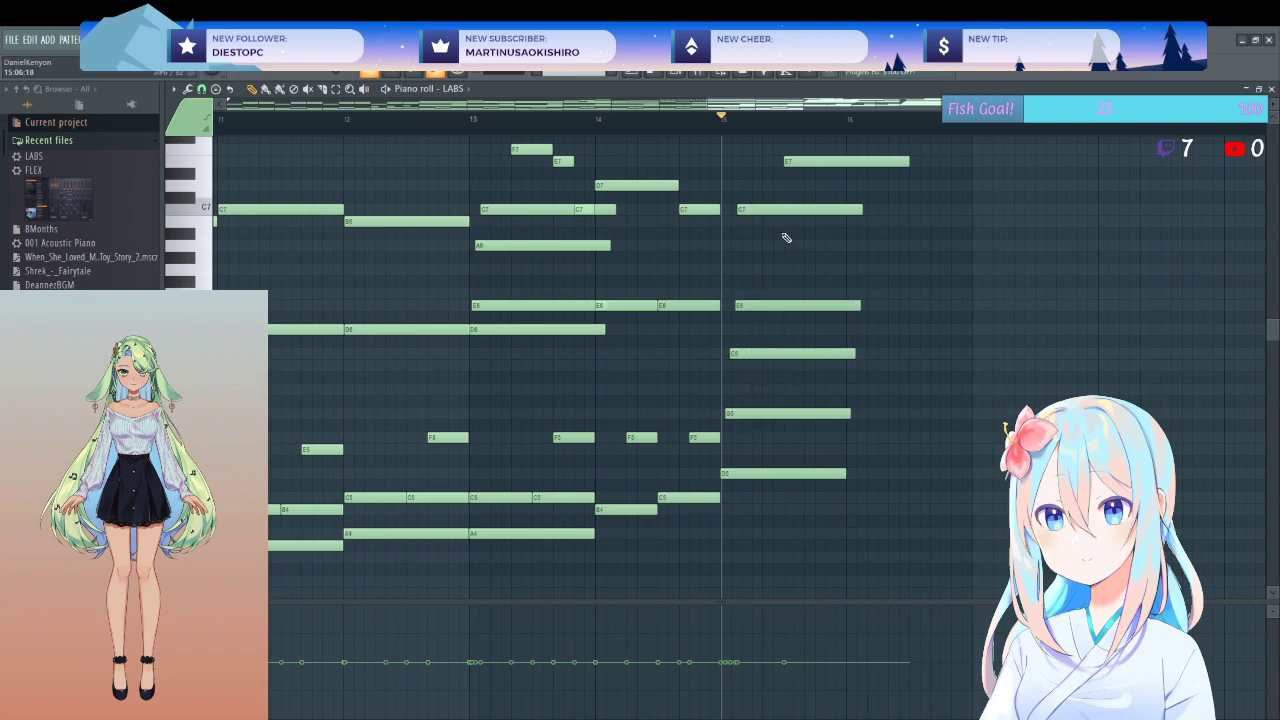
key("space")
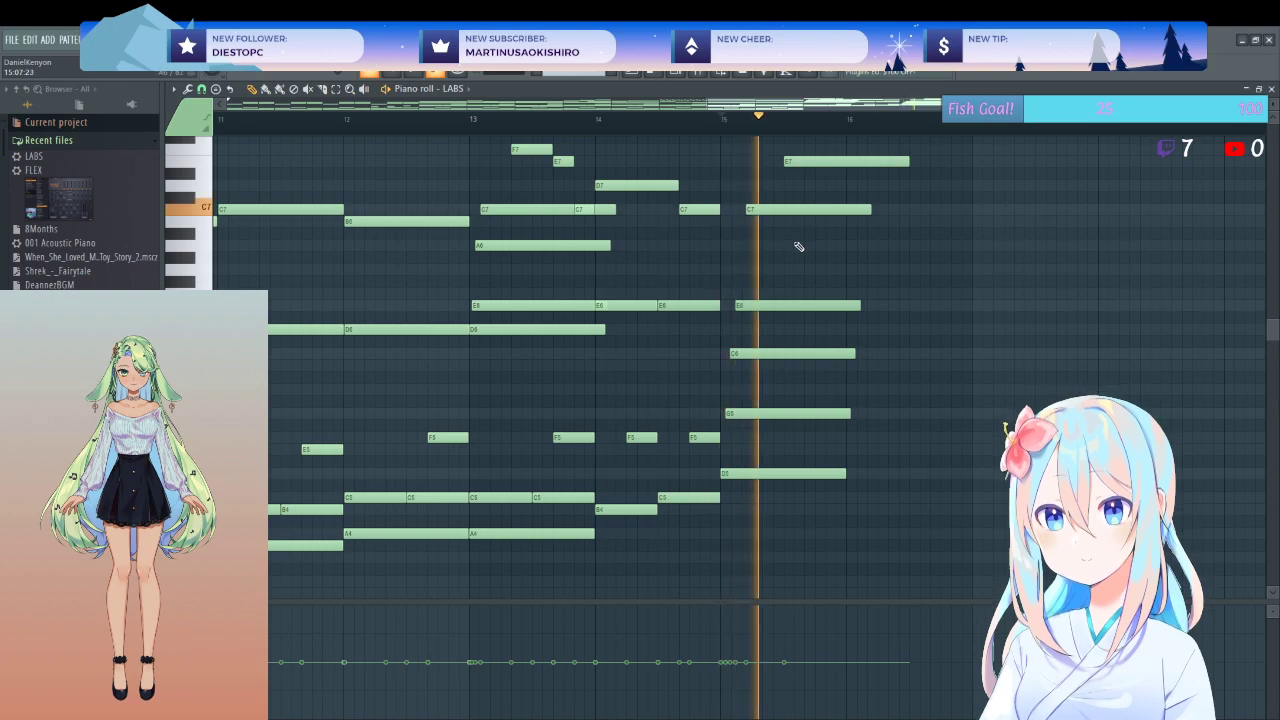
key("space")
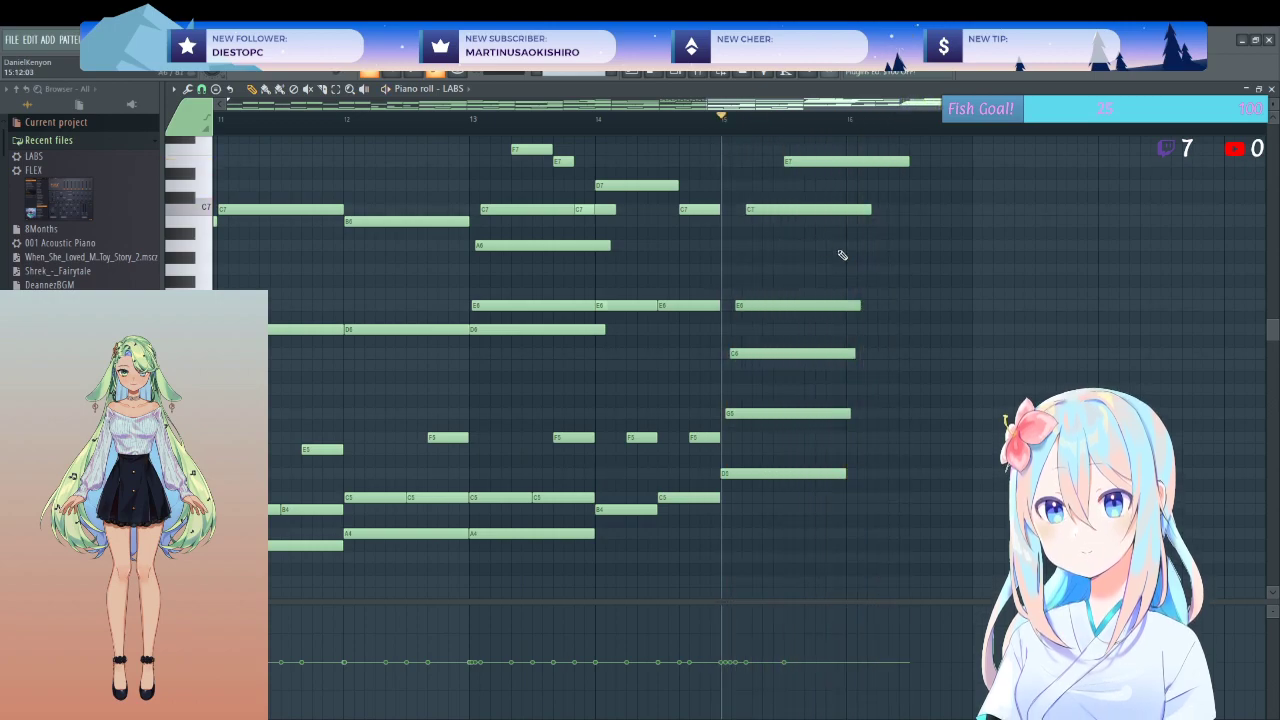
- Extend all the closing chord notes of bar 15 and the E7 above them into bar 17, and play the ending back
left_click_drag(884, 181, 768, 490)
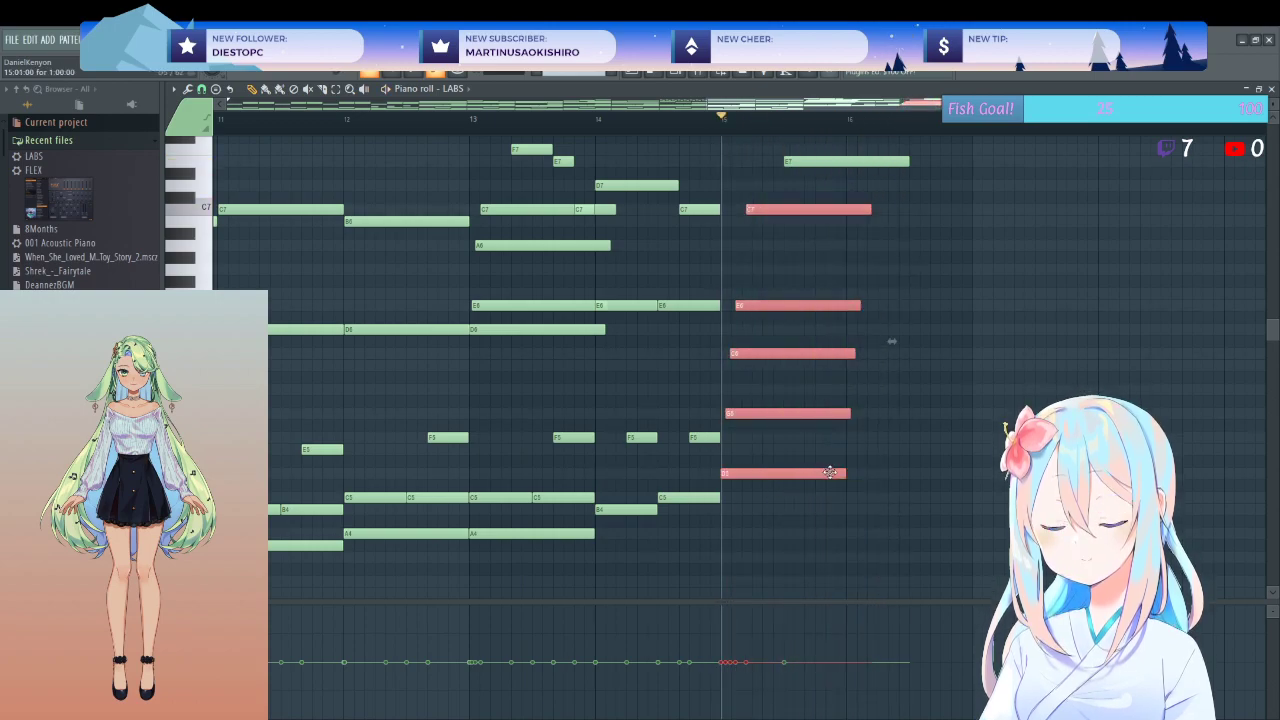
left_click_drag(846, 474, 1047, 474)
key("ctrl+d")
left_click_drag(908, 162, 1070, 174)
key("space")
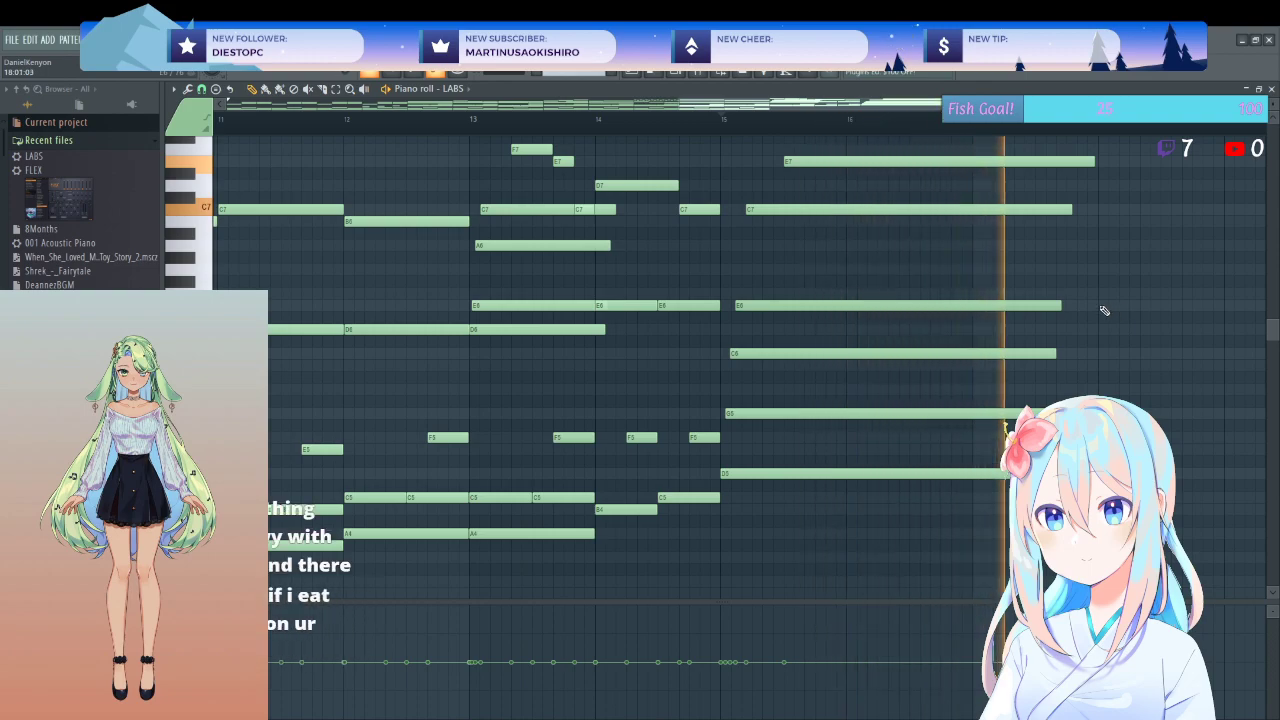
key("space")
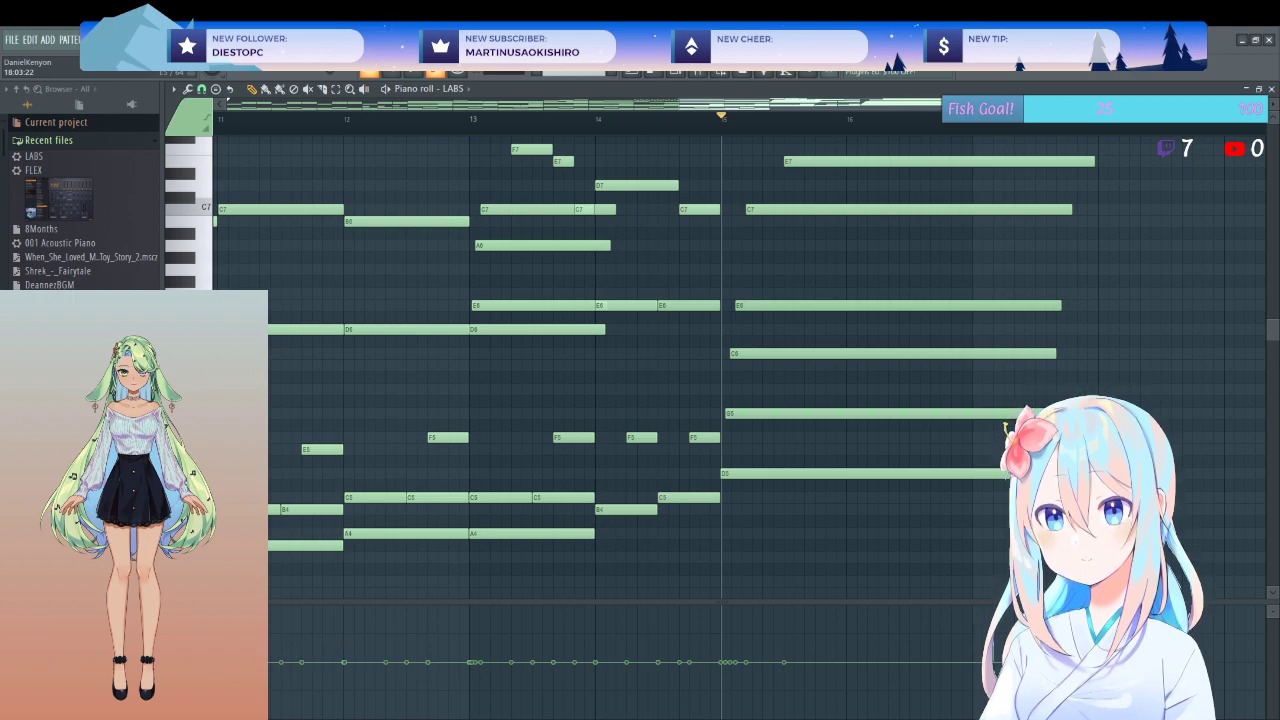
- Close the piano roll and add a FLEX instrument on the second playlist track
scroll(1016, 342, "down", 5)
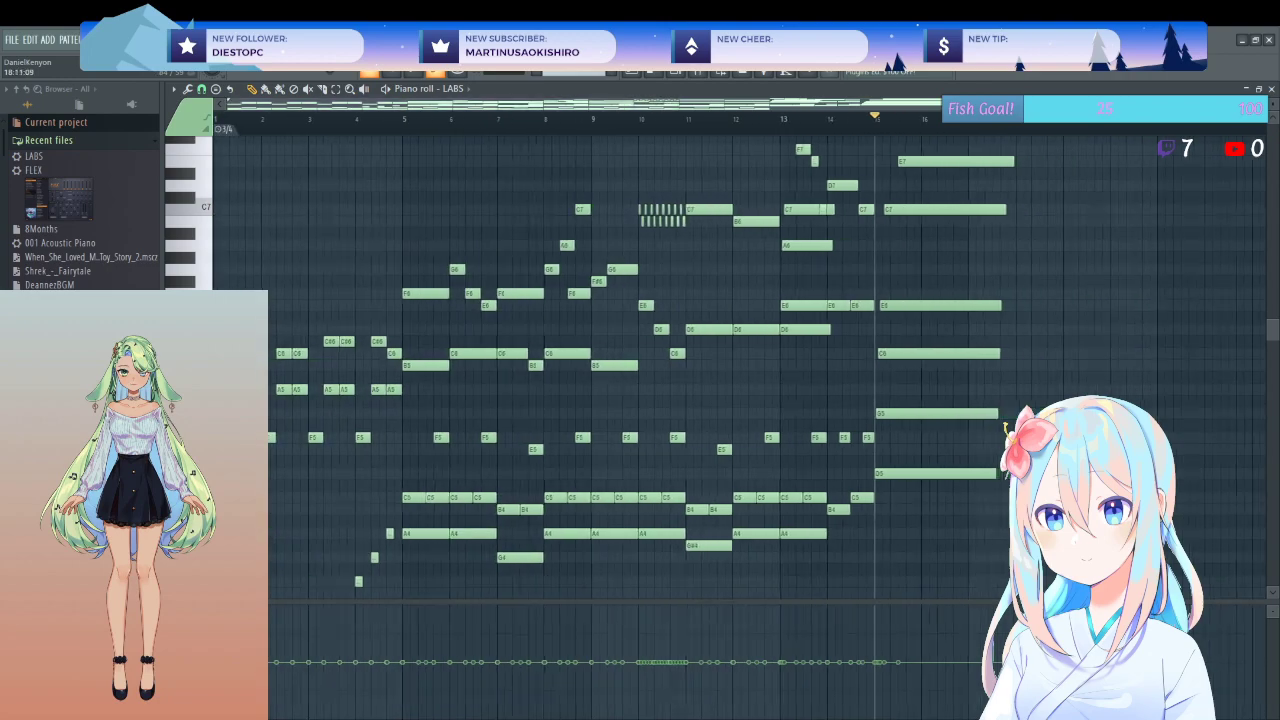
left_click(1271, 89)
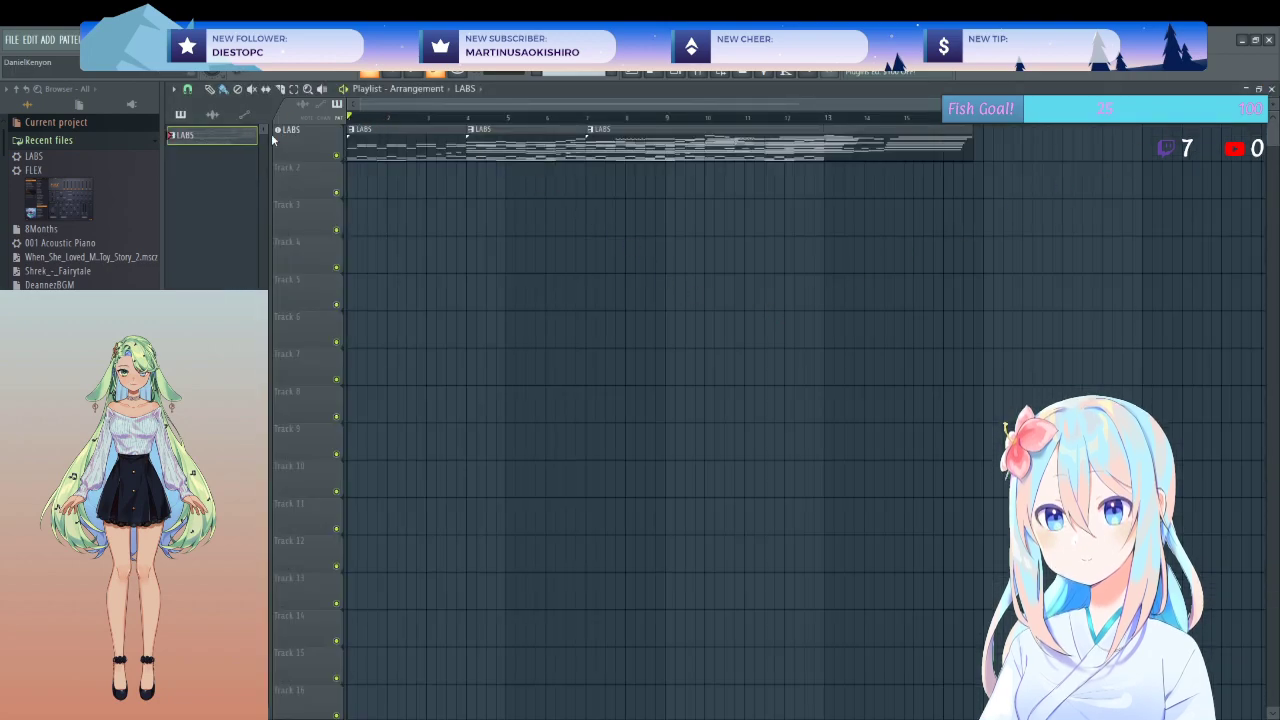
left_click_drag(40, 204, 142, 207)
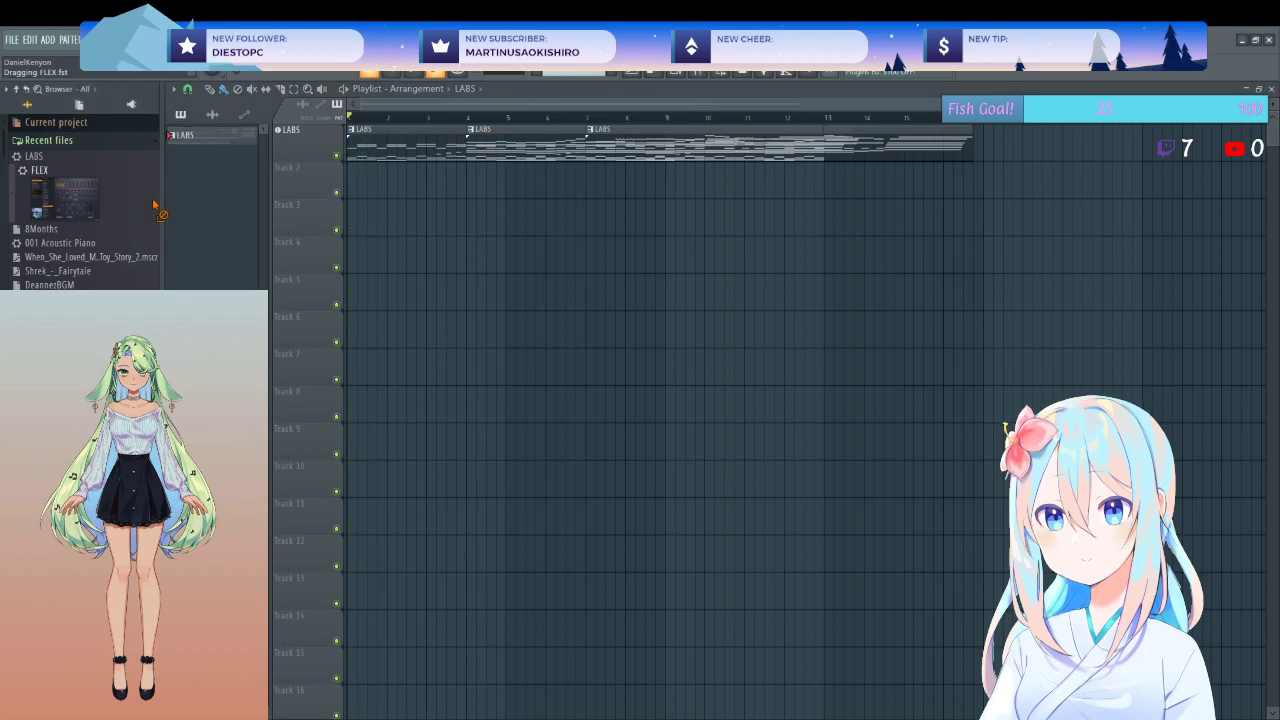
left_click_drag(298, 188, 300, 182)
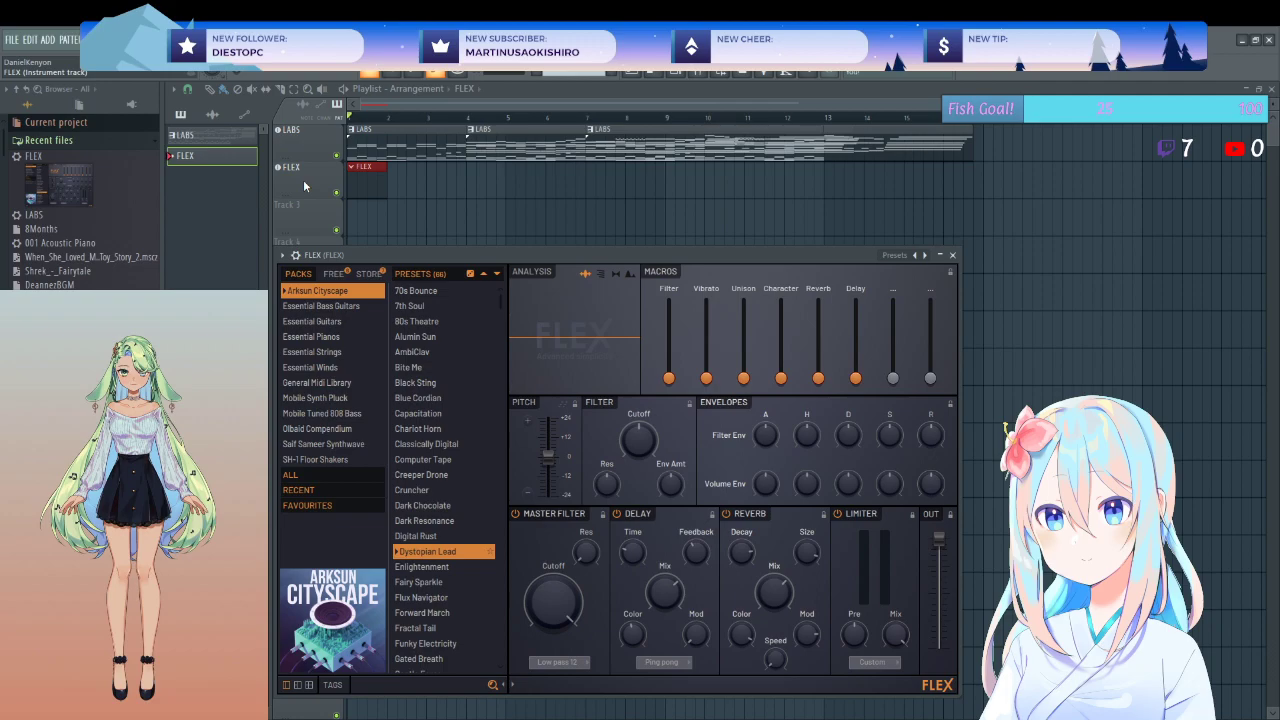
- Try the All Strings Sustain preset from FLEX's Essential Strings pack, and load Violins Sustain instead
left_click(320, 351)
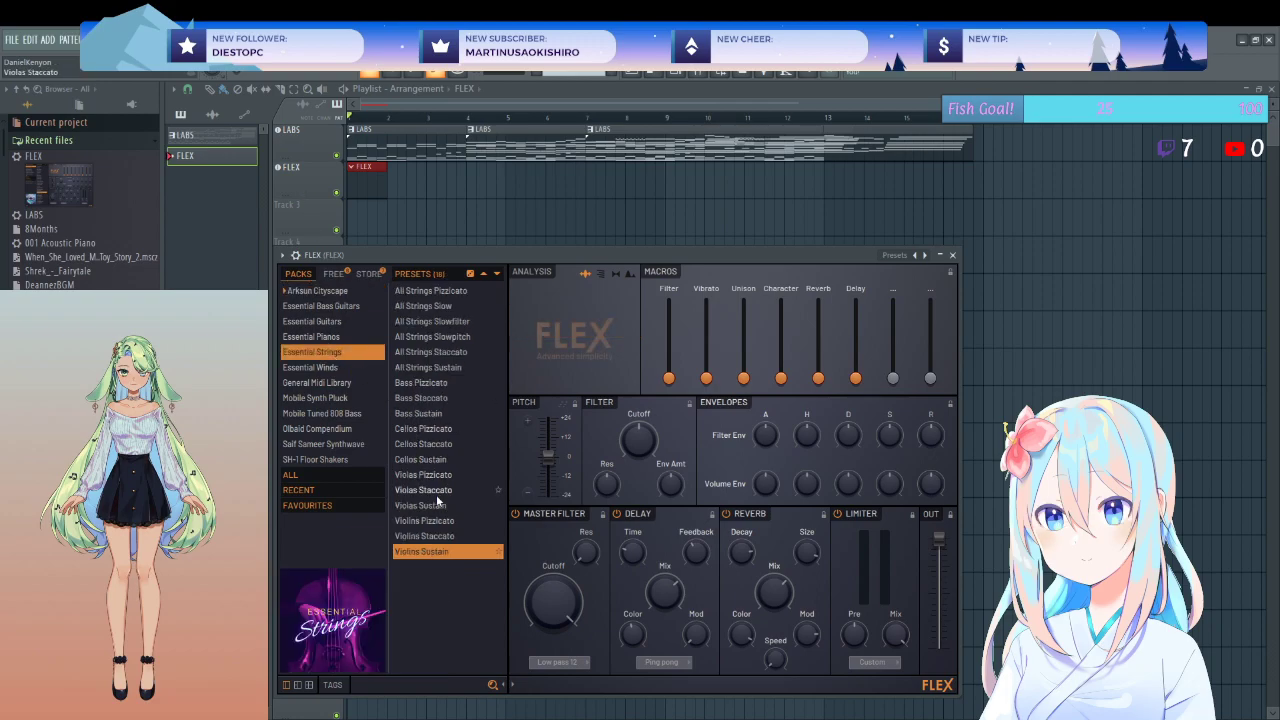
left_click(432, 368)
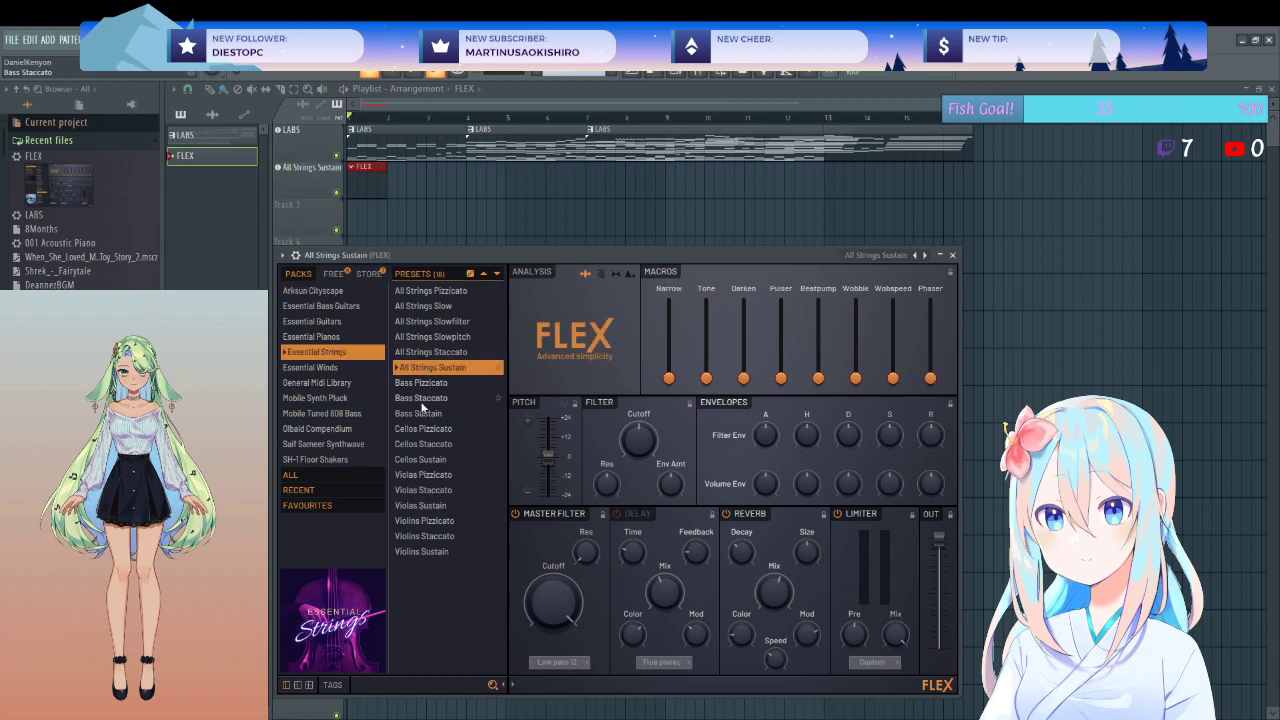
left_click(421, 551)
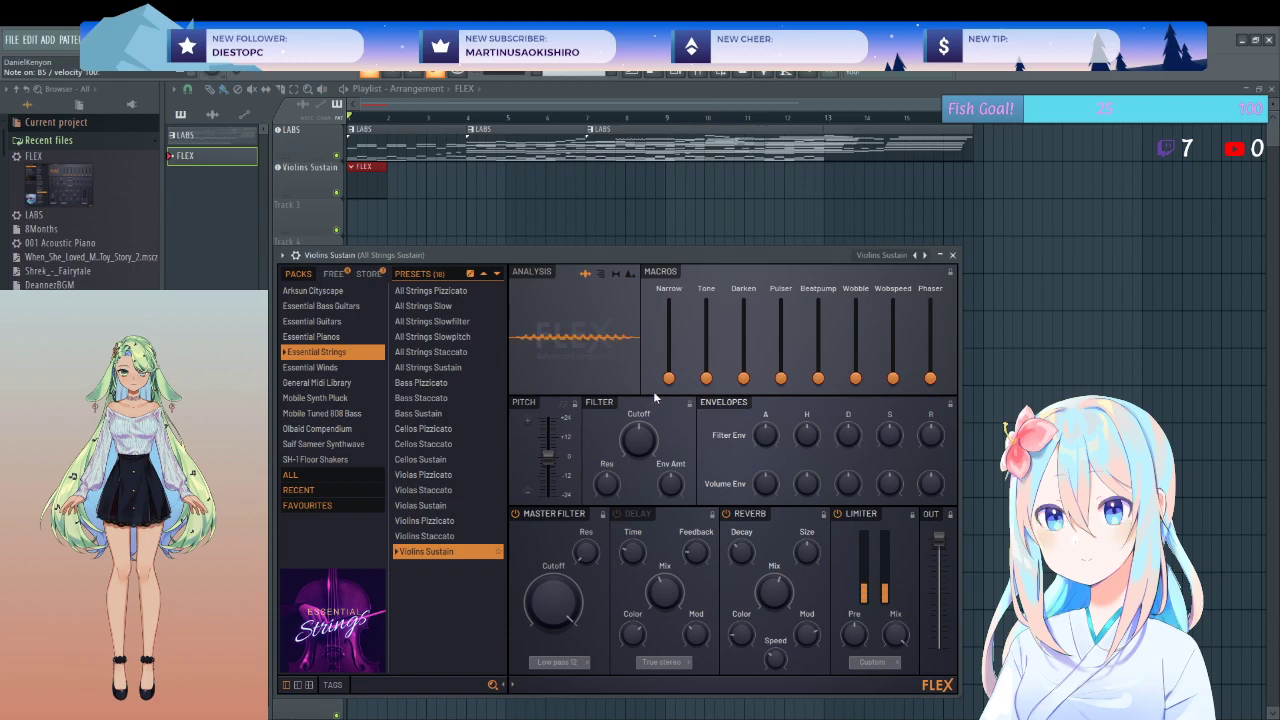
- Close the FLEX instrument window and open the Violins Sustain clip in the piano roll
left_click(952, 256)
left_click(360, 129)
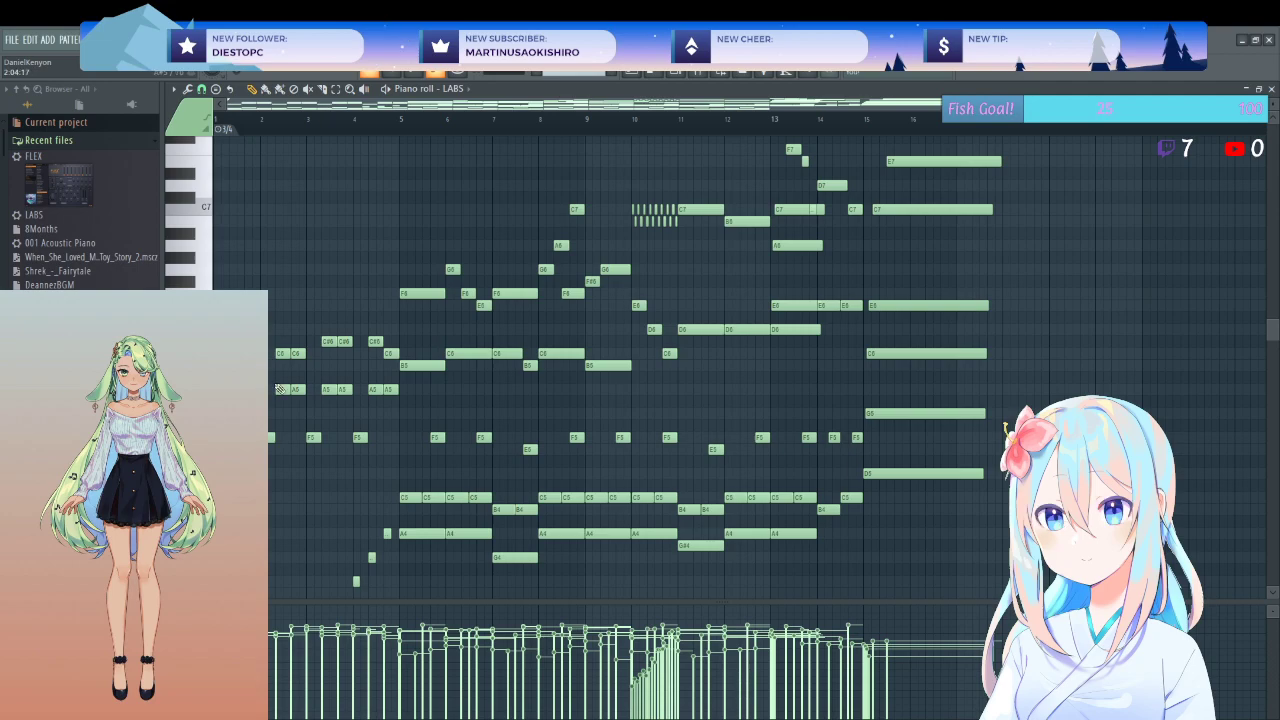
left_click(1272, 89)
double_click(360, 181)
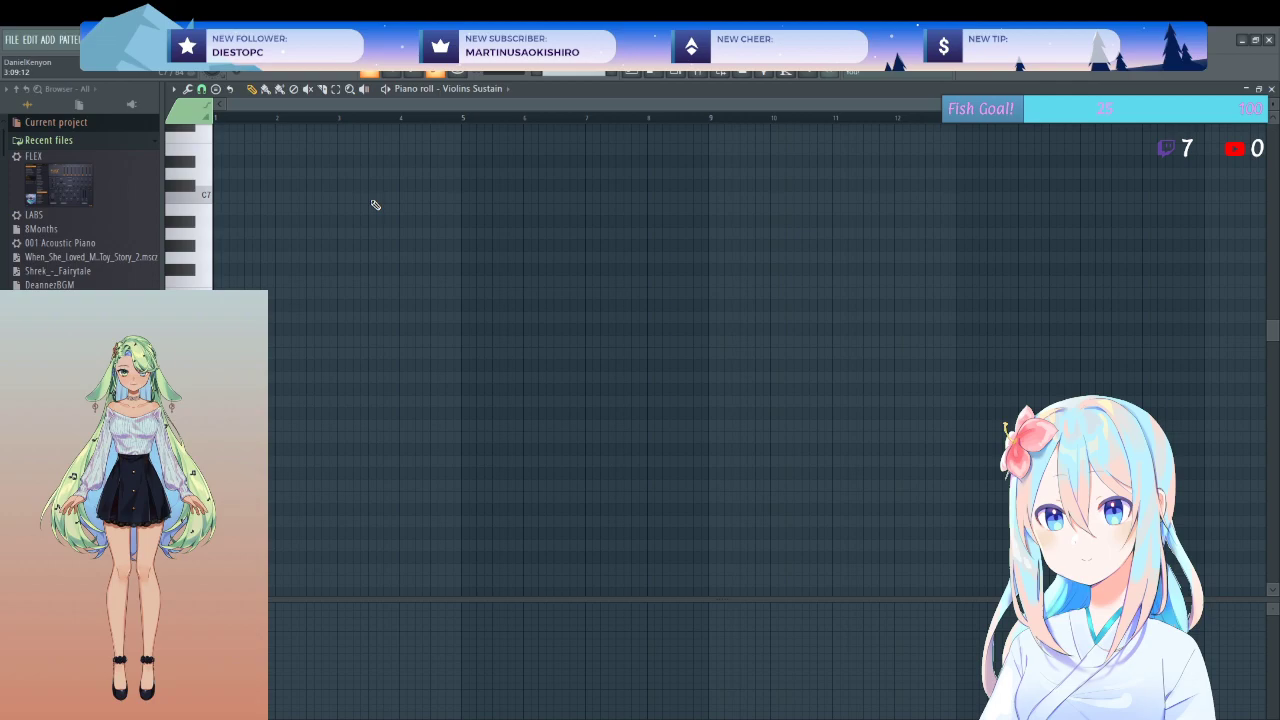
- Write a descending line of C5, A4 and F4 in the Violins Sustain pattern and play it back
left_click_drag(225, 283, 318, 320)
right_click(322, 328)
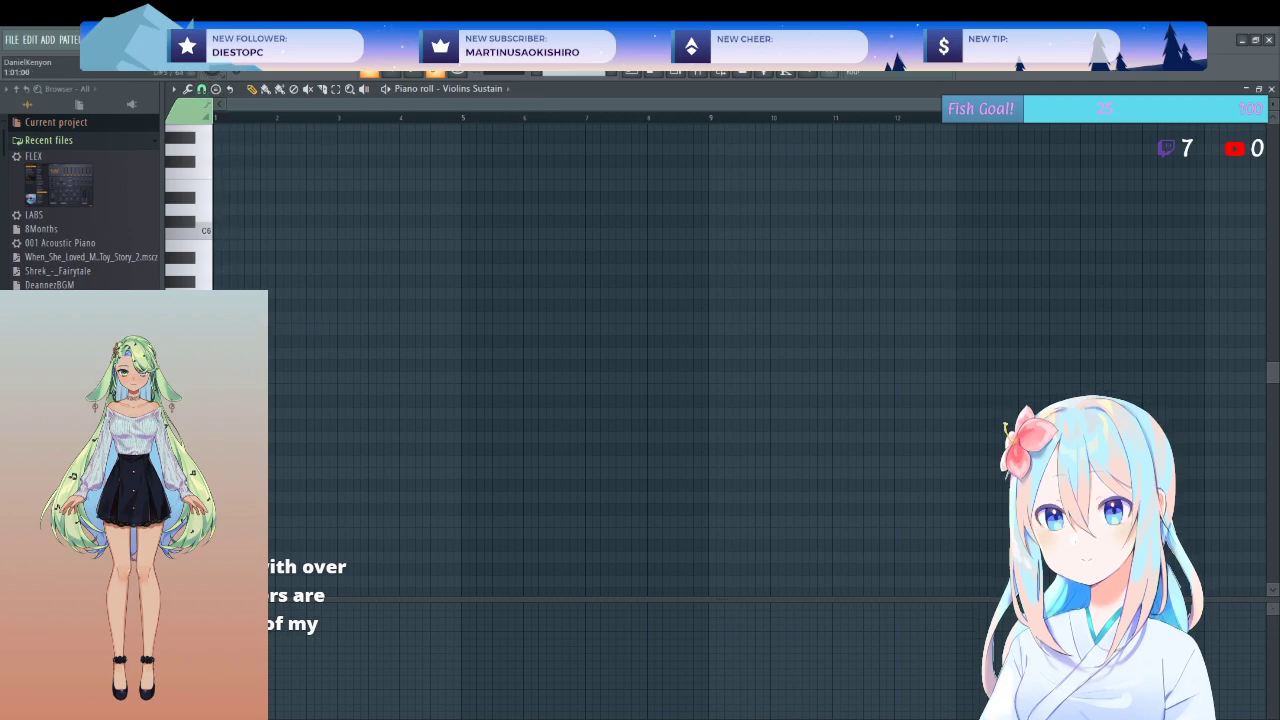
left_click(279, 415)
left_click(344, 462)
left_click_drag(371, 464, 368, 464)
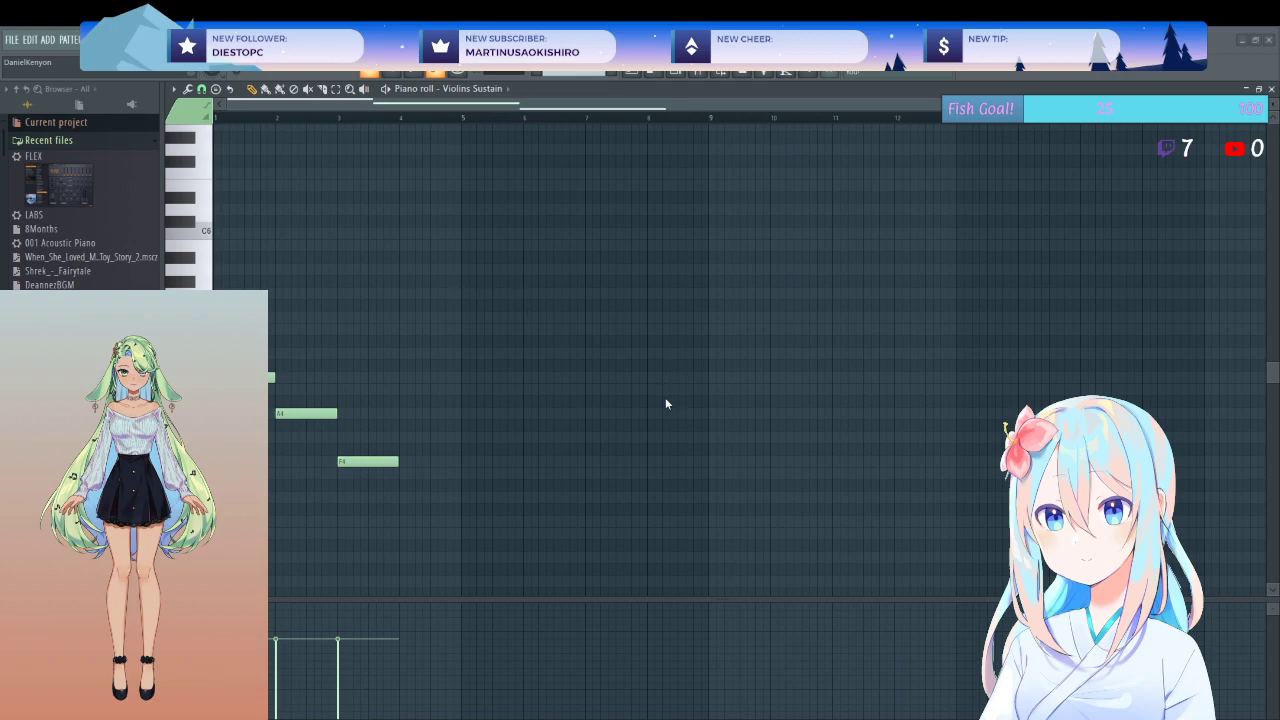
scroll(667, 404, "down", 2)
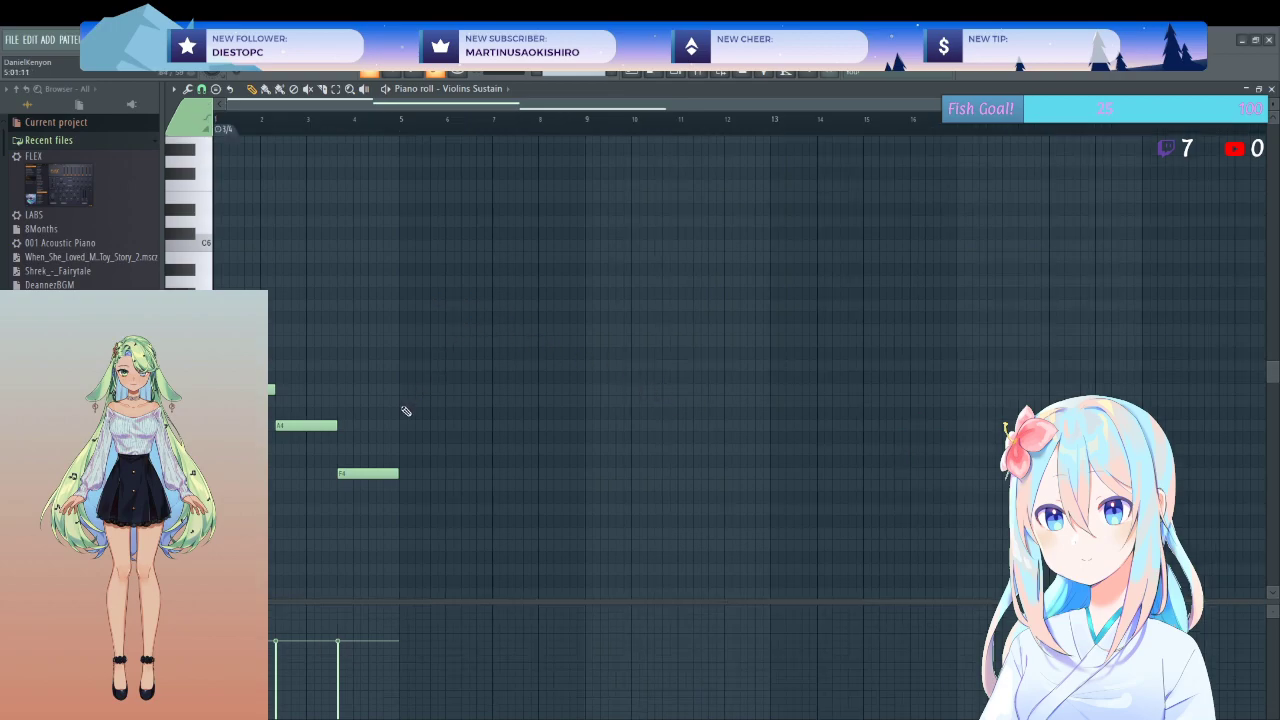
scroll(394, 420, "up", 3)
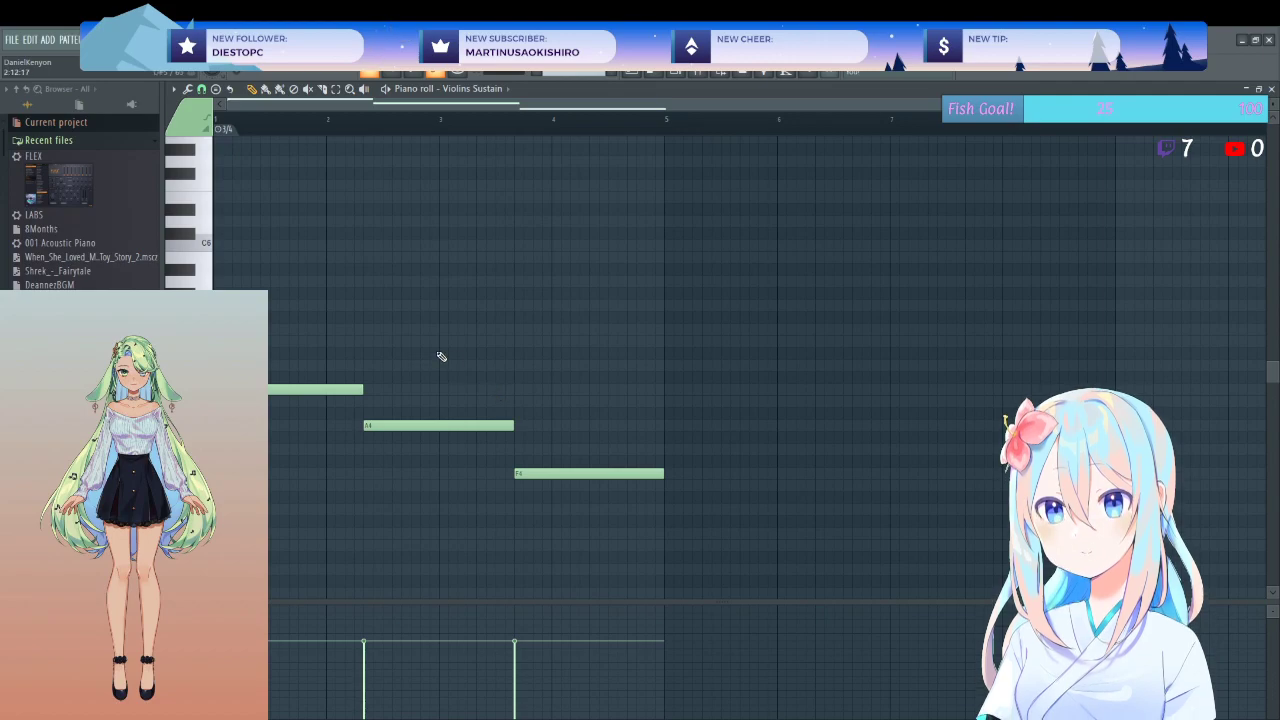
key("space")
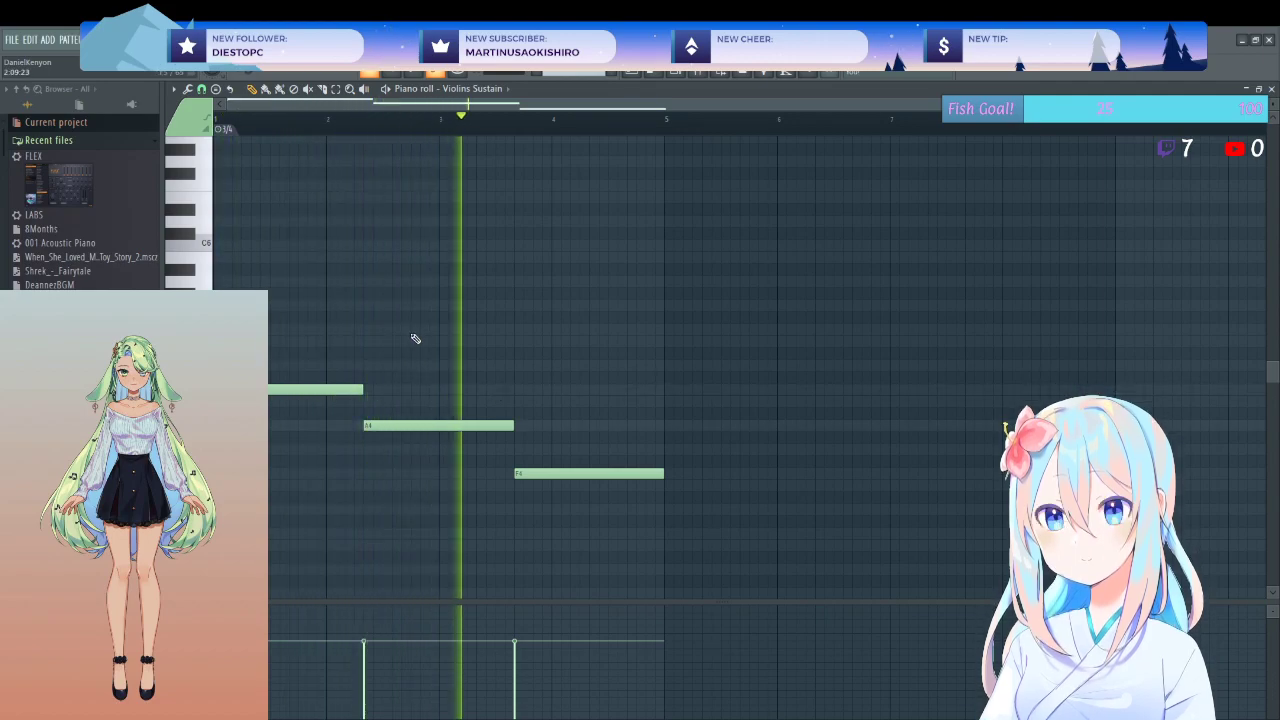
key("space")
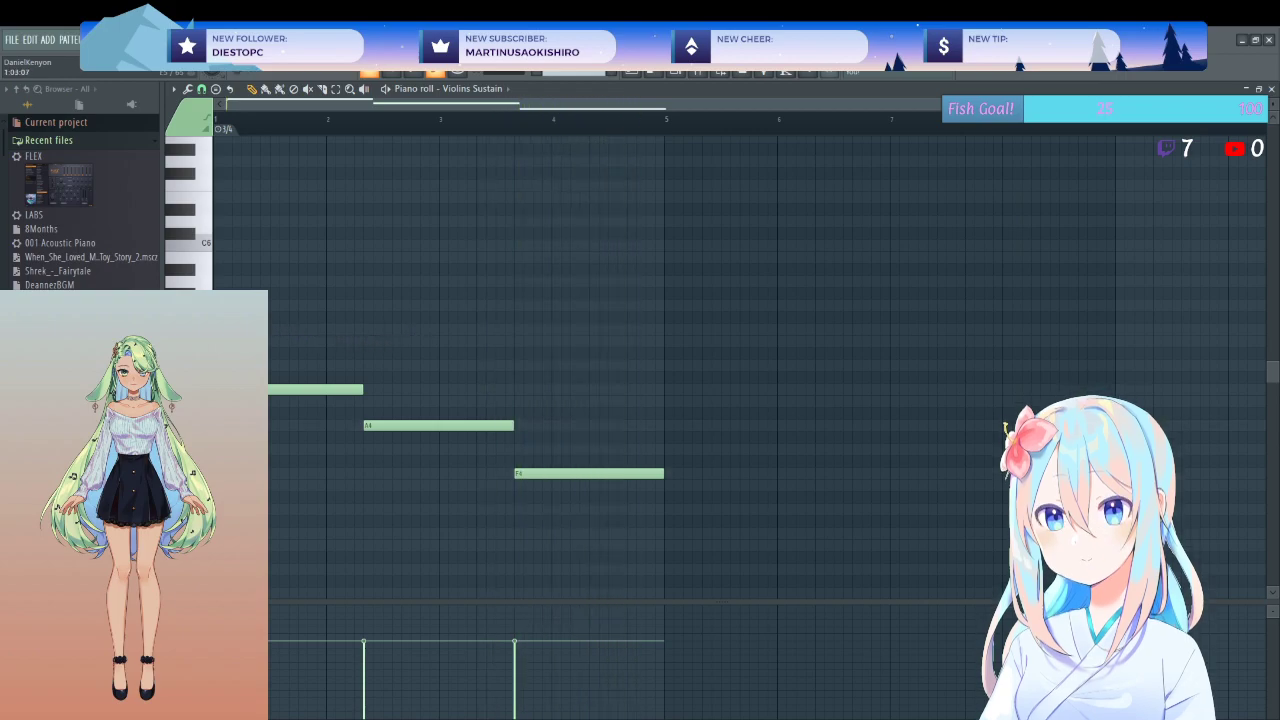
- Add an upper voice of F5, E5 and C5 above the three existing notes and play the passage
left_click(230, 330)
key("space")
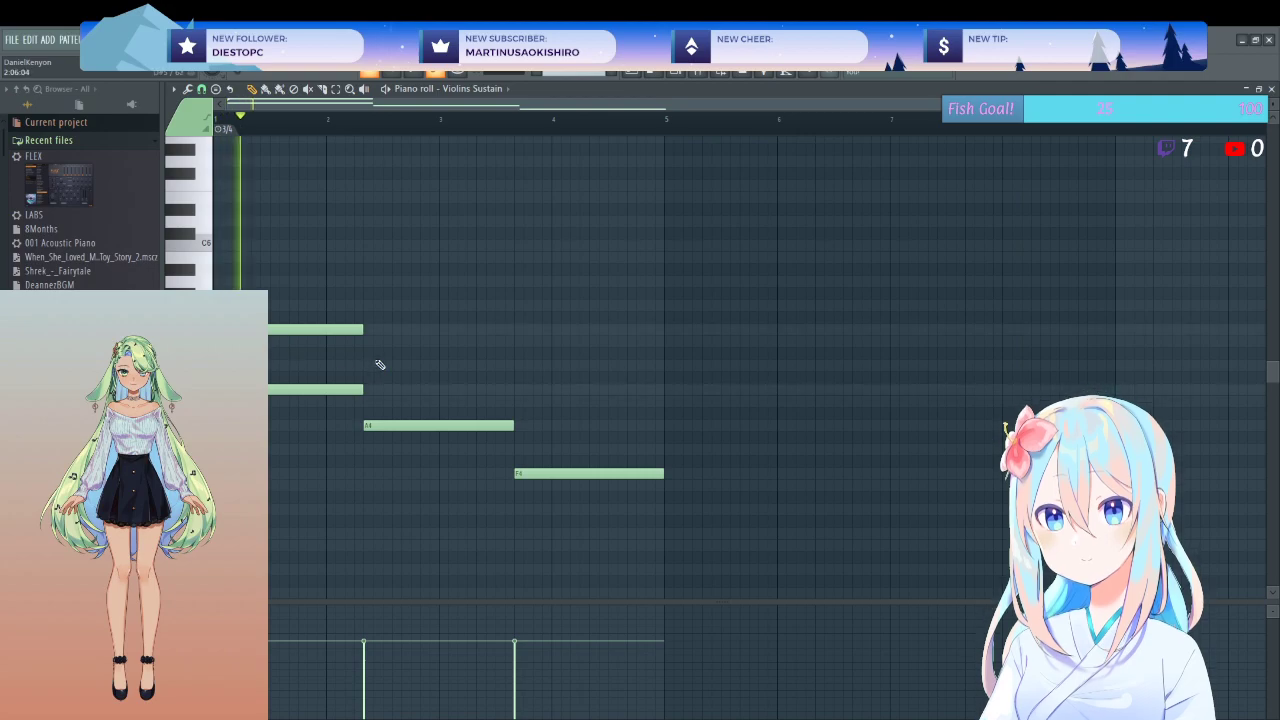
left_click(366, 341)
left_click(516, 365)
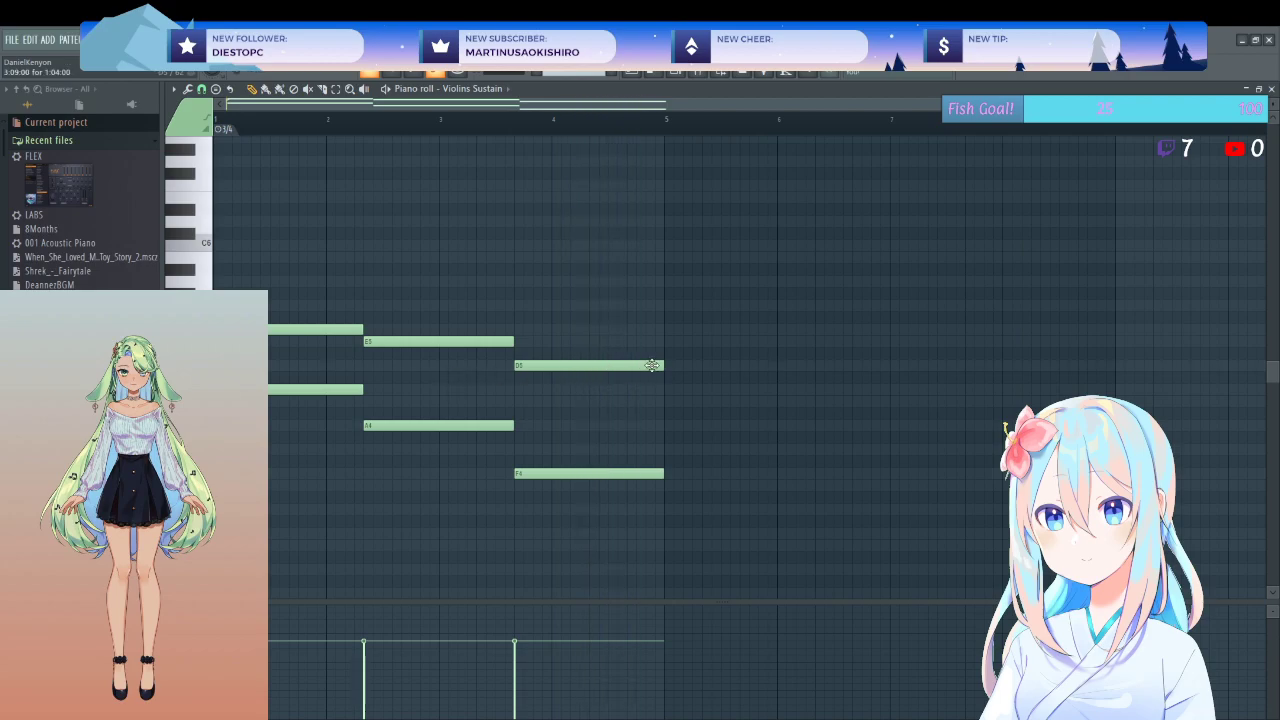
left_click_drag(645, 366, 647, 392)
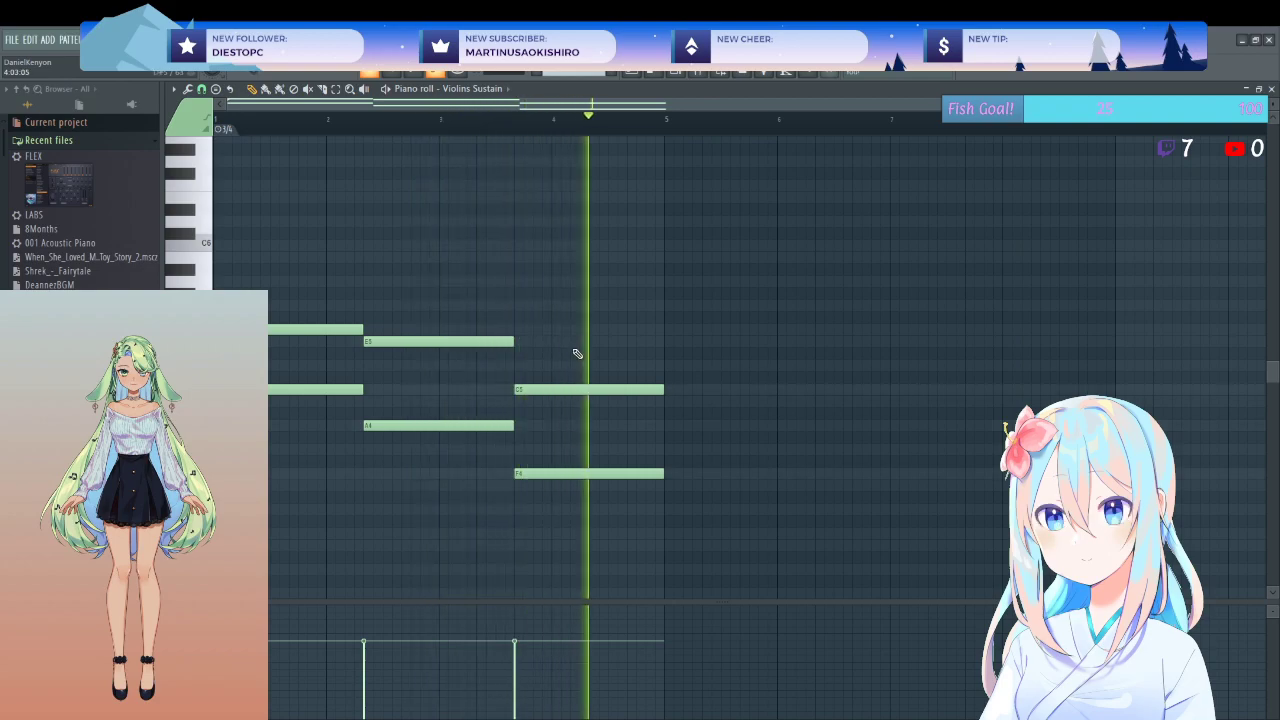
key("space")
- Move the third chord's notes to B4 and G5, and shorten the G5 to half its length
left_click_drag(571, 357, 559, 403)
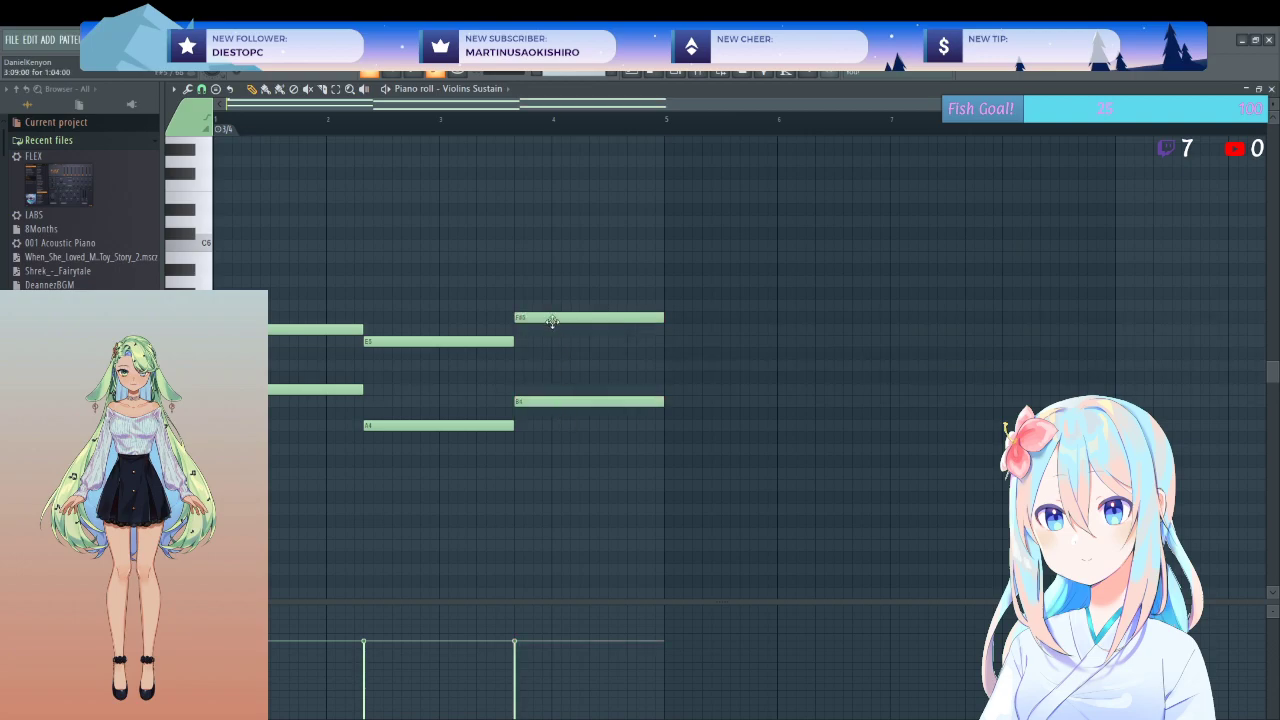
left_click_drag(552, 310, 552, 304)
left_click_drag(665, 309, 590, 309)
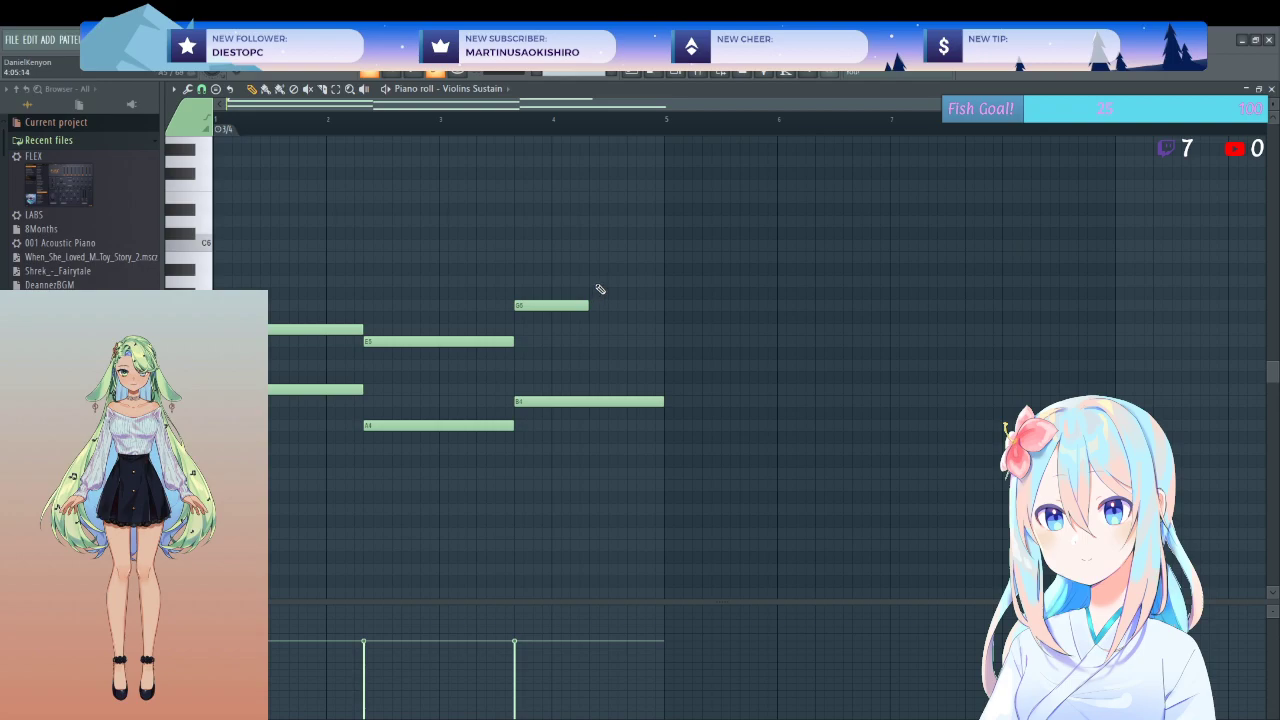
- Shorten the first two chords to one bar each and move the following notes earlier so the three chords fill bars 1 to 3
left_click_drag(642, 251, 311, 474)
left_click_drag(363, 389, 325, 386)
left_click_drag(585, 265, 360, 425)
left_click(437, 389)
left_click_drag(556, 276, 468, 401)
- Add one-beat A5 and C6 notes after the G5 in bar 3 and play the passage back
left_click(497, 323)
left_click(479, 280)
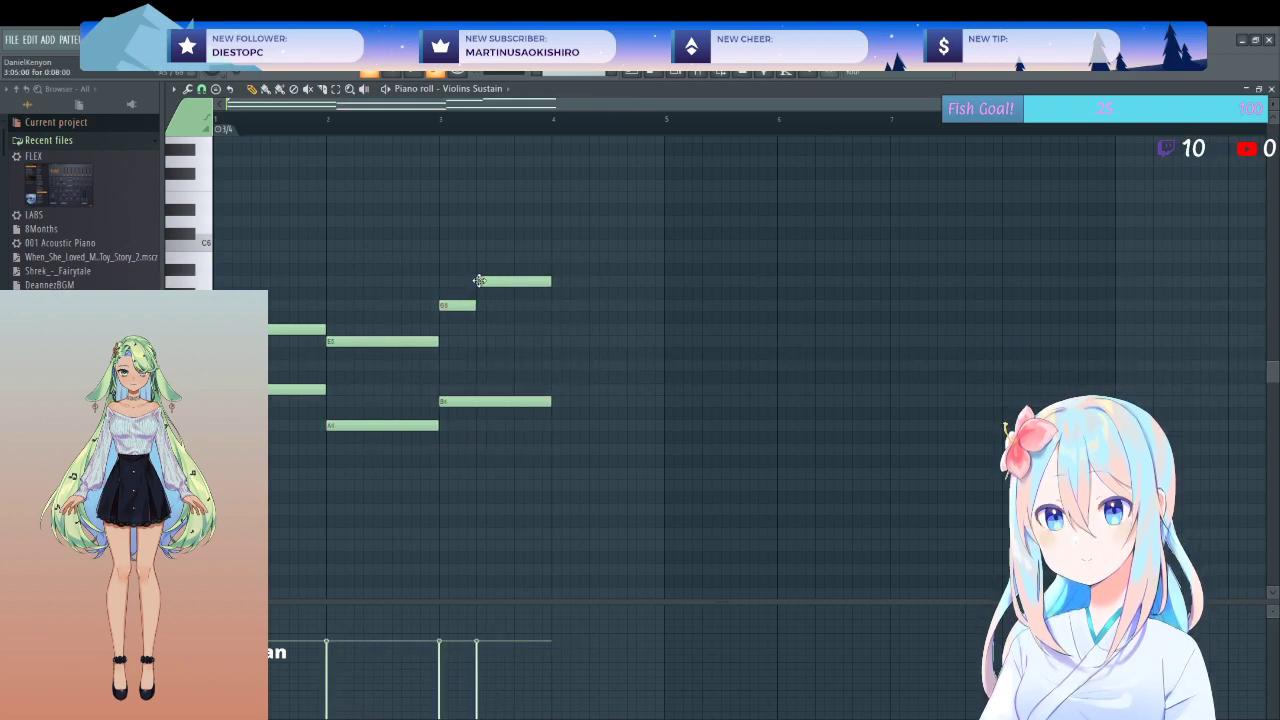
left_click_drag(542, 279, 509, 284)
left_click(518, 248)
key("space")
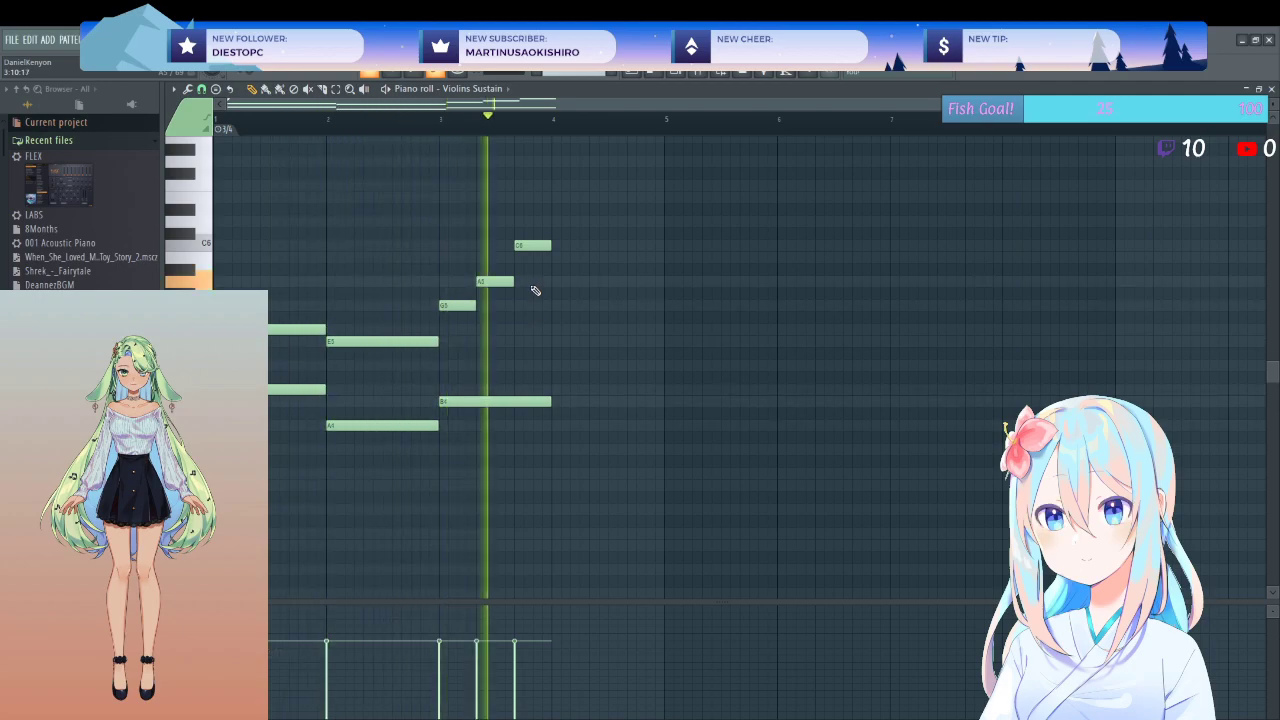
key("space")
- Move the bar 3 notes down to a G4 bass with D5, F5 and G5 above it, checking by playback
left_click_drag(536, 217, 452, 452)
left_click(472, 424)
key("space")
left_click_drag(457, 354, 457, 366)
left_click_drag(525, 292, 526, 304)
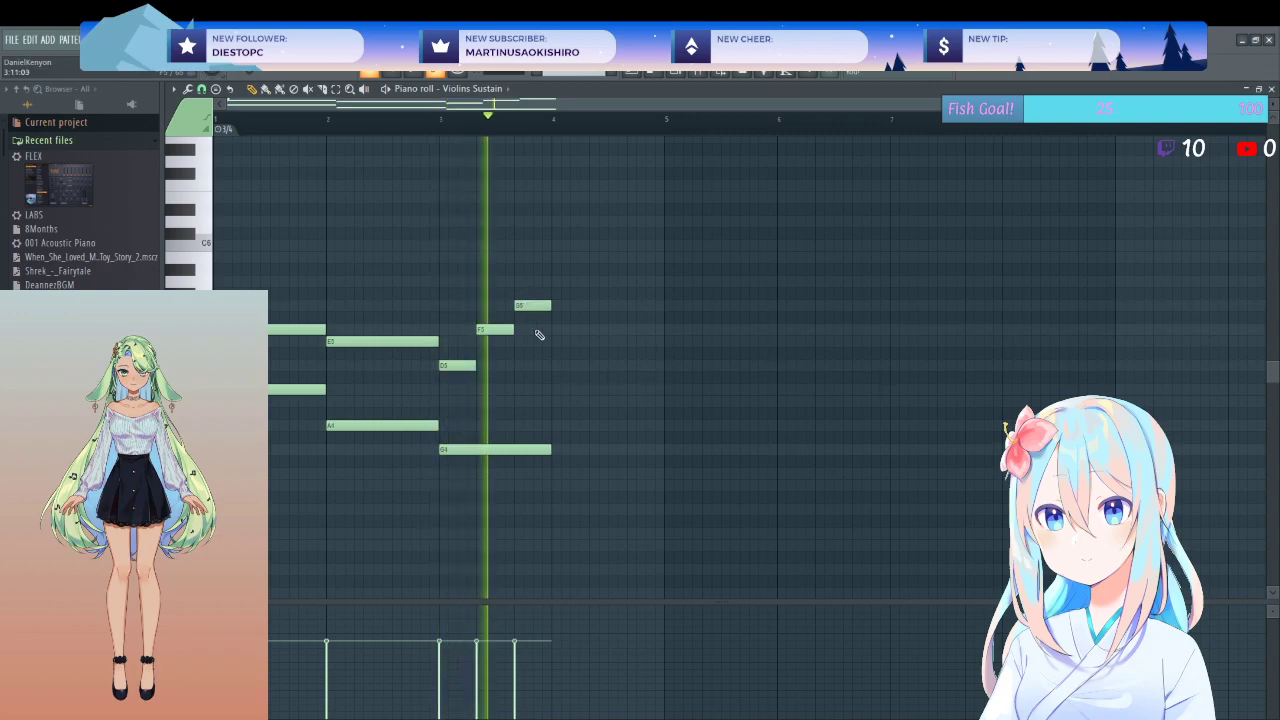
- Delete all notes from the Violins Sustain pattern and return to the playlist
left_click_drag(551, 253, 457, 517)
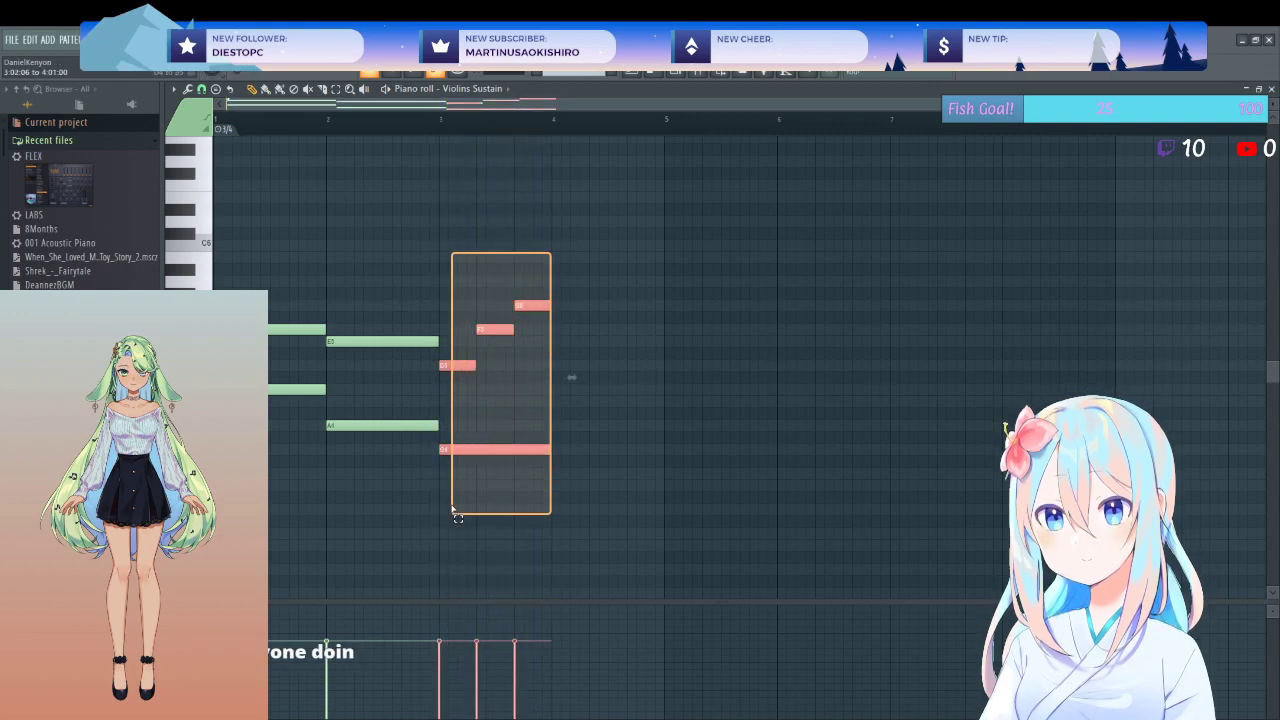
key("Delete")
left_click_drag(493, 302, 295, 380)
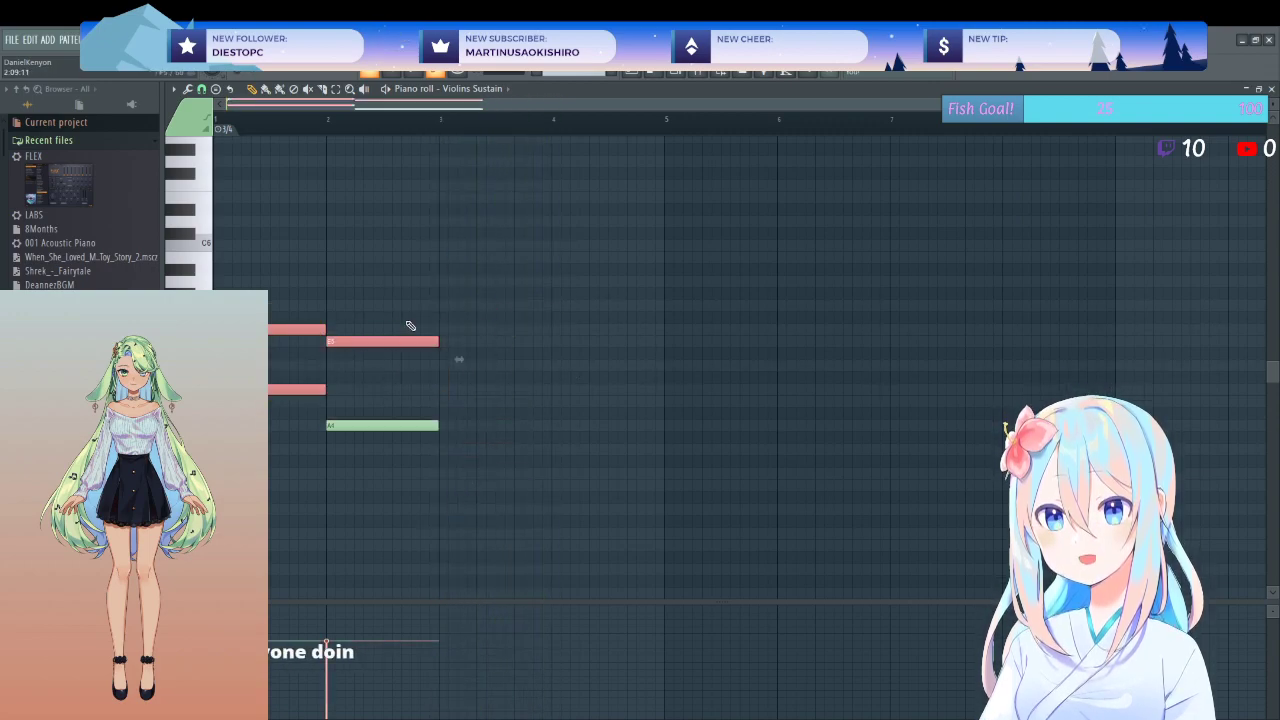
key("ctrl+a")
key("Delete")
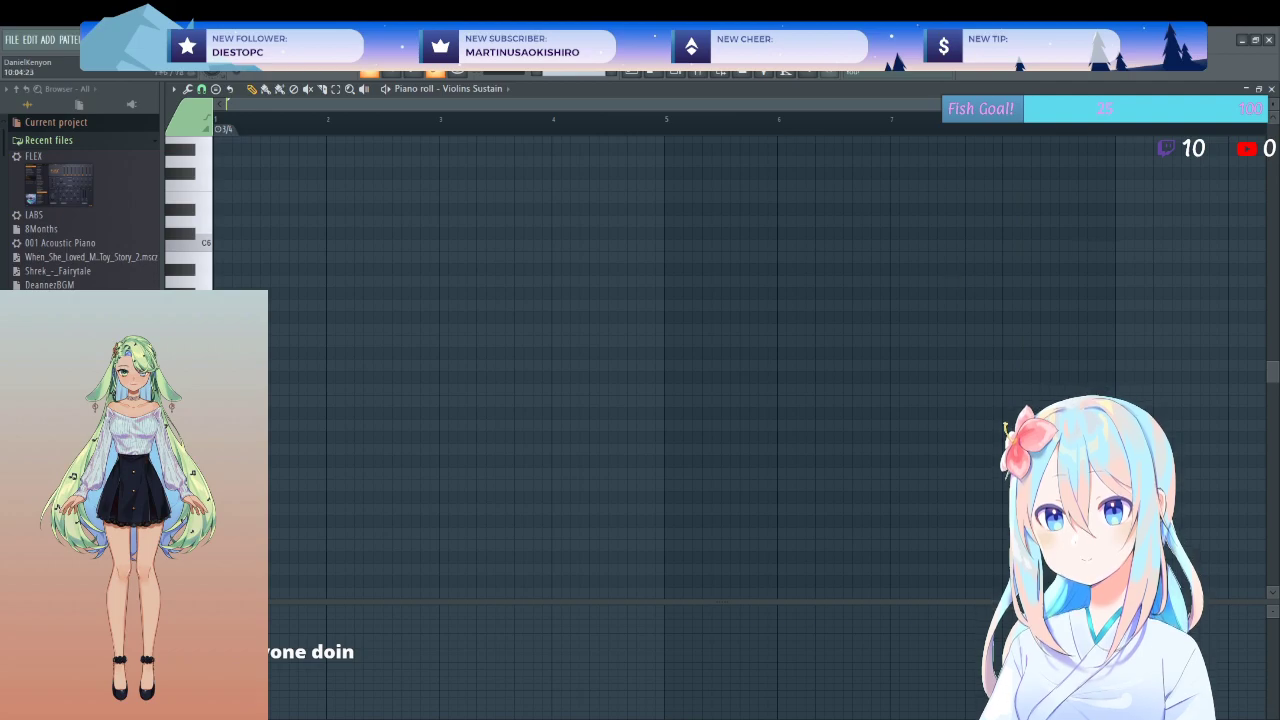
left_click(1271, 88)
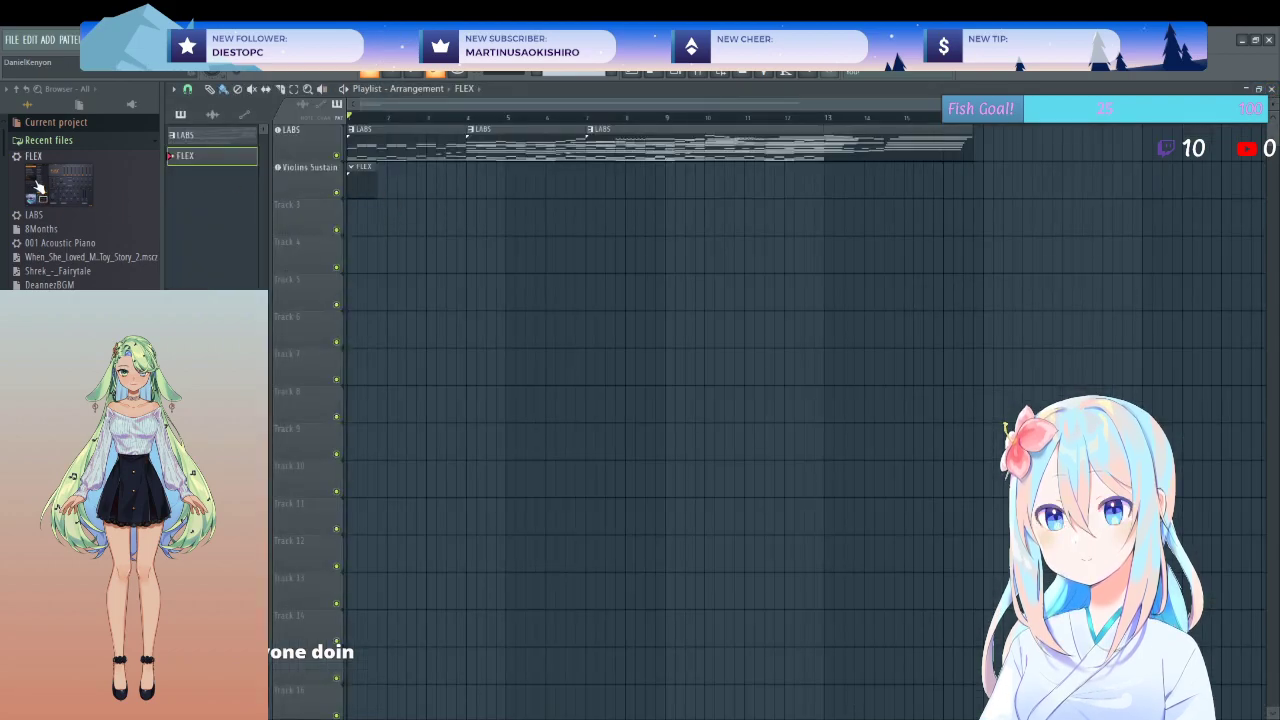
- Add a new FLEX instrument on track 3 and load the Violins Pizzicato preset from the Essential Strings pack
left_click_drag(37, 186, 310, 218)
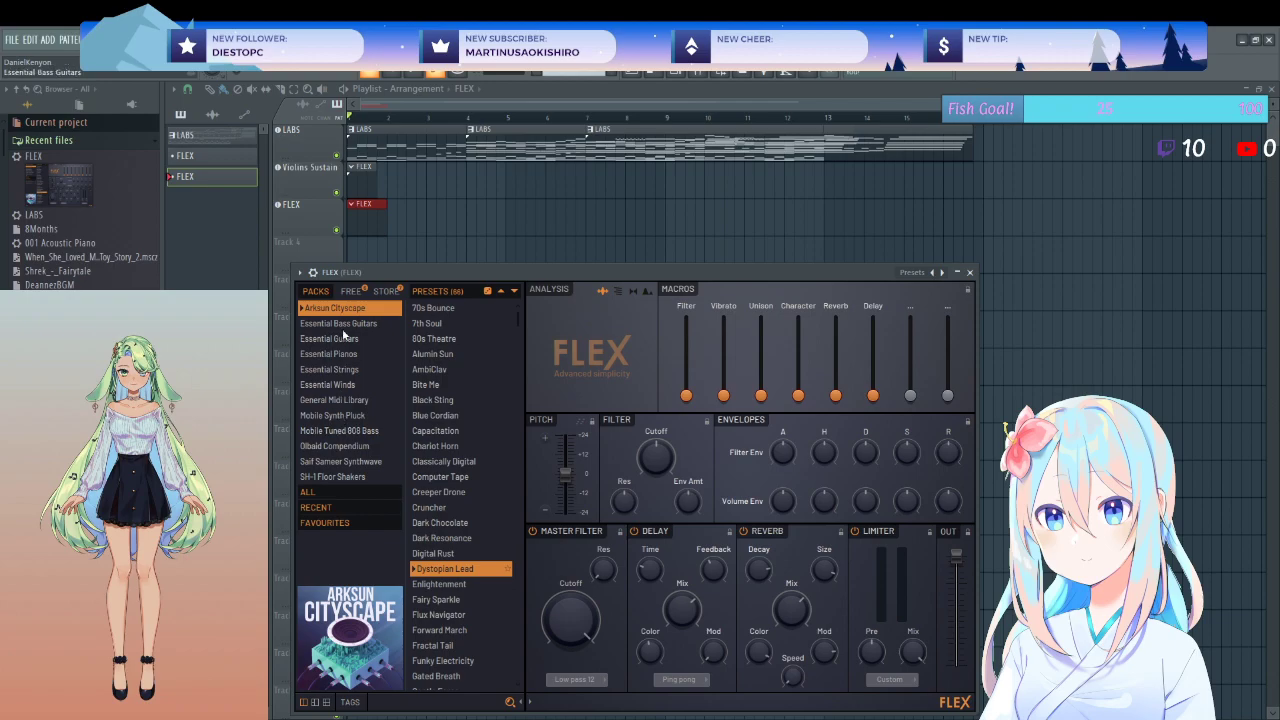
left_click(343, 369)
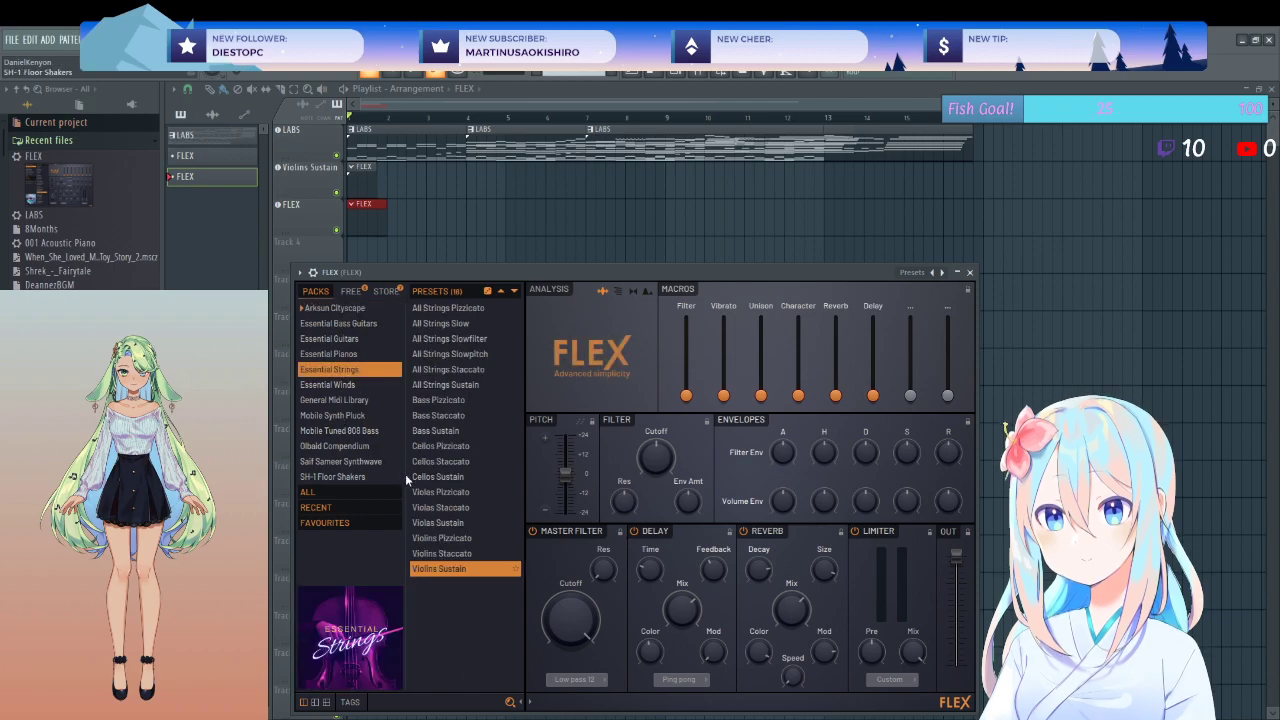
left_click(445, 538)
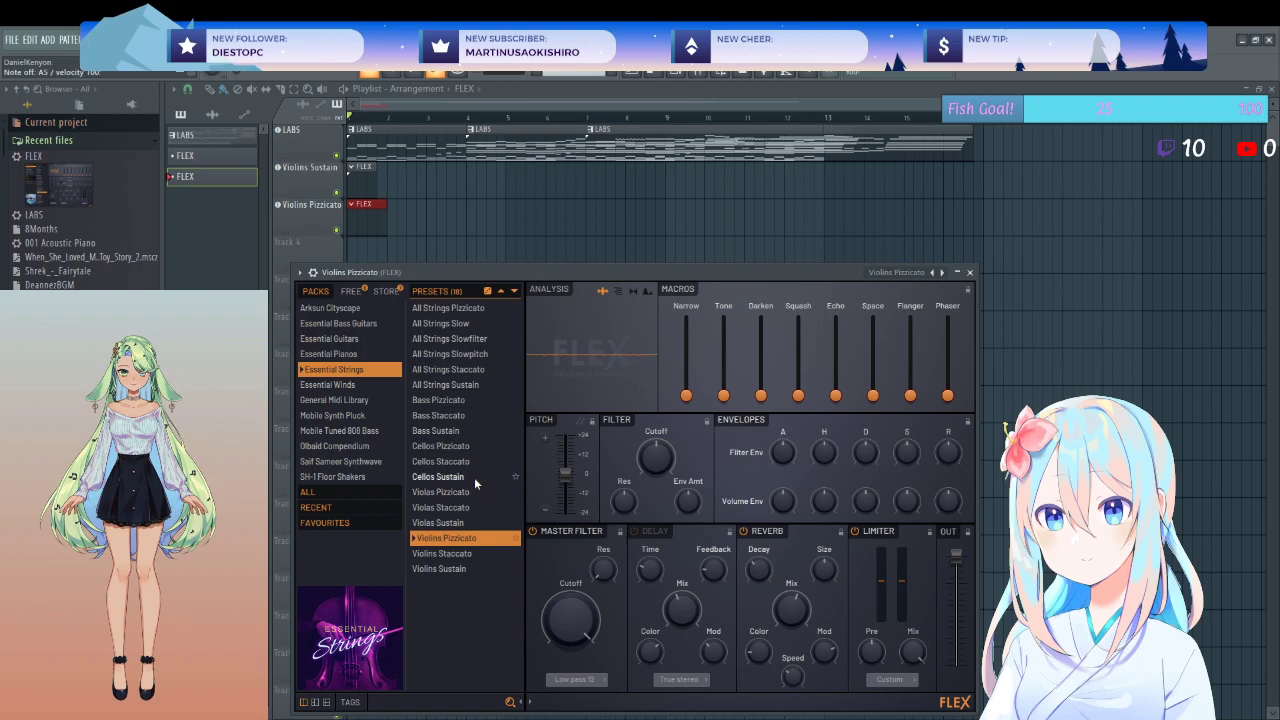
left_click(968, 272)
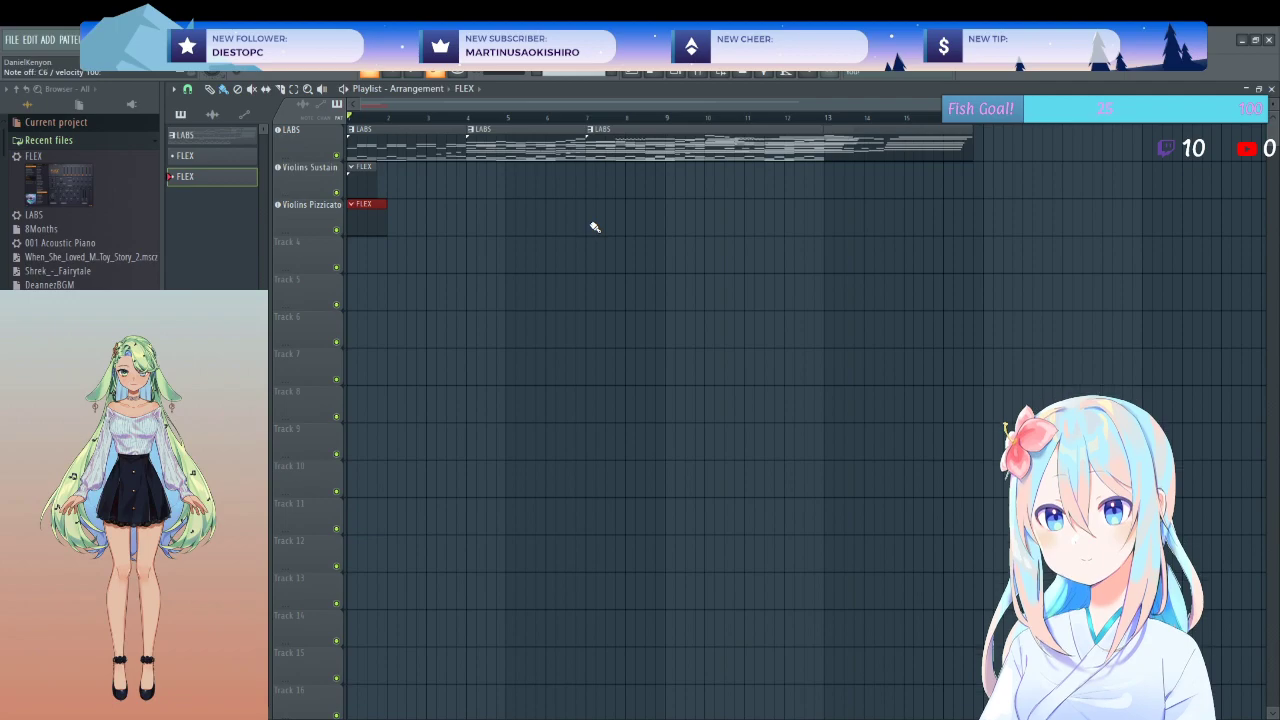
- Open the Violins Pizzicato clip in the piano roll and write one-beat F5, A5 and C6 notes in bars 1 and 2
double_click(363, 230)
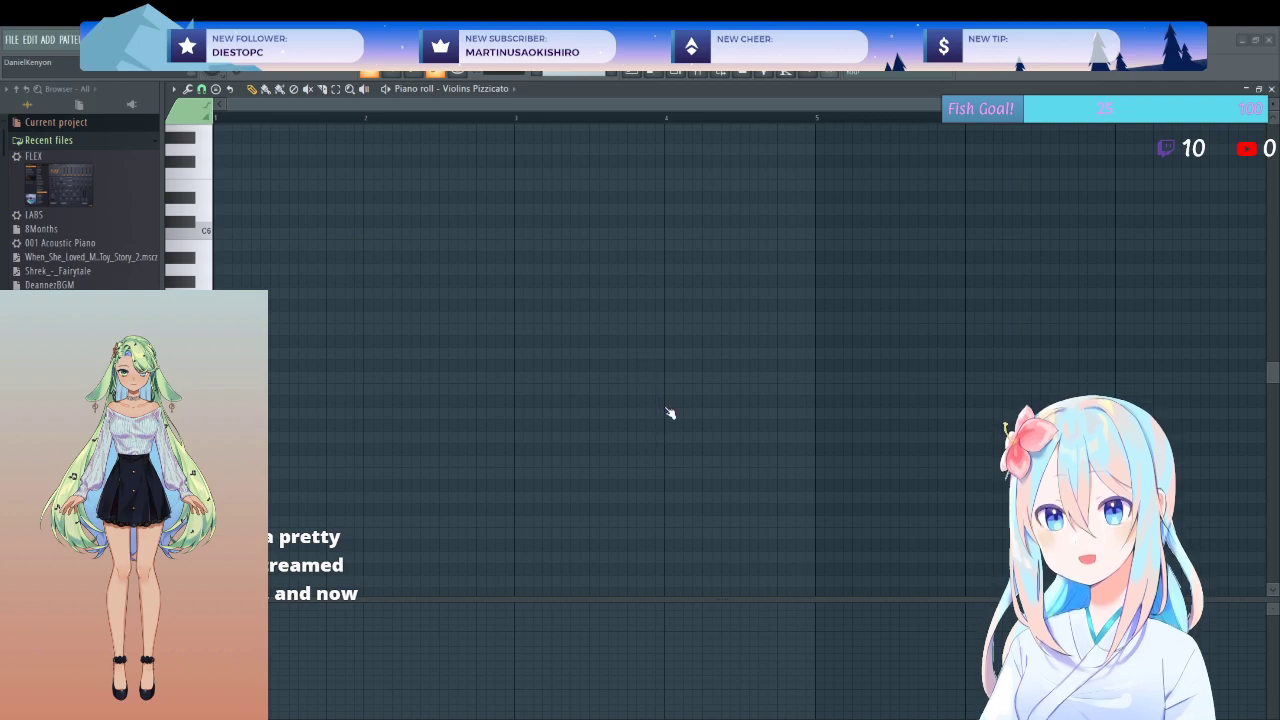
scroll(668, 413, "down", 1)
scroll(300, 398, "up", 1)
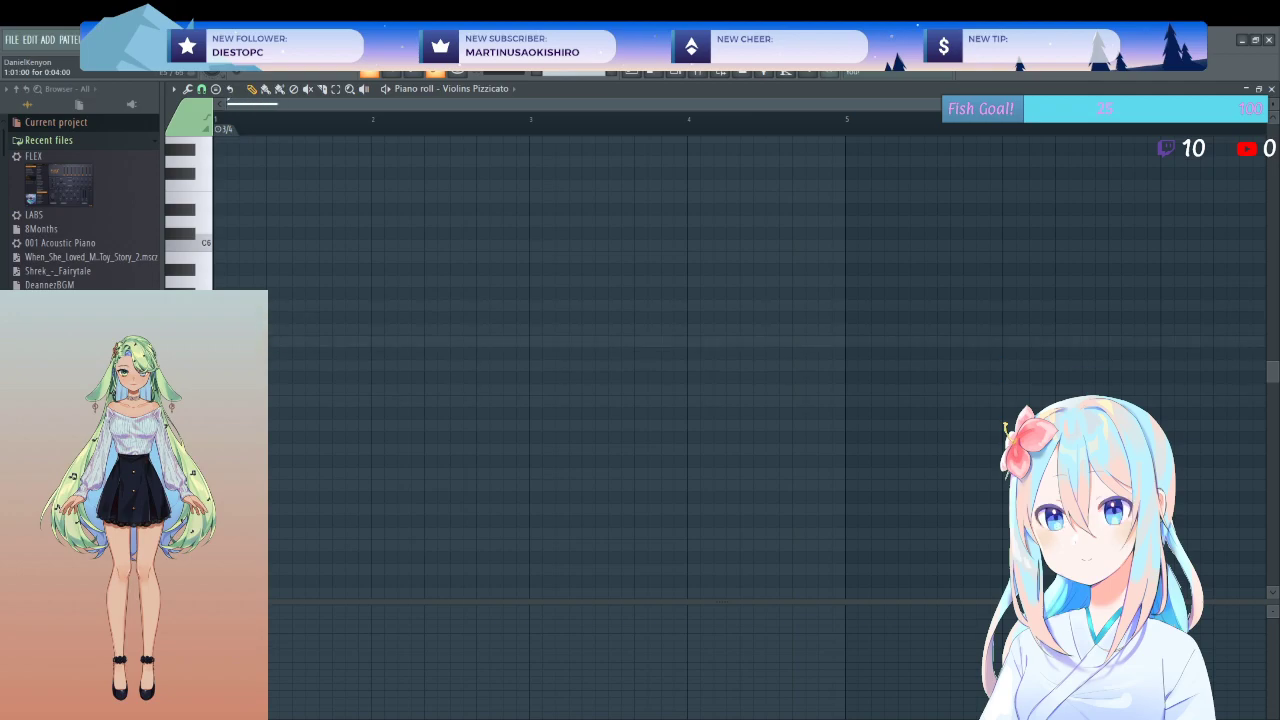
left_click(297, 279)
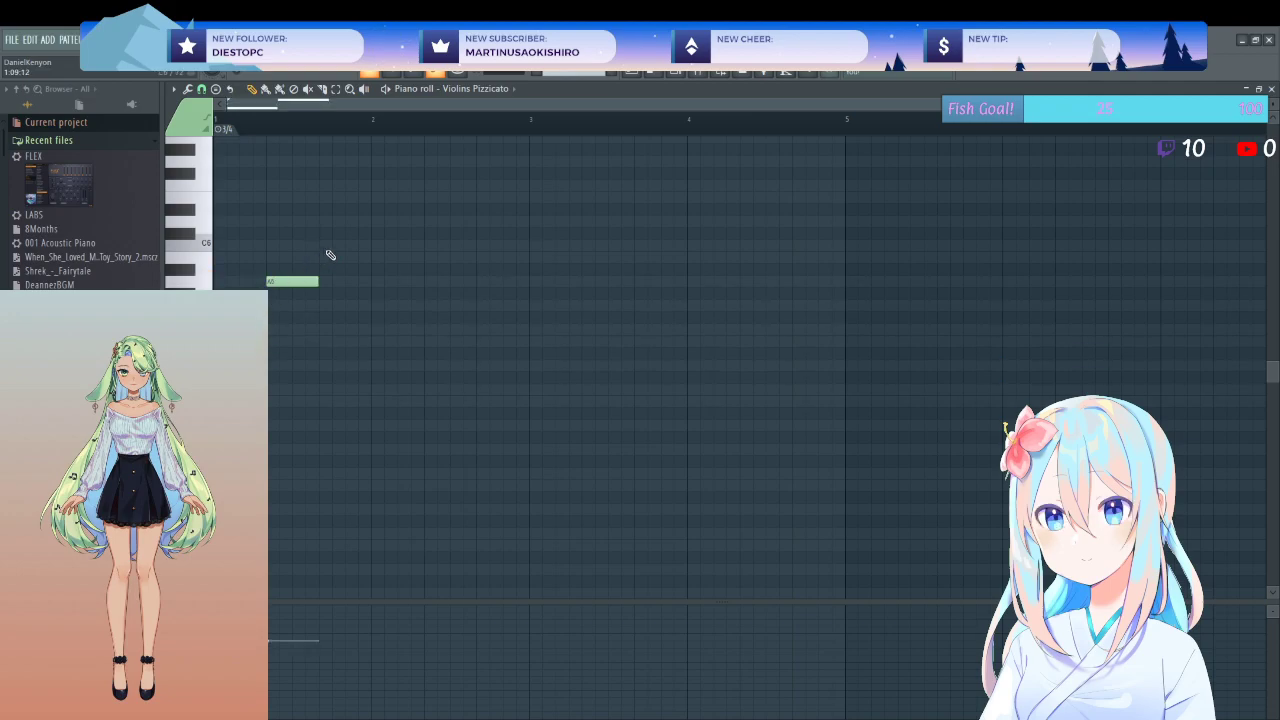
left_click(324, 246)
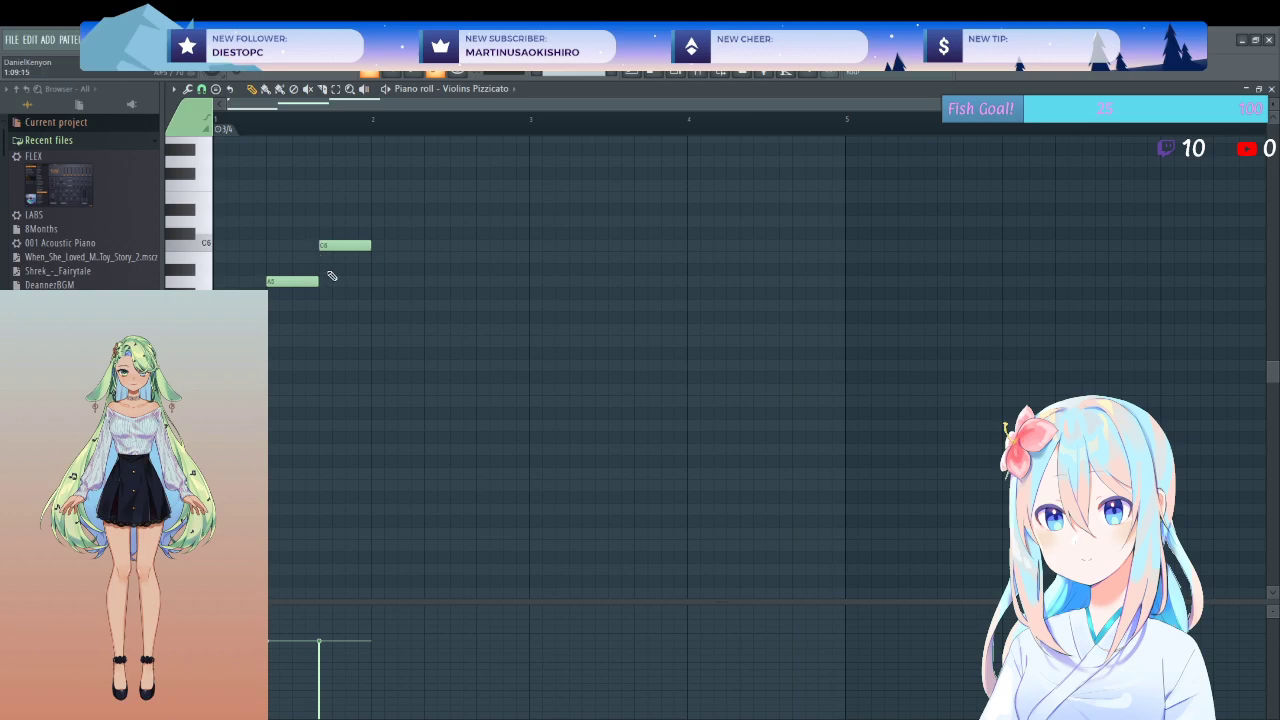
left_click(378, 331)
left_click(440, 281)
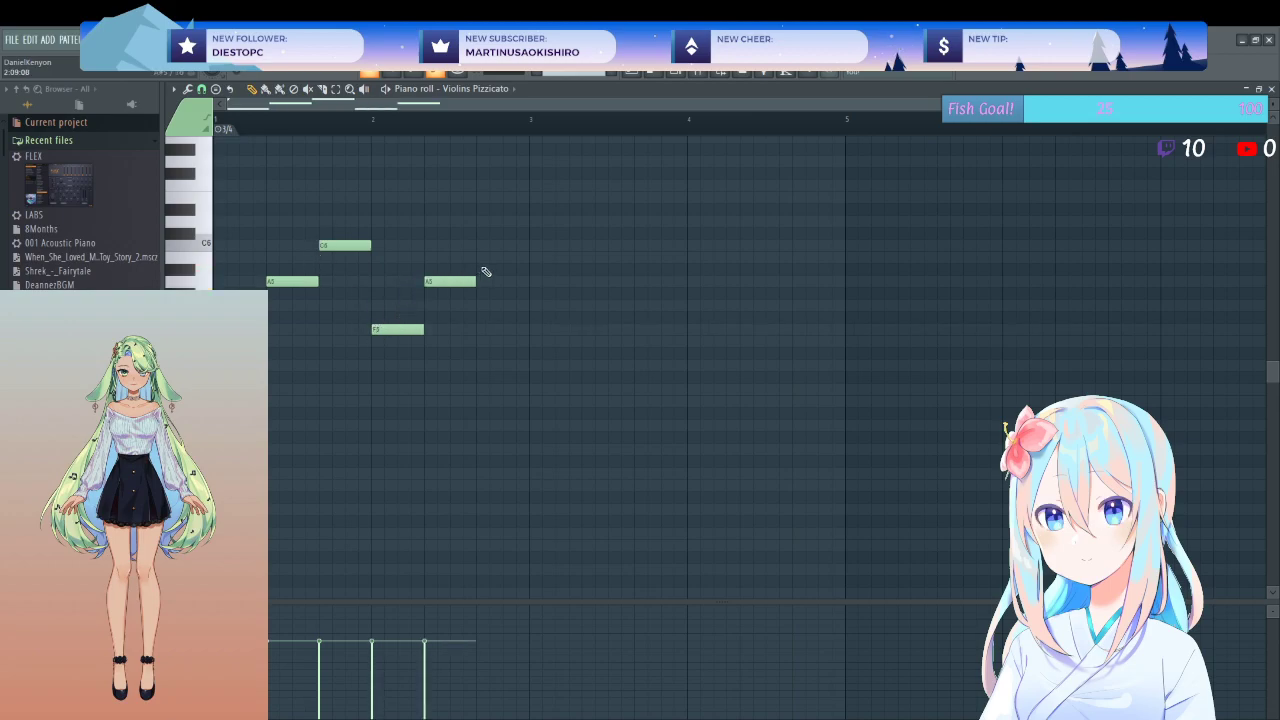
left_click(489, 247)
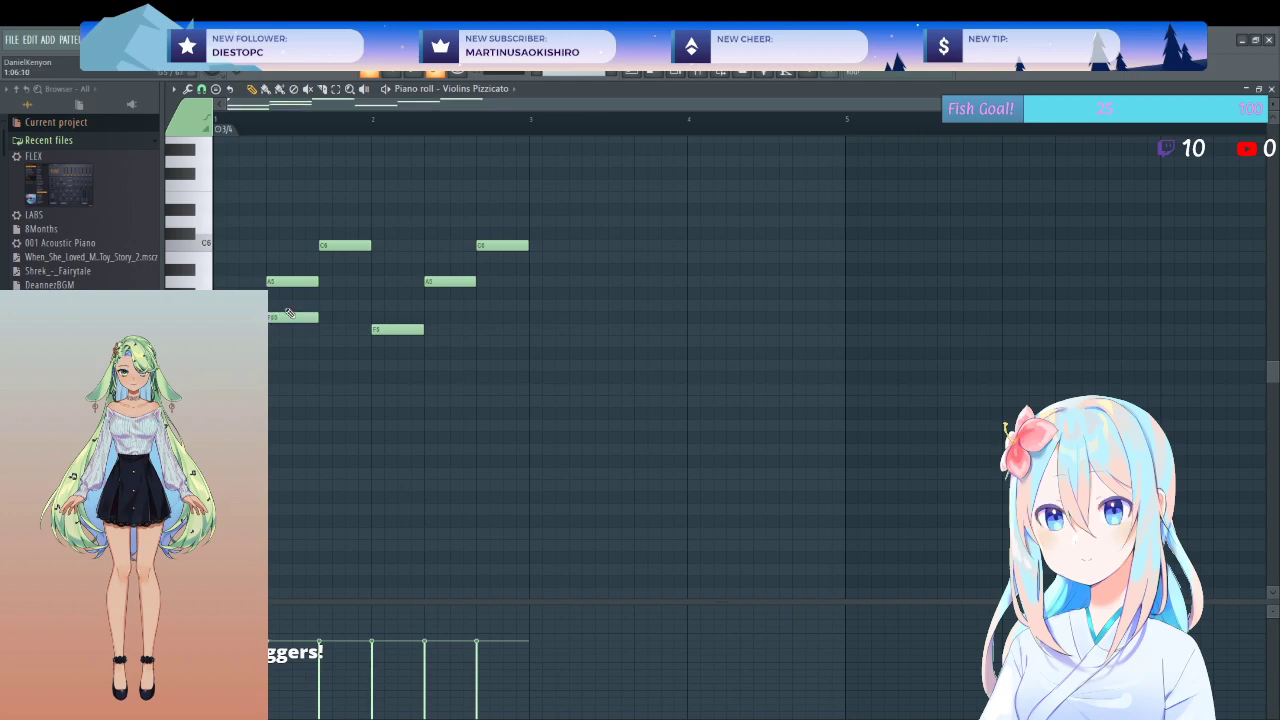
- Add a lower harmony of C#5, F#5 and G#5 beneath the pizzicato figure in bars 1 and 2, checking by playback
key("space")
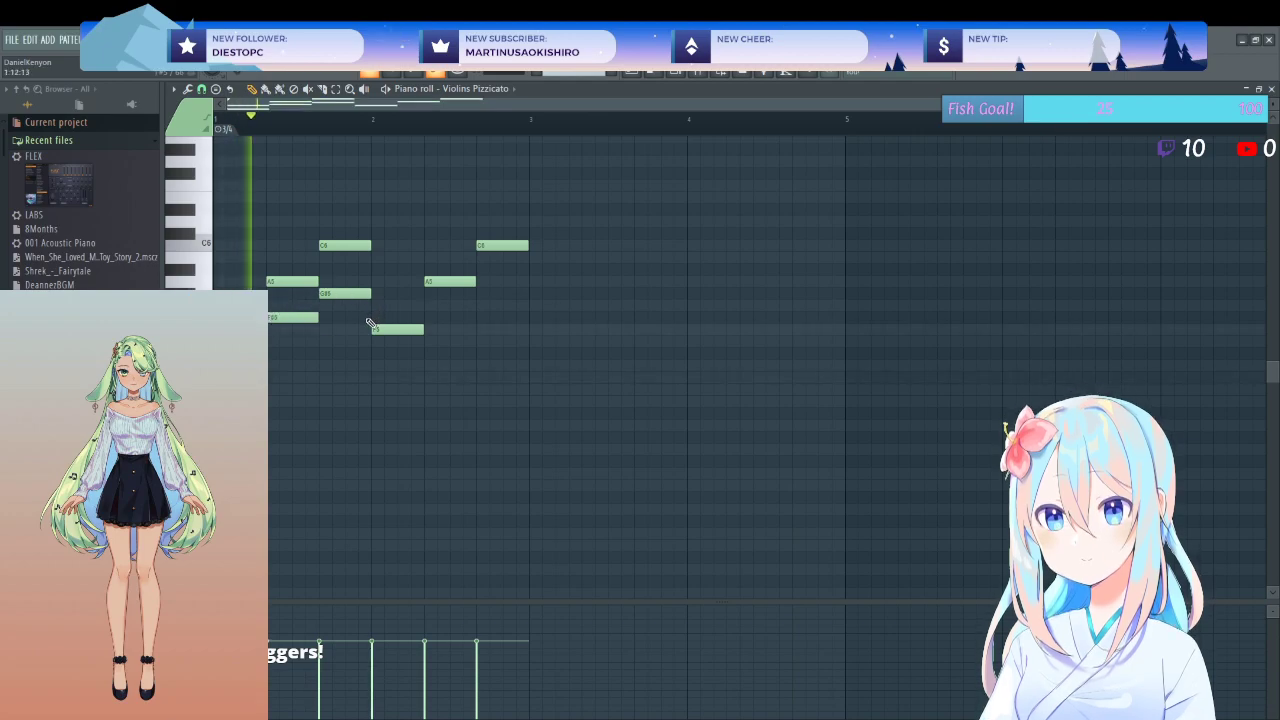
key("space")
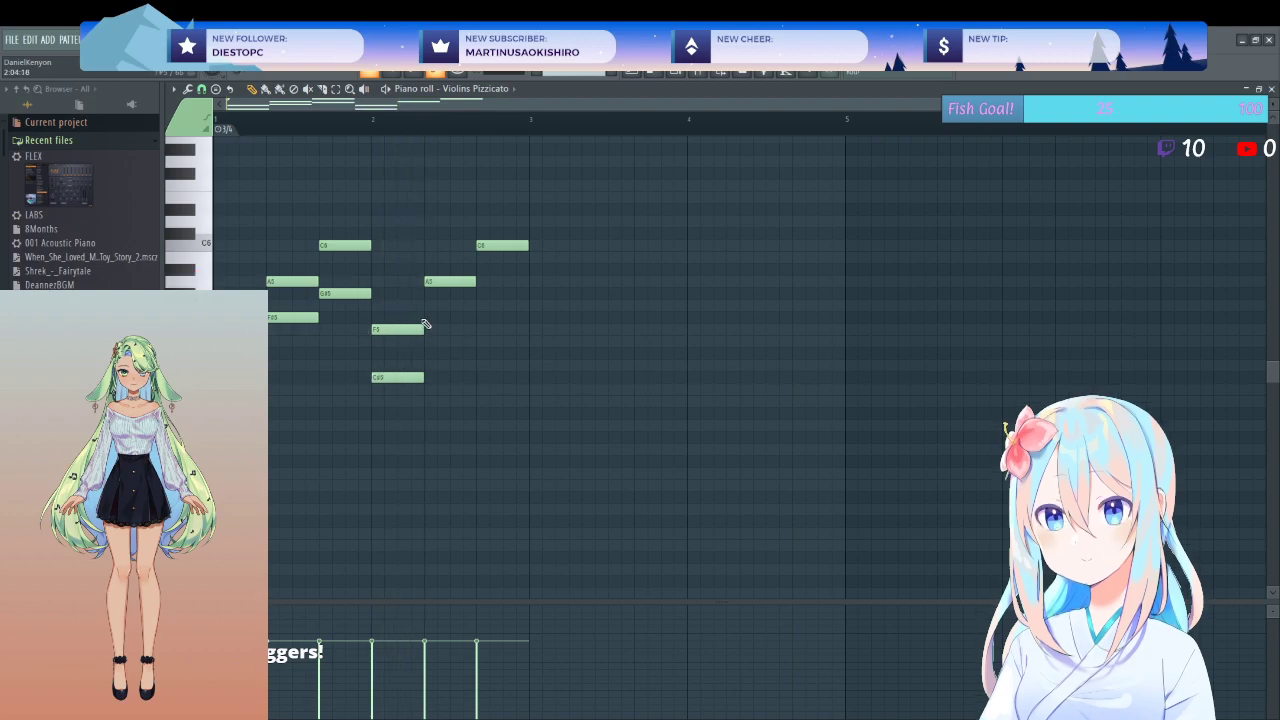
key("space")
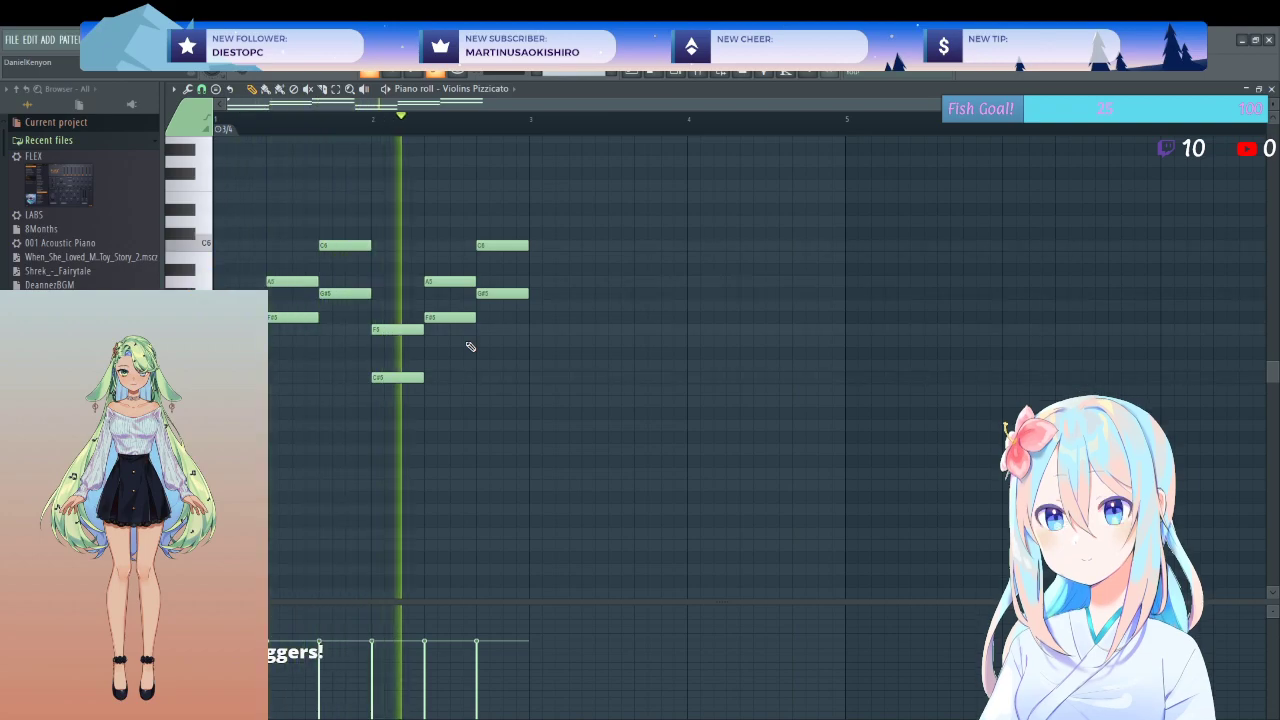
key("space")
- Lower the G#5 harmony notes in both bars to G5 and play the pattern back
left_click_drag(510, 278, 357, 307)
left_click(380, 296)
key("space")
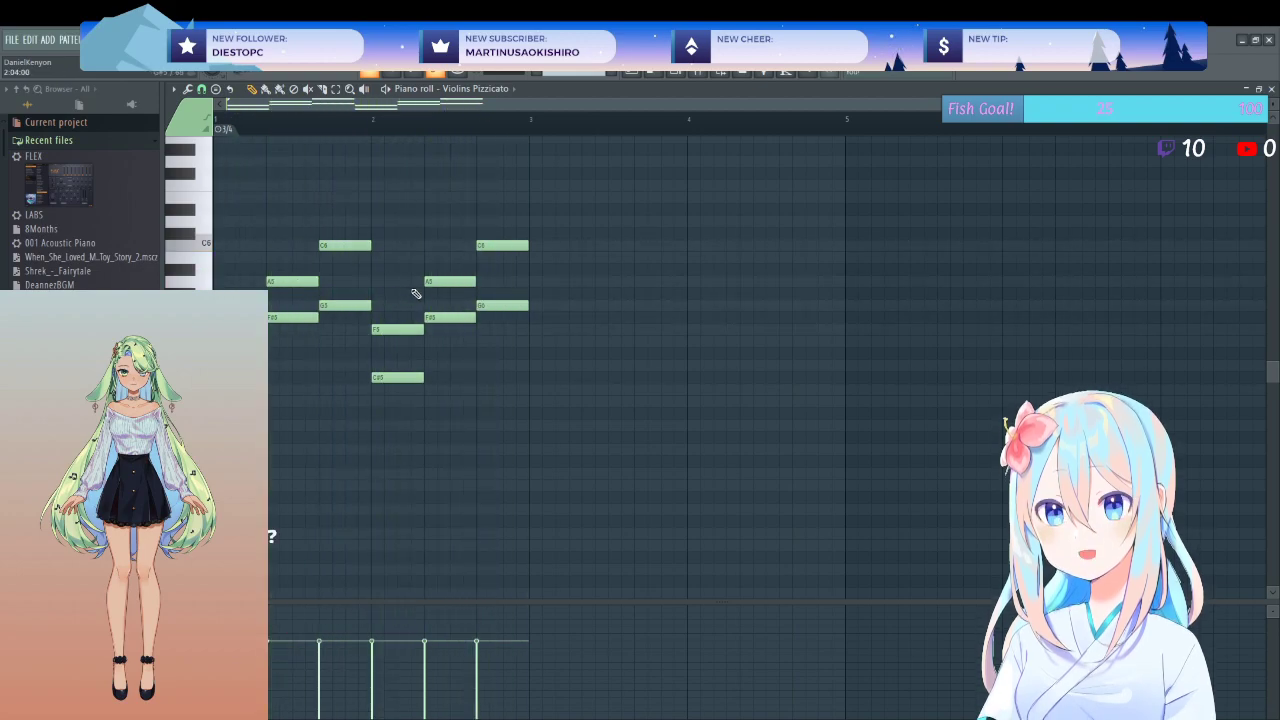
- Write one-beat F5, G#5 and B5 notes in bar 3 with C#5, E5 and G5 harmony beneath them, and play the pattern back
left_click(538, 377)
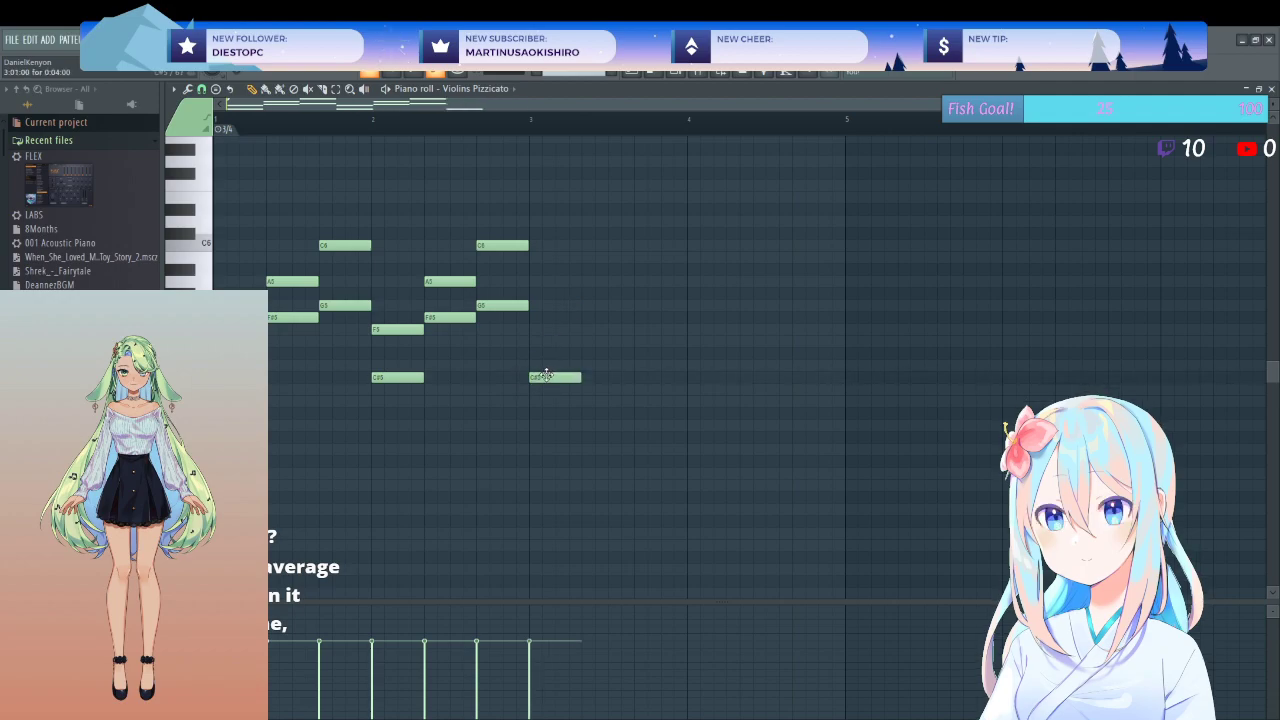
left_click(586, 282)
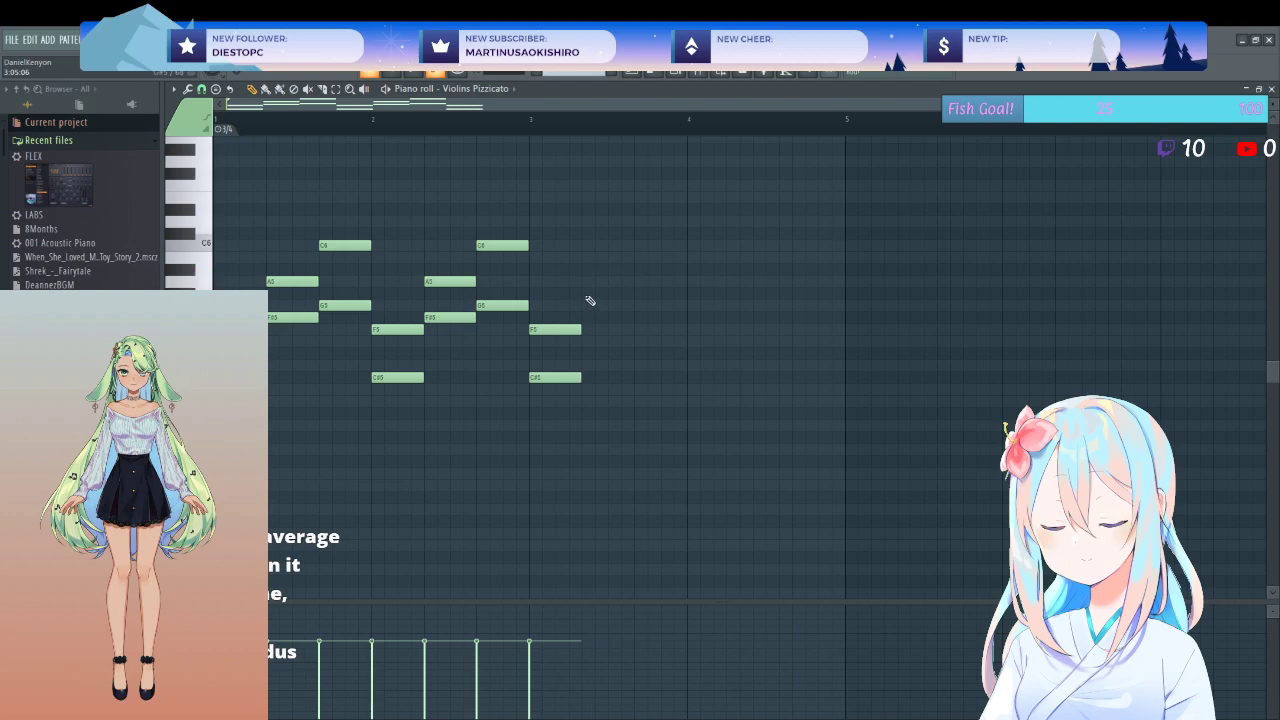
left_click(637, 258)
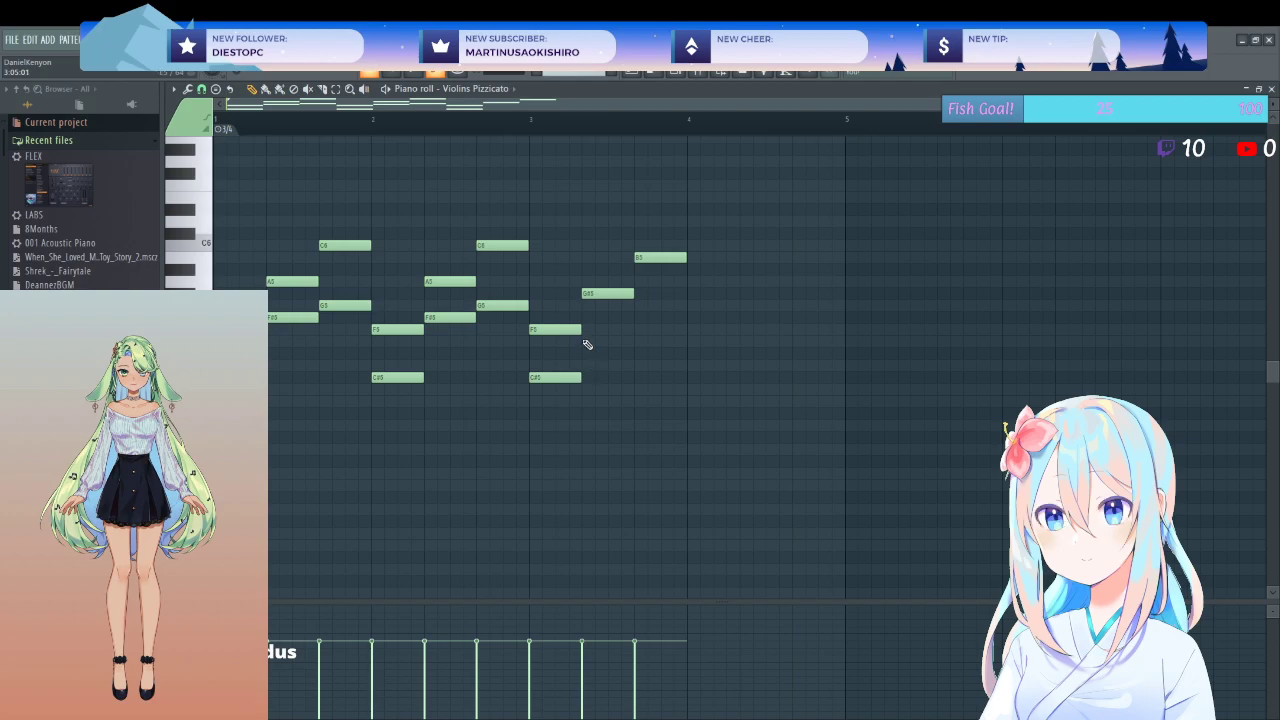
left_click(645, 305)
key("space")
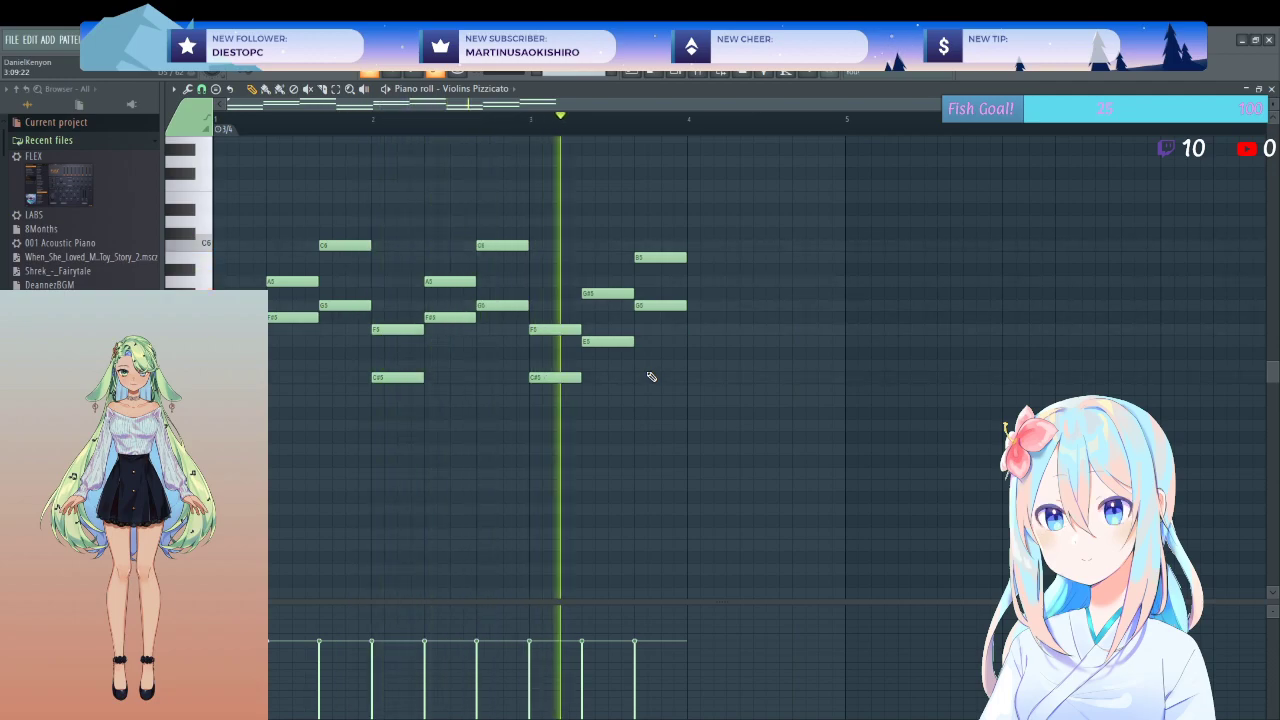
key("space")
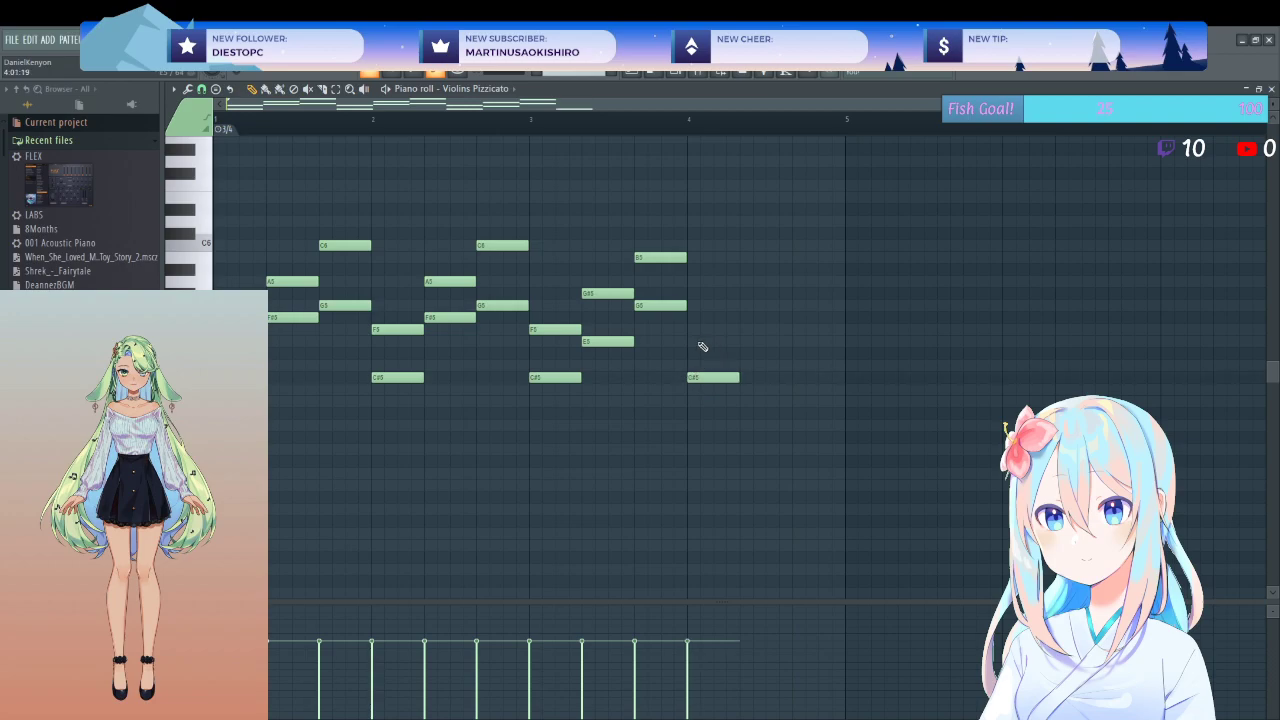
- Write one-beat F5, A5 and C6 notes in bar 4 with C#5, F#5 and G#5 beneath them, checking by playback
left_click(745, 282)
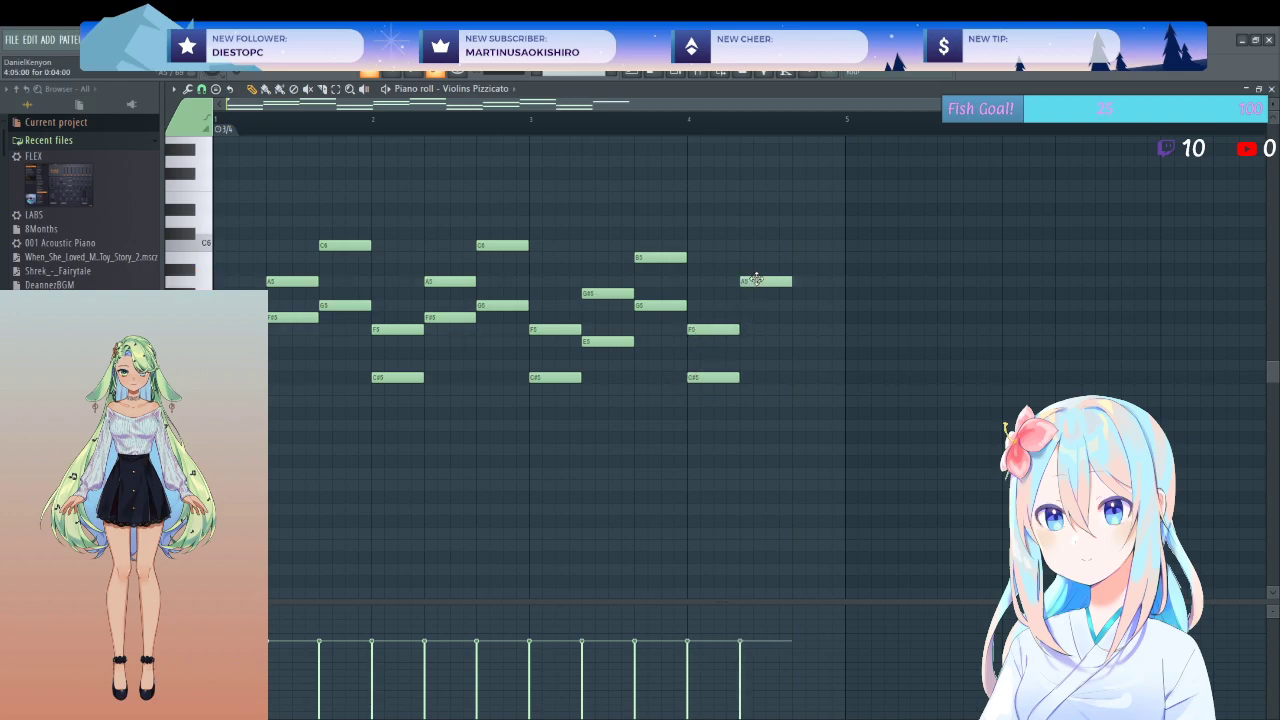
left_click(797, 247)
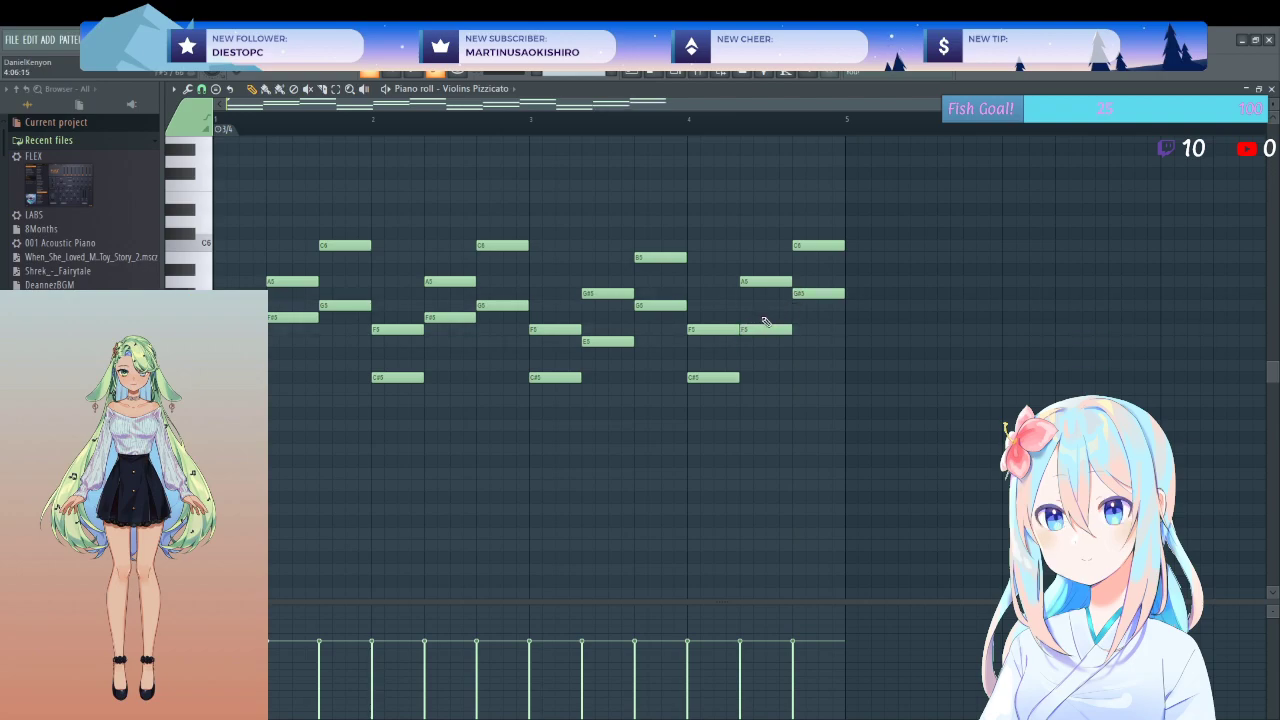
key("space")
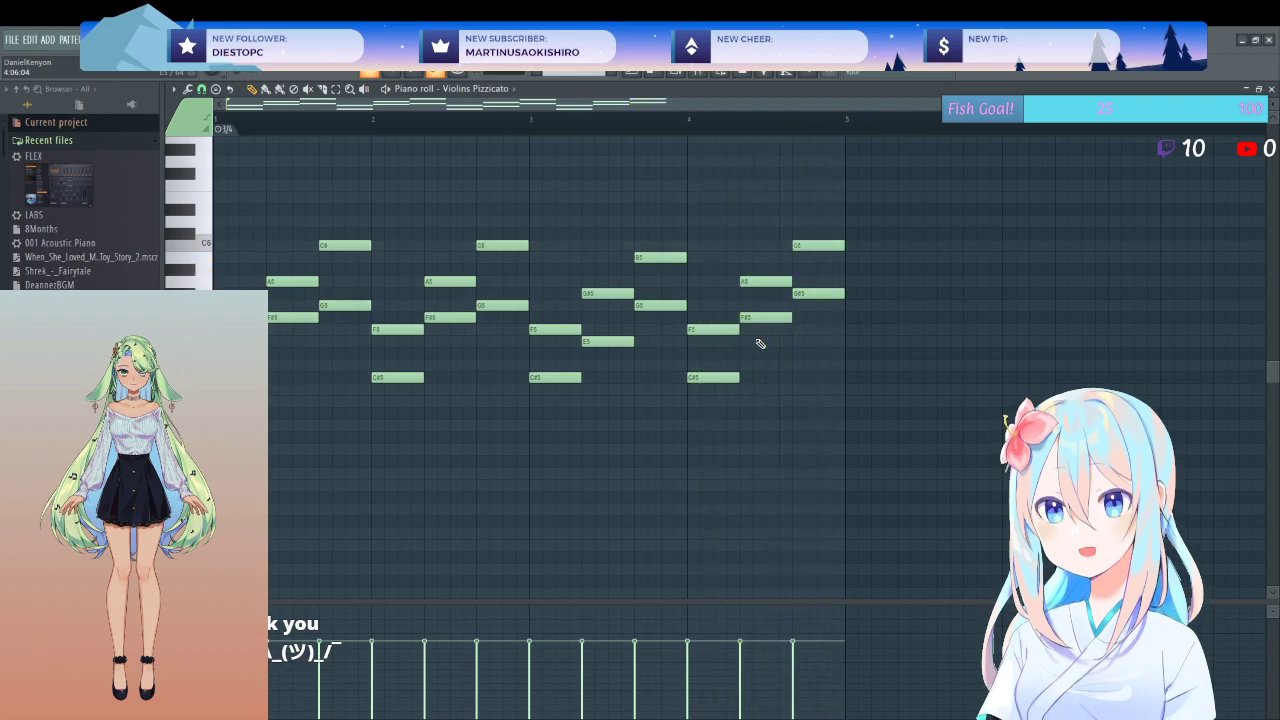
- Repeat the pizzicato clip along track 3 at bars 4, 7, 10 and 13, shorten the last copy, and play the arrangement
left_click(1272, 89)
left_click(473, 218)
left_click_drag(651, 226, 630, 227)
left_click_drag(785, 225, 741, 235)
left_click_drag(841, 226, 846, 229)
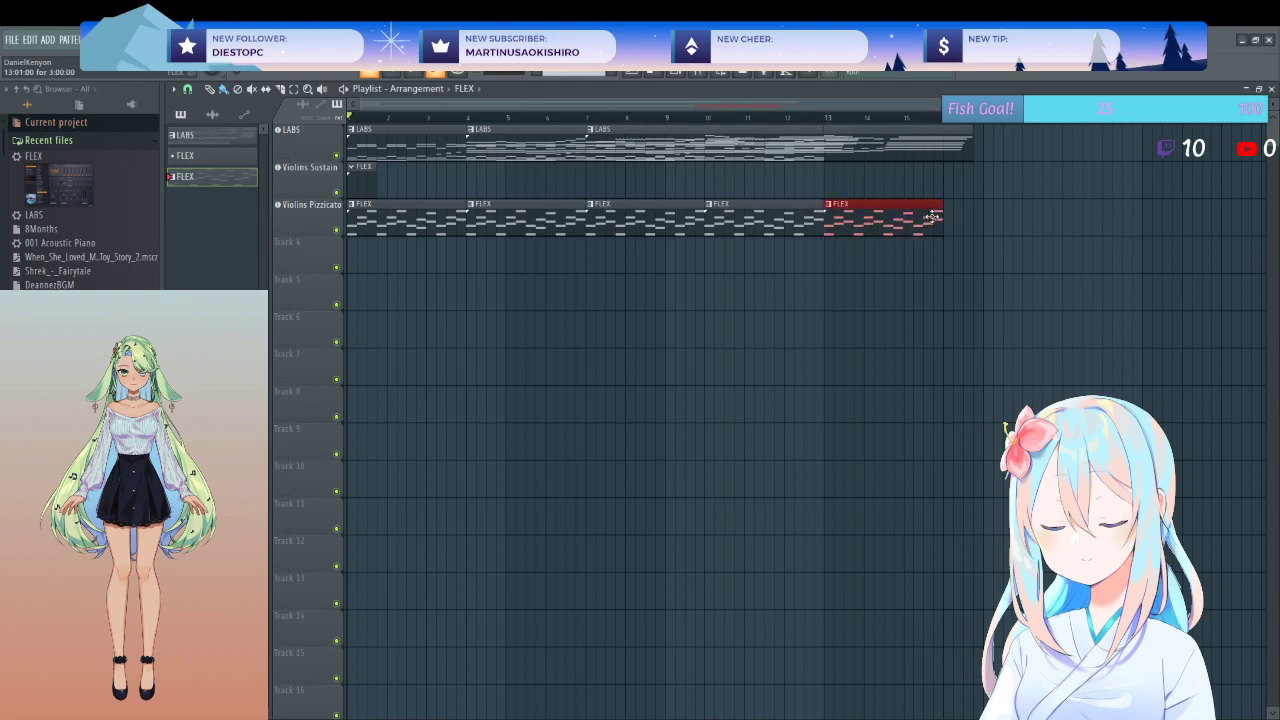
left_click_drag(928, 220, 878, 234)
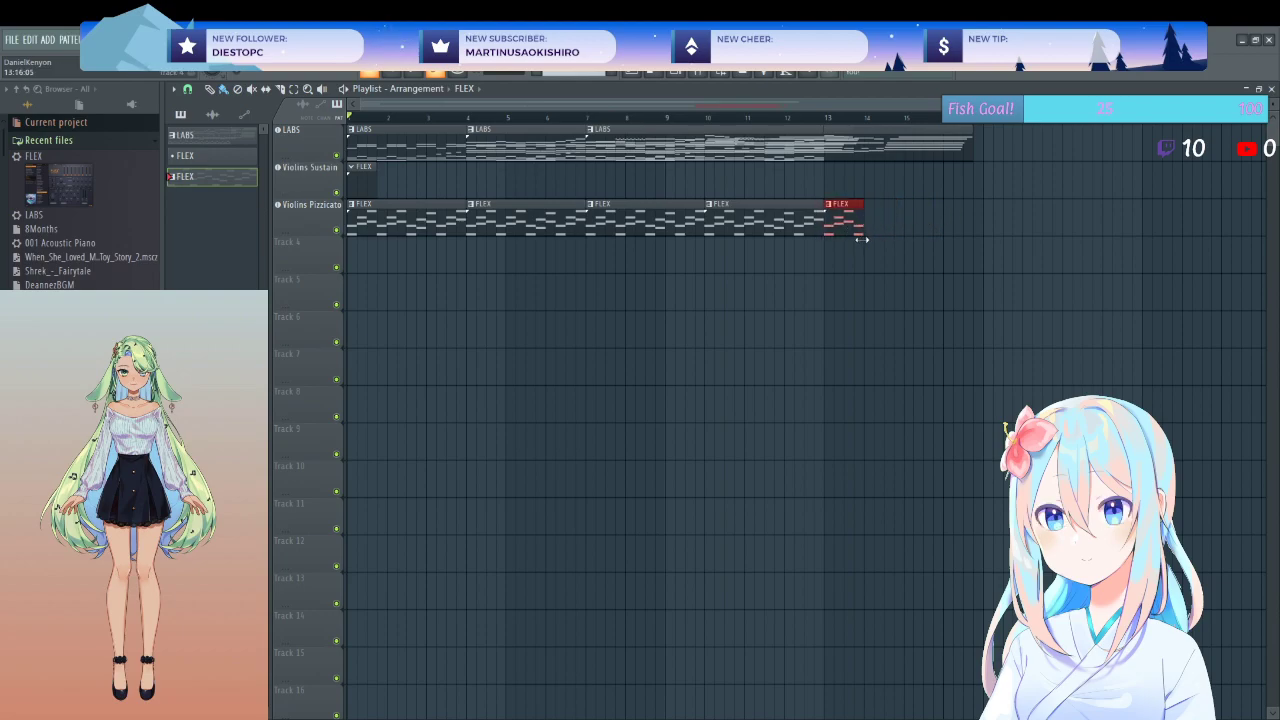
key("space")
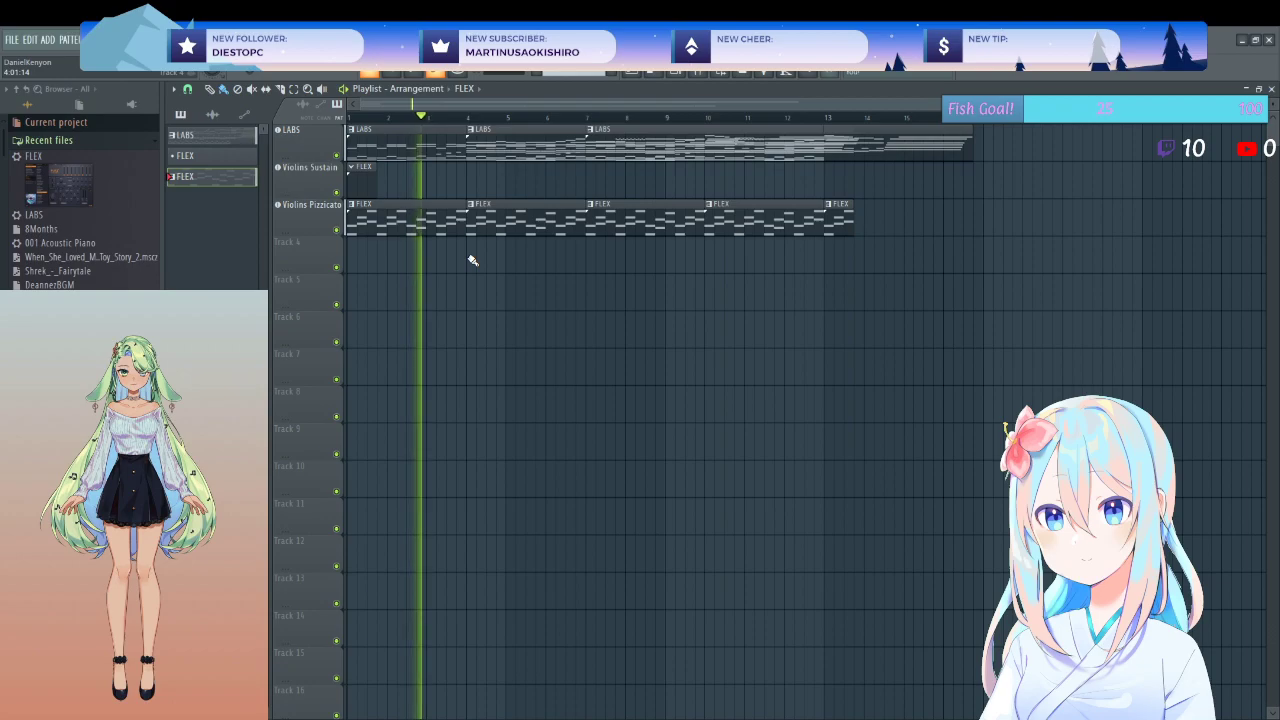
- Raise the B5 note in bar 3 of the pizzicato pattern to C6 and return to the playlist during playback
double_click(397, 222)
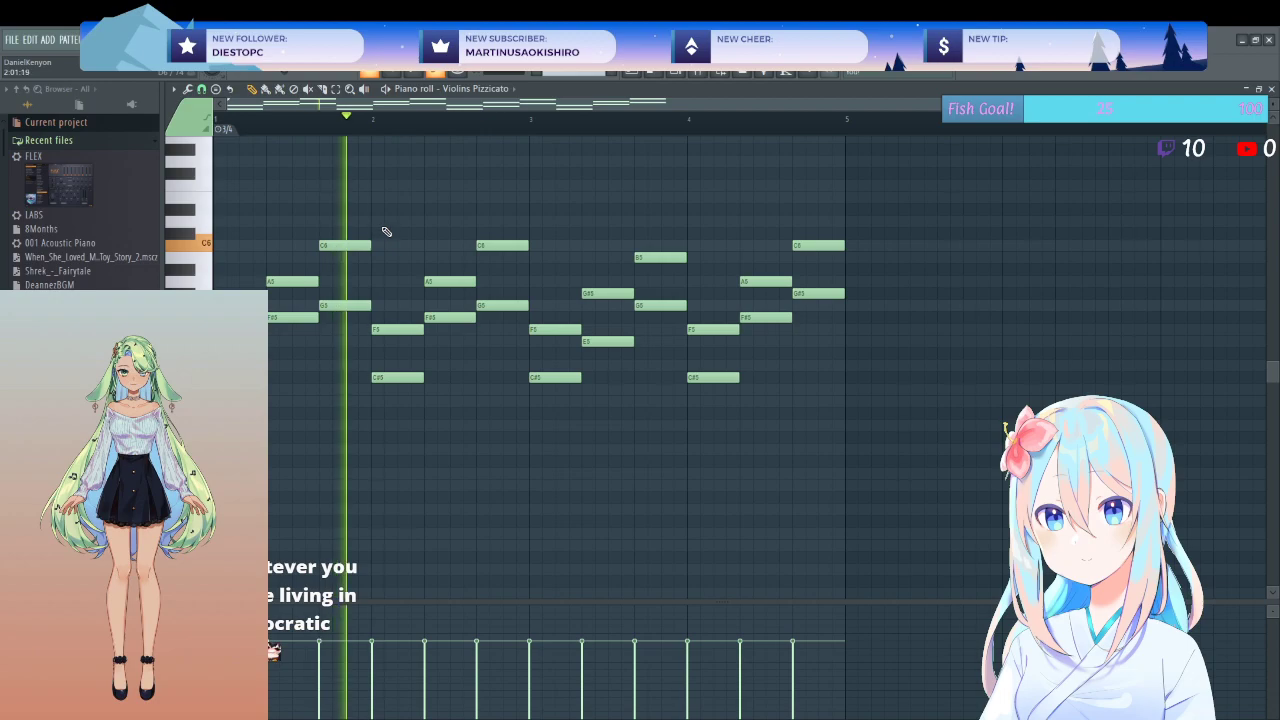
scroll(509, 255, "down", 2)
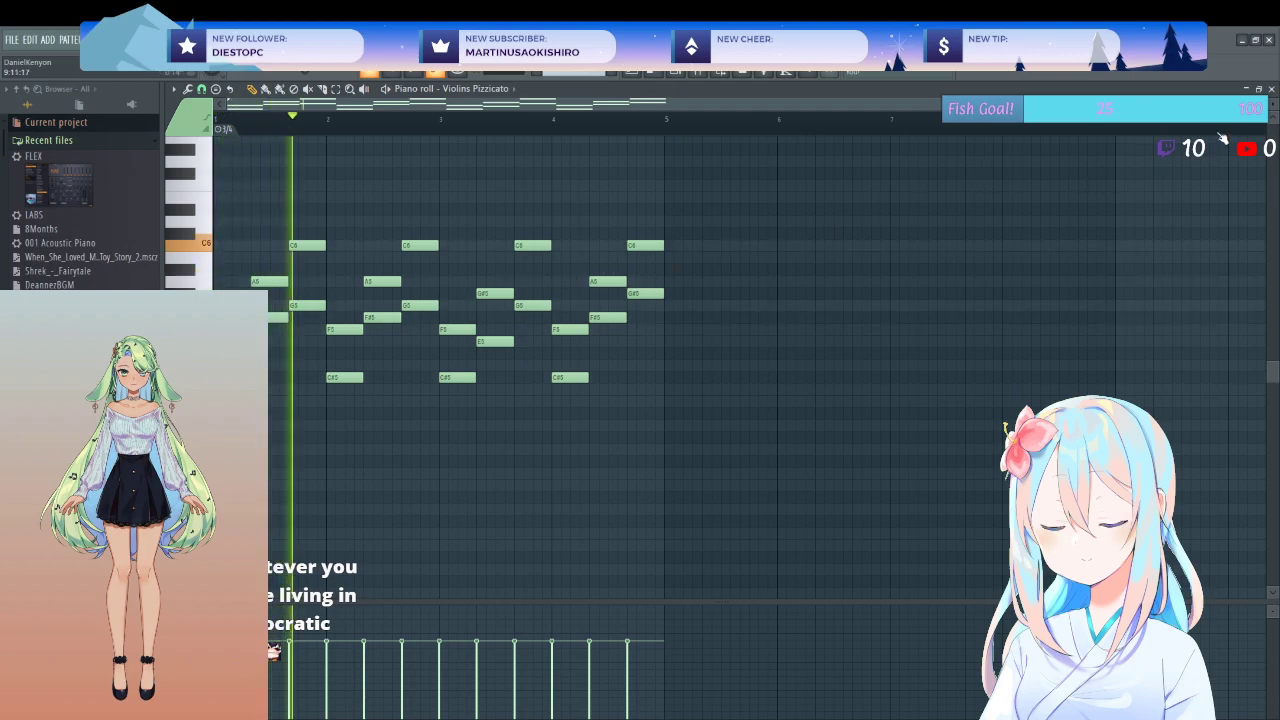
key("F5")
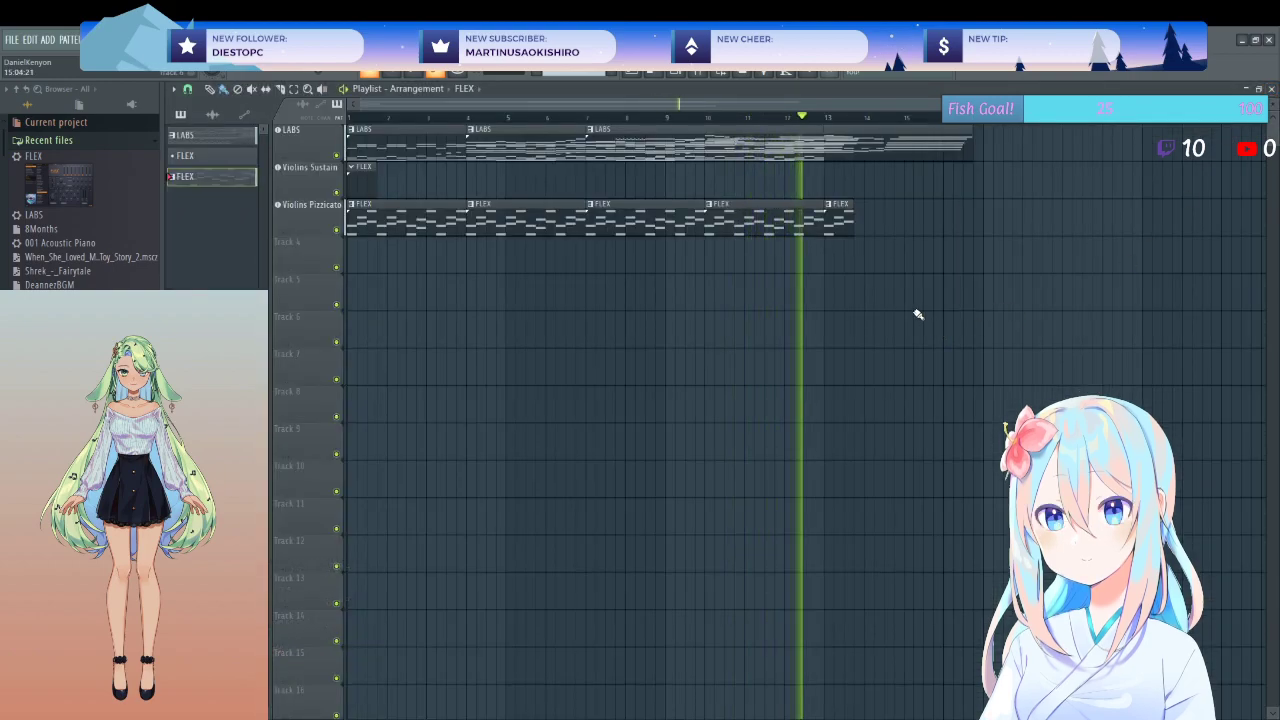
key("space")
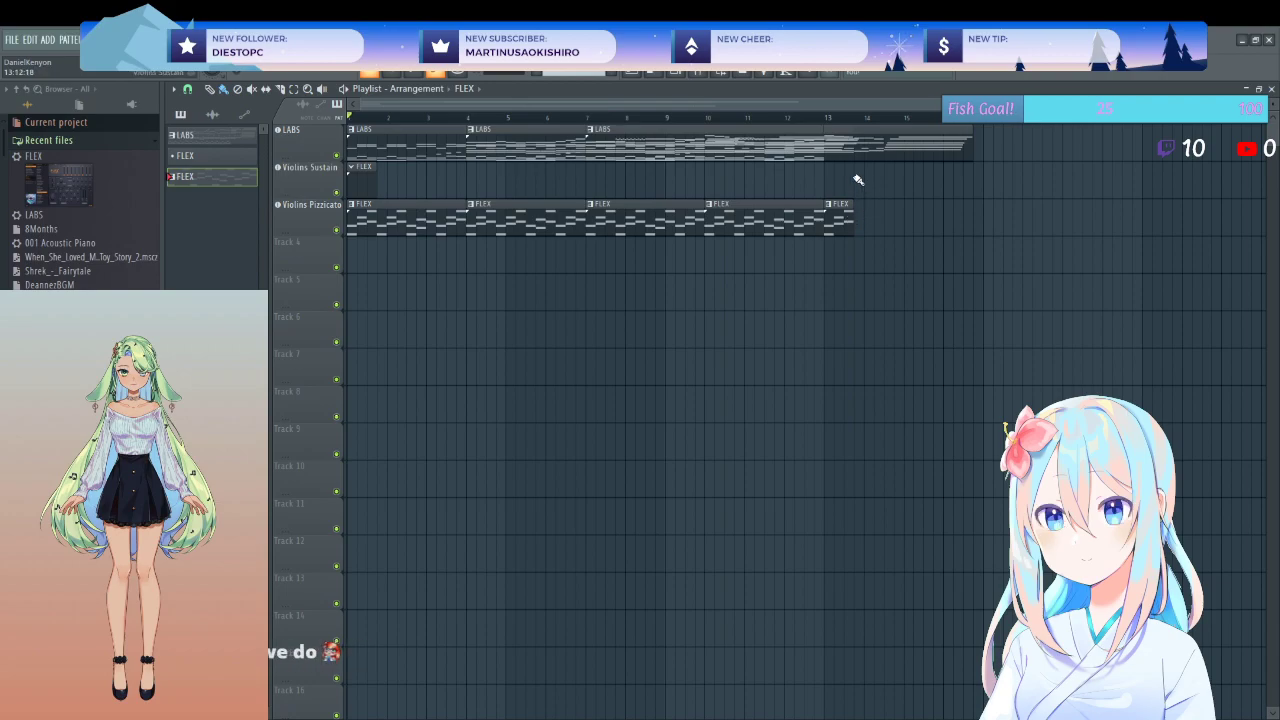
- Delete the short pizzicato clip at bar 13 and play the arrangement from about bar 11
left_click(766, 122)
key("space")
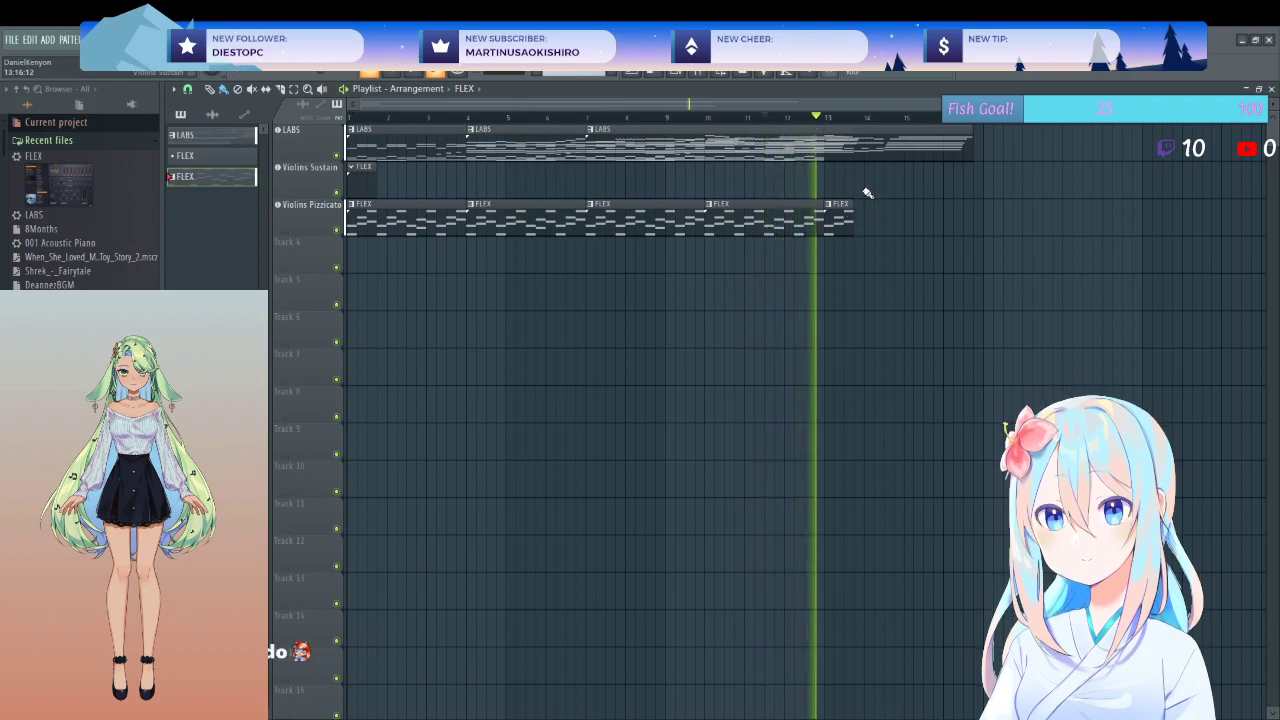
key("space")
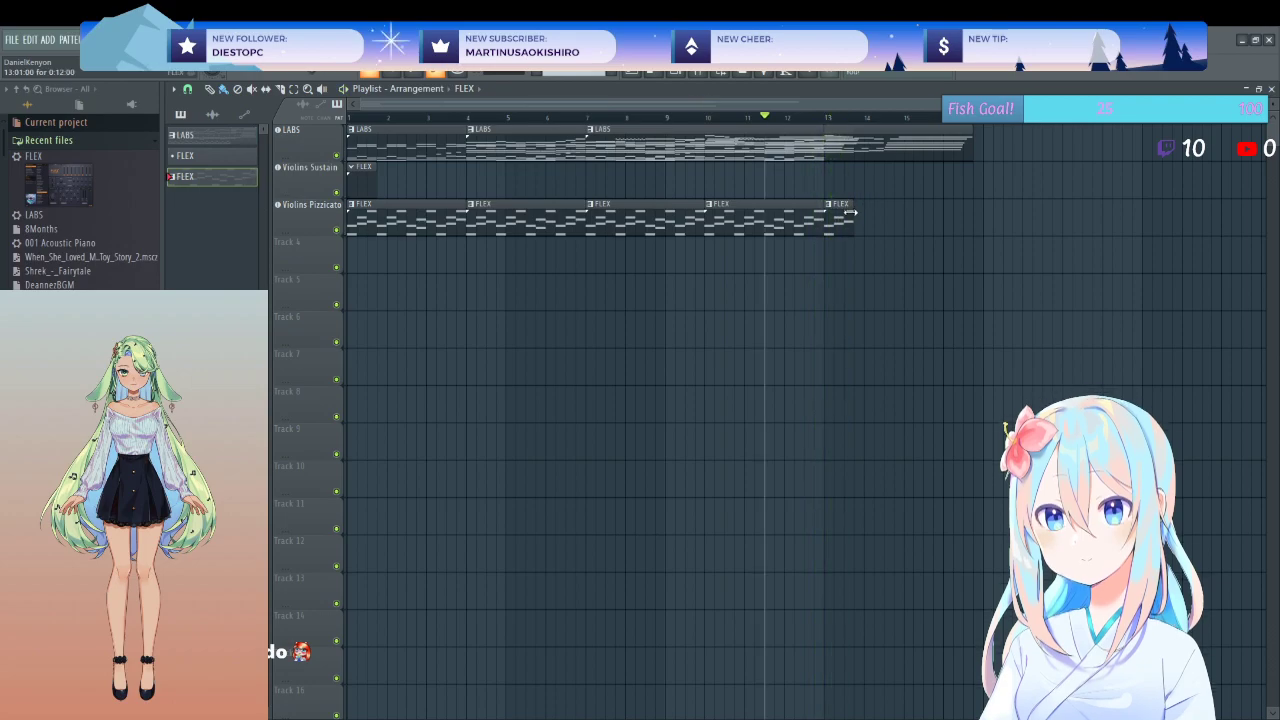
left_click_drag(833, 220, 825, 228)
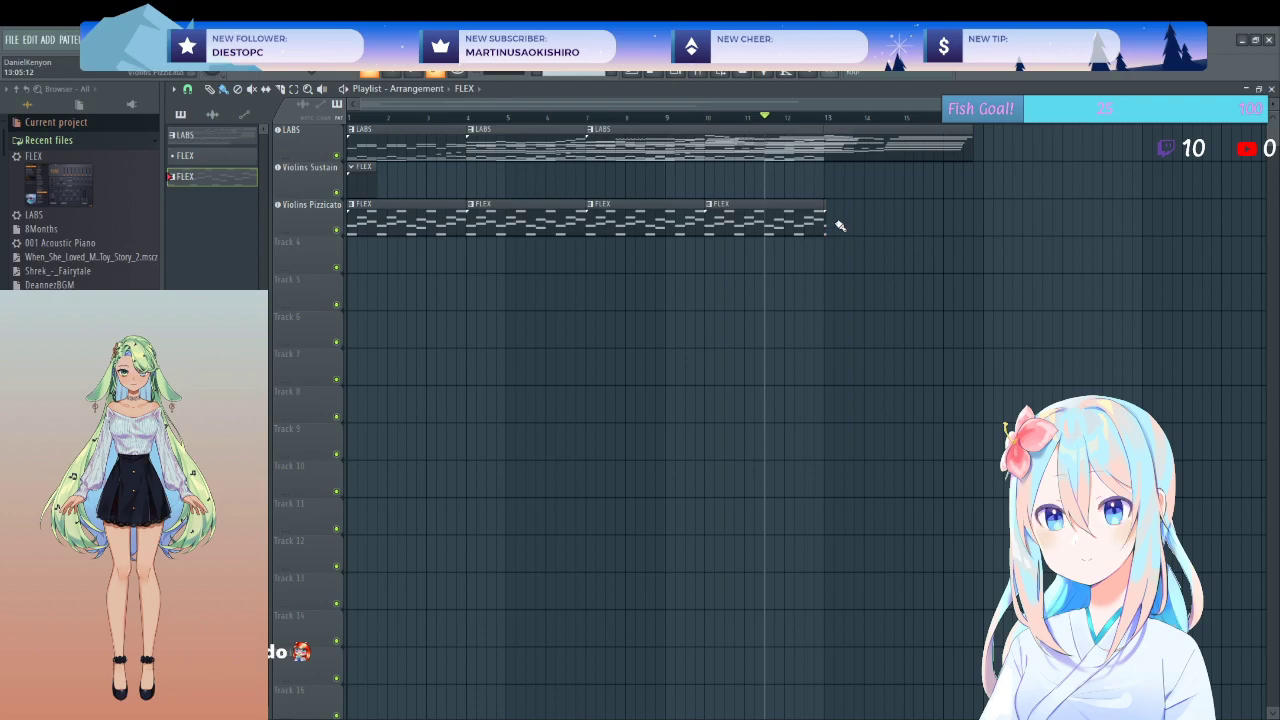
key("space")
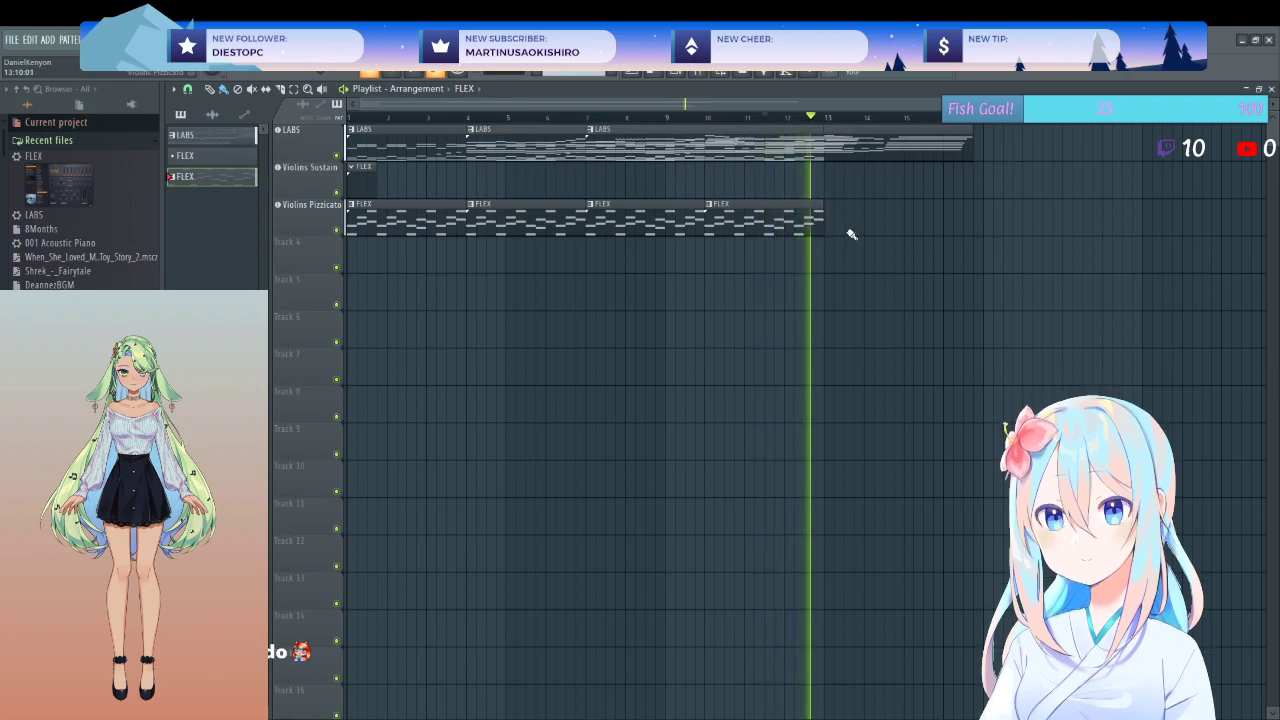
key("space")
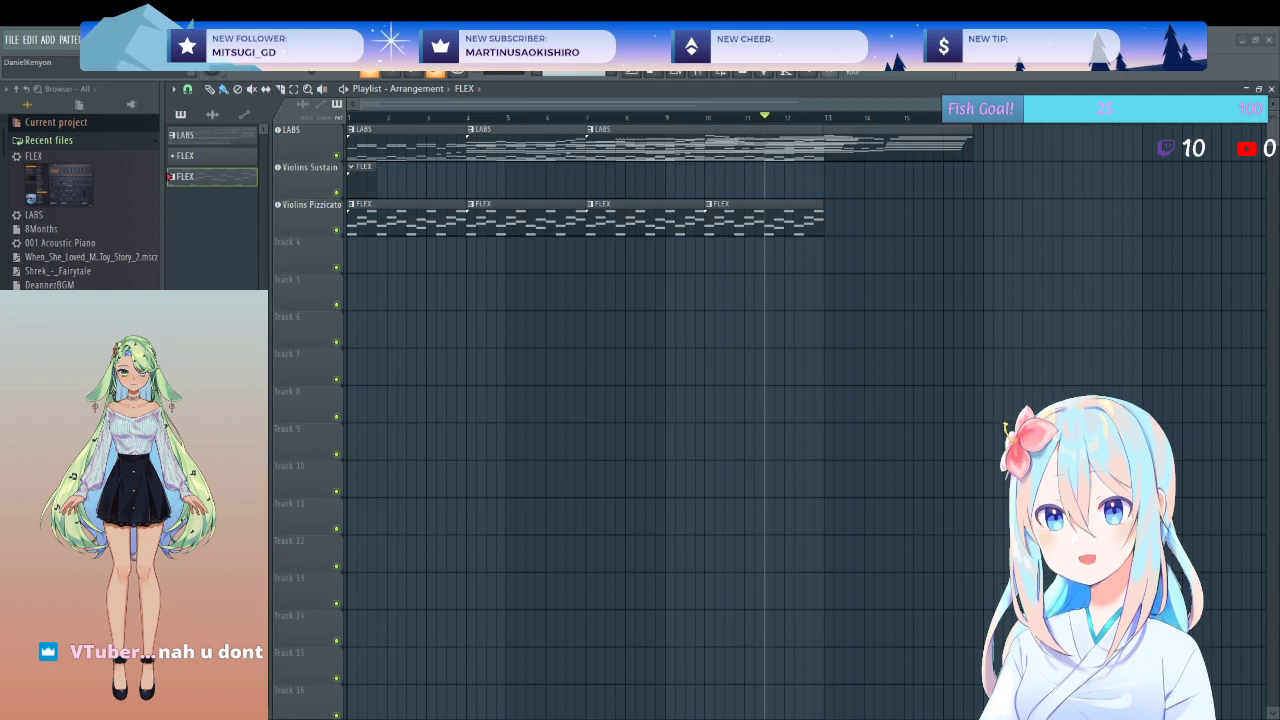
- Extend the last pizzicato clip nearly to the end of the LABS part and write E5, D5, C#5, D5, F5 and E5 across bars 5 and 6
left_click_drag(823, 221, 964, 221)
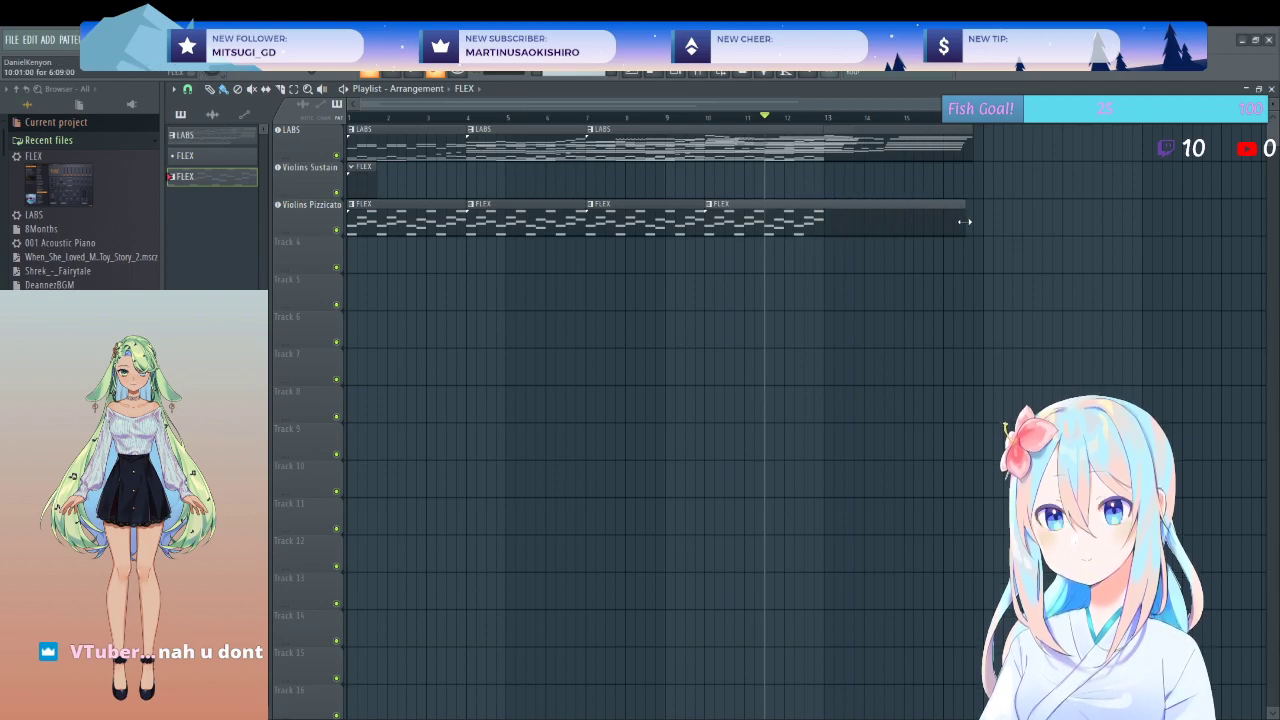
double_click(903, 220)
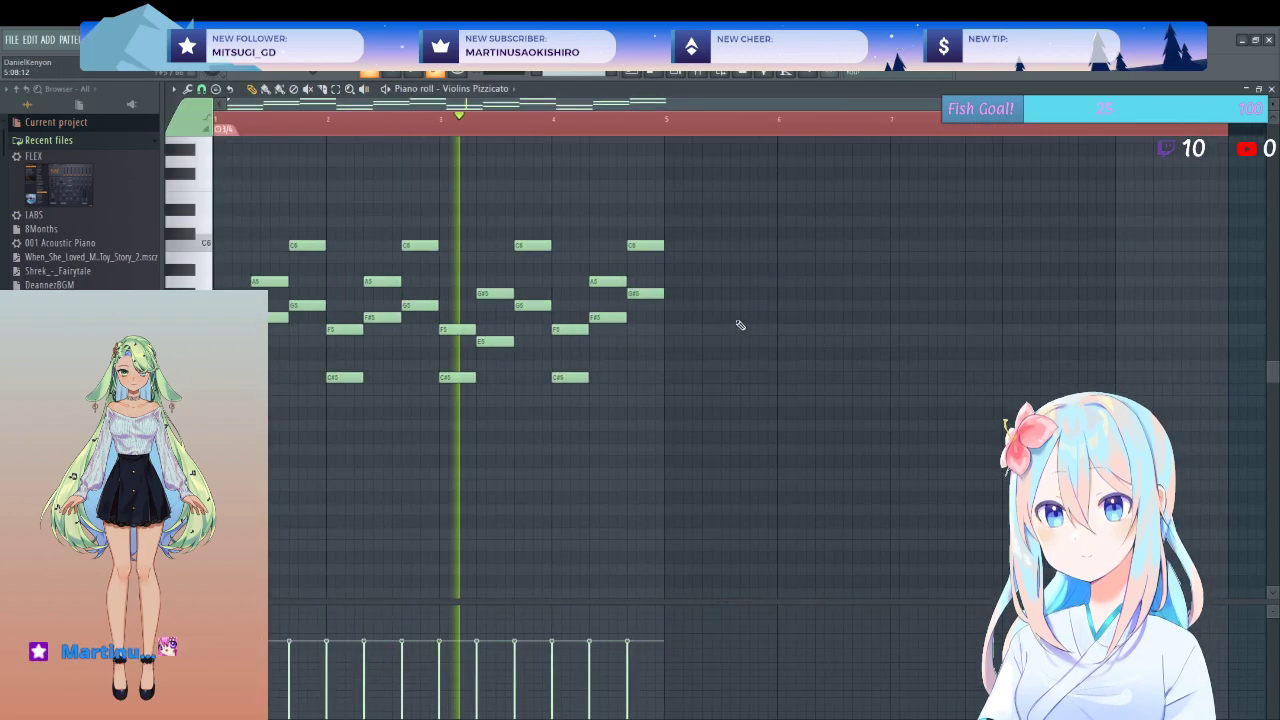
left_click(680, 341)
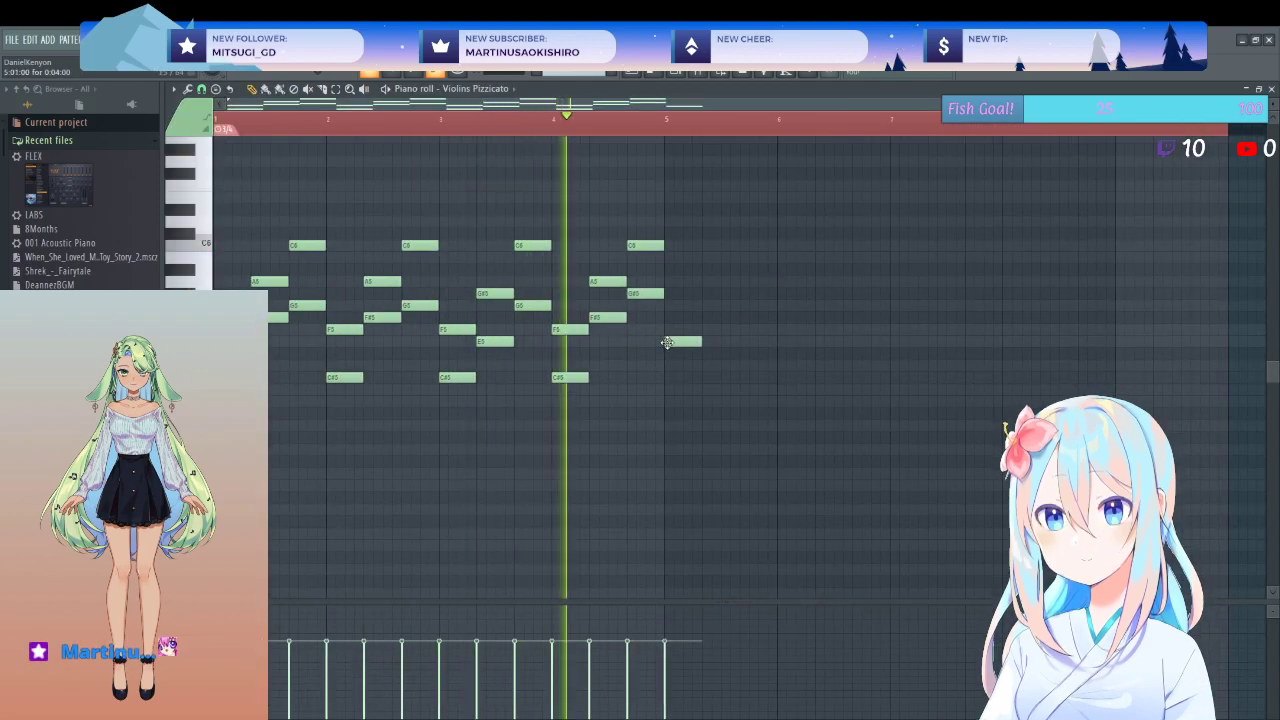
left_click(714, 365)
left_click(746, 378)
key("space")
left_click(800, 365)
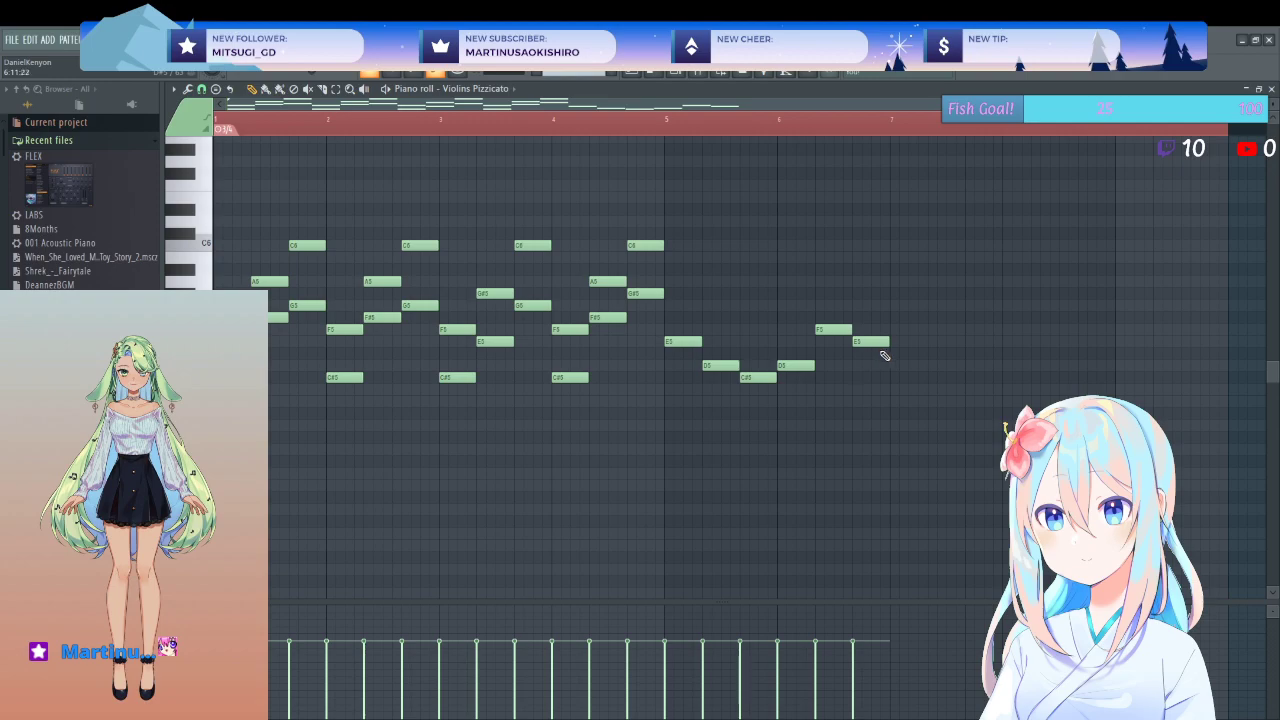
- Write D5, E5 and an F5 held through bar 8, add a full-bar F5 in bar 9, and play the ending in the playlist
left_click(895, 368)
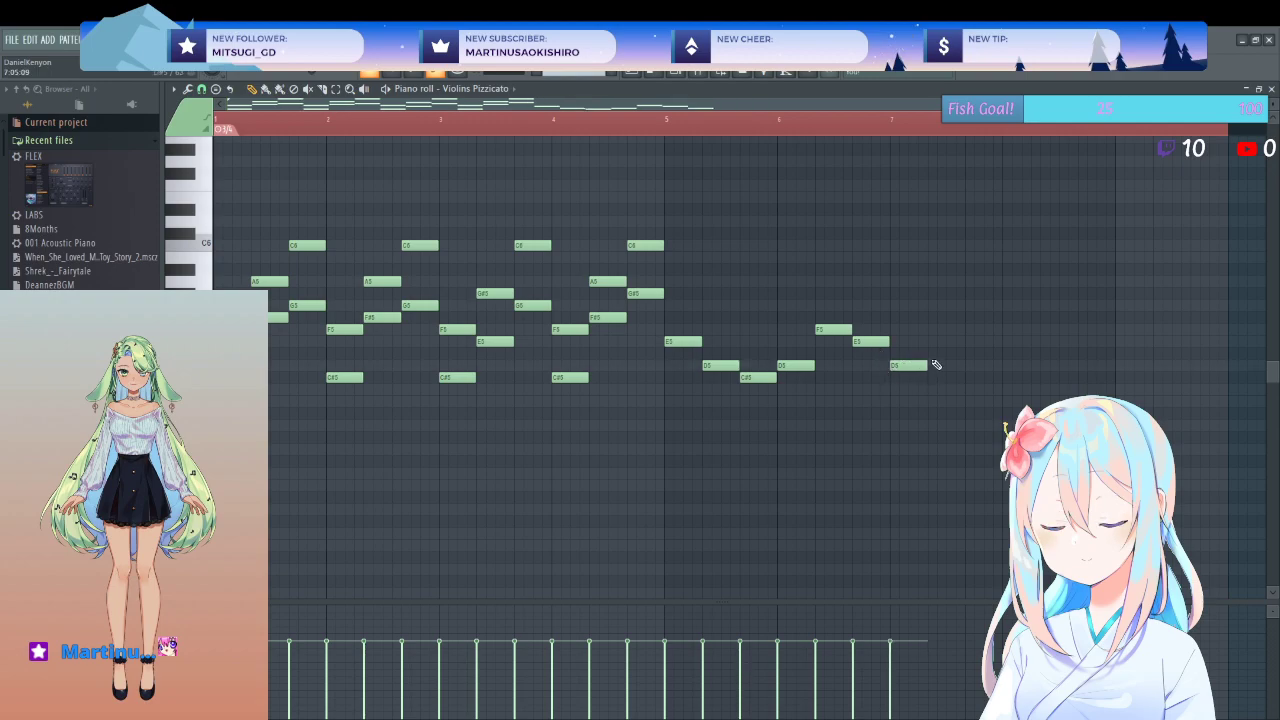
left_click(975, 329)
key("space")
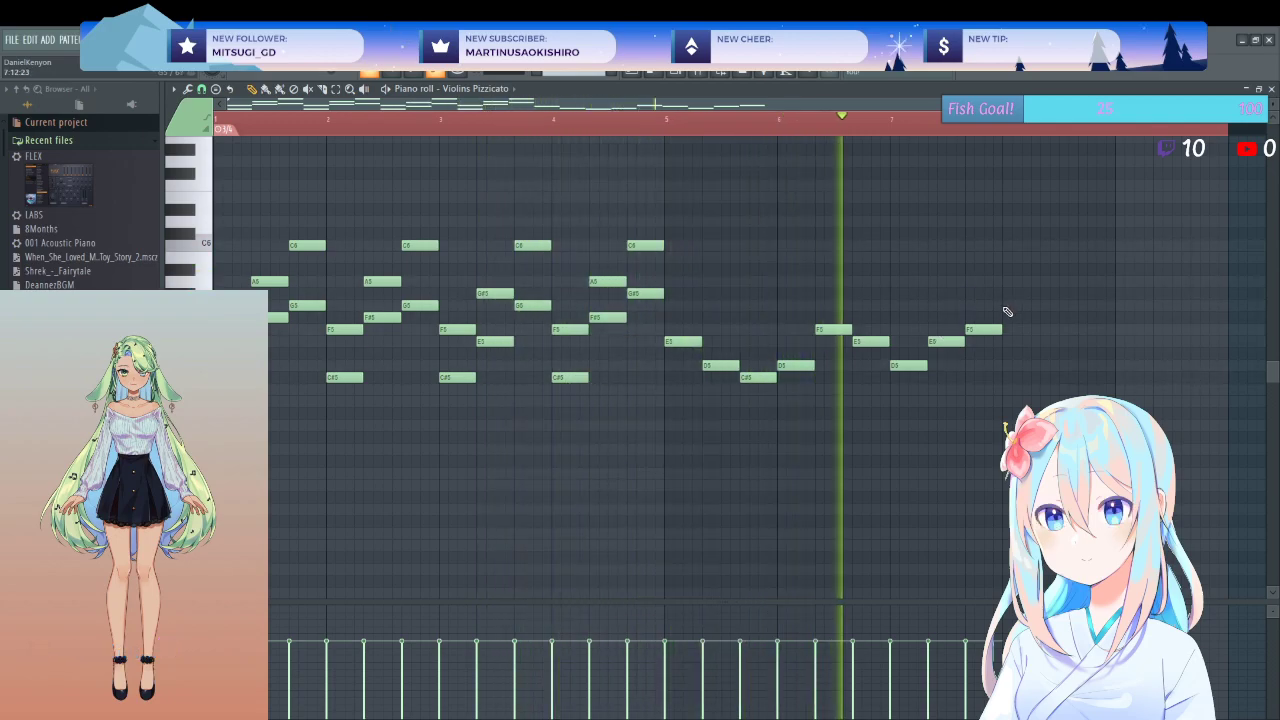
key("space")
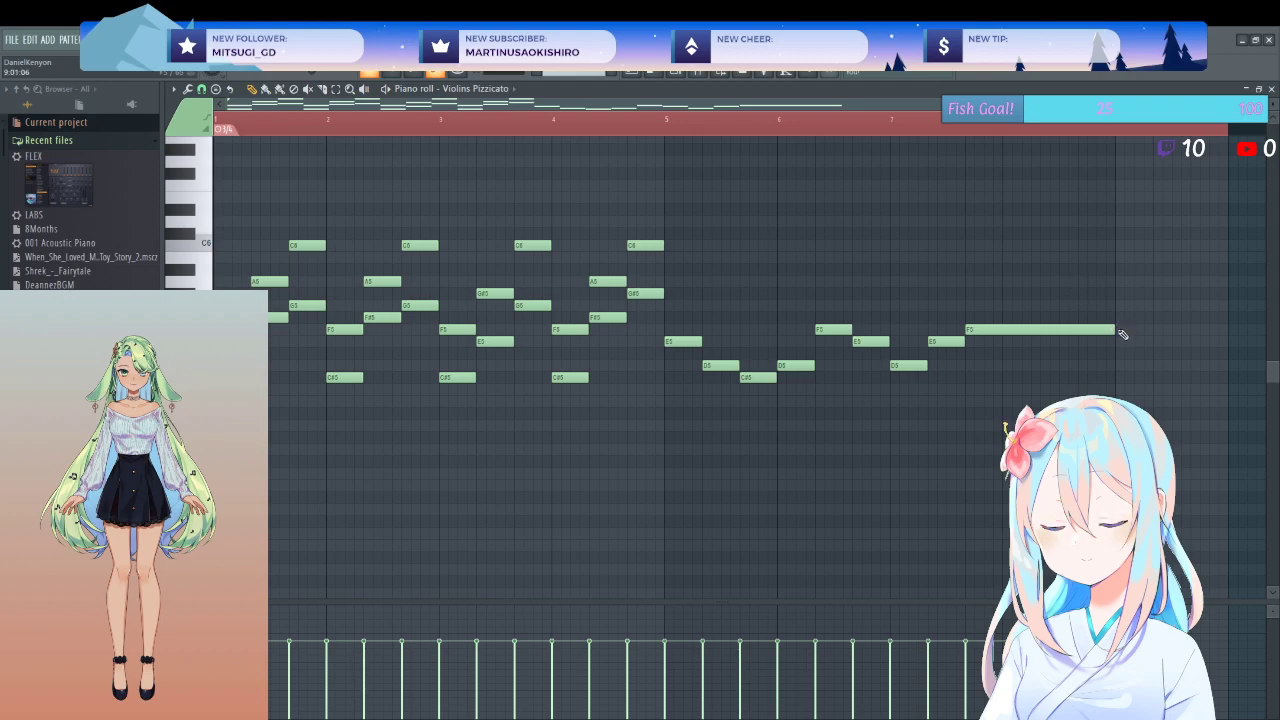
left_click_drag(1116, 328, 1193, 329)
right_click(1221, 329)
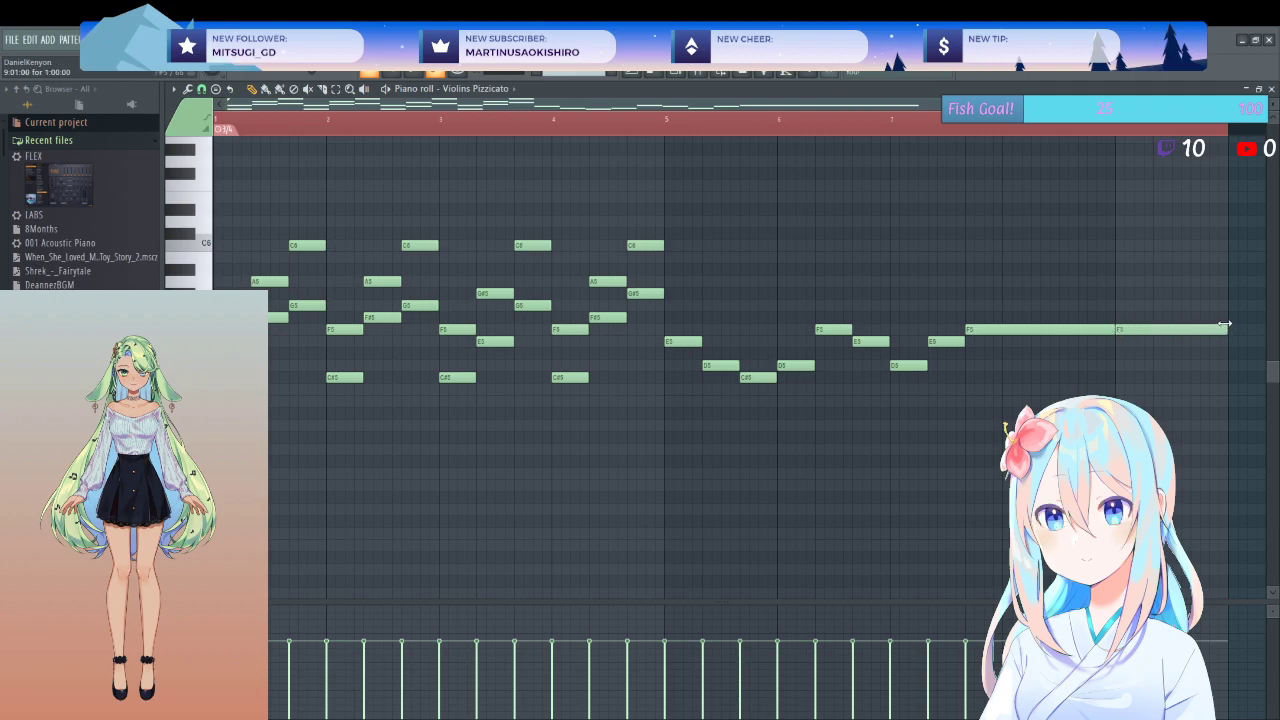
left_click(1271, 88)
key("space")
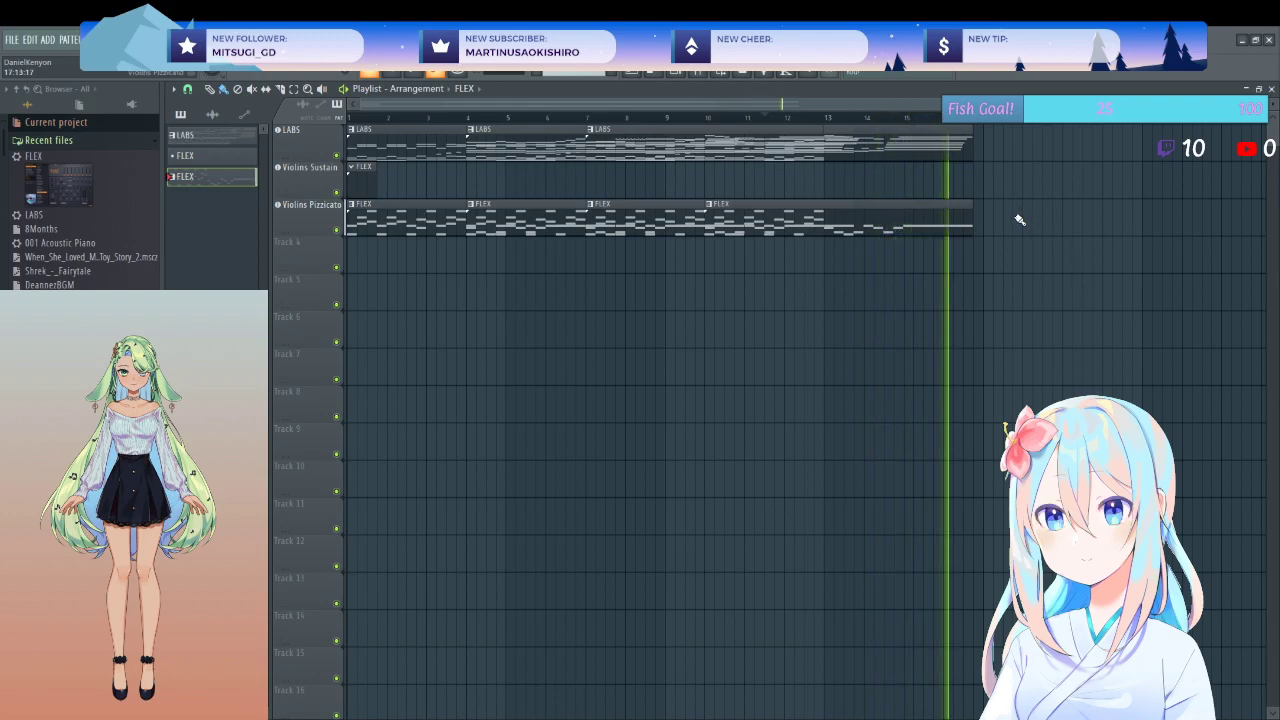
key("space")
- Open the LABS clip in the piano roll and examine its notes while playing it back
mouse_move(902, 118)
left_mouse_down()
mouse_move(814, 120)
mouse_move(846, 120)
mouse_move(826, 122)
mouse_move(839, 139)
left_mouse_up()
double_click(839, 148)
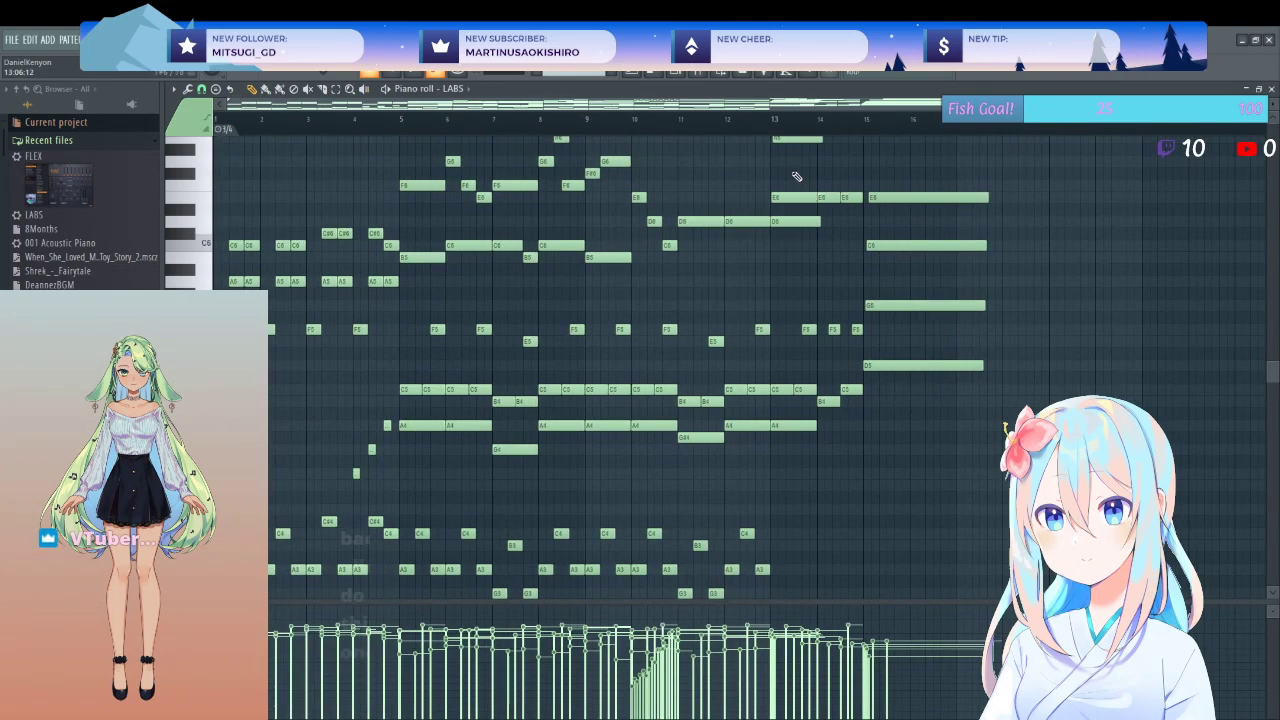
key("space")
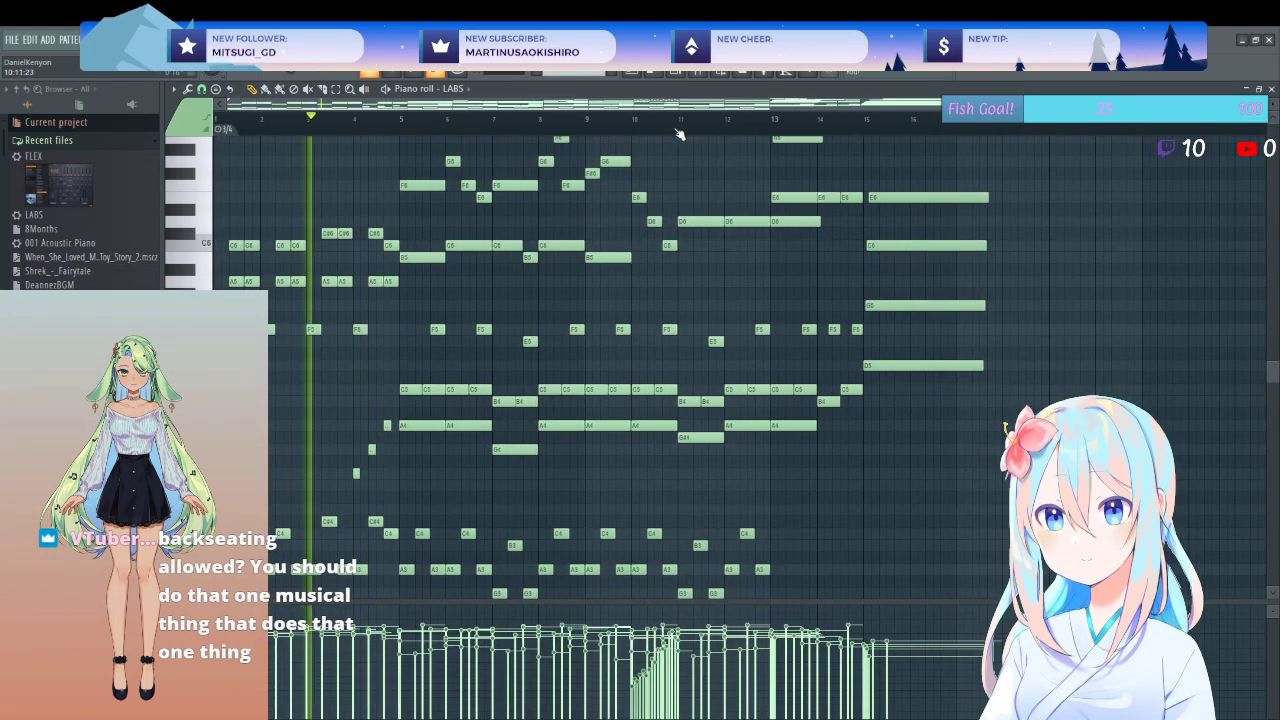
key("space")
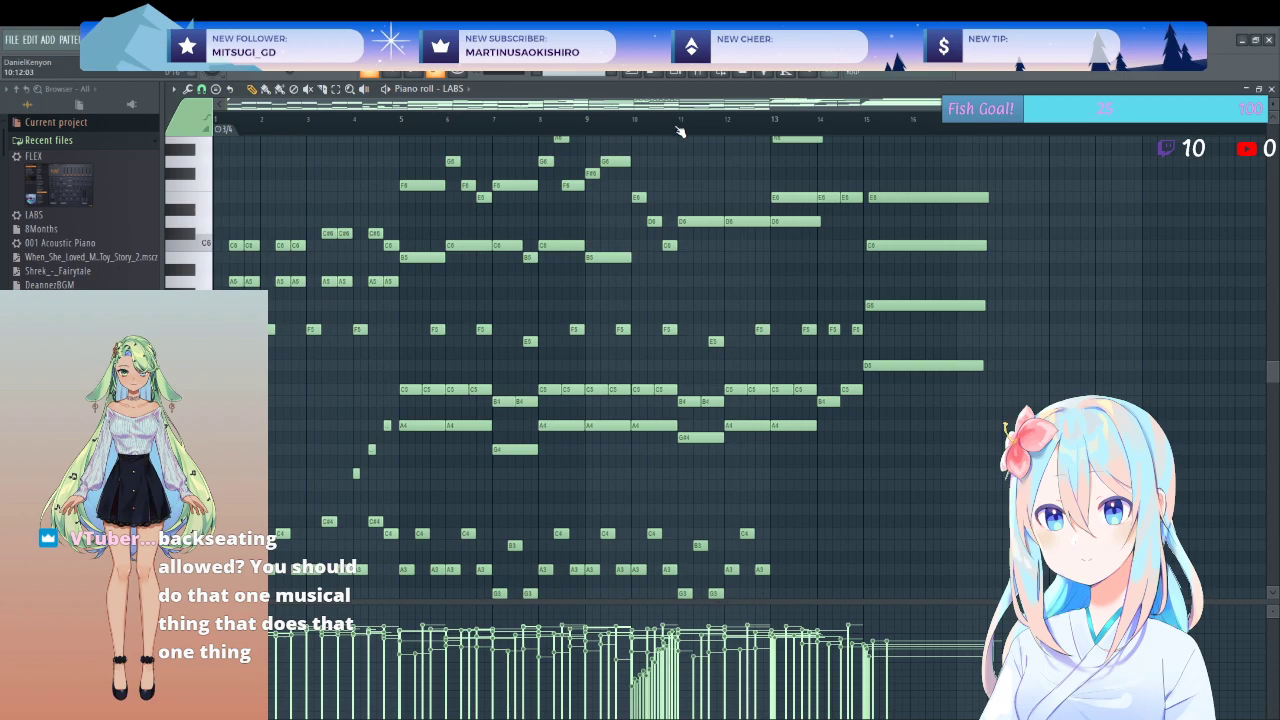
key("space")
key("space")
- Return to the playlist and replay the ending from just before bar 13 to check how the pizzicato fits the LABS part
left_click(1271, 89)
left_click_drag(676, 118, 834, 120)
key("space")
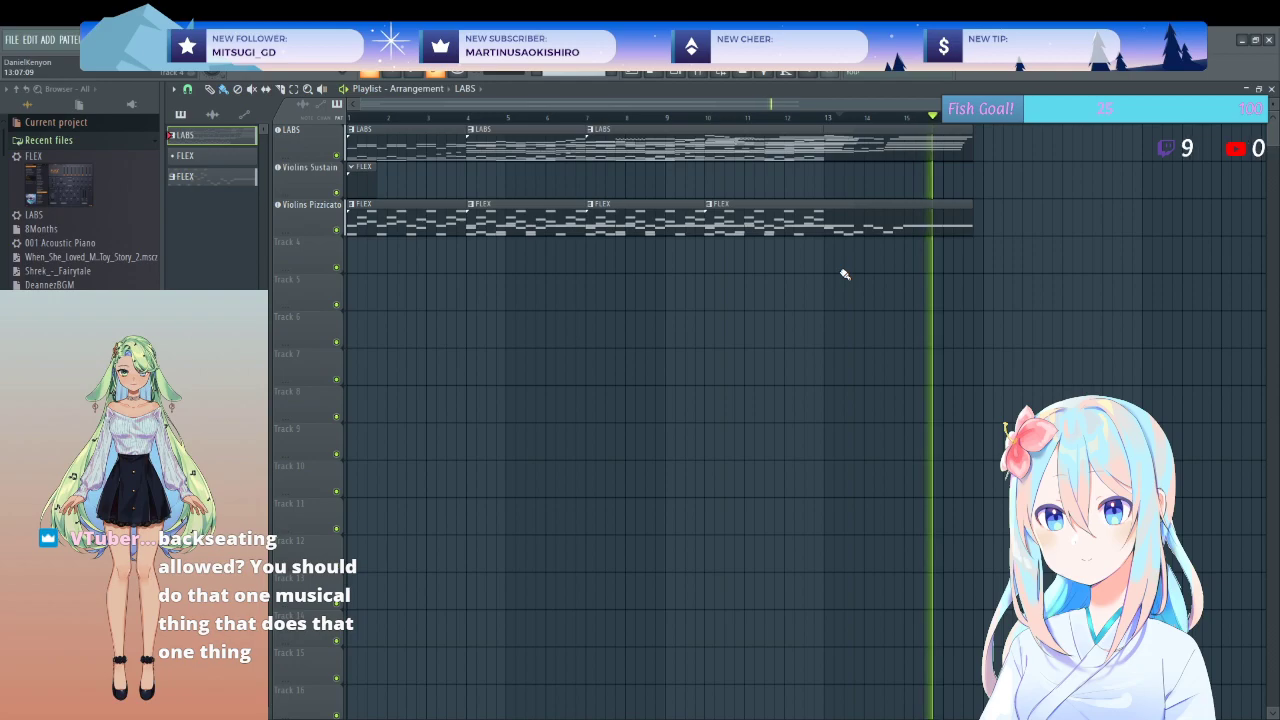
key("space")
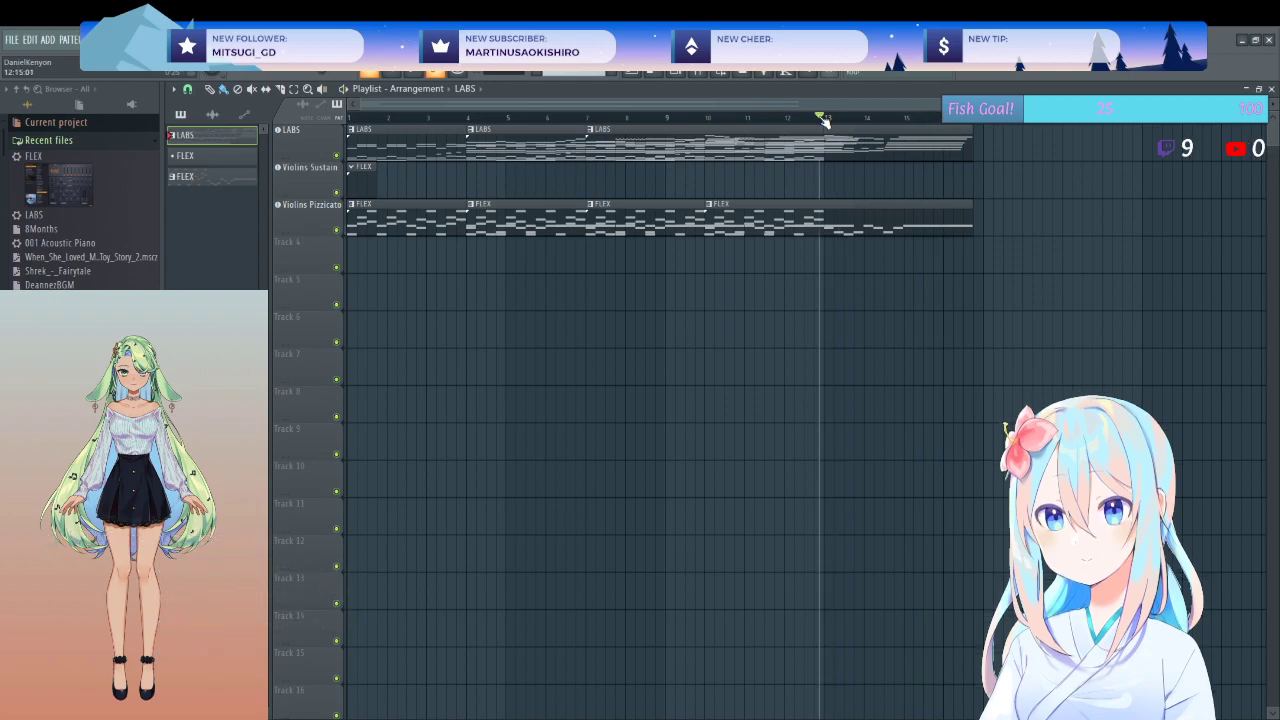
key("space")
key("space")
key("space")
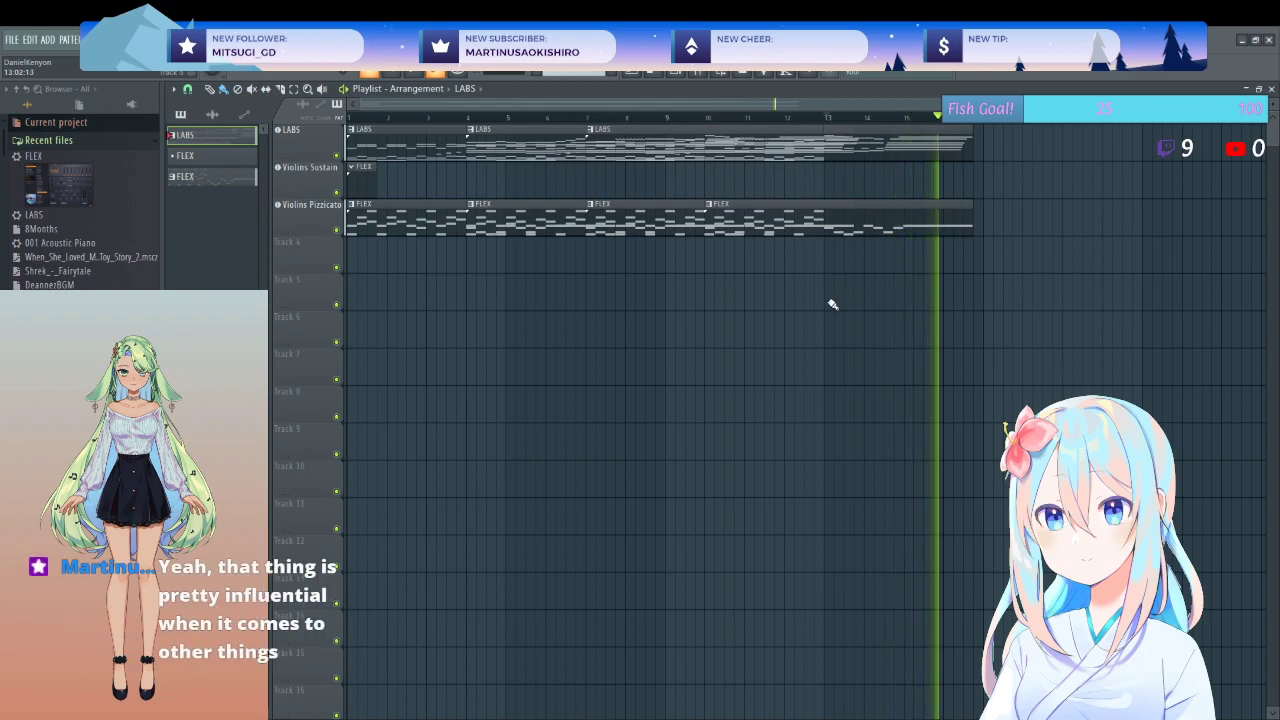
- Replay the playlist from bar 11 and check the LABS ending notes in the piano roll
key("space")
mouse_move(780, 117)
left_mouse_down()
mouse_move(771, 190)
mouse_move(790, 250)
left_mouse_up()
key("space")
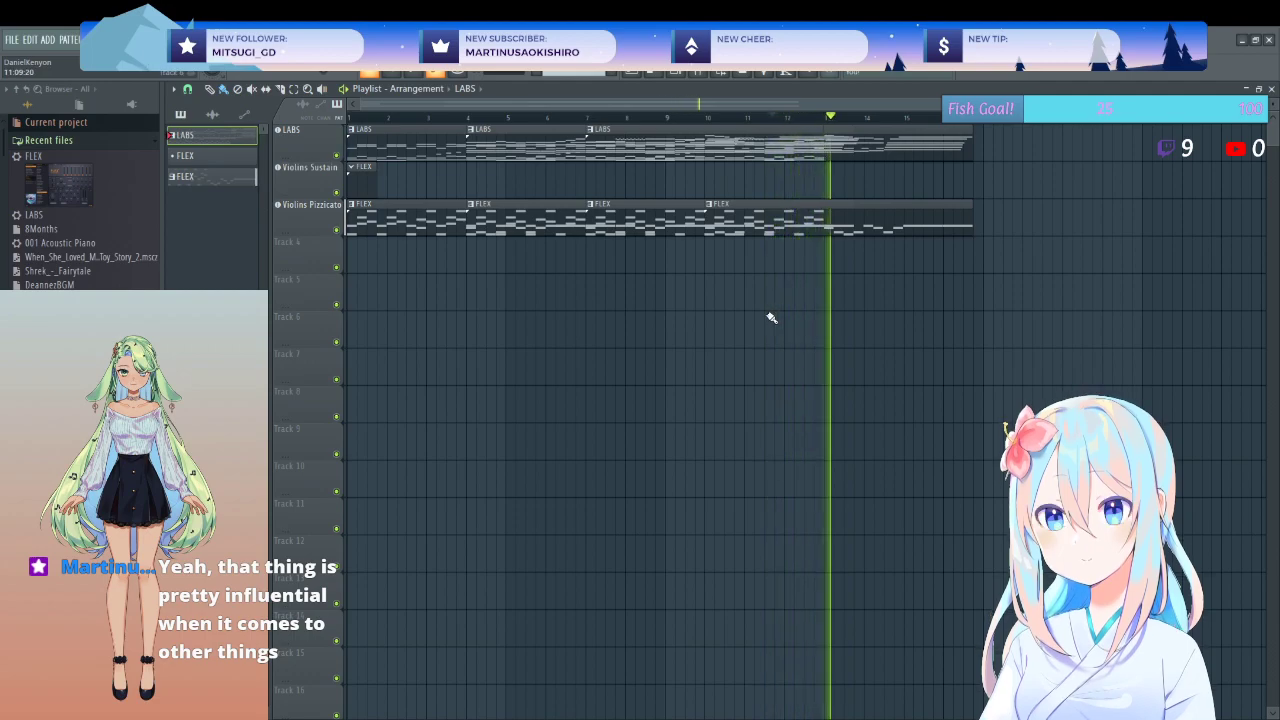
key("space")
double_click(844, 158)
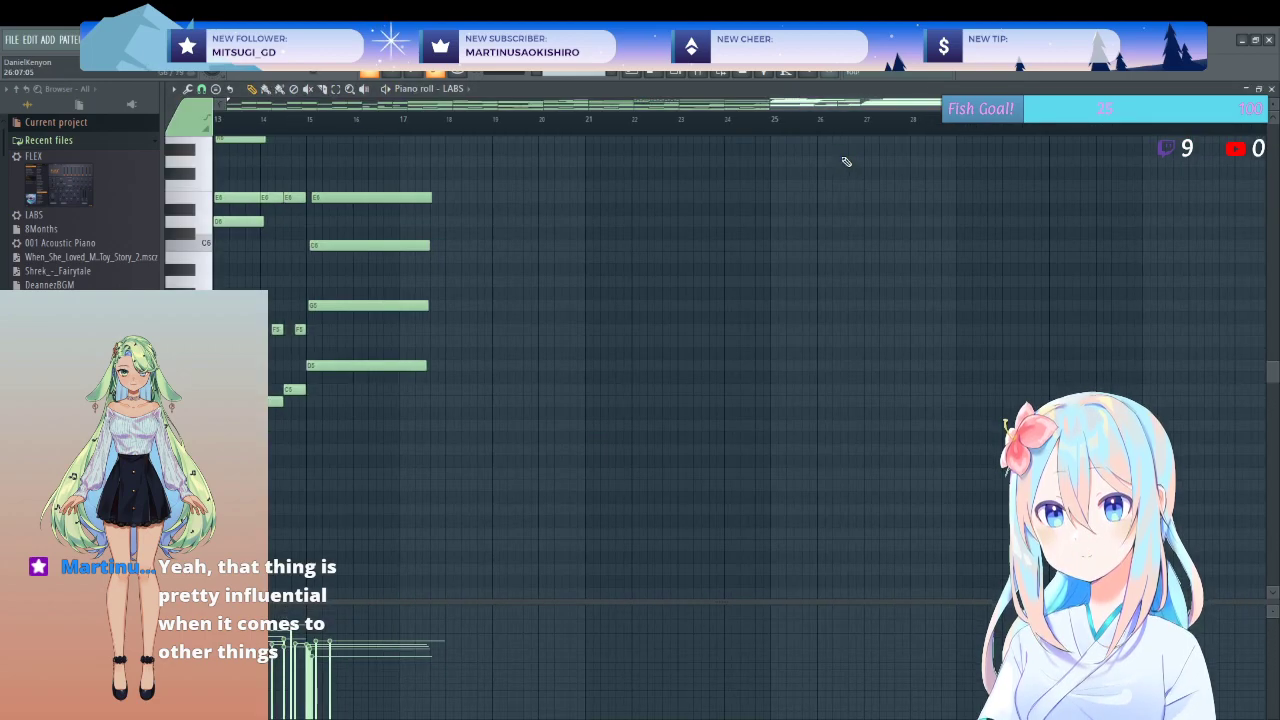
left_click(1267, 90)
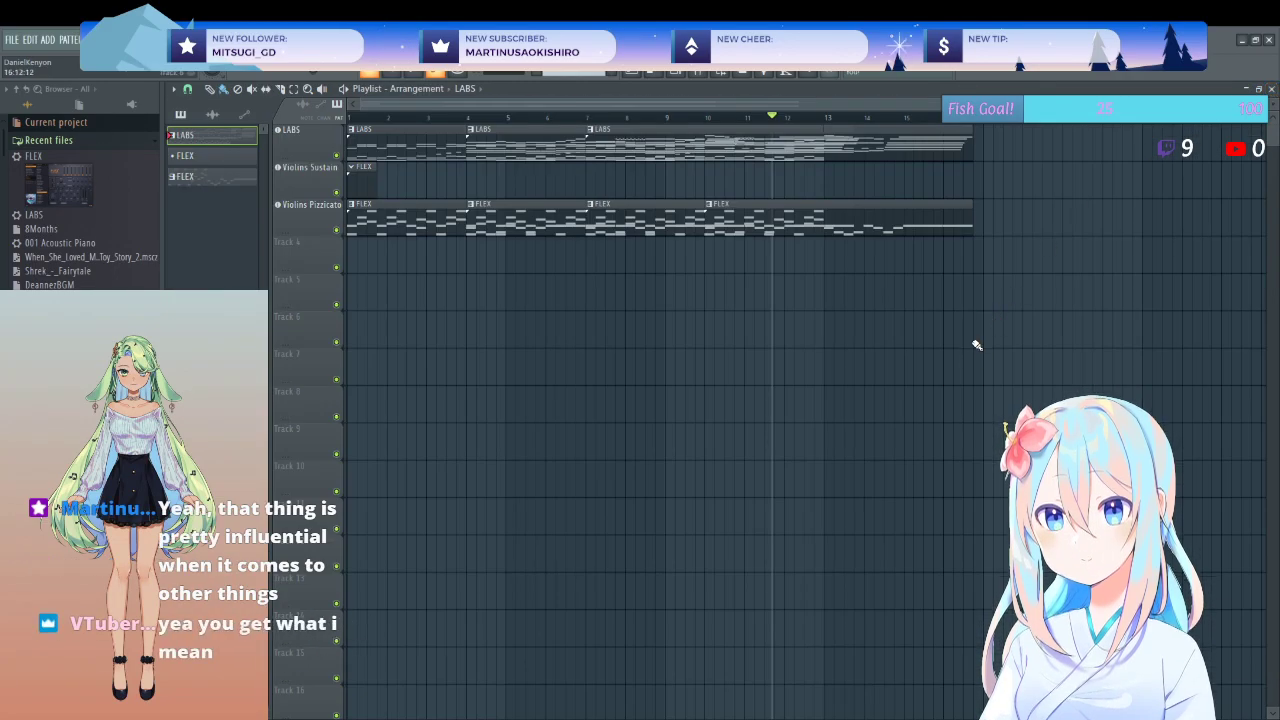
- Move the LABS clip at bar 4 onto the Violins Sustain track and trim the other LABS clips to end at bars 4 and 13
scroll(843, 140, "up", 5)
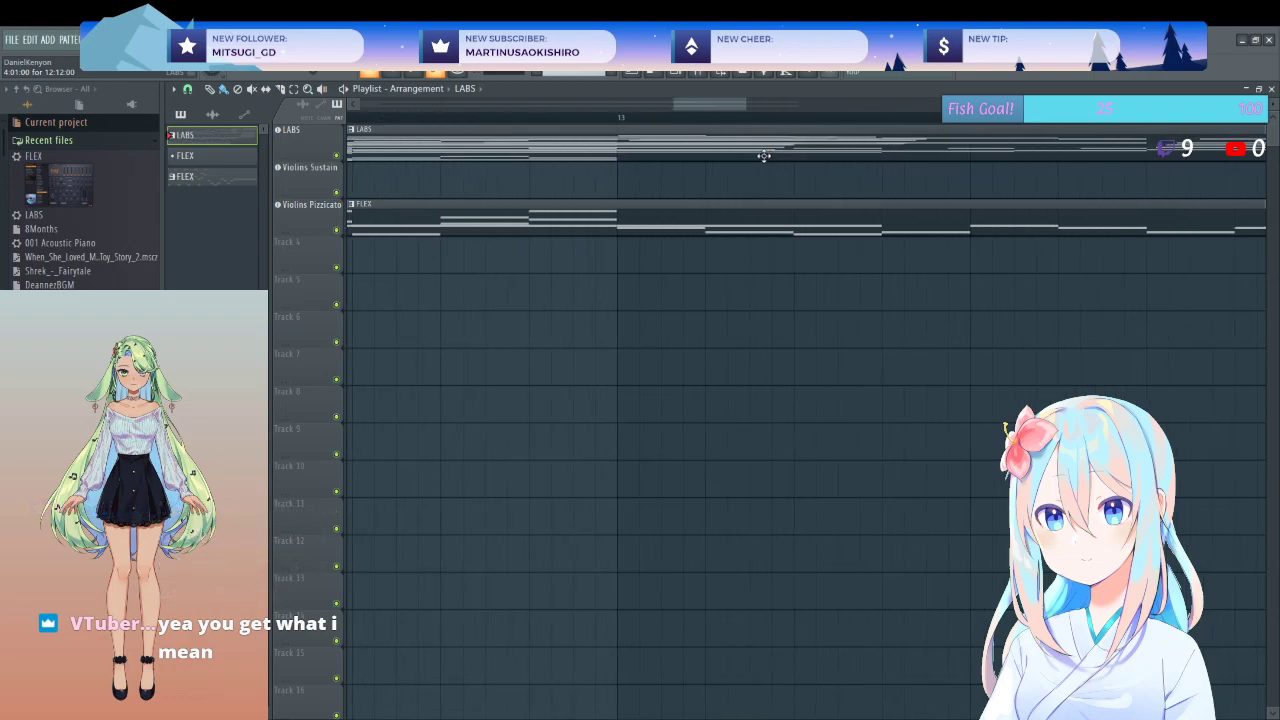
left_click_drag(791, 157, 787, 192)
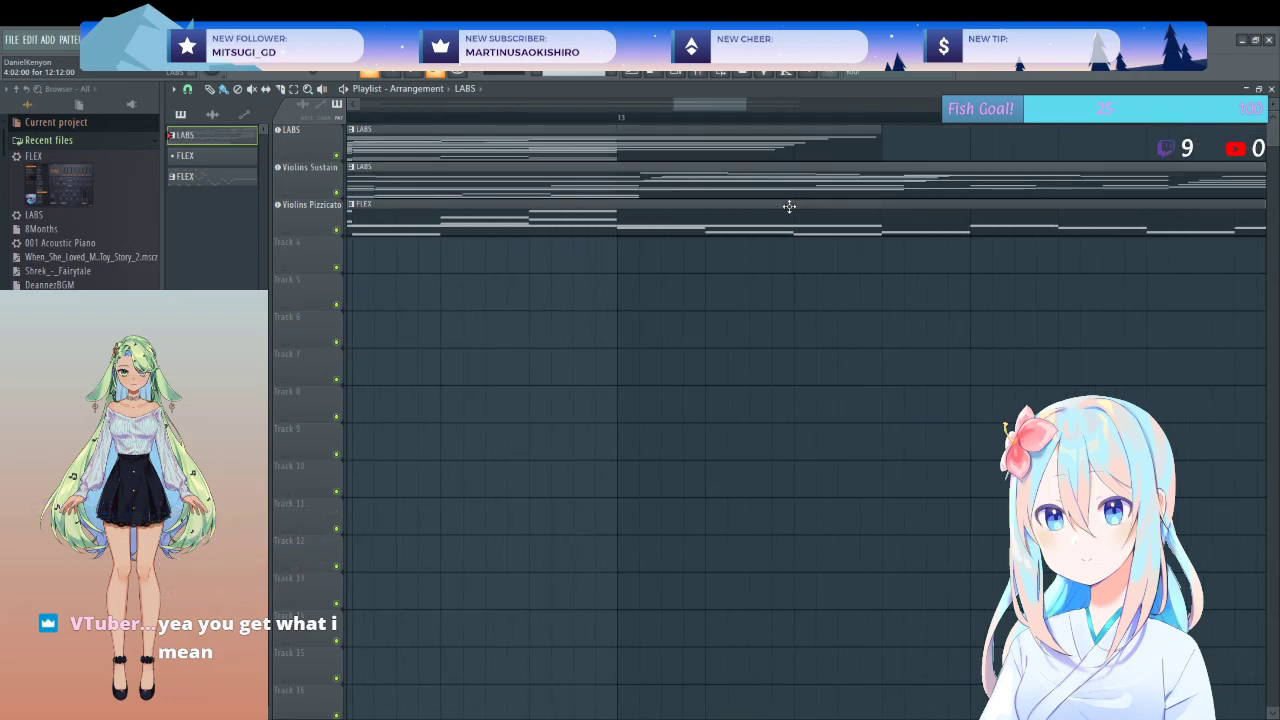
scroll(845, 258, "down", 5)
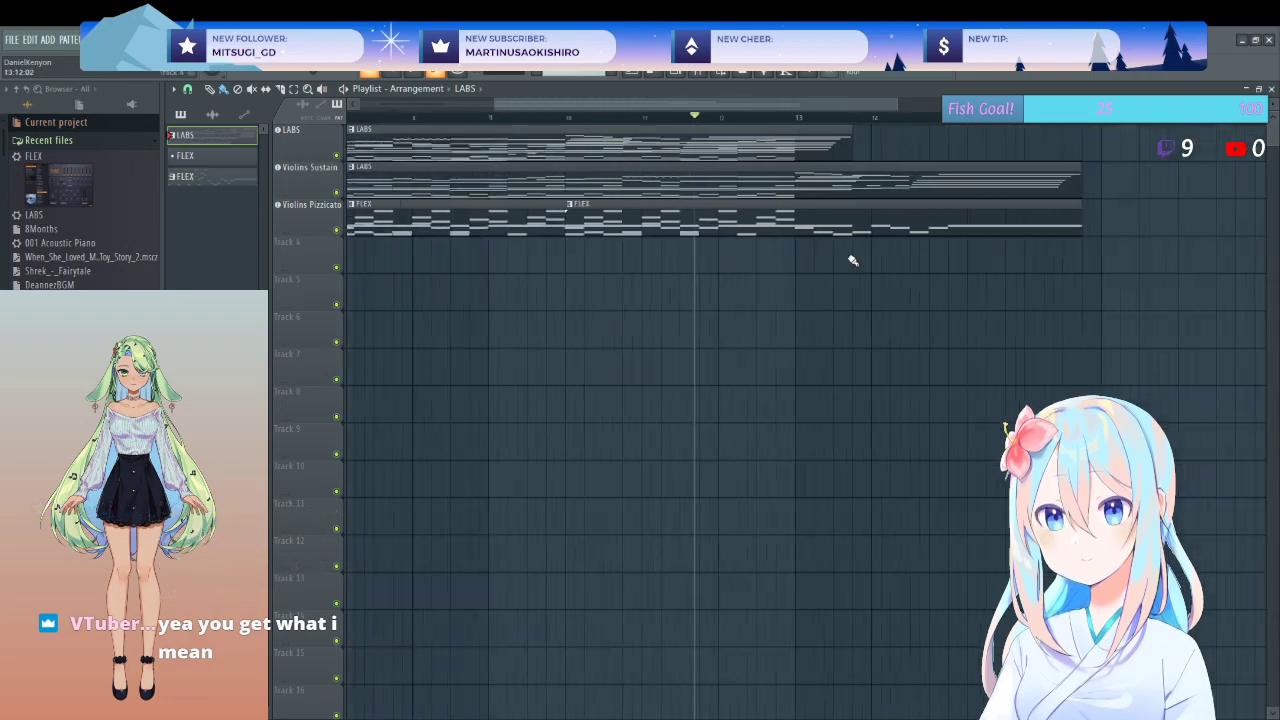
scroll(840, 234, "down", 4)
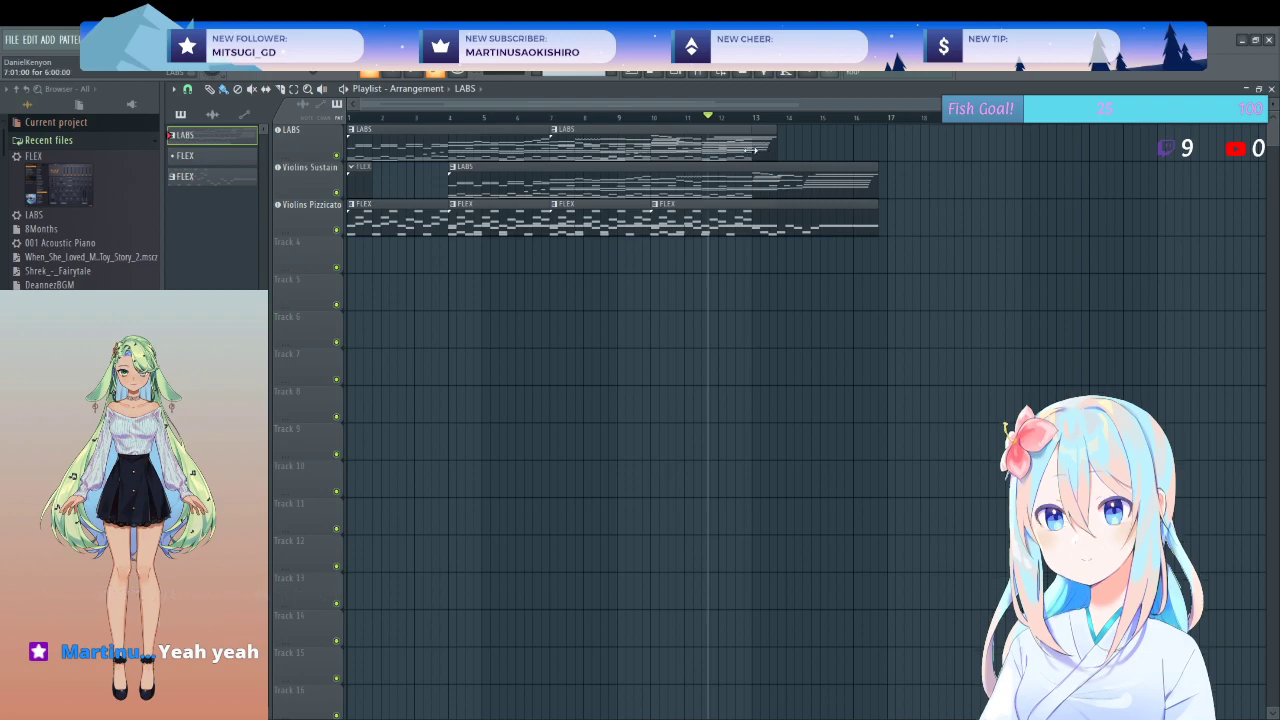
left_click_drag(760, 155, 750, 155)
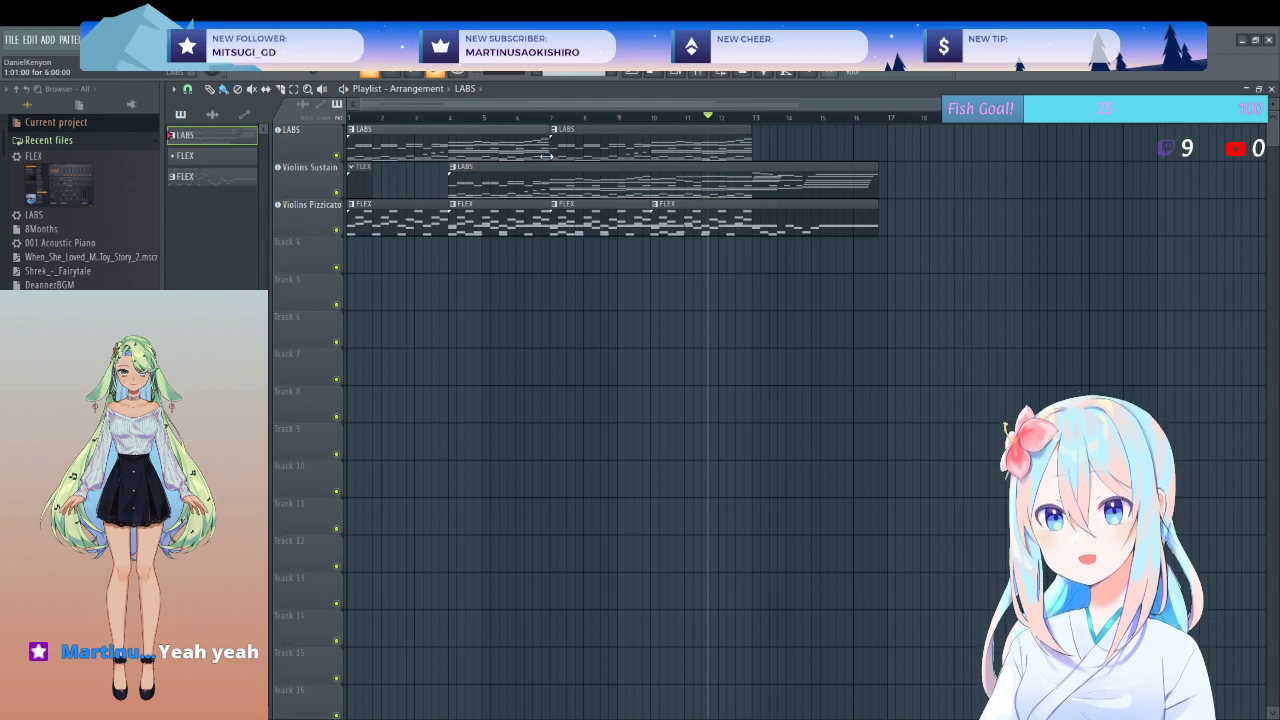
left_click_drag(548, 158, 466, 163)
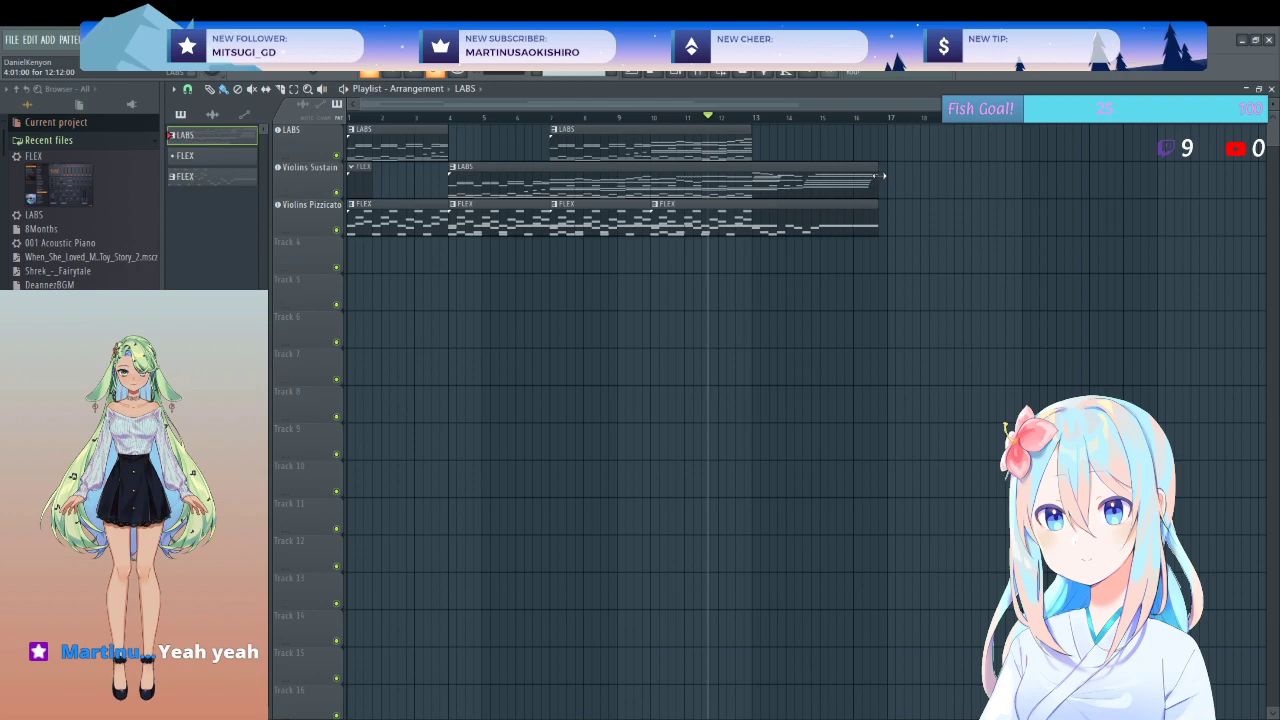
- Return the LABS clip to its own track at bar 4, trimmed to three bars, and lengthen the last LABS clip to nearly bar 20
left_click_drag(882, 176, 552, 193)
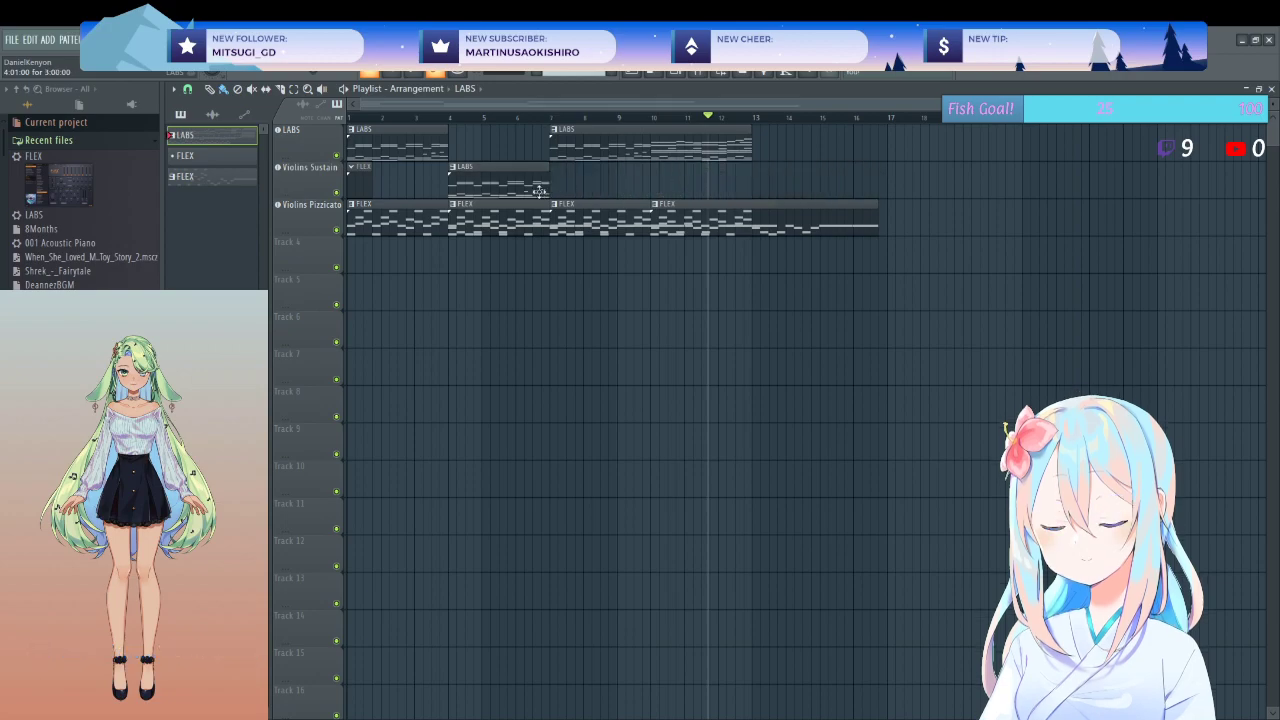
left_click_drag(538, 188, 535, 148)
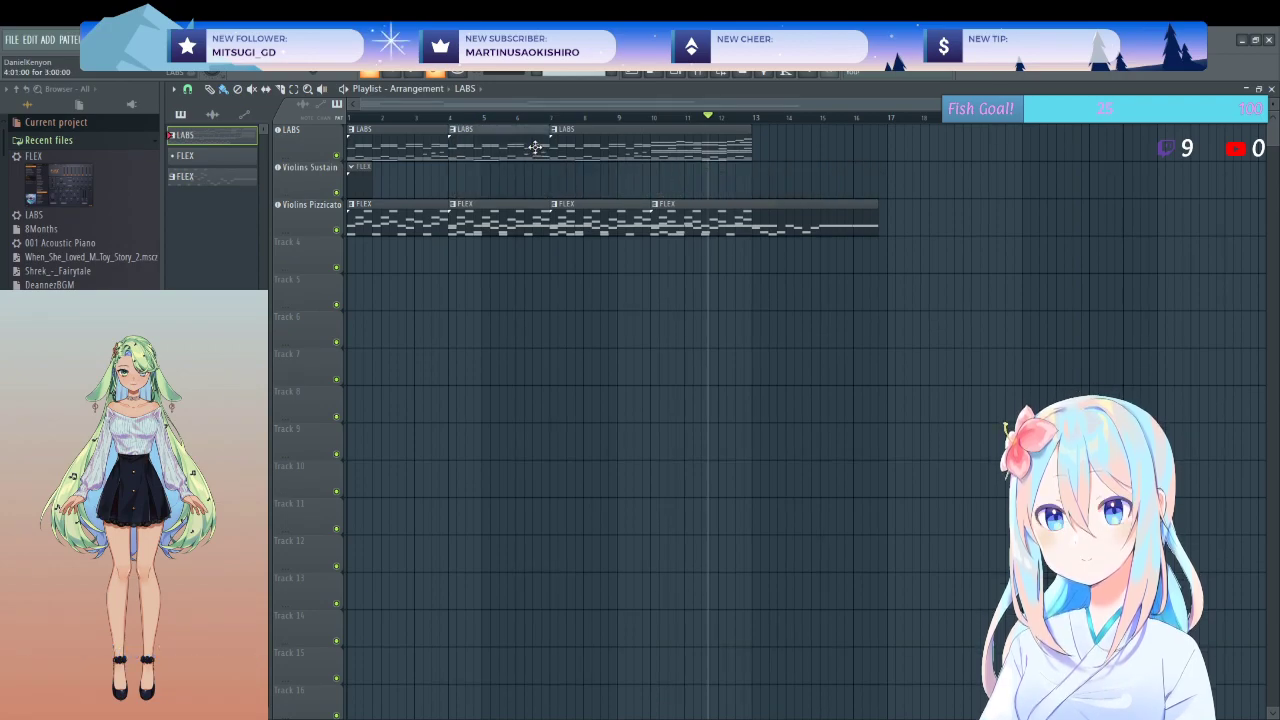
left_click_drag(744, 149, 966, 145)
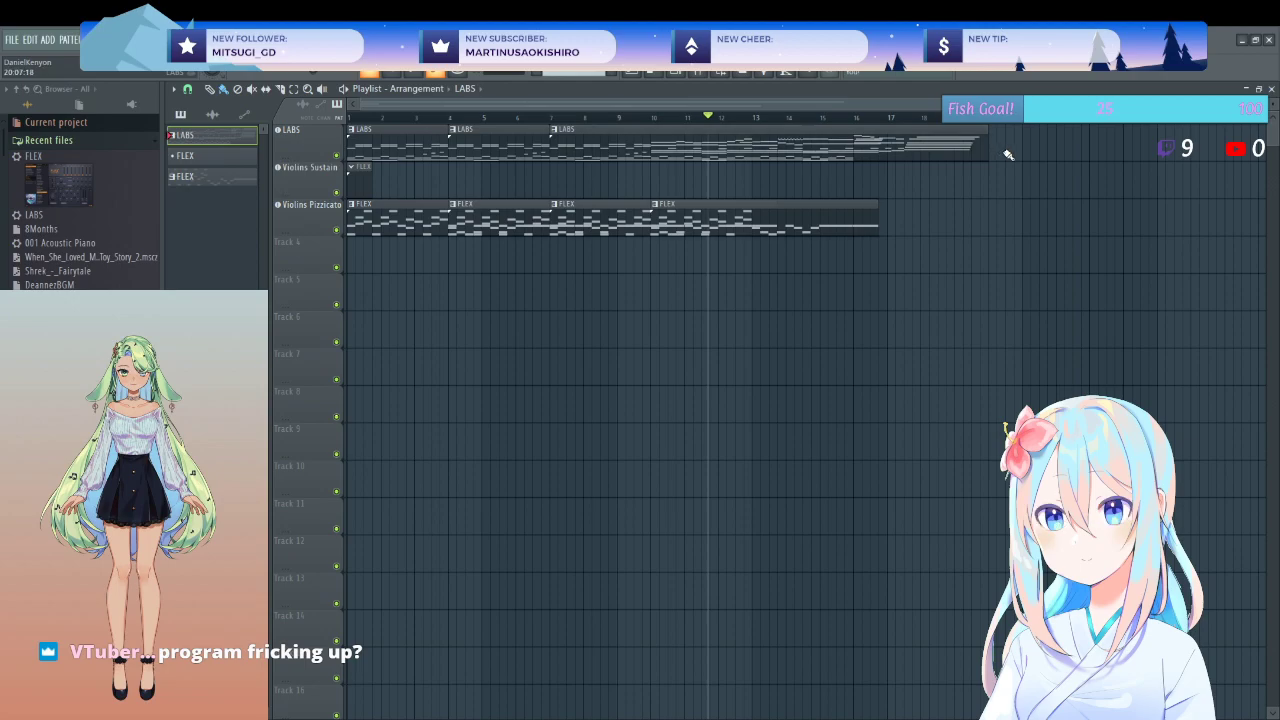
key("space")
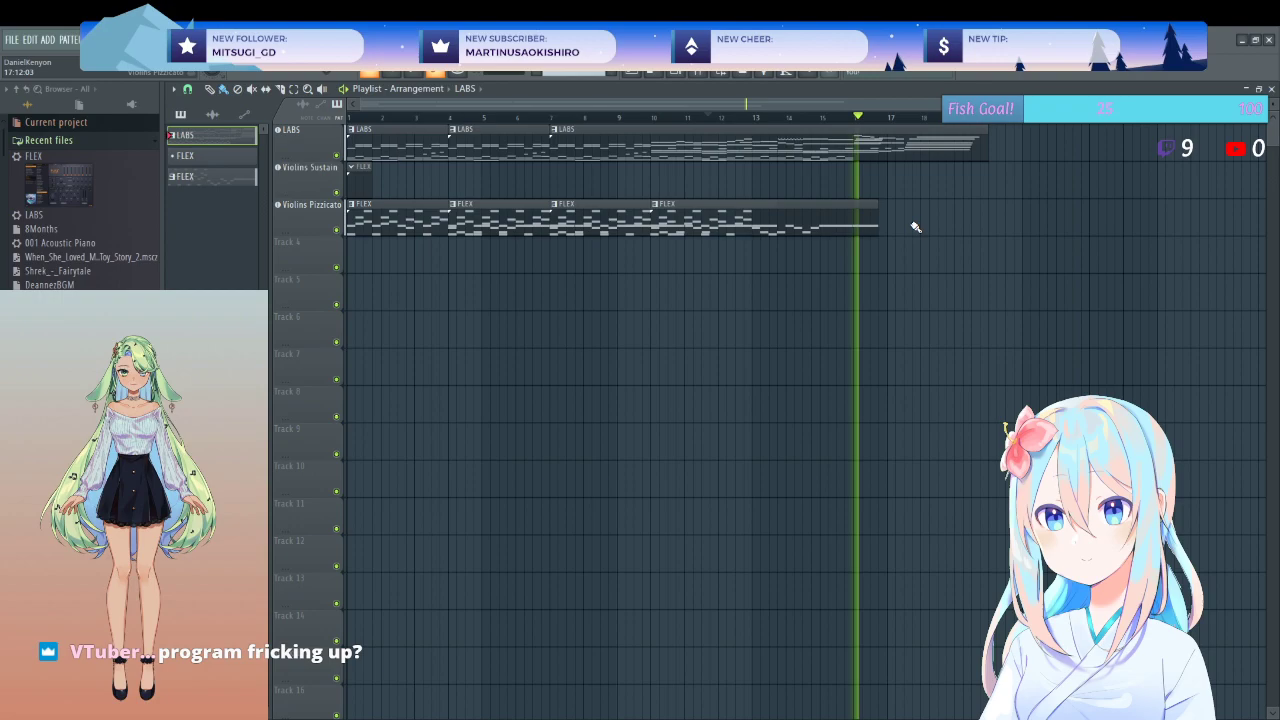
key("space")
- Trim the last pizzicato clip to three bars, keeping it at bar 10 directly behind the three full-length clips before it
left_click_drag(811, 225, 930, 232)
left_click_drag(763, 309, 563, 225)
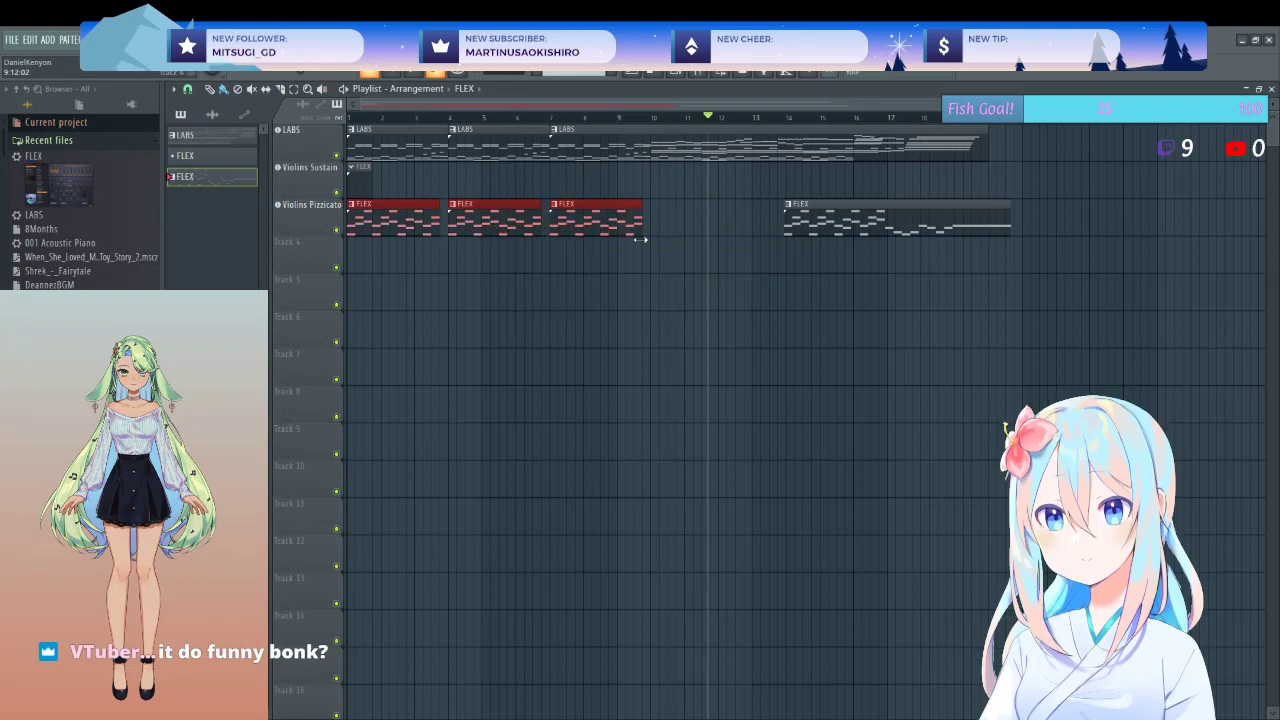
left_click(652, 243)
left_click_drag(828, 224, 709, 228)
left_click_drag(870, 221, 748, 239)
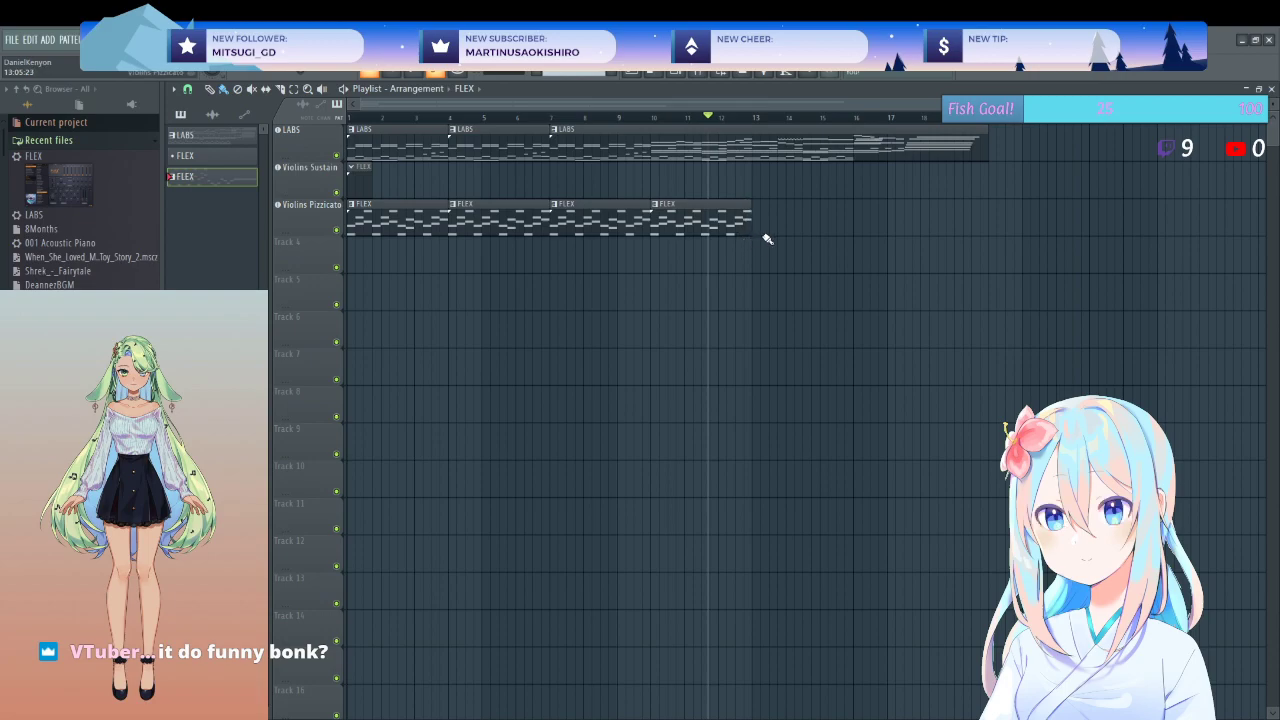
- Place further three-bar pizzicato clips at bars 13 and 16 and play the arrangement from bar 16
left_click(760, 228)
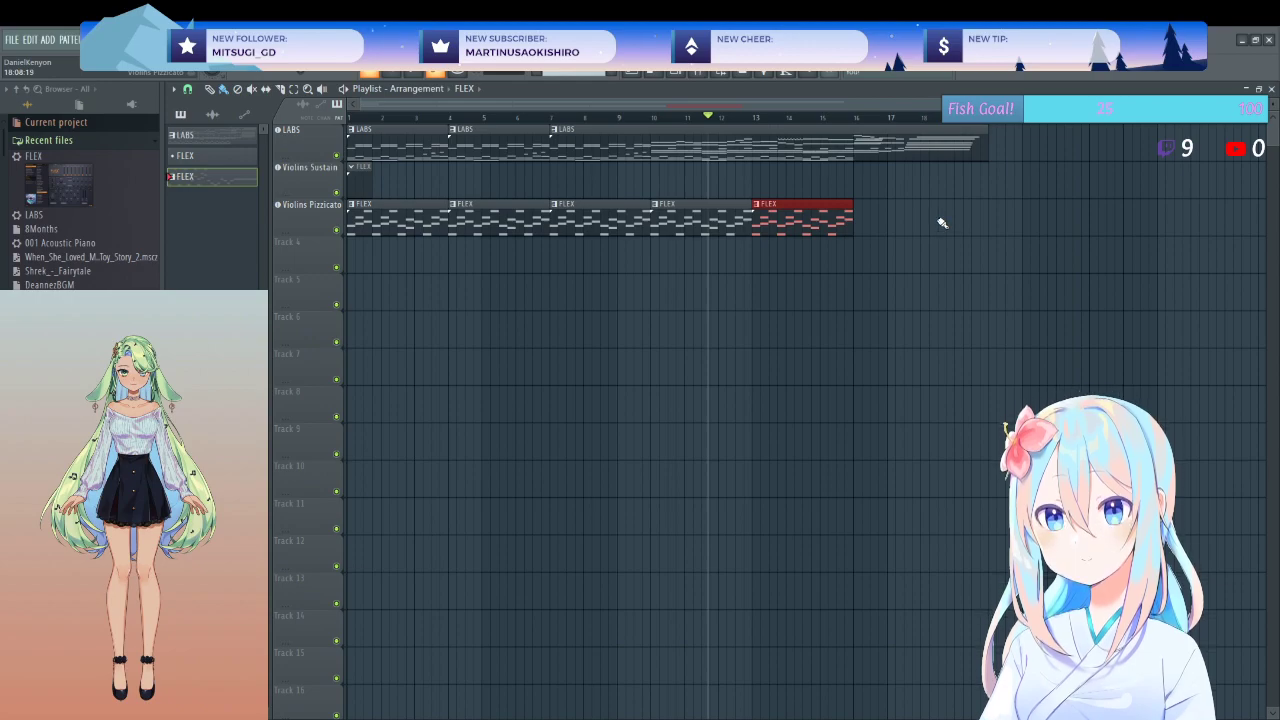
mouse_move(846, 240)
left_mouse_down()
mouse_move(863, 249)
mouse_move(860, 226)
left_mouse_up()
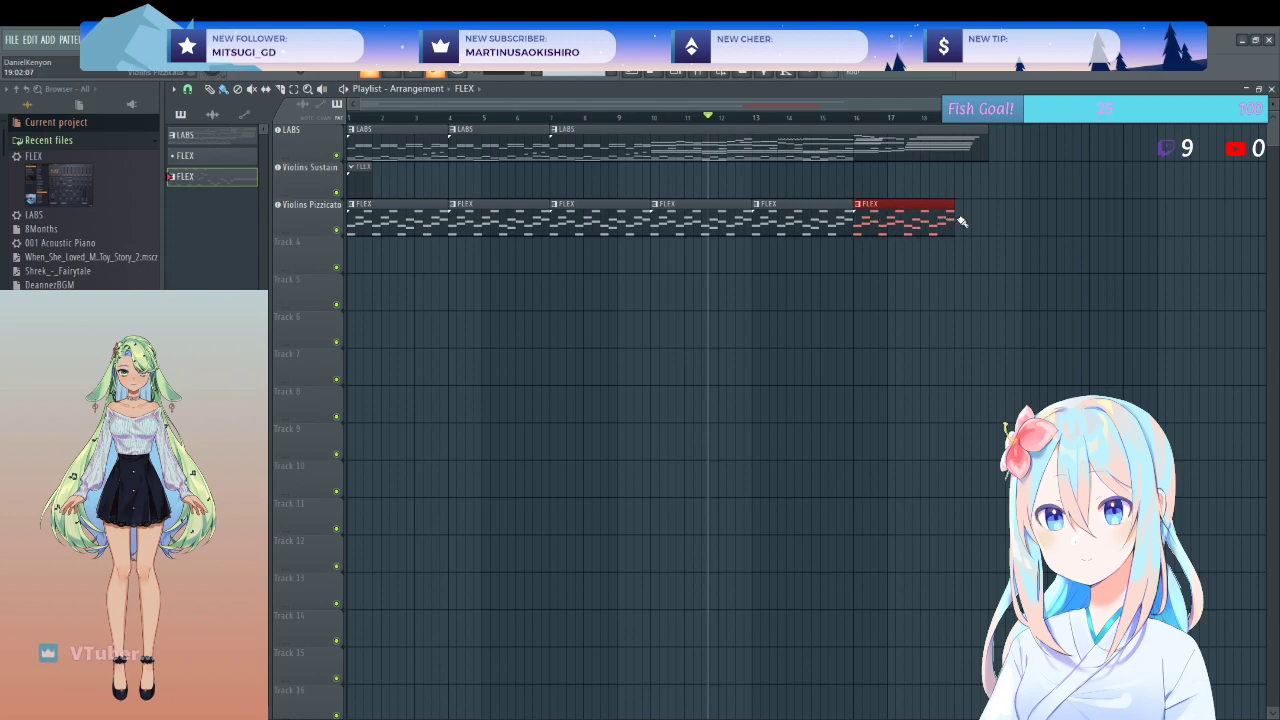
left_click(852, 117)
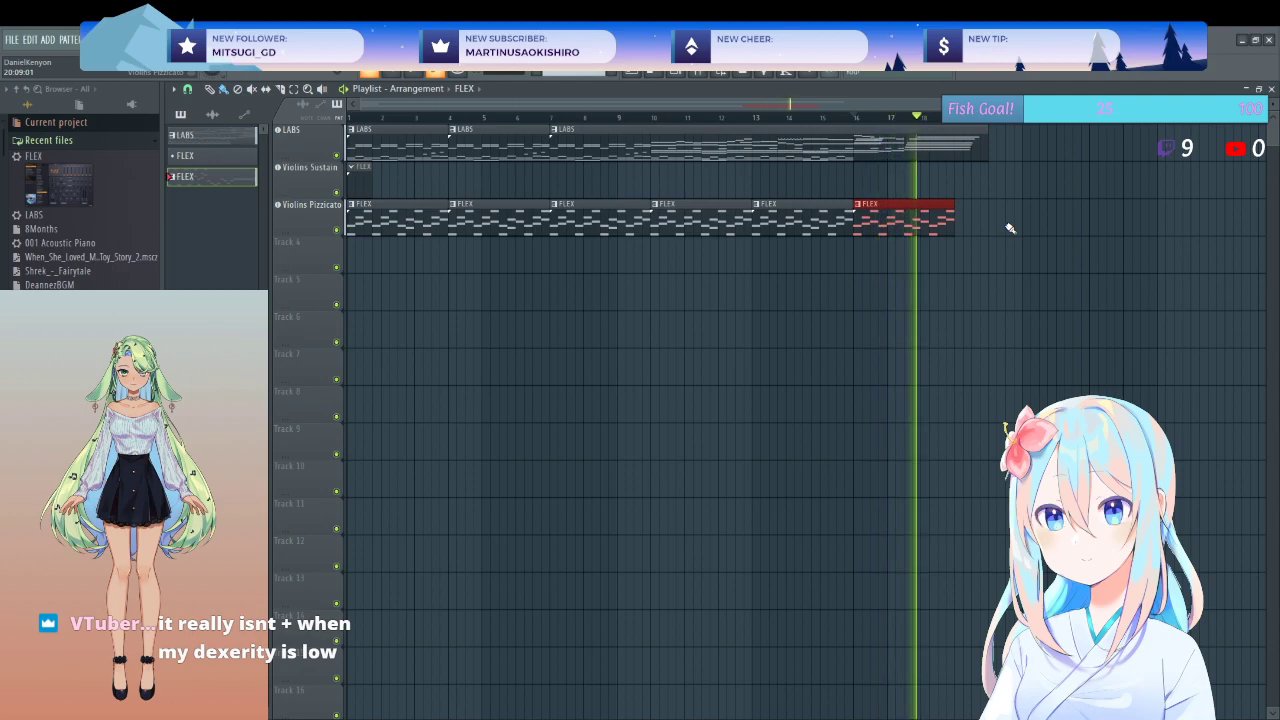
key("space")
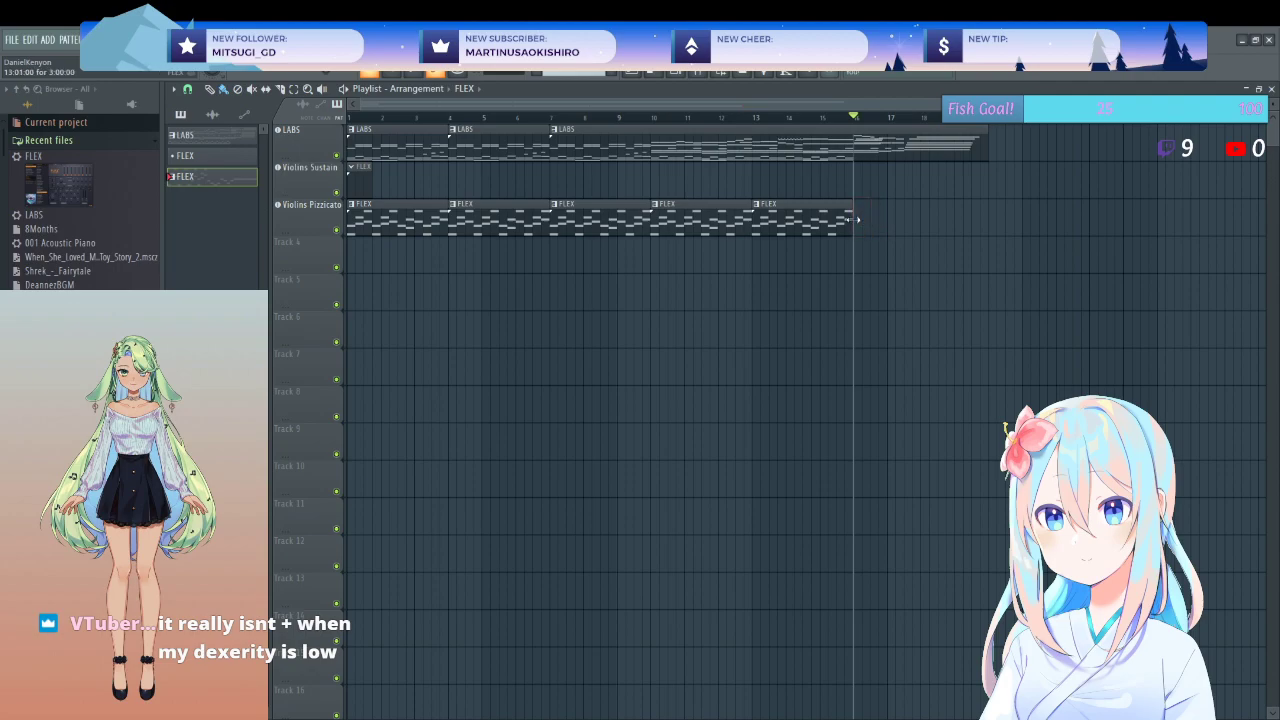
- Remove the pizzicato clip at bar 16, extend the bar 13 clip to the end of the LABS part, and play the ending
key("space")
left_click_drag(907, 209, 988, 208)
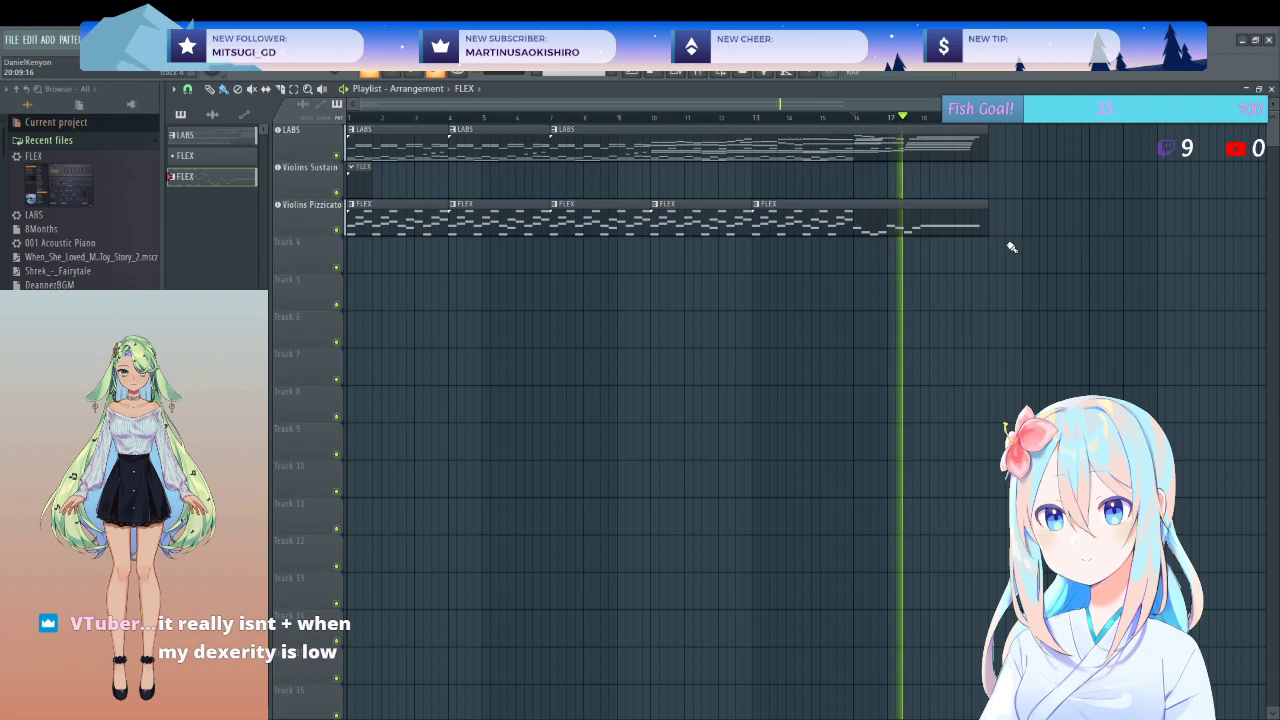
key("space")
- Open the pizzicato pattern in a smaller piano roll below the playlist tracks and delete the two long F5 notes at its end
double_click(929, 223)
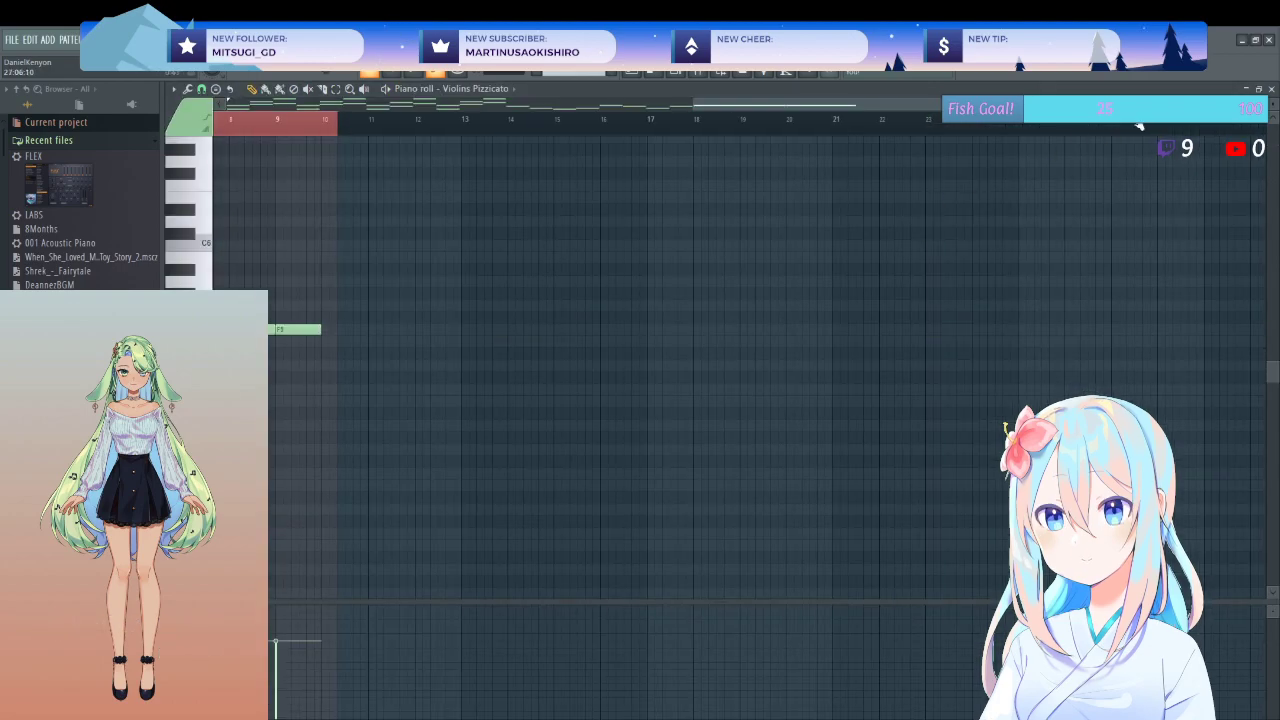
left_click_drag(1009, 88, 1044, 267)
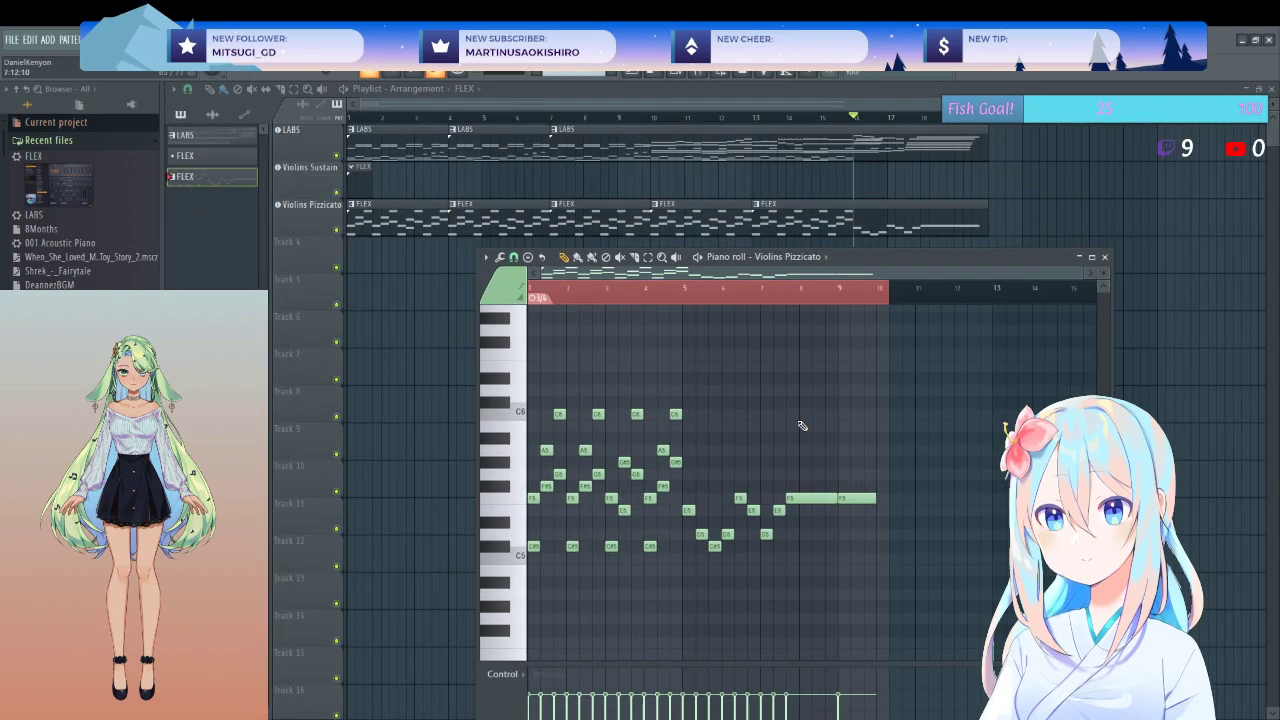
right_click(812, 497)
right_click(856, 497)
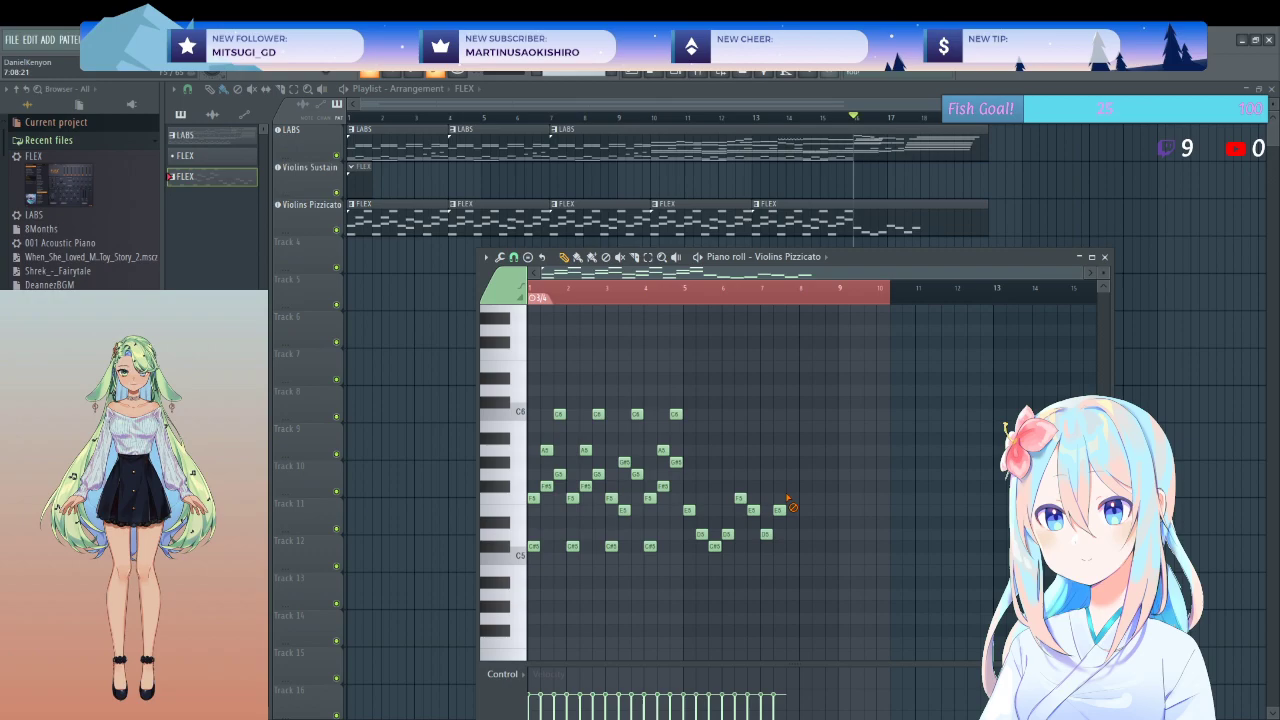
- Play the ending from playlist bar 16 and delete all remaining pizzicato notes from pattern bar 5 onwards
scroll(865, 230, "up", 6)
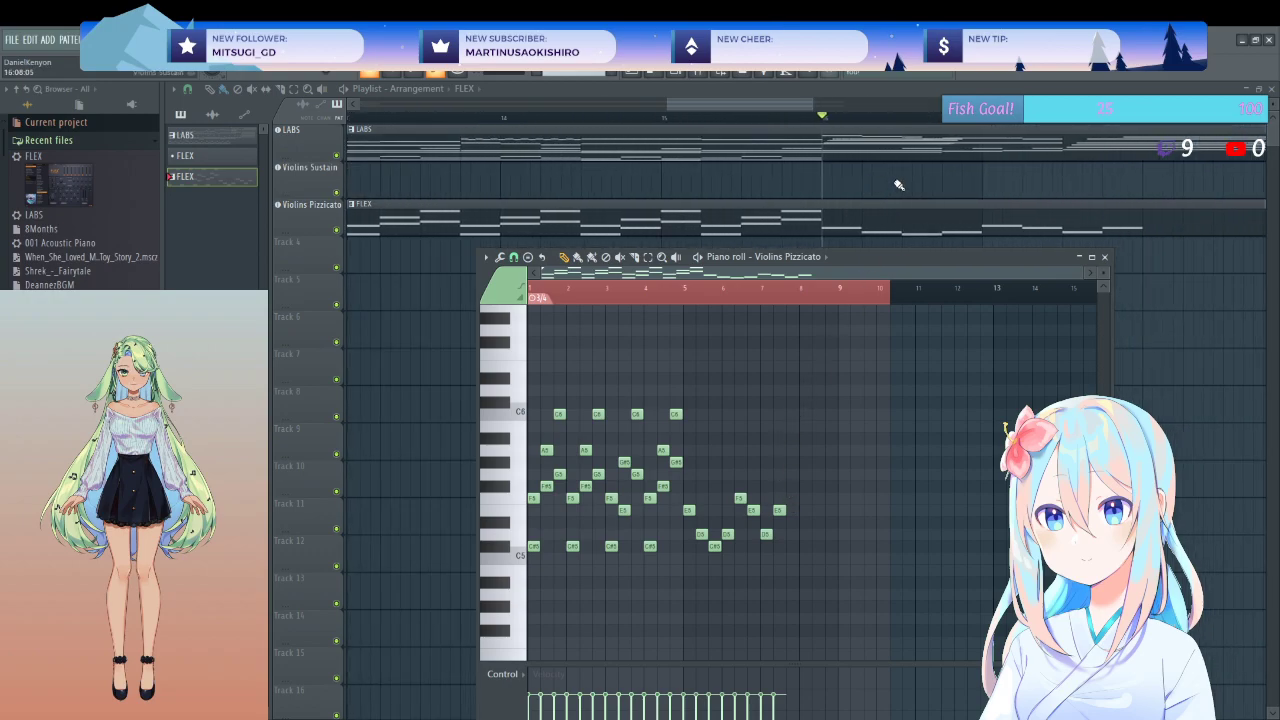
key("space")
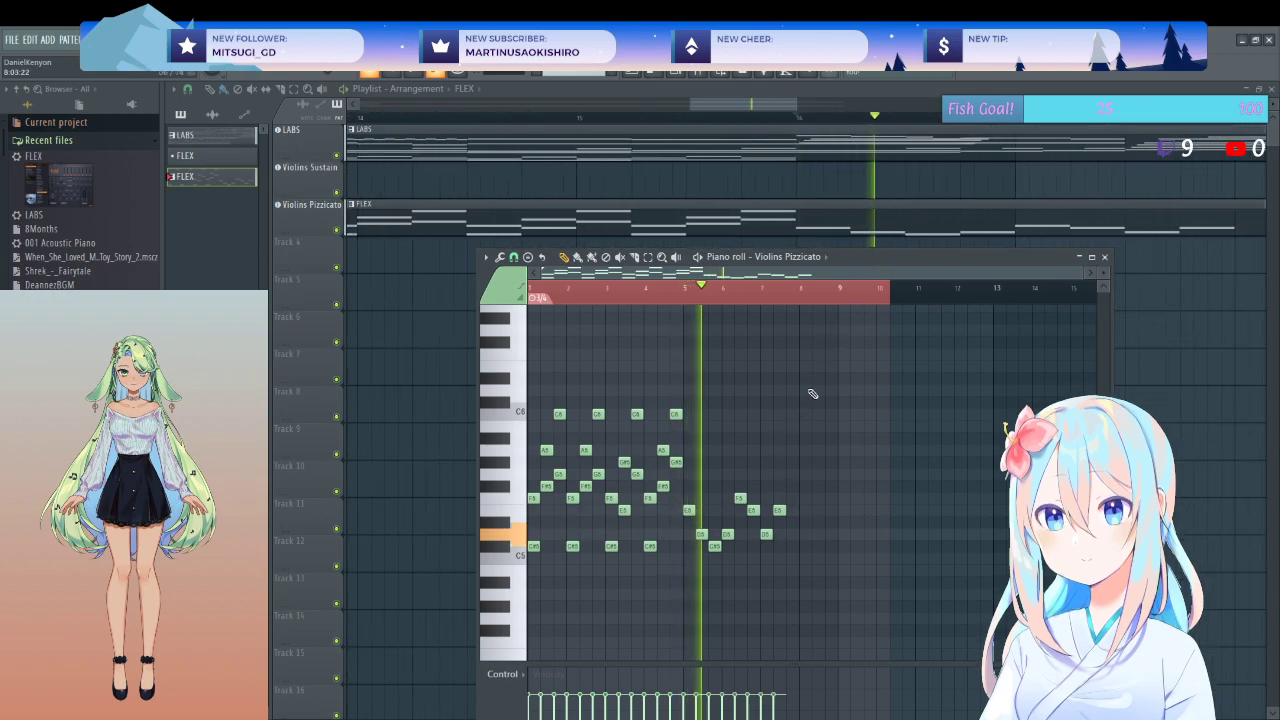
key("space")
scroll(720, 484, "up", 5)
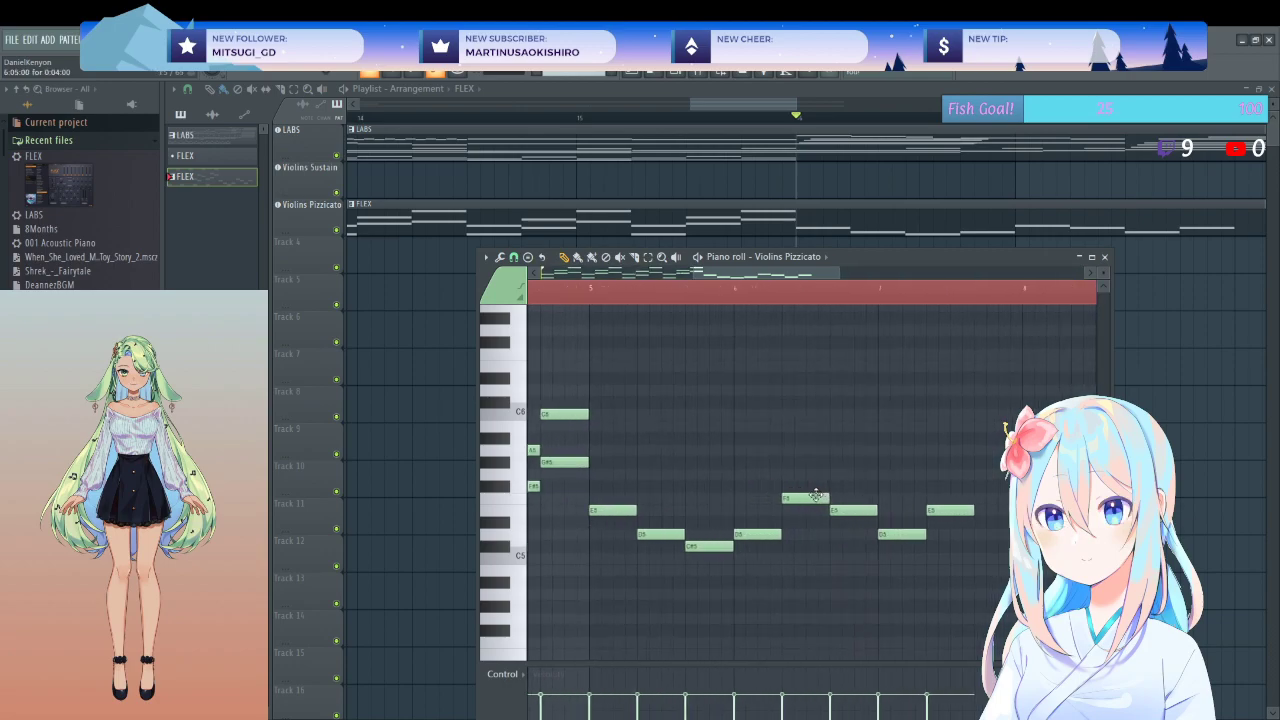
right_click(857, 510)
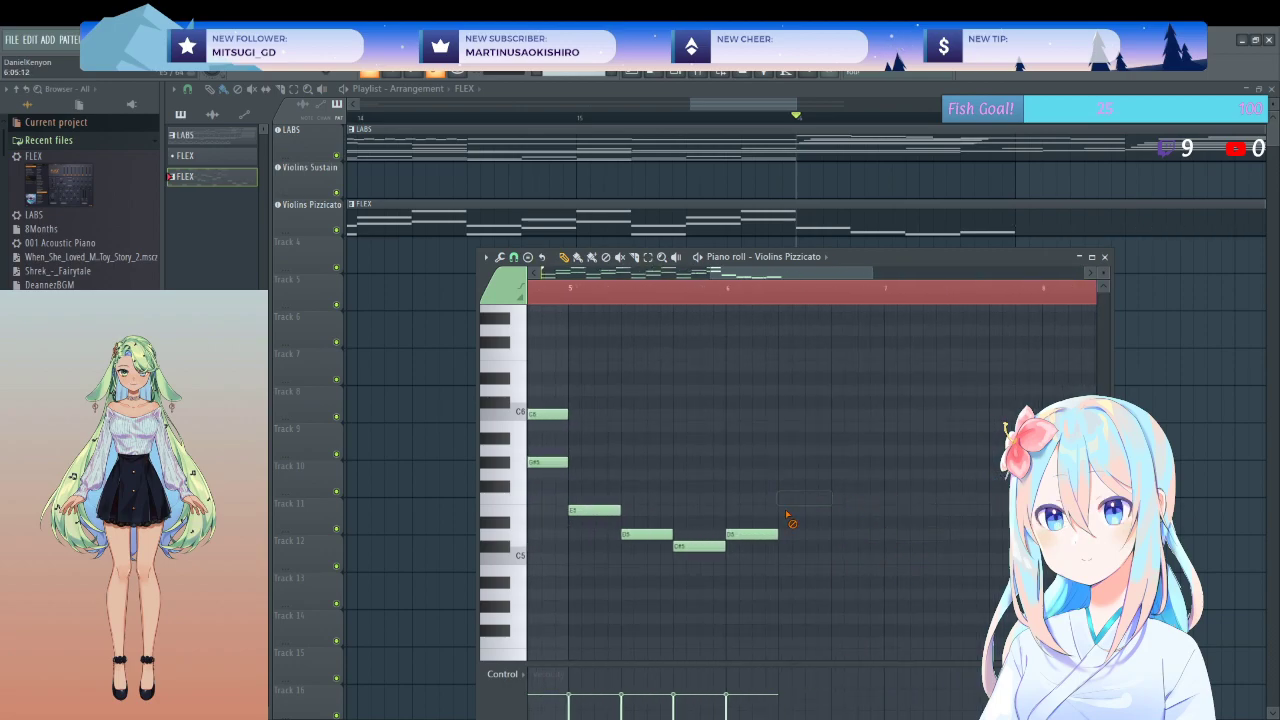
right_click(751, 534)
right_click(699, 546)
right_click(646, 534)
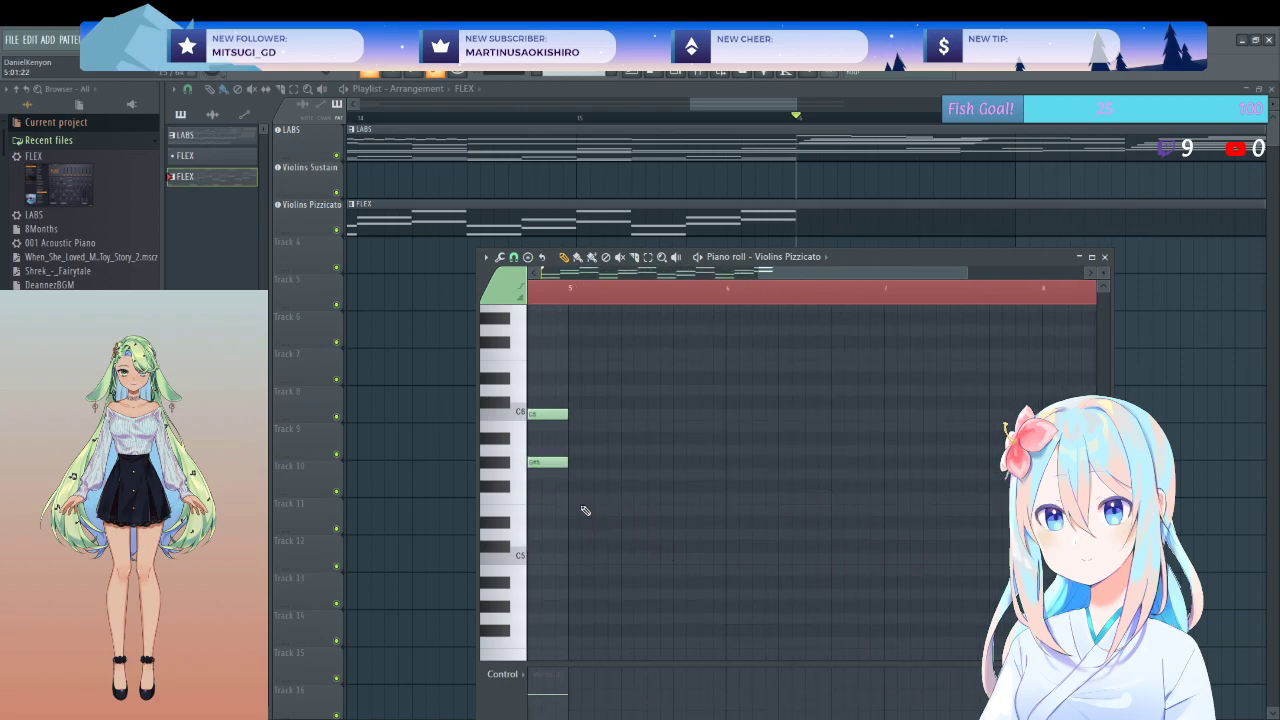
- Write a one-beat E6 and a one-beat D6 at the start of pattern bar 5, playing the ending for reference
left_click(571, 366)
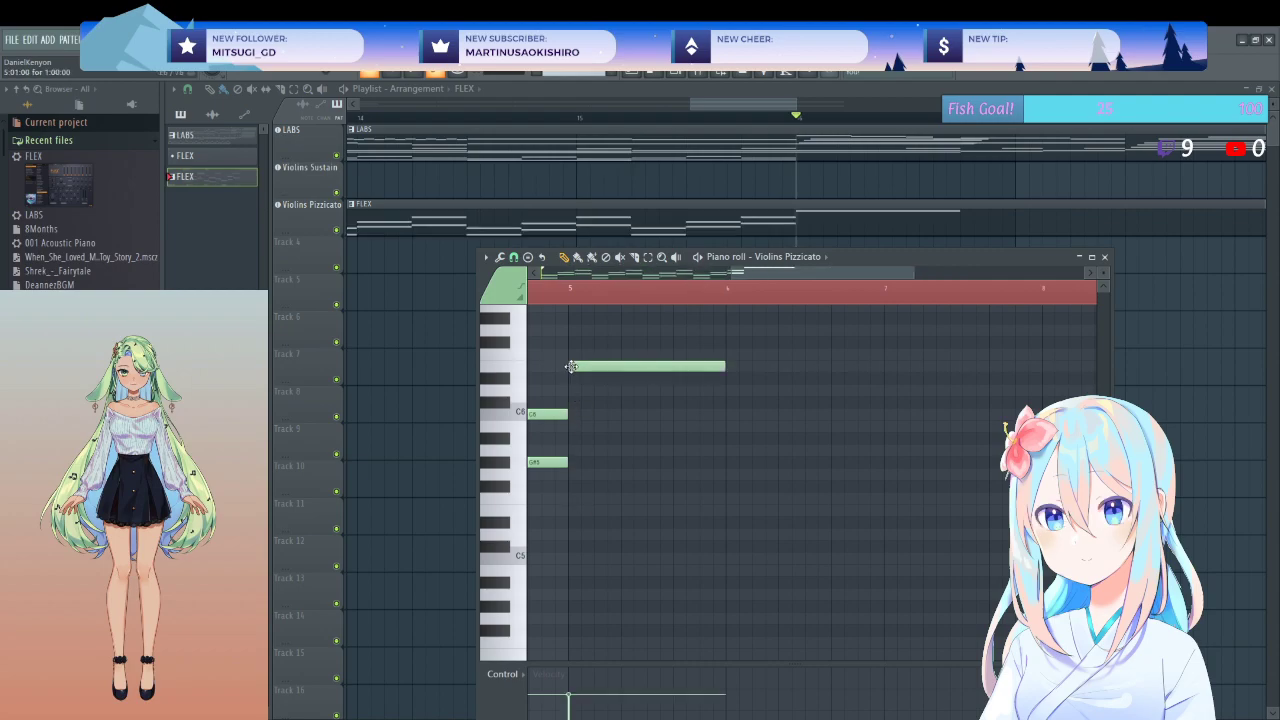
left_click_drag(606, 383, 584, 387)
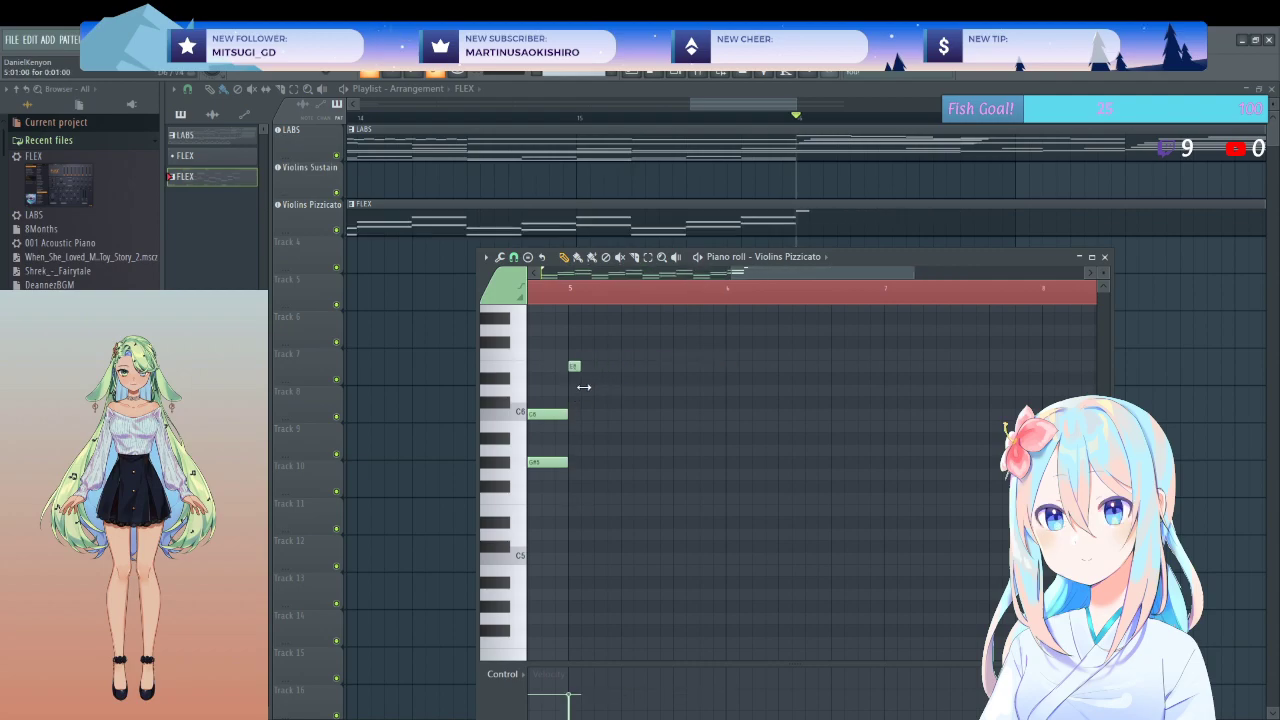
key("space")
key("space")
key("space")
key("space")
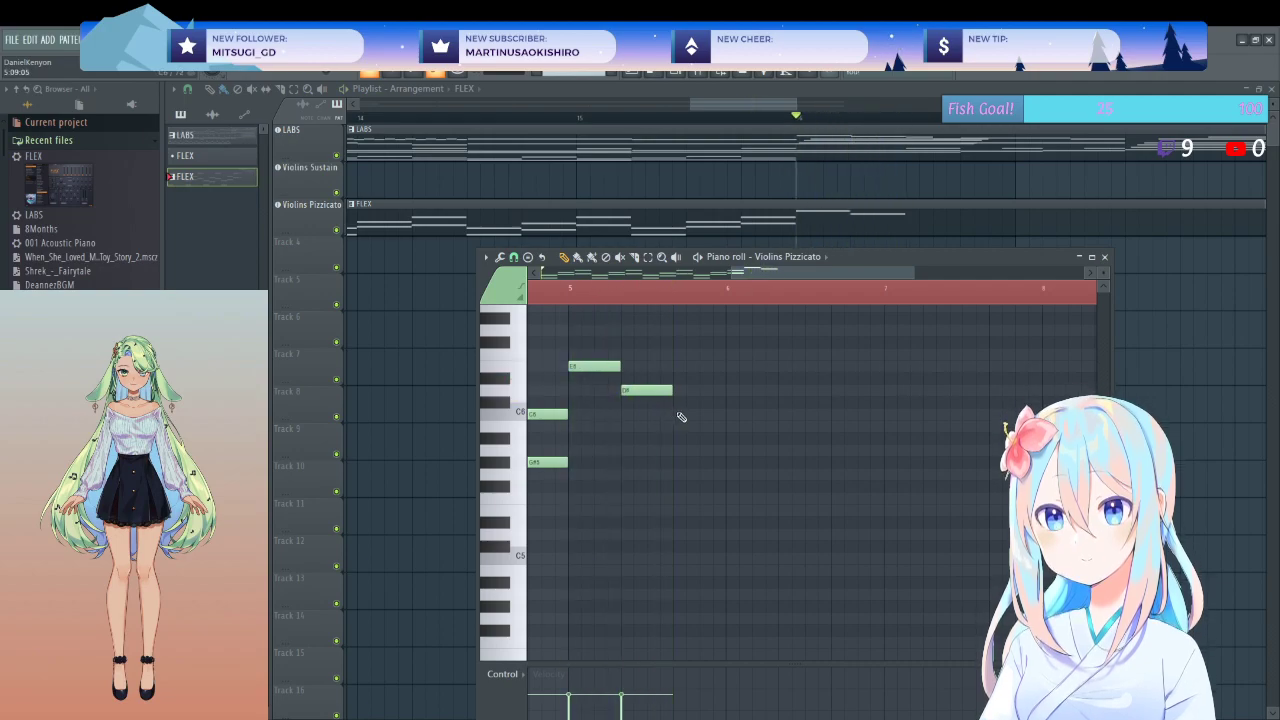
- Add half-beat C6 and A5 in bar 5, a two-beat B5 and one-beat G5 in bar 6, and A5 starting bar 7
key("space")
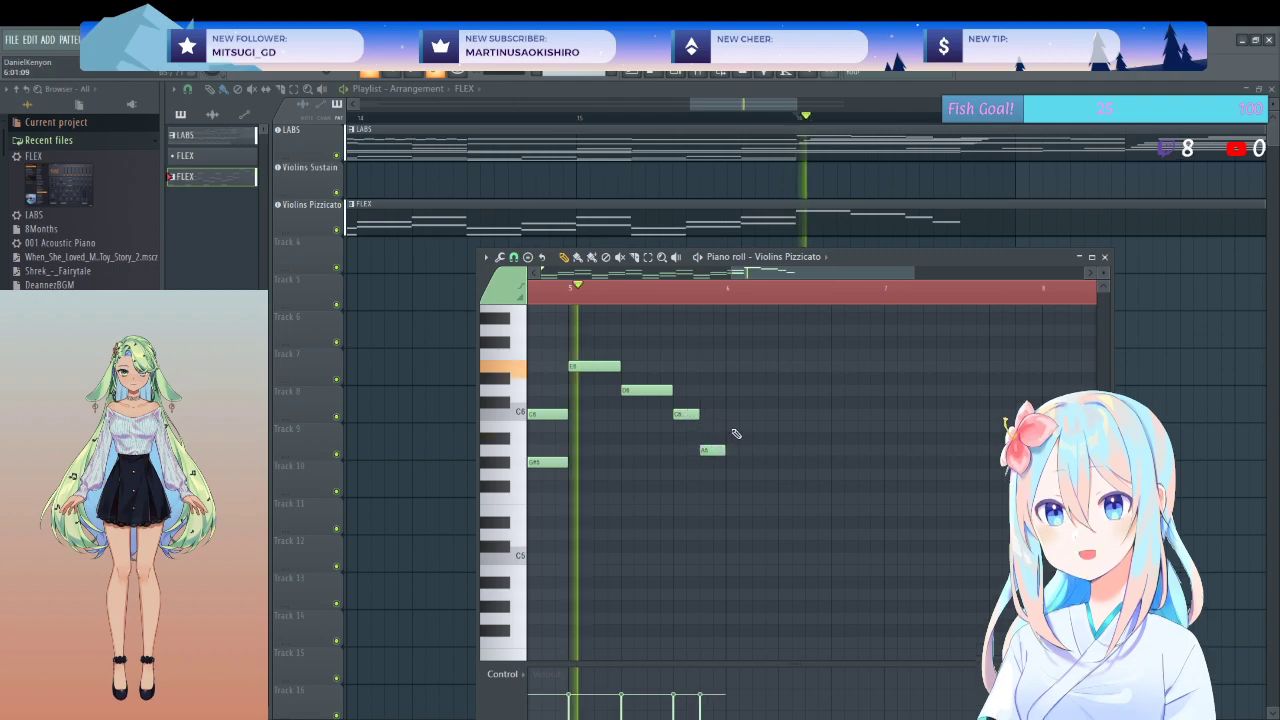
key("space")
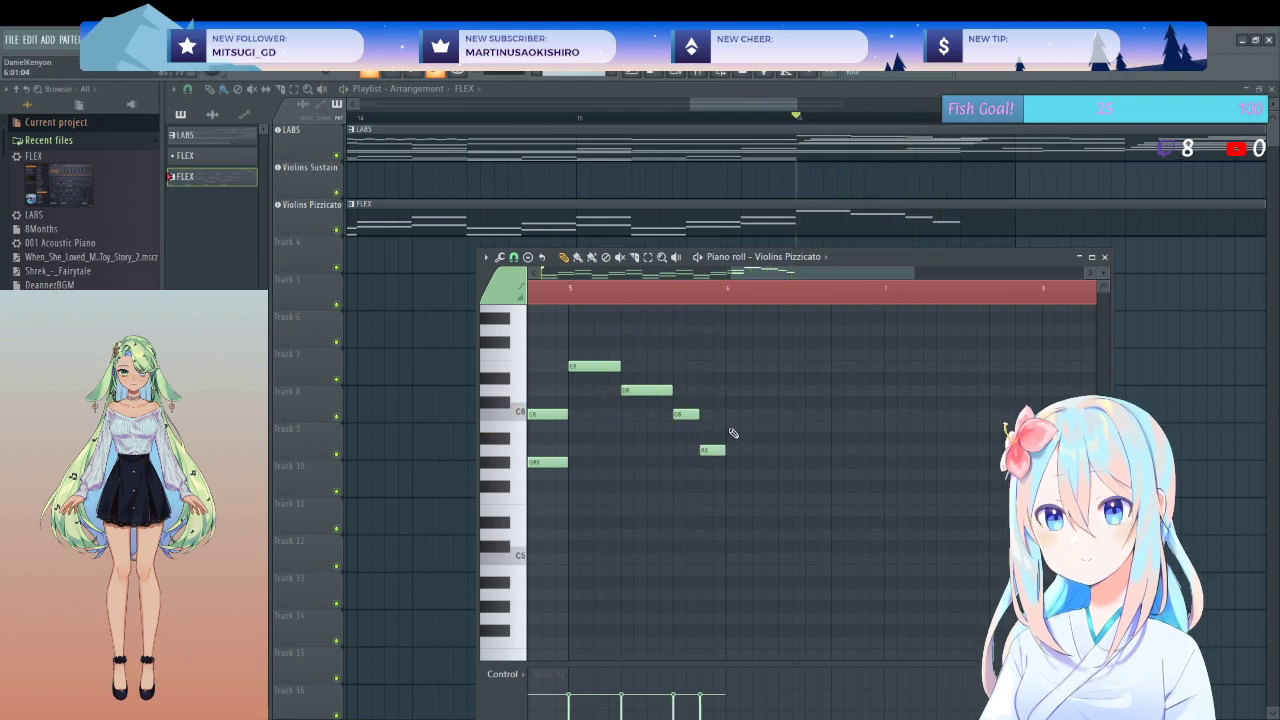
left_click(733, 426)
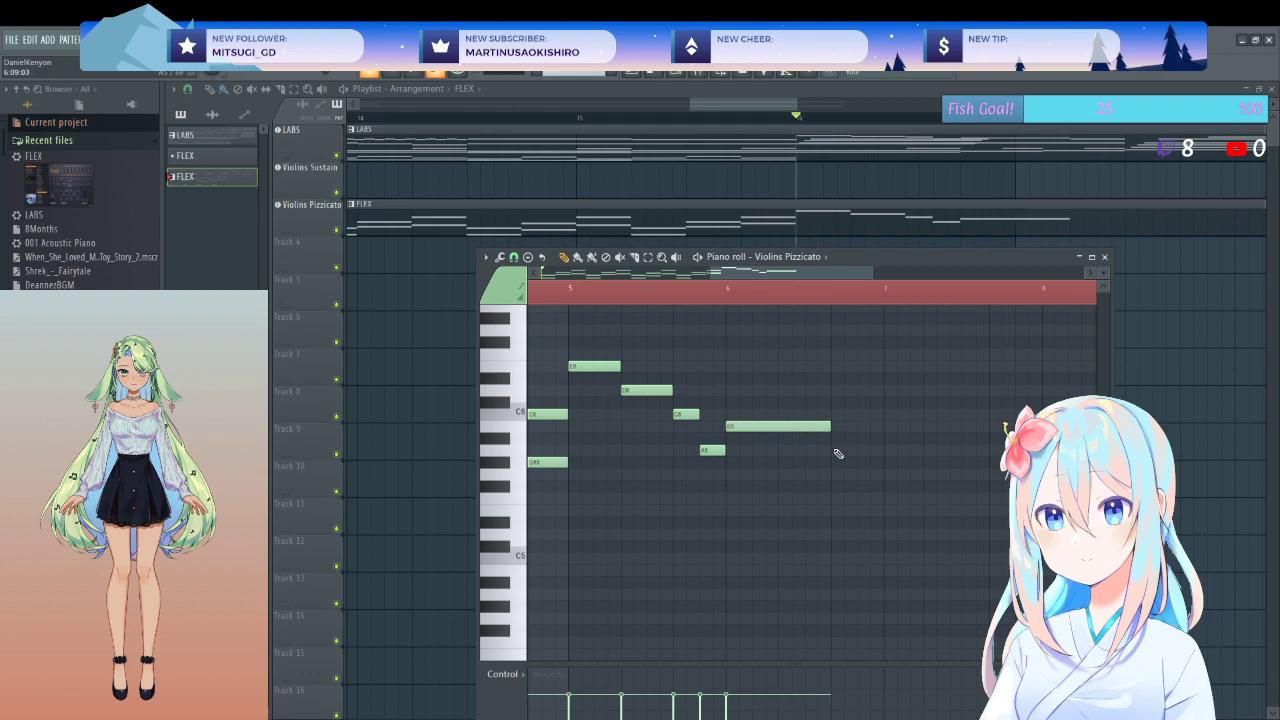
left_click_drag(866, 449, 866, 474)
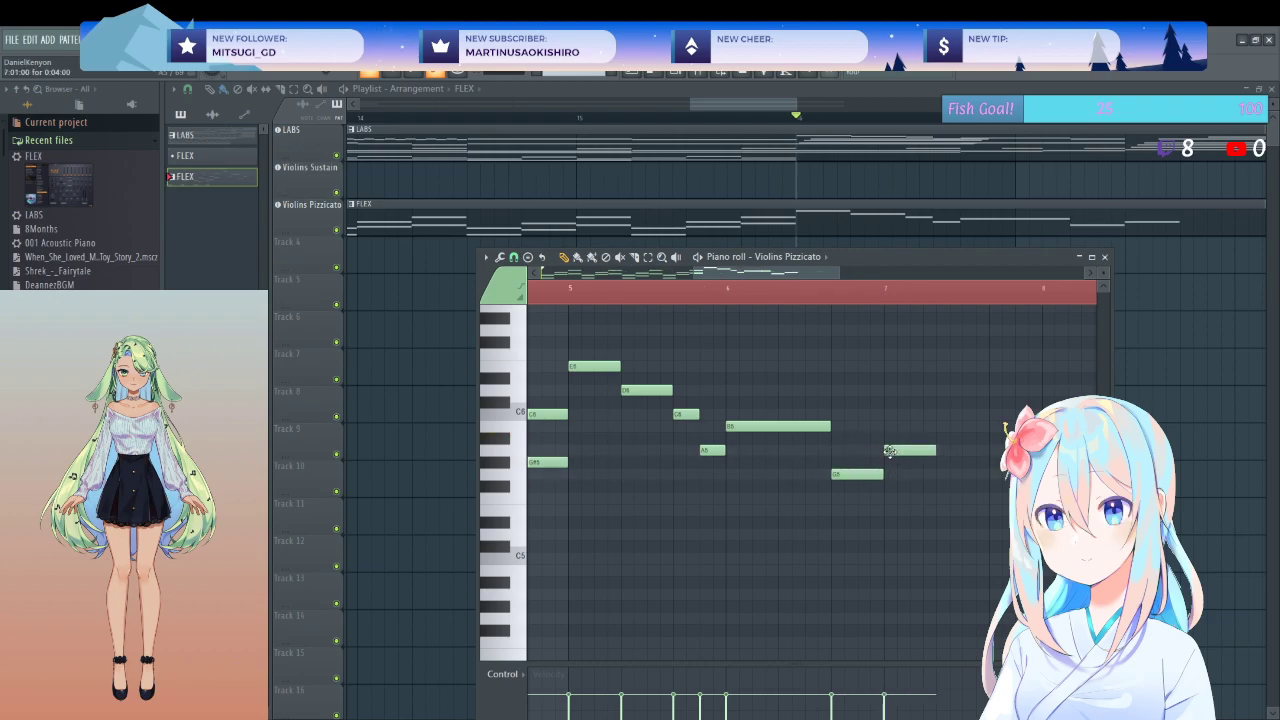
- Replace the A5 at the start of pattern bar 7 with a one-bar C6, trying E6 and B5 first
left_click(897, 368)
right_click(897, 371)
left_click(890, 429)
right_click(900, 428)
left_click(906, 414)
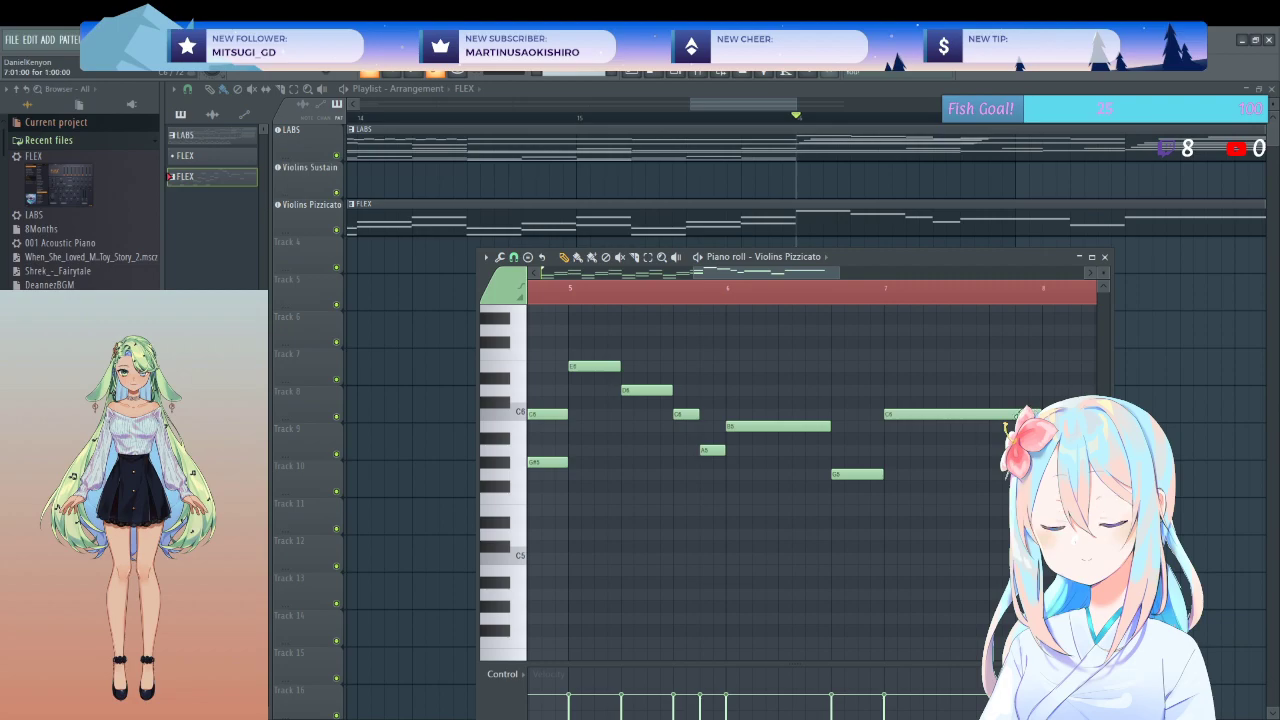
- Play back the ending, remove the trial E6 from pattern bar 8 and close the pizzicato piano roll
scroll(925, 479, "down", 3, "ctrl")
key("space")
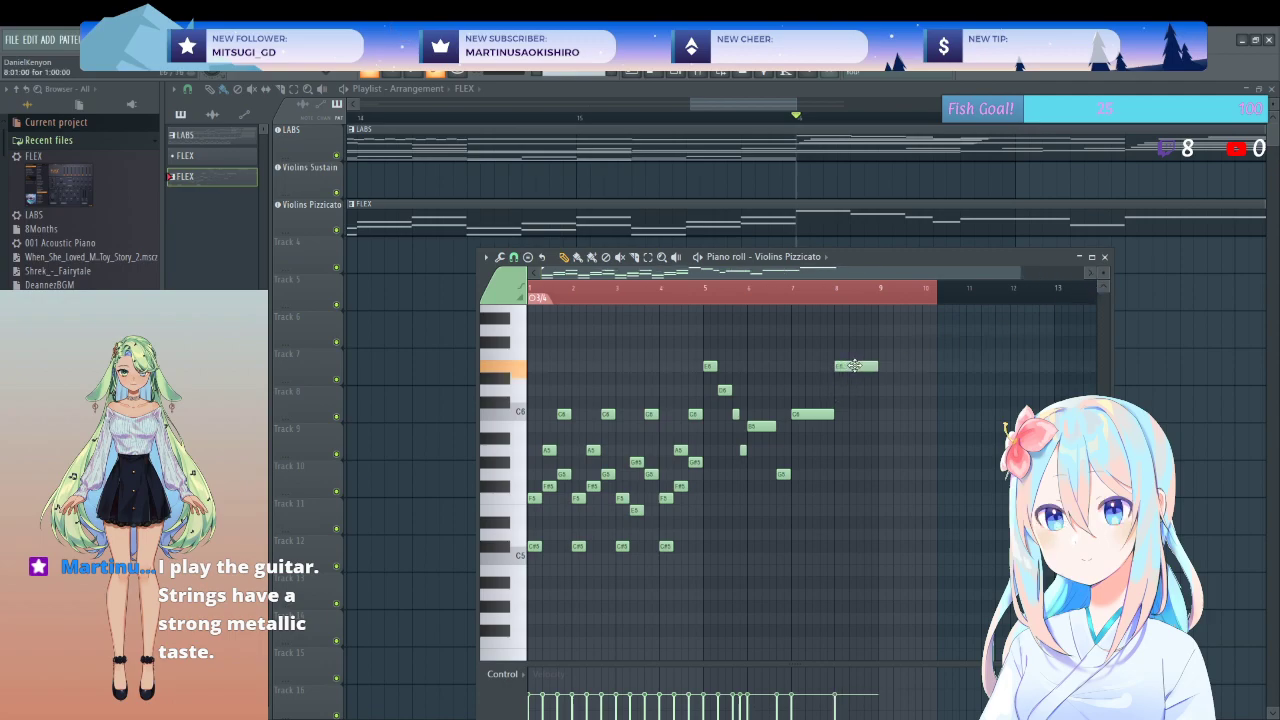
right_click(855, 365)
left_click(1104, 257)
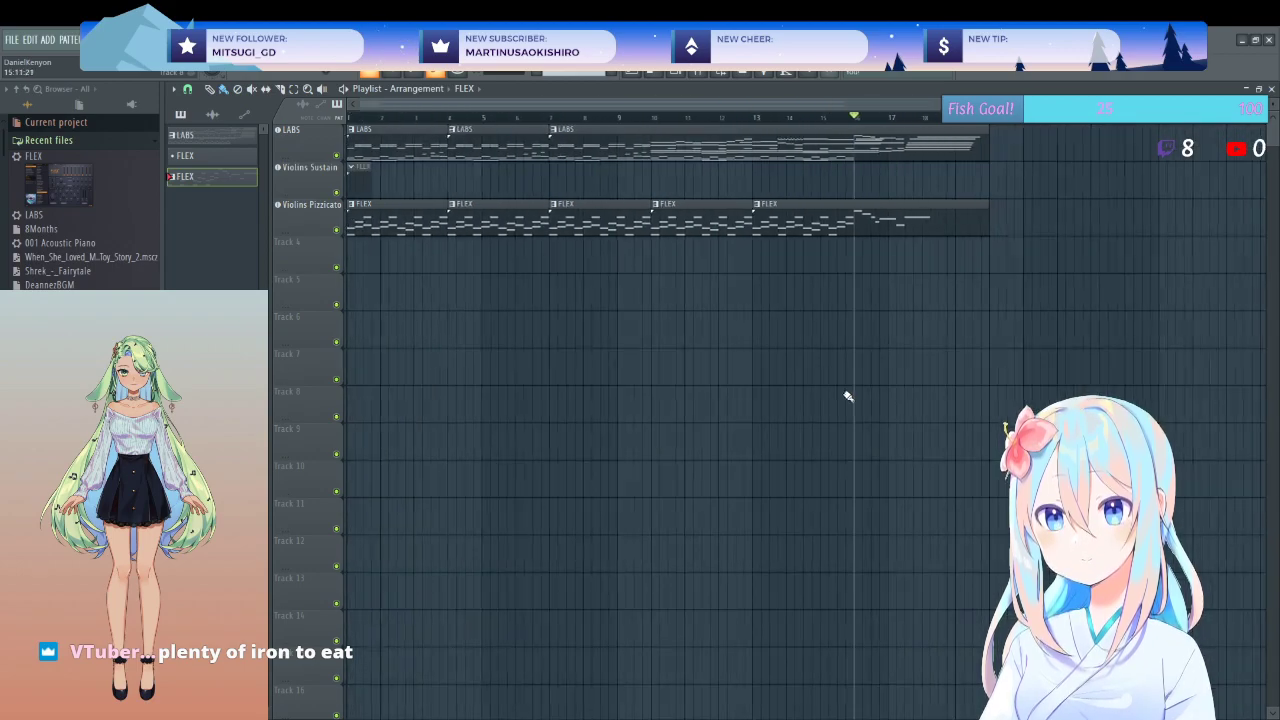
- Open the Violins Sustain pattern and write a three-bar A5 starting at bar 1
scroll(848, 396, "down", 2)
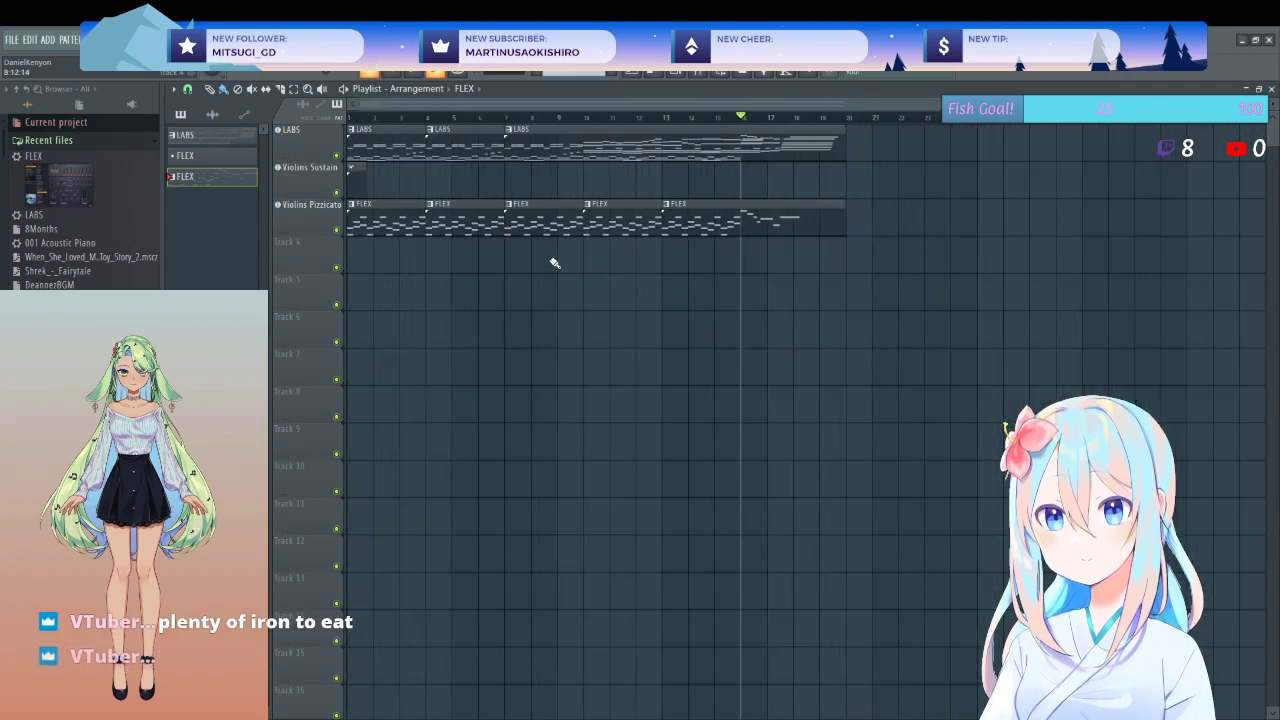
double_click(355, 181)
left_click(535, 450)
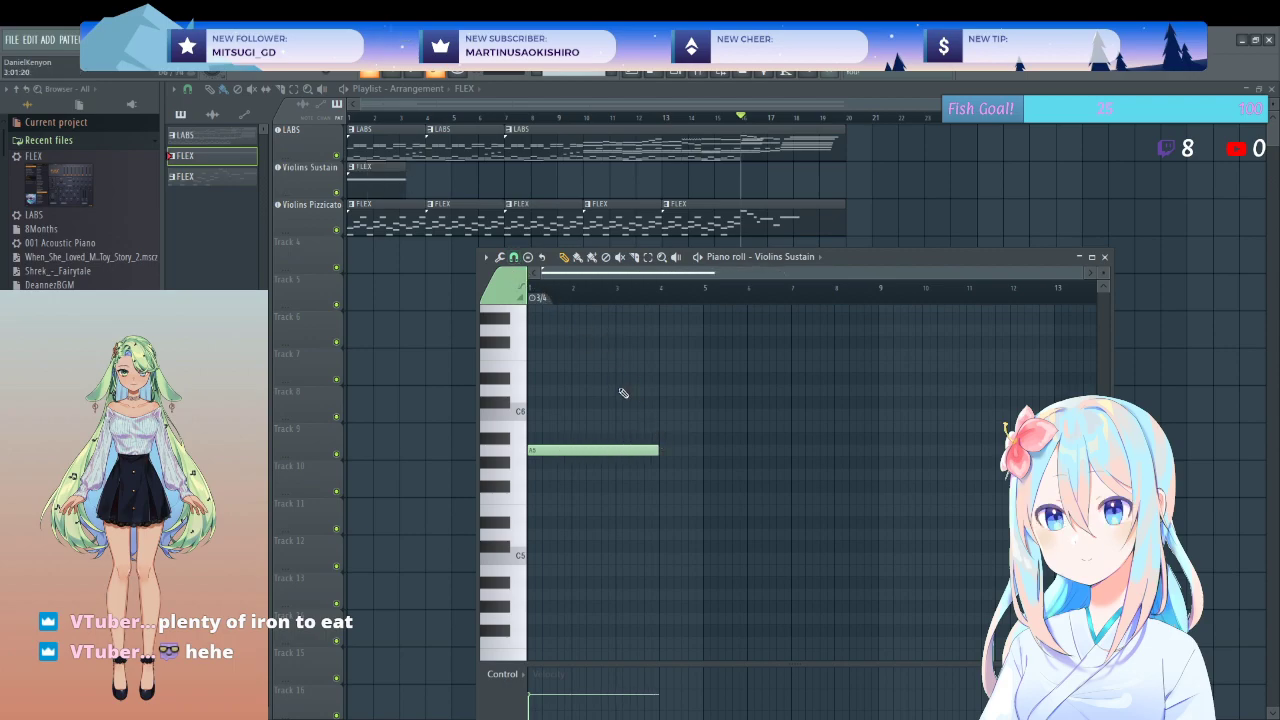
left_click_drag(657, 450, 628, 448)
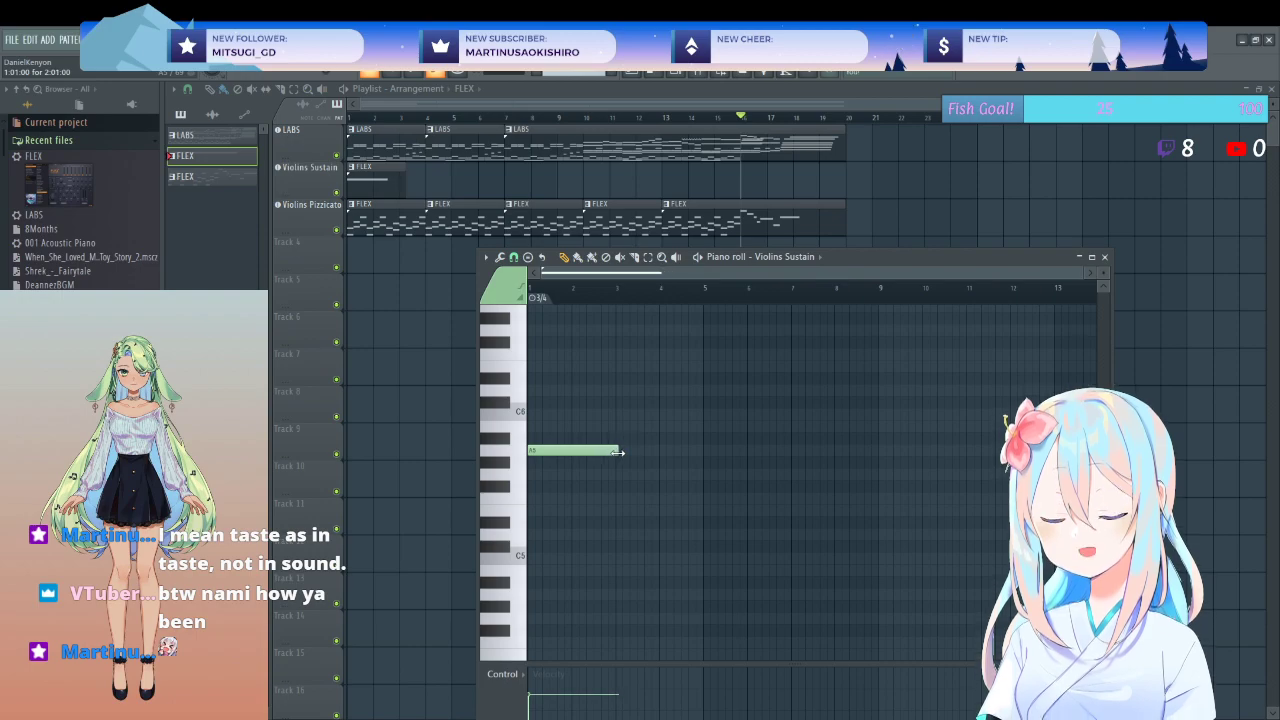
left_click_drag(626, 451, 658, 447)
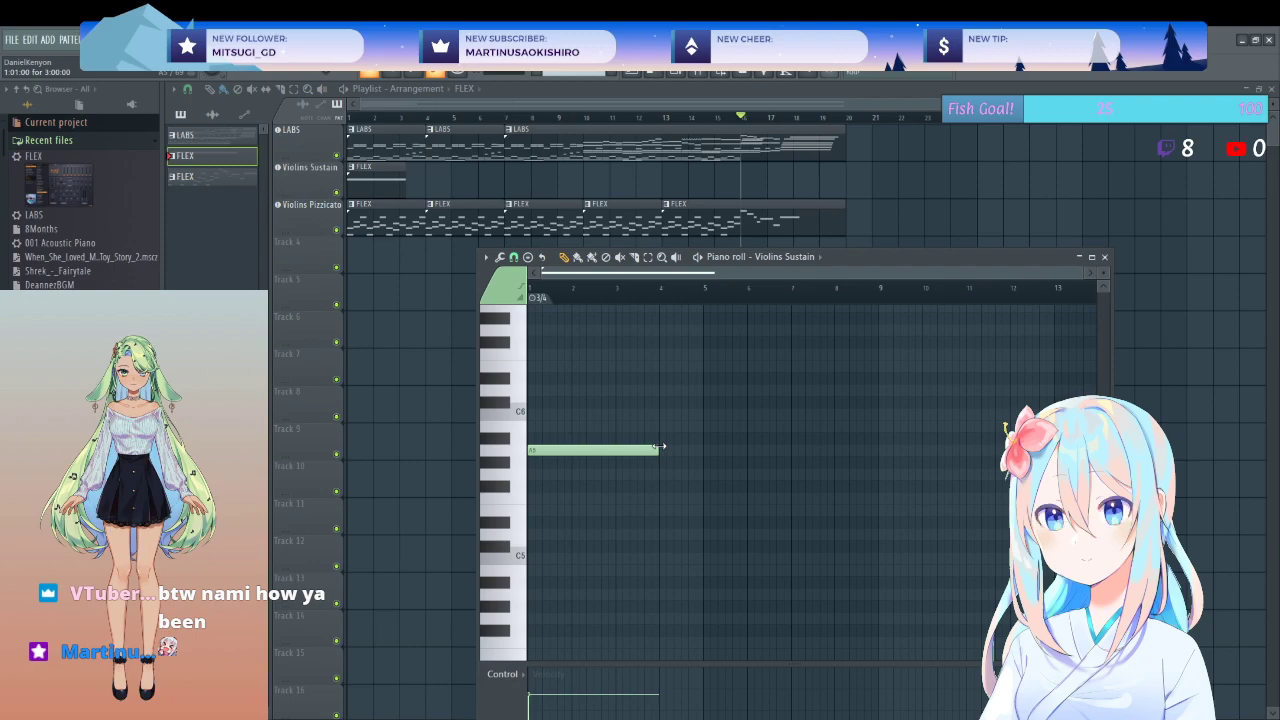
- Play the arrangement with the sustain pattern open and add a three-bar F5 starting at pattern bar 4
scroll(340, 190, "up", 3)
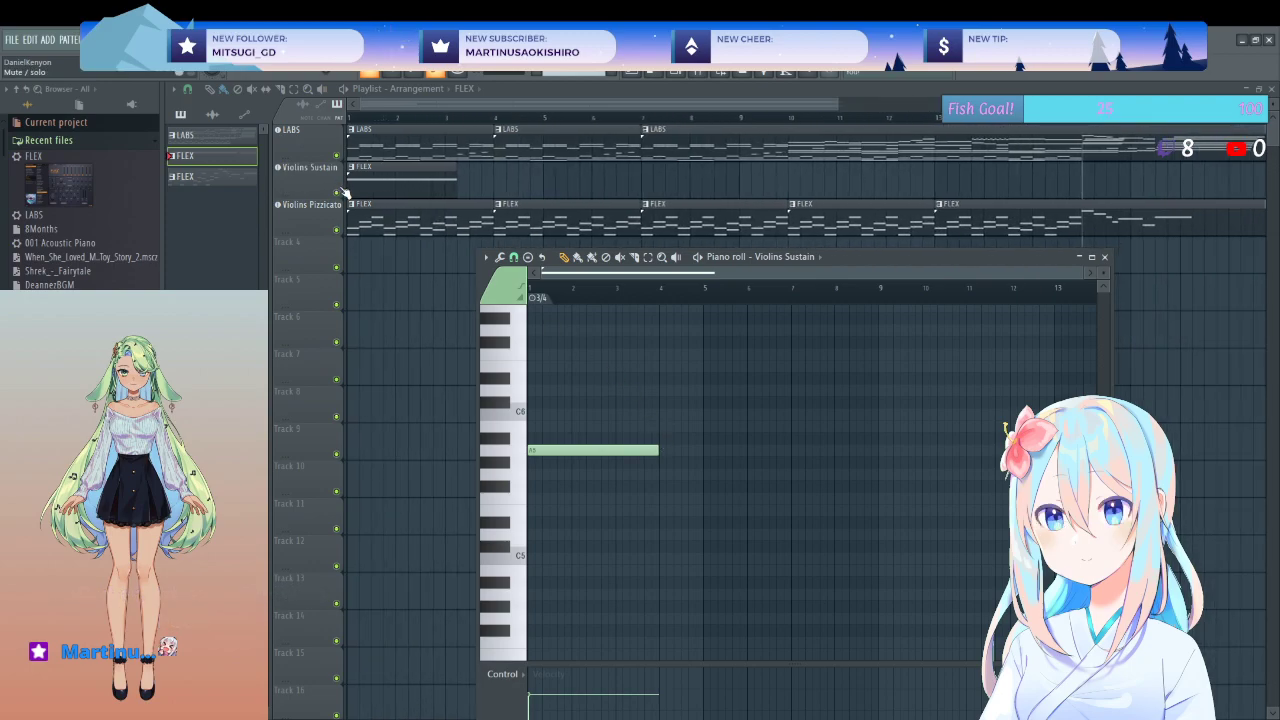
left_click(402, 192)
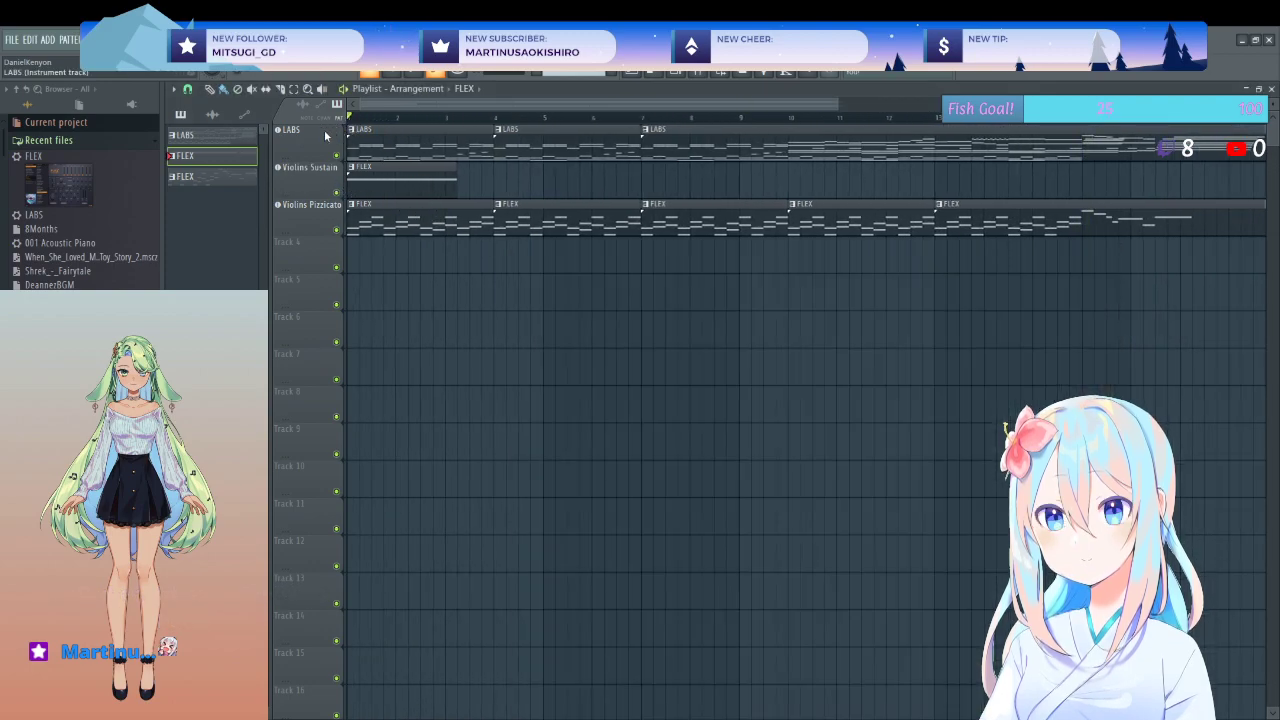
double_click(397, 186)
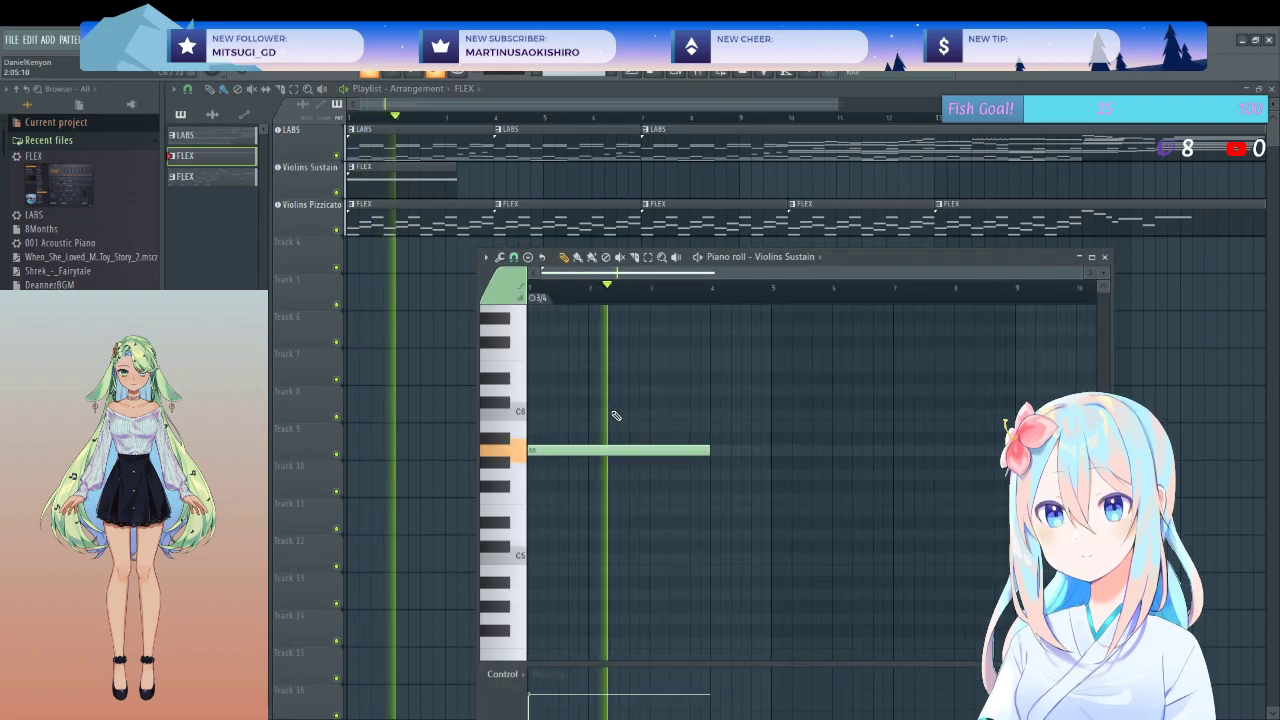
left_click(714, 475)
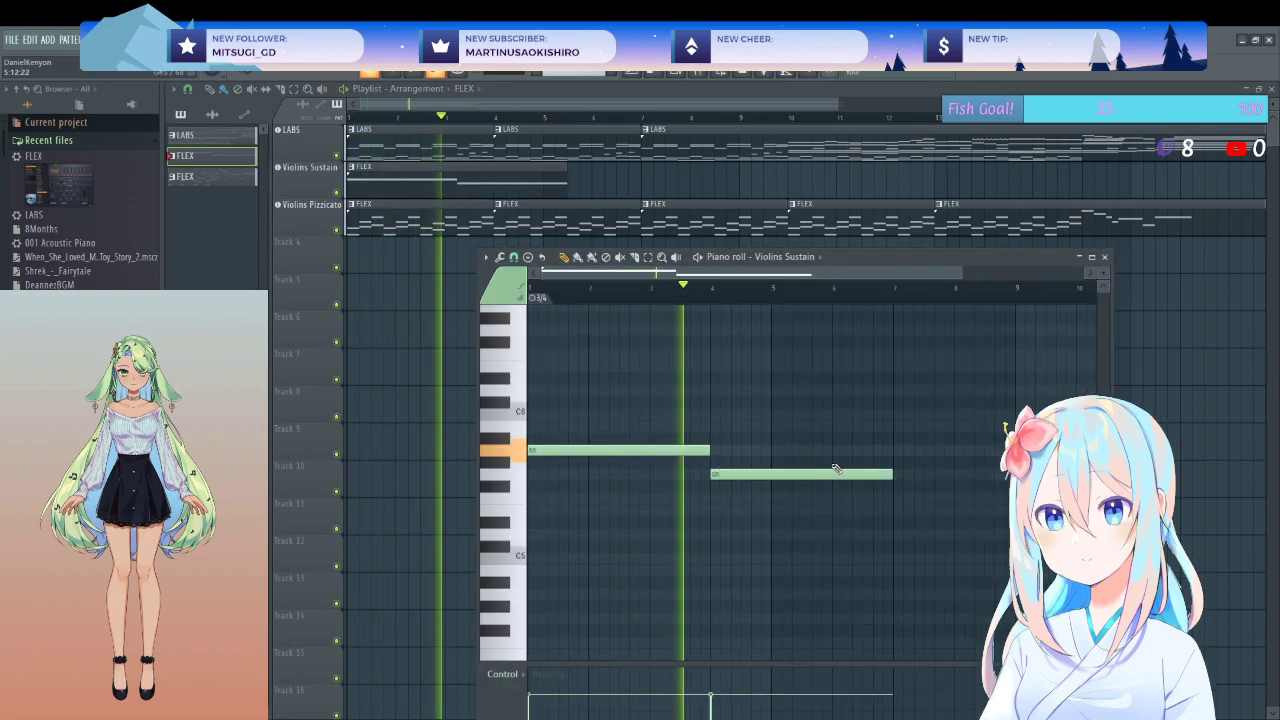
key("space")
left_click_drag(845, 474, 850, 500)
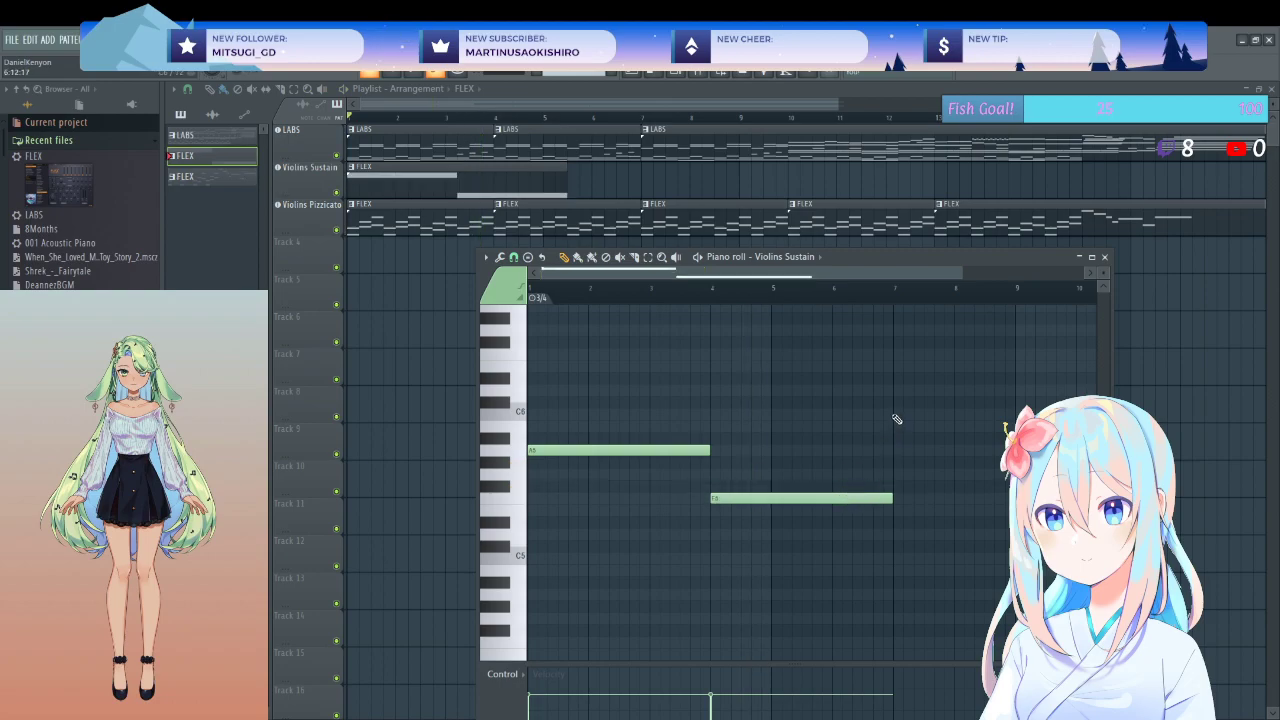
- Add a three-bar C6 at bar 7 and a three-bar A5 at bar 10, then close the sustain piano roll
left_click(897, 416)
key("space")
scroll(640, 455, "down", 2)
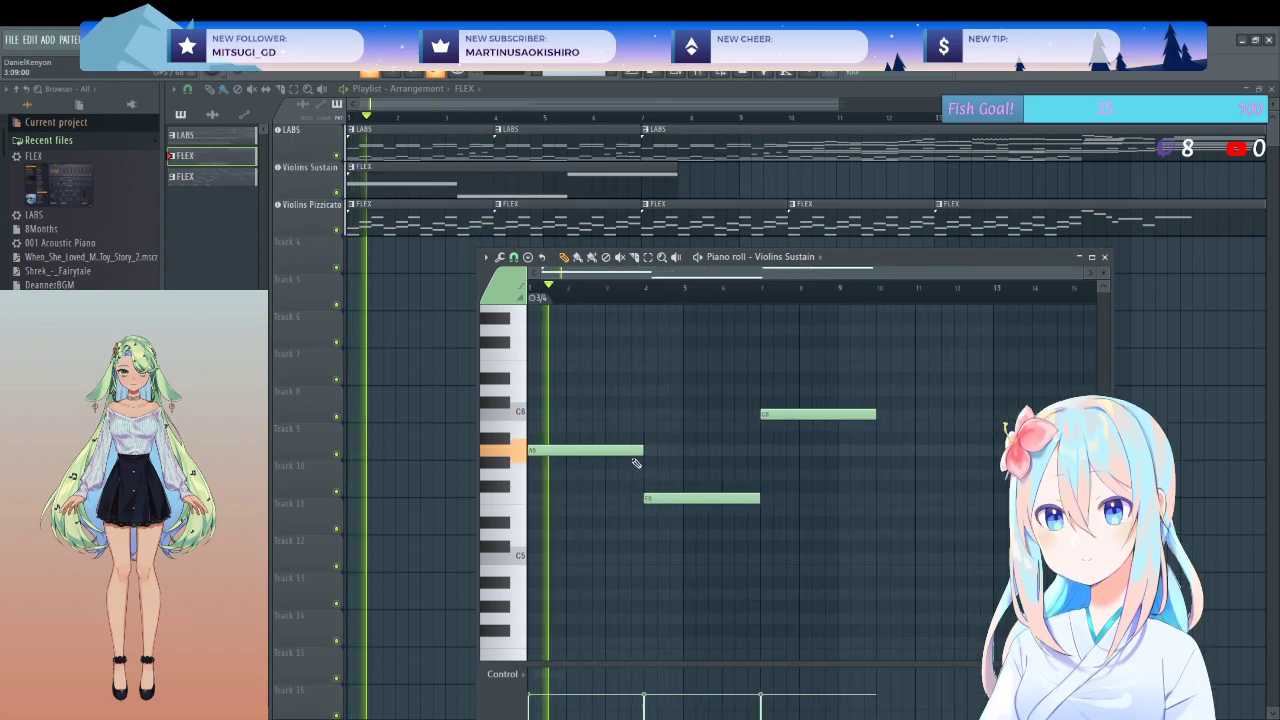
left_click(880, 450)
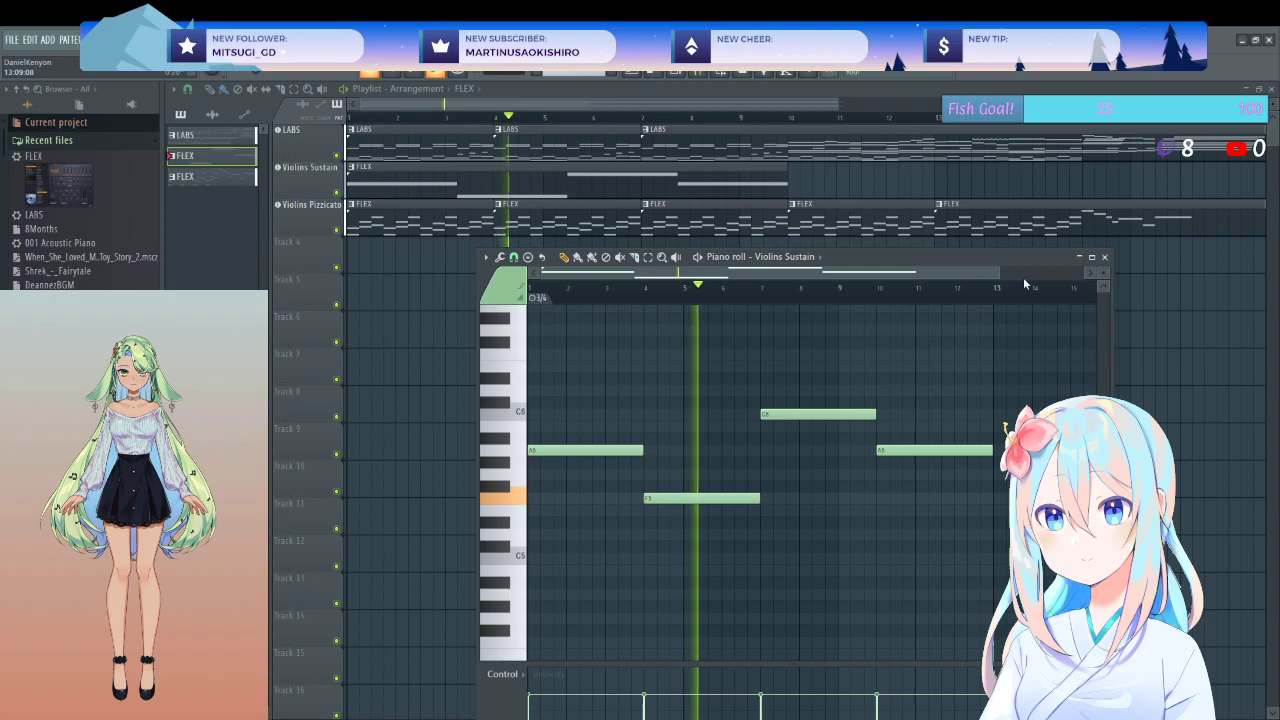
left_click(1106, 259)
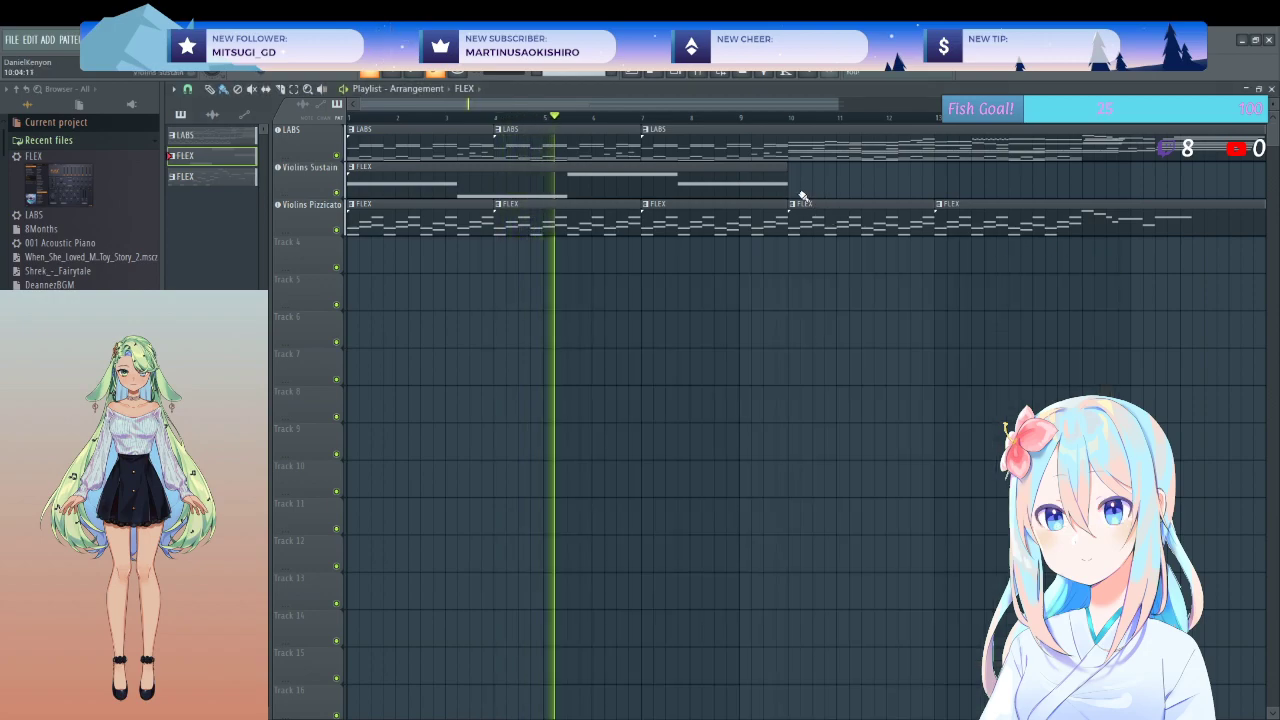
- Place a second Violins Sustain clip on its track at playlist bar 10, directly after the first
left_click(800, 190)
right_click(818, 190)
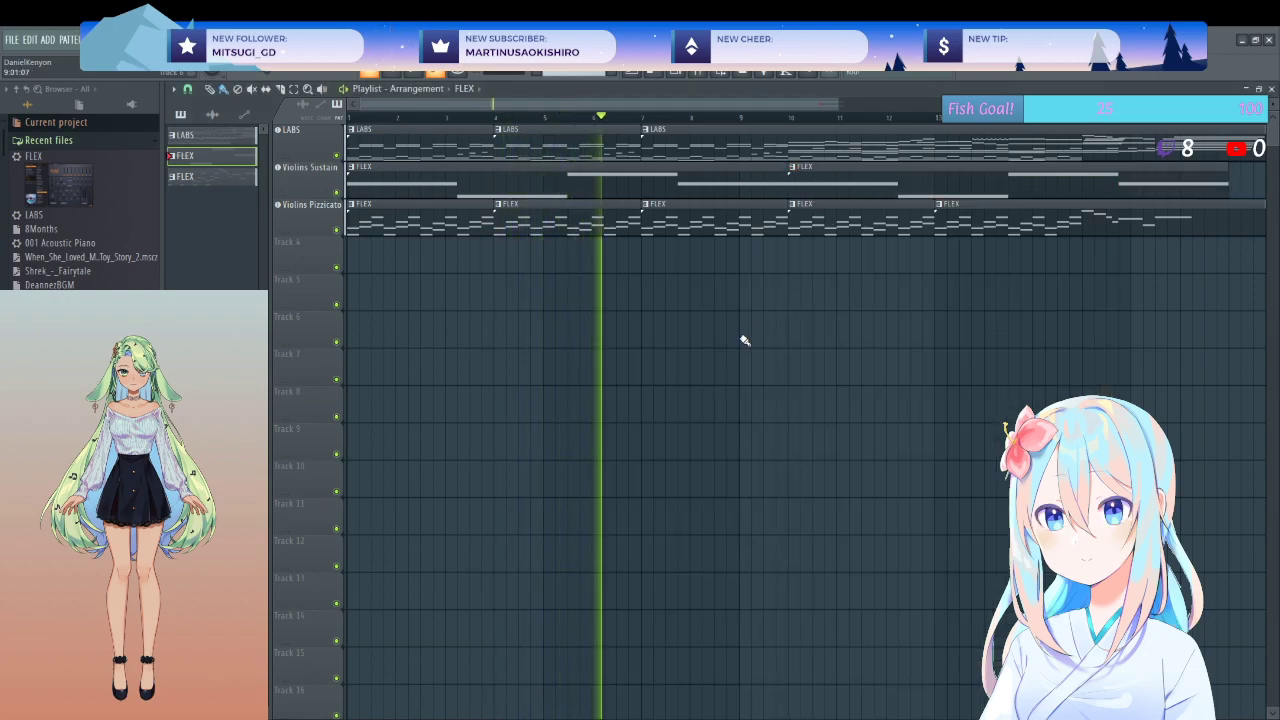
scroll(709, 358, "down", 3)
scroll(651, 343, "up", 4)
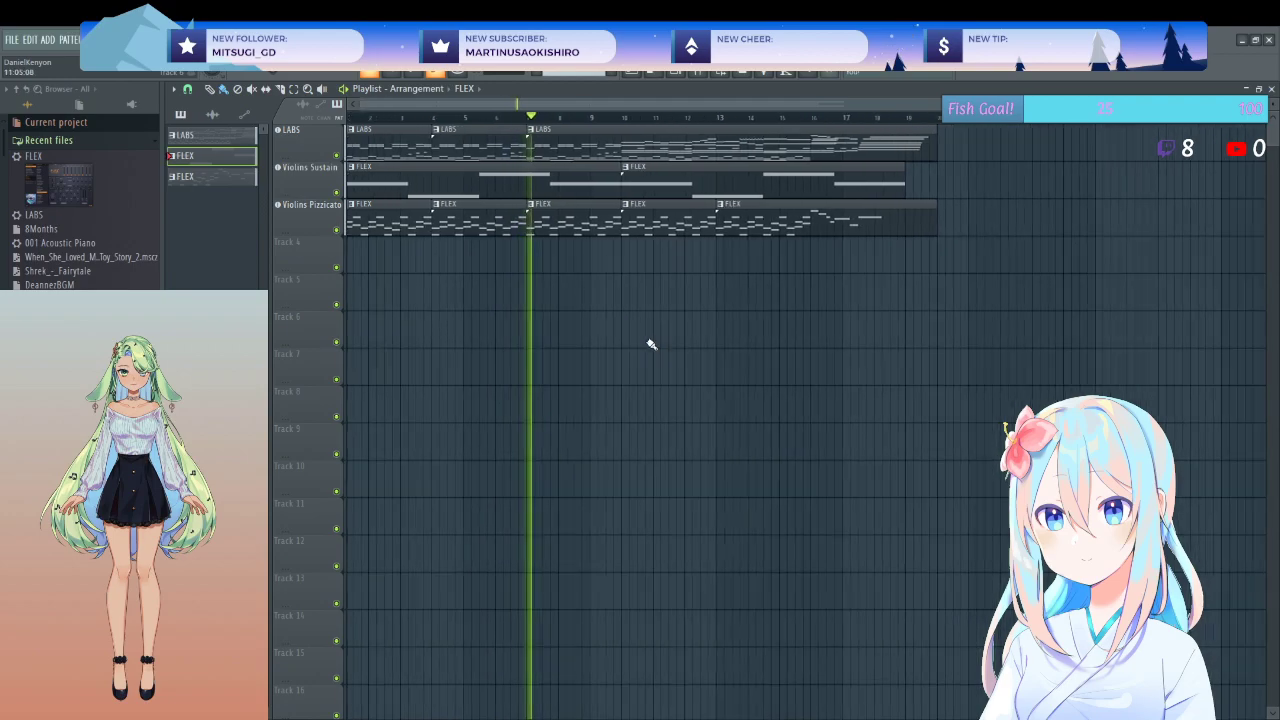
- Reopen the sustain pattern and try harmony notes: C6 from bar 2 above the first A5, and A5 from bar 5 above F5
double_click(526, 186)
scroll(696, 349, "down", 2)
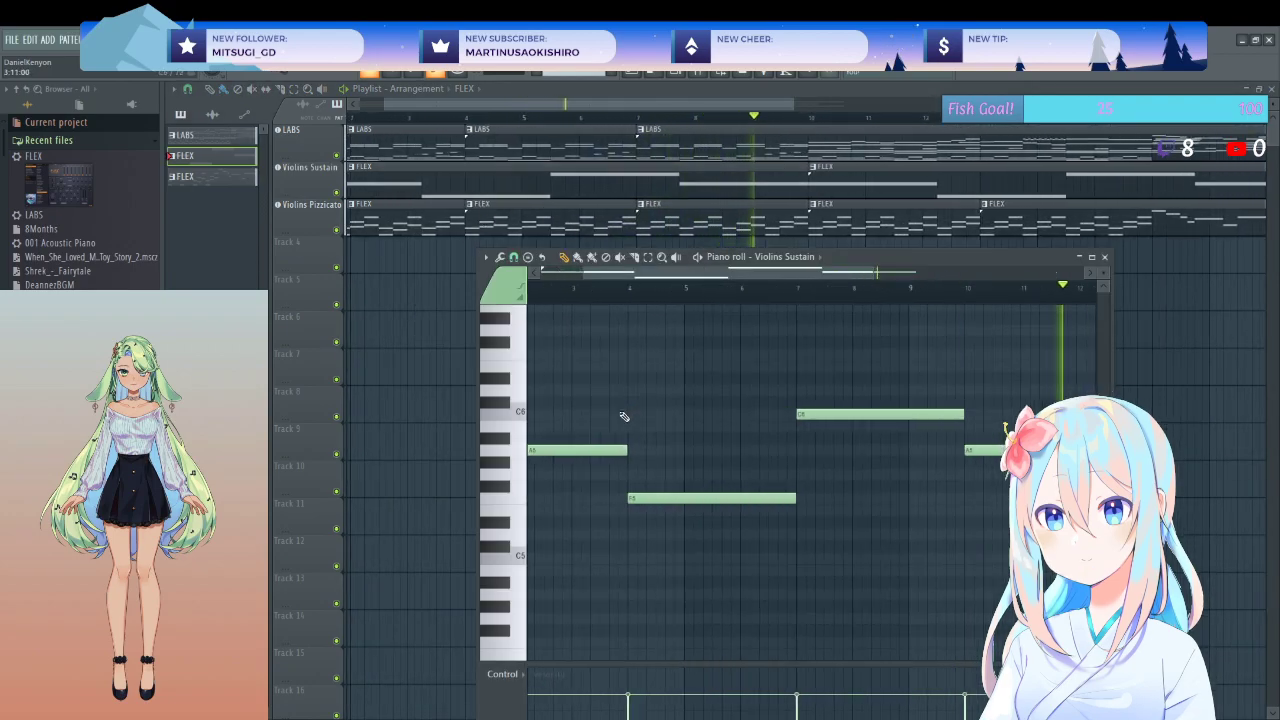
left_click(579, 414)
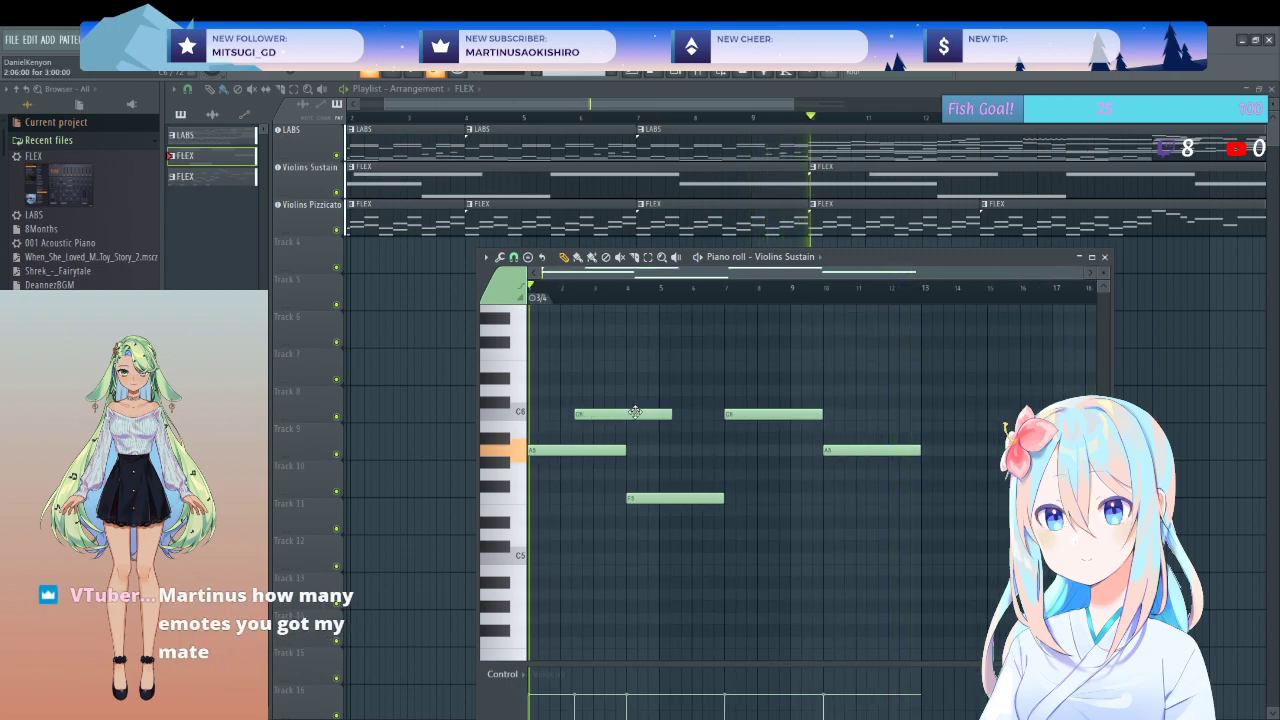
left_click_drag(666, 414, 626, 414)
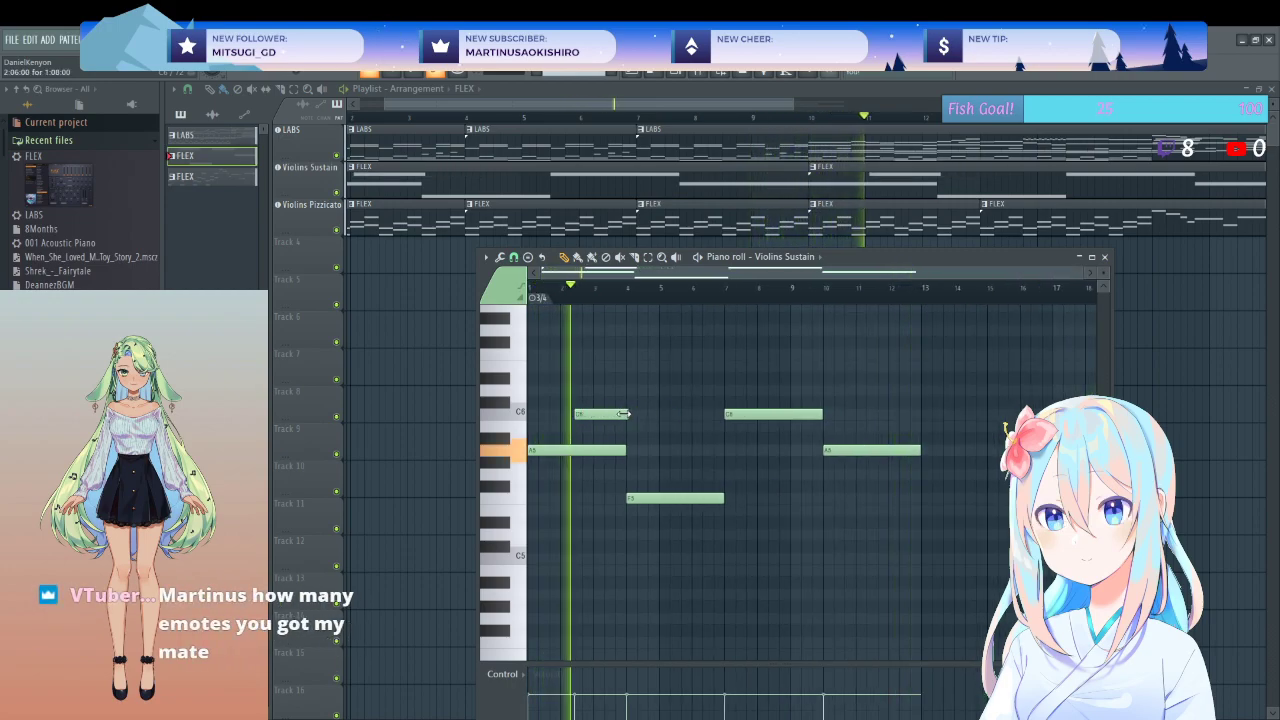
left_click(688, 449)
left_click_drag(693, 447, 690, 447)
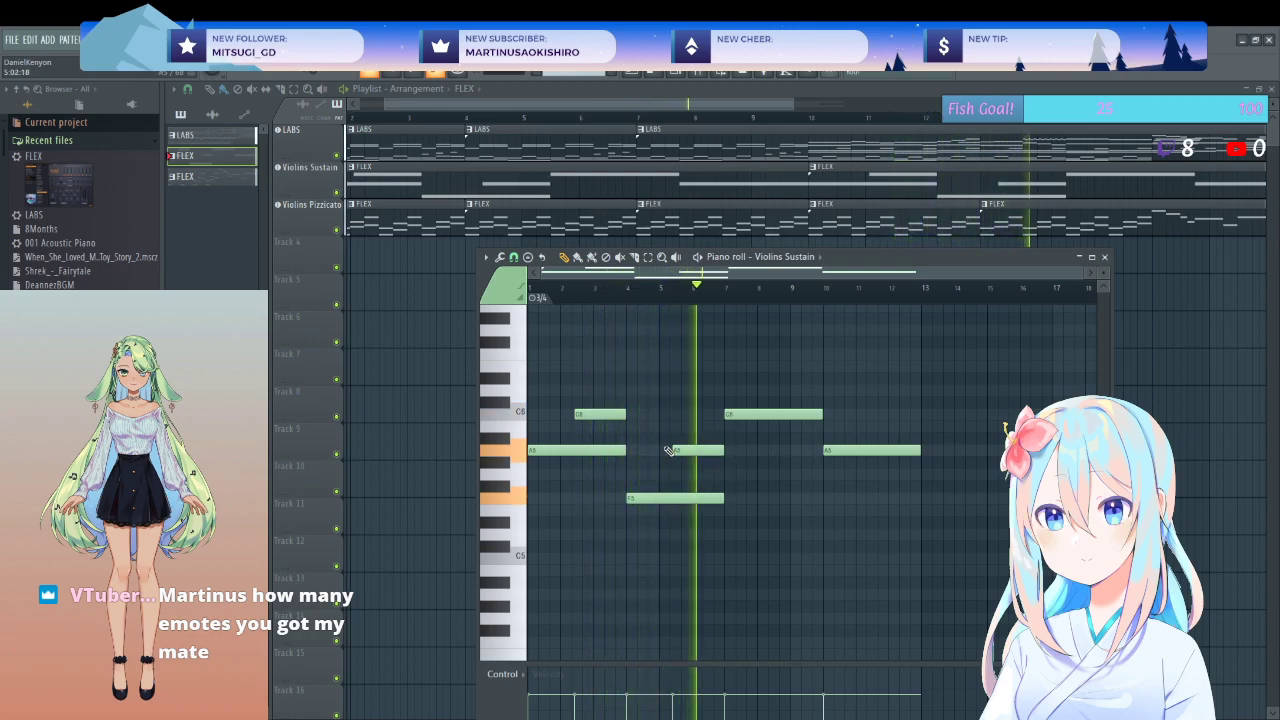
- Adjust the harmony C6 and A5 to start midway through bars 2 and 5 and end with their long notes
scroll(648, 452, "up", 3)
key("space")
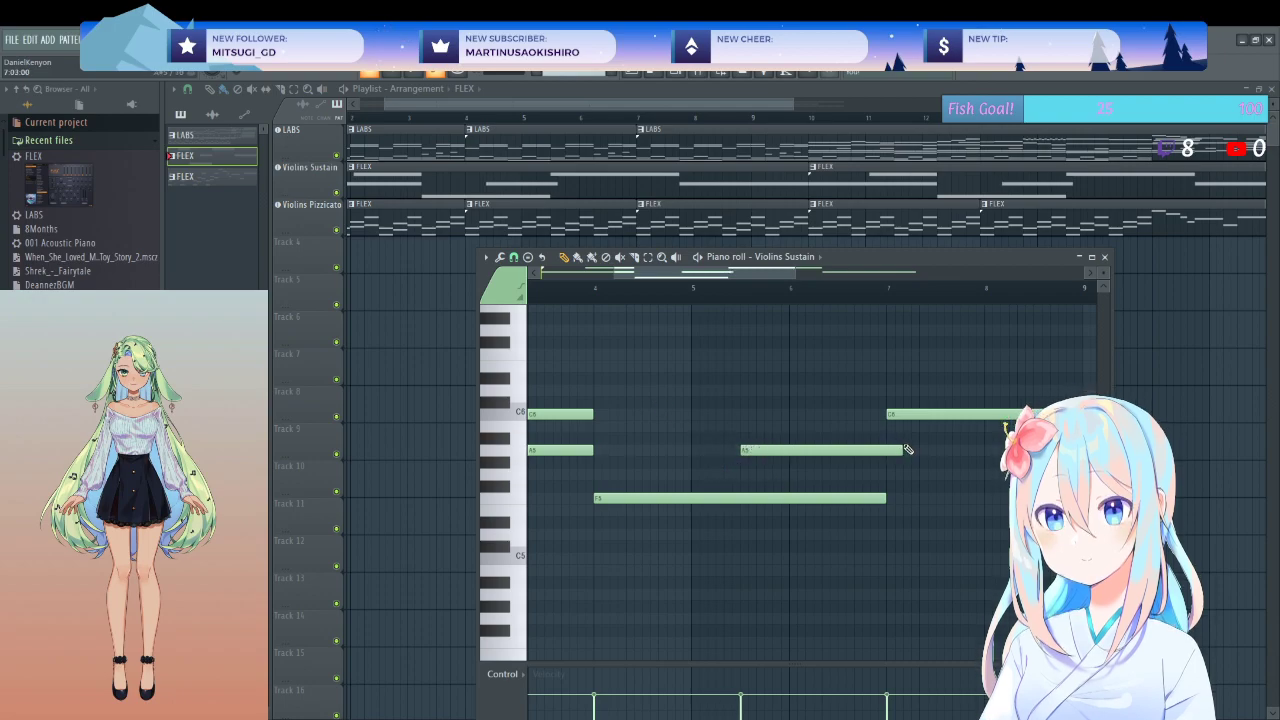
scroll(860, 452, "down", 5)
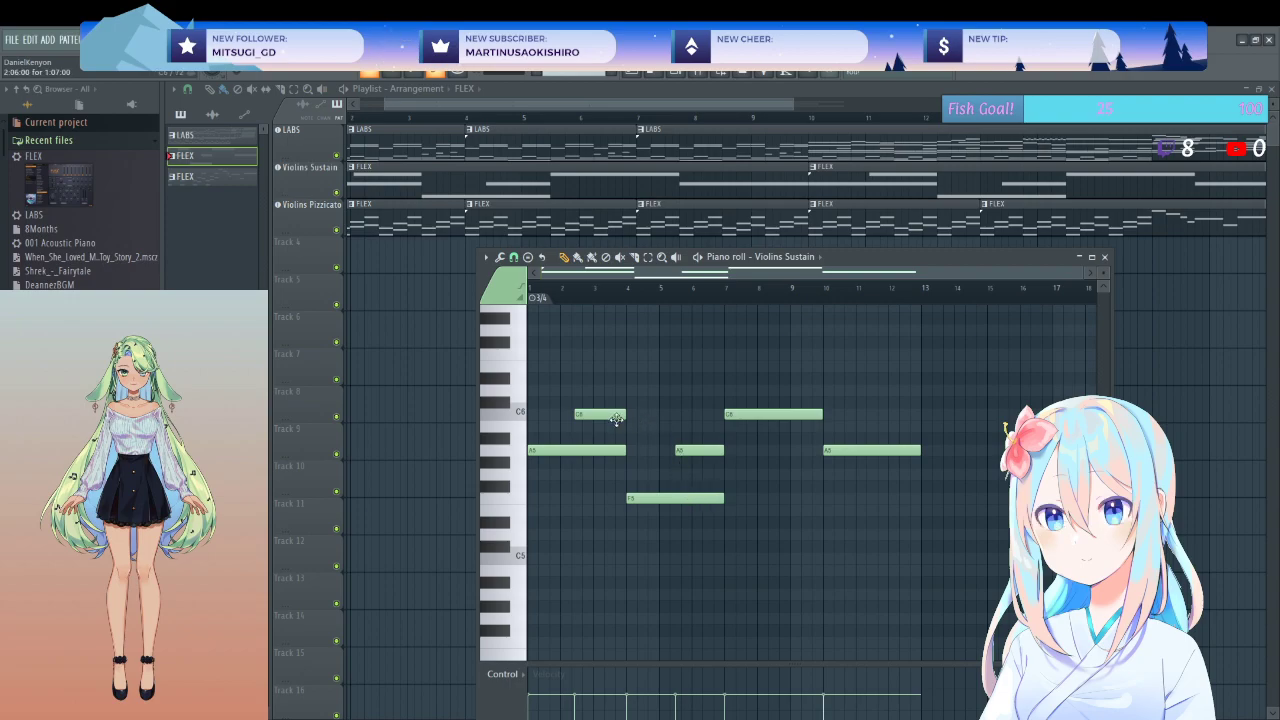
scroll(596, 417, "up", 4)
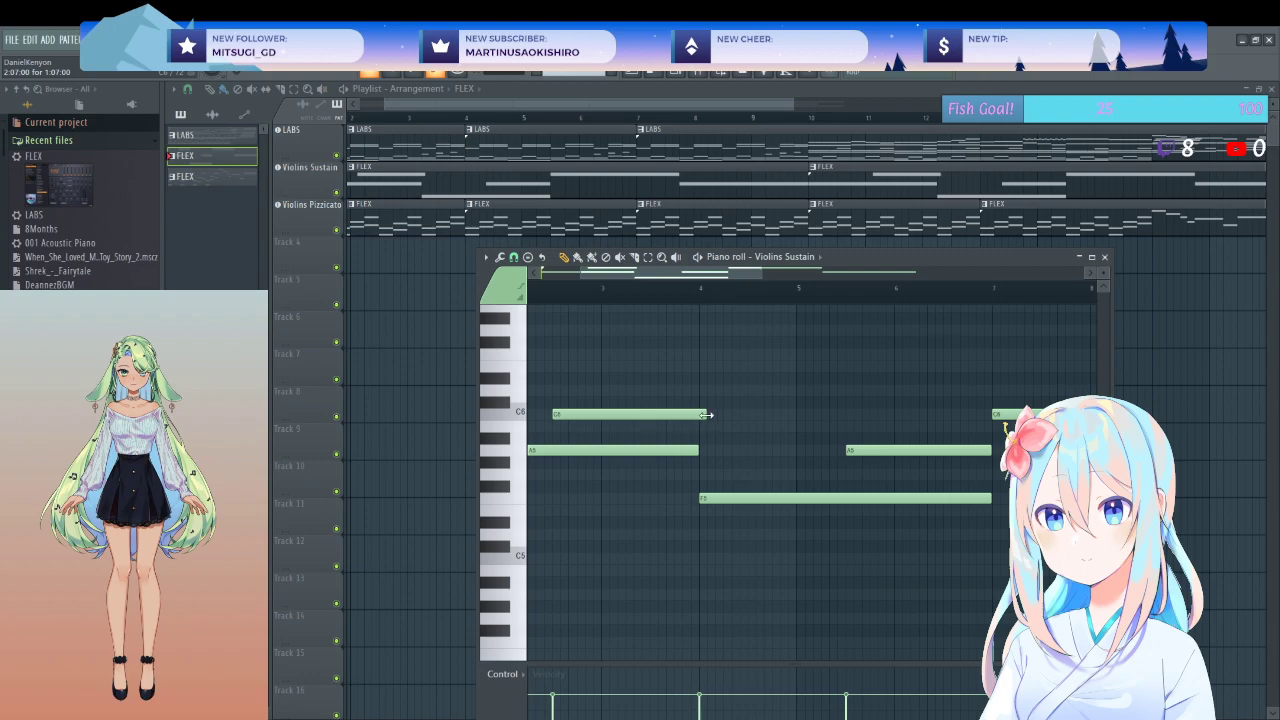
scroll(675, 435, "down", 4)
key("space")
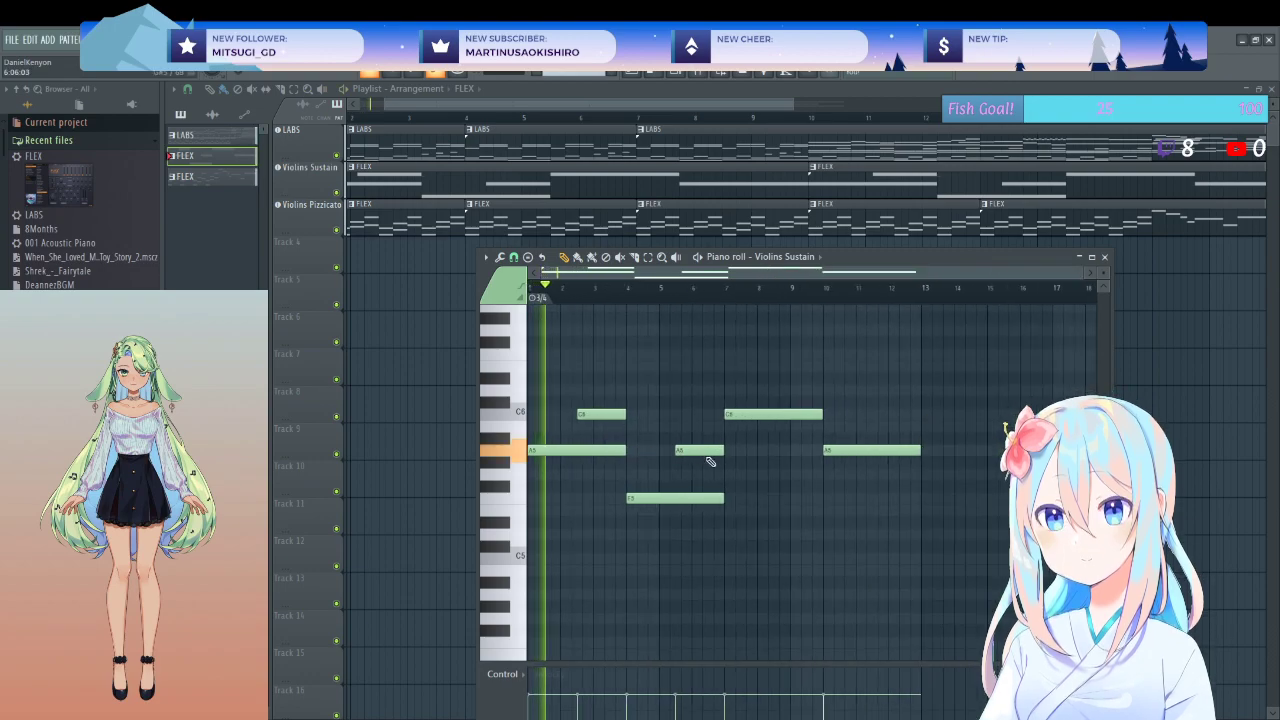
- Try one-and-a-half-bar harmony notes midway through bars 8 and 11, A5 below C6 and C6 above A5, during playback
left_click(772, 450)
left_click_drag(772, 450, 782, 451)
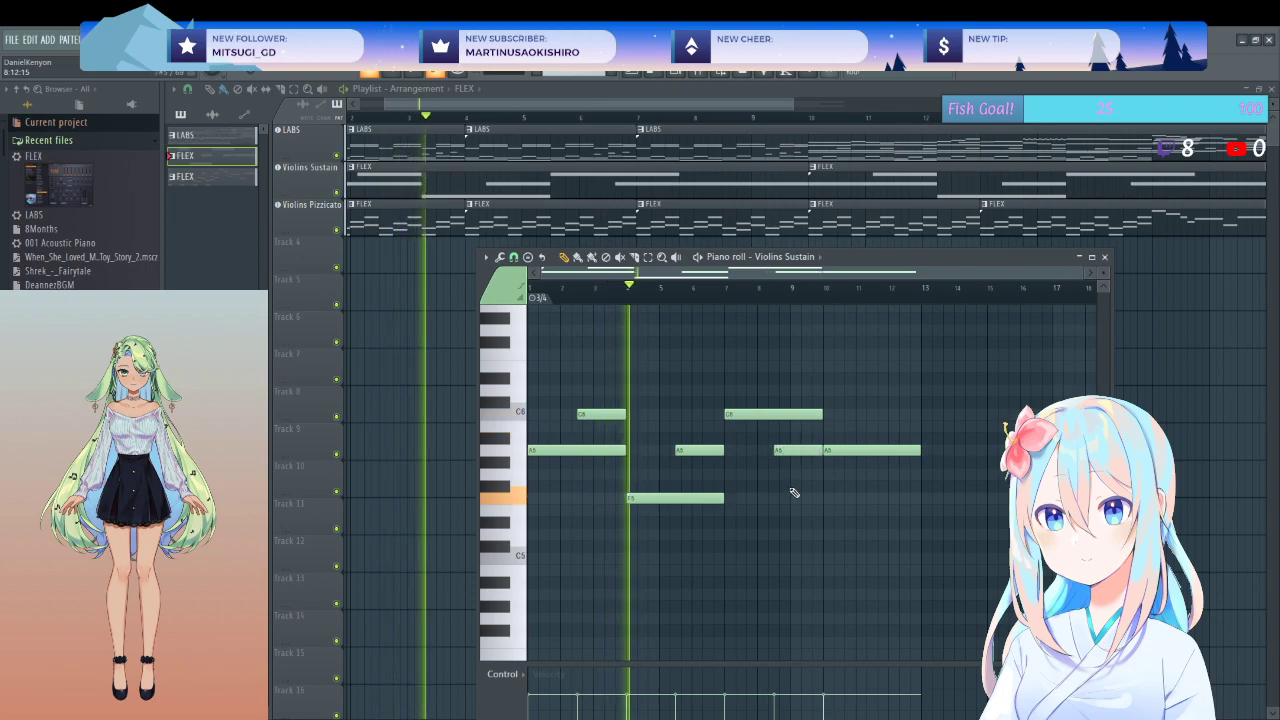
left_click(884, 416)
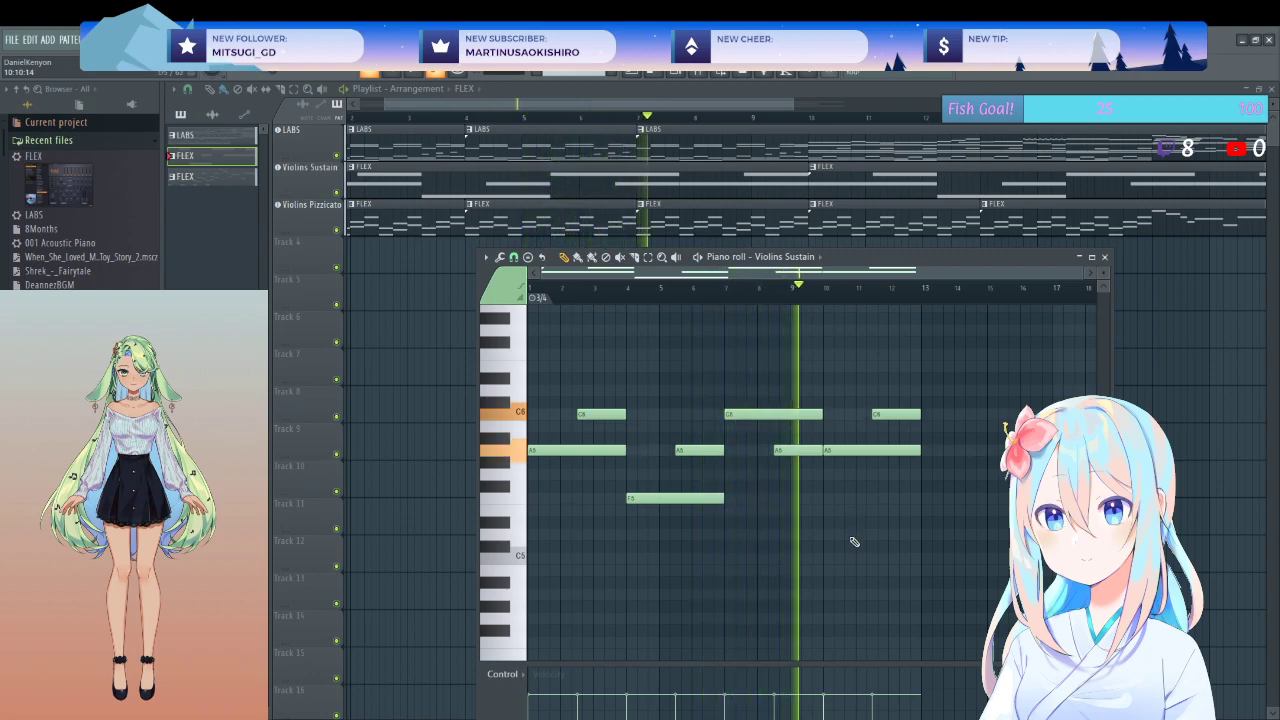
key("space")
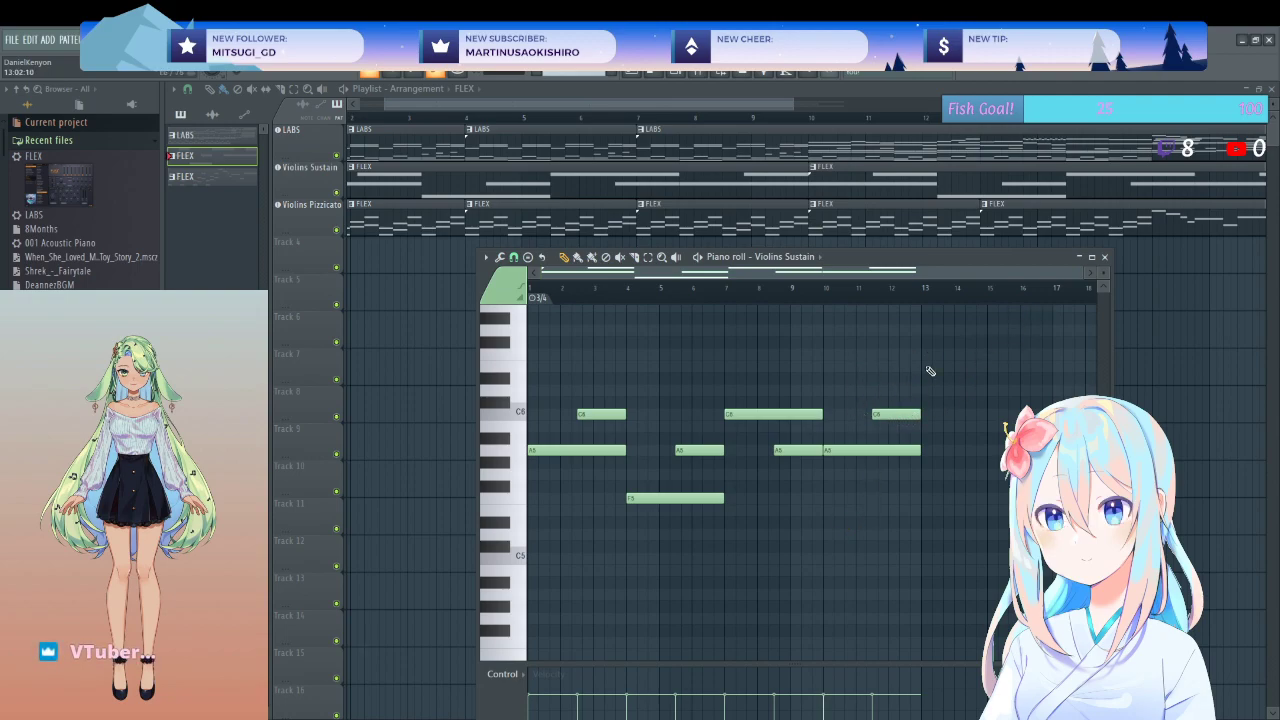
- Delete the four short harmony notes, leaving only the three-bar sustained notes, and play the pattern back
left_click_drag(924, 362, 544, 558)
left_click(549, 536)
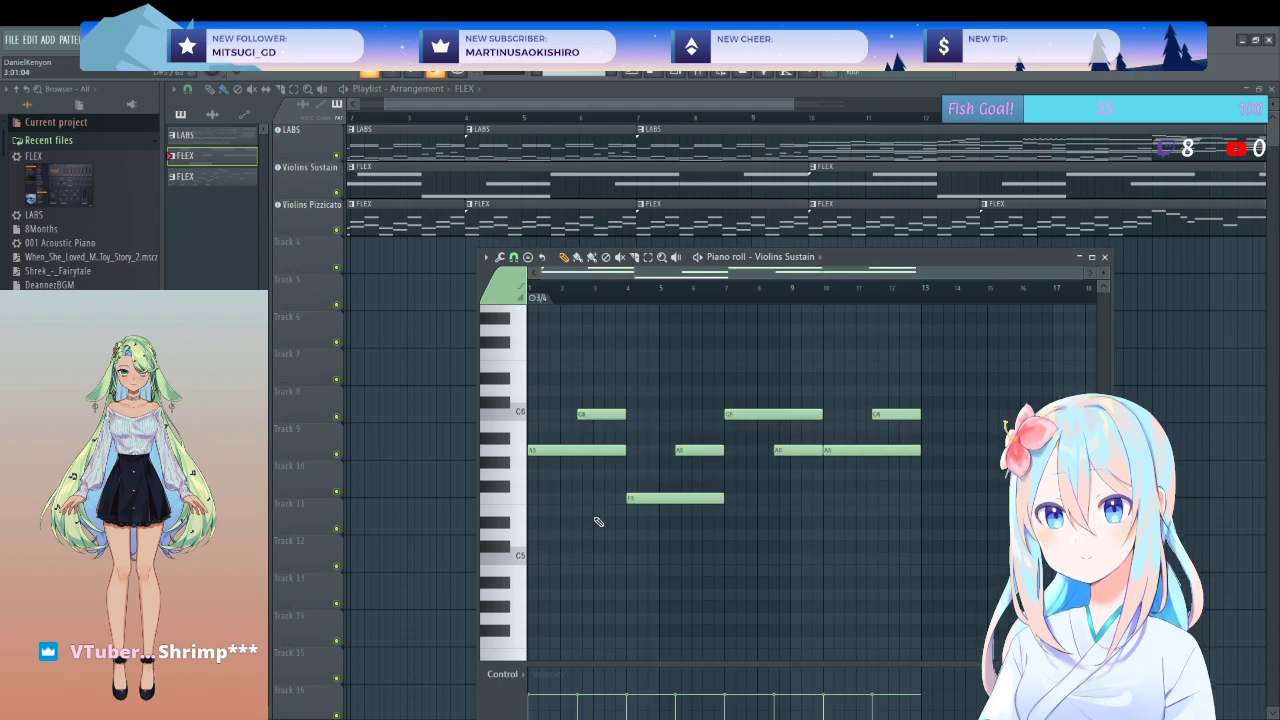
right_click(694, 451)
right_click(605, 414)
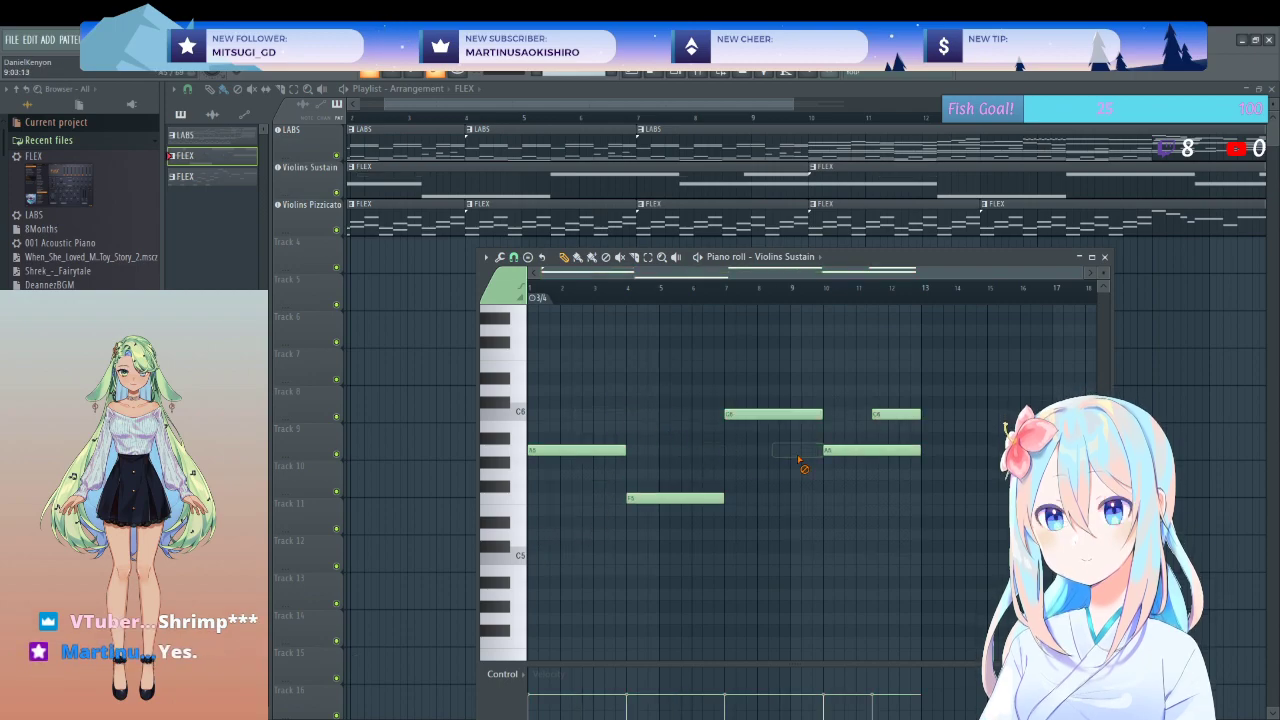
key("space")
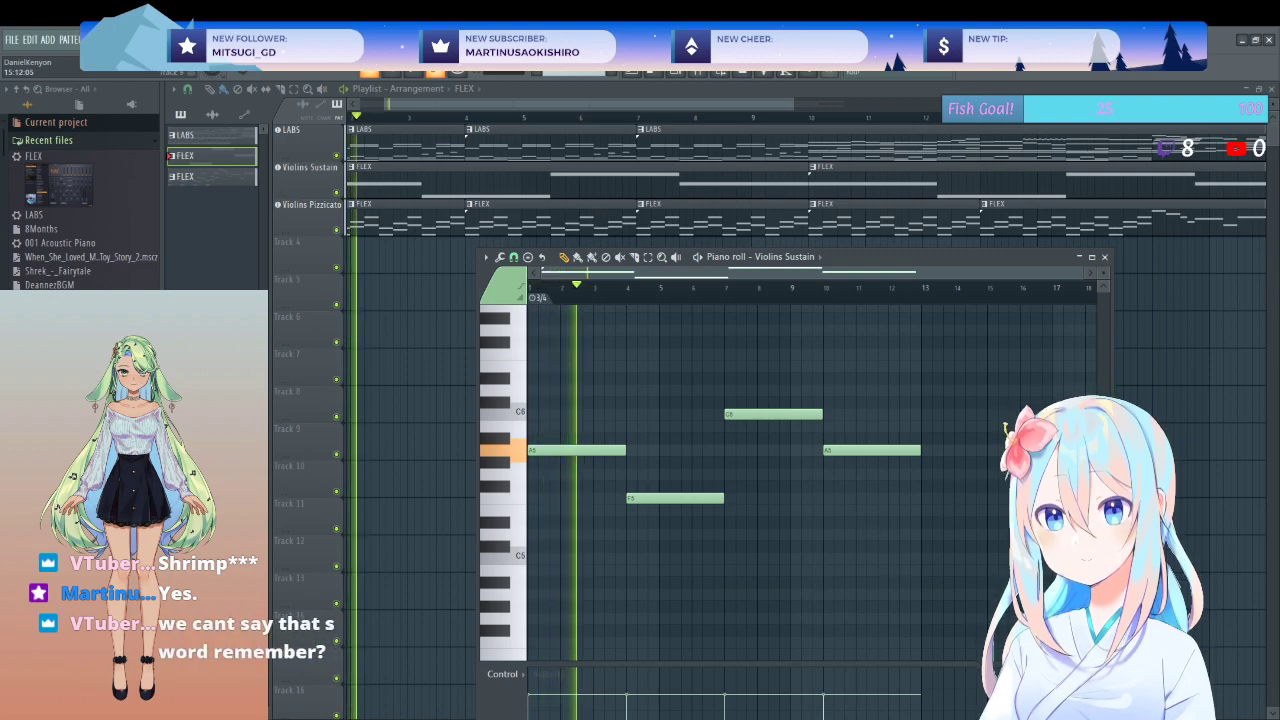
key("space")
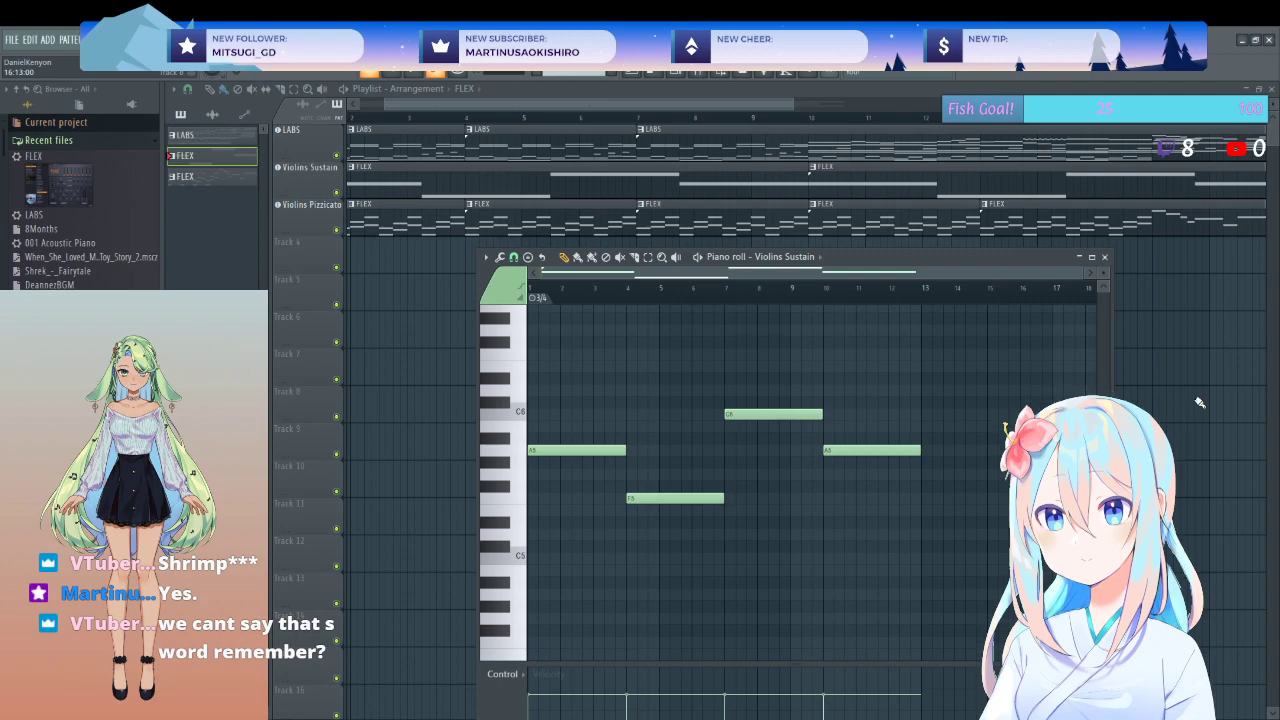
- Close the sustain piano roll and add a new FLEX instrument on playlist Track 4
left_click(1105, 258)
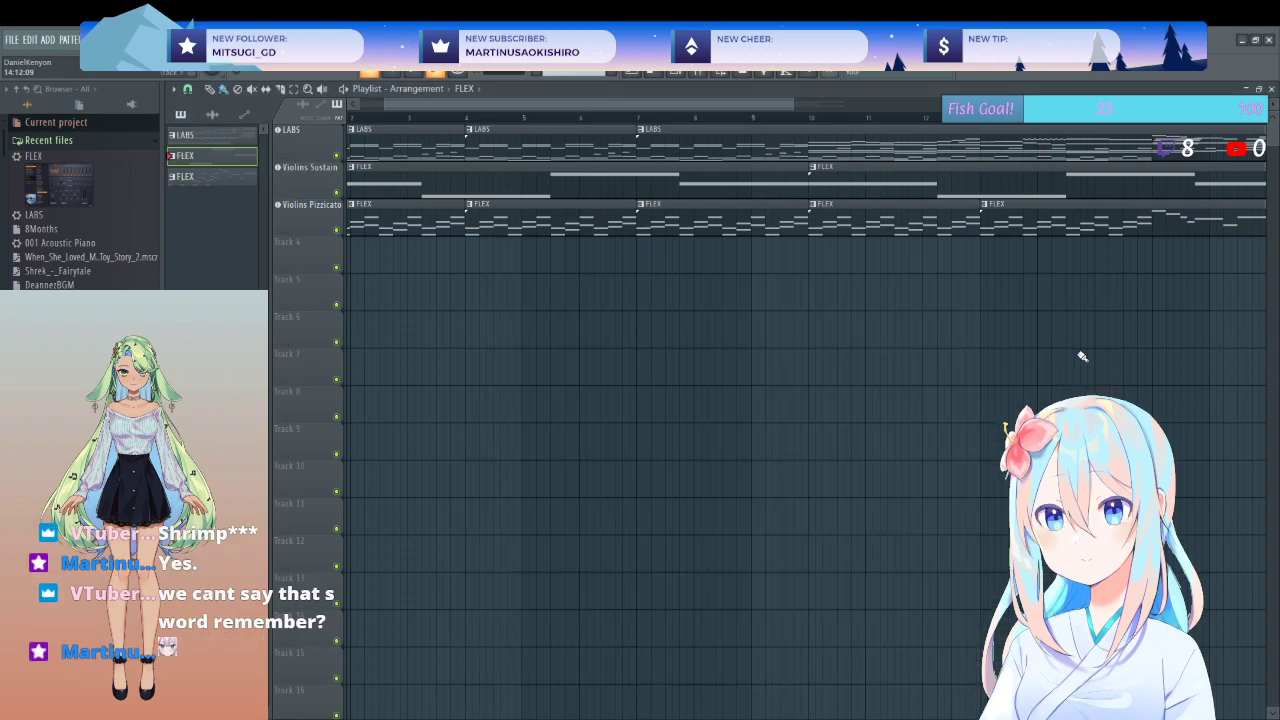
scroll(709, 320, "down", 2)
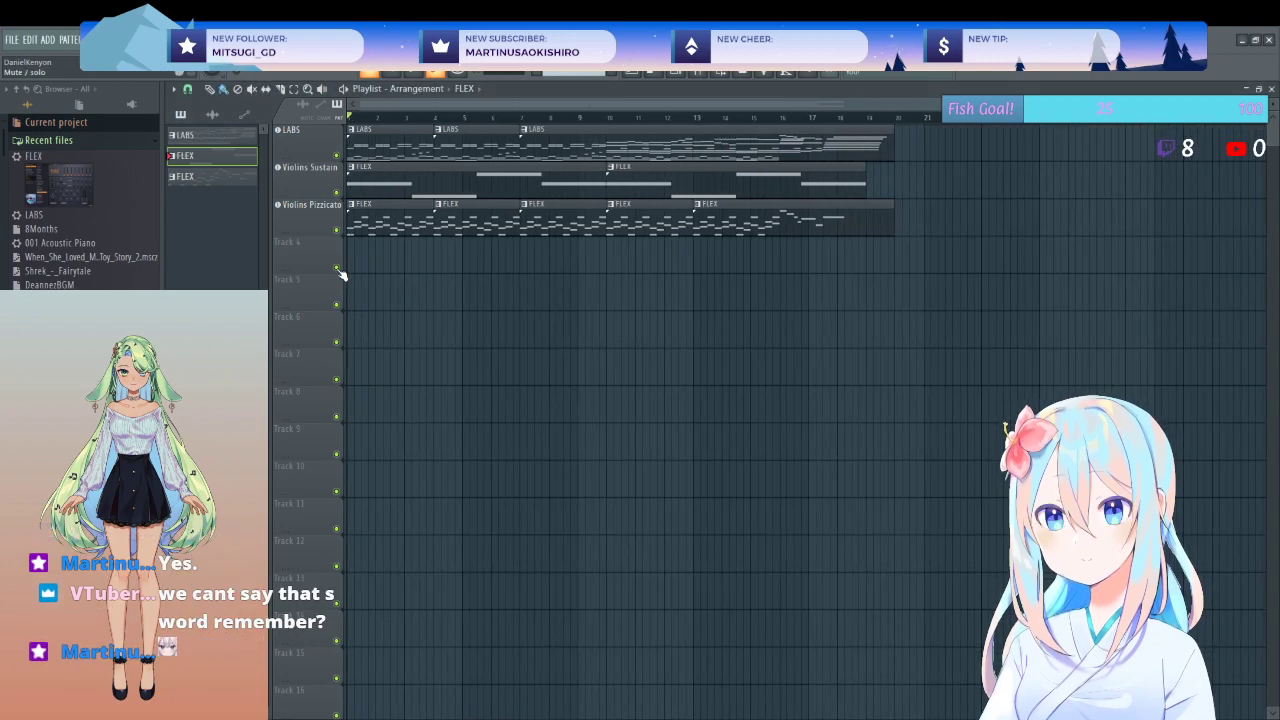
left_click_drag(60, 182, 68, 188)
left_click_drag(308, 256, 313, 258)
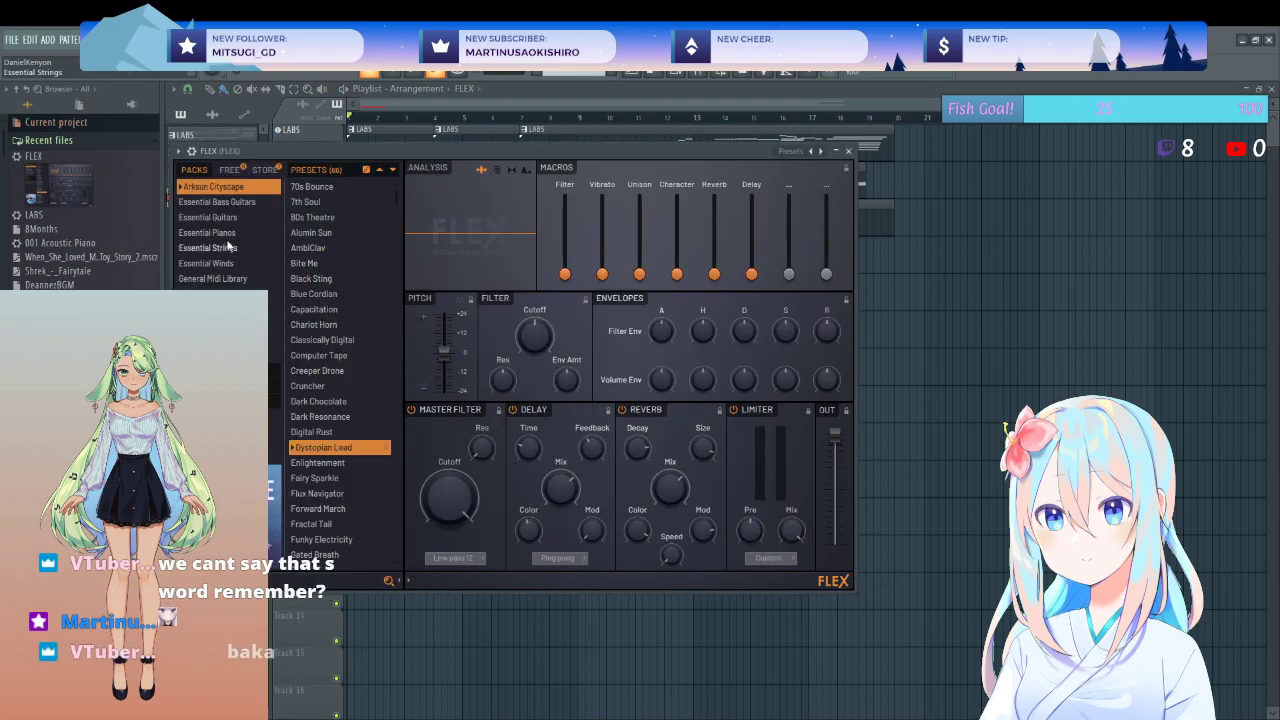
- Load the Violas Sustain preset from the Essential Strings pack into the new FLEX instrument and close its window
left_click(208, 247)
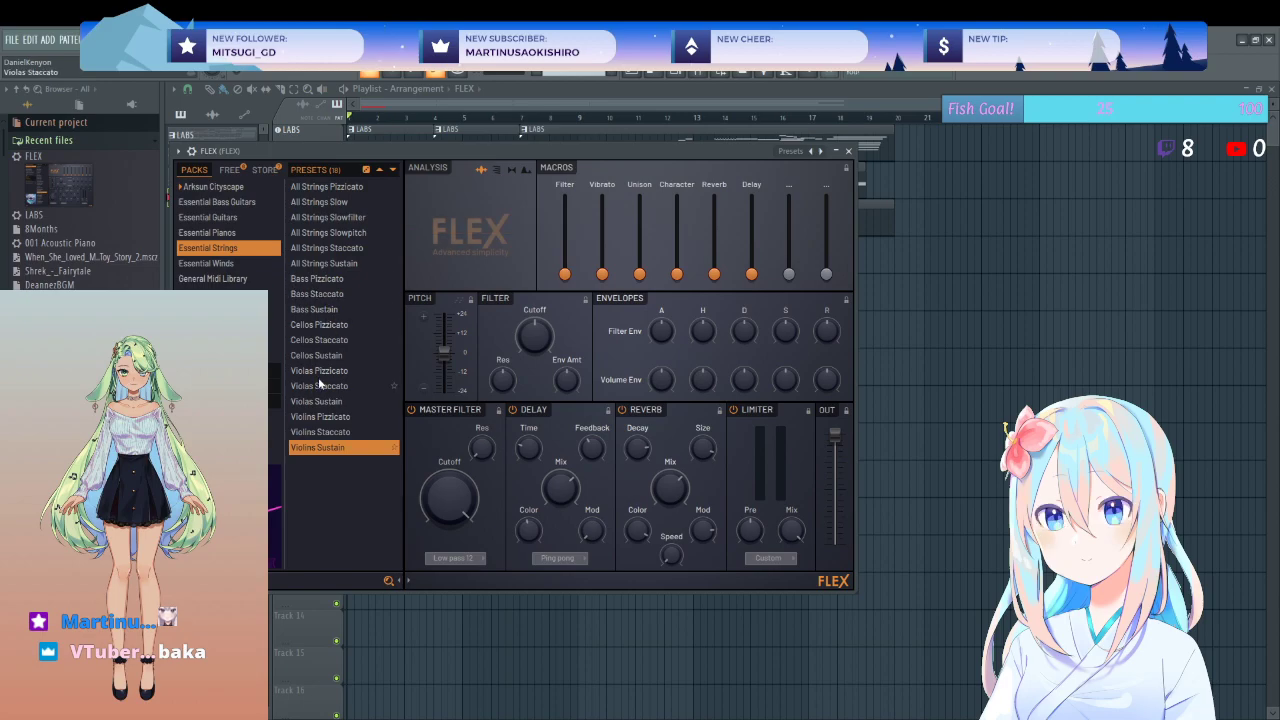
left_click(343, 400)
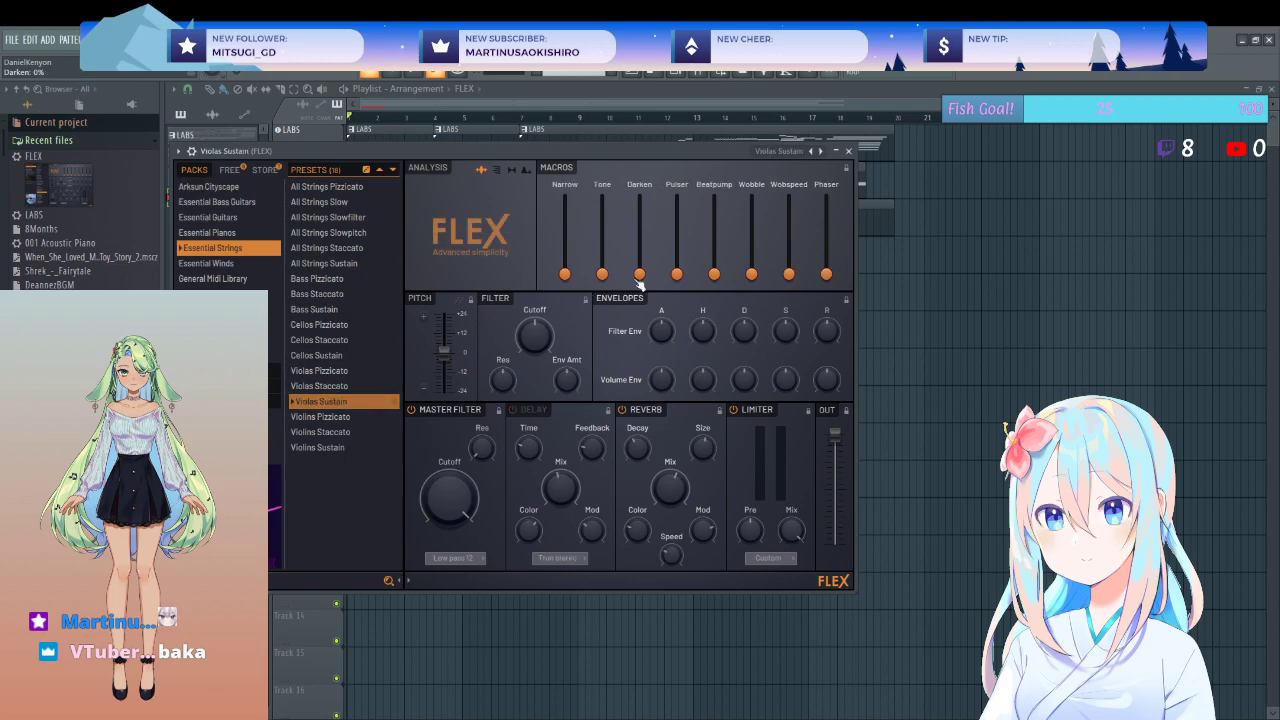
left_click(849, 151)
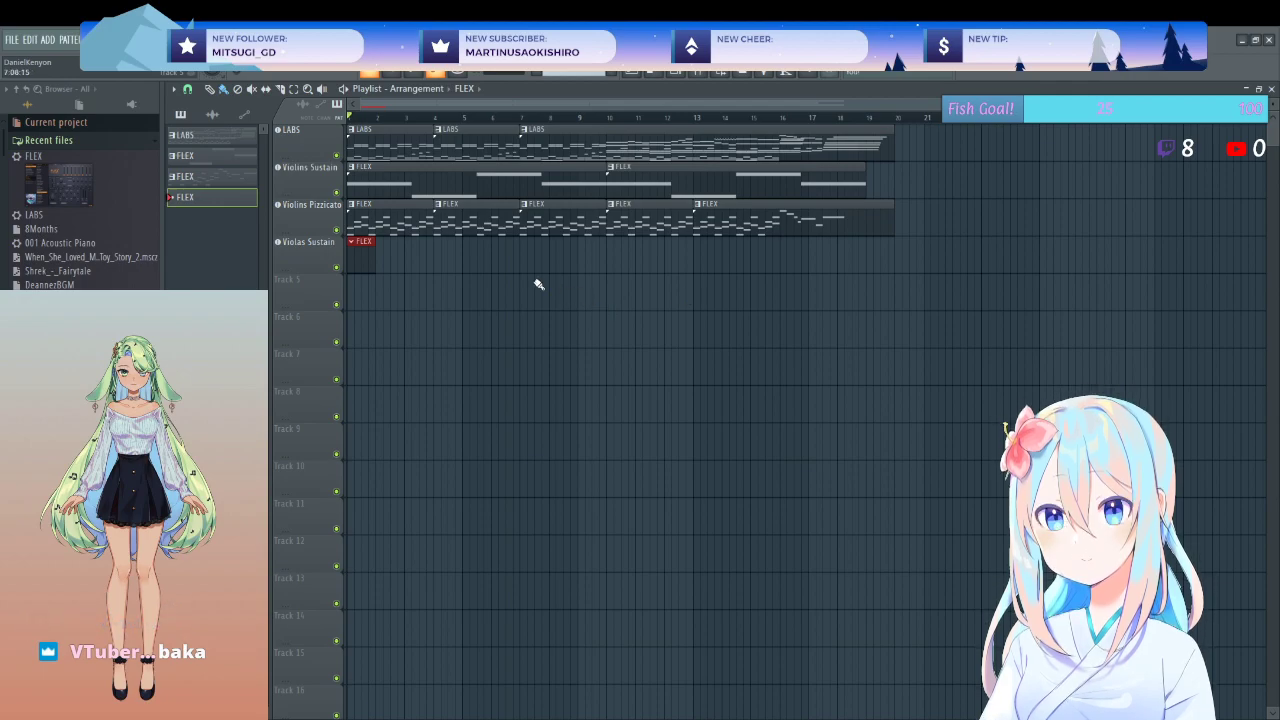
- Start the Violas Sustain pattern in 3/4 with a three-bar C5 note at bar 1
double_click(365, 264)
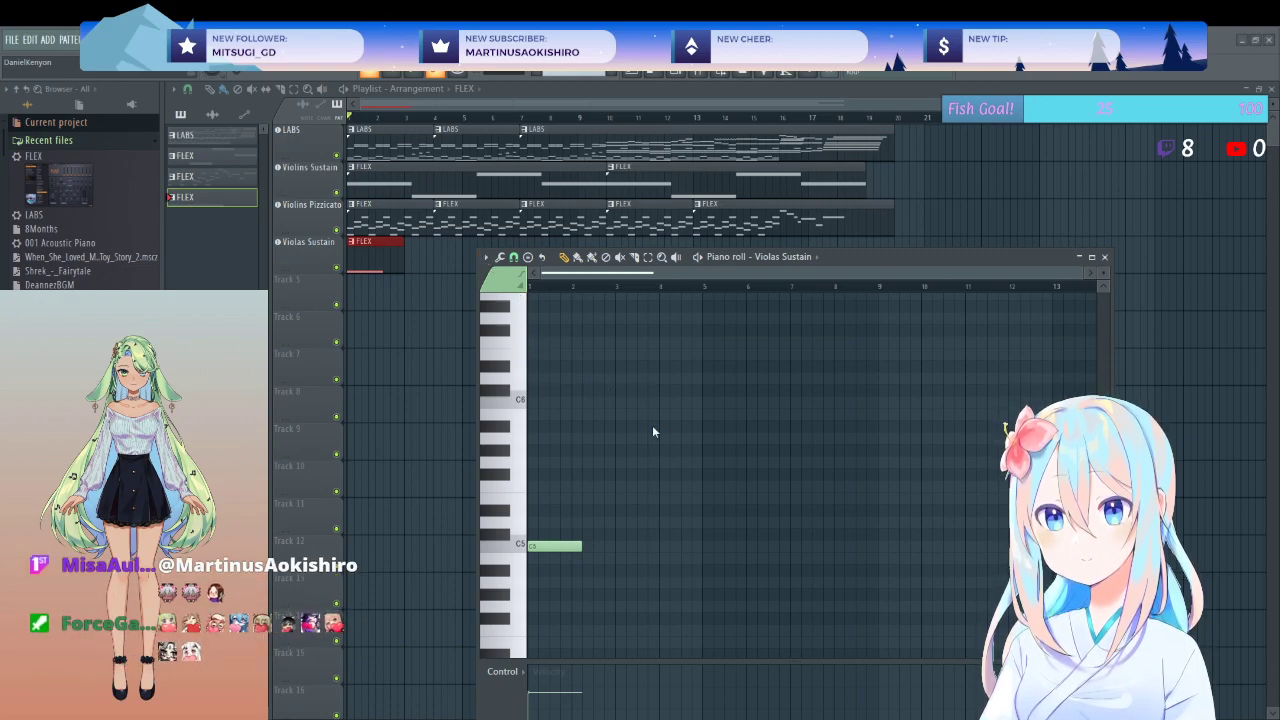
scroll(665, 400, "down", 1)
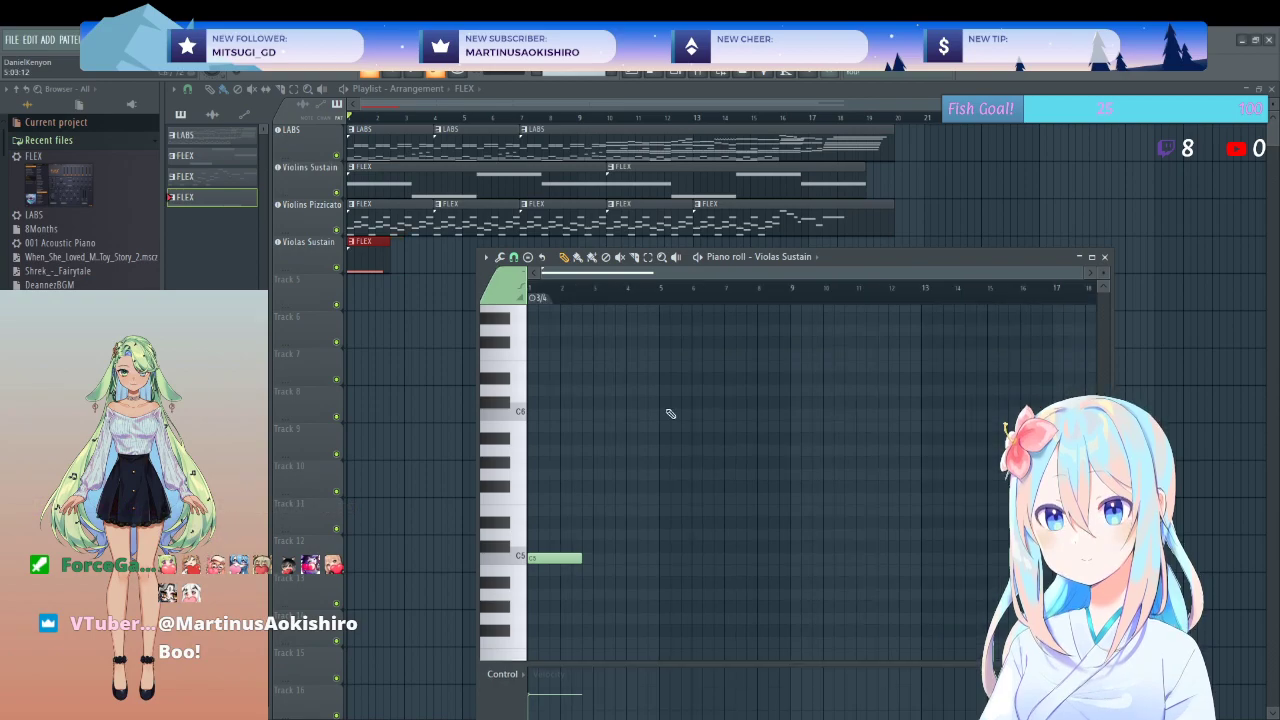
left_click_drag(585, 557, 596, 554)
scroll(560, 498, "up", 3)
scroll(590, 488, "down", 1)
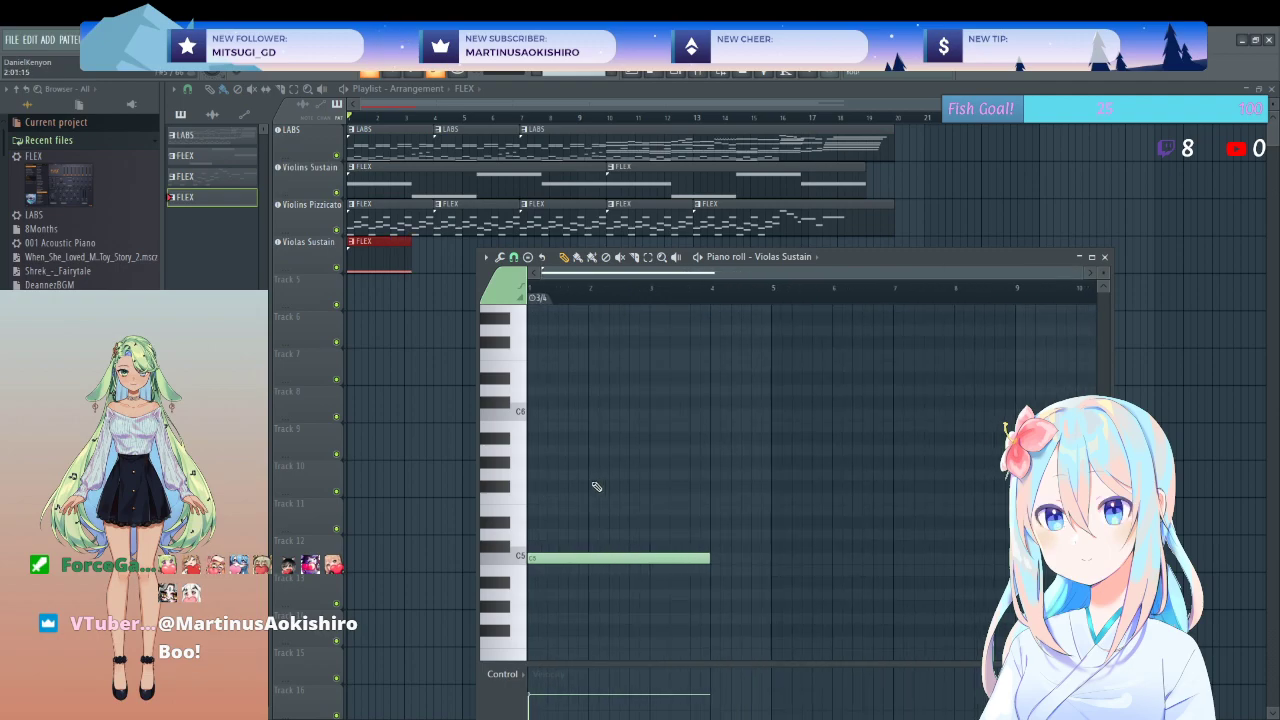
- Add a three-bar E5 at bar 4 and a three-bar F4 at bar 7 during playback
key("space")
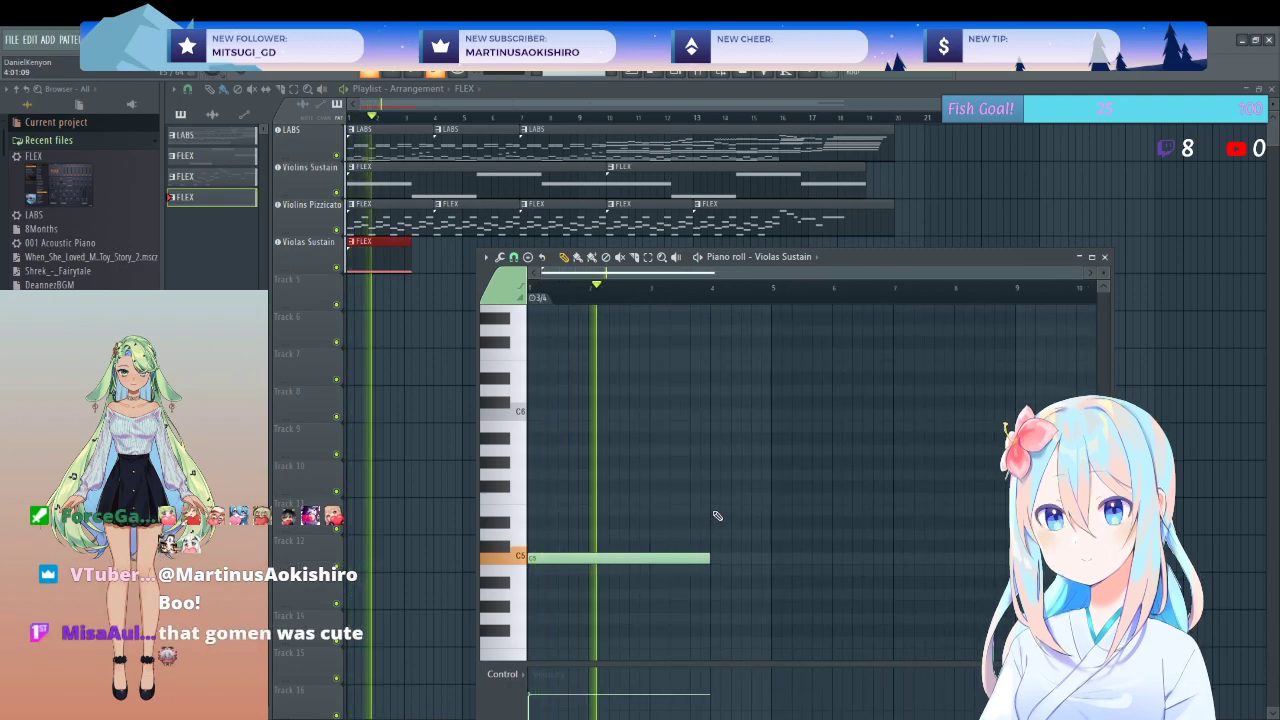
left_click(714, 511)
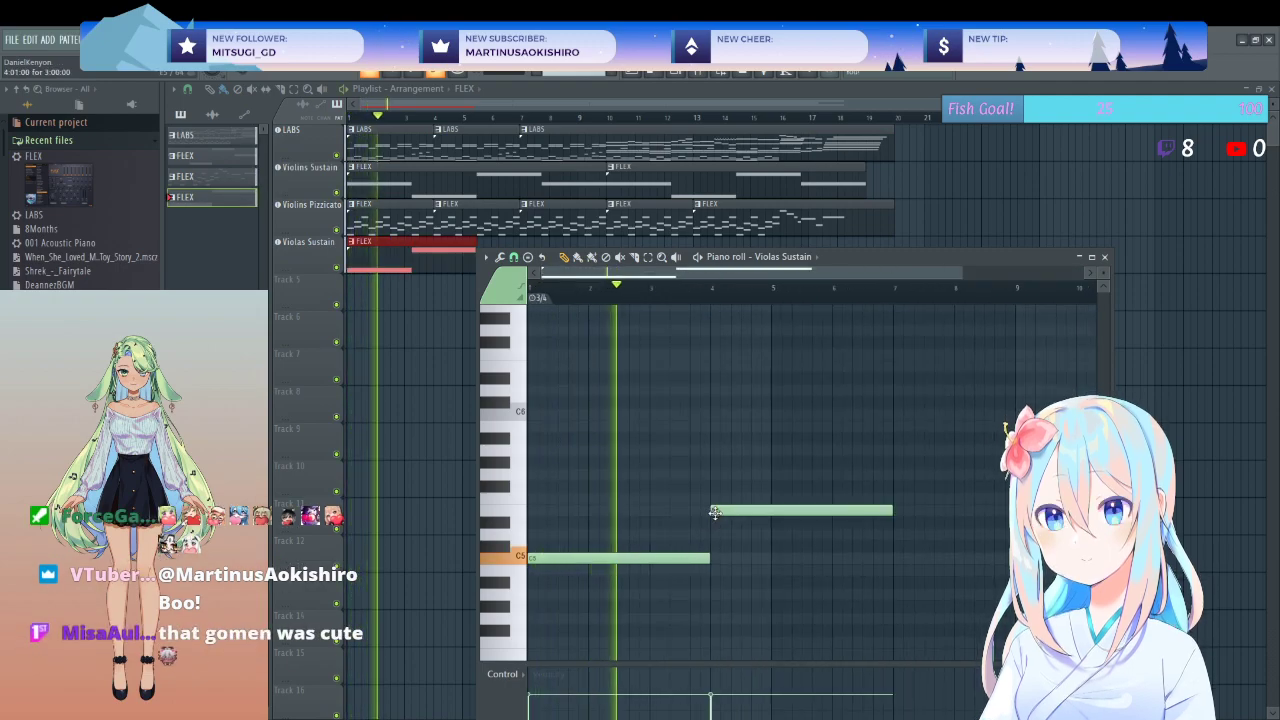
left_click(900, 641)
scroll(850, 562, "down", 3)
scroll(737, 509, "right", 3)
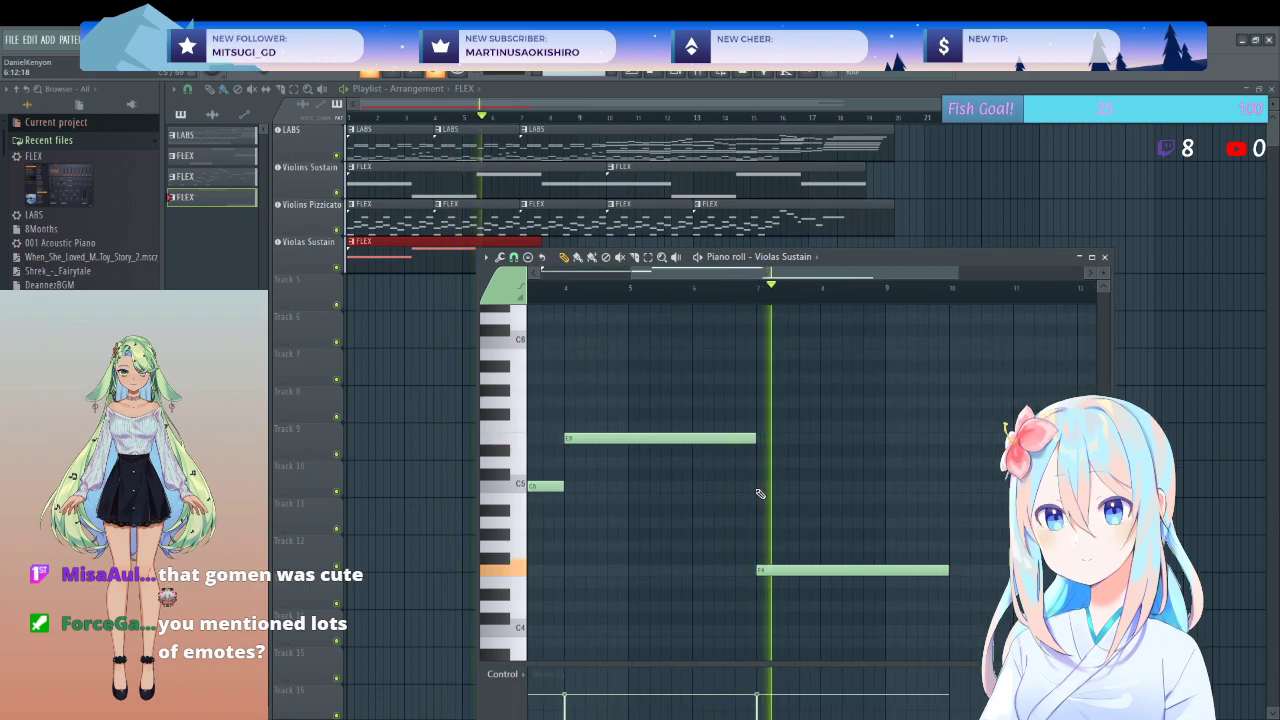
- Lower the bar 4 viola note to A4, add a three-bar A4 at bar 10, and play the result back
key("space")
left_click_drag(728, 437, 730, 530)
key("space")
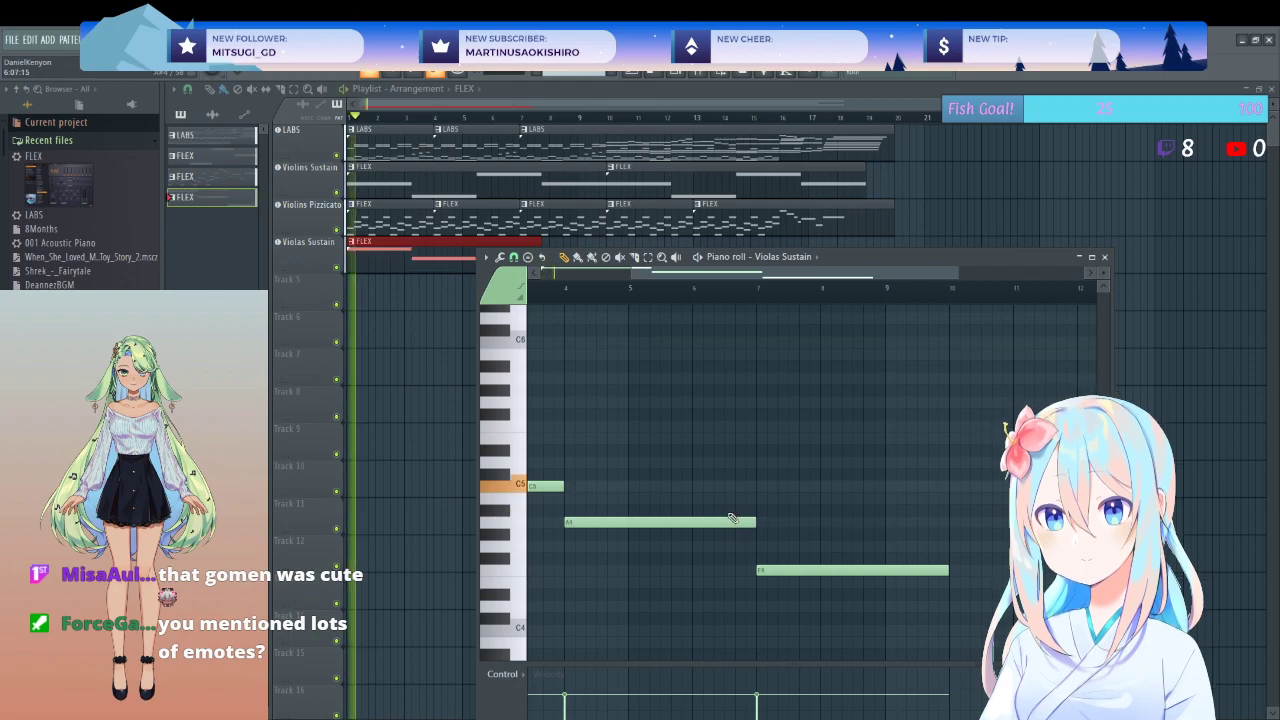
left_click(958, 522)
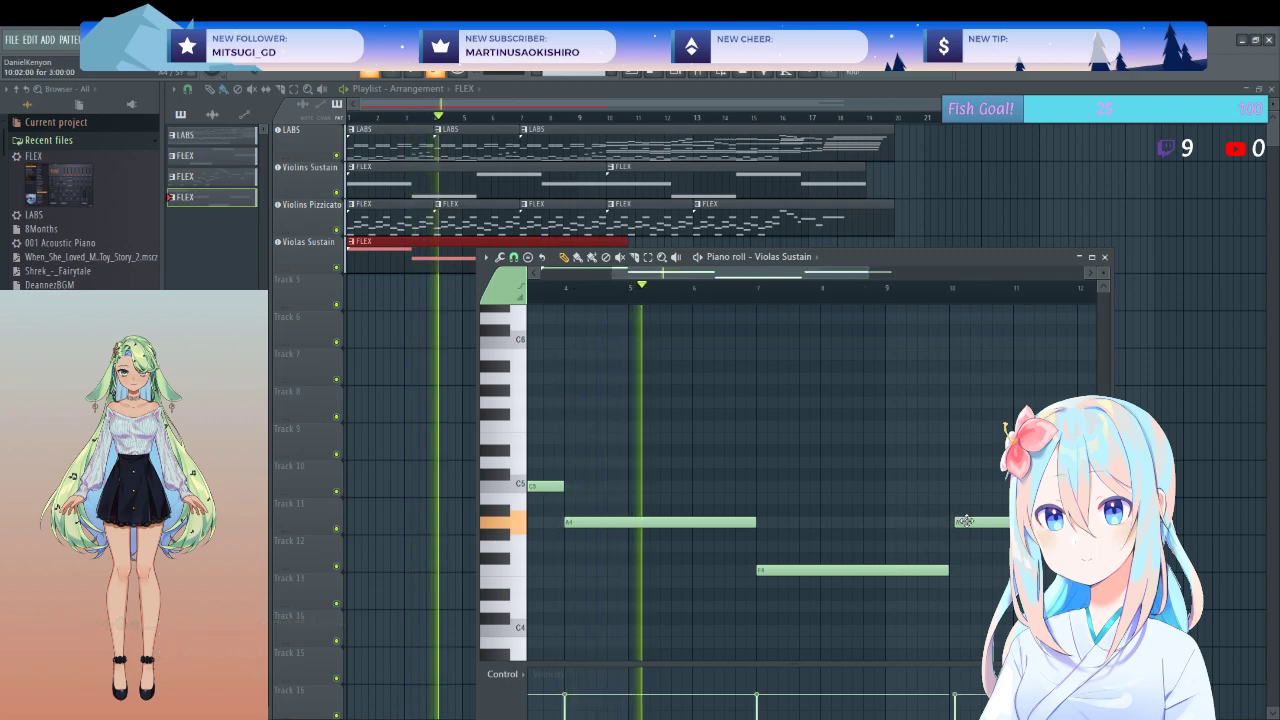
scroll(900, 495, "down", 2)
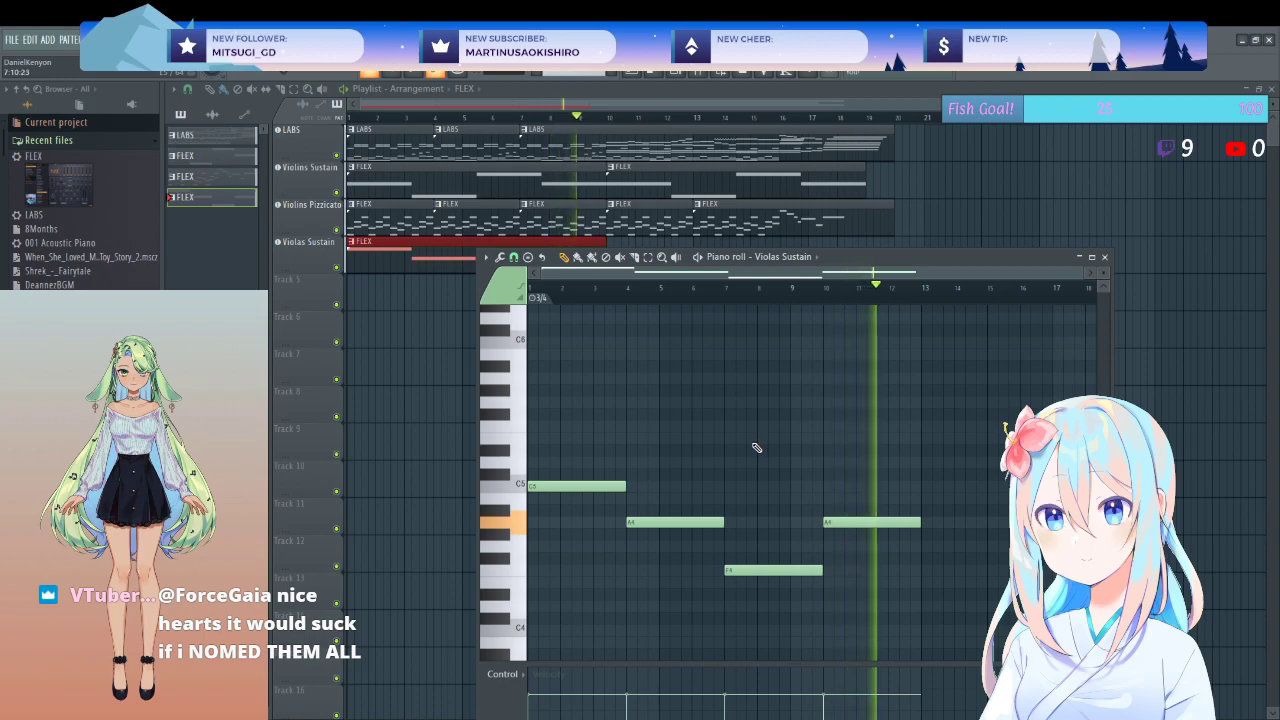
key("space")
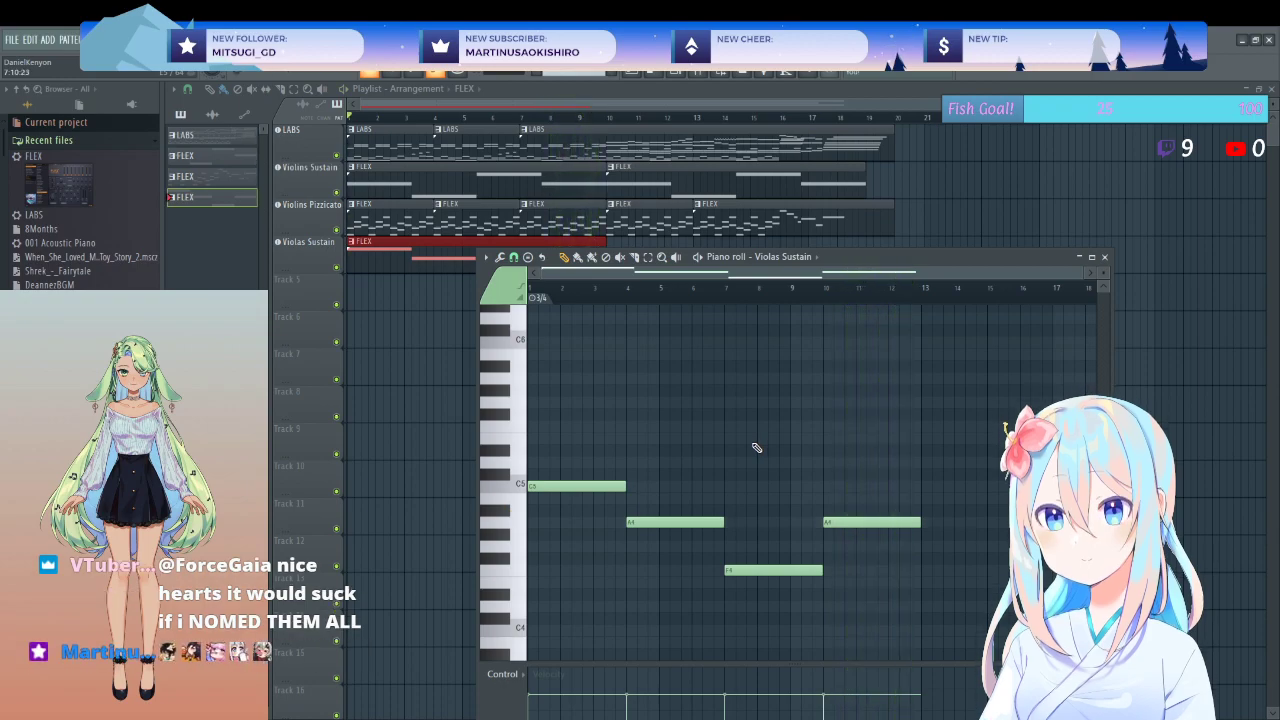
- Extend the viola line with three-bar notes C5, A4, C5 and F4 at bars 13, 16, 19 and 22, and audition it
left_click(927, 491)
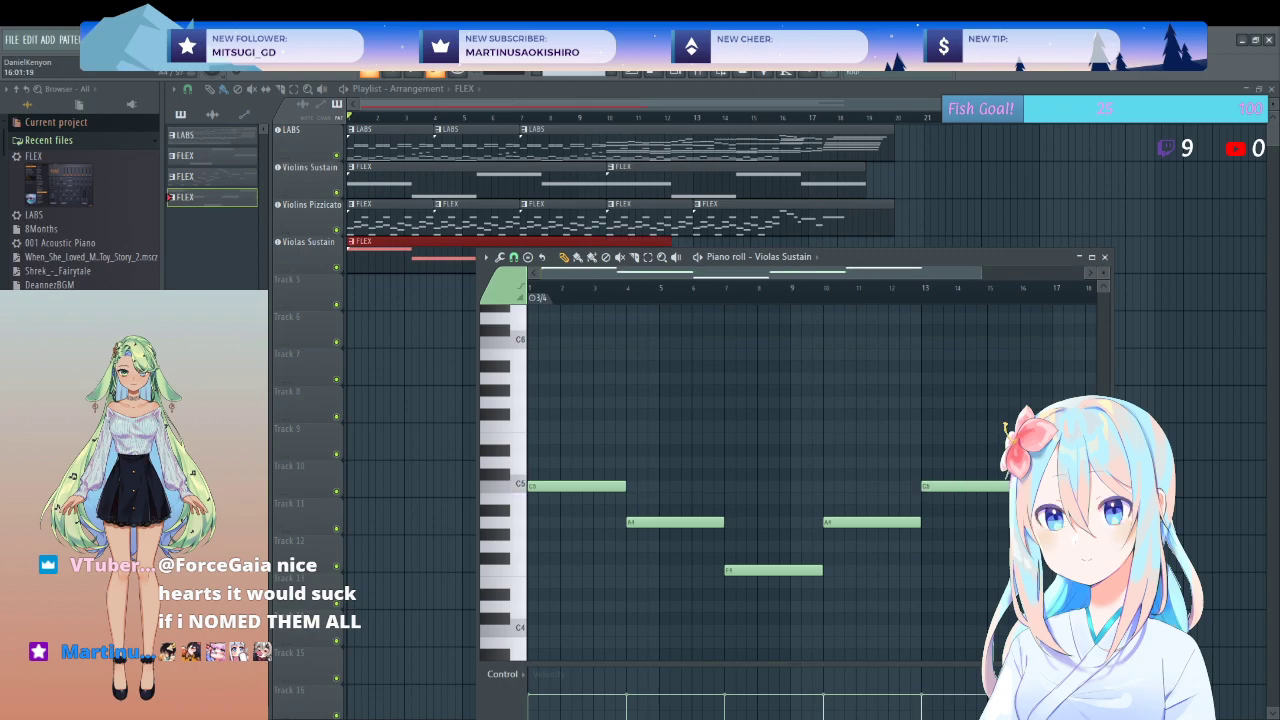
scroll(960, 511, "right", 3)
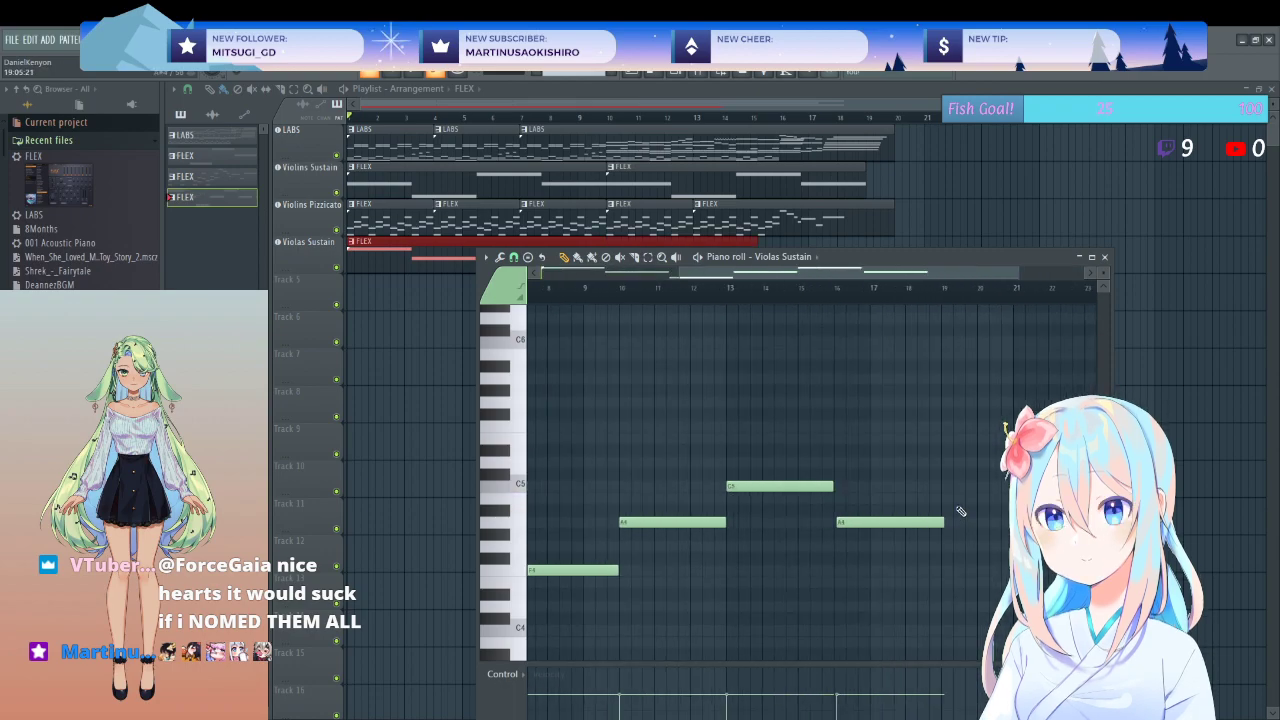
left_click(939, 487)
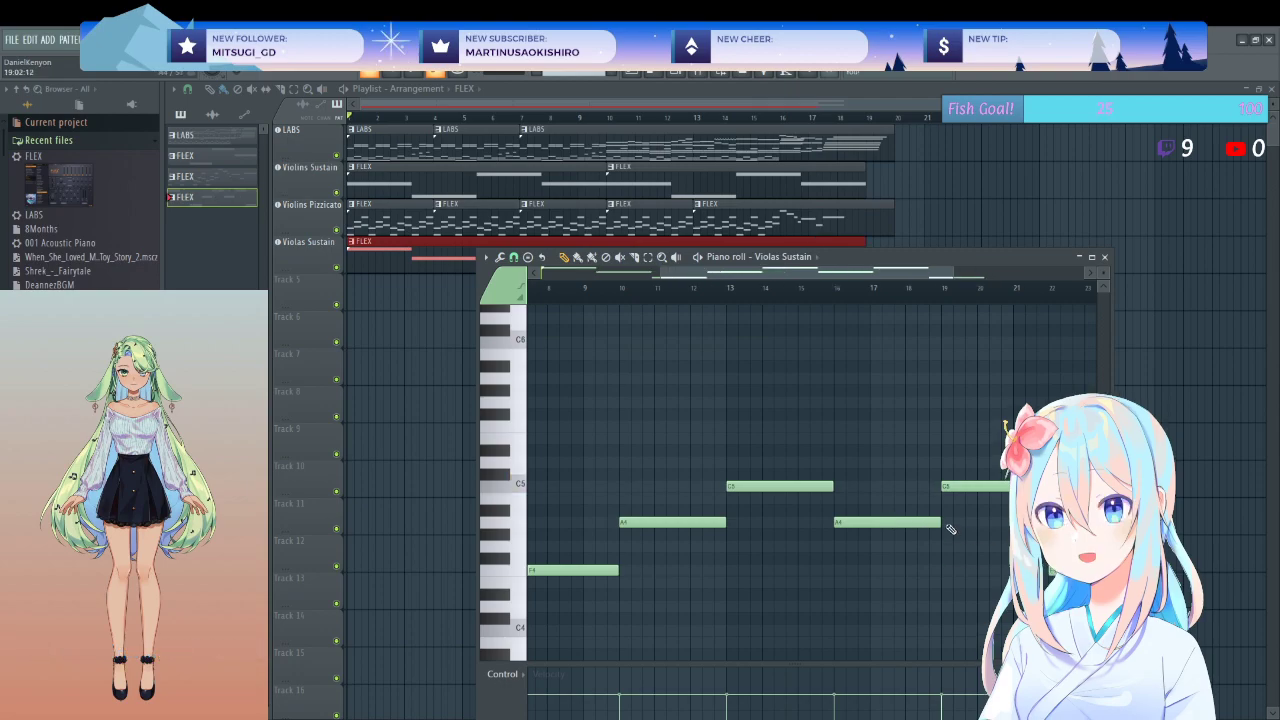
scroll(947, 528, "down", 3)
key("space")
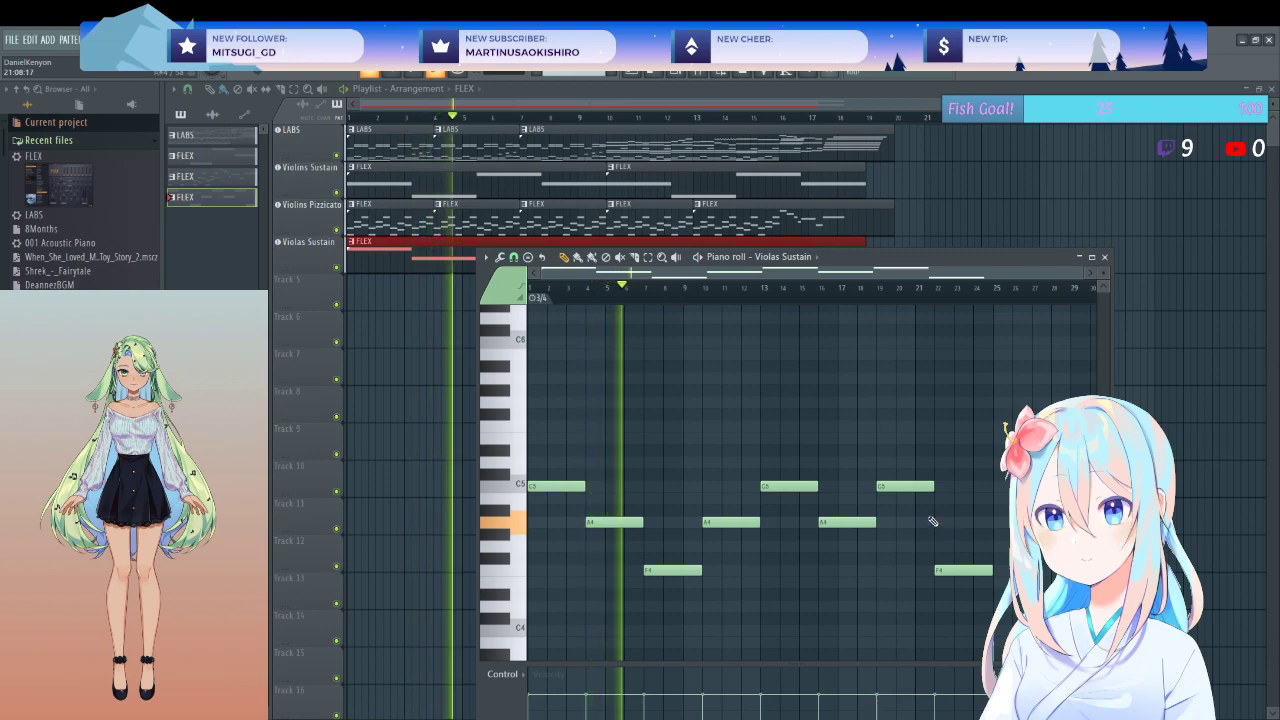
key("space")
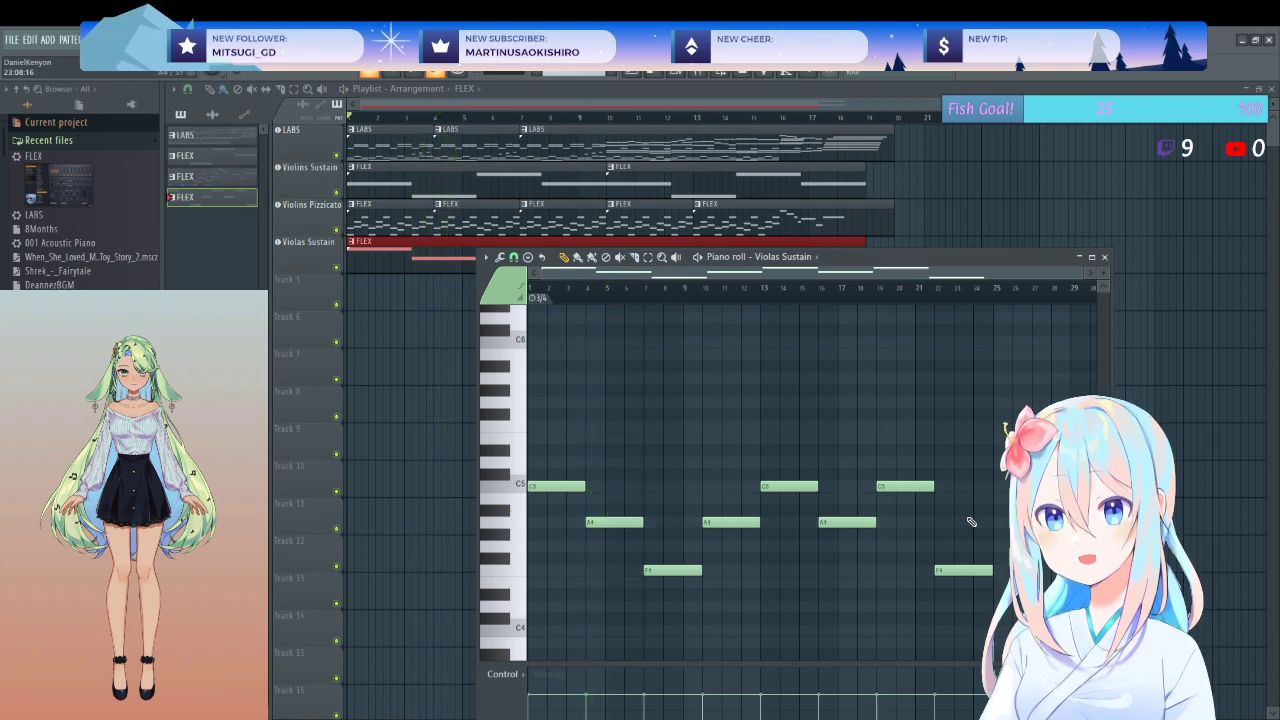
- Delete all the notes from the Violas Sustain pattern
right_click(963, 570)
right_click(905, 486)
right_click(847, 522)
right_click(789, 486)
right_click(731, 522)
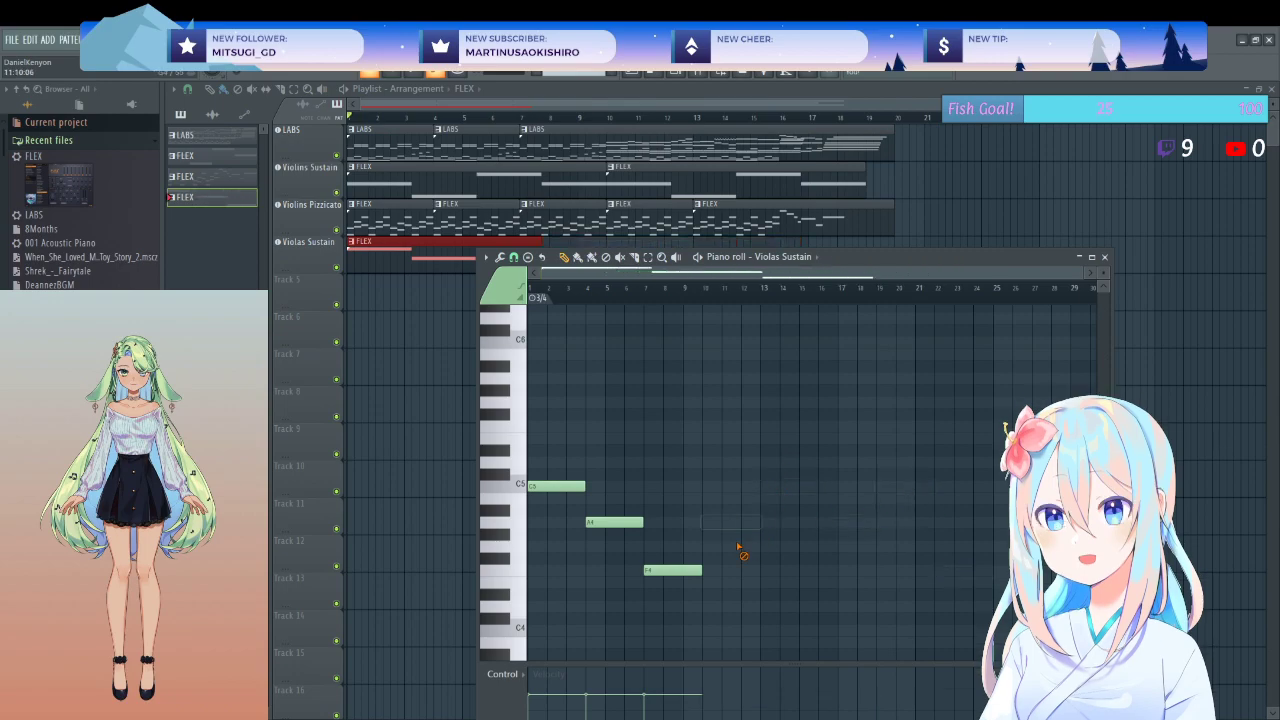
right_click(673, 570)
right_click(614, 521)
right_click(560, 486)
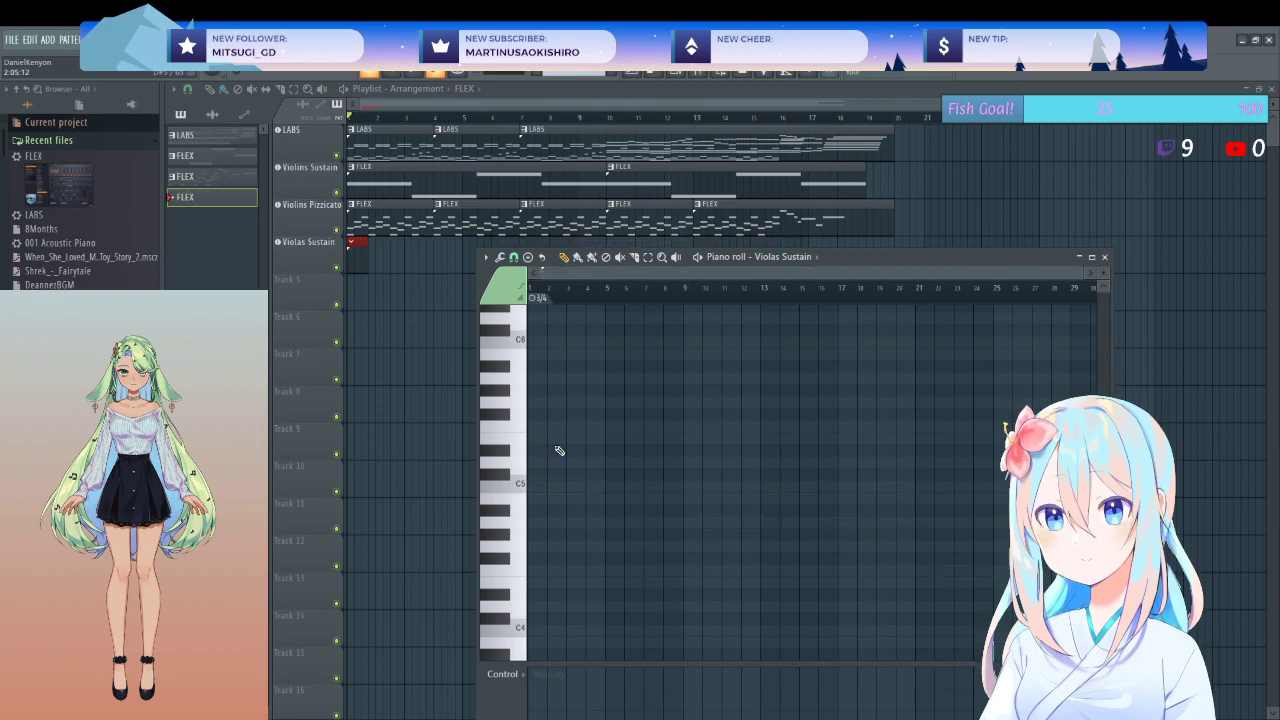
- Close the piano roll and delete the Violas Sustain clip and both Violins Sustain clips from the playlist
left_click(1104, 257)
right_click(357, 245)
right_click(380, 185)
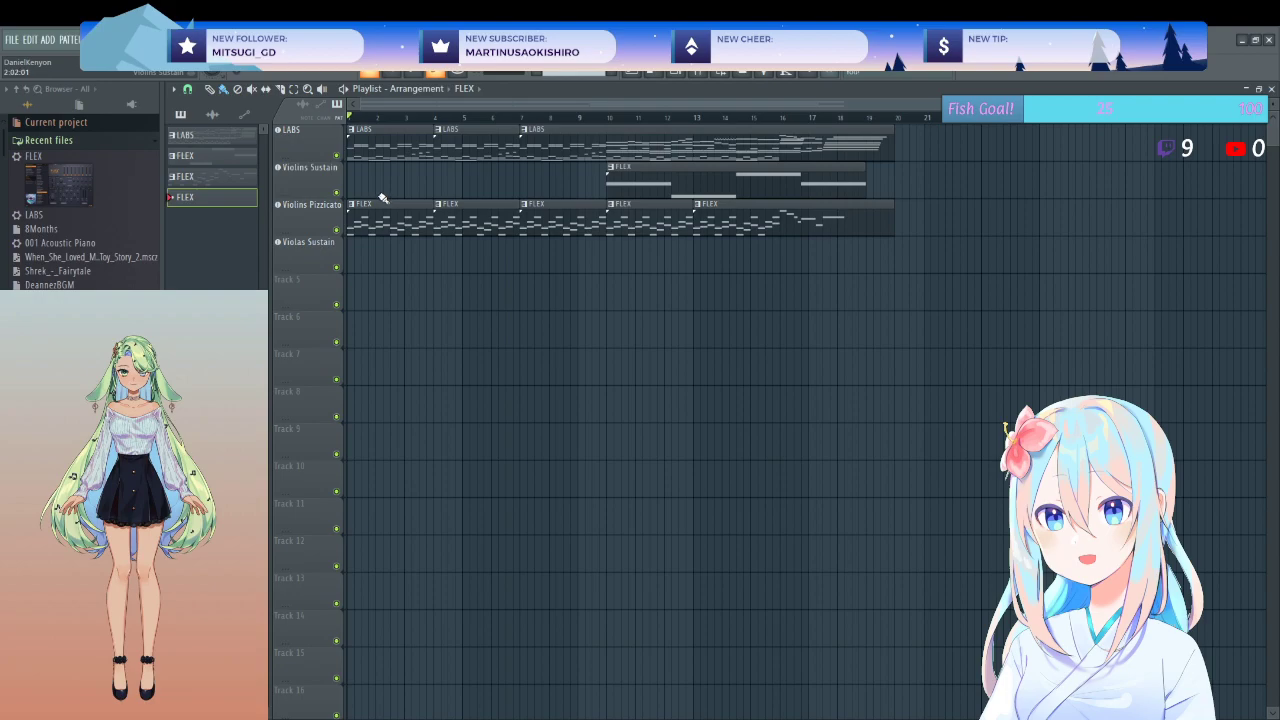
right_click(610, 190)
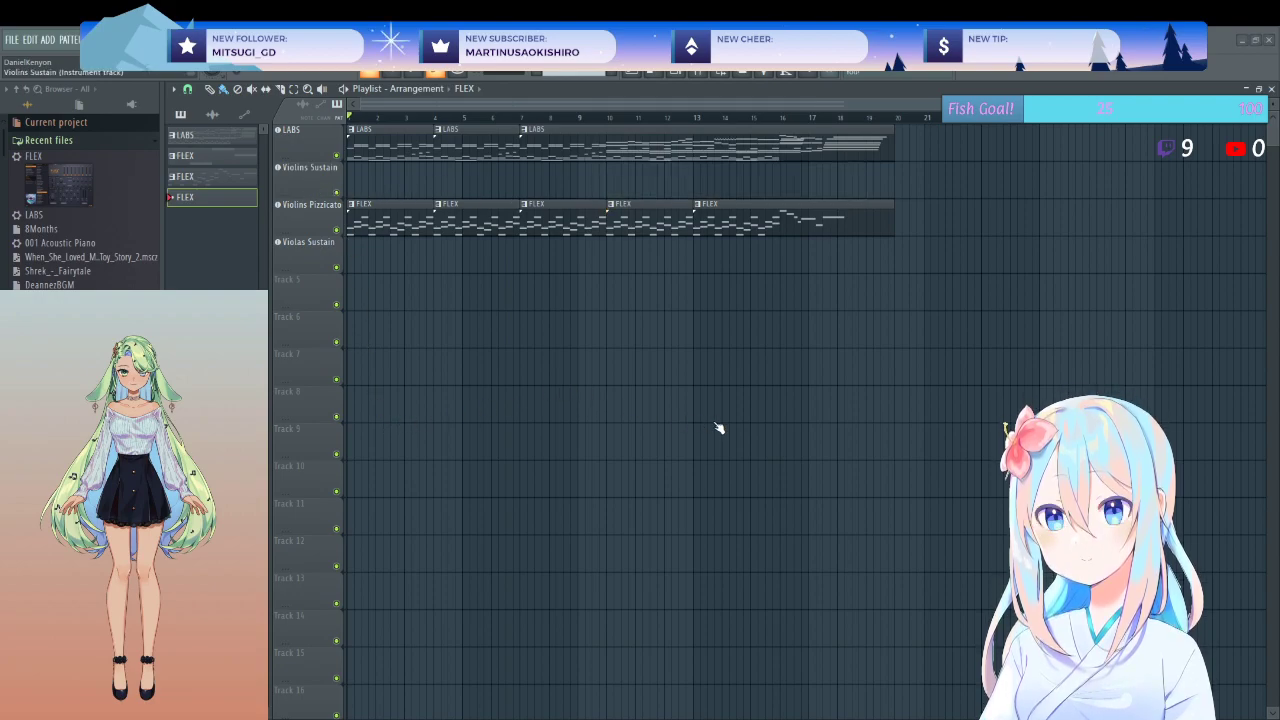
- Delete the empty Violins Sustain and Violas Sustain tracks, and play back the remaining arrangement
key("ctrl+Delete")
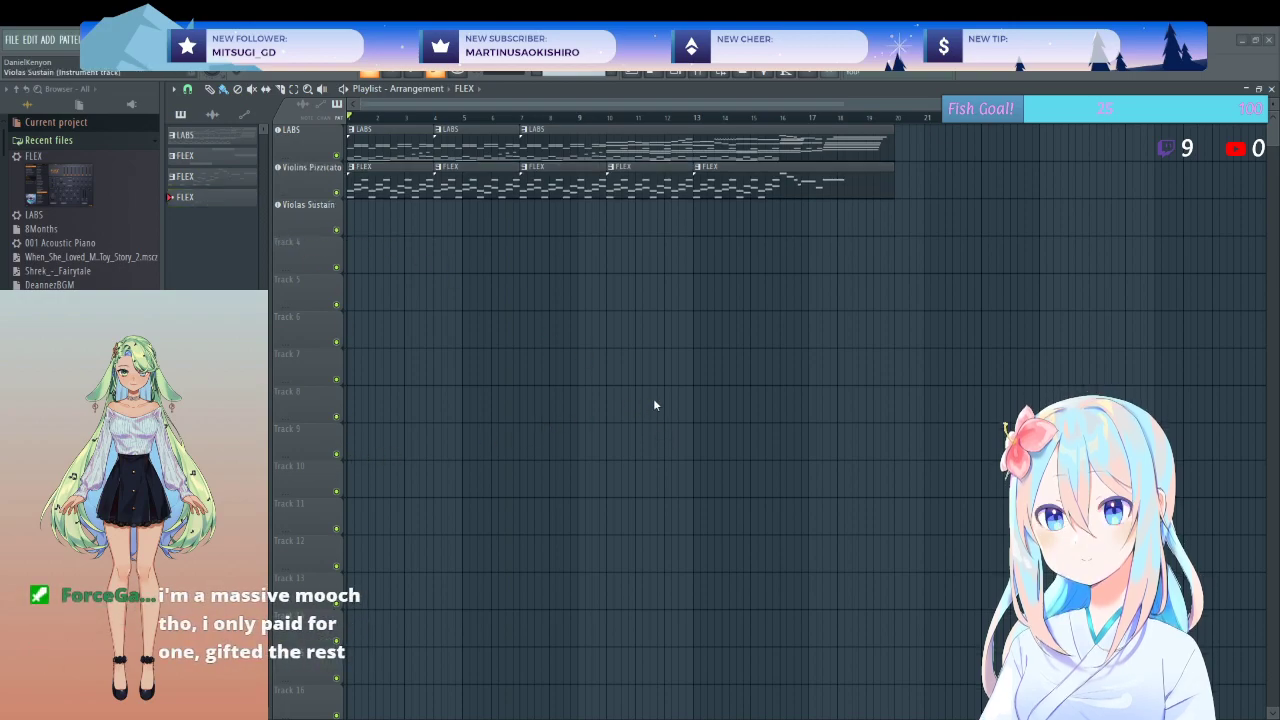
key("ctrl+Delete")
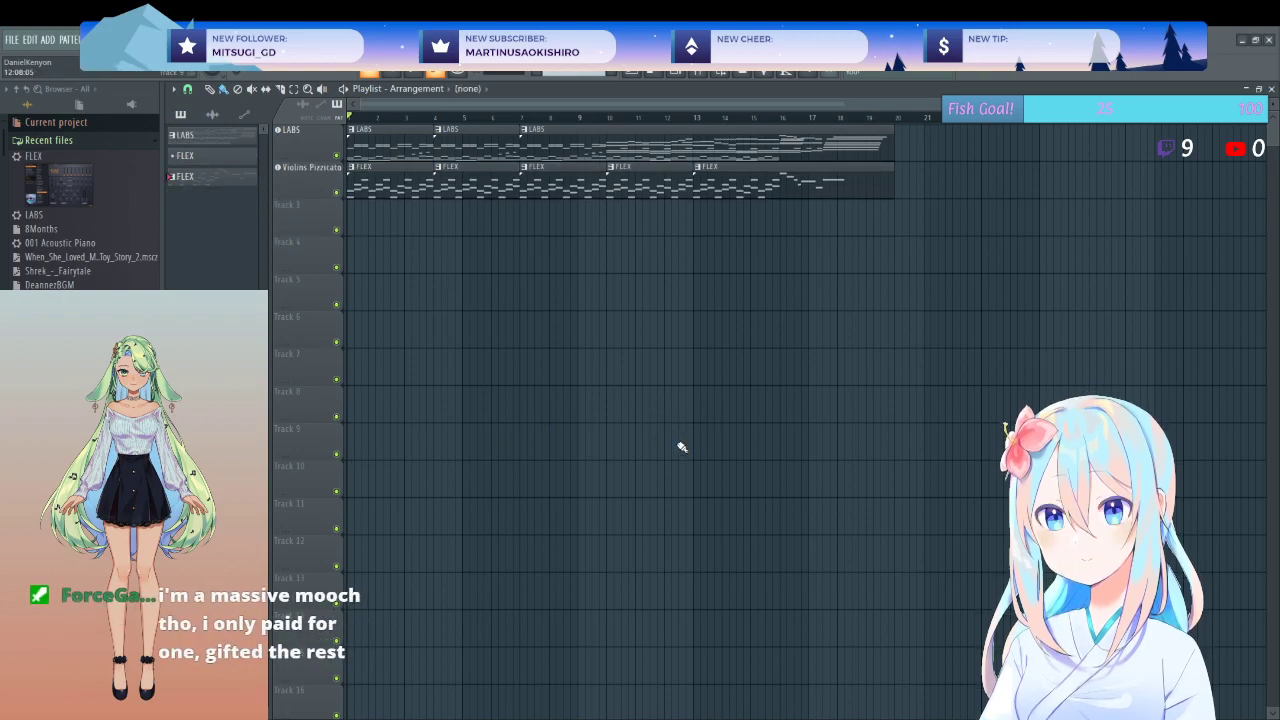
key("space")
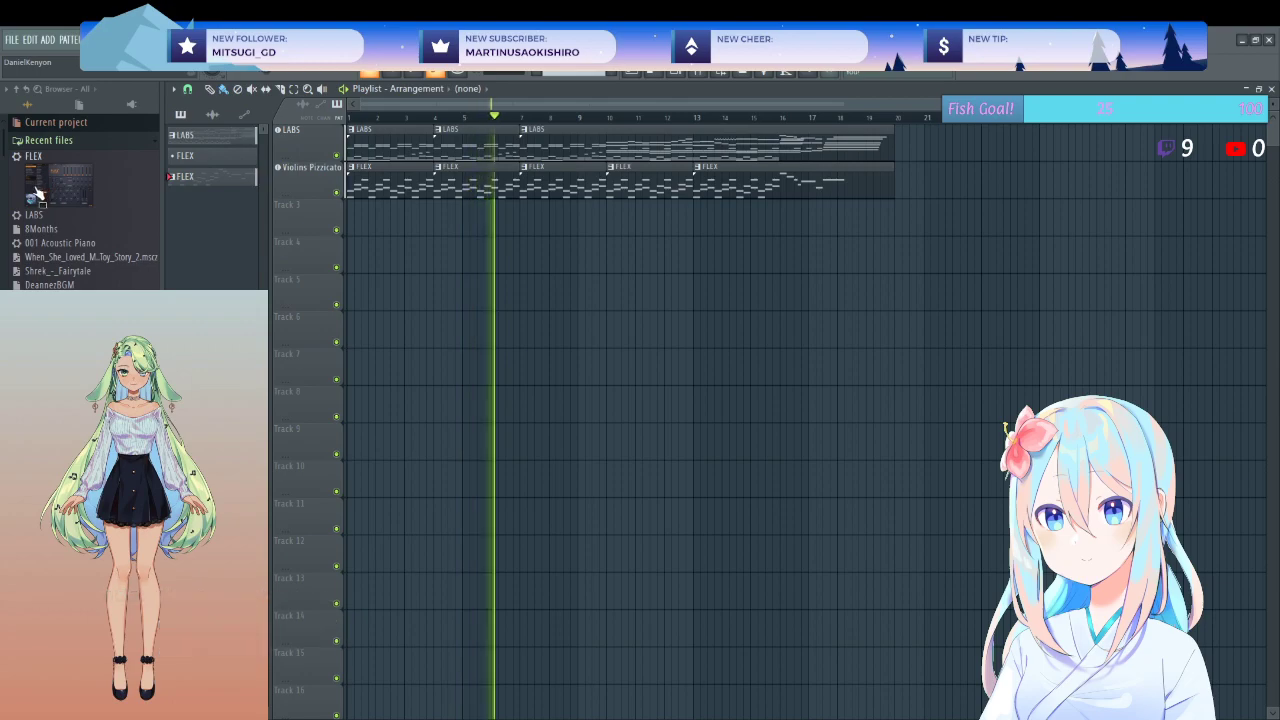
- Add a new FLEX instrument on Track 3, load All Strings Pizzicato from the Essential Strings pack, and close its window
left_click_drag(40, 190, 292, 216)
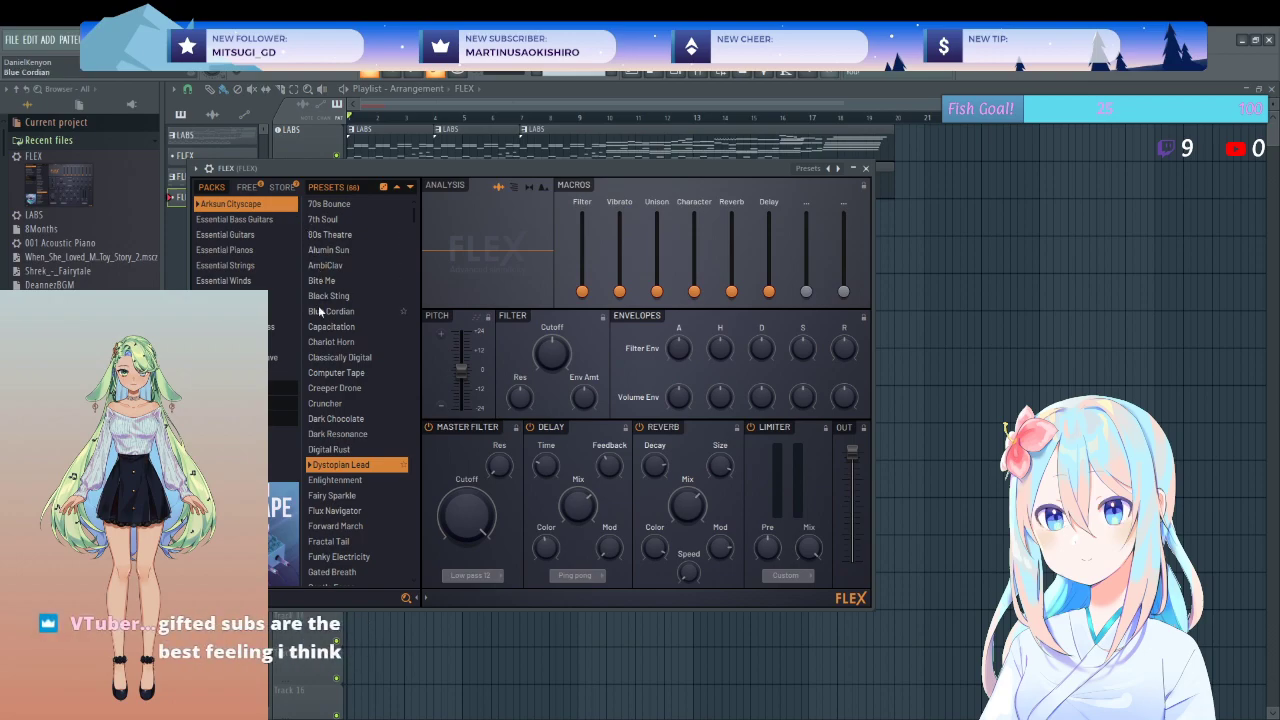
left_click(244, 238)
left_click(243, 252)
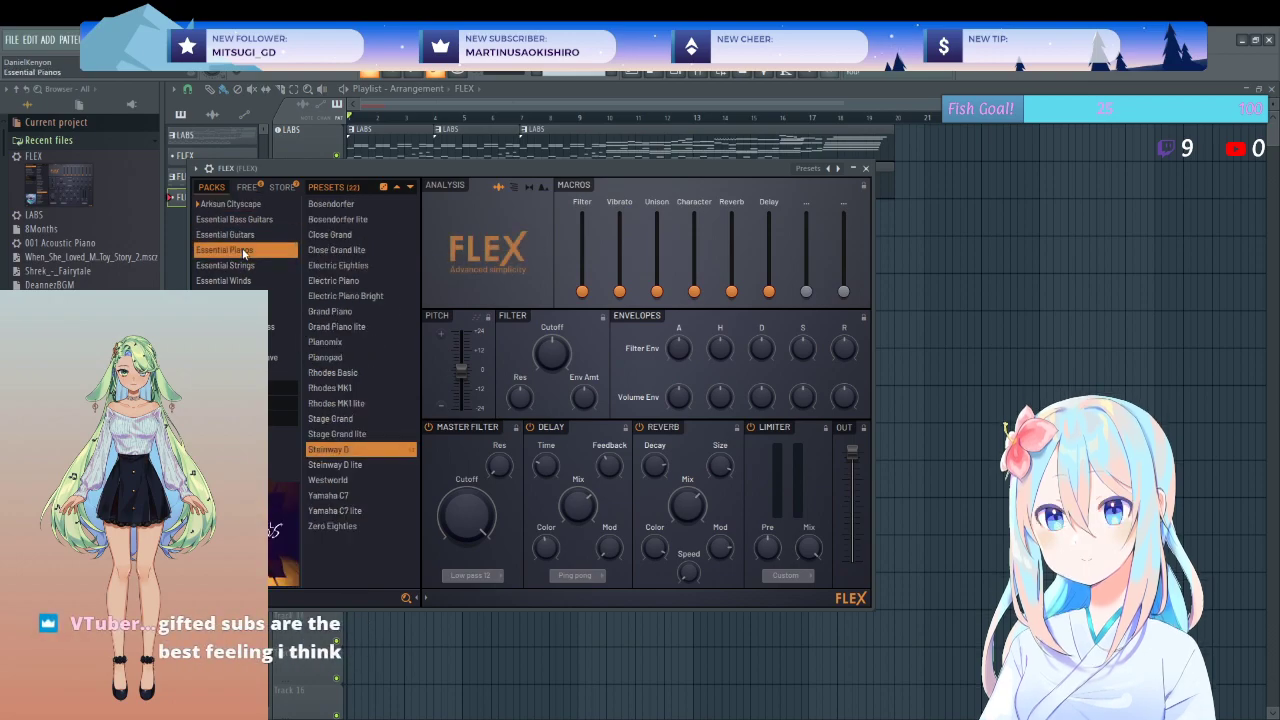
left_click(248, 267)
left_click(248, 281)
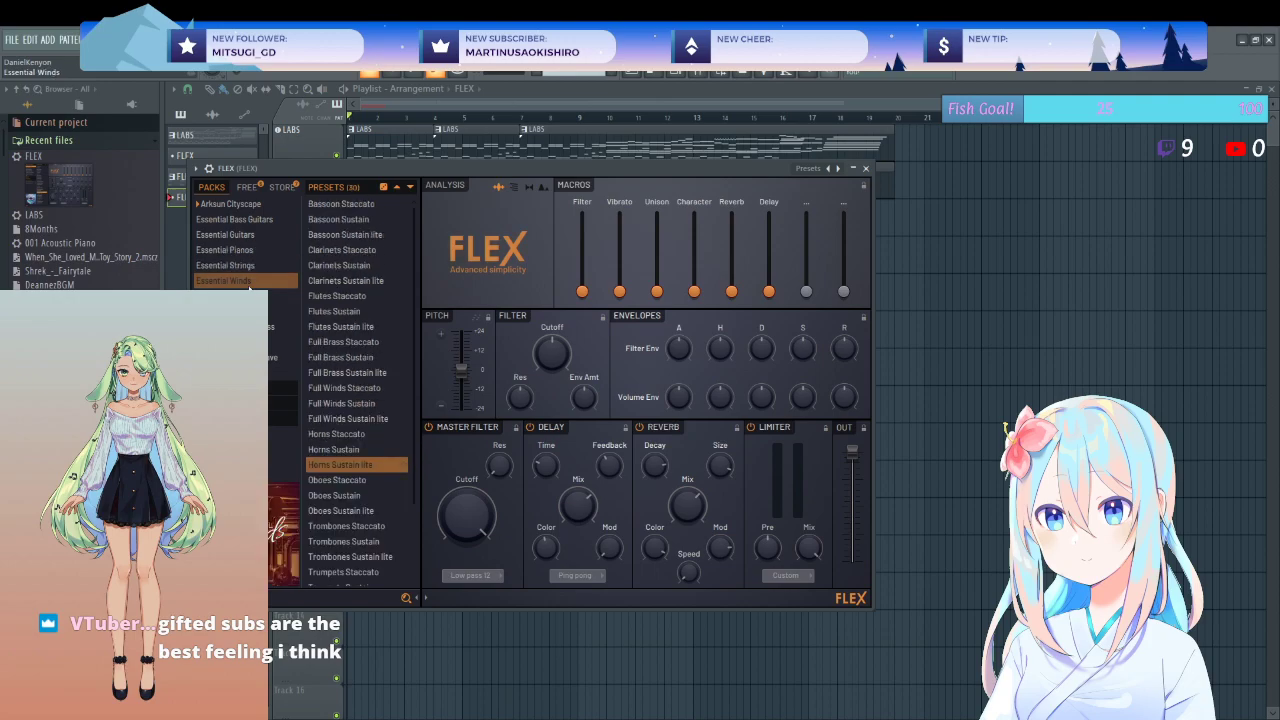
left_click(244, 268)
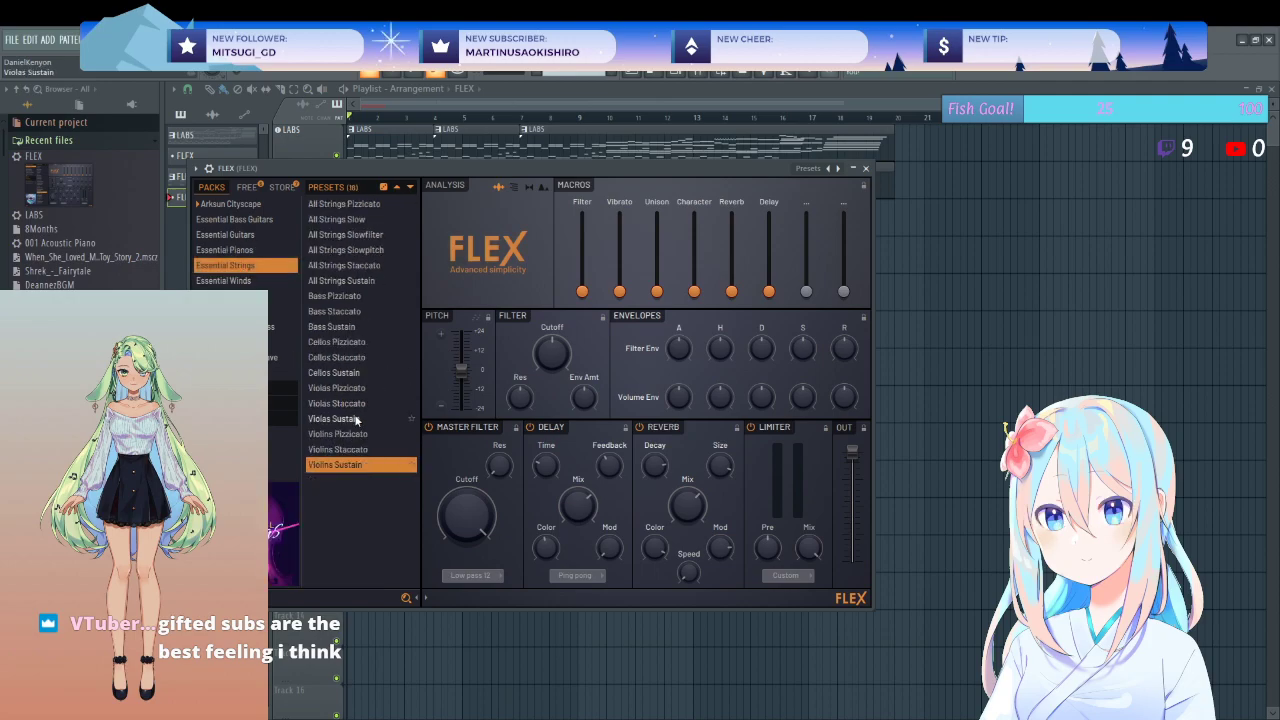
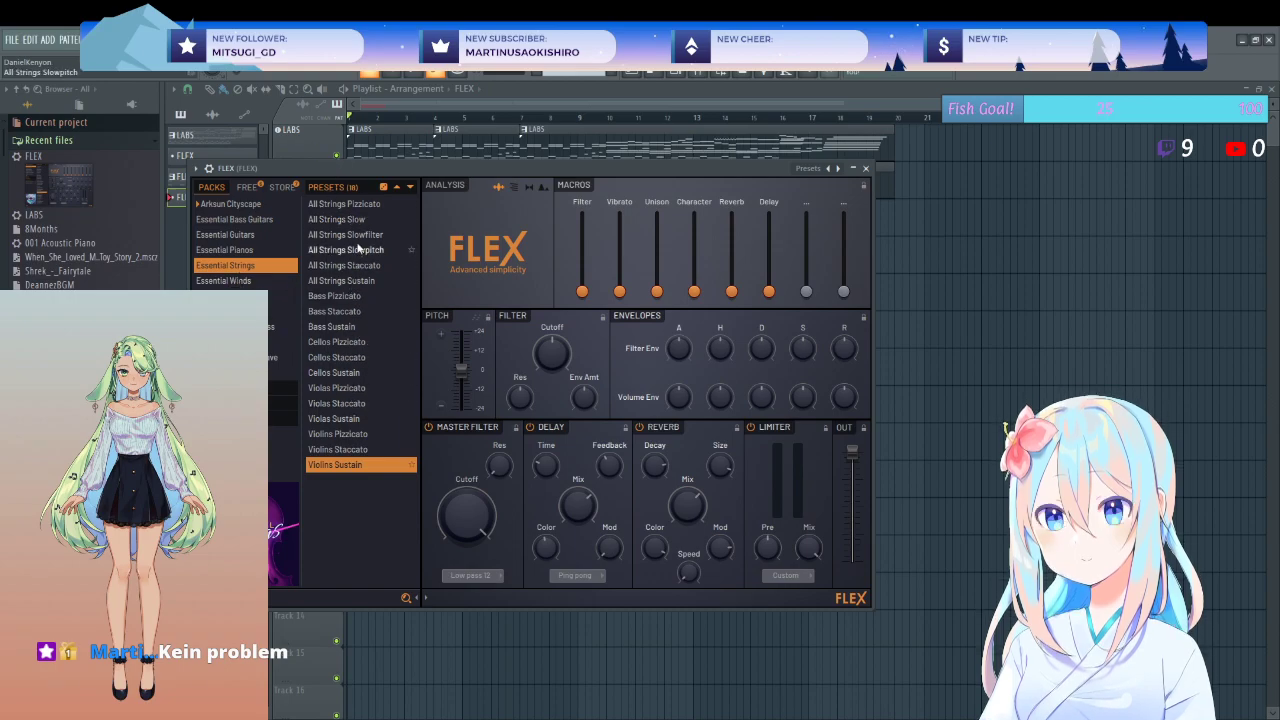
left_click(352, 204)
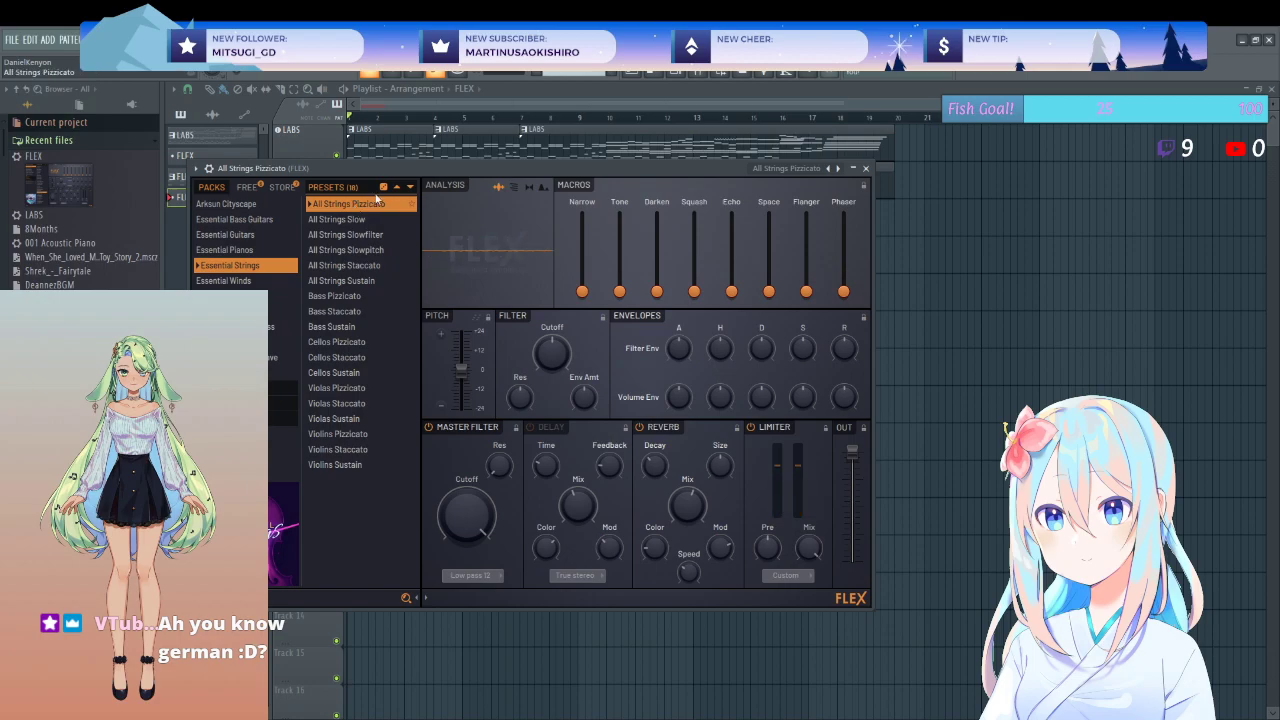
left_click(864, 167)
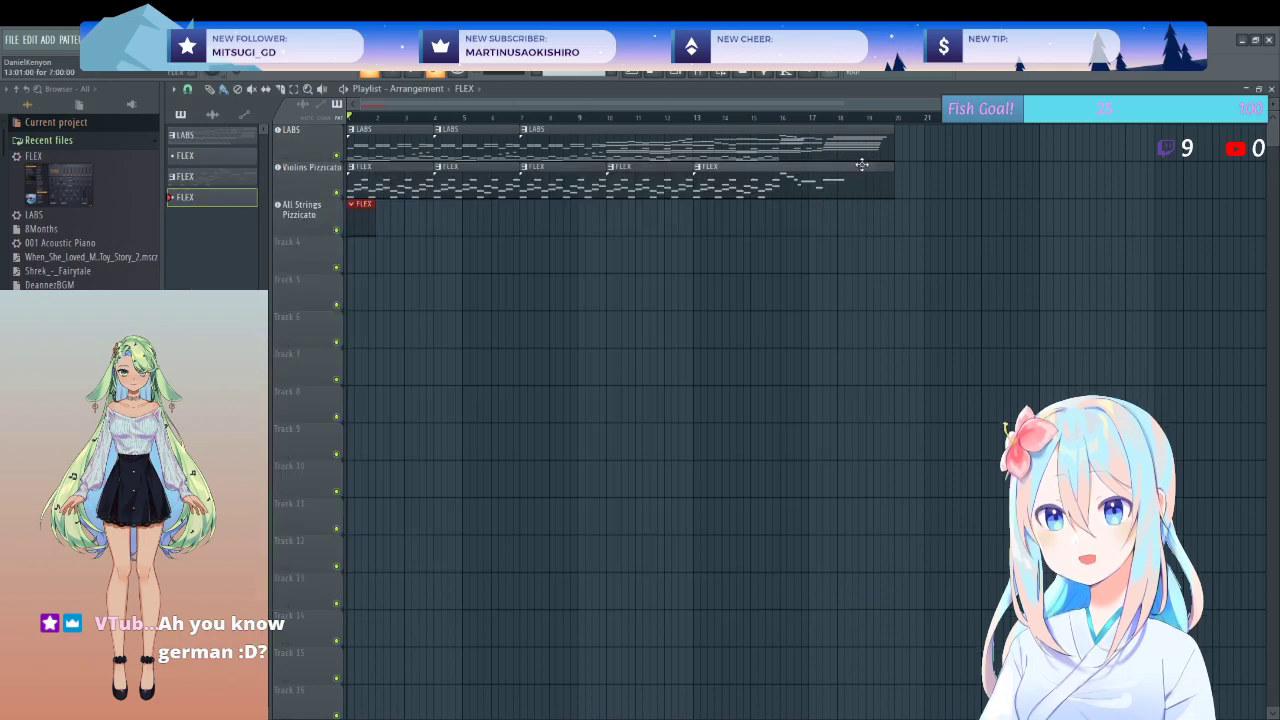
- Open the All Strings Pizzicato pattern in the piano roll, try an F4 note at bar 1, and delete it
double_click(356, 221)
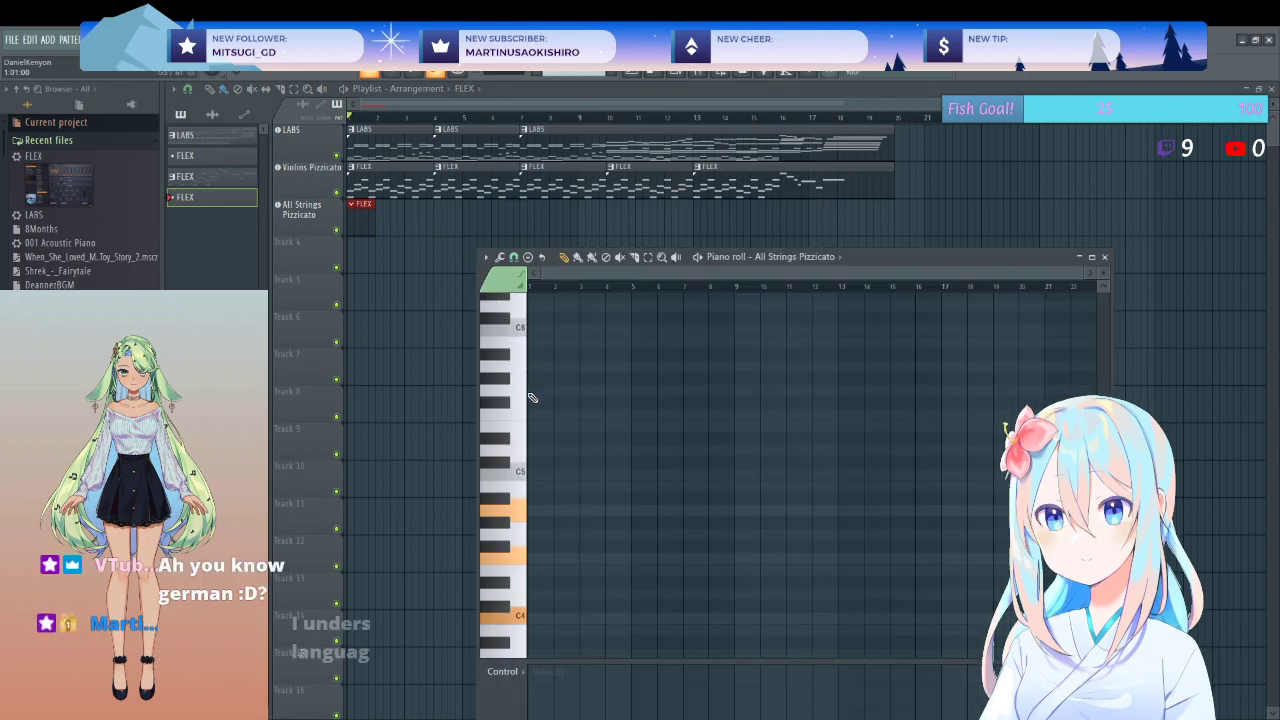
left_click(533, 560)
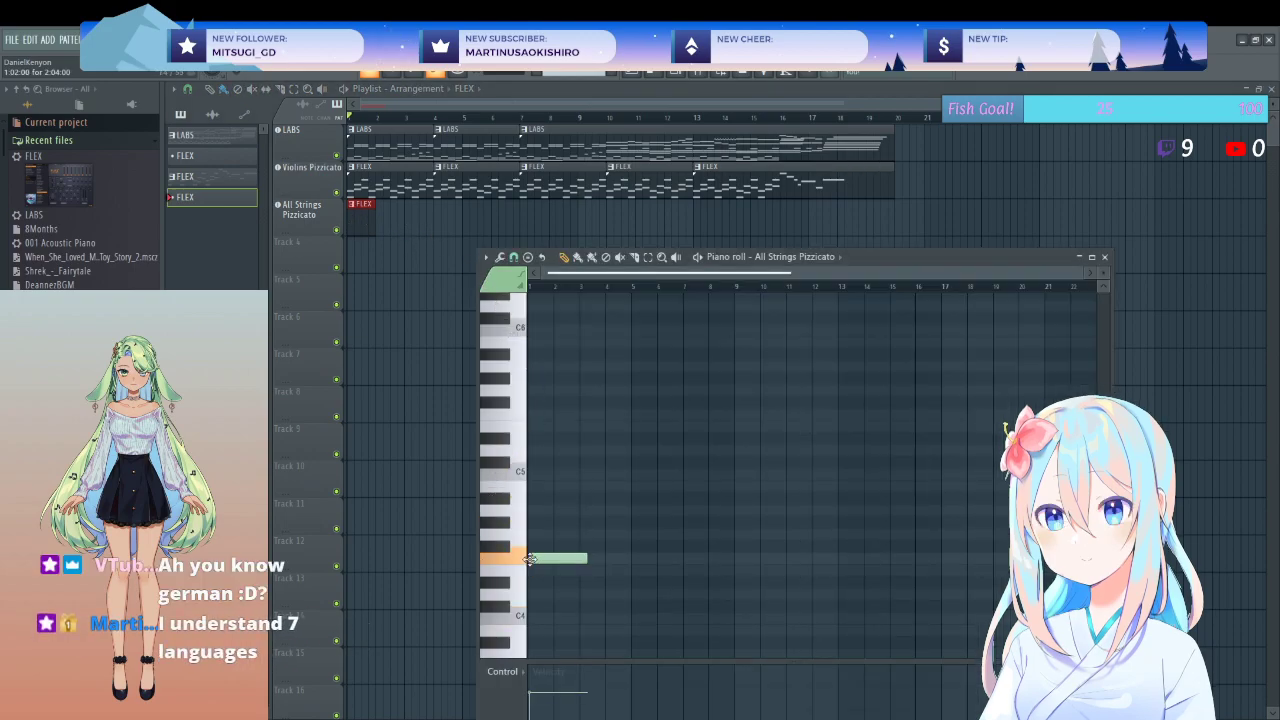
right_click(580, 559)
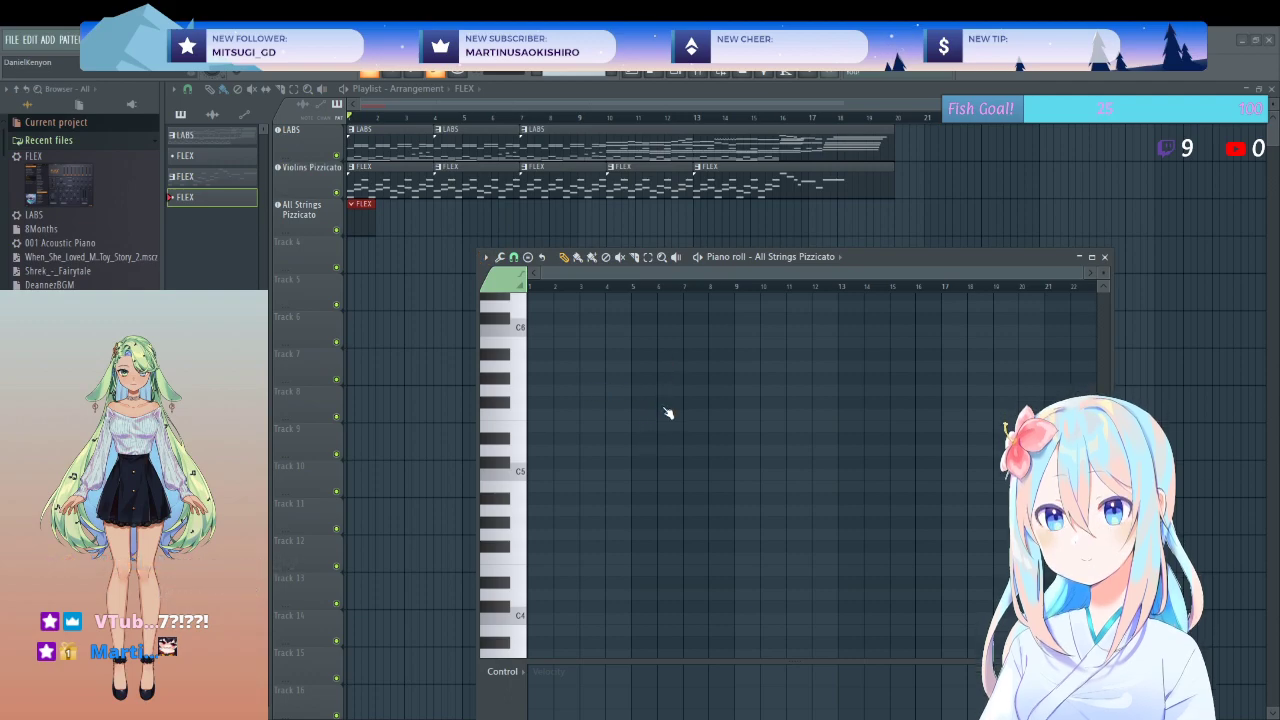
- Draw six consecutive half-bar F4 notes across bars 1 to 3 of the All Strings Pizzicato piano roll, and play them back
scroll(668, 413, "down", 2)
scroll(552, 481, "up", 5)
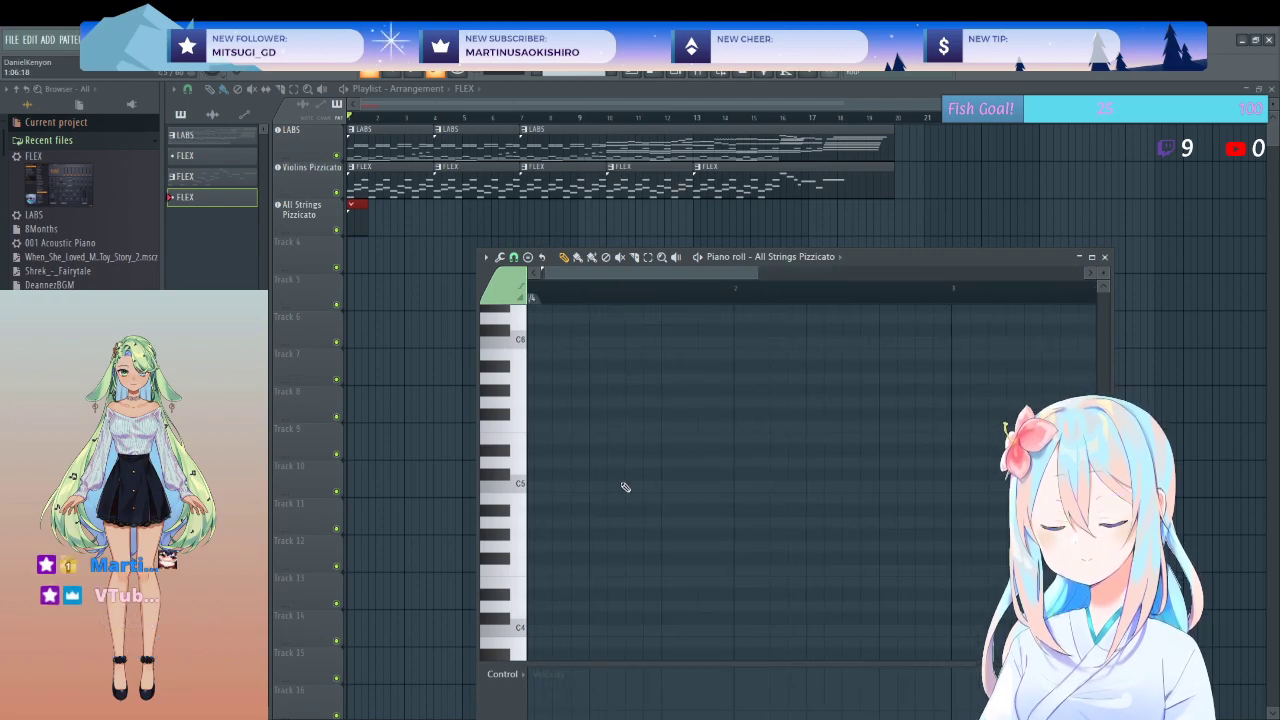
scroll(560, 517, "down", 2)
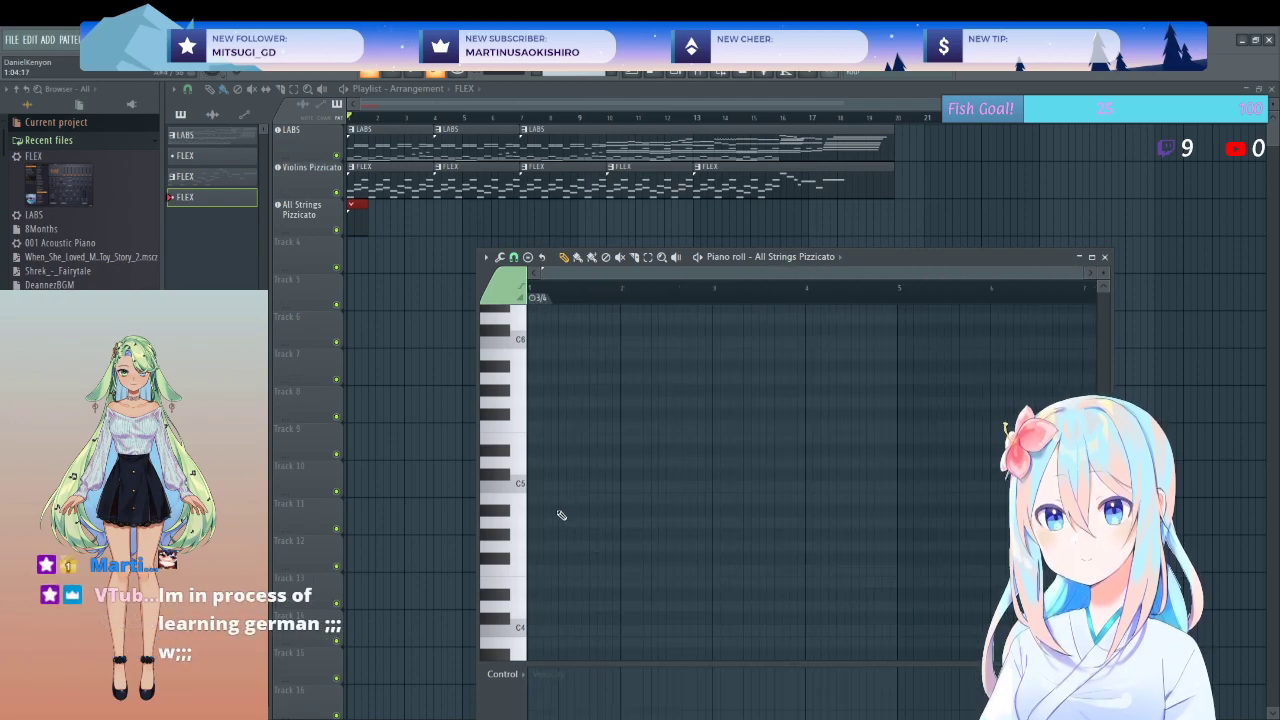
left_click(530, 569)
left_click(779, 558)
right_click(780, 560)
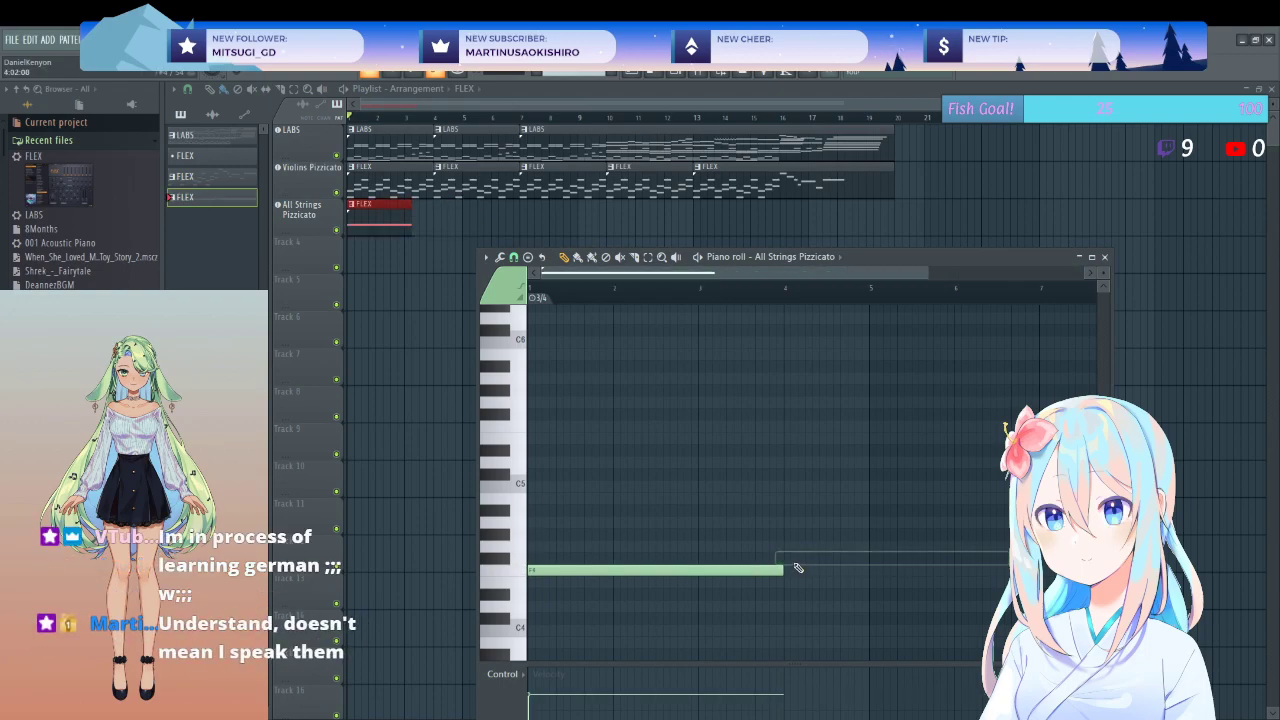
left_click_drag(787, 572, 570, 570)
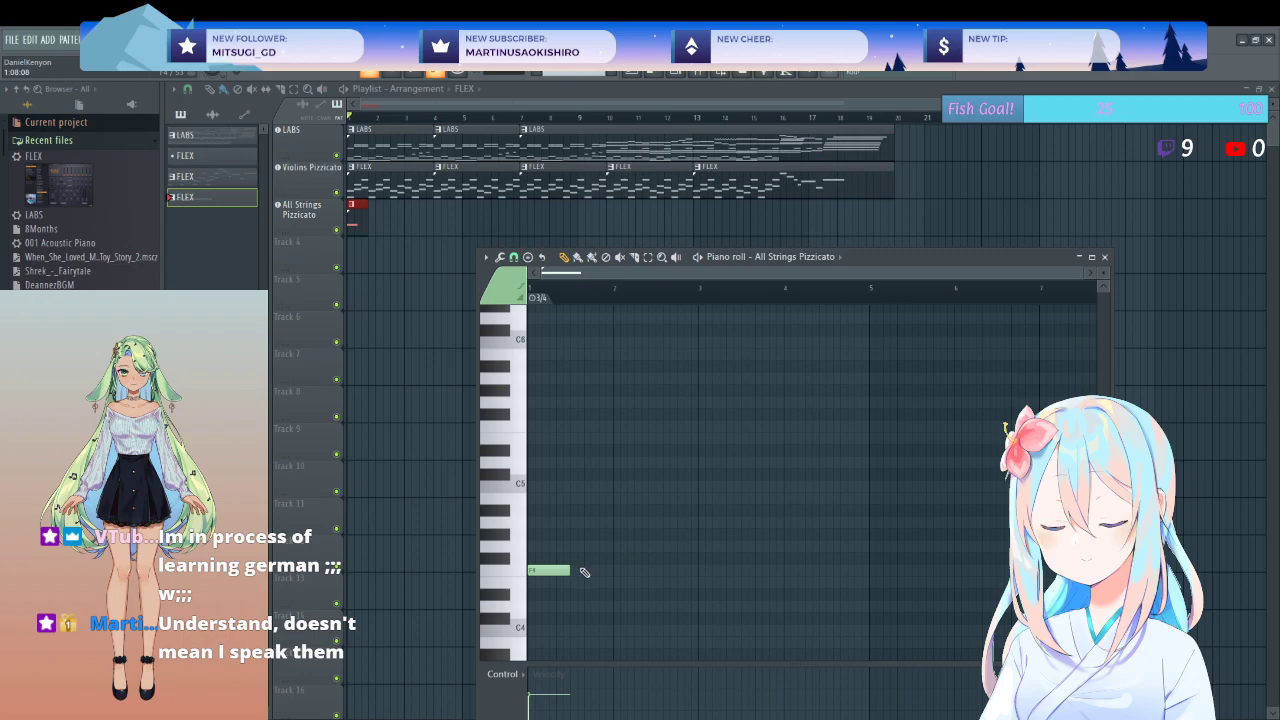
key("space")
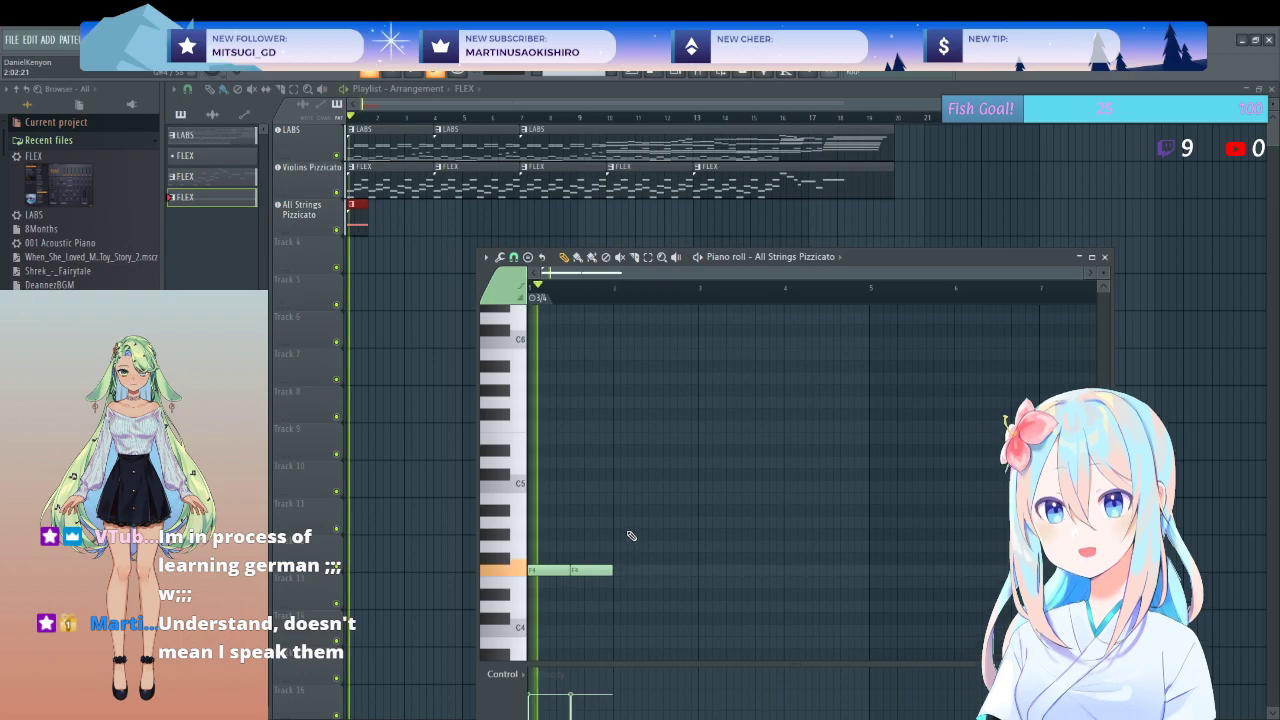
left_click(639, 570)
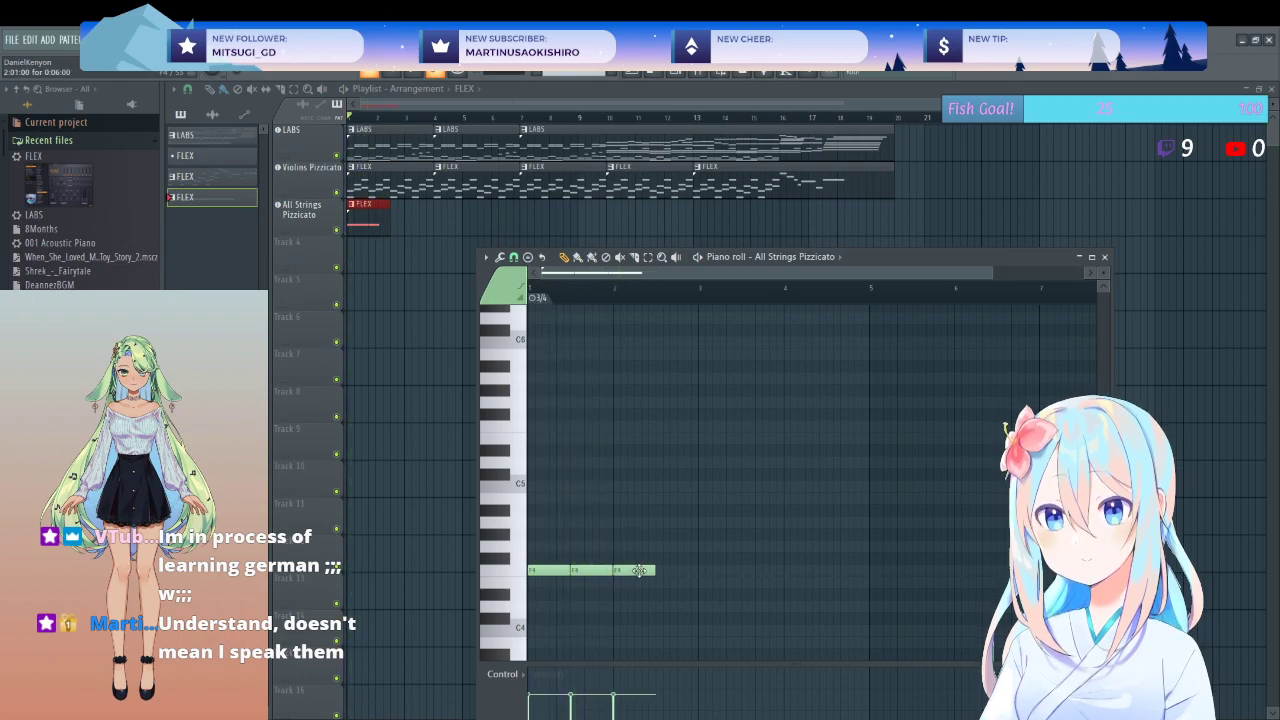
left_click(677, 570)
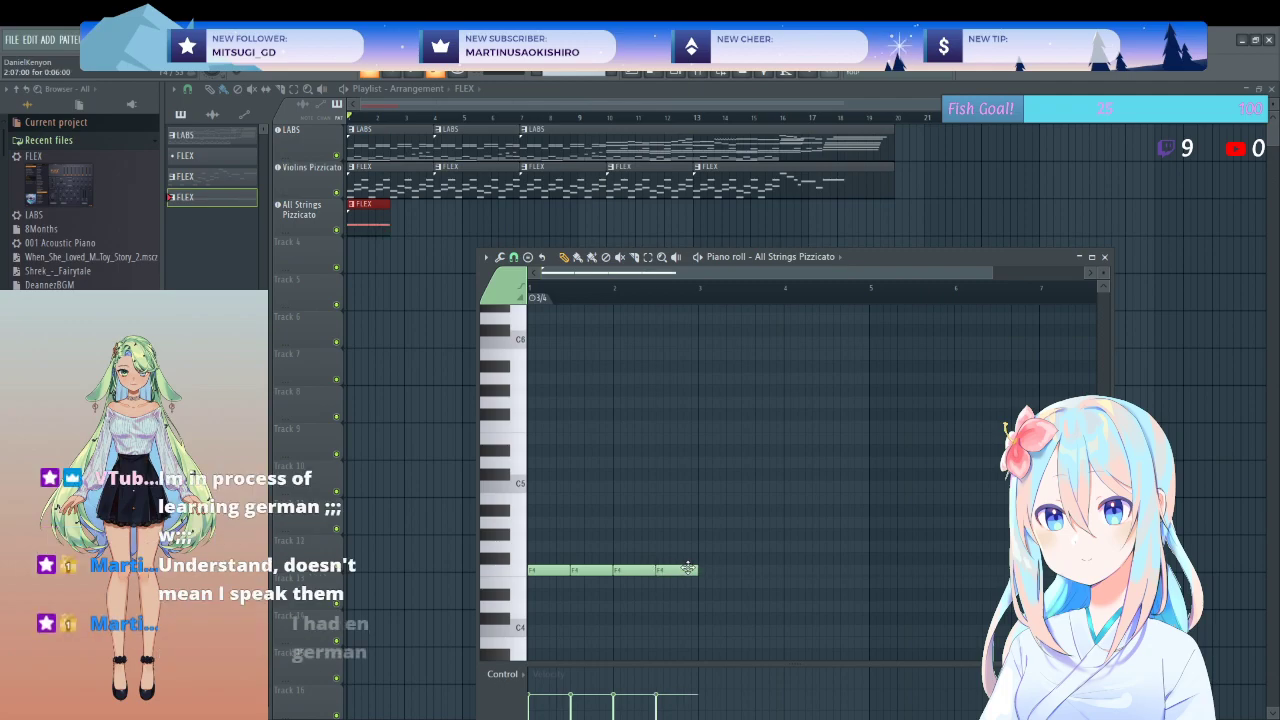
left_click(703, 568)
key("space")
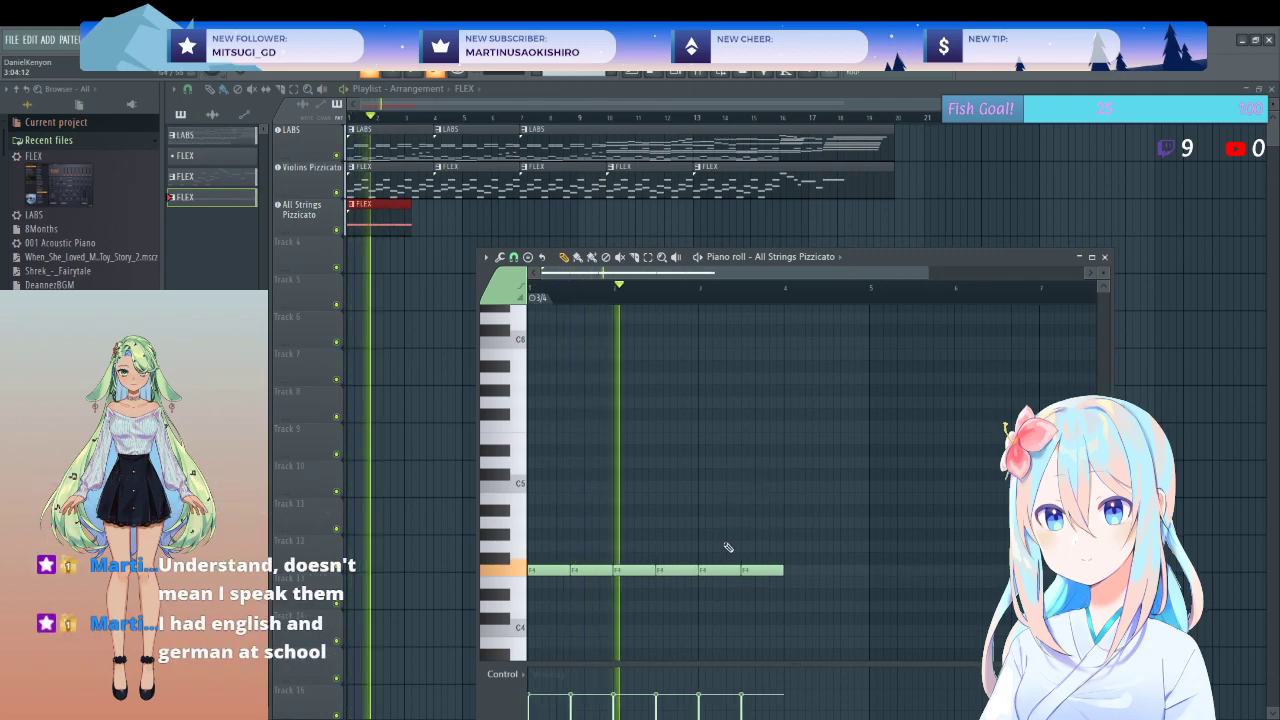
- Raise the two notes in bar 3 to G4 and add two half-bar F4 notes in bar 4
left_click_drag(709, 543, 760, 545)
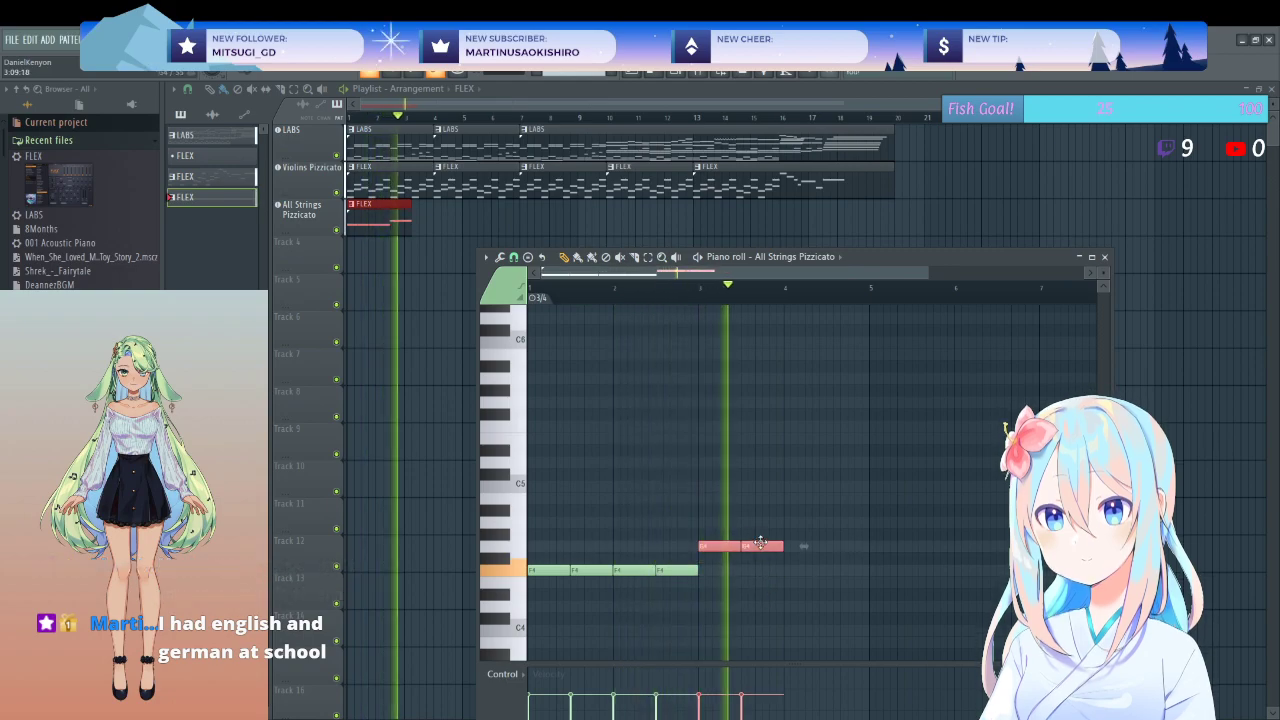
key("space")
key("space")
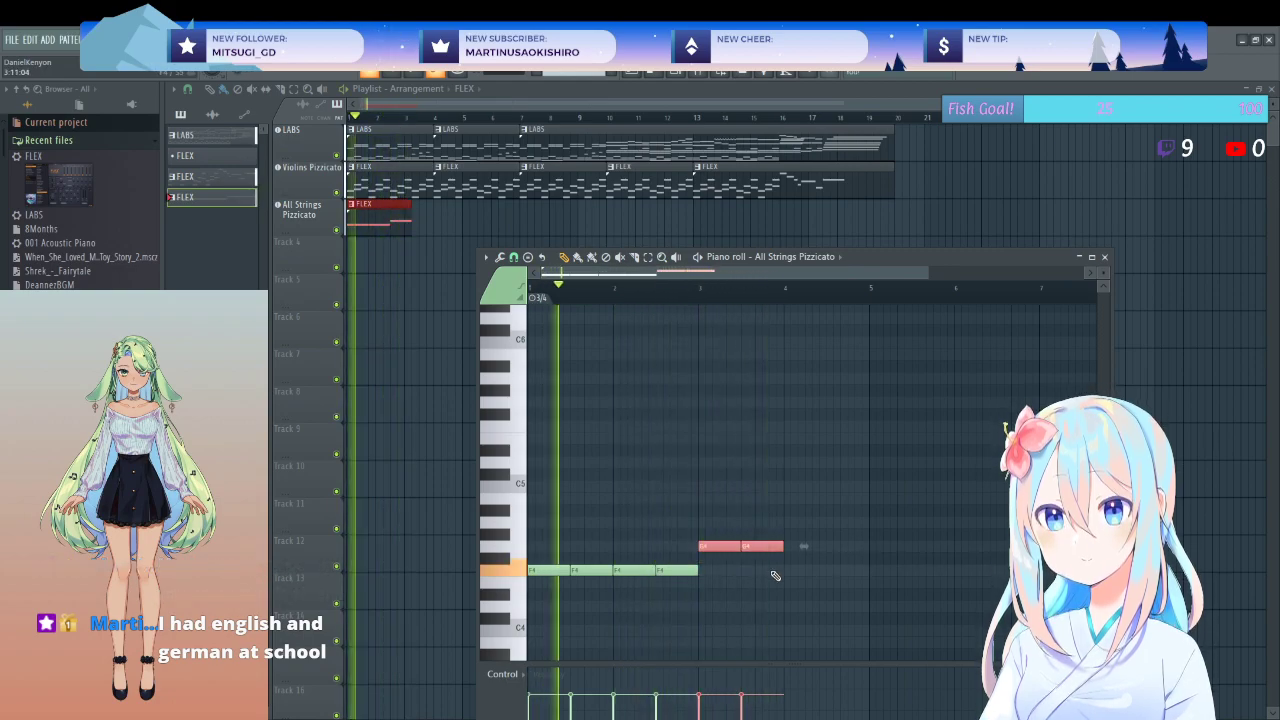
left_click(790, 570)
left_click_drag(826, 569, 868, 569)
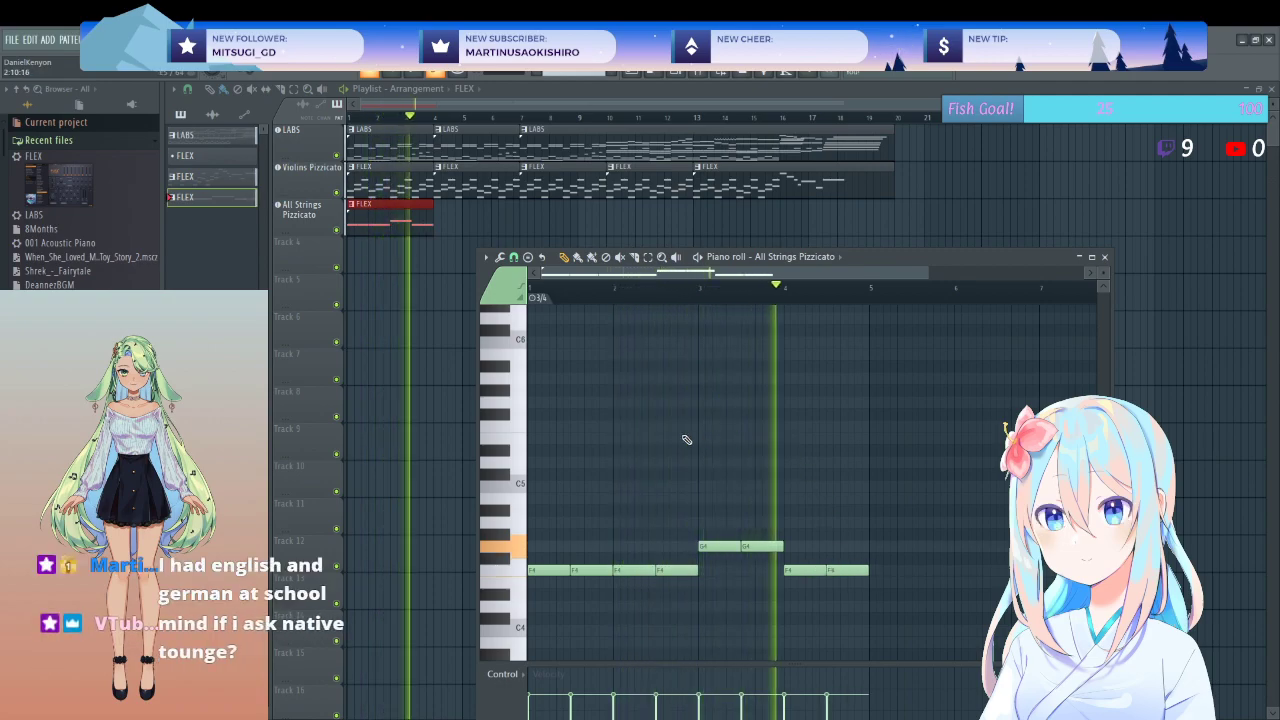
- Double the line an octave higher with half-bar F5 notes in bars 1, 2 and 4 and G5 notes in bar 3
left_click(572, 426)
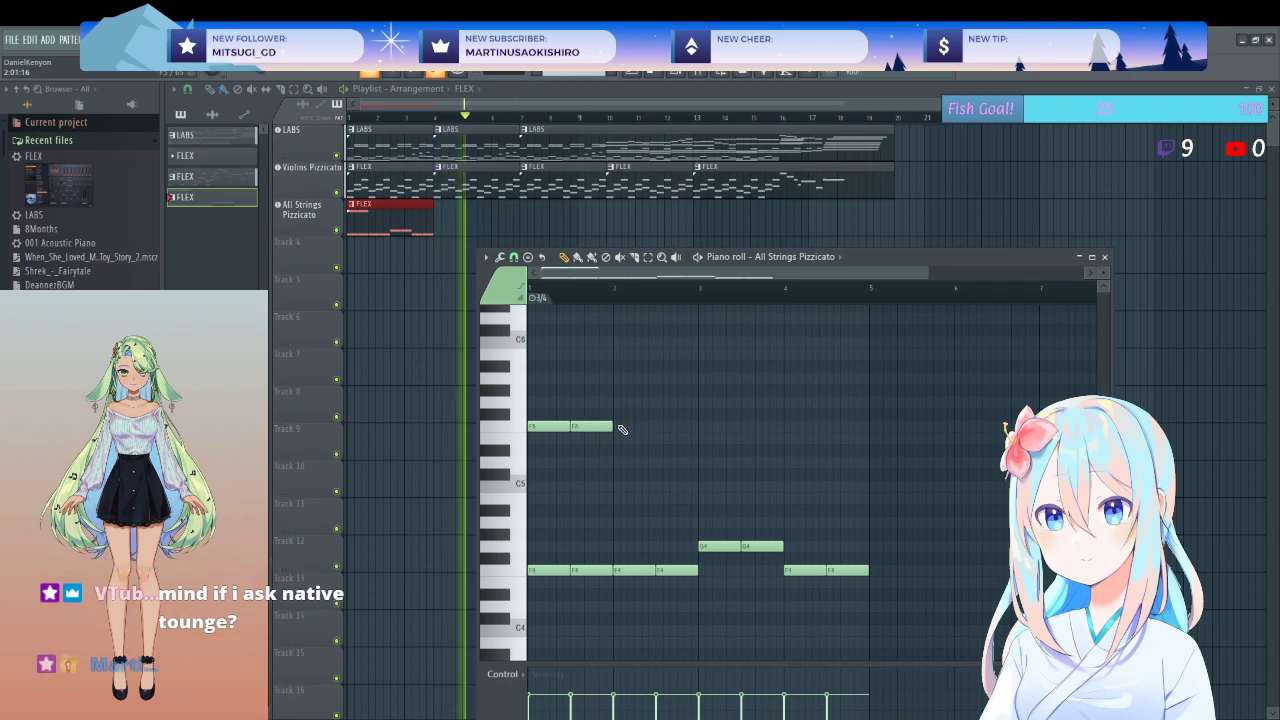
left_click(622, 427)
left_click(663, 428)
key("space")
key("space")
left_click(700, 403)
left_click(750, 403)
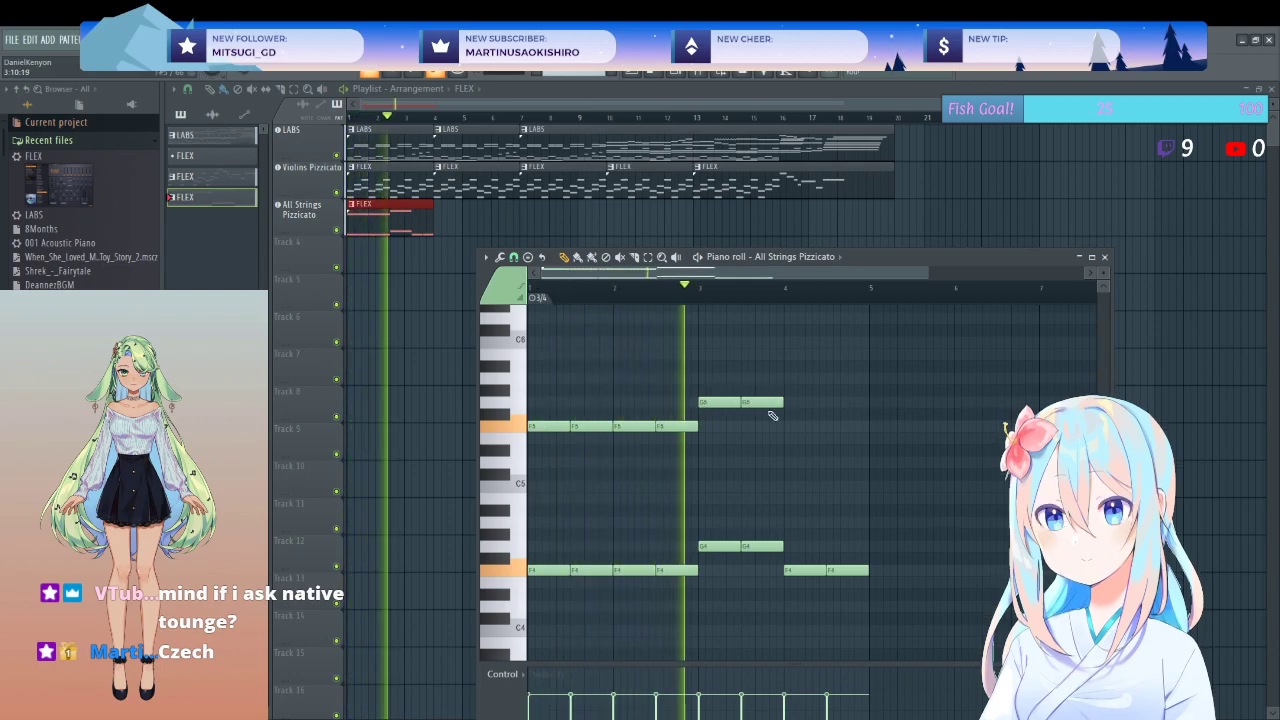
left_click(792, 427)
left_click(829, 427)
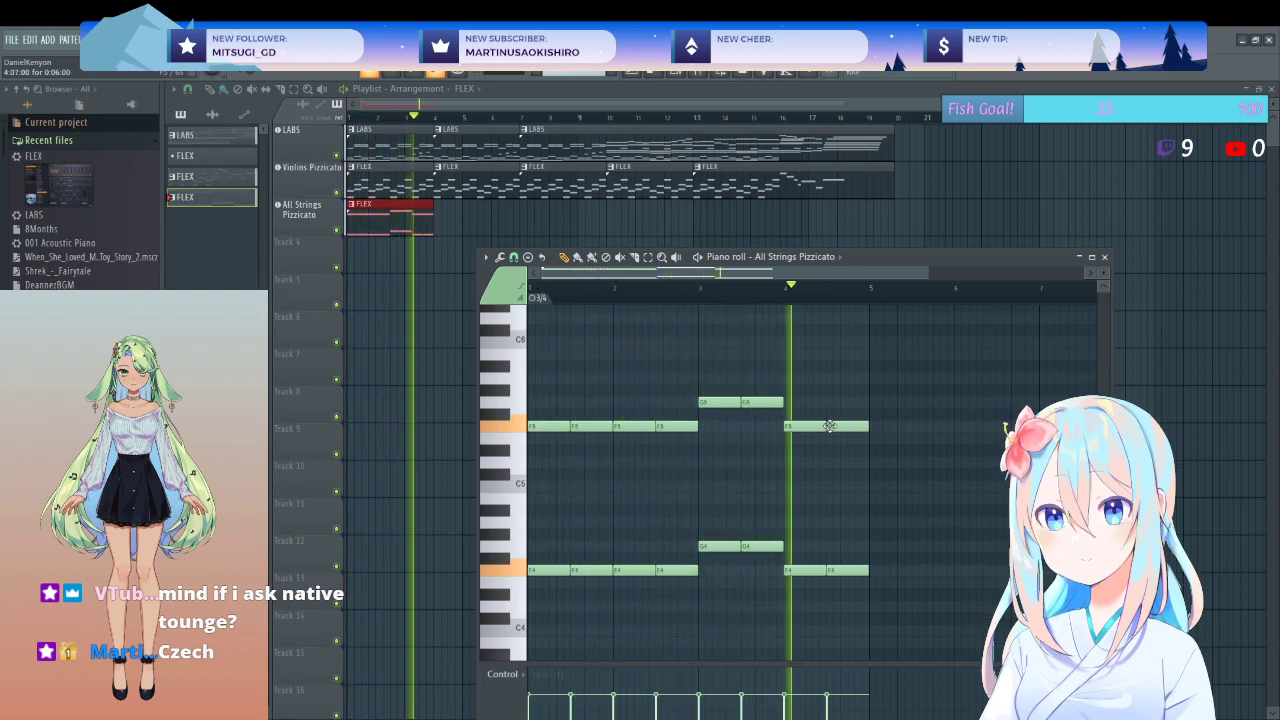
key("space")
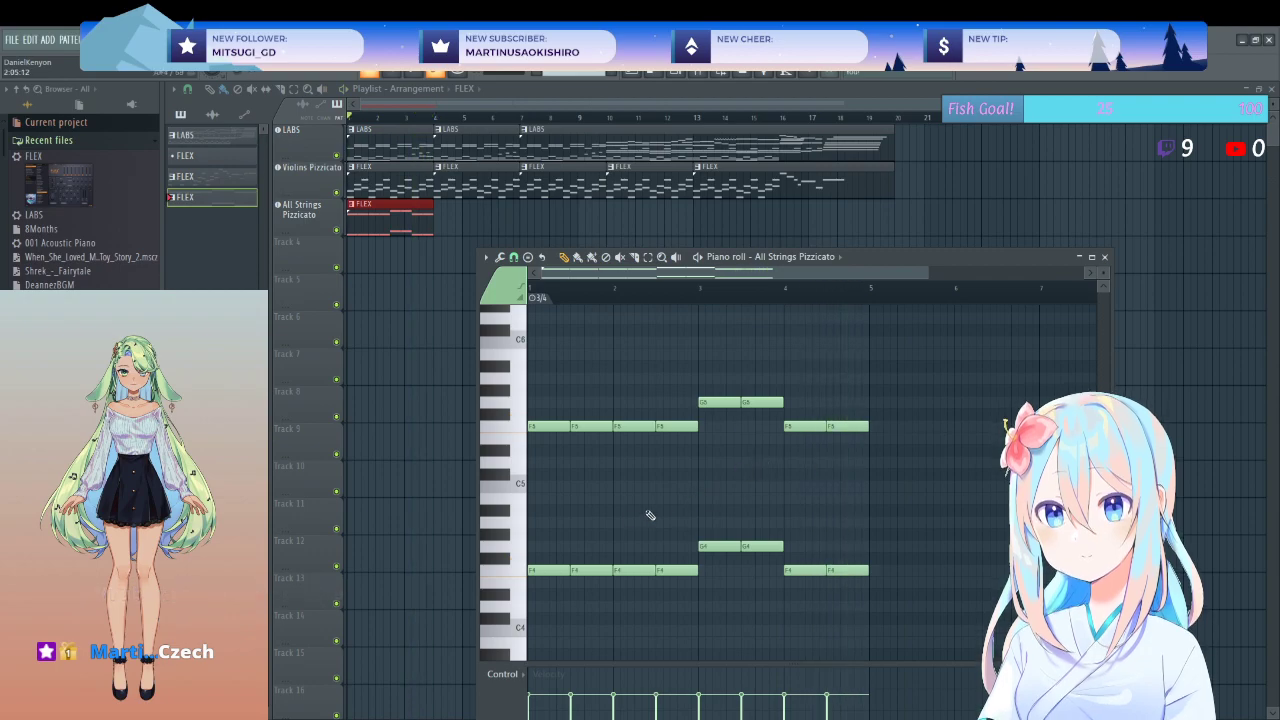
- Add a third-of-a-bar middle voice alternating A4 and C5 in bars 1, 2 and 4 and B4-D5-B4 in bar 3, and audition it
left_click(534, 527)
right_click(540, 527)
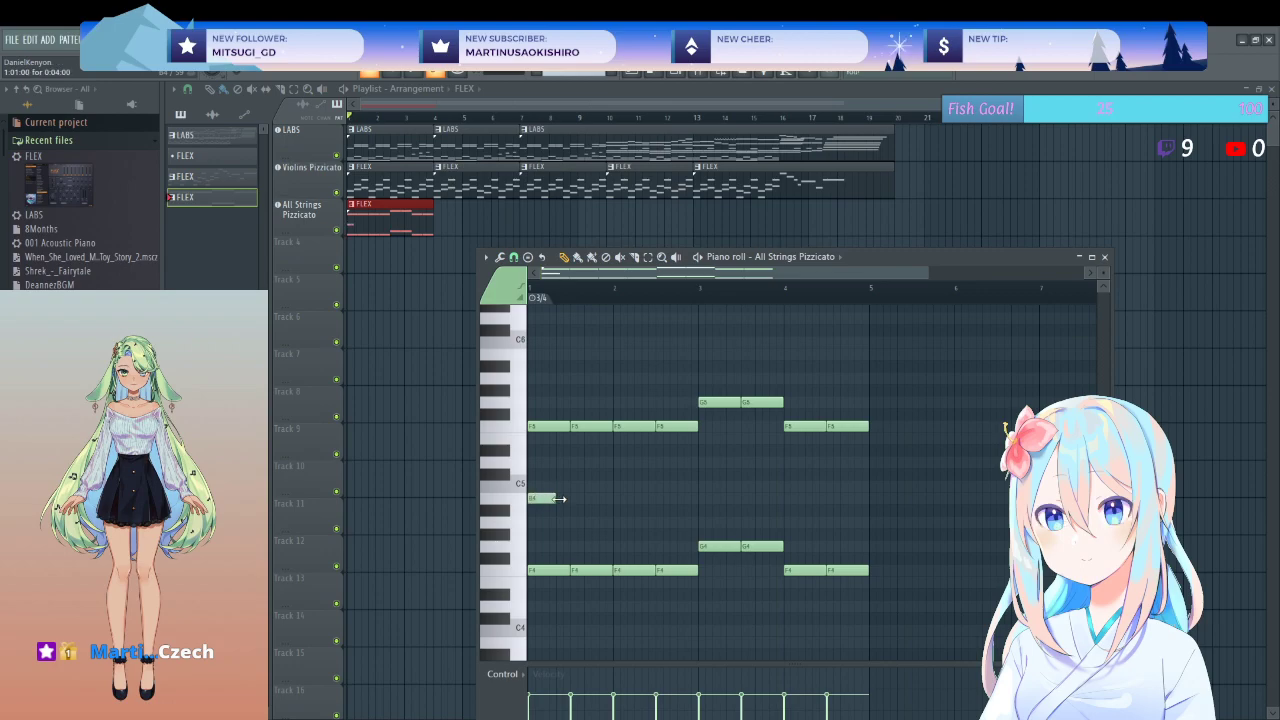
left_click_drag(564, 498, 537, 531)
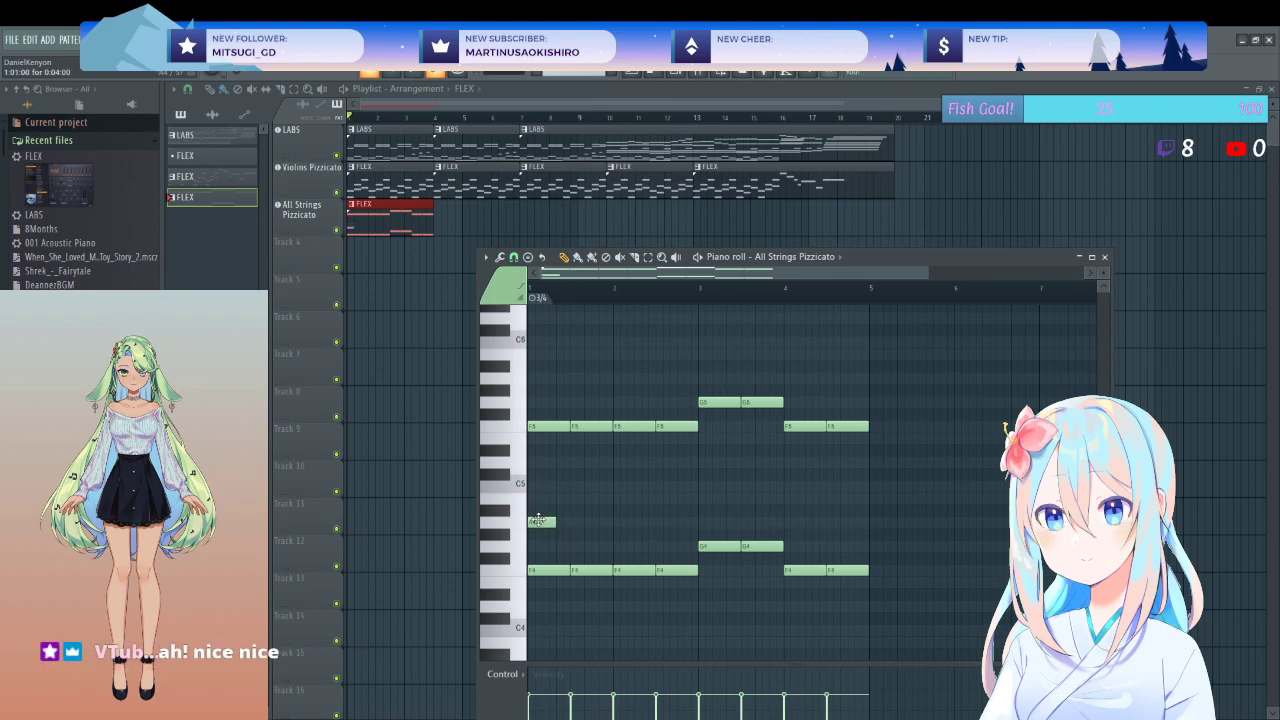
left_click(587, 521)
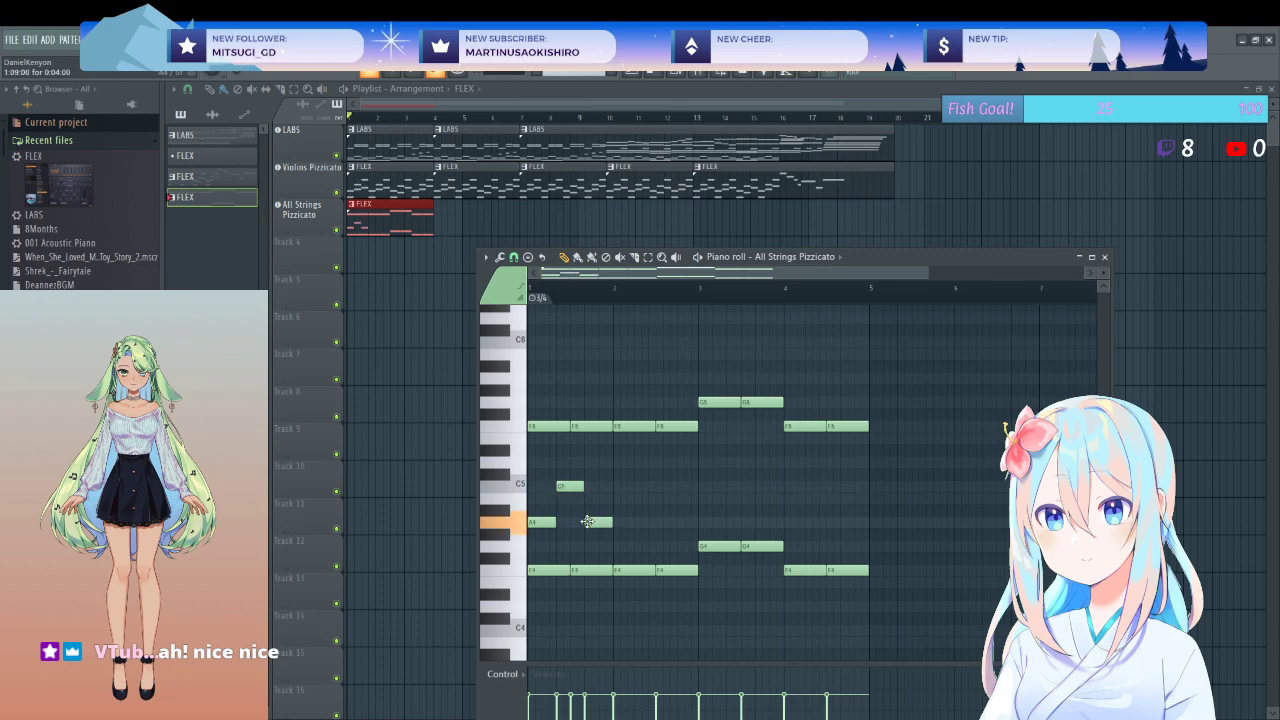
left_click(642, 523)
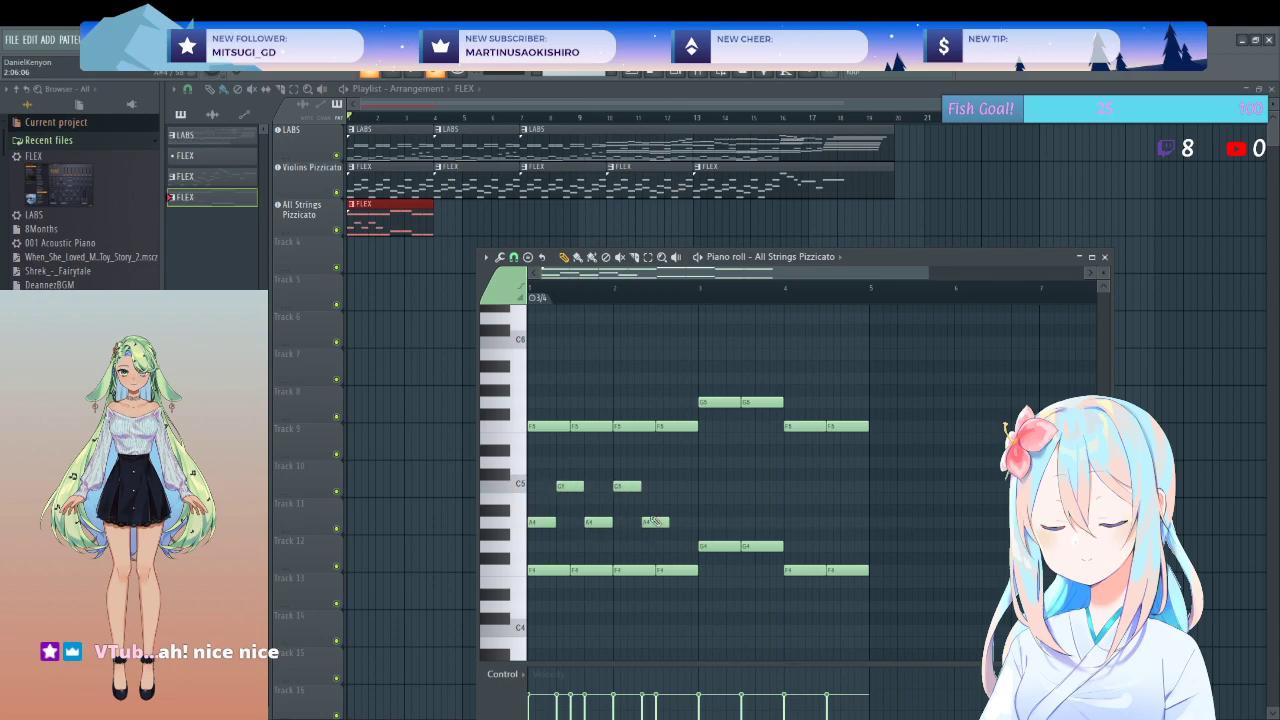
left_click(673, 488)
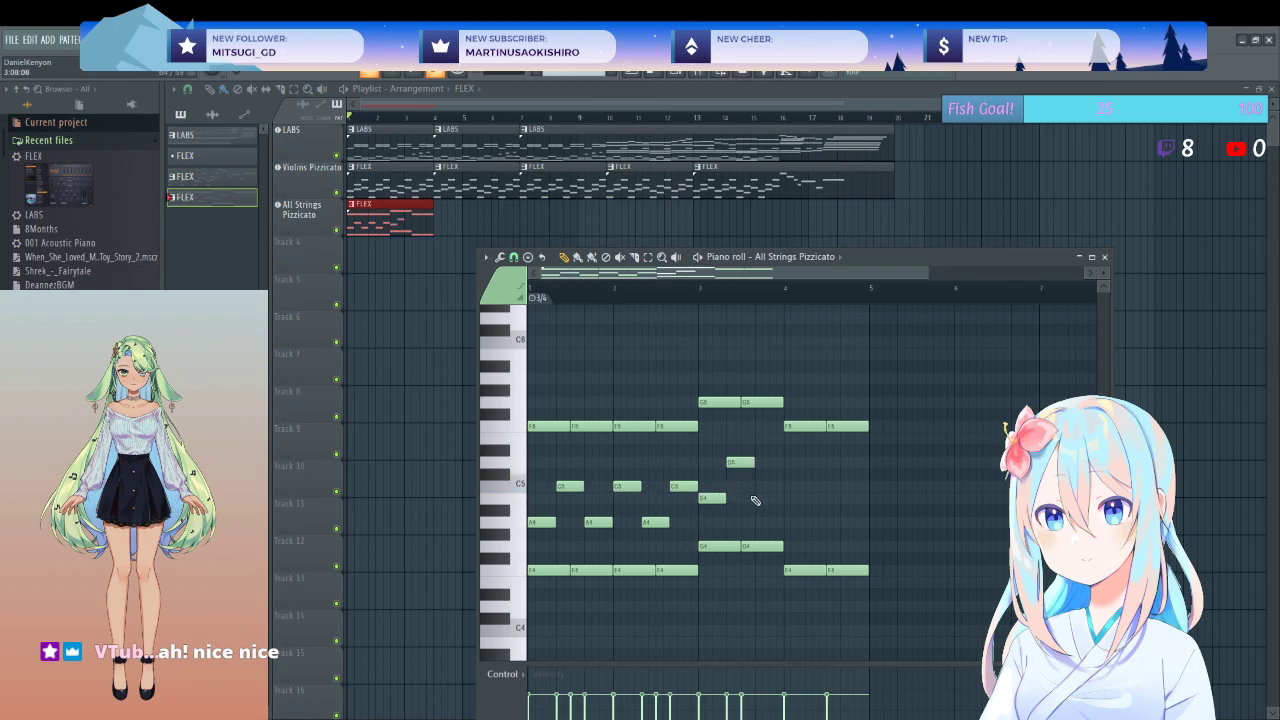
left_click(815, 487)
left_click(845, 523)
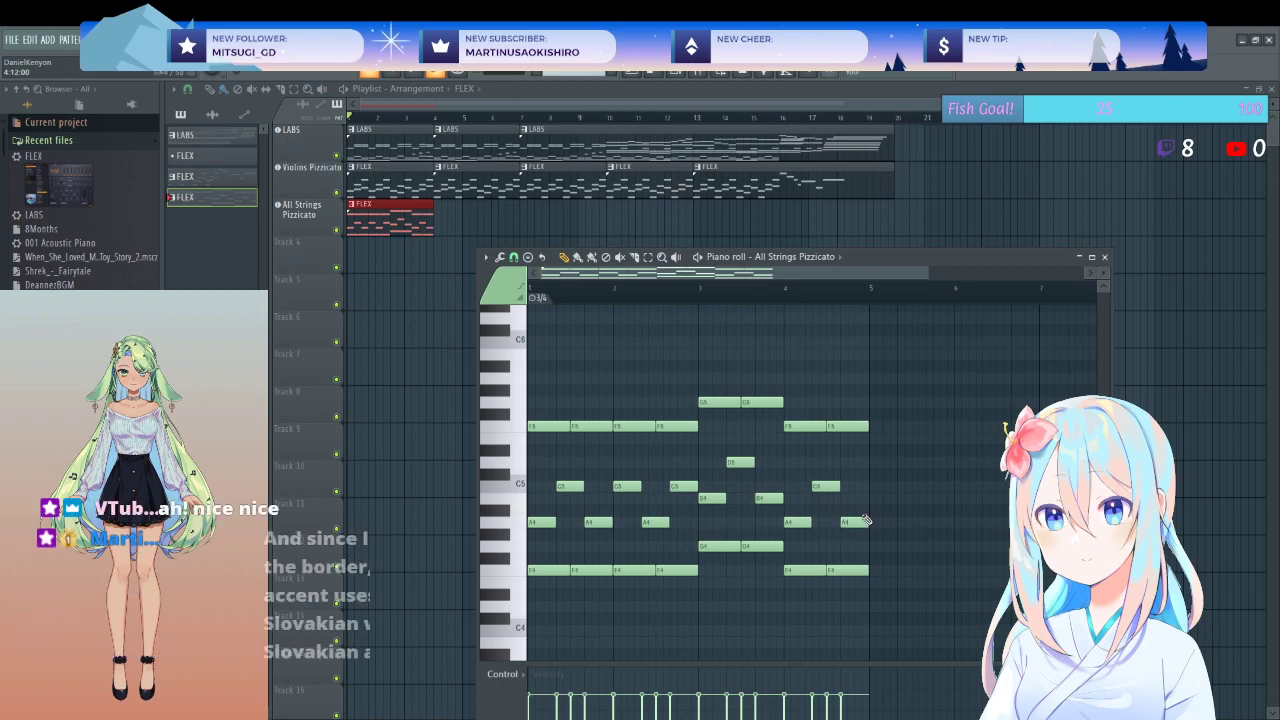
key("space")
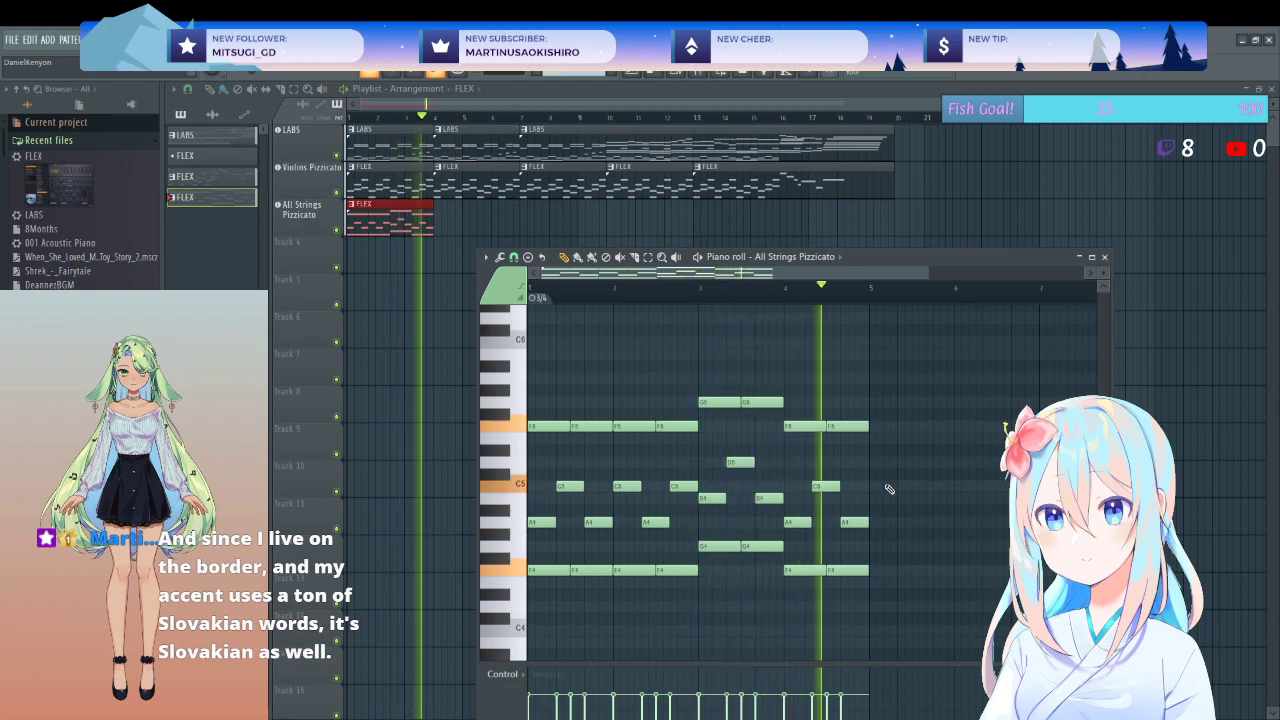
key("space")
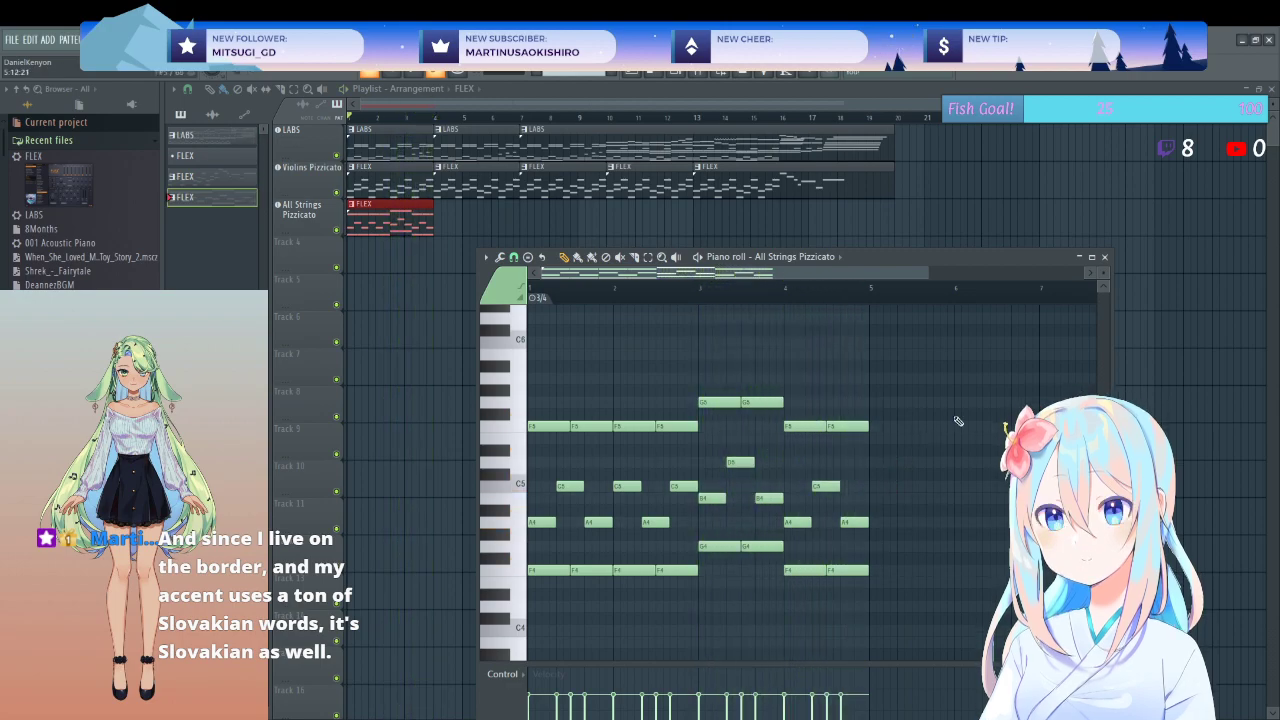
- Select all the middle-voice notes from A4 to D5, raise their velocity slightly, and play back the result
left_click_drag(886, 526, 528, 478)
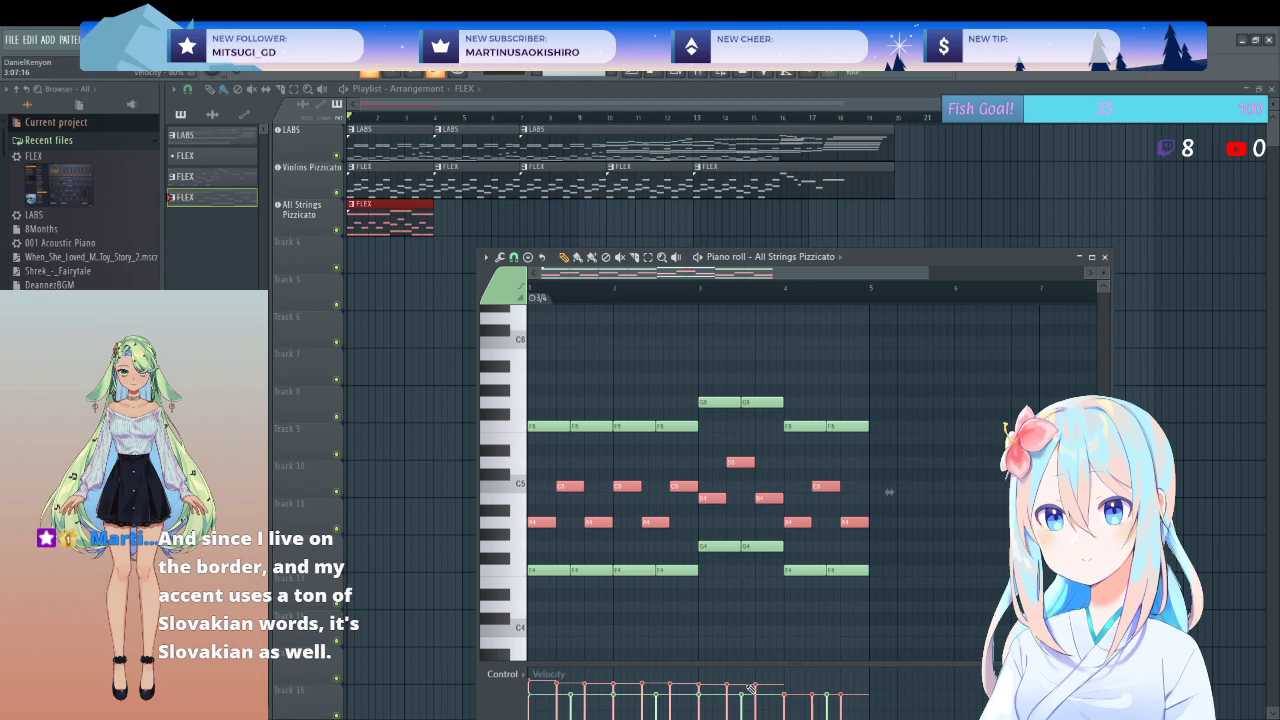
left_click(930, 571)
key("space")
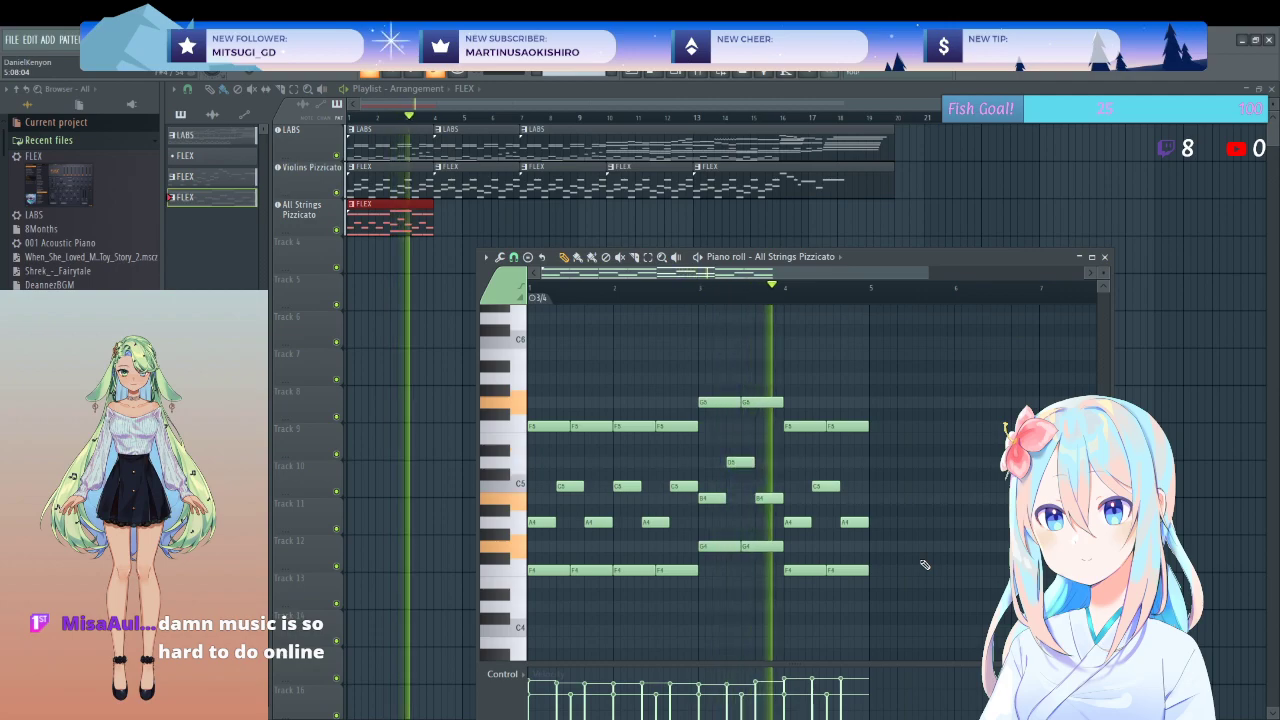
key("space")
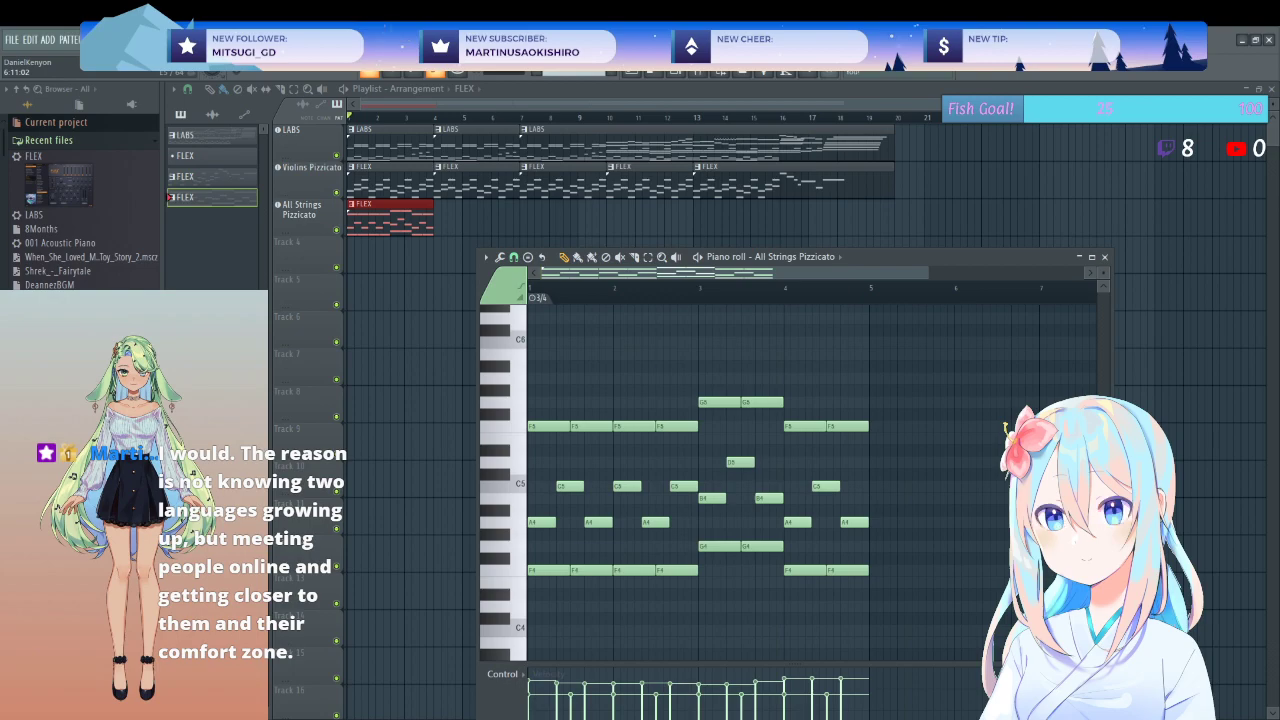
key("space")
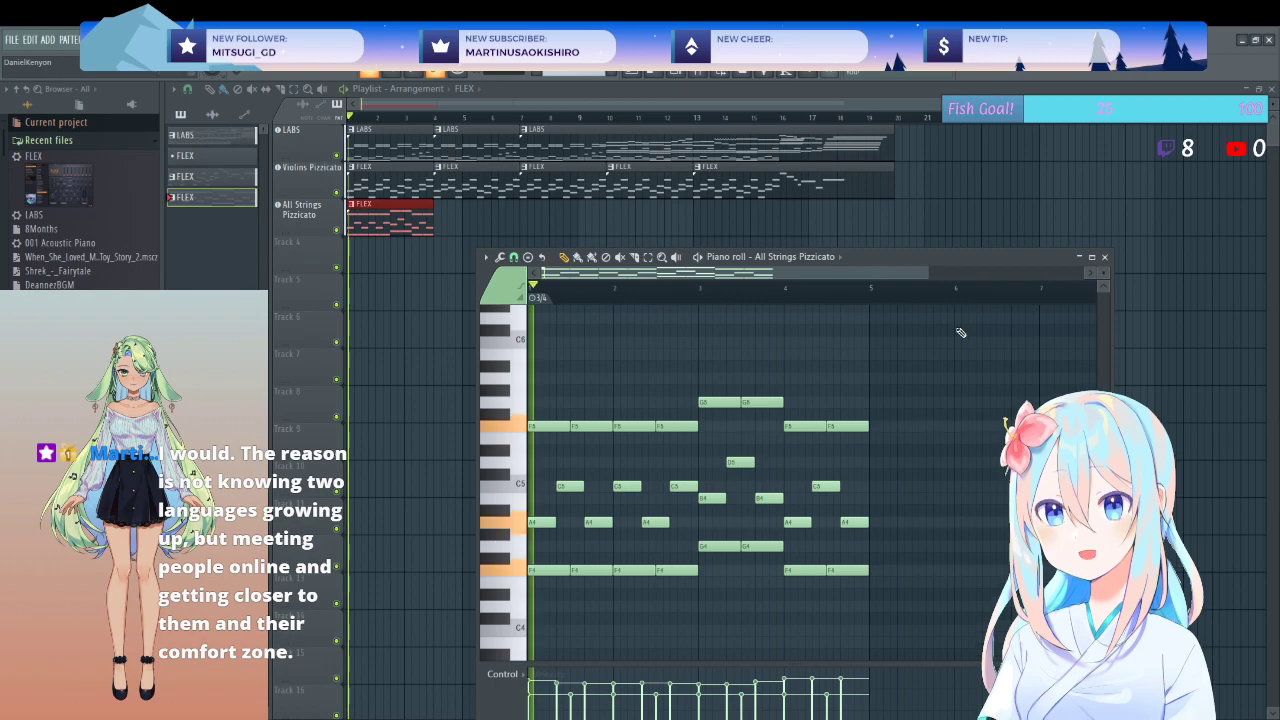
- Close the piano roll and duplicate the All Strings Pizzicato clip five times end to end, through playlist bar 18
left_click(1104, 256)
key("ctrl+b")
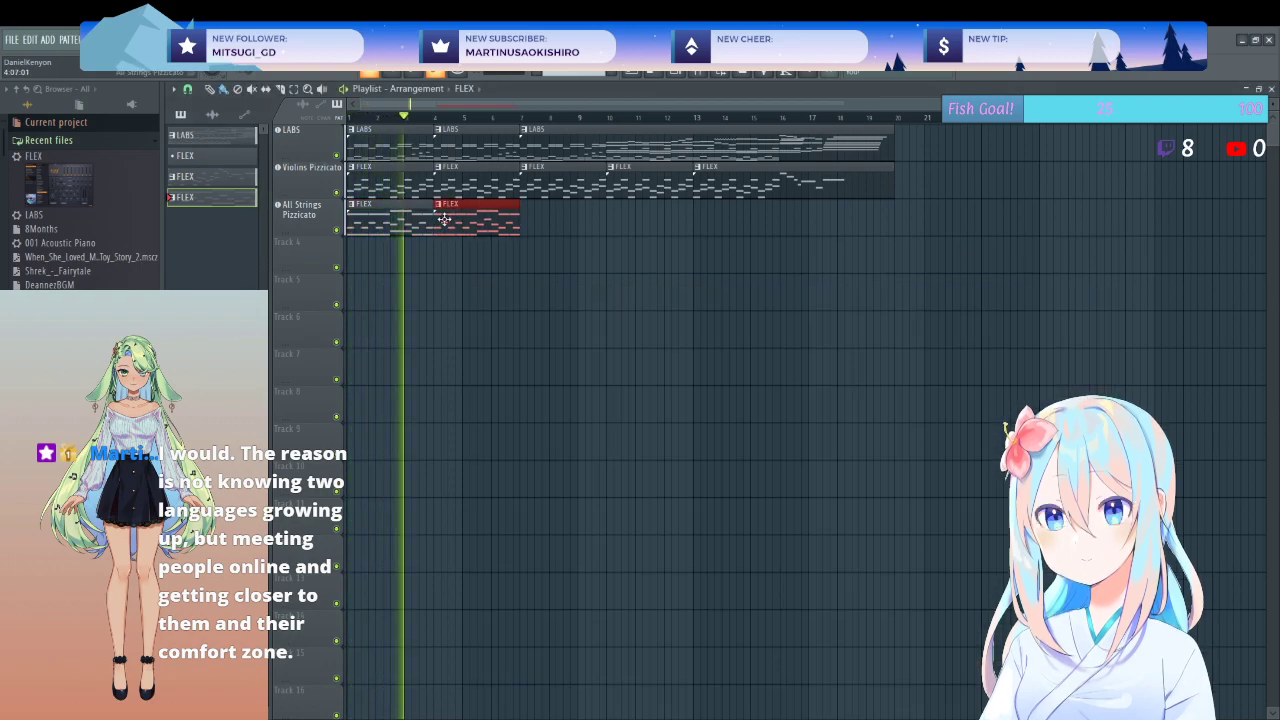
key("ctrl+b")
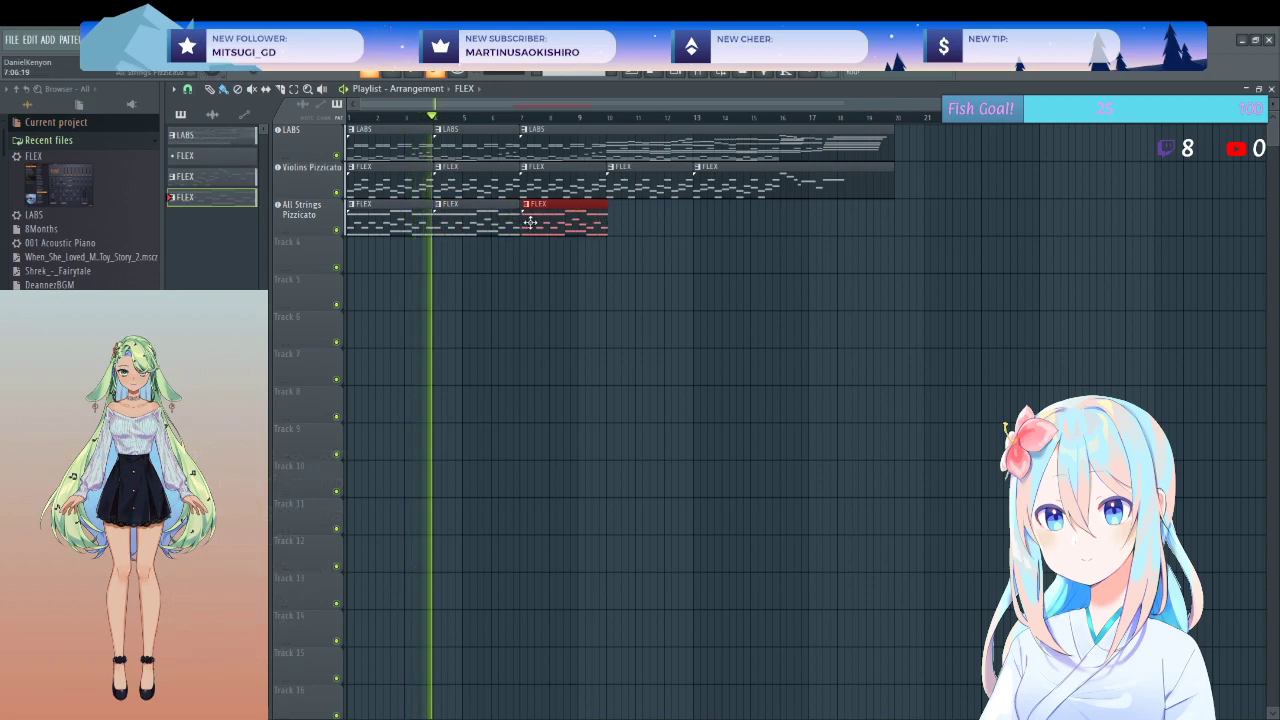
key("ctrl+b")
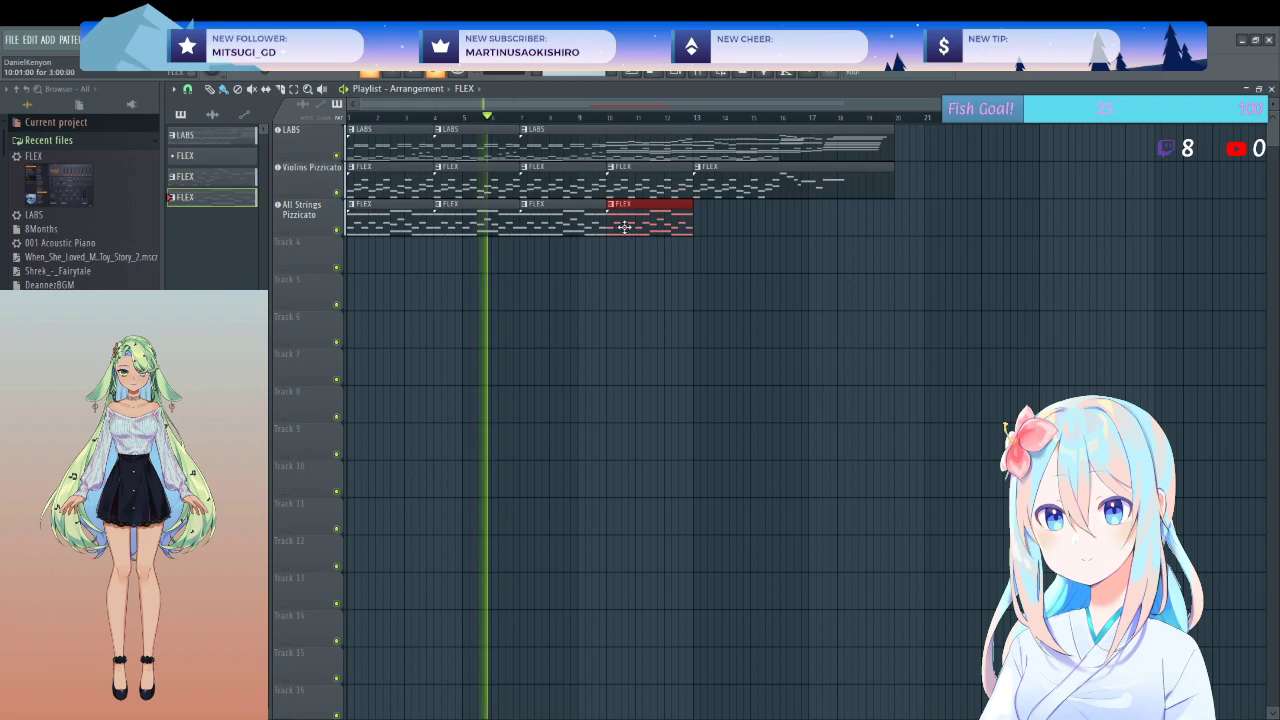
key("ctrl+b")
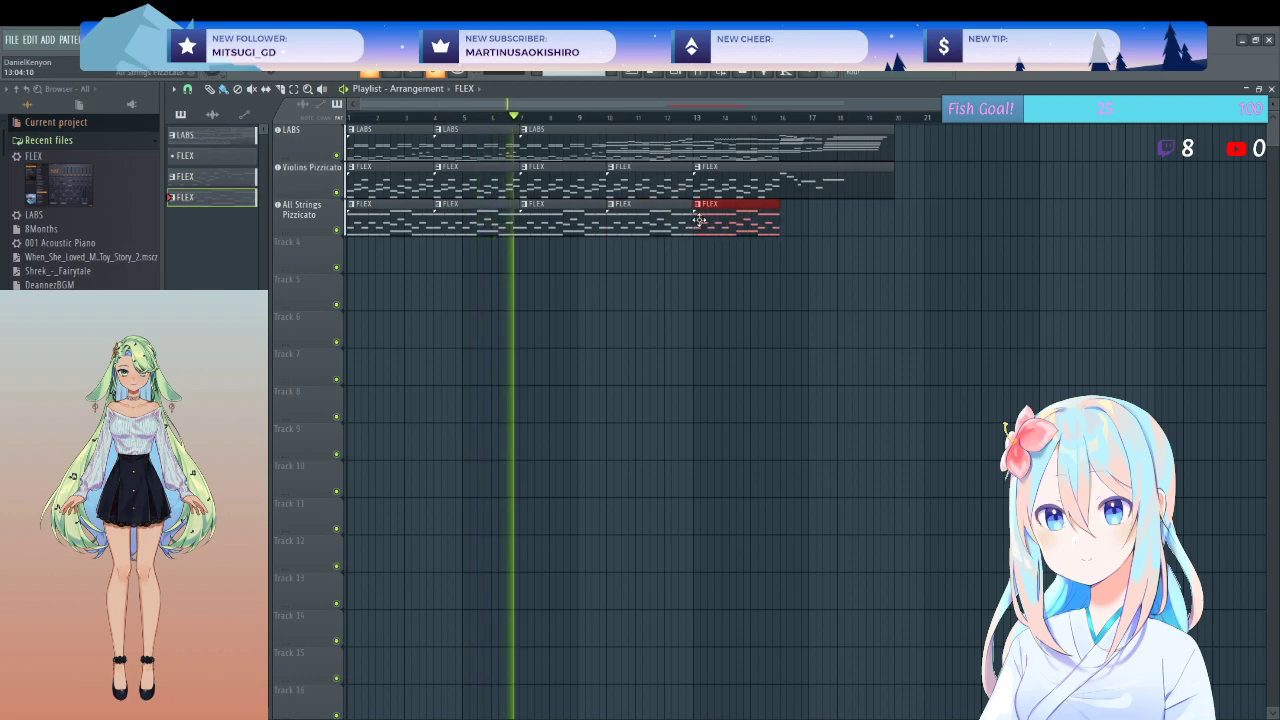
key("ctrl+b")
left_click_drag(788, 227, 791, 230)
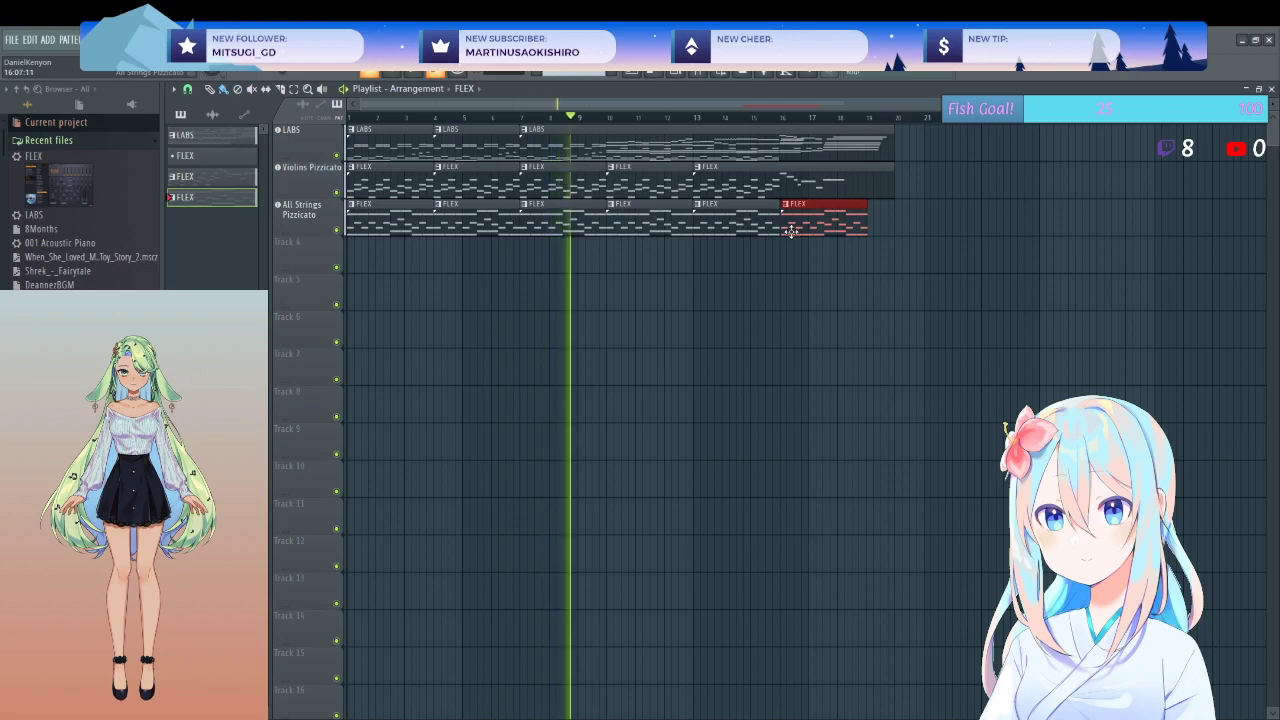
left_click(786, 237)
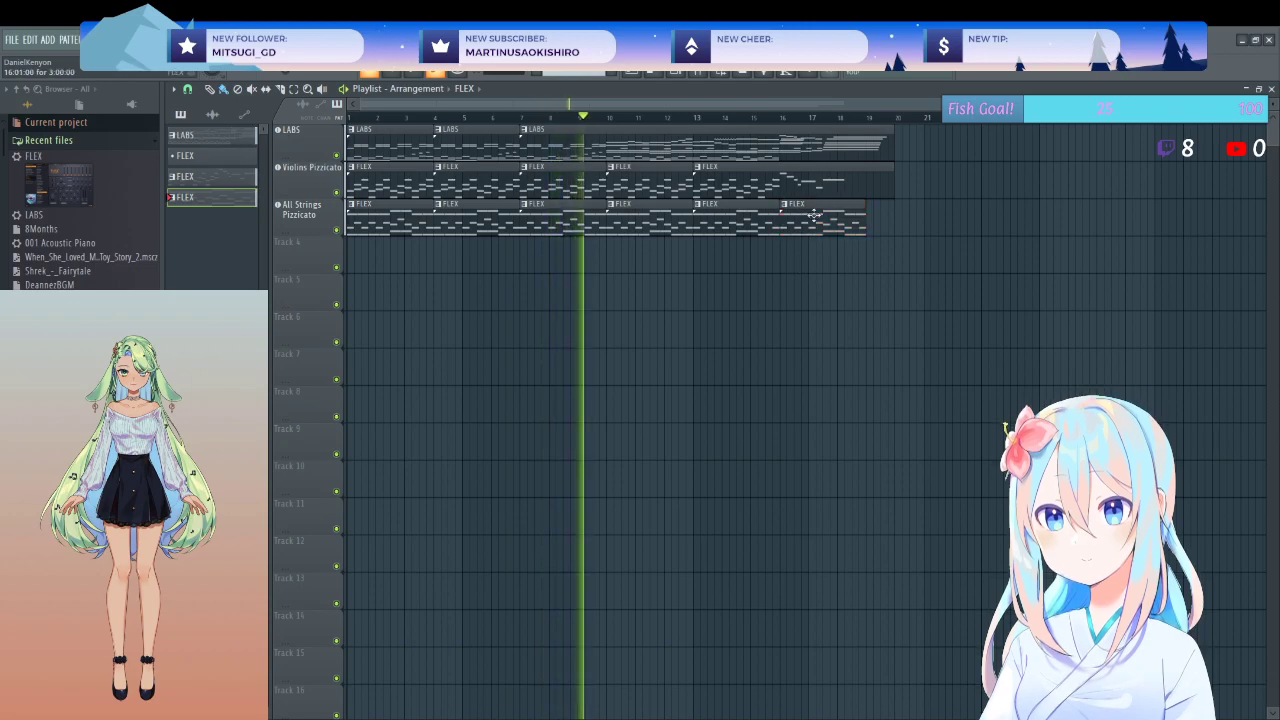
- Open the mixer and create an automation clip for the All Strings Pizzicato channel's volume
left_click(699, 77)
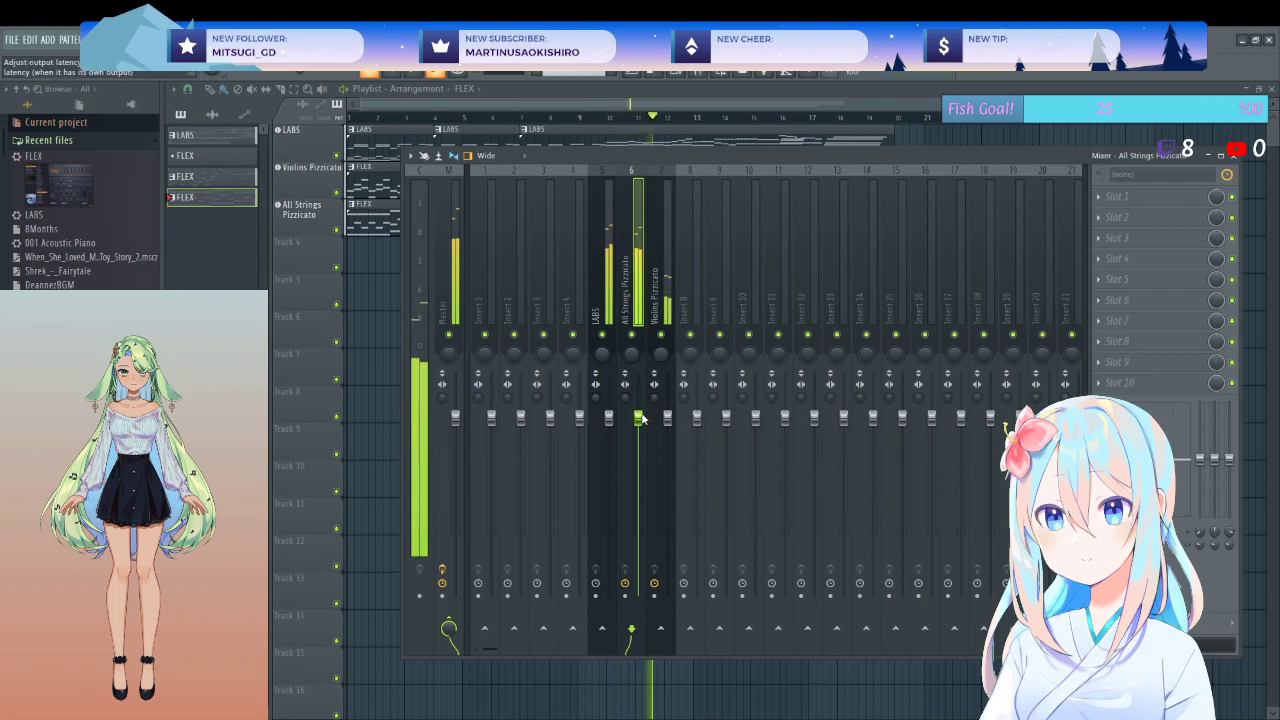
right_click(658, 512)
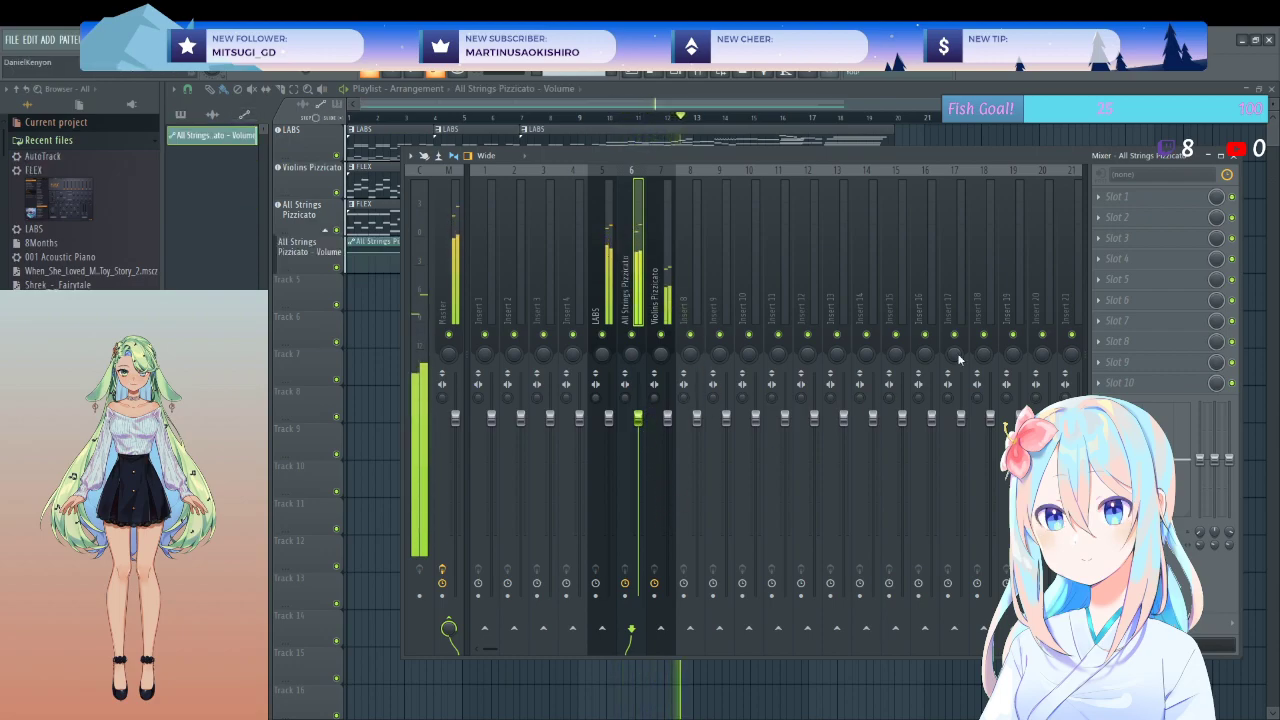
- Close the mixer, shape the All Strings Pizzicato volume automation with a point at bar 13 and a curved fade-out, and play it
left_click(1233, 155)
key("space")
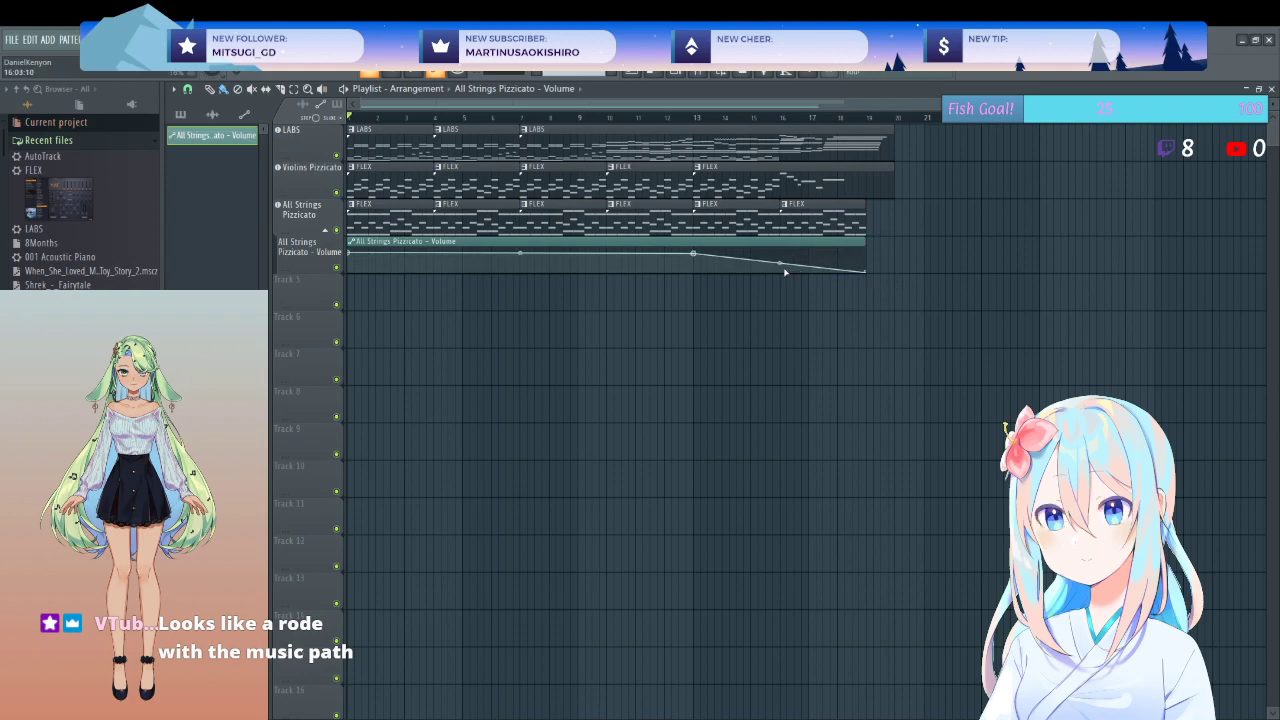
key("space")
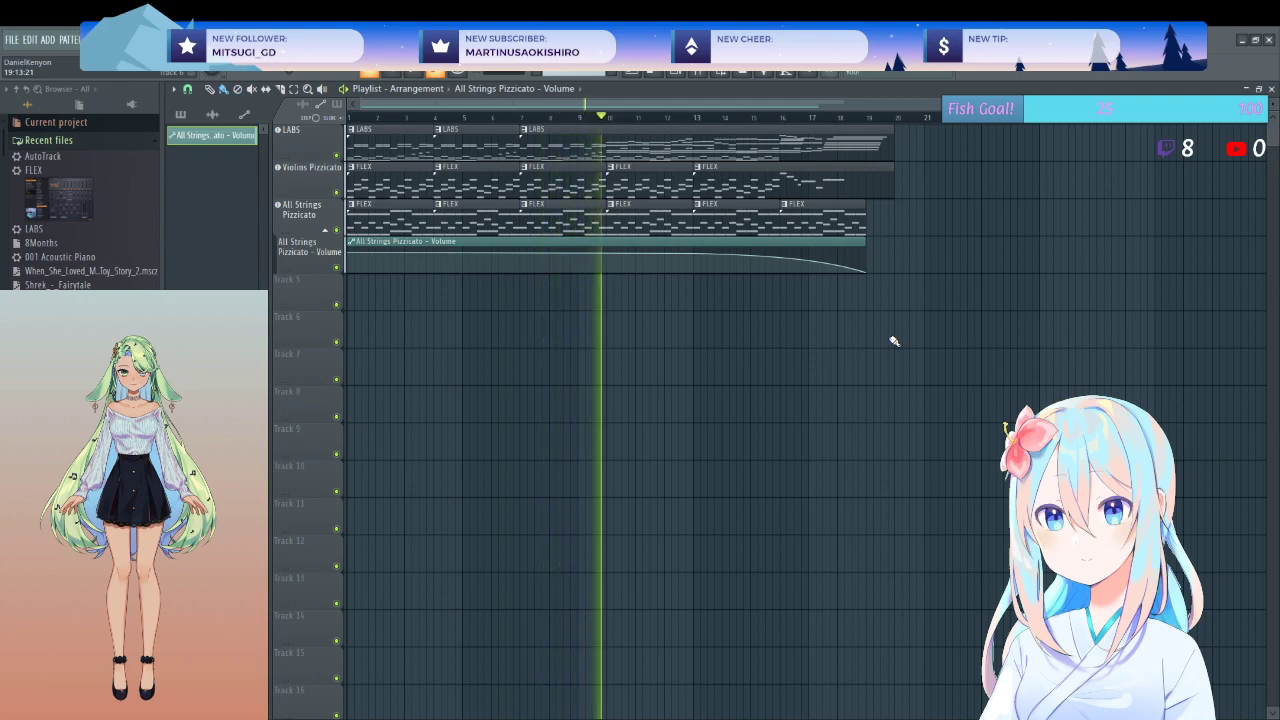
- Lower the starting point and the bar 13 point of the volume automation to the same level, and restart playback
mouse_move(349, 251)
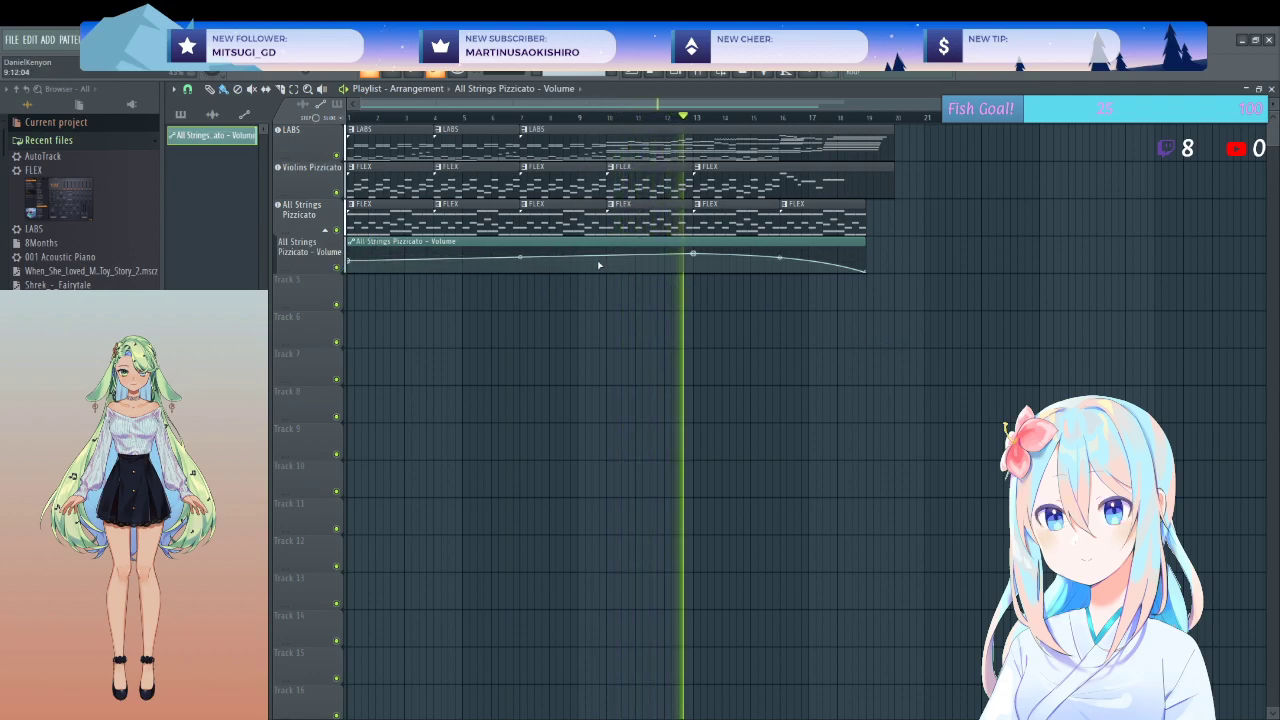
mouse_move(696, 260)
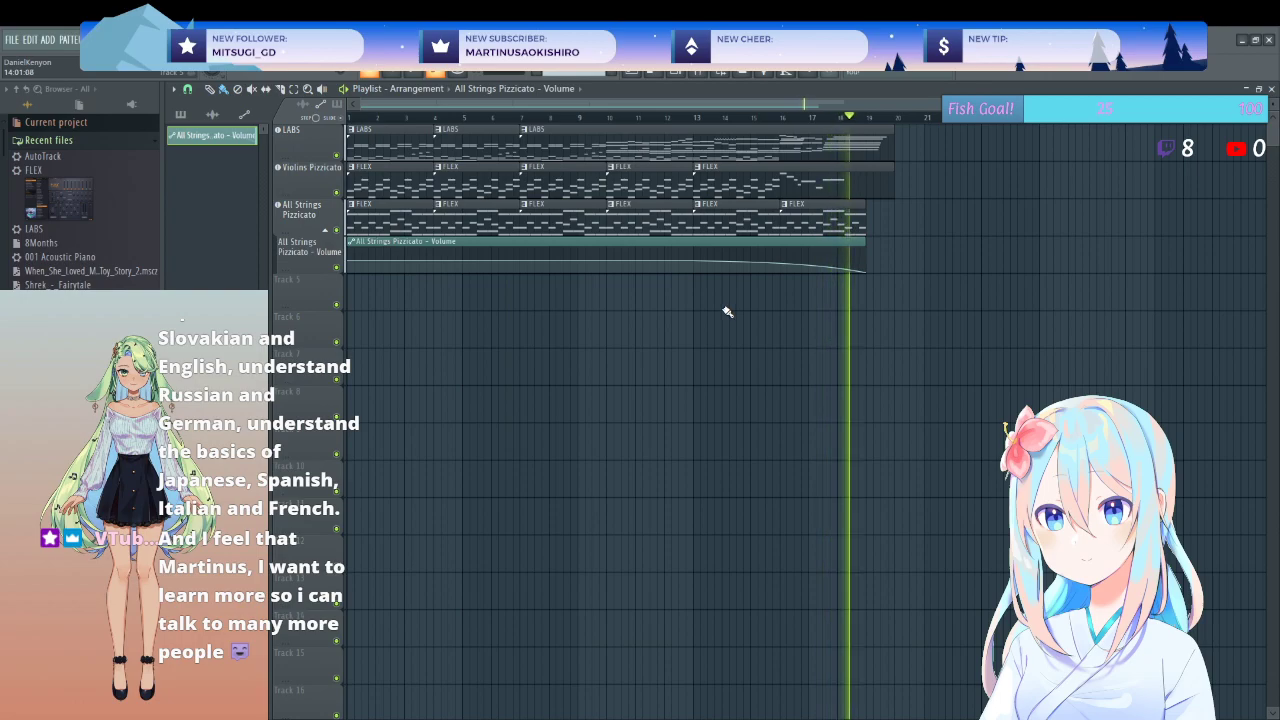
key("space")
- Move the end of the volume fade-out to bar 17 and audition the fade from about bar 12
mouse_move(818, 273)
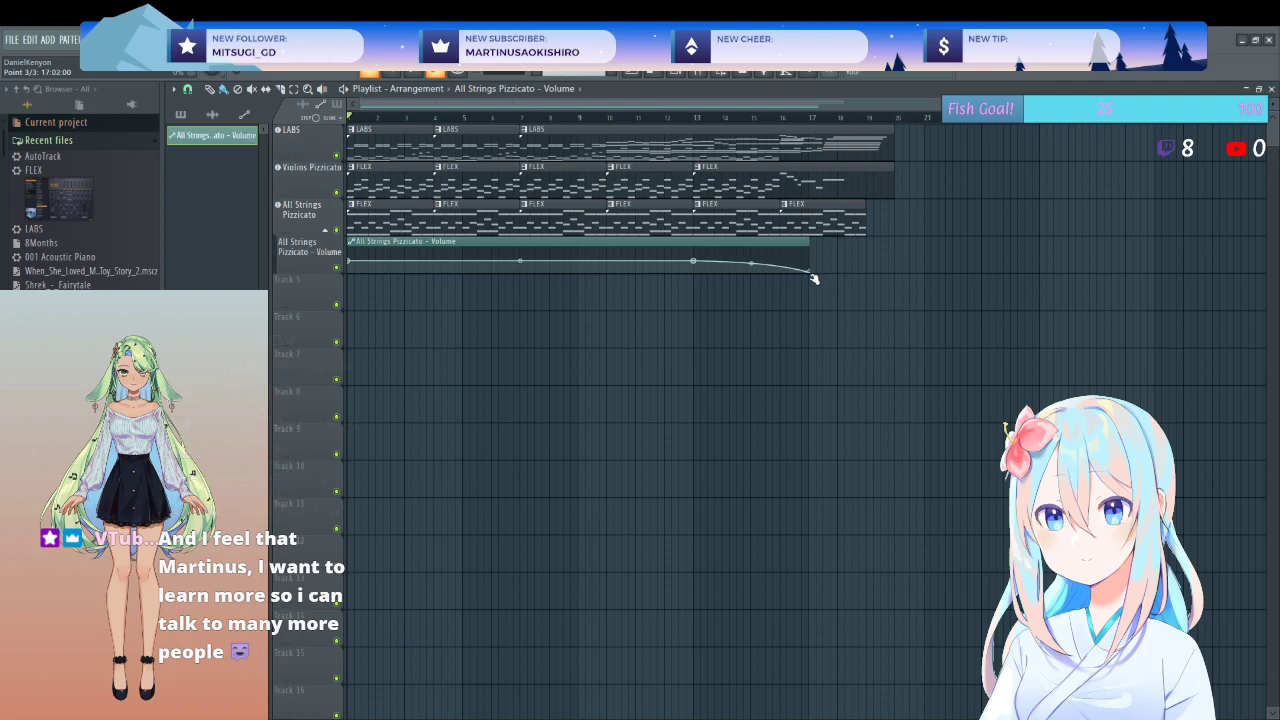
key("space")
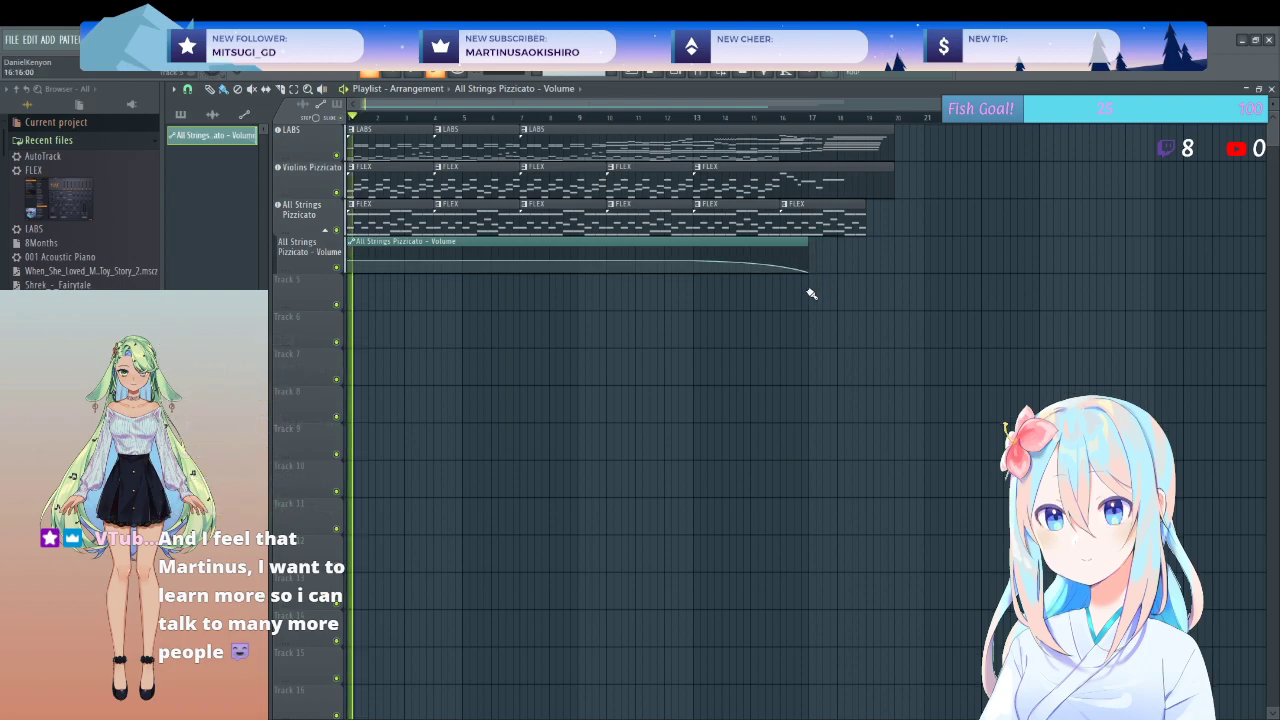
scroll(771, 266, "up", 4)
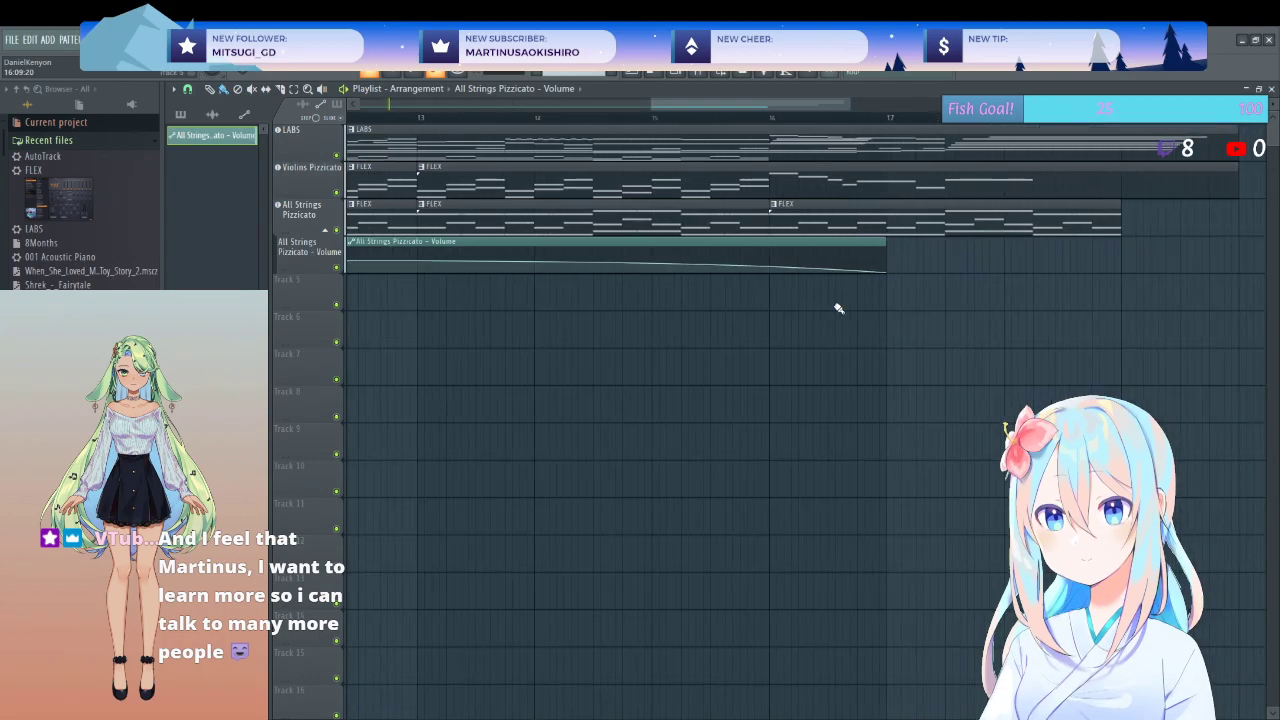
scroll(890, 310, "down", 5)
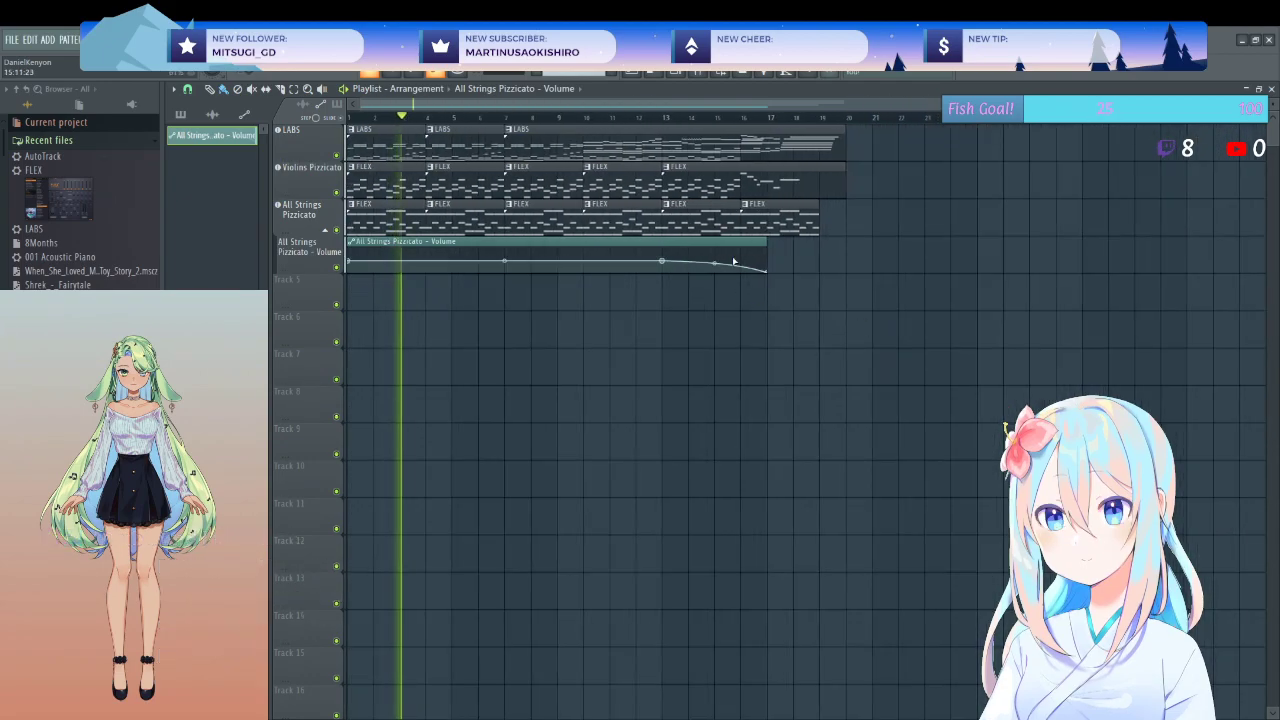
left_click(650, 117)
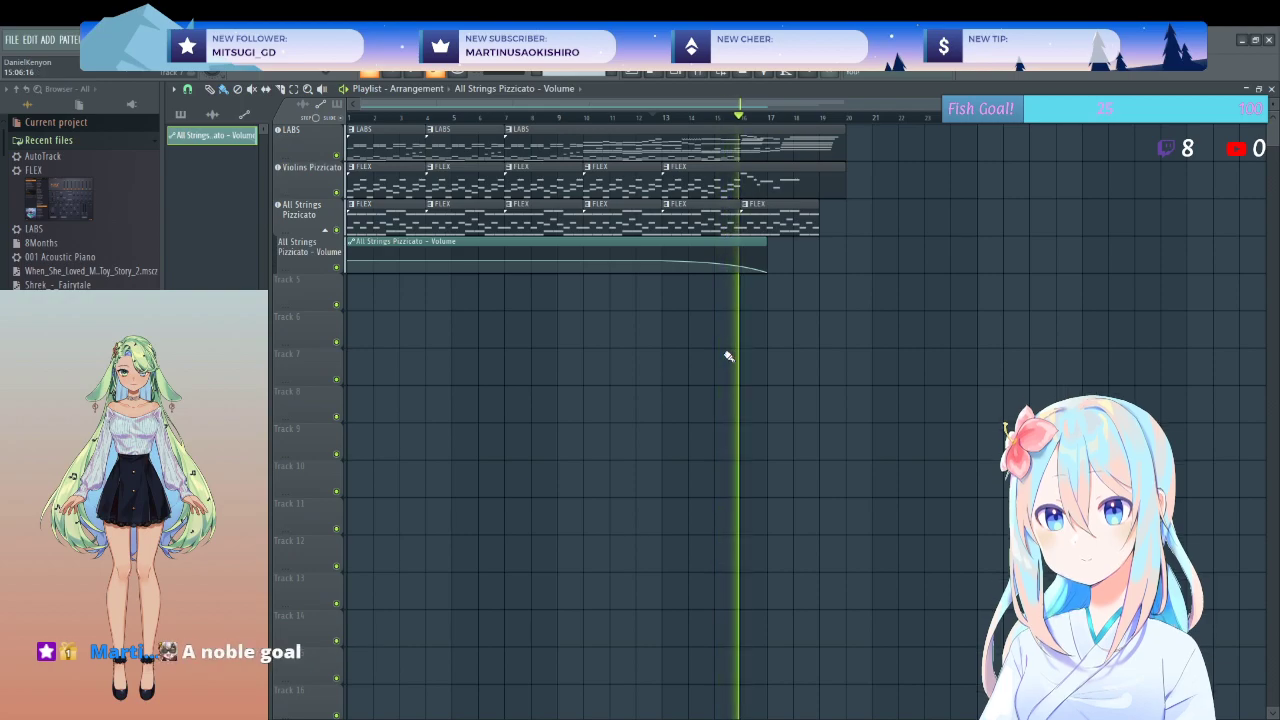
- Add Fruity Reeverb 2 with the BasicReverb preset to the All Strings Pizzicato mixer track, lower its dry level and set decay to 6.4 sec
left_click(701, 75)
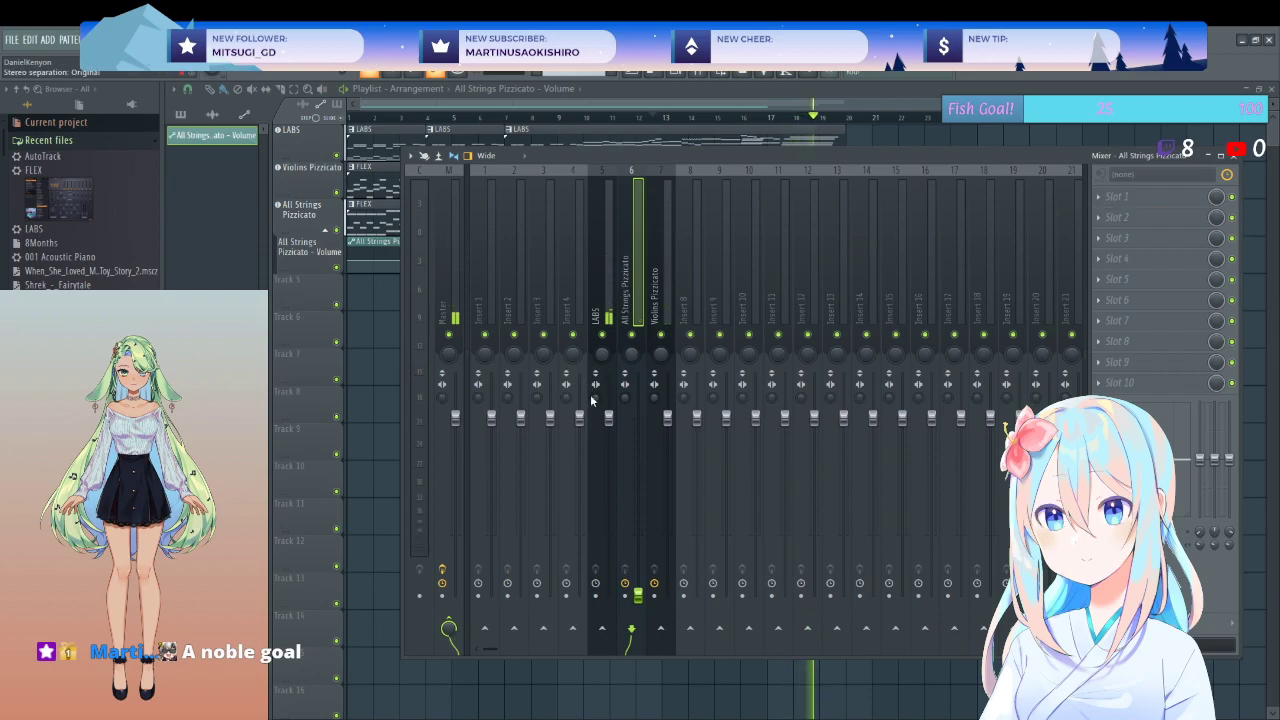
left_click_drag(638, 521, 628, 457)
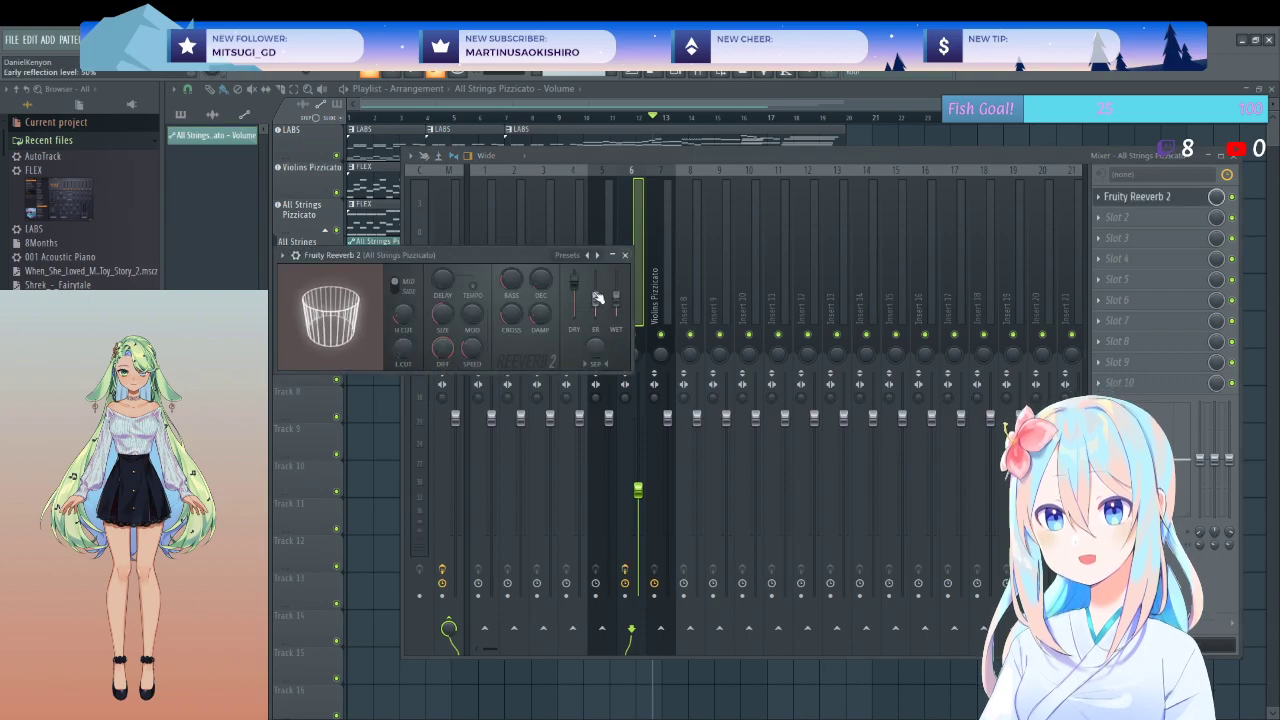
left_click(598, 256)
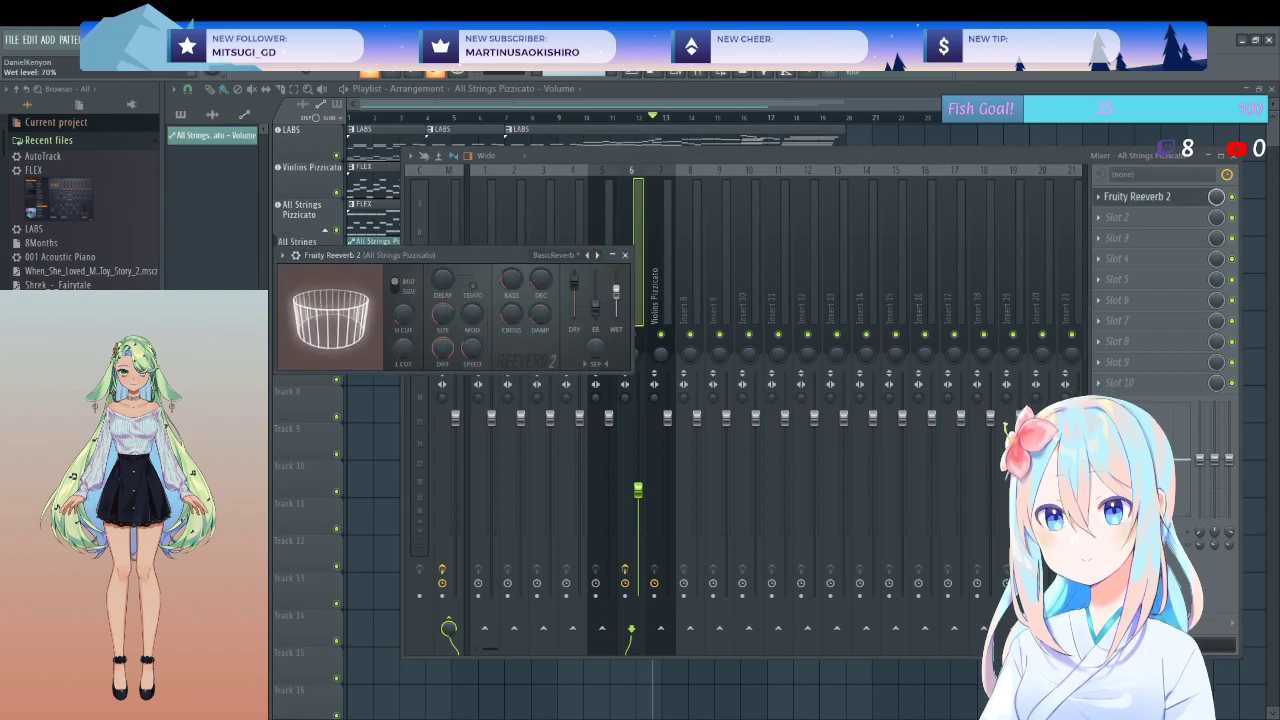
left_click_drag(574, 280, 574, 289)
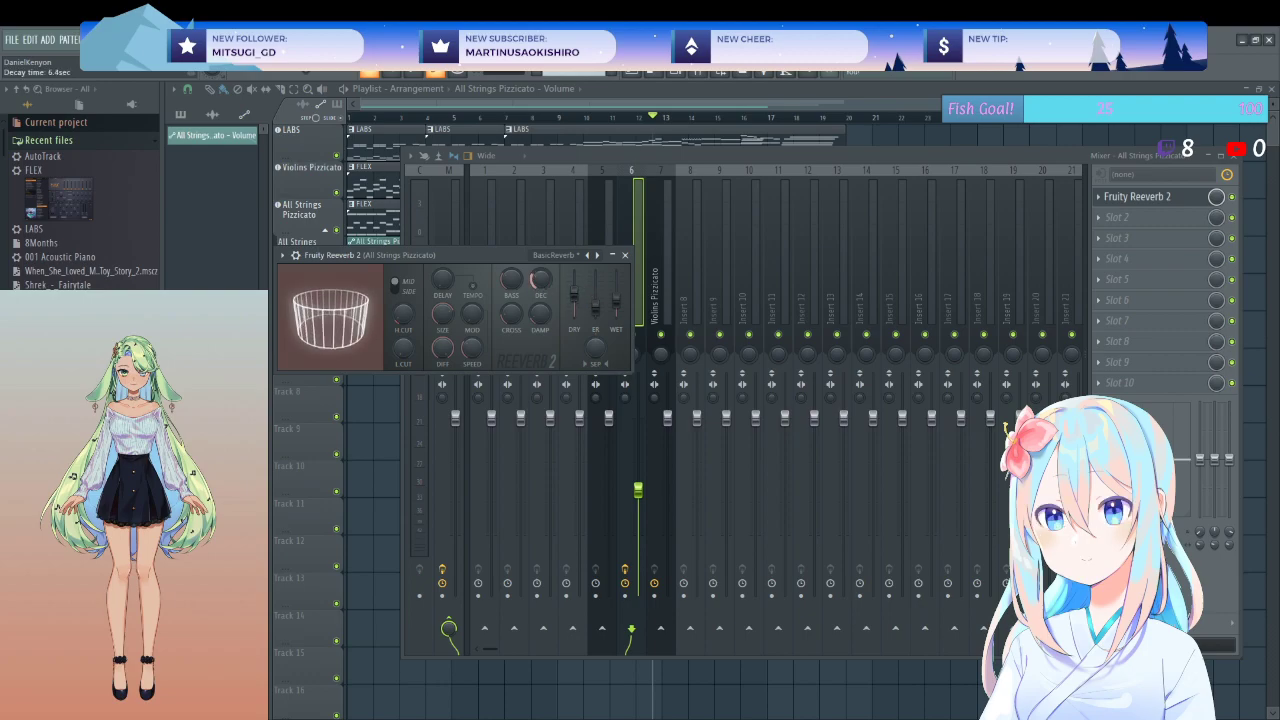
left_click(625, 256)
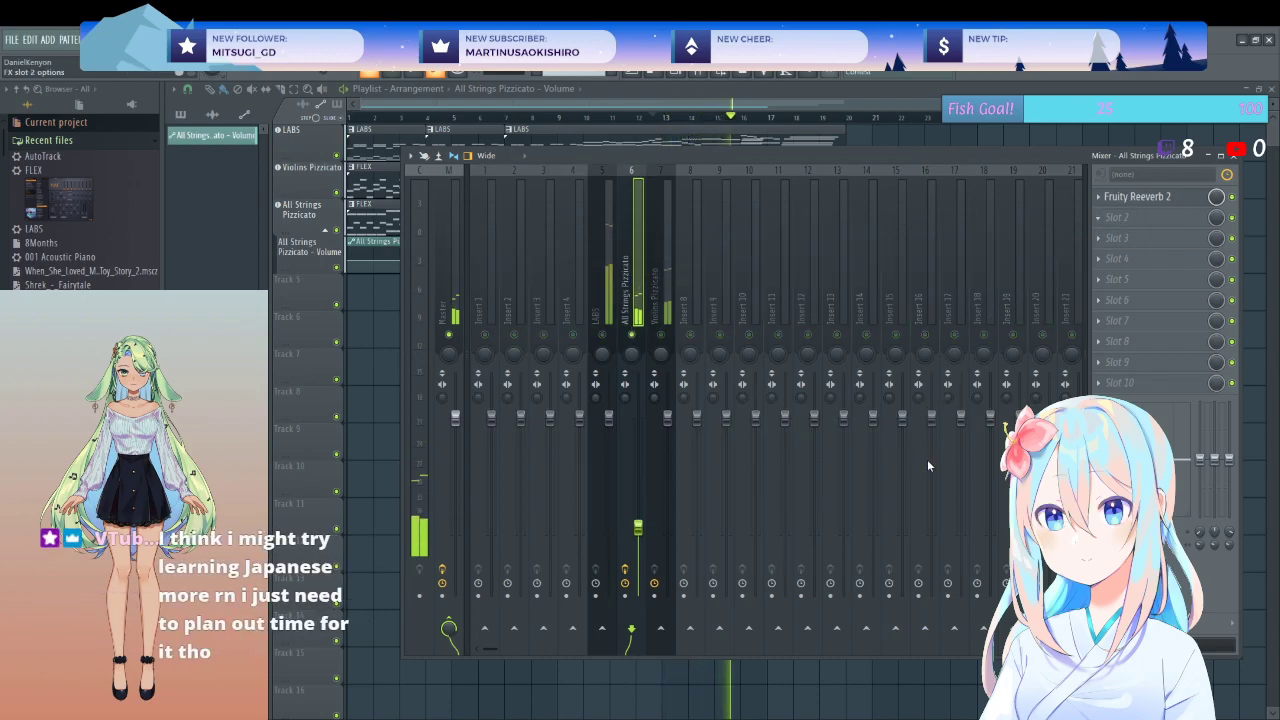
- Add Fruity parametric EQ 2 to All Strings Pizzicato, boosting around 1215 Hz and 2.9 dB at 3668 Hz, and cutting the highest band
left_click_drag(503, 385, 498, 355)
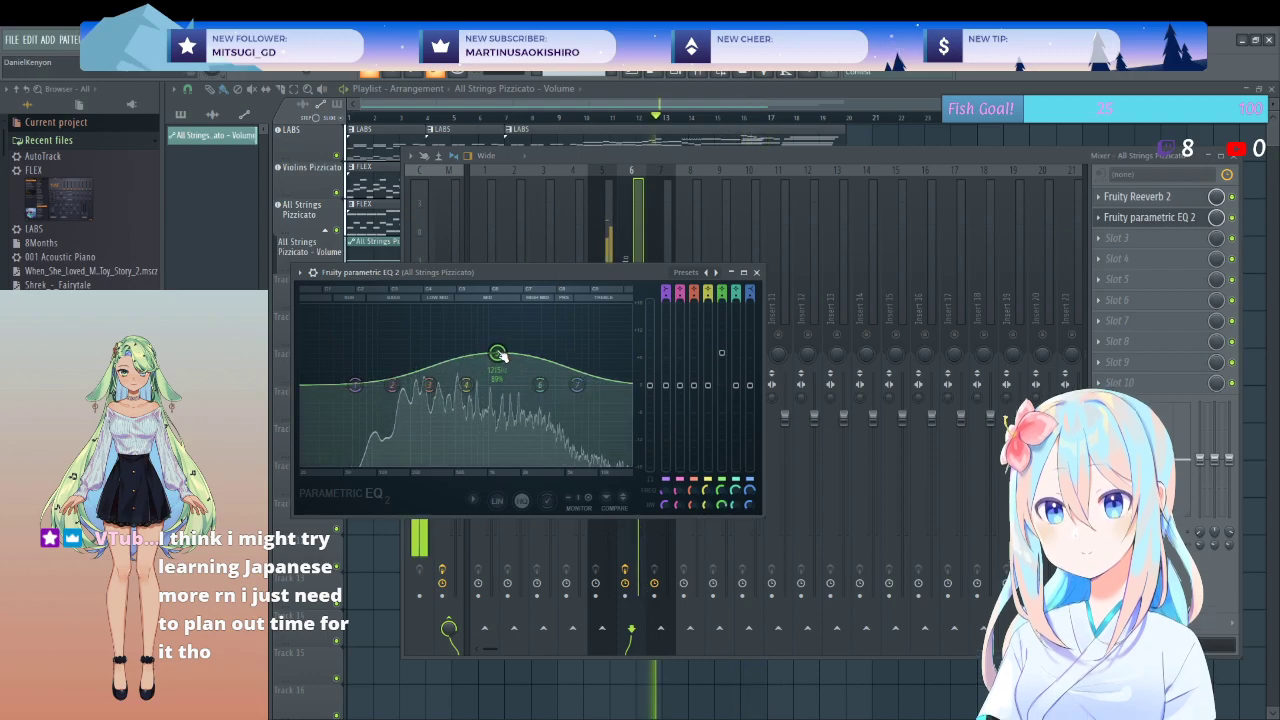
left_click(350, 118)
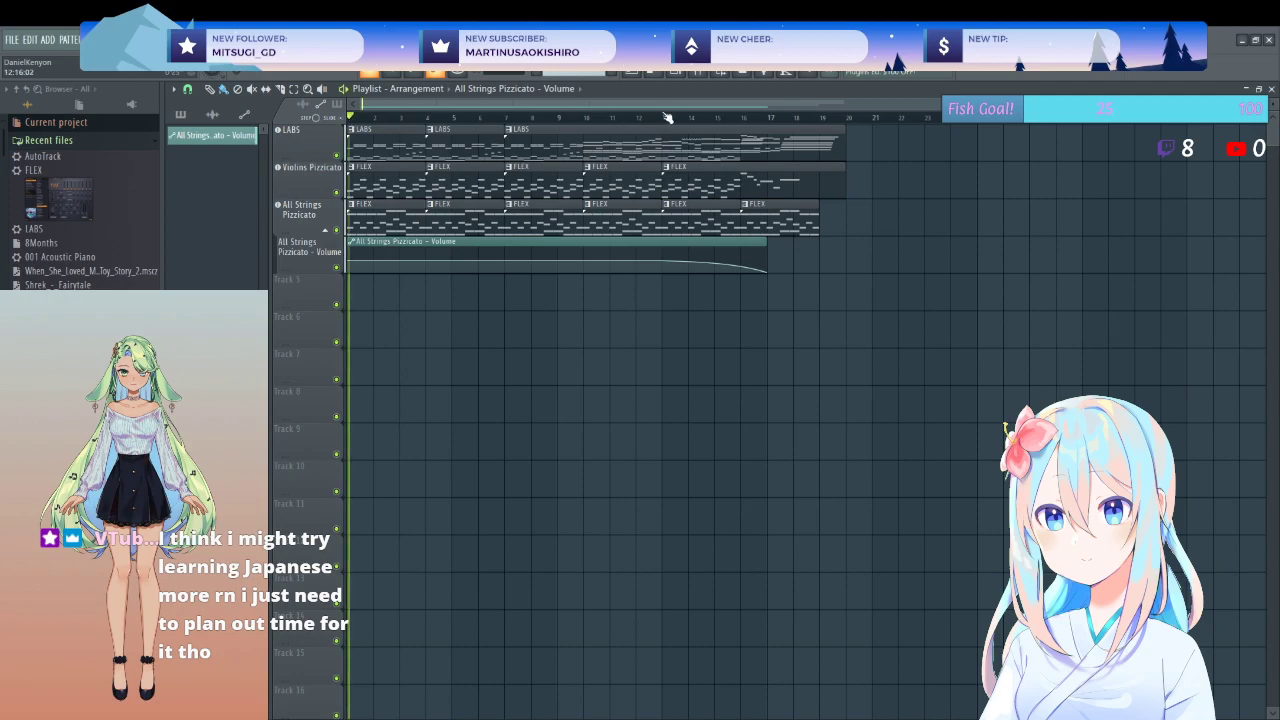
left_click(710, 72)
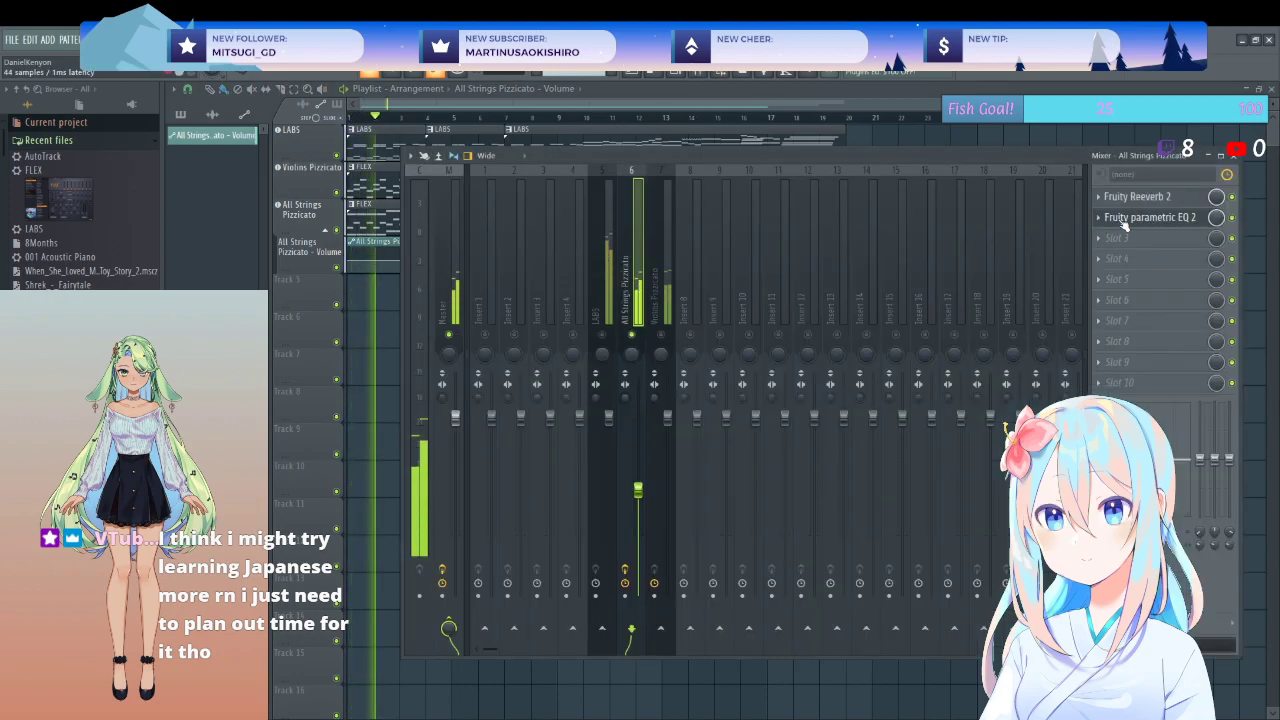
left_click(1140, 217)
left_click_drag(580, 379, 550, 372)
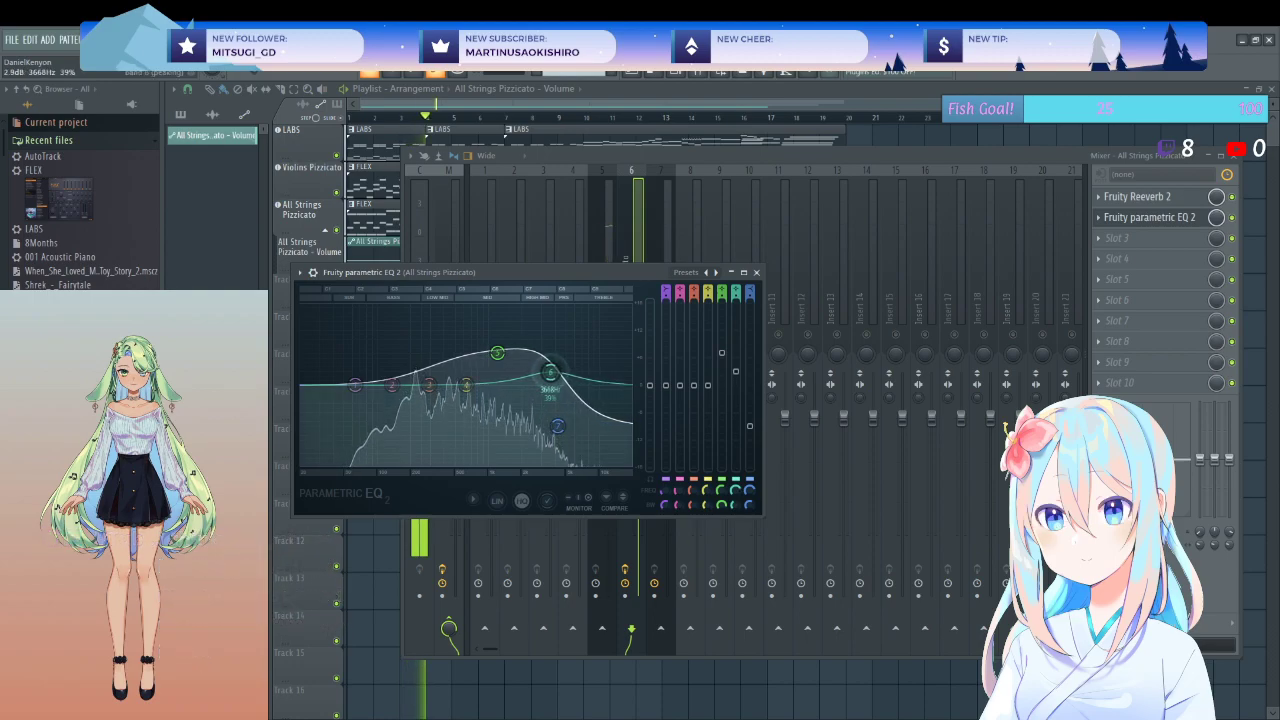
- Add Fruity Stereo Enhancer to All Strings Pizzicato with stereo separation at 60% separated, and play back the result
left_click(756, 272)
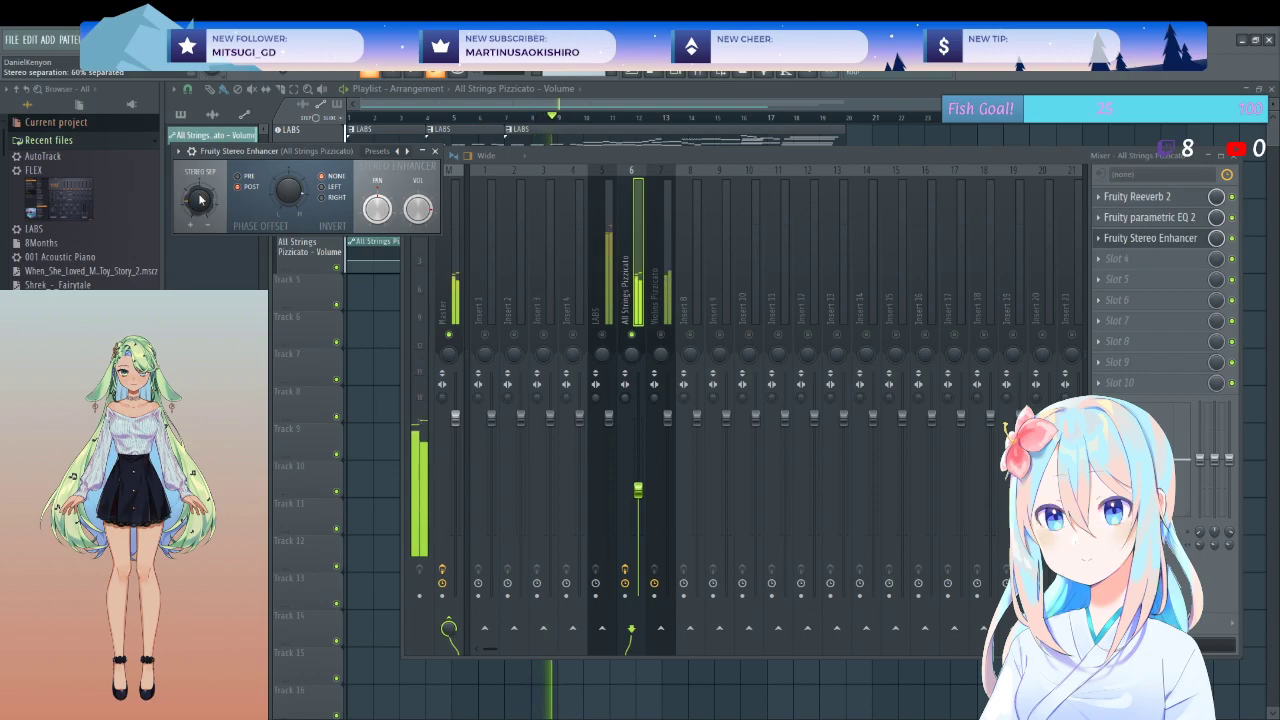
left_click(435, 151)
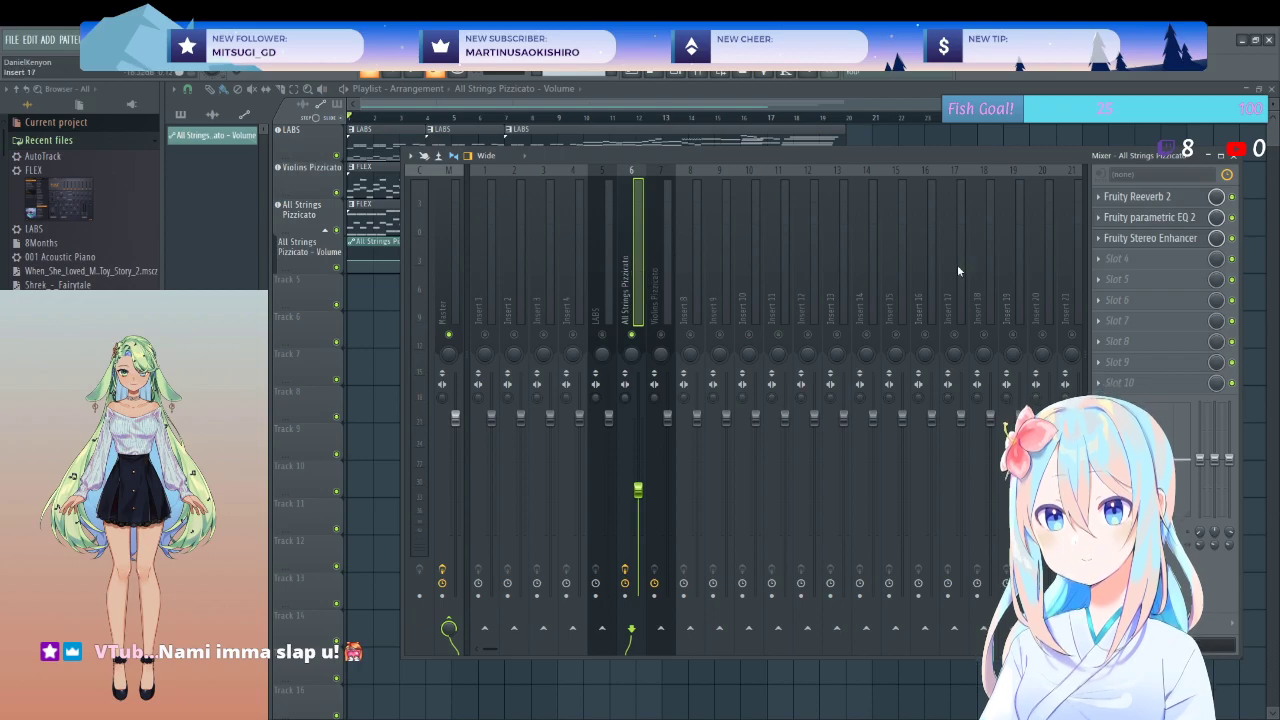
key("space")
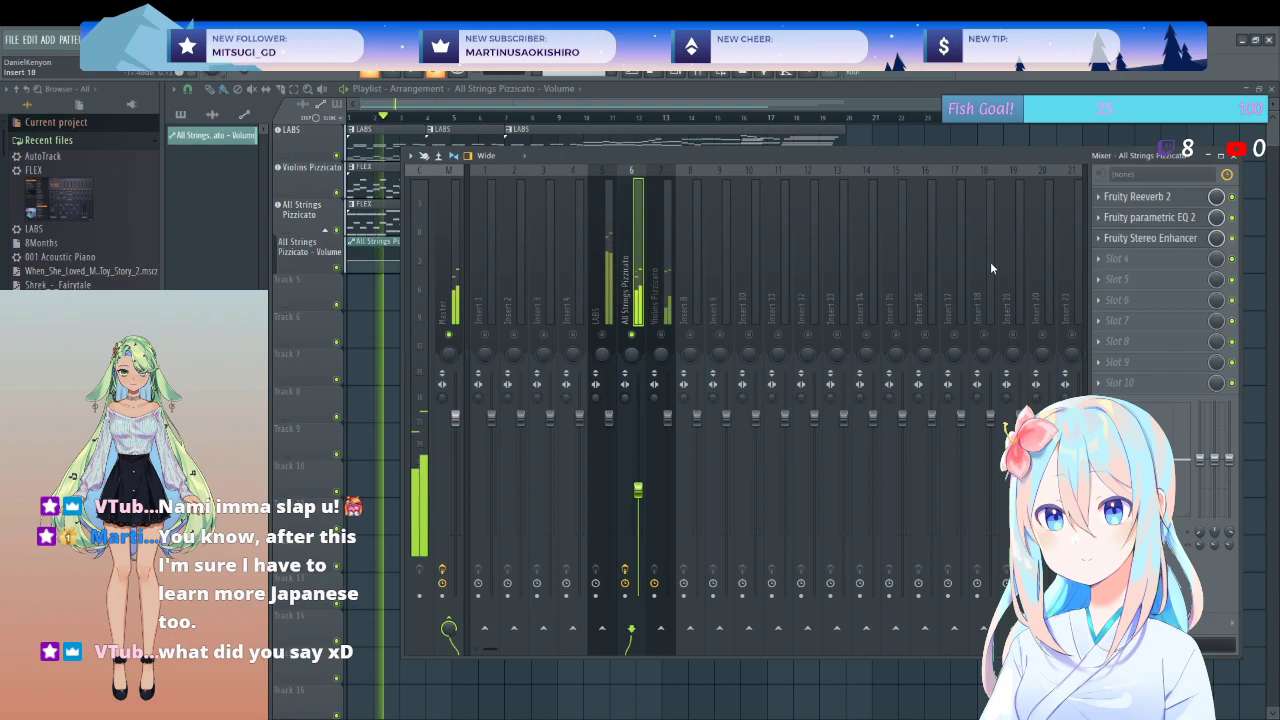
- Add Fruity Reeverb 2 with the BasicReverb preset to the LABS mixer track and set the room size to 91
left_click(609, 290)
left_click(1130, 199)
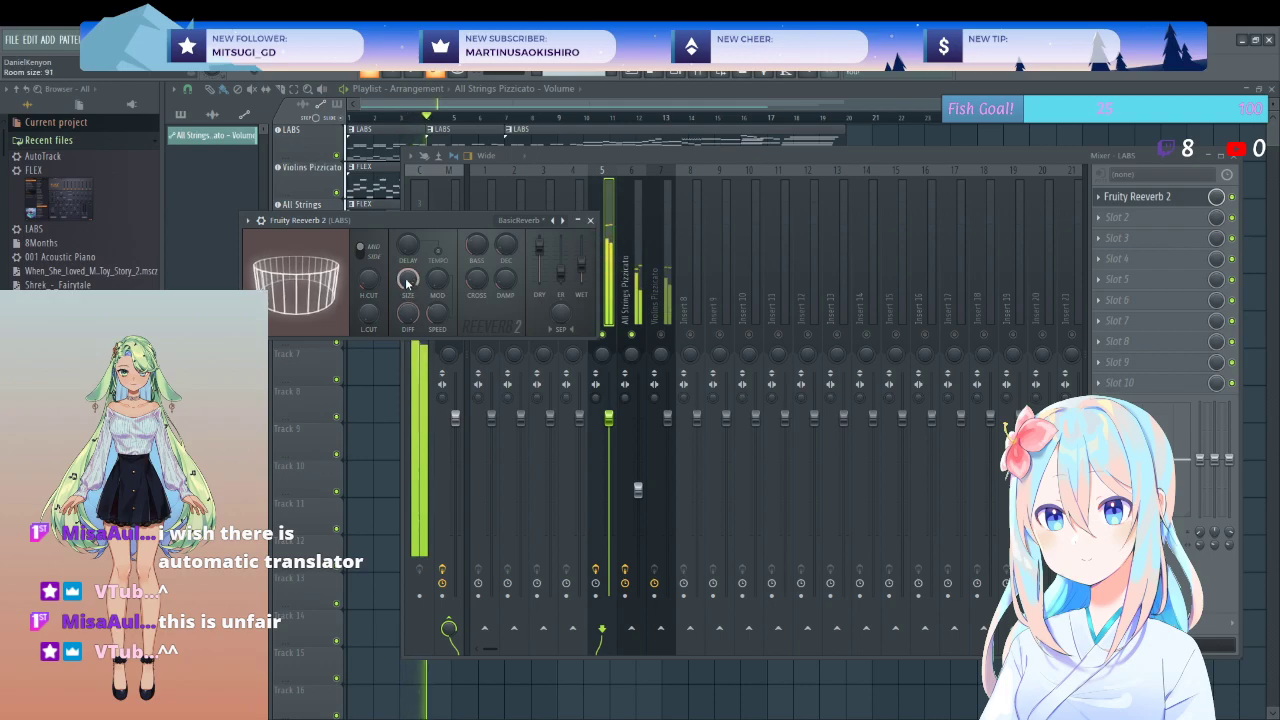
left_click(589, 220)
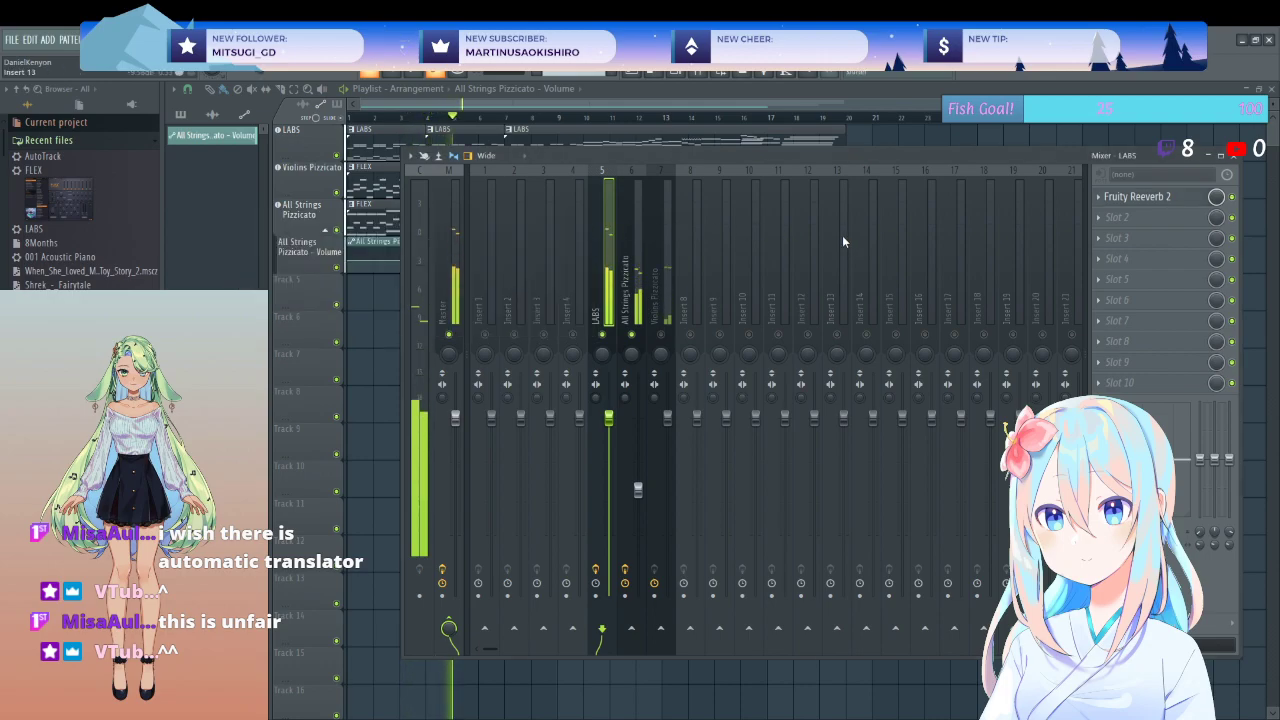
- Review the Fruity Reeverb 2 settings on the All Strings Pizzicato mixer track
left_click(636, 280)
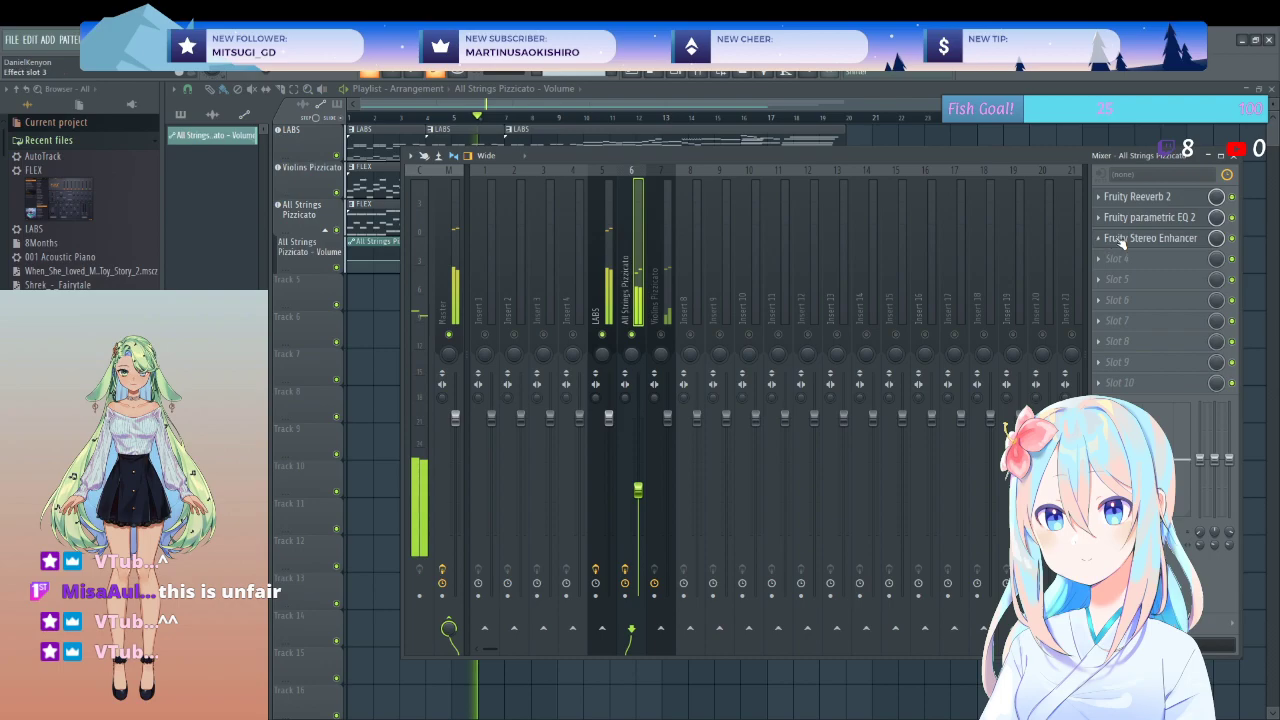
left_click(1149, 199)
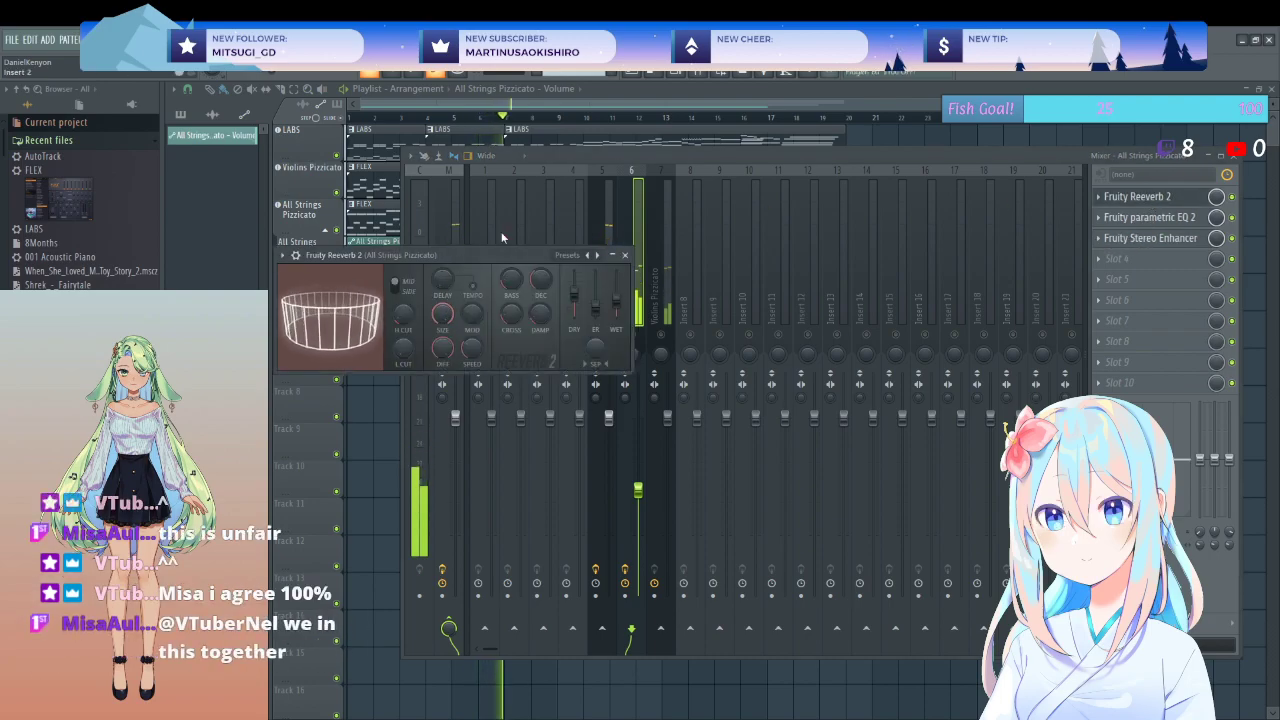
left_click(624, 255)
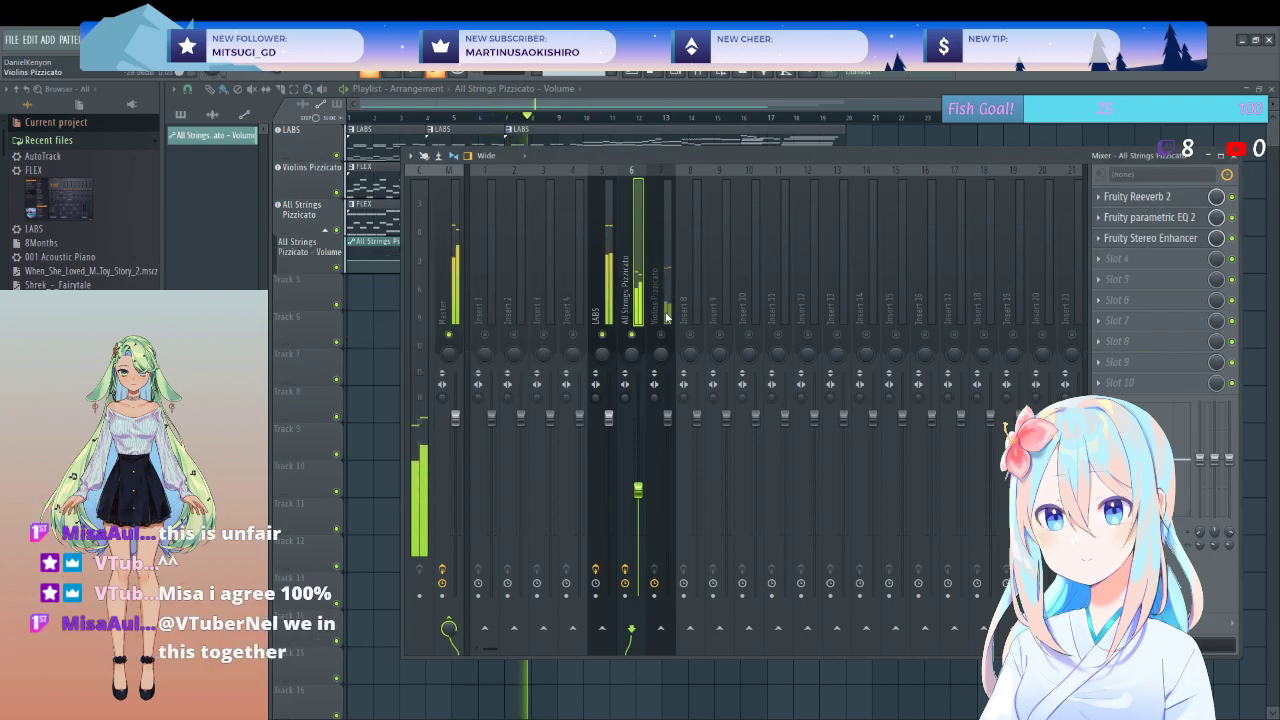
- Enable the Violins Pizzicato mixer track and add Fruity Reeverb 2 with the BasicReverb preset and a 3.6 sec decay time
left_click(664, 338)
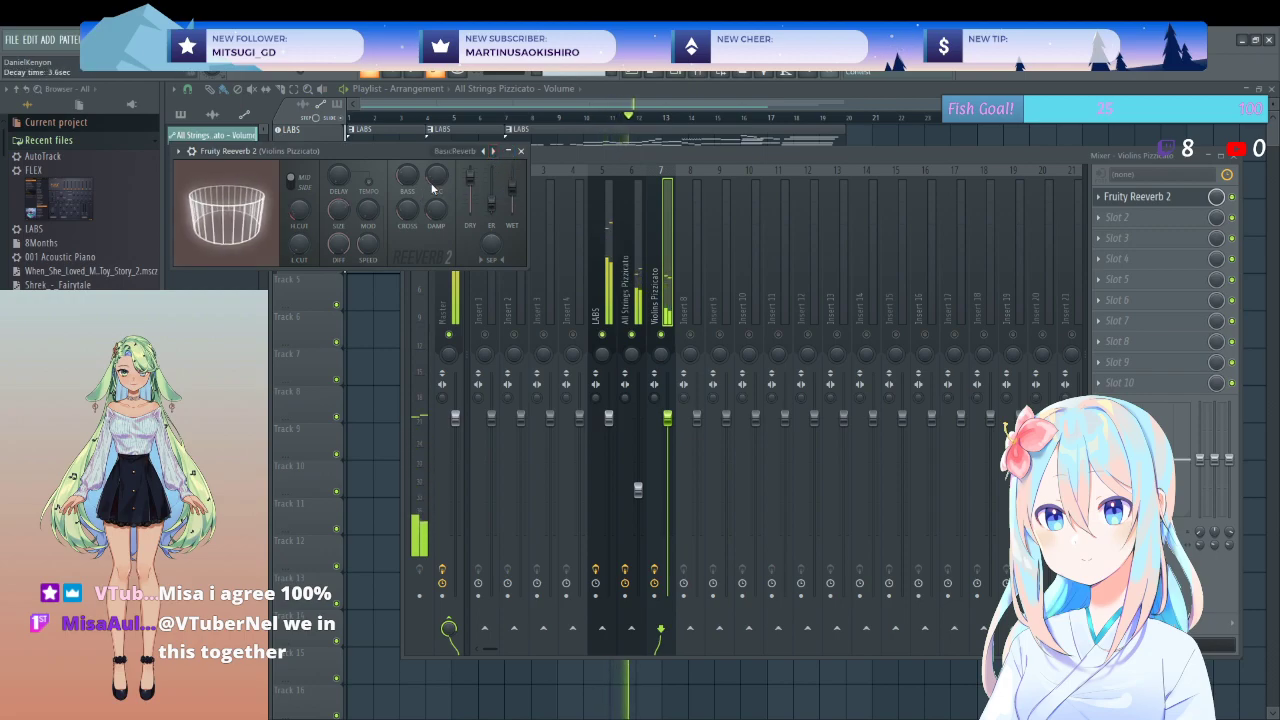
left_click(520, 151)
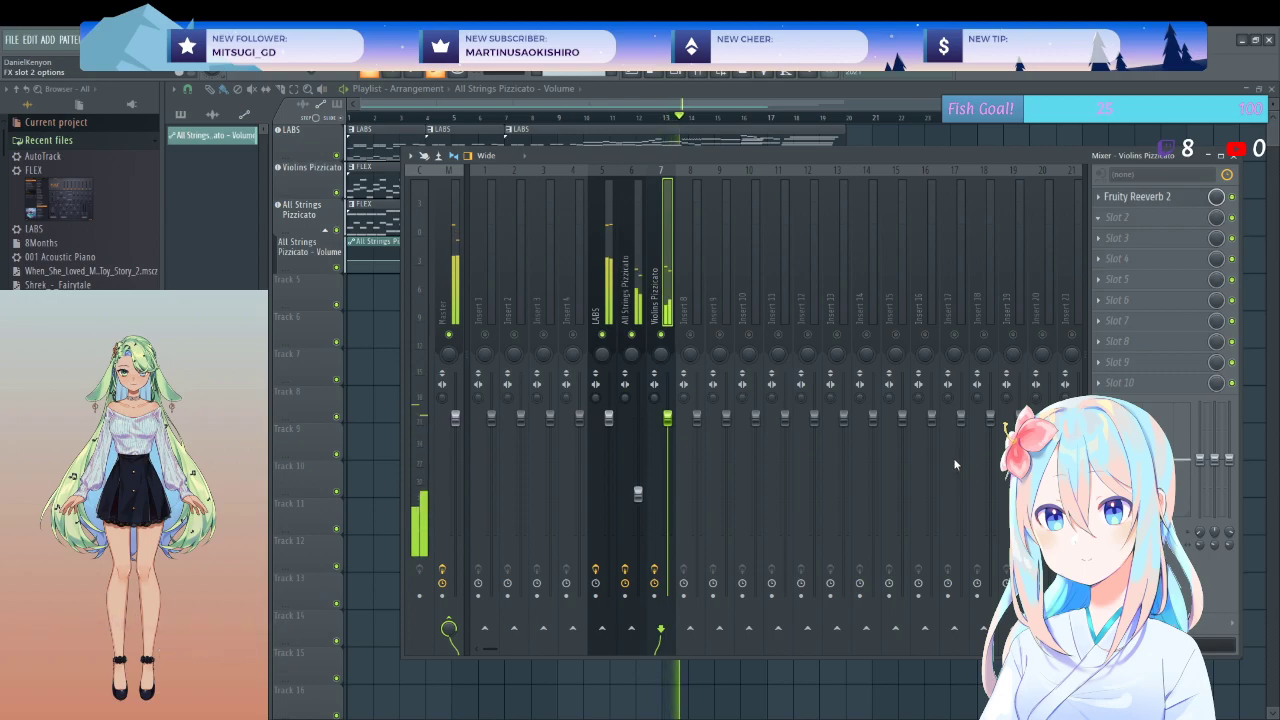
- Add Fruity parametric EQ 2 to Violins Pizzicato, boosting the green mid band (band 5) and cutting the highest band
left_click(1116, 223)
left_click_drag(399, 280, 352, 257)
left_click_drag(473, 280, 429, 333)
left_click_drag(343, 247, 383, 250)
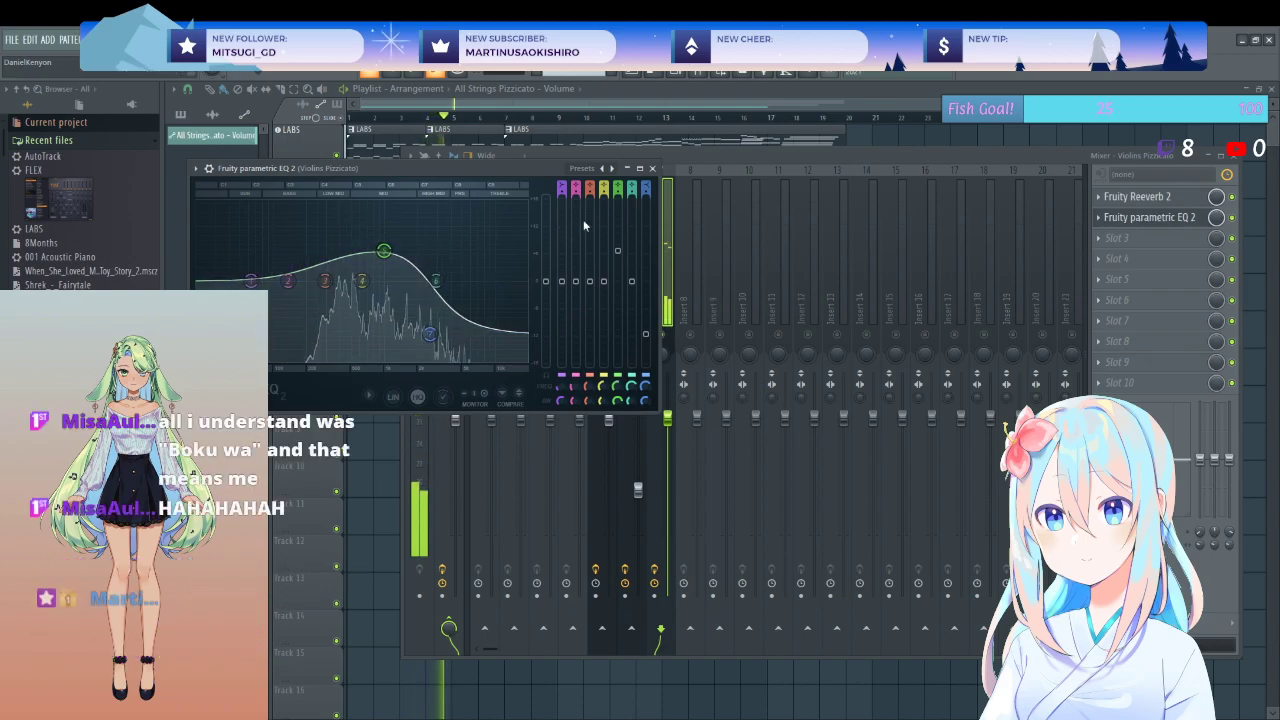
left_click(652, 168)
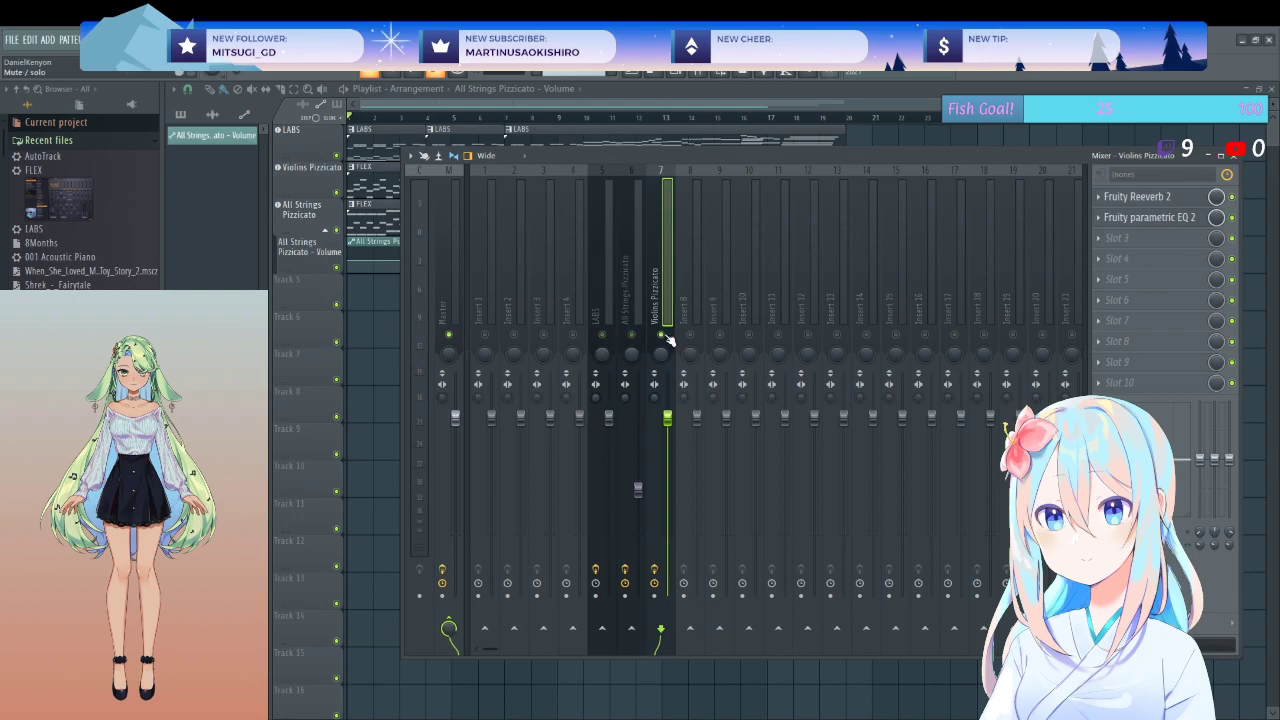
- Play Violins Pizzicato soloed and add Fruity Stereo Enhancer to it, adjusting stereo separation and setting the phase offset to 0.4 ms right
key("space")
left_click(1133, 245)
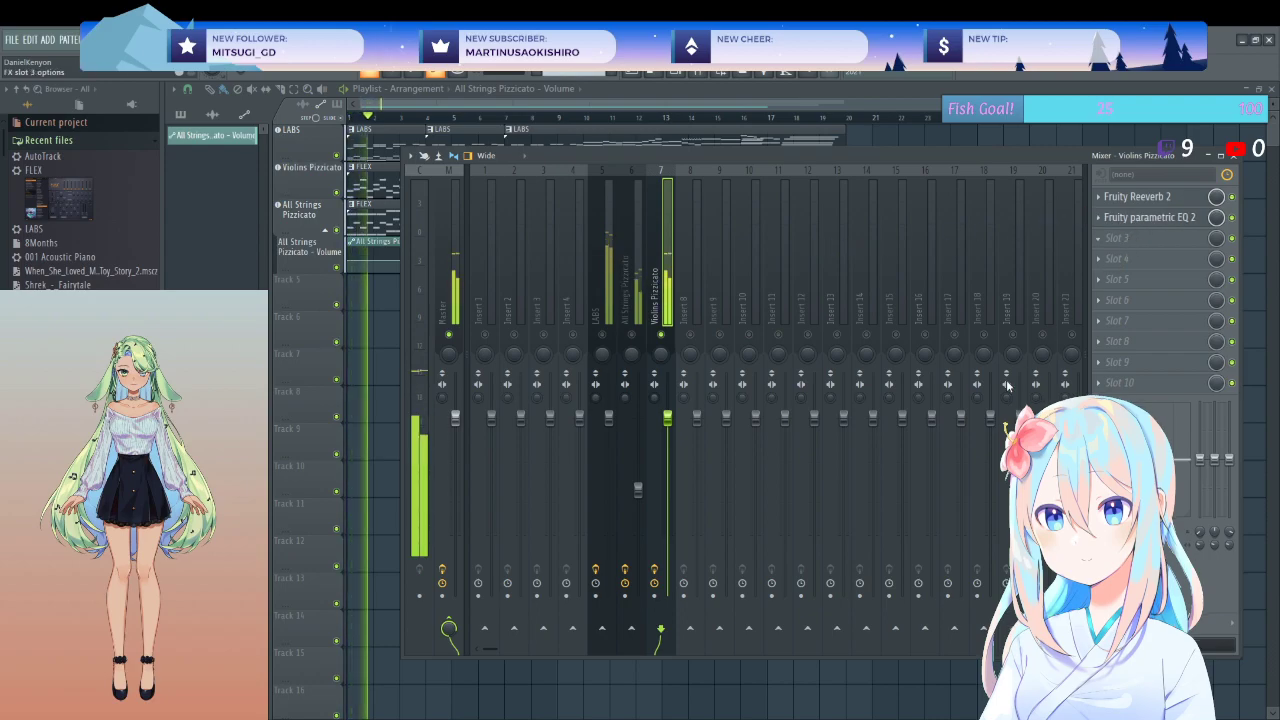
left_click(942, 556)
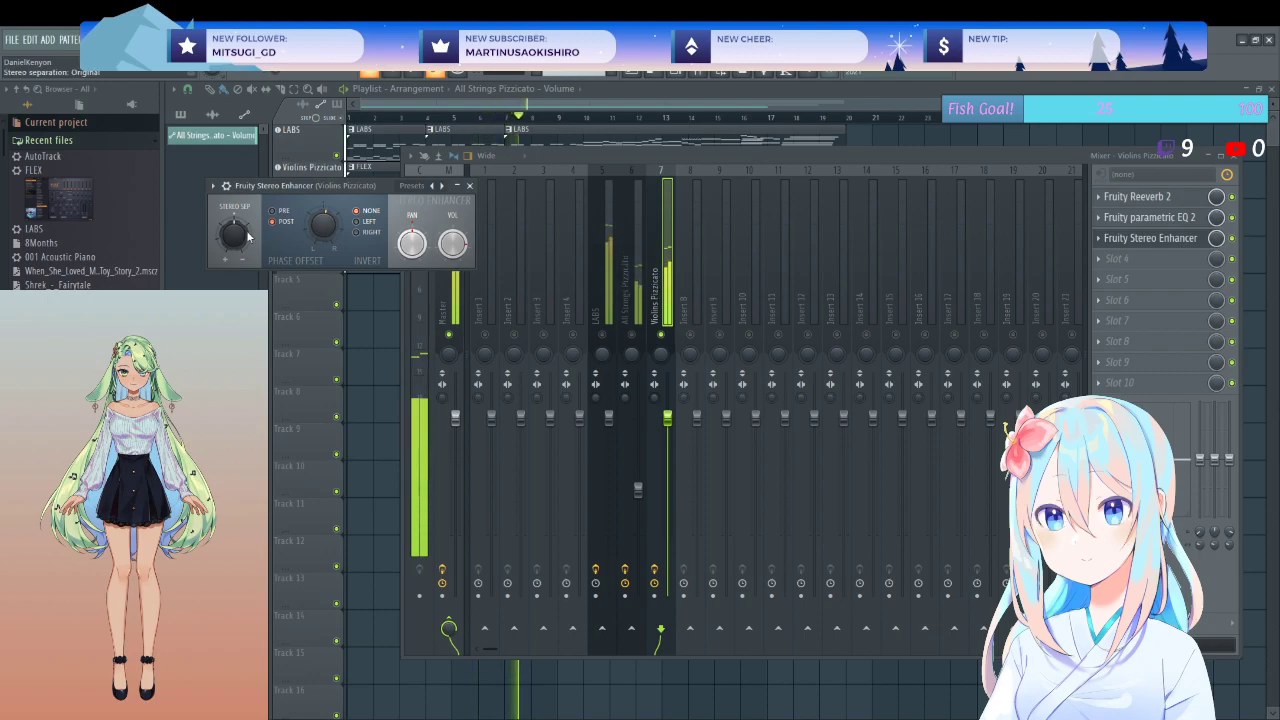
left_click_drag(233, 233, 233, 225)
left_click_drag(323, 224, 323, 222)
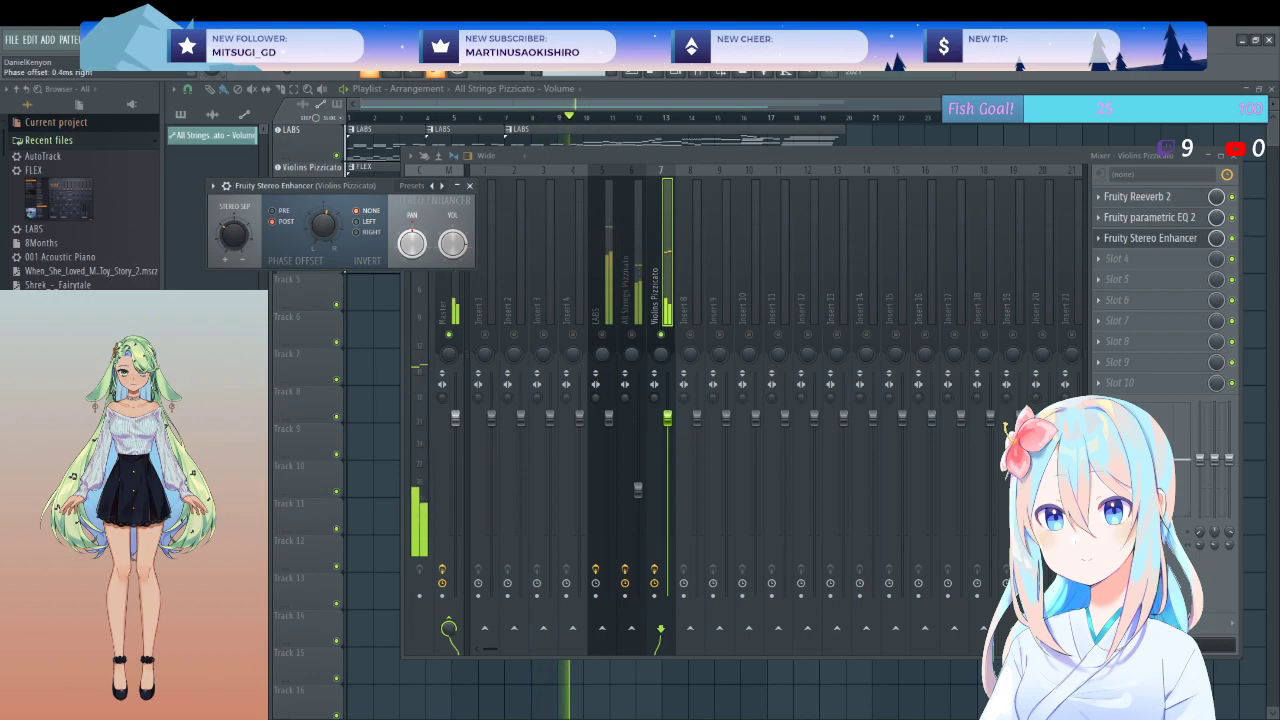
left_click(469, 185)
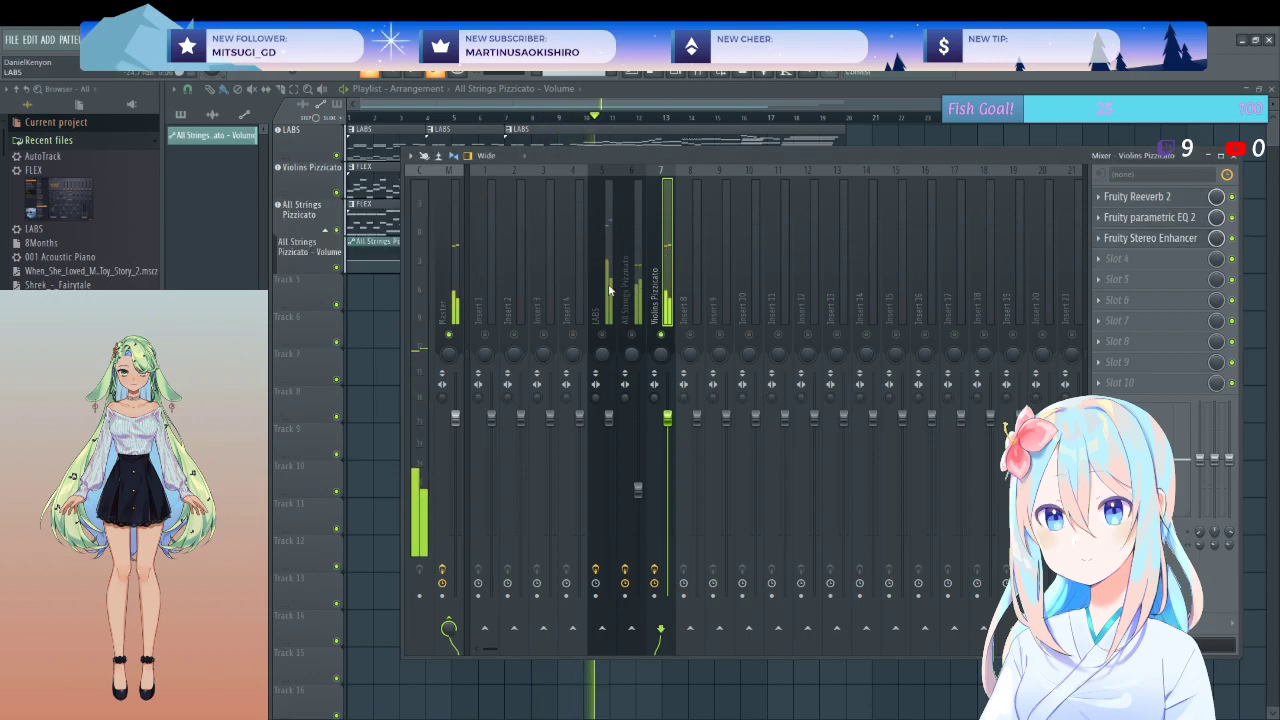
- Turn all mixer tracks back on and select the LABS track while the full arrangement plays
right_click(612, 336)
left_click(609, 334)
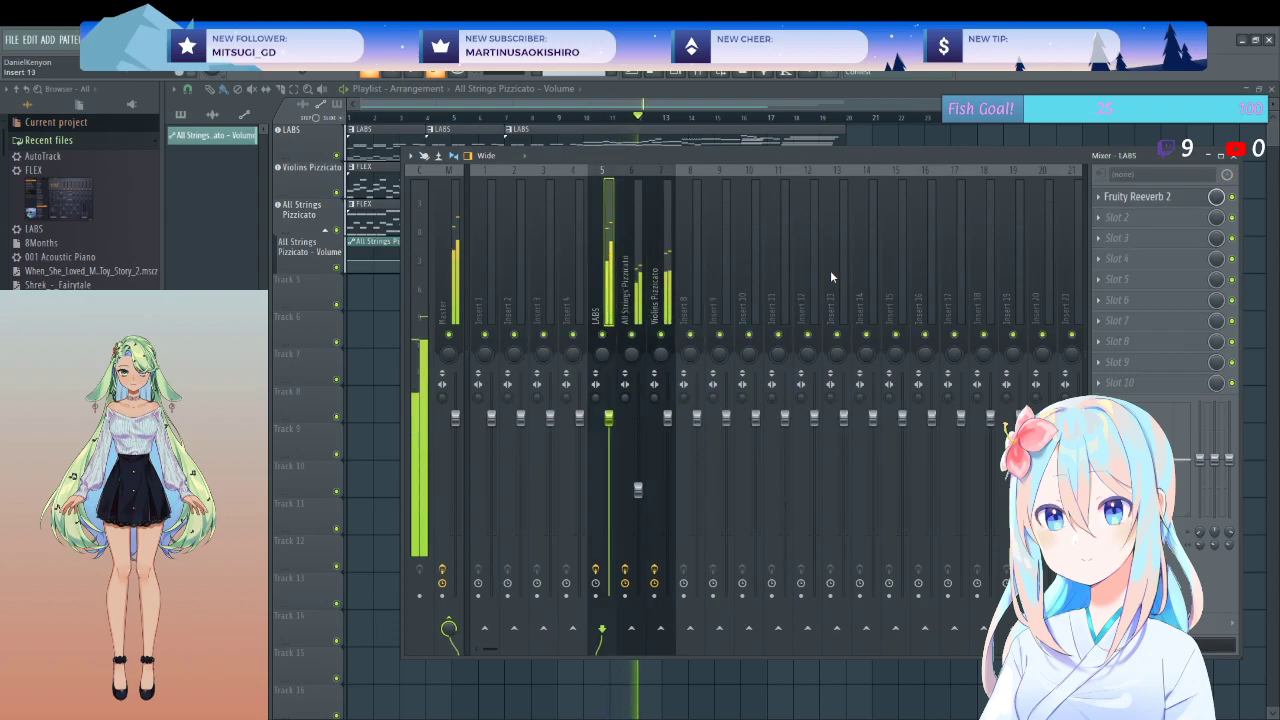
- Add Fruity parametric EQ 2 and Fruity Stereo Enhancer to the LABS mixer track, setting stereo separation to 33% separated
left_click(1120, 215)
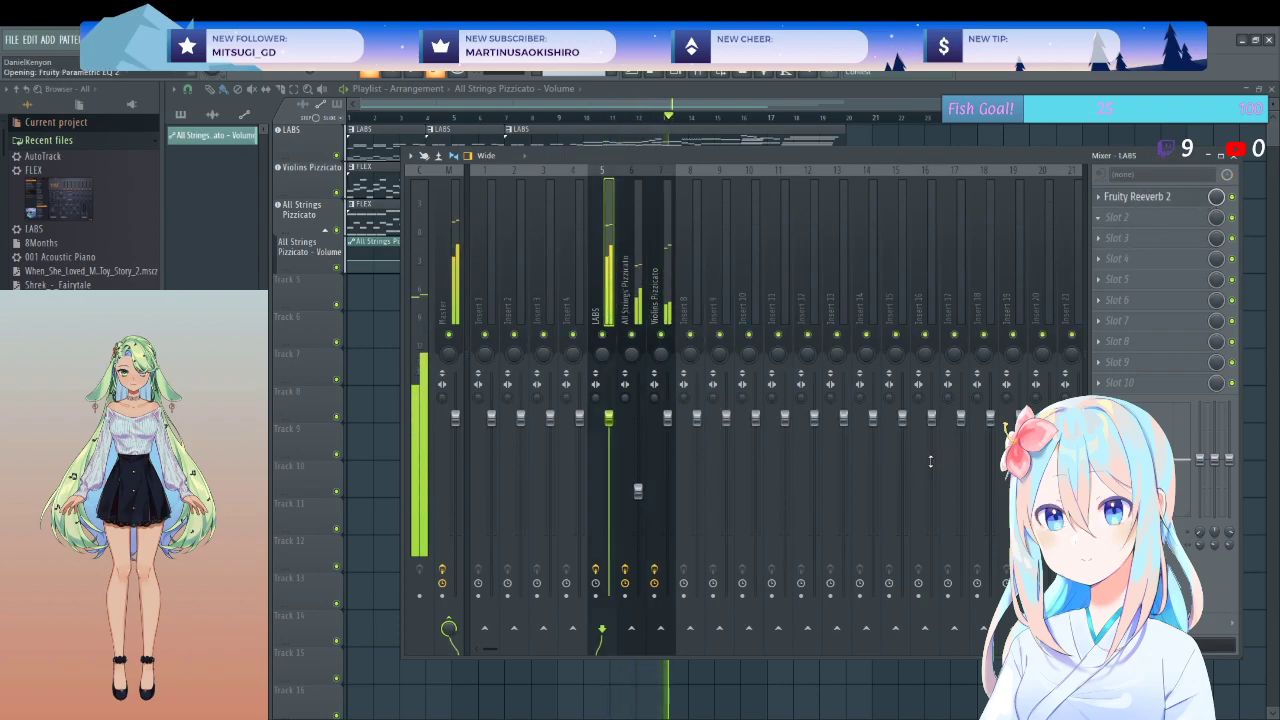
left_click(924, 476)
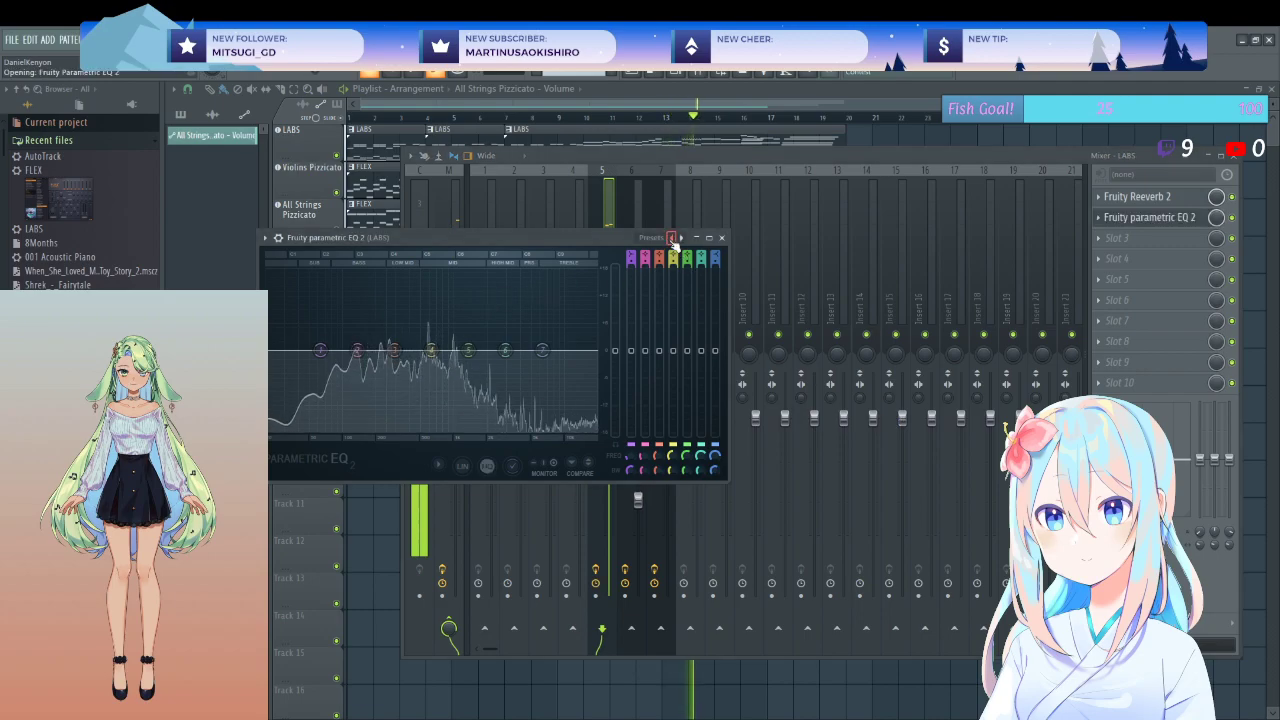
left_click(672, 238)
left_click(1140, 217)
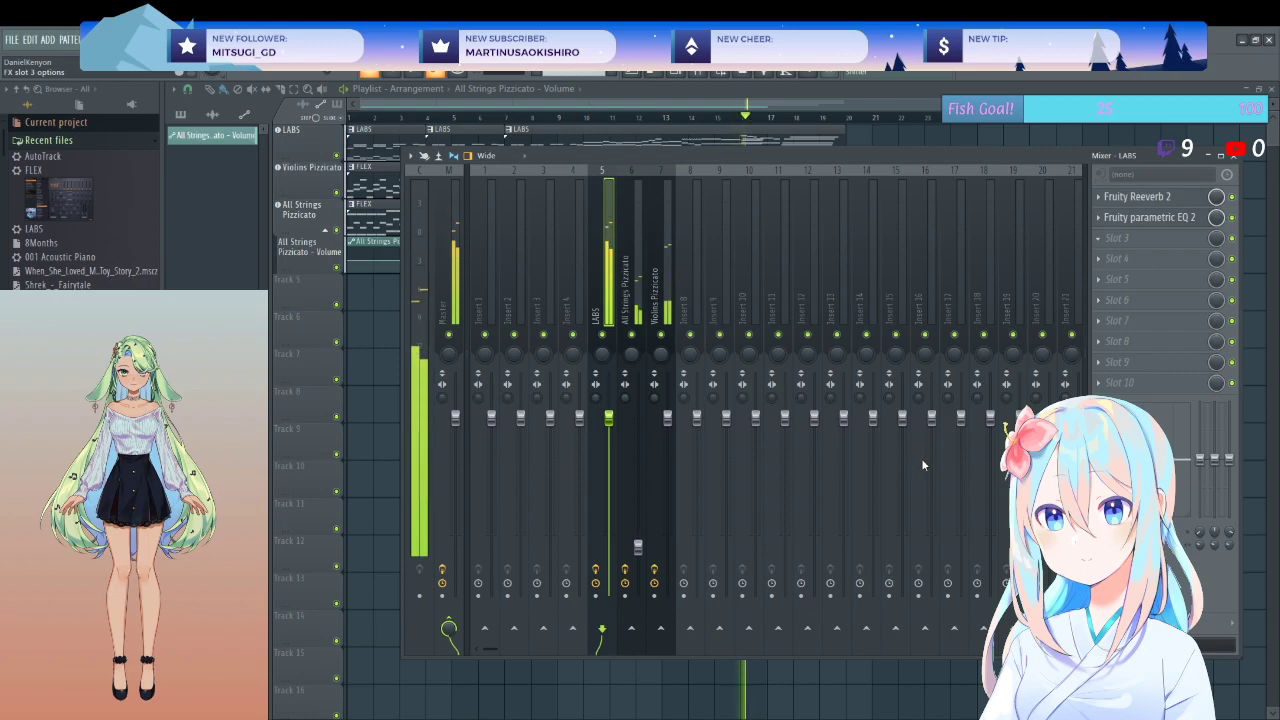
left_click(1117, 238)
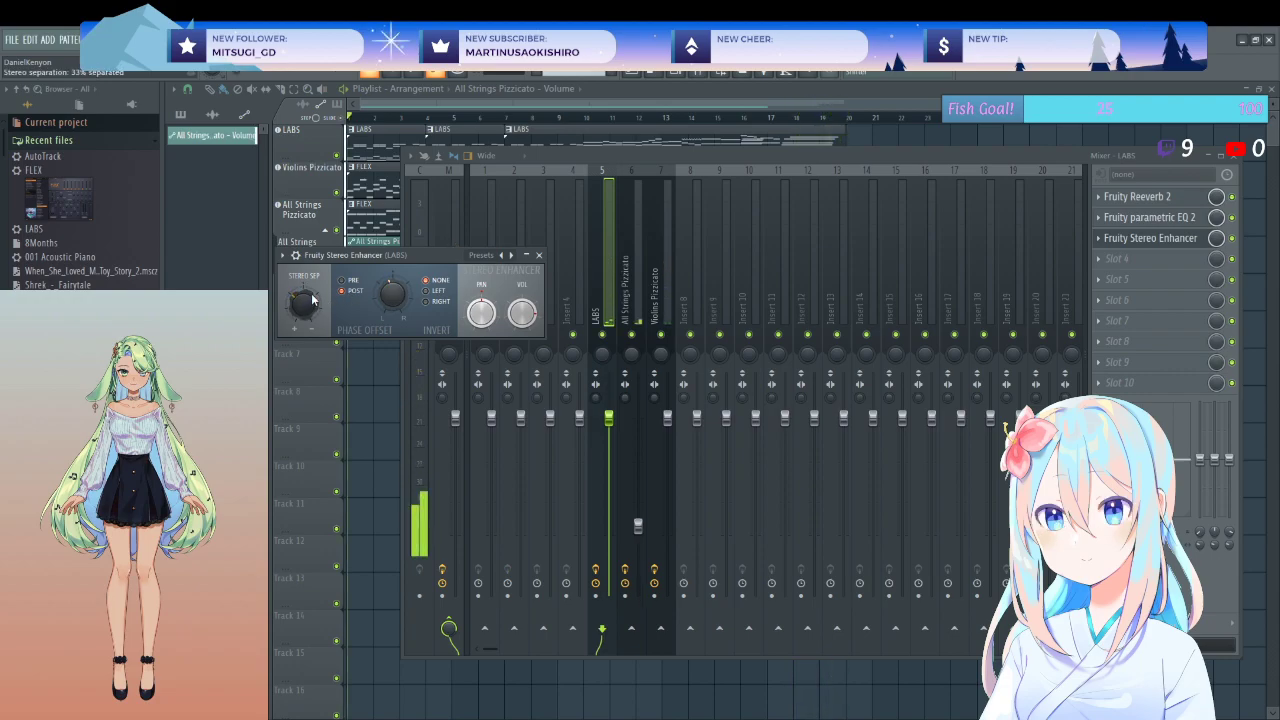
left_click(539, 256)
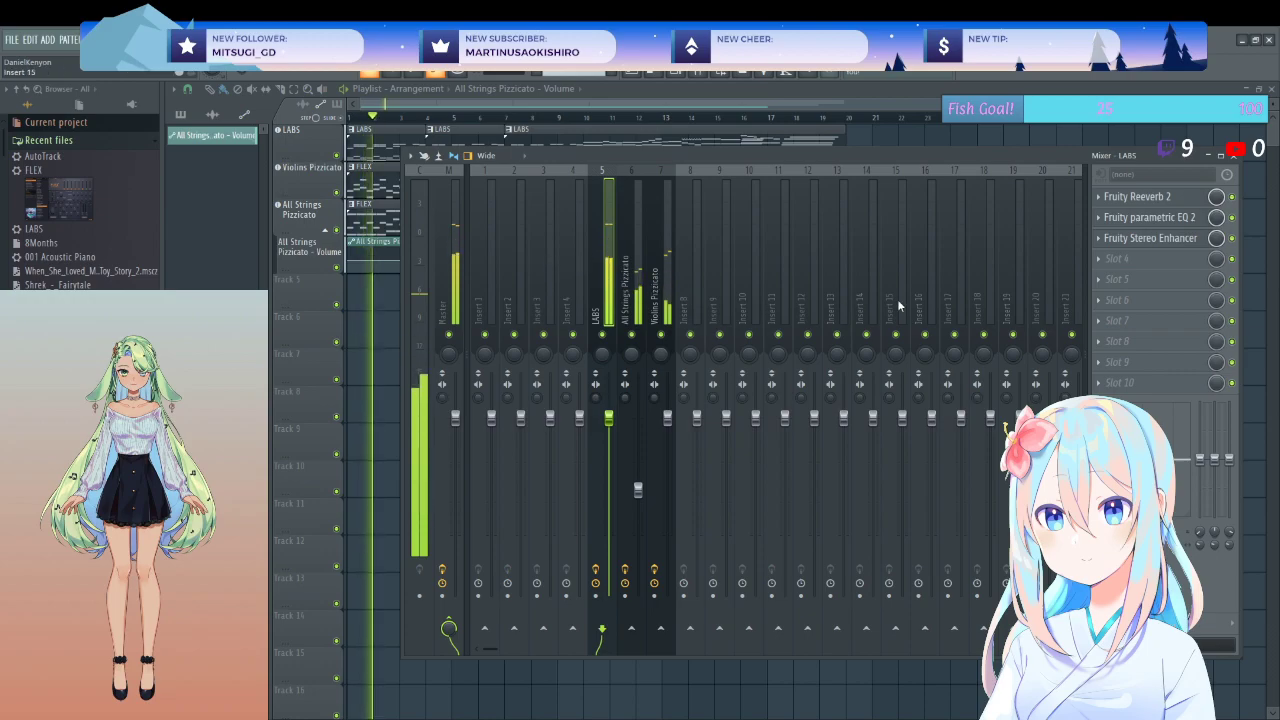
- Lower the Violins Pizzicato mixer volume to about 78% and pull the All Strings Pizzicato fader down slightly
left_click_drag(667, 415, 667, 457)
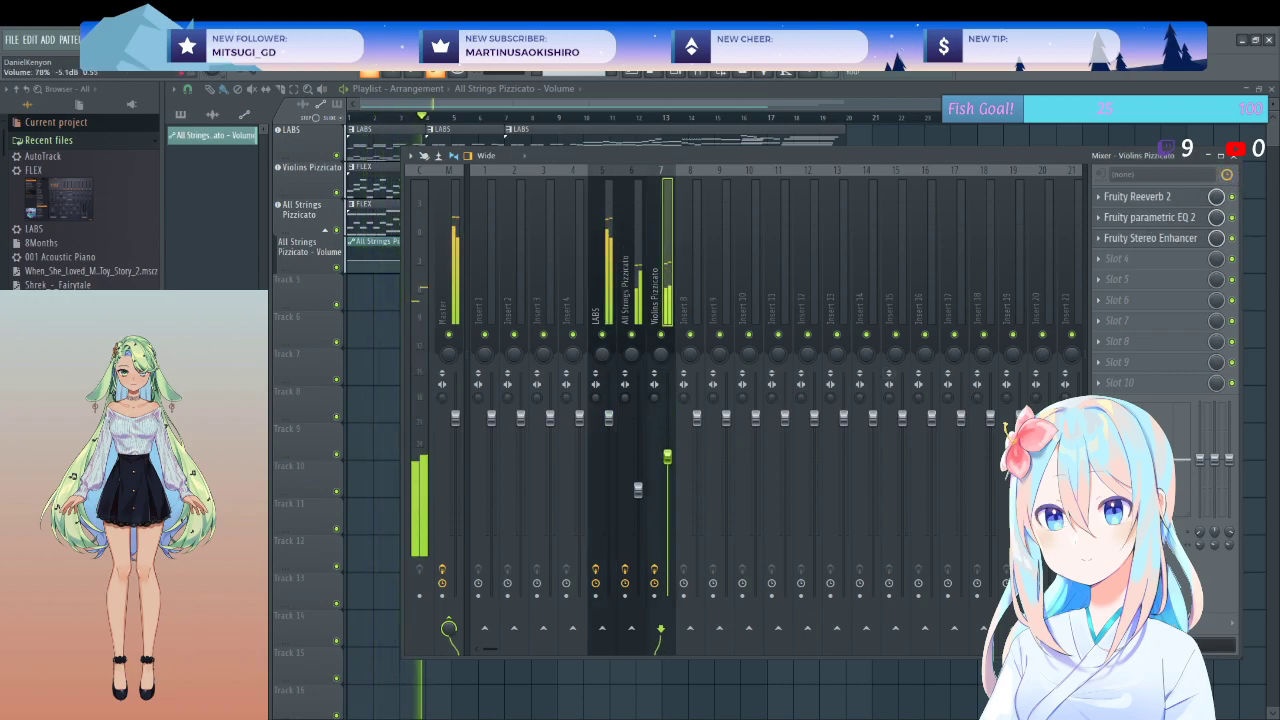
left_click(638, 489)
left_click_drag(638, 489, 638, 505)
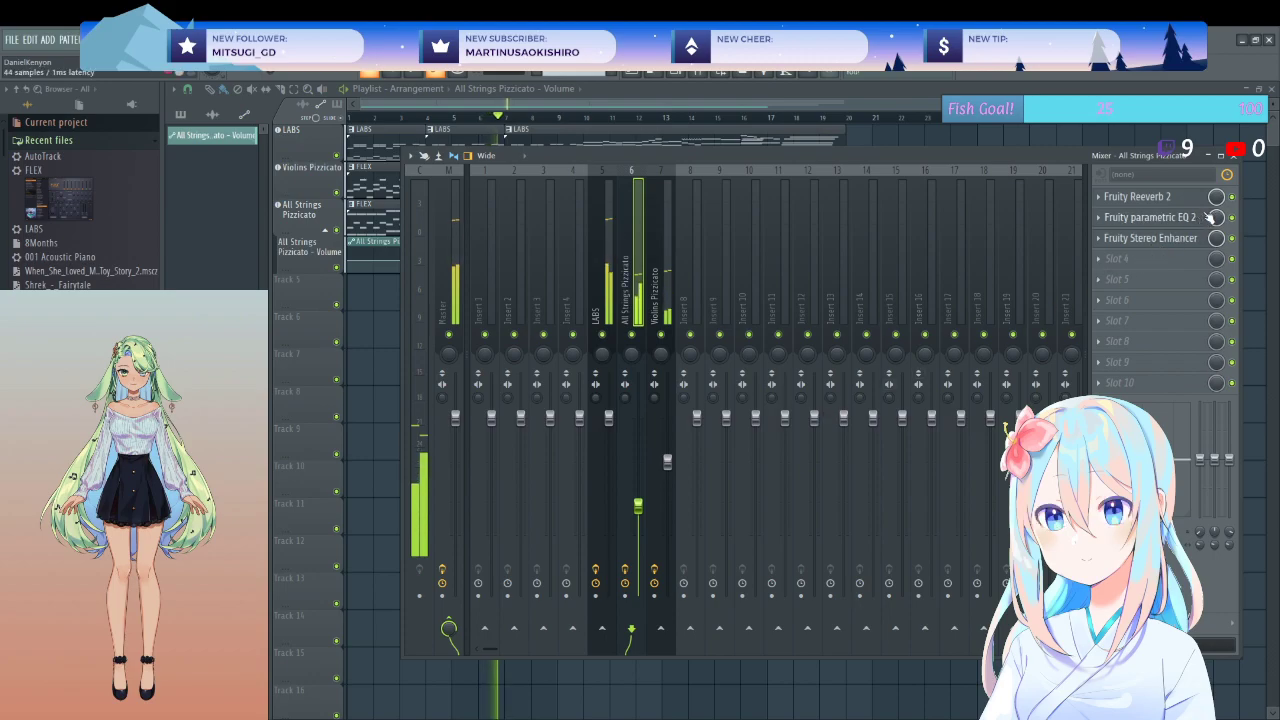
left_click(1236, 156)
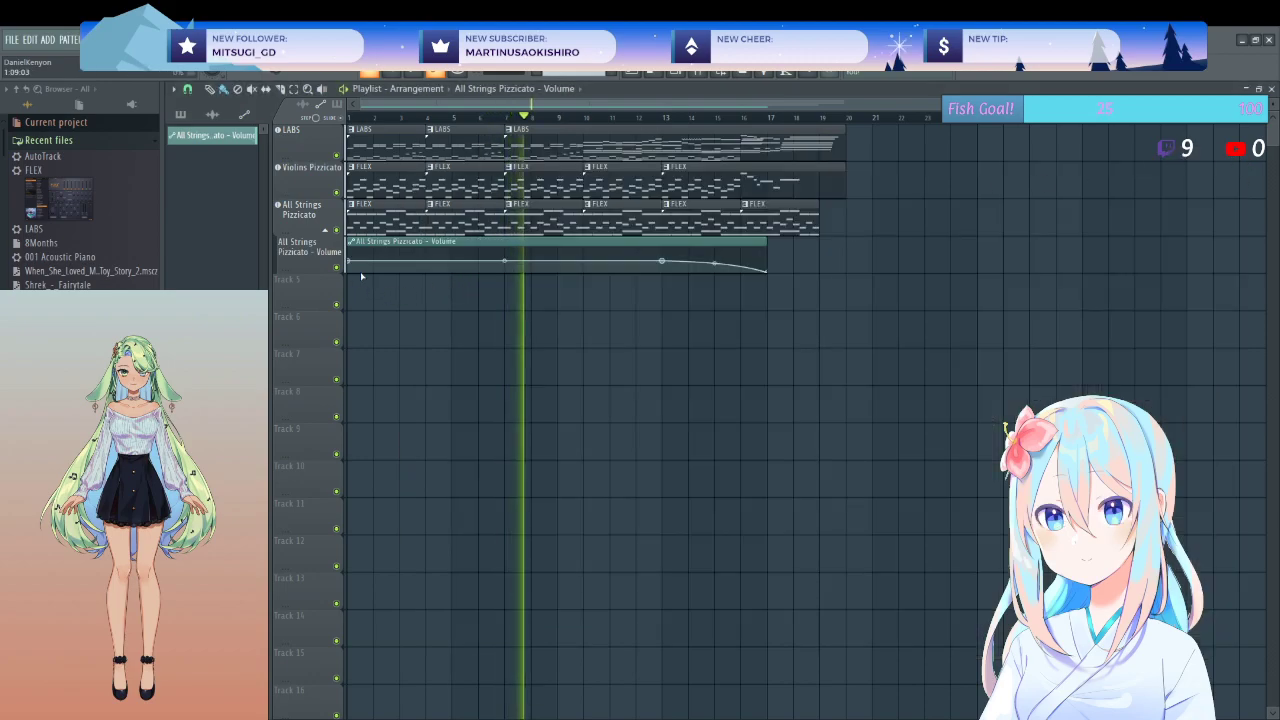
- Play All Strings Pizzicato soloed from the start, check its Fruity Stereo Enhancer settings, and turn all mixer tracks back on
key("space")
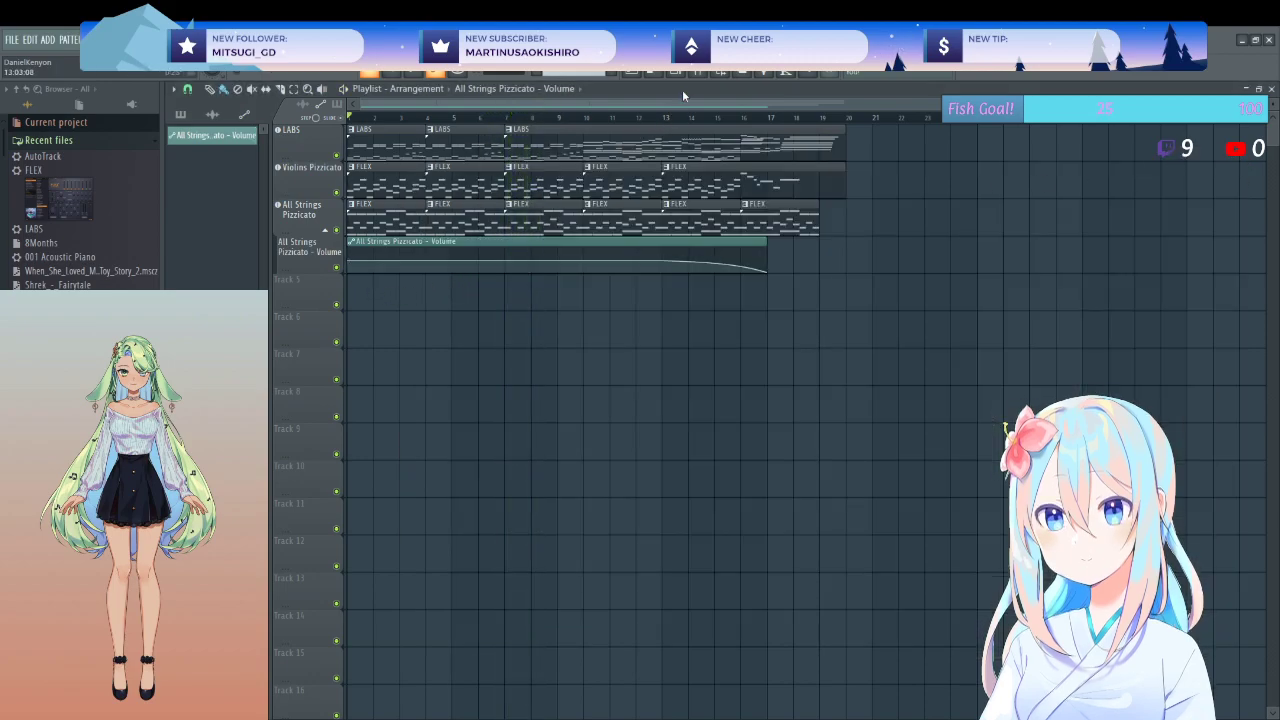
left_click(698, 74)
key("space")
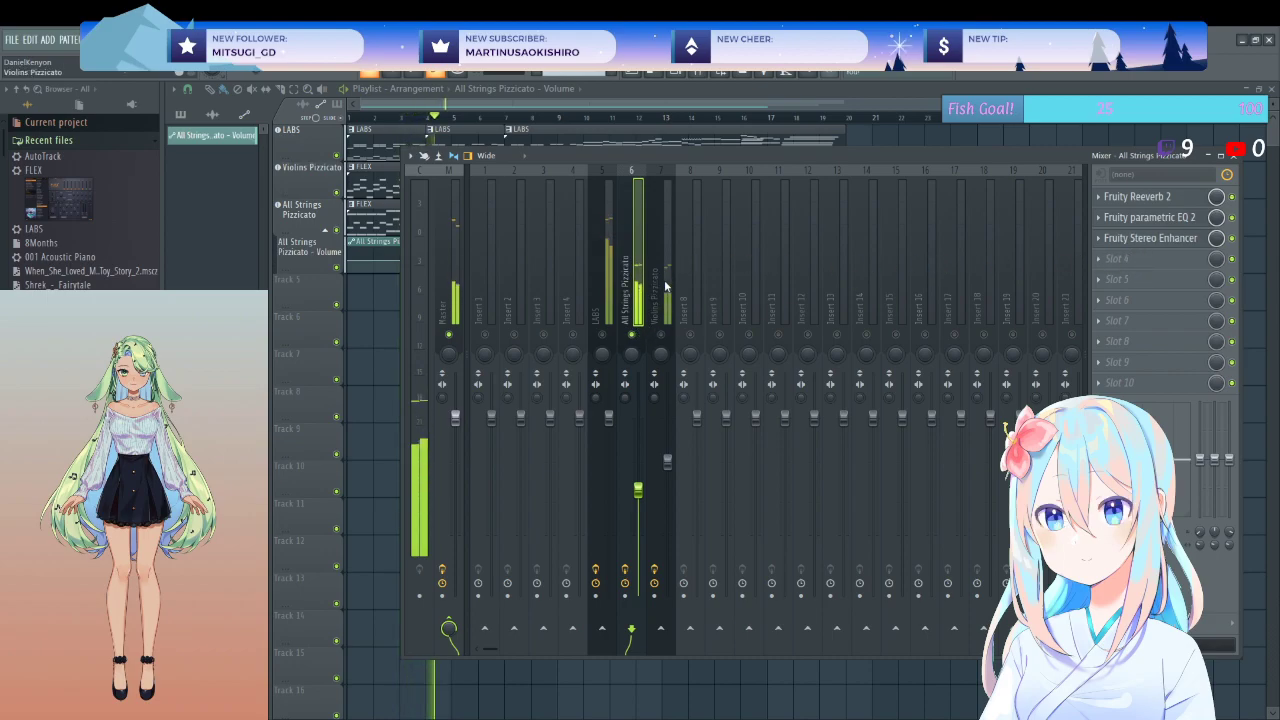
left_click(1130, 238)
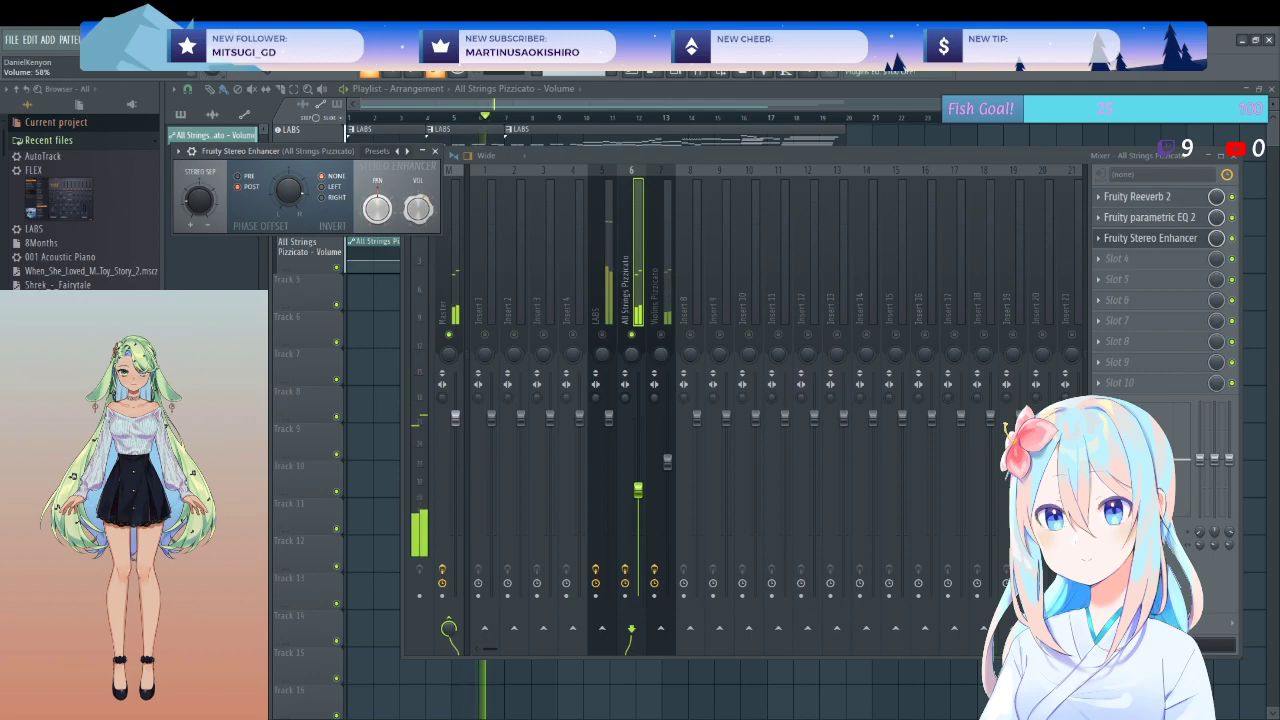
left_click(434, 151)
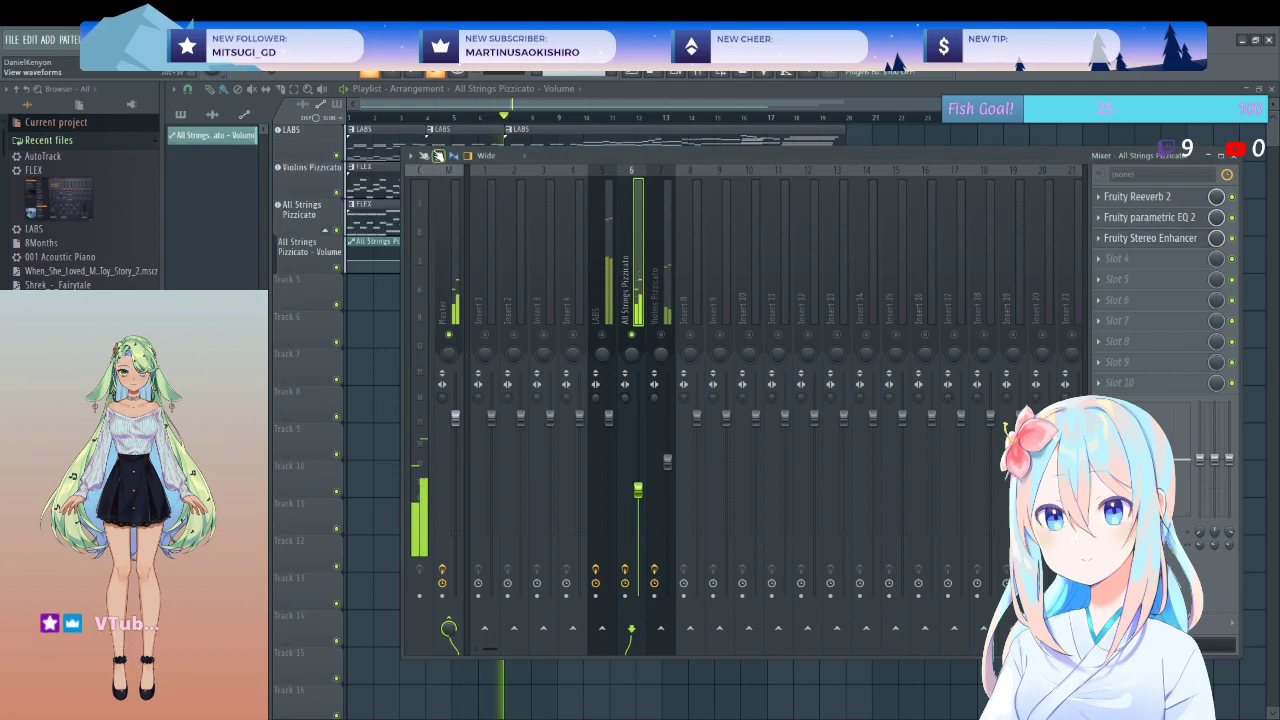
left_click(628, 340)
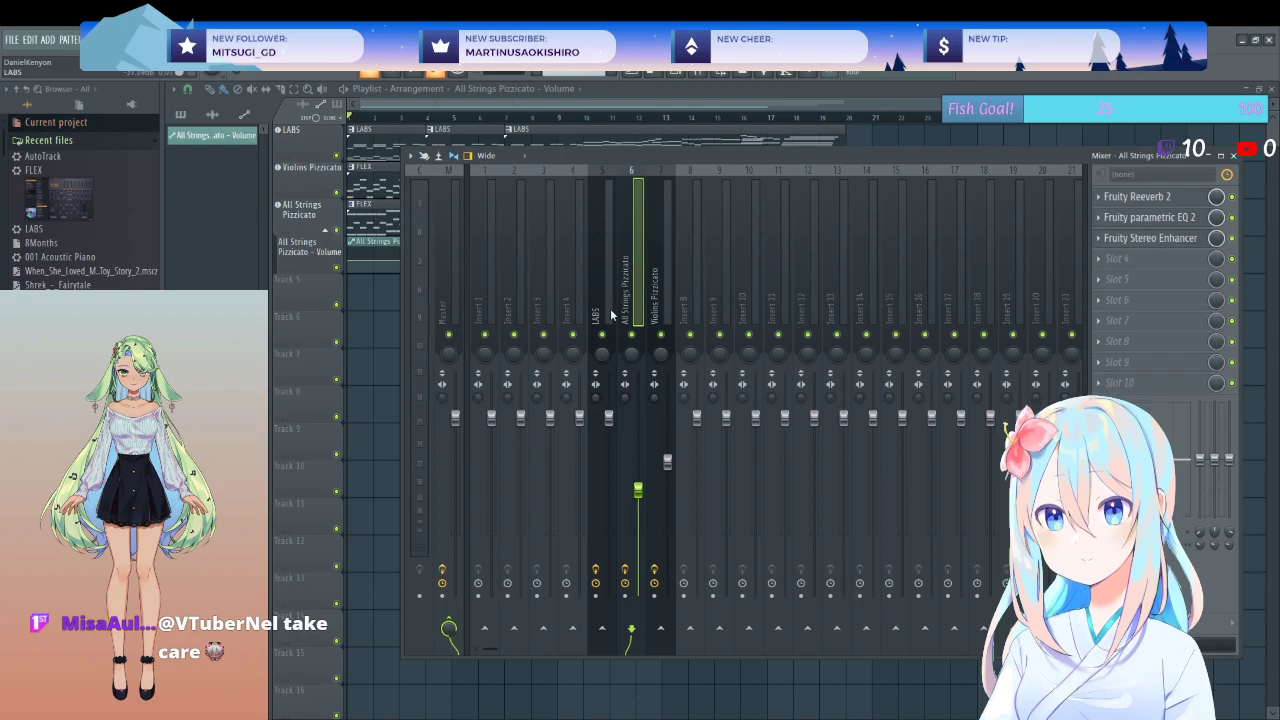
- Play the LABS track and lower the expression of its Soft Piano instrument to 65%
key("space")
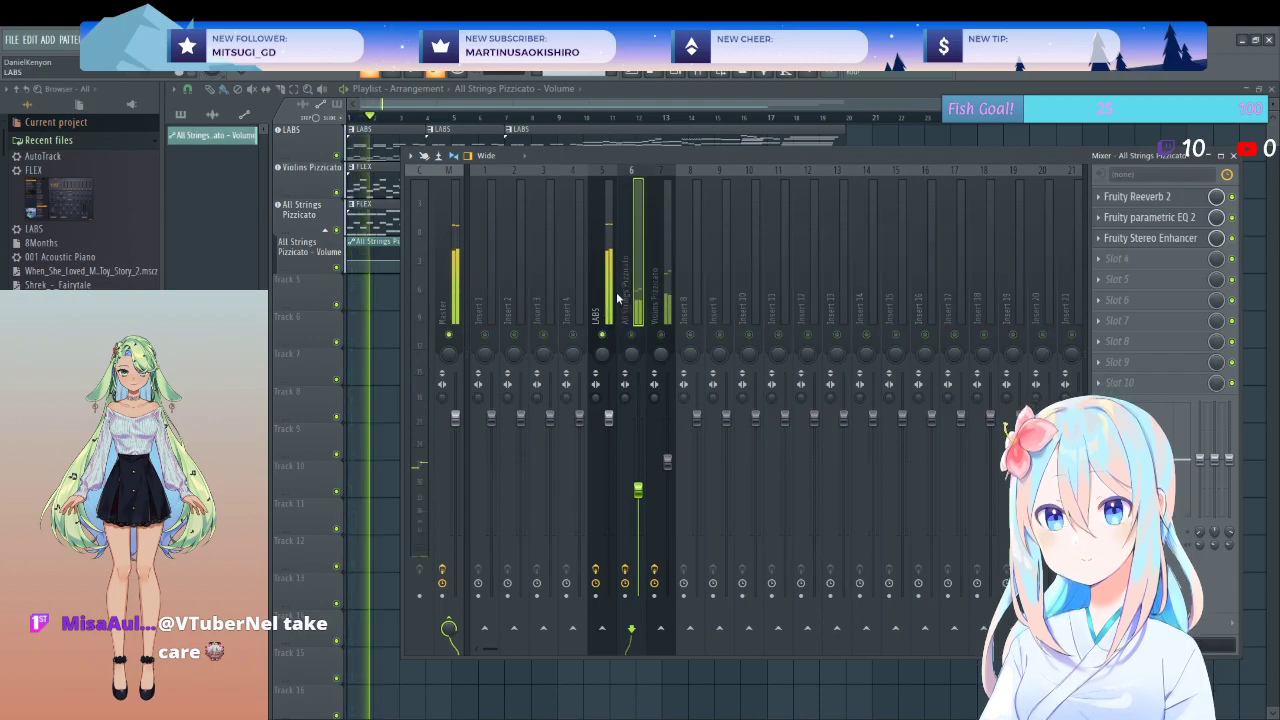
left_click(289, 143)
left_click(290, 146)
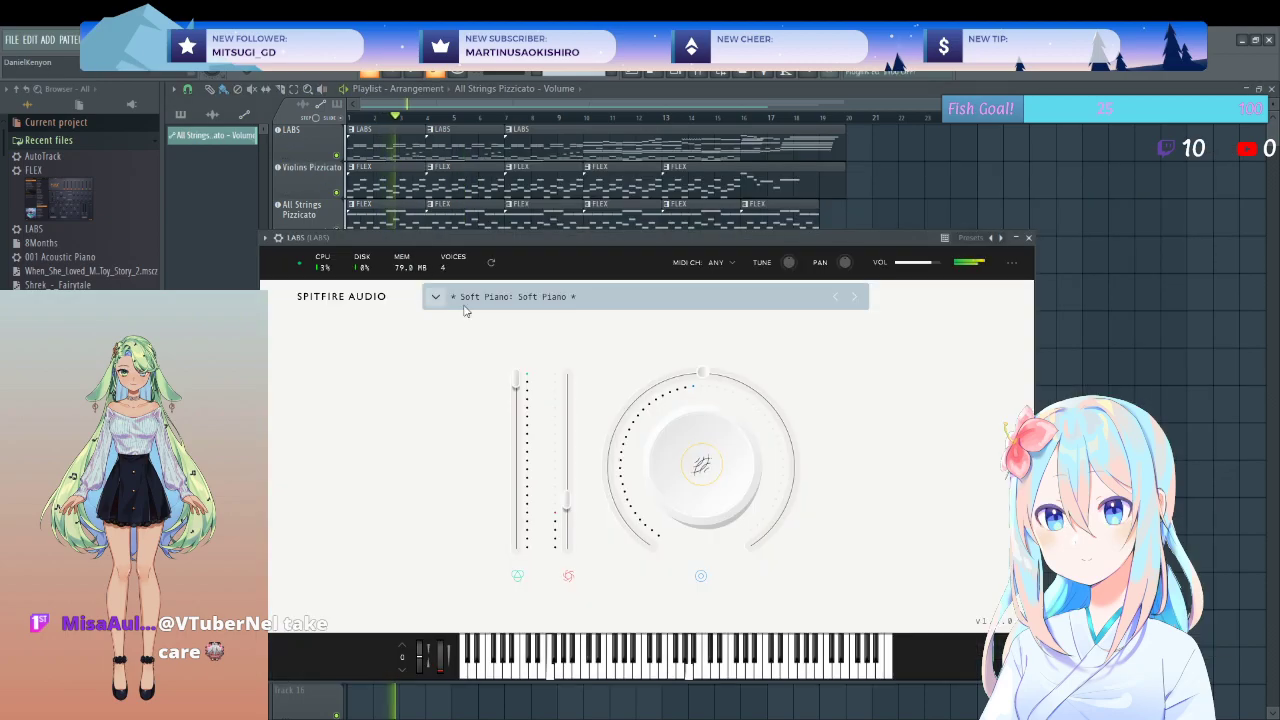
left_click_drag(563, 537, 563, 521)
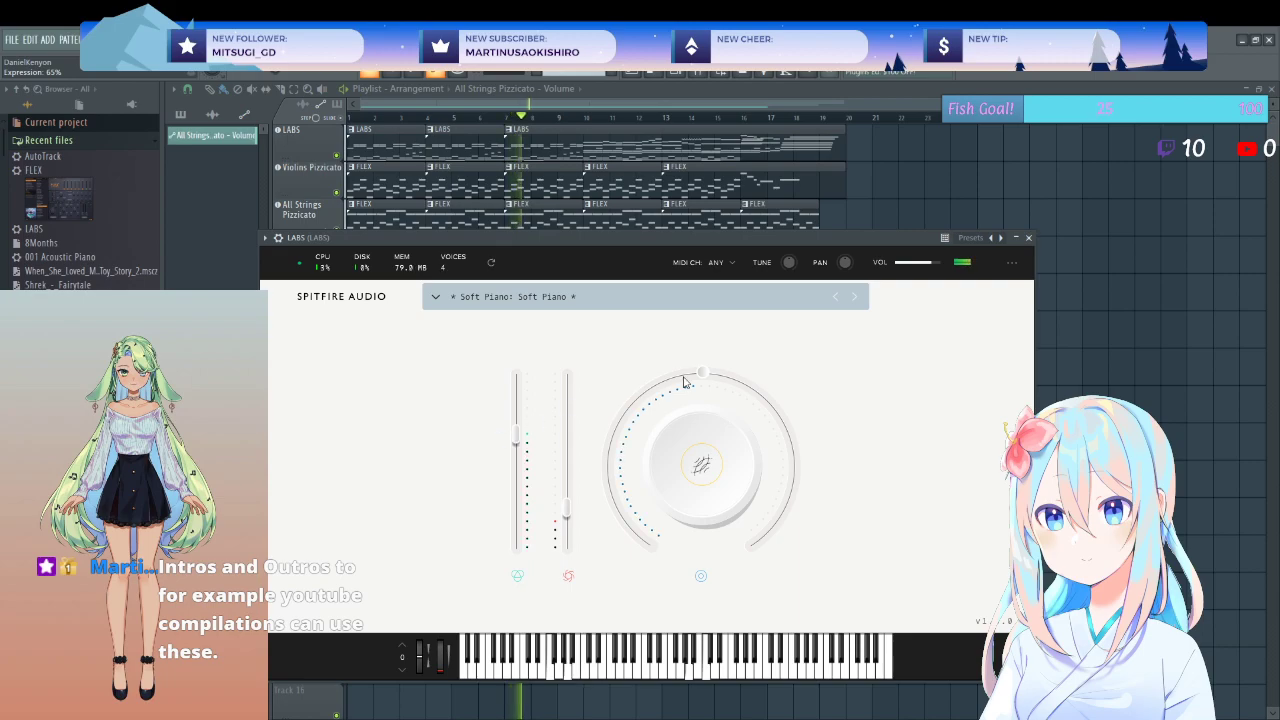
left_click(1023, 238)
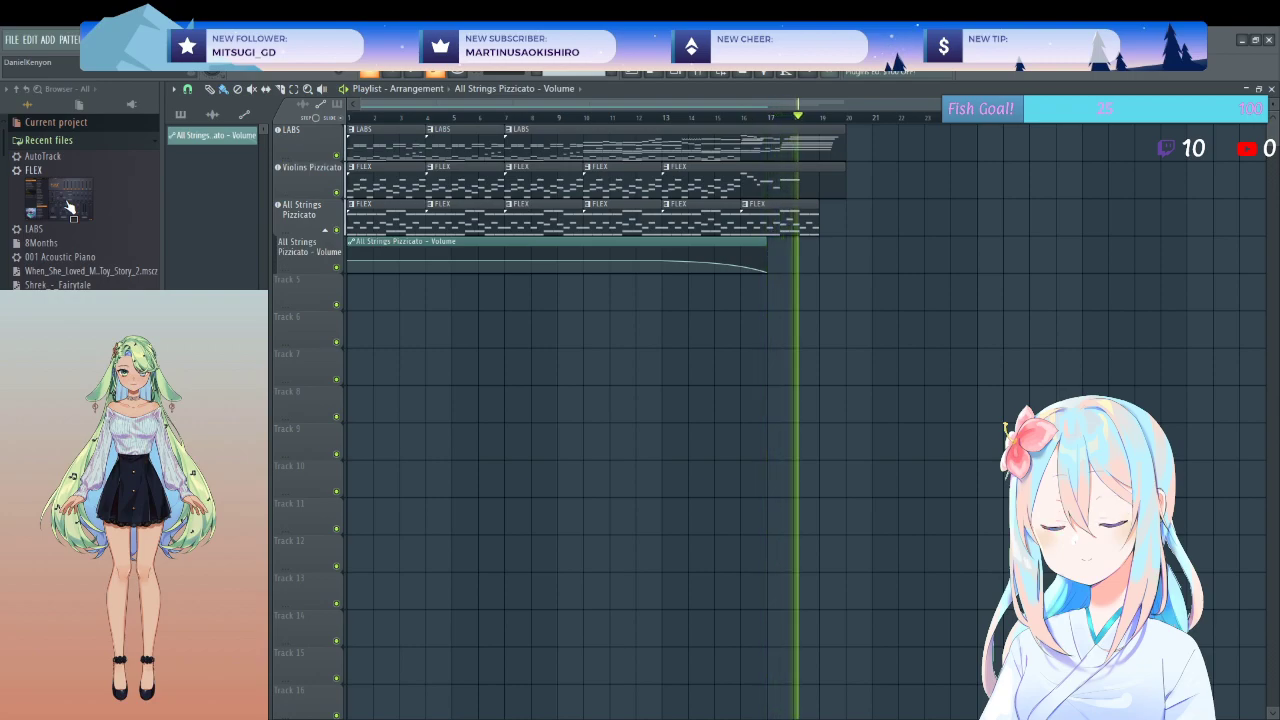
- Play the arrangement from the start through to the end to review the mix
key("space")
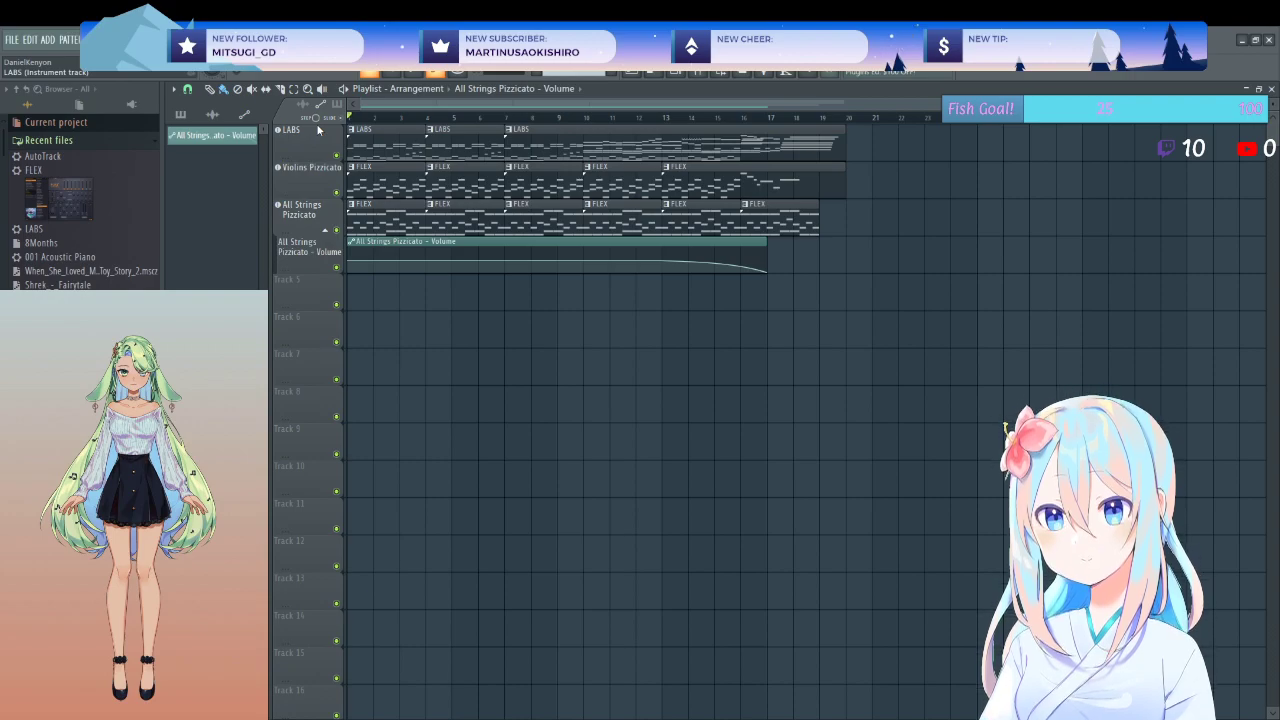
key("space")
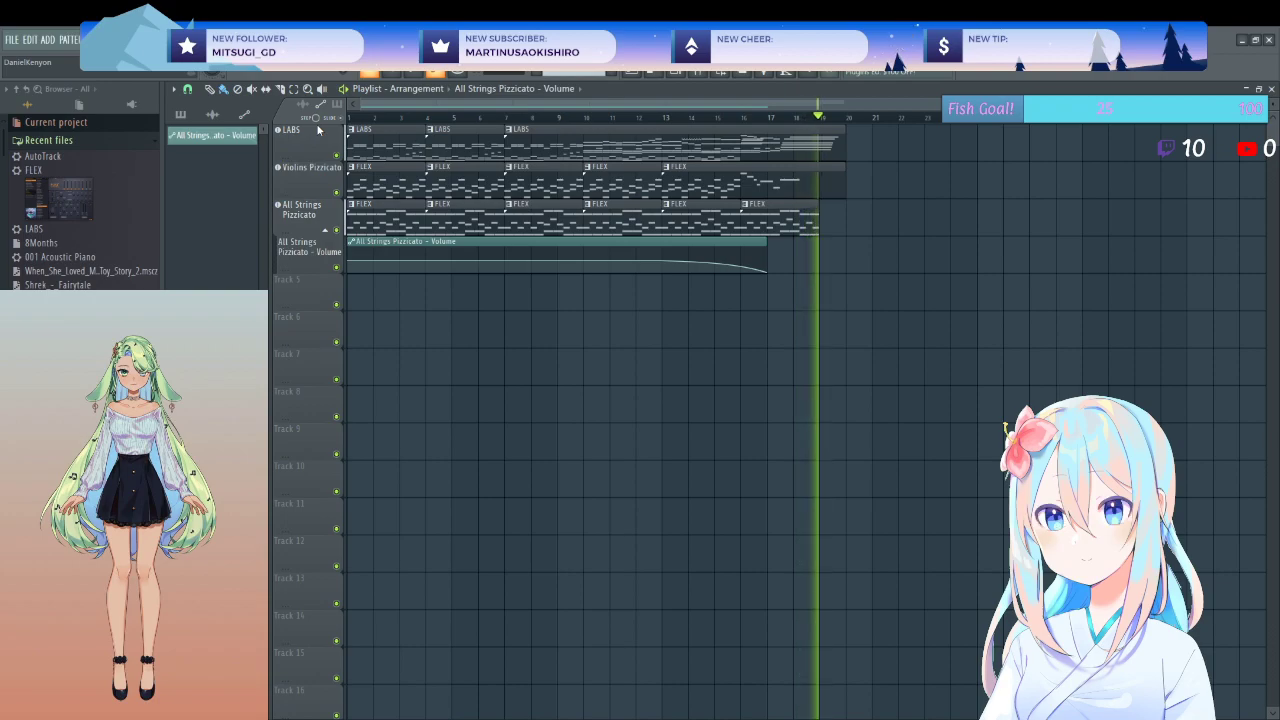
key("space")
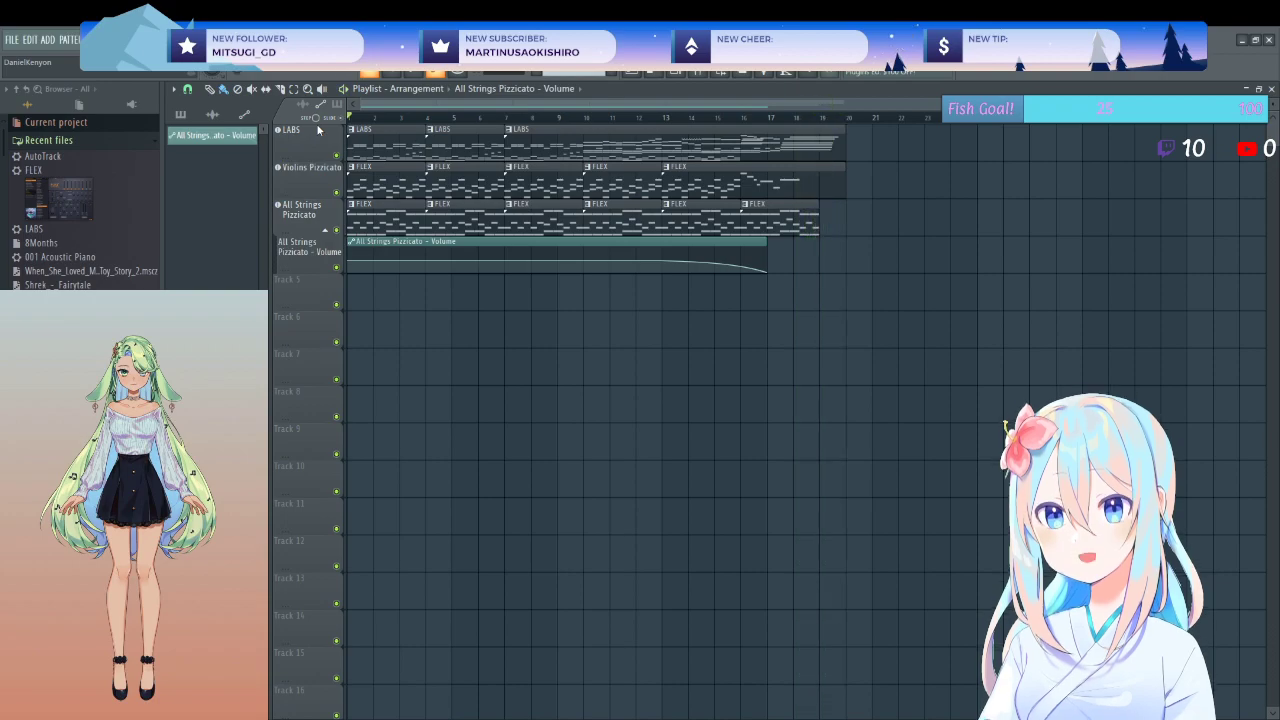
- Copy all notes of the LABS pattern from its piano roll
double_click(561, 148)
key("ctrl+a")
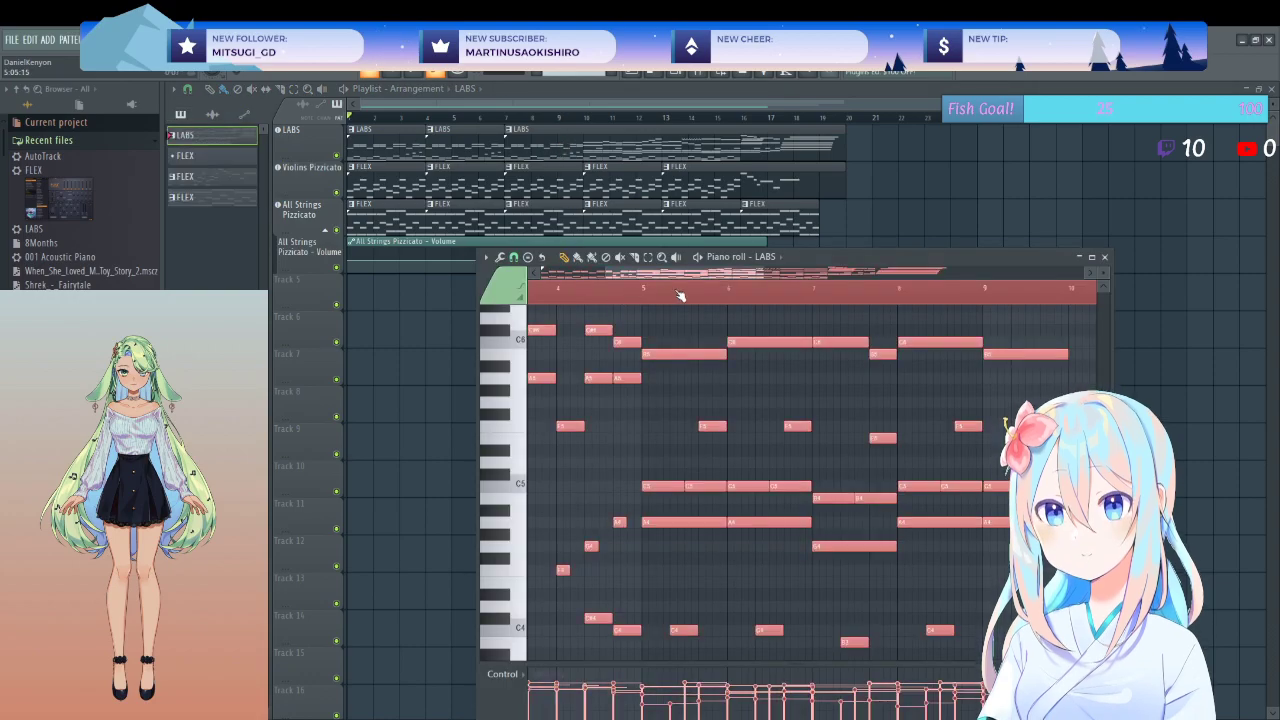
left_click(1104, 258)
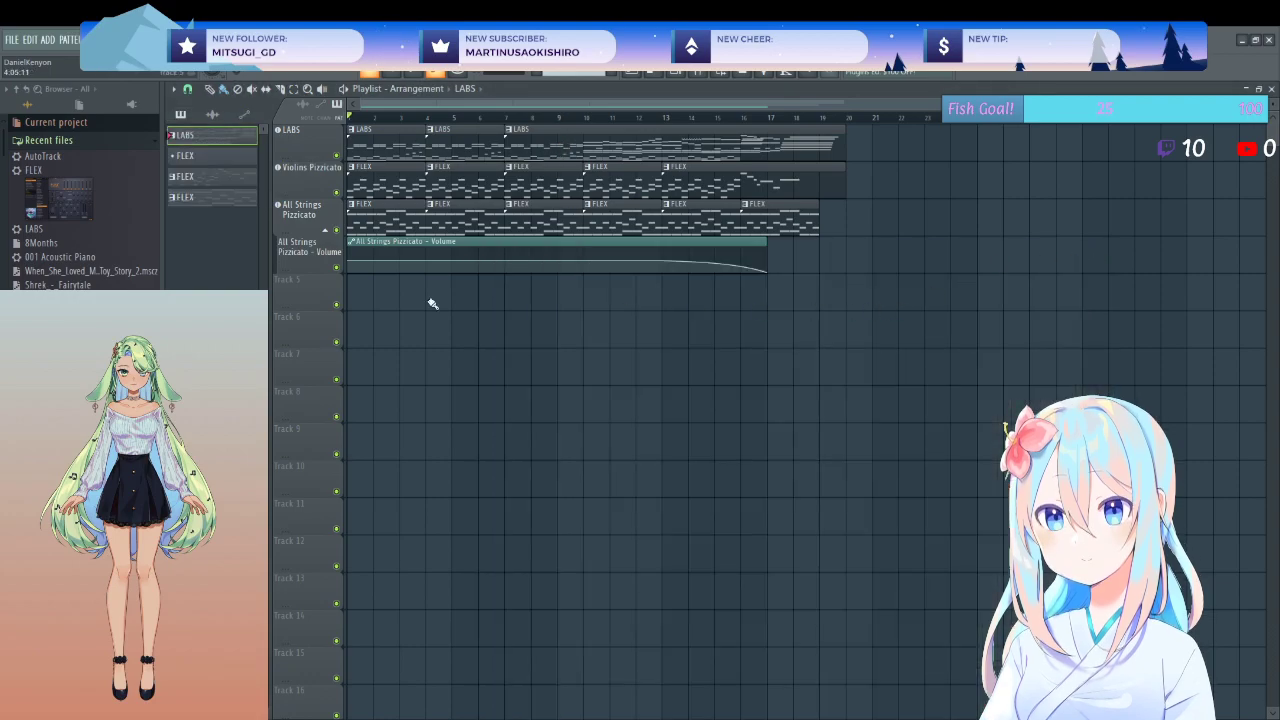
- Add a new FLEX instrument on track 5 with the MainYamaha preset
left_click_drag(36, 205, 305, 295)
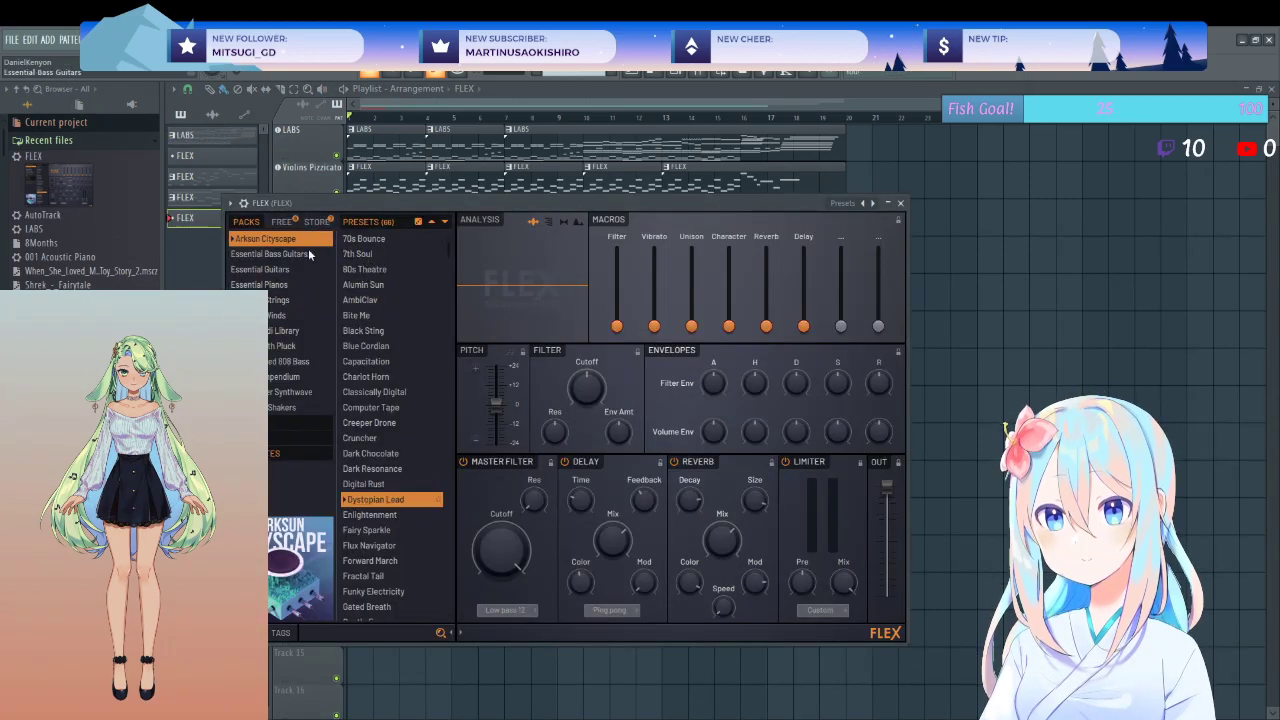
left_click(872, 203)
left_click(900, 203)
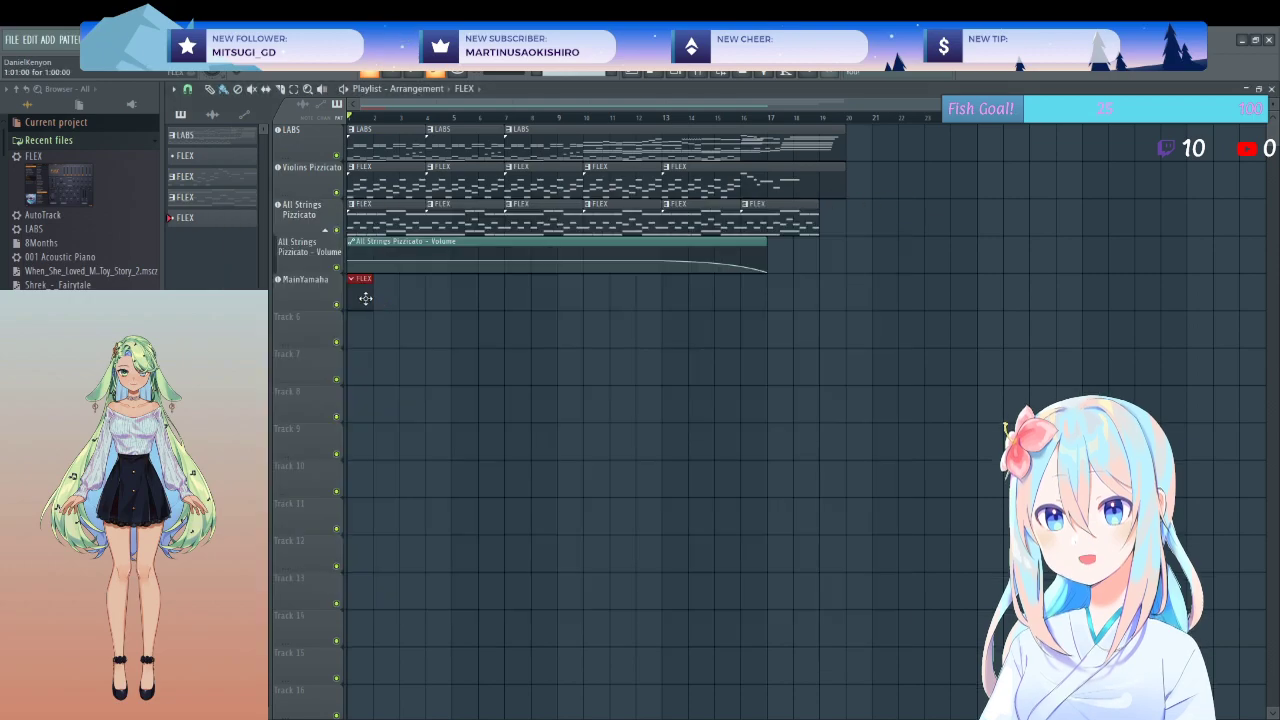
- Paste the copied LABS notes into the MainYamaha pattern and deselect them
double_click(364, 295)
key("ctrl+v")
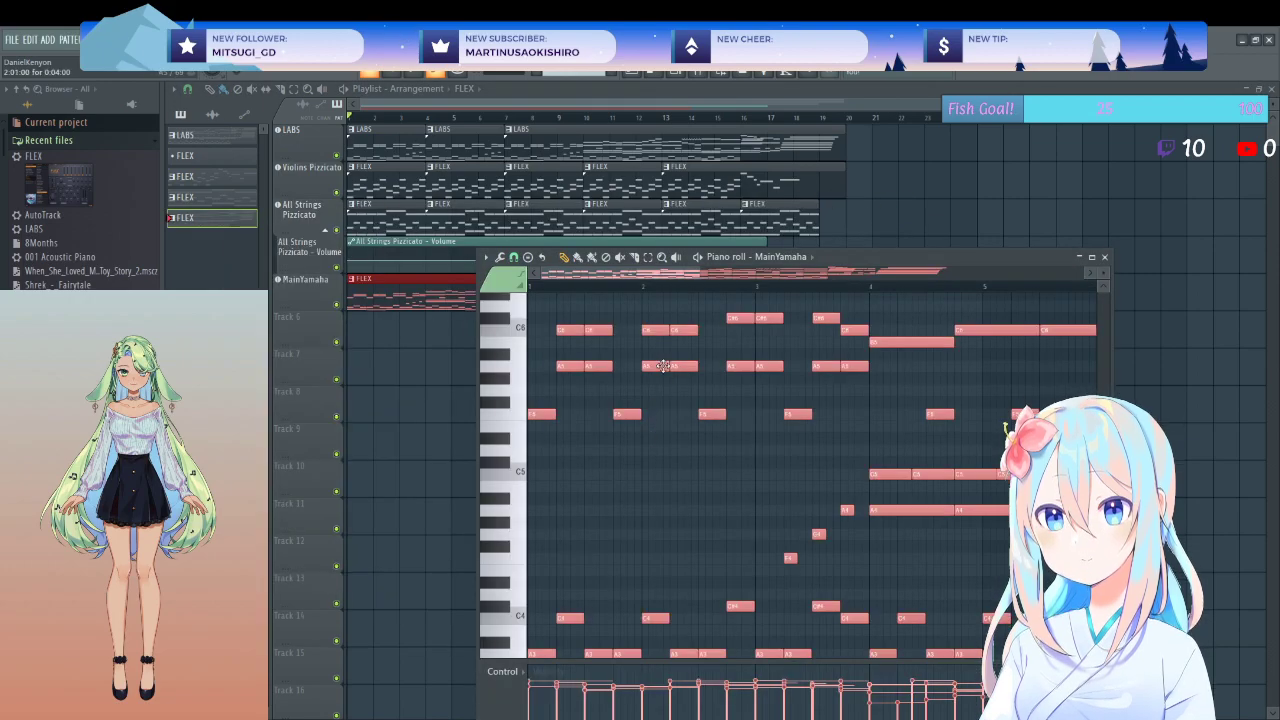
key("ctrl+d")
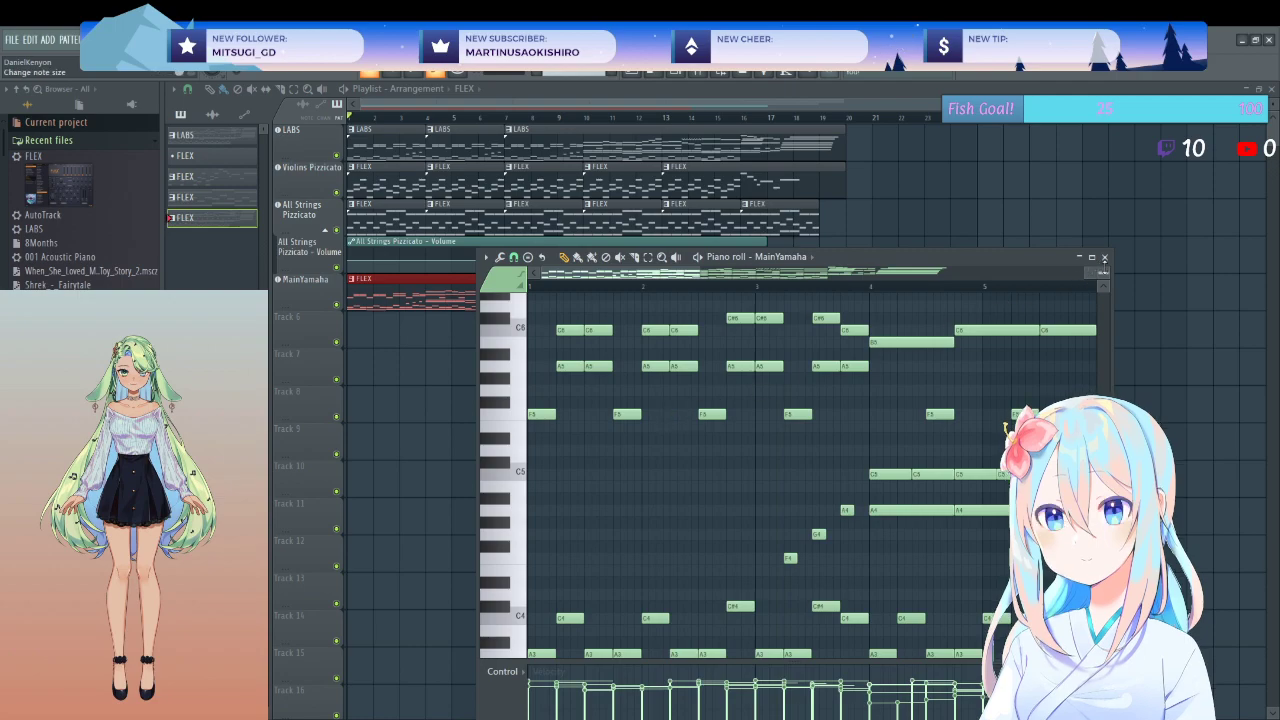
left_click(1104, 258)
- Arrange MainYamaha clips to match the LABS track: three-bar clips at bars 1 and 4 and a full-length clip at bar 7
left_click_drag(684, 300, 423, 313)
left_click(435, 306)
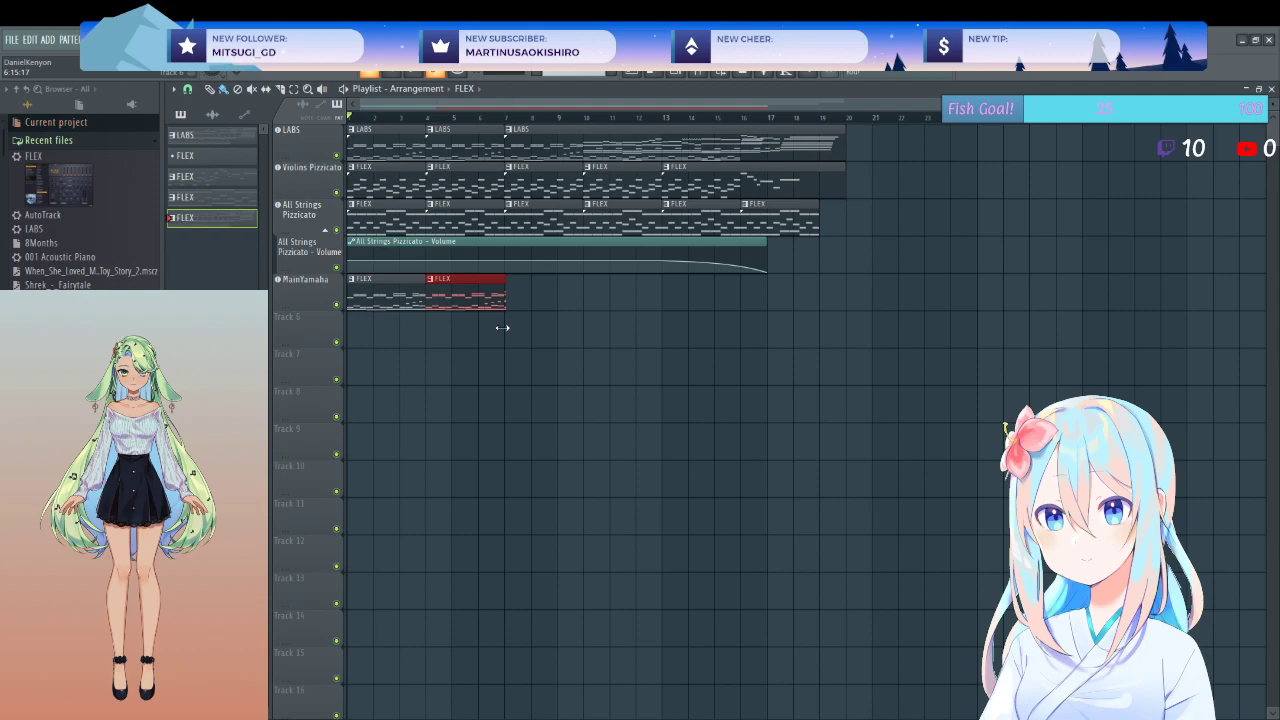
left_click(573, 294)
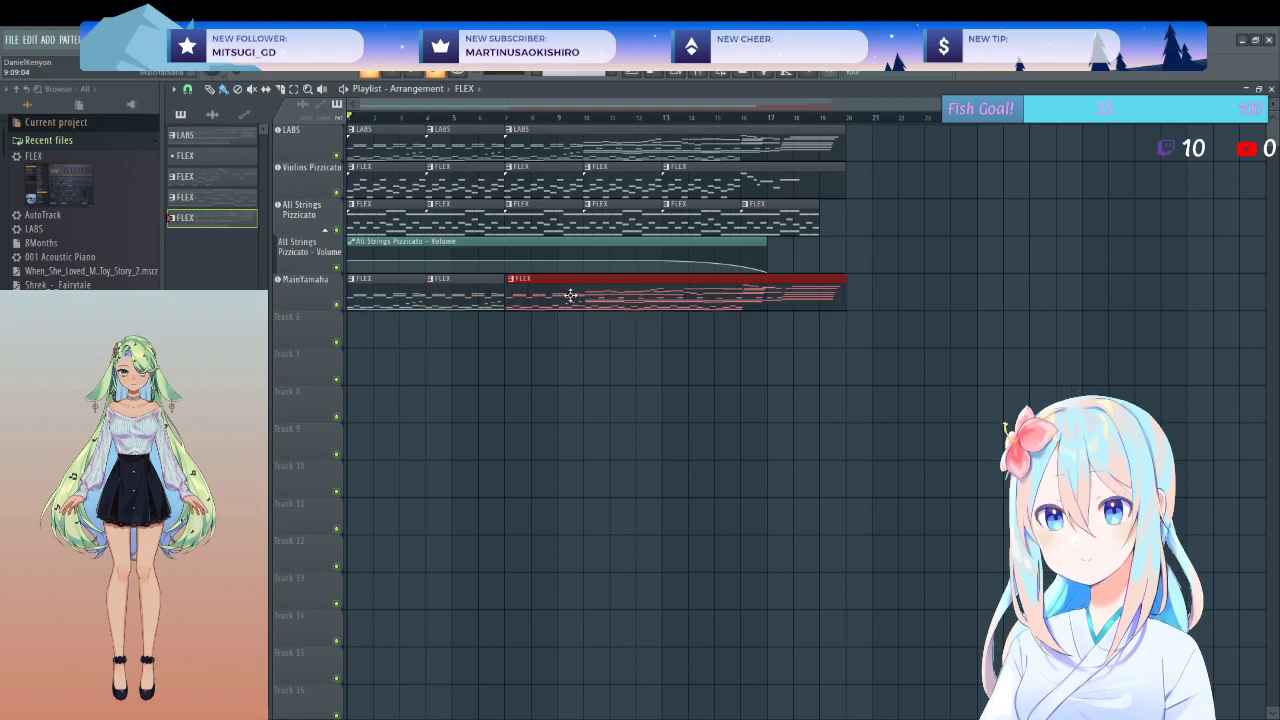
left_click(569, 356)
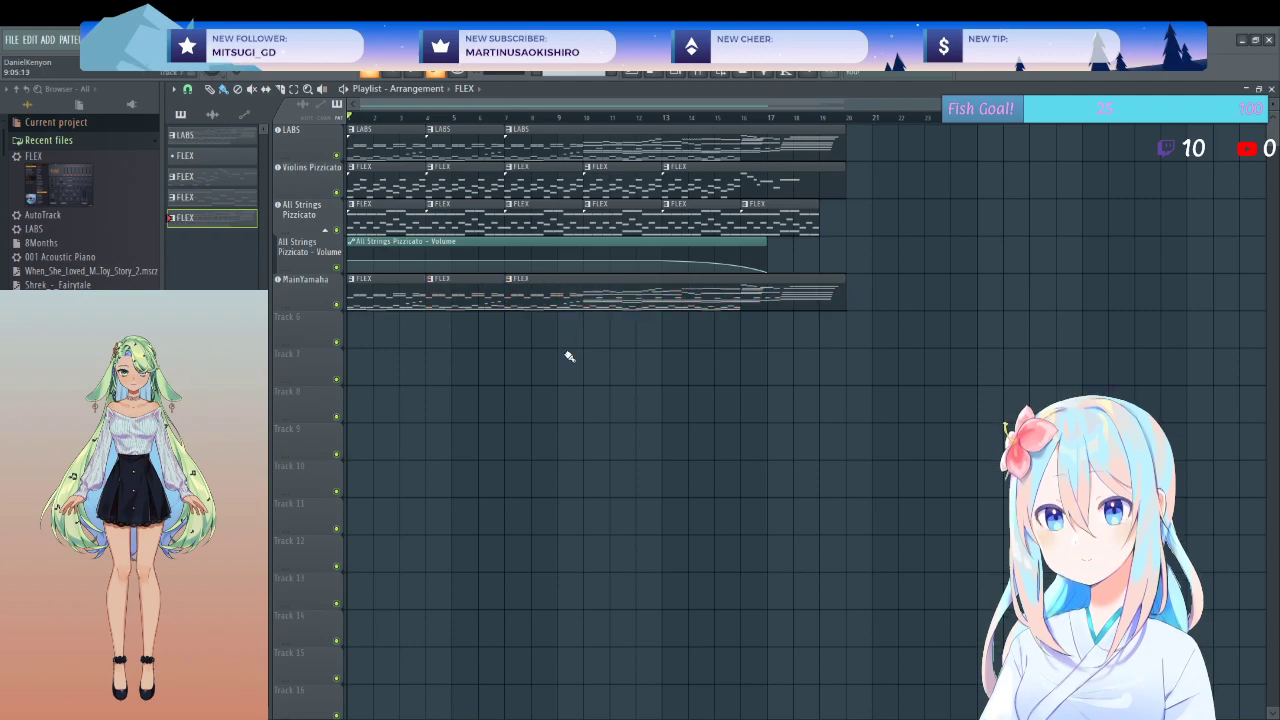
- Play the arrangement and set the MainYamaha mixer fader to about the same height as the All Strings Pizzicato fader
left_click(697, 75)
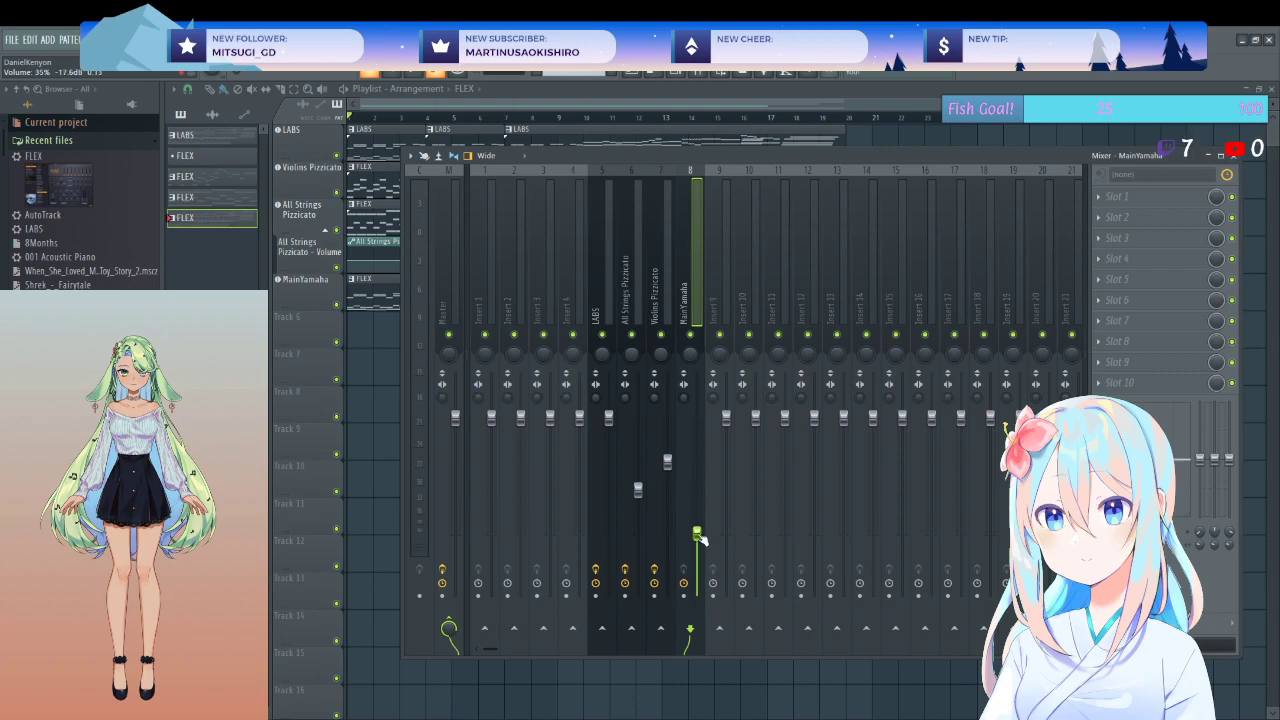
key("space")
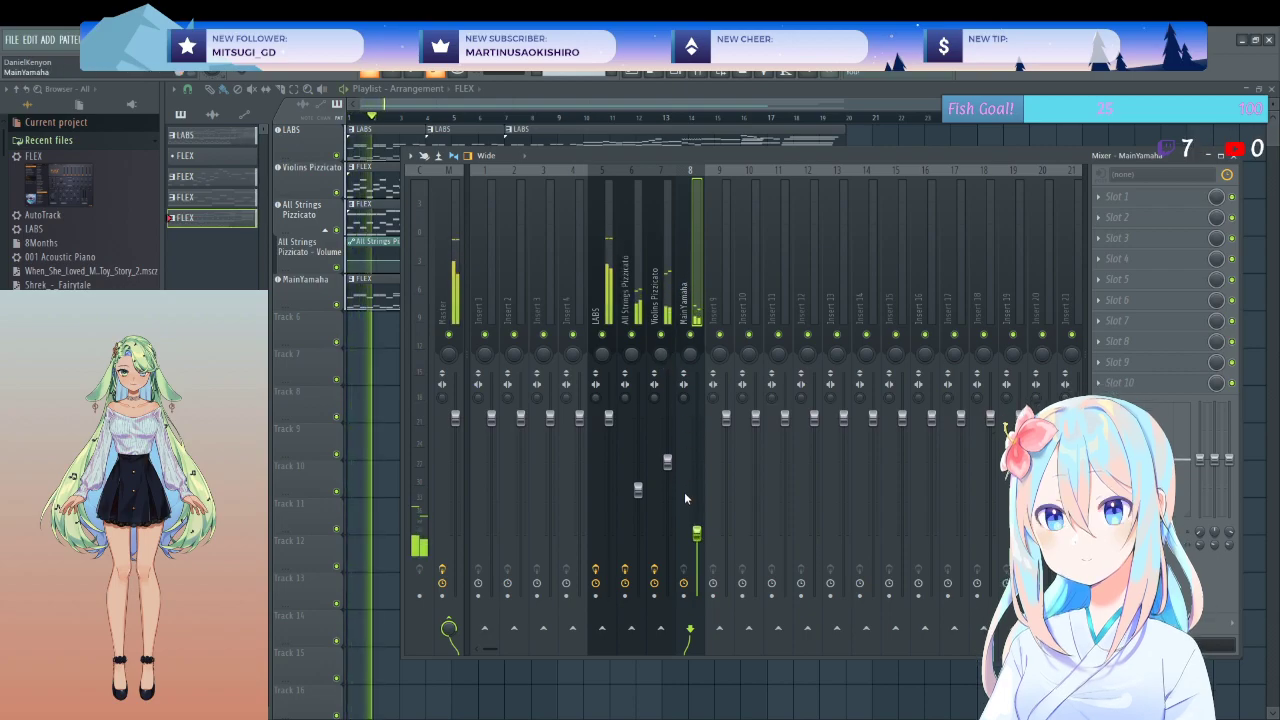
left_click_drag(697, 532, 697, 480)
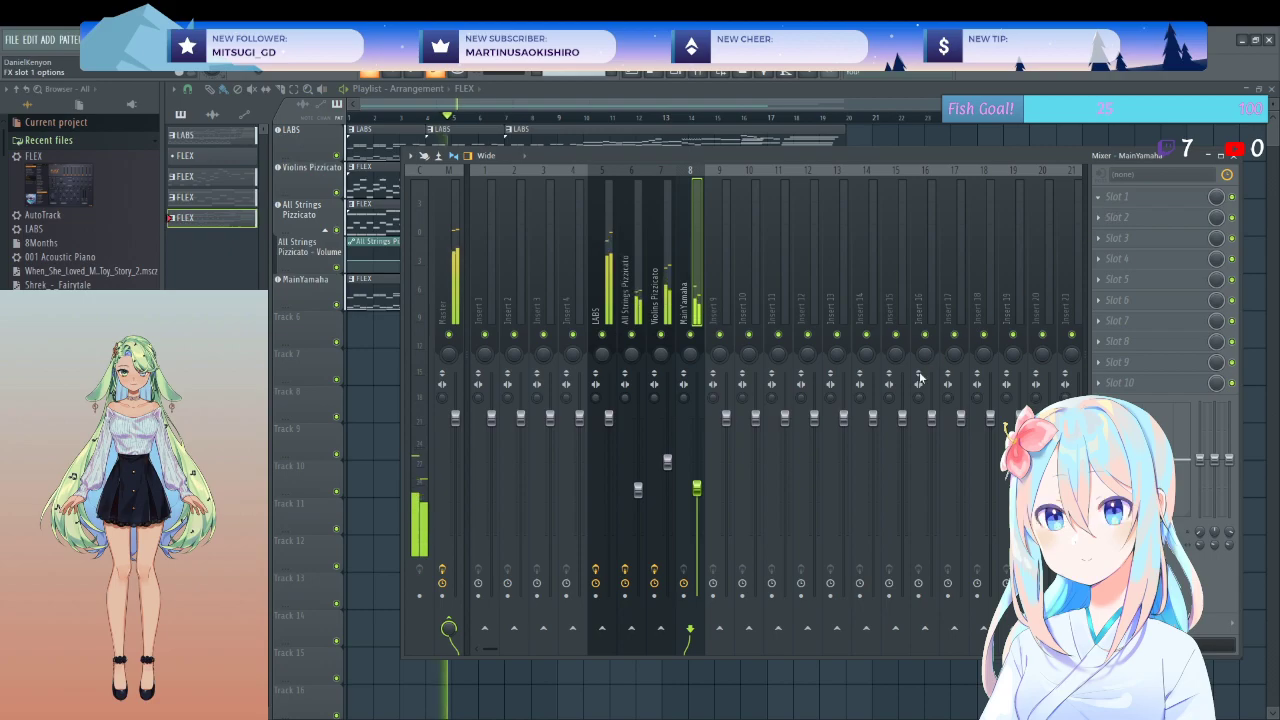
- Add Fruity Reeverb 2 with the BasicReverb preset to the MainYamaha mixer track and raise its wet level
left_click(1117, 196)
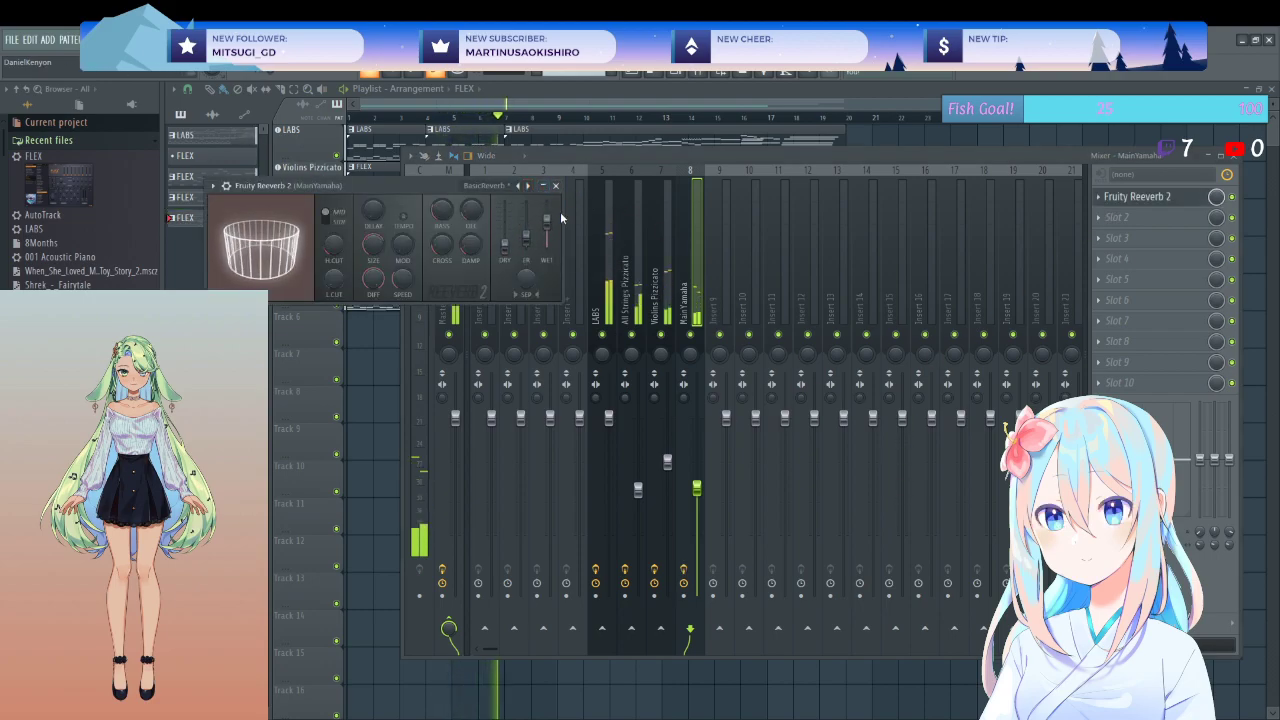
scroll(546, 240, "up", 5)
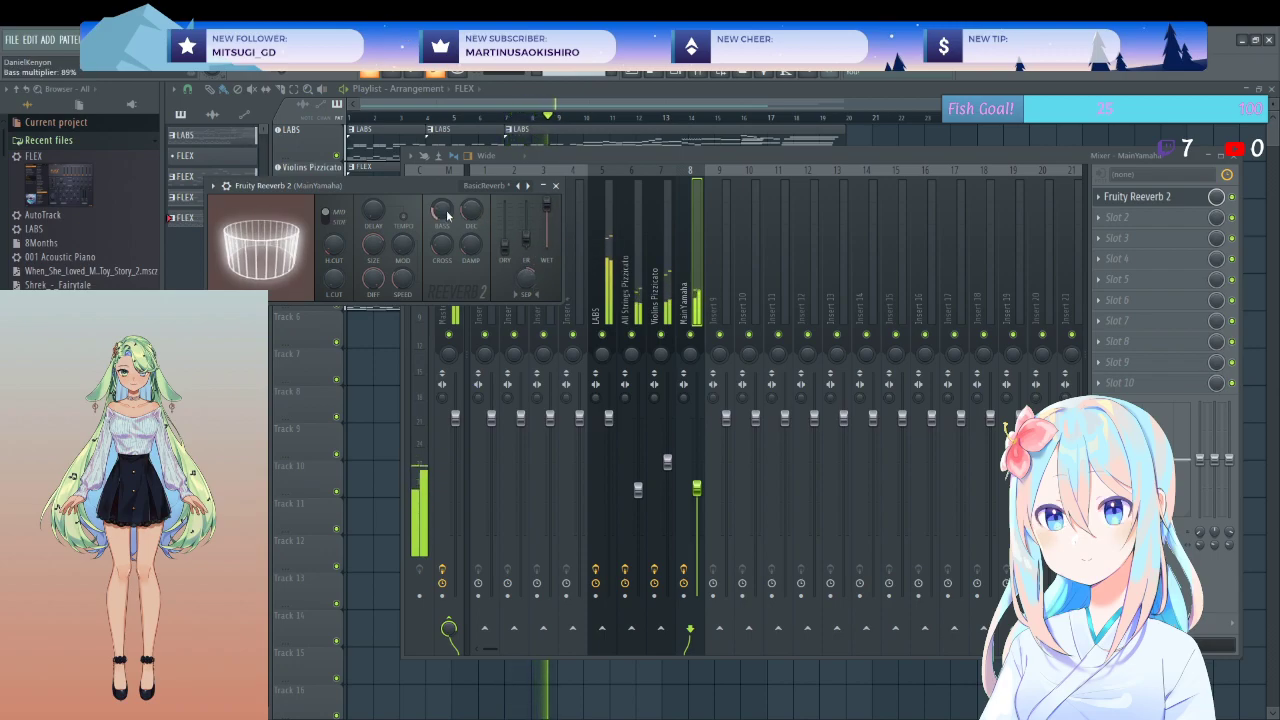
left_click(556, 188)
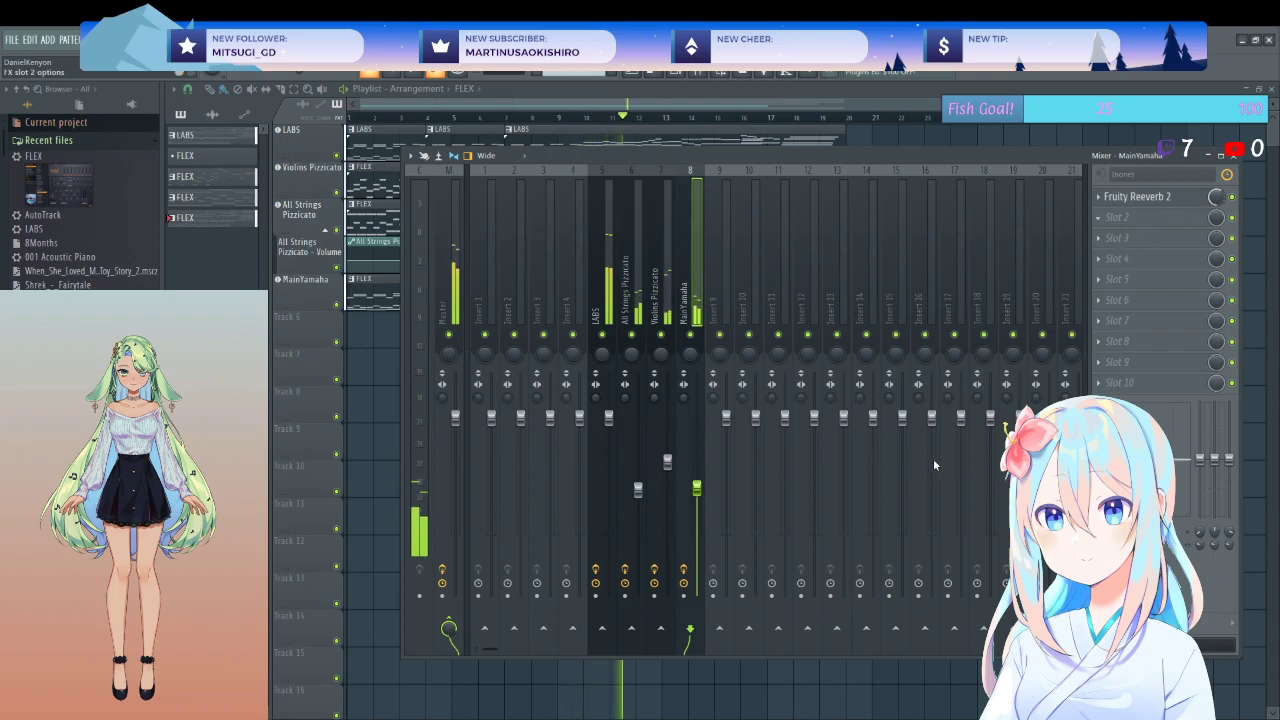
- Add Fruity parametric EQ 2 with the Piano preset and Fruity Stereo Enhancer at 26% separation to the MainYamaha mixer track
left_click(646, 203)
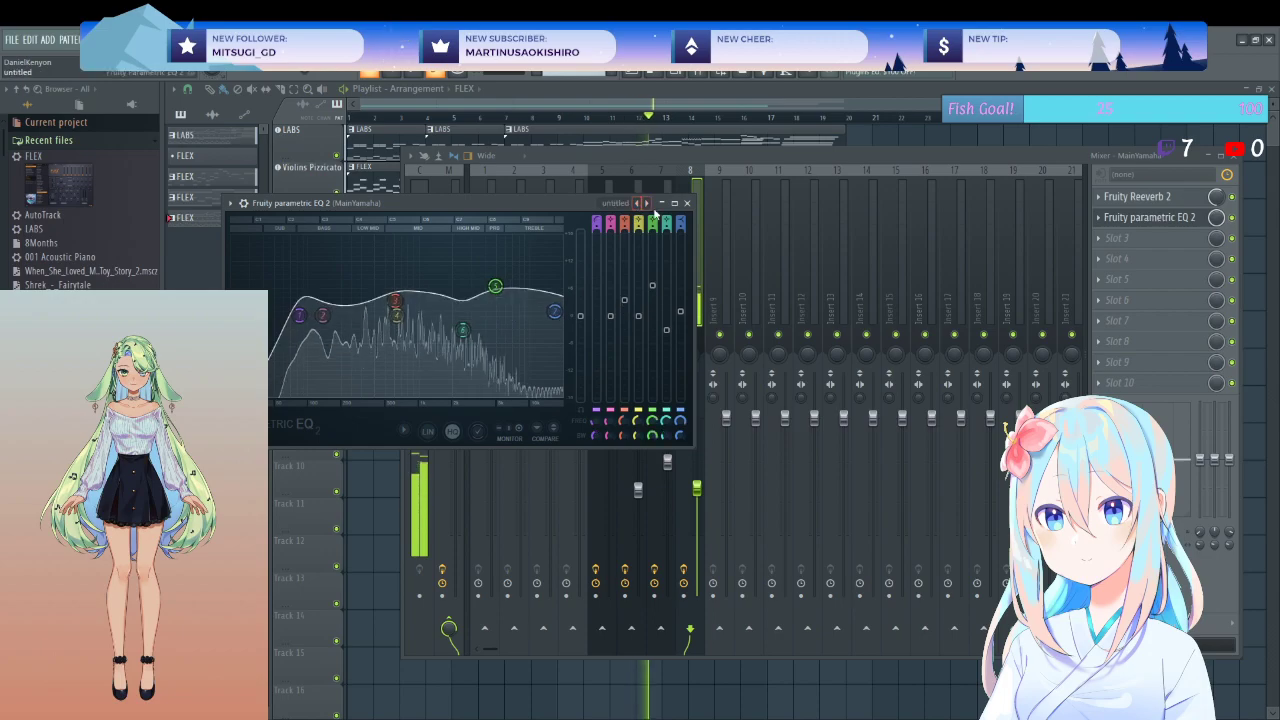
left_click(637, 204)
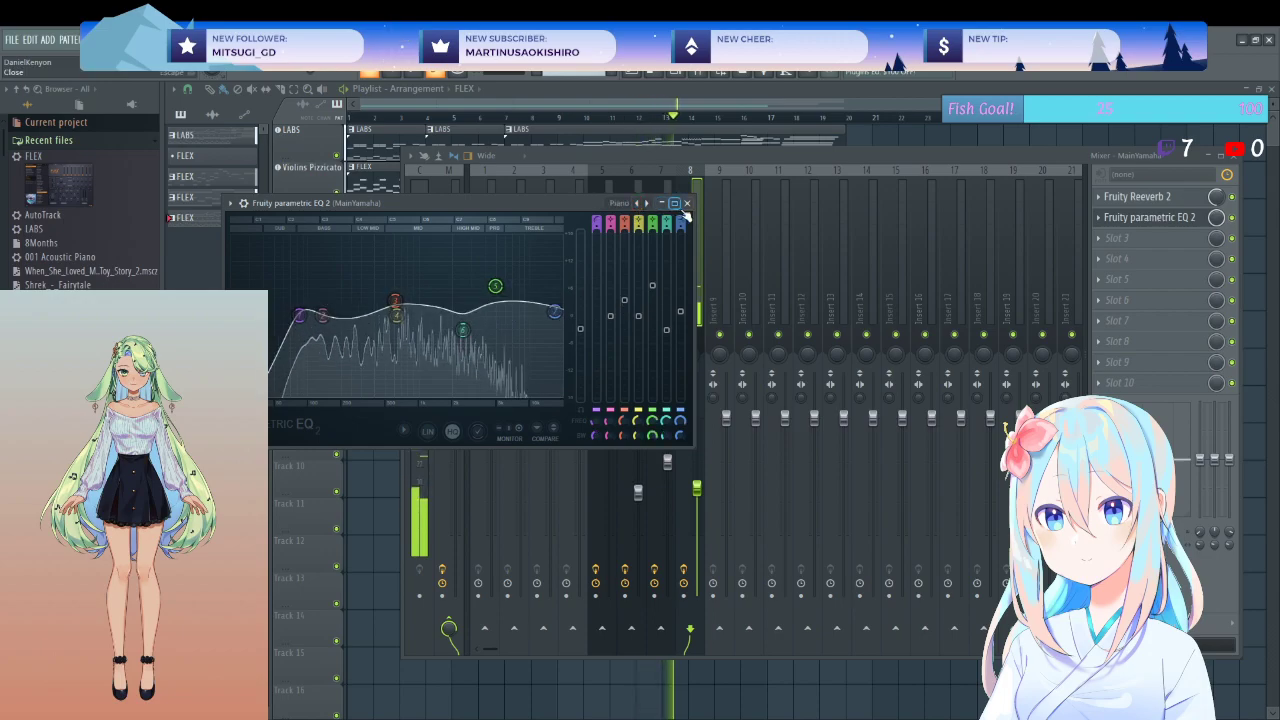
left_click(687, 204)
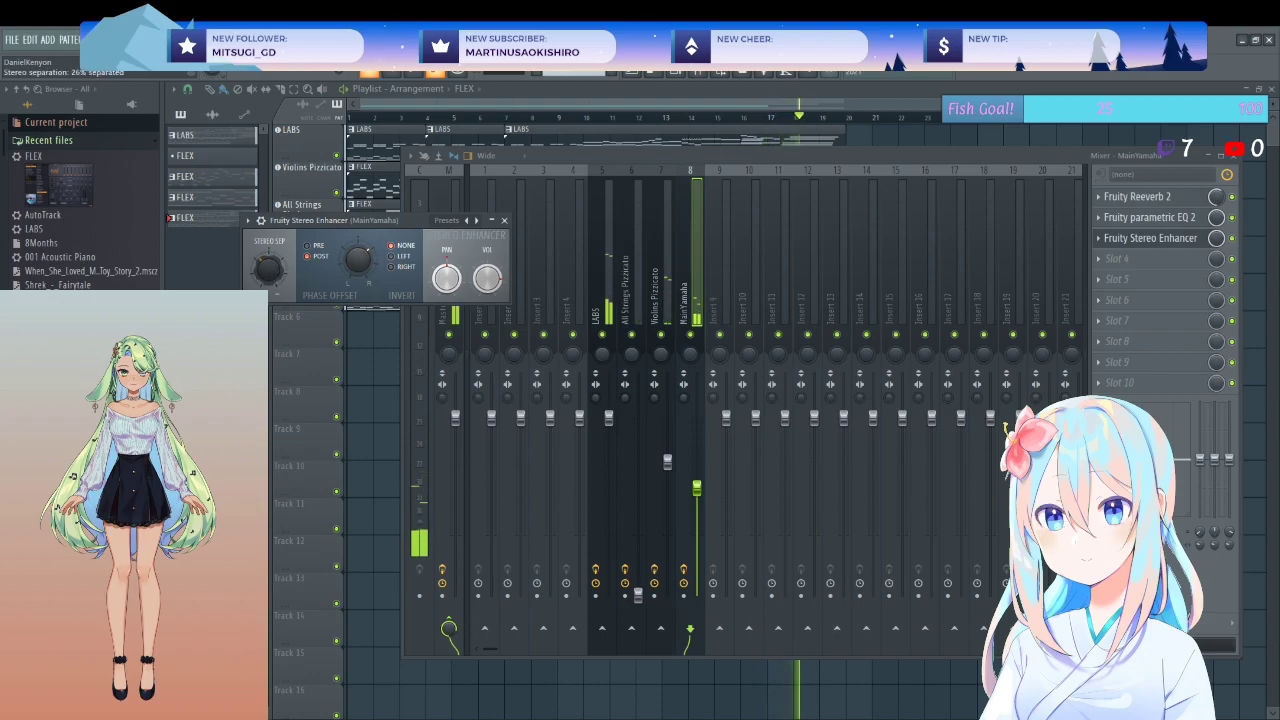
left_click(504, 220)
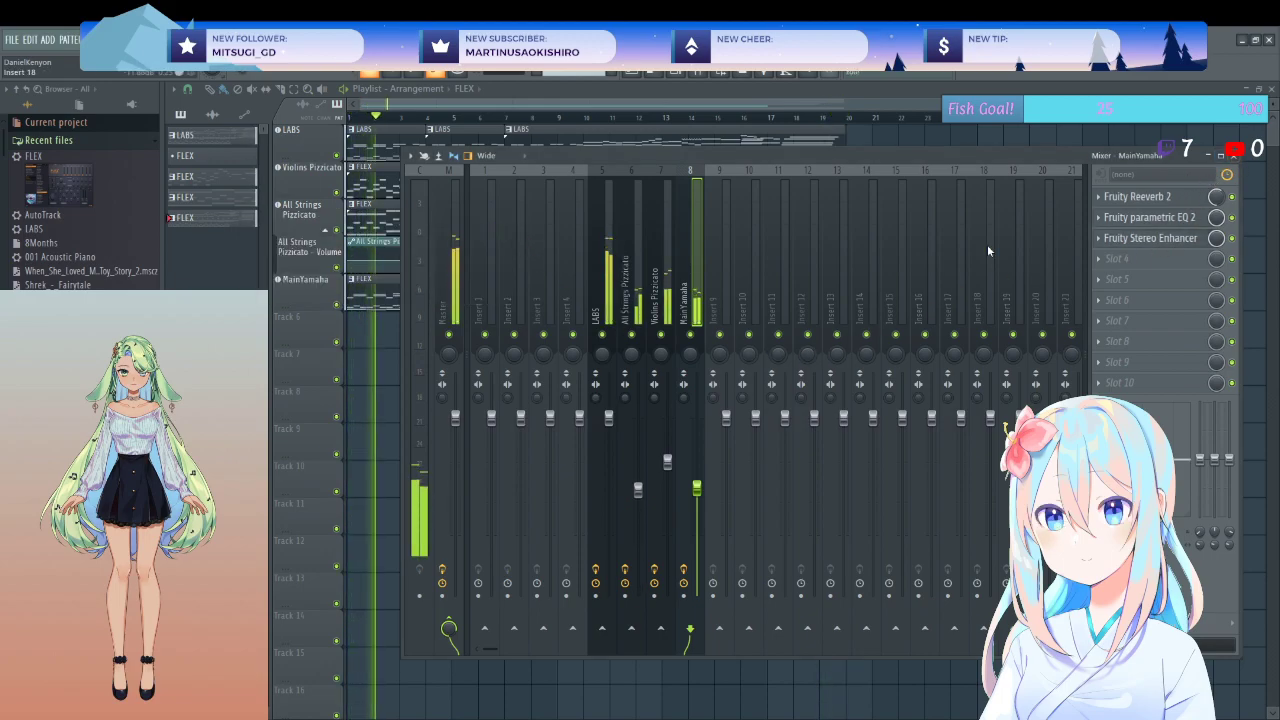
- Lower the MainYamaha mixer fader below the All Strings Pizzicato fader, close the mixer and listen to the arrangement
left_click_drag(696, 487, 696, 520)
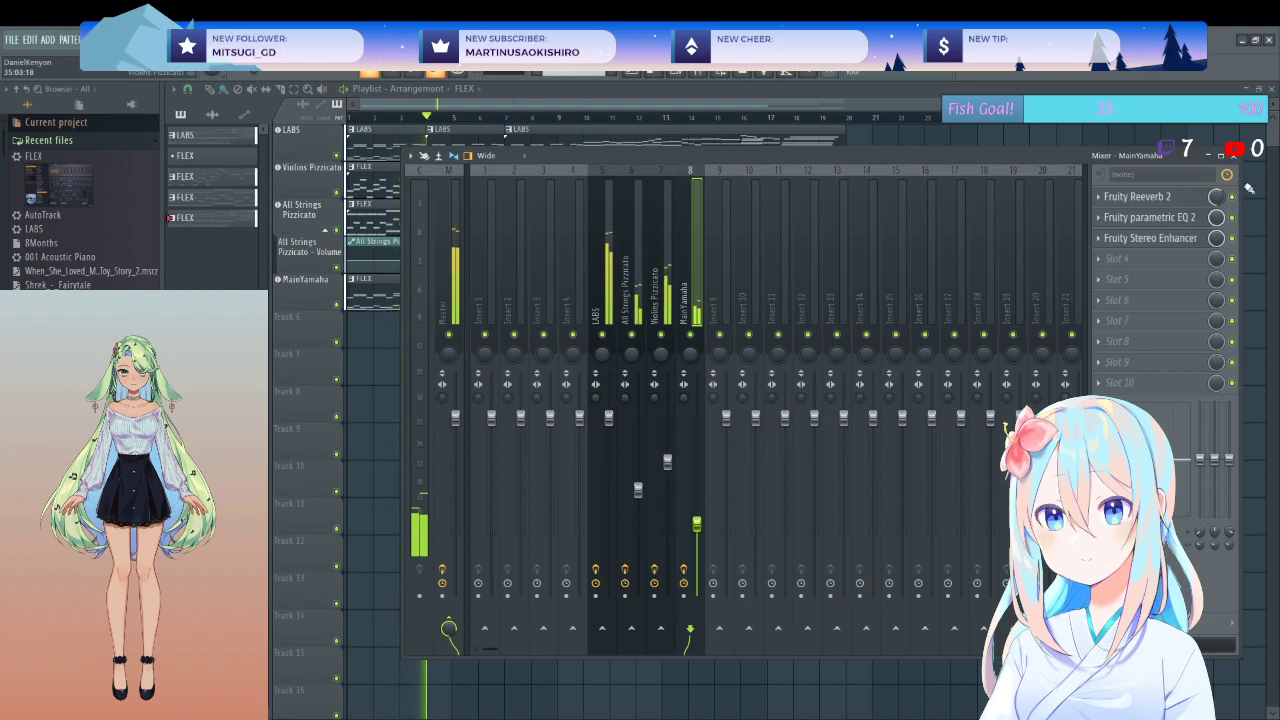
left_click(1236, 157)
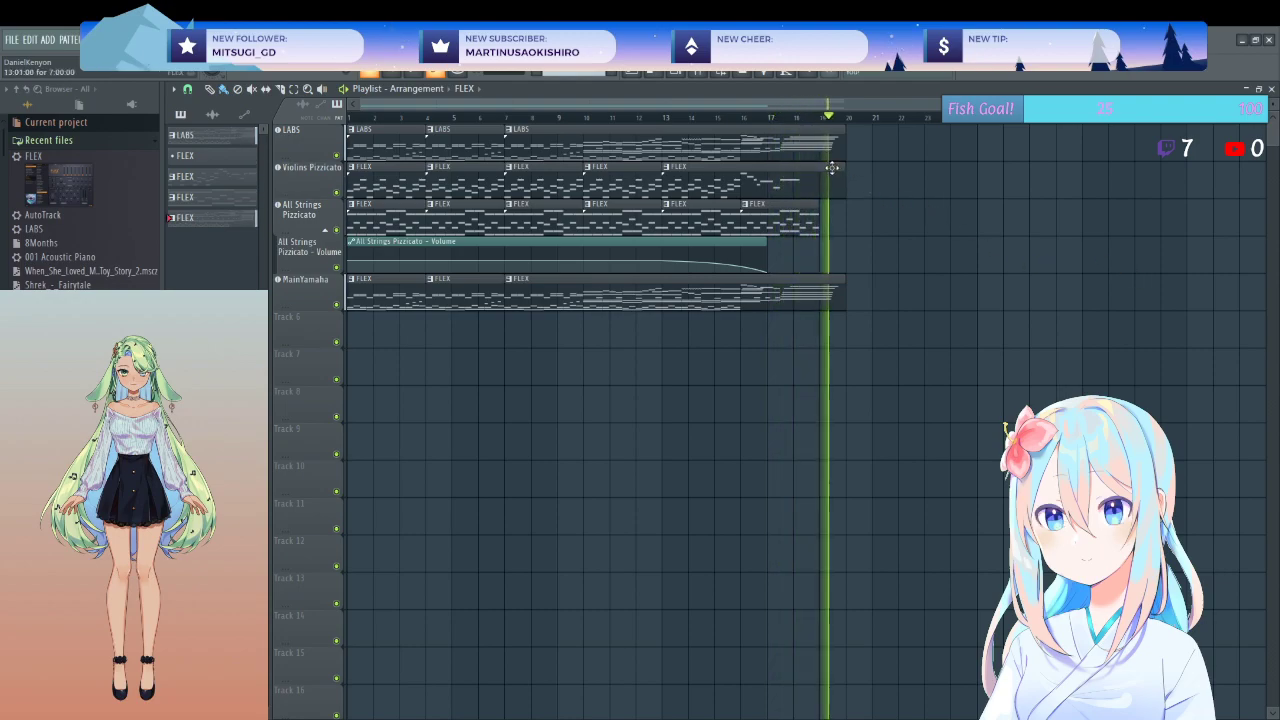
key("space")
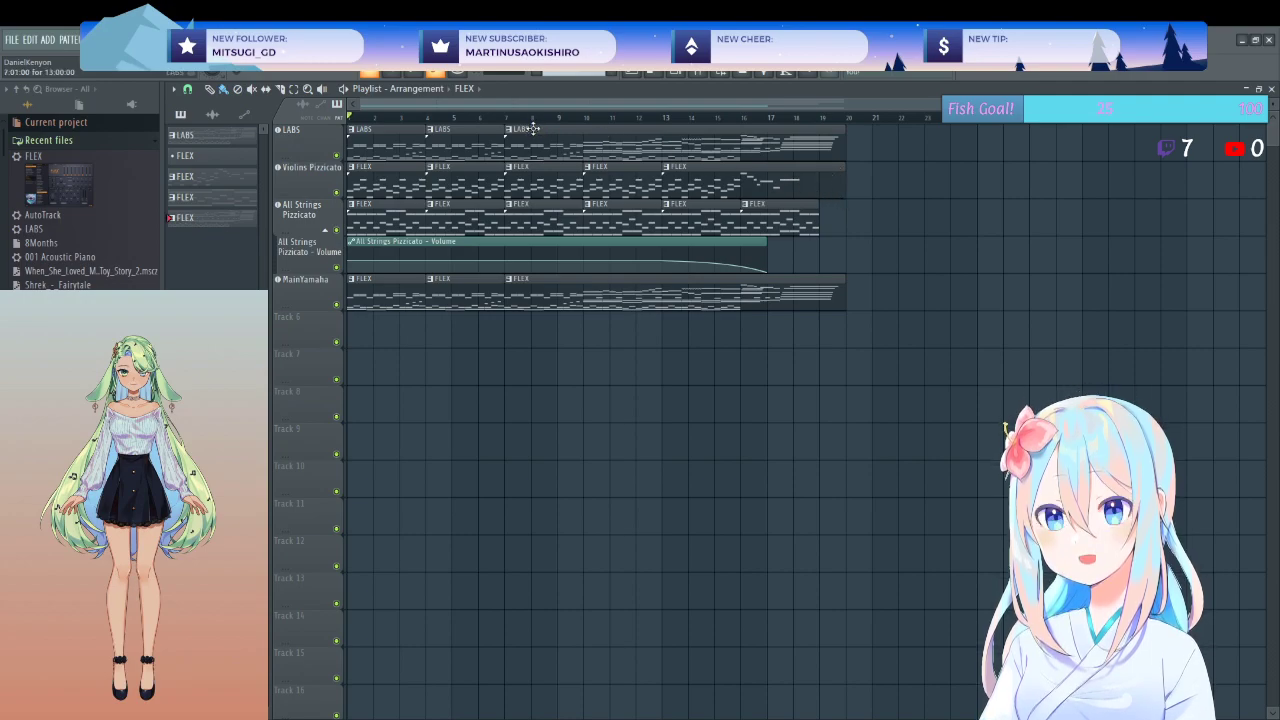
- Select all notes in the MainYamaha pattern and apply the Randomizer / humanizer to them
double_click(592, 297)
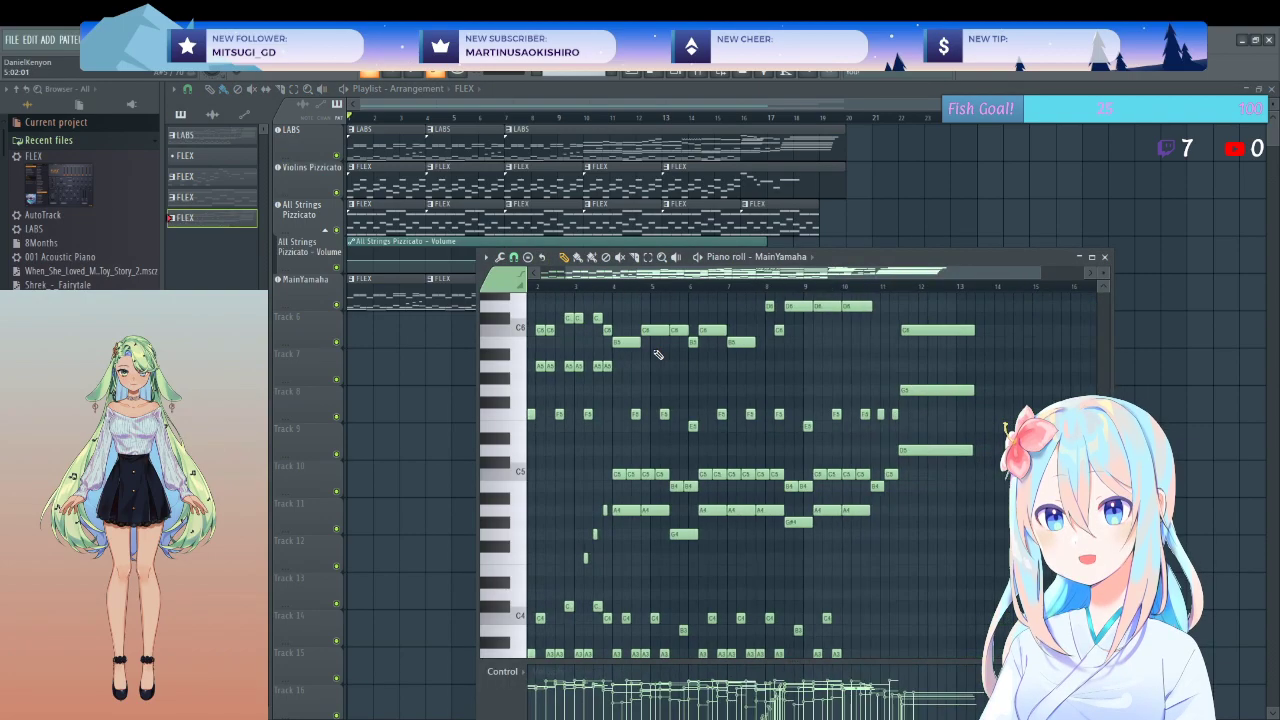
key("ctrl+a")
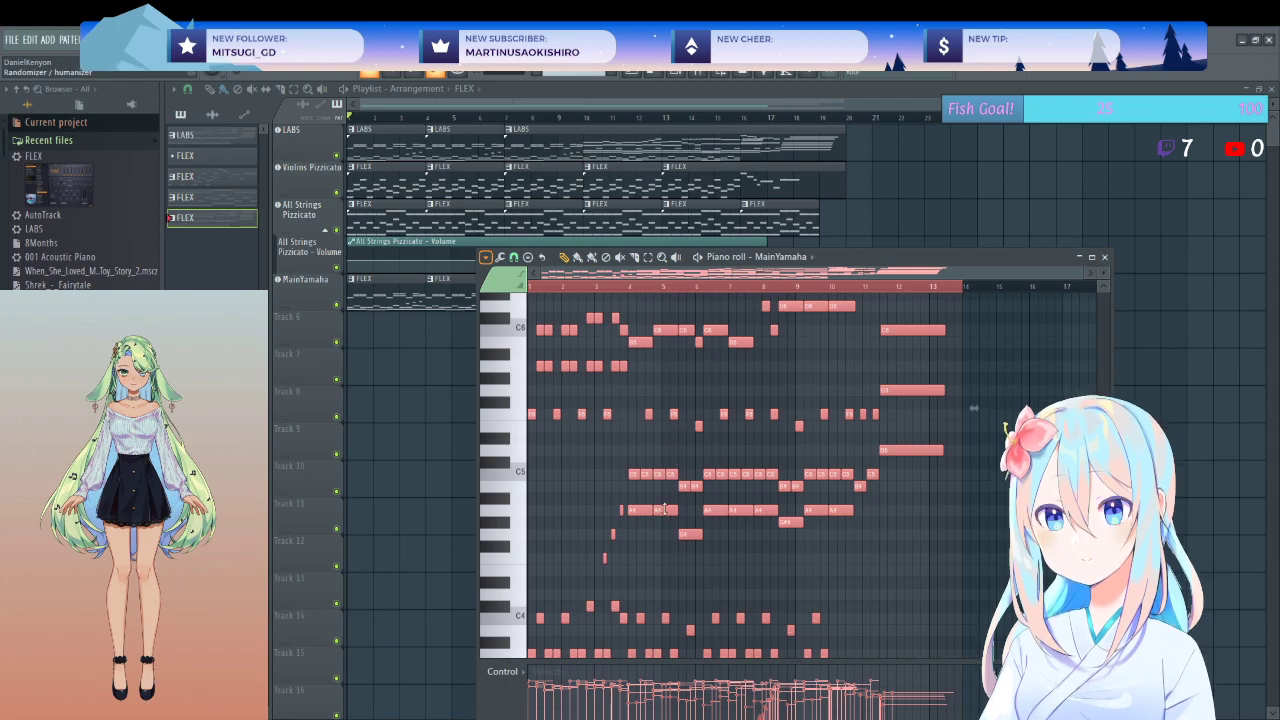
left_click(1104, 257)
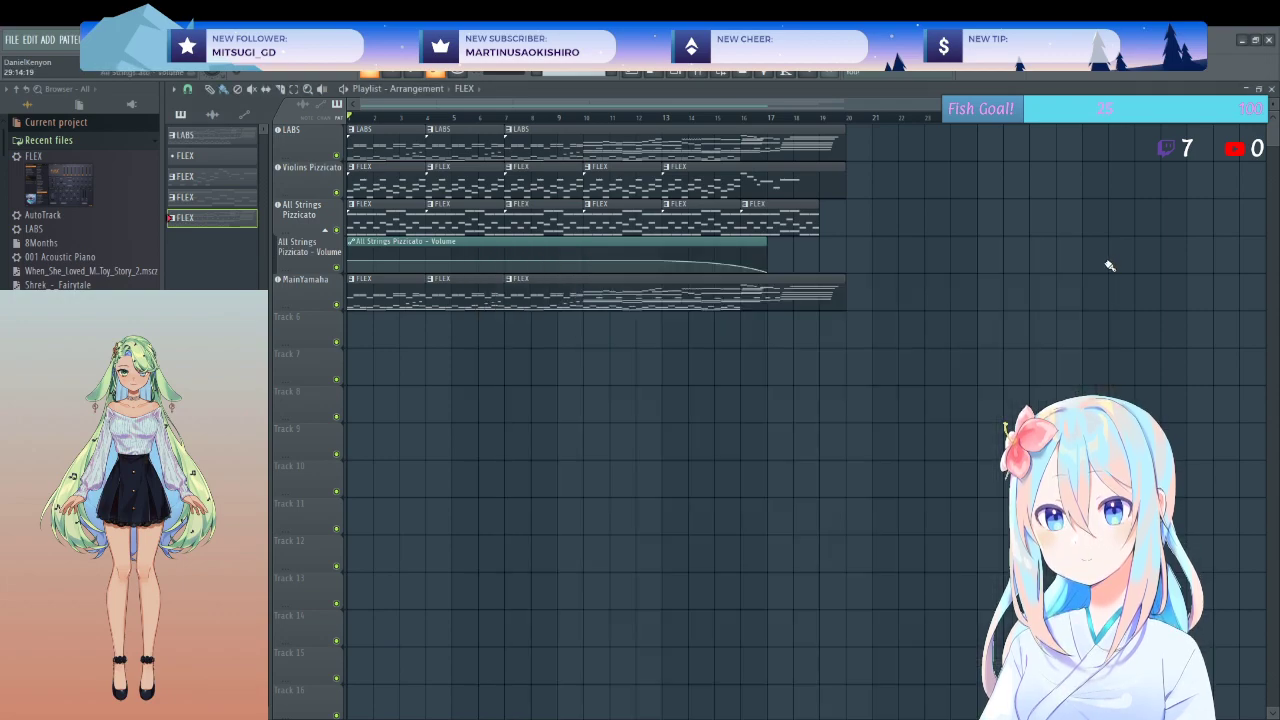
- Apply the Randomizer / humanizer to the notes of the Violins Pizzicato and All Strings Pizzicato patterns
double_click(383, 186)
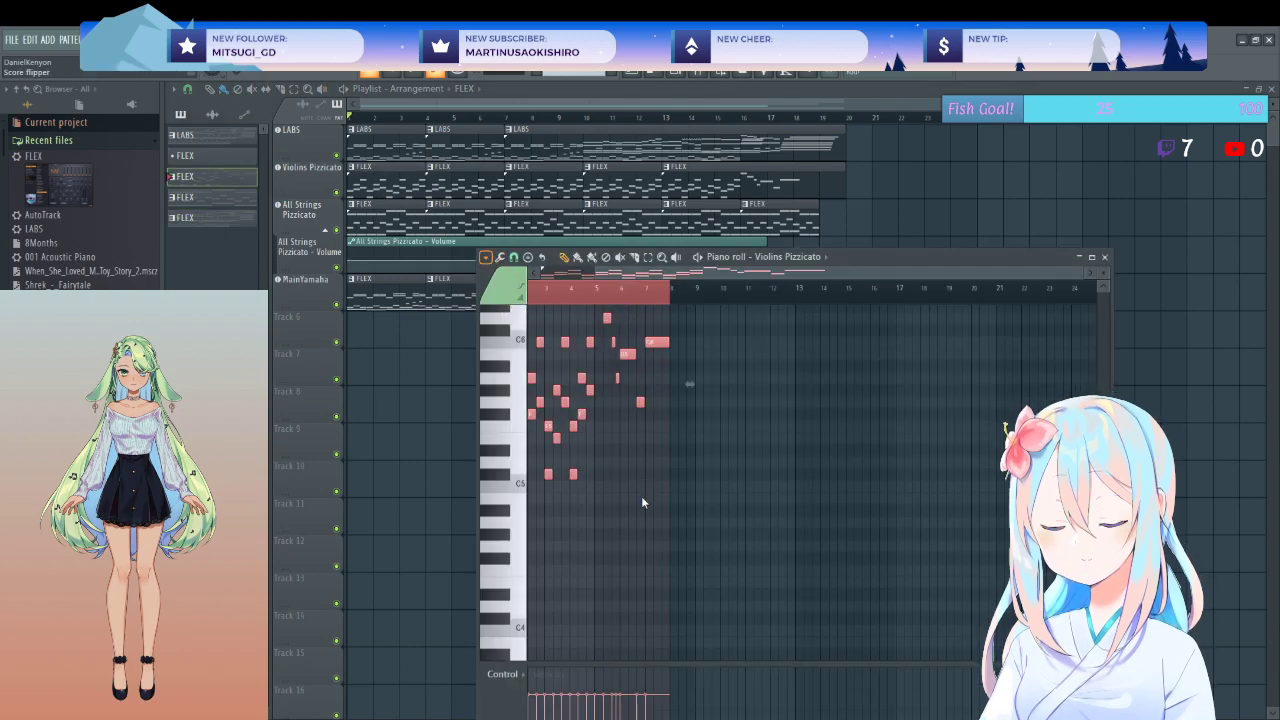
left_click(1104, 257)
double_click(398, 220)
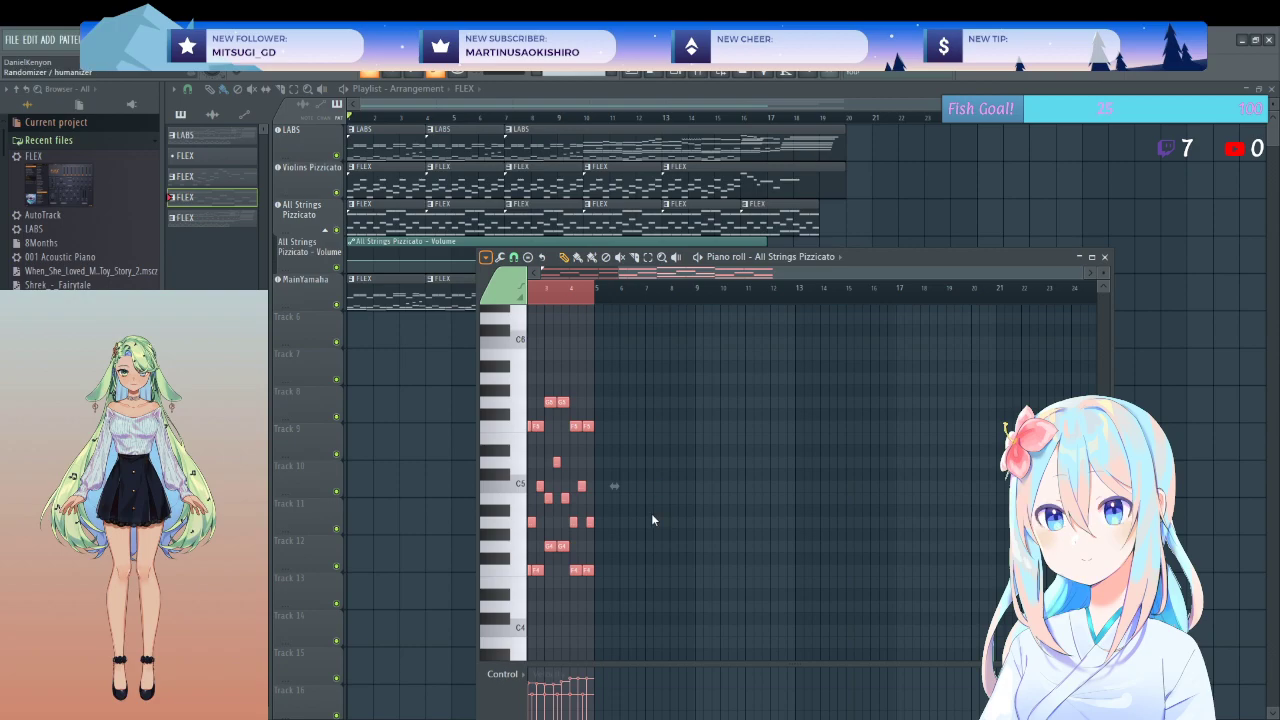
left_click(1104, 257)
- Play the arrangement's opening with all tracks, then with Violins Pizzicato and All Strings Pizzicato muted
key("space")
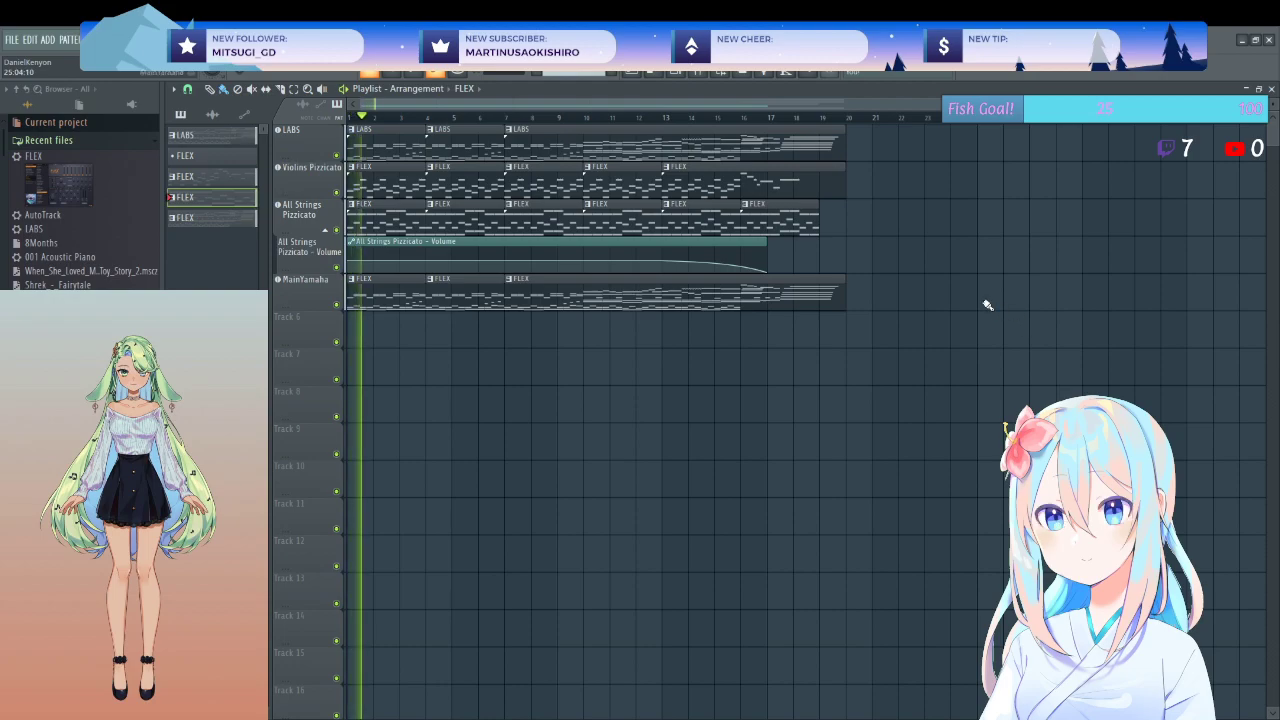
key("space")
key("space")
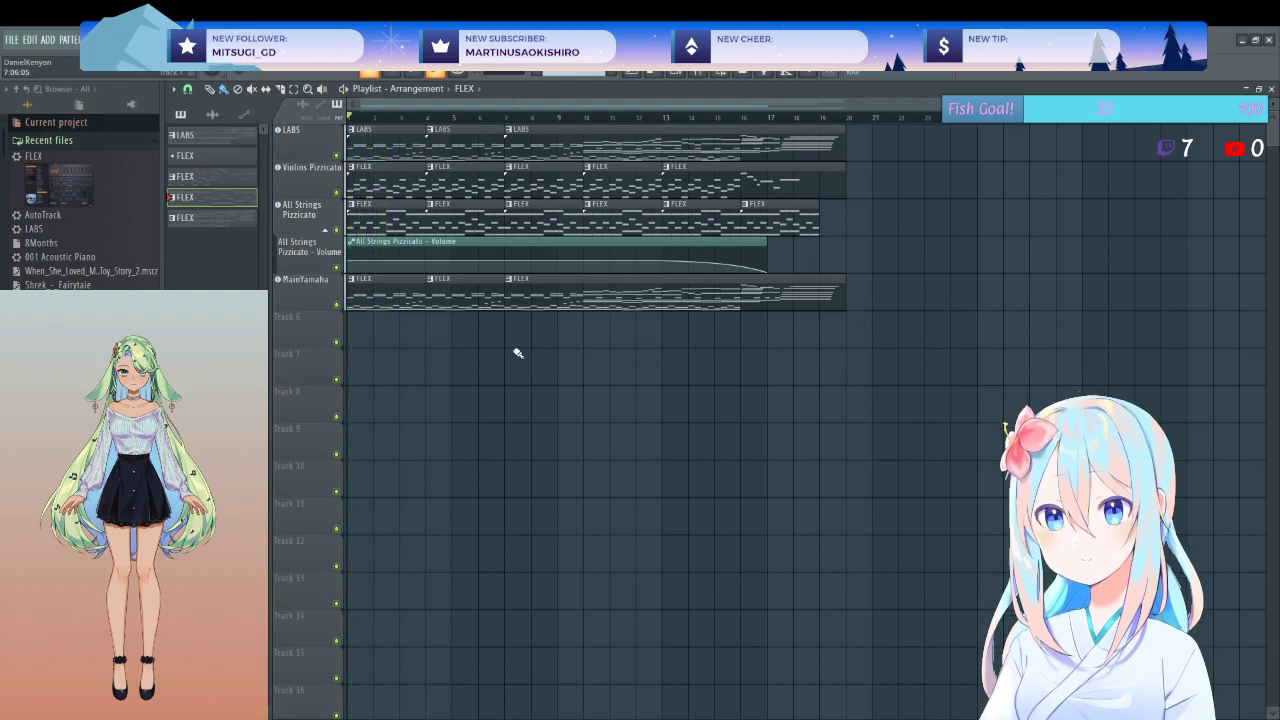
scroll(360, 343, "up", 3)
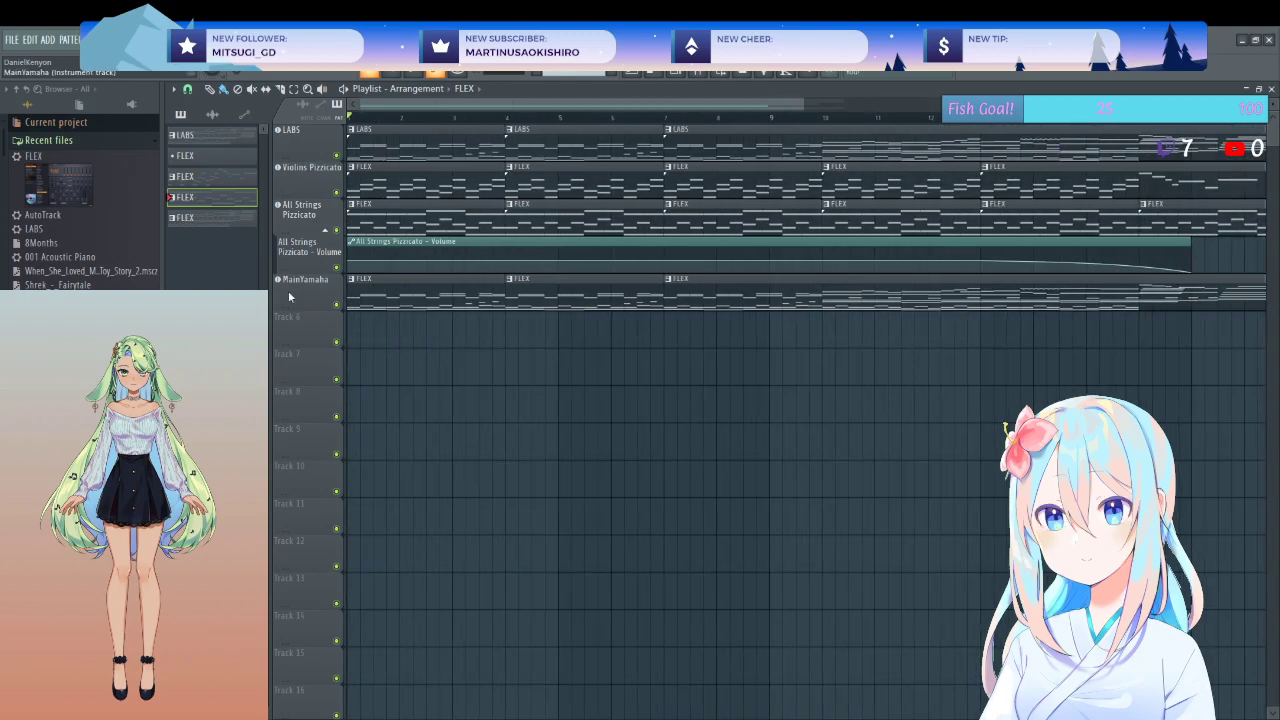
scroll(360, 300, "up", 2)
left_click(336, 192)
left_click(336, 229)
key("space")
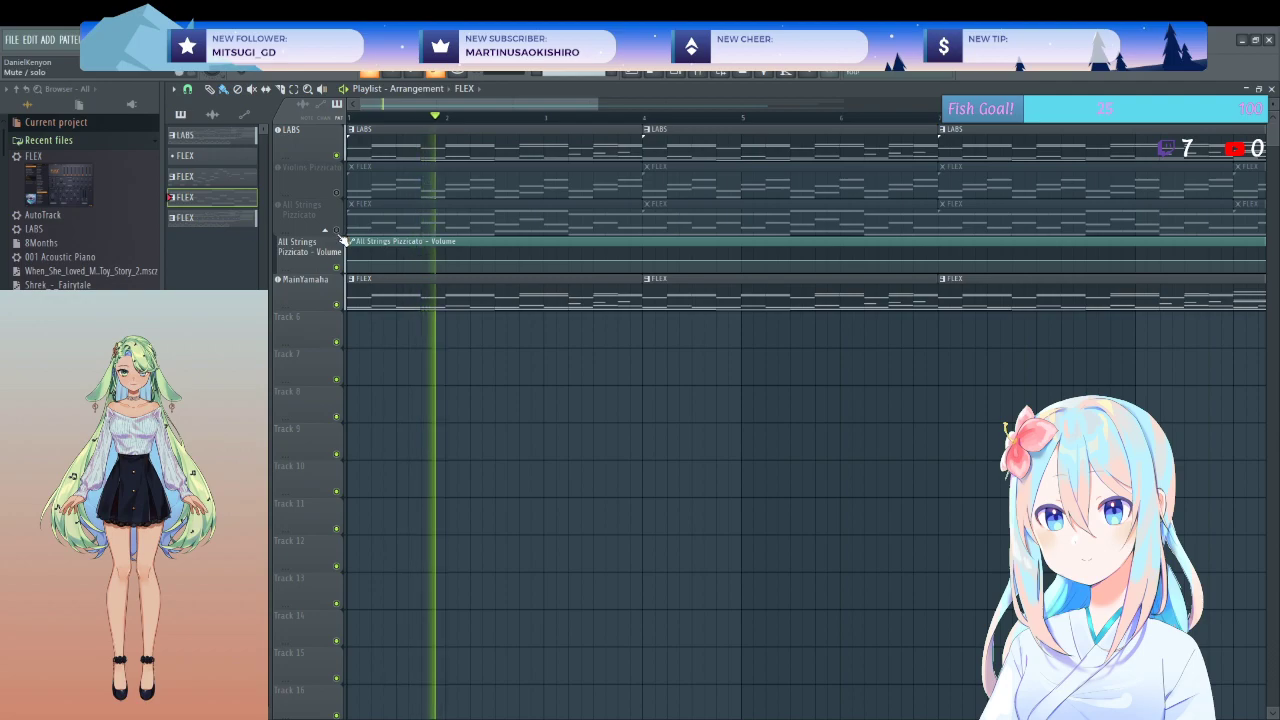
- Compare the opening with All Strings Pizzicato unmuted, with both pizzicato tracks unmuted, and with only All Strings Pizzicato muted
key("space")
left_click(338, 232)
key("space")
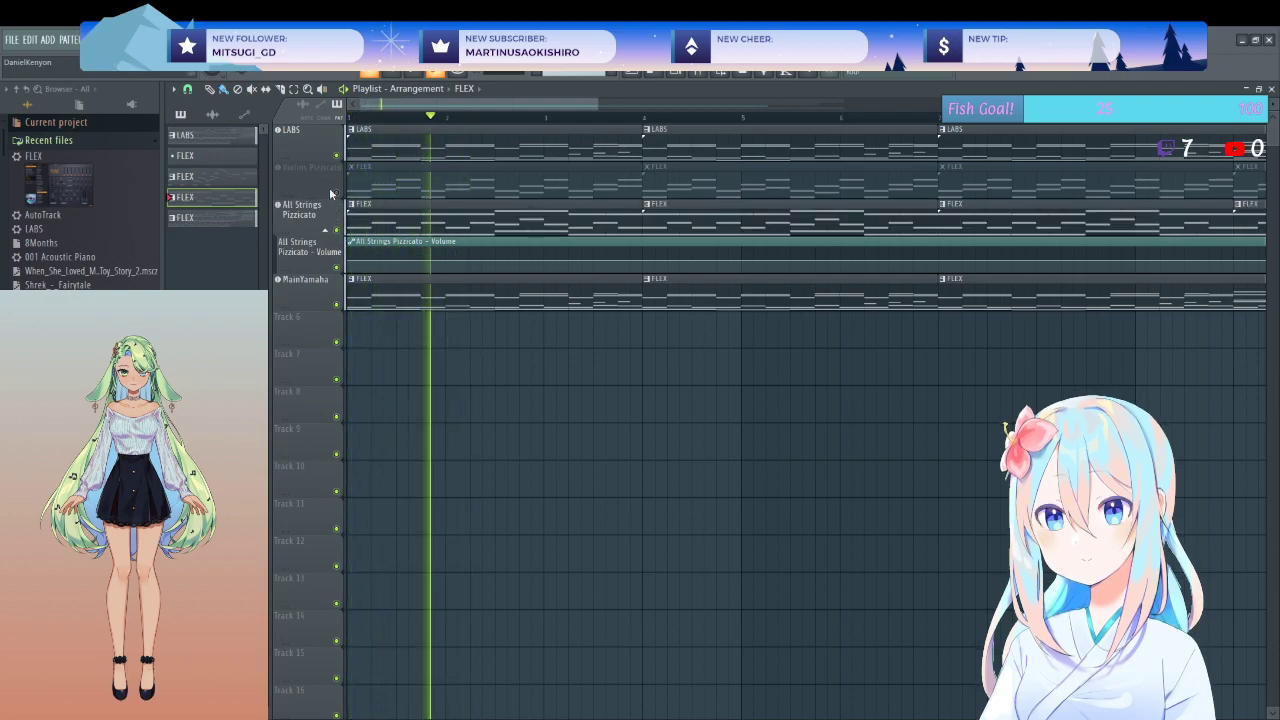
left_click(336, 192)
key("space")
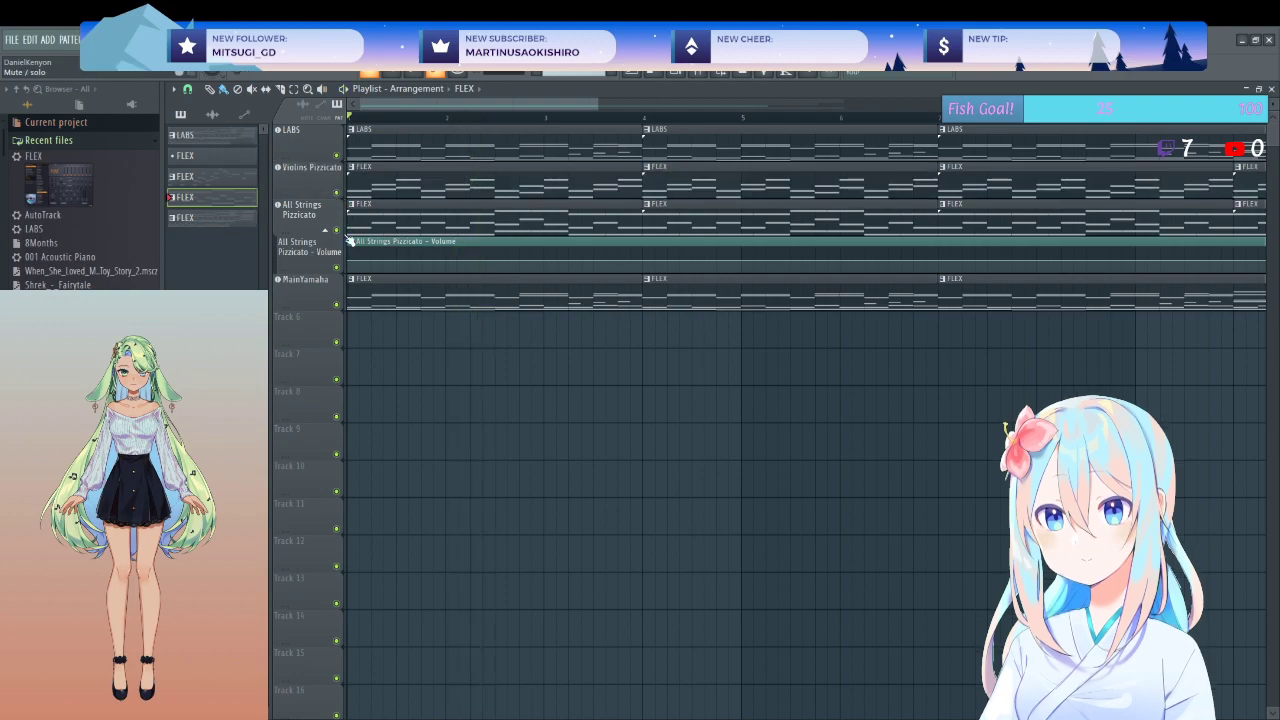
left_click(338, 232)
key("space")
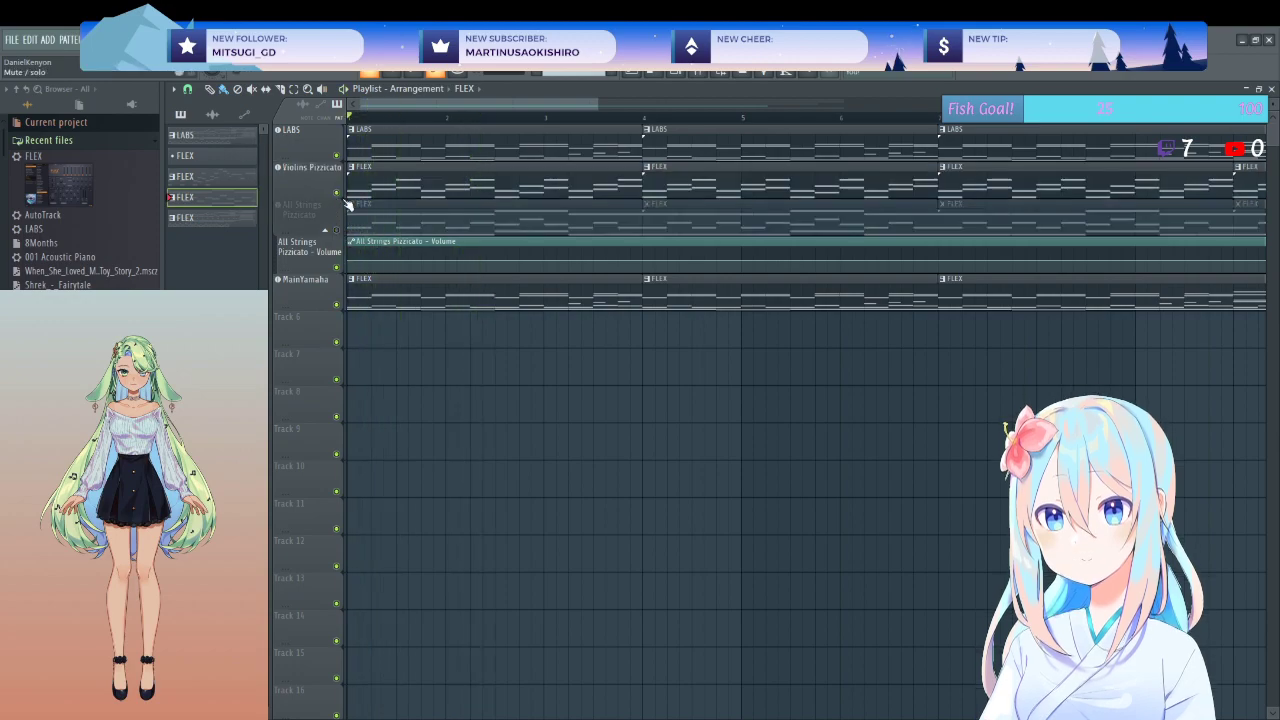
- Lower the F#5 notes in the Violins Pizzicato pattern to F5, check them by playback and close the piano roll
double_click(367, 188)
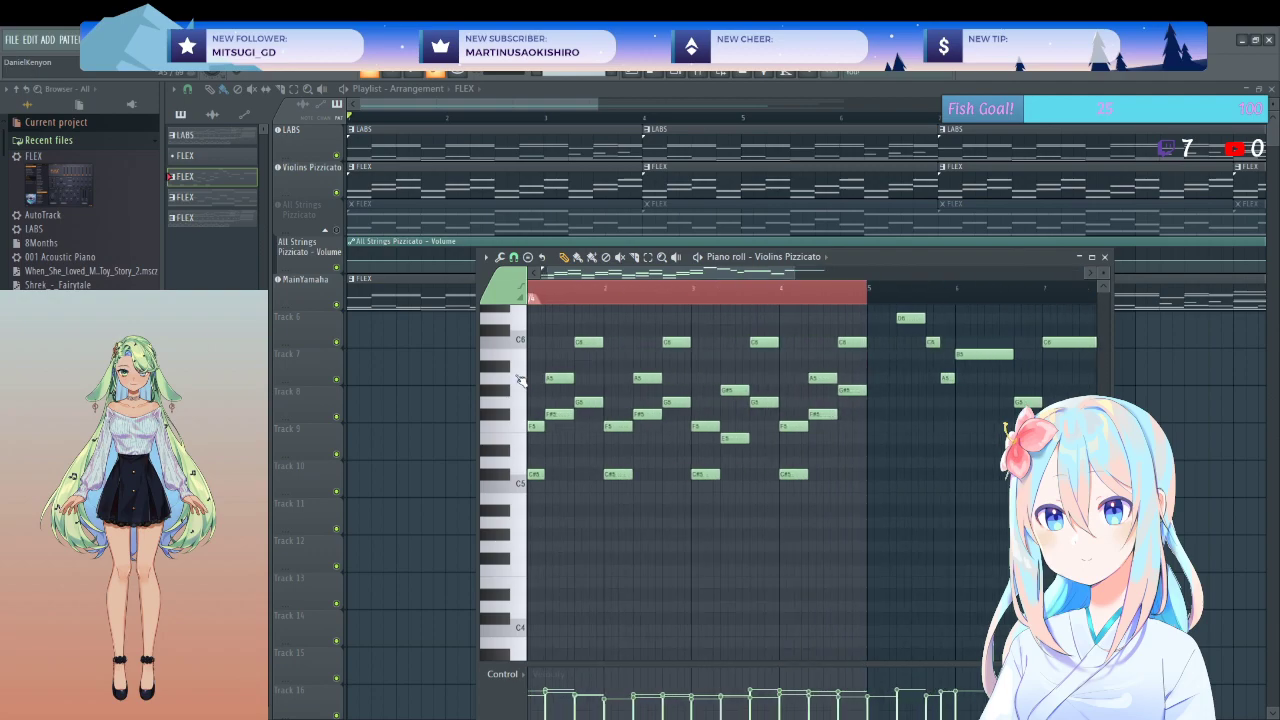
key("space")
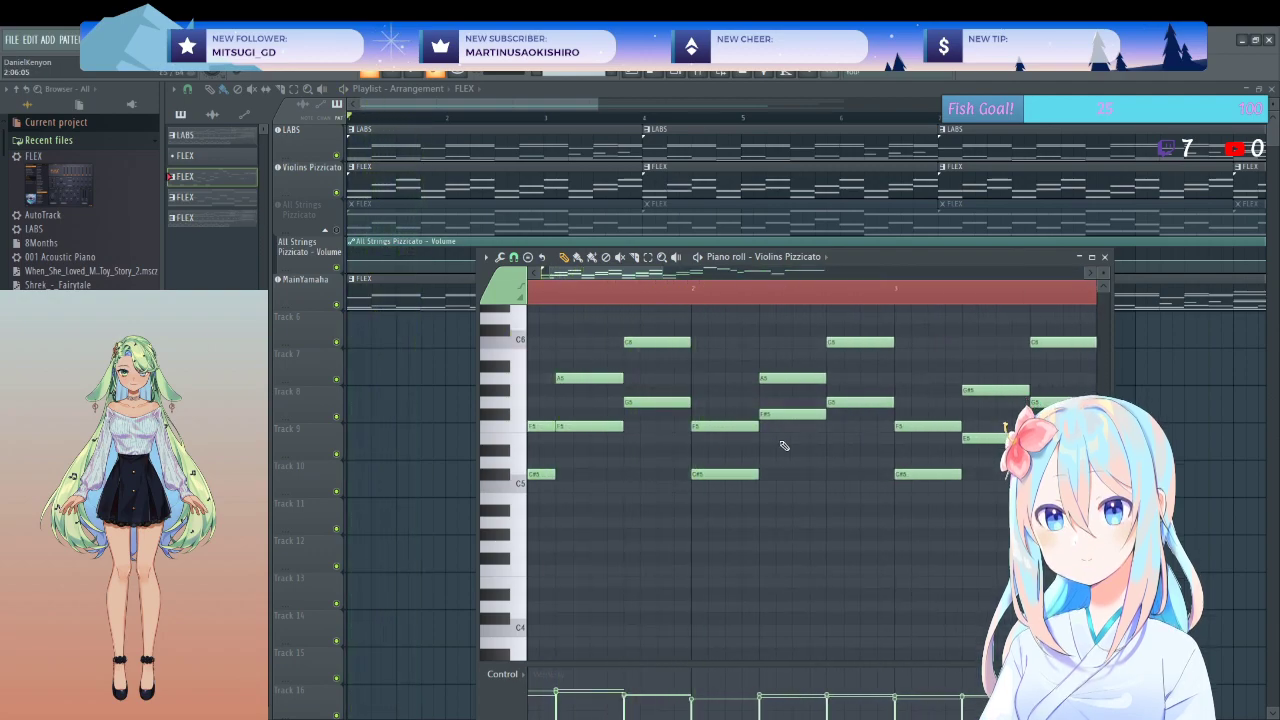
scroll(906, 428, "down", 2)
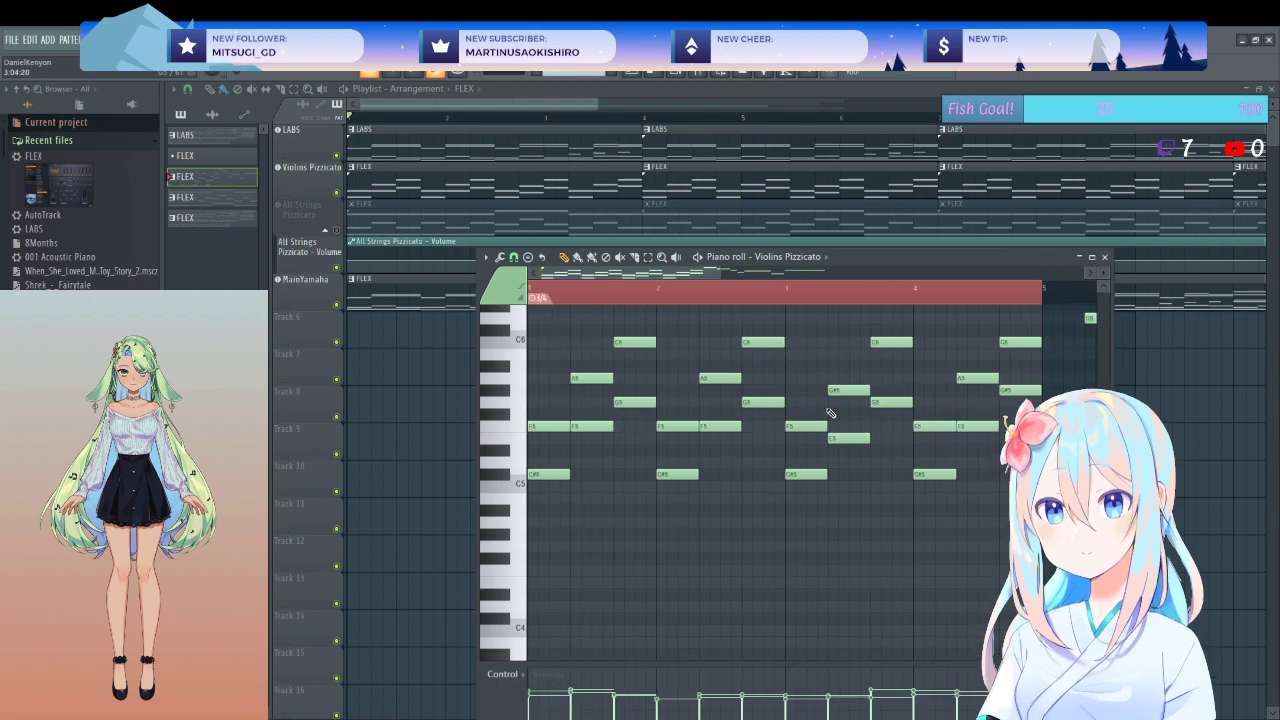
scroll(829, 418, "down", 2)
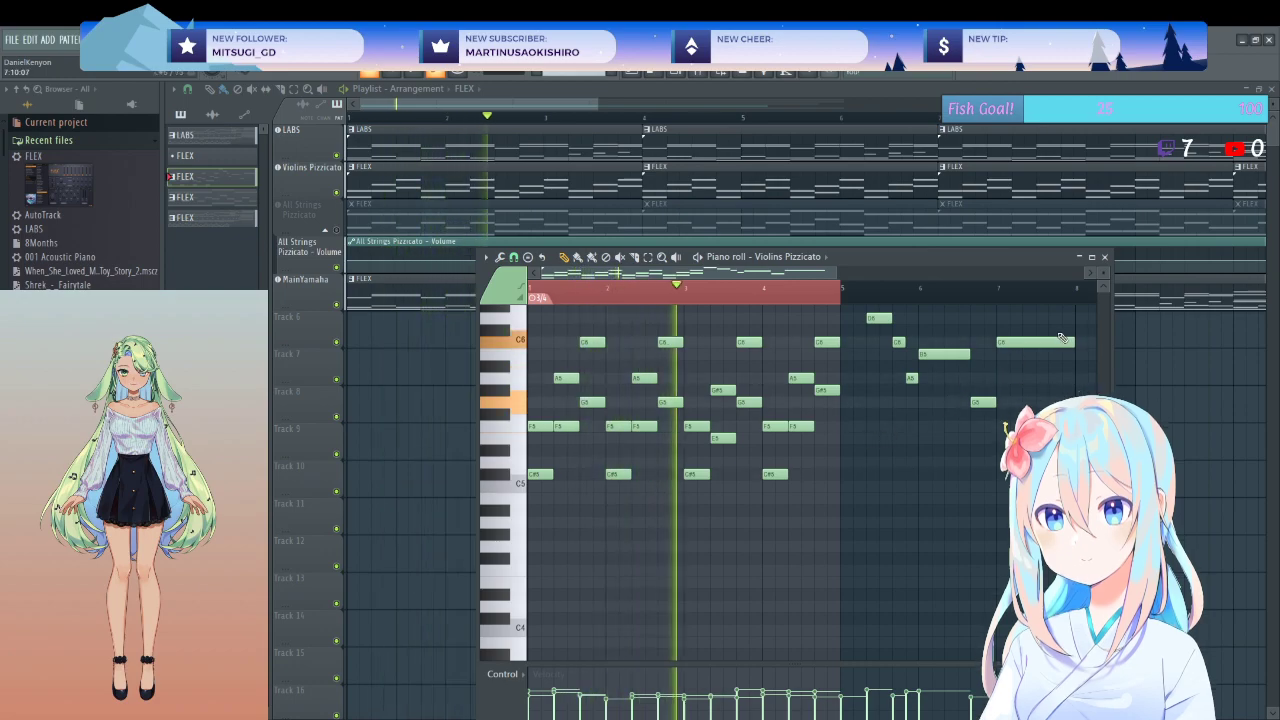
left_click(1104, 257)
- Unmute the All Strings Pizzicato track and play the song with the Violins Pizzicato piano roll open
scroll(966, 380, "down", 2)
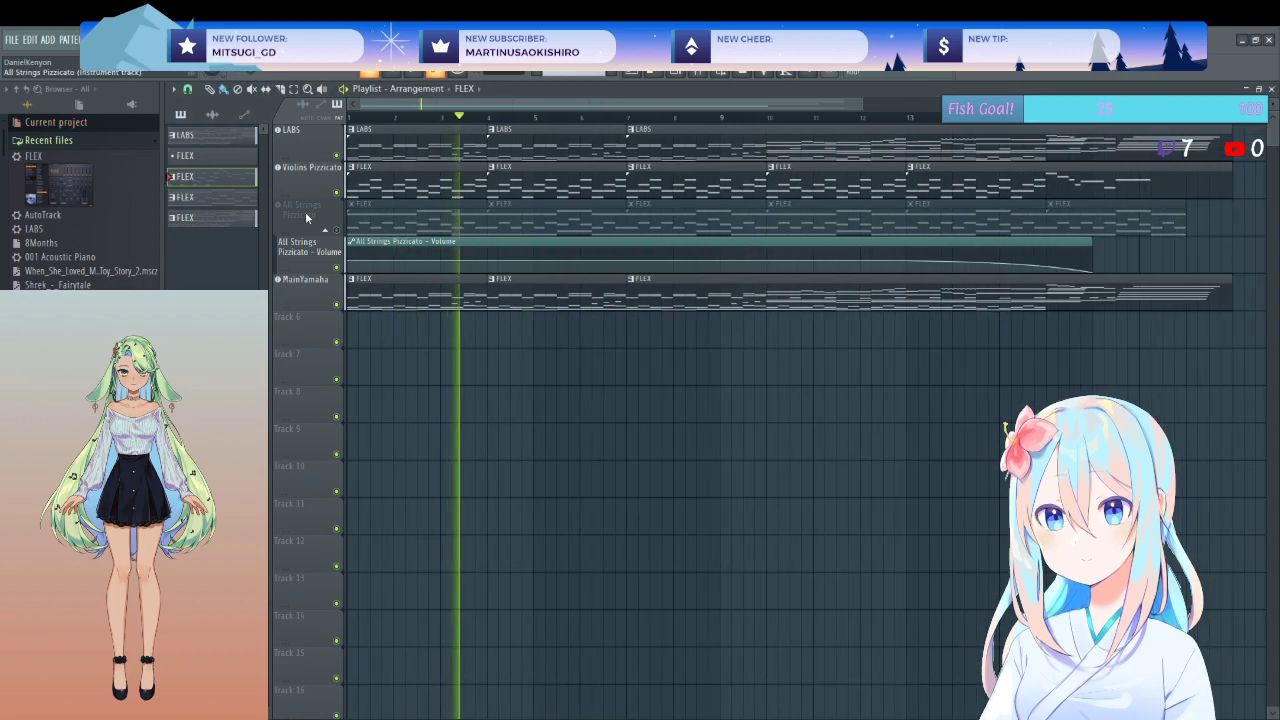
left_click(339, 231)
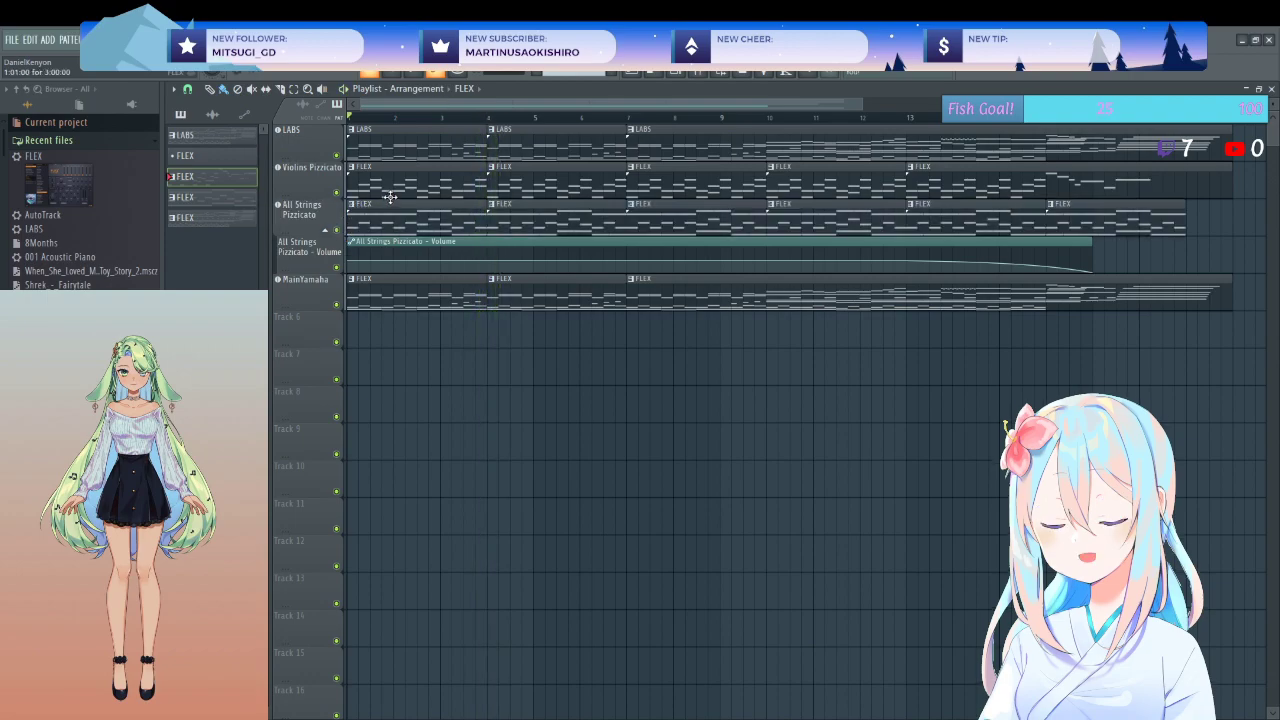
double_click(392, 187)
scroll(619, 333, "down", 2)
key("space")
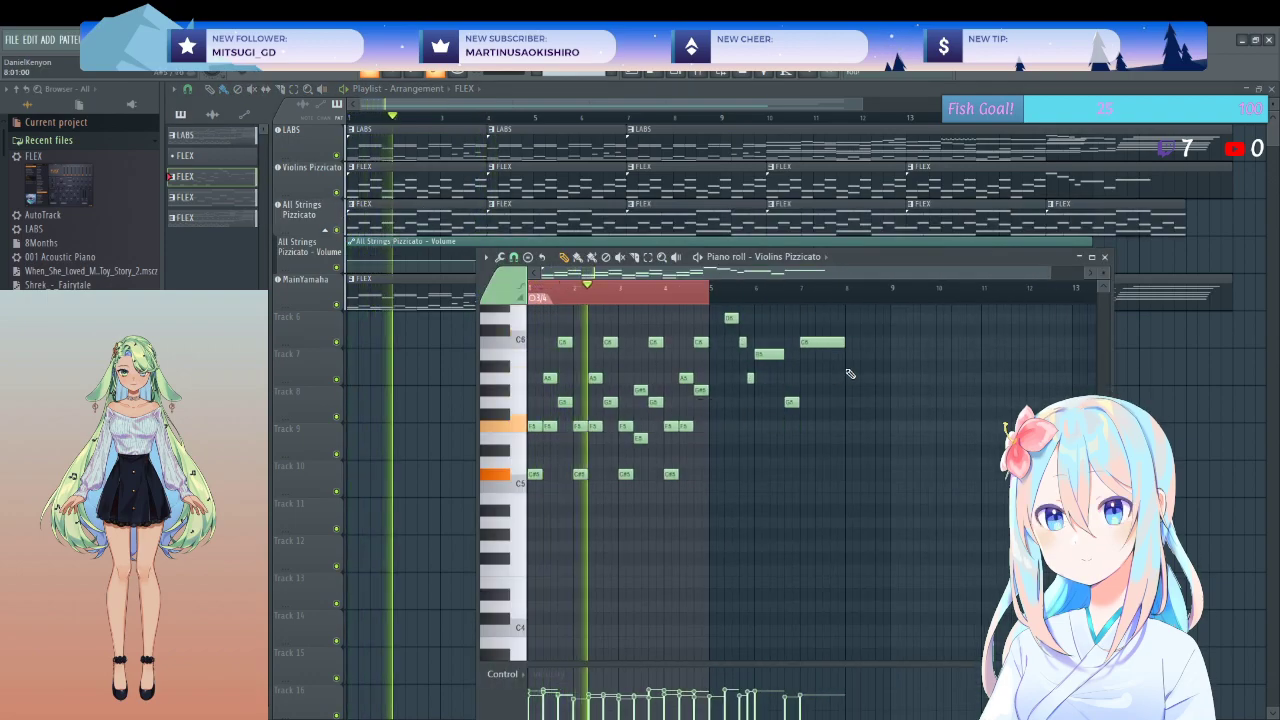
- Lower the velocity of the C6 note at the end of bar 3 in the Violins Pizzicato pattern
scroll(655, 377, "up", 3)
scroll(655, 377, "down", 1)
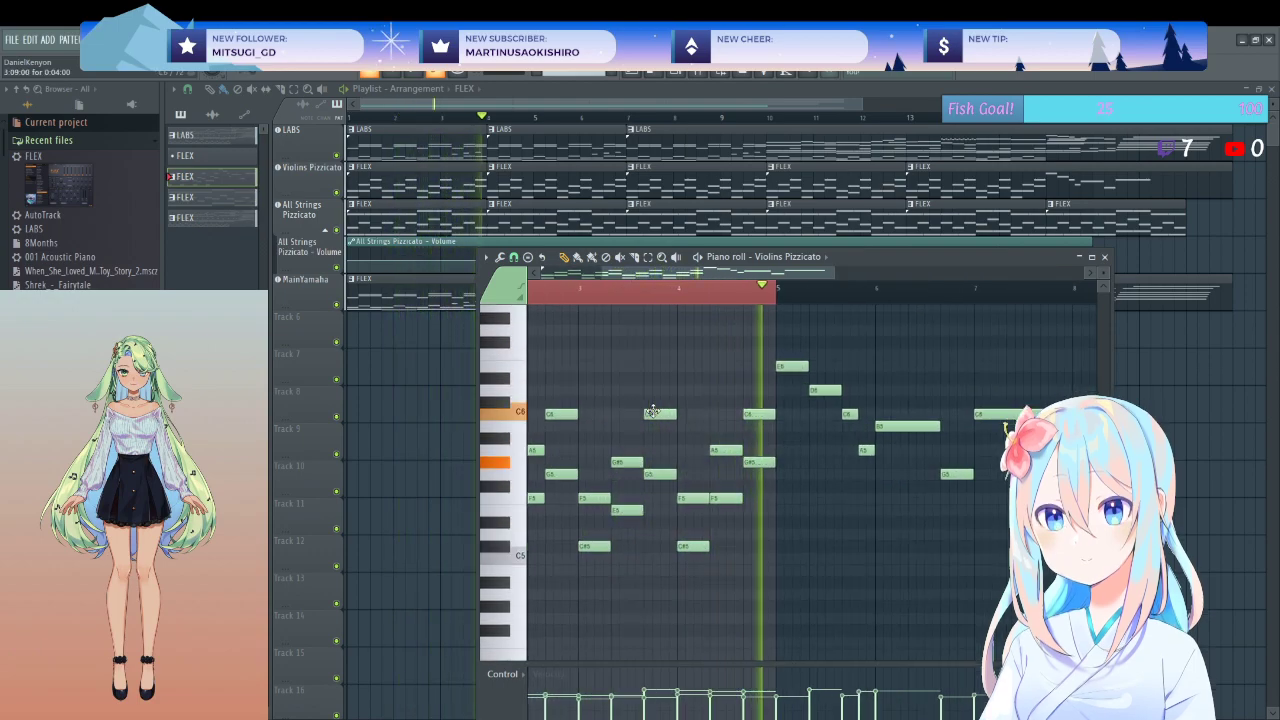
scroll(680, 412, "up", 4)
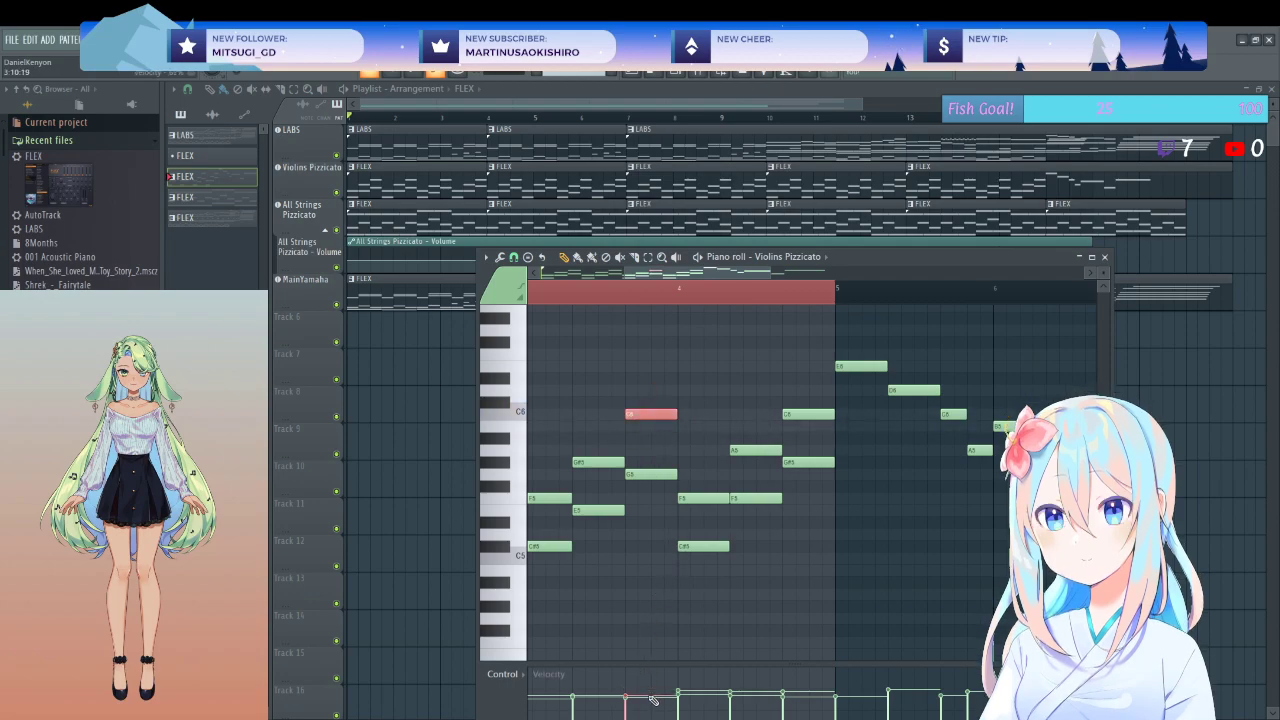
left_click_drag(755, 362, 813, 418)
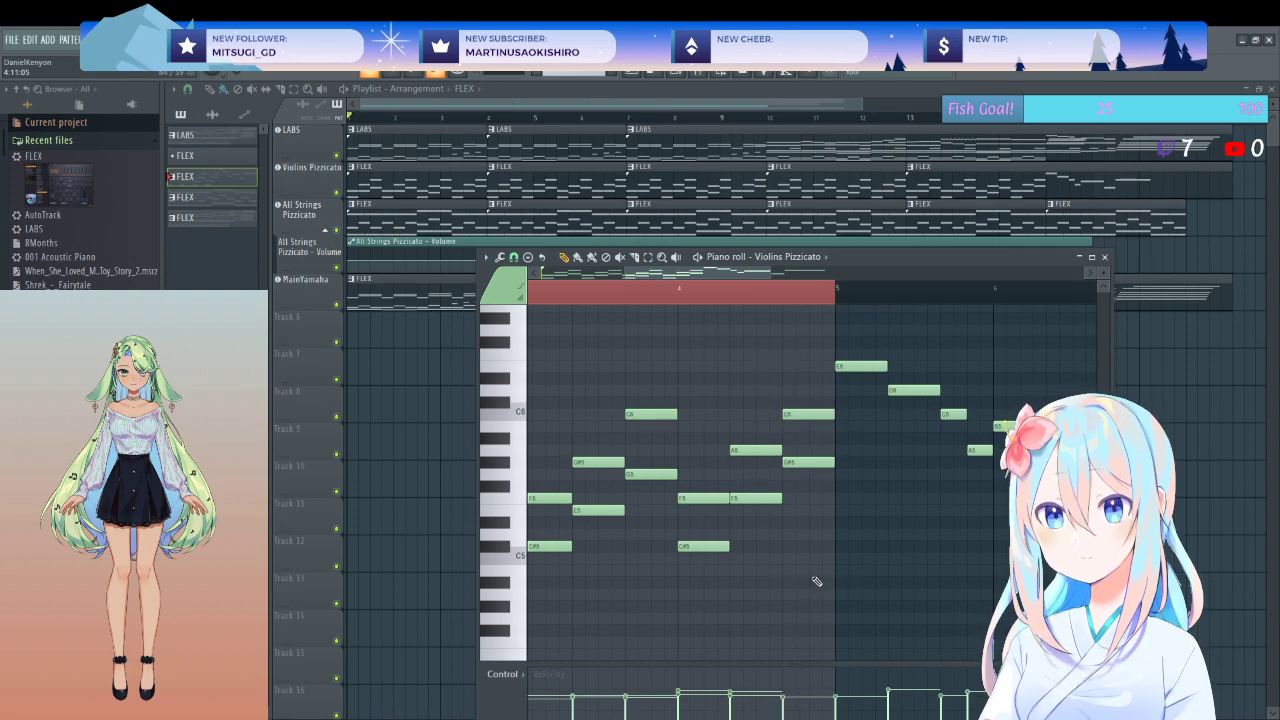
- Listen to the corrected violins, close the piano roll and play the whole arrangement from the start
key("space")
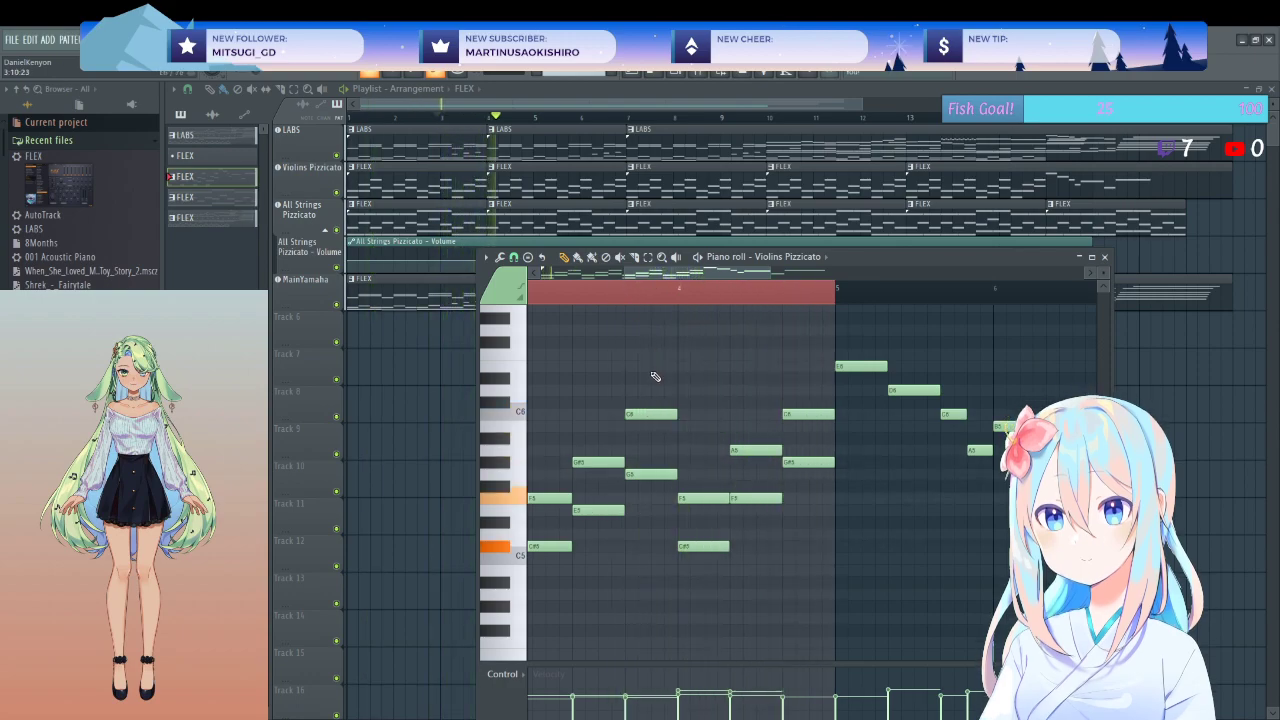
scroll(655, 368, "down", 3)
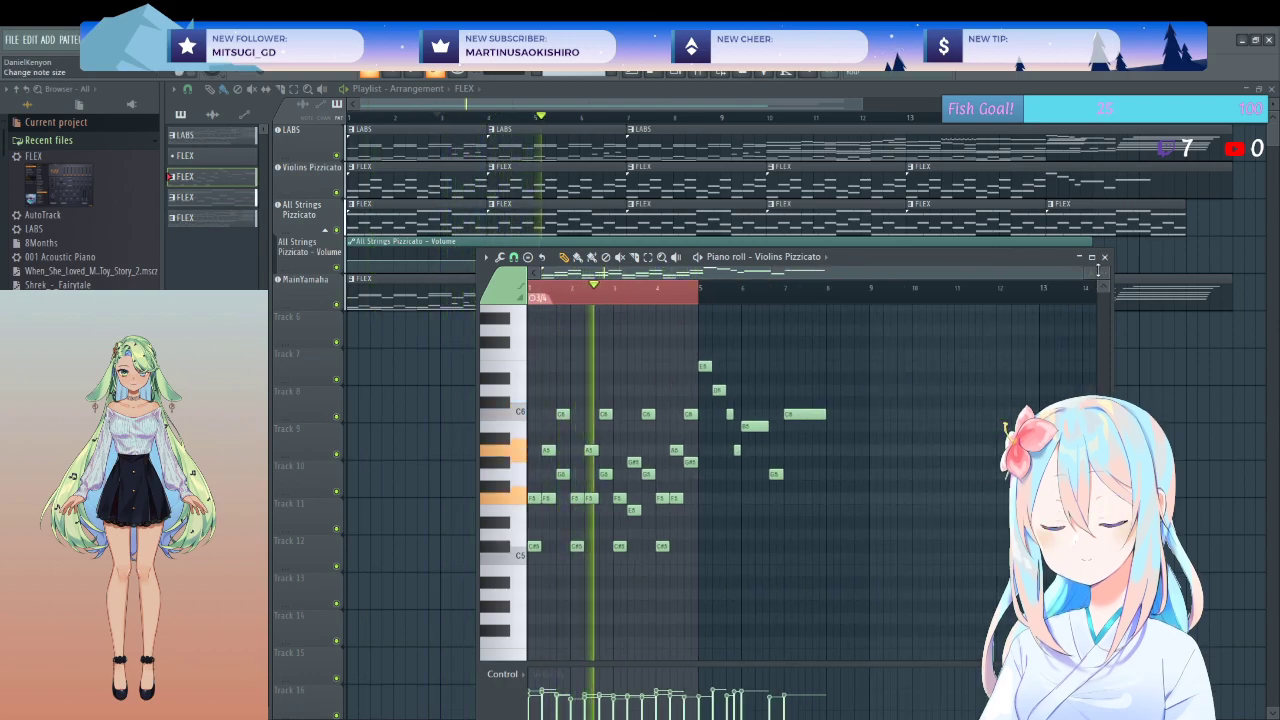
key("F7")
scroll(731, 411, "down", 3)
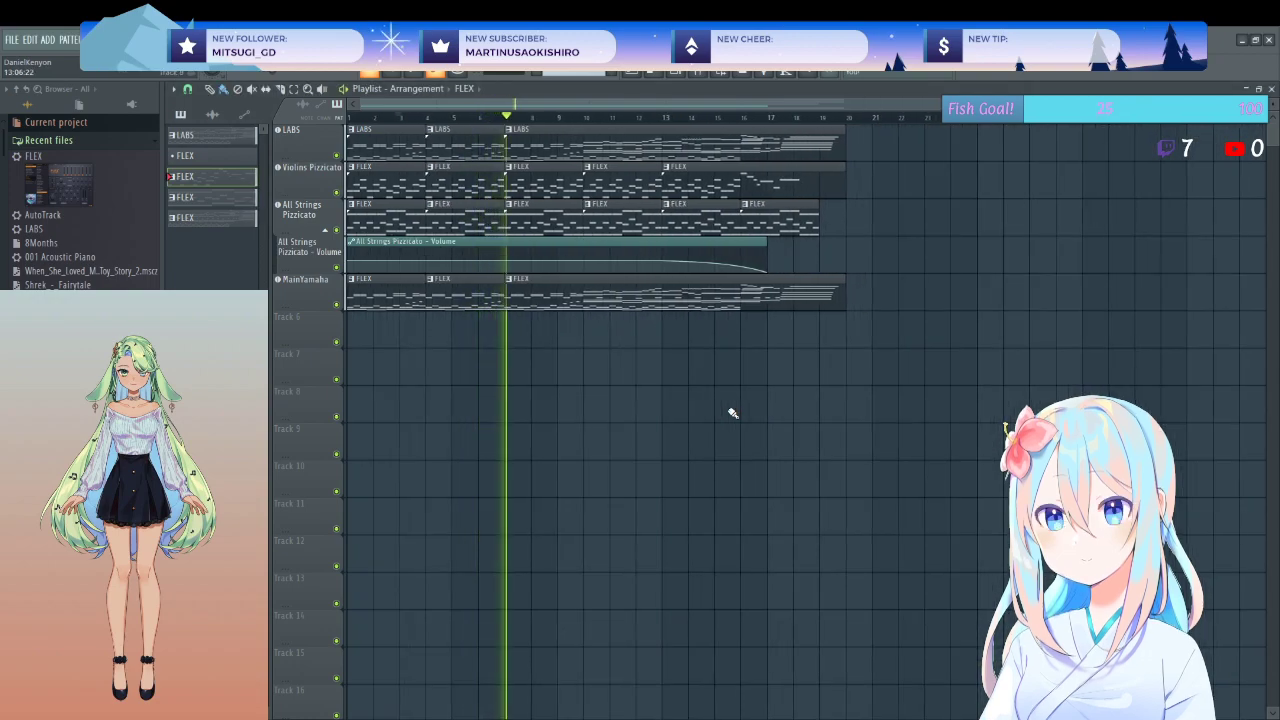
key("space")
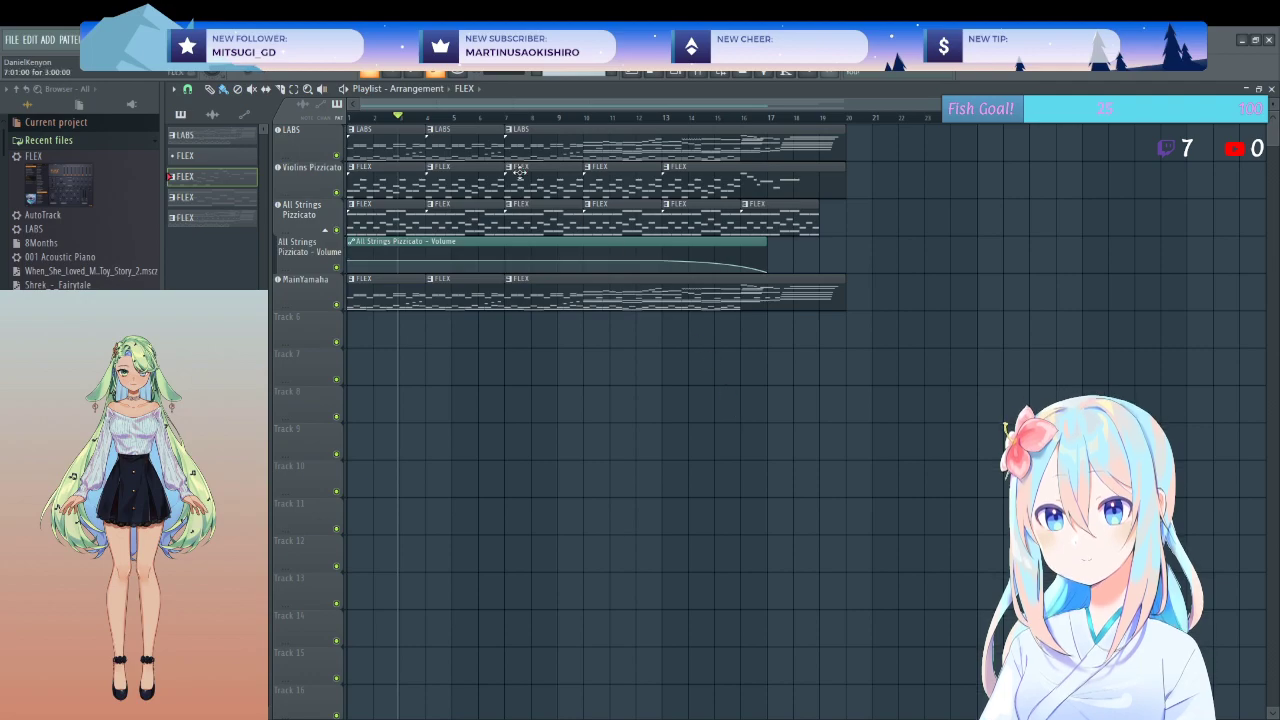
left_click(396, 124)
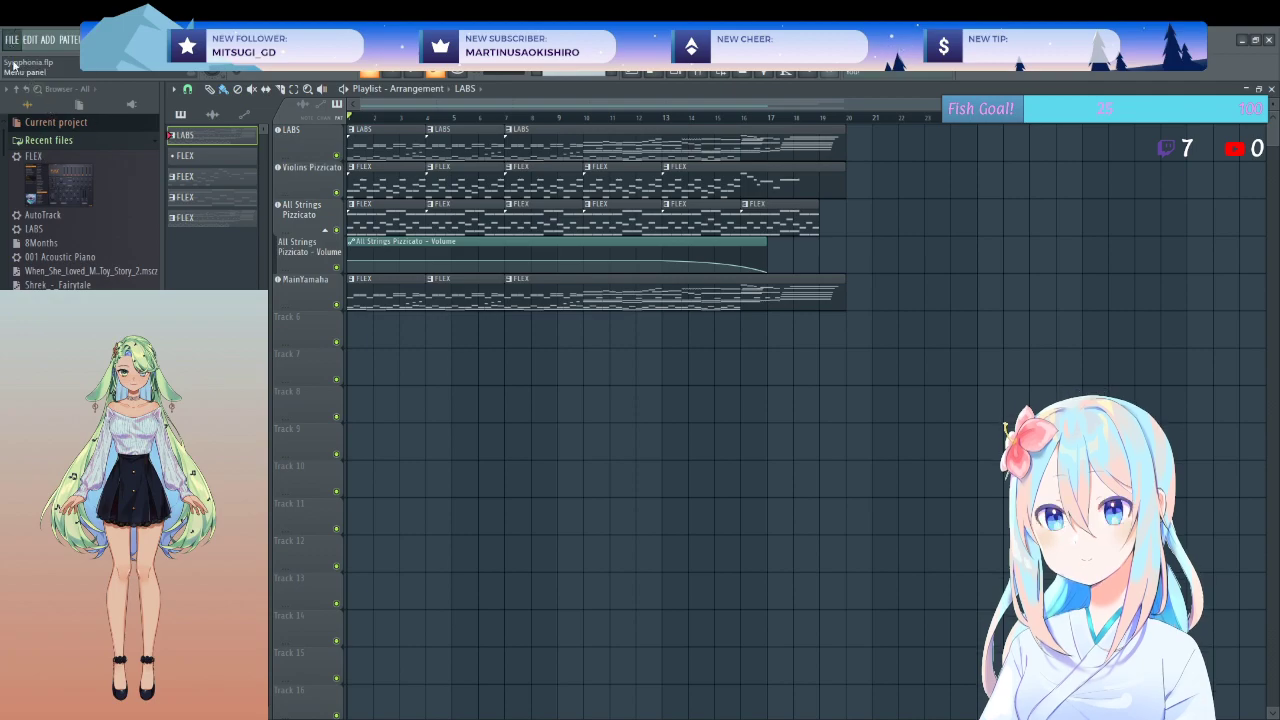
- Start a new empty project
key("ctrl+n")
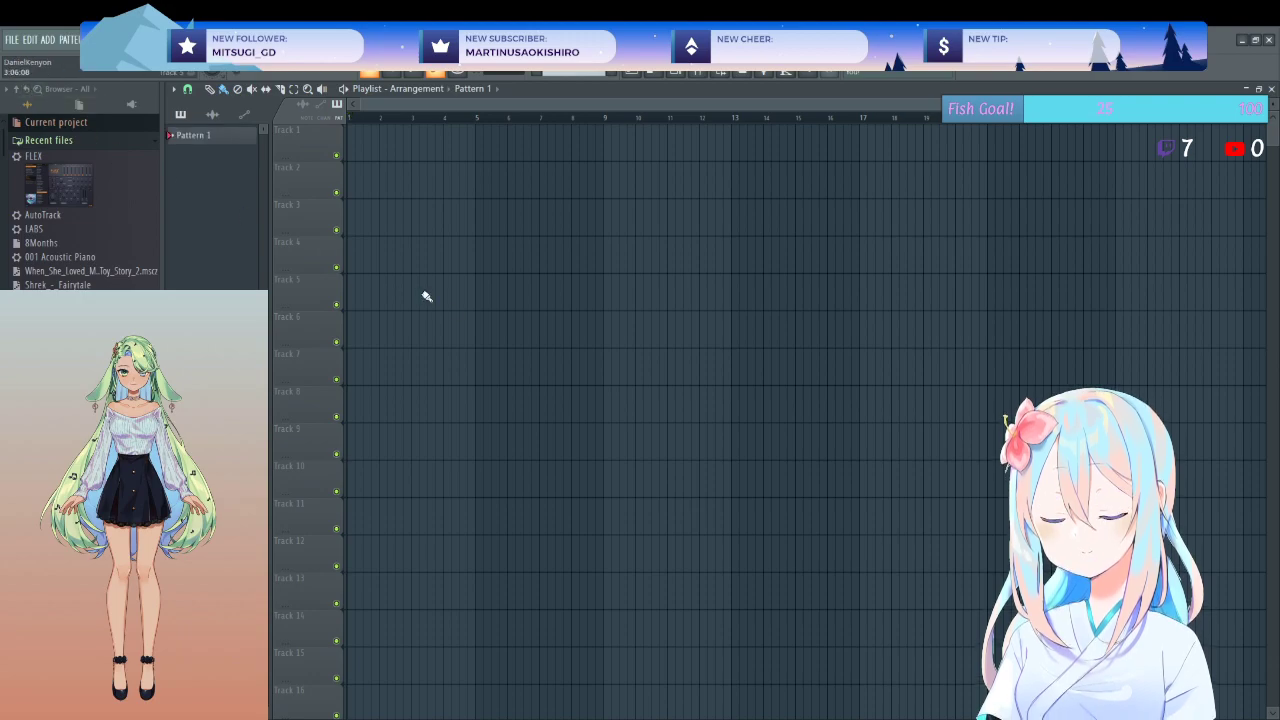
- Add the FLEX instrument from the recent files to the first playlist track and reposition its window clear of the new clip
scroll(517, 368, "down", 2)
scroll(517, 368, "up", 3)
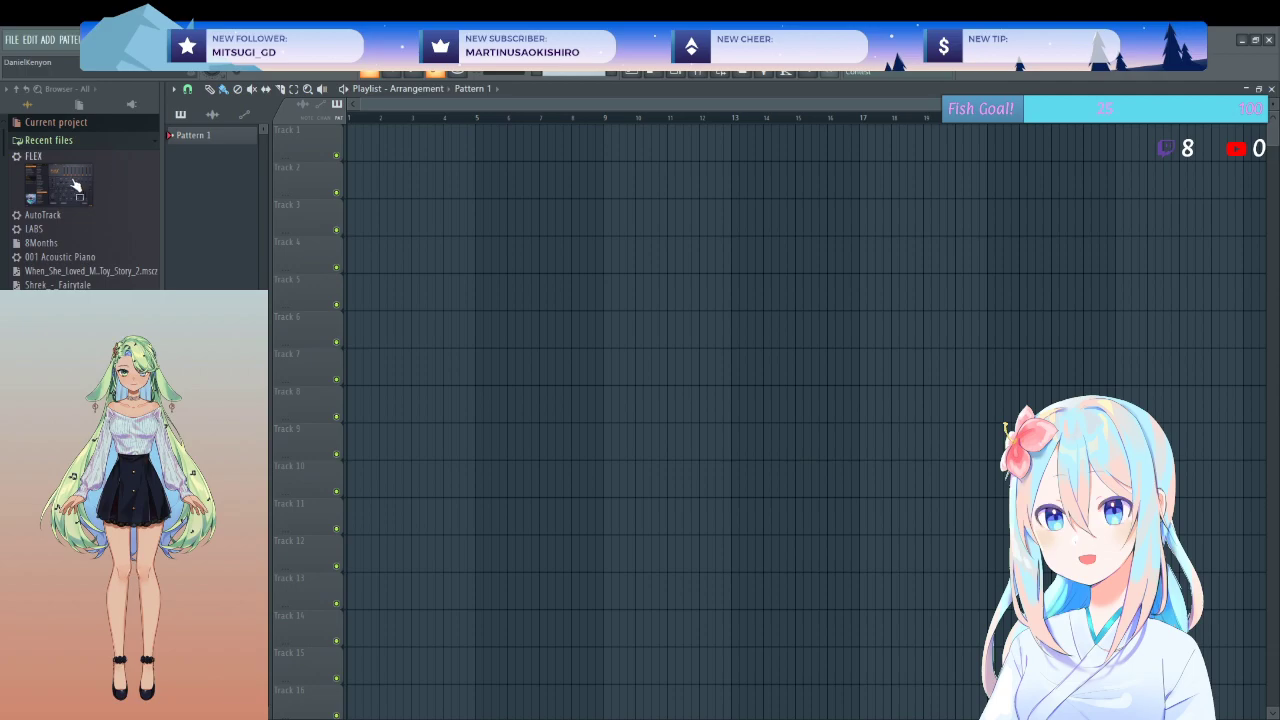
left_click_drag(62, 184, 302, 141)
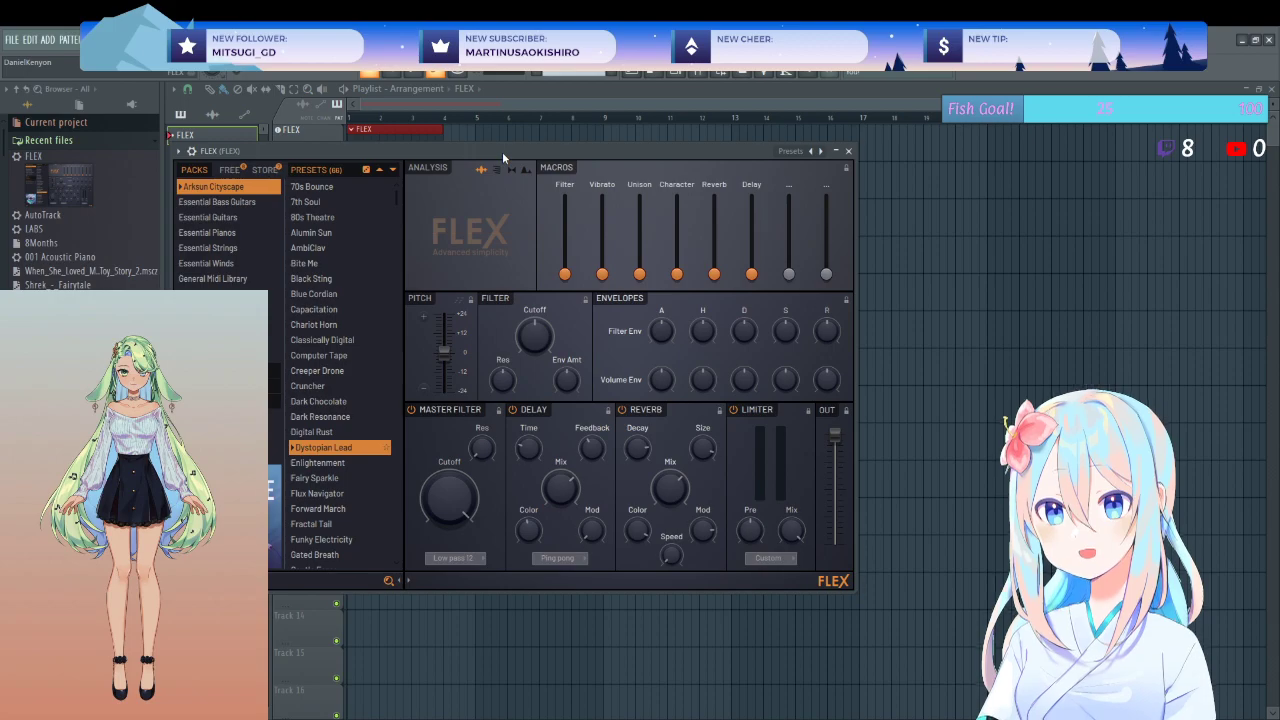
left_click_drag(502, 152, 807, 203)
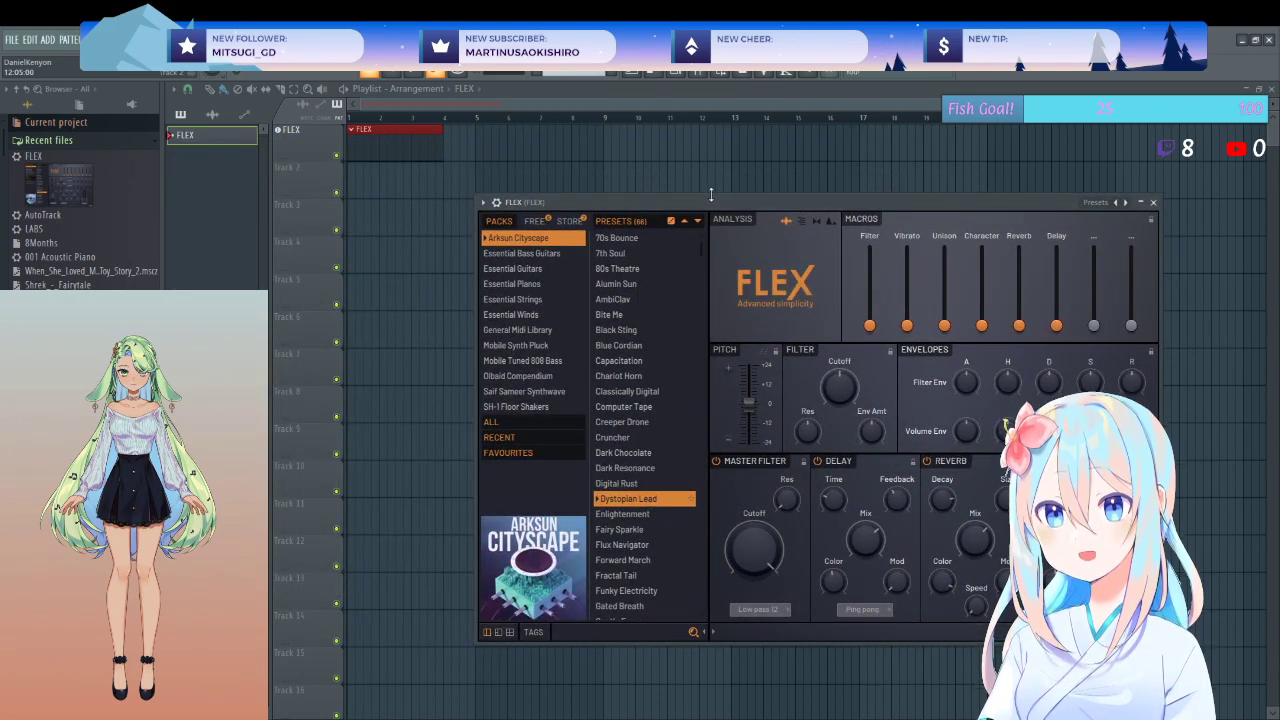
left_click_drag(713, 204, 704, 165)
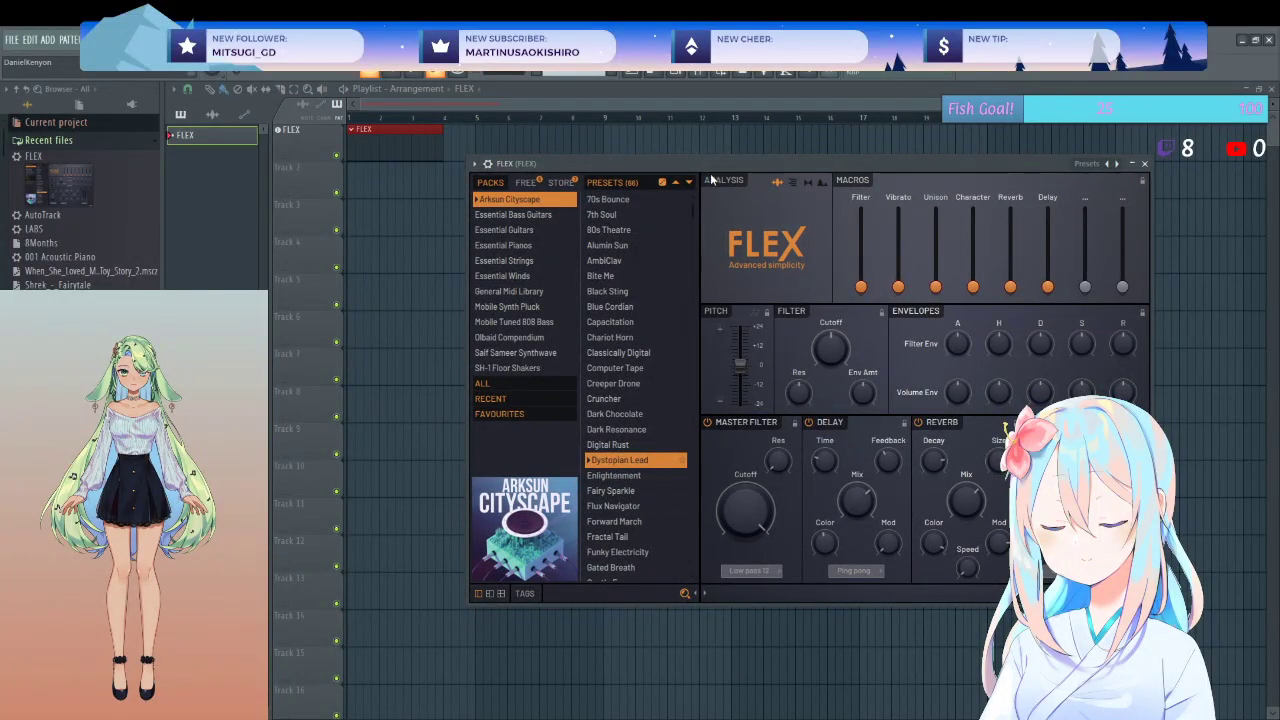
left_click_drag(722, 170, 675, 163)
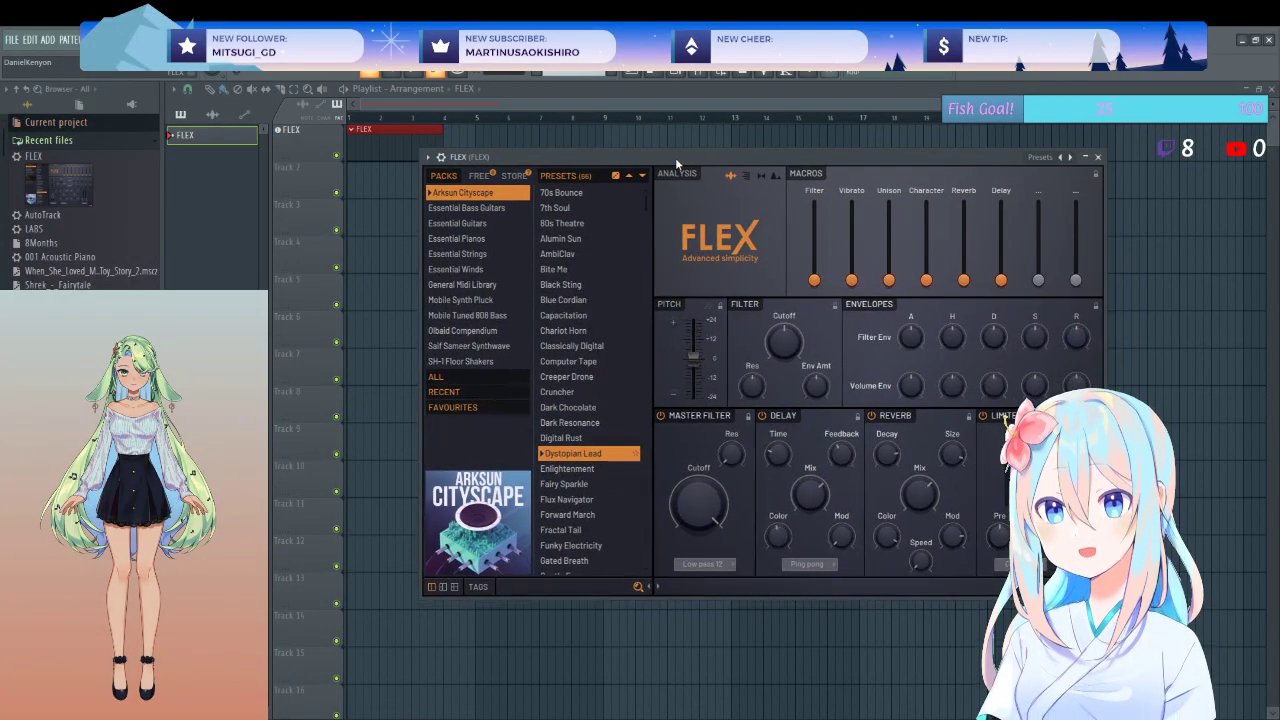
- Load the All Strings Slow preset from the Essential Strings pack and close FLEX
left_click(468, 252)
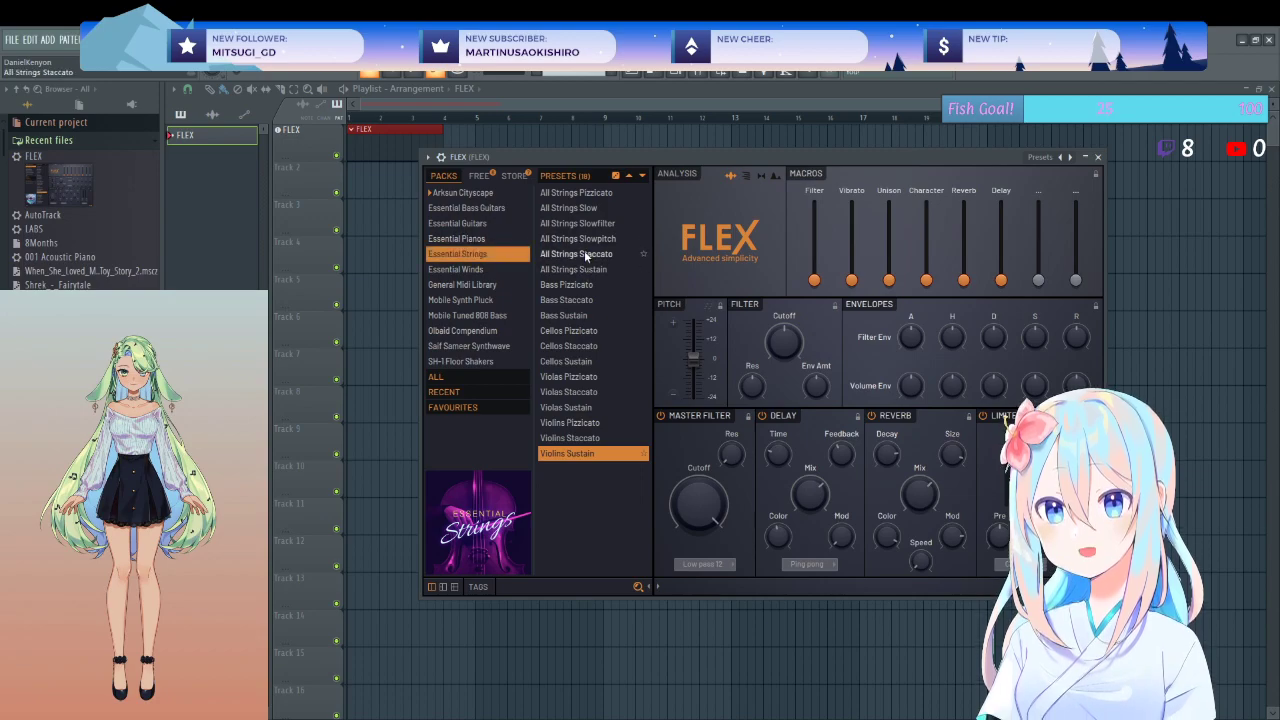
left_click(580, 207)
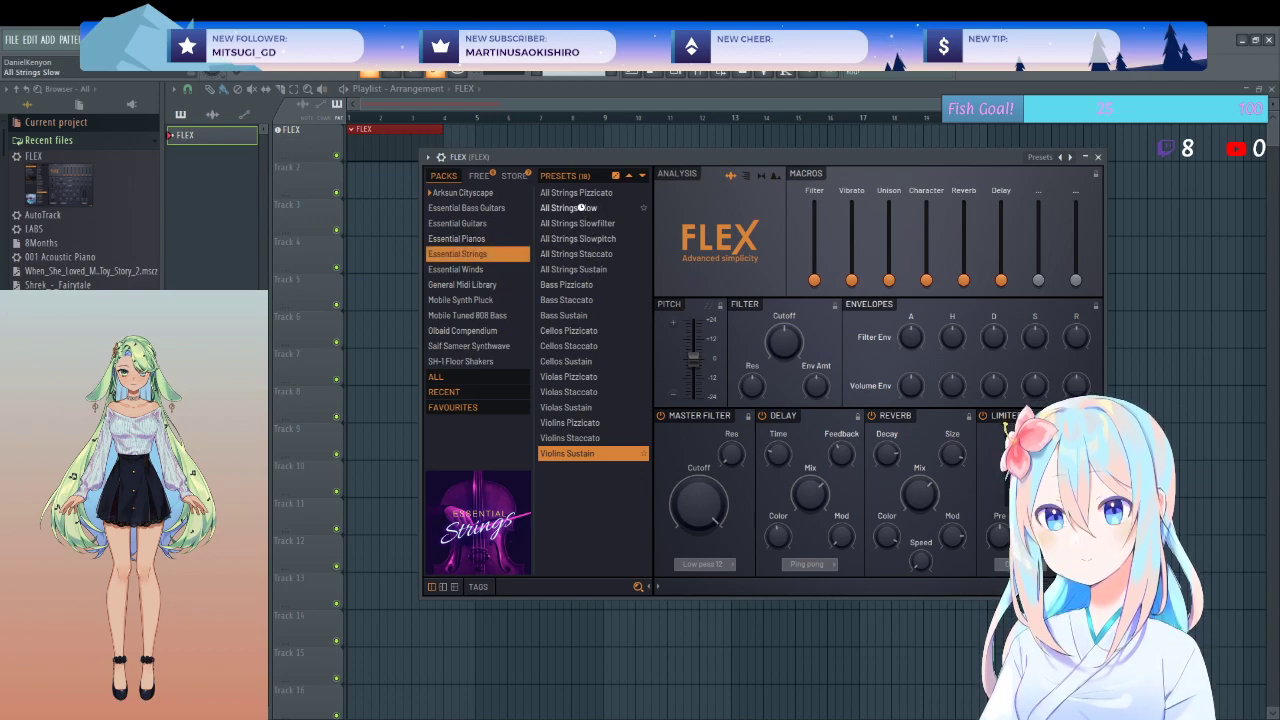
left_click(1098, 159)
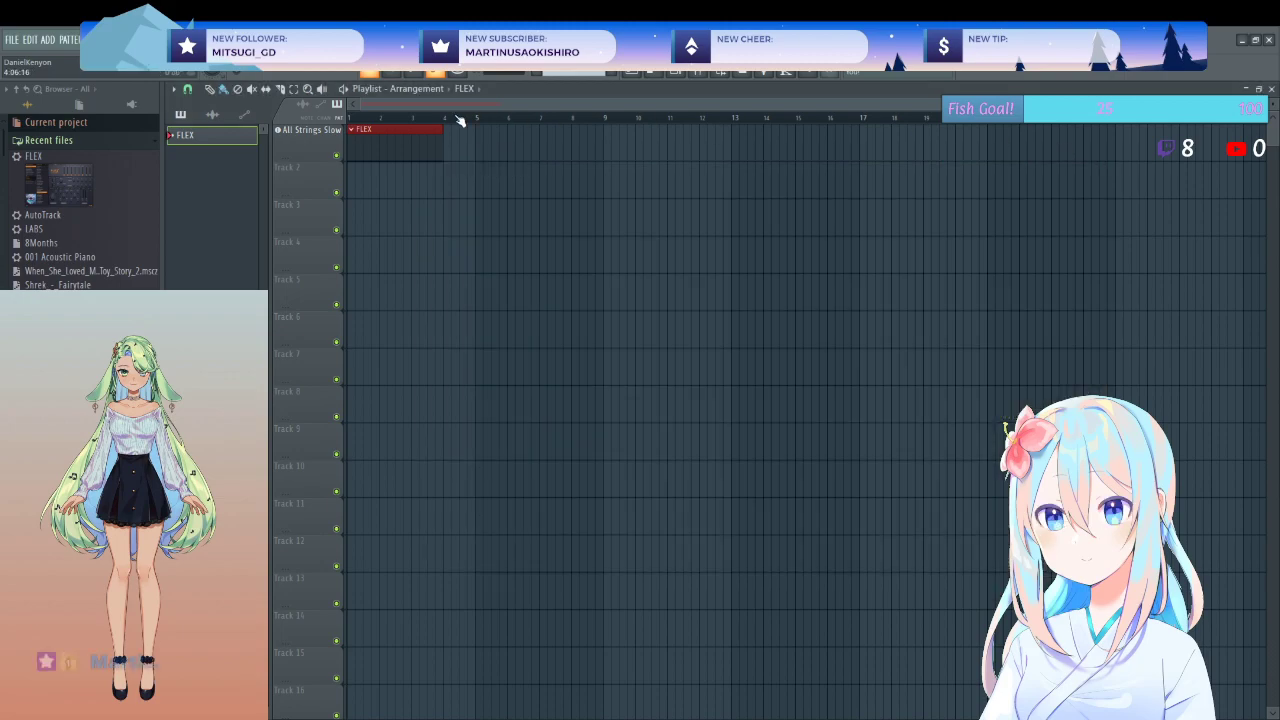
- Open the FLEX clip's piano roll, draw F3 across bars 1 to 3 and B3 from beat 3 of bar 1, and listen
double_click(415, 150)
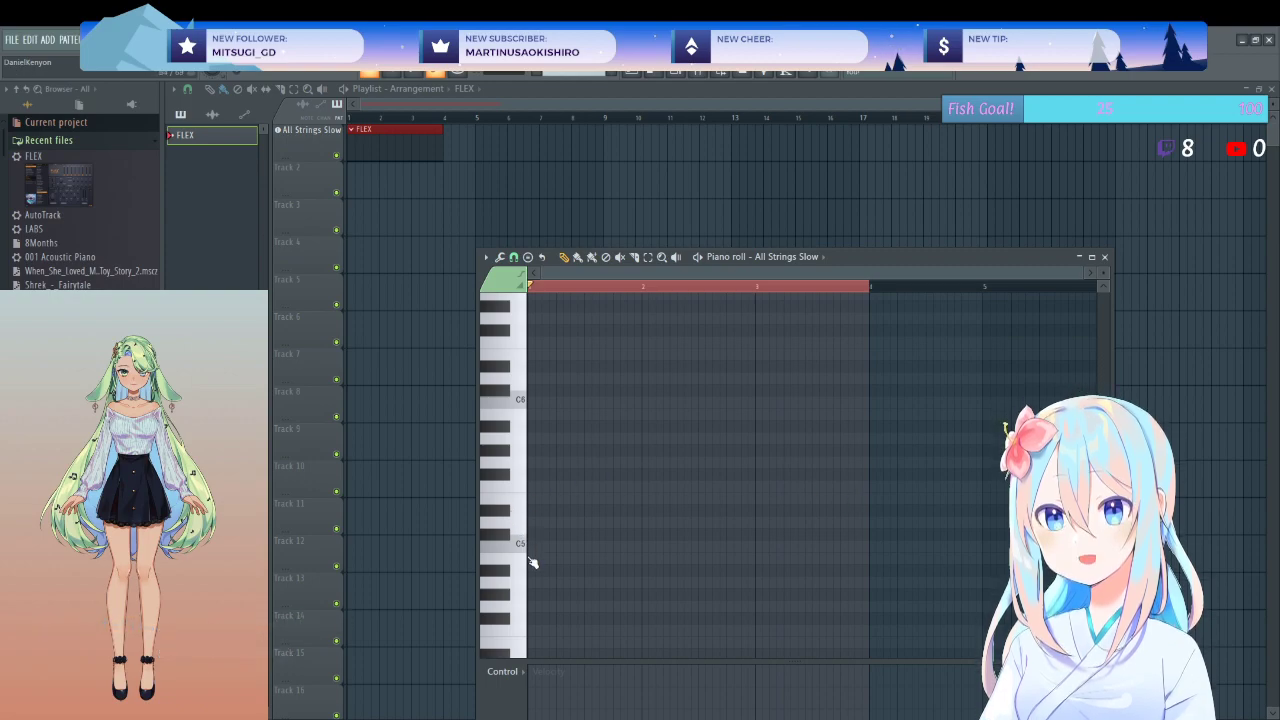
scroll(530, 555, "down", 3)
left_click(532, 521)
left_click_drag(556, 521, 764, 616)
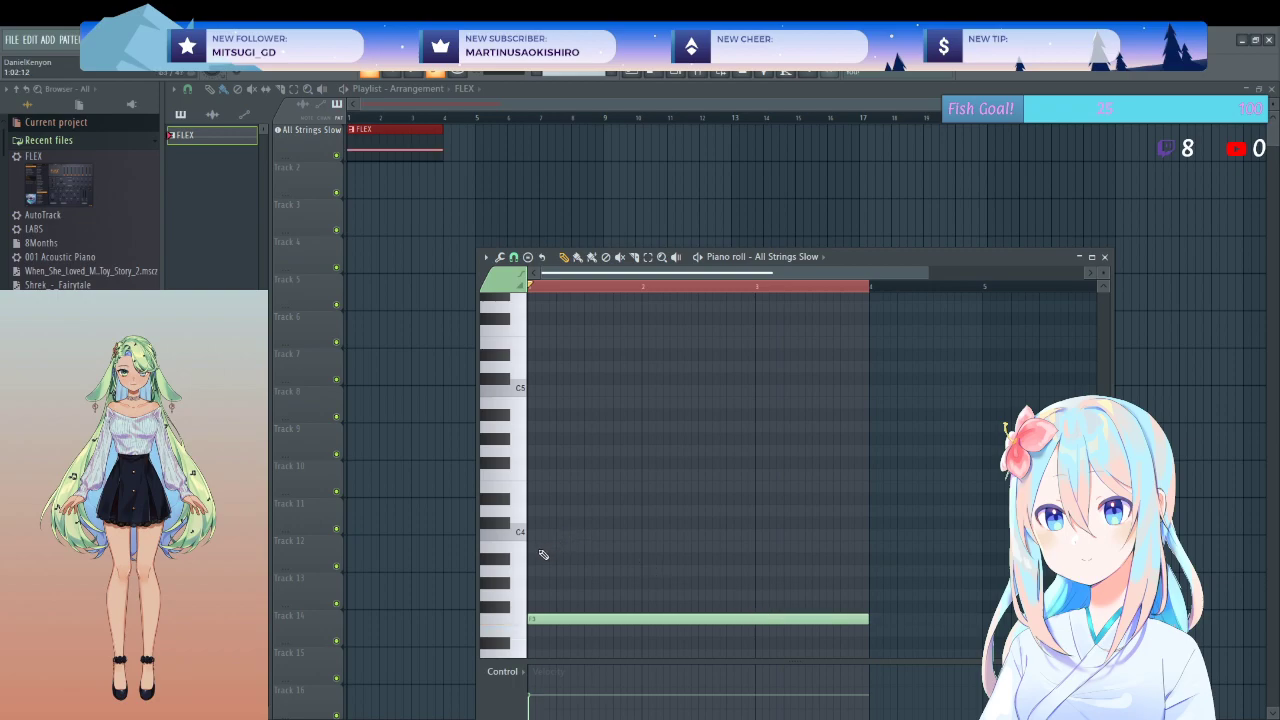
left_click_drag(586, 547, 870, 547)
key("space")
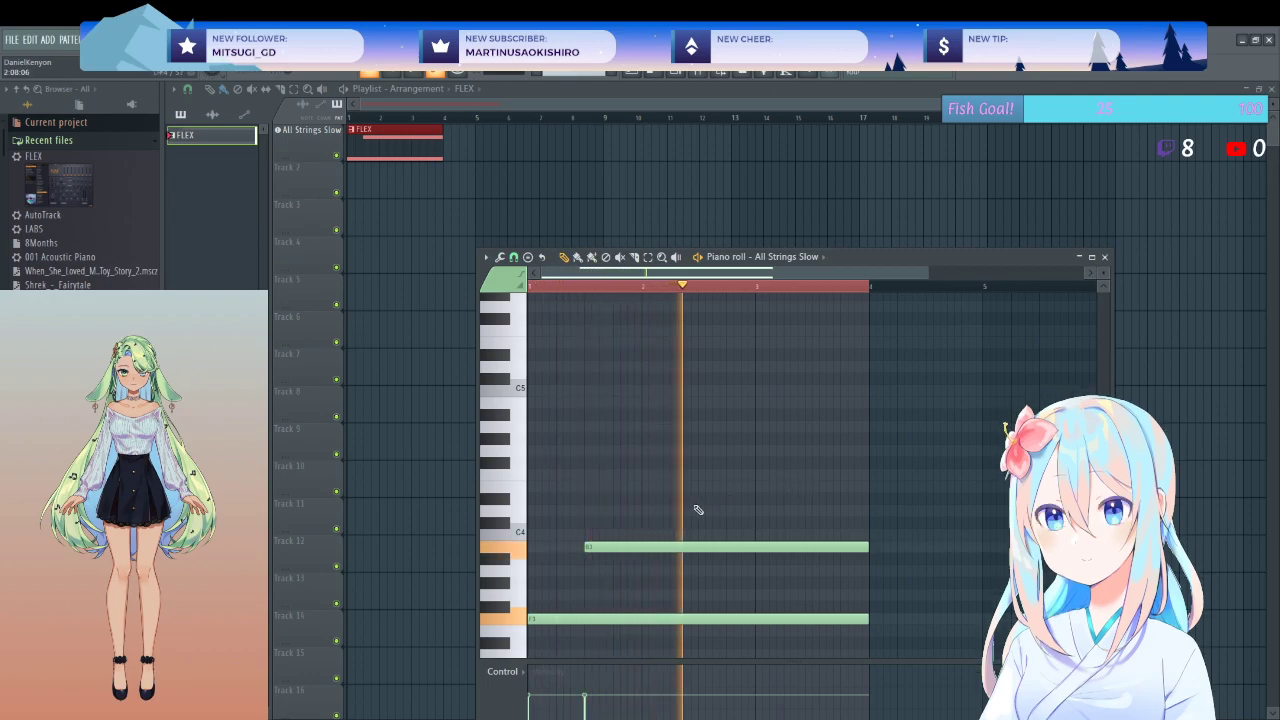
key("space")
- Add an F4 note from beat 2 of bar 2 to bar 3, followed by one-bar E4 notes in bars 3 and 4
left_click(680, 476)
left_click_drag(692, 476, 756, 478)
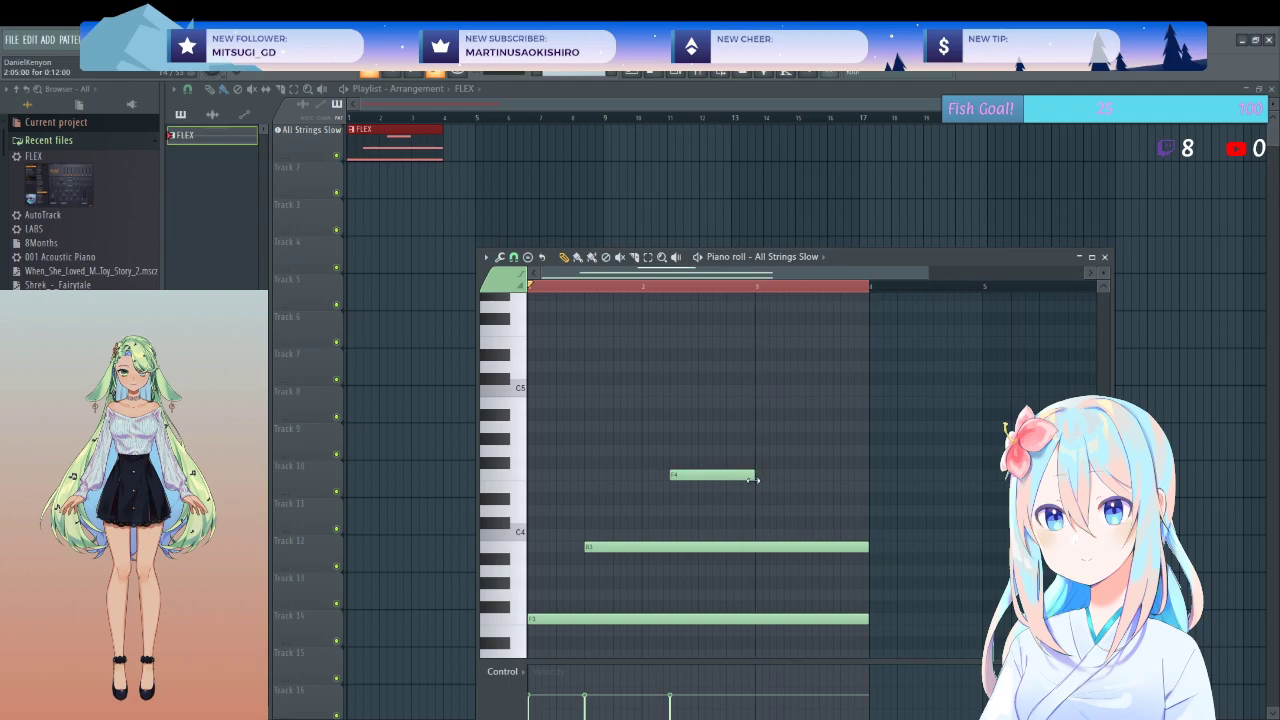
left_click(758, 487)
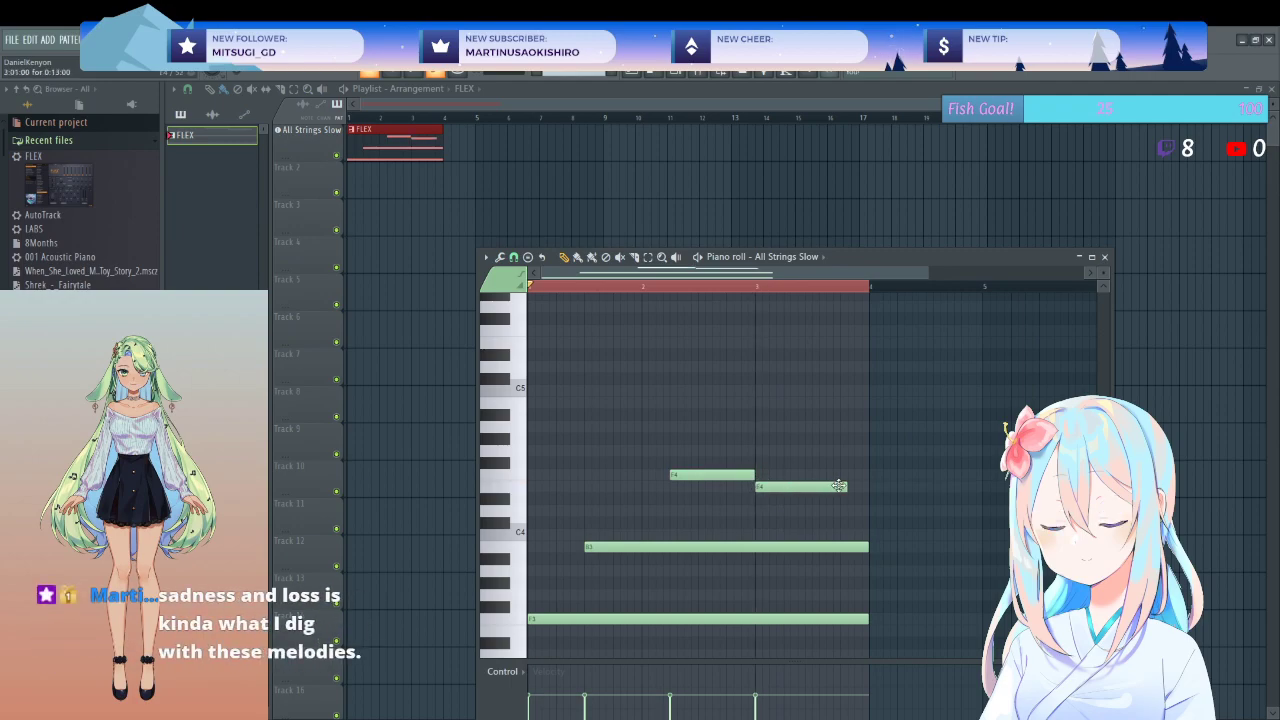
left_click_drag(847, 487, 868, 487)
key("space")
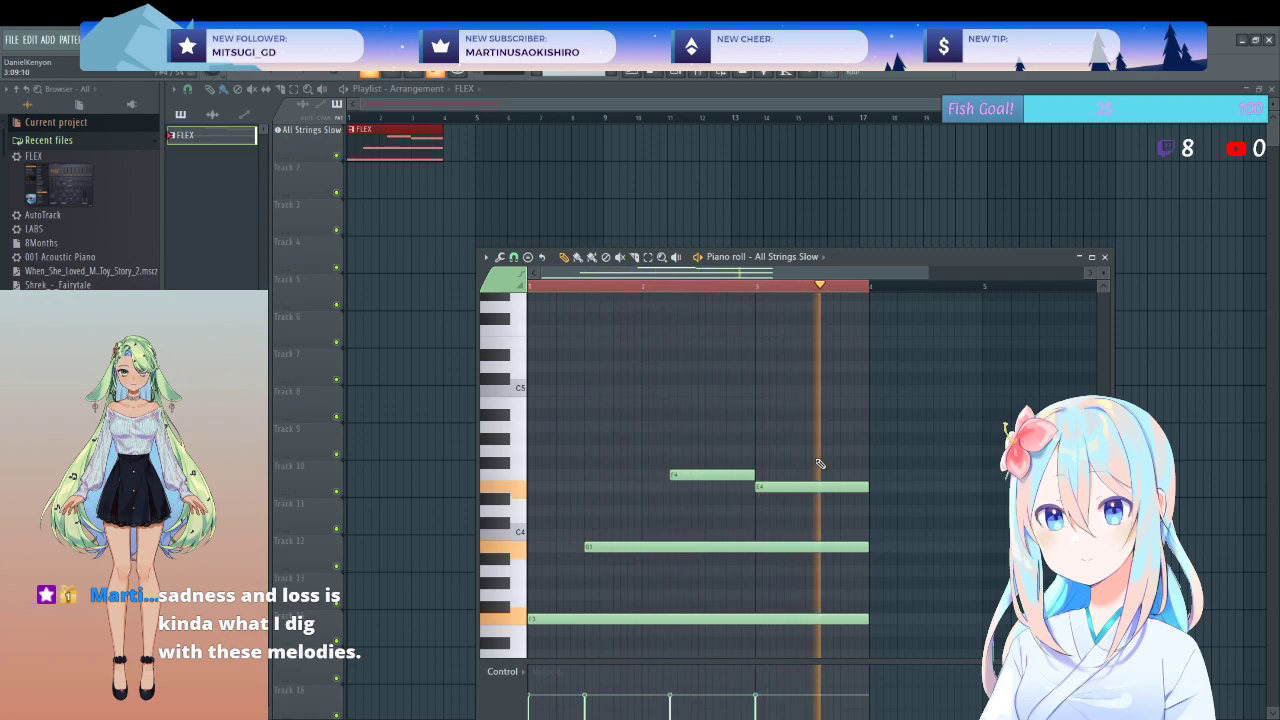
key("space")
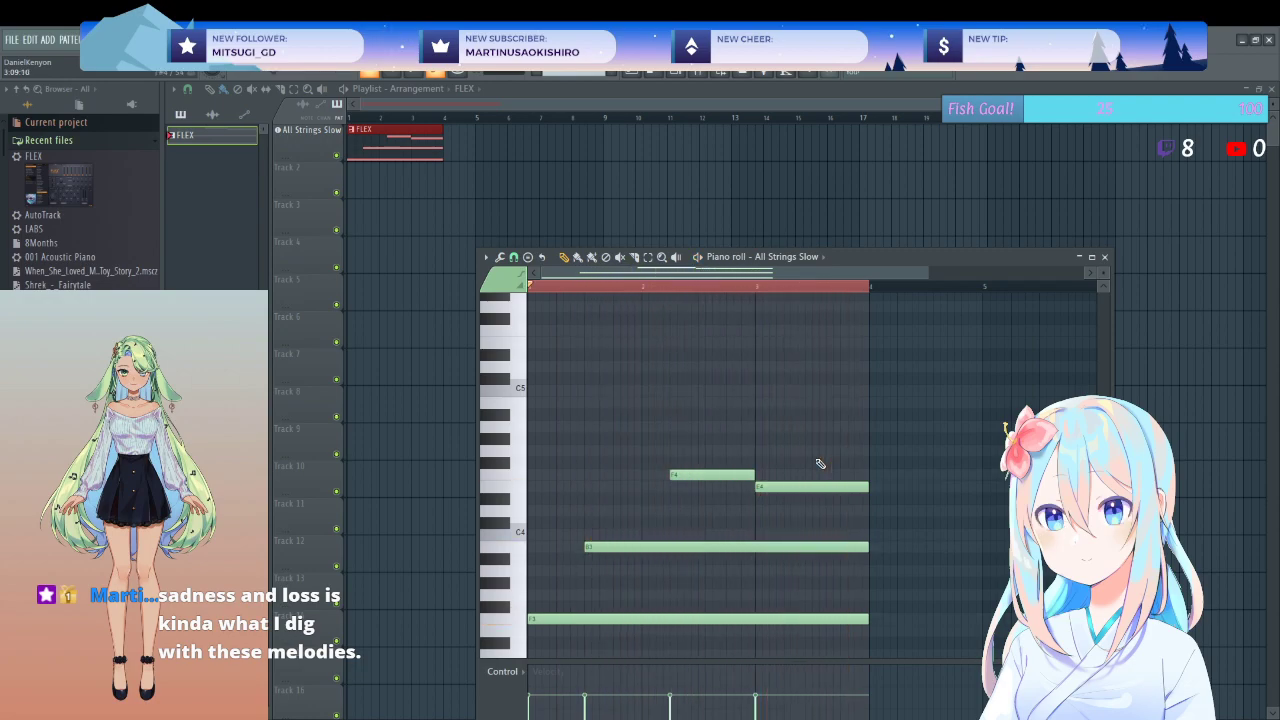
left_click(871, 486)
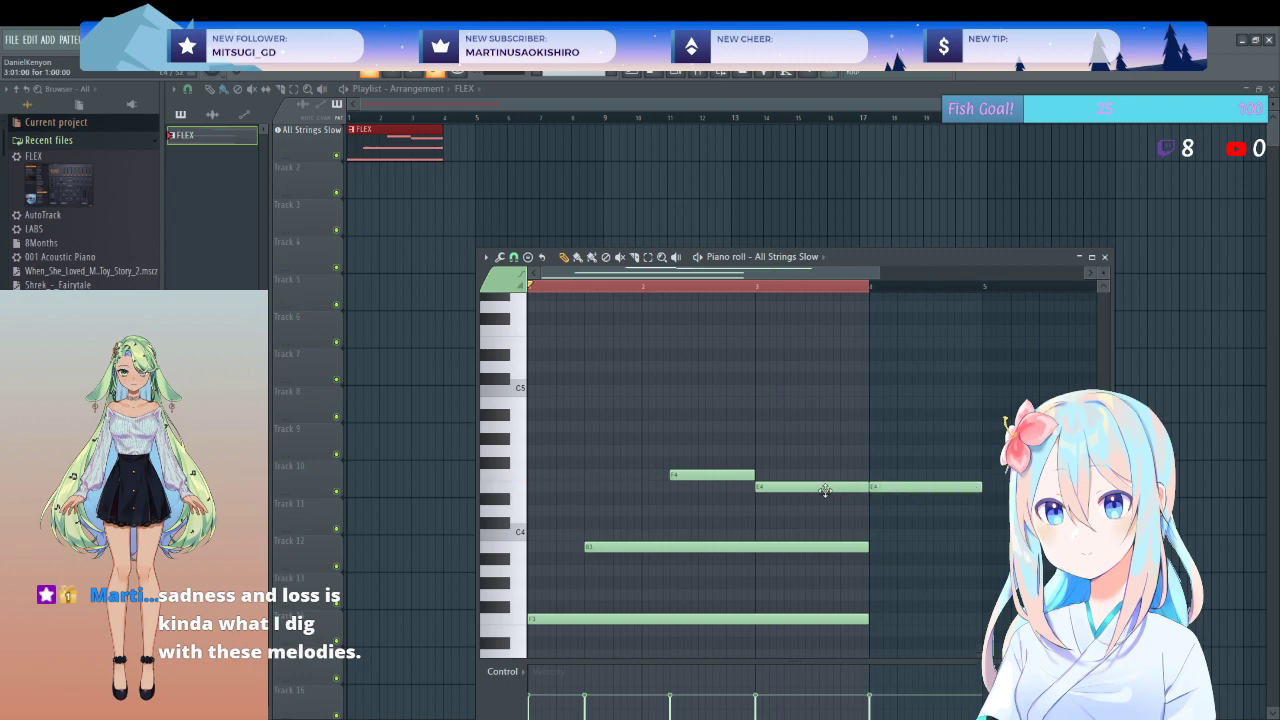
scroll(825, 488, "down", 2)
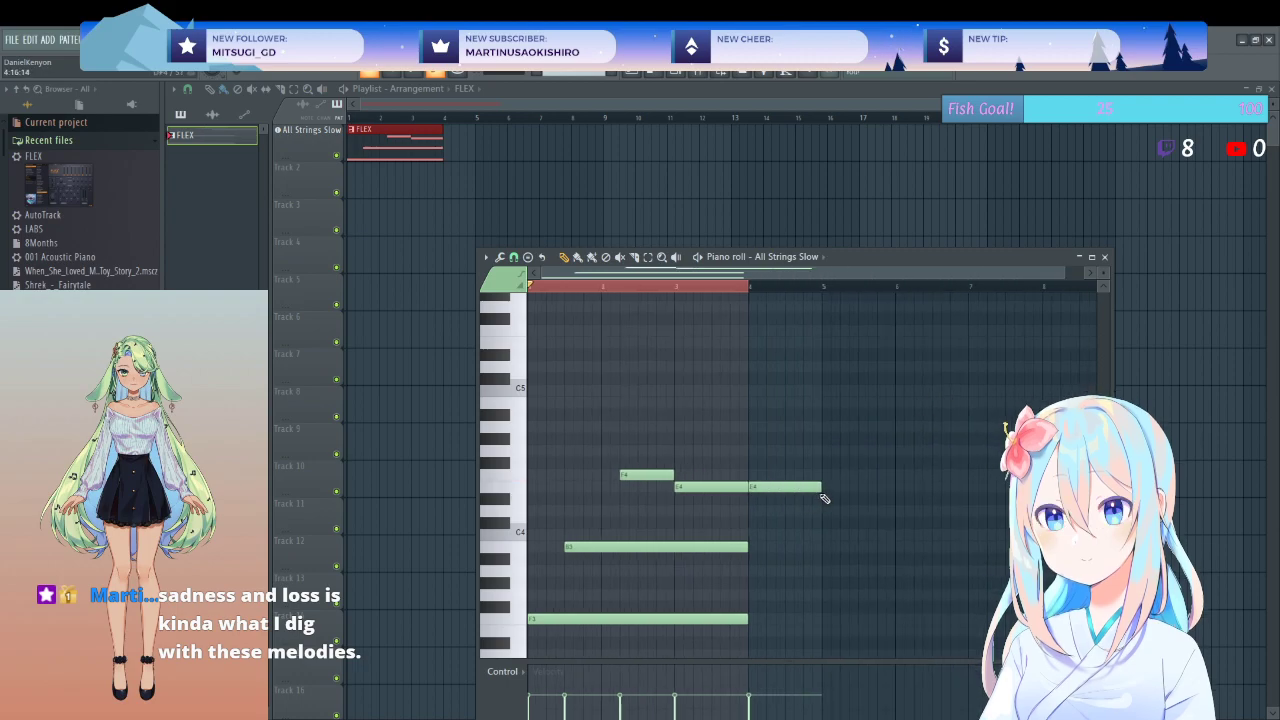
left_click(755, 551)
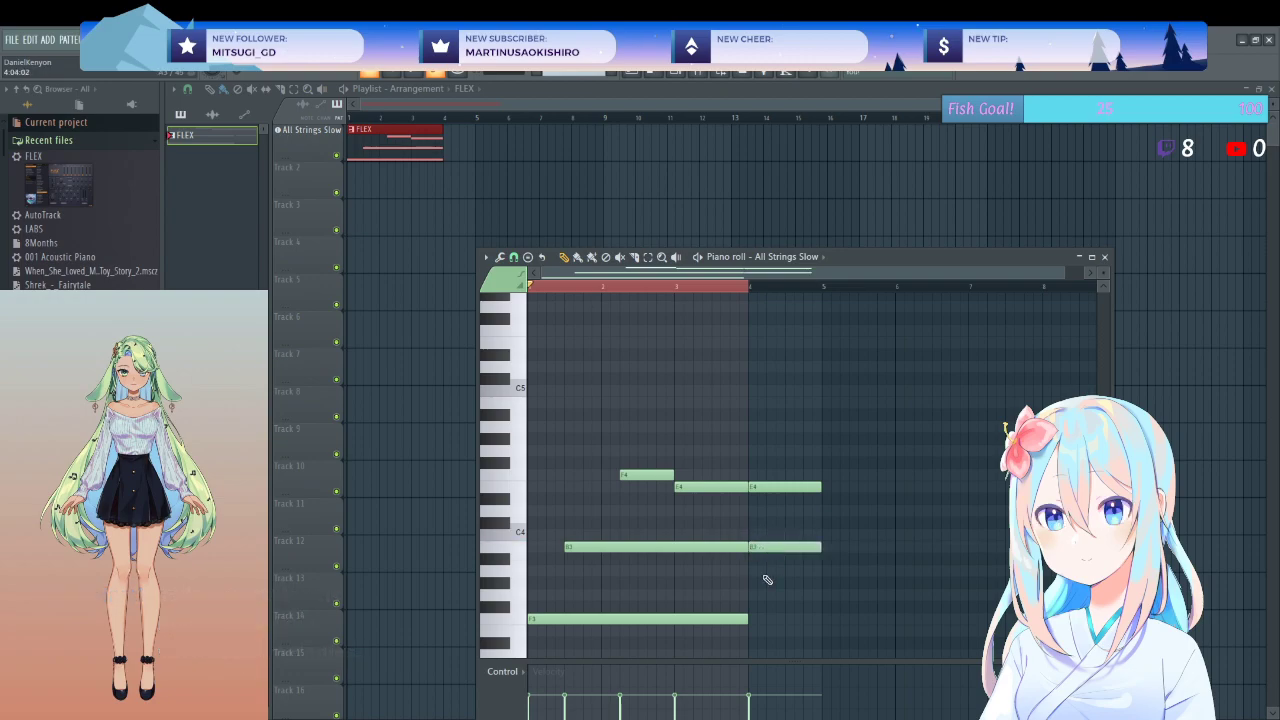
left_click(755, 621)
left_click_drag(779, 505, 790, 638)
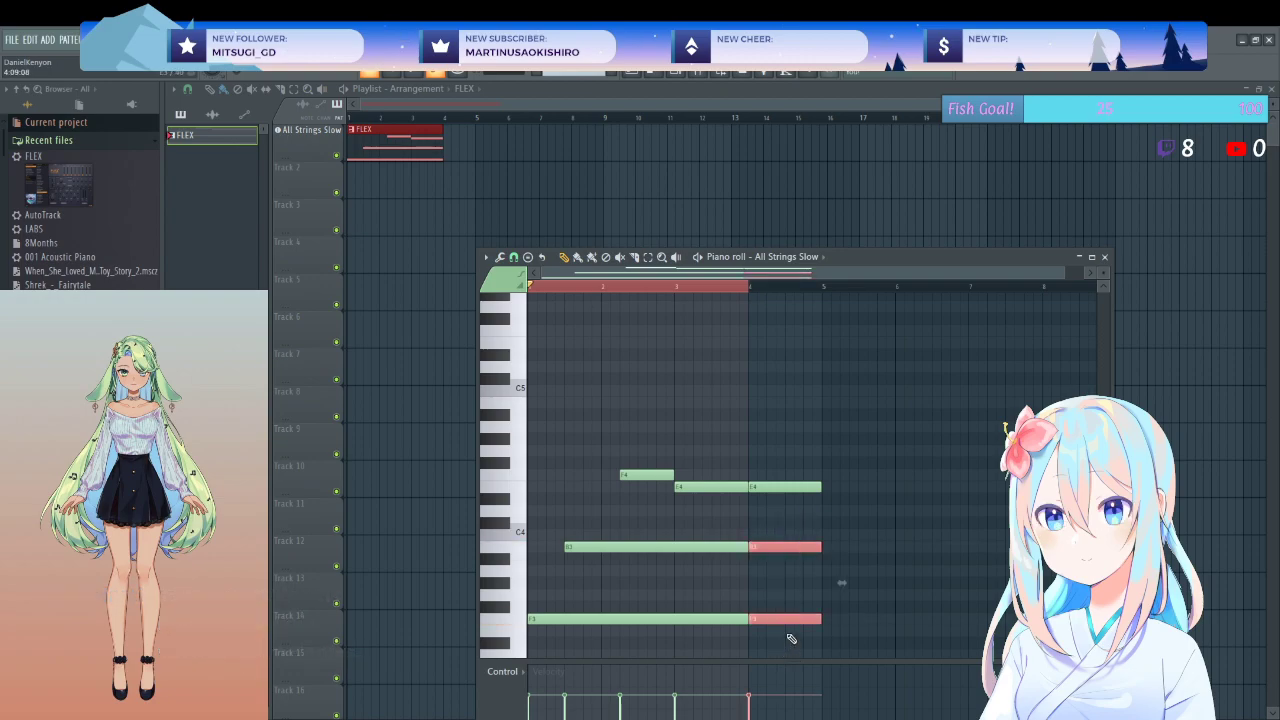
key("Delete")
- Extend the F3 and B3 notes to the end of bar 4 and make B3 start at bar 2
left_click_drag(751, 514, 822, 617)
left_click(846, 603)
left_click_drag(711, 548, 738, 552)
left_click_drag(828, 548, 821, 546)
- Clear the time selection over bars 1 to 3 and listen to the full four-bar phrase
key("space")
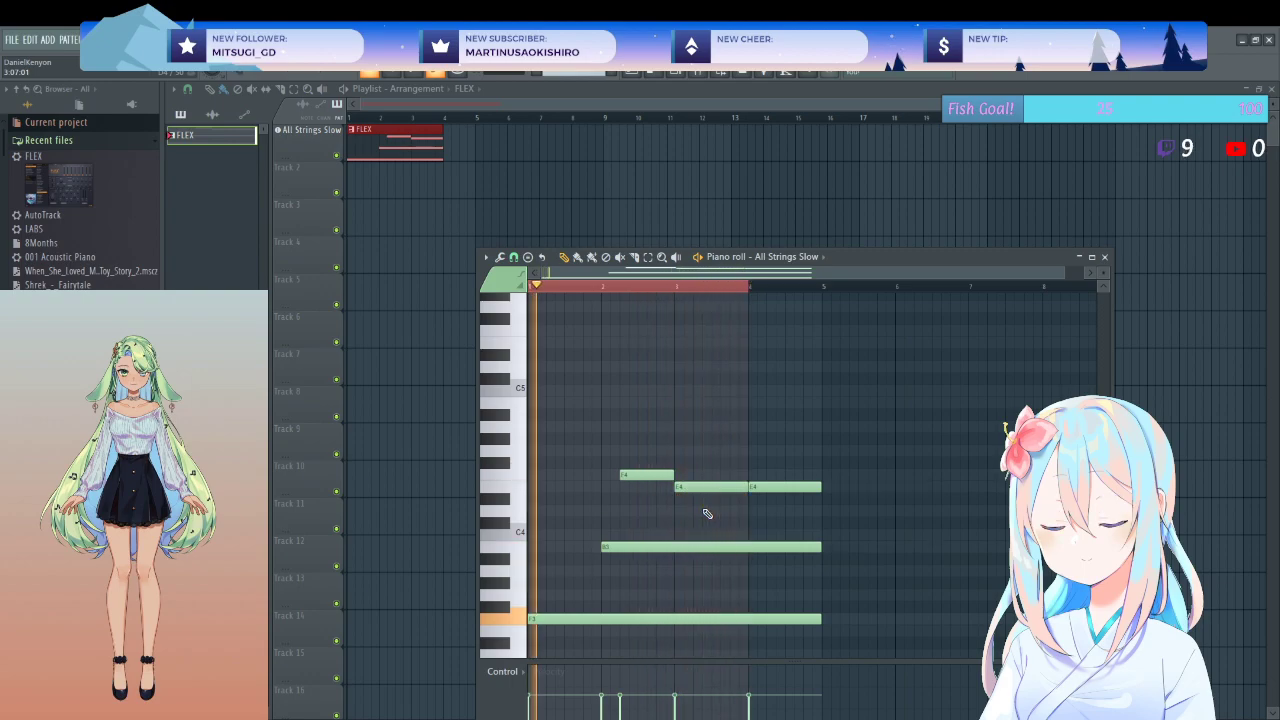
key("space")
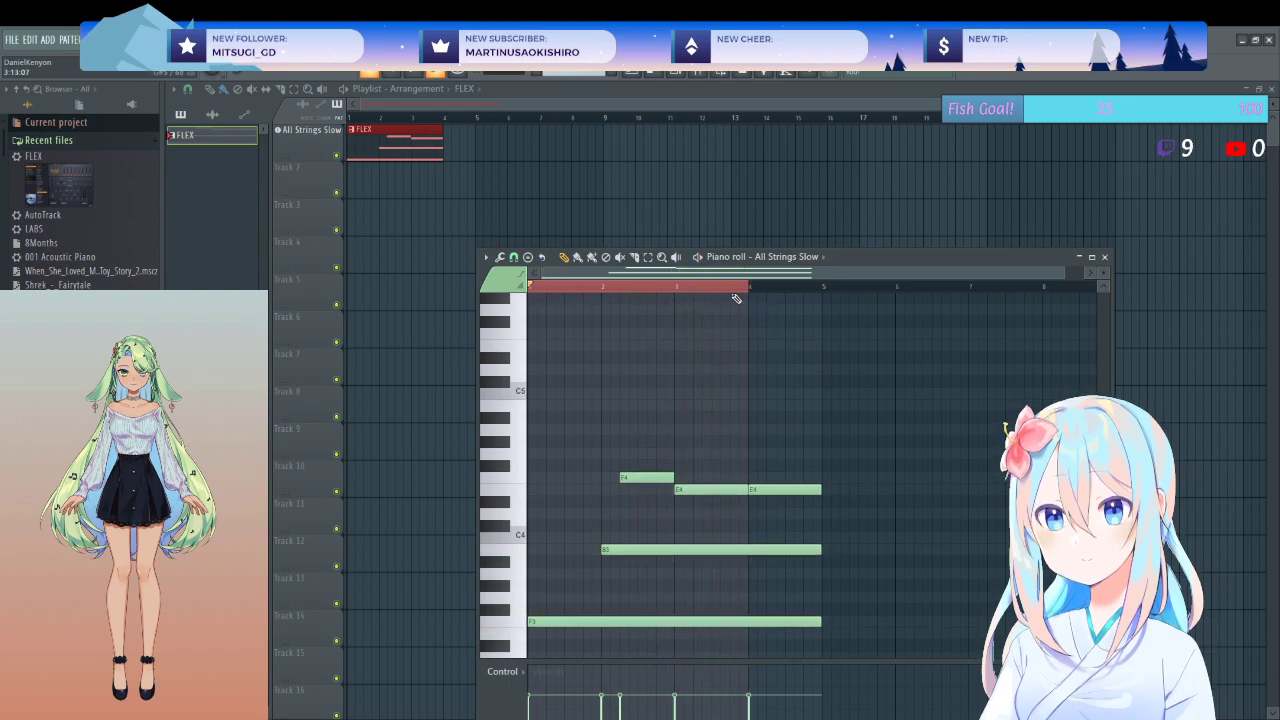
left_click(735, 291)
key("space")
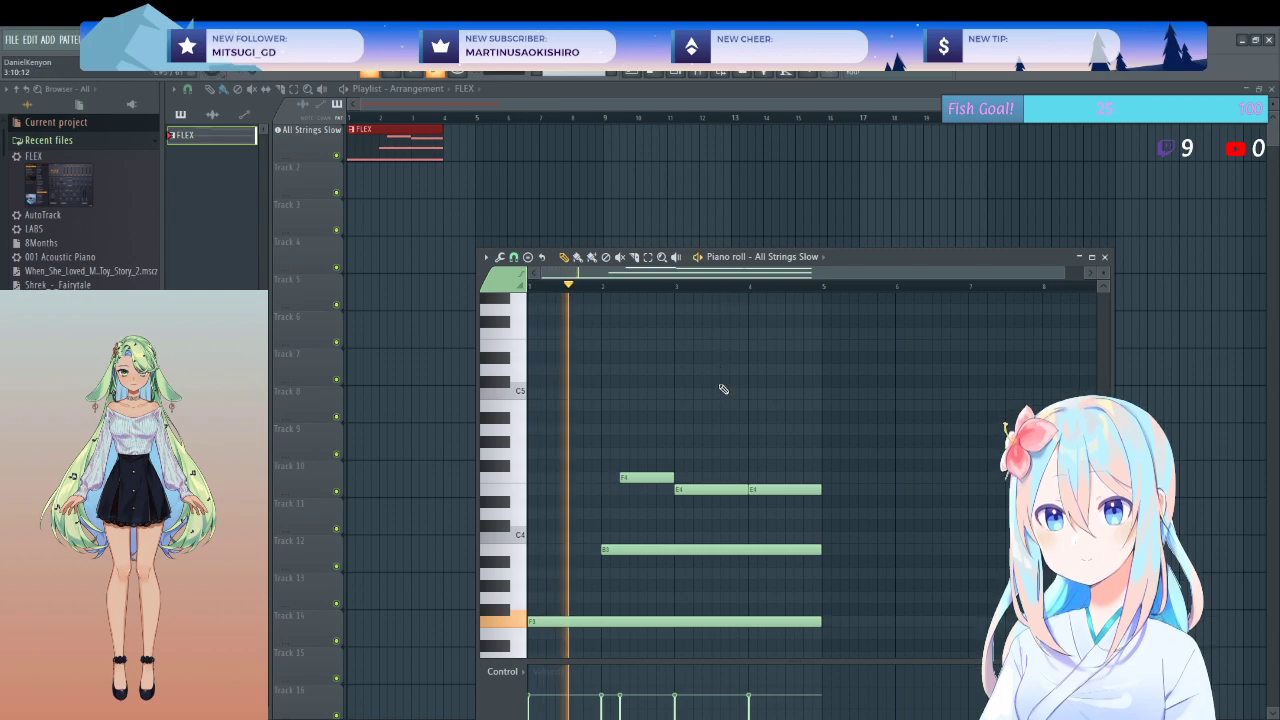
scroll(722, 390, "down", 3)
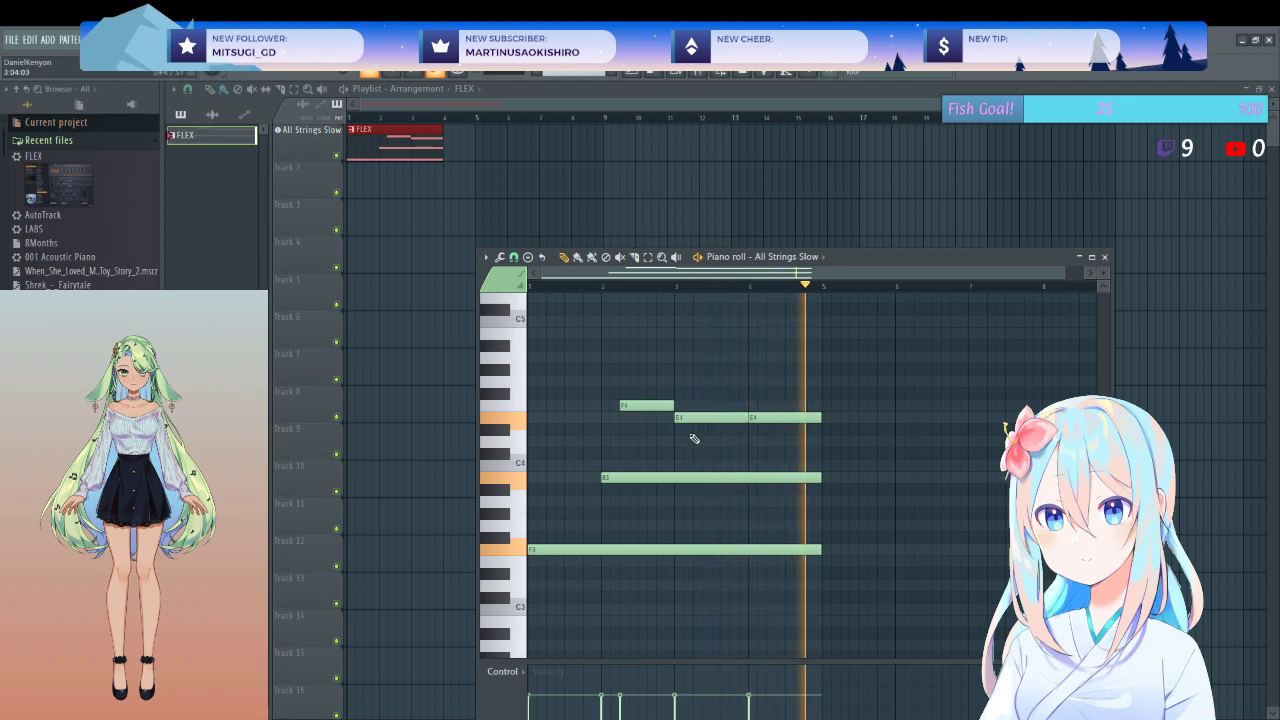
key("space")
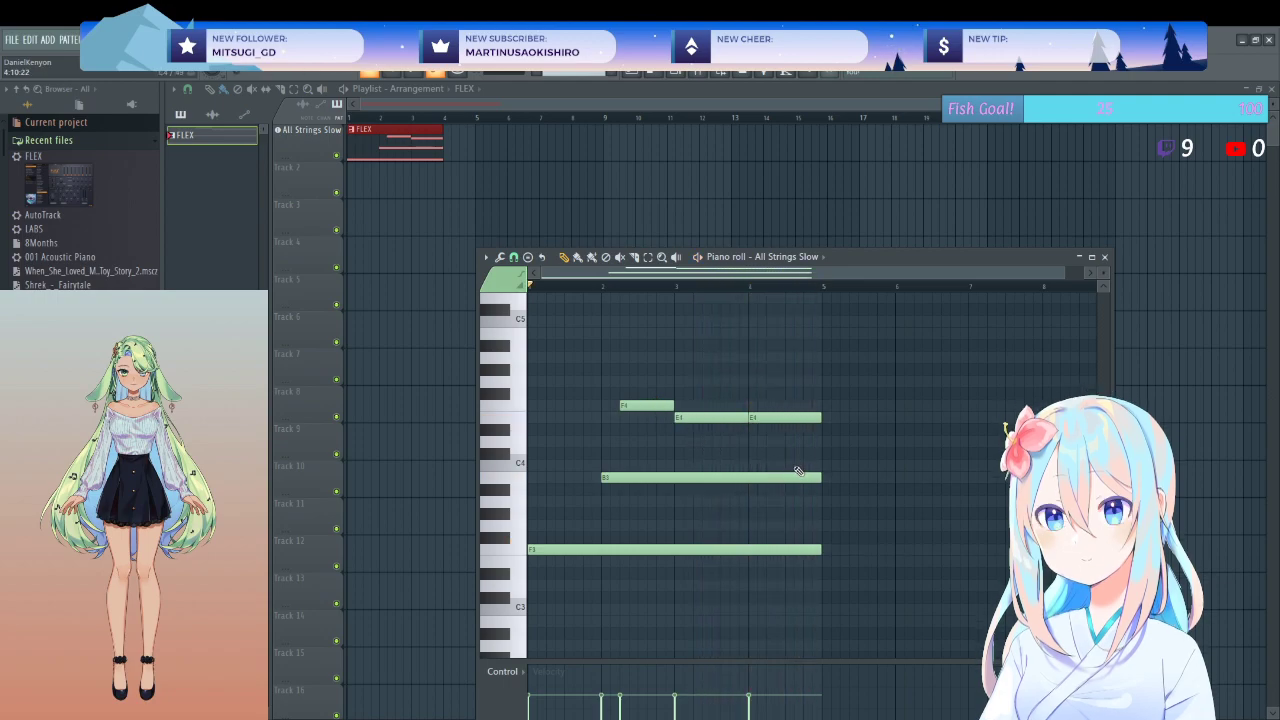
- Move the B3 note to start at bar 3 and shorten it to two bars, ending at bar 5
left_click_drag(796, 477, 861, 476)
left_click(861, 475)
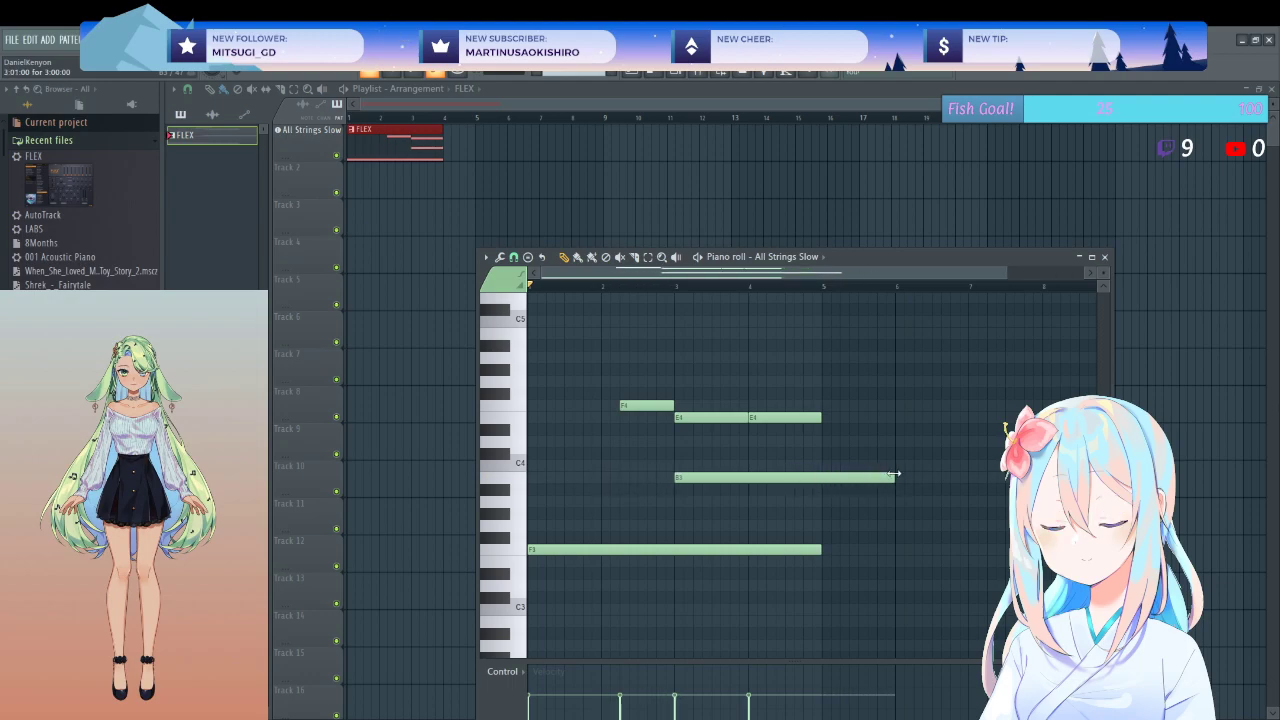
left_click_drag(890, 477, 818, 477)
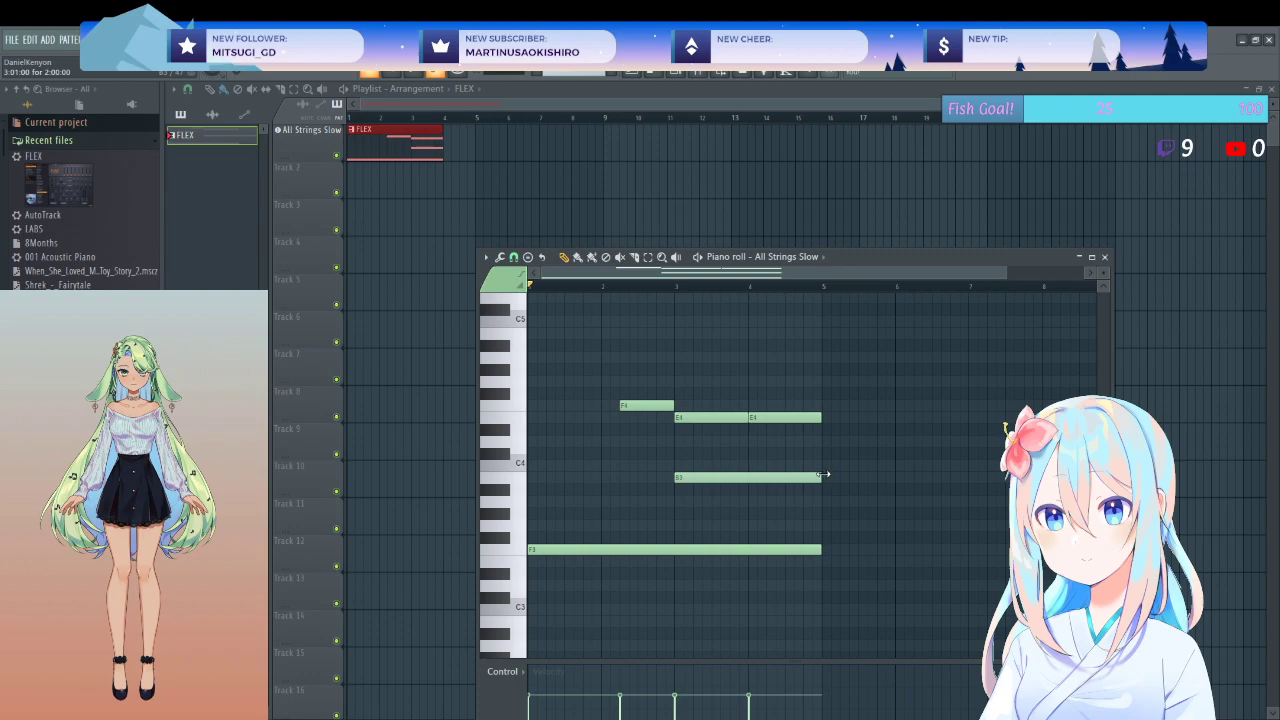
- Delete the E4 note in bar 3, place a half-bar F4 note from beat 3 of bar 3, and play the phrase
right_click(698, 418)
left_click_drag(655, 406, 750, 405)
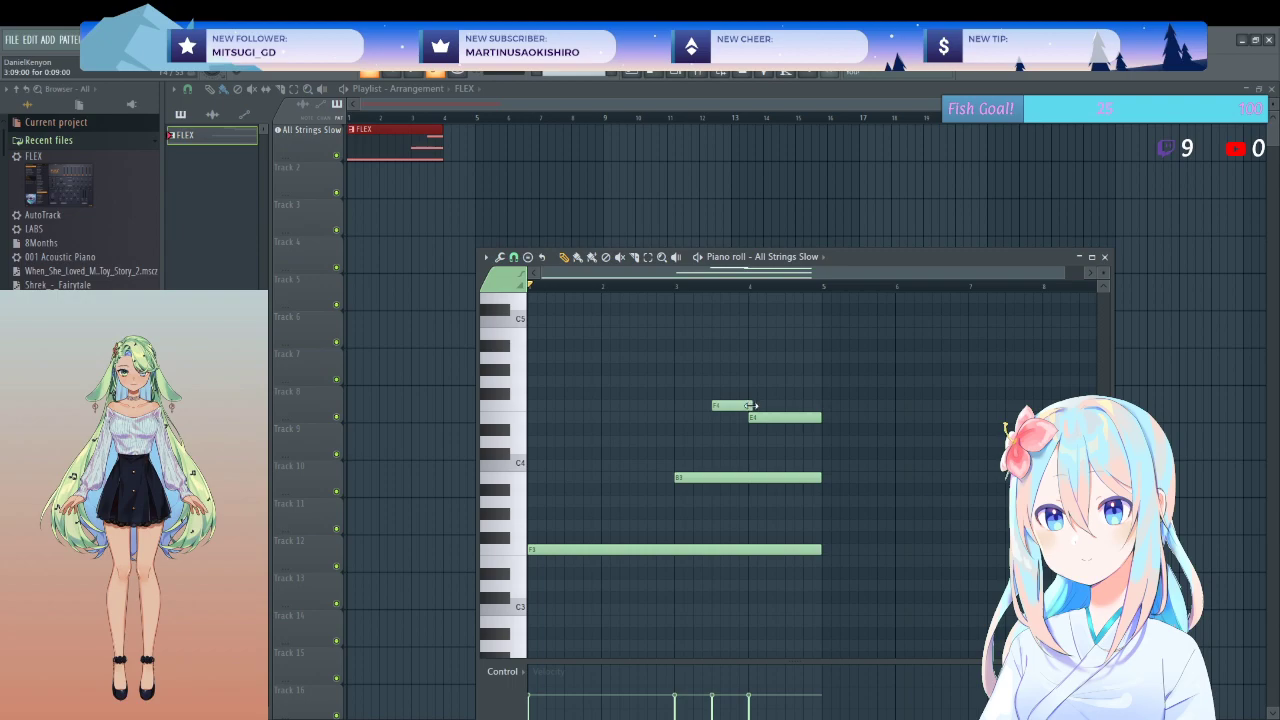
key("space")
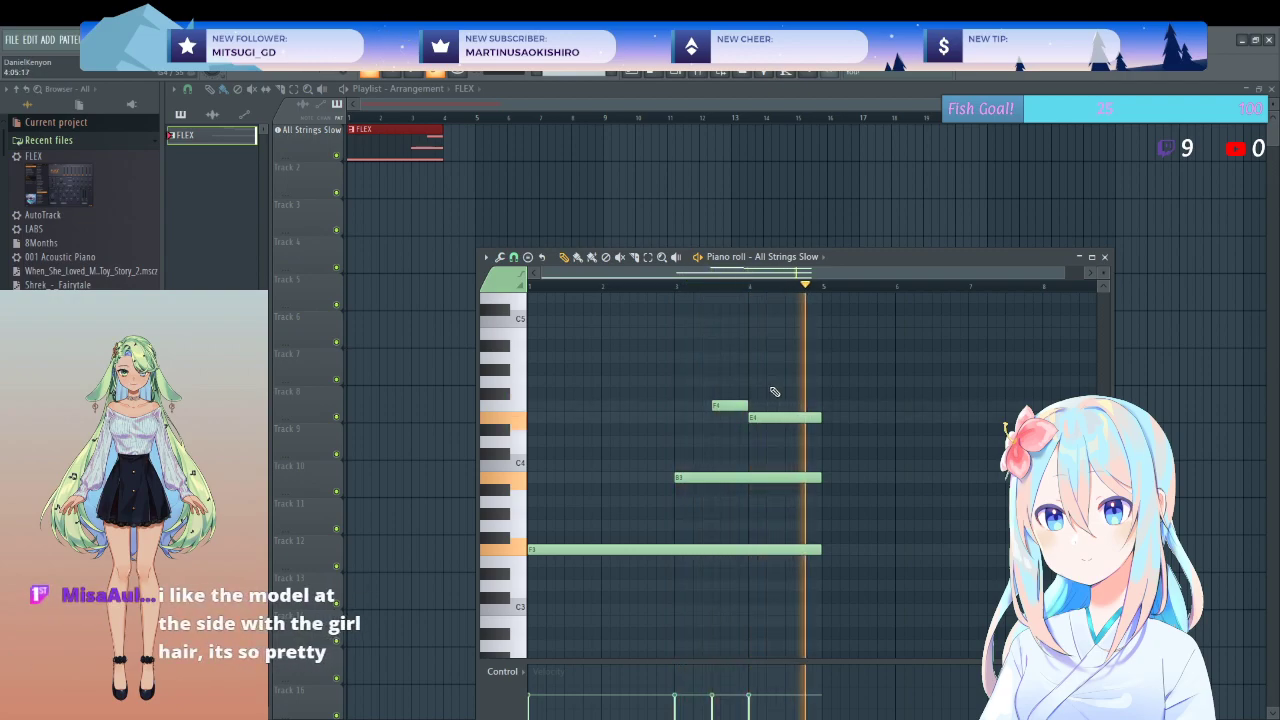
key("space")
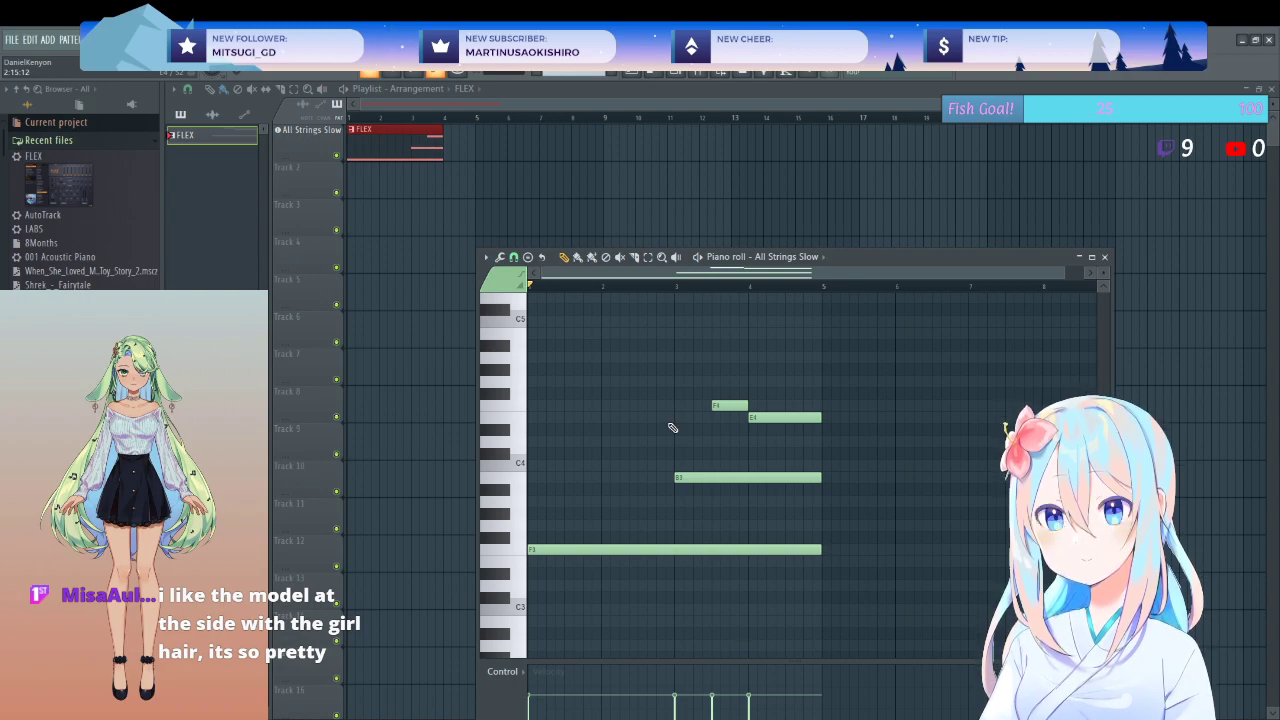
- Add a one-bar F5 note in bar 3 and a one-bar C5 note in bar 4, then play the phrase
scroll(650, 438, "up", 4)
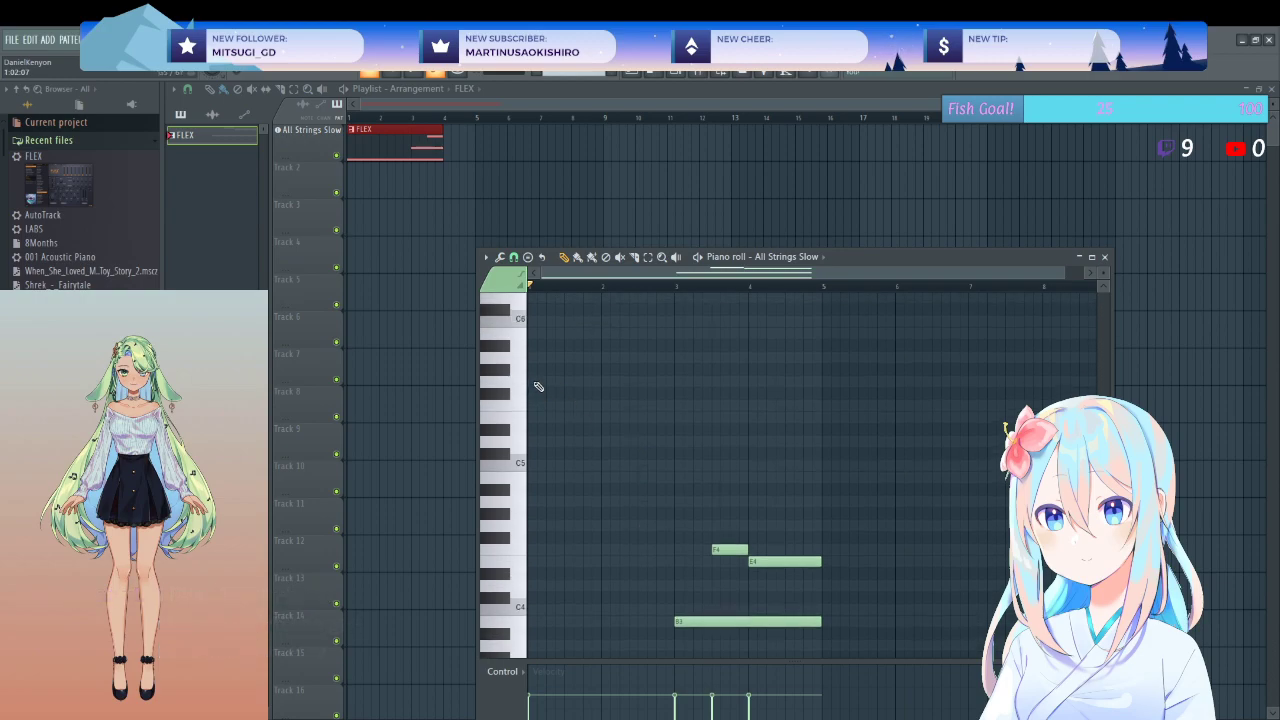
scroll(531, 399, "down", 2)
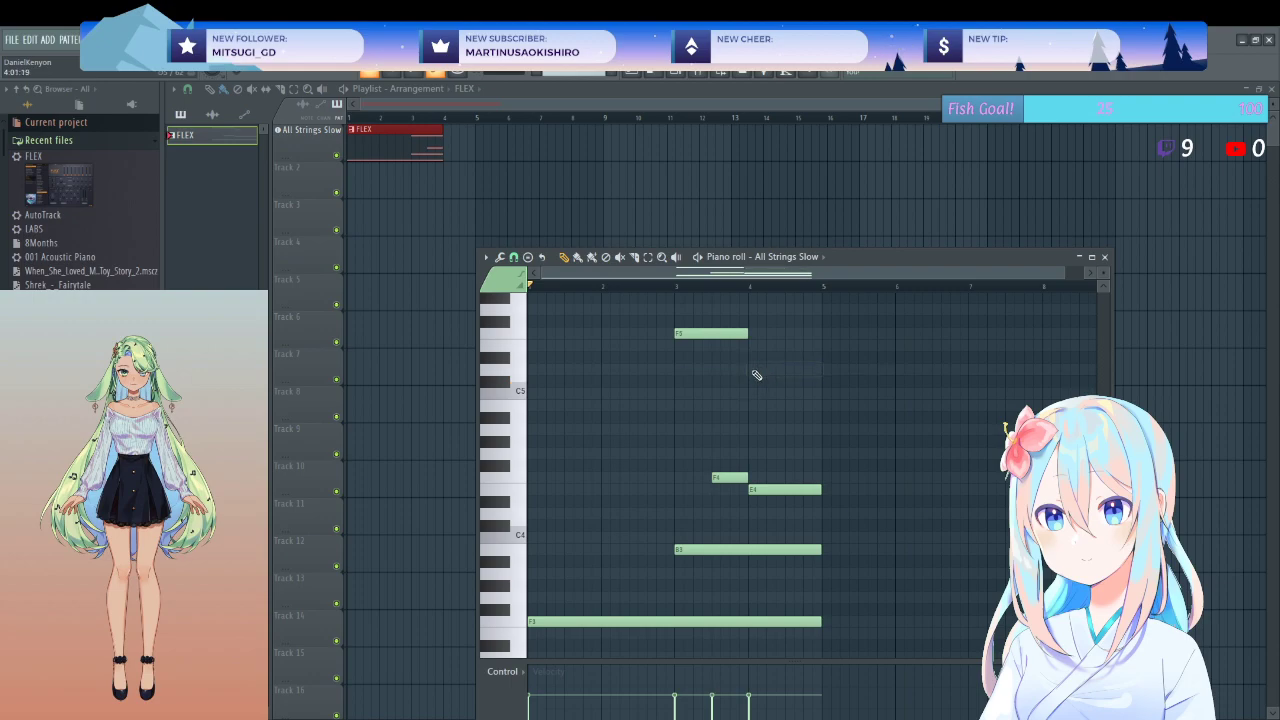
key("space")
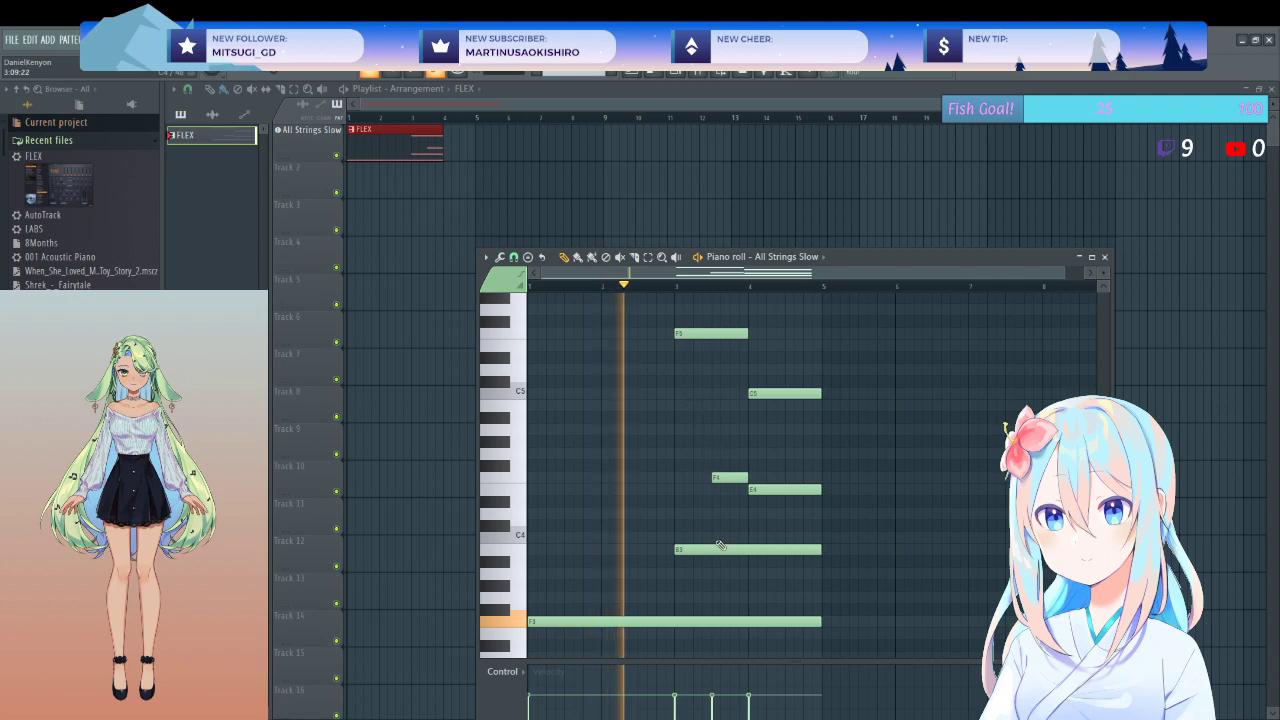
- Raise the B3 note at bar 3 to C4 and add two-bar D5 and F4 notes from bar 5
left_click_drag(715, 549, 714, 531)
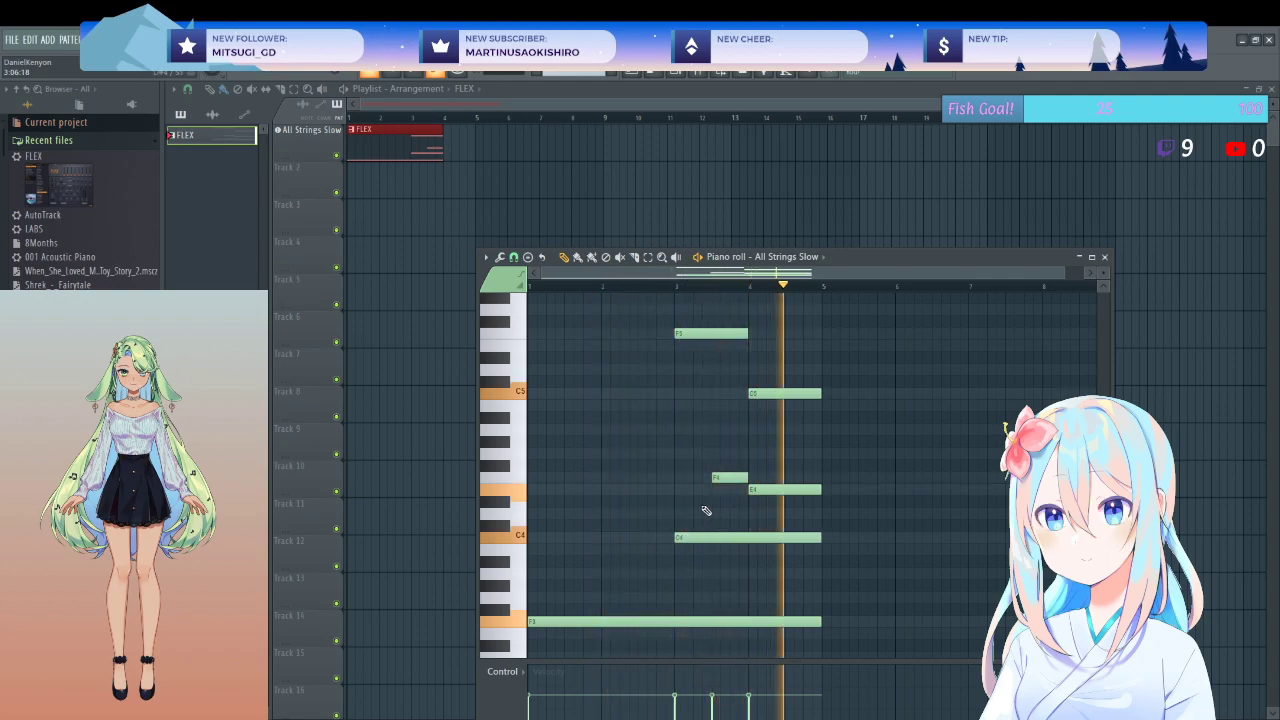
key("space")
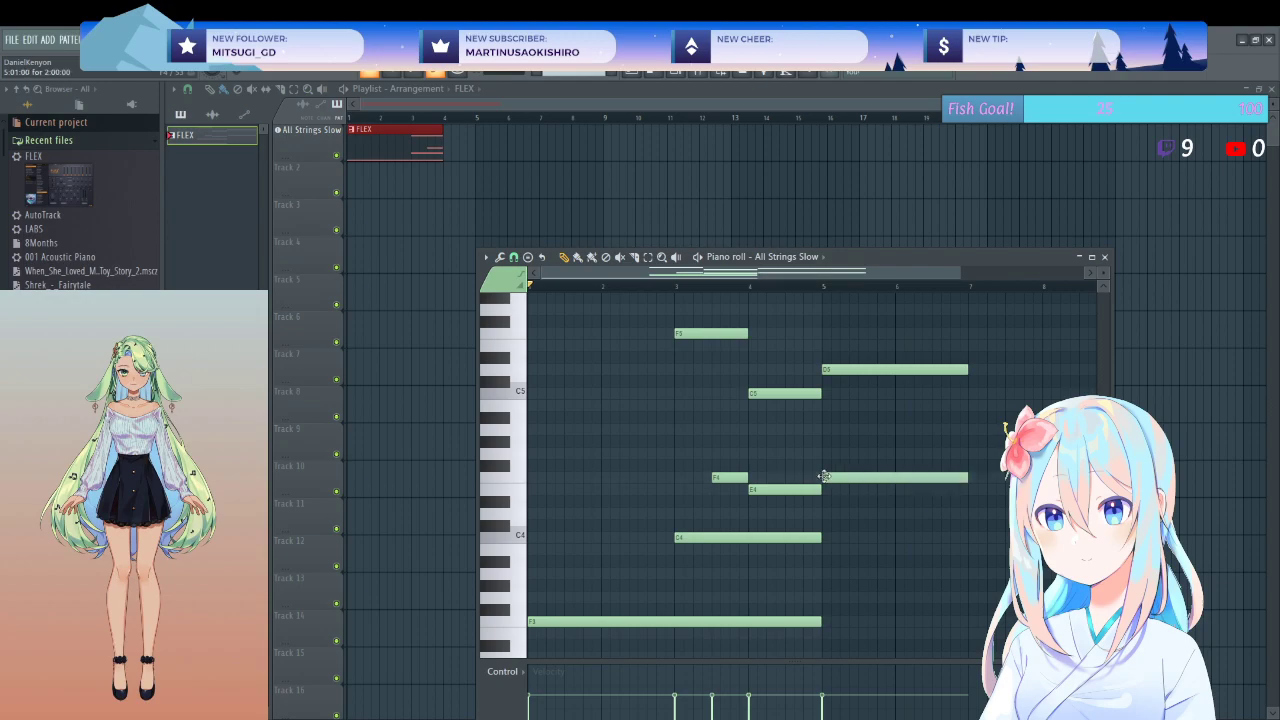
- Add four-bar G3 and C4 notes at bar 5, plus one-bar G4 and F4 notes at bars 7 and 8
left_click(828, 597)
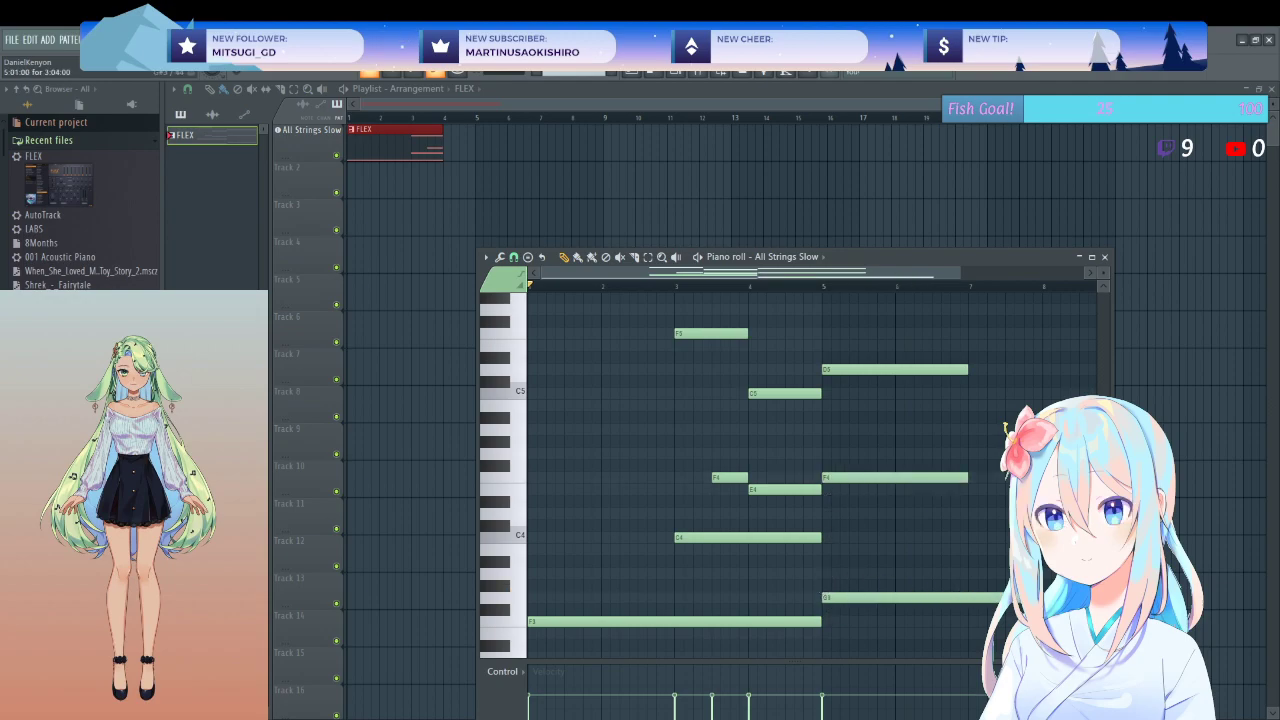
scroll(1005, 426, "right", 3)
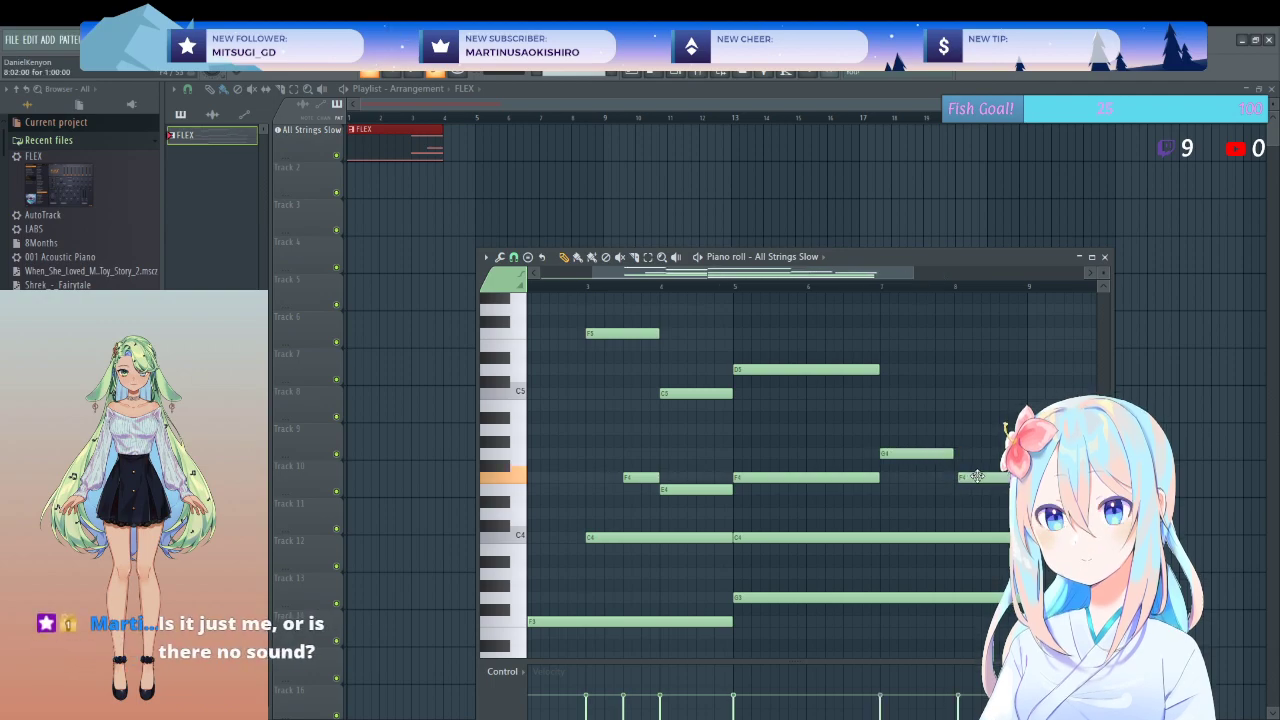
left_click_drag(977, 476, 973, 476)
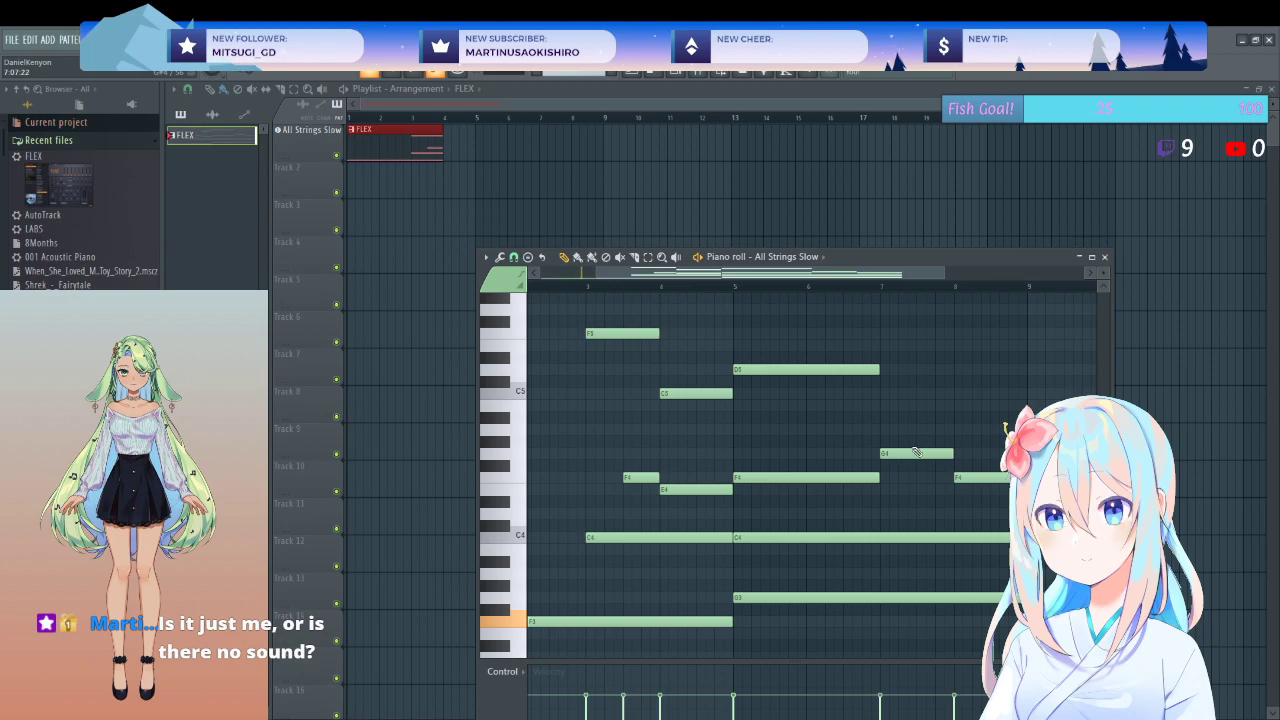
- Play back the strings phrase and layer one-bar E5 and D5 notes above the G4 and F4 at bars 7 and 8
key("space")
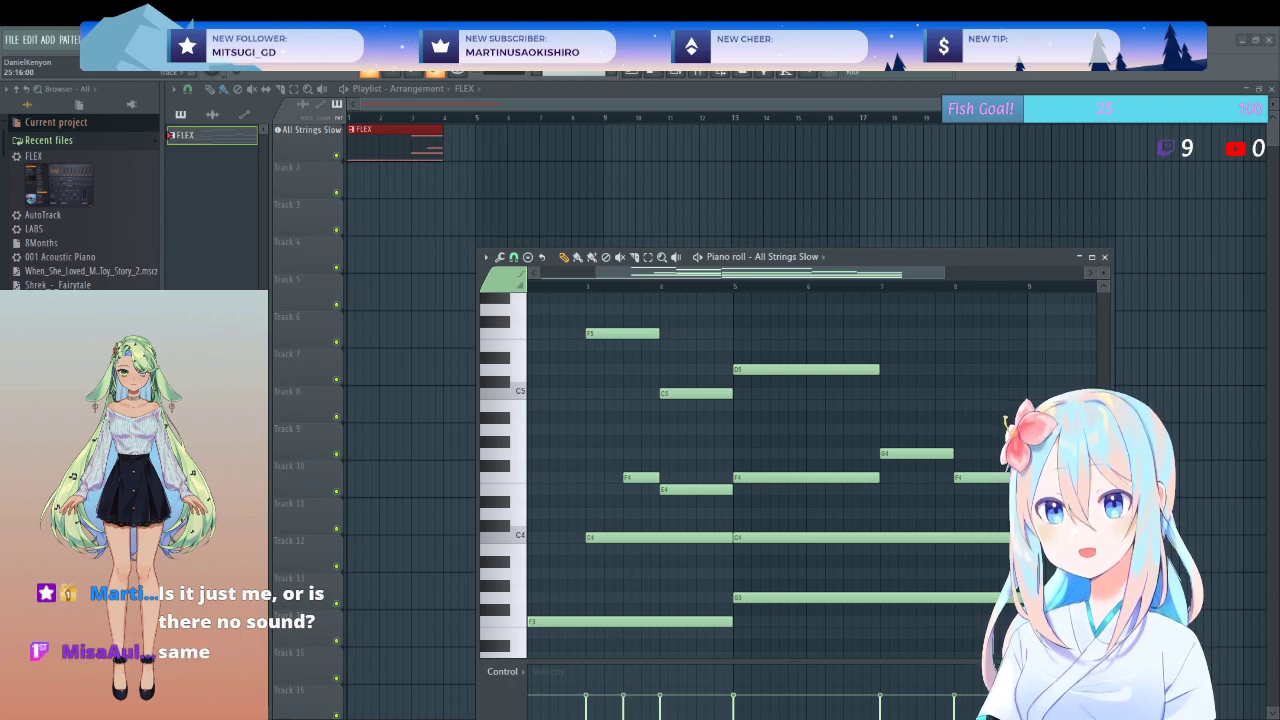
left_click_drag(930, 253, 935, 206)
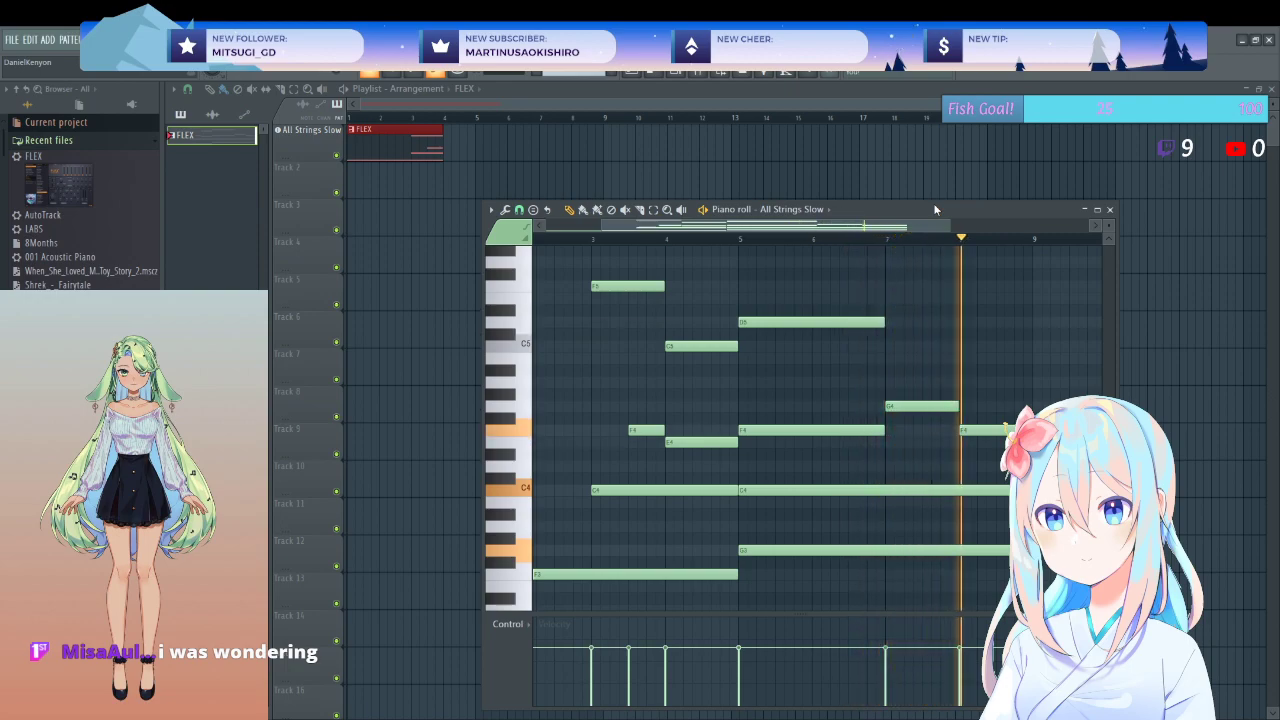
key("space")
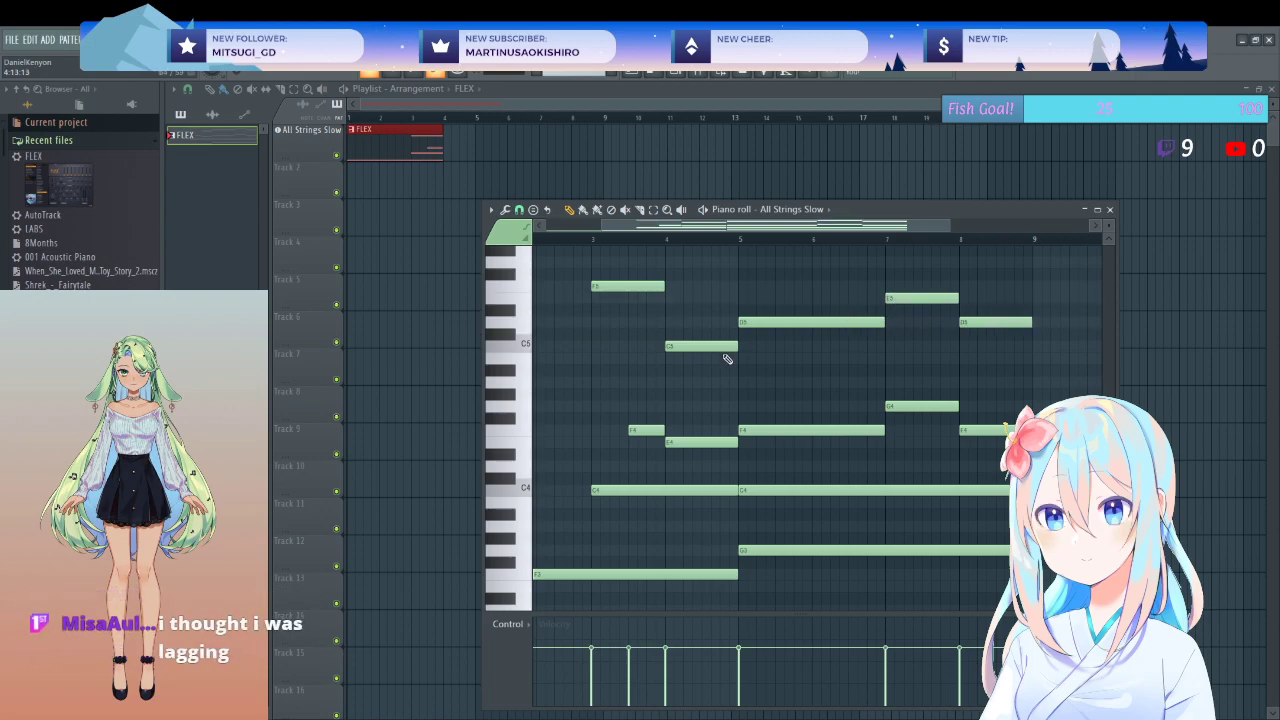
- Extend the bar 4 C5 and E4 notes to two bars, shift the upper notes after them one bar later, and play back
left_click_drag(739, 295, 746, 441)
left_click_drag(1034, 456, 823, 290)
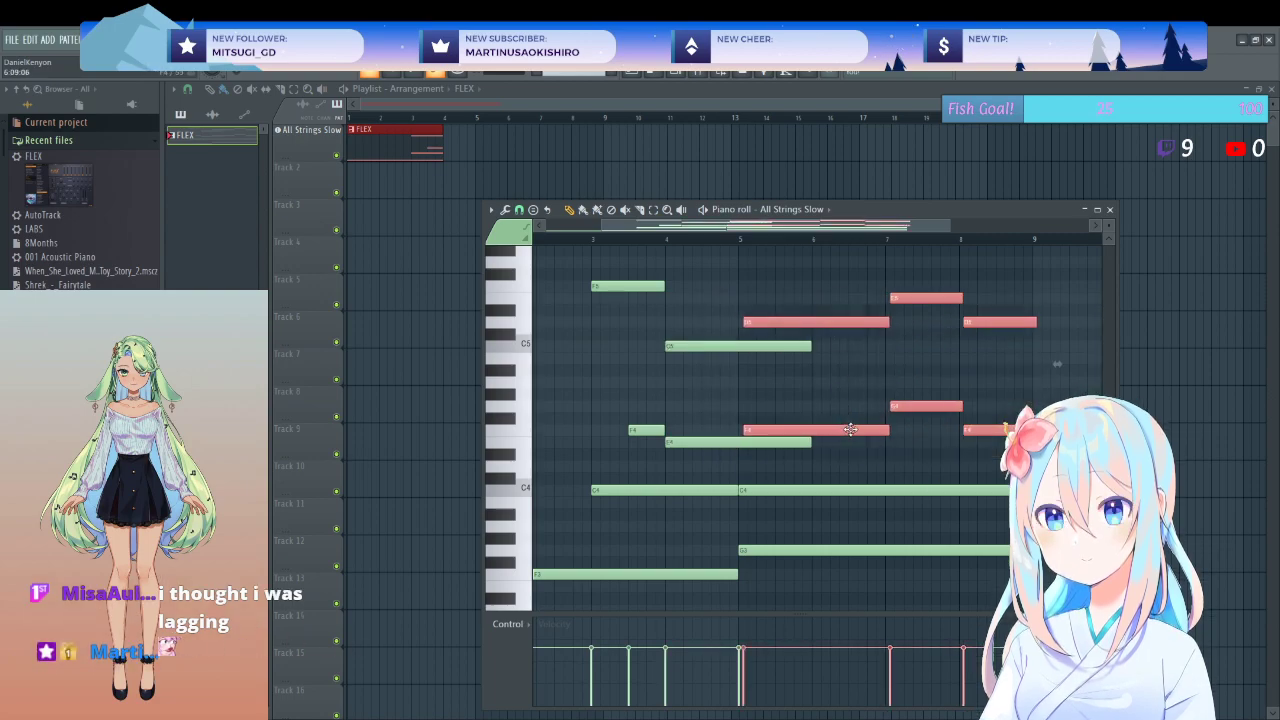
left_click_drag(846, 430, 929, 431)
left_click(914, 451)
scroll(834, 446, "down", 3)
key("space")
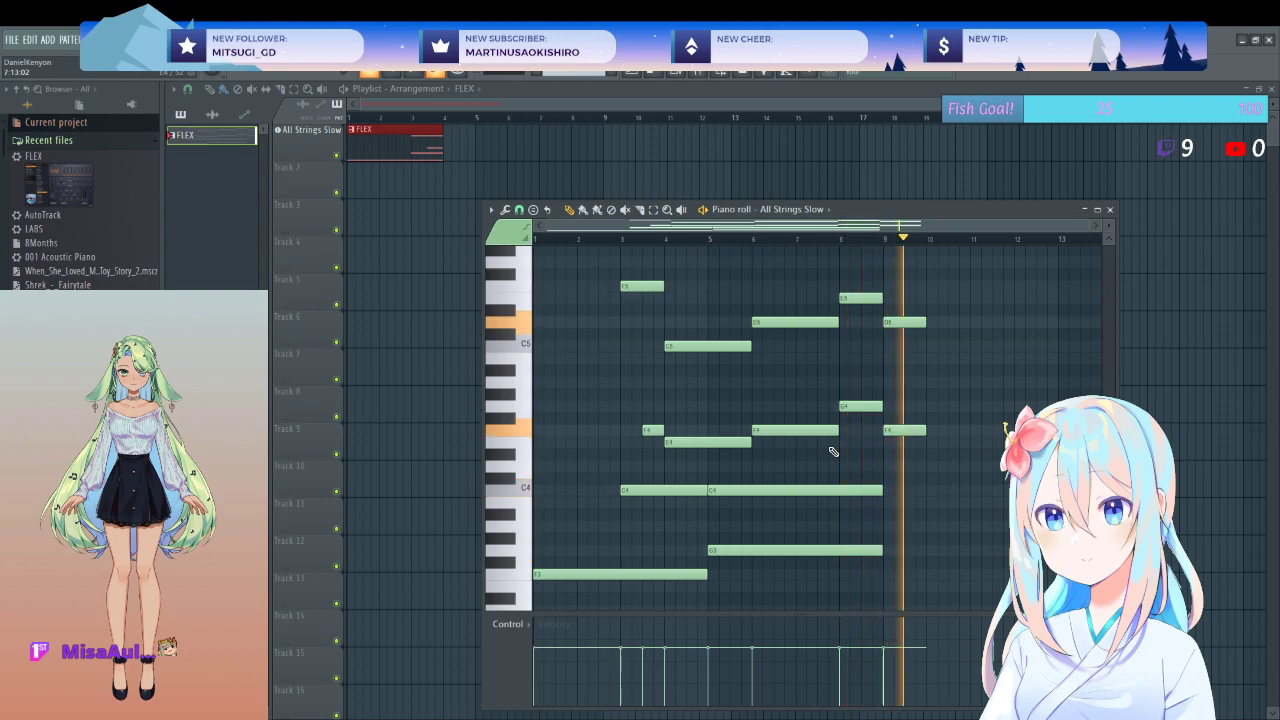
key("space")
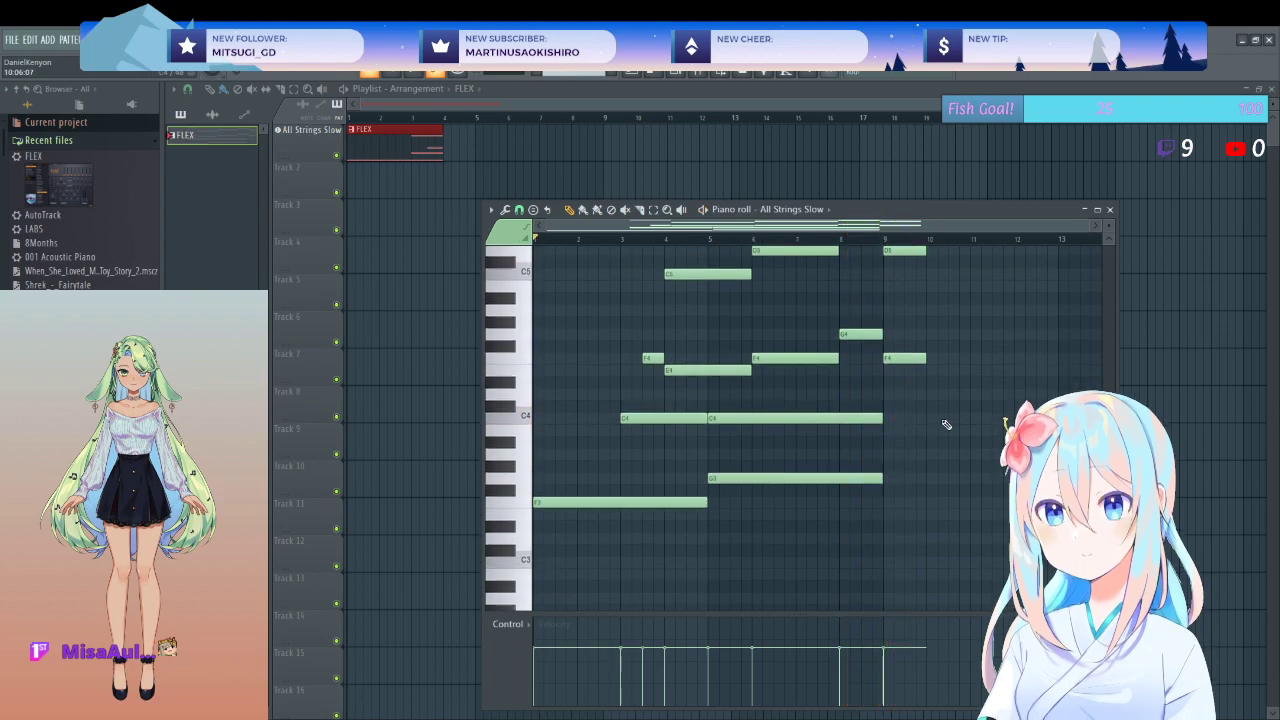
- Add two-bar F3 and B3 notes at bar 9 and audition them from that bar
scroll(943, 423, "up", 2)
scroll(880, 460, "down", 2)
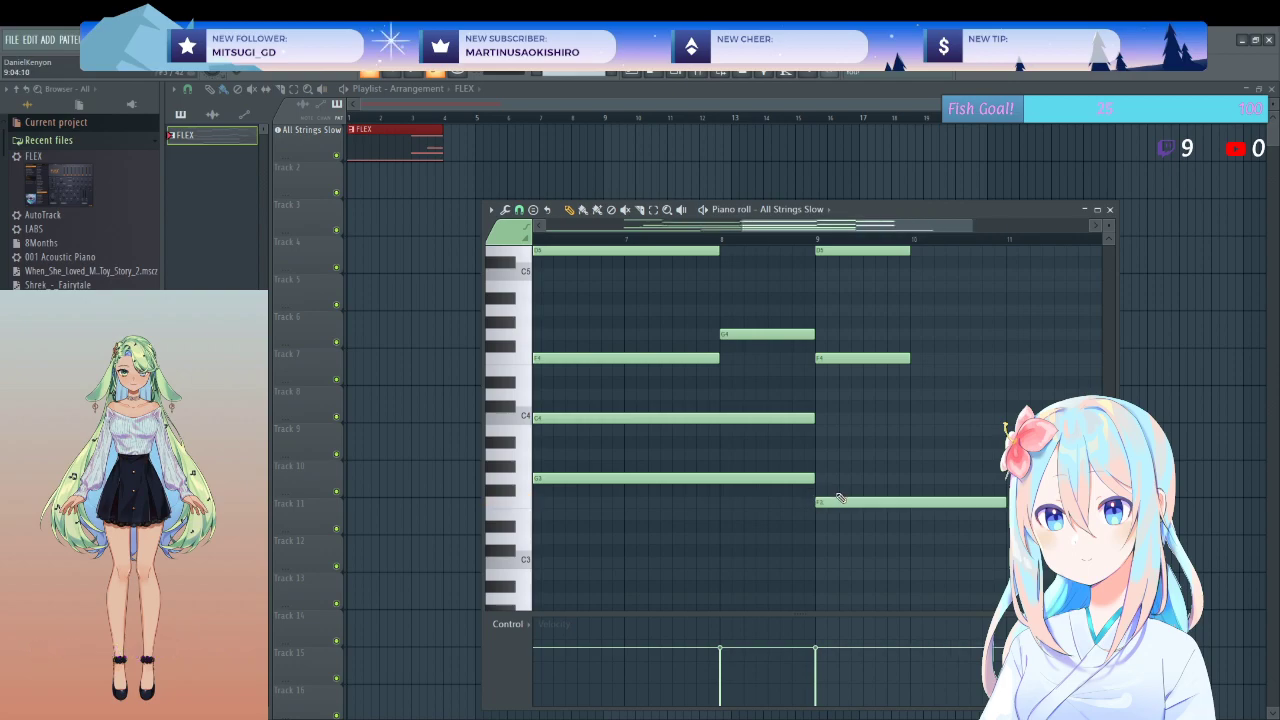
scroll(835, 490, "down", 3)
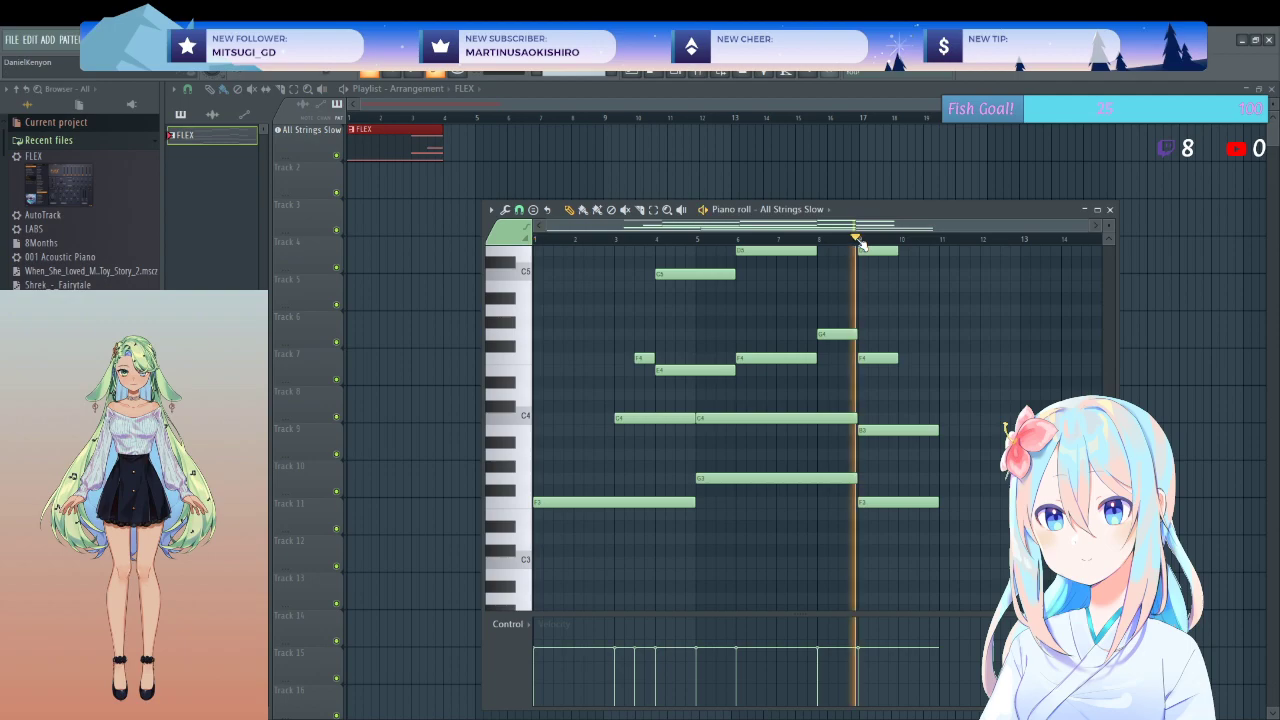
key("space")
key("space")
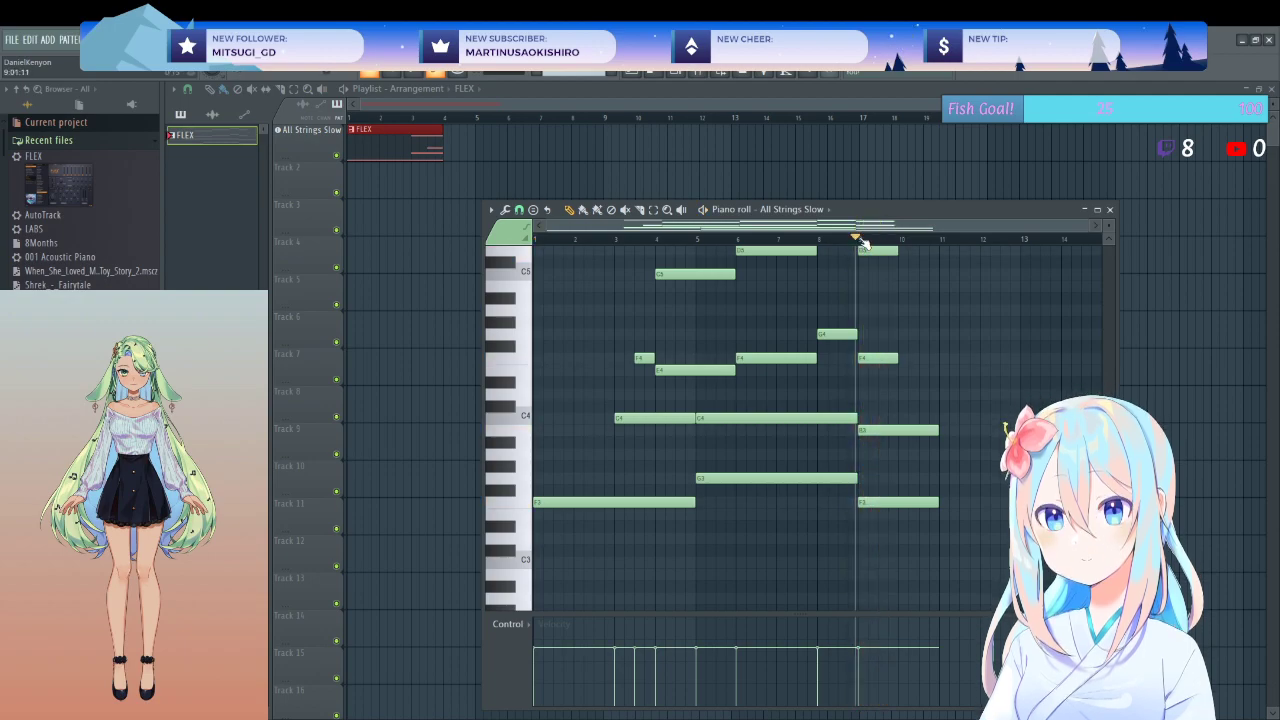
- Raise the two lower notes at bar 9 to A3 and D4 and play back from there
left_click_drag(916, 379, 901, 466)
left_click(901, 465)
left_click(898, 465)
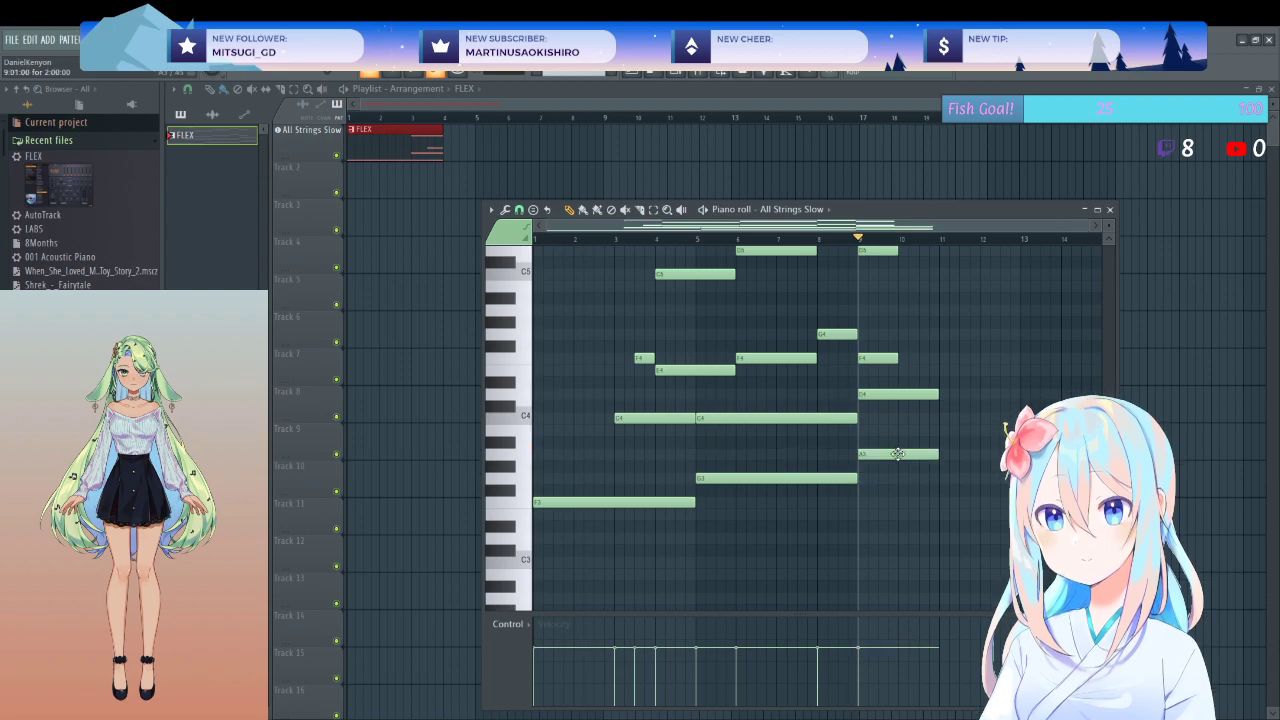
key("space")
scroll(900, 486, "up", 3)
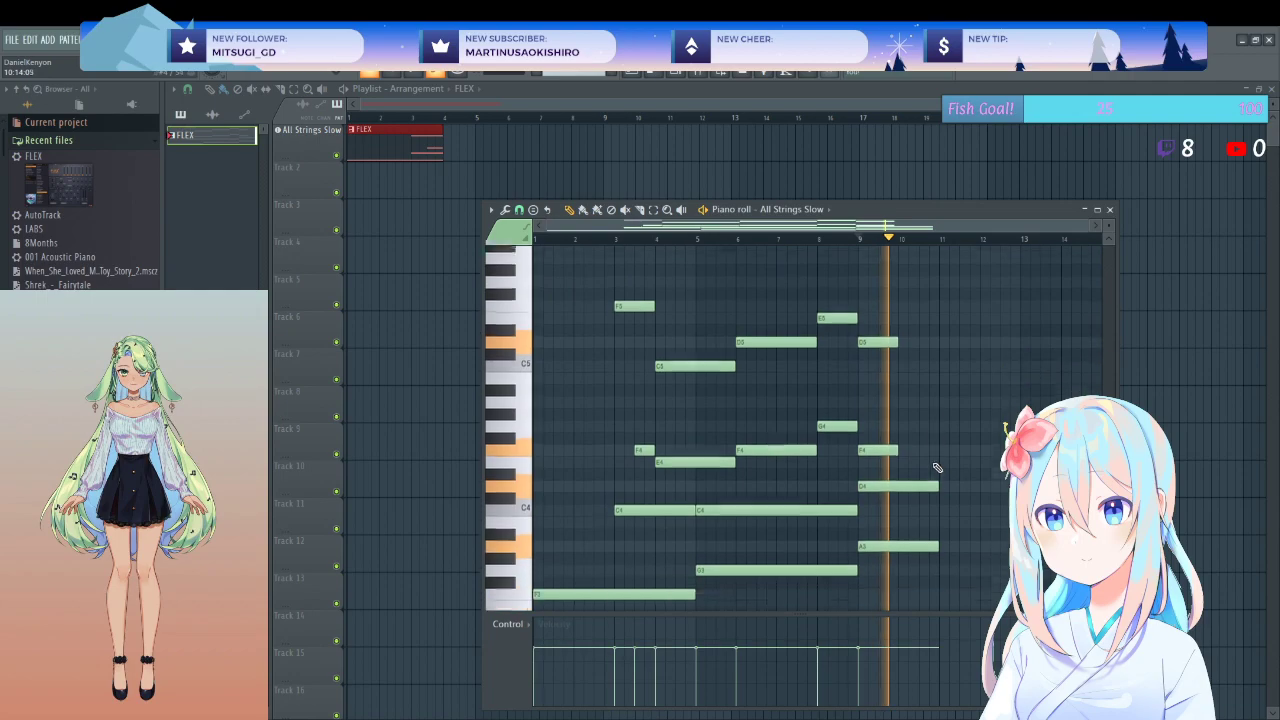
key("space")
- Lengthen the bar 9 D5 and F4 to one and a half bars, follow with half-bar E5 and G4, and add one-bar G5s at bars 11 and 12
scroll(943, 433, "up", 2, "ctrl")
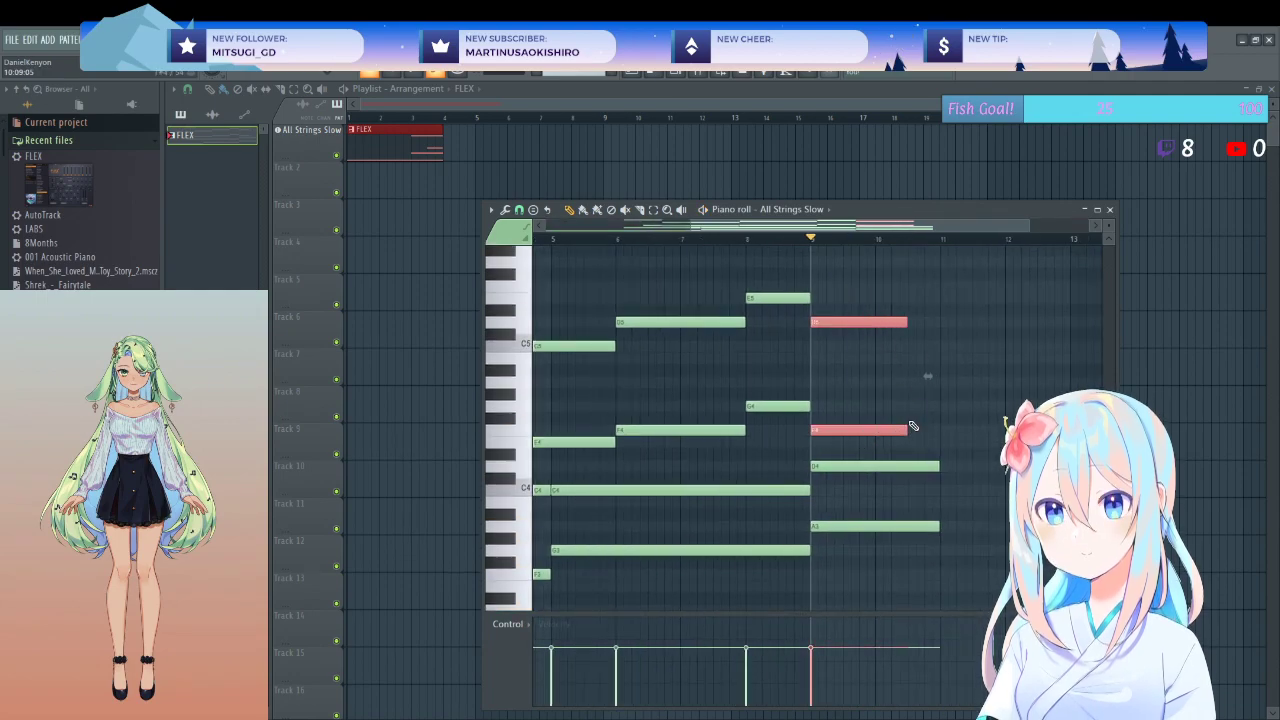
left_click(906, 429)
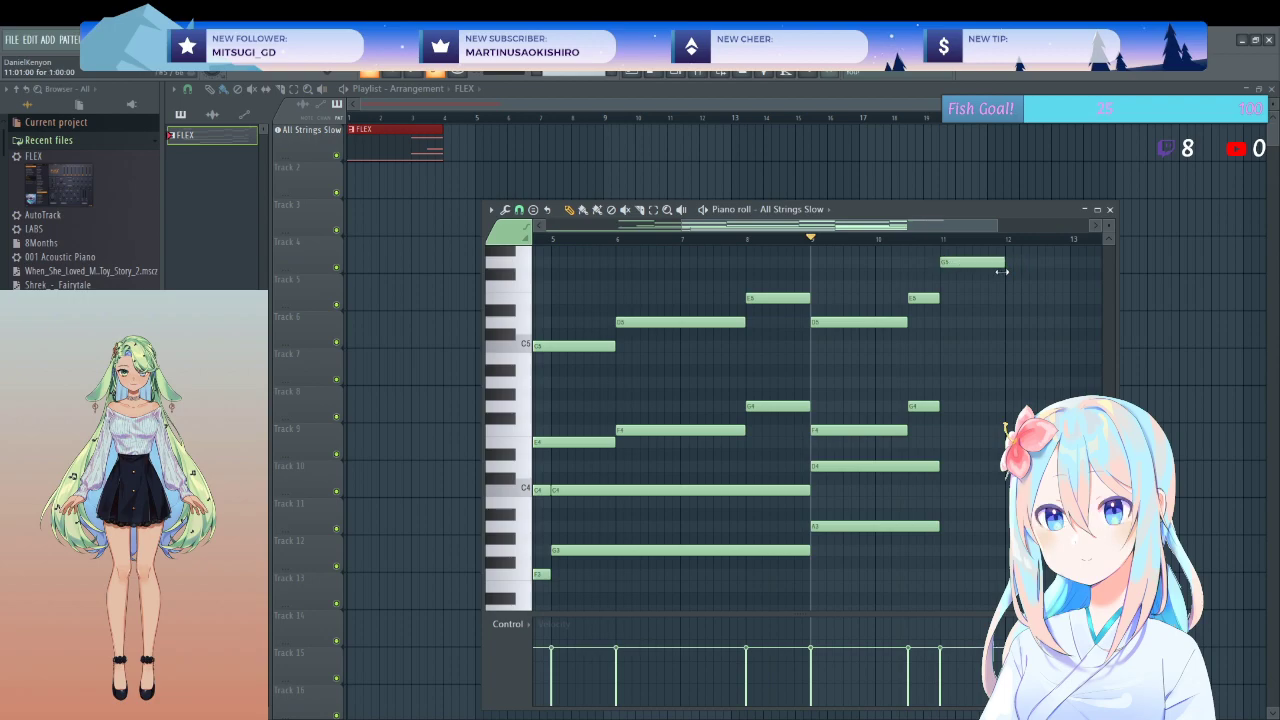
scroll(940, 363, "down", 3)
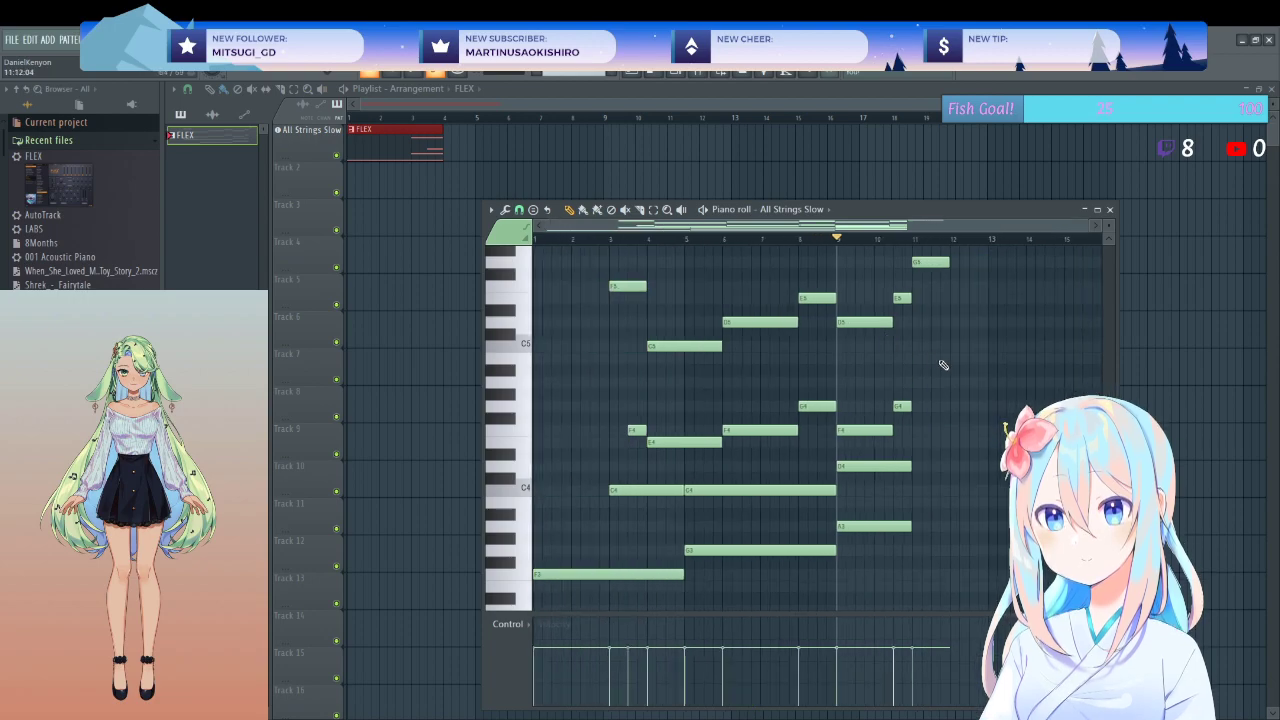
scroll(964, 369, "up", 3)
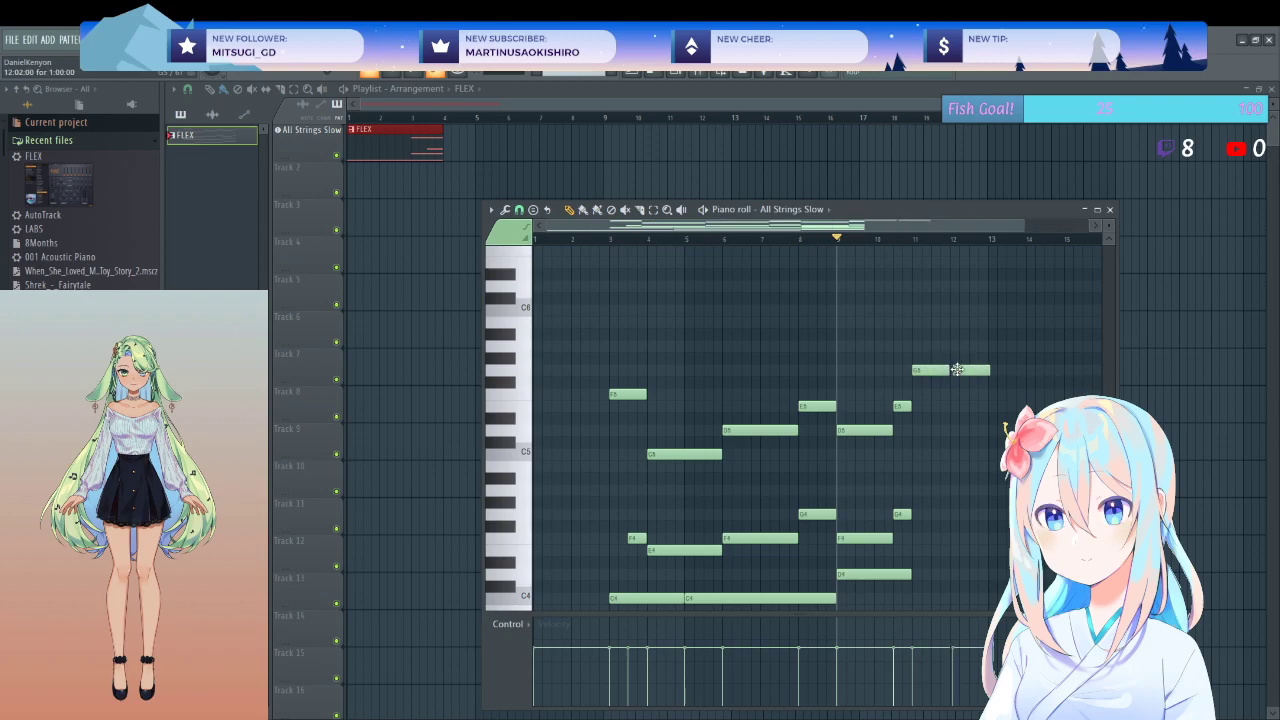
- Add two-bar E4, B3 and F3 notes under the melody at bar 11 and play from bar 9
scroll(927, 467, "down", 3)
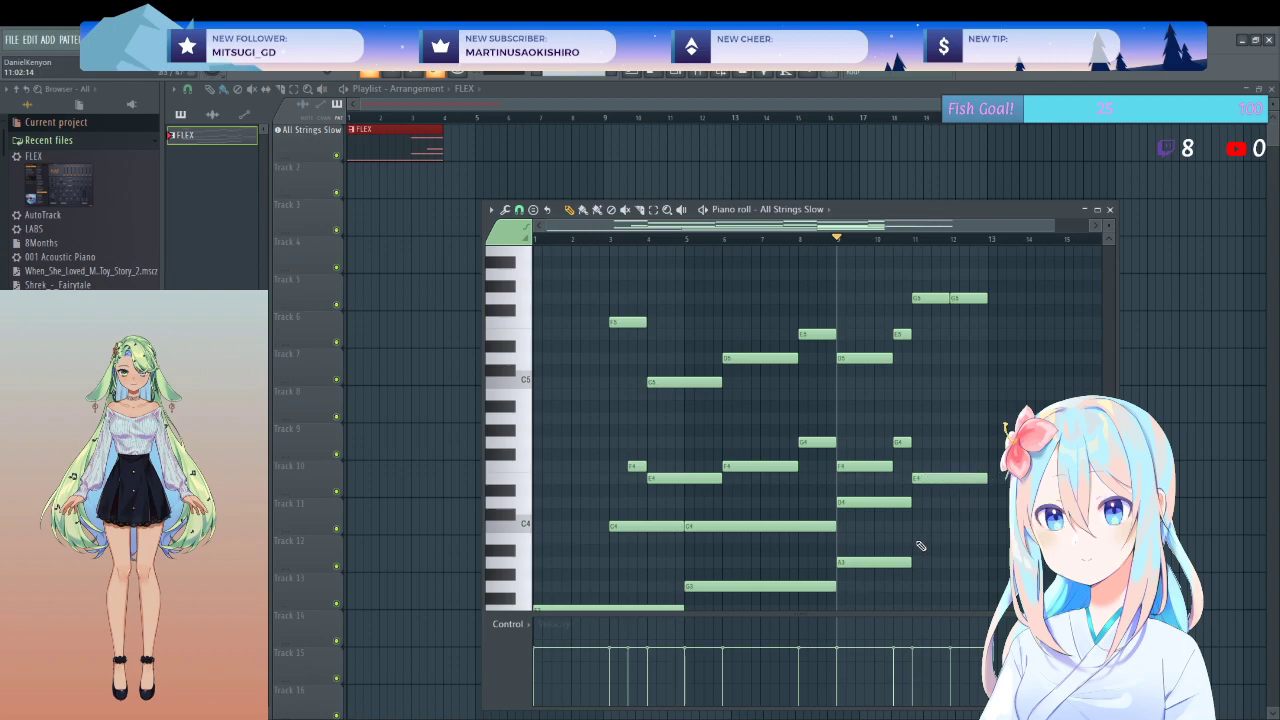
scroll(932, 539, "down", 6)
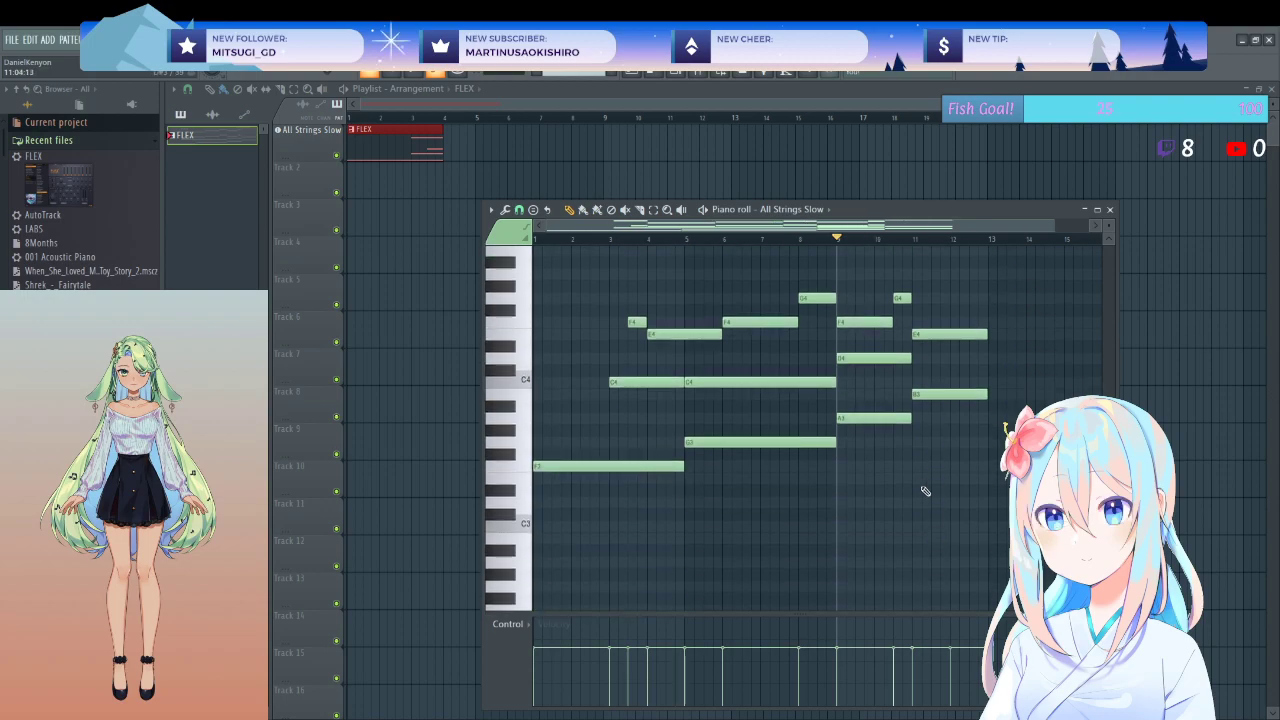
scroll(958, 450, "up", 3)
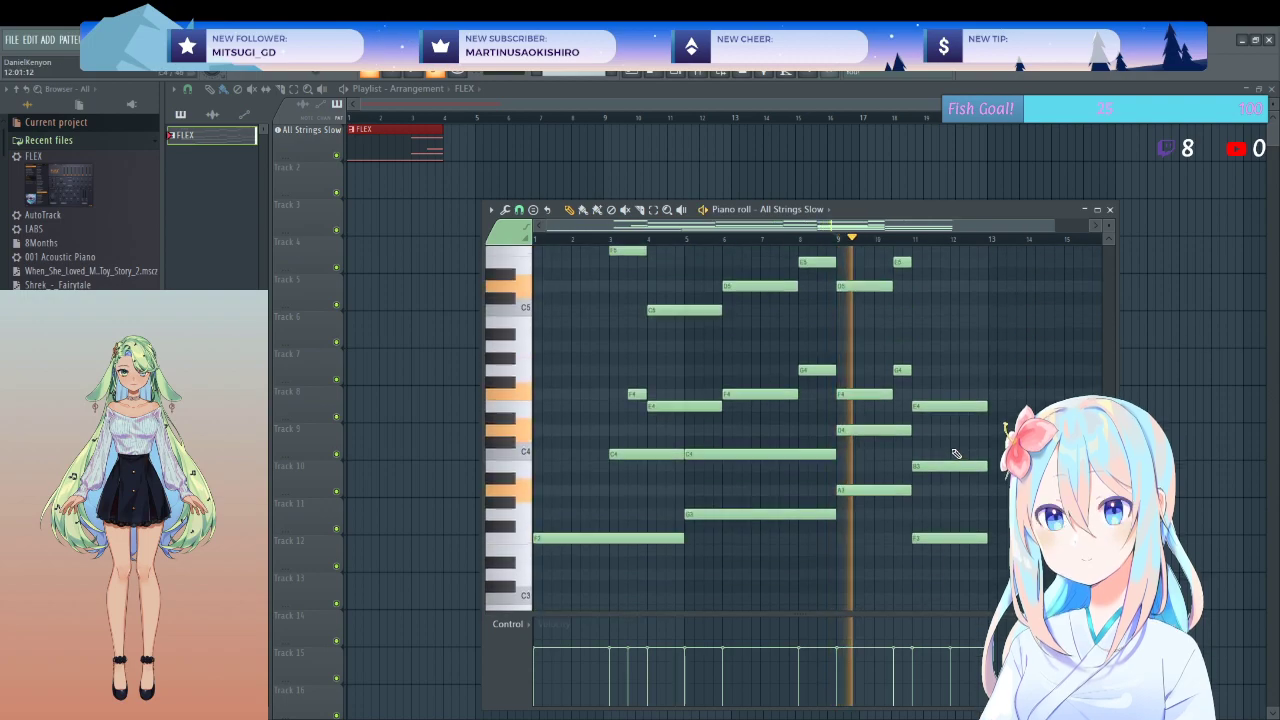
scroll(965, 415, "up", 2)
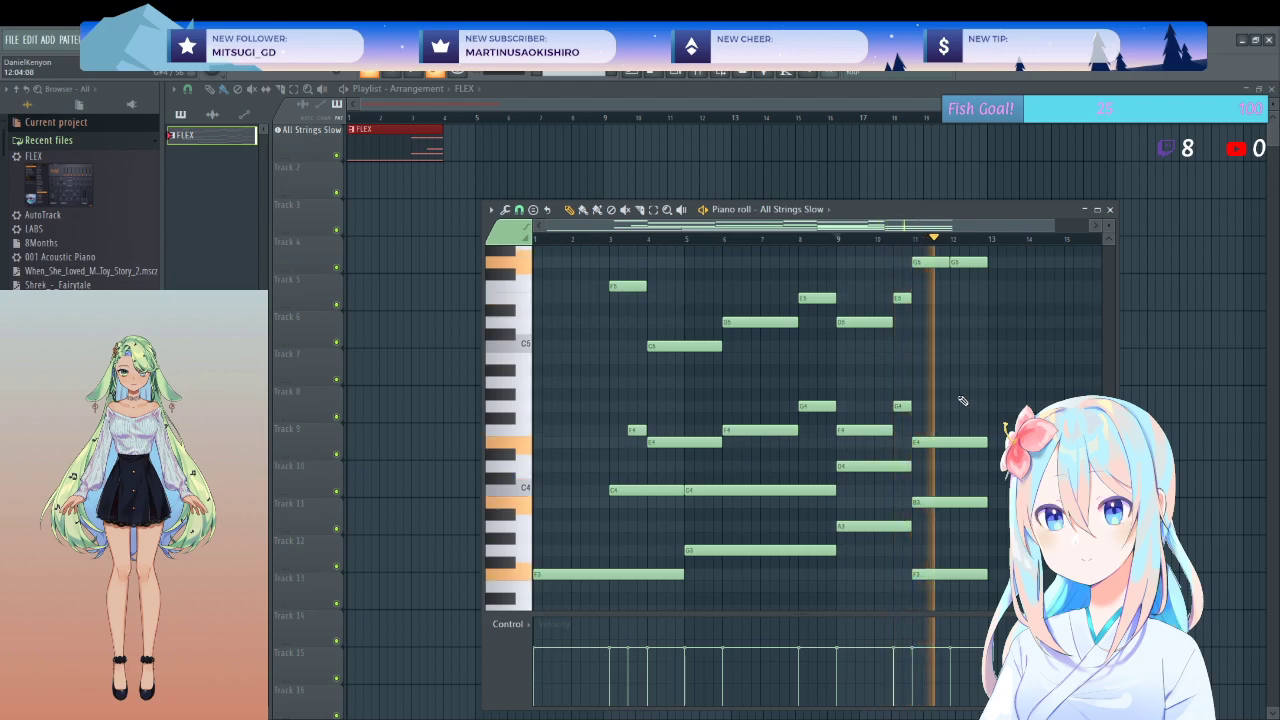
- Lower the melody note at bar 11 to F5 and the one at bar 12 to E5, auditioning the change
key("space")
left_click_drag(930, 255, 968, 290)
left_click(970, 315)
key("space")
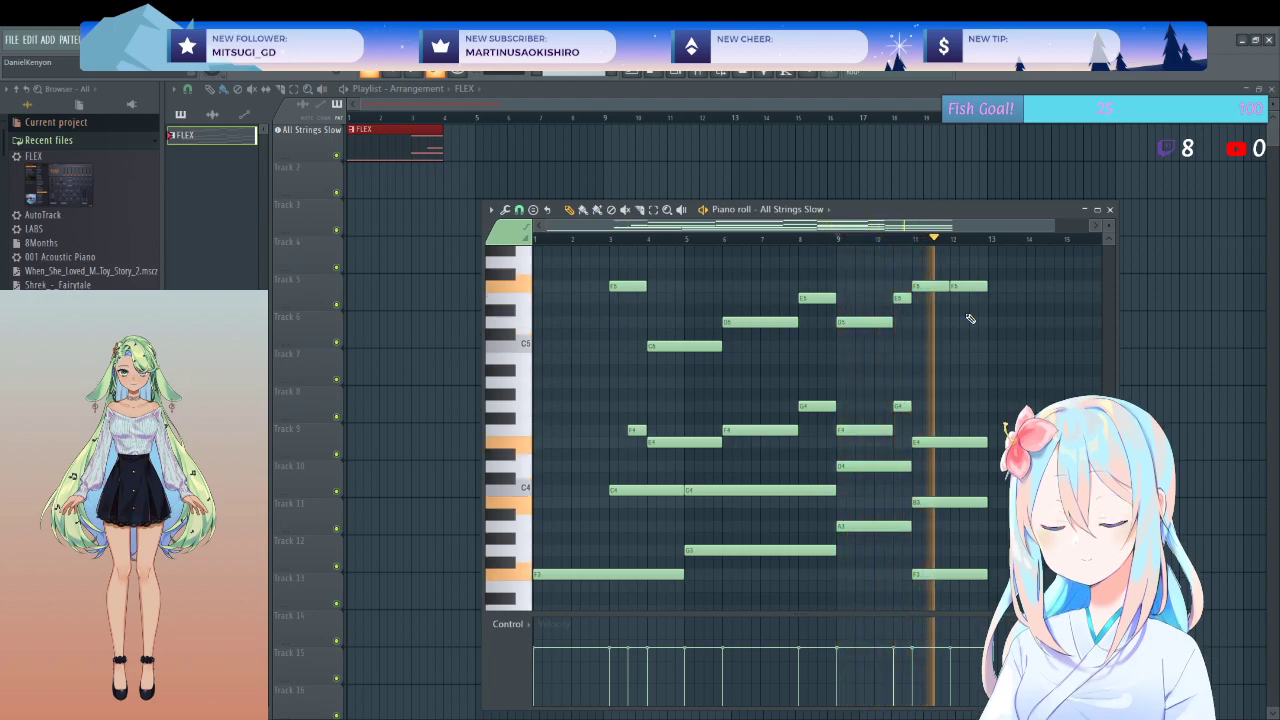
key("space")
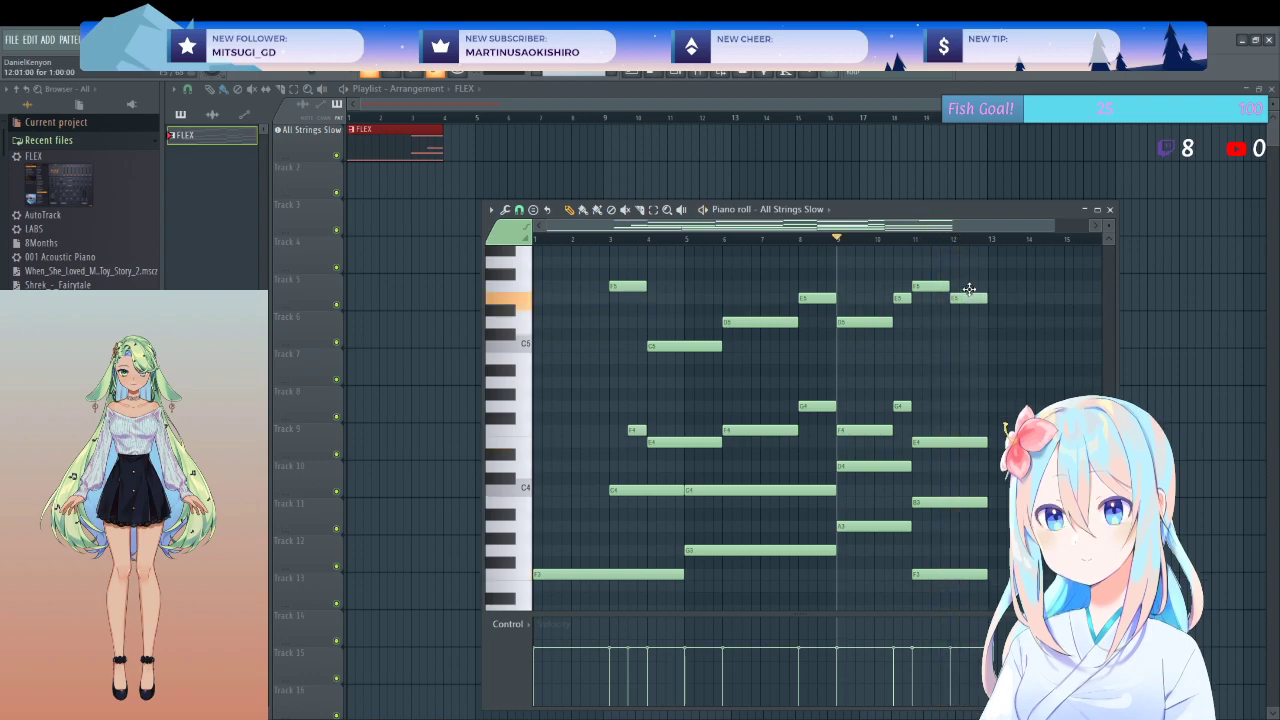
- Play back the ending from bar 9 and the whole strings phrase from bar 1
key("space")
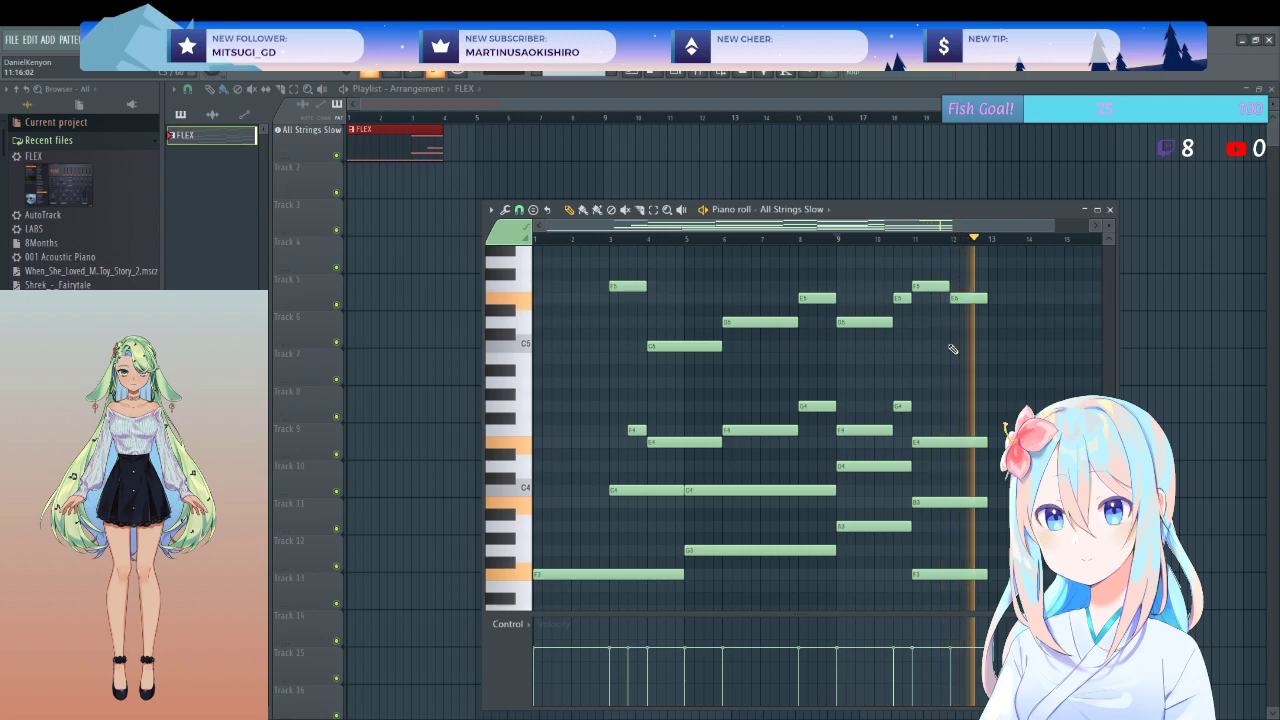
key("space")
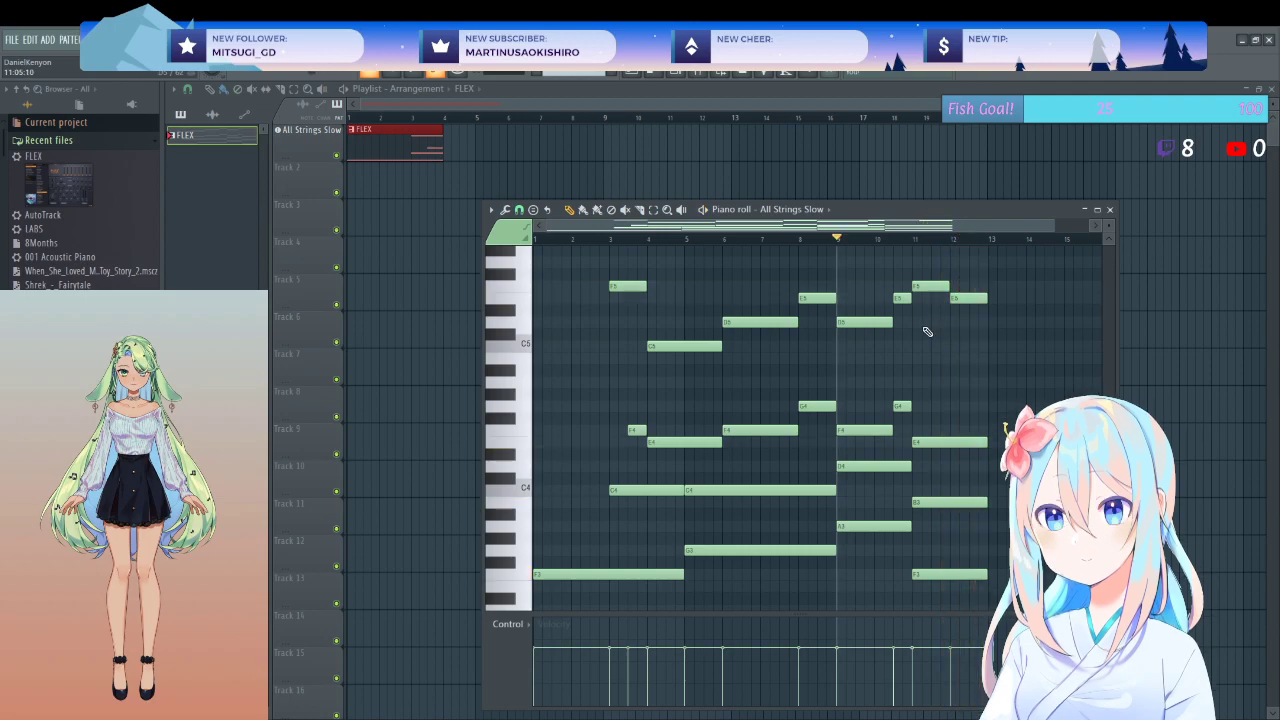
key("space")
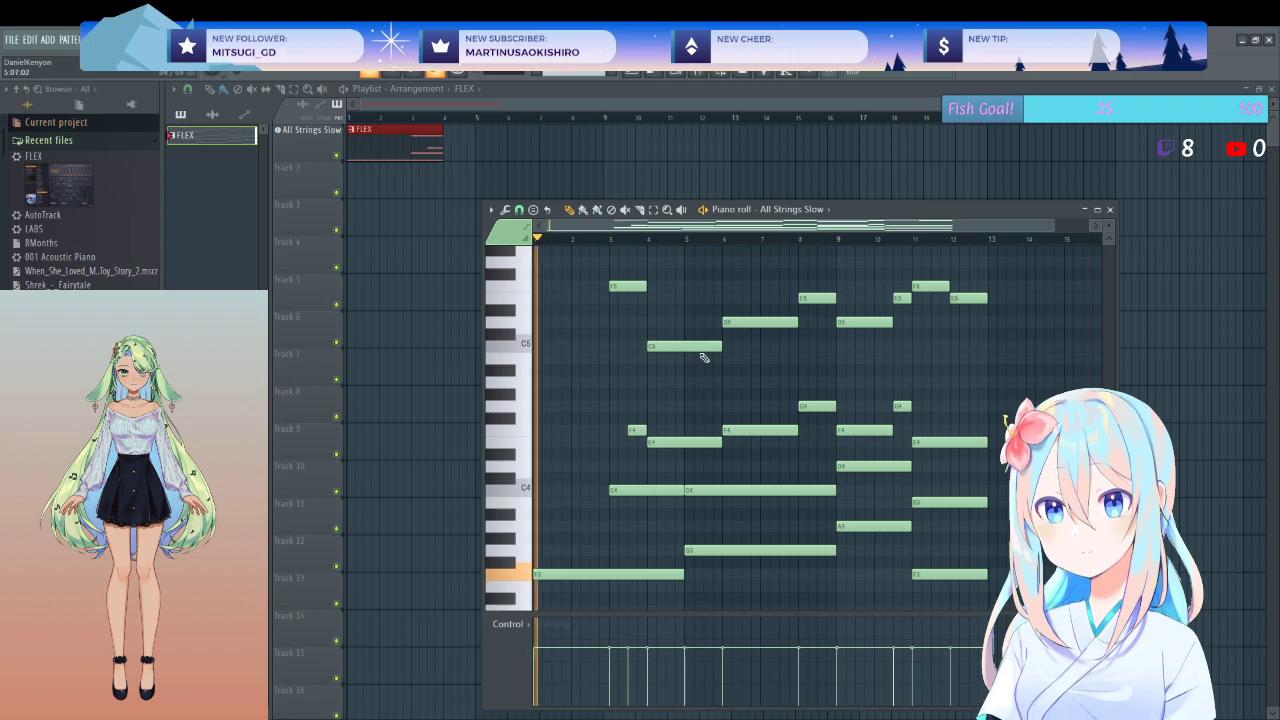
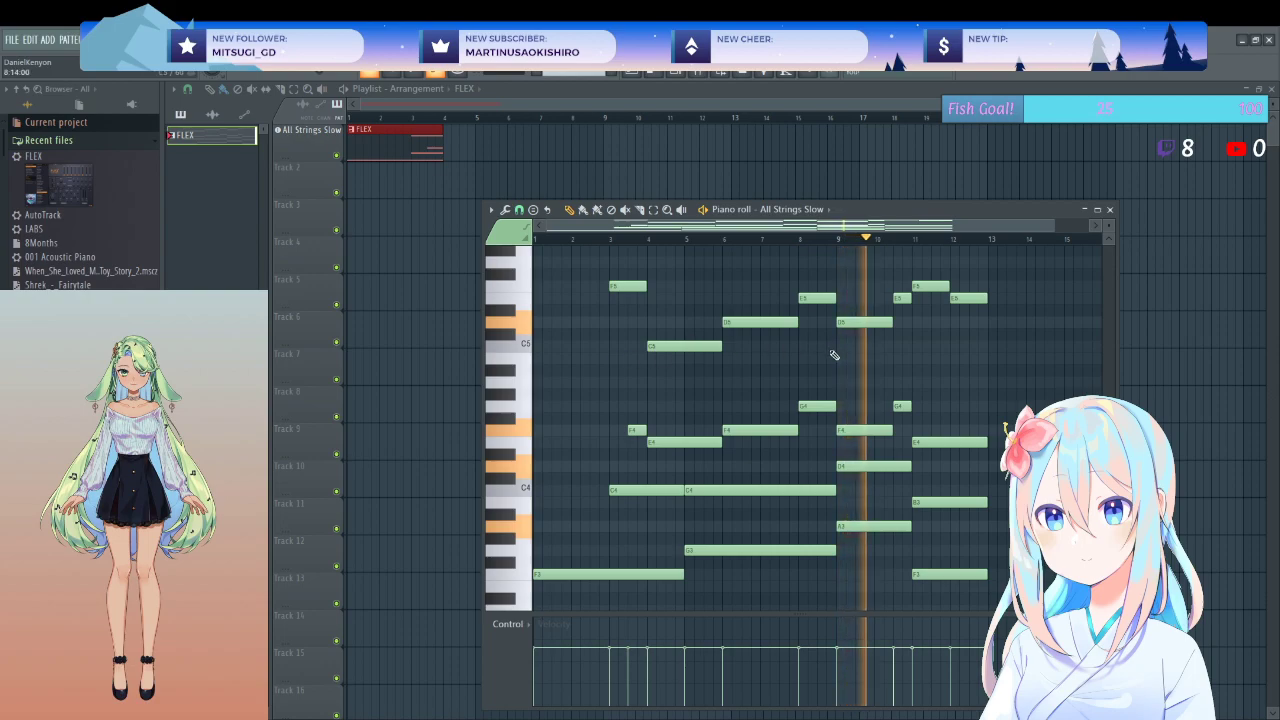
key("space")
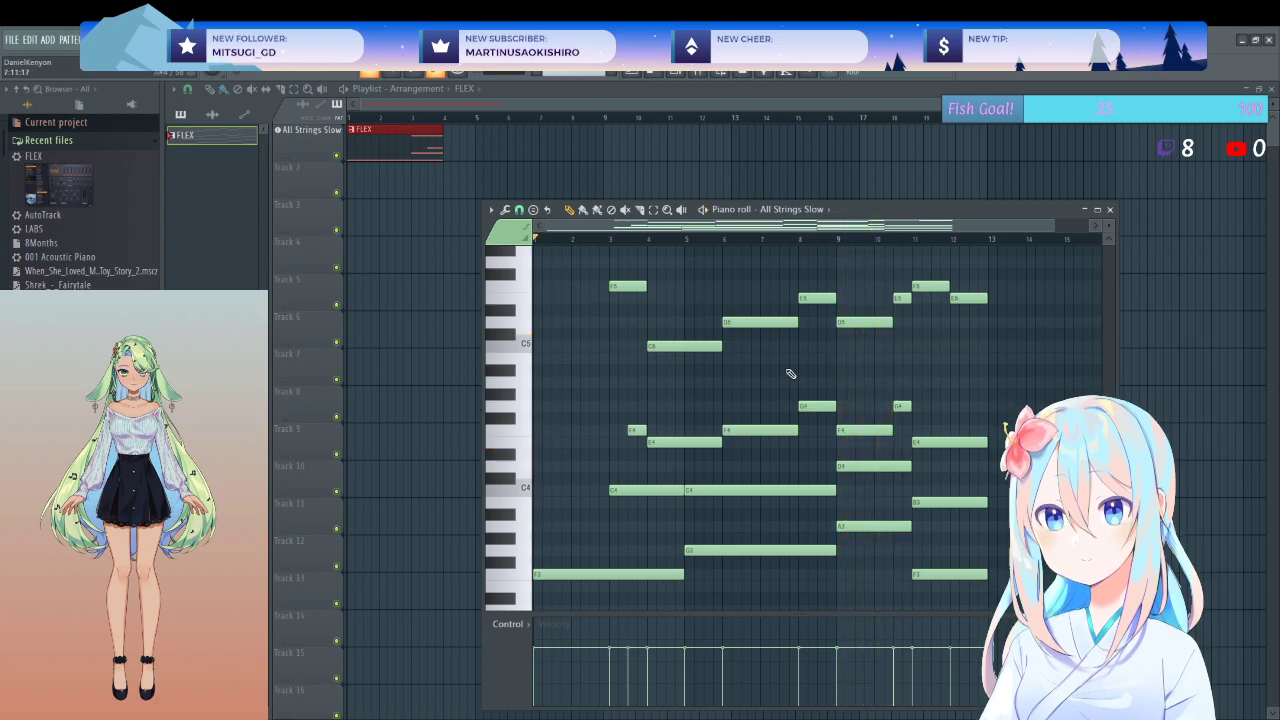
- Extend the opening F3 and the C4 from bar 3 so both end at bar 6, and play back
left_click_drag(736, 458, 708, 598)
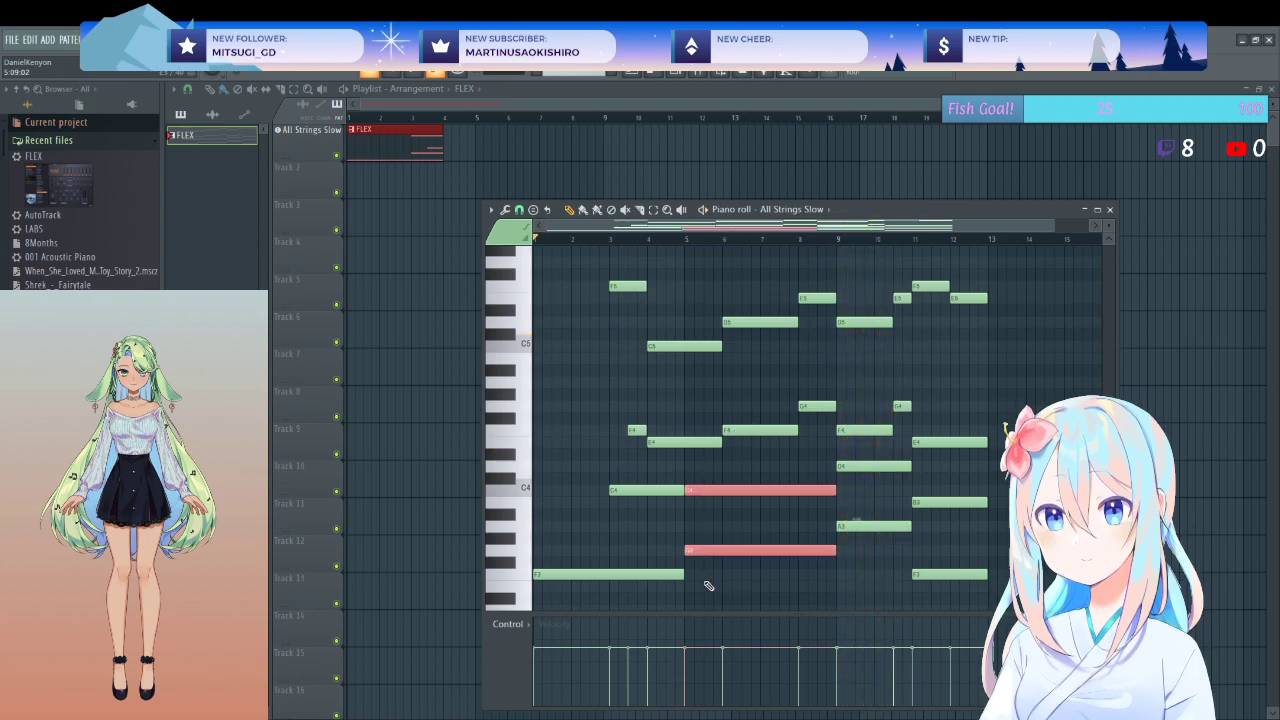
left_click(676, 473)
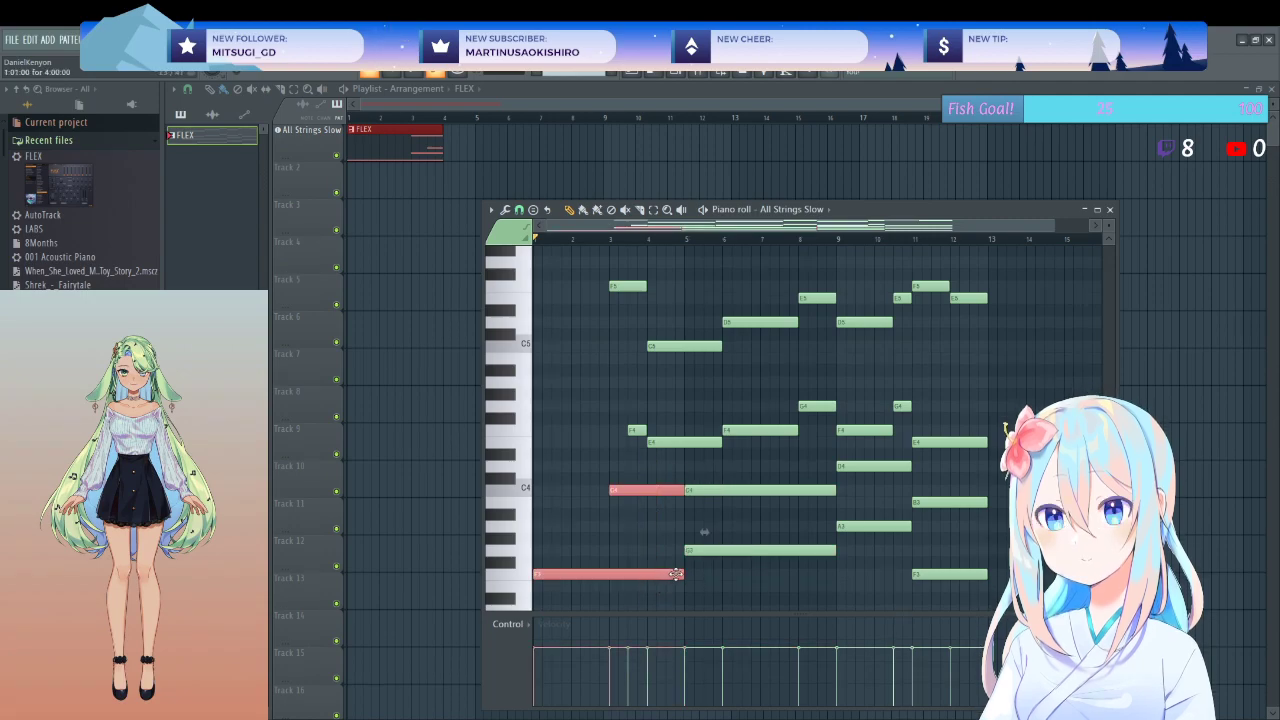
left_click(737, 573)
key("space")
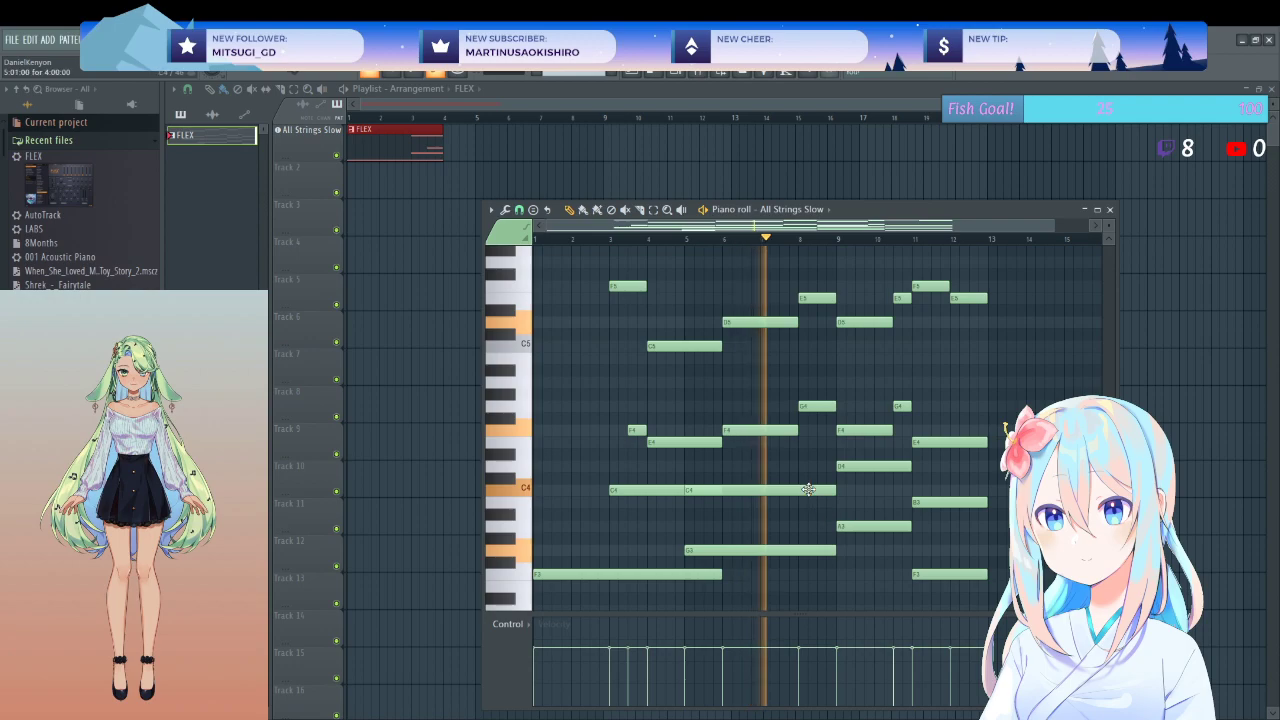
- Select the C4 and G3 notes starting at bar 5, extend both by half a bar past bar 9, and stop playback
left_click_drag(797, 463, 816, 552)
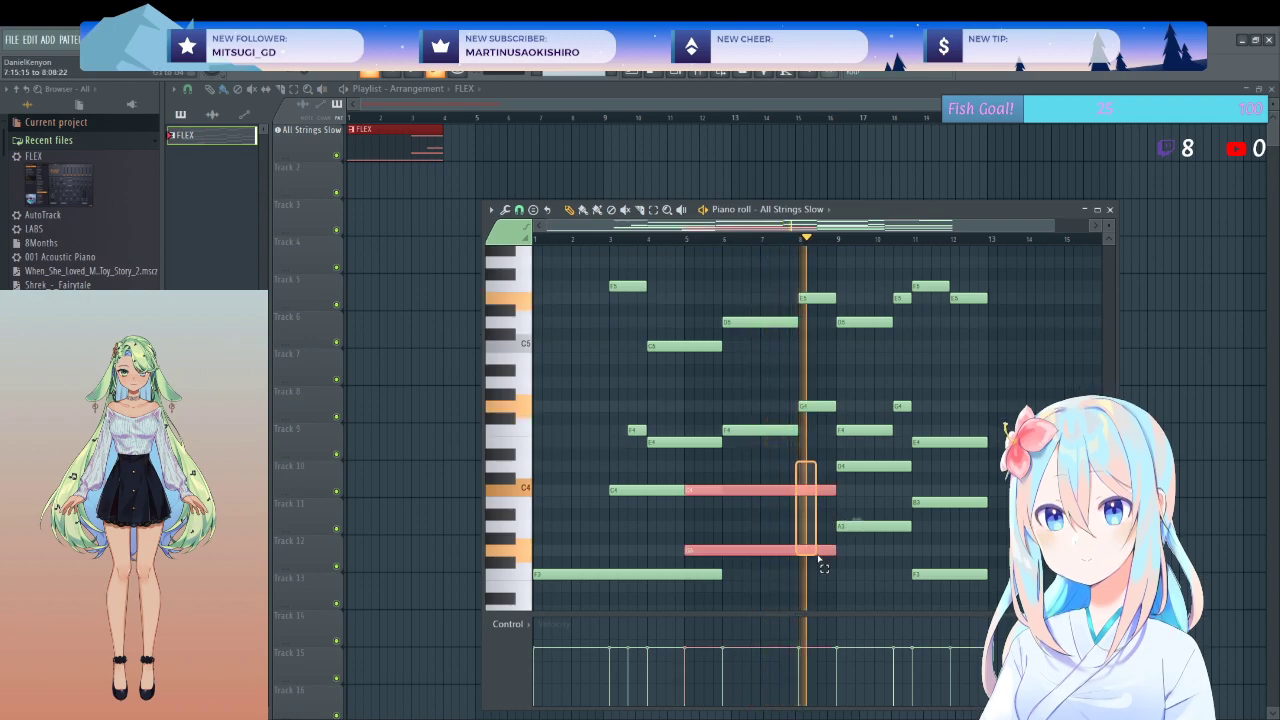
left_click(843, 551)
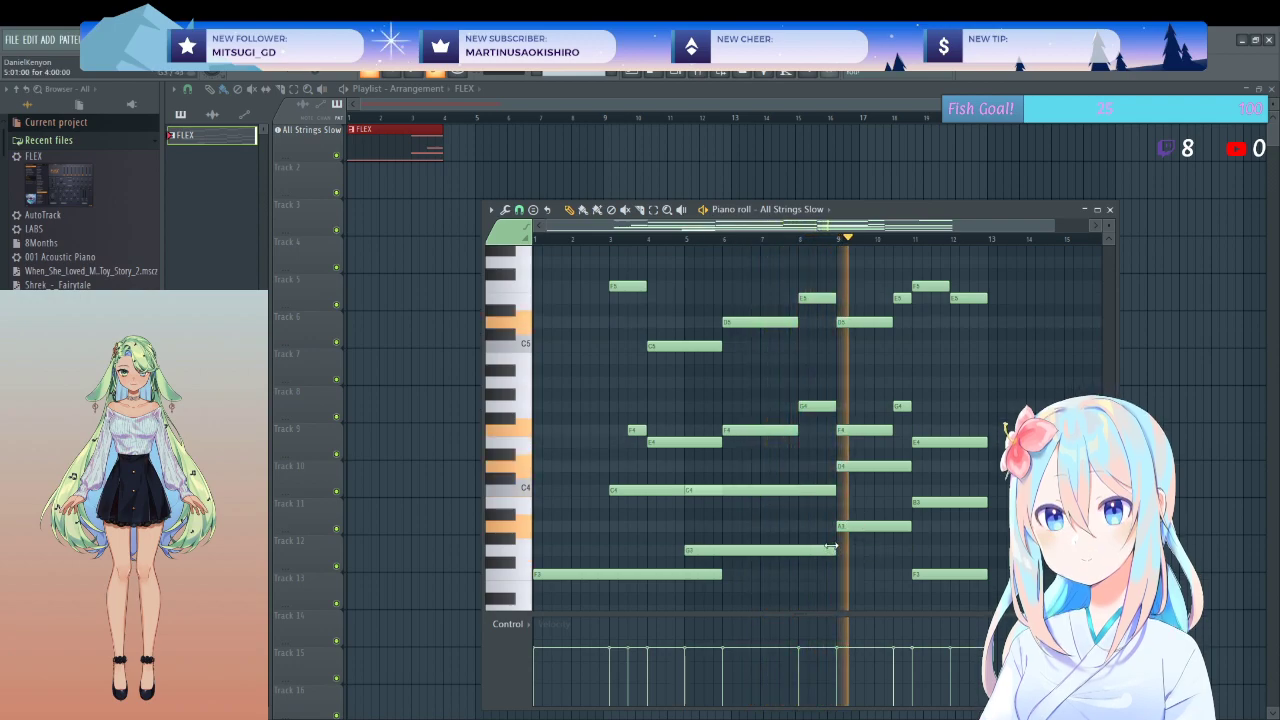
left_click_drag(800, 480, 855, 551)
key("space")
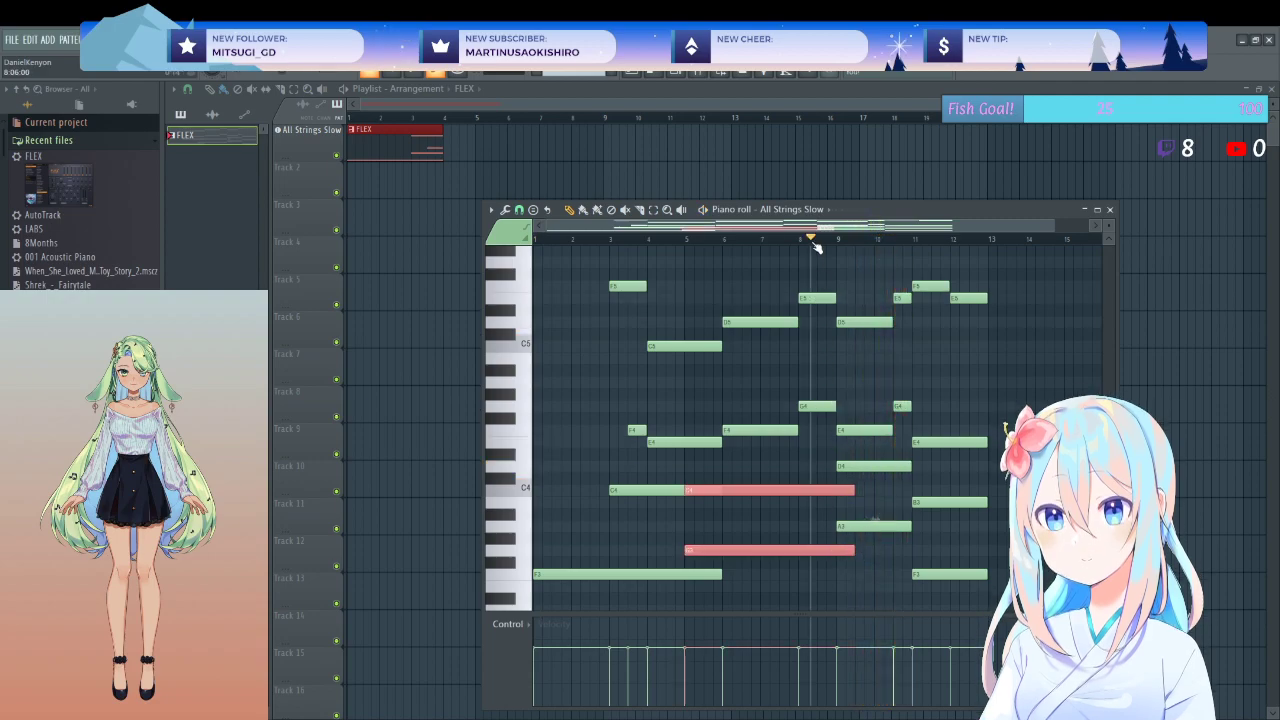
- Extend the D4 and A3 notes starting at bar 9 to half a bar past bar 11, auditioning the overlap
key("space")
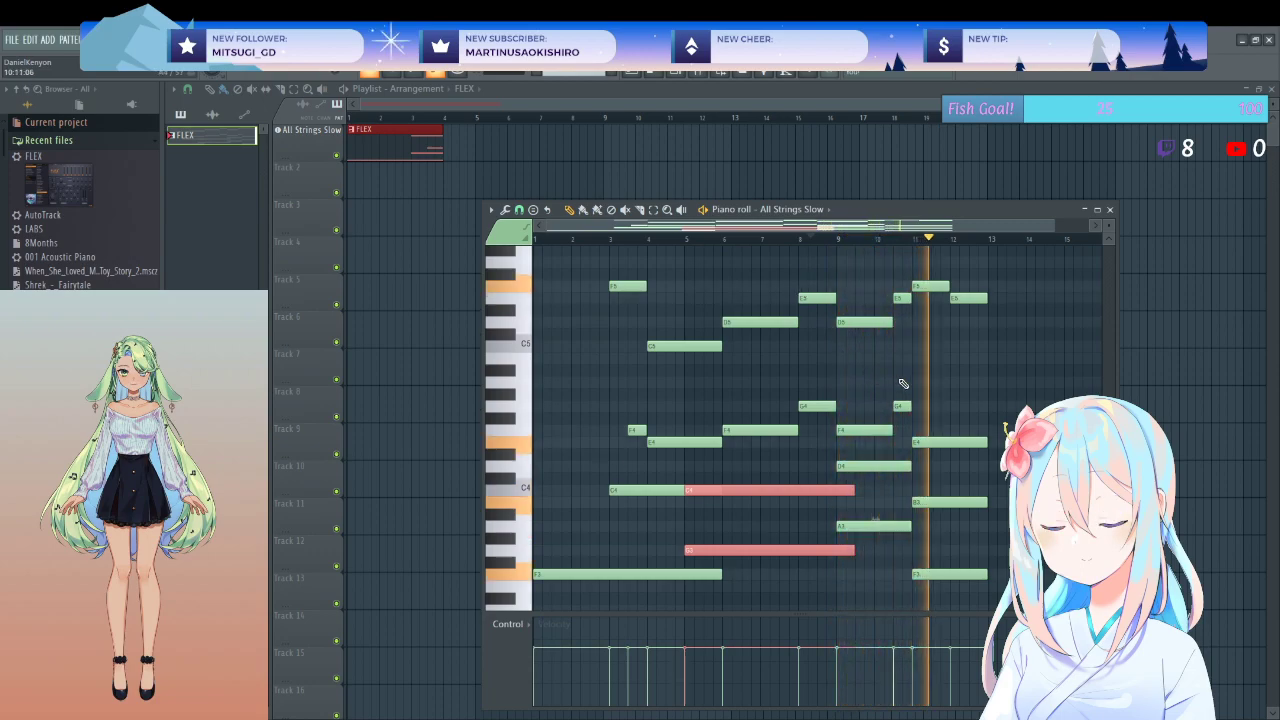
key("space")
left_click_drag(903, 450, 892, 522)
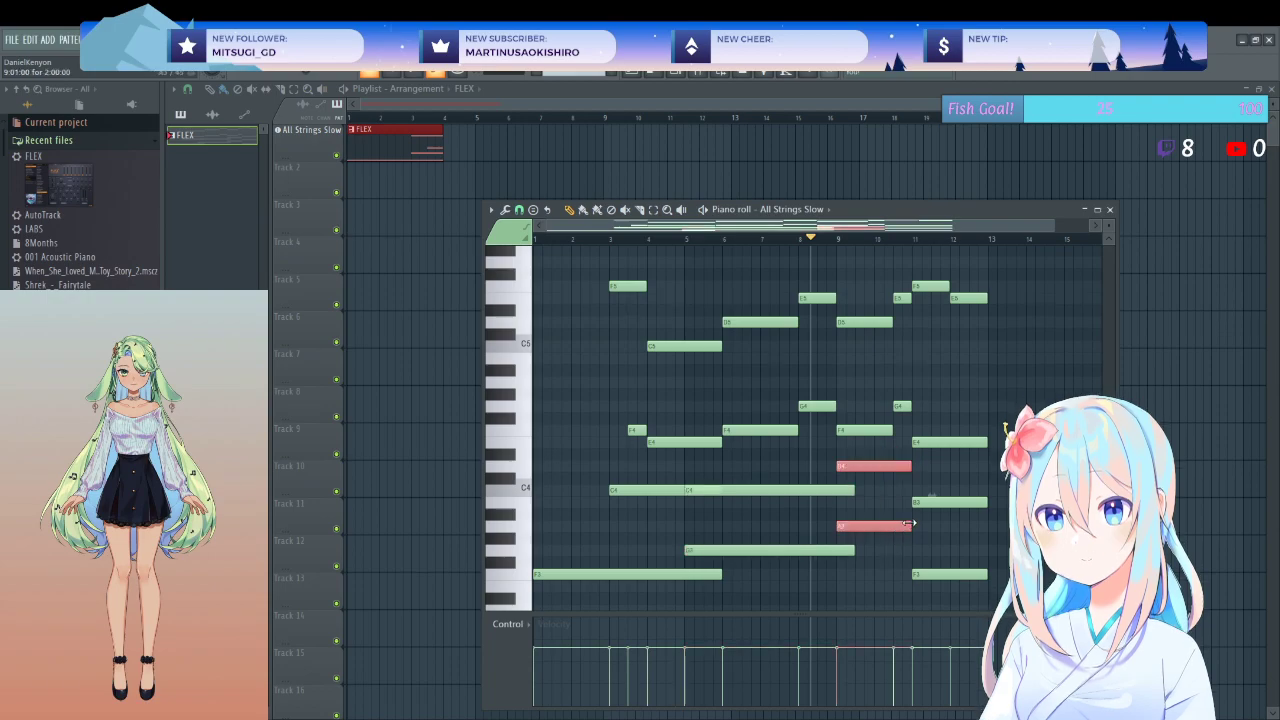
left_click(940, 526)
key("space")
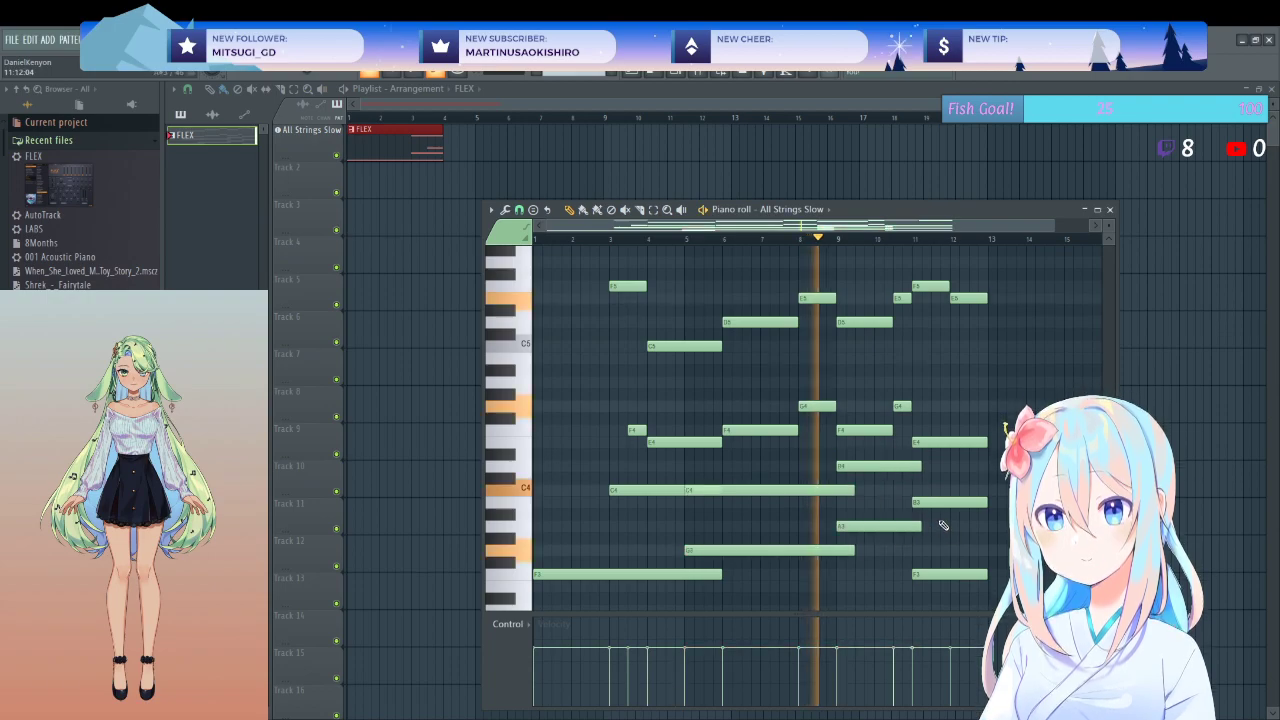
left_click_drag(903, 458, 833, 540)
left_click_drag(920, 527, 936, 530)
left_click(942, 529)
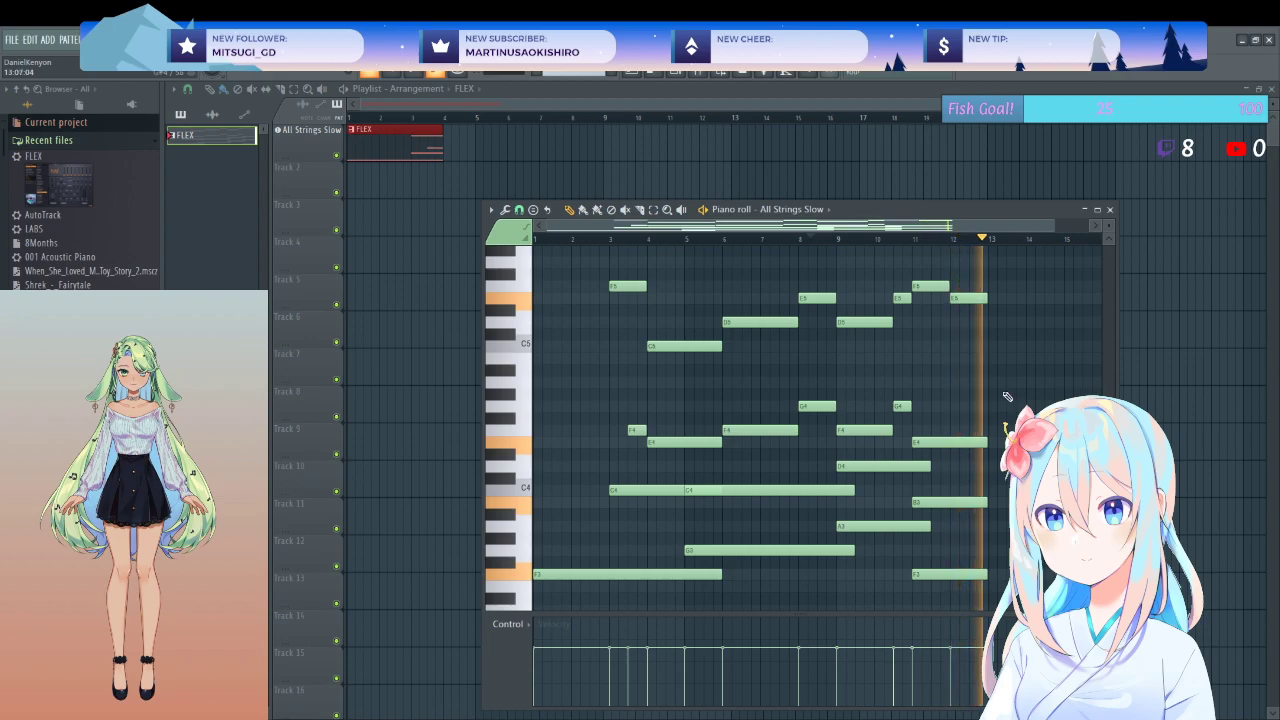
key("space")
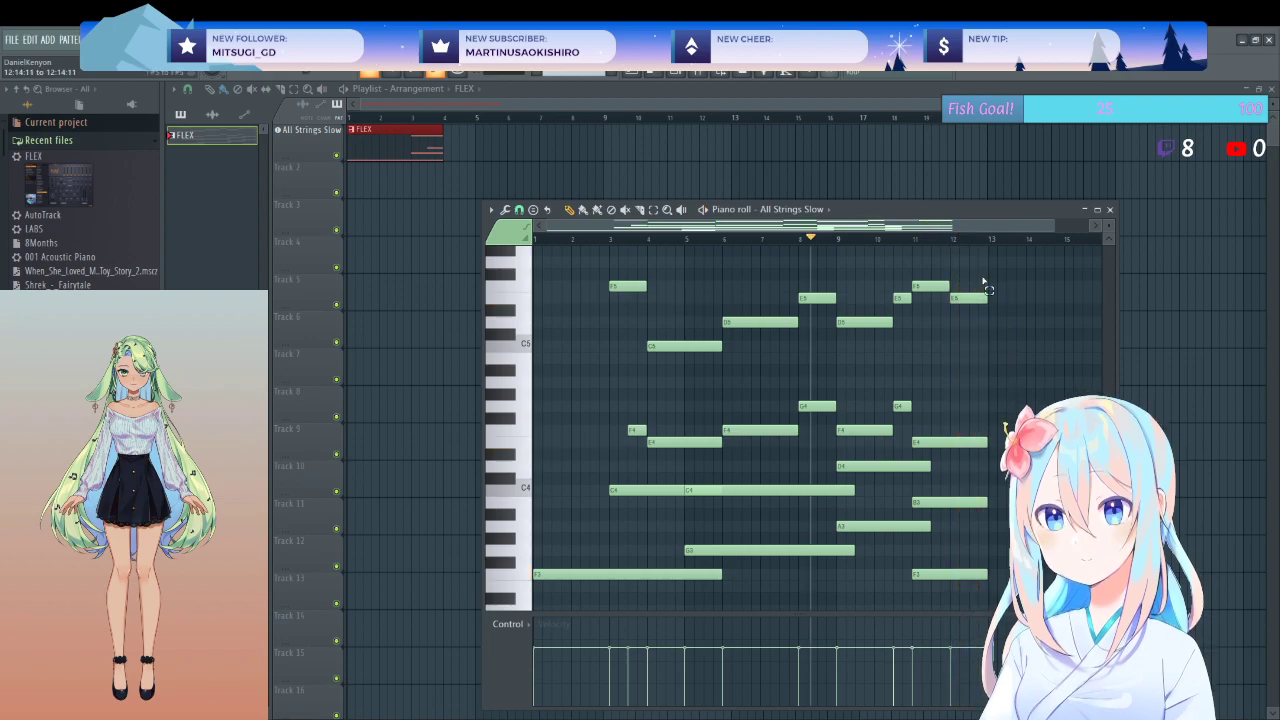
- Extend the ending chord from bar 11 and the E5 from bar 12 so all end at bar 14, and play back from bar 4
left_click_drag(982, 270, 968, 548)
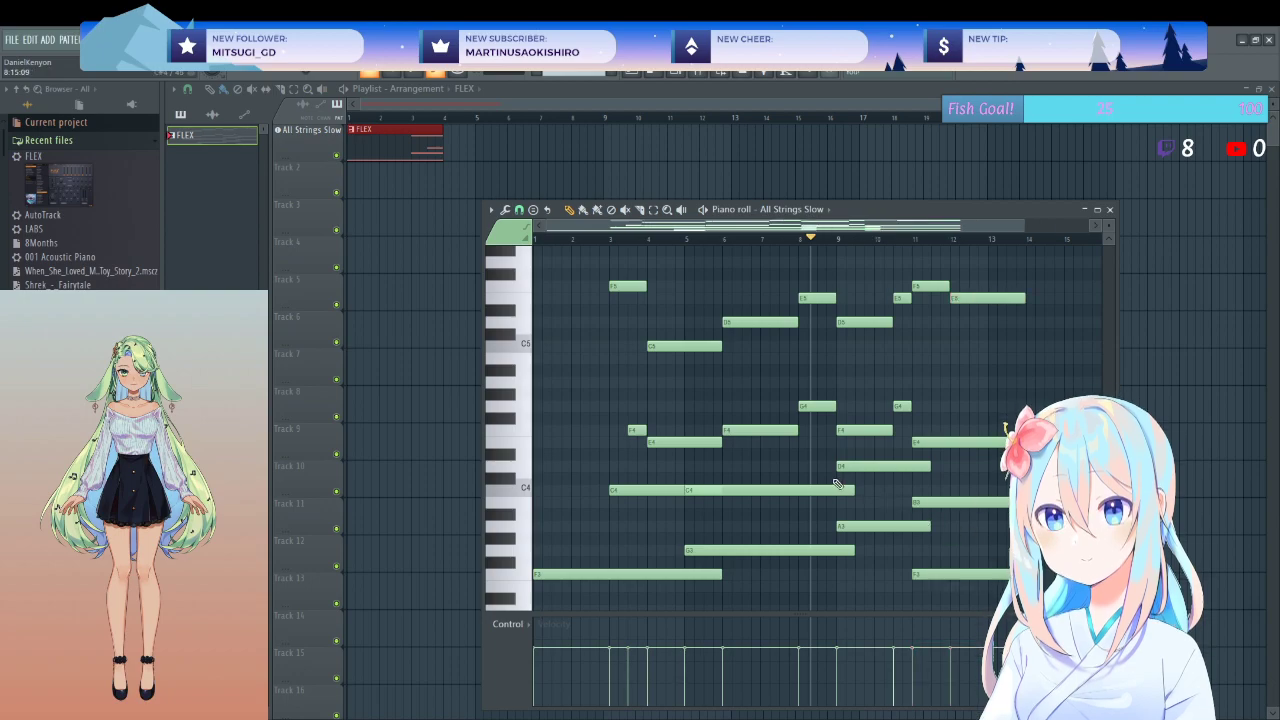
left_click(973, 538)
scroll(973, 538, "down", 1)
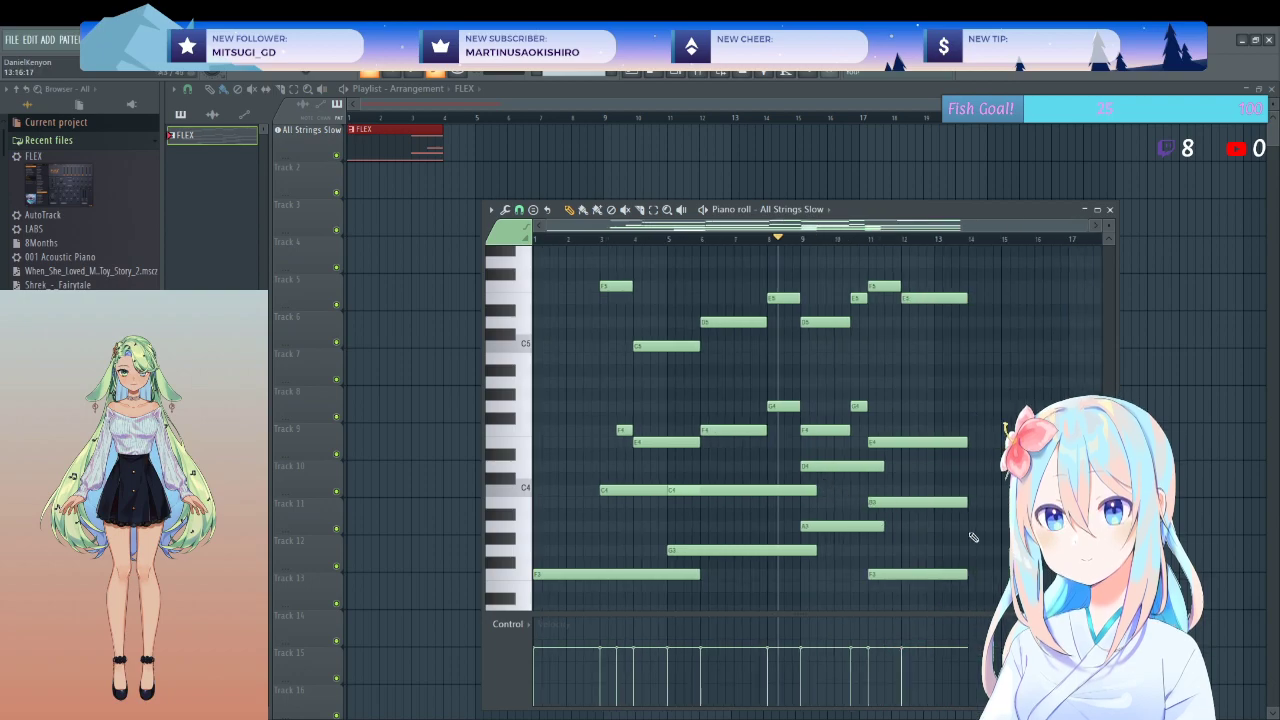
left_click(636, 242)
key("space")
key("space")
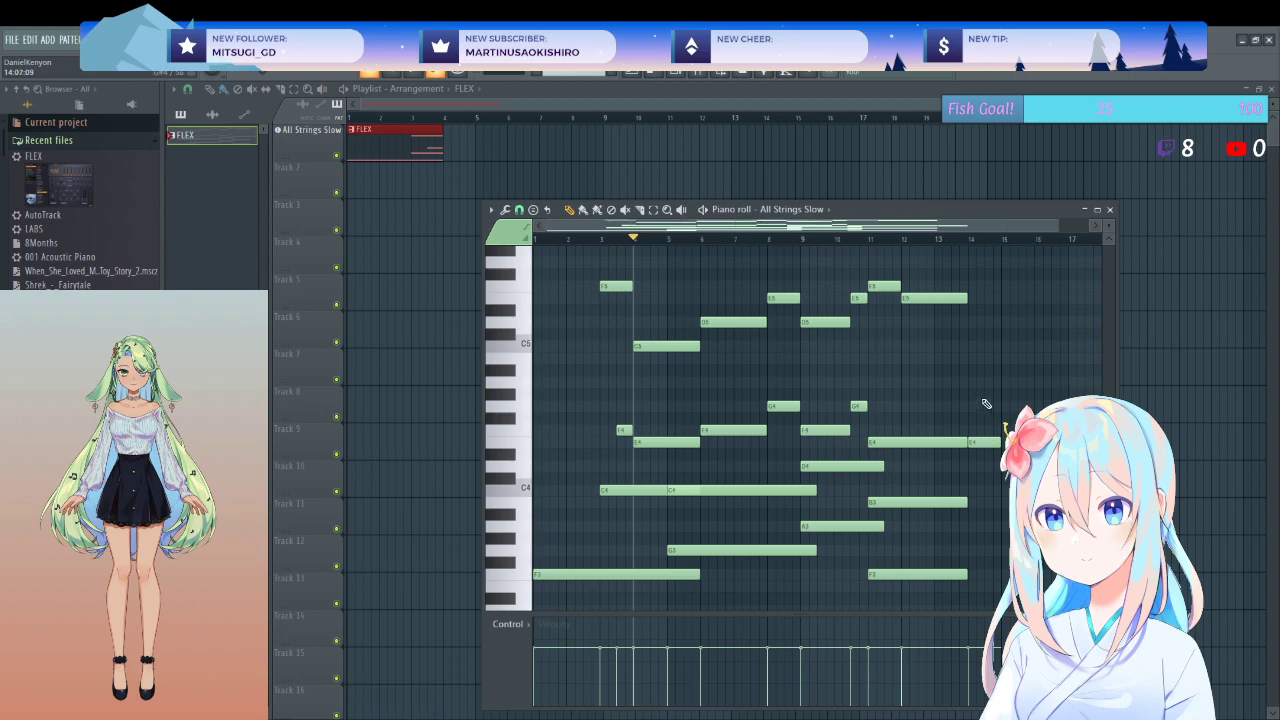
- Add one-bar chords F3-A3-E4-C5 at bar 14, G3-B3-F4-D5 at bar 15 and A3-C4-G4-E5 at bar 16, auditioning them
scroll(986, 403, "up", 3)
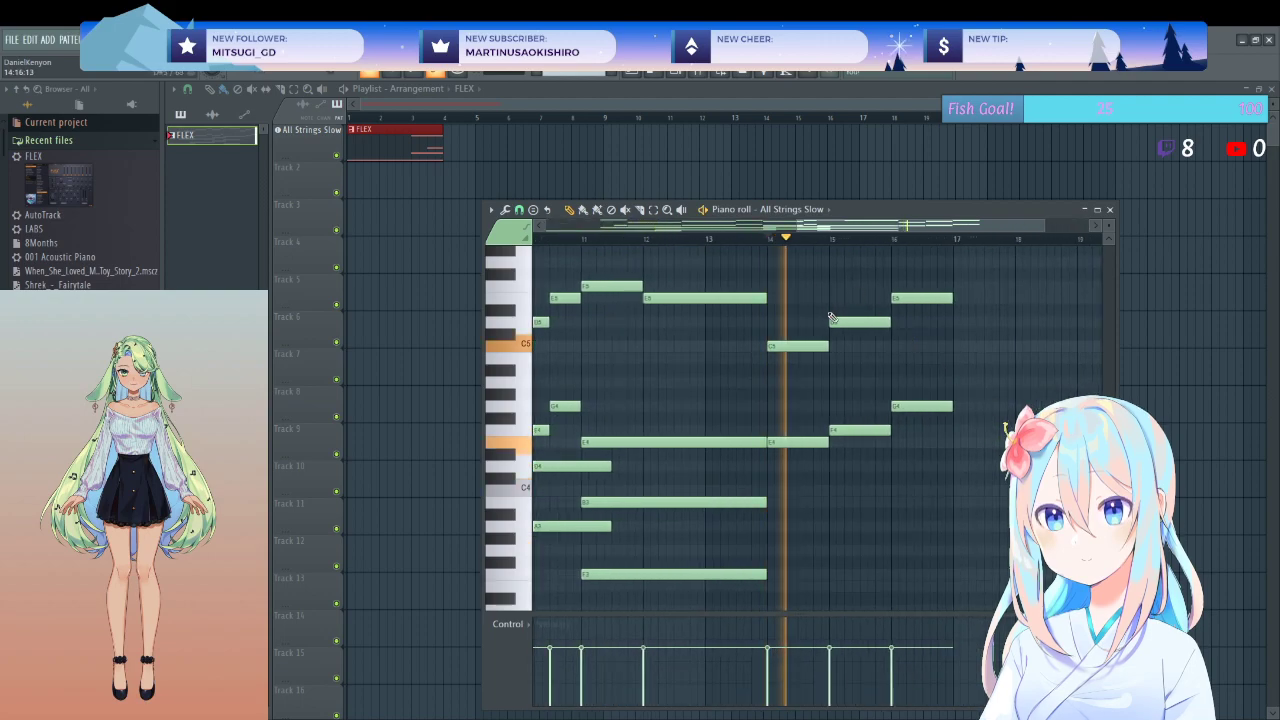
scroll(844, 405, "down", 3)
scroll(808, 457, "down", 3)
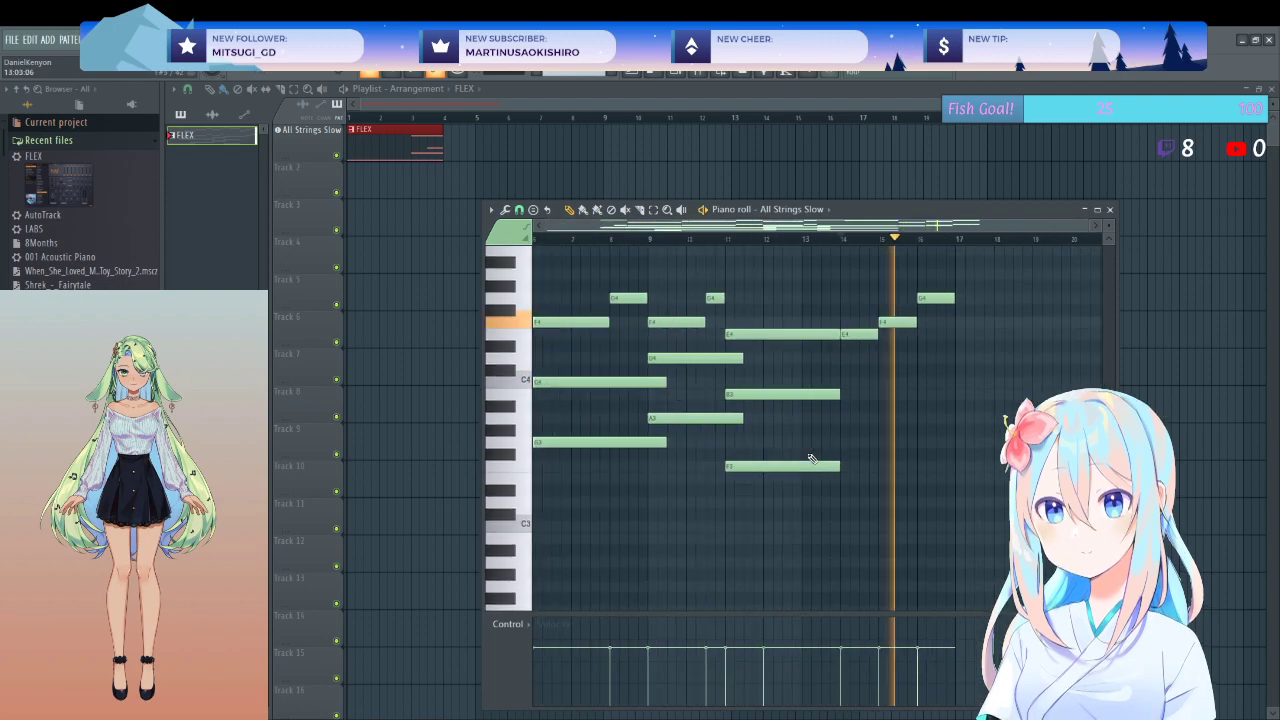
scroll(935, 492, "up", 2)
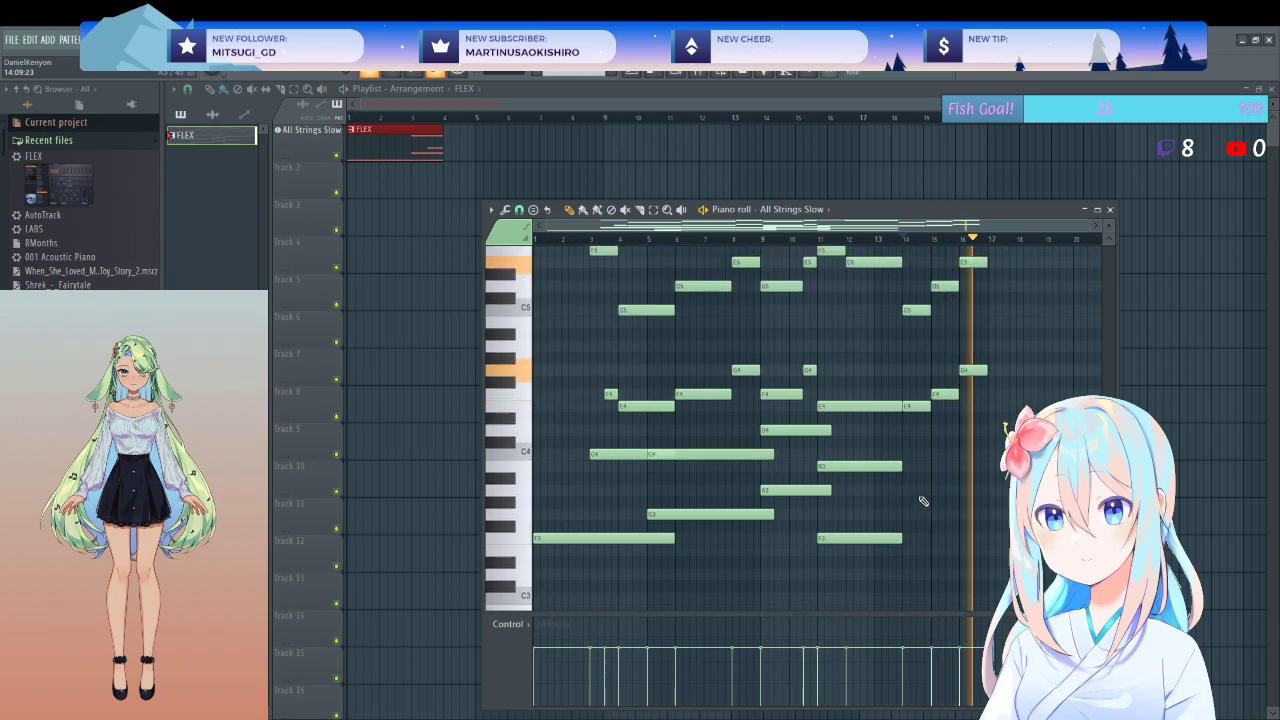
key("space")
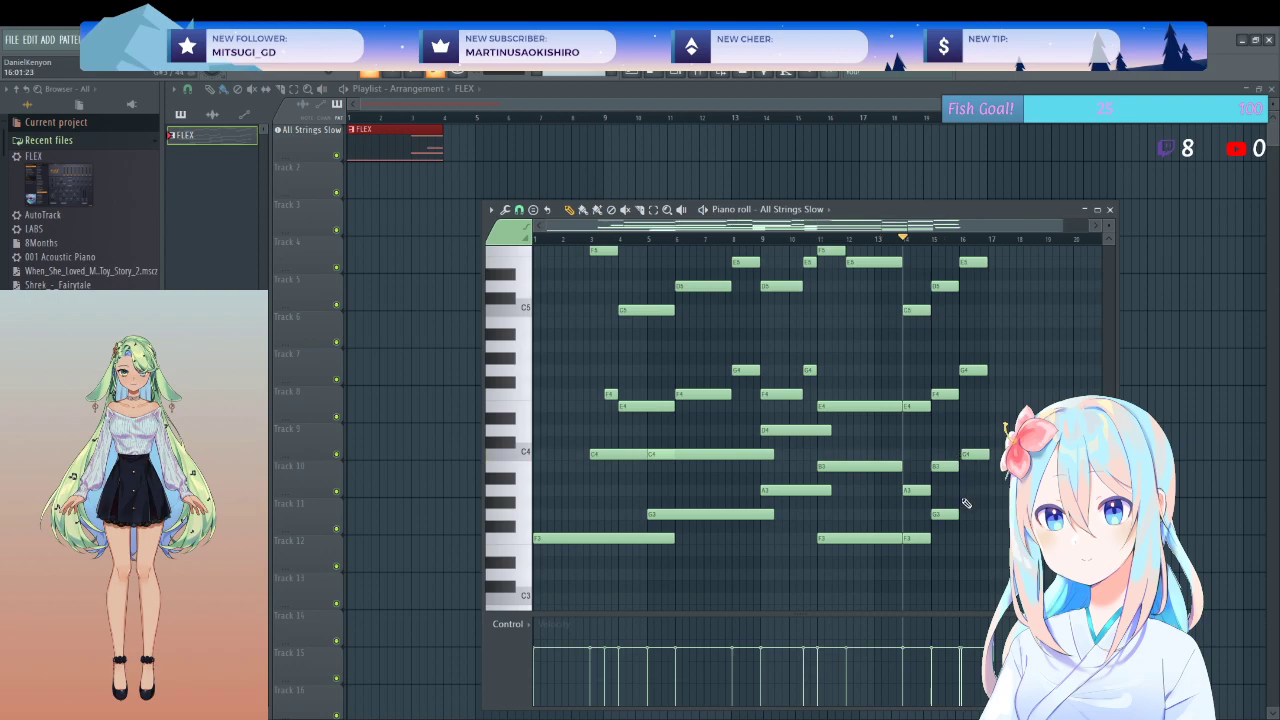
key("space")
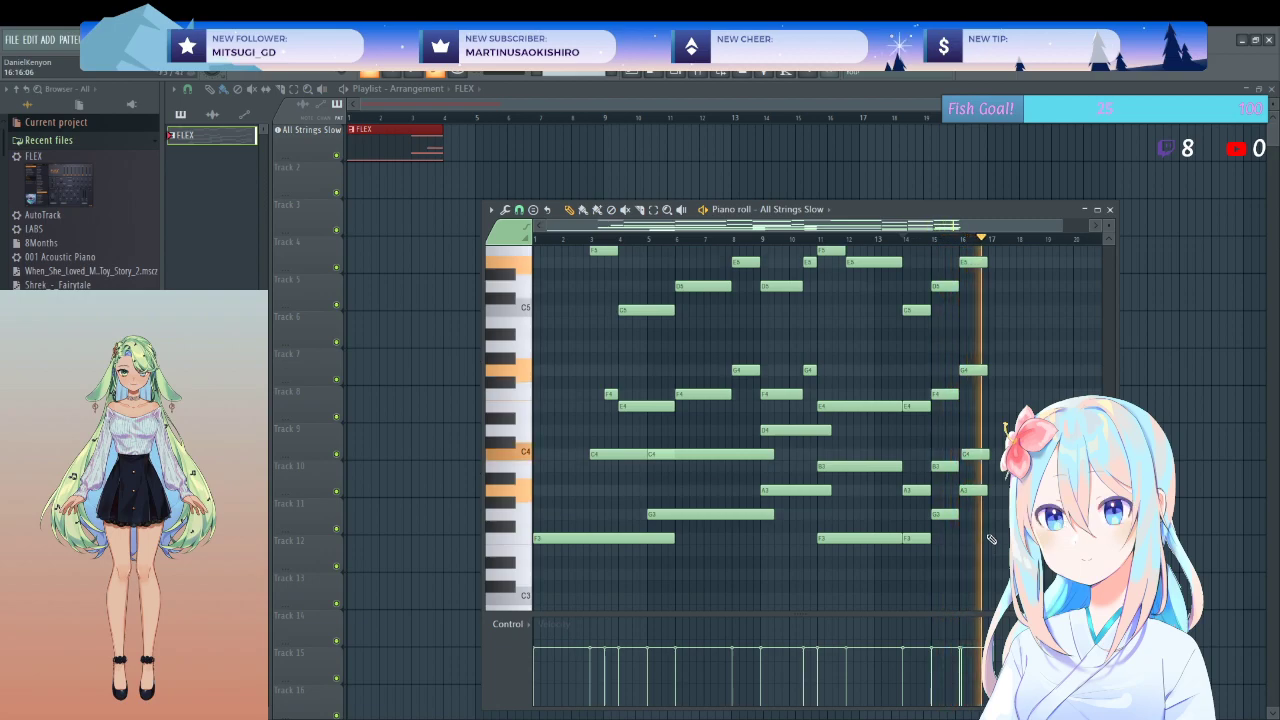
key("space")
- Extend the whole chord at bar 16 by one bar so it ends at bar 18, and play back from bar 14
left_click_drag(984, 528, 1016, 259)
left_click(1057, 263)
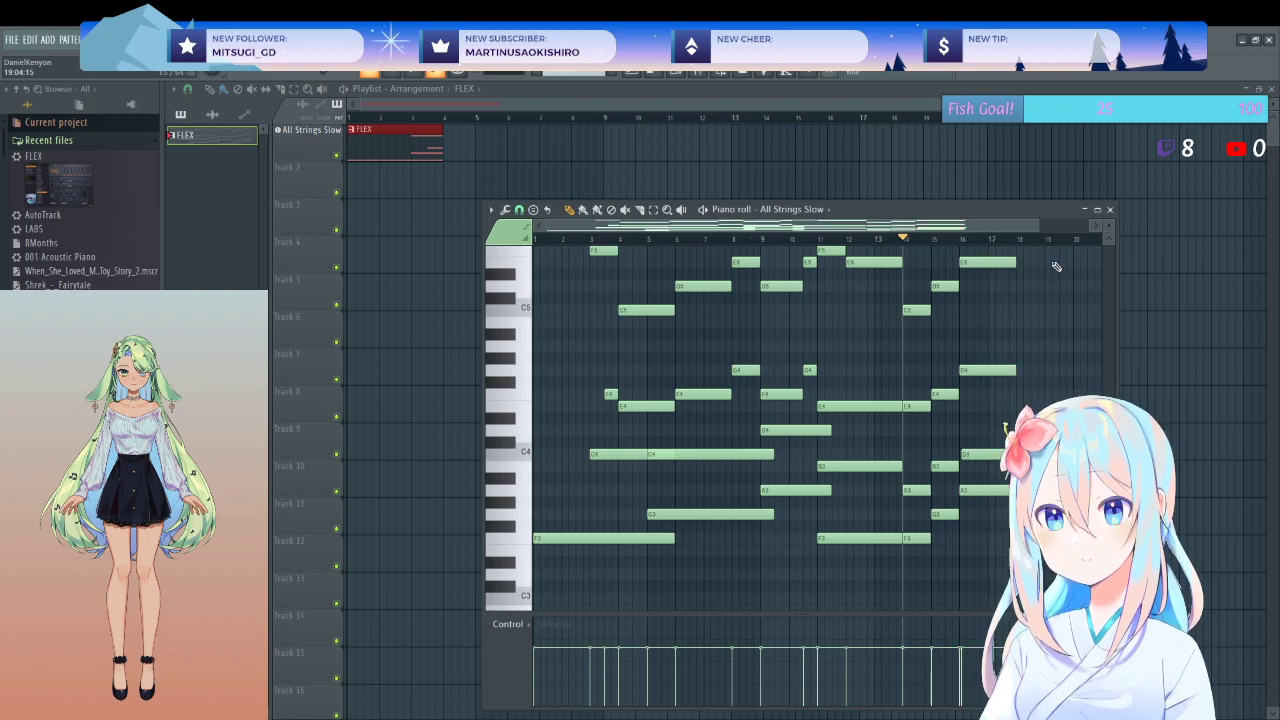
key("space")
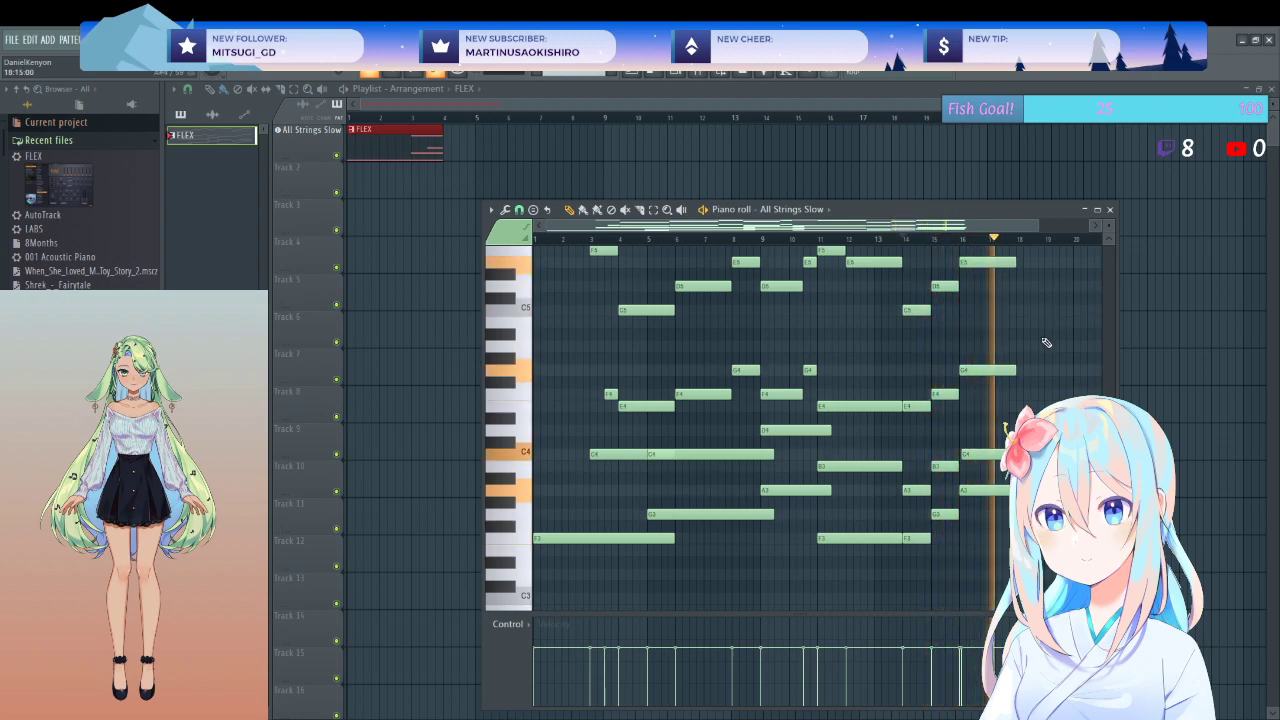
key("space")
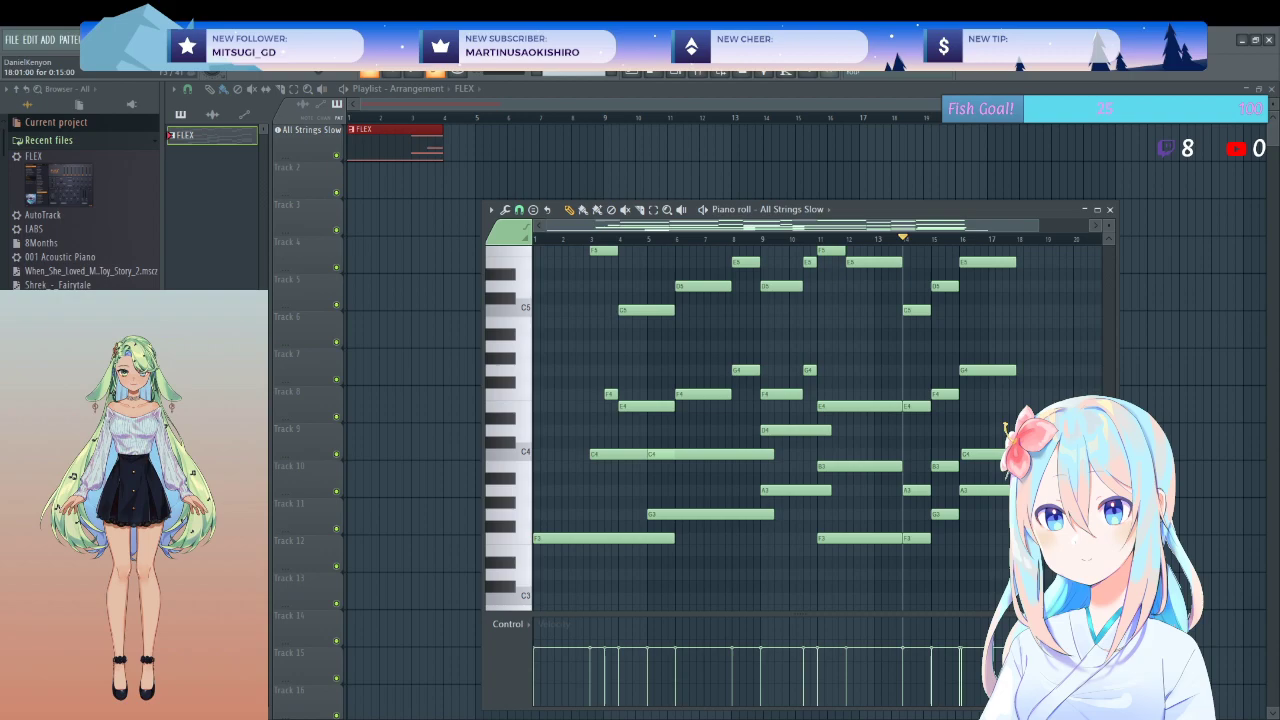
- Add a one-bar F3-A3-E4-C5 chord at bar 18 while auditioning the passage from bar 14
scroll(1059, 430, "up", 3)
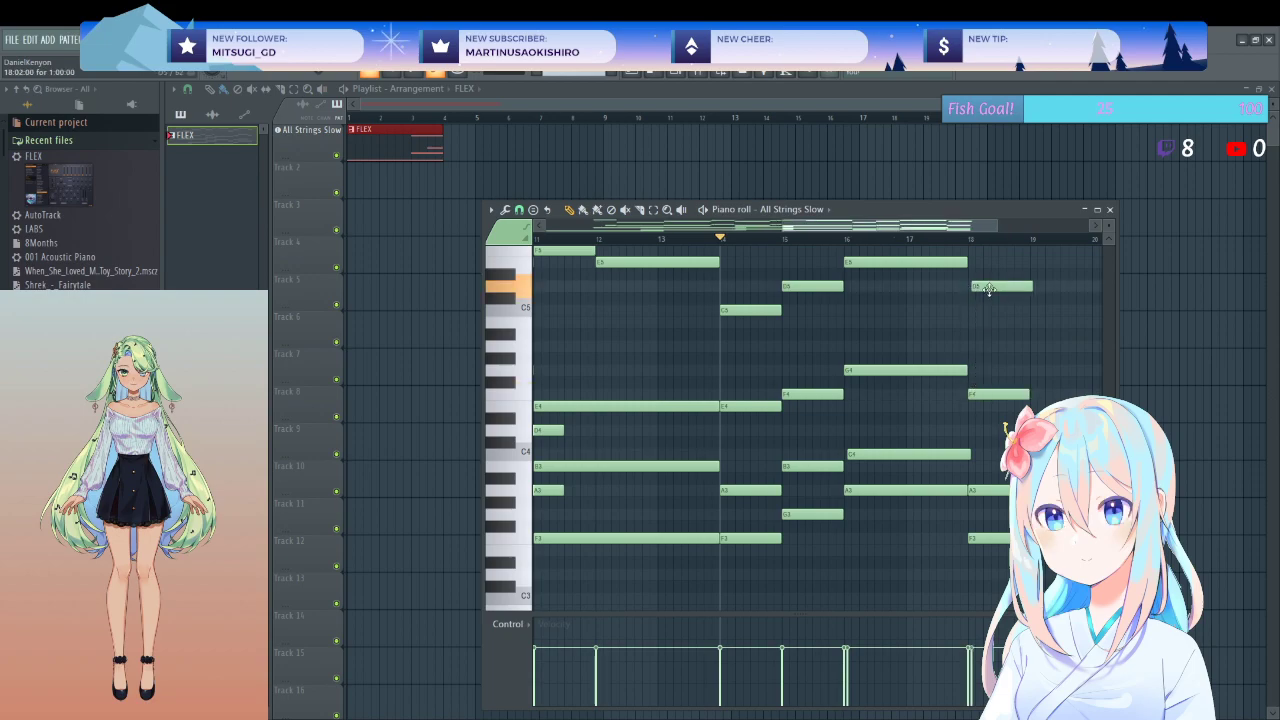
scroll(988, 317, "up", 2)
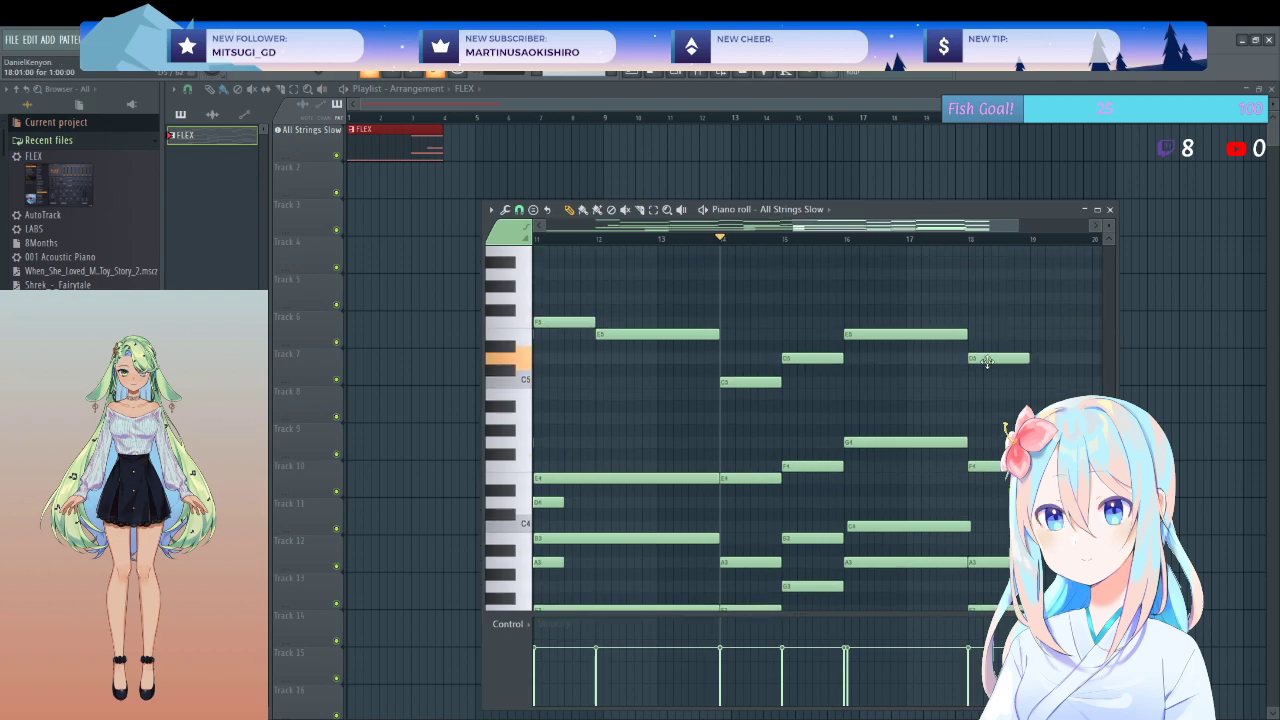
scroll(921, 393, "down", 3)
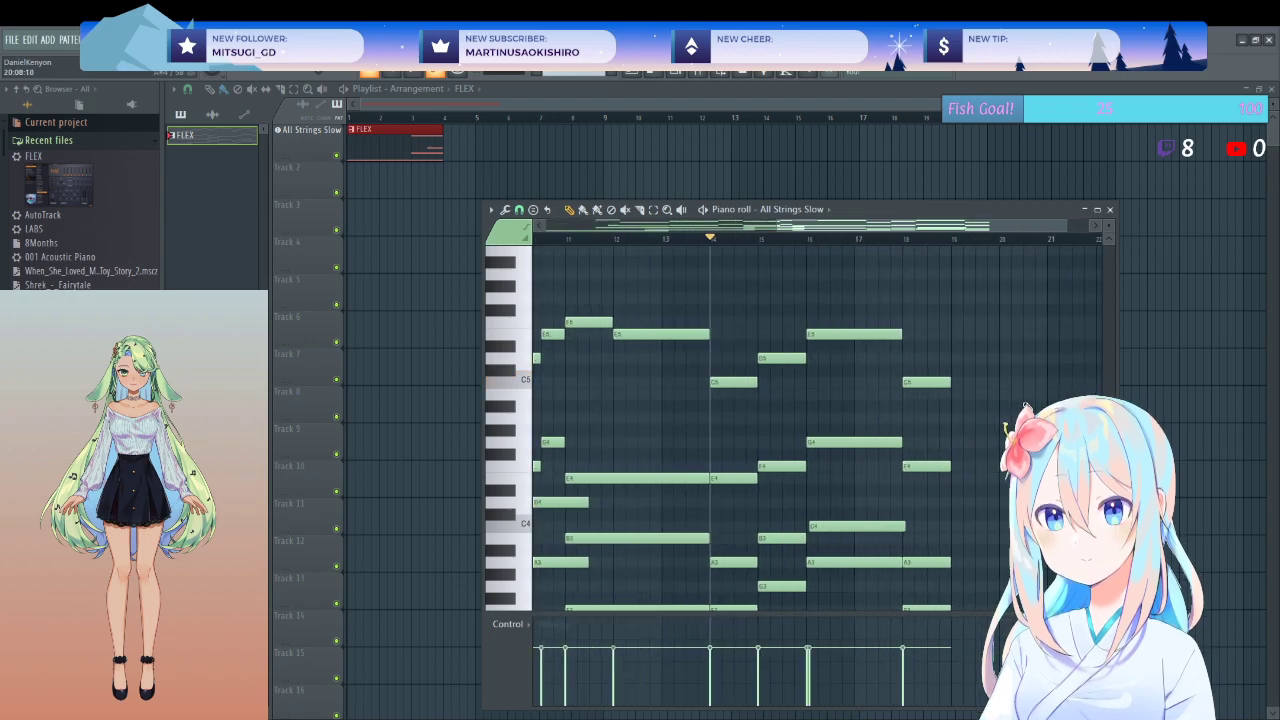
key("space")
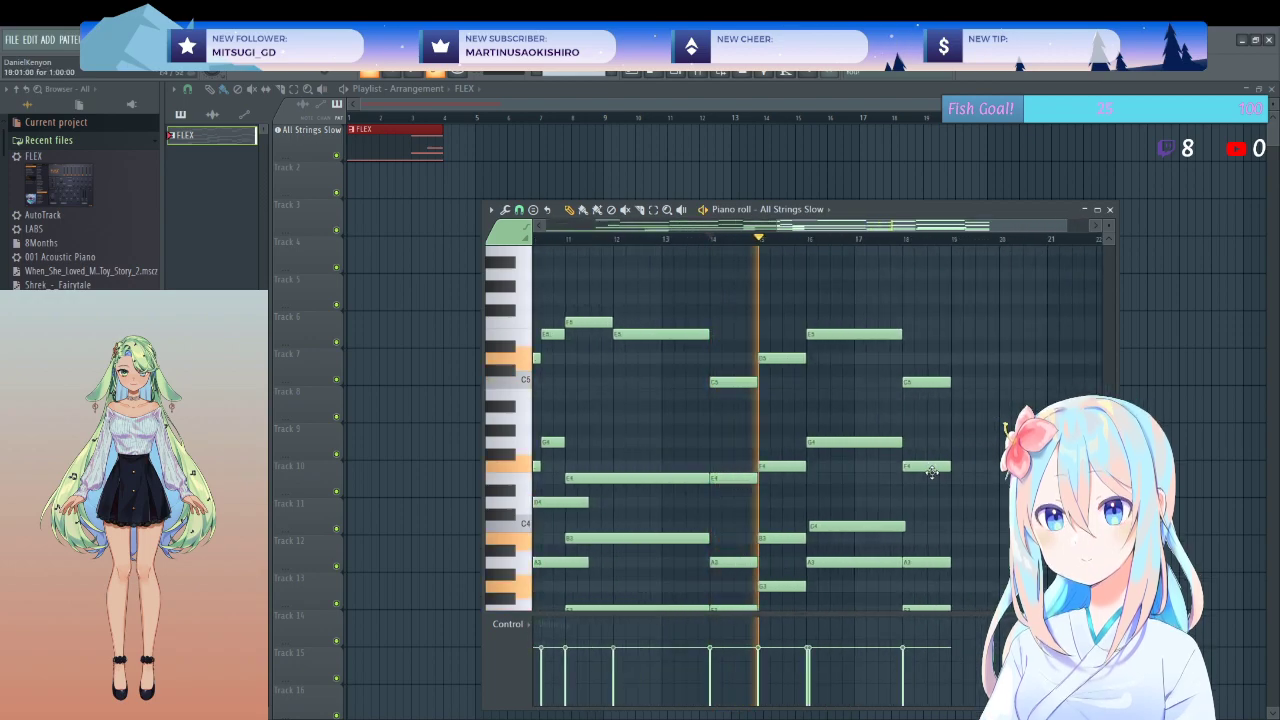
left_click_drag(929, 466, 932, 479)
- Add a one-bar A3-C4-G4-E5 chord at bar 19 and play back from bar 14
left_click(972, 466)
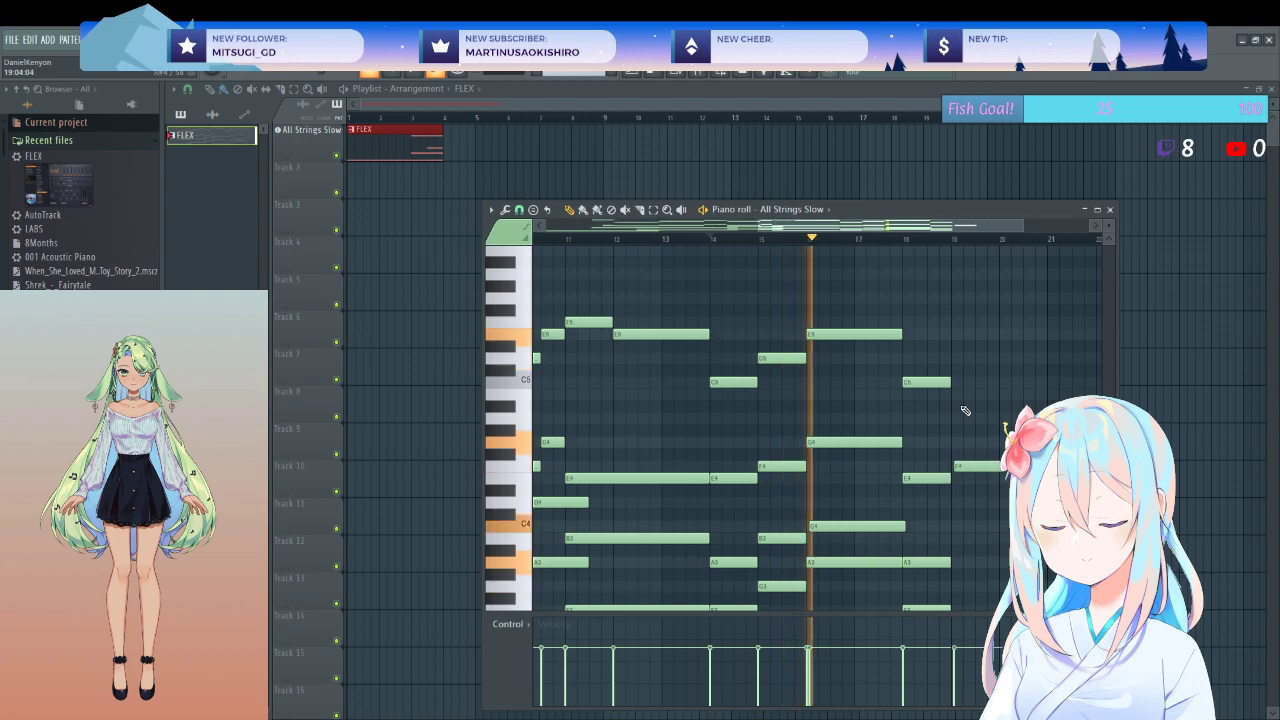
key("space")
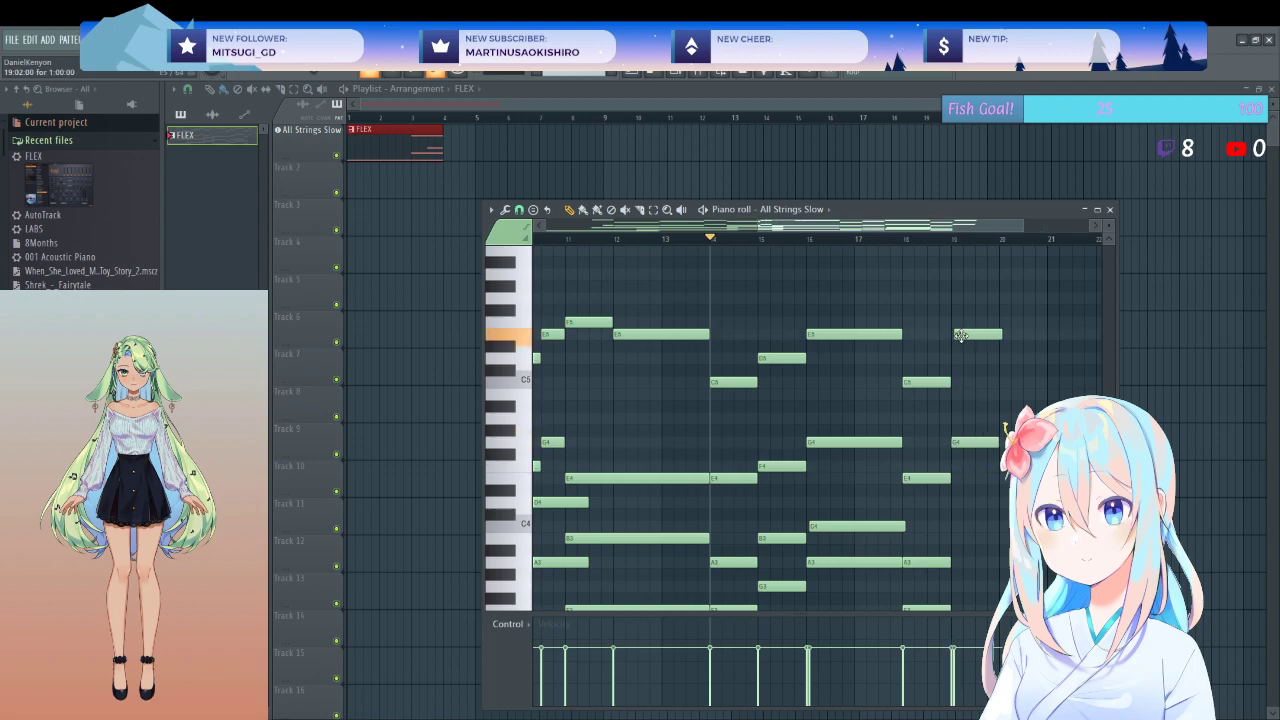
scroll(960, 350, "down", 3)
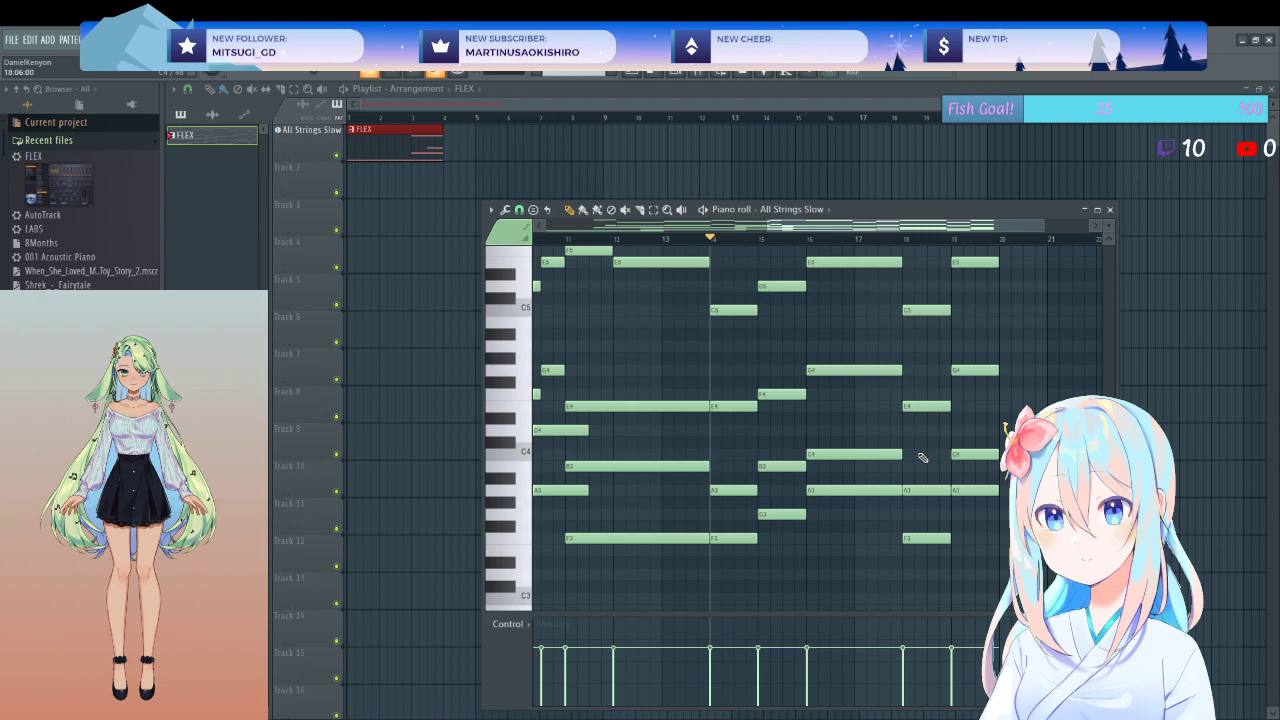
key("space")
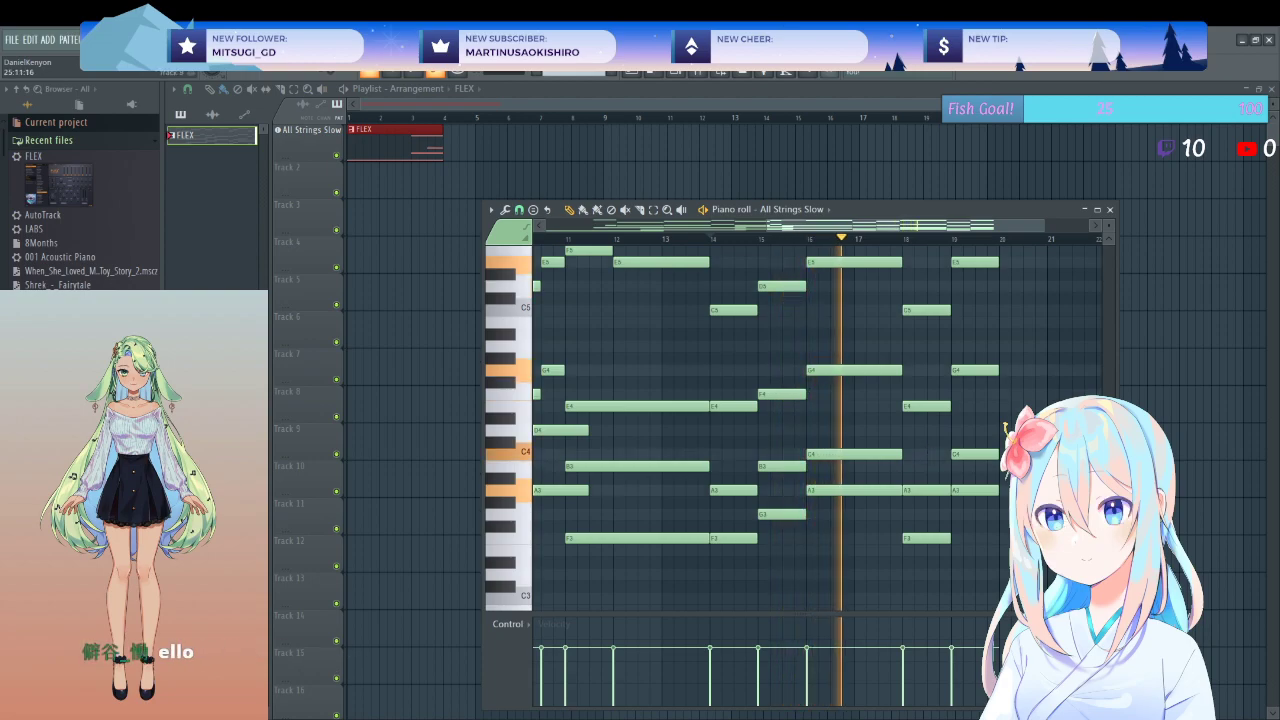
scroll(922, 457, "up", 3)
scroll(790, 429, "down", 2)
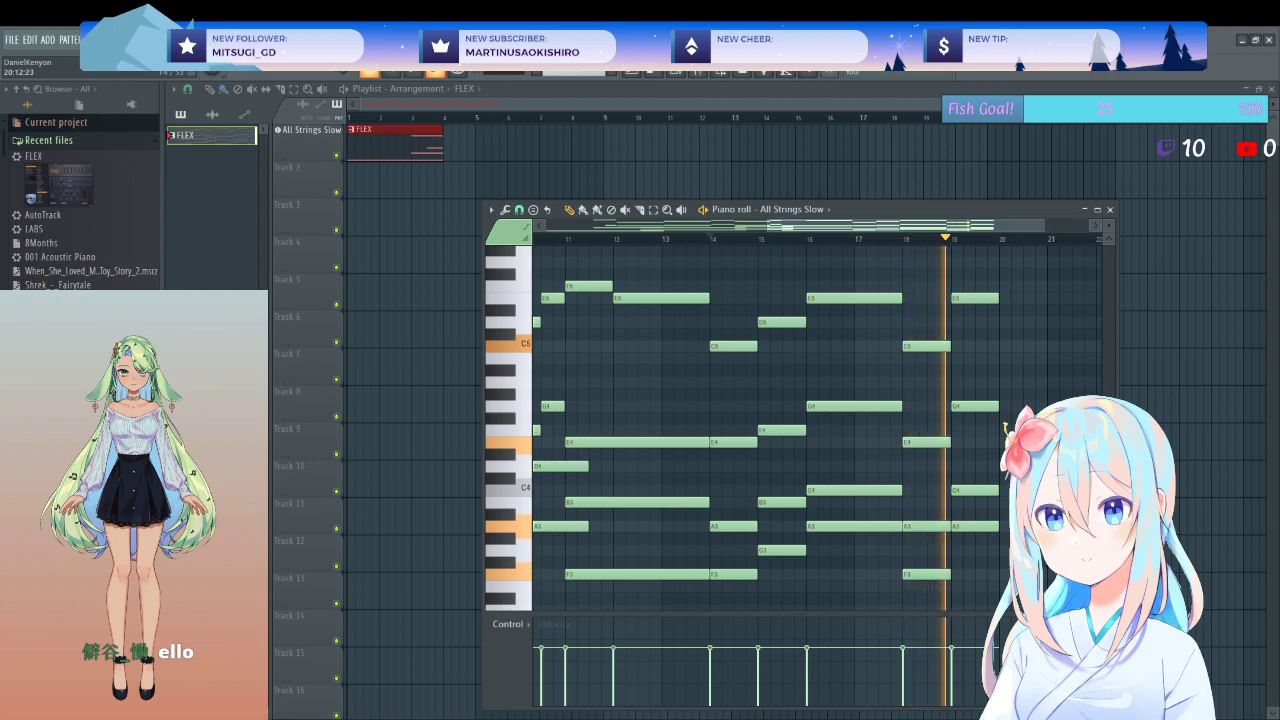
key("space")
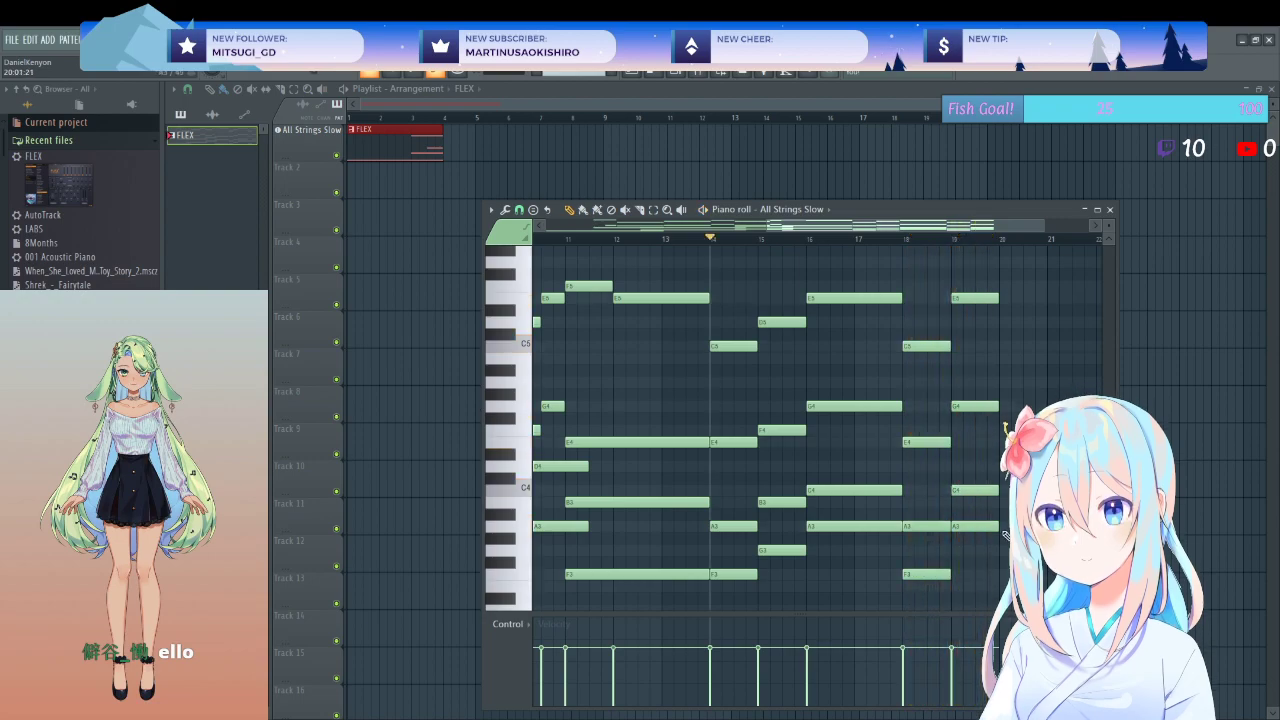
- Add a two-bar G3-B3-F4-D5 chord at bar 20 and play back the passage leading into it
scroll(899, 516, "right", 3)
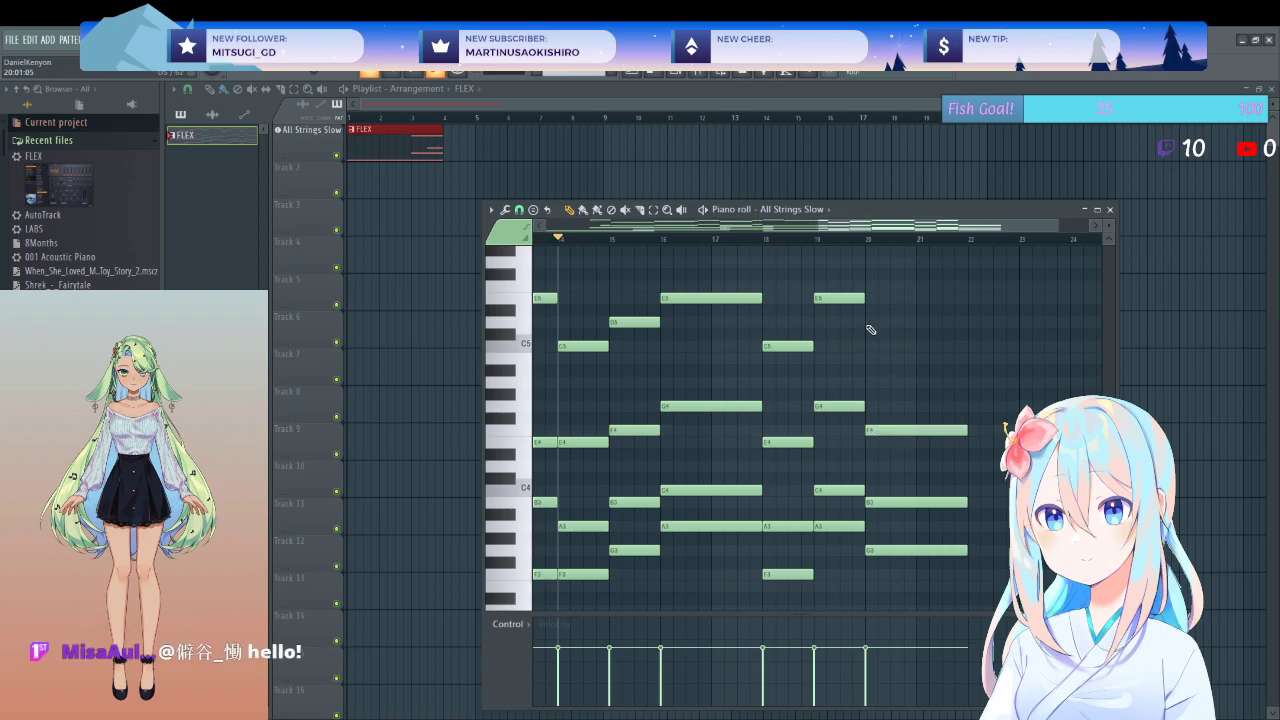
key("space")
scroll(900, 386, "down", 3)
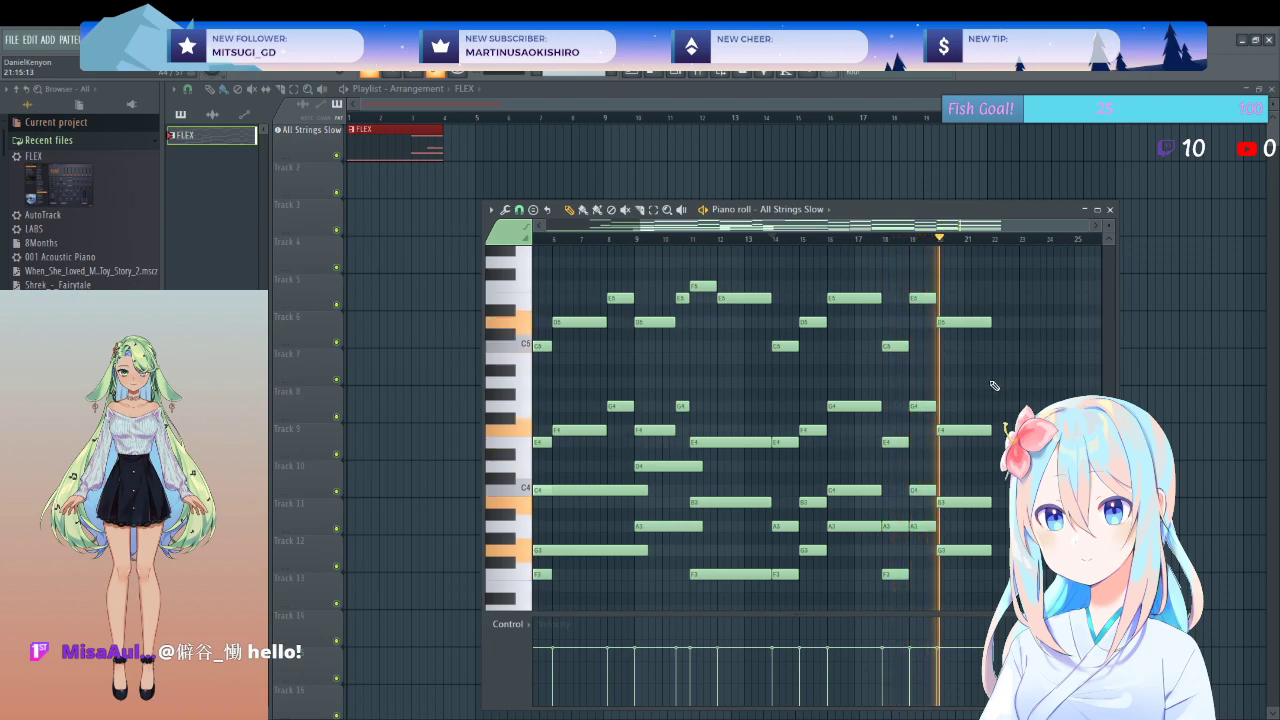
key("space")
- Raise the whole chord at bar 20 by one semitone to G#3-C4-F#4-D#5 and play it back
left_click_drag(963, 294, 969, 563)
key("shift+Up")
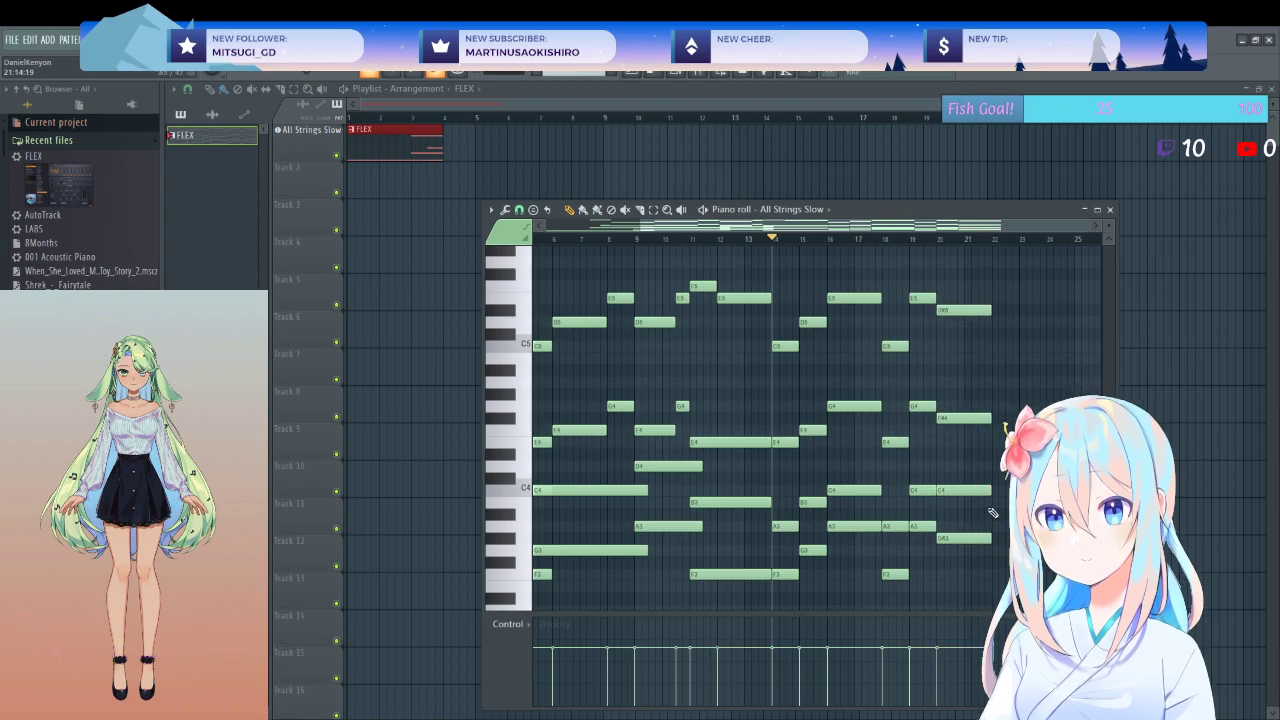
key("space")
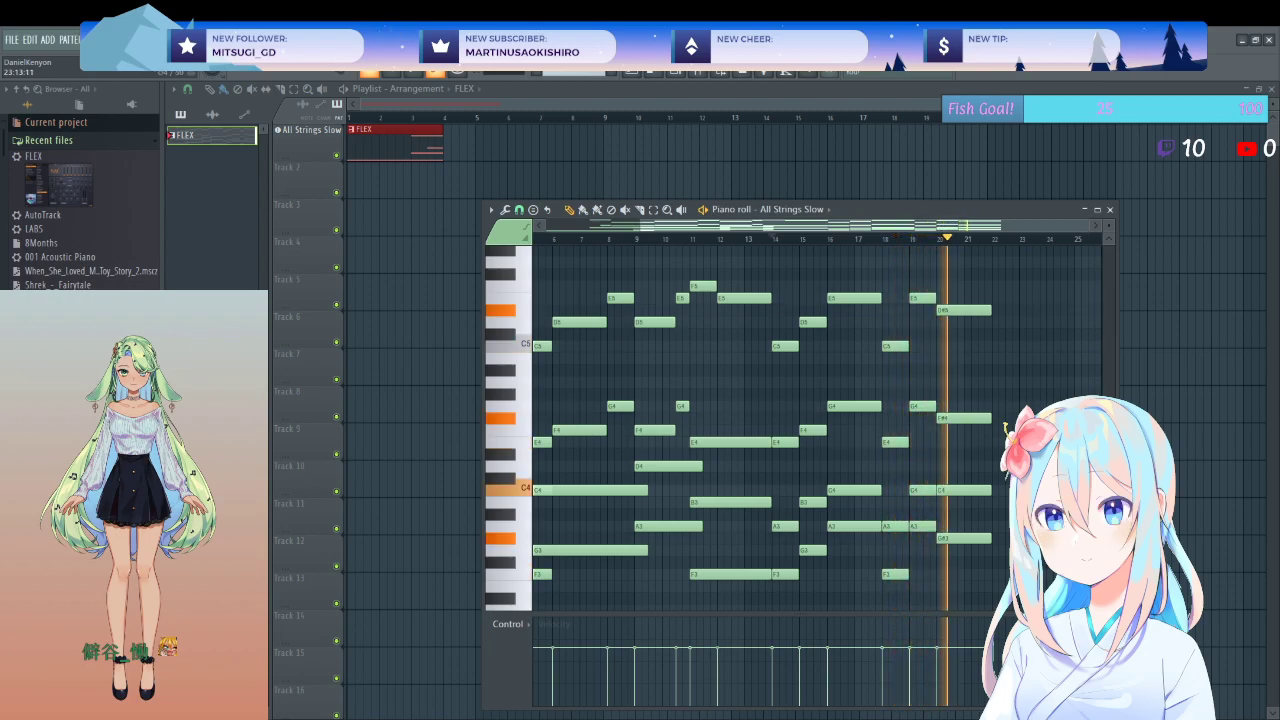
key("space")
- Lower the two upper notes of the bar 20 chord to D5 and F4, and play back from bar 19
left_click(965, 310)
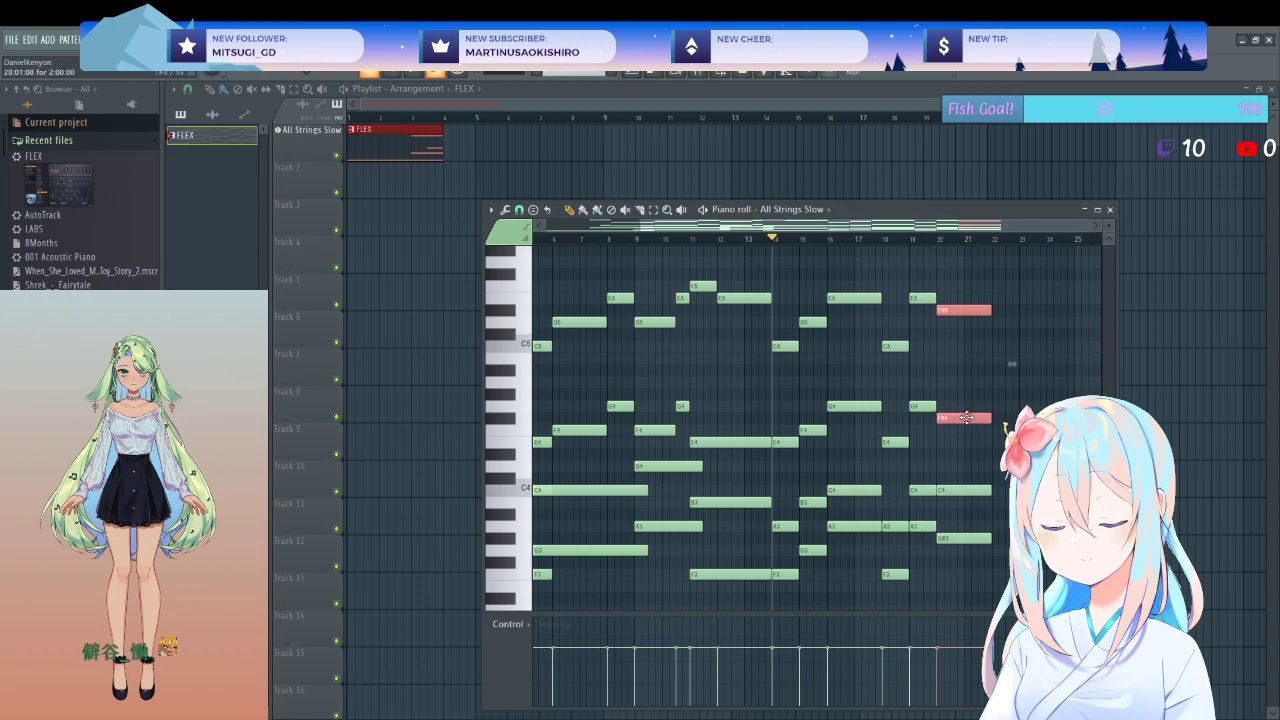
left_click(973, 363)
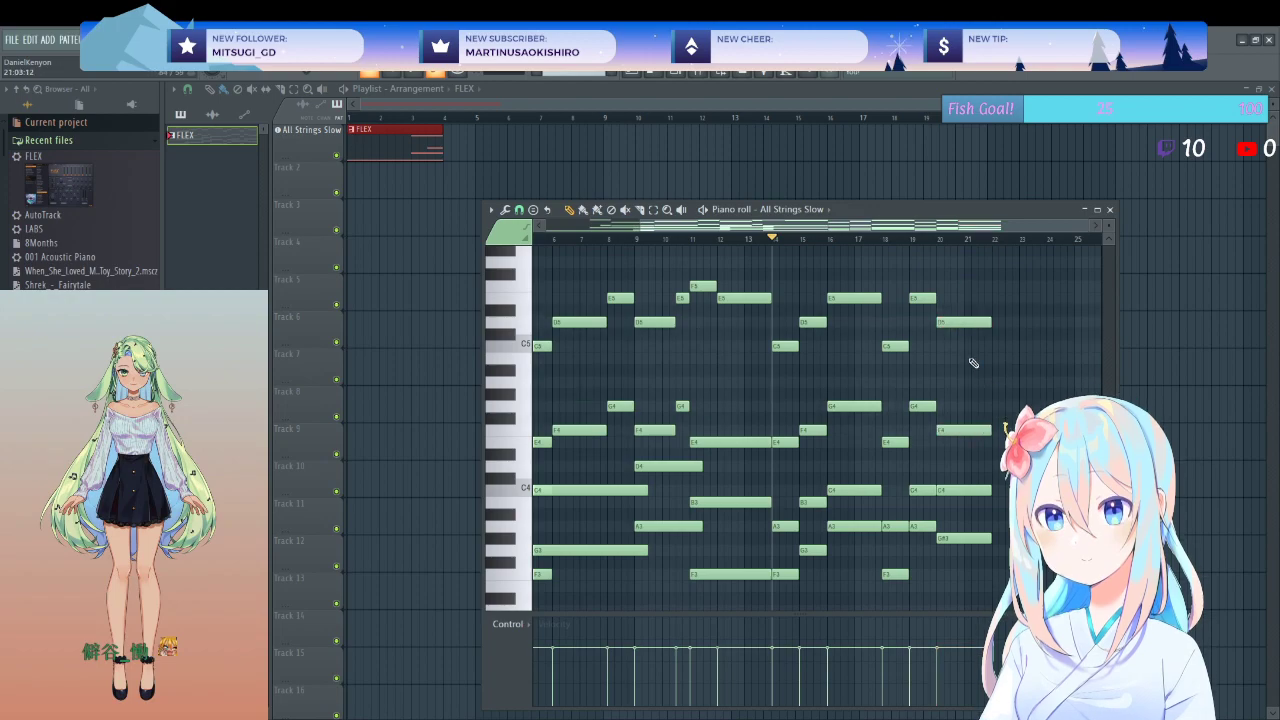
left_click(925, 240)
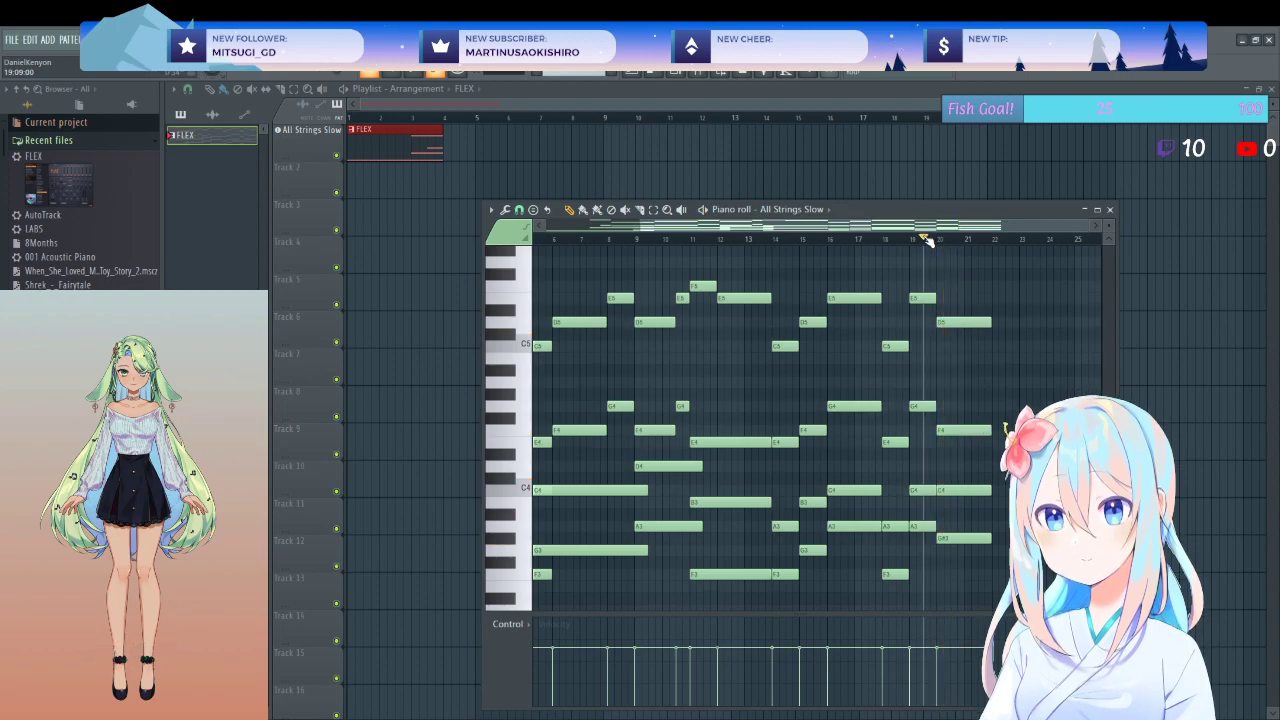
key("space")
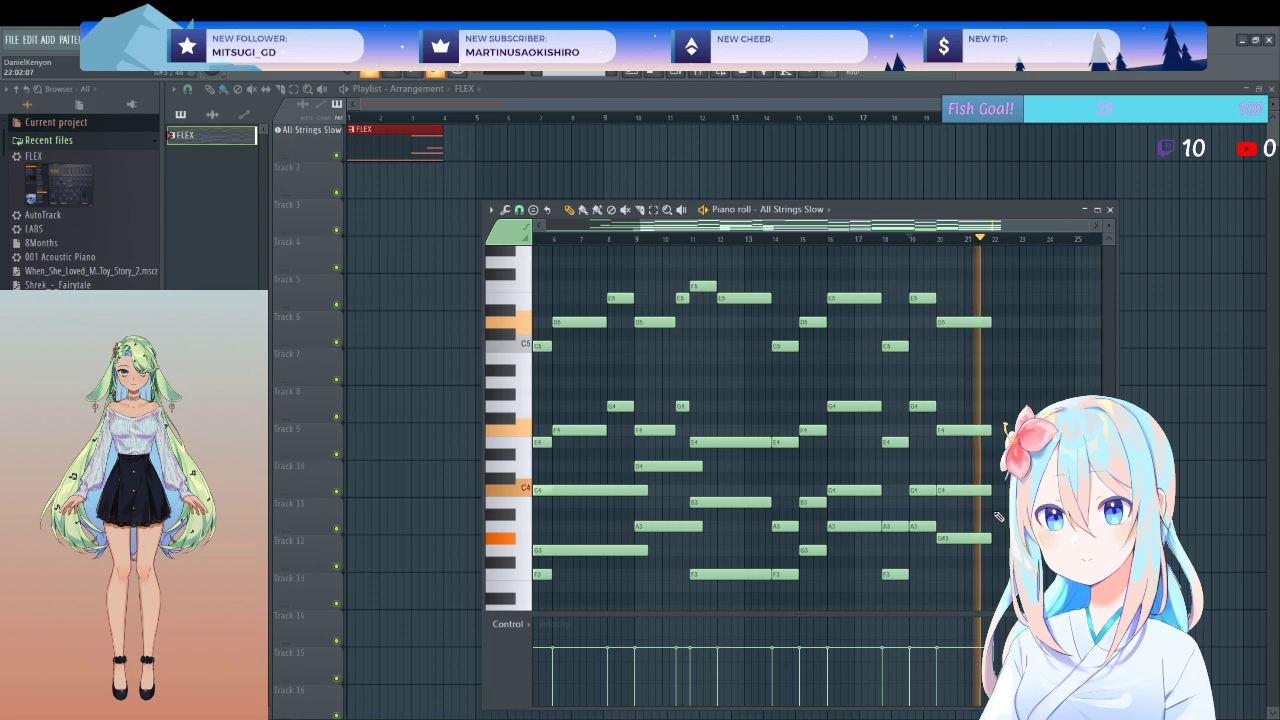
key("space")
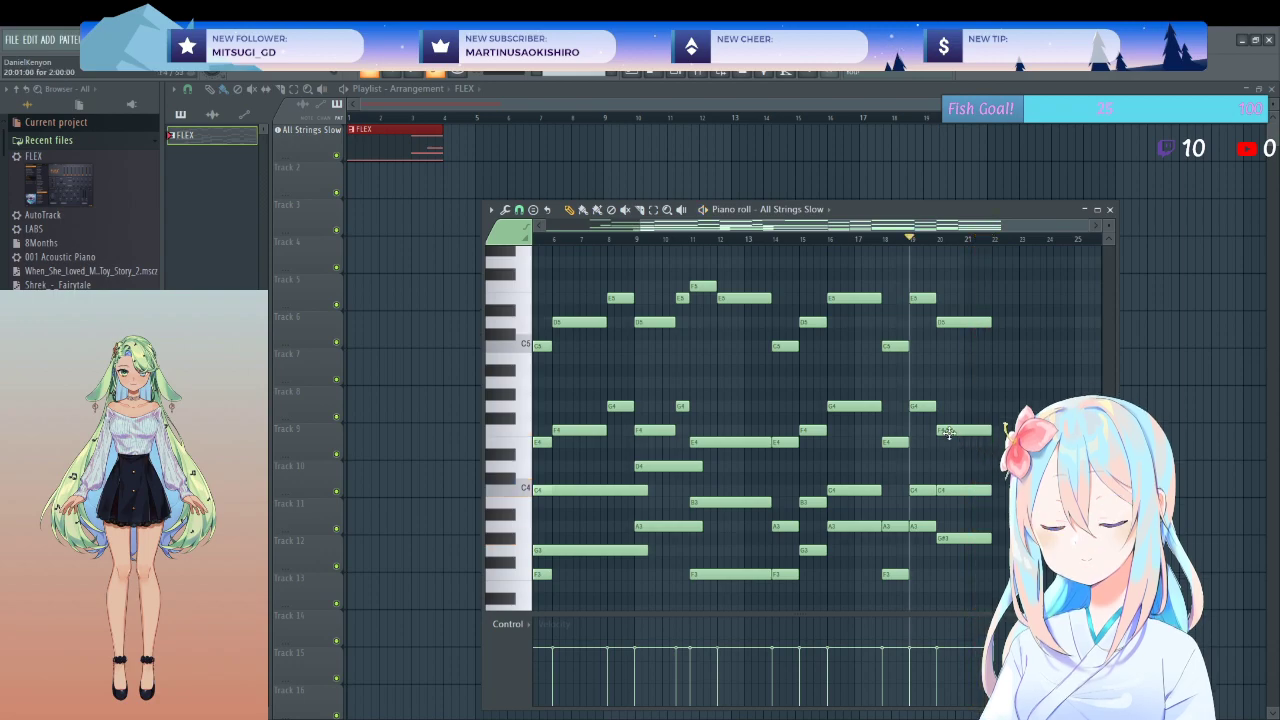
- Play back the whole progression from bar 1 through the last chord at bar 20
scroll(912, 428, "down", 2)
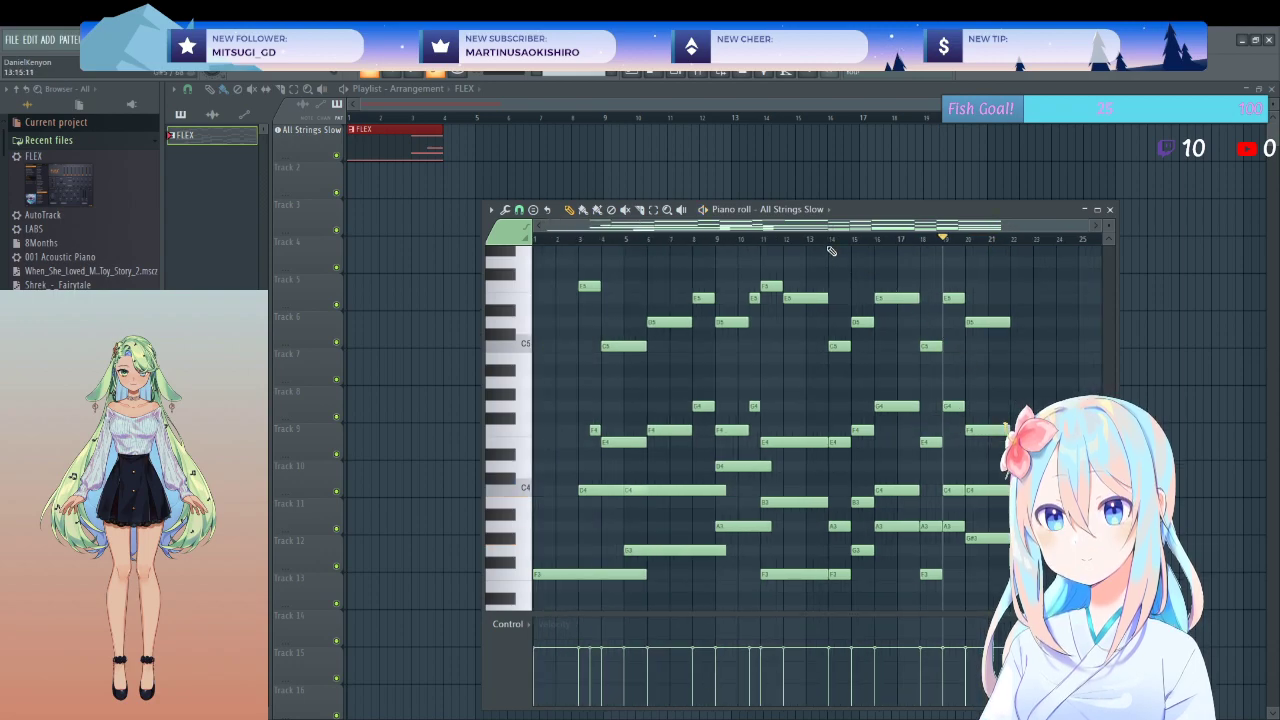
key("space")
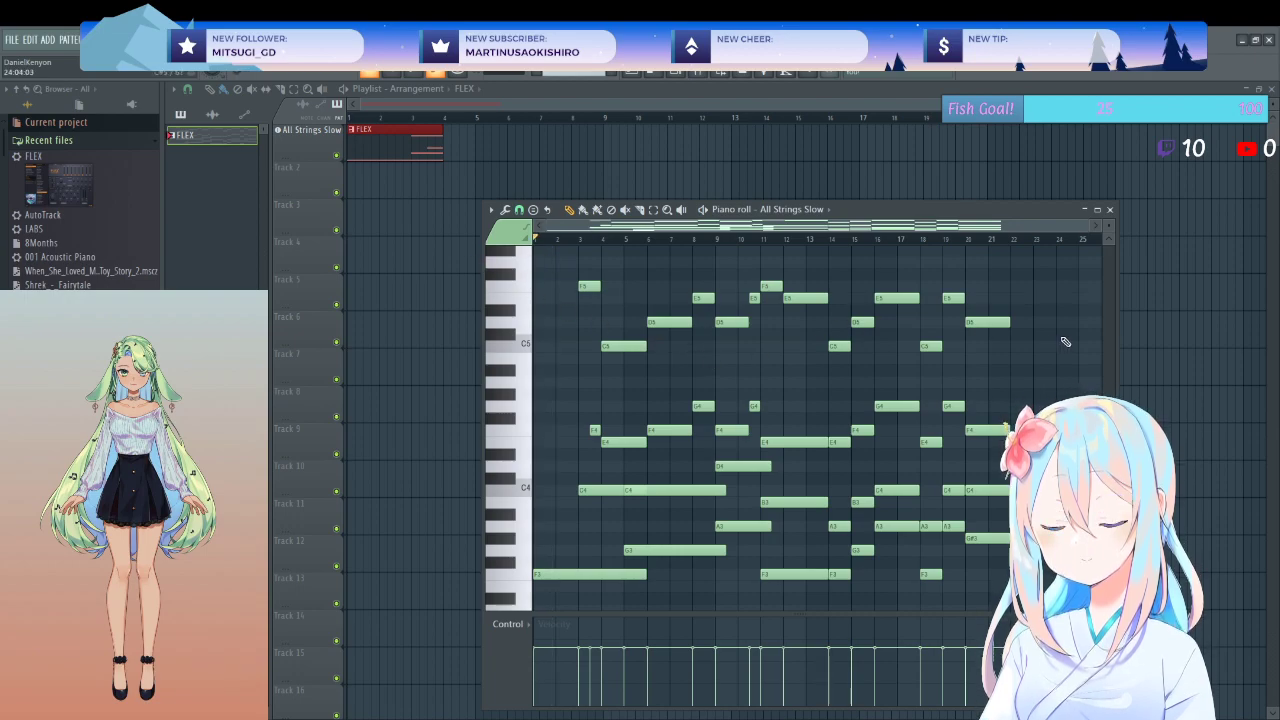
key("space")
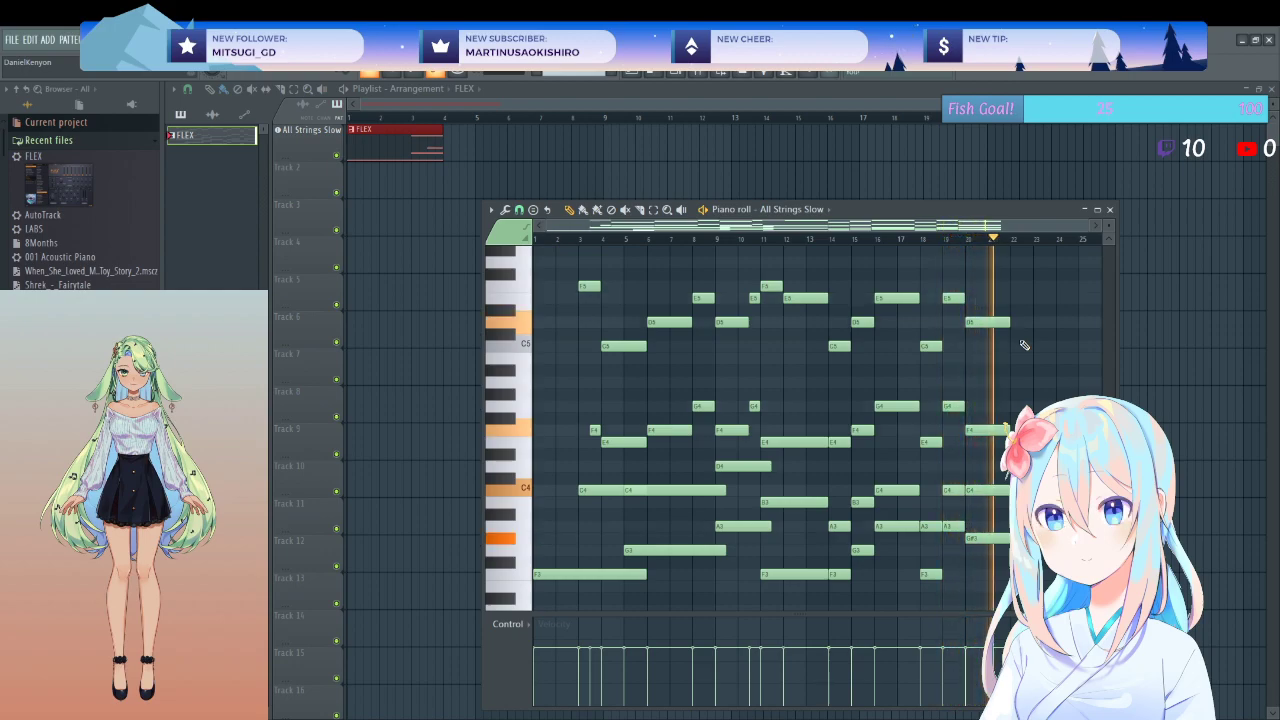
key("space")
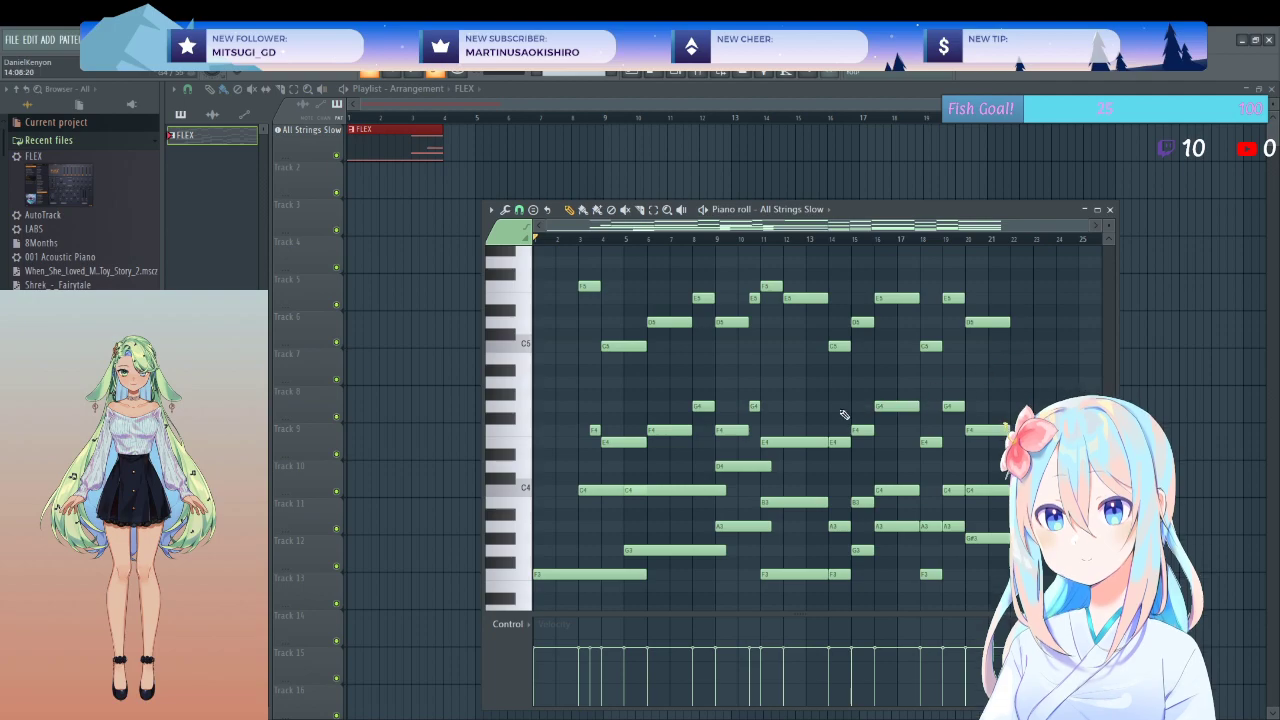
- Play the pattern from bar 1 and lengthen the F5 melody note at bar 3 to two bars
scroll(750, 397, "down", 2)
scroll(750, 397, "up", 2)
scroll(700, 390, "down", 2)
scroll(686, 371, "up", 2)
key("space")
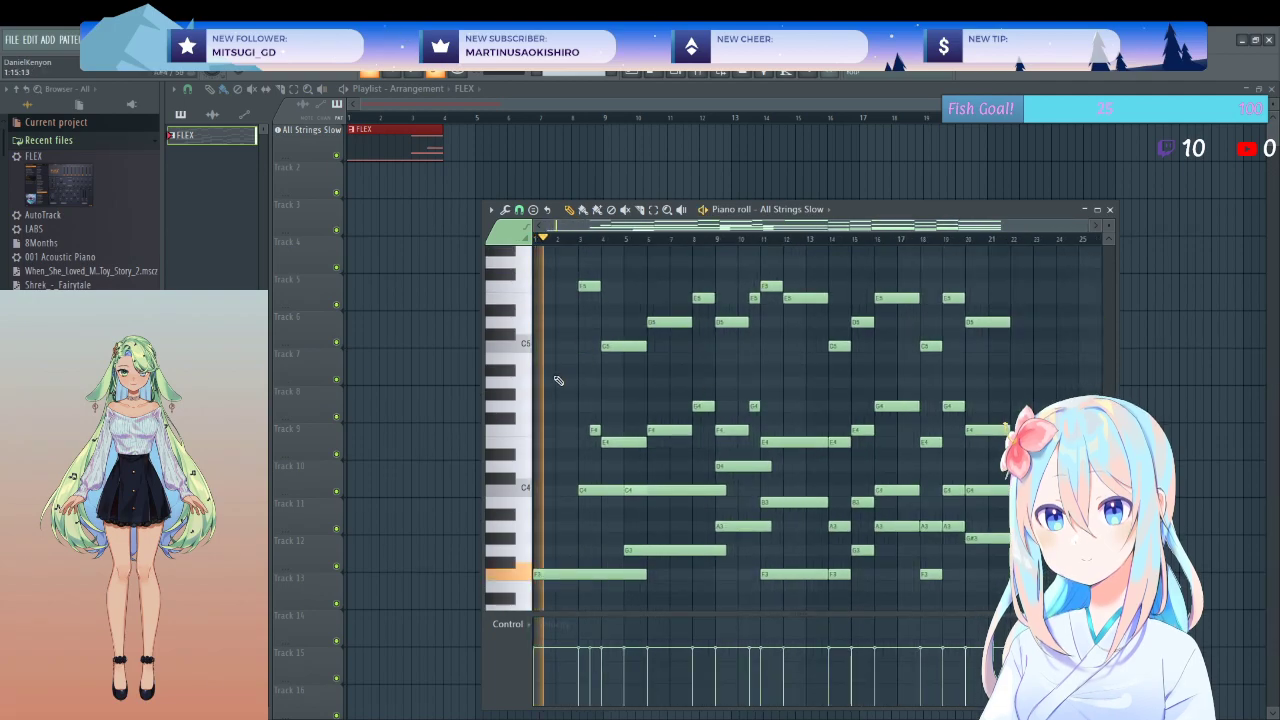
scroll(558, 378, "up", 2)
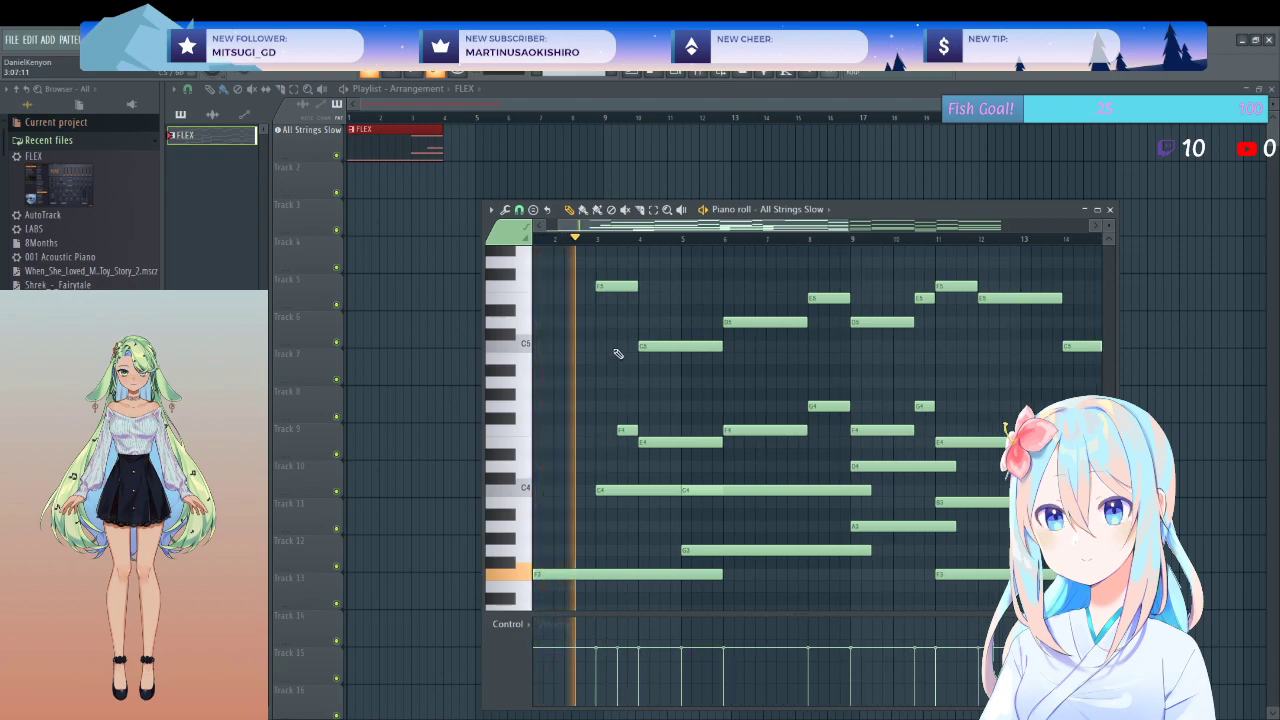
left_click_drag(637, 287, 680, 287)
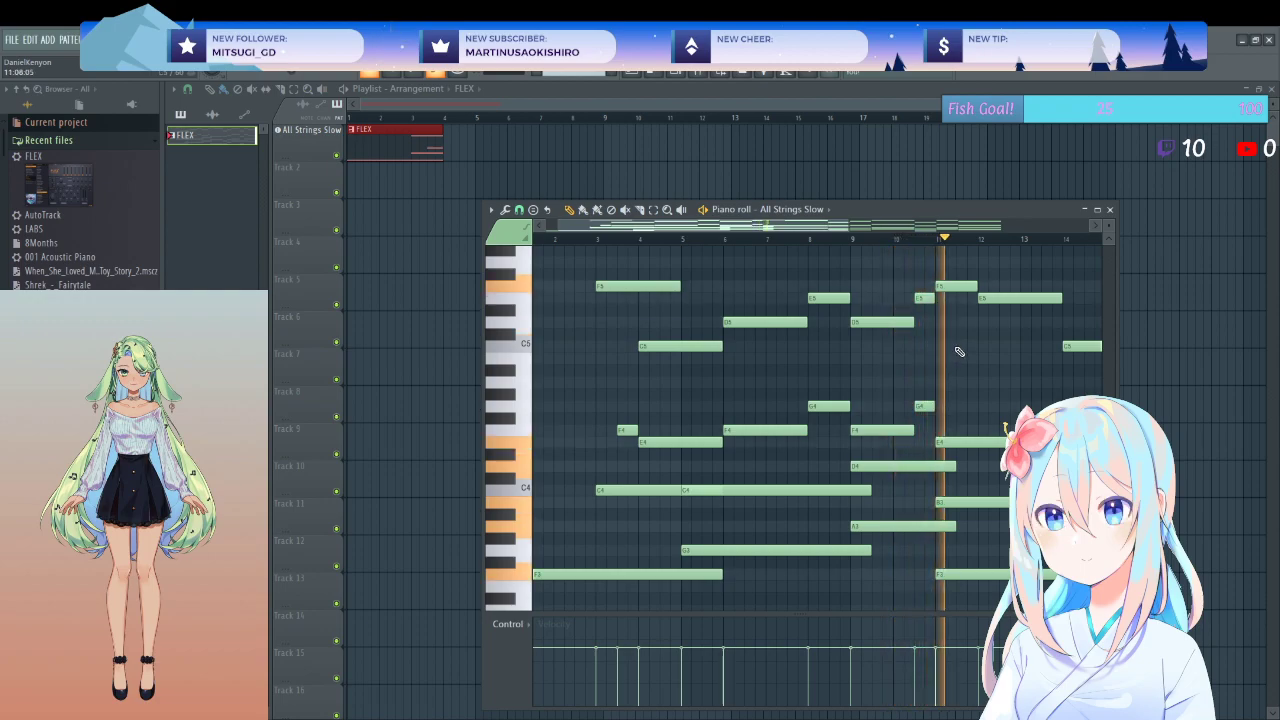
- Raise the three-bar B3 in the bar 11 chord to C4 and play back the passage from bar 11 and from bar 9
scroll(871, 354, "down", 3)
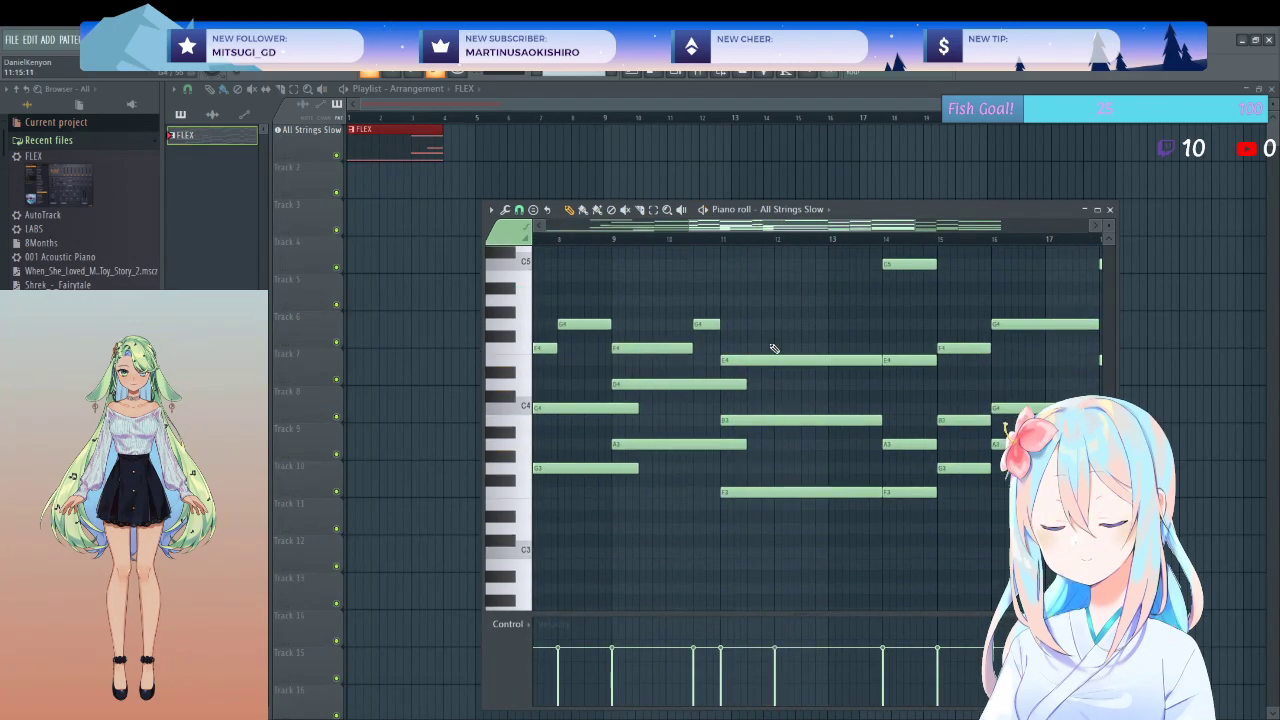
scroll(773, 348, "down", 1)
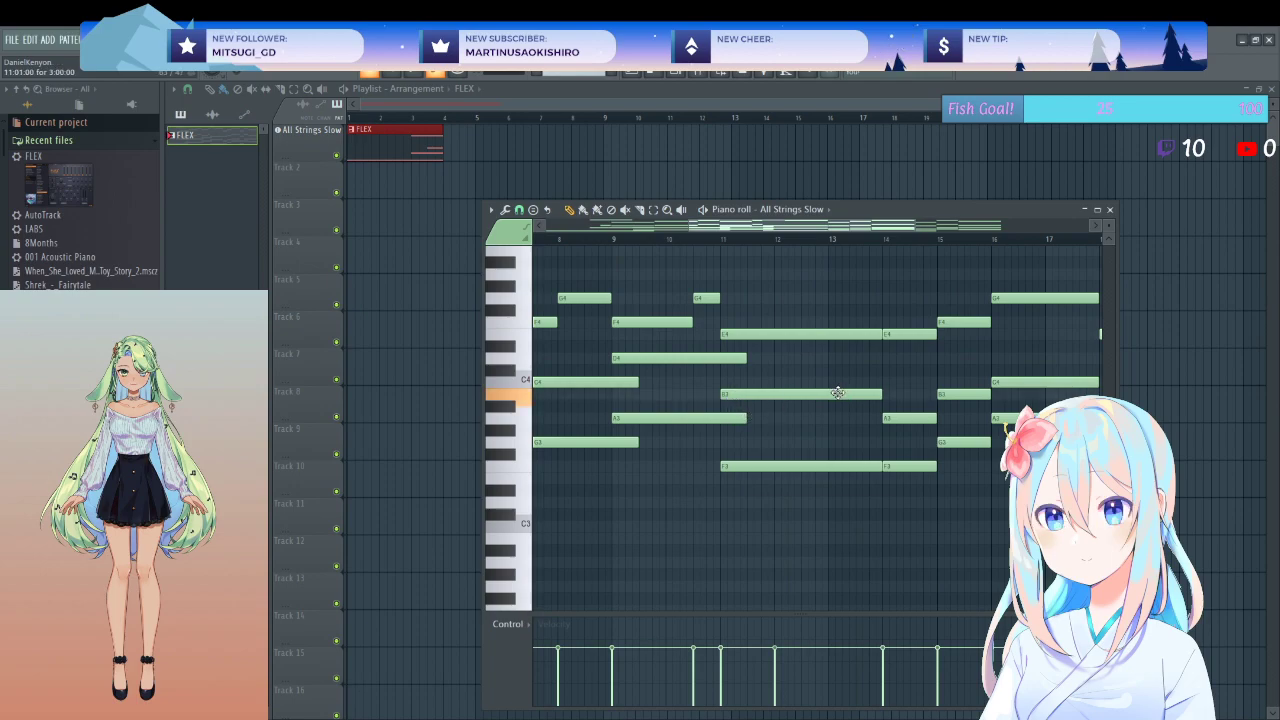
scroll(800, 390, "up", 4)
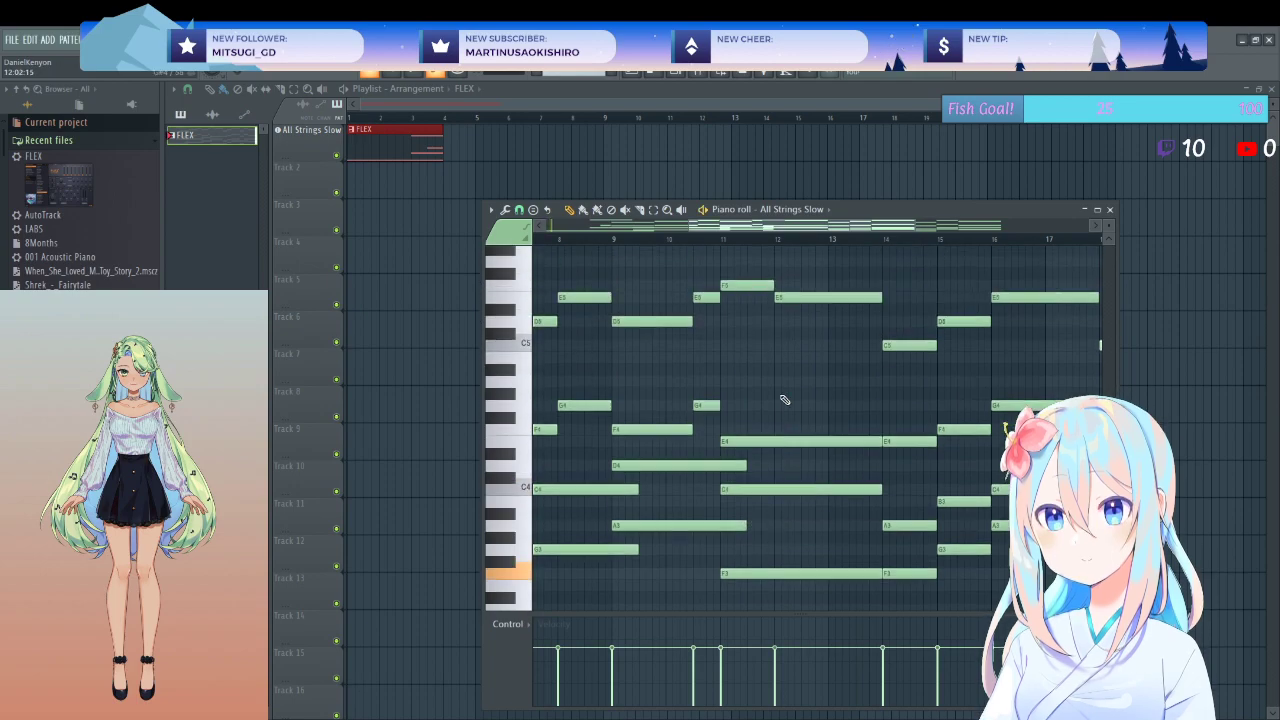
left_click(722, 244)
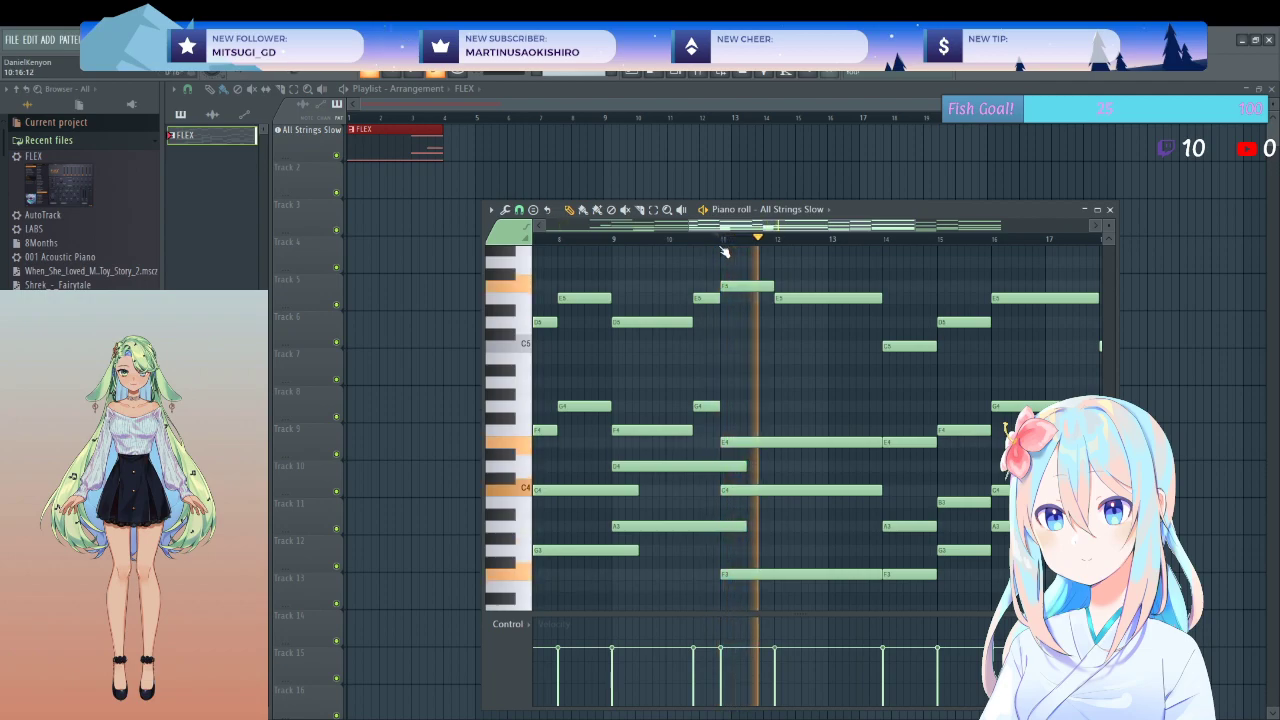
key("space")
key("space")
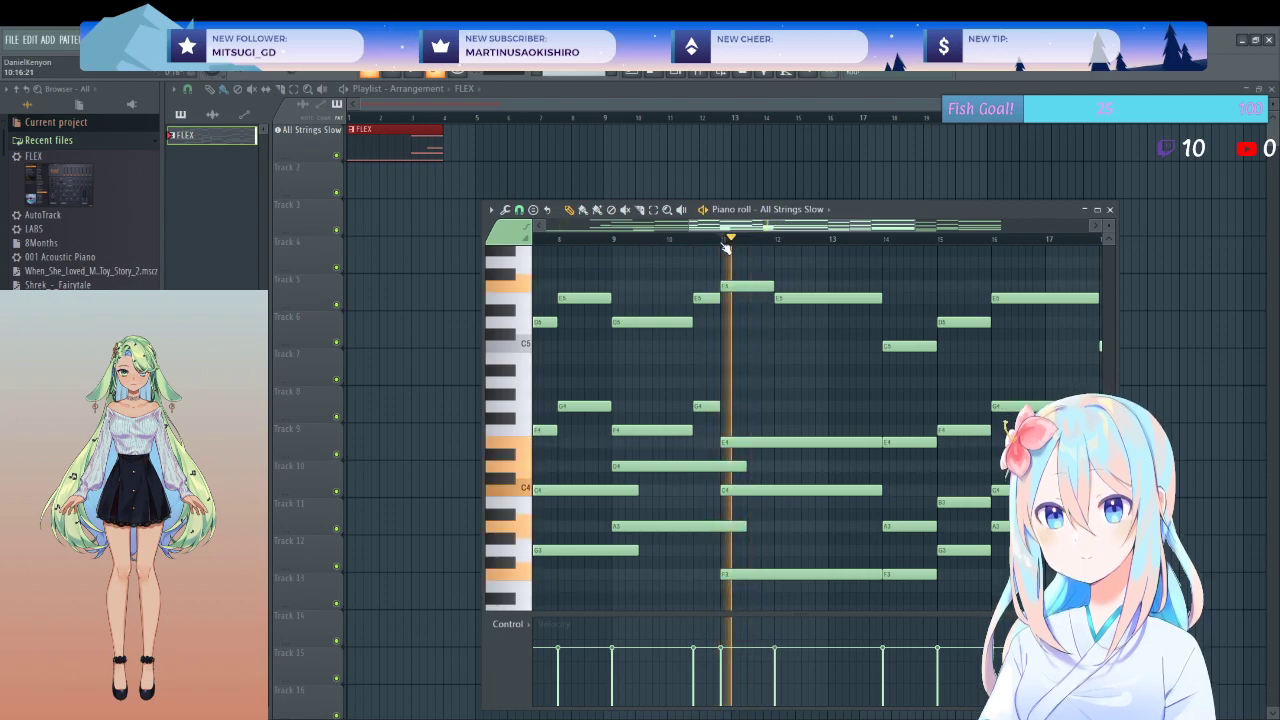
key("space")
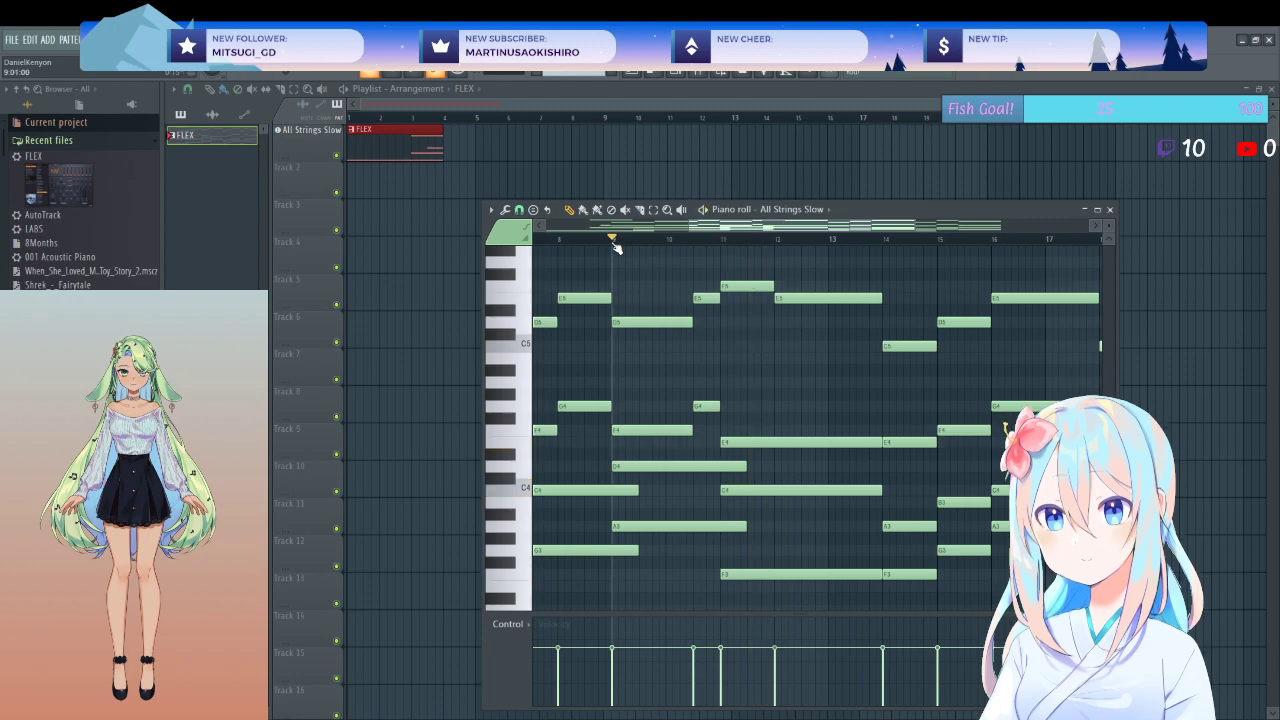
left_click(630, 242)
key("space")
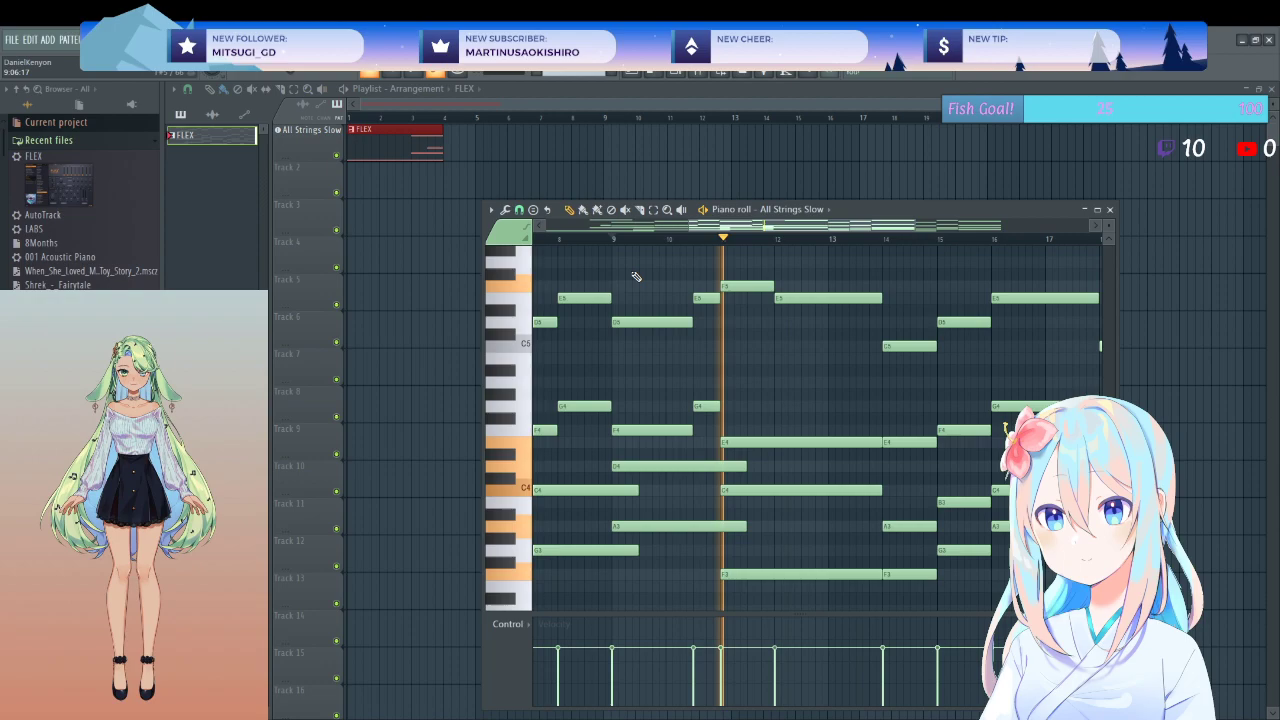
key("space")
- Shorten the overlapping D4-A3 notes to end just past bar 11 and the C4-G3 notes just past bar 9, and play back from bar 9
left_click(735, 464)
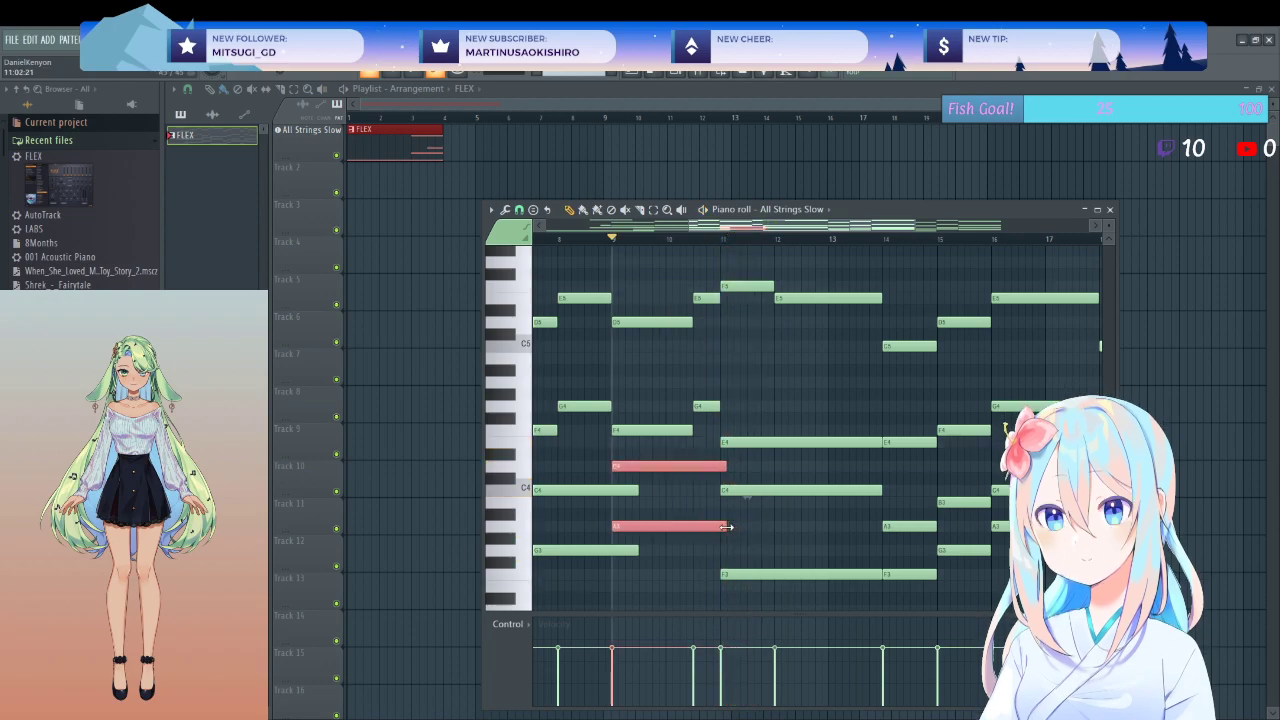
left_click(704, 502)
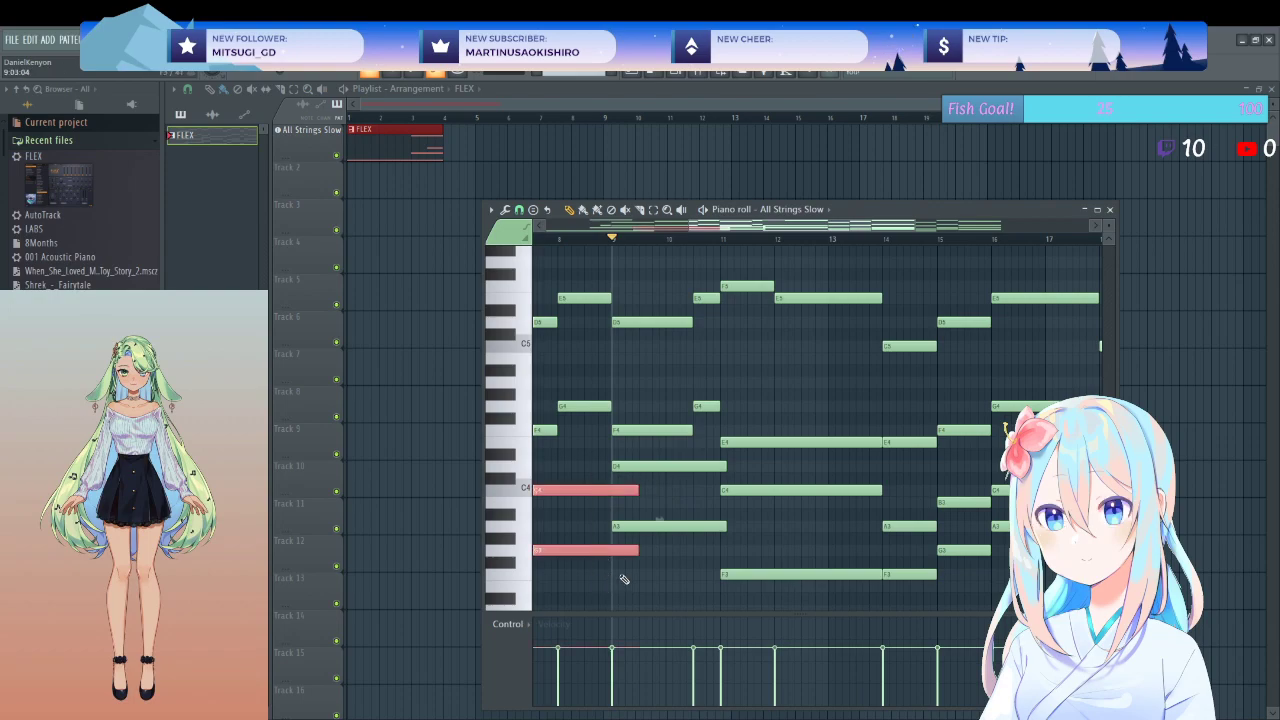
left_click(630, 555)
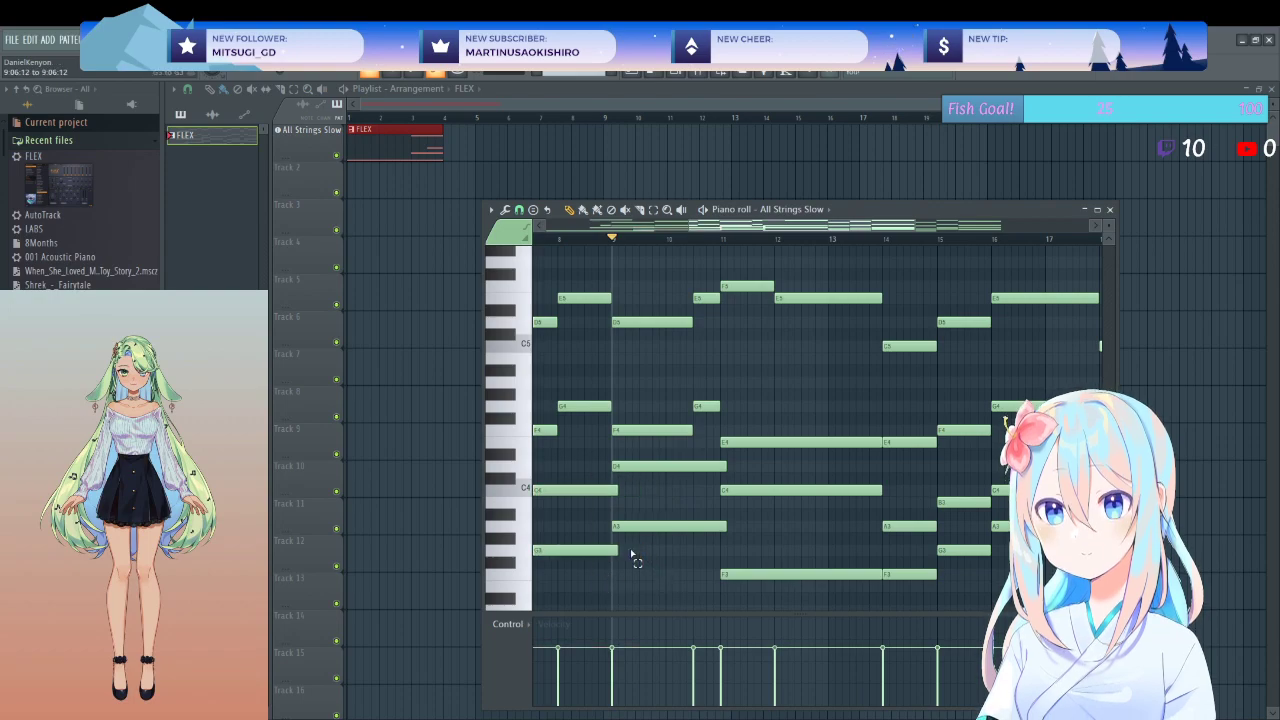
key("space")
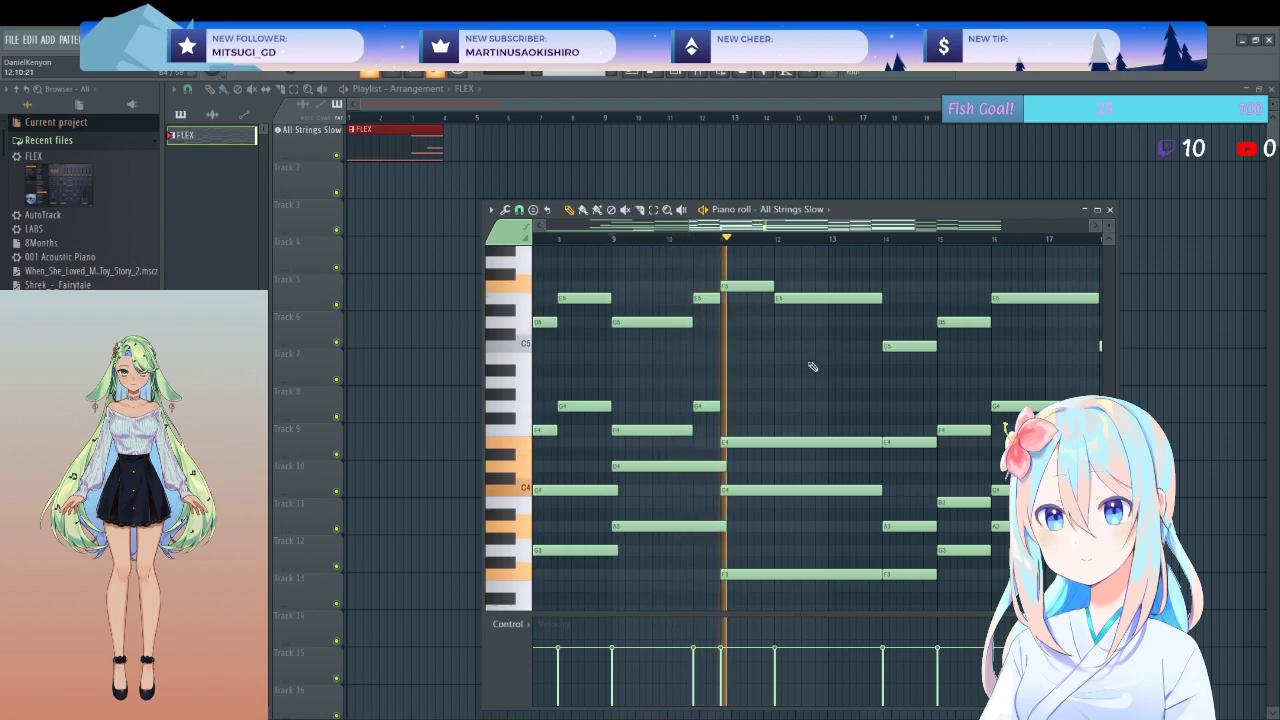
scroll(709, 374, "down", 2)
key("space")
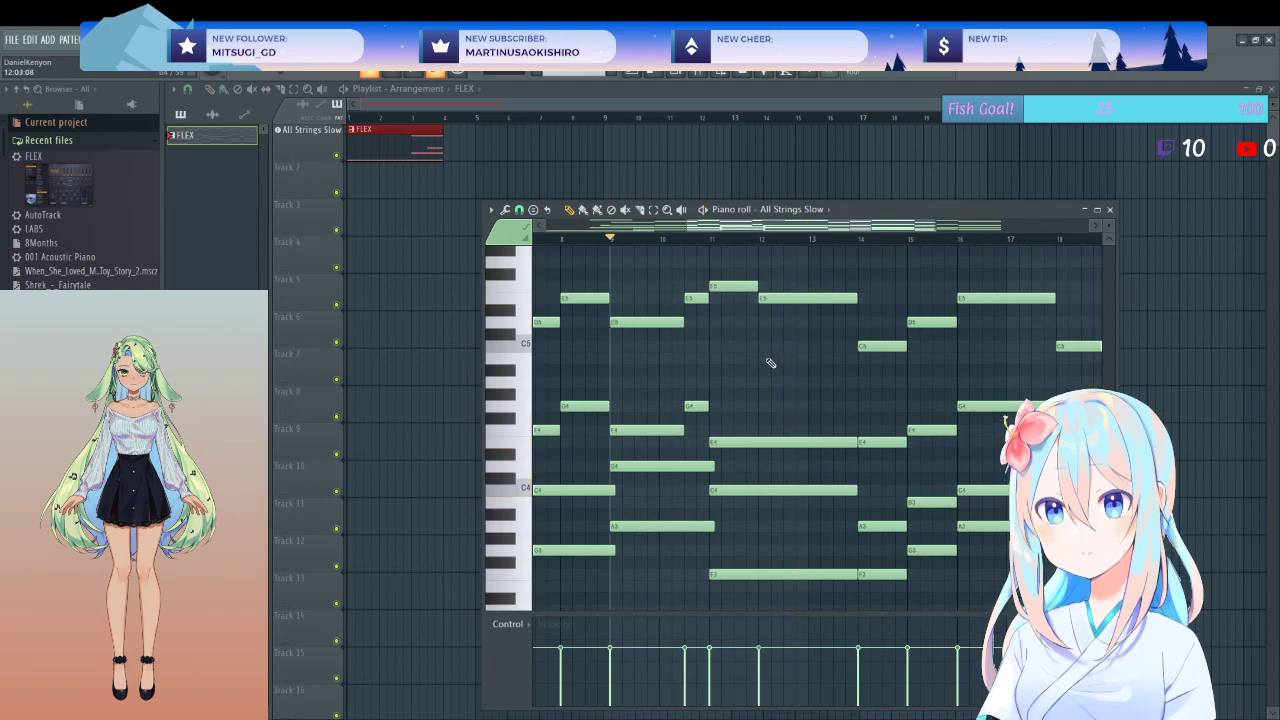
- Try a two-bar harmony note at bar 12 on B4 and on D5 with playback from bar 9, and delete it
left_click(761, 358)
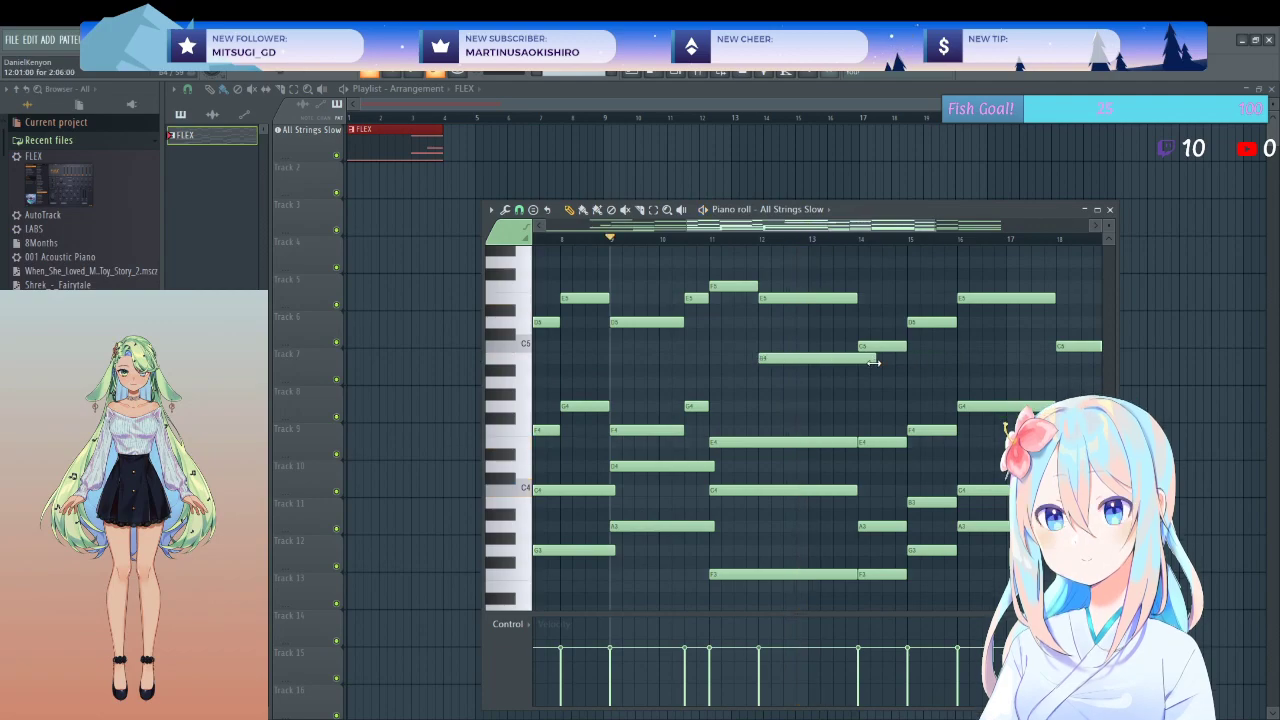
key("space")
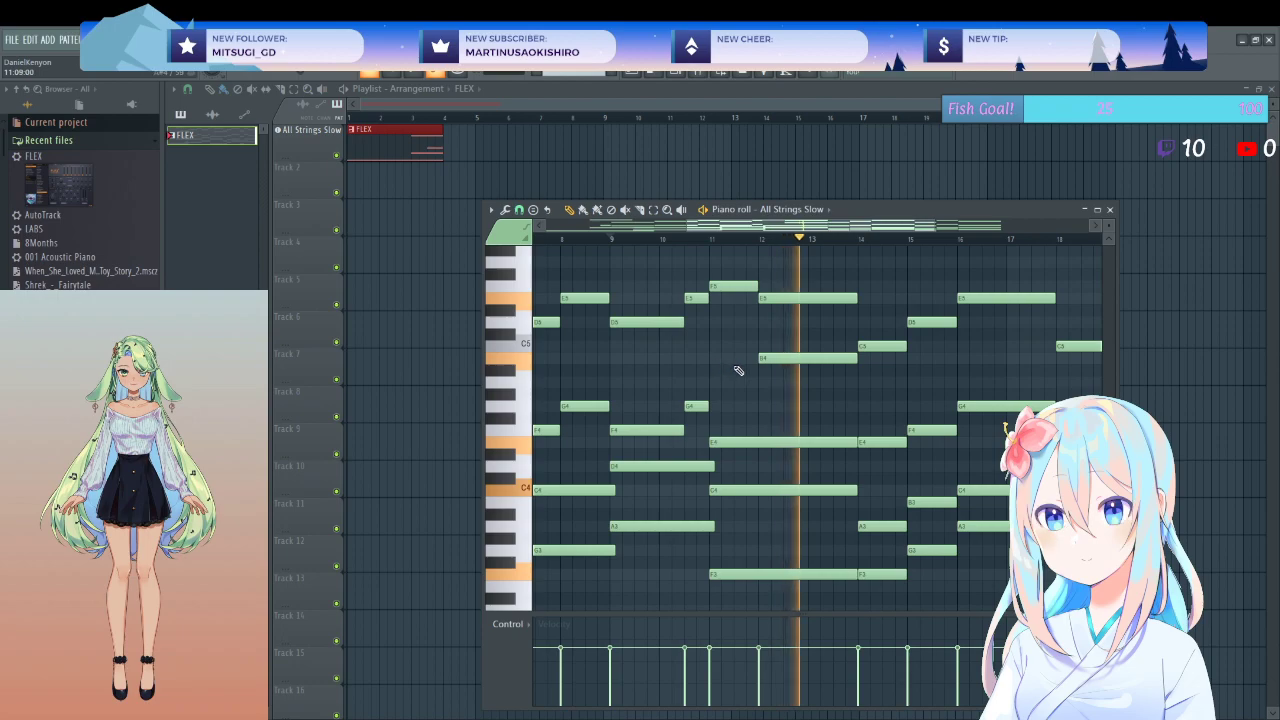
key("space")
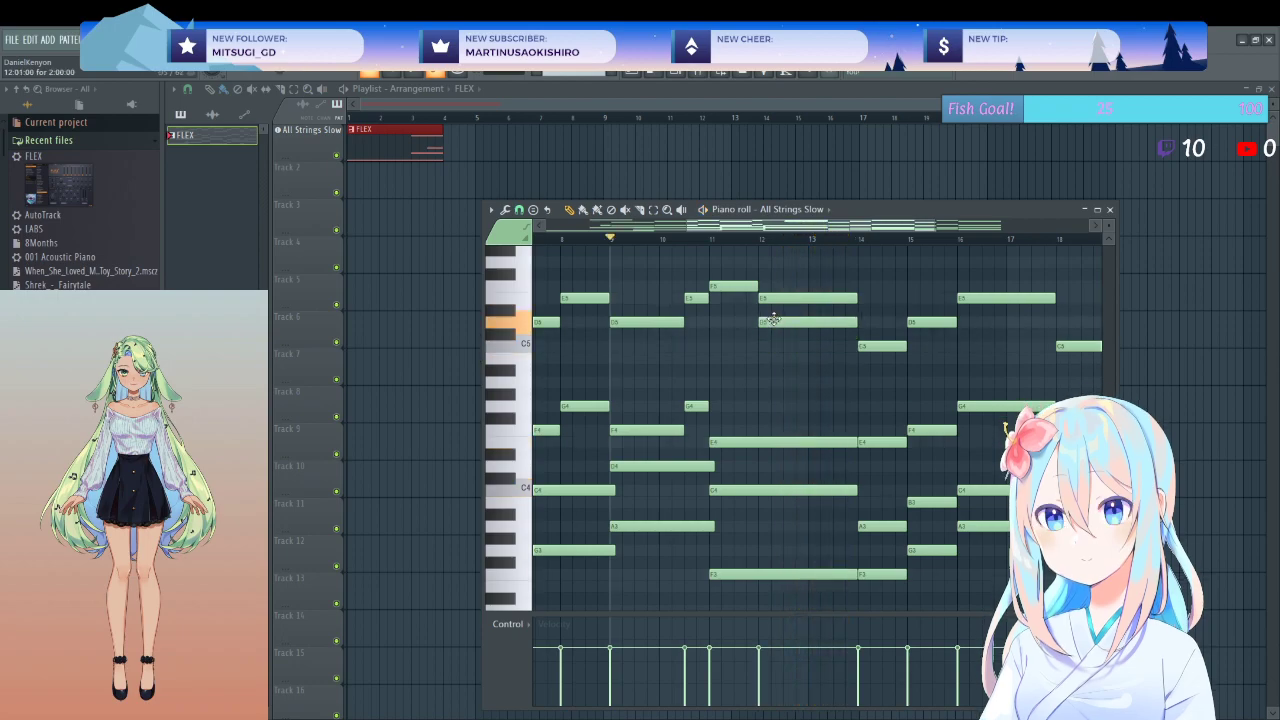
key("space")
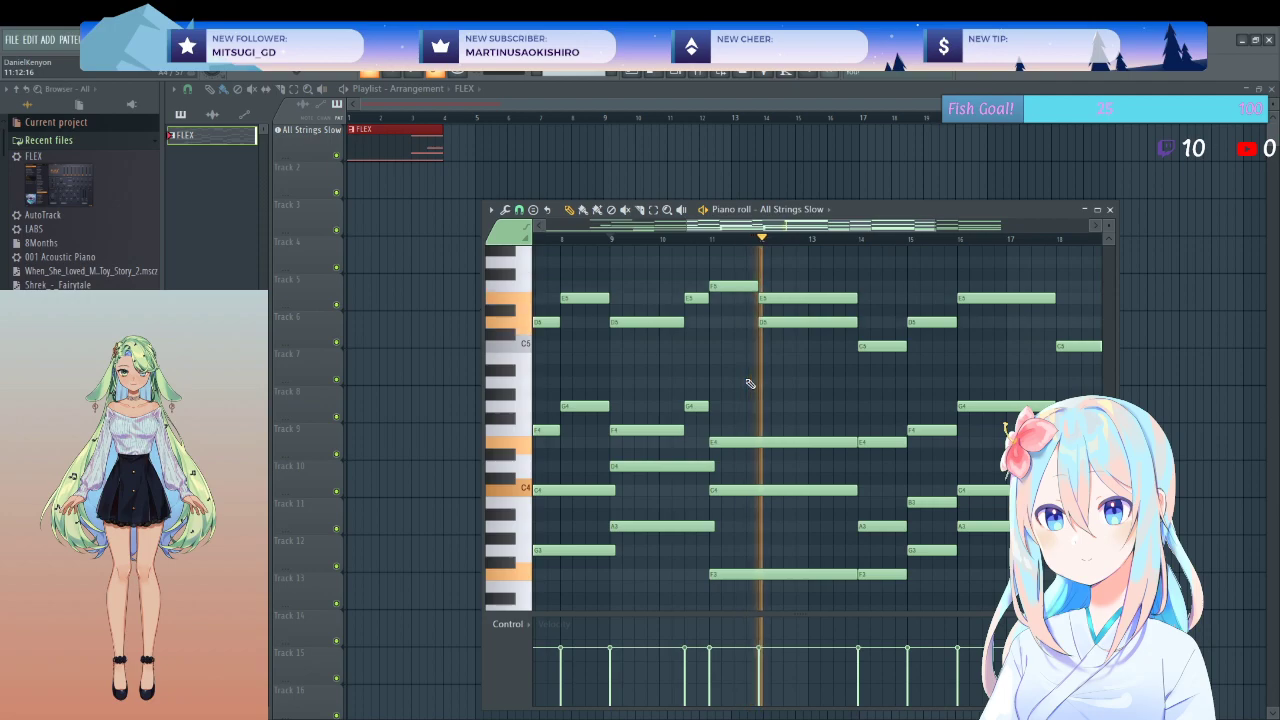
key("space")
right_click(812, 323)
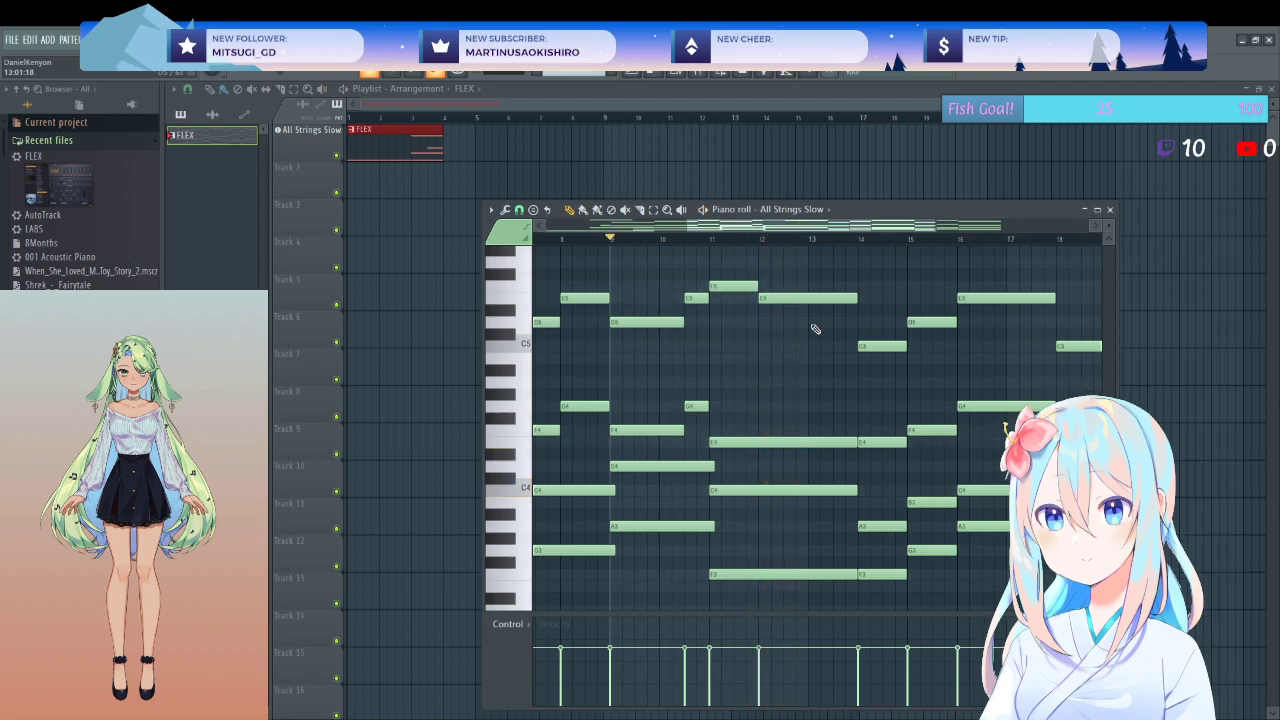
- Raise the three-bar E4 in the bar 11 chord to F4 and play back from bar 9
scroll(786, 382, "down", 3)
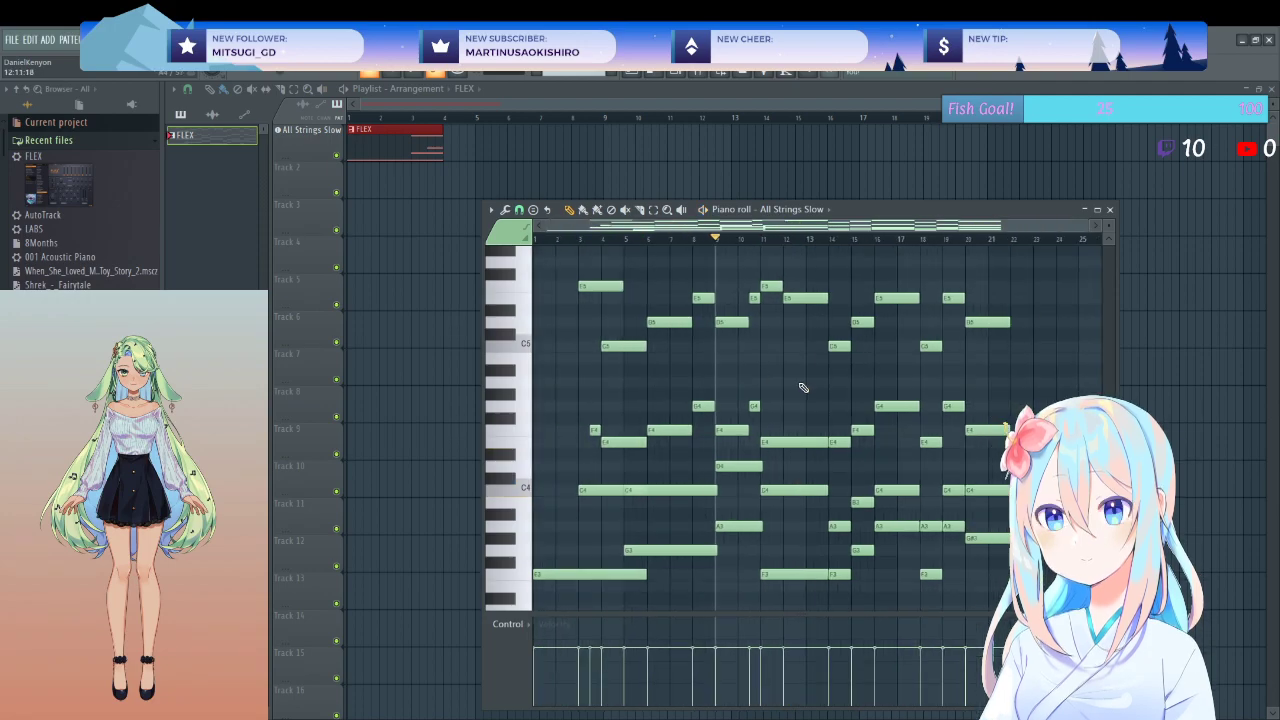
key("space")
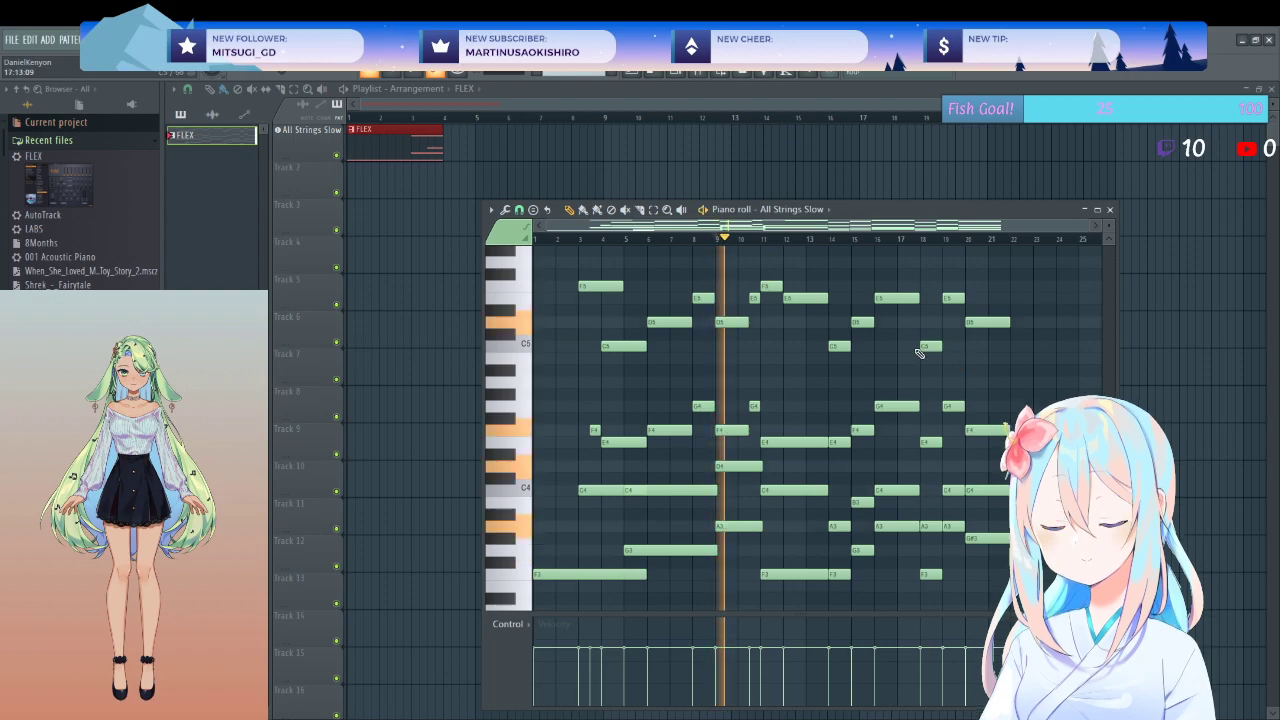
scroll(785, 377, "up", 2)
scroll(785, 377, "down", 4)
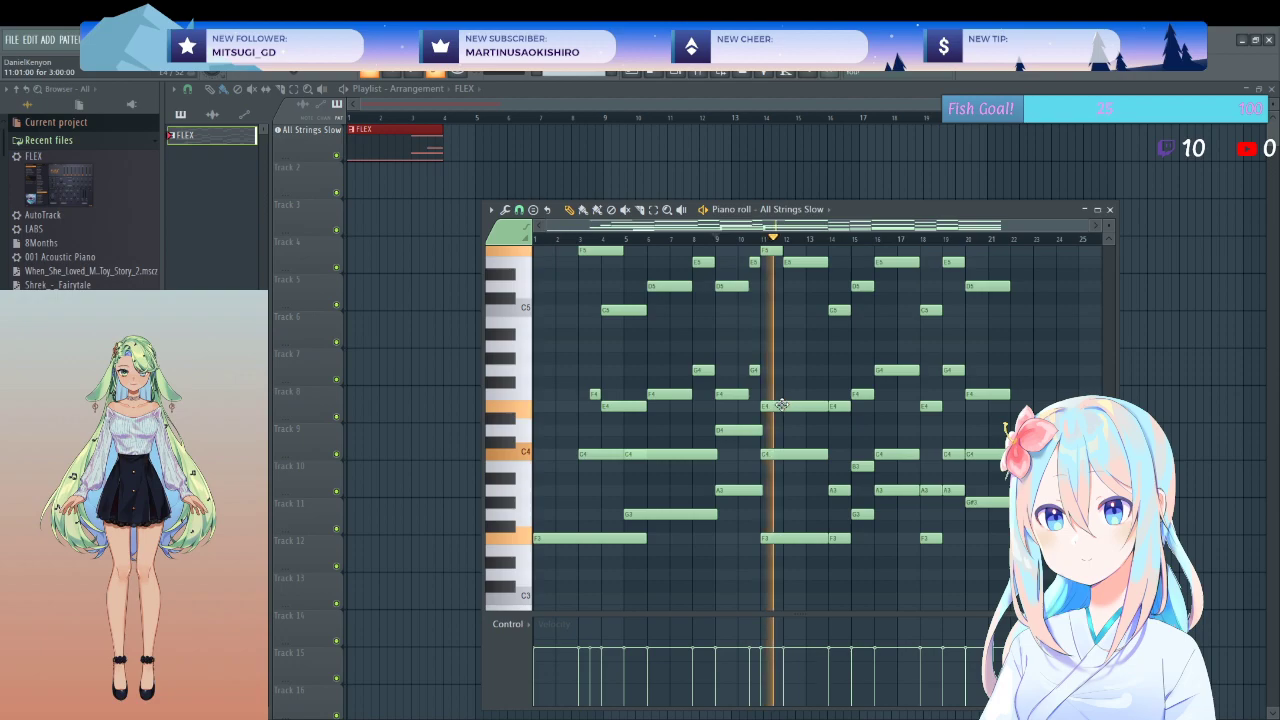
key("space")
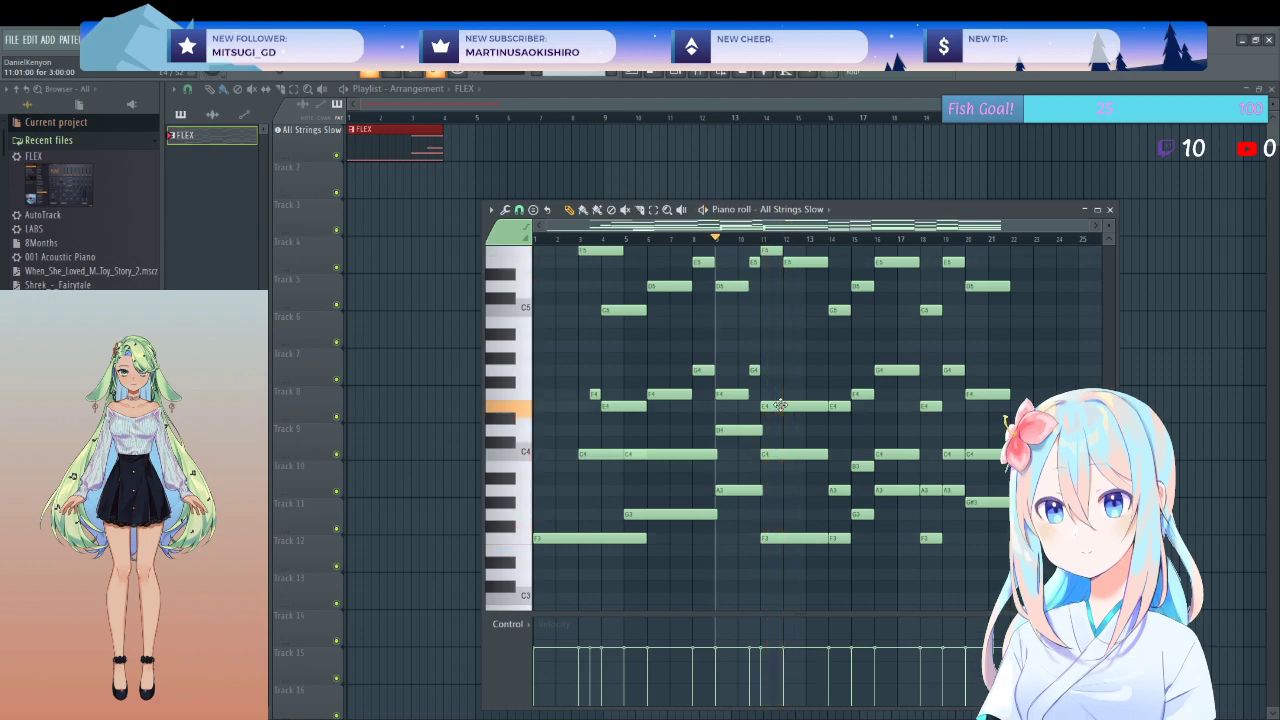
key("space")
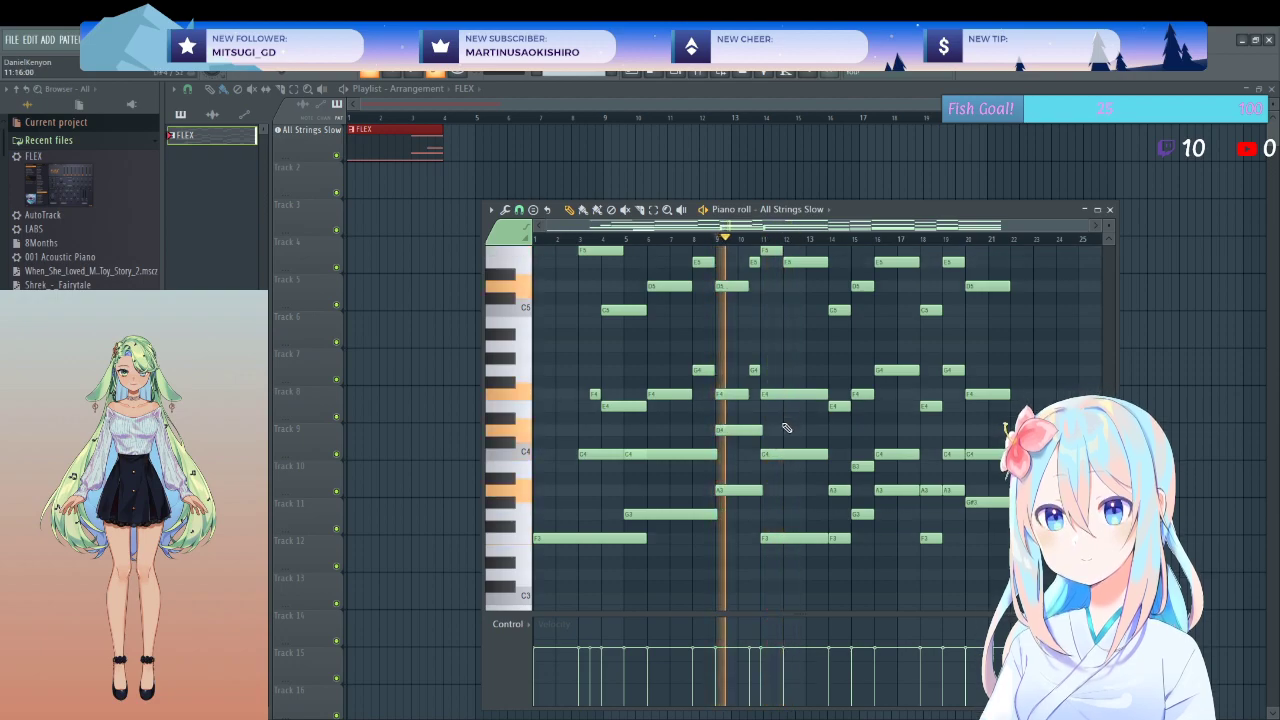
- Add a two-bar G4 at bar 12 beneath the E5 melody note
scroll(783, 395, "up", 1)
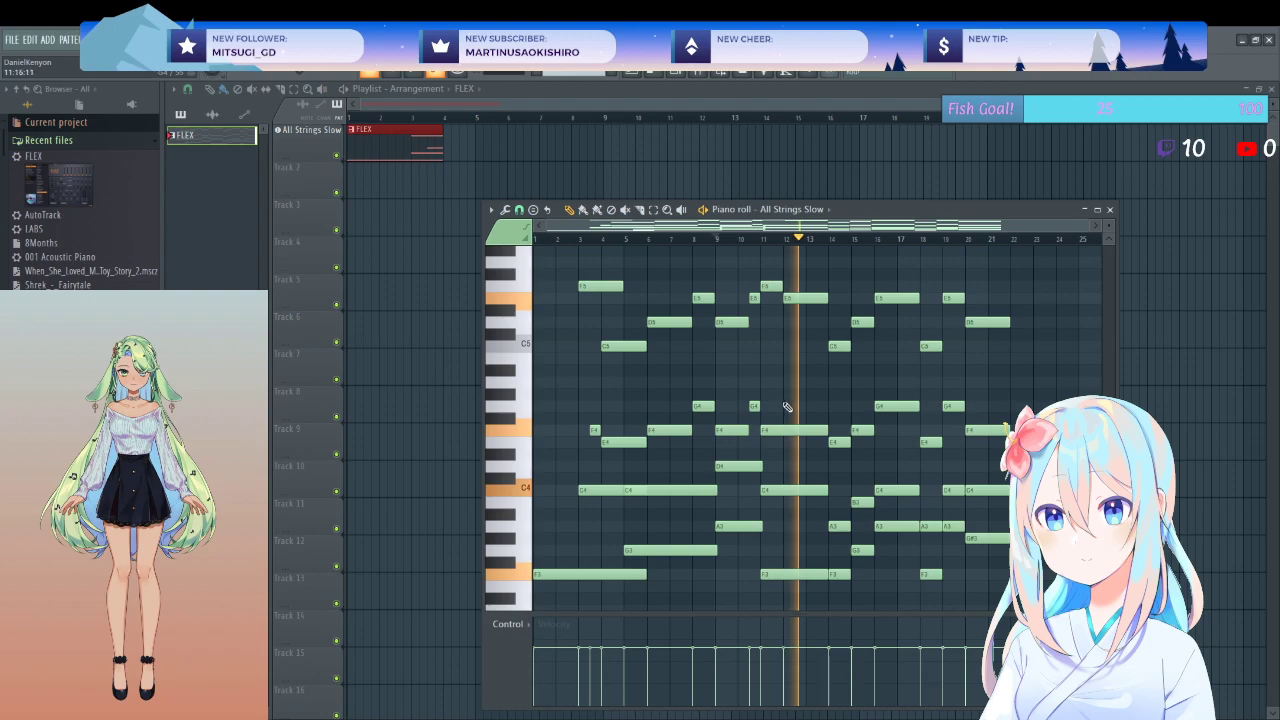
left_click(788, 406)
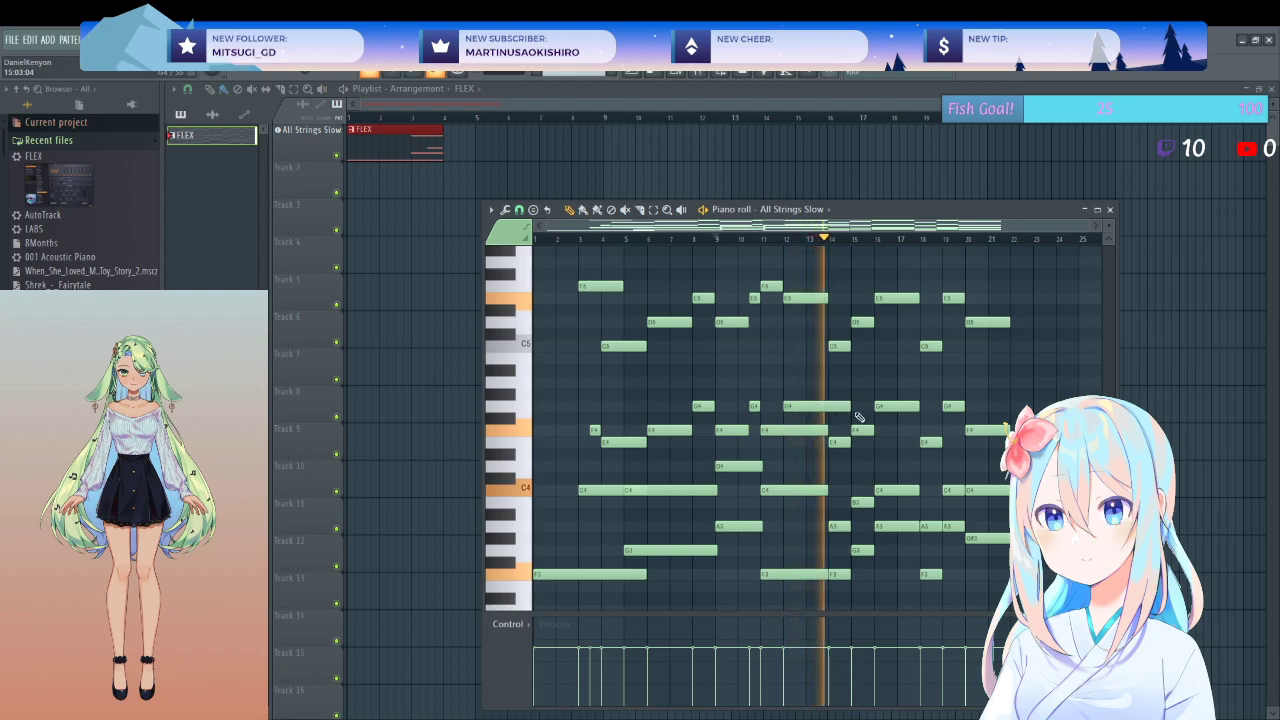
key("space")
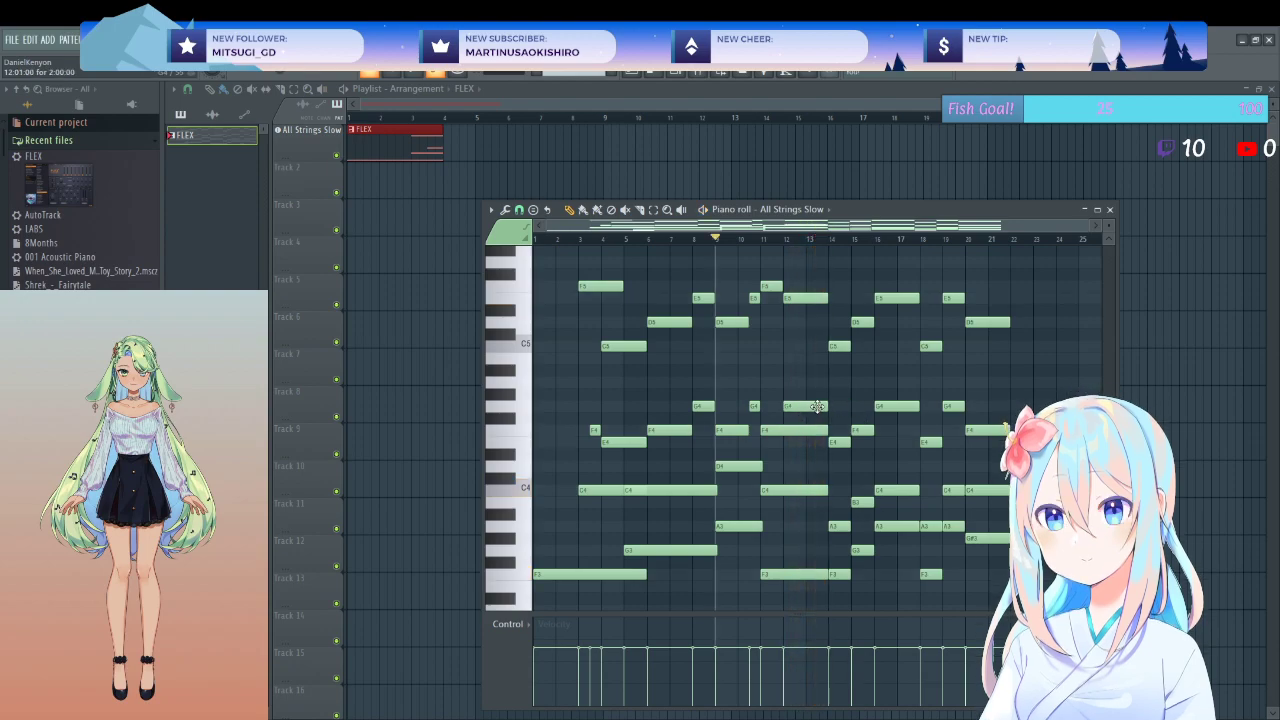
- Play back from bar 9 through the last chord at bar 20 and close the piano roll
key("space")
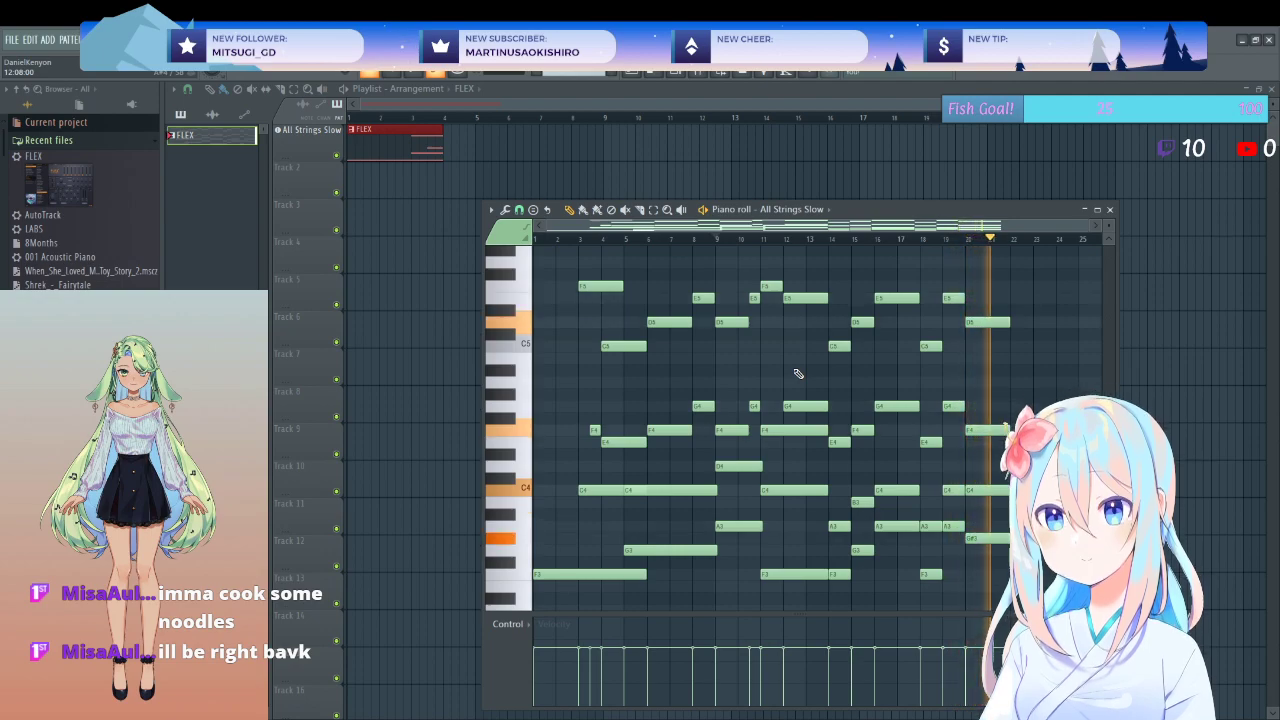
key("space")
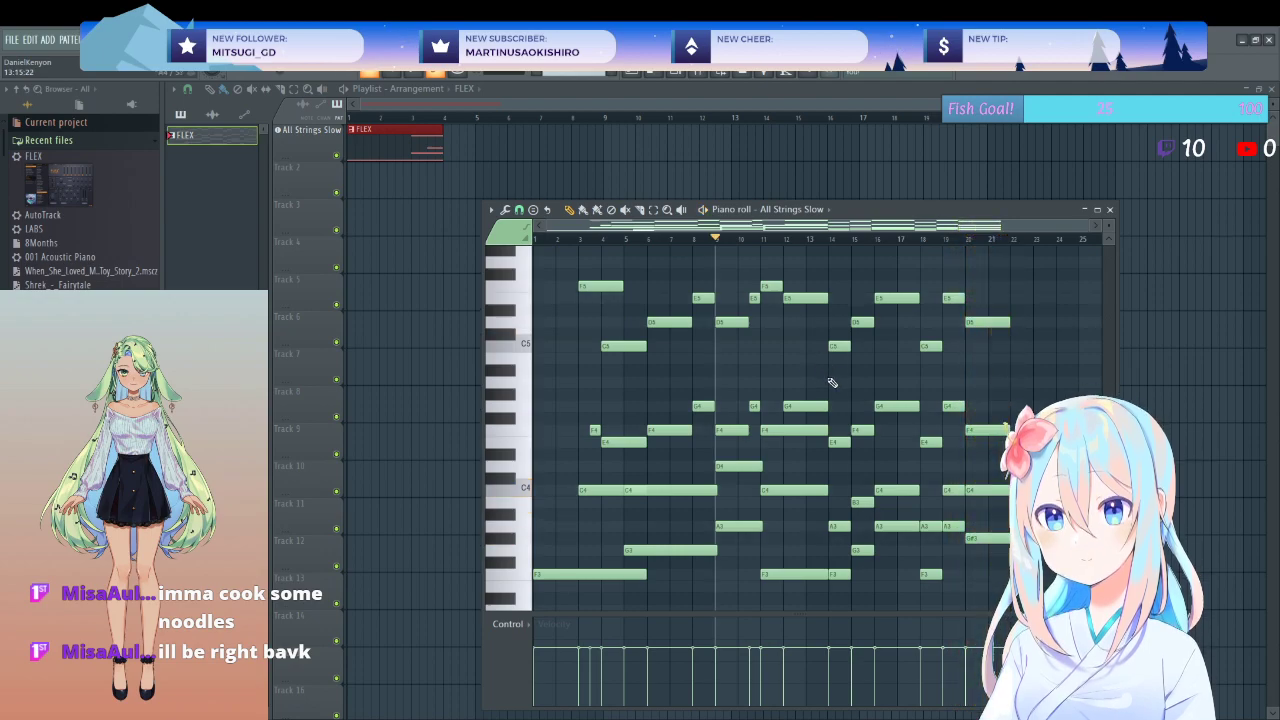
left_click(1110, 211)
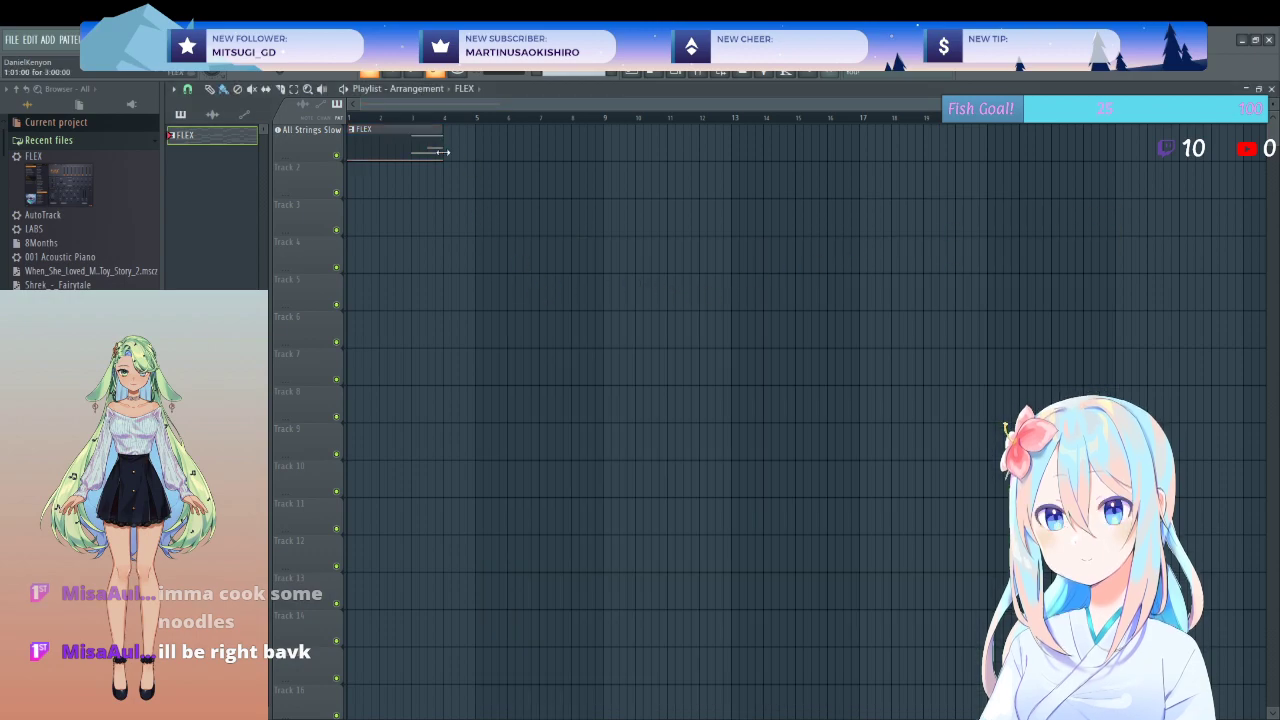
- Extend the FLEX clip on the first playlist track so it covers the strings notes up to about bar 22
left_click_drag(451, 156, 688, 160)
left_click_drag(1033, 171, 1014, 169)
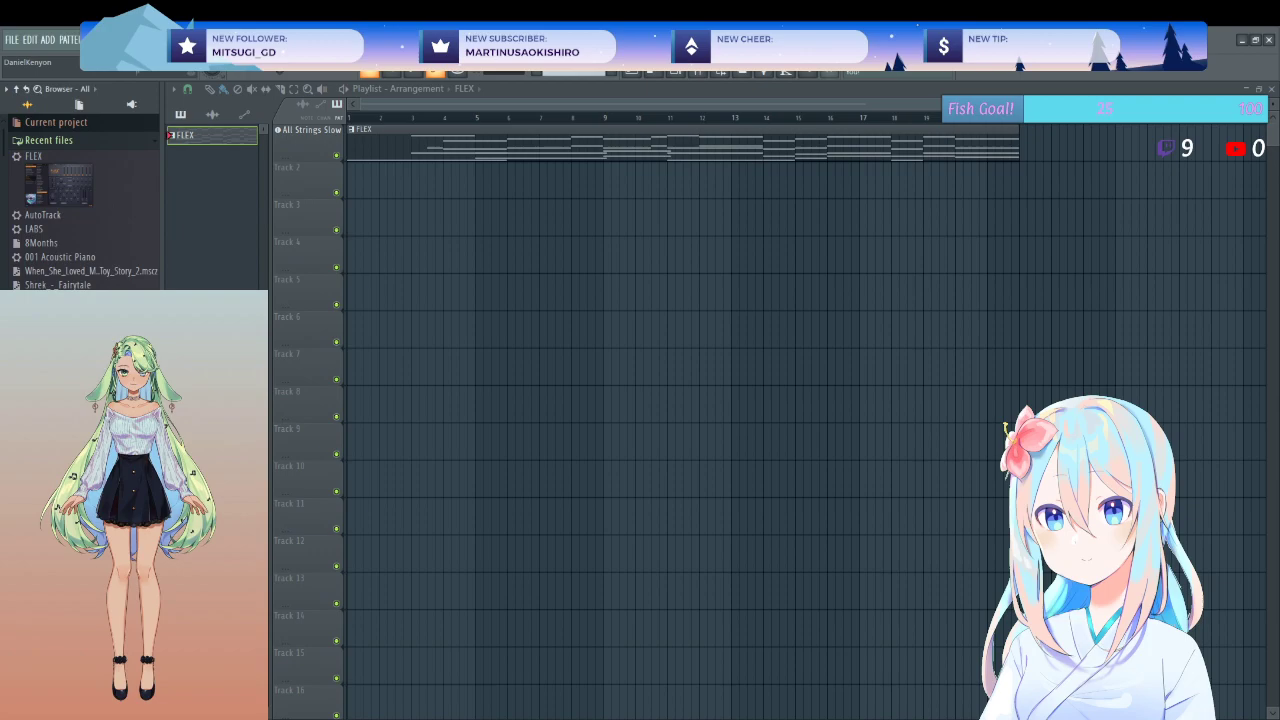
- Add the ProM Kick channel to the second playlist track and audition it with its mixer insert 6 shown
left_click_drag(264, 187, 325, 191)
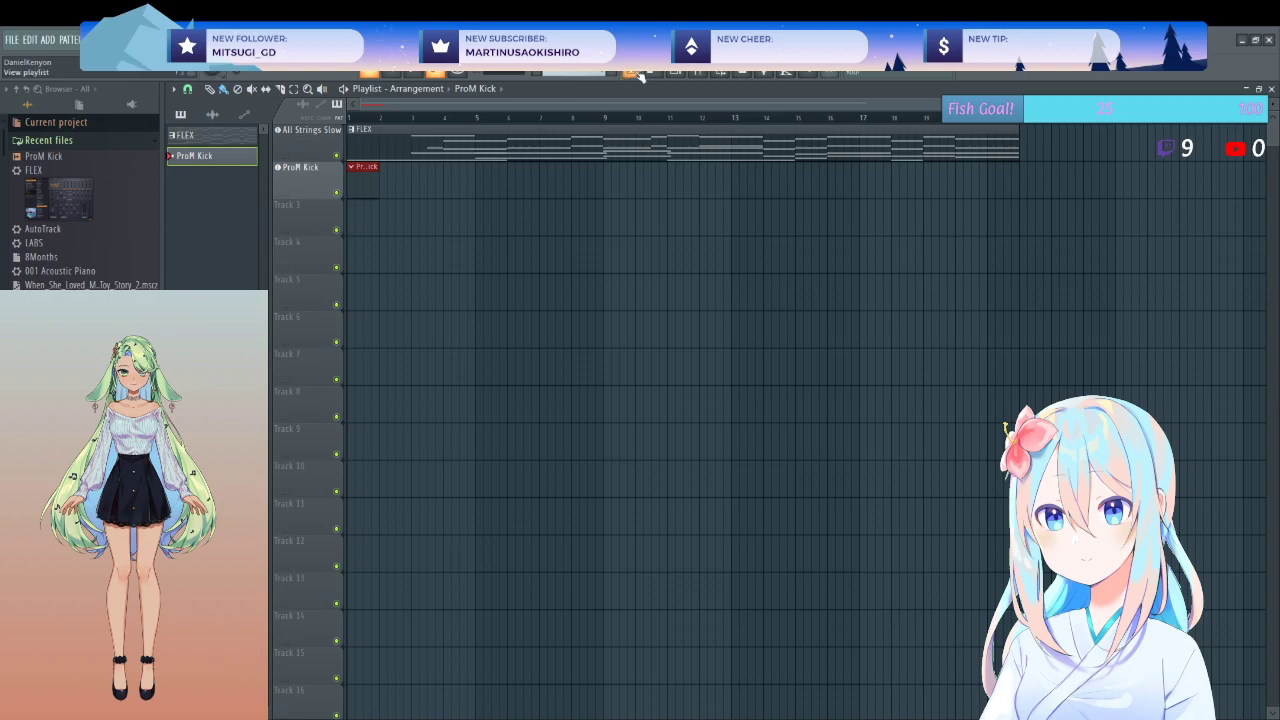
key("F9")
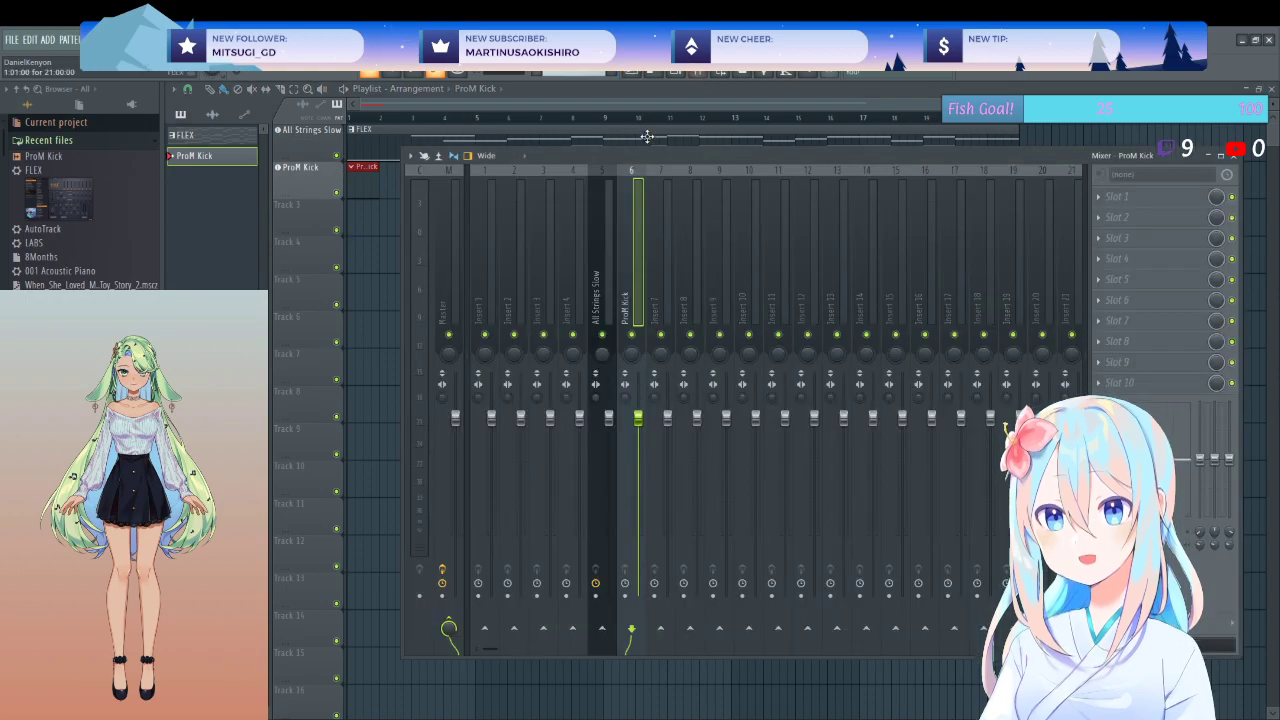
key("space")
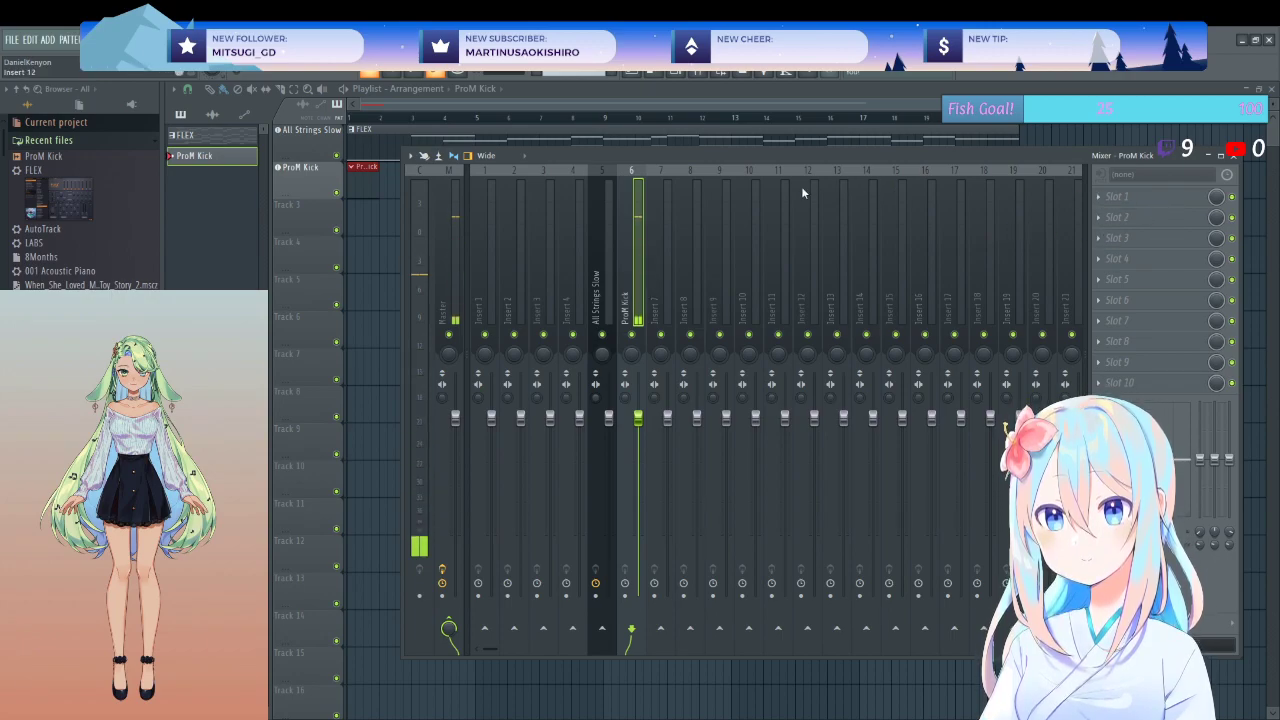
- Open the ProM Kick clip's piano roll and place a one-bar C5 note at bar 1
double_click(349, 183)
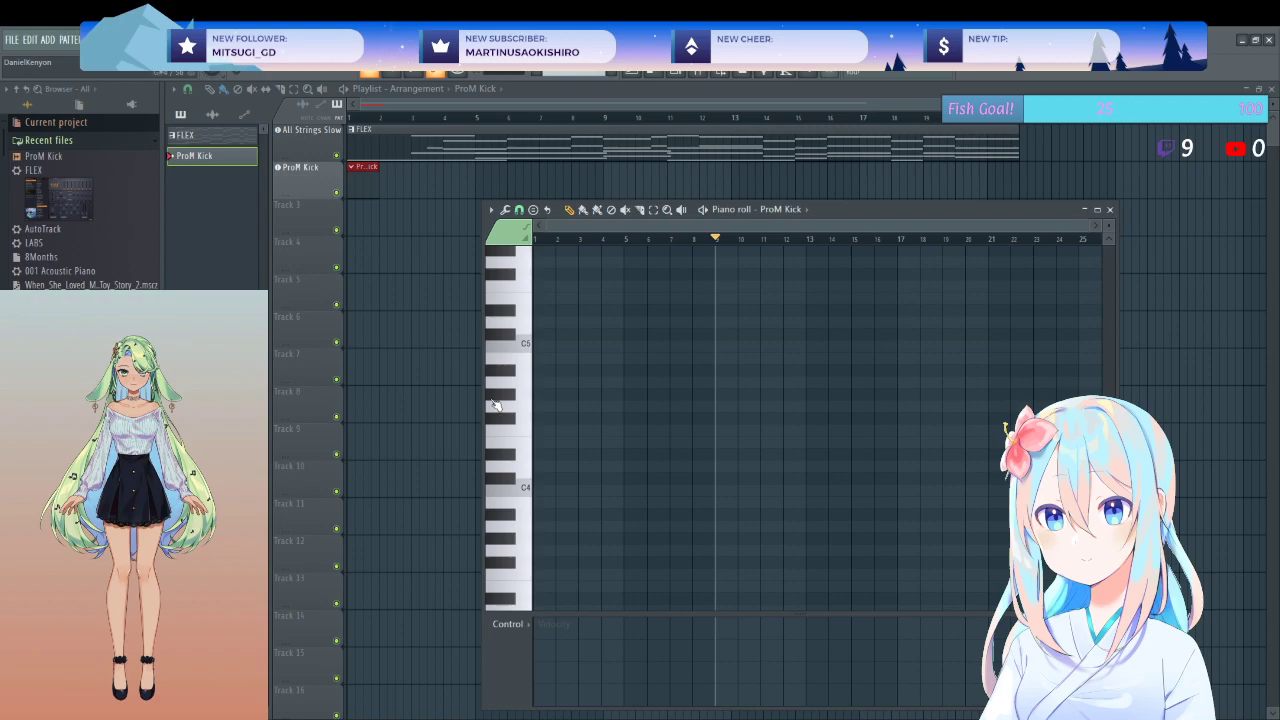
left_click(530, 344)
left_click(57, 160)
left_click(548, 346)
left_click_drag(576, 349, 715, 347)
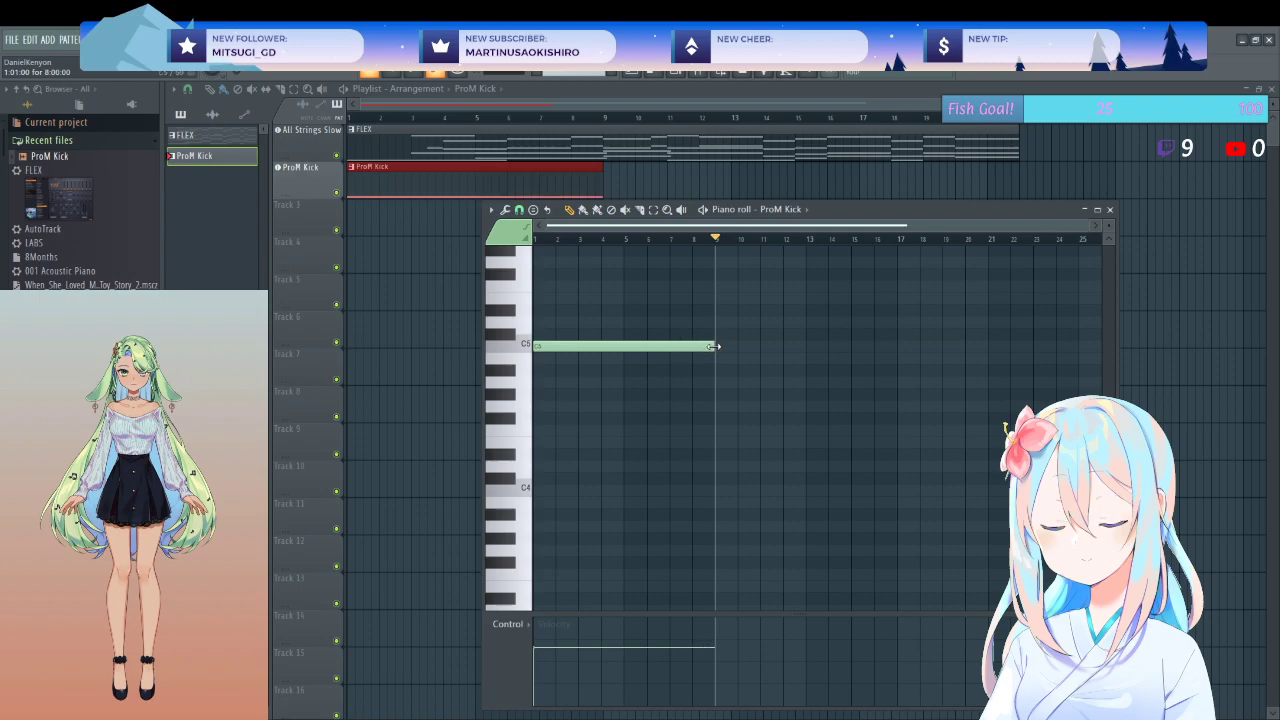
scroll(671, 349, "up", 4)
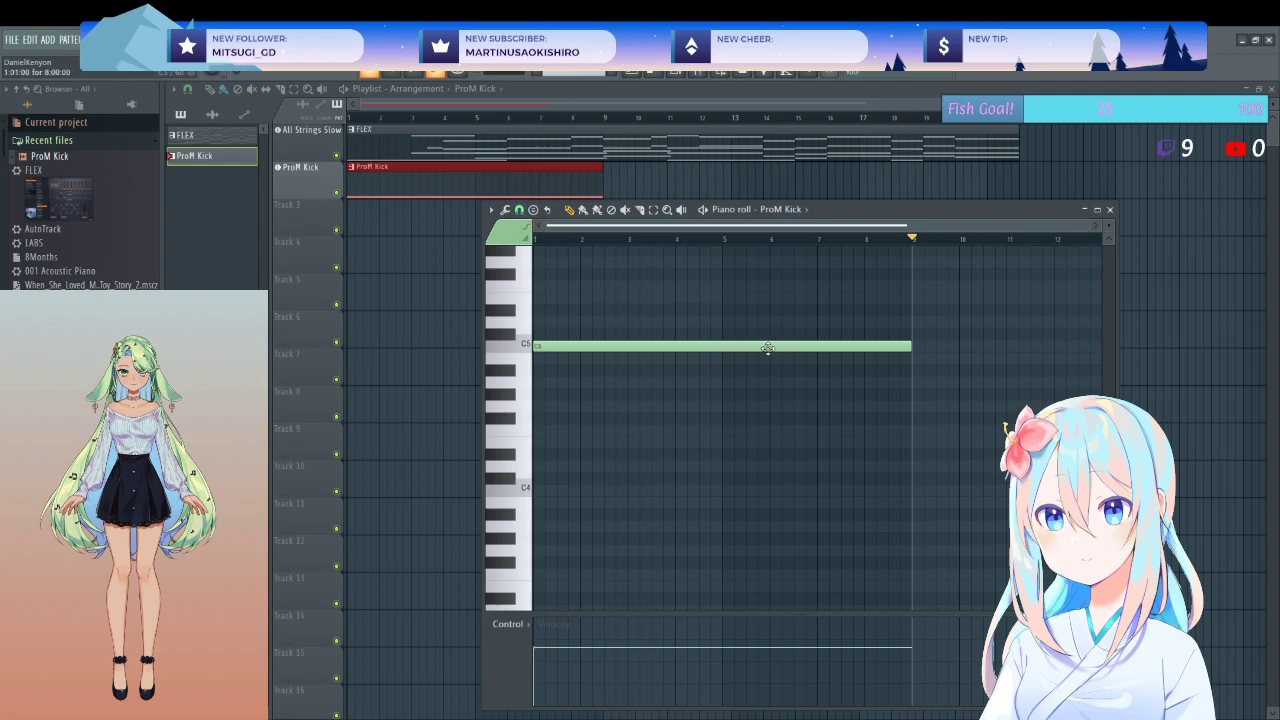
left_click_drag(908, 346, 641, 344)
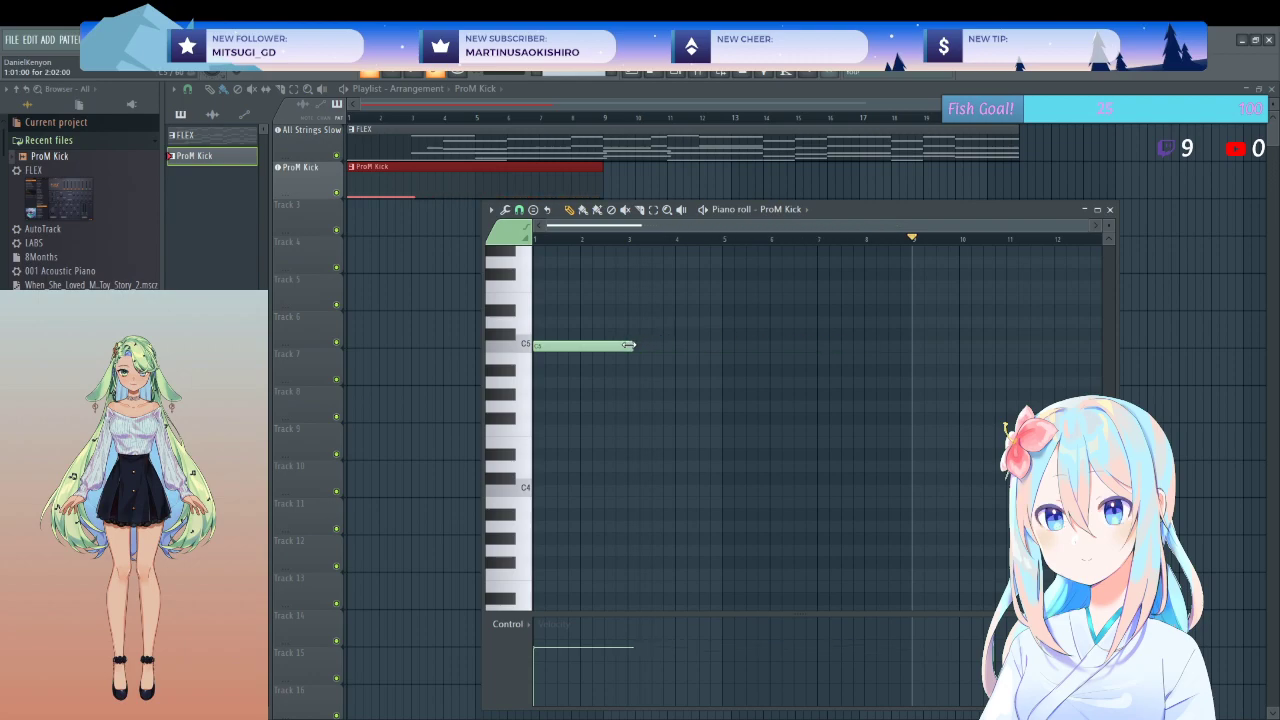
left_click_drag(581, 347, 579, 347)
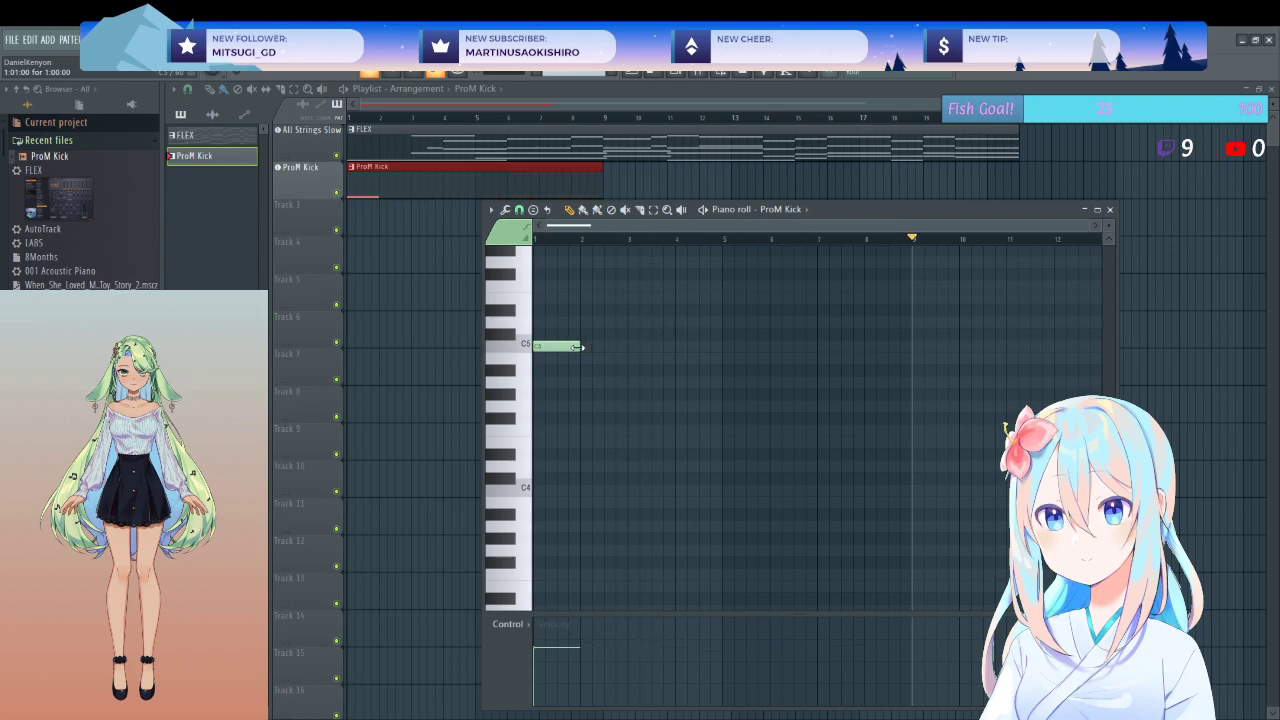
- Play back the kick, add a one-bar C4 note at bar 1, listen again and close the piano roll
key("space")
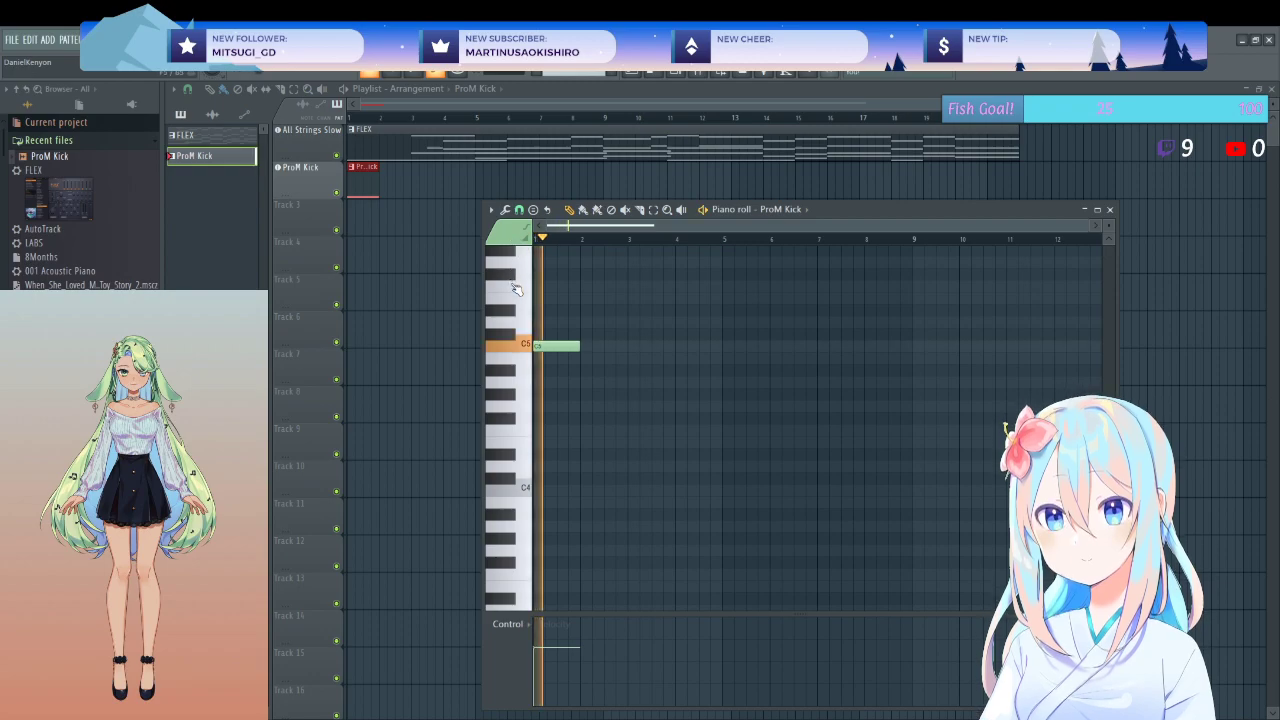
left_click(538, 493)
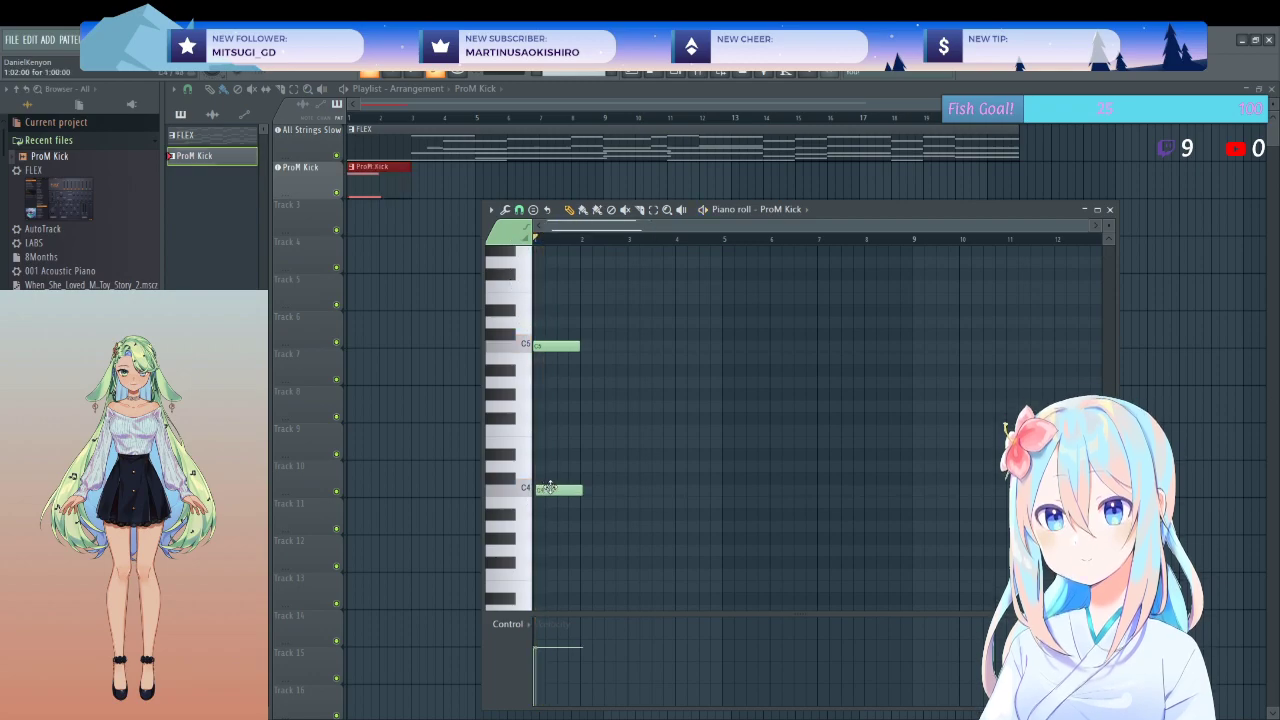
key("space")
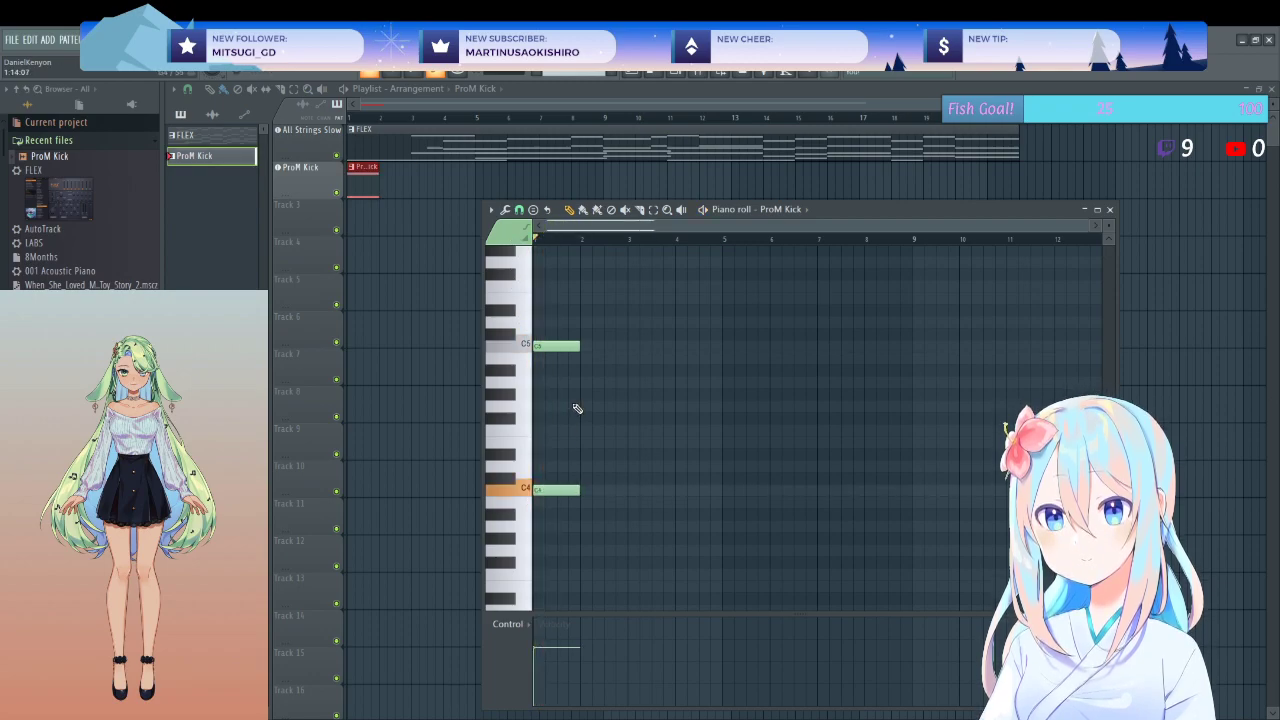
left_click(1110, 210)
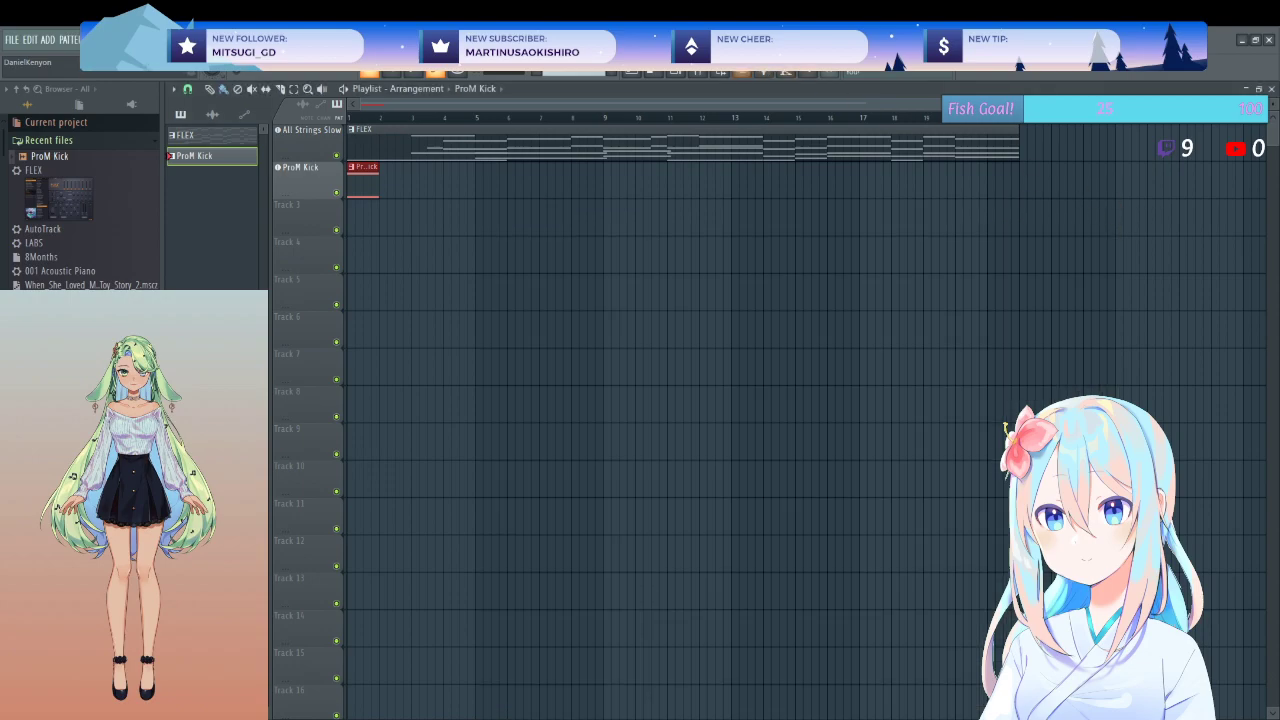
- Load FreeClip in slot 1 of the ProM Kick insert with 4x oversampling, Cubic soft clip type and 3.4 dB gain
key("F9")
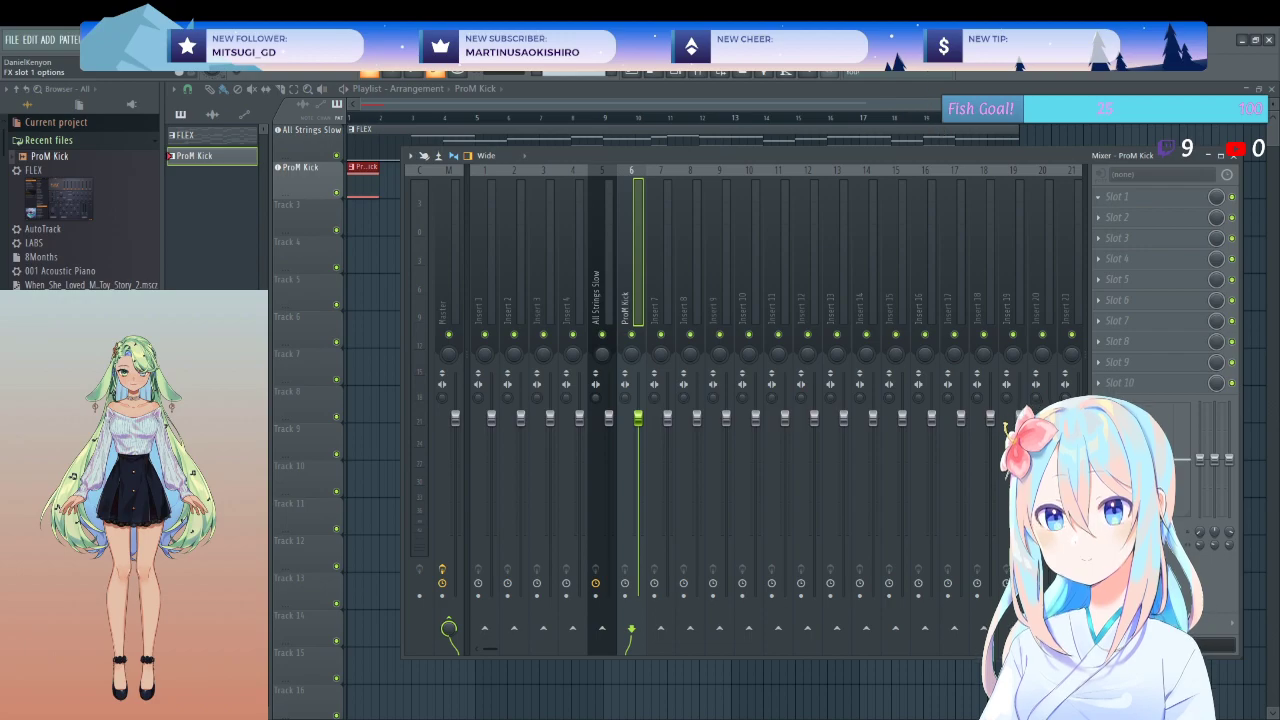
left_click(544, 160)
left_click_drag(491, 258, 920, 149)
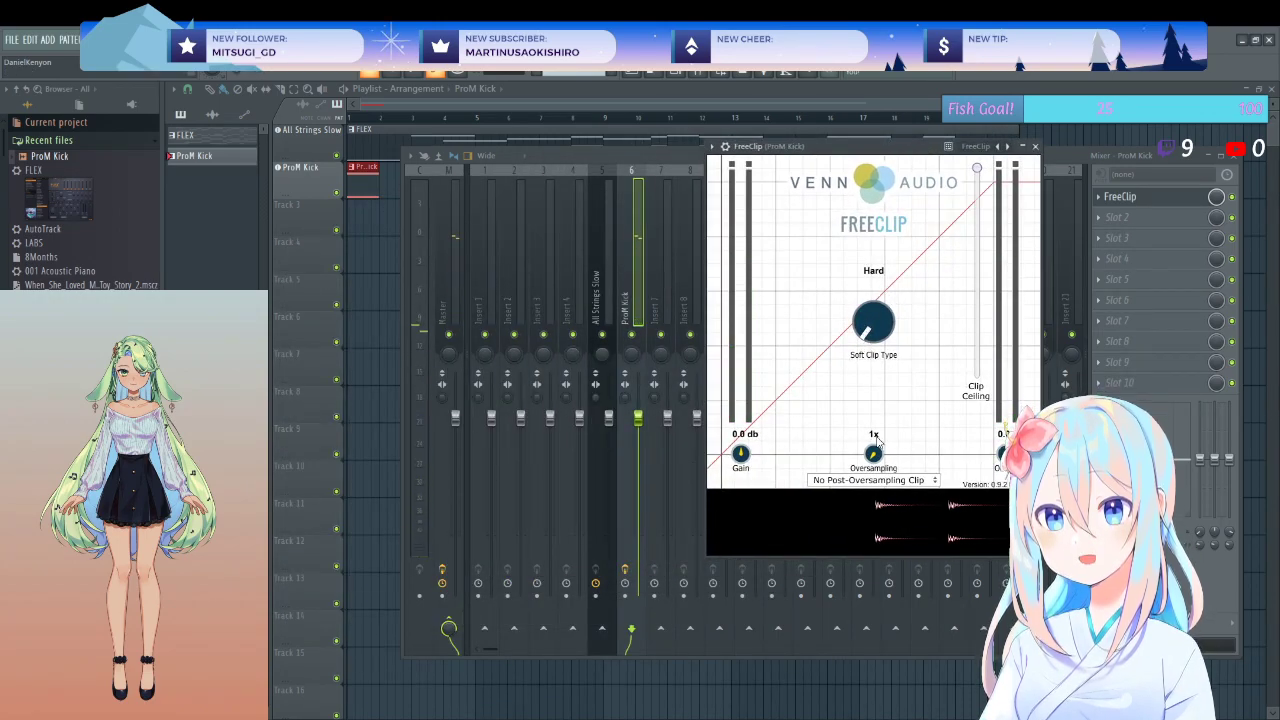
left_click_drag(874, 440, 879, 416)
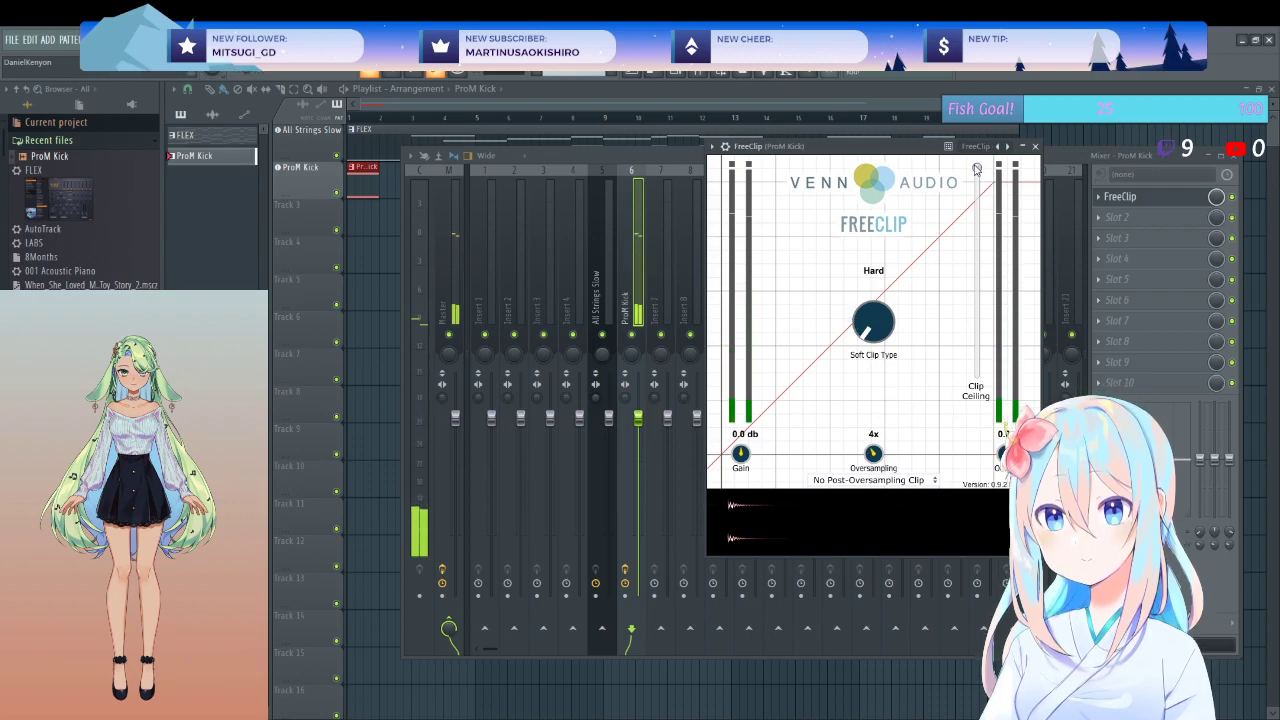
left_click_drag(872, 318, 868, 272)
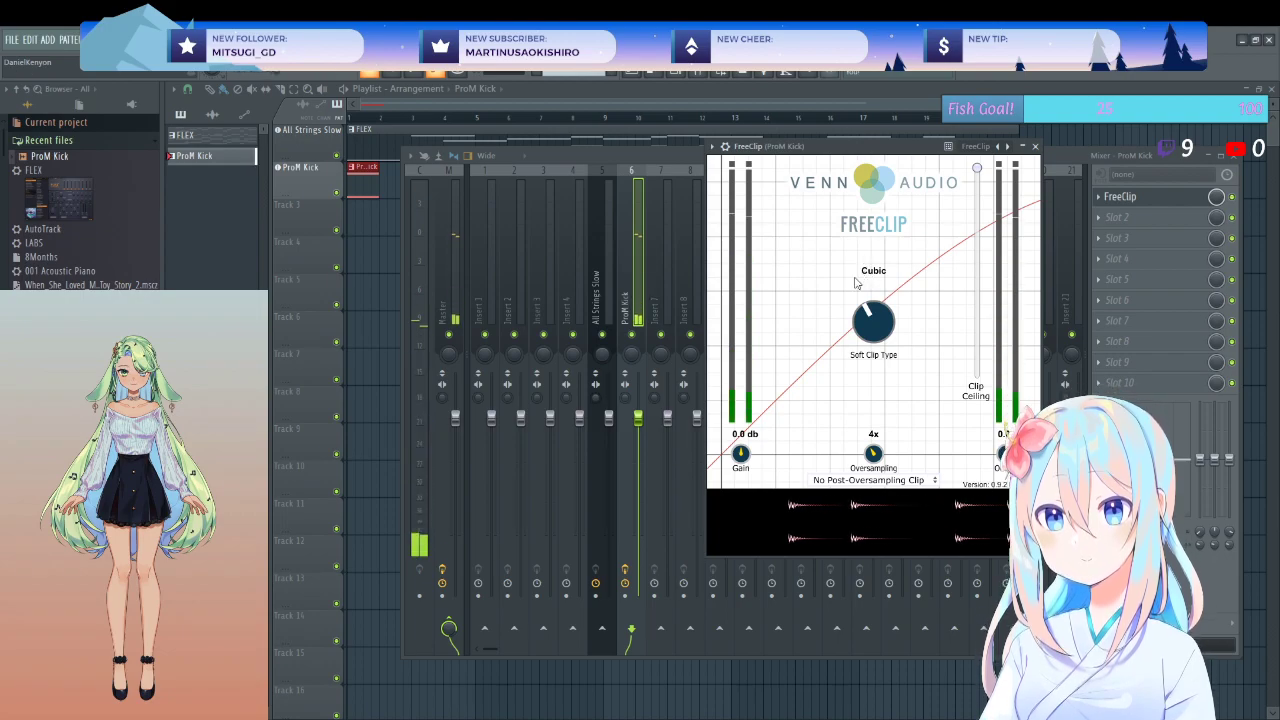
left_click_drag(740, 453, 741, 440)
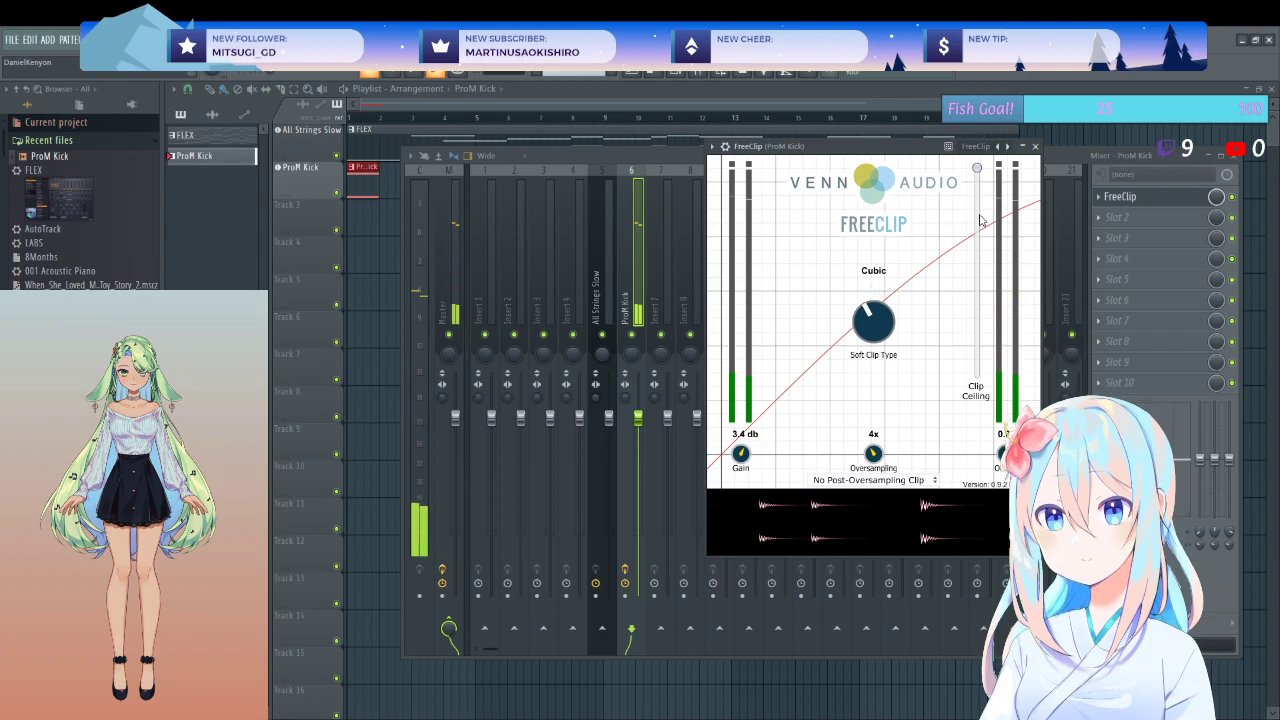
left_click(1035, 147)
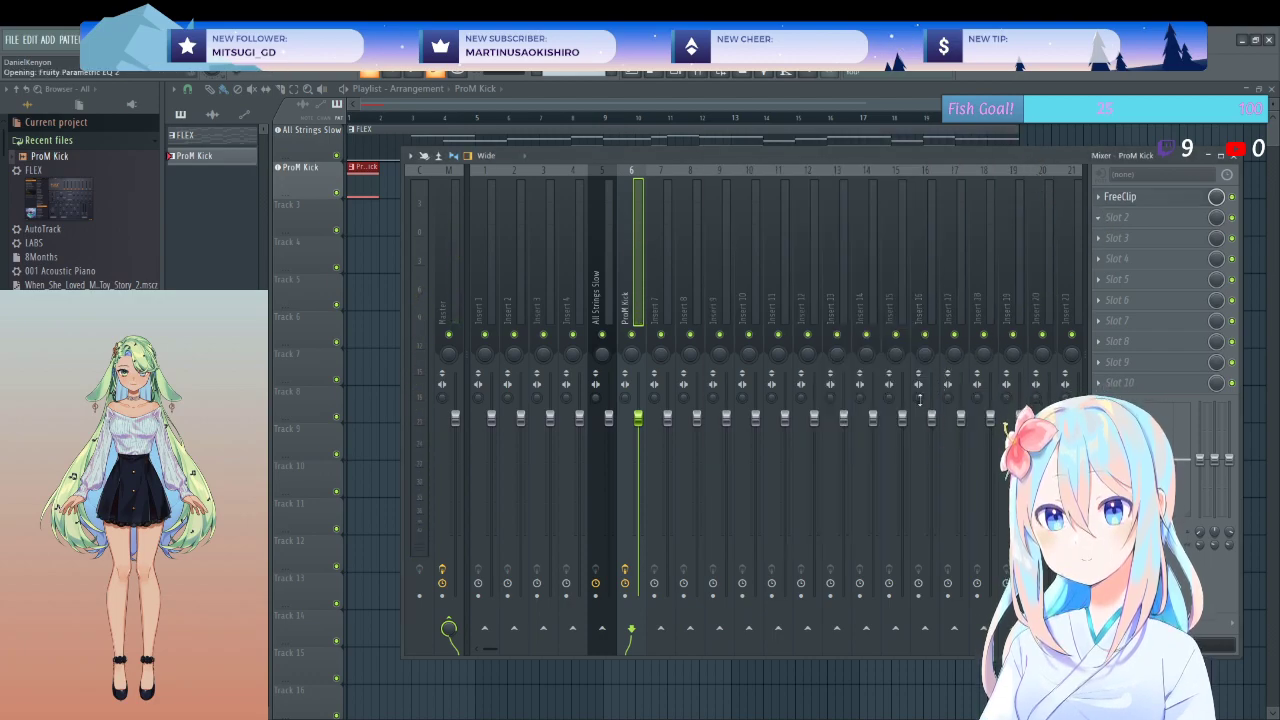
- Load Fruity Parametric EQ 2 in slot 2 of the ProM Kick insert, boost band 1 and cut band 7
left_click_drag(340, 385, 446, 349)
left_click_drag(577, 385, 549, 449)
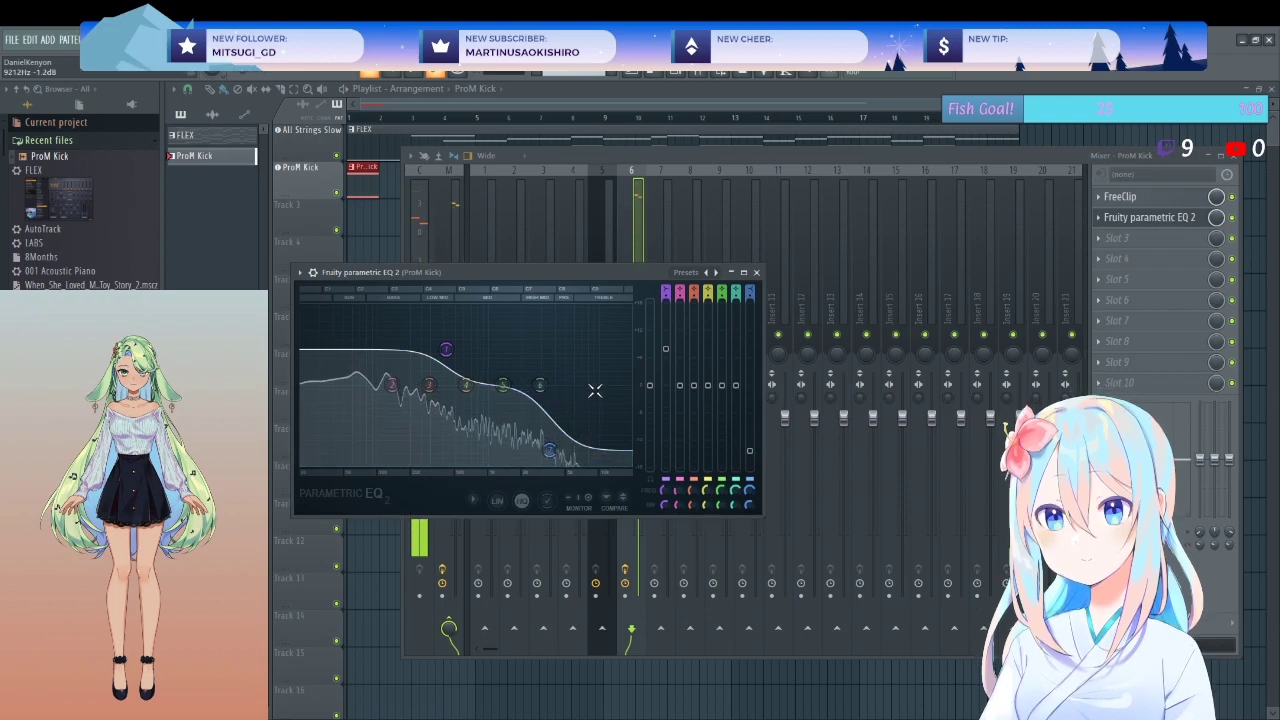
left_click(756, 272)
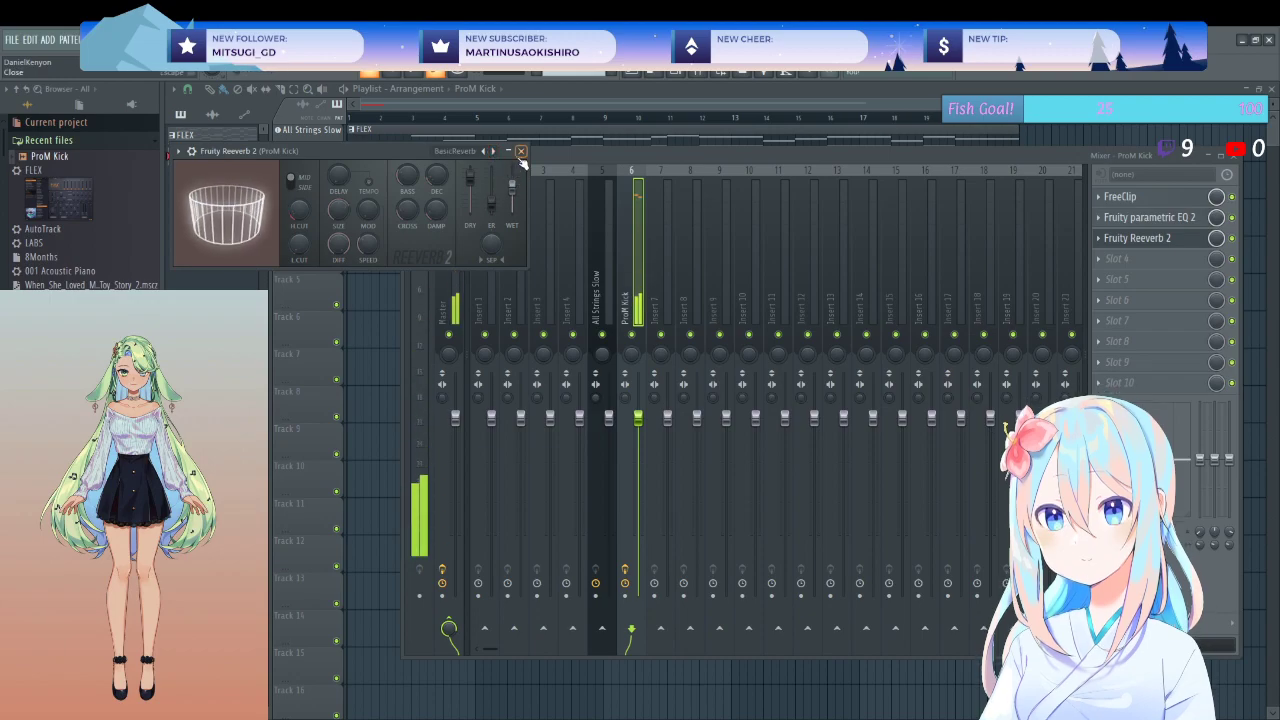
- Load Fruity Reeverb 2 in slot 3 of the ProM Kick insert and lower its wet level
left_click_drag(512, 184, 512, 199)
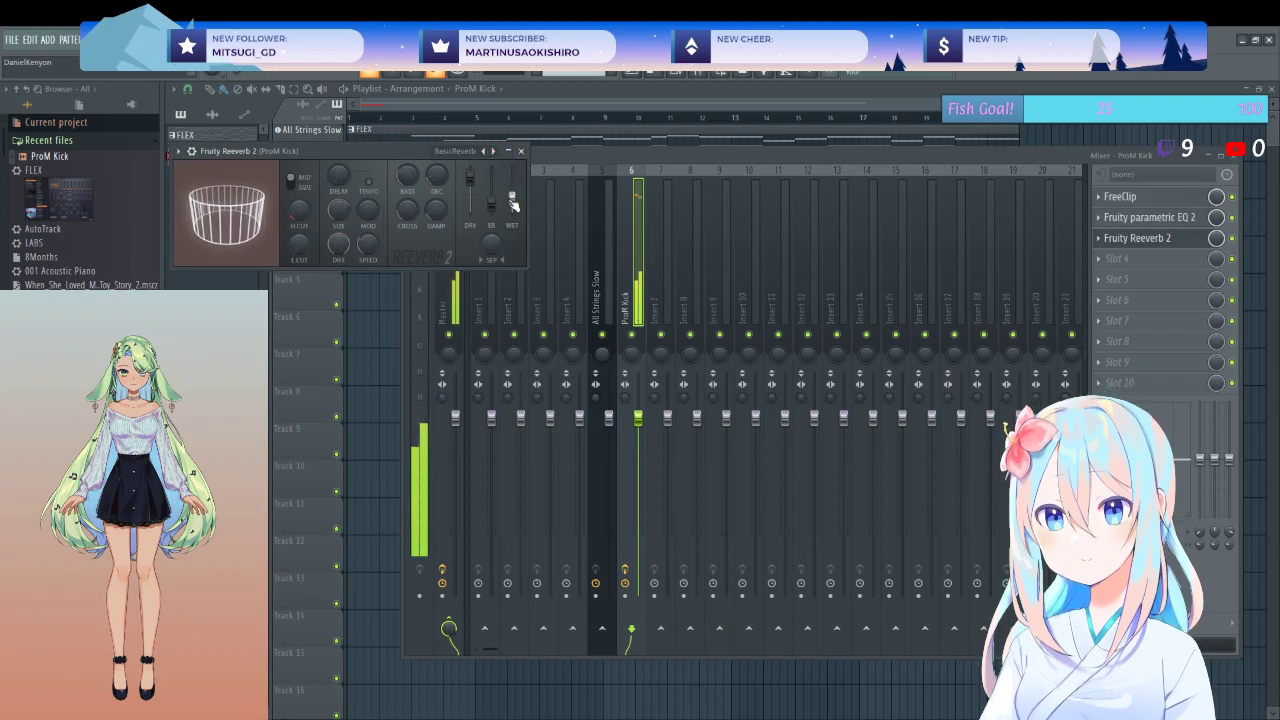
left_click(521, 152)
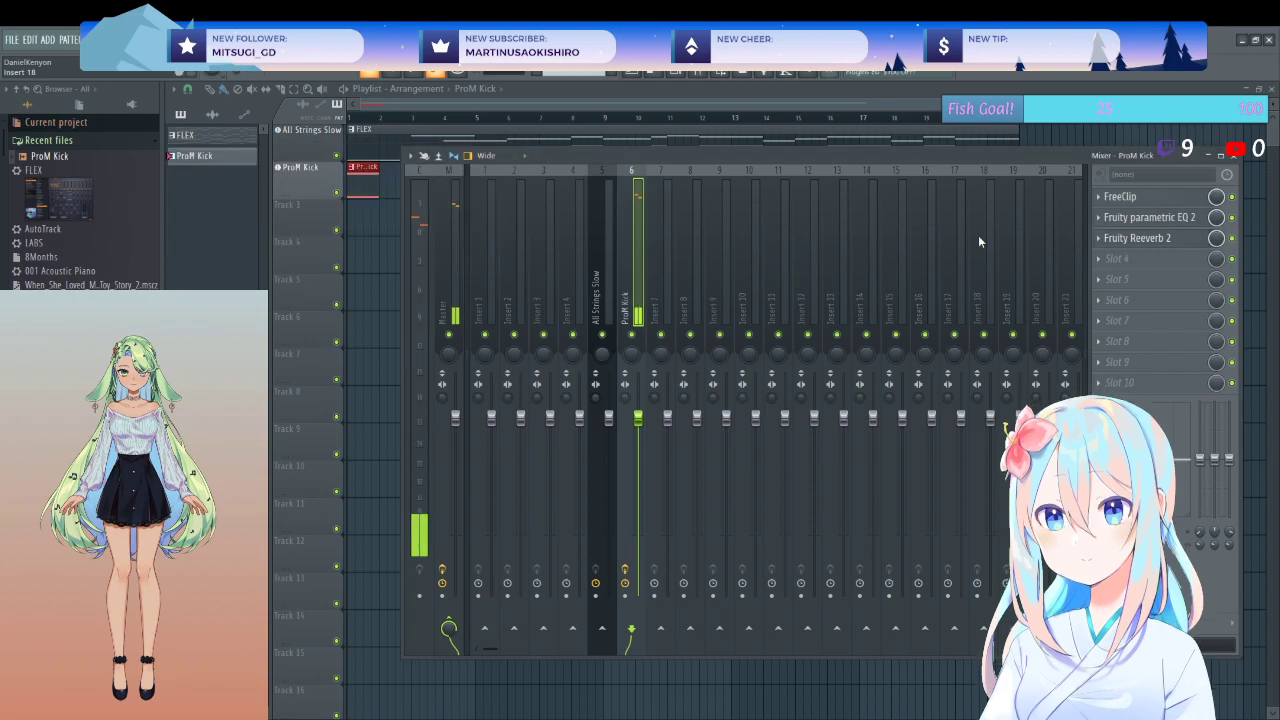
- Reopen the kick's Fruity Parametric EQ 2, cut bands 5 and 6, and reduce the cut on band 7
left_click(1145, 217)
left_click_drag(504, 386, 500, 429)
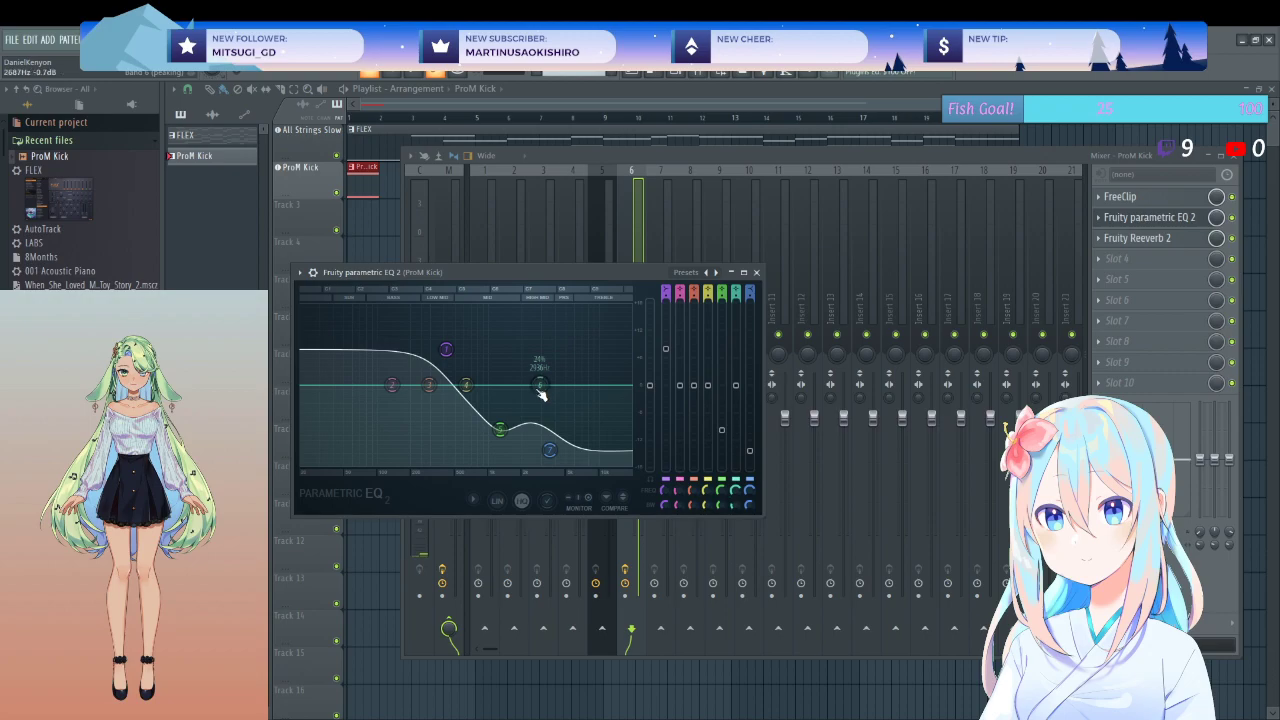
mouse_move(539, 391)
left_mouse_down()
mouse_move(531, 402)
mouse_move(544, 404)
left_mouse_up()
left_click_drag(551, 449, 568, 430)
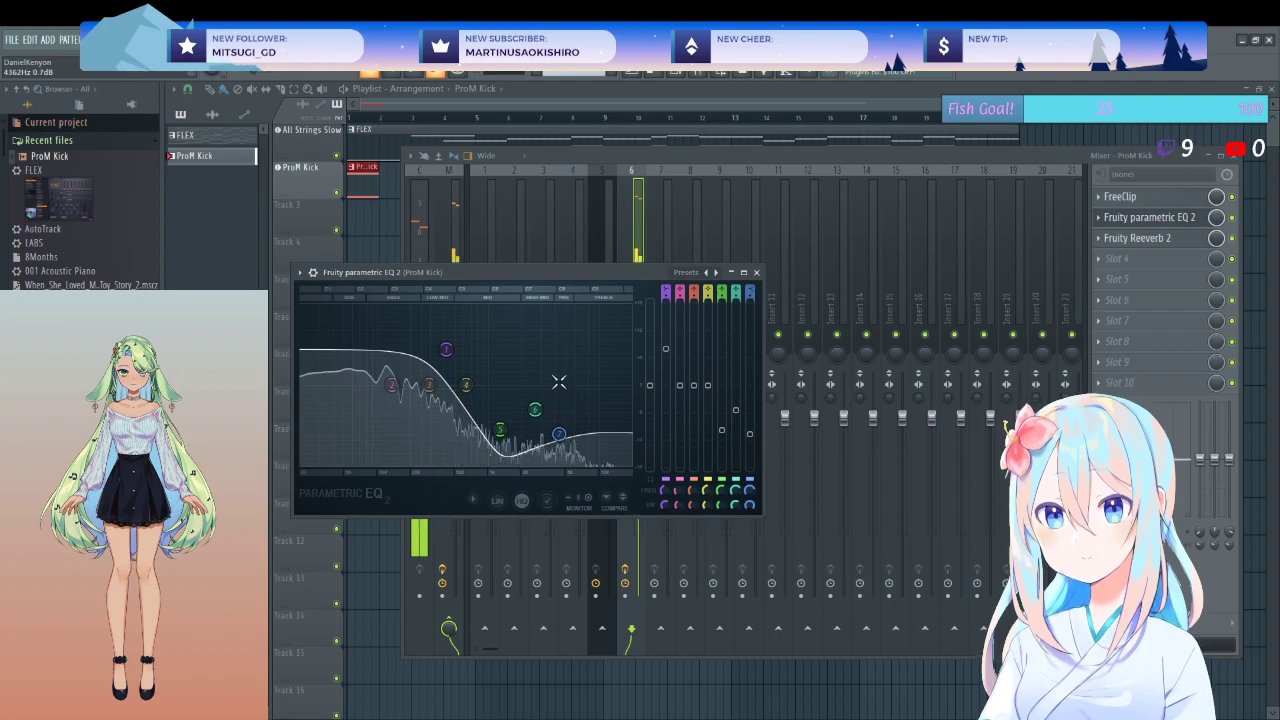
- Set EQ band 1 to 2.6 dB at 330 Hz and band 4 to 2.3 dB at 700 Hz with 100% bandwidth
left_click_drag(446, 349, 436, 383)
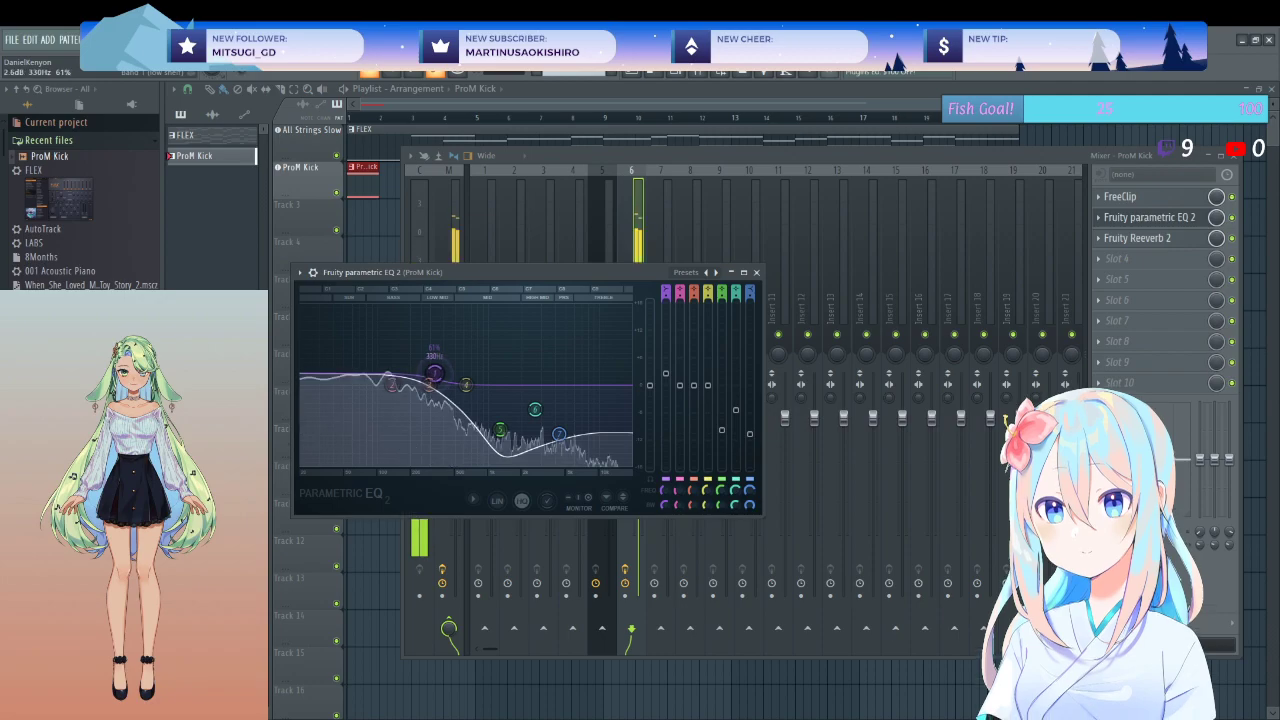
left_click_drag(467, 385, 472, 378)
scroll(474, 378, "up", 3)
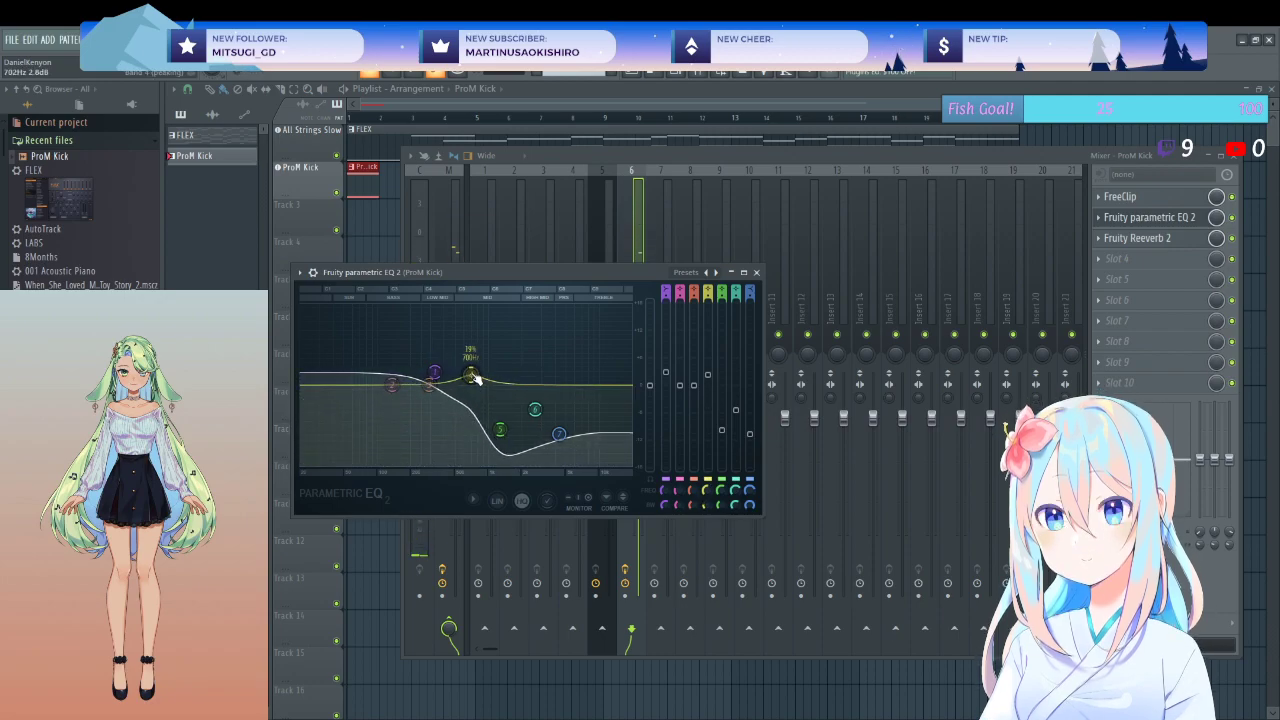
scroll(474, 378, "up", 5)
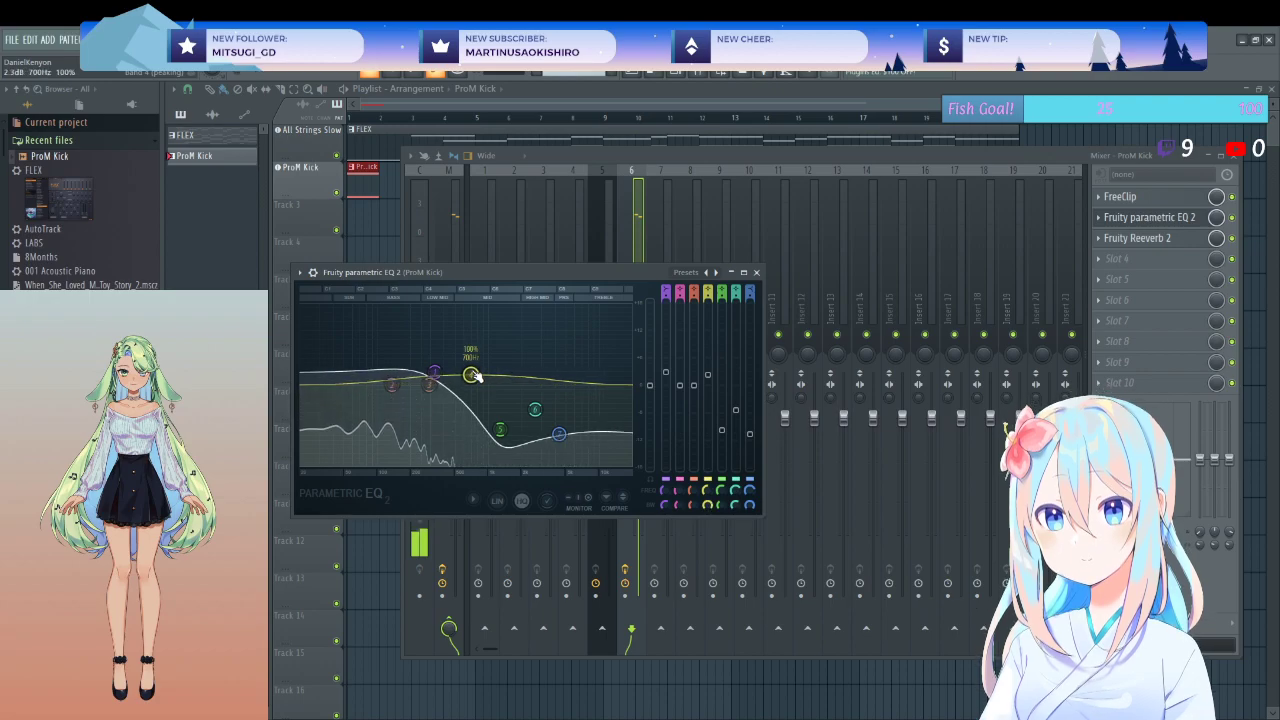
left_click(756, 272)
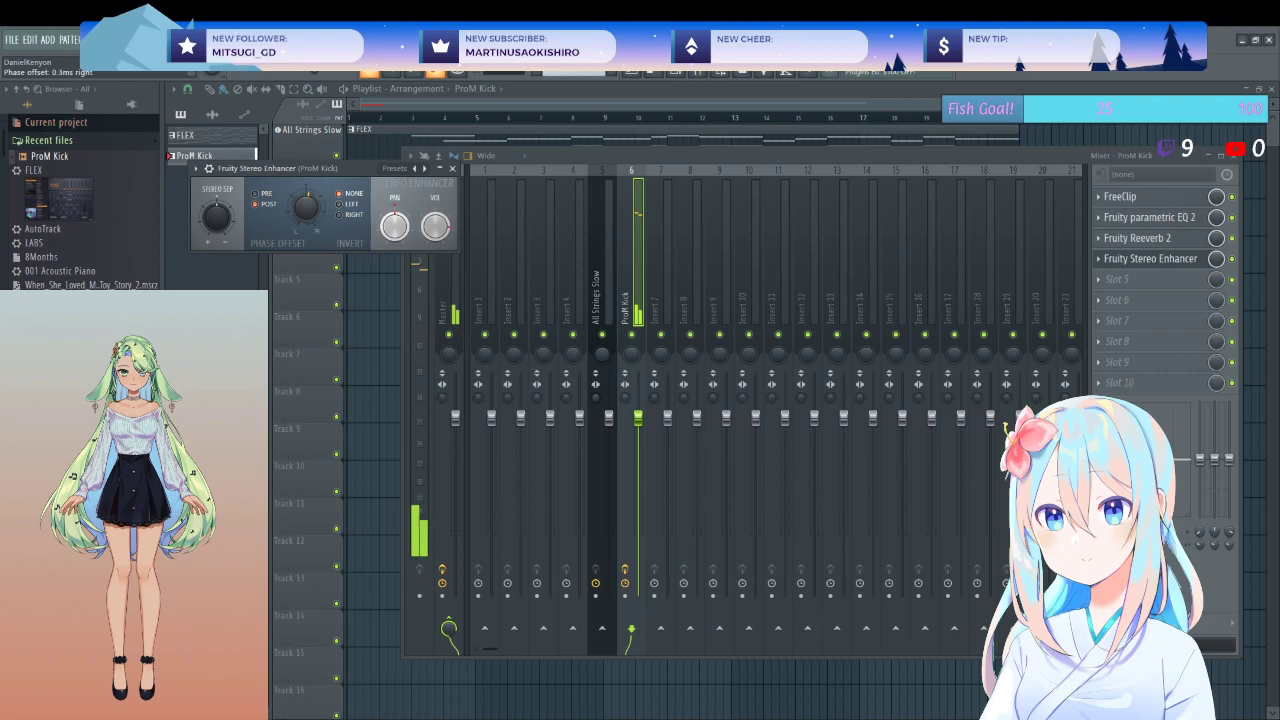
- Load Fruity Stereo Enhancer in slot 4 of the ProM Kick insert and slightly adjust its stereo separation
left_click_drag(216, 216, 216, 214)
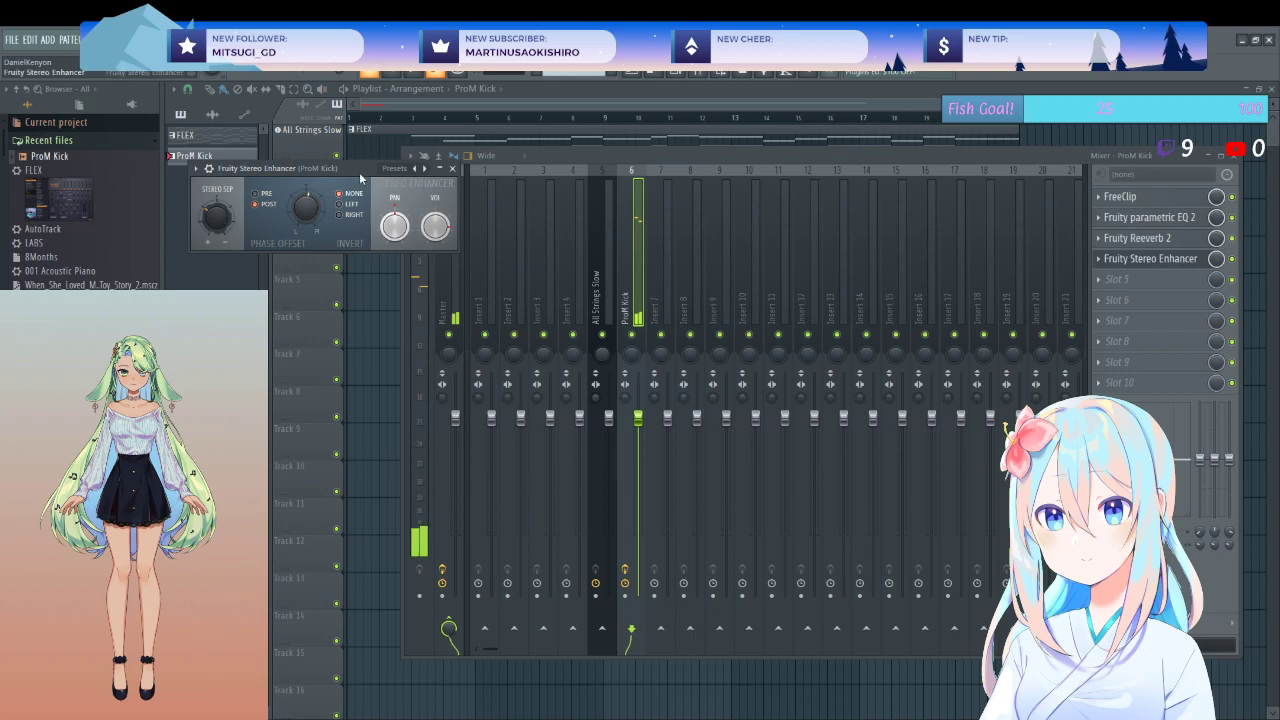
left_click(1150, 258)
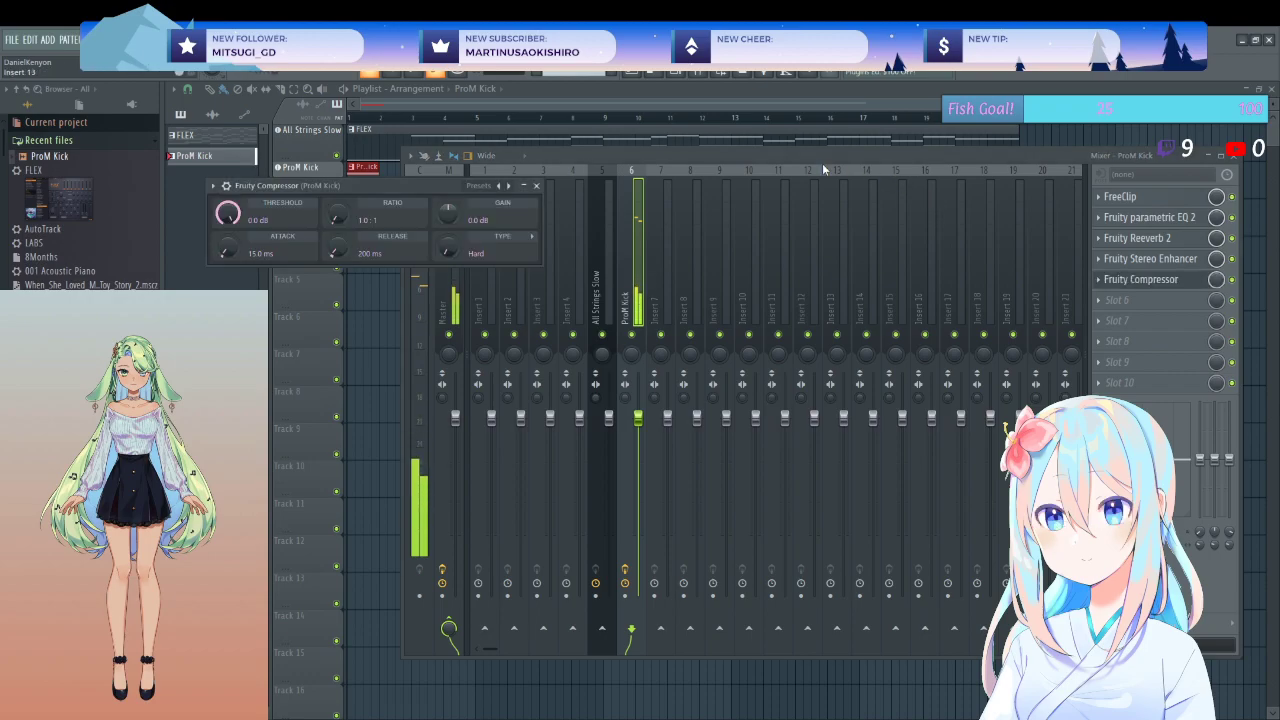
- Audition the Fruity Compressor presets on the ProM Kick insert and settle on the Drums preset
left_click(508, 188)
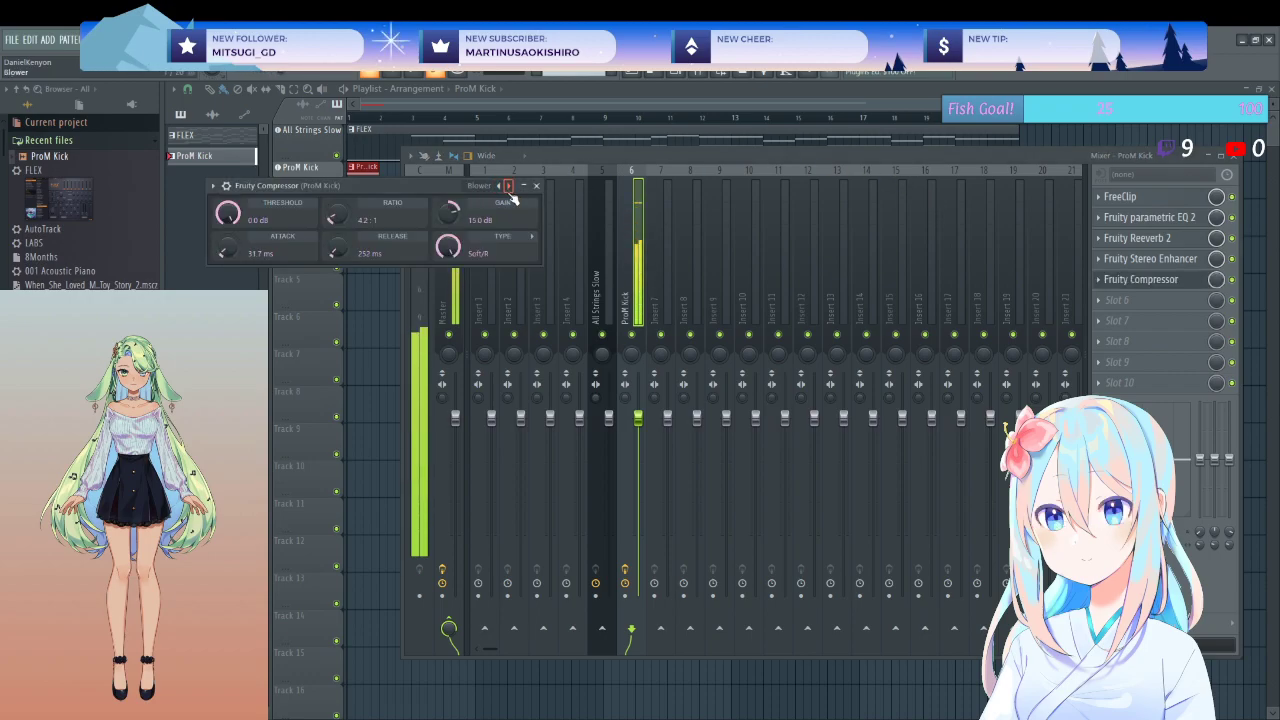
left_click(508, 187)
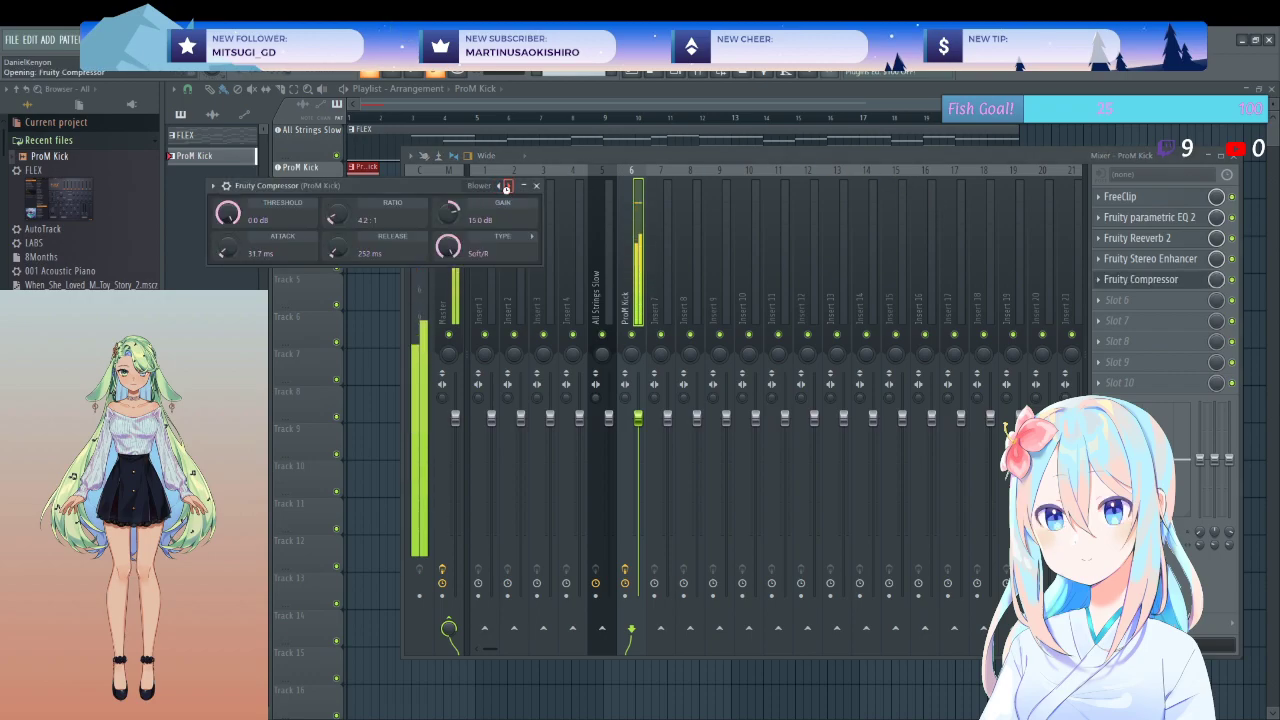
left_click(508, 187)
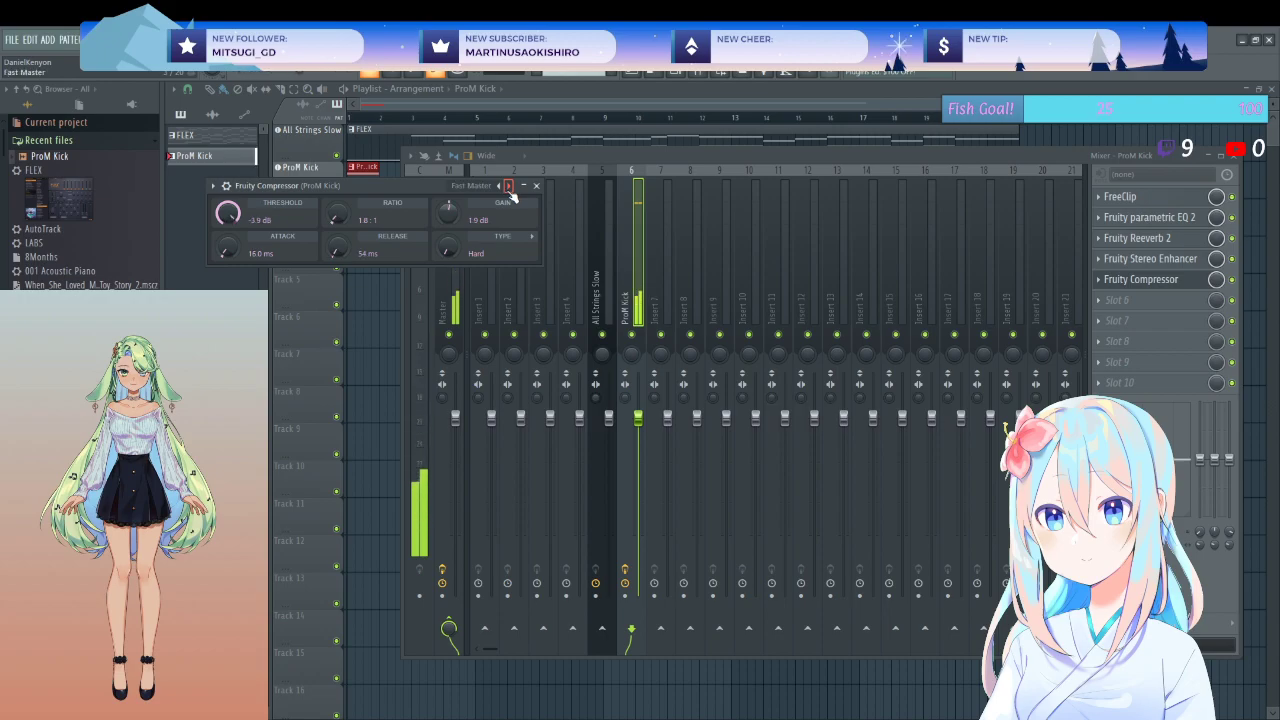
left_click(508, 187)
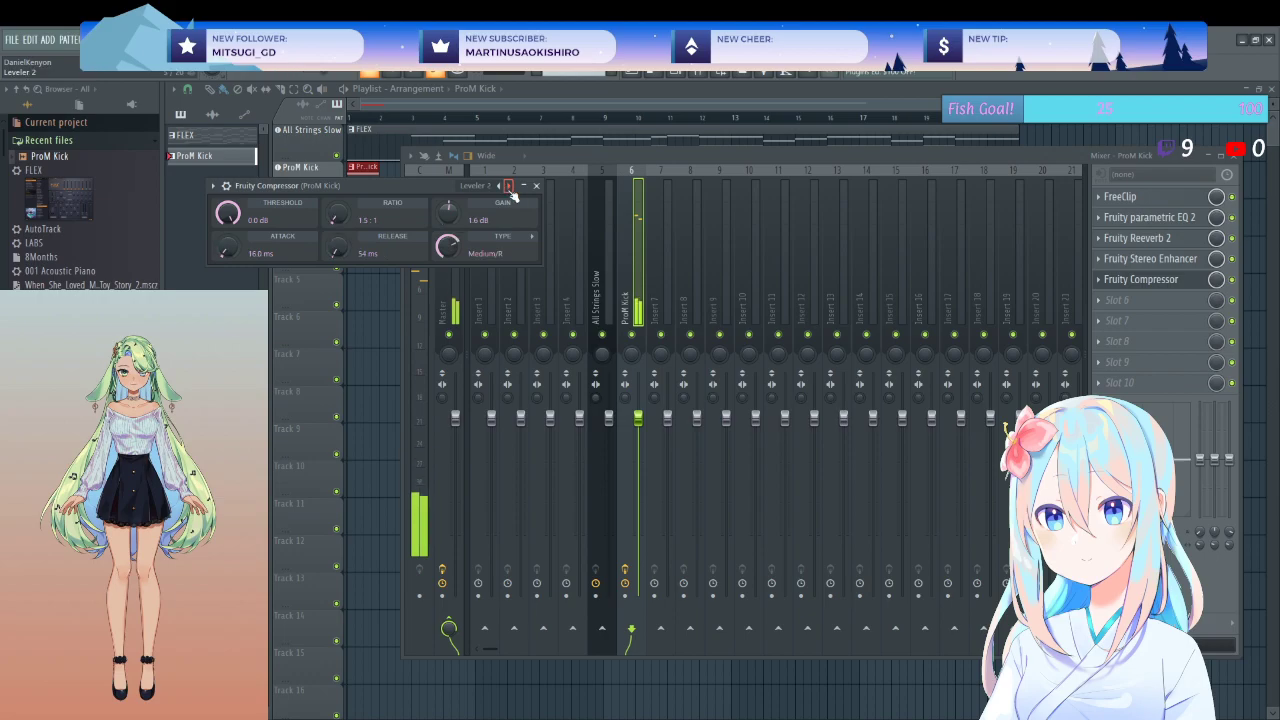
left_click(508, 187)
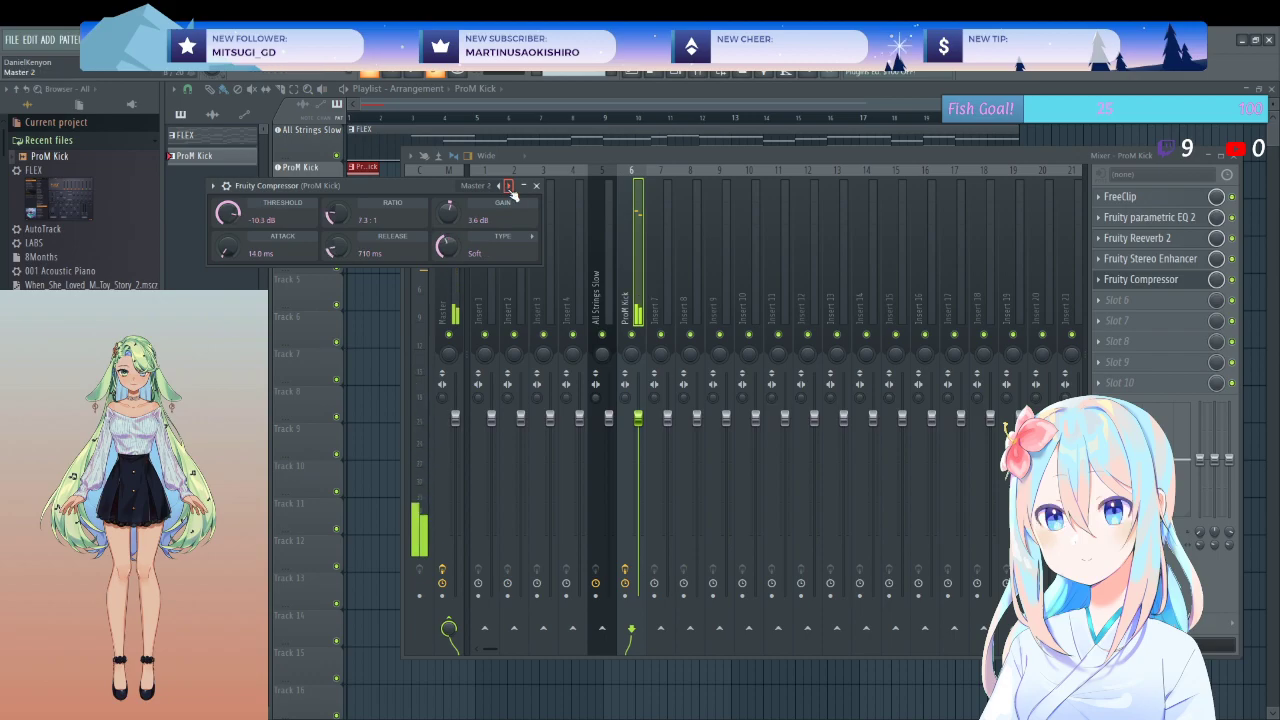
left_click(508, 187)
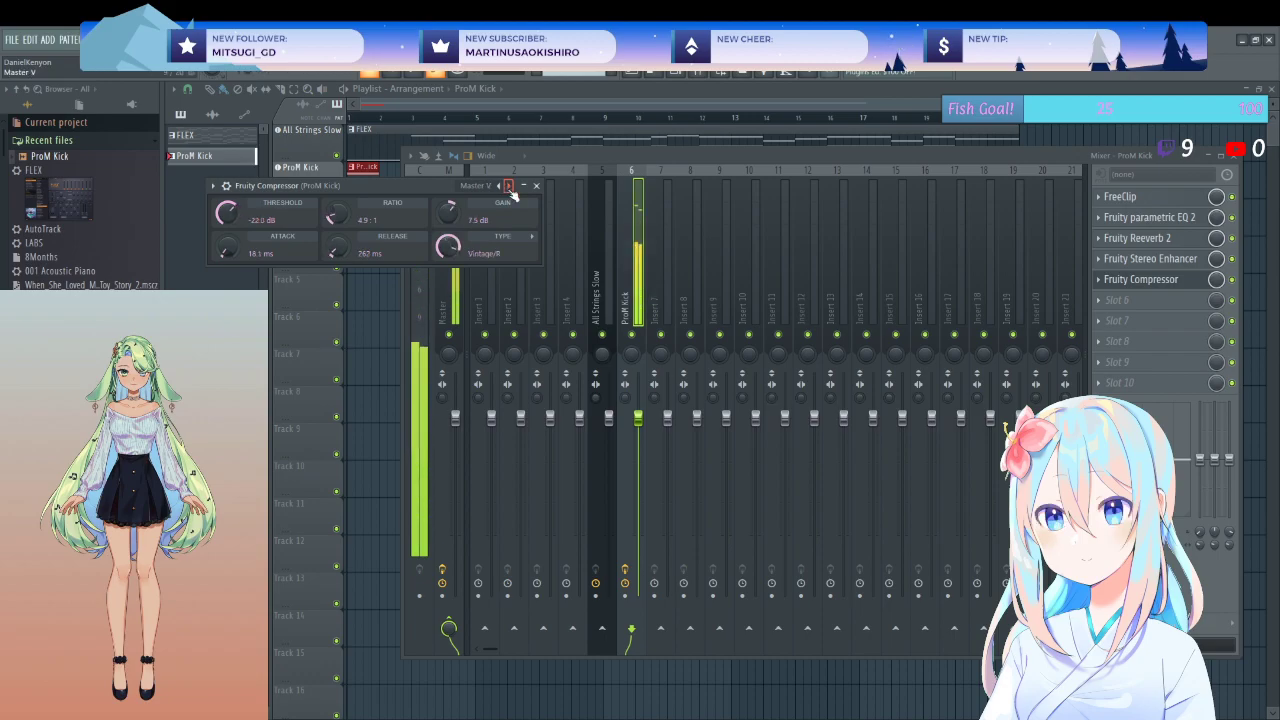
left_click(508, 187)
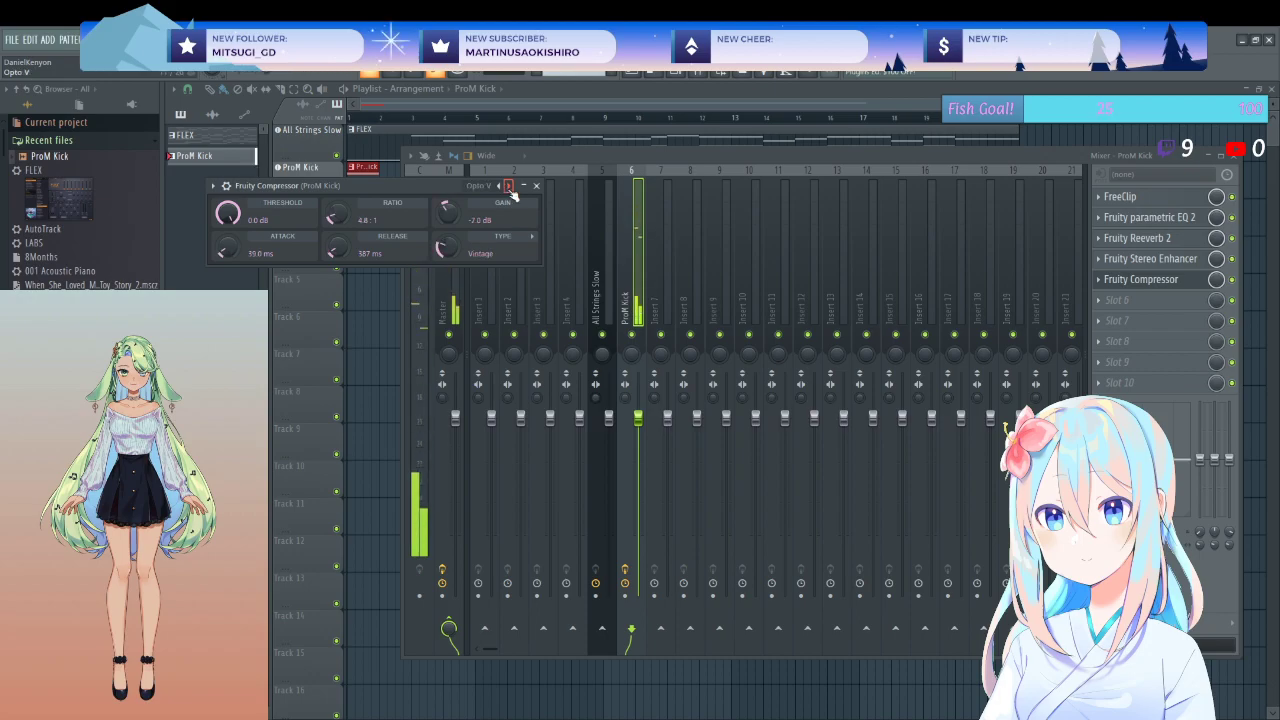
left_click(508, 187)
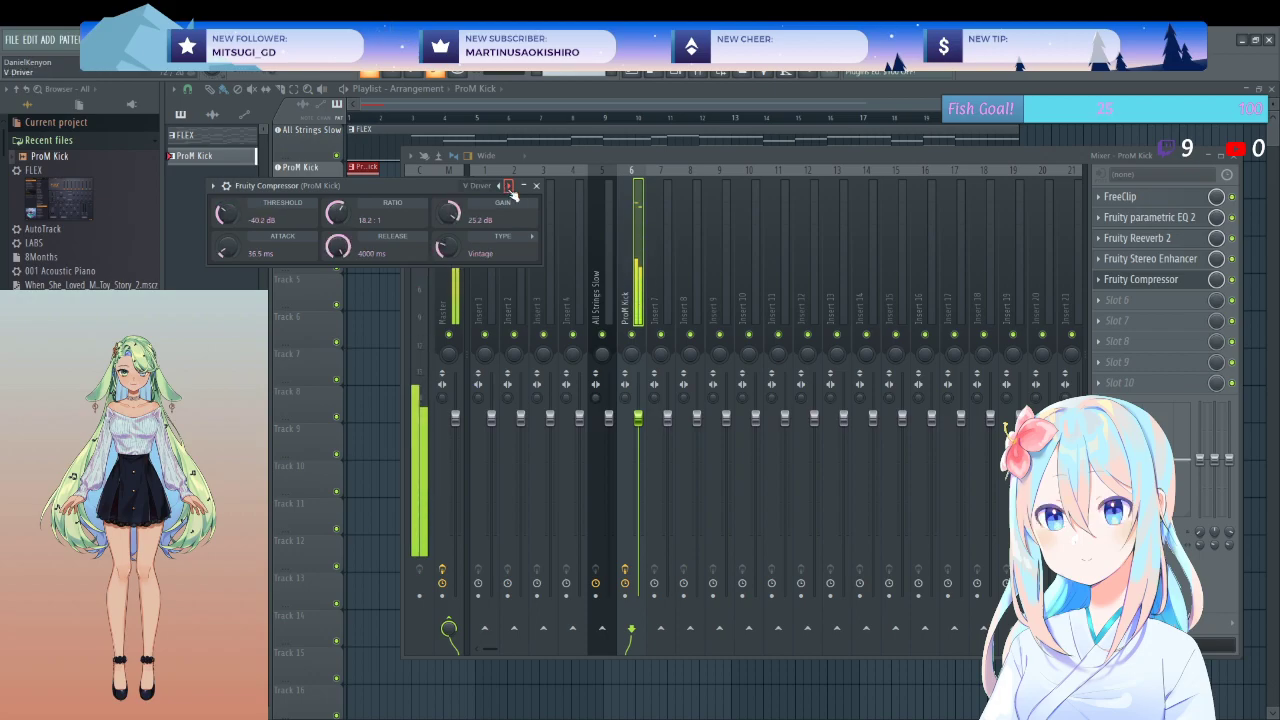
left_click(508, 187)
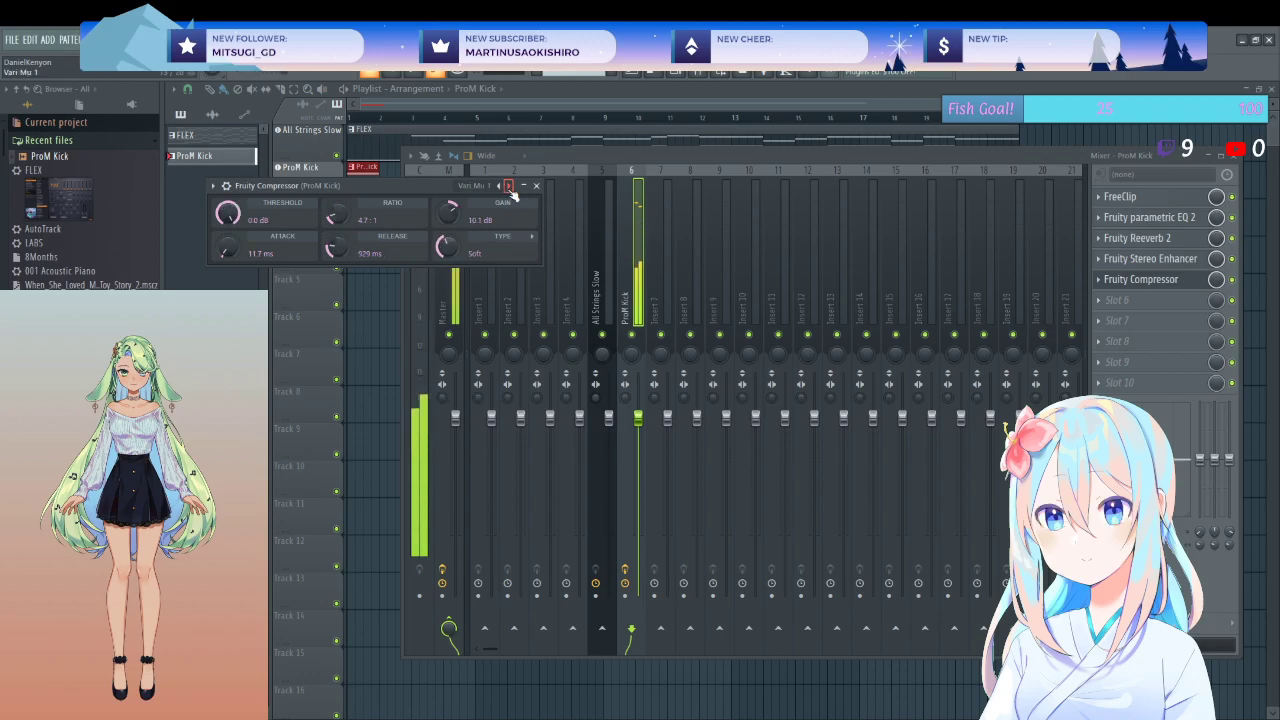
left_click(508, 187)
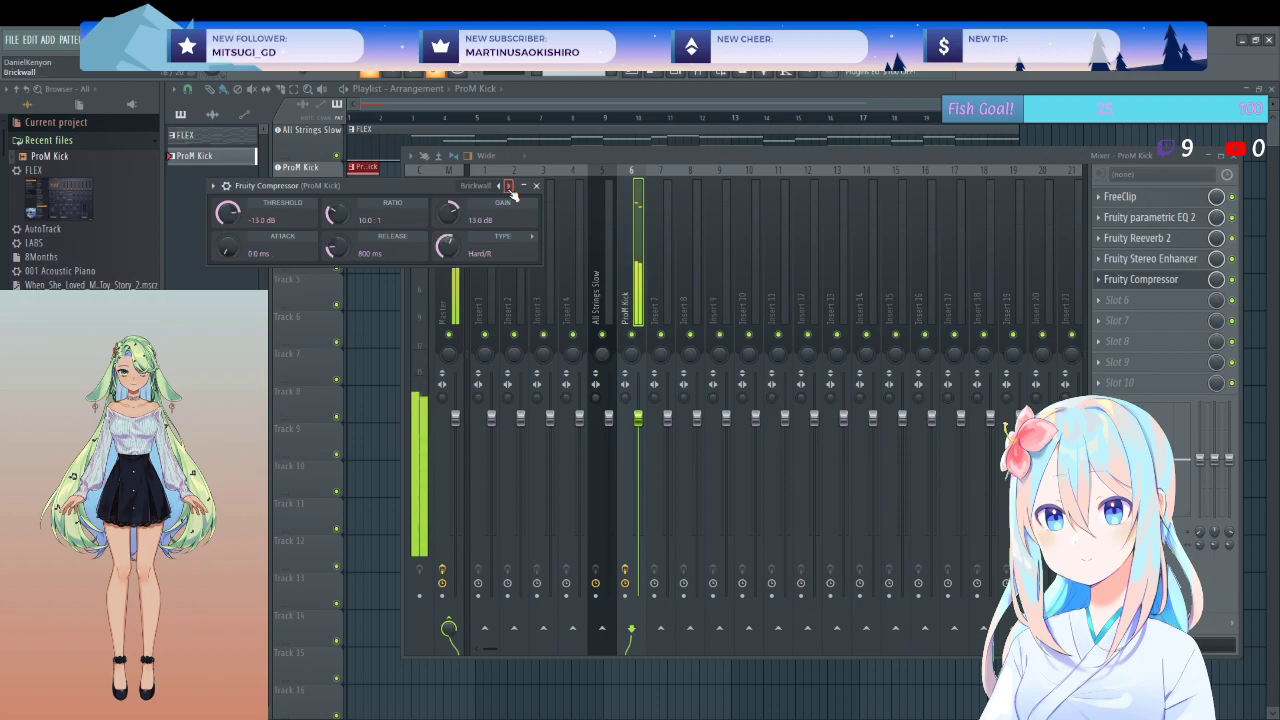
left_click(508, 187)
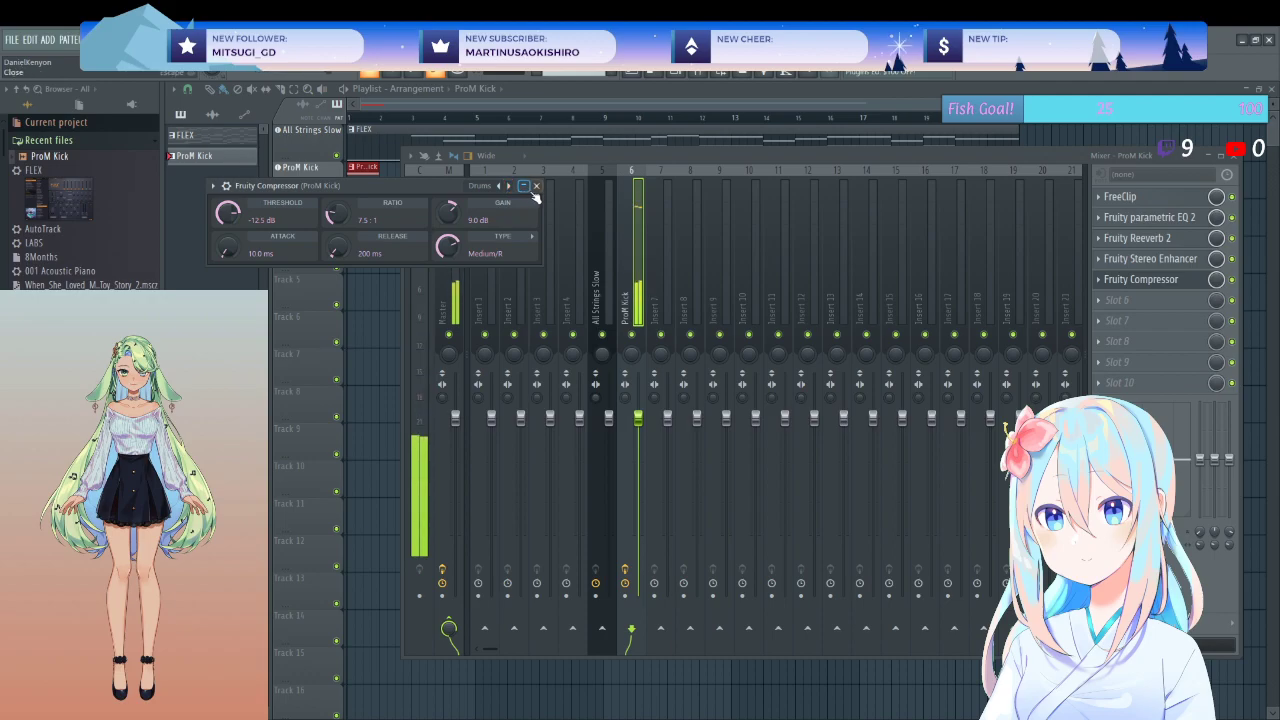
left_click(536, 189)
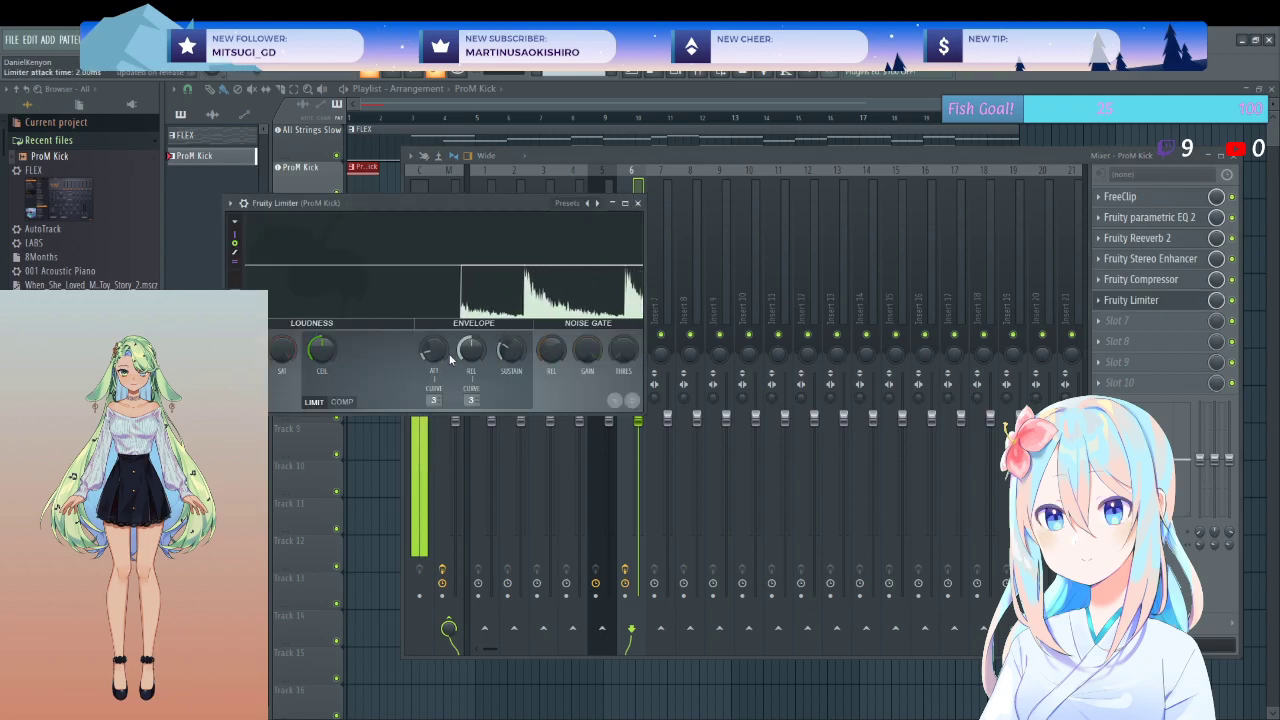
- Load Fruity Limiter in slot 6 of the ProM Kick insert and lower its ceiling
left_click_drag(321, 349, 321, 371)
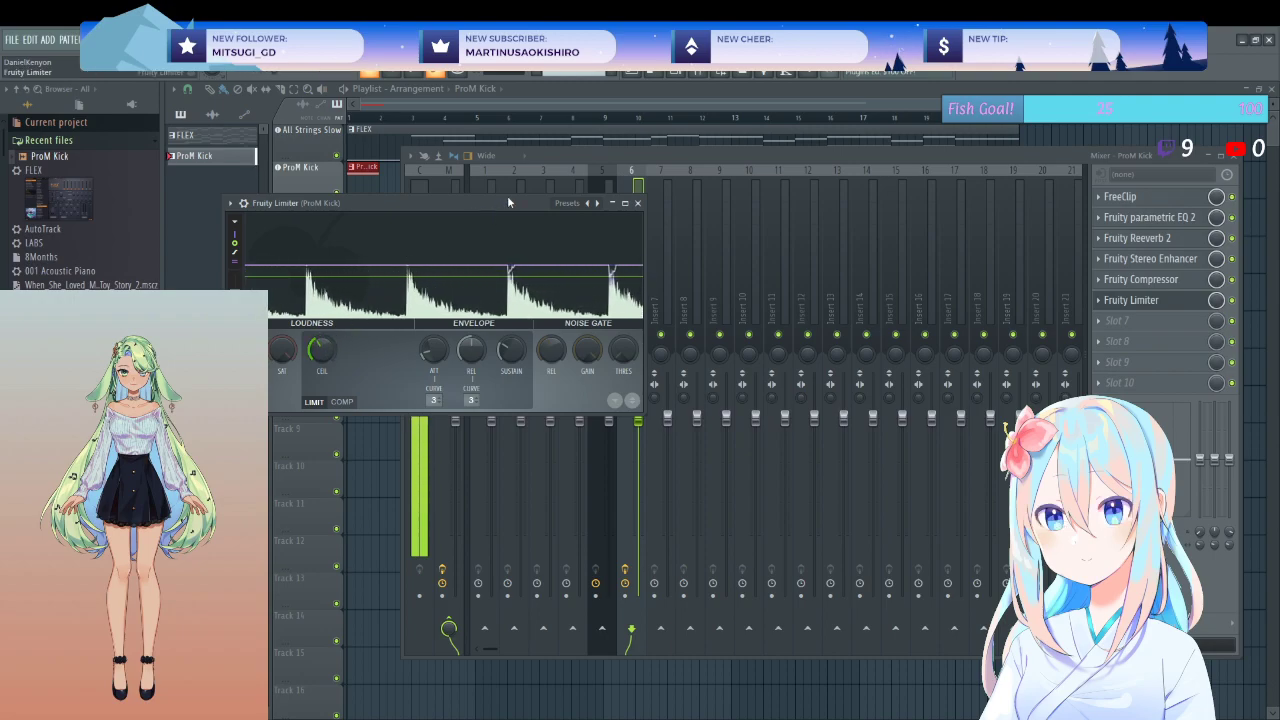
left_click_drag(515, 202, 521, 319)
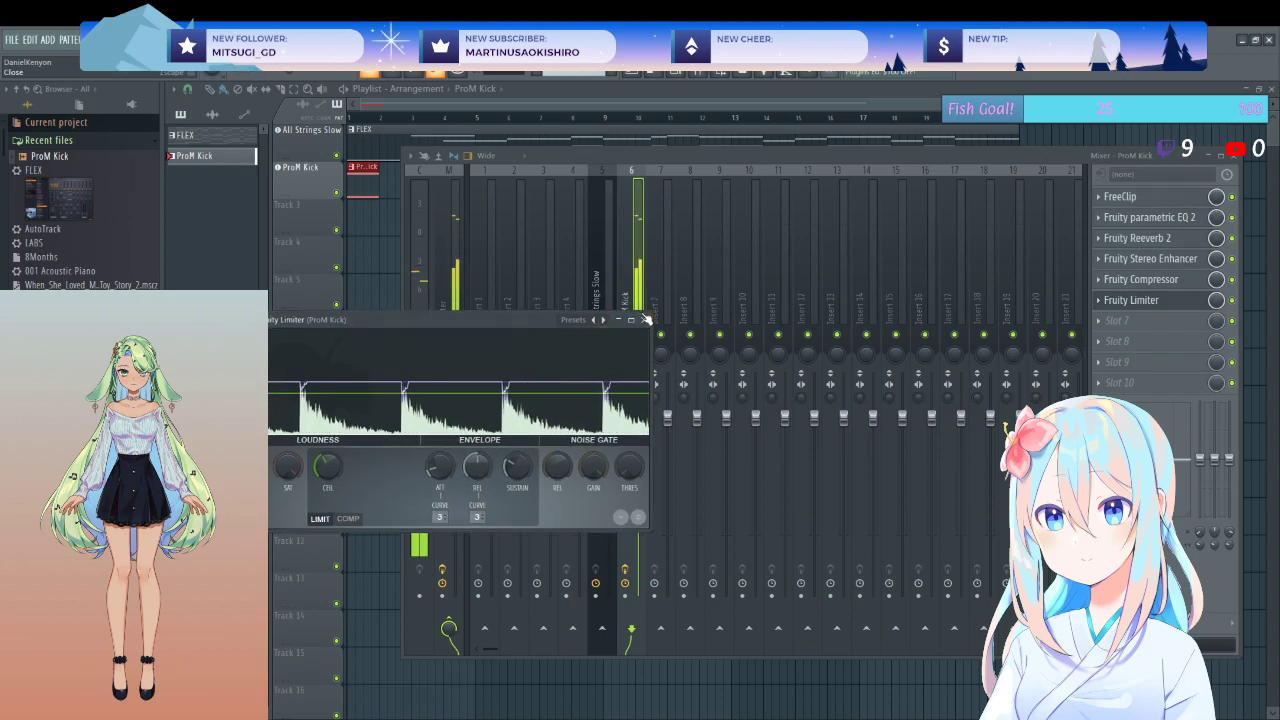
left_click(1140, 300)
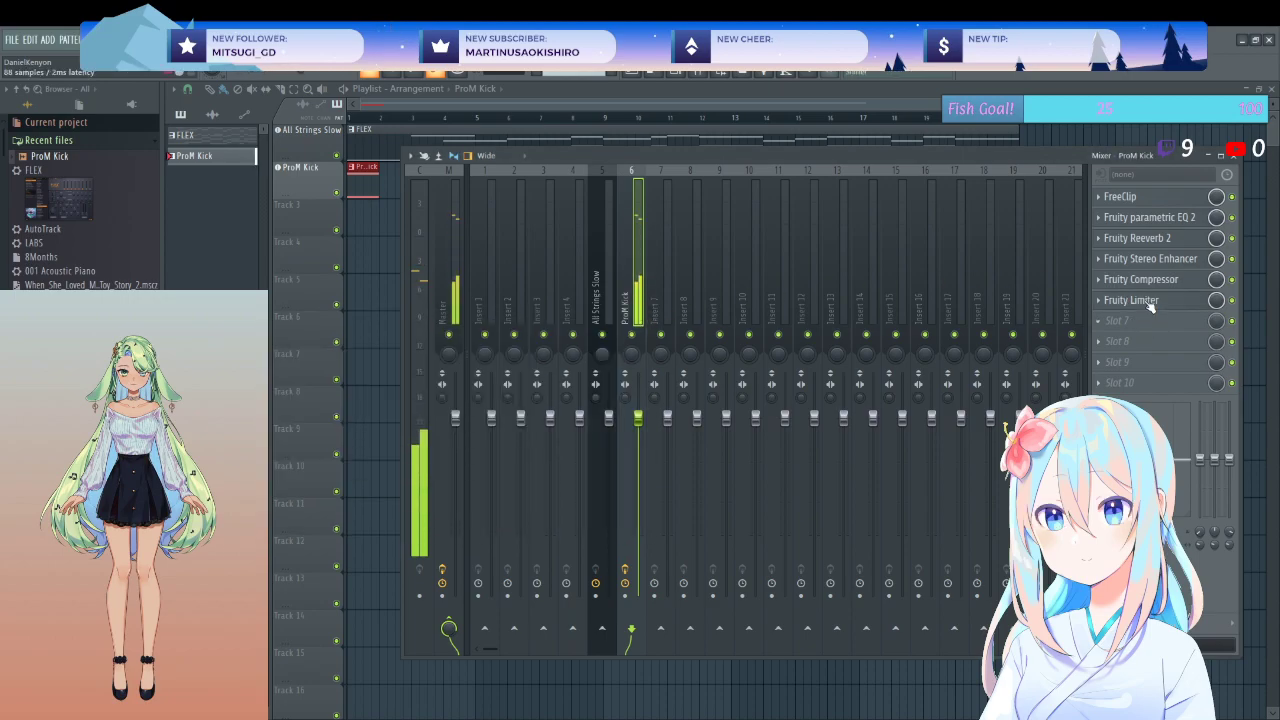
- Reopen the kick's Fruity Parametric EQ 2, boost band 1 in the bass range, cut band 2, and lower the main level
left_click(1140, 218)
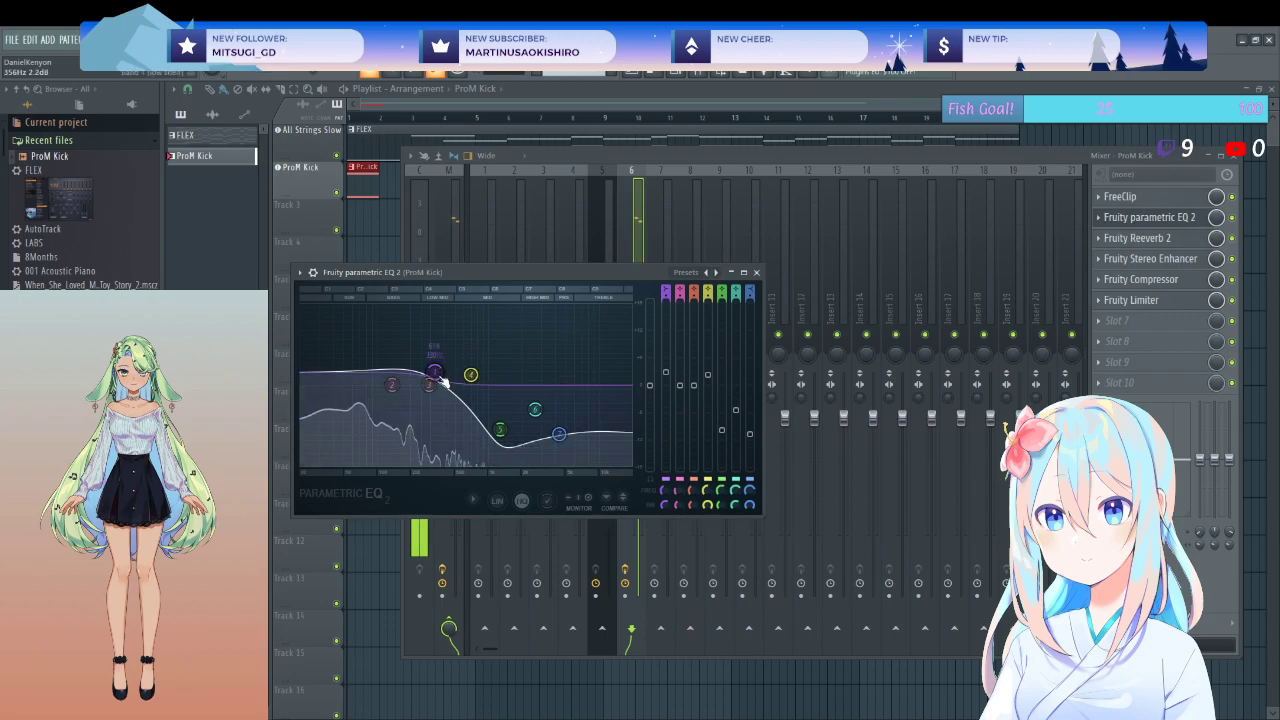
left_click_drag(436, 367, 452, 350)
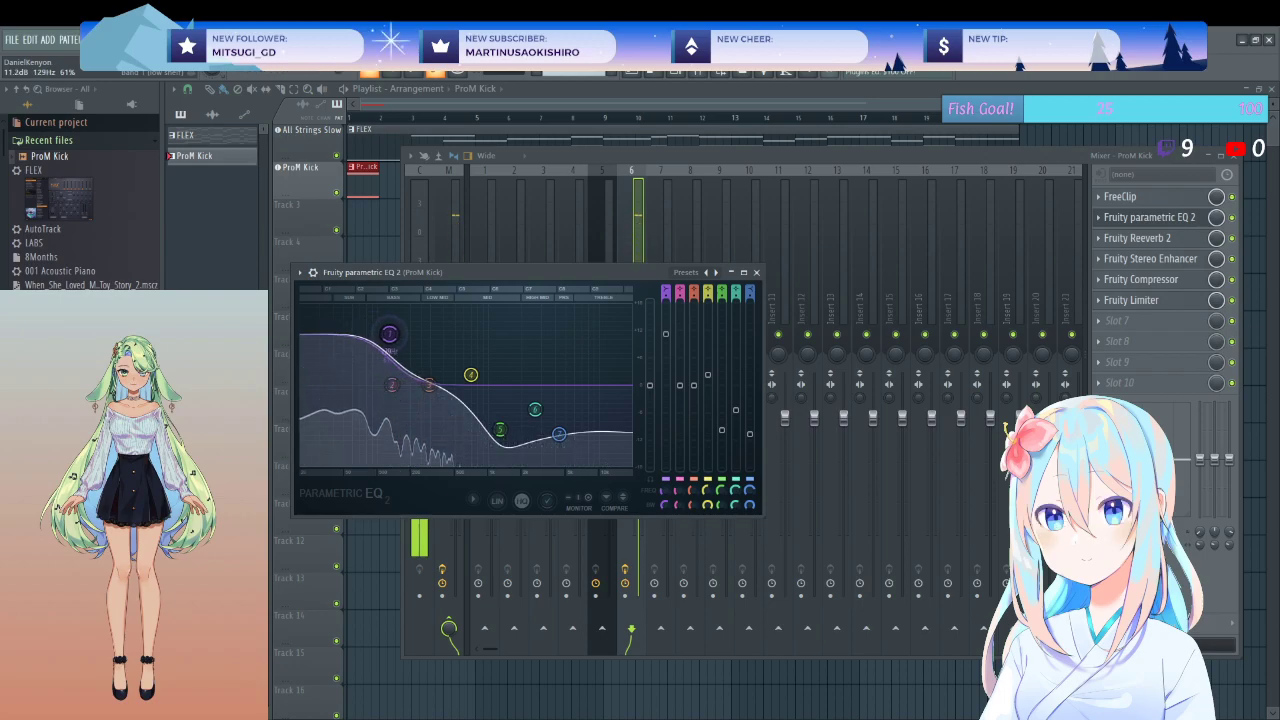
left_click_drag(389, 334, 368, 334)
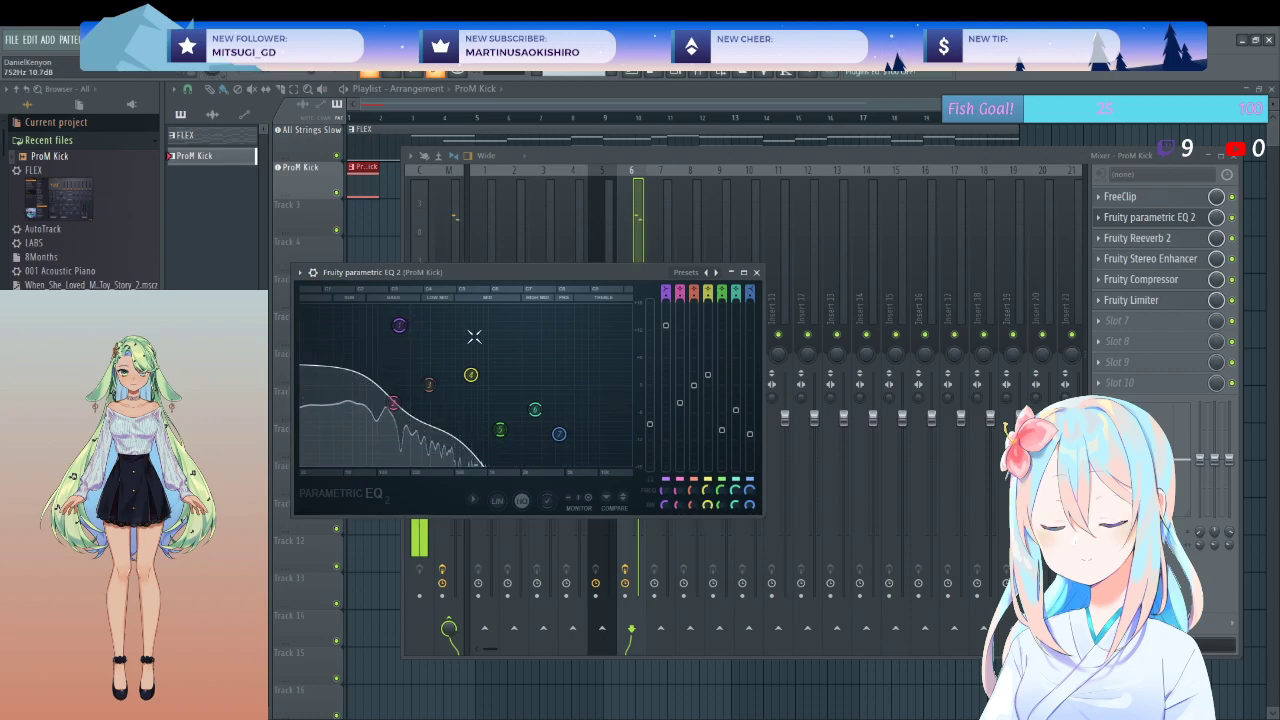
left_click(756, 272)
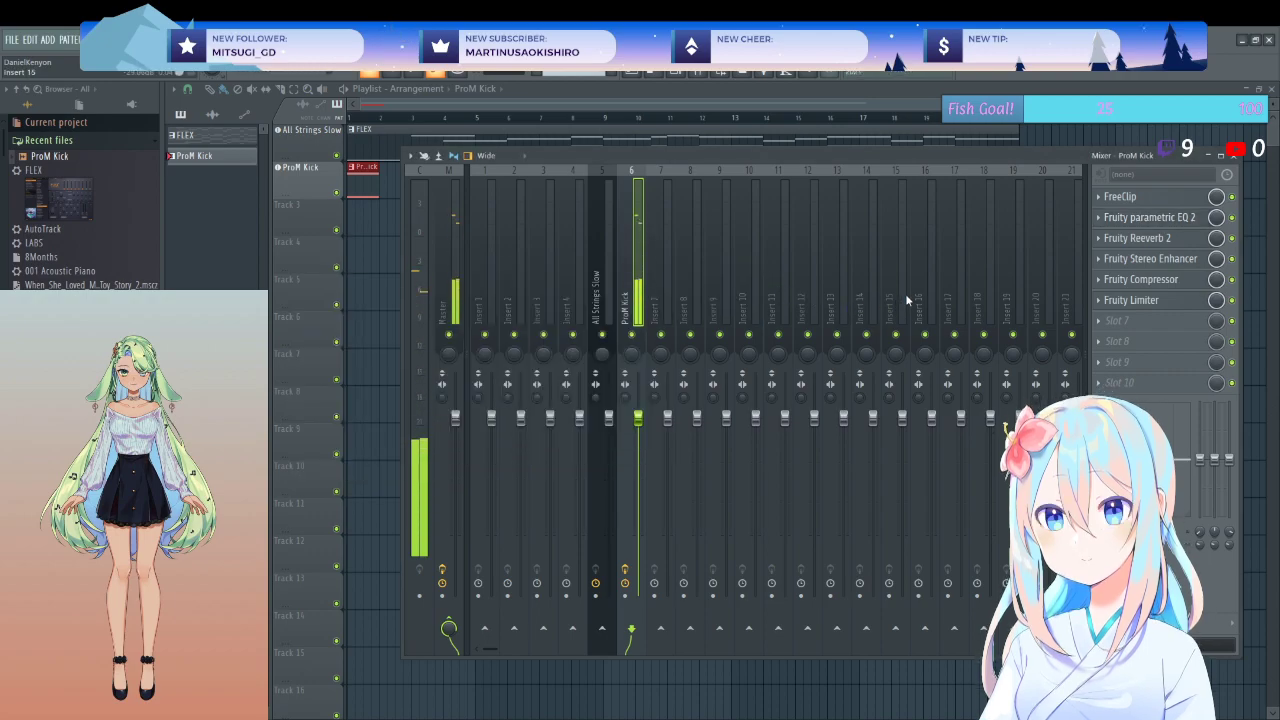
- Close the mixer and open the ProM Kick pattern in the piano roll
left_click(1229, 156)
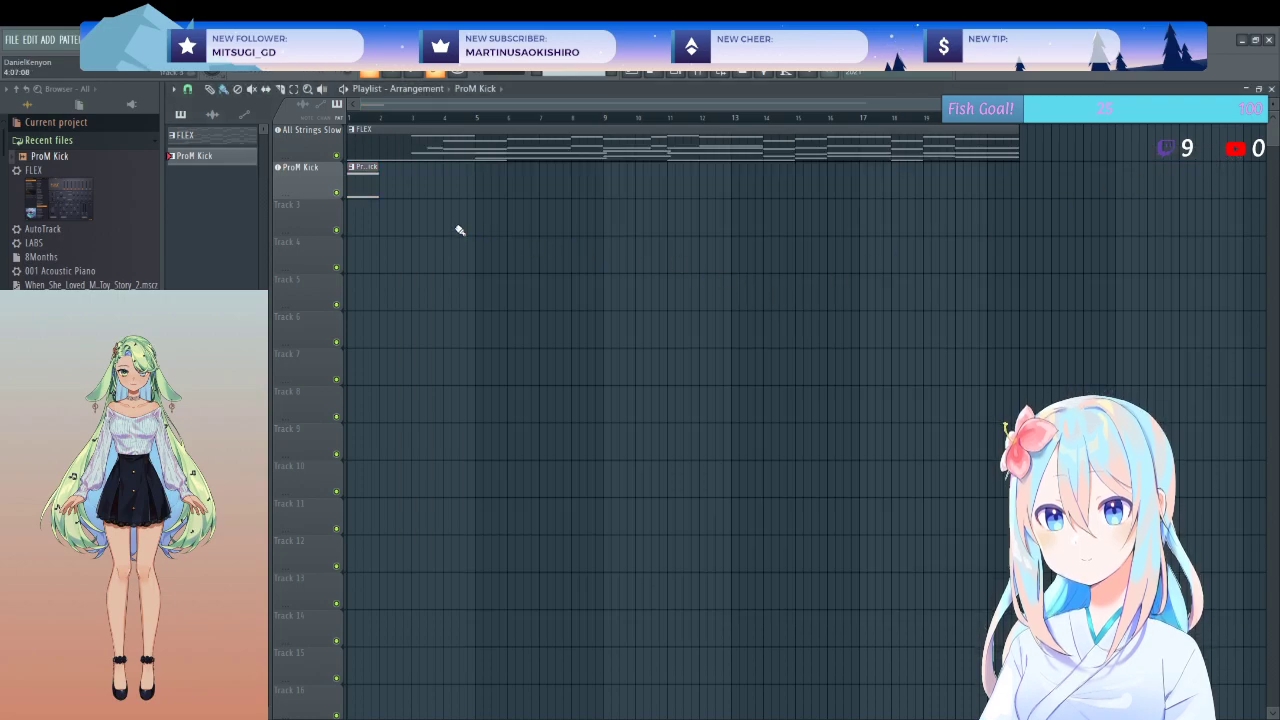
double_click(369, 180)
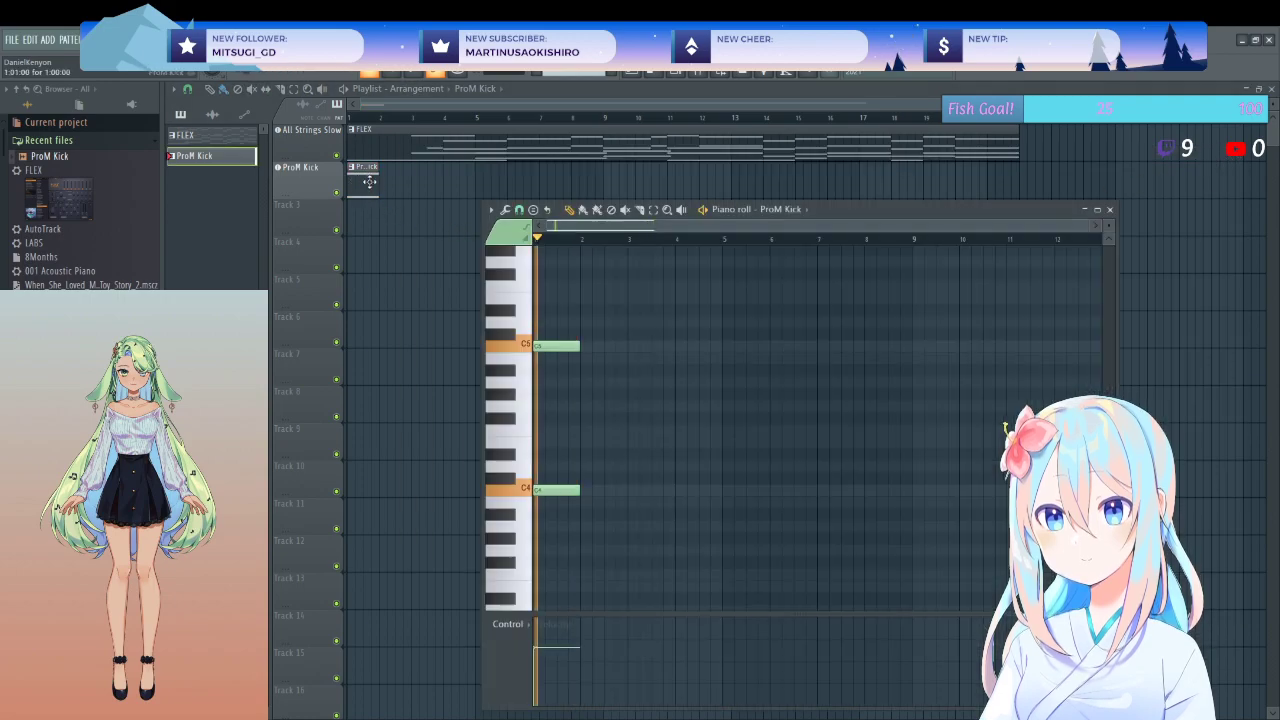
key("F7")
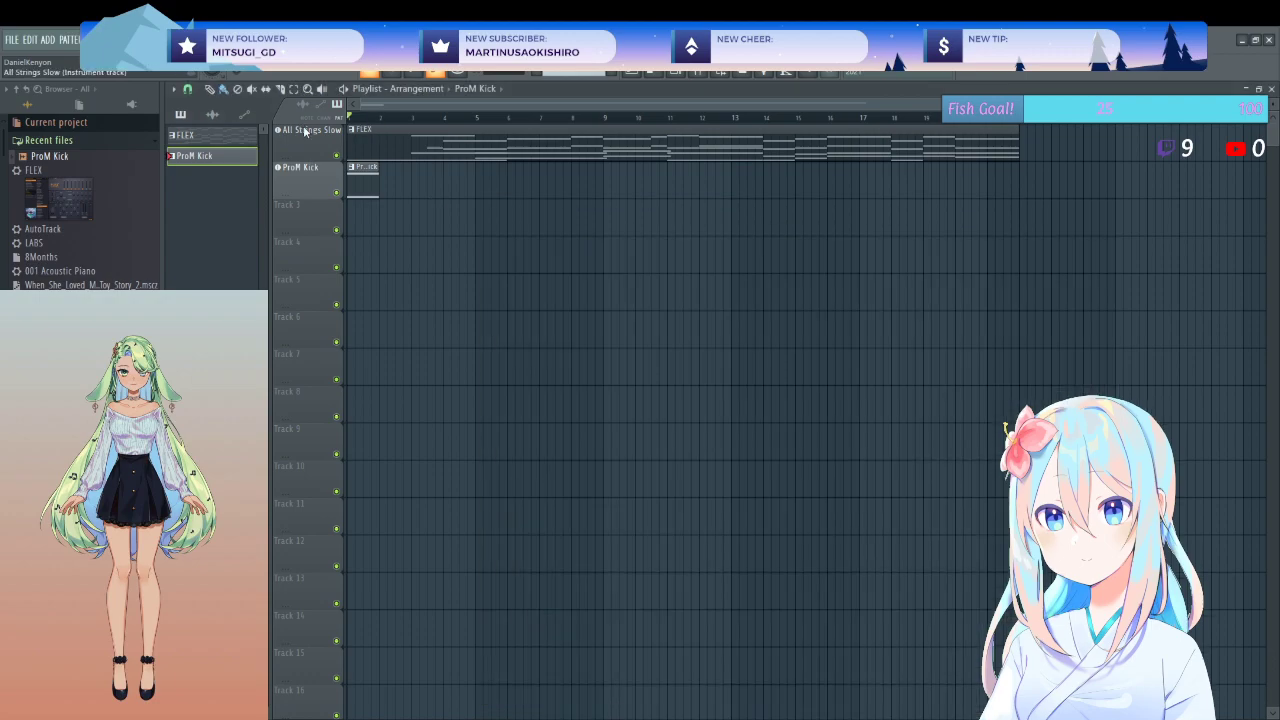
double_click(357, 179)
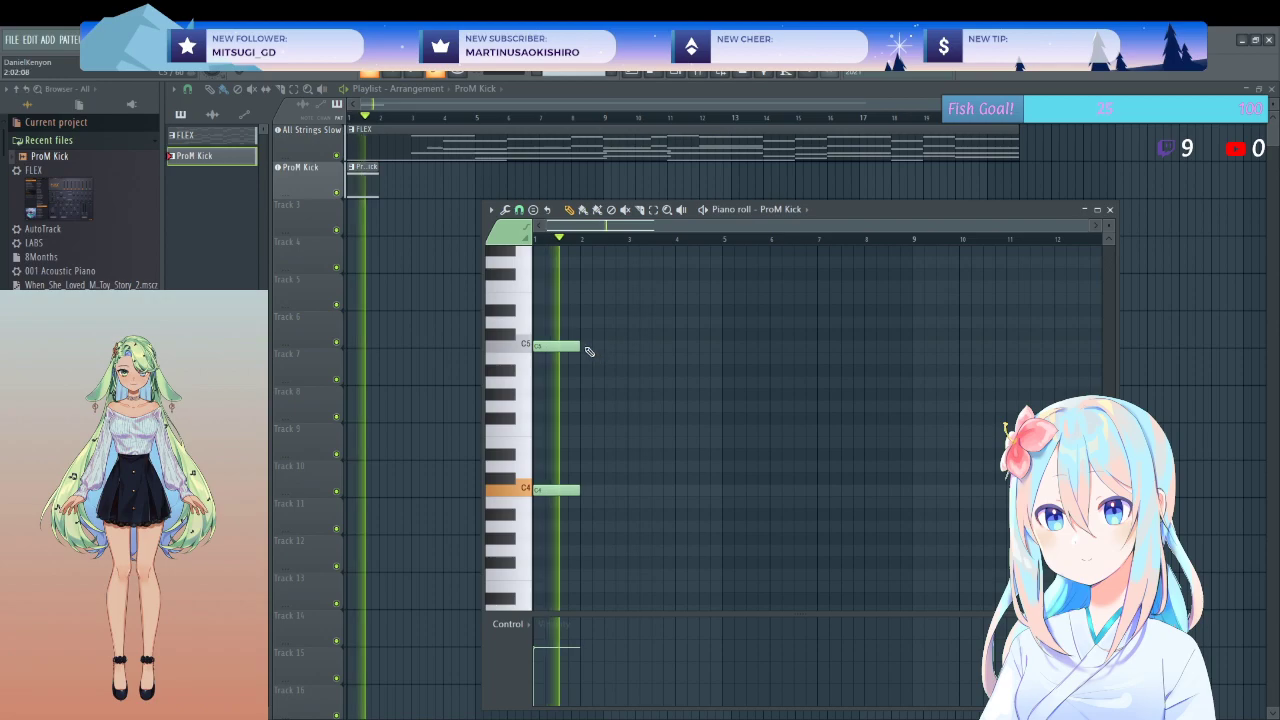
- Add one-bar C5 and C4 kick notes in bar 2 and play back the pattern
left_click(589, 347)
key("space")
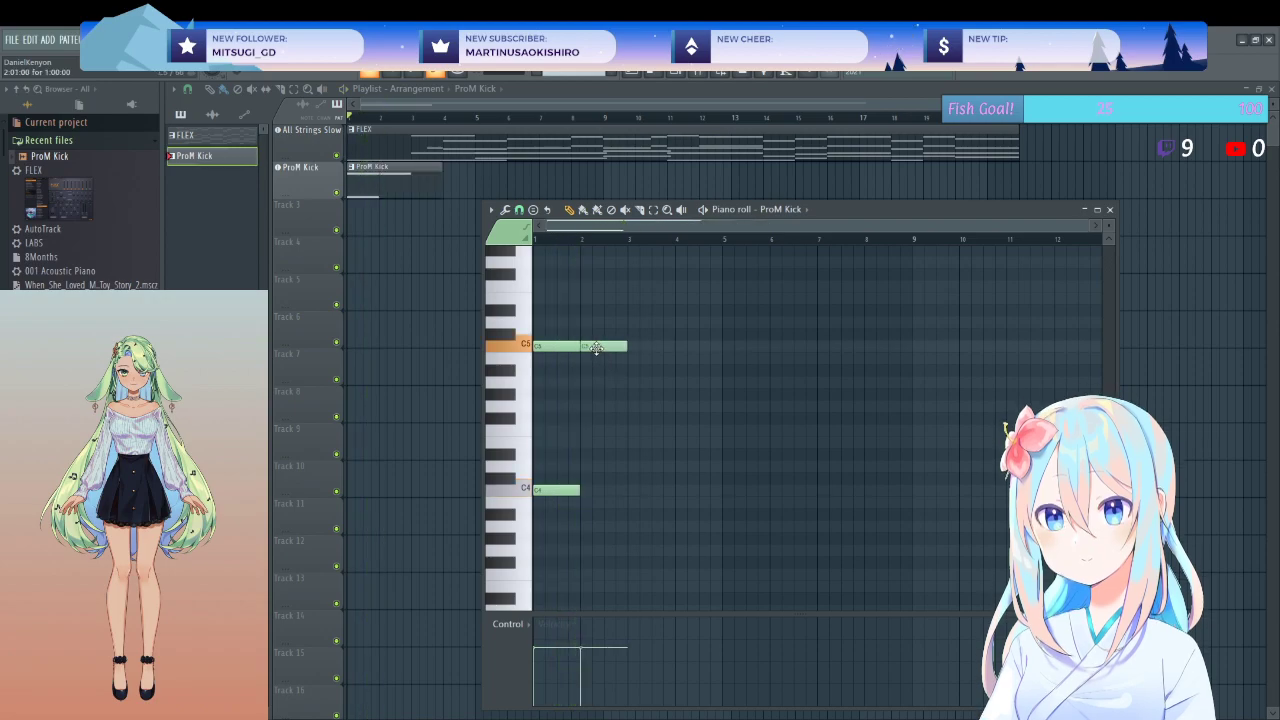
key("space")
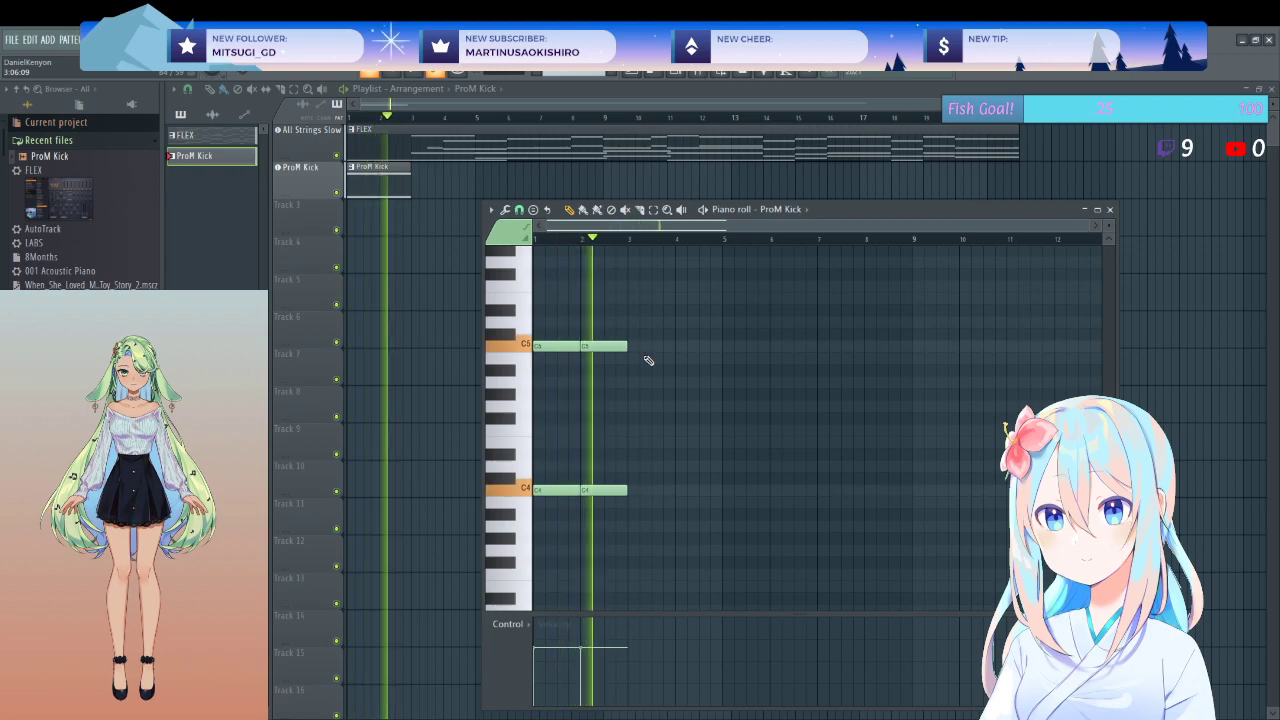
key("space")
- Duplicate the two bars of kick notes into bars 3 and 4 and start playback
left_click_drag(634, 292, 646, 490)
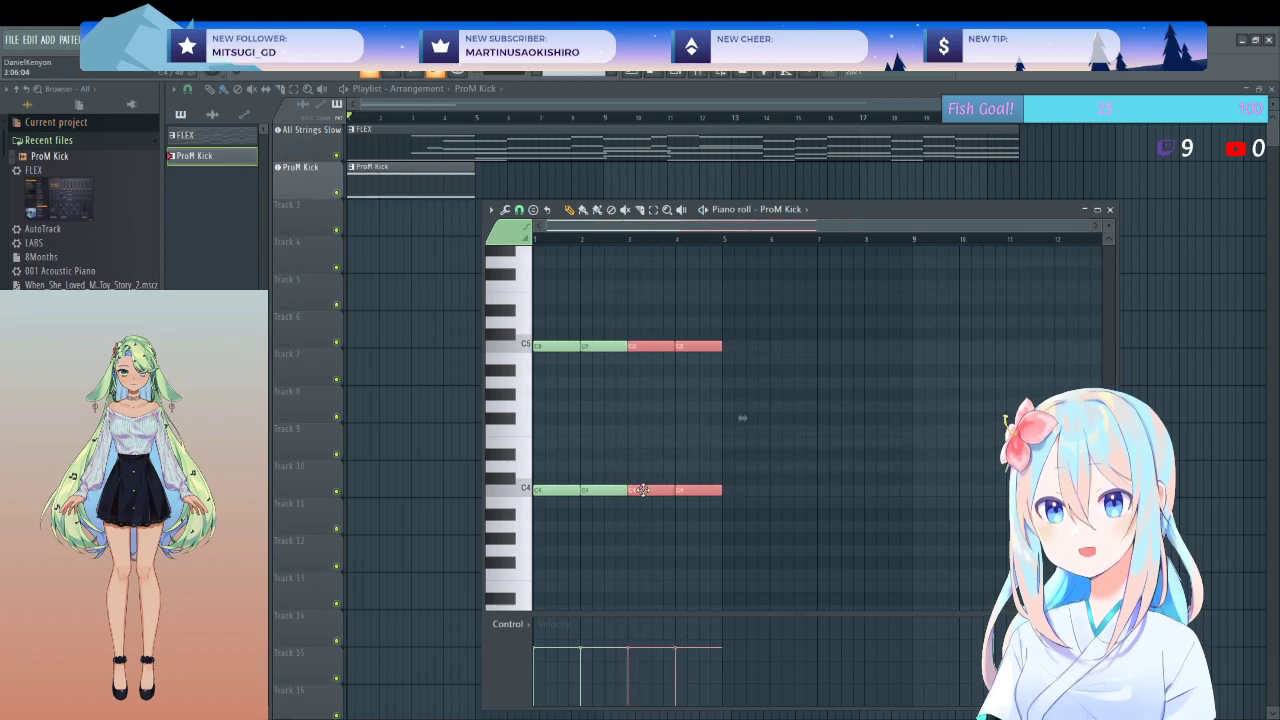
key("ctrl+d")
key("space")
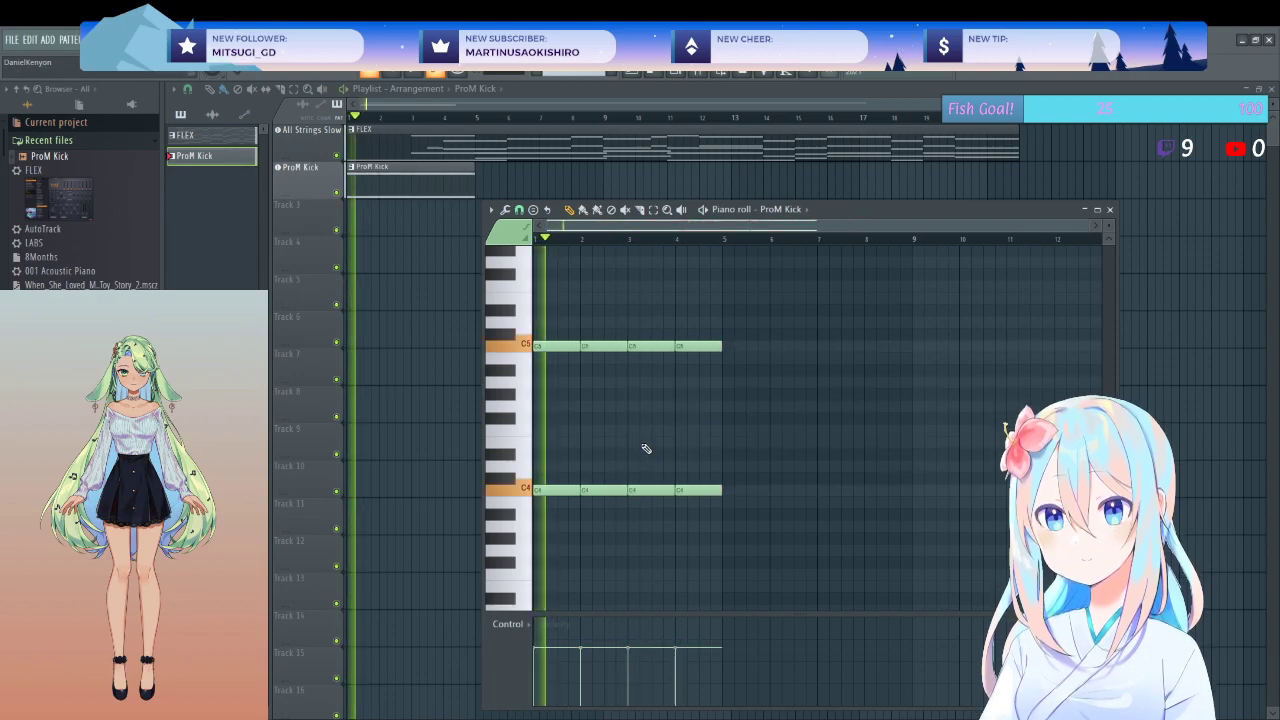
- Copy all four bars of C5 and C4 kick notes into bars 5 to 8 and listen to the result
left_click_drag(770, 305, 491, 548)
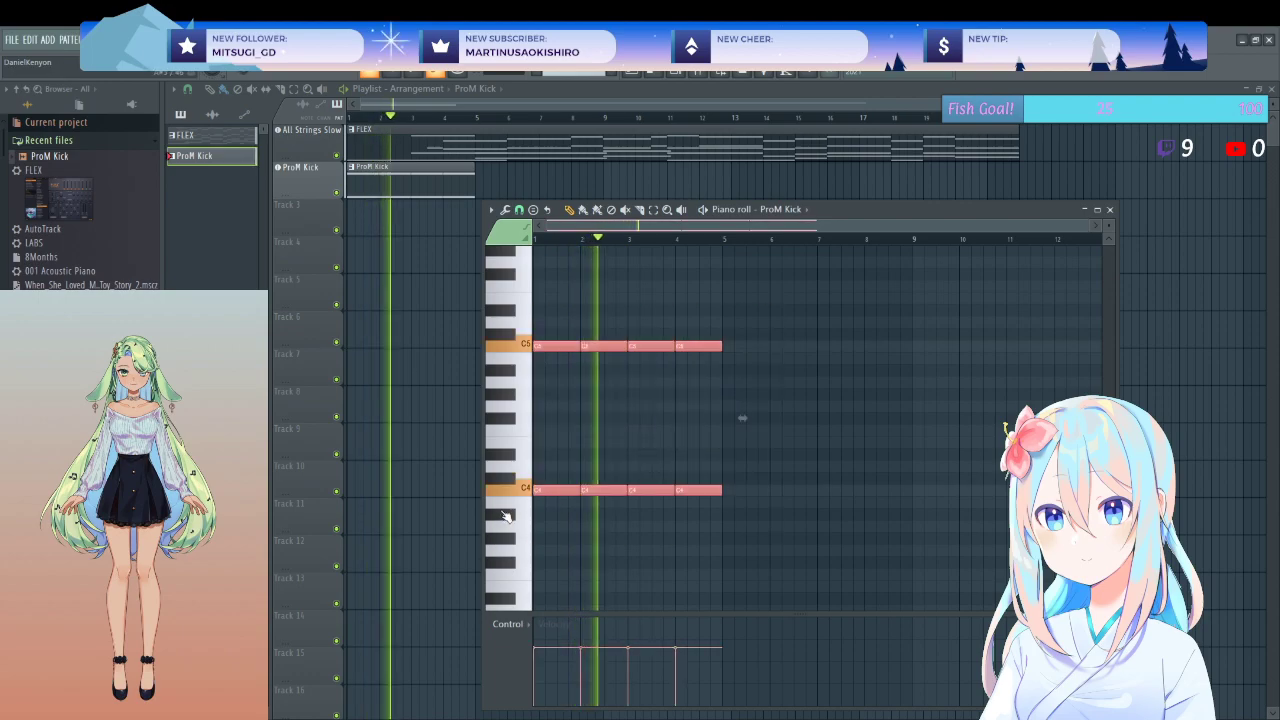
left_click_drag(537, 490, 737, 496)
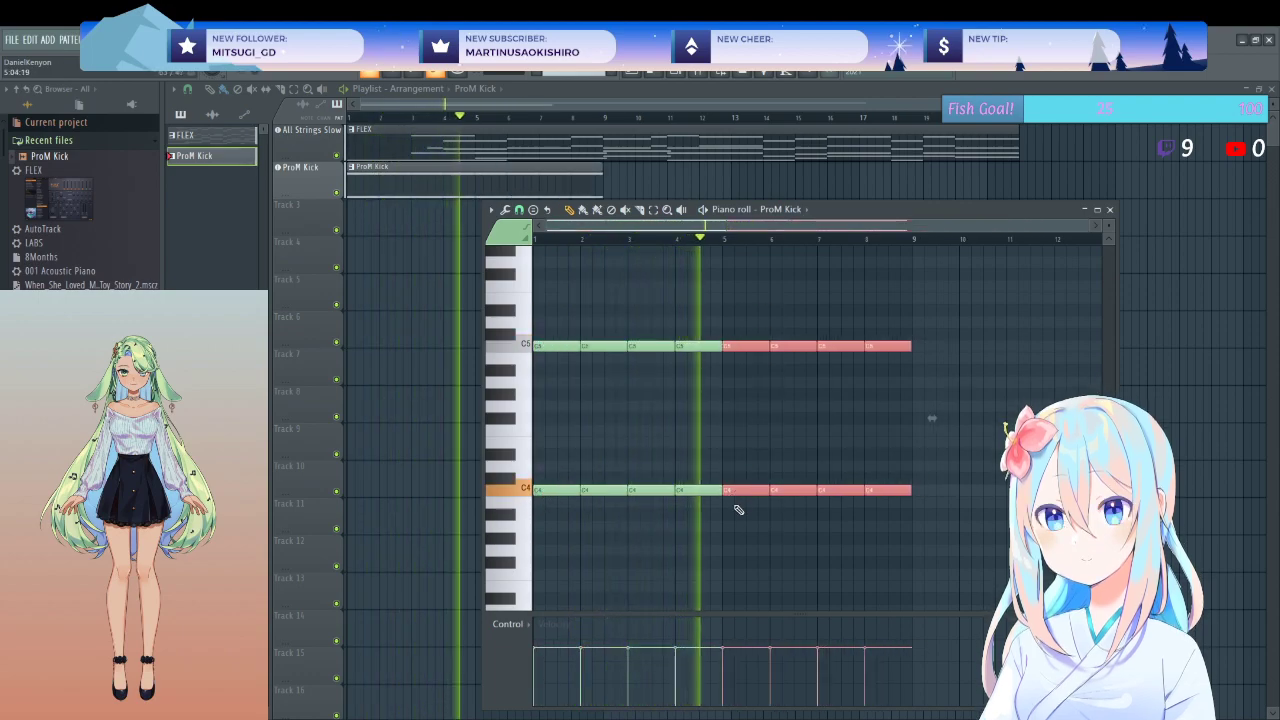
left_click(728, 512)
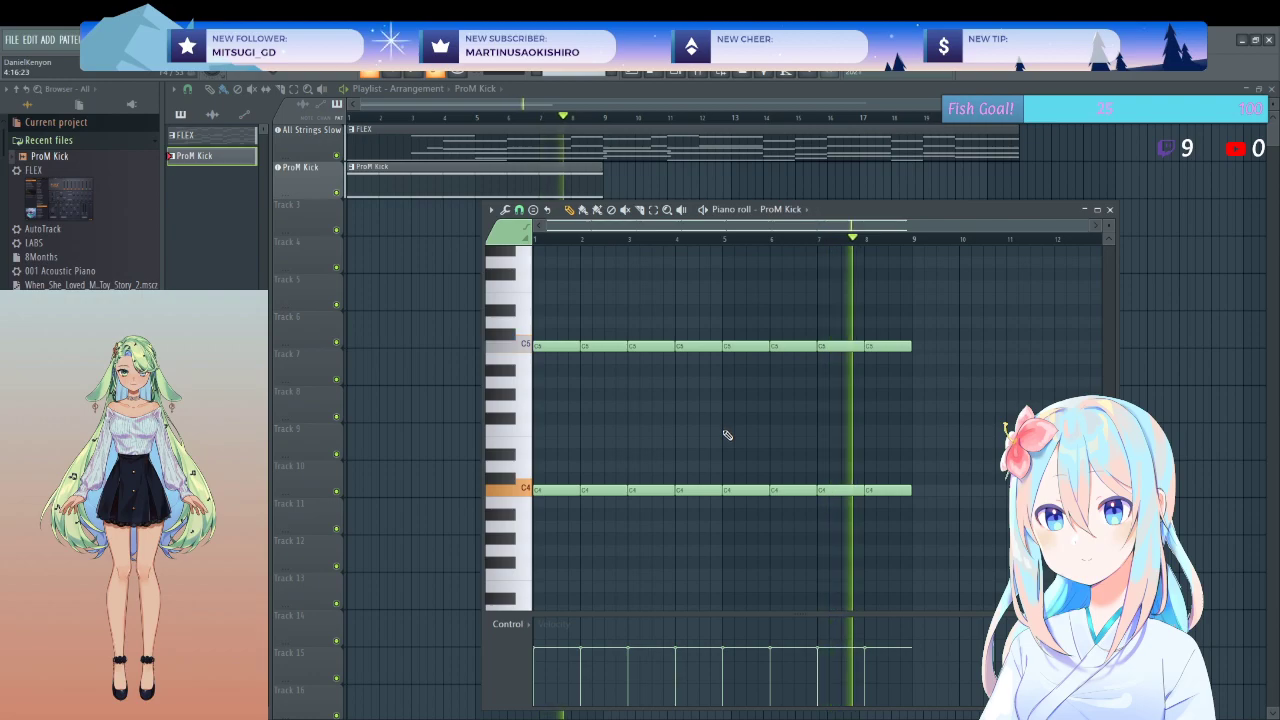
key("space")
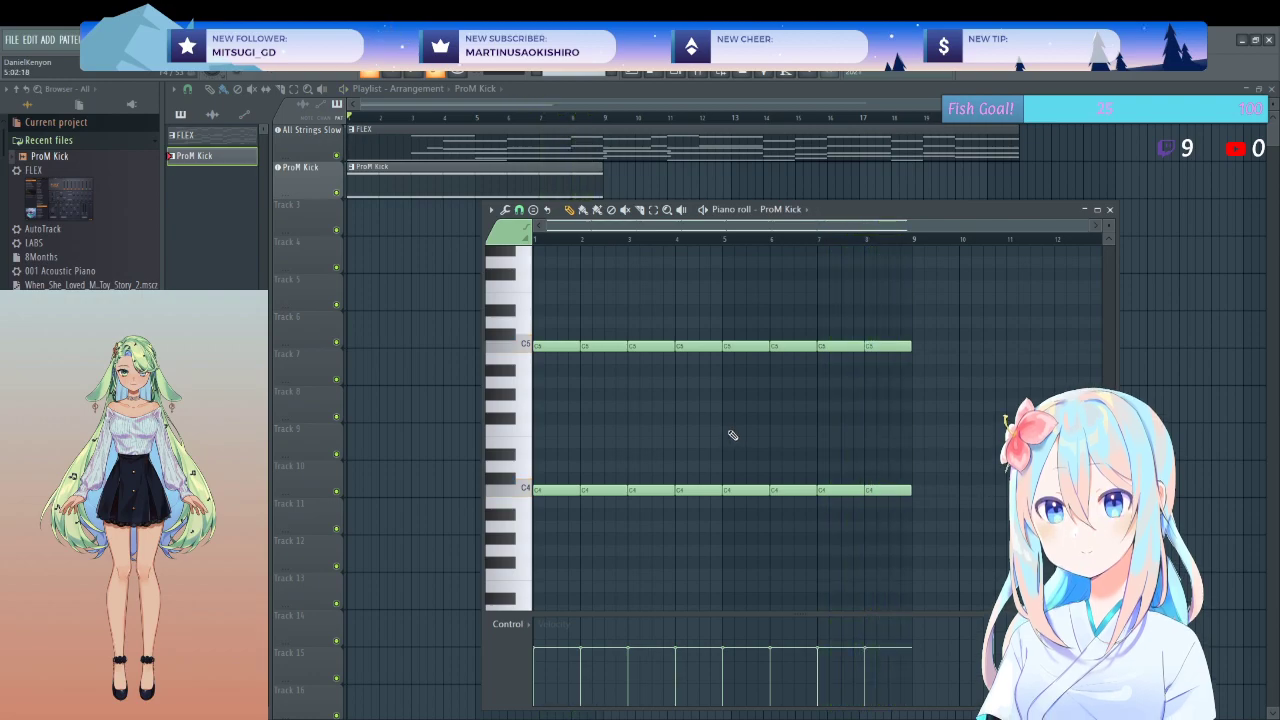
- Duplicate the eight bars of kick notes into bars 9 to 16, aligned to the bar lines
left_click_drag(960, 318, 455, 518)
key("shift+Right")
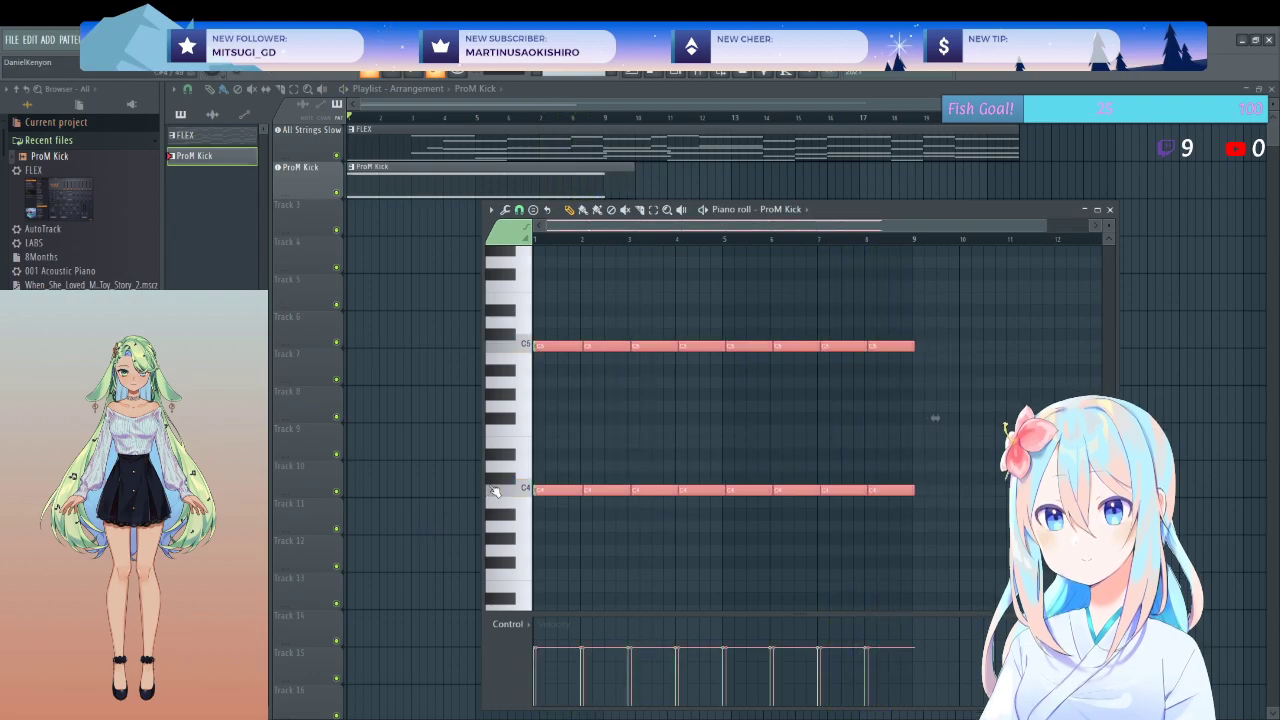
key("ctrl+b")
mouse_move(927, 490)
left_mouse_down()
mouse_move(926, 501)
mouse_move(926, 486)
left_mouse_up()
left_click(903, 531)
- Copy kick notes from the second half of the pattern to cover bars 17 to 21
scroll(686, 557, "down", 2)
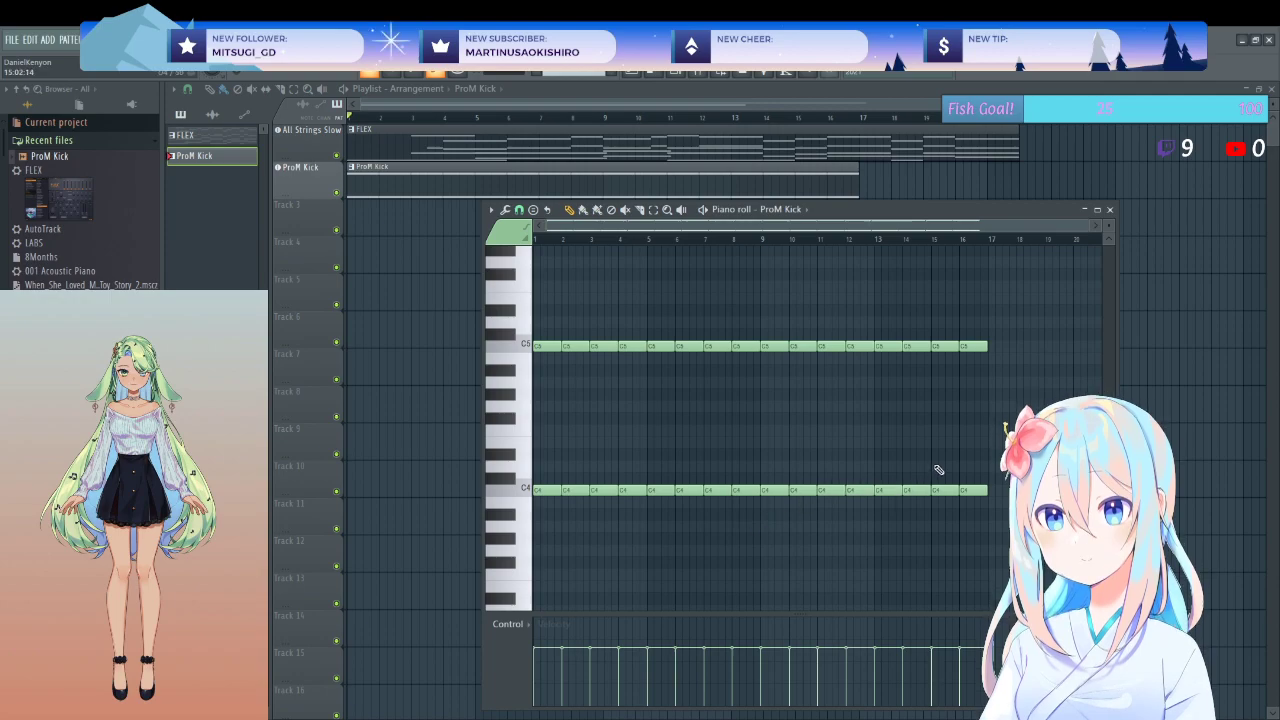
left_click_drag(997, 323, 778, 533)
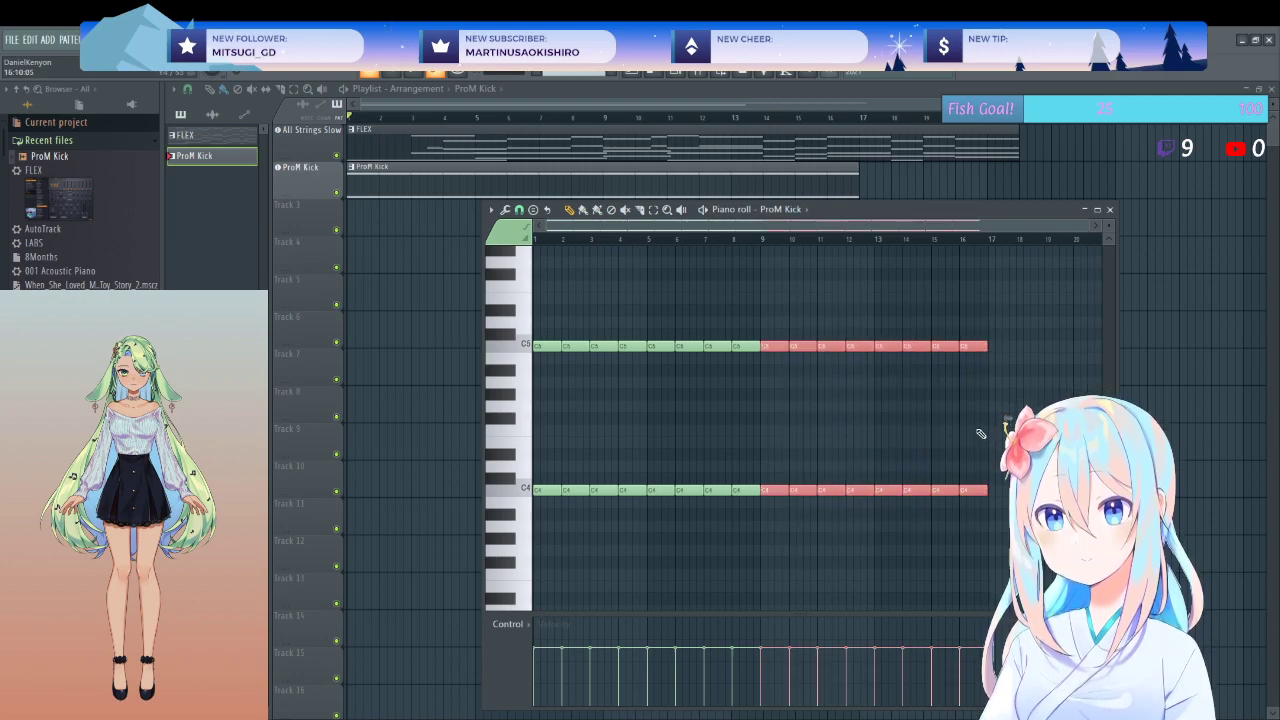
mouse_move(1045, 318)
left_mouse_down()
mouse_move(932, 460)
mouse_move(868, 505)
mouse_move(834, 507)
mouse_move(853, 493)
mouse_move(992, 505)
mouse_move(990, 494)
left_mouse_up()
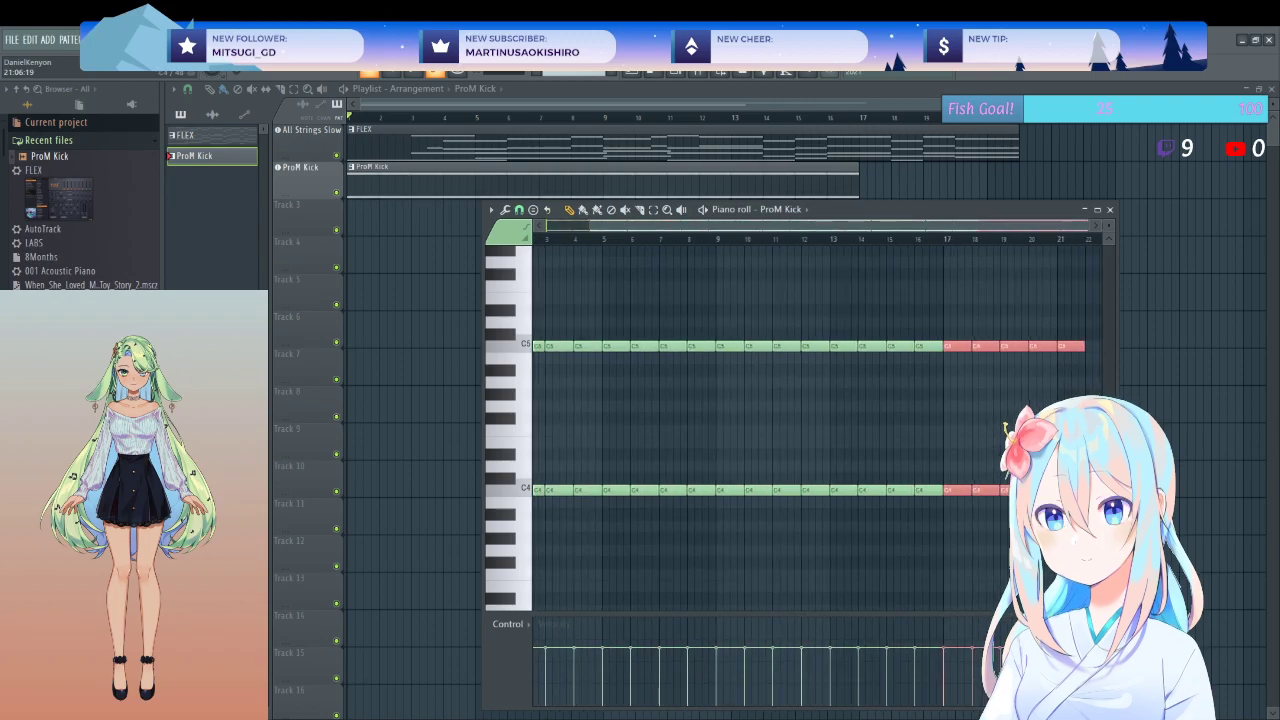
- Deselect the copied kick notes, start playback of the arrangement and close the kick's piano roll
left_click(986, 530)
key("space")
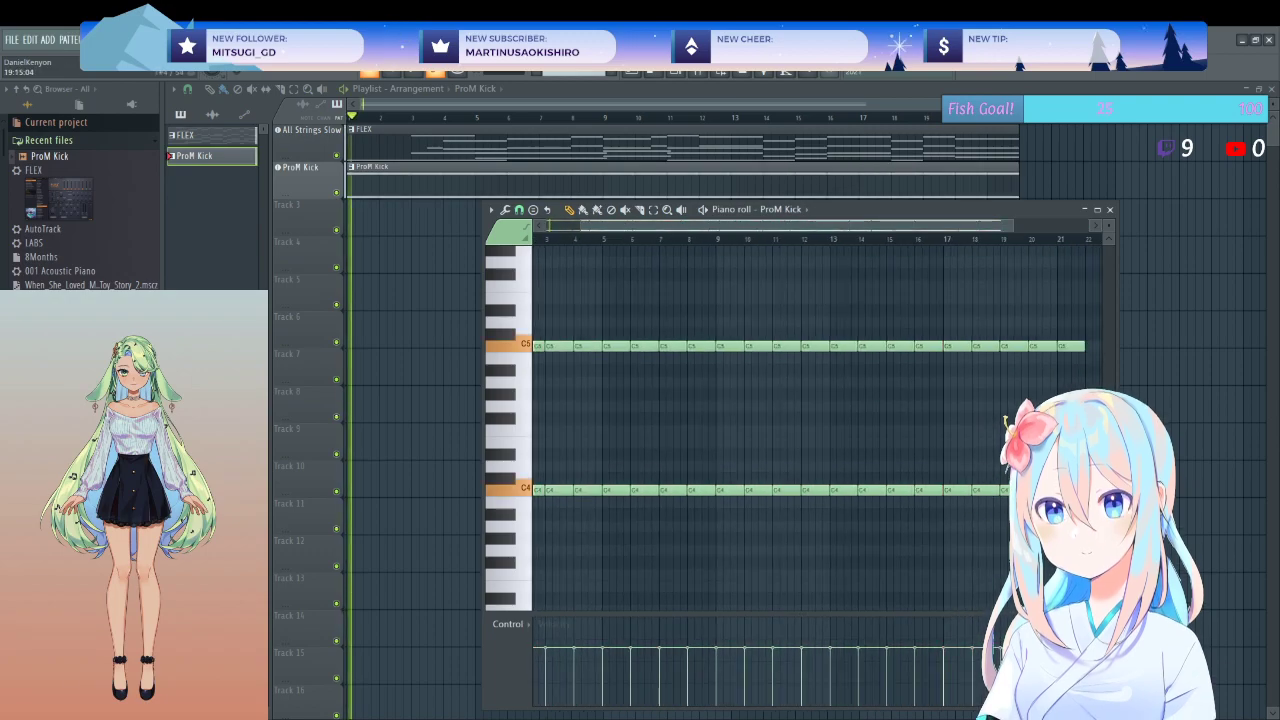
left_click(1109, 209)
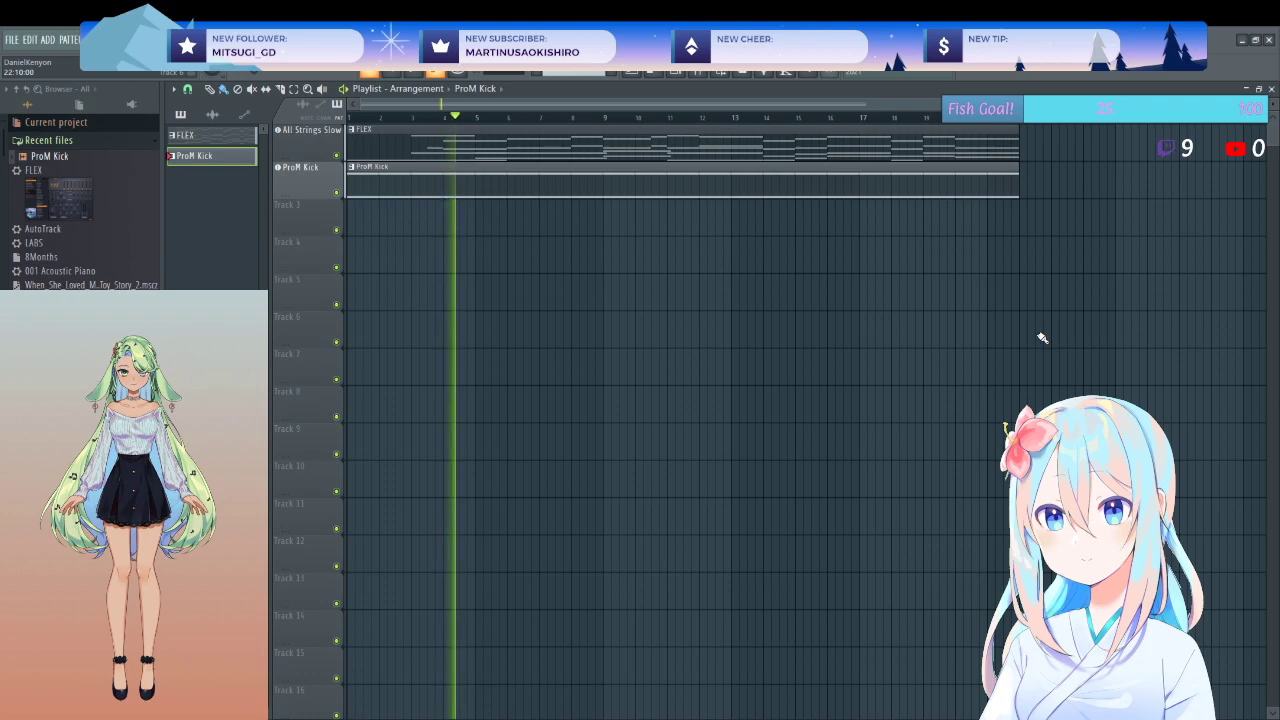
- Set the phase offset of the ProM Kick's Fruity Stereo Enhancer to 0.7 ms left, listen to the result and stop playback
left_click(740, 74)
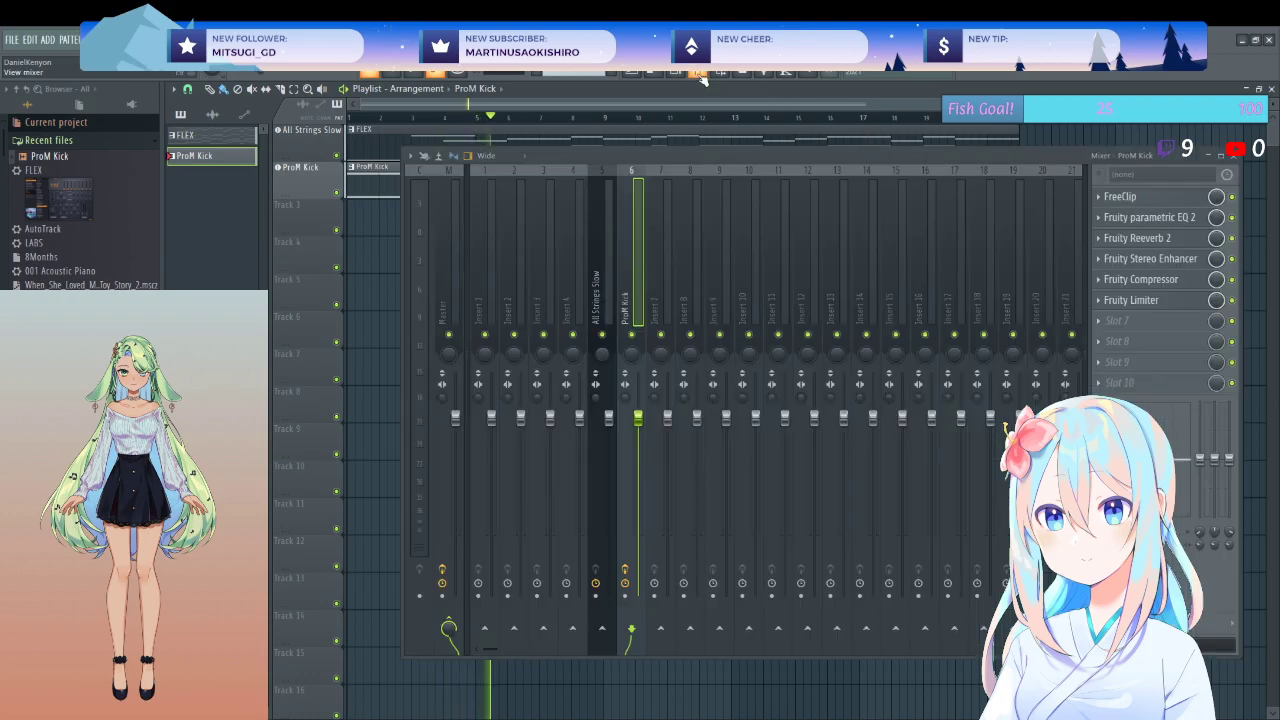
left_click(1147, 259)
left_click_drag(307, 207, 307, 212)
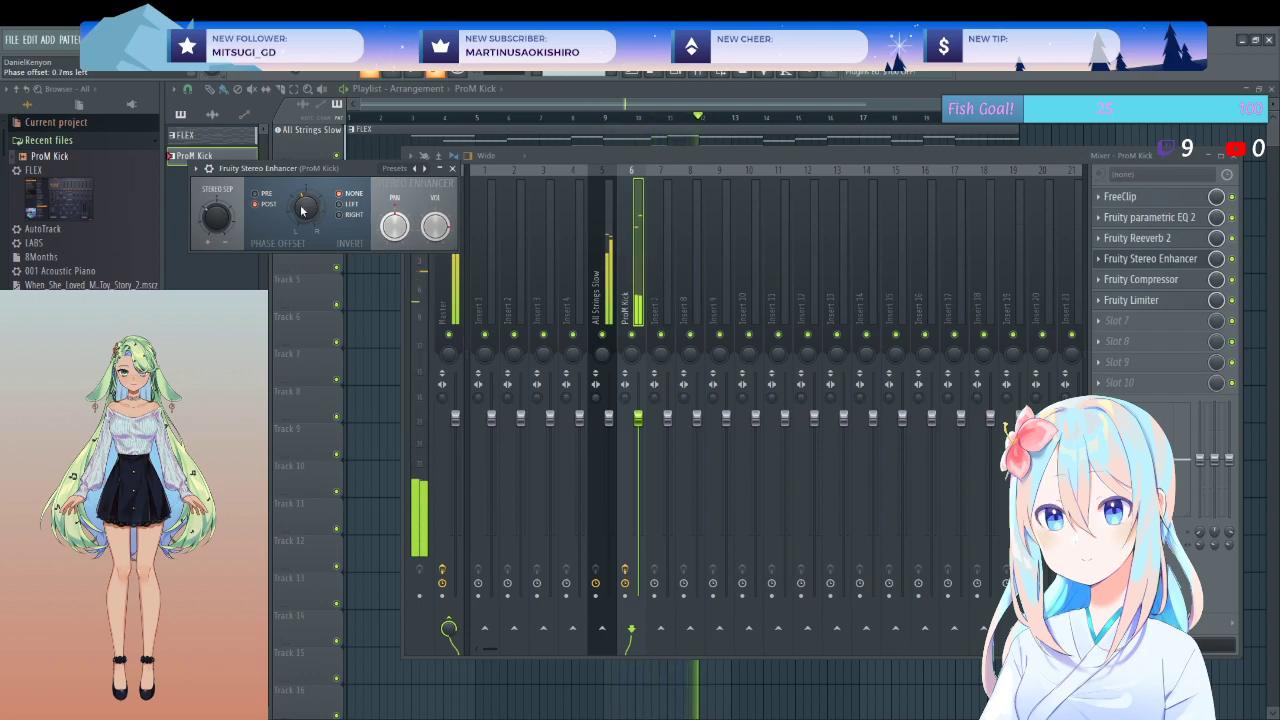
left_click(454, 170)
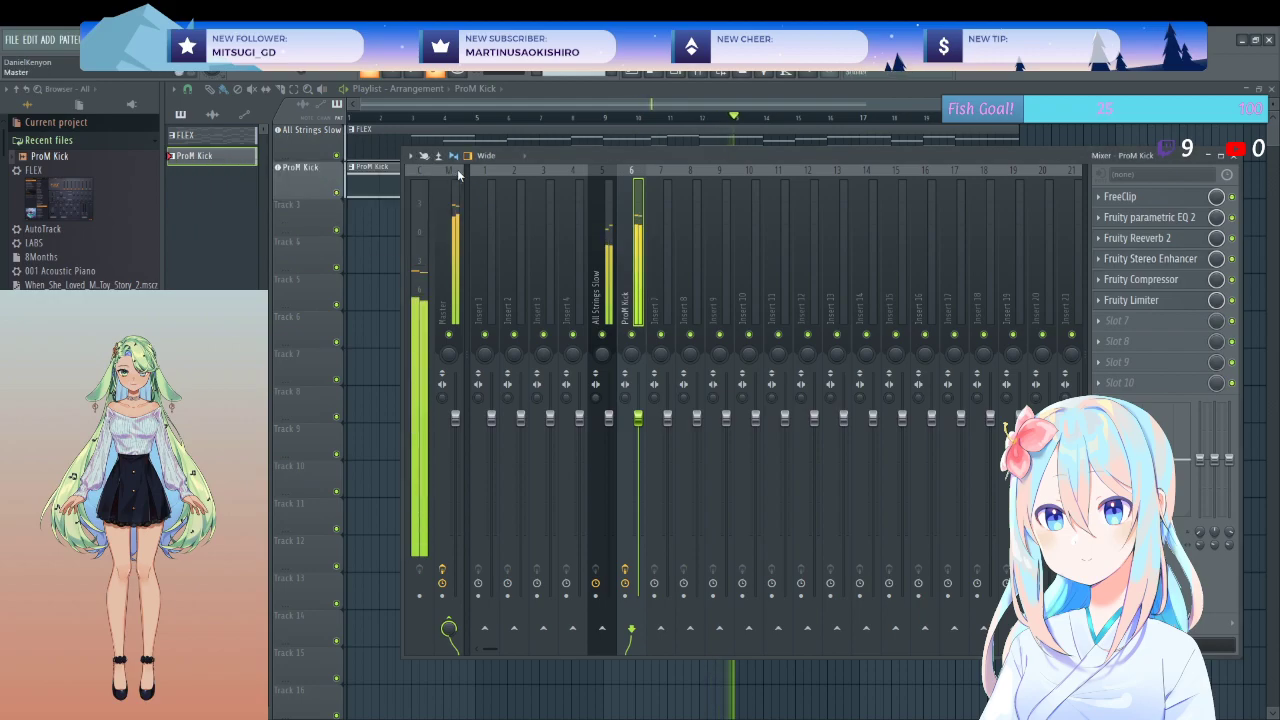
left_click(1233, 156)
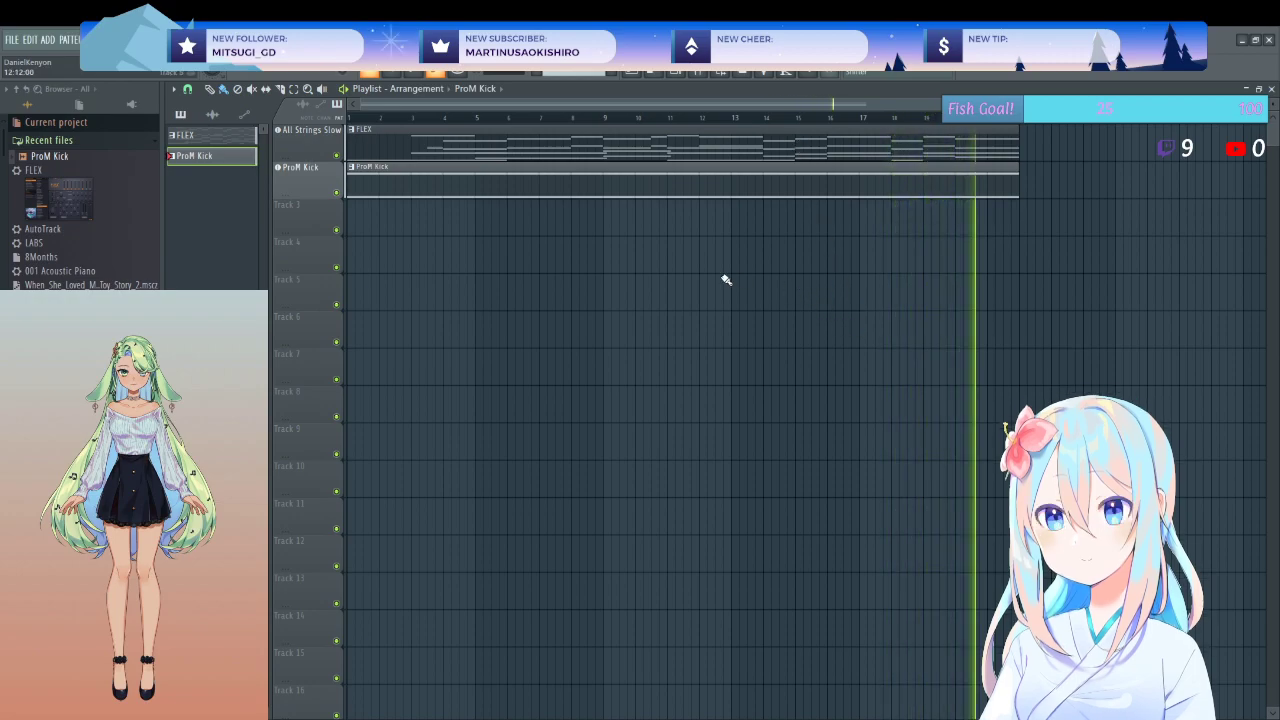
key("space")
- Add a FLEX instrument on Track 3 and load the Close Grand preset from the Essential Pianos pack
left_click(38, 205)
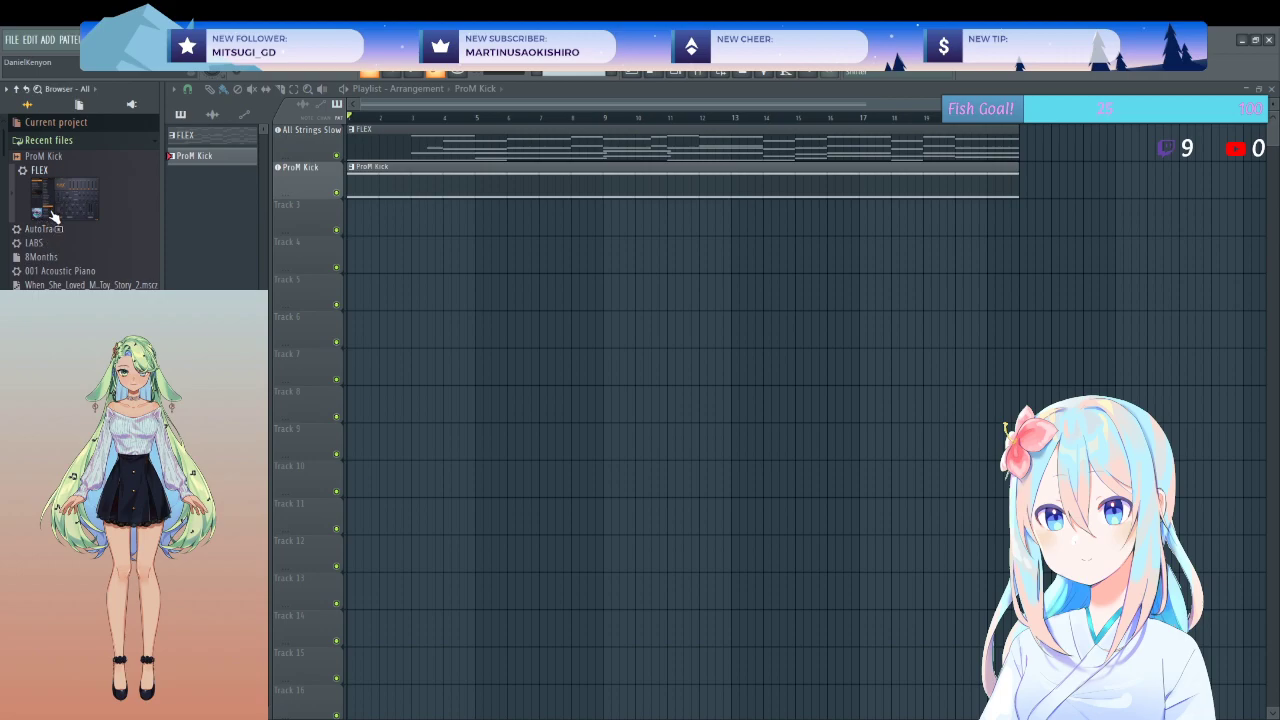
left_click_drag(305, 223, 306, 224)
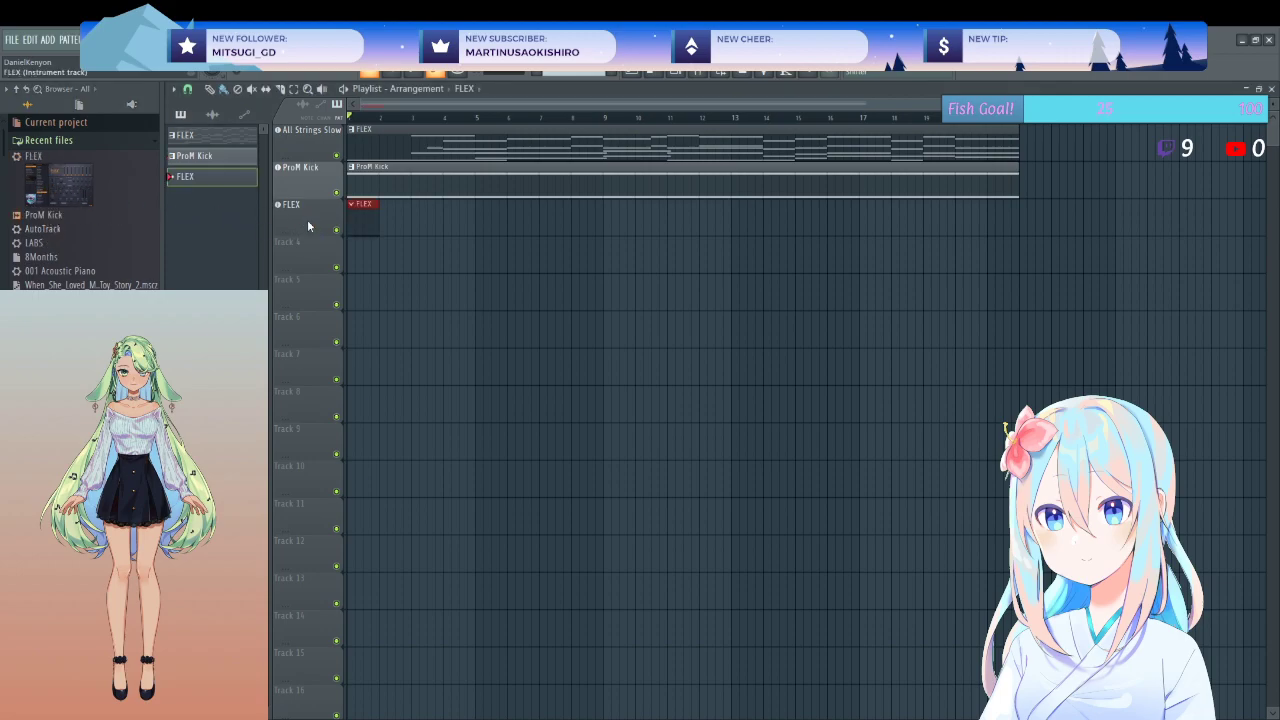
left_click(270, 269)
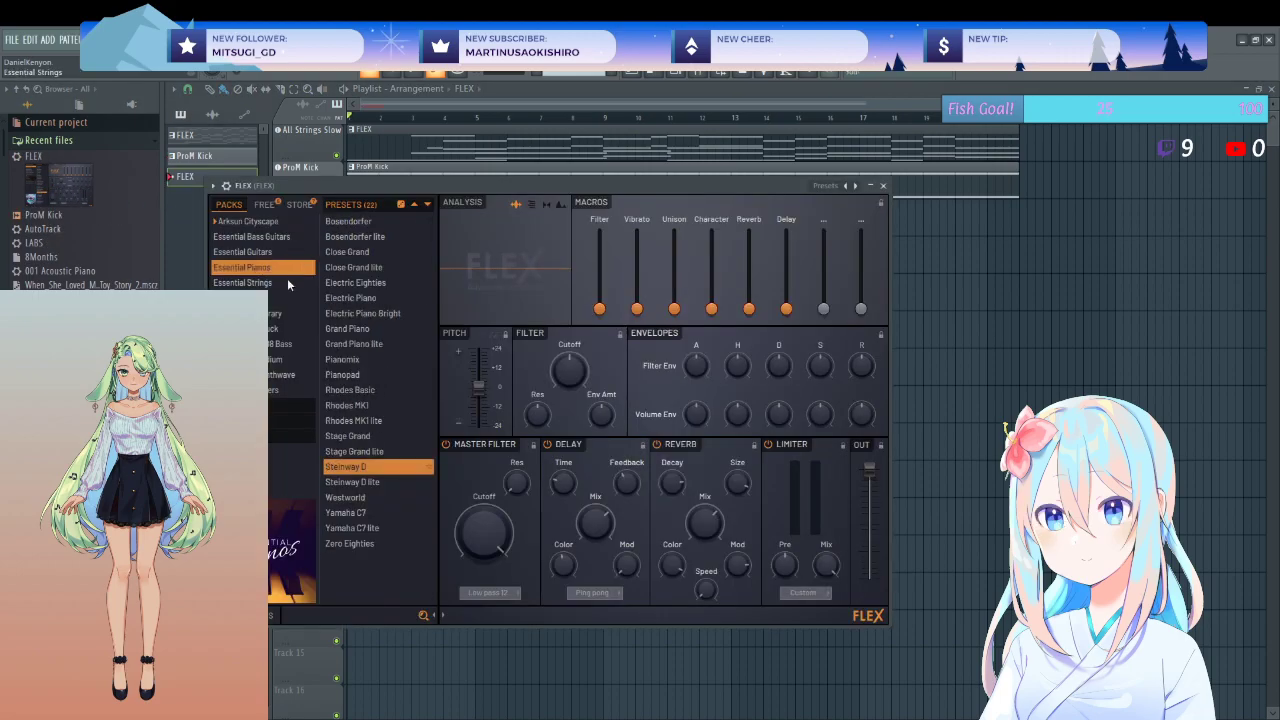
left_click(347, 328)
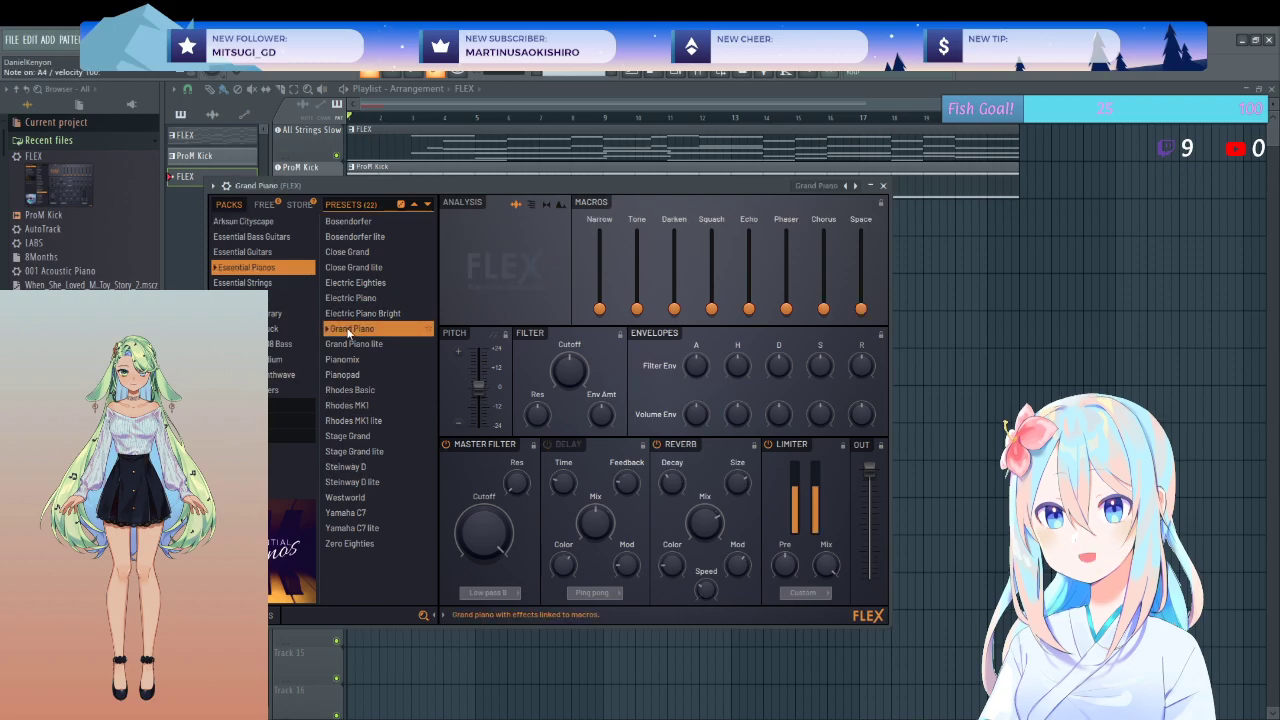
left_click(360, 252)
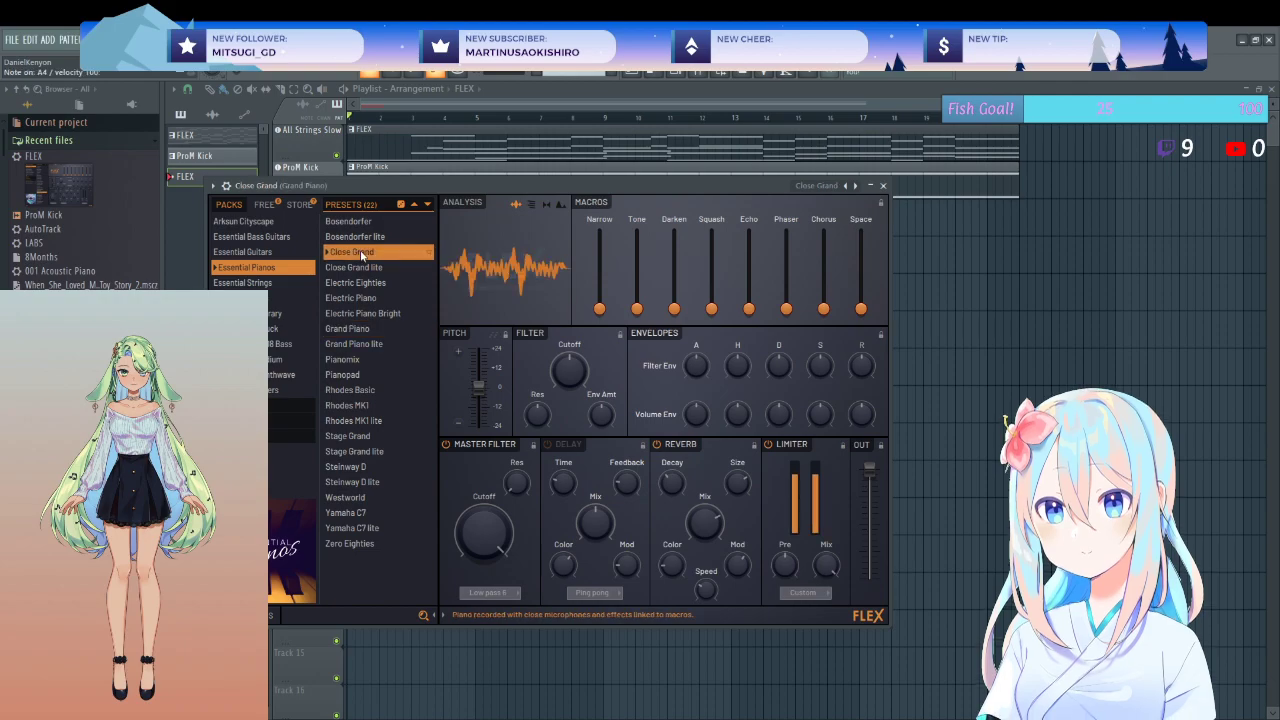
left_click(883, 186)
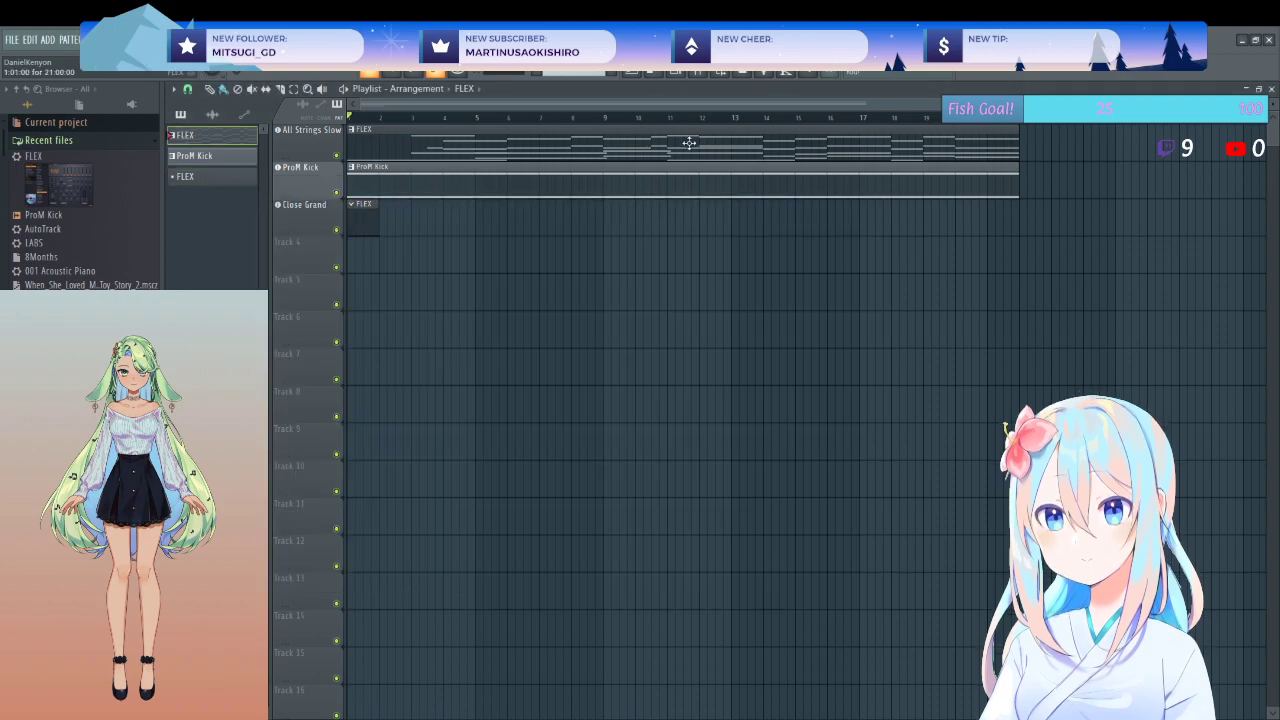
- Copy the All Strings Slow chords in bars 14 to 21 into bars 1 to 8 of the Close Grand pattern
double_click(689, 142)
left_click_drag(888, 268, 640, 616)
scroll(684, 513, "down", 3)
scroll(684, 513, "up", 5)
left_click(1097, 209)
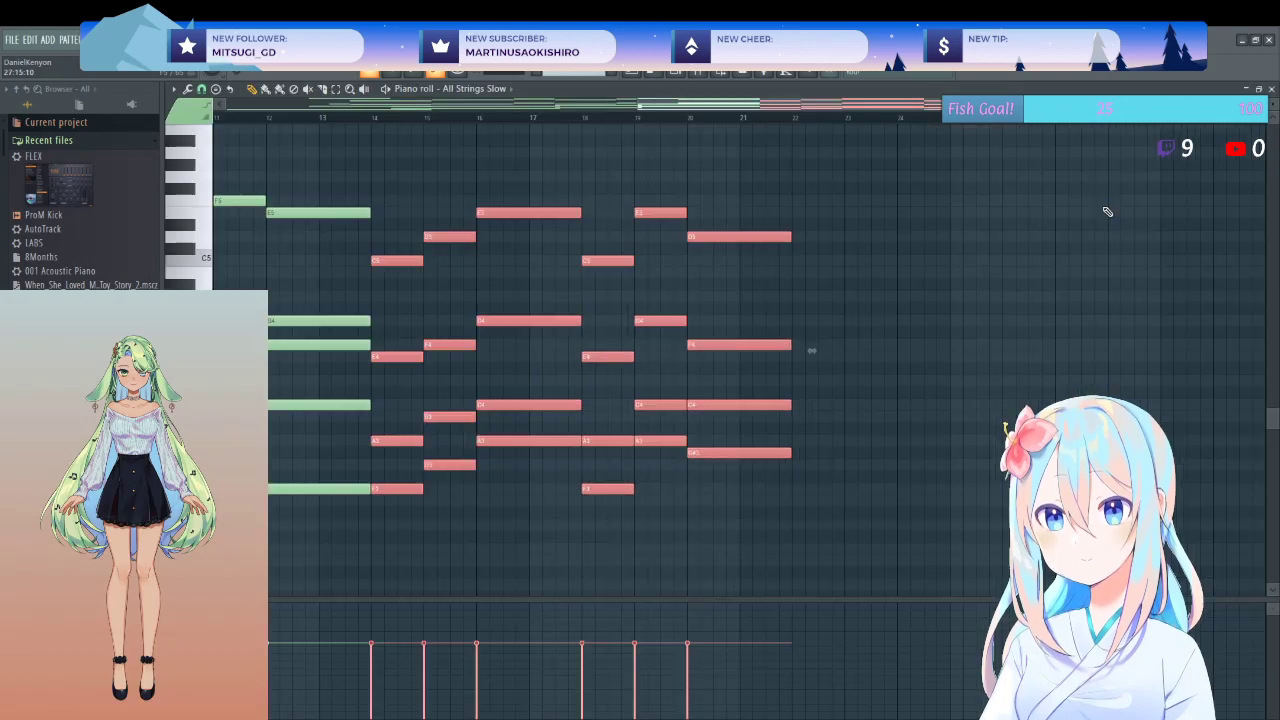
left_click(1271, 88)
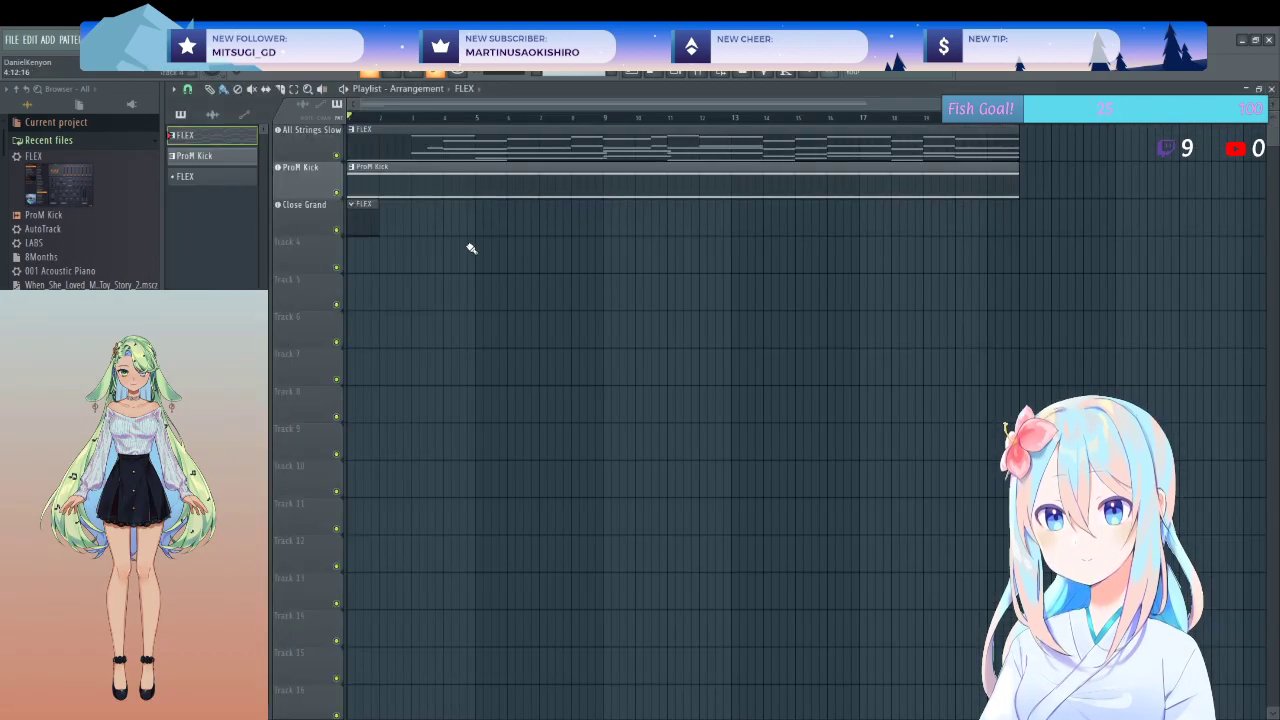
double_click(364, 222)
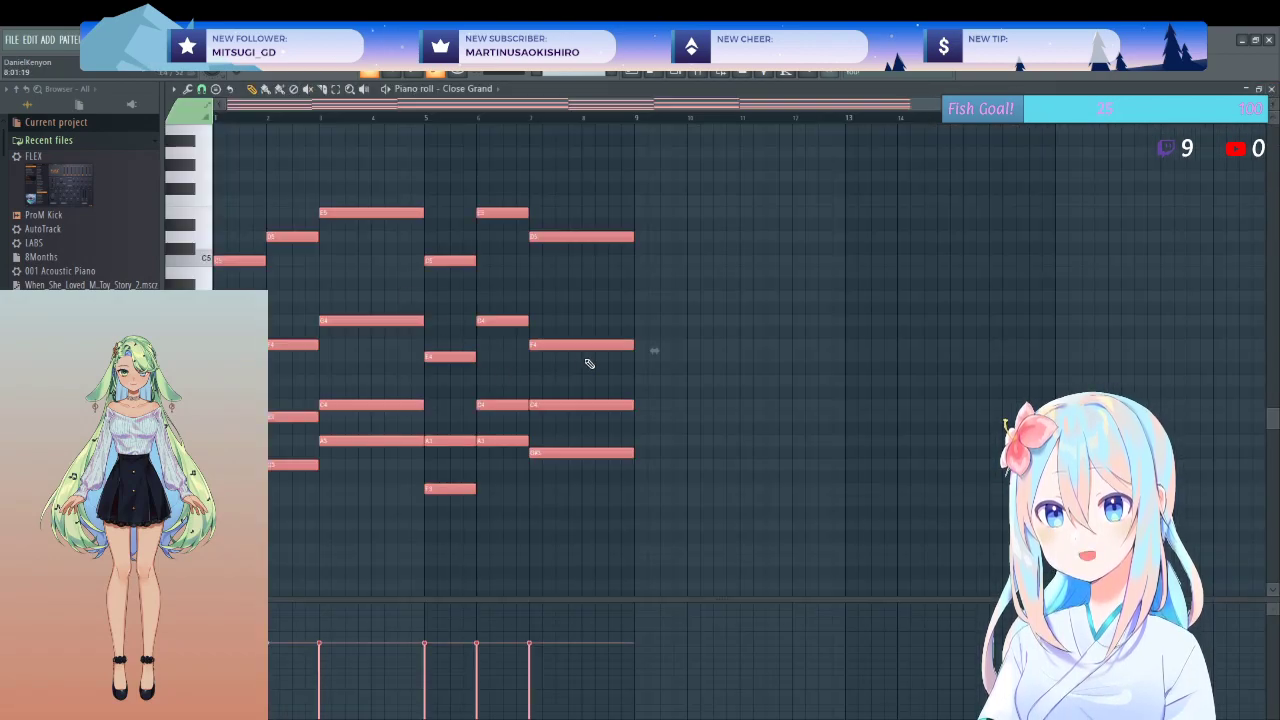
left_click(381, 179)
- Listen briefly to the piano chords and move the Close Grand clip to start at bar 22 in the playlist
key("space")
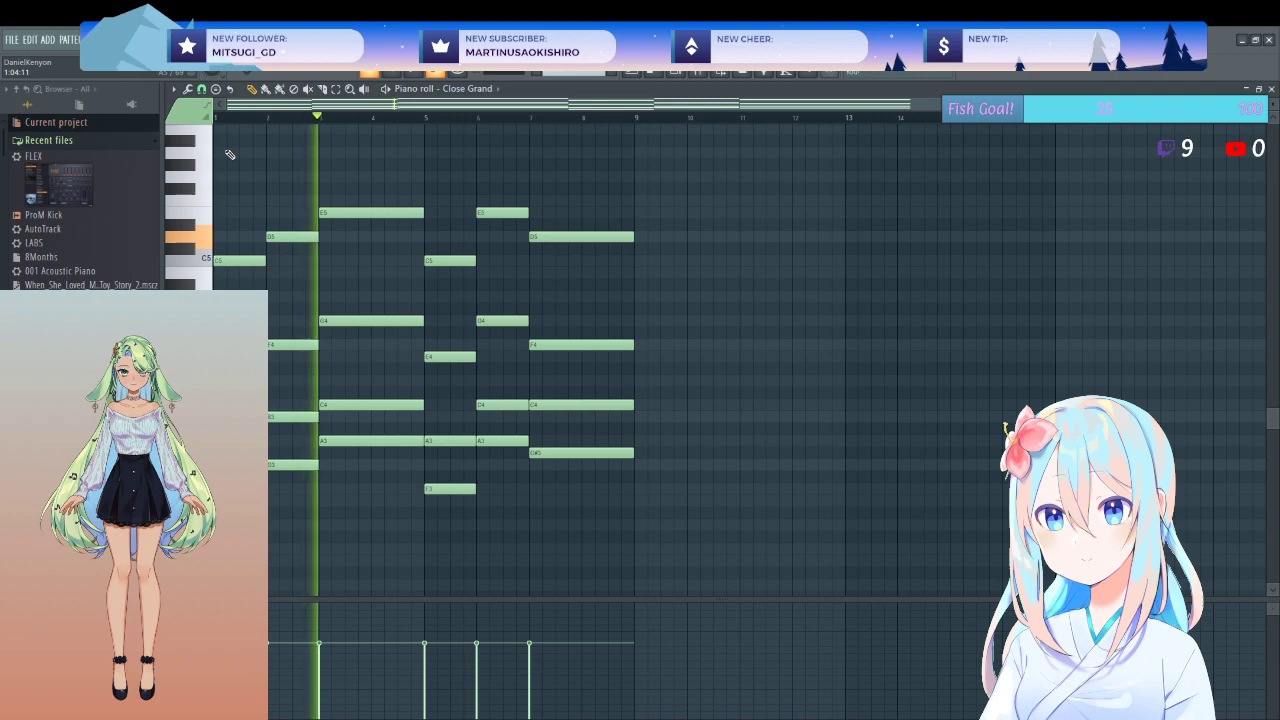
key("space")
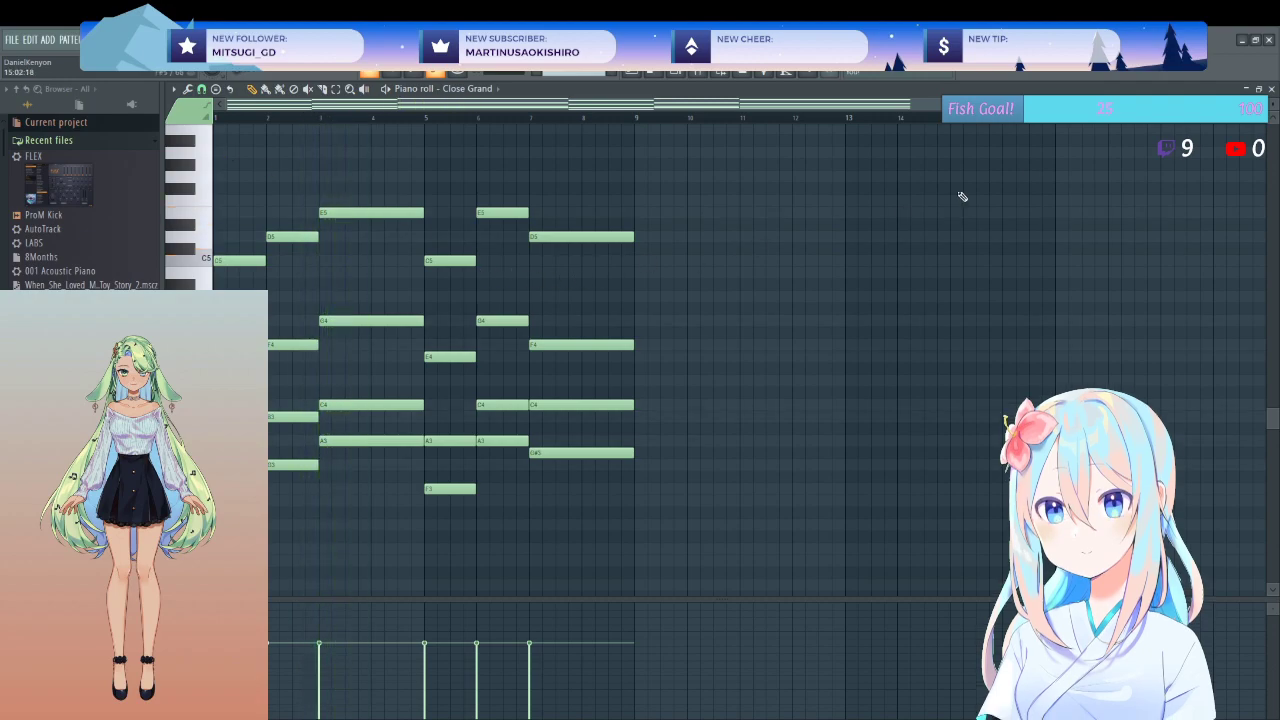
left_click(1271, 89)
left_click_drag(557, 250, 1133, 227)
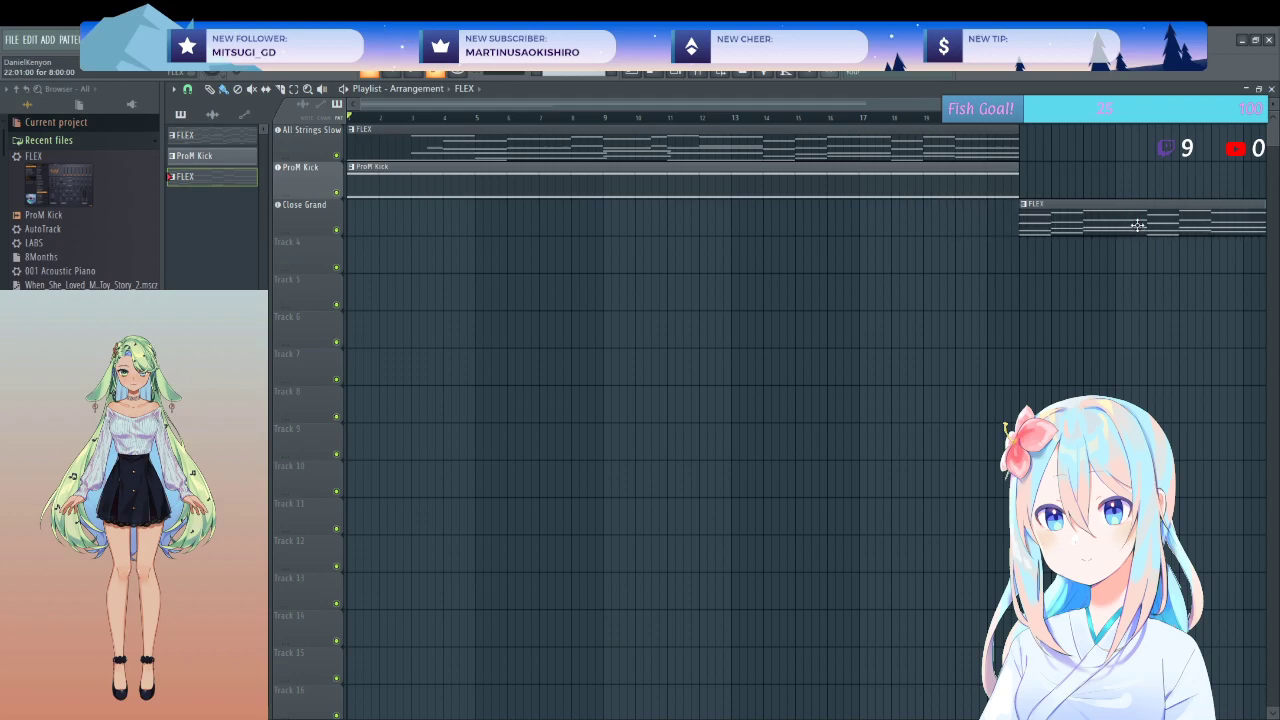
- Strum all the Close Grand chords so their higher notes start slightly later, and listen to the eight bars
double_click(1048, 222)
key("ctrl+a")
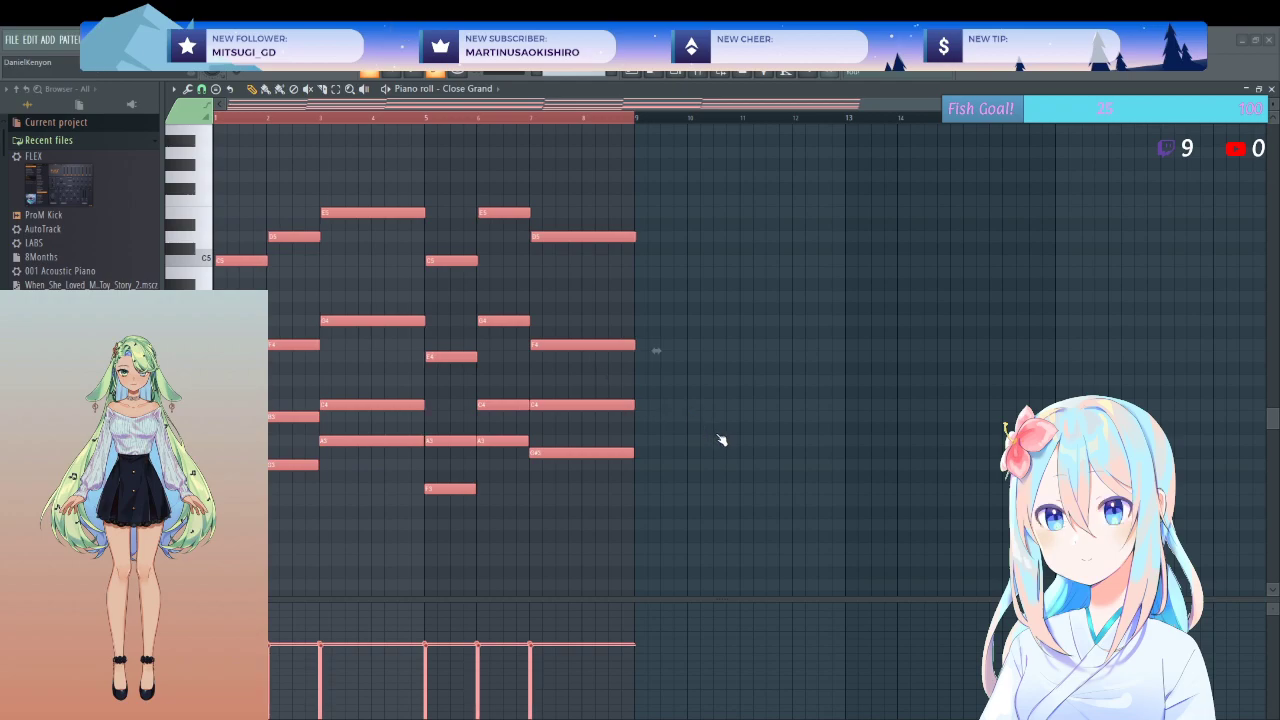
key("ctrl+d")
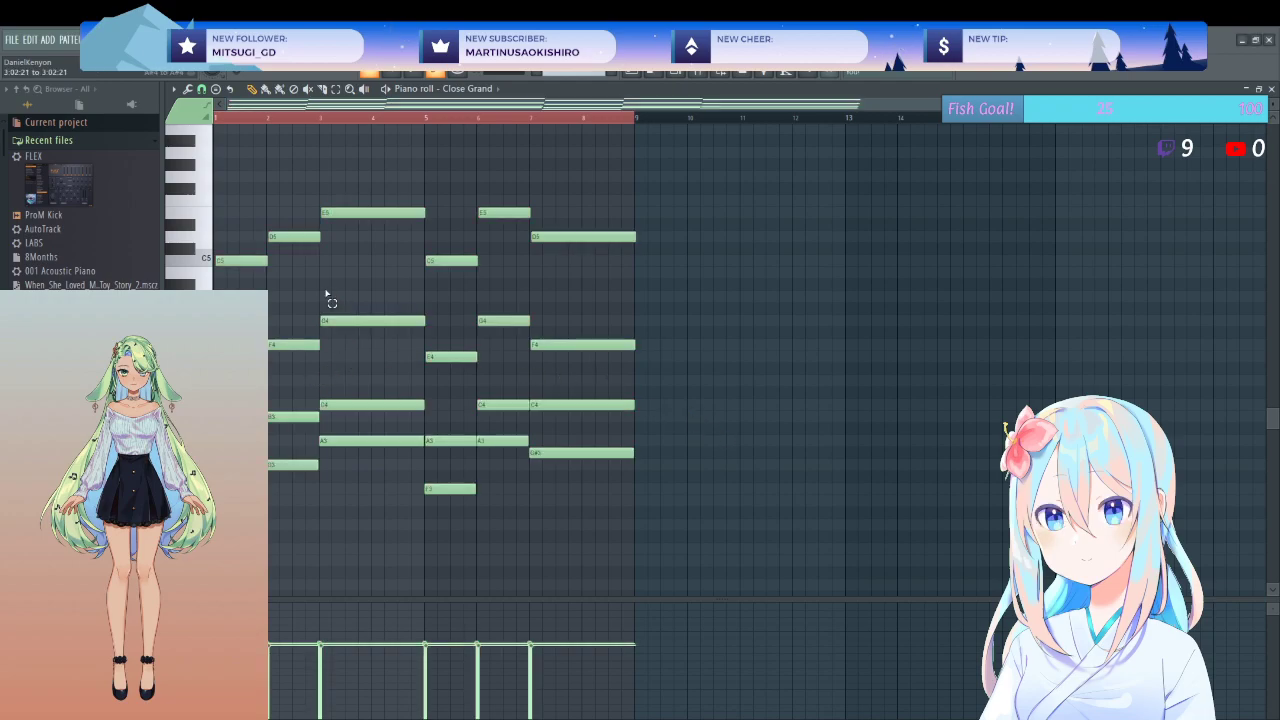
scroll(329, 297, "up", 3)
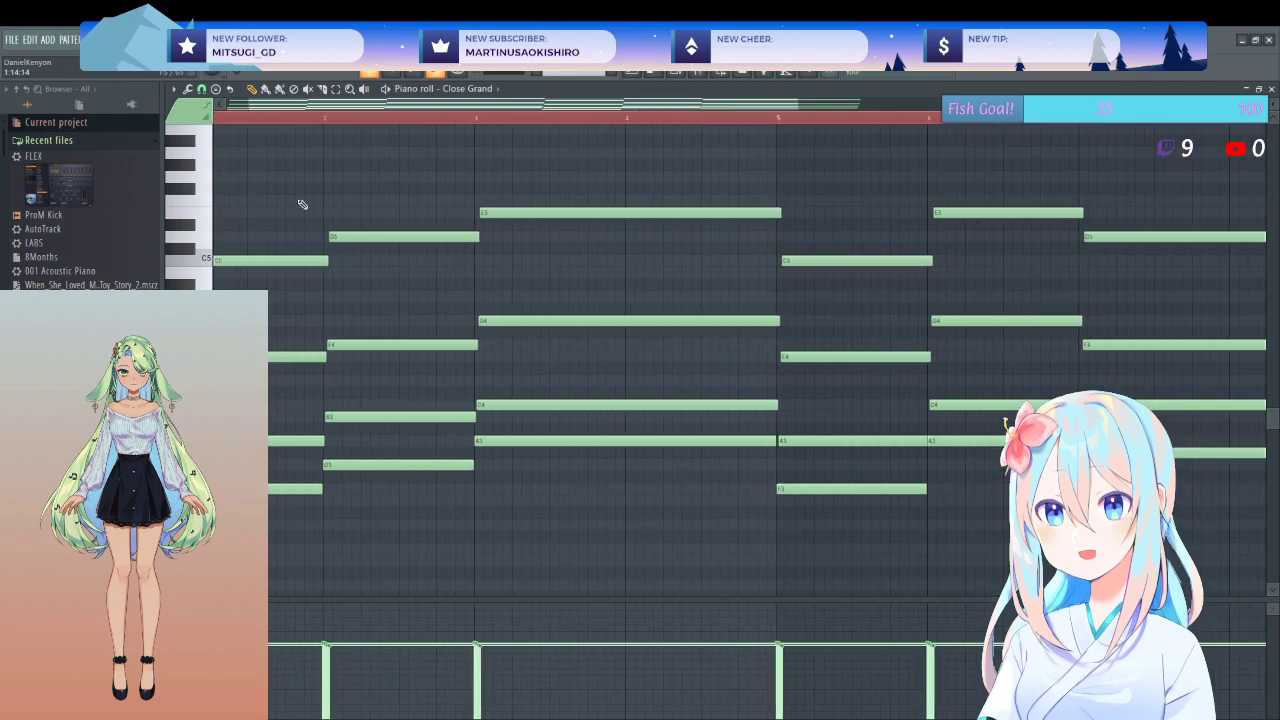
scroll(243, 123, "left", 1)
key("space")
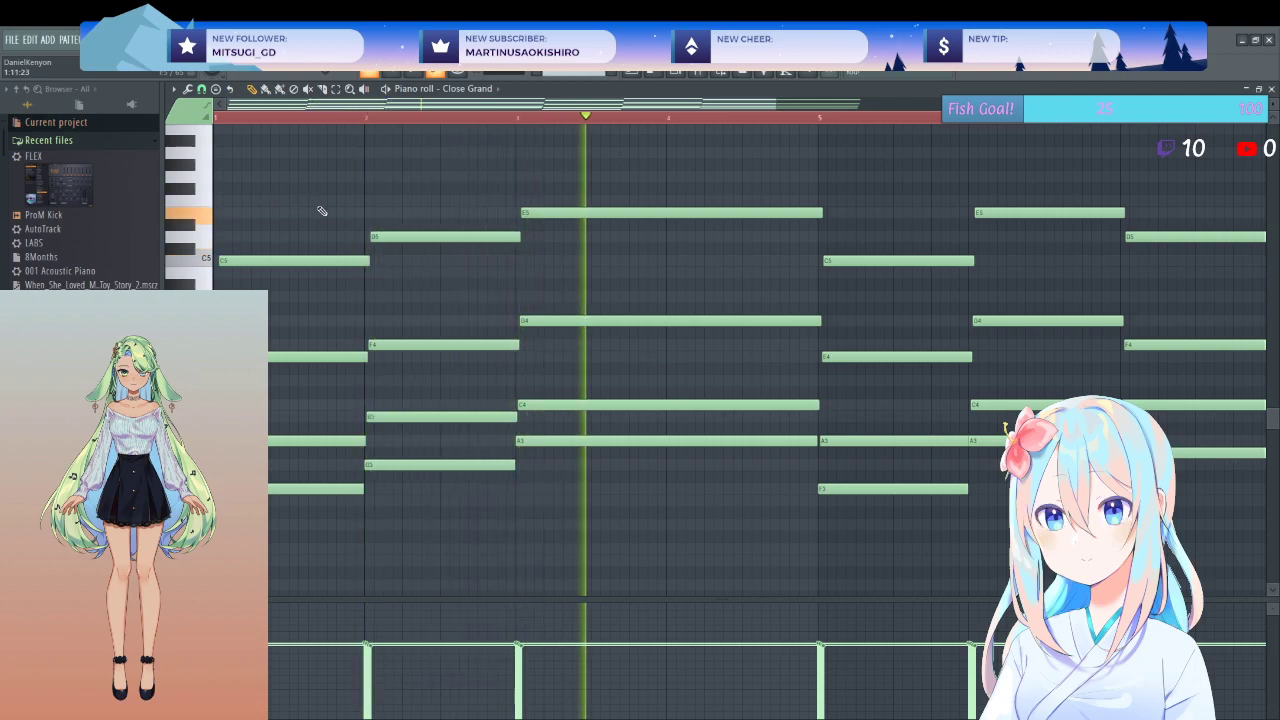
scroll(450, 476, "down", 2)
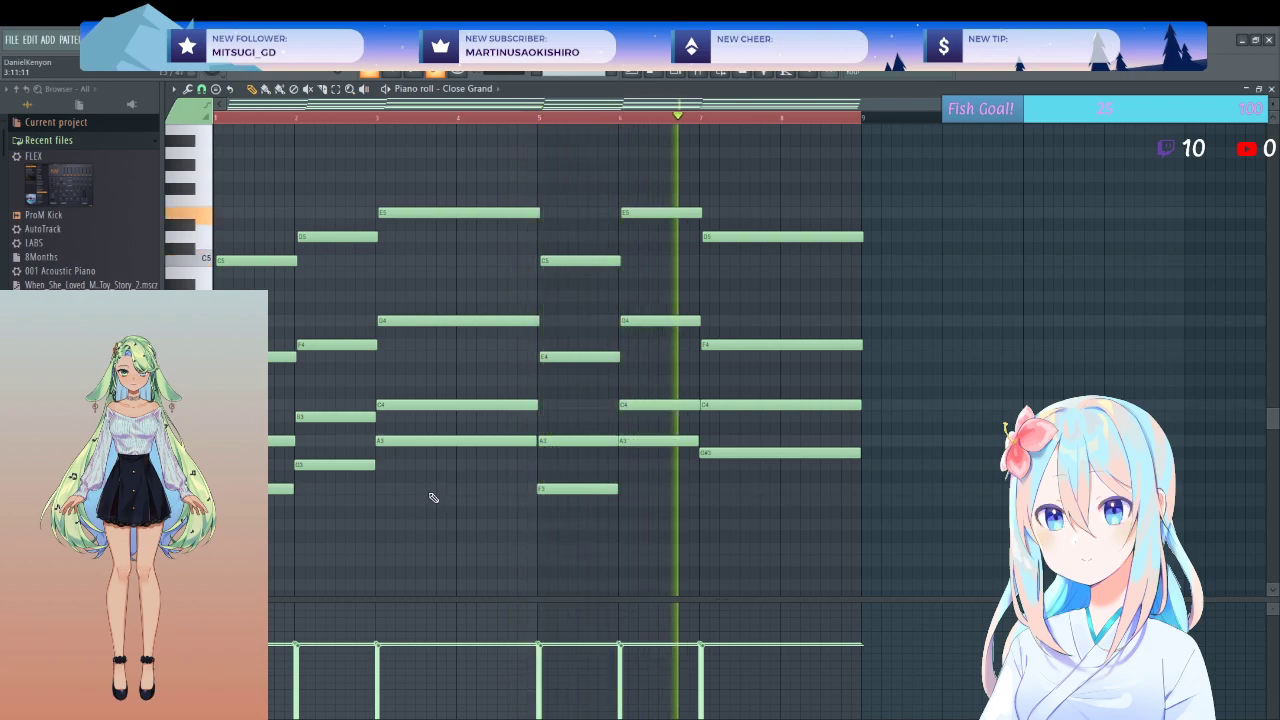
scroll(448, 482, "down", 3)
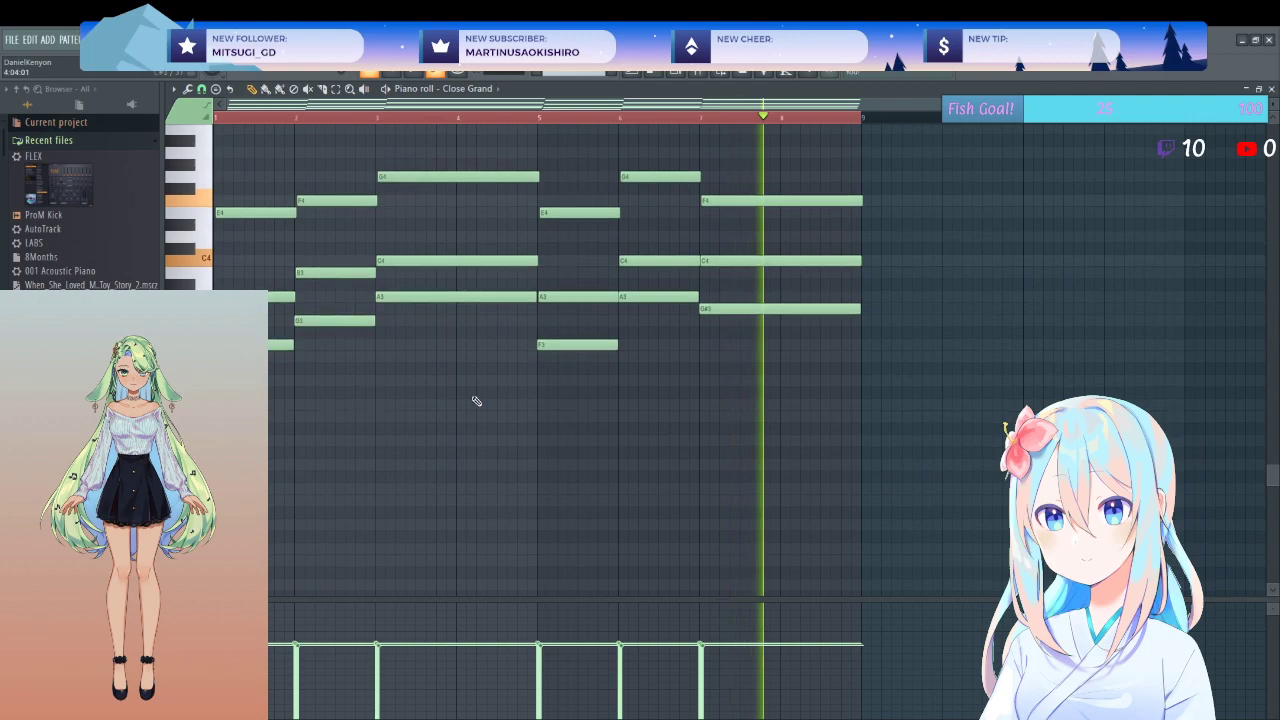
key("space")
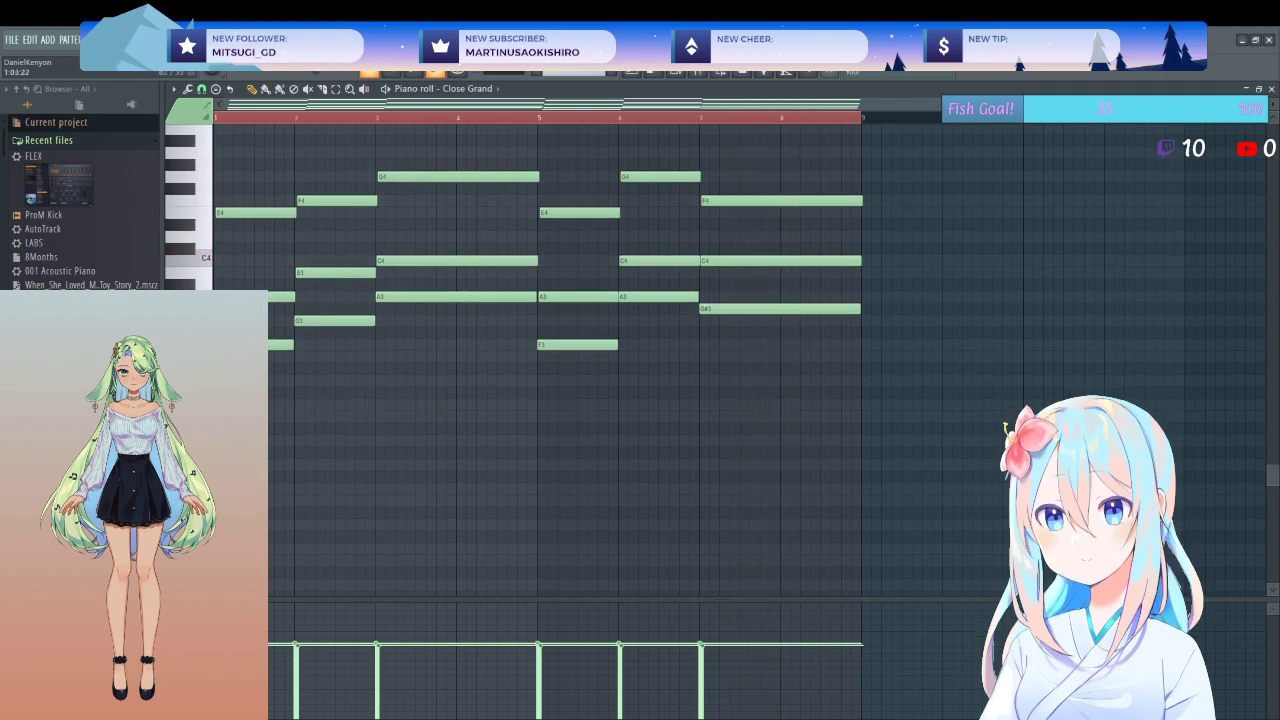
- Add bass notes A2, B2, C3, A2, C3 and B2 under the six piano chords and listen to the result
left_click_drag(282, 344, 284, 440)
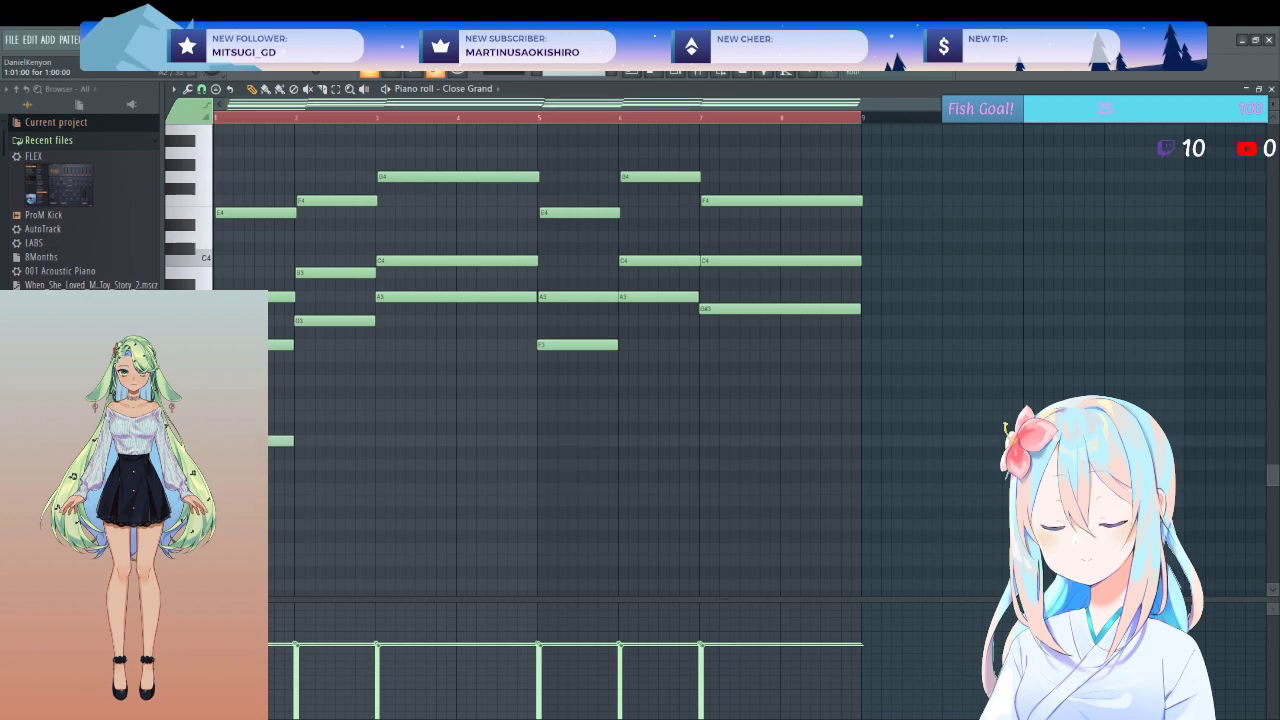
scroll(538, 350, "up", 1)
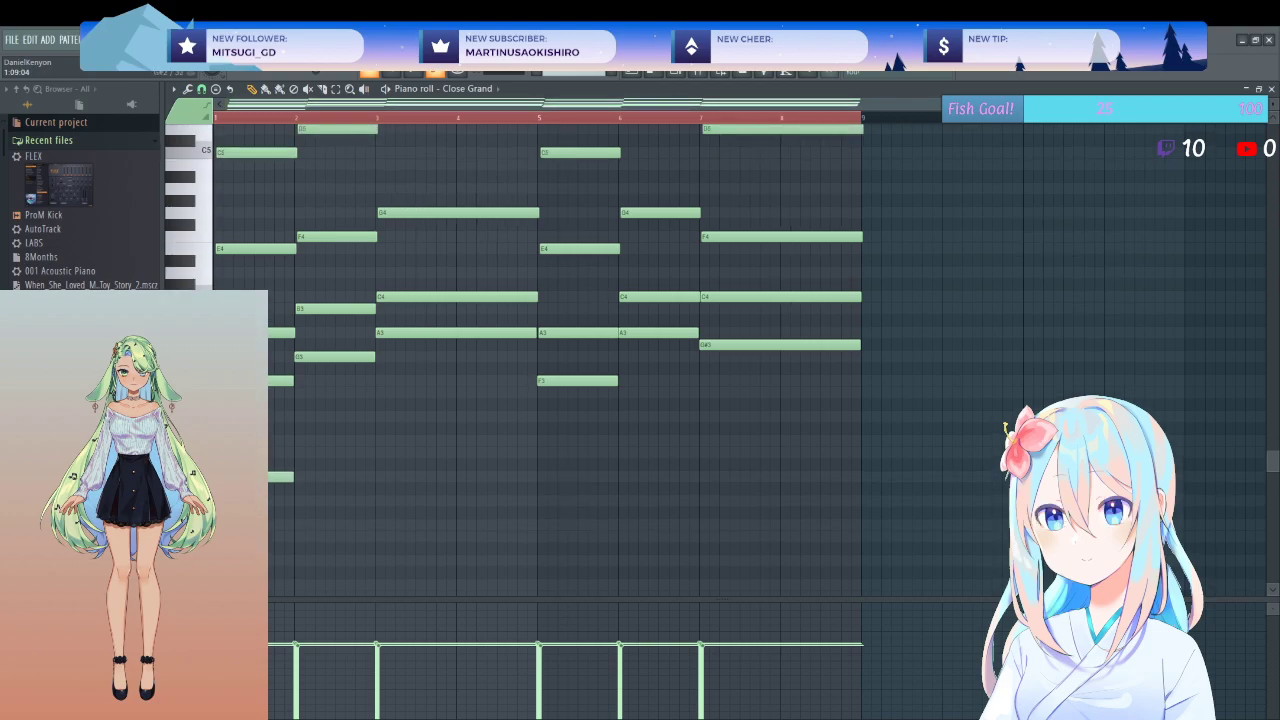
left_click(296, 453)
left_click(381, 441)
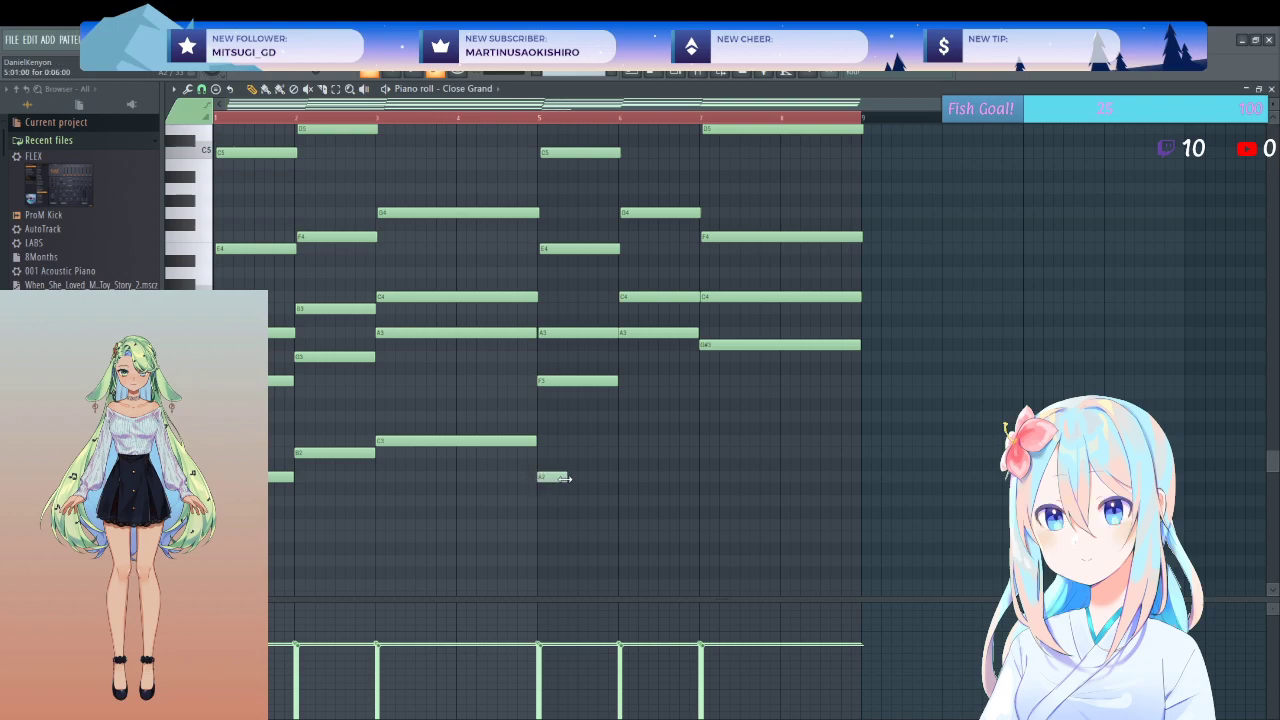
left_click(623, 441)
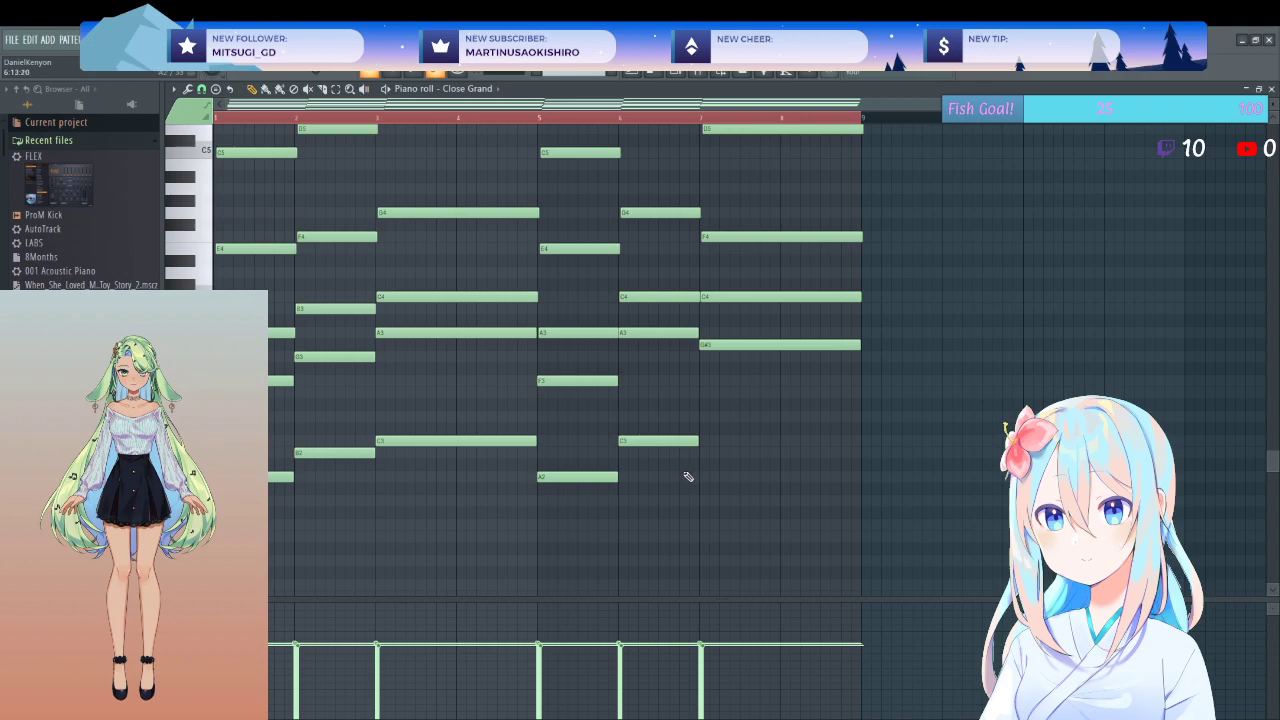
left_click(706, 452)
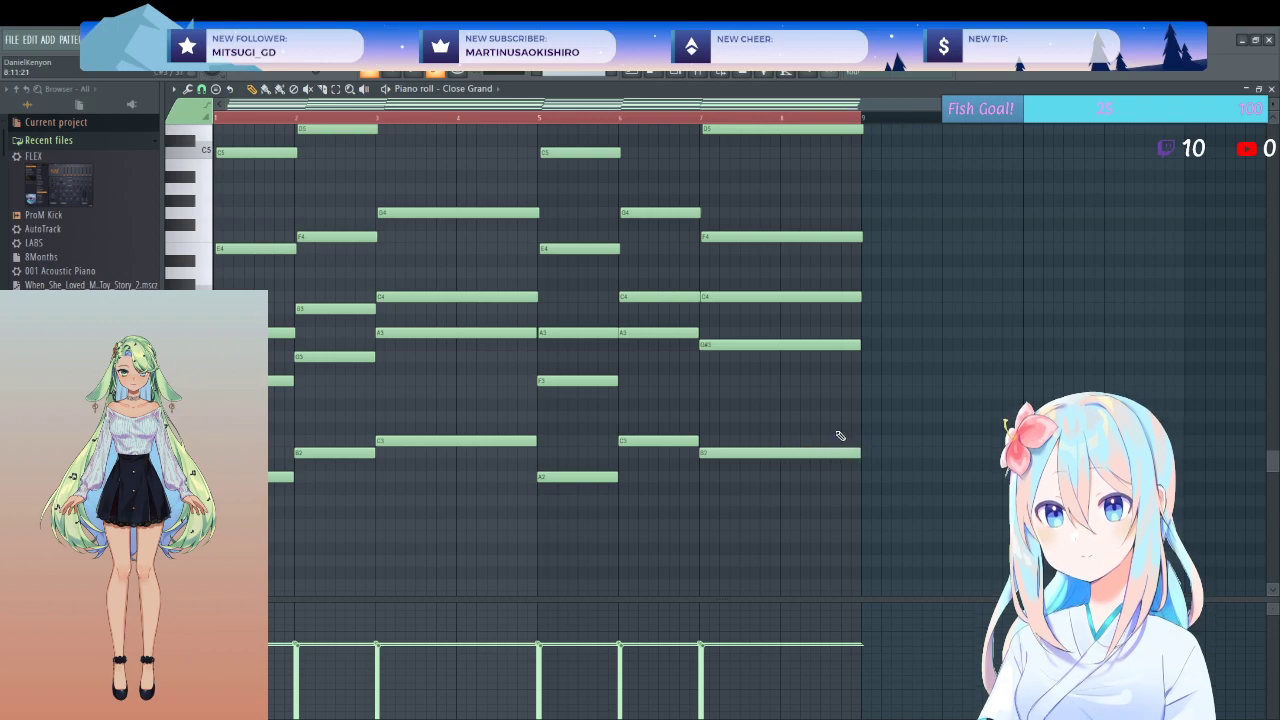
key("space")
scroll(743, 434, "up", 3)
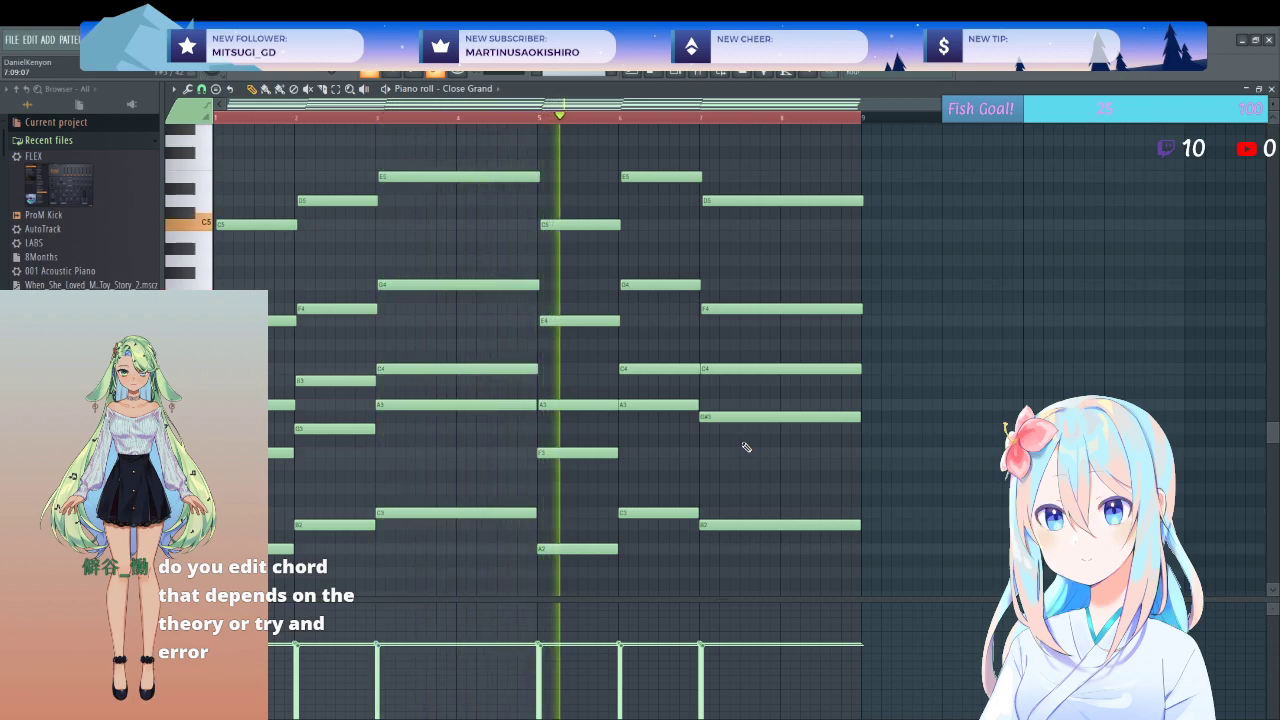
key("space")
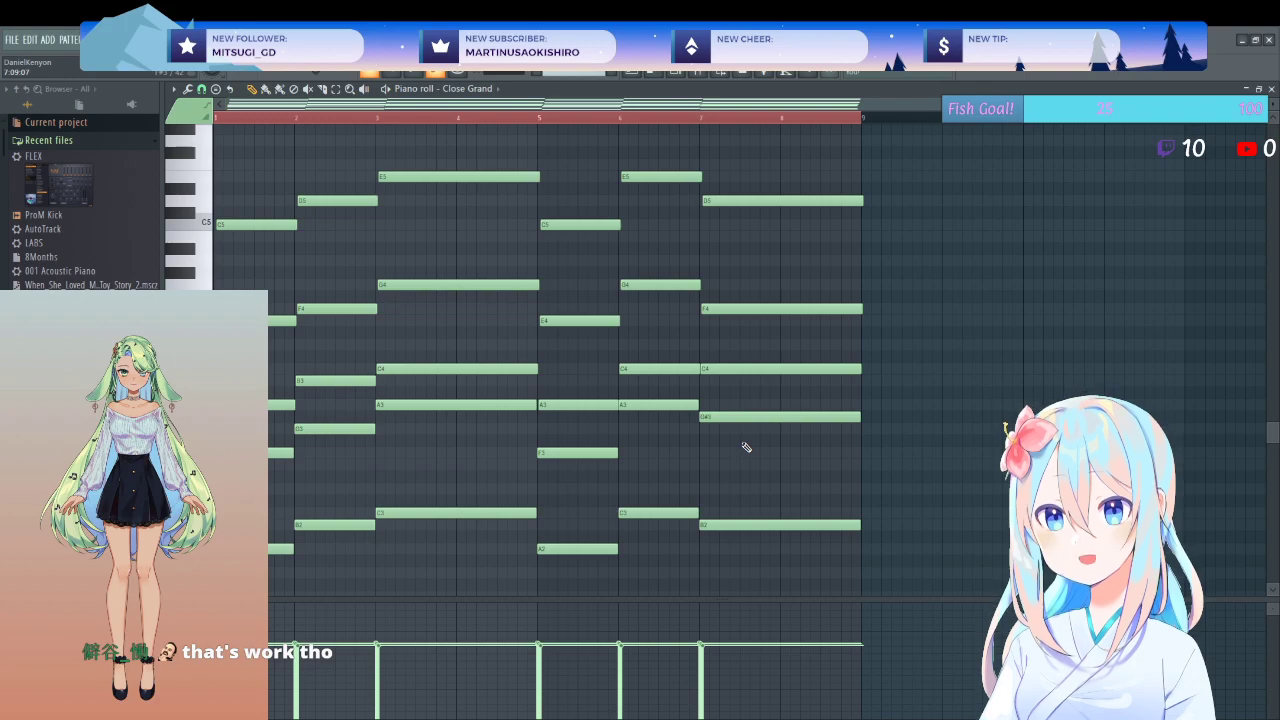
- Raise all six added bass notes by two semitones while the piano pattern plays
key("space")
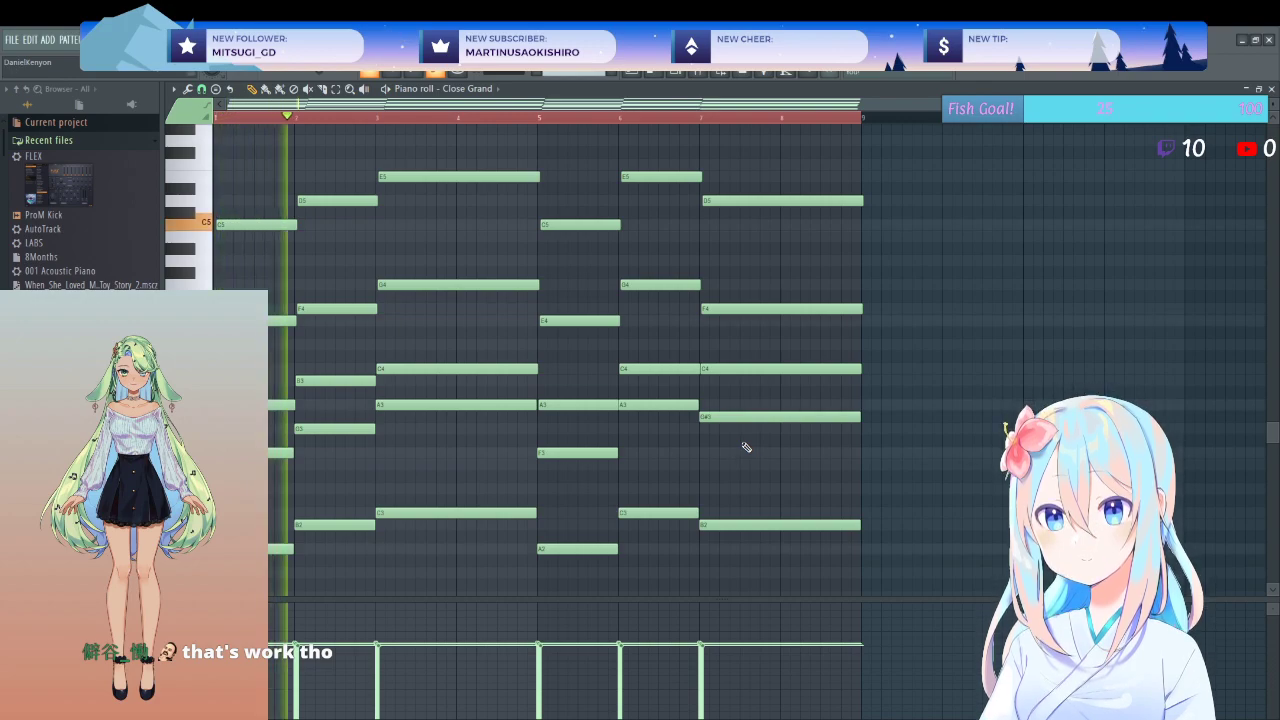
left_click_drag(835, 565, 287, 510)
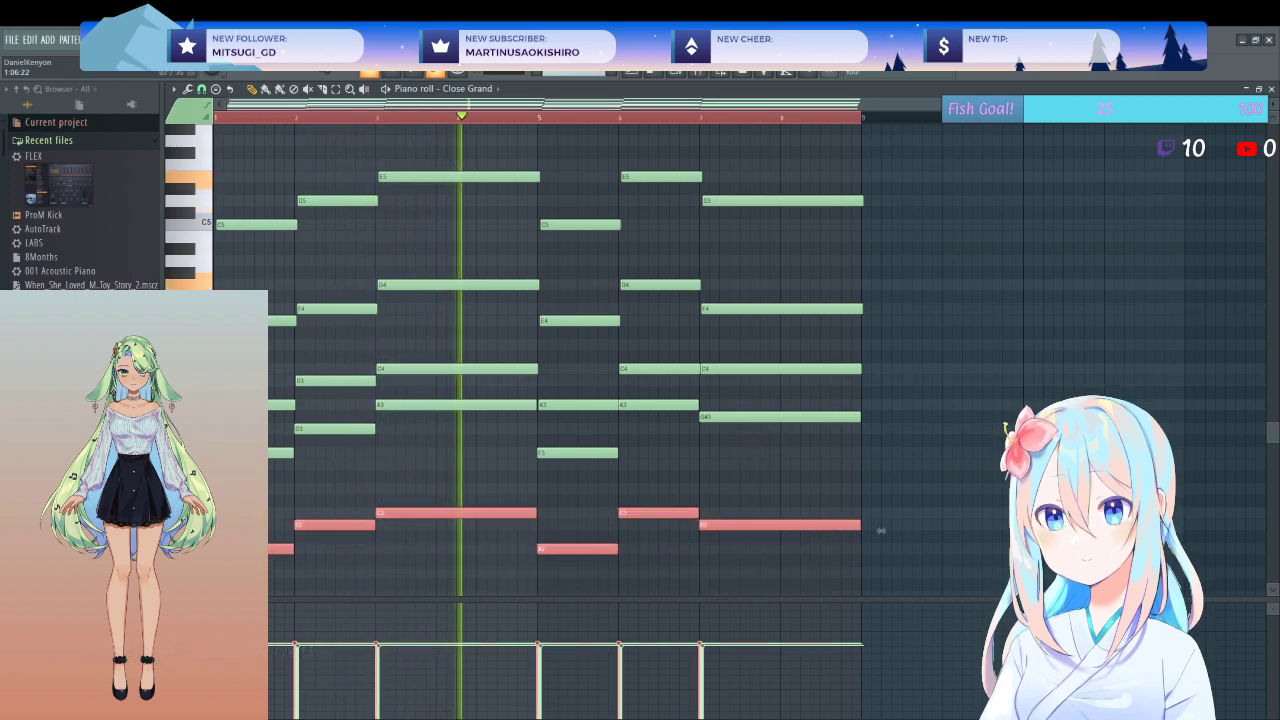
left_click_drag(880, 531, 881, 507)
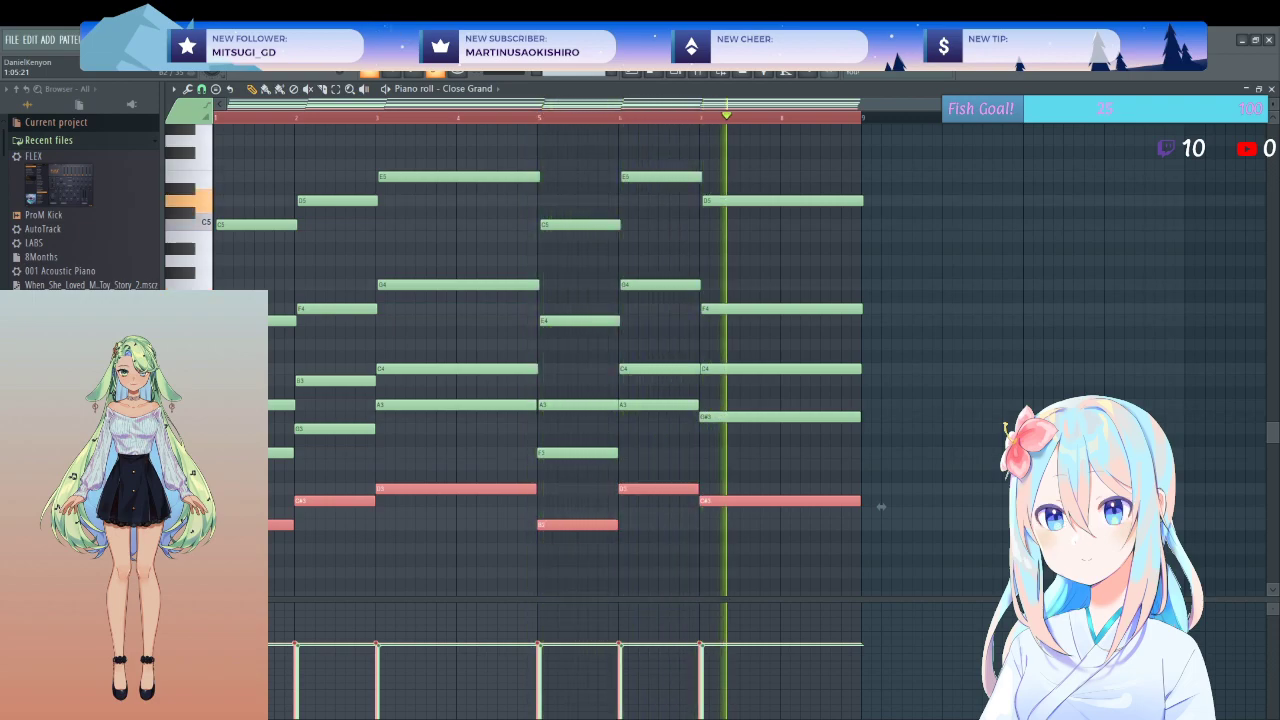
- Stop playback and delete the six added bass notes beneath the Close Grand piano chords
left_click(881, 507)
key("space")
right_click(780, 500)
right_click(658, 488)
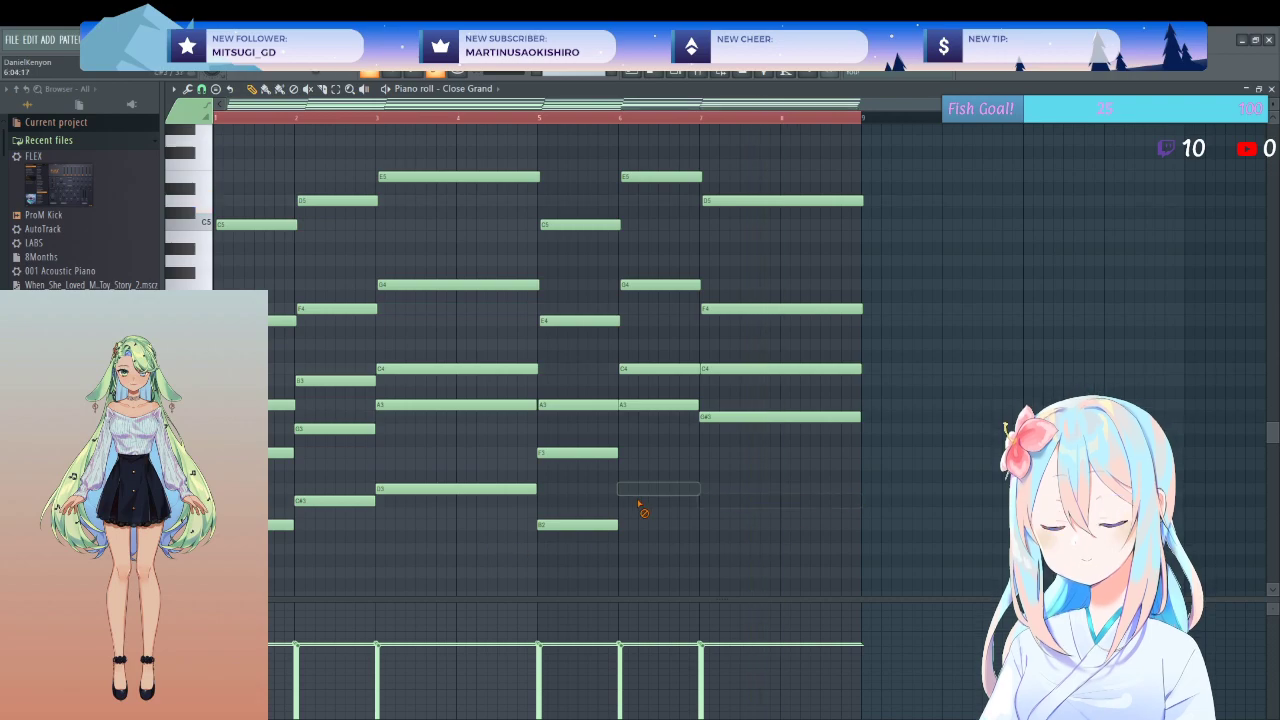
right_click(578, 524)
right_click(455, 488)
right_click(335, 500)
right_click(281, 524)
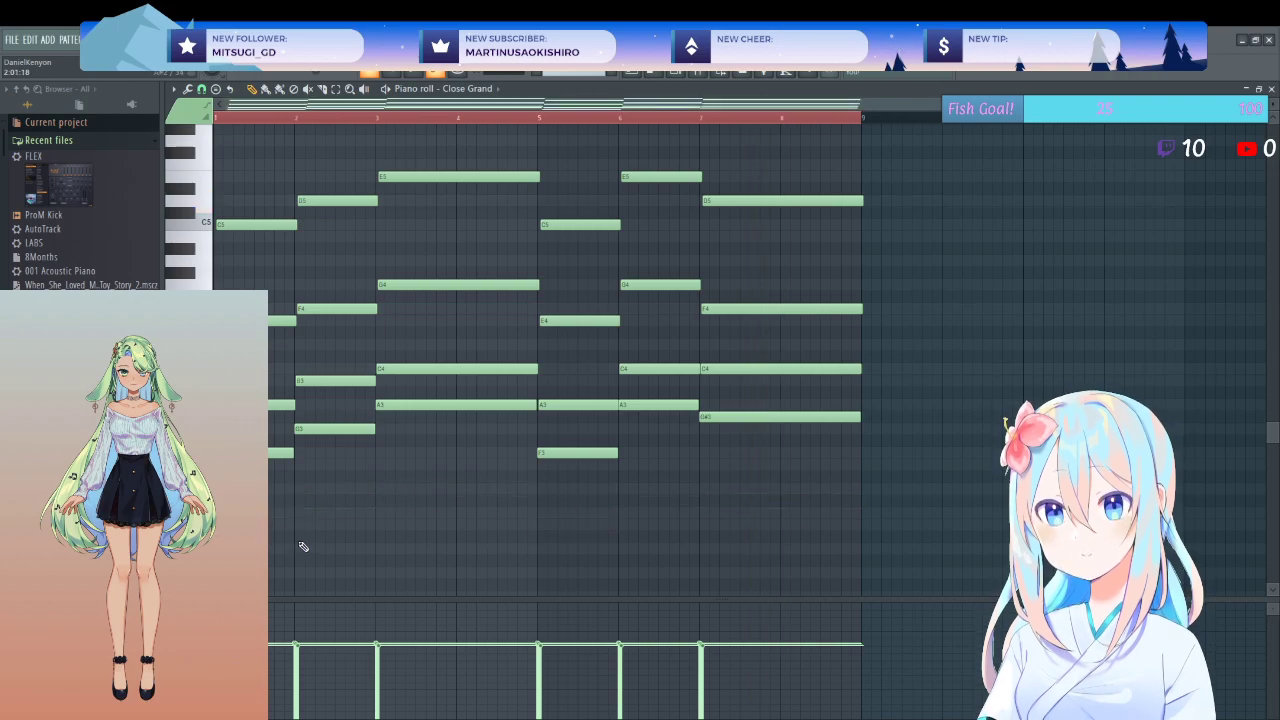
- Look over the remaining piano chords, return to the playlist and play the arrangement from the start
scroll(305, 540, "up", 3)
scroll(310, 536, "down", 2)
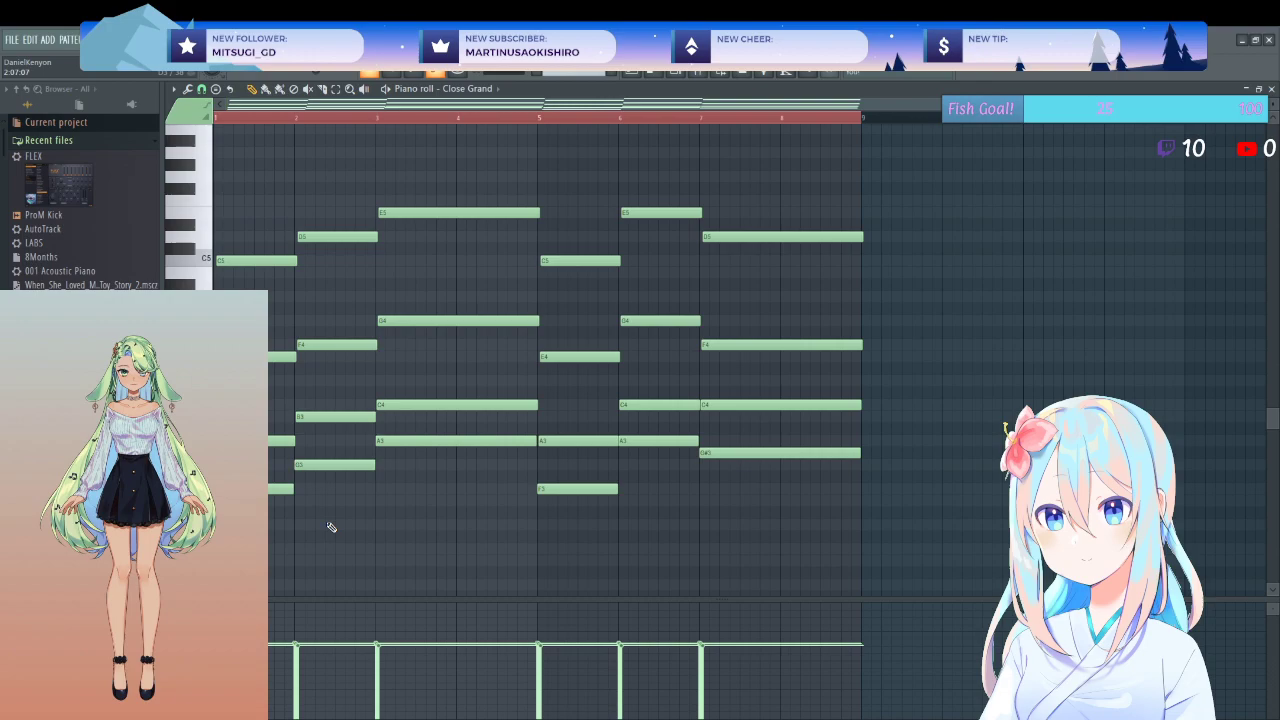
key("space")
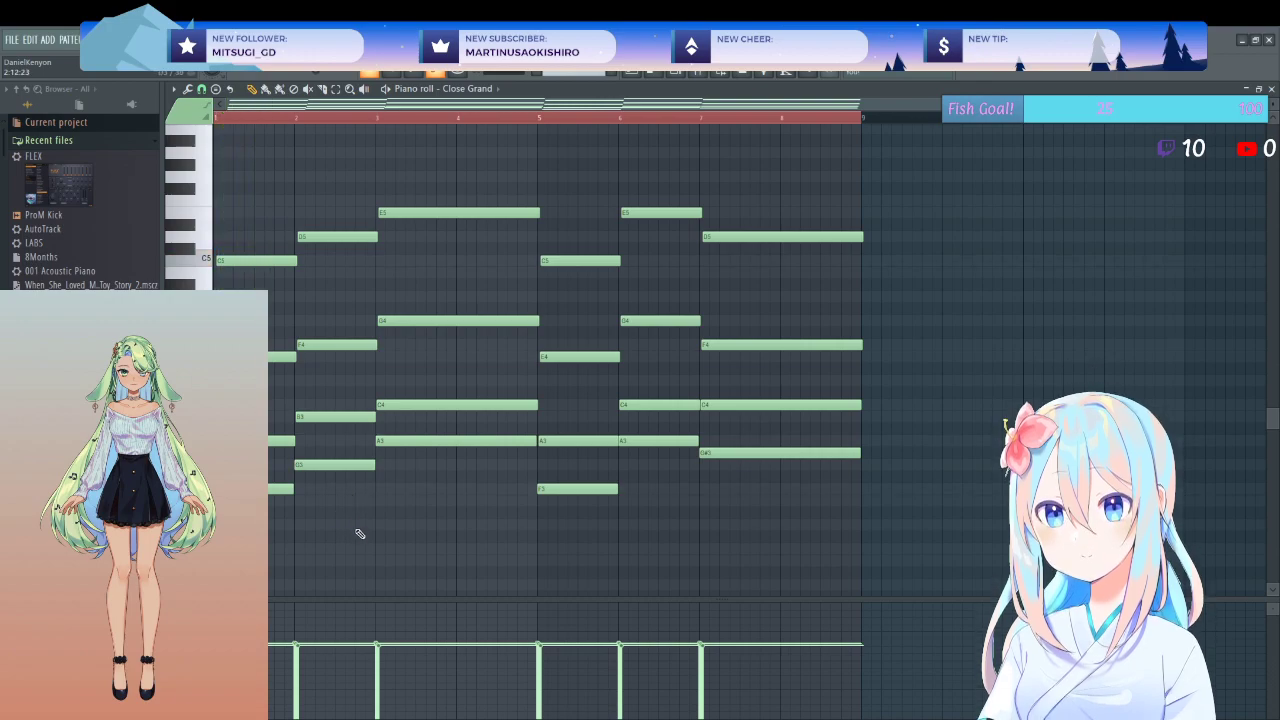
scroll(360, 534, "up", 2)
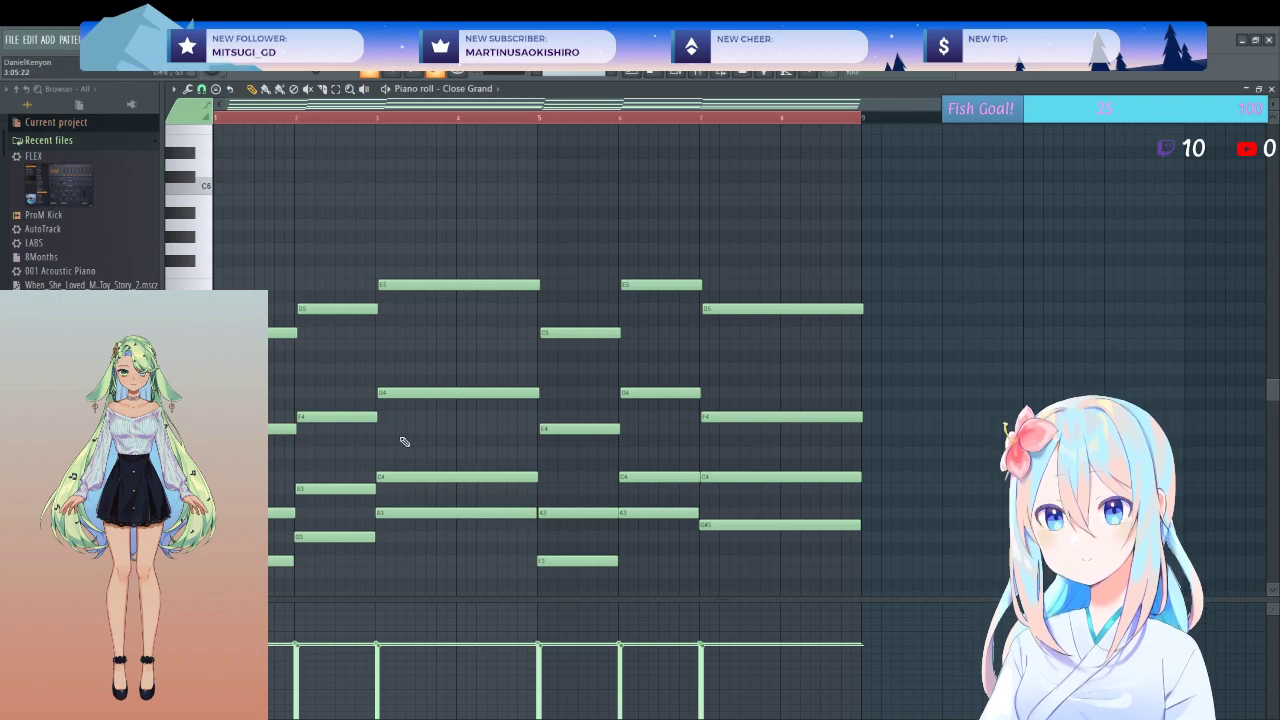
scroll(470, 417, "down", 4)
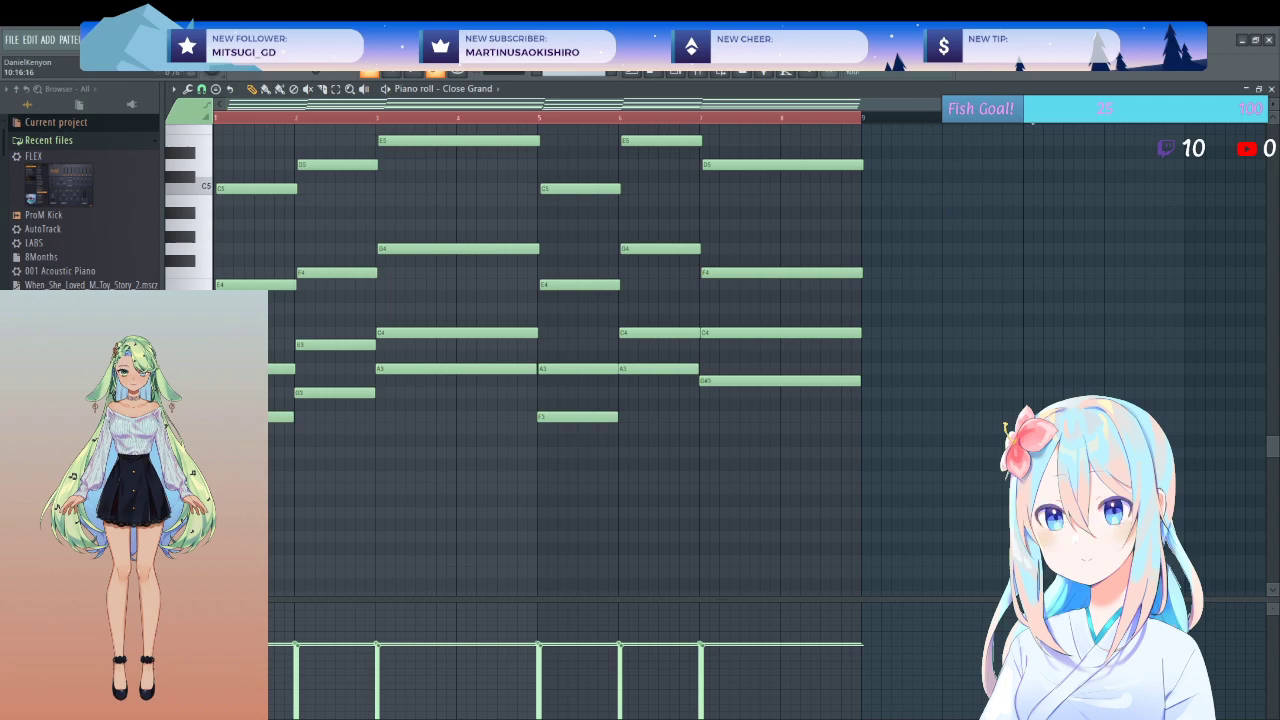
key("F5")
scroll(733, 162, "down", 2)
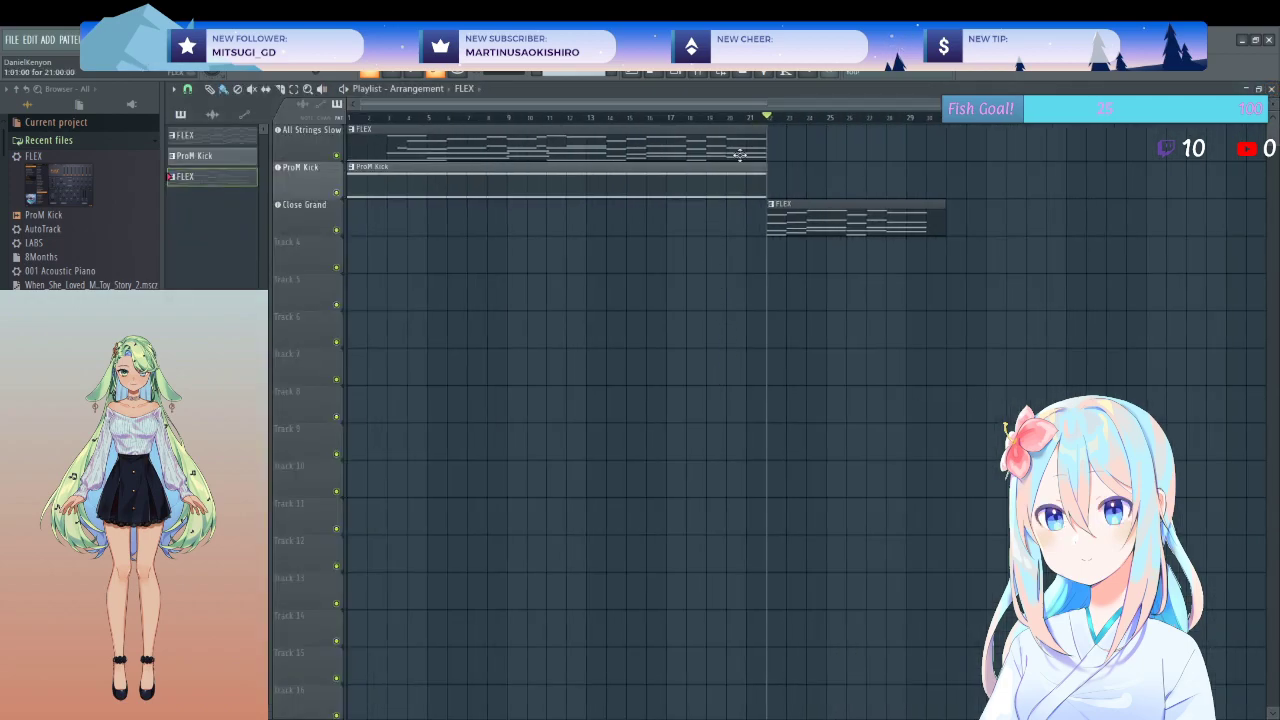
left_click_drag(764, 114, 350, 114)
key("space")
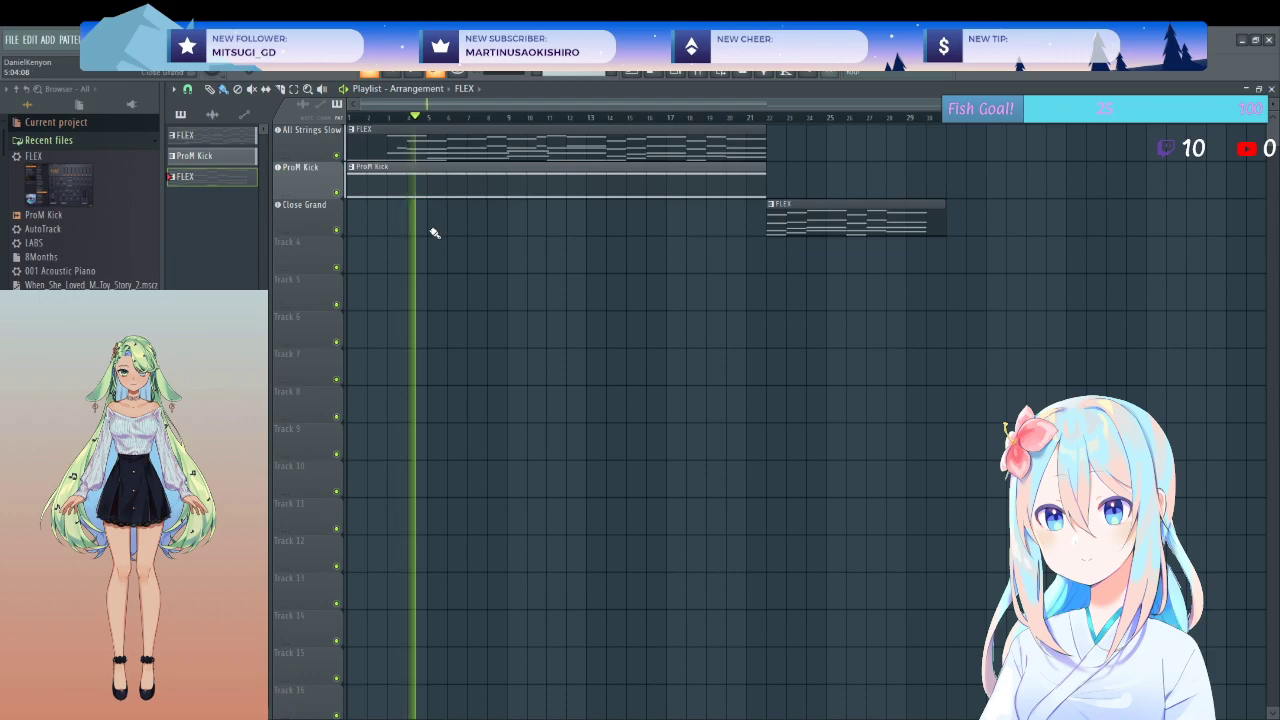
- Add a FLEX track with the Essential Winds preset Flutes Sustain and place its clip at bar 22
left_click_drag(50, 203, 303, 251)
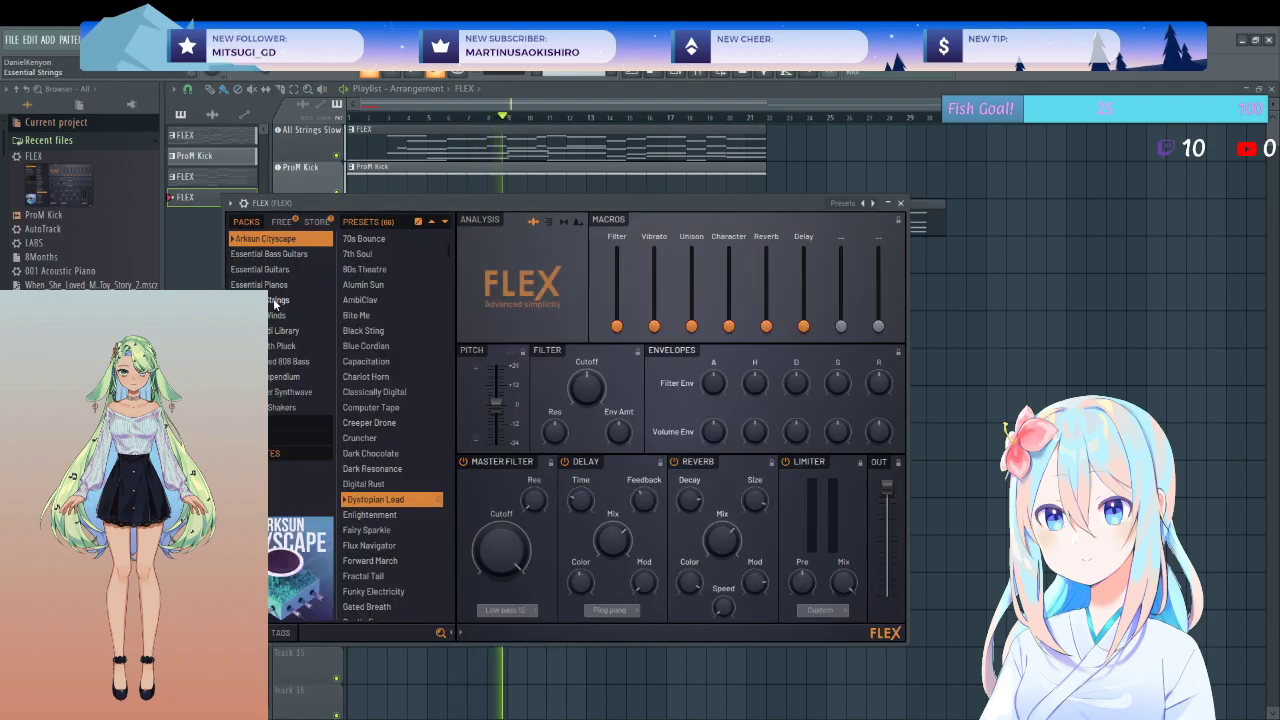
left_click(272, 316)
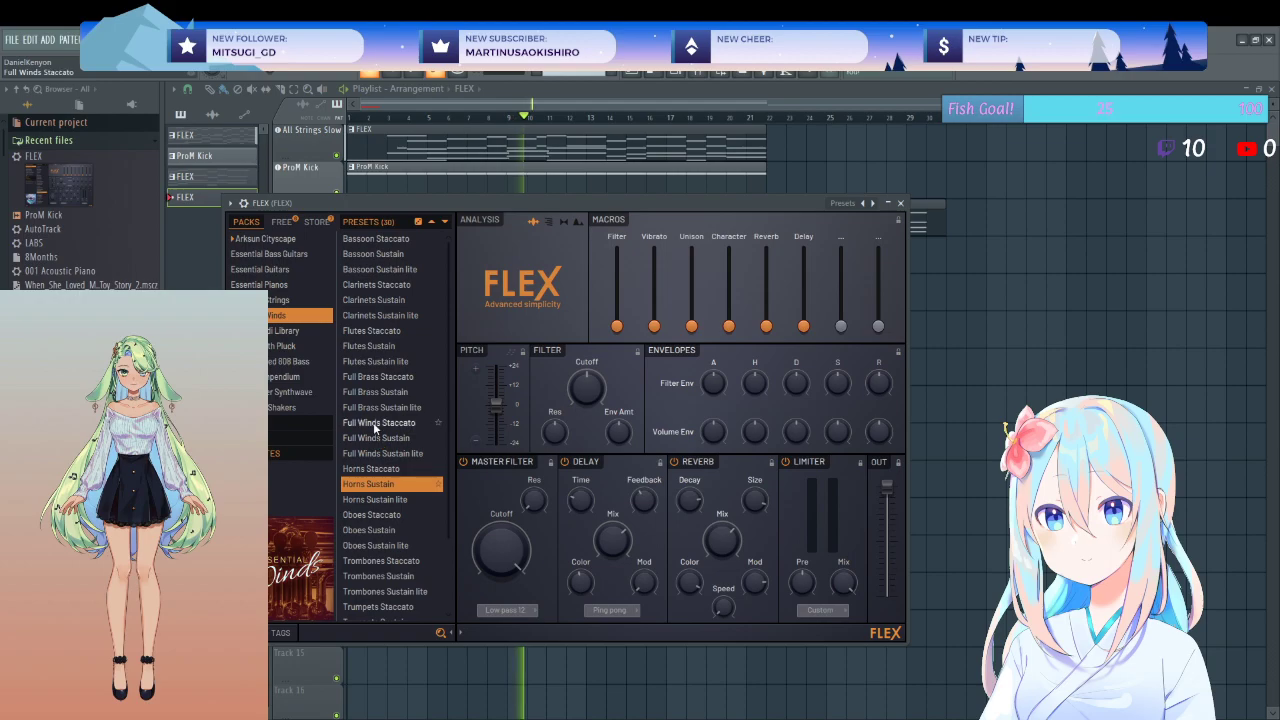
left_click(372, 346)
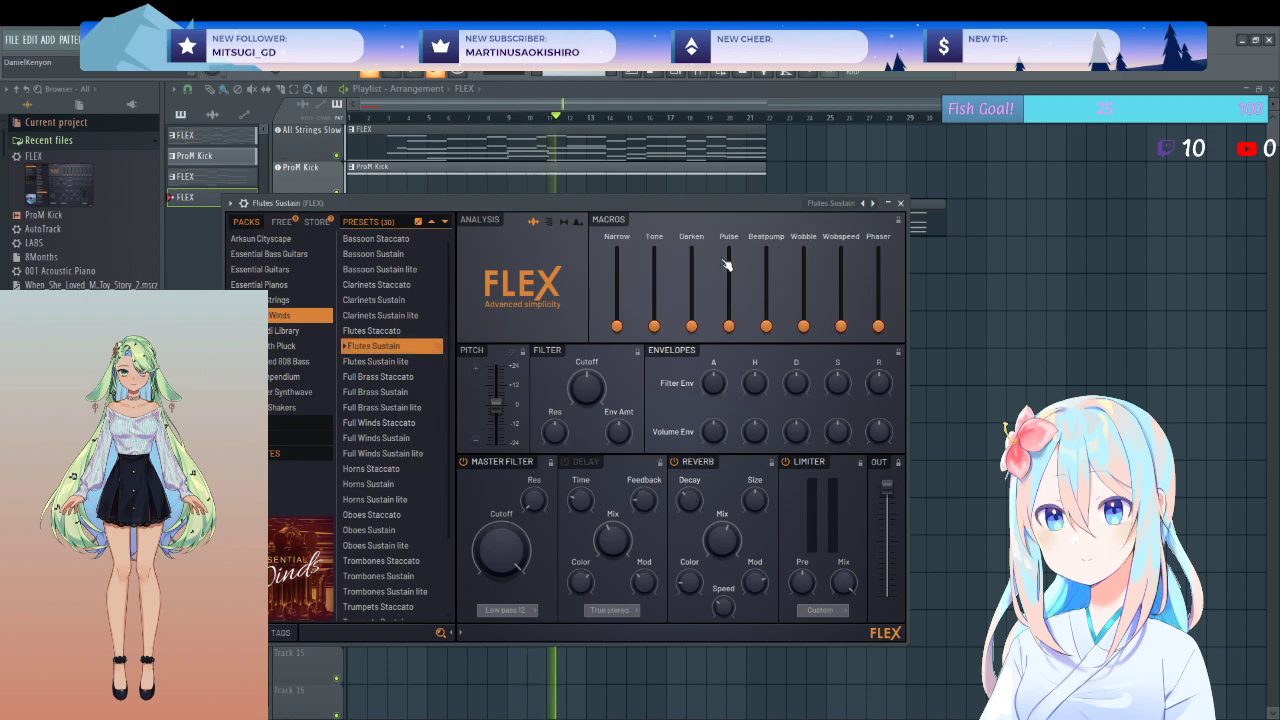
left_click(900, 203)
left_click_drag(357, 257, 777, 266)
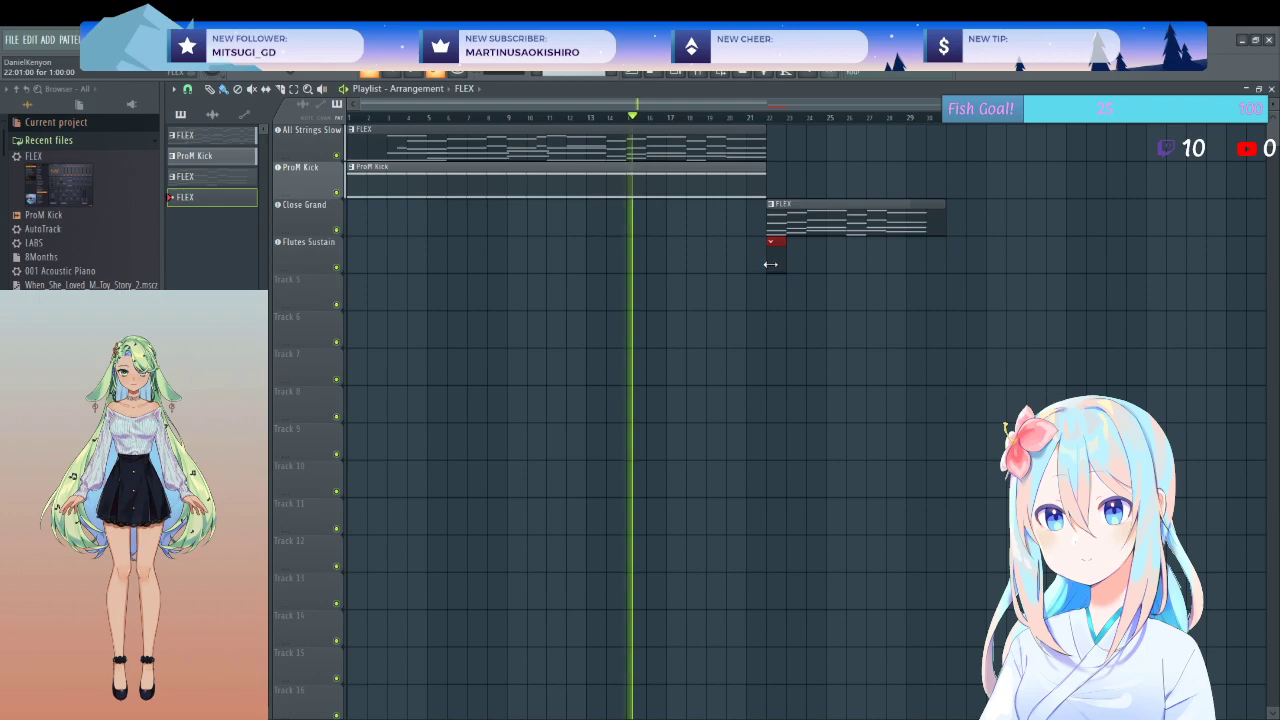
key("space")
- Copy the top melody notes of bars 3 to 13 from All Strings Slow into the start of the Flutes Sustain pattern
double_click(445, 155)
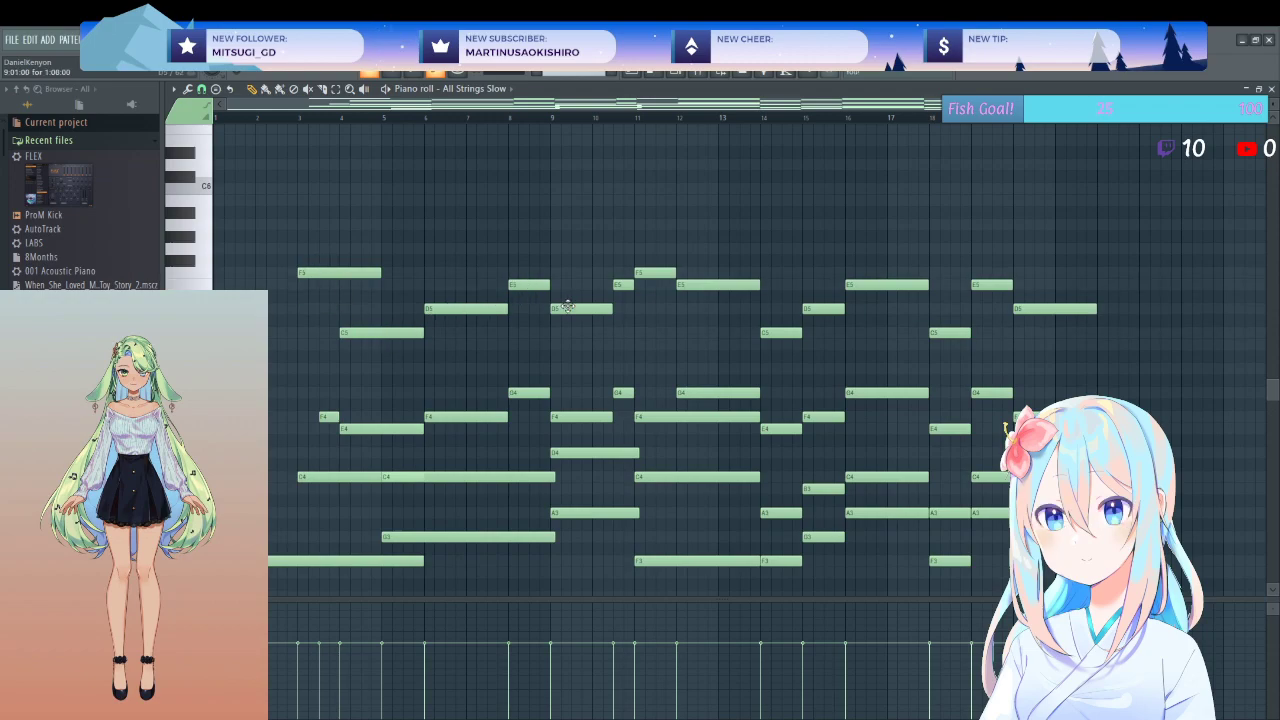
left_click_drag(775, 218, 517, 334)
left_click_drag(695, 208, 345, 338)
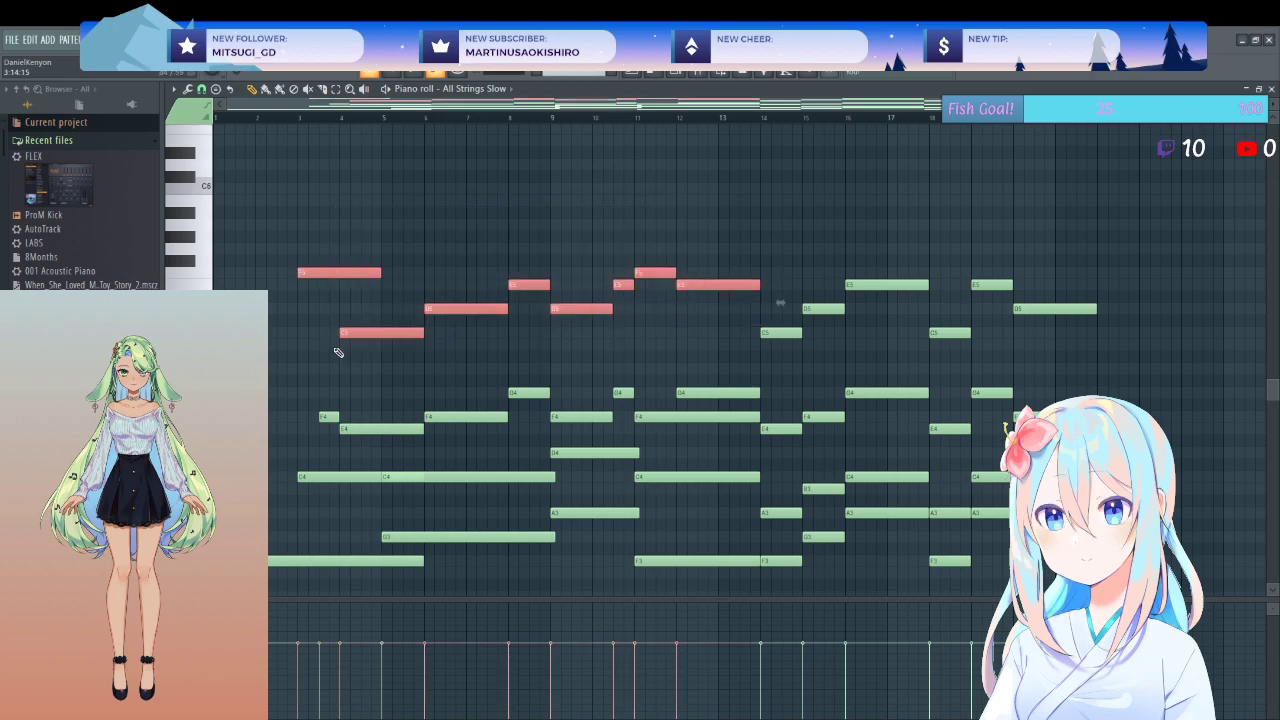
left_click(1271, 88)
double_click(769, 266)
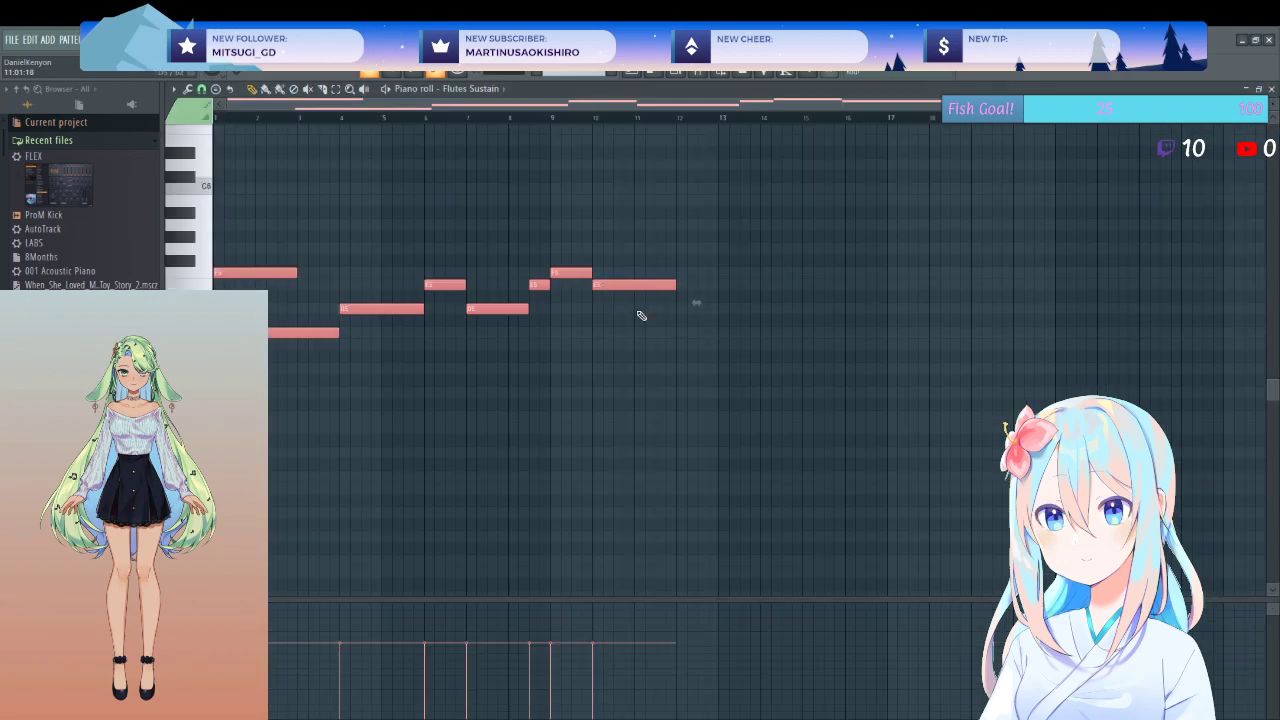
- Raise the flute melody by one octave and listen to it
scroll(573, 335, "up", 2)
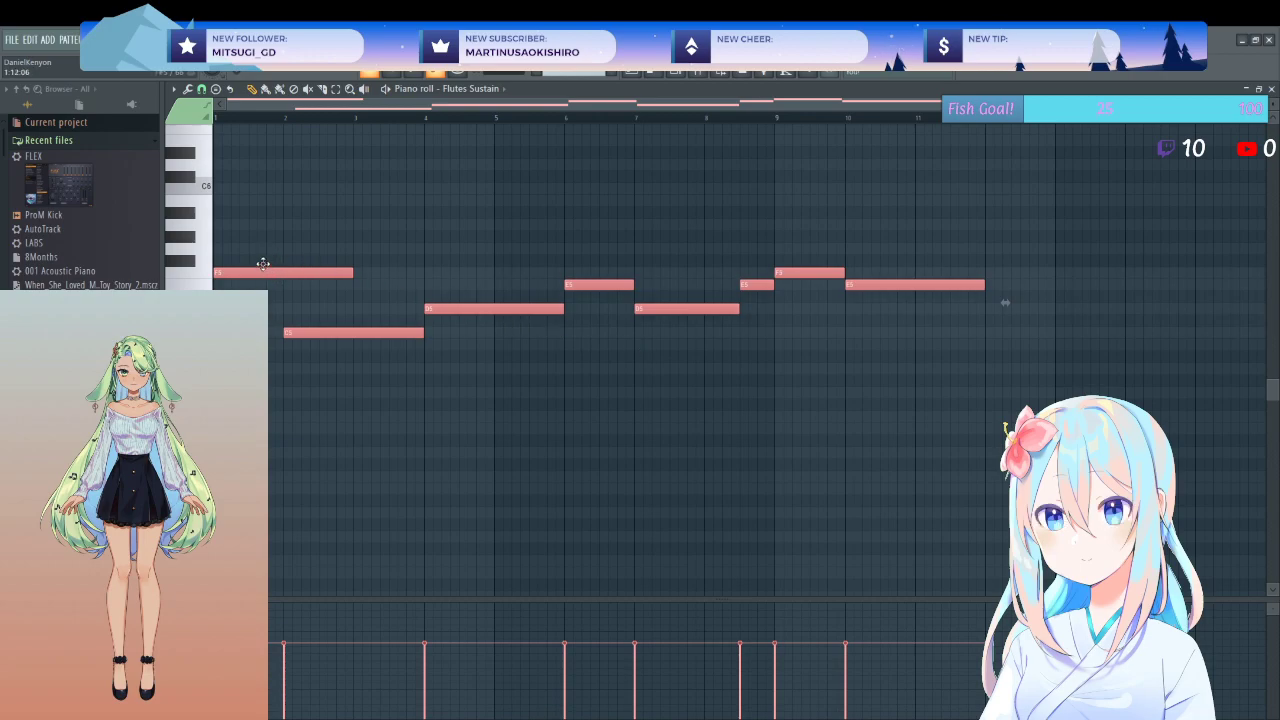
scroll(263, 266, "down", 3)
scroll(263, 266, "up", 4)
left_click(272, 266)
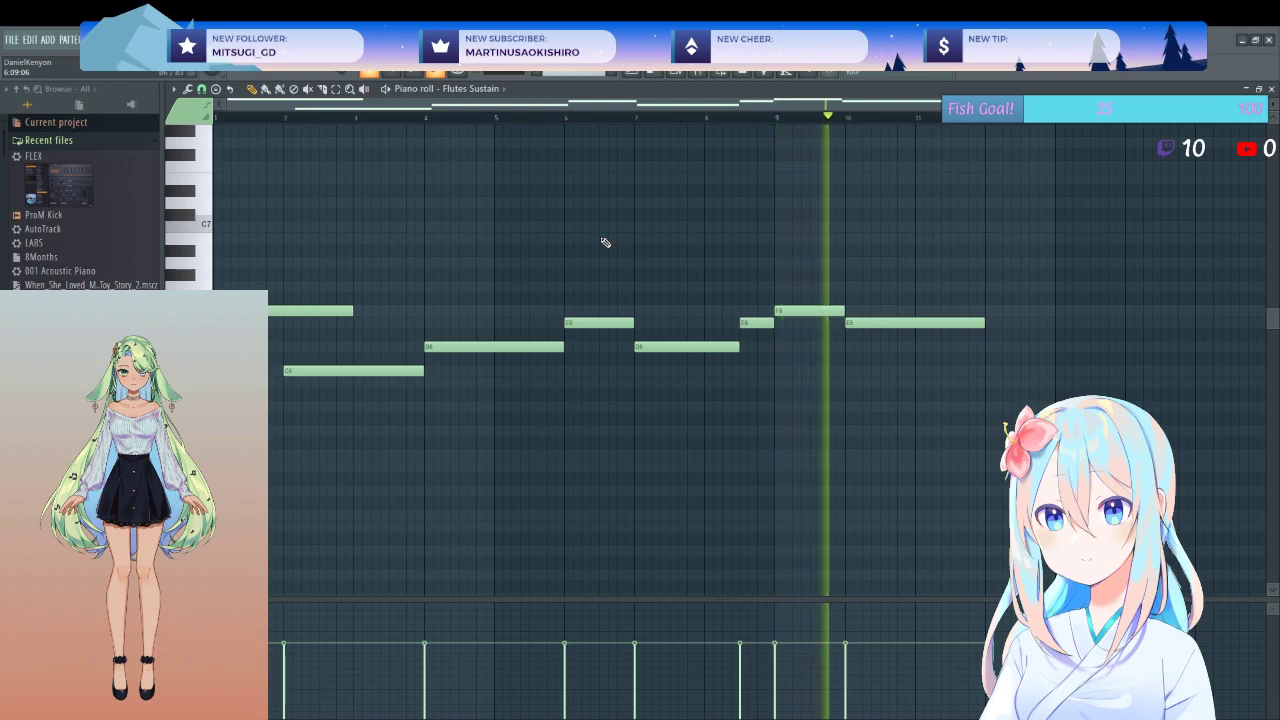
key("space")
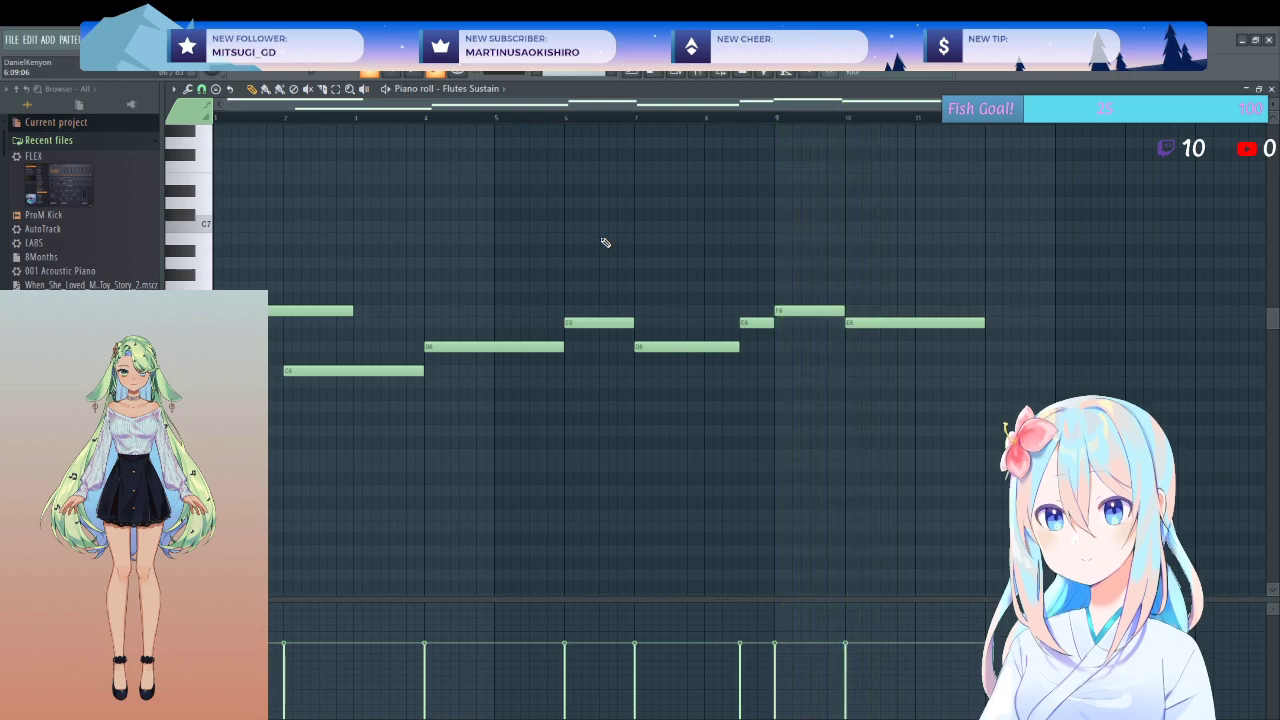
- Move the Close Grand clip to start at bar 33, after the flute clip, and listen briefly
left_click(1272, 89)
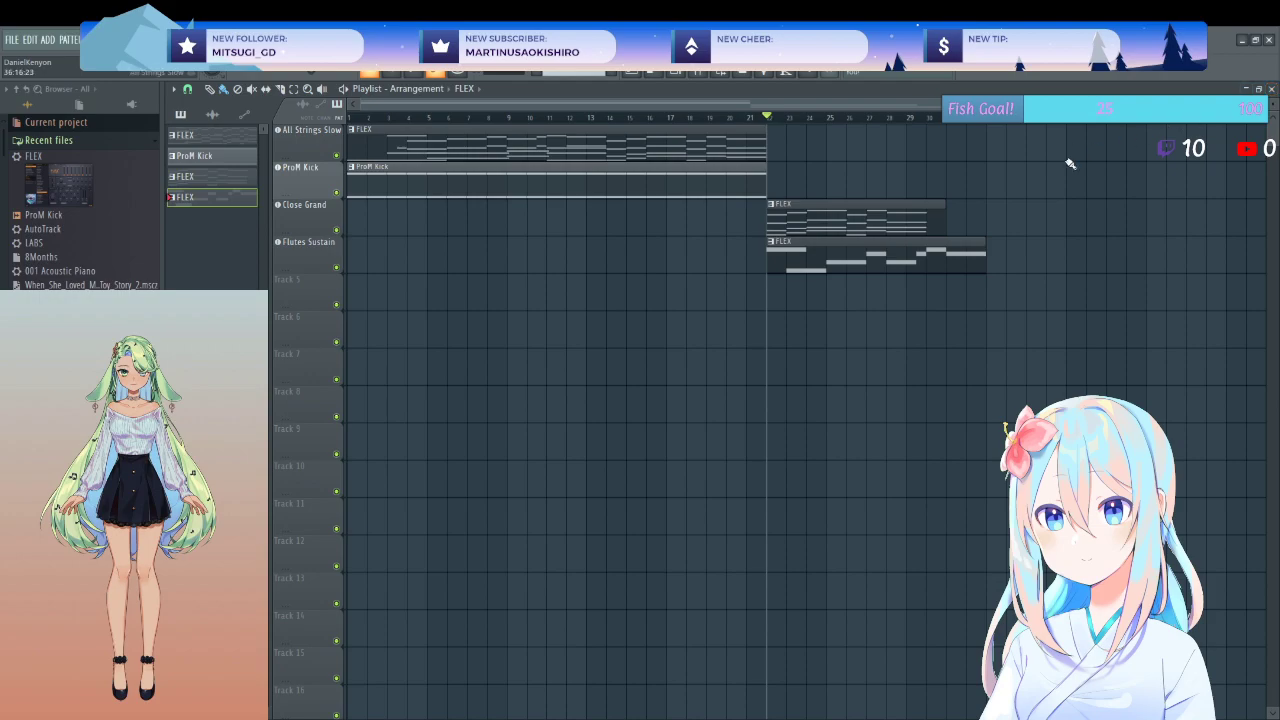
left_click_drag(895, 220, 1081, 221)
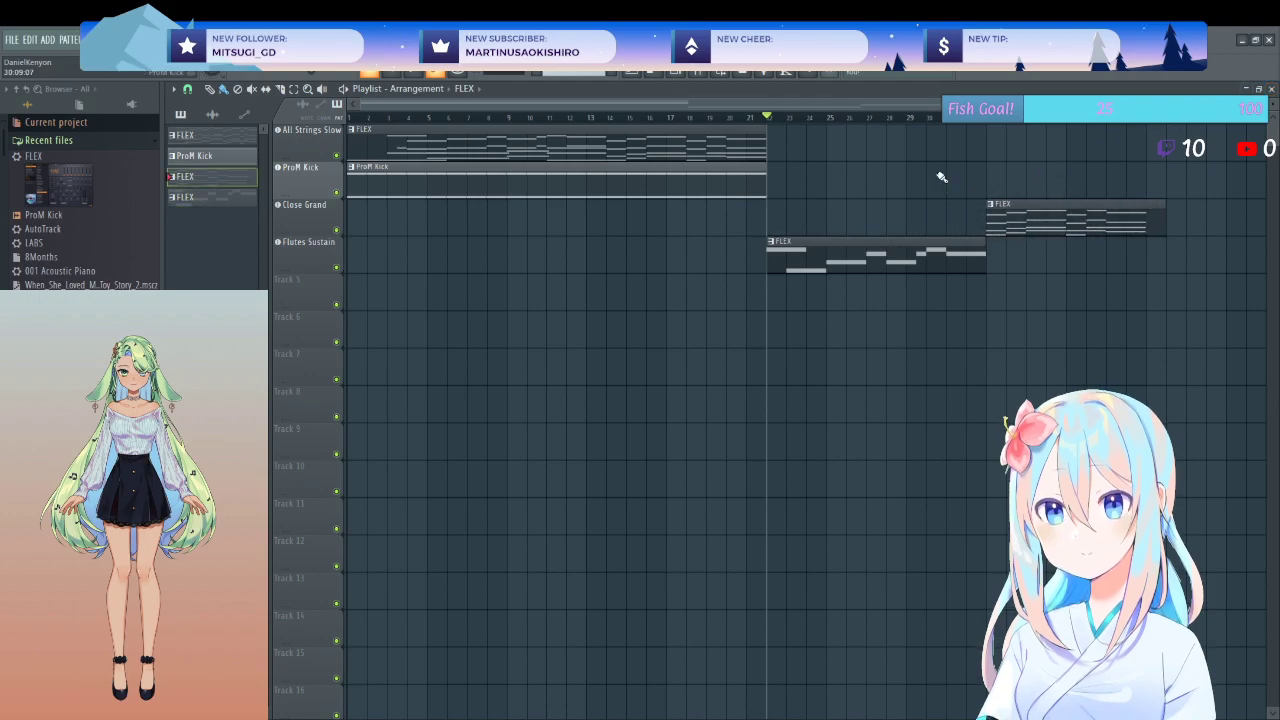
key("space")
key("space")
- Copy the notes beneath the top melody in All Strings Slow, from the opening through bar 13
double_click(482, 141)
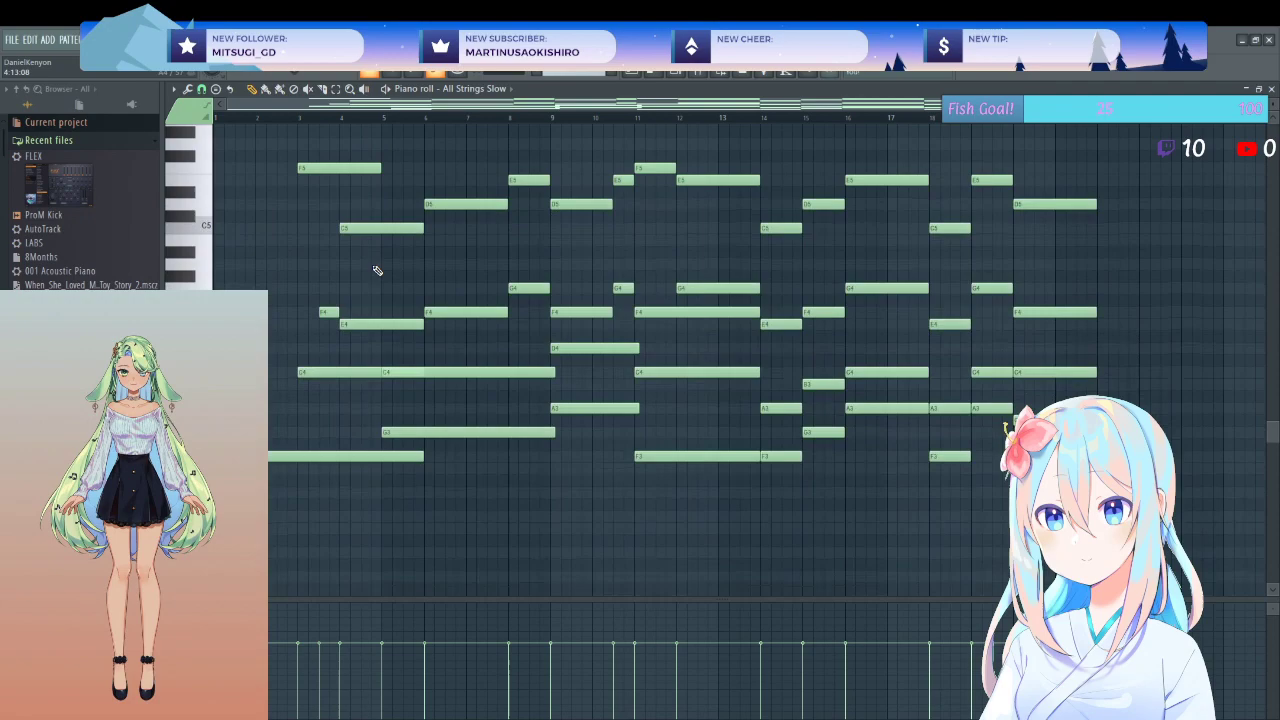
scroll(374, 271, "down", 3)
left_click_drag(239, 222, 733, 518)
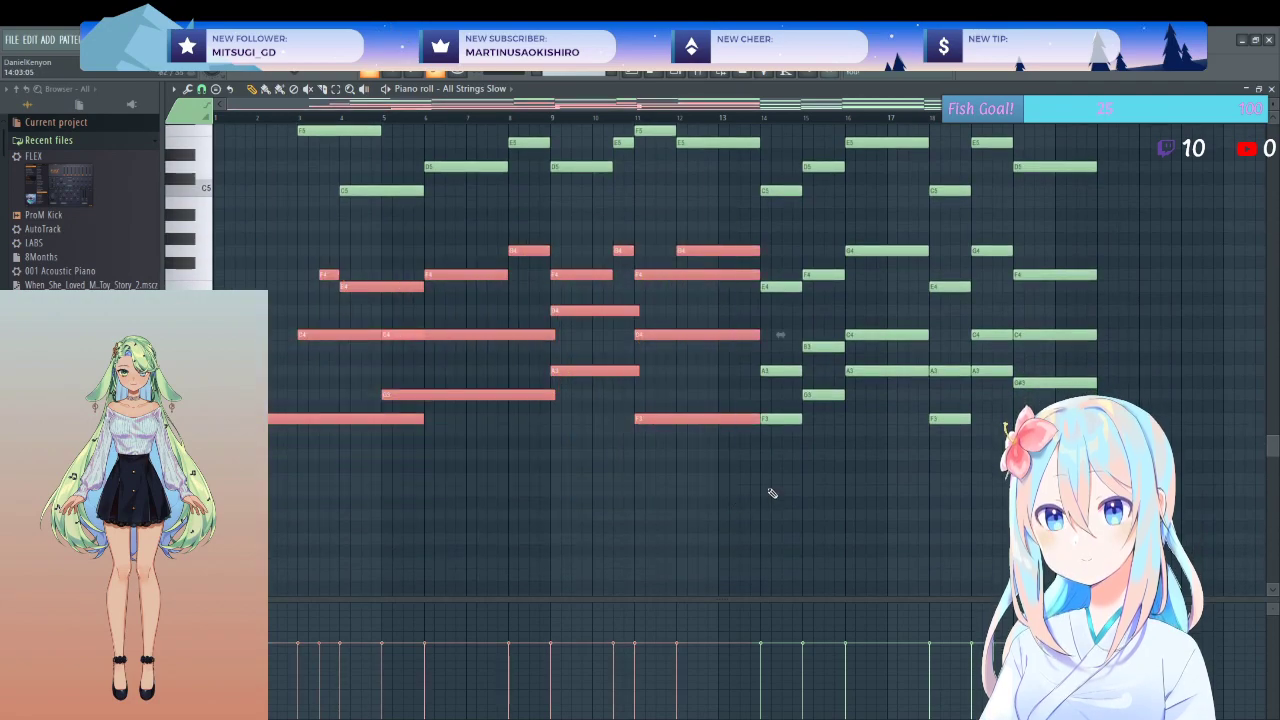
left_click(1270, 89)
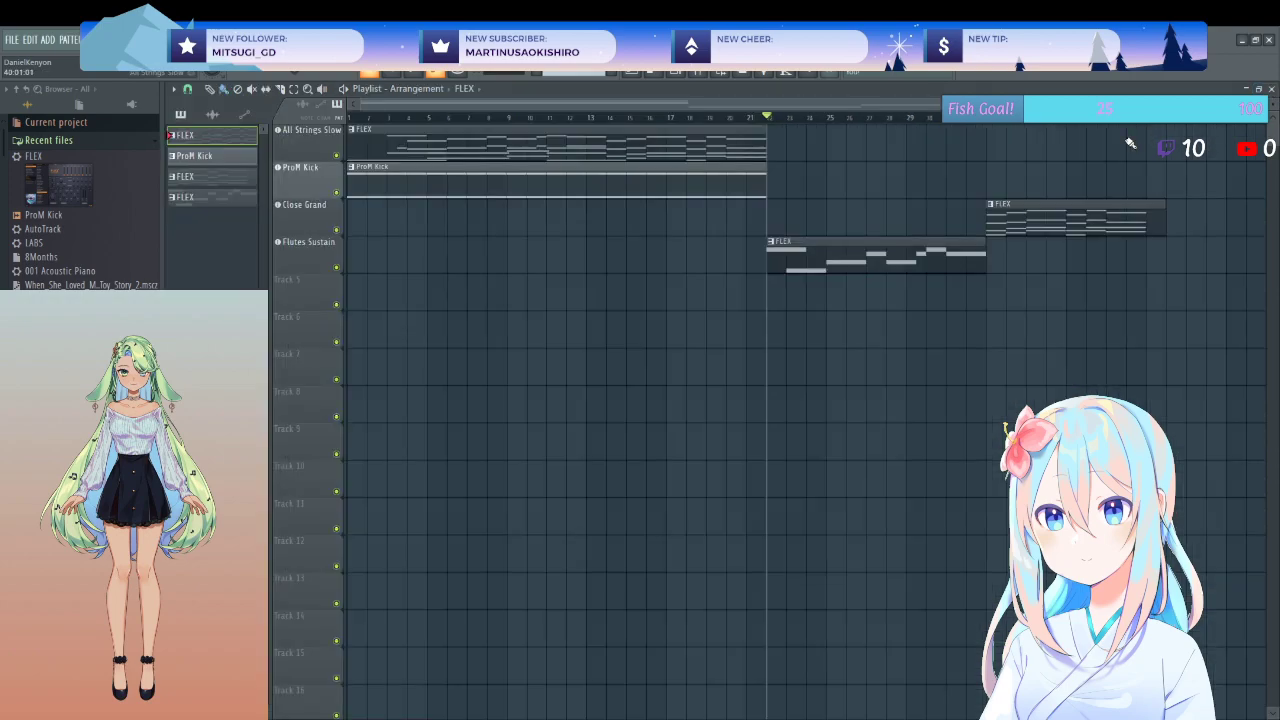
- Shift all existing chords in the Close Grand pattern to start at bar 19
double_click(1039, 215)
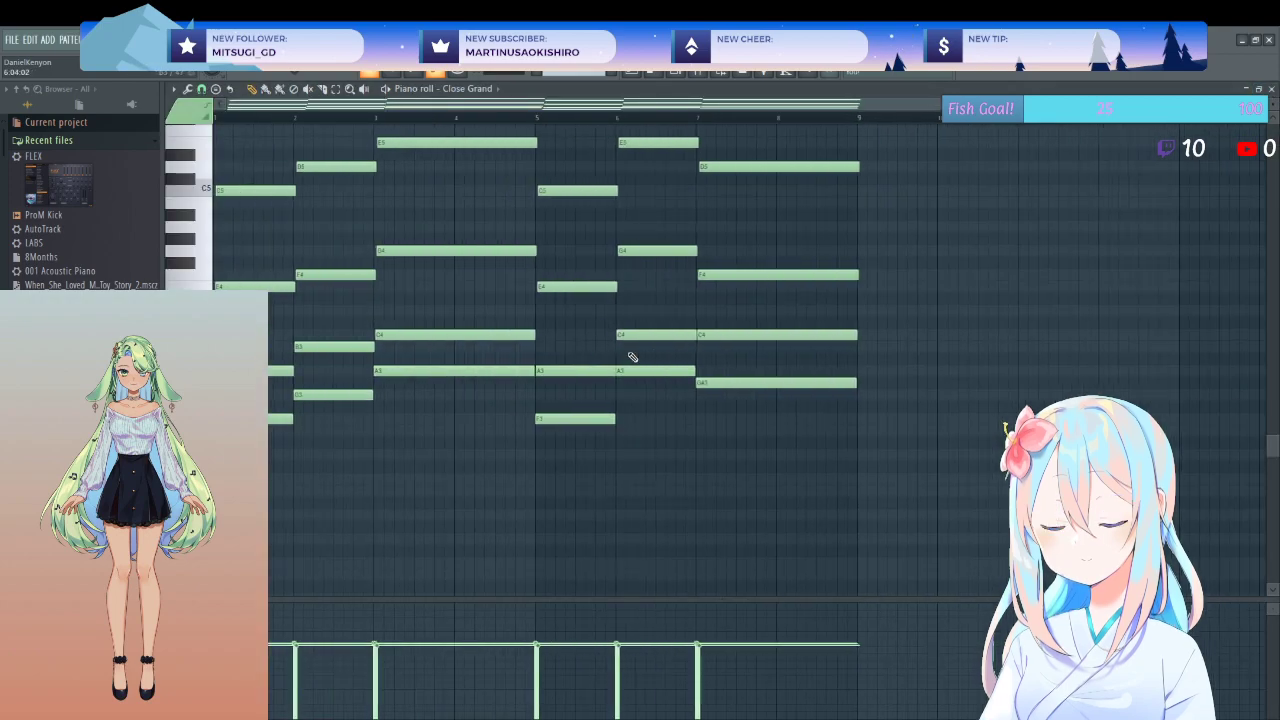
key("ctrl+a")
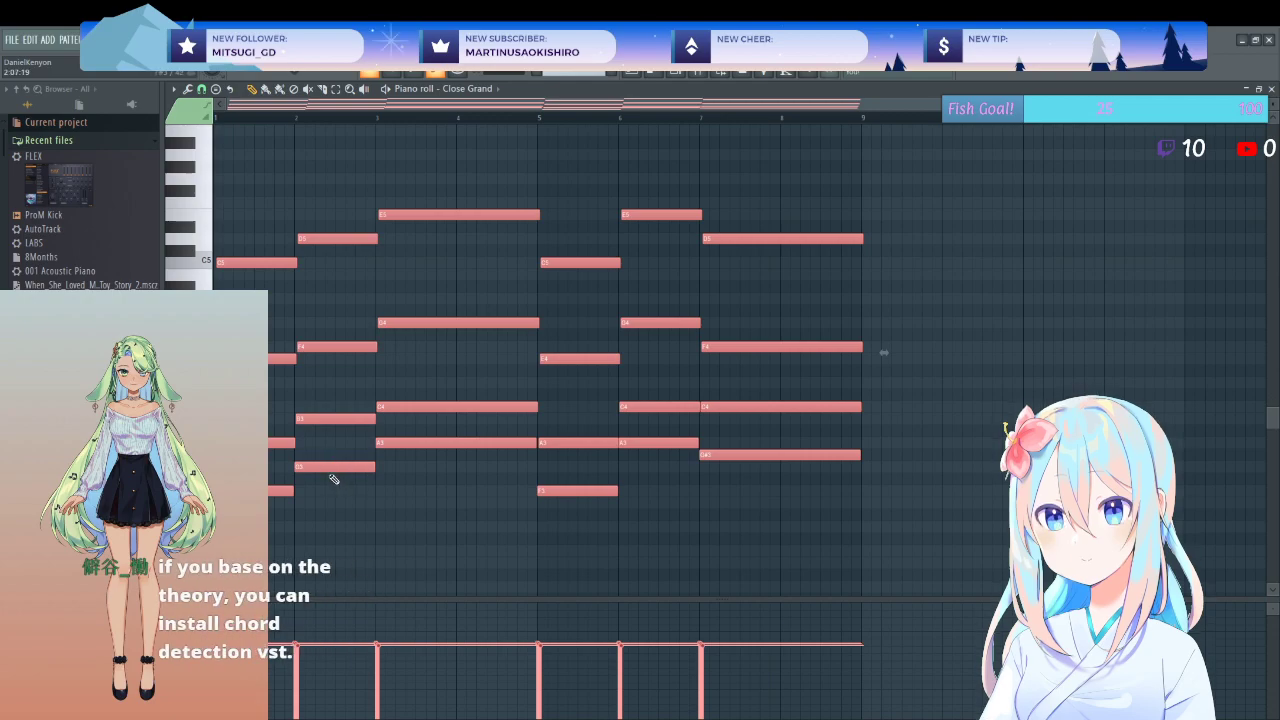
left_click_drag(326, 467, 1010, 457)
scroll(725, 435, "down", 2)
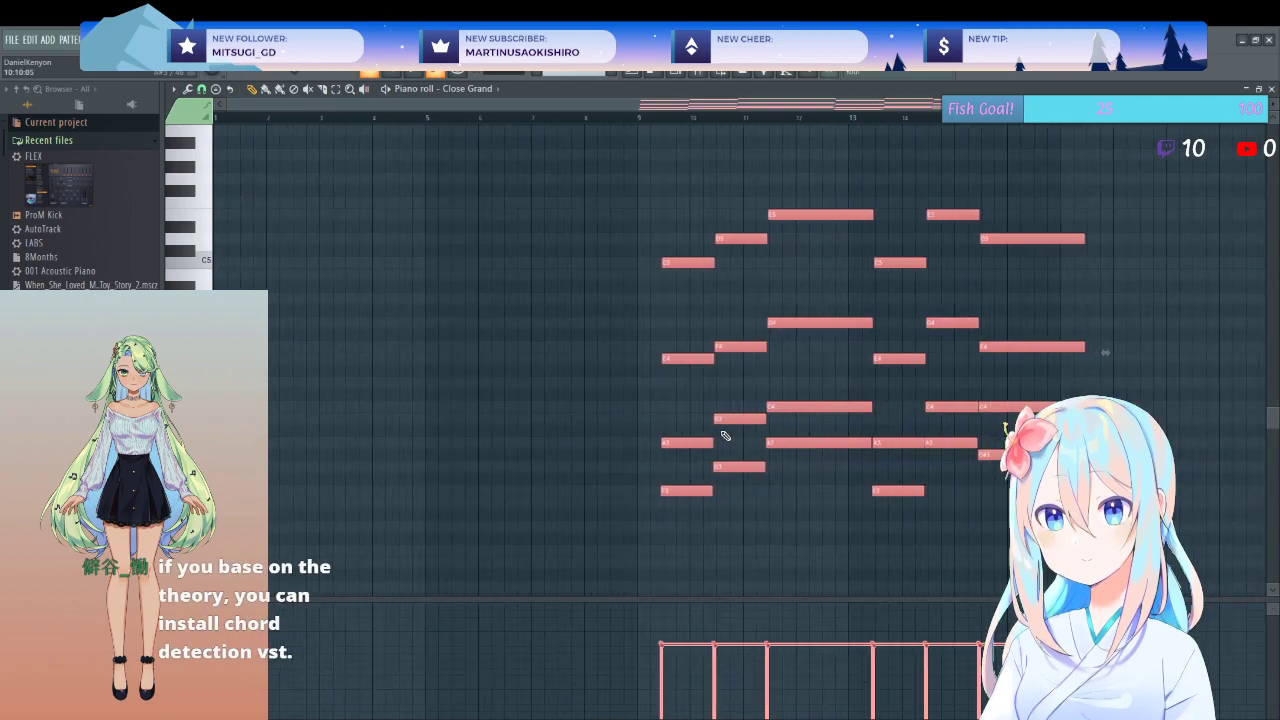
left_click_drag(768, 442, 992, 440)
scroll(734, 409, "down", 1)
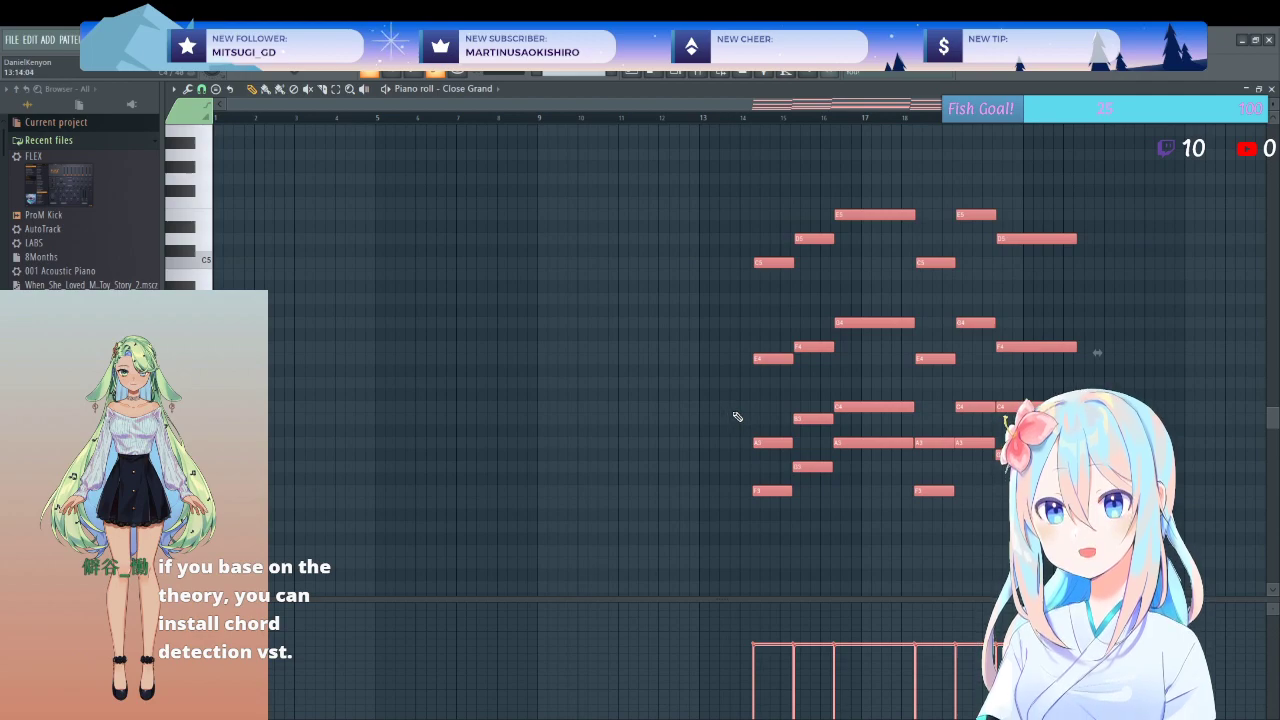
left_click_drag(757, 491, 920, 478)
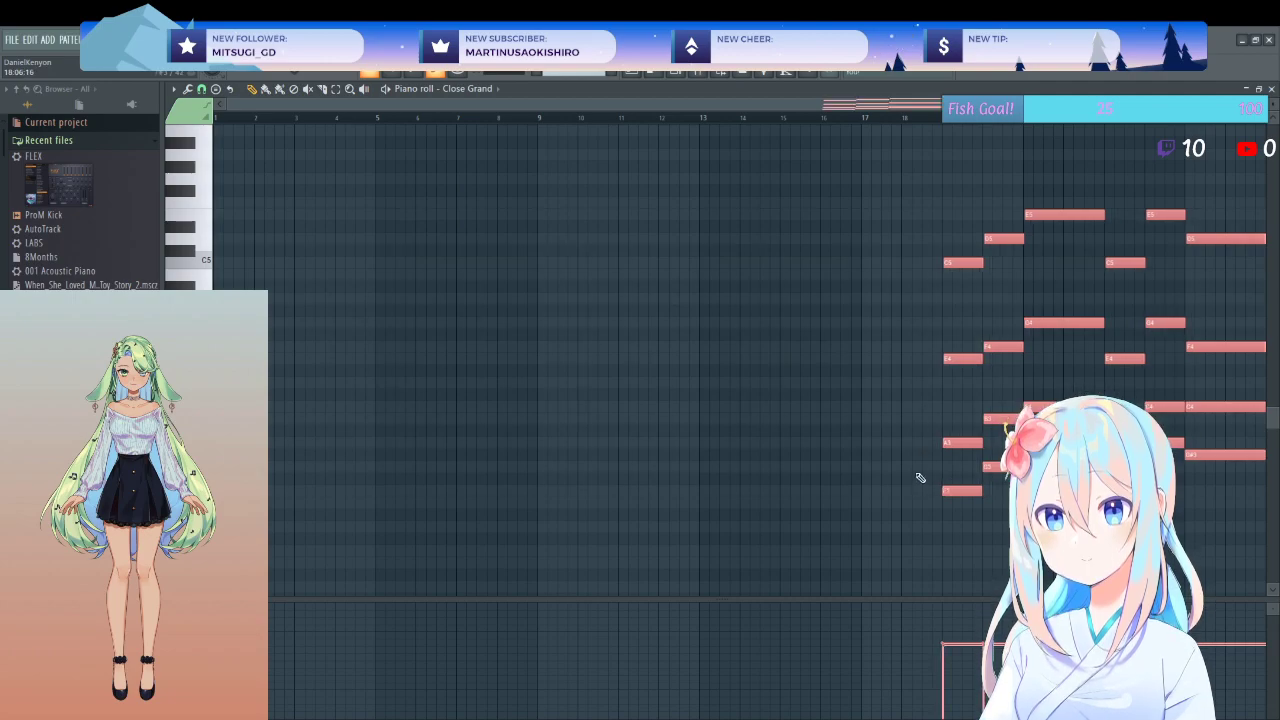
- Paste the copied strings notes into the first 13 bars of Close Grand and move the existing chords to start at bar 14
left_click(704, 419)
key("ctrl+v")
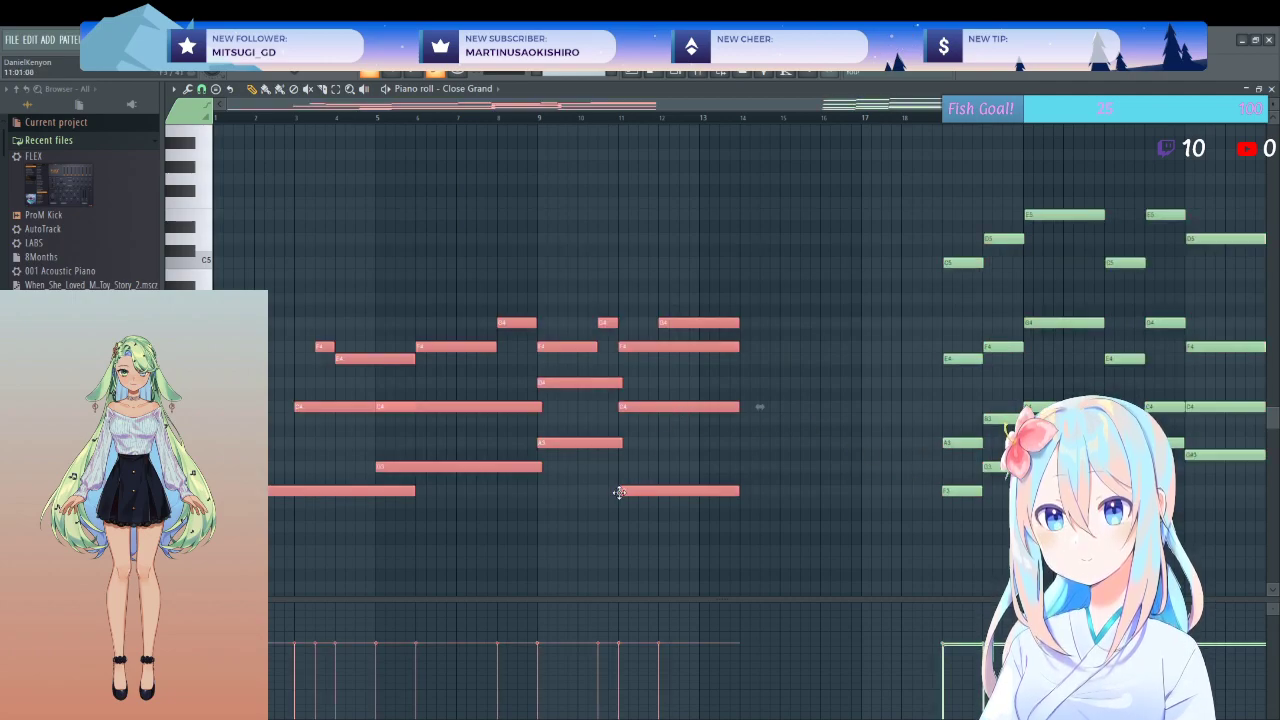
left_click(579, 425)
left_click_drag(924, 531, 1160, 165)
left_click_drag(734, 501, 536, 501)
left_click(591, 523)
- Strum the pasted notes in the first 13 bars and listen to the full piano part
scroll(652, 519, "left", 3)
left_click_drag(665, 556, 119, 272)
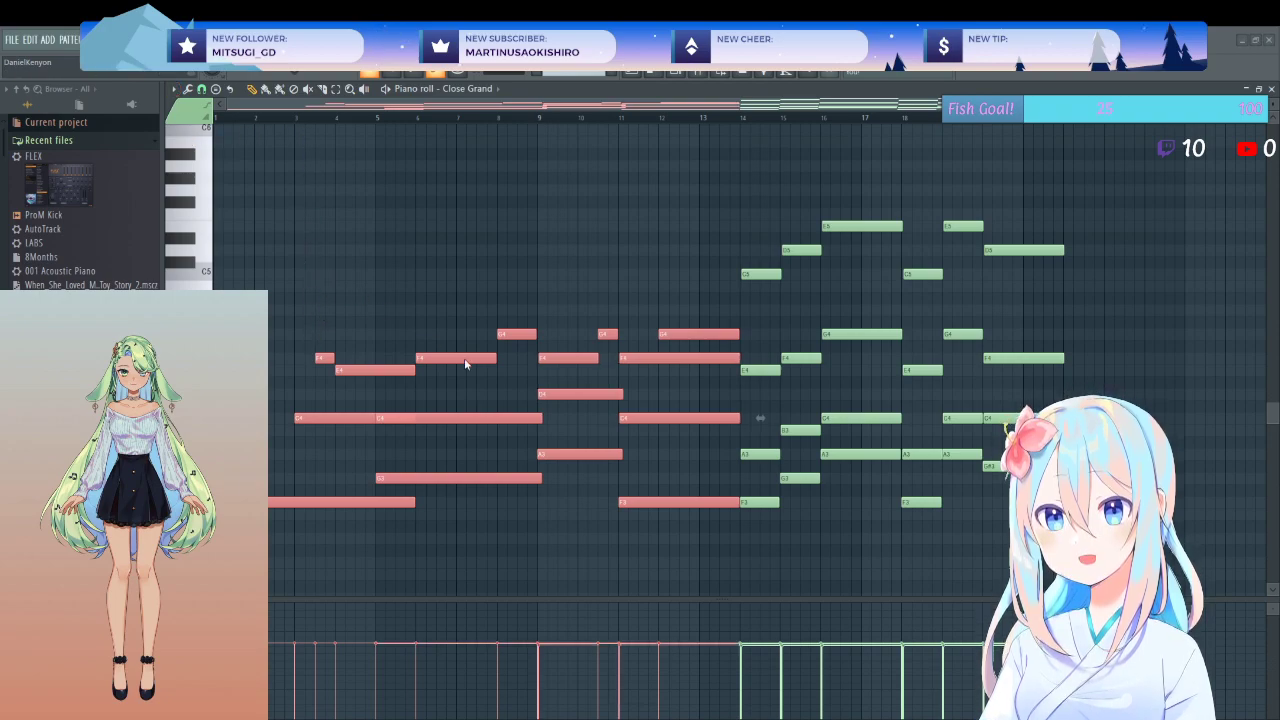
left_click(590, 271)
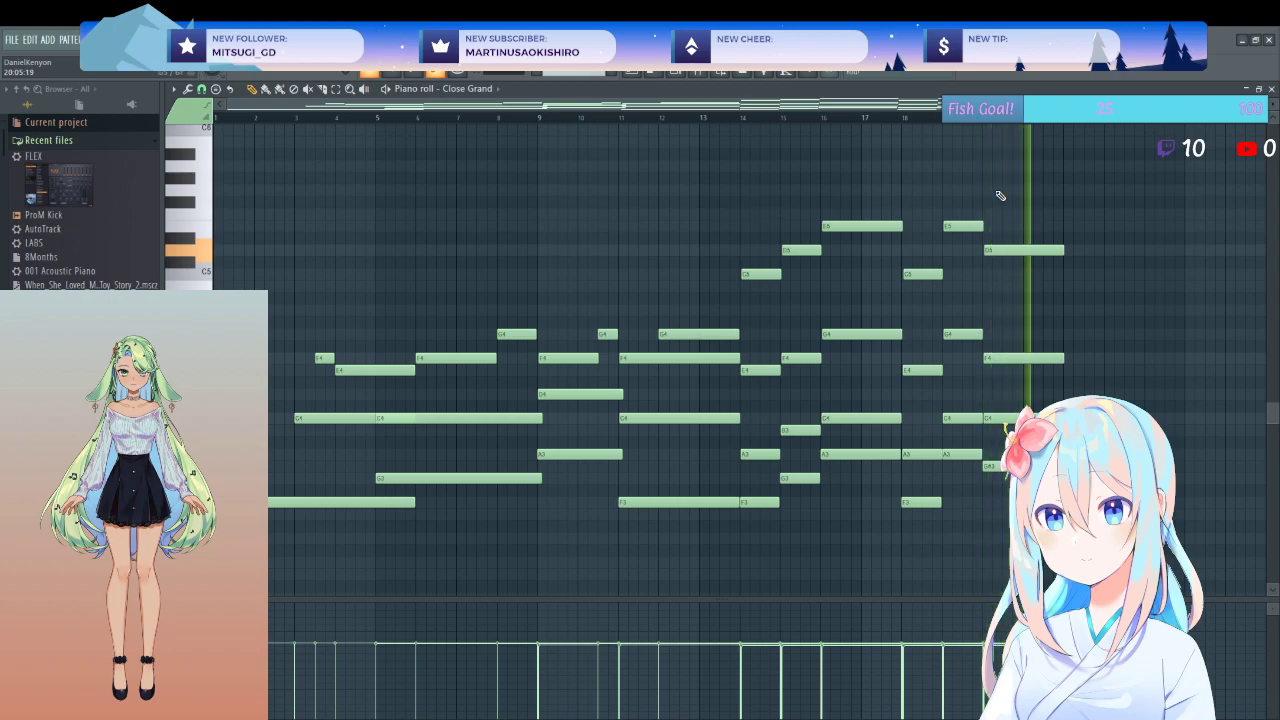
- Move the Close Grand clip to start at bar 22 together with the flute clip and play both from there
left_click(1272, 92)
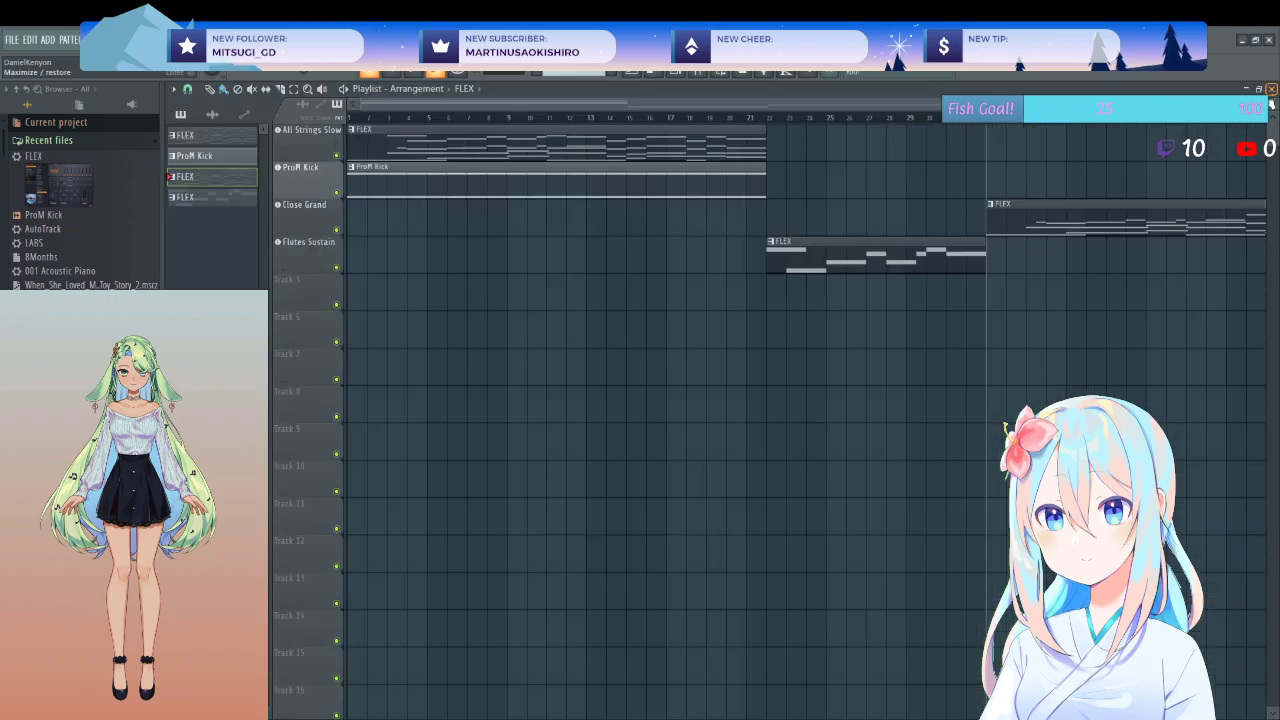
scroll(835, 258, "down", 2)
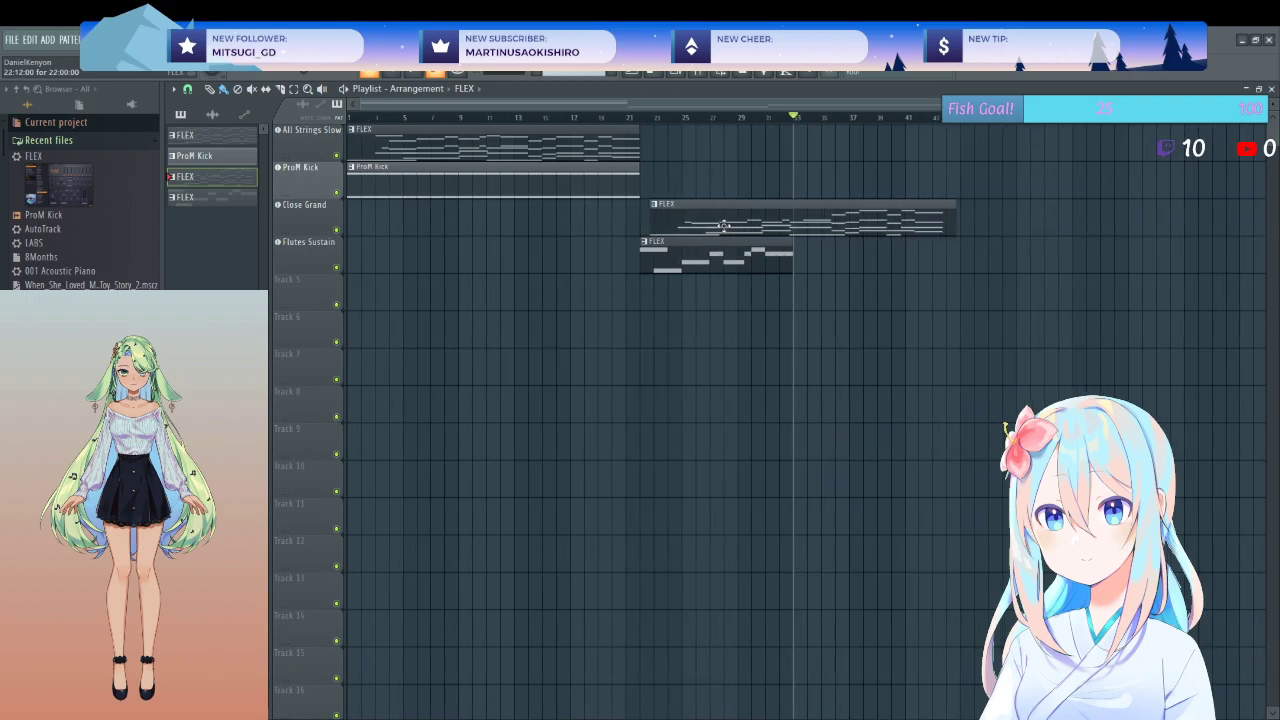
scroll(591, 243, "up", 4)
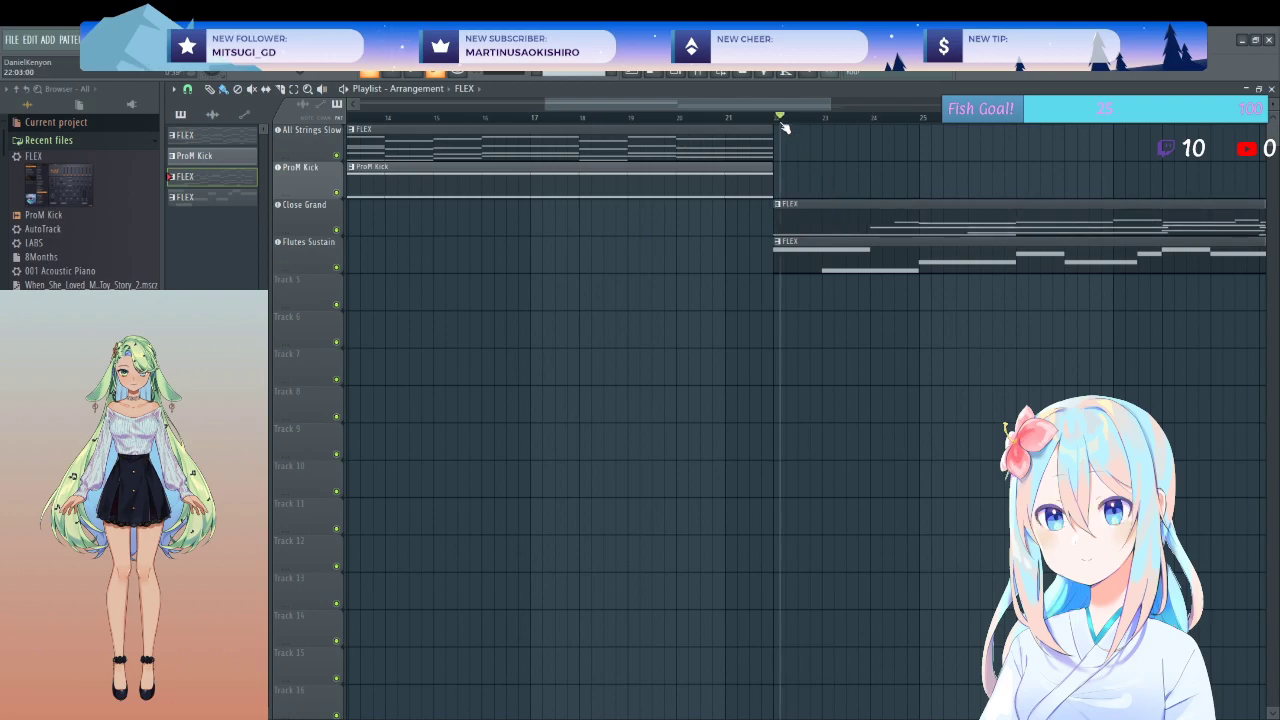
key("space")
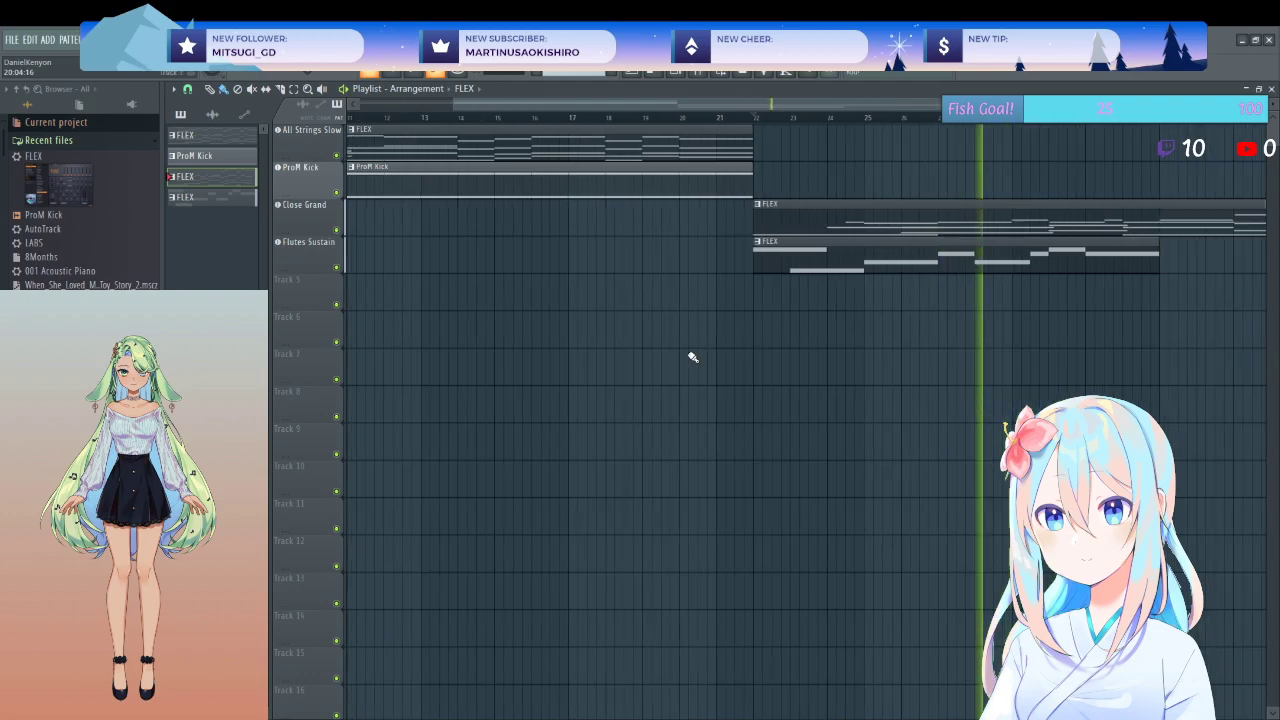
- Stop playback and copy the top melody line from bar 14 to the end of the All Strings Slow pattern
scroll(688, 356, "down", 3)
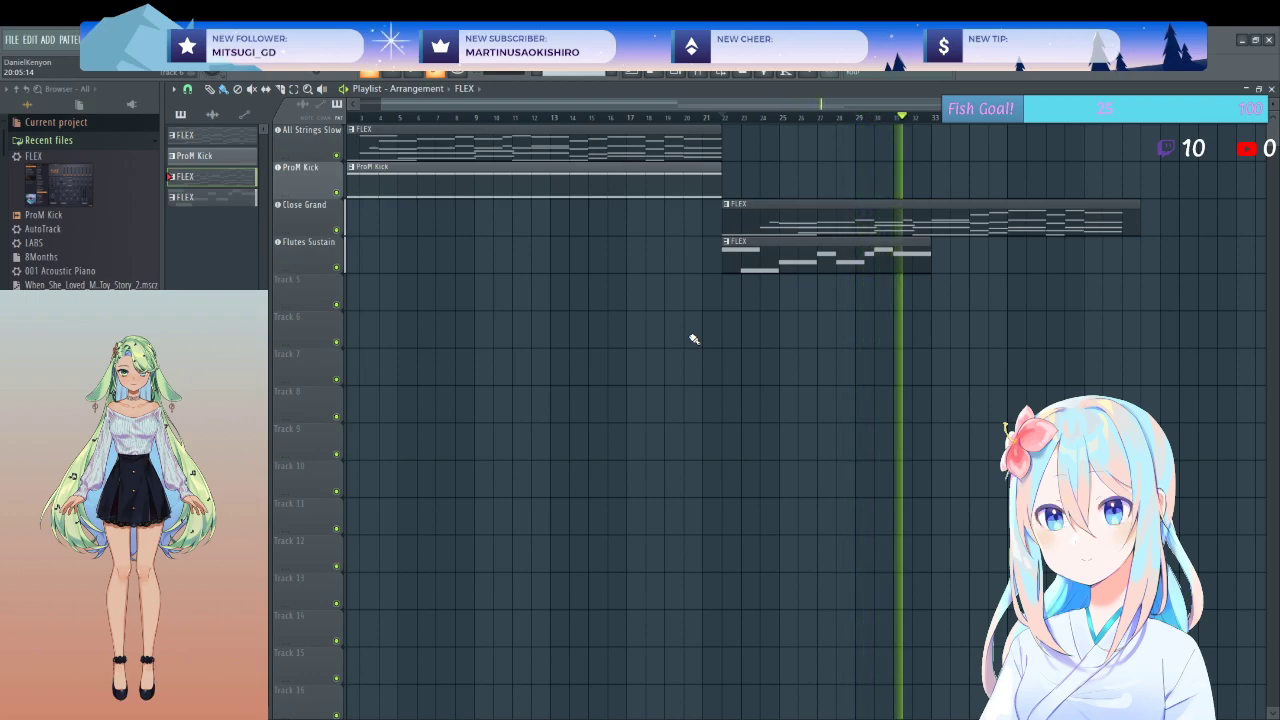
key("space")
double_click(580, 147)
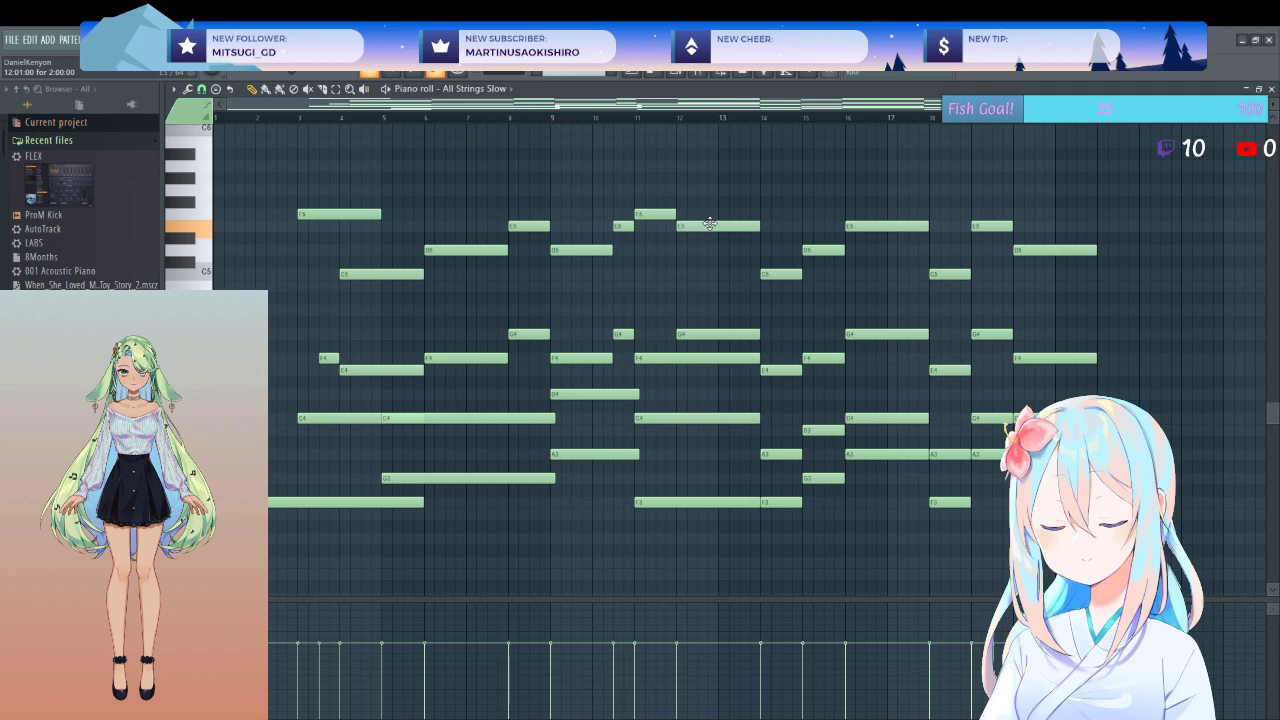
left_click_drag(1110, 188, 791, 294)
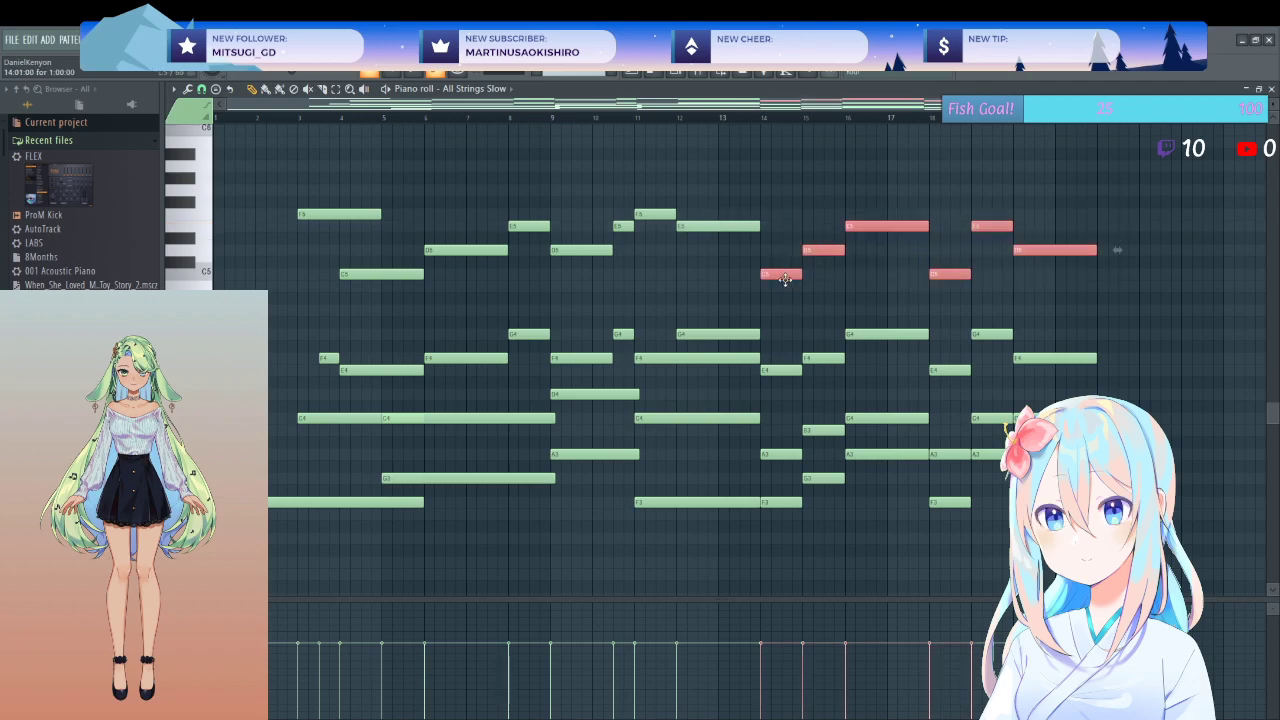
left_click(1271, 89)
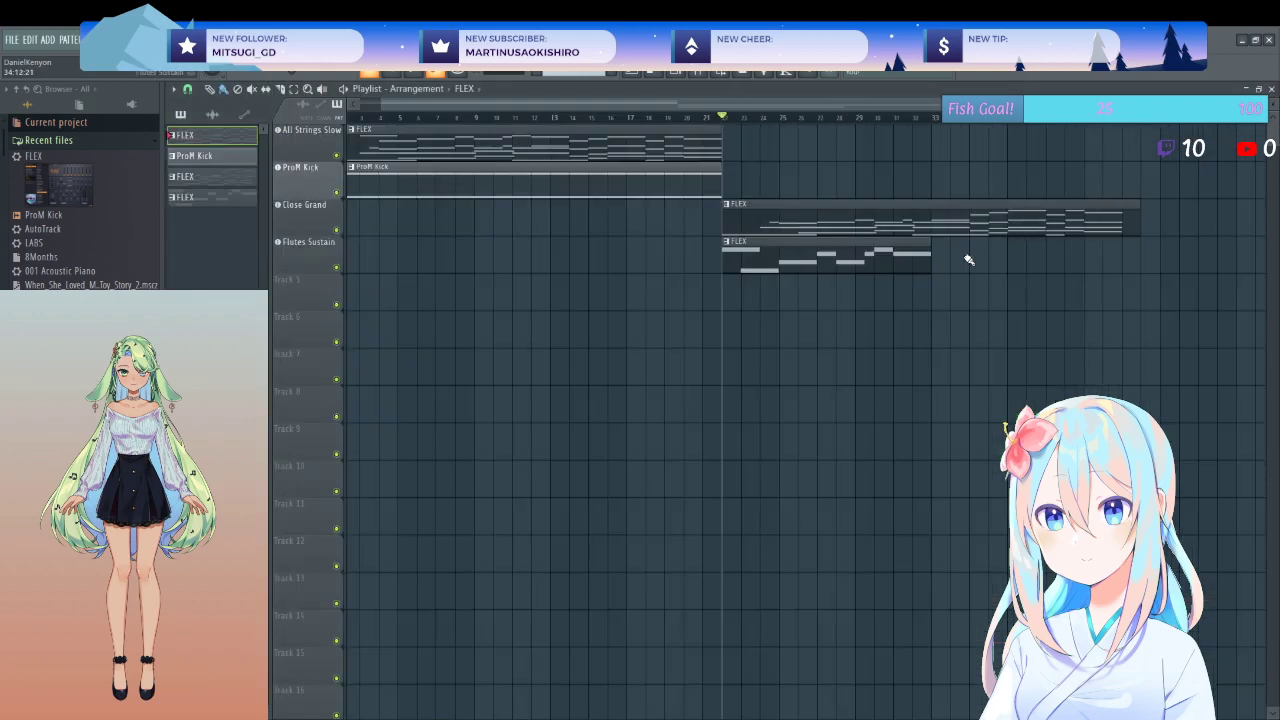
- Paste the copied melody notes into the Flutes Sustain pattern, starting at bar 12 and raised one octave to begin on C6
double_click(900, 253)
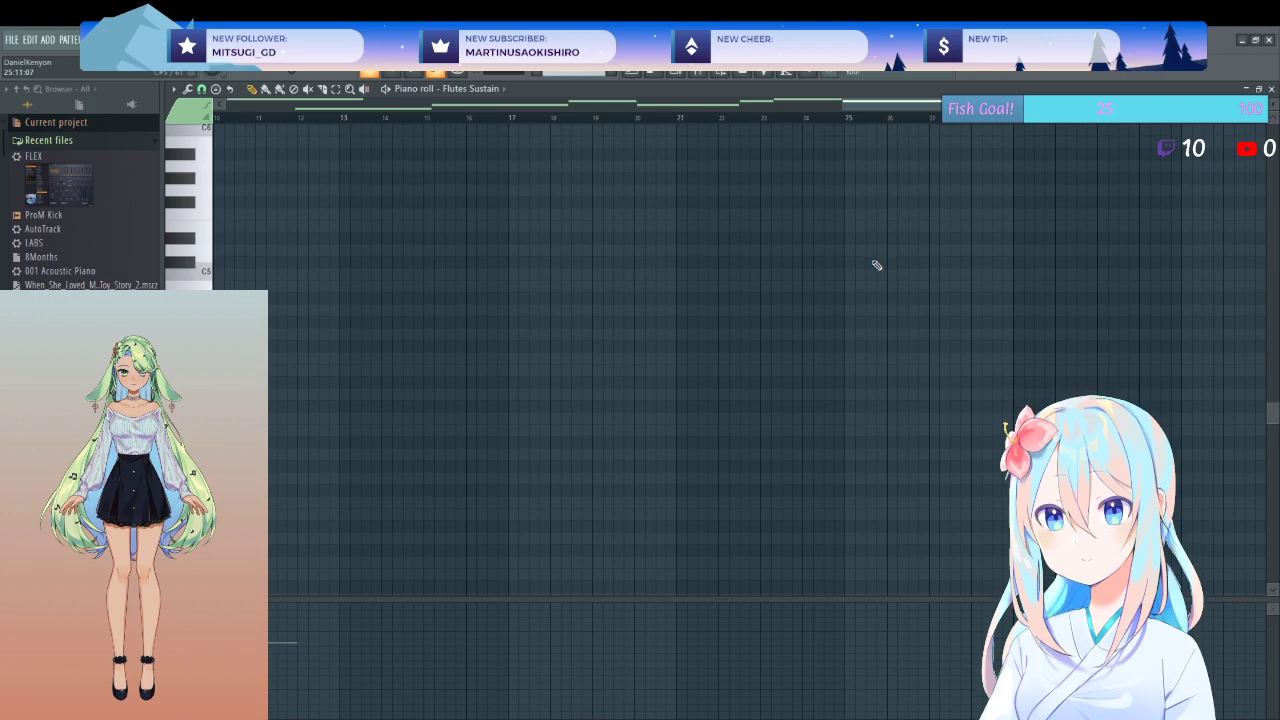
scroll(740, 318, "up", 3)
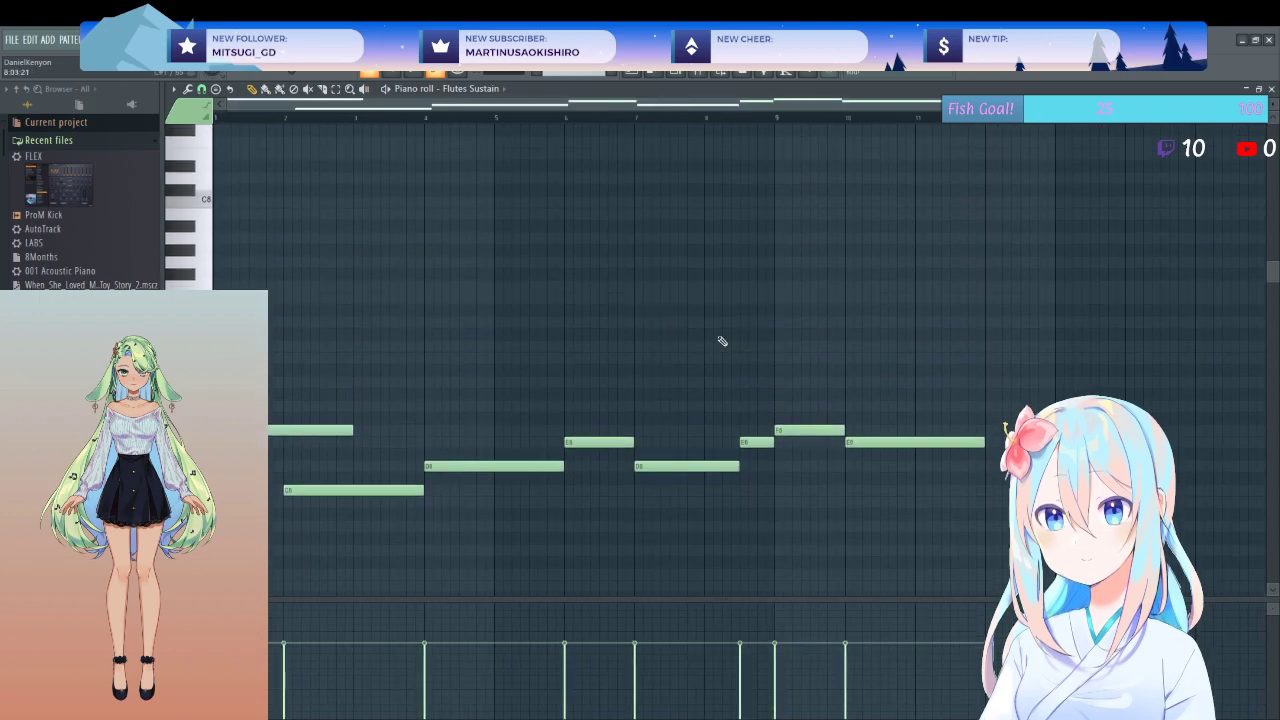
key("ctrl+v")
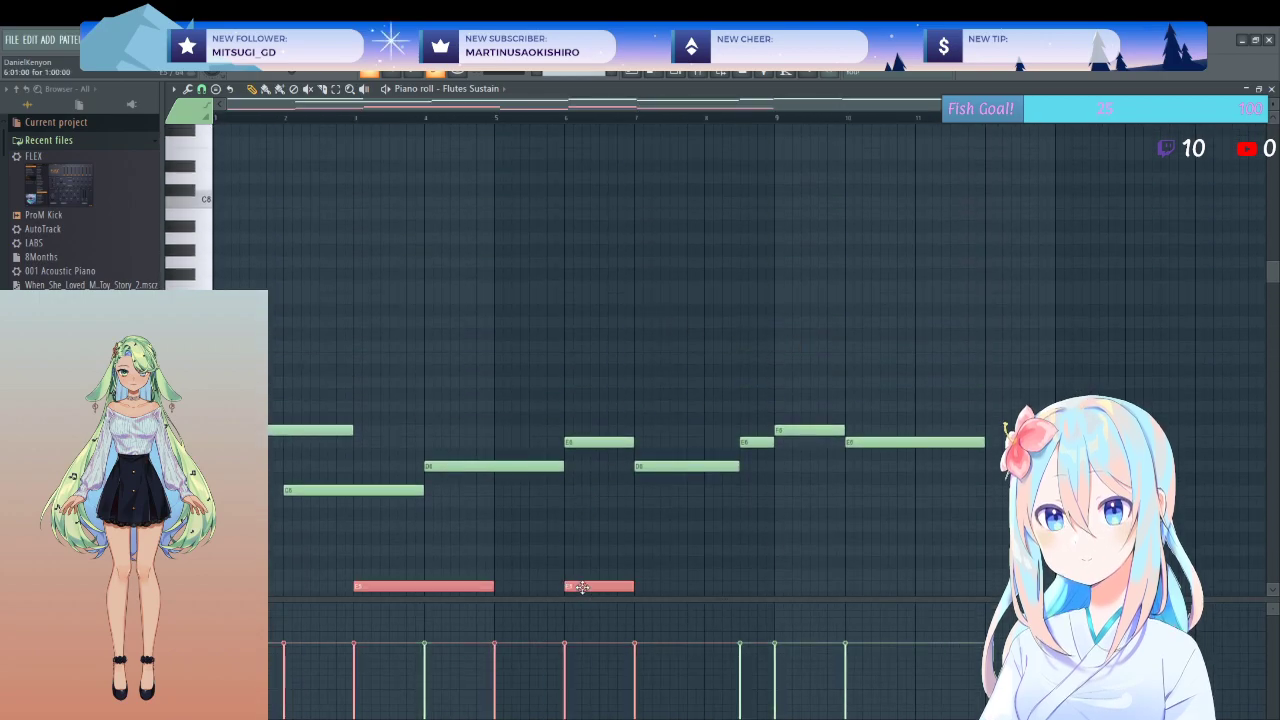
left_click_drag(582, 587, 1122, 444)
left_click(897, 341)
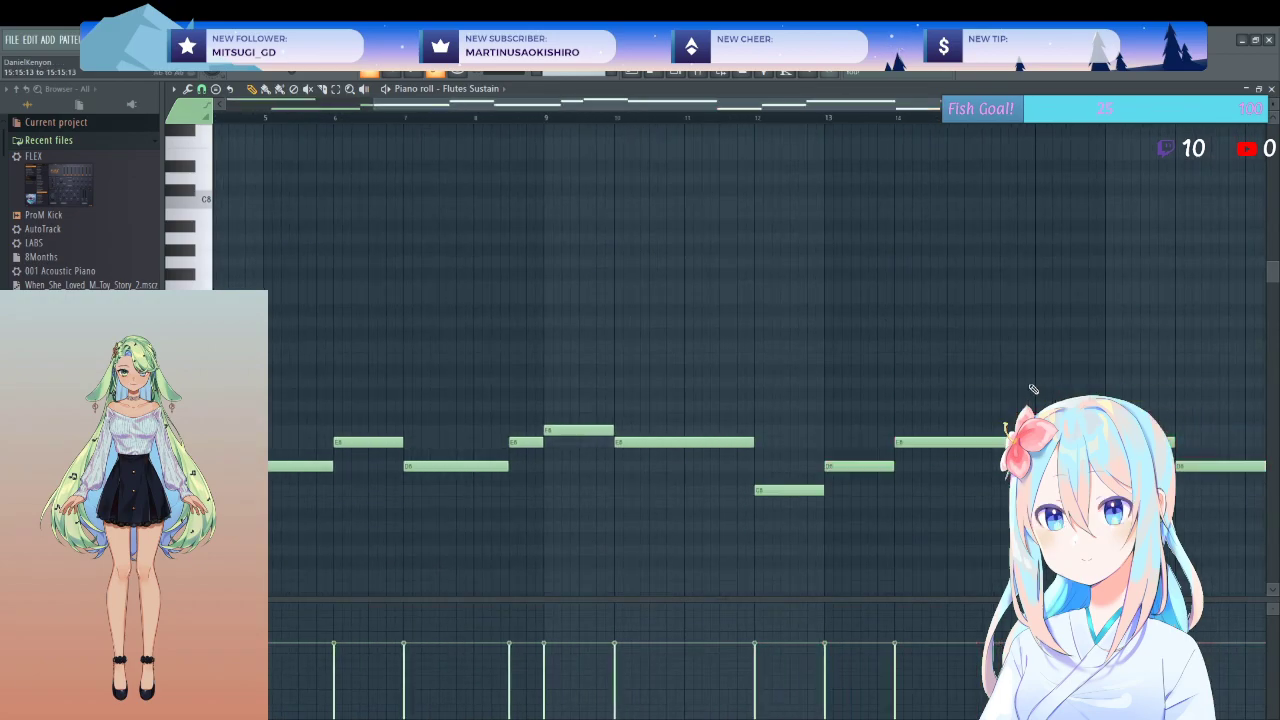
- Play the extended flute melody from bar 12 and stop playback in the playlist
left_click(757, 119)
key("space")
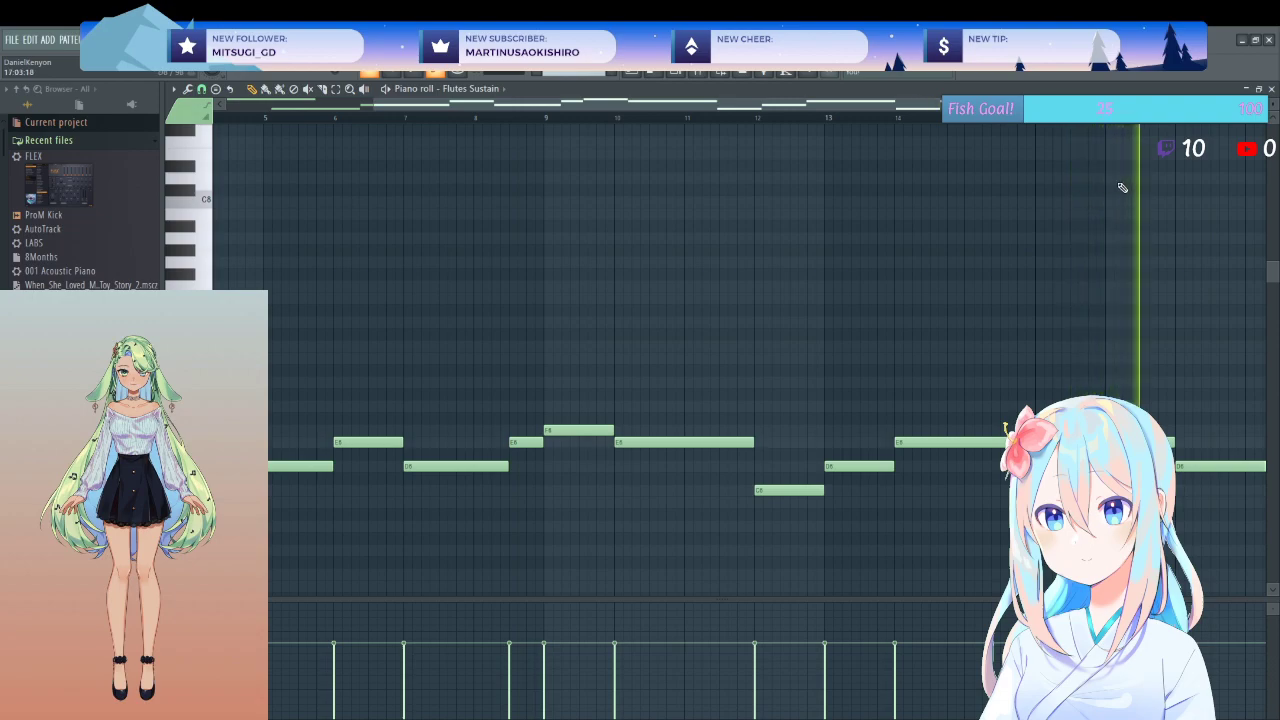
left_click(1271, 88)
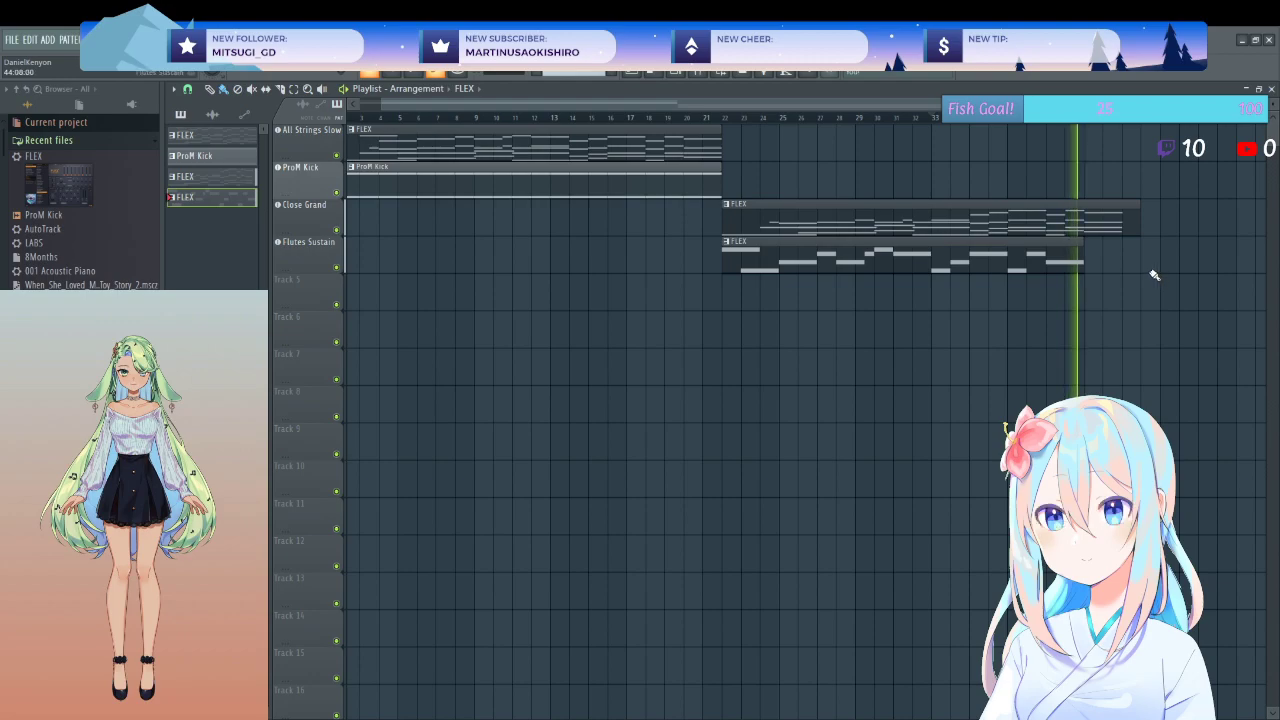
key("space")
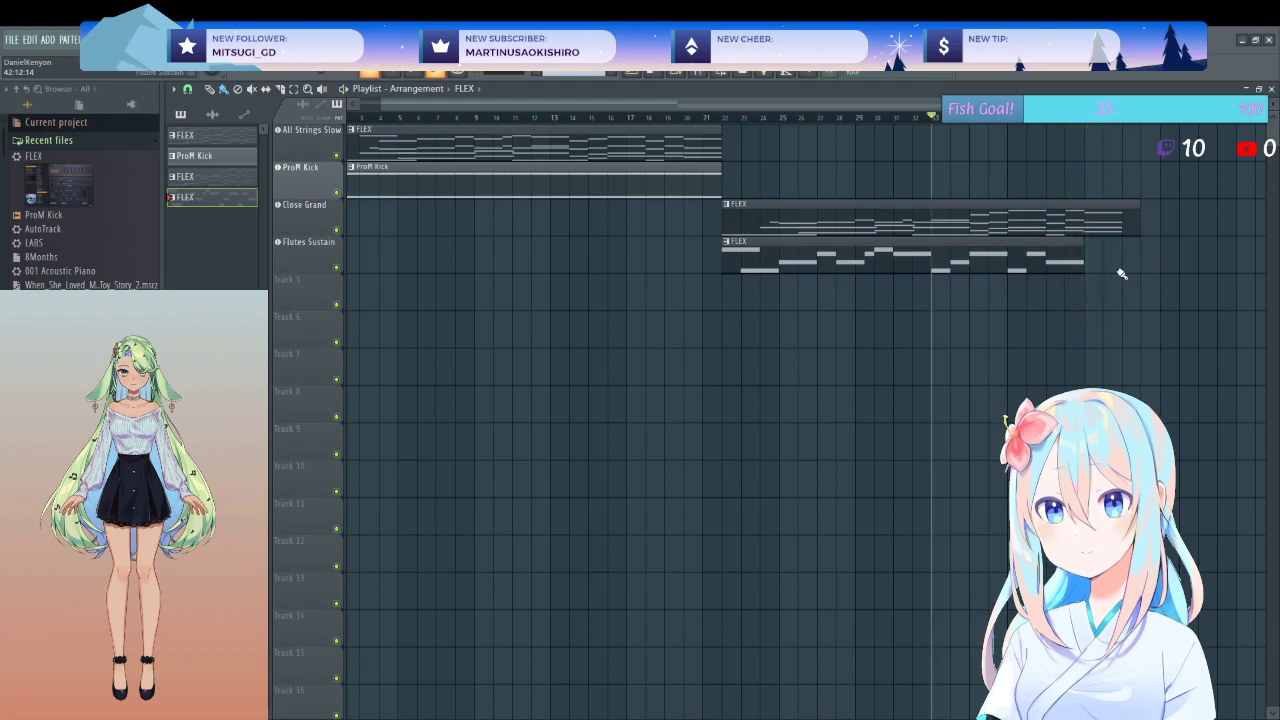
- Move the pasted flute notes to start at bar 14, fill bars 12 and 13 with a two-bar D6 note, and play from bar 12
double_click(1035, 271)
left_click_drag(1116, 342, 738, 544)
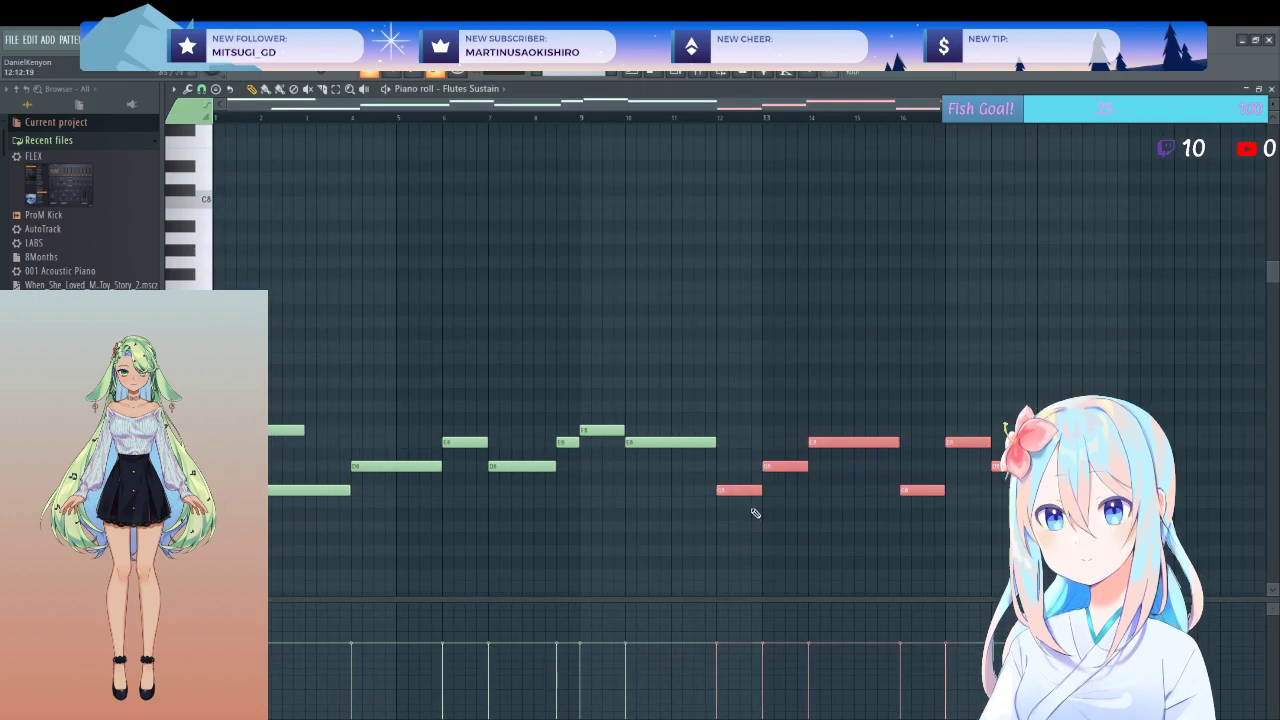
left_click_drag(746, 492, 836, 489)
key("space")
left_click(832, 531)
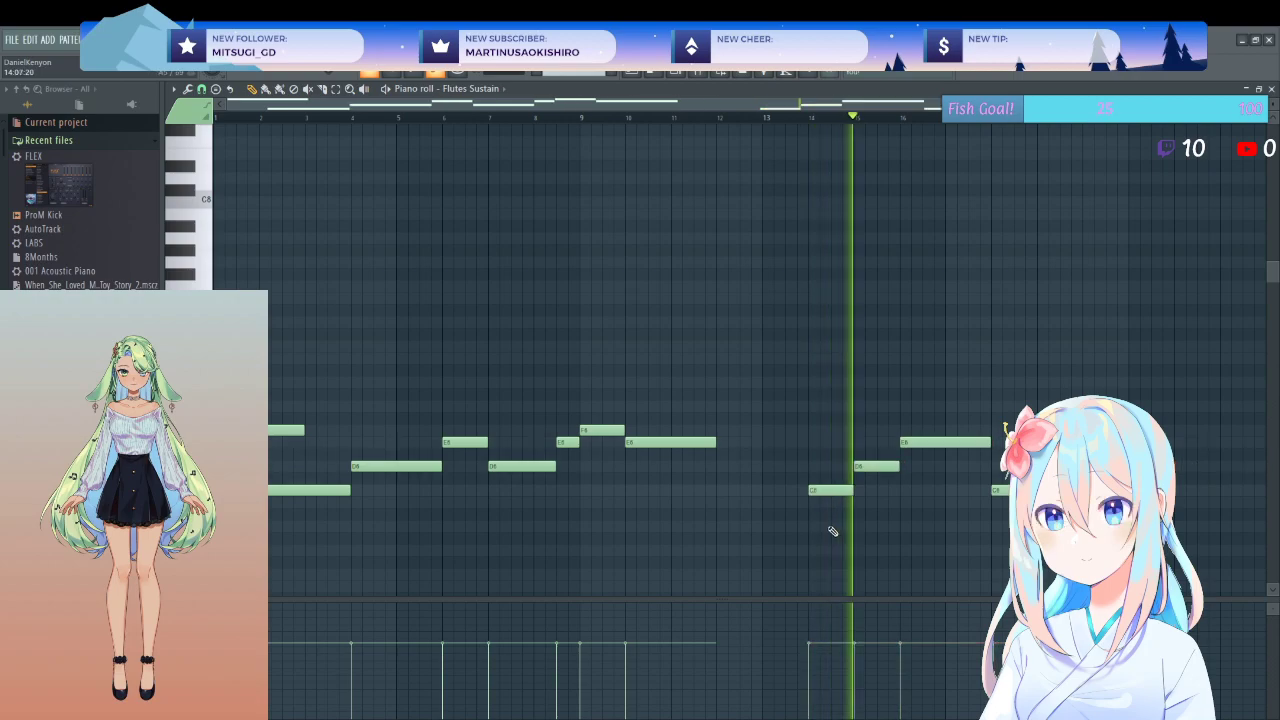
left_click(722, 466)
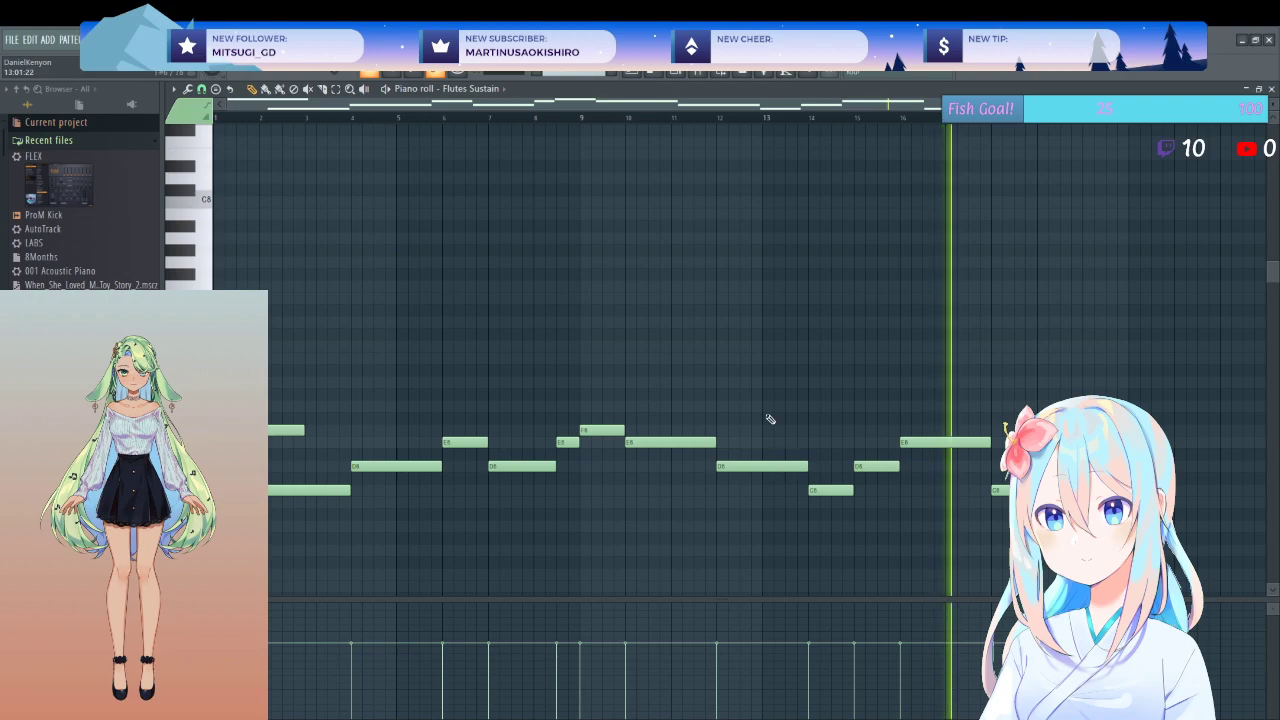
left_click(716, 119)
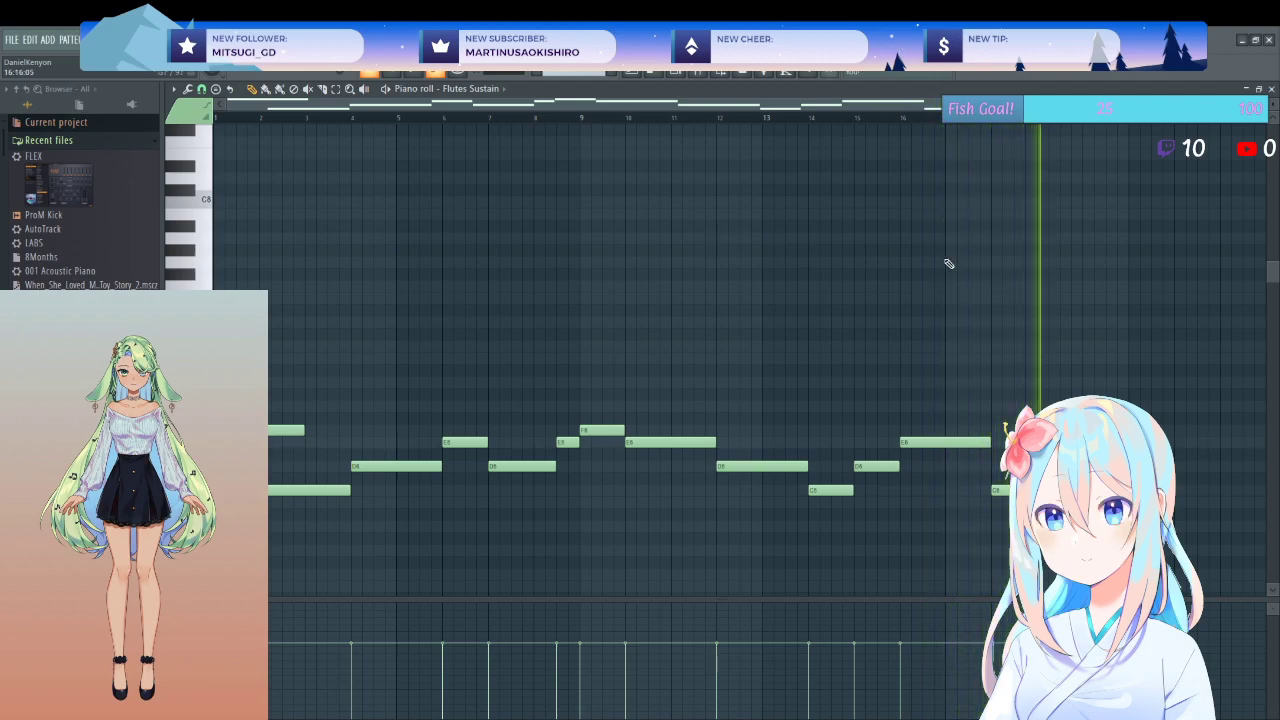
- Duplicate the whole flute melody one octave higher and play the doubled part from the start
left_click_drag(1154, 303, 266, 500)
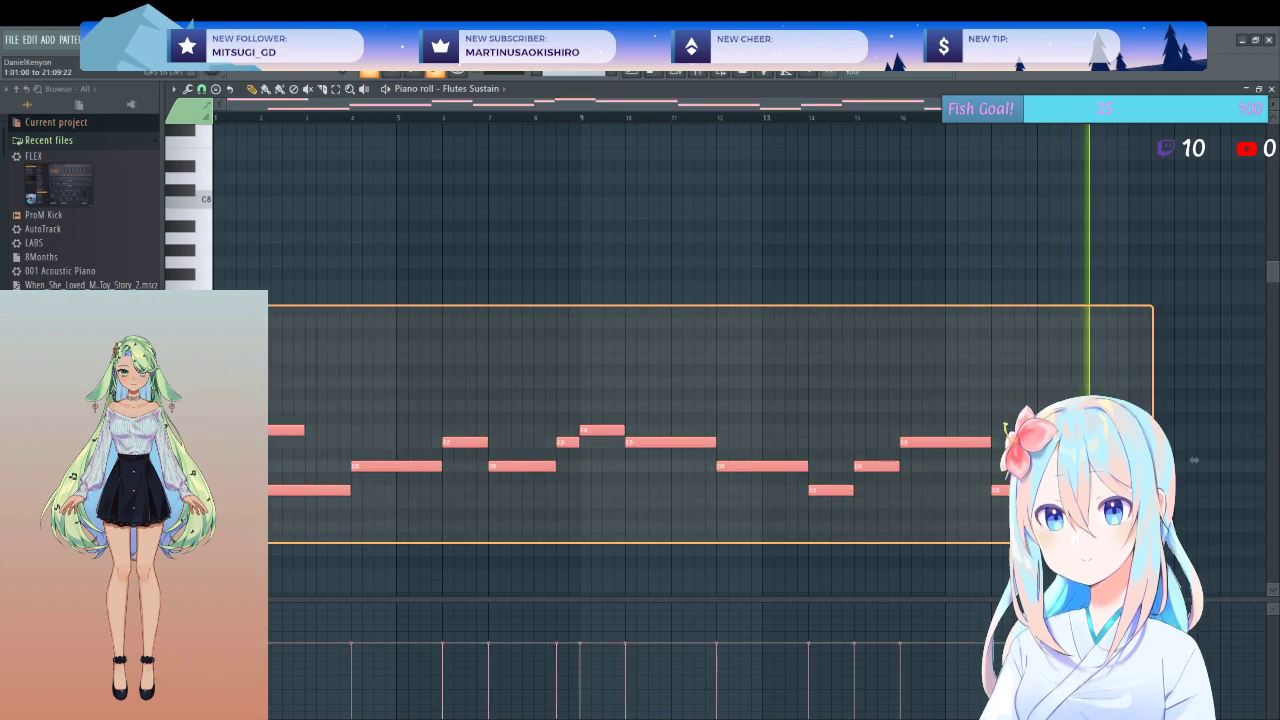
left_click_drag(1193, 460, 1197, 316)
left_click(256, 231)
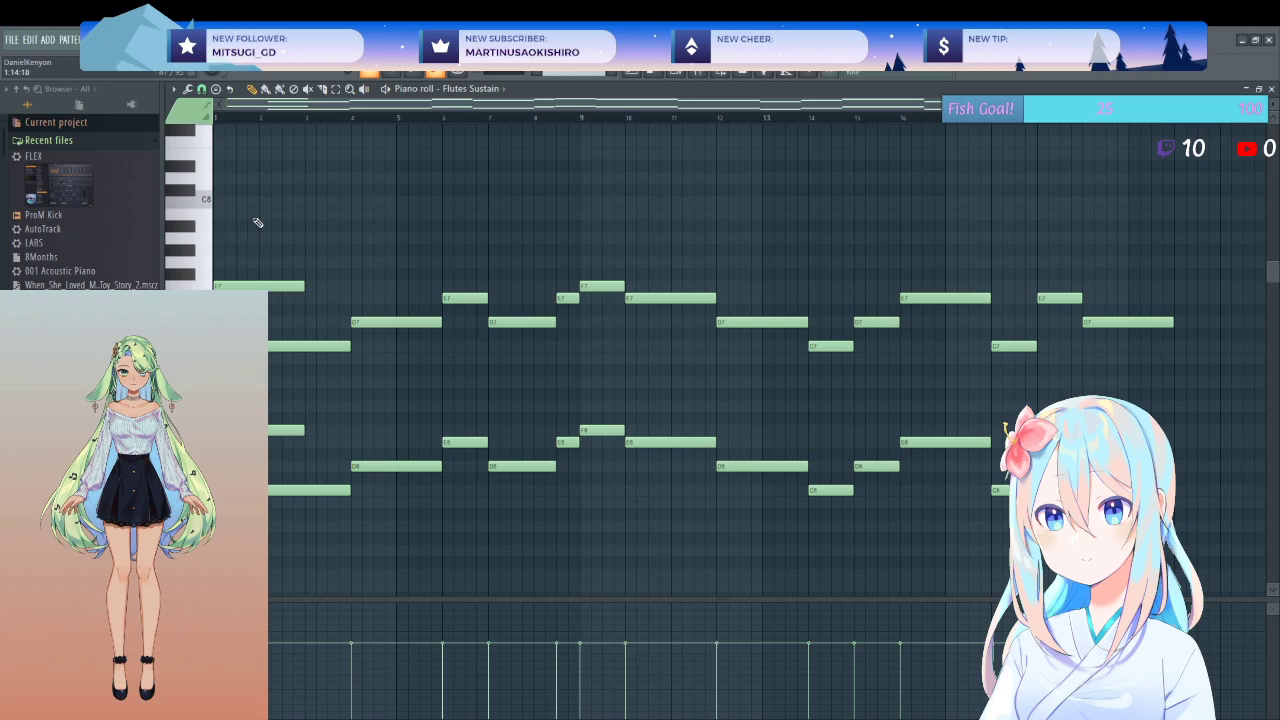
key("space")
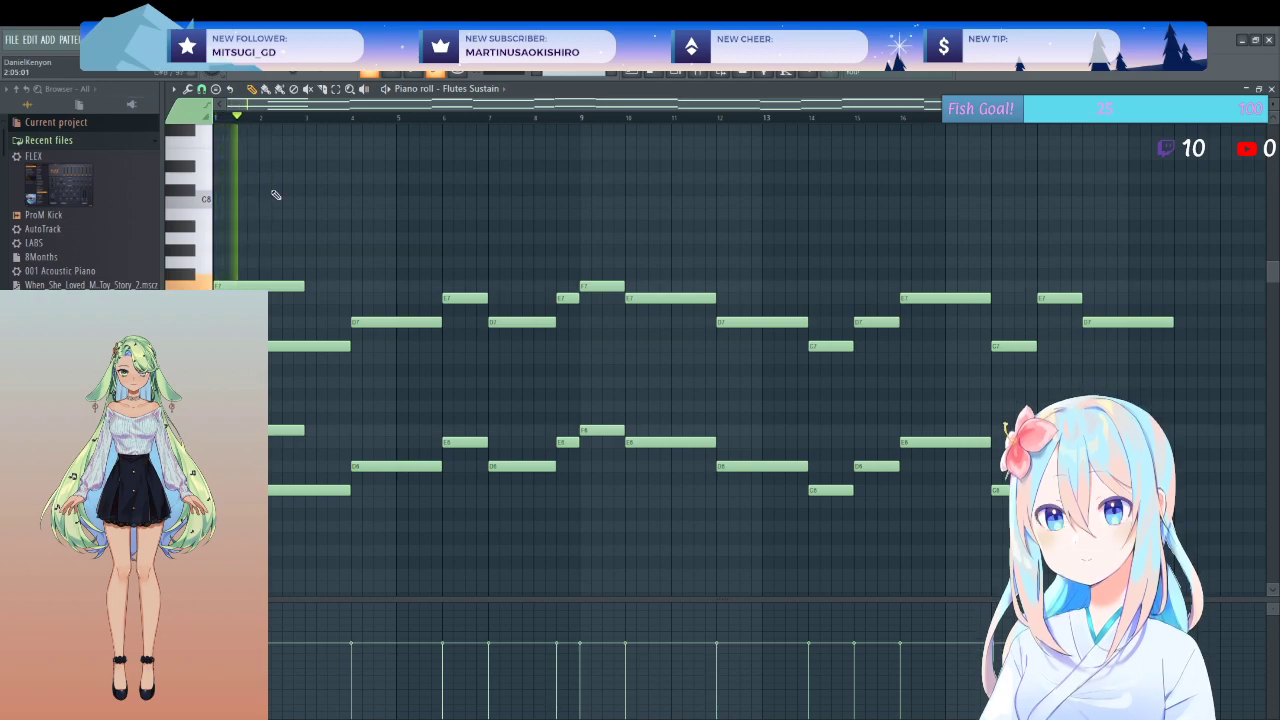
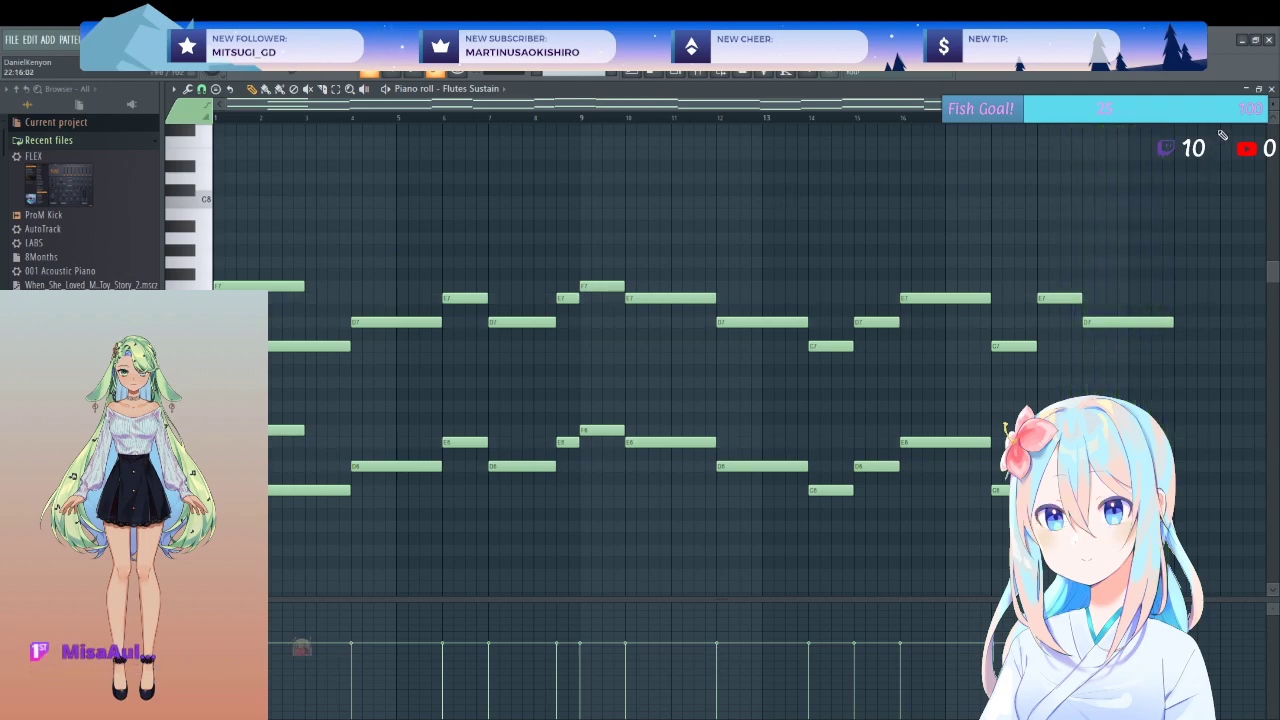
- Trim the end of the Close Grand clip to bar 43 so it matches the Flutes Sustain clip
left_click(1271, 89)
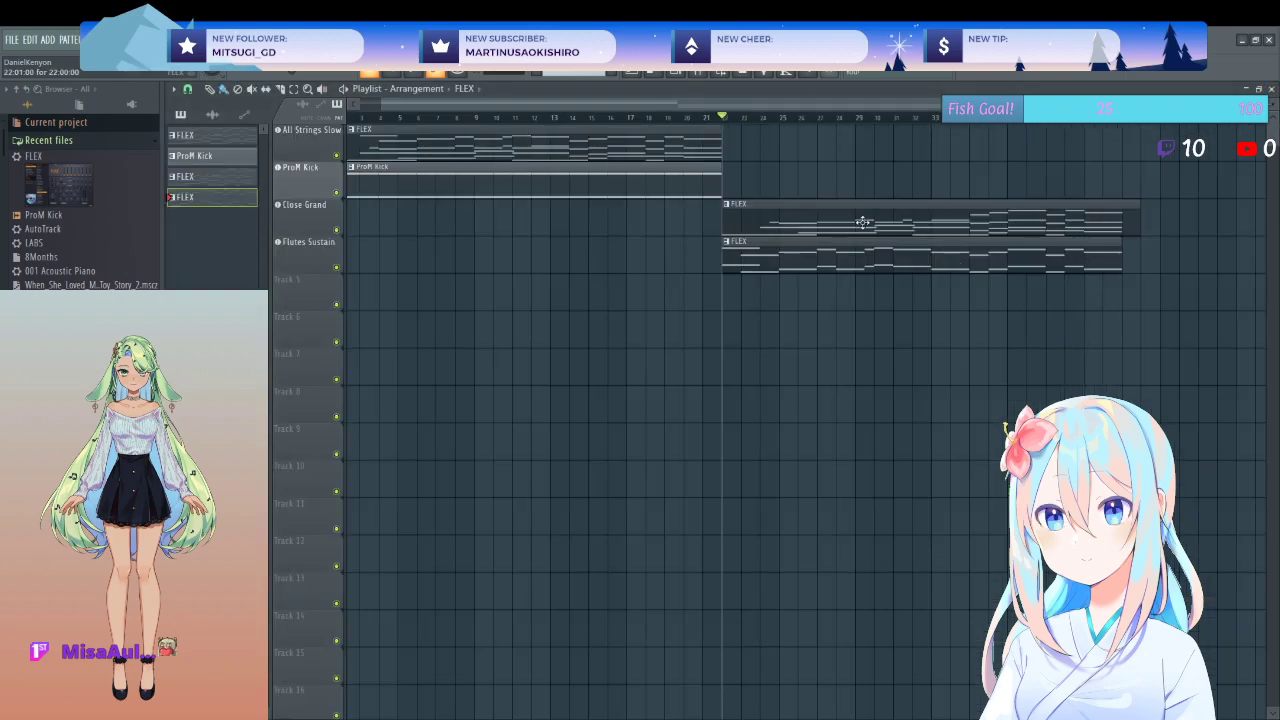
scroll(1043, 243, "up", 3)
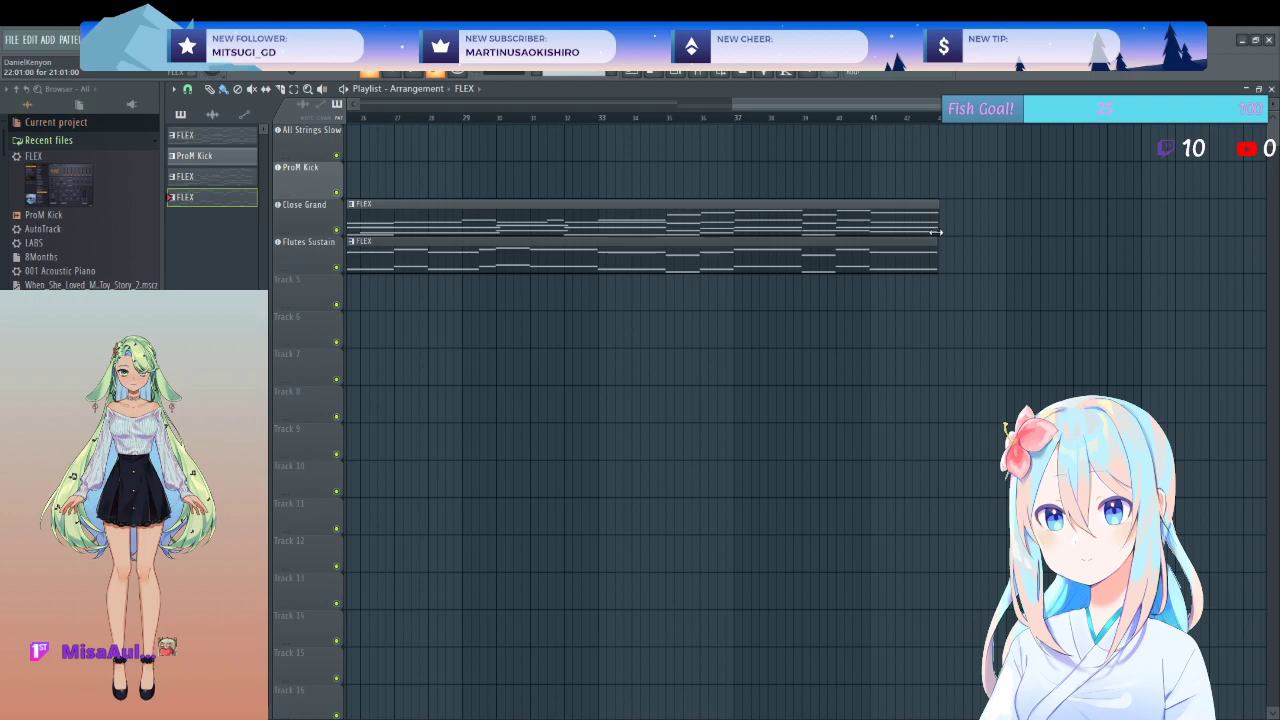
scroll(959, 276, "down", 4)
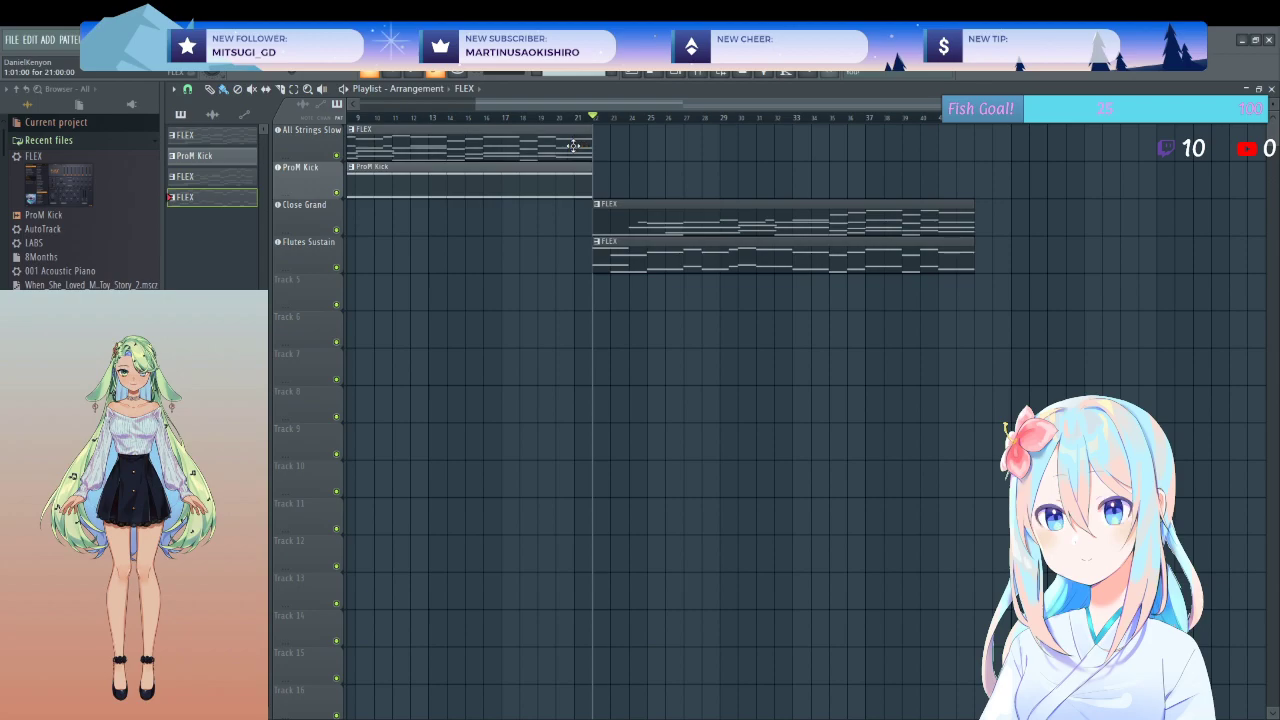
- Add a second All Strings Slow clip at bar 43, cropped to the last eight bars of its pattern
scroll(723, 256, "down", 2)
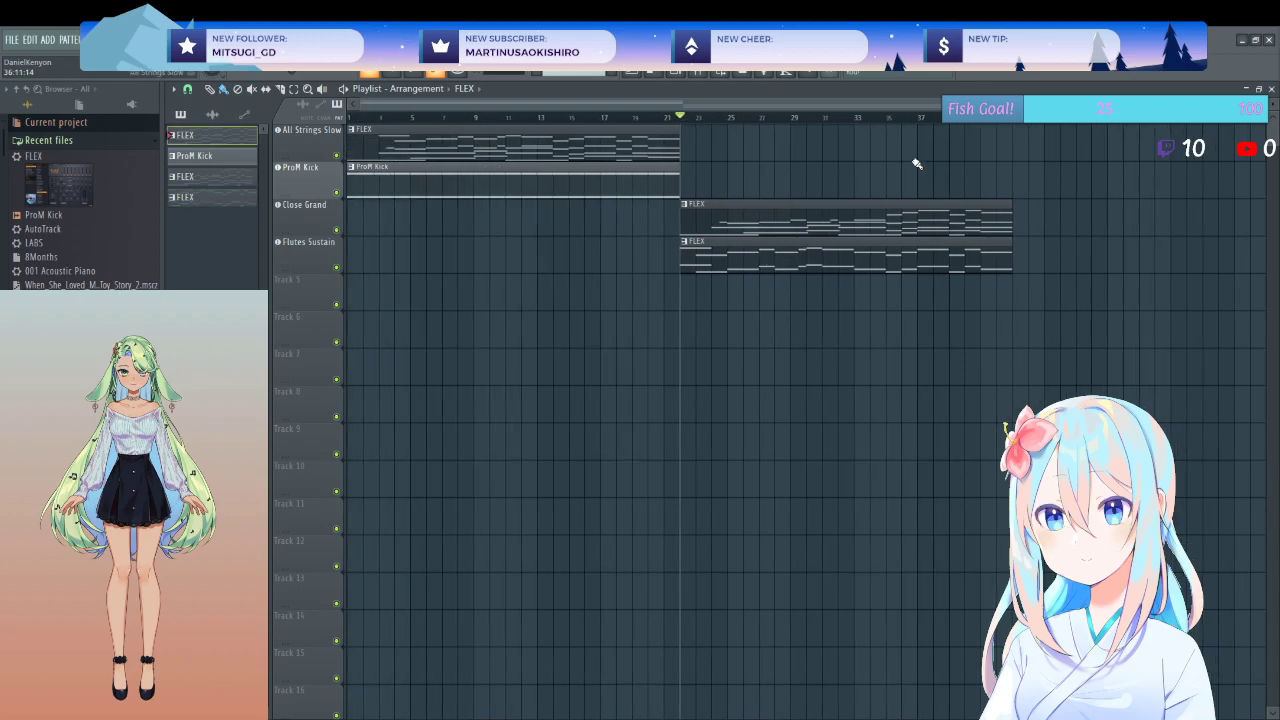
left_click(1014, 138)
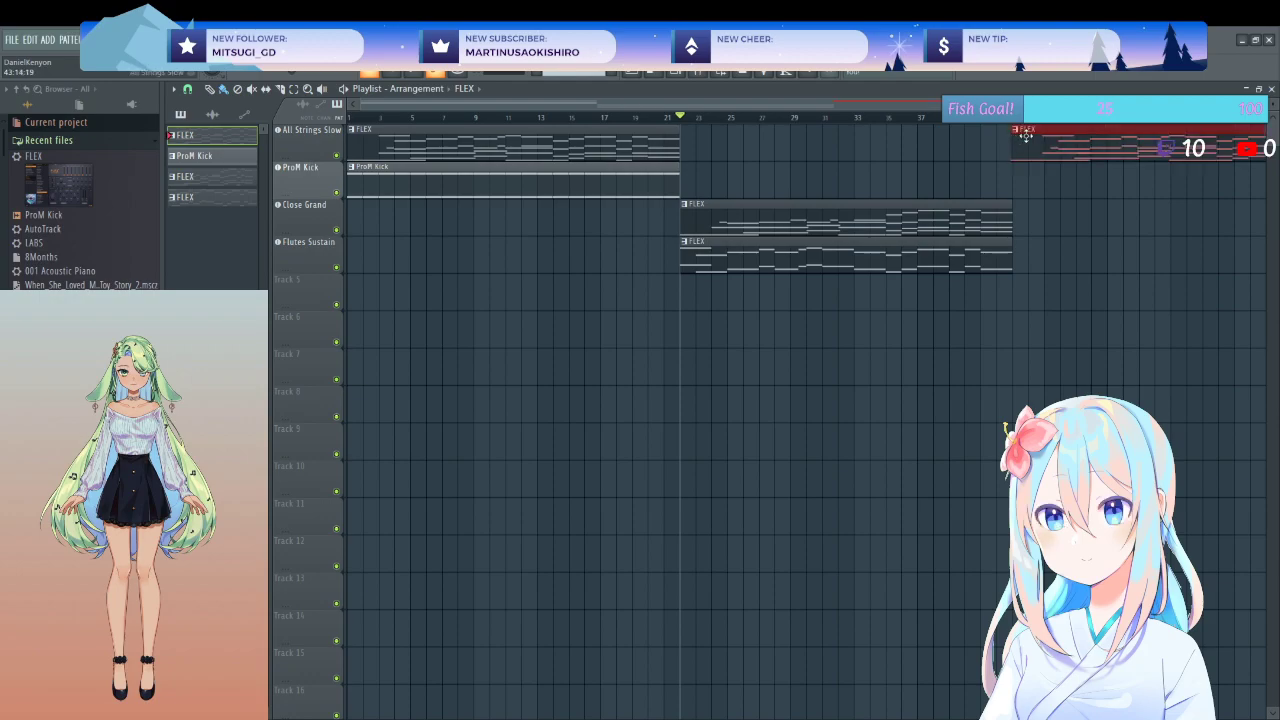
scroll(1030, 140, "up", 2)
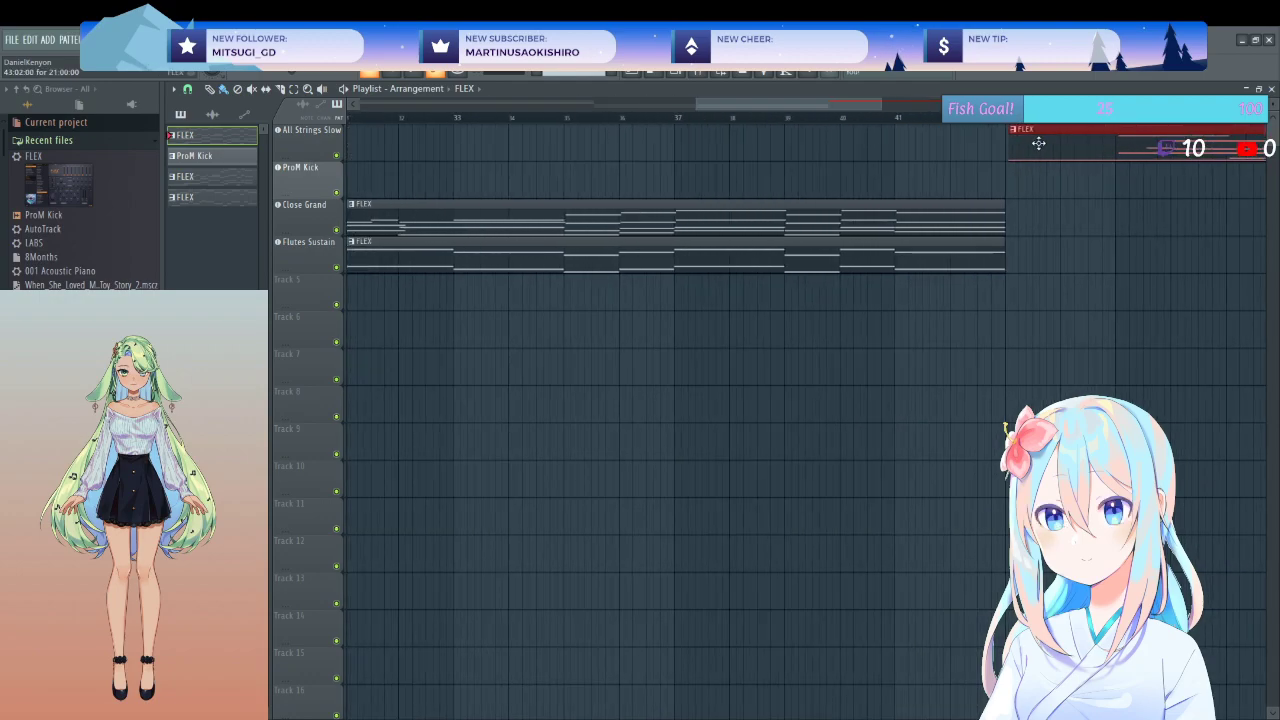
left_click_drag(1041, 148, 868, 155)
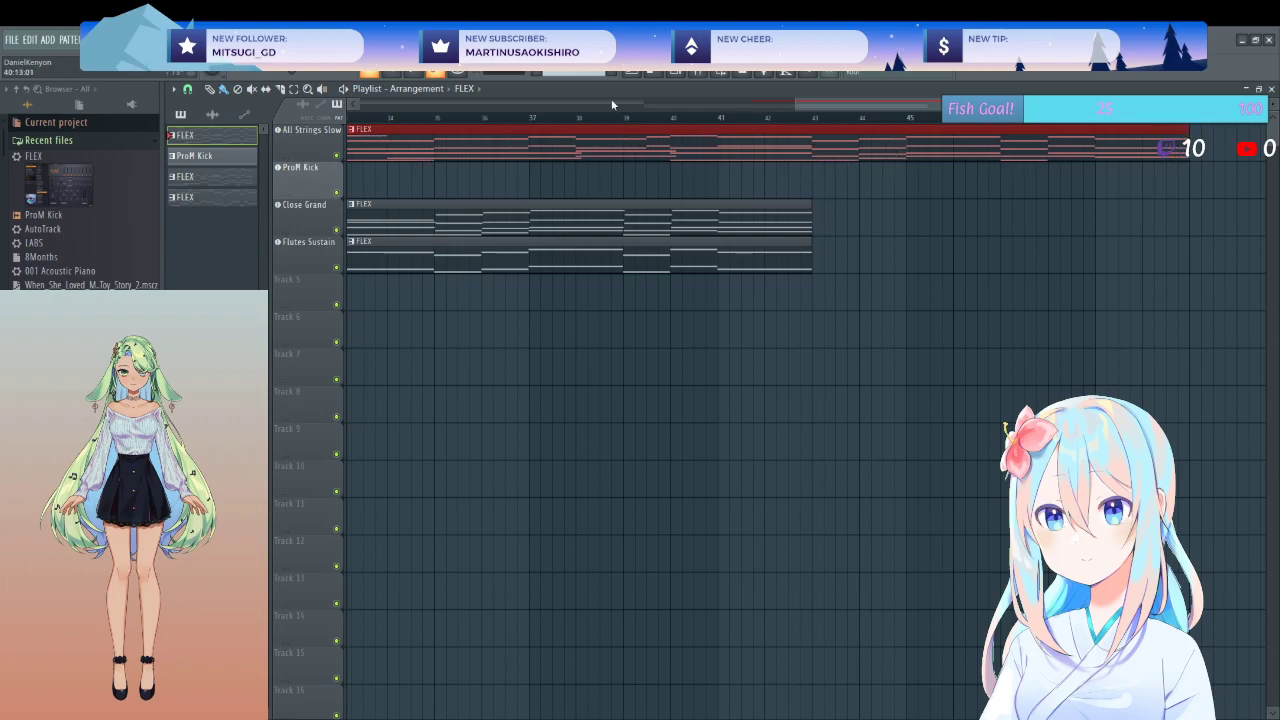
right_click(815, 170)
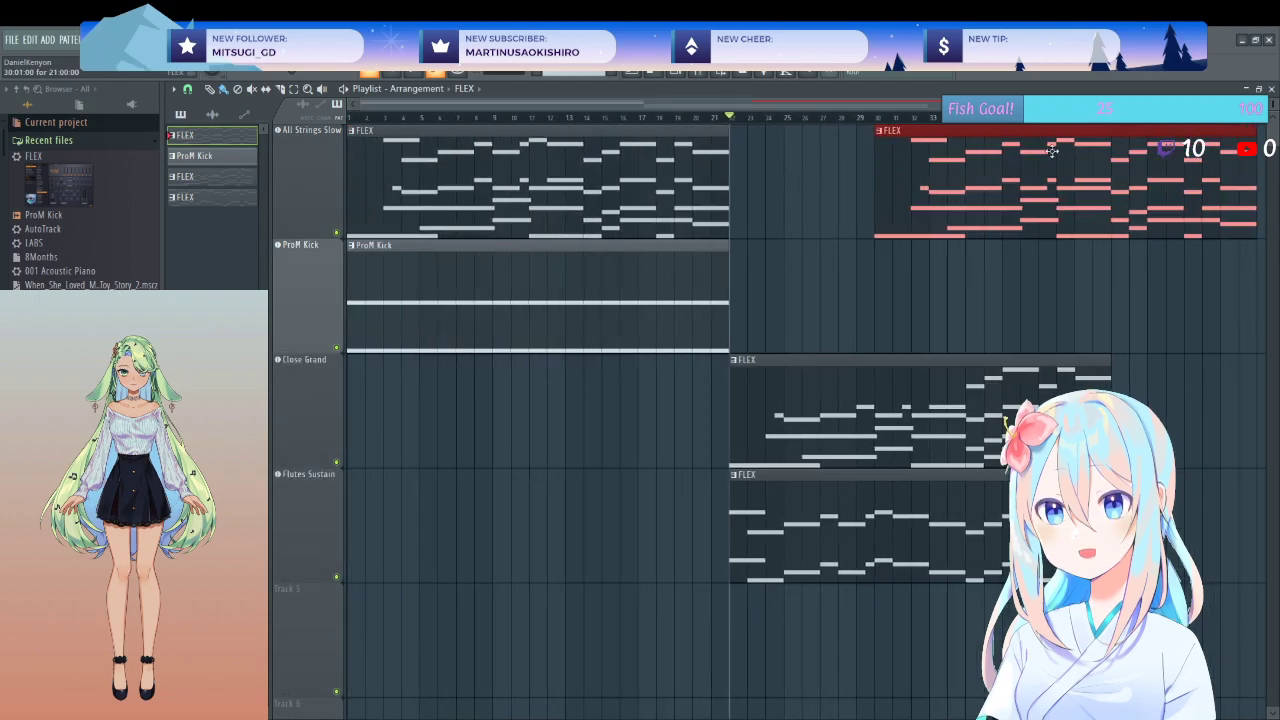
scroll(815, 170, "down", 4)
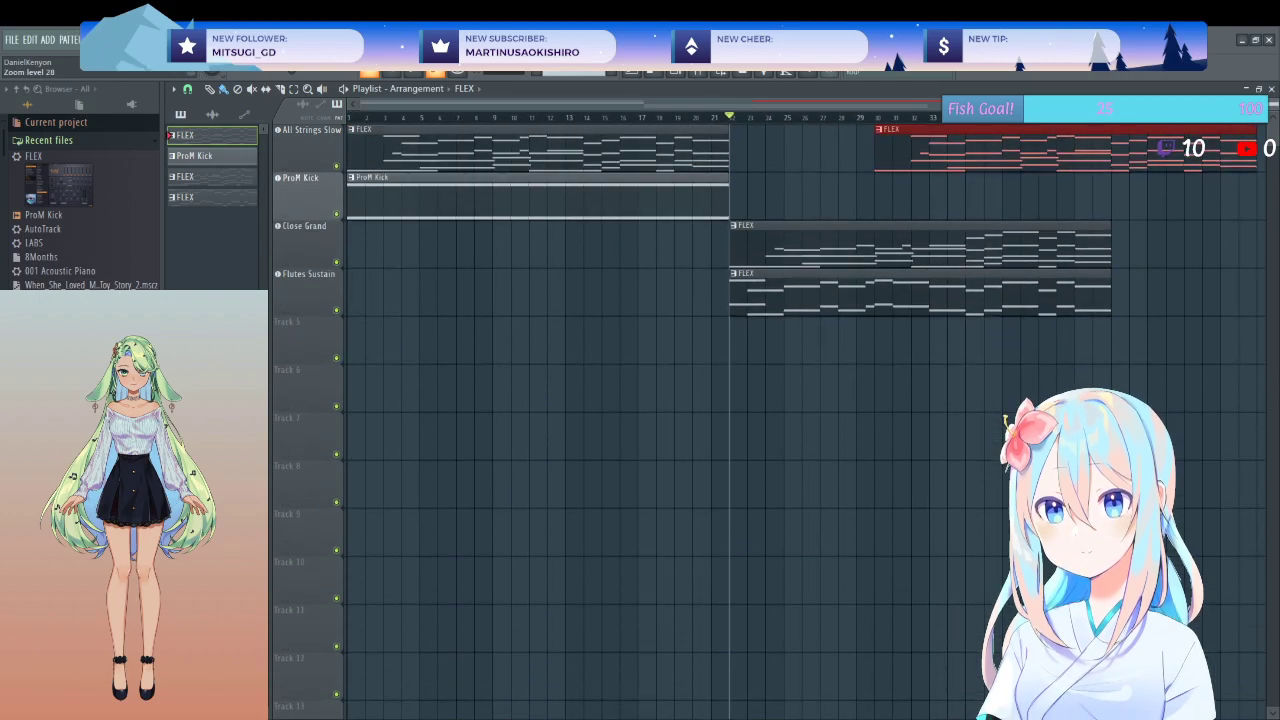
scroll(1040, 248, "down", 2)
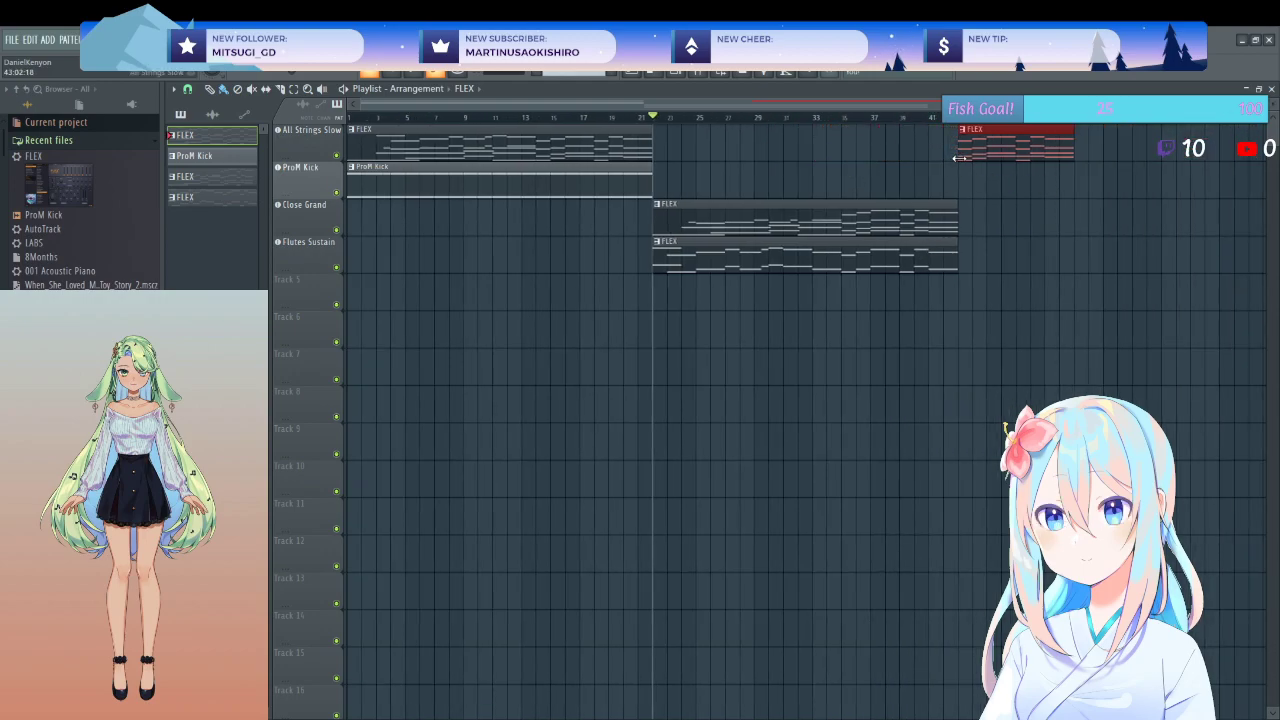
- Add a second Close Grand clip cropped to its last eight bars and align it with the strings clip at bar 43
left_click(963, 216)
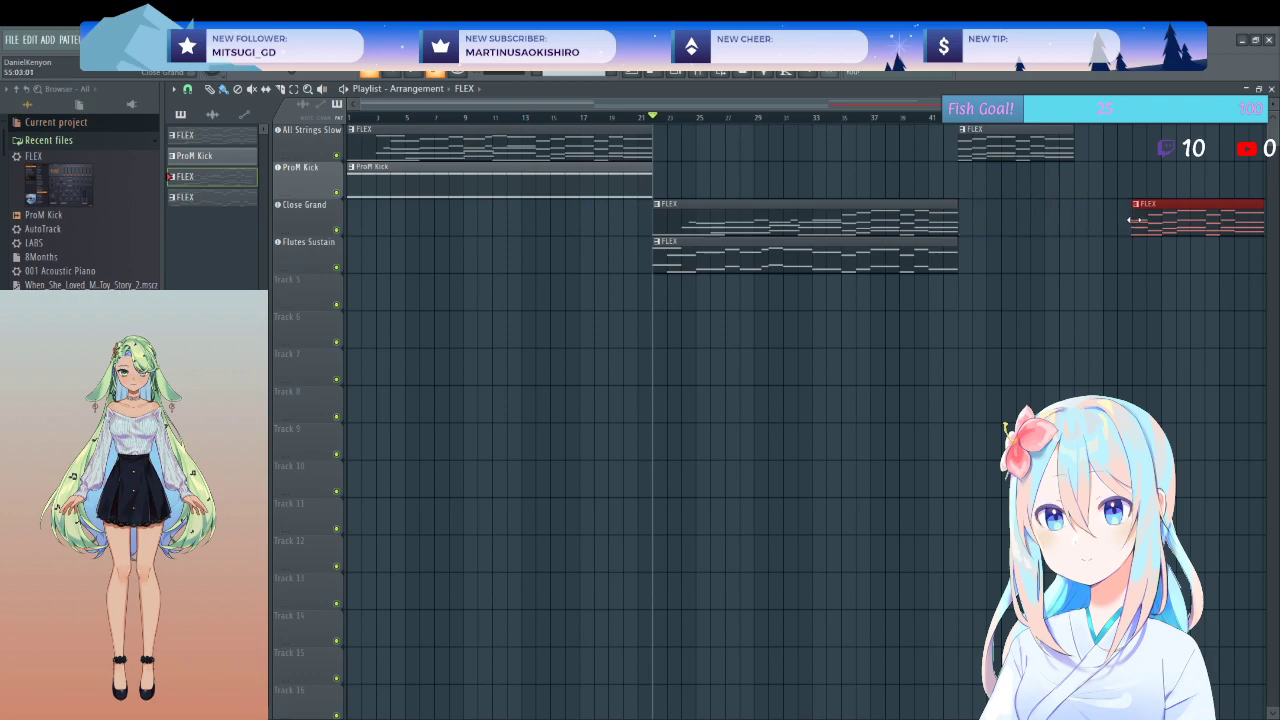
left_click_drag(1167, 220, 1077, 217)
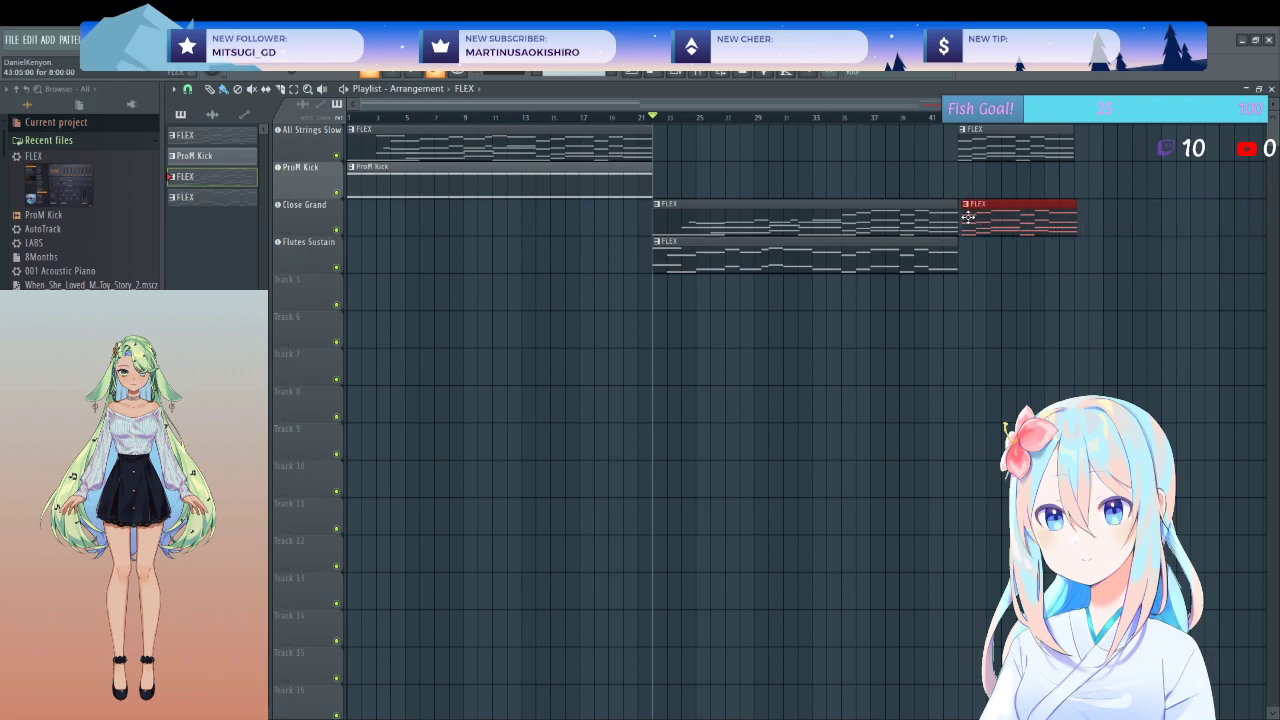
scroll(965, 215, "up", 5)
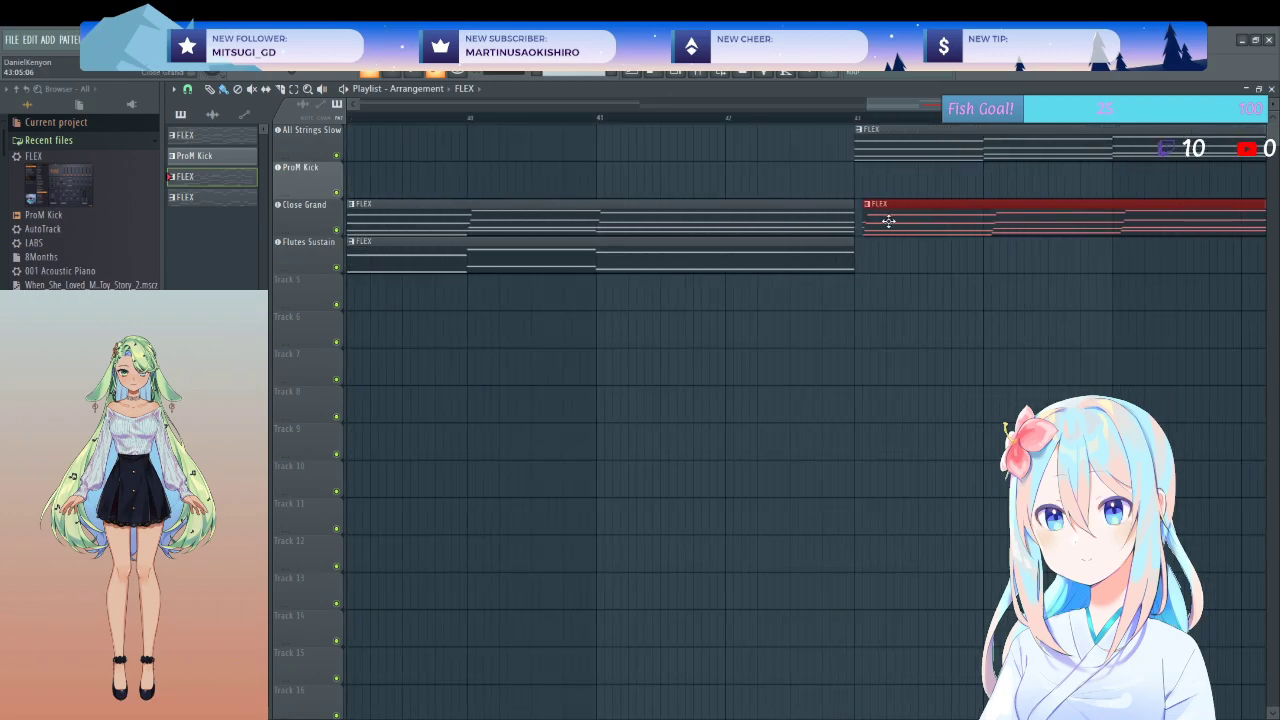
left_click(877, 190)
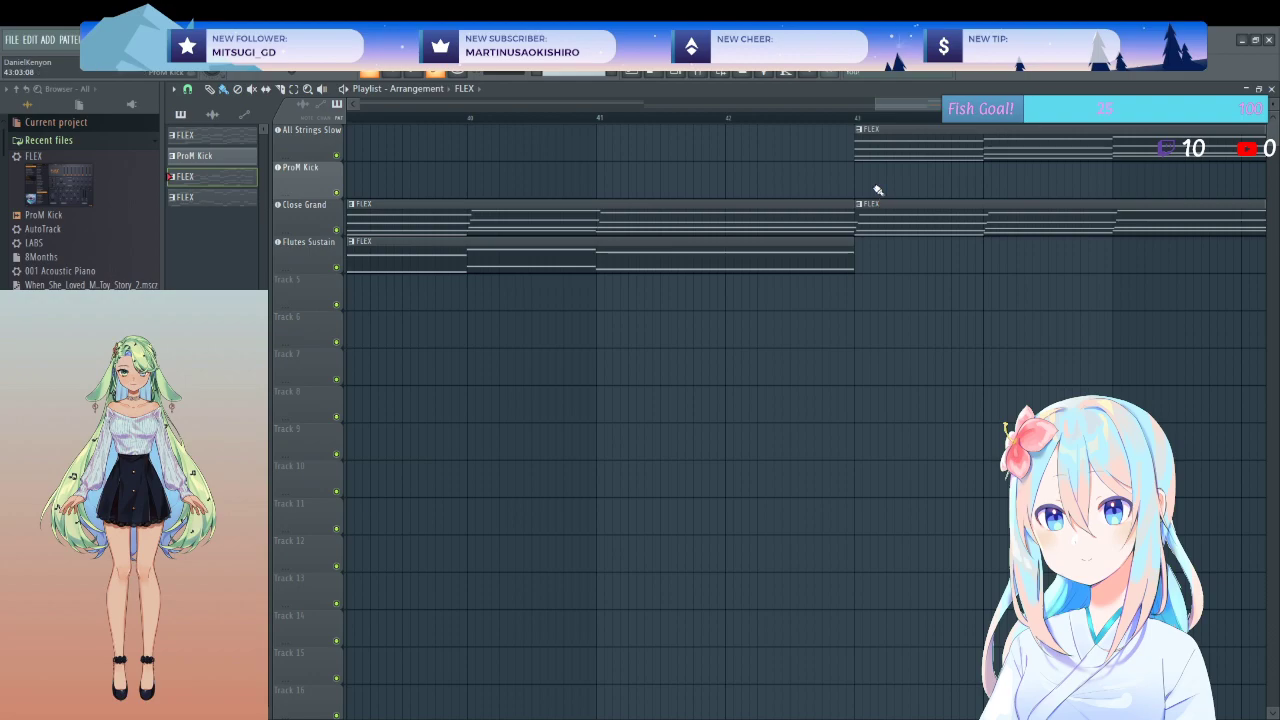
- Add a second Flutes Sustain clip cropped to its last eight bars and align it with the other clips at bar 43
scroll(810, 192, "down", 4)
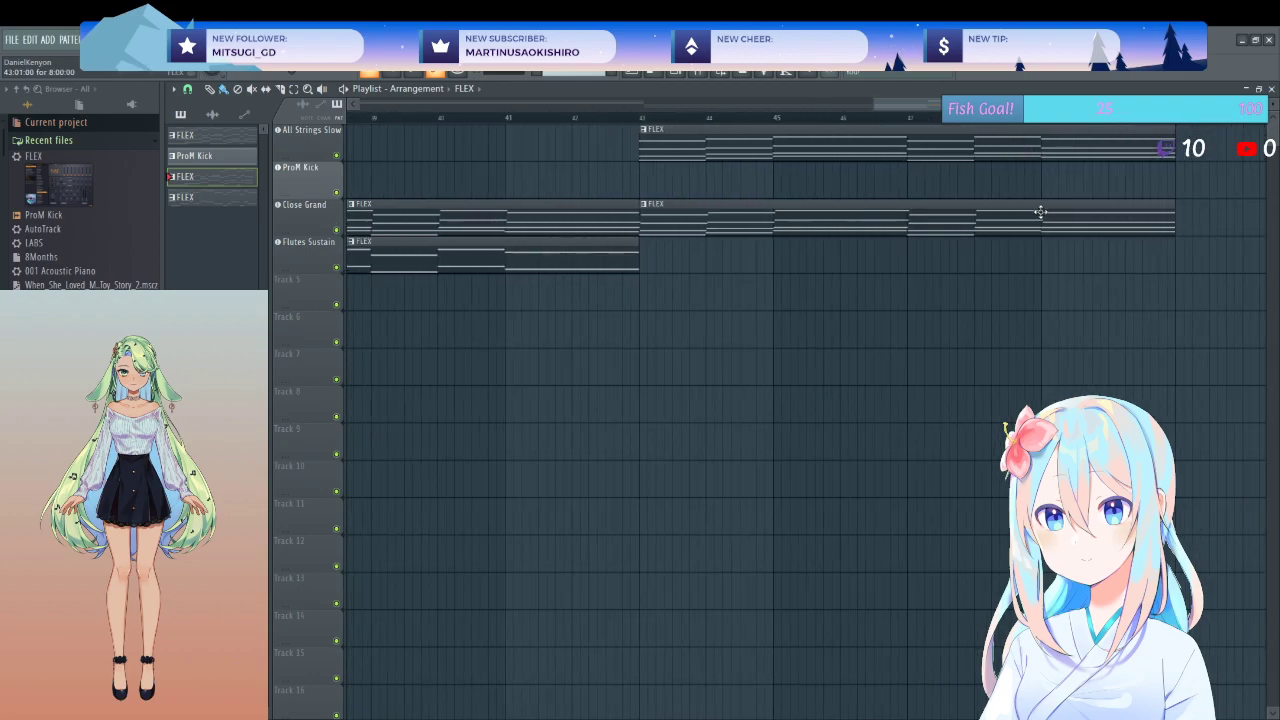
left_click(636, 254)
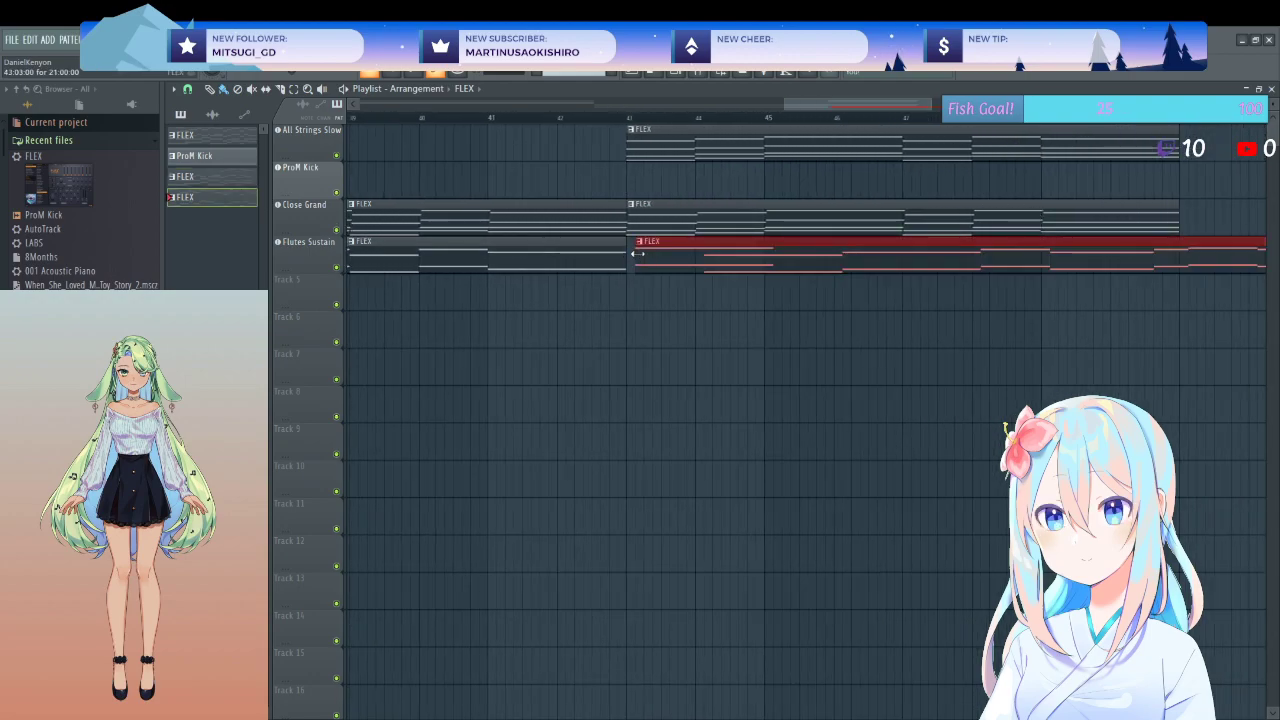
left_click_drag(634, 256, 528, 258)
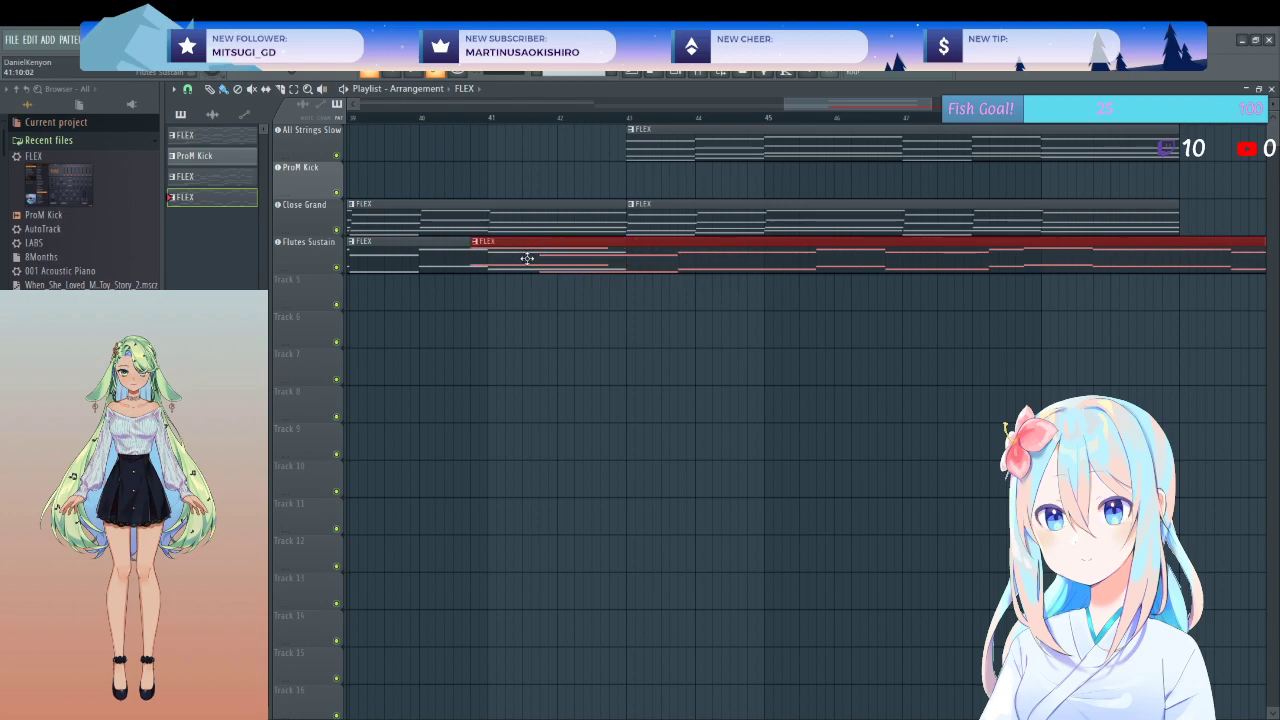
scroll(495, 250, "down", 5)
left_click_drag(731, 252, 569, 255)
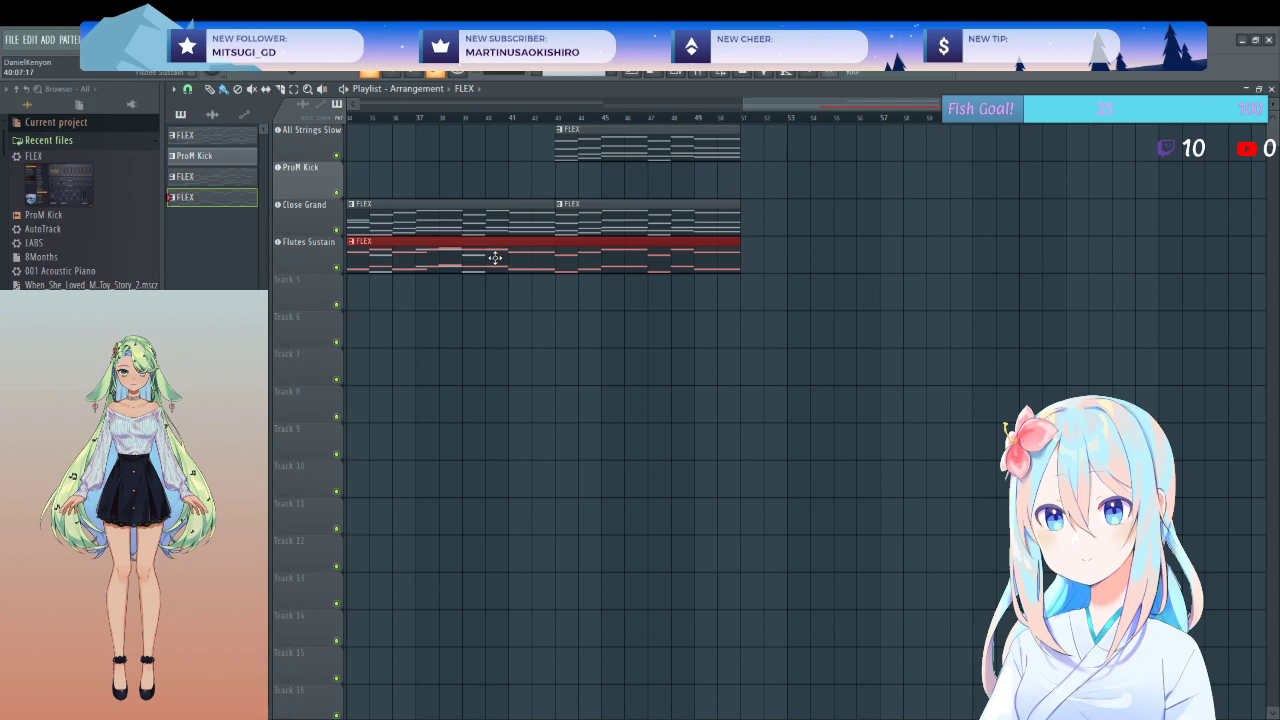
scroll(494, 257, "down", 3)
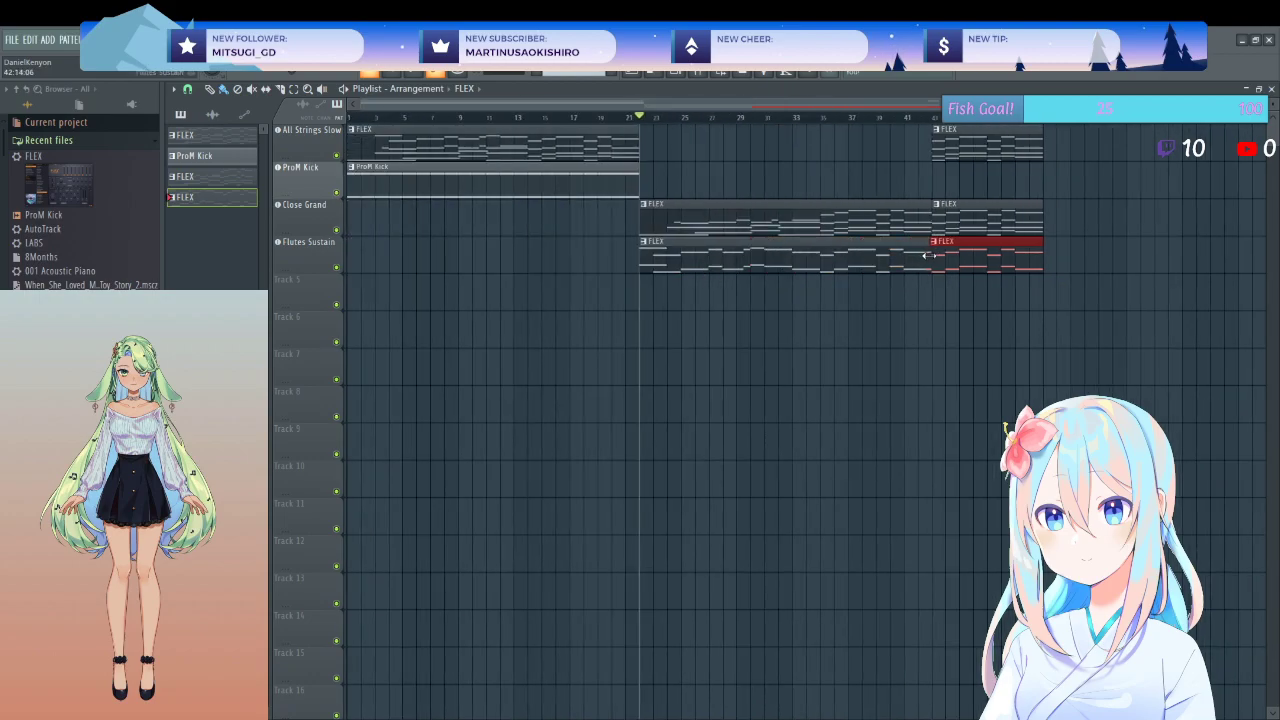
scroll(925, 253, "up", 4)
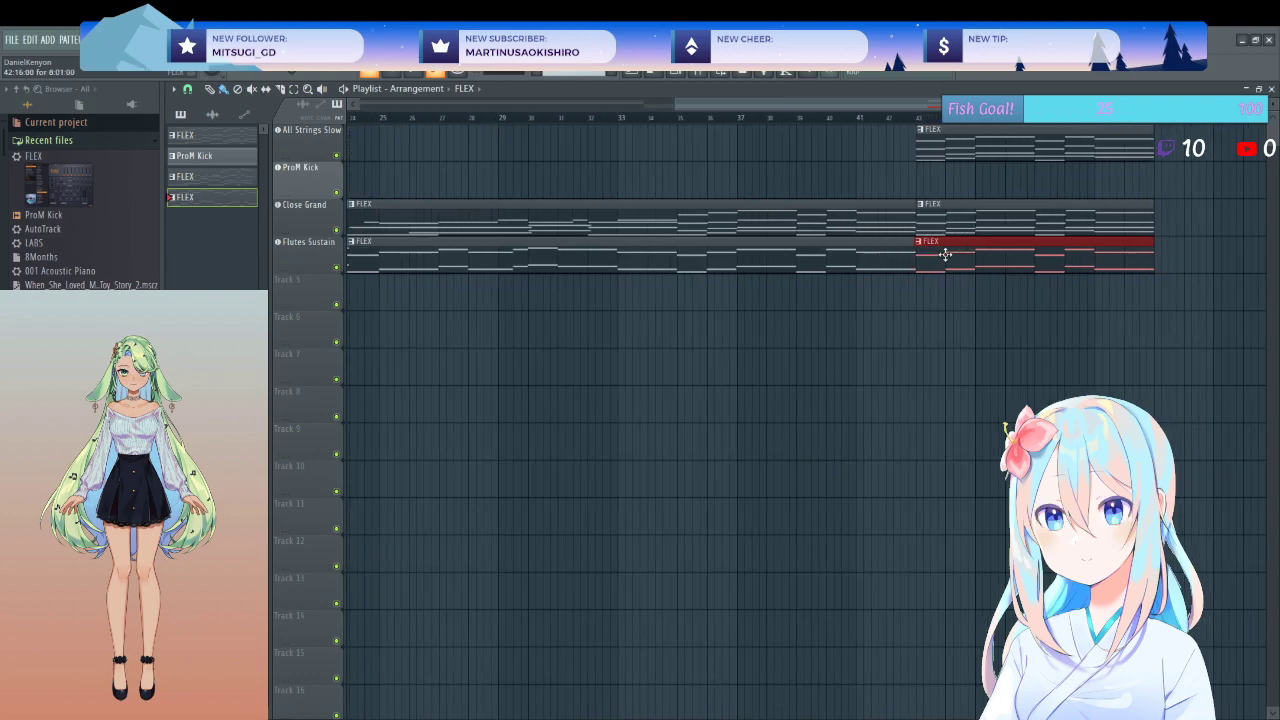
left_click(806, 255)
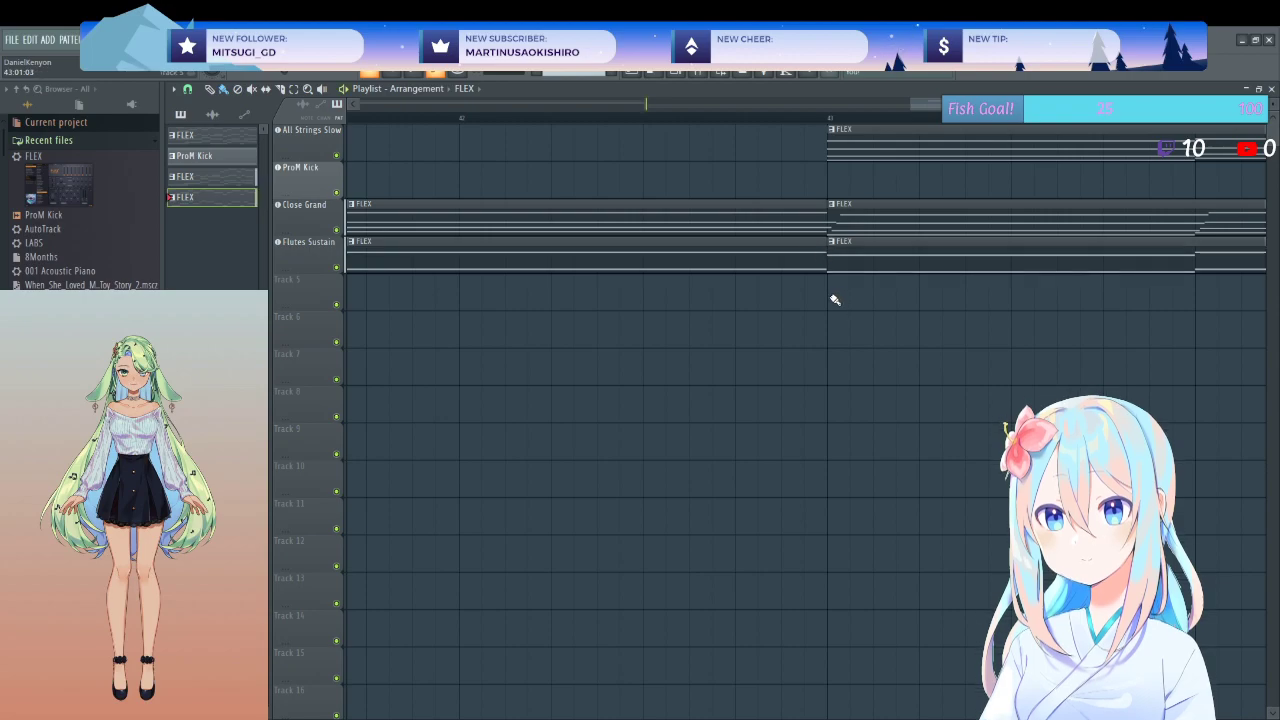
- Add a second ProM Kick clip at bar 43, trim it to eight bars, and play through the combined section
scroll(835, 300, "down", 5)
left_click(869, 117)
left_click(634, 185)
left_click(936, 181)
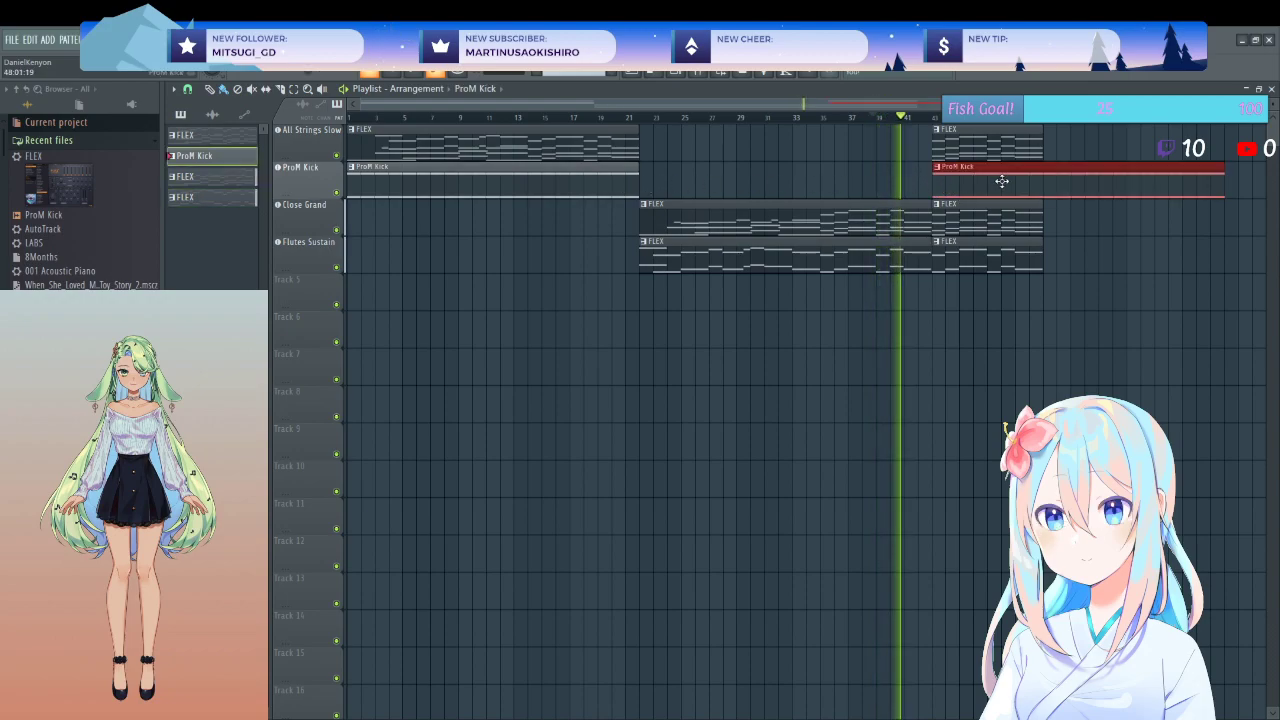
left_click_drag(1223, 172, 1040, 194)
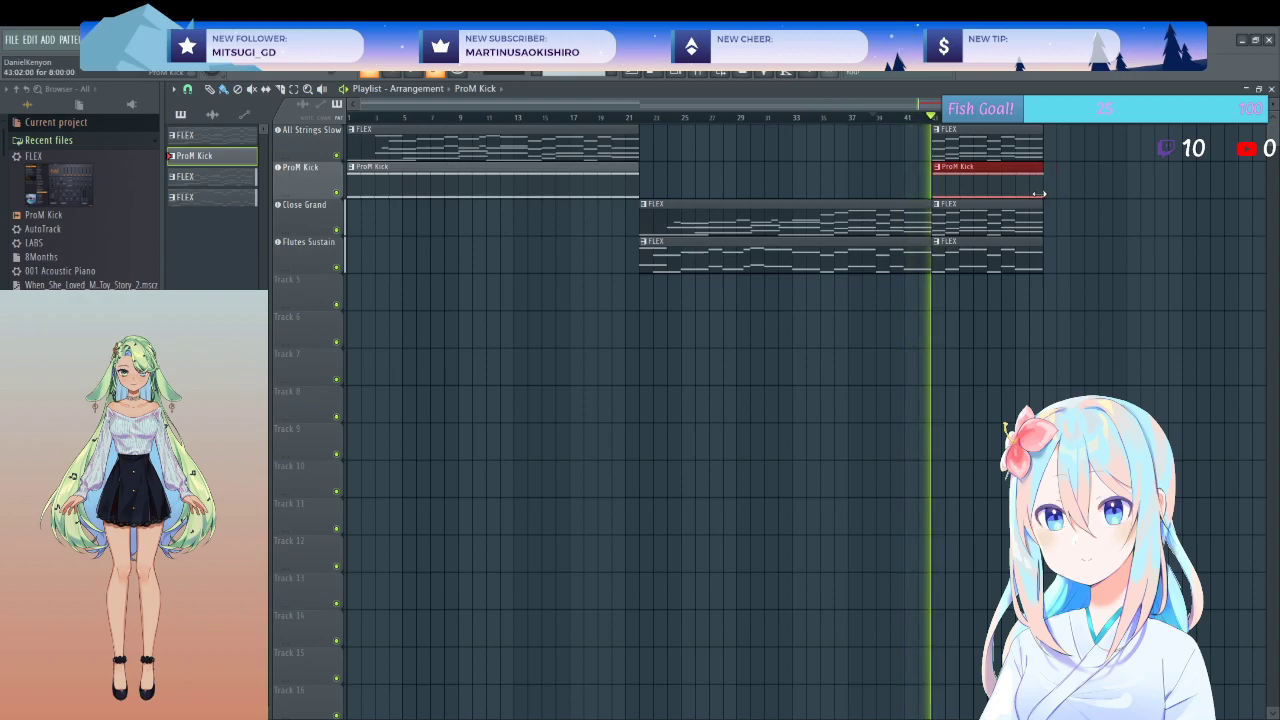
scroll(1045, 188, "up", 4, "ctrl")
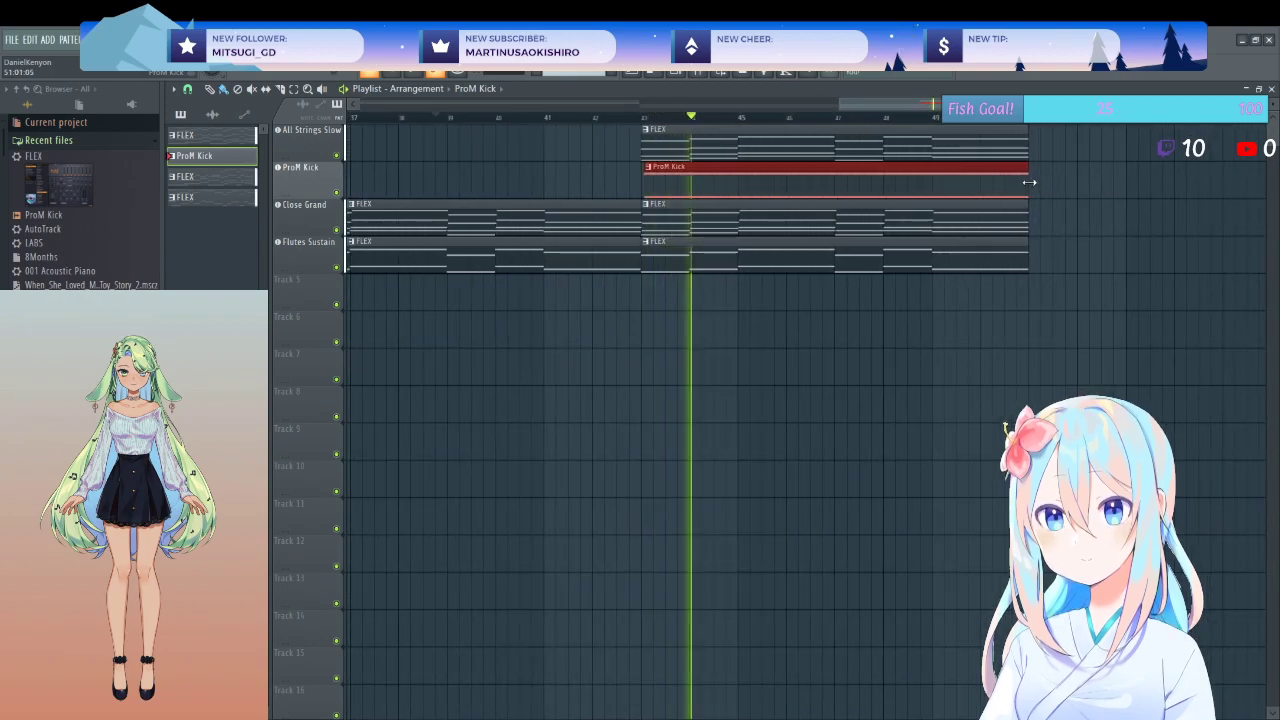
scroll(1068, 280, "down", 4, "ctrl")
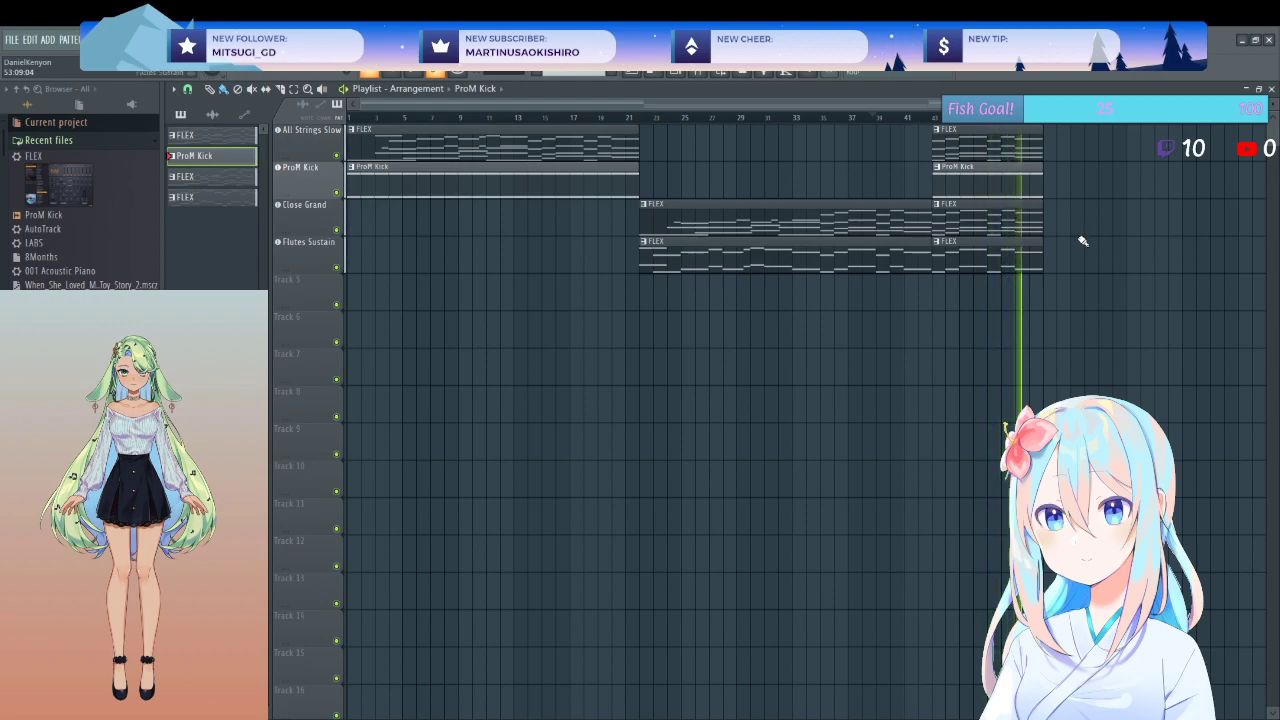
key("space")
- Add a one-bar chord of E5, G4, C4 and A3 at bar 22 of the All Strings Slow pattern and play it
double_click(1017, 150)
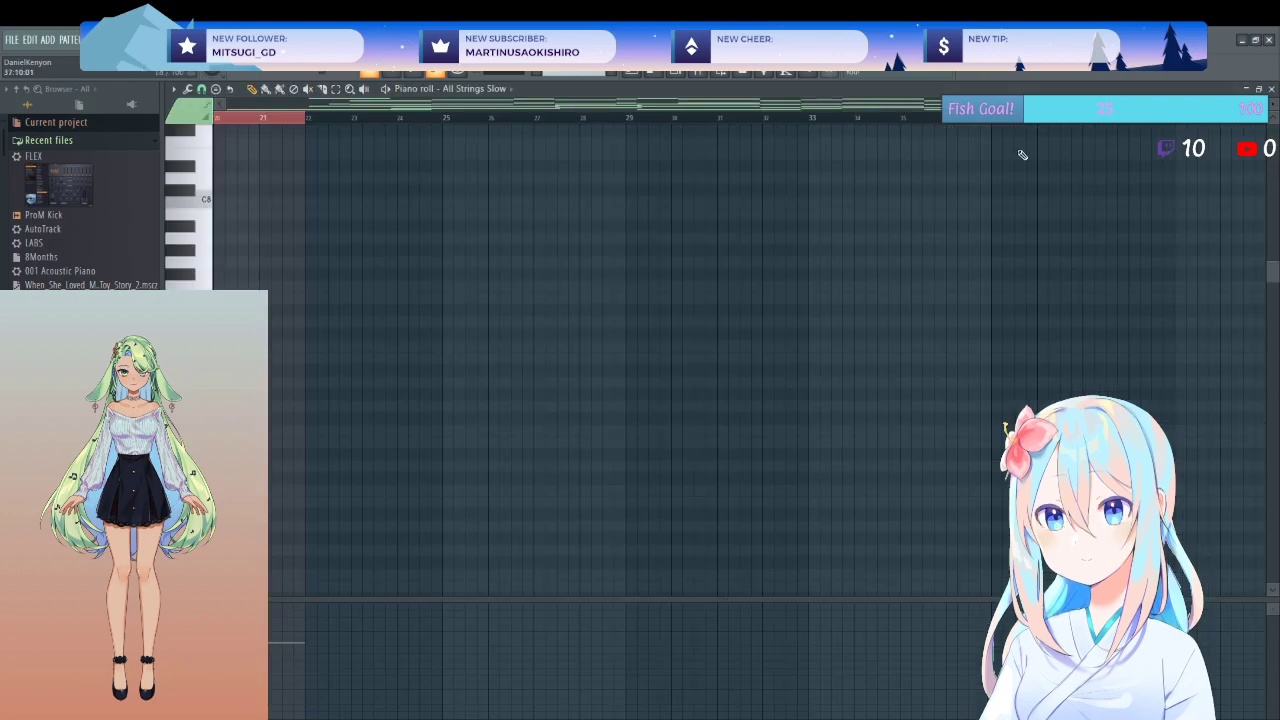
scroll(931, 224, "down", 3)
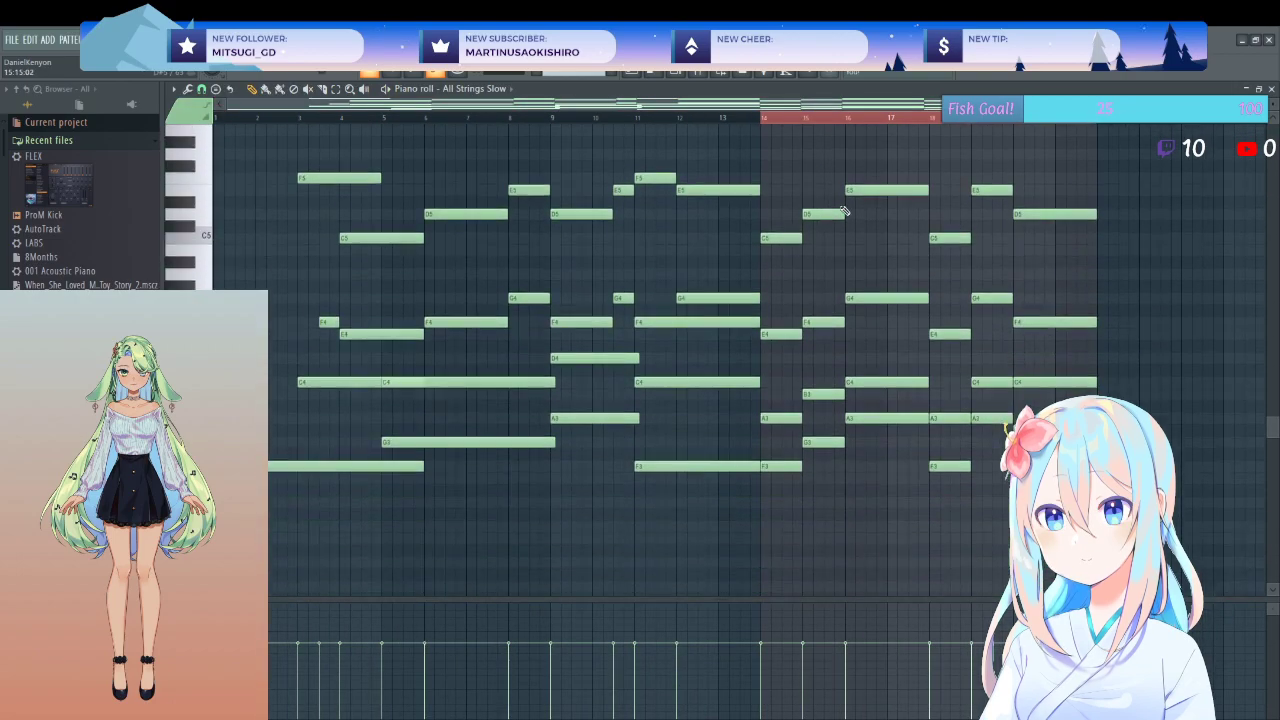
scroll(1188, 240, "up", 2)
scroll(920, 223, "down", 2)
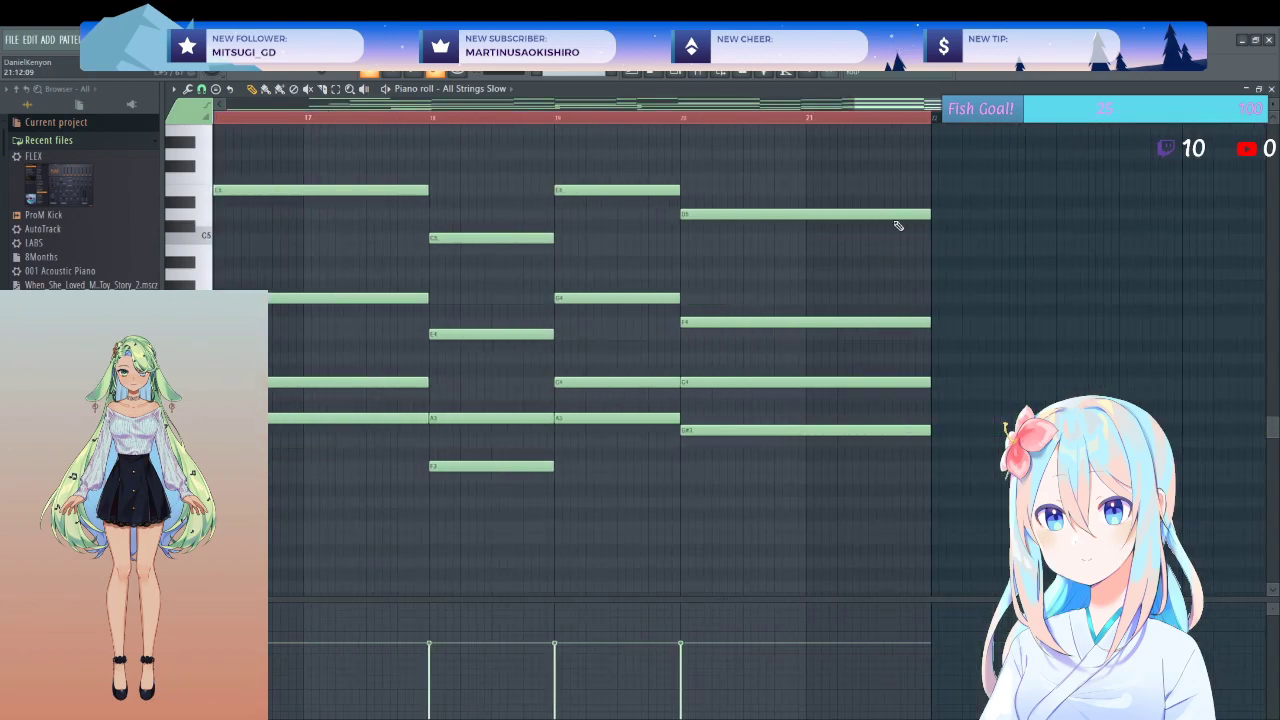
left_click(953, 191)
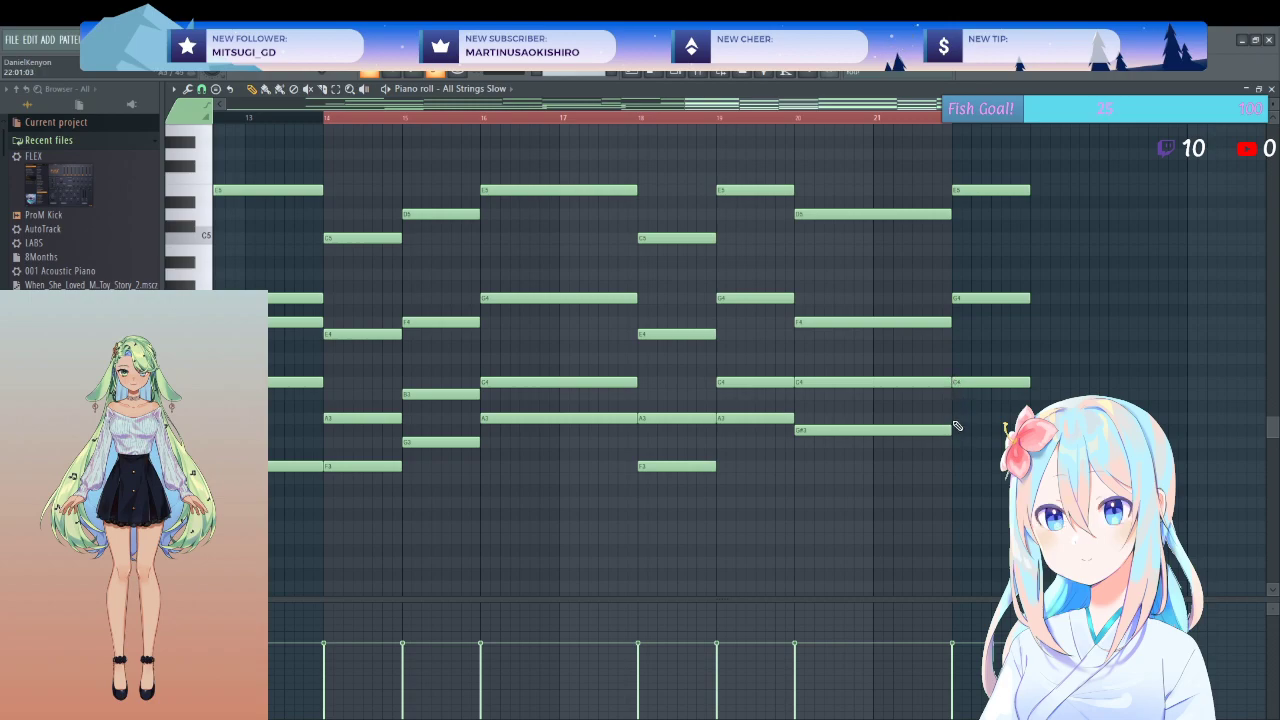
left_click(886, 126)
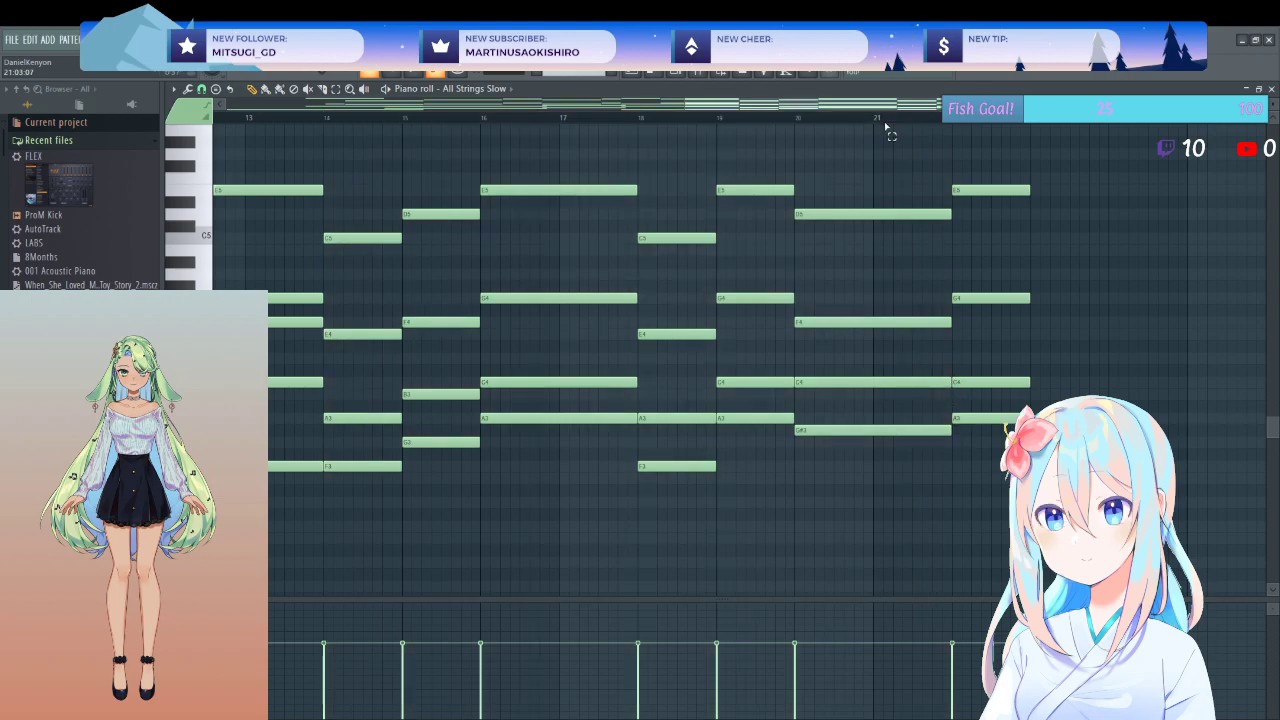
left_click(957, 125)
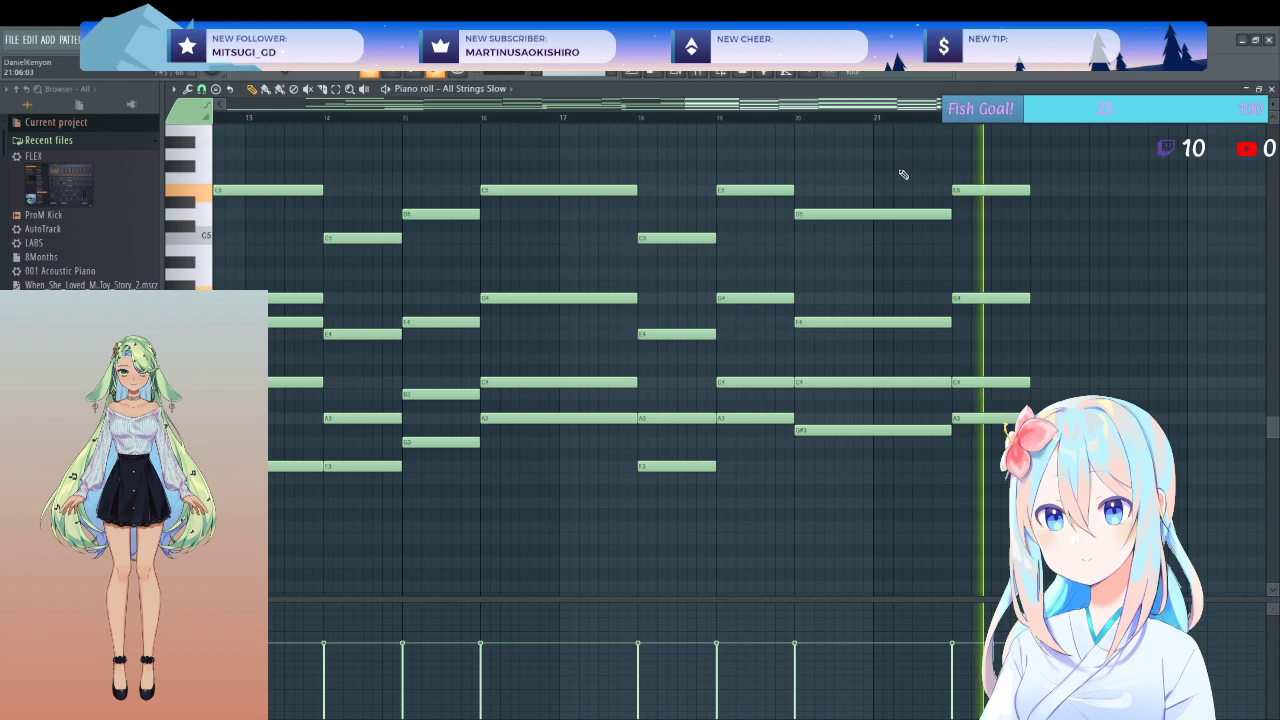
scroll(1137, 237, "up", 4)
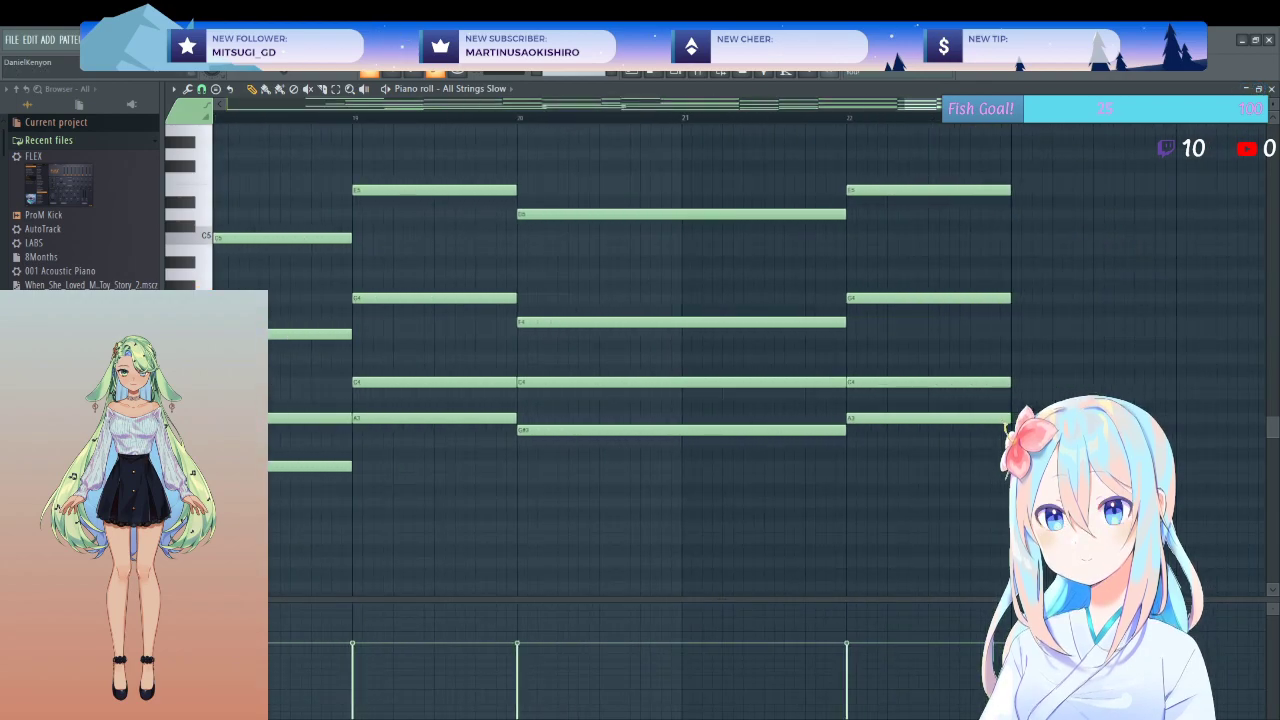
- Return to the playlist and extend the All Strings Slow clip at bar 43 to 14 bars
left_click(1270, 90)
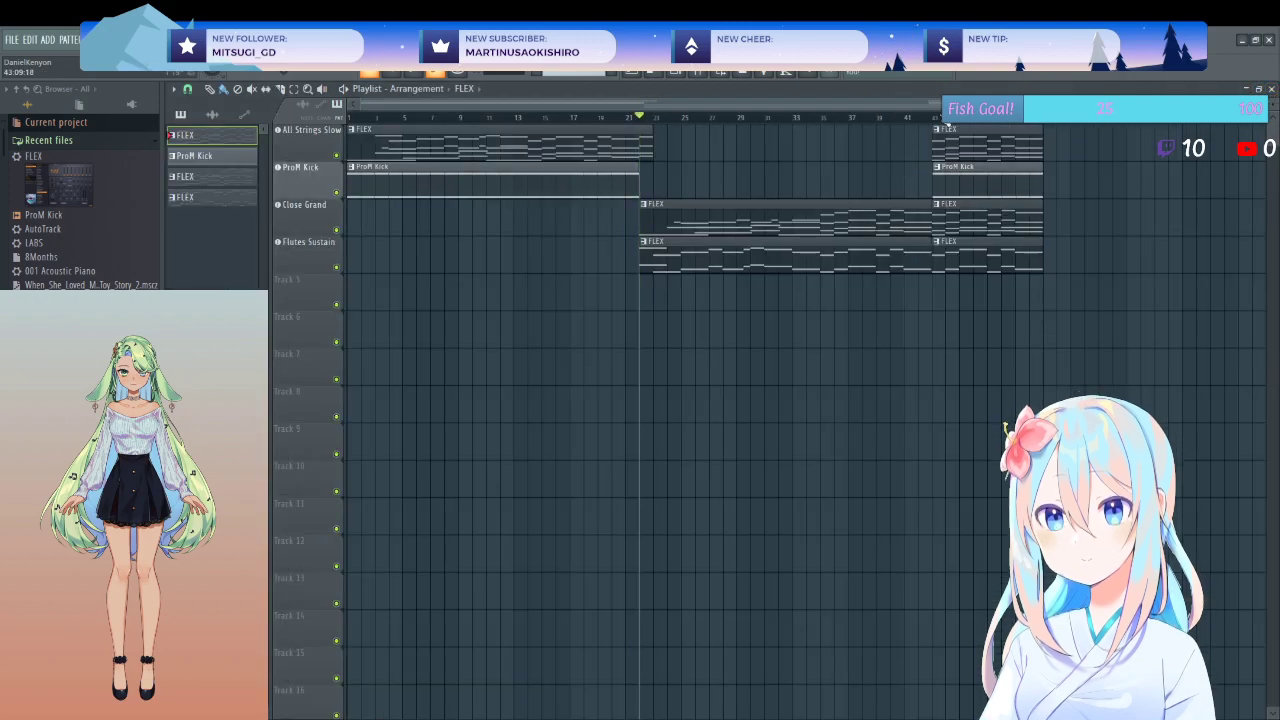
left_click(972, 124)
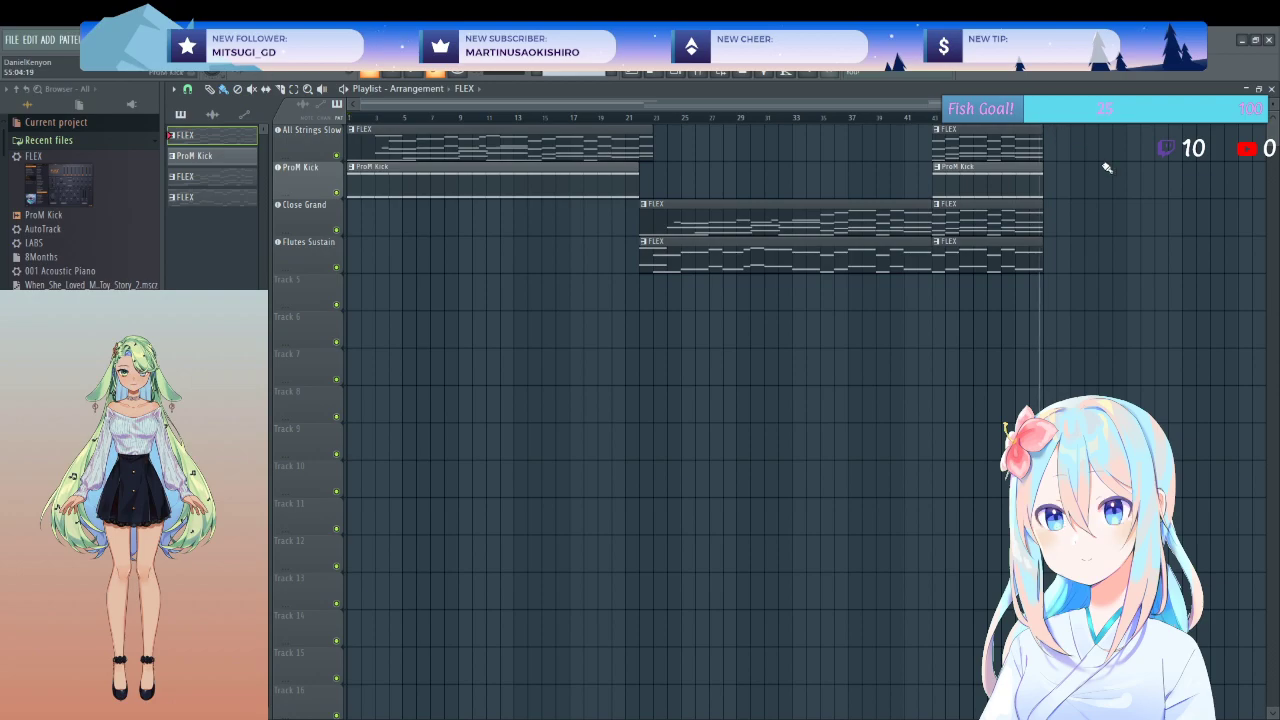
scroll(1103, 165, "up", 2, "ctrl")
left_click_drag(968, 146, 1152, 147)
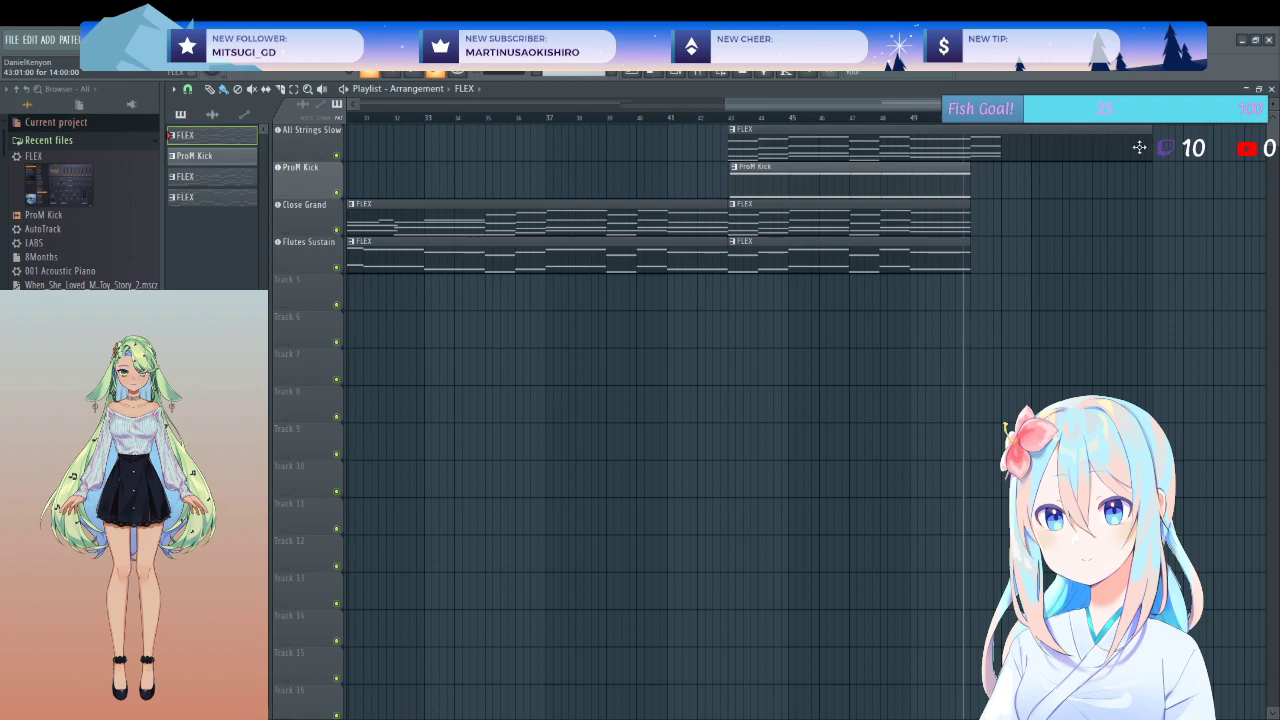
- Reopen the All Strings Slow pattern and lower the bass note of the bar 22 chord to G3
double_click(988, 145)
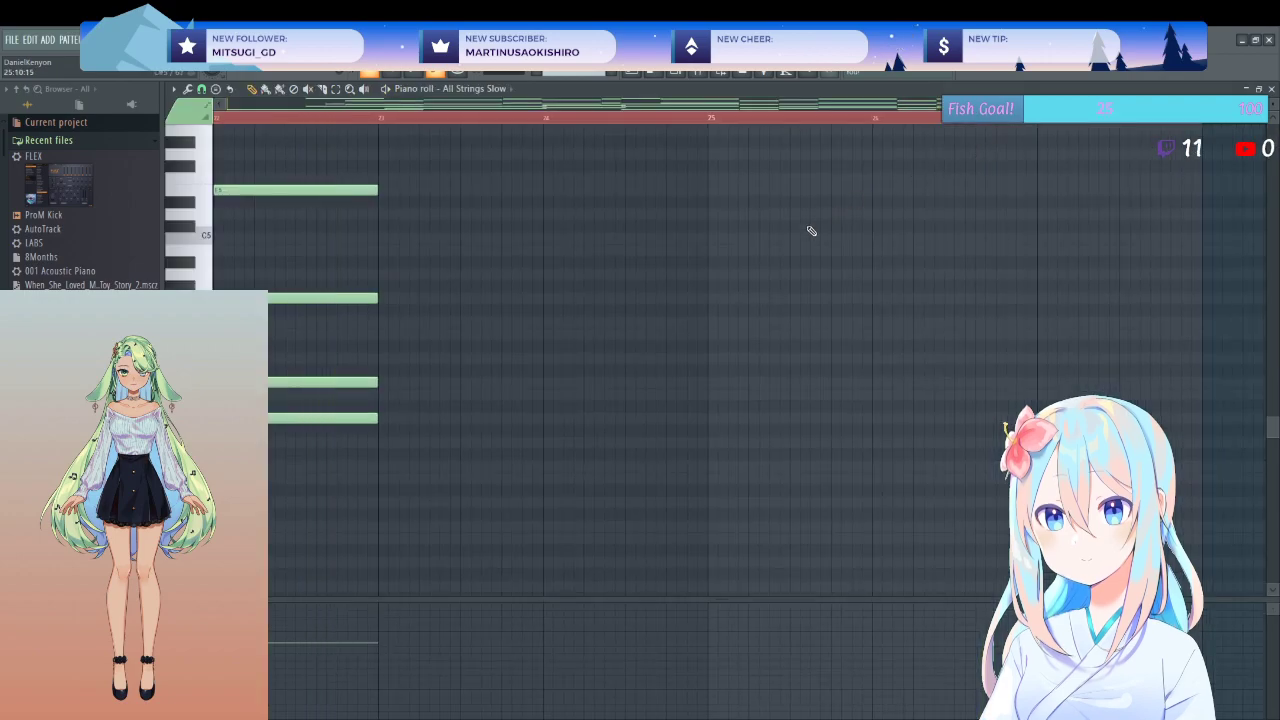
scroll(1047, 263, "up", 2)
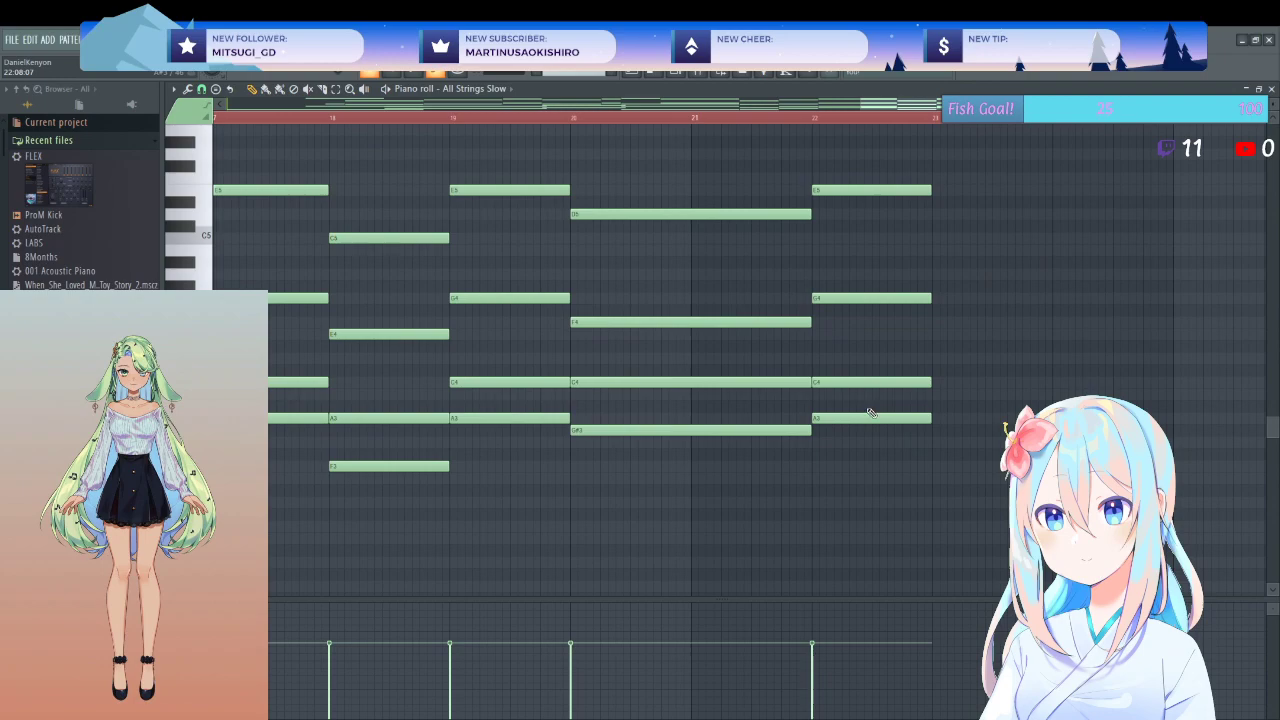
left_click_drag(868, 418, 868, 442)
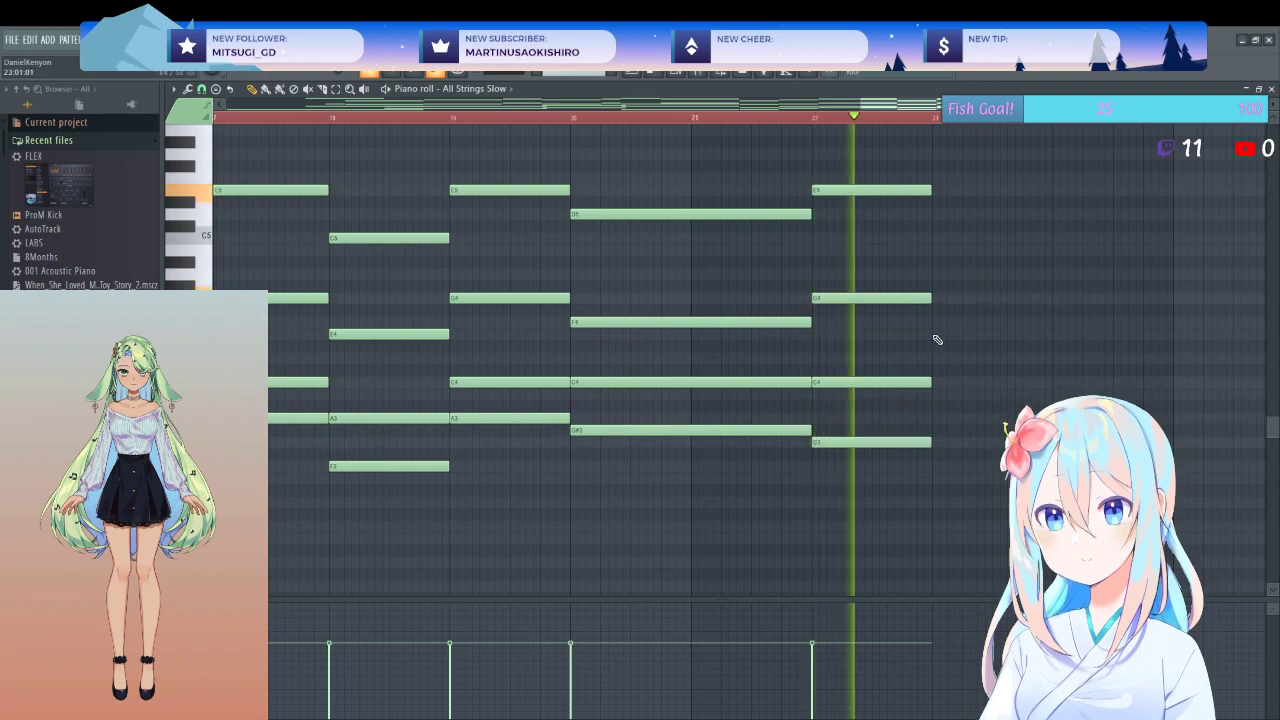
- Add a one-bar chord of F5, A4, D4 and A3 at bar 23 of the strings pattern and play it
left_click(940, 177)
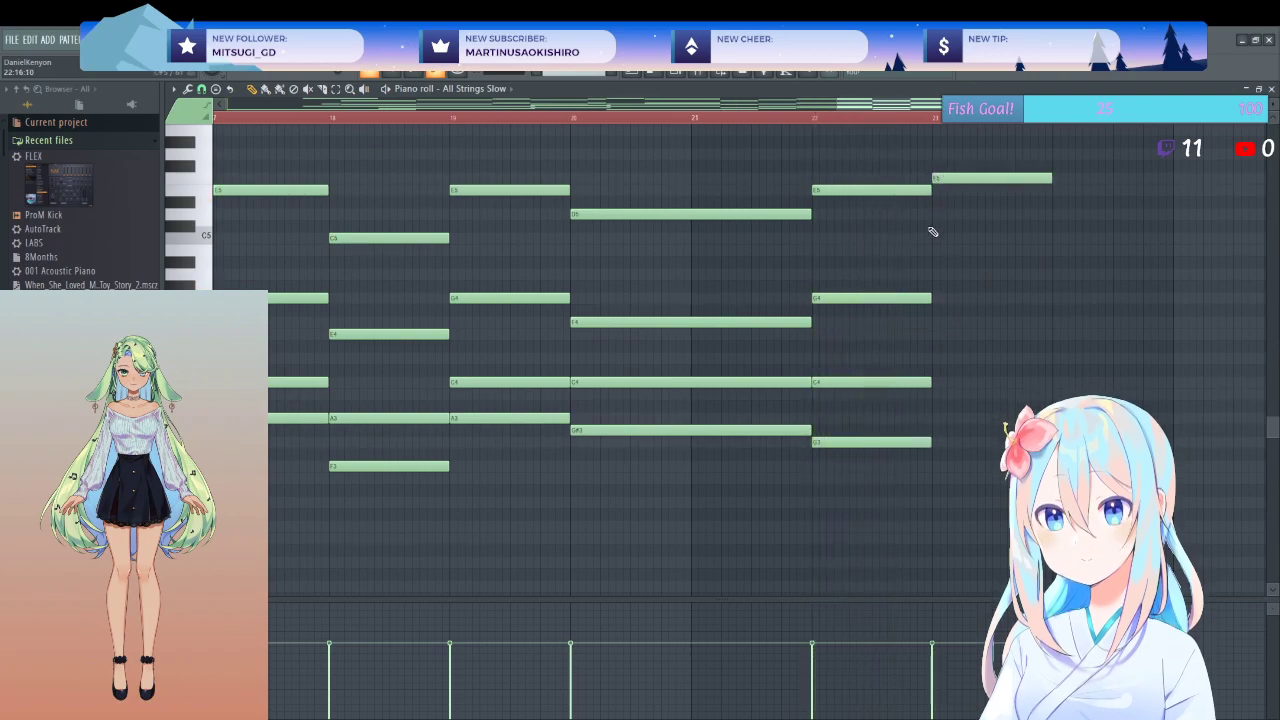
left_click(937, 276)
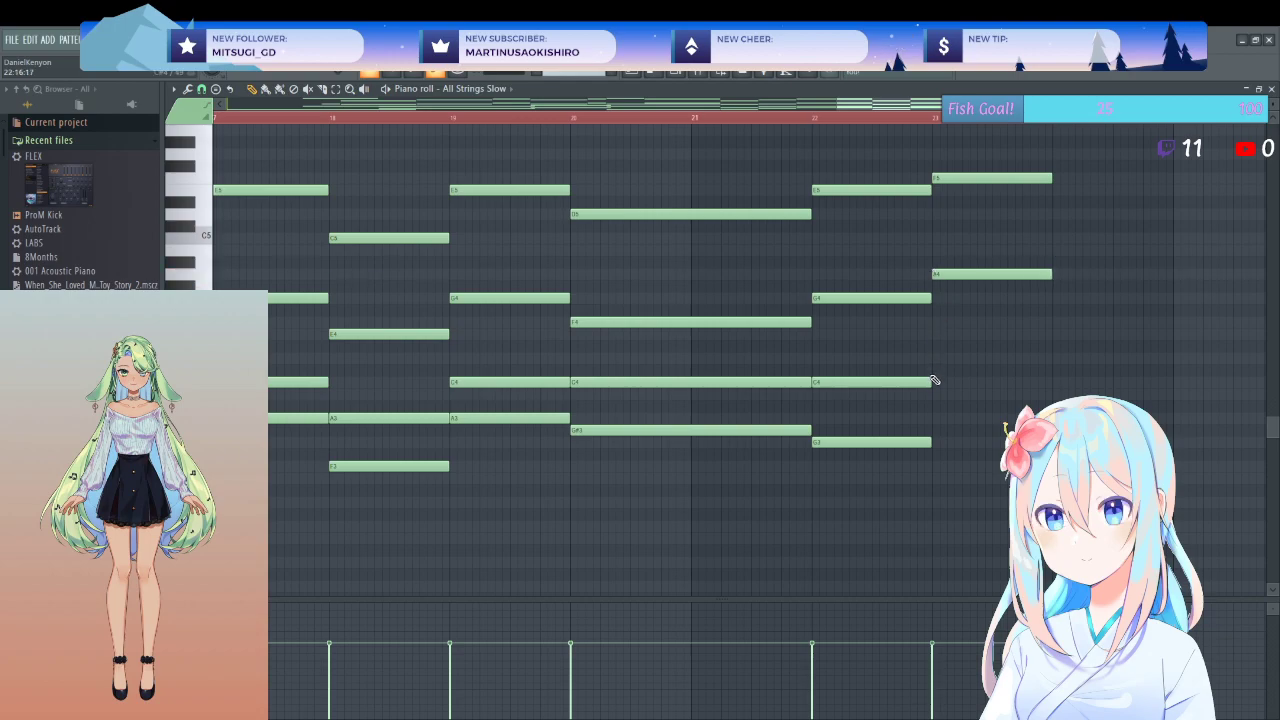
left_click(937, 360)
key("space")
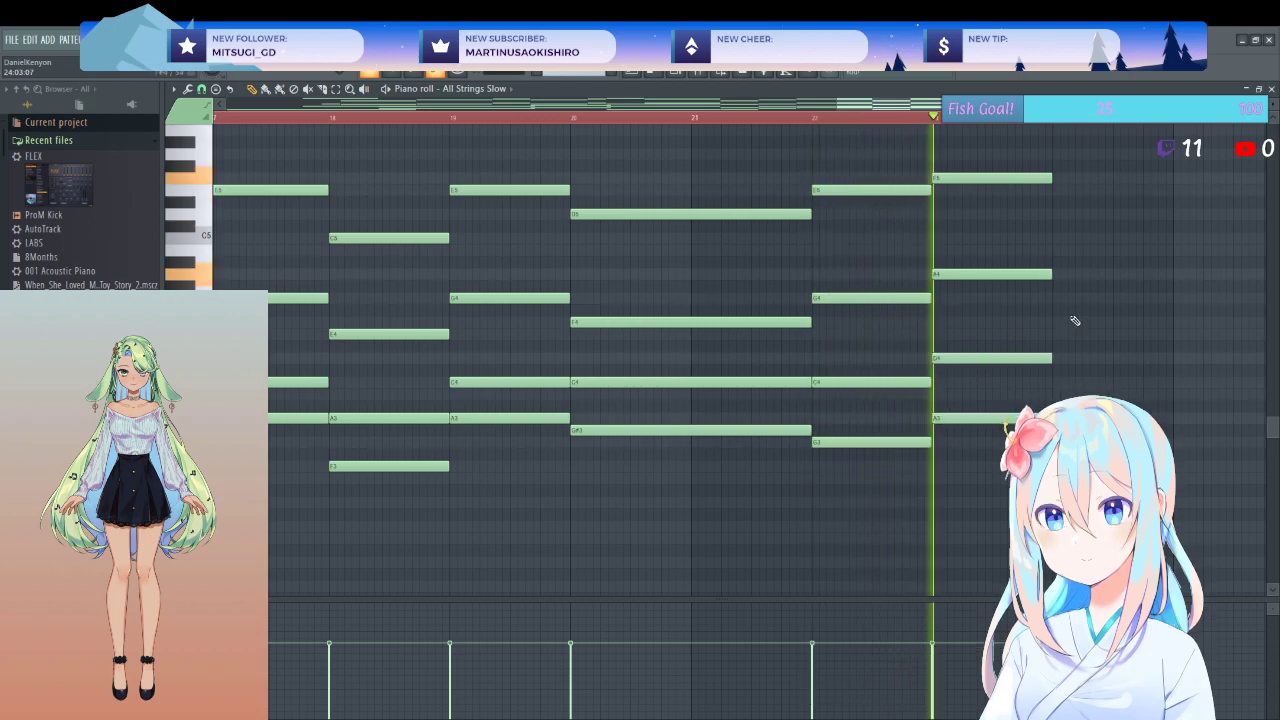
key("space")
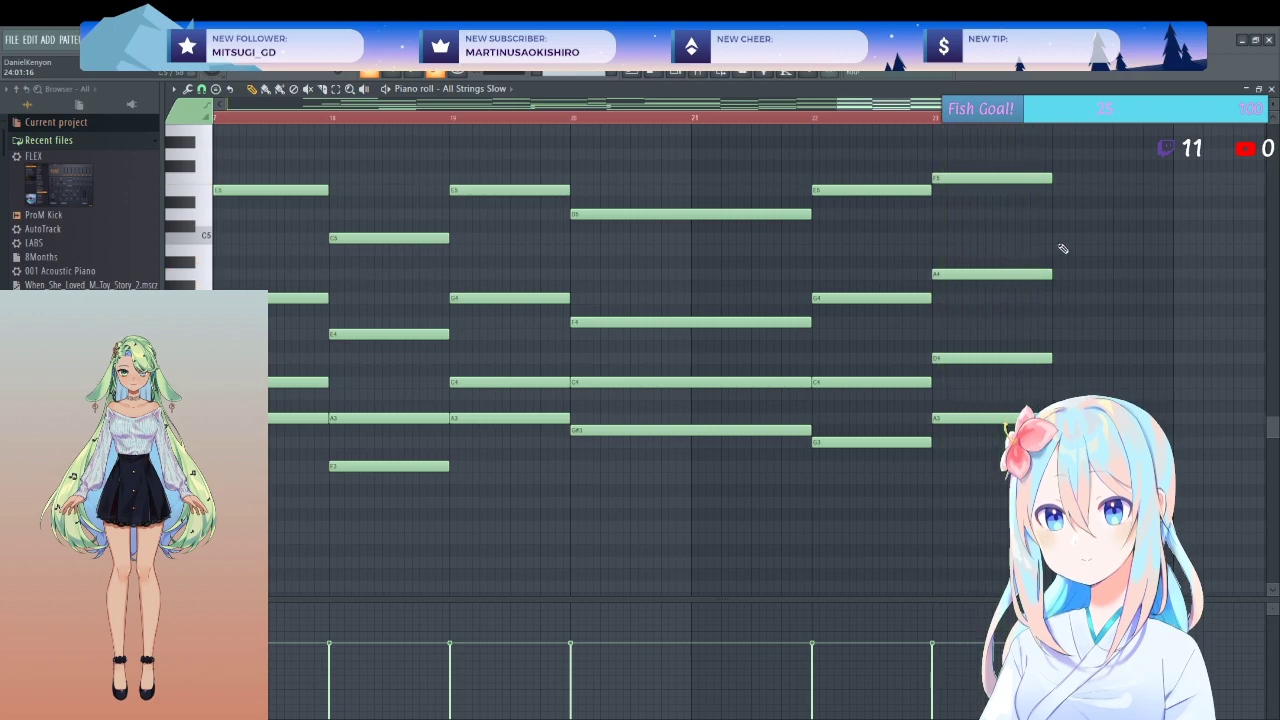
- Add a one-bar chord of E5, A4, D4 and G3 at bar 24 of the strings pattern and play it
scroll(1063, 248, "up", 3)
scroll(940, 260, "down", 2, "ctrl")
scroll(1060, 250, "up", 2, "ctrl")
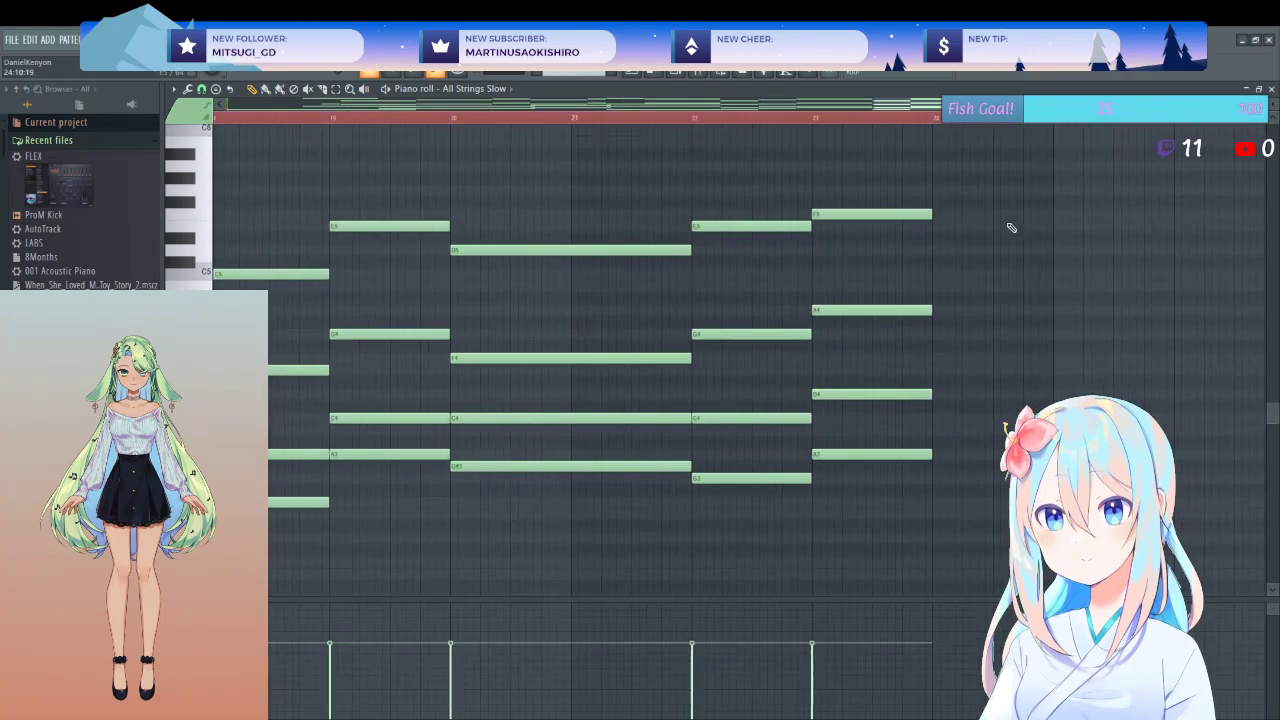
left_click(940, 228)
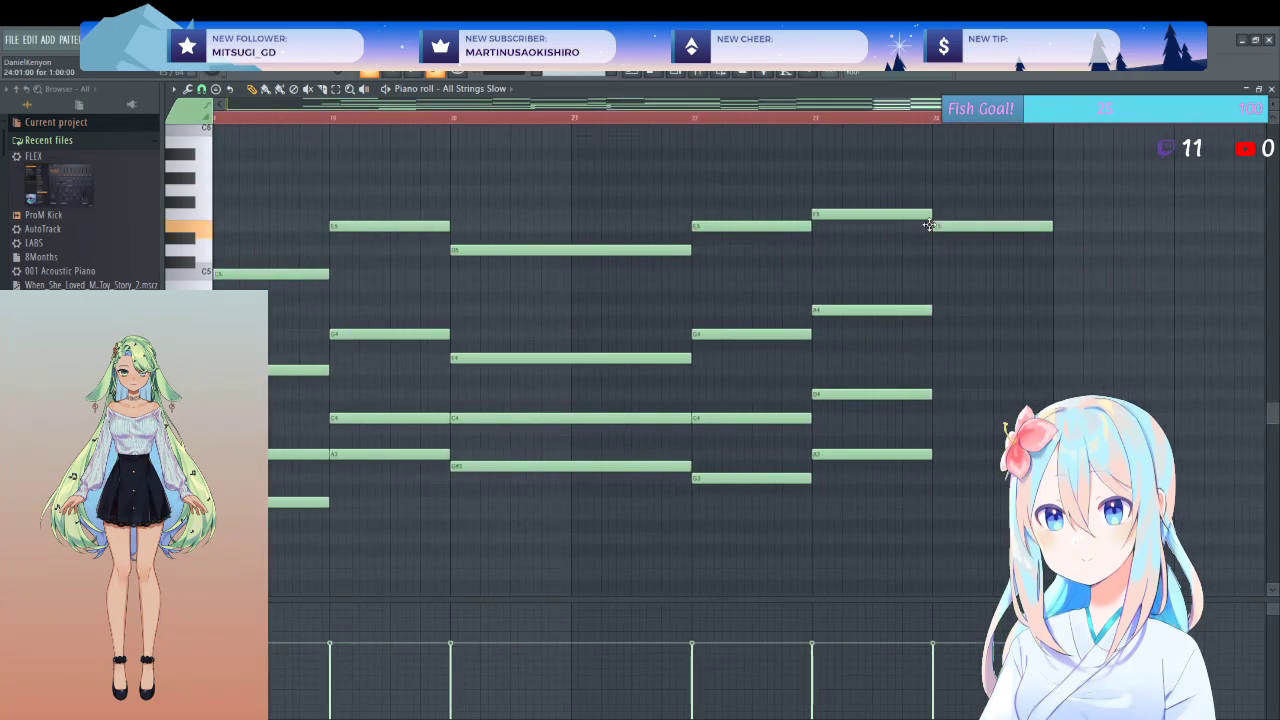
left_click(940, 312)
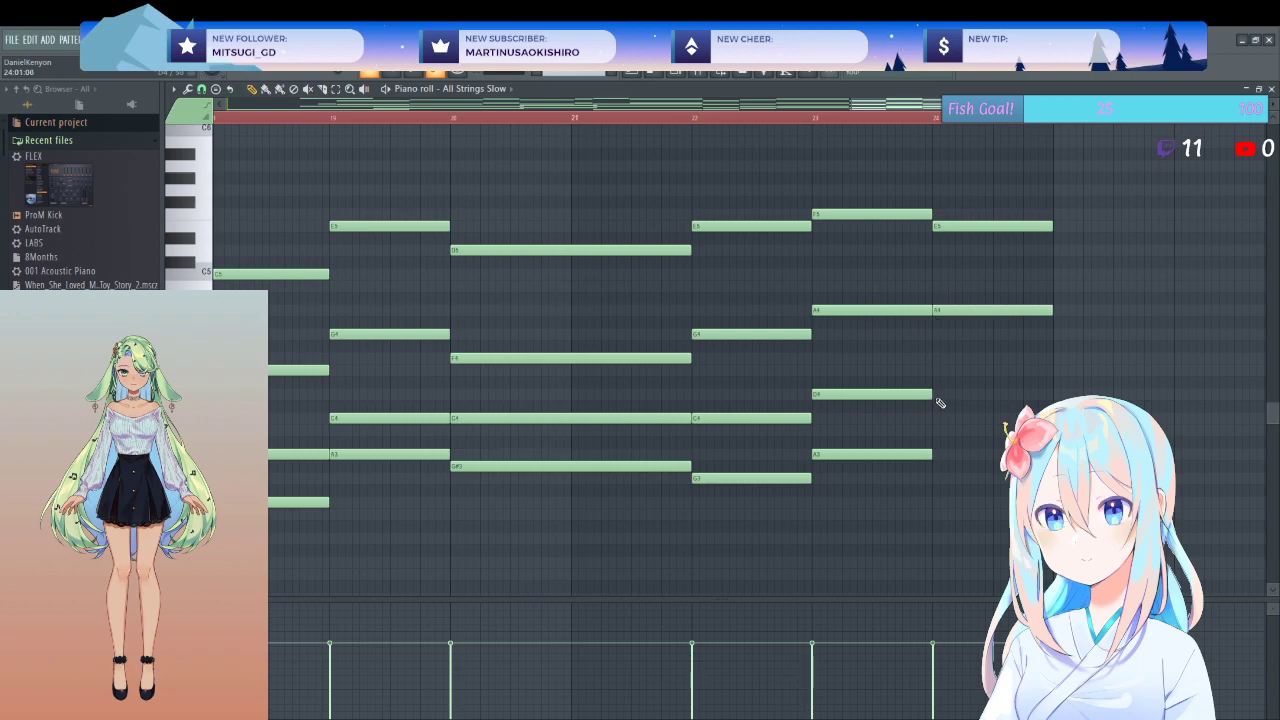
left_click(940, 396)
key("space")
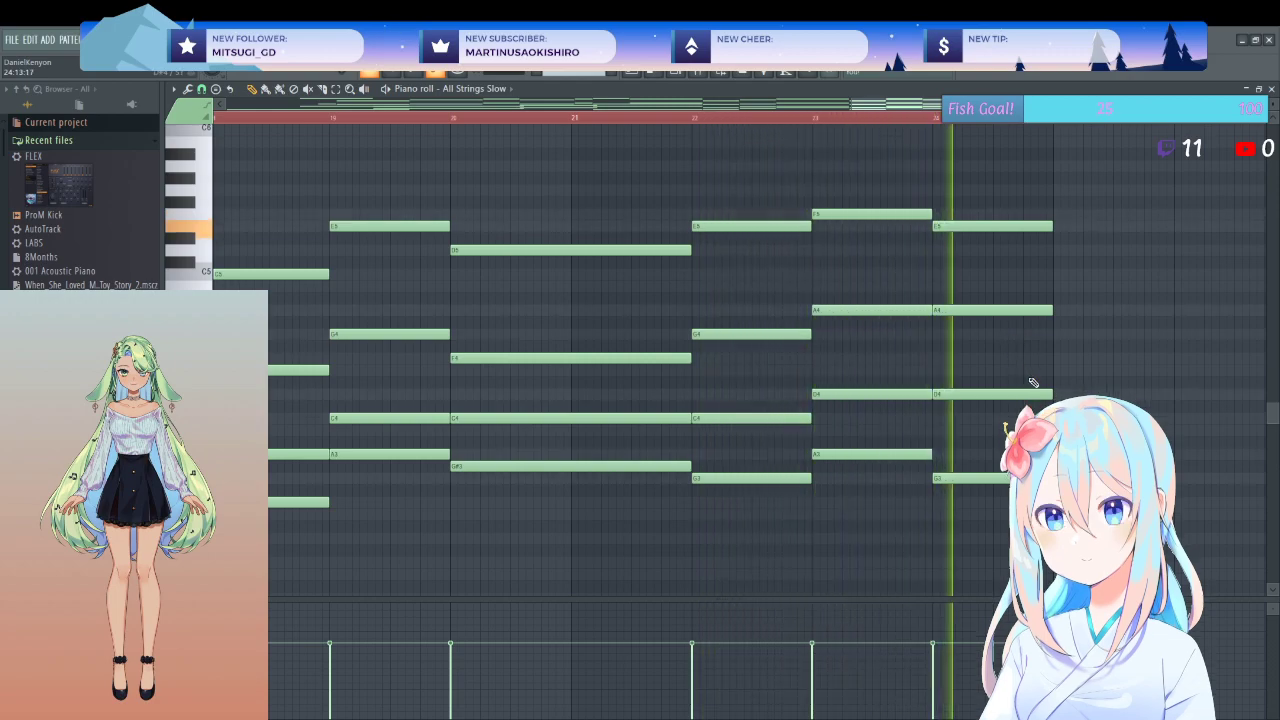
key("space")
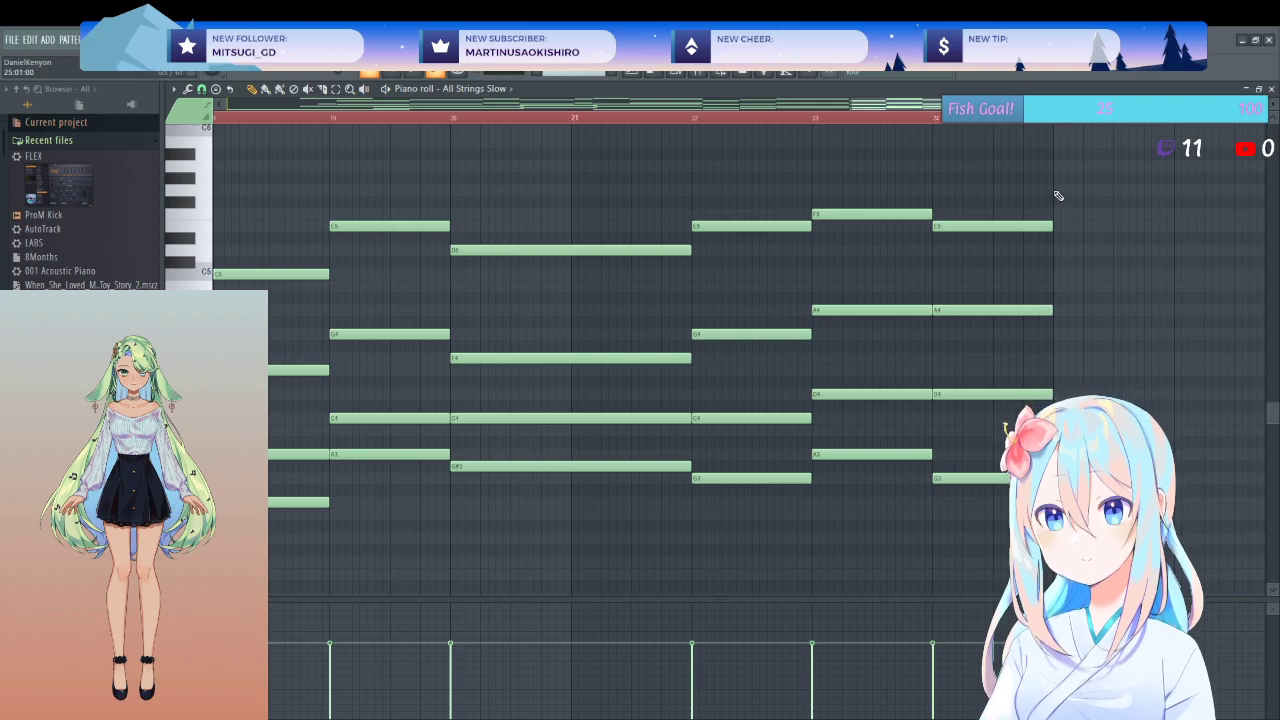
- Add a one-bar chord of G5, B4, E4 and A3 at bar 25 of the strings pattern and play it
left_click(1056, 191)
left_click(1054, 286)
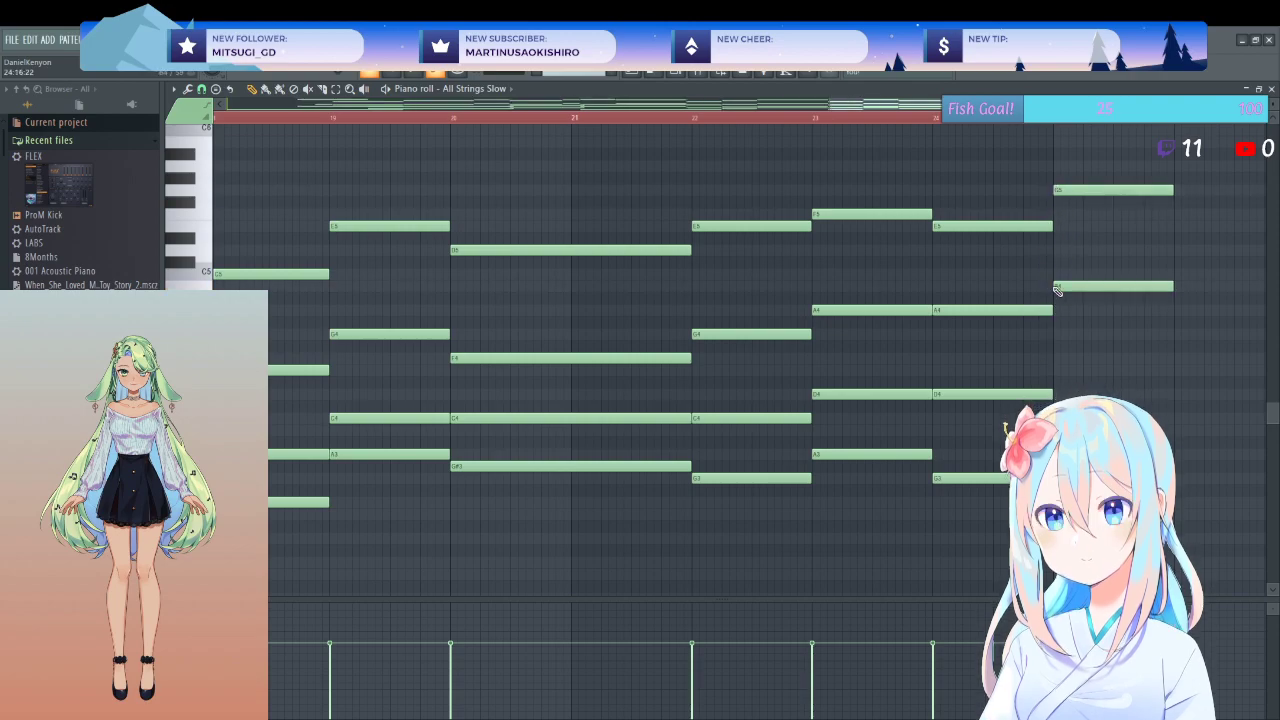
left_click(1056, 372)
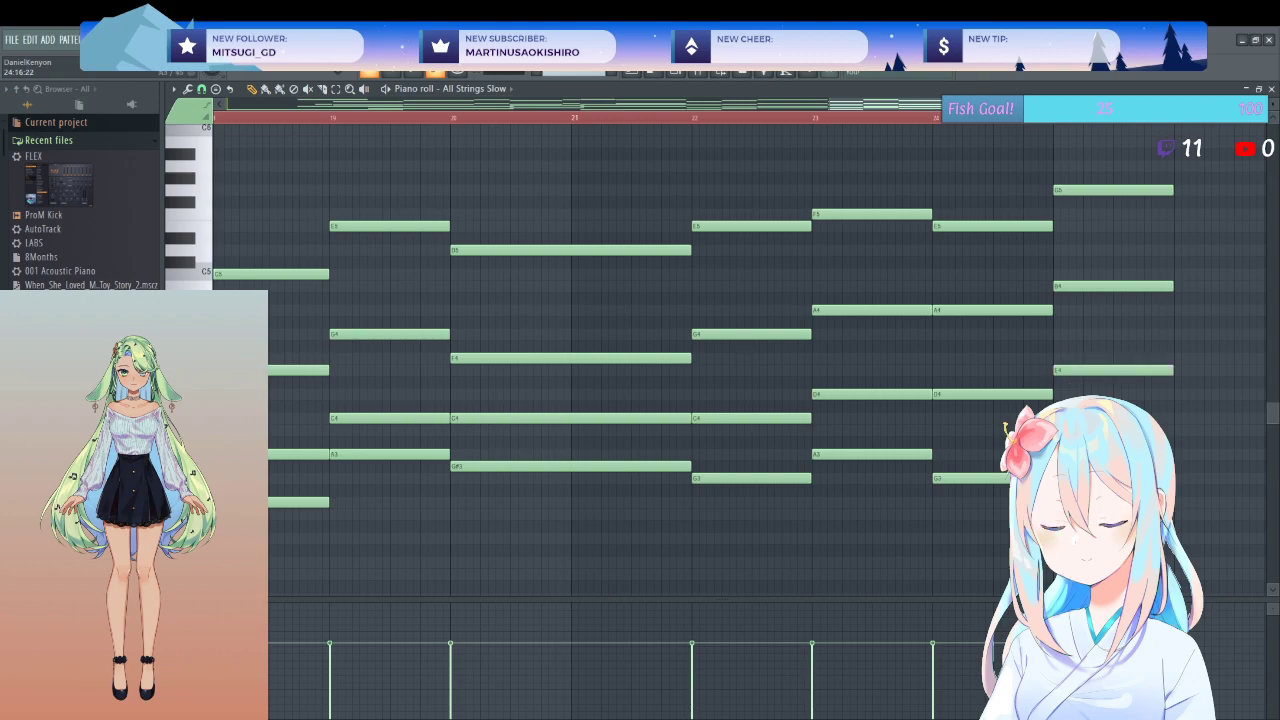
key("space")
scroll(1123, 257, "right", 4)
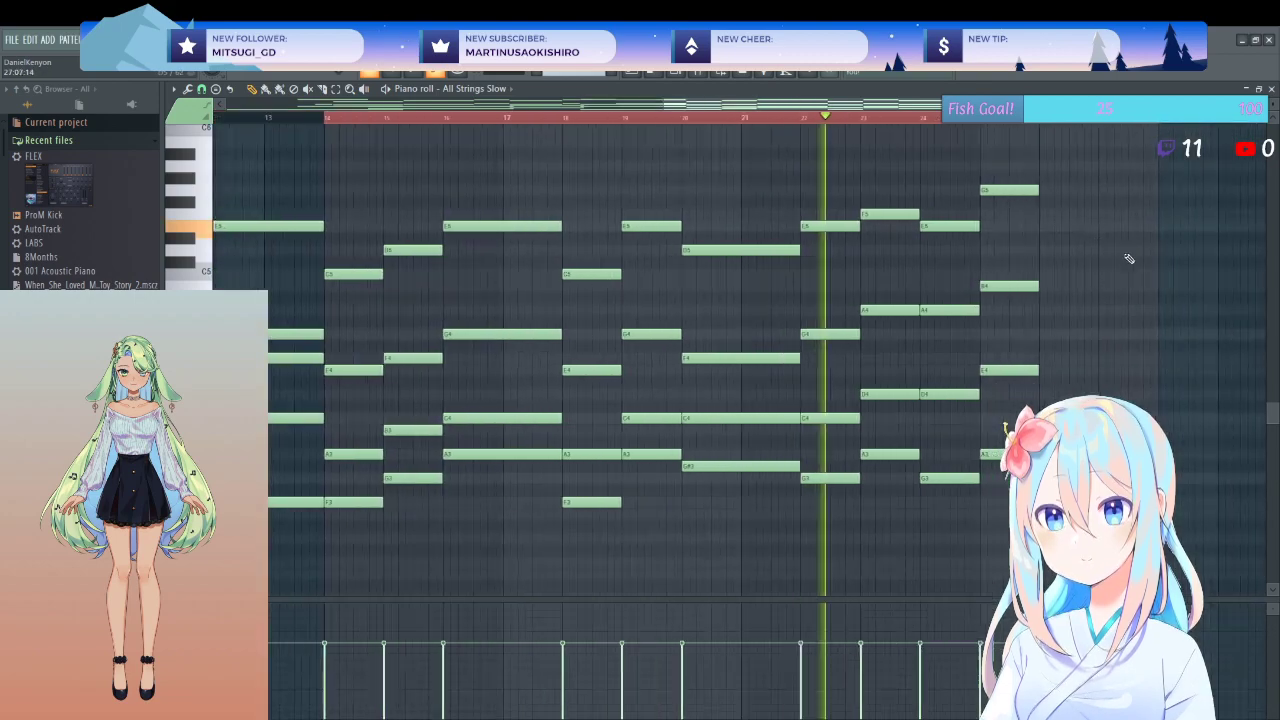
- Shorten the bar 25 chord to half a bar and add a half-bar chord of F5, A4, D4 and G3 after it
left_click_drag(926, 138, 888, 456)
left_click(897, 451)
left_click(893, 477)
left_click(893, 394)
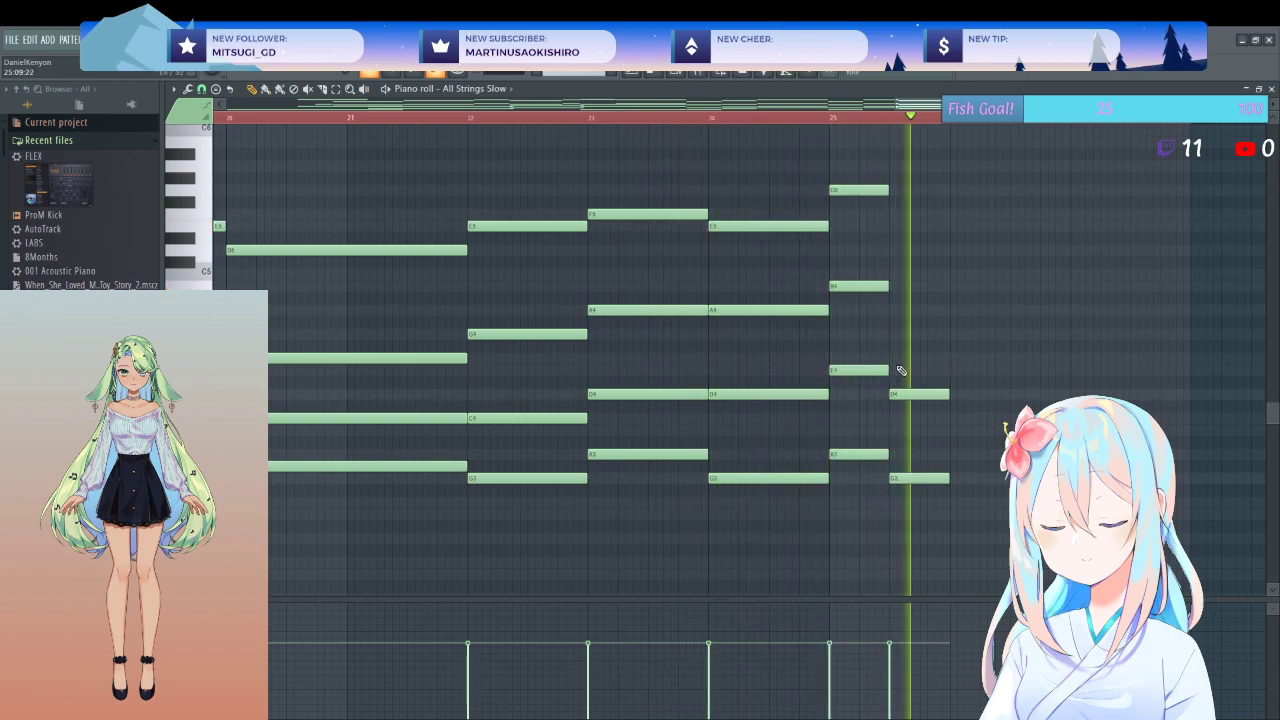
key("space")
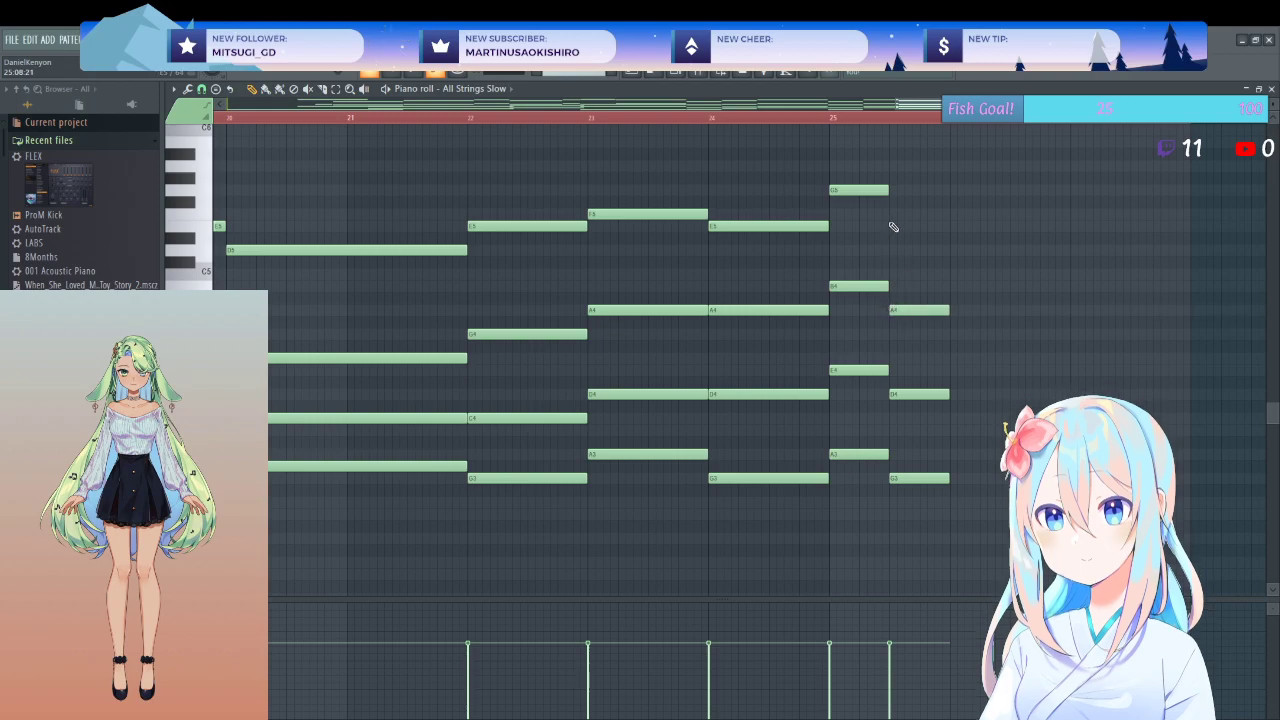
left_click(895, 215)
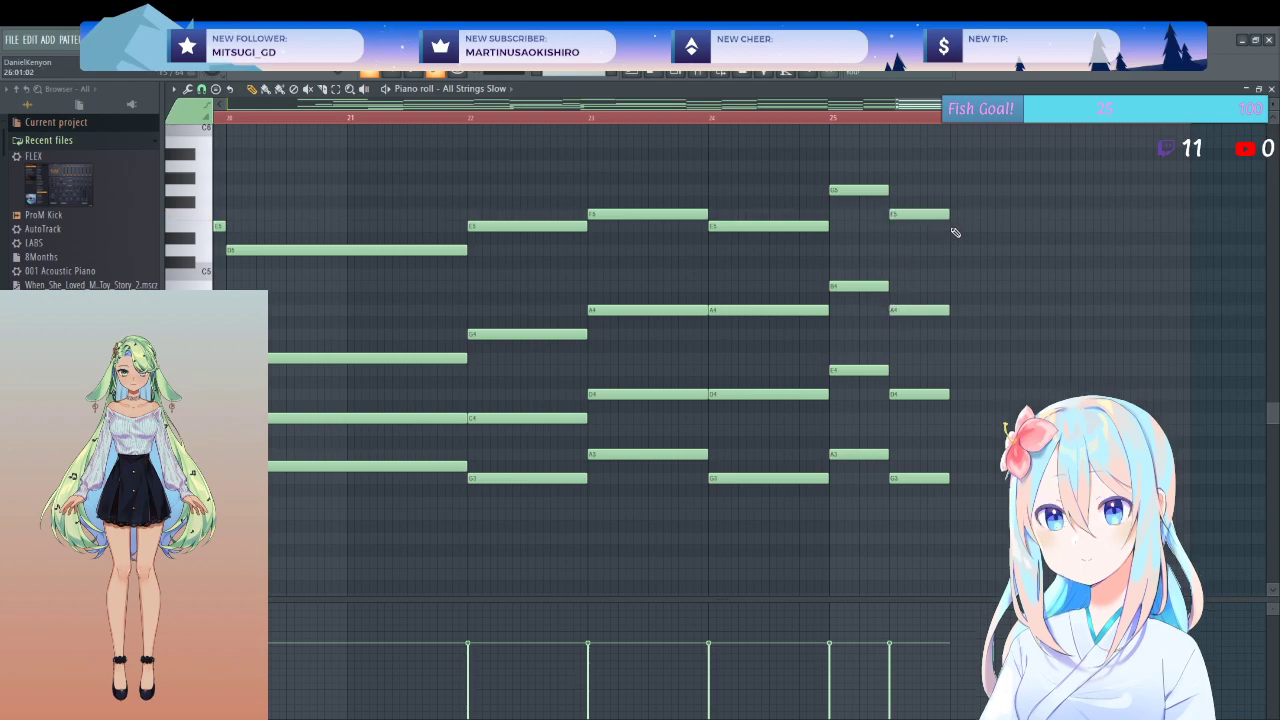
- Add a chord of E5, A4, D4 and A3 at bar 26, lengthen it to one bar and play it
left_click(951, 227)
left_click(951, 311)
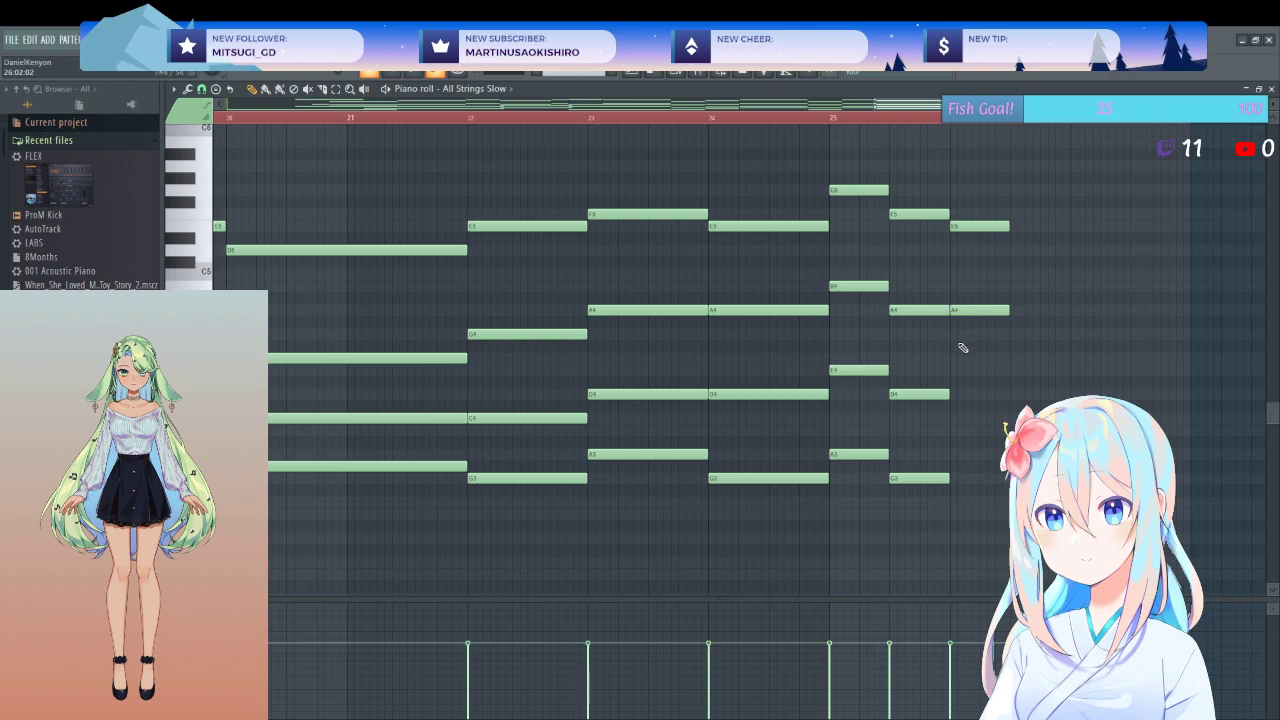
left_click(951, 455)
left_click_drag(992, 186, 995, 455)
left_click_drag(1030, 340, 1075, 340)
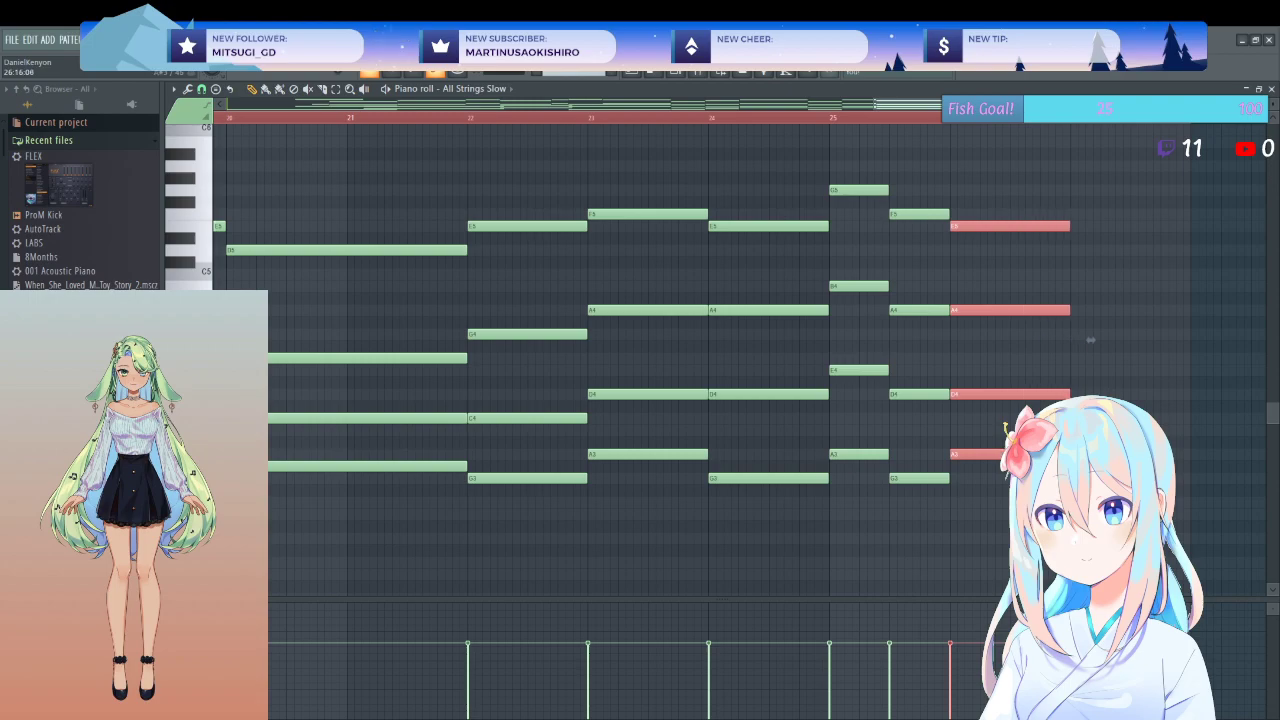
key("ctrl+d")
key("space")
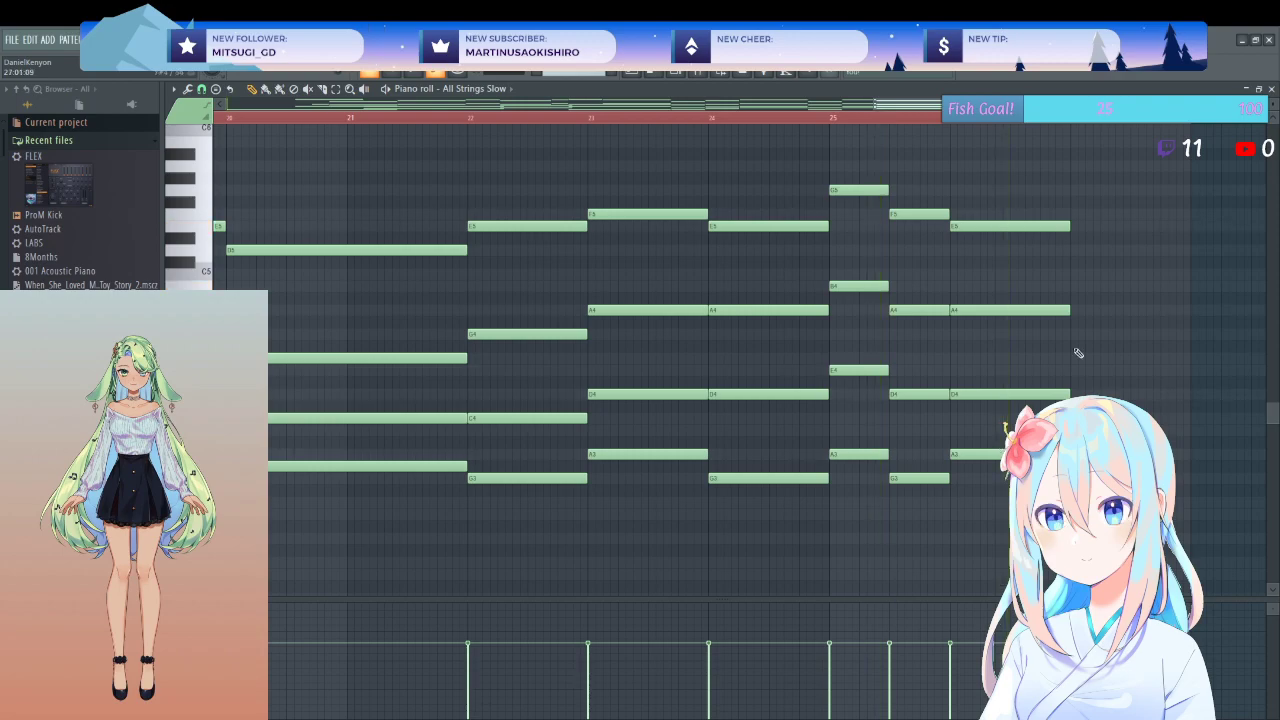
- Lengthen the last three chords by half a bar each and move the F5 chord to the start of bar 26
left_click_drag(1029, 161, 979, 243)
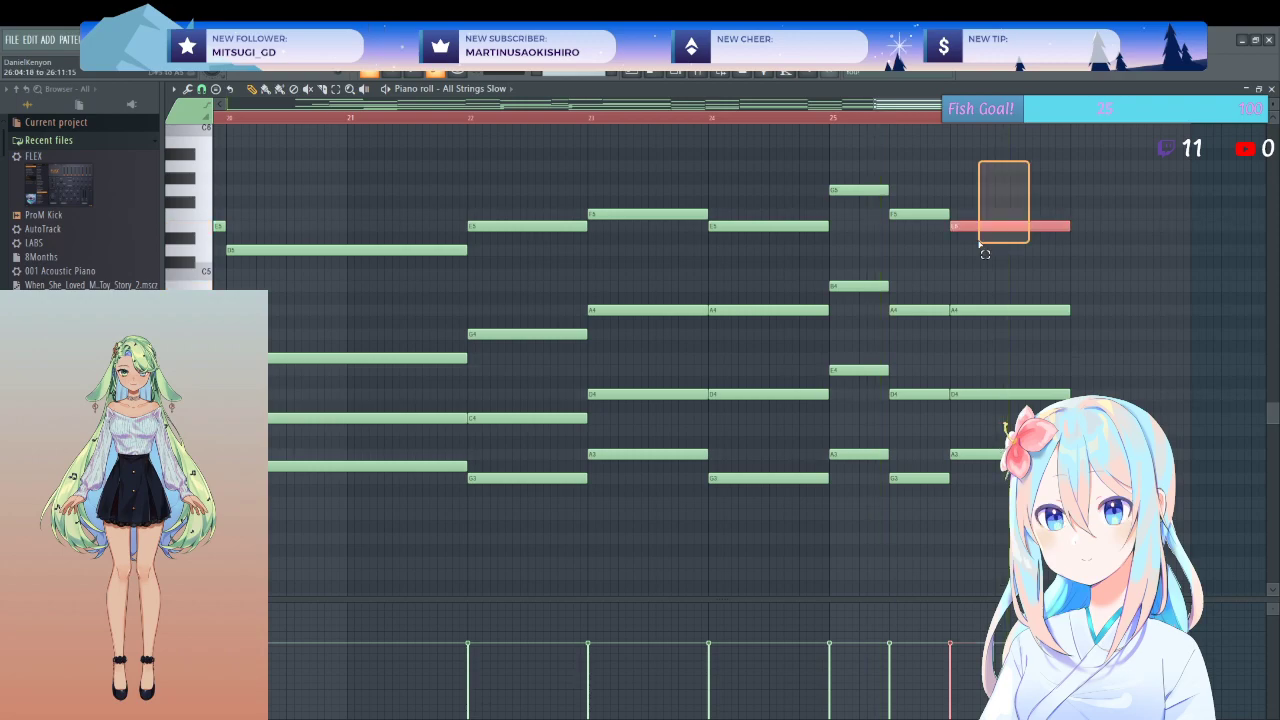
left_click(912, 489)
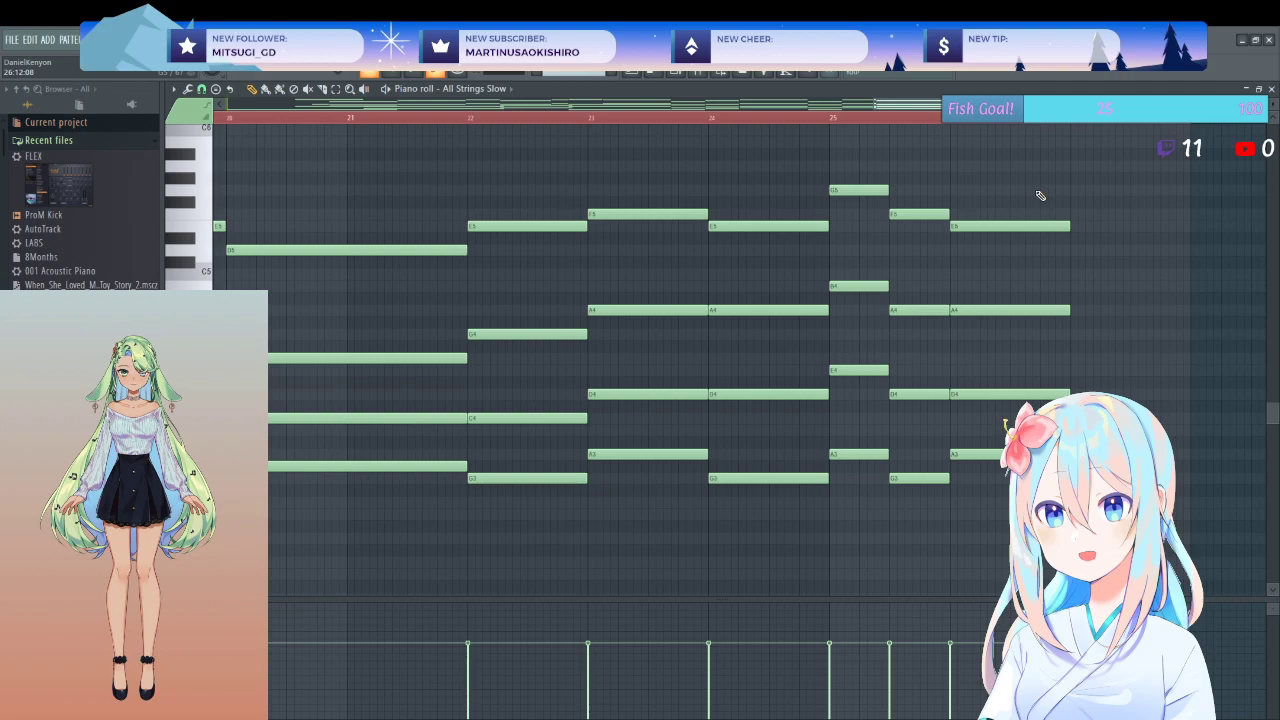
left_click_drag(1038, 192, 826, 484)
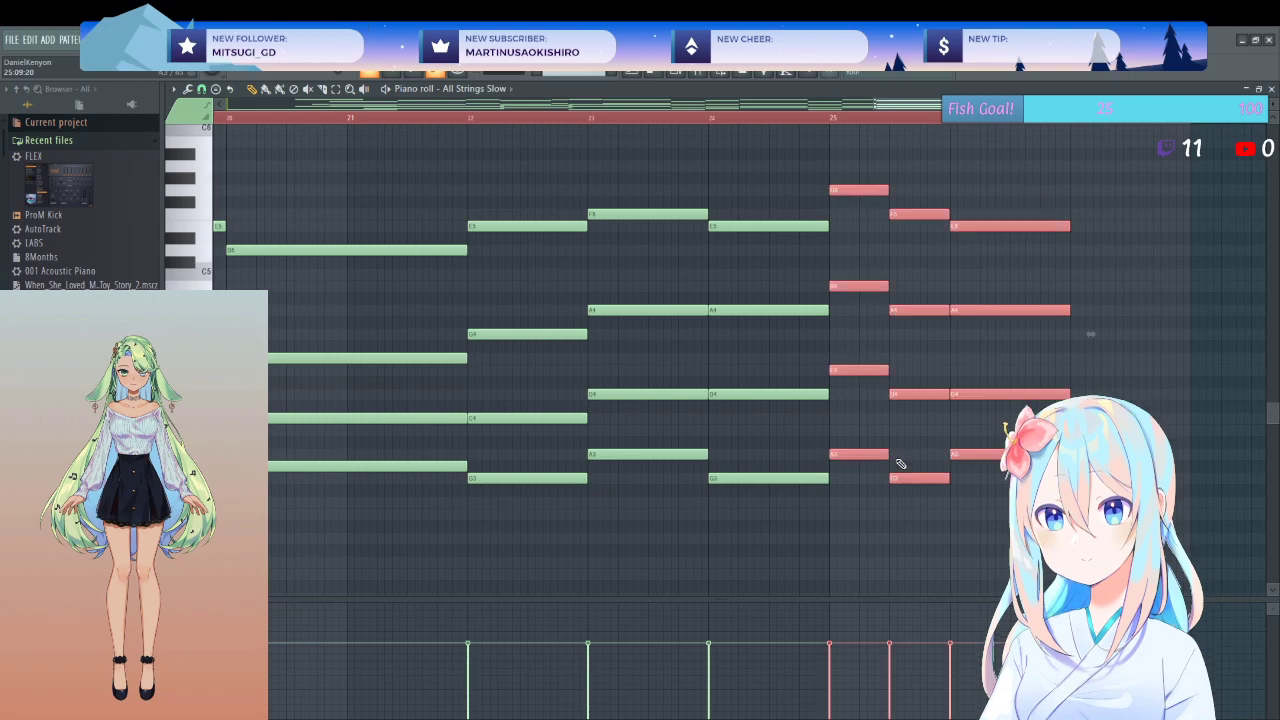
left_click_drag(888, 454, 950, 452)
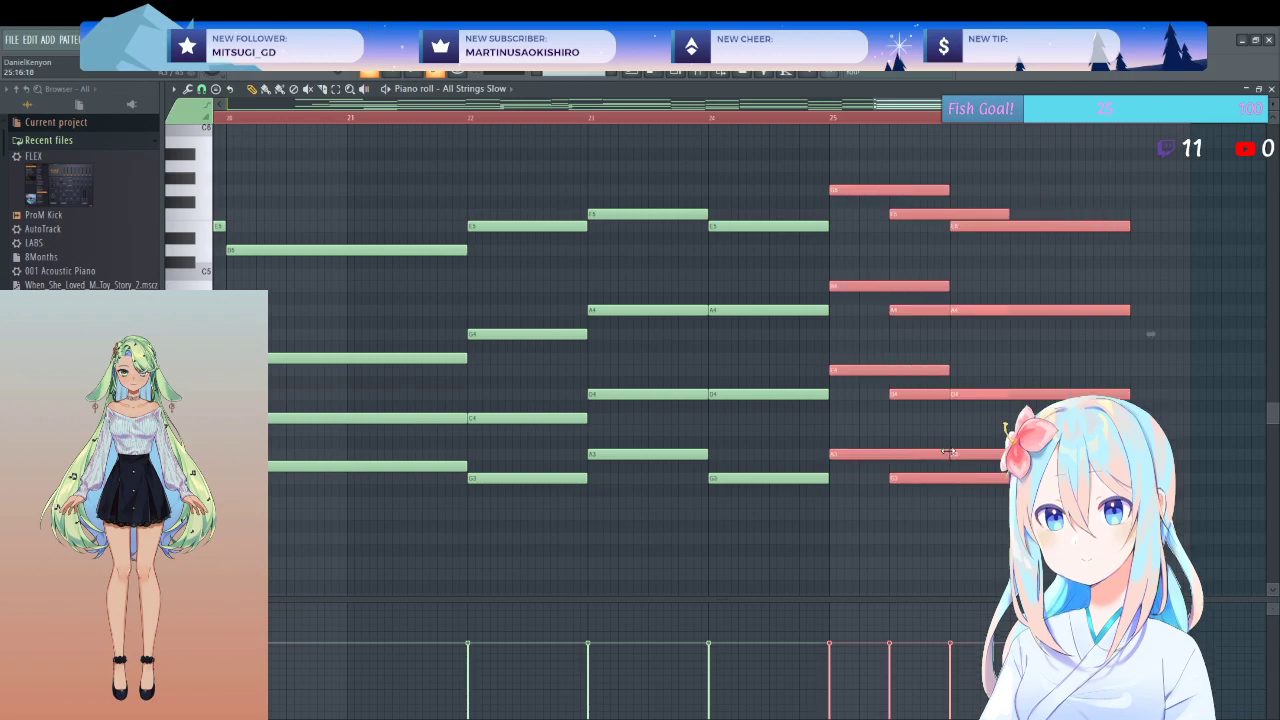
left_click_drag(1011, 226, 1067, 221)
- Move the final E5 chord to bar 27, set its length to two bars and play the pattern
left_click_drag(1155, 468, 1145, 226)
left_click_drag(1138, 226, 1198, 224)
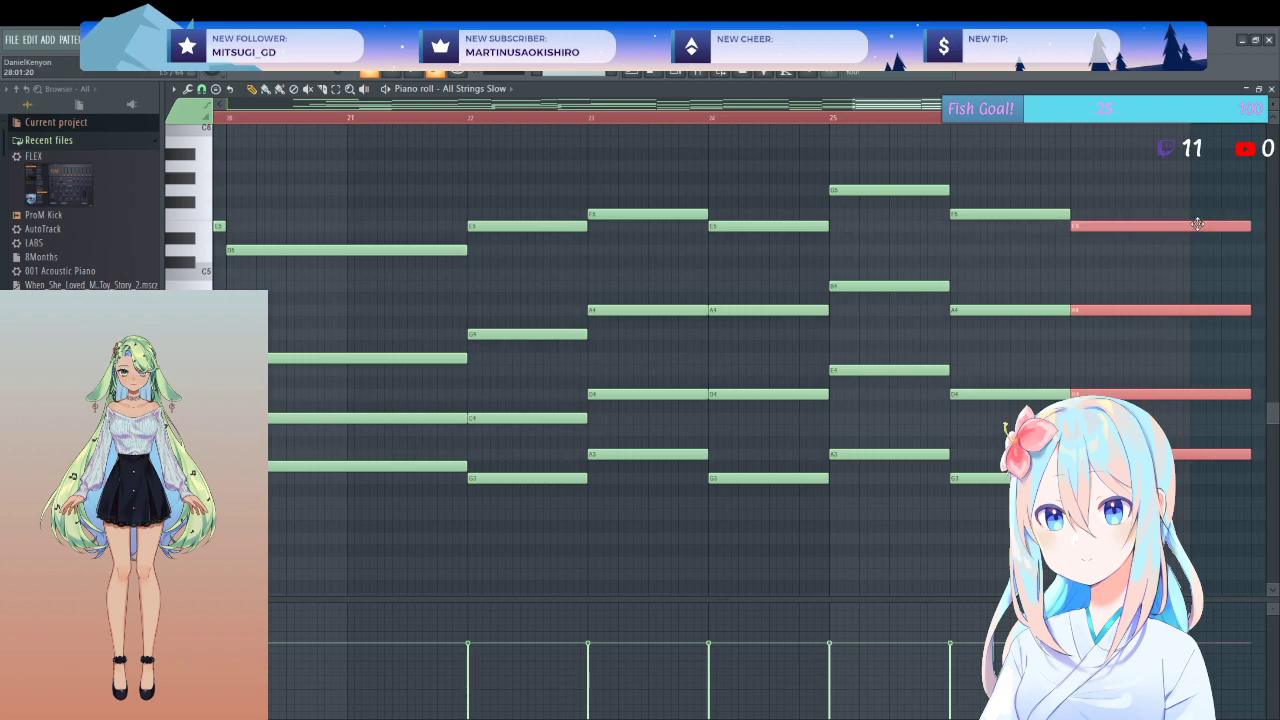
scroll(1117, 231, "down", 3)
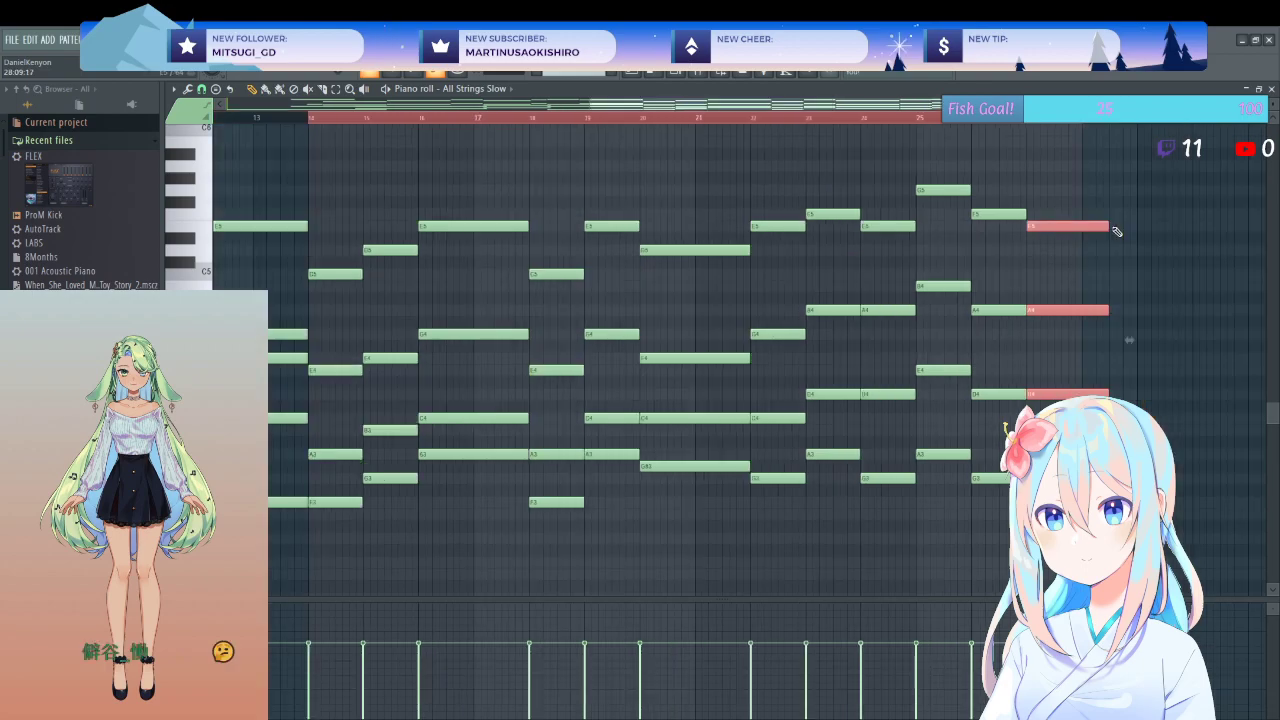
left_click_drag(1106, 226, 1136, 226)
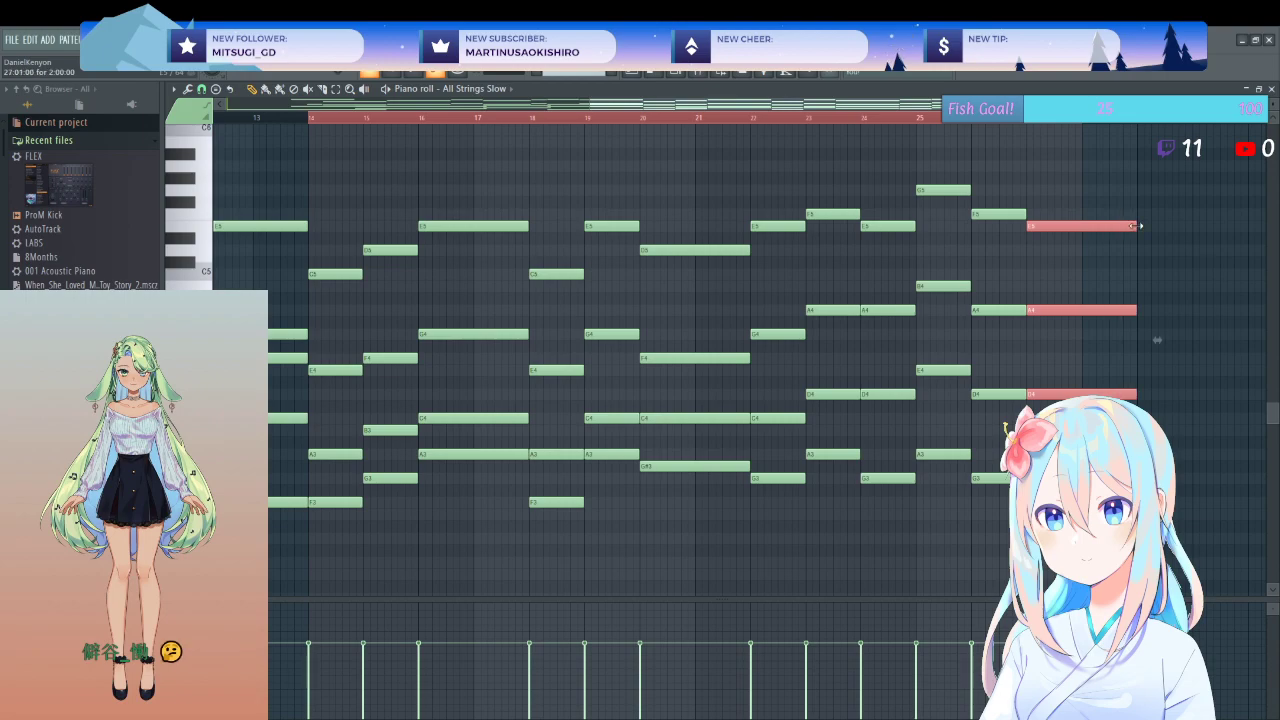
left_click(1086, 176)
key("space")
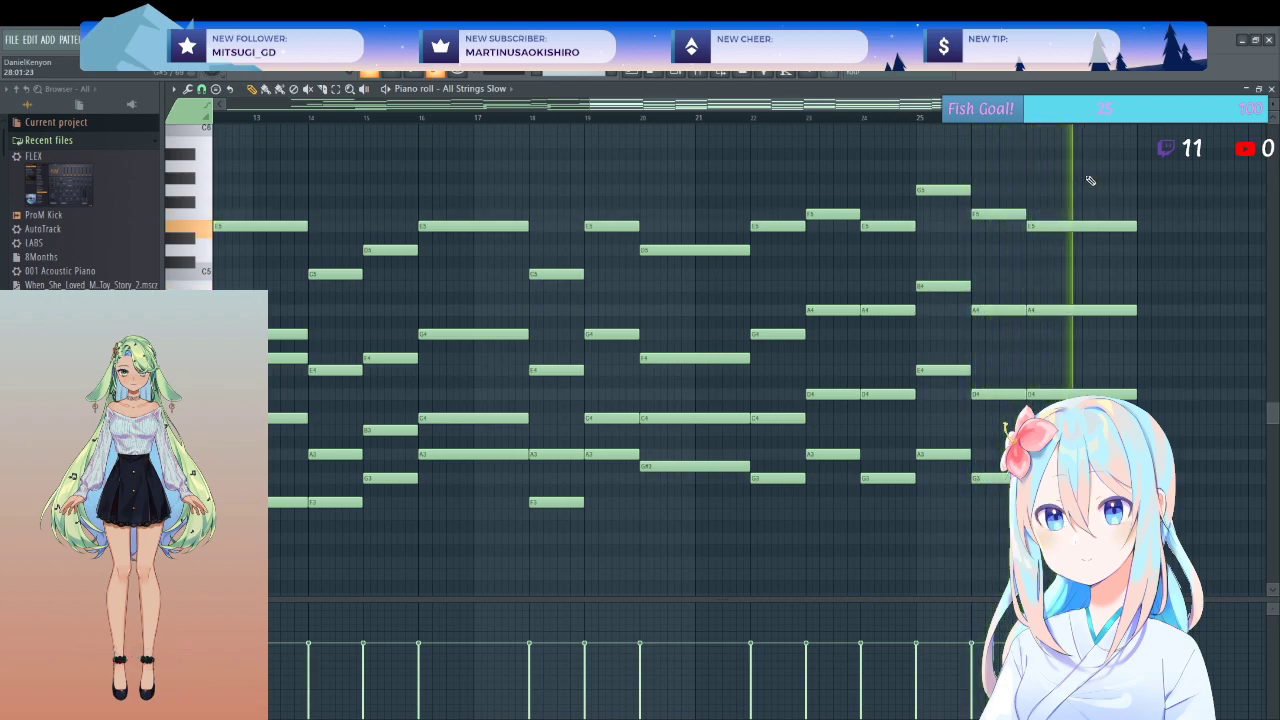
key("space")
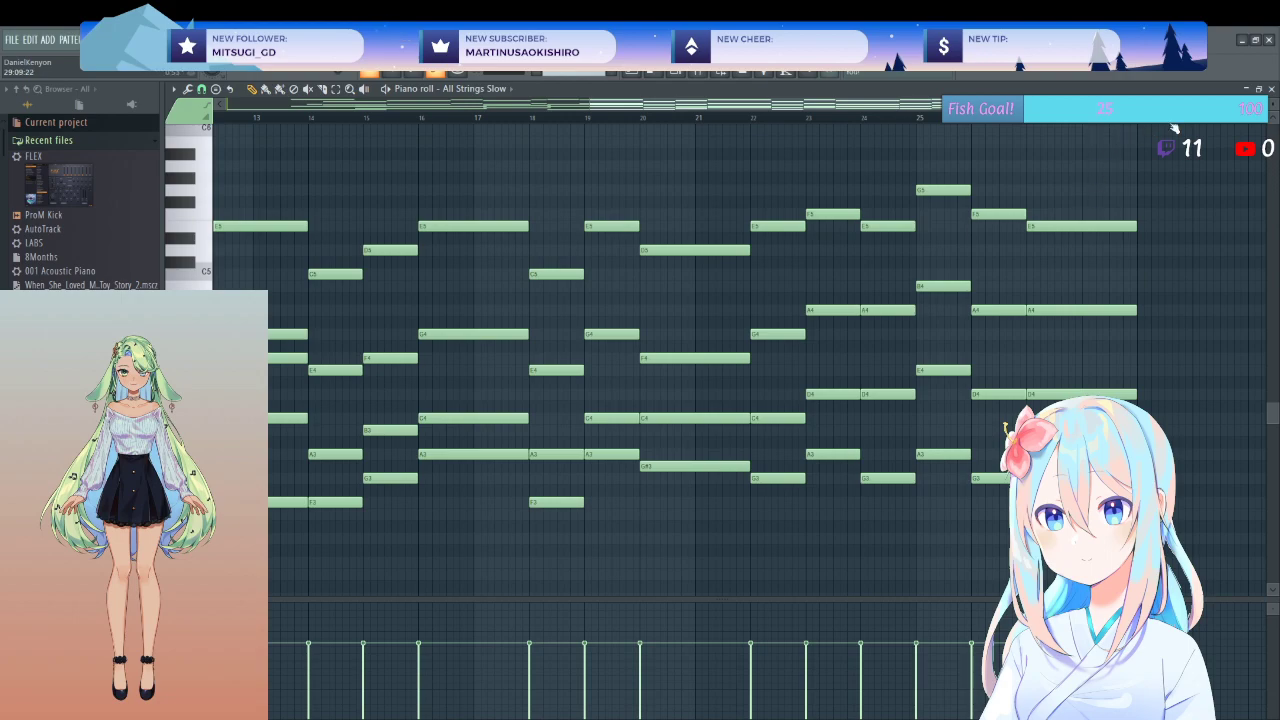
- Return to the playlist, extend the All Strings Slow clip to 15 bars and add a seven-bar ProM Kick clip at bar 51
left_click(1271, 89)
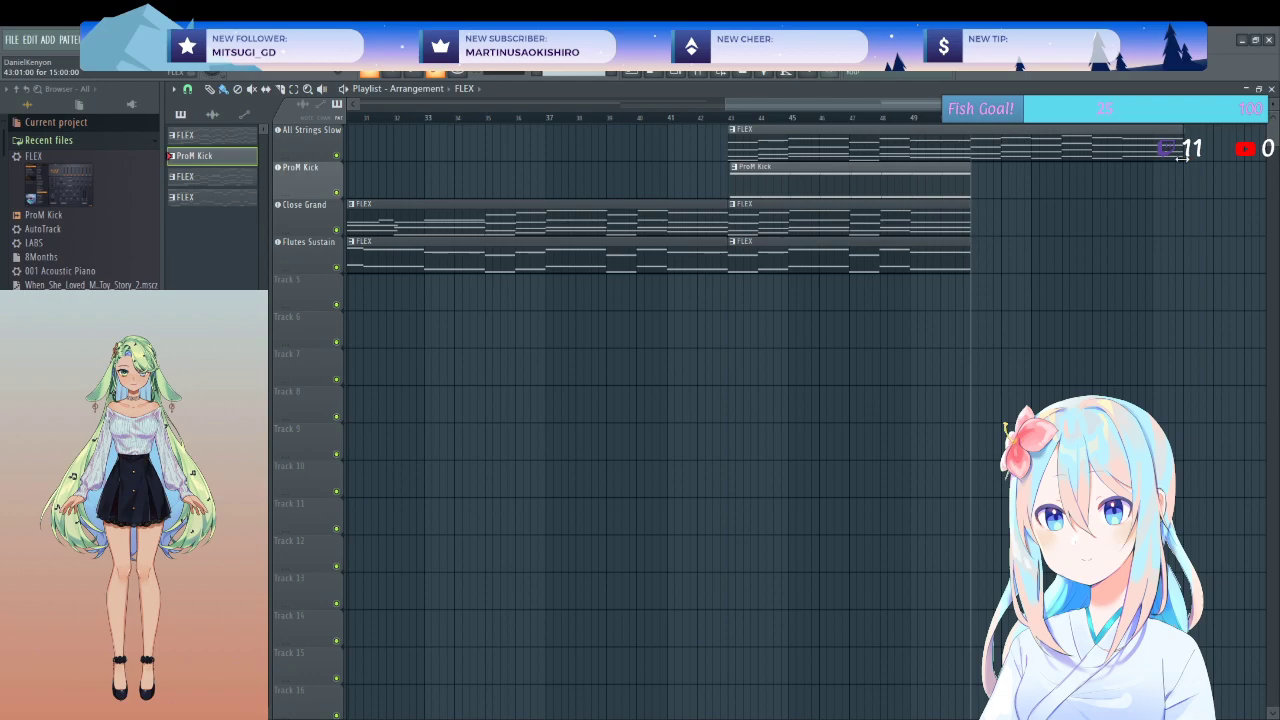
left_click(980, 189)
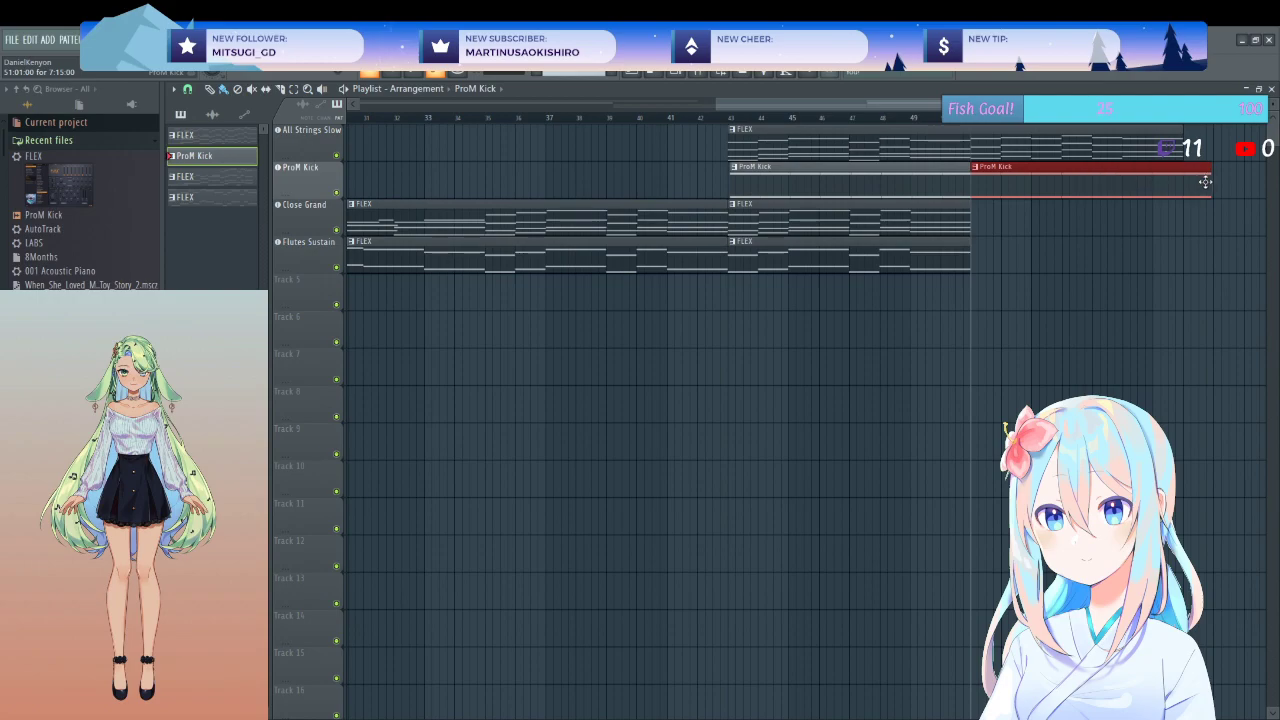
left_click_drag(1210, 182, 1190, 186)
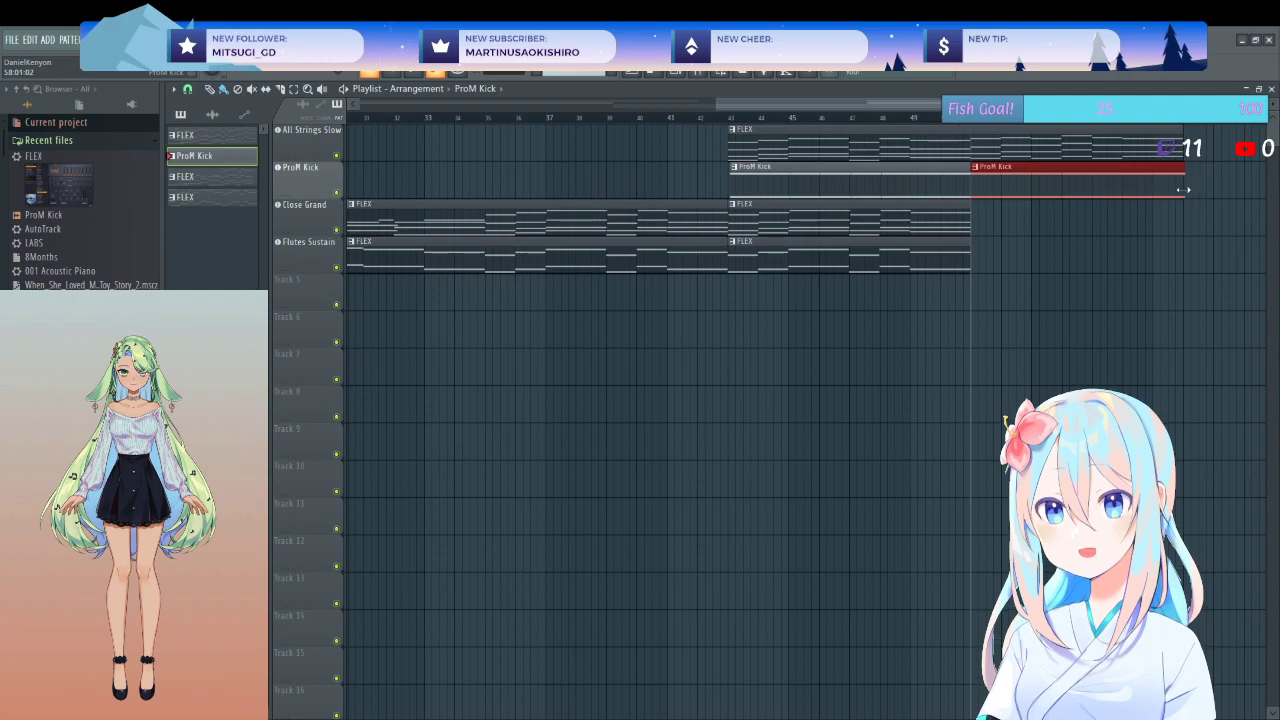
left_click(964, 220)
left_click(977, 222)
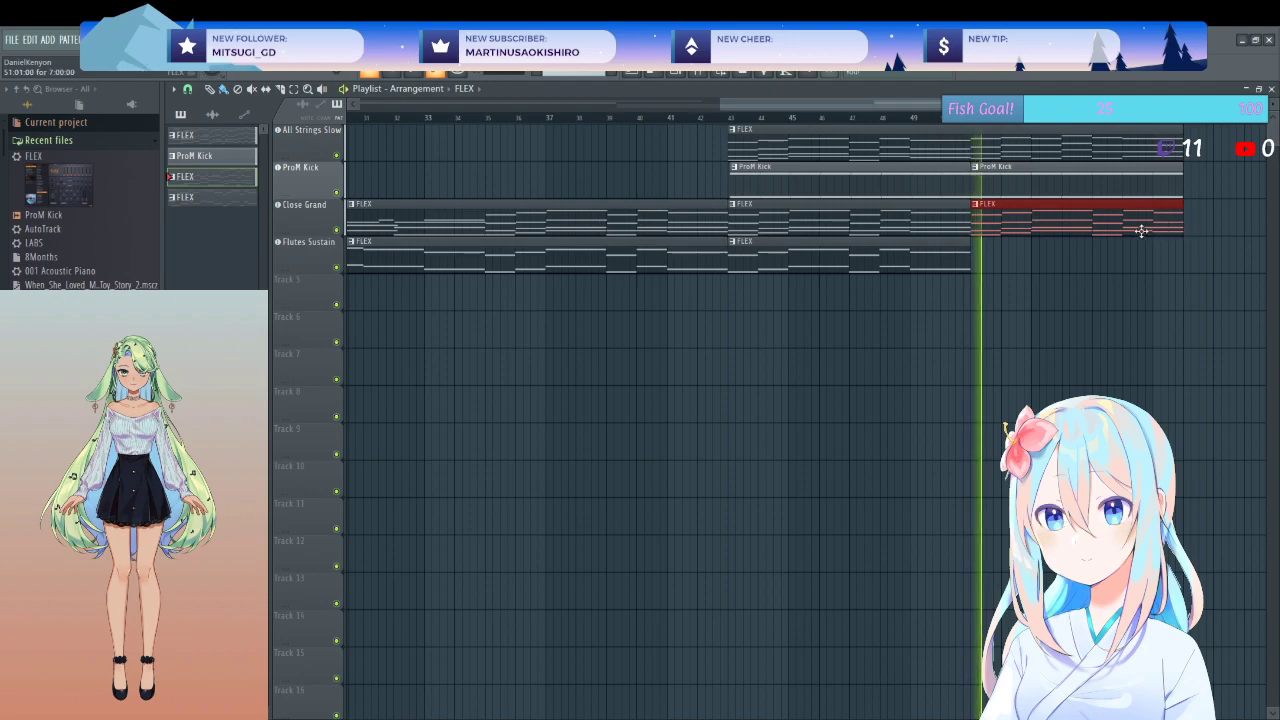
left_click(983, 262)
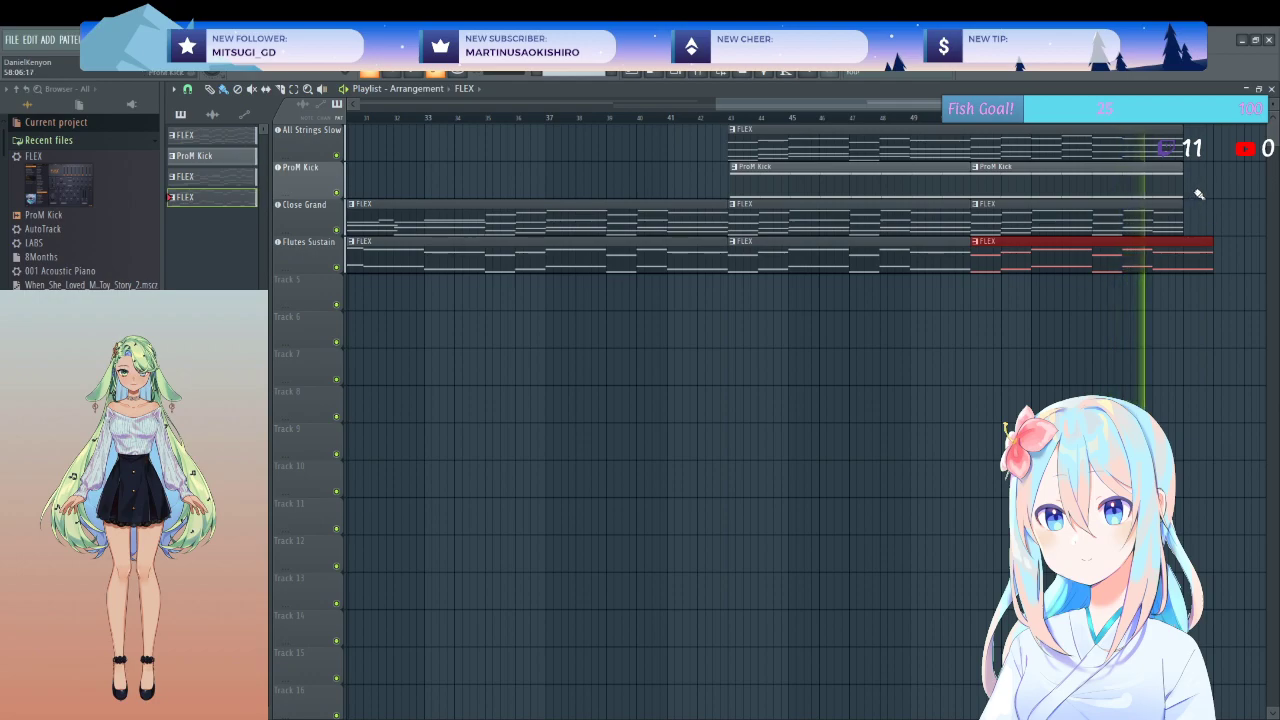
key("space")
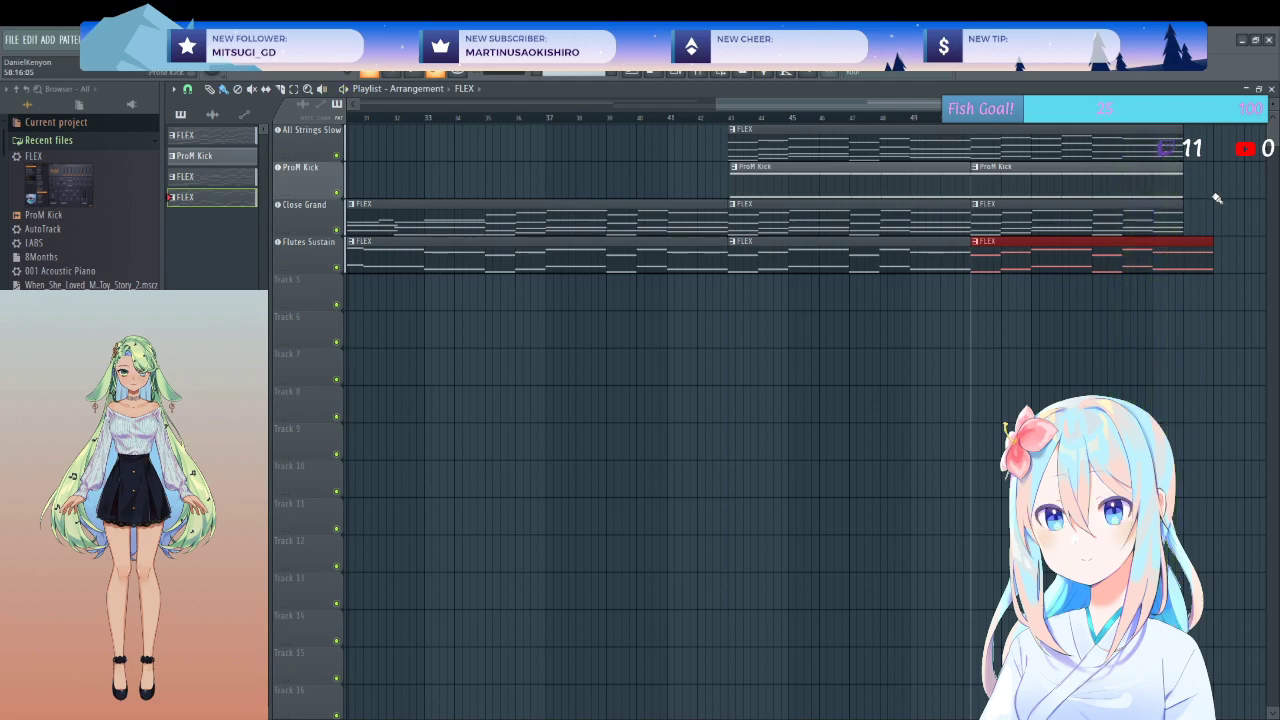
right_click(1190, 252)
right_click(1150, 225)
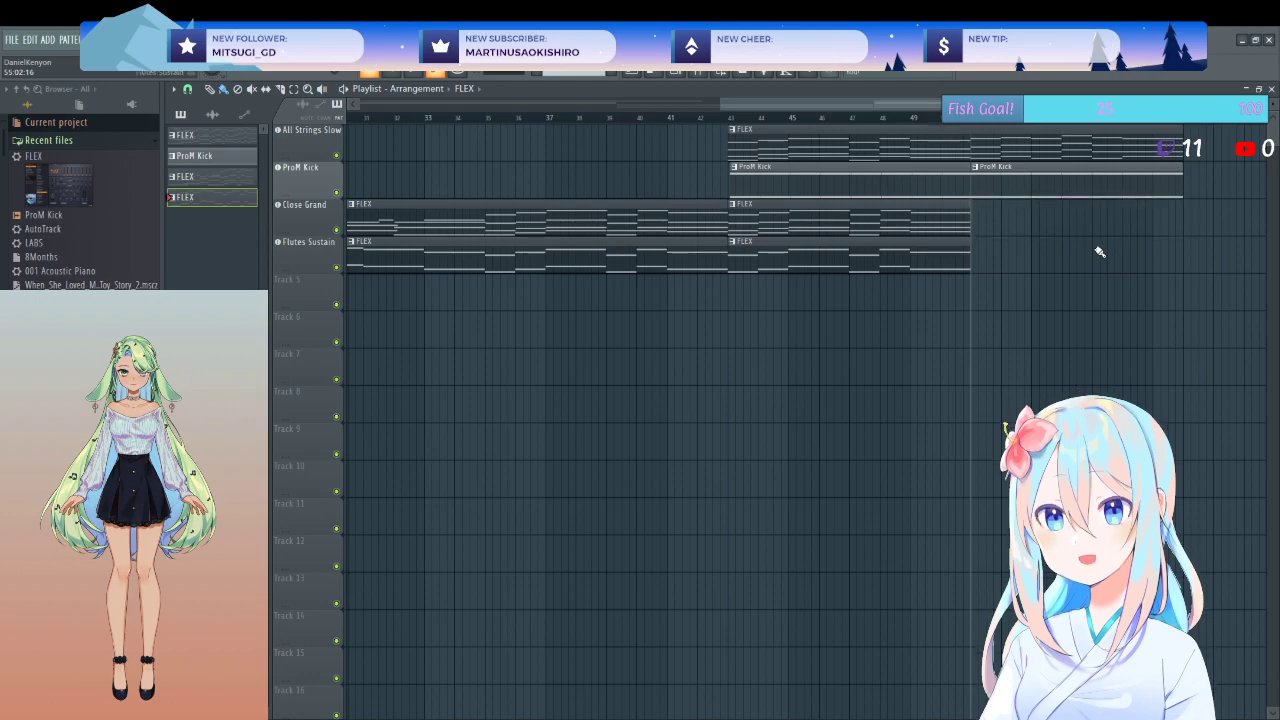
- Extend the Close Grand and Flutes Sustain clips at bar 43 to 15 bars each
left_click_drag(970, 224, 1060, 224)
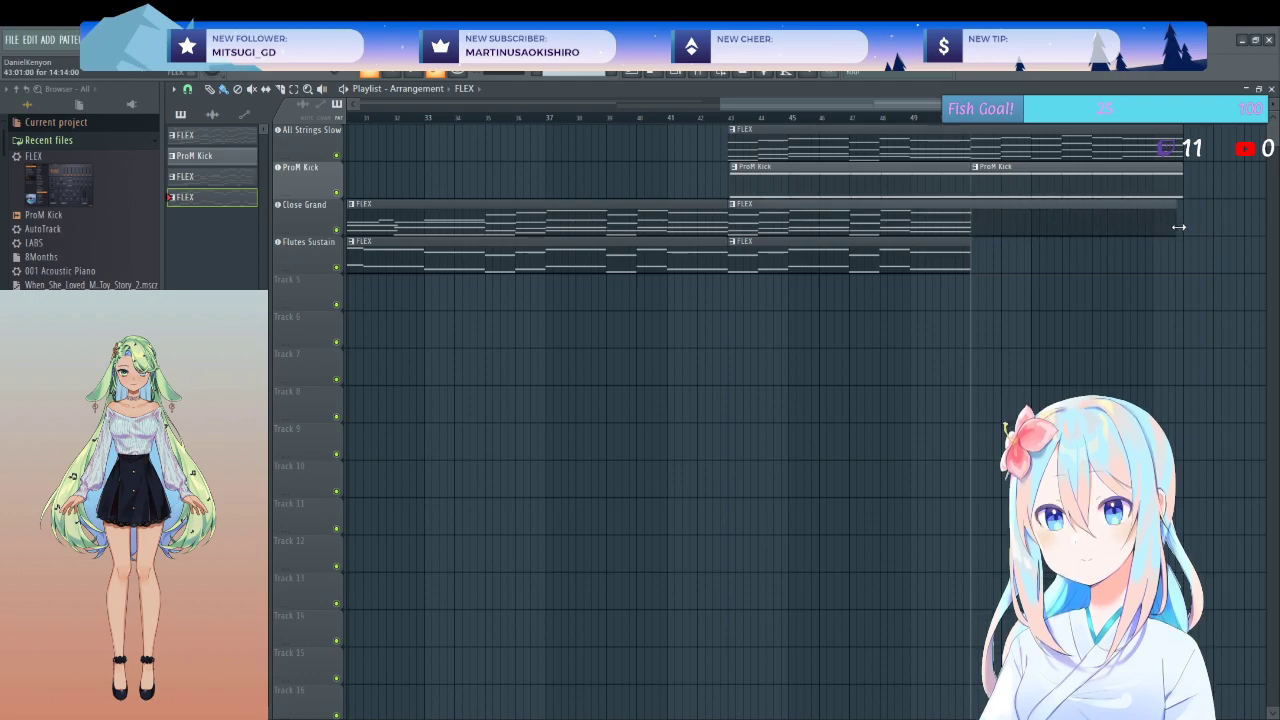
left_click_drag(970, 260, 1179, 251)
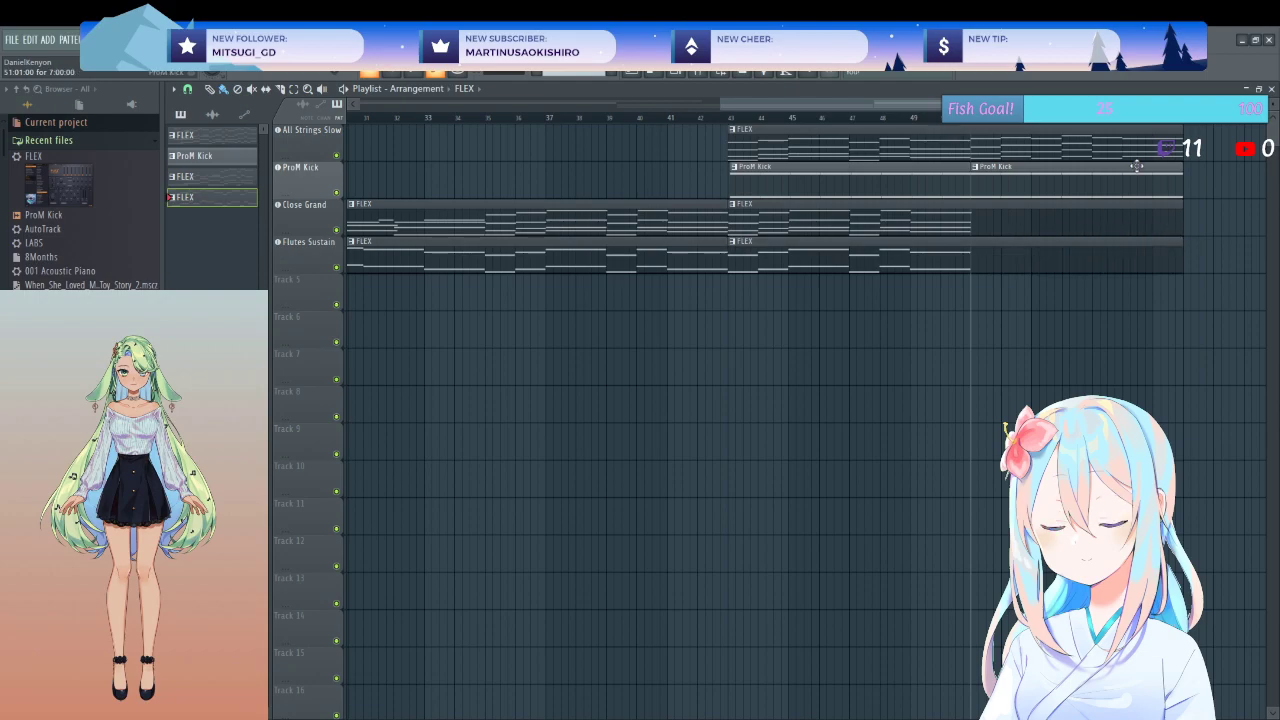
- Copy the All Strings Slow chords from bar 22 onward into the Close Grand pattern, starting at bar 22
double_click(1066, 157)
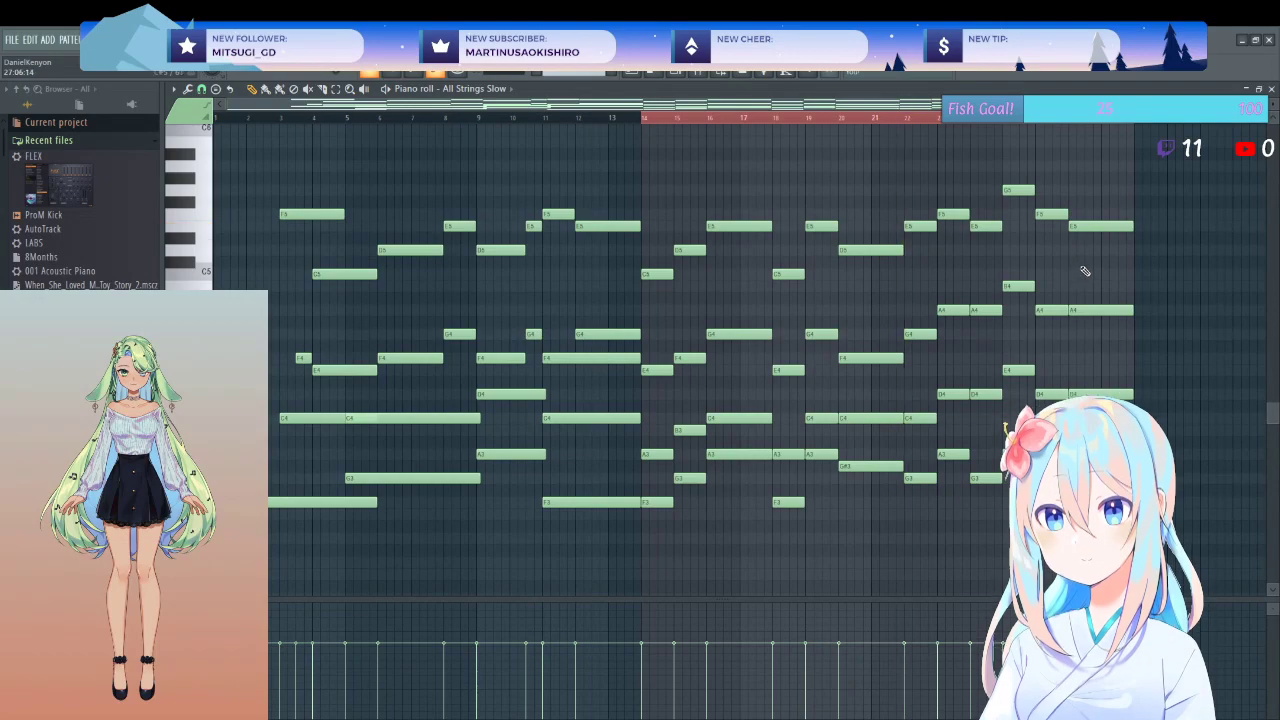
left_click_drag(1168, 168, 935, 477)
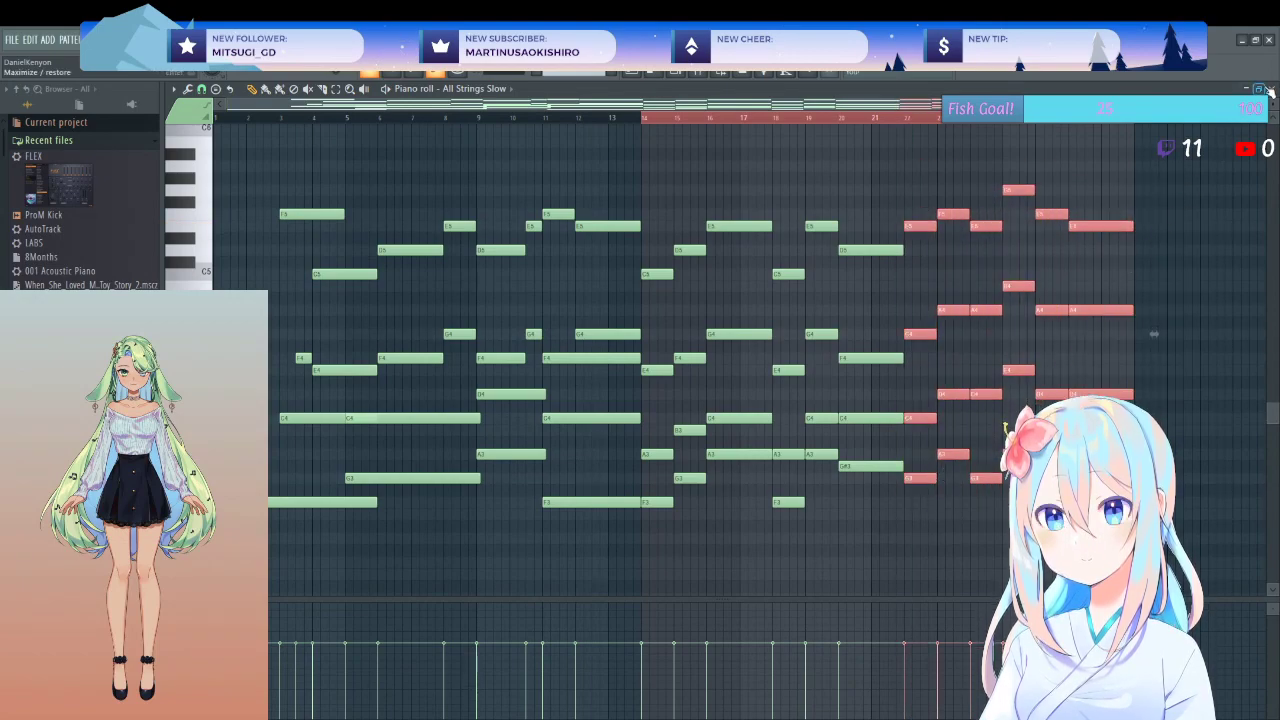
left_click(1271, 89)
double_click(1051, 240)
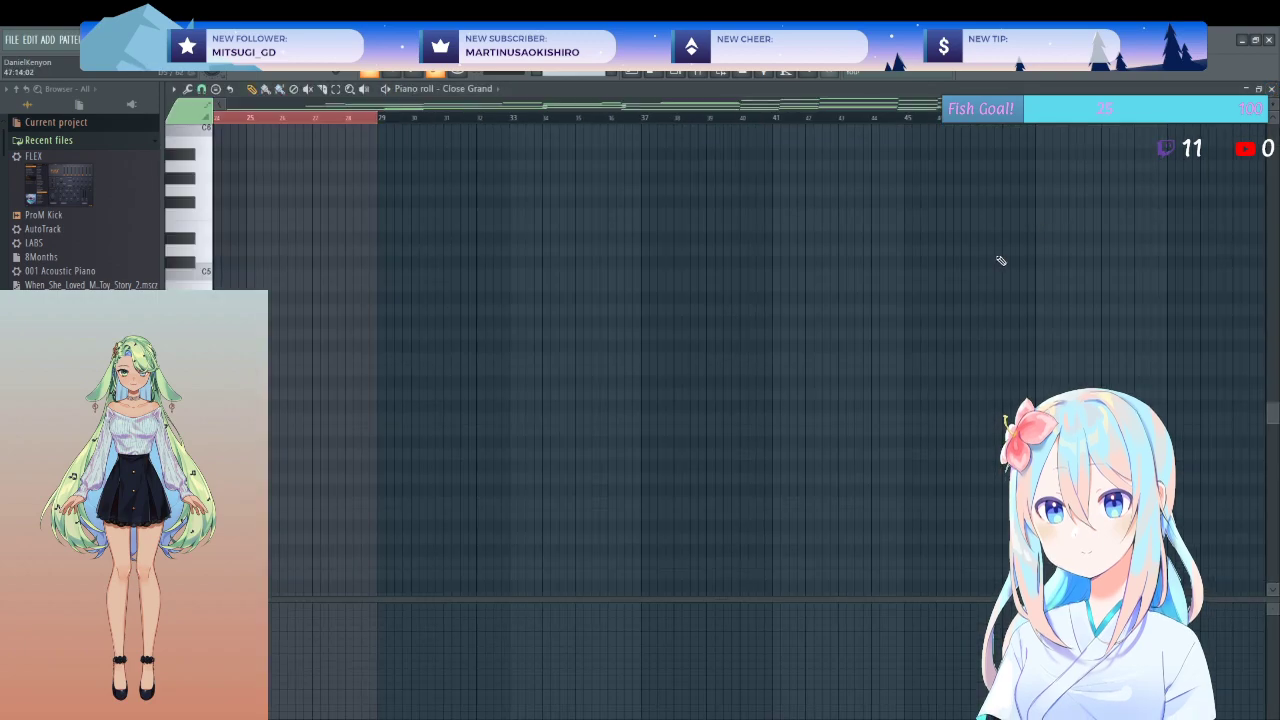
scroll(885, 343, "left", 10)
left_click_drag(929, 418, 869, 418)
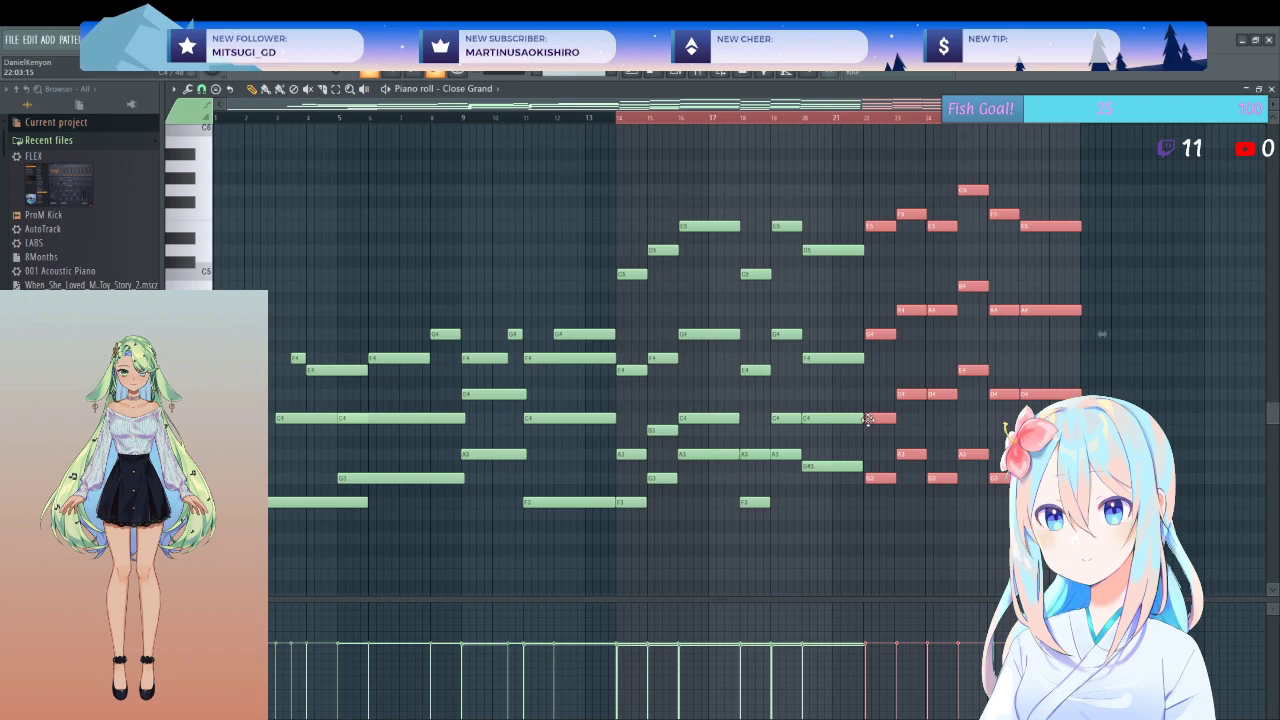
- Strum the copied Close Grand chords so their notes start slightly staggered, and play the pattern
scroll(868, 418, "up", 5)
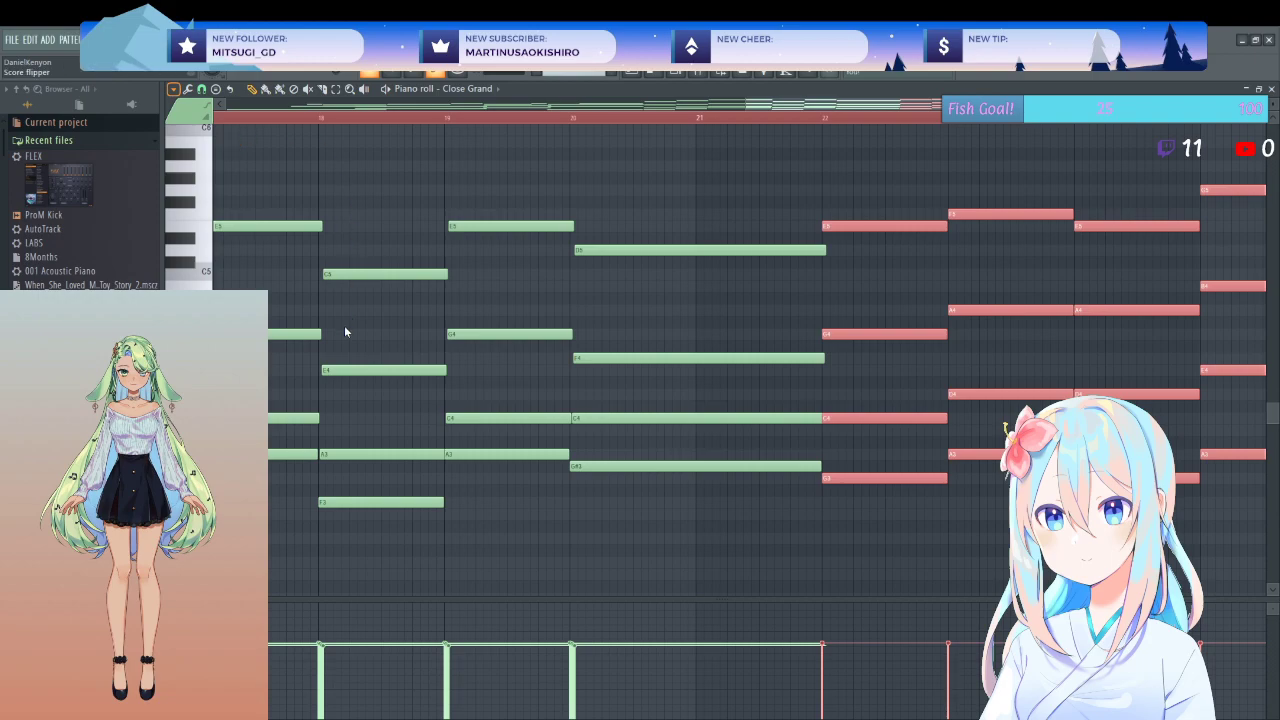
key("alt+s")
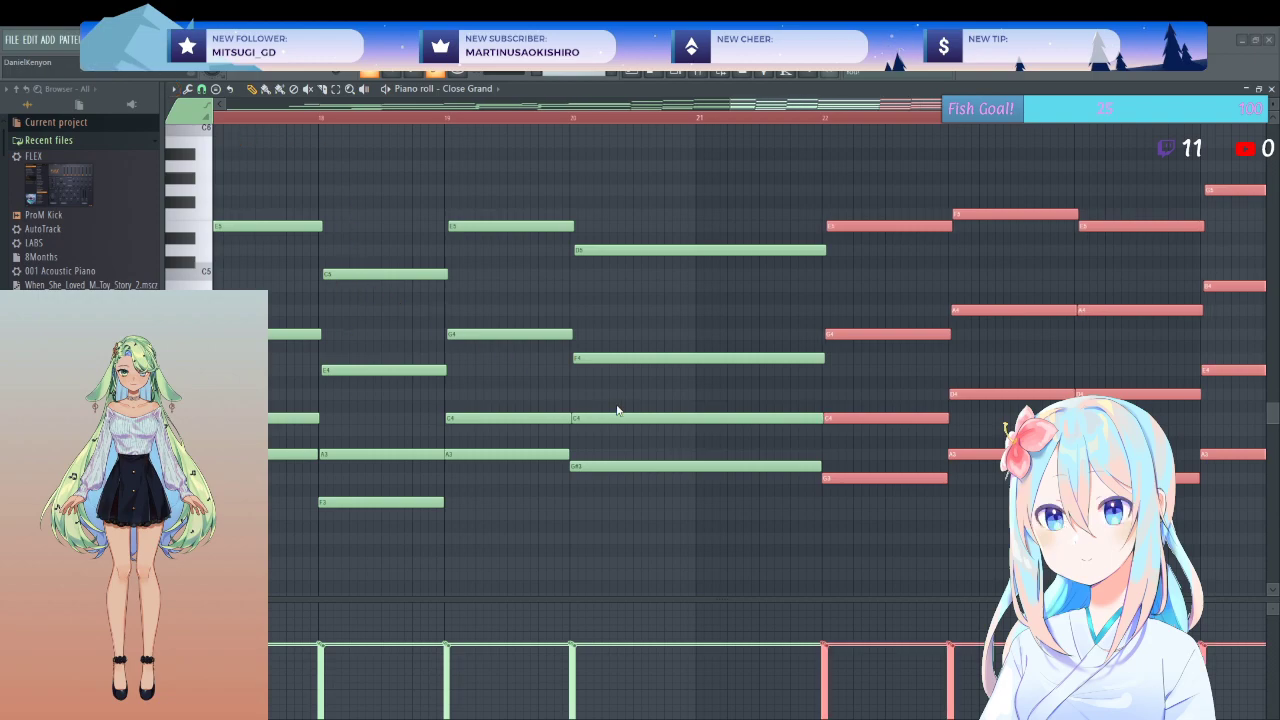
scroll(646, 400, "down", 5)
key("space")
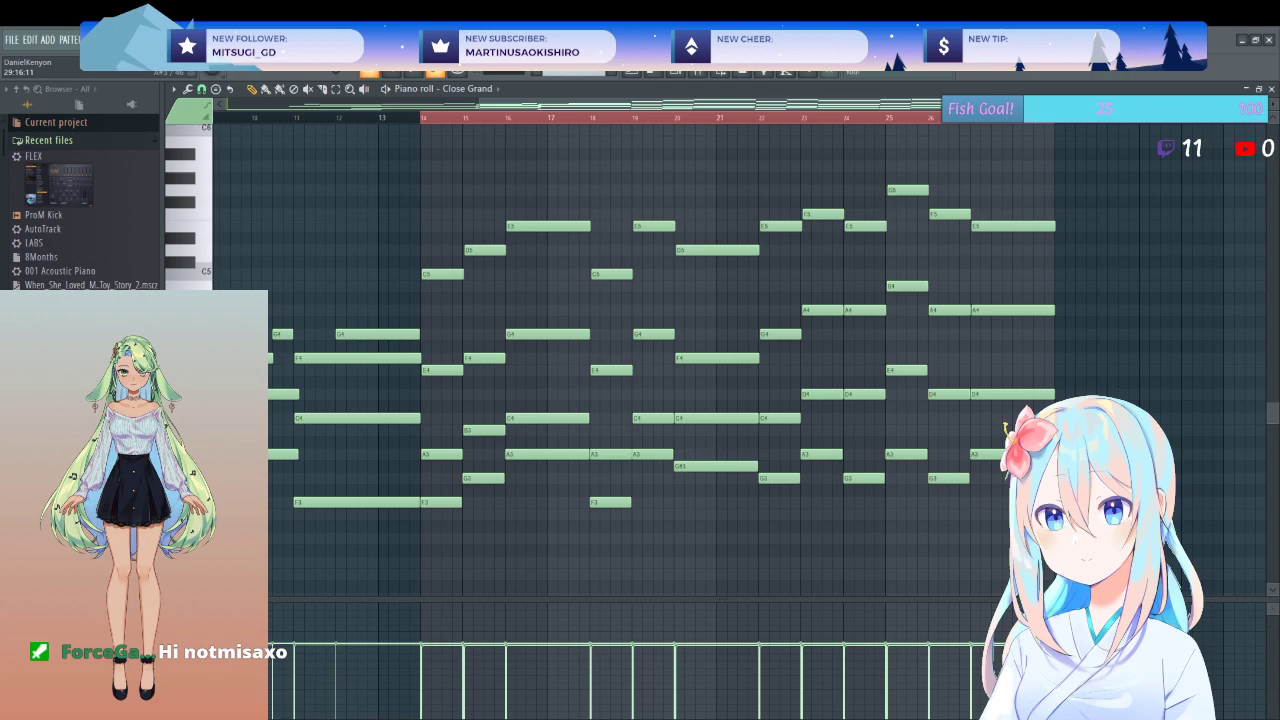
key("space")
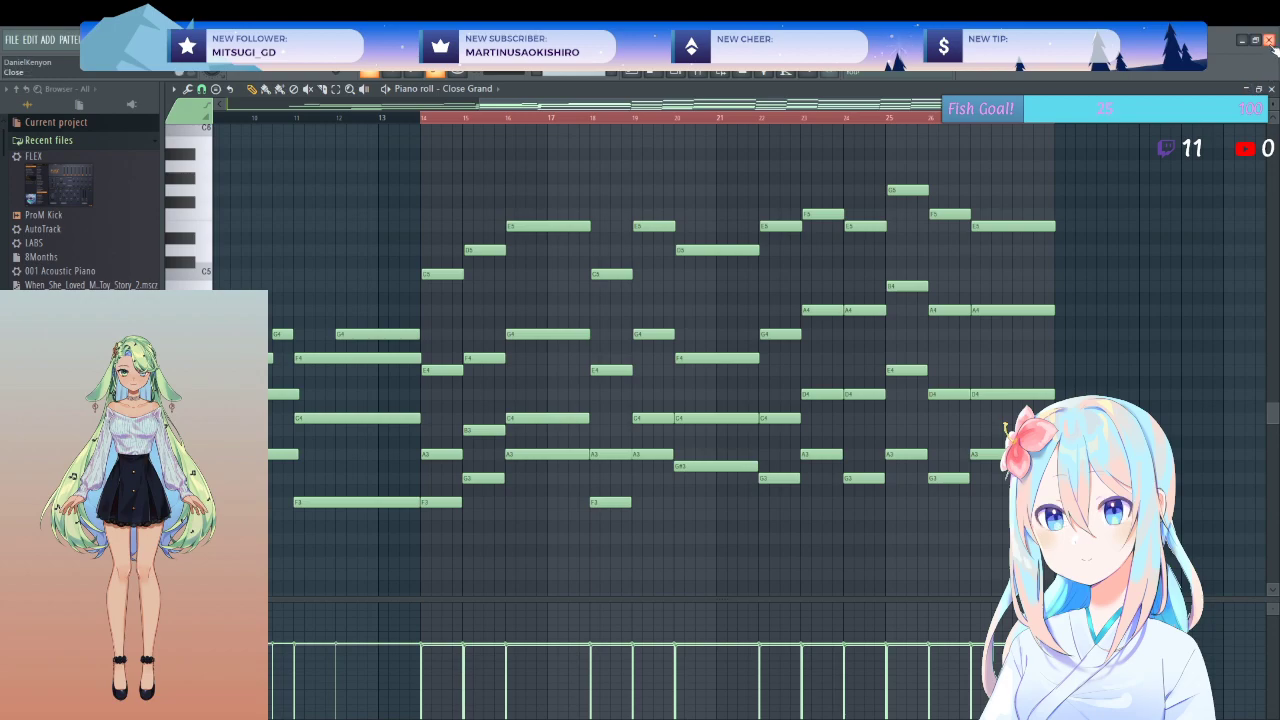
- Copy the top melody notes from bar 22 onward in the Close Grand pattern into the Flutes Sustain pattern at bar 22
left_click(1271, 88)
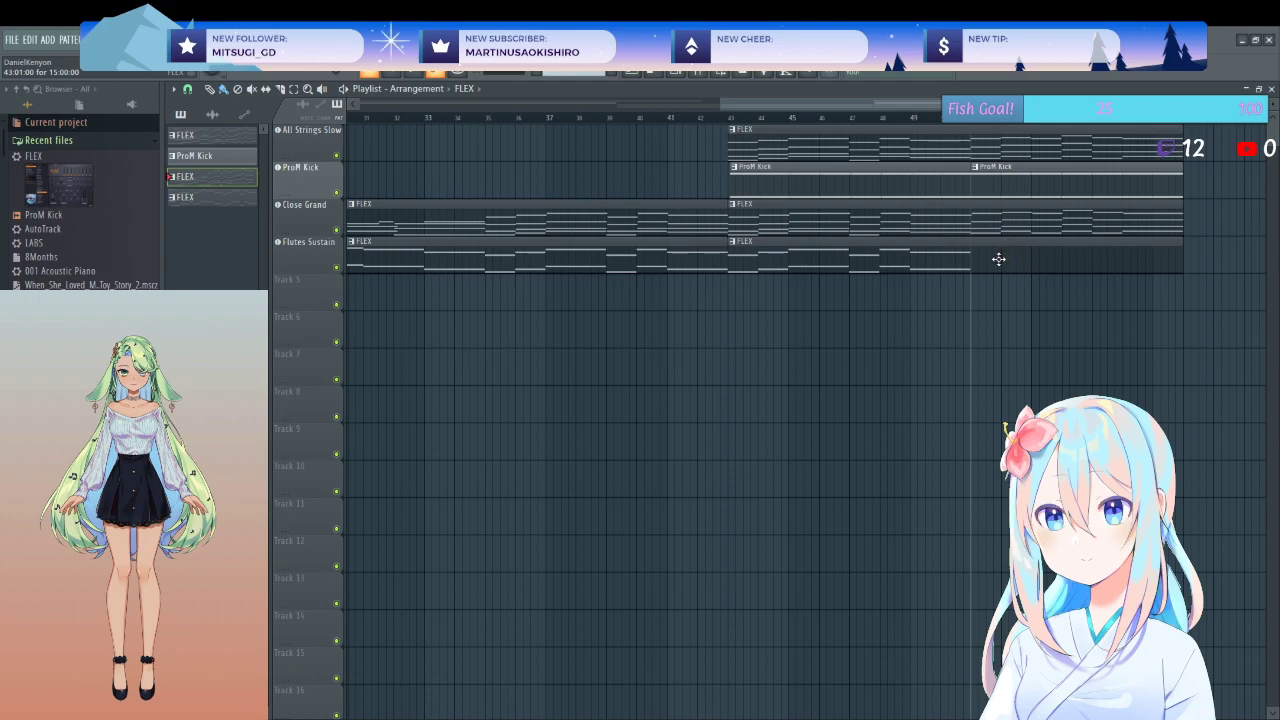
double_click(994, 226)
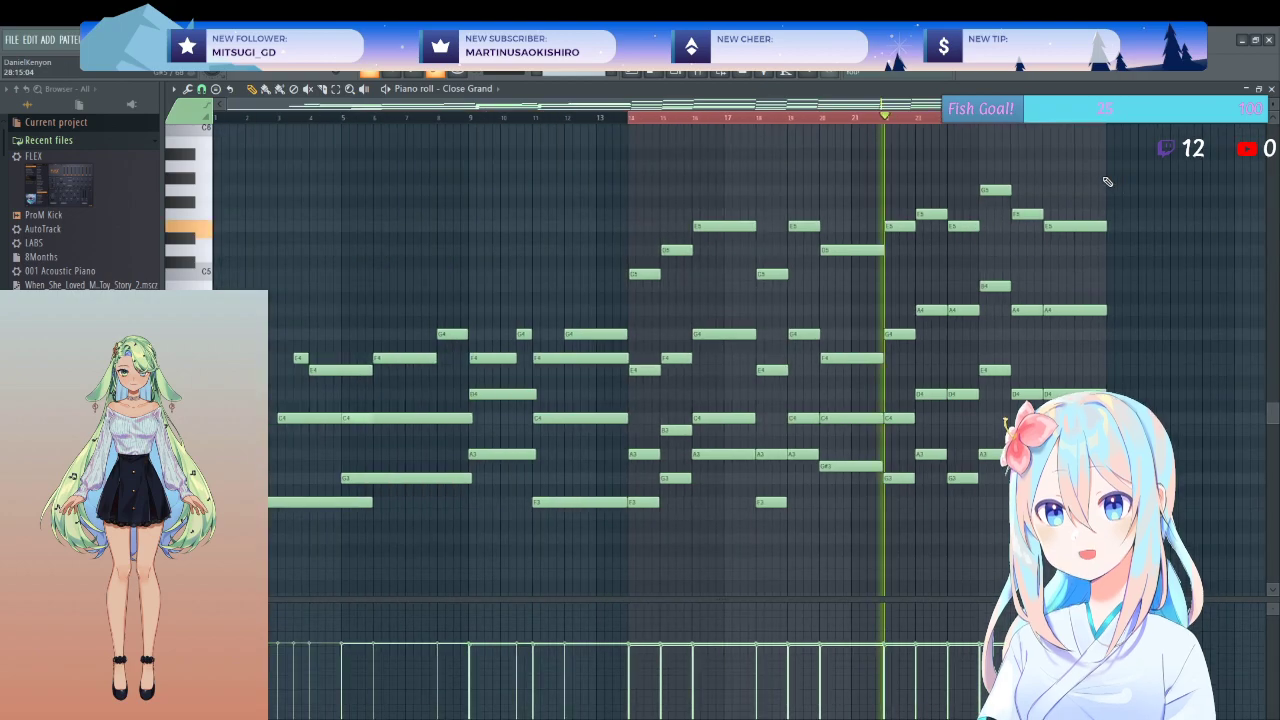
left_click_drag(1109, 173, 912, 266)
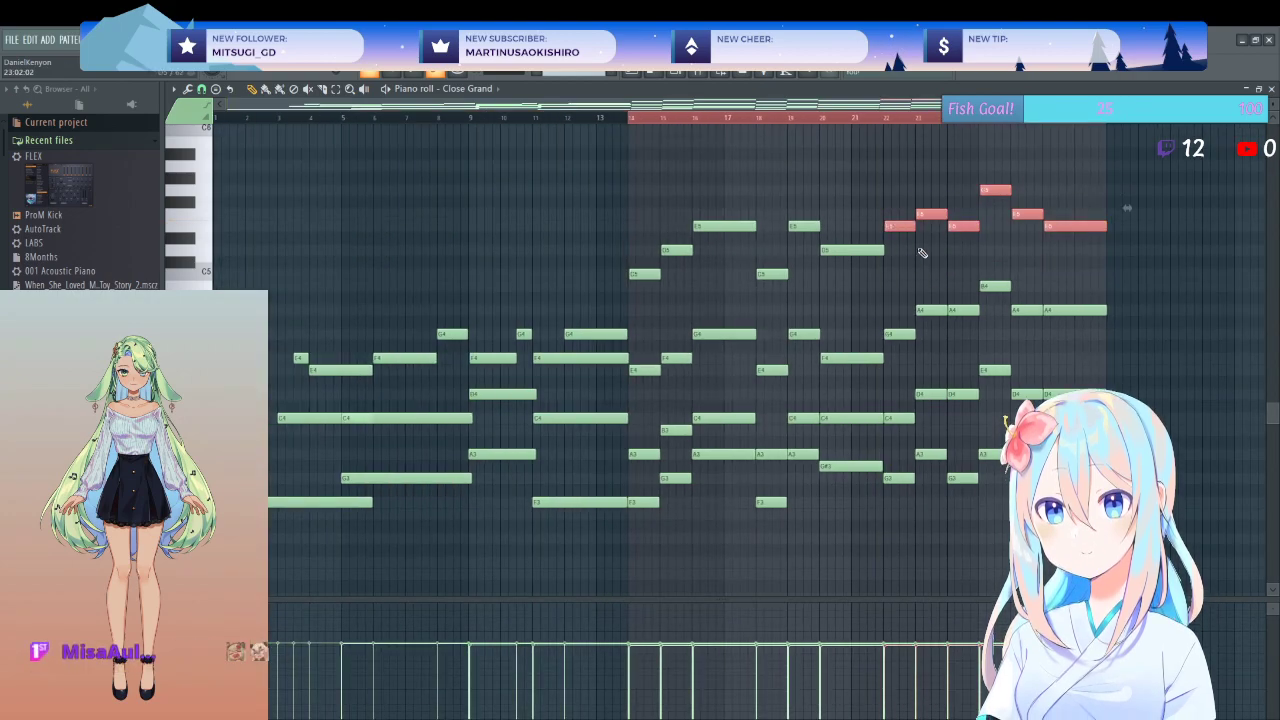
left_click(1271, 88)
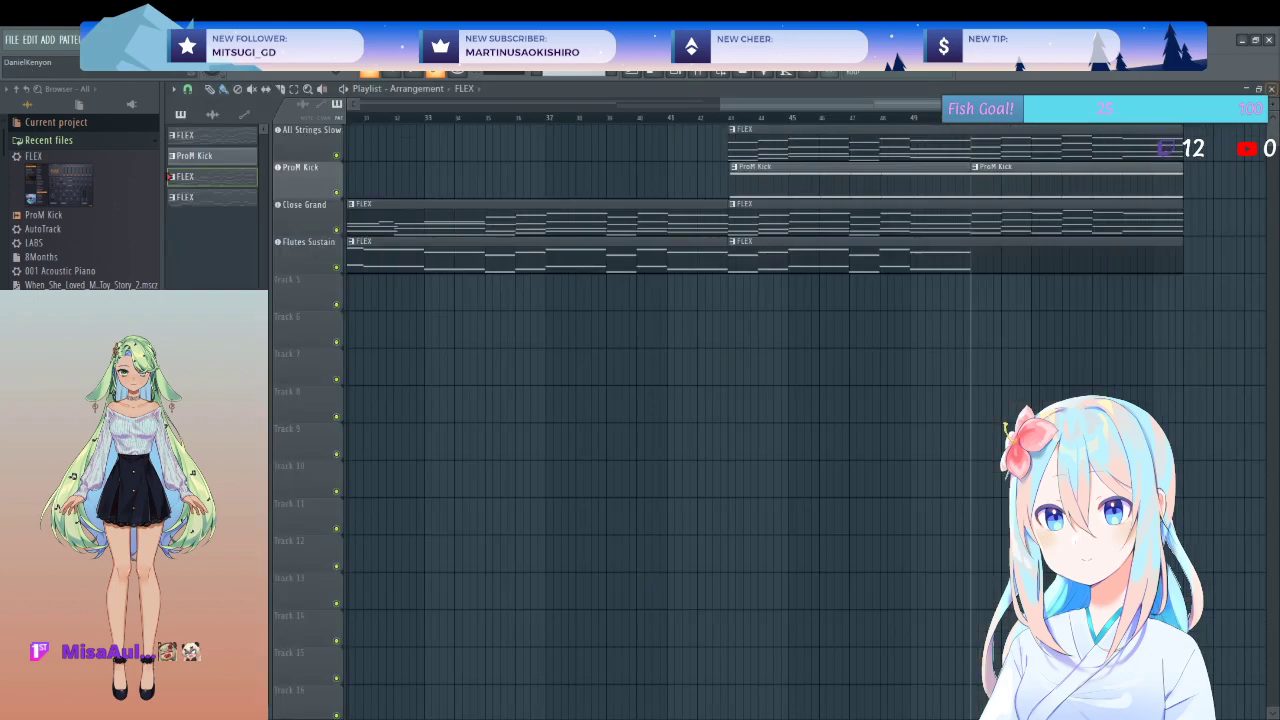
double_click(977, 255)
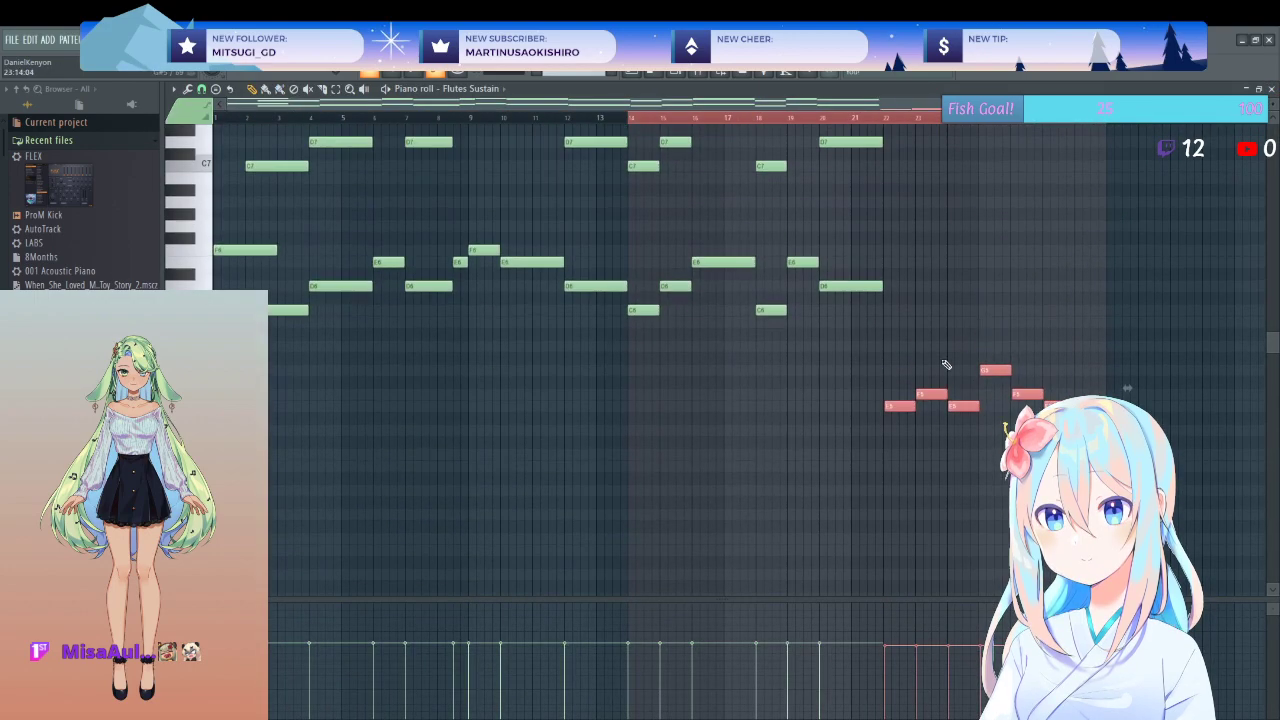
- Move the selected six-note flute phrase up so it starts on E6, aligning its start exactly with bar 22
left_click_drag(890, 407, 886, 261)
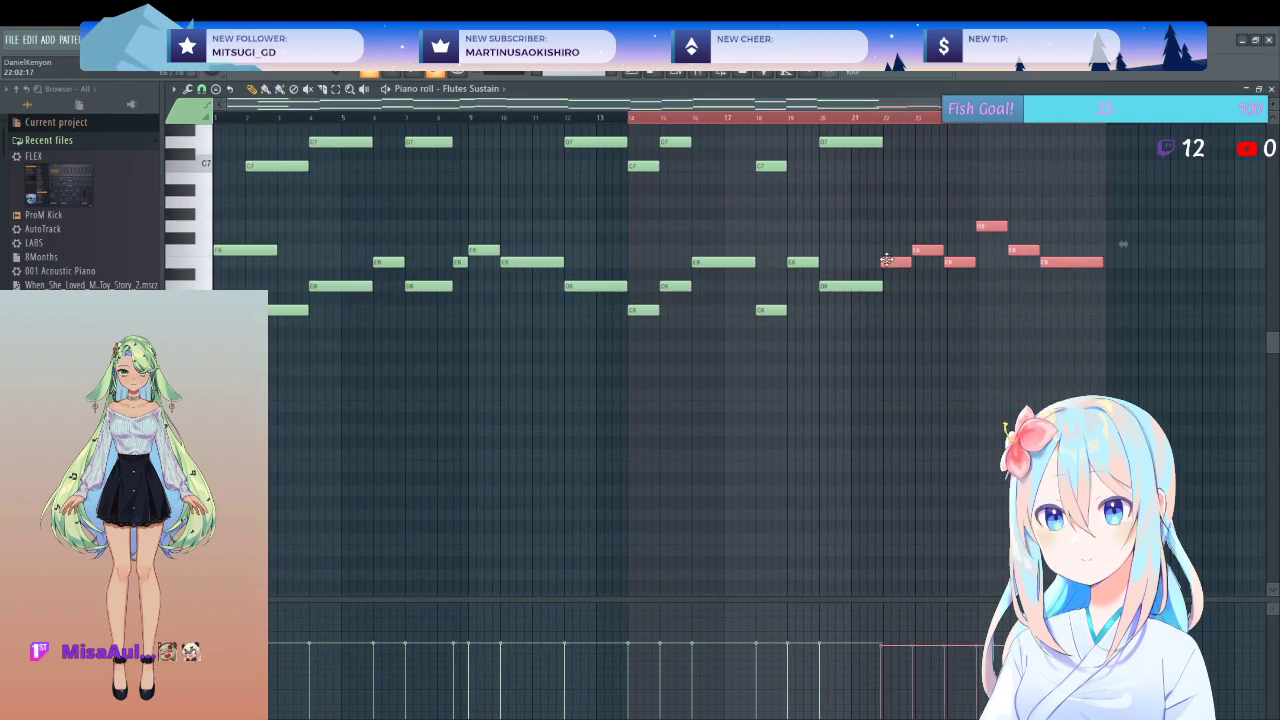
scroll(903, 320, "up", 4)
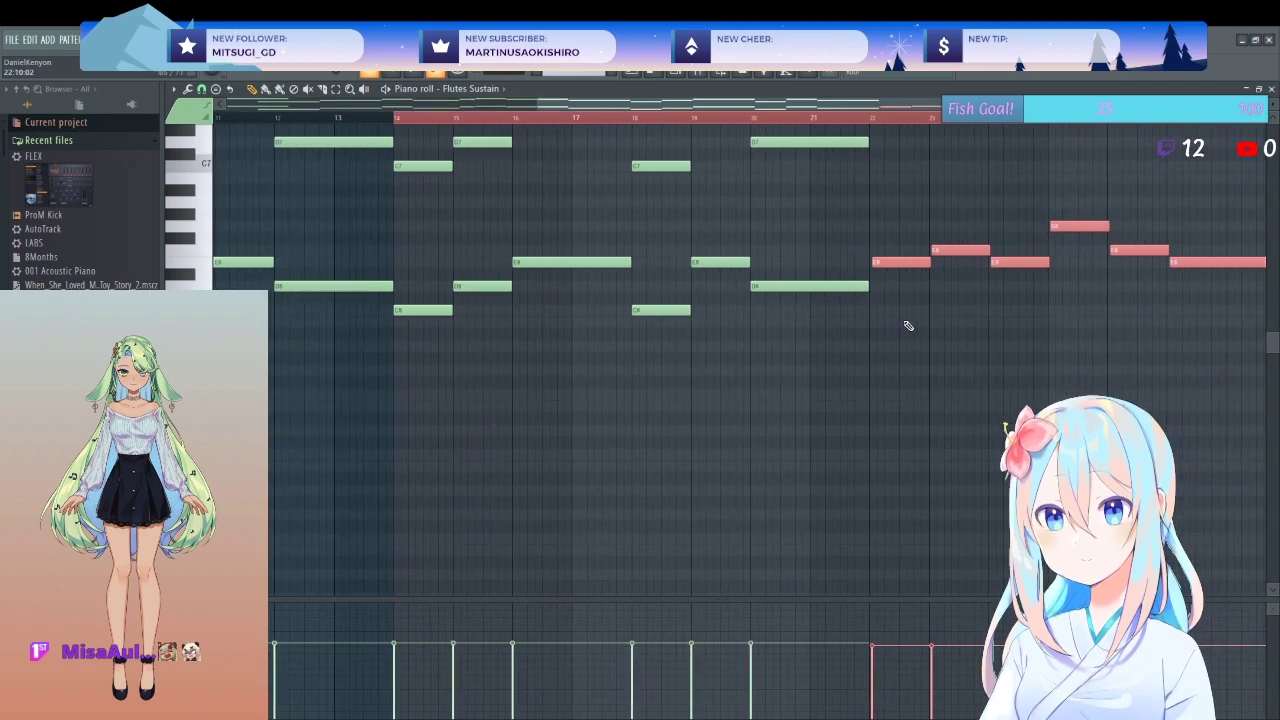
scroll(908, 325, "up", 3)
scroll(910, 334, "up", 2)
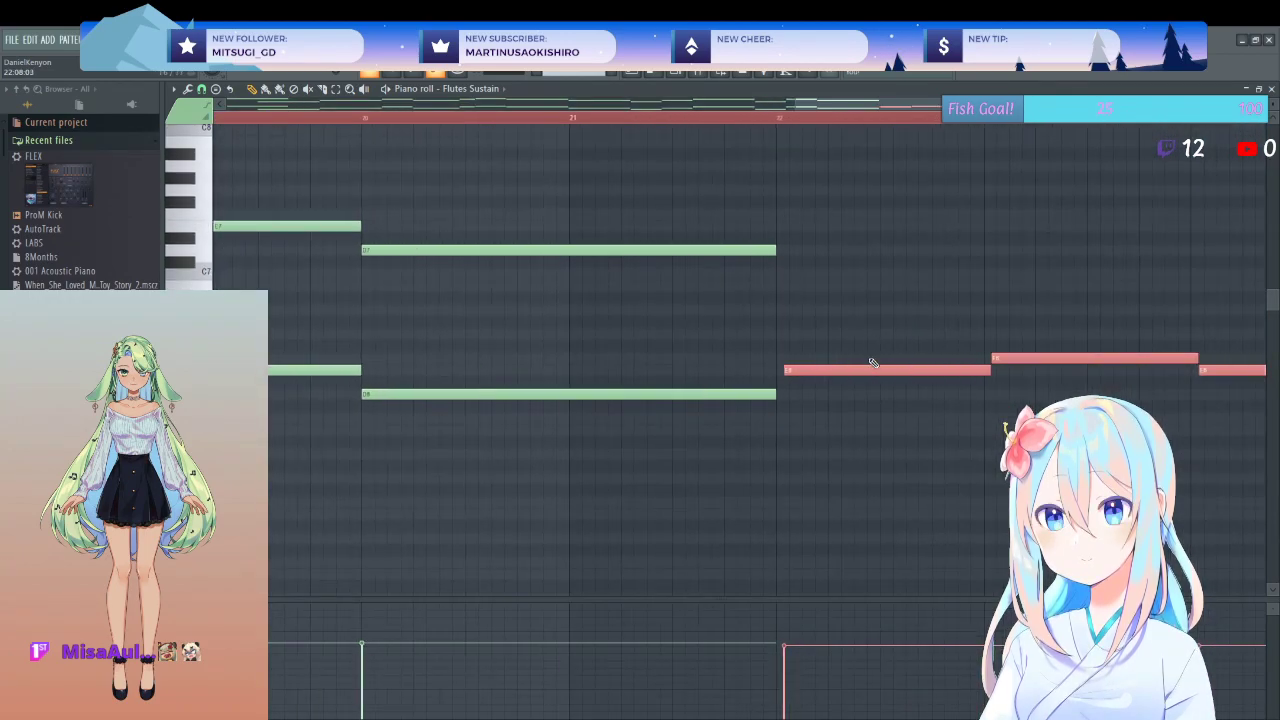
left_click(871, 359)
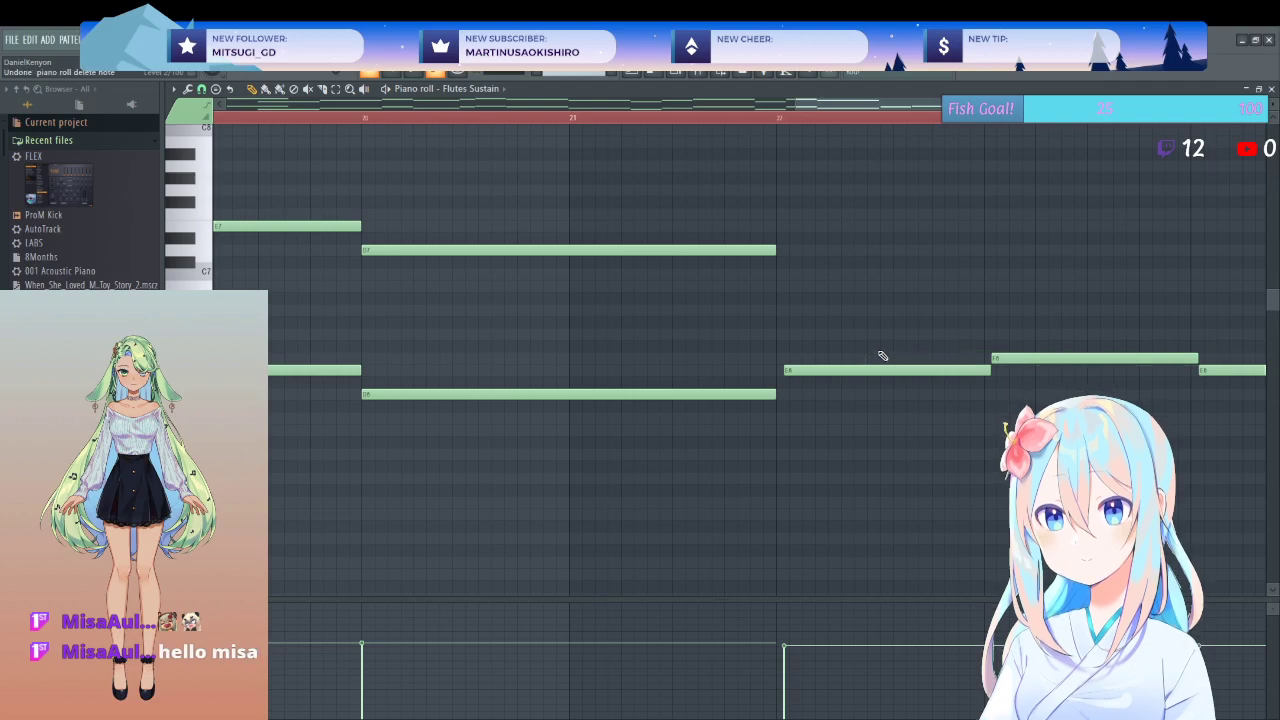
key("ctrl+z")
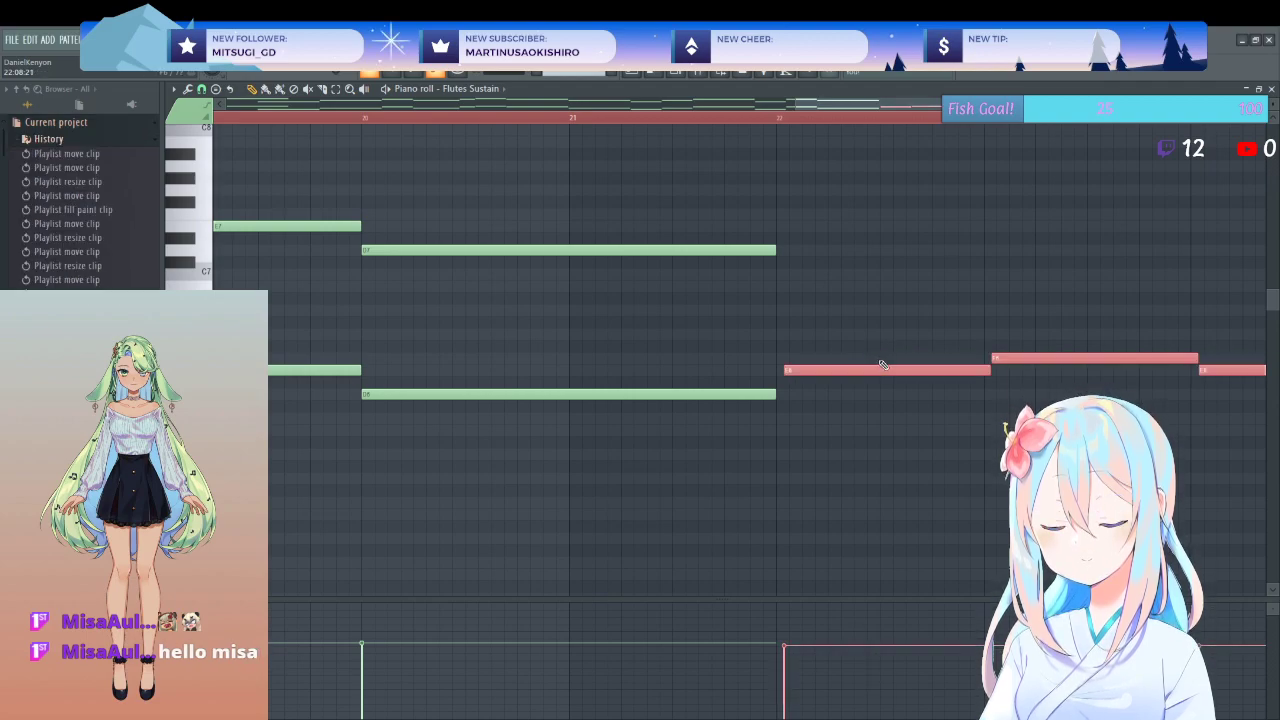
left_click_drag(878, 371, 870, 372)
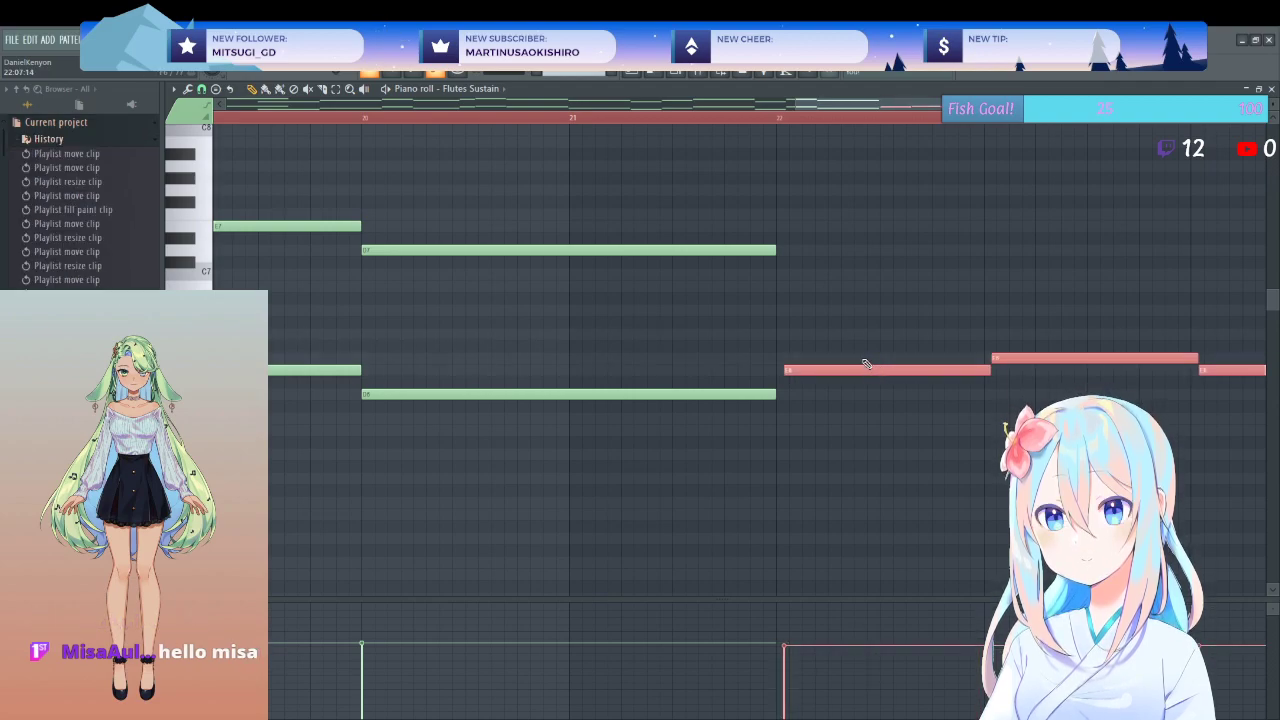
scroll(840, 330, "up", 3)
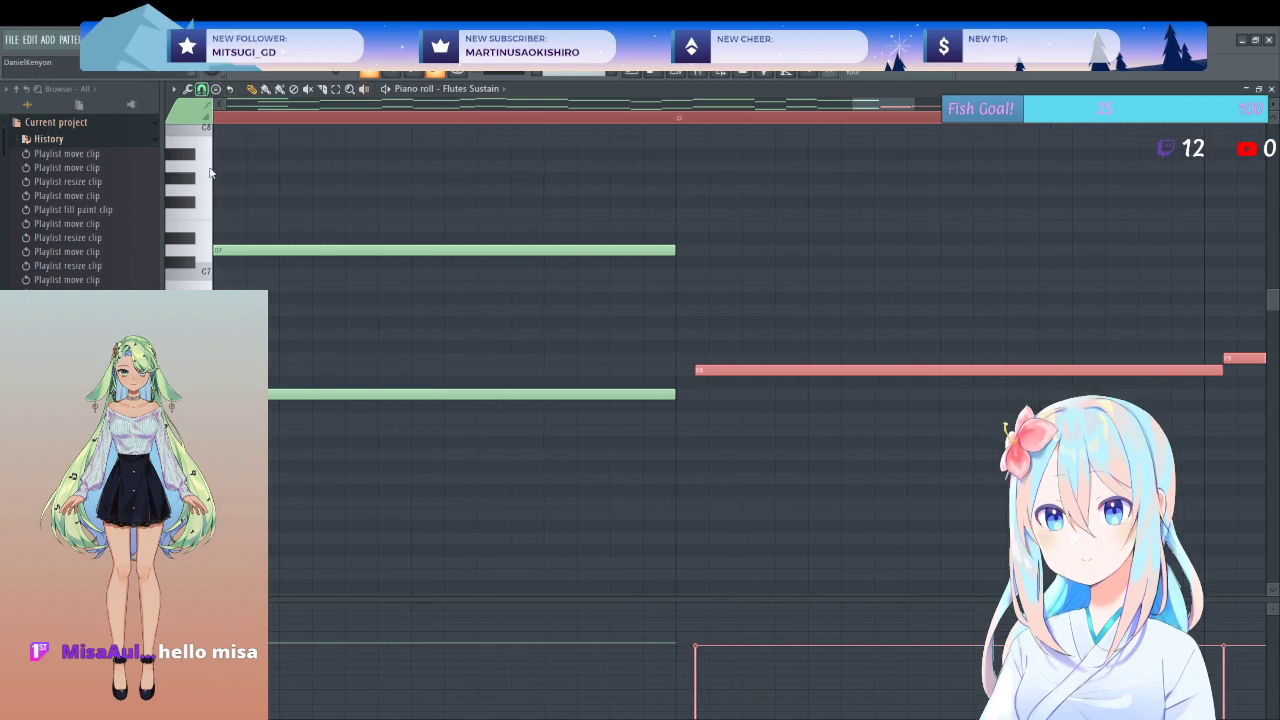
left_click_drag(730, 369, 681, 368)
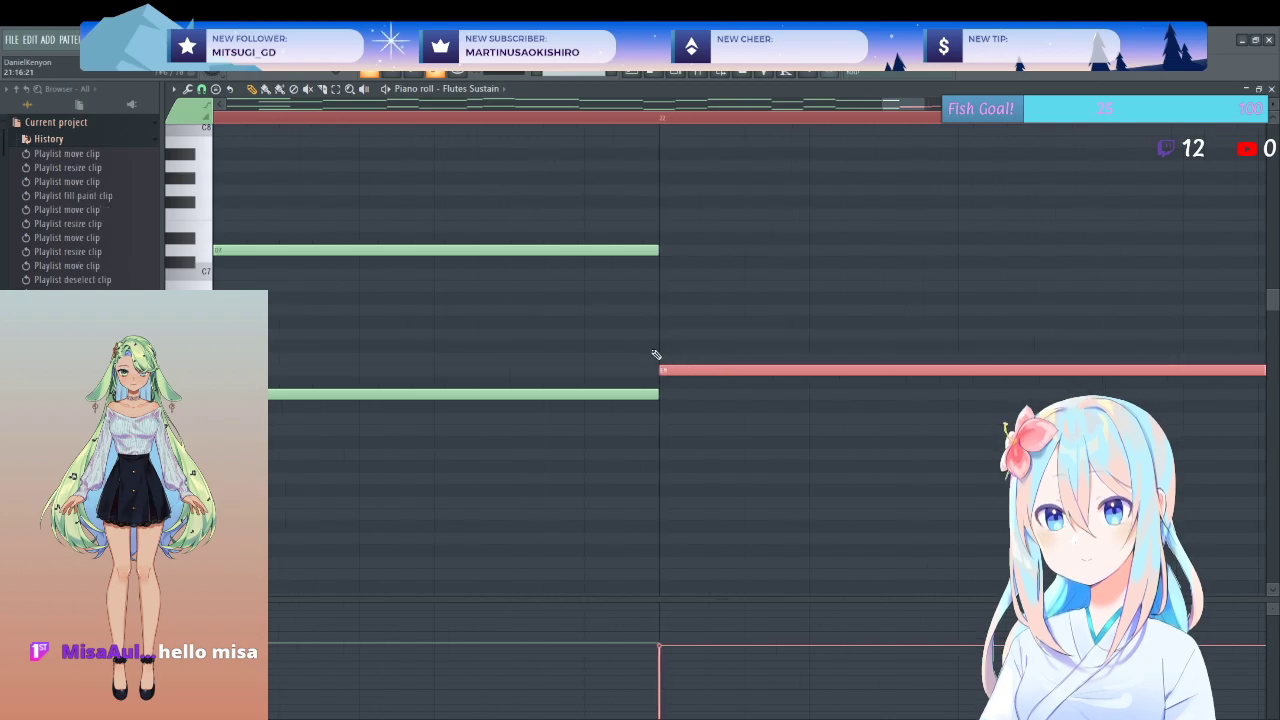
- Duplicate the six-note phrase one octave higher, starting on E7 and aligned with bar 22, and play it back
scroll(655, 354, "down", 6)
scroll(655, 354, "down", 1)
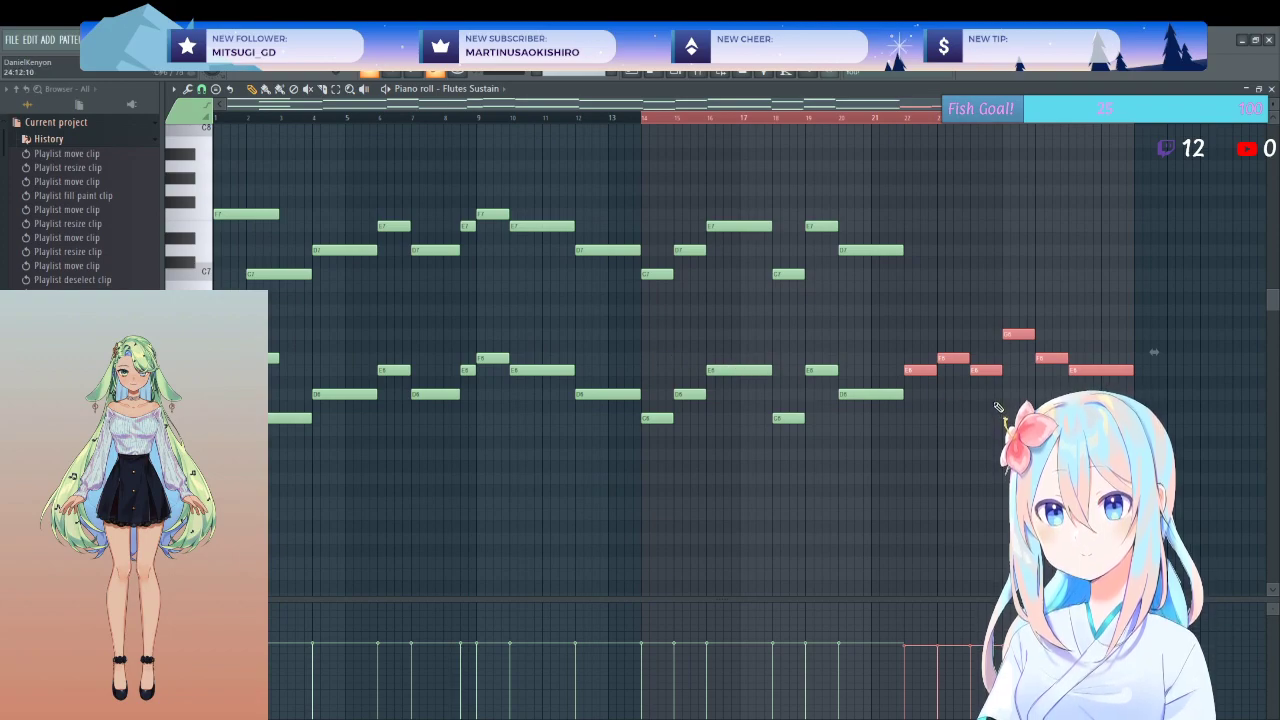
key("ctrl+v")
left_click_drag(449, 368, 1117, 221)
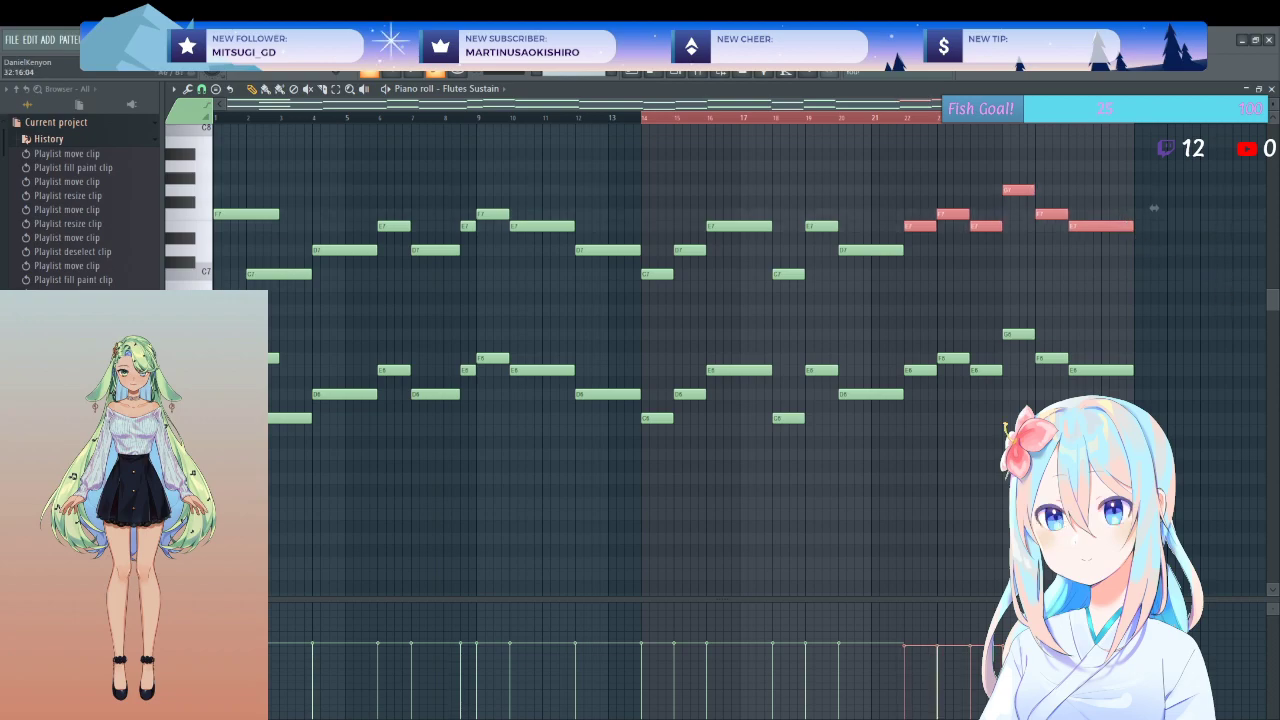
scroll(925, 230, "up", 5)
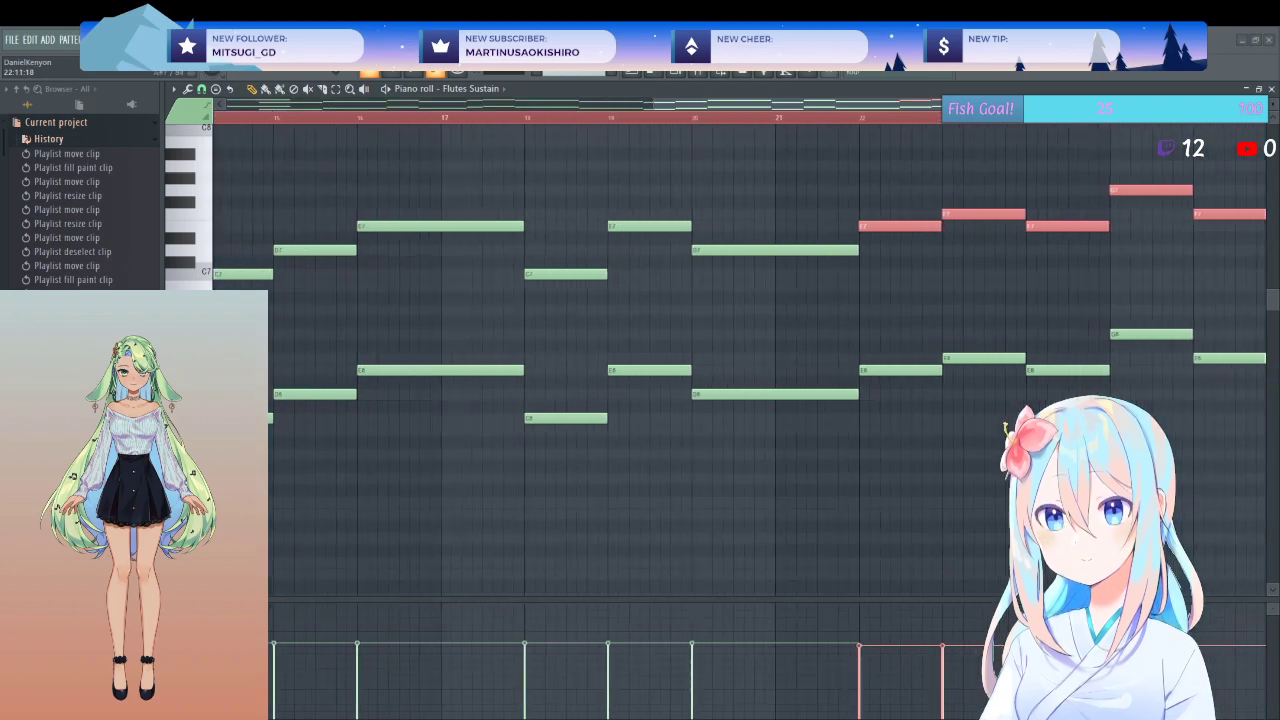
scroll(860, 300, "up", 3)
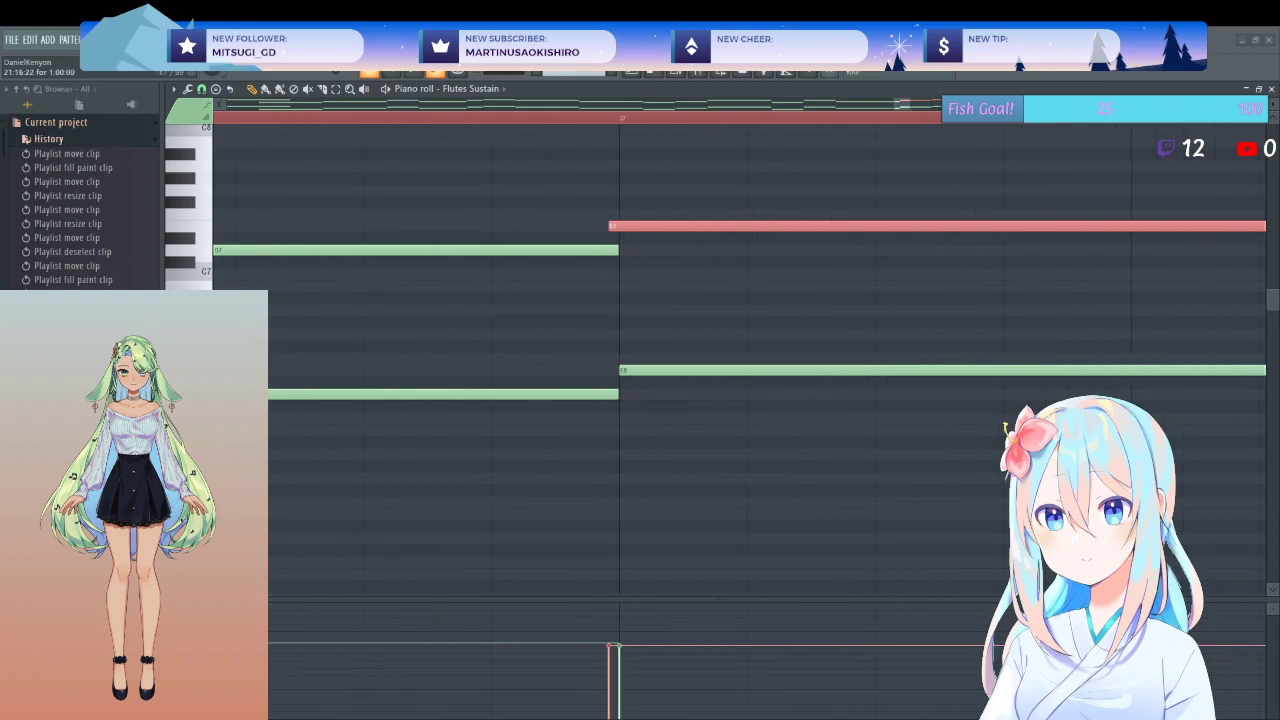
left_click_drag(651, 226, 663, 226)
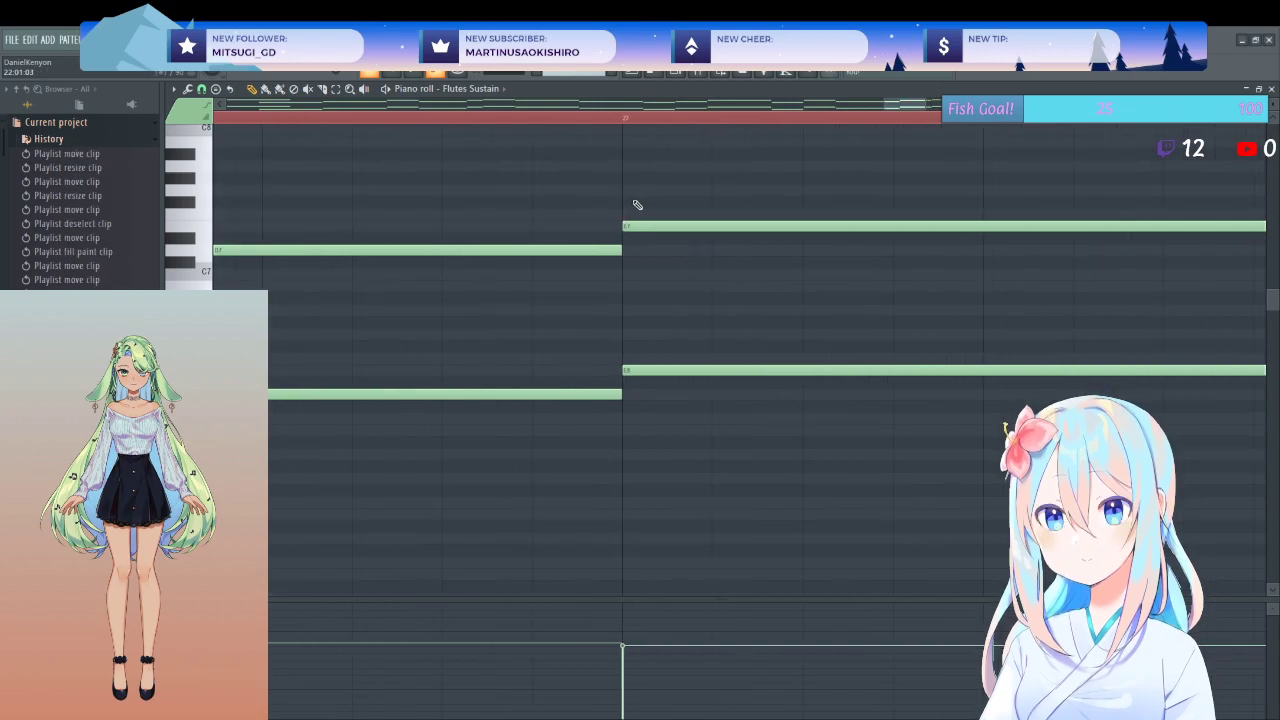
key("space")
scroll(640, 207, "down", 8)
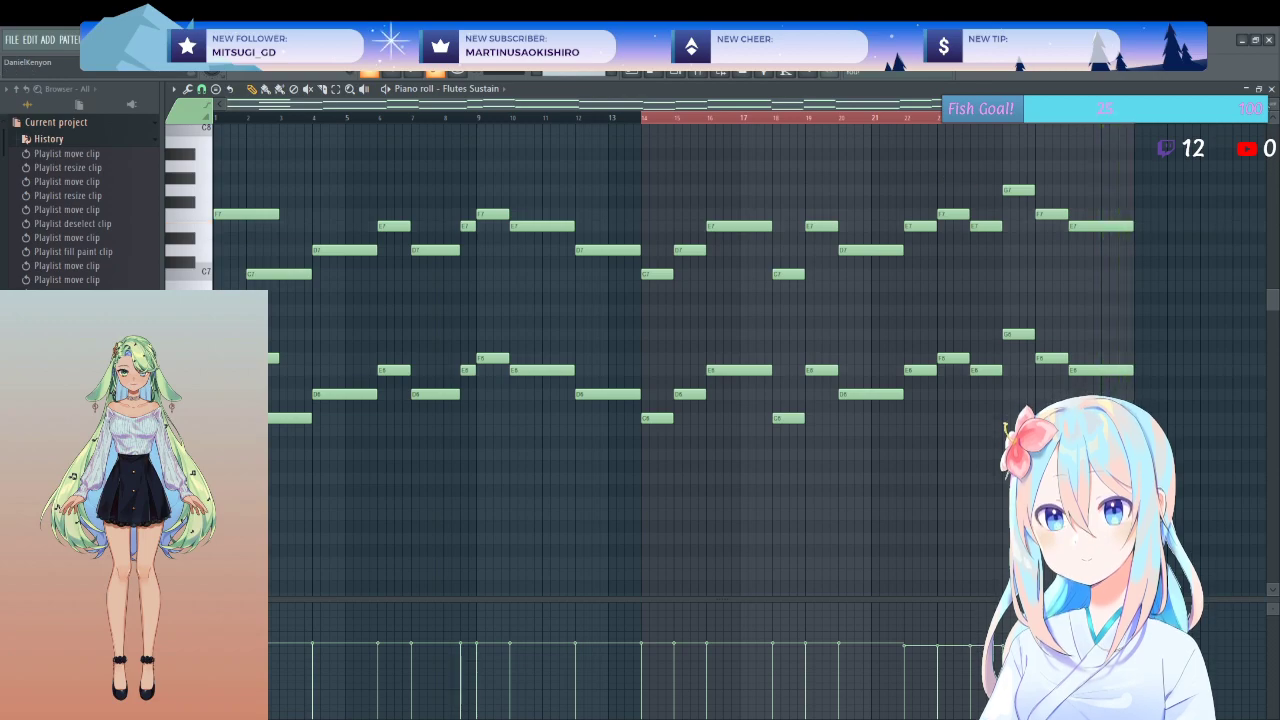
scroll(915, 240, "up", 3)
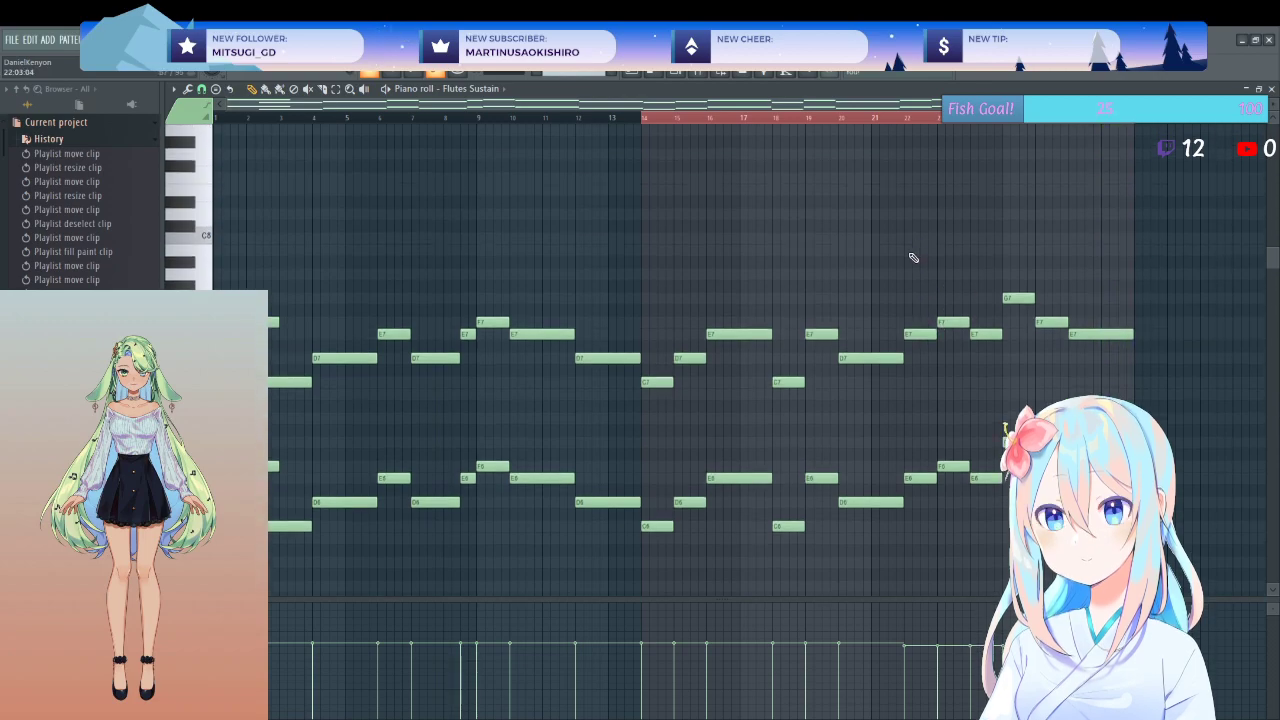
left_click(910, 252)
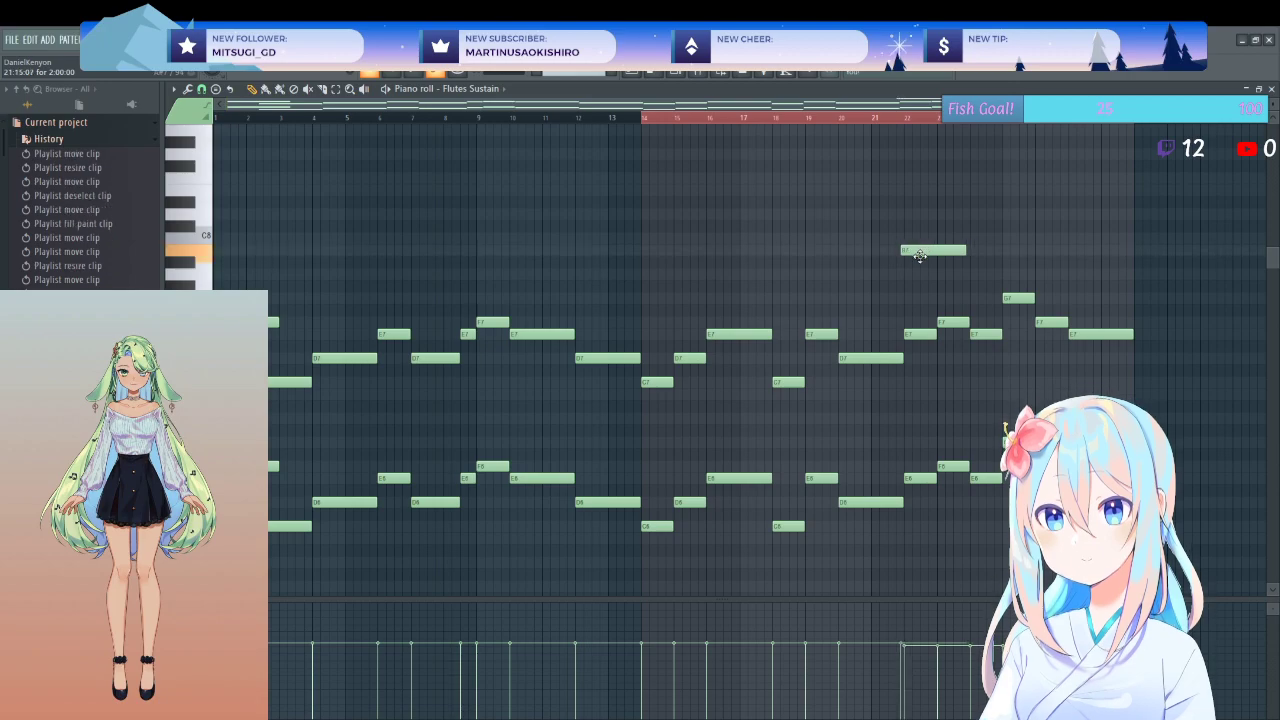
right_click(919, 253)
left_click(906, 395)
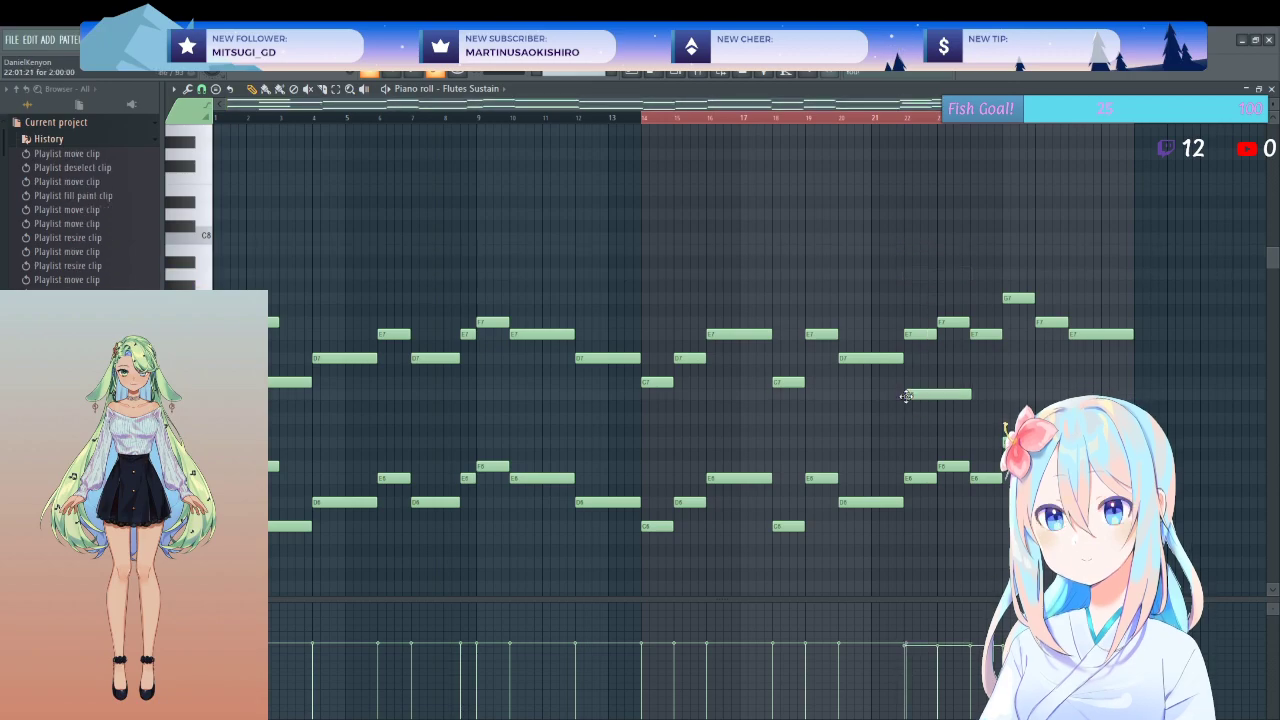
left_click_drag(929, 395, 926, 395)
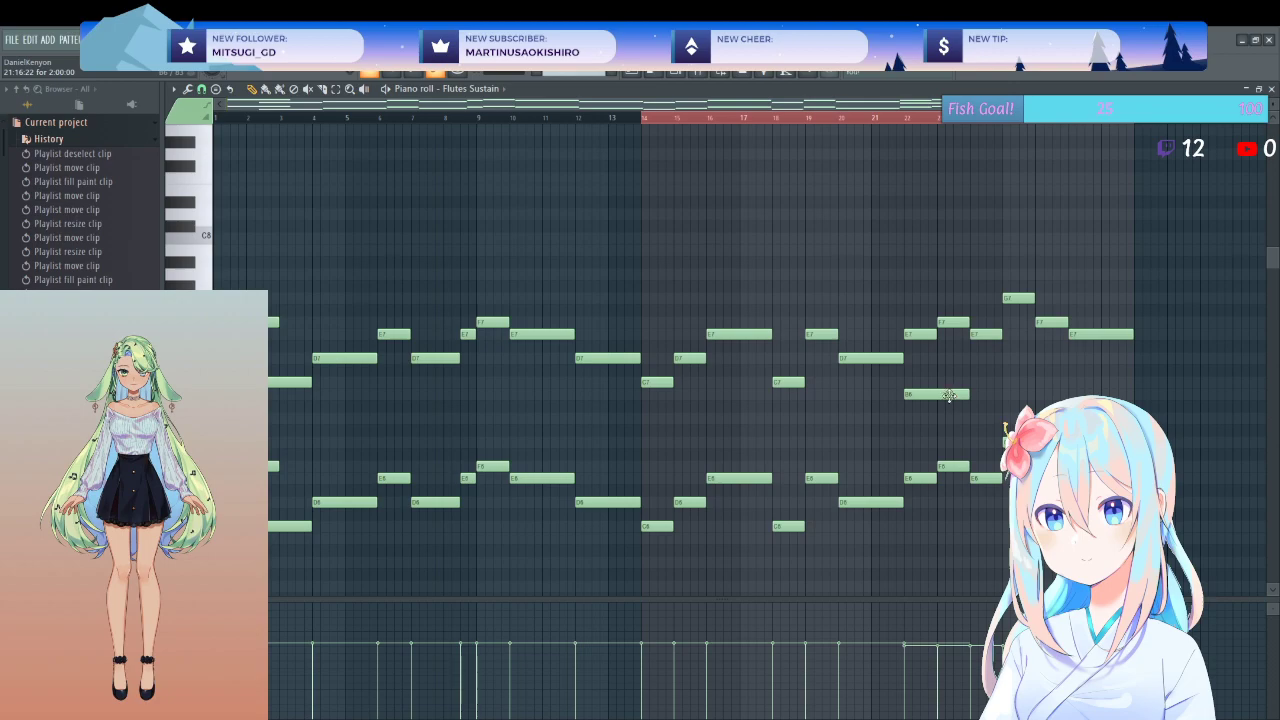
scroll(951, 396, "up", 5)
right_click(916, 394)
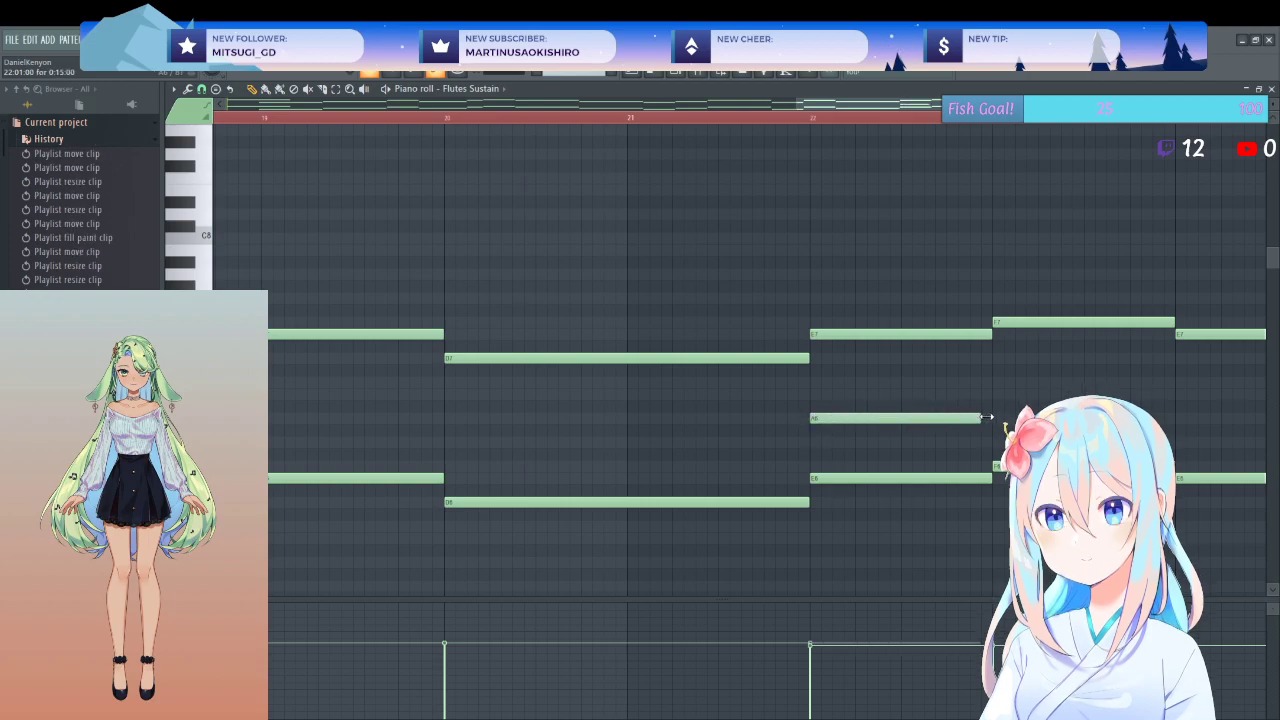
- Add a three-bar A6 harmony note at bar 22 and a four-bar B6 note directly after it
left_click(997, 384)
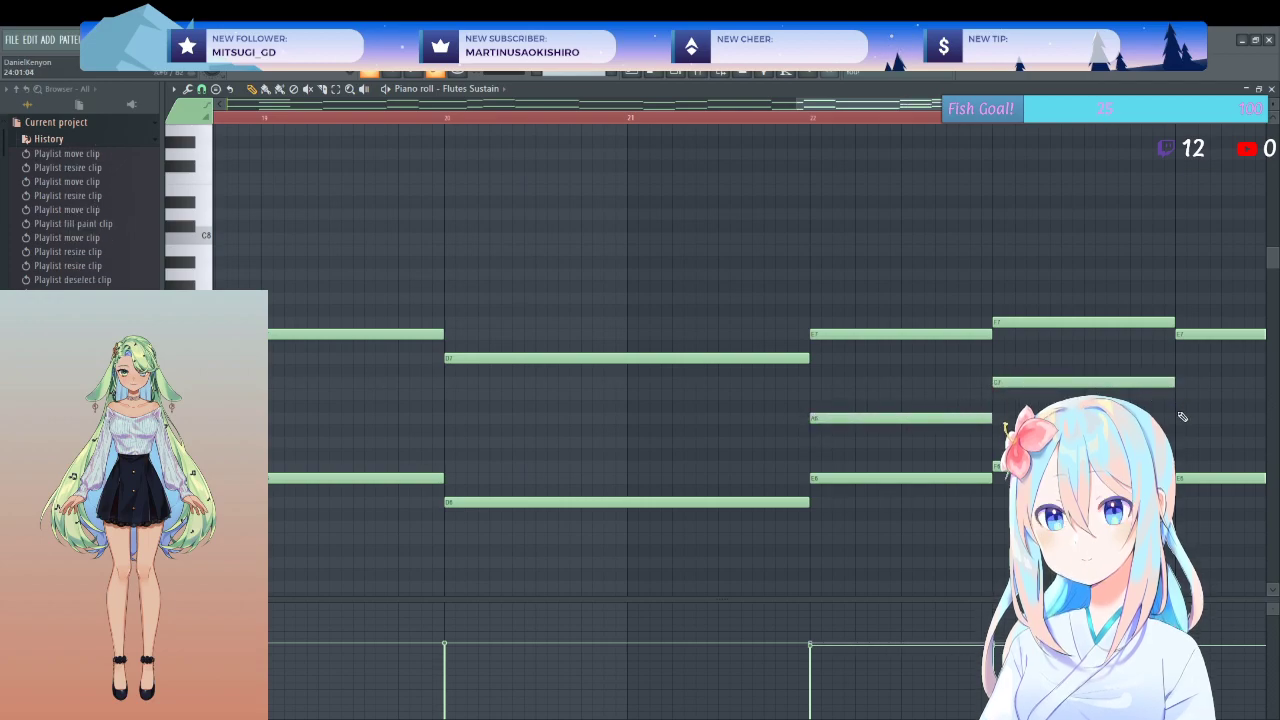
scroll(1100, 405, "down", 5, "ctrl")
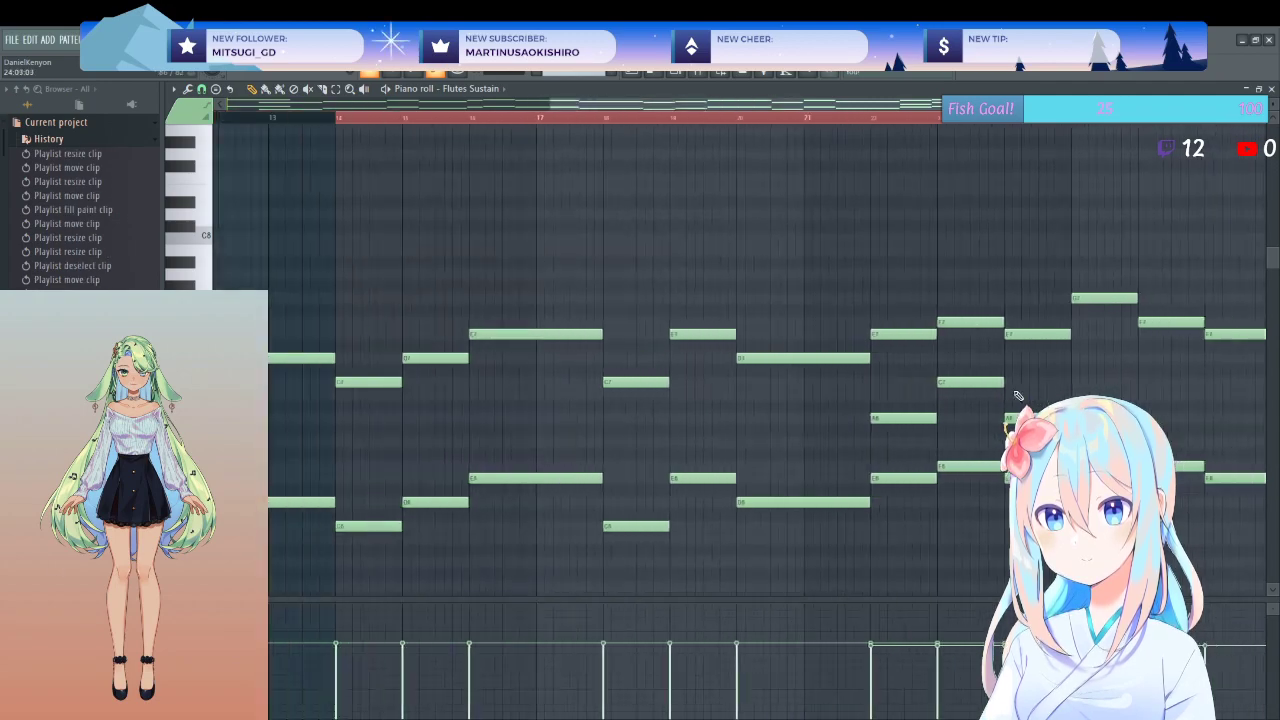
scroll(1018, 396, "down", 3)
left_click_drag(1000, 382, 993, 421)
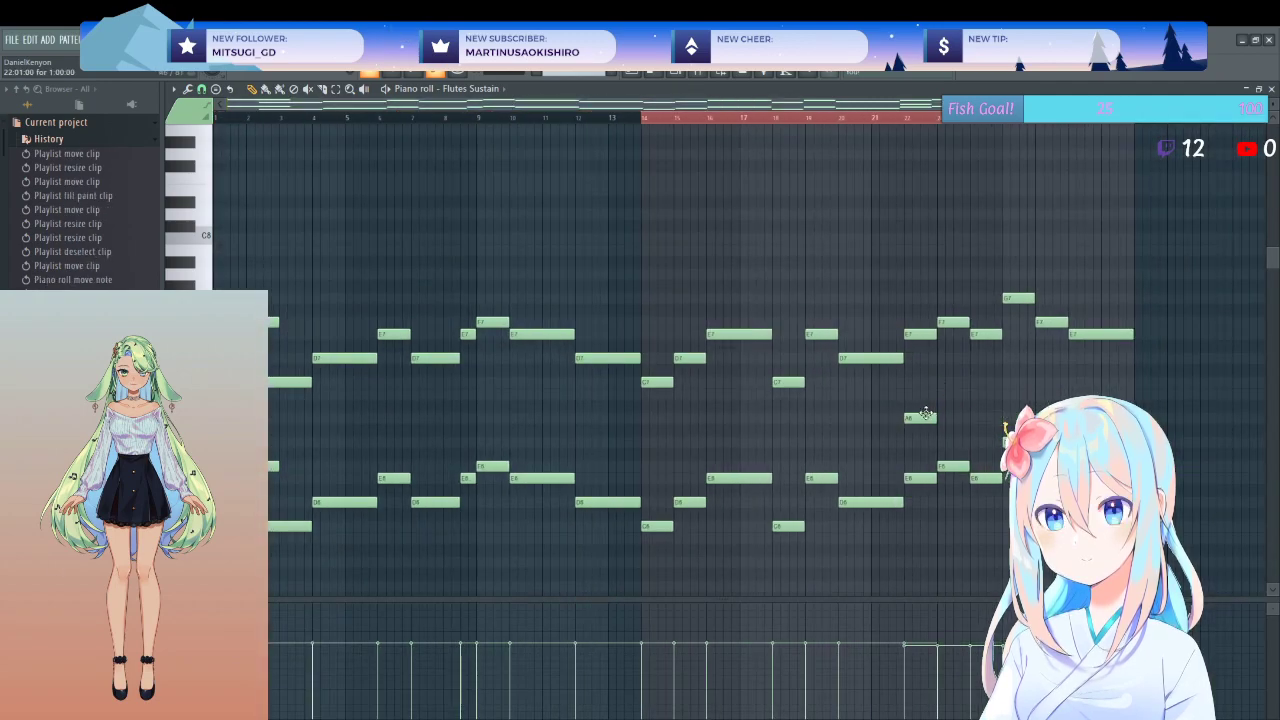
left_click_drag(931, 417, 998, 416)
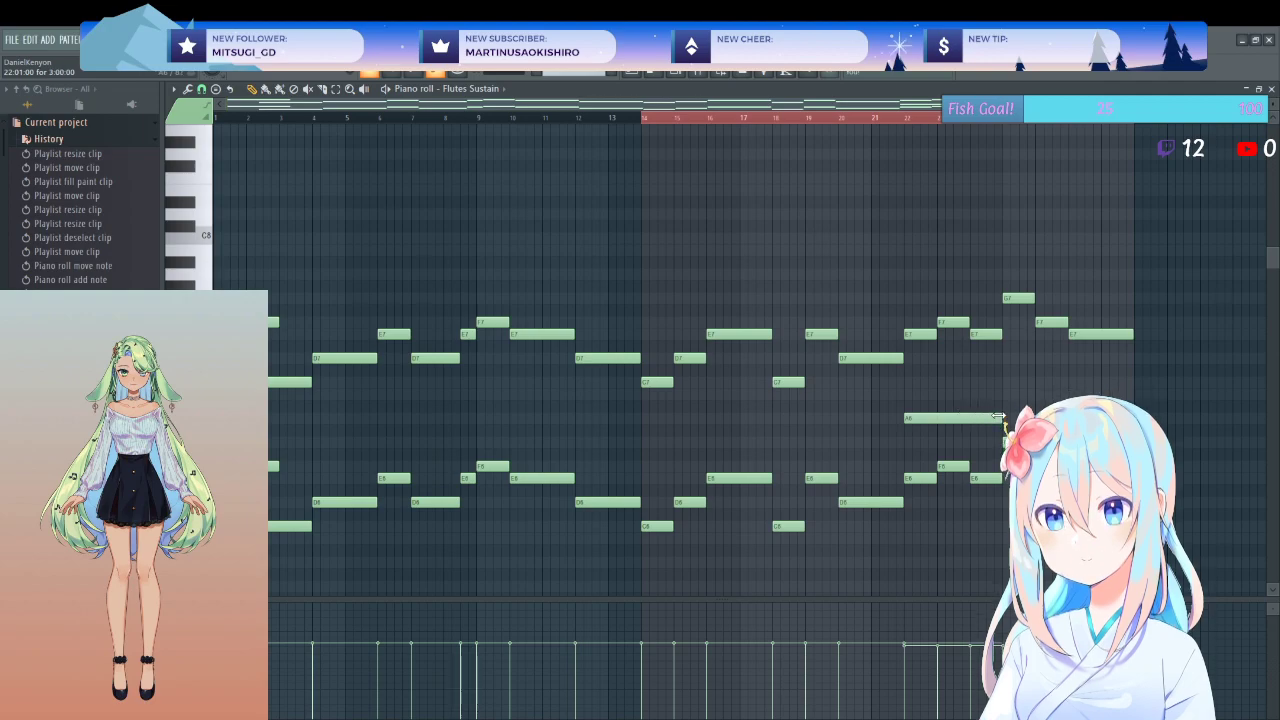
left_click(1004, 394)
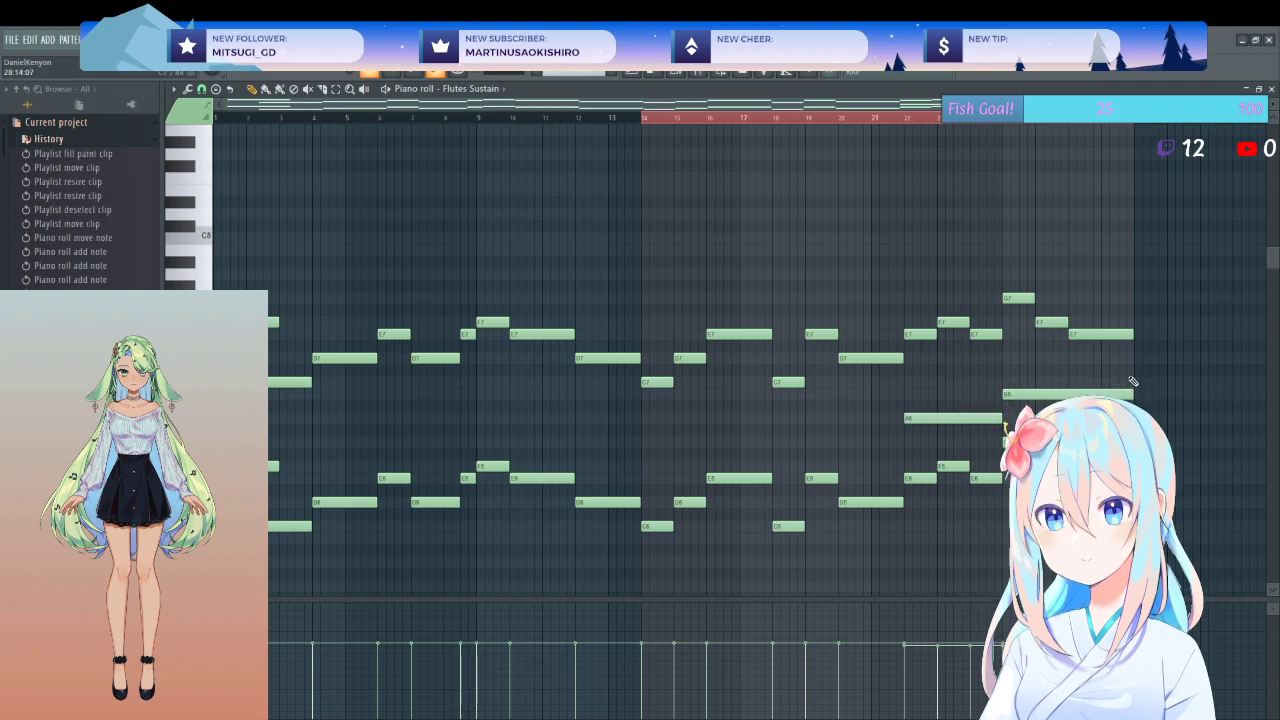
- Play back the final flute phrase with its A6 and B6 harmony notes, and stop playback
left_click(877, 124)
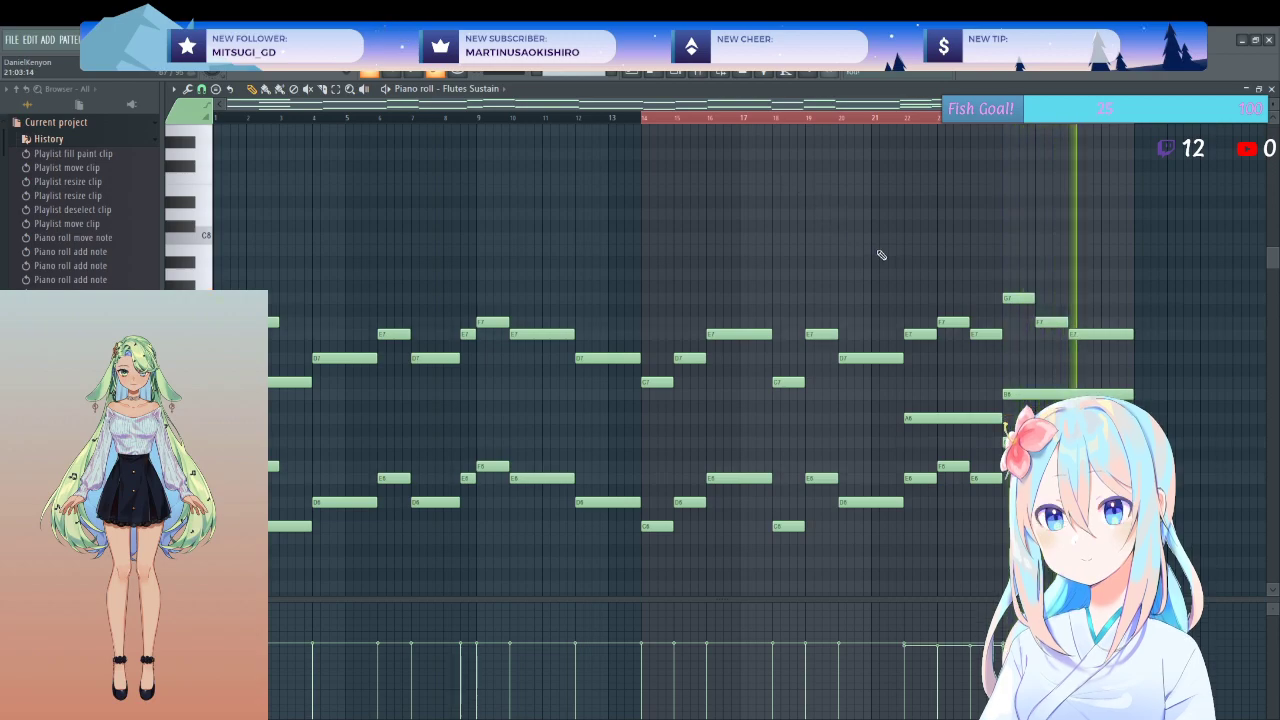
scroll(866, 424, "down", 5)
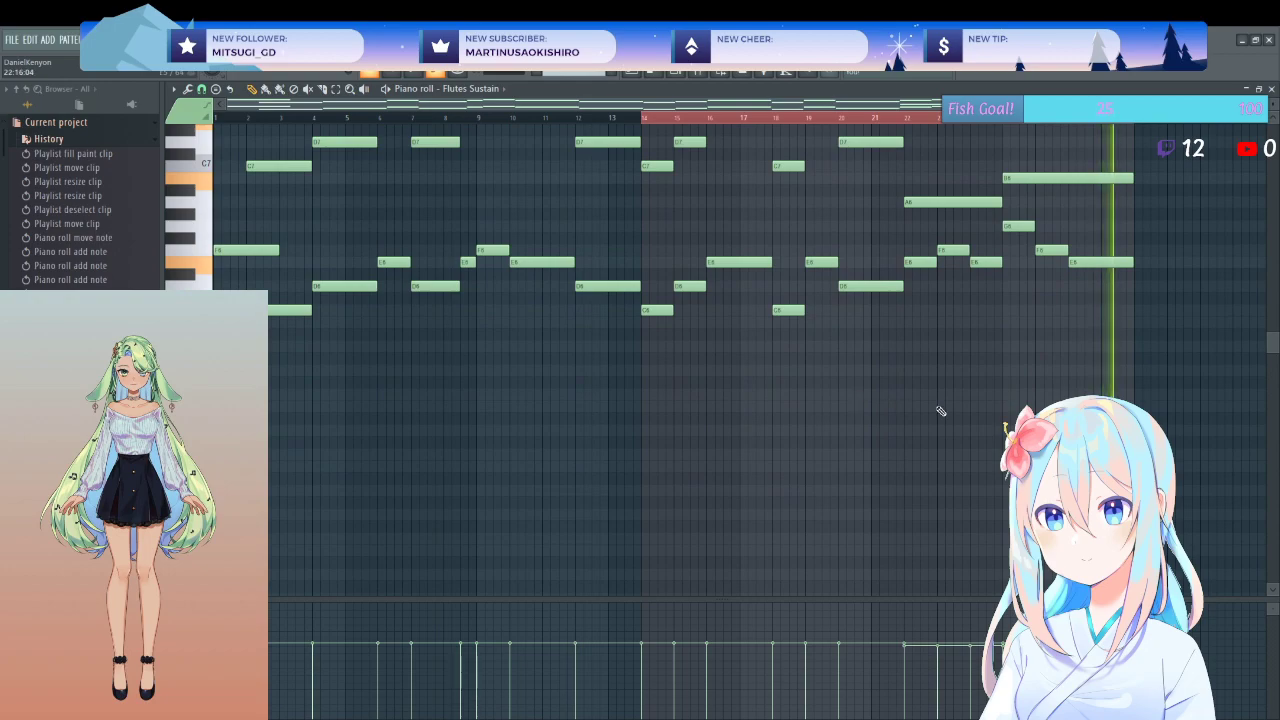
key("space")
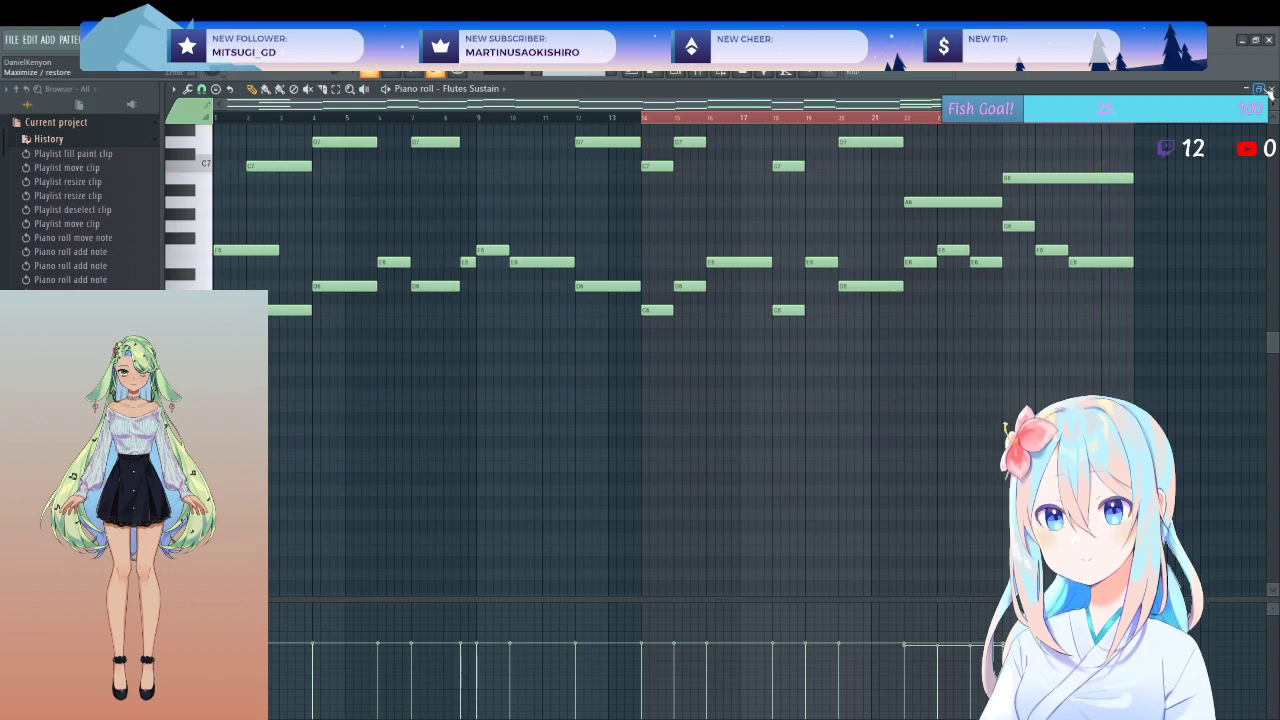
- Add a four-bar A6 harmony note at bar 14 and a four-bar G6 note at bar 18
scroll(917, 288, "up", 5)
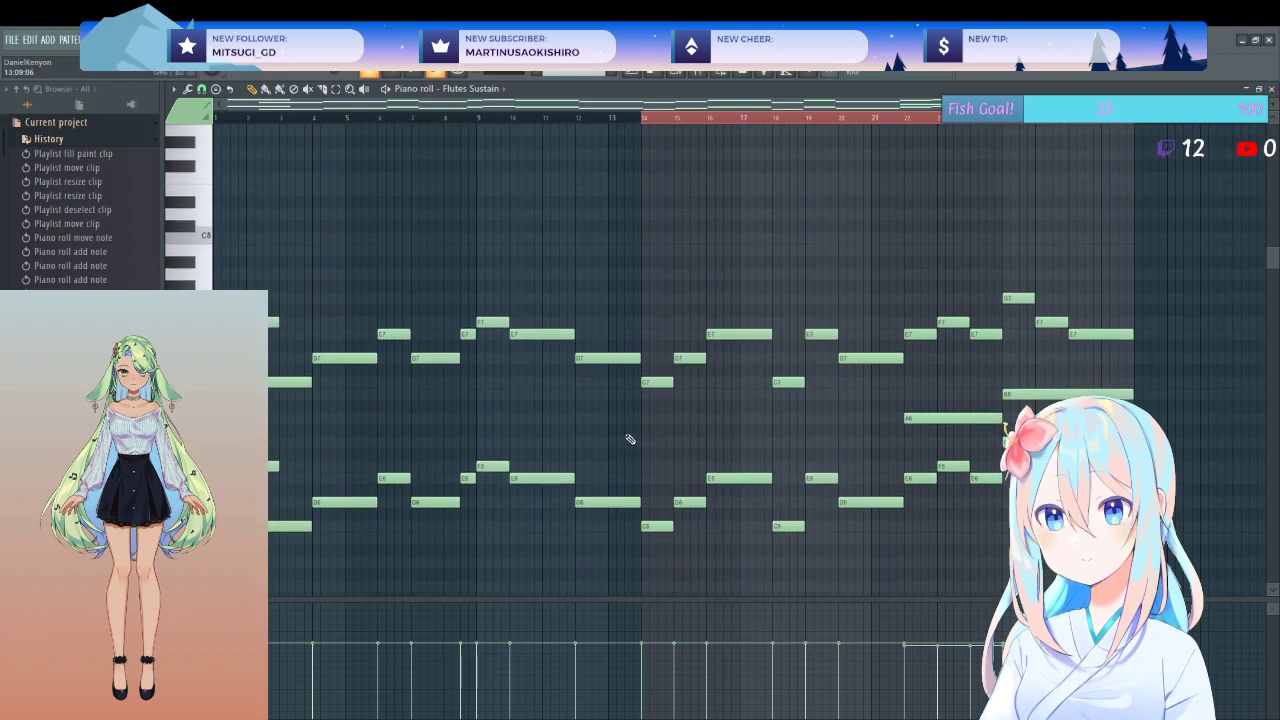
left_click(655, 420)
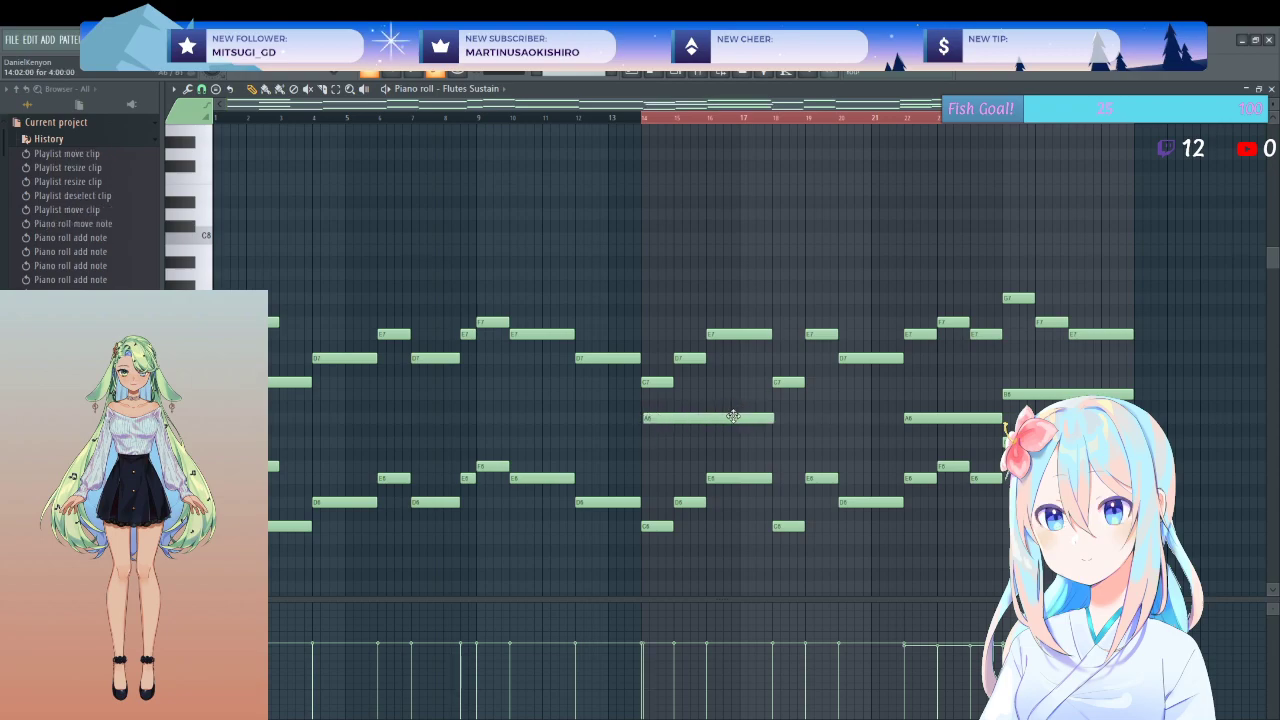
left_click(778, 447)
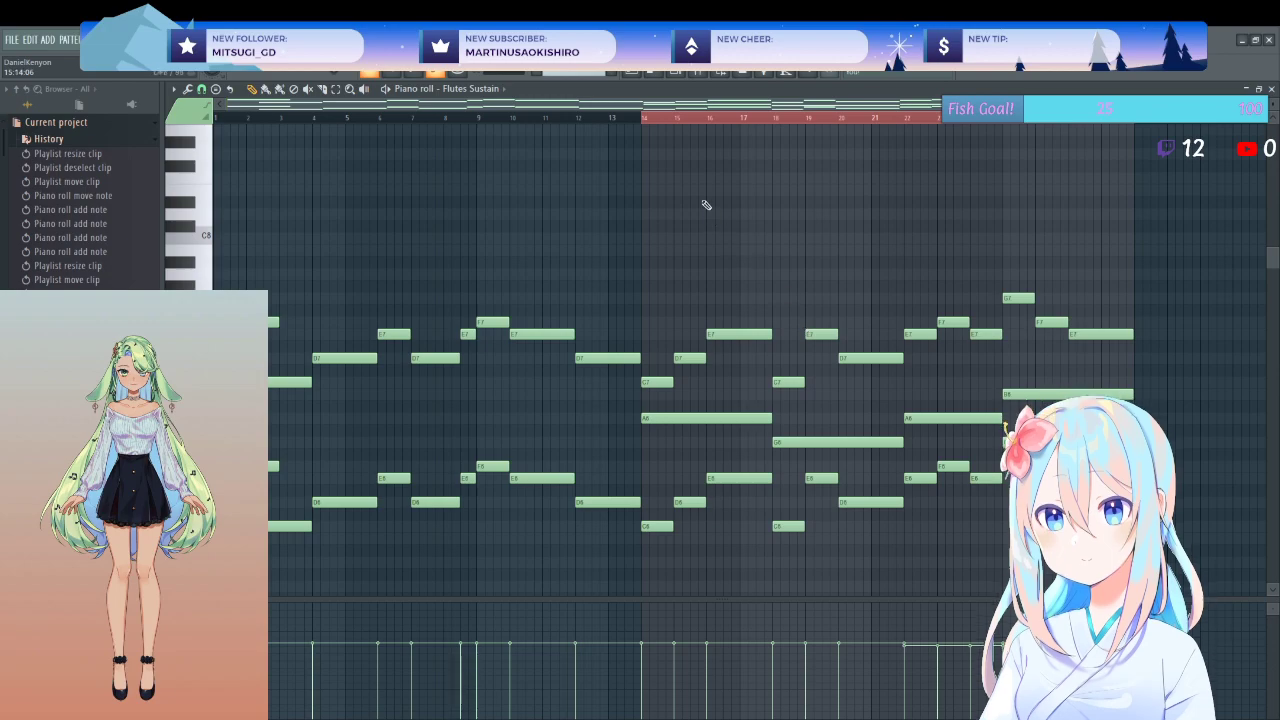
- Play back the harmonized flute section, follow it across the tracks in the Playlist, and stop playback
key("space")
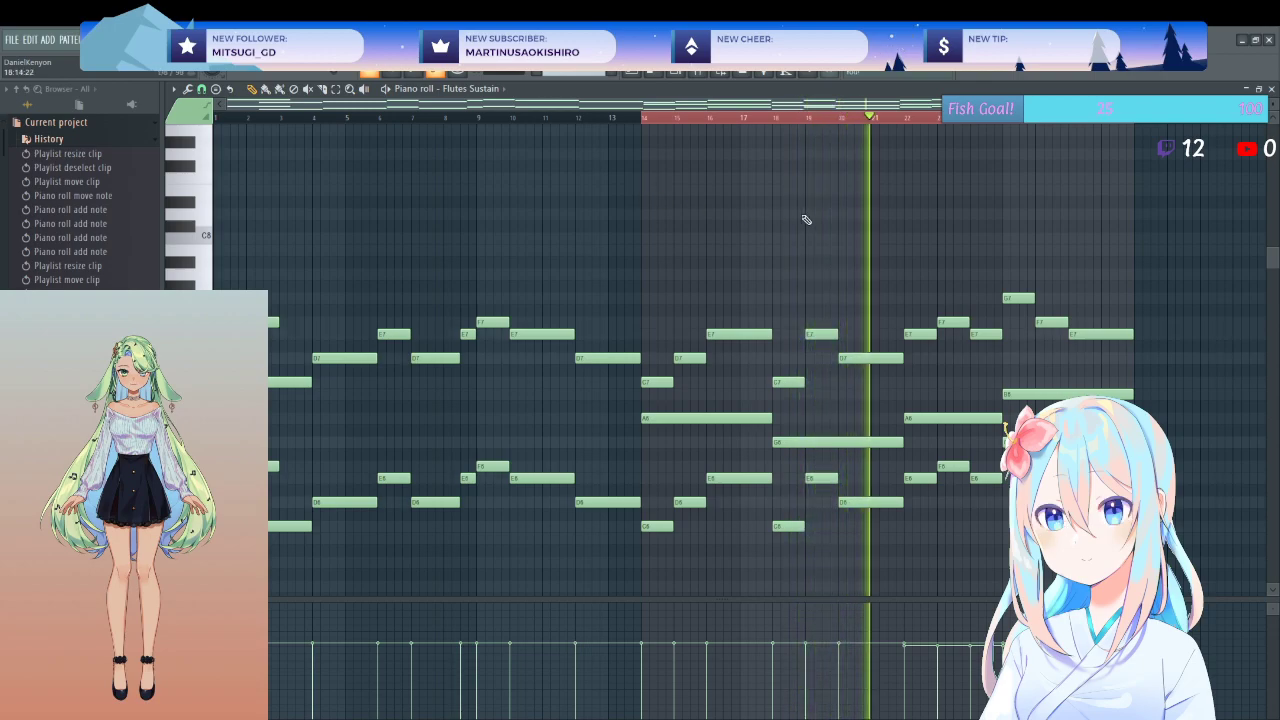
key("F5")
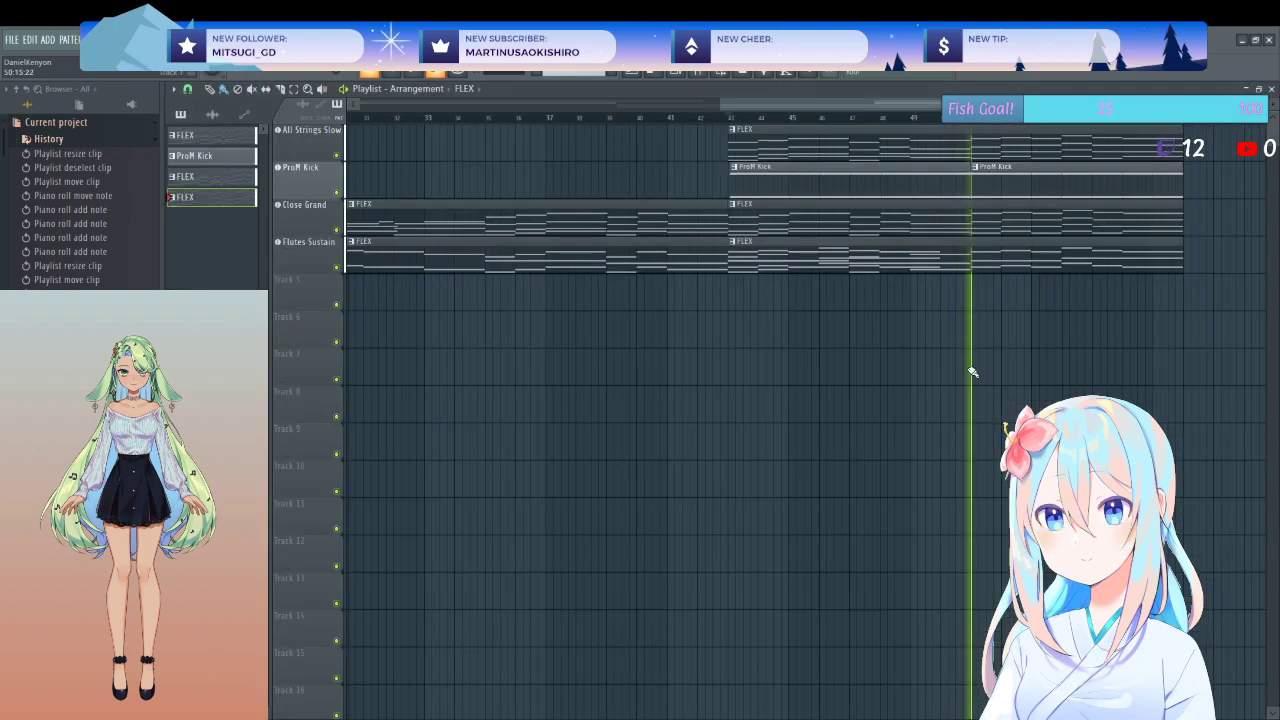
scroll(800, 410, "down", 3)
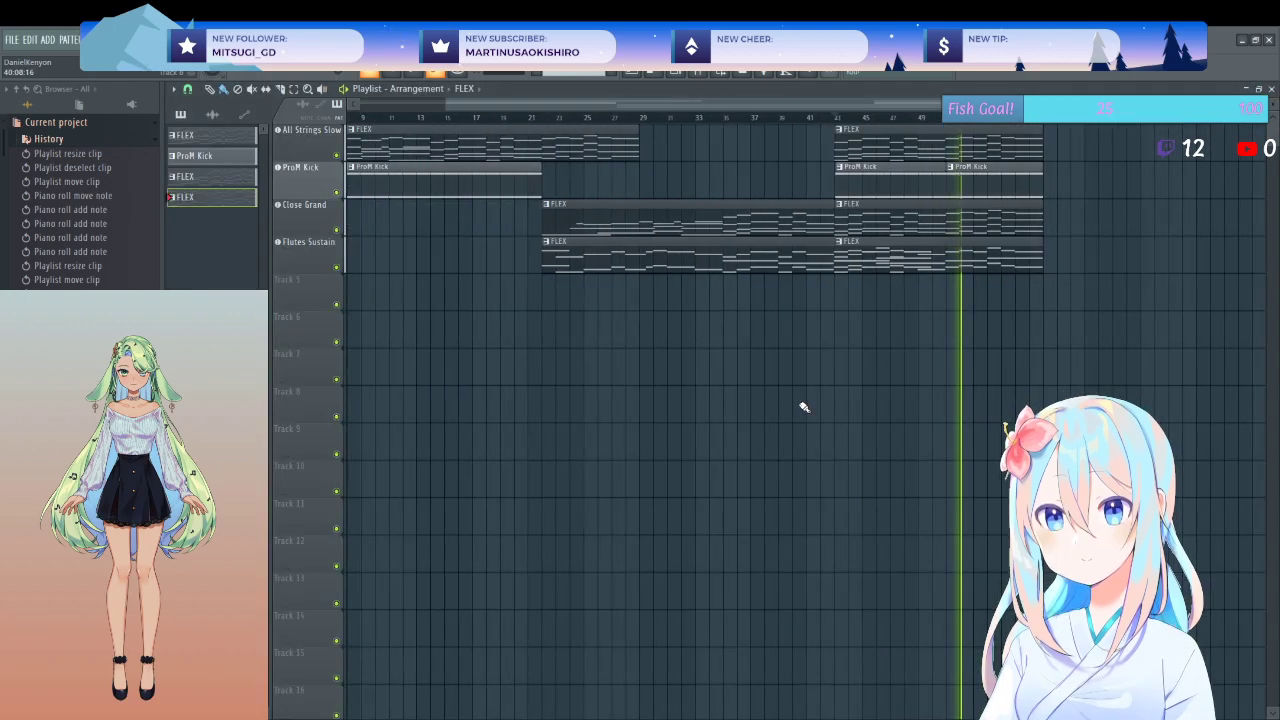
scroll(960, 350, "down", 2)
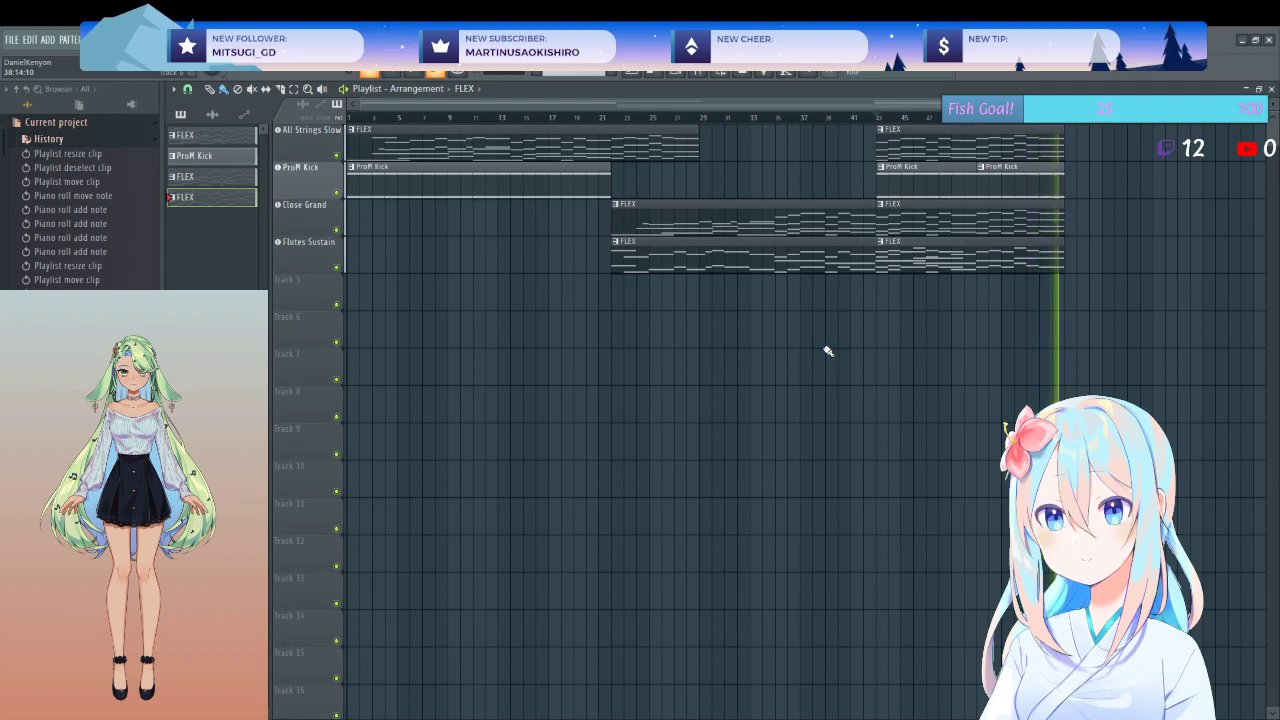
key("space")
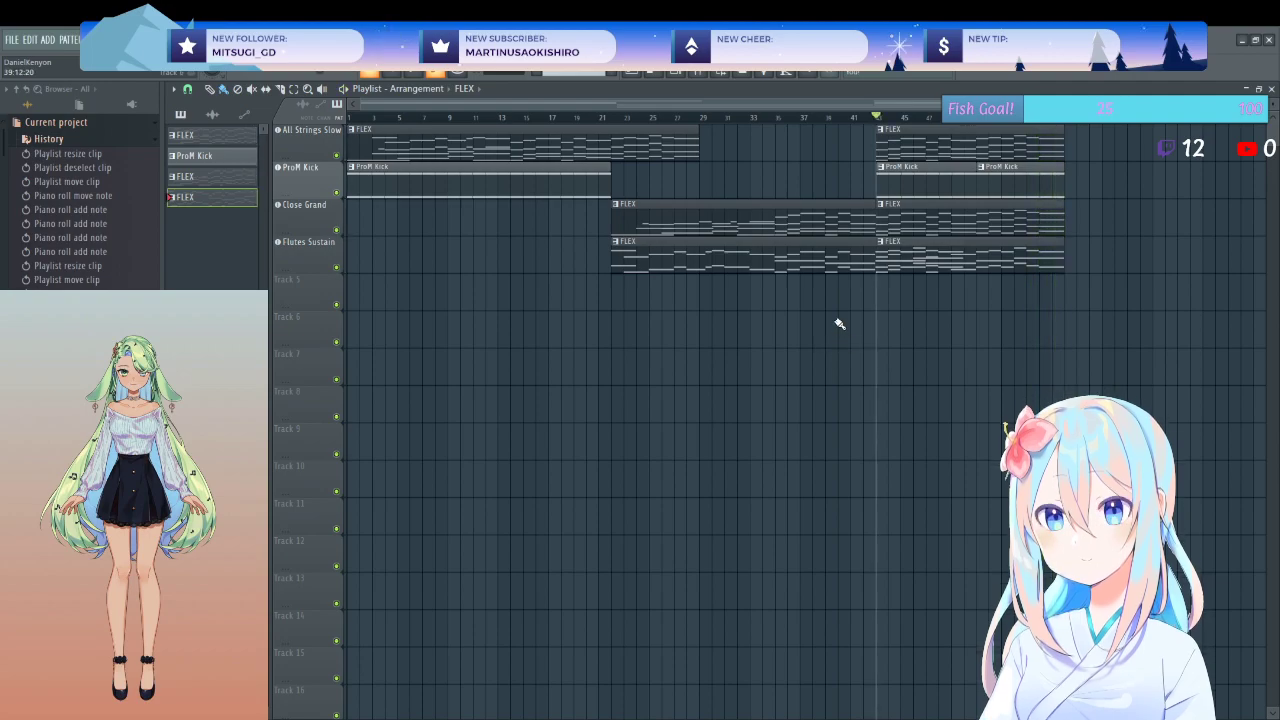
- Extend the last ProM Kick clip in the Playlist to a length of eight bars
left_click(1063, 183)
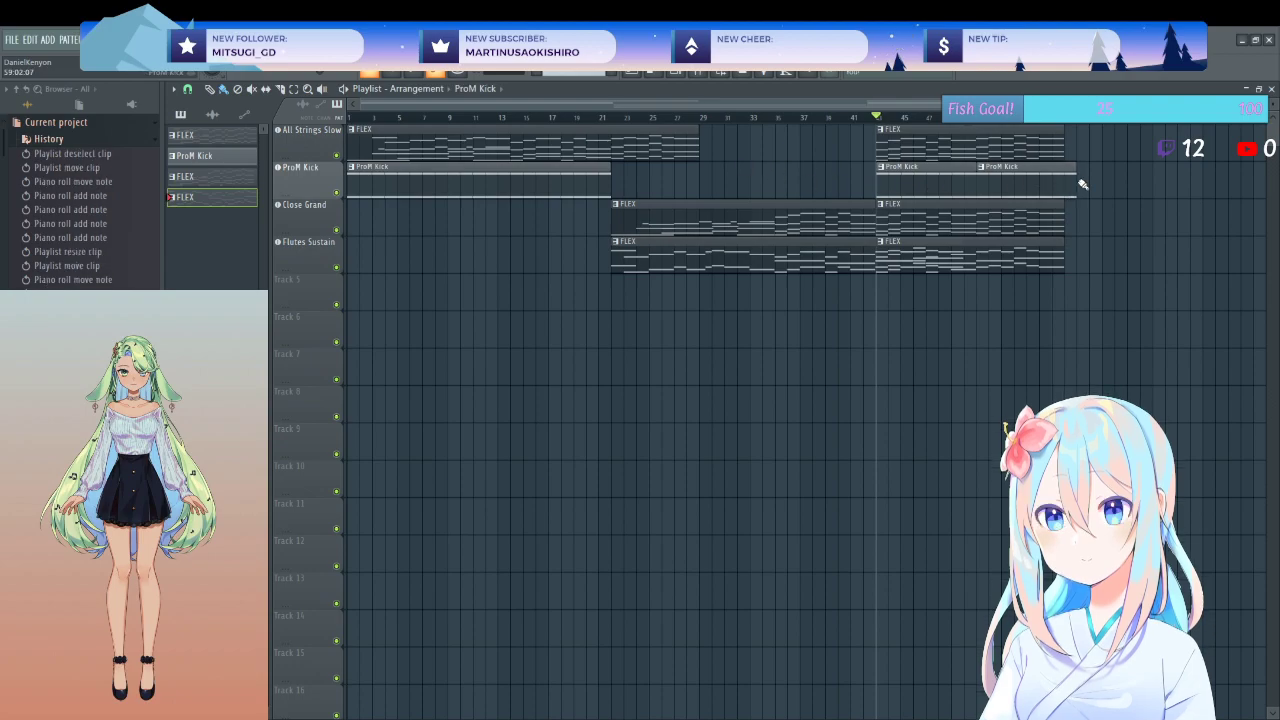
scroll(1077, 181, "up", 3)
left_click_drag(1057, 177, 1063, 180)
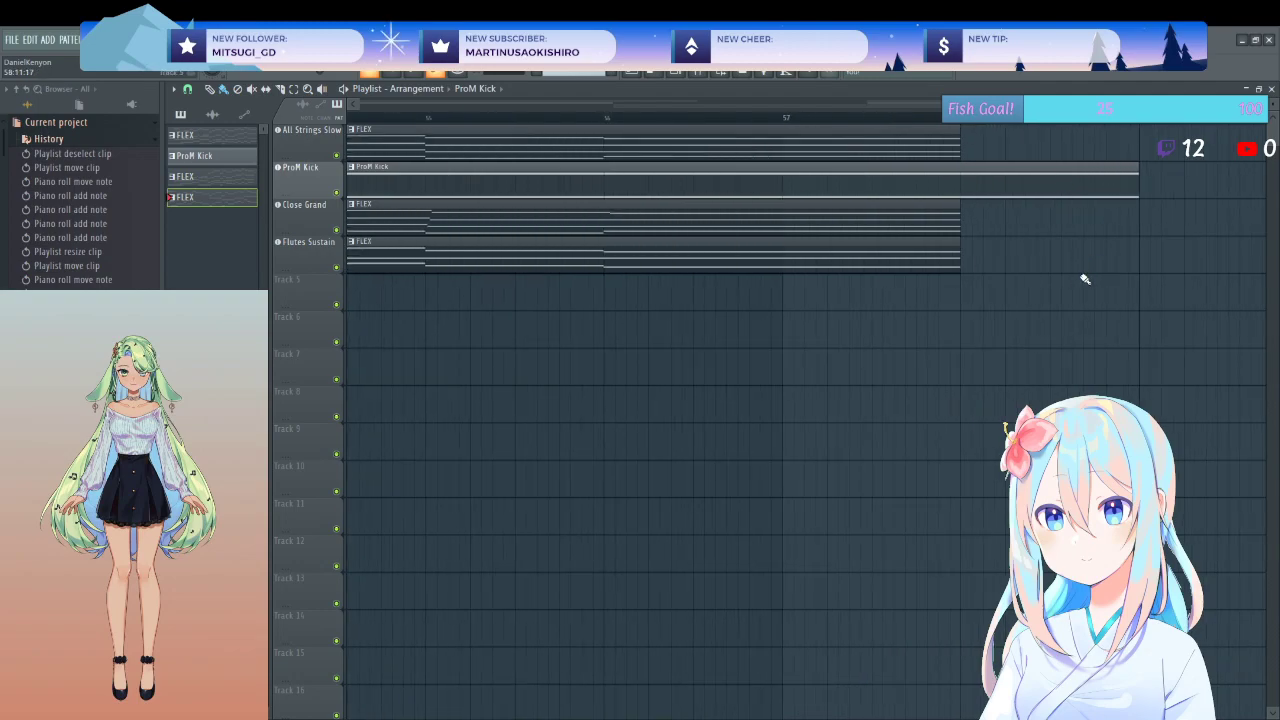
scroll(1085, 279, "down", 5)
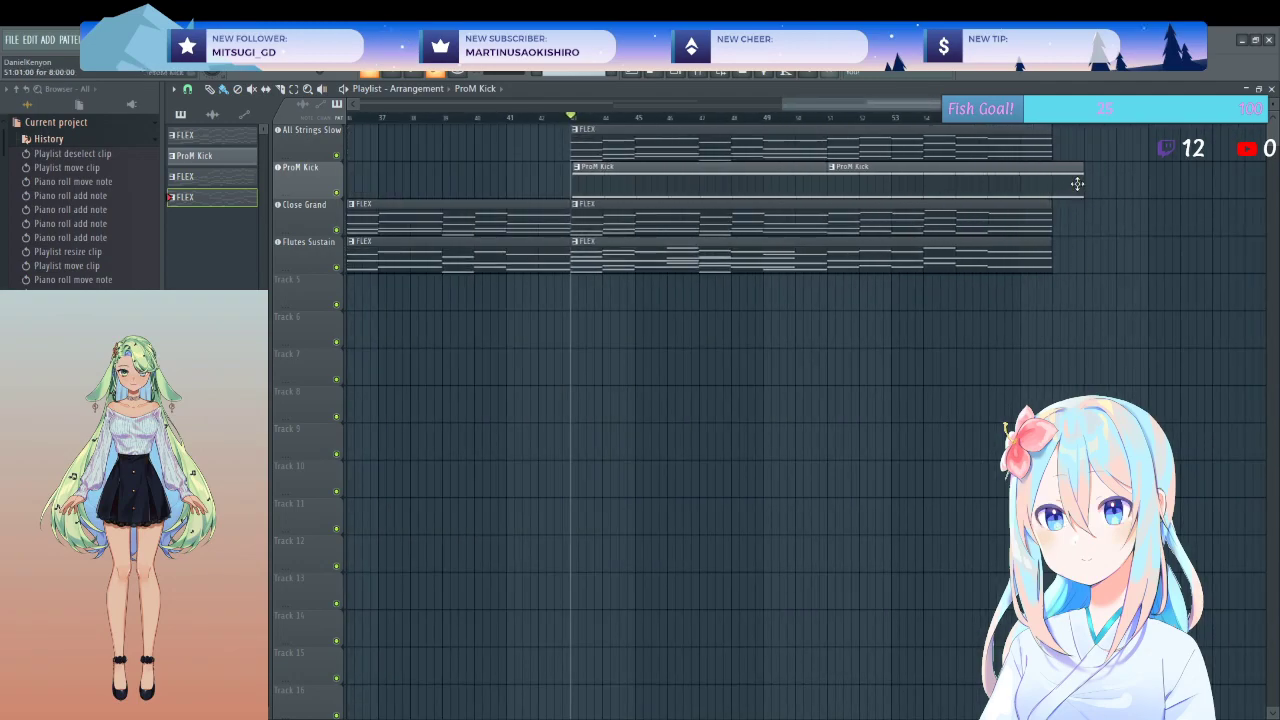
scroll(1160, 330, "down", 4)
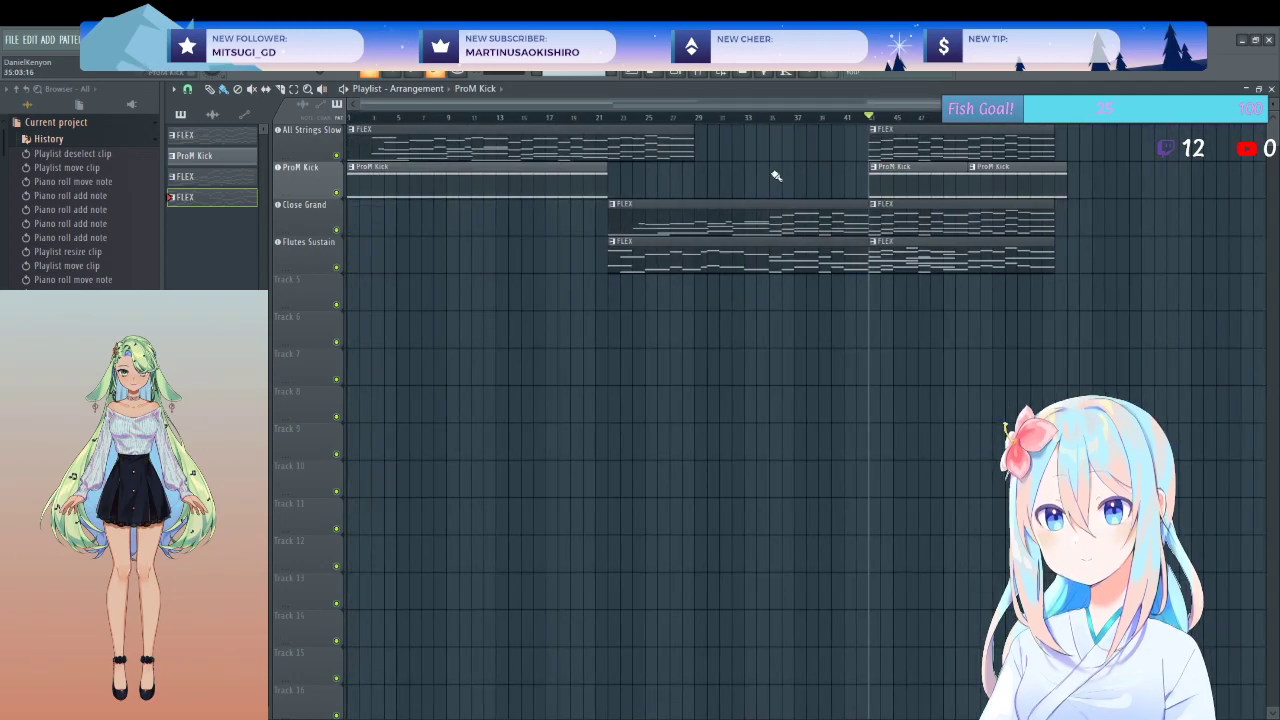
- Solo the ProM Kick and All Strings Slow mixer tracks in turn while playing the arrangement, restarting it from bar 1
left_click(686, 76)
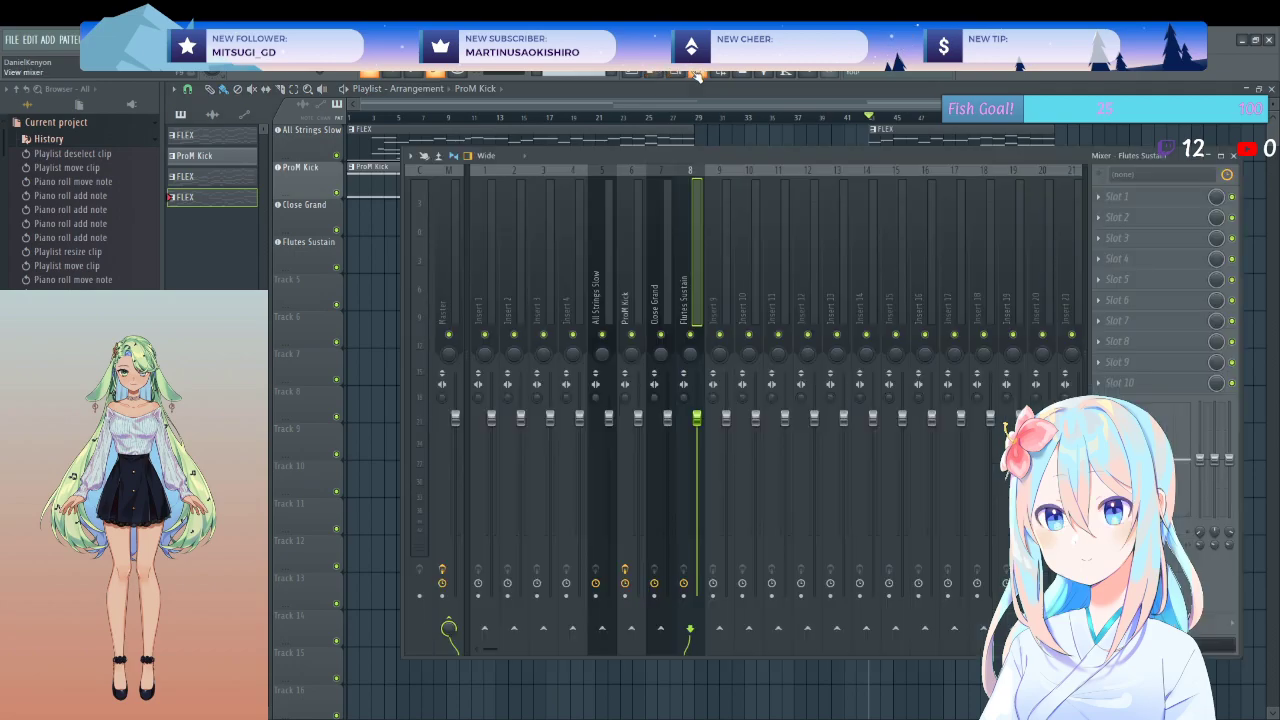
left_click(604, 256)
left_click(624, 318)
key("space")
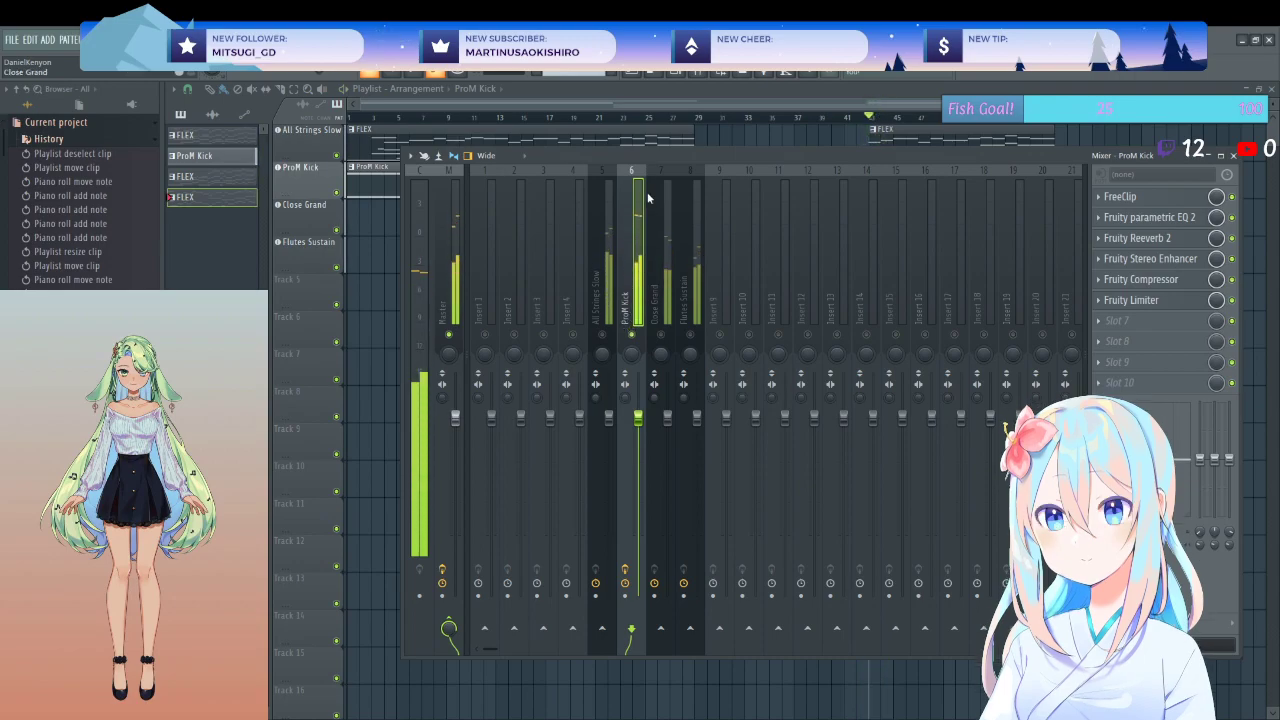
left_click(404, 118)
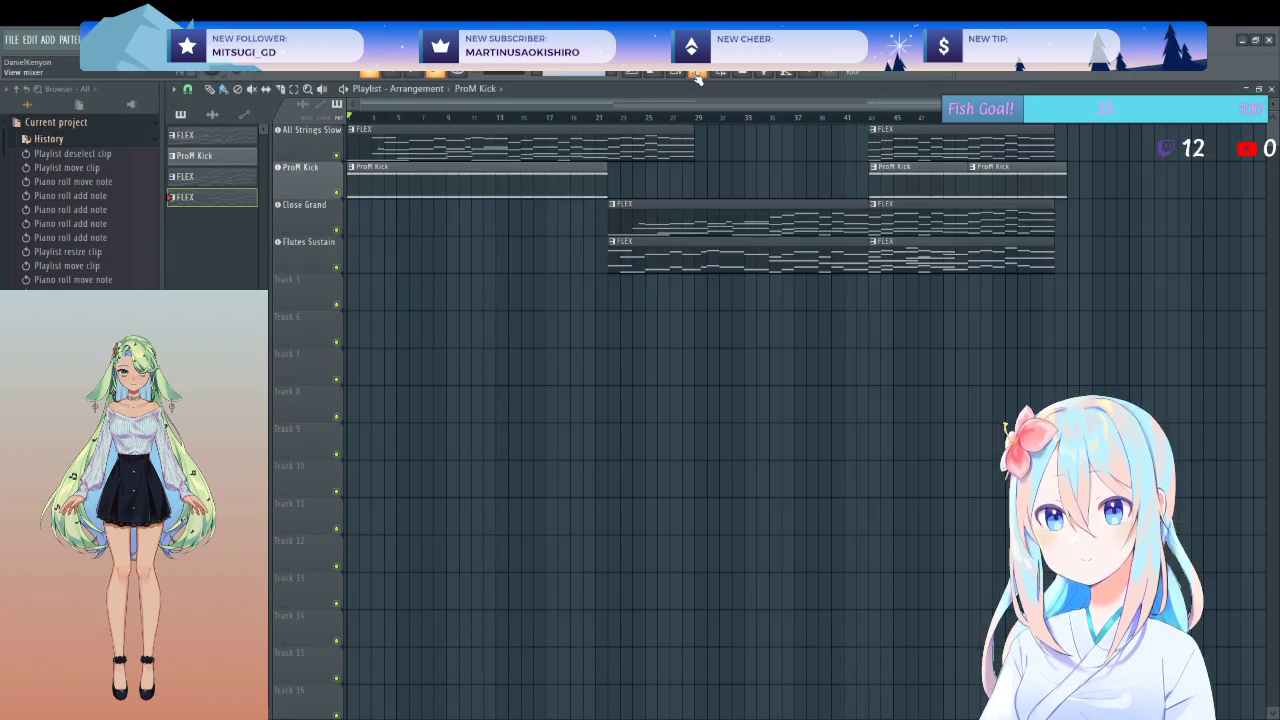
left_click(696, 75)
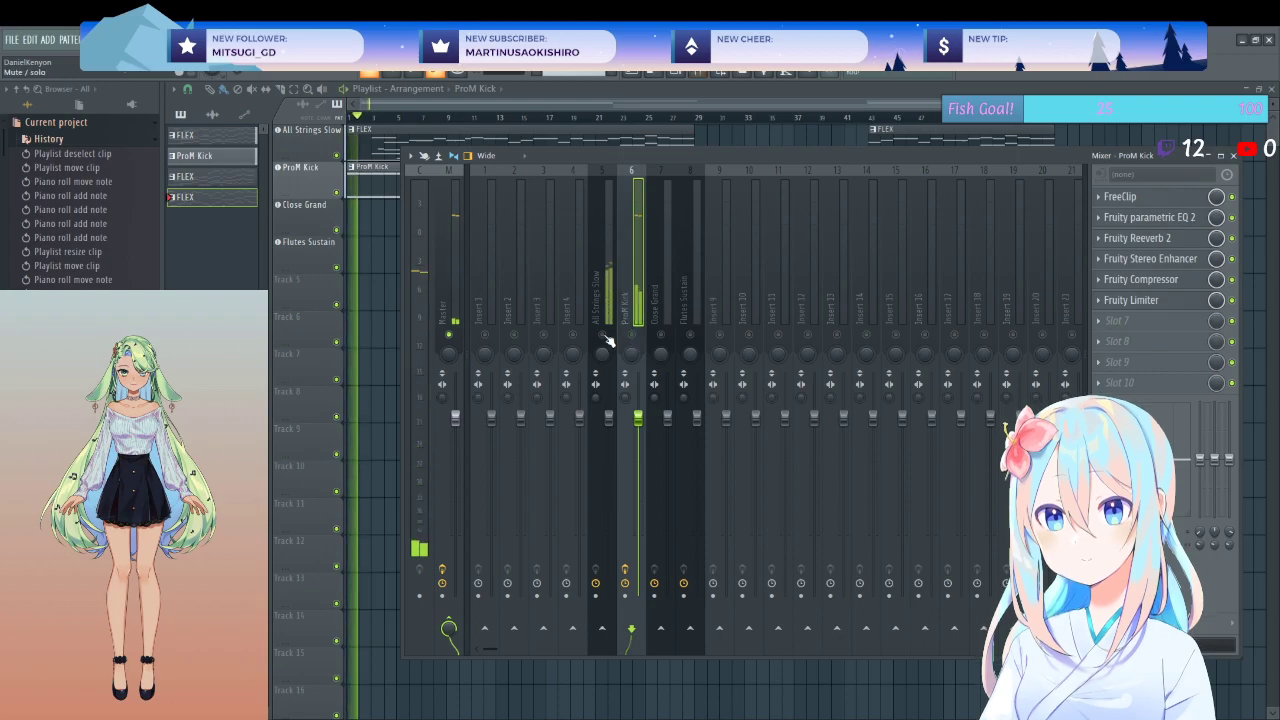
- Raise the All Strings Slow instrument's Tone macro to about 20%, add some Darken, Wobble and Wobspeed, and close the instrument
left_click(302, 155)
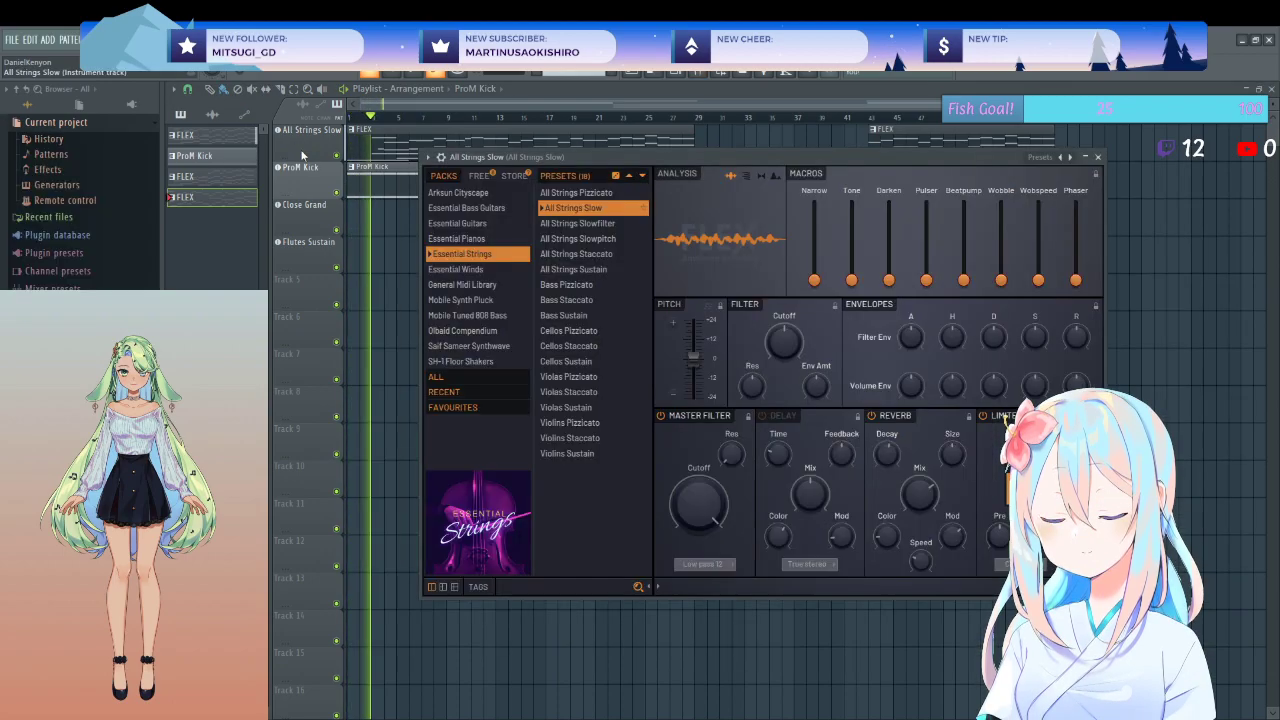
left_click_drag(851, 280, 851, 265)
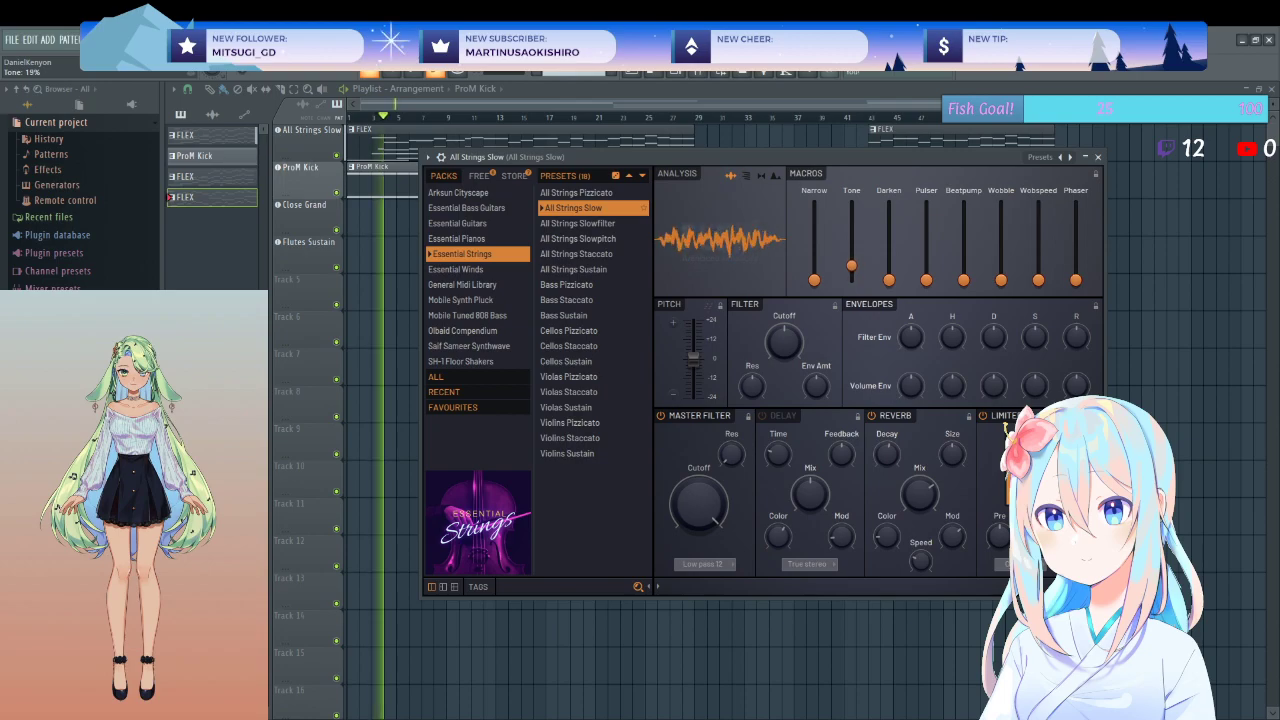
left_click_drag(889, 280, 889, 275)
left_click_drag(1001, 280, 1038, 277)
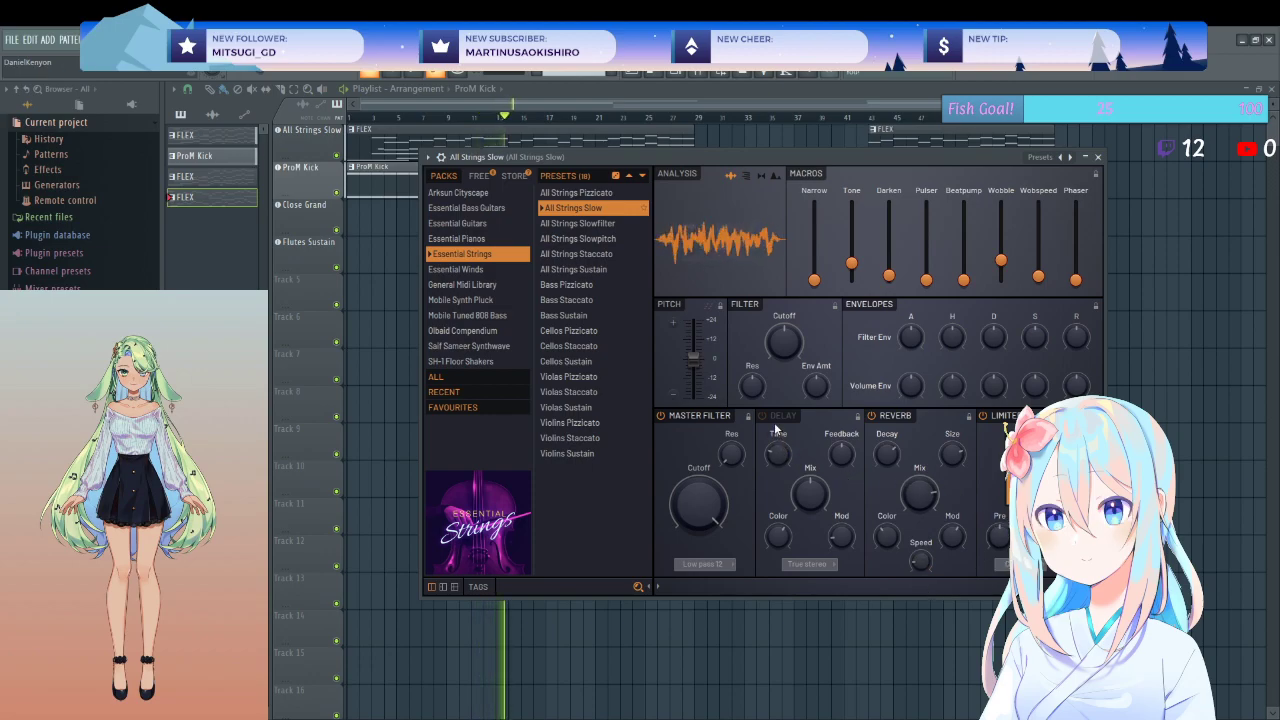
left_click(1097, 157)
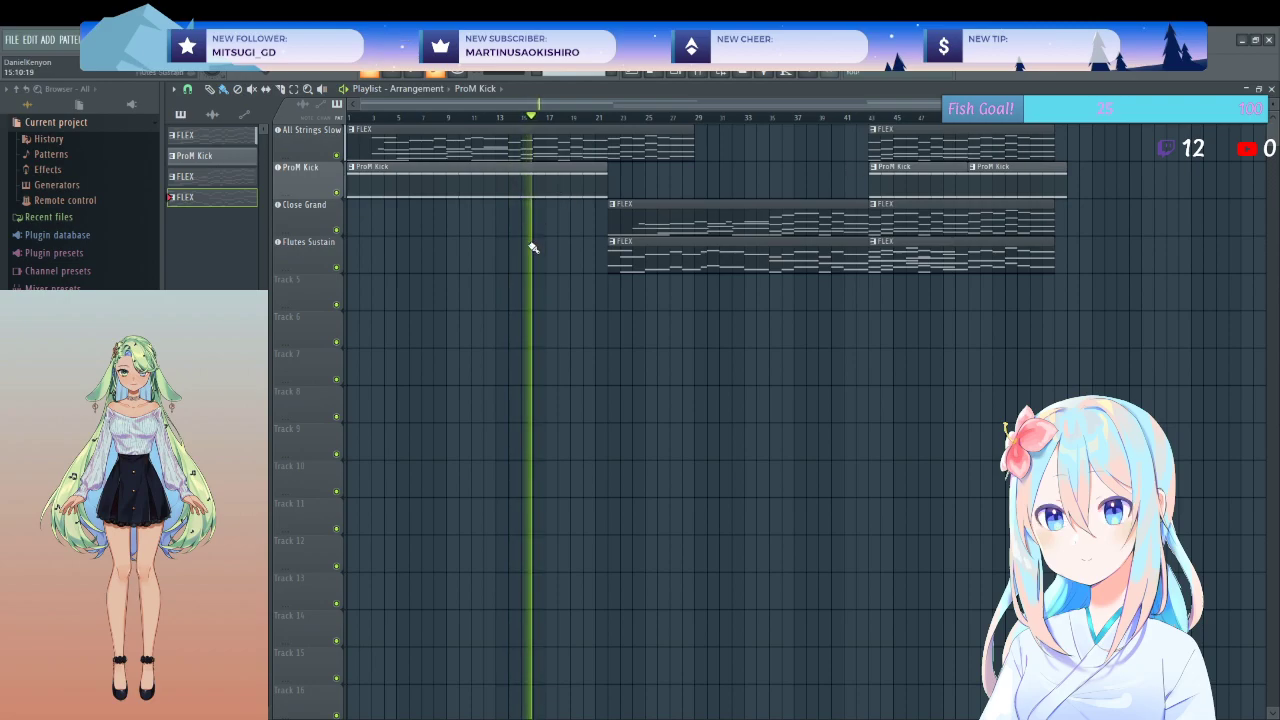
- Add Fruity parametric EQ 2 to All Strings Slow, cutting around 500 Hz and the top highs and boosting the lows, mids and around 6 kHz
key("F9")
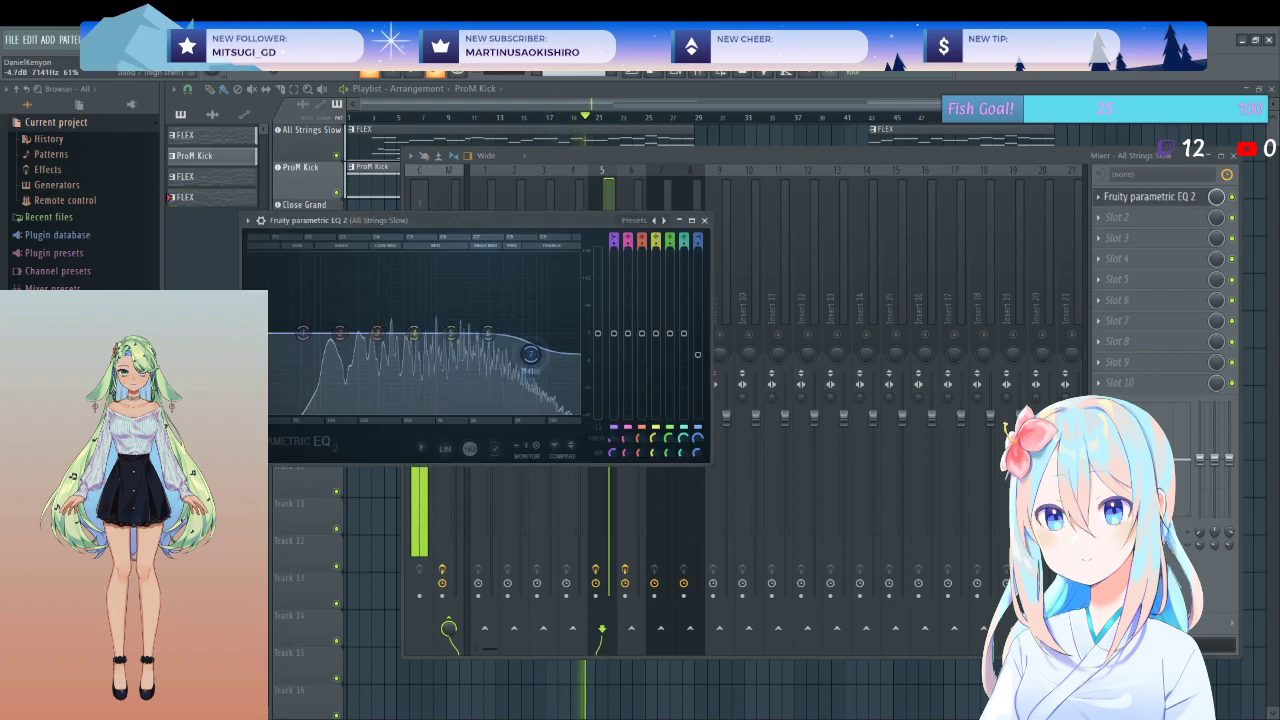
left_click_drag(533, 342, 535, 347)
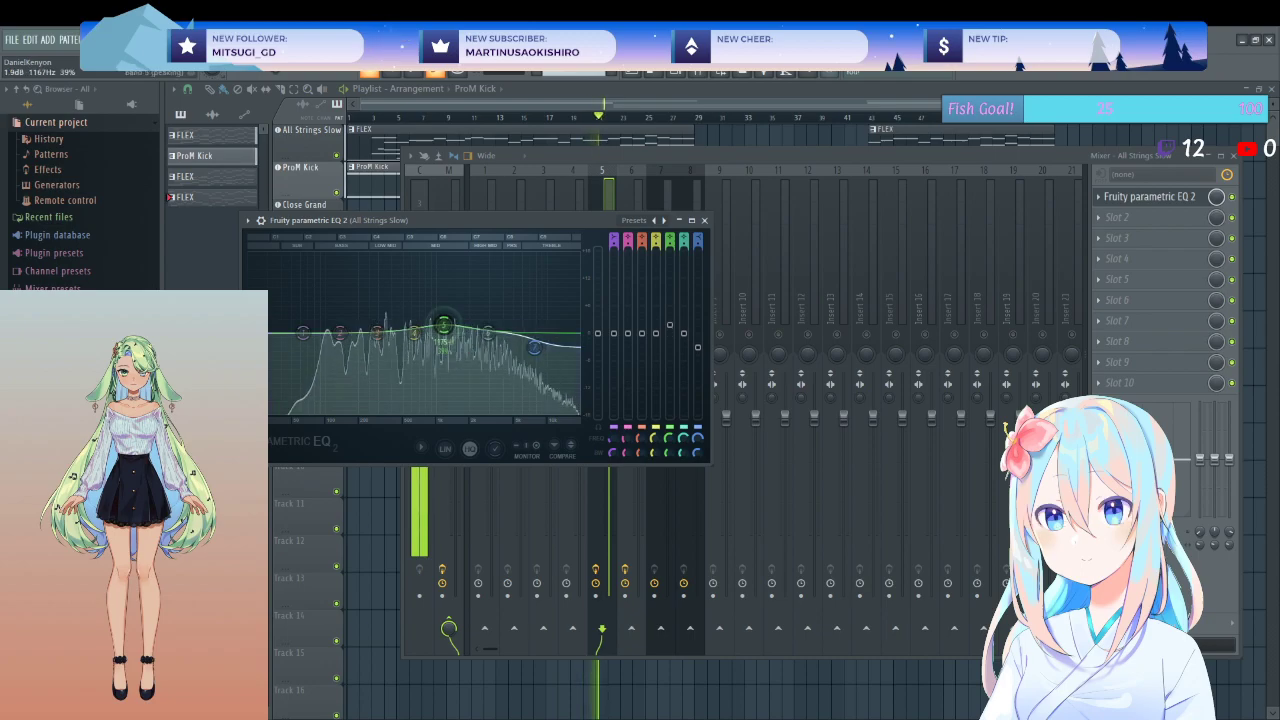
scroll(449, 326, "up", 3)
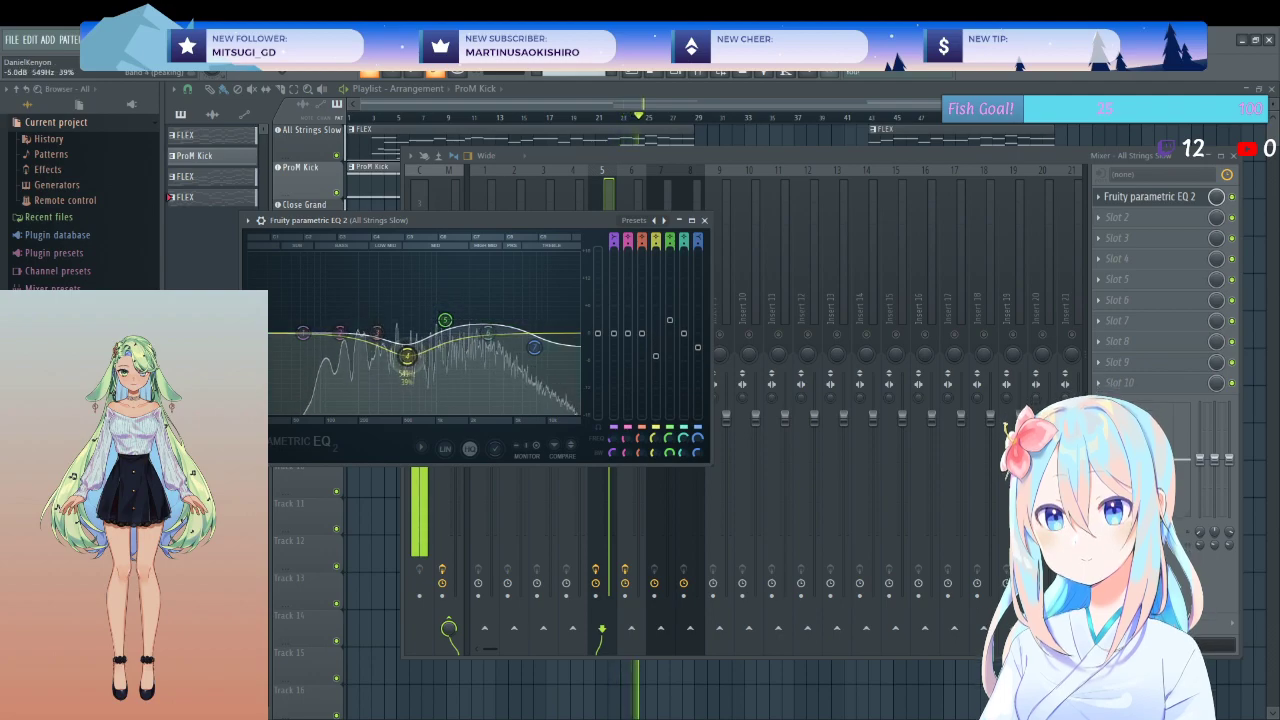
left_click_drag(445, 320, 438, 313)
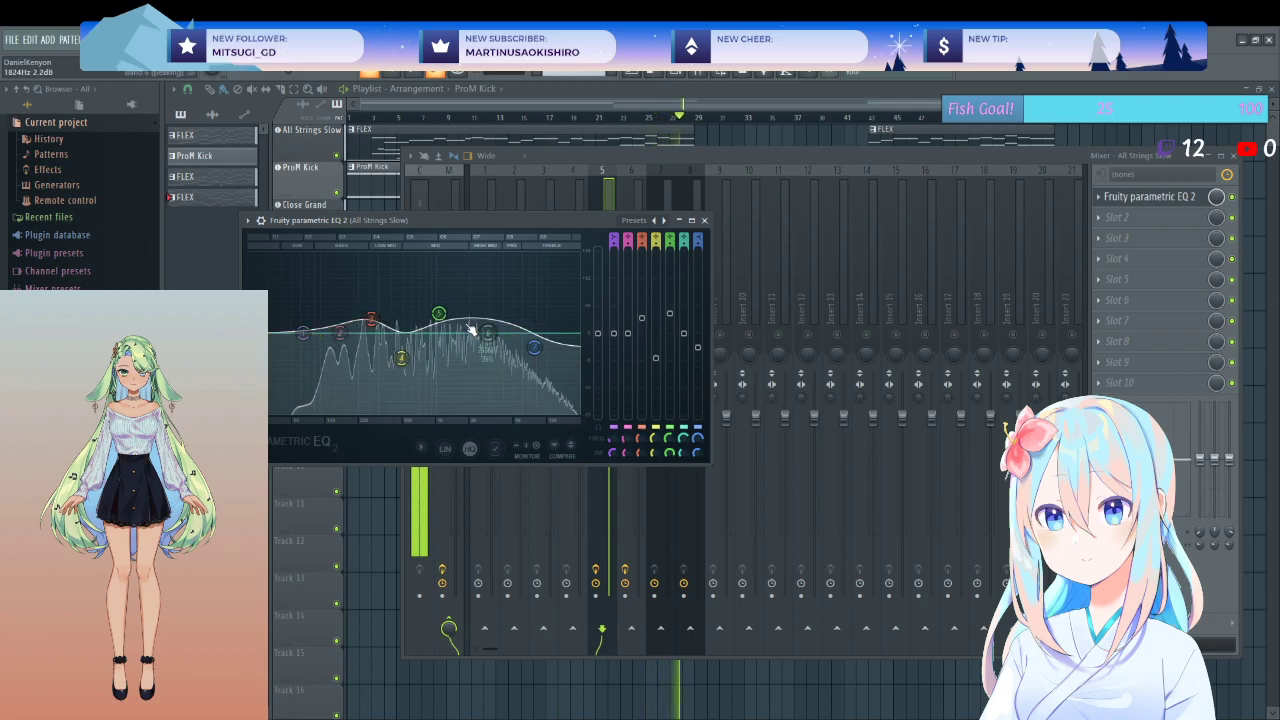
left_click_drag(480, 323, 491, 335)
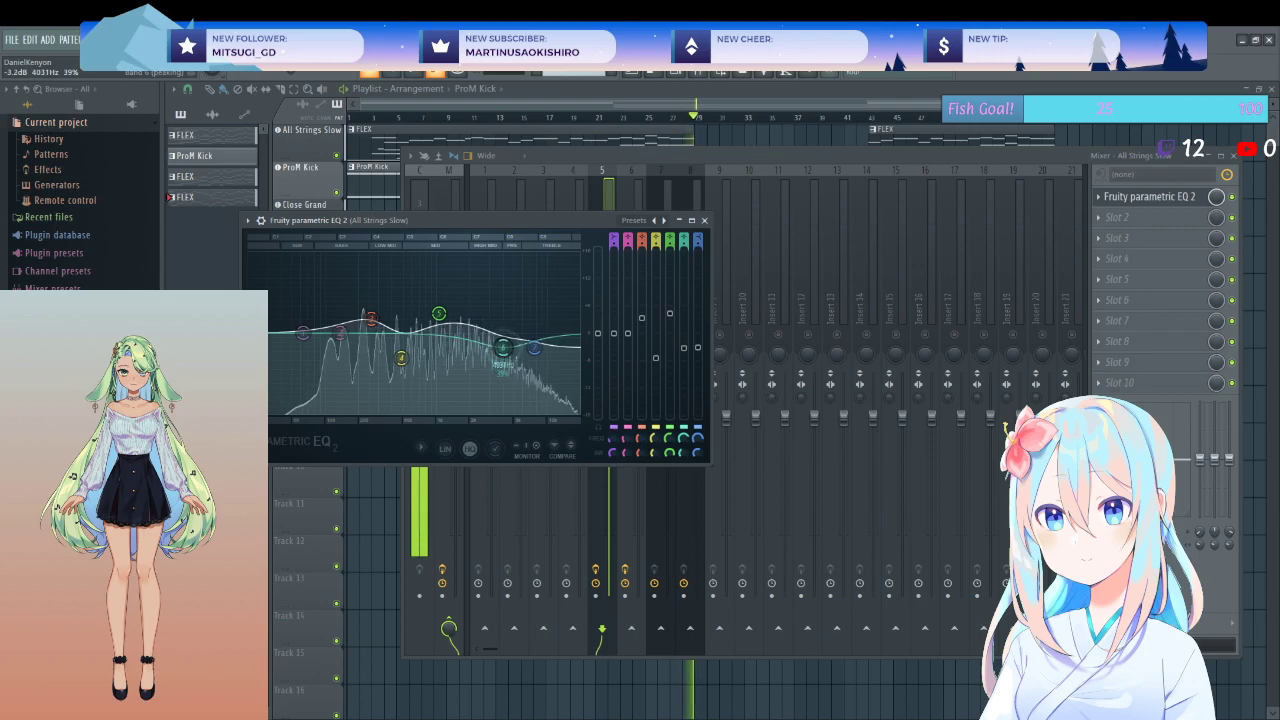
left_click_drag(504, 339, 512, 331)
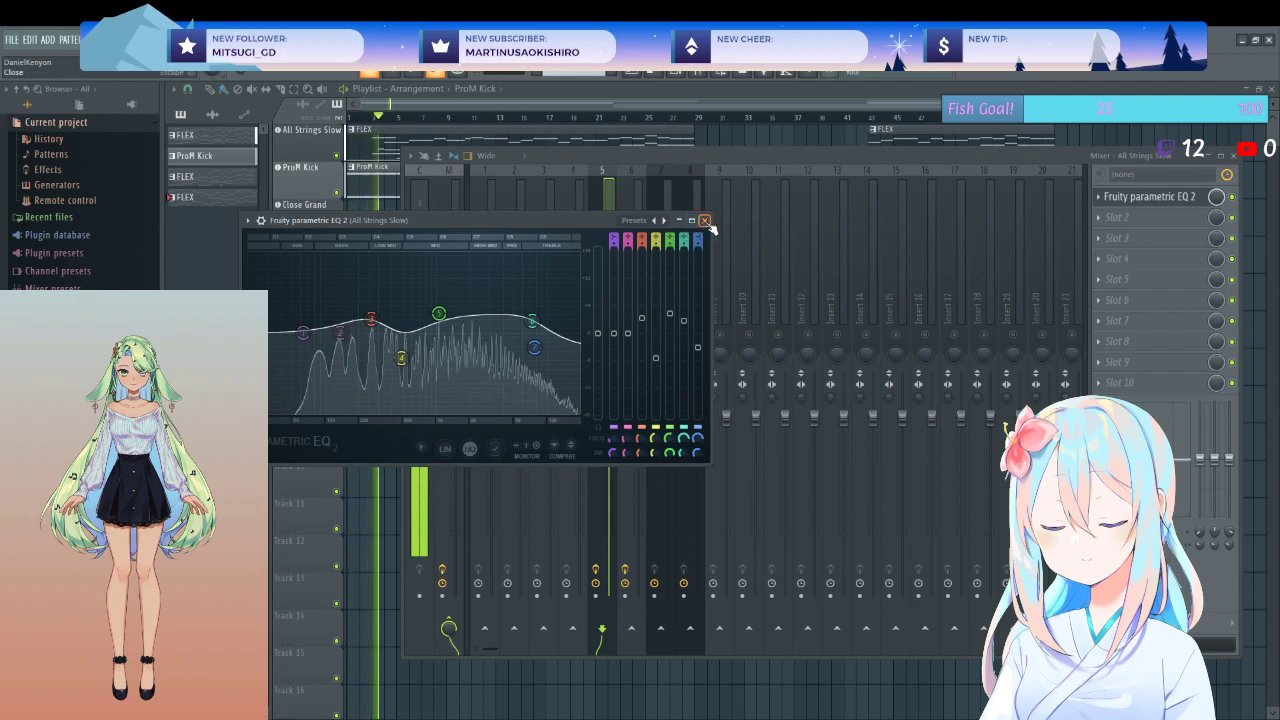
left_click(705, 220)
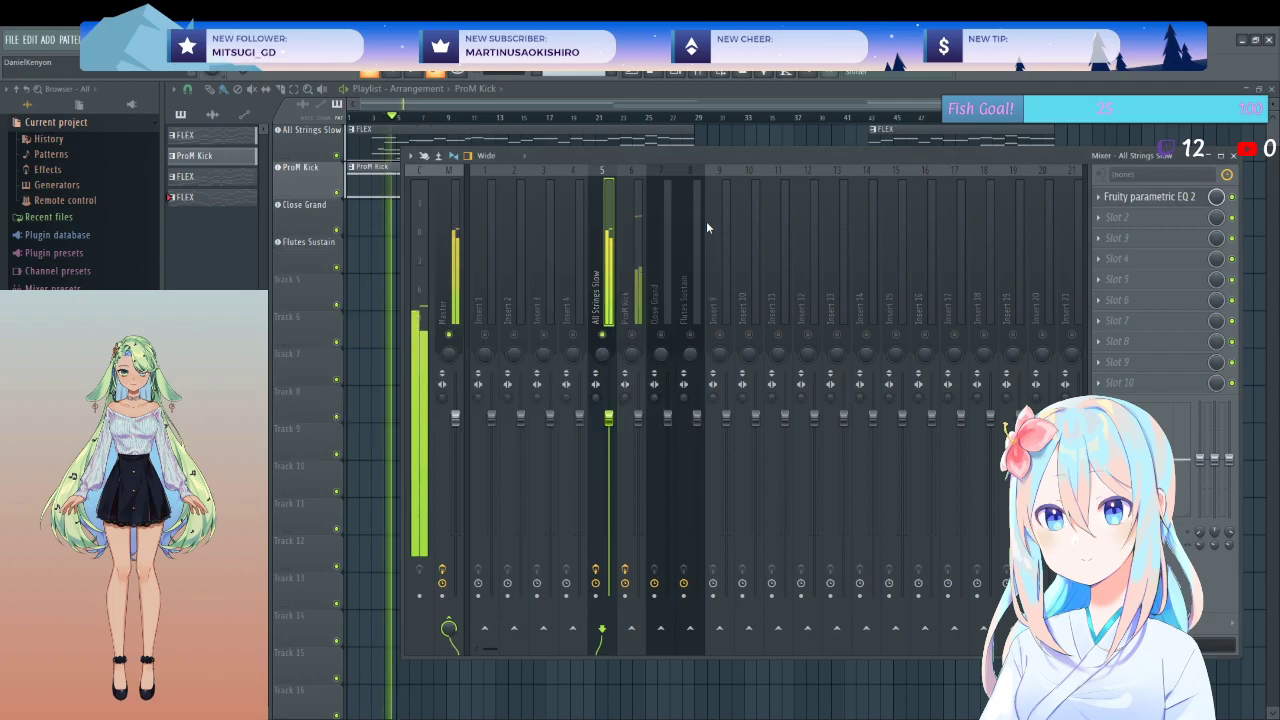
- Lower the overall level of the All Strings Slow parametric EQ slightly and close it
left_click(1138, 197)
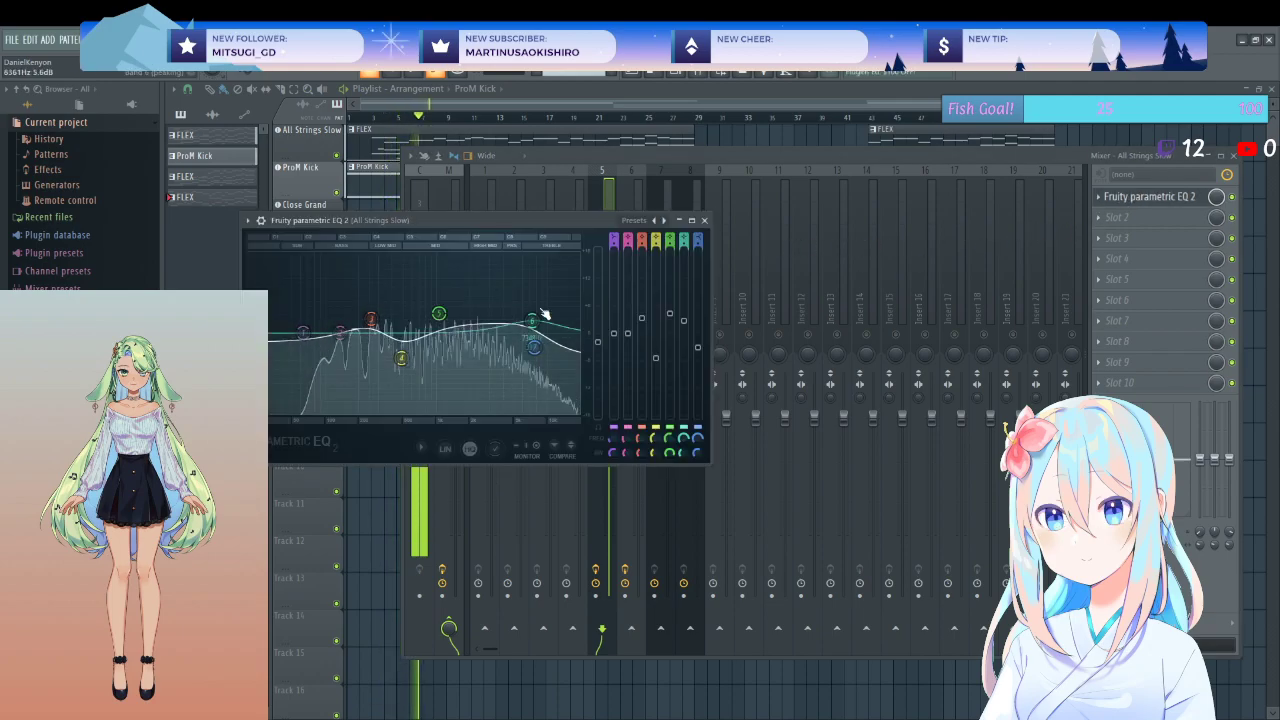
left_click(705, 220)
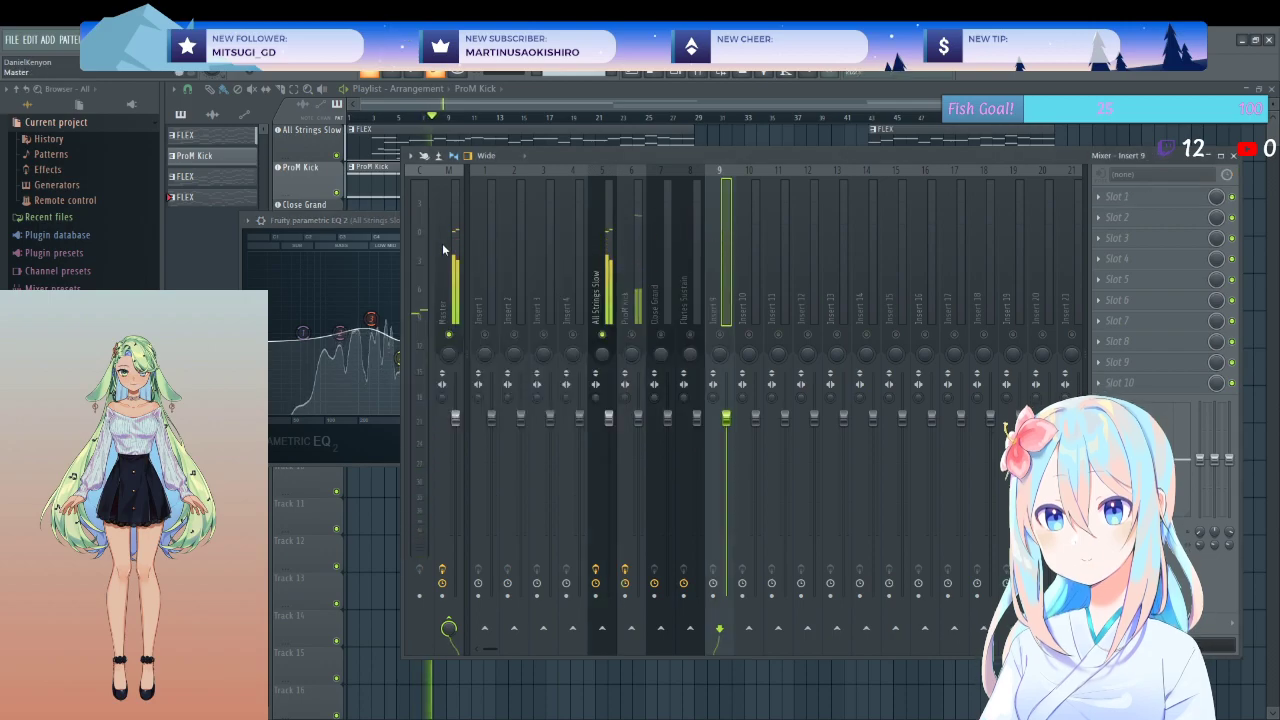
left_click(704, 220)
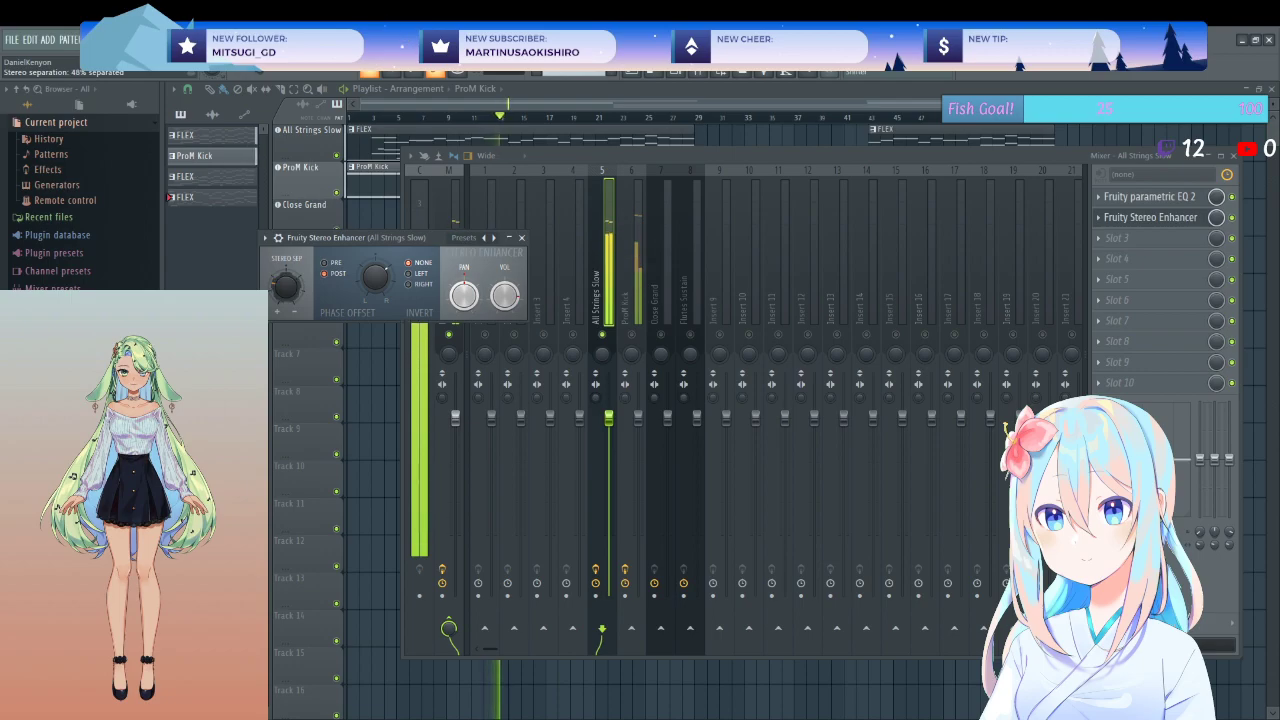
- Add Fruity Stereo Enhancer to All Strings Slow with a 1.0 ms right phase offset and 29% stereo separation
left_click_drag(285, 286, 285, 278)
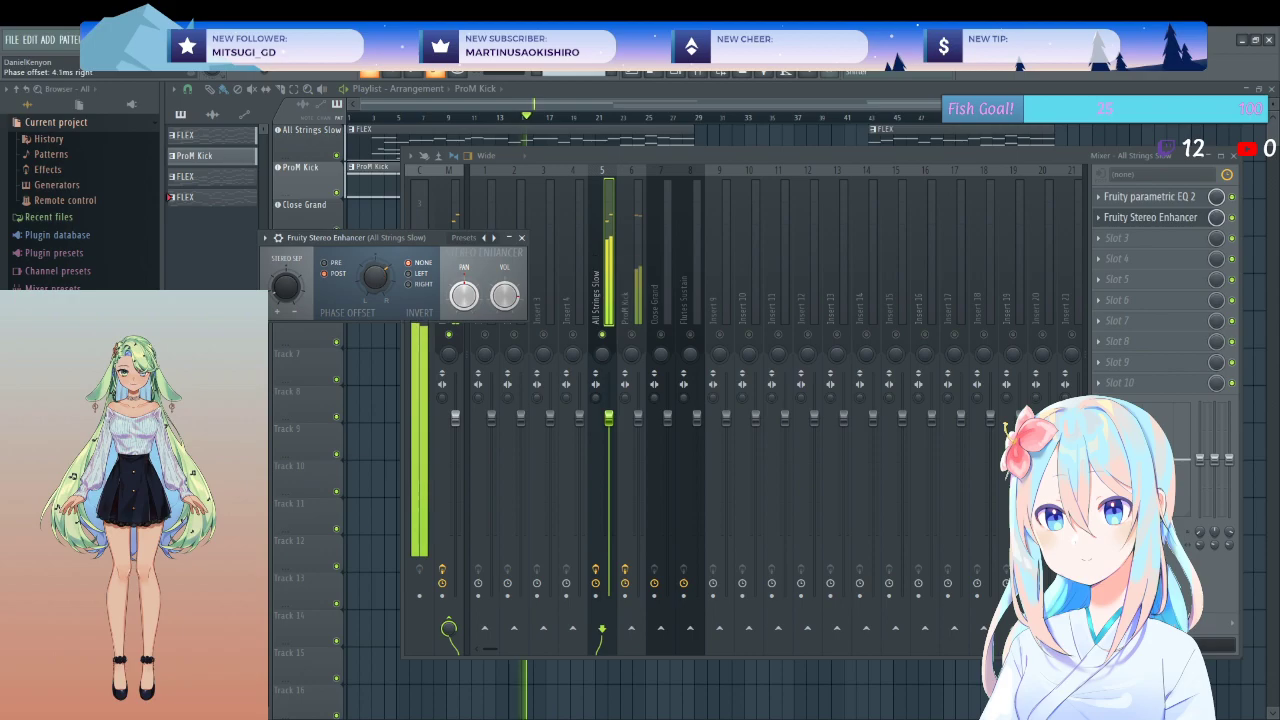
left_click_drag(375, 277, 375, 282)
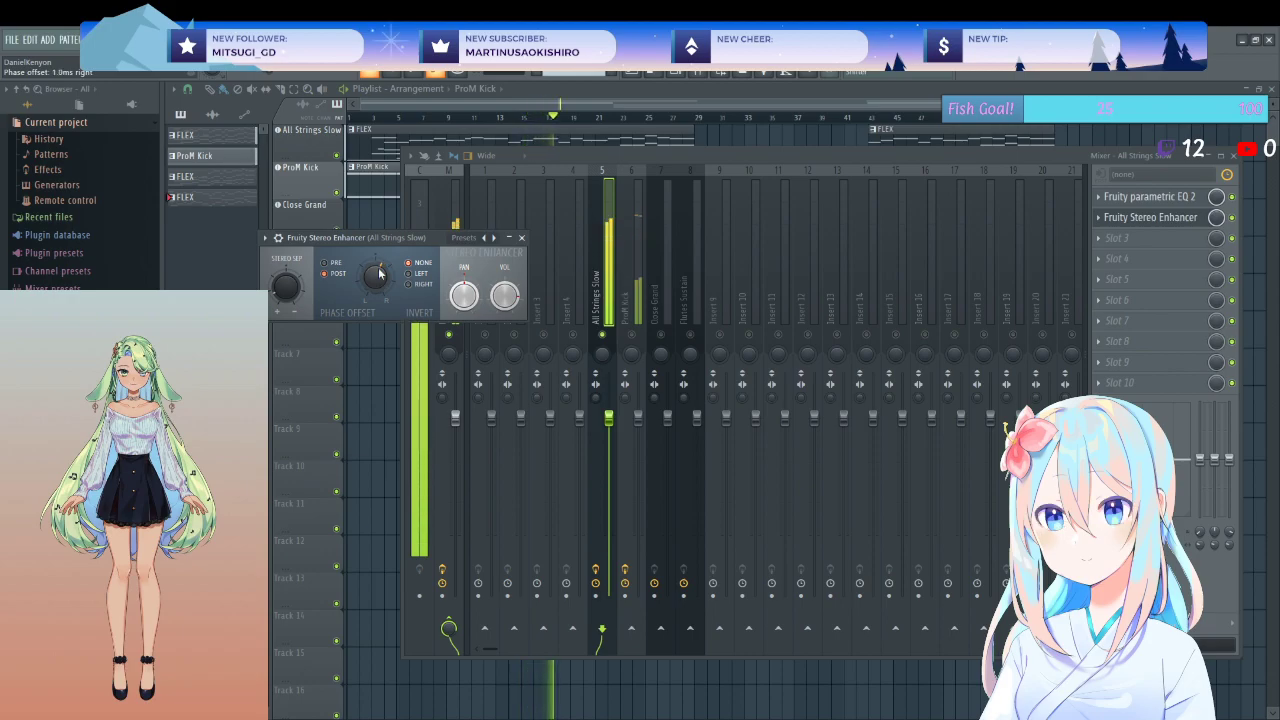
left_click_drag(300, 291, 300, 340)
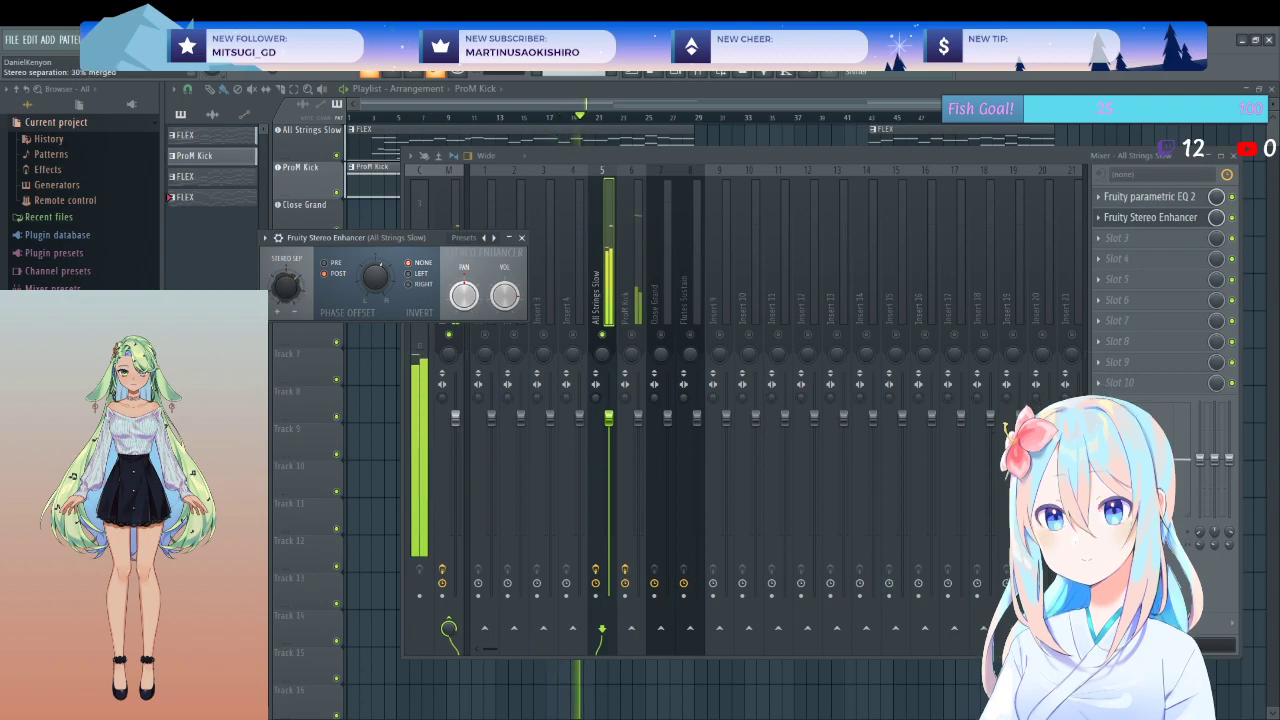
left_click_drag(300, 330, 300, 324)
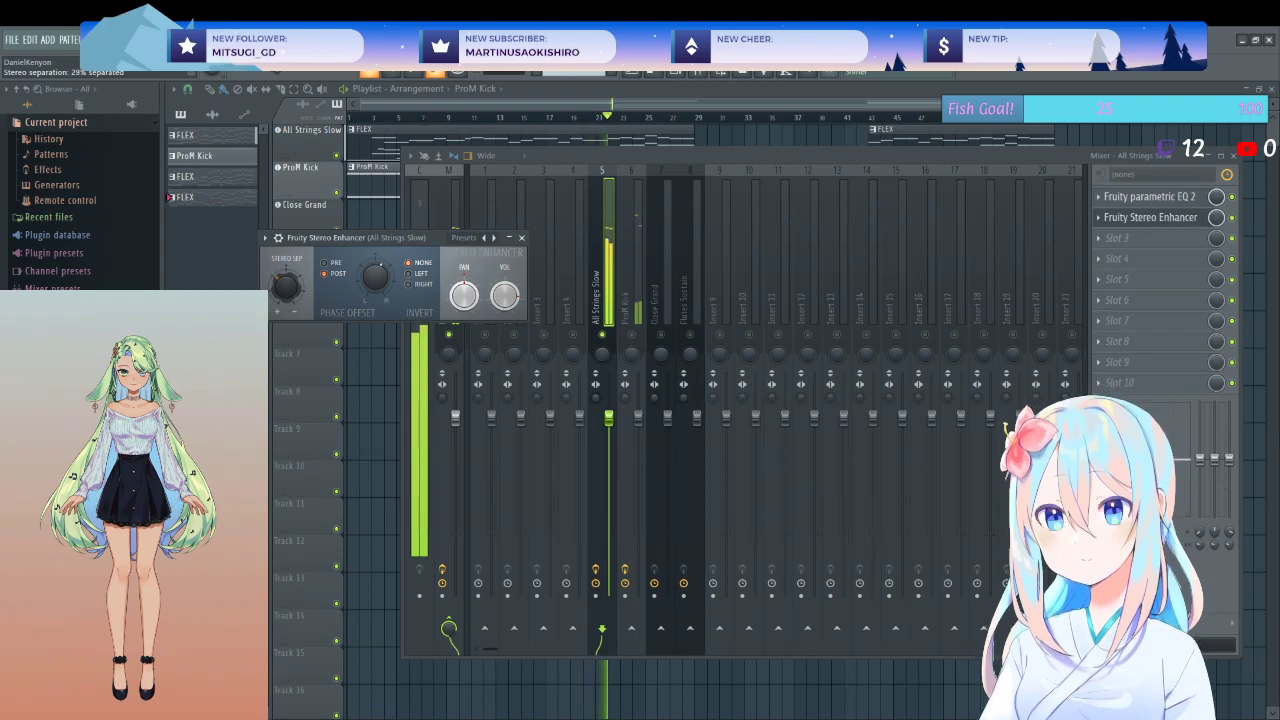
left_click(521, 239)
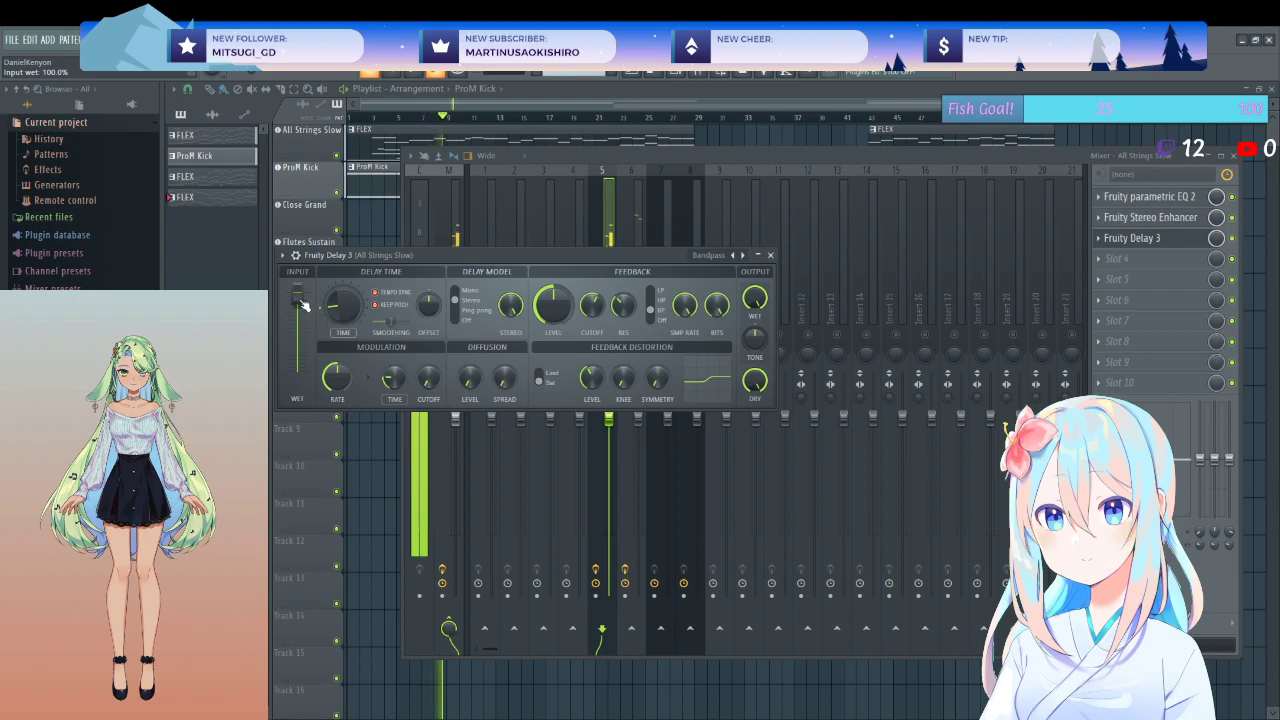
- Add Fruity Delay 3 to All Strings Slow, reduce its wet output, set dry output to about 65.6%, and use the LP feedback filter
left_click_drag(755, 298, 755, 294)
left_click_drag(755, 380, 755, 377)
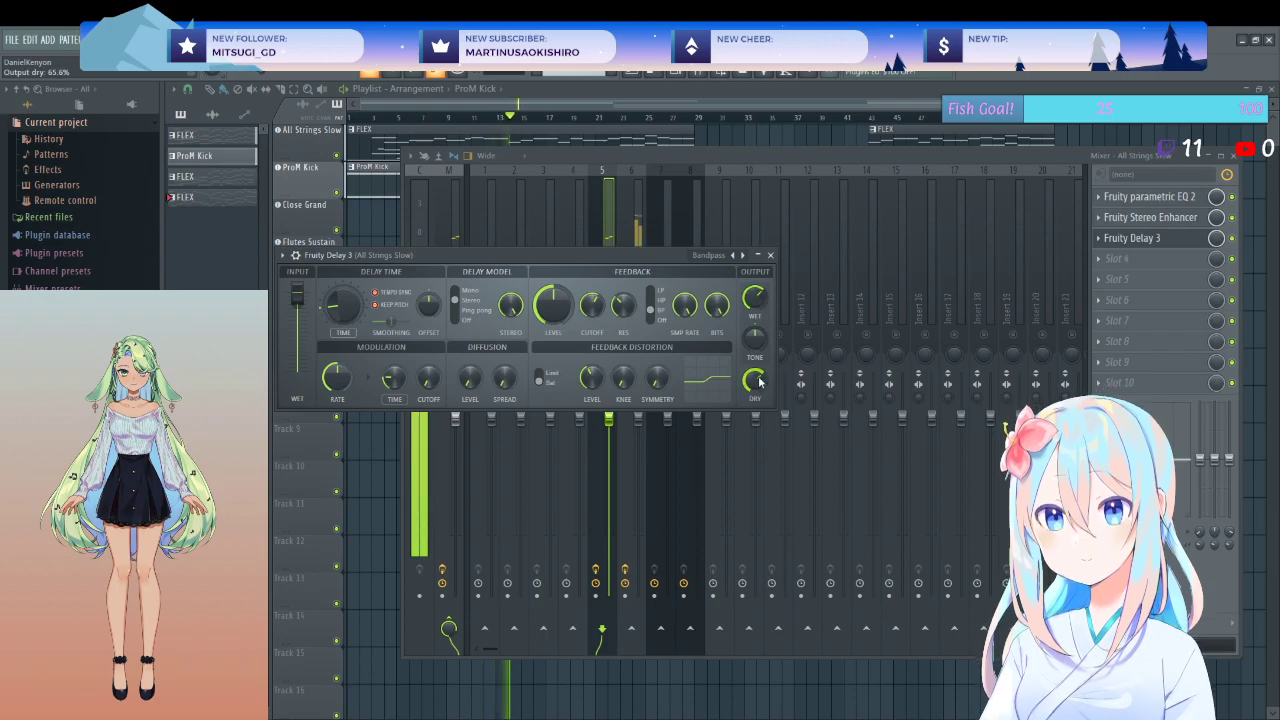
left_click_drag(754, 297, 754, 294)
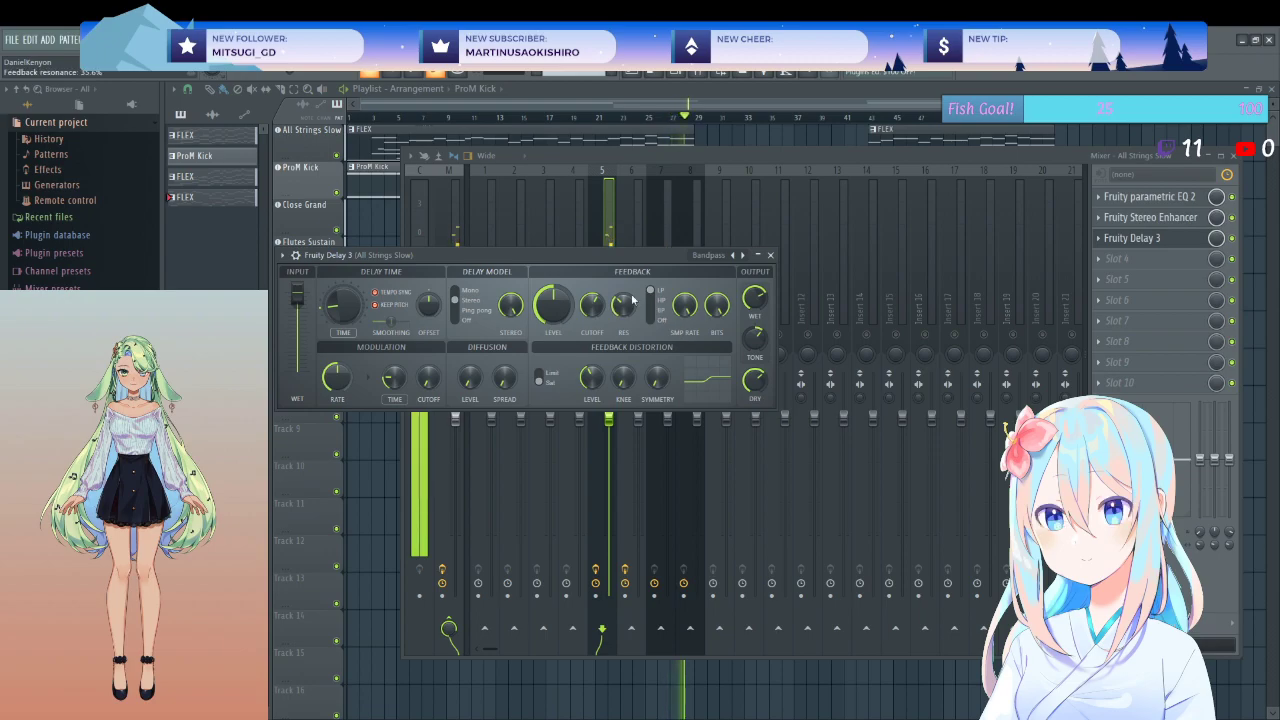
left_click(770, 255)
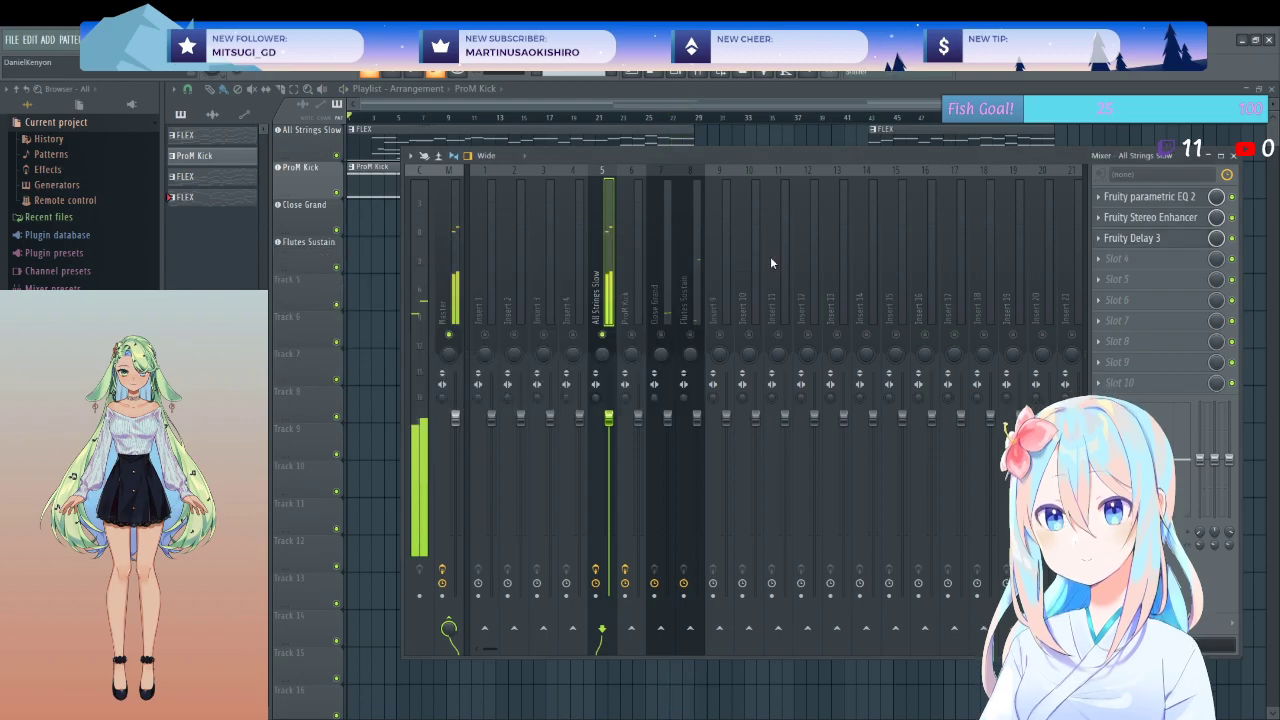
- Close the mixer and briefly play back the arrangement in the Playlist
left_click(1232, 155)
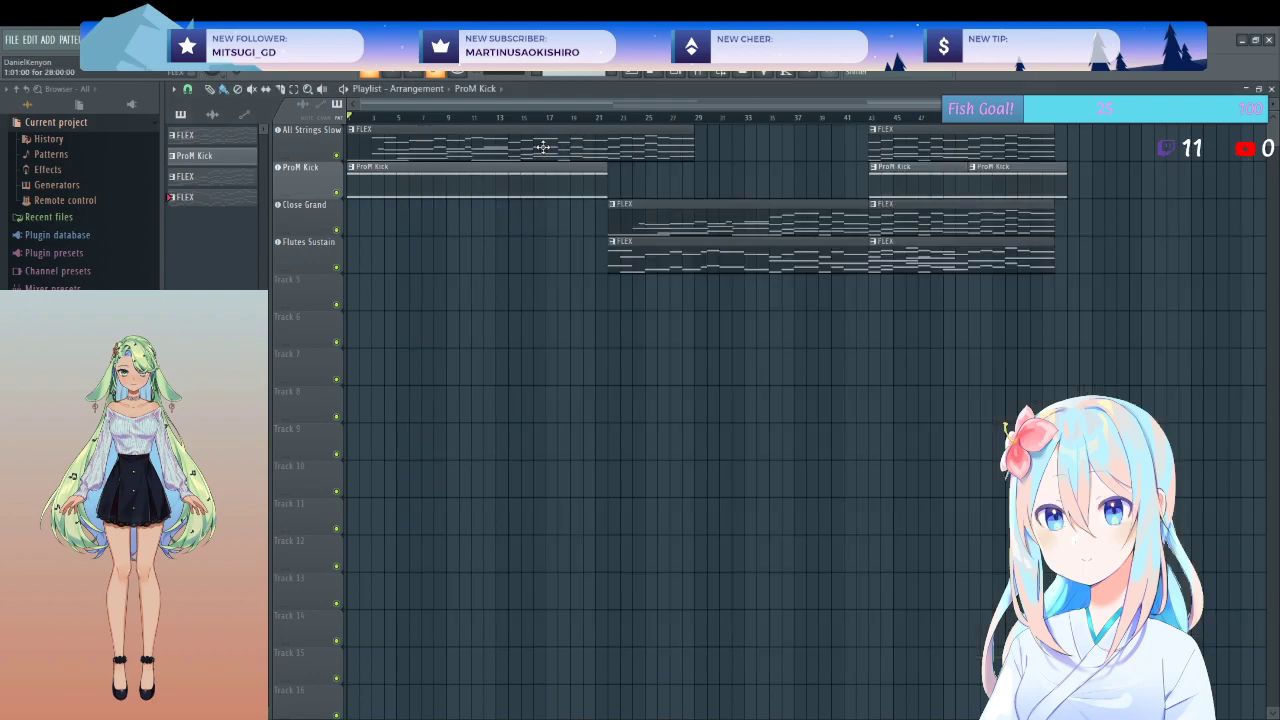
key("space")
key("space")
- Play back from bar 22 and shorten the first All Strings Slow clip to about 21 bars, matching the first ProM Kick clip's end
left_click(609, 118)
key("space")
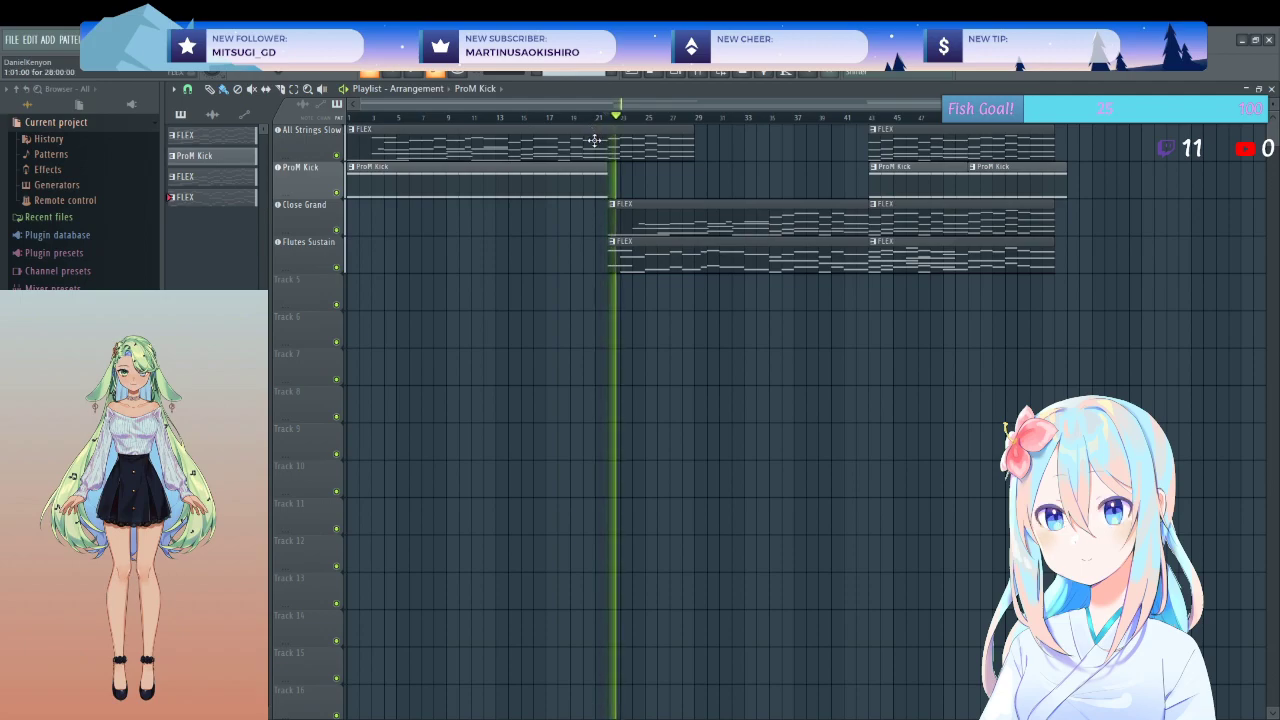
key("space")
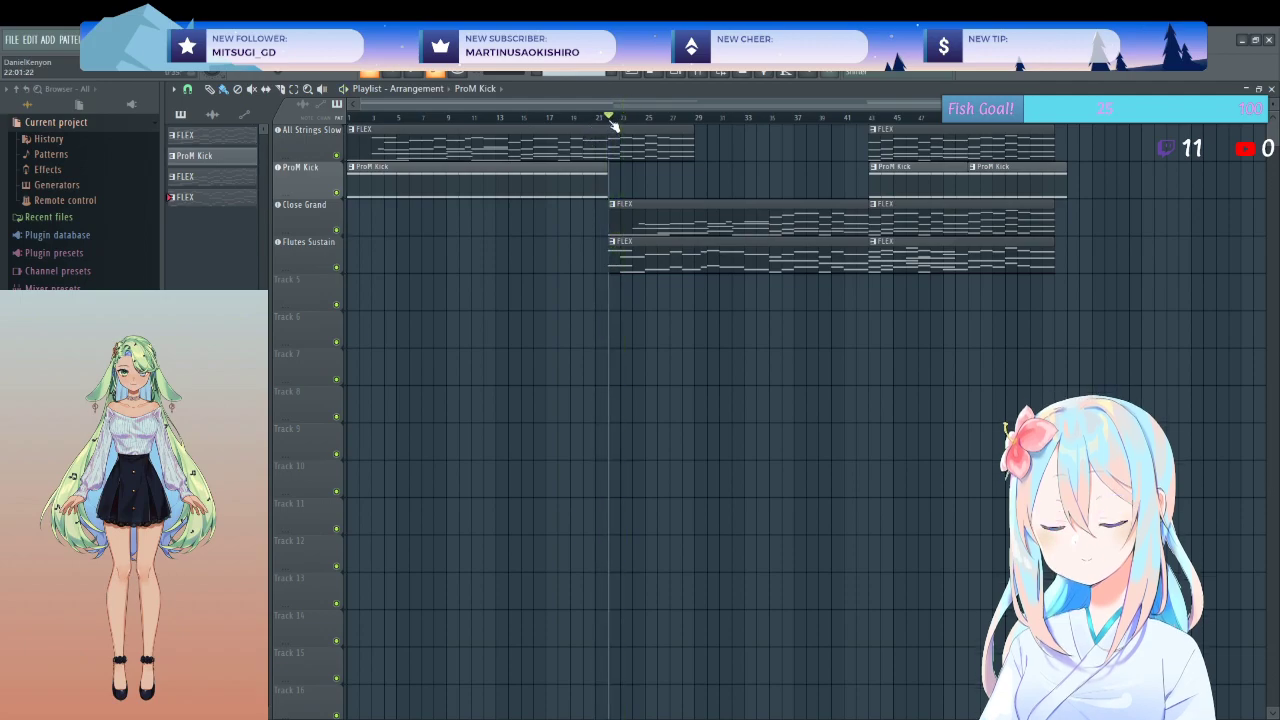
key("space")
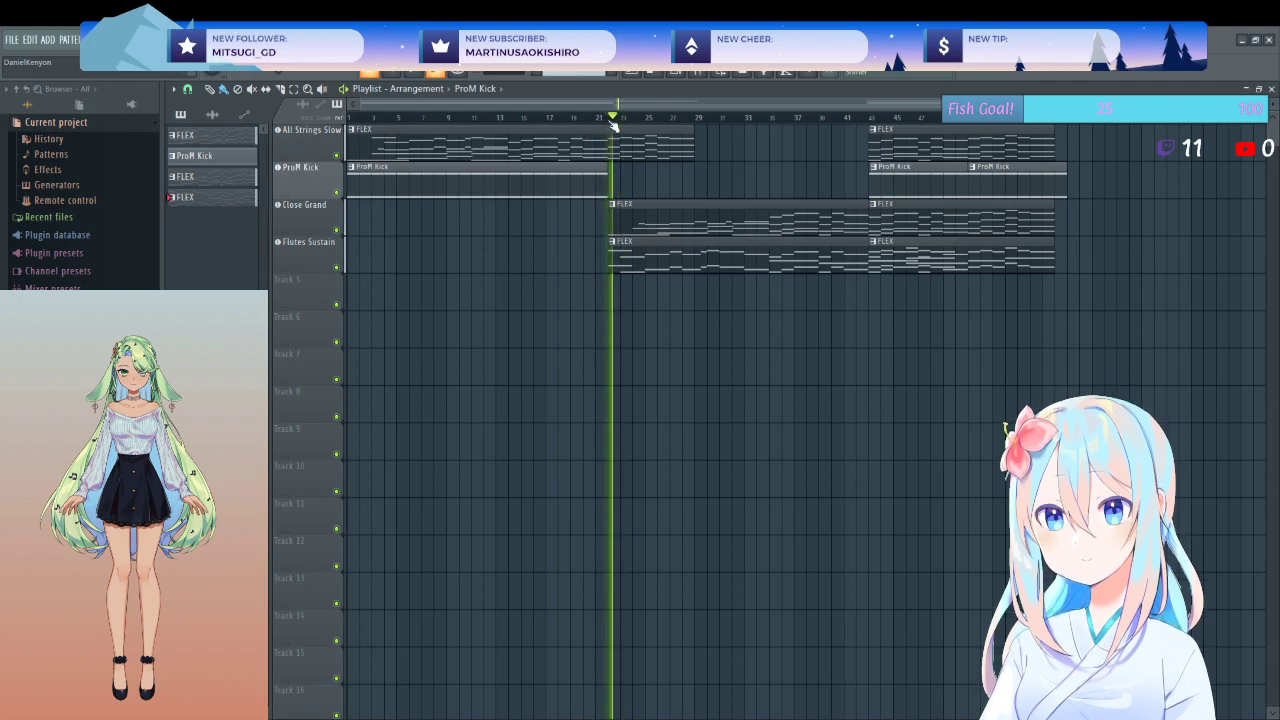
left_click(692, 150)
left_click_drag(692, 150, 607, 157)
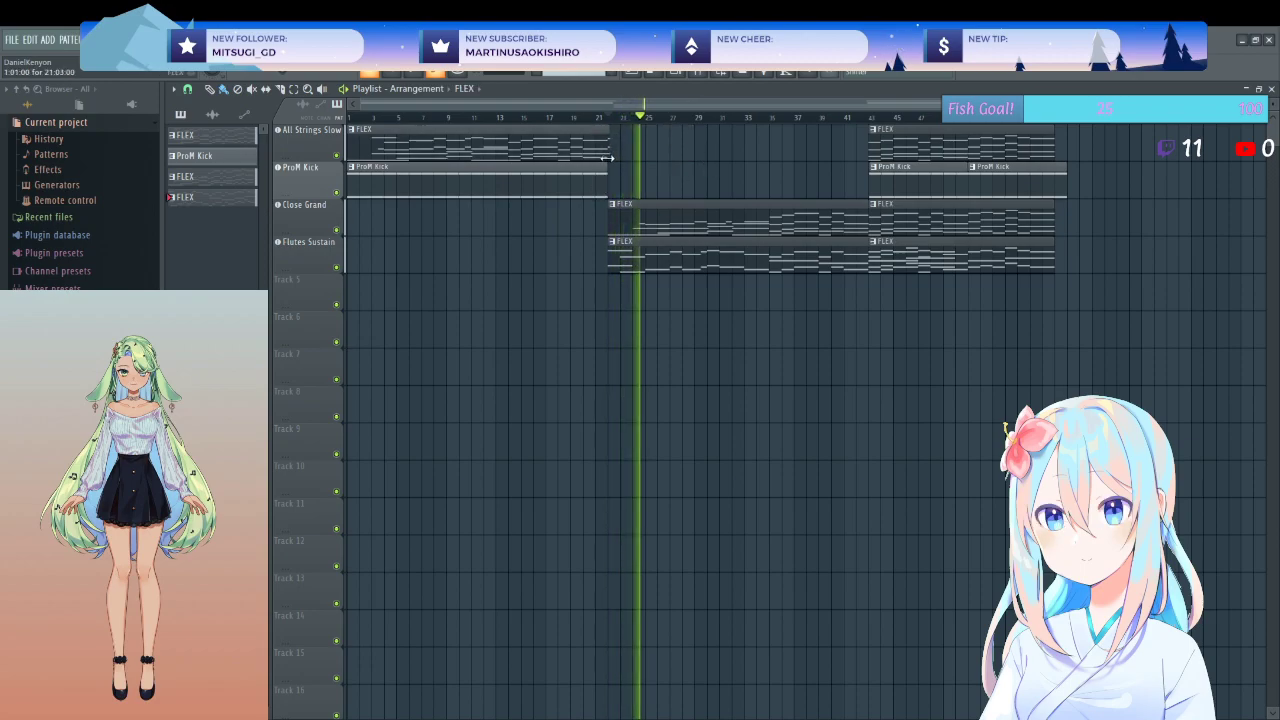
- Play back from bar 22 and add Fruity Stereo Enhancer to the Close Grand mixer track
left_click(617, 118)
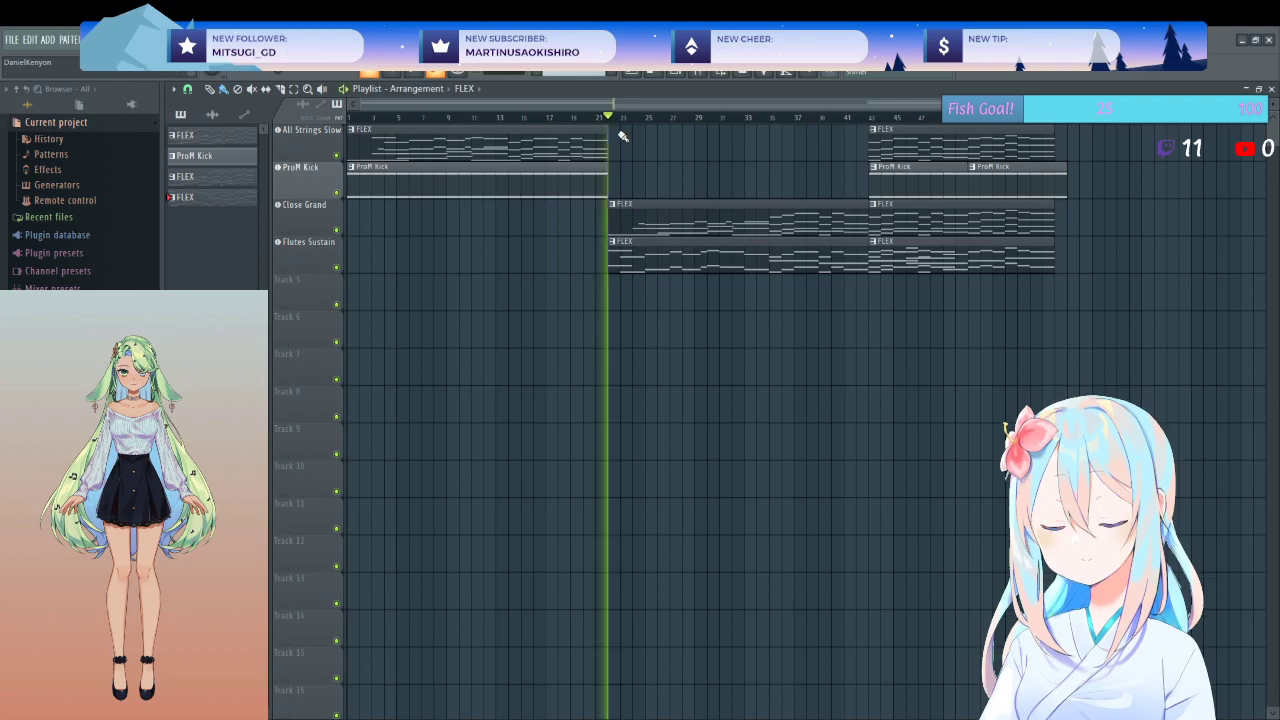
left_click(697, 72)
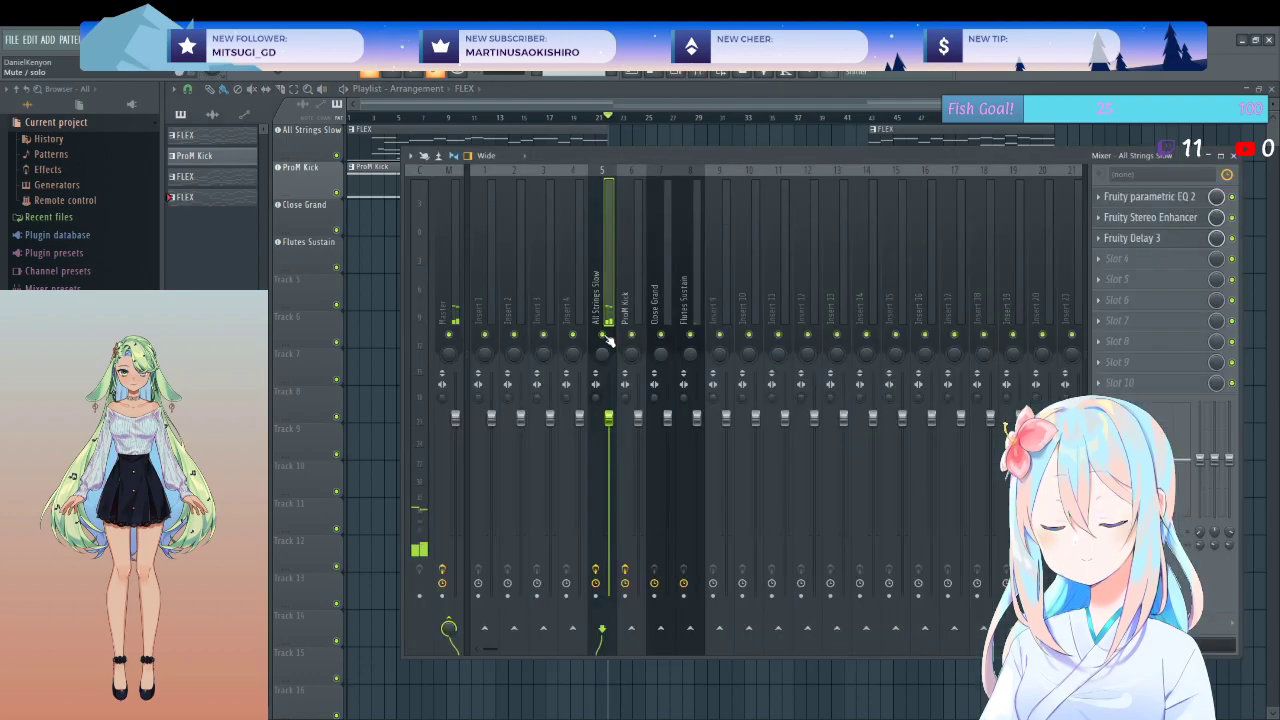
left_click(662, 280)
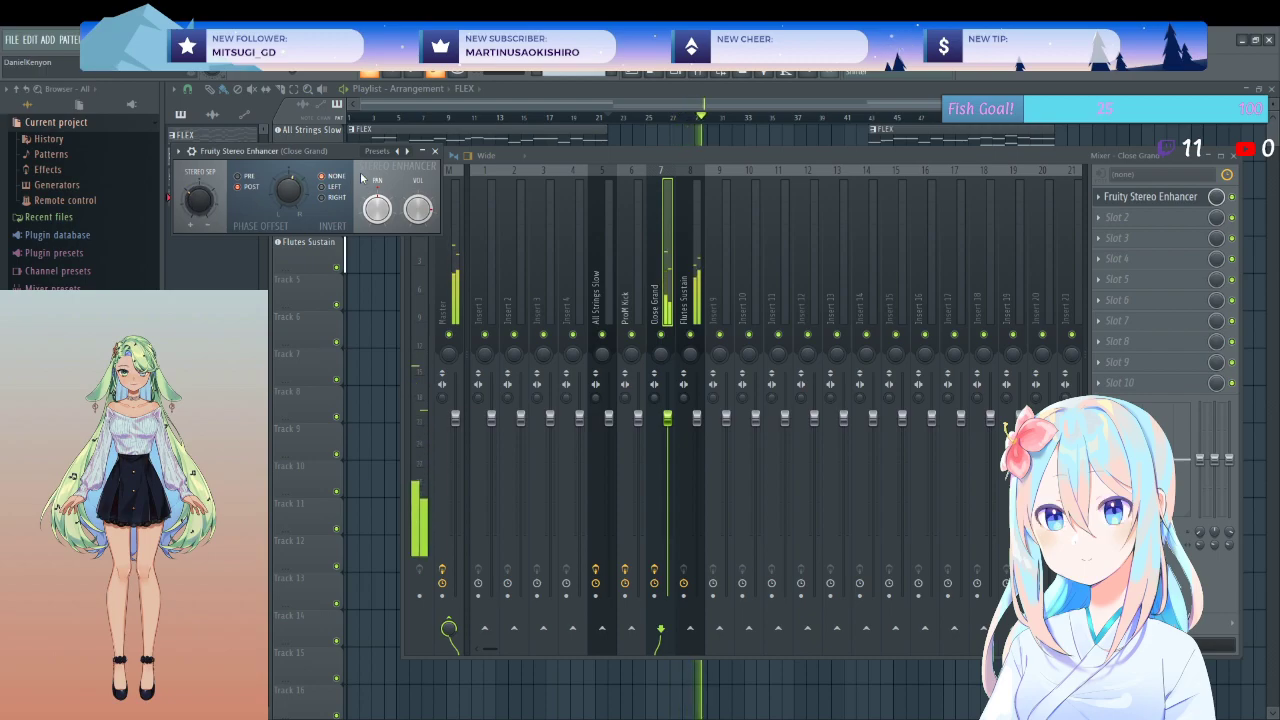
left_click(435, 151)
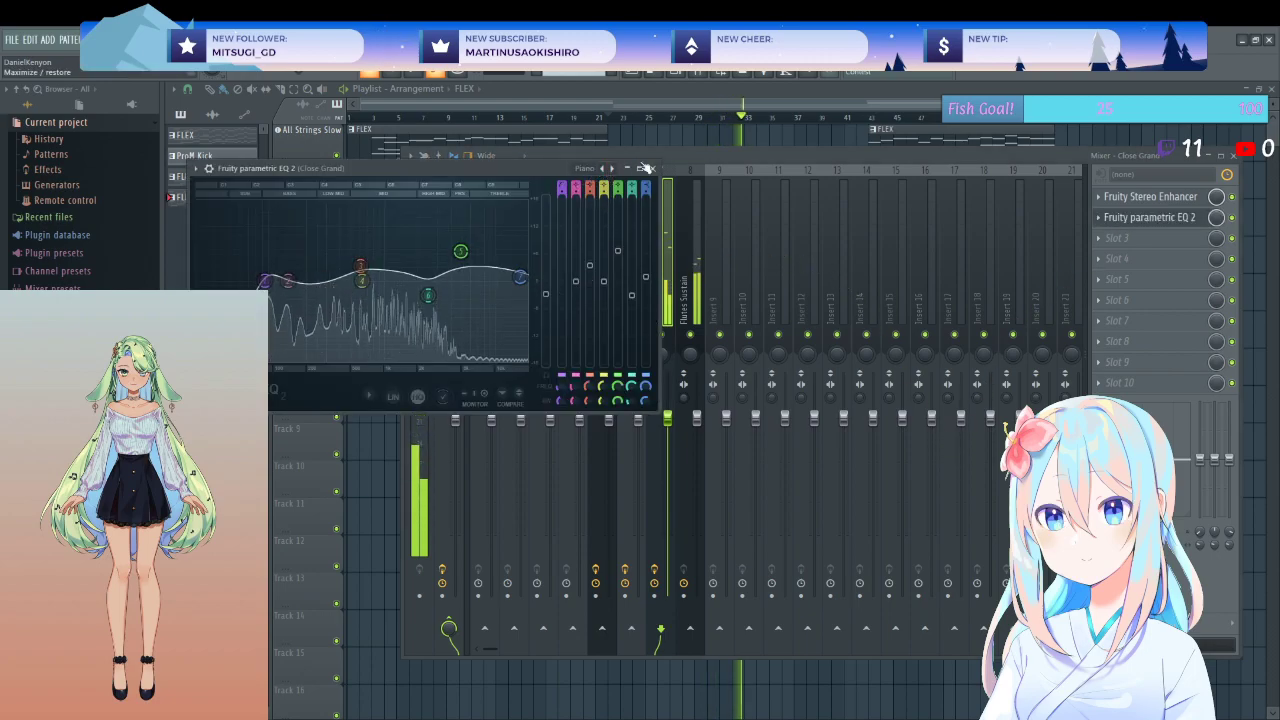
- Add Fruity parametric EQ 2 with the Piano preset and Fruity Reeverb 2 to Close Grand, adjusting the reverb's decay
left_click(652, 168)
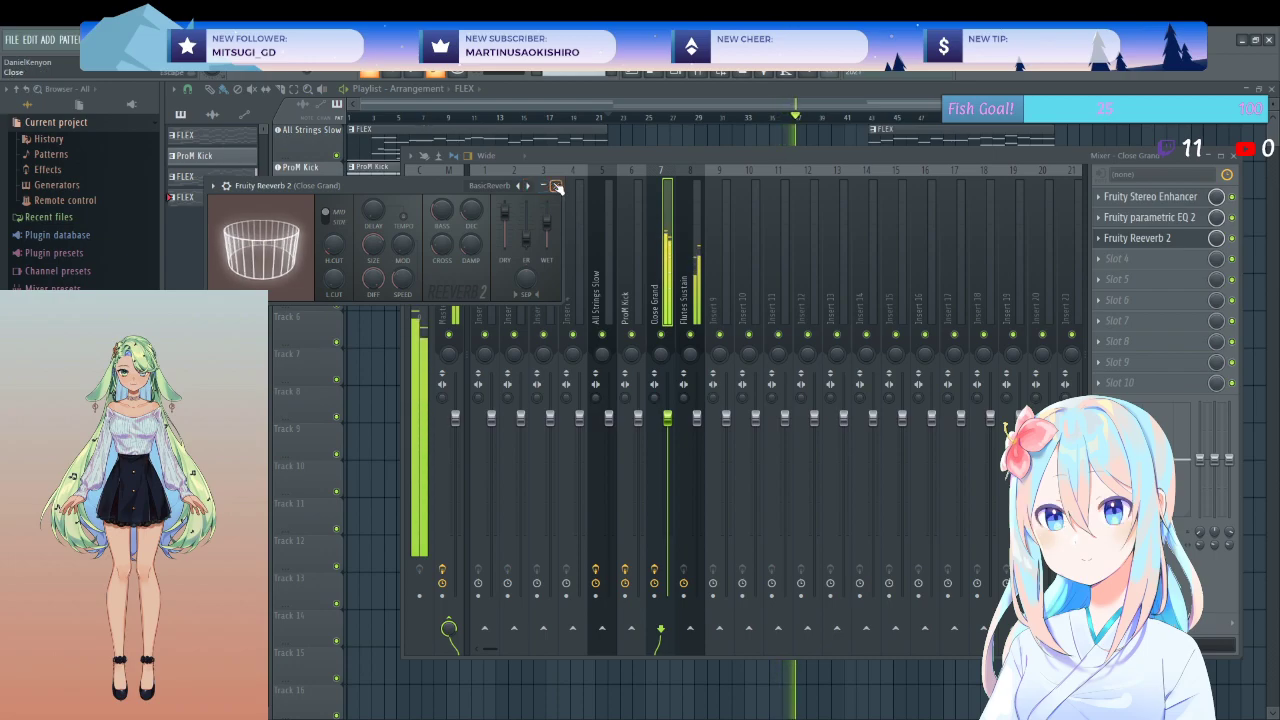
left_click_drag(471, 210, 471, 202)
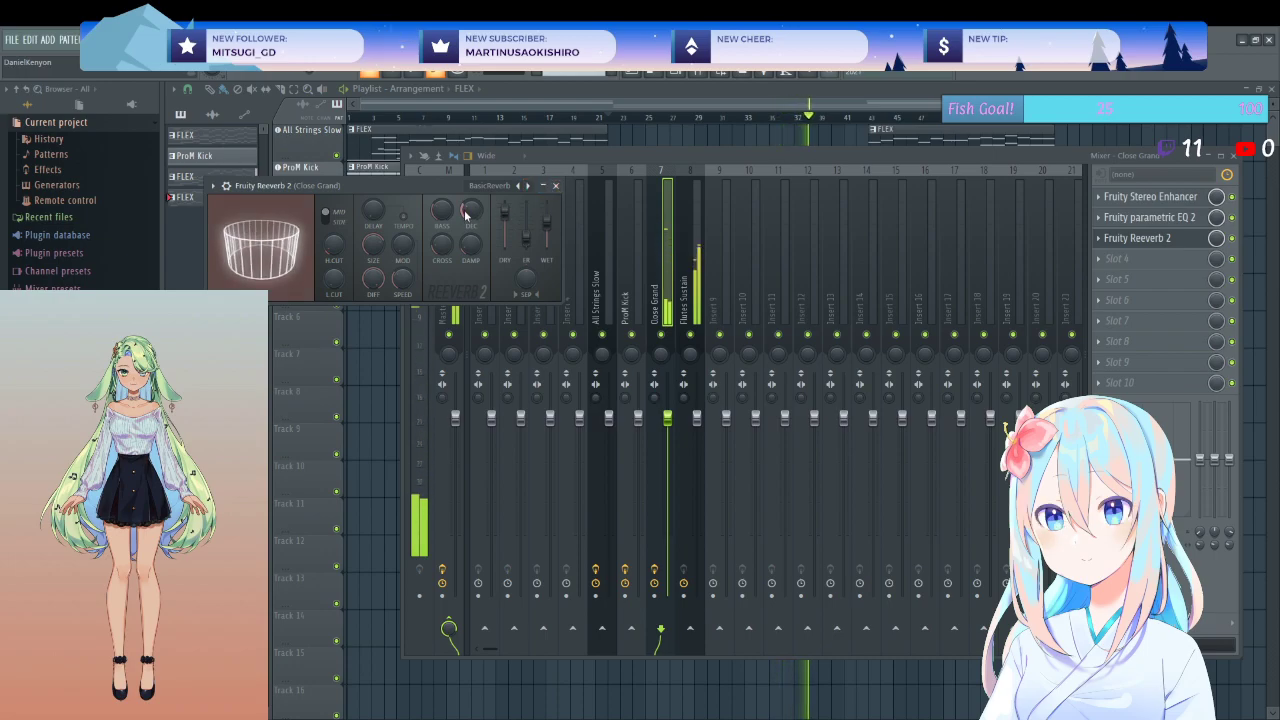
left_click(555, 186)
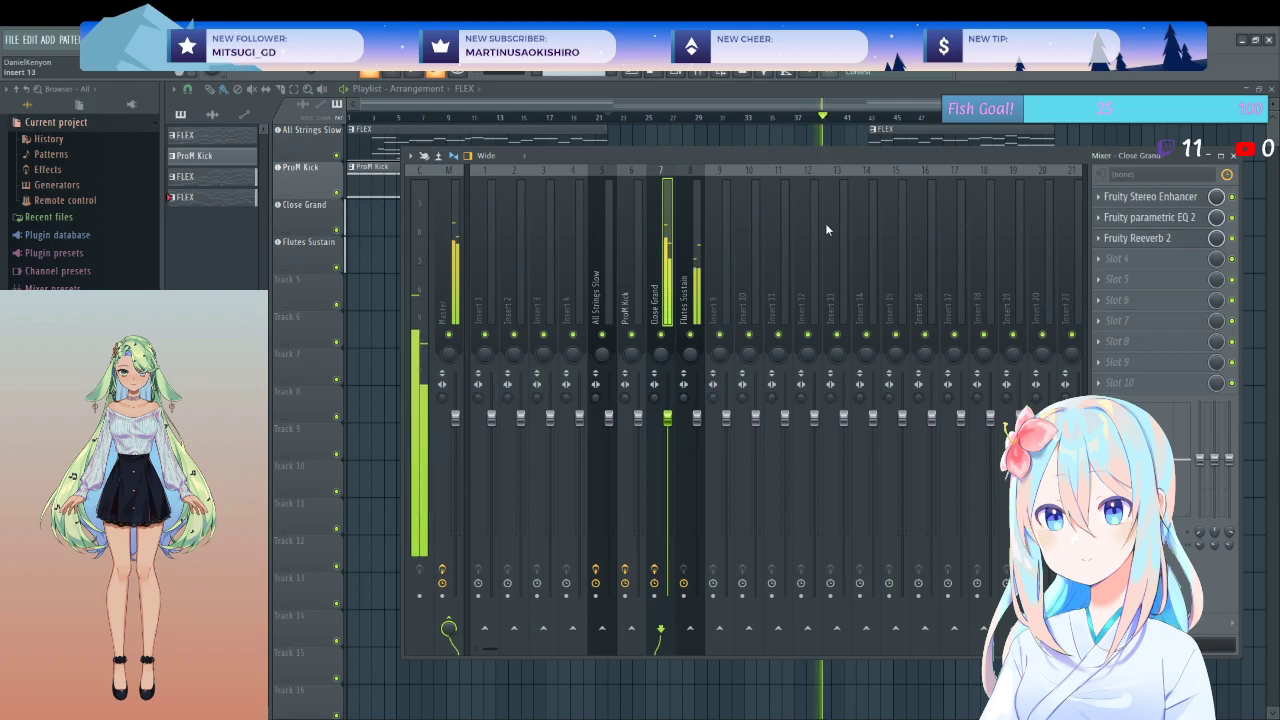
- Add Fruity Reeverb 2 to the Flutes Sustain mixer track and set its crossover to 560 Hz
left_click(690, 280)
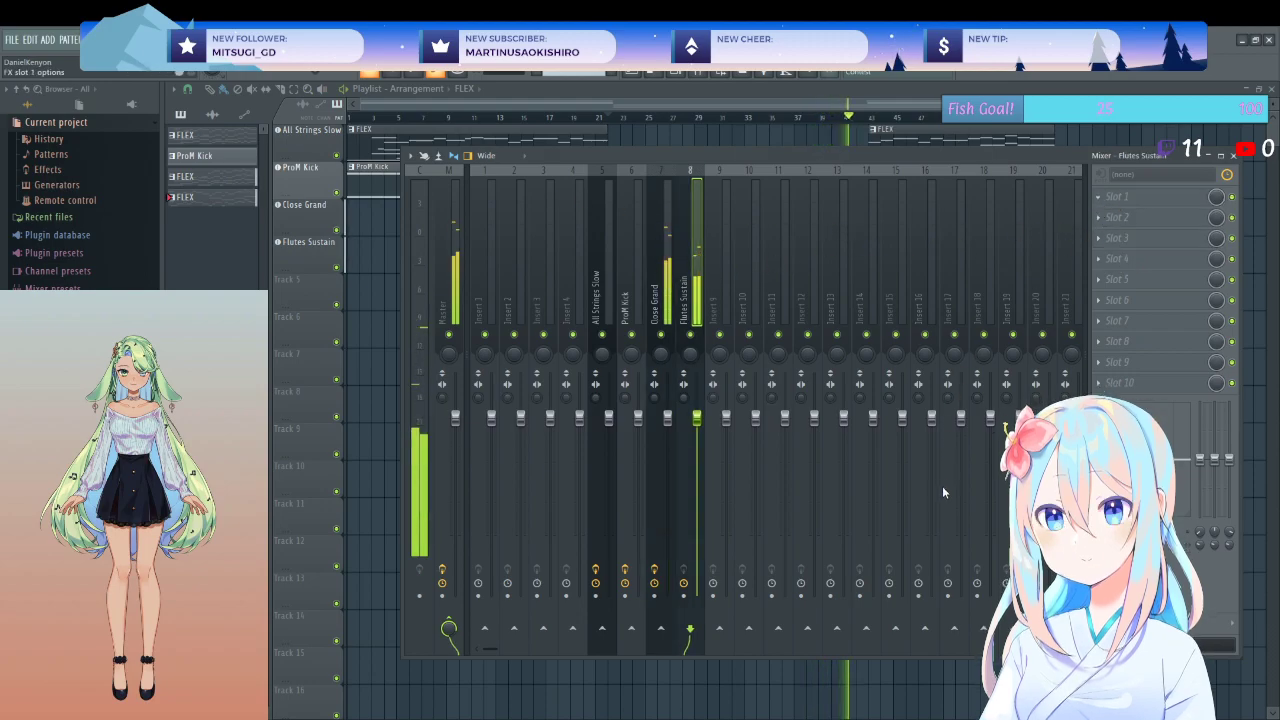
key("ctrl+v")
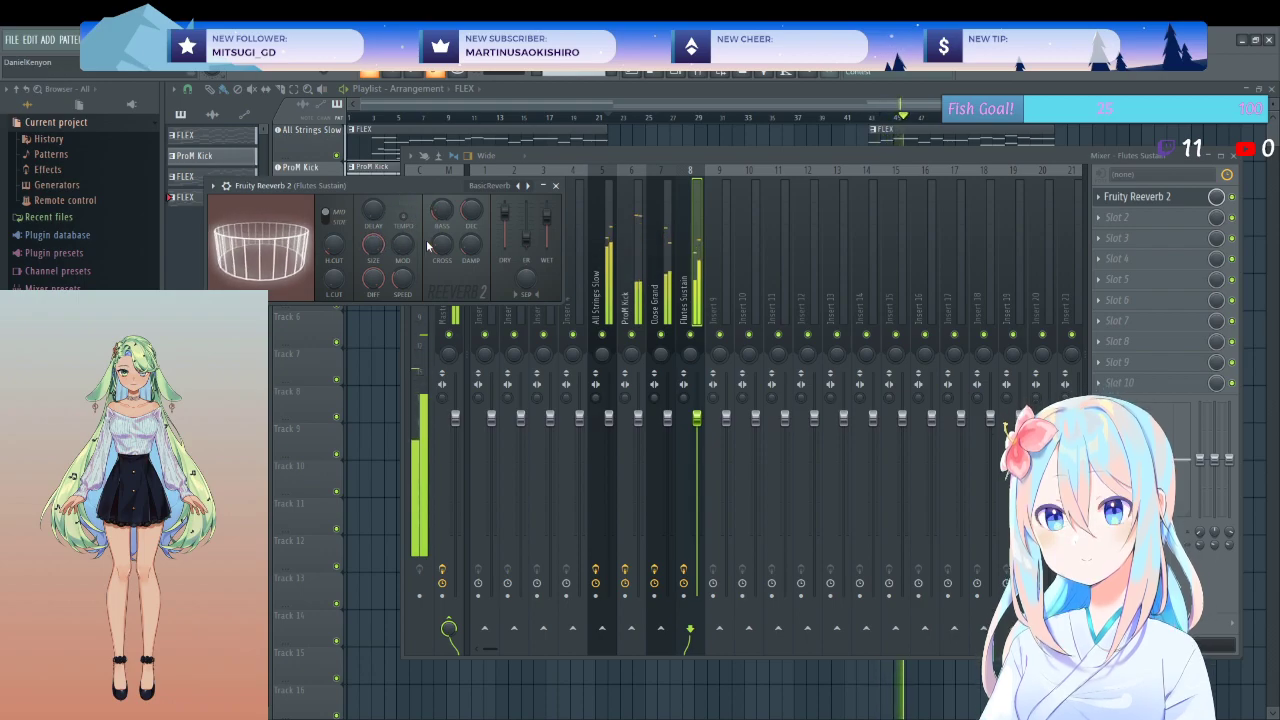
left_click_drag(441, 244, 441, 252)
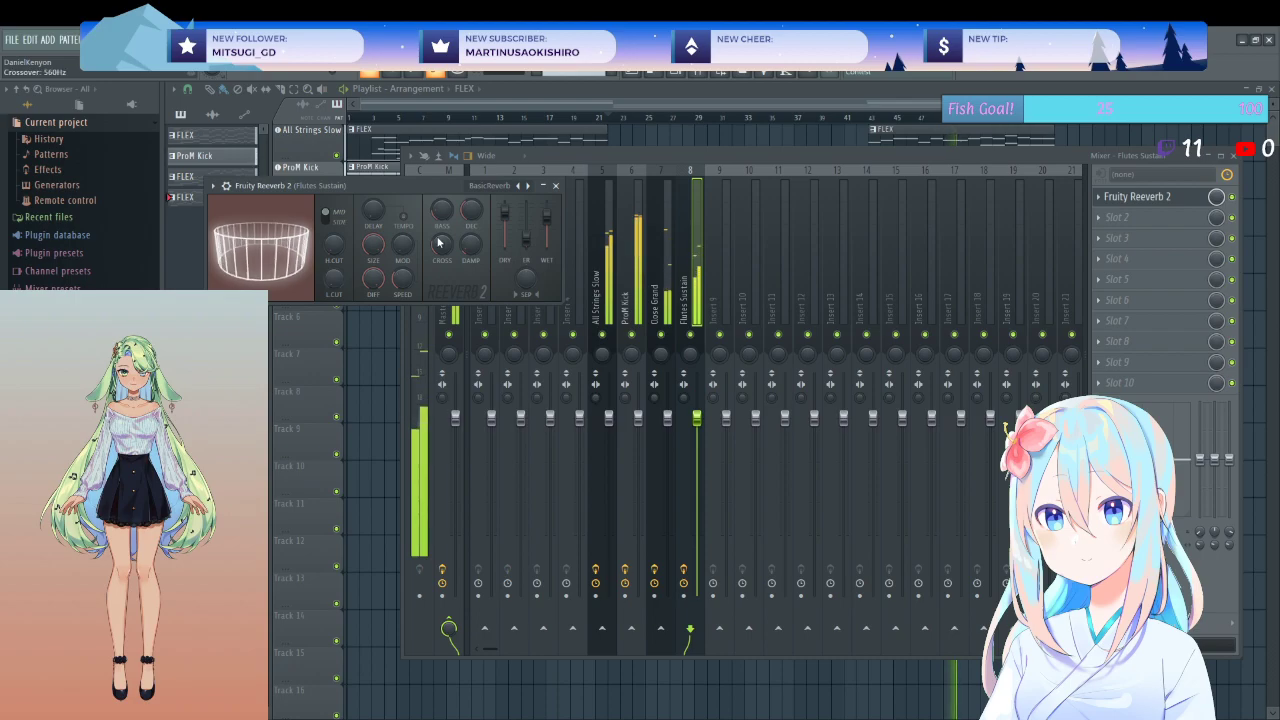
left_click(557, 187)
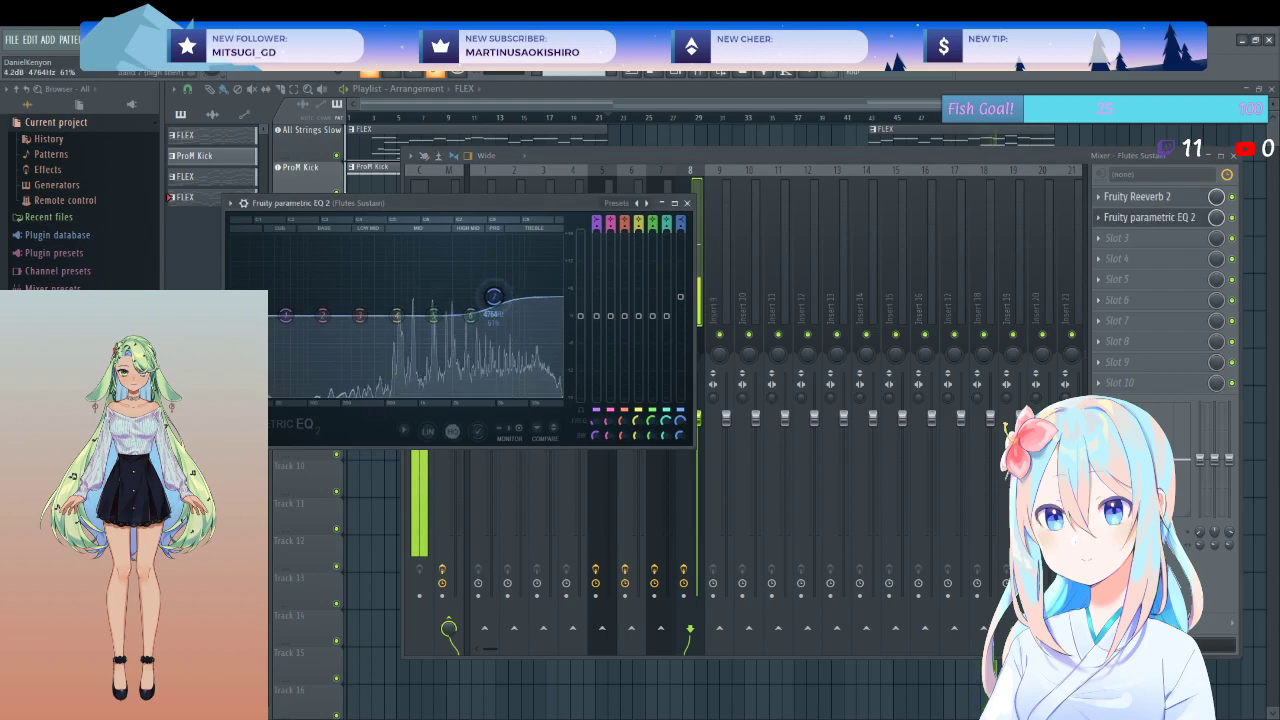
- Shape Flutes Sustain with Fruity parametric EQ 2, raising bands 5 and 7 and cutting band 6, and Fruity Stereo Enhancer at 33% separation
left_click_drag(493, 296, 473, 334)
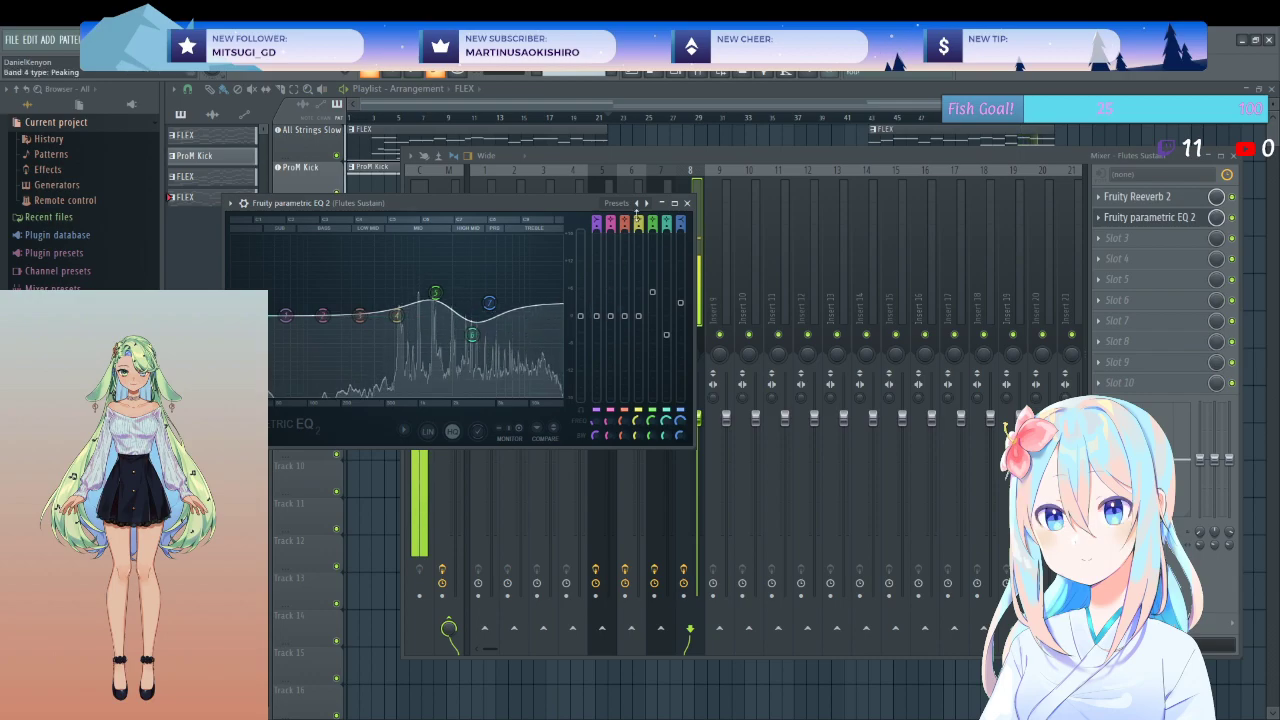
left_click(686, 203)
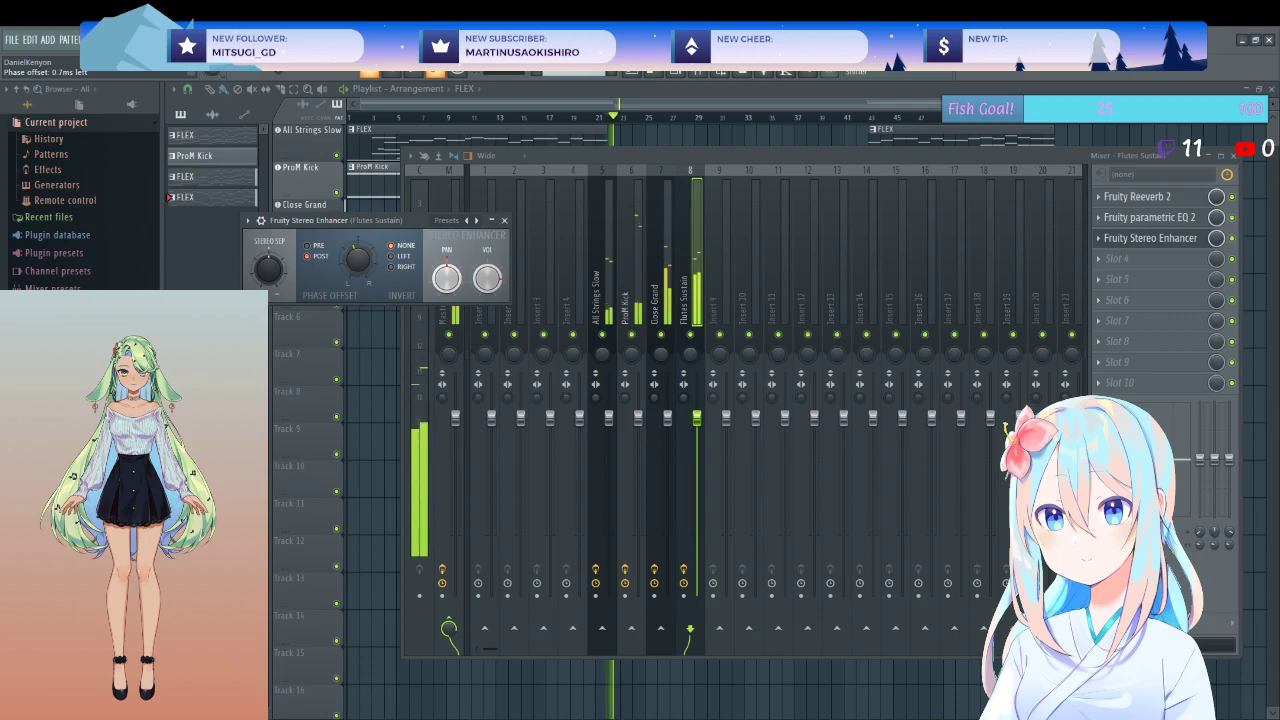
scroll(268, 267, "up", 2)
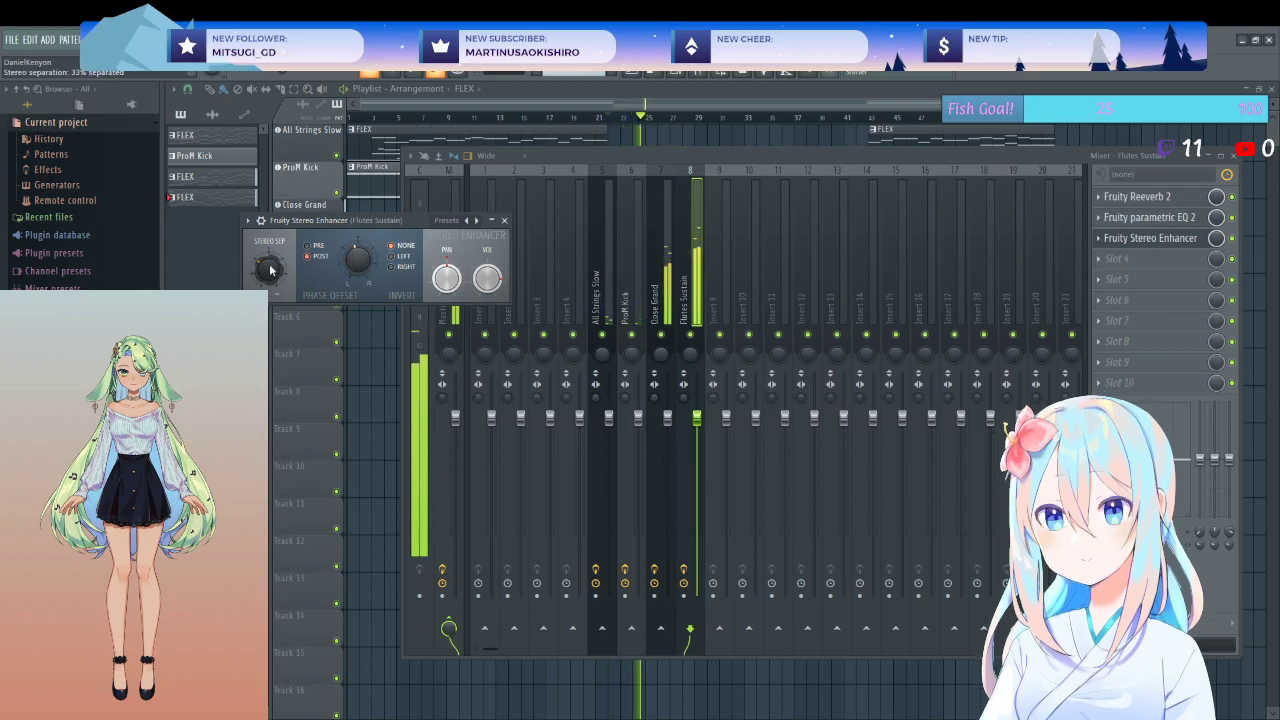
left_click(504, 220)
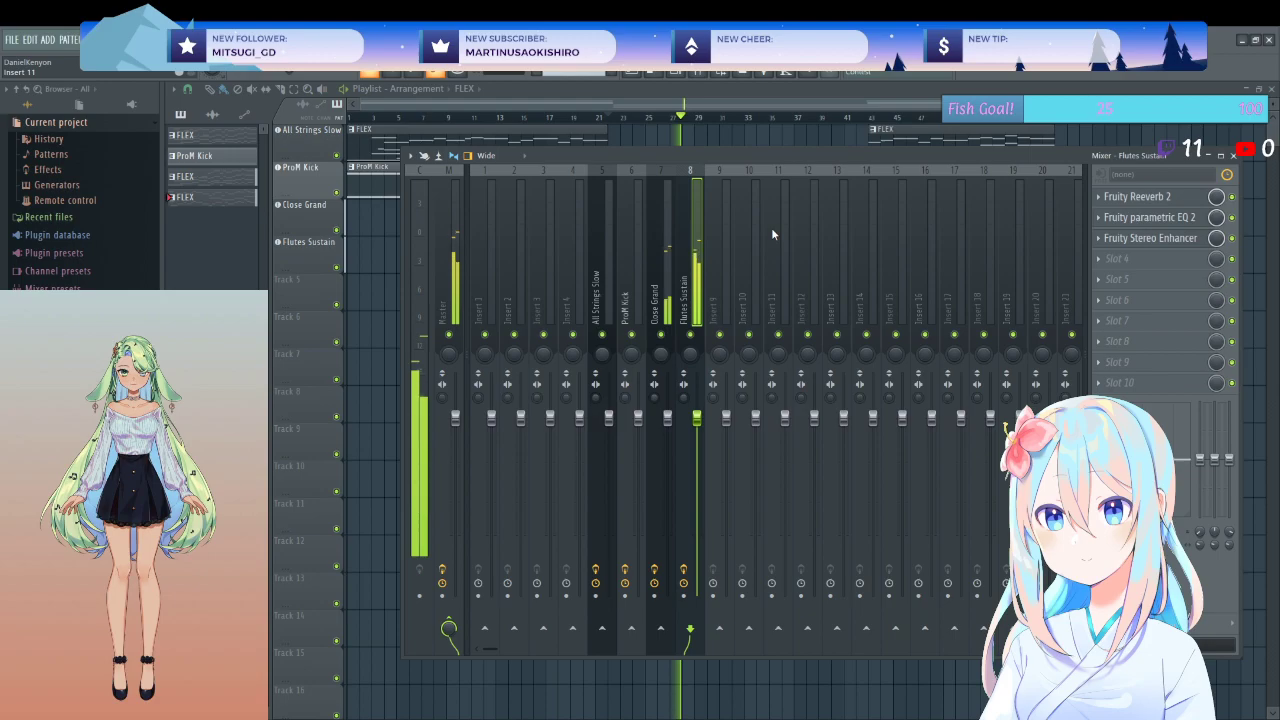
- Check the effect chains of All Strings Slow and ProM Kick and slightly lower the Flutes Sustain volume
left_click(601, 265)
left_click(626, 270)
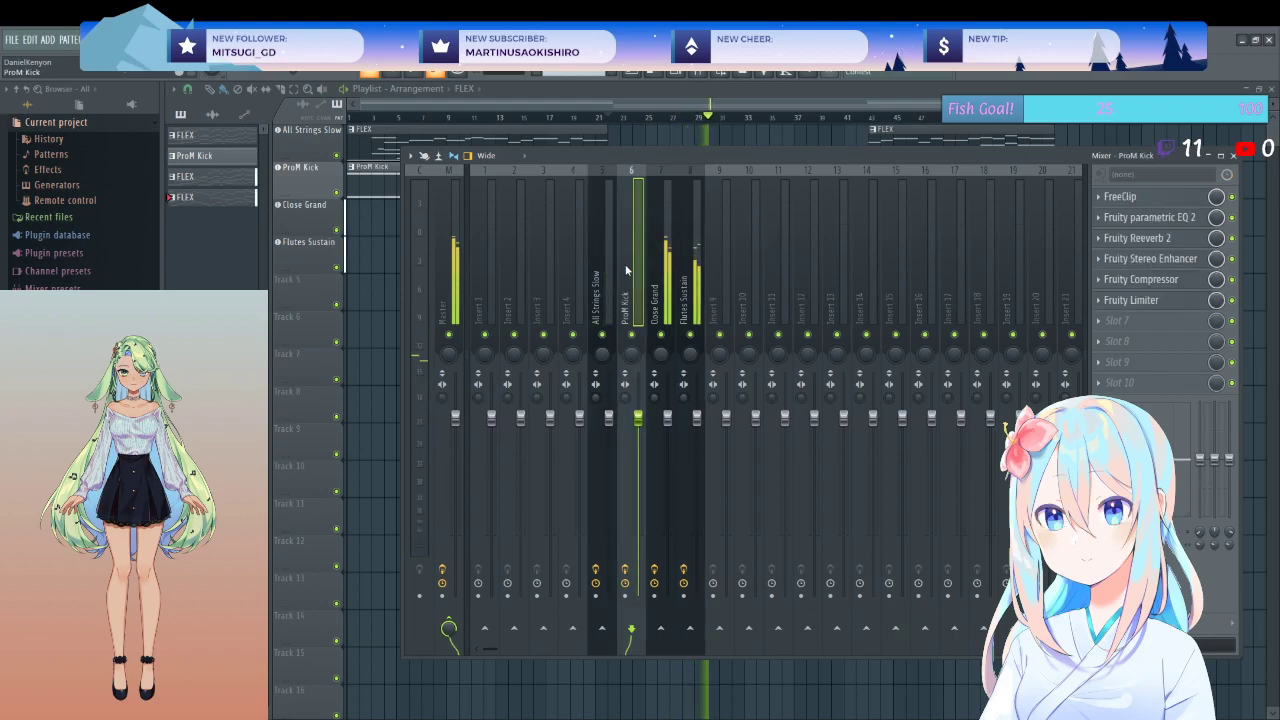
left_click(598, 275)
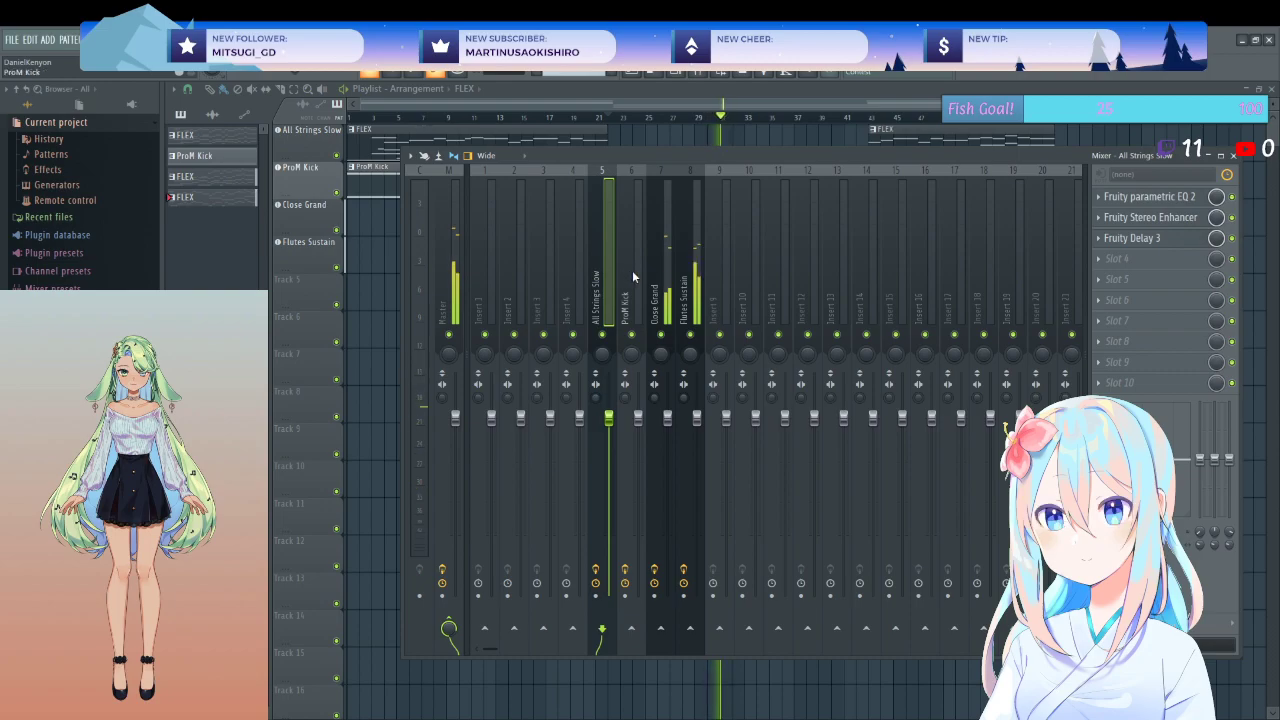
left_click(697, 418)
left_click_drag(697, 418, 697, 445)
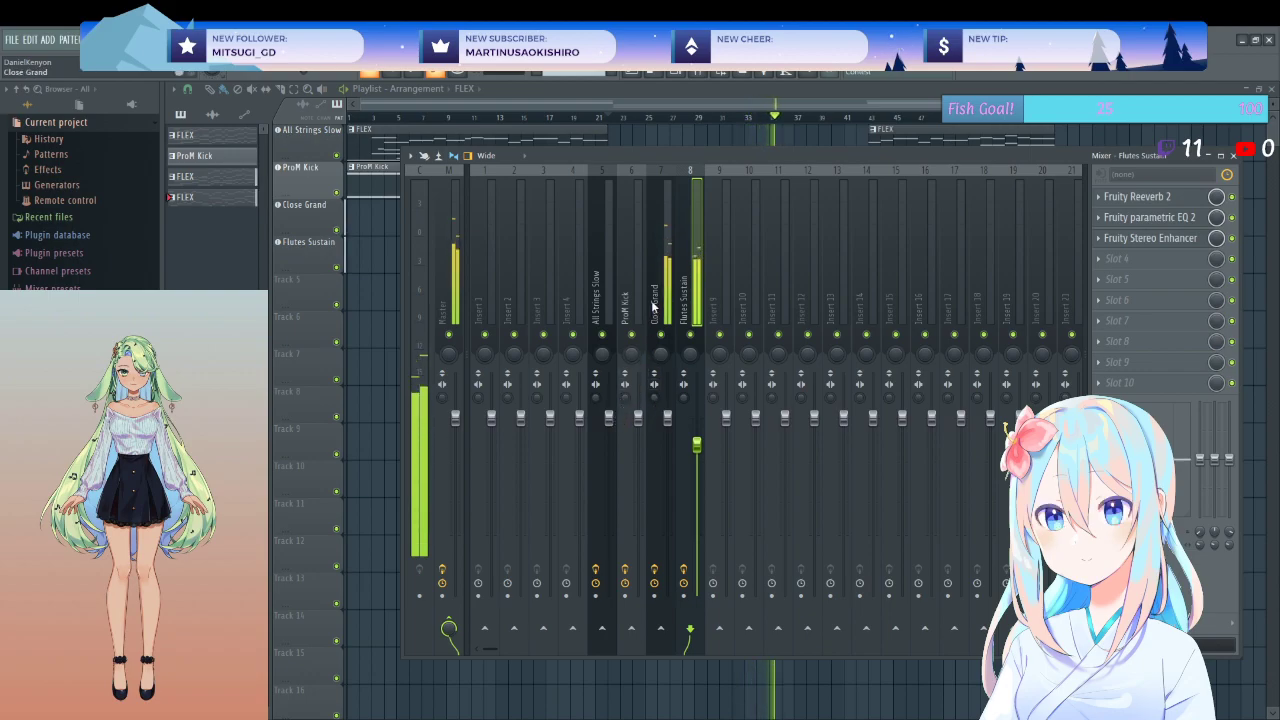
- Adjust the phase offset of Close Grand's Fruity Stereo Enhancer to 0.5 ms
left_click(667, 418)
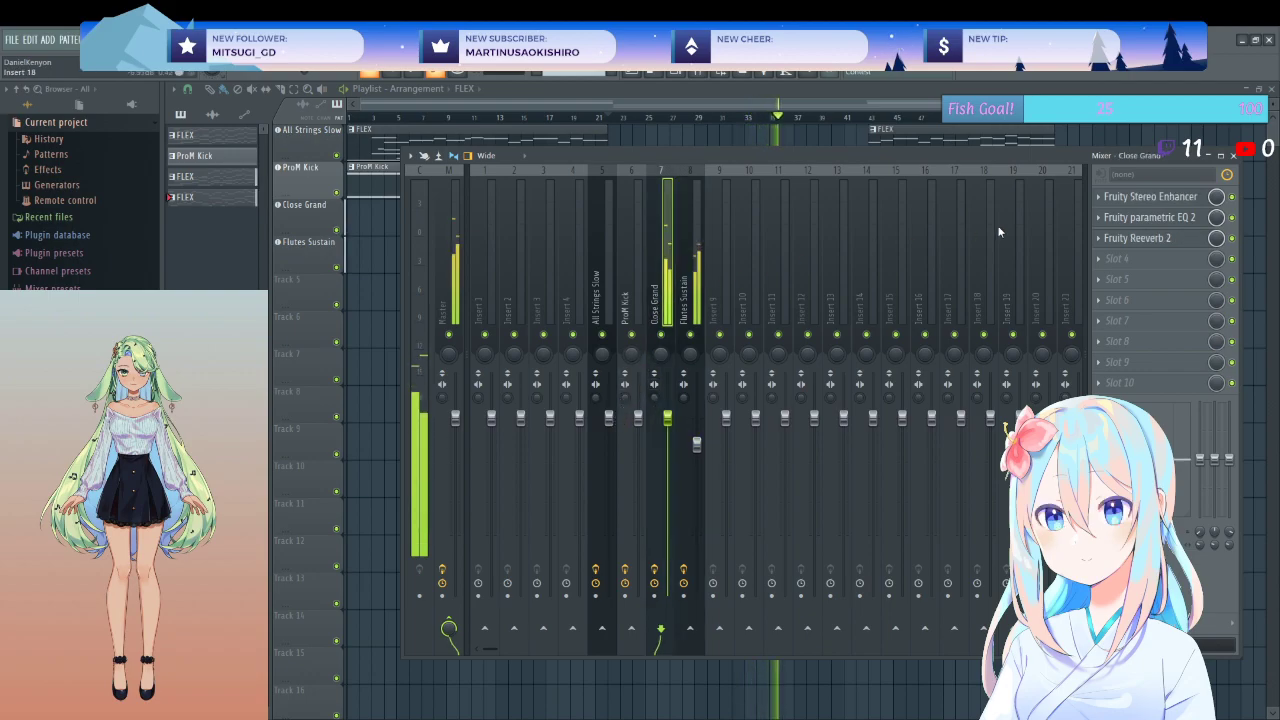
left_click(1150, 196)
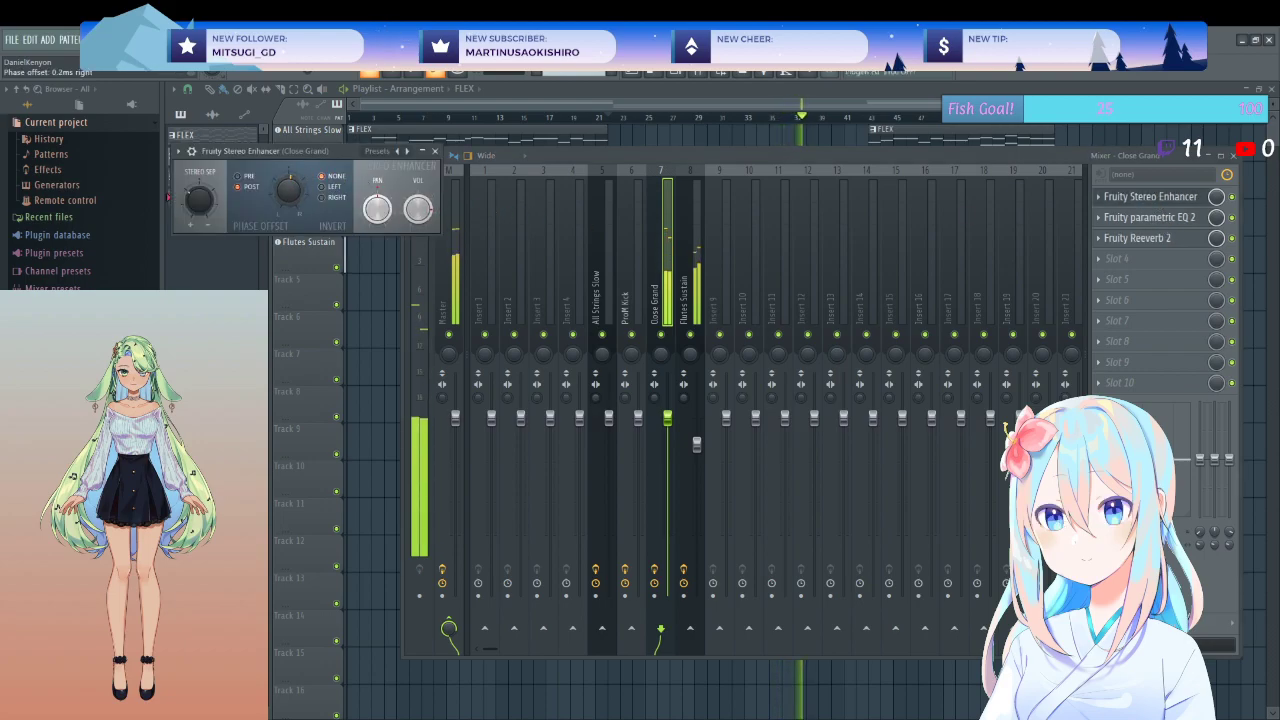
left_click_drag(288, 190, 288, 196)
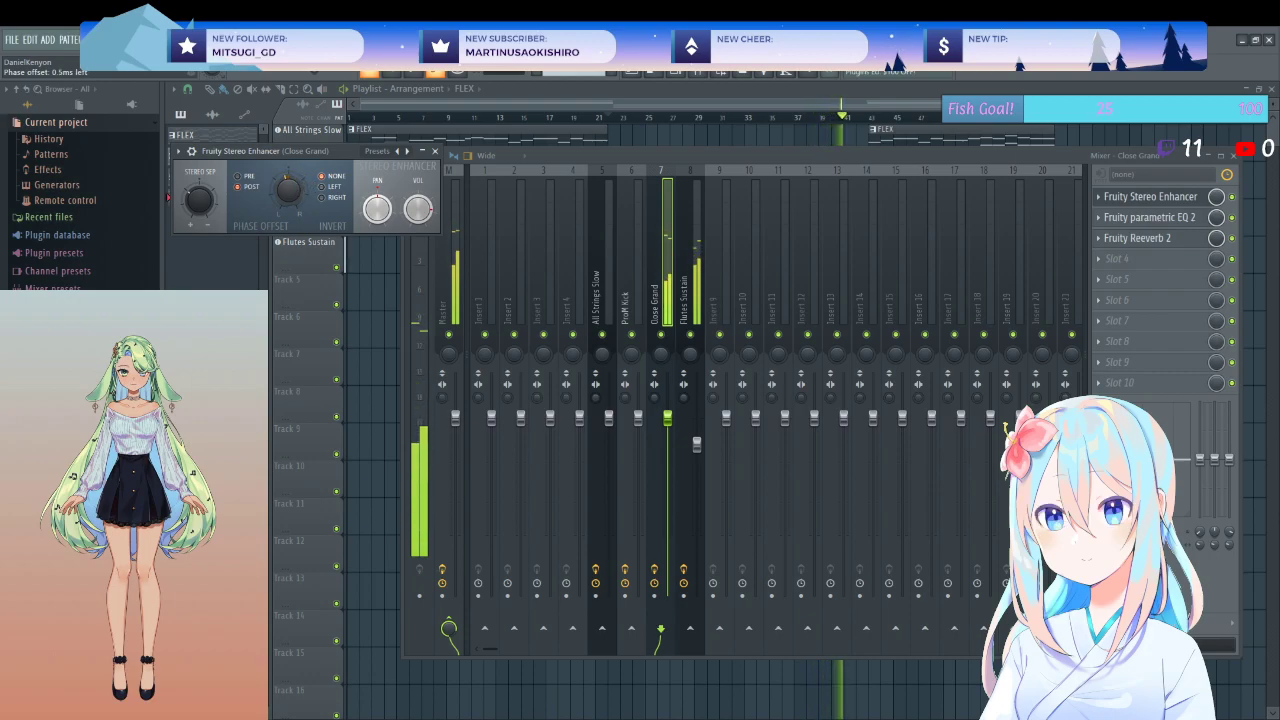
left_click(436, 153)
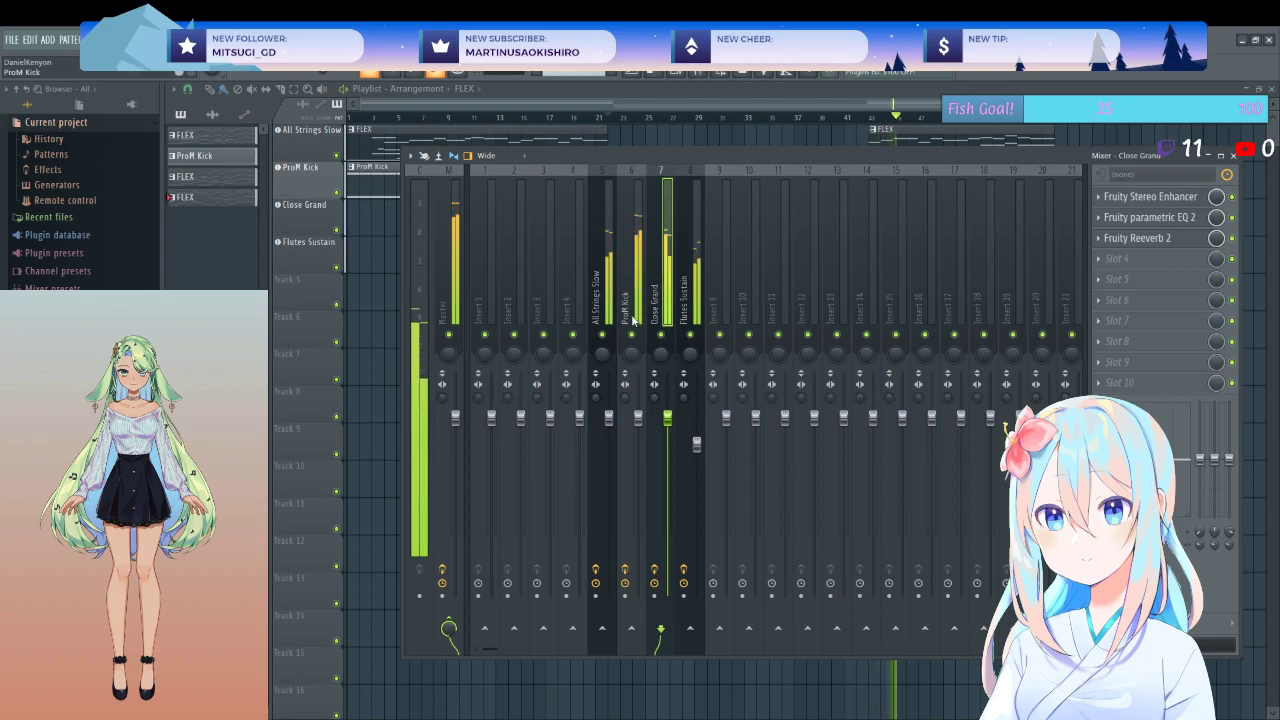
- Lower the All Strings Slow volume to about 86%, check the ProM Kick effects and close the mixer
left_click_drag(608, 417, 608, 441)
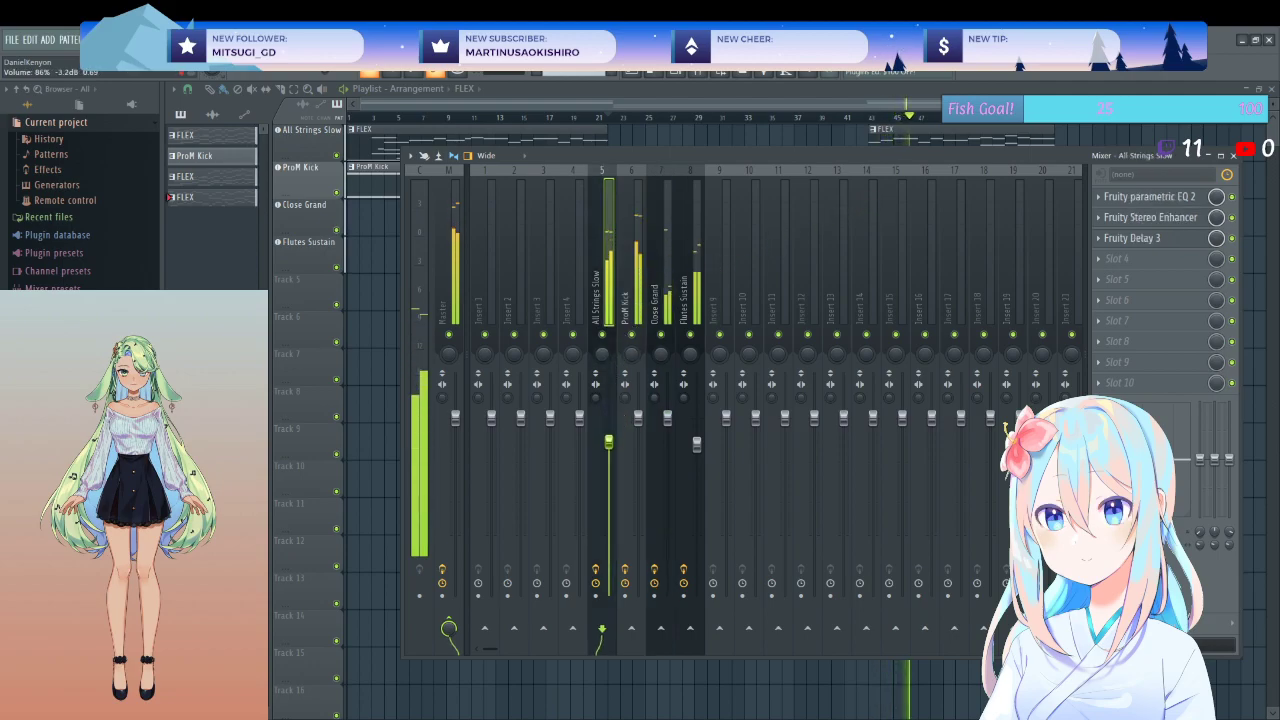
left_click(632, 305)
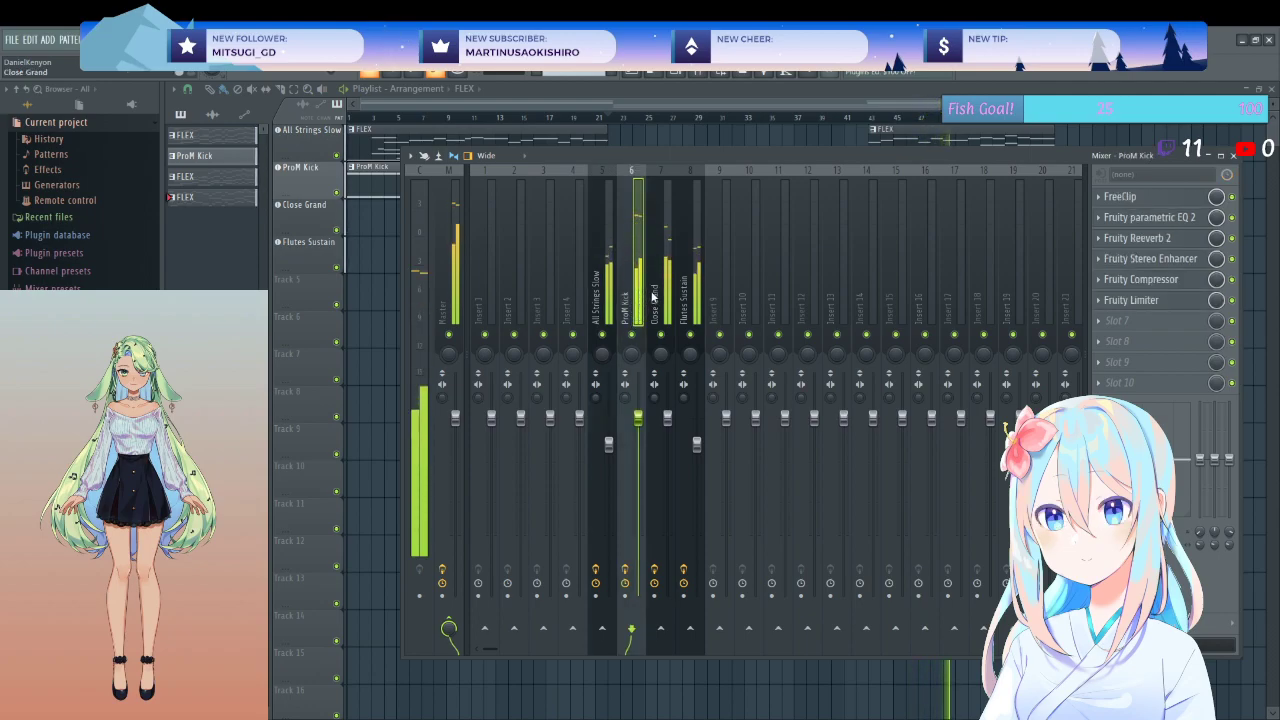
left_click(1236, 157)
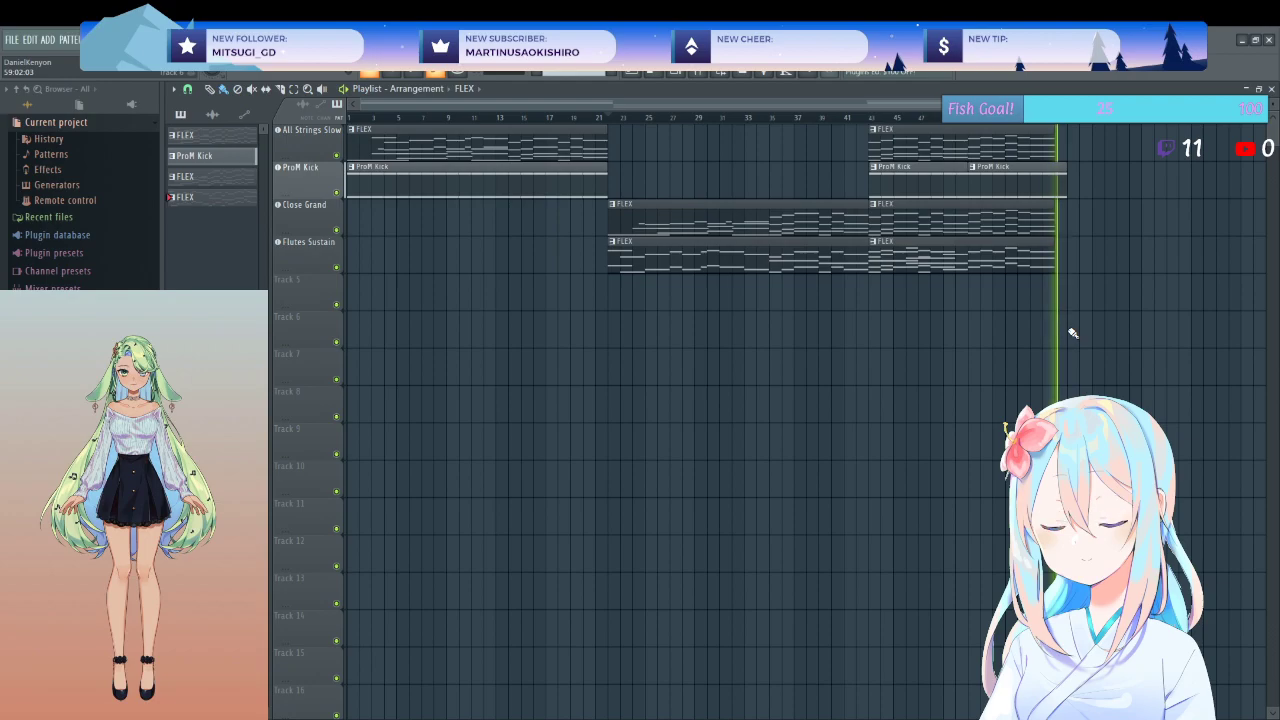
- Stop playback and extend the last ProM Kick clip to end at about bar 60
key("space")
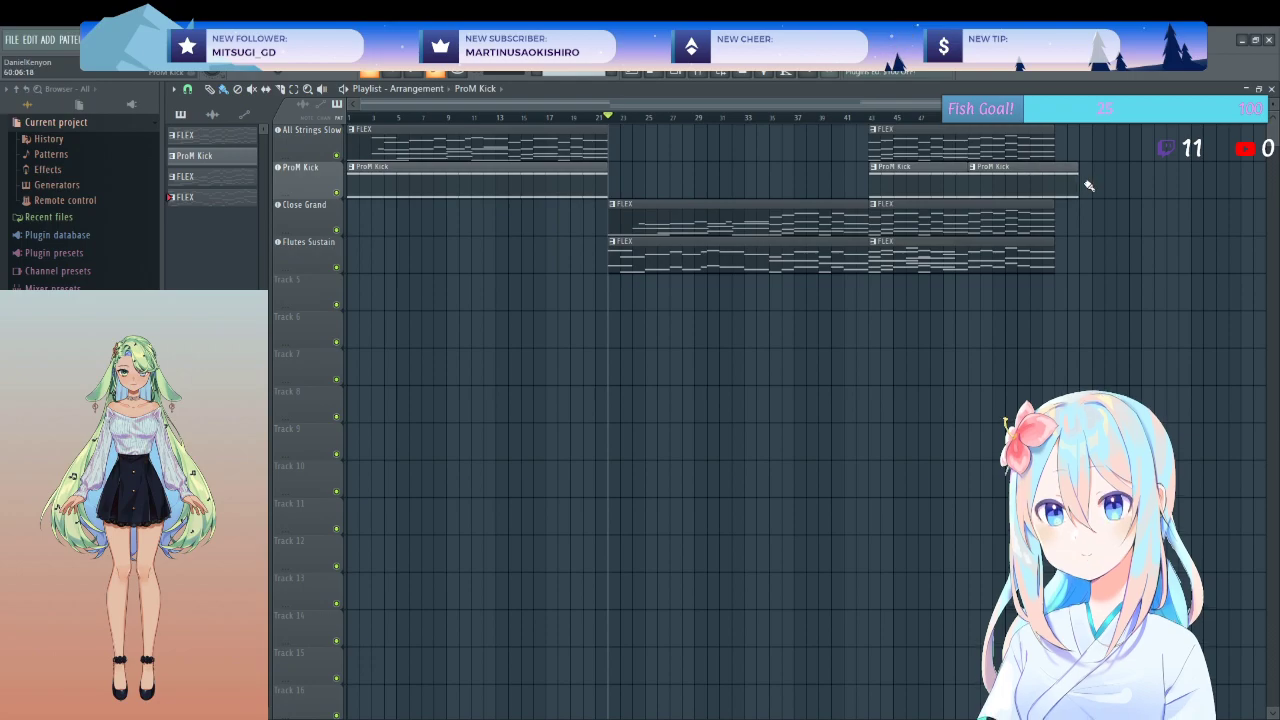
scroll(1077, 187, "up", 8, "ctrl")
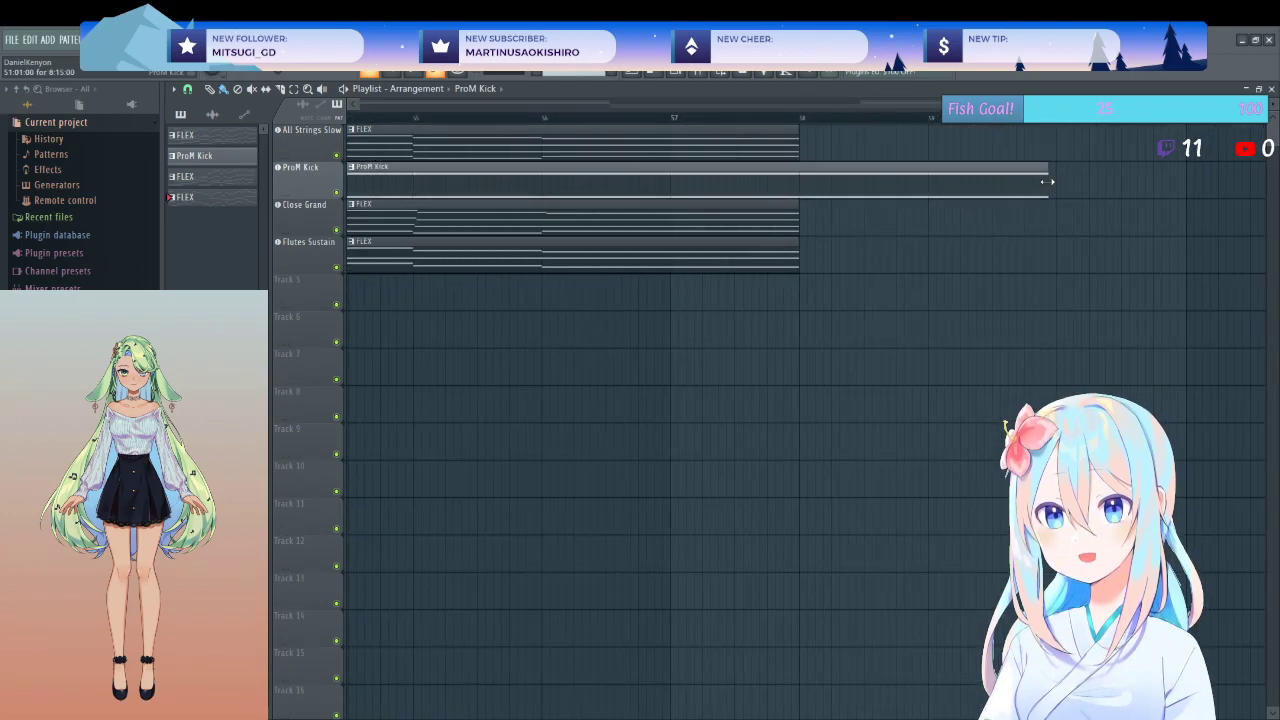
scroll(1105, 330, "down", 8, "ctrl")
scroll(1112, 331, "down", 2, "ctrl")
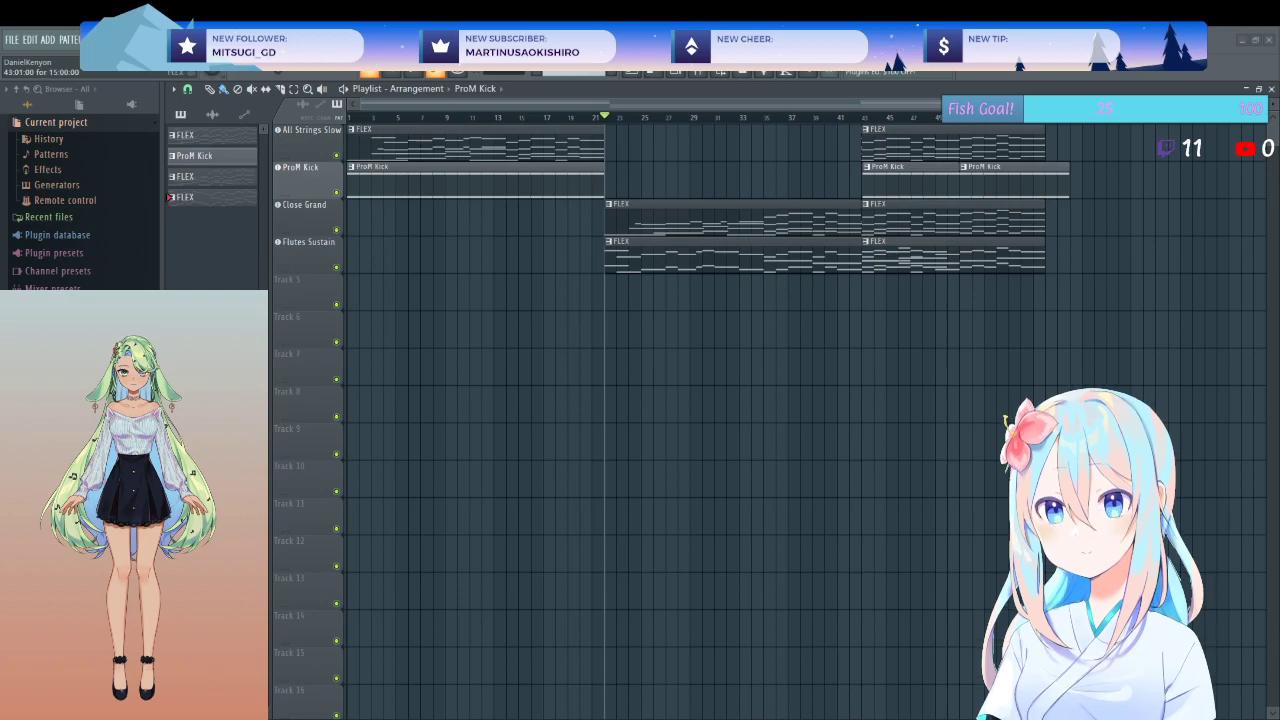
- During playback, place a ProM Kick clip at bar 22 and stretch it to 21 bars, ending at bar 43
key("space")
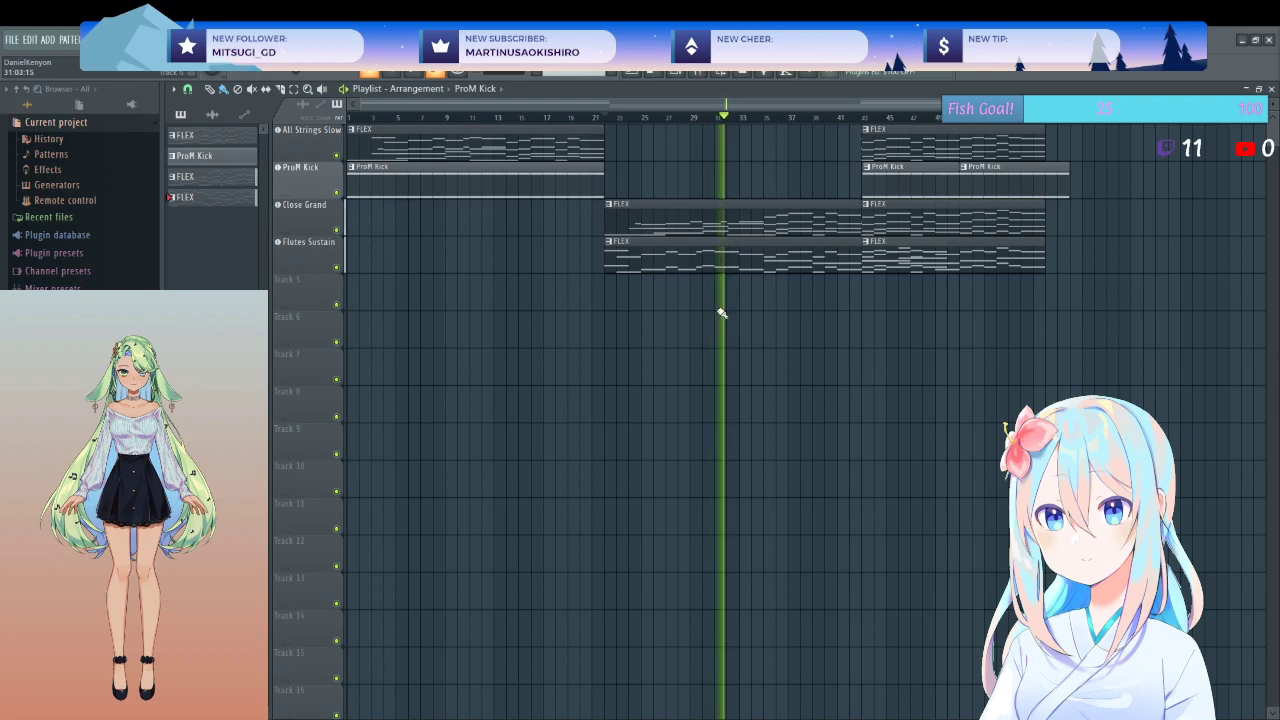
left_click(612, 178)
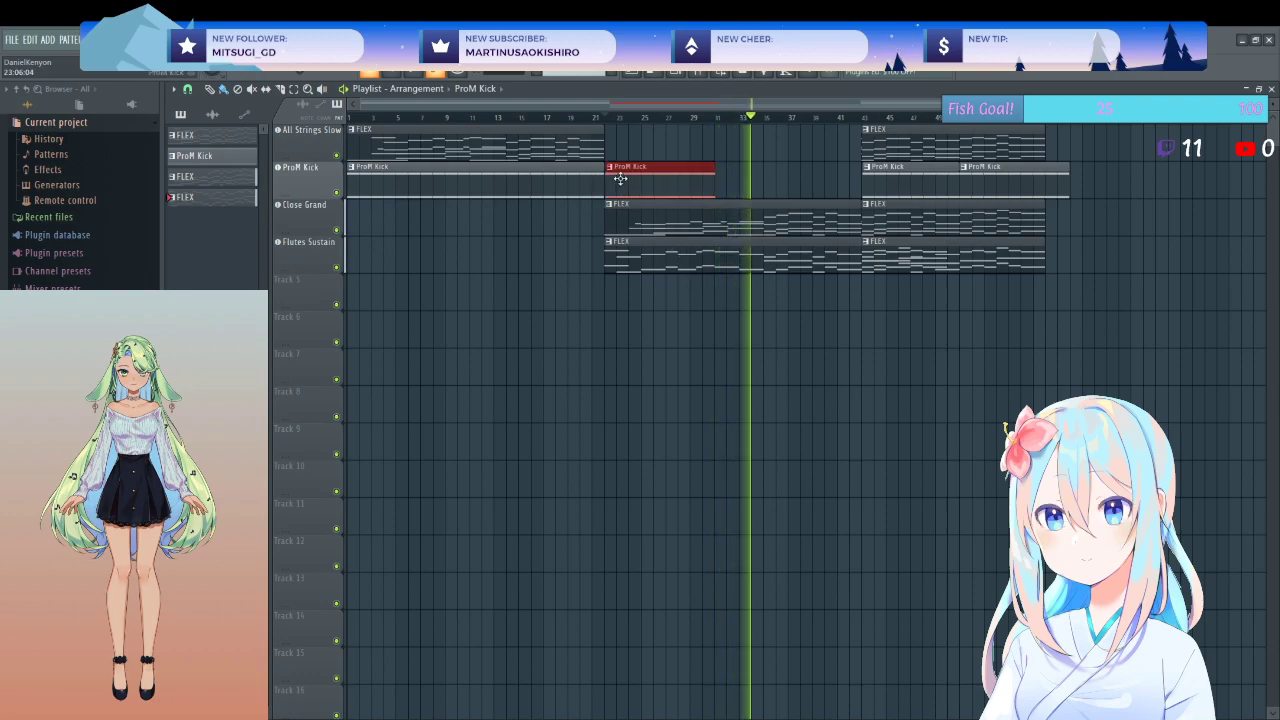
left_click_drag(718, 188, 861, 191)
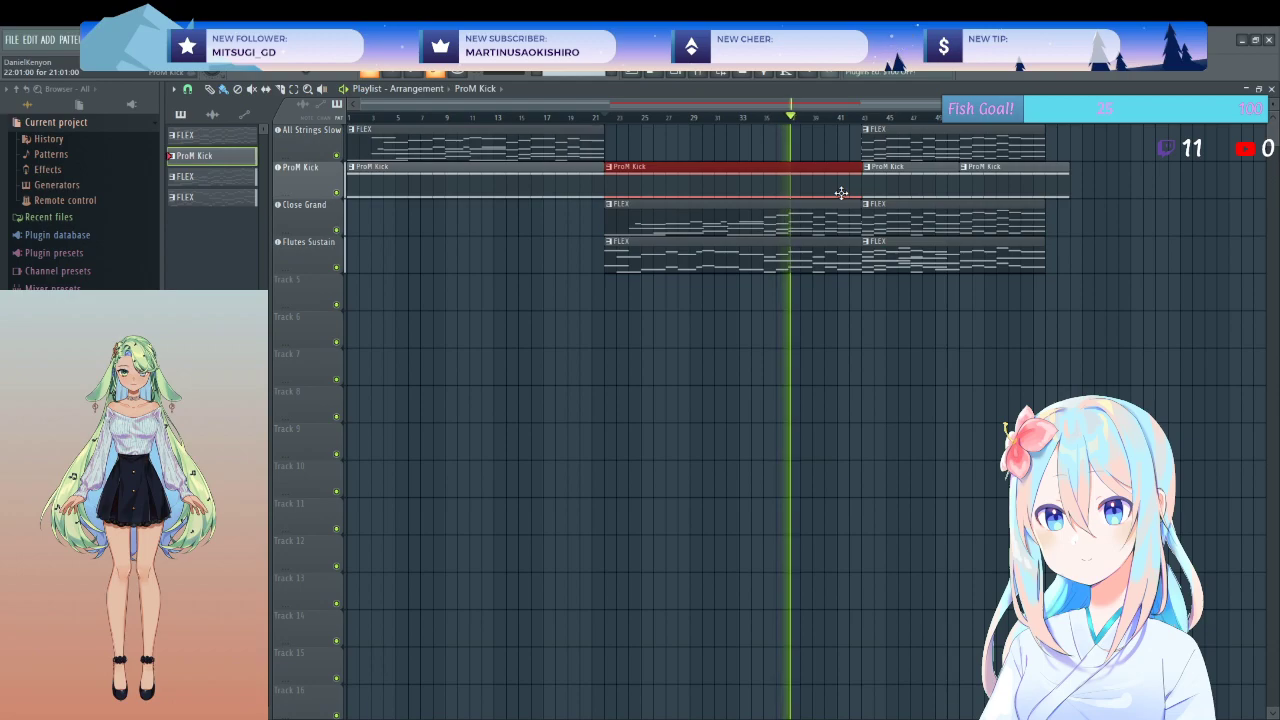
- Align the start of the ProM Kick clip after the 21-bar middle one exactly with bar 43
scroll(860, 356, "up", 5)
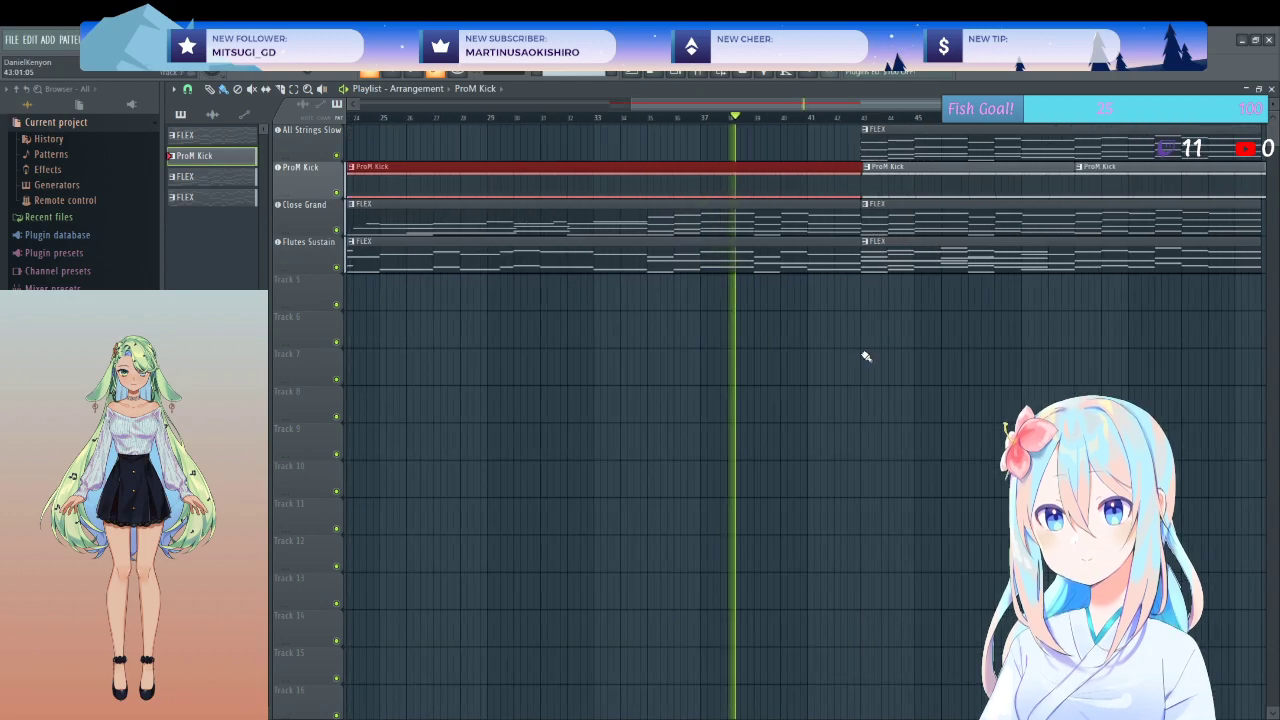
scroll(880, 250, "up", 4)
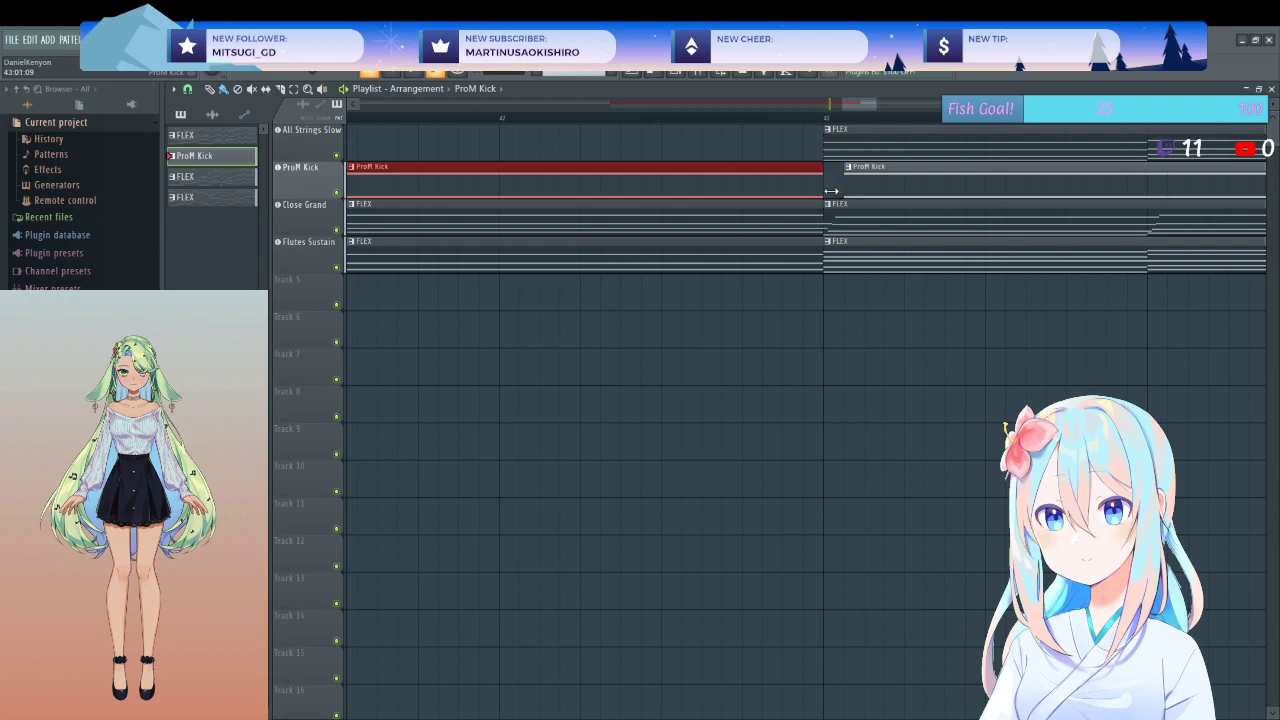
left_click(866, 189)
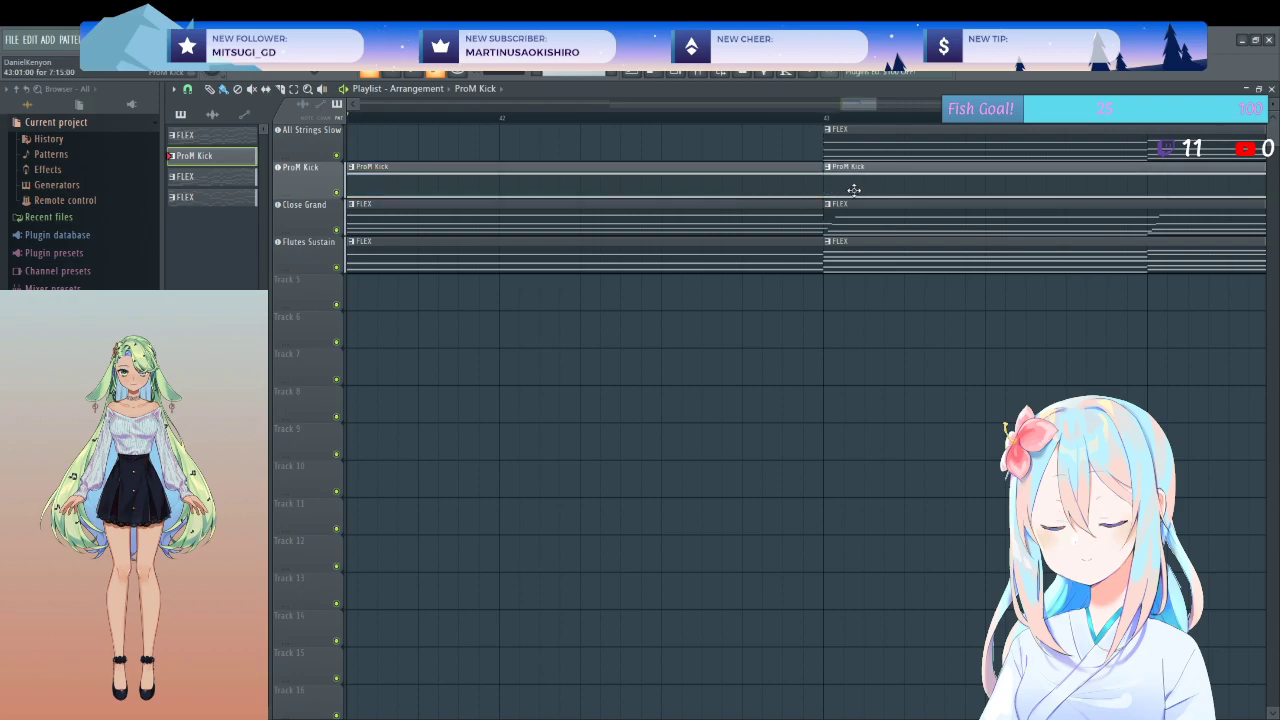
scroll(851, 334, "down", 4)
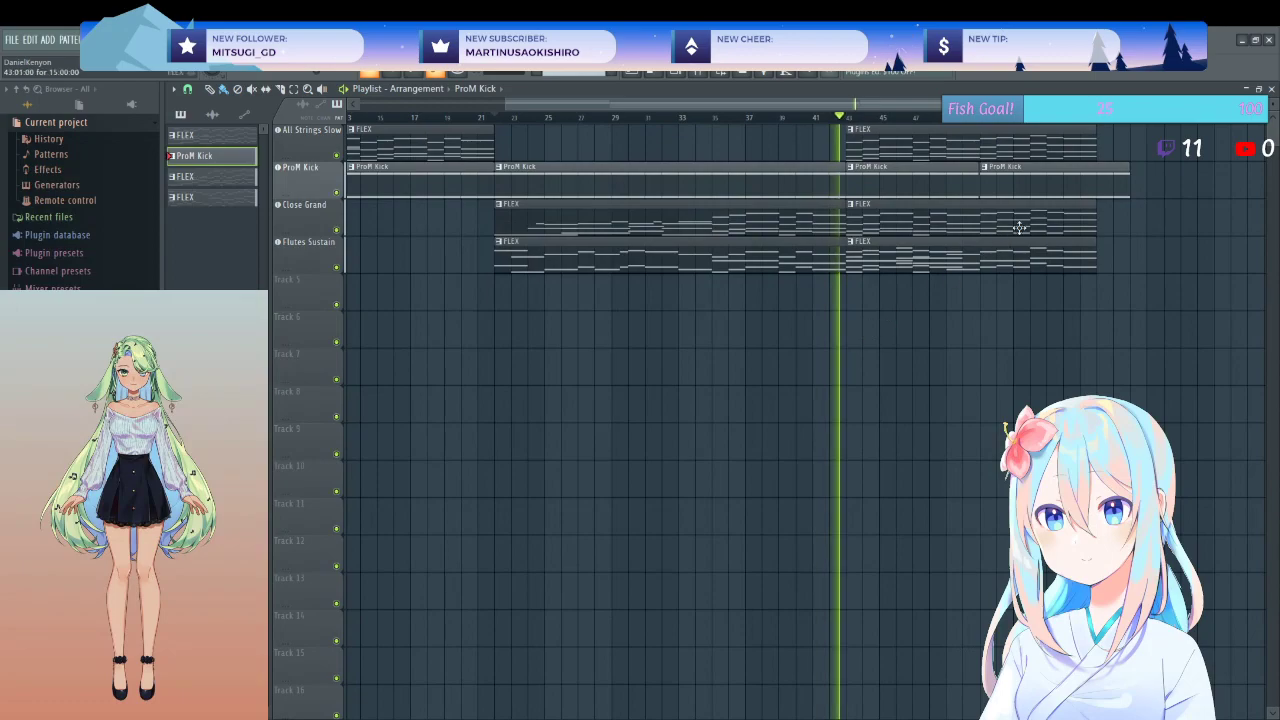
- Open the ProM Kick channel settings and create an automation clip for its channel volume across the whole arrangement
scroll(917, 184, "up", 5)
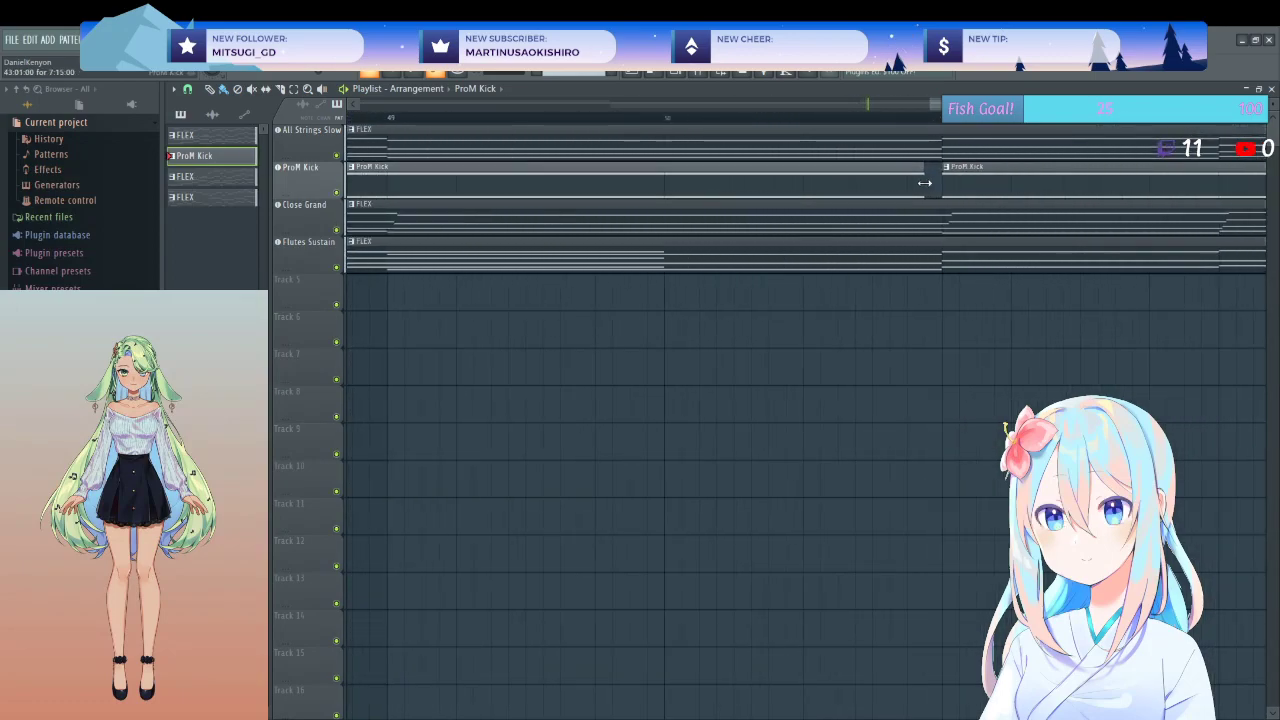
scroll(805, 360, "down", 5)
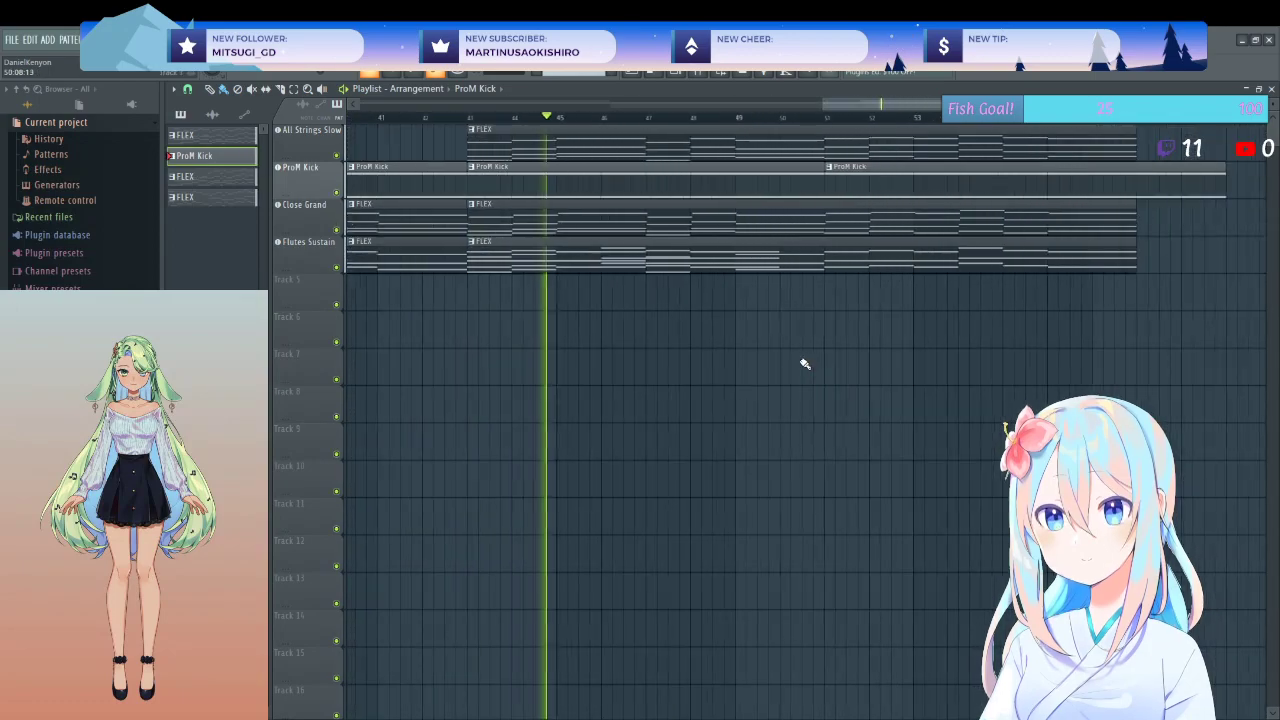
scroll(800, 350, "down", 2)
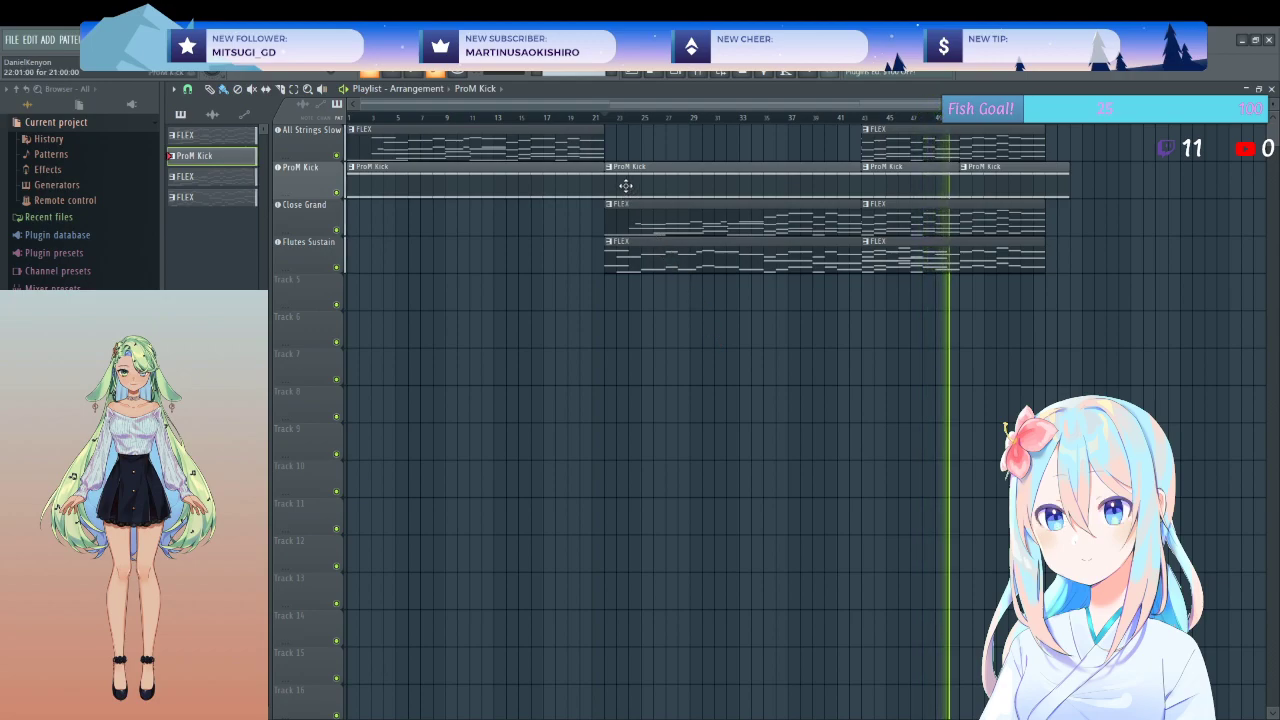
left_click(317, 181)
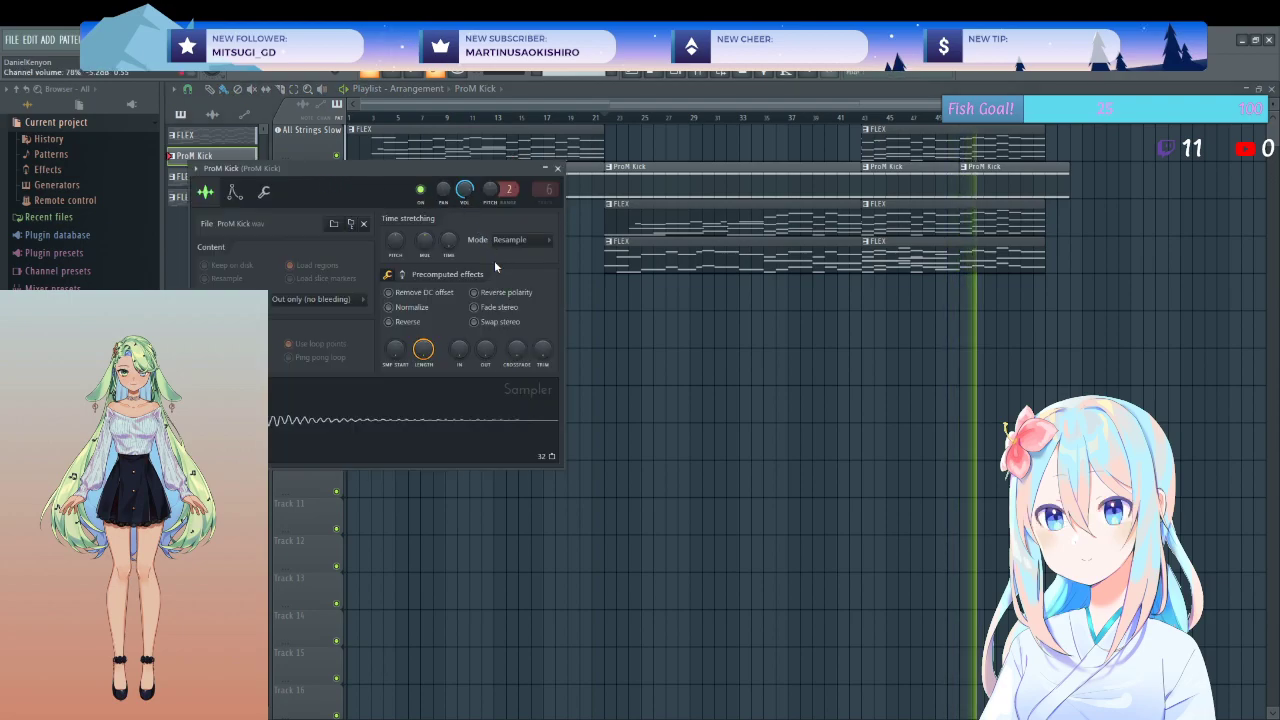
left_click(557, 168)
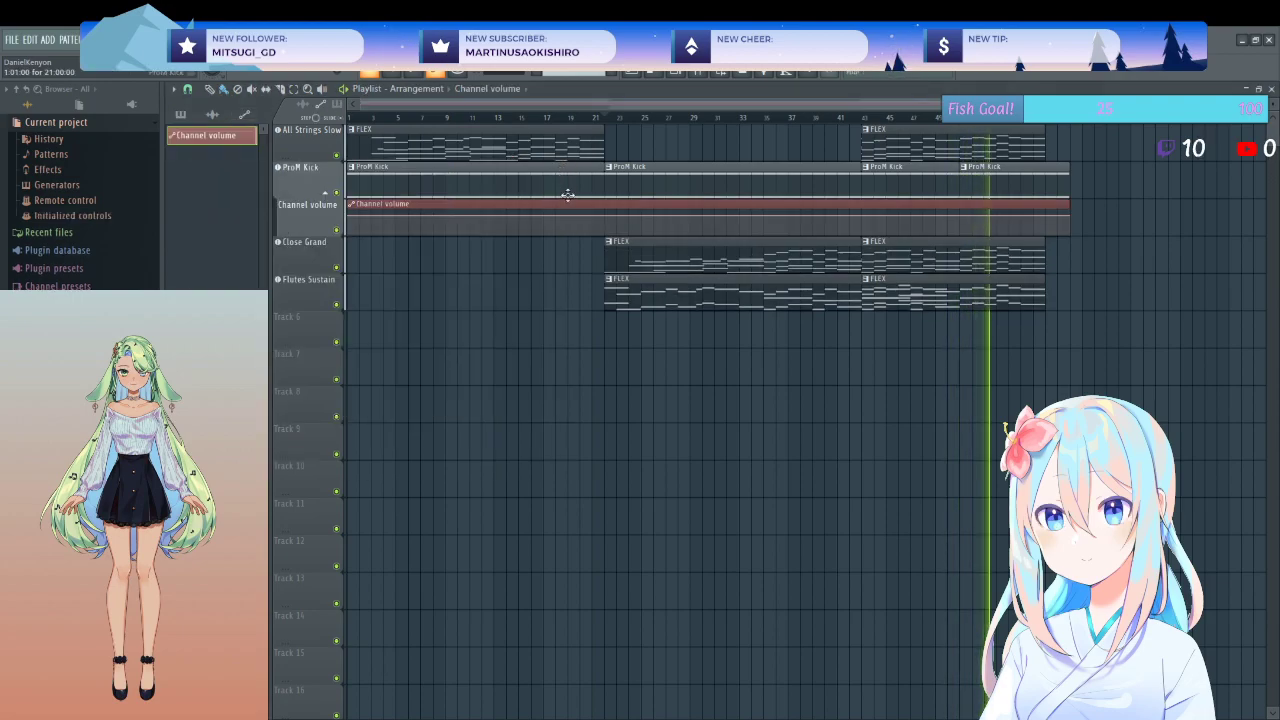
- Add a point at bar 22 of the ProM Kick volume automation, lower it slightly, and adjust the curve after it
left_click(606, 220)
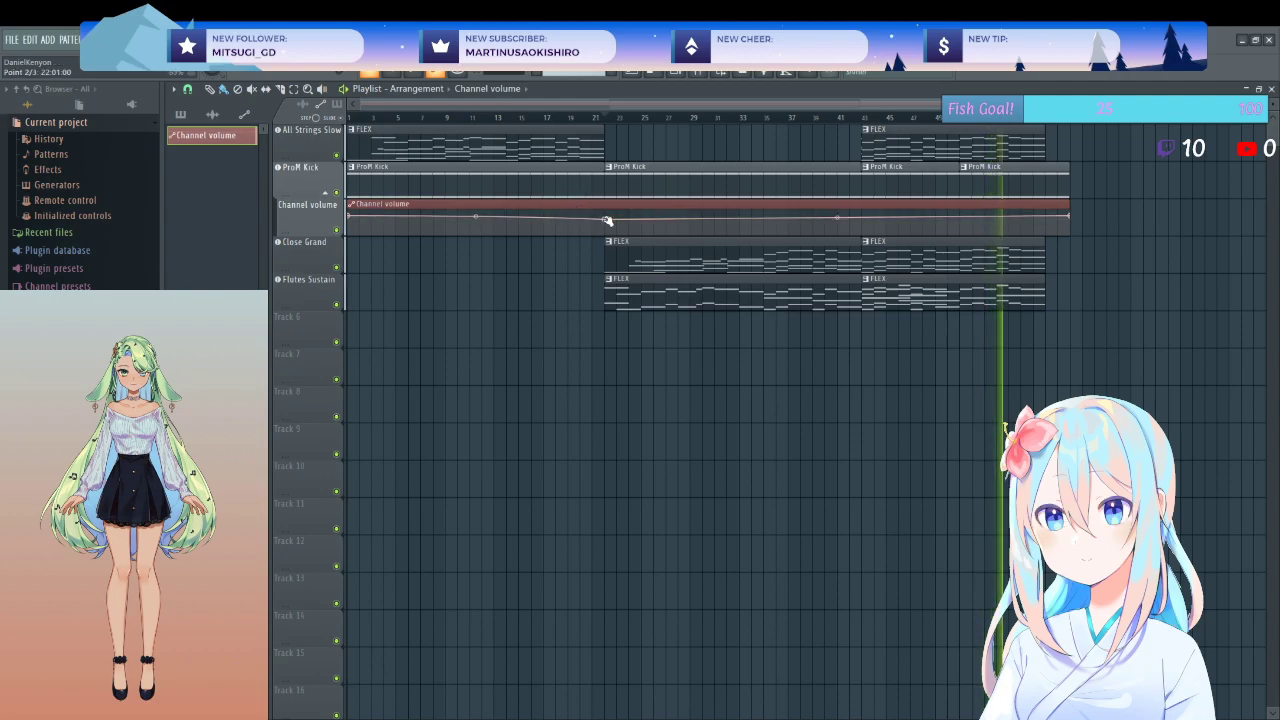
left_click_drag(606, 220, 607, 223)
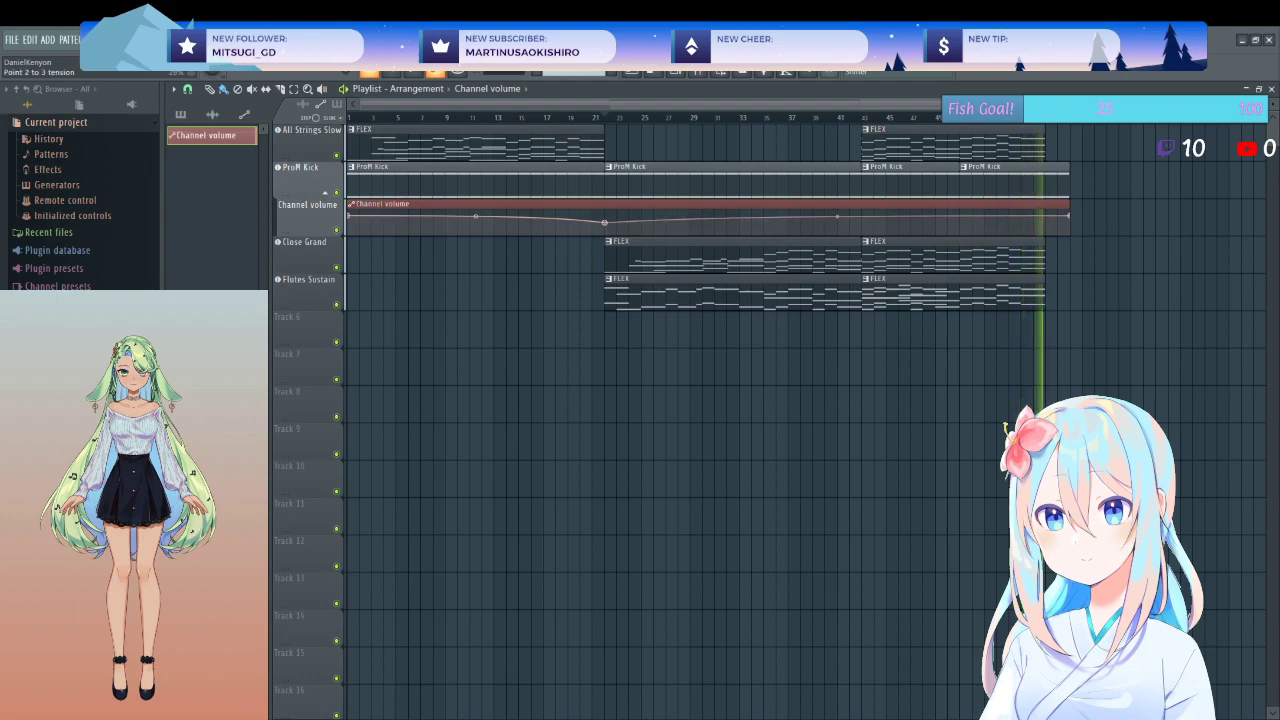
left_click_drag(838, 216, 838, 214)
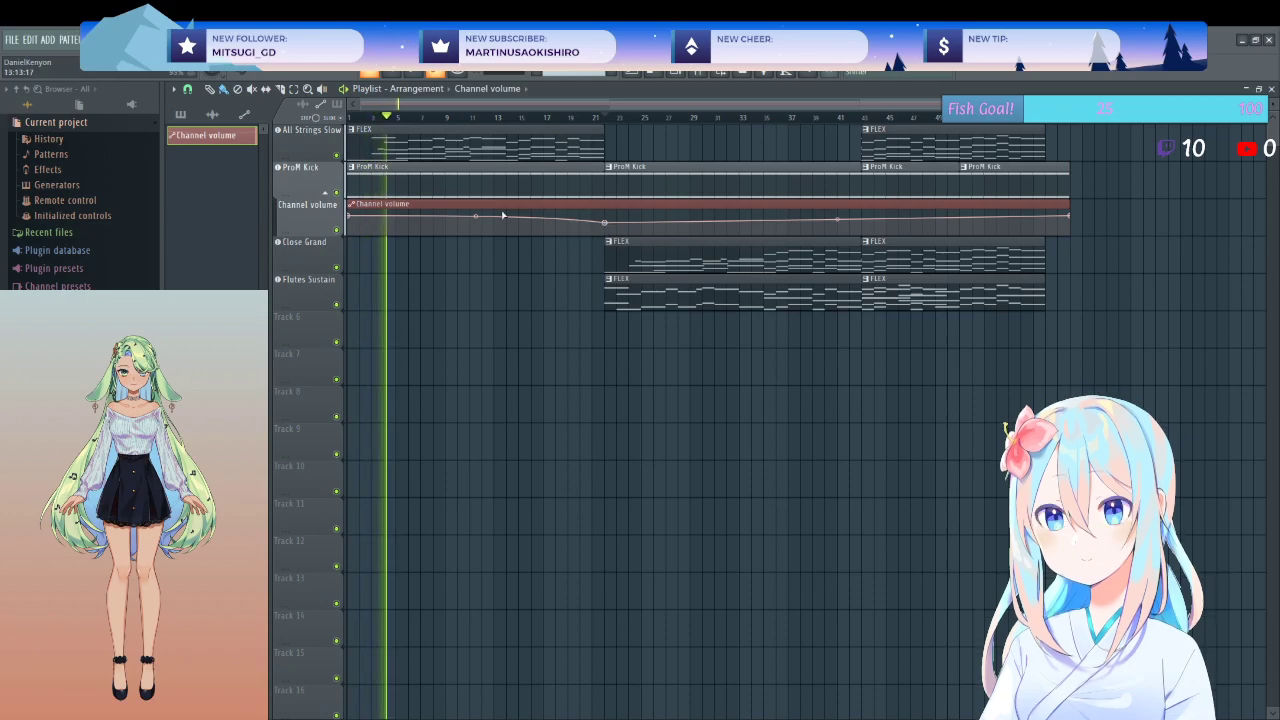
key("space")
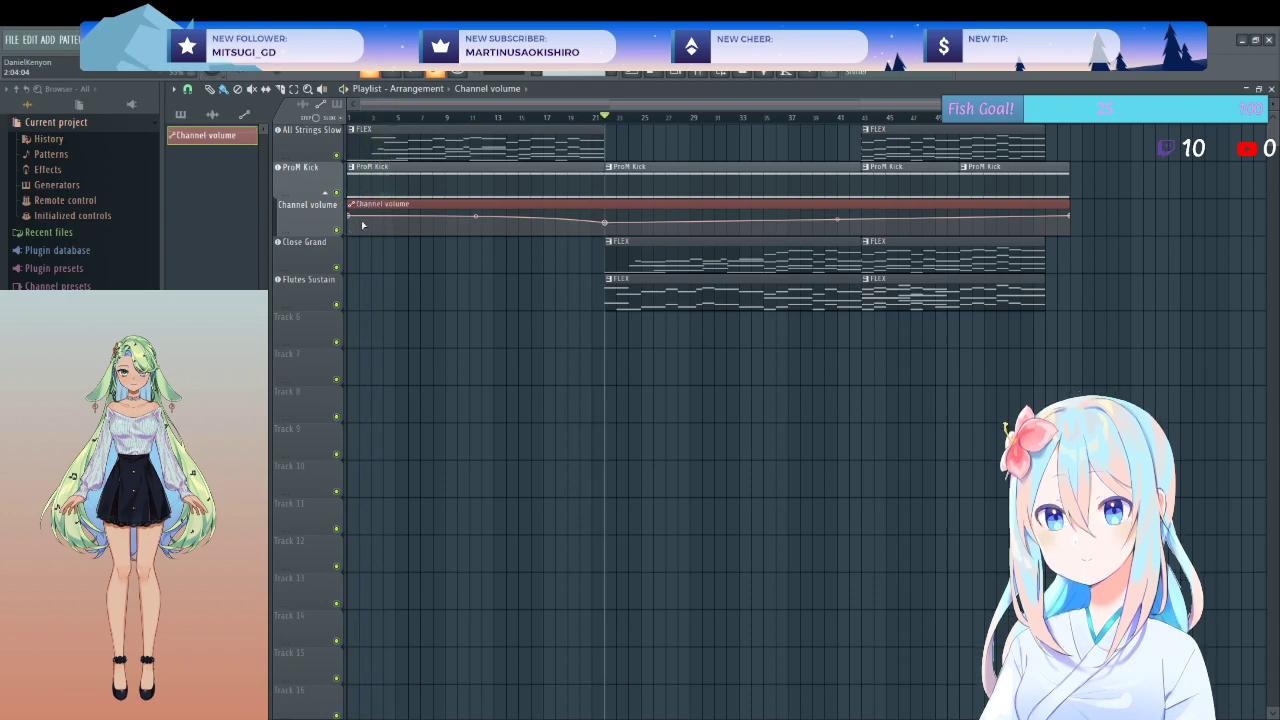
- Shape a curved fade-in on the kick volume automation, rising from its minimum at bar 1 to a point at bar 5, and play it
scroll(438, 218, "up", 5)
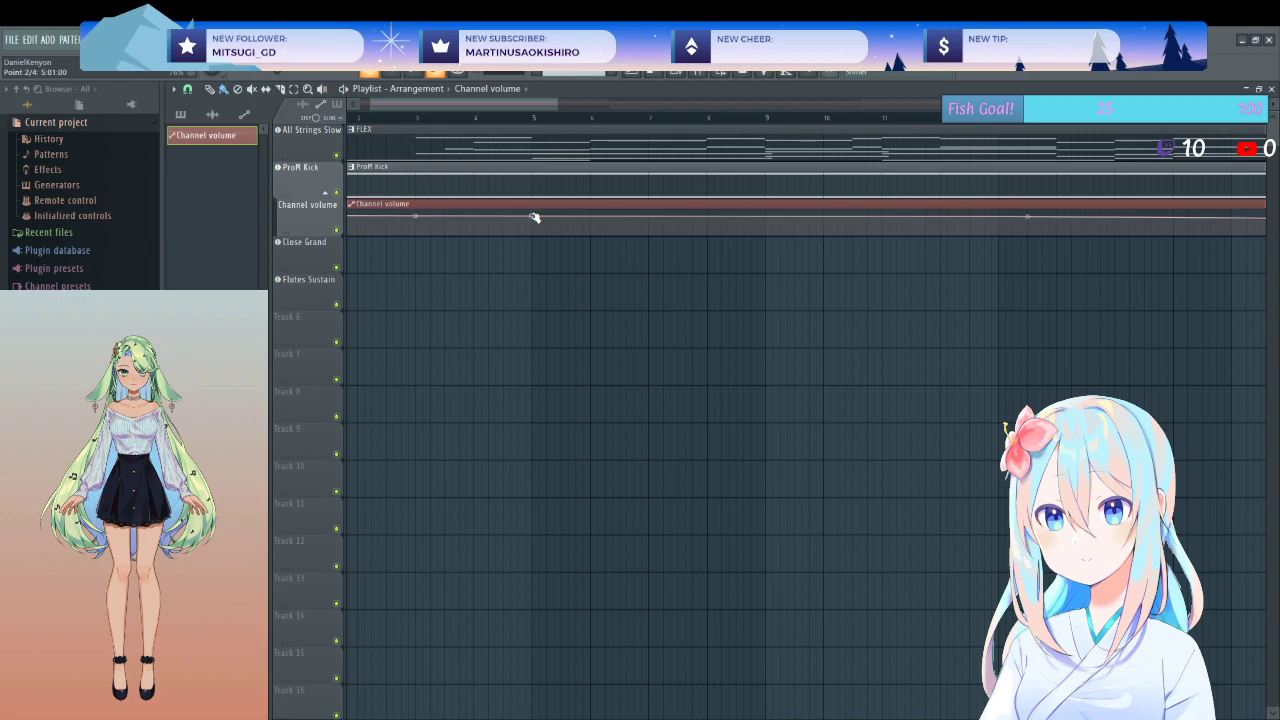
scroll(533, 229, "down", 2)
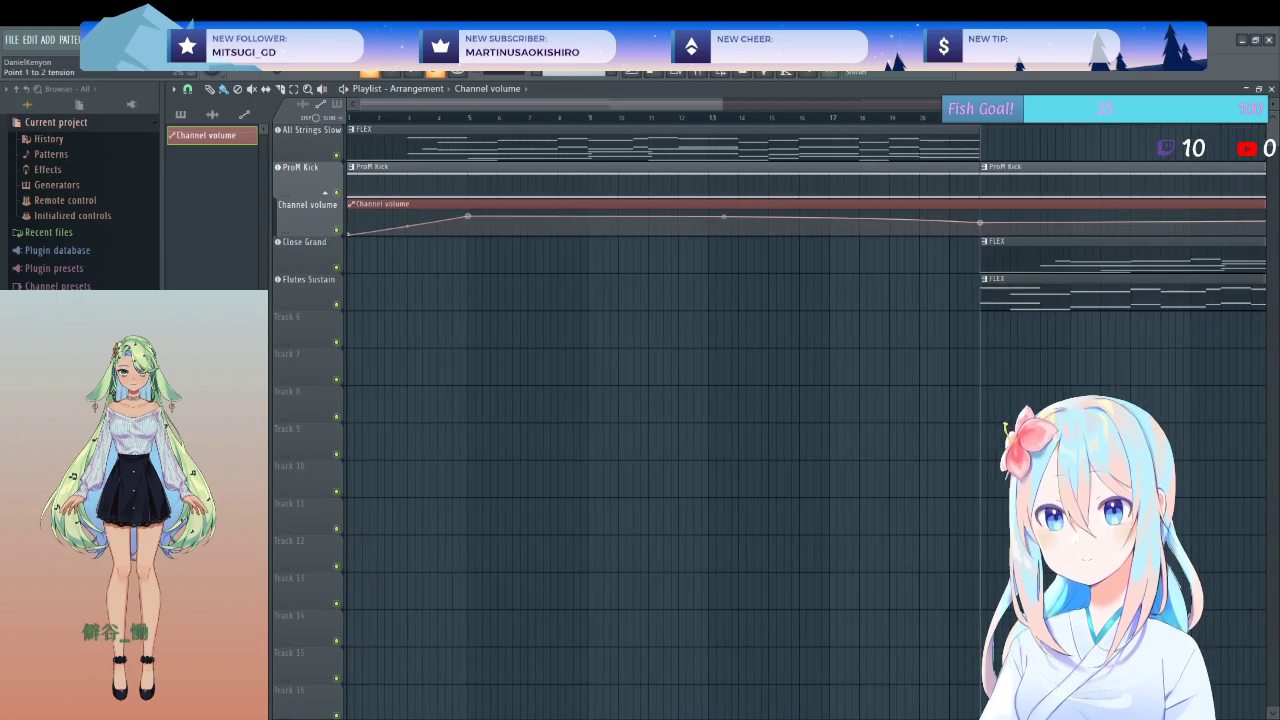
key("space")
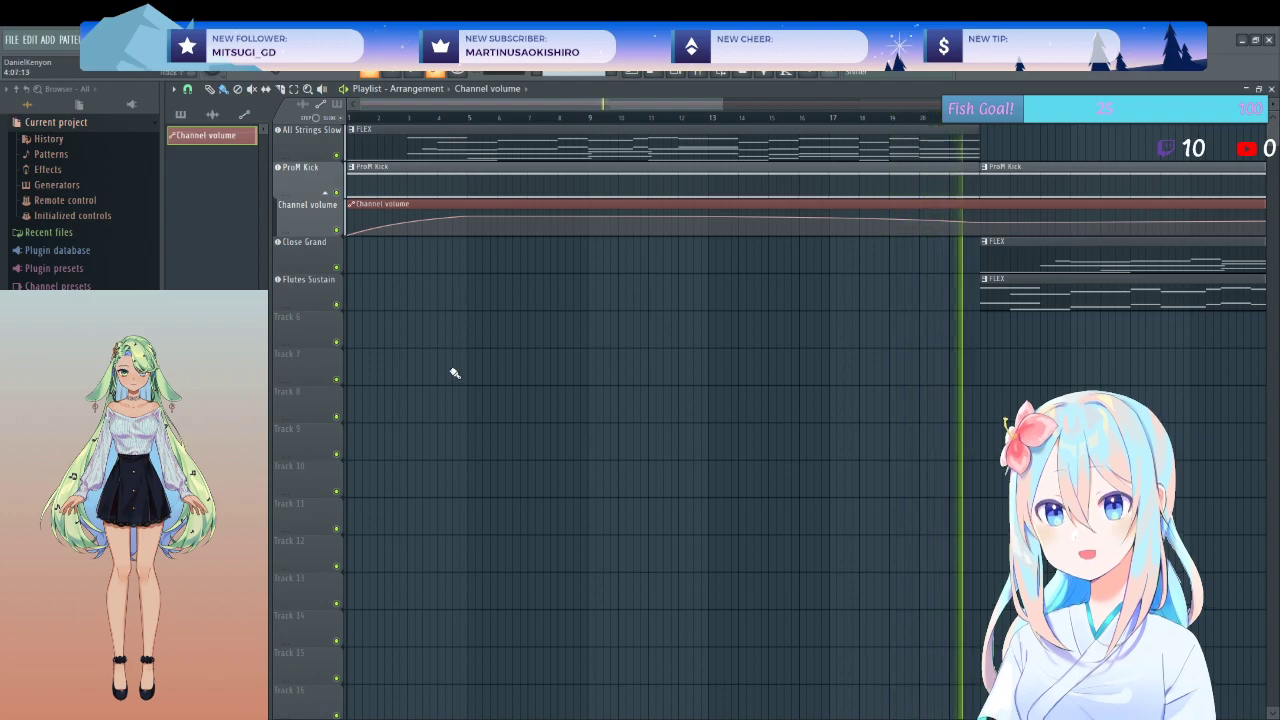
scroll(450, 363, "down", 2)
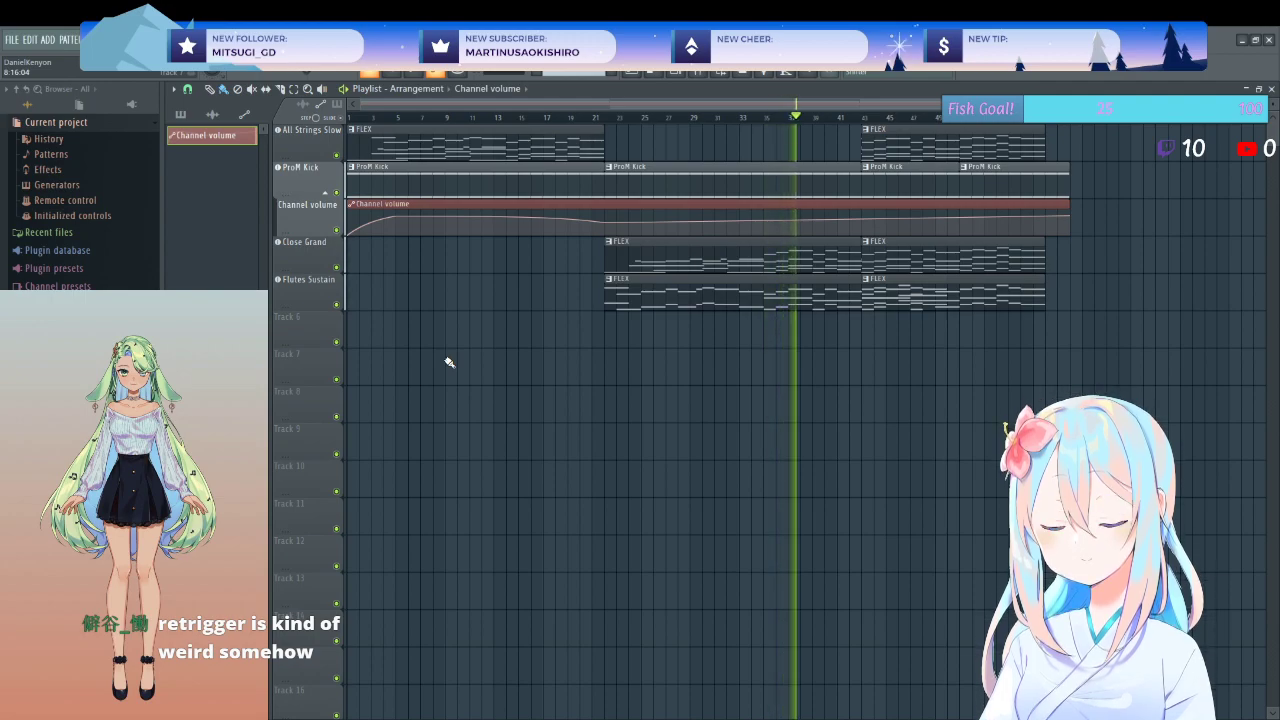
- Check the notes of the first All Strings Slow clip by playing them from about bars 3 and 5, and return to the Playlist
double_click(422, 145)
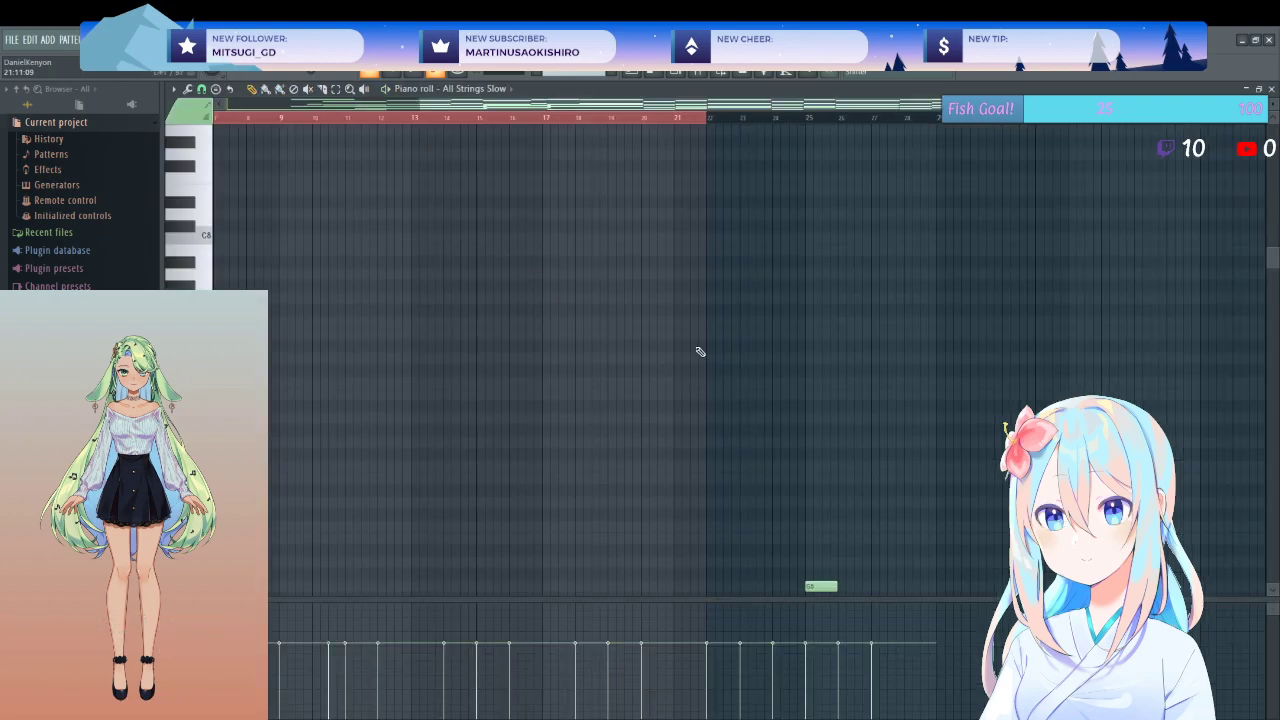
scroll(590, 277, "down", 3)
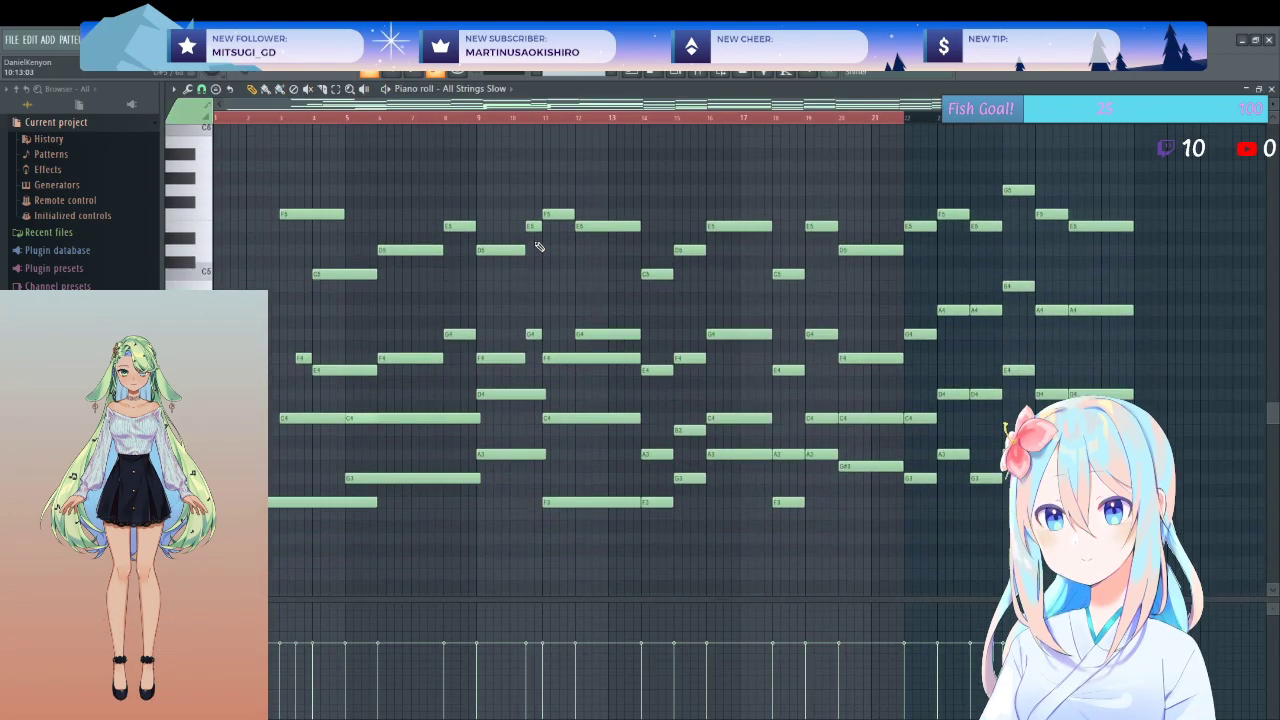
left_click(273, 120)
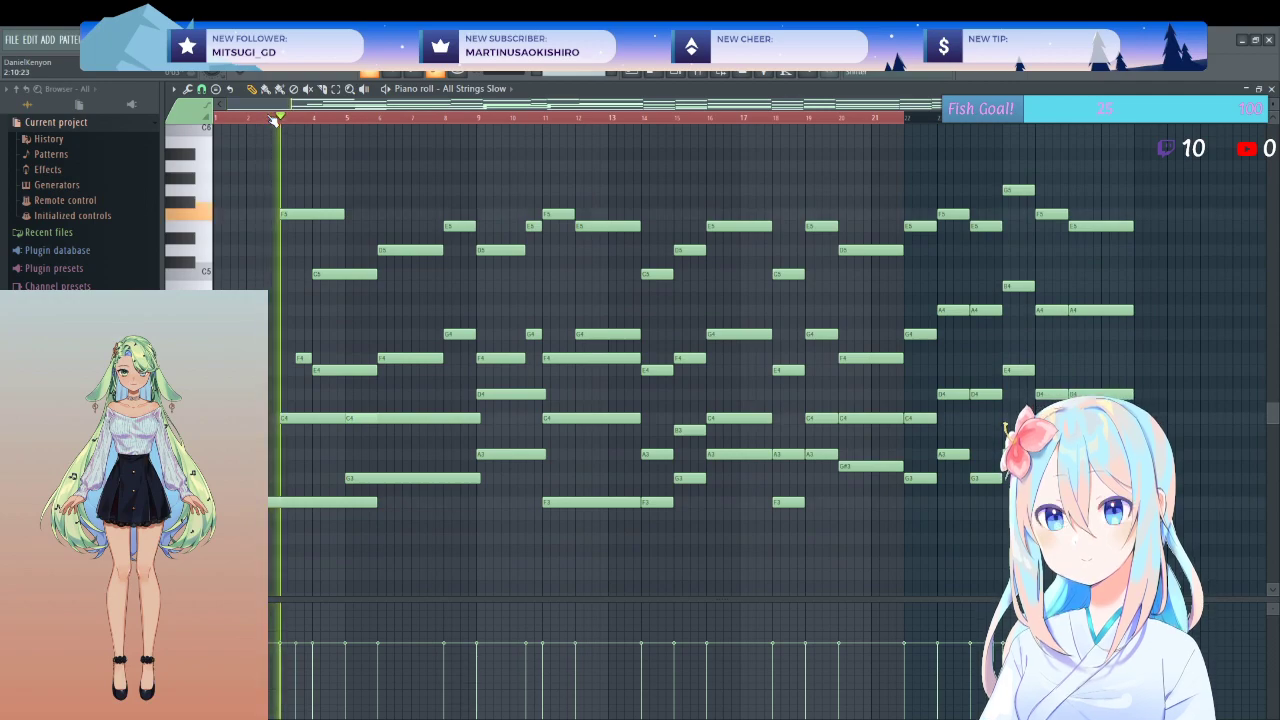
left_click(343, 120)
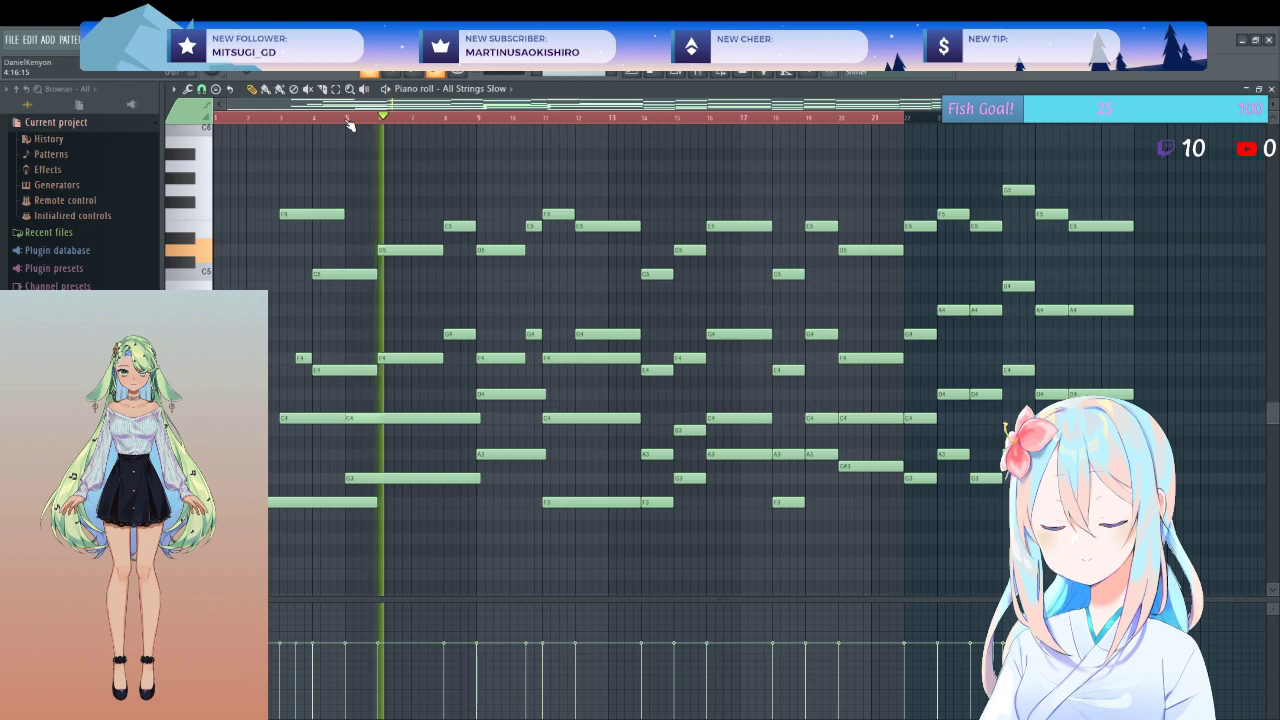
key("space")
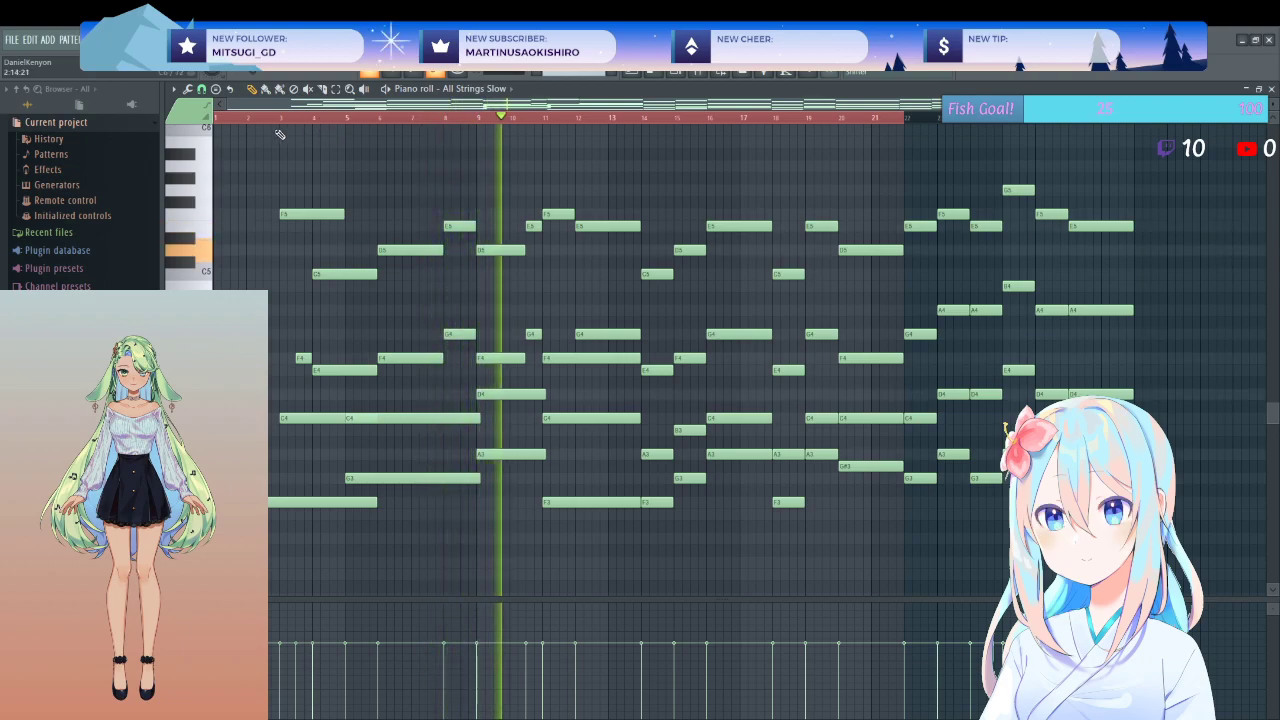
key("space")
left_click(1270, 91)
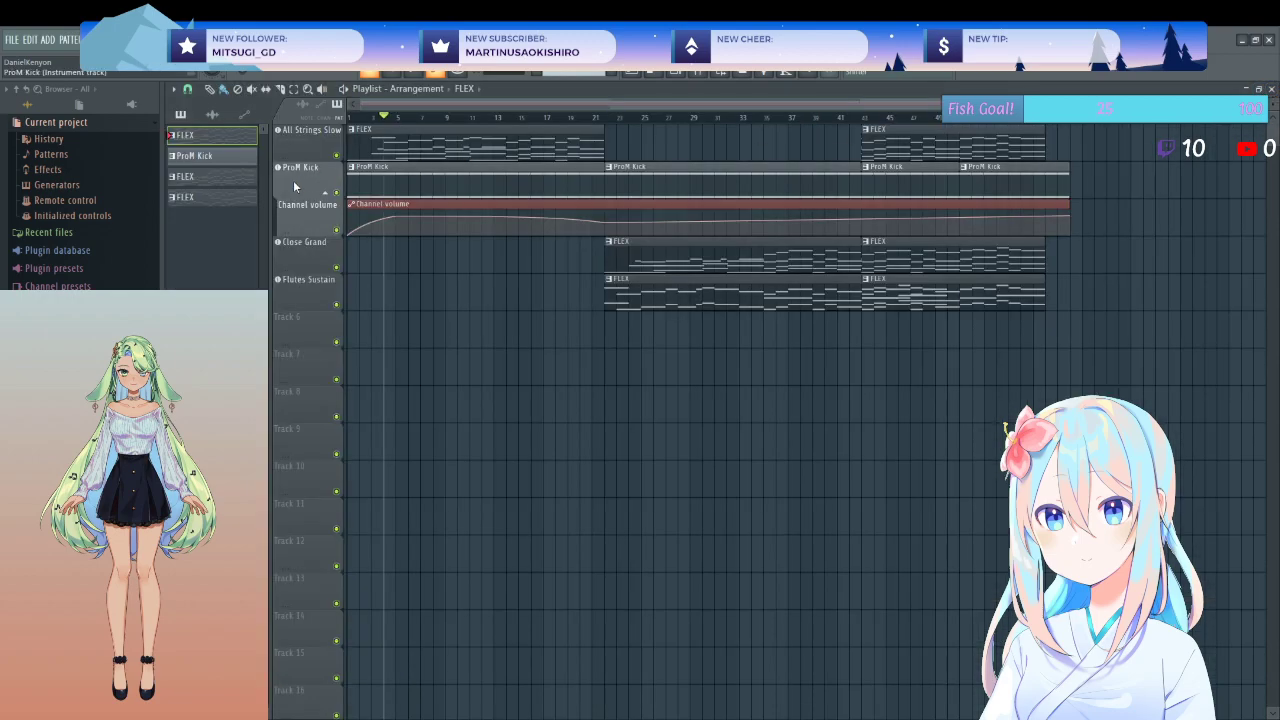
- Switch the strings to the All Strings Sustain preset and slightly raise its Tone, Darken and Wobble macros
left_click(292, 147)
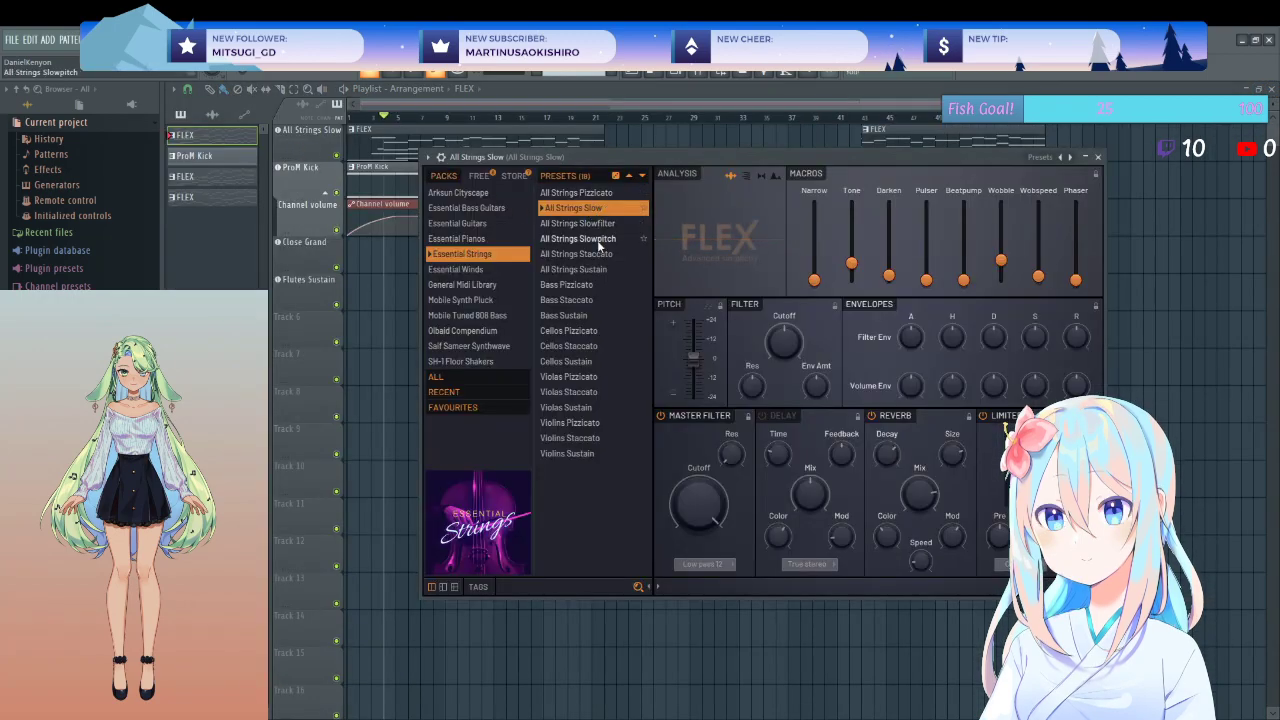
left_click(597, 240)
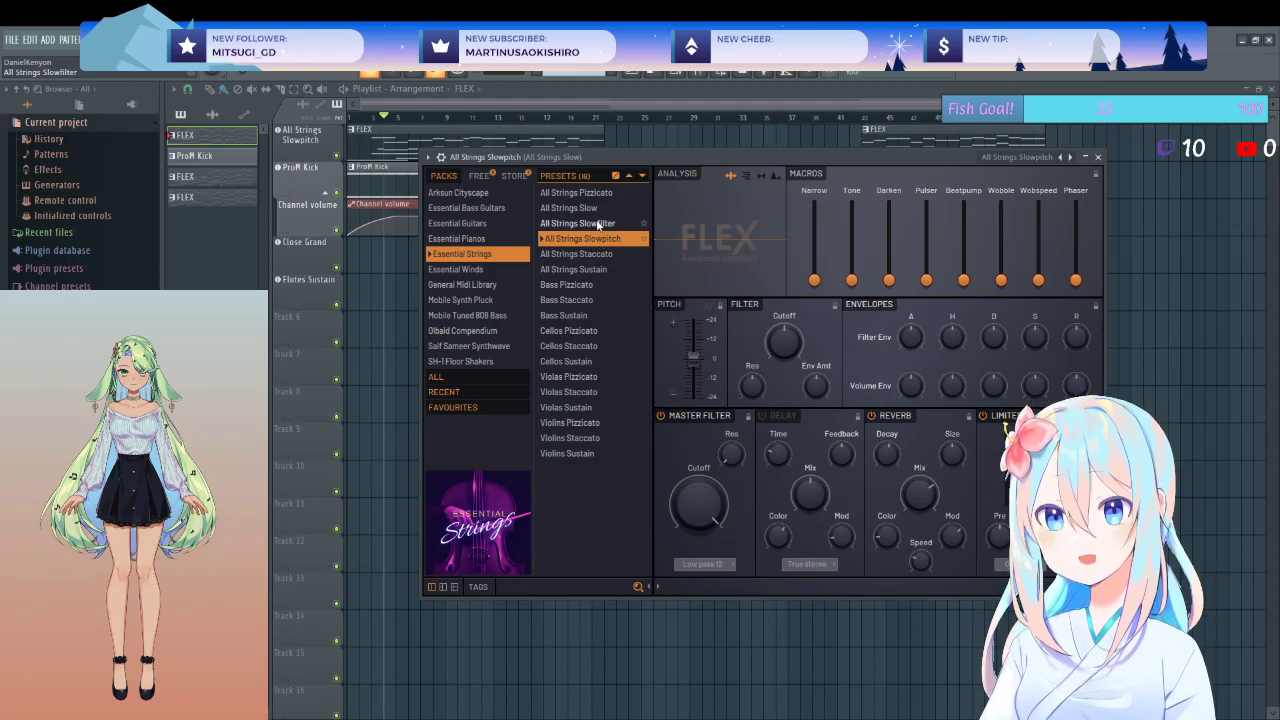
left_click(596, 222)
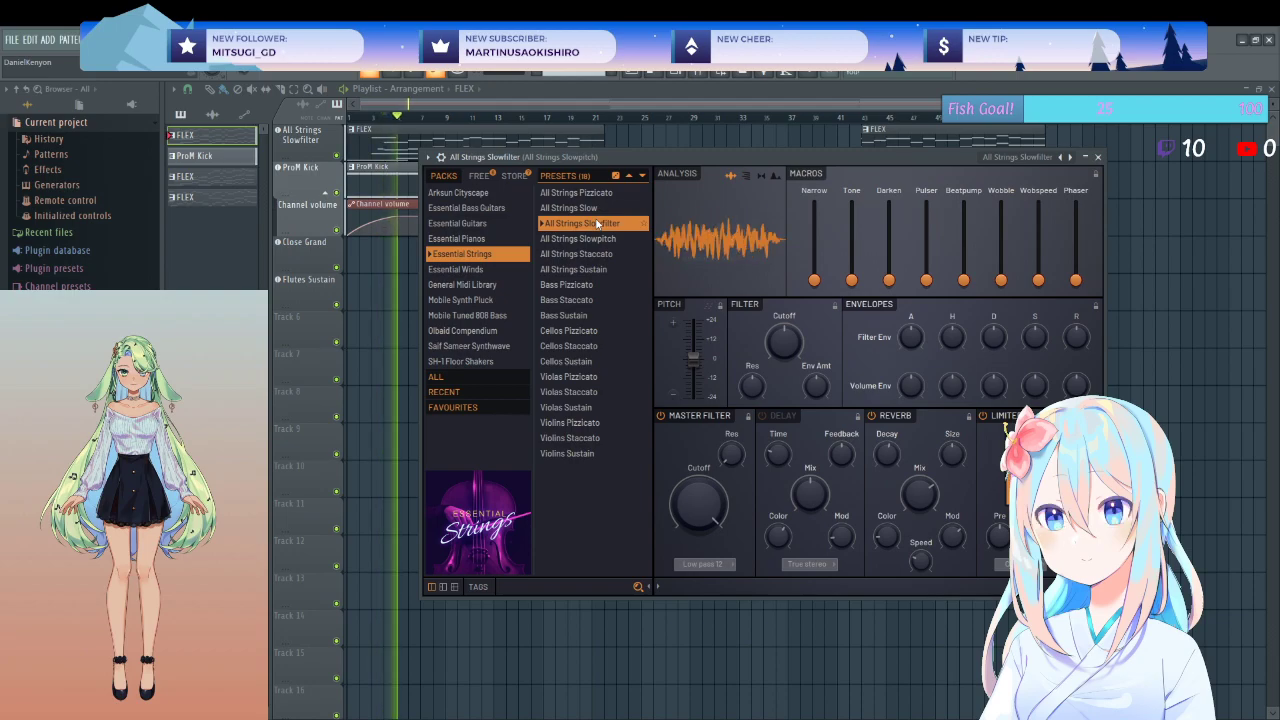
left_click(575, 269)
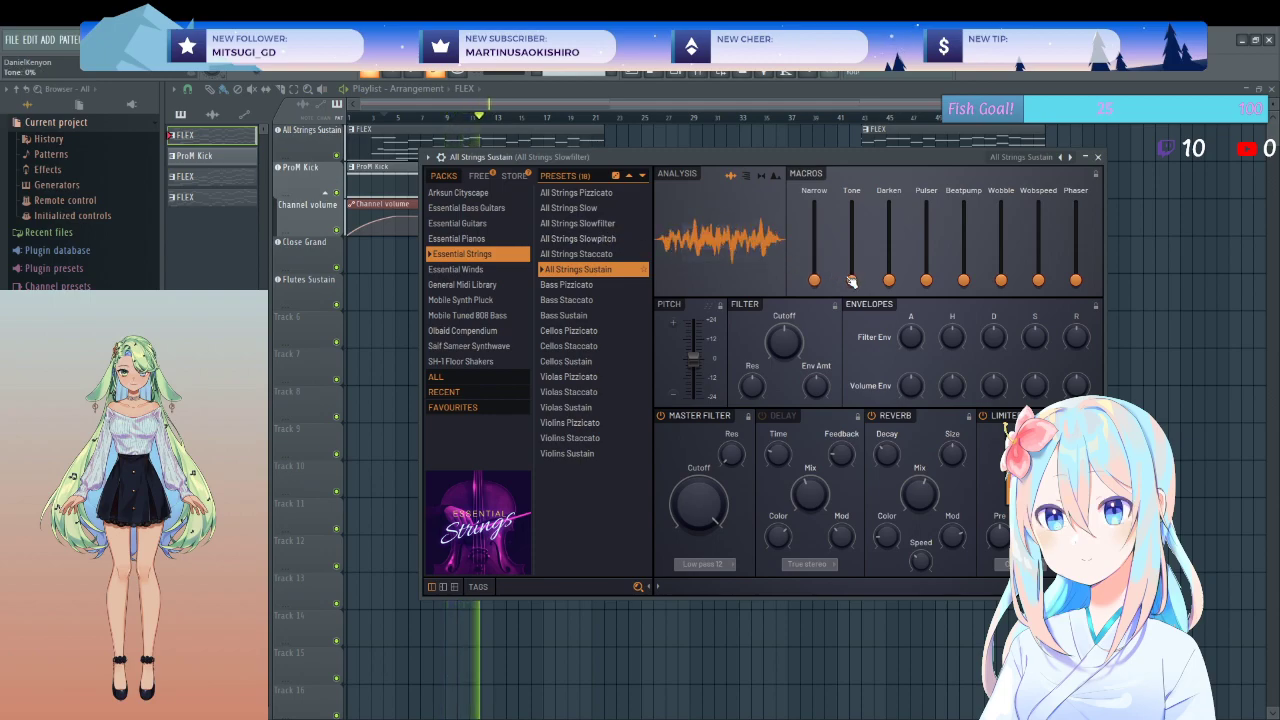
left_click_drag(851, 273, 891, 273)
left_click_drag(1001, 279, 1001, 273)
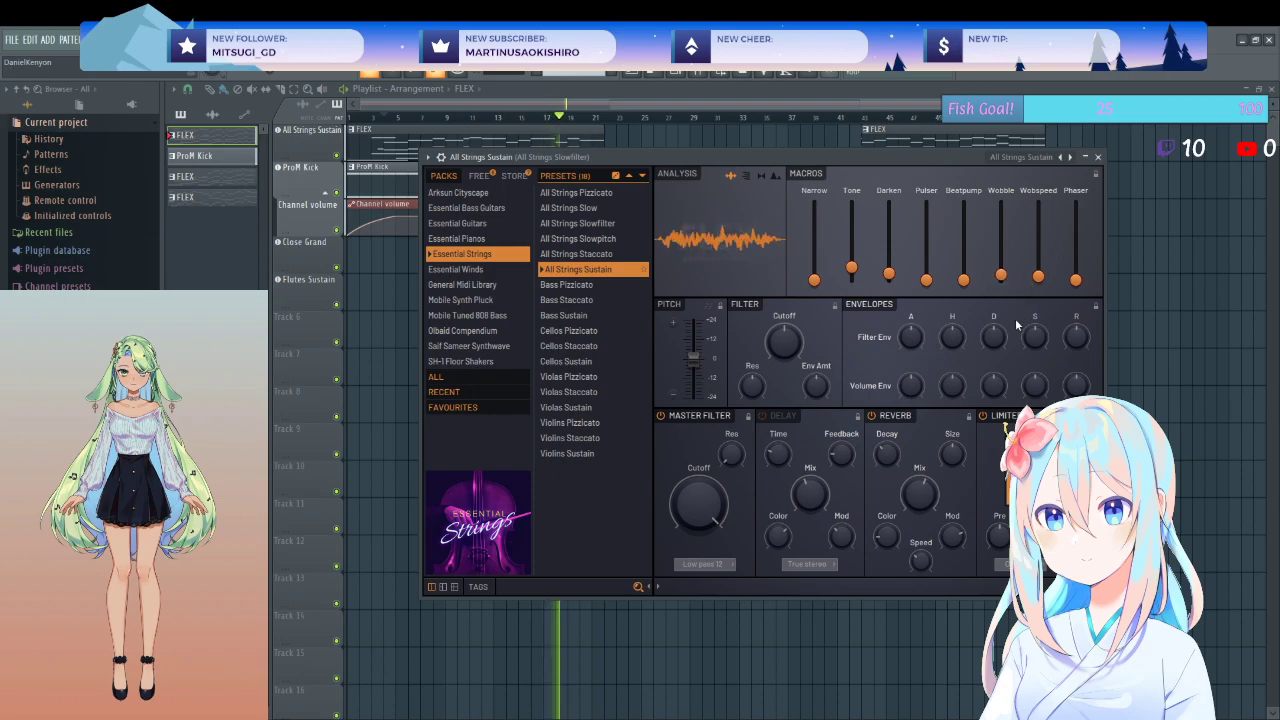
- Adjust the strings' reverb during playback, setting the reverb decay to about 54%
left_click_drag(890, 458, 890, 438)
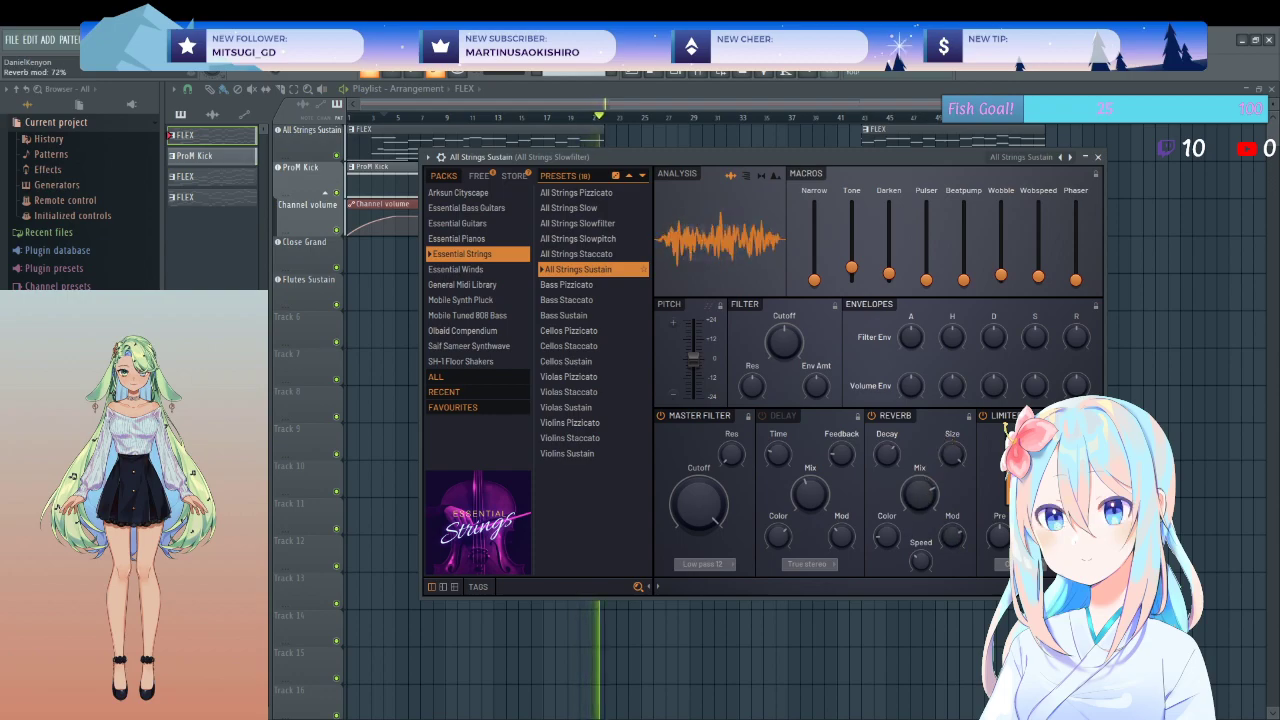
left_click_drag(886, 537, 886, 532)
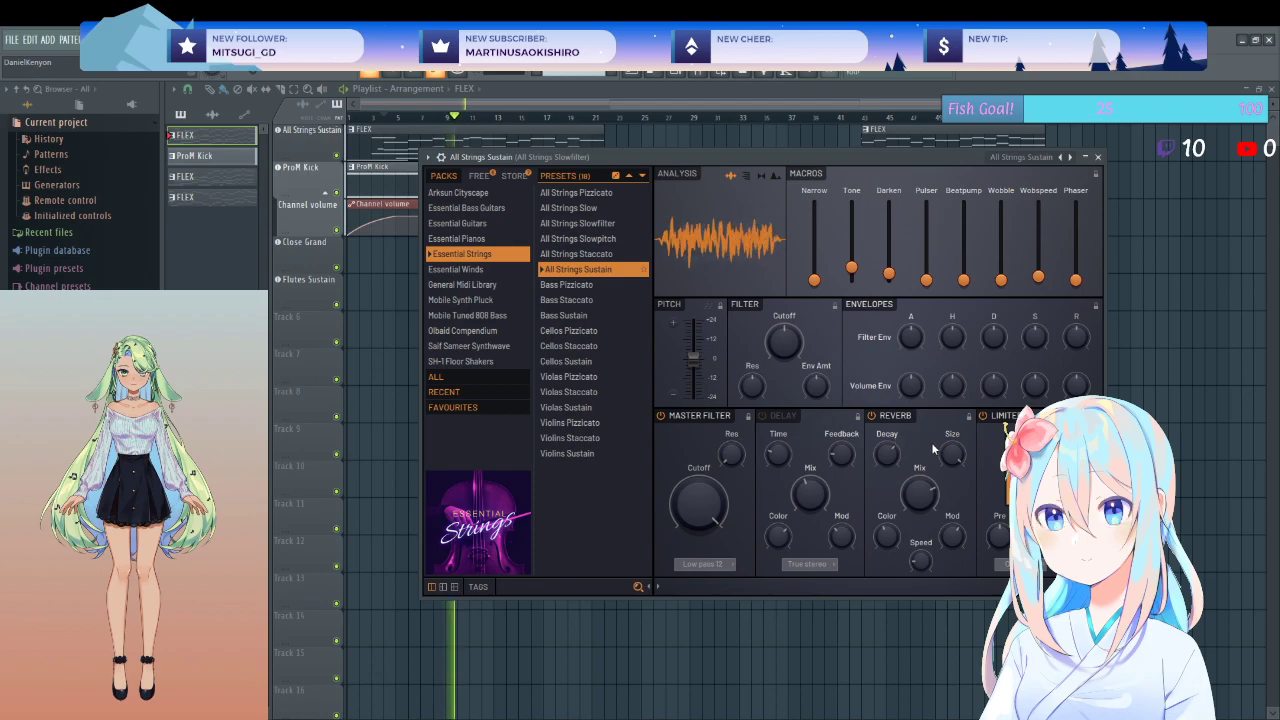
left_click_drag(886, 452, 896, 450)
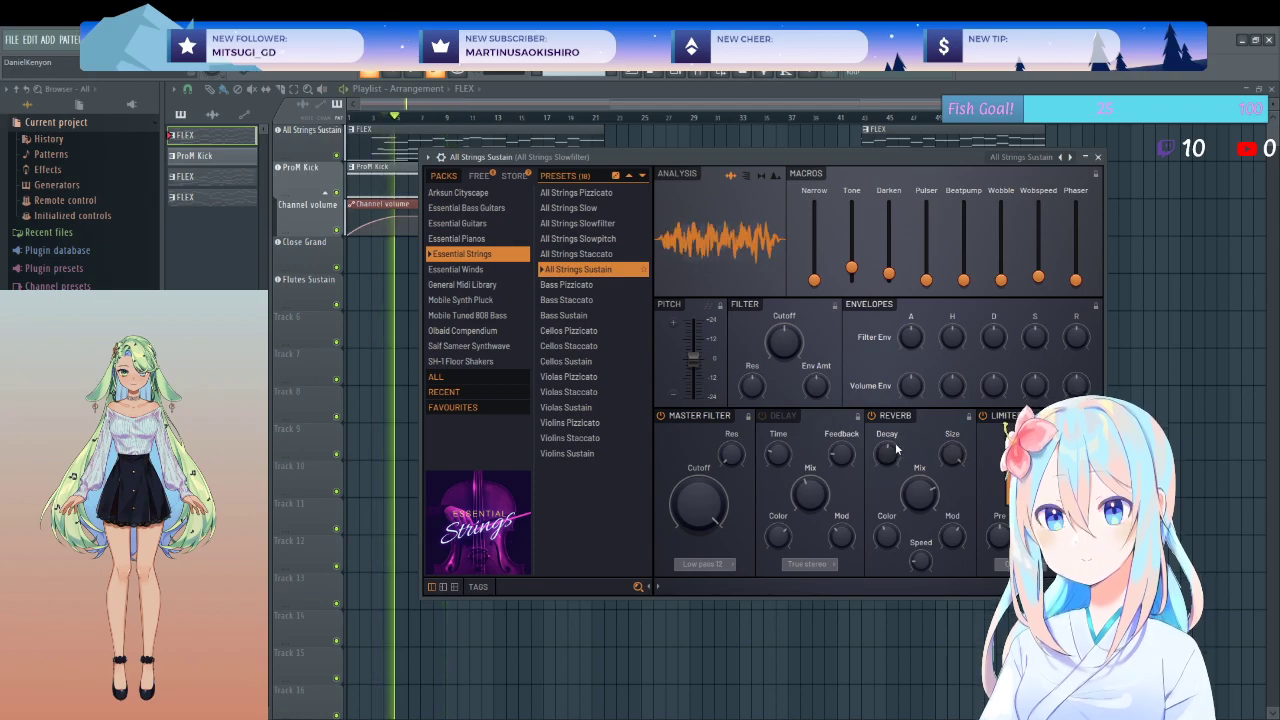
left_click_drag(896, 450, 926, 462)
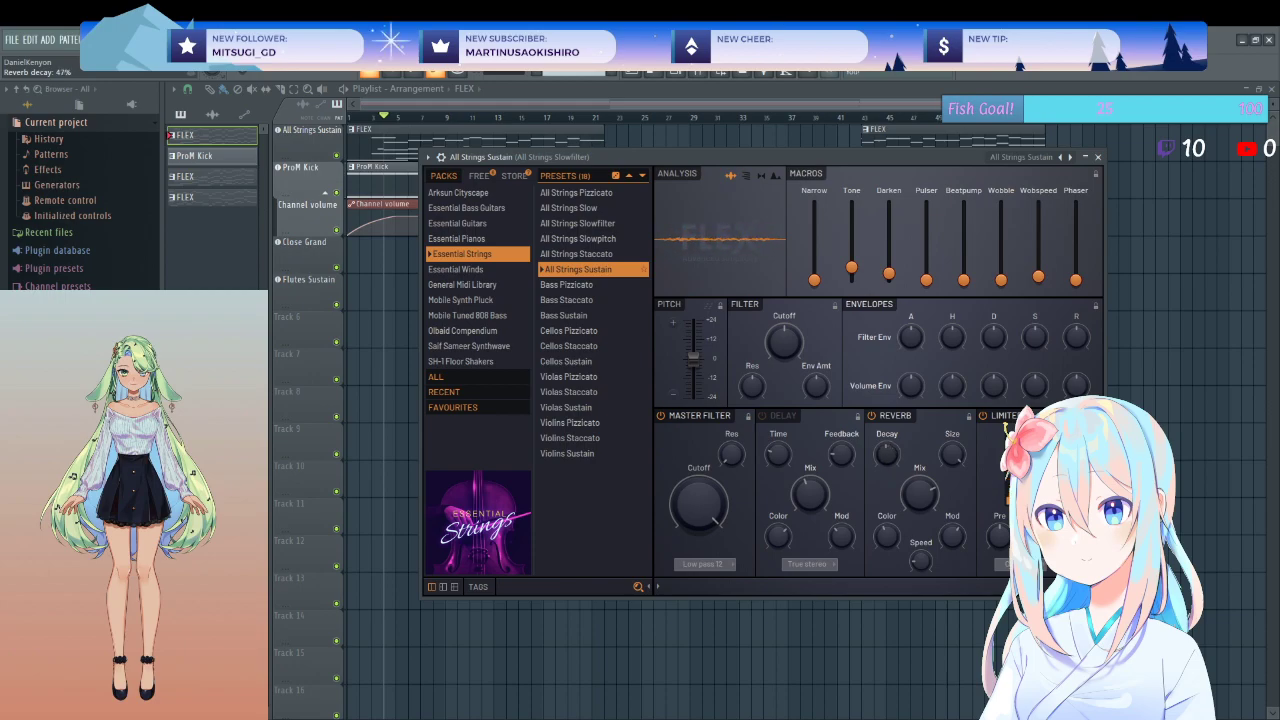
left_click_drag(886, 454, 886, 458)
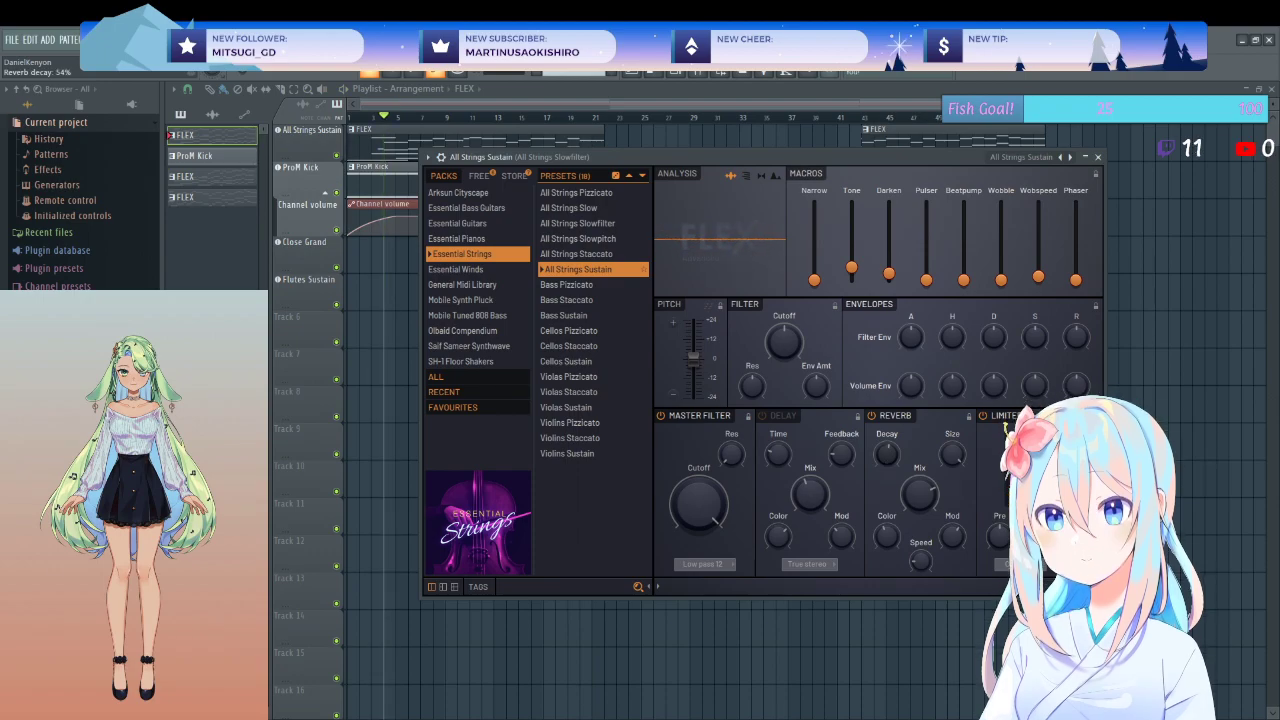
- Raise the strings' Wobble macro to a bit over half, set Wobspeed slightly above its minimum, and close the instrument
left_click_drag(1038, 280, 1037, 283)
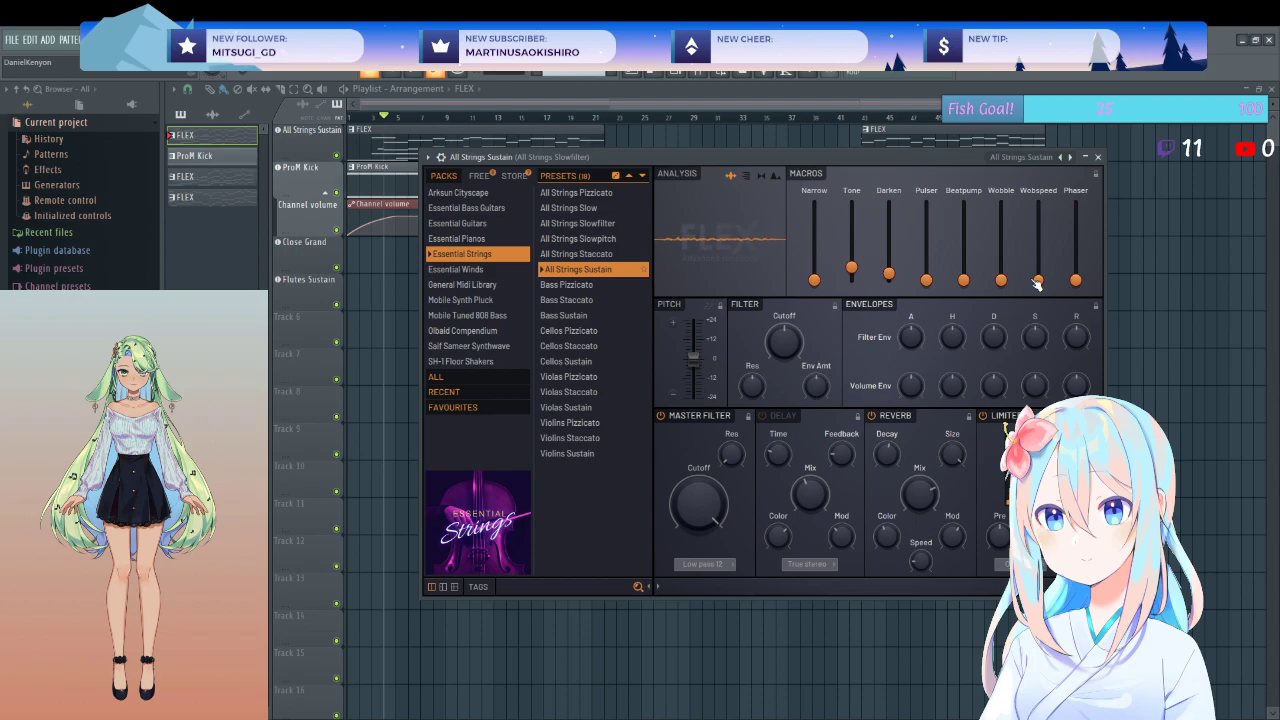
left_click_drag(1038, 277, 1038, 240)
left_click_drag(1001, 263, 1001, 248)
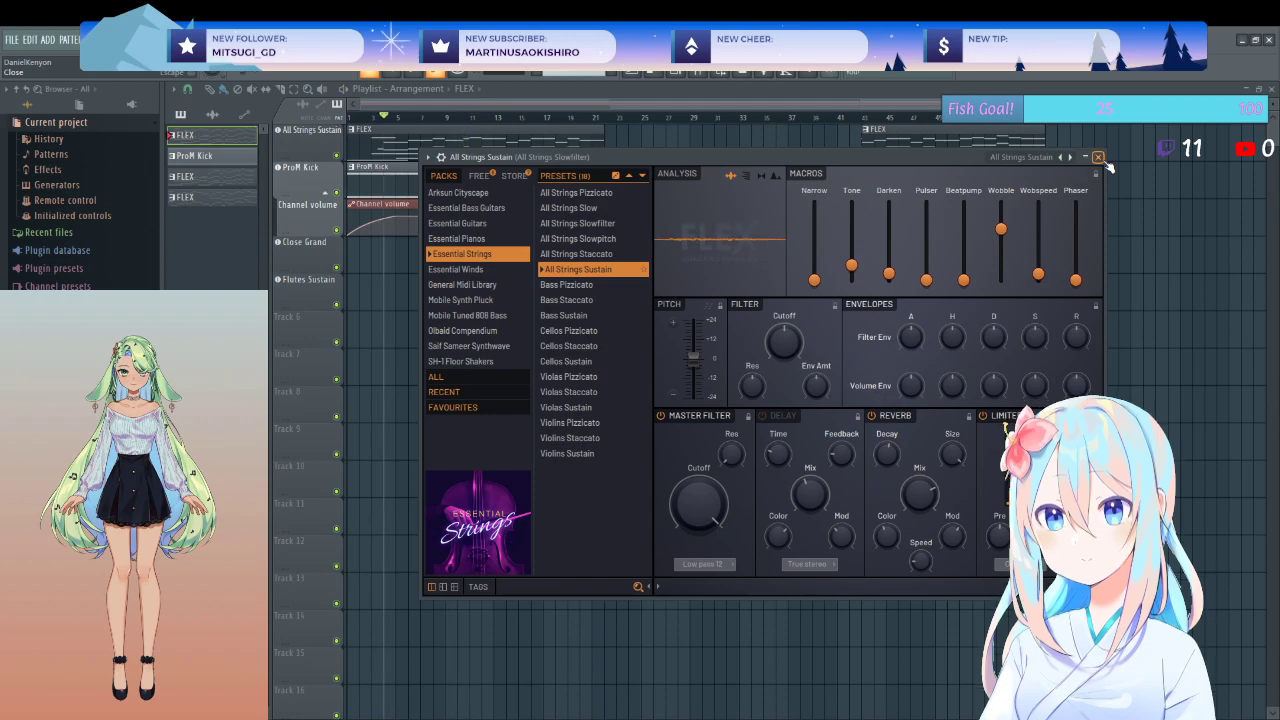
left_click(1098, 157)
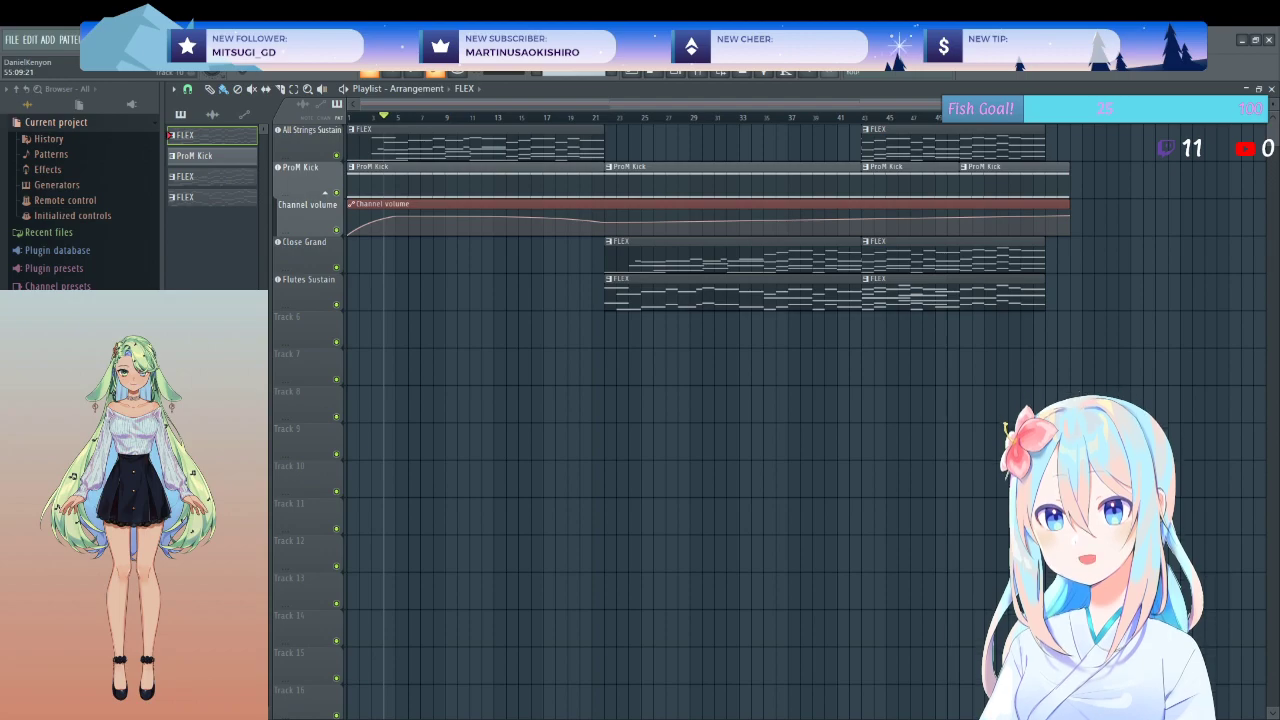
- During playback, extend the first All Strings Sustain clip to 25 bars and replay the passage from about bar 20
key("space")
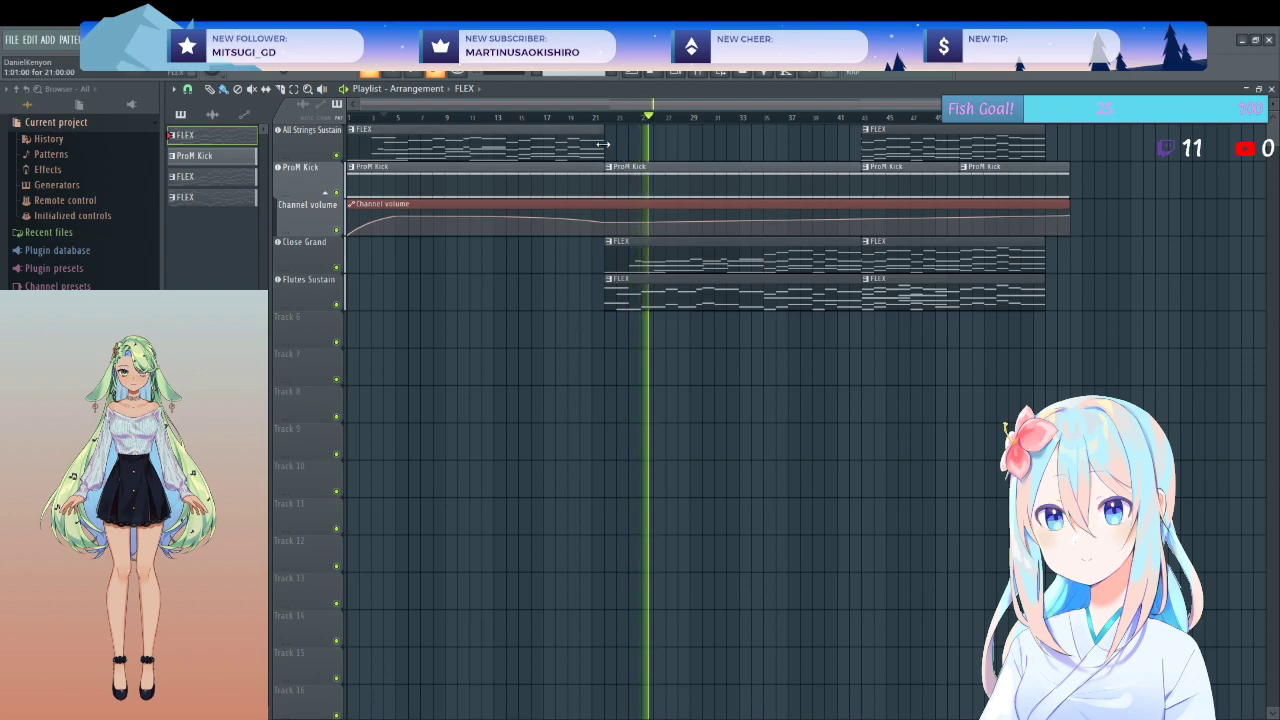
left_click_drag(612, 143, 652, 138)
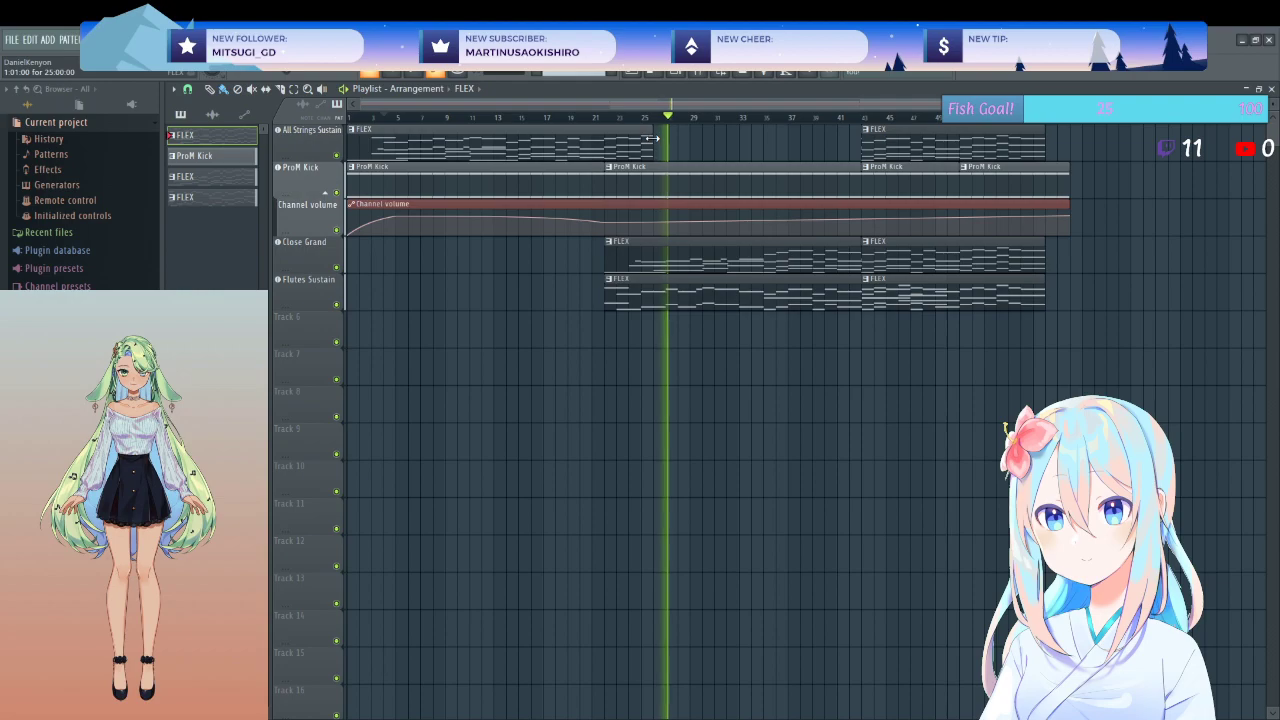
left_click(578, 117)
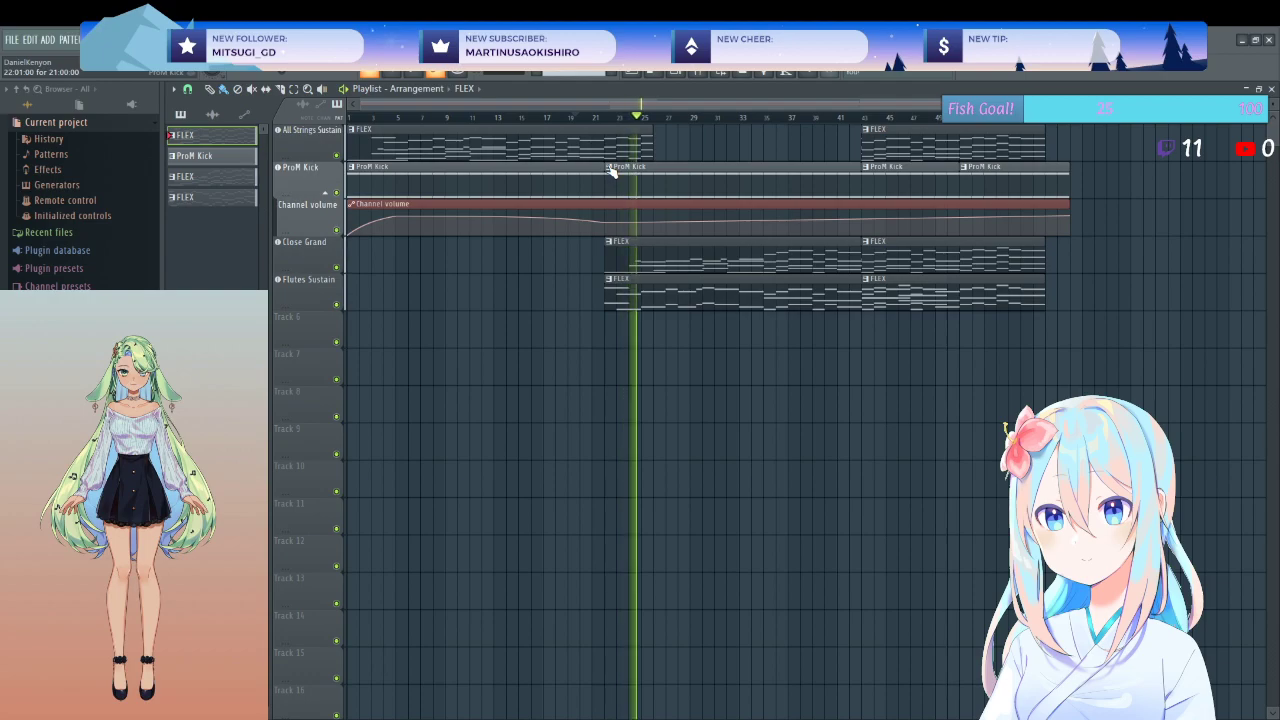
- Stop playback, make the first All Strings Sustain clip unique as a cloned pattern, and open its notes
key("space")
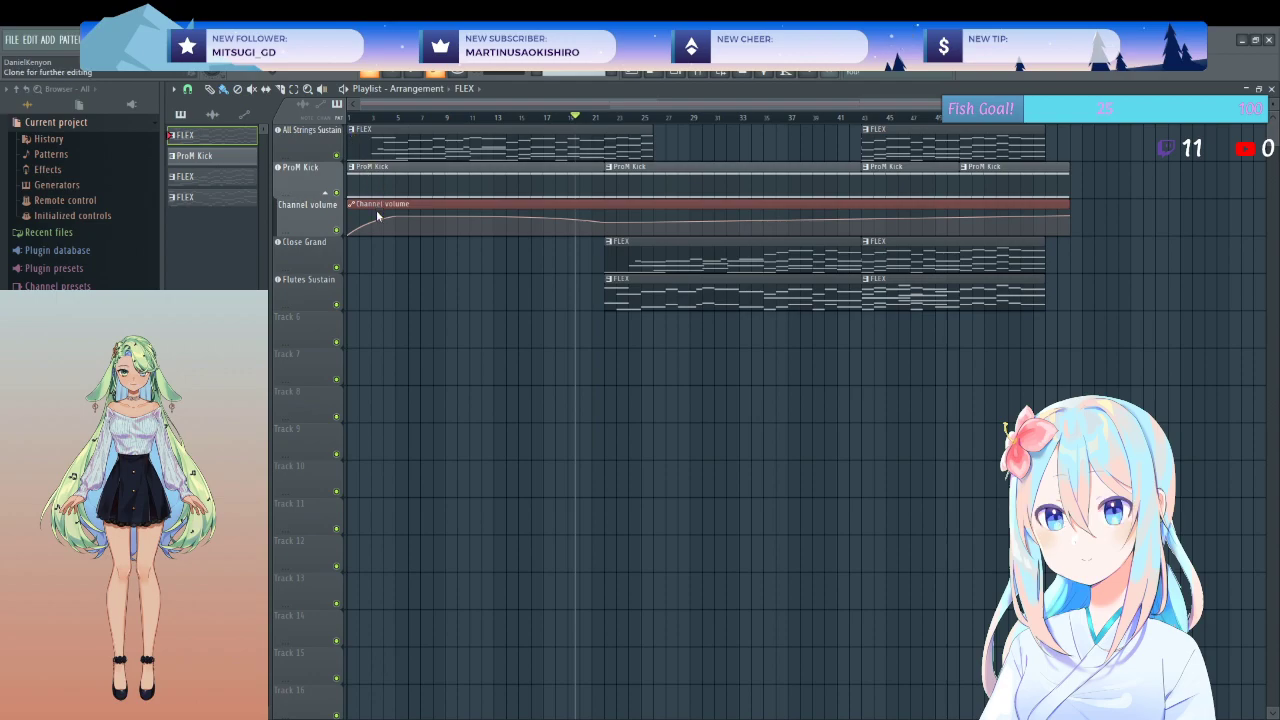
key("ctrl+shift+c")
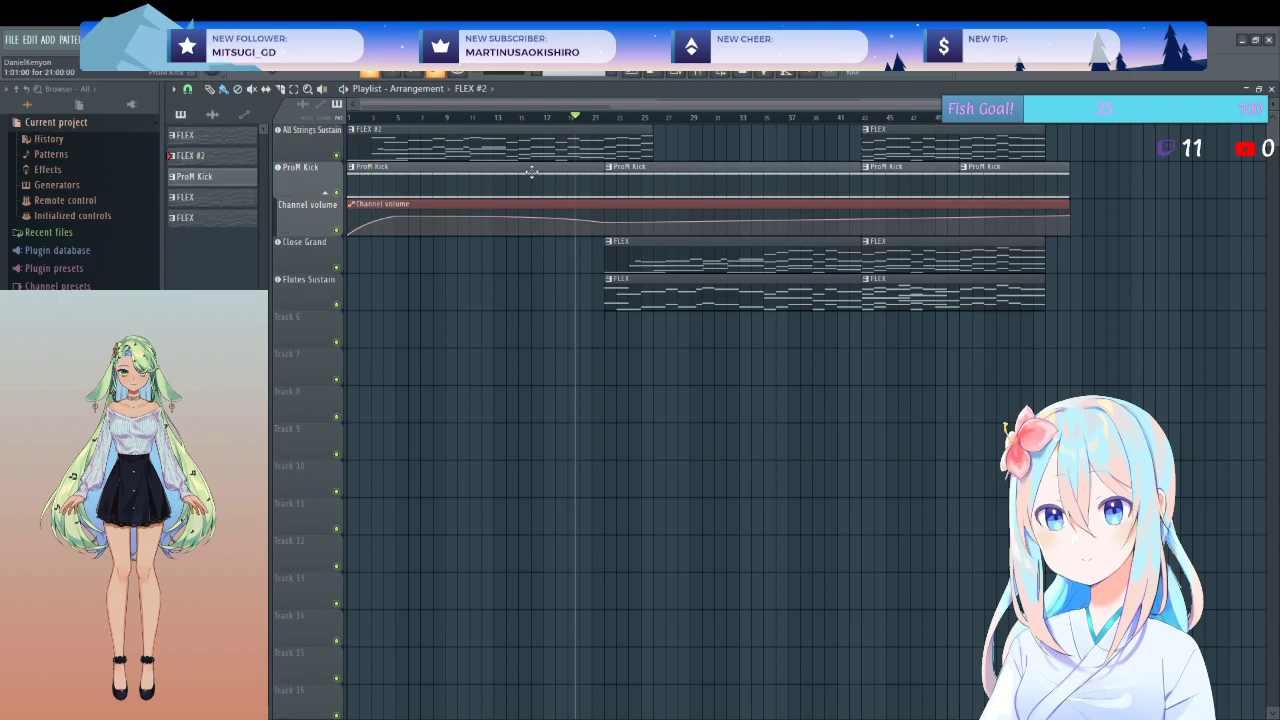
double_click(603, 147)
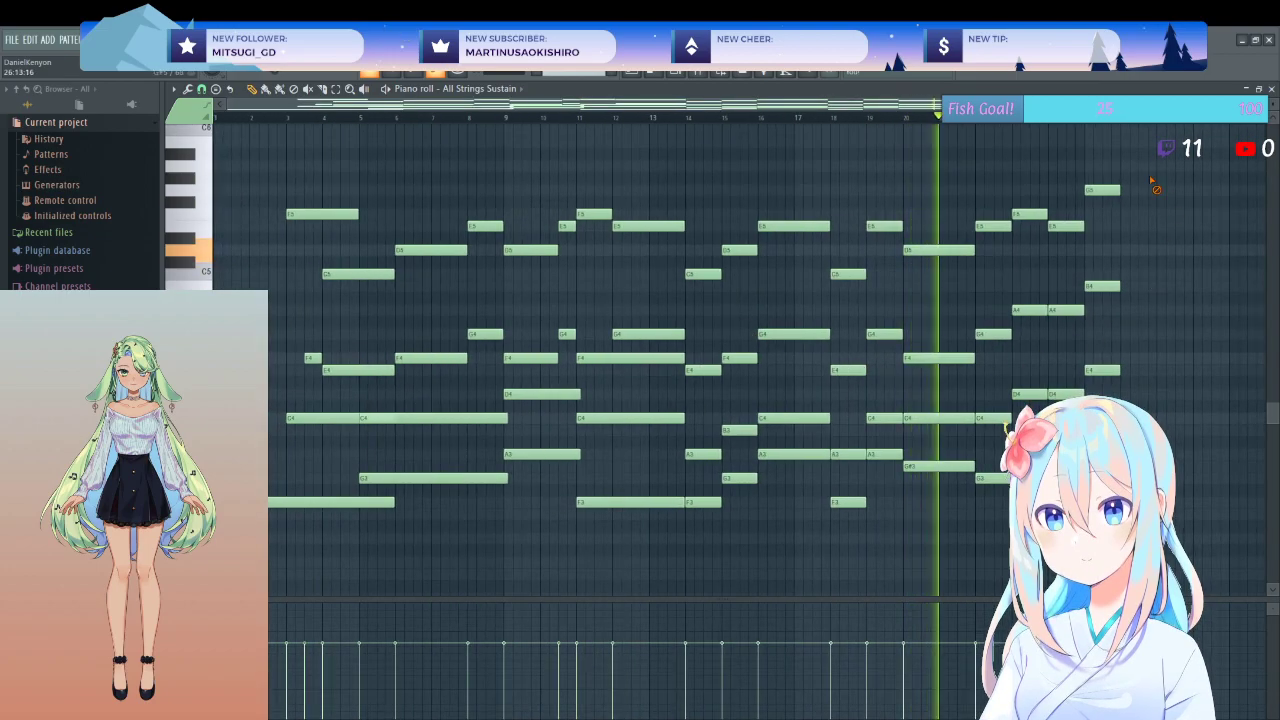
- Delete all notes from bar 22 onward in the cloned strings pattern, play it back and return to the Playlist
right_click(1102, 189)
right_click(1065, 226)
right_click(1030, 214)
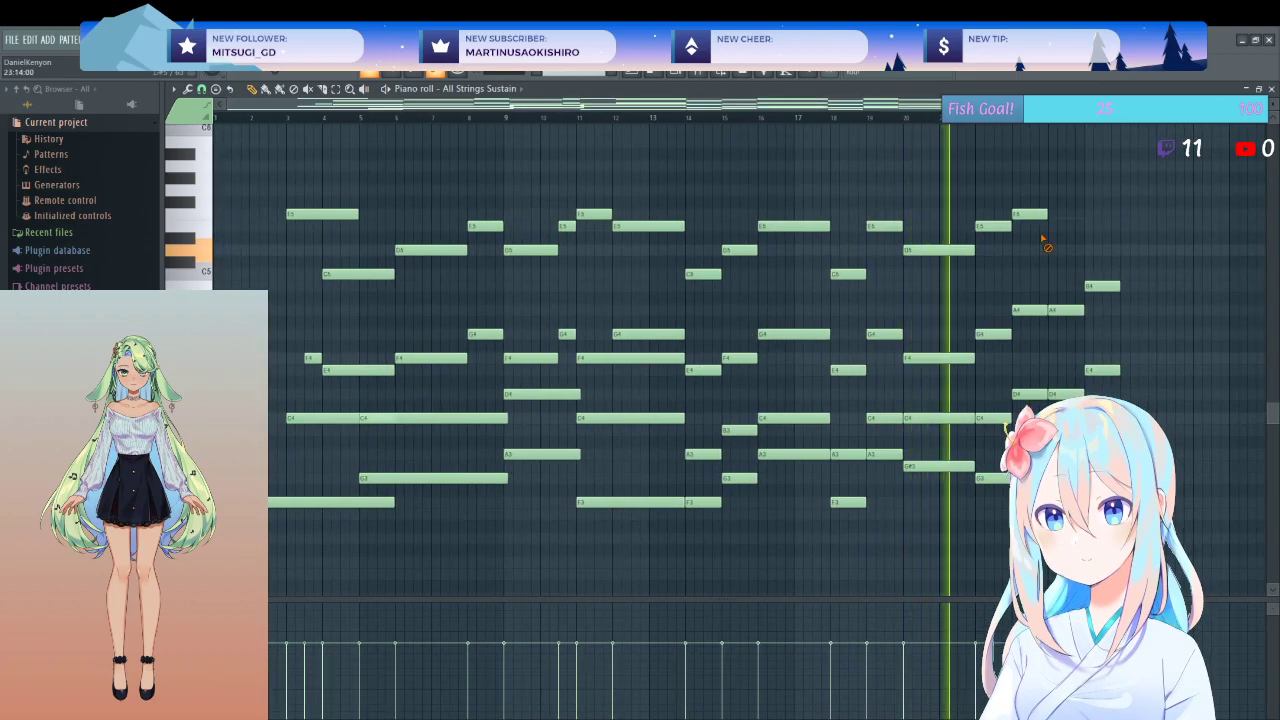
right_click(993, 226)
right_click(993, 334)
right_click(993, 418)
right_click(993, 478)
right_click(1065, 394)
right_click(1065, 310)
right_click(1102, 286)
right_click(1102, 370)
key("space")
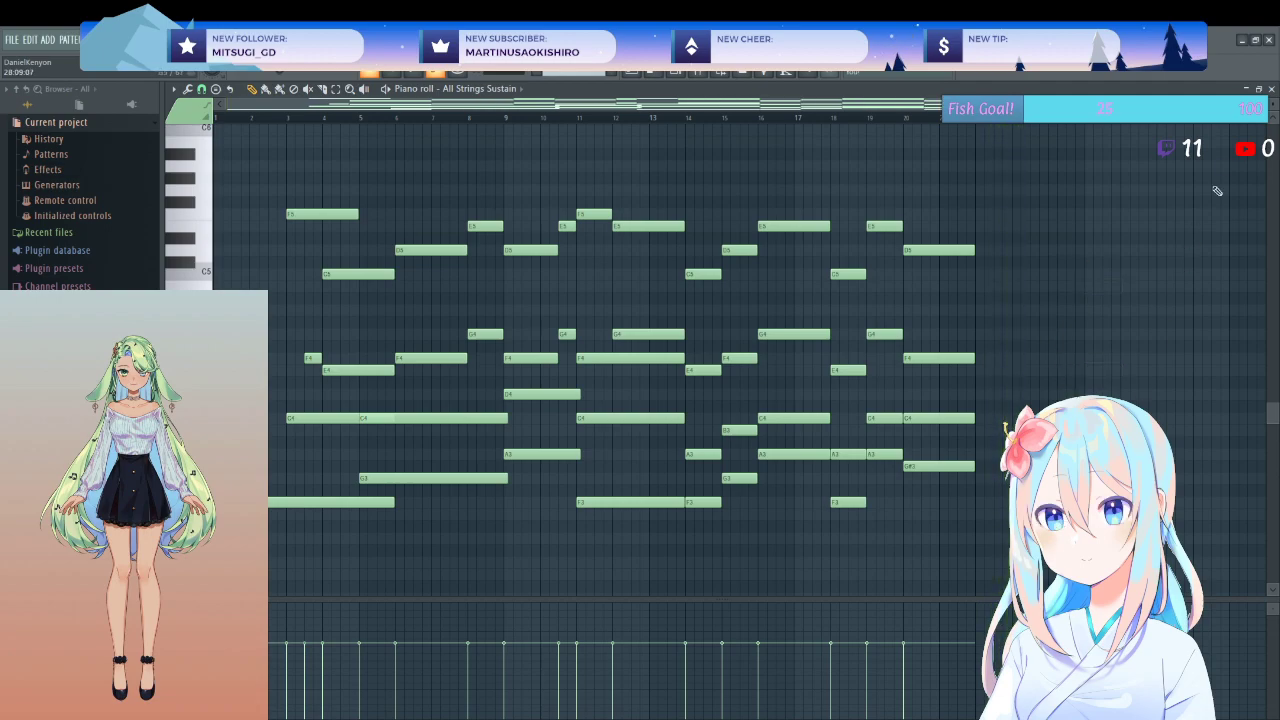
left_click(1271, 88)
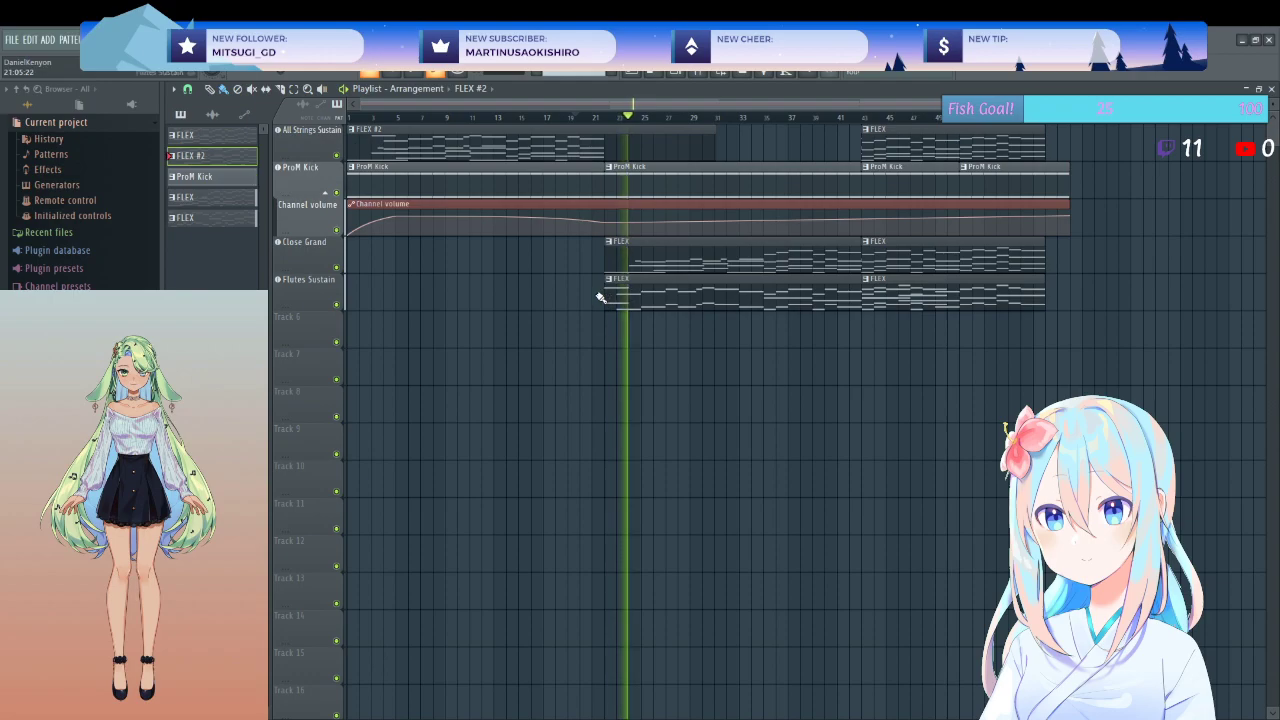
- Check how the first Flutes Sustain clip lines up at bar 22 and listen through to the final section
left_click_drag(613, 292, 522, 291)
left_click_drag(843, 304, 814, 297)
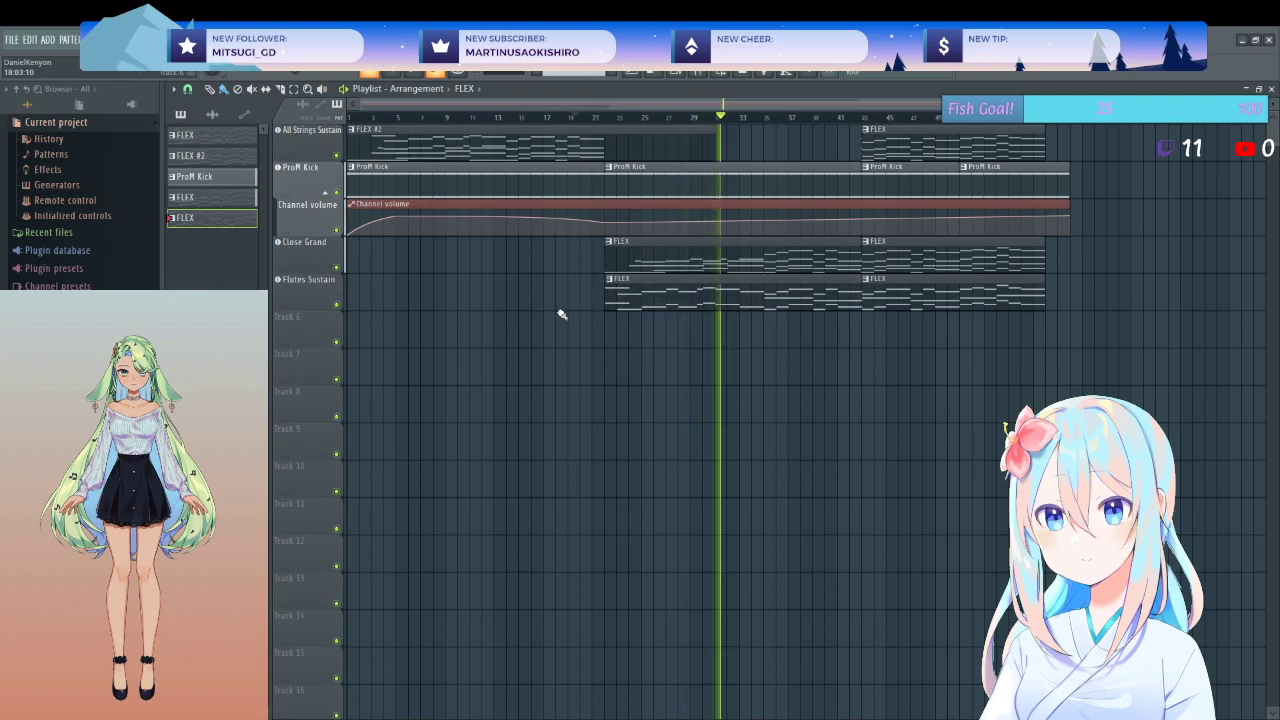
scroll(540, 317, "up", 5)
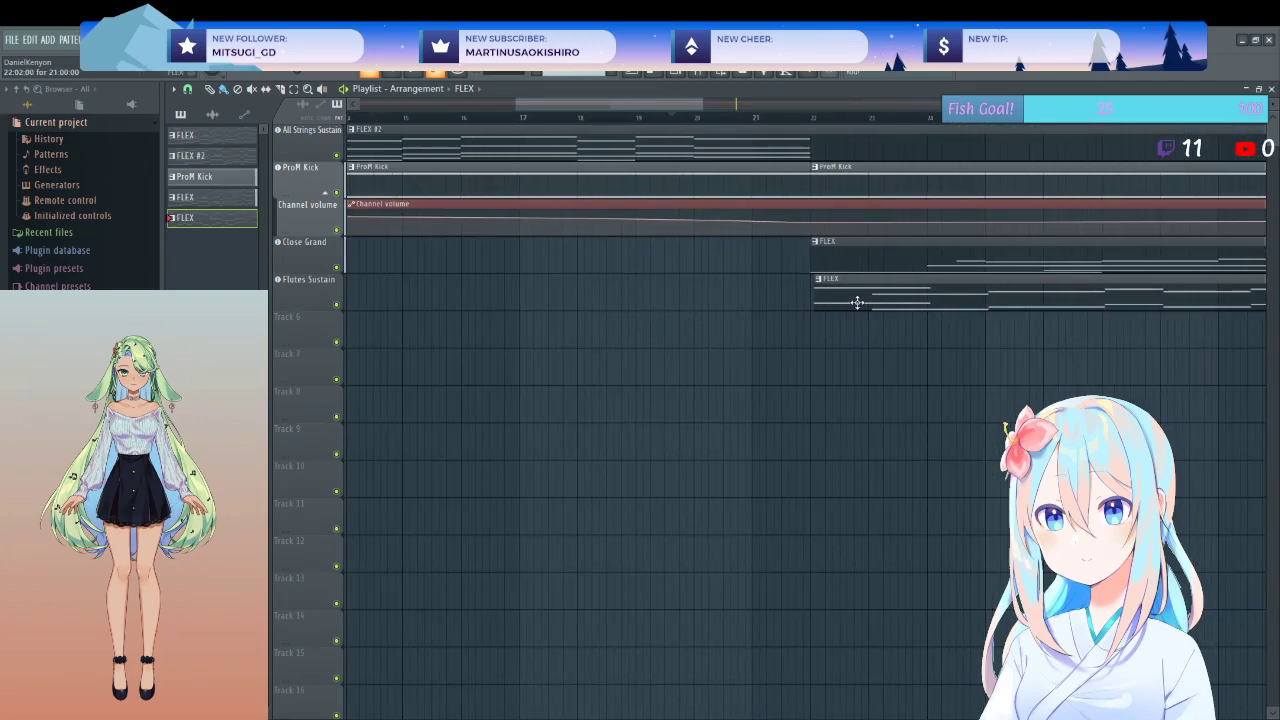
scroll(698, 330, "down", 5)
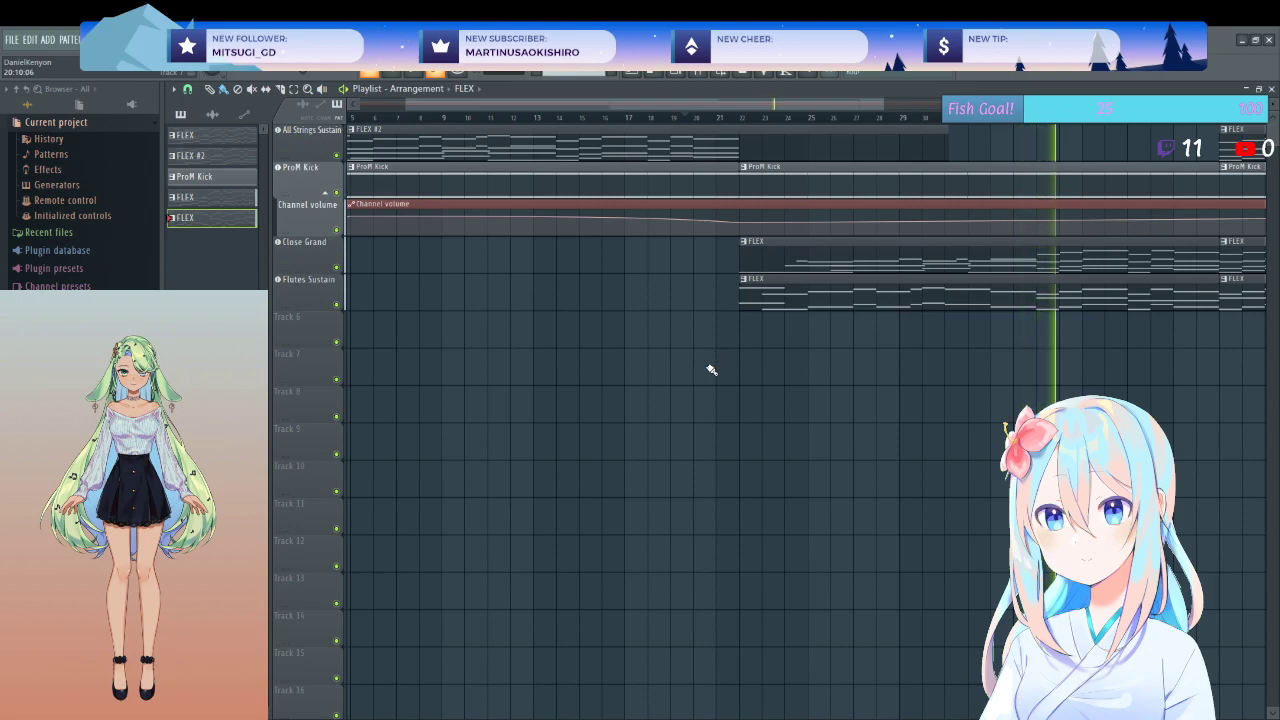
scroll(708, 383, "down", 4)
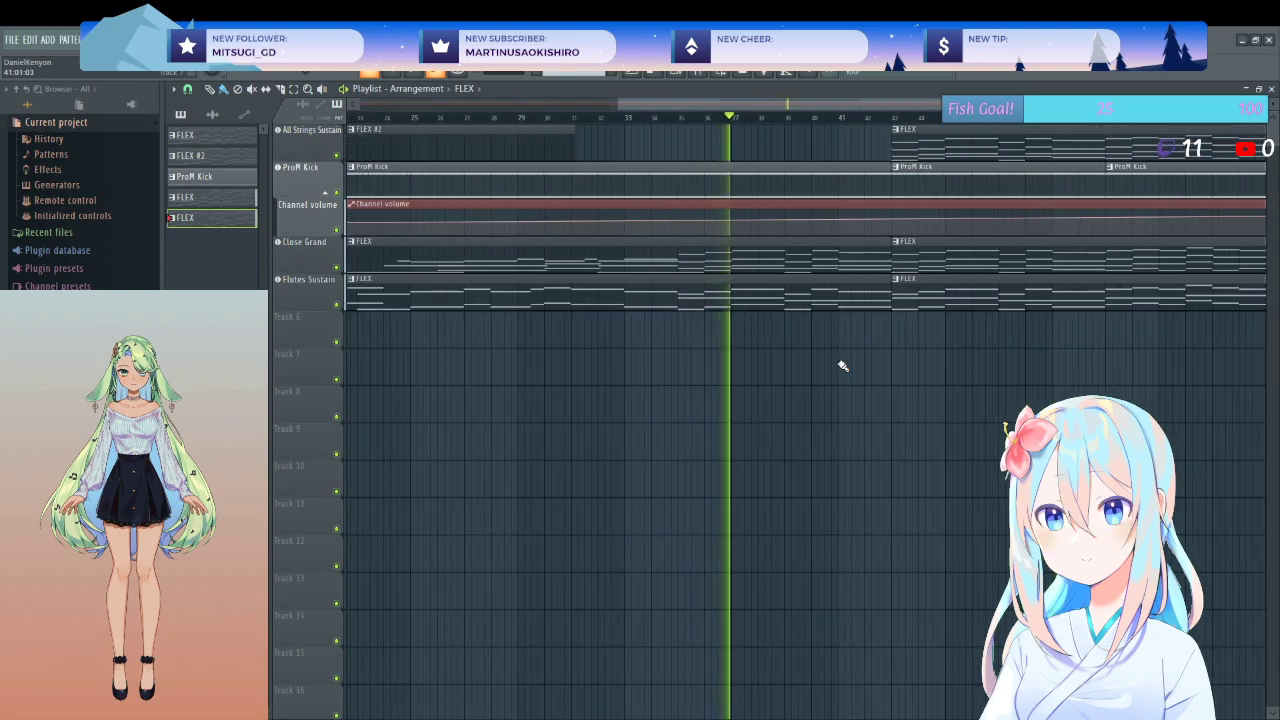
scroll(835, 365, "up", 3)
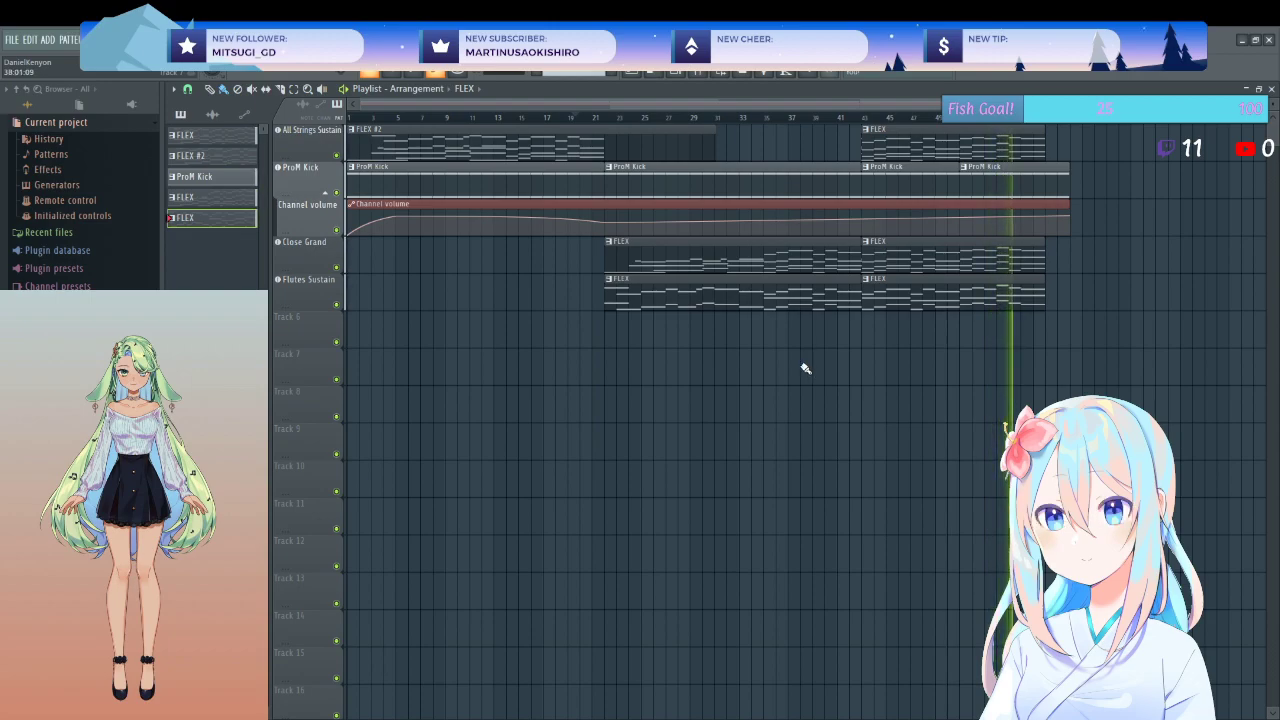
- In the last Close Grand clip, remove the bar 26 chord, extend the bar 25 chord to two bars, and return to the Playlist
double_click(978, 265)
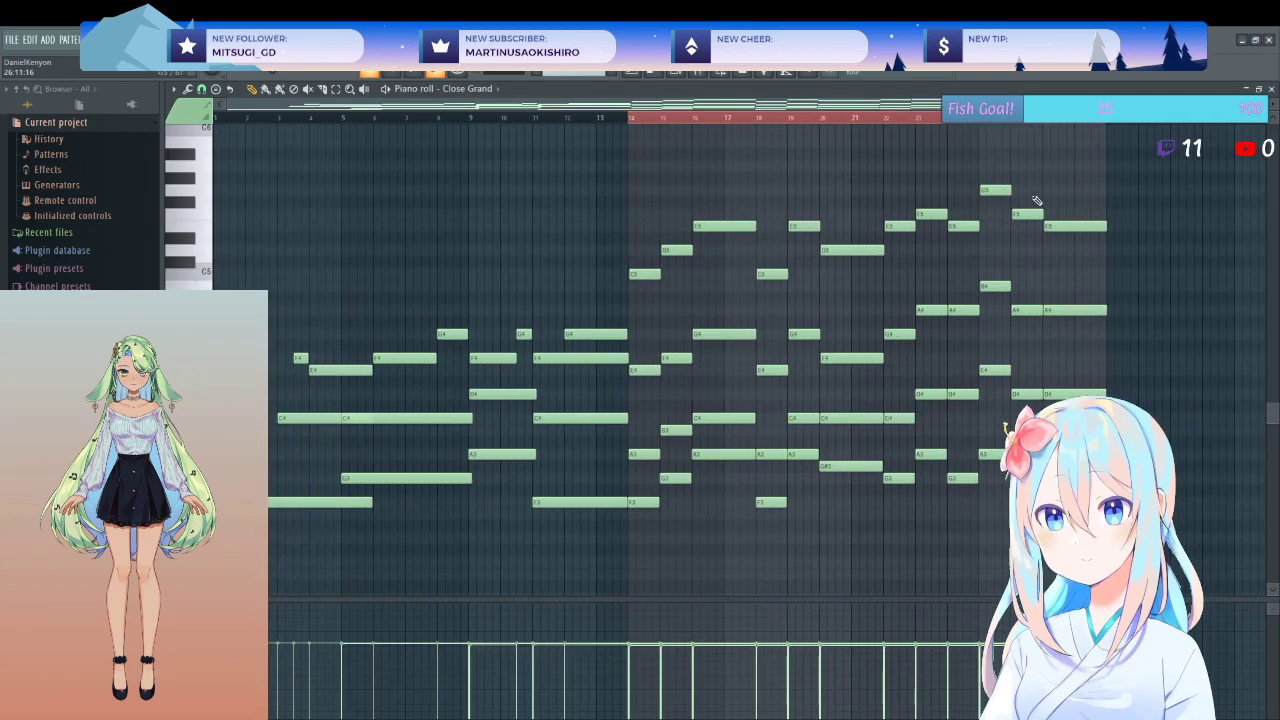
left_click_drag(979, 483, 1012, 186)
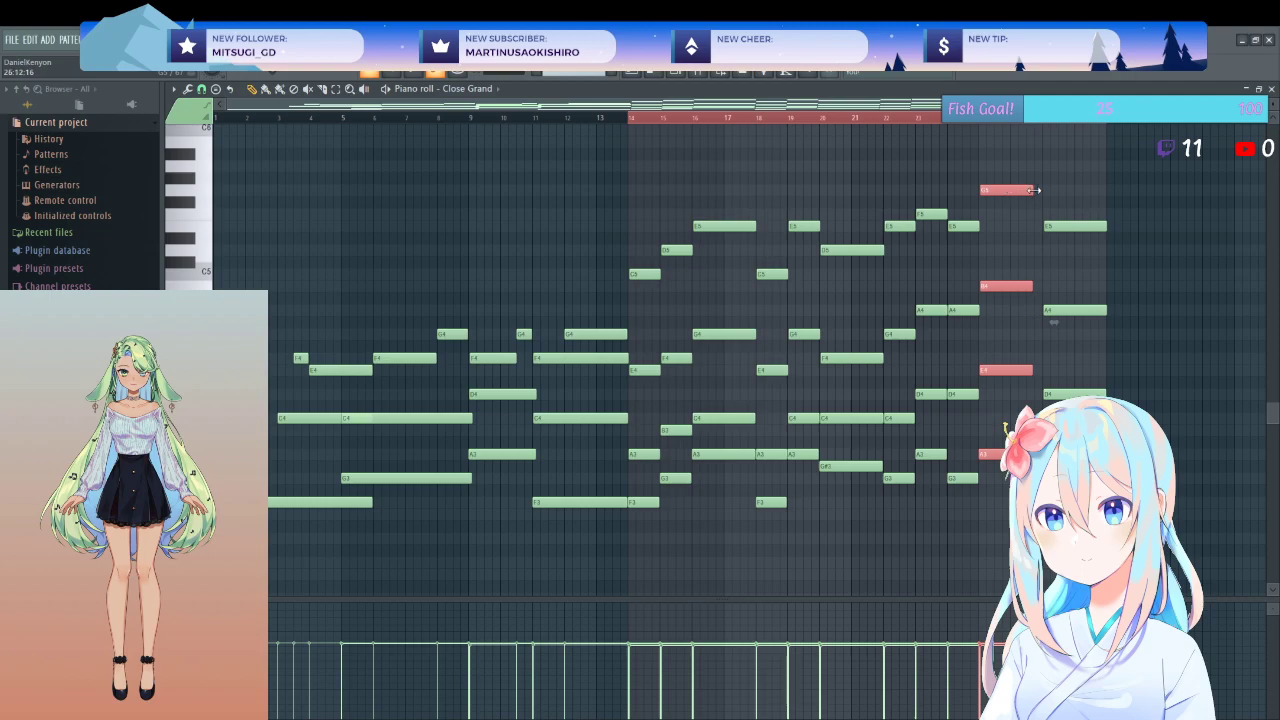
left_click(1078, 201)
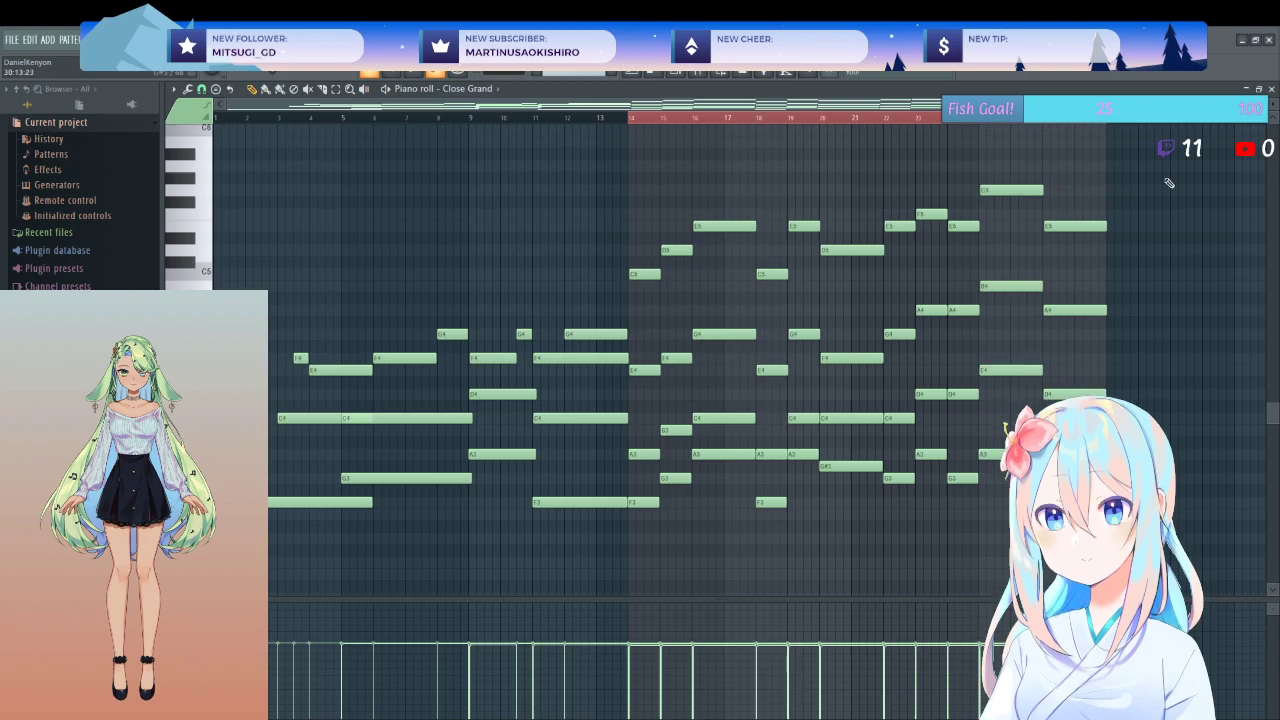
key("F5")
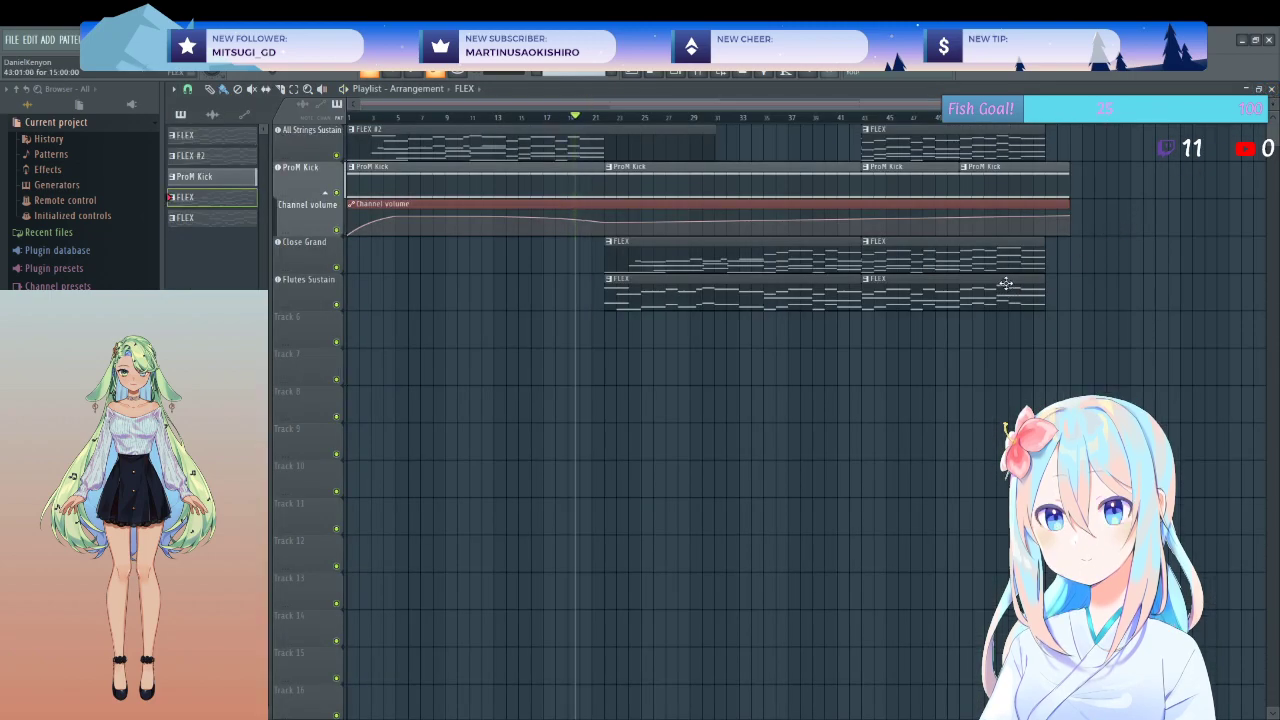
- In the last Flutes Sustain clip, remove the short bar 26 notes and lengthen the G7 and G6 notes at bar 25 to two bars
double_click(1003, 292)
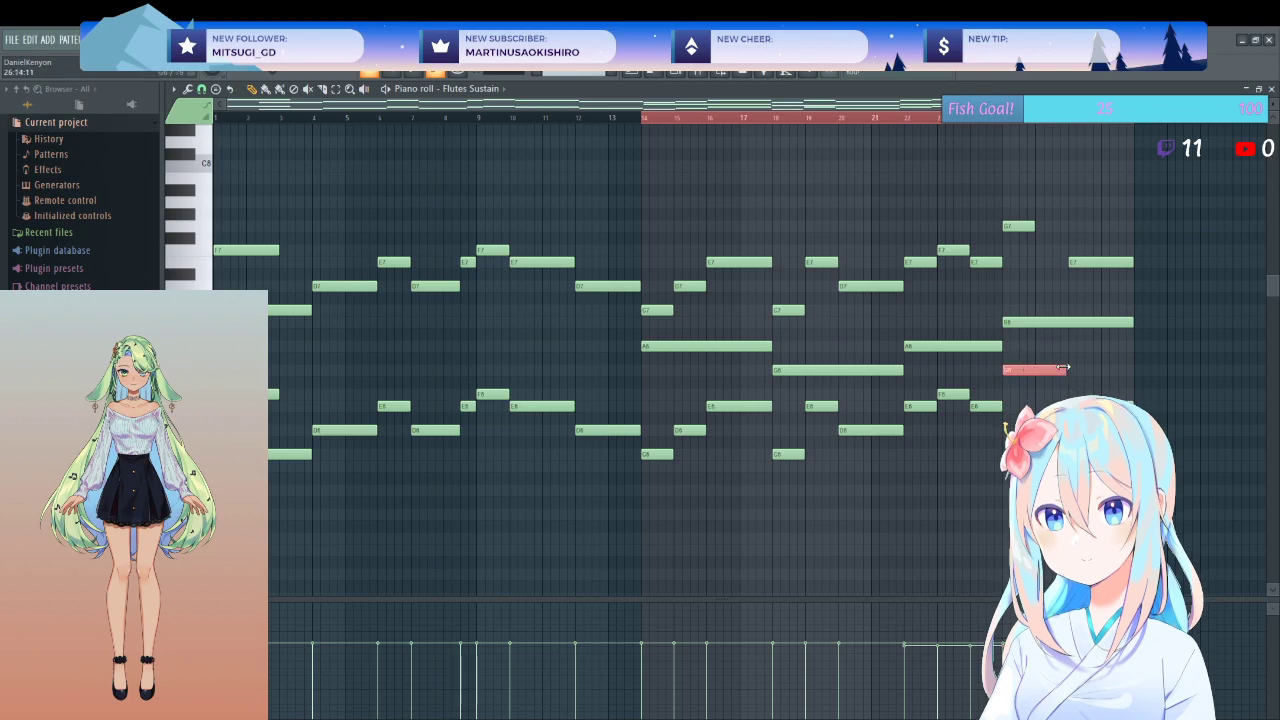
left_click(1033, 226)
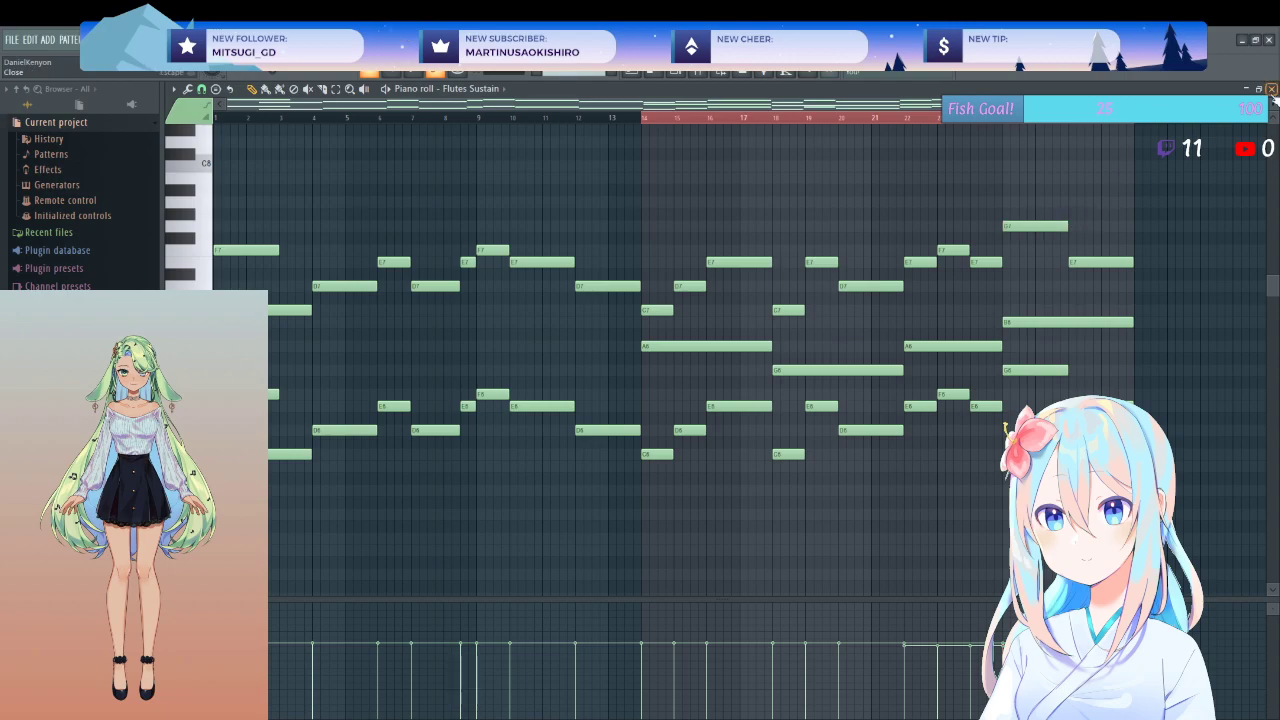
left_click(1271, 89)
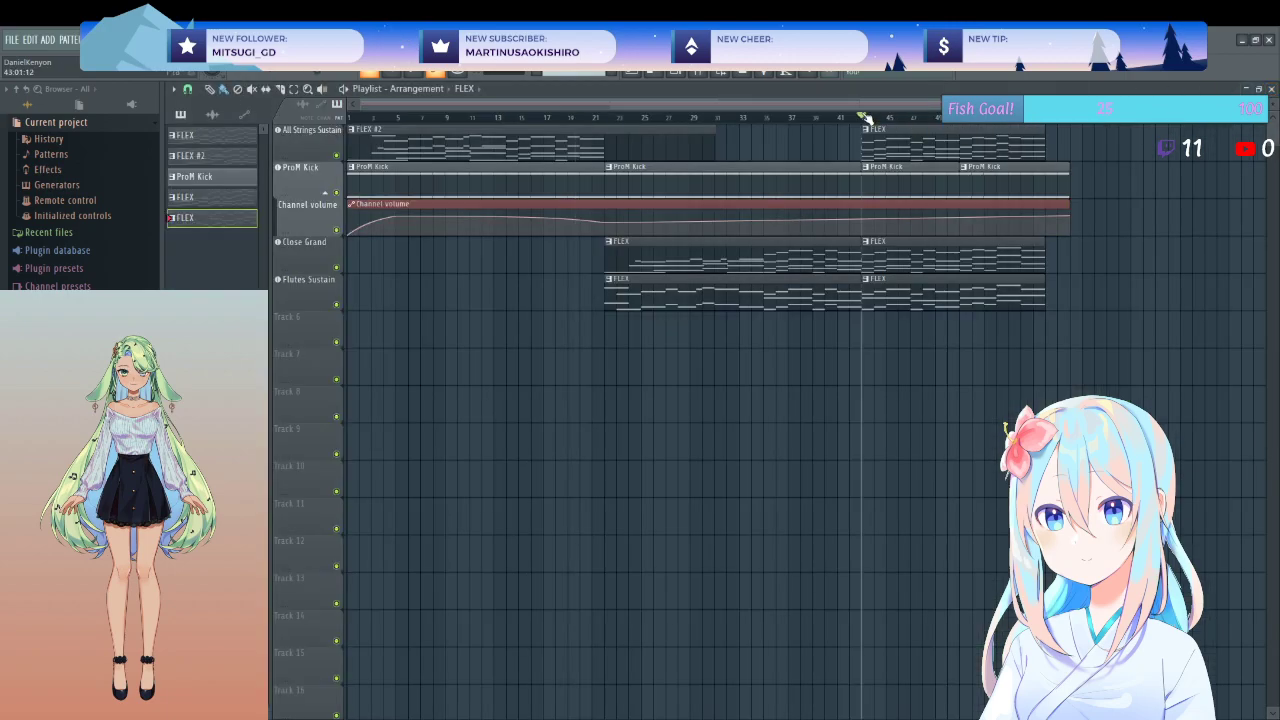
- In the last All Strings Sustain clip, remove the bar 26 chord and extend the bar 25 chord to two bars, playing it back
double_click(1008, 153)
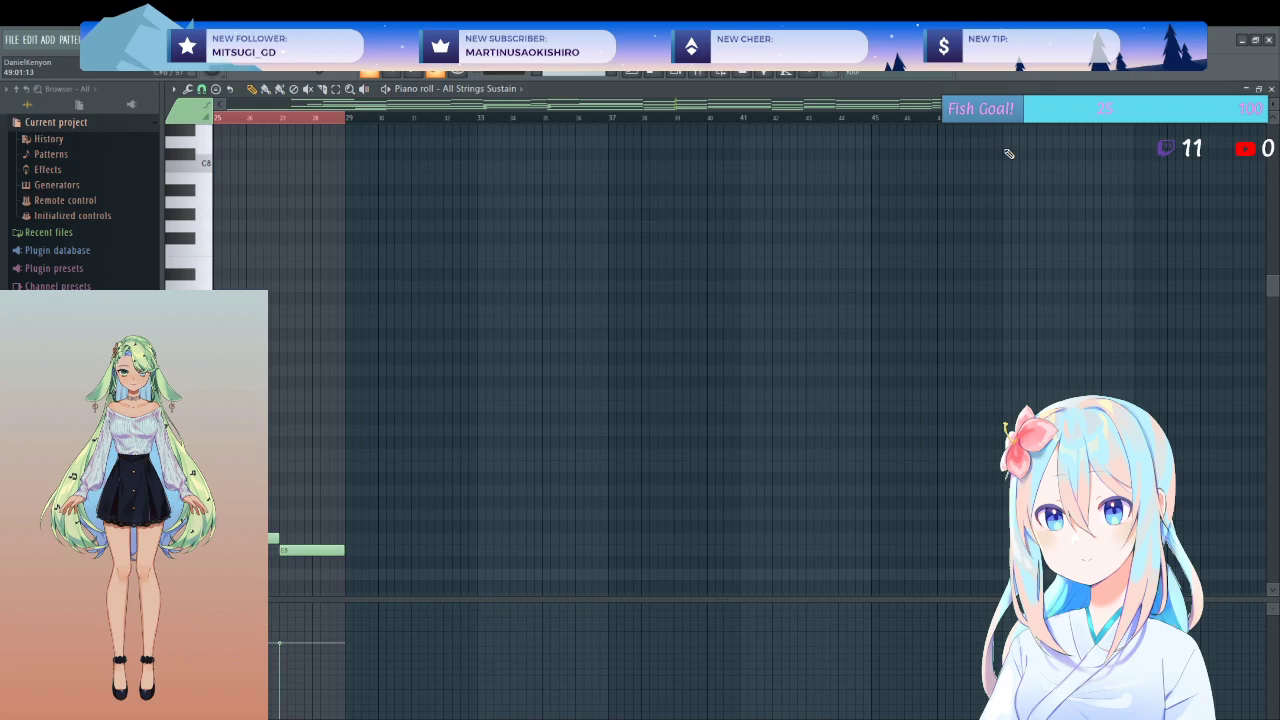
right_click(1044, 213)
right_click(1050, 309)
right_click(1050, 393)
left_click_drag(1030, 405, 1071, 186)
left_click(1108, 181)
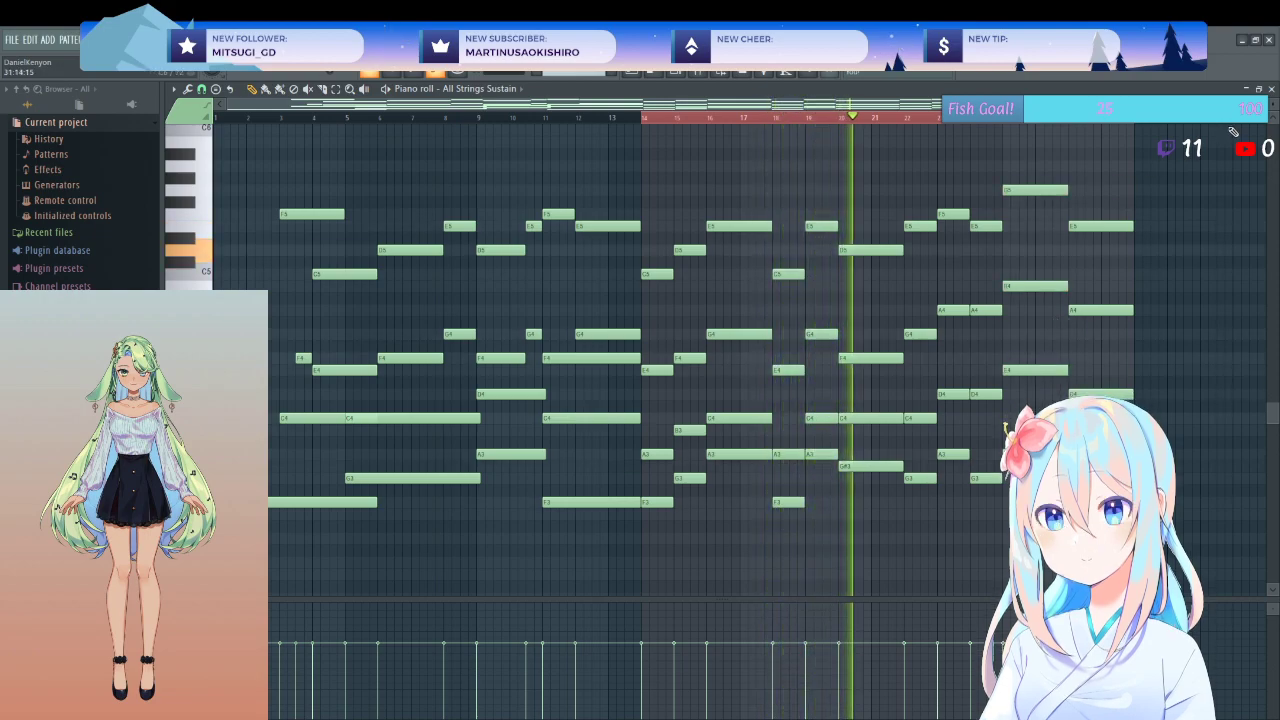
key("F5")
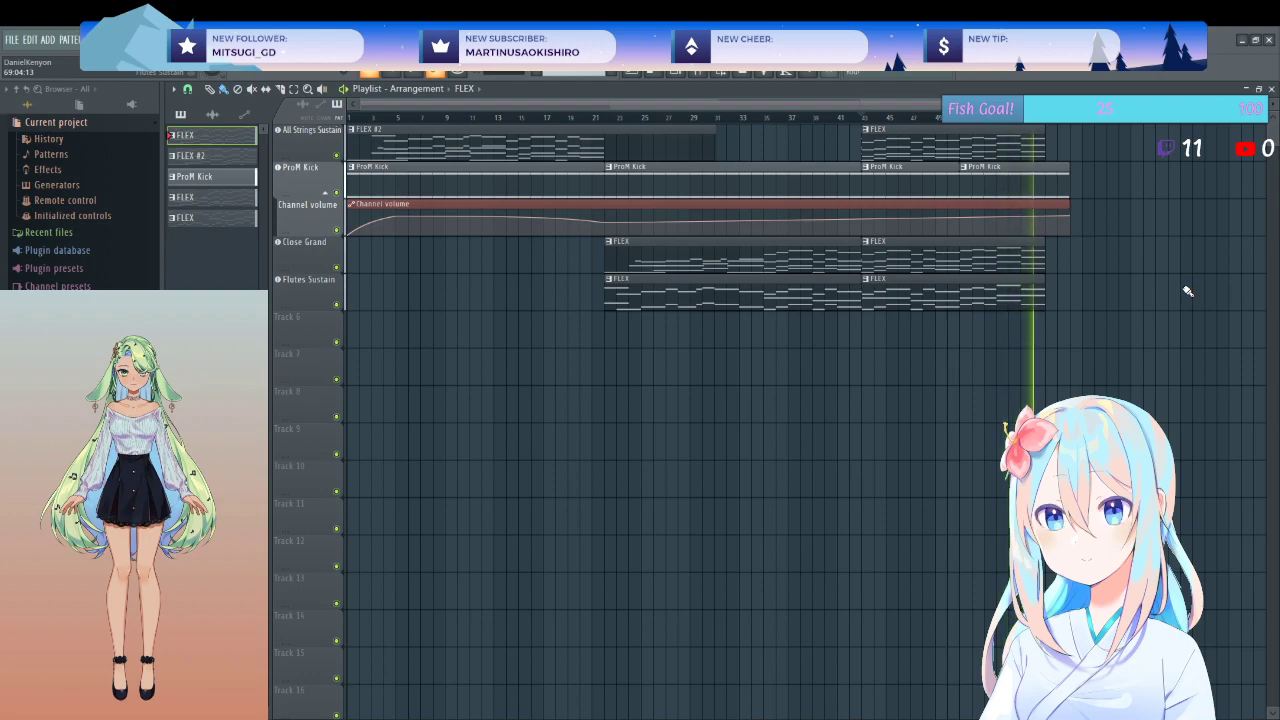
- Return to the song start, open the first All Strings Sustain clip, select all its notes and audition them
key("space")
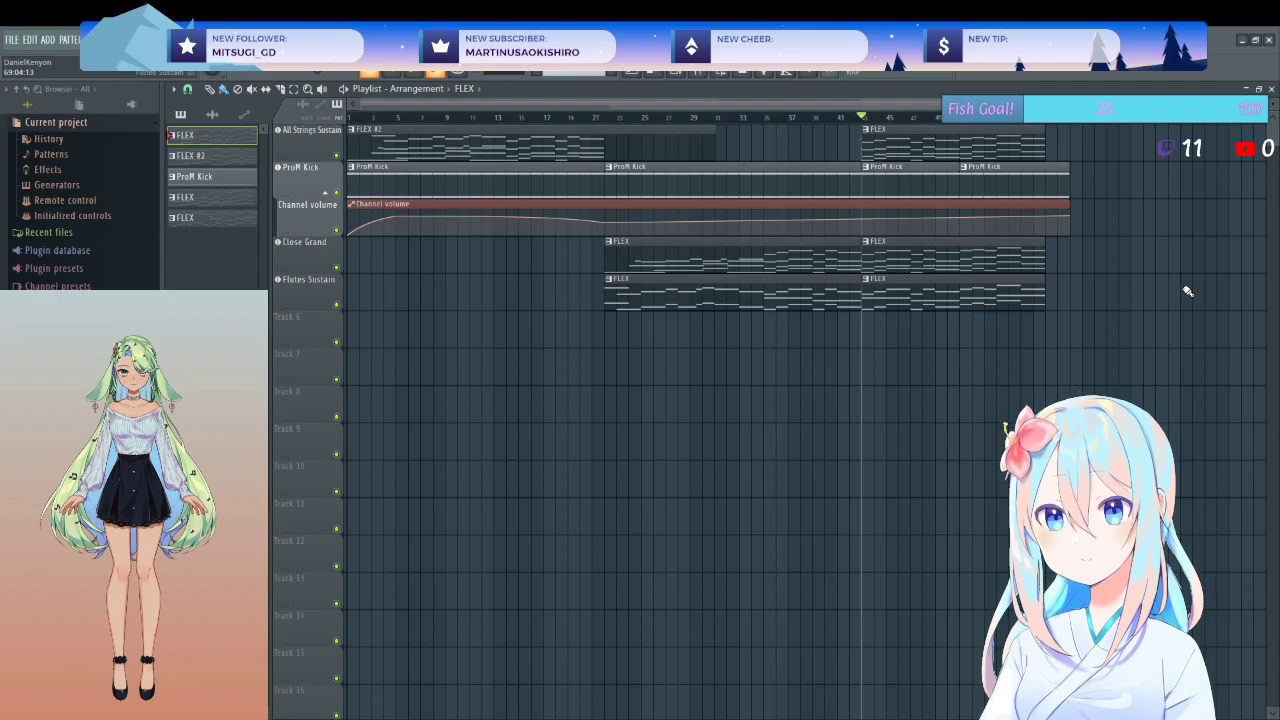
left_click(353, 118)
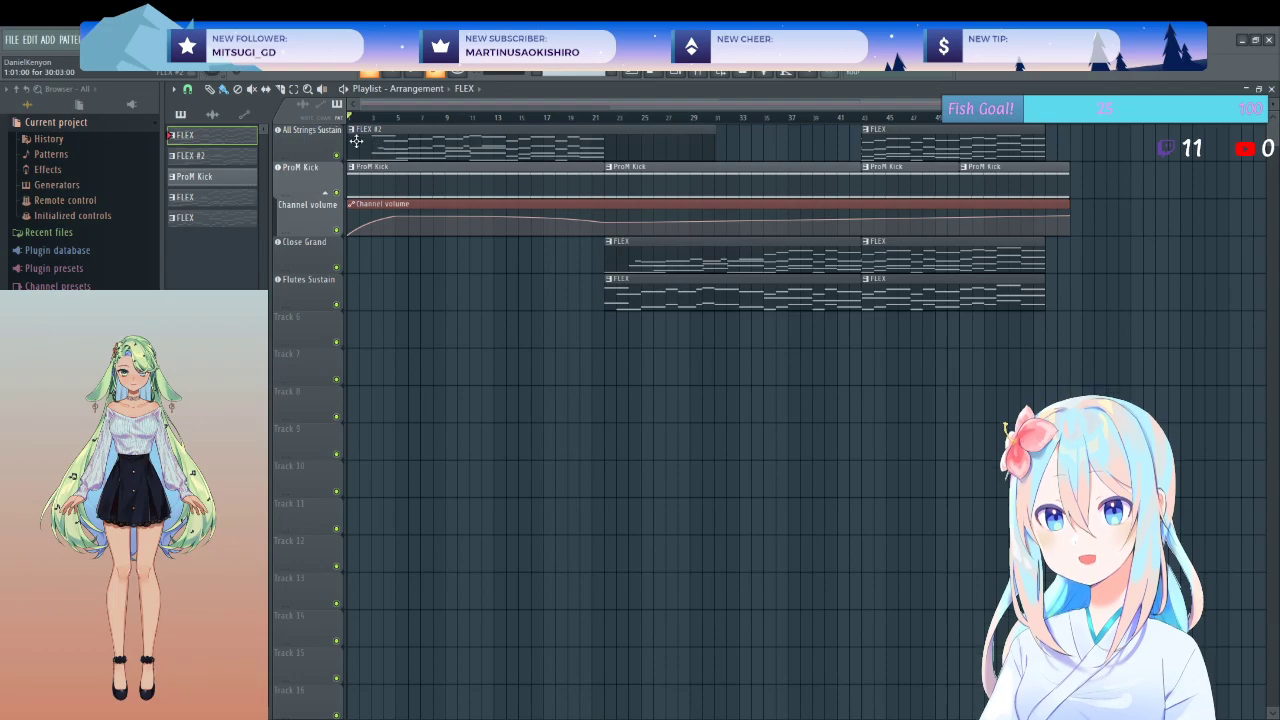
double_click(349, 153)
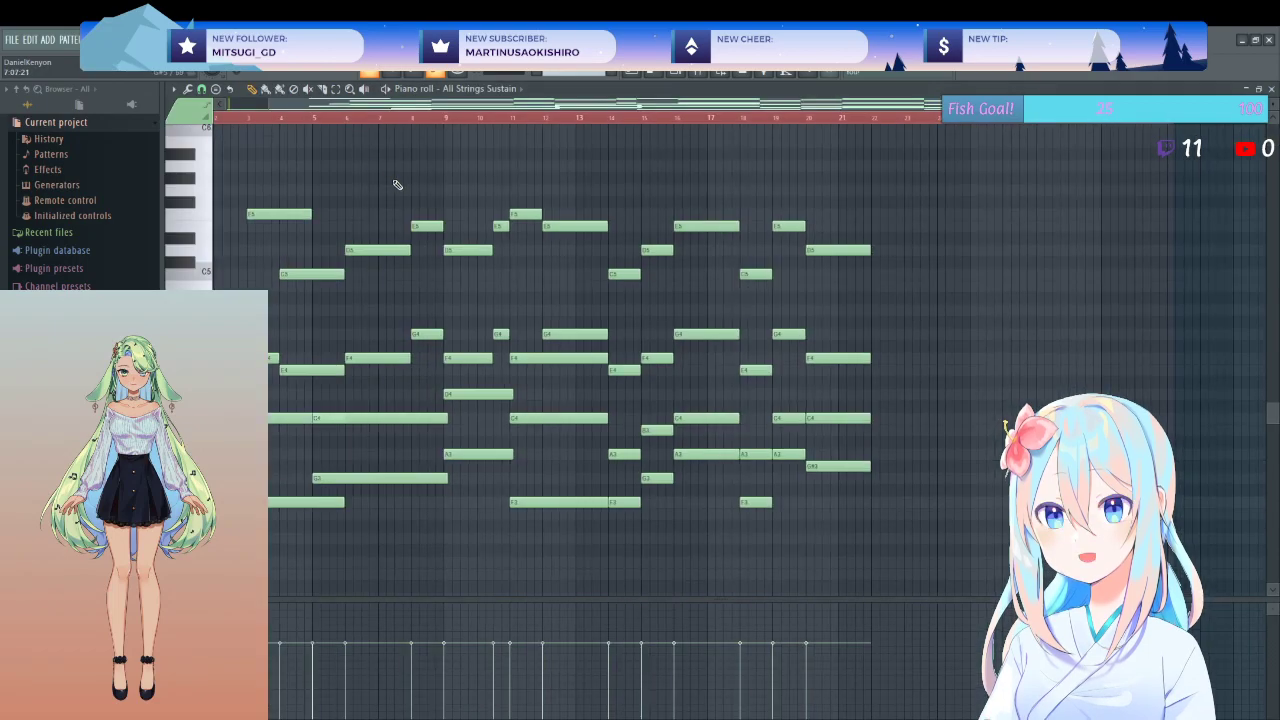
key("space")
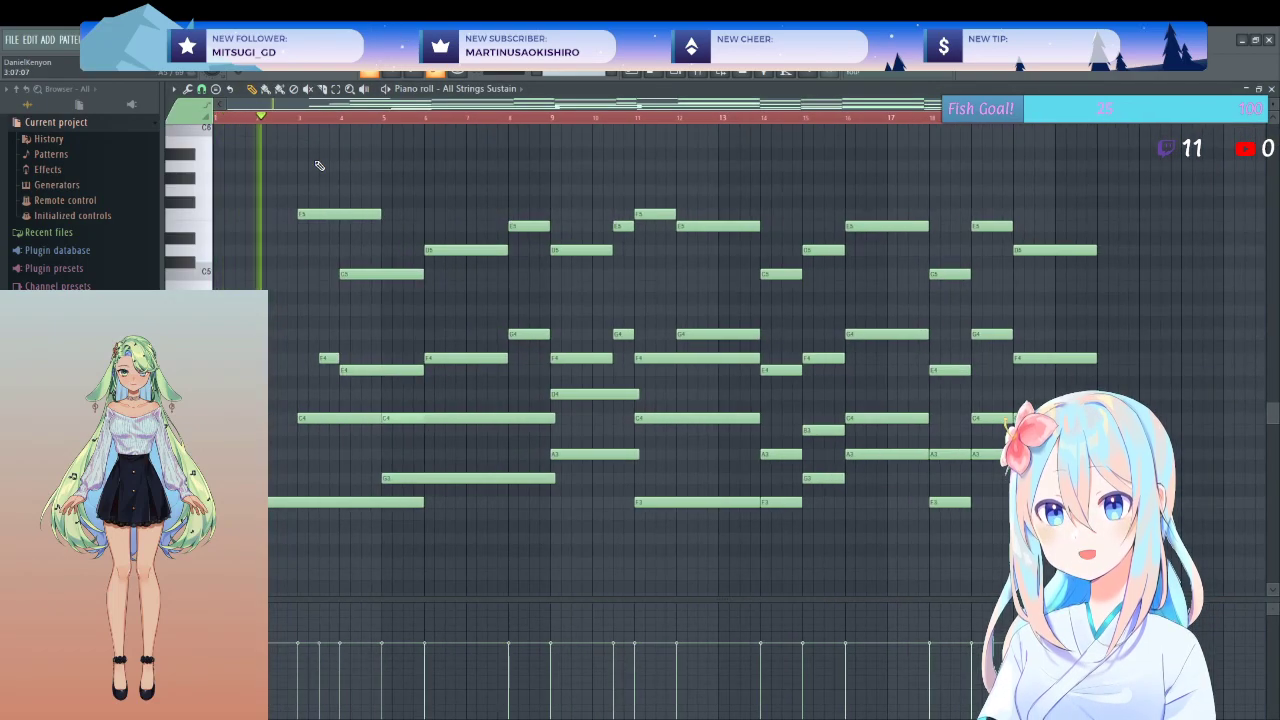
key("ctrl+a")
key("space")
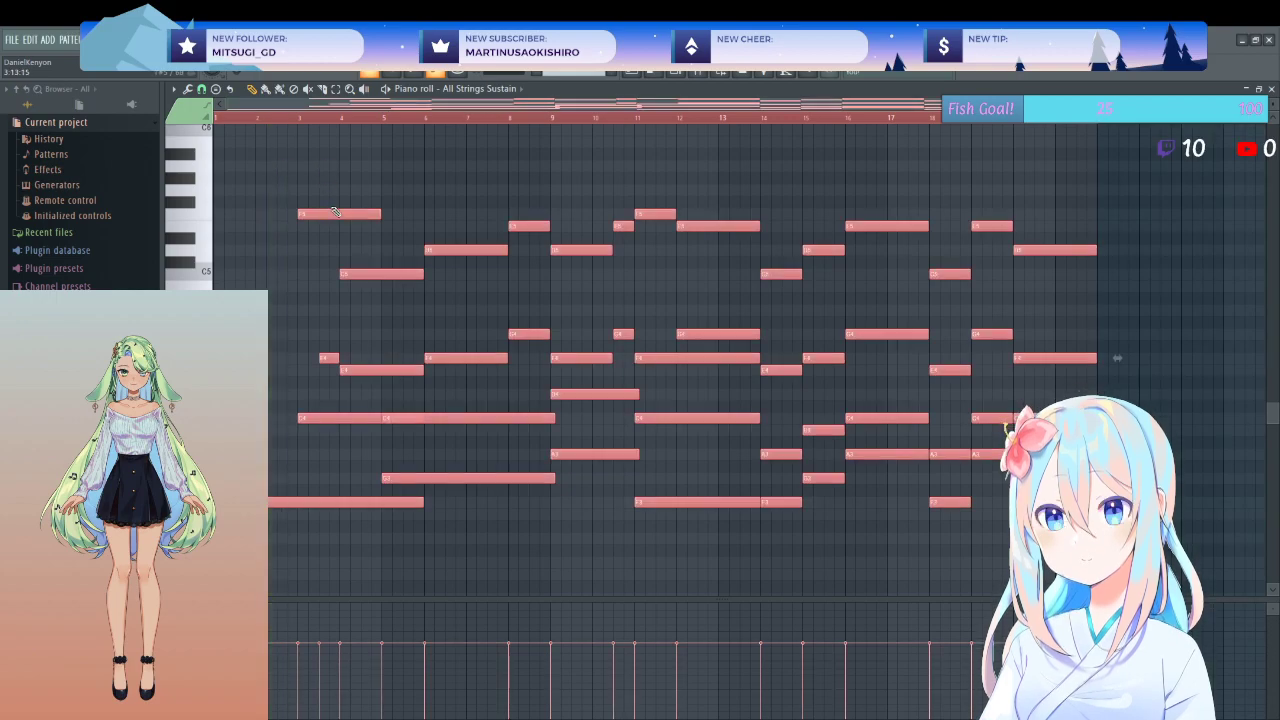
left_click(640, 122)
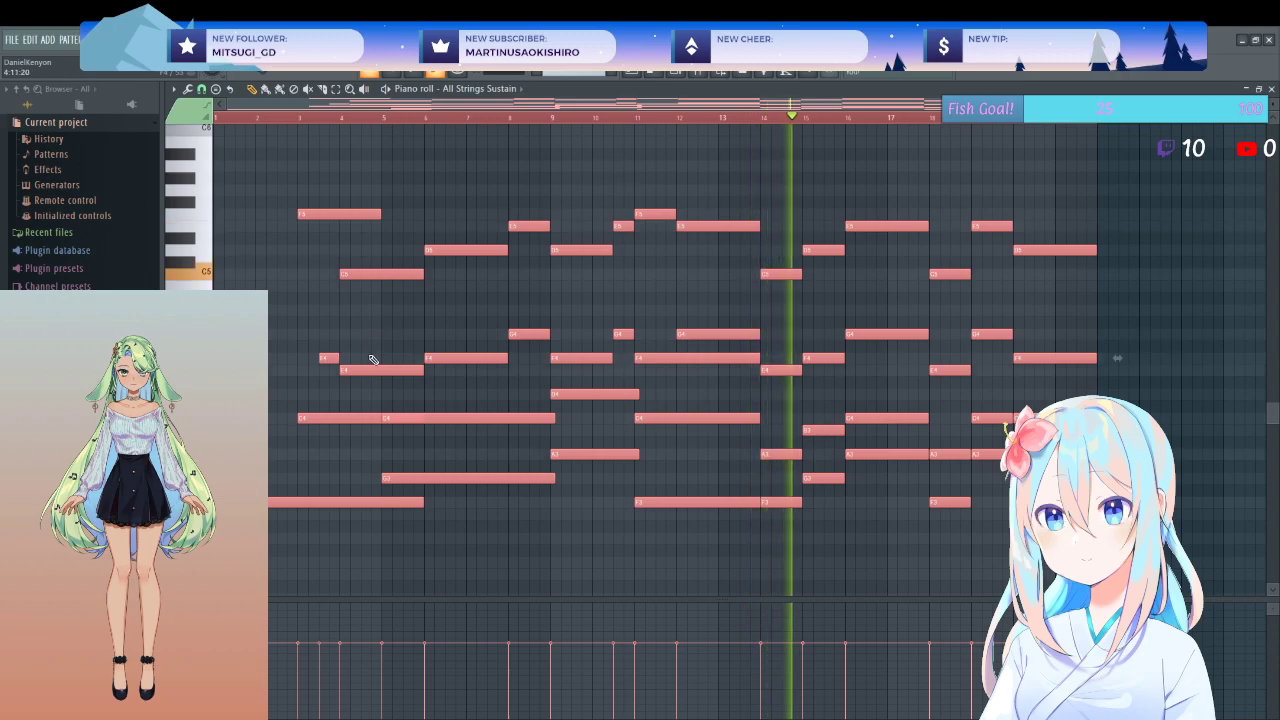
key("space")
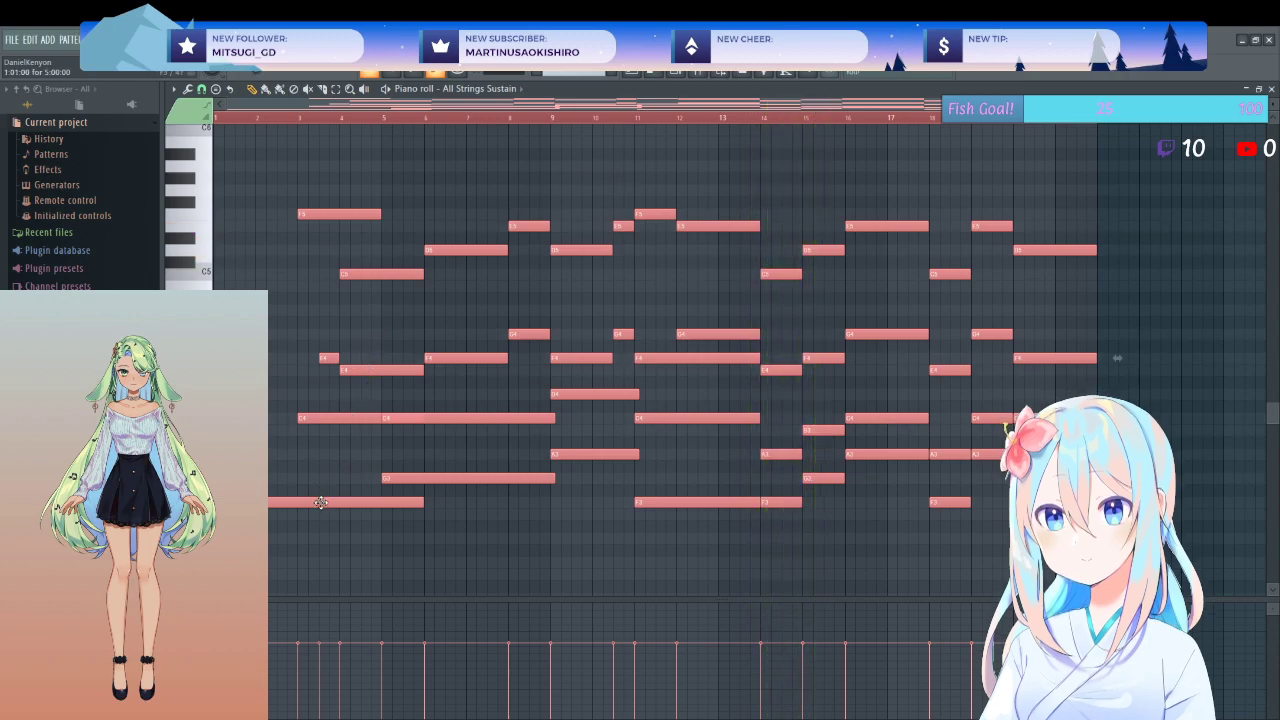
- Try the selected strings notes one, two and three semitones lower, auditioning each transposition, and return them to their original pitch
key("shift+Down")
key("space")
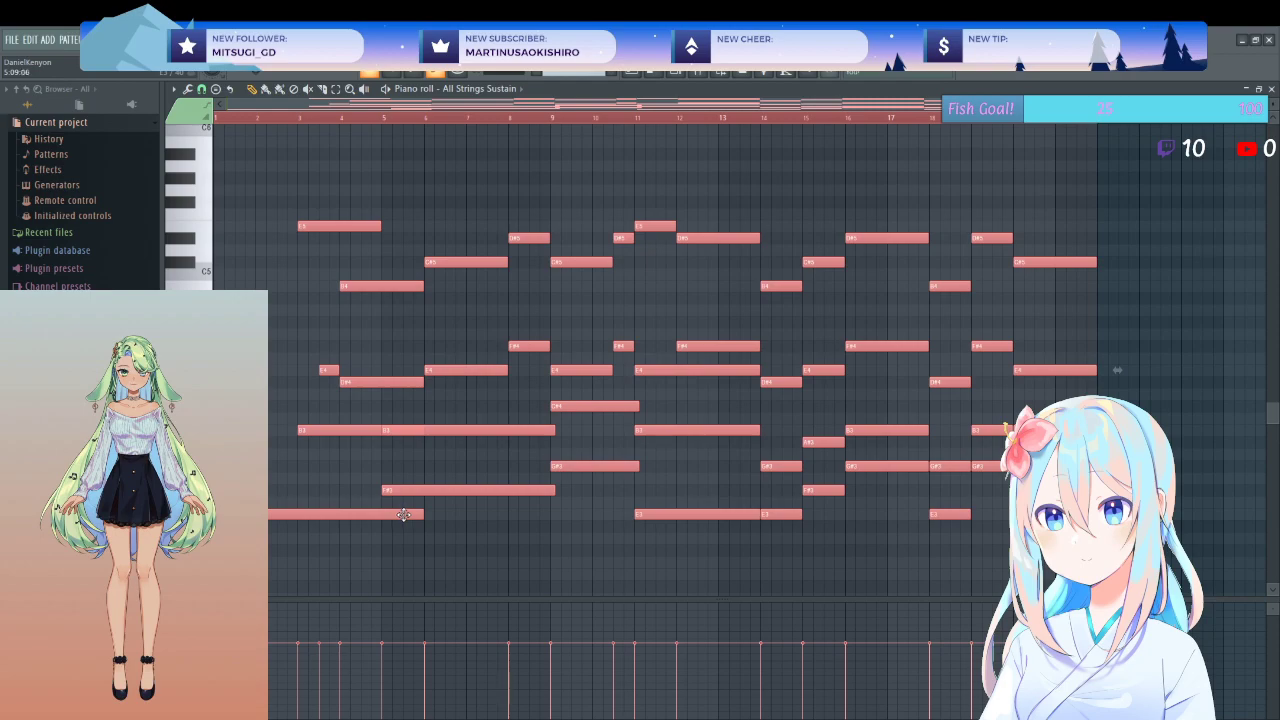
key("Down")
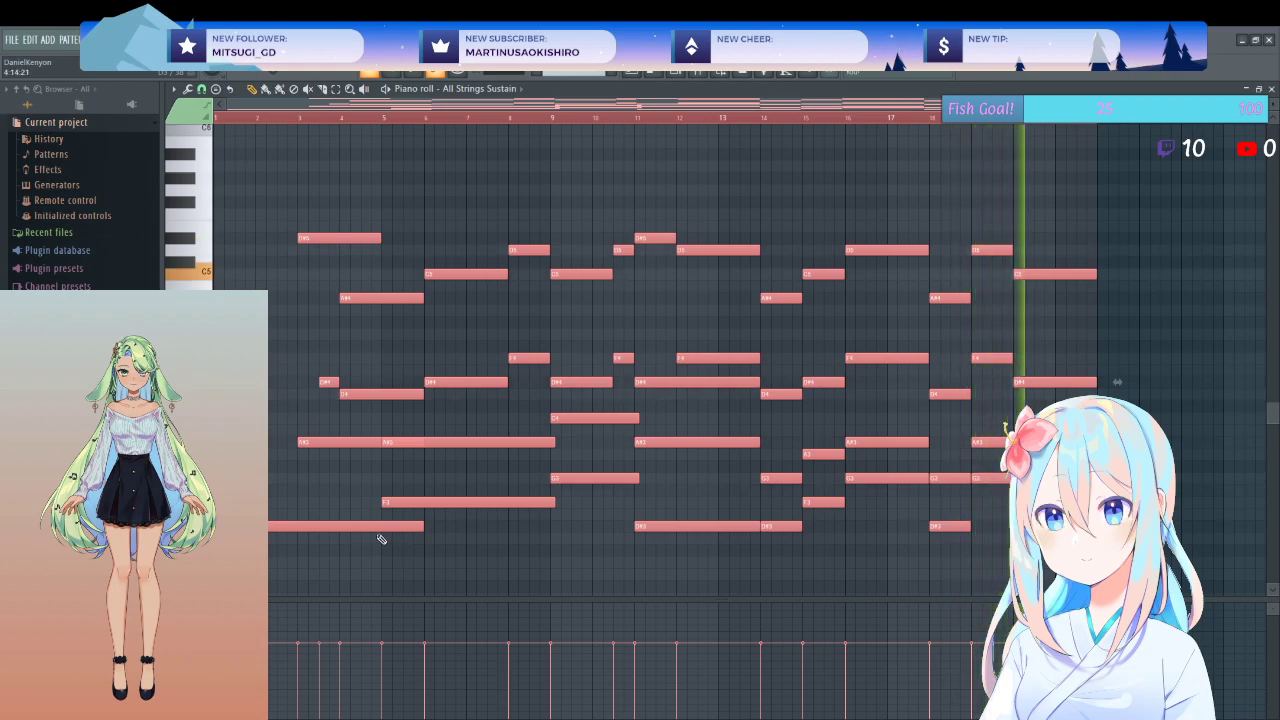
key("space")
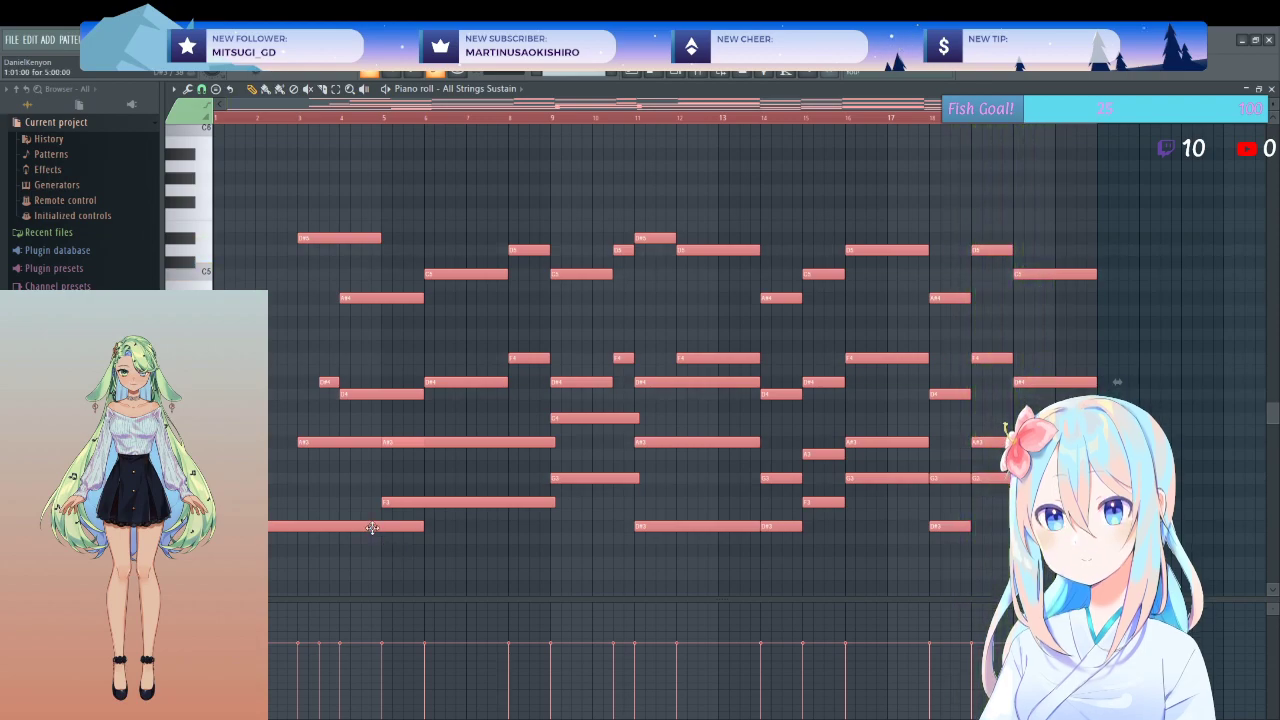
scroll(365, 531, "up", 1)
key("space")
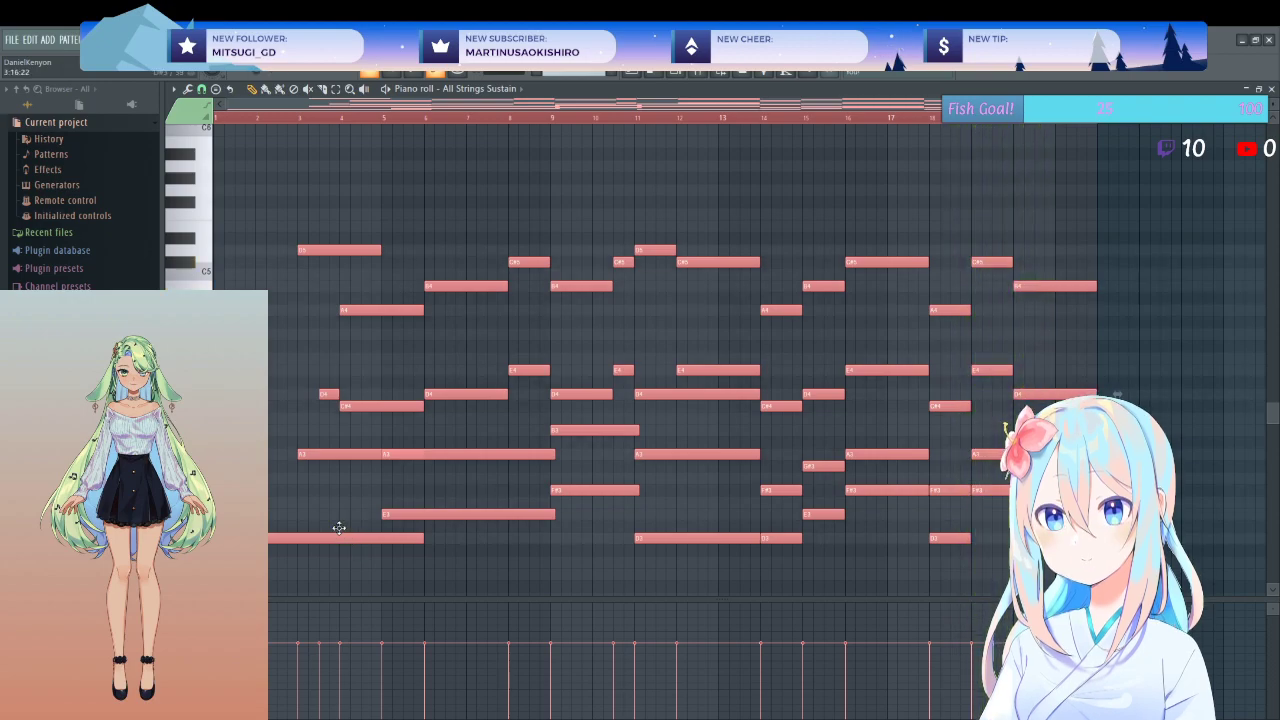
left_click_drag(342, 535, 326, 501)
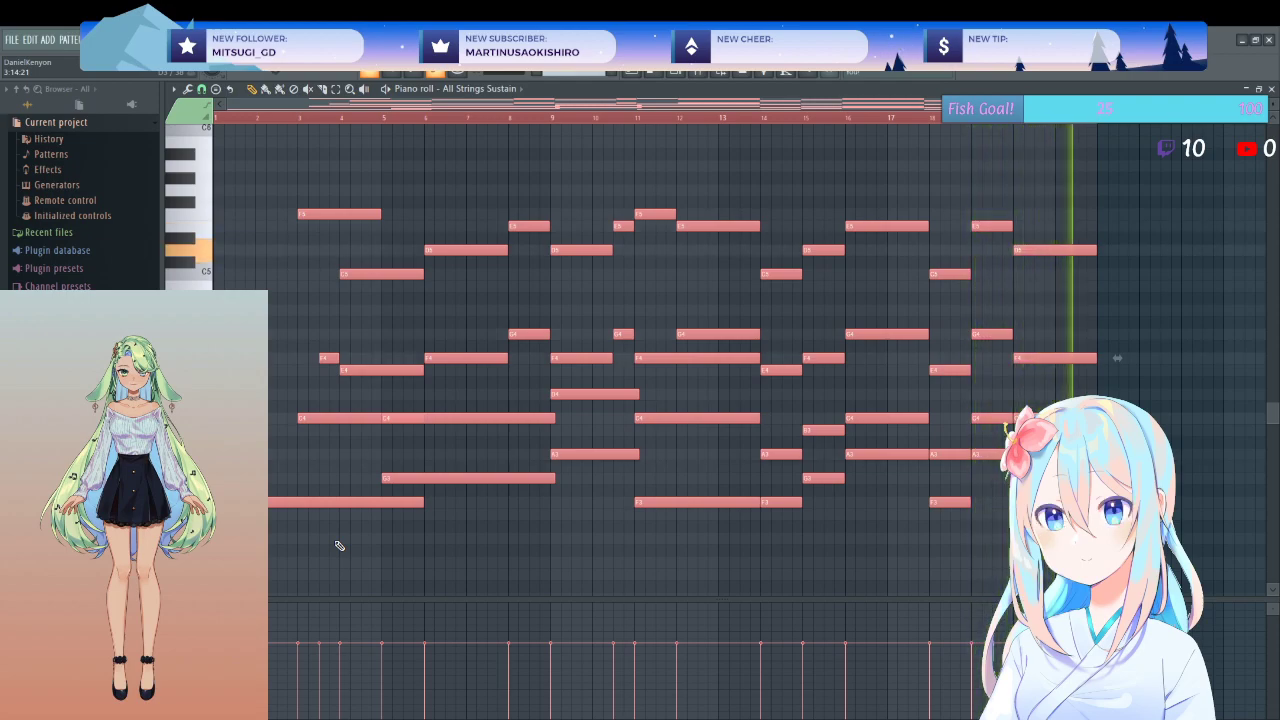
- Stop playback and transpose all selected strings notes down two semitones
key("space")
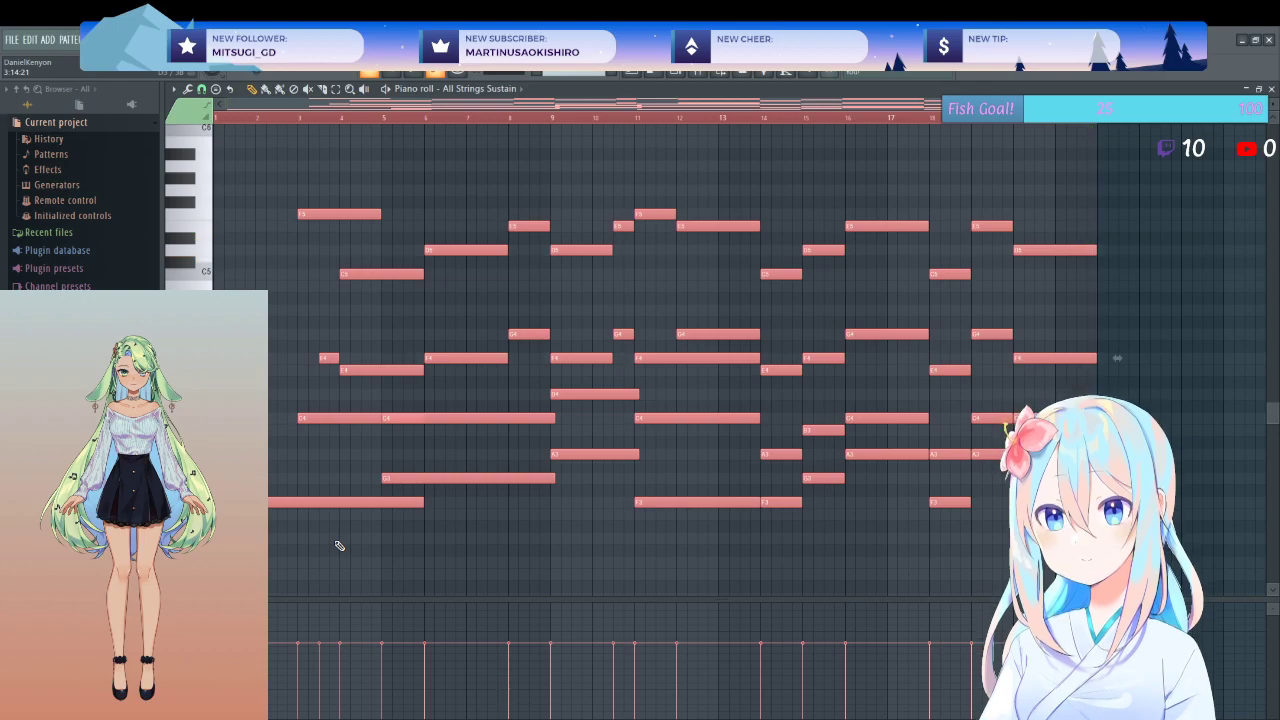
key("shift+Down")
key("shift+Down")
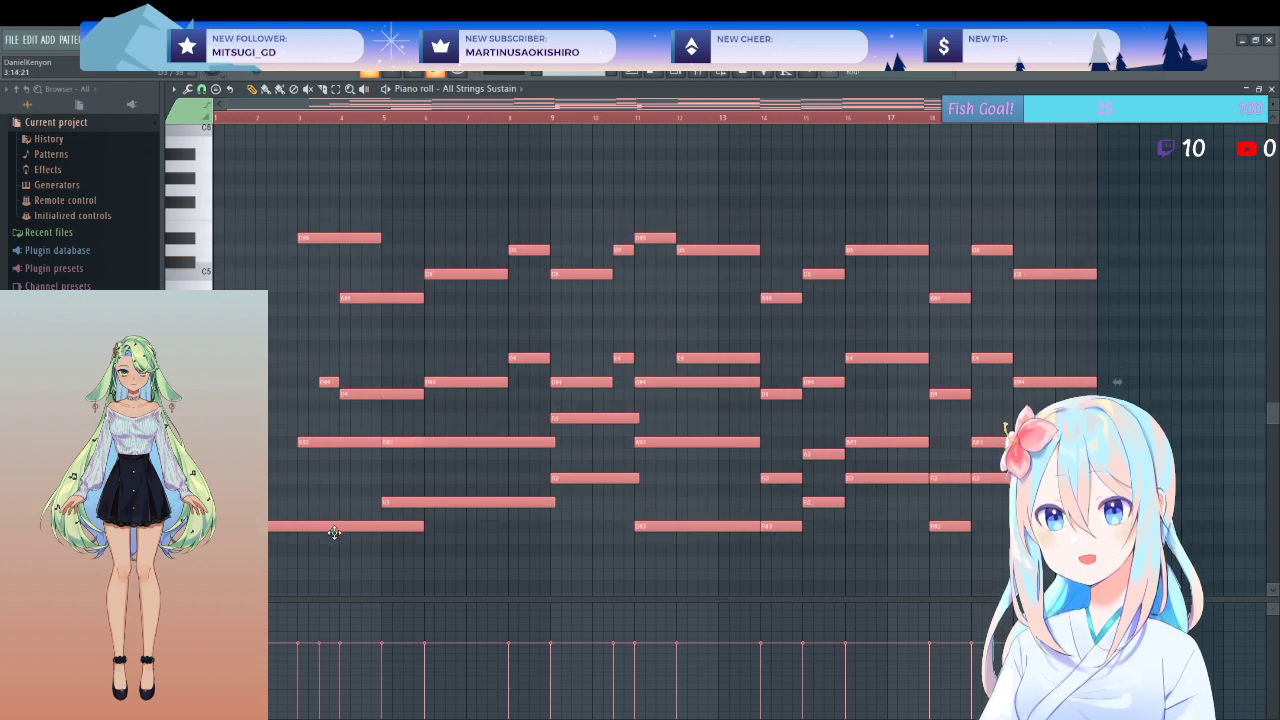
- Audition the selected strings notes twice, raise them all one semitone in the first All Strings Sustain clip, and play the result
key("space")
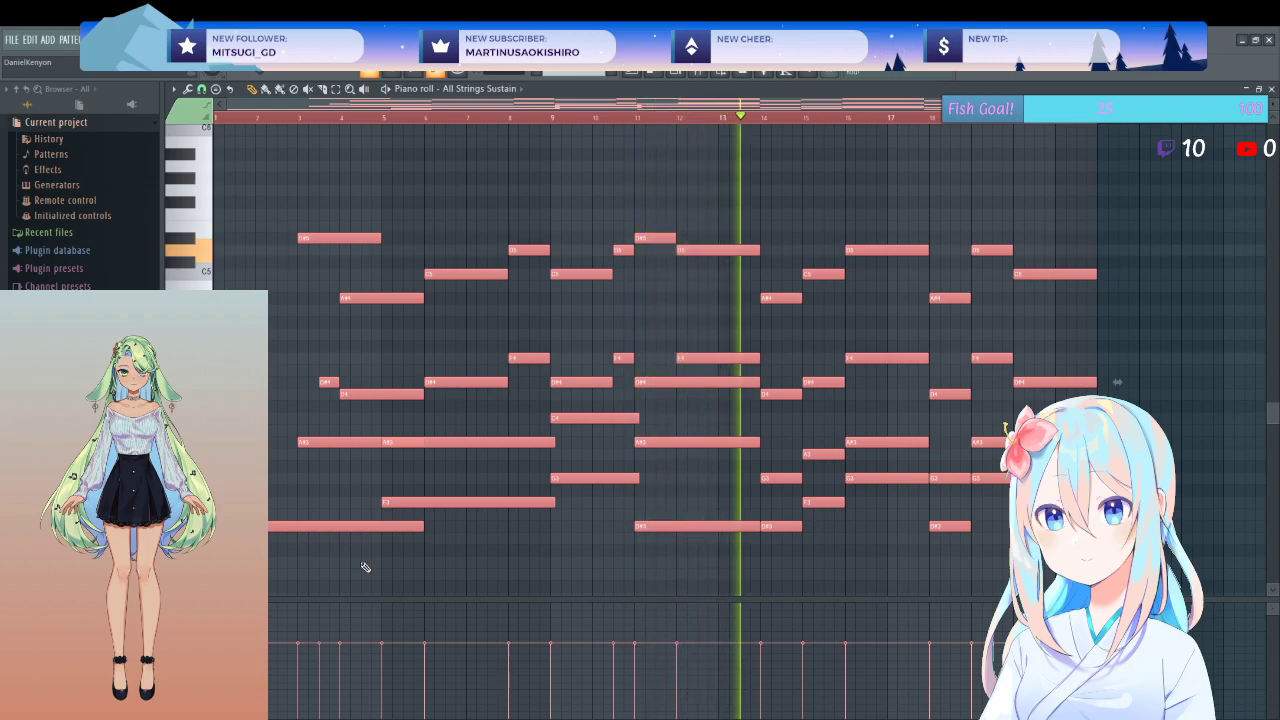
key("space")
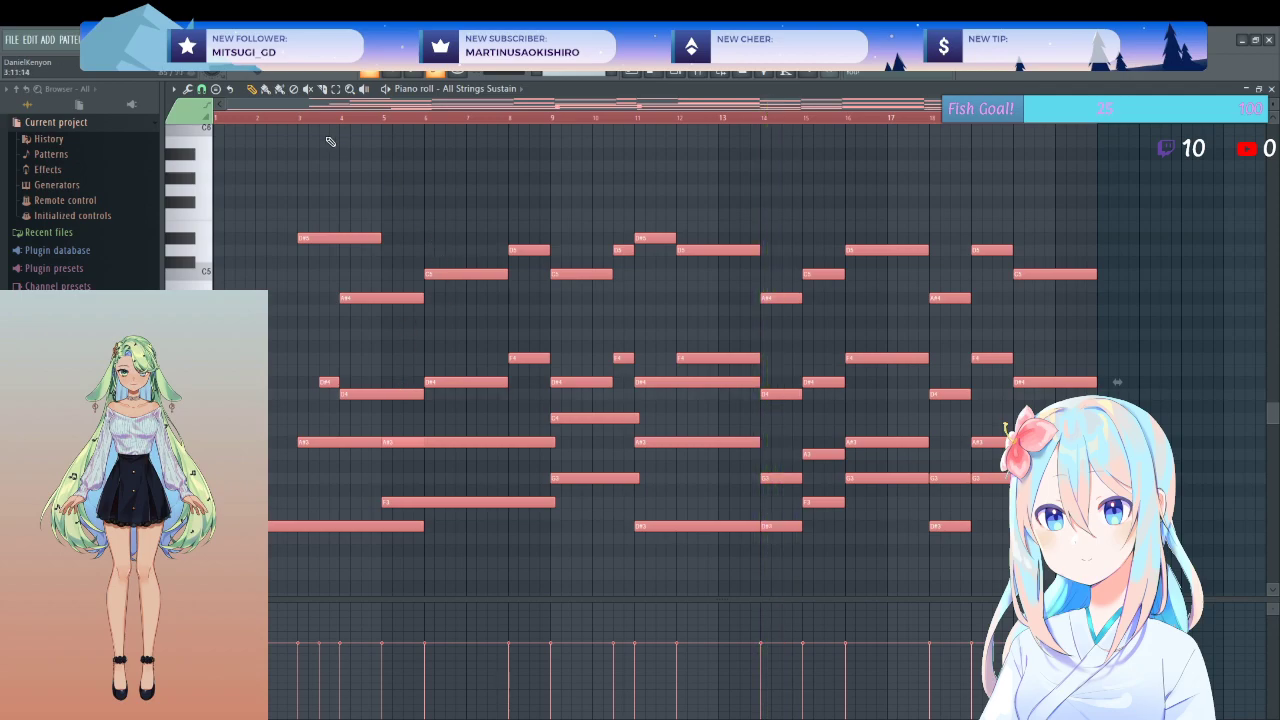
key("space")
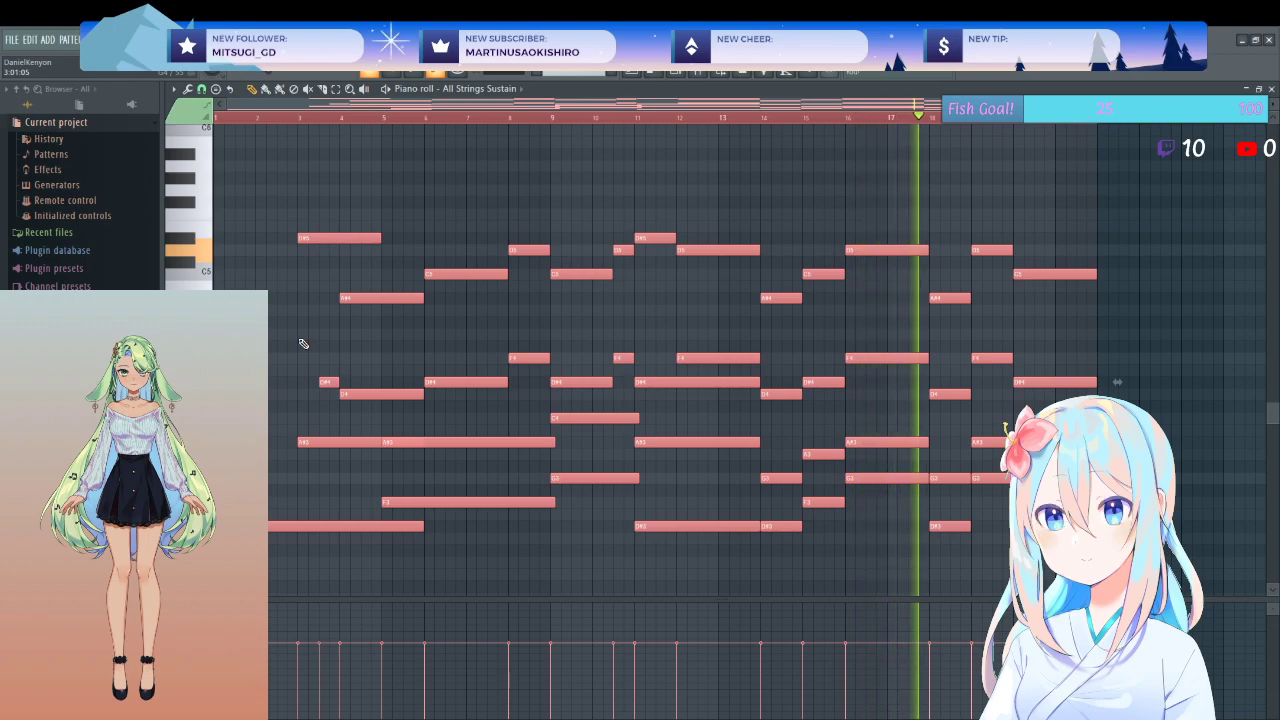
key("space")
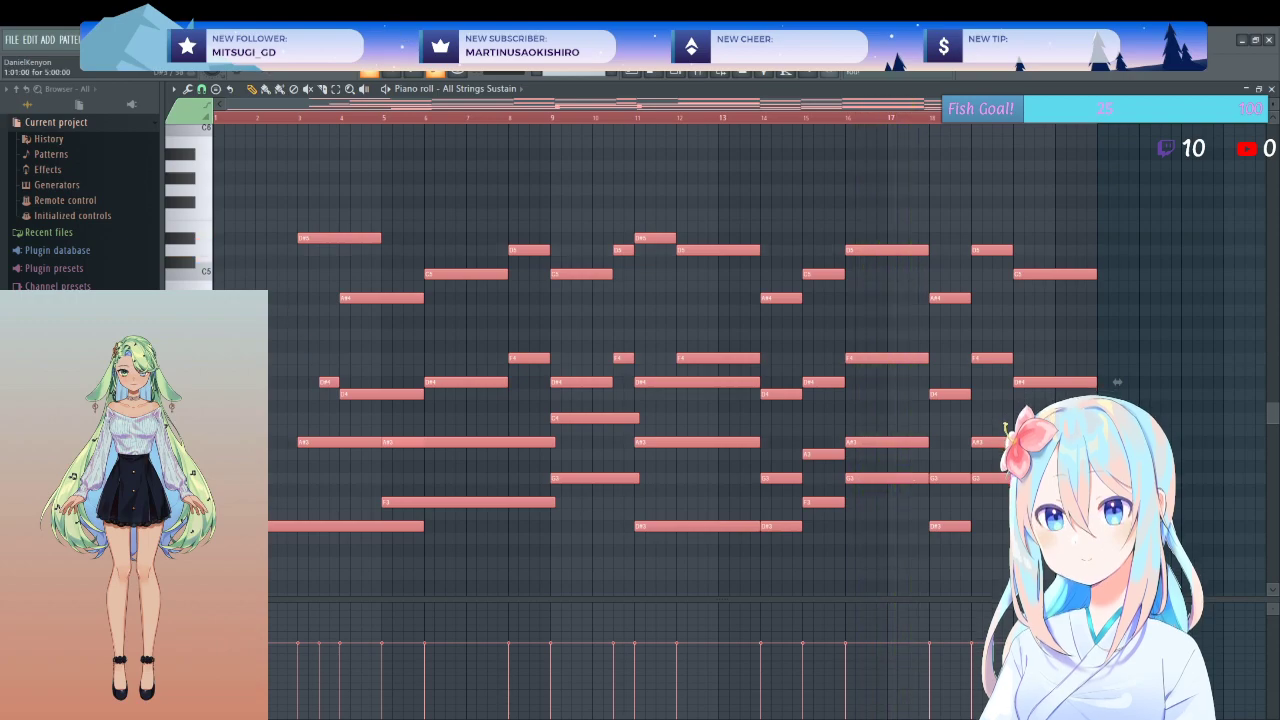
left_click_drag(1117, 382, 1117, 370)
key("space")
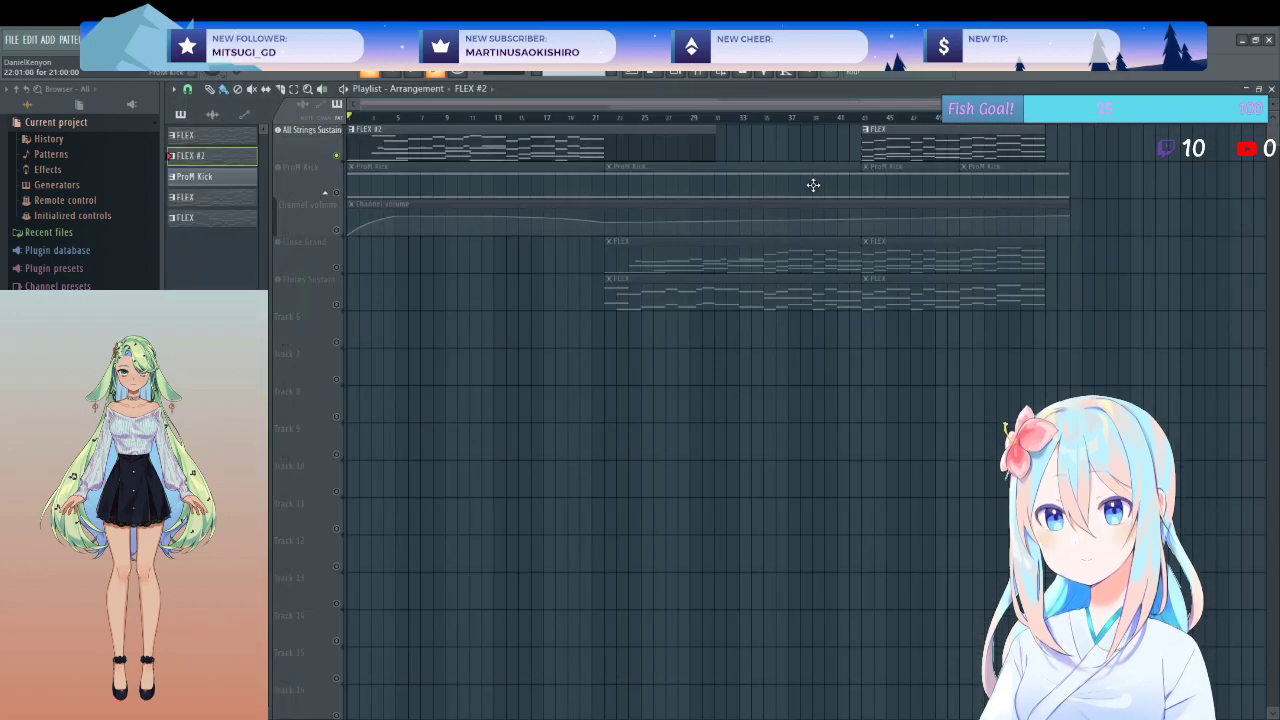
- Transpose all notes of the last All Strings Sustain clip down one semitone and unsolo its track
double_click(877, 142)
key("ctrl+a")
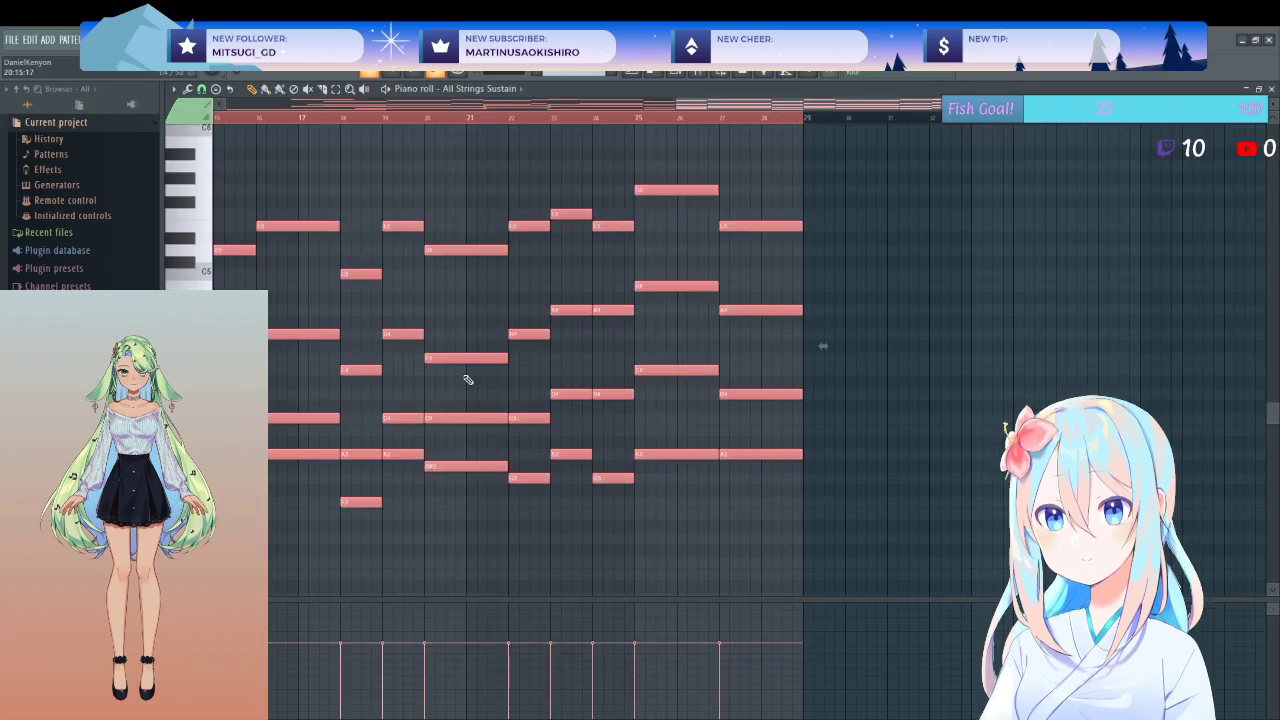
key("Down")
left_click(494, 336)
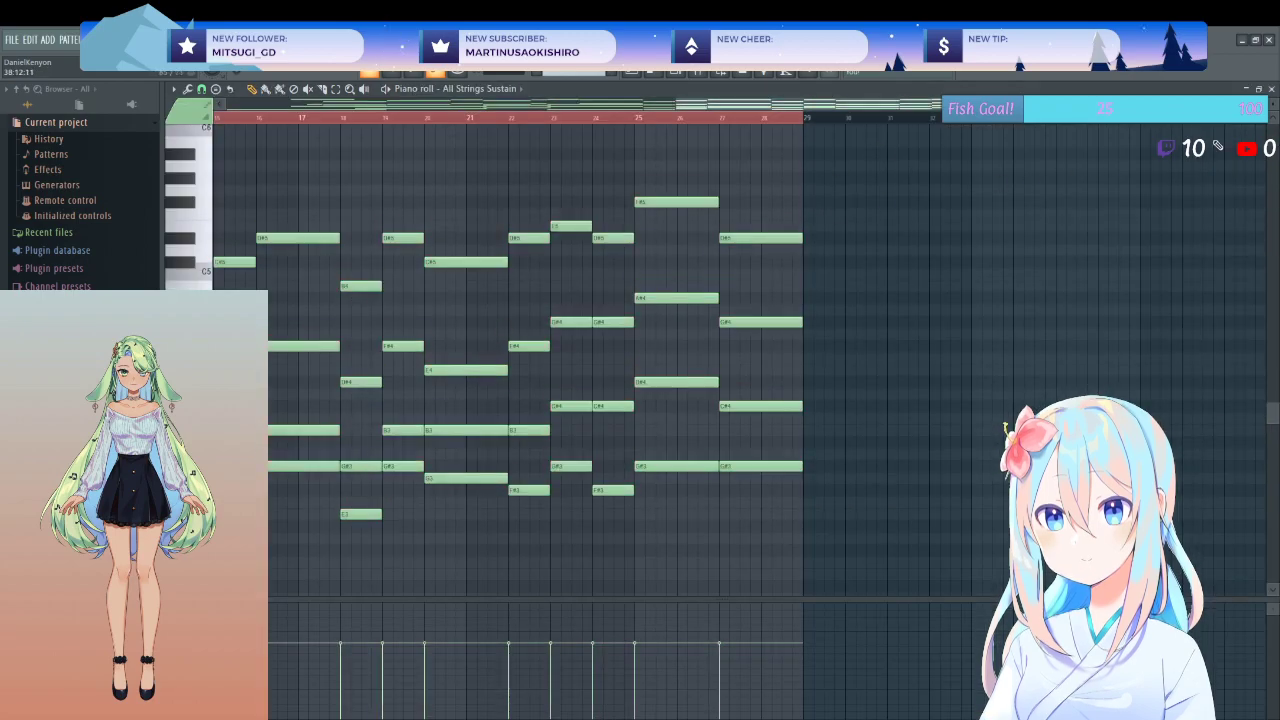
left_click(1271, 89)
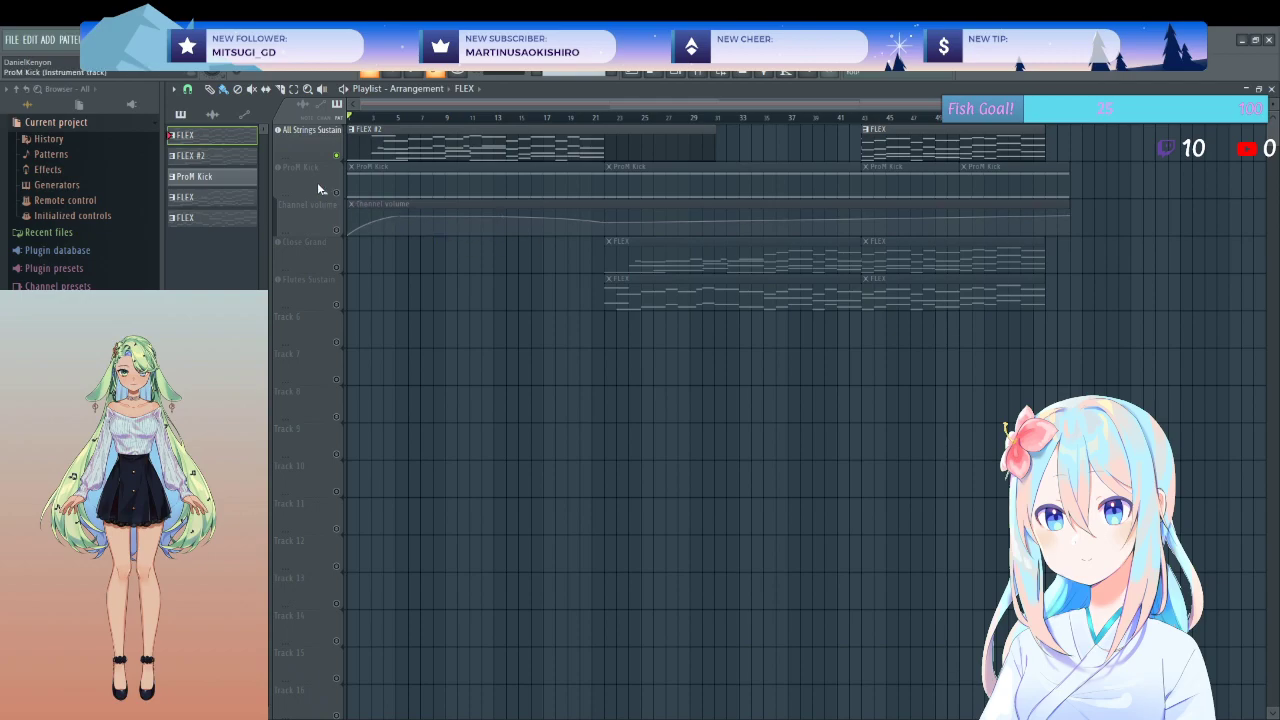
right_click(337, 157)
- Transpose all notes of the Close Grand clip down one semitone and return to the playlist
double_click(676, 281)
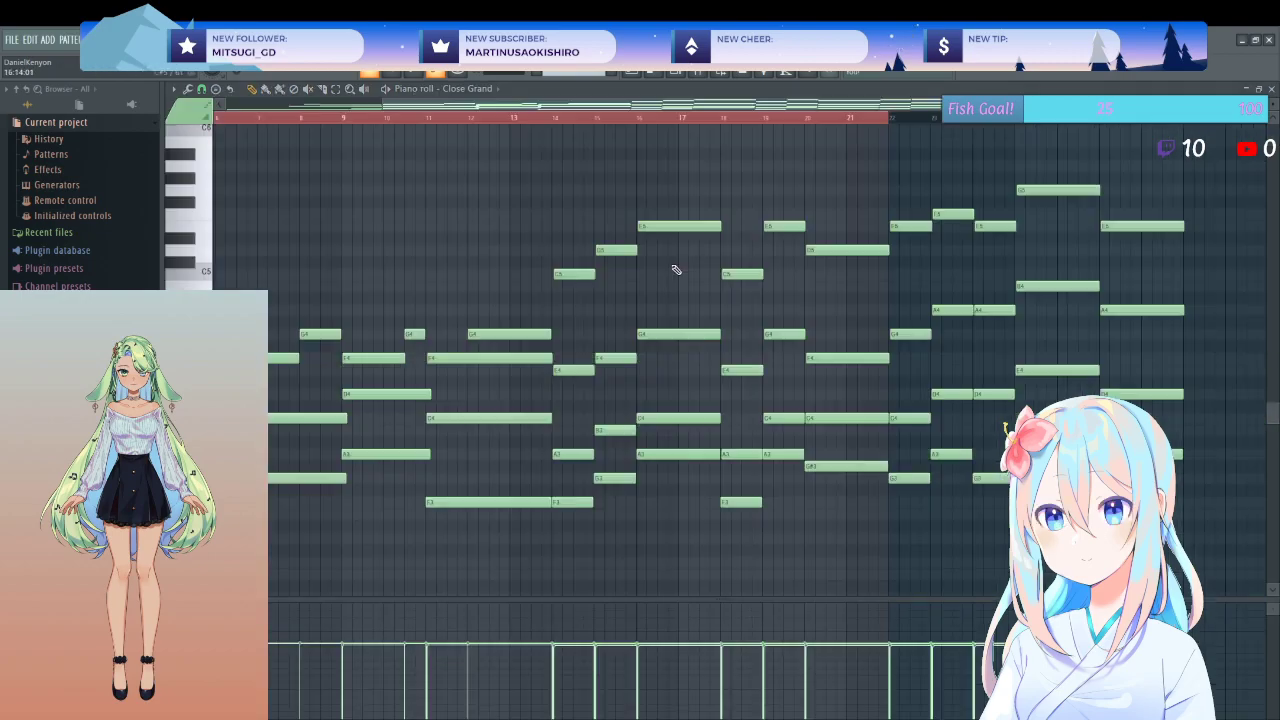
key("ctrl+a")
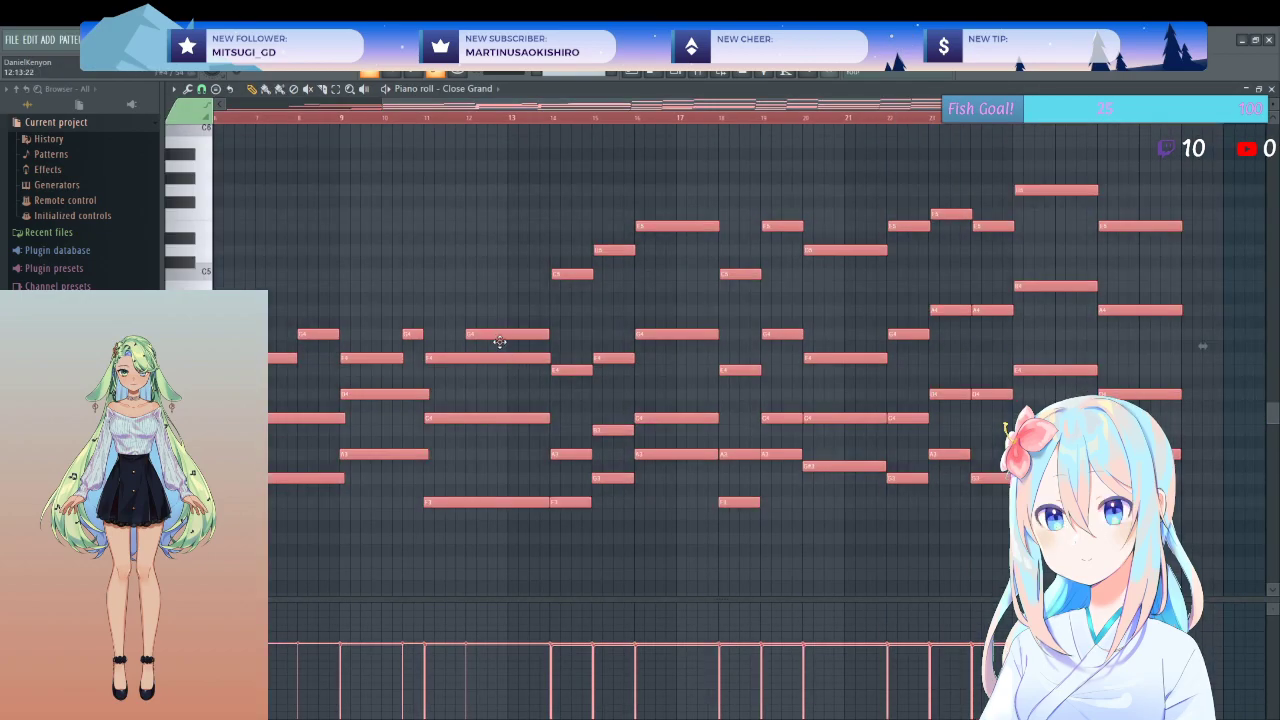
left_click_drag(500, 342, 500, 354)
left_click(745, 233)
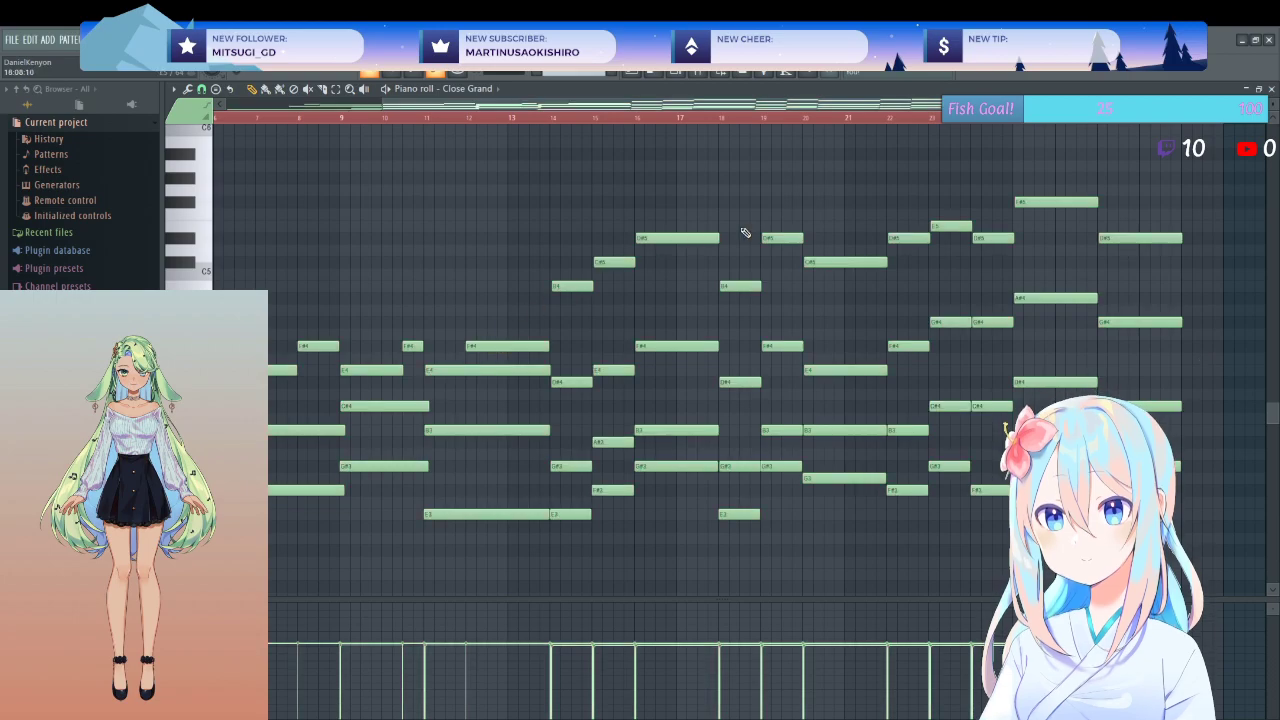
left_click(1271, 89)
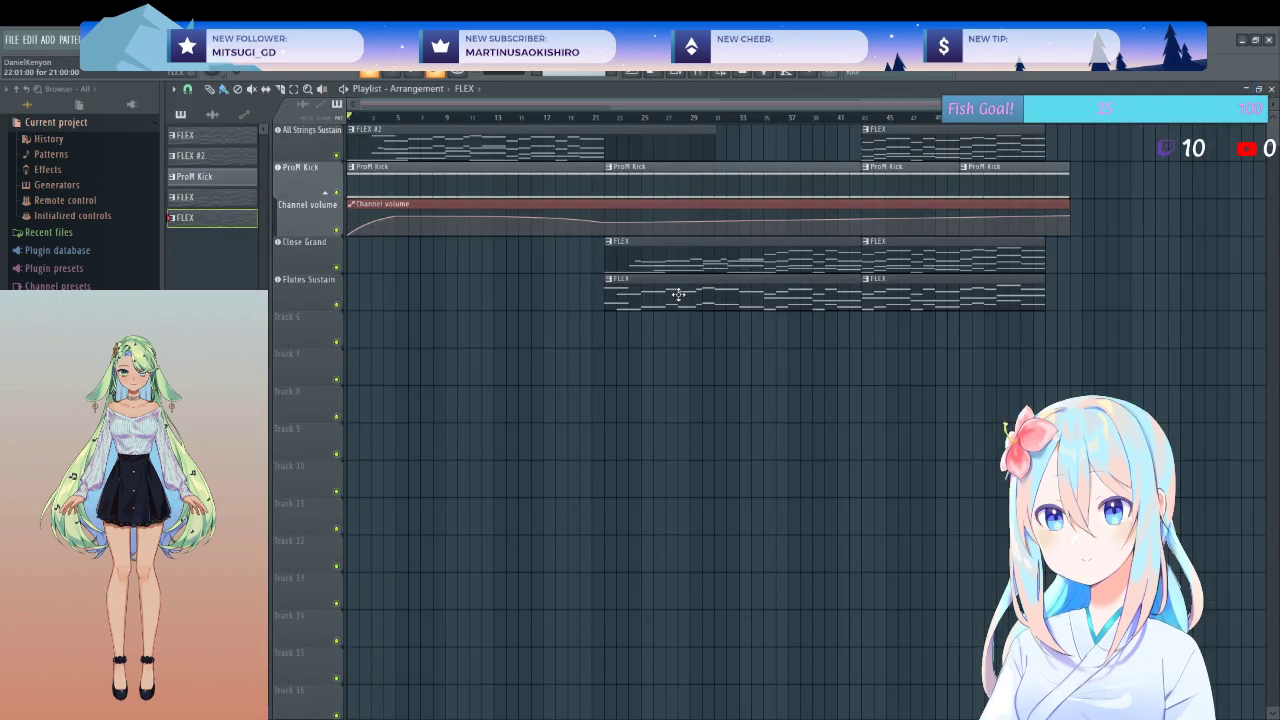
- Transpose all Flutes Sustain notes down one semitone, play the arrangement, and stop with the playhead at bar 22
double_click(678, 294)
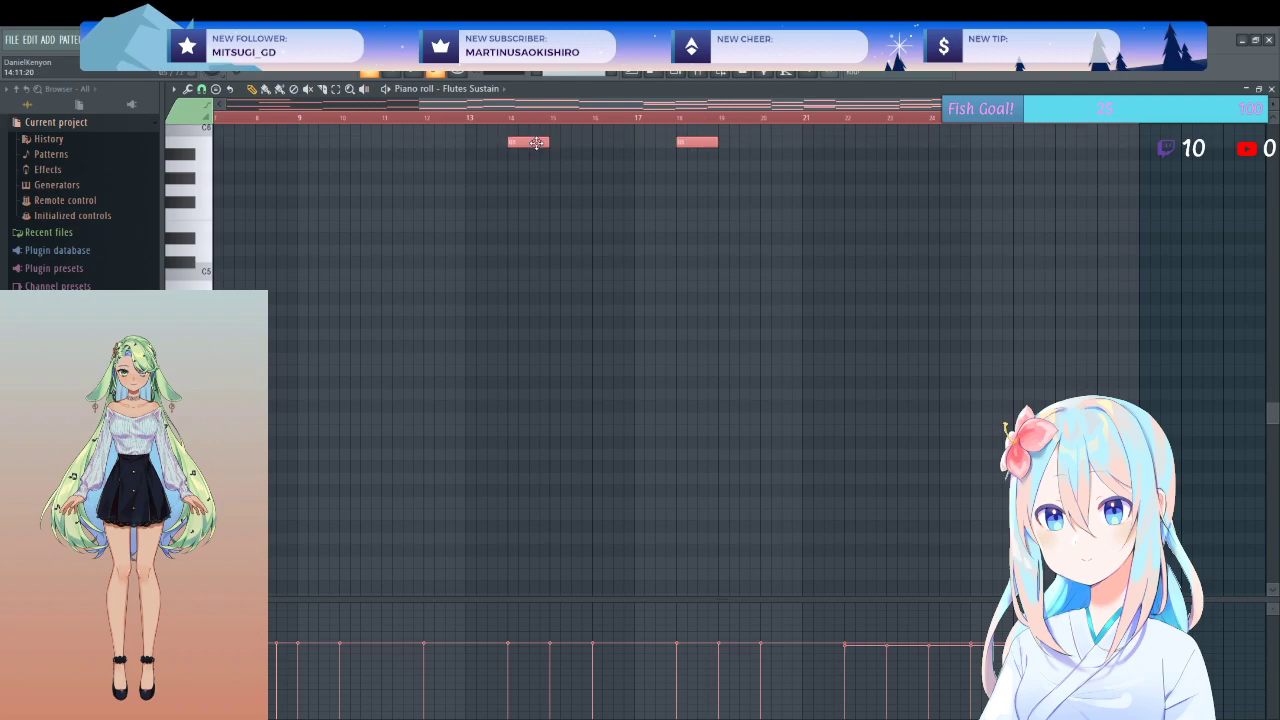
left_click(562, 232)
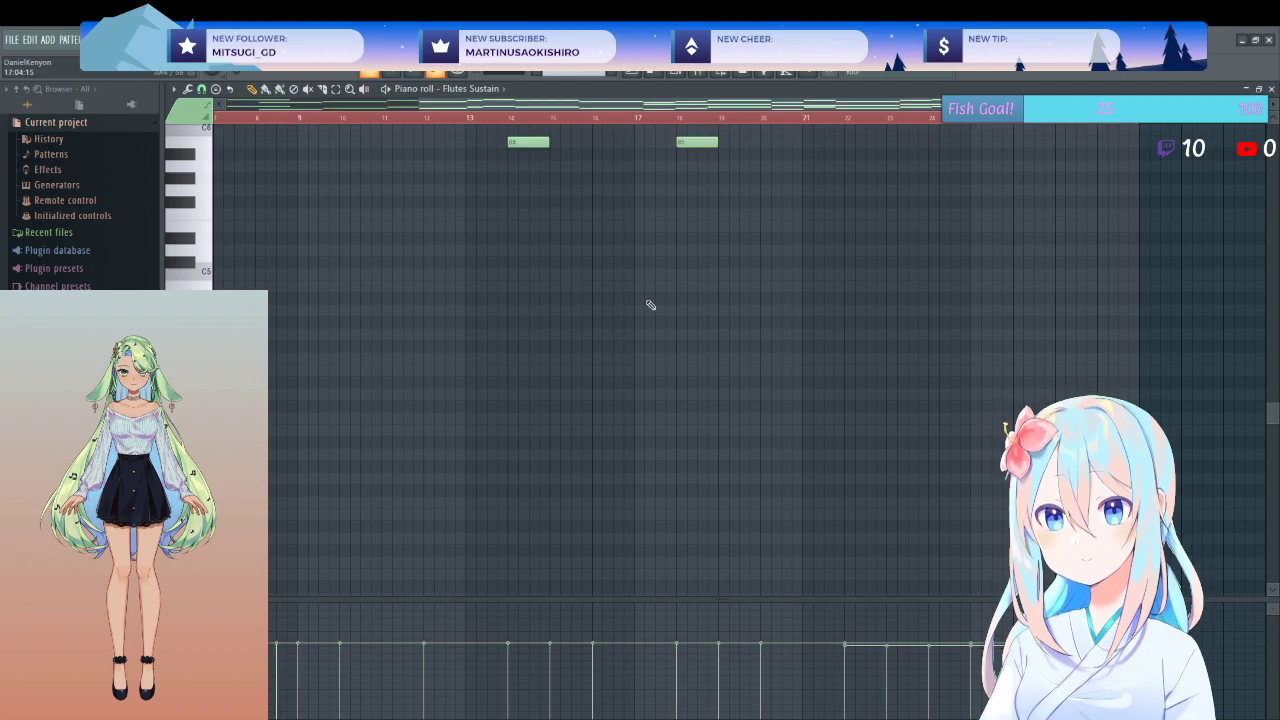
left_click(1271, 89)
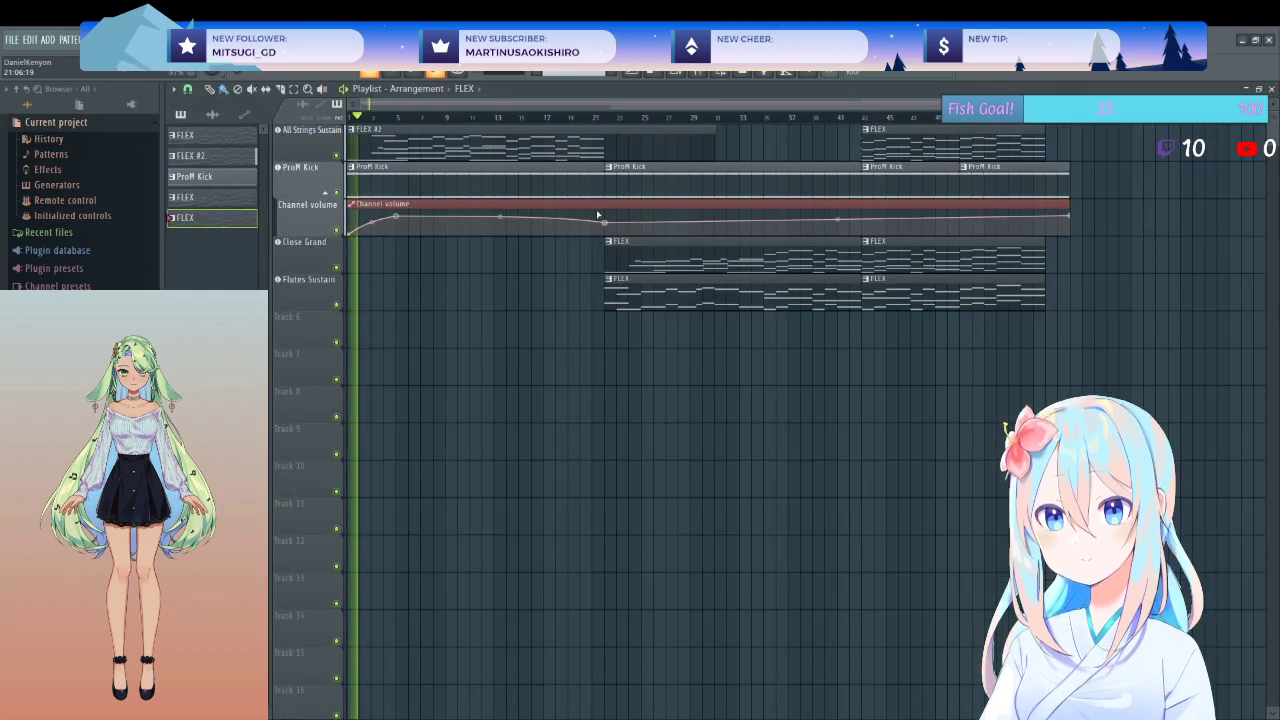
left_click(610, 120)
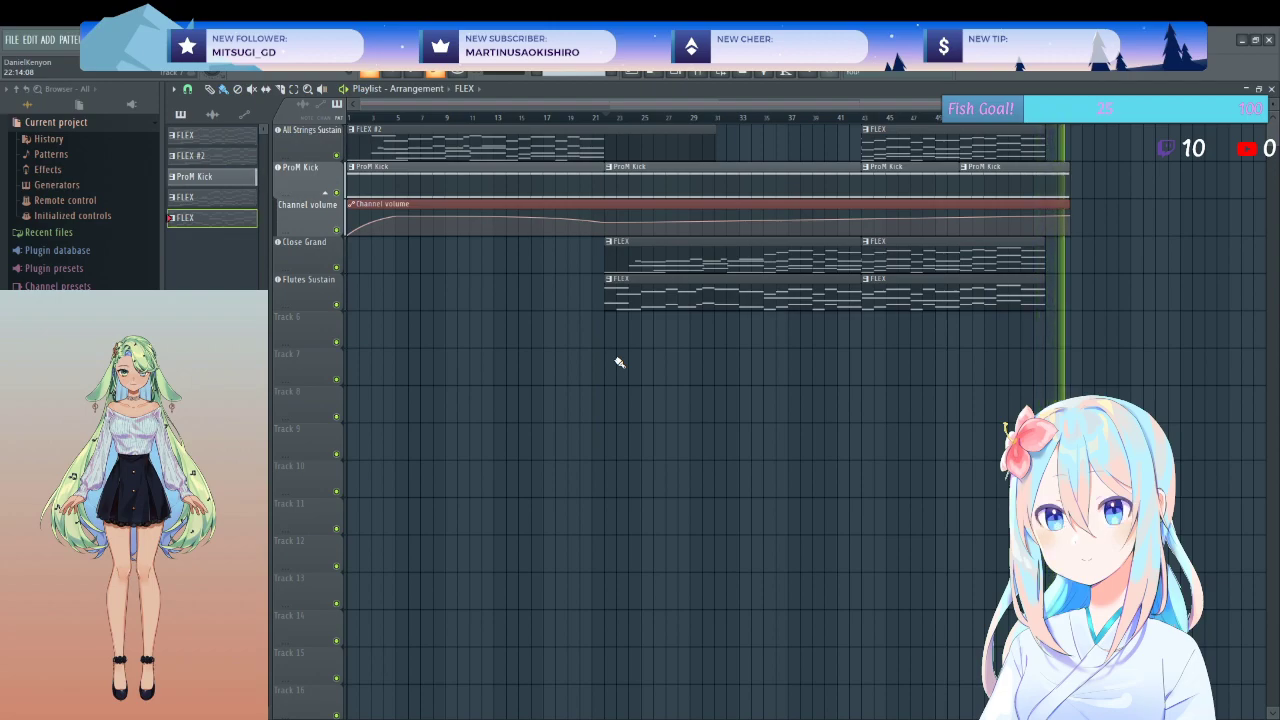
key("space")
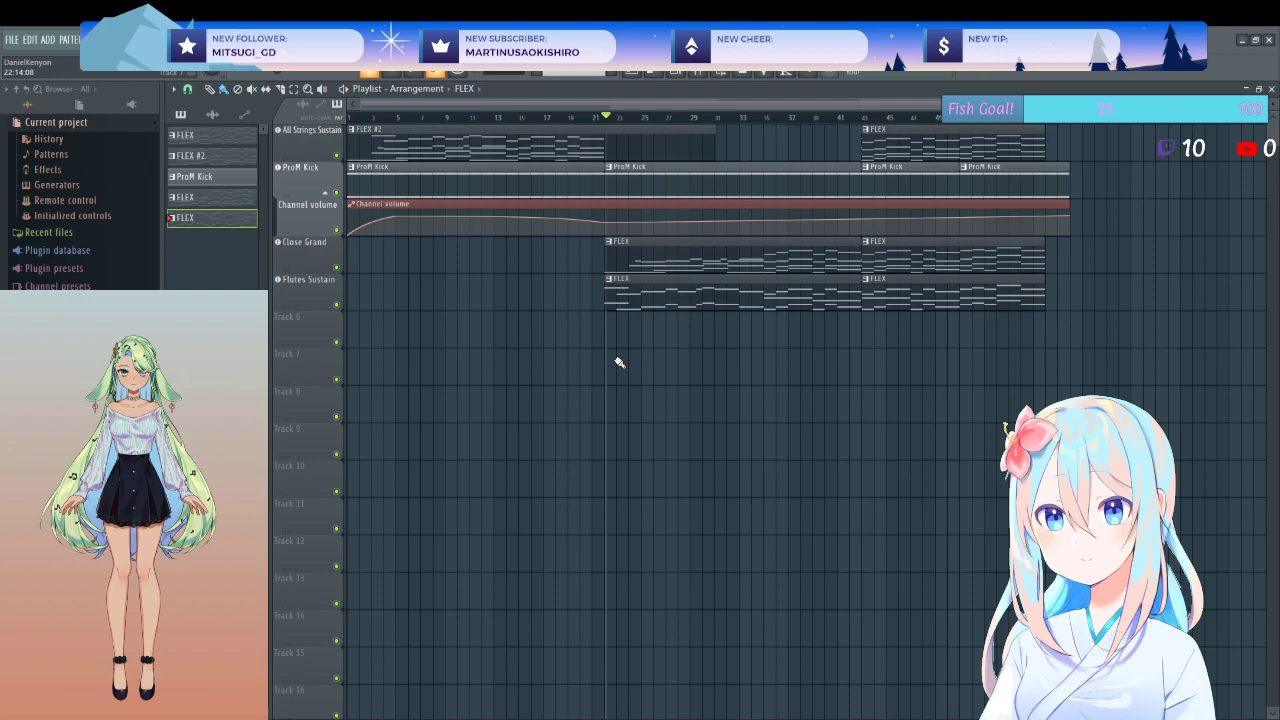
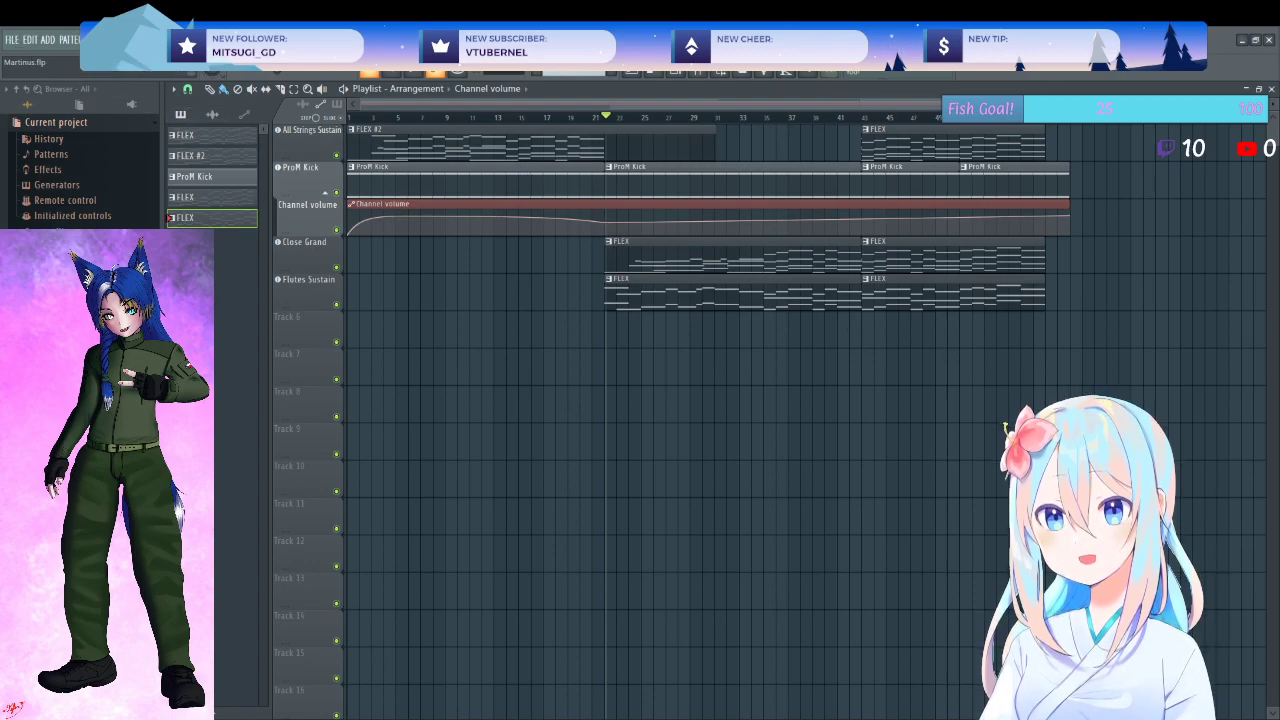
- Slightly randomize the velocities of all notes in the first and last All Strings Sustain clips
double_click(515, 153)
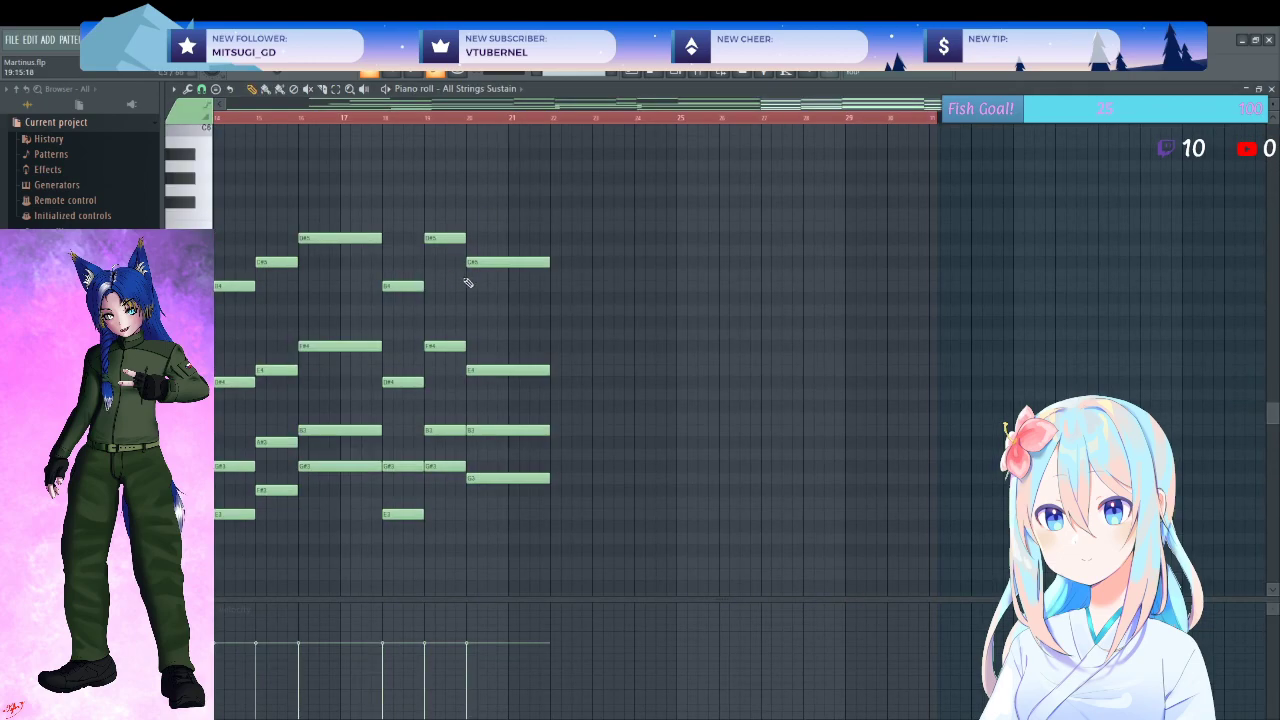
key("ctrl+a")
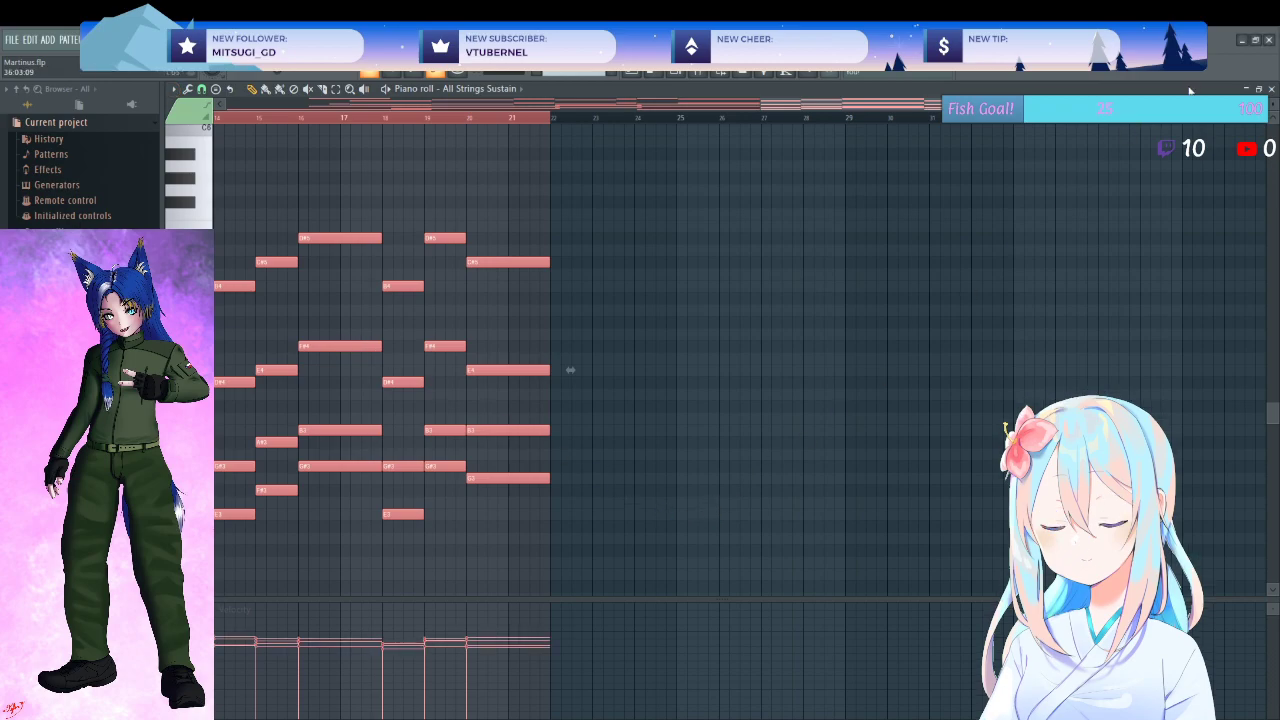
key("F5")
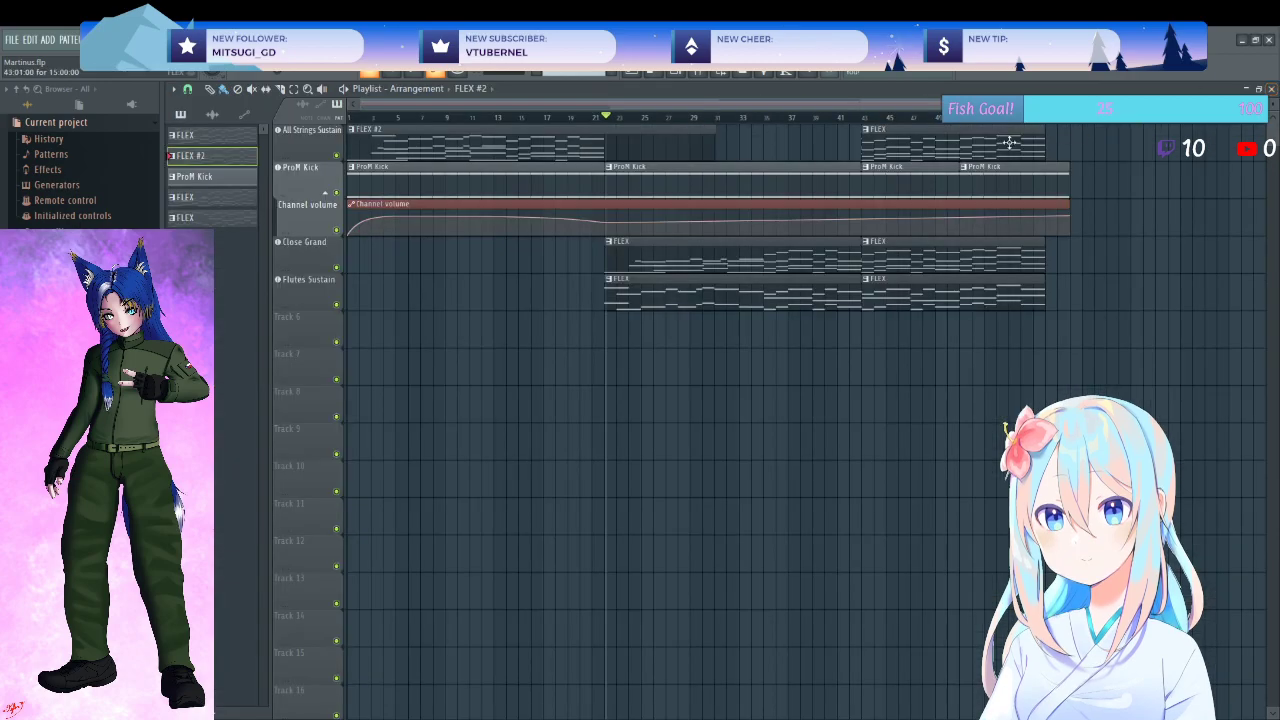
double_click(885, 147)
key("ctrl+a")
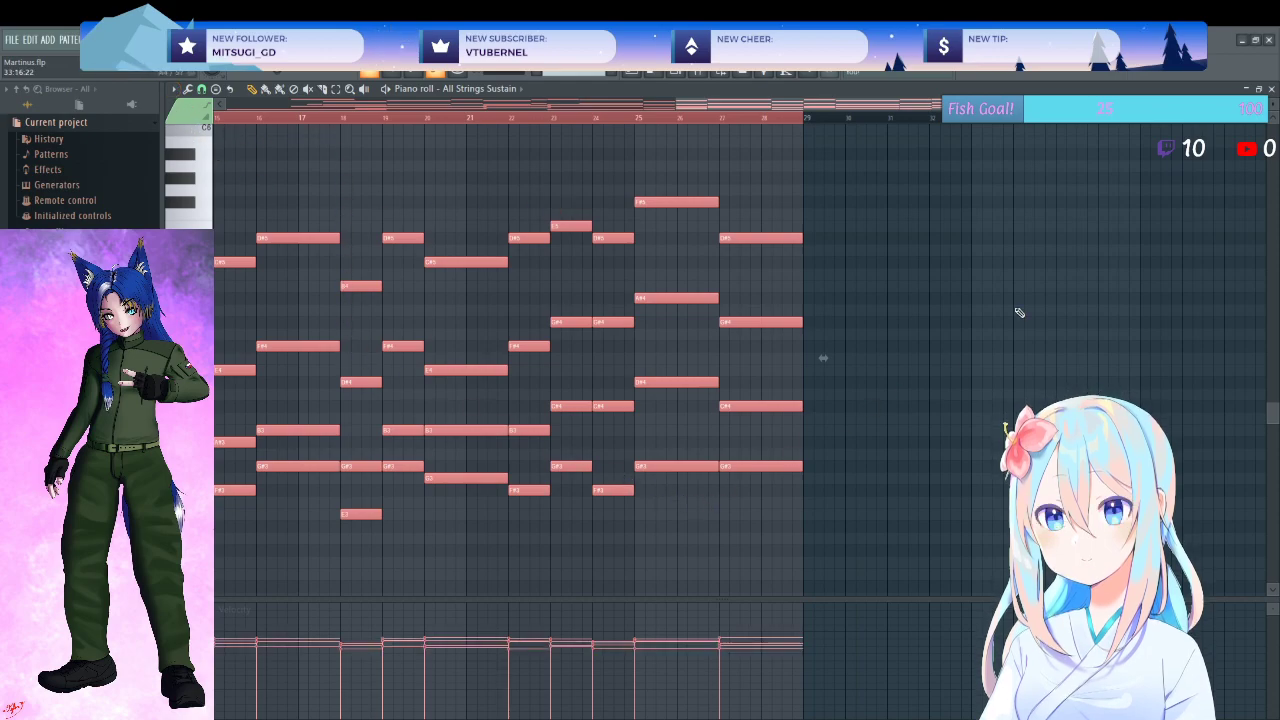
left_click(1271, 89)
- Slightly randomize the velocities of all notes in the Close Grand and Flutes Sustain clips
double_click(727, 272)
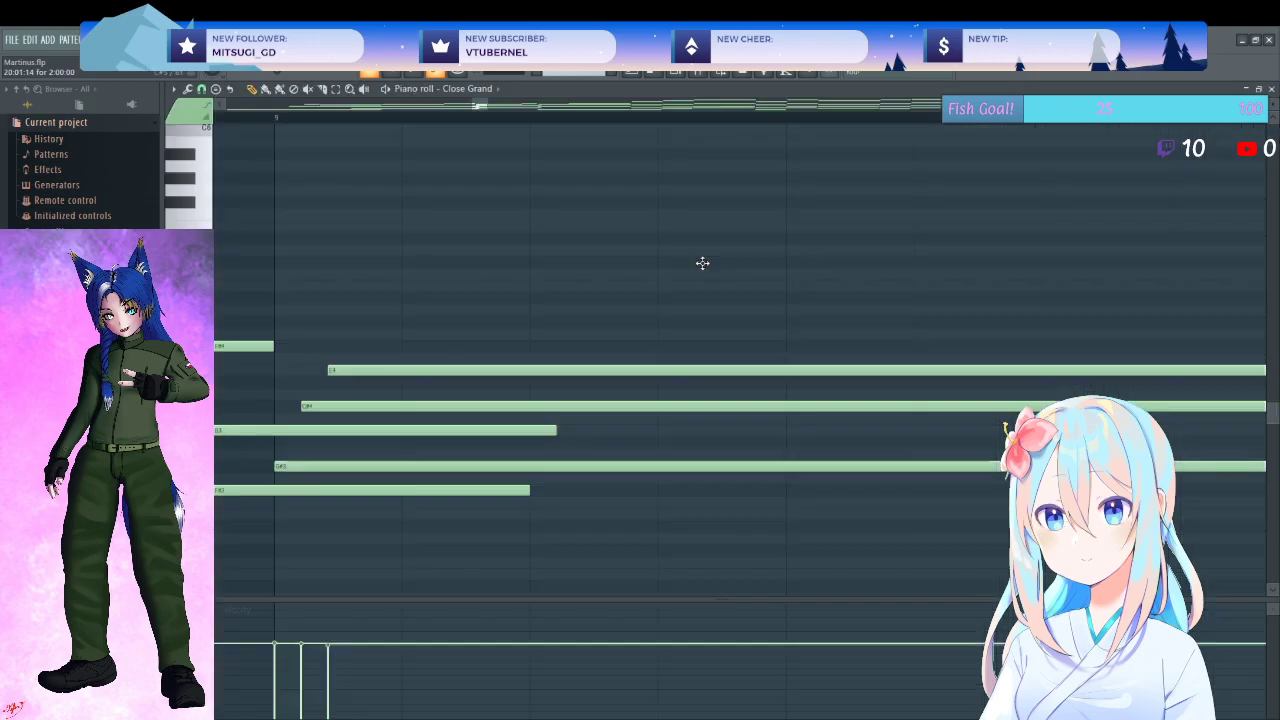
key("ctrl+a")
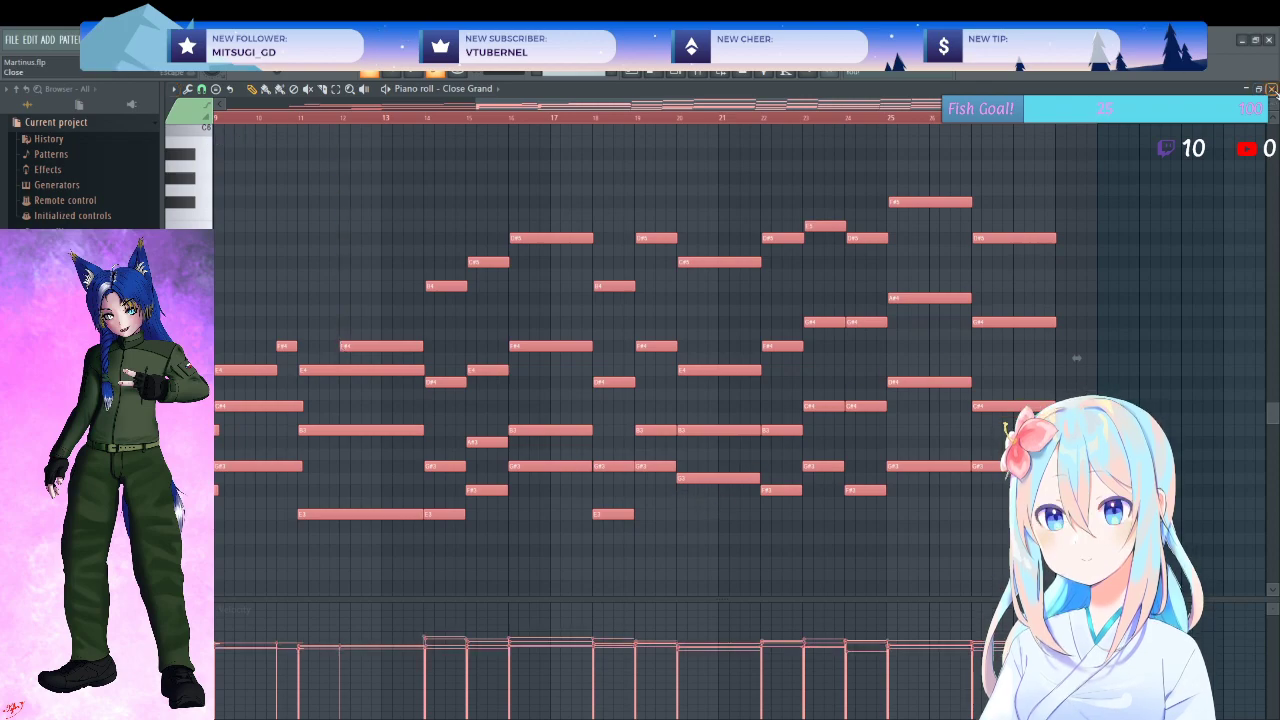
left_click(1271, 88)
double_click(636, 291)
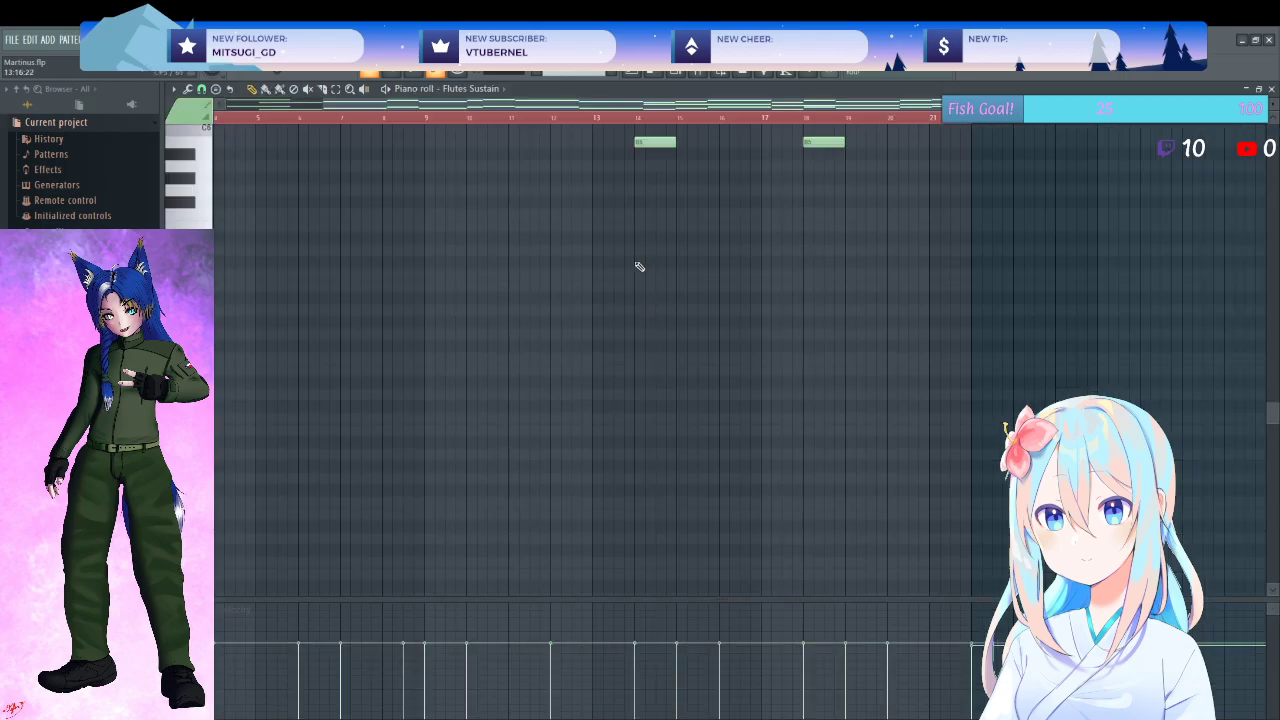
key("ctrl+a")
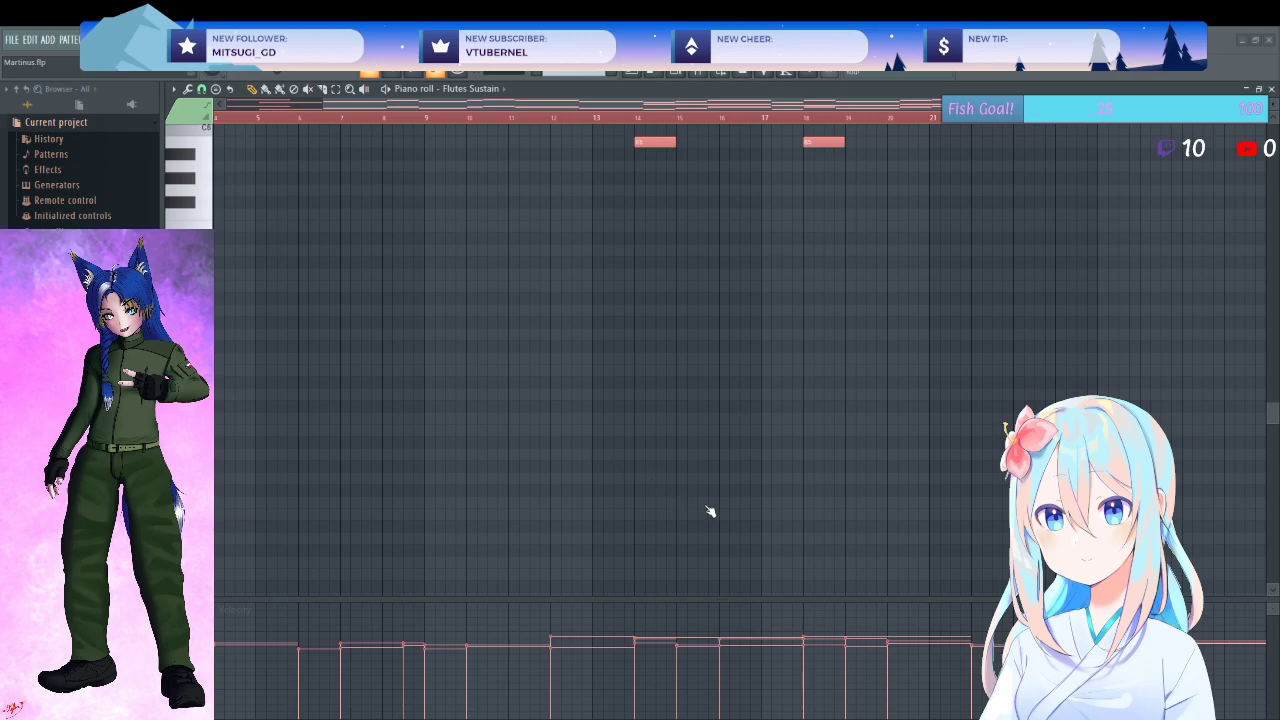
left_click(1271, 88)
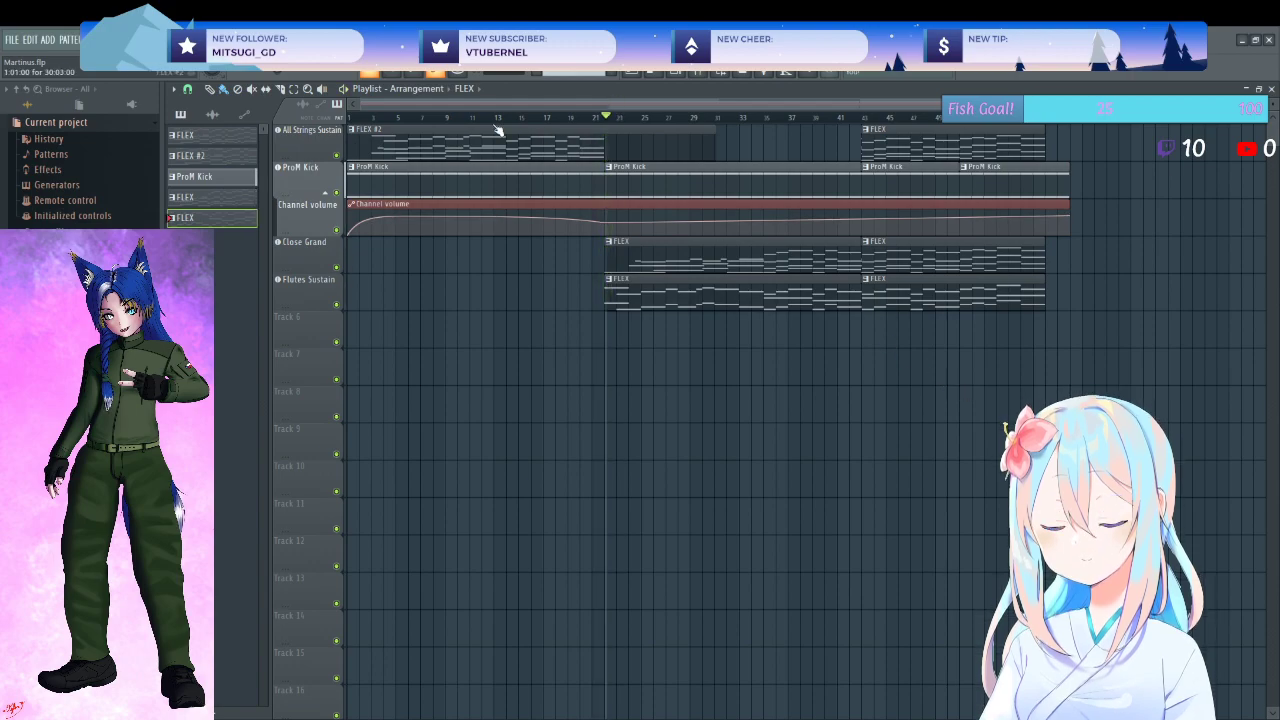
- During playback, trim the first All Strings Sustain clip to 21 bars so it ends at bar 22
key("space")
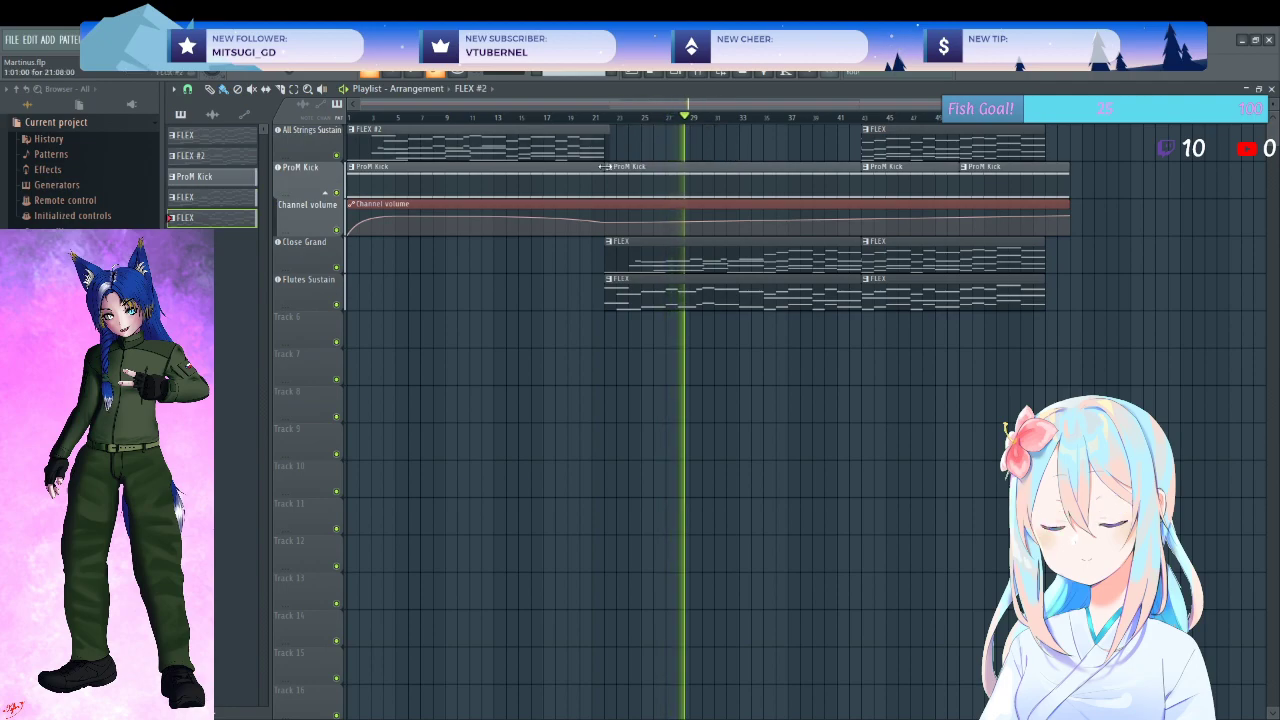
left_click(609, 146)
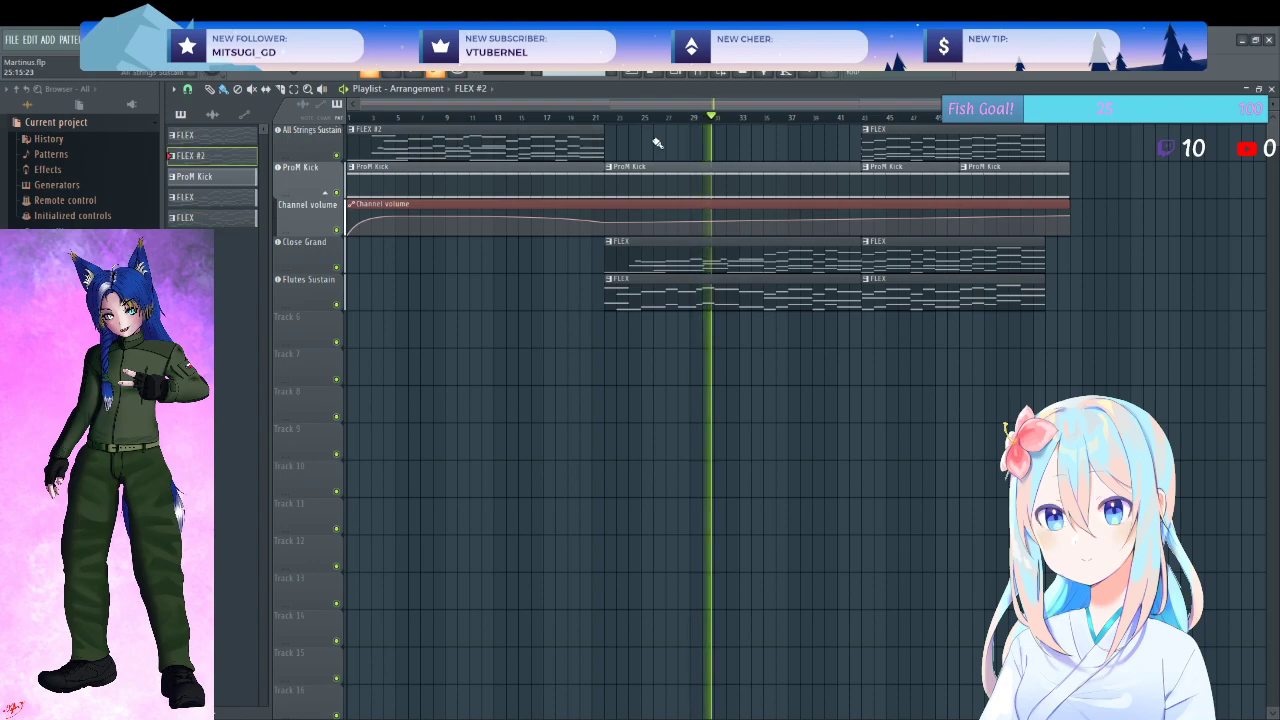
scroll(588, 150, "up", 5, "ctrl")
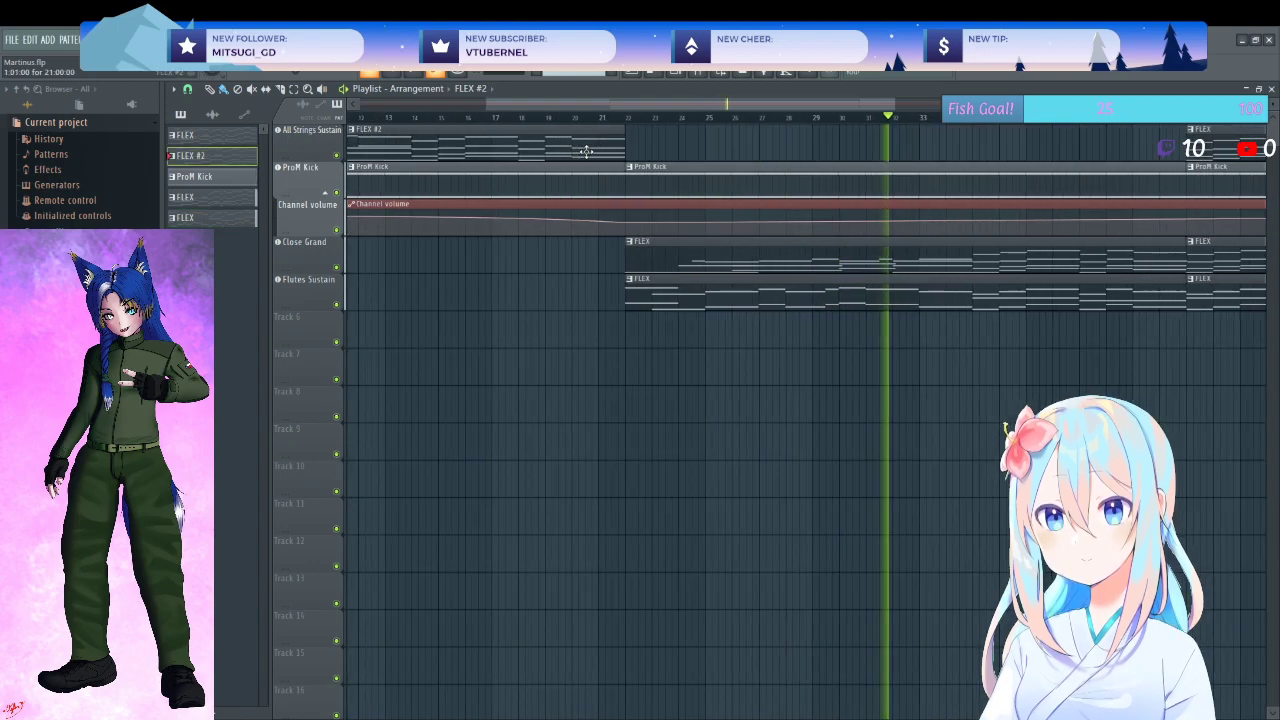
scroll(591, 155, "down", 5, "ctrl")
- Copy the first All Strings Sustain clip to bar 22 to fill the gap up to bar 43, and check its edges
left_click(1110, 143)
left_click_drag(1110, 143, 648, 121)
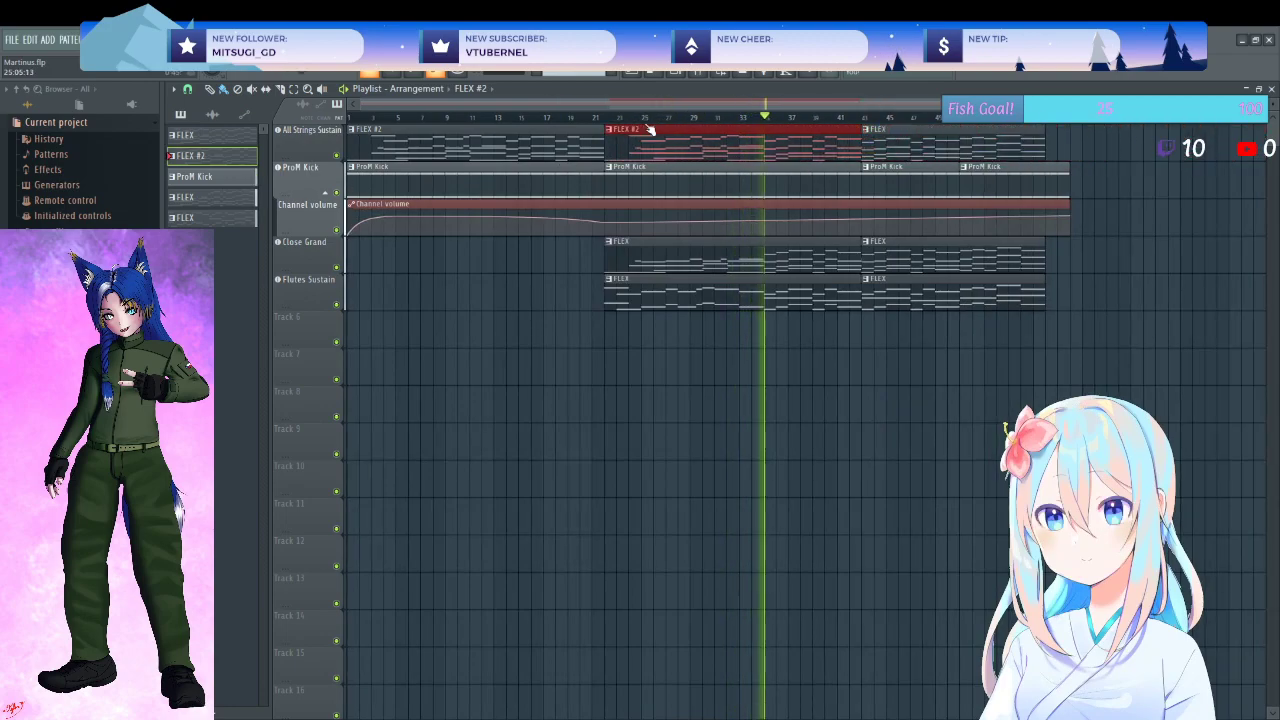
scroll(631, 144, "up", 4, "ctrl")
scroll(531, 149, "up", 3, "ctrl")
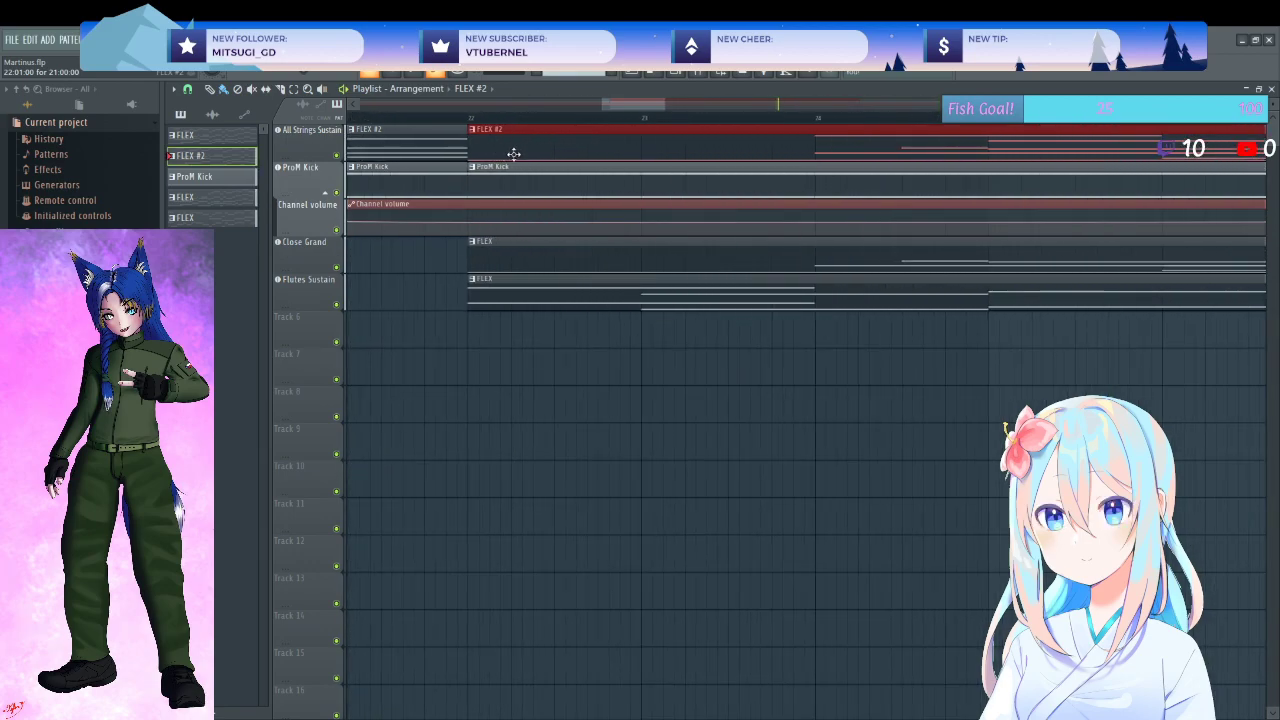
scroll(500, 380, "down", 4, "ctrl")
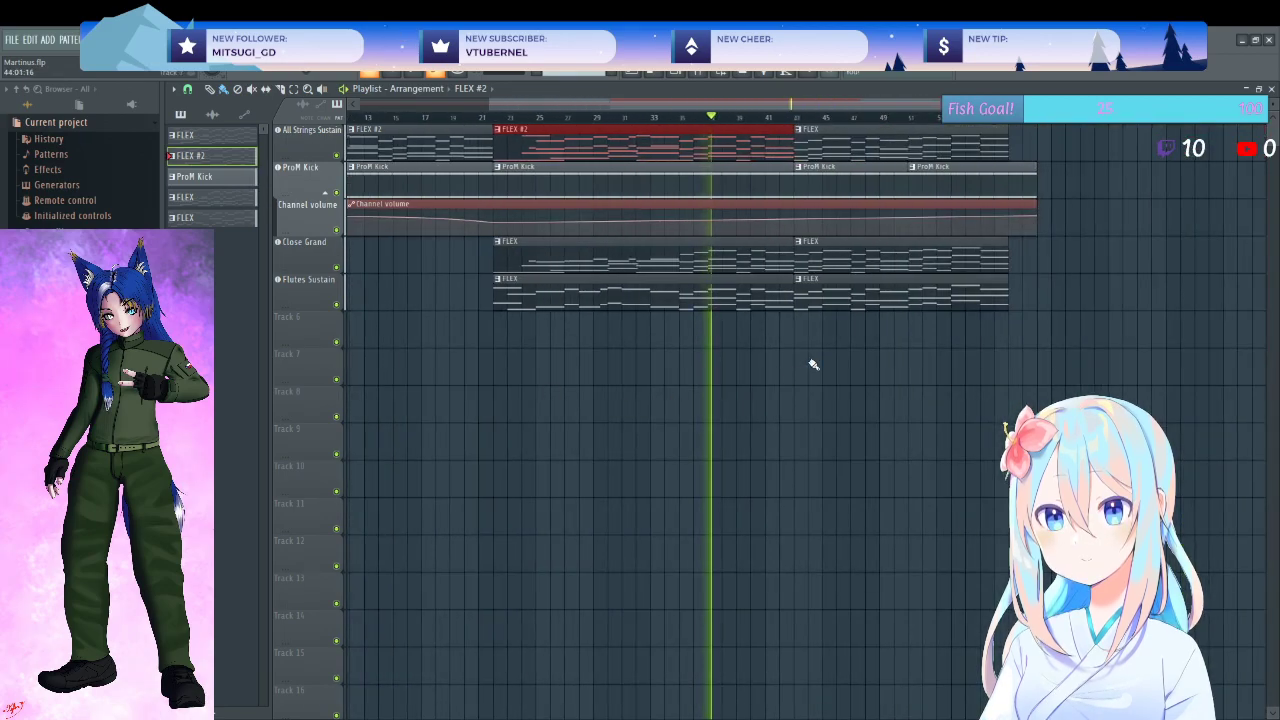
scroll(800, 350, "up", 3, "ctrl")
left_click(786, 391)
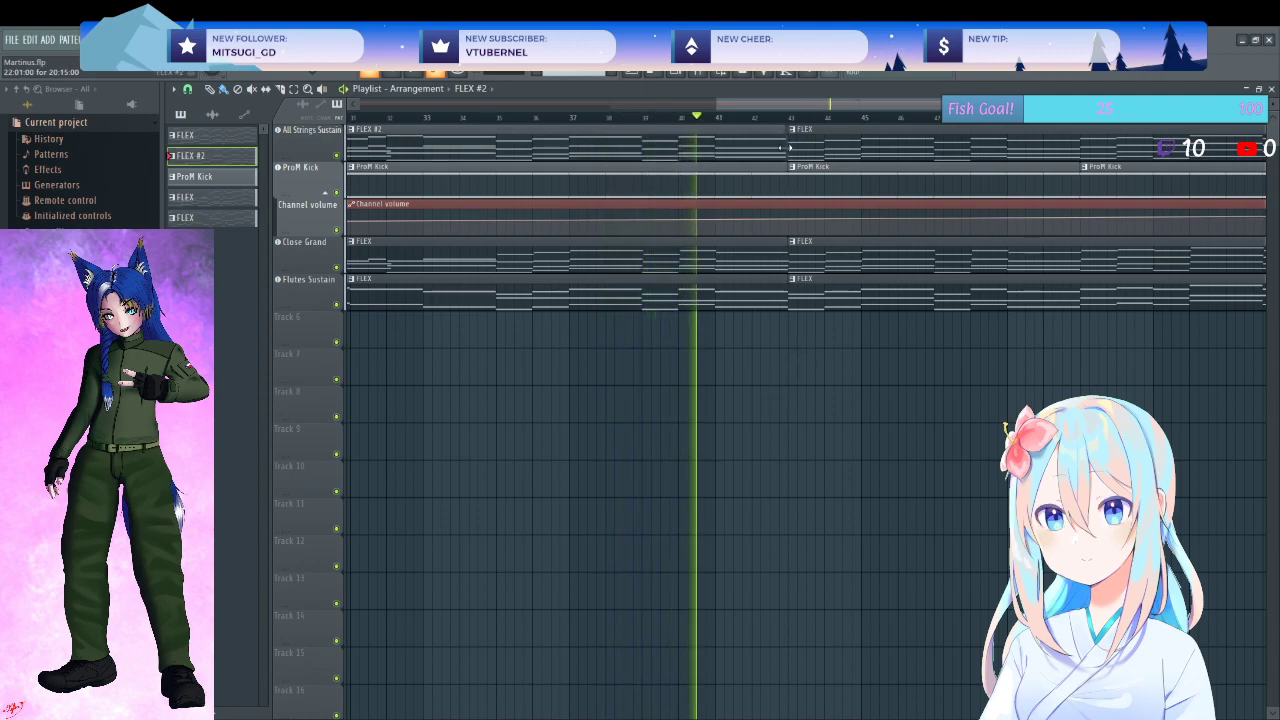
scroll(814, 371, "down", 4)
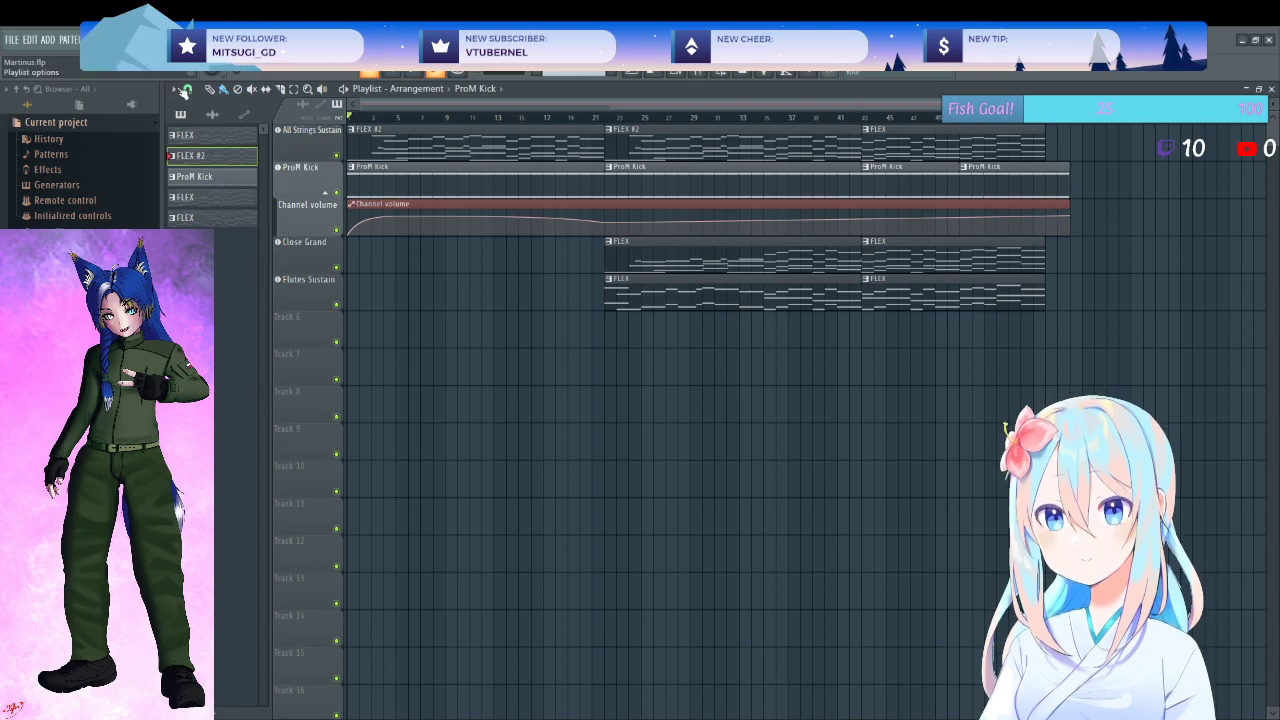
- Play the orchestral arrangement from the beginning
key("space")
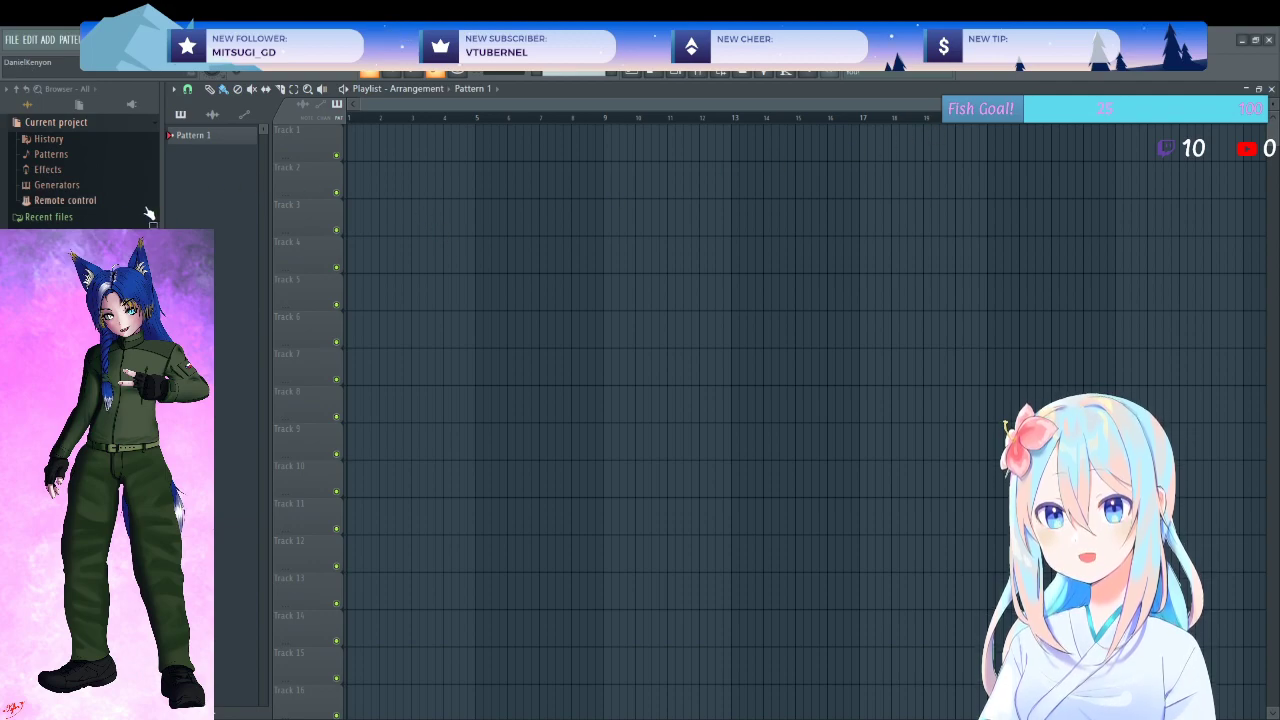
- Add a FLEX instrument from the recent files to the first track of the empty project
left_click(48, 217)
left_click_drag(66, 205, 308, 154)
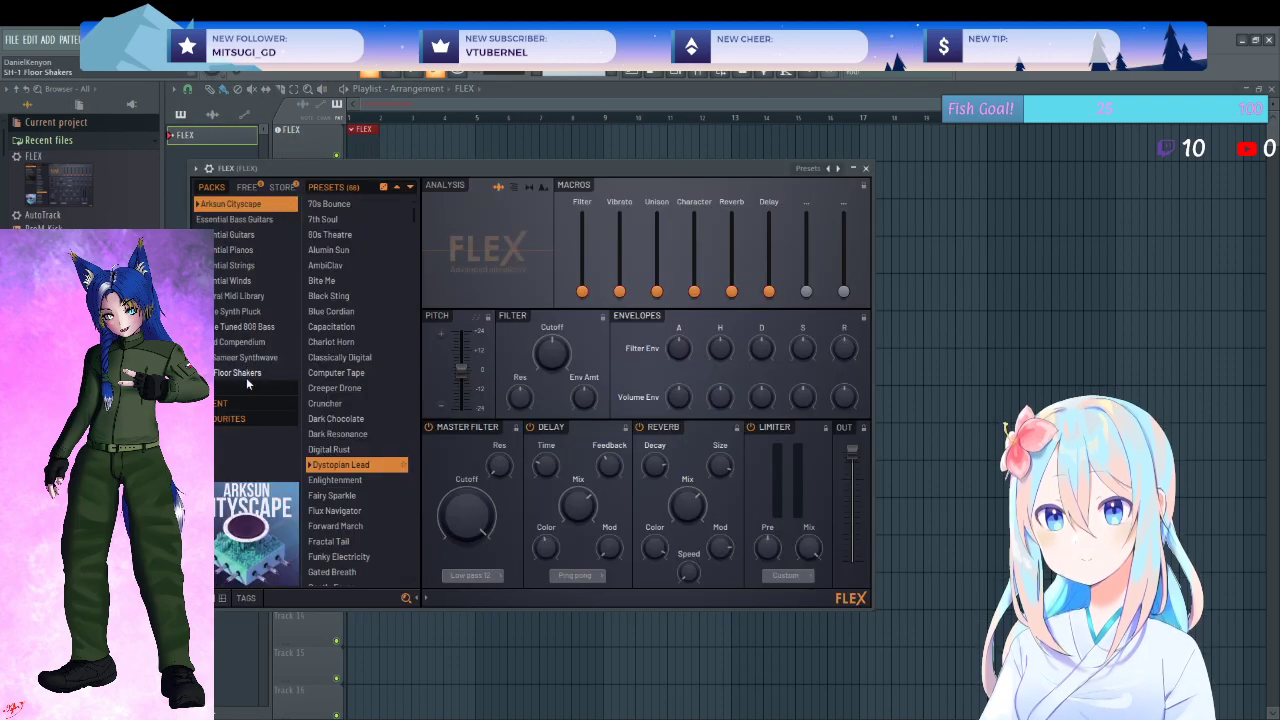
- Audition the Organ 1 to Organ 5 presets from the General Midi Library pack in FLEX
left_click(252, 297)
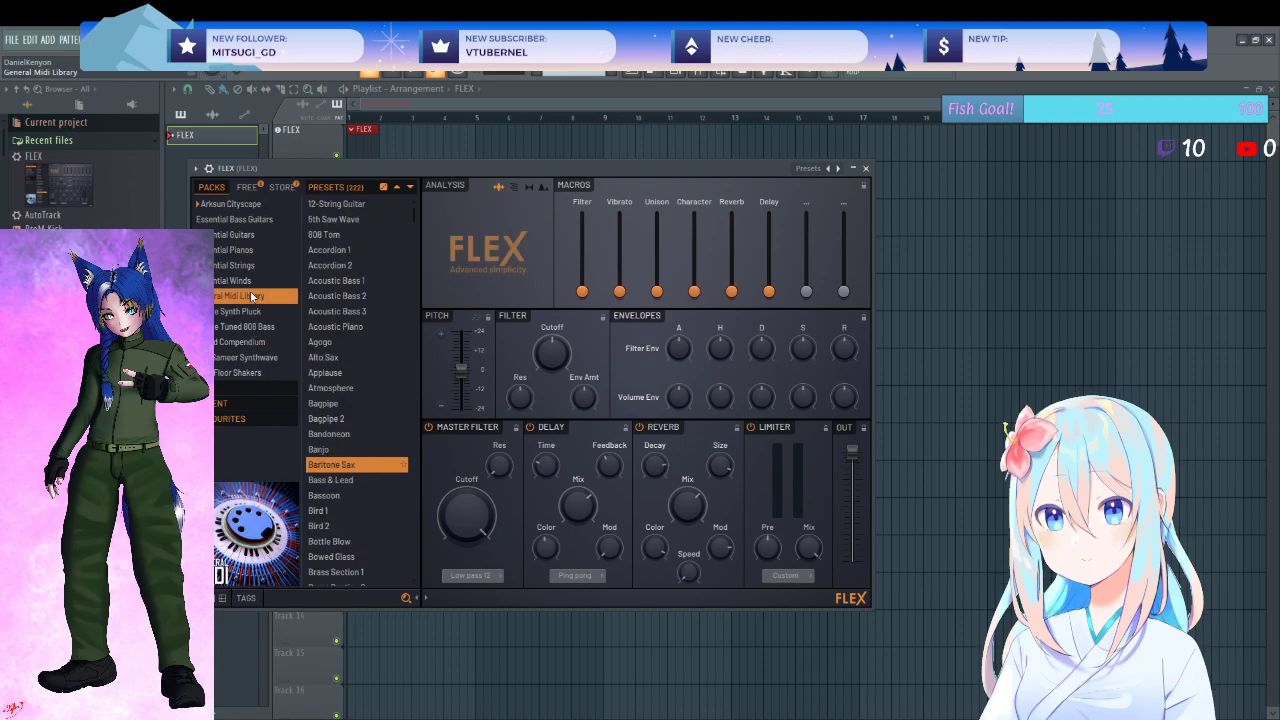
scroll(326, 520, "down", 10)
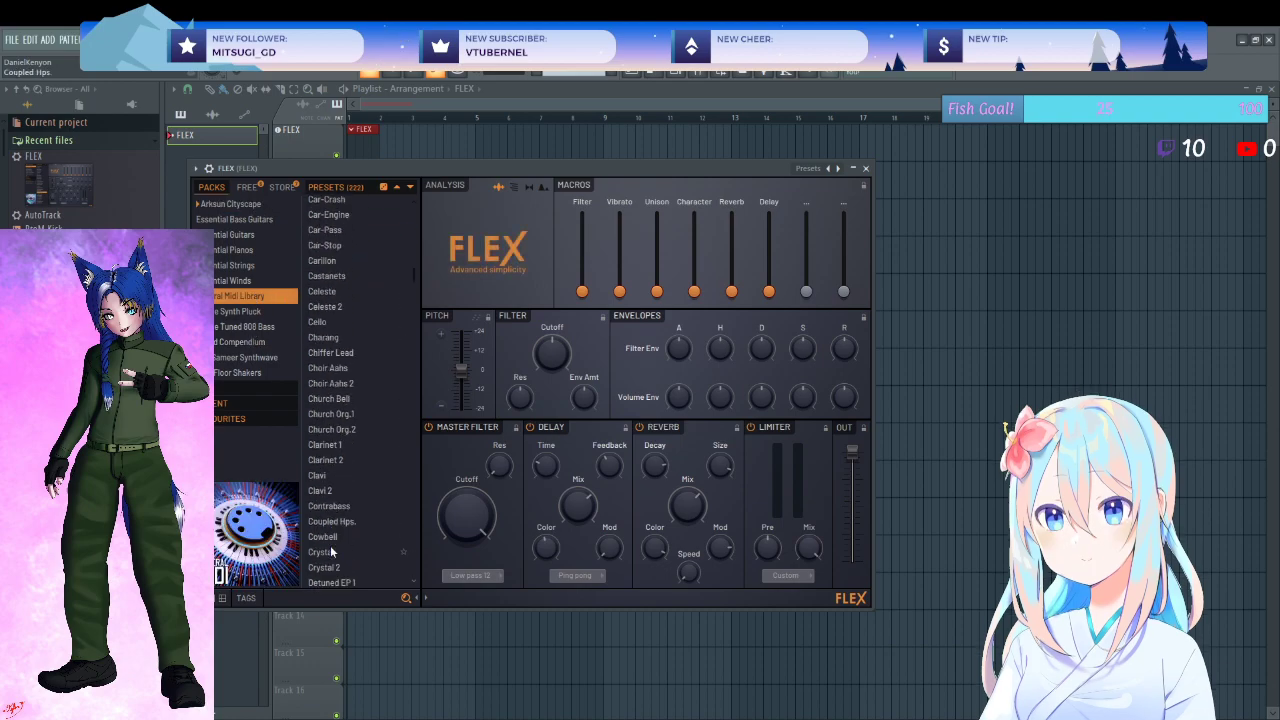
scroll(324, 511, "down", 15)
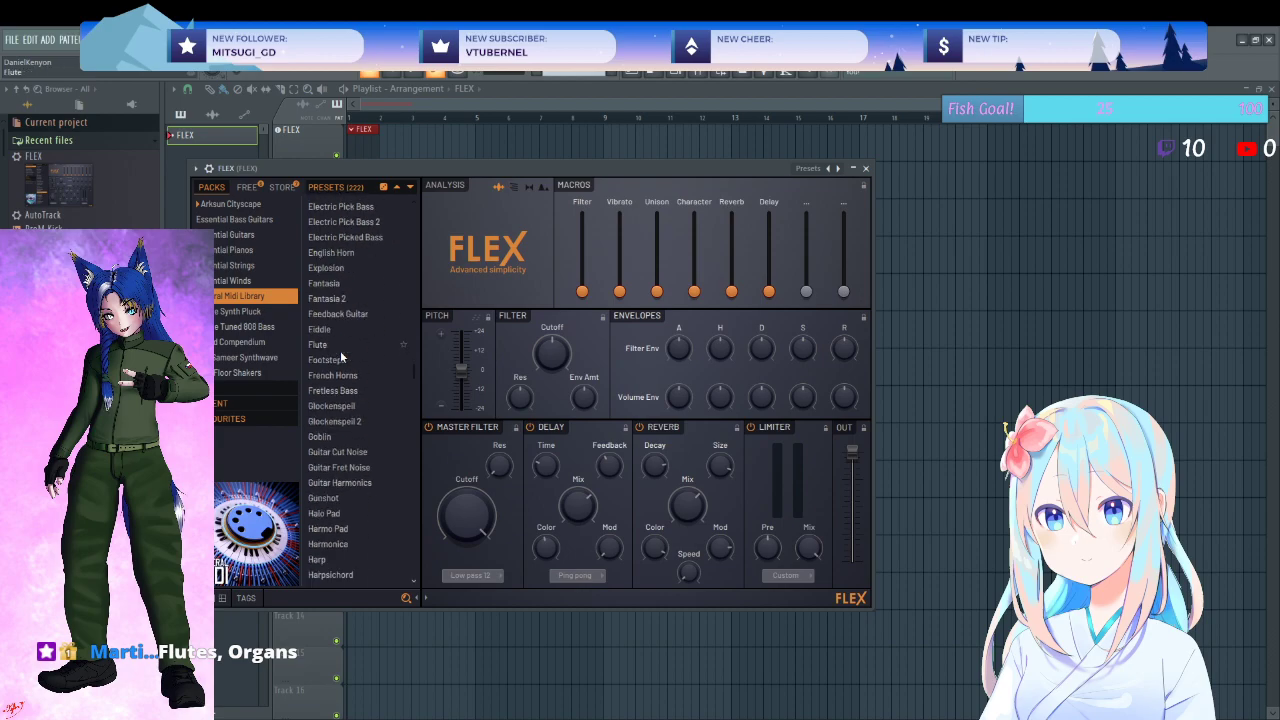
scroll(340, 355, "down", 7)
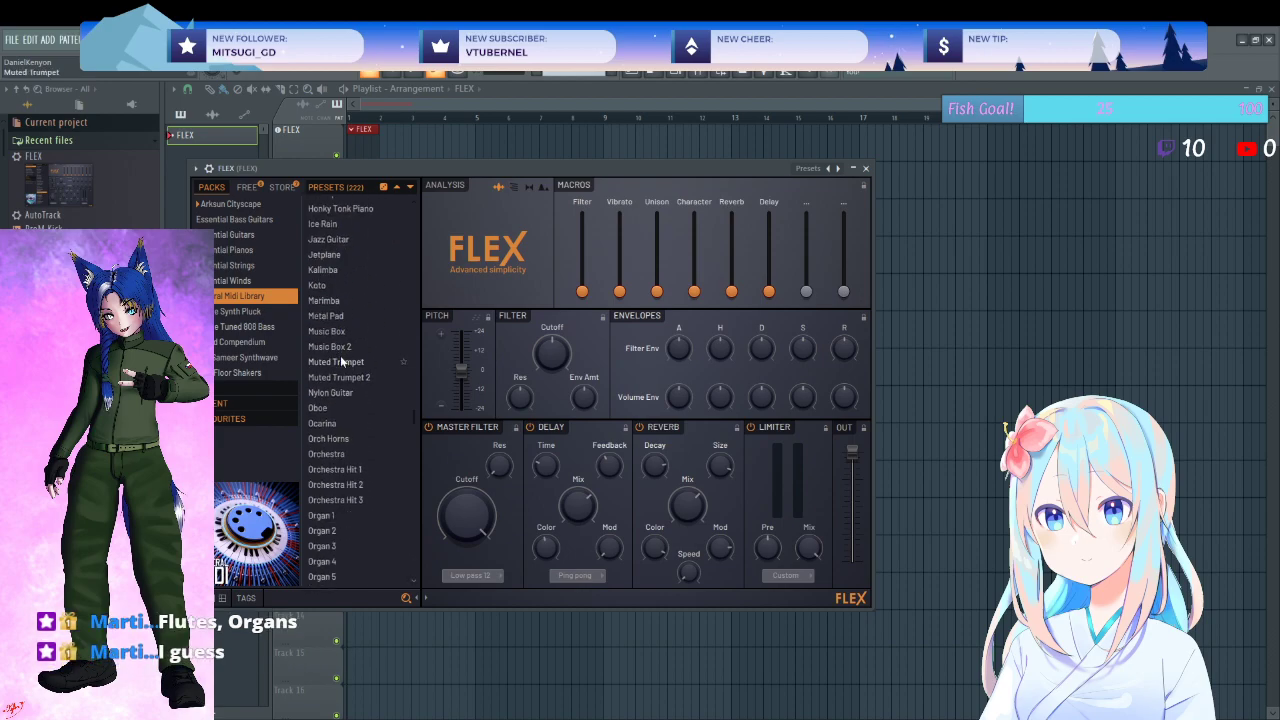
scroll(340, 360, "down", 2)
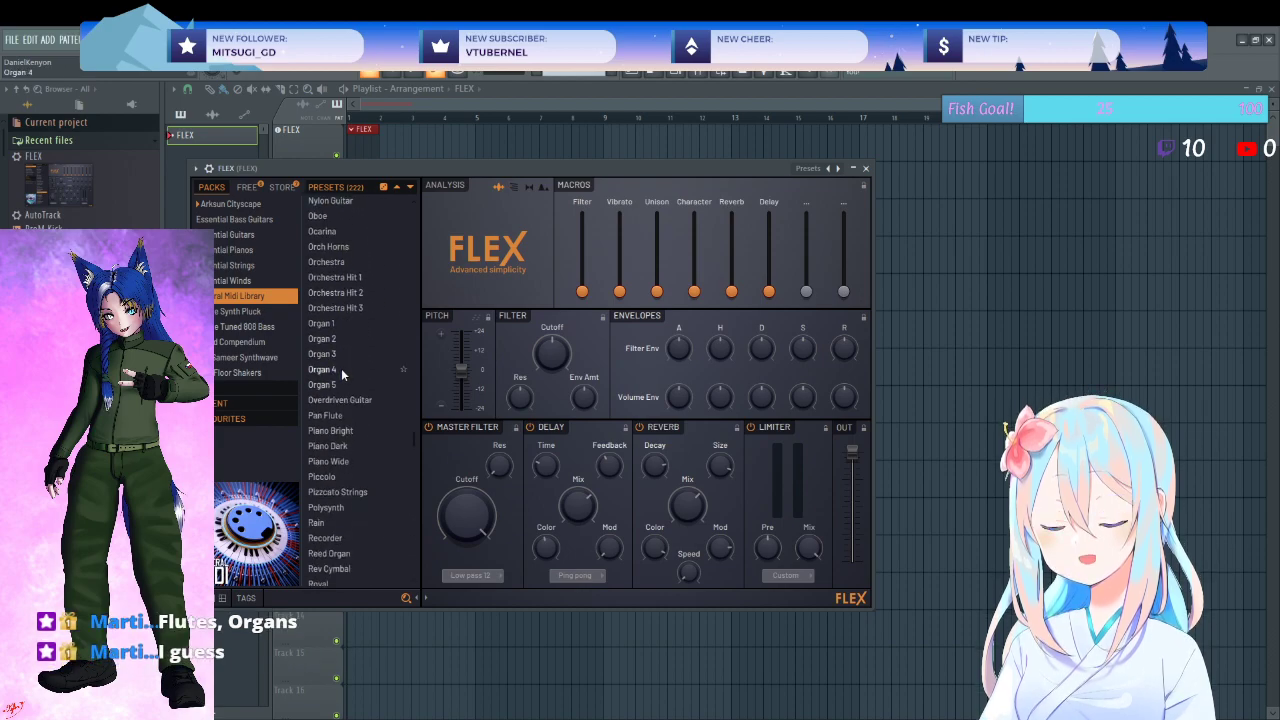
left_click(330, 324)
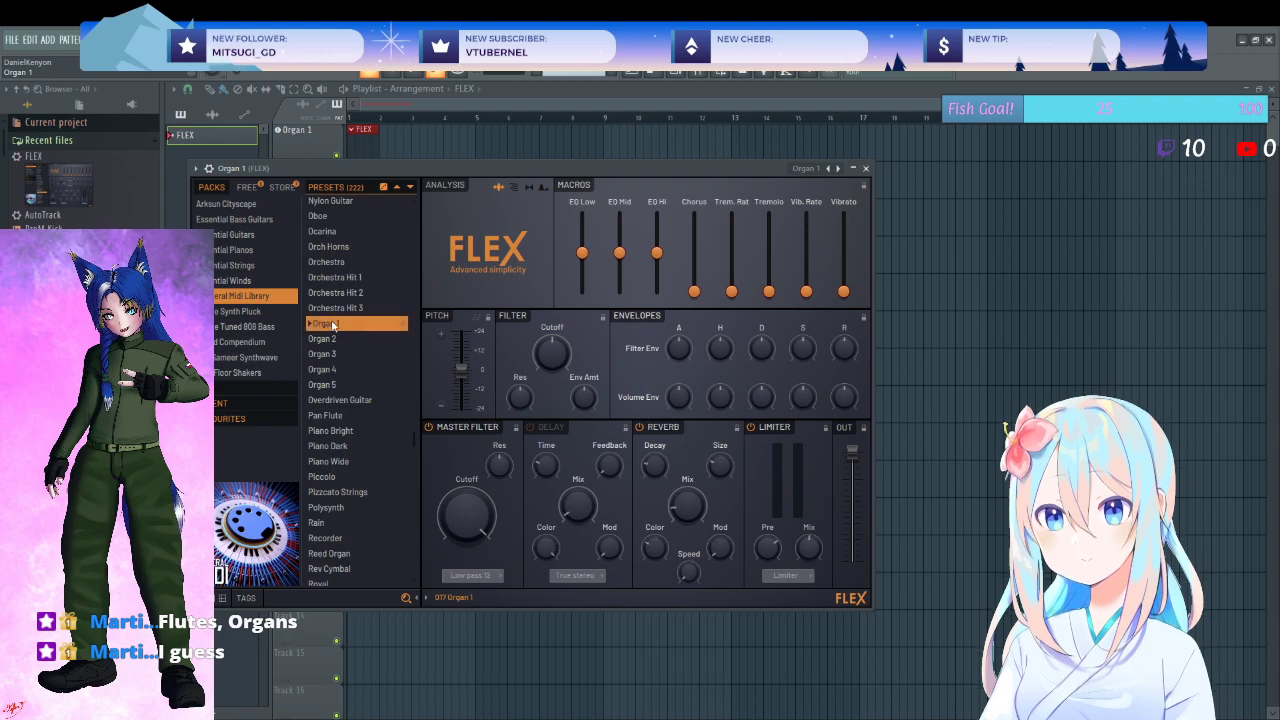
left_click(341, 340)
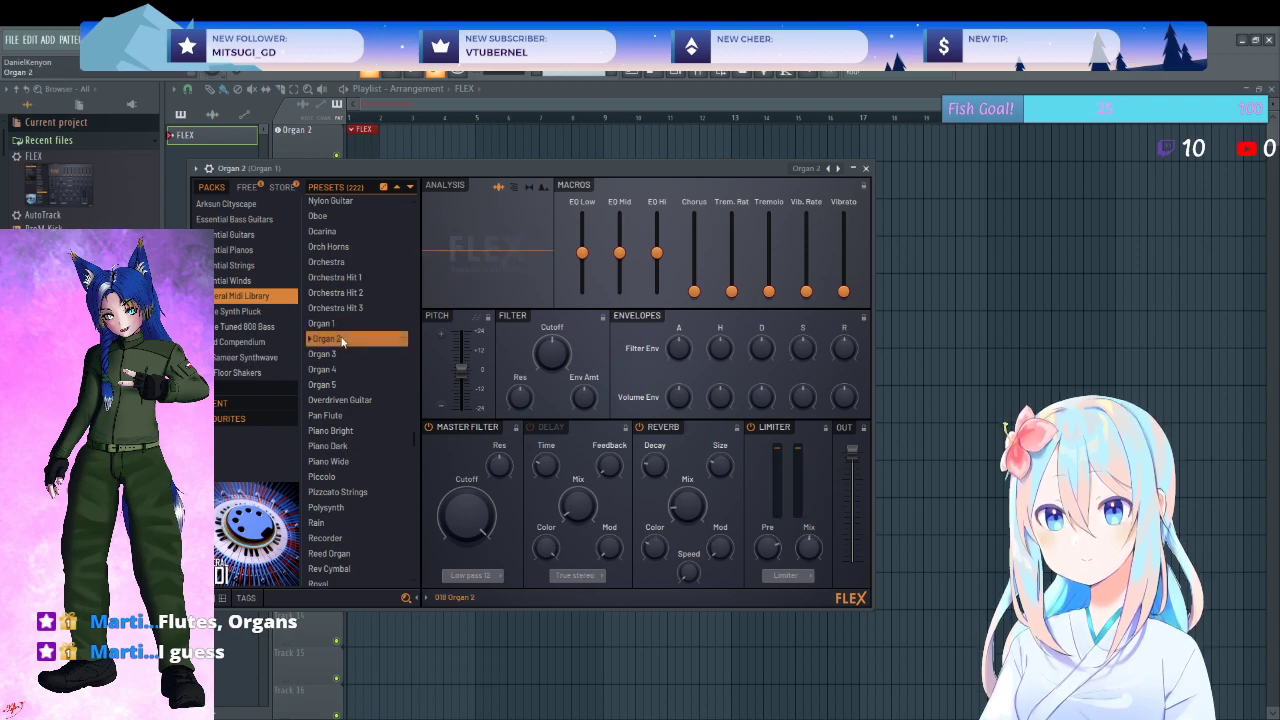
left_click(344, 355)
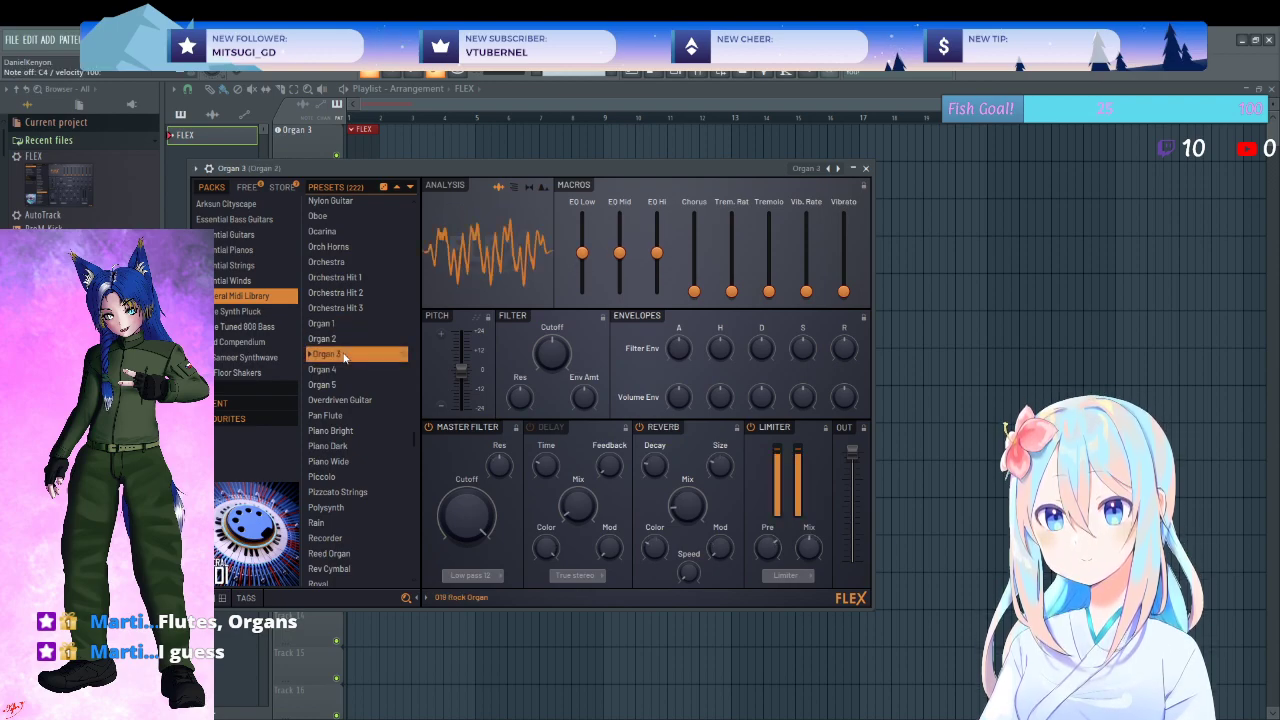
left_click(346, 370)
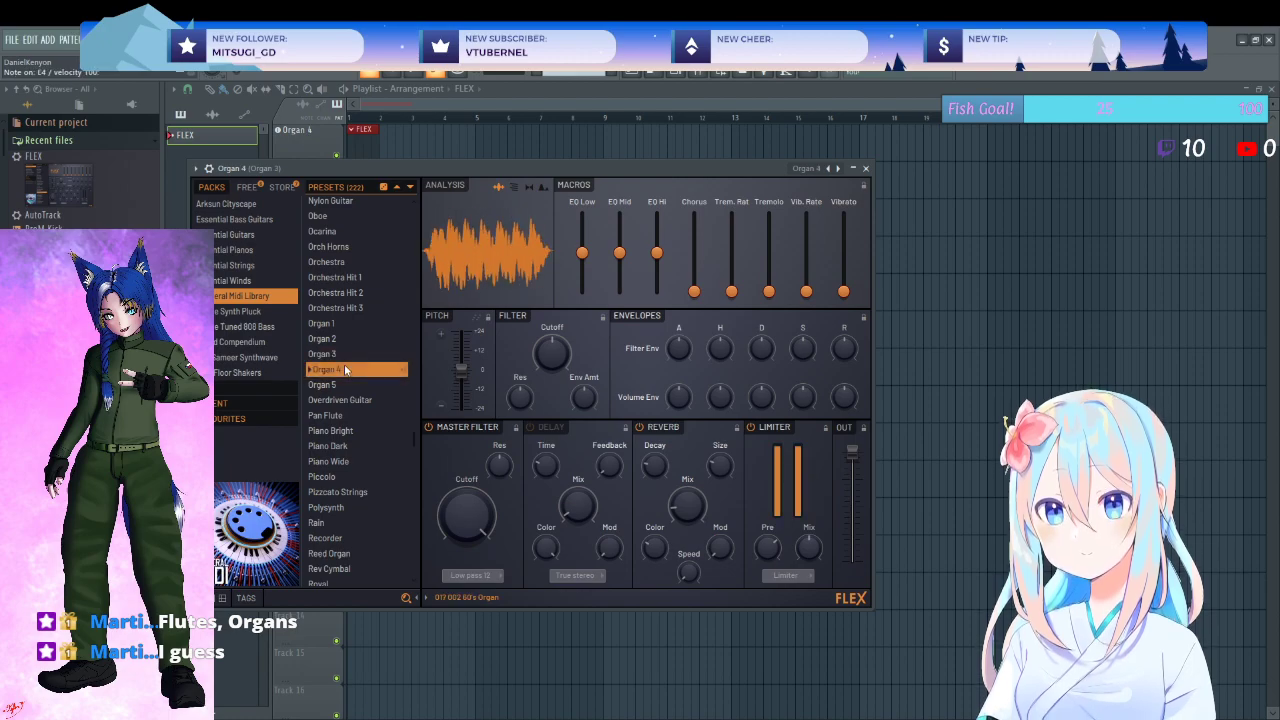
left_click(346, 385)
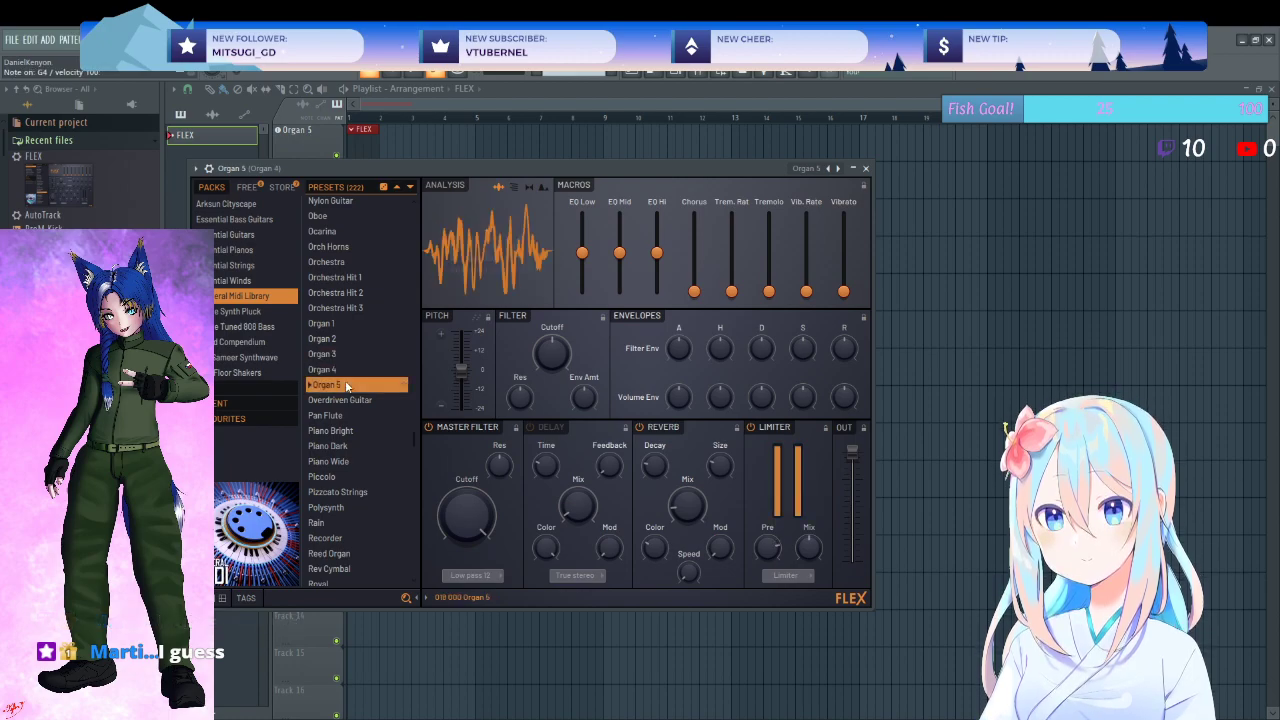
left_click(347, 326)
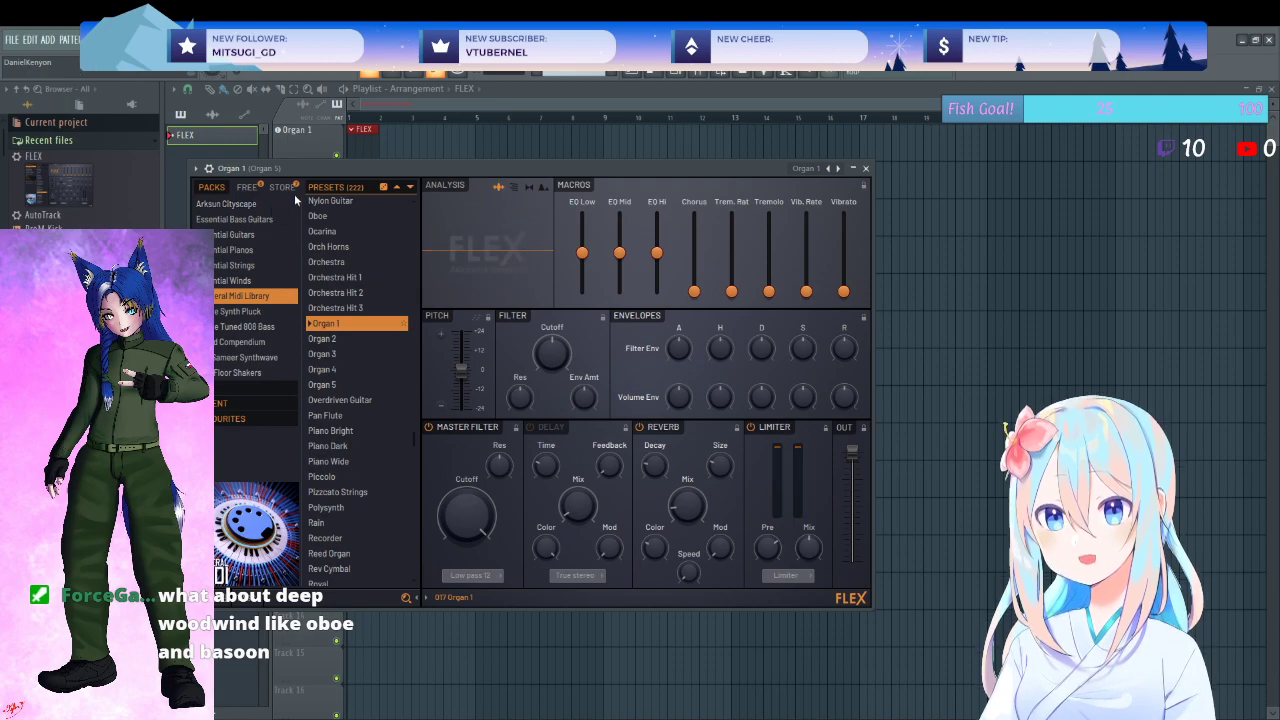
- Load the Bassoon Sustain preset from the Essential Winds pack and open its clip in the piano roll
left_click(232, 280)
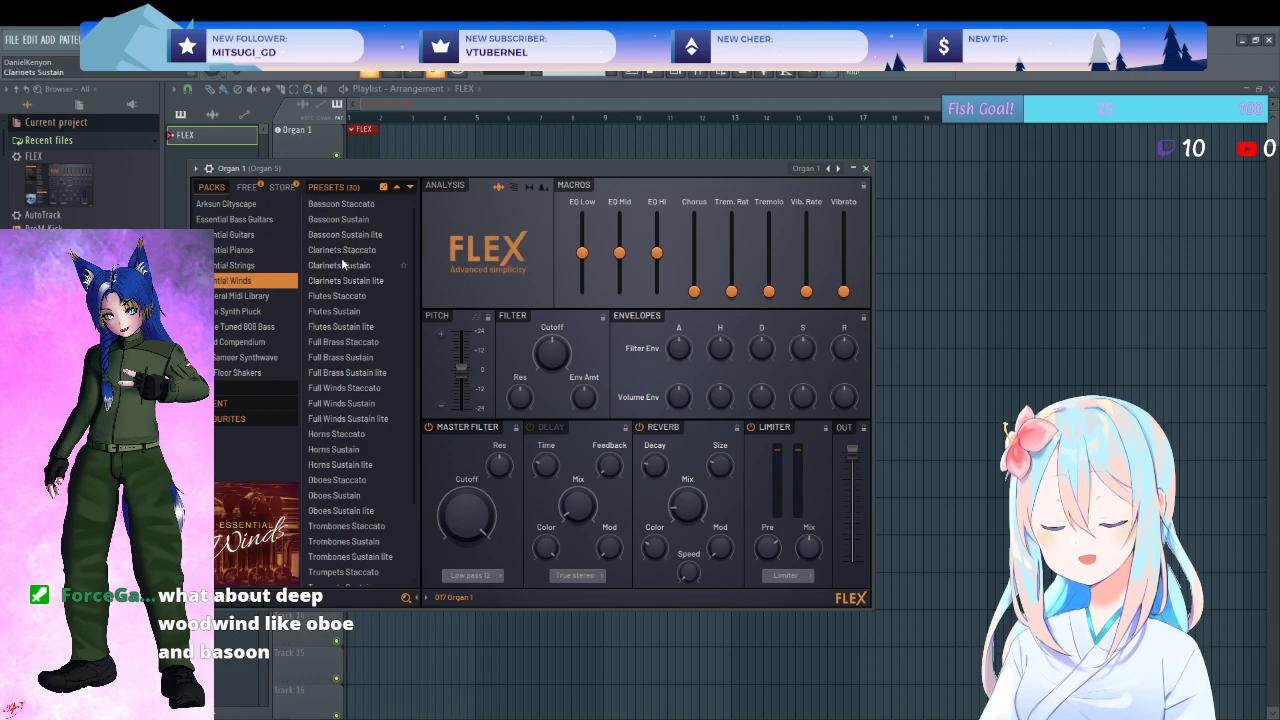
left_click(340, 221)
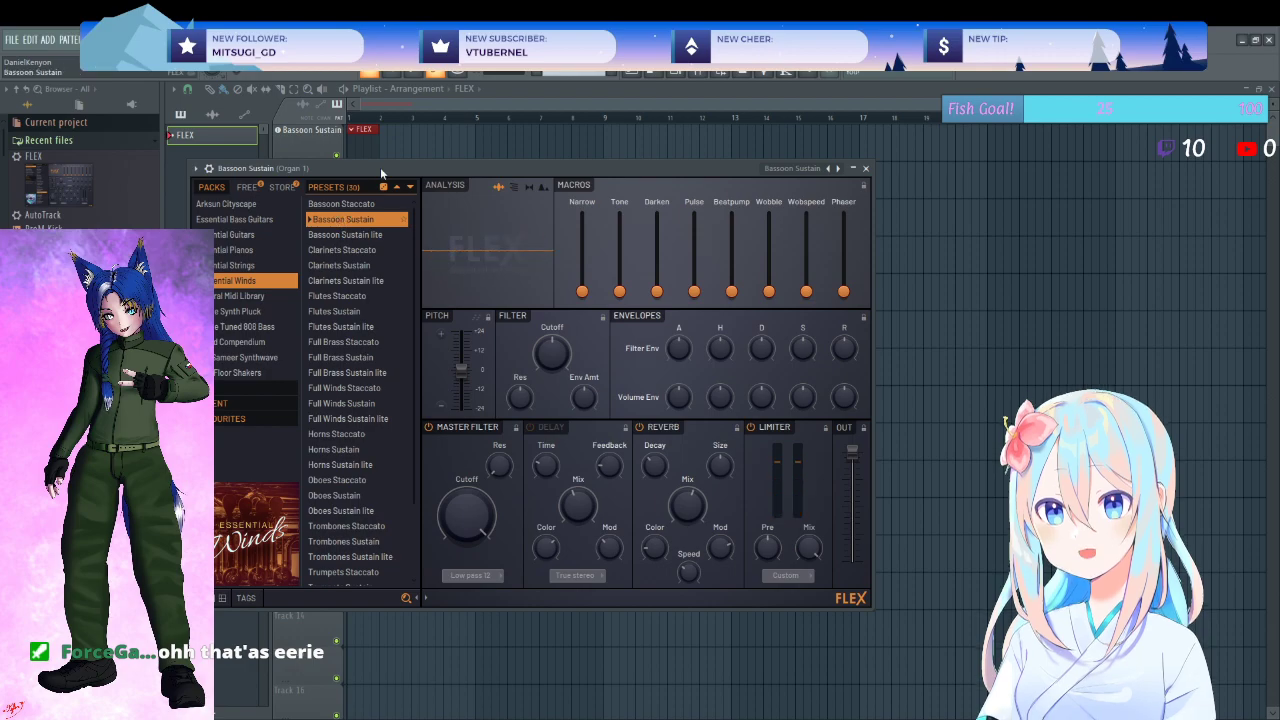
left_click(866, 169)
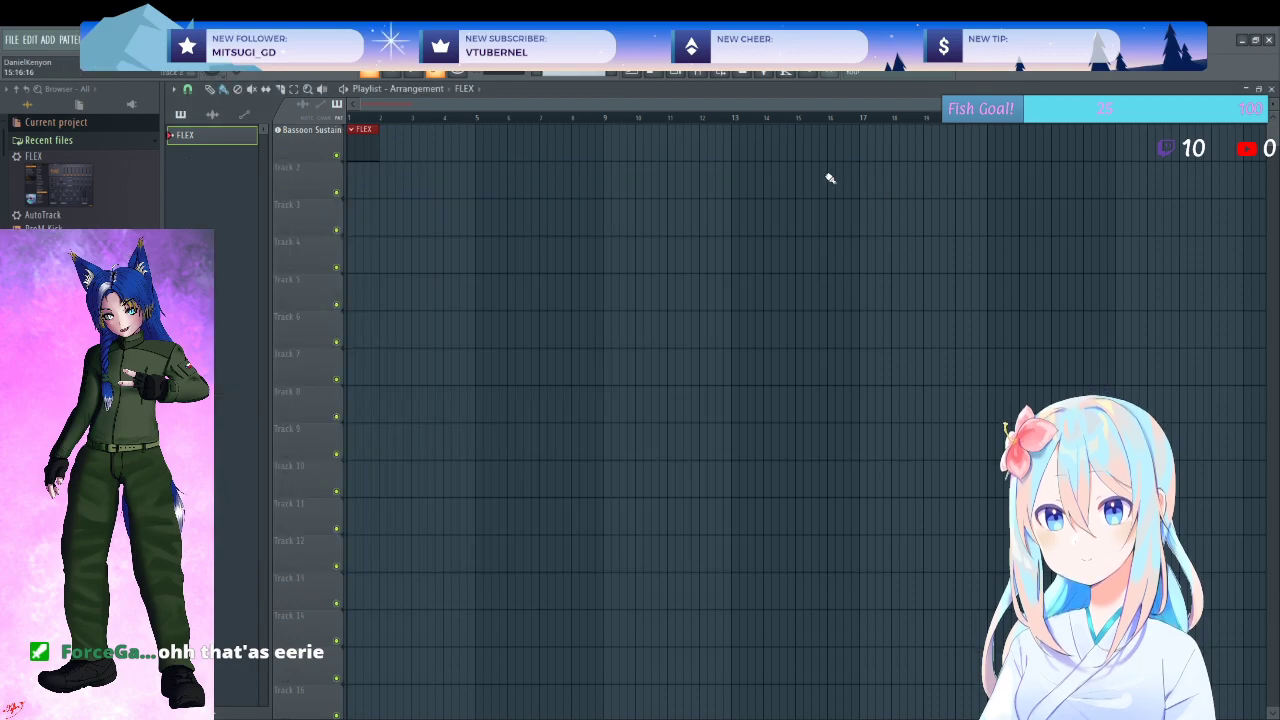
double_click(355, 143)
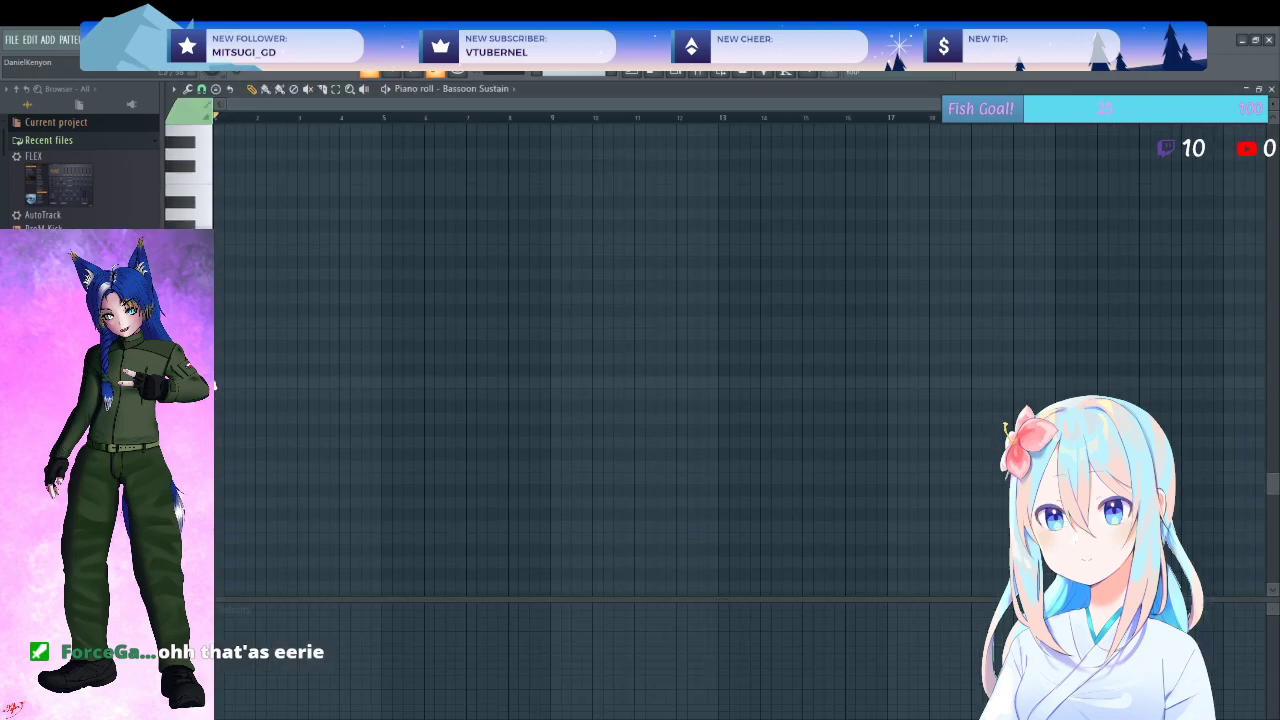
- Draw a four-bar E3 note starting at bar 1 and play it back
left_click(220, 335)
left_click_drag(238, 337, 370, 342)
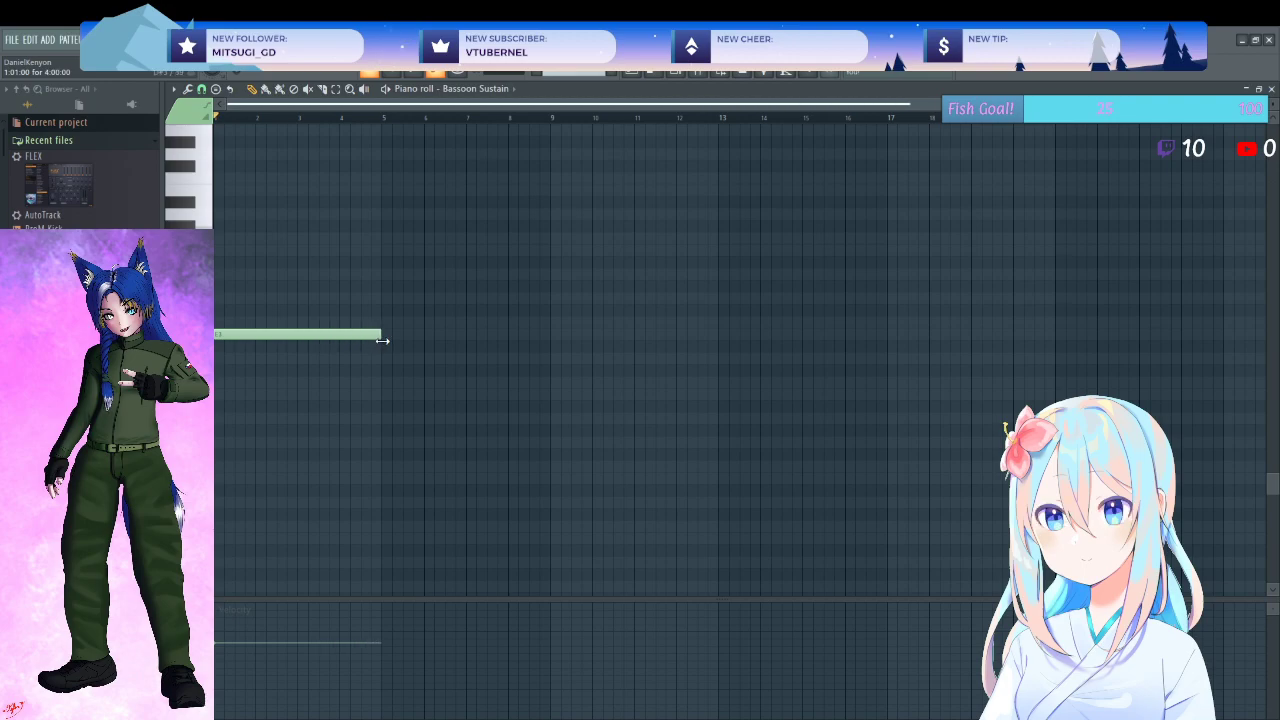
key("space")
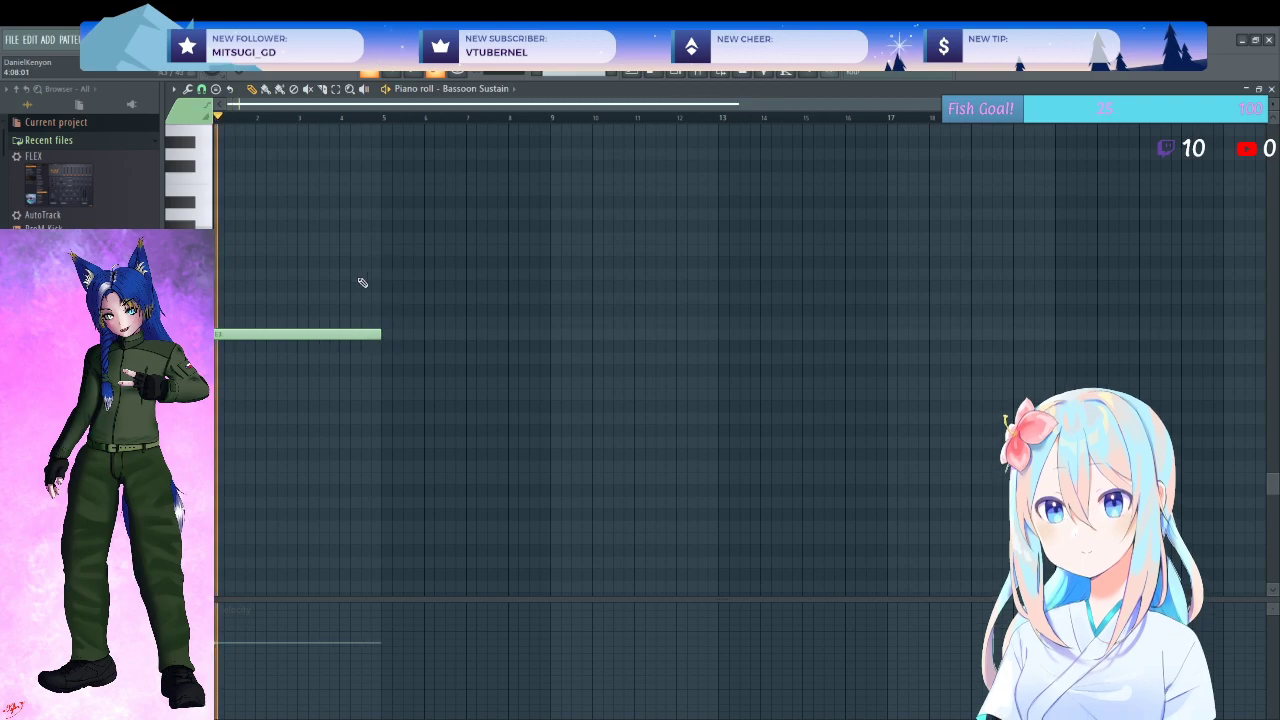
- Add a one-bar A3 note at bar 2 and a two-bar G3 note at bar 3, and play the phrase
left_click(268, 275)
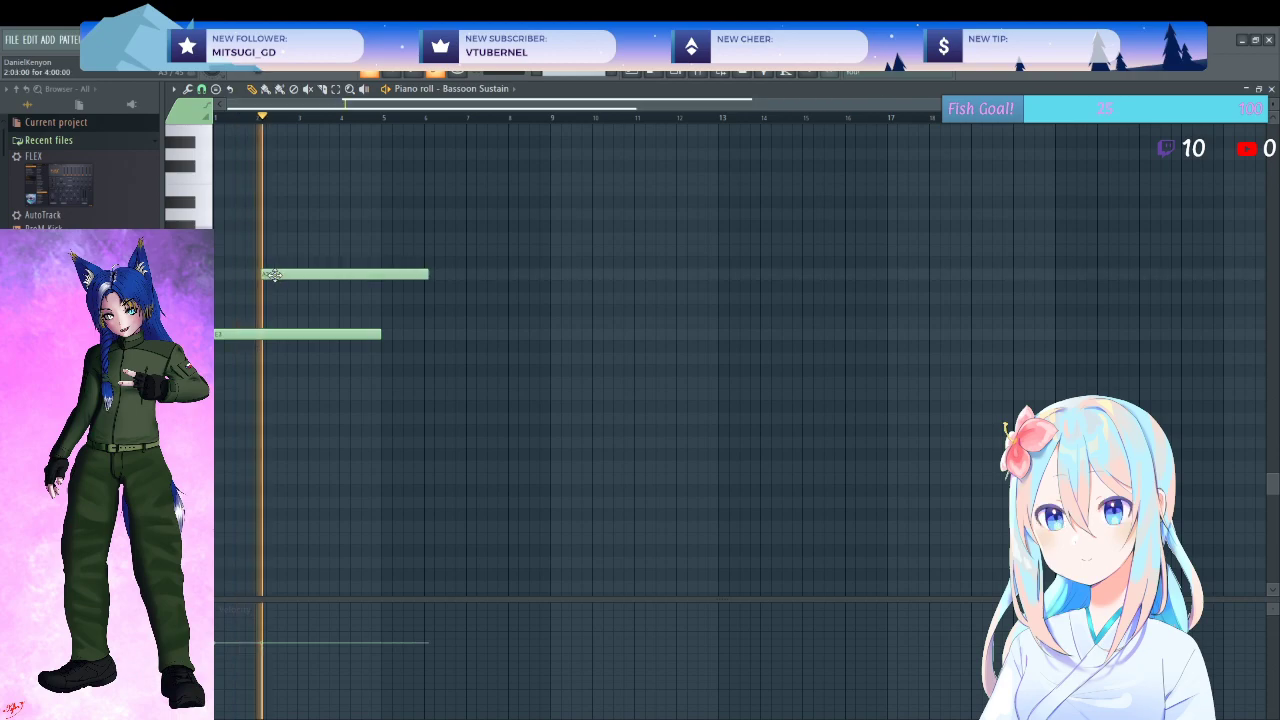
left_click_drag(423, 274, 303, 293)
key("space")
left_click(309, 297)
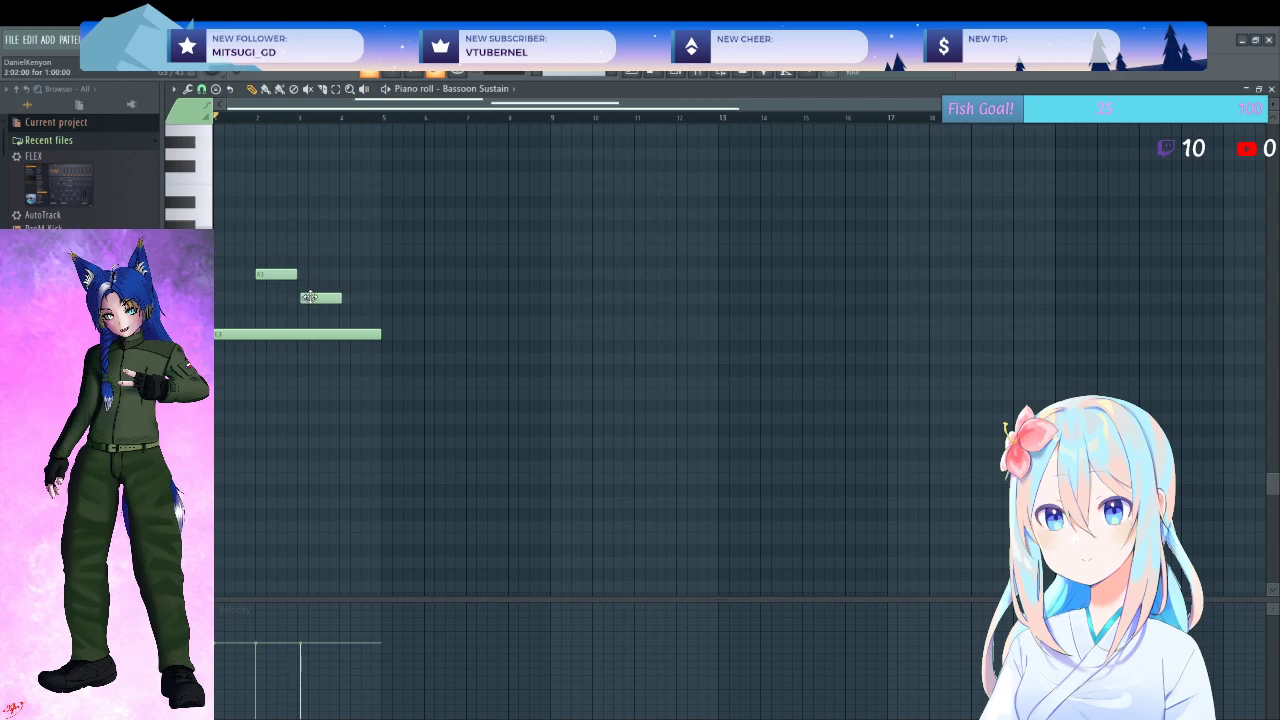
left_click_drag(319, 297, 372, 294)
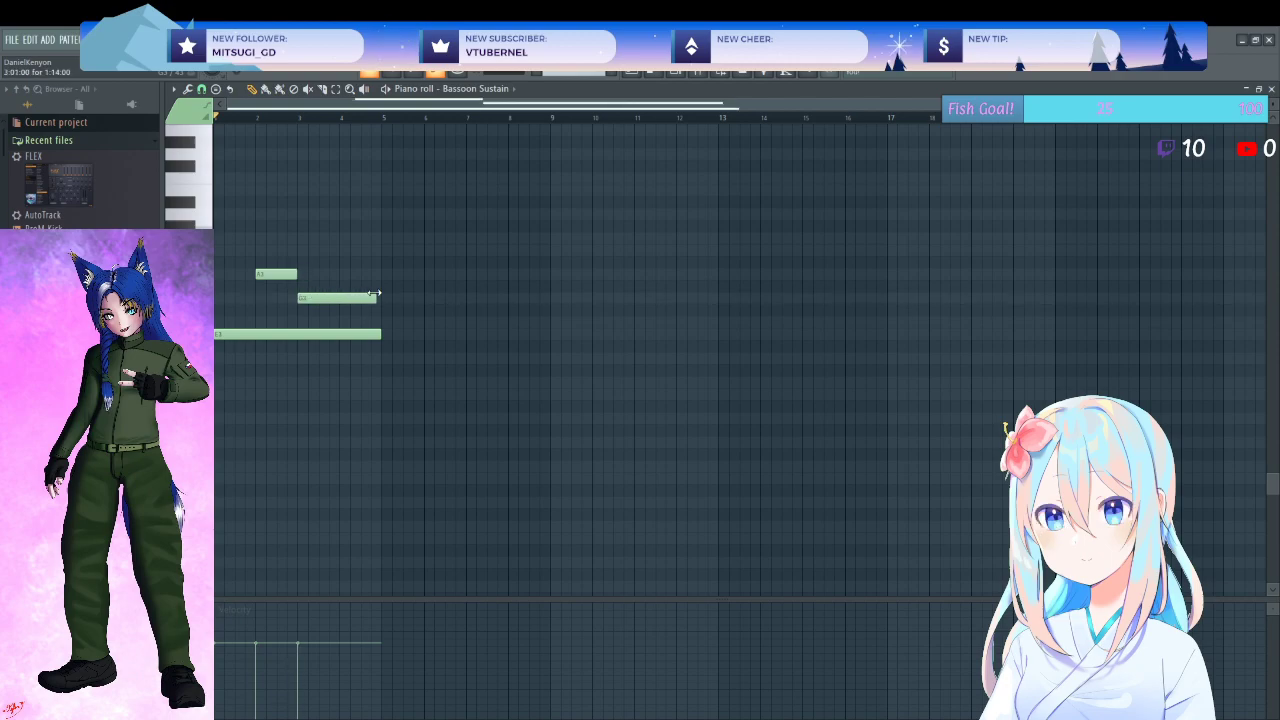
key("space")
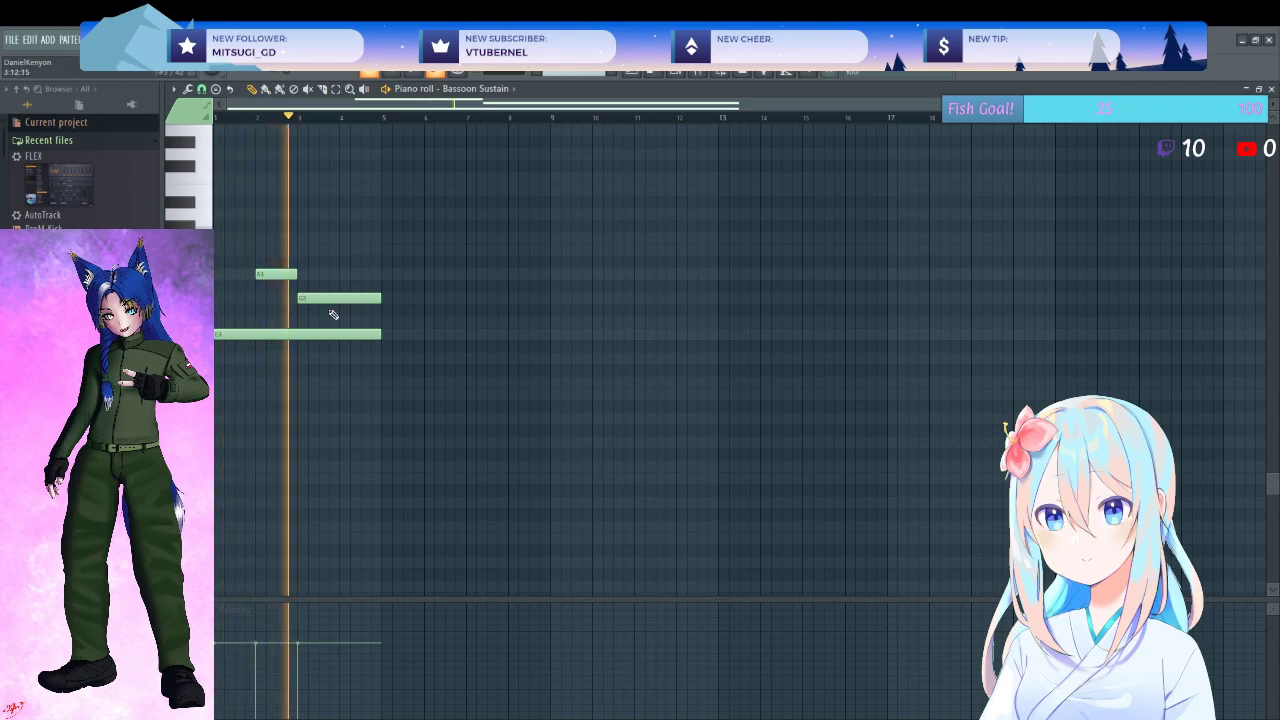
- Build a staggered chord up to bar 9 with C3 from bar 5, E3 from bar 6 and G3 from bar 7, and play it
left_click(381, 382)
left_click_drag(466, 381, 549, 380)
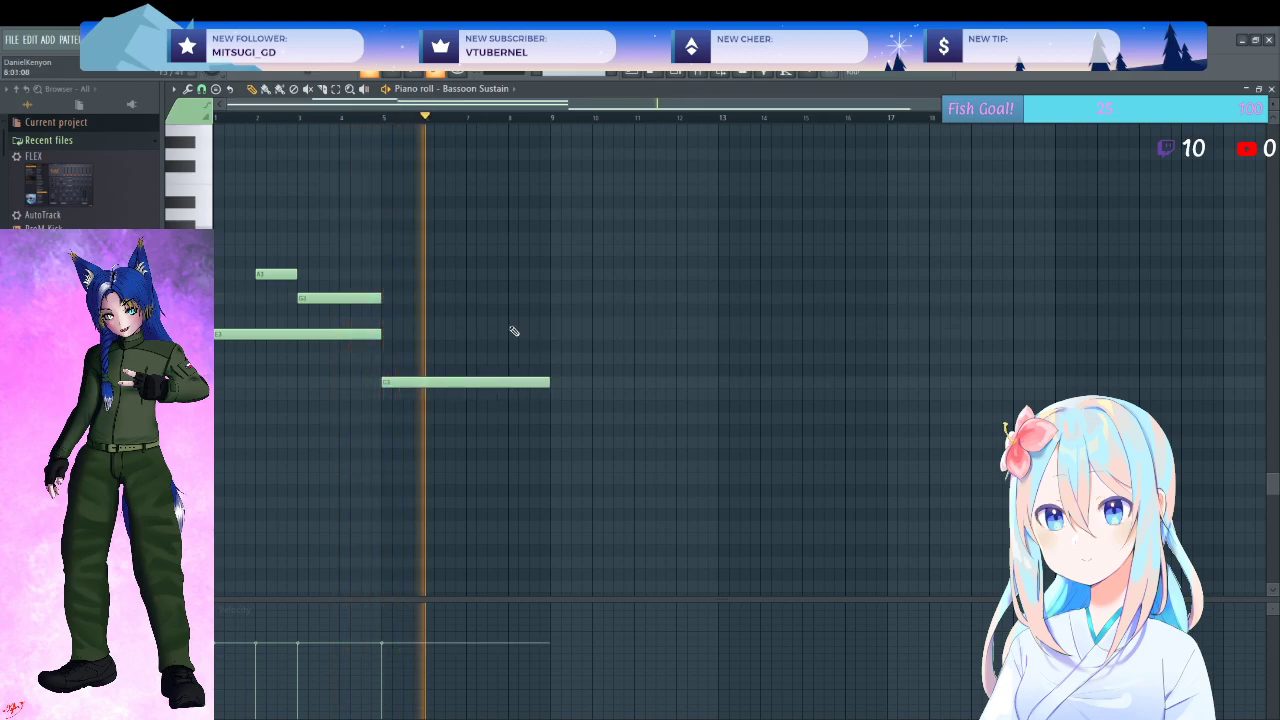
key("space")
left_click(428, 335)
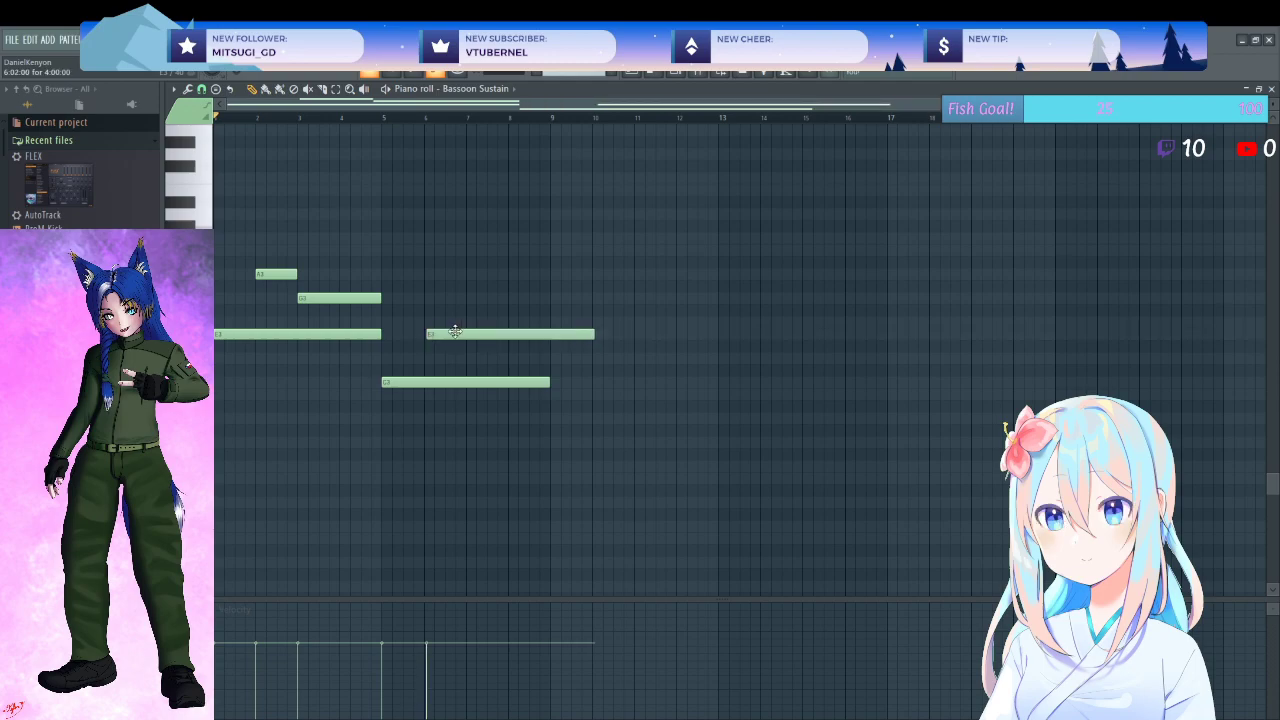
left_click_drag(592, 333, 540, 333)
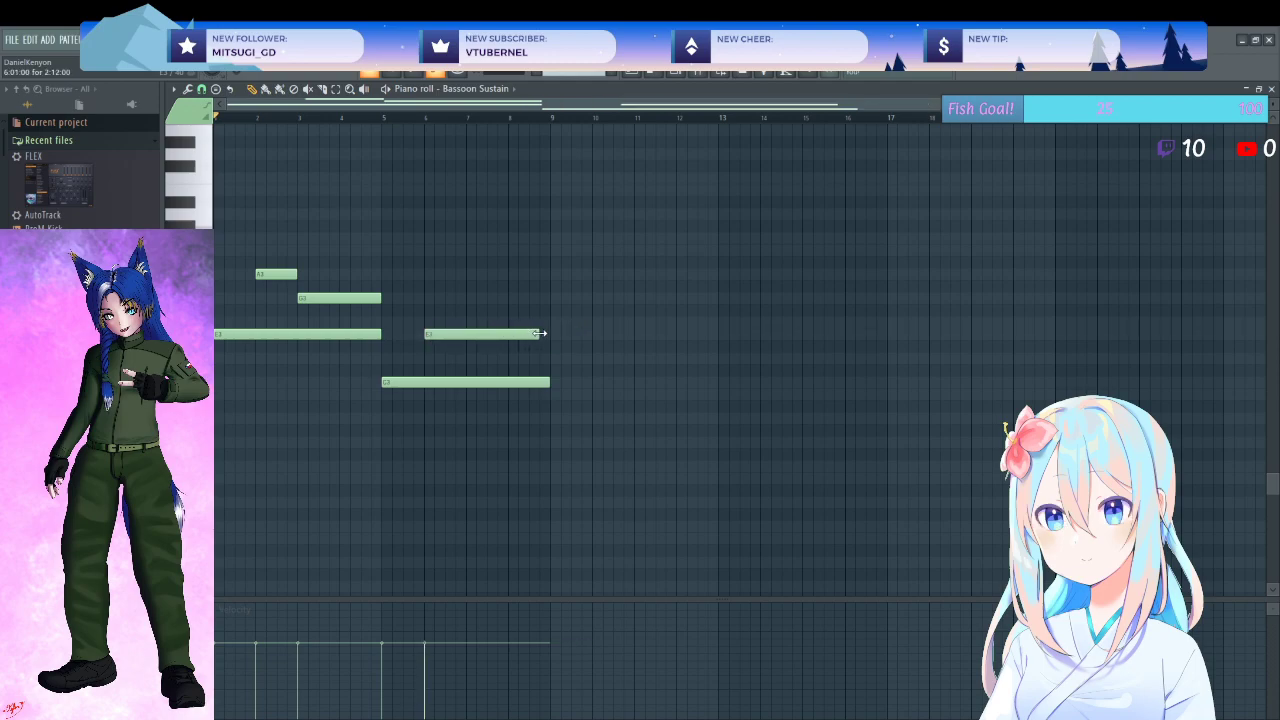
left_click(472, 298)
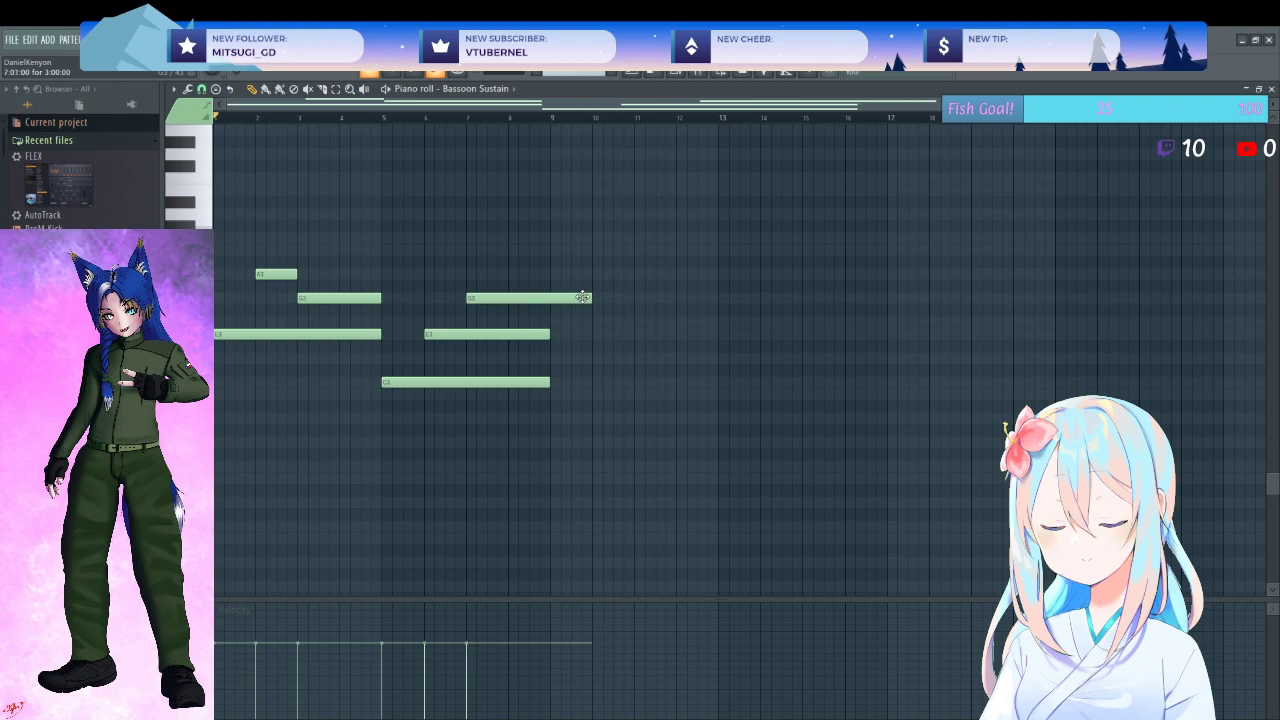
key("space")
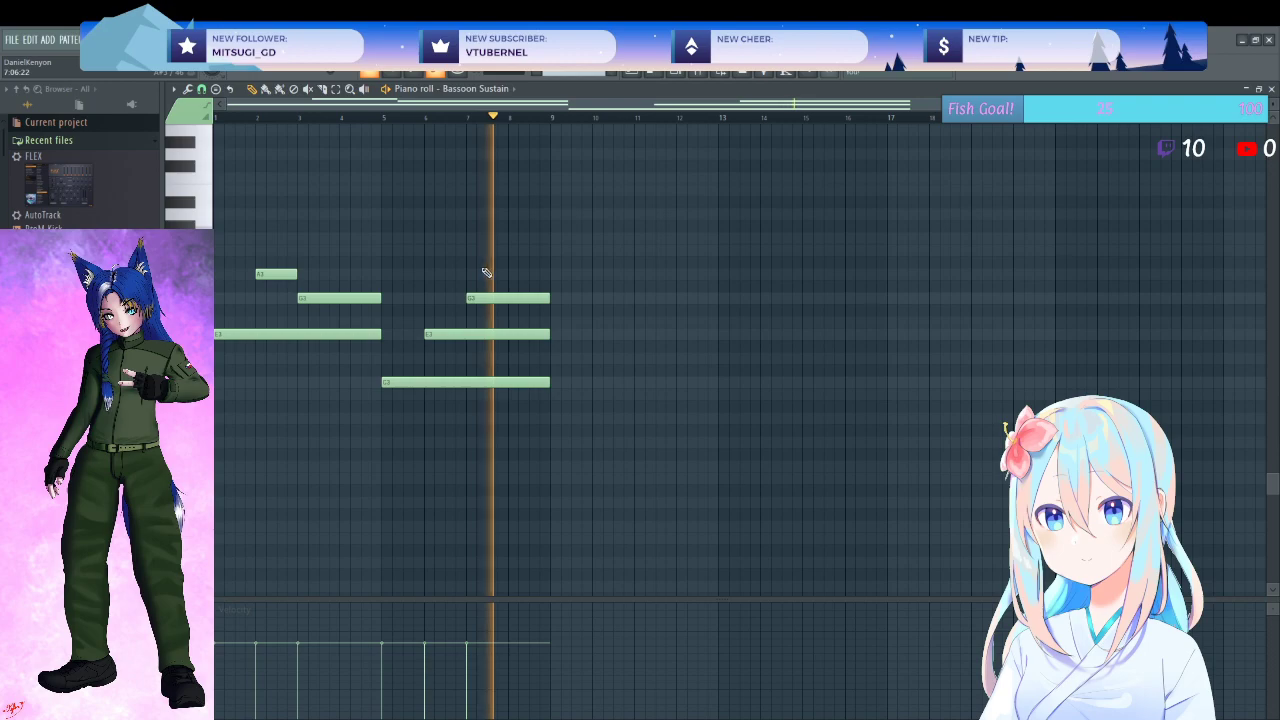
- Stop playback and delete all the sketched bassoon notes
key("space")
right_click(508, 298)
right_click(487, 334)
right_click(465, 382)
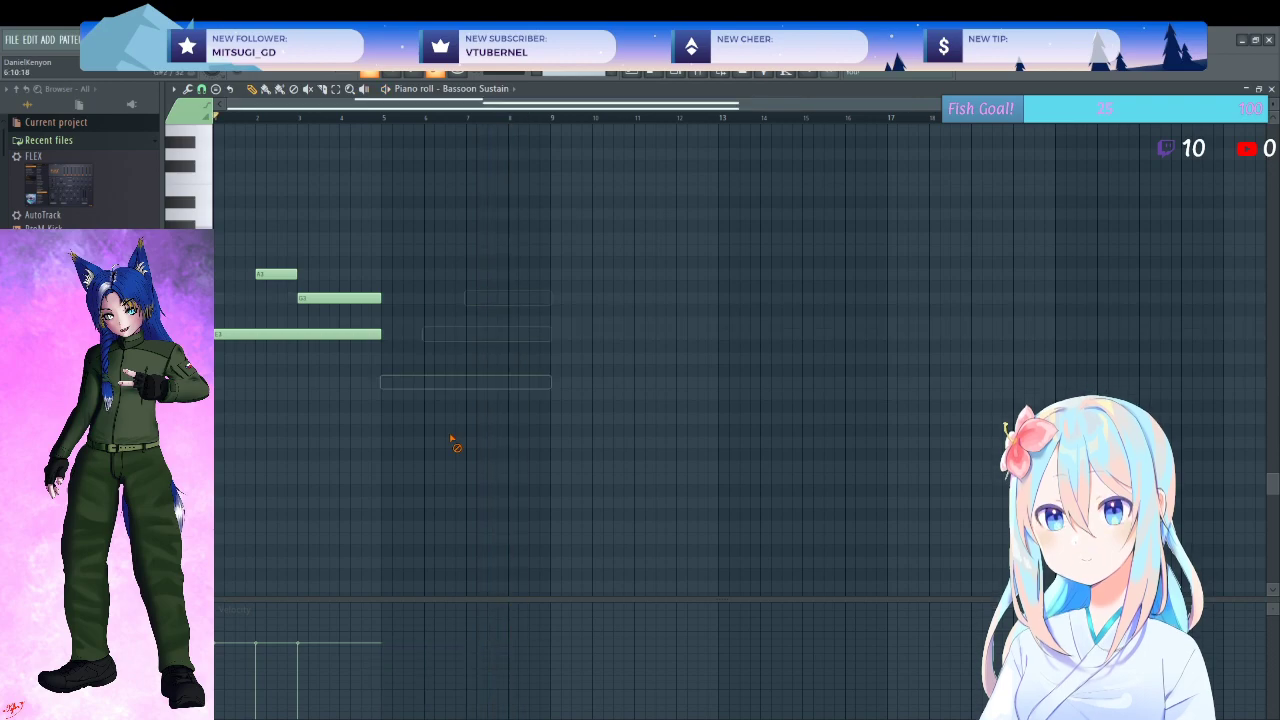
right_click(339, 298)
right_click(297, 334)
right_click(276, 274)
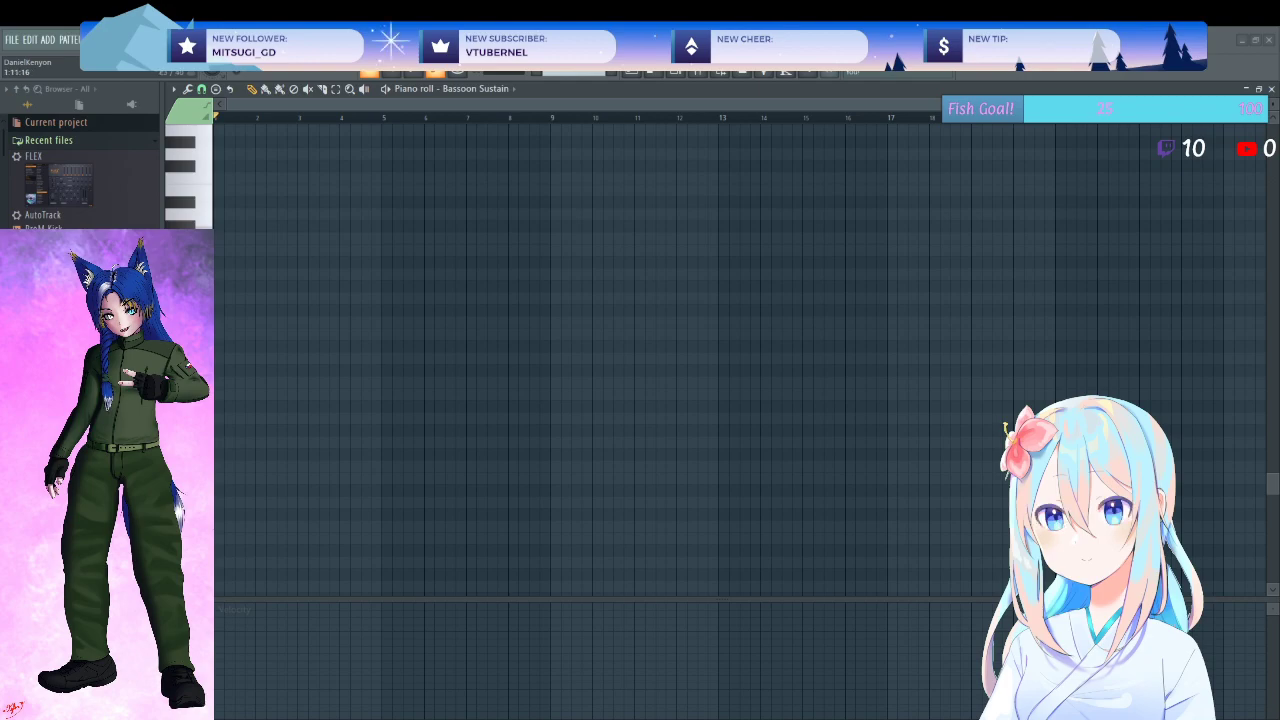
- Draw a two-bar chord of B3, D4, E4 and G4 at bar 1 and play it
left_click(221, 360)
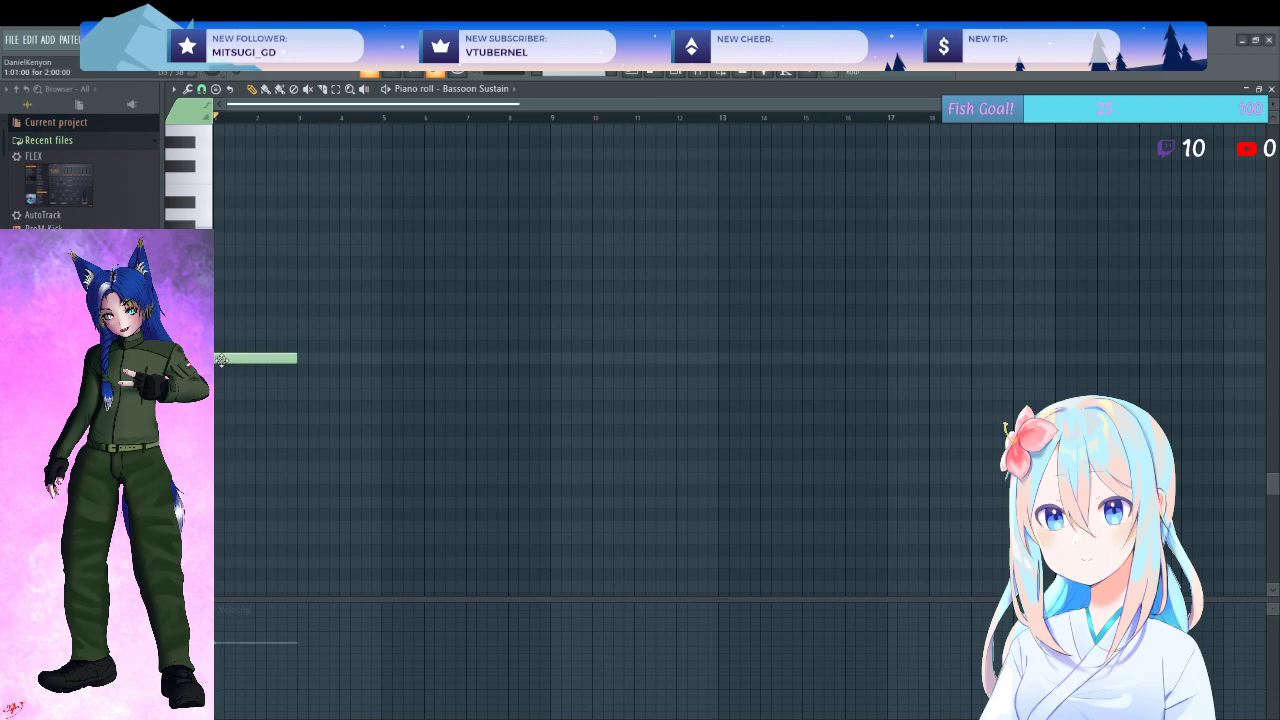
left_click_drag(230, 358, 213, 216)
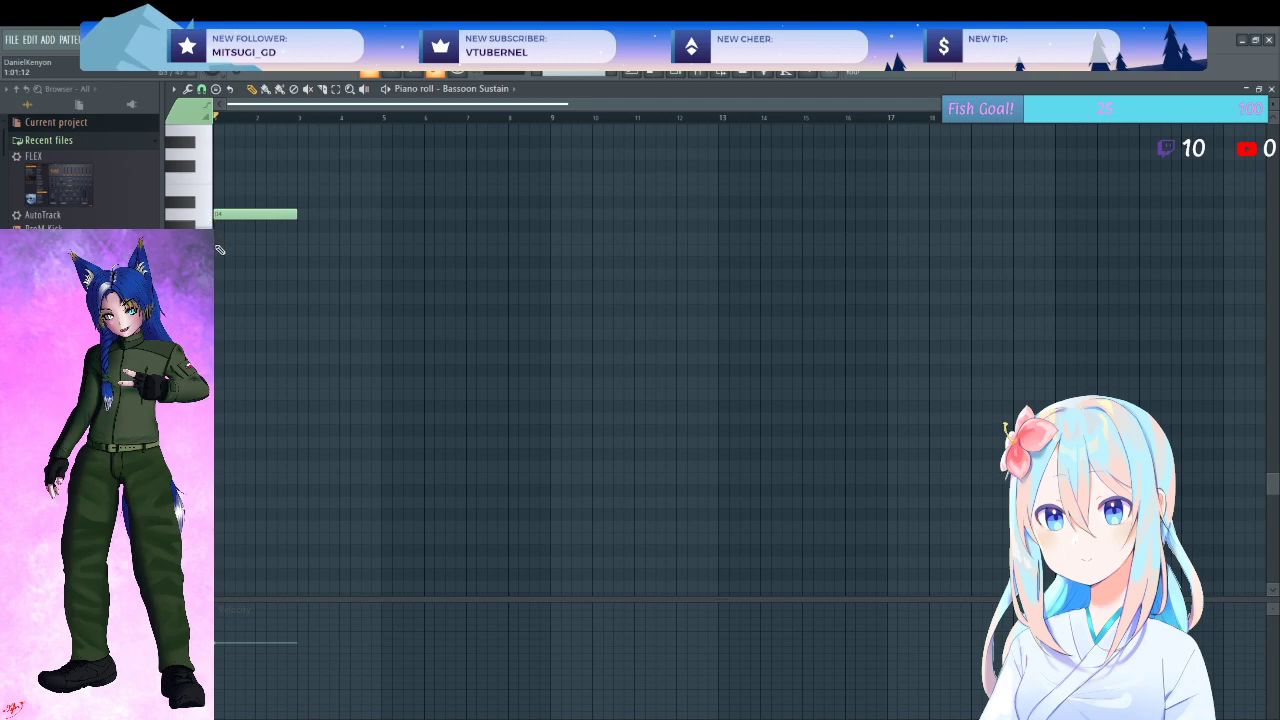
left_click(219, 249)
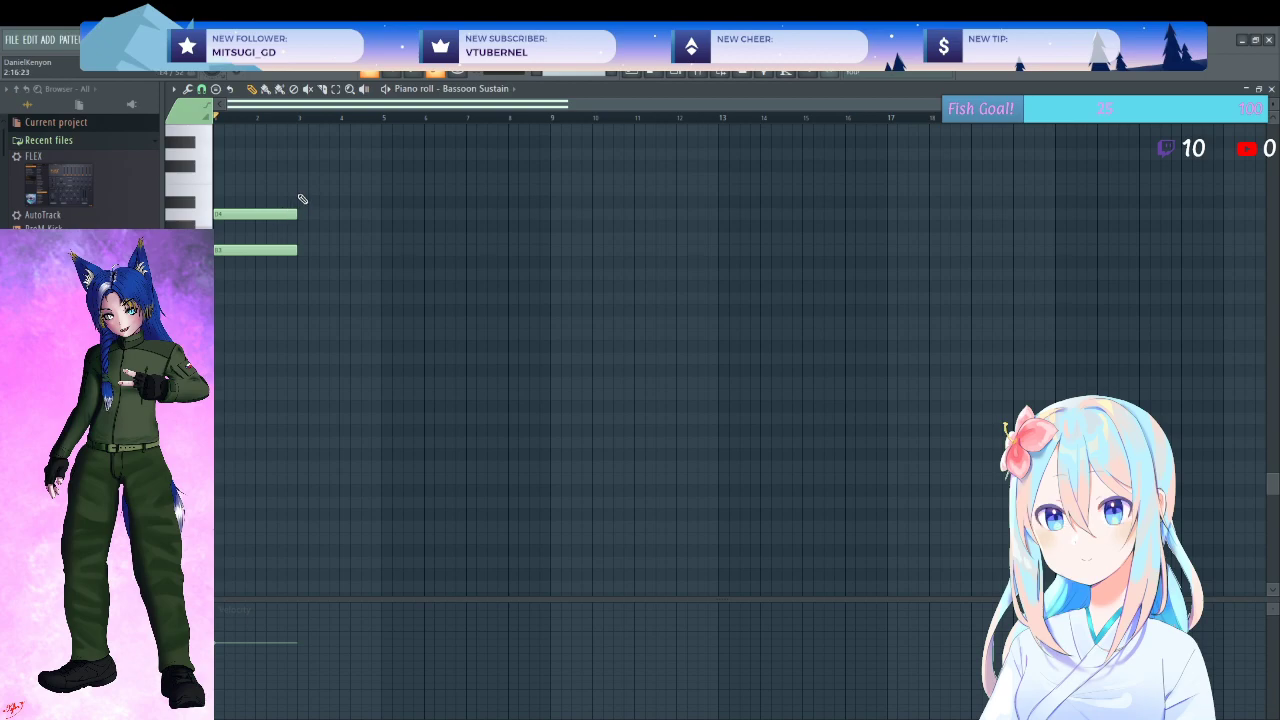
left_click(241, 190)
scroll(240, 200, "up", 2)
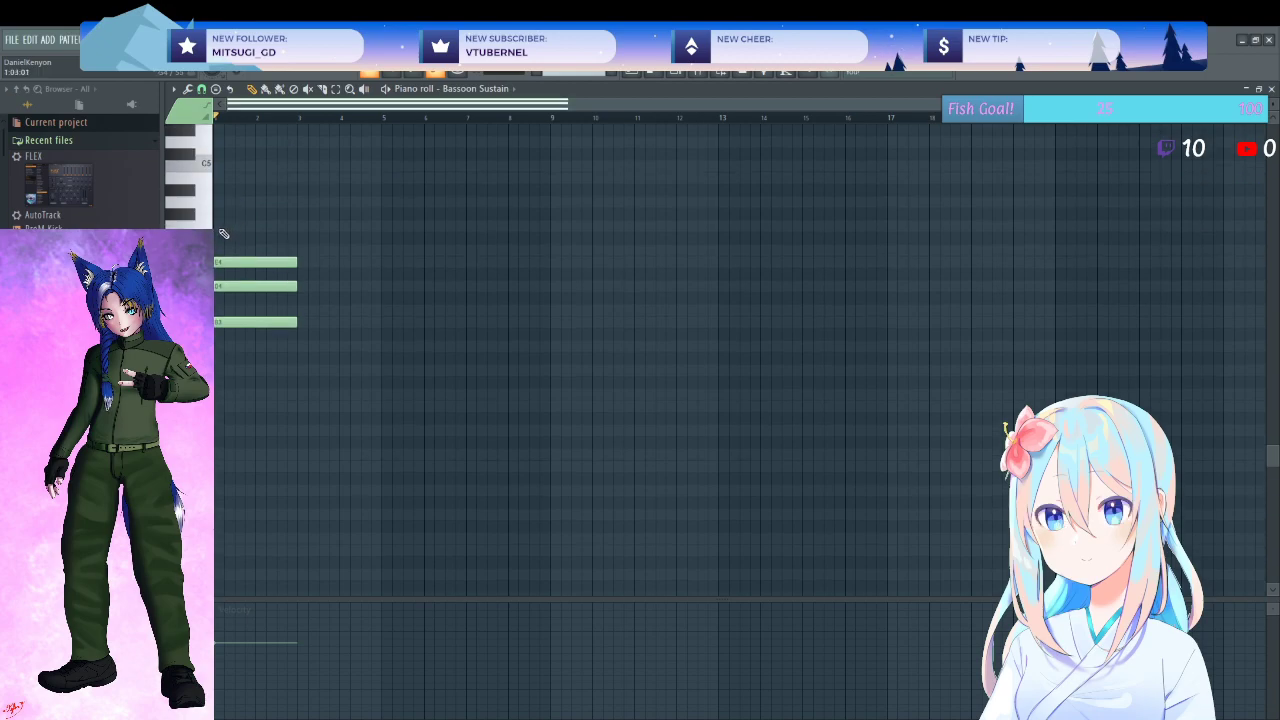
left_click(223, 229)
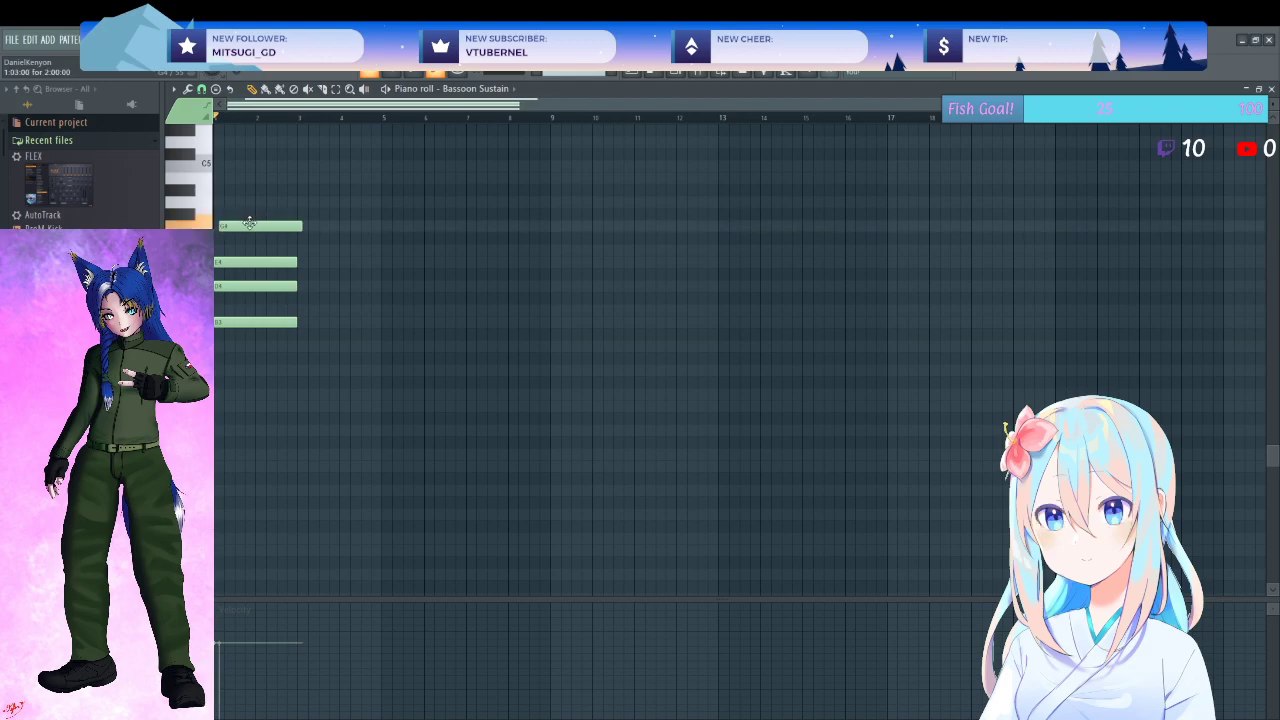
key("space")
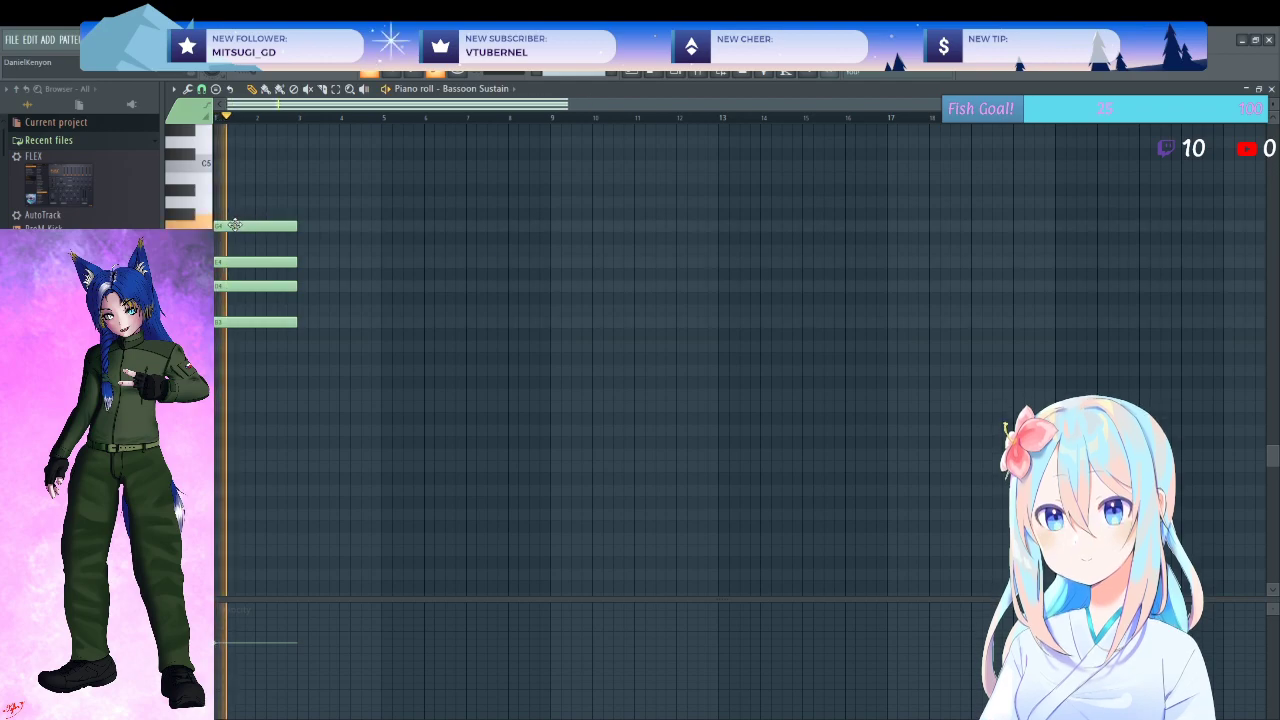
- Revoice the chord by lowering E4 to E3 and raising D4 to D5, playing it after each change
mouse_move(236, 262)
left_mouse_down()
mouse_move(236, 250)
mouse_move(236, 262)
left_mouse_up()
key("space")
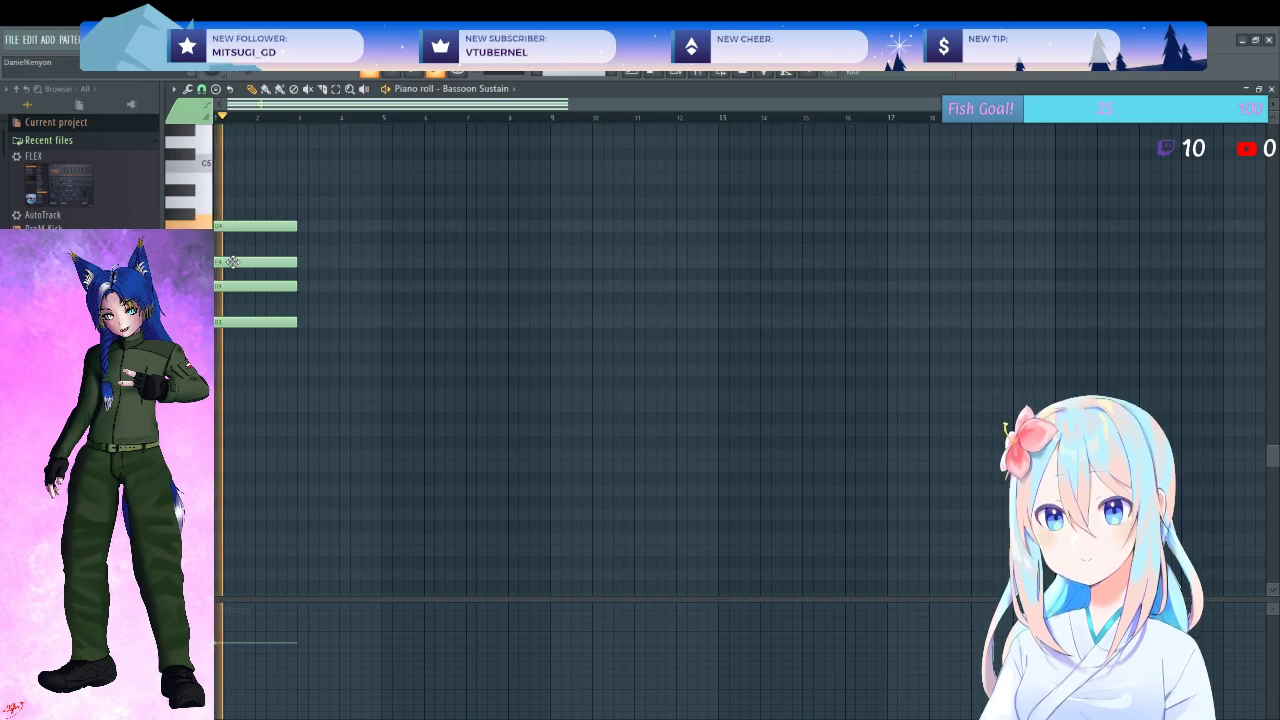
key("space")
left_click_drag(236, 262, 236, 406)
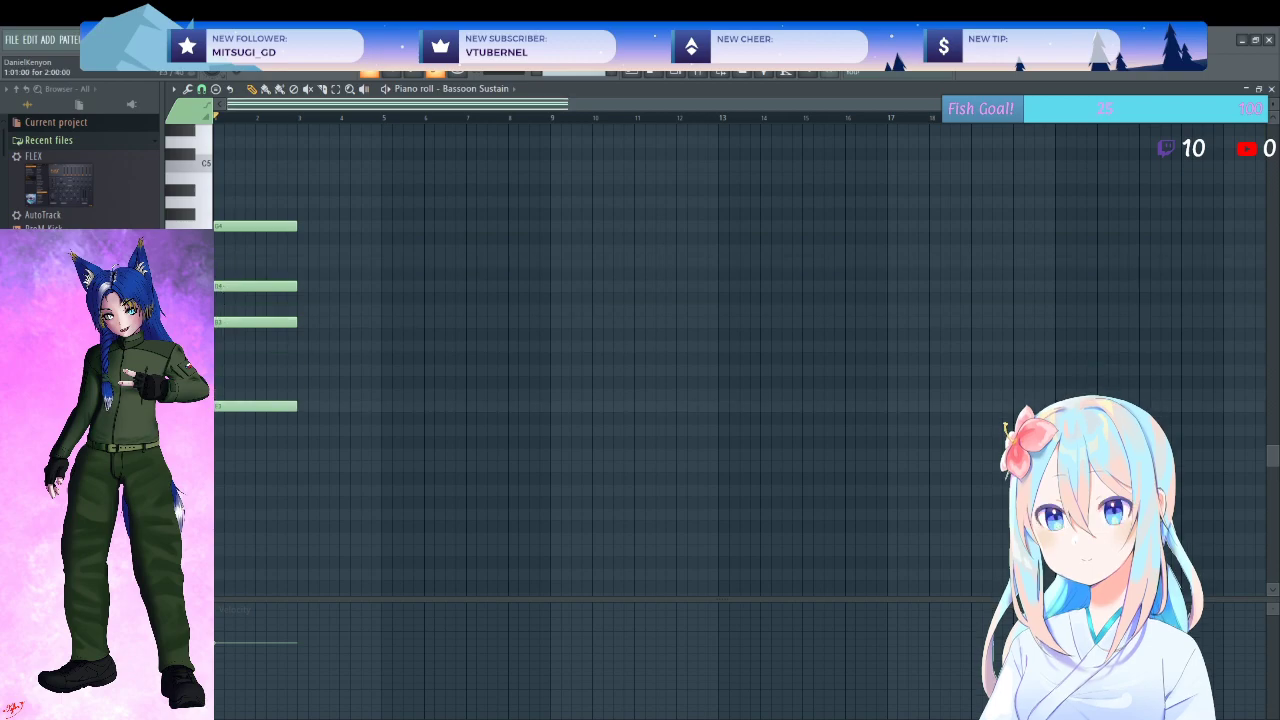
key("space")
key("space")
left_click_drag(236, 287, 236, 142)
key("space")
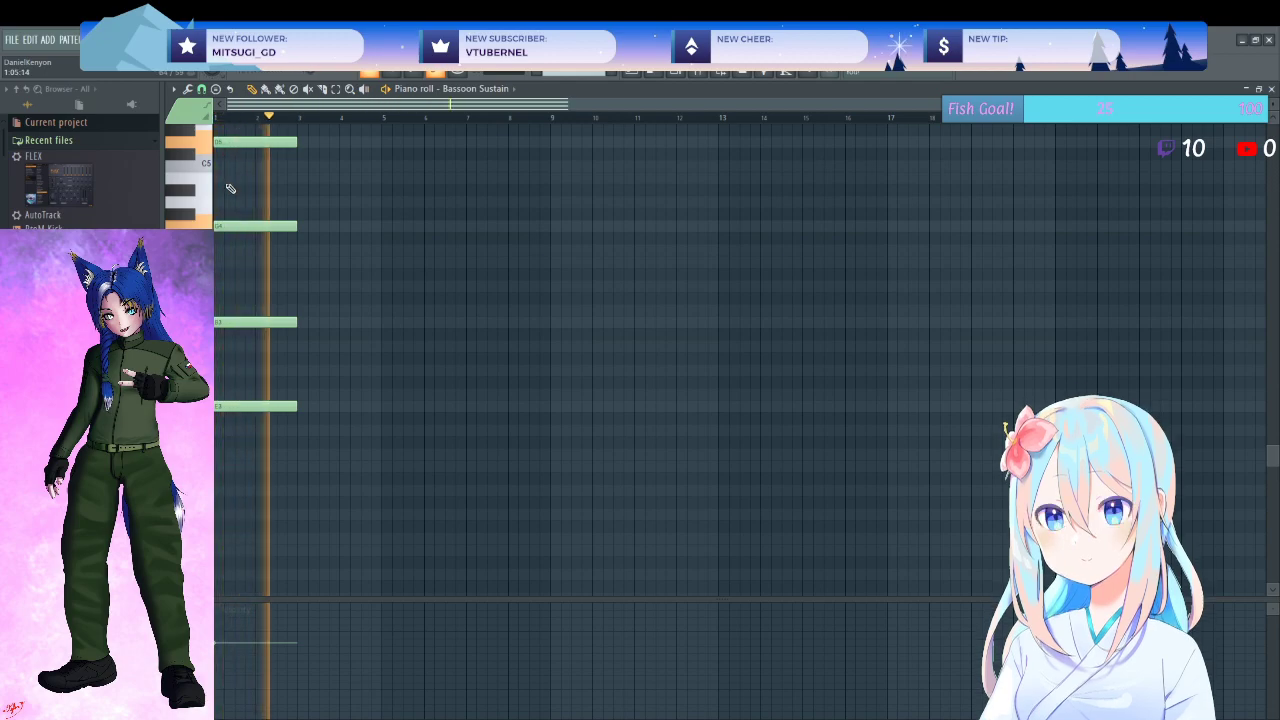
- Stop playback and delete the four notes of the revoiced chord
key("space")
right_click(254, 142)
right_click(243, 226)
right_click(243, 322)
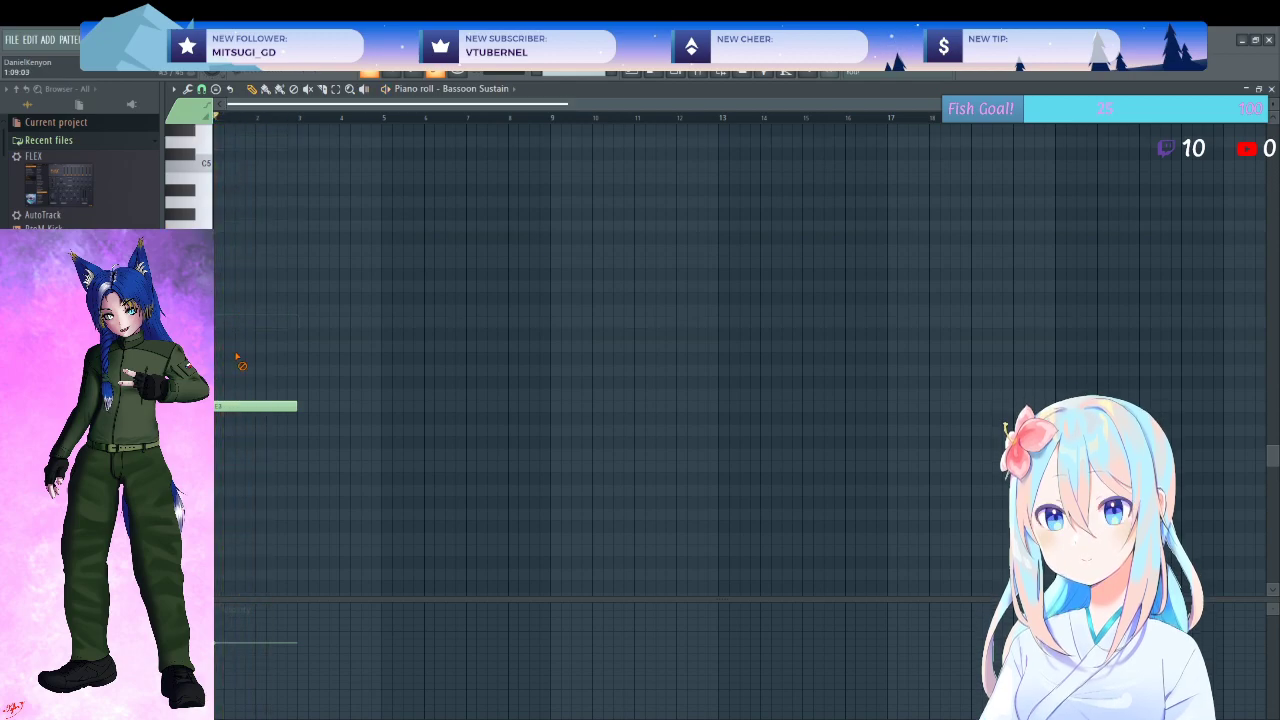
right_click(236, 406)
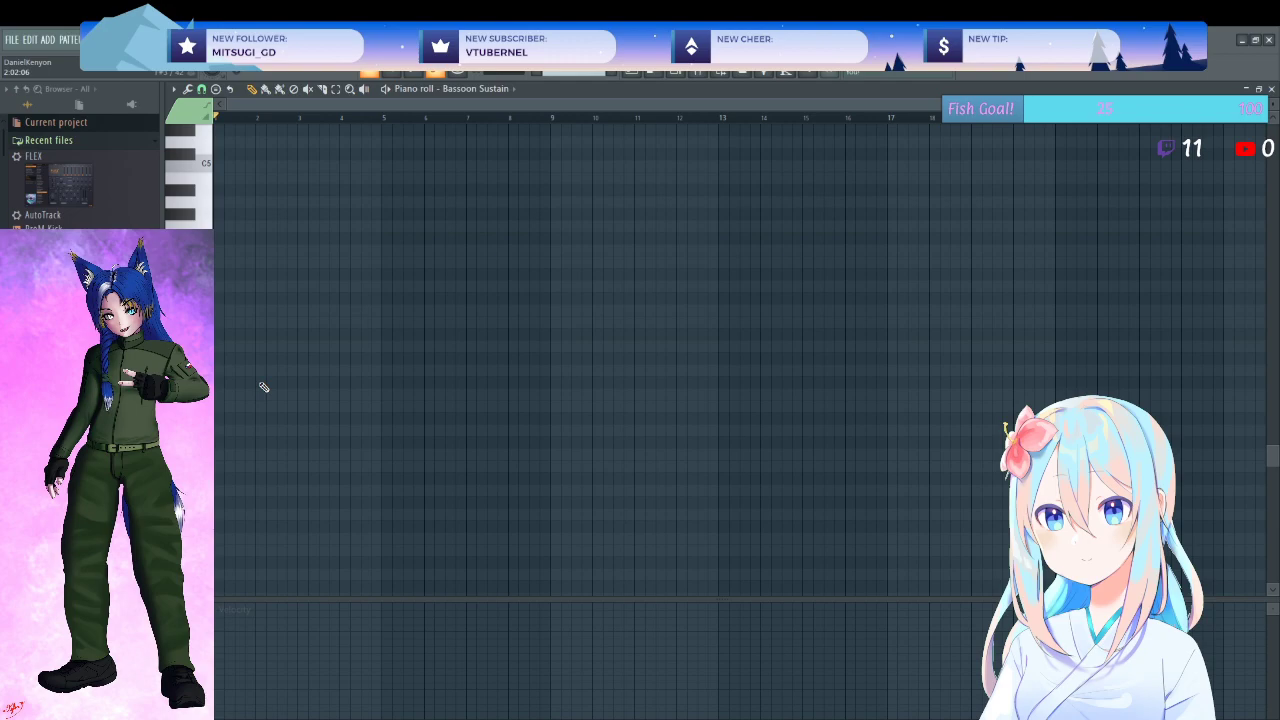
- Draw a two-bar chord of A3, E4, G4 and C5 at bar 1 and play it
left_click(224, 265)
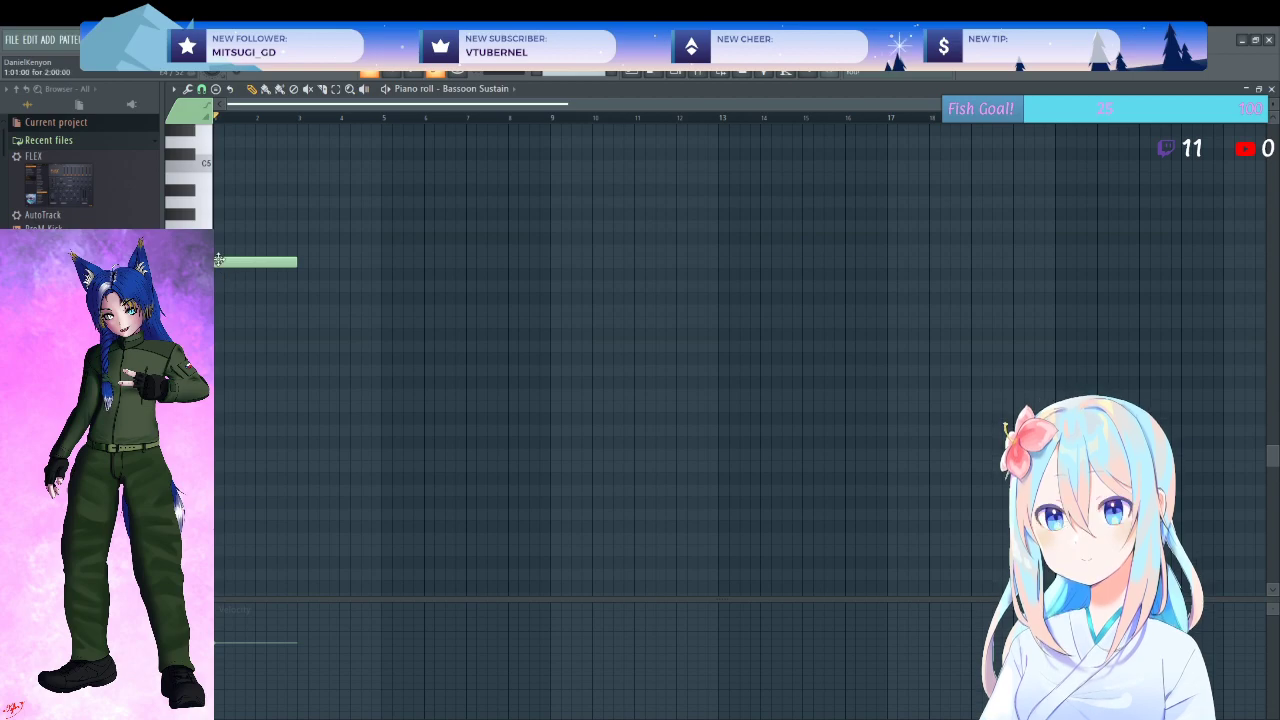
left_click(222, 227)
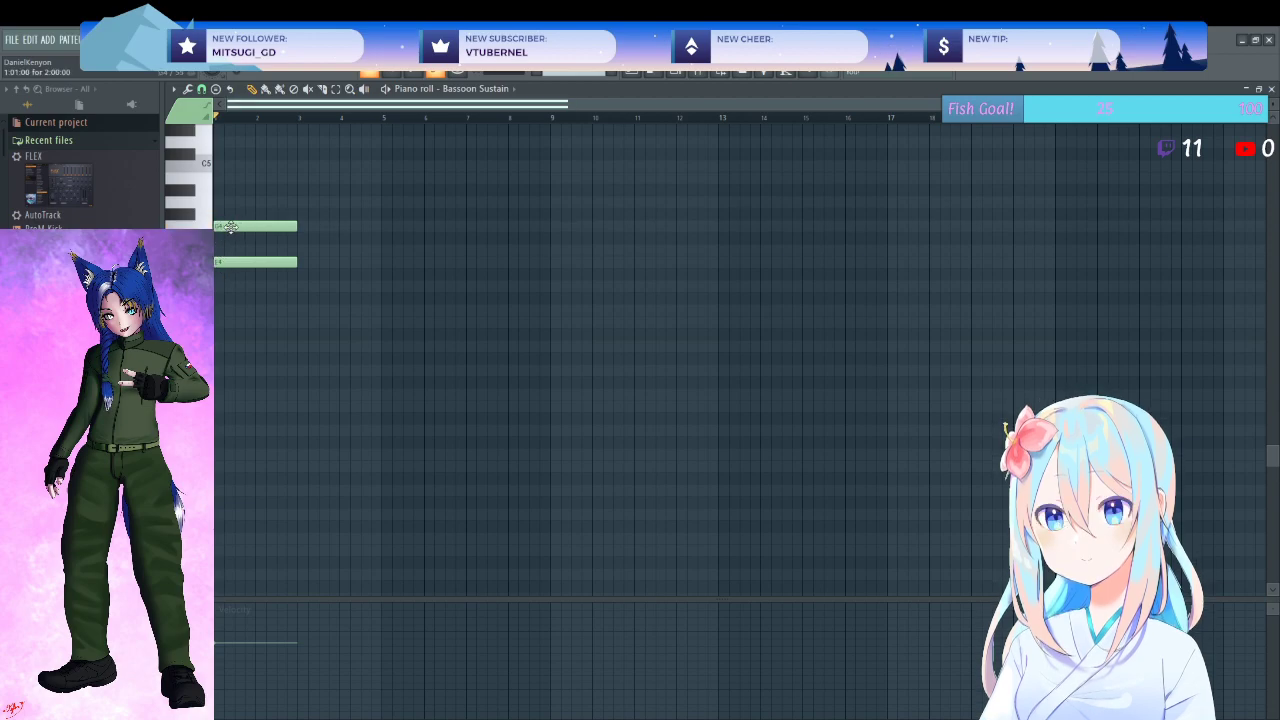
left_click(217, 166)
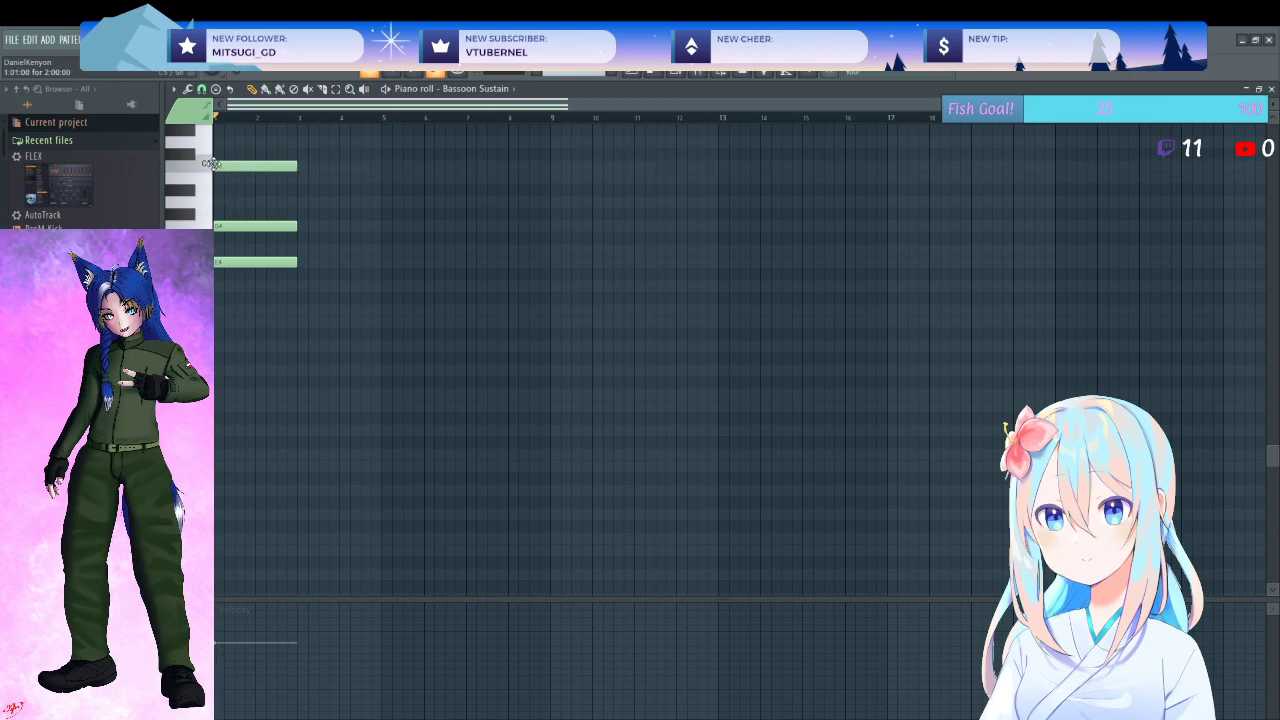
left_click(222, 347)
key("space")
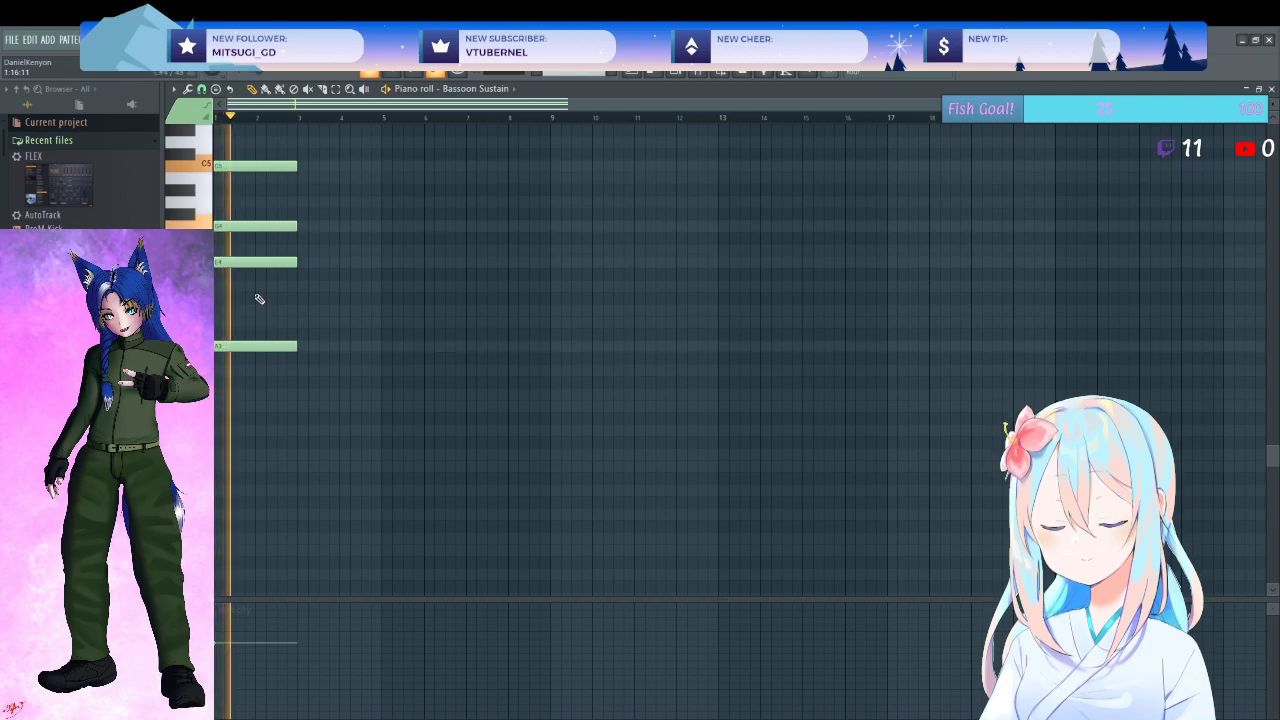
key("space")
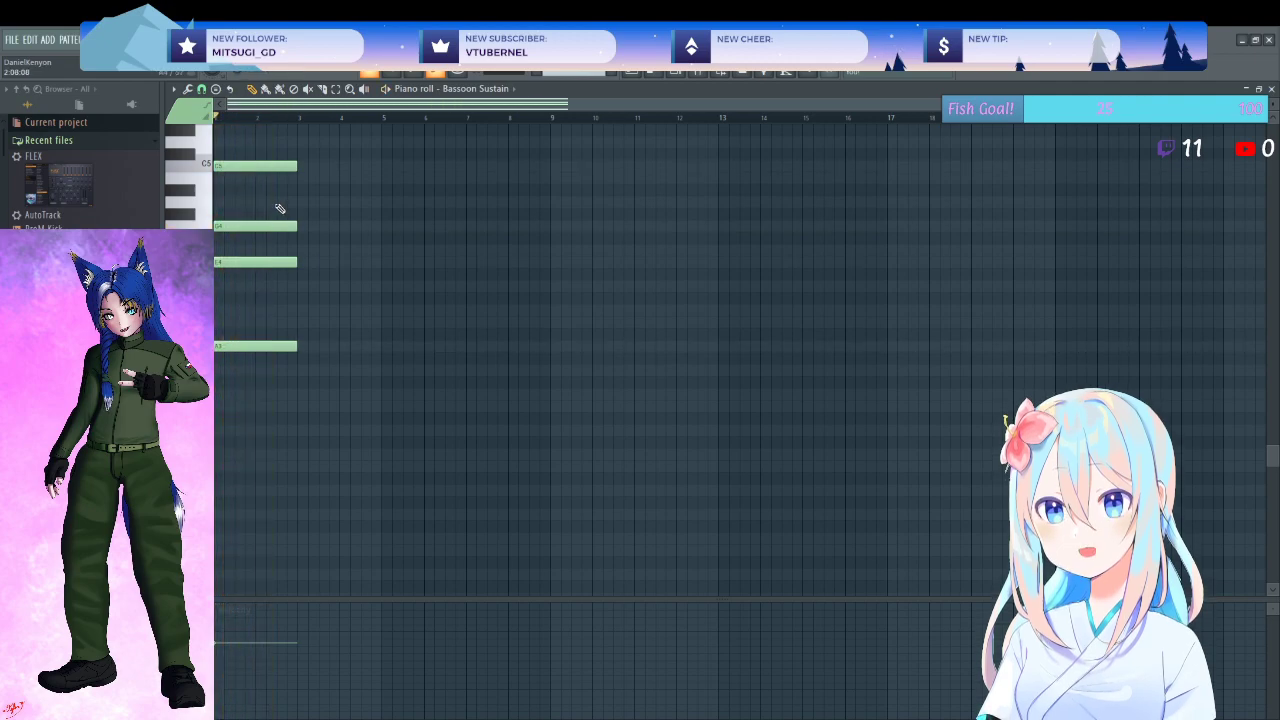
- Replace the chord with two-bar notes C3, G3, C4, D4 and A#4 at bar 1 and play it
key("ctrl+a")
key("Delete")
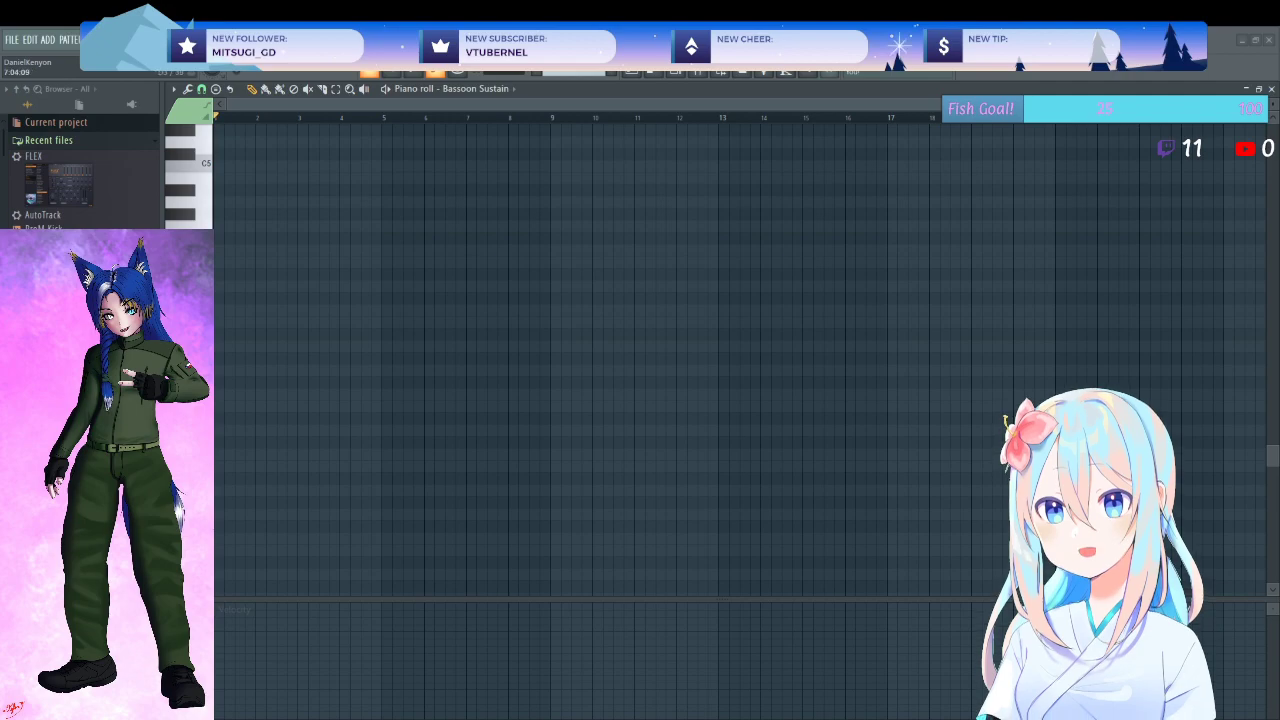
left_click(240, 454)
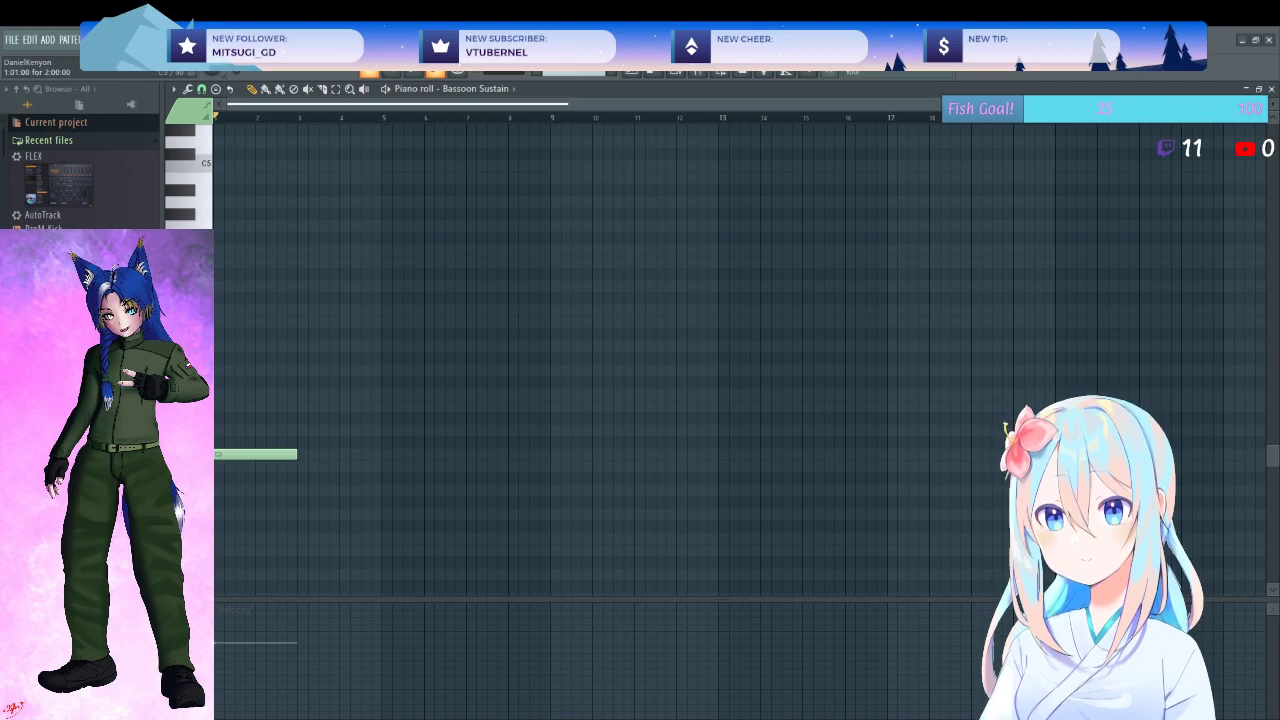
left_click(220, 370)
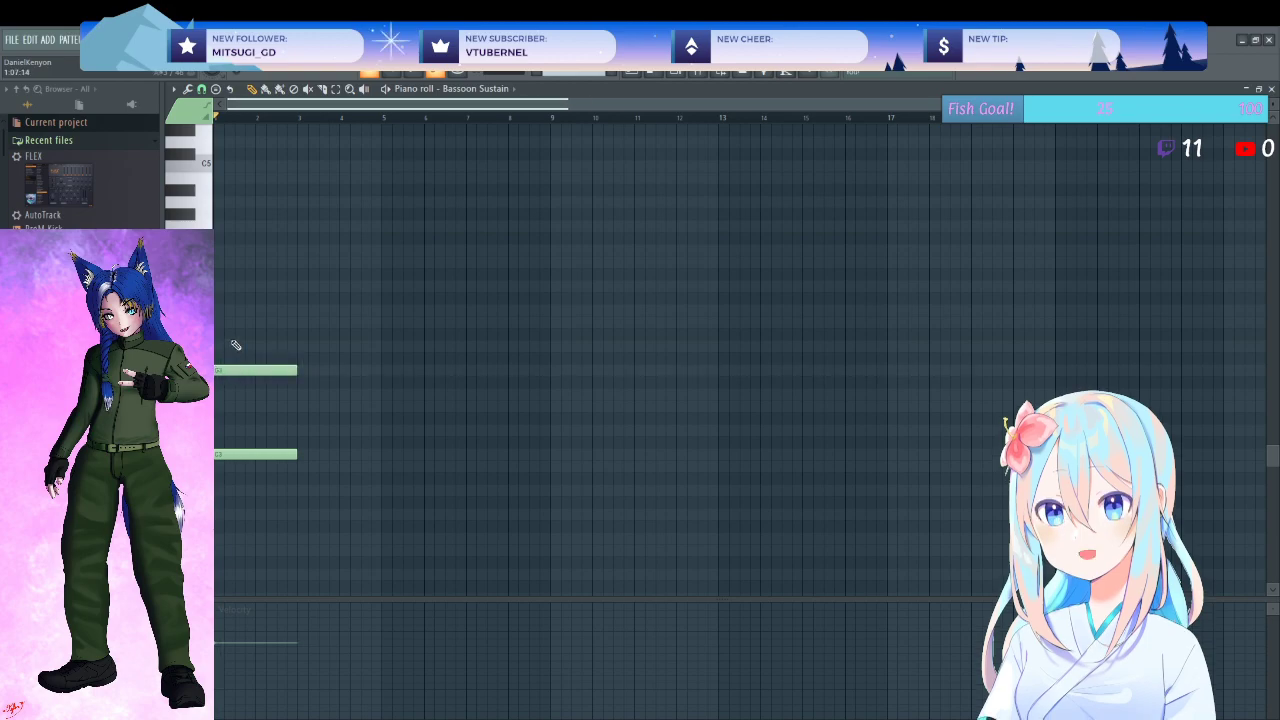
left_click(224, 310)
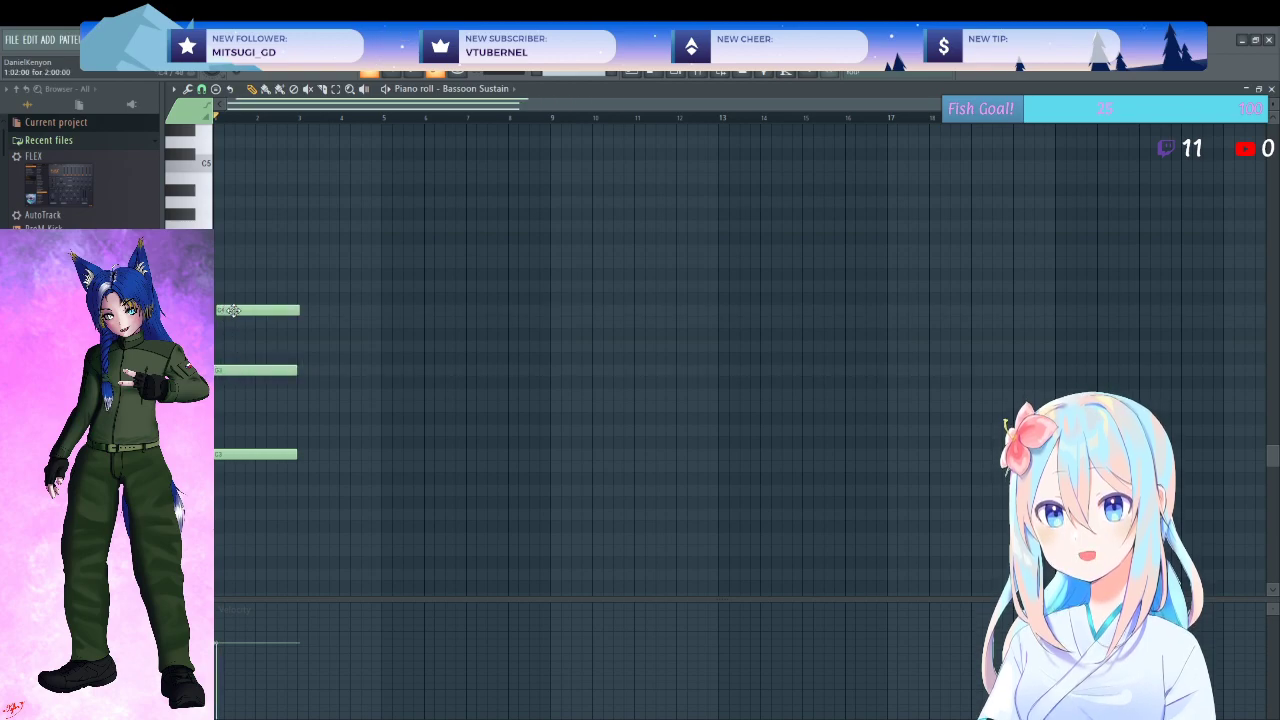
left_click(240, 286)
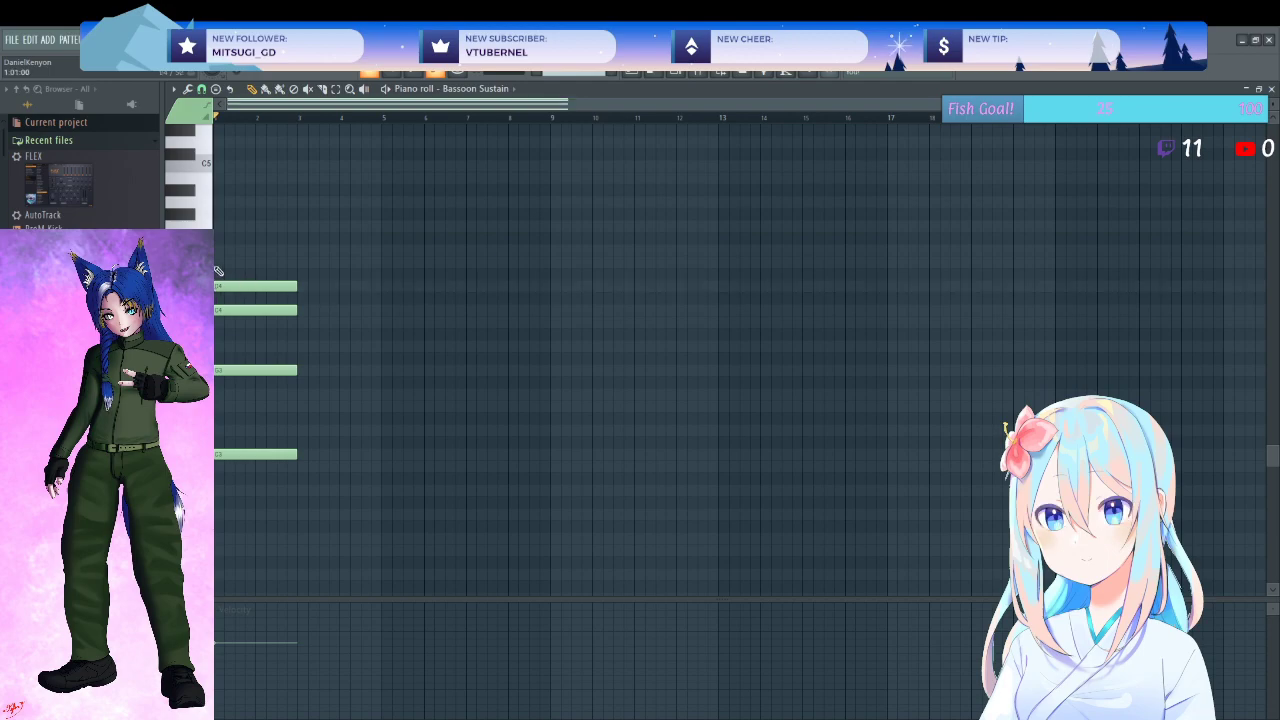
left_click(222, 190)
key("space")
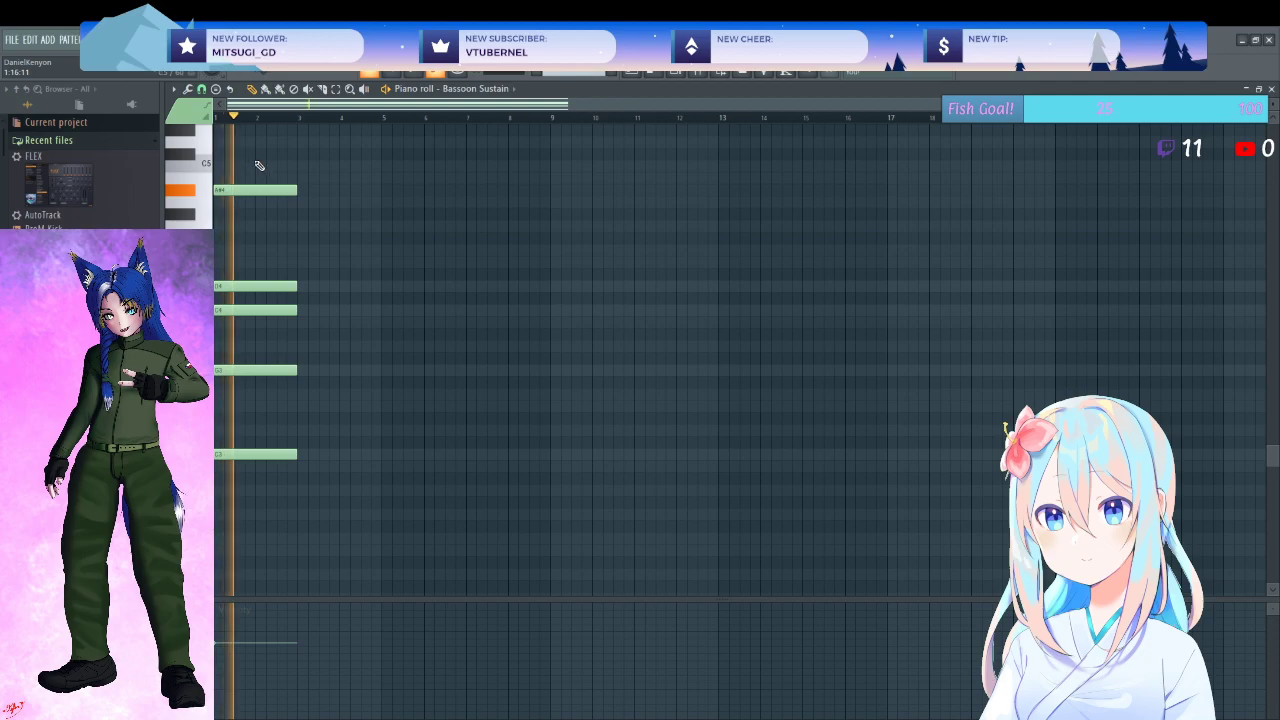
key("space")
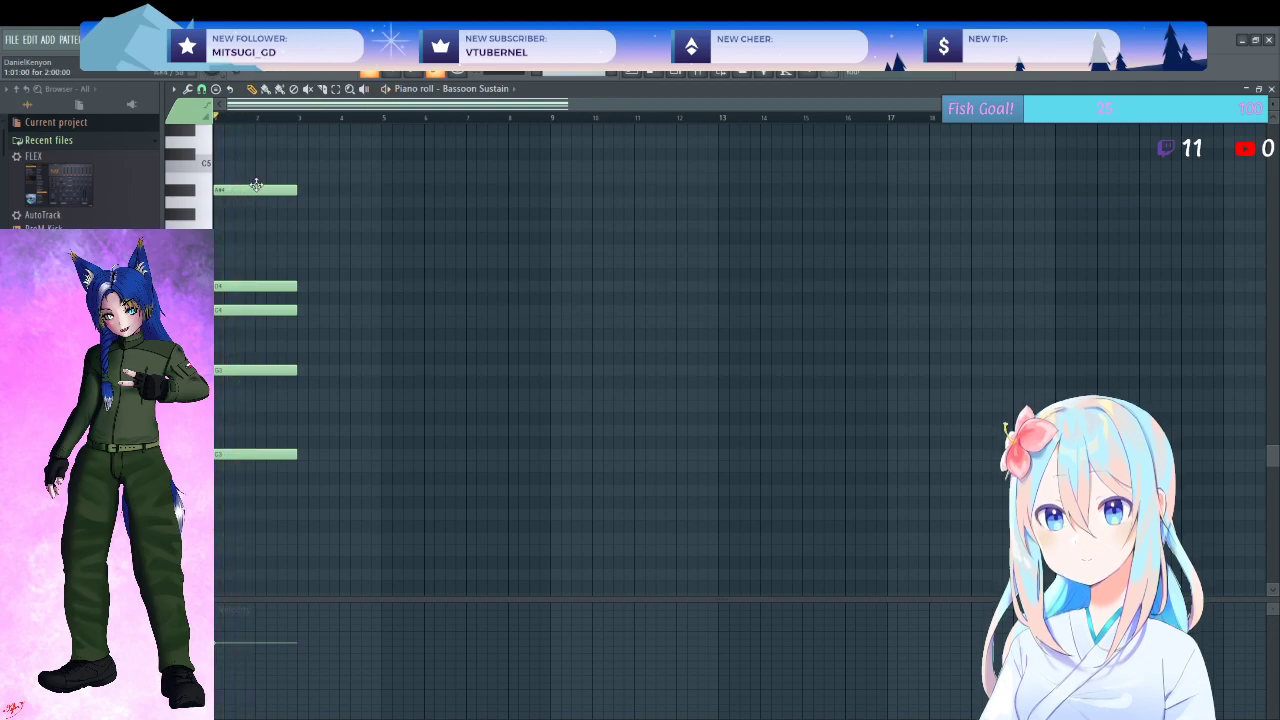
- Strum the whole chord so its note starts stagger from lowest to highest over about one and a quarter bars, auditioning the result
left_click_drag(266, 150, 238, 473)
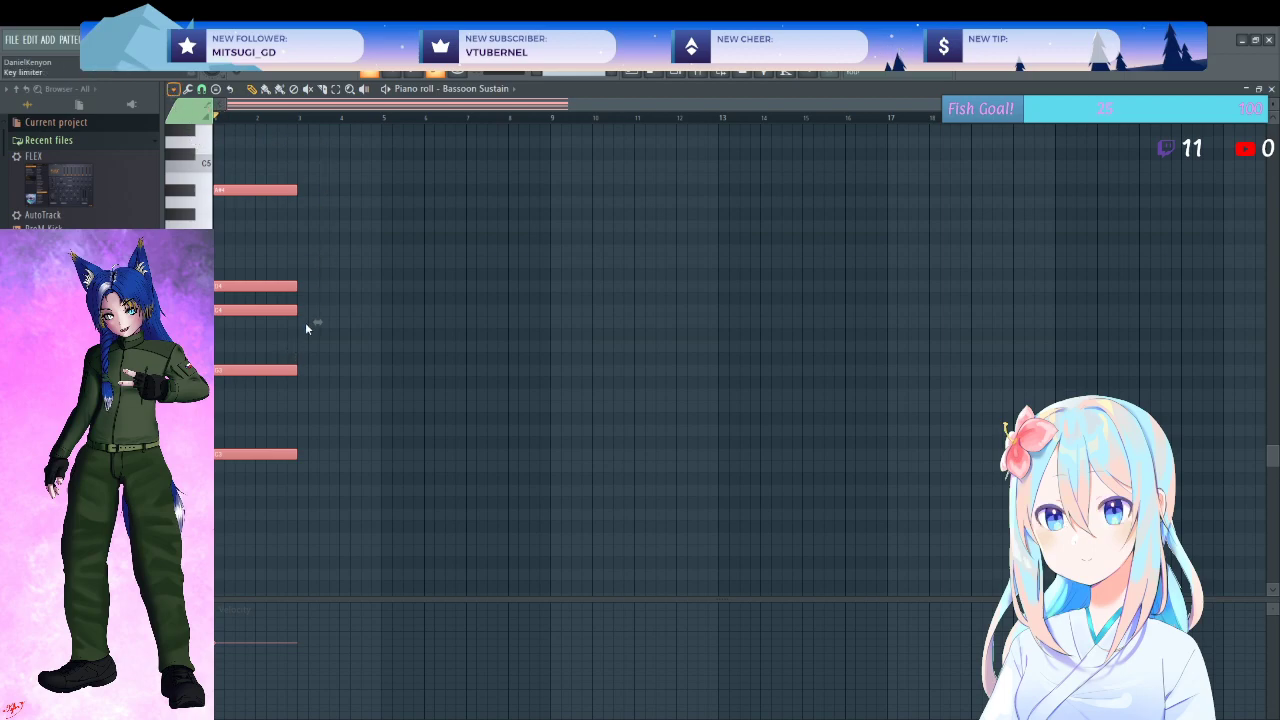
key("alt+r")
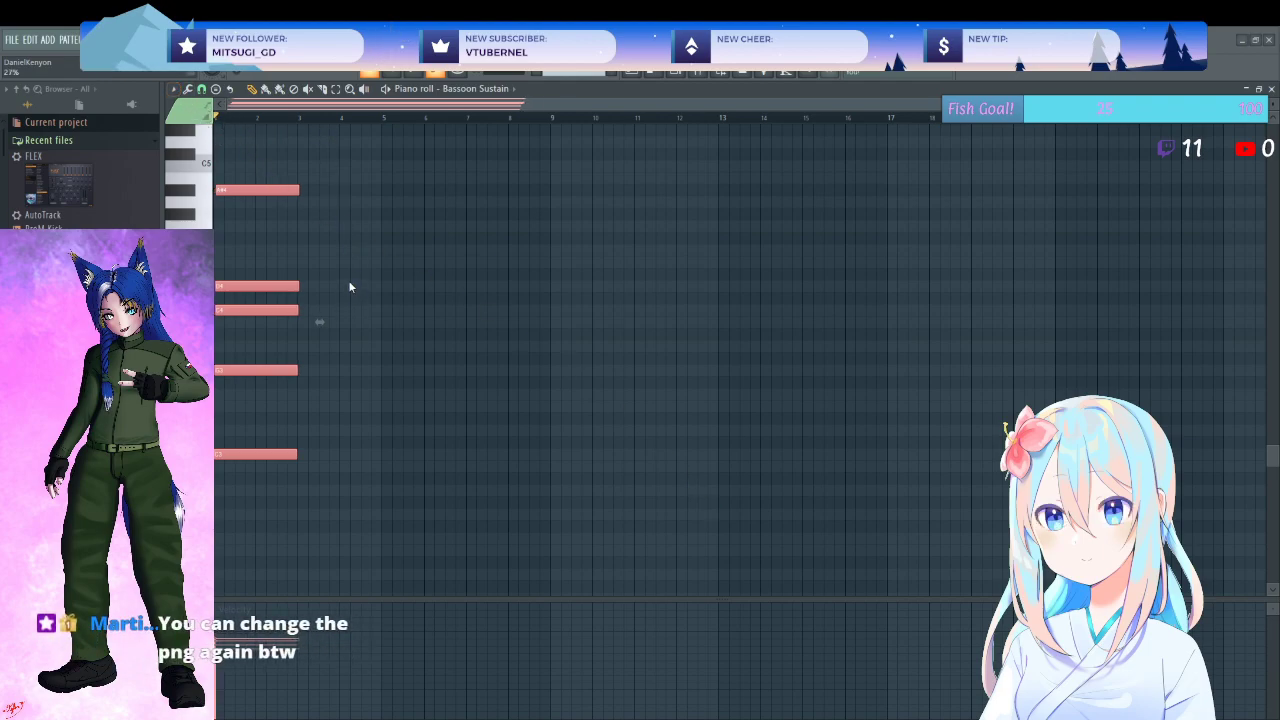
left_click_drag(592, 361, 592, 330)
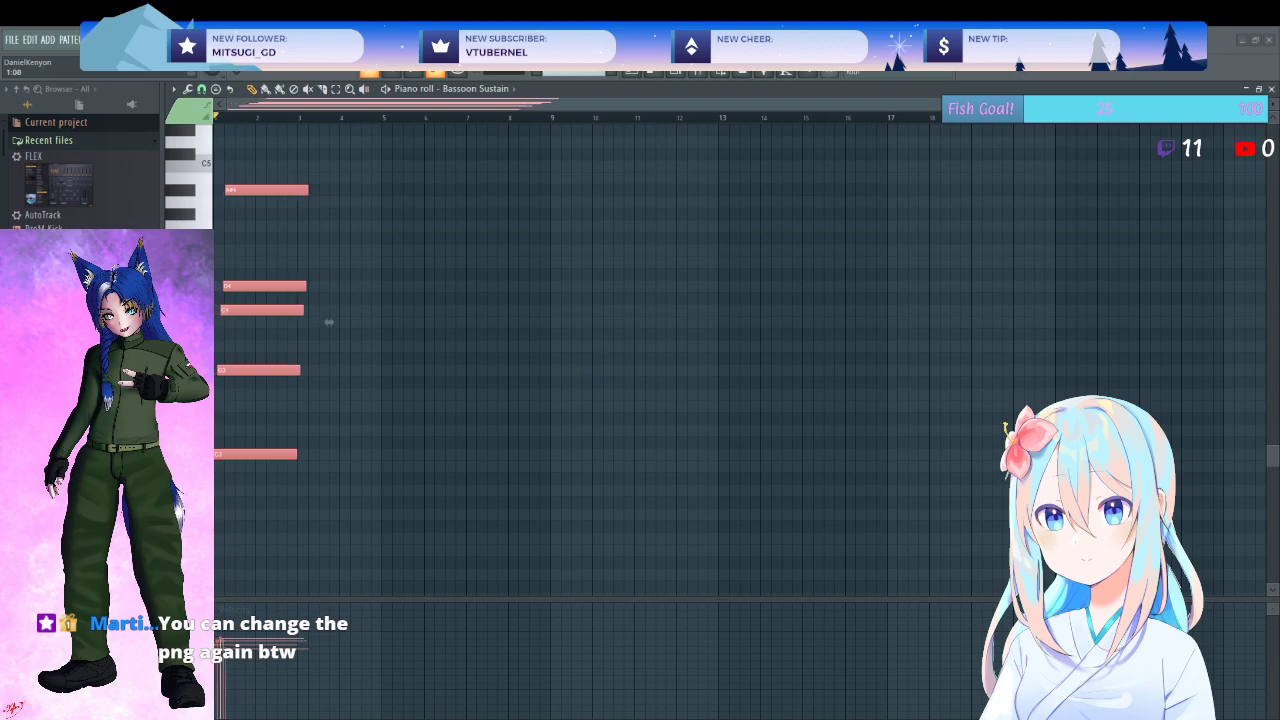
key("space")
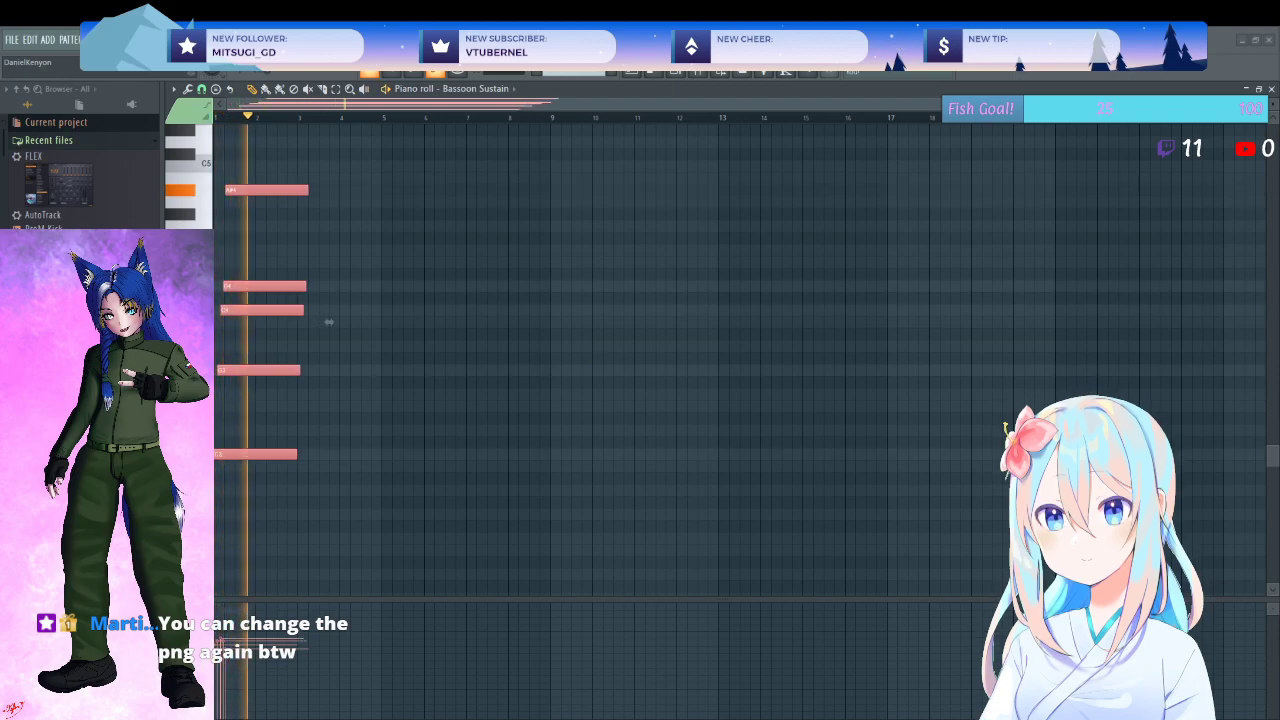
left_click_drag(611, 368, 611, 340)
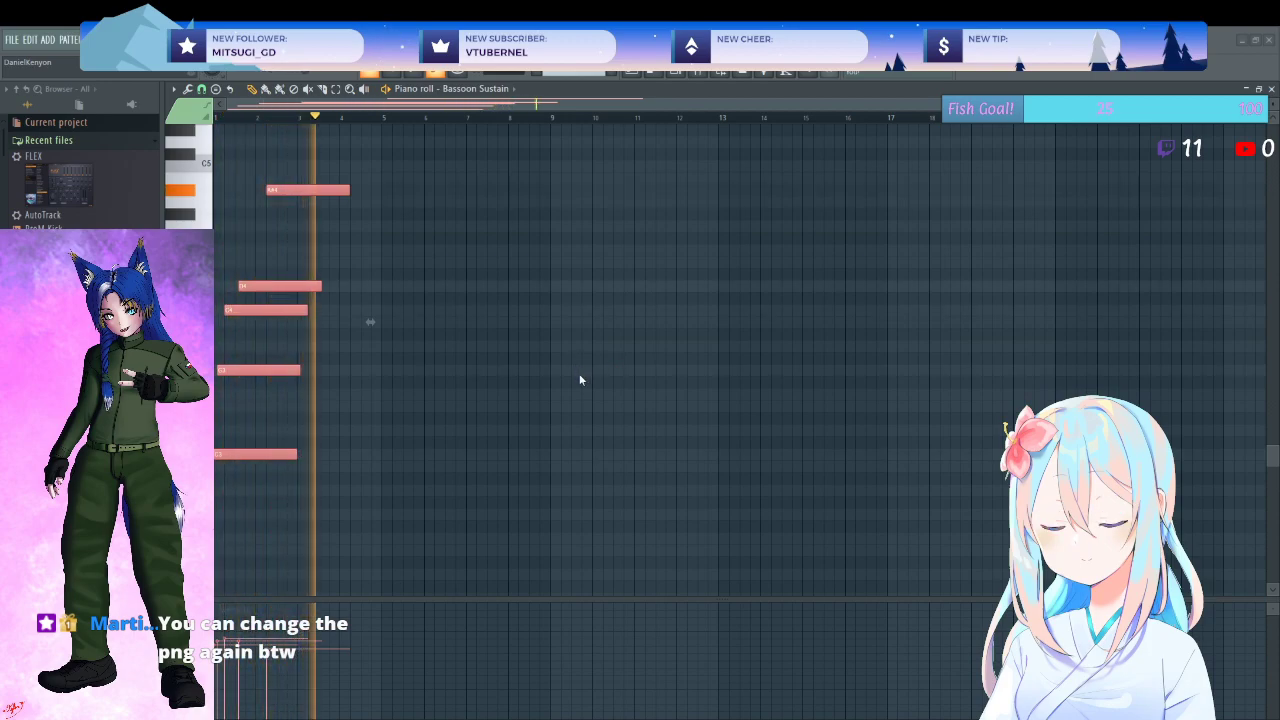
key("space")
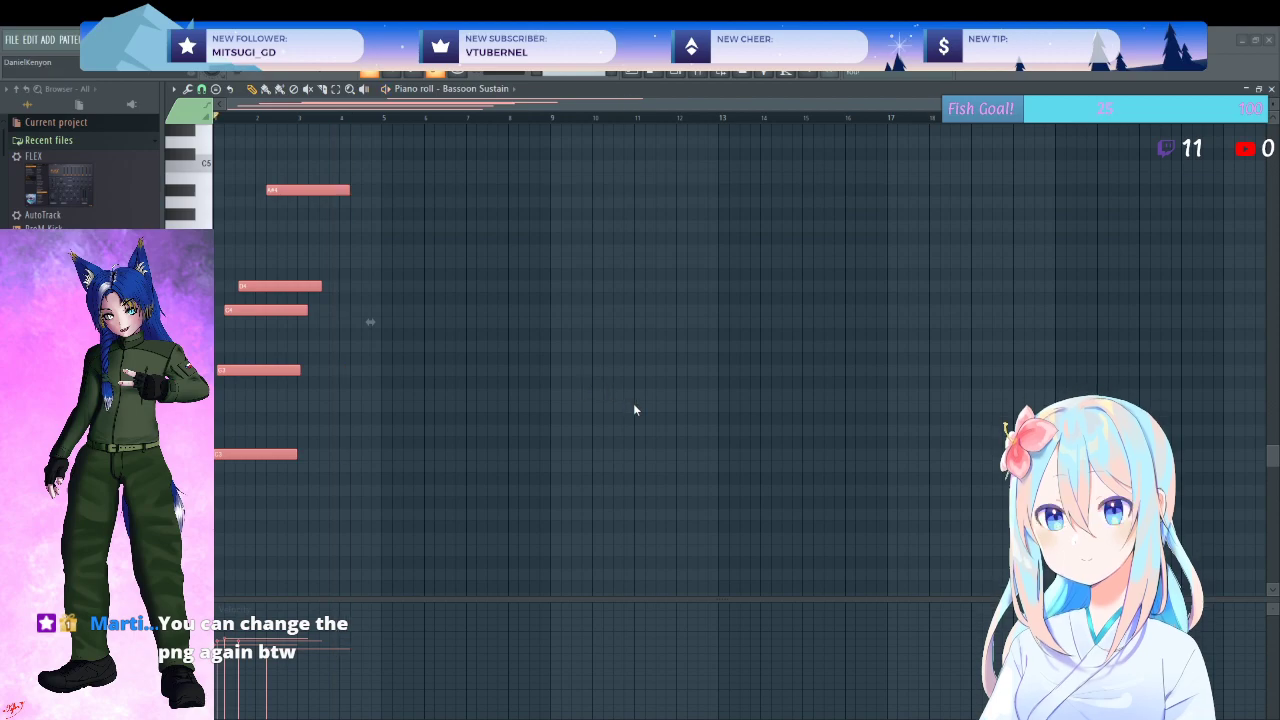
- Undo the strum and the drawing of all five chord notes
key("ctrl+z")
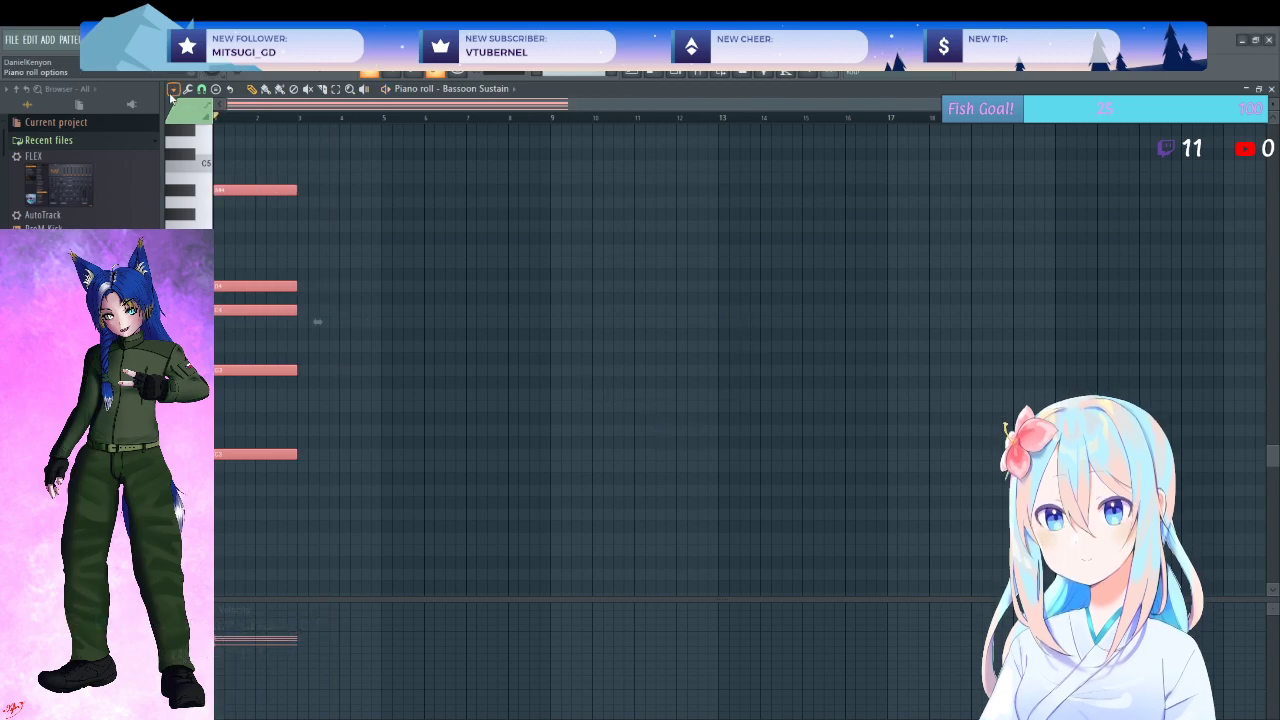
left_click(423, 178)
key("ctrl+z")
key("ctrl+z")
key("ctrl+z")
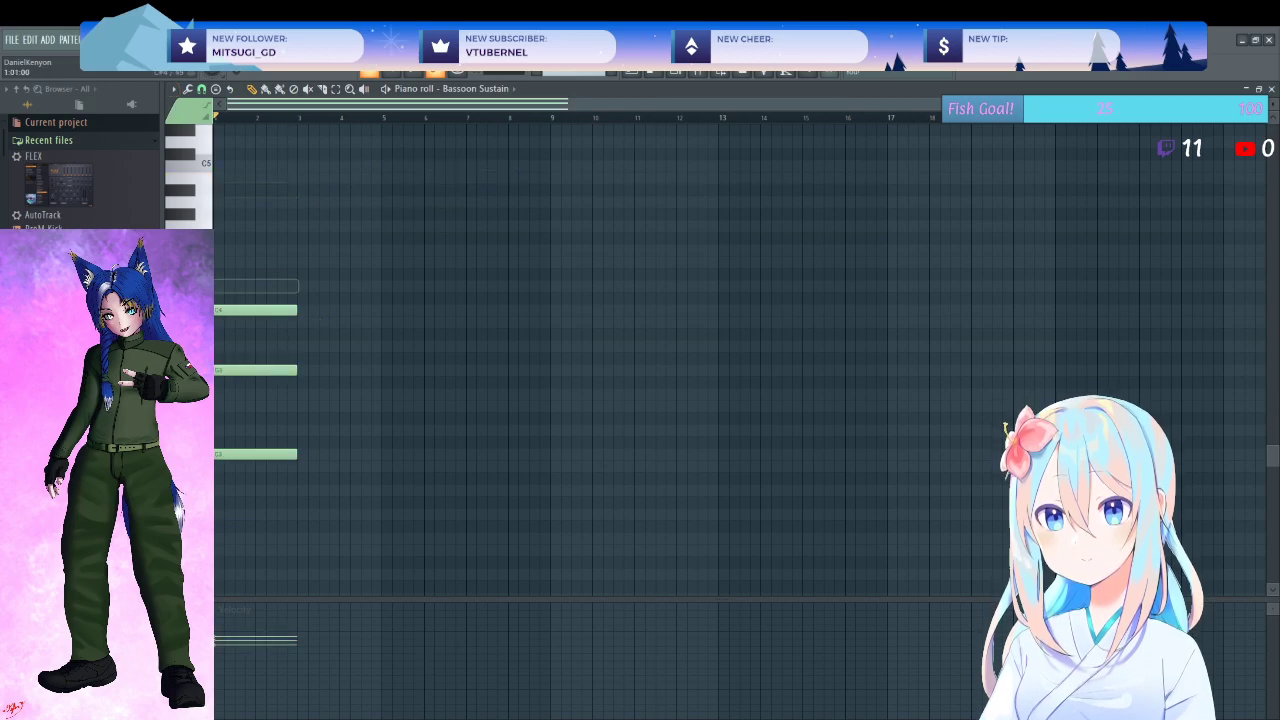
key("ctrl+z")
key("ctrl+z")
key("ctrl+z")
key("ctrl+z")
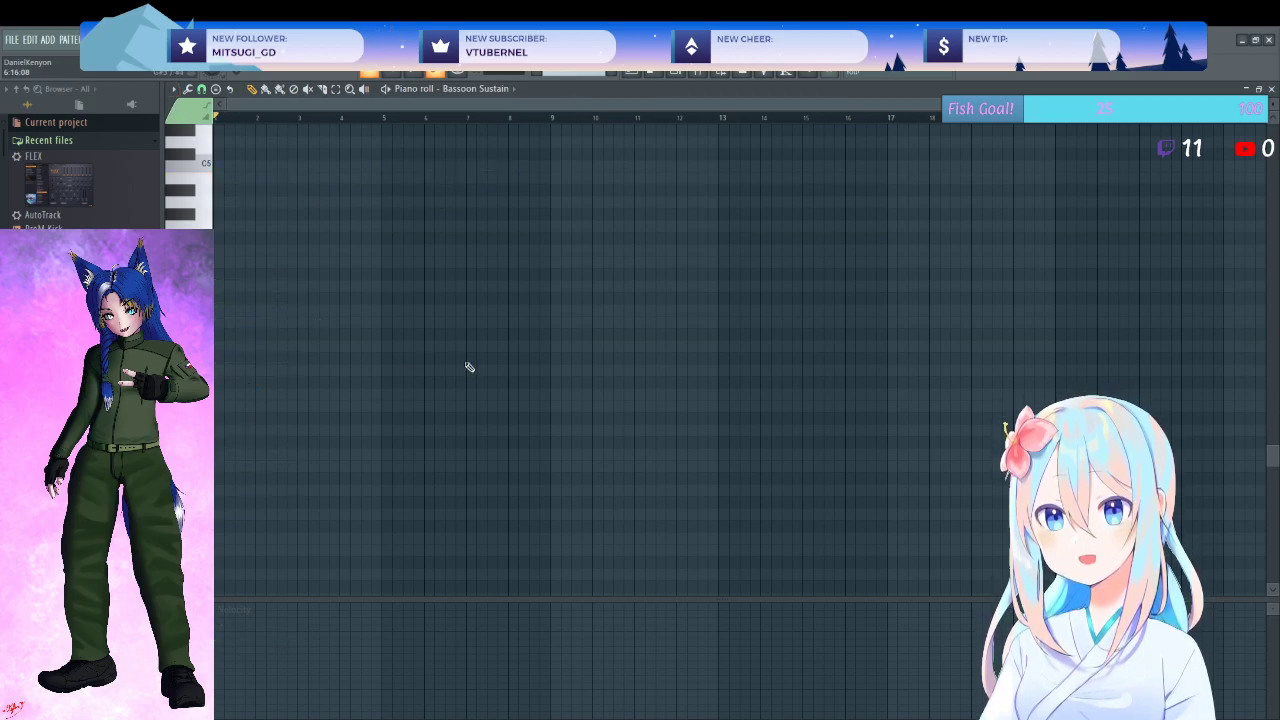
- In the playlist, undo adding the FLEX Bassoon Sustain instrument track and select Pattern 1
key("F5")
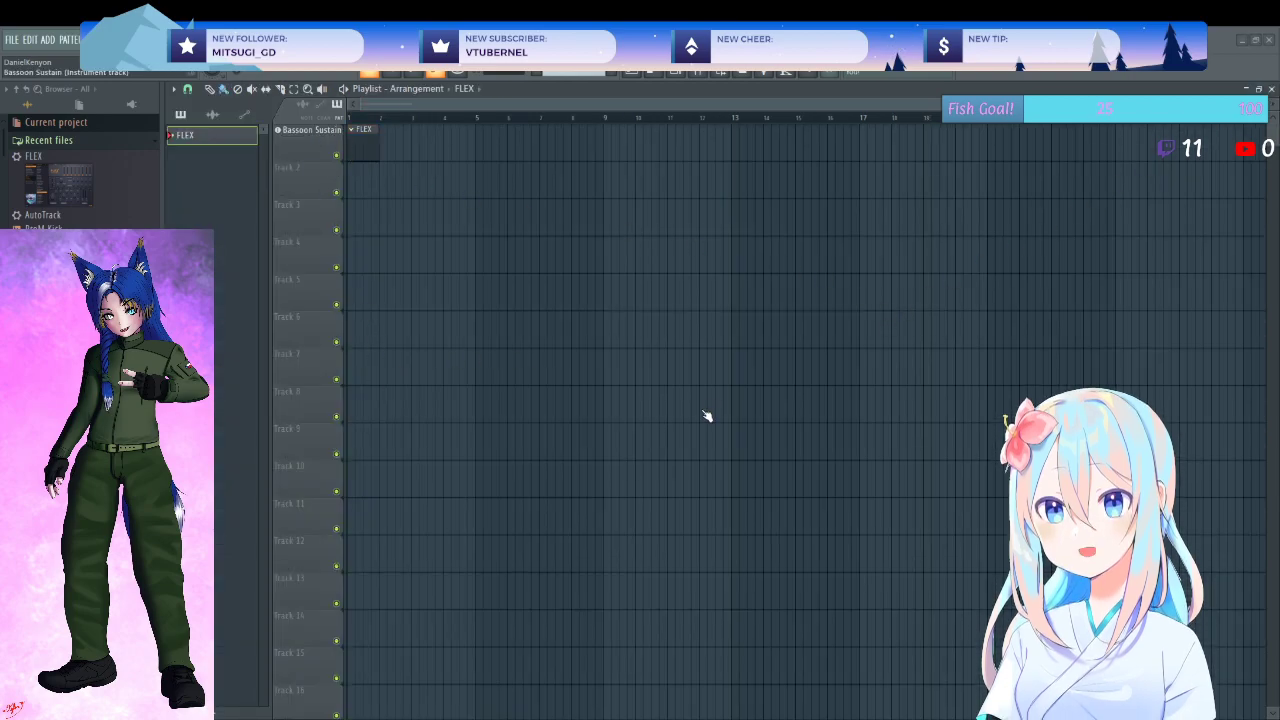
key("ctrl+z")
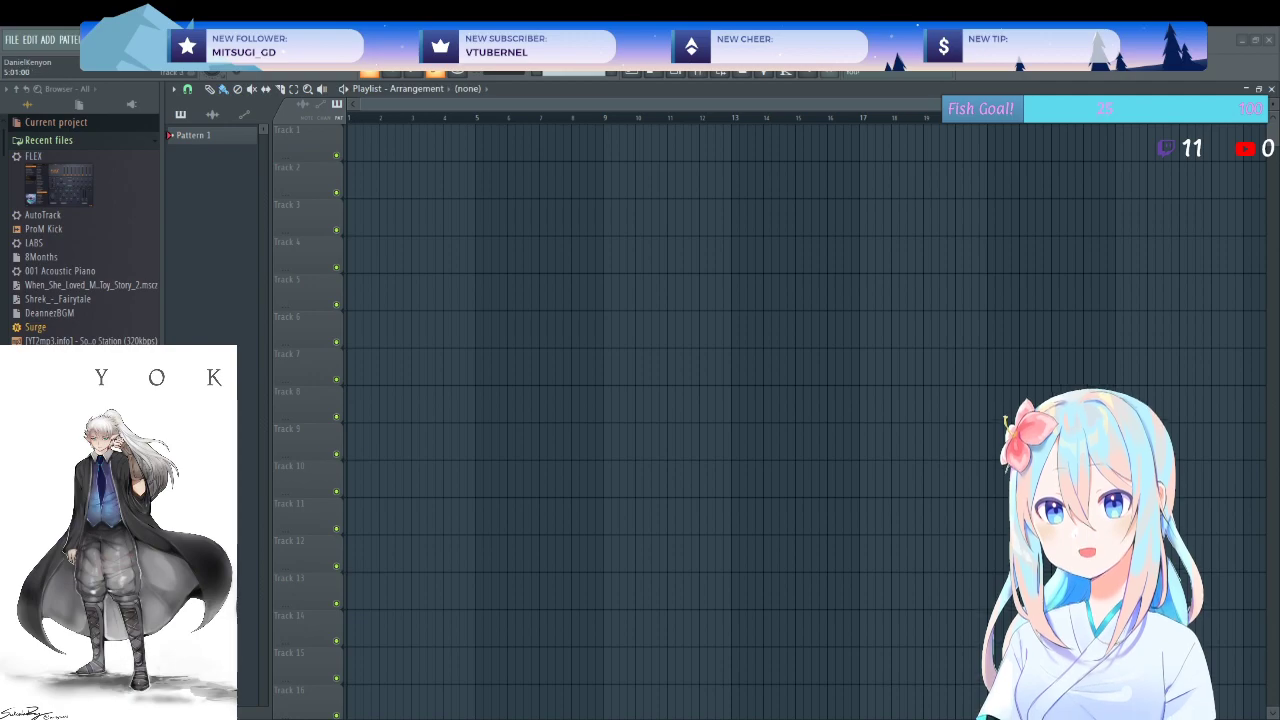
left_click(205, 138)
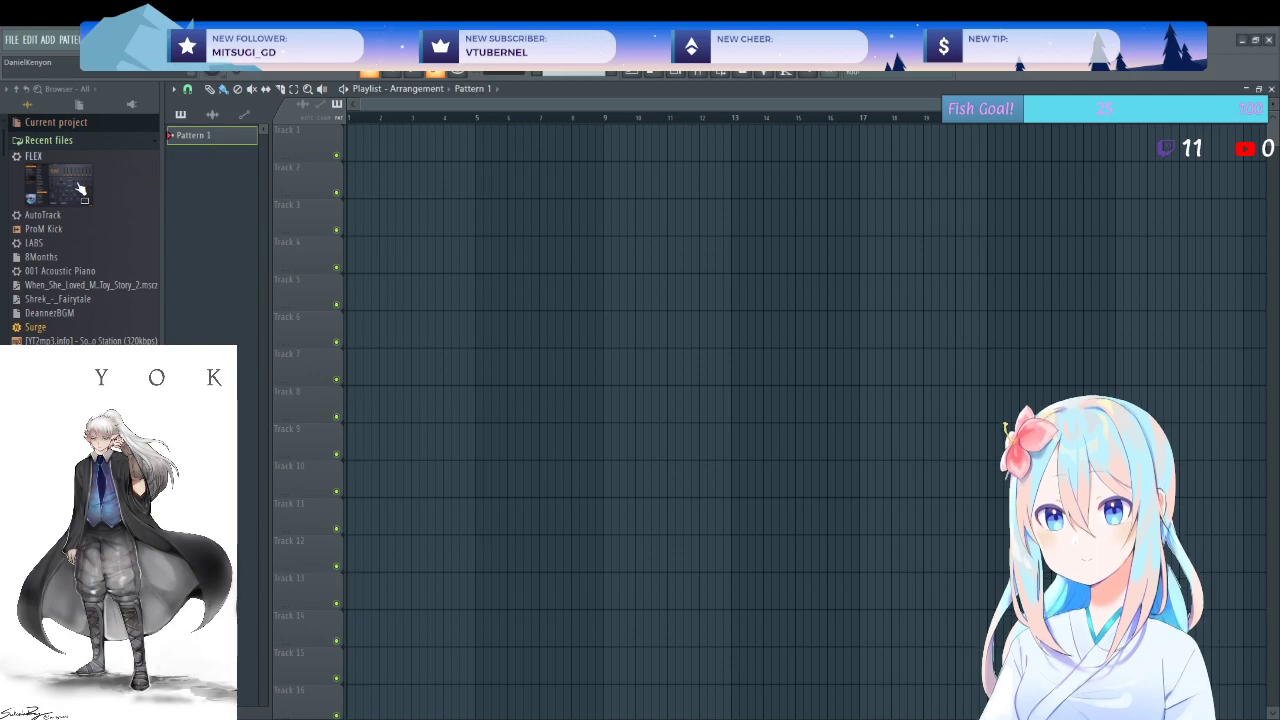
- Add a FLEX instrument track to the playlist and load the Electric Eighties preset from Essential Pianos
left_click_drag(55, 190, 180, 177)
left_click_drag(301, 142, 300, 141)
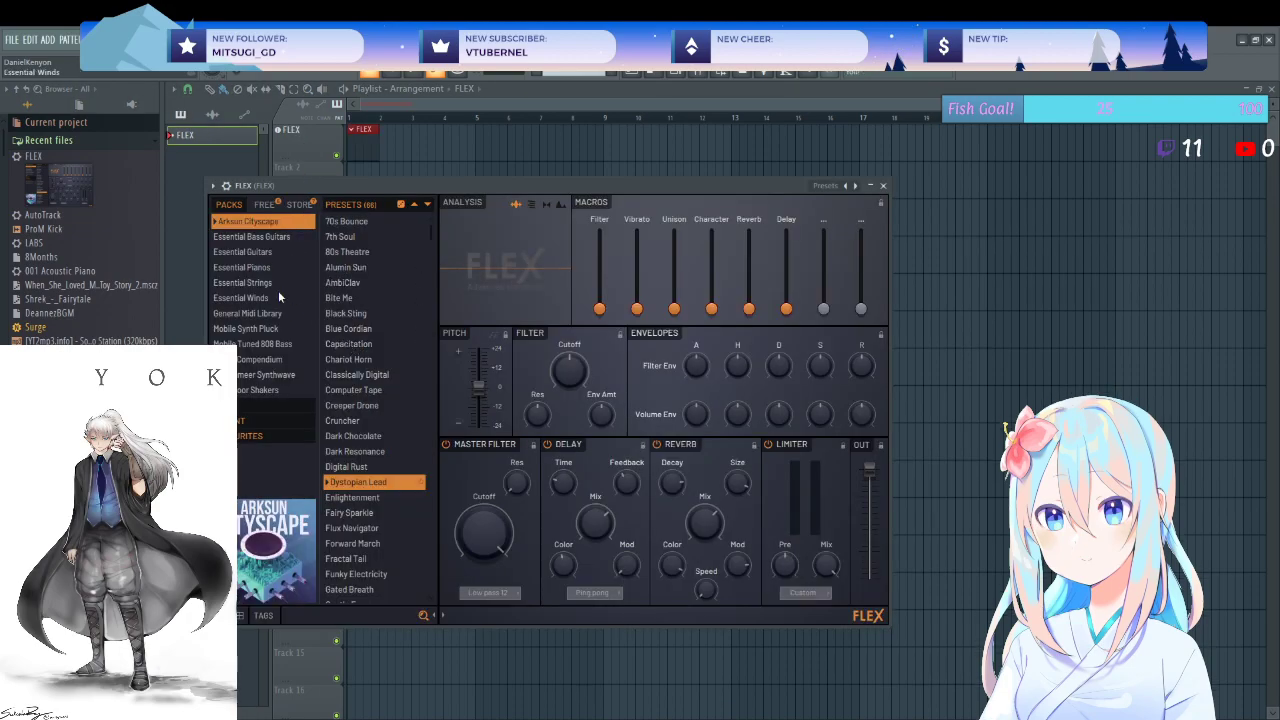
left_click(251, 267)
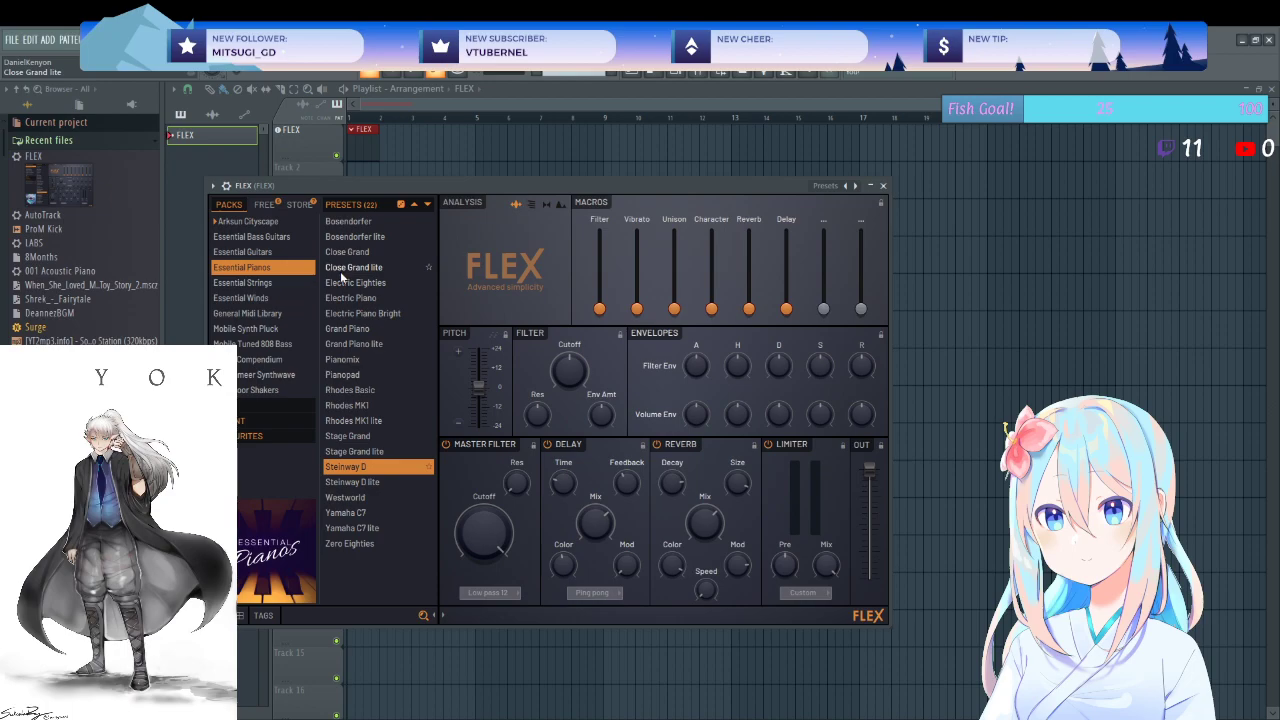
left_click(343, 297)
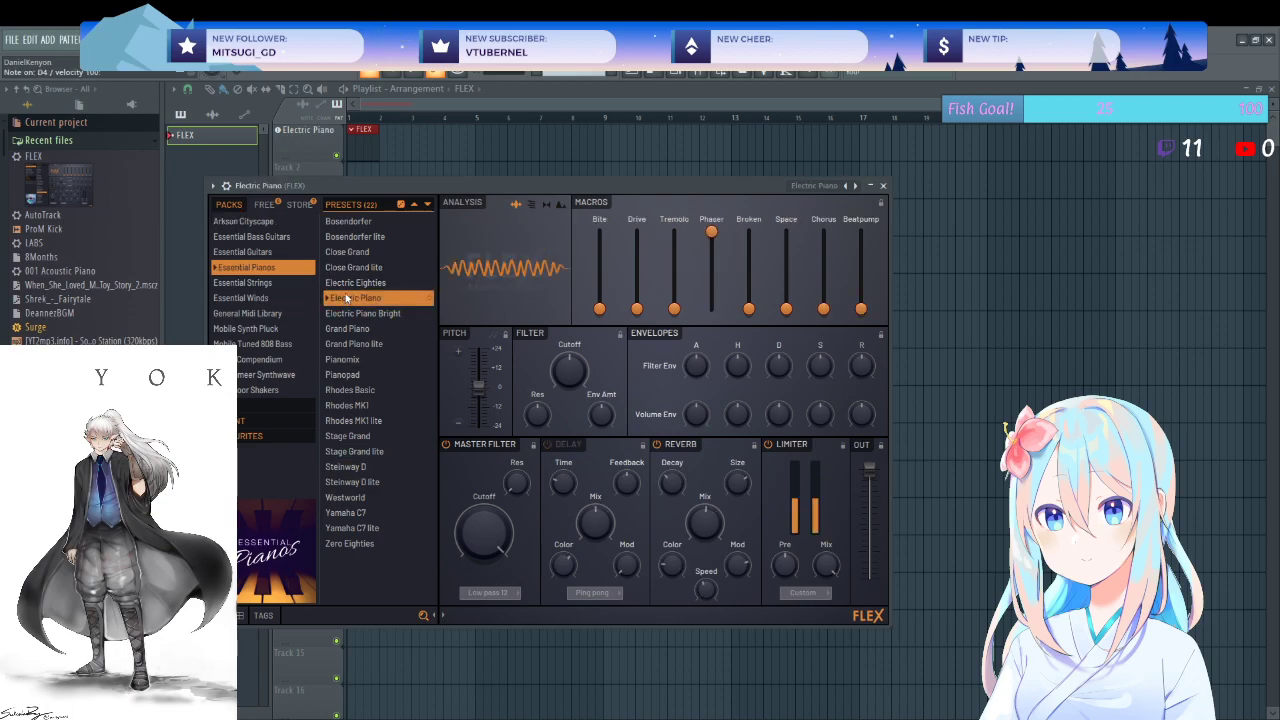
left_click(350, 298)
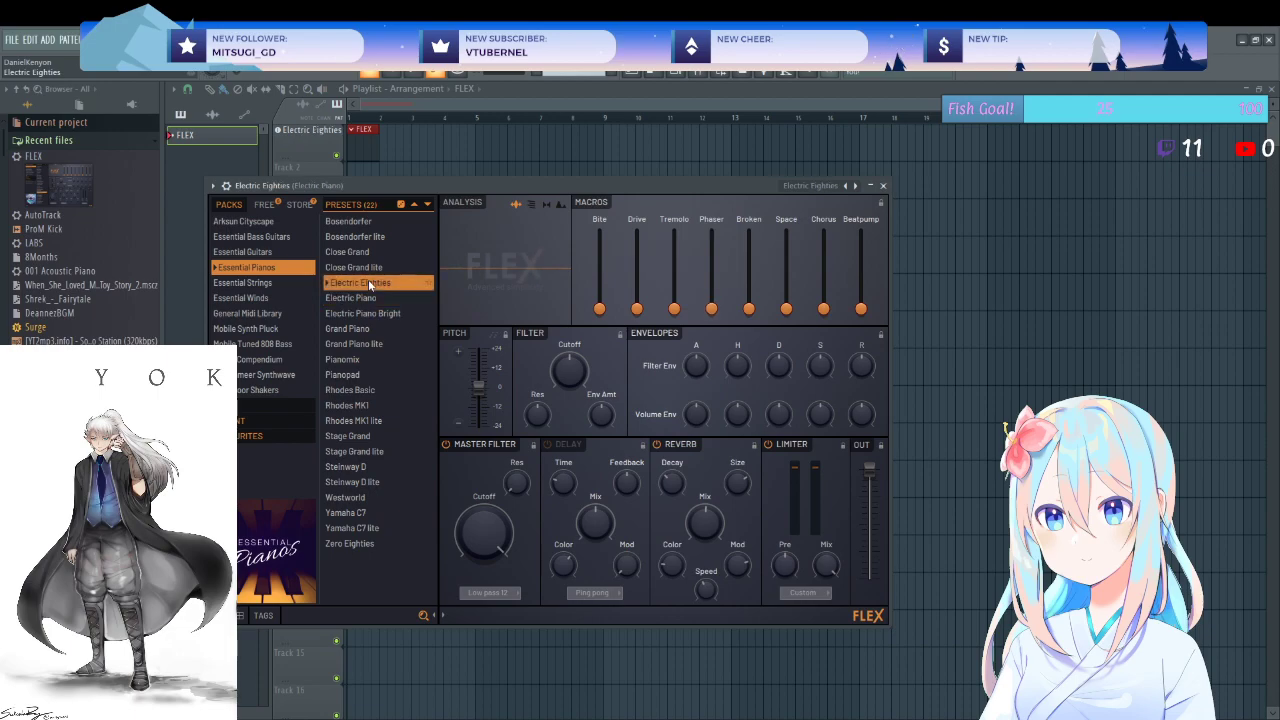
left_click(882, 186)
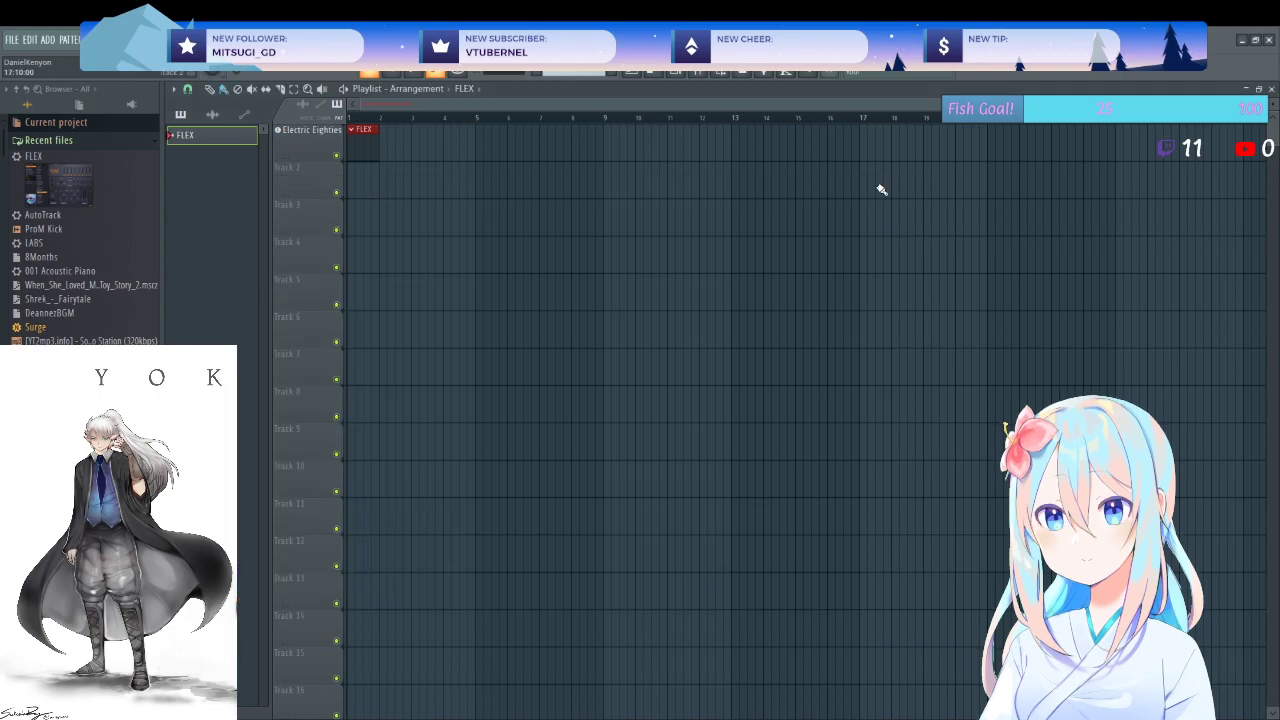
- In the FLEX pattern, build a two-bar chord of F3, C4, E4 and A#4 at bar 1 and play it
double_click(368, 151)
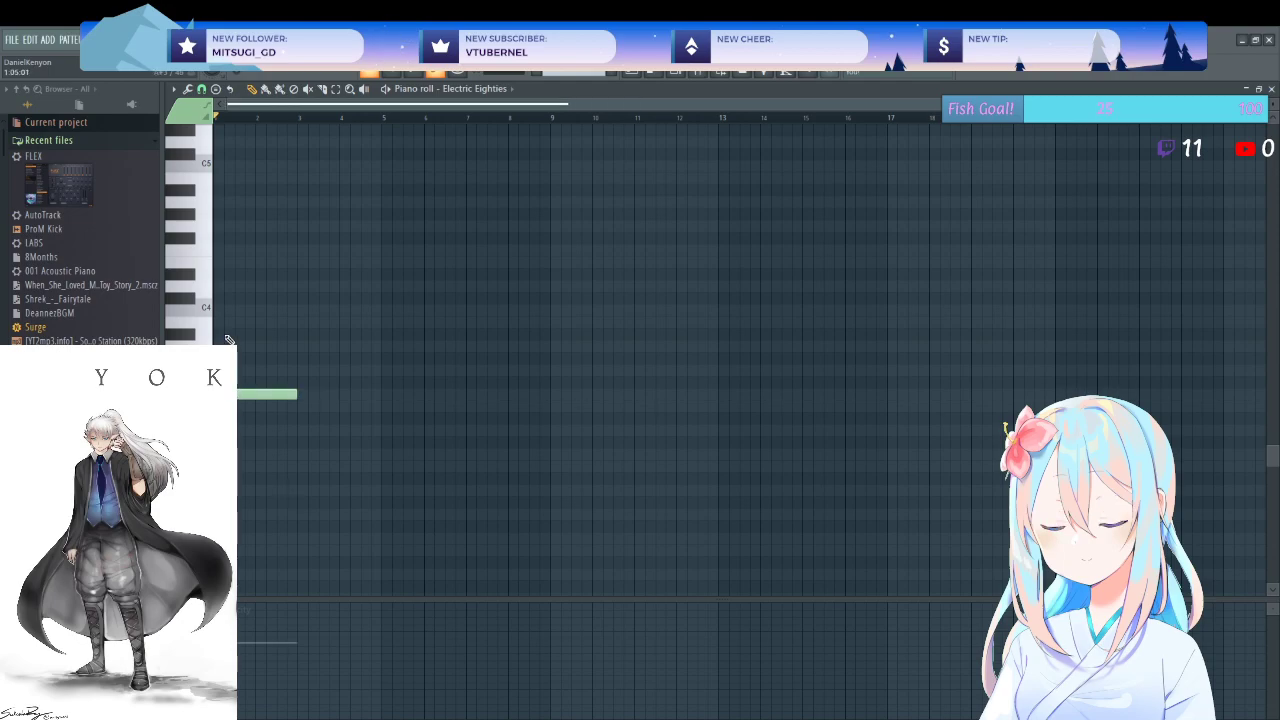
left_click(216, 310)
mouse_move(219, 272)
left_mouse_down()
mouse_move(198, 228)
mouse_move(213, 262)
left_mouse_up()
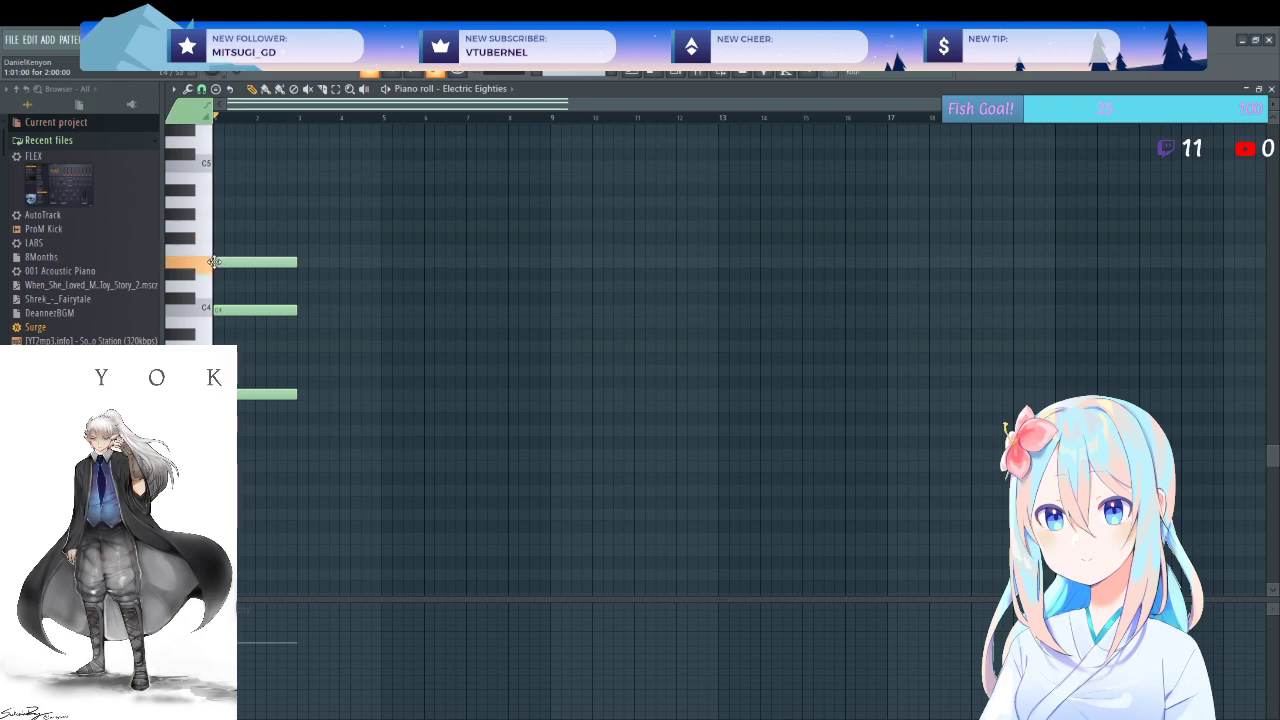
left_click(221, 192)
key("space")
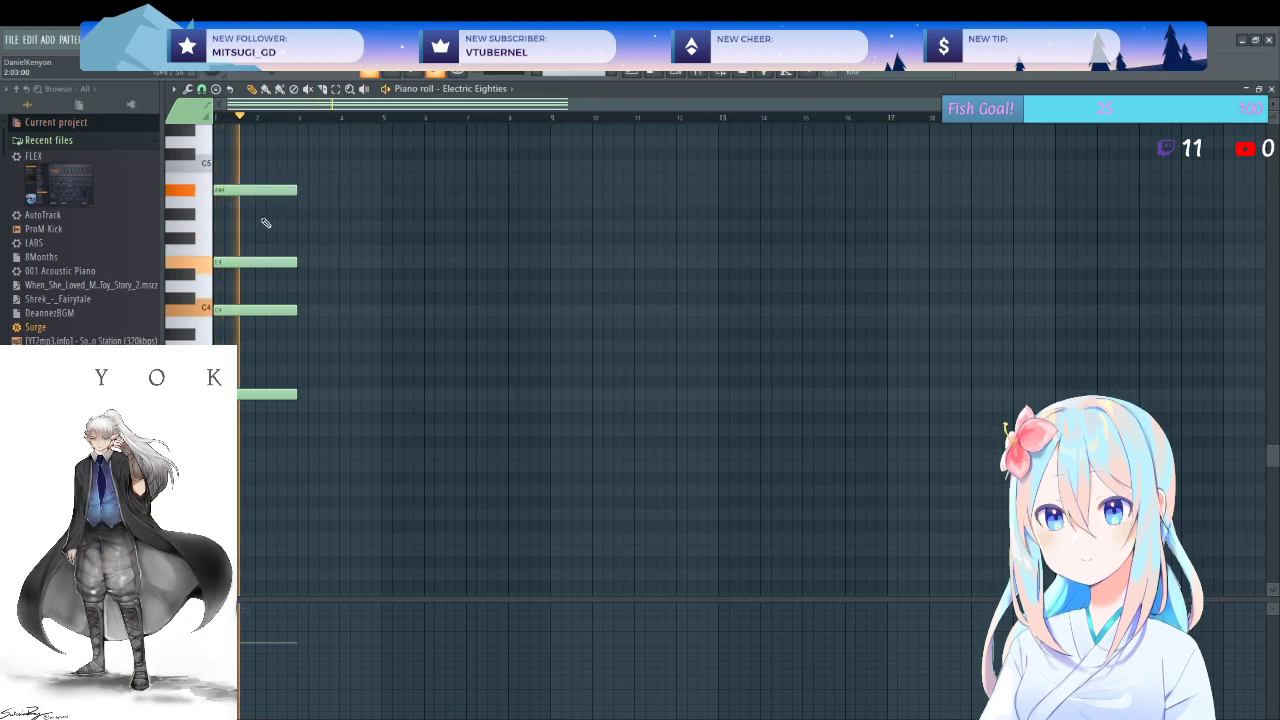
- Add a second two-bar chord of G3, C4, E4 and G#4 at bar 3, play the progression and return to the playlist
left_click(300, 214)
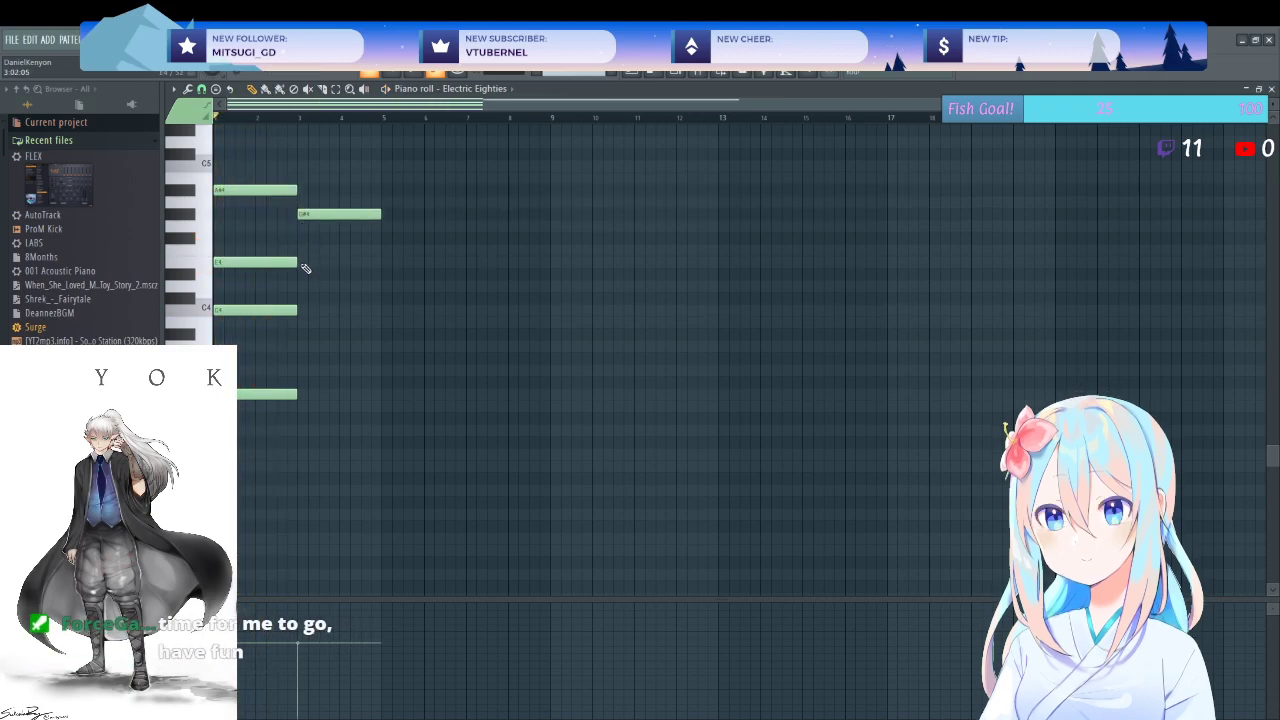
left_click(303, 262)
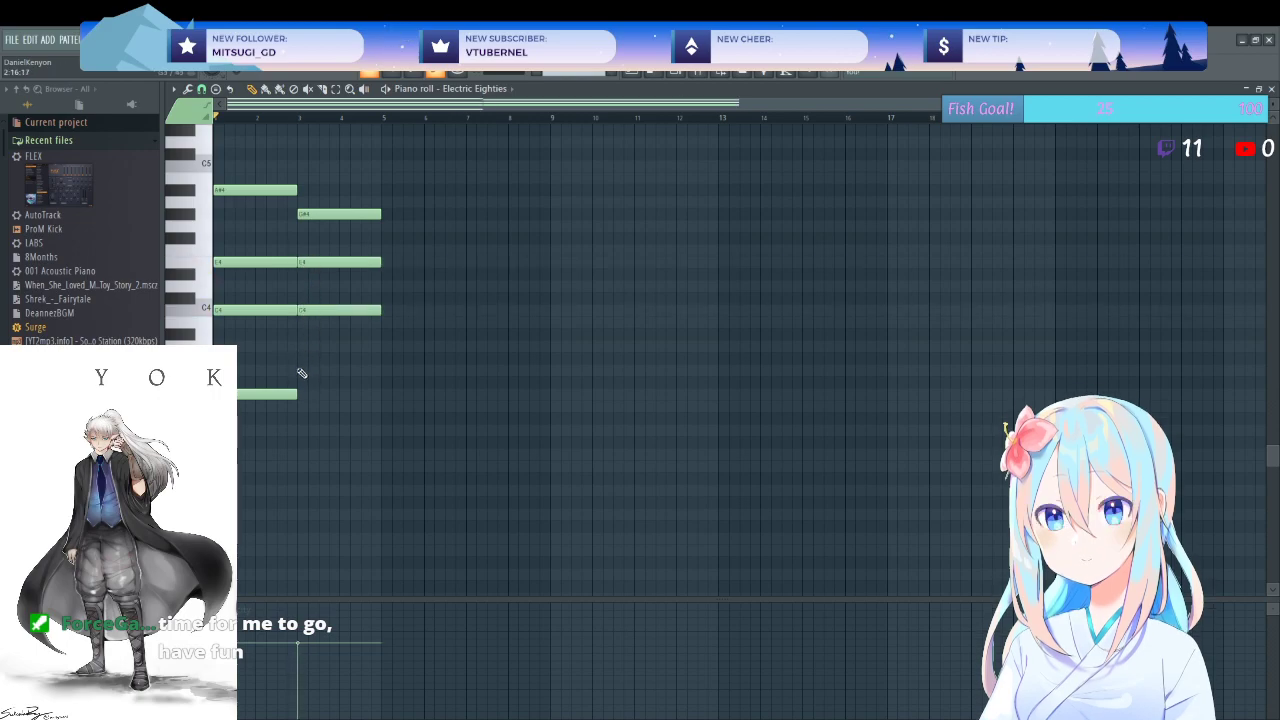
left_click_drag(301, 369, 300, 366)
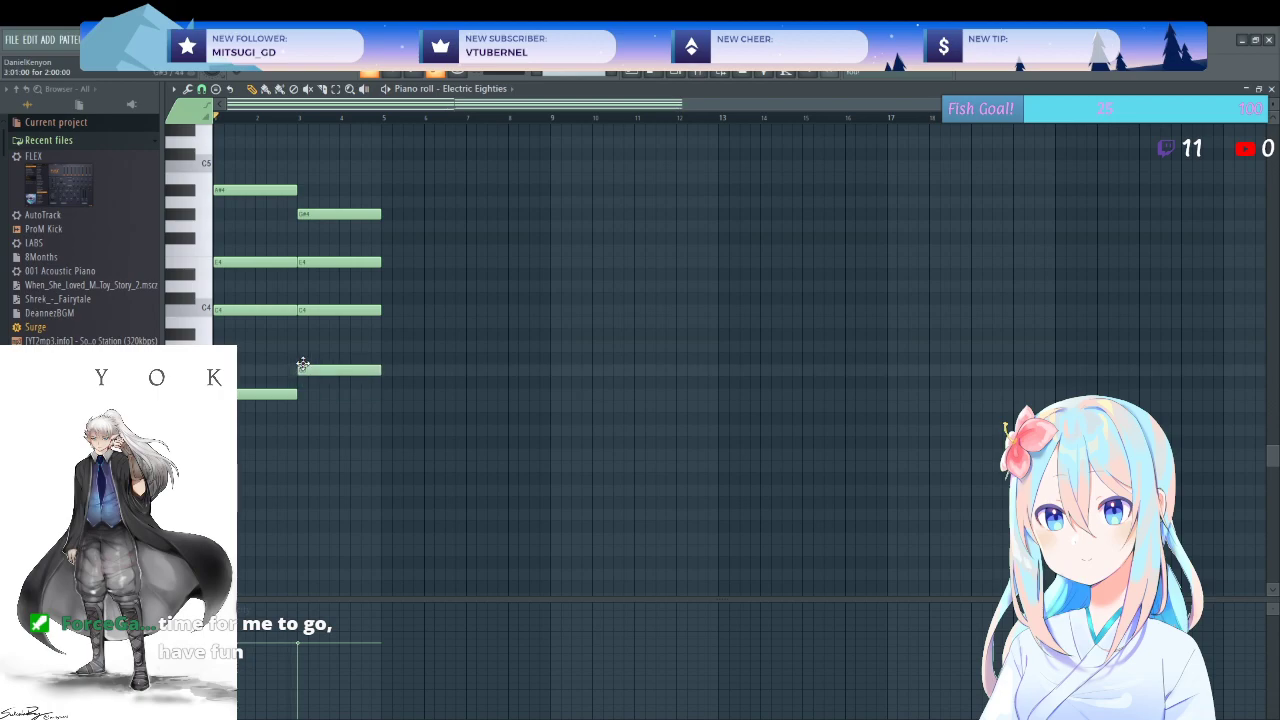
key("space")
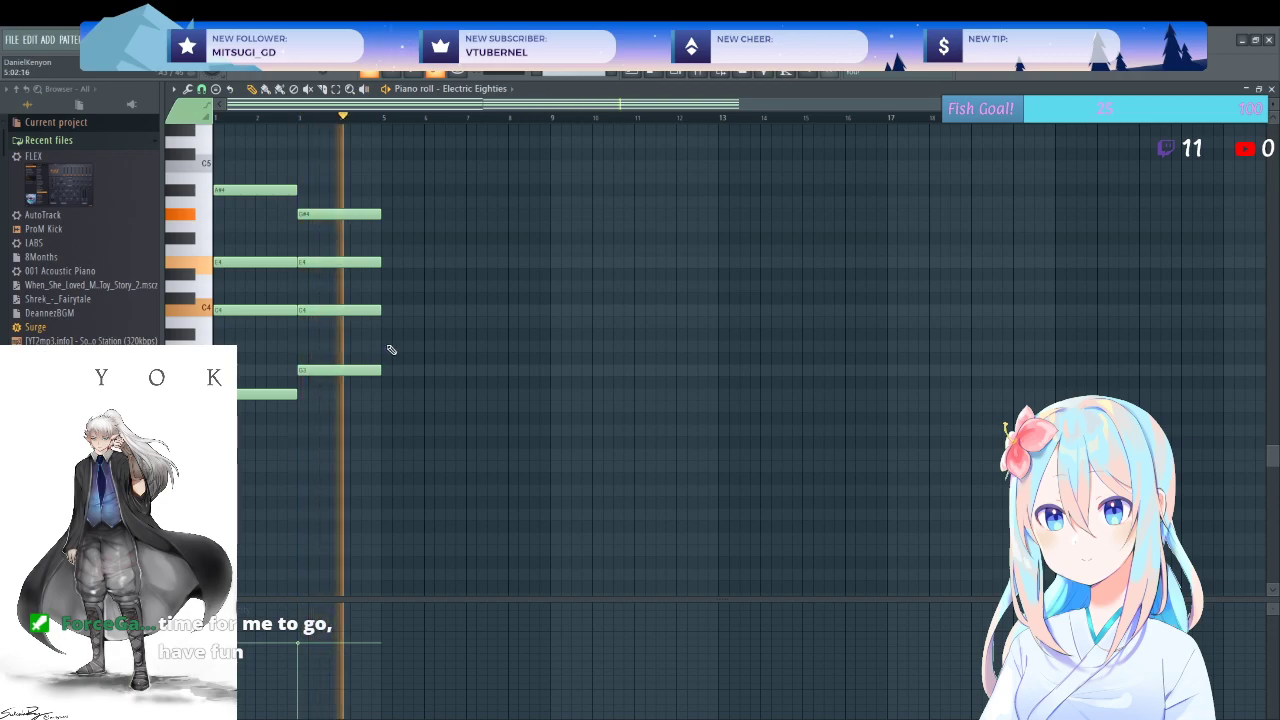
key("space")
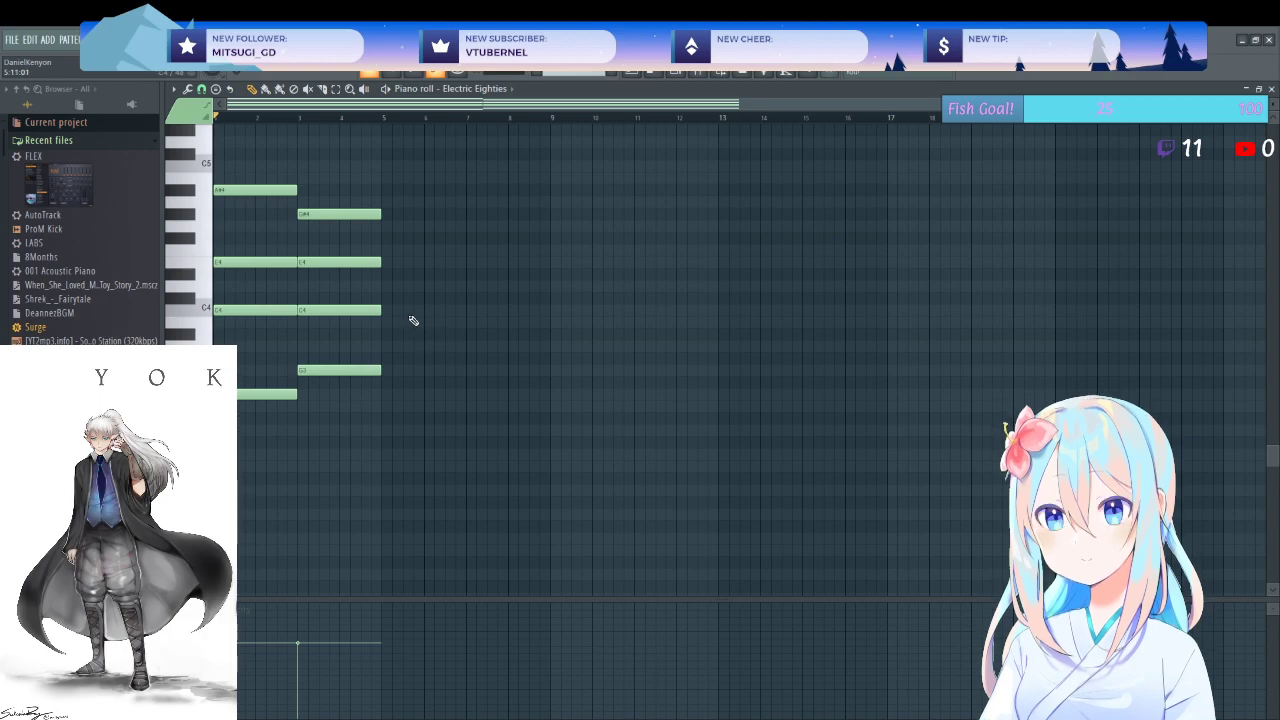
left_click(1272, 92)
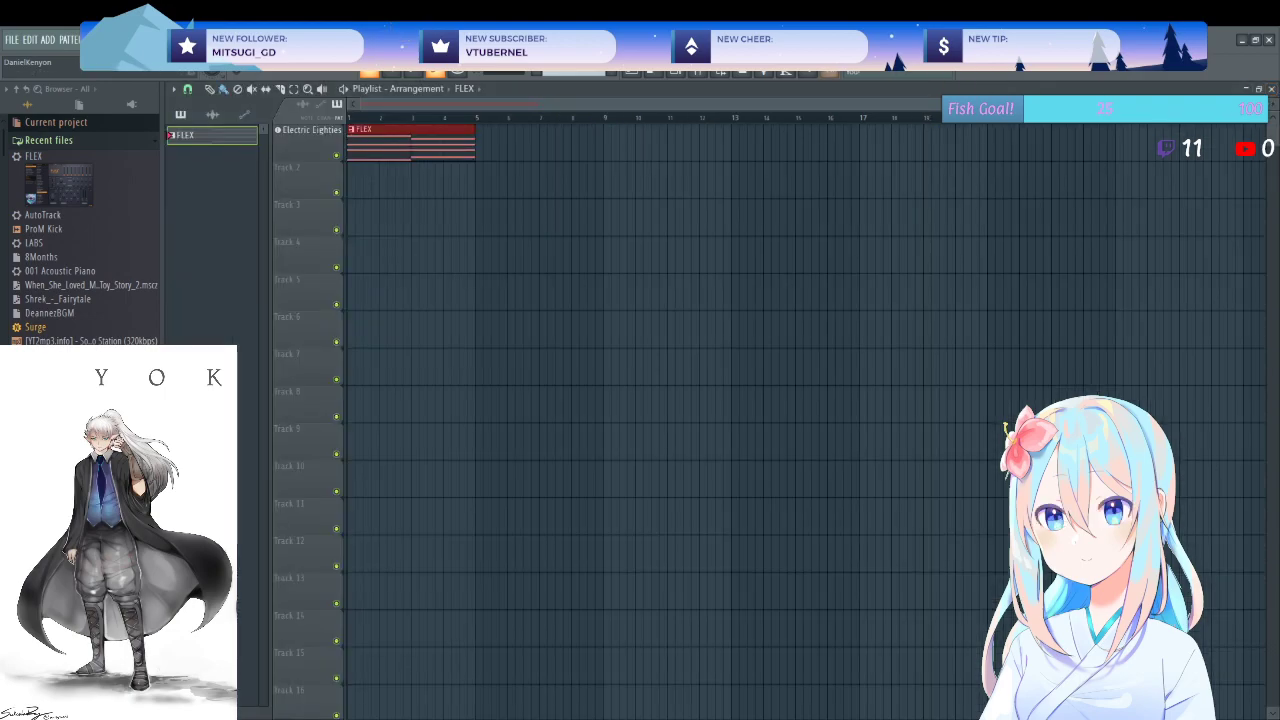
- Try a two-bar F#5 note above the first chord, audition it and remove it
double_click(418, 156)
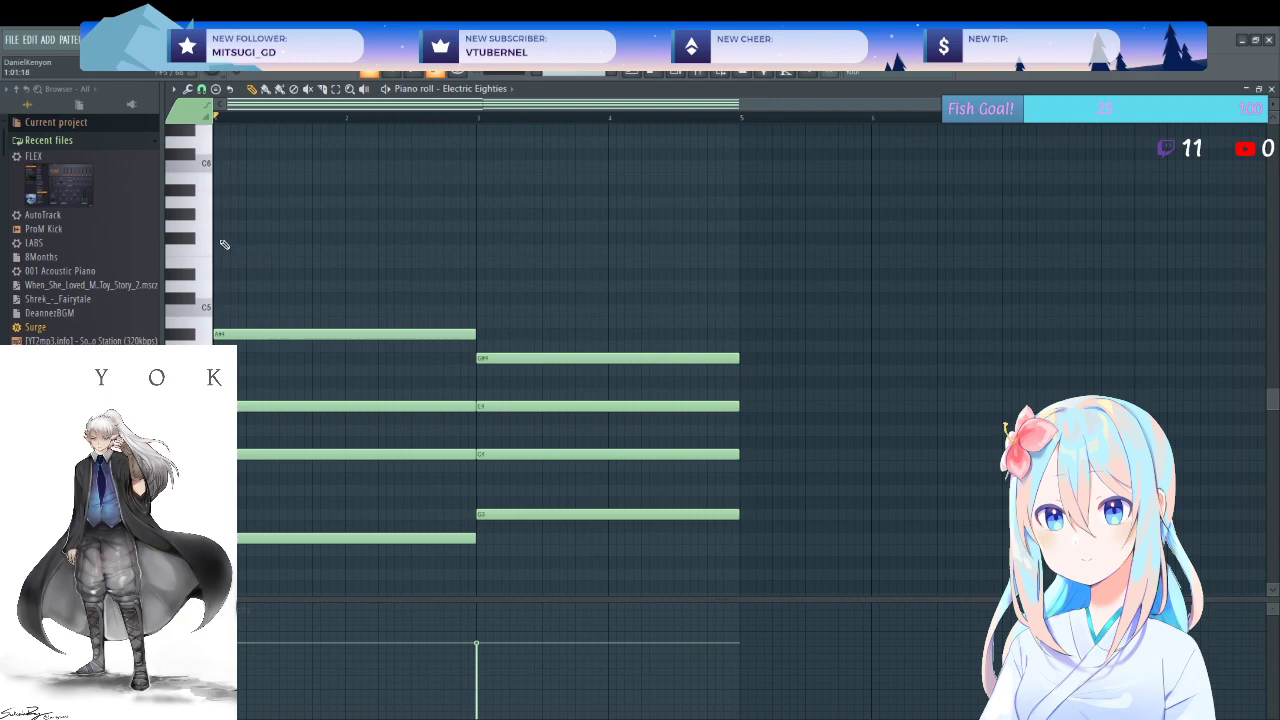
left_click(224, 241)
key("space")
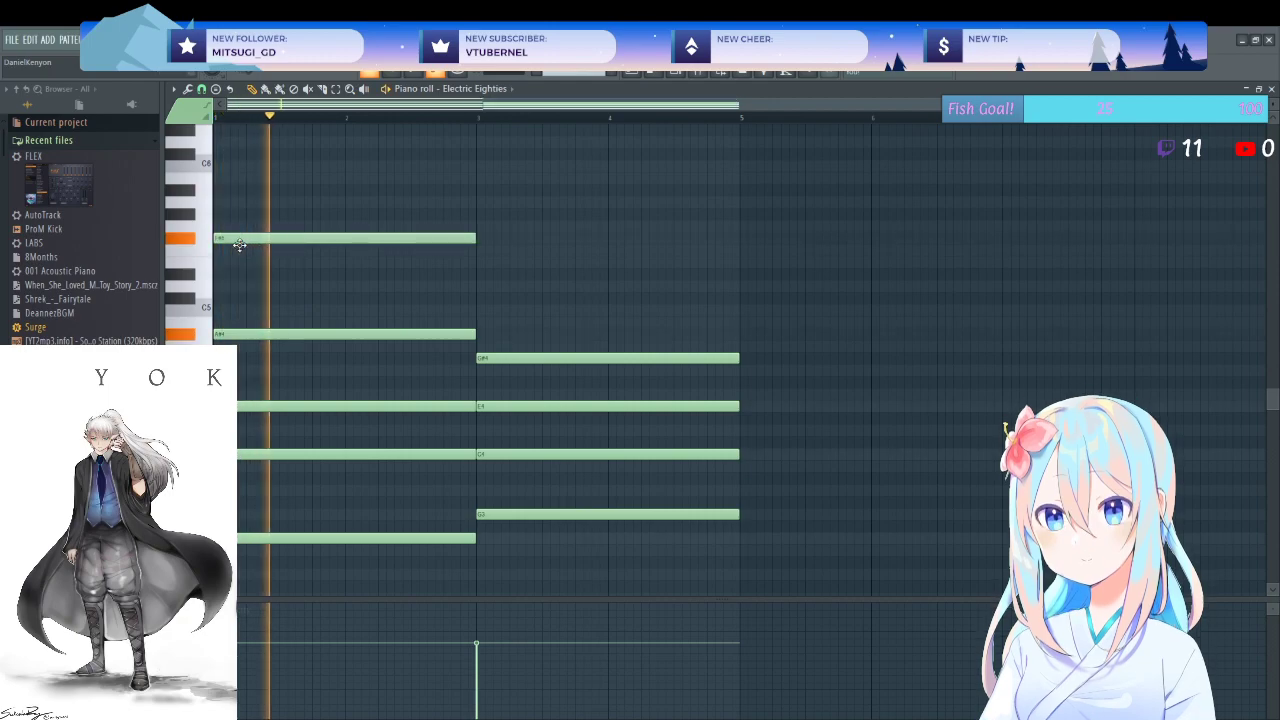
key("space")
right_click(251, 241)
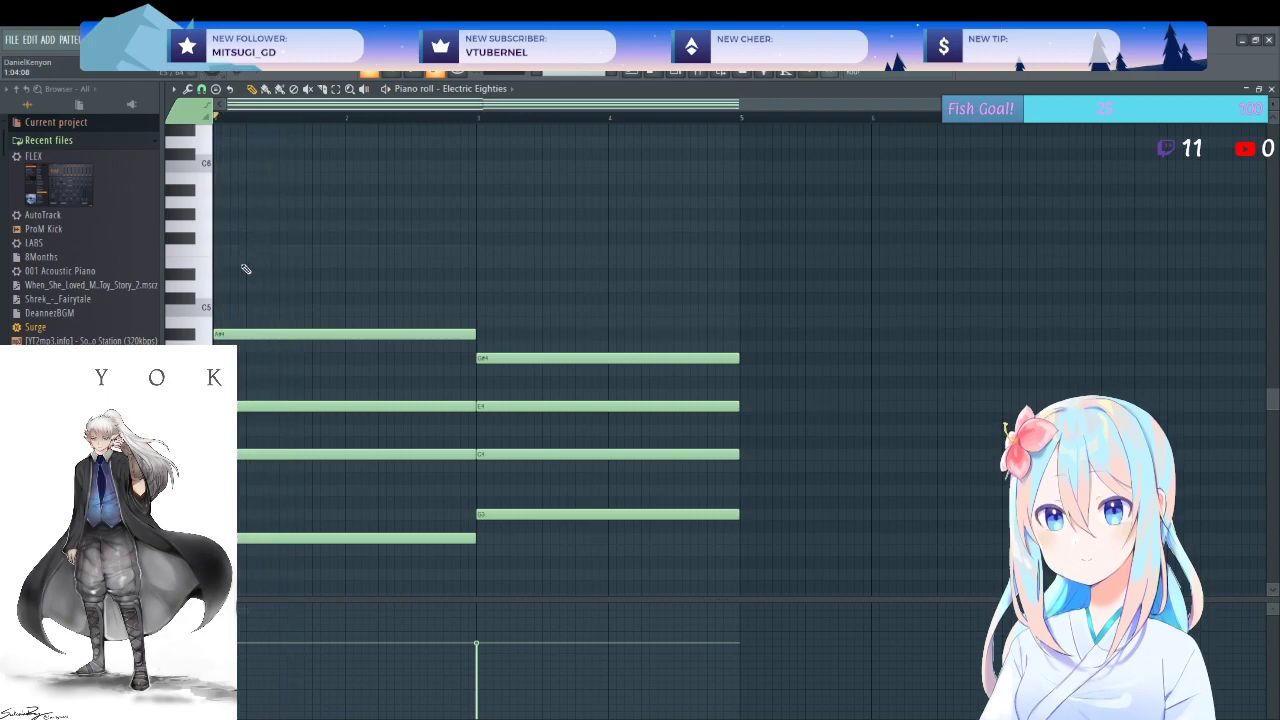
- Try a one-beat-per-note melody E5, F5, G5, A5, B5, A5, G5 over the first chord, starting on its second beat, and play it
left_click(283, 250)
left_click(314, 227)
left_click(348, 202)
left_click(382, 178)
left_click(416, 202)
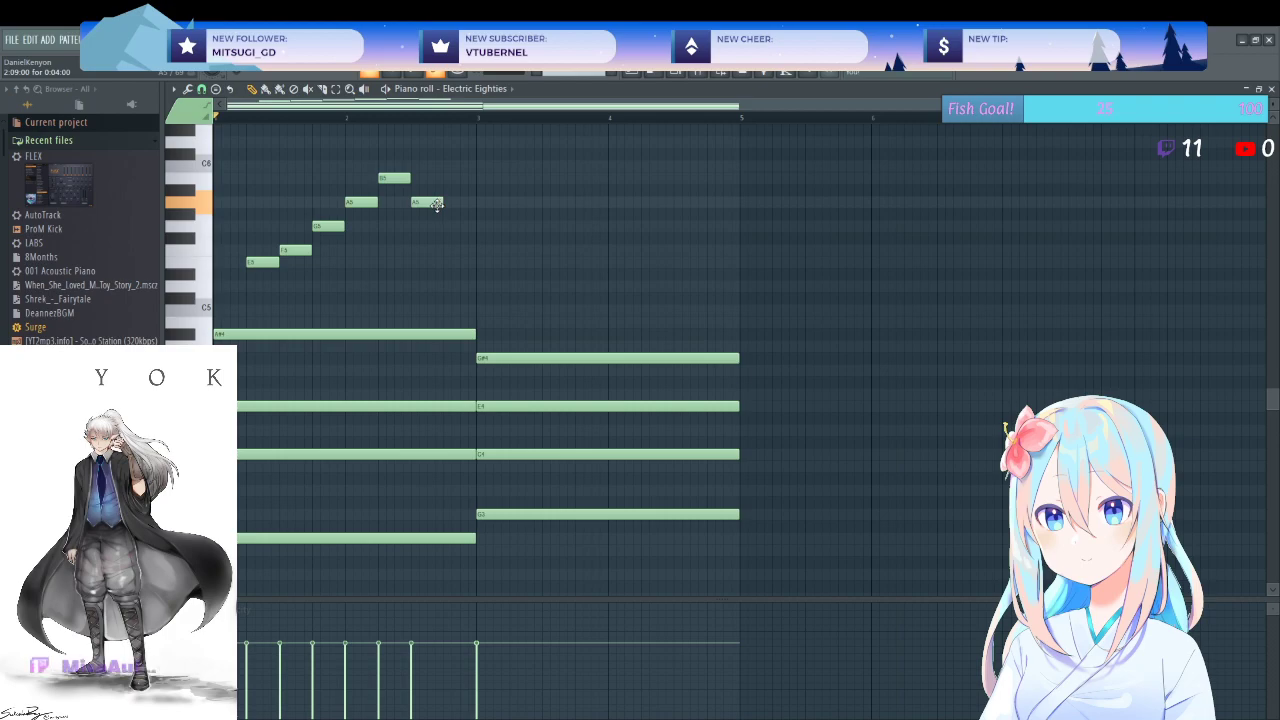
key("space")
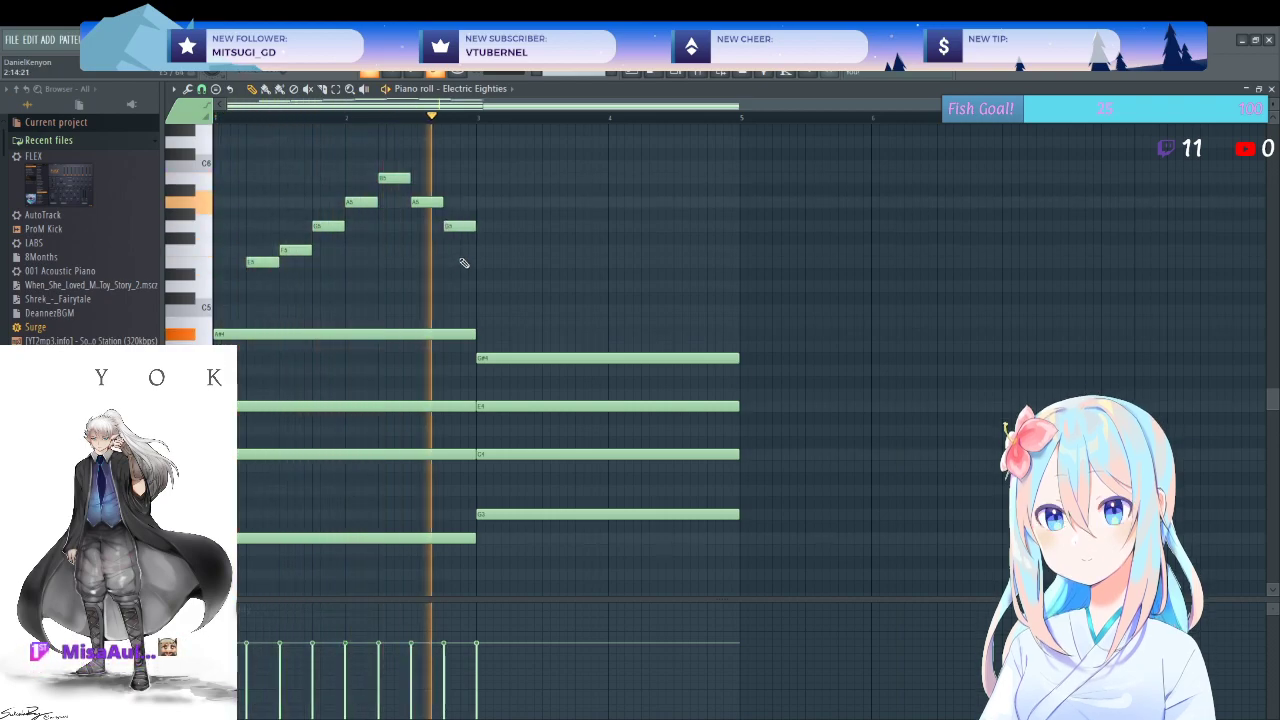
key("space")
- Delete all notes of the rising and falling melody above the first chord
right_click(394, 178)
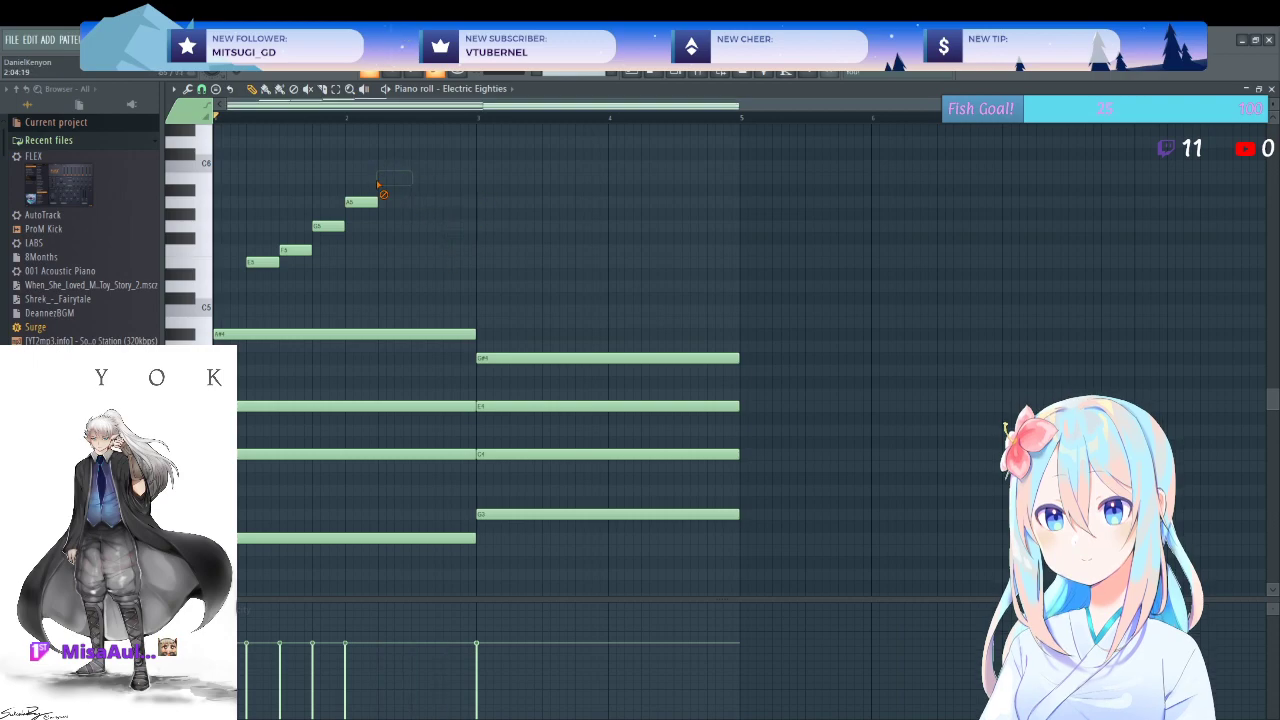
right_click(361, 202)
right_click(328, 226)
right_click(295, 250)
right_click(262, 262)
- Try a melody of one-beat notes alternating between E5 and F5 over the first chord and play it
left_click(248, 262)
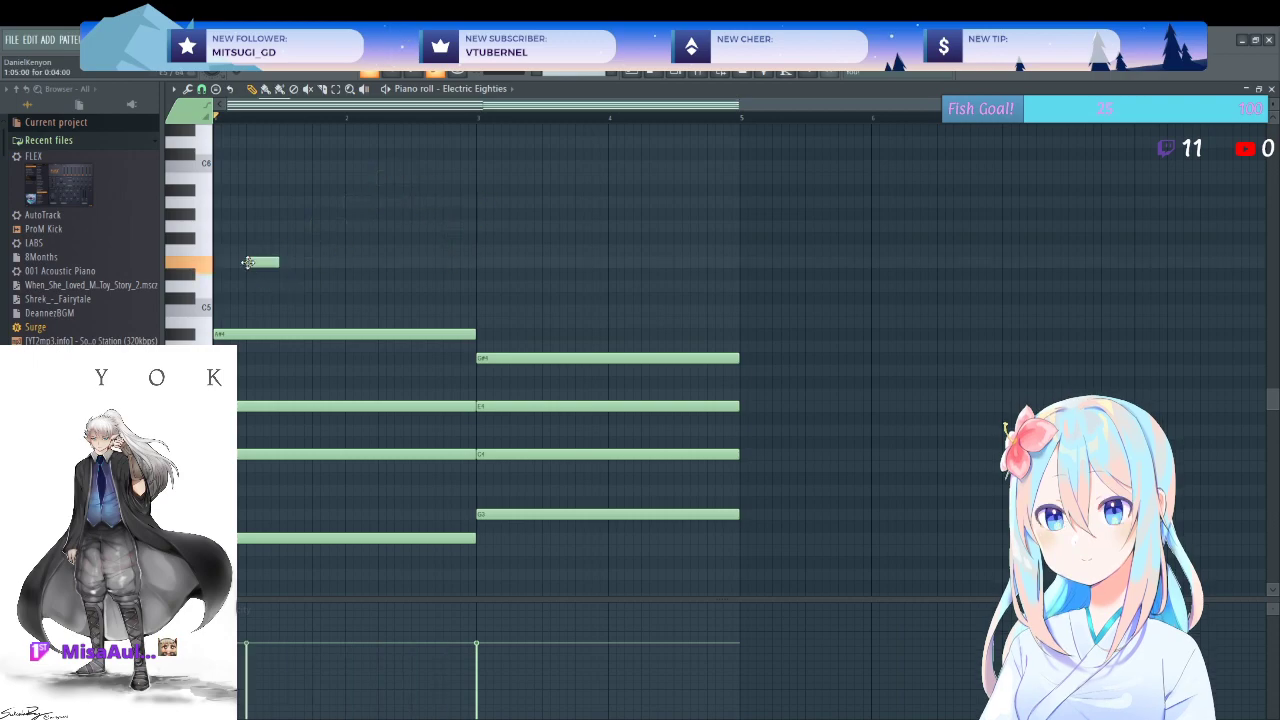
left_click(292, 251)
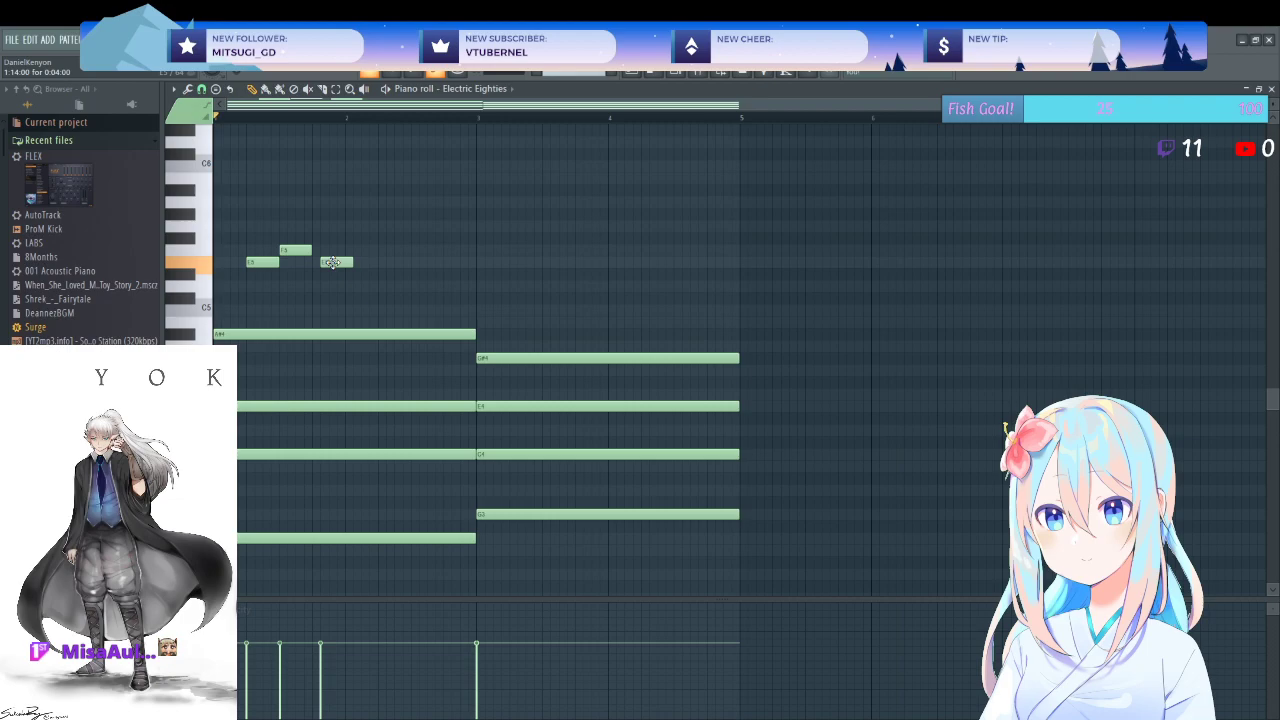
left_click(346, 251)
left_click(381, 262)
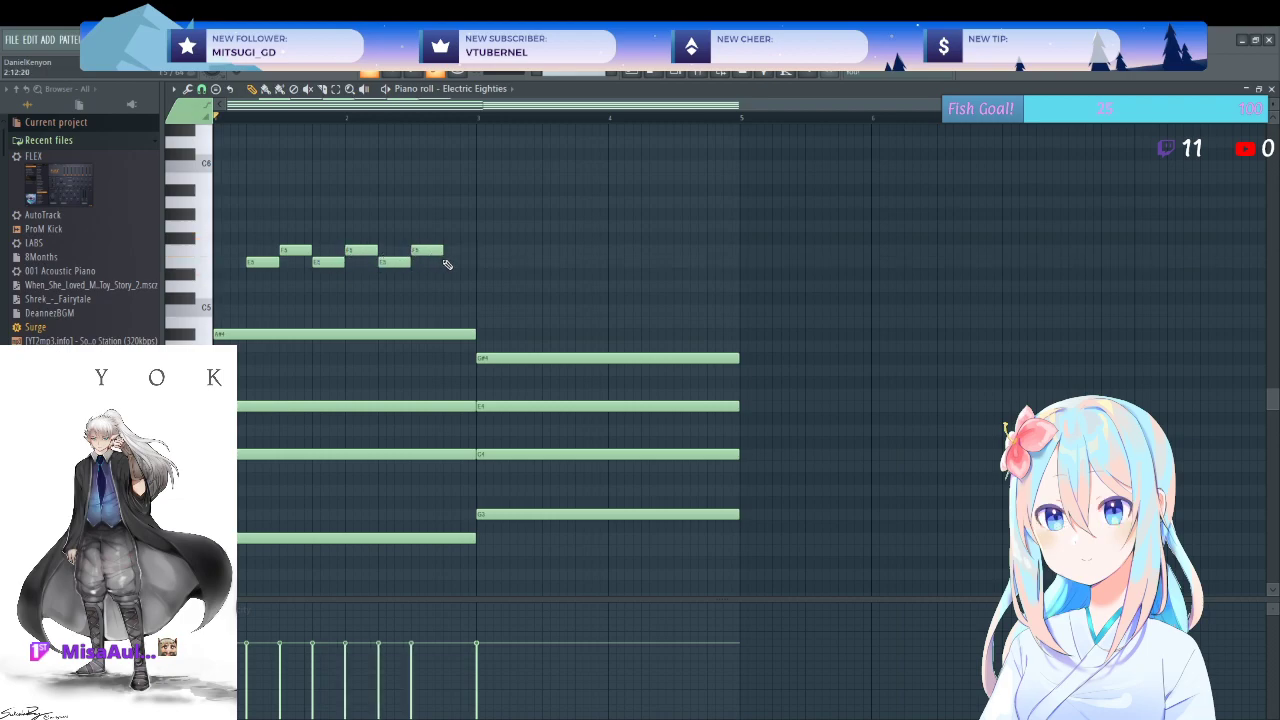
key("space")
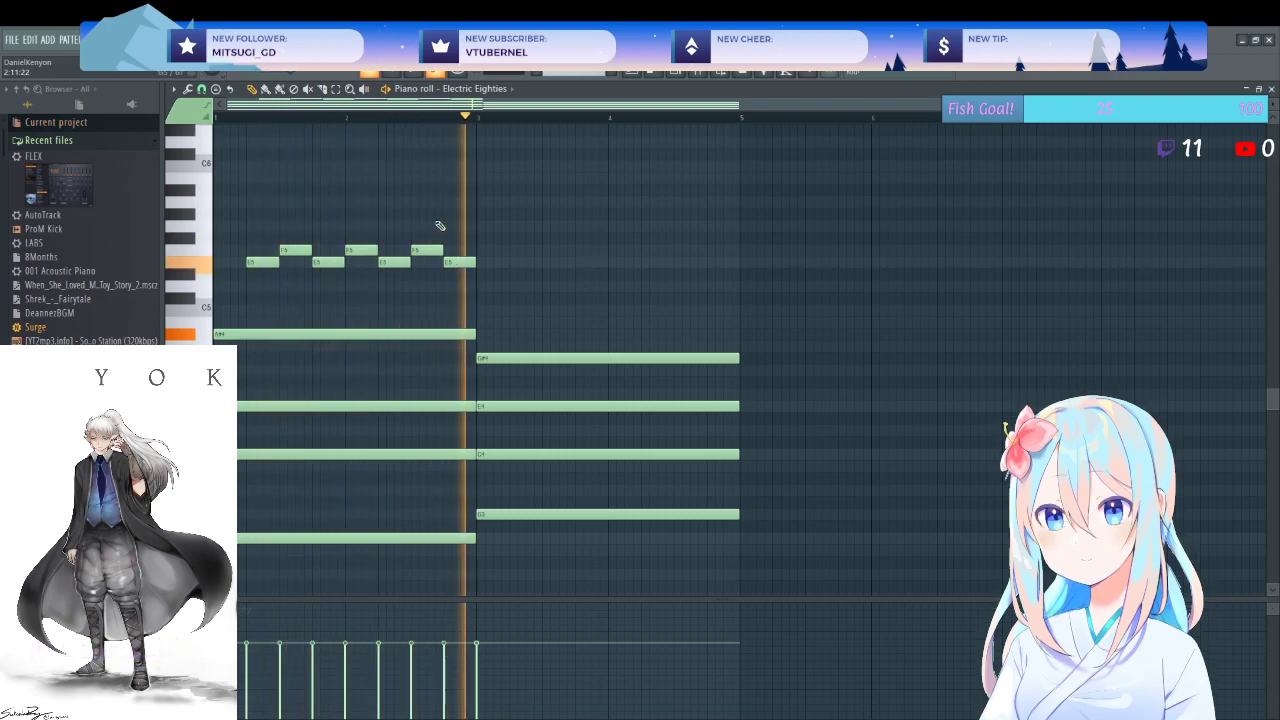
key("space")
- Delete the alternating E5 and F5 notes and return to the playlist
right_click(446, 262)
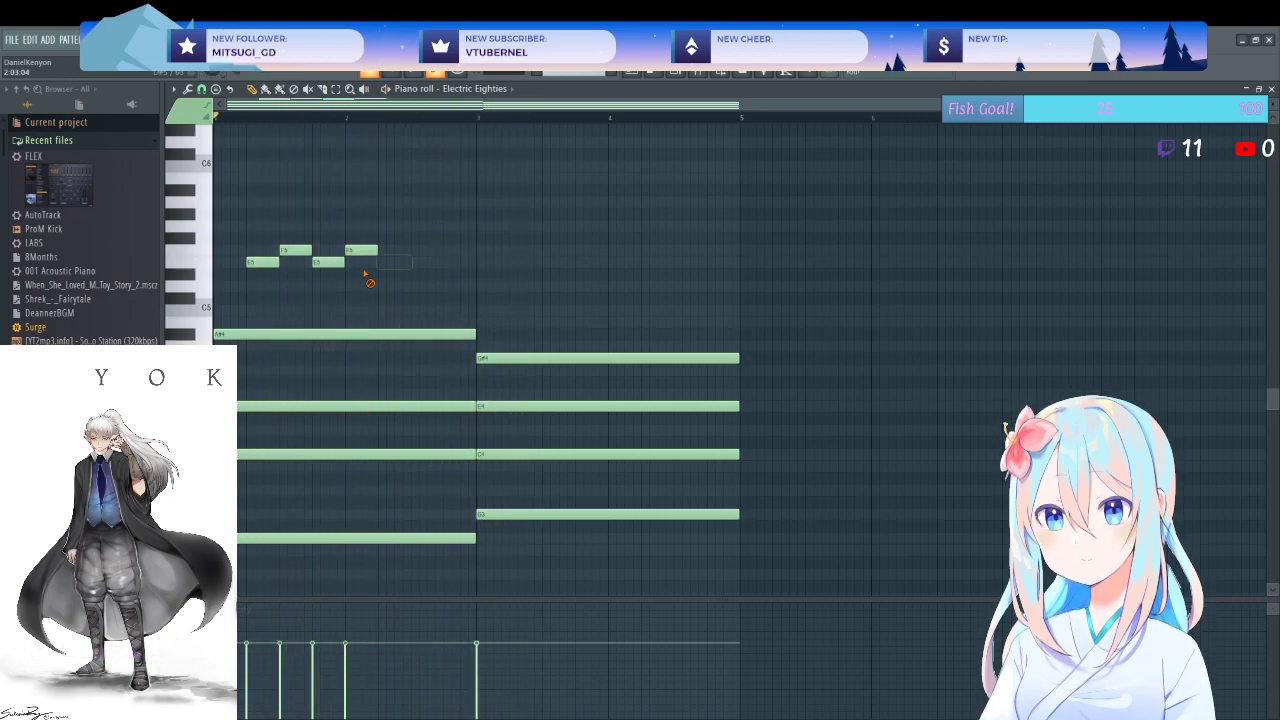
right_click(296, 250)
right_click(262, 262)
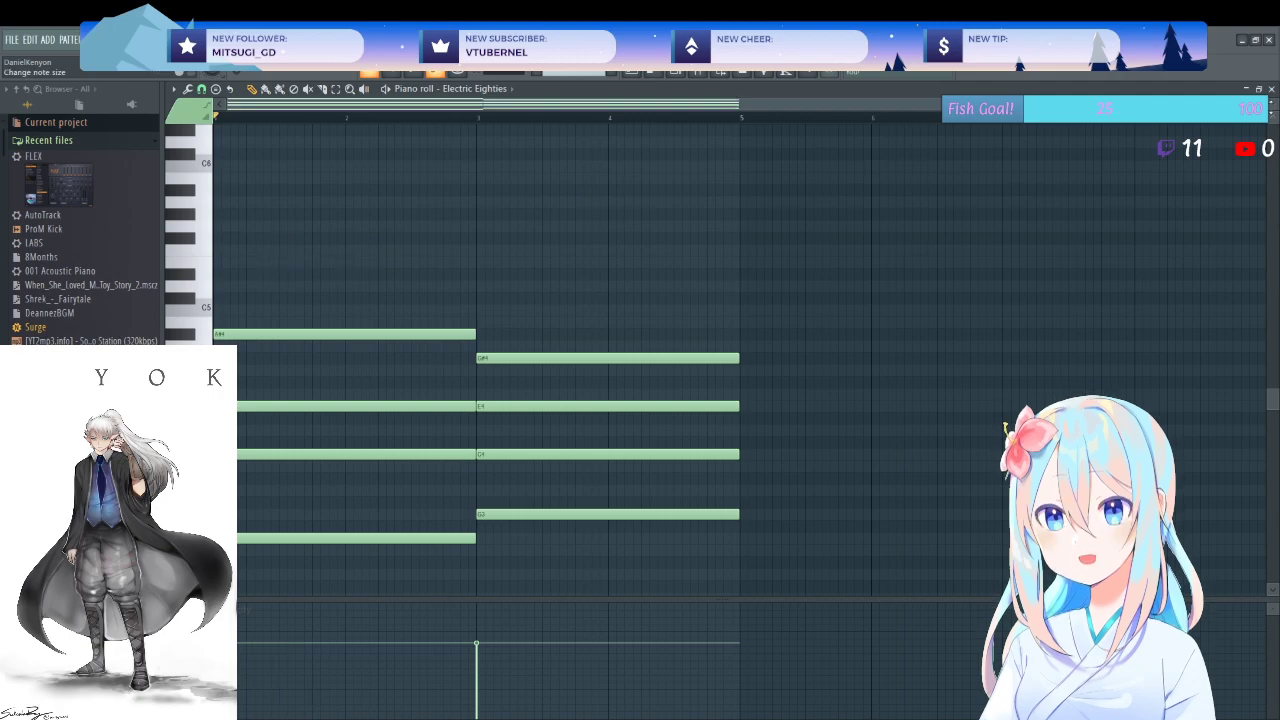
left_click(1271, 89)
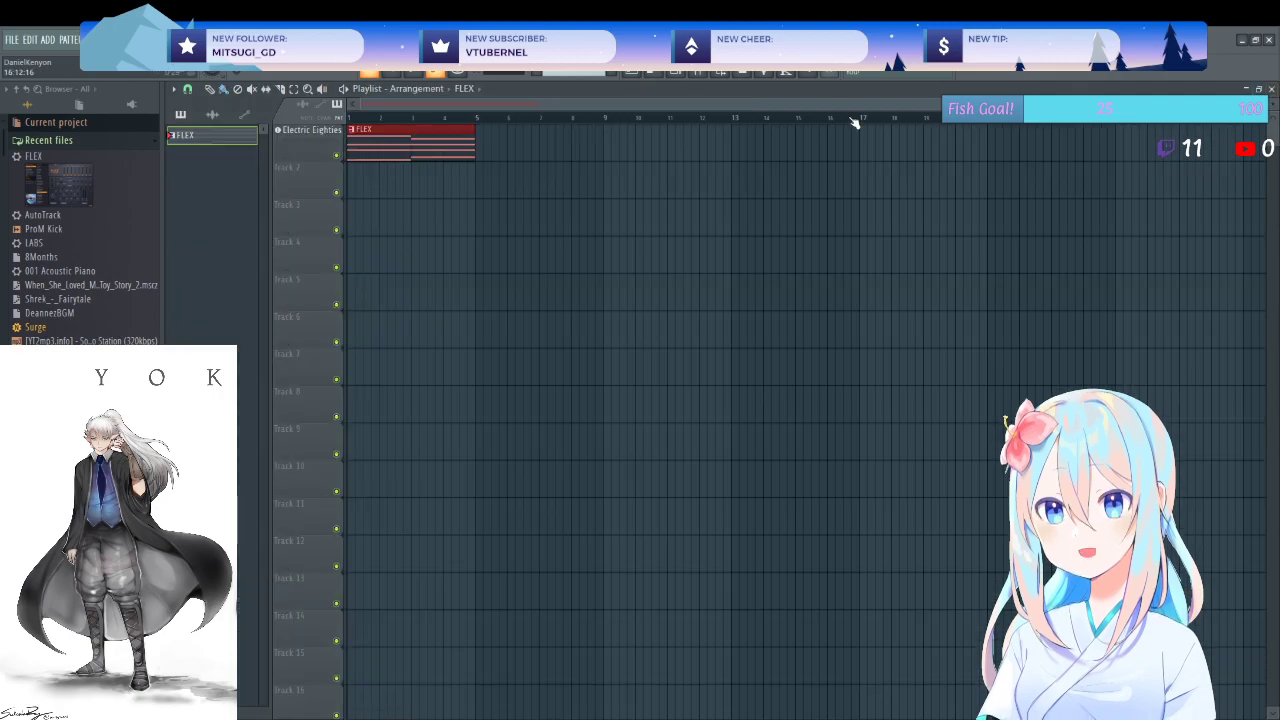
- Add Patcher with the Humanizer preset and Fruity Reeverb 2 with the BasicReverb preset to the Electric Eighties mixer track
left_click(708, 78)
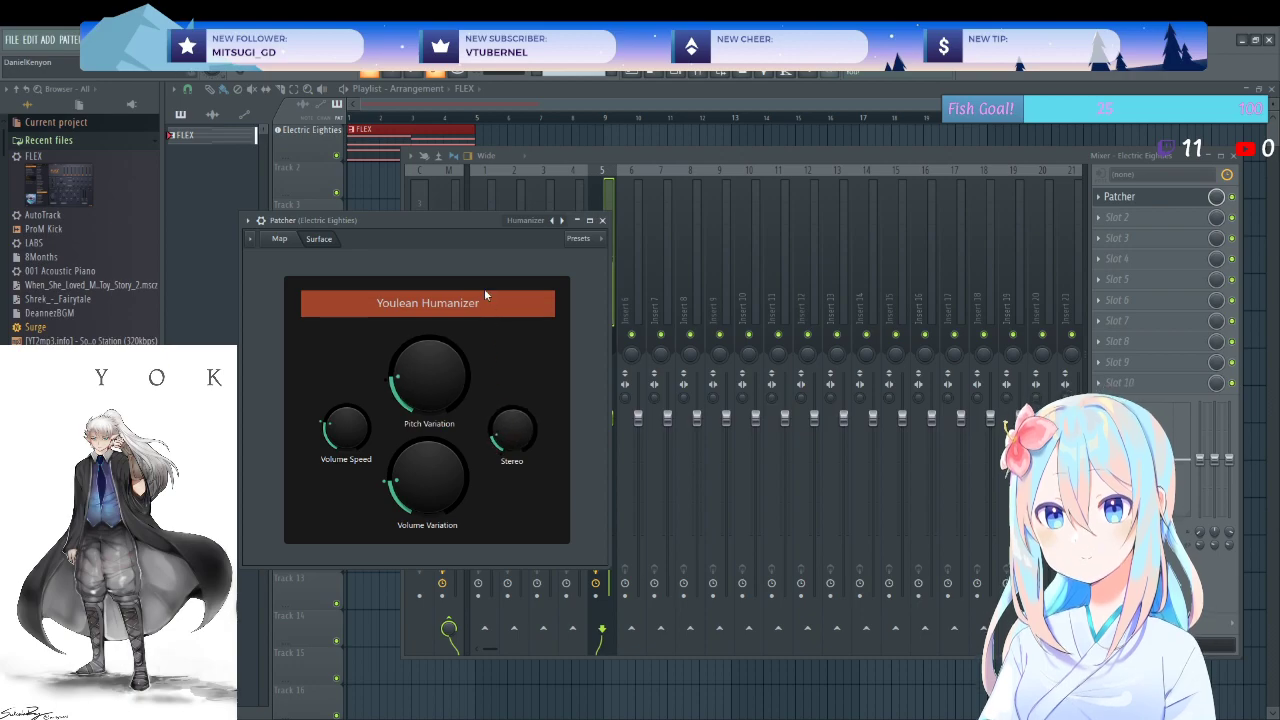
left_click(602, 220)
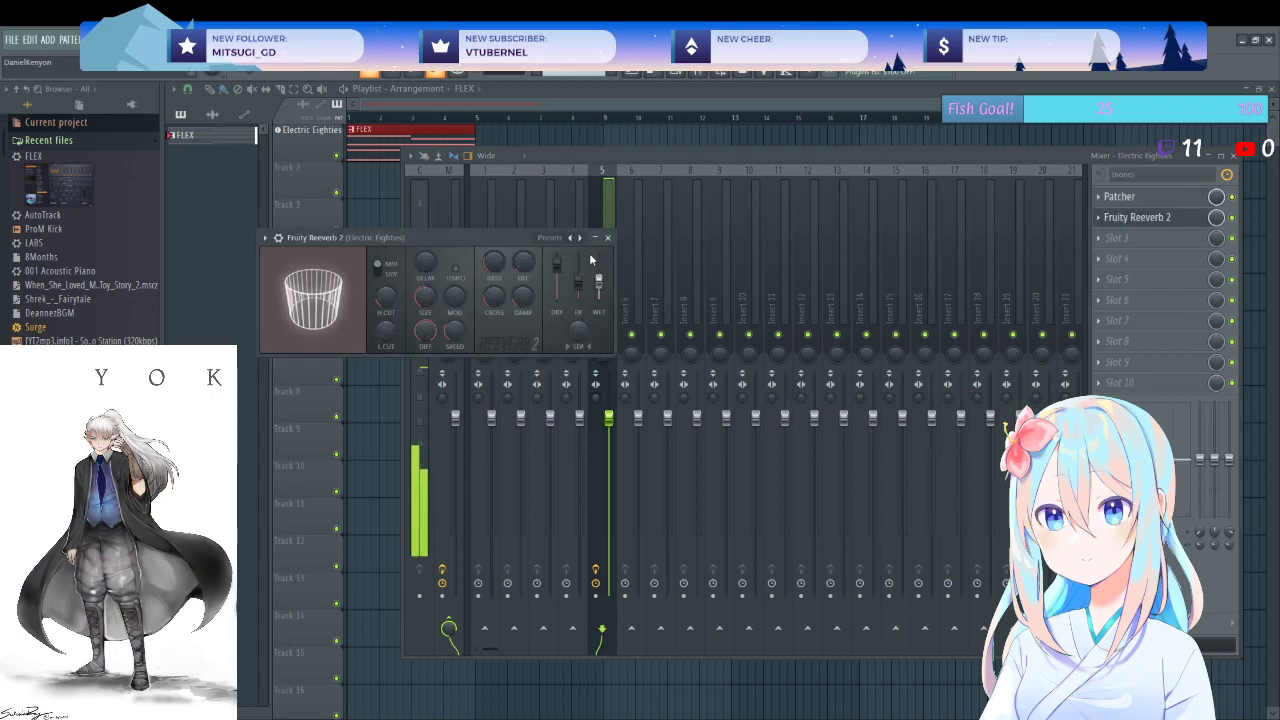
left_click(579, 237)
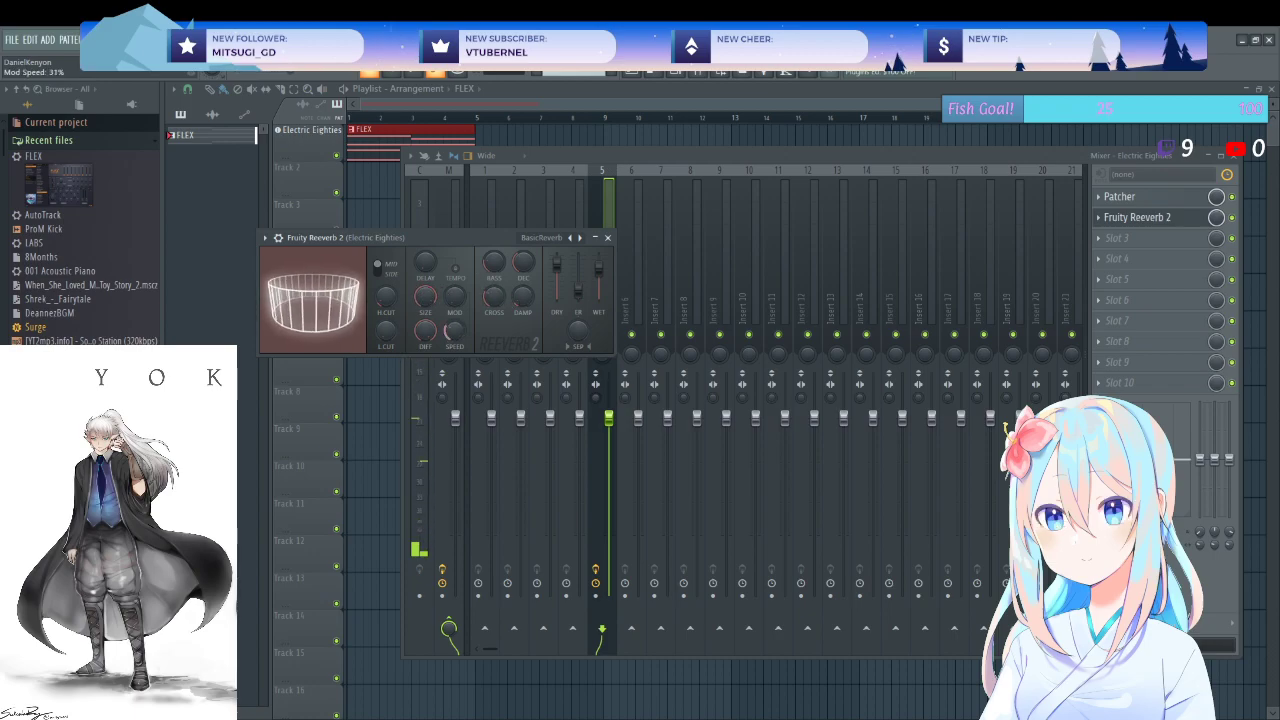
left_click(606, 238)
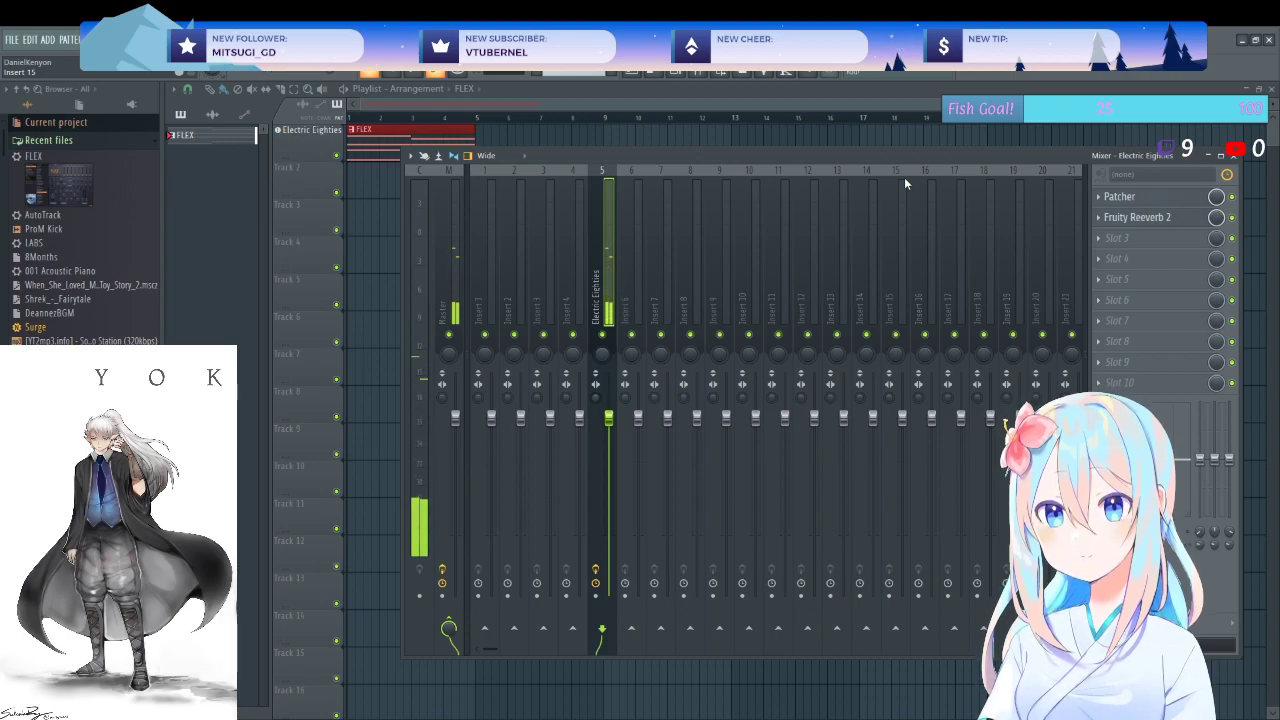
left_click(1237, 158)
- Add a third two-bar chord of A4, E4, B3 and G3 at bar 5 of the Electric Eighties clip
double_click(436, 140)
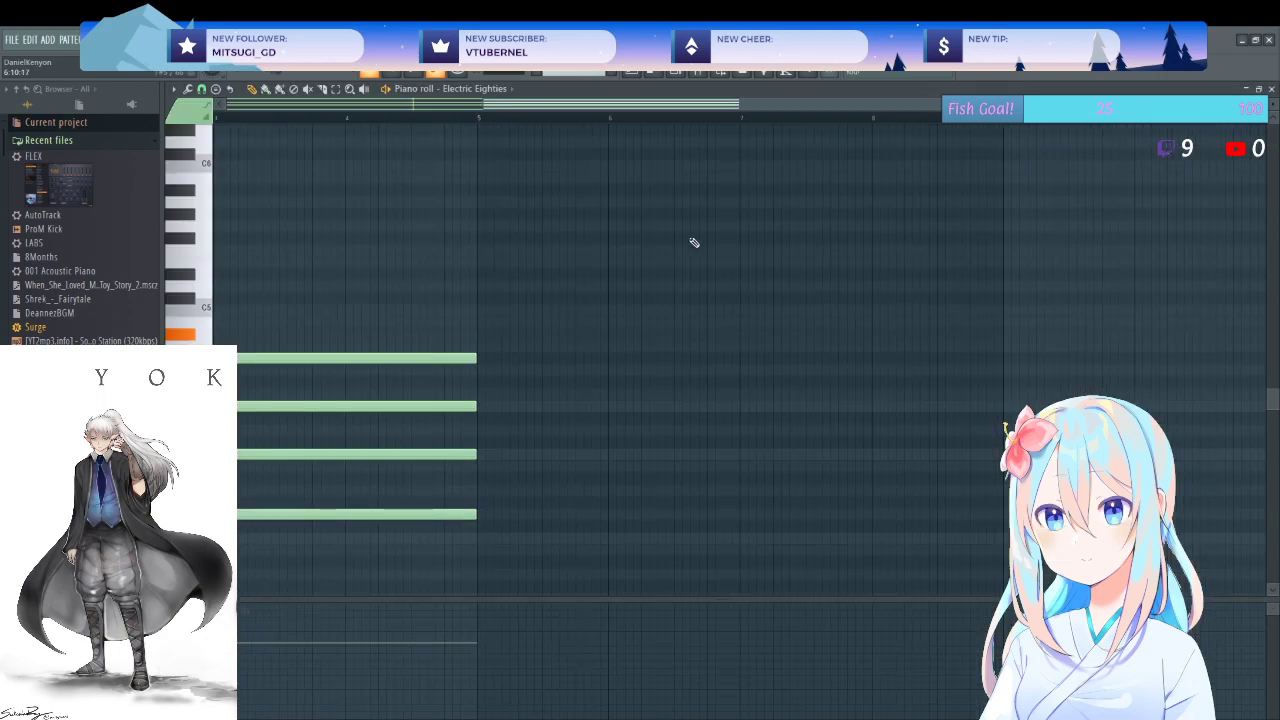
key("space")
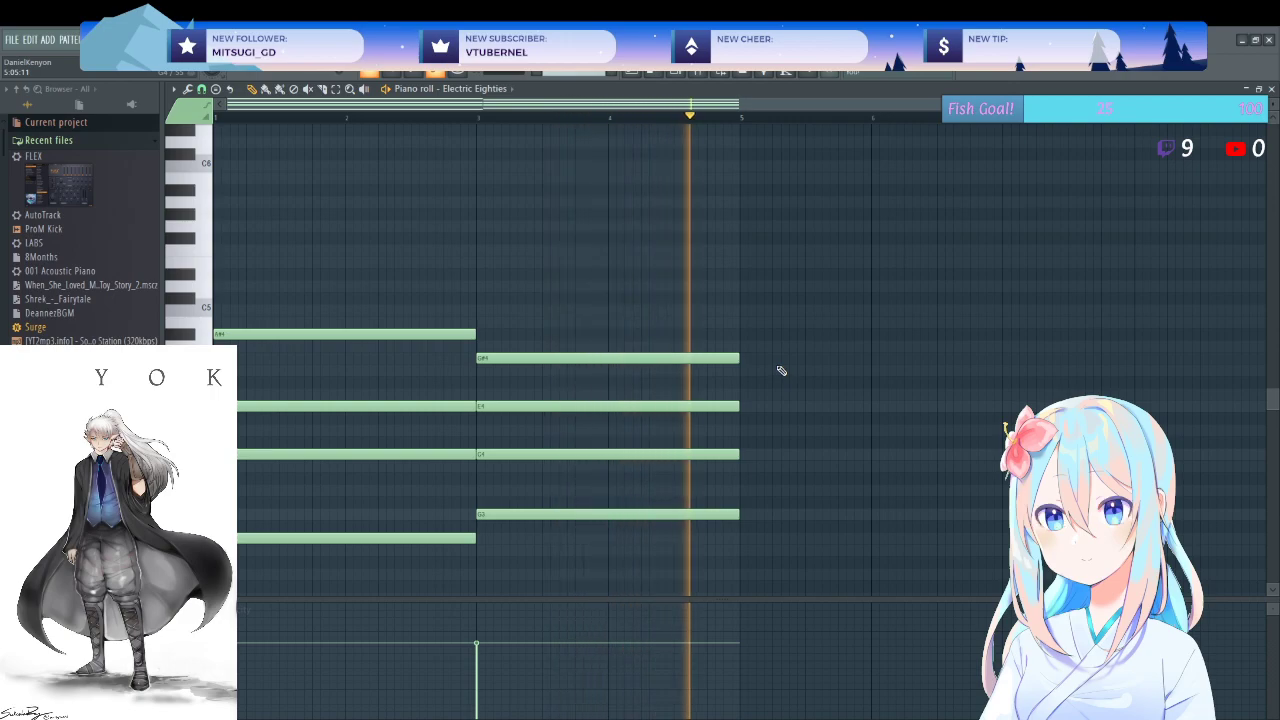
left_click(742, 347)
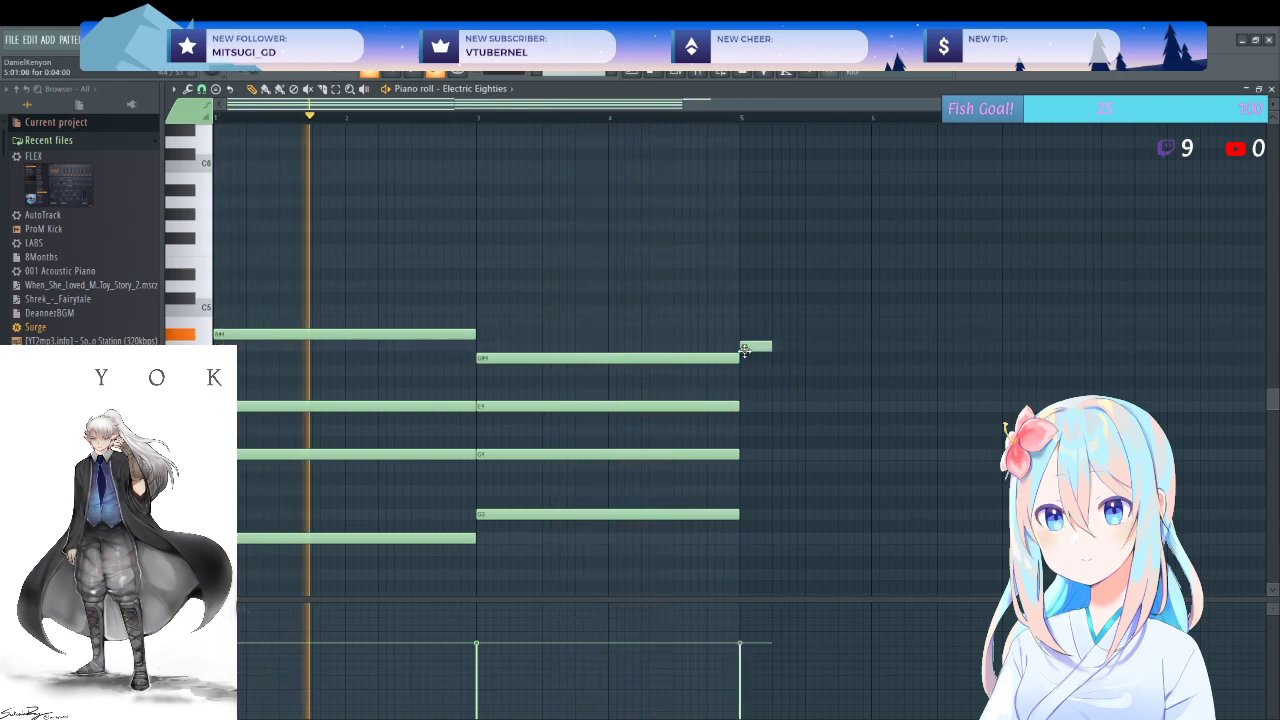
left_click_drag(770, 347, 1002, 347)
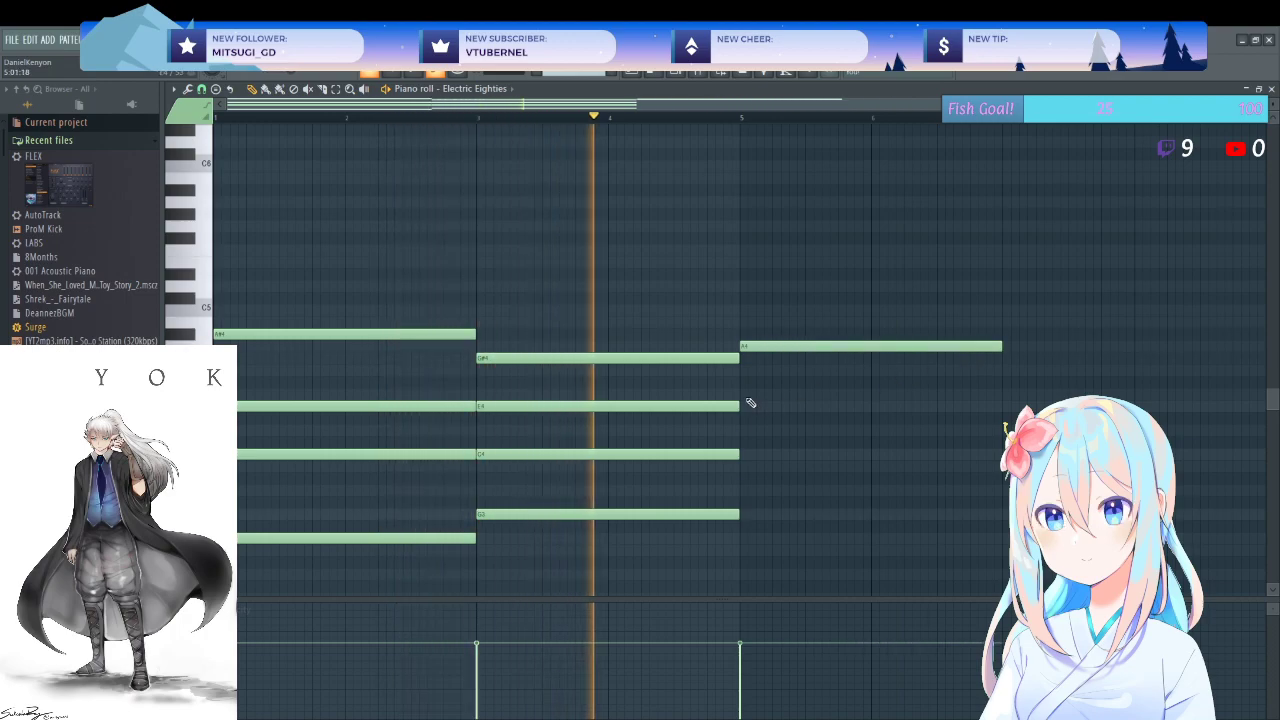
left_click(750, 404)
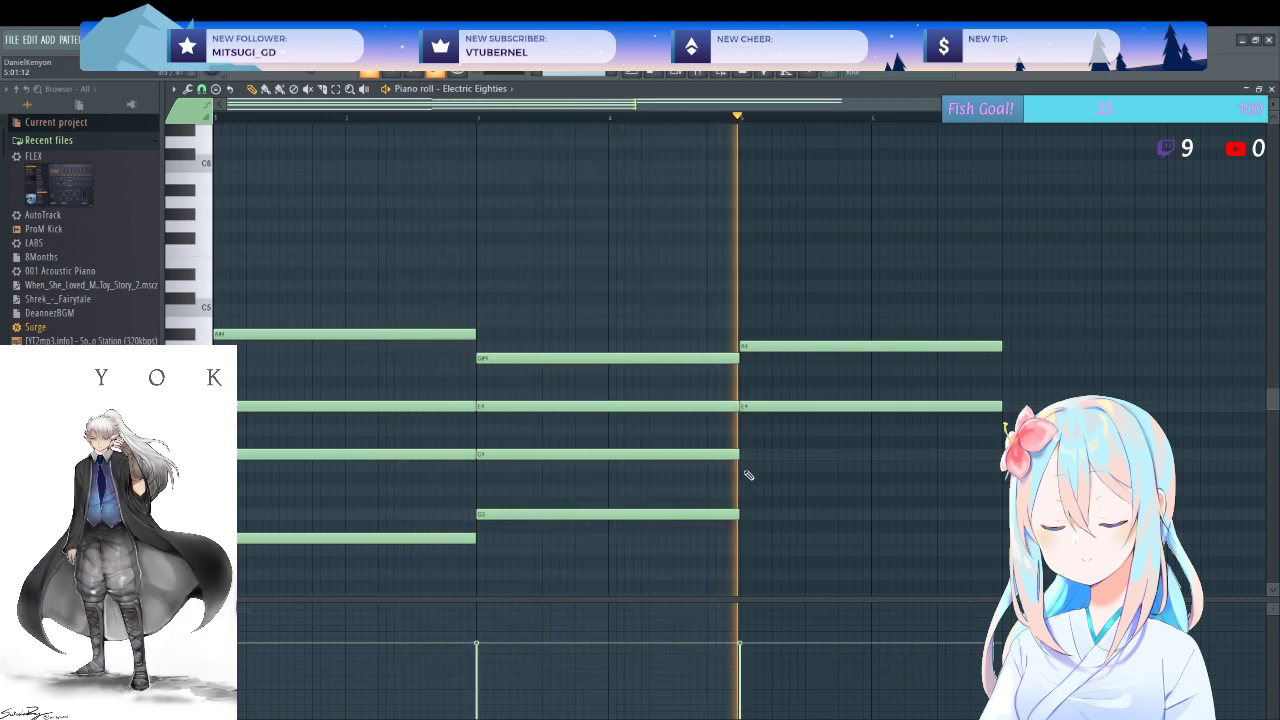
left_click(748, 466)
left_click(746, 514)
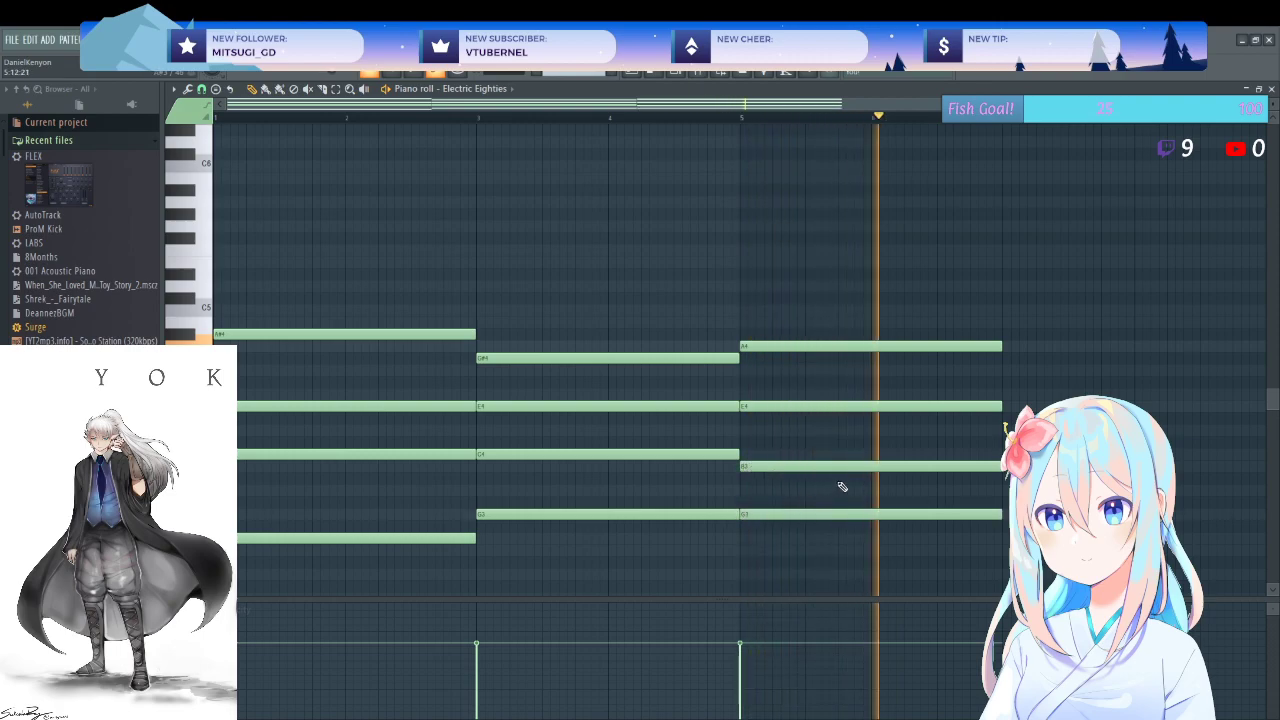
- Add a fourth two-bar chord of F3, B3, D4 and G4 at bar 7, play the progression and return to the playlist
left_click(1006, 538)
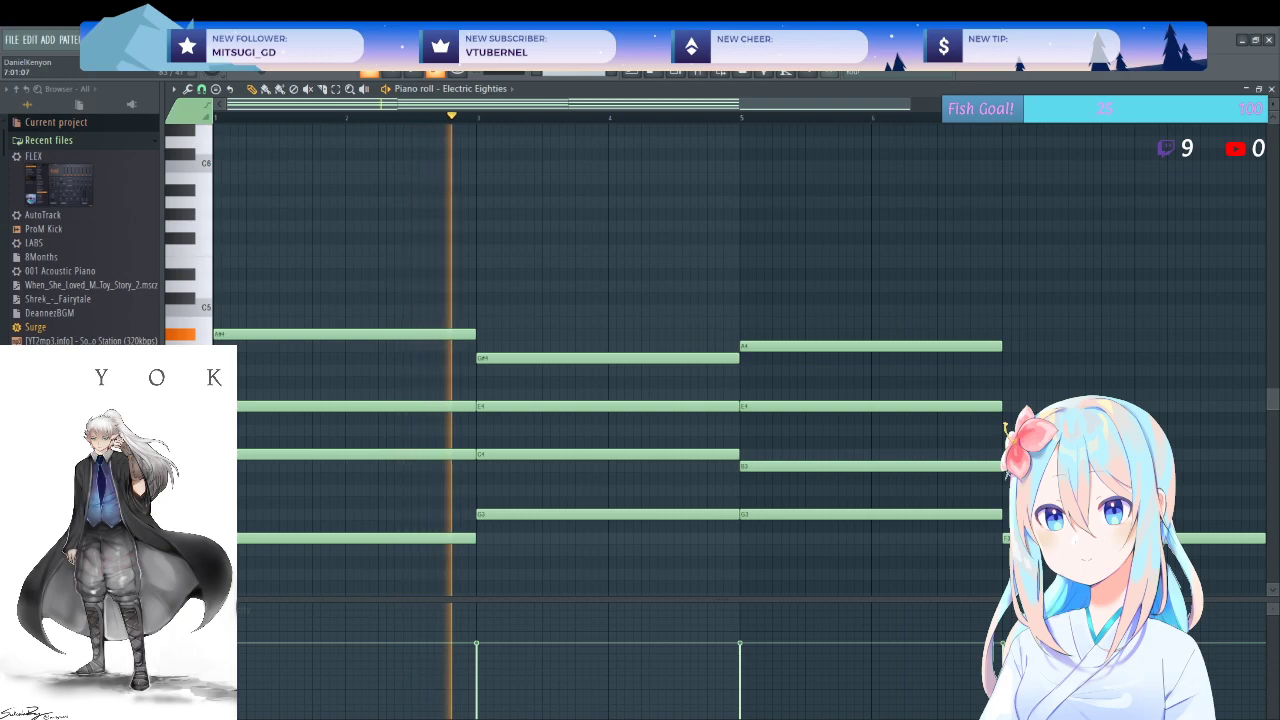
left_click(1006, 466)
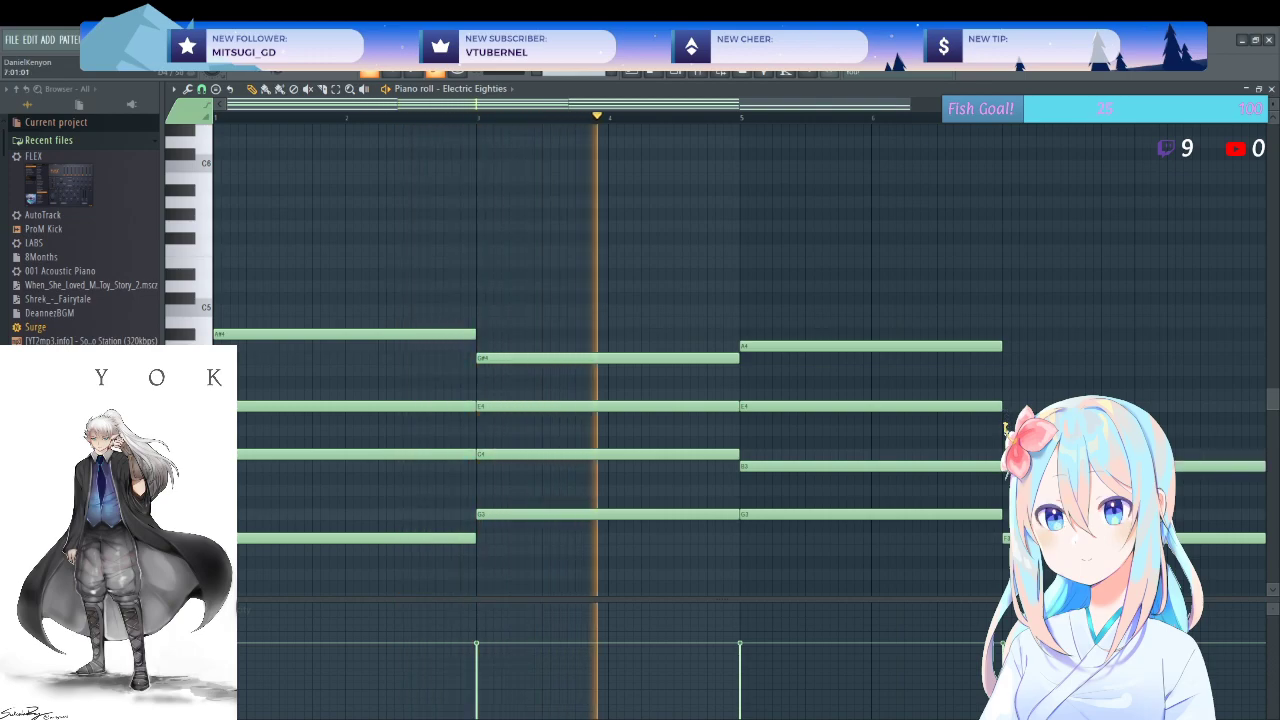
left_click(1005, 430)
left_click(1006, 370)
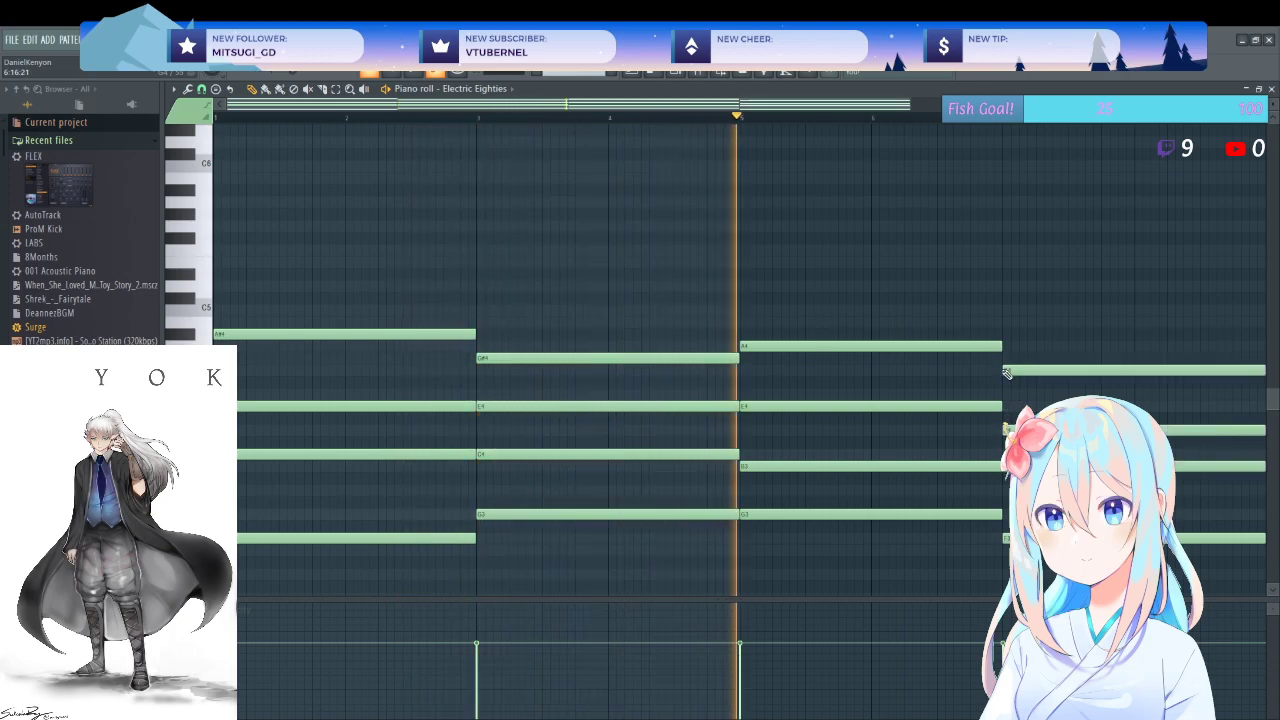
scroll(775, 400, "down", 2)
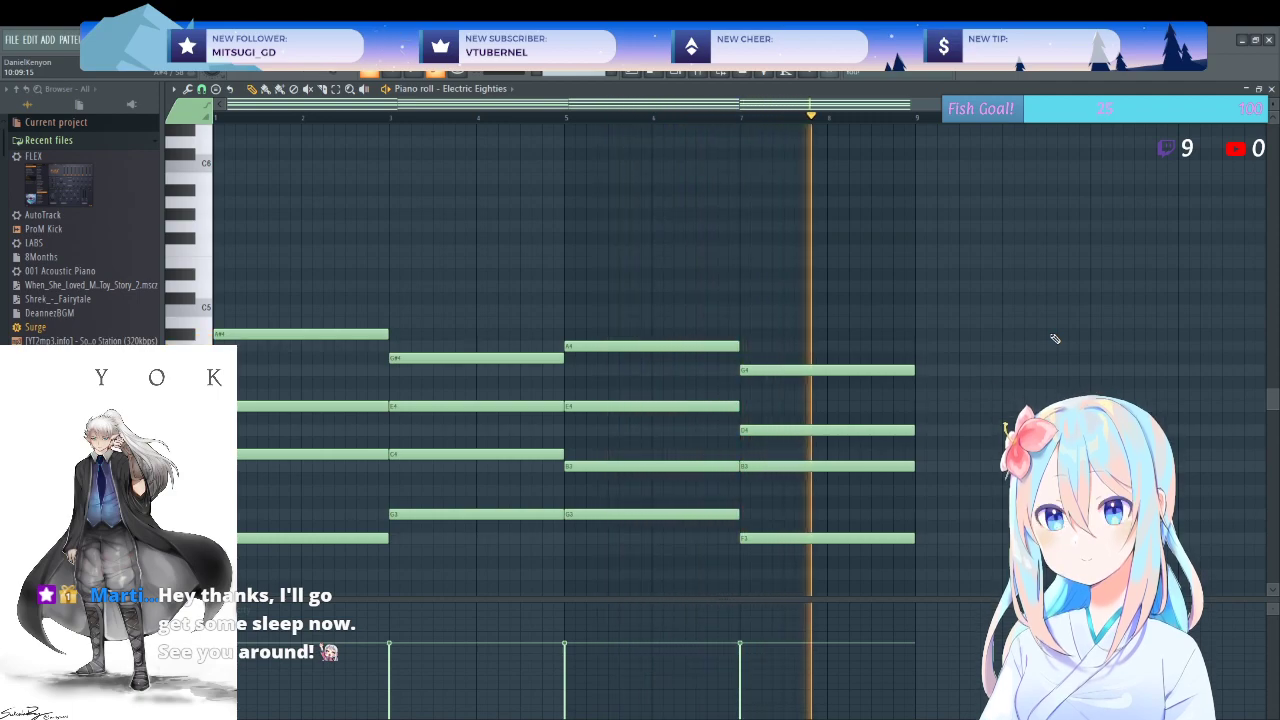
key("space")
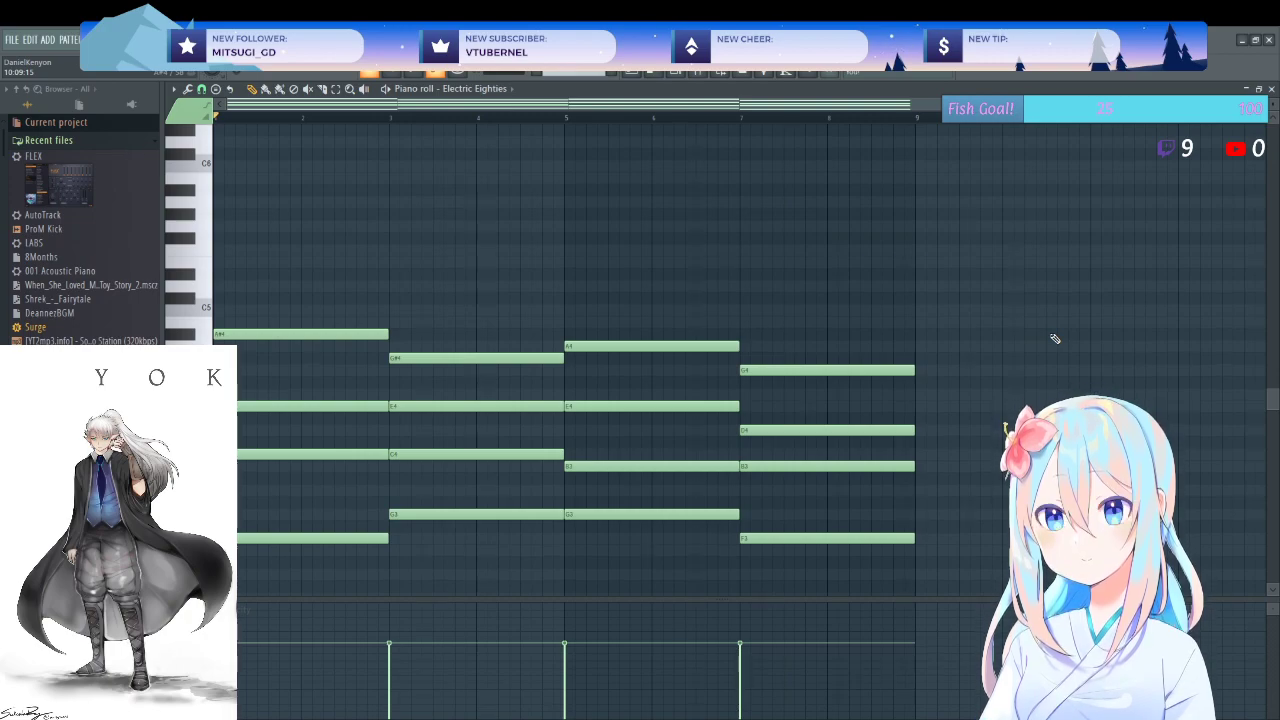
left_click(1271, 89)
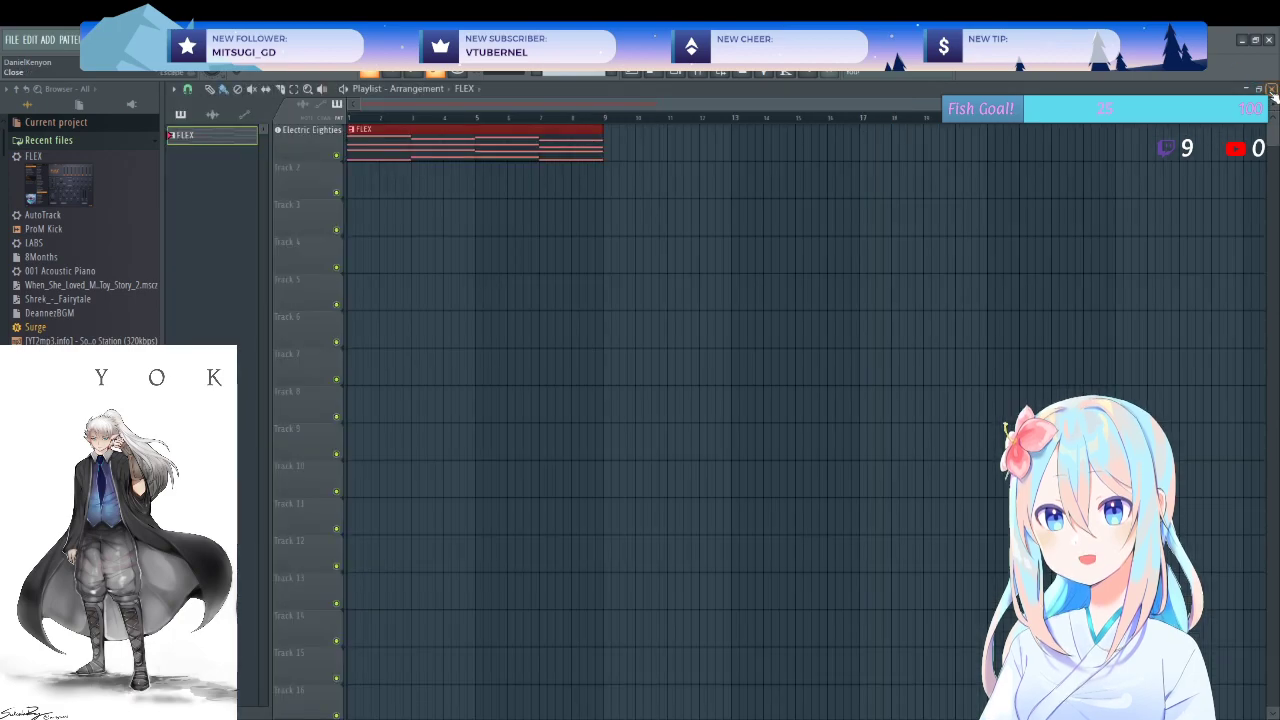
left_click(480, 249)
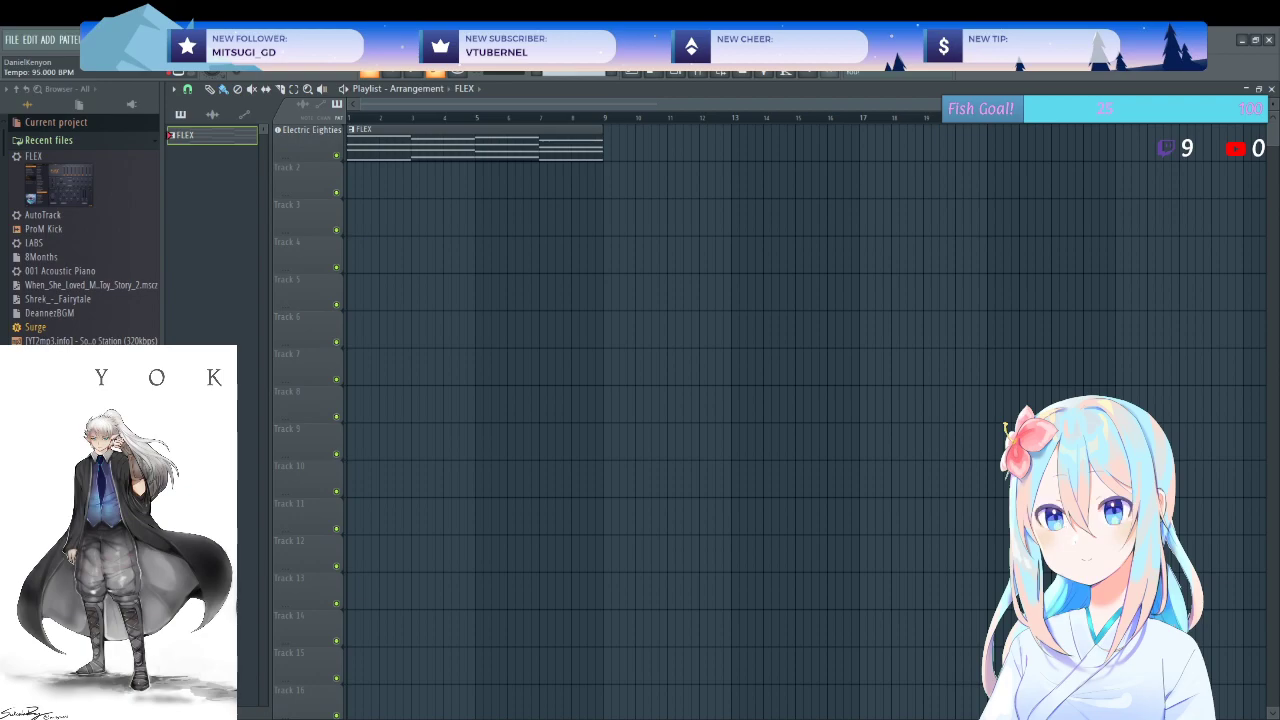
- Add a second FLEX instrument track and load the Horns Sustain preset from the Essential Winds pack
left_click(350, 118)
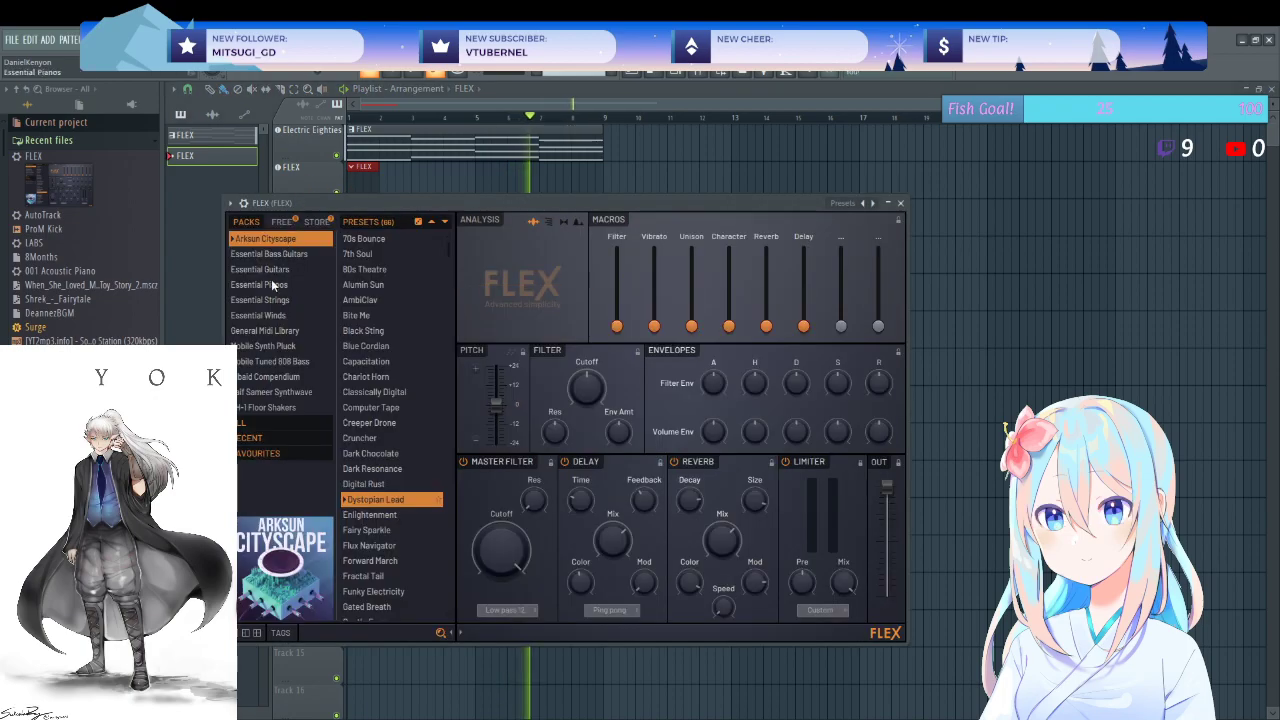
left_click(261, 299)
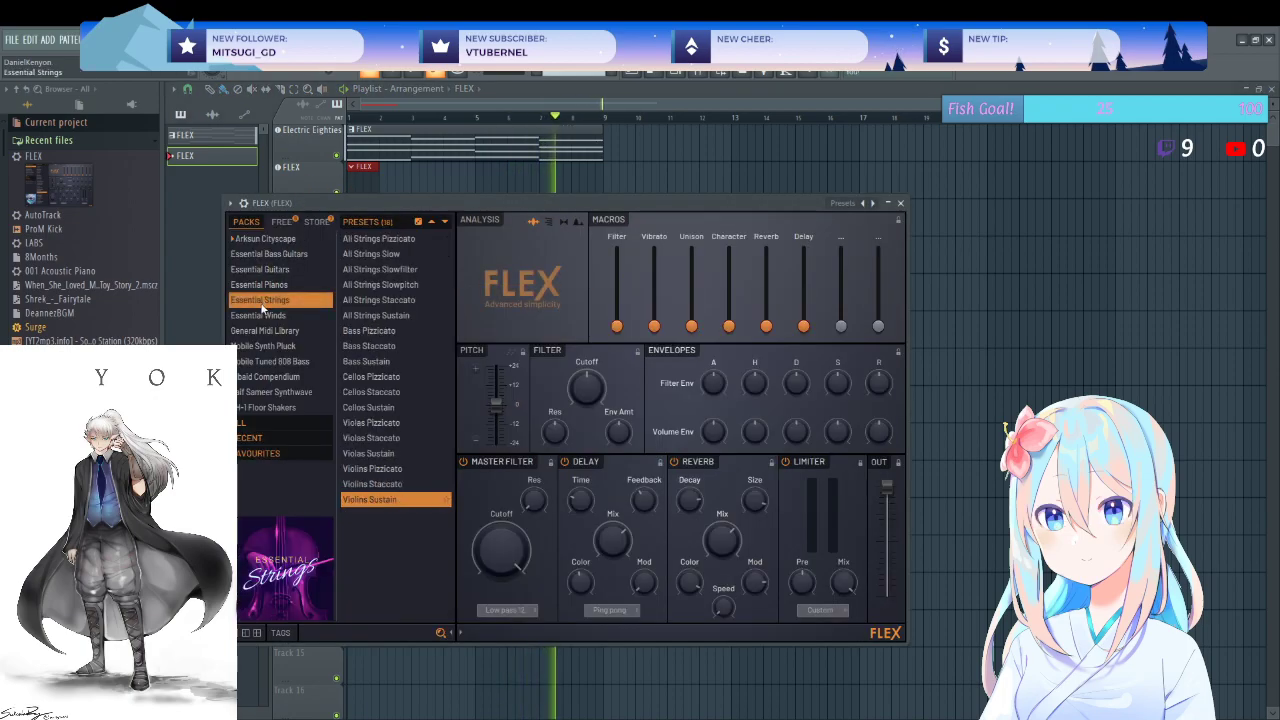
left_click(260, 316)
scroll(389, 330, "down", 1)
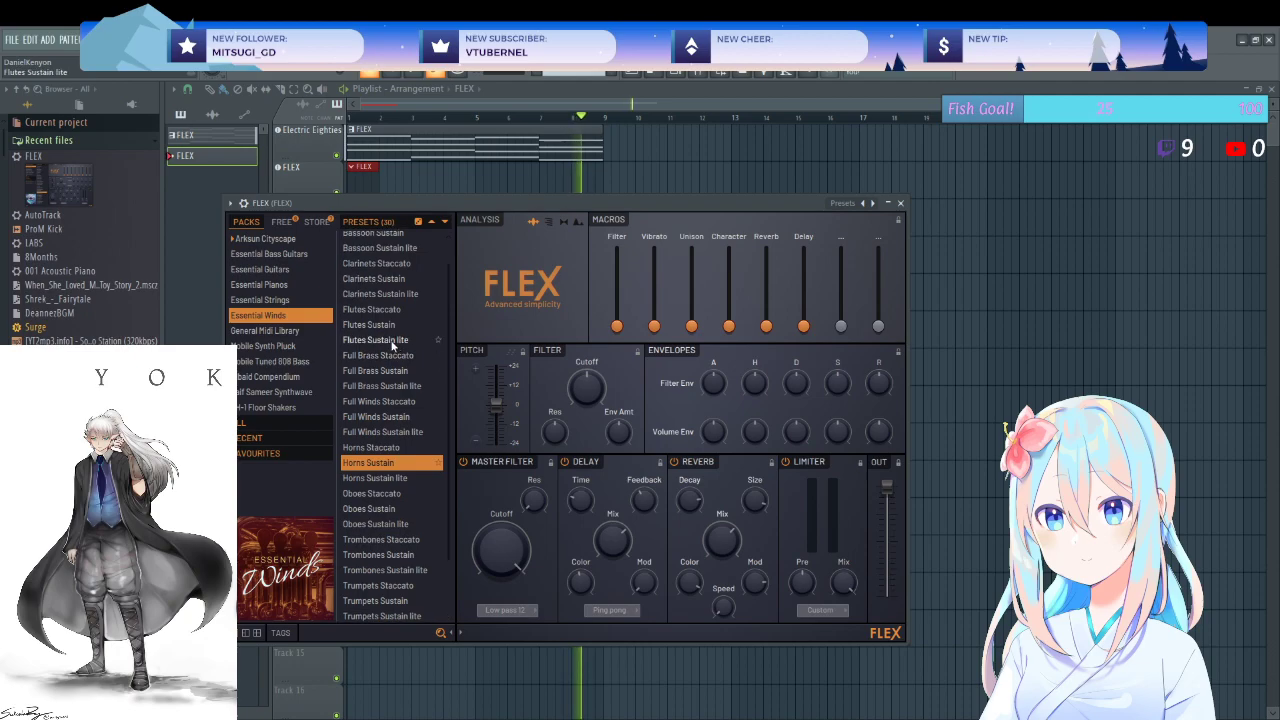
left_click(390, 325)
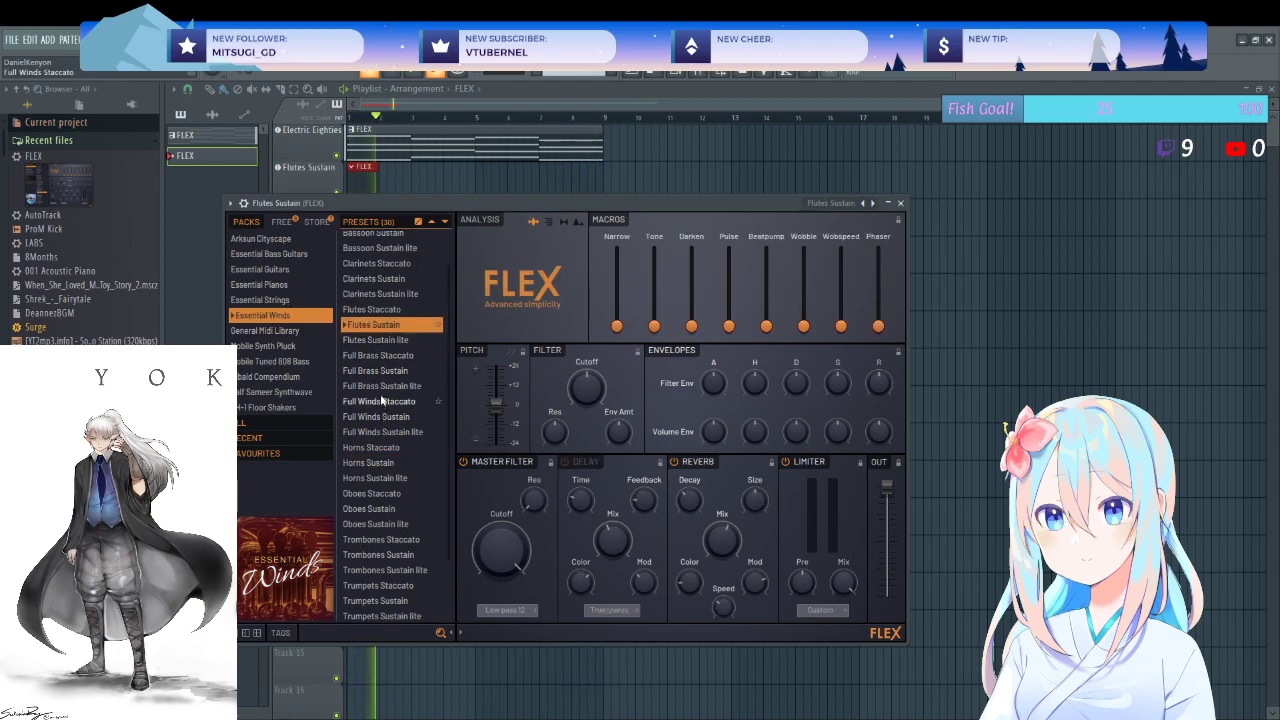
left_click(375, 370)
scroll(405, 448, "down", 1)
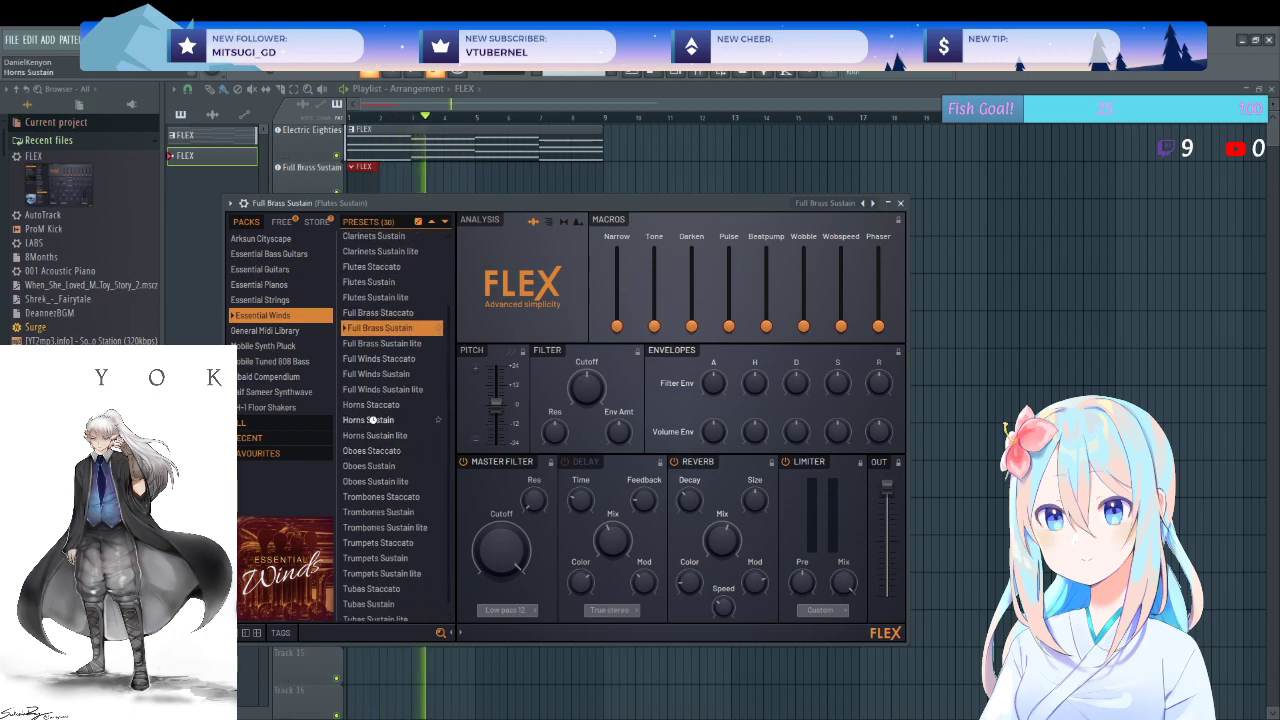
left_click(900, 203)
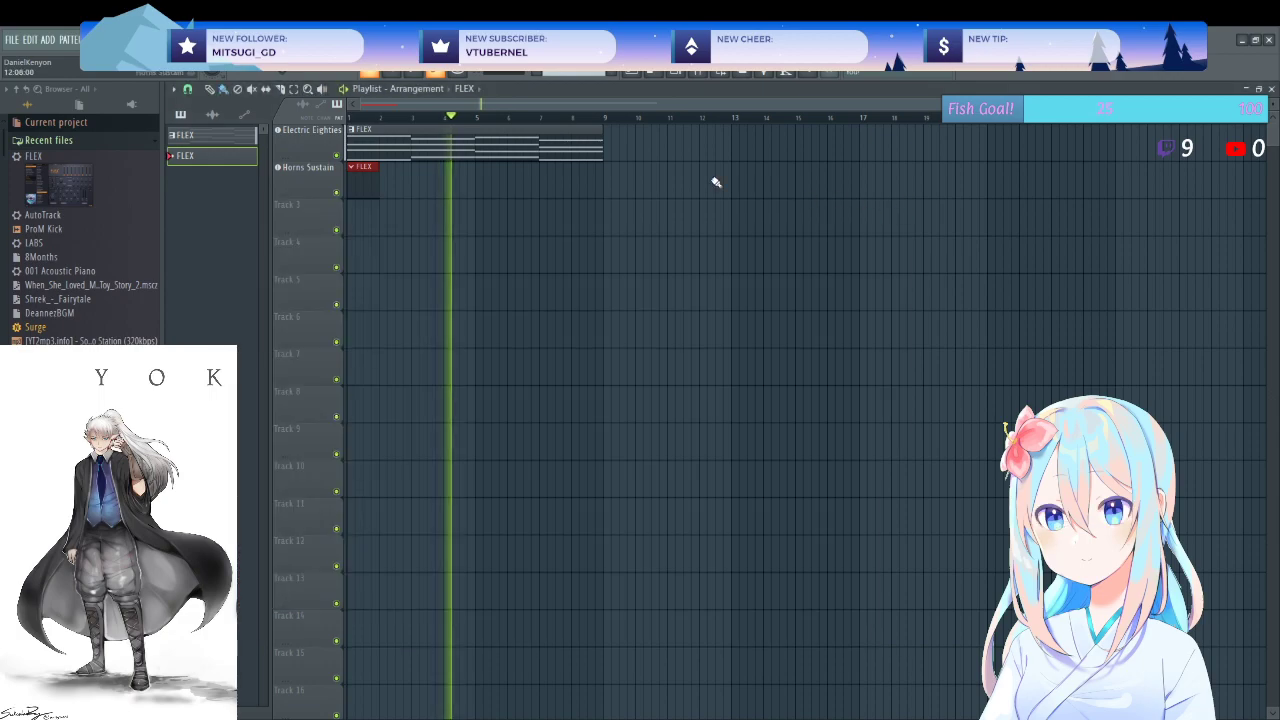
- Copy all the Electric Eighties chords into the Horns Sustain clip and raise them two octaves
double_click(457, 145)
key("ctrl+a")
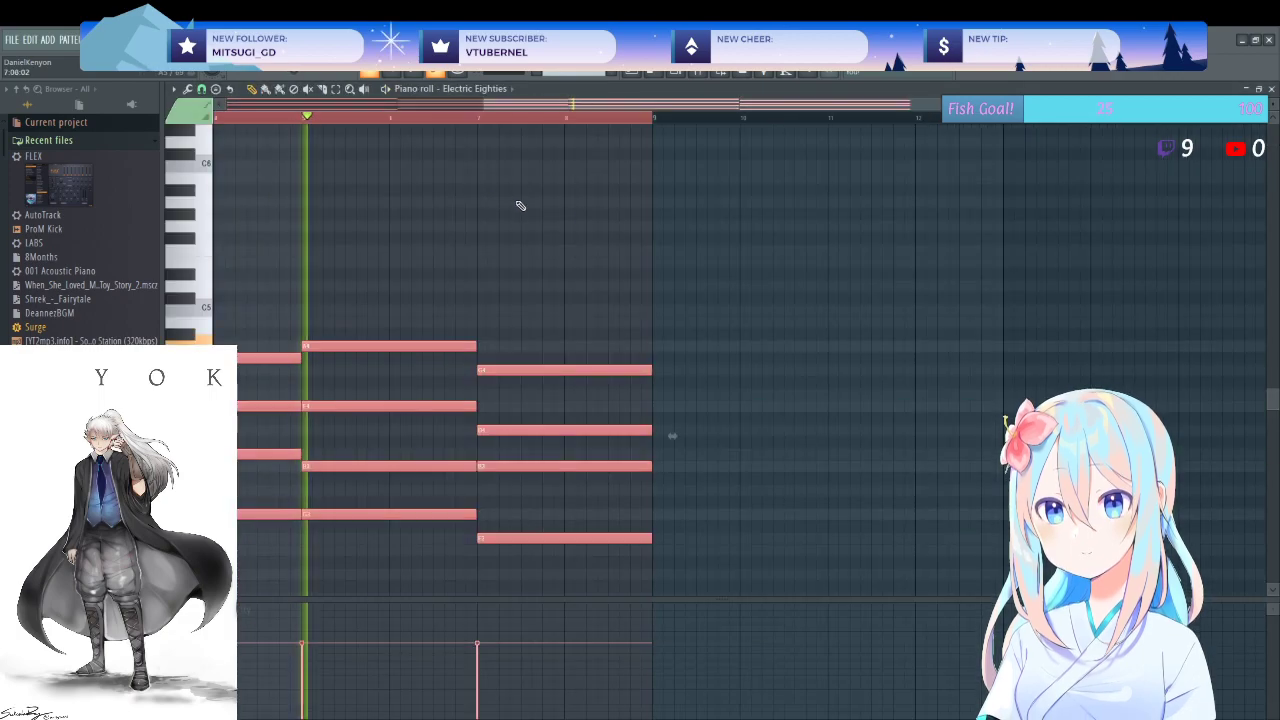
key("F5")
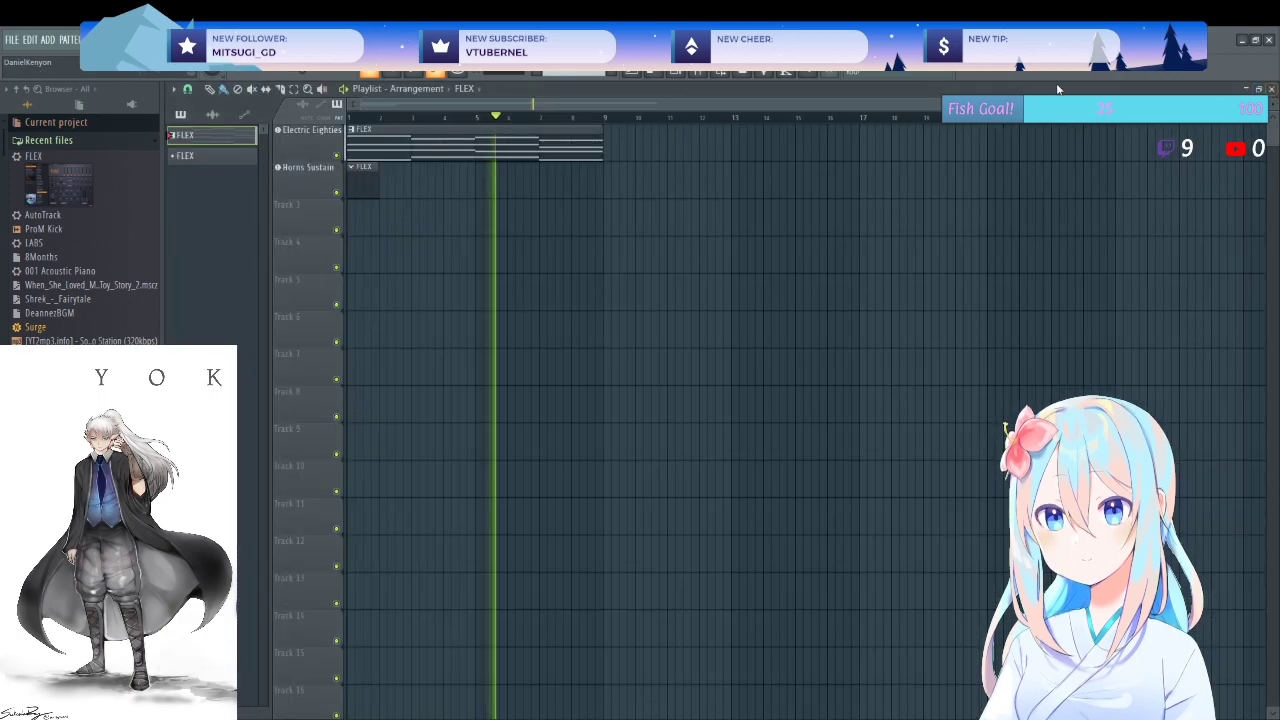
double_click(362, 186)
key("ctrl+v")
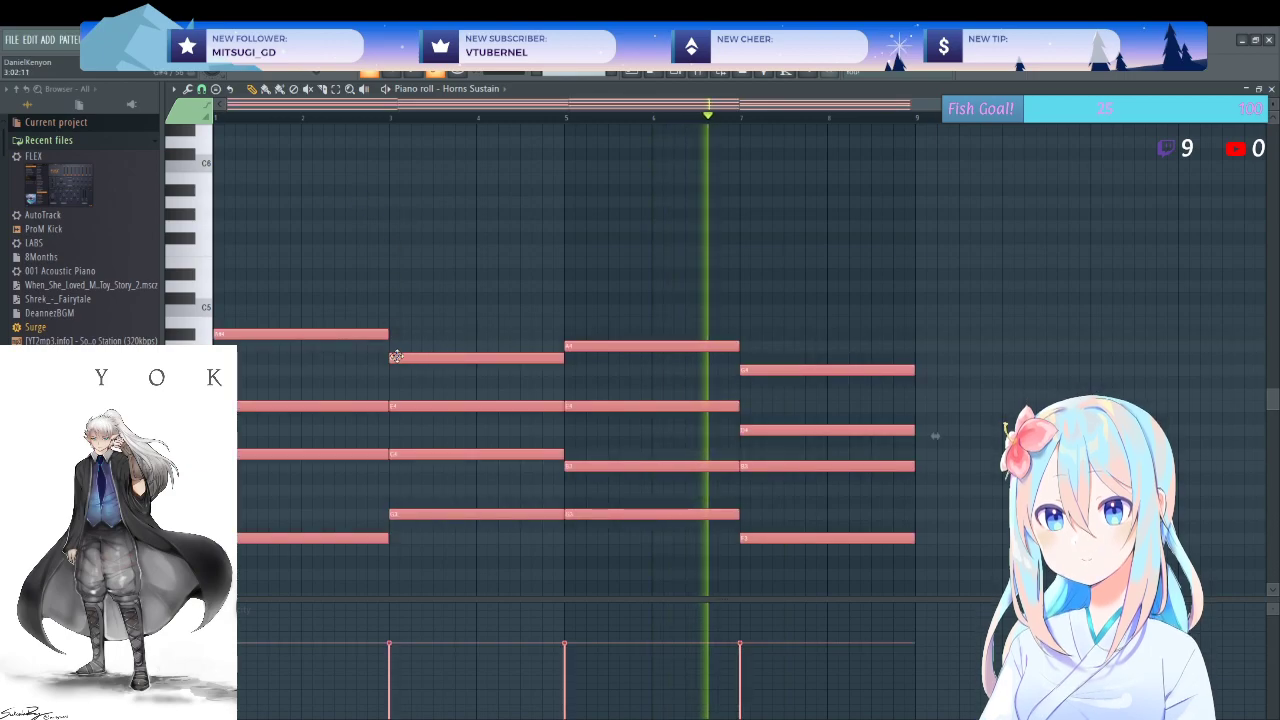
left_click_drag(395, 360, 371, 229)
left_click(443, 157)
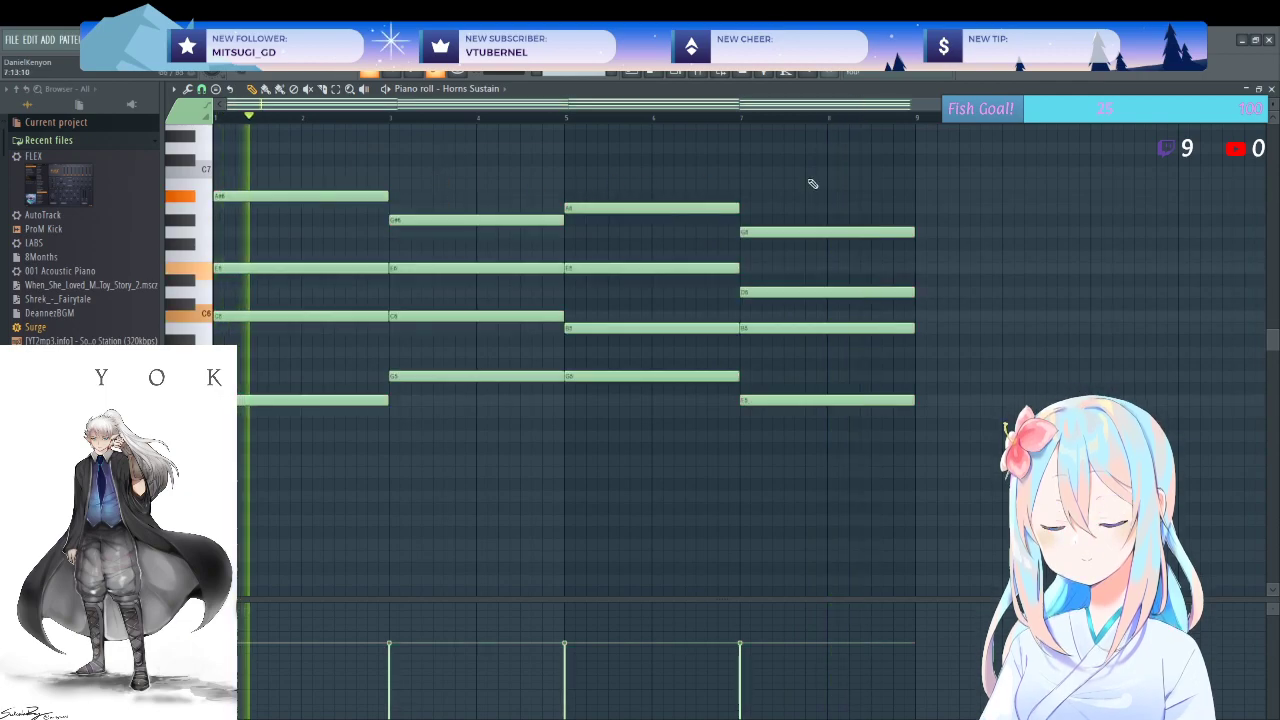
key("F5")
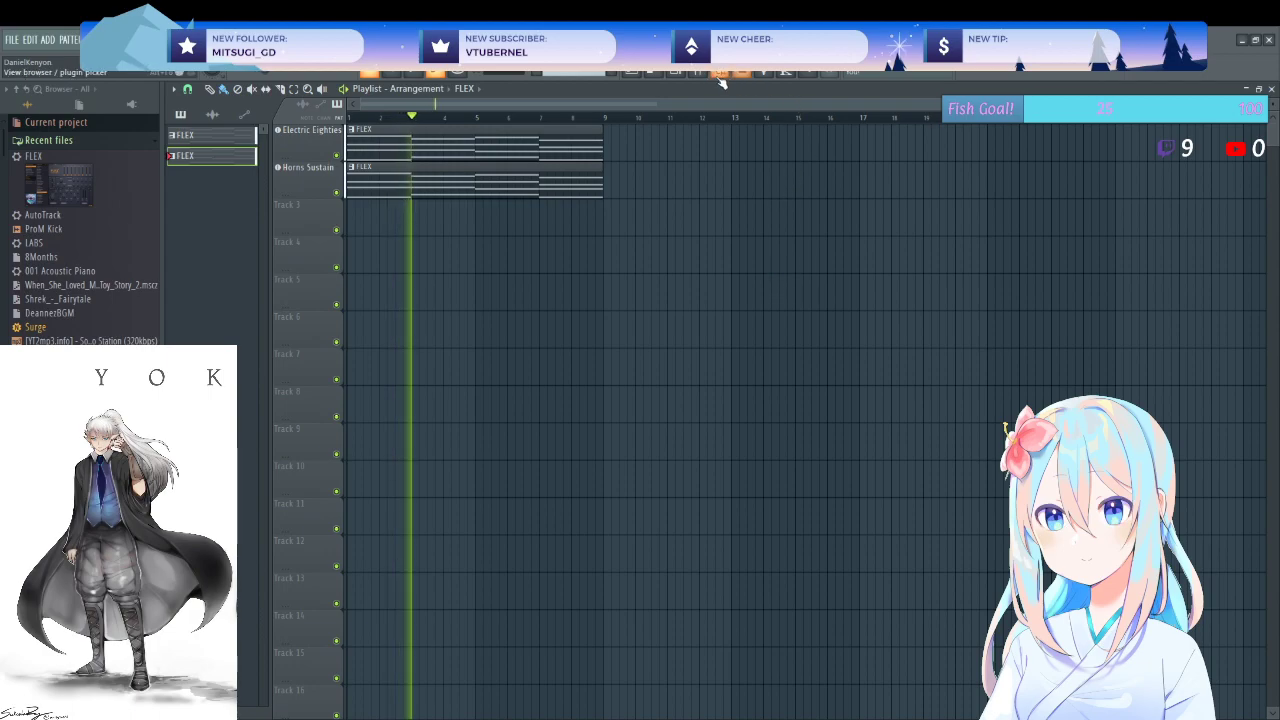
- Add Fruity Parametric EQ 2 to the Horns Sustain mixer track, cutting around 222 Hz and 4544 Hz by about 14 dB and slightly boosting the mids
key("F9")
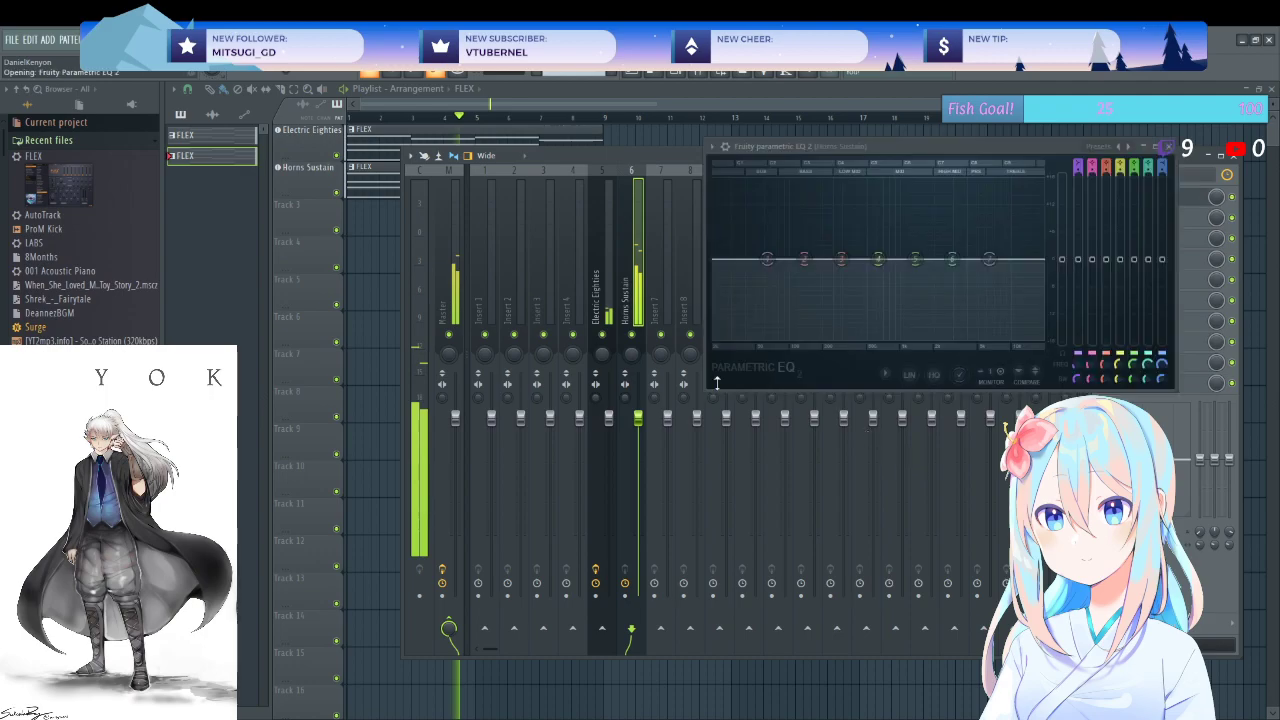
left_click_drag(991, 264, 975, 319)
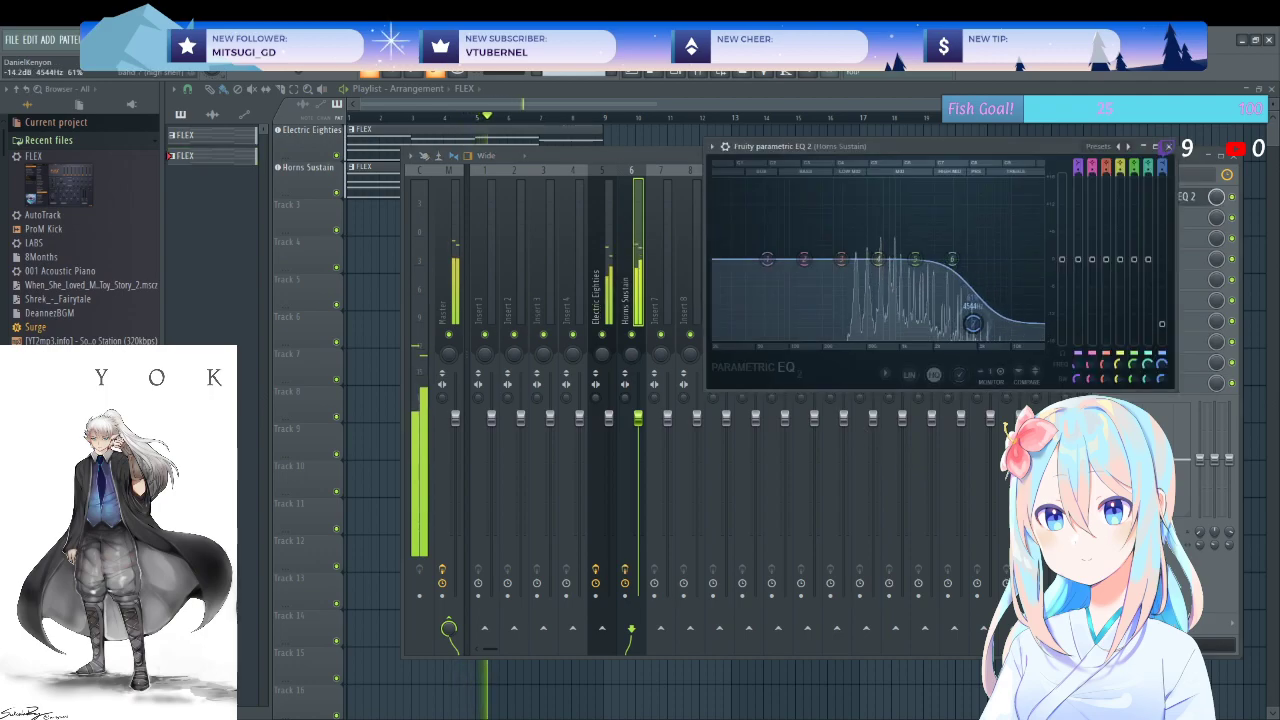
left_click_drag(804, 259, 833, 330)
scroll(833, 328, "up", 5)
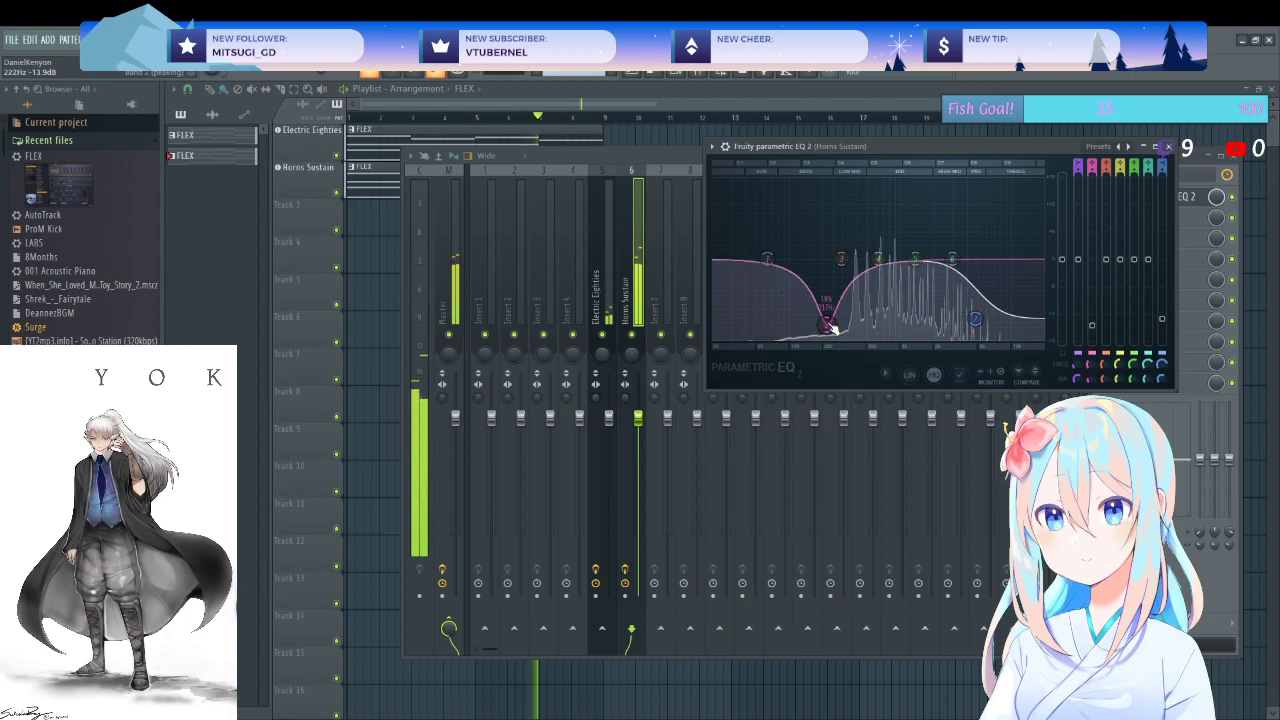
left_click_drag(878, 259, 932, 243)
left_click(1169, 147)
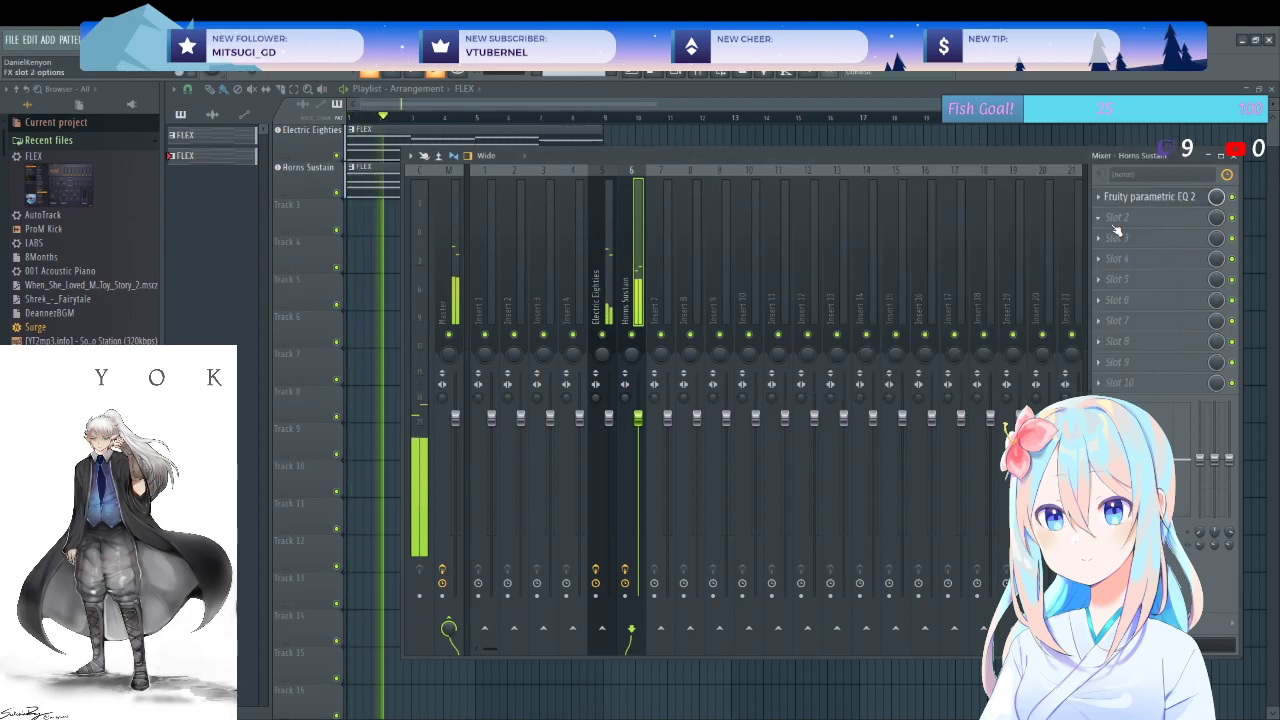
- Add Fruity Reeverb 2 with the BasicReverb preset to Horns Sustain, with less dry signal, about 86% wet, 11.4 sec decay and room size 75
left_click(1137, 217)
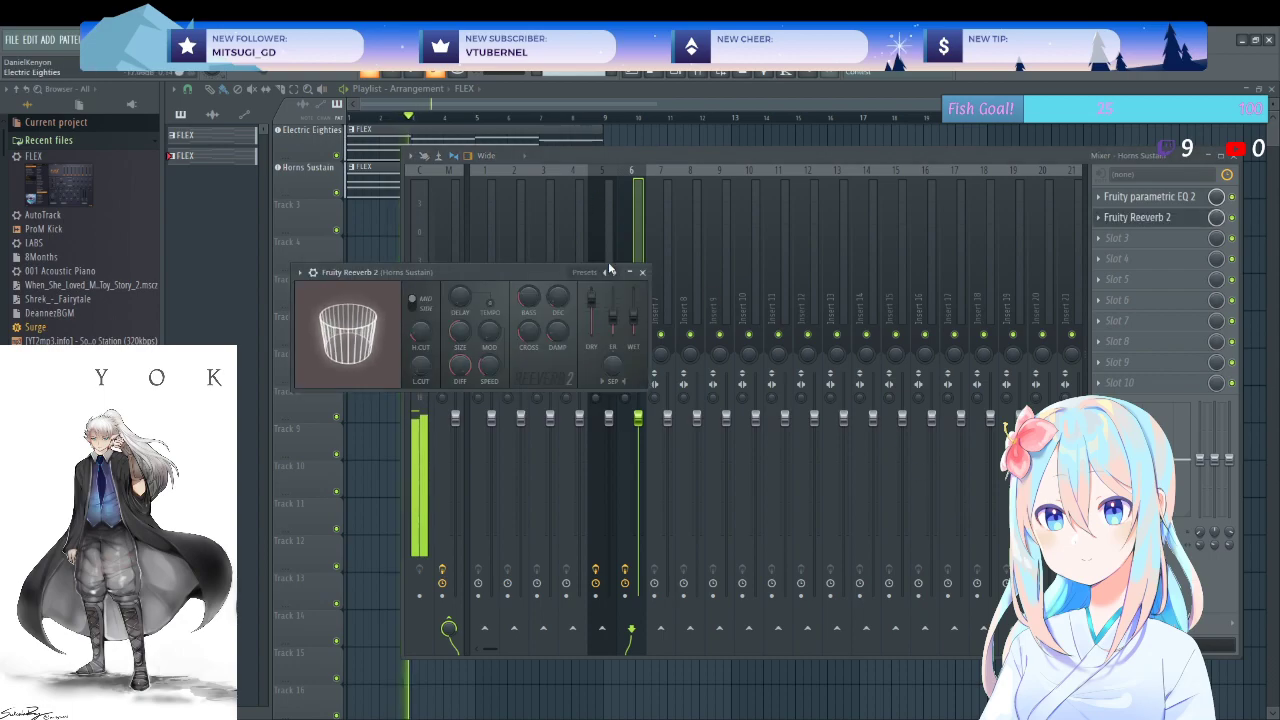
left_click_drag(633, 310, 633, 300)
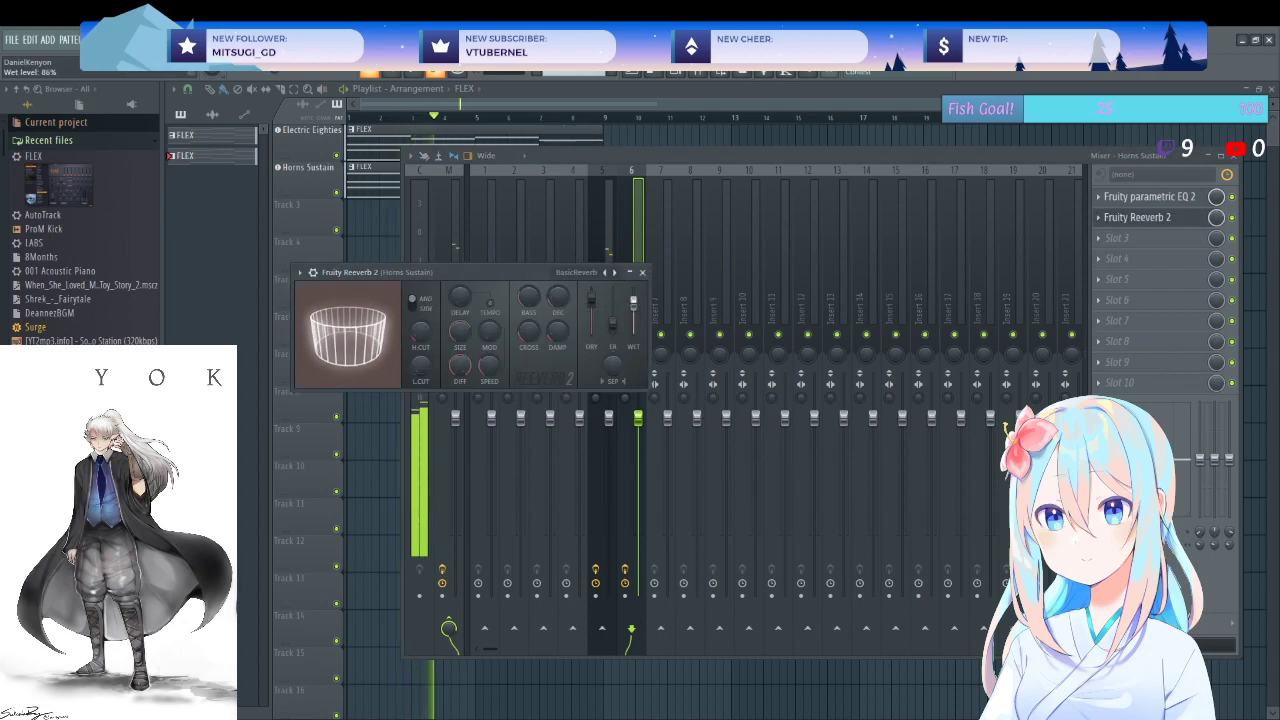
left_click_drag(591, 298, 633, 298)
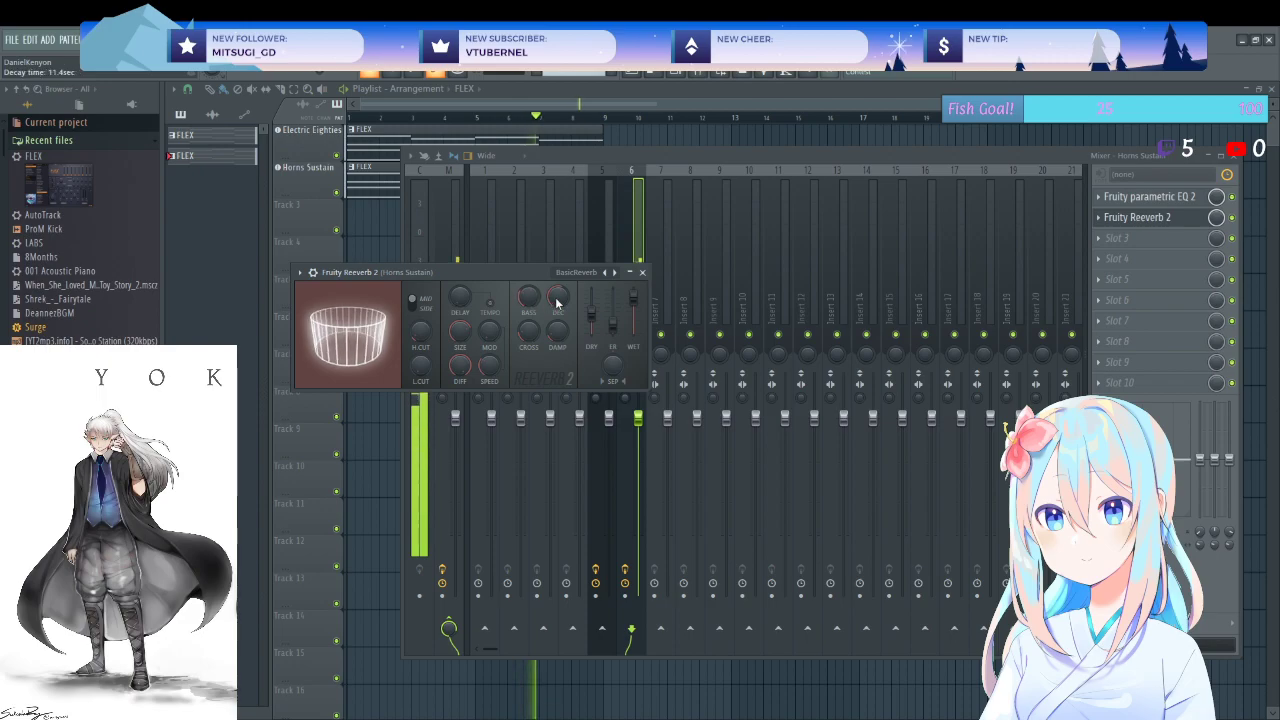
left_click_drag(551, 331, 549, 337)
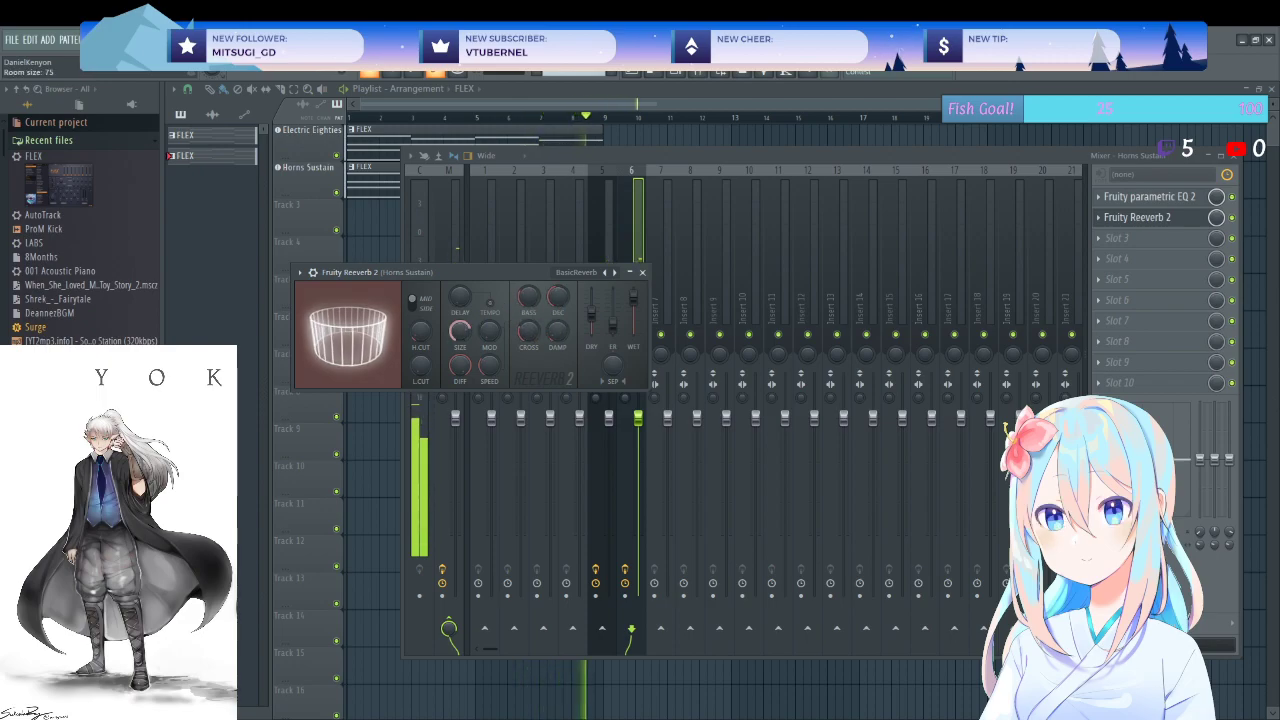
left_click(642, 271)
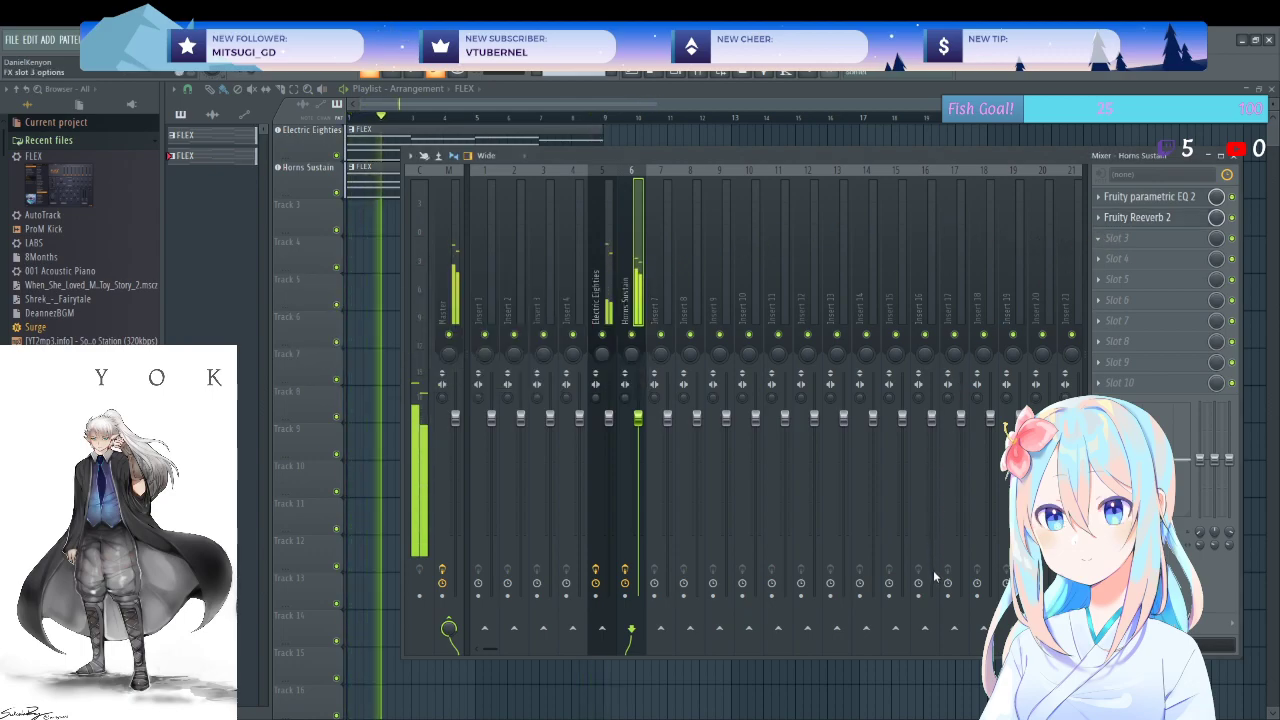
- Add Fruity Stereo Enhancer to the Horns Sustain mixer track with stereo separation at 33% separated
left_click(1130, 238)
left_click_drag(280, 197, 280, 183)
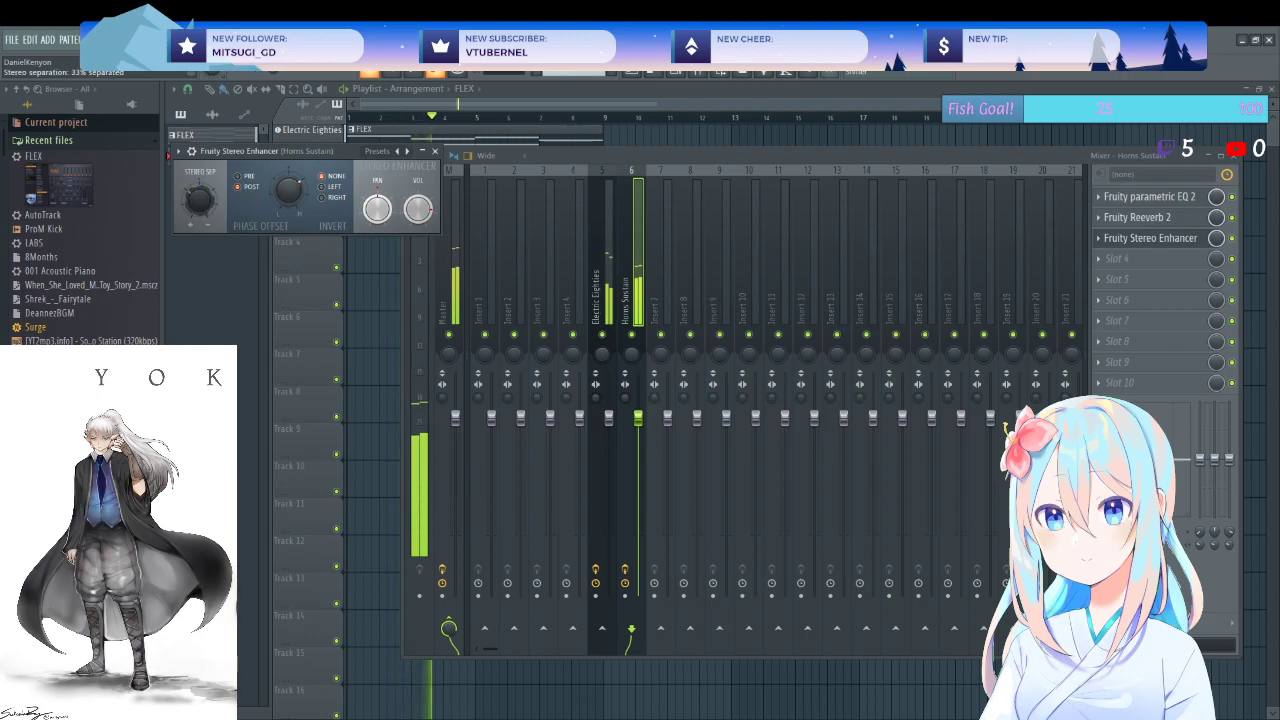
left_click(436, 151)
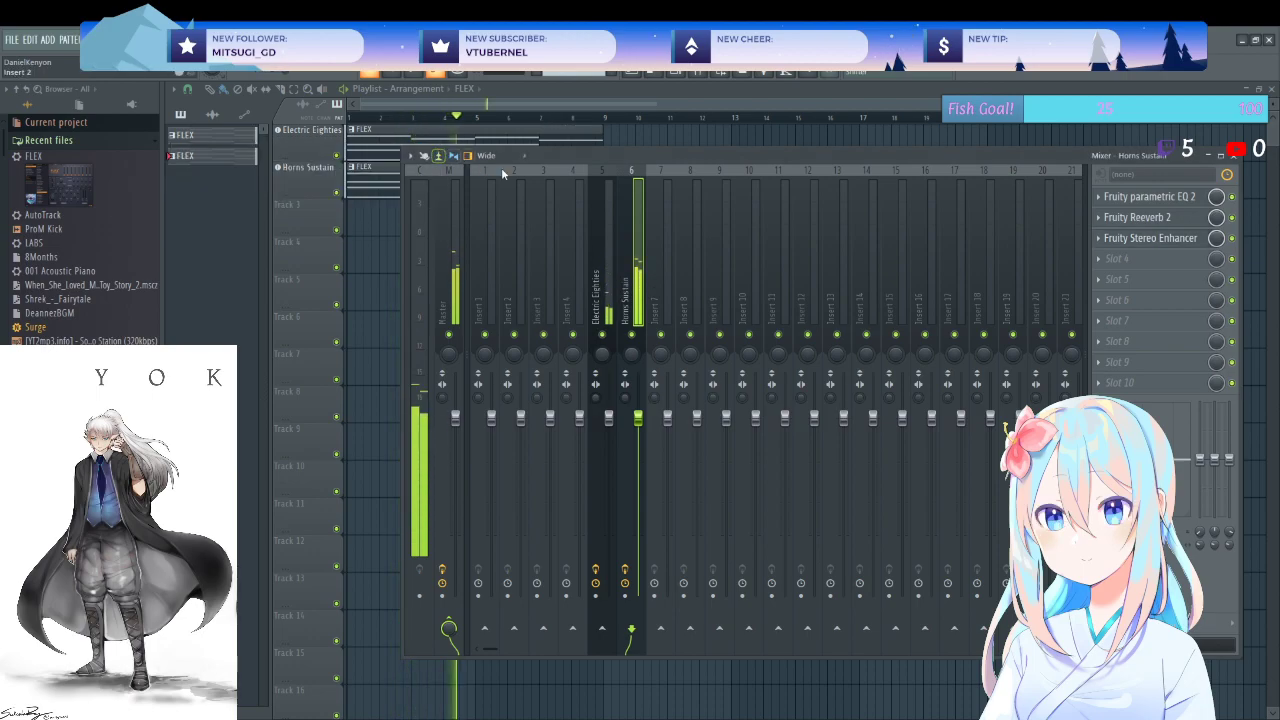
- Add Fruity Parametric EQ 2 to the Electric Eighties mixer track, boosting around 525 Hz by about 7 dB and highs from 2299 Hz, with a dip between
left_click(614, 310)
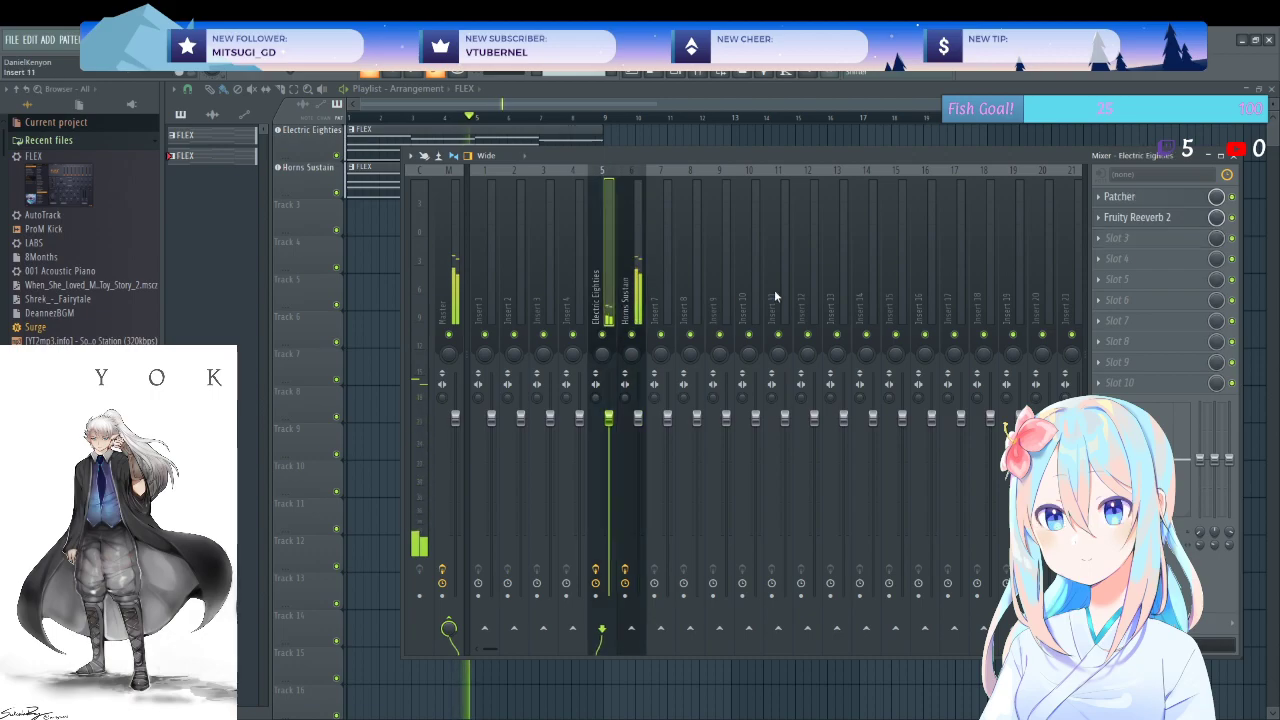
left_click(1117, 238)
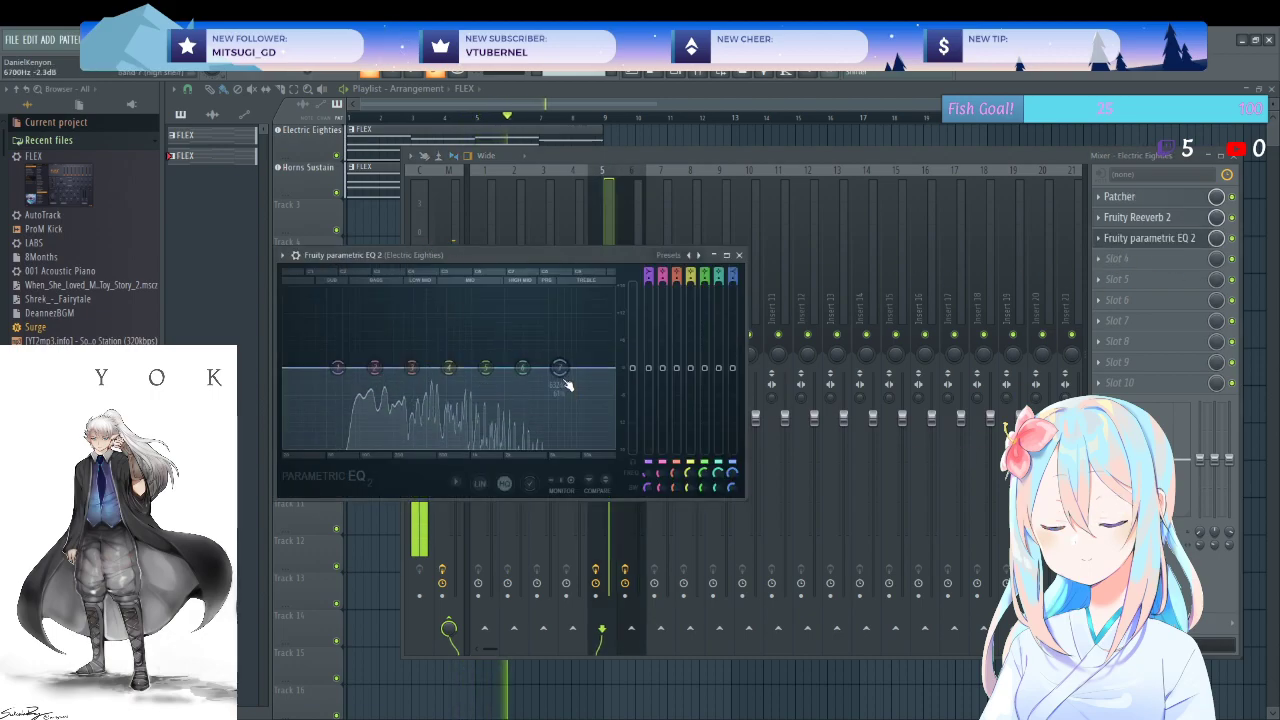
left_click_drag(555, 365, 445, 342)
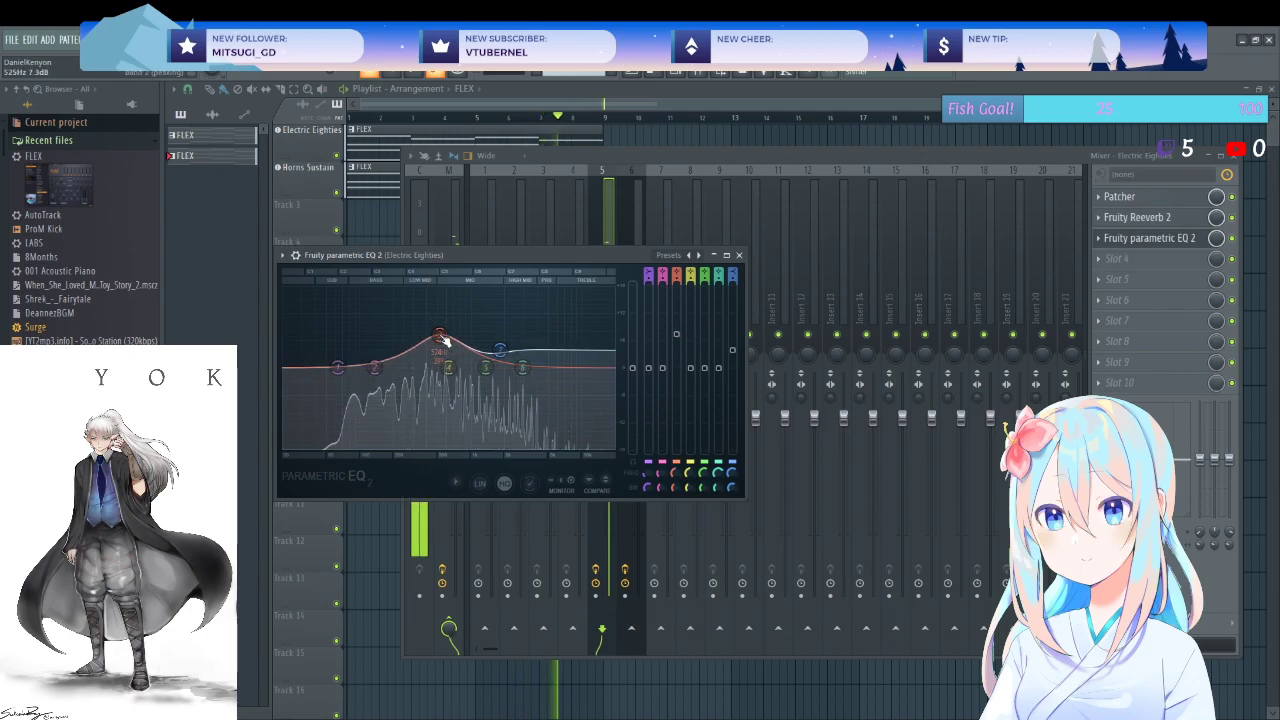
left_click_drag(521, 371, 488, 393)
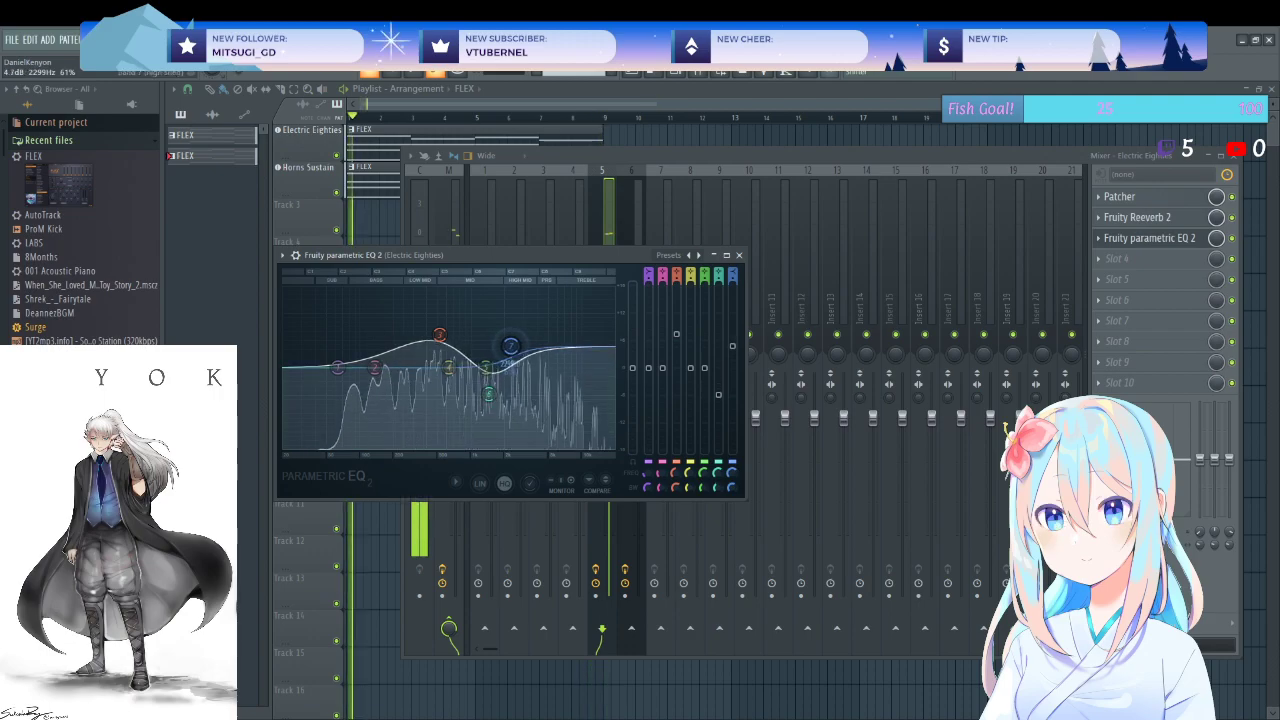
left_click(739, 256)
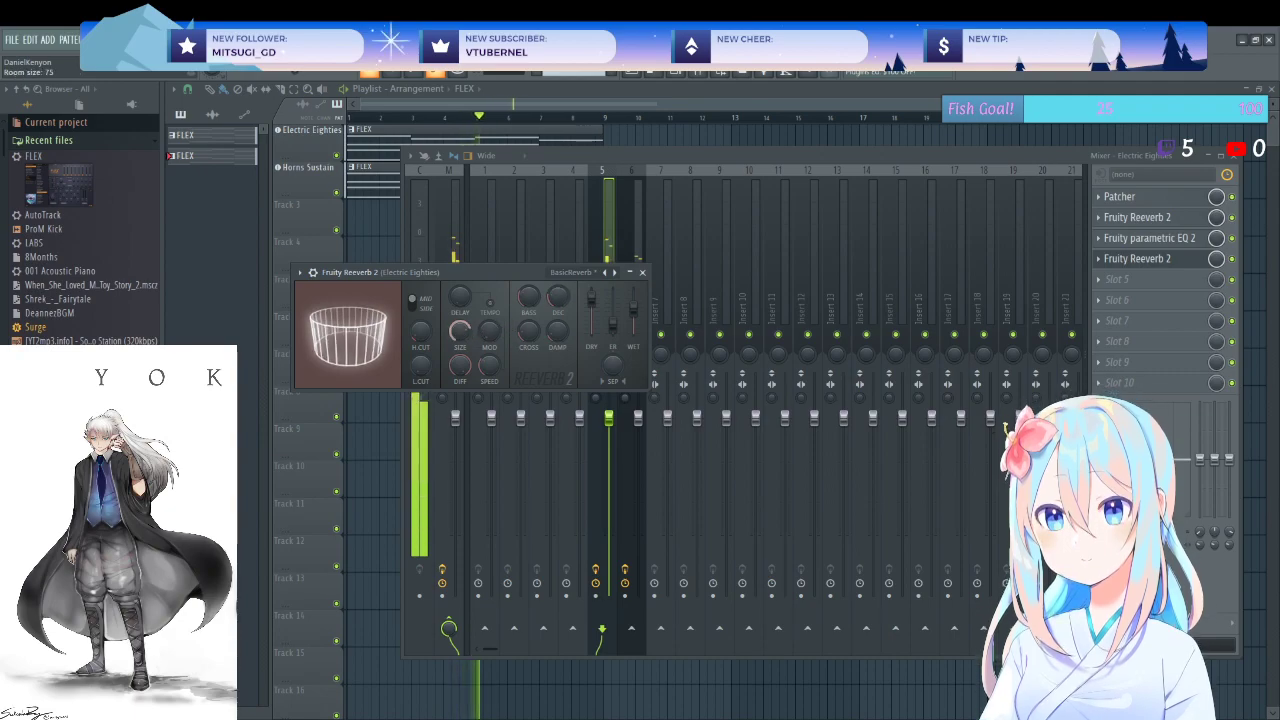
- Add a second Fruity Reeverb 2 with room size 75 to Electric Eighties, and lower the Horns Sustain mixer volume to about 81% (-4.5 dB)
left_click(642, 272)
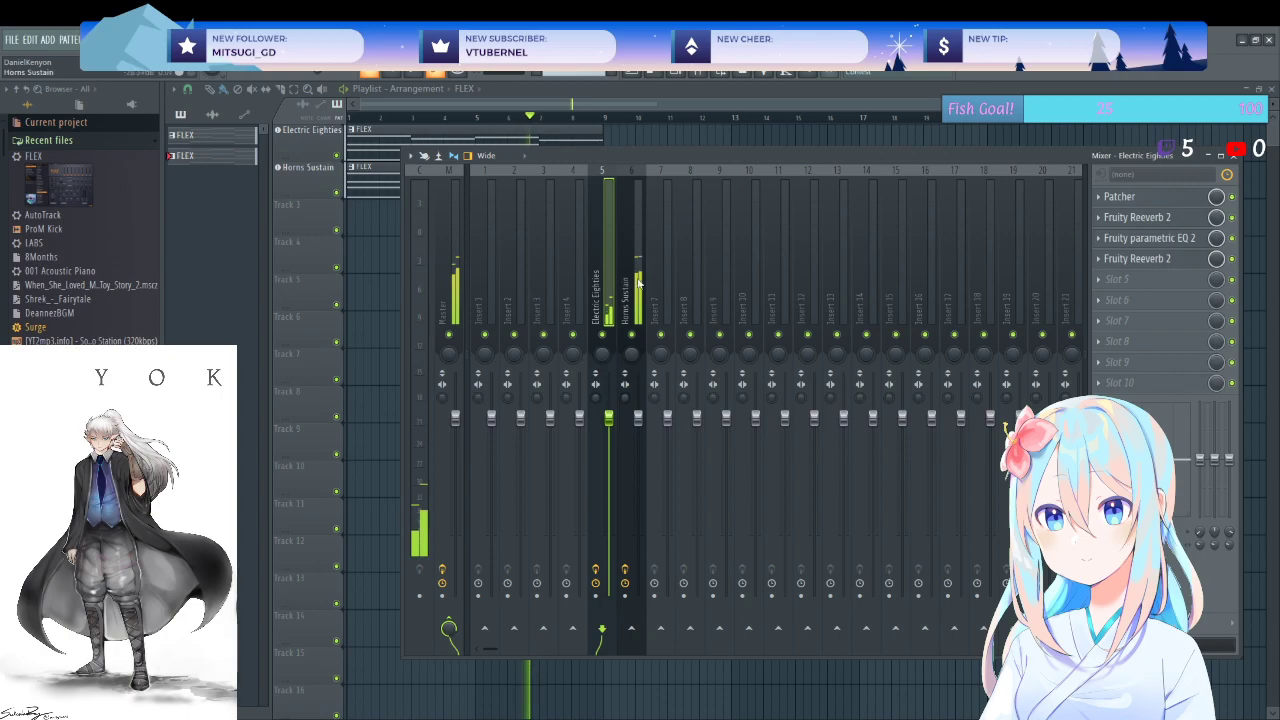
left_click_drag(637, 410, 638, 438)
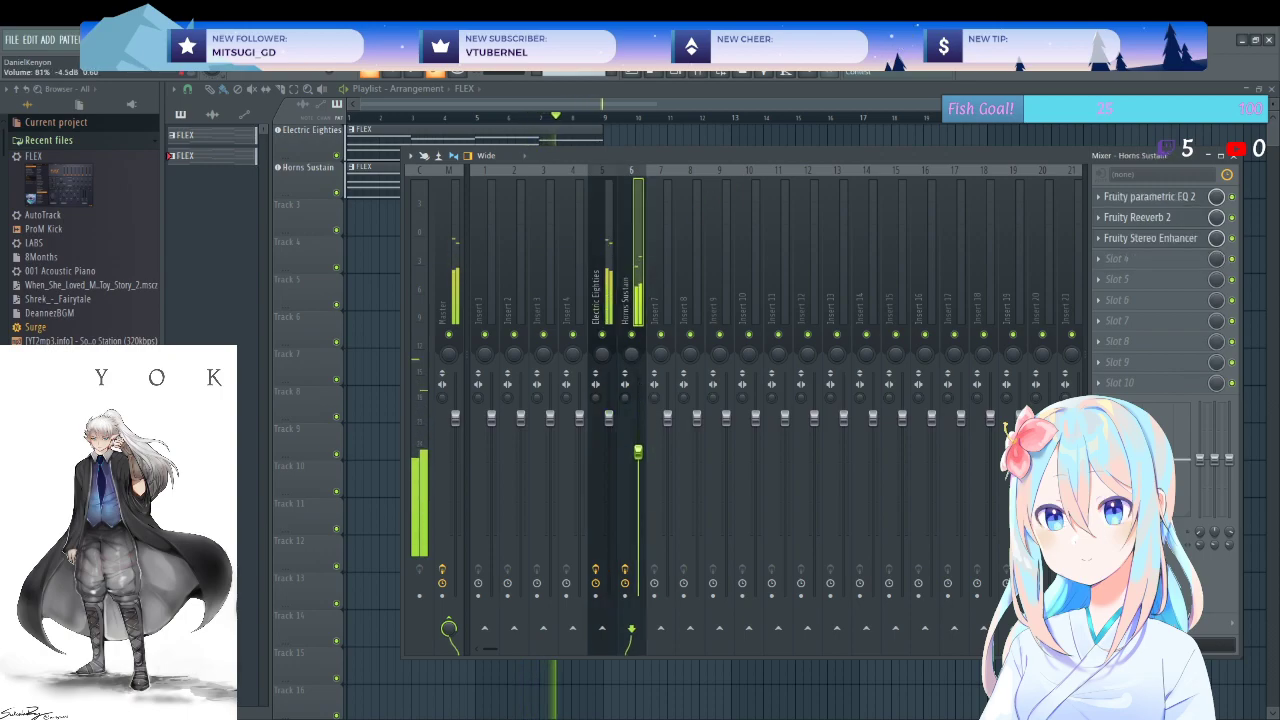